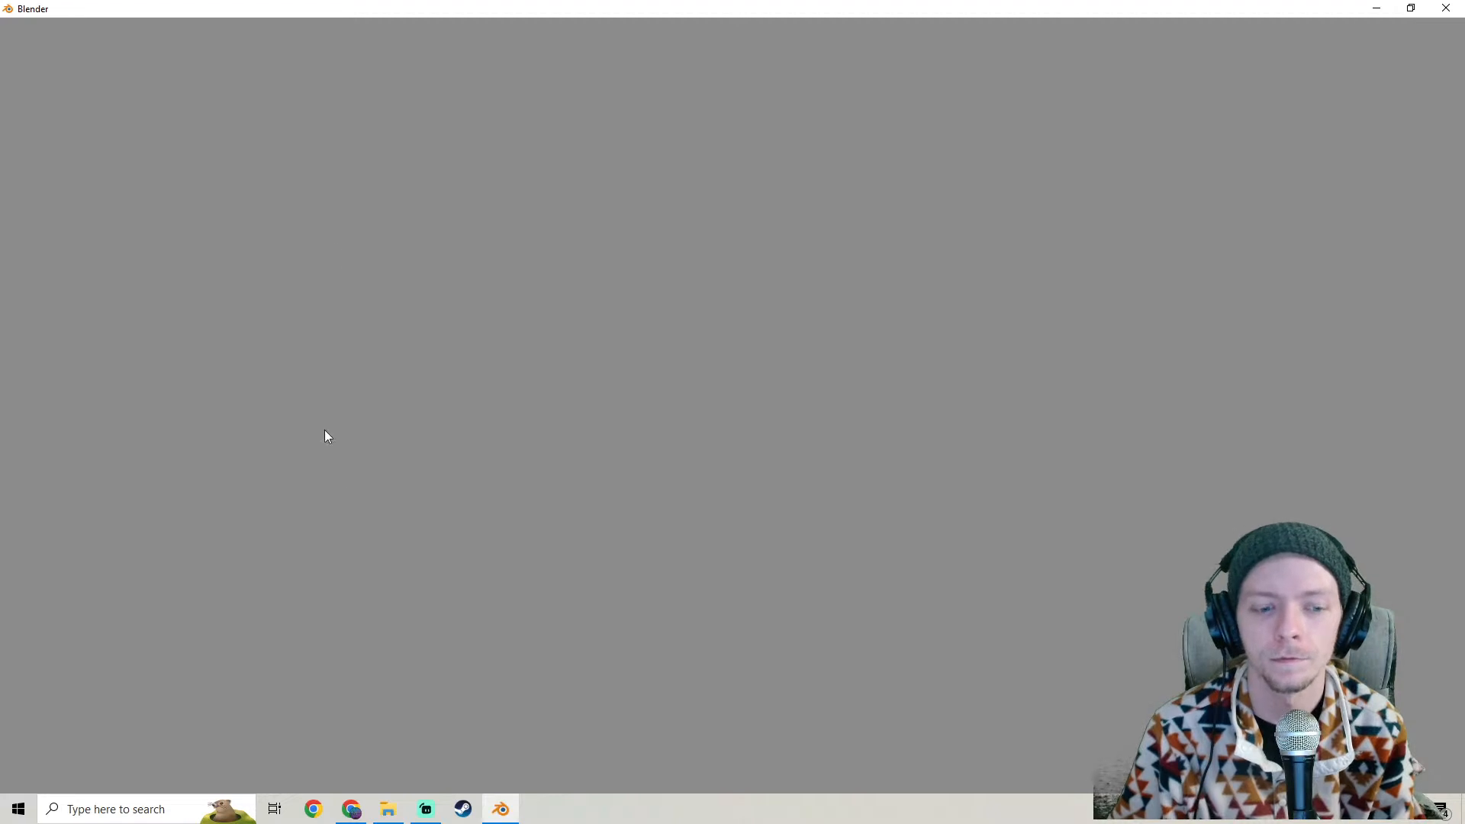
{"action": "left_click", "coordinate": [352, 809]}
{"action": "mouse_move", "coordinate": [212, 669]}
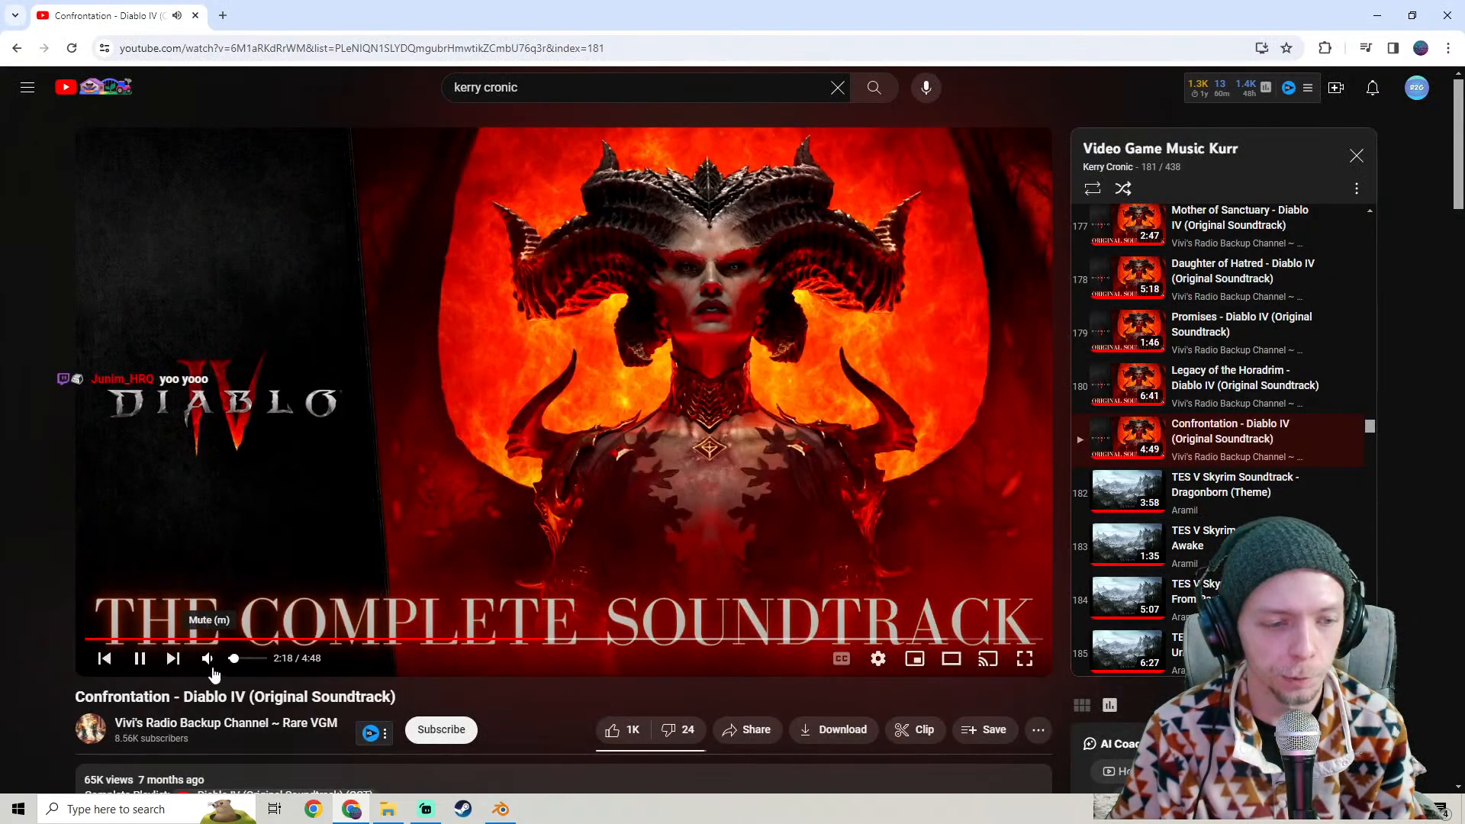
{"action": "left_click", "coordinate": [426, 809]}
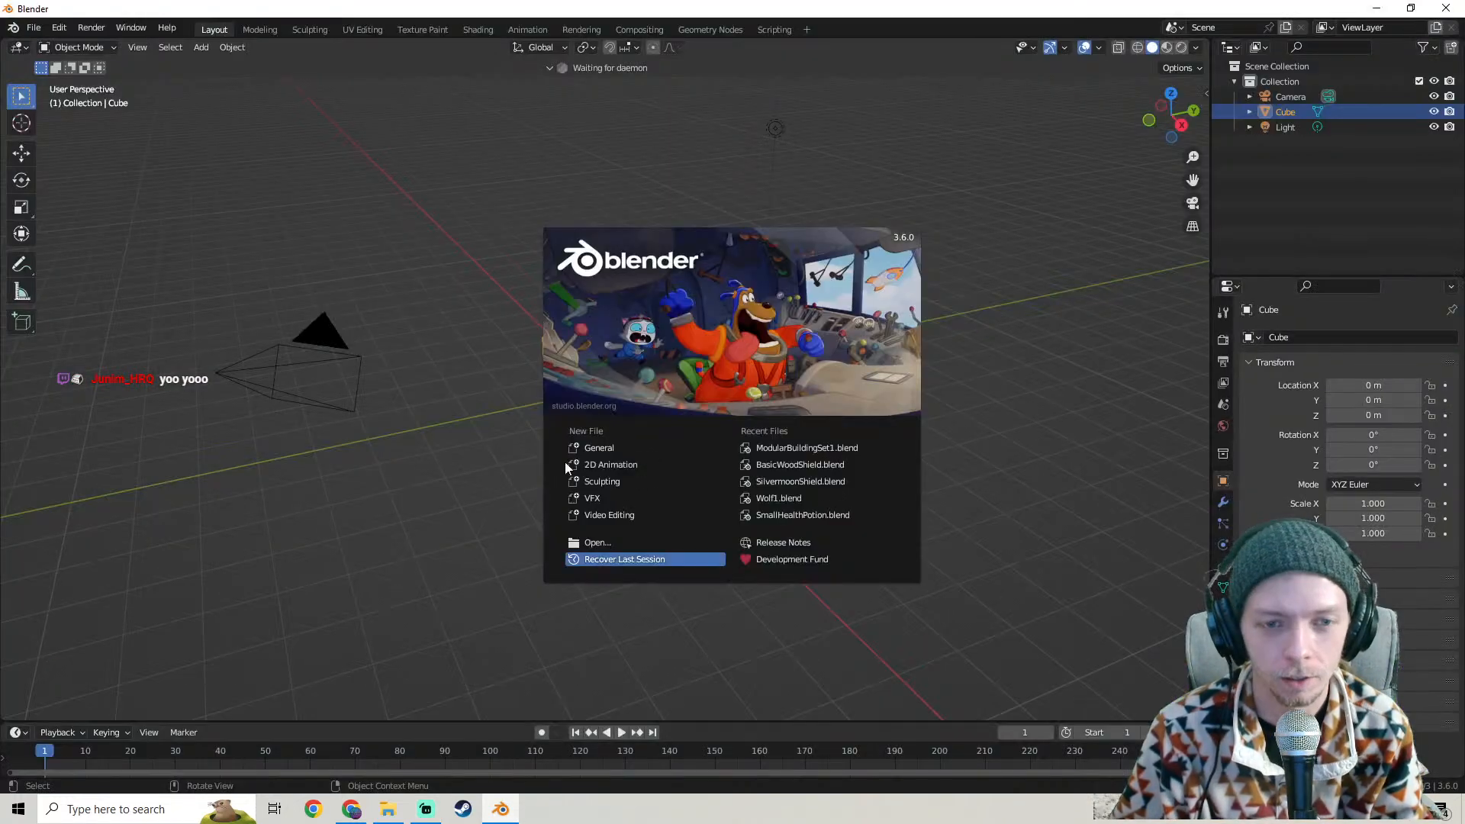
- Open the recent file ModularBuildingSet1.blend in Blender
{"action": "left_click", "coordinate": [468, 264]}
{"action": "left_click", "coordinate": [33, 27]}
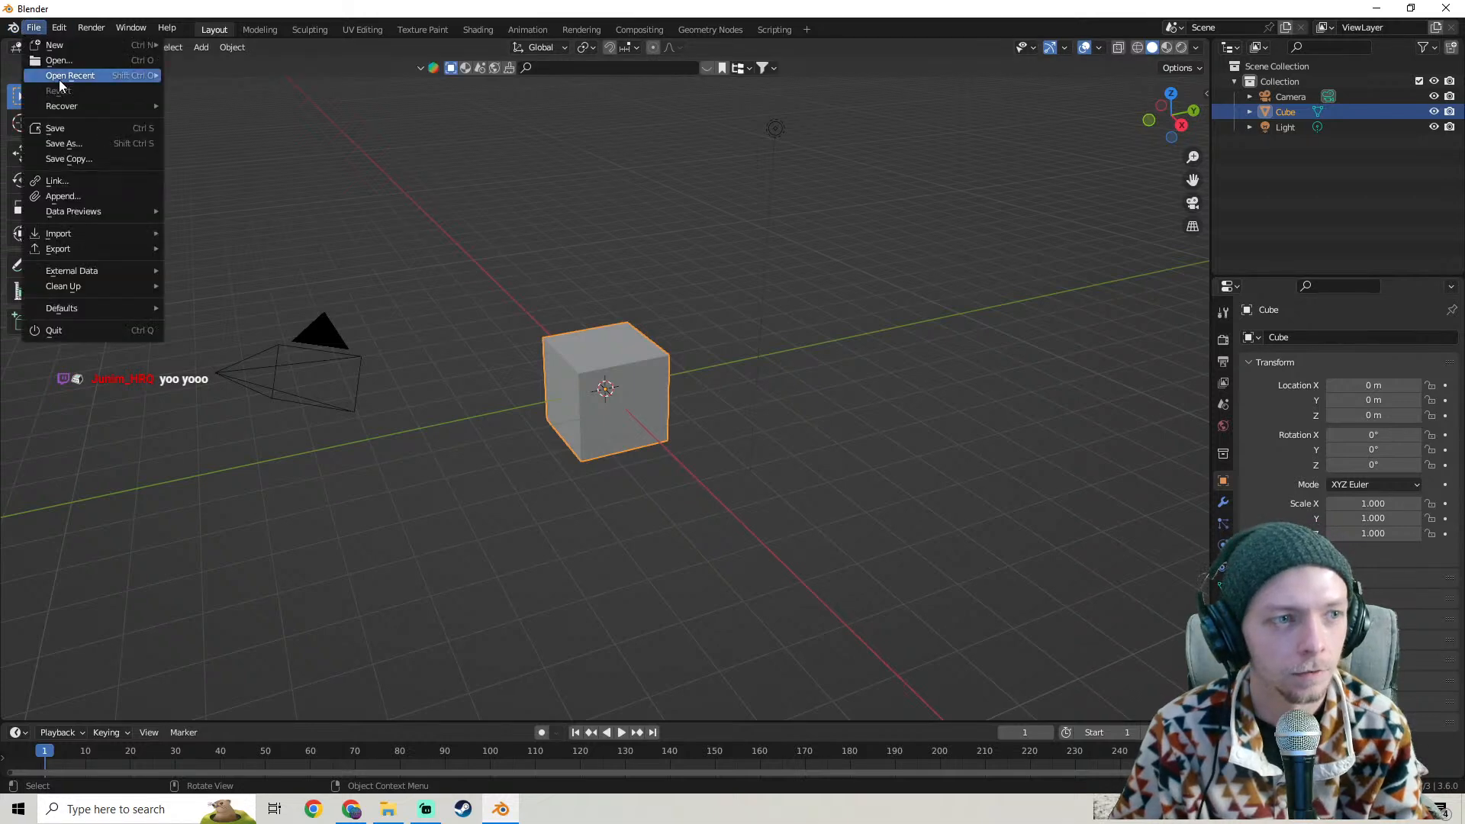
{"action": "mouse_move", "coordinate": [61, 77]}
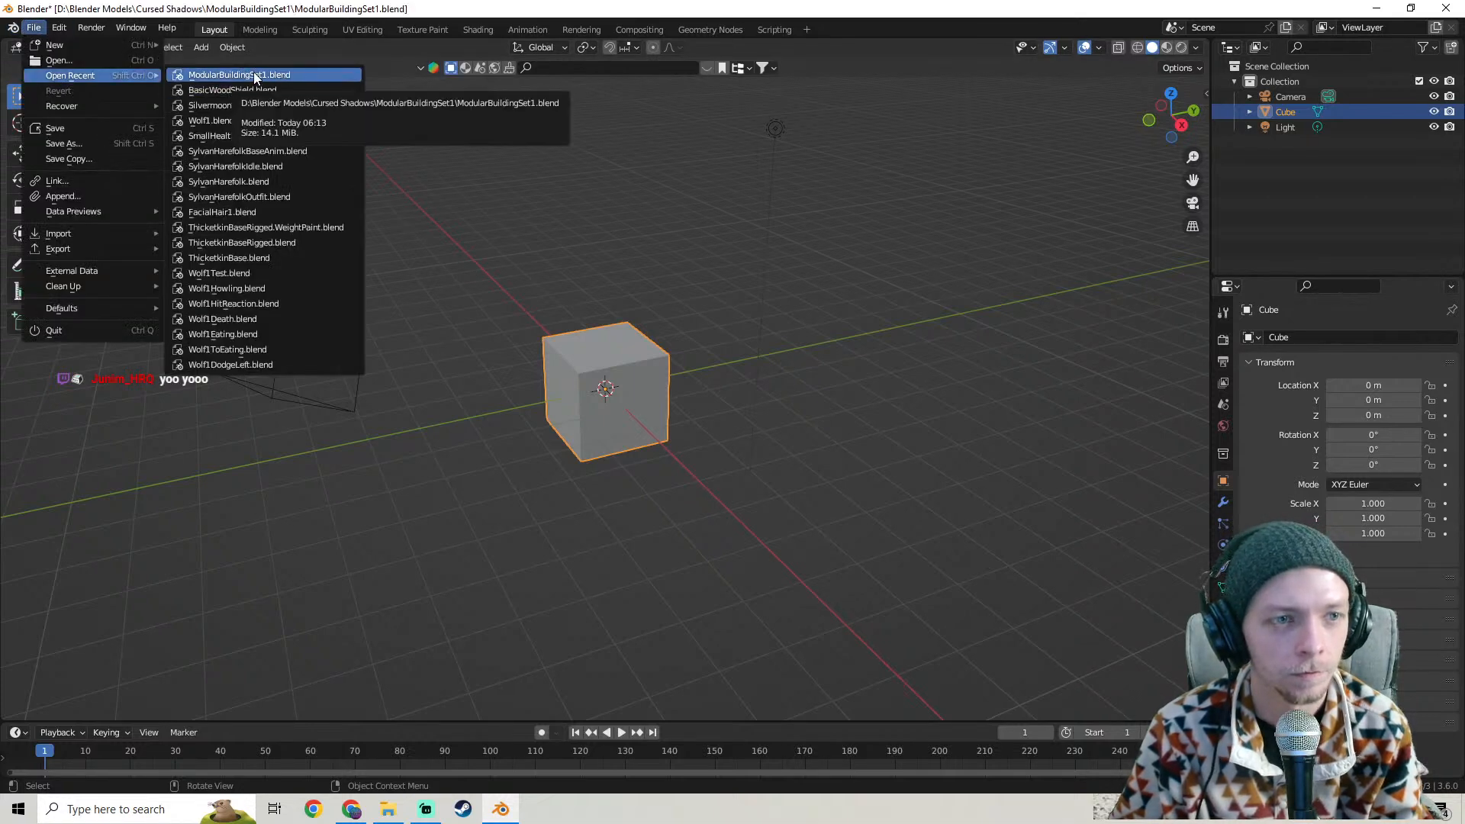
{"action": "left_click", "coordinate": [253, 74]}
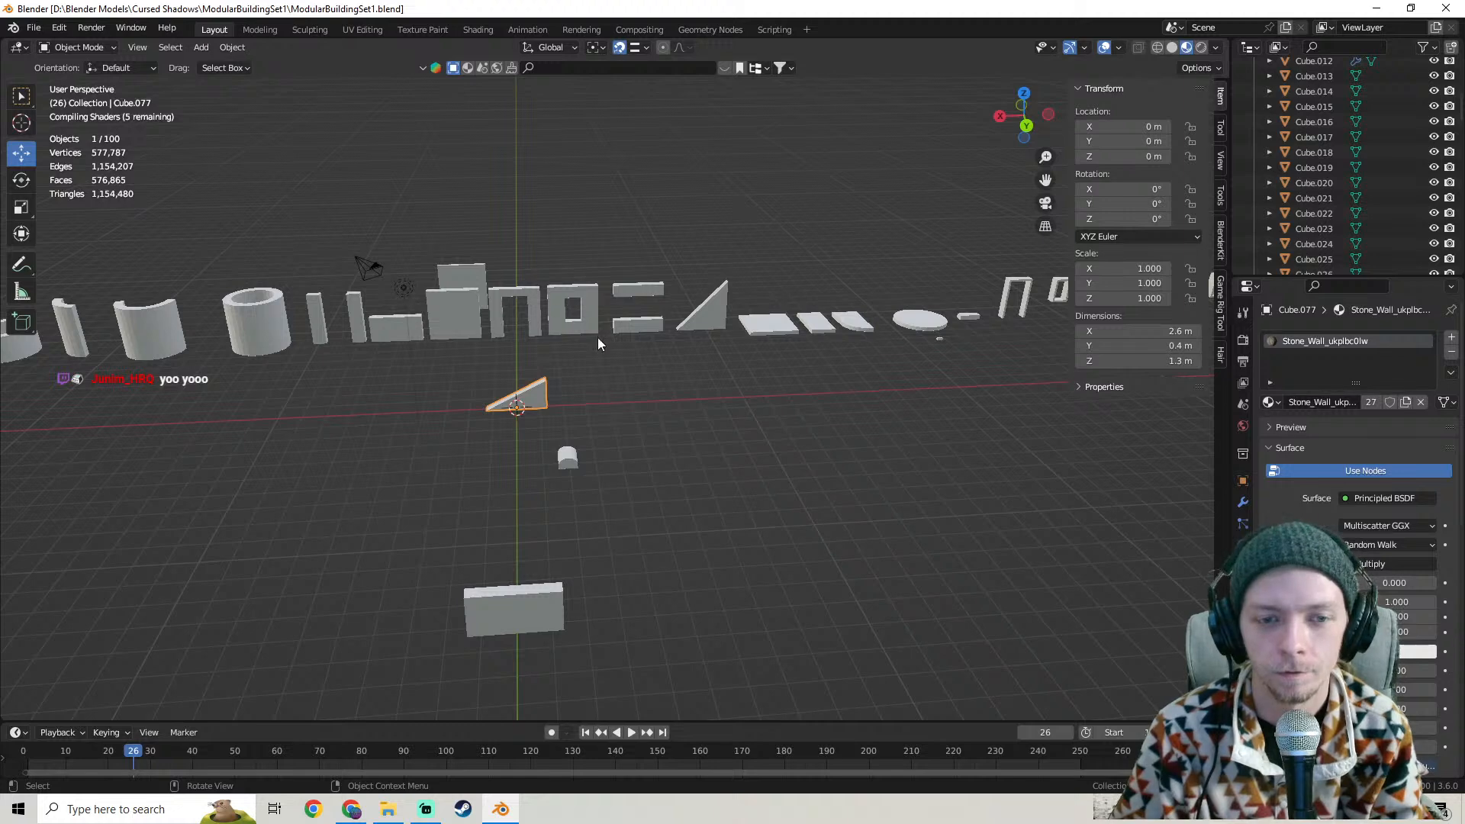
{"action": "middle_click_drag", "start_coordinate": [661, 356], "coordinate": [629, 354]}
- Switch to the Epic Games Launcher and open the RPG project from the Unreal Engine library
{"action": "left_click", "coordinate": [19, 809]}
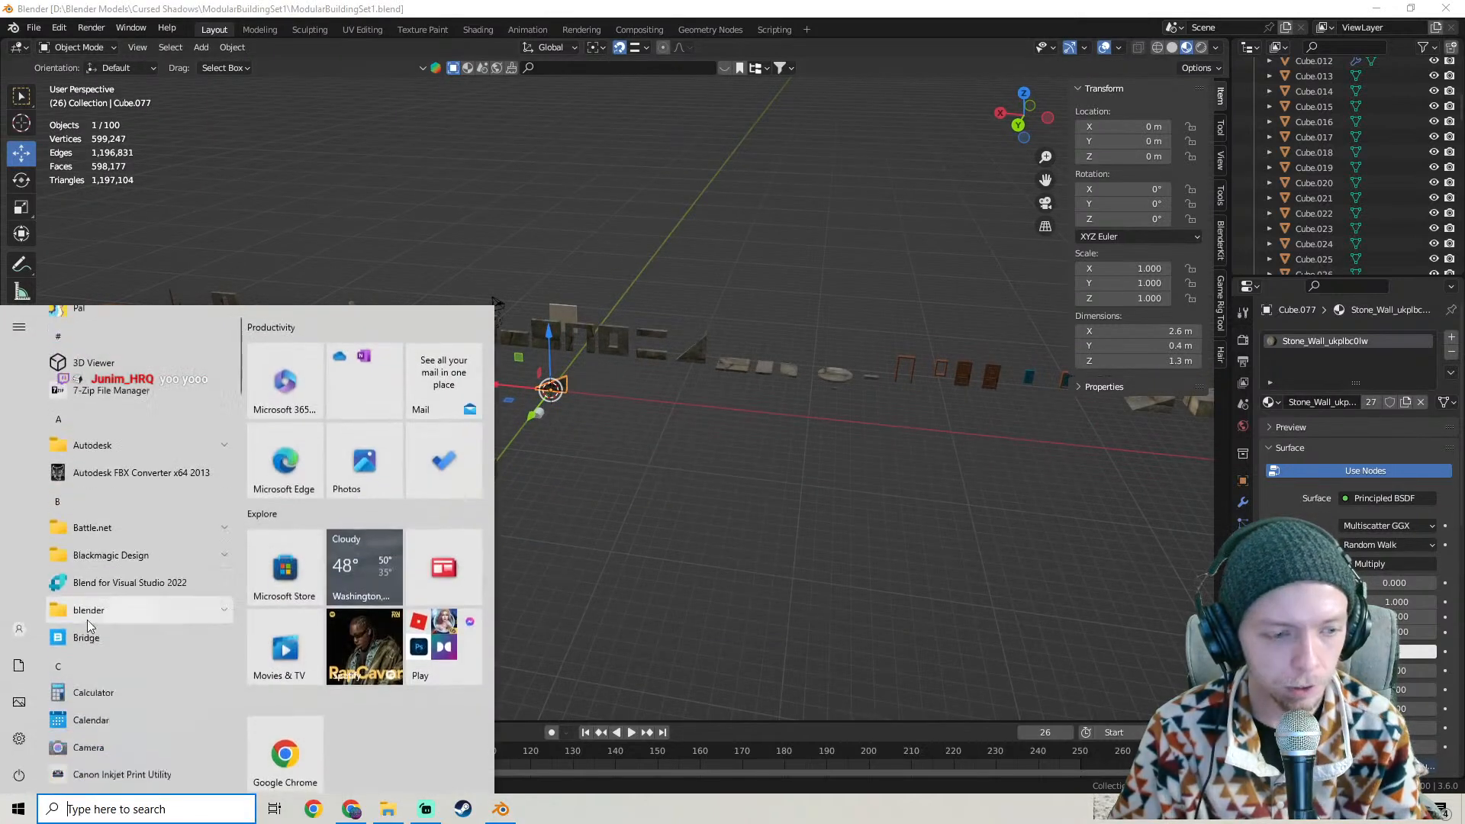
{"action": "scroll", "coordinate": [92, 595], "scroll_direction": "down", "scroll_amount": 6}
{"action": "left_click", "coordinate": [134, 557]}
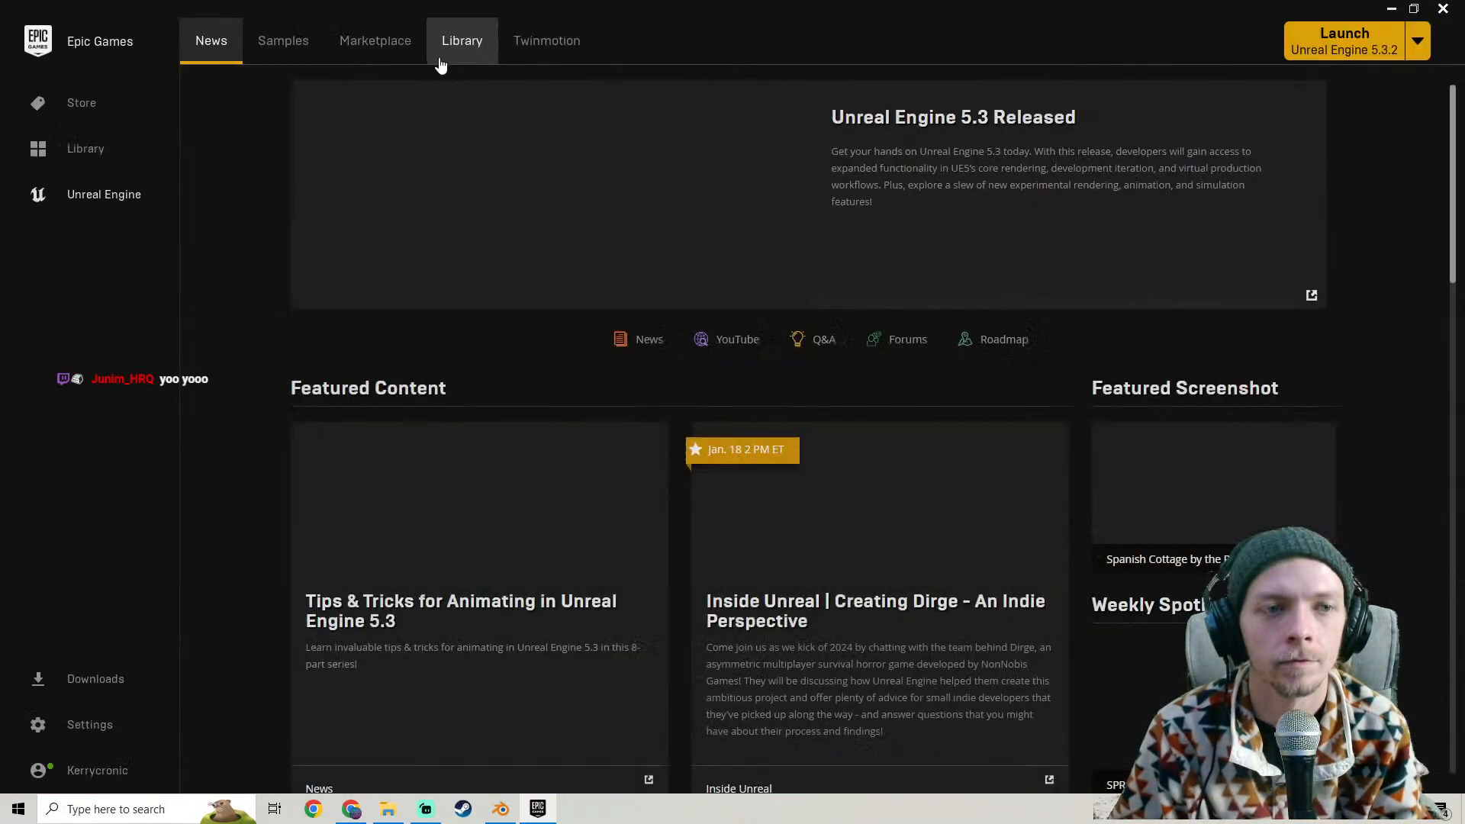
{"action": "left_click", "coordinate": [462, 48]}
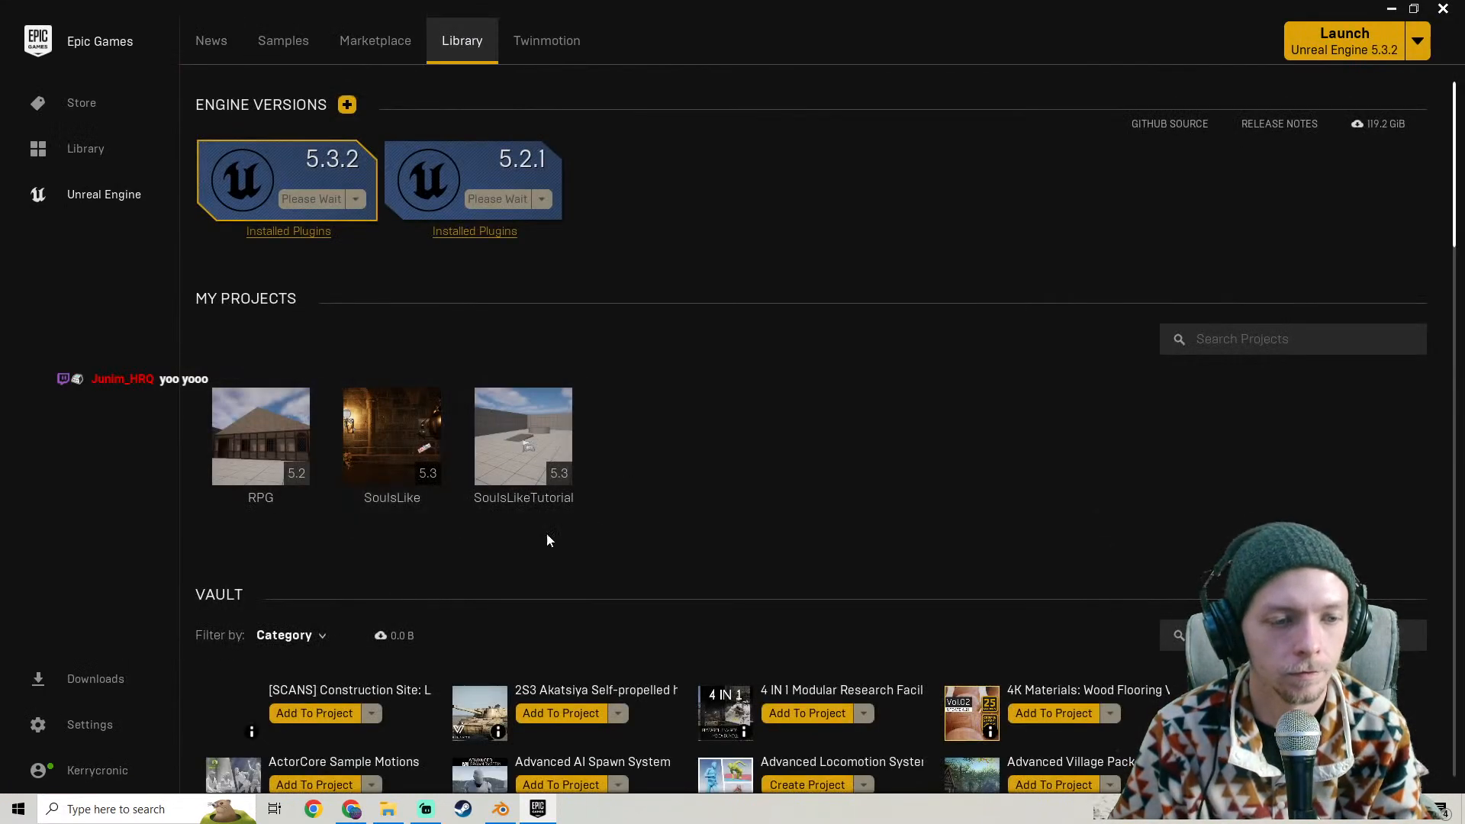
{"action": "double_click", "coordinate": [273, 421]}
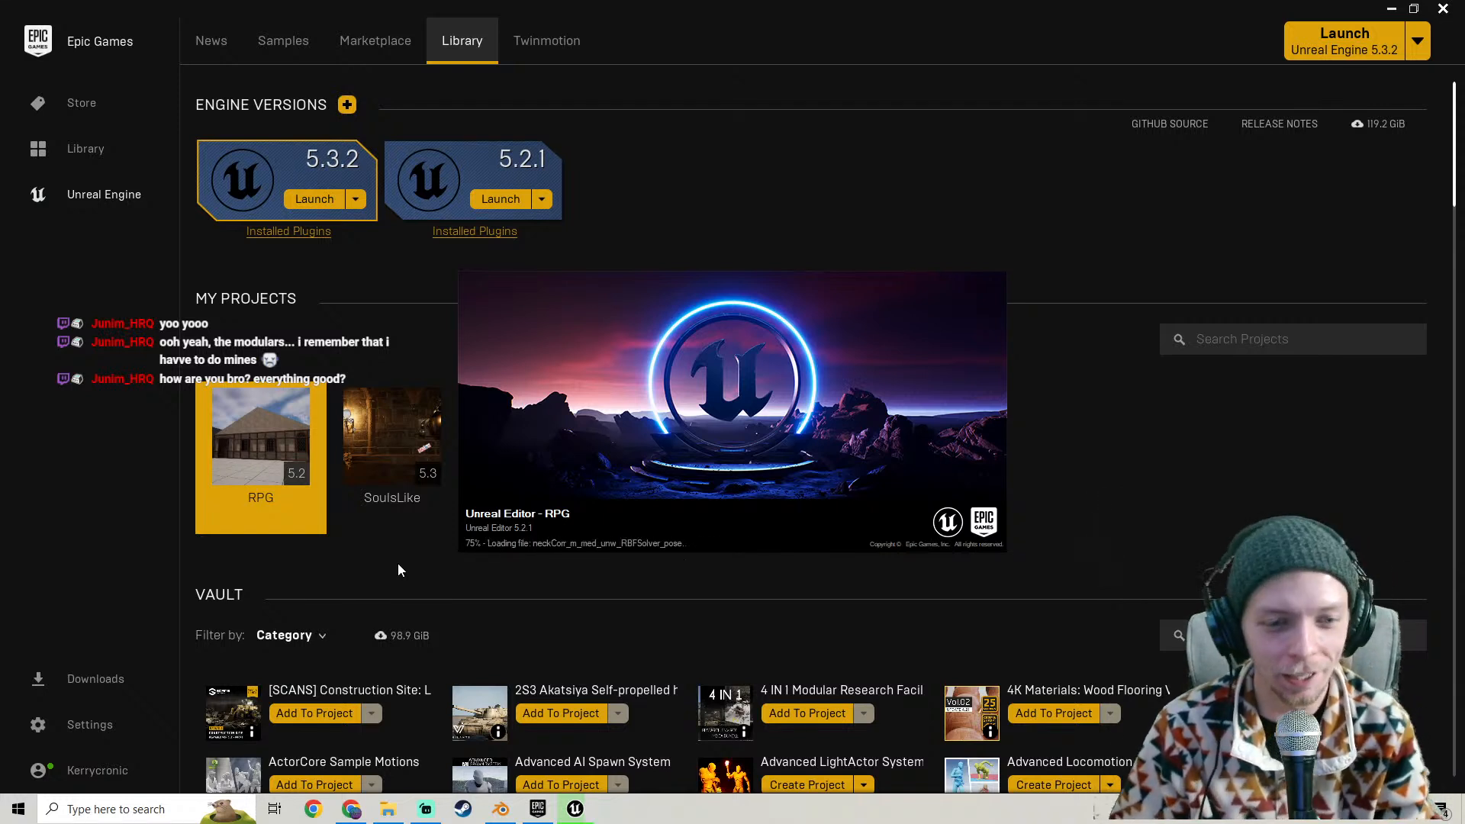
{"action": "mouse_move", "coordinate": [379, 470]}
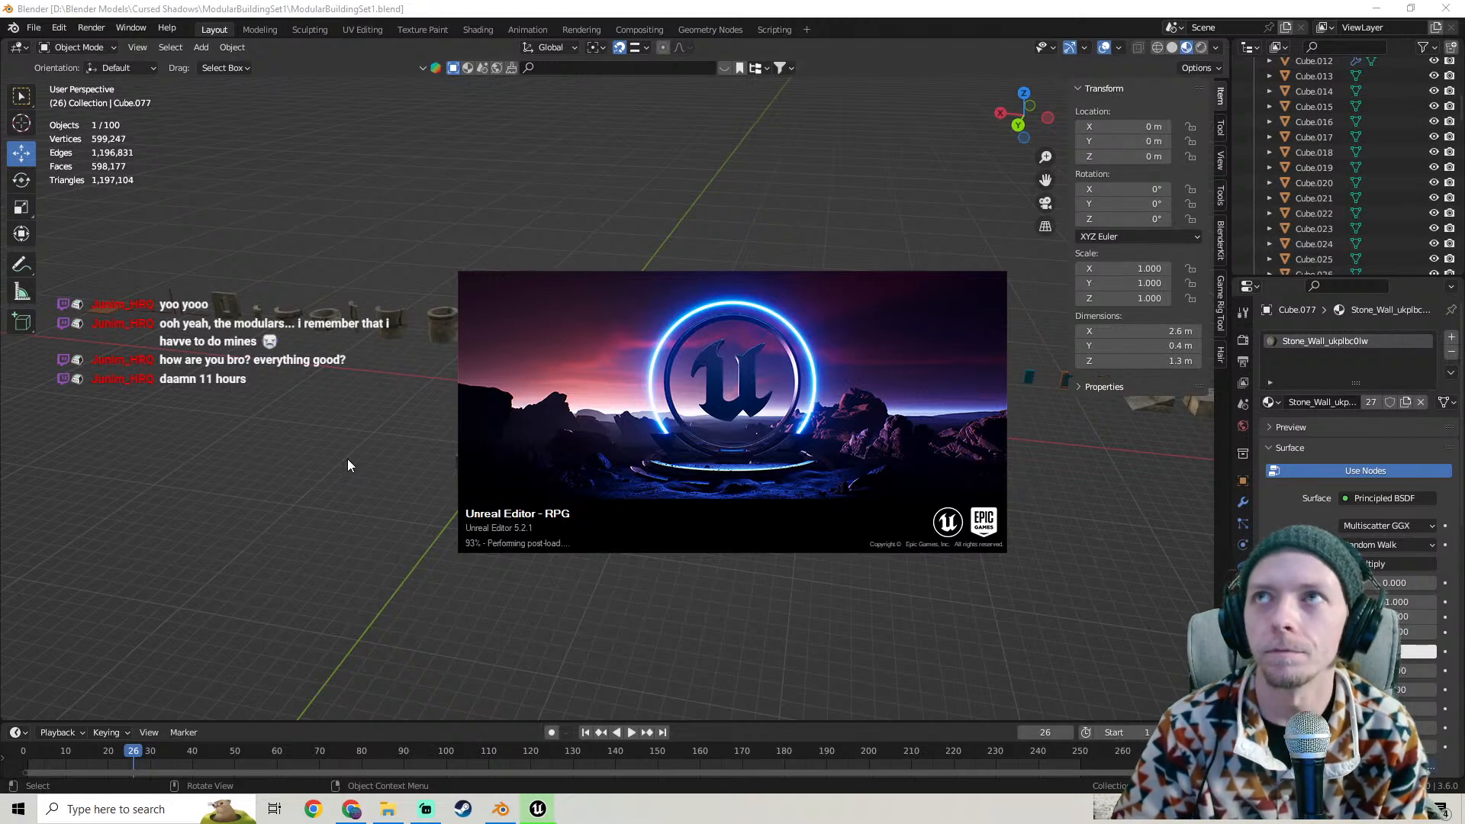
{"action": "left_click", "coordinate": [347, 461]}
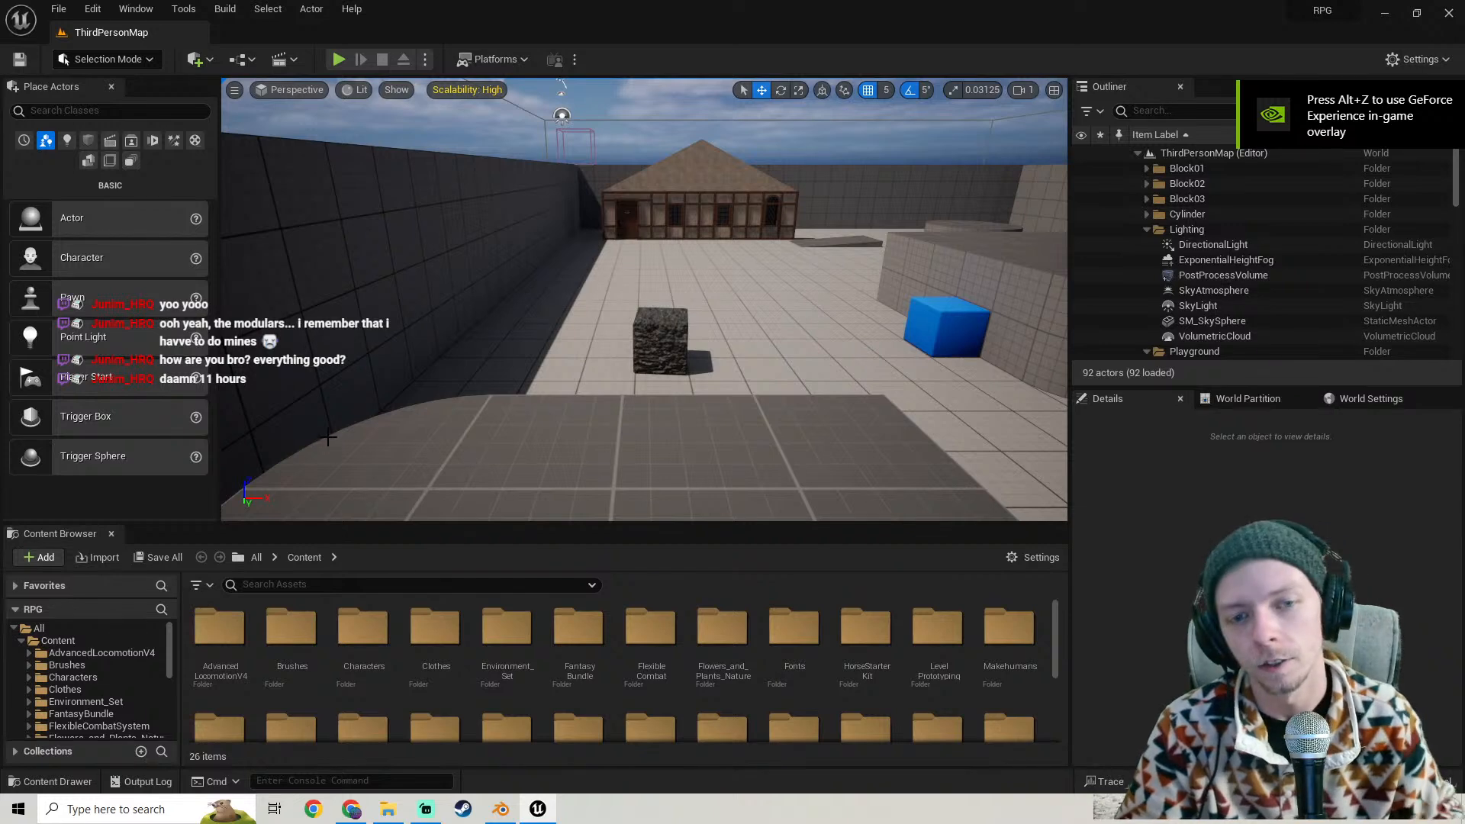
- Select the timber-framed window wall beside the house's door and locate its mesh asset in the project content
{"action": "right_click_drag", "start_coordinate": [576, 403], "coordinate": [649, 363]}
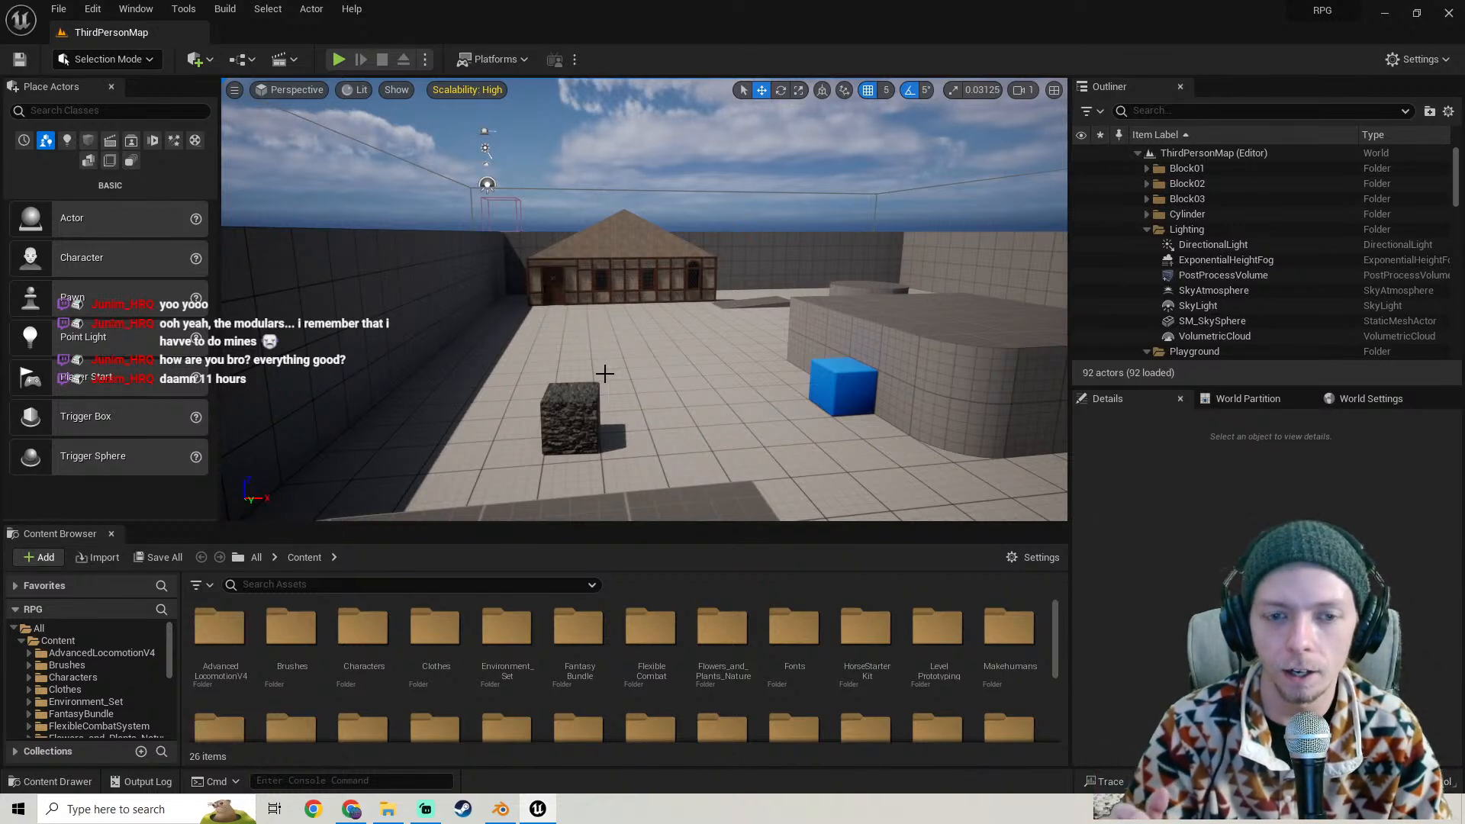
{"action": "right_click_drag", "start_coordinate": [739, 405], "coordinate": [723, 393]}
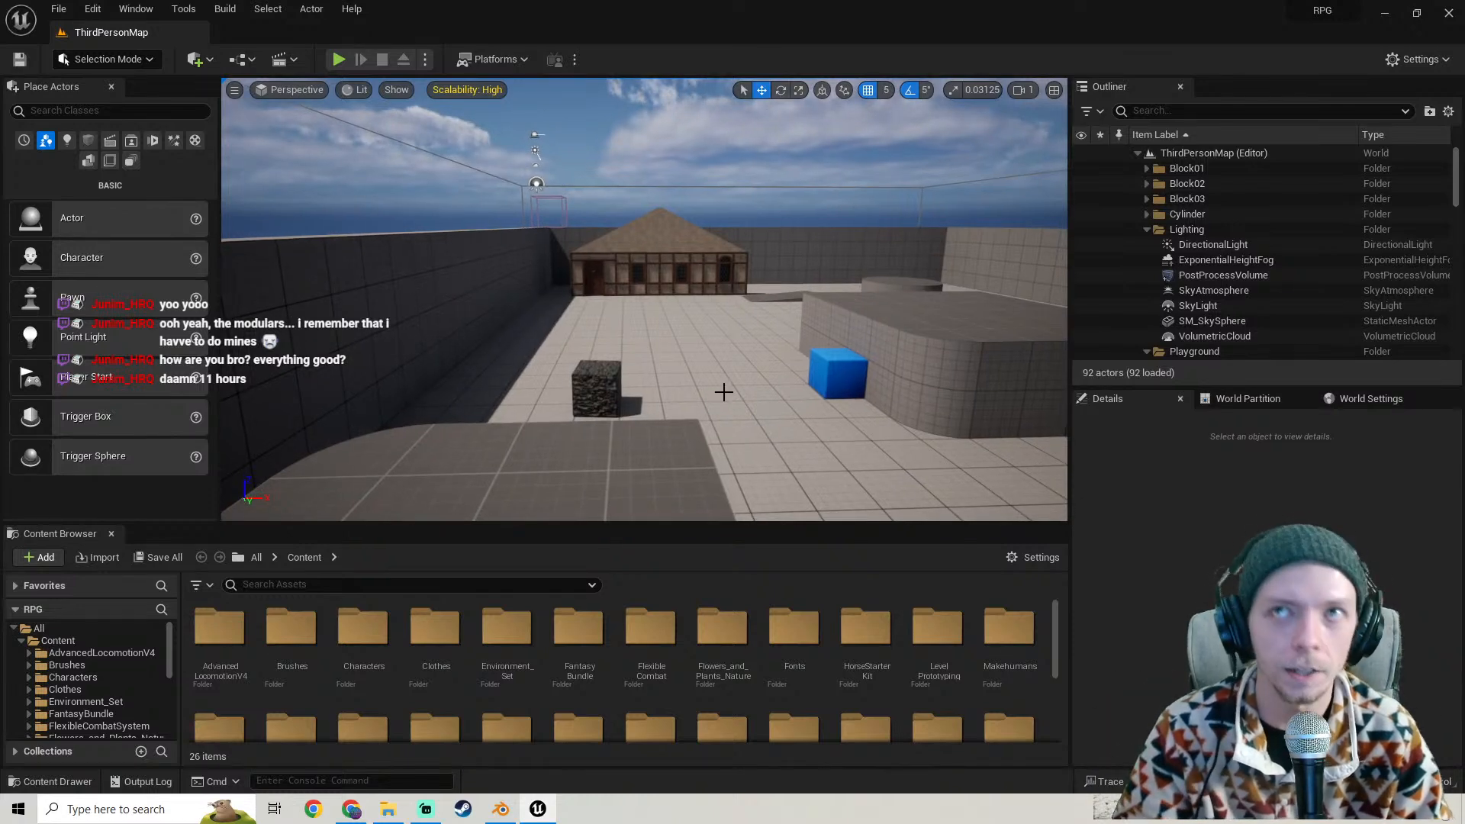
{"action": "mouse_move", "coordinate": [716, 399]}
{"action": "right_mouse_down"}
{"action": "mouse_move", "coordinate": [687, 401]}
{"action": "mouse_move", "coordinate": [741, 397]}
{"action": "right_mouse_up"}
{"action": "mouse_move", "coordinate": [461, 452]}
{"action": "right_mouse_down"}
{"action": "mouse_move", "coordinate": [438, 452]}
{"action": "mouse_move", "coordinate": [464, 445]}
{"action": "right_mouse_up"}
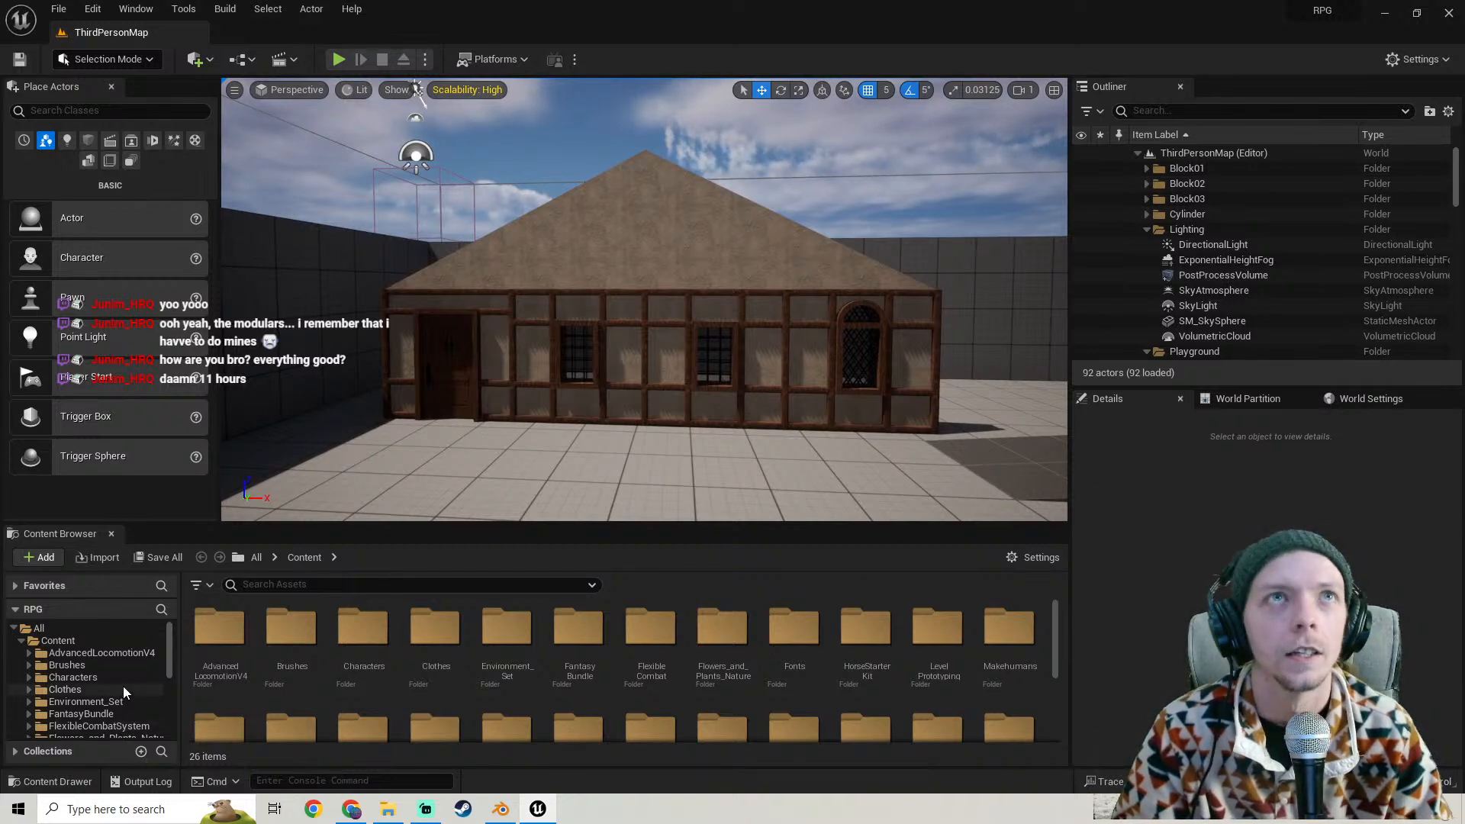
{"action": "scroll", "coordinate": [123, 685], "scroll_direction": "down", "scroll_amount": 3}
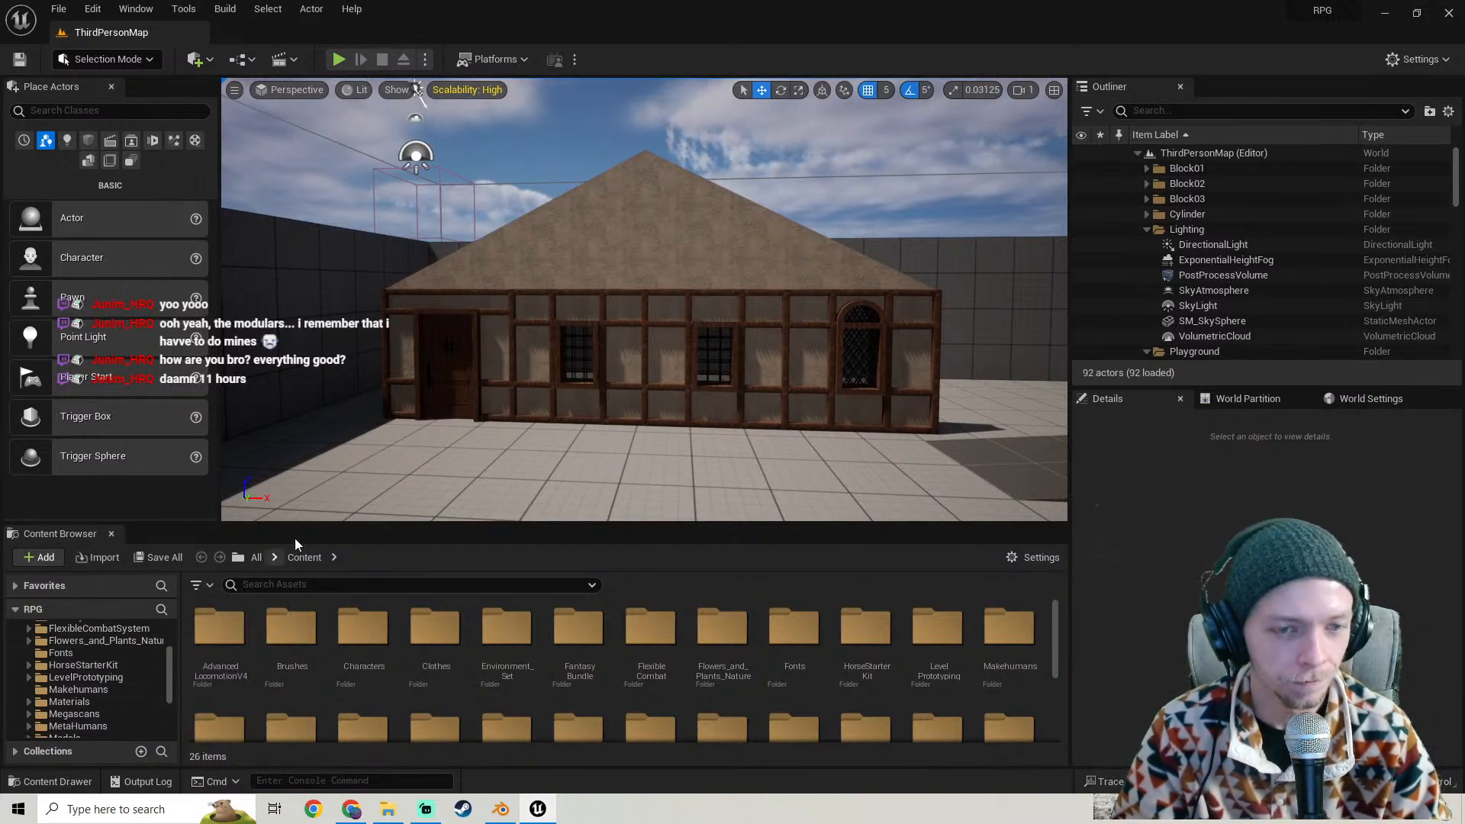
{"action": "left_click", "coordinate": [539, 351]}
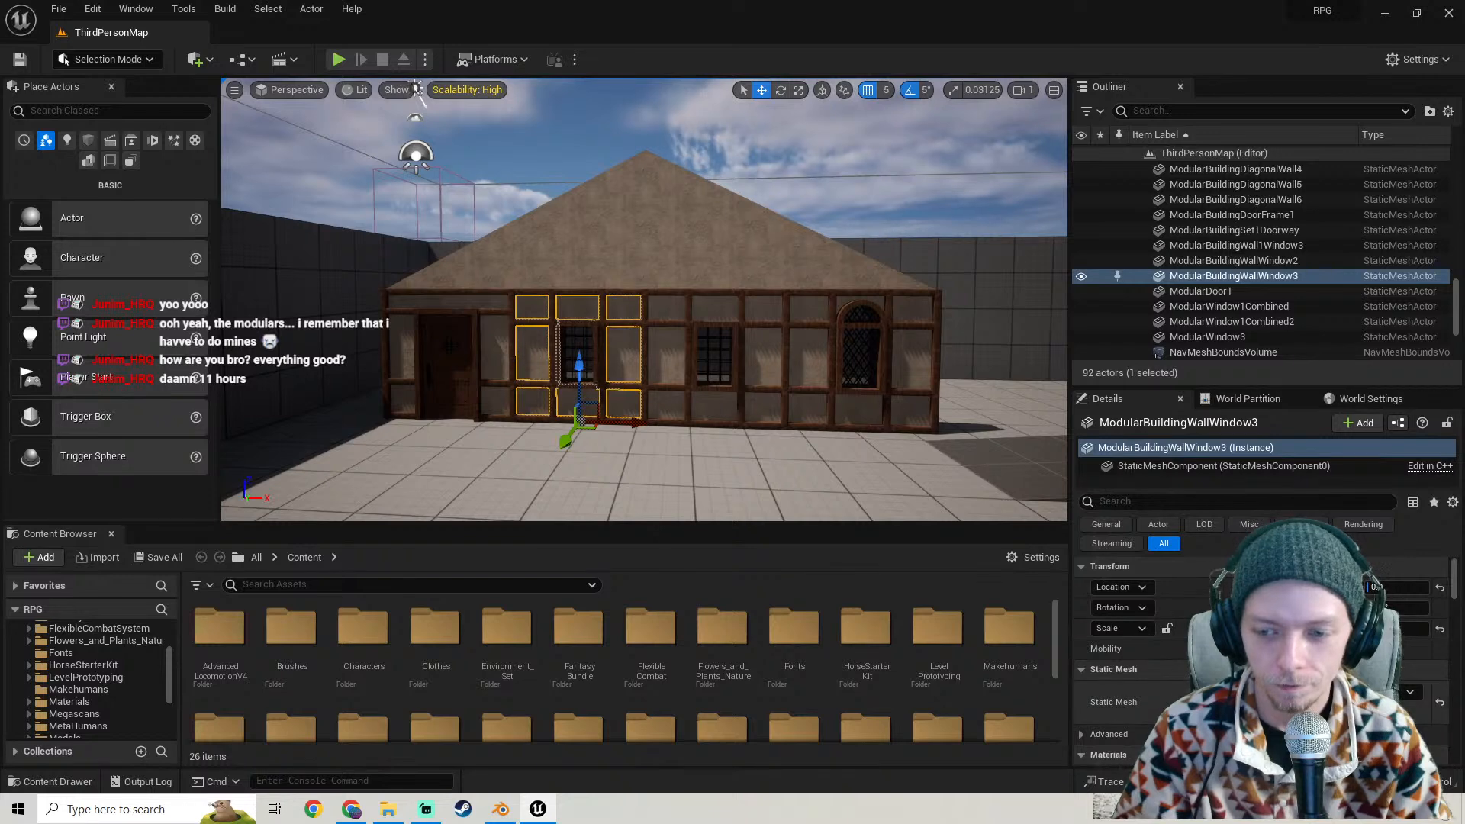
{"action": "key", "text": "ctrl+b"}
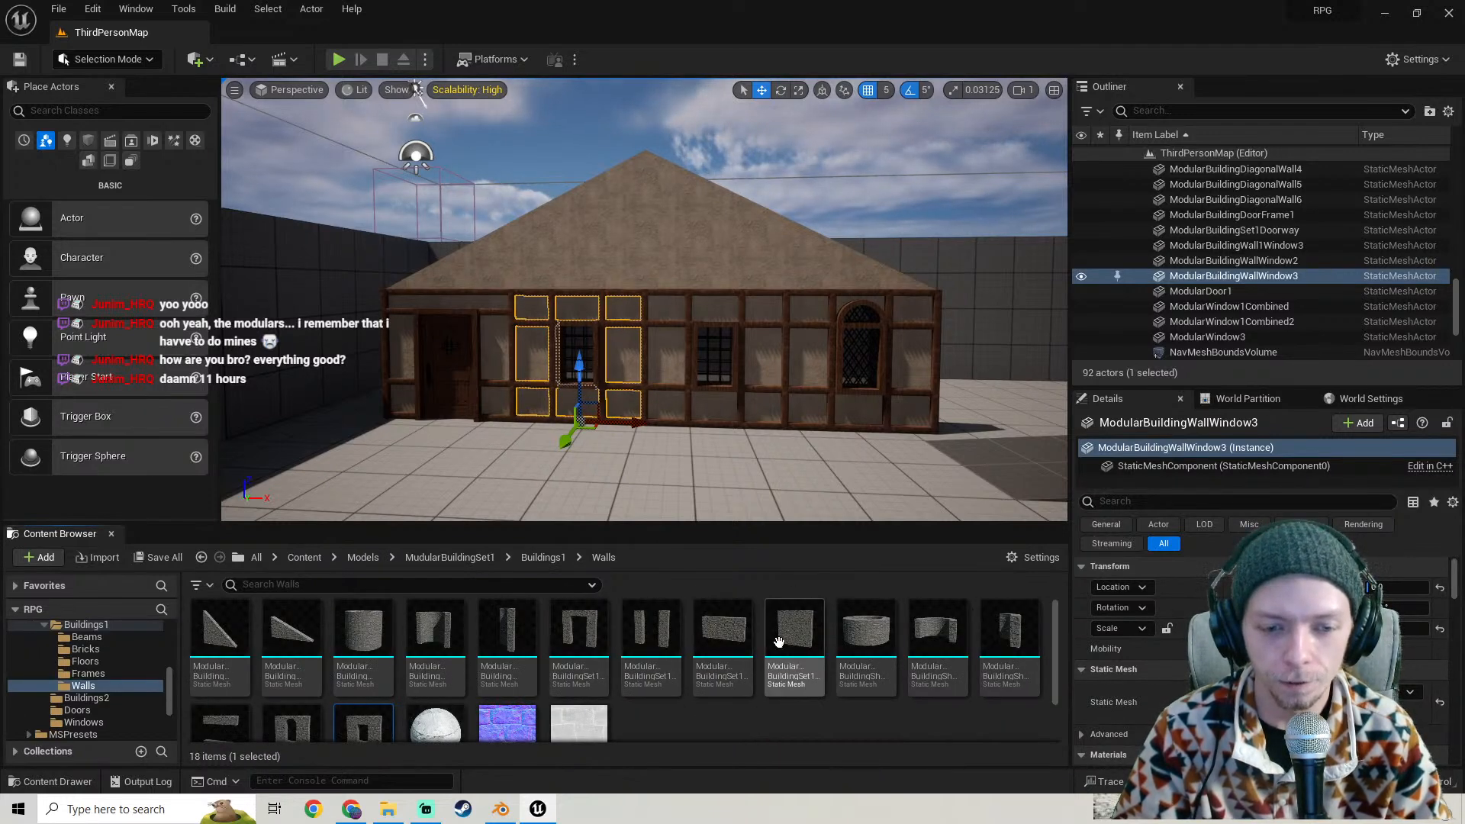
- Place the stone wall mesh with the arched window opening on the floor in front of the house
{"action": "right_click_drag", "start_coordinate": [748, 428], "coordinate": [752, 504]}
{"action": "key", "text": "s"}
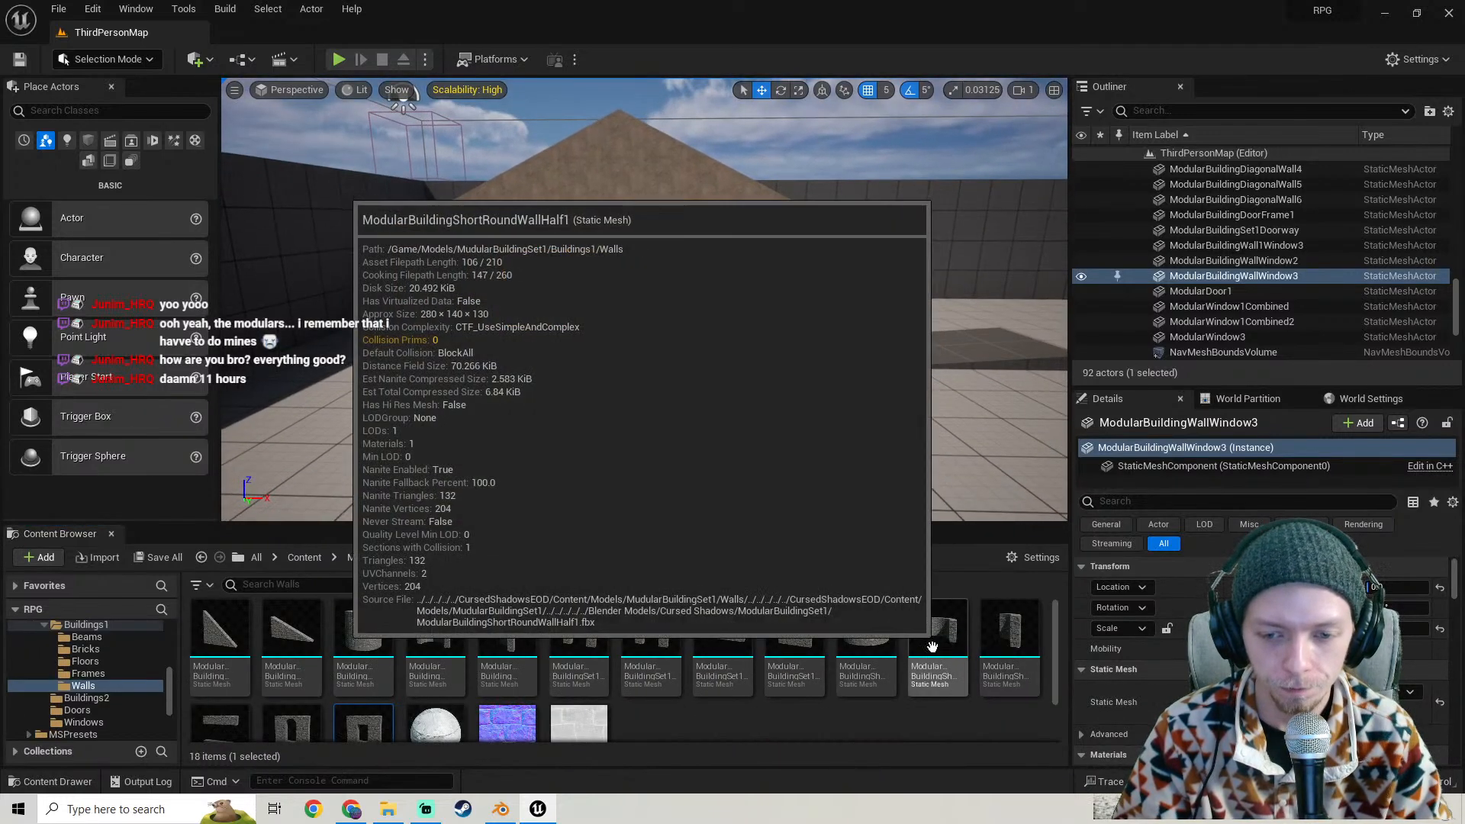
{"action": "scroll", "coordinate": [916, 649], "scroll_direction": "down", "scroll_amount": 1}
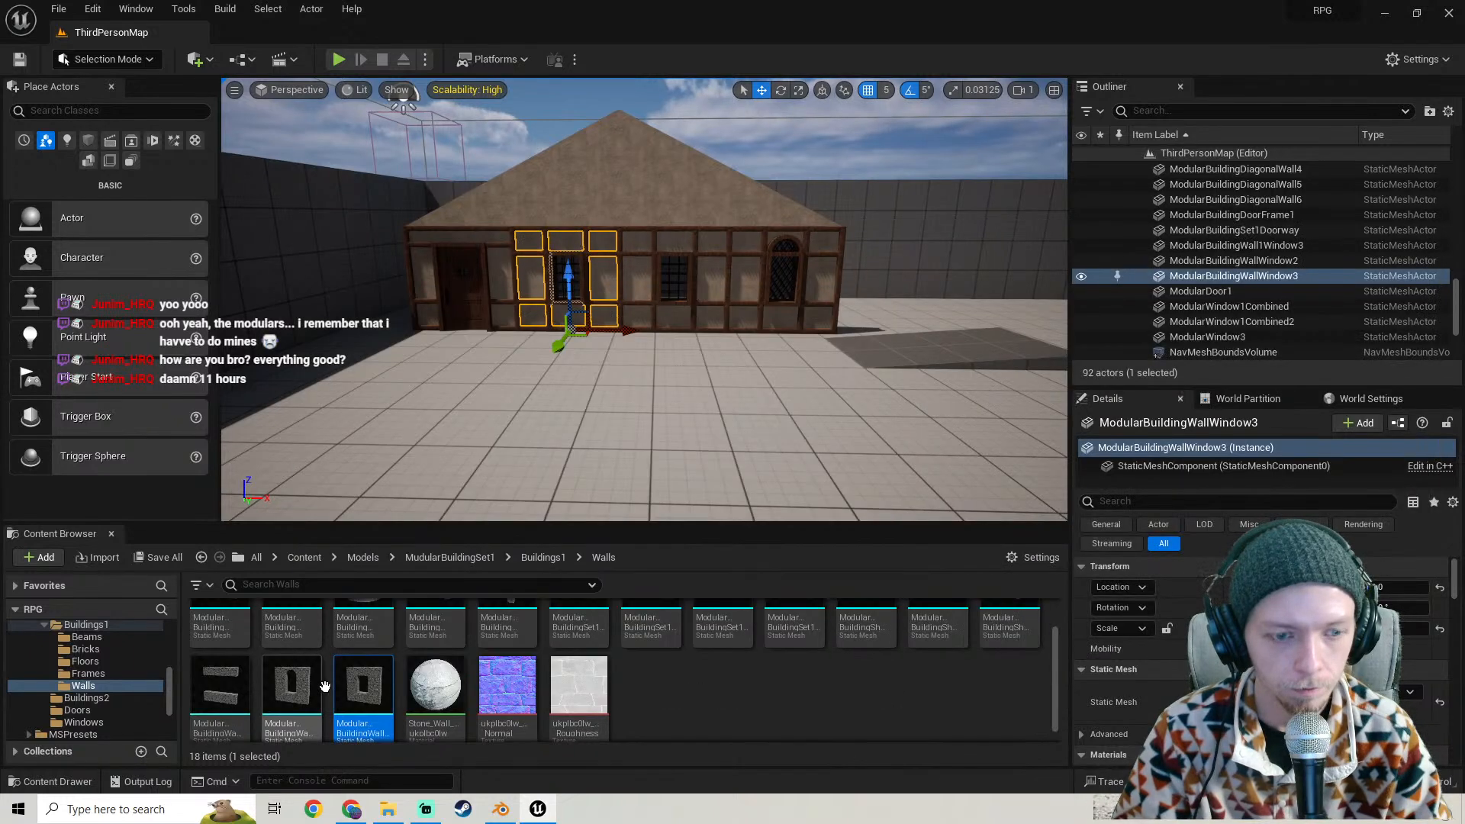
{"action": "left_click", "coordinate": [291, 686]}
{"action": "left_click_drag", "start_coordinate": [343, 586], "coordinate": [470, 423]}
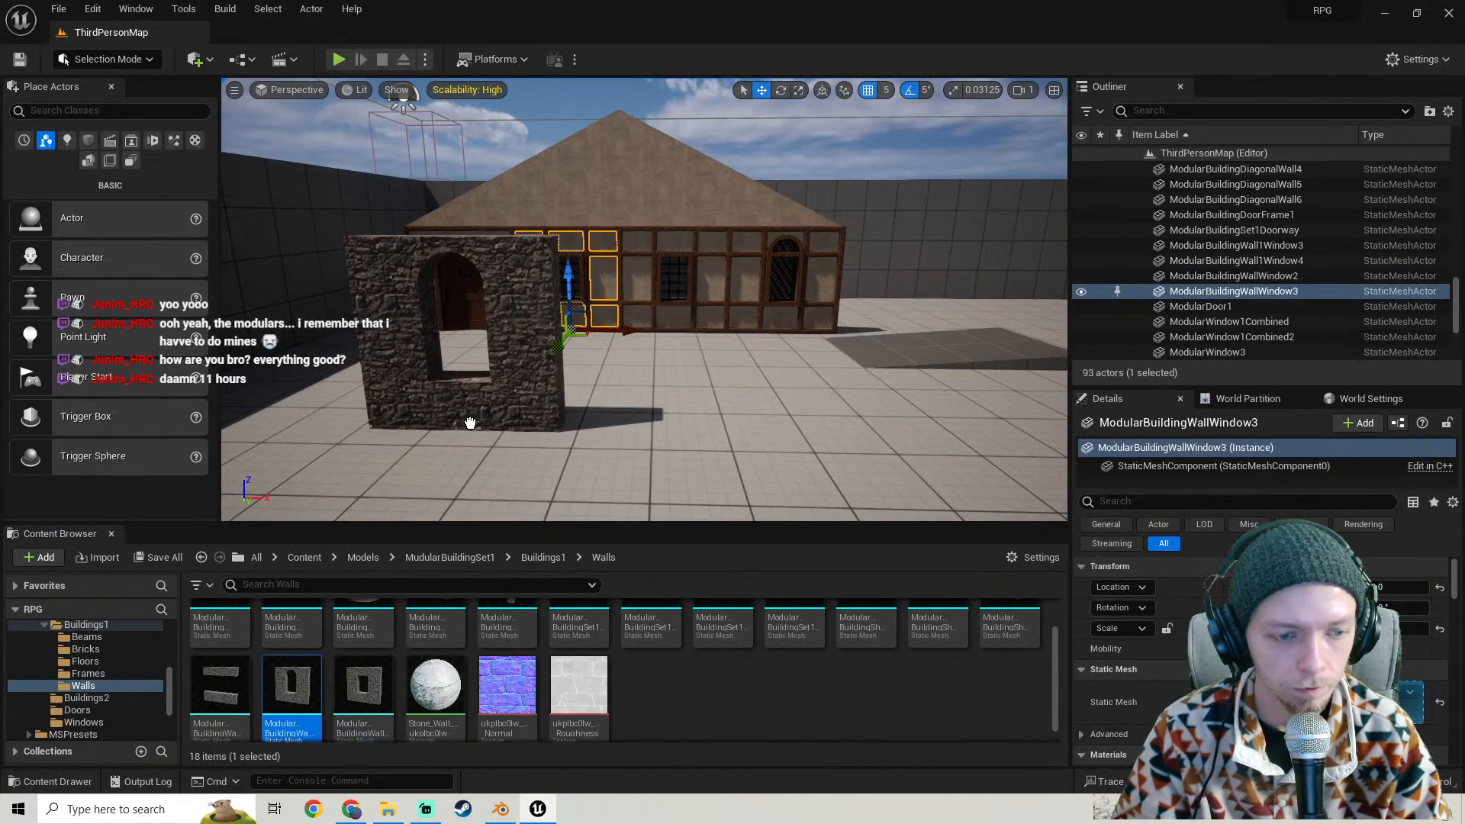
- Examine the meshes in the Buildings2 folder and return to the Walls folder
{"action": "scroll", "coordinate": [139, 690], "scroll_direction": "down", "scroll_amount": 3}
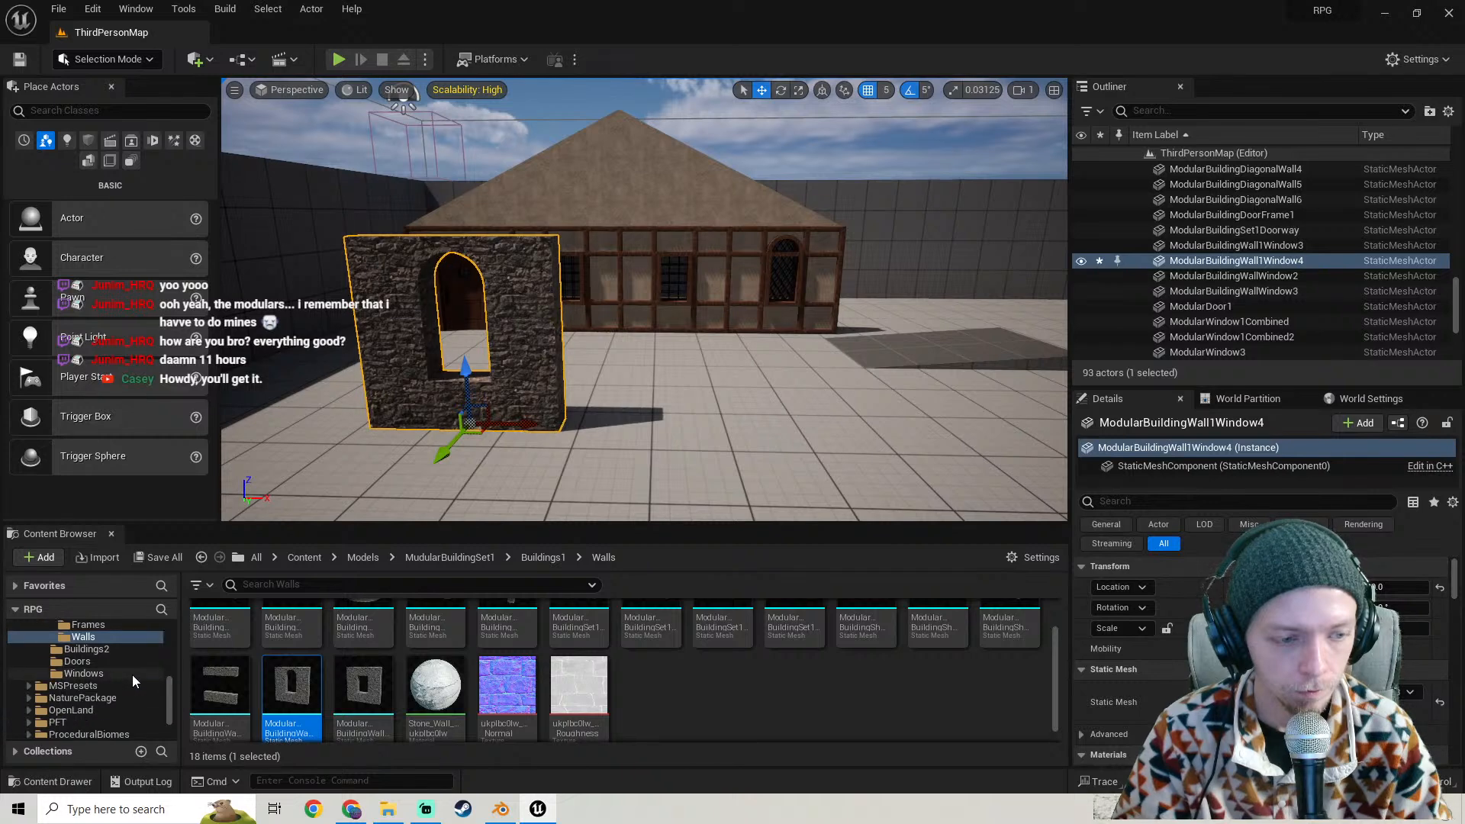
{"action": "left_click", "coordinate": [114, 648]}
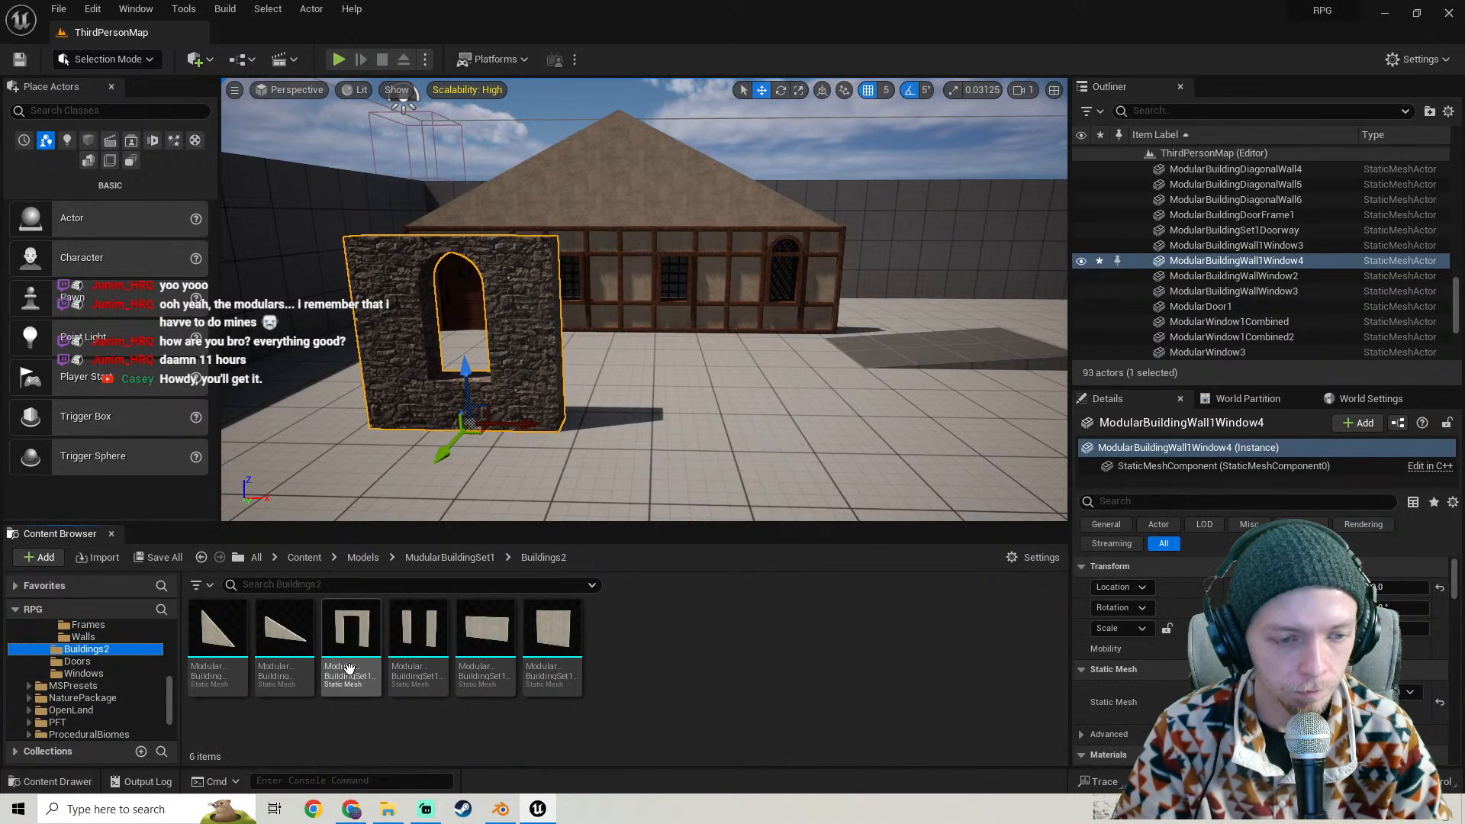
{"action": "left_click", "coordinate": [220, 555]}
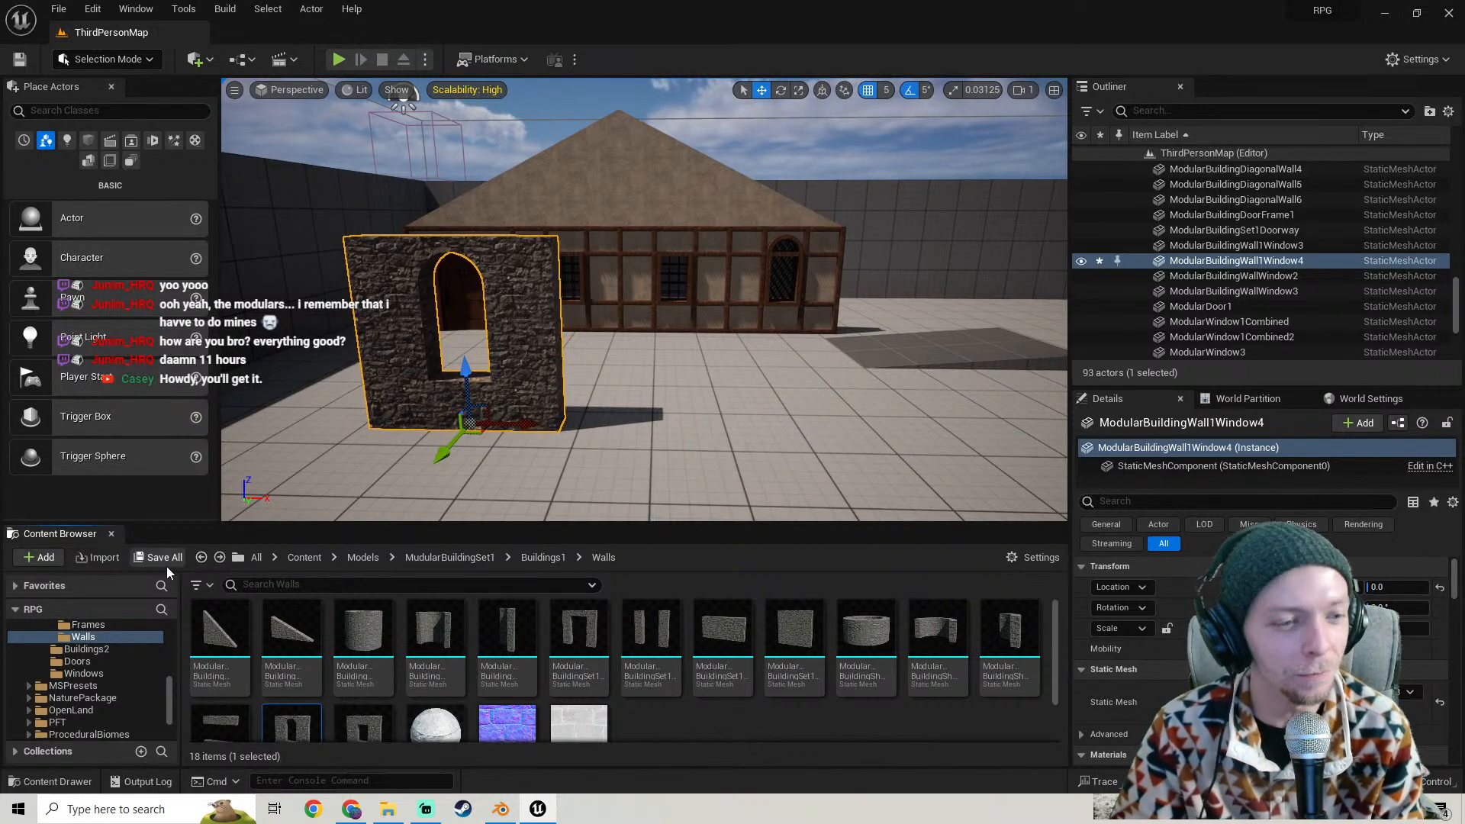
- Save all unsaved content of the project
{"action": "left_click", "coordinate": [165, 560]}
{"action": "left_click", "coordinate": [873, 579]}
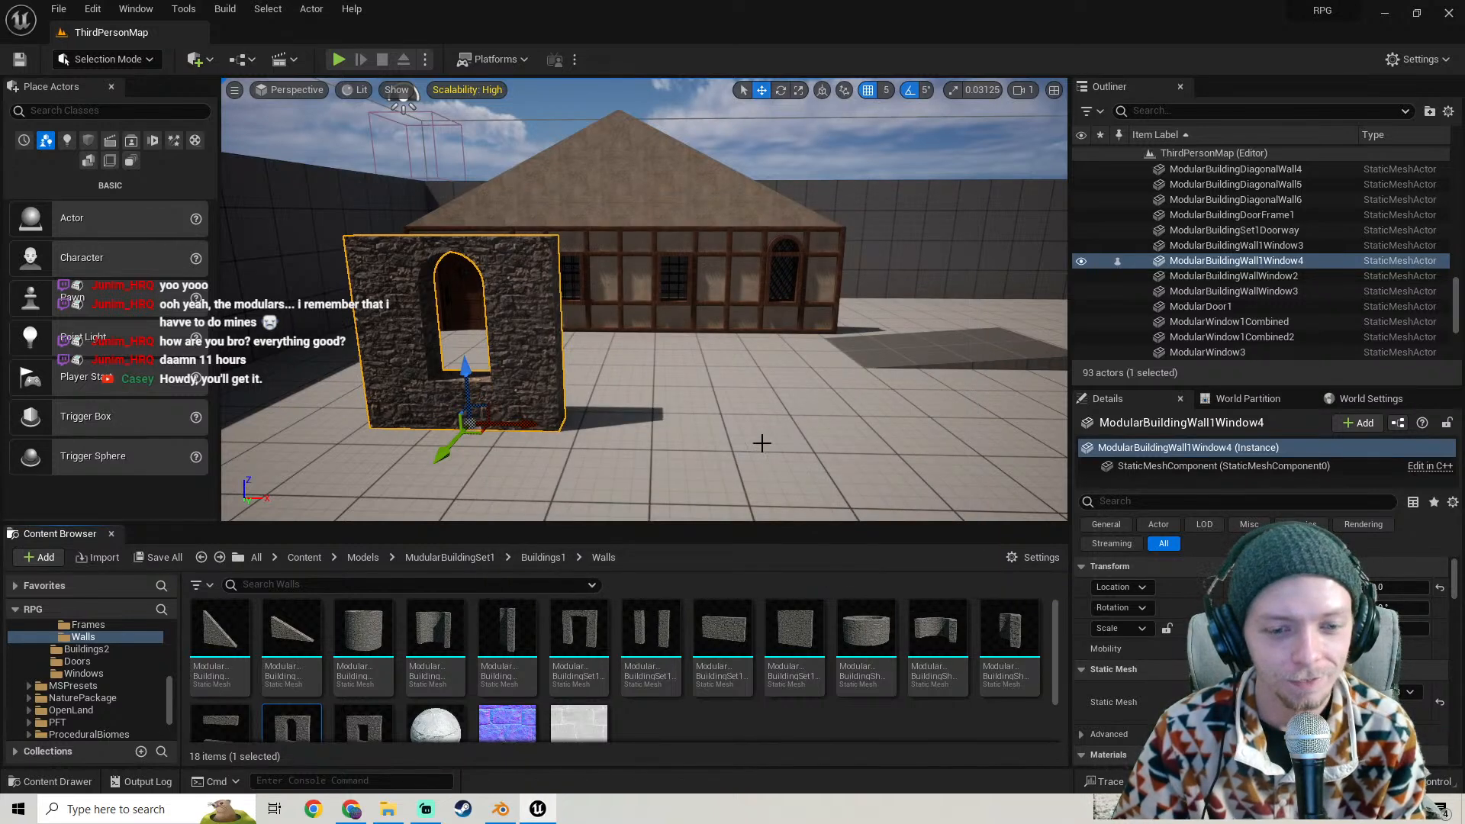
{"action": "mouse_move", "coordinate": [763, 441]}
{"action": "left_mouse_down"}
{"action": "mouse_move", "coordinate": [687, 488]}
{"action": "mouse_move", "coordinate": [729, 458]}
{"action": "mouse_move", "coordinate": [706, 479]}
{"action": "mouse_move", "coordinate": [722, 416]}
{"action": "mouse_move", "coordinate": [793, 413]}
{"action": "mouse_move", "coordinate": [767, 421]}
{"action": "left_mouse_up"}
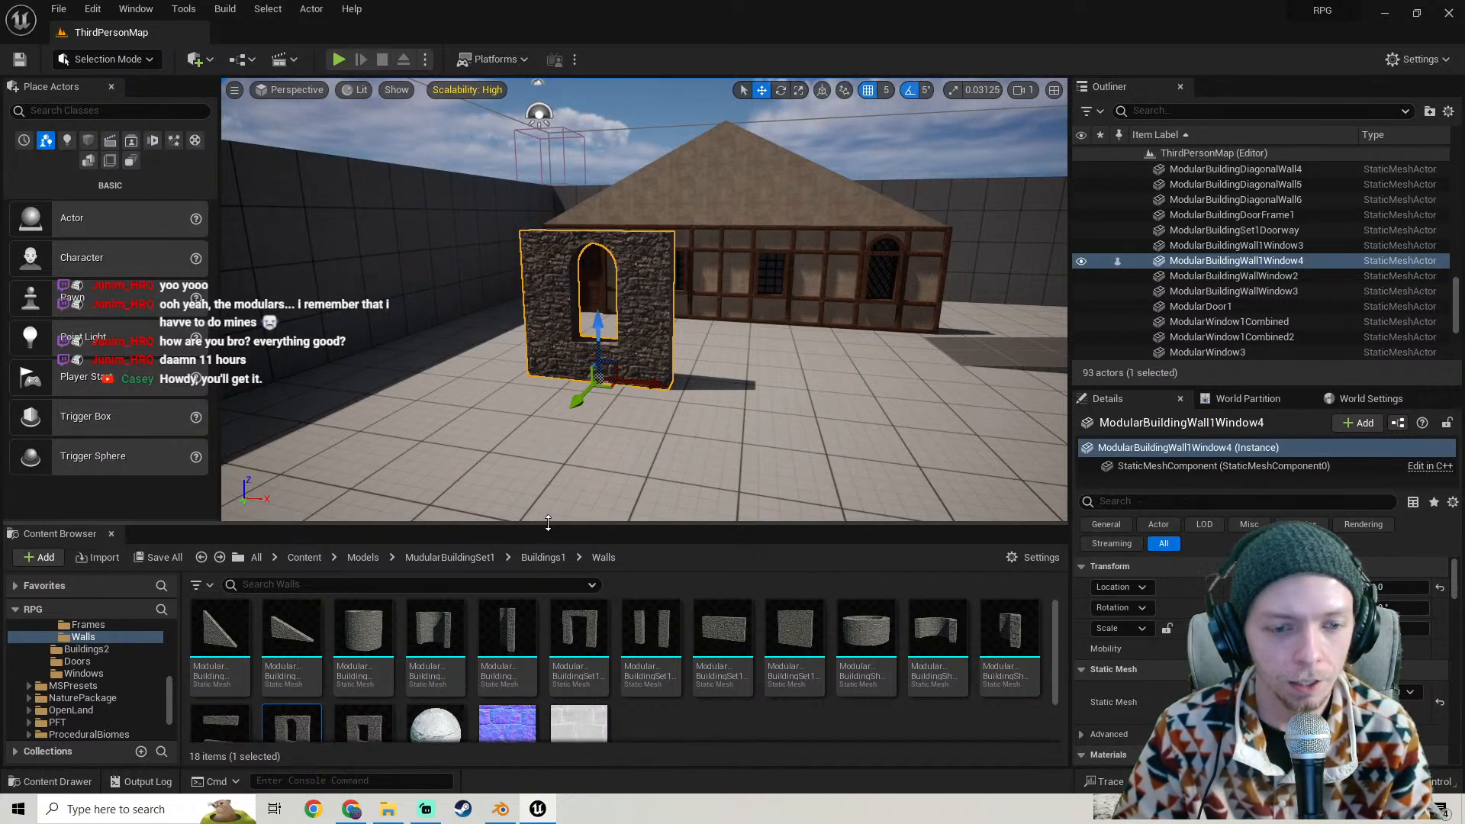
- Enlarge the Content Browser and examine the FlexibleCombatSystem folder and the model folders, ending back in Walls
{"action": "left_click_drag", "start_coordinate": [548, 525], "coordinate": [562, 460]}
{"action": "scroll", "coordinate": [76, 656], "scroll_direction": "up", "scroll_amount": 5}
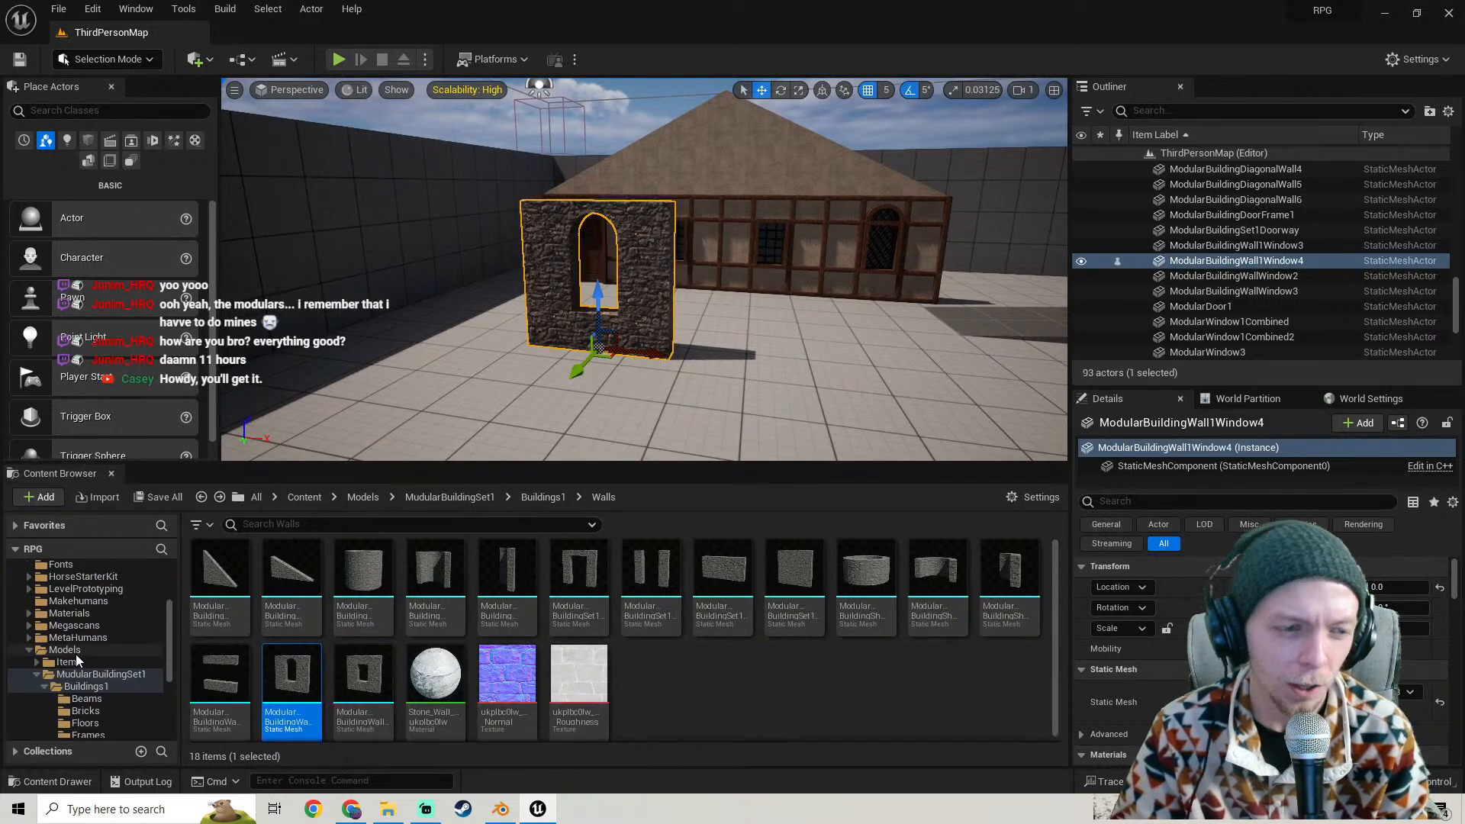
{"action": "scroll", "coordinate": [80, 660], "scroll_direction": "up", "scroll_amount": 2}
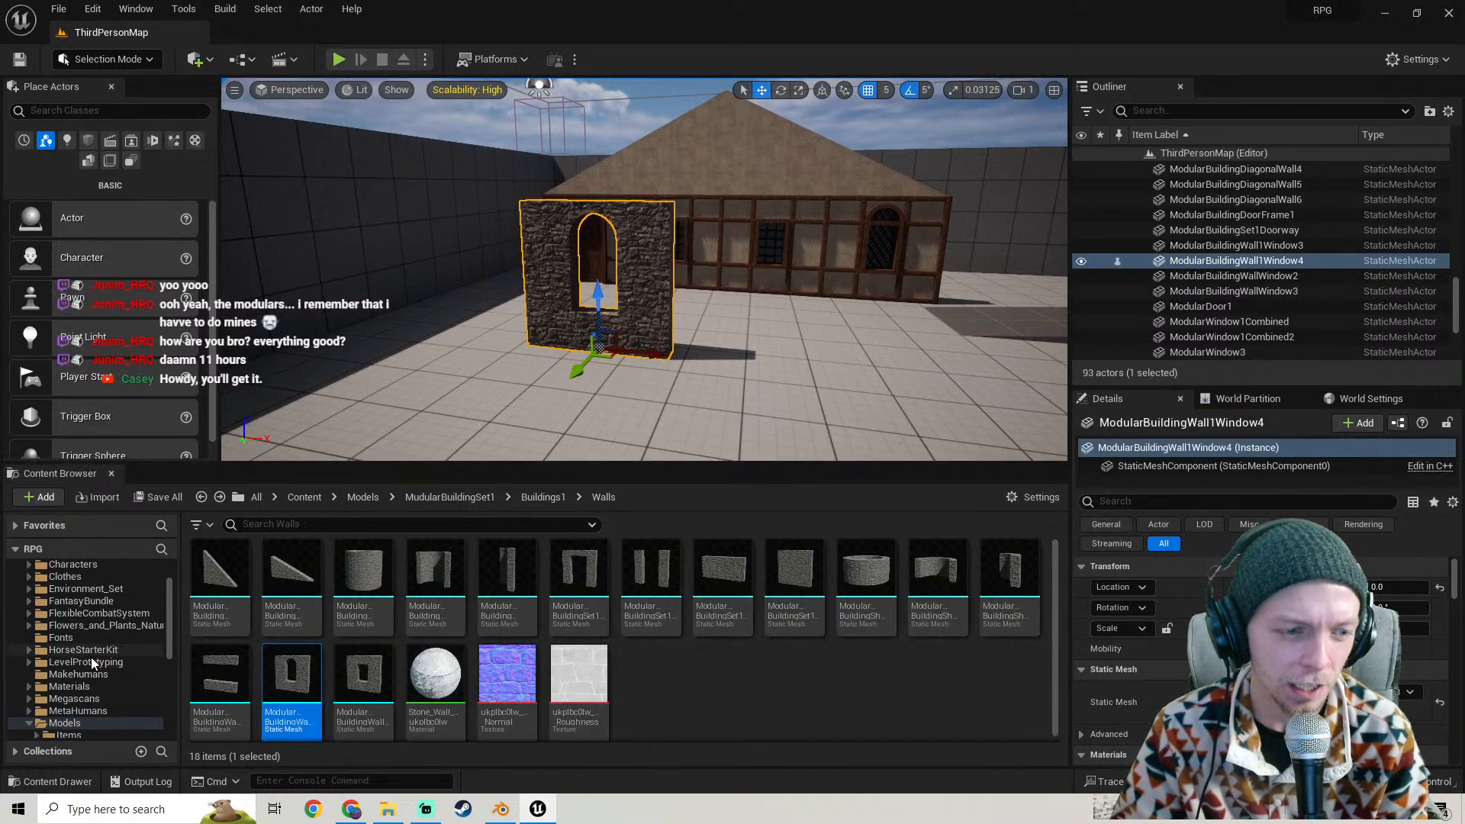
{"action": "left_click", "coordinate": [98, 613]}
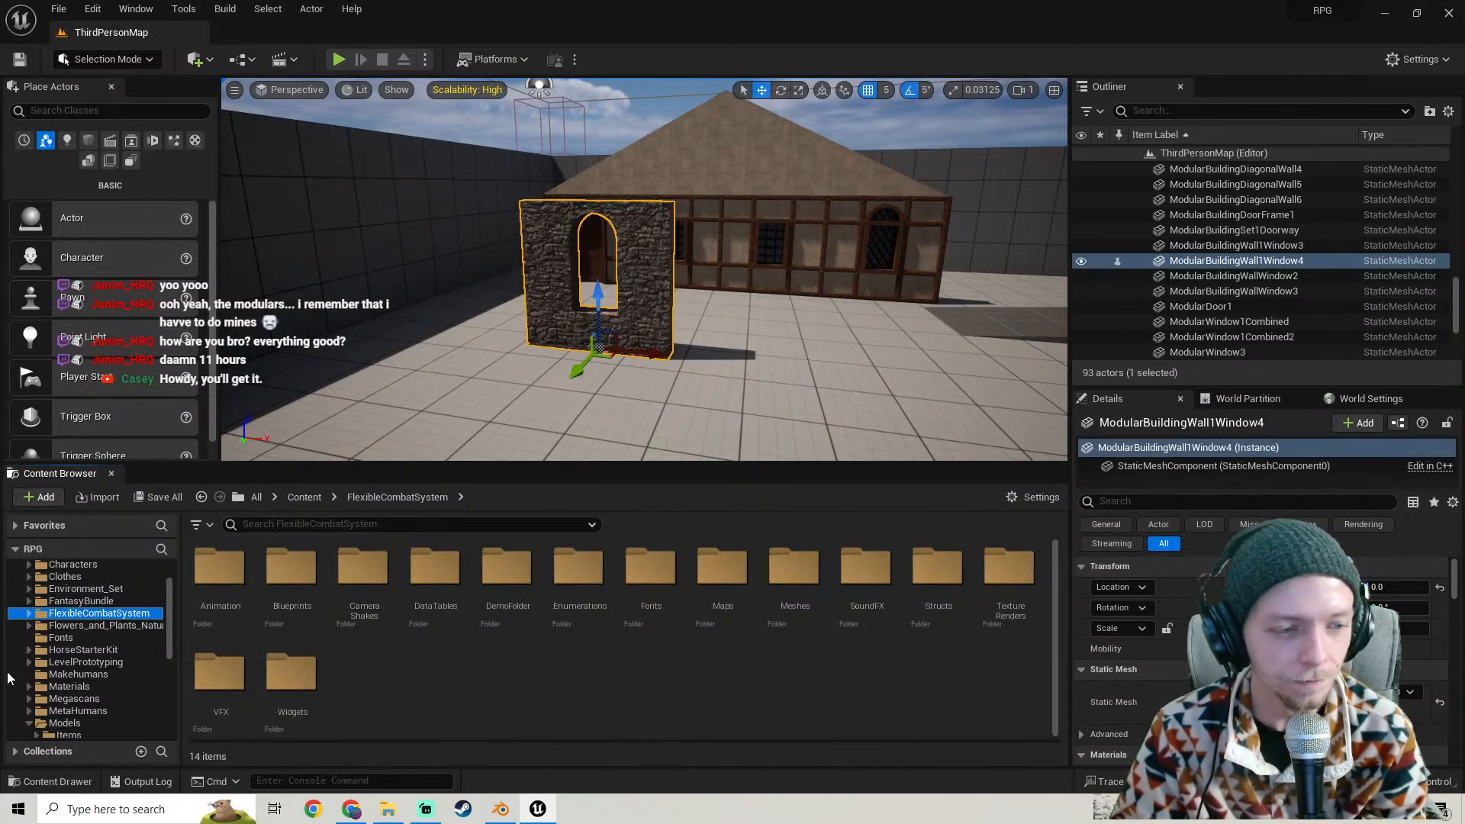
{"action": "scroll", "coordinate": [111, 634], "scroll_direction": "down", "scroll_amount": 3}
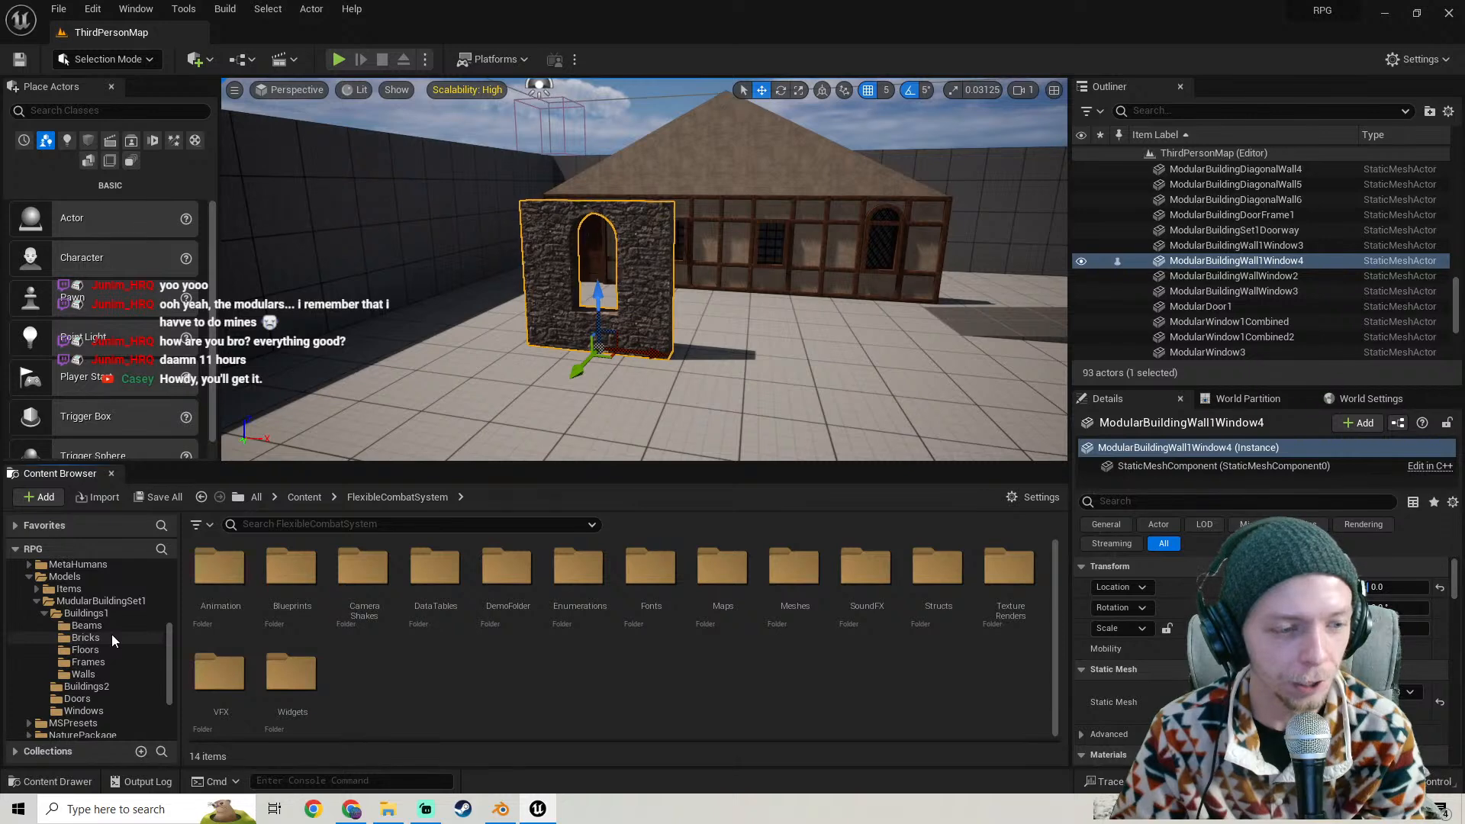
{"action": "left_click", "coordinate": [200, 499]}
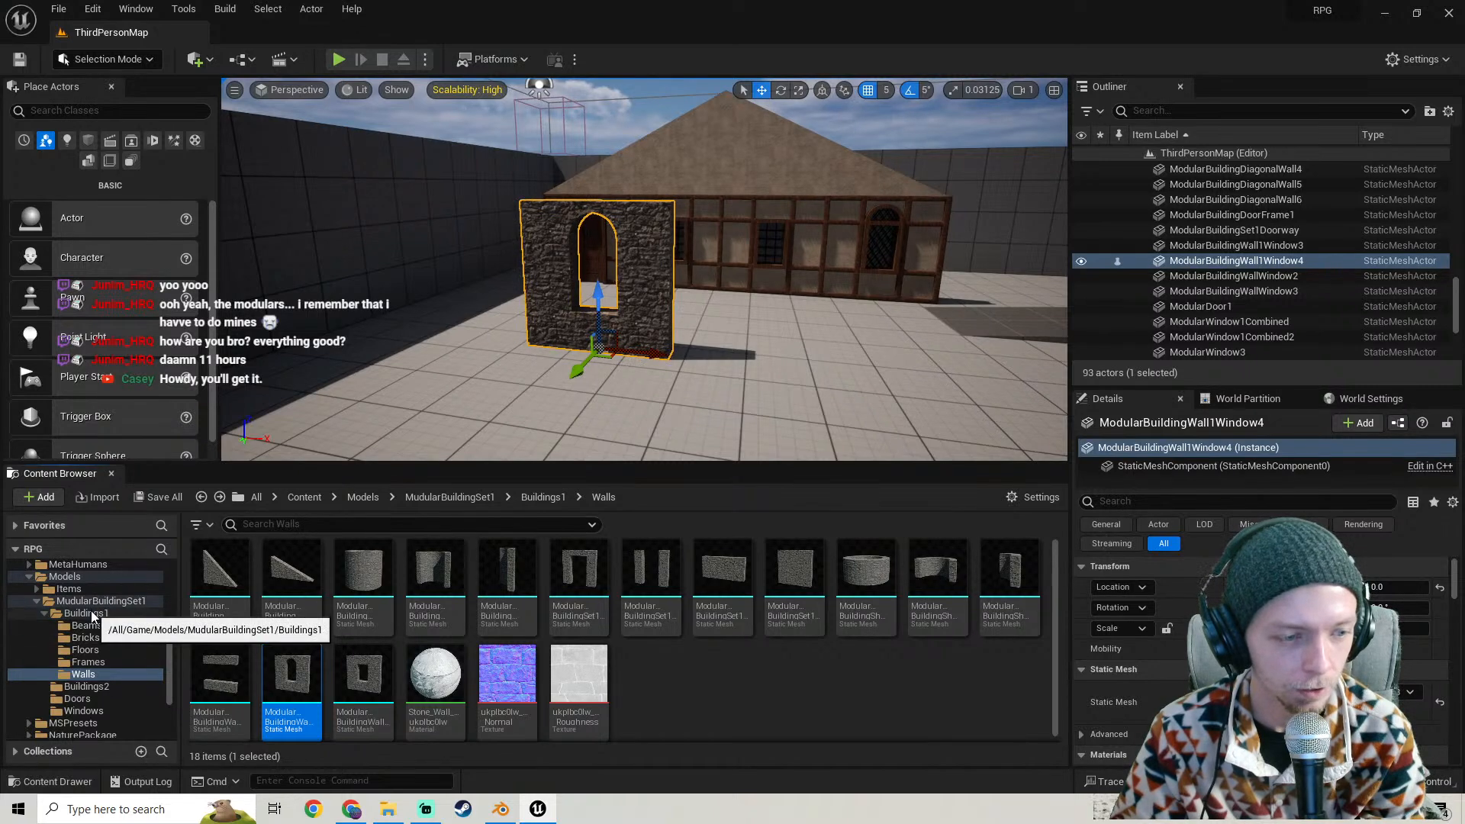
- Examine the contents of the Buildings1 and Buildings2 folders and return to the Walls folder
{"action": "left_click", "coordinate": [88, 614]}
{"action": "left_click", "coordinate": [86, 686]}
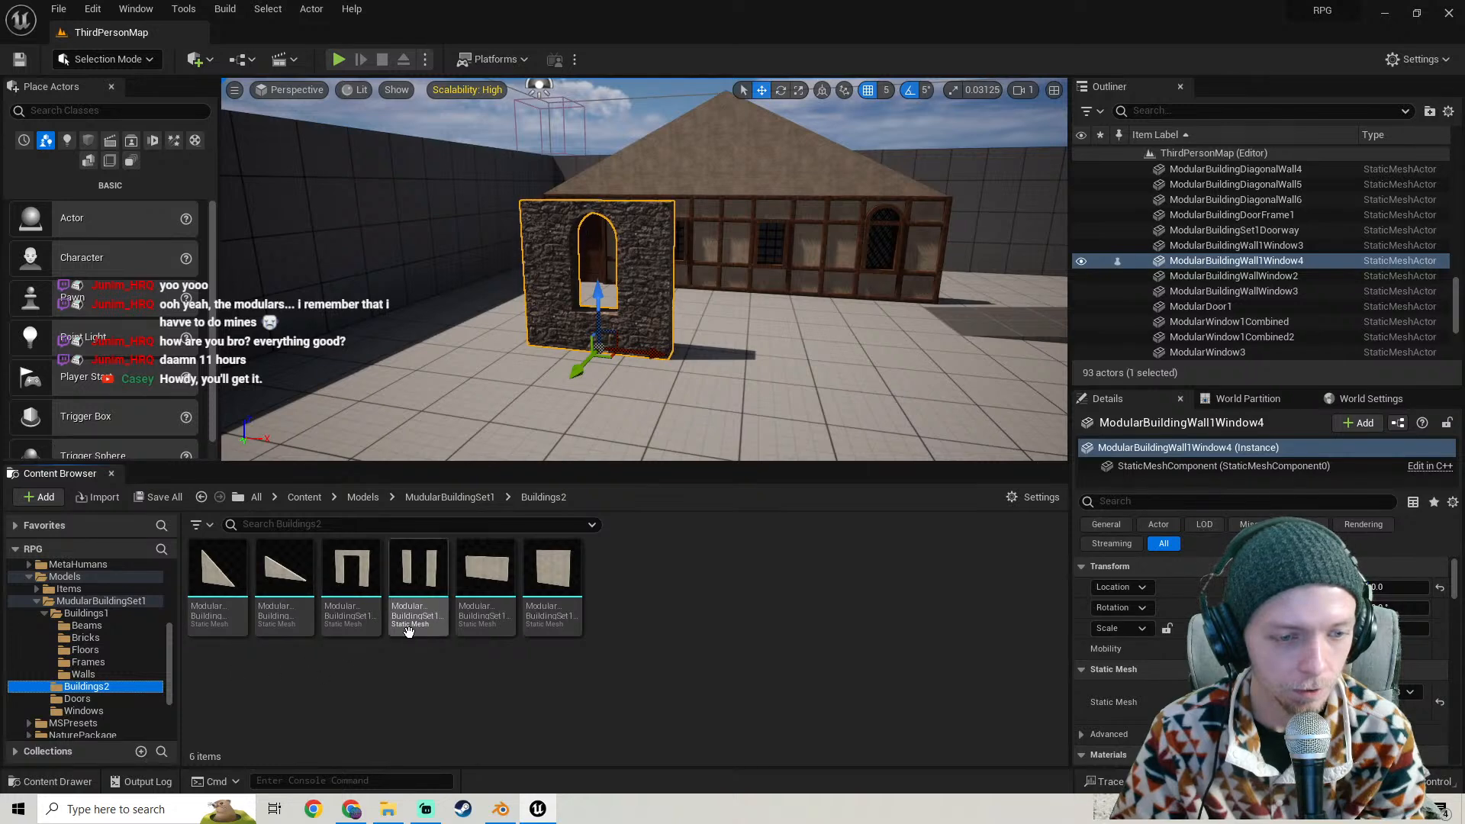
{"action": "left_click", "coordinate": [202, 498]}
{"action": "left_click", "coordinate": [202, 498]}
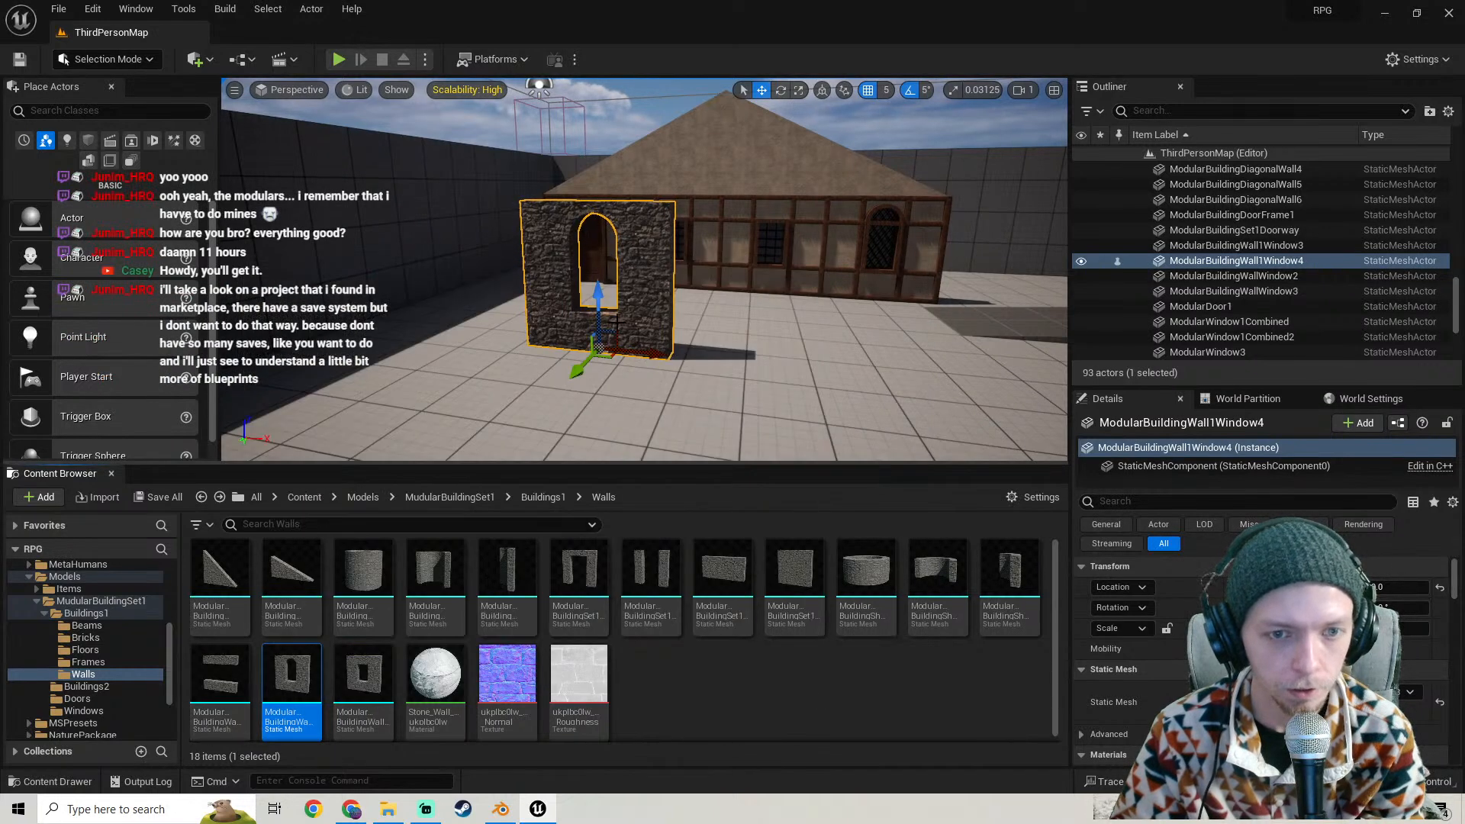
- Replace the arched window wall in front of the house with the stone wall mesh made of separate upper and lower strips
{"action": "key", "text": "Delete"}
{"action": "left_click_drag", "start_coordinate": [227, 685], "coordinate": [589, 367]}
{"action": "mouse_move", "coordinate": [683, 376]}
{"action": "right_mouse_down"}
{"action": "mouse_move", "coordinate": [714, 376]}
{"action": "mouse_move", "coordinate": [683, 376]}
{"action": "right_mouse_up"}
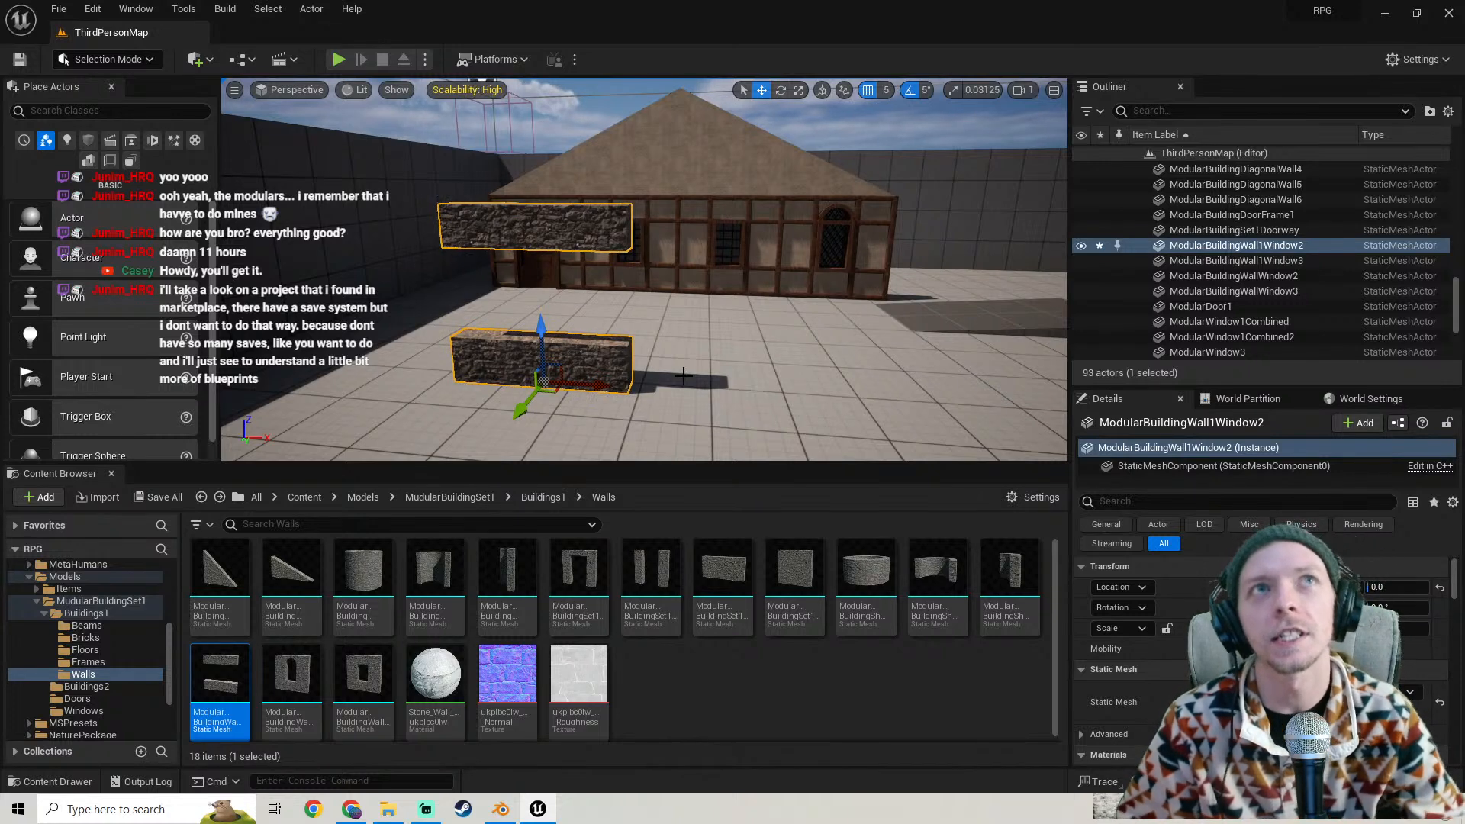
- Save the level changes for the ModularBuildingWall1Window2 and ModularBuildingWall1Window4 actors
{"action": "left_click_drag", "start_coordinate": [705, 339], "coordinate": [648, 367]}
{"action": "left_click", "coordinate": [160, 497]}
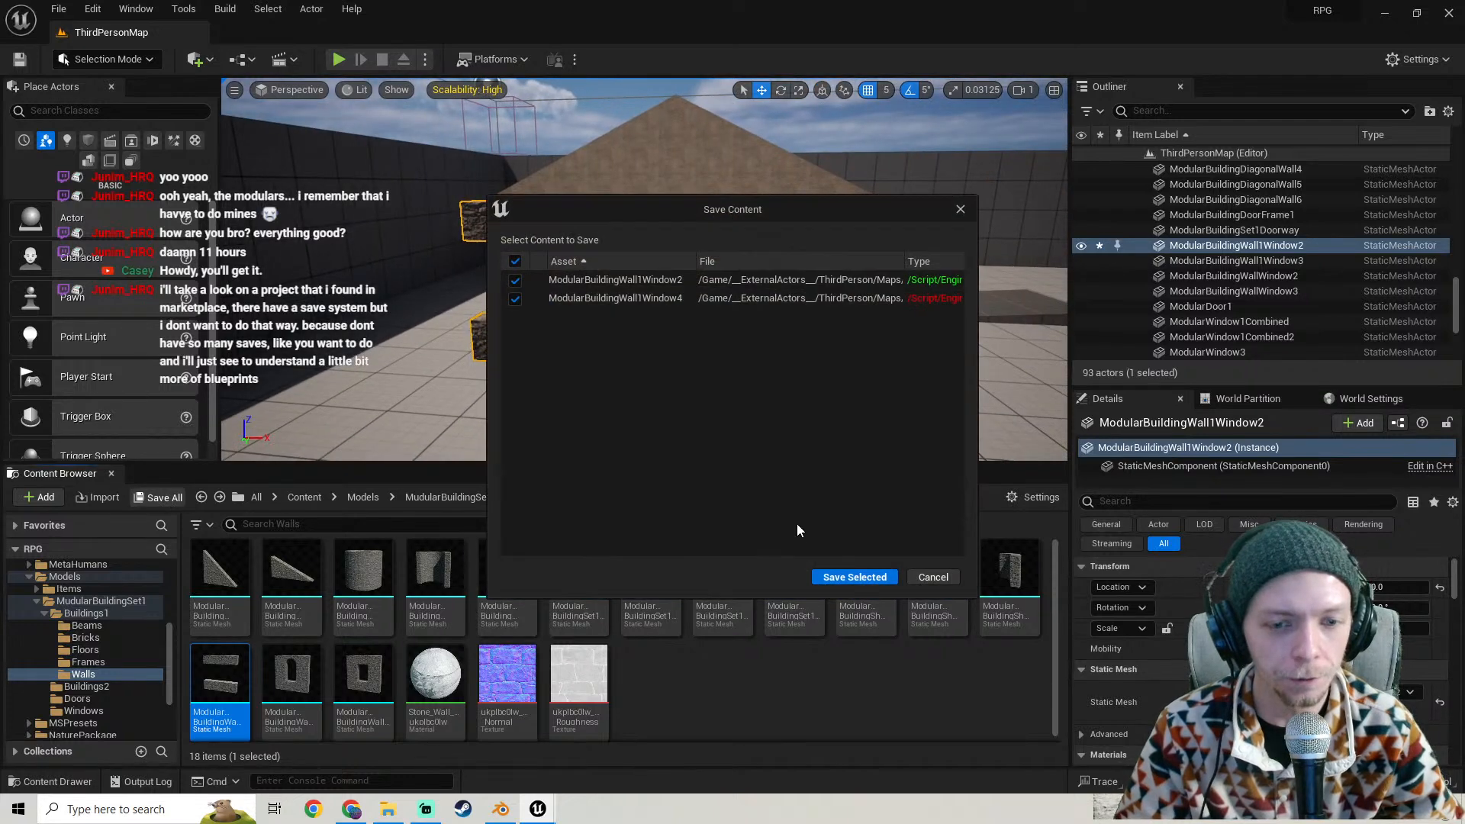
{"action": "left_click", "coordinate": [842, 578]}
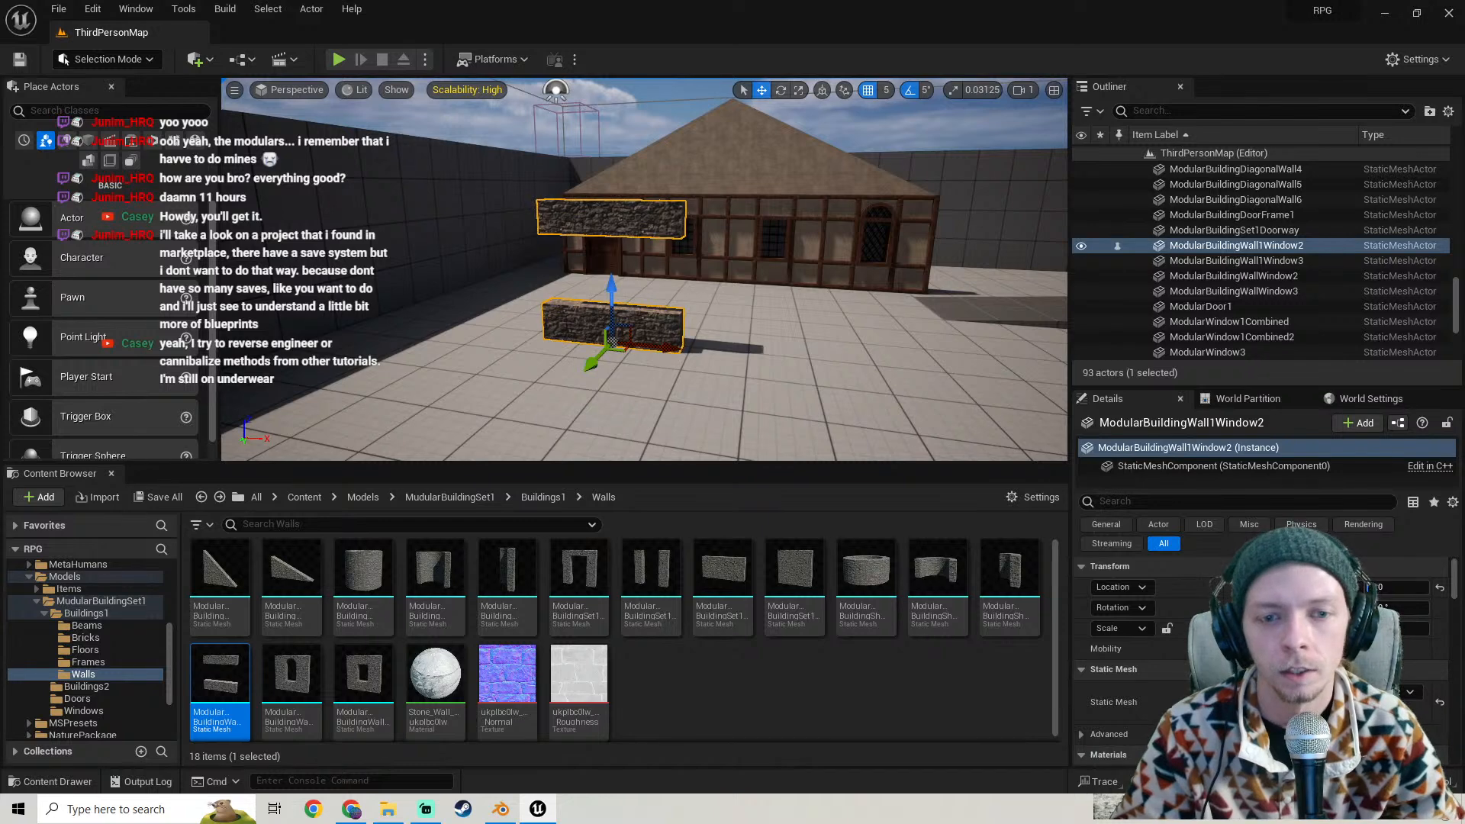
{"action": "right_click_drag", "start_coordinate": [742, 367], "coordinate": [785, 361]}
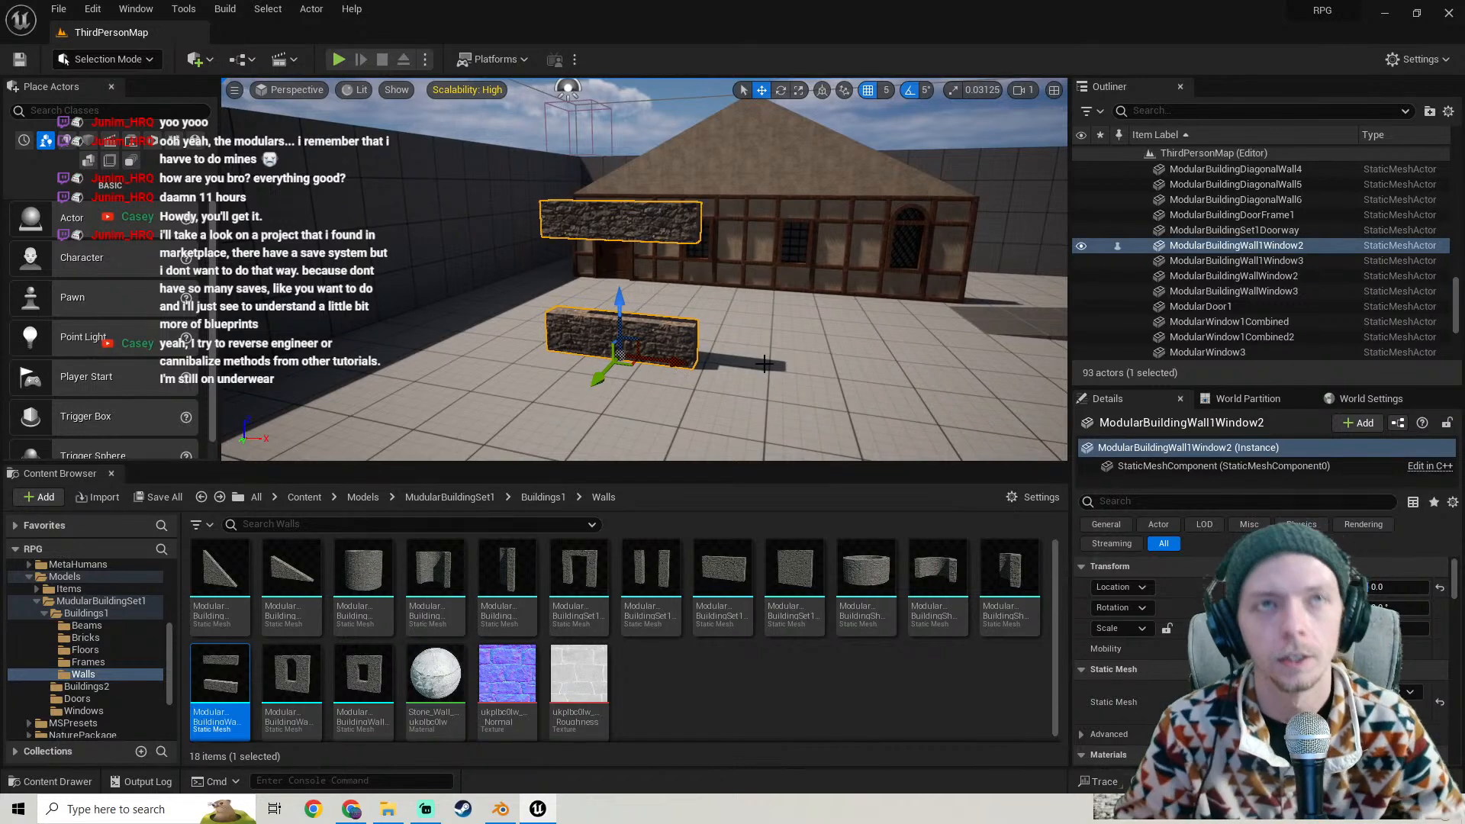
{"action": "right_click_drag", "start_coordinate": [738, 266], "coordinate": [710, 275]}
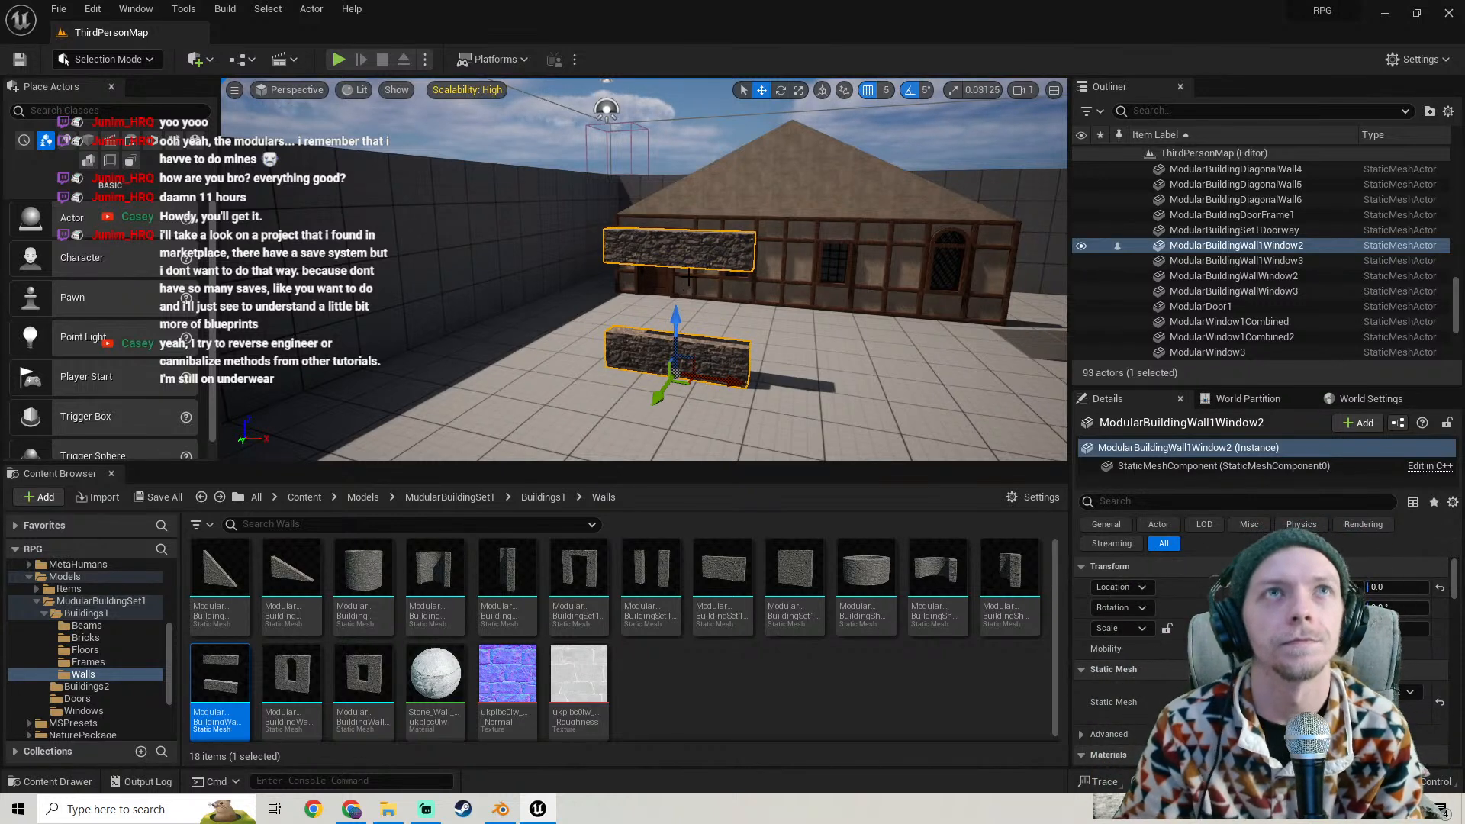
{"action": "mouse_move", "coordinate": [878, 309]}
{"action": "left_mouse_down"}
{"action": "mouse_move", "coordinate": [866, 351]}
{"action": "mouse_move", "coordinate": [879, 308]}
{"action": "left_mouse_up"}
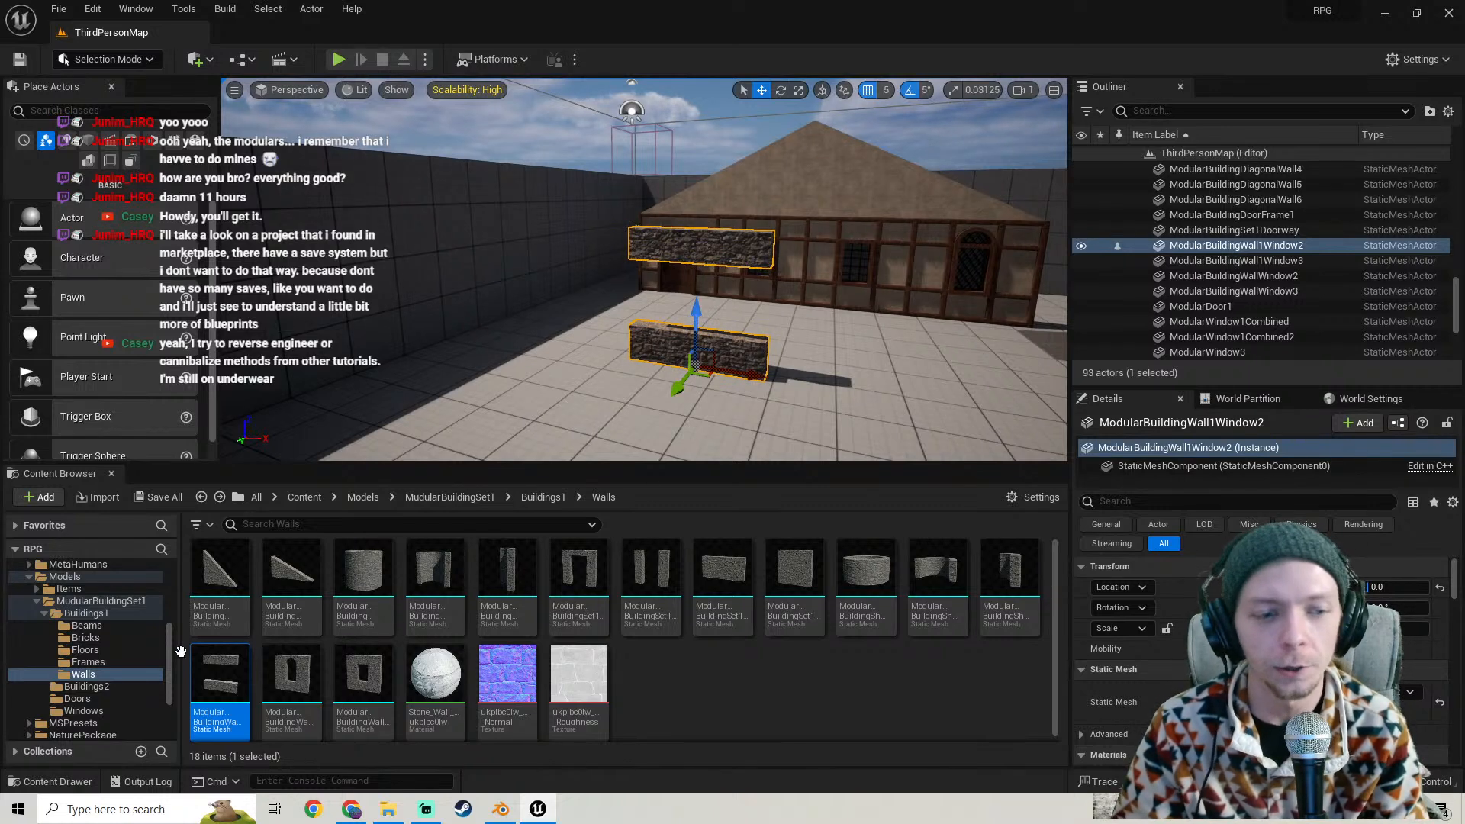
- Open the BP_GameModeFCS blueprint from the Blueprints folder of FlexibleCombatSystem
{"action": "scroll", "coordinate": [91, 653], "scroll_direction": "up", "scroll_amount": 5}
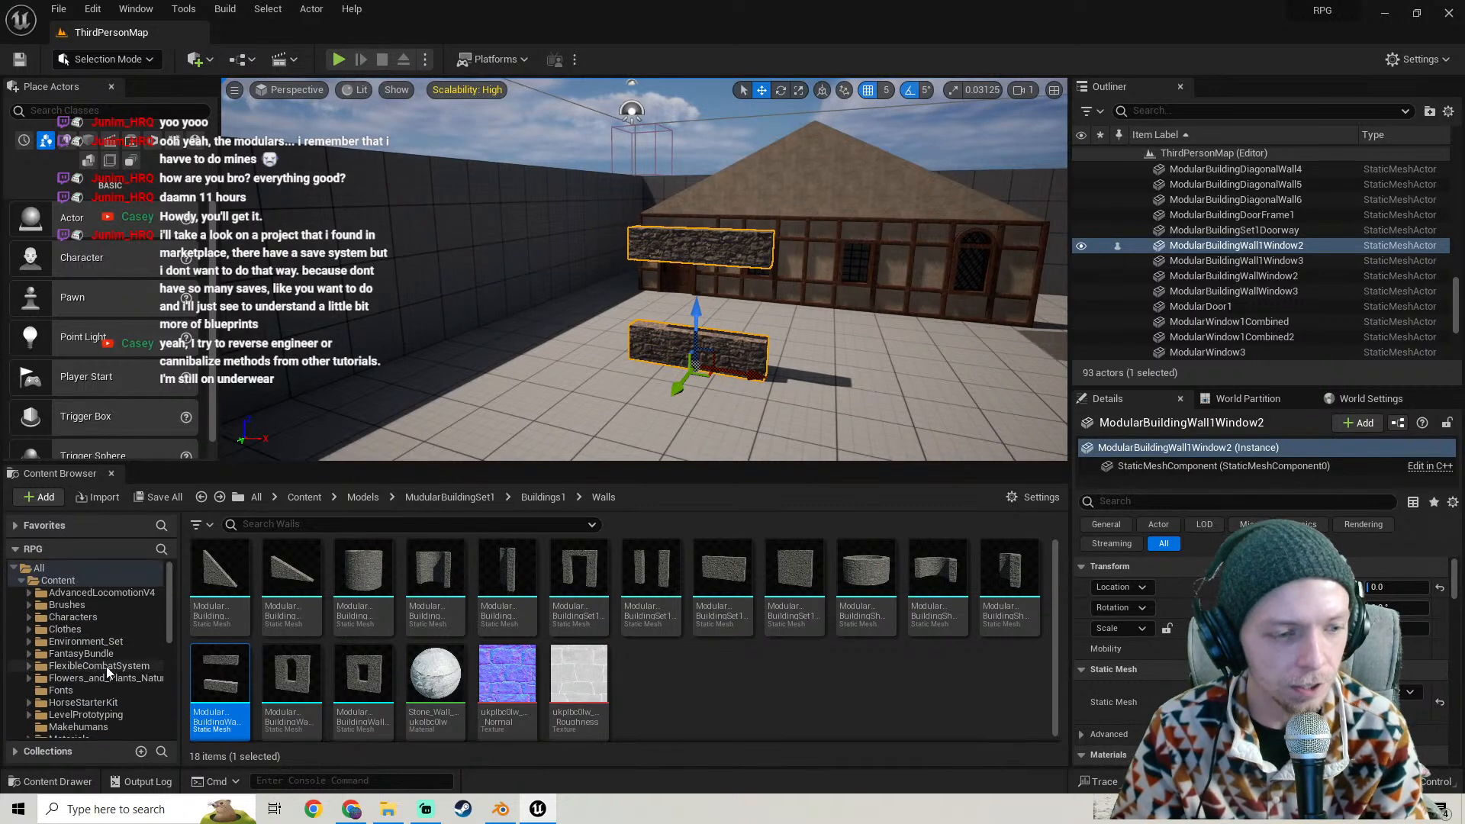
{"action": "left_click", "coordinate": [90, 666]}
{"action": "double_click", "coordinate": [292, 584]}
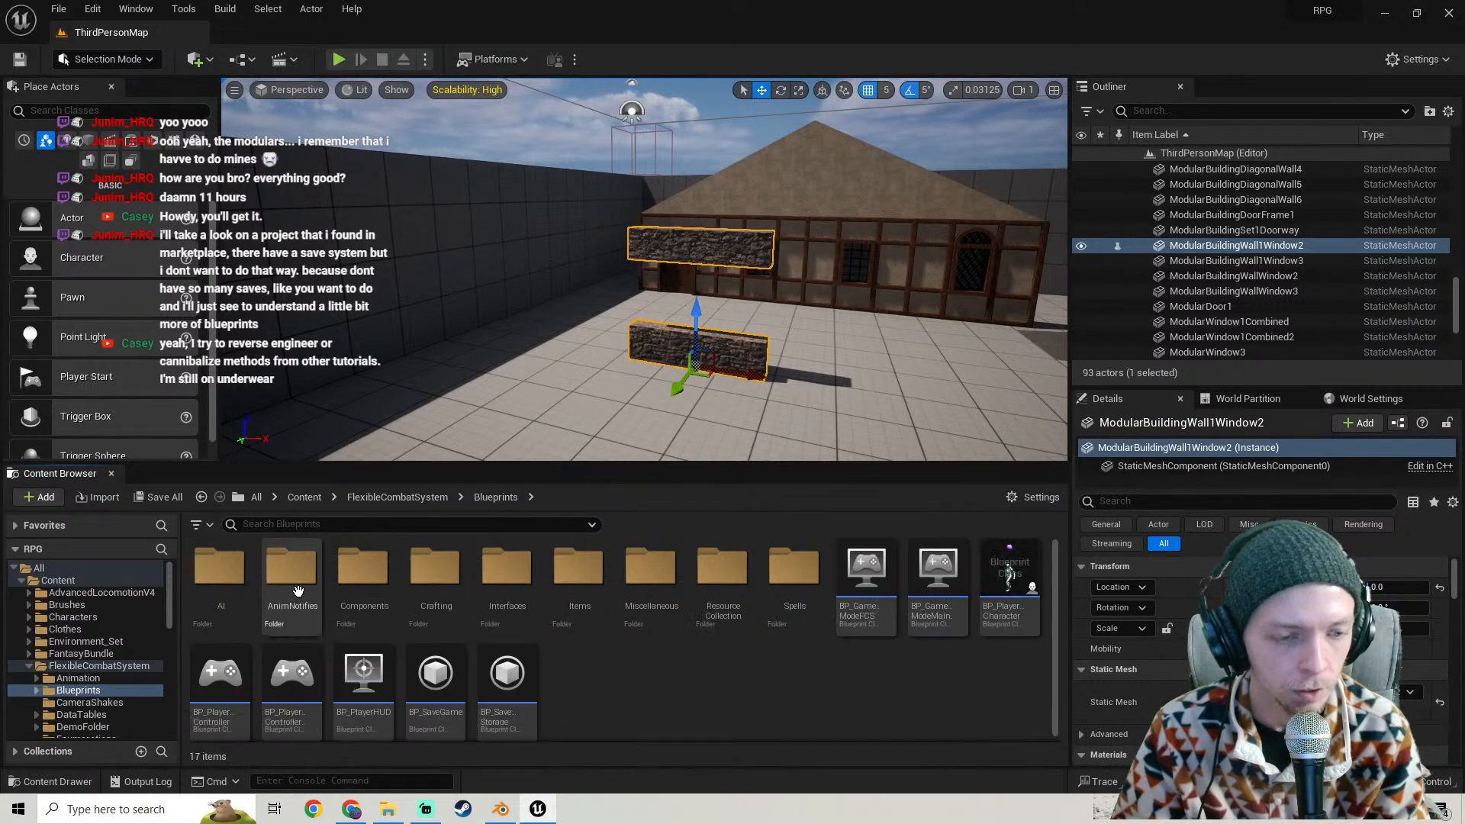
{"action": "left_click", "coordinate": [853, 623]}
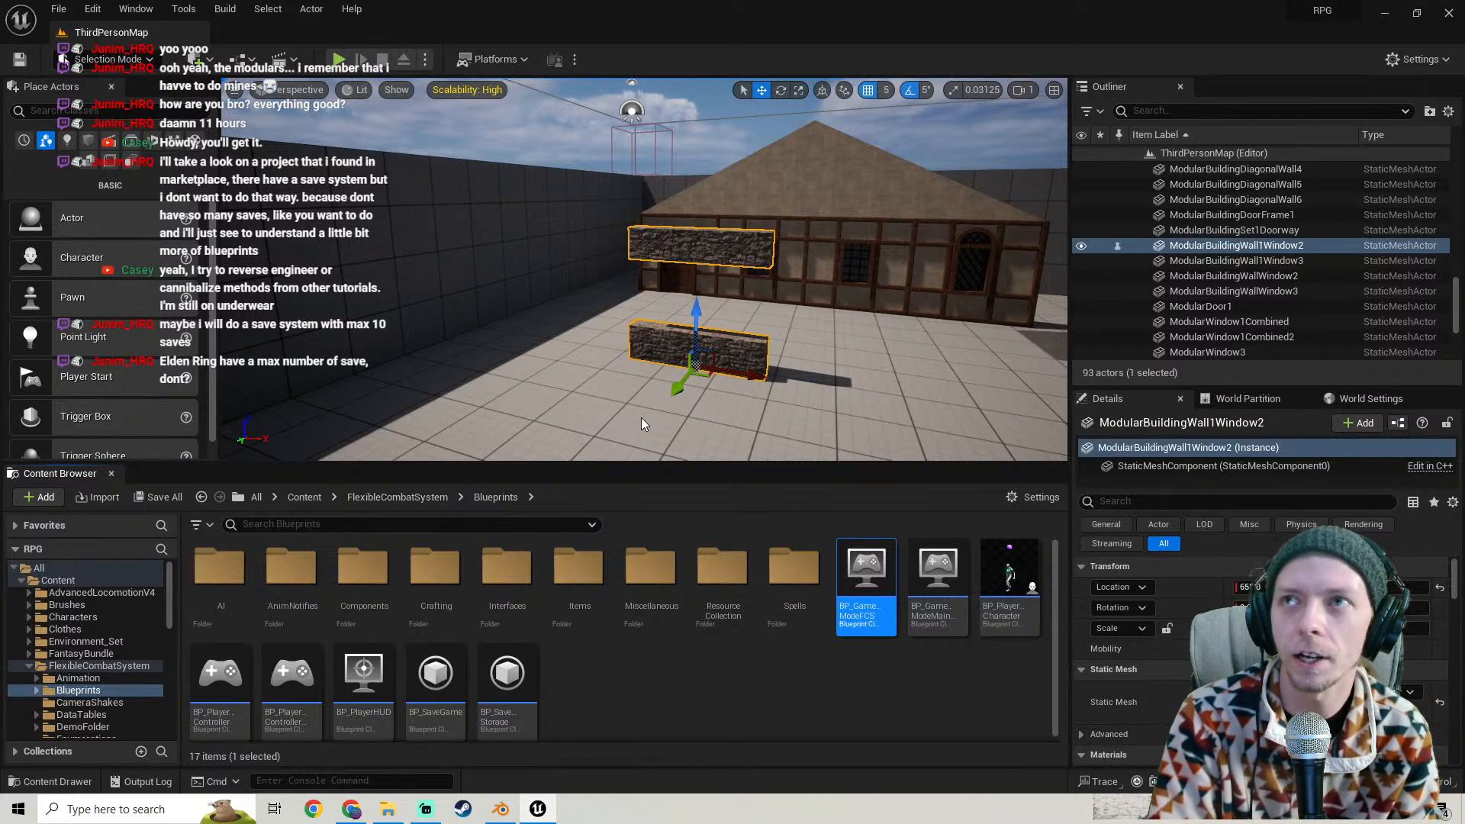
{"action": "key", "text": "ctrl+e"}
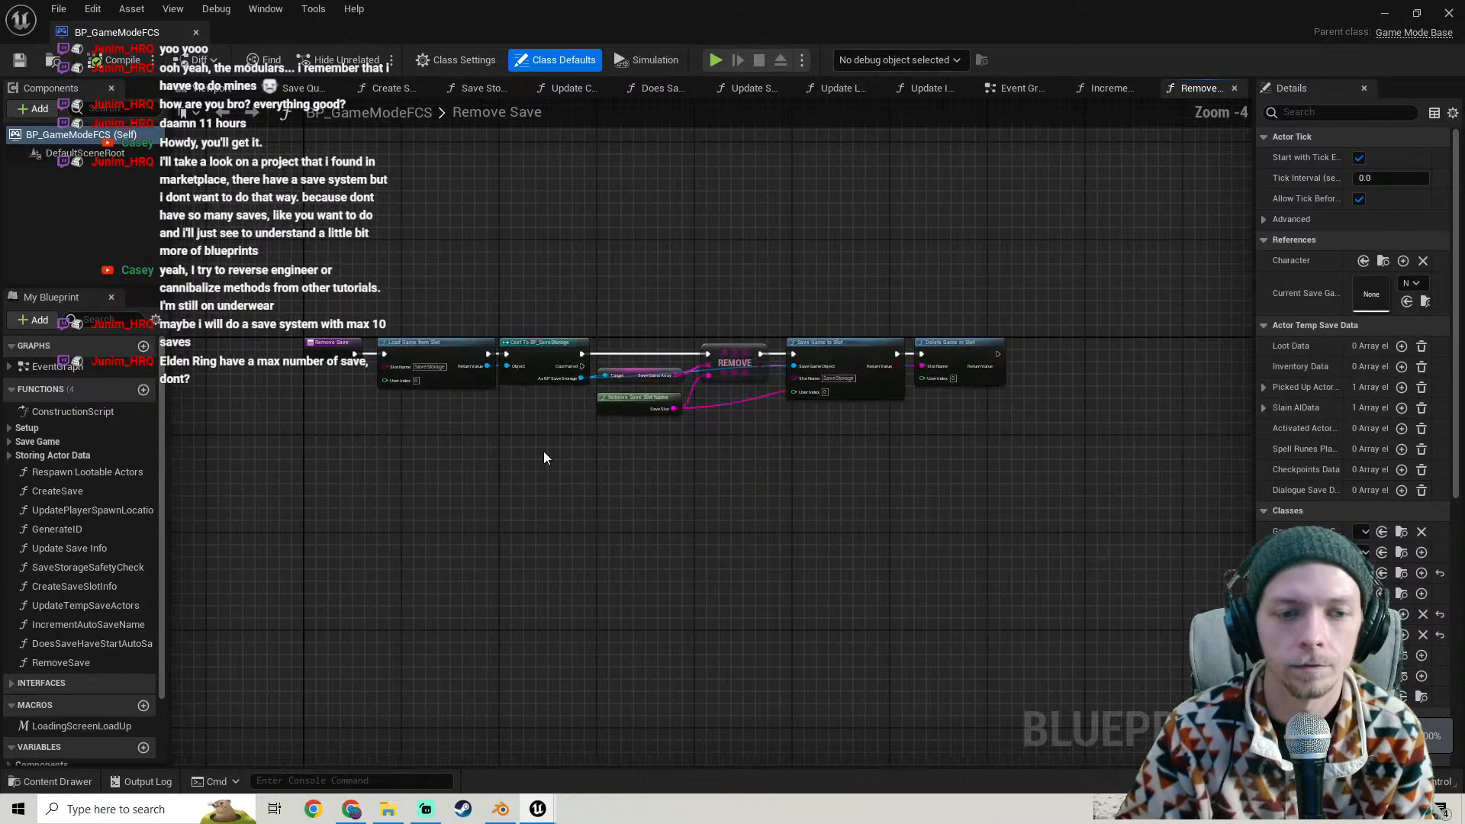
- Examine the Remove Save function graph from its entry node to the Delete Game in Slot node
{"action": "scroll", "coordinate": [536, 447], "scroll_direction": "up", "scroll_amount": 2}
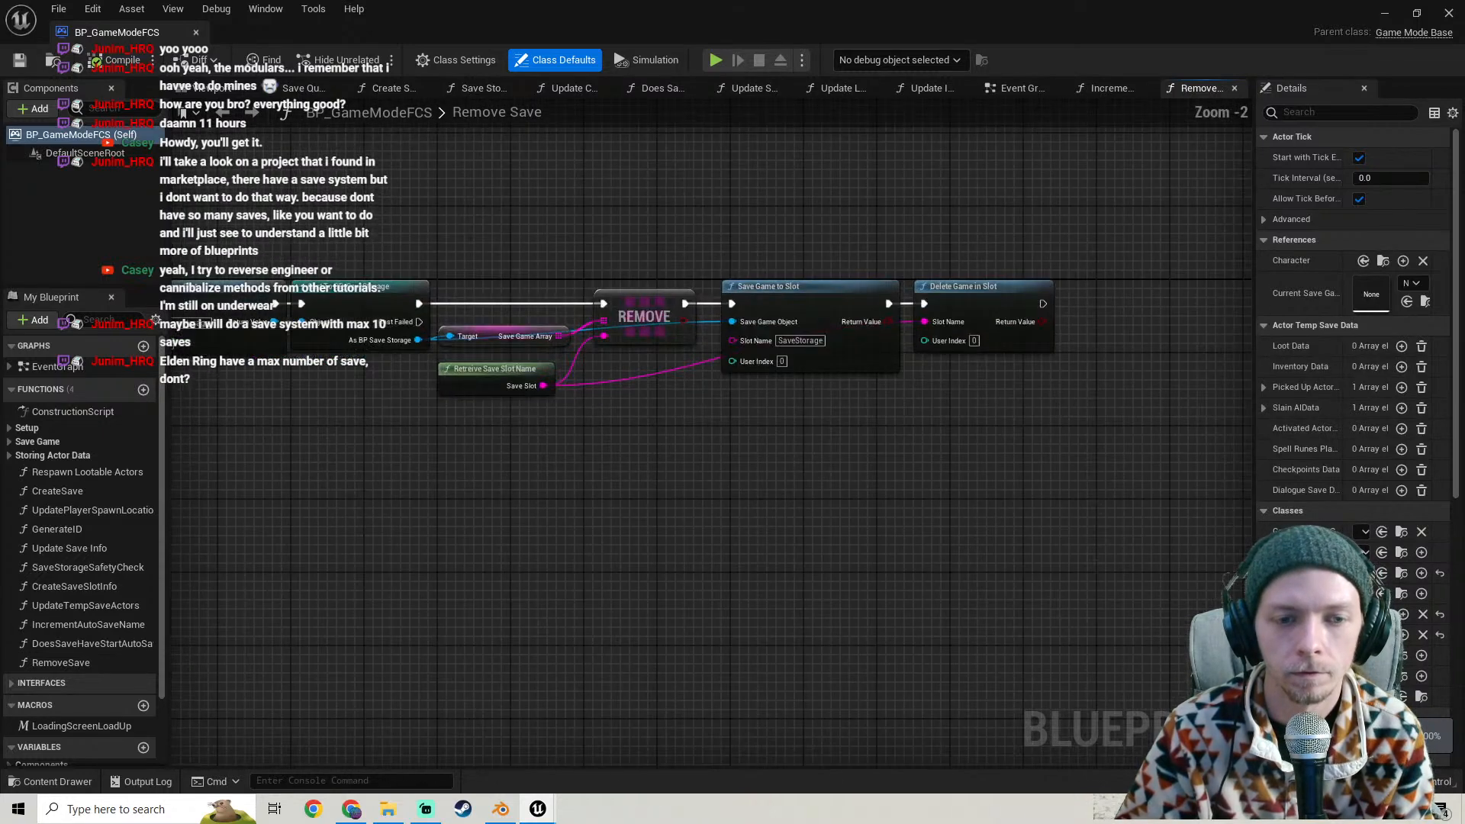
{"action": "right_click_drag", "start_coordinate": [522, 429], "coordinate": [619, 435]}
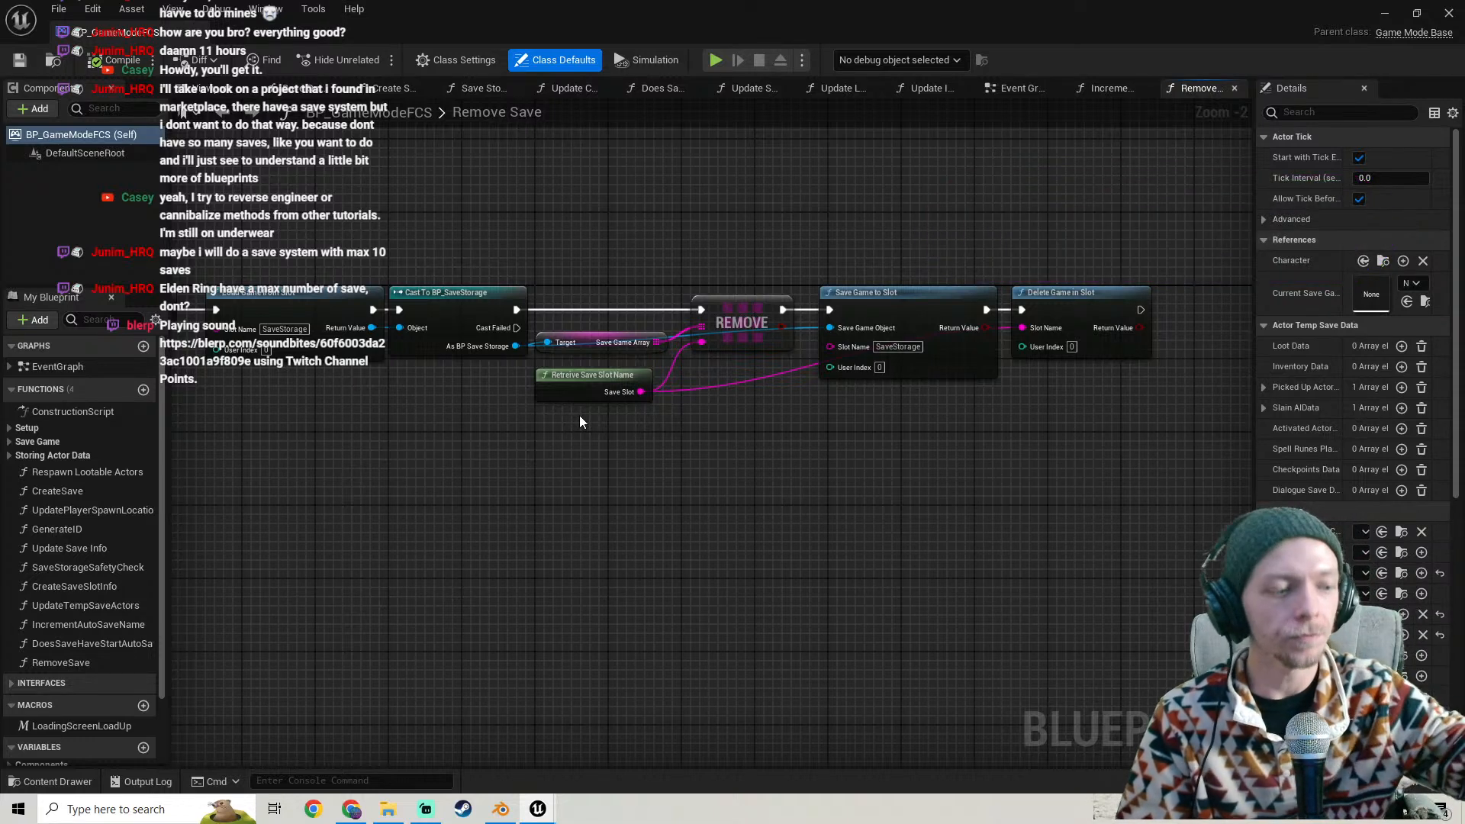
{"action": "scroll", "coordinate": [447, 429], "scroll_direction": "down", "scroll_amount": 1}
{"action": "right_click_drag", "start_coordinate": [467, 415], "coordinate": [679, 428]}
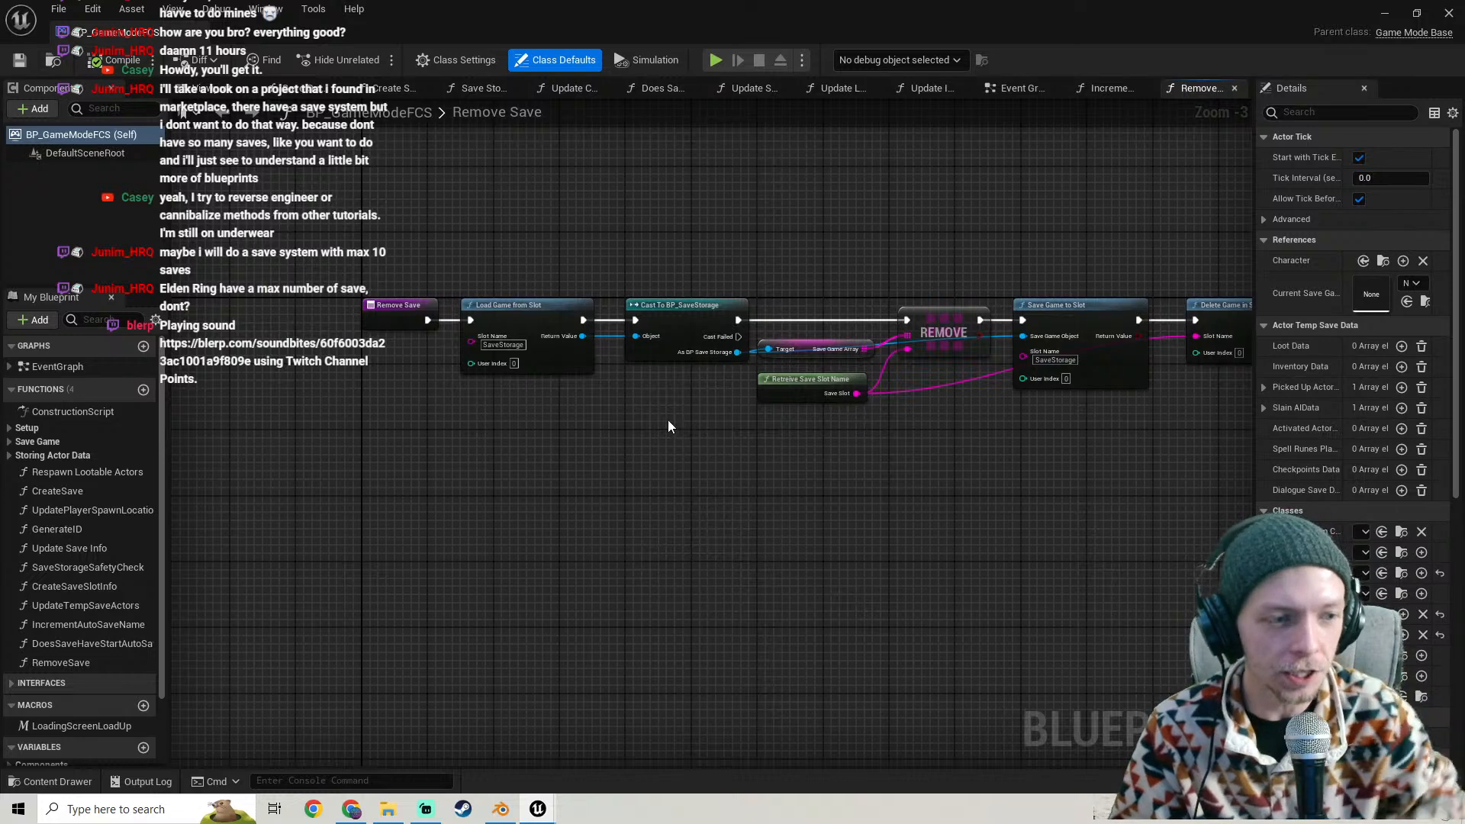
- Open the Update Save Info function and examine its autosave branches, save name update and node groups
{"action": "left_click", "coordinate": [88, 555]}
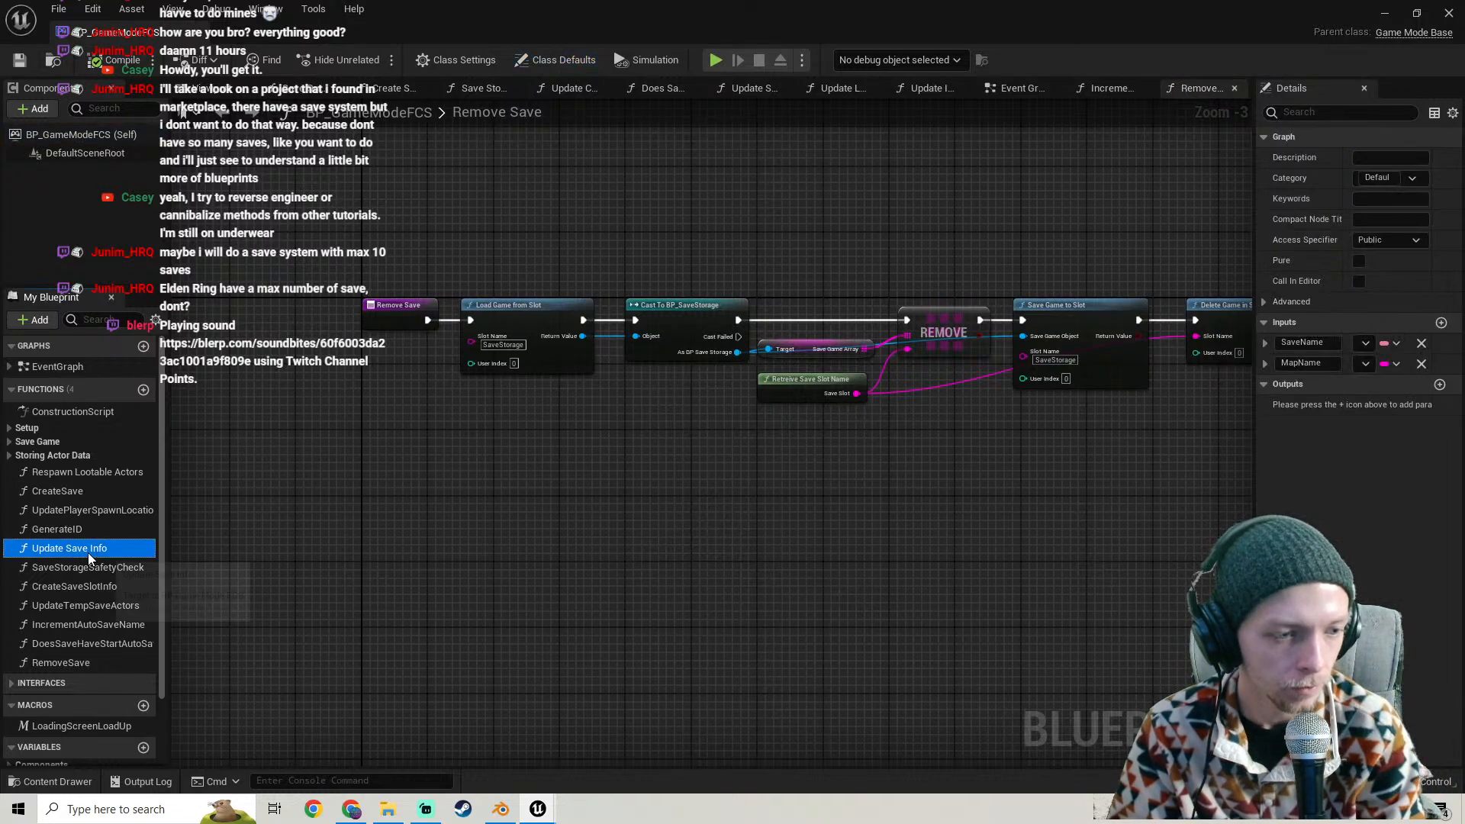
{"action": "left_click", "coordinate": [70, 529]}
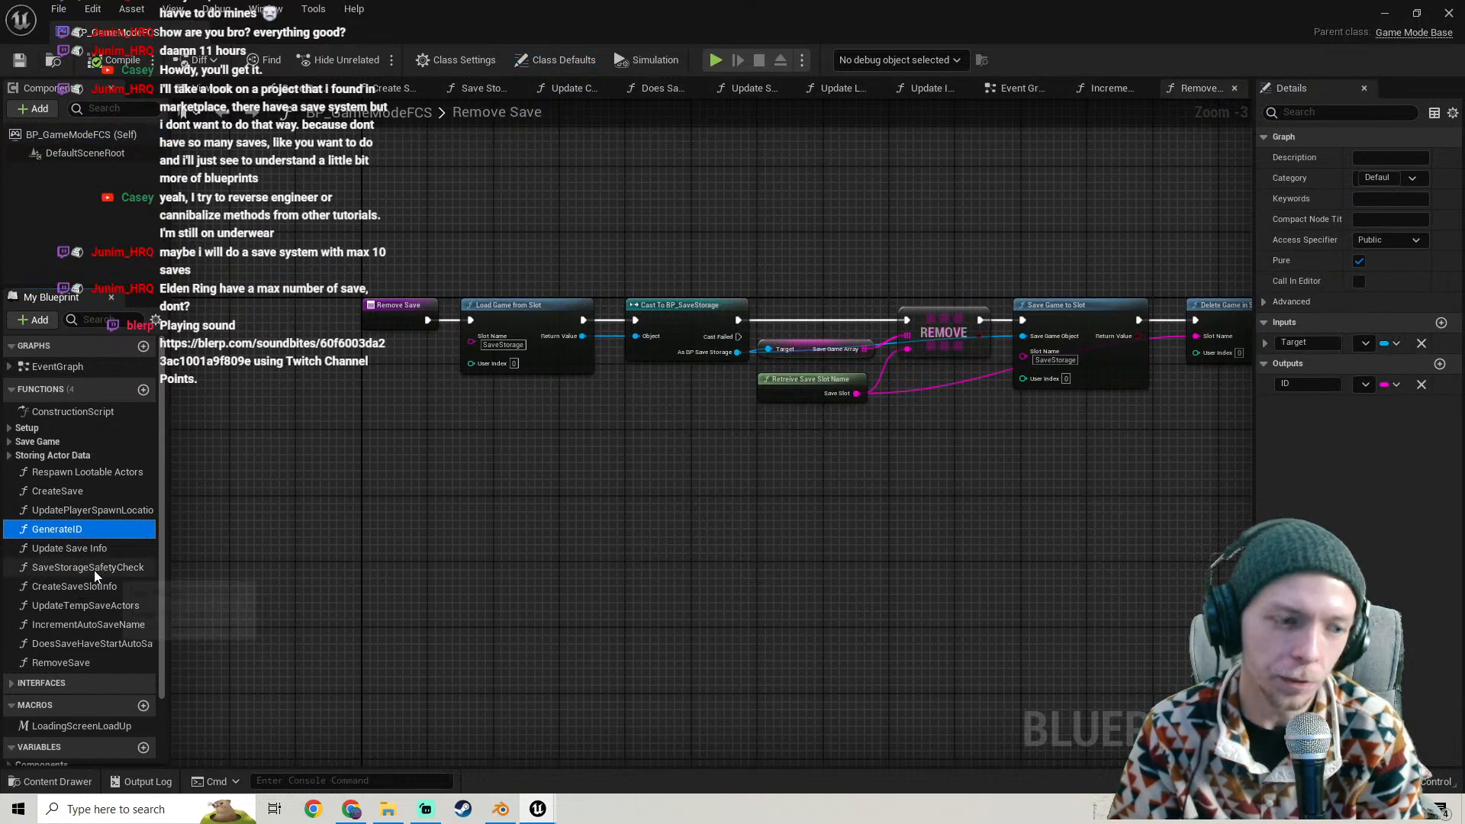
{"action": "double_click", "coordinate": [92, 568]}
{"action": "double_click", "coordinate": [78, 547]}
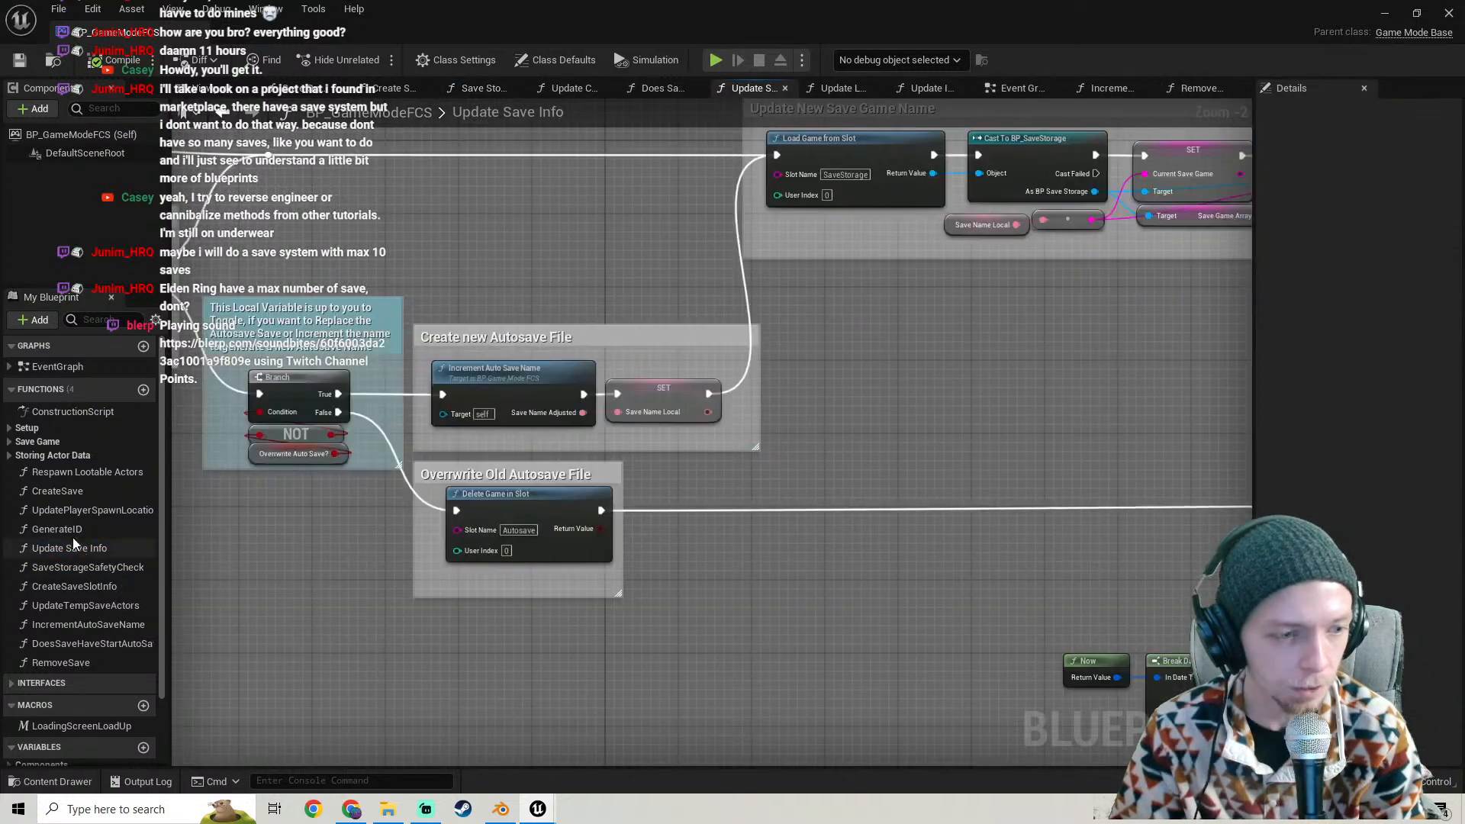
{"action": "scroll", "coordinate": [608, 358], "scroll_direction": "down", "scroll_amount": 4}
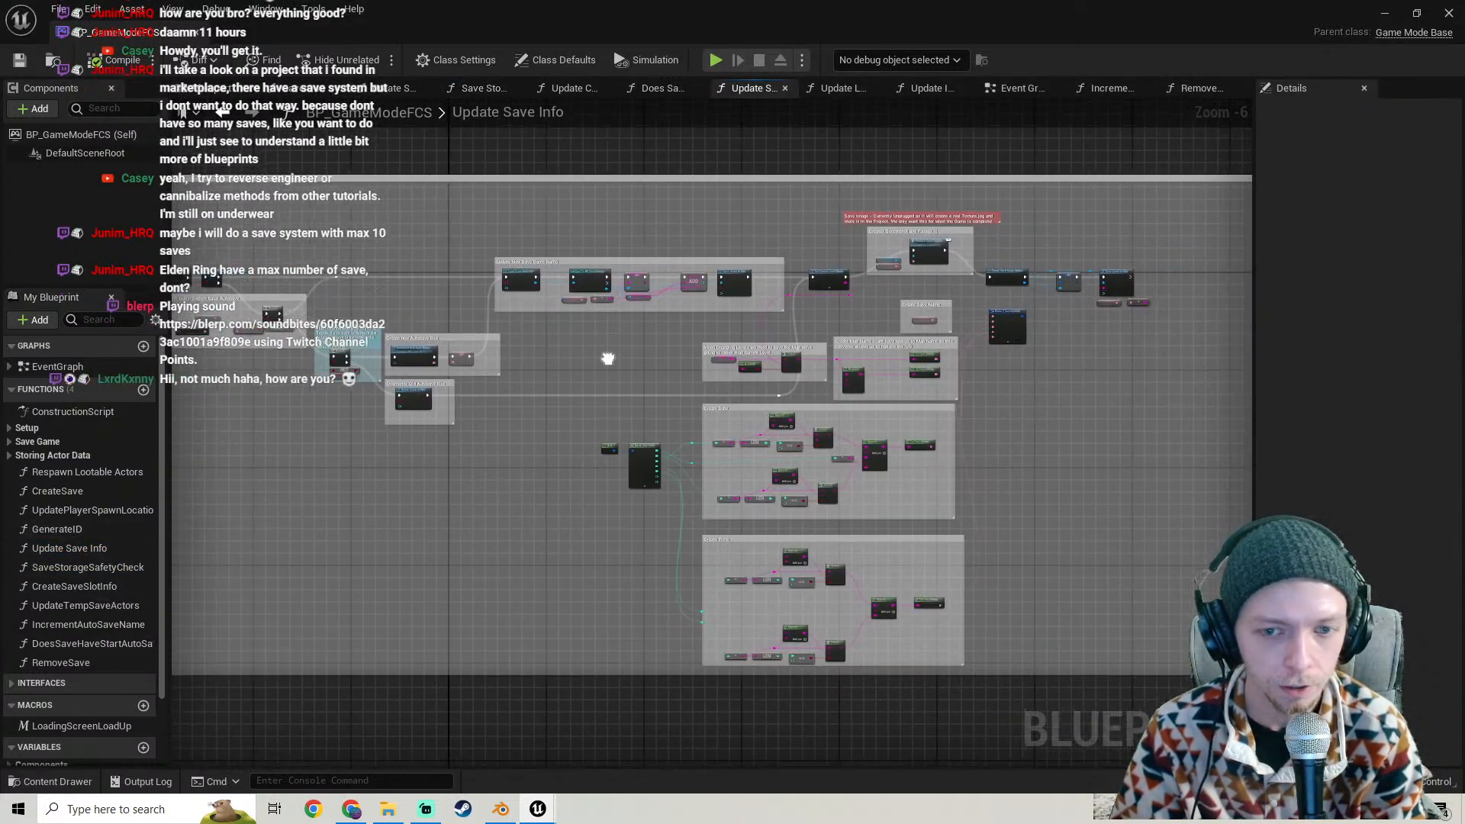
{"action": "right_click_drag", "start_coordinate": [608, 359], "coordinate": [935, 416]}
{"action": "scroll", "coordinate": [355, 384], "scroll_direction": "up", "scroll_amount": 3}
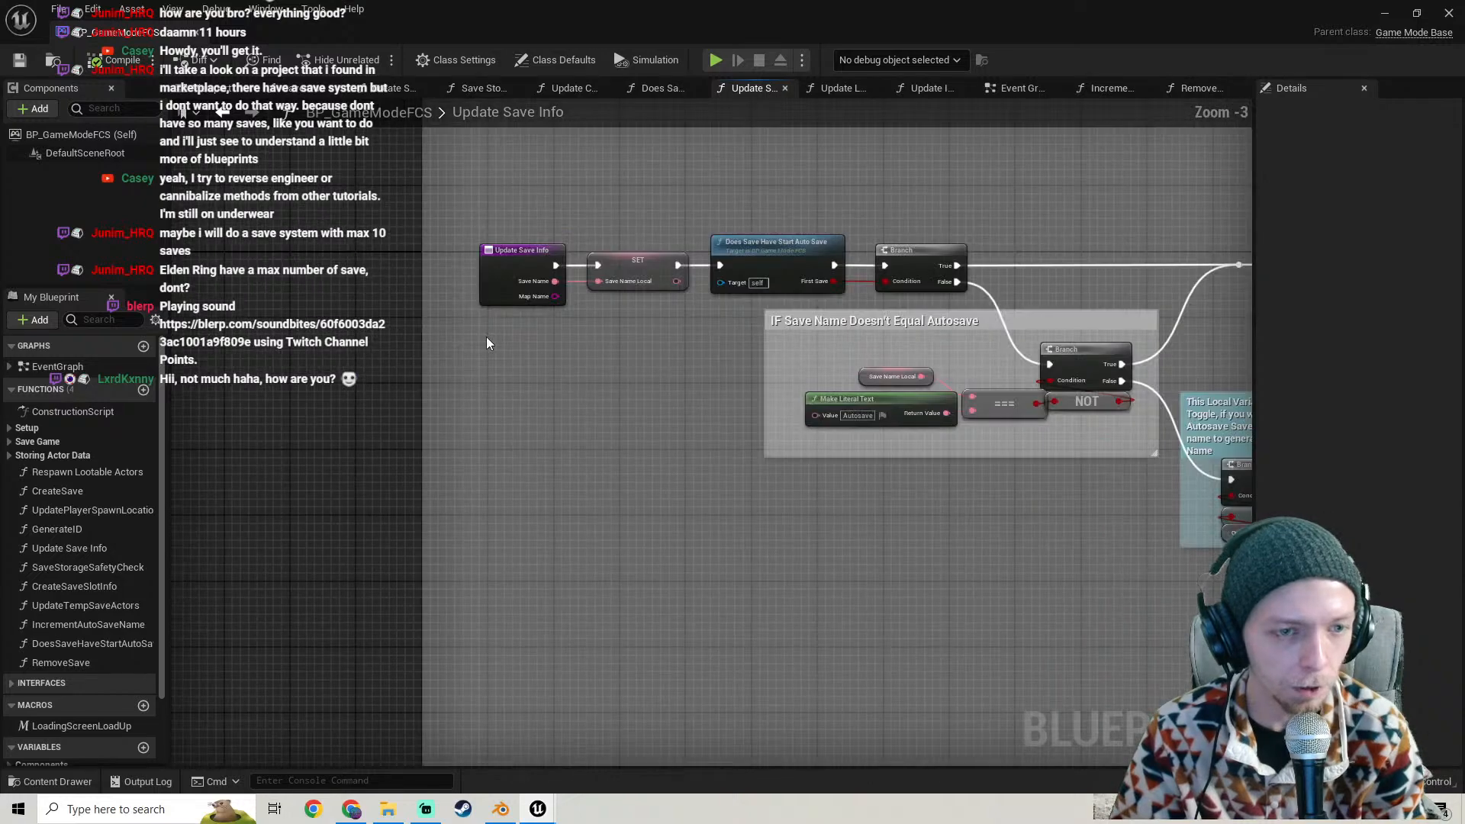
{"action": "scroll", "coordinate": [626, 340], "scroll_direction": "down", "scroll_amount": 5}
{"action": "mouse_move", "coordinate": [775, 350]}
{"action": "right_mouse_down"}
{"action": "mouse_move", "coordinate": [459, 367]}
{"action": "mouse_move", "coordinate": [799, 367]}
{"action": "right_mouse_up"}
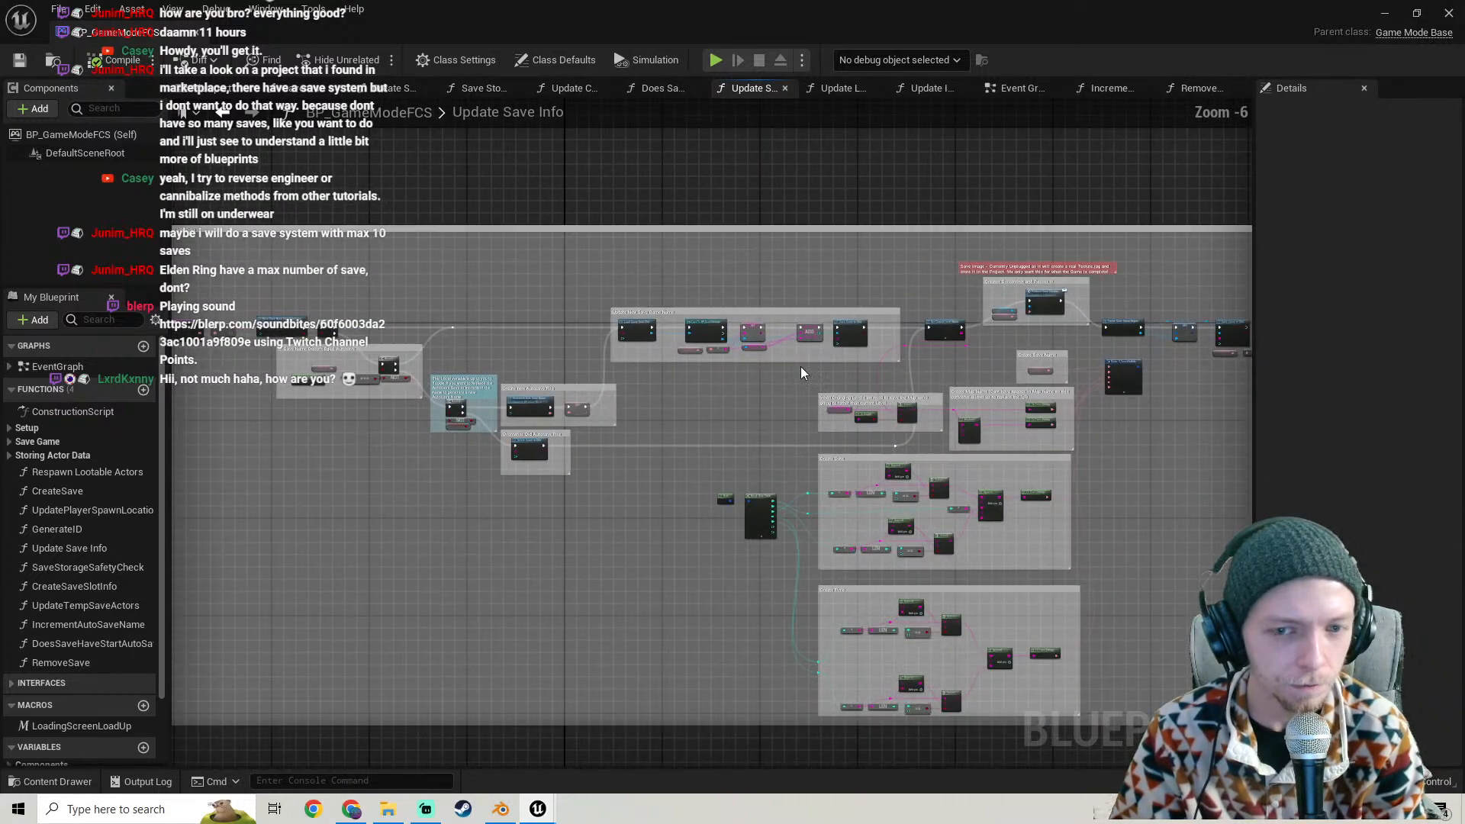
{"action": "scroll", "coordinate": [713, 367], "scroll_direction": "up", "scroll_amount": 3}
{"action": "right_click_drag", "start_coordinate": [698, 368], "coordinate": [1170, 353]}
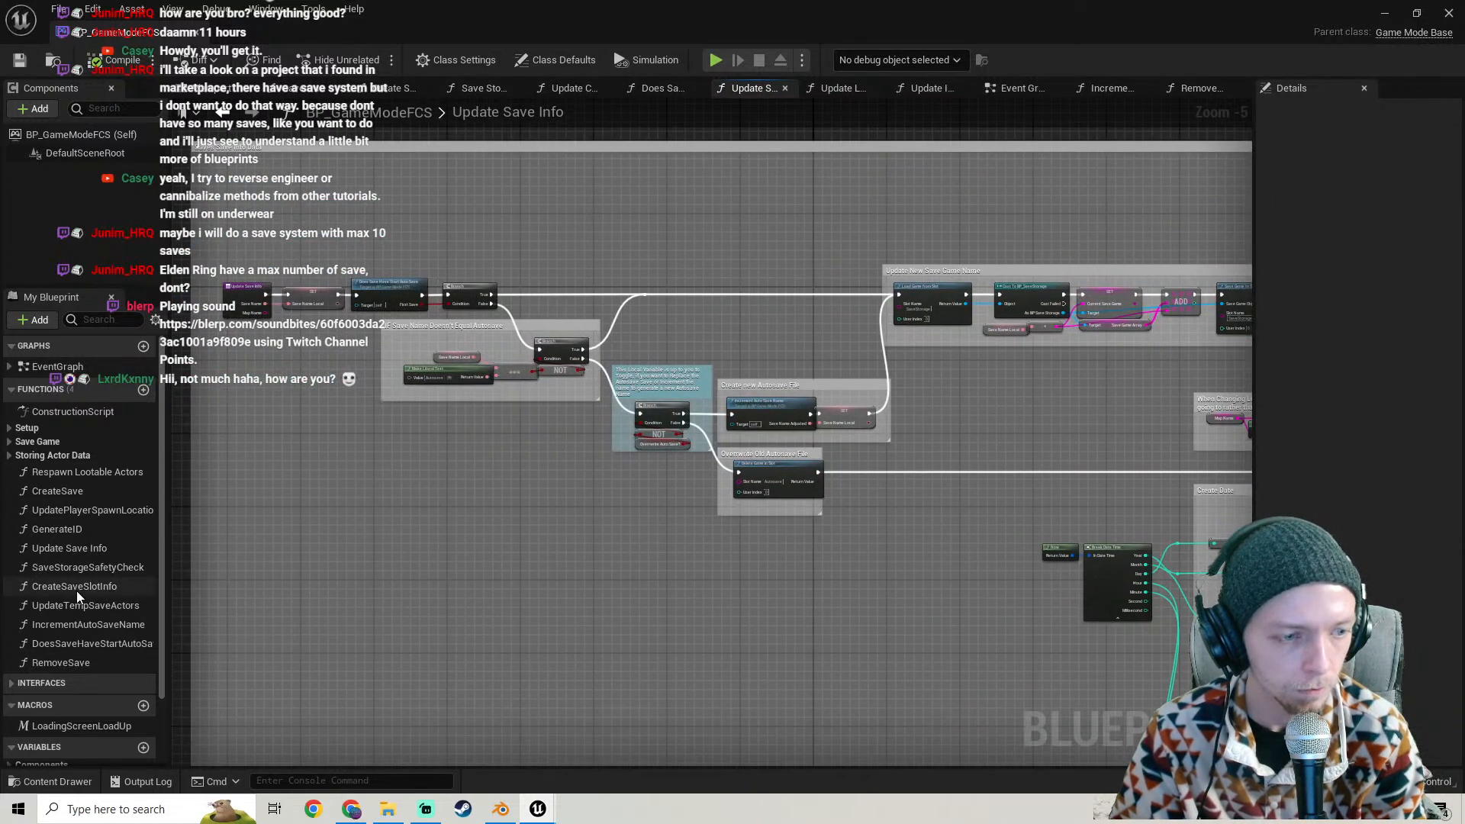
- Open the IncrementAutoSaveName function and examine the extent of its whole node network
{"action": "double_click", "coordinate": [76, 630]}
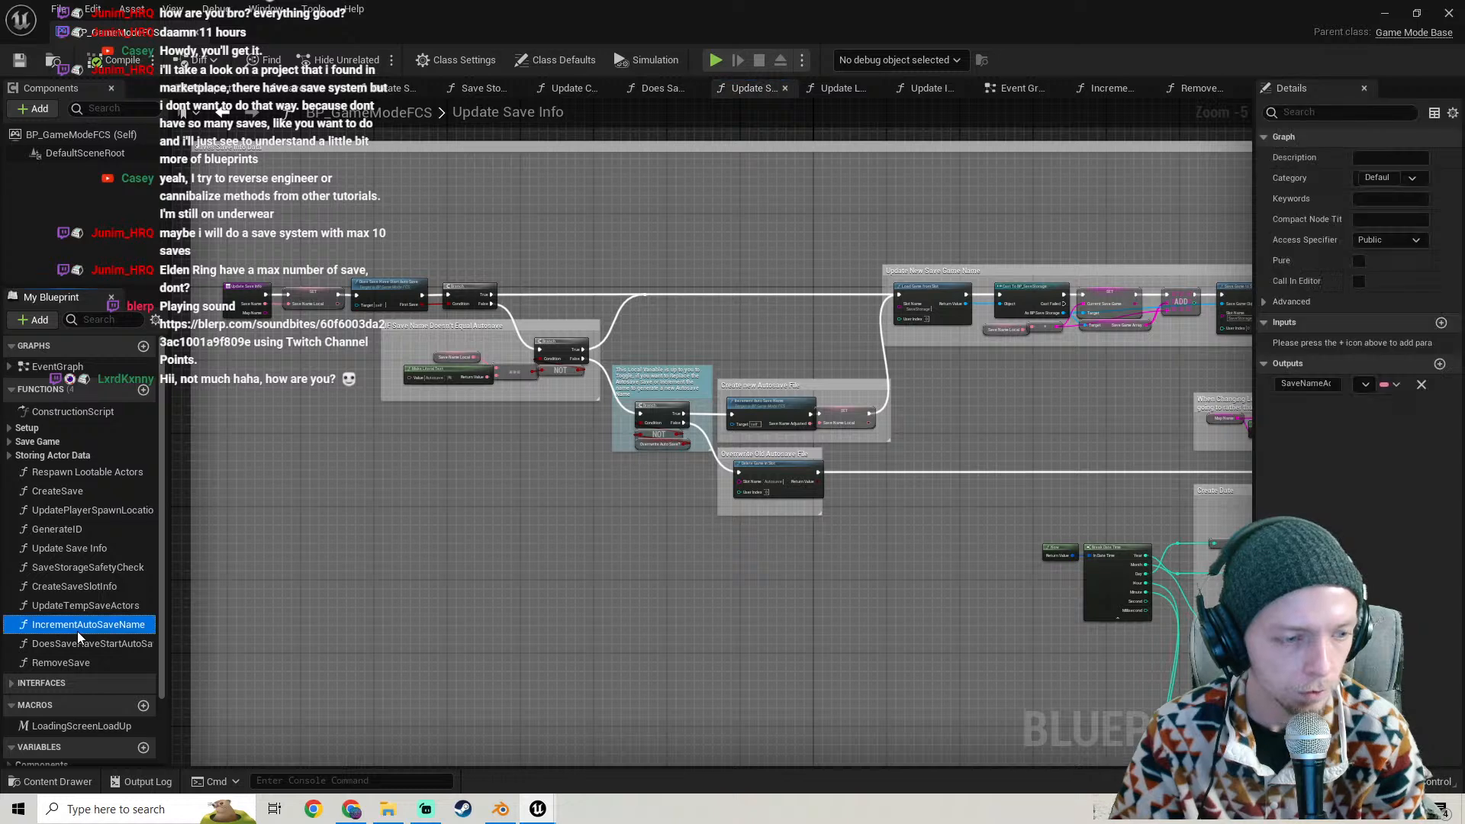
{"action": "left_click_drag", "start_coordinate": [428, 313], "coordinate": [912, 564]}
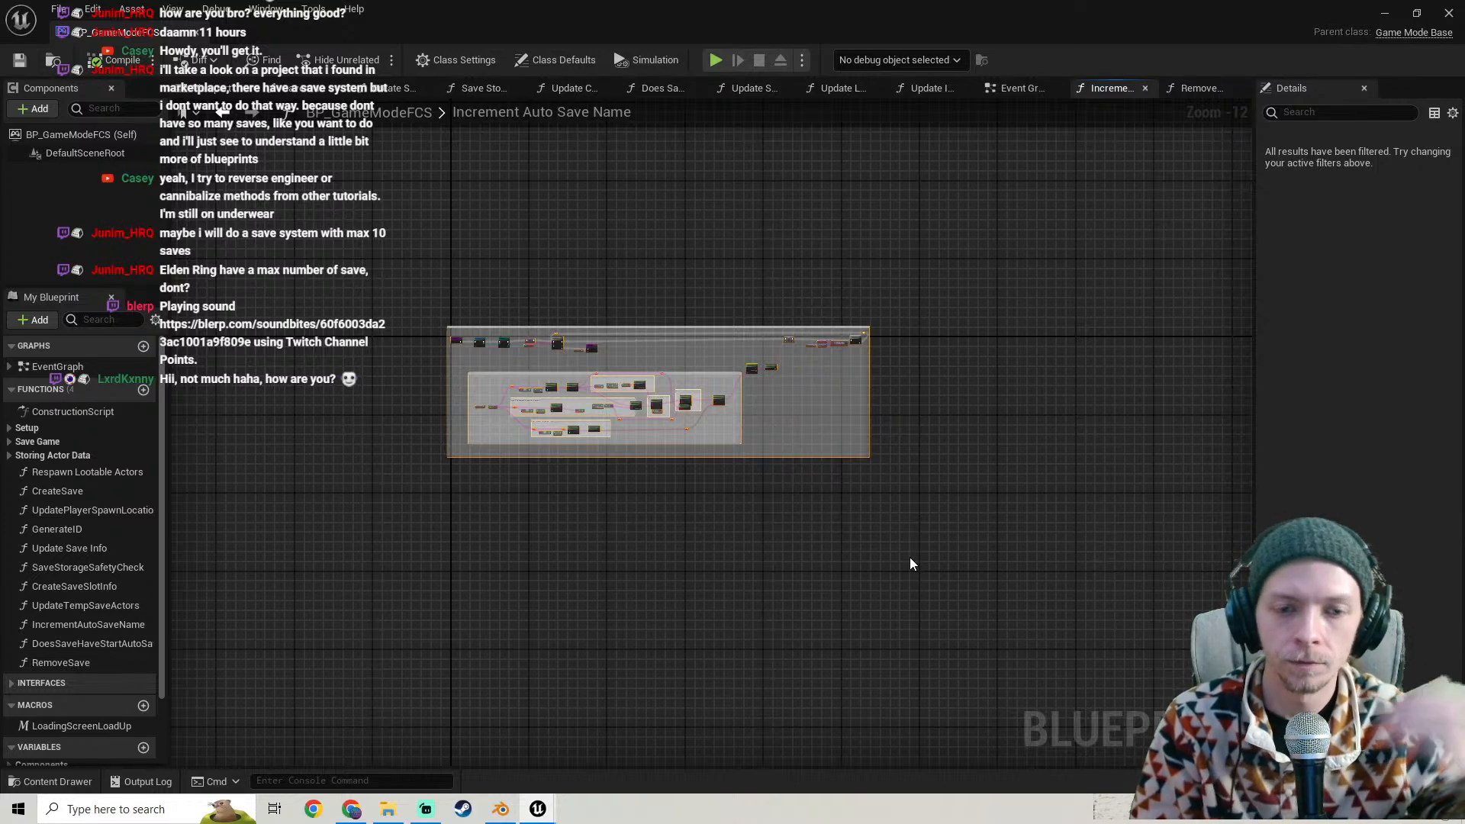
{"action": "left_click", "coordinate": [411, 343]}
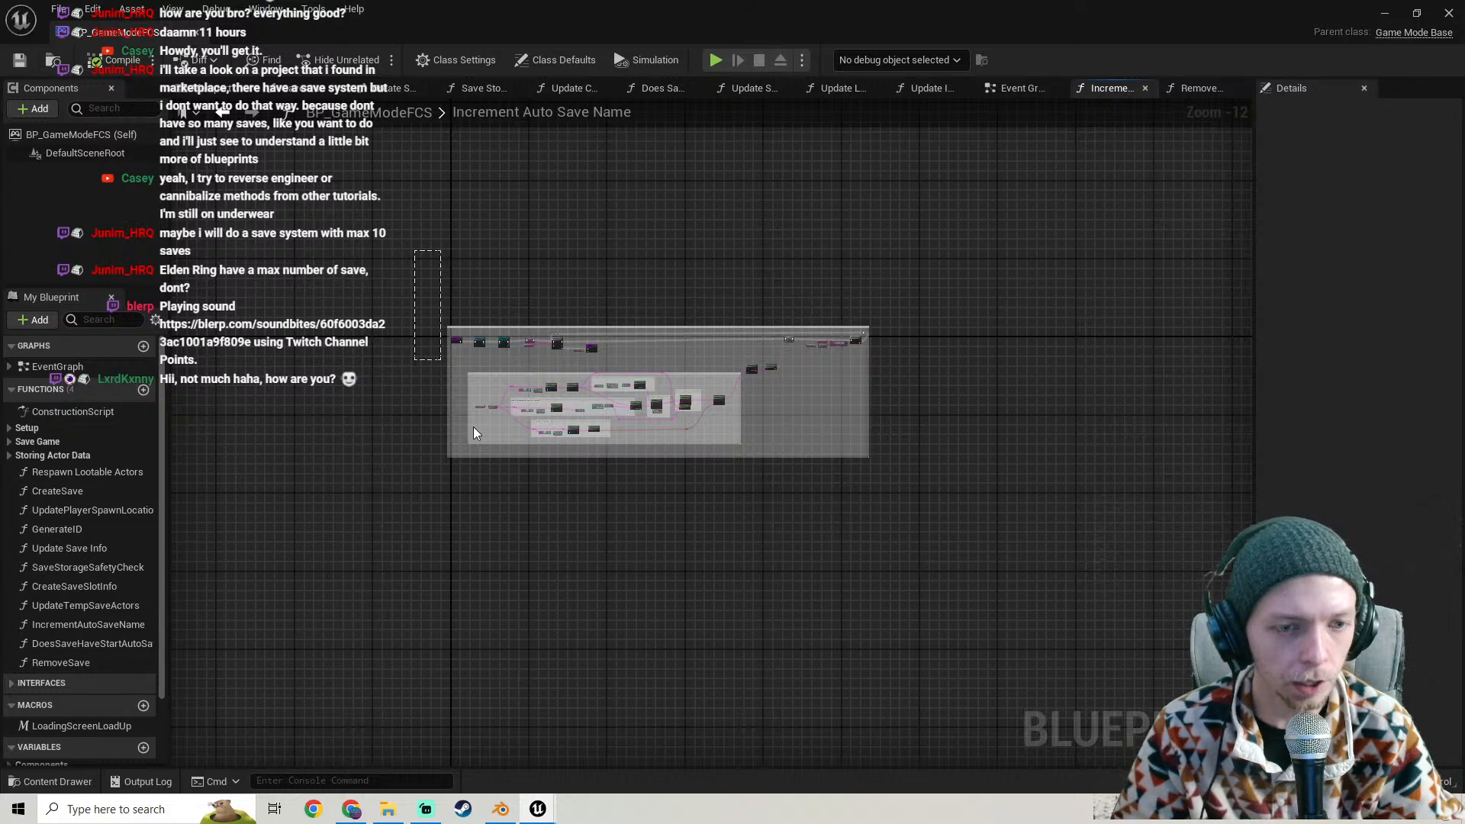
{"action": "left_click_drag", "start_coordinate": [474, 429], "coordinate": [914, 539]}
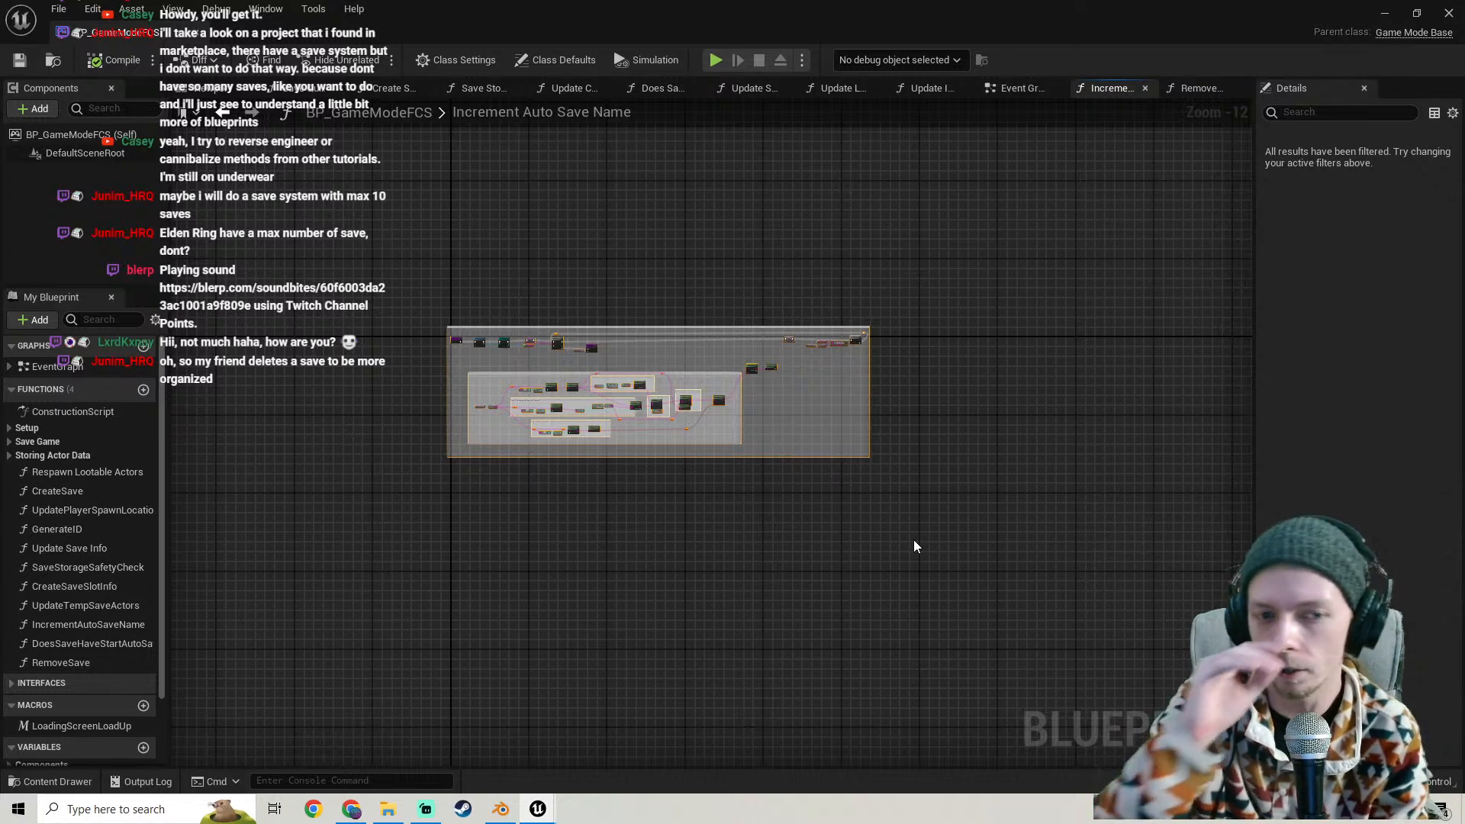
{"action": "left_click_drag", "start_coordinate": [484, 634], "coordinate": [731, 283]}
{"action": "left_click_drag", "start_coordinate": [1000, 528], "coordinate": [918, 584]}
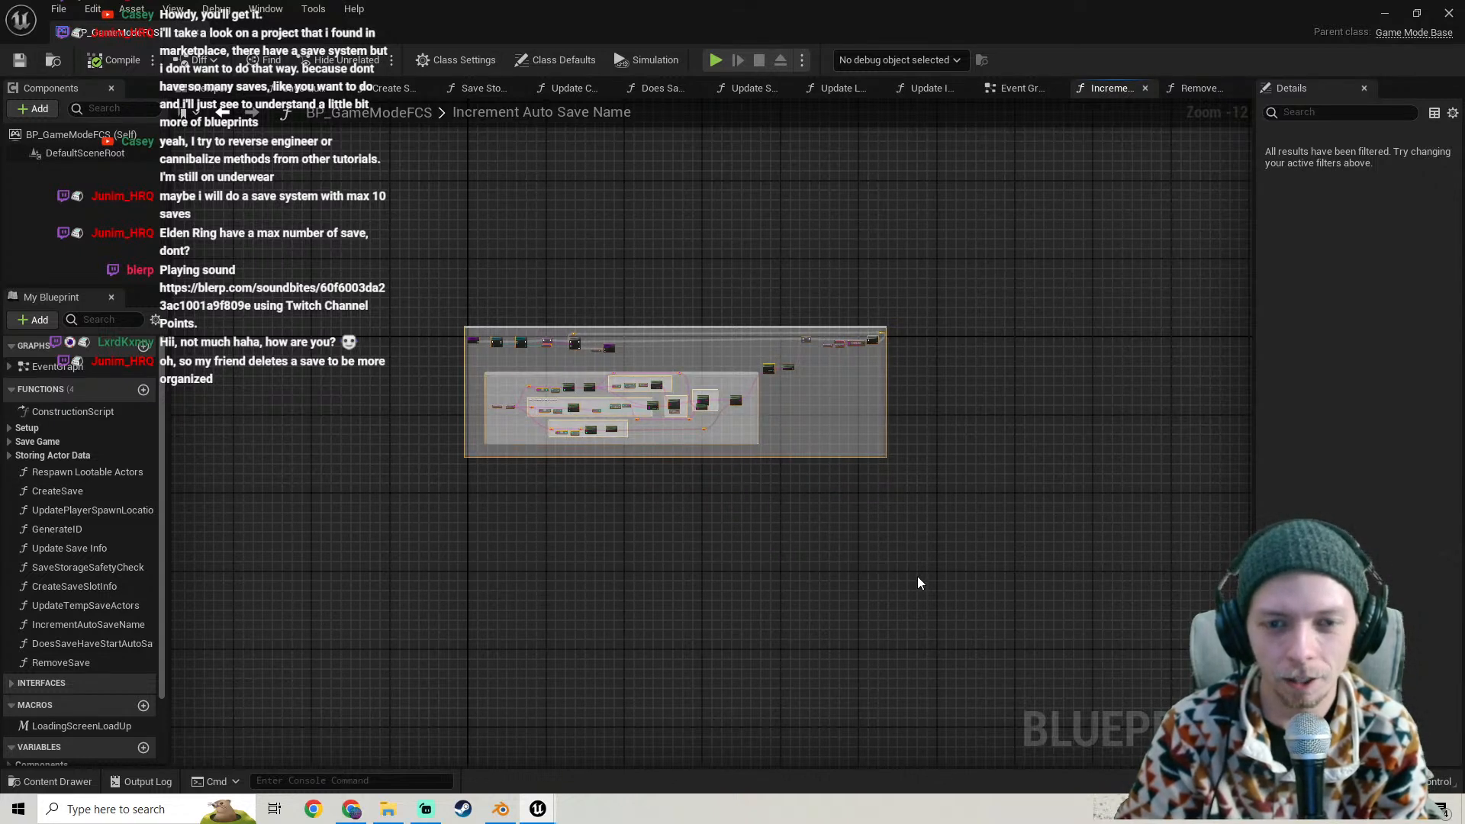
{"action": "left_click", "coordinate": [780, 549]}
{"action": "scroll", "coordinate": [406, 492], "scroll_direction": "up", "scroll_amount": 2}
{"action": "right_click_drag", "start_coordinate": [407, 498], "coordinate": [490, 531]}
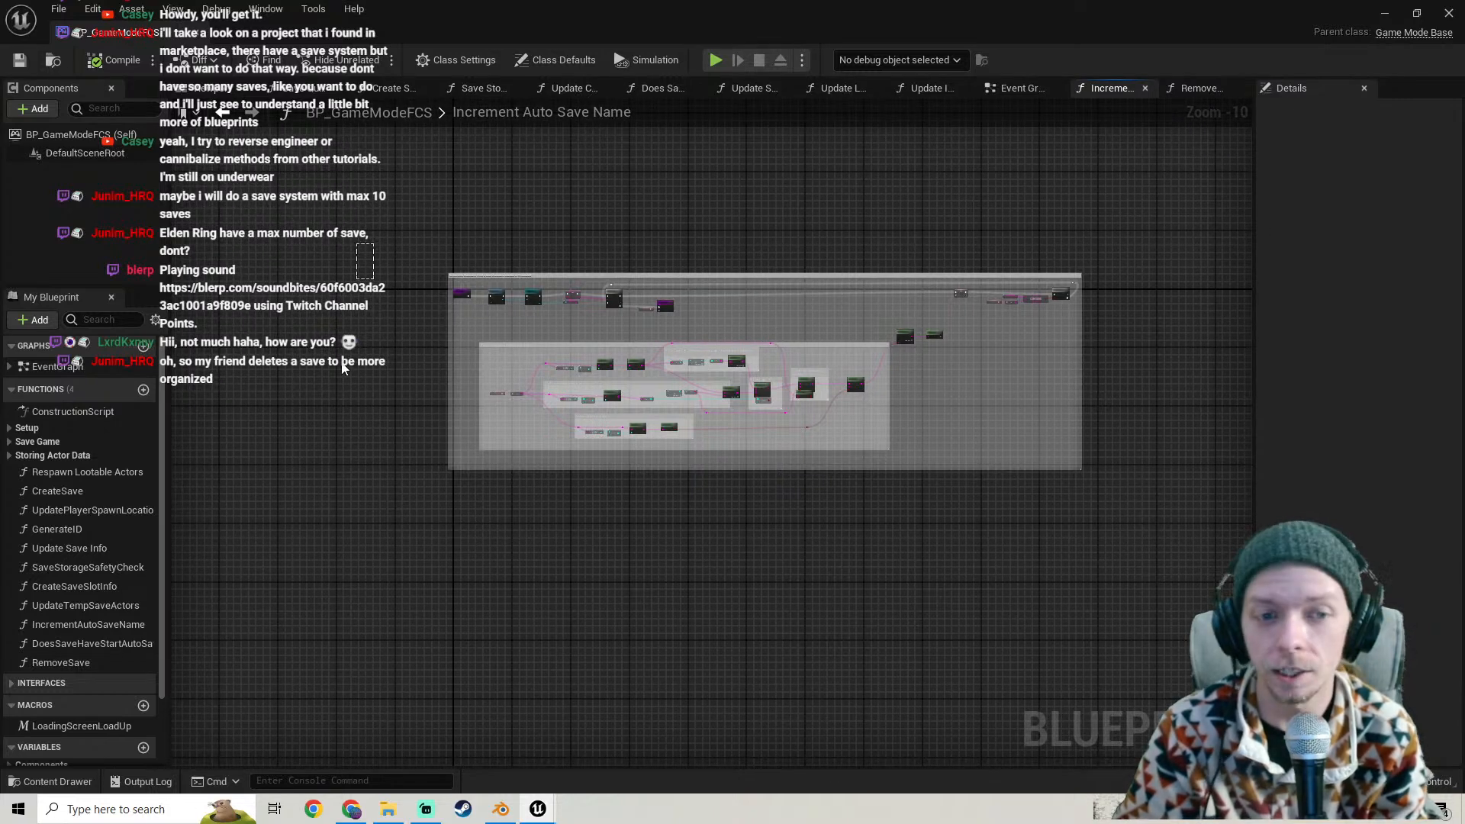
{"action": "left_click_drag", "start_coordinate": [372, 261], "coordinate": [1160, 547]}
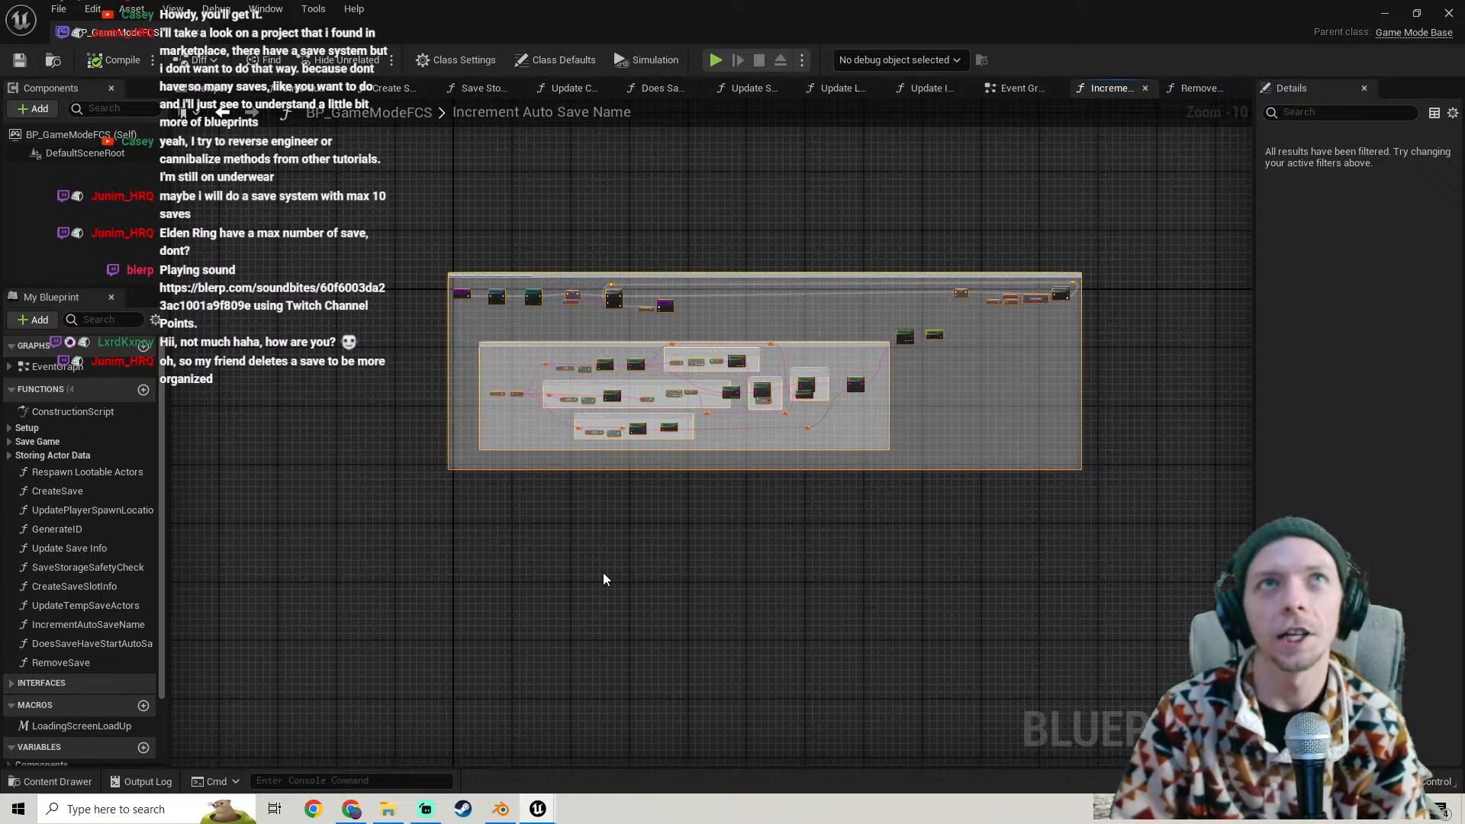
{"action": "scroll", "coordinate": [603, 578], "scroll_direction": "up", "scroll_amount": 1}
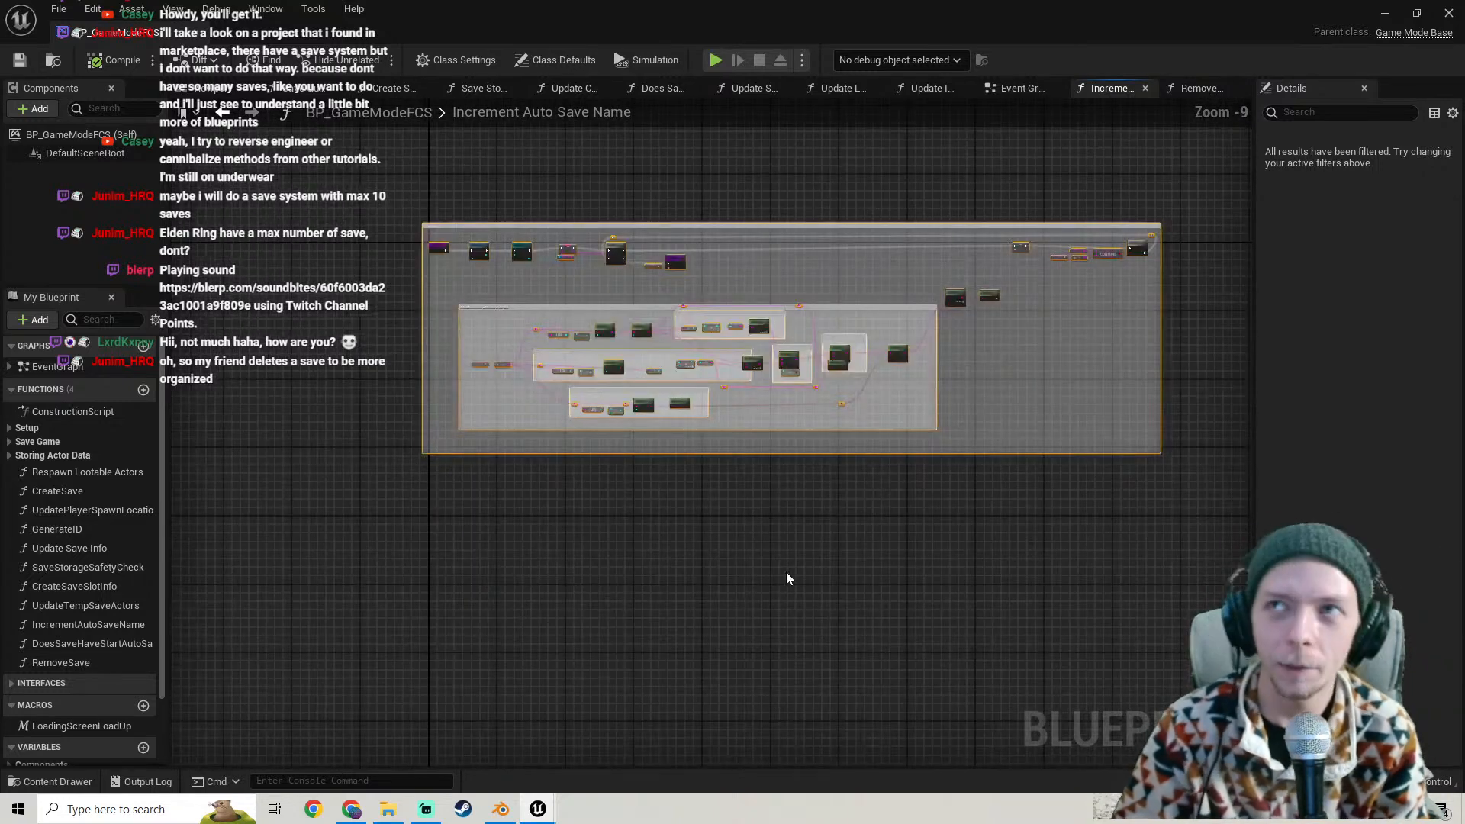
{"action": "right_click_drag", "start_coordinate": [850, 572], "coordinate": [770, 558]}
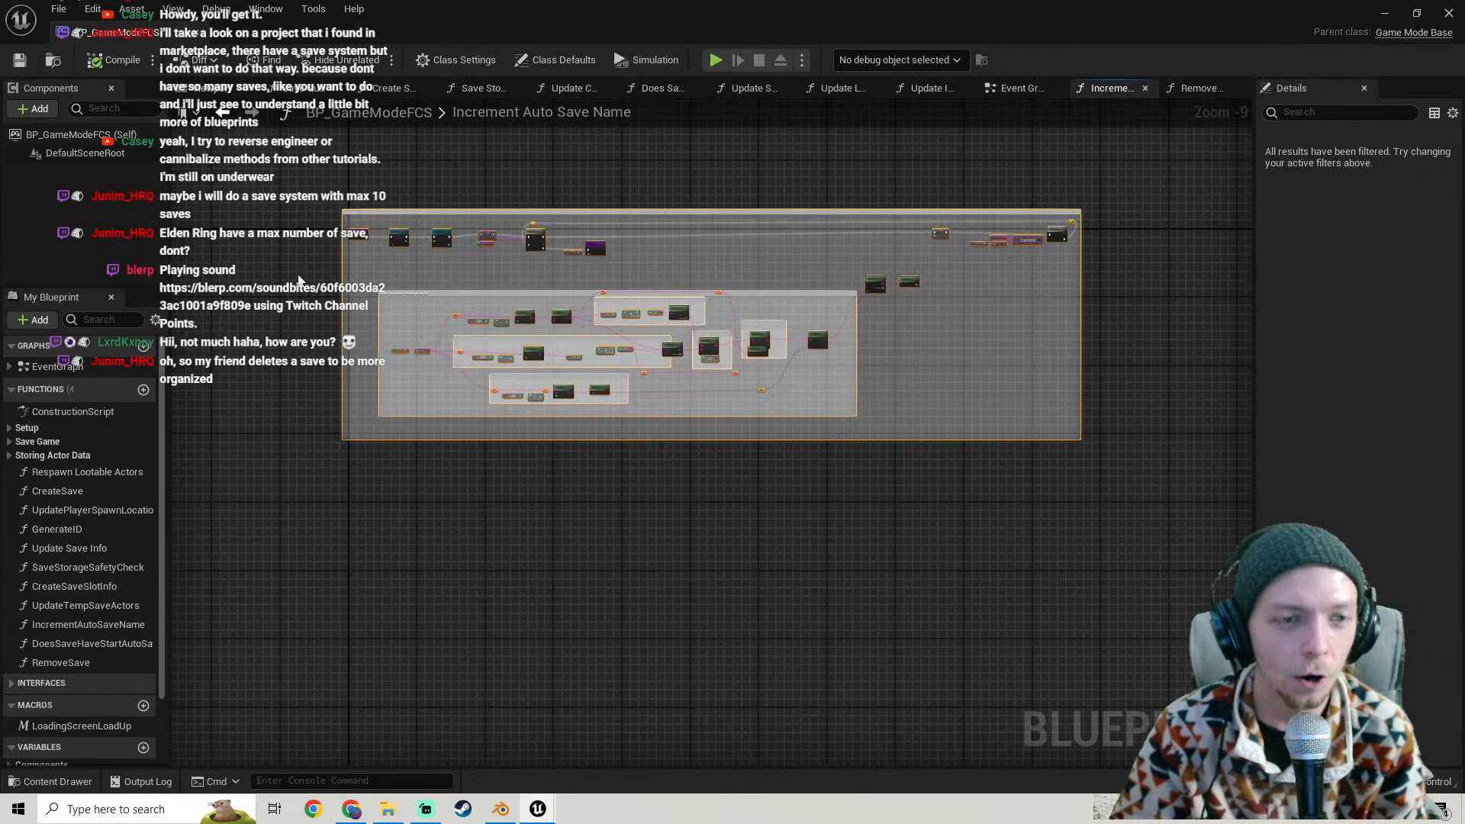
{"action": "right_click_drag", "start_coordinate": [356, 246], "coordinate": [435, 310]}
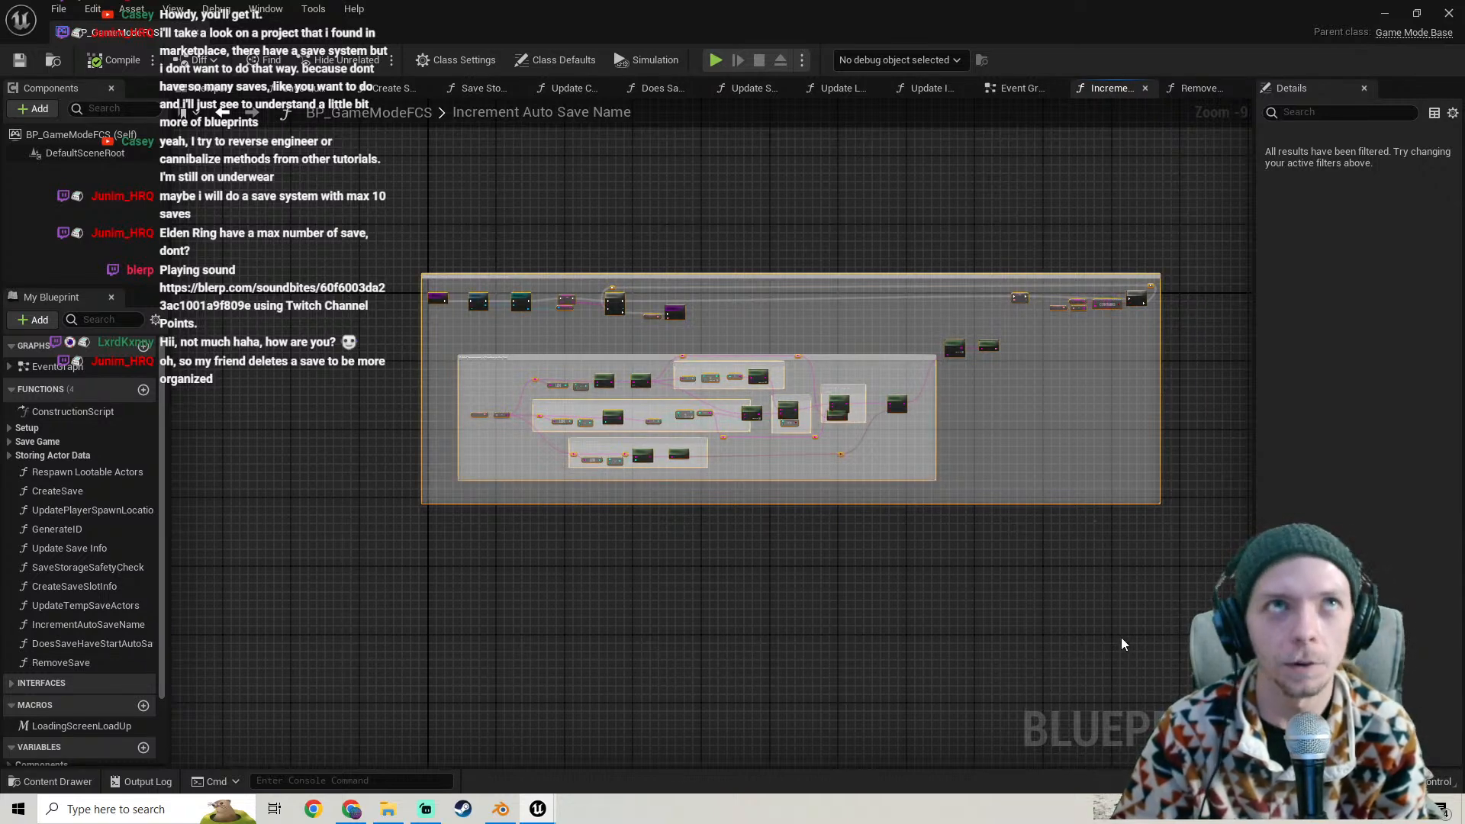
{"action": "right_click_drag", "start_coordinate": [1112, 591], "coordinate": [1050, 601]}
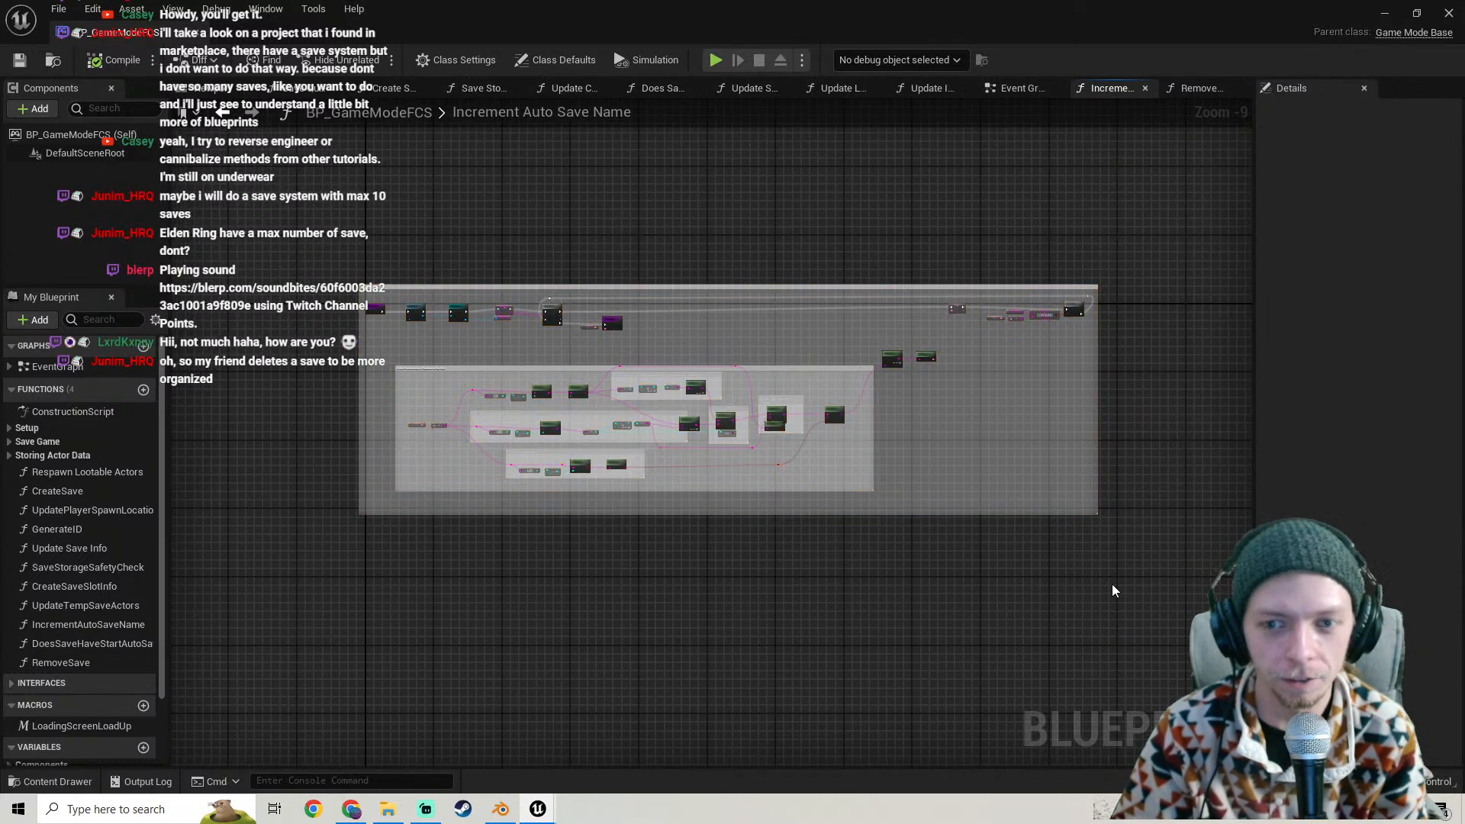
{"action": "left_click_drag", "start_coordinate": [333, 240], "coordinate": [1158, 595]}
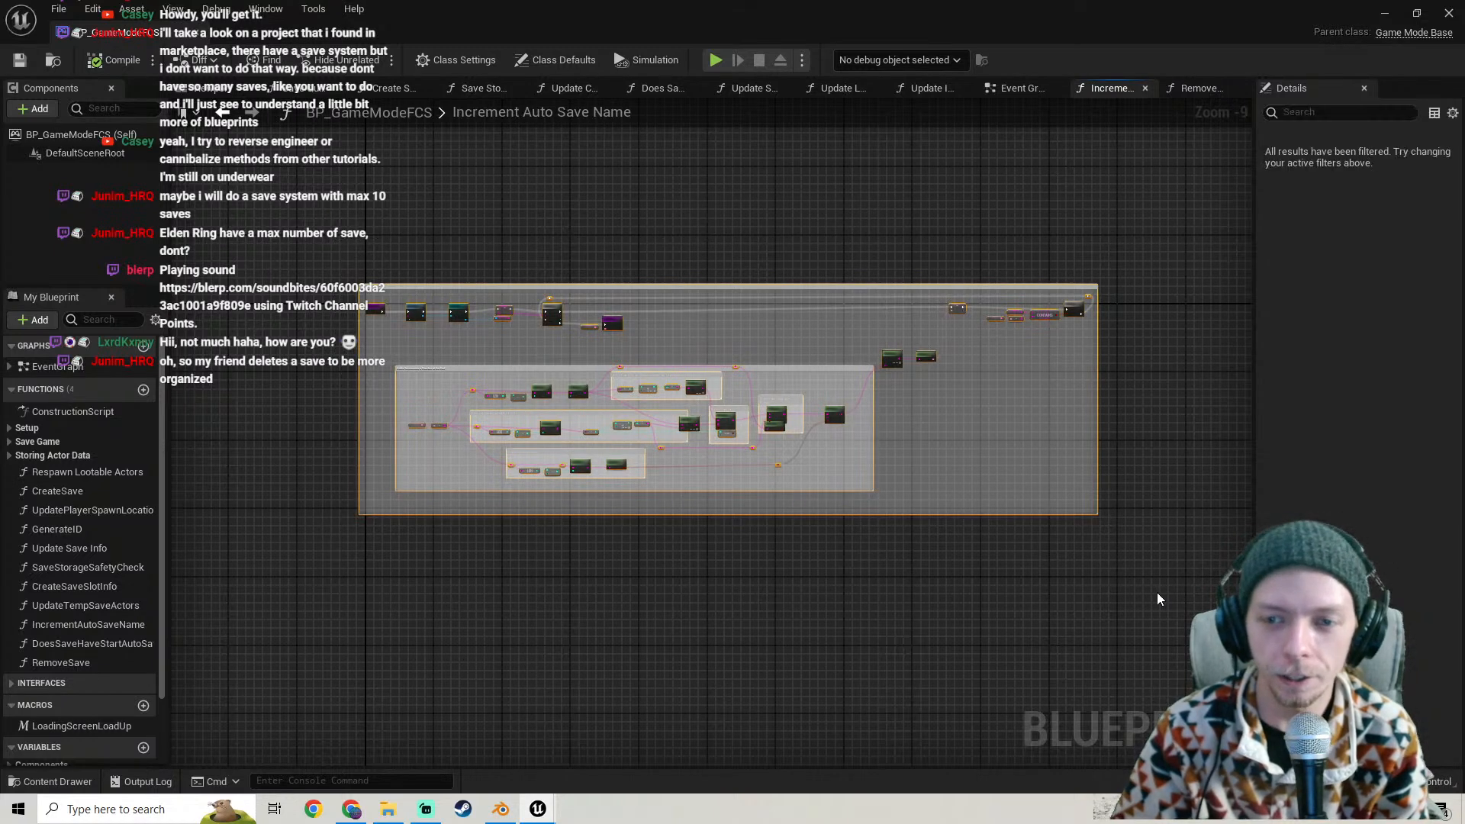
{"action": "left_click", "coordinate": [606, 582]}
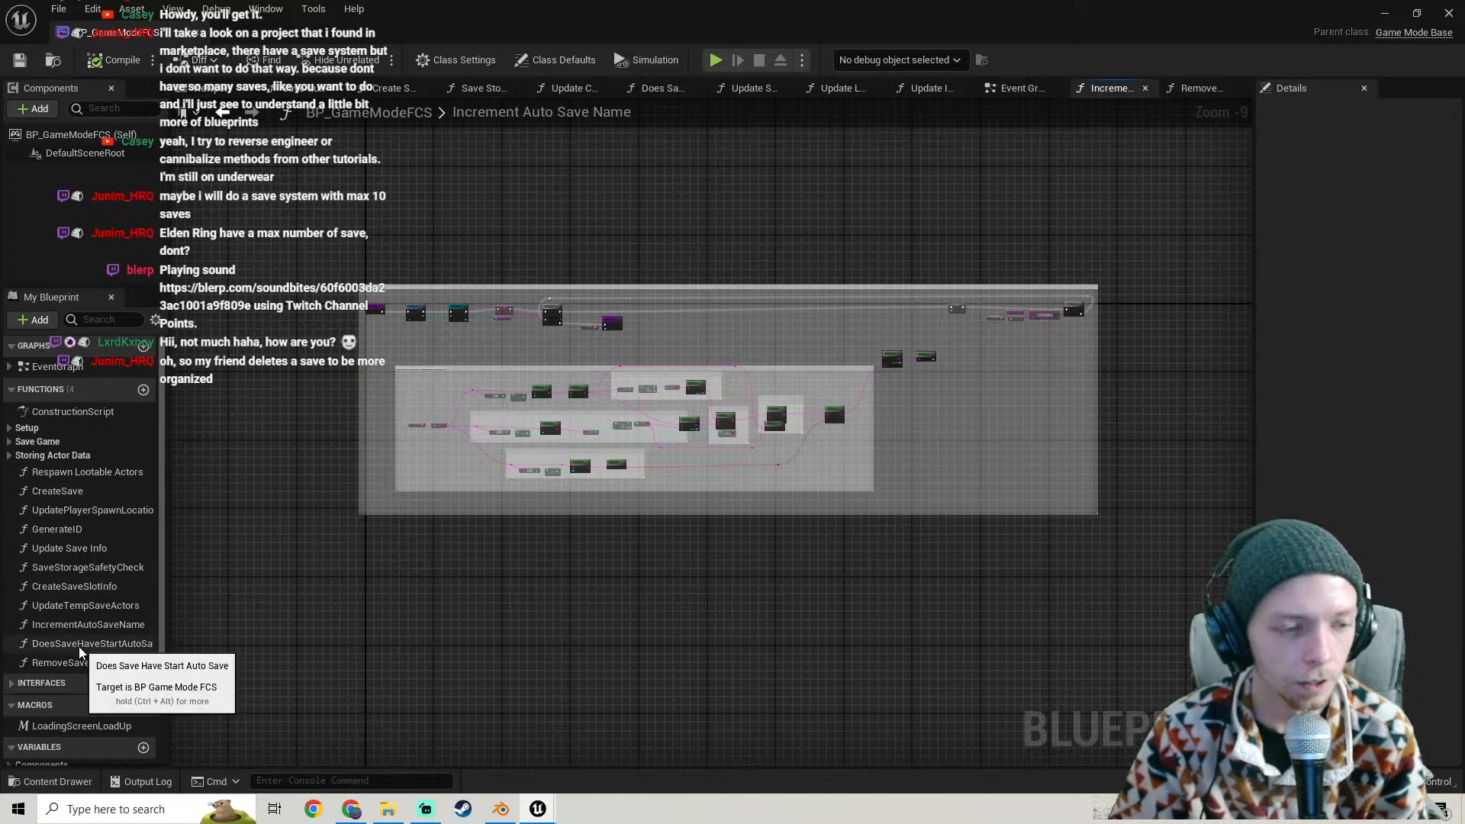
- Examine the Does Save Have Start Auto Save function's node chain, then close the blueprint editor and return to the level
{"action": "double_click", "coordinate": [98, 645]}
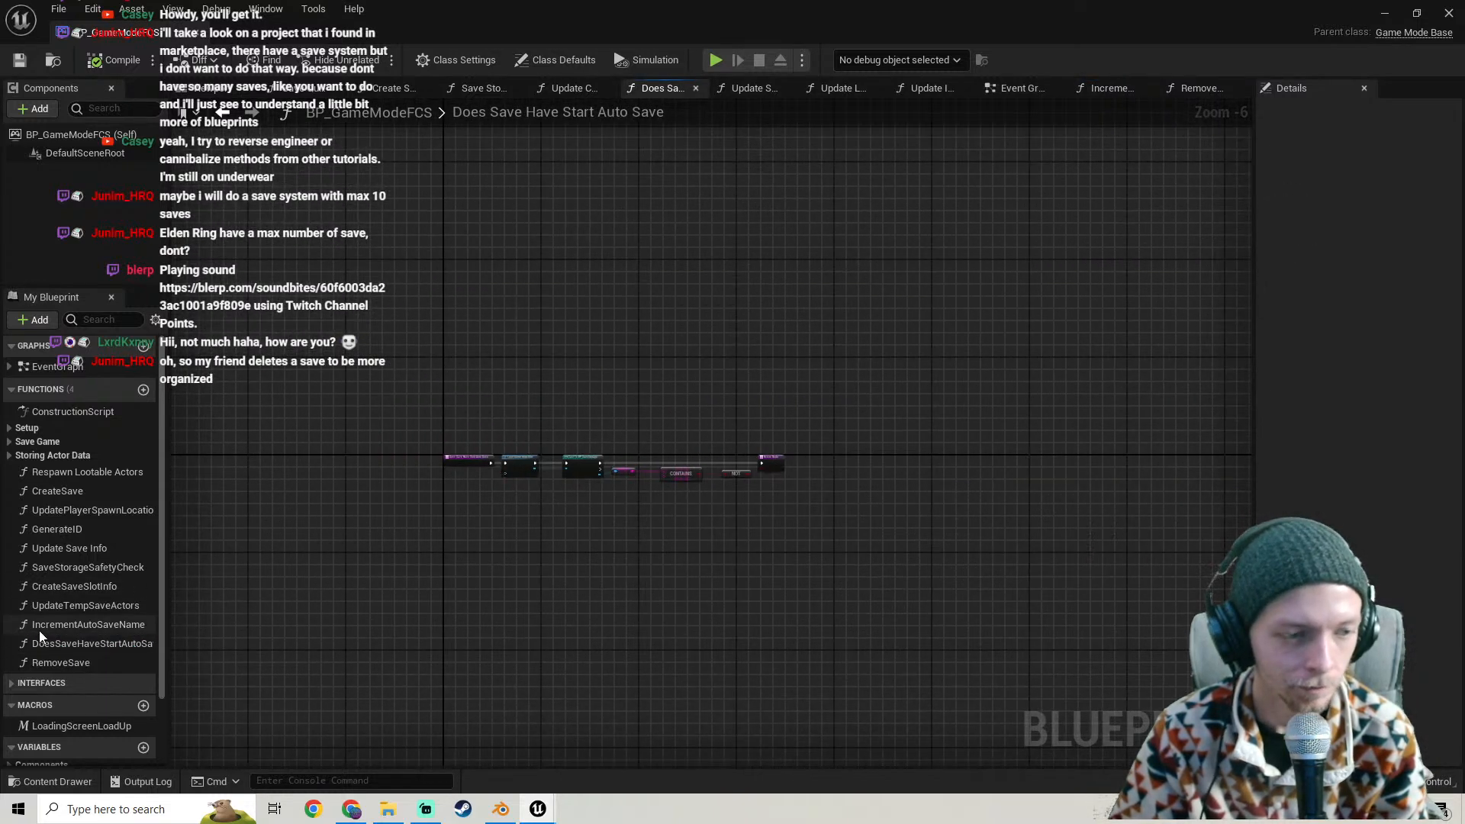
{"action": "right_click_drag", "start_coordinate": [437, 406], "coordinate": [425, 329]}
{"action": "scroll", "coordinate": [501, 435], "scroll_direction": "up", "scroll_amount": 1}
{"action": "left_click_drag", "start_coordinate": [360, 382], "coordinate": [954, 525]}
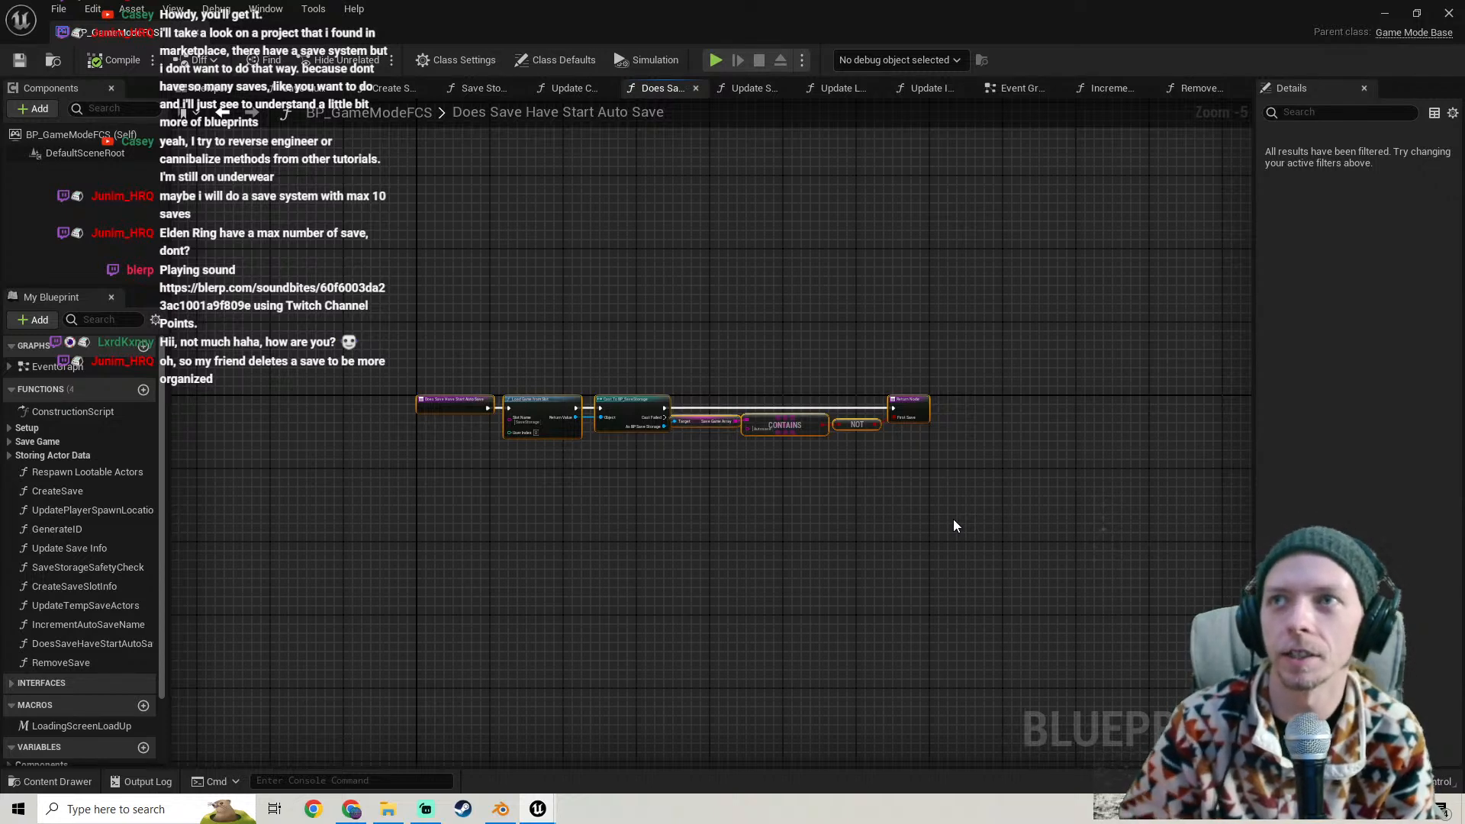
{"action": "left_click", "coordinate": [997, 513]}
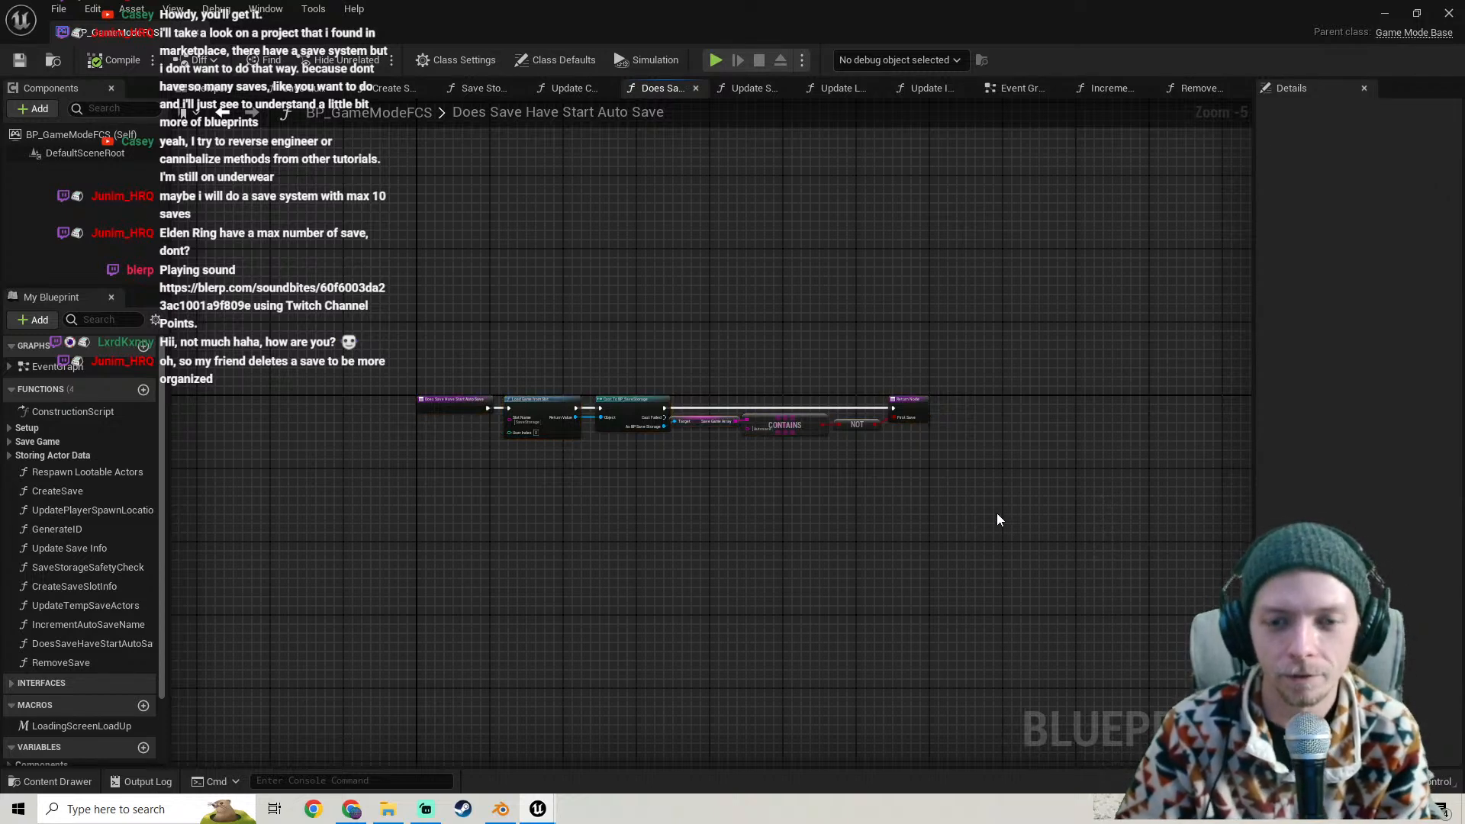
{"action": "left_click_drag", "start_coordinate": [996, 513], "coordinate": [338, 331]}
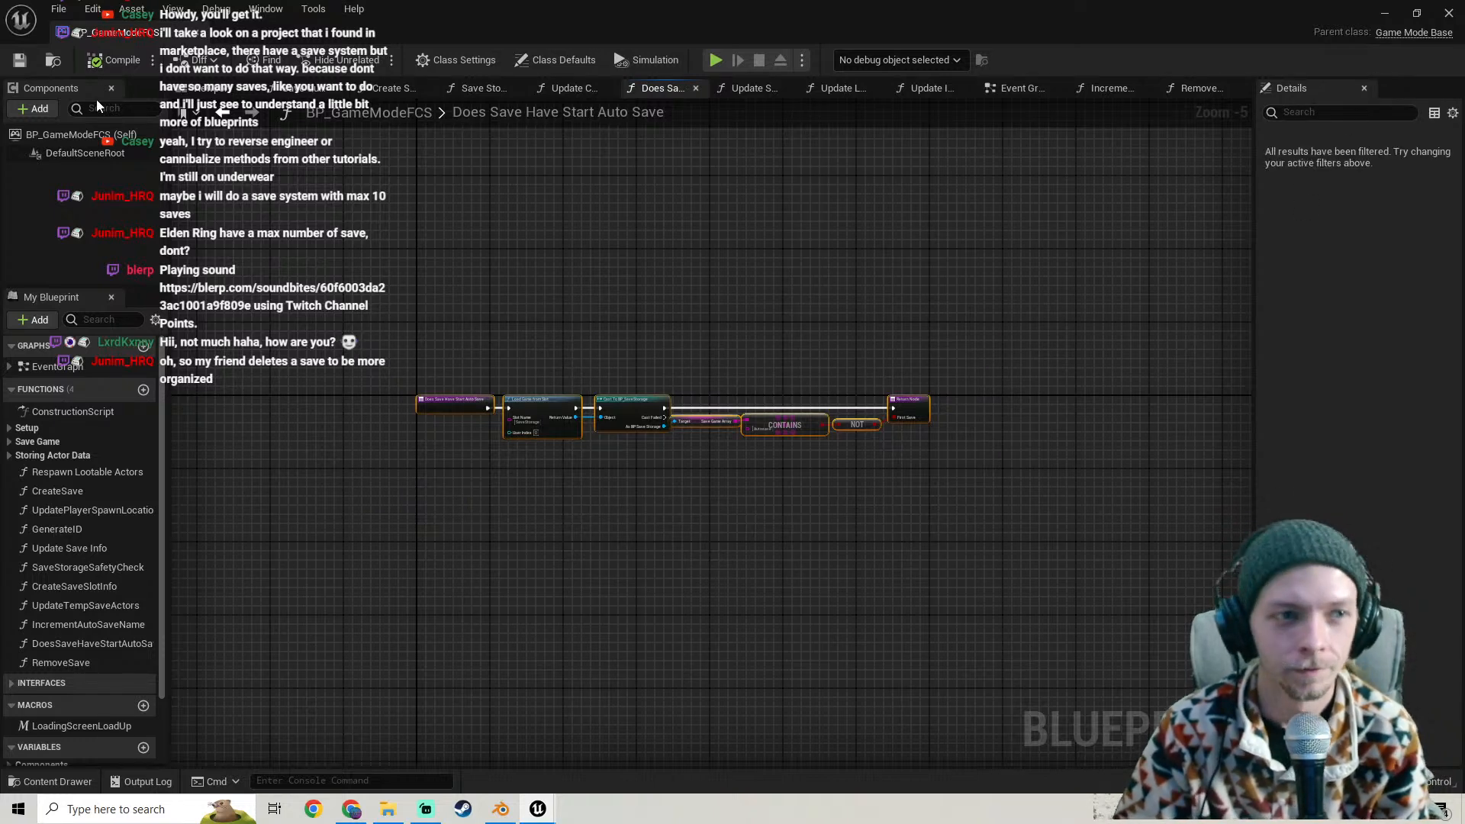
{"action": "left_click", "coordinate": [1448, 14]}
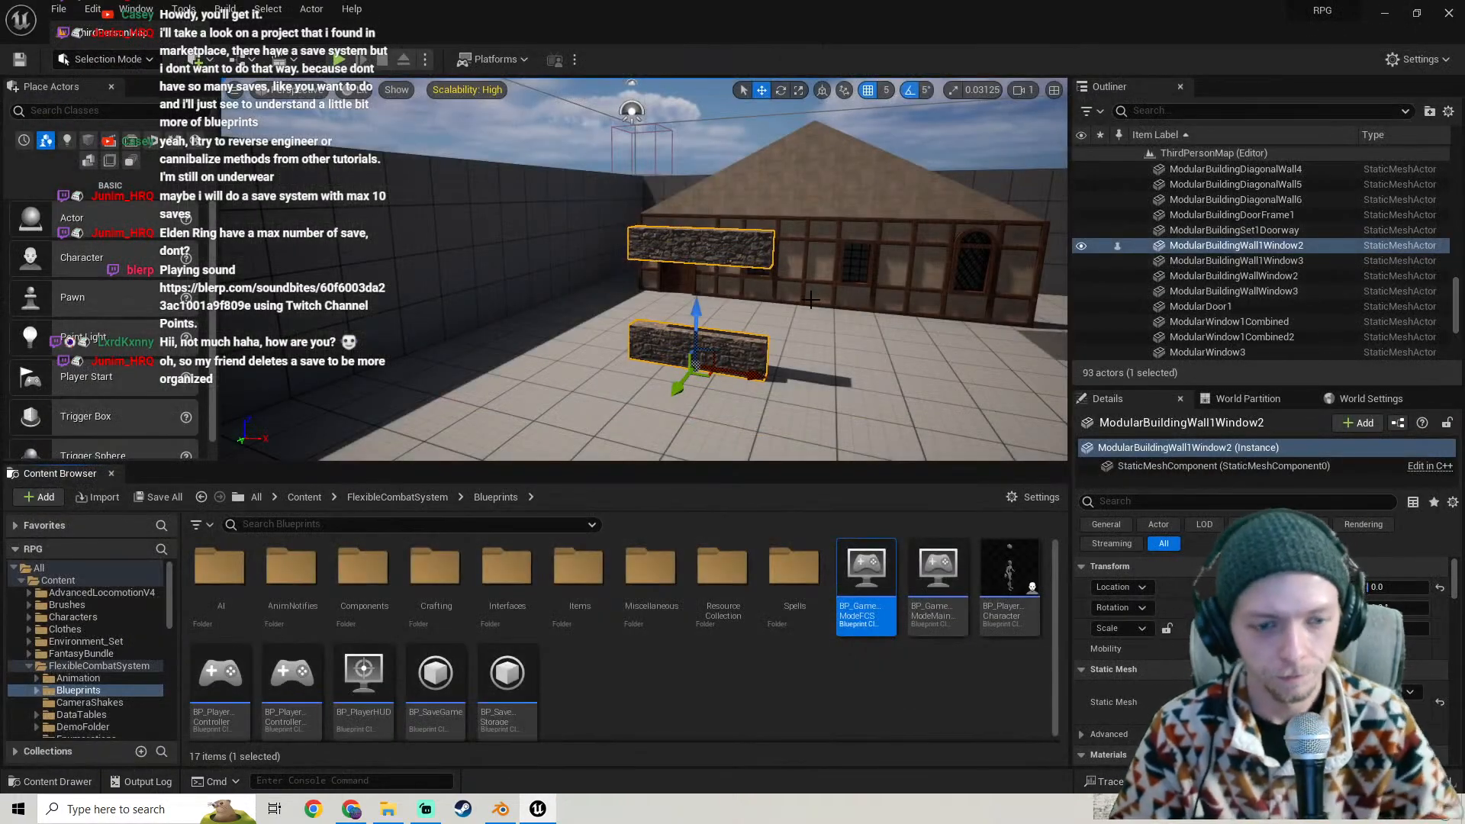
- Try to tilt the horizontal beam above the arched window so it follows the roof slope
{"action": "right_click_drag", "start_coordinate": [812, 300], "coordinate": [668, 205]}
{"action": "left_click", "coordinate": [703, 218]}
{"action": "key", "text": "g"}
{"action": "key", "text": "e"}
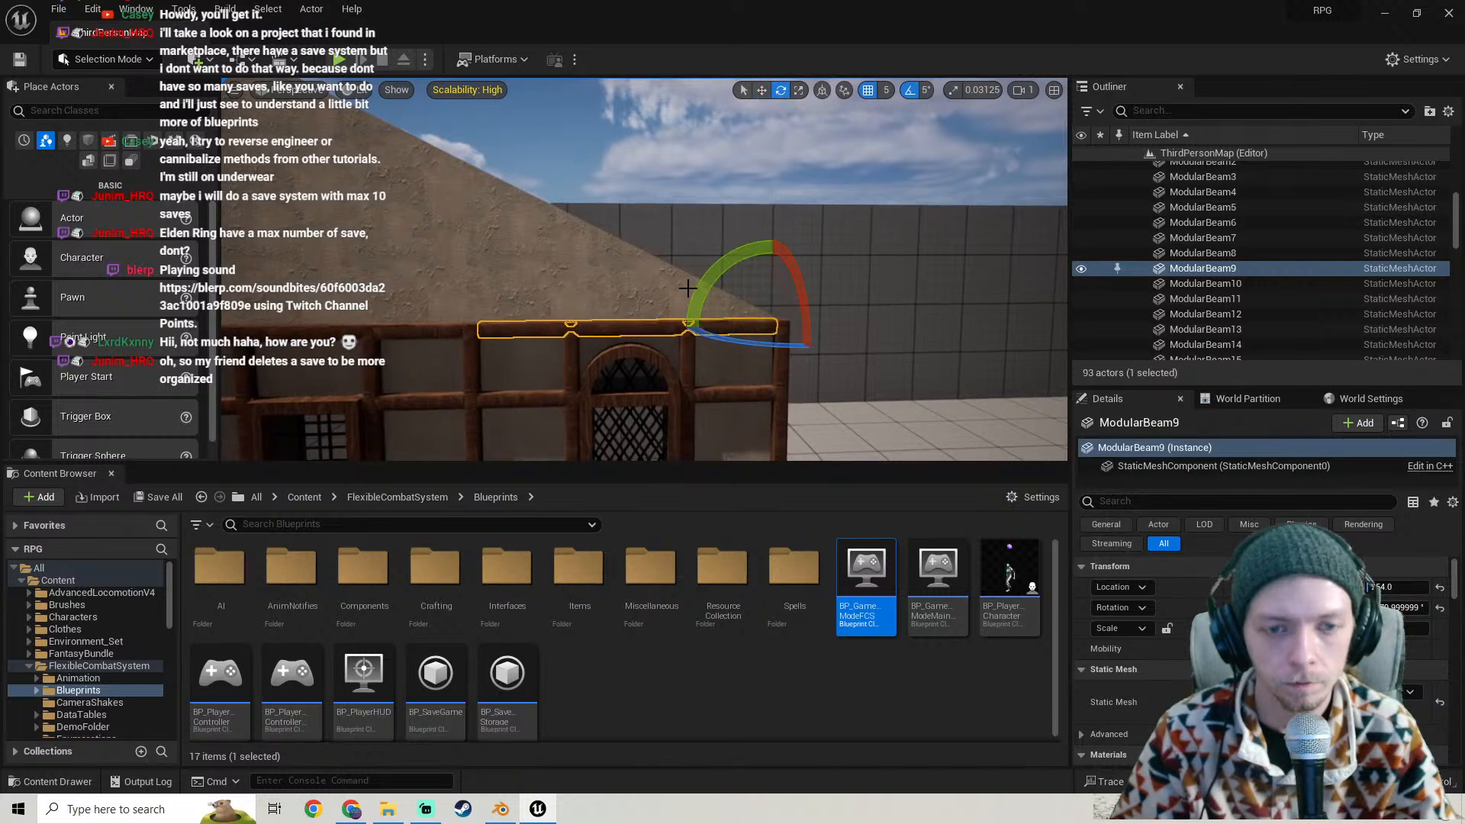
{"action": "left_click_drag", "start_coordinate": [690, 315], "coordinate": [722, 263]}
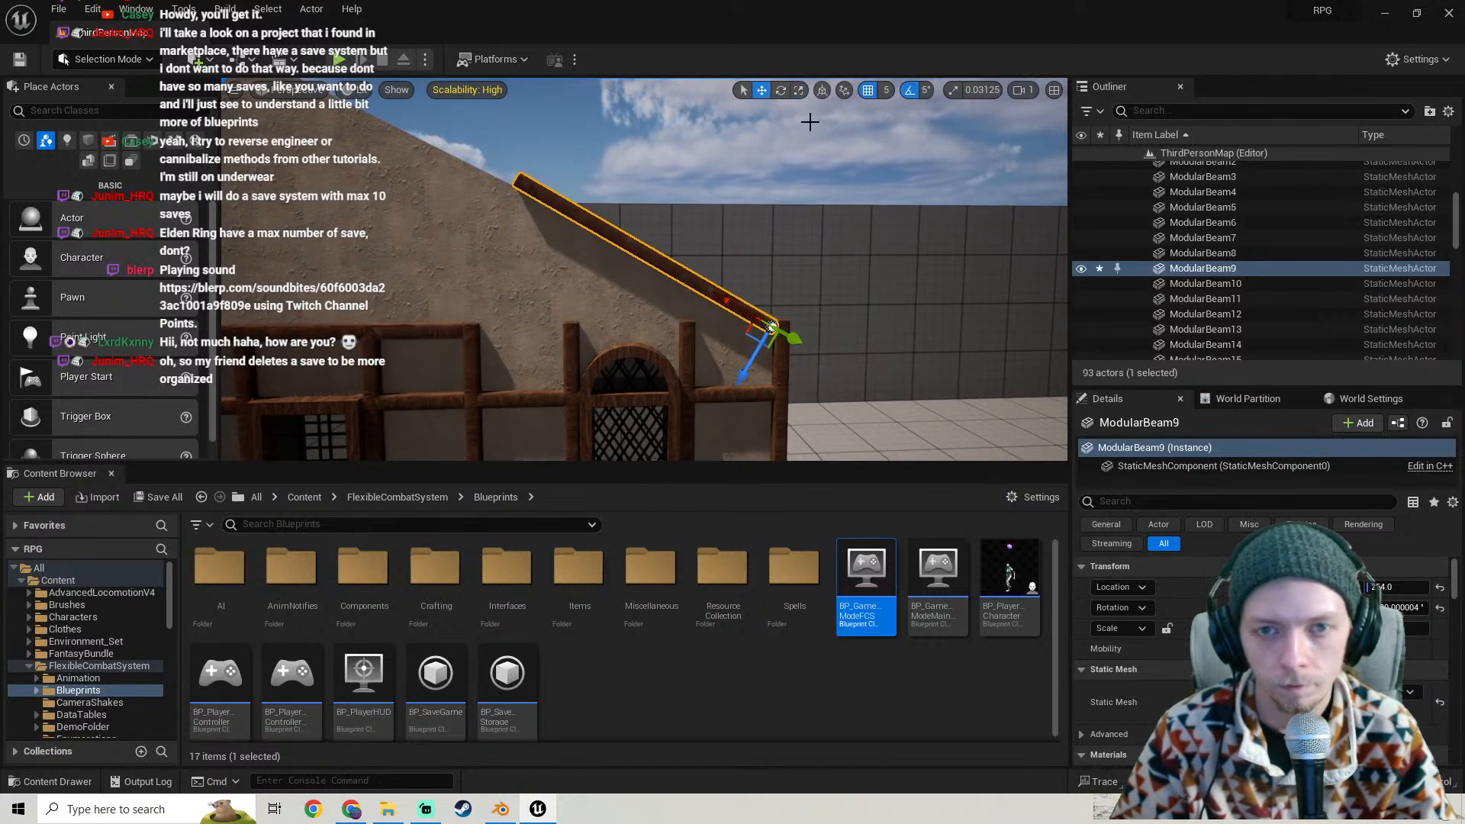
{"action": "left_click", "coordinate": [824, 93]}
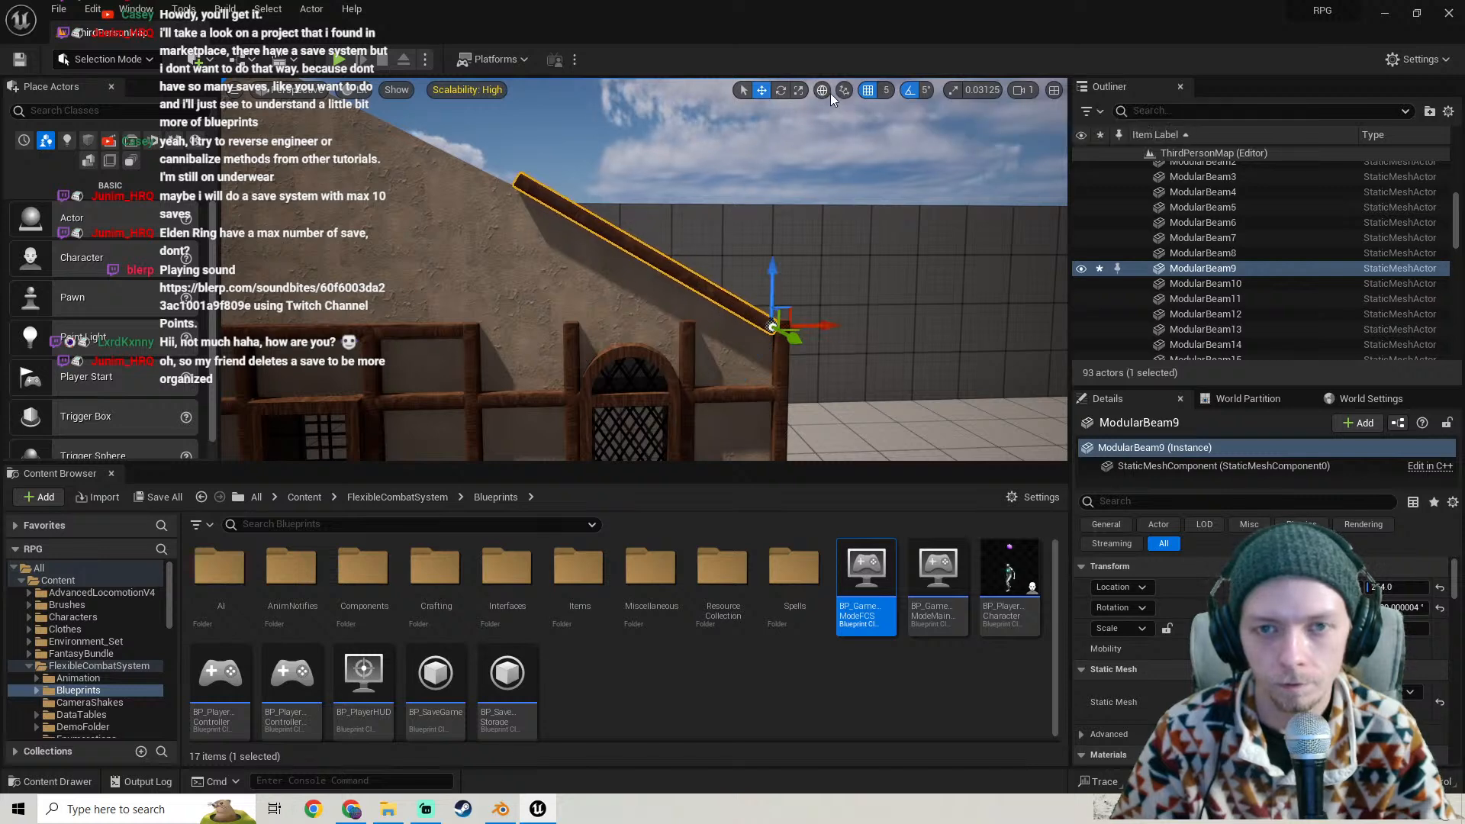
{"action": "left_click", "coordinate": [825, 92]}
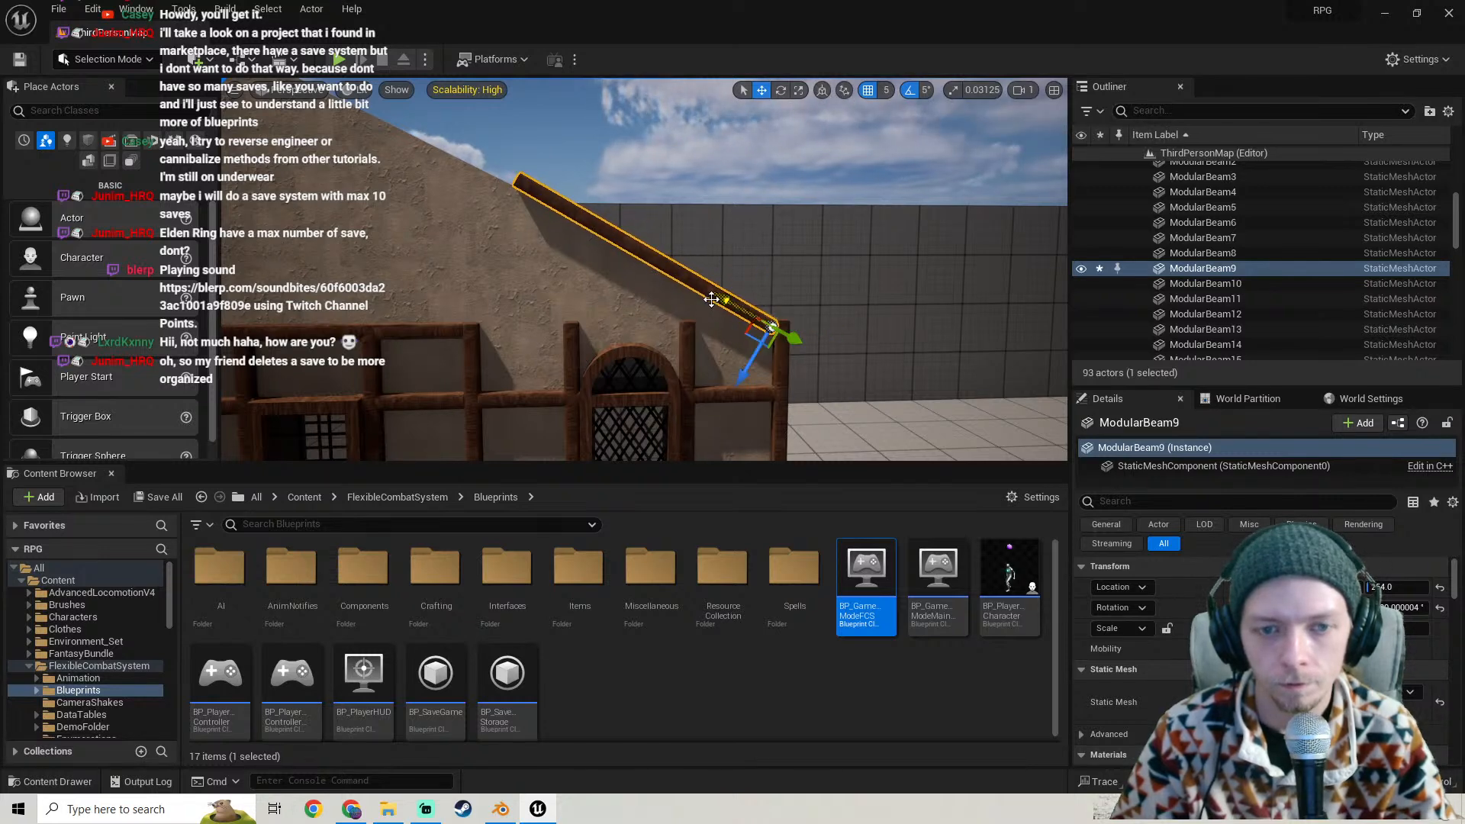
- Try stretching the tilted beam along its length so it runs up the roof edge
{"action": "mouse_move", "coordinate": [716, 289]}
{"action": "right_mouse_down"}
{"action": "mouse_move", "coordinate": [756, 336]}
{"action": "mouse_move", "coordinate": [706, 282]}
{"action": "right_mouse_up"}
{"action": "key", "text": "e"}
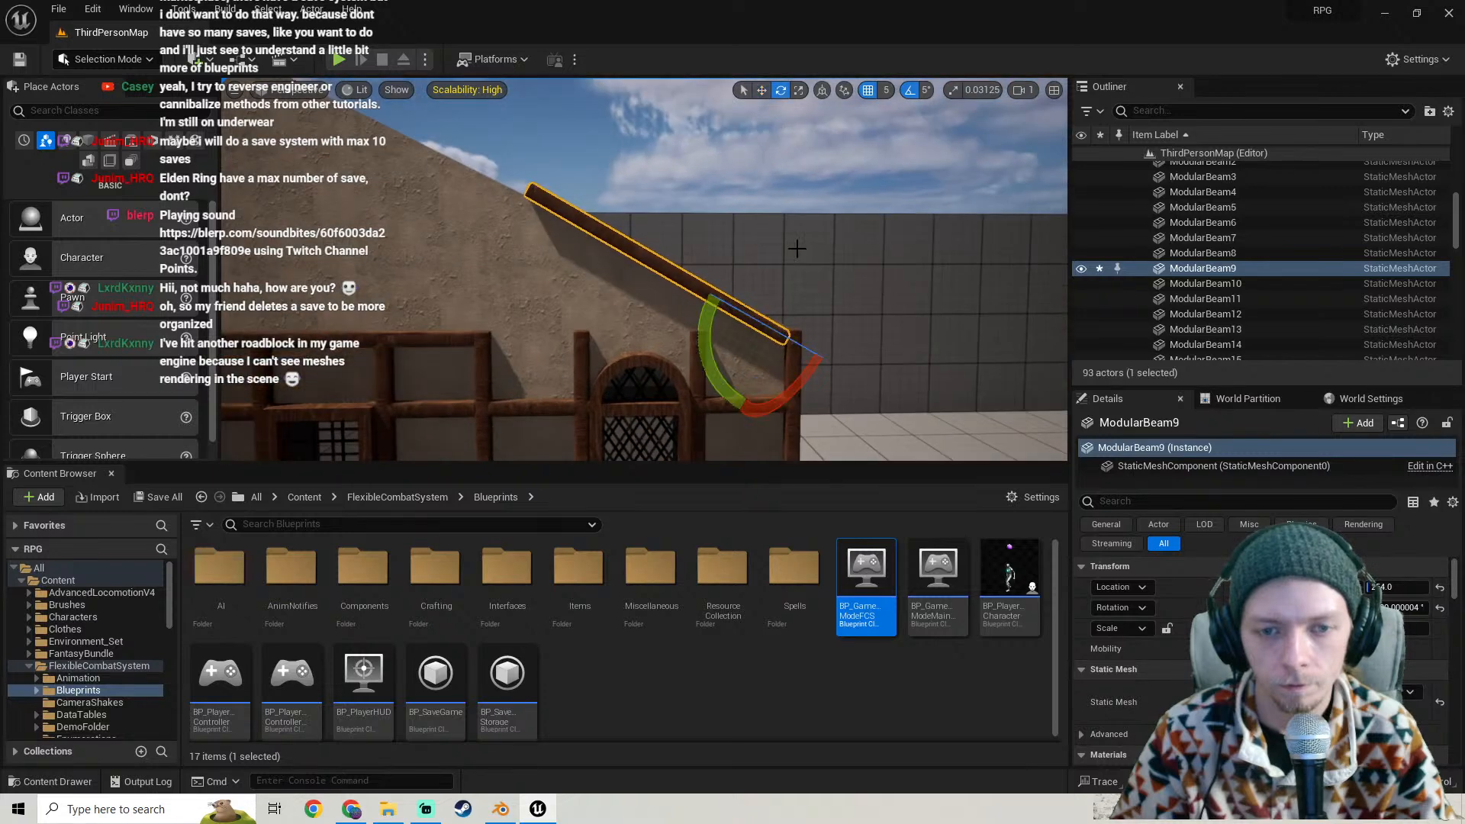
{"action": "key", "text": "r"}
{"action": "left_click_drag", "start_coordinate": [742, 318], "coordinate": [792, 343]}
{"action": "right_click_drag", "start_coordinate": [791, 342], "coordinate": [771, 357]}
{"action": "key", "text": "s"}
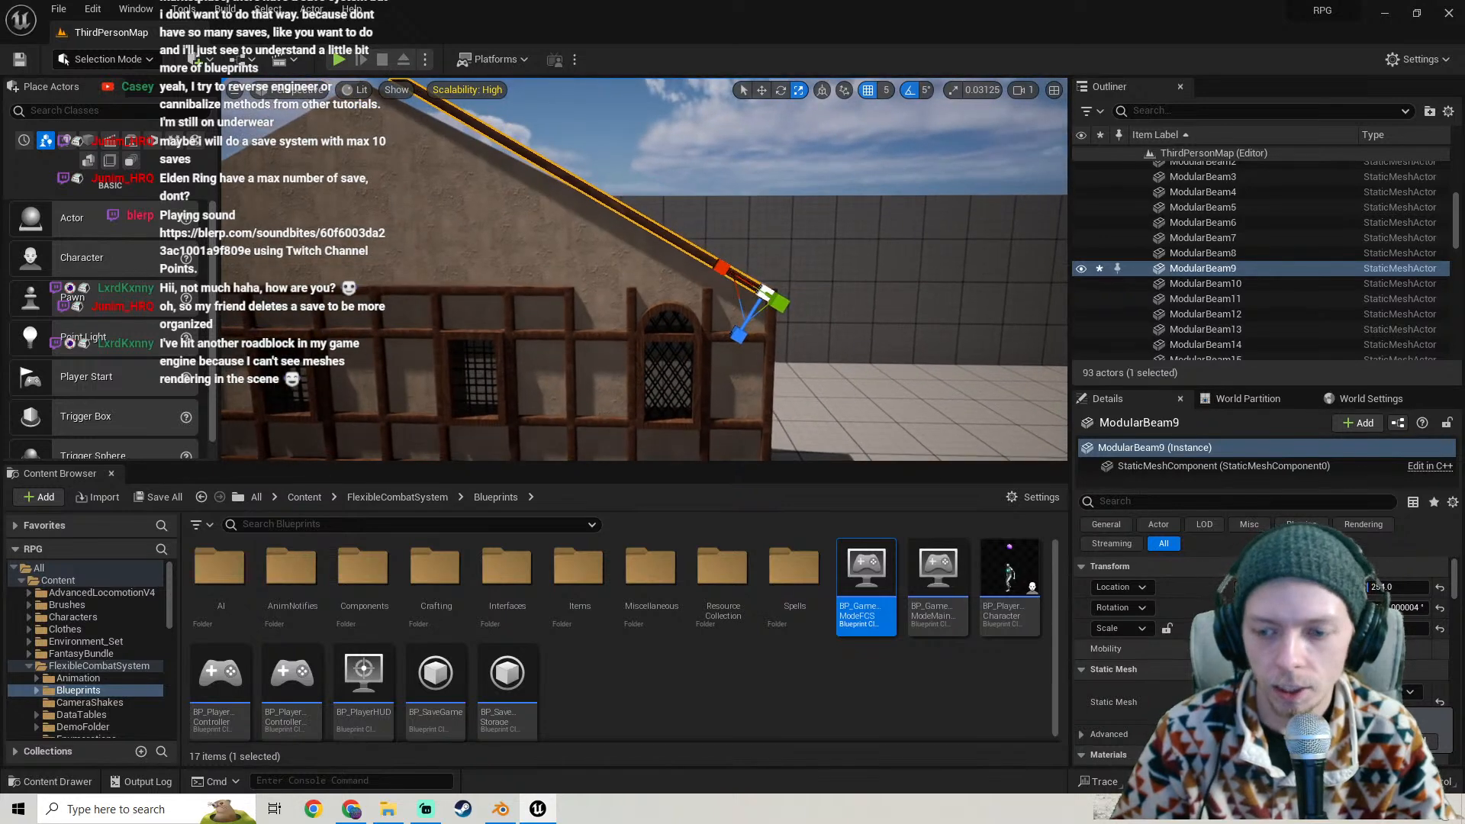
- Locate the beam's Element 0 material among the project's wood material instances
{"action": "scroll", "coordinate": [1183, 650], "scroll_direction": "down", "scroll_amount": 3}
{"action": "scroll", "coordinate": [1183, 650], "scroll_direction": "up", "scroll_amount": 1}
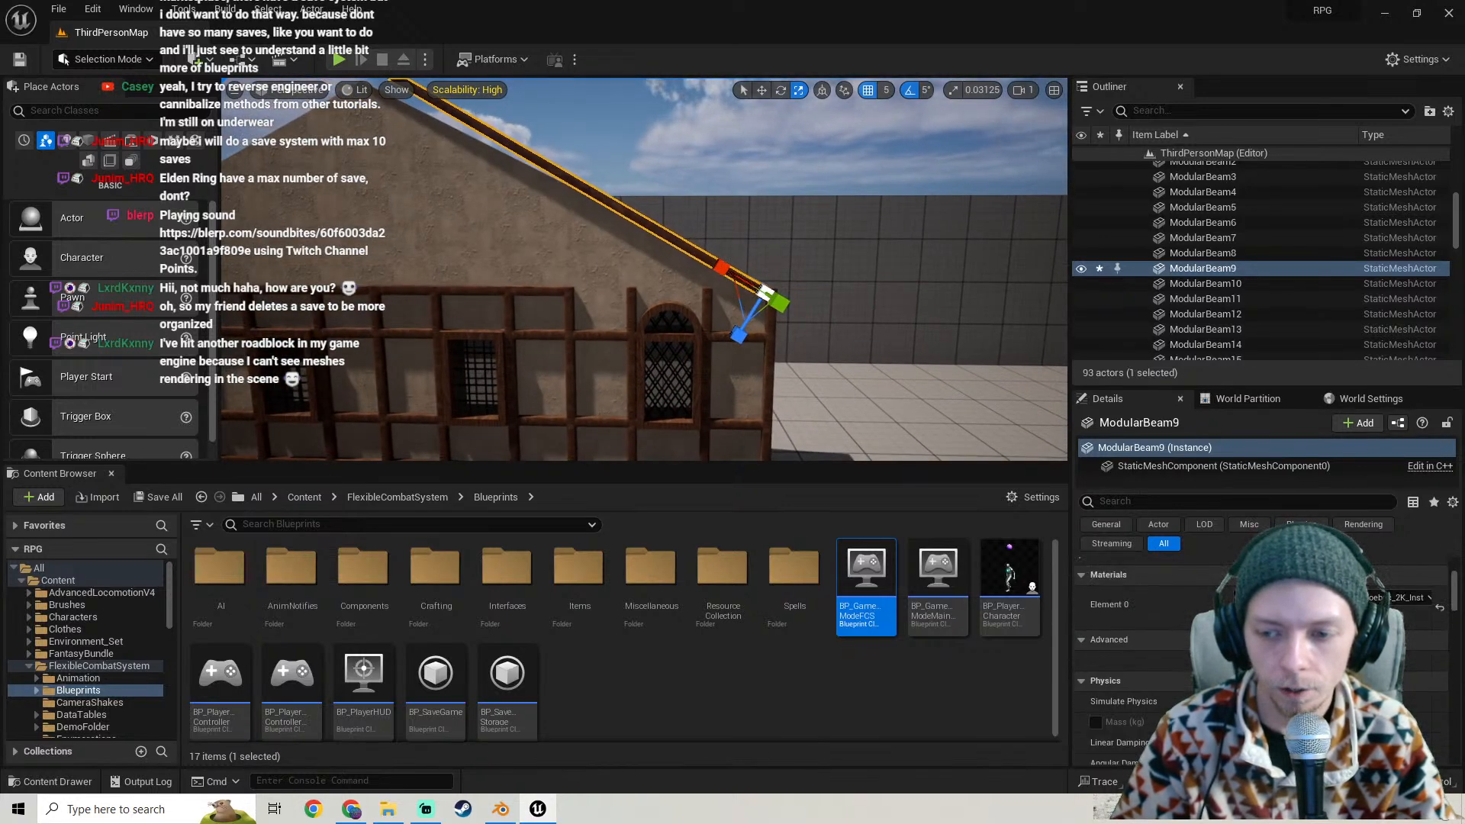
{"action": "left_click", "coordinate": [1306, 613]}
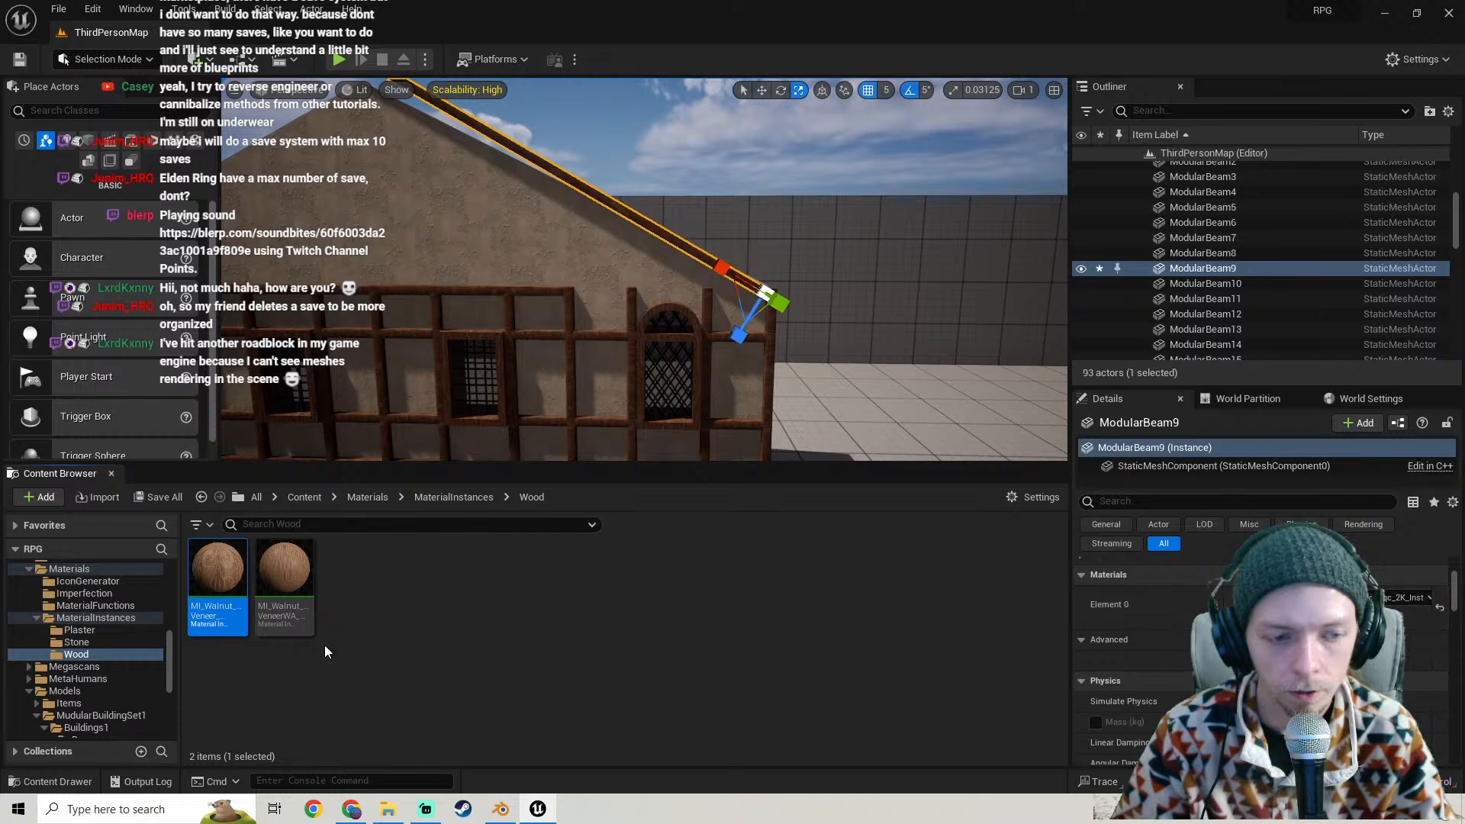
- Undo the scaling of the tilted roof beam and keep the beam selected
{"action": "key", "text": "w"}
{"action": "mouse_move", "coordinate": [592, 383]}
{"action": "right_mouse_down"}
{"action": "mouse_move", "coordinate": [592, 370]}
{"action": "mouse_move", "coordinate": [591, 384]}
{"action": "right_mouse_up"}
{"action": "key", "text": "s"}
{"action": "key", "text": "ctrl+z"}
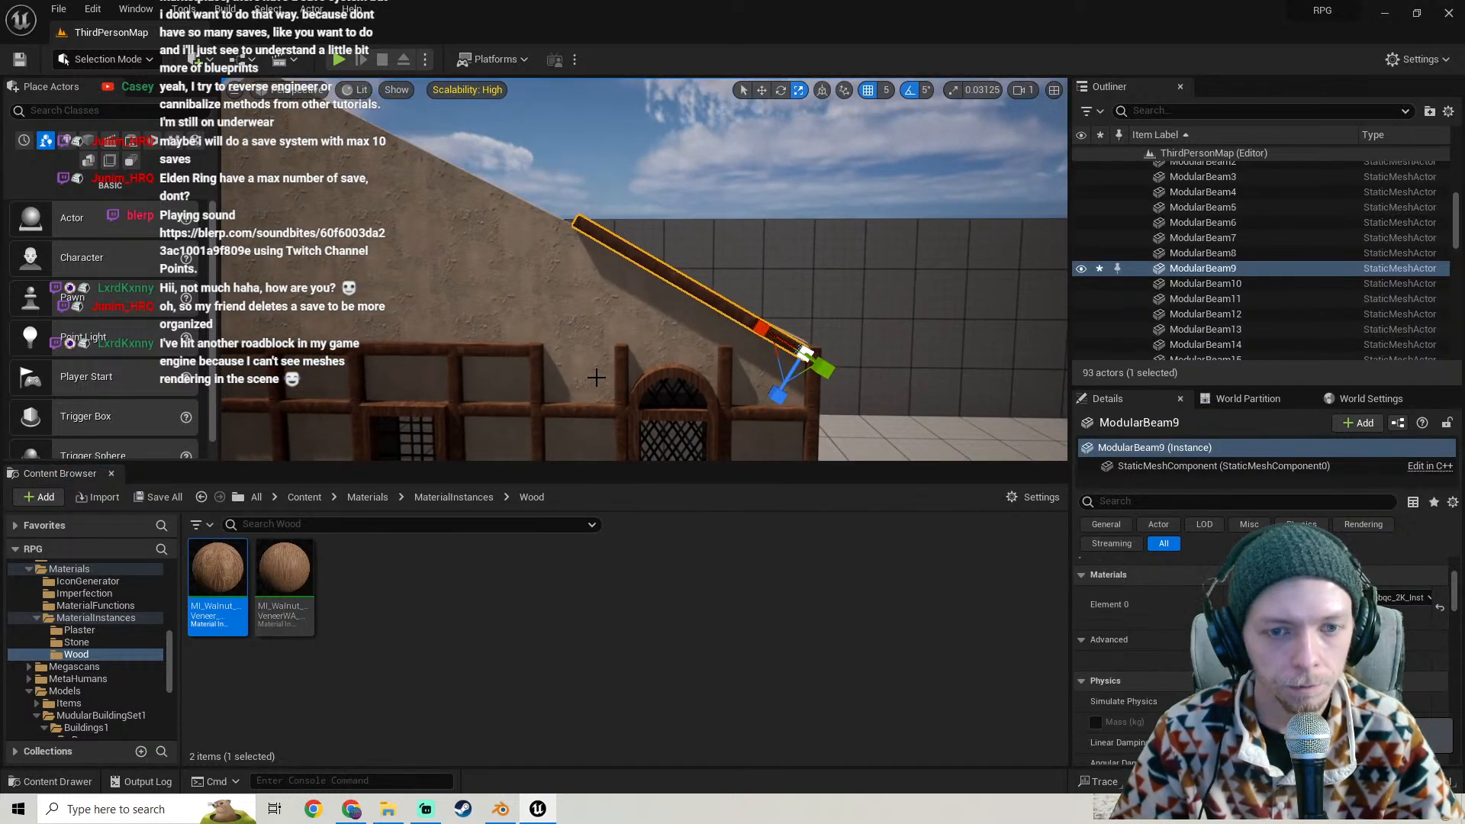
{"action": "key", "text": "ctrl+z"}
{"action": "left_click", "coordinate": [632, 248]}
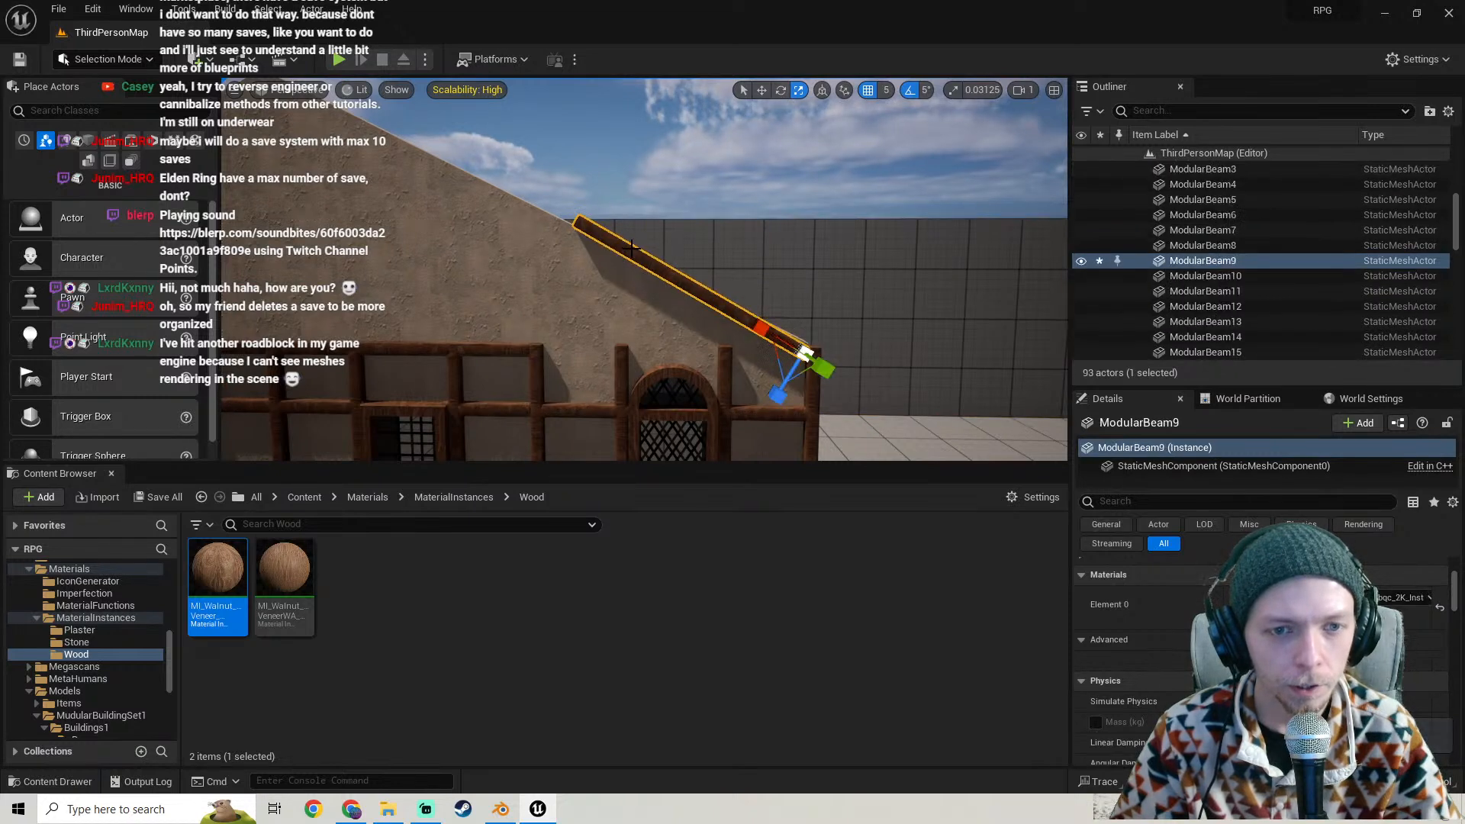
- Rotate the tilted beam back to horizontal along the top of the timbered wall
{"action": "mouse_move", "coordinate": [632, 248]}
{"action": "right_mouse_down"}
{"action": "mouse_move", "coordinate": [565, 263]}
{"action": "mouse_move", "coordinate": [637, 255]}
{"action": "right_mouse_up"}
{"action": "key", "text": "w"}
{"action": "key", "text": "s"}
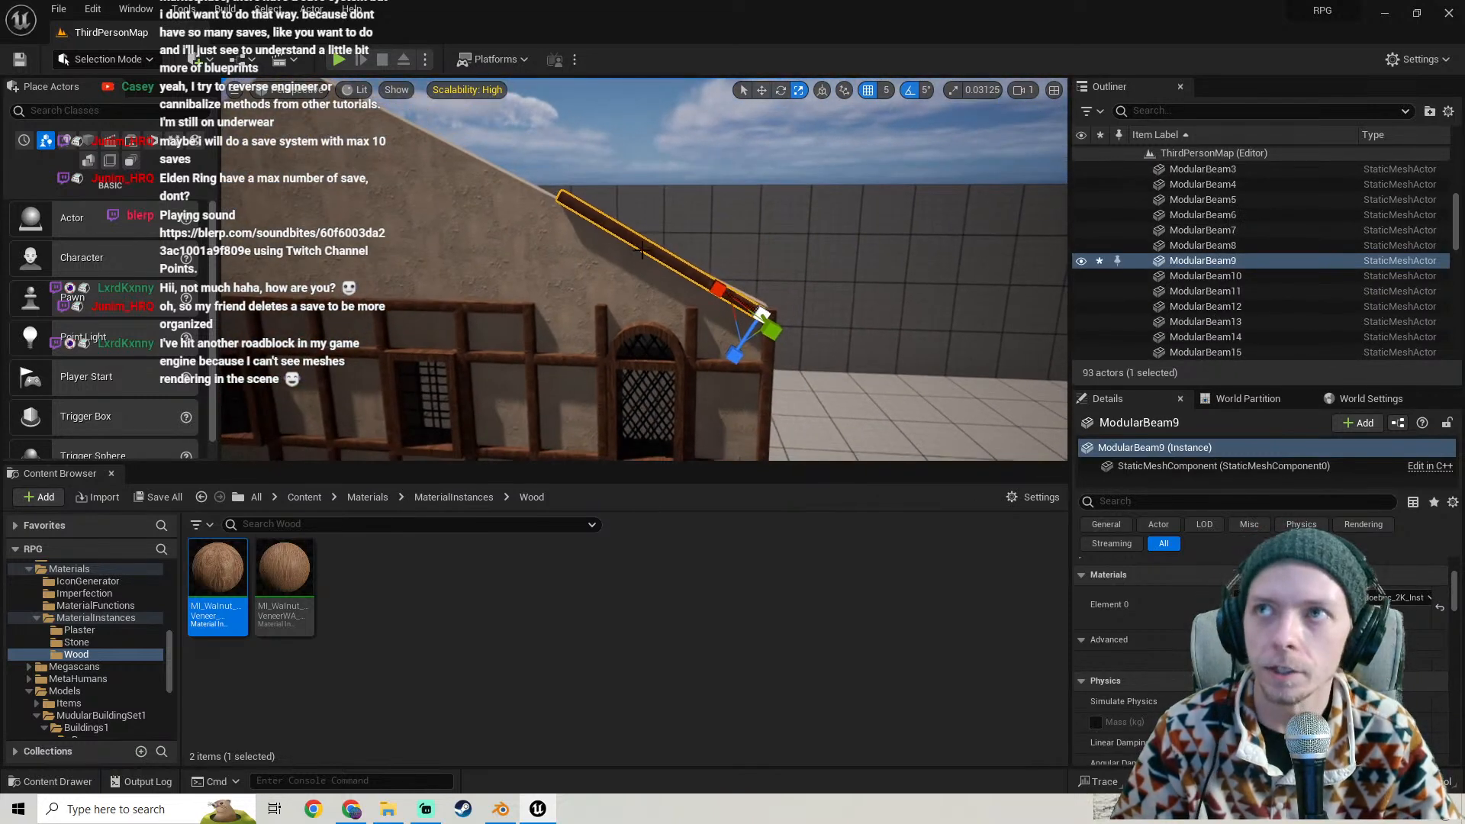
{"action": "key", "text": "w"}
{"action": "right_click_drag", "start_coordinate": [725, 248], "coordinate": [710, 259]}
{"action": "key", "text": "e"}
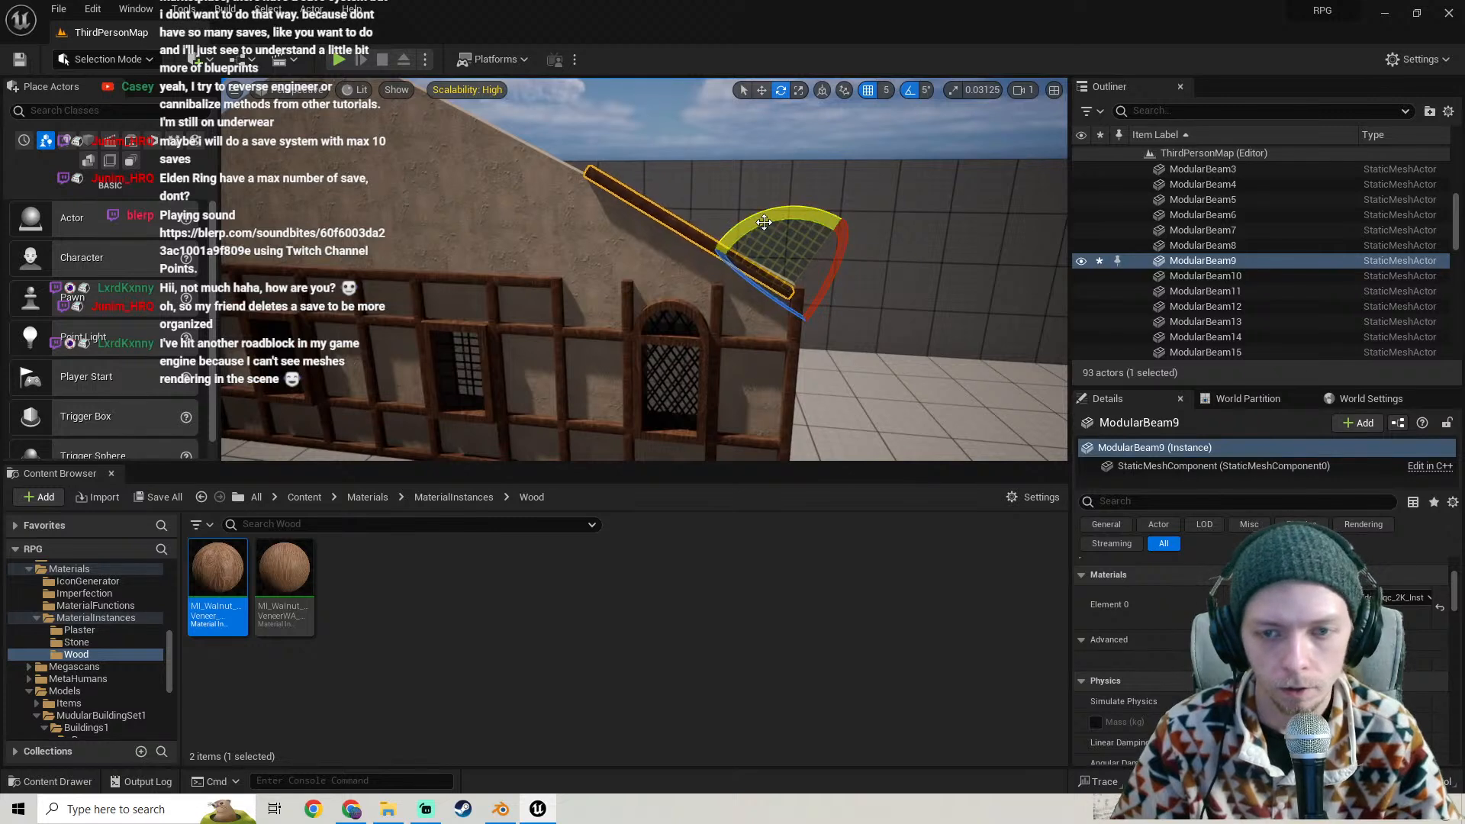
{"action": "left_click_drag", "start_coordinate": [799, 218], "coordinate": [710, 244]}
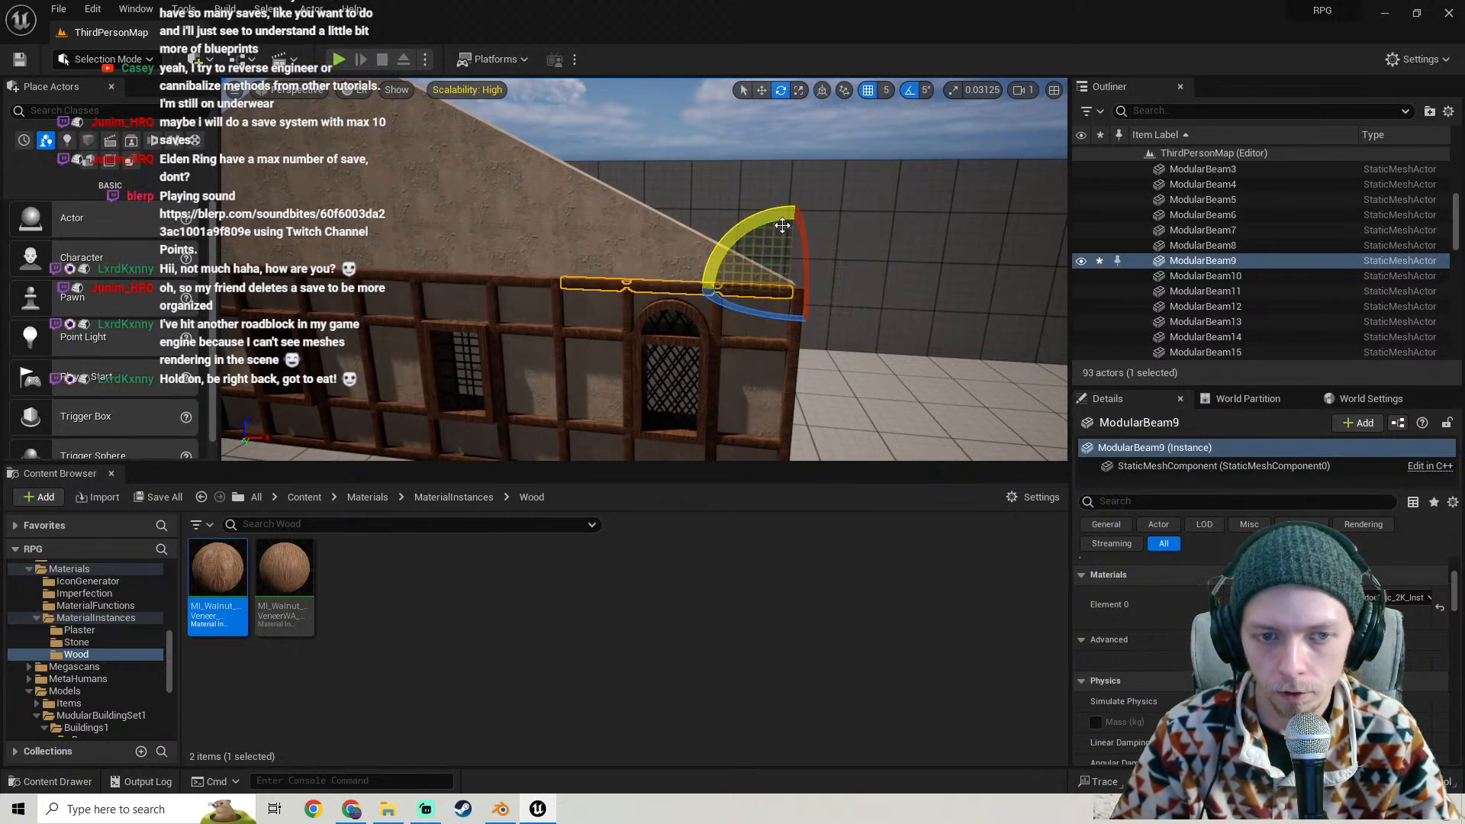
{"action": "key", "text": "g"}
{"action": "key", "text": "w"}
{"action": "mouse_move", "coordinate": [675, 258]}
{"action": "right_mouse_down"}
{"action": "mouse_move", "coordinate": [649, 294]}
{"action": "mouse_move", "coordinate": [679, 278]}
{"action": "mouse_move", "coordinate": [657, 254]}
{"action": "right_mouse_up"}
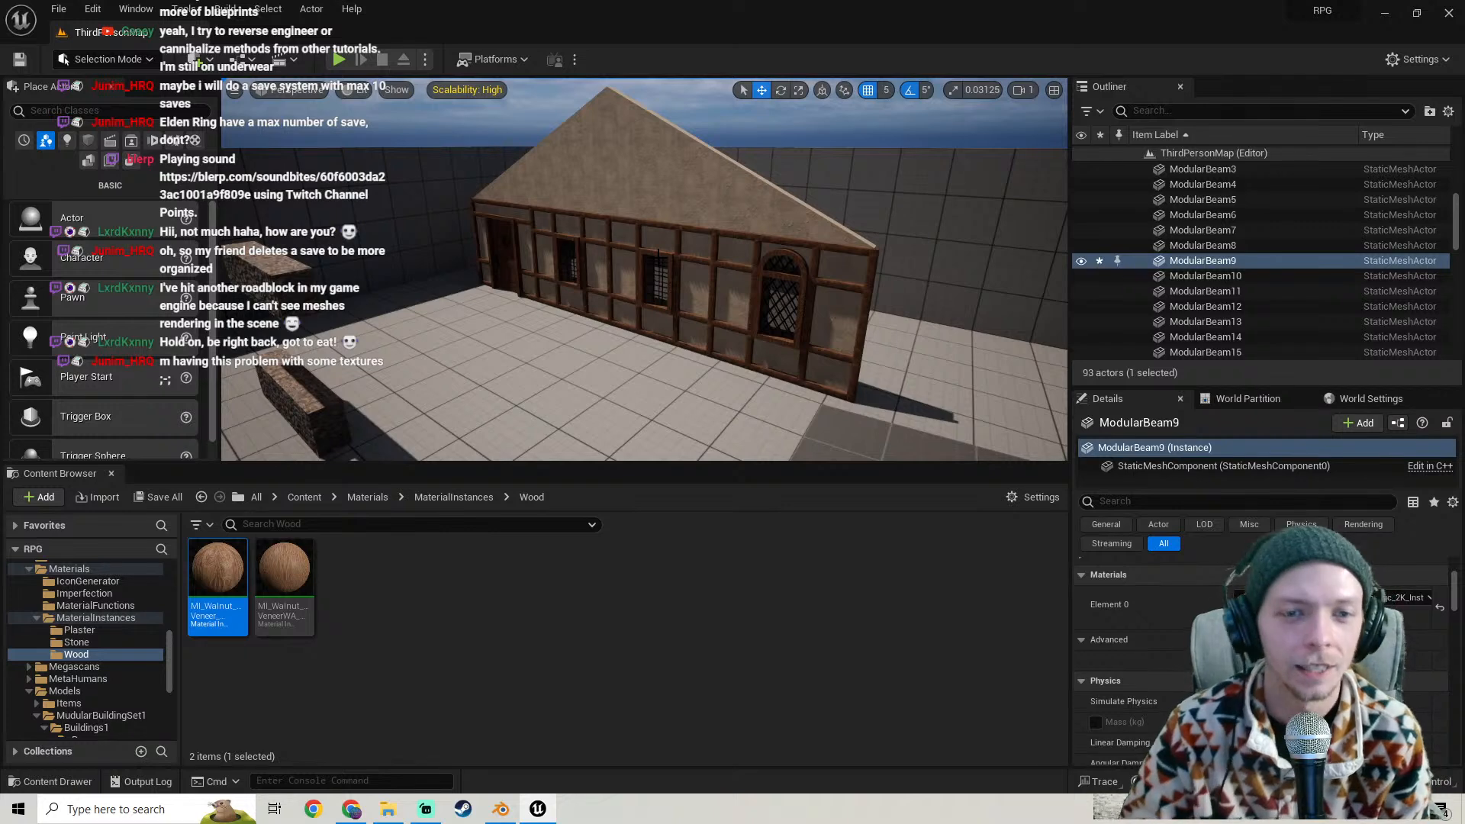
- Delete the stone window wall piece ModularBuildingWall1Window2 standing in front of the house
{"action": "key", "text": "a"}
{"action": "mouse_move", "coordinate": [627, 364]}
{"action": "right_mouse_down"}
{"action": "mouse_move", "coordinate": [592, 364]}
{"action": "mouse_move", "coordinate": [649, 364]}
{"action": "right_mouse_up"}
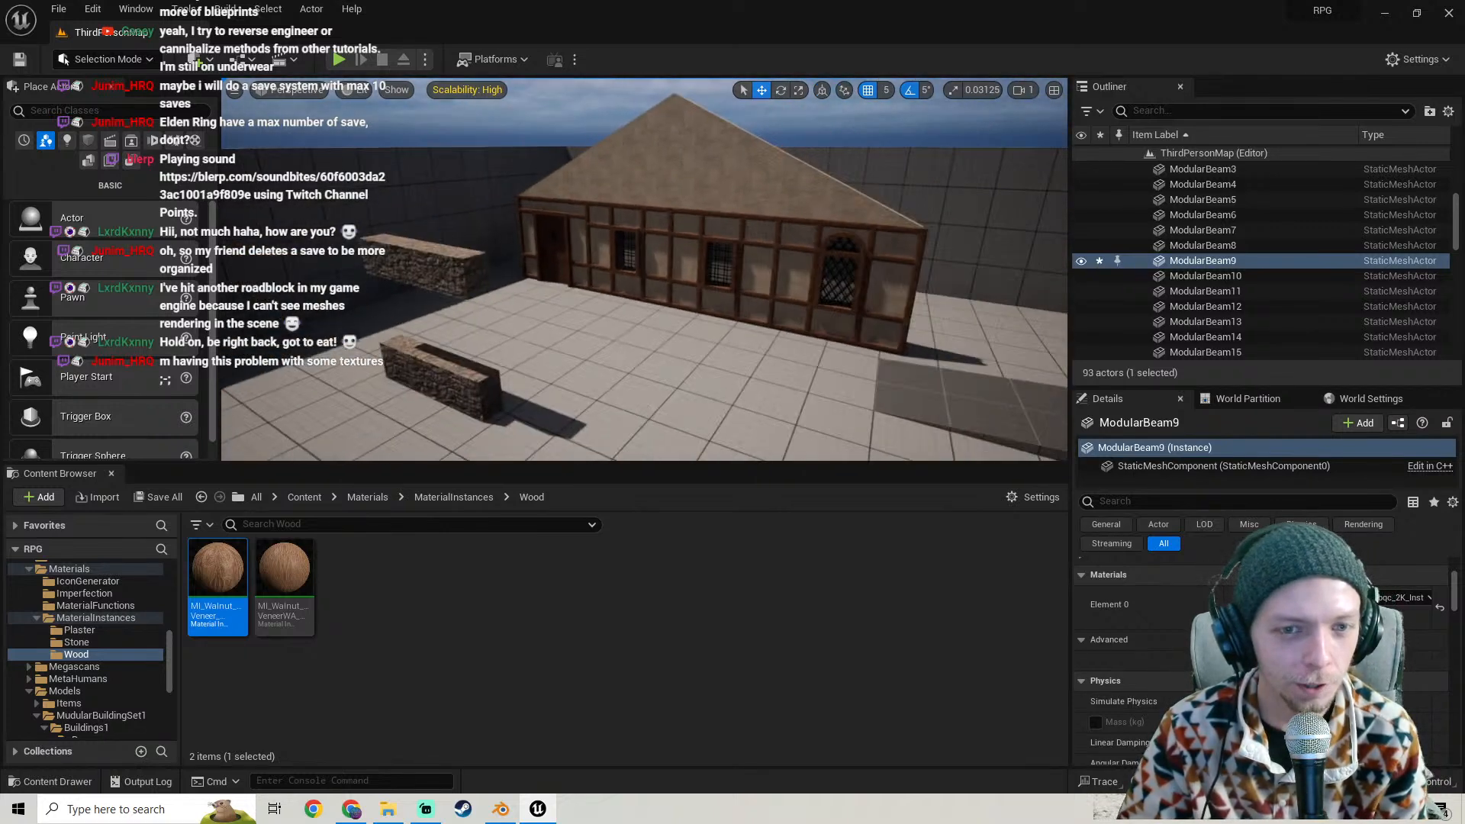
{"action": "left_click", "coordinate": [404, 263]}
{"action": "key", "text": "Delete"}
{"action": "right_click_drag", "start_coordinate": [563, 285], "coordinate": [562, 285]}
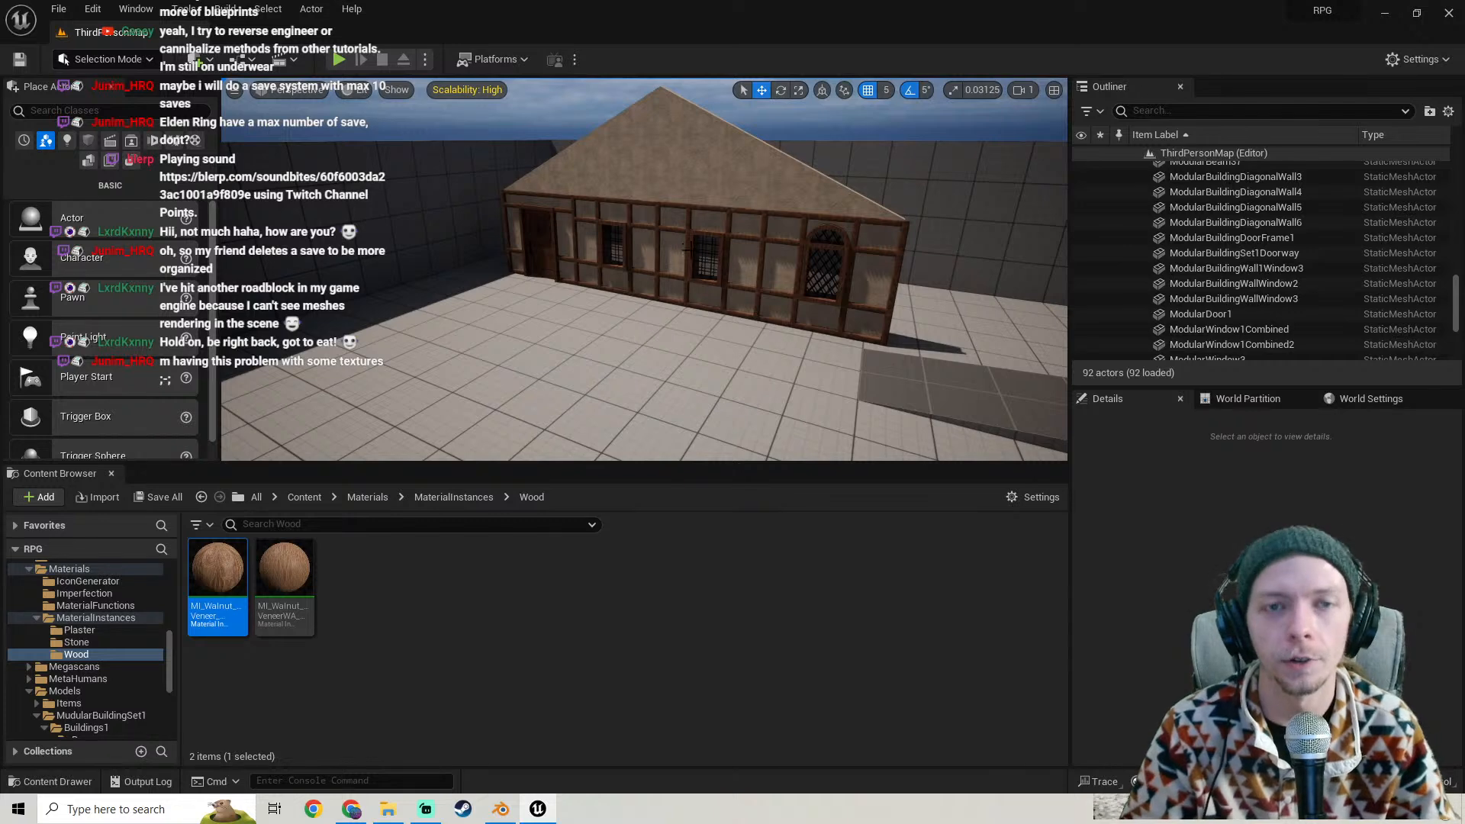
- Save all modified level content, including ModularBeam9 and the removed ModularBuildingWall1Window2
{"action": "key", "text": "w"}
{"action": "right_click_drag", "start_coordinate": [666, 325], "coordinate": [553, 237]}
{"action": "key", "text": "s"}
{"action": "left_click", "coordinate": [165, 499]}
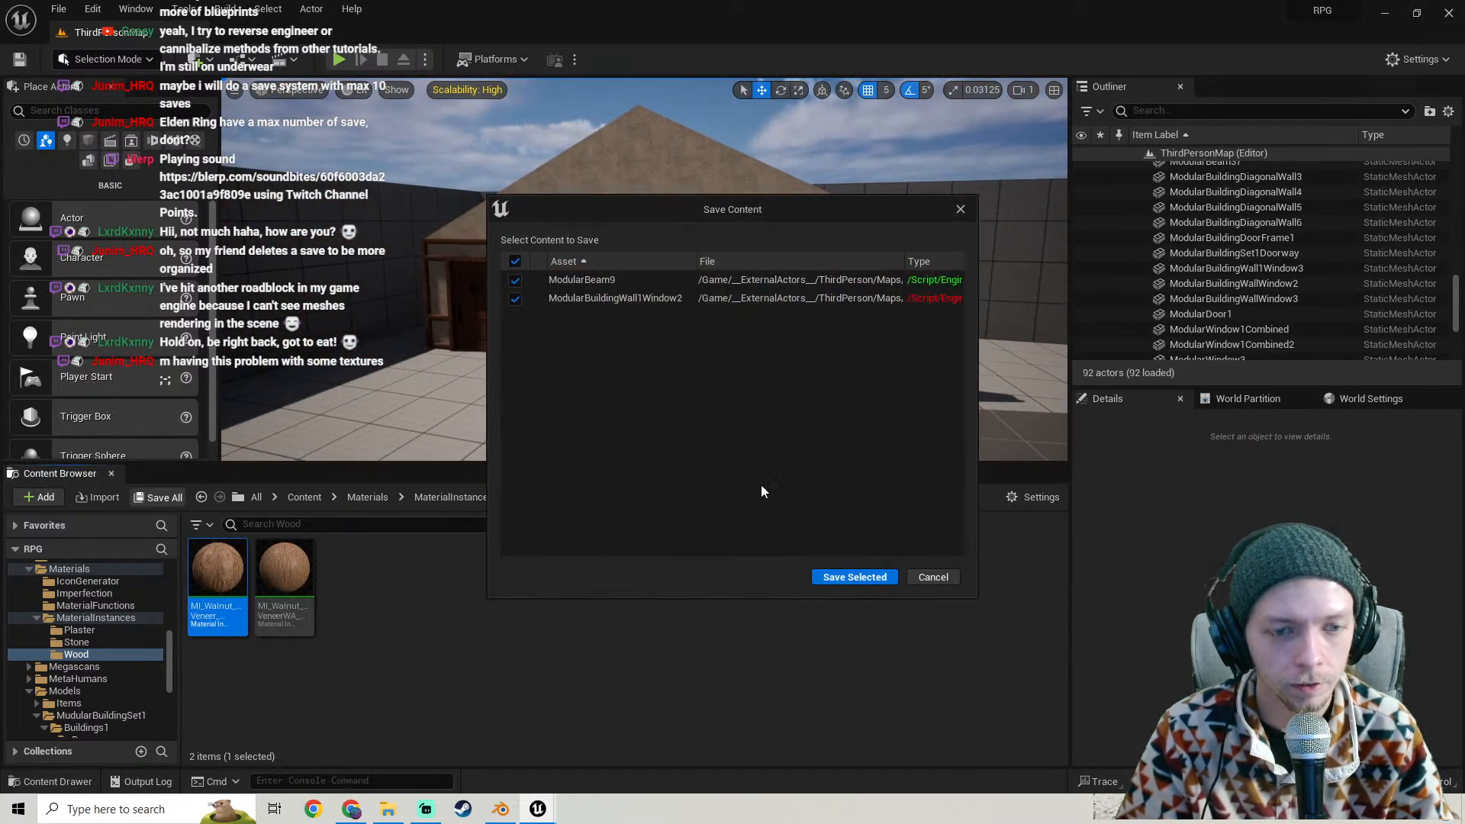
{"action": "left_click", "coordinate": [853, 574]}
- Frame the front of the house and enlarge the level viewport by shrinking the content area beneath it
{"action": "right_click_drag", "start_coordinate": [841, 409], "coordinate": [931, 412]}
{"action": "key", "text": "s"}
{"action": "key", "text": "d"}
{"action": "key", "text": "a"}
{"action": "key", "text": "w"}
{"action": "key", "text": "w"}
{"action": "key", "text": "w"}
{"action": "key", "text": "s"}
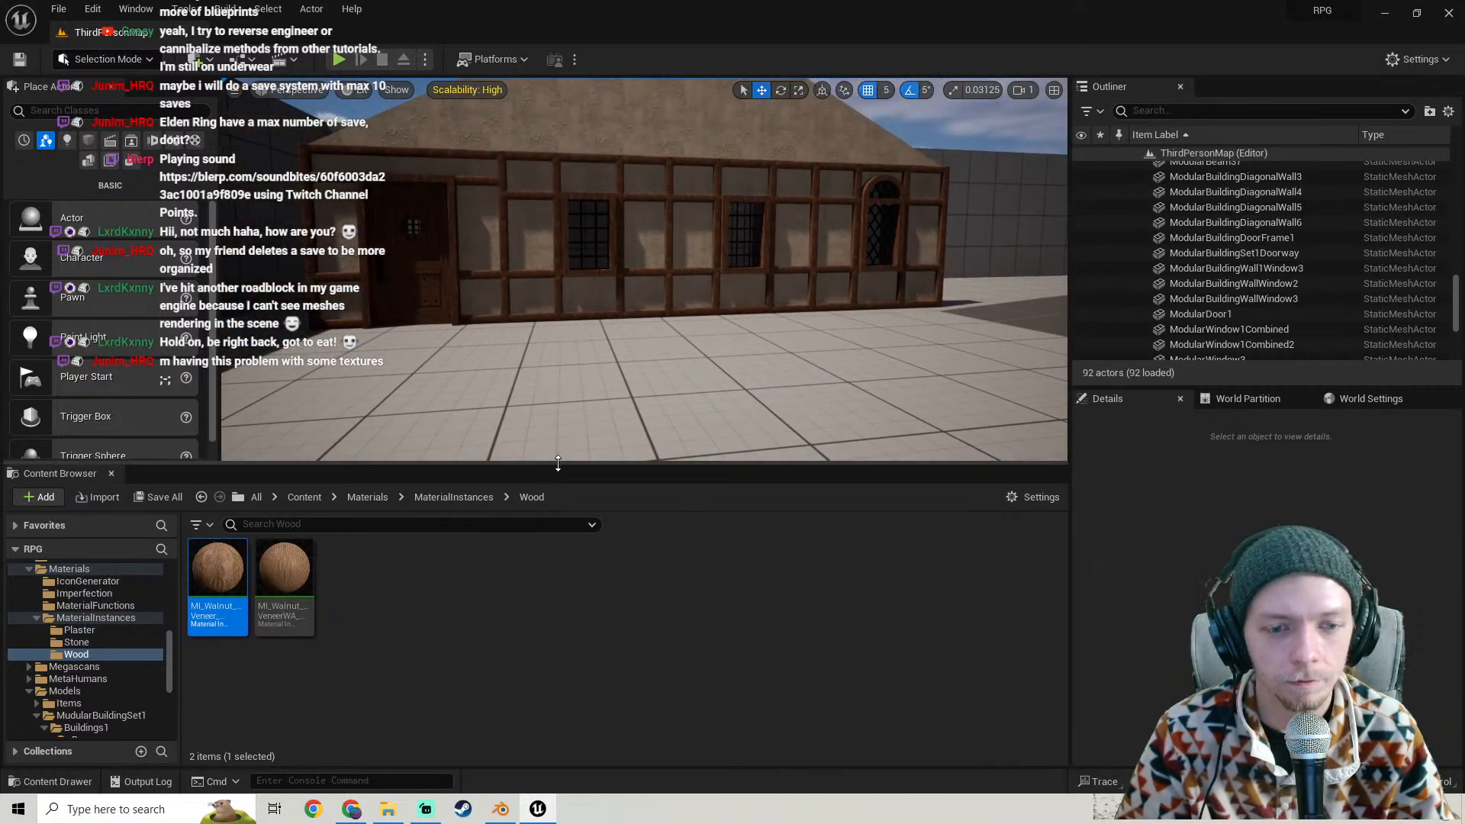
{"action": "left_click_drag", "start_coordinate": [554, 467], "coordinate": [554, 564]}
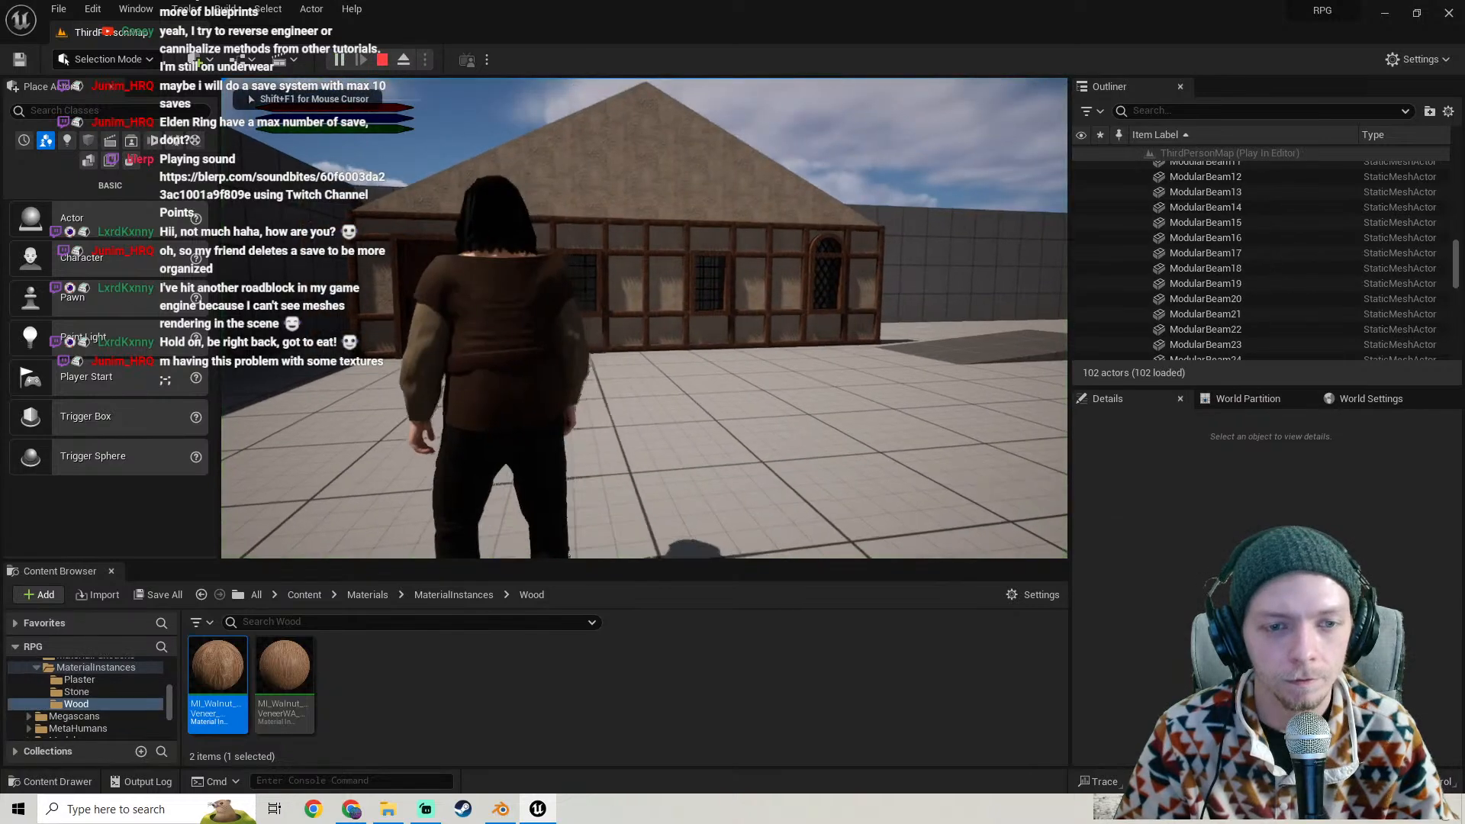
- Play the level, run the character back and forth along the house facade to examine its textures, and stop playing
{"action": "key", "text": "w"}
{"action": "key", "text": "w"}
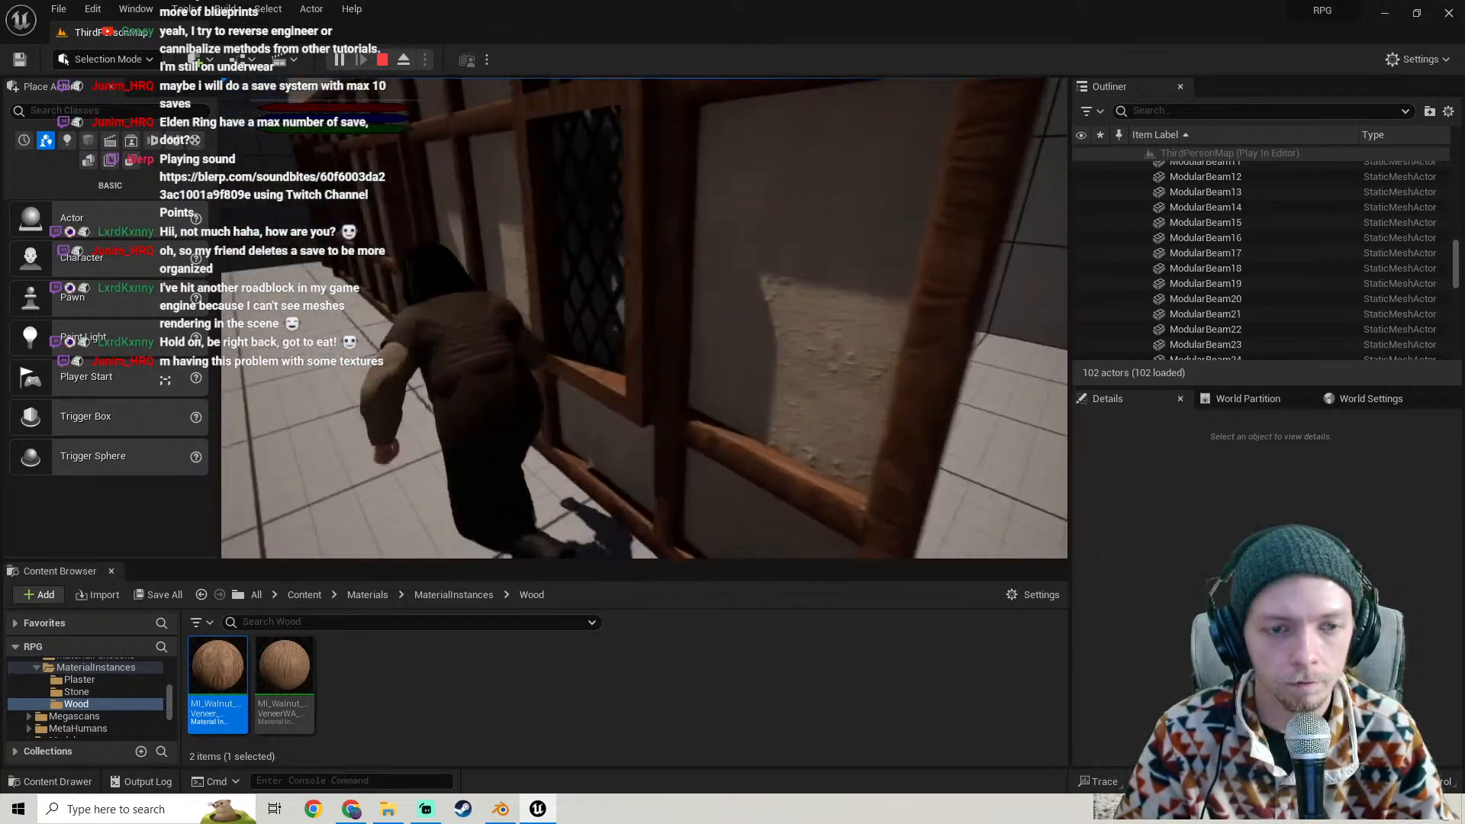
{"action": "key", "text": "w"}
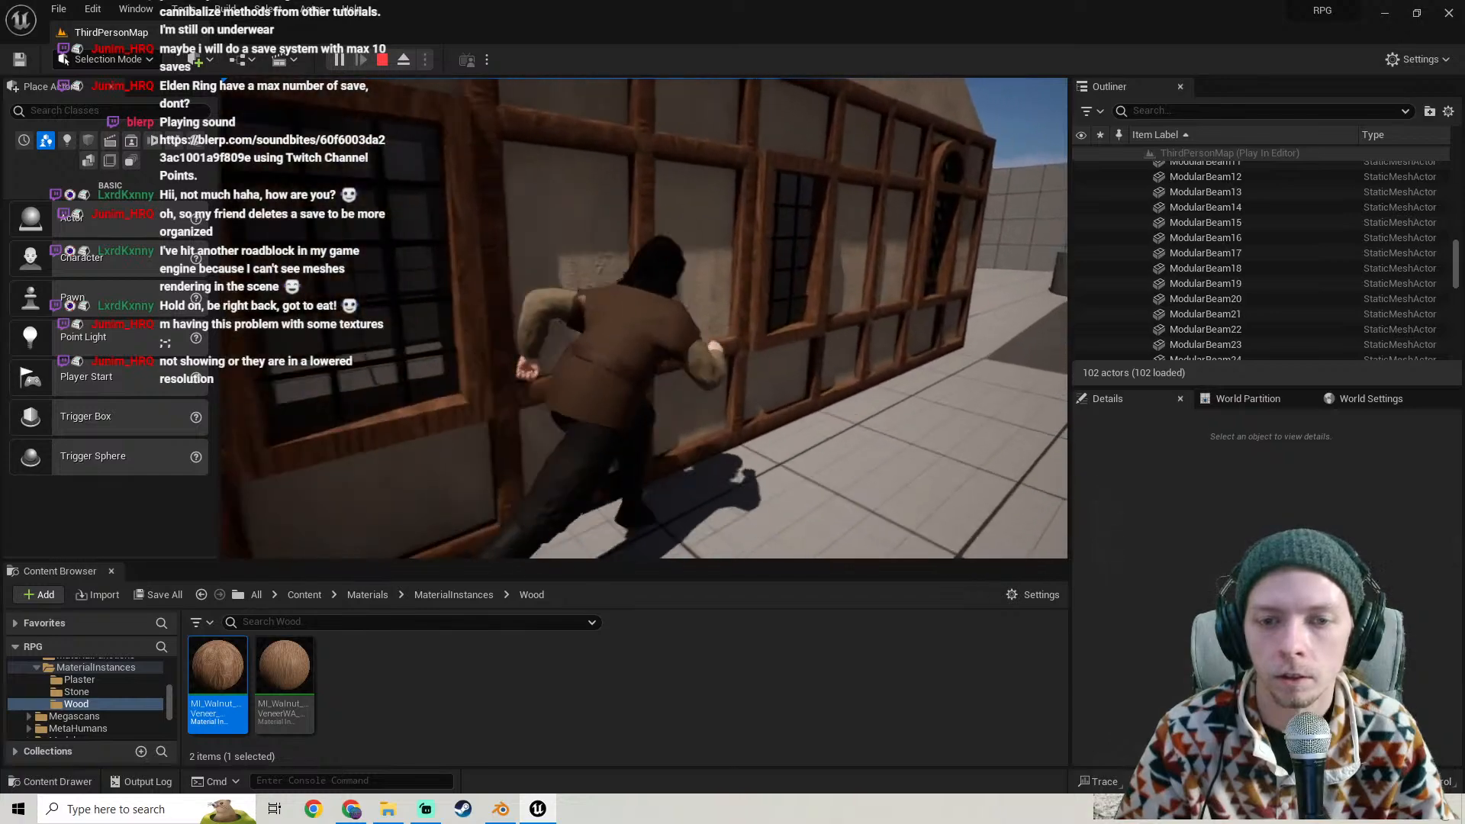
{"action": "key", "text": "w"}
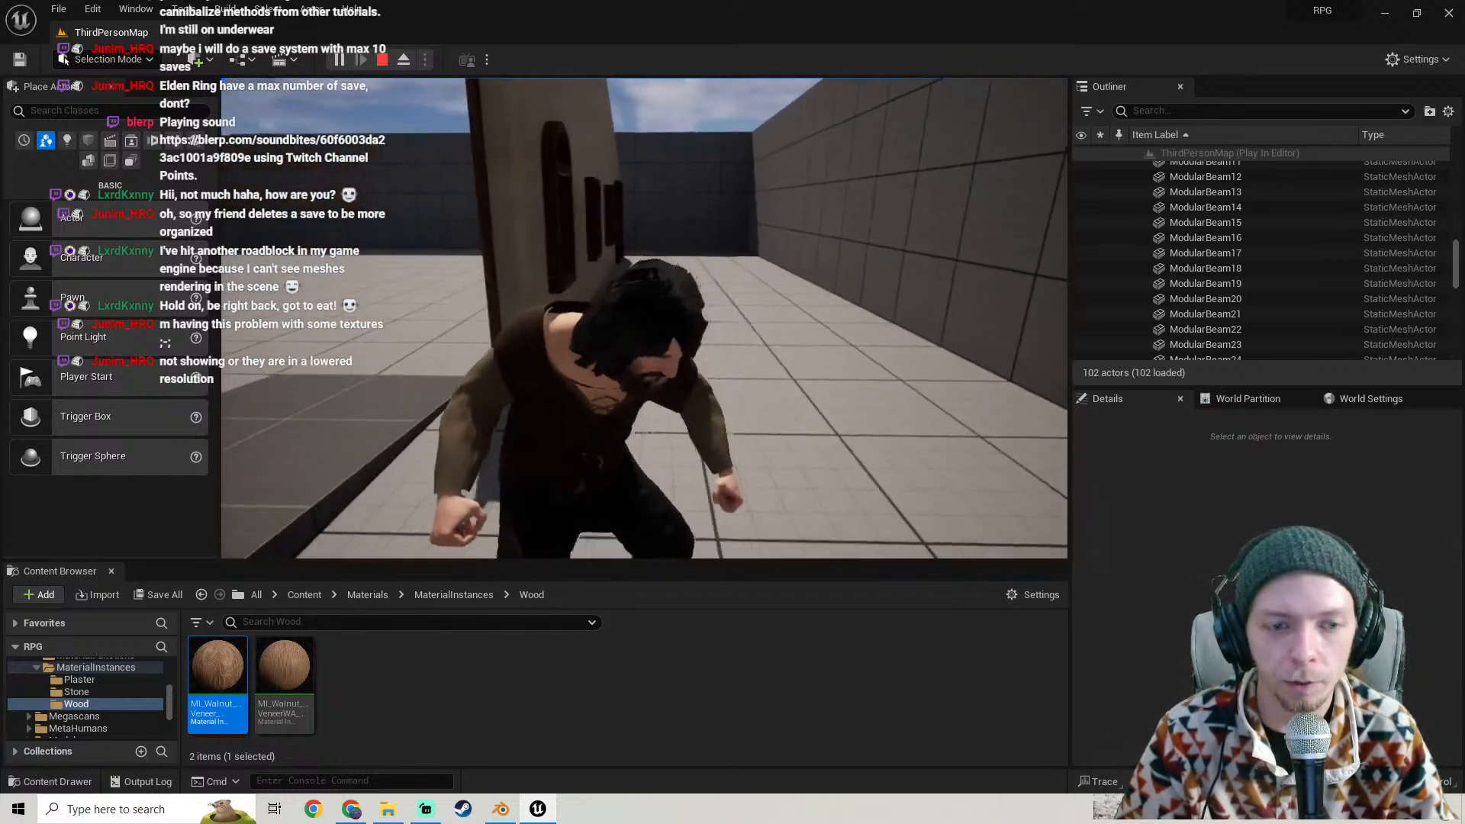
{"action": "key", "text": "w"}
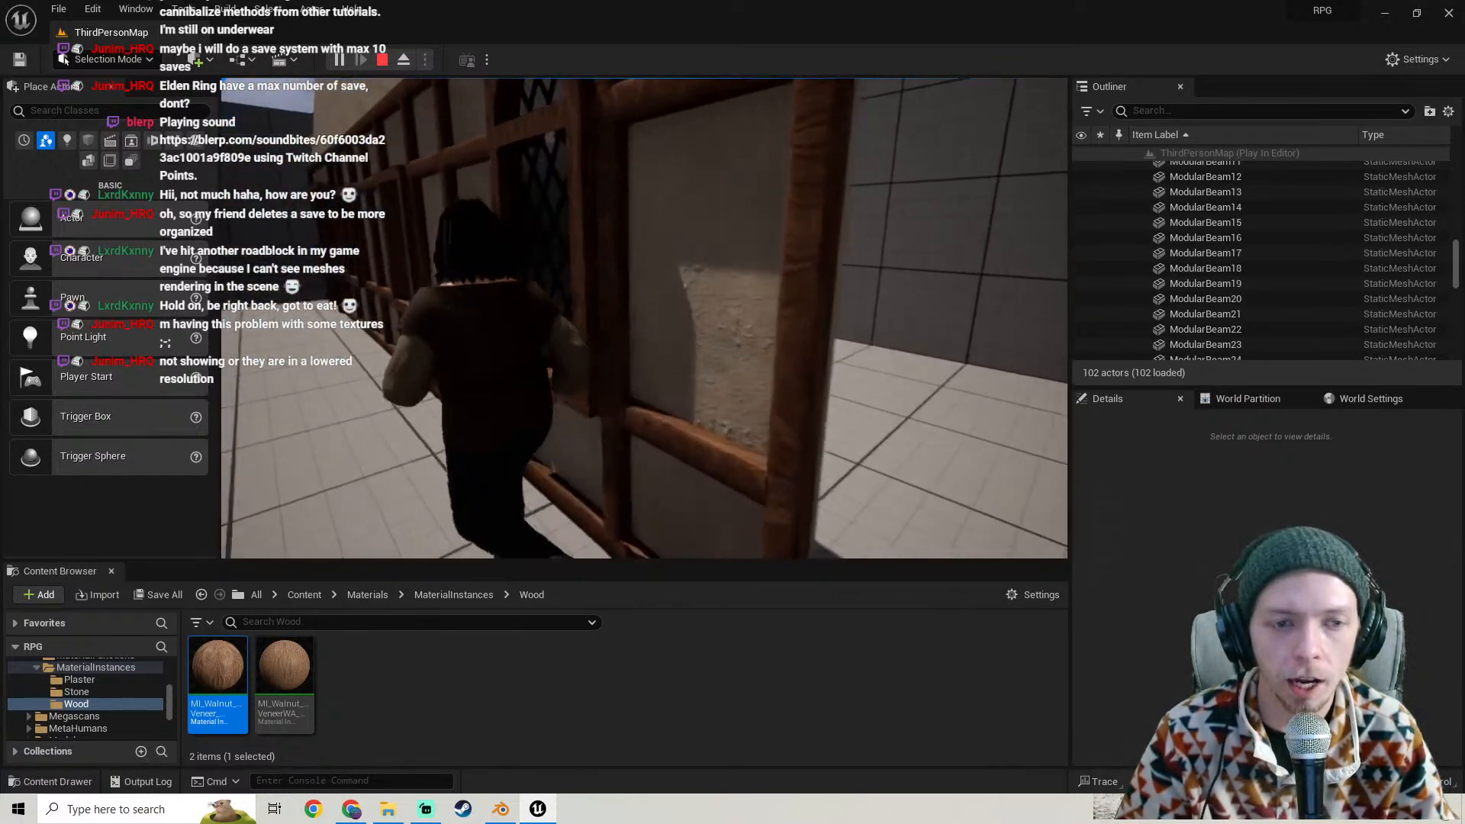
{"action": "key", "text": "w"}
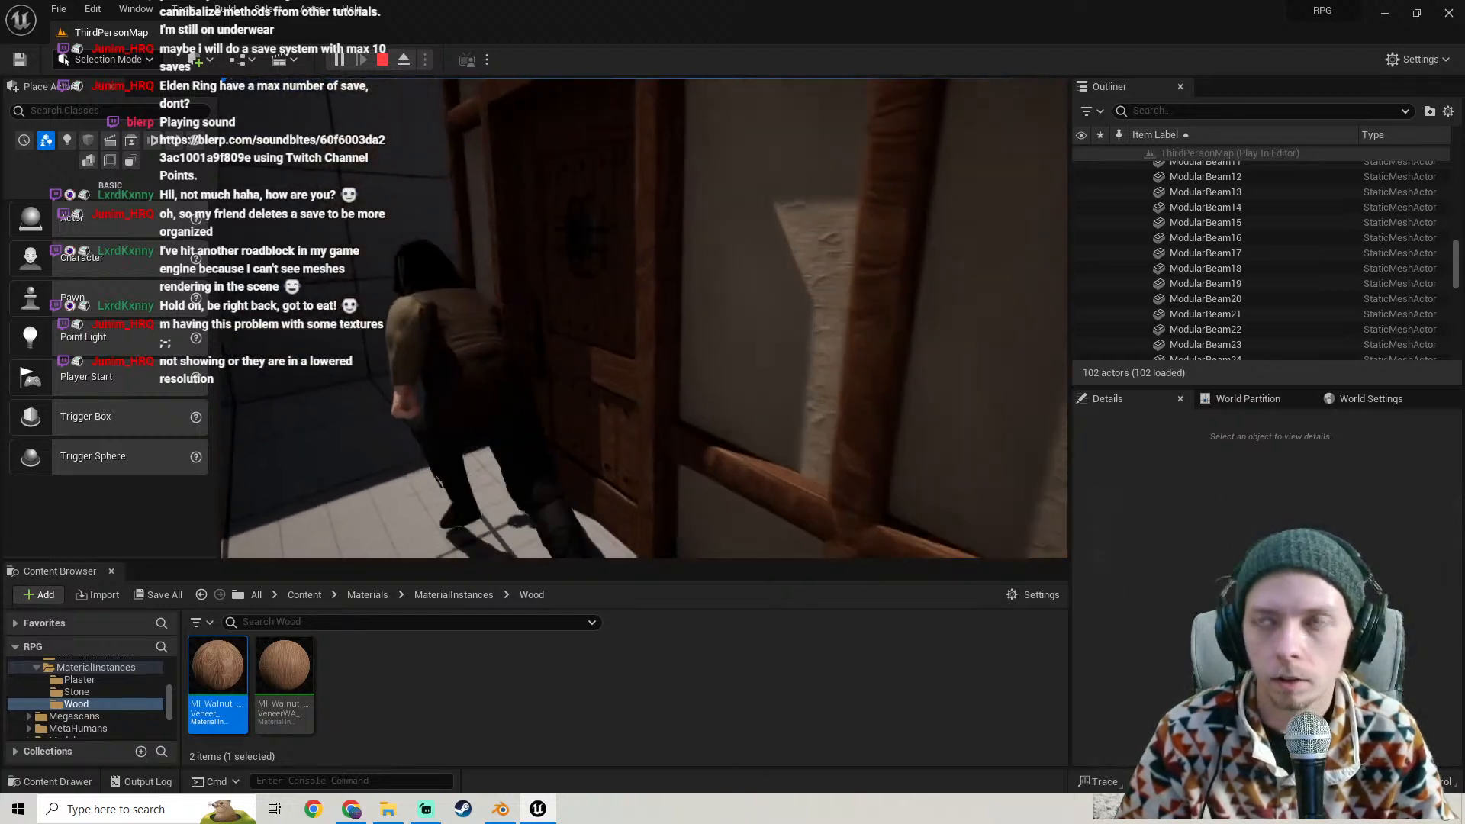
{"action": "key", "text": "w"}
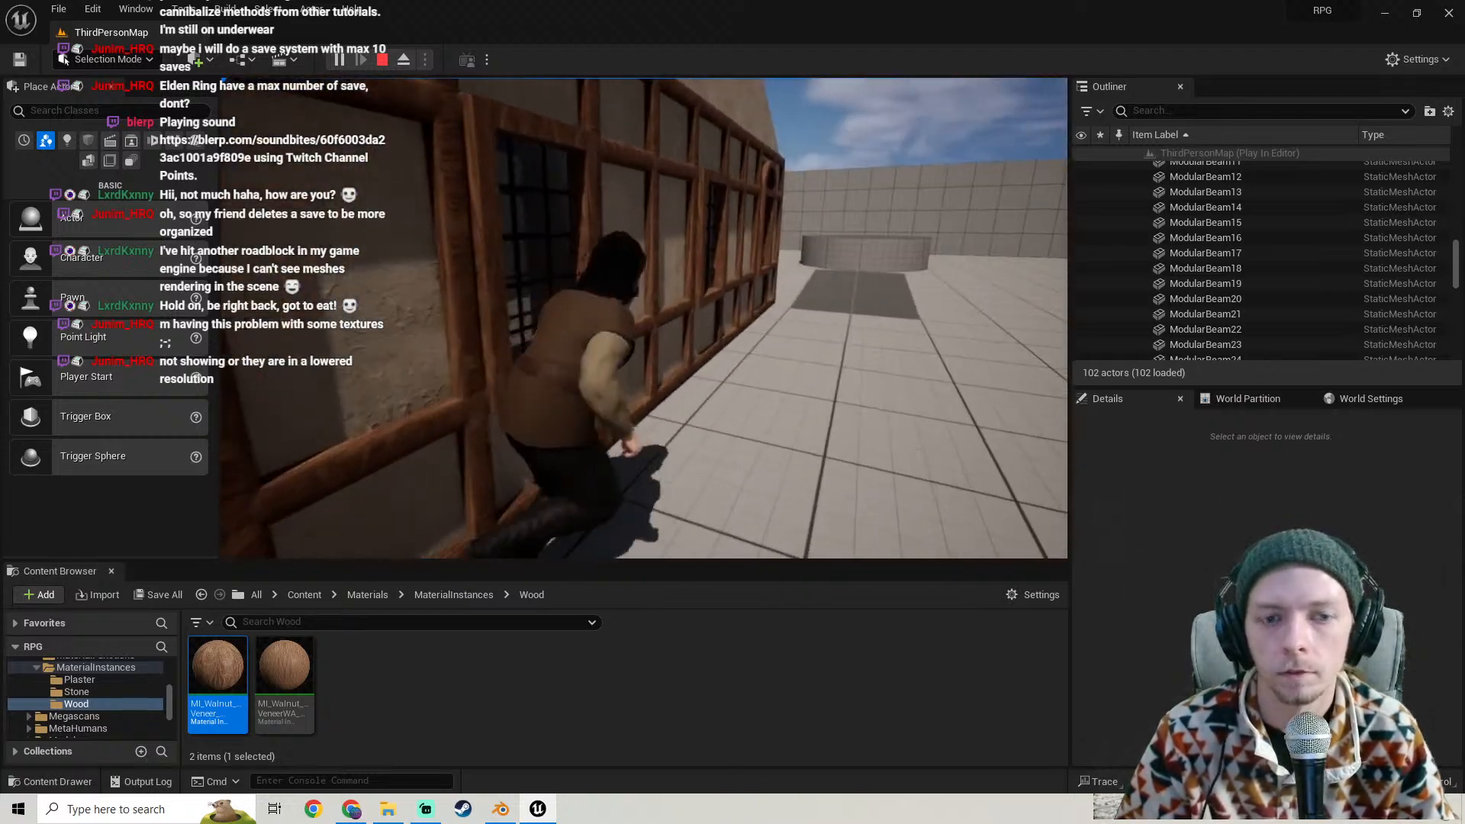
{"action": "key", "text": "w"}
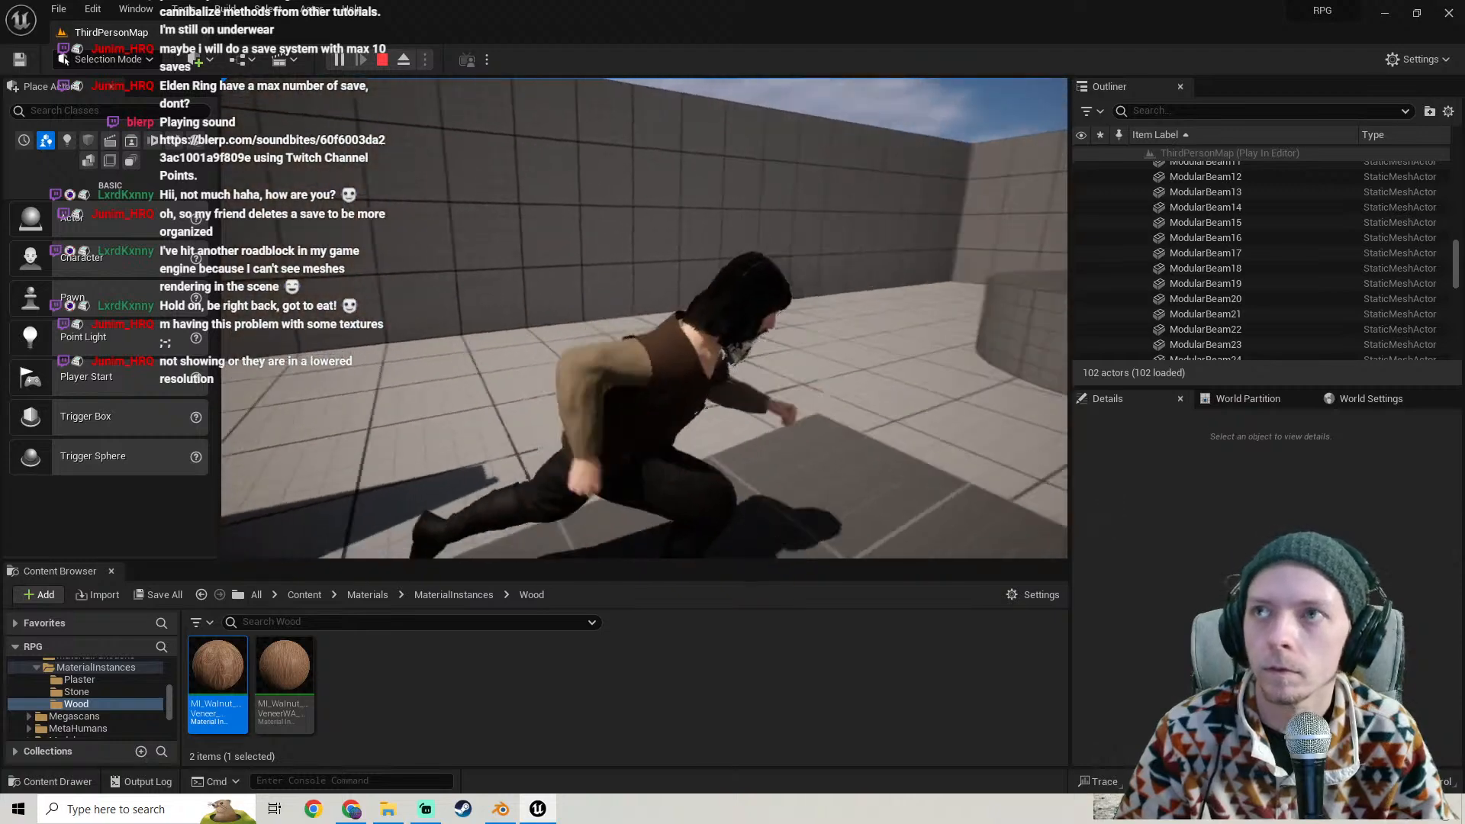
{"action": "key", "text": "w"}
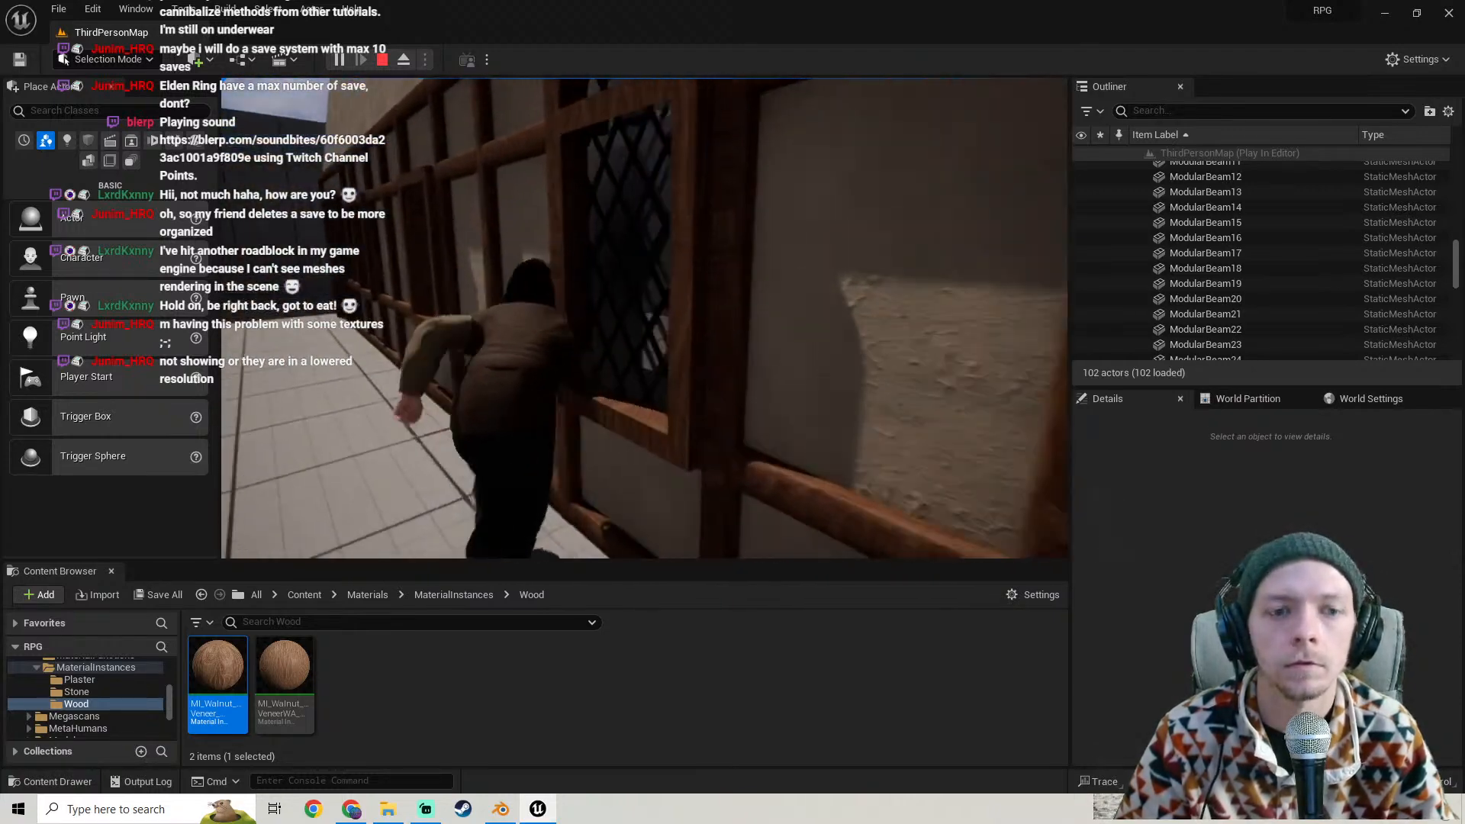
{"action": "key", "text": "w"}
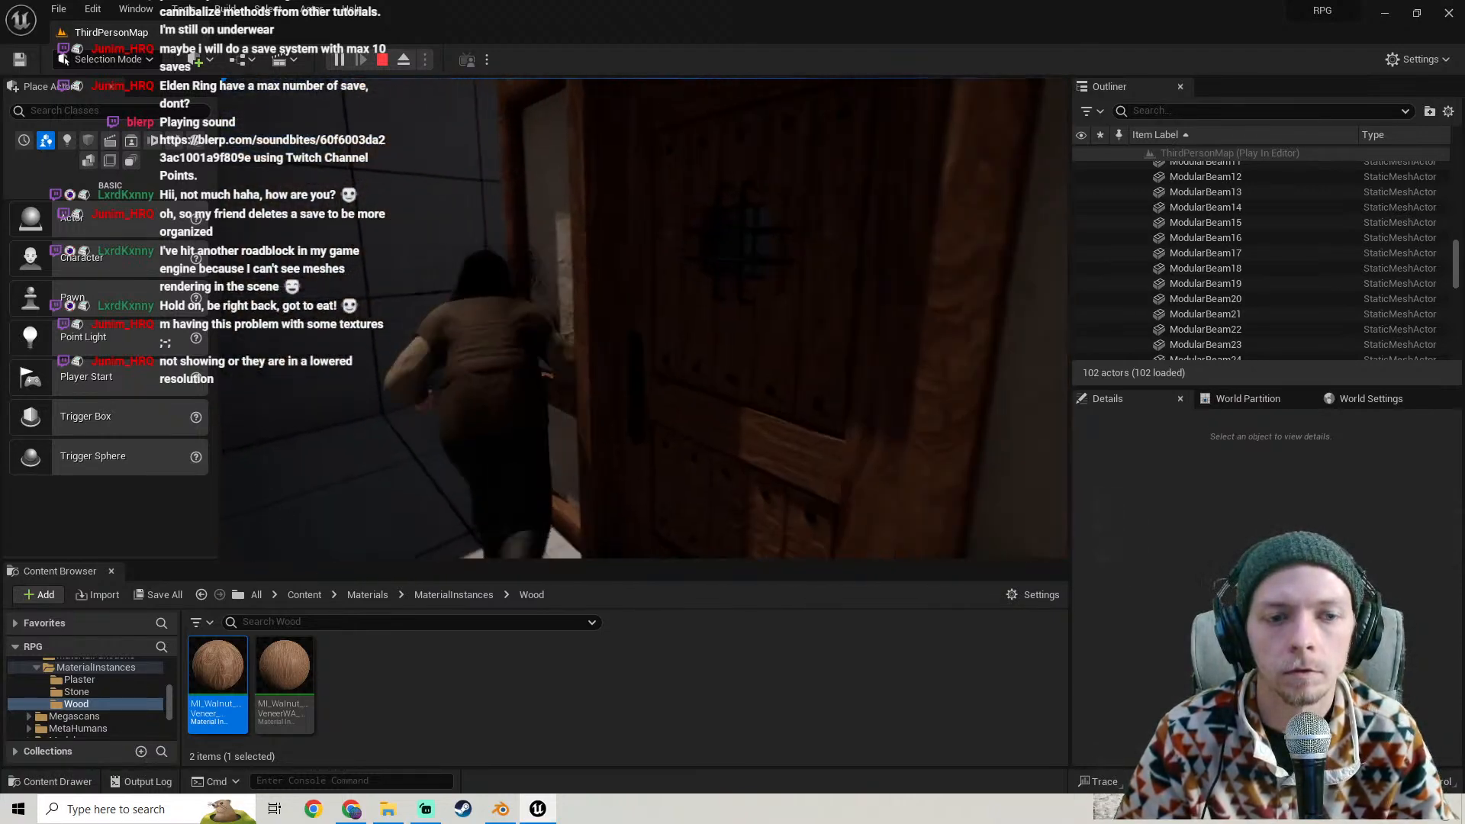
{"action": "key", "text": "w"}
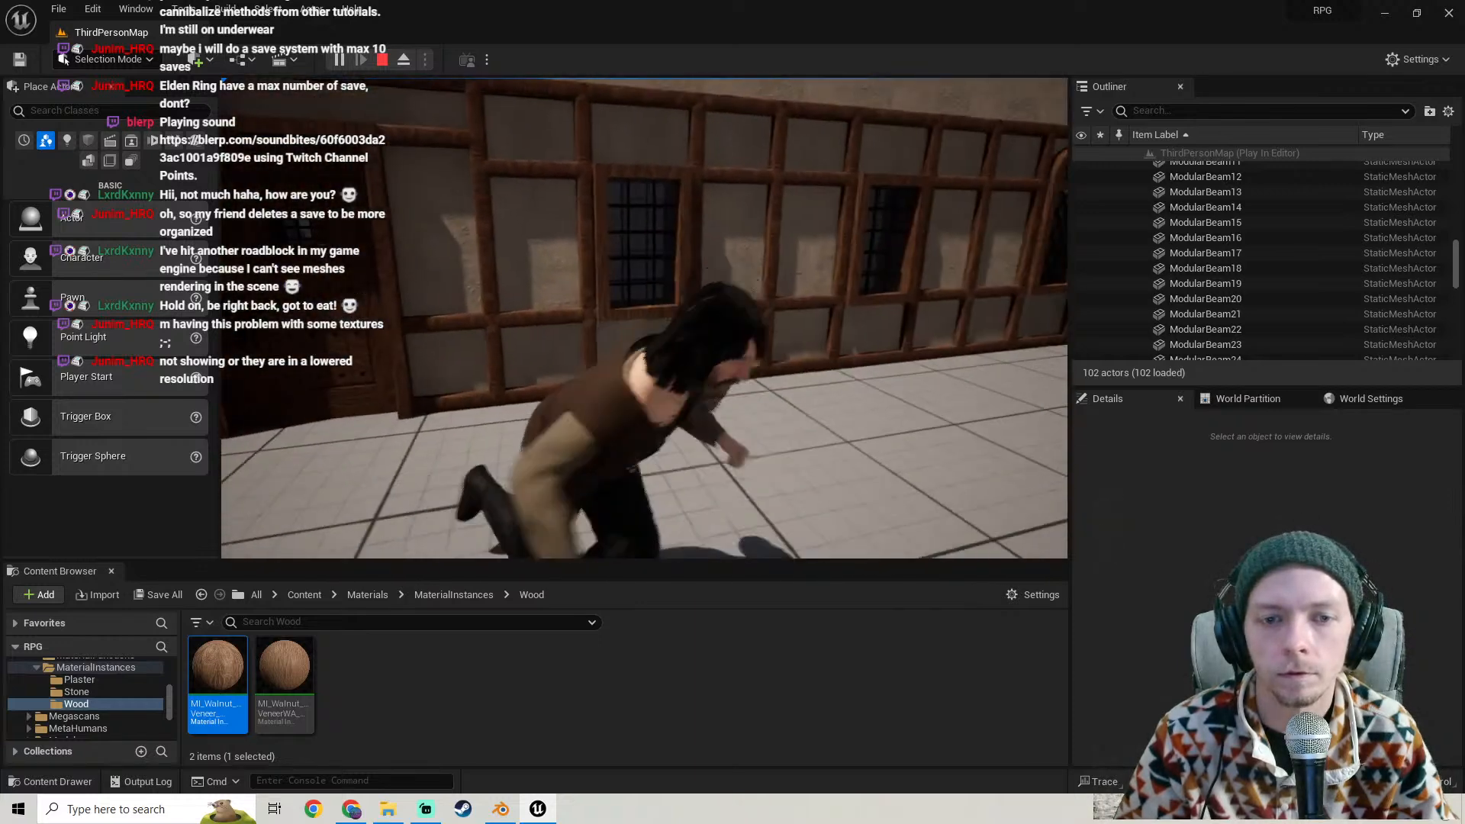
{"action": "key", "text": "Escape"}
- Delete the door ModularDoor1 from the house's doorway
{"action": "left_click", "coordinate": [607, 306]}
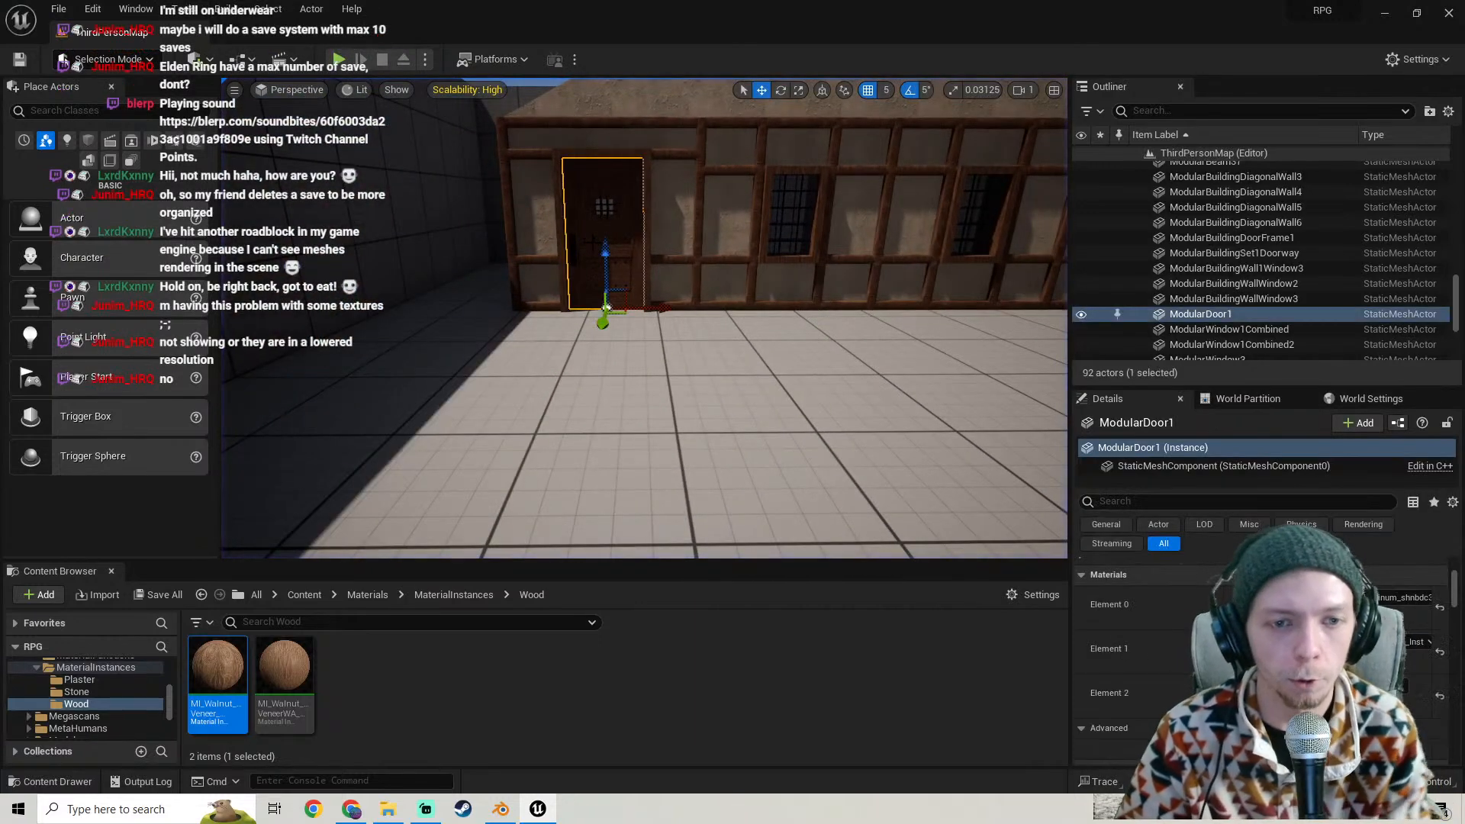
{"action": "key", "text": "Delete"}
{"action": "right_click_drag", "start_coordinate": [527, 344], "coordinate": [496, 339]}
- Set the texture streaming pool size to 3000 with the console command r.streaming.poolsize 3000
{"action": "left_click", "coordinate": [393, 780]}
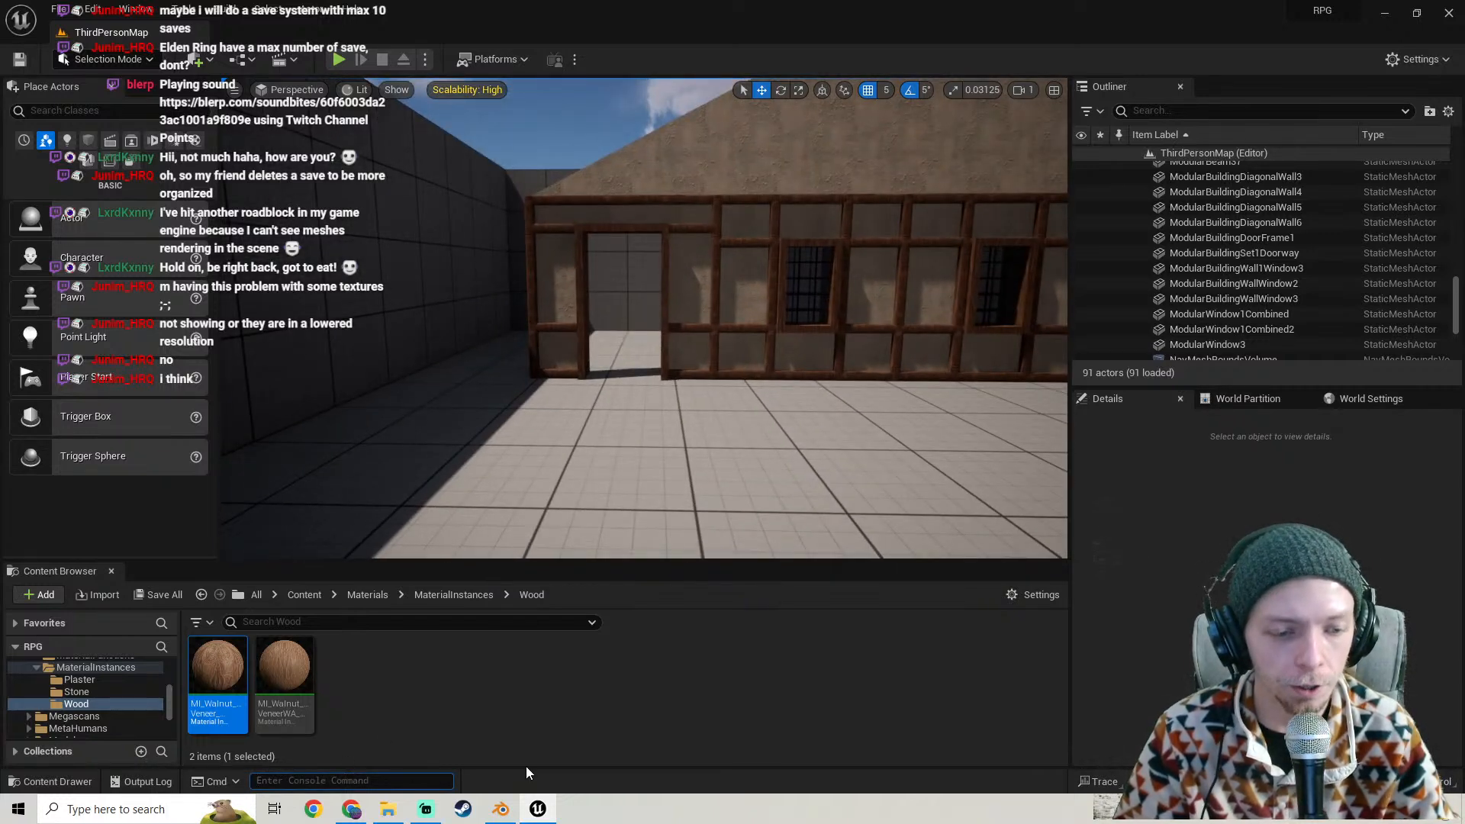
{"action": "type", "text": "r"}
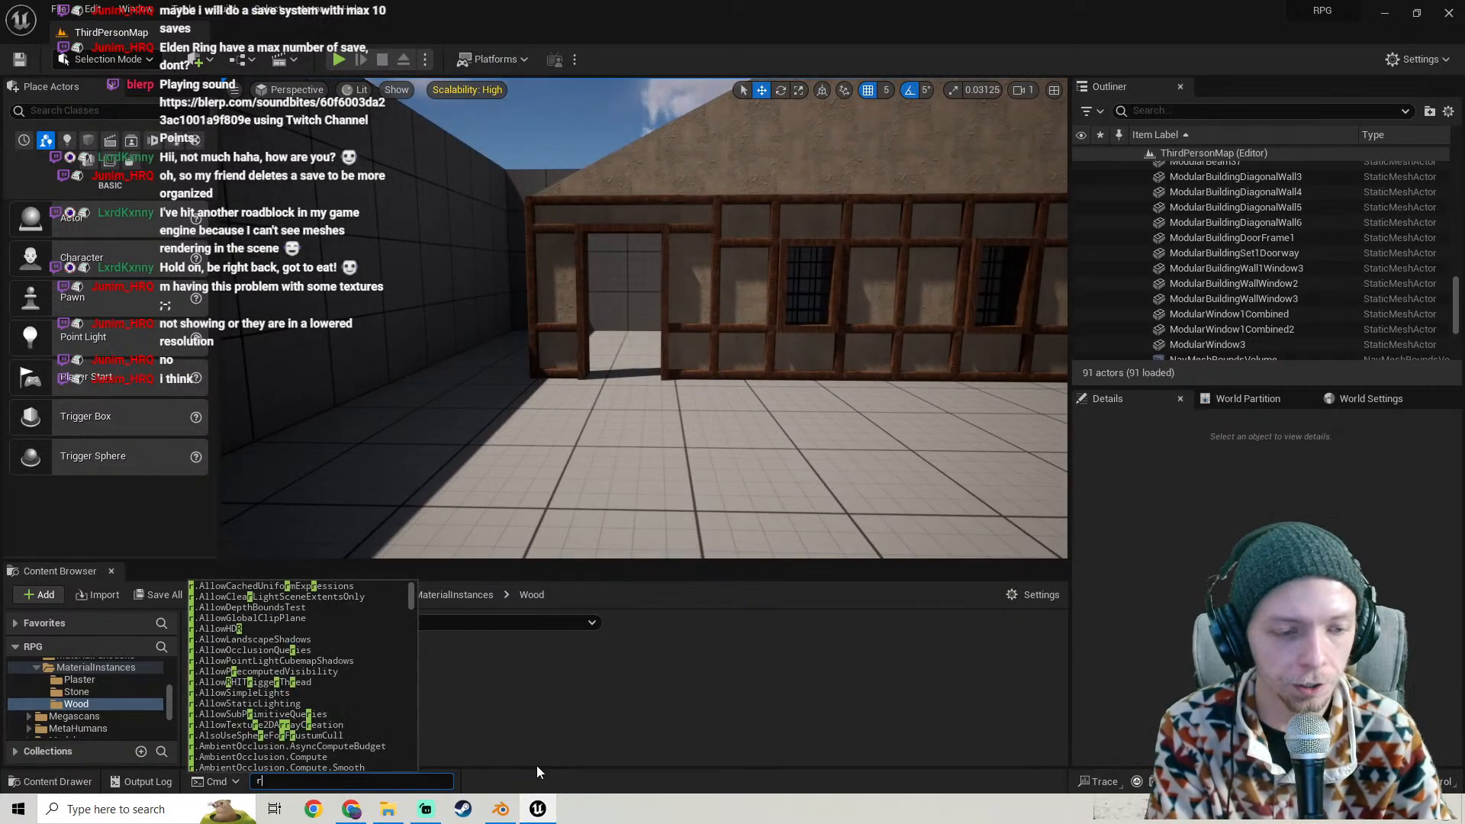
{"action": "type", "text": ".stream"}
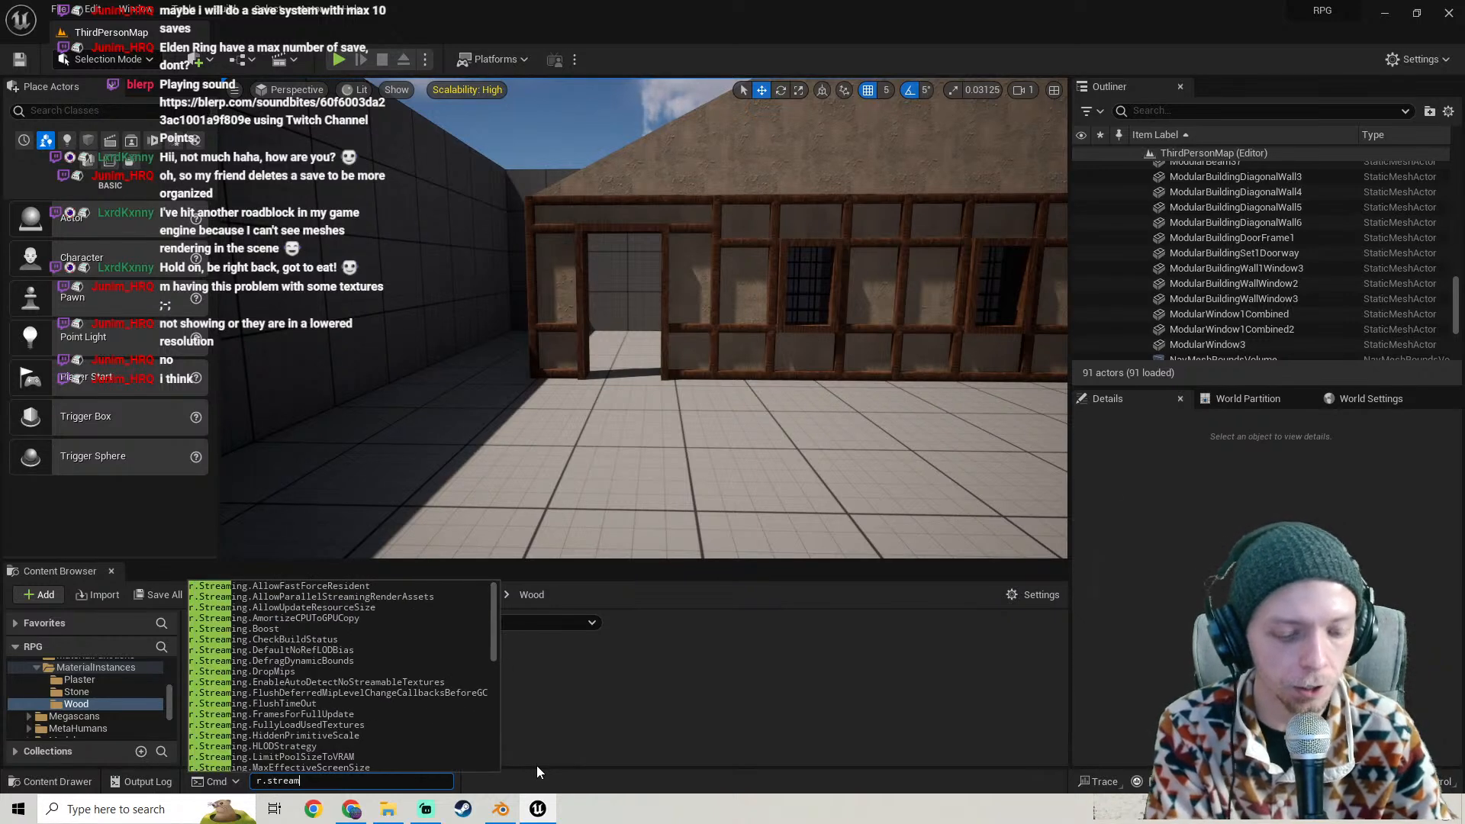
{"action": "type", "text": "ing.pooldize"}
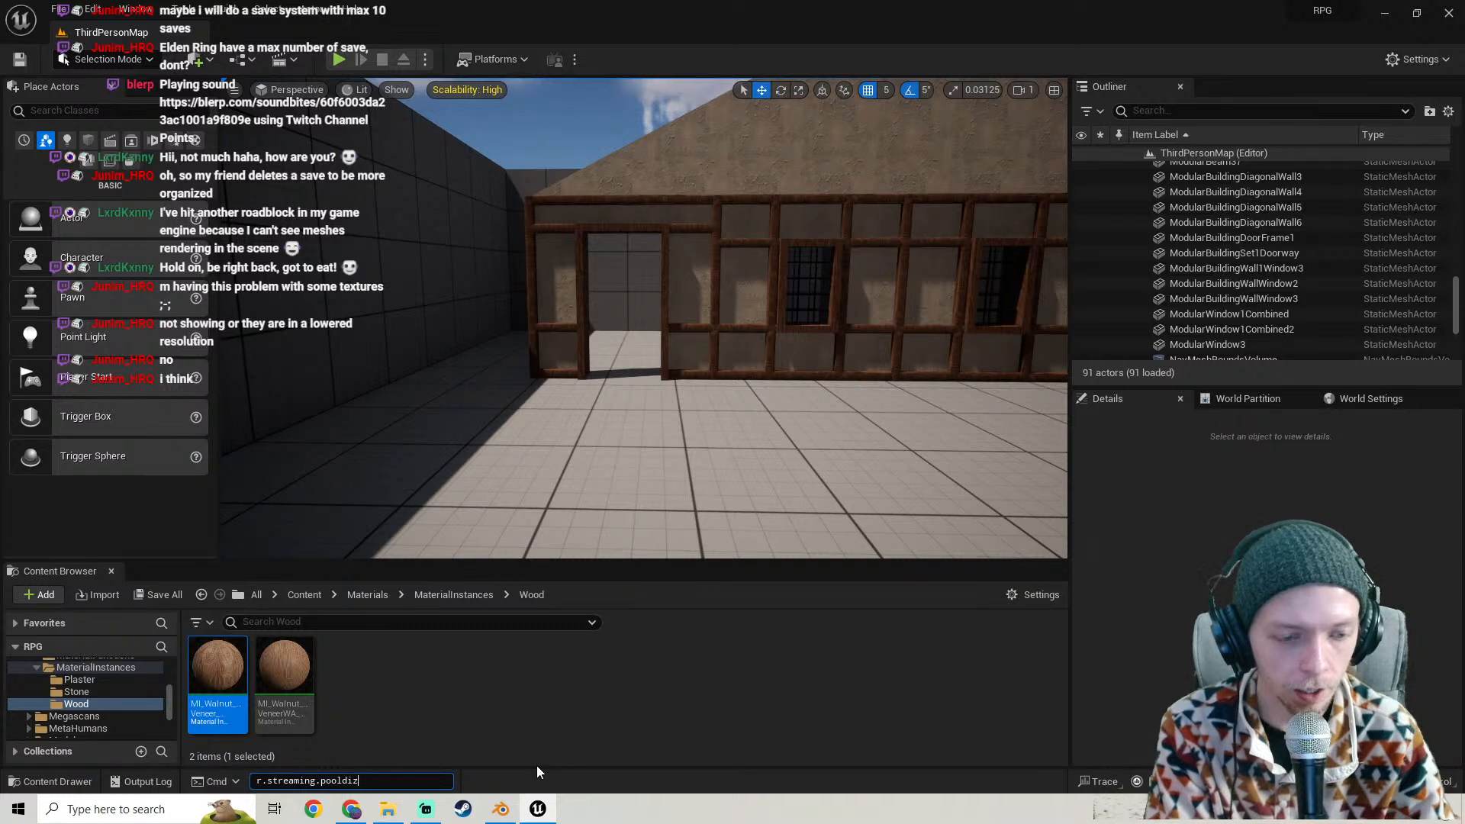
{"action": "key", "text": "BackSpace"}
{"action": "key", "text": "BackSpace"}
{"action": "key", "text": "BackSpace"}
{"action": "key", "text": "BackSpace"}
{"action": "type", "text": "size 3000"}
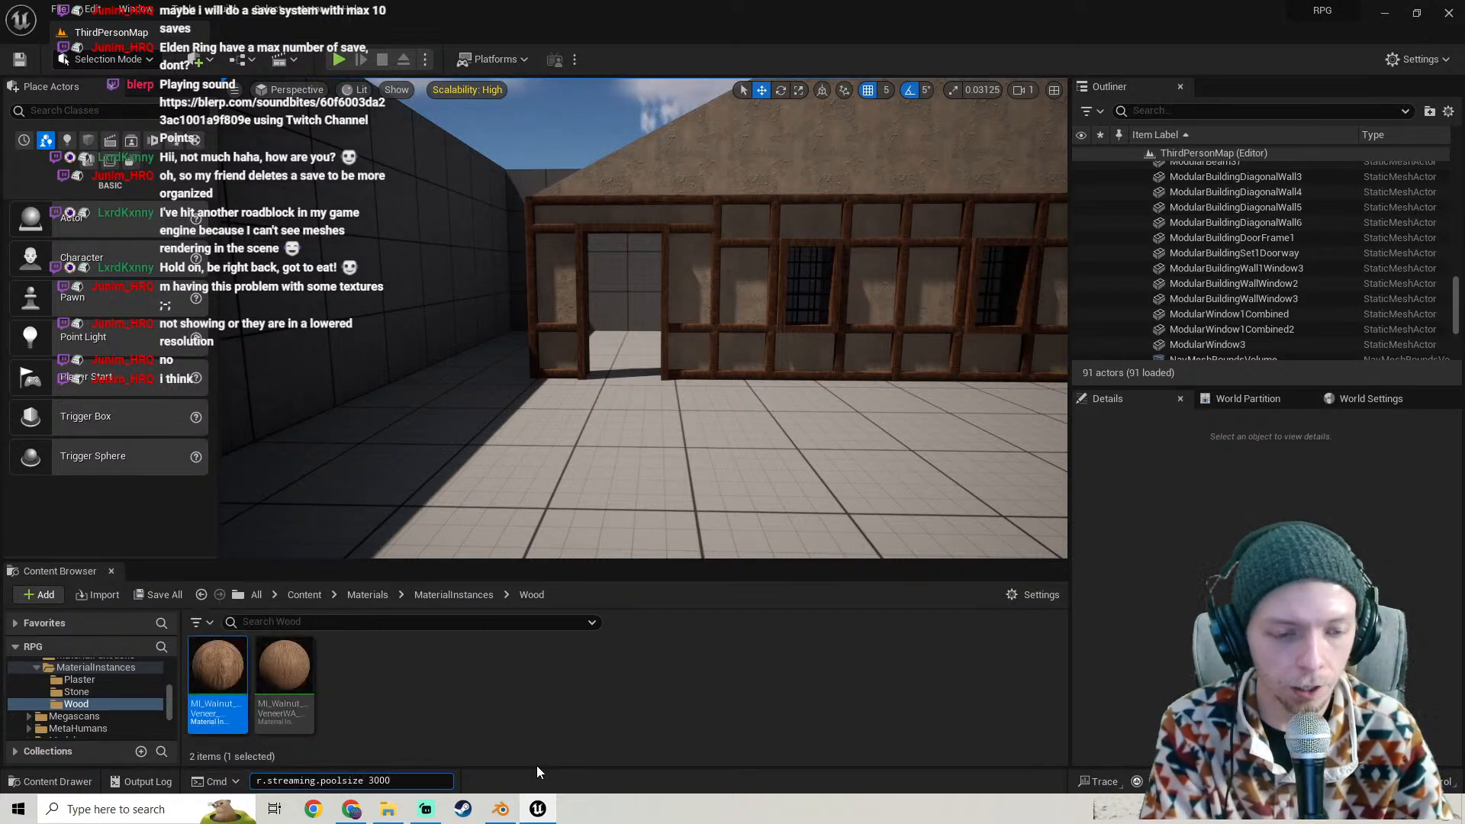
{"action": "key", "text": "Return"}
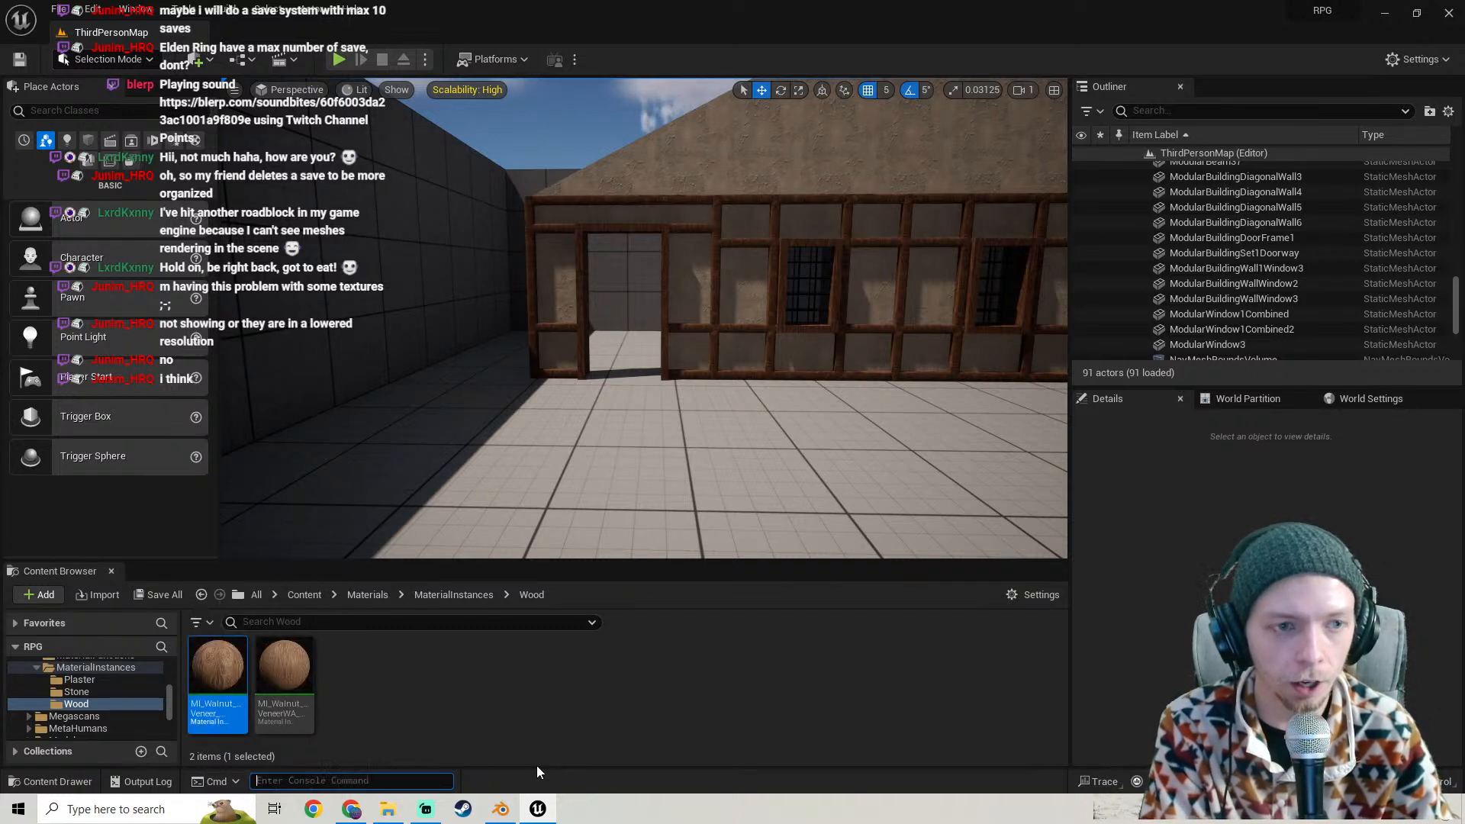
- Examine the textures on the front of the house from a distance and from close to the doorway
{"action": "key", "text": "s"}
{"action": "right_click_drag", "start_coordinate": [574, 458], "coordinate": [605, 523]}
{"action": "key", "text": "w"}
{"action": "key", "text": "w"}
{"action": "key", "text": "s"}
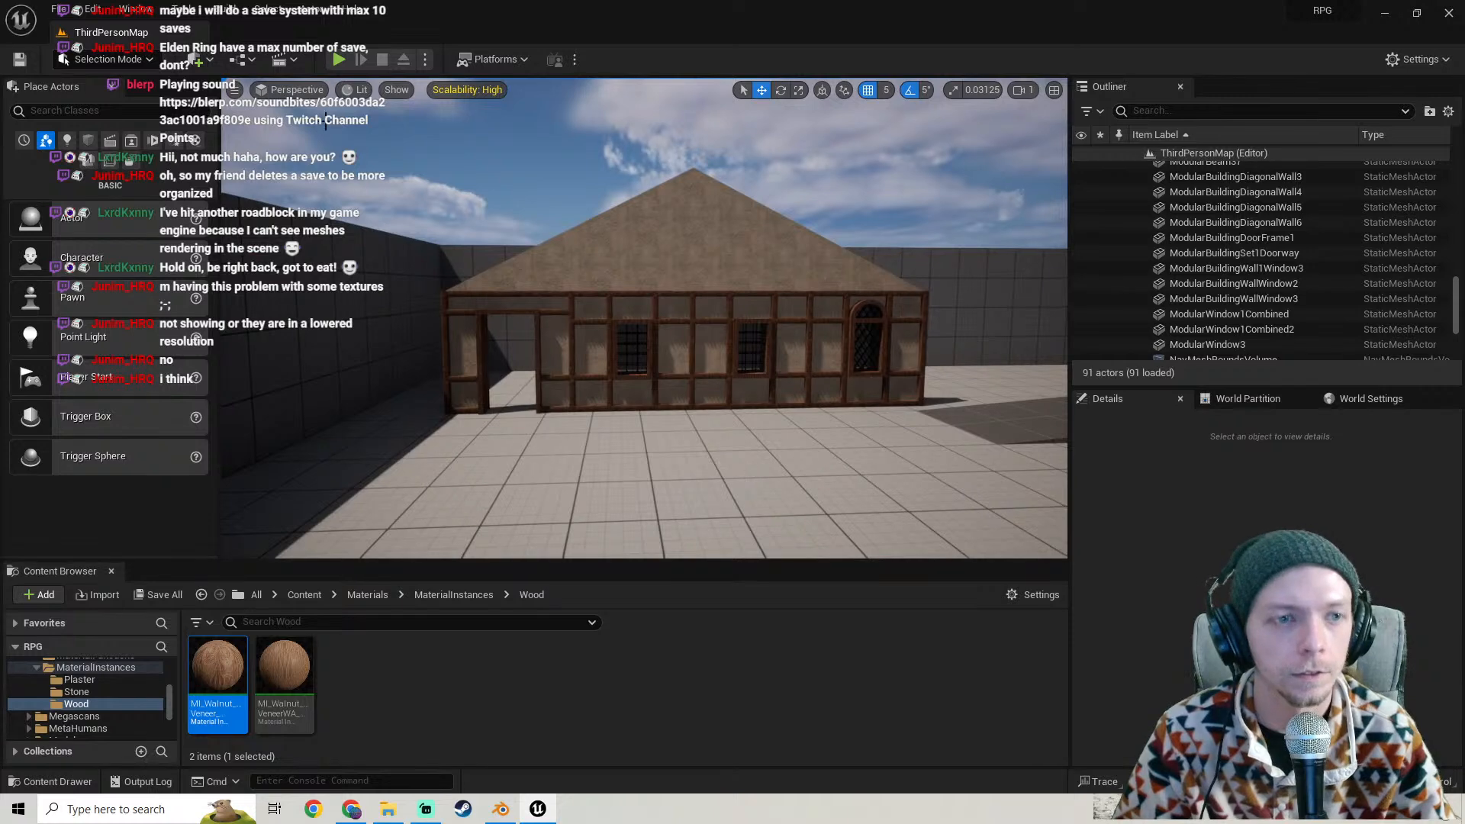
{"action": "right_click_drag", "start_coordinate": [506, 304], "coordinate": [475, 333]}
{"action": "key", "text": "w"}
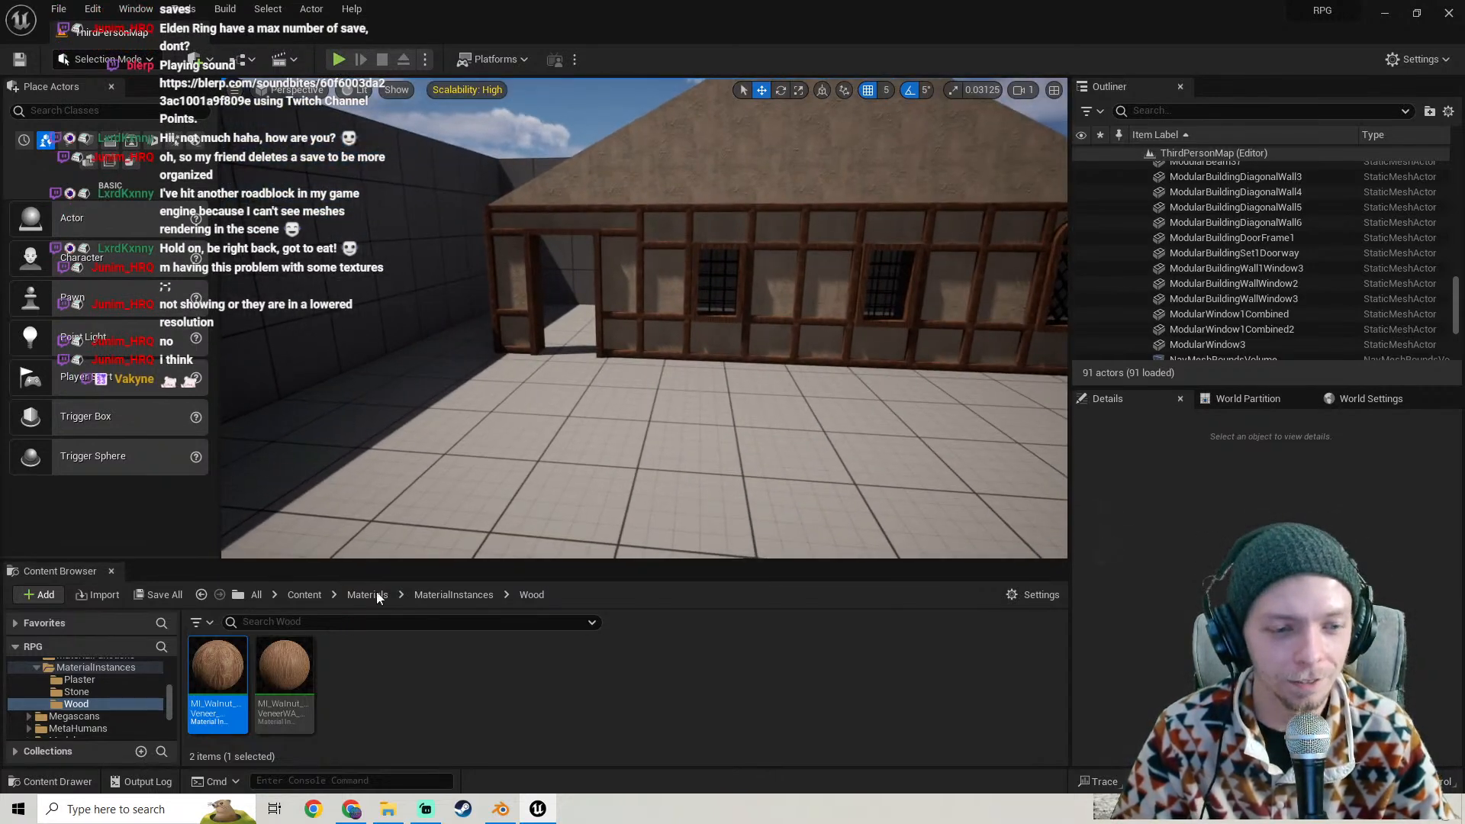
- Enlarge the content area, collapse the Materials folder in the folder tree and show its contents
{"action": "left_click_drag", "start_coordinate": [388, 561], "coordinate": [388, 481]}
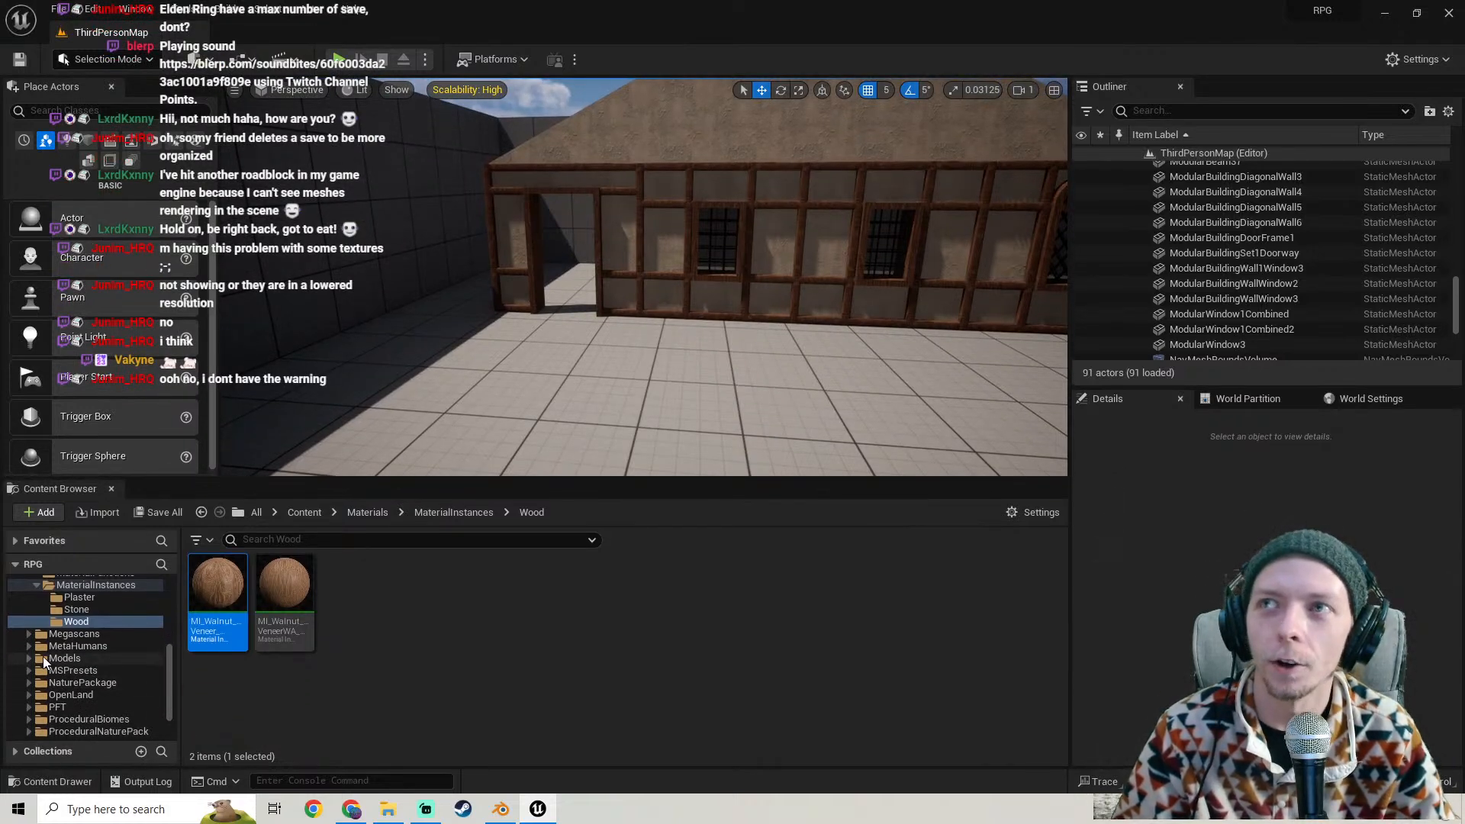
{"action": "scroll", "coordinate": [39, 660], "scroll_direction": "up", "scroll_amount": 1}
{"action": "scroll", "coordinate": [46, 661], "scroll_direction": "up", "scroll_amount": 4}
{"action": "left_click", "coordinate": [29, 682]}
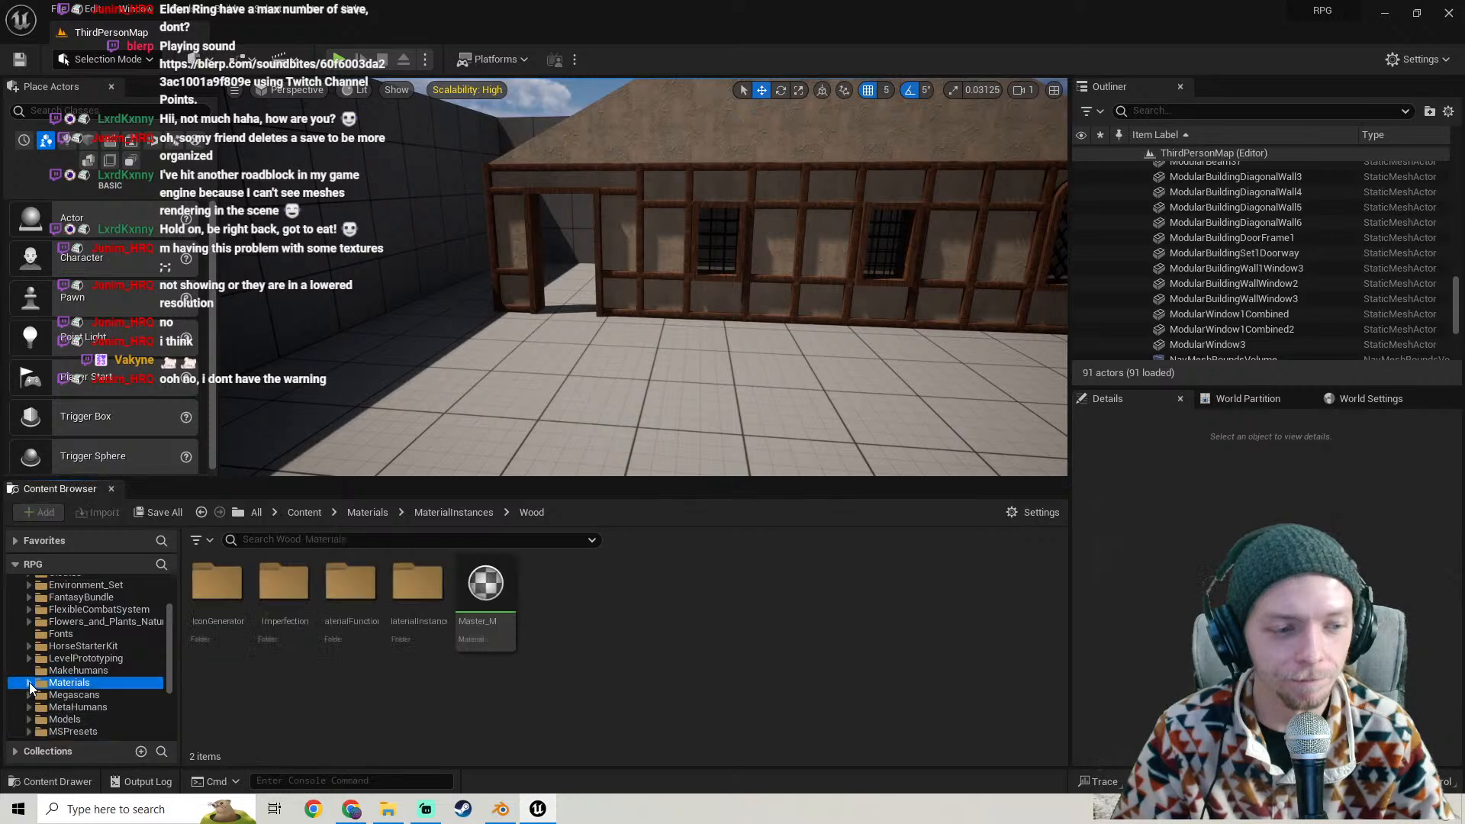
{"action": "scroll", "coordinate": [107, 672], "scroll_direction": "up", "scroll_amount": 2}
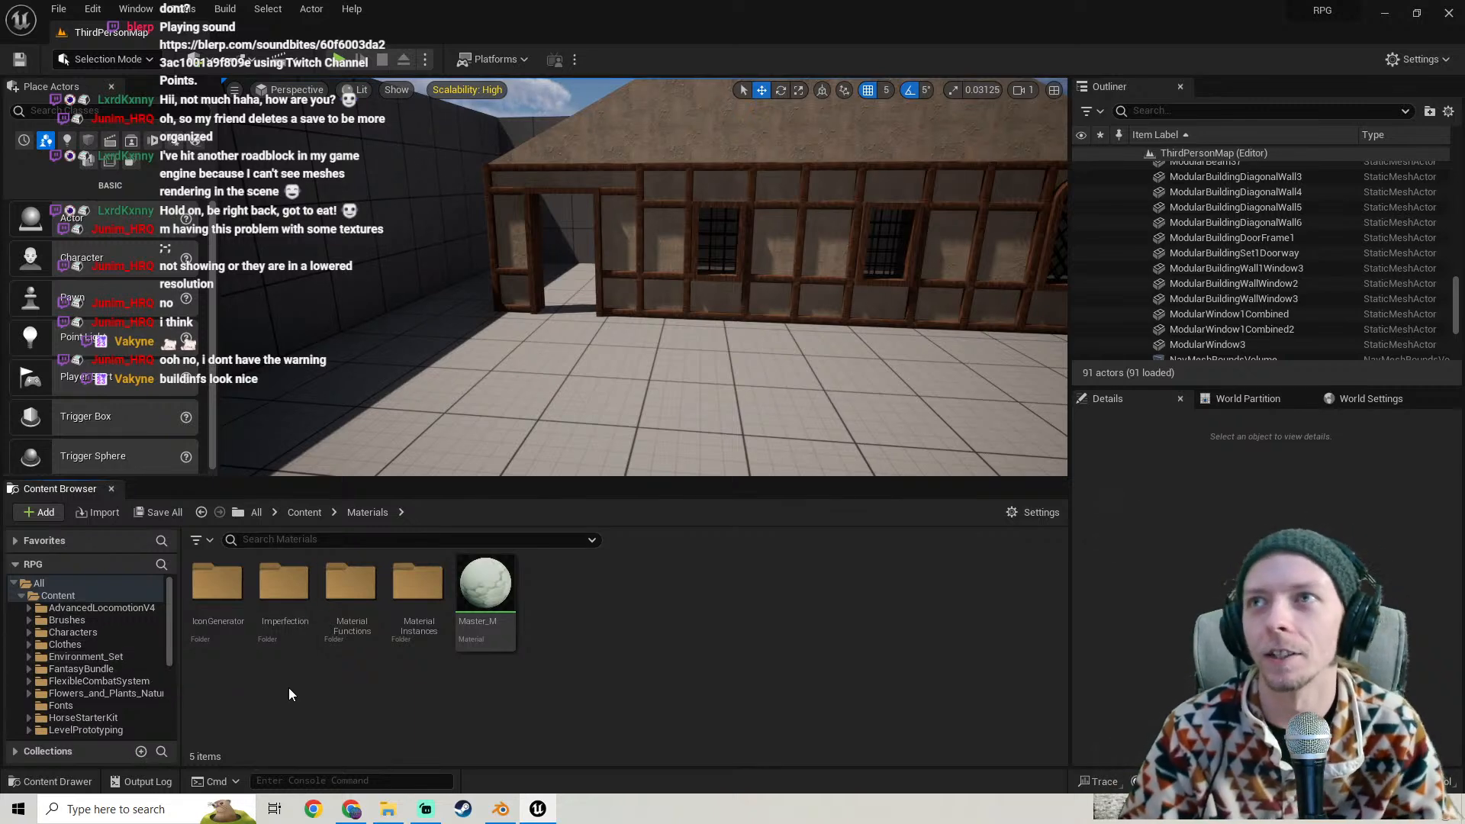
{"action": "right_click_drag", "start_coordinate": [457, 328], "coordinate": [483, 348]}
{"action": "scroll", "coordinate": [95, 687], "scroll_direction": "down", "scroll_amount": 5}
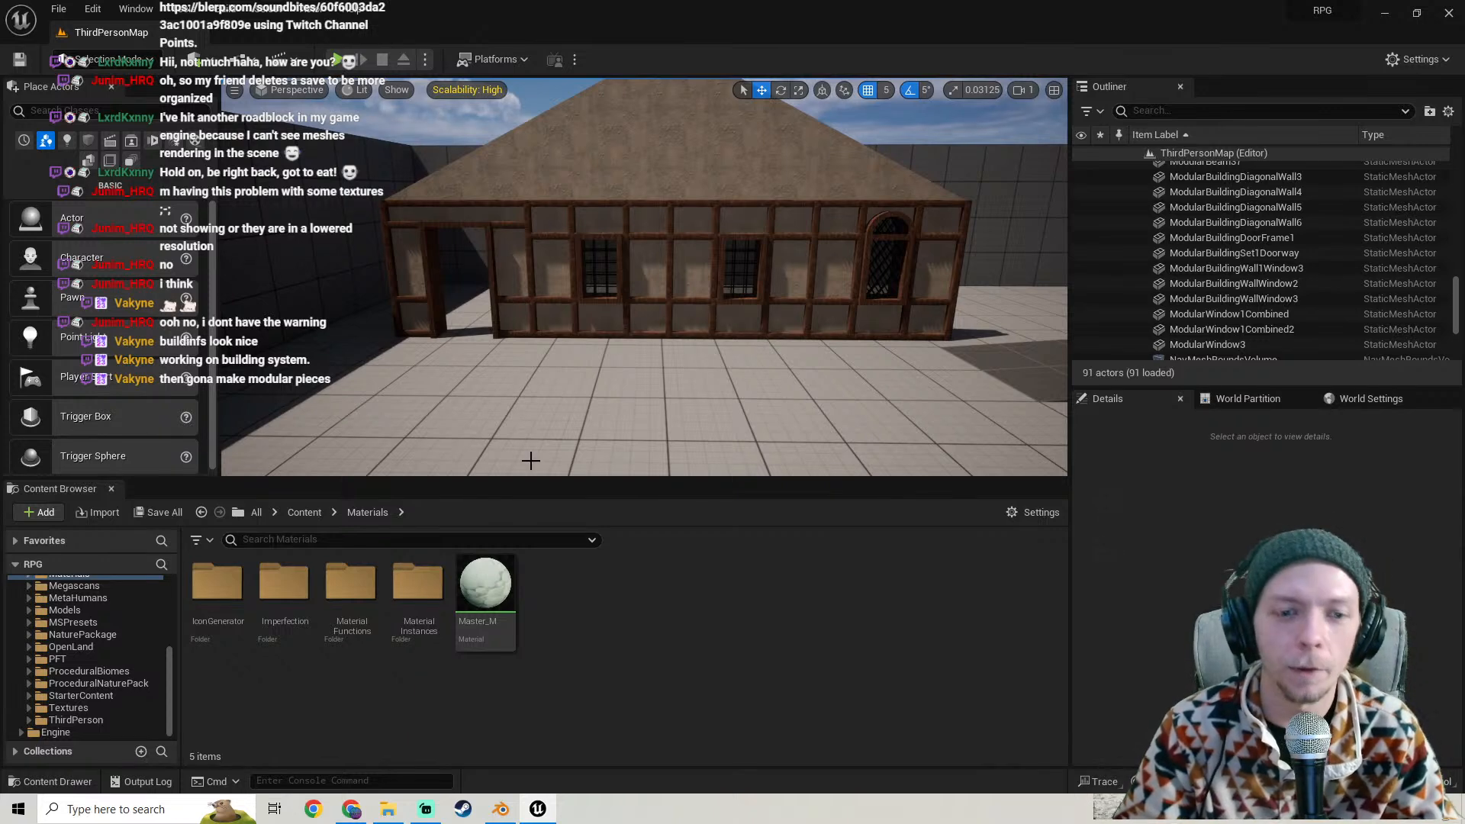
{"action": "left_click_drag", "start_coordinate": [587, 481], "coordinate": [599, 489]}
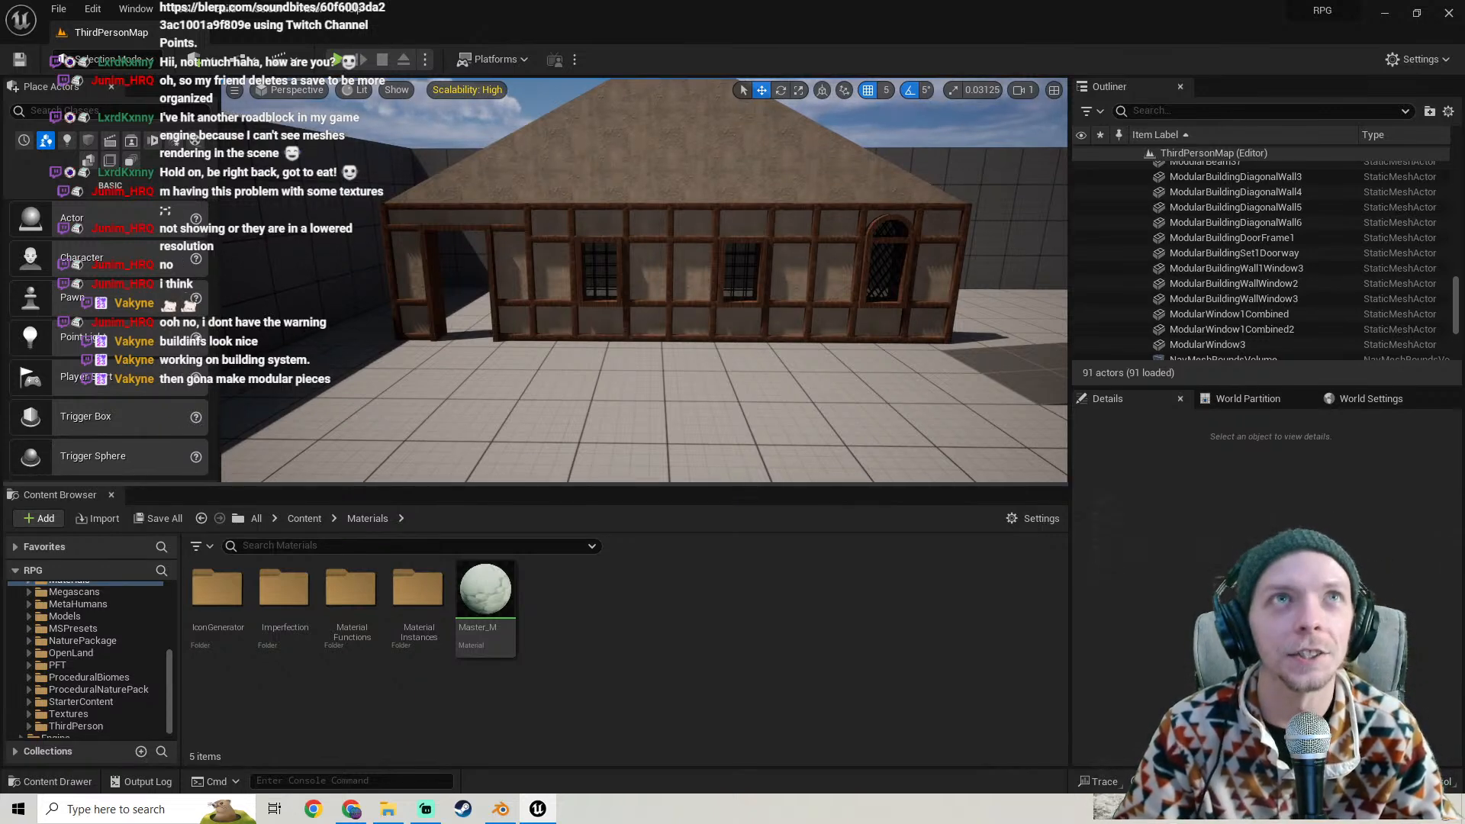
{"action": "key", "text": "w"}
{"action": "mouse_move", "coordinate": [608, 404]}
{"action": "right_mouse_down"}
{"action": "mouse_move", "coordinate": [671, 408]}
{"action": "mouse_move", "coordinate": [580, 411]}
{"action": "mouse_move", "coordinate": [702, 427]}
{"action": "mouse_move", "coordinate": [588, 412]}
{"action": "mouse_move", "coordinate": [603, 401]}
{"action": "mouse_move", "coordinate": [687, 420]}
{"action": "mouse_move", "coordinate": [580, 412]}
{"action": "mouse_move", "coordinate": [614, 412]}
{"action": "right_mouse_up"}
{"action": "key", "text": "s"}
{"action": "key", "text": "w"}
{"action": "key", "text": "s"}
{"action": "key", "text": "a"}
{"action": "key", "text": "w"}
{"action": "key", "text": "s"}
{"action": "key", "text": "d"}
{"action": "key", "text": "w"}
{"action": "key", "text": "a"}
{"action": "key", "text": "w"}
{"action": "key", "text": "s"}
{"action": "key", "text": "d"}
{"action": "key", "text": "w"}
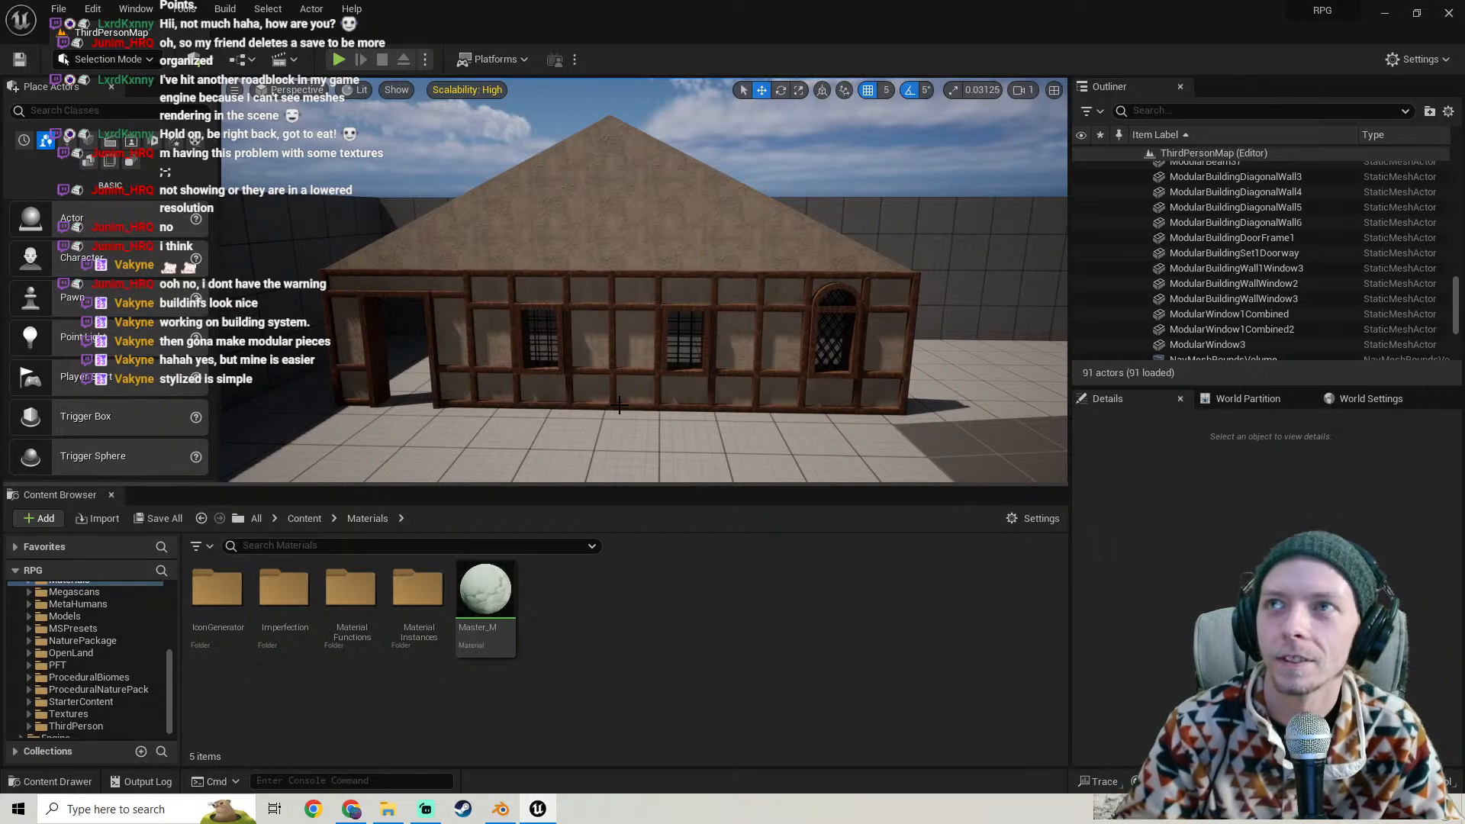
- Select the rectangular and diagonal gable wall pieces one by one to examine how the house's gable is assembled
{"action": "right_click_drag", "start_coordinate": [624, 228], "coordinate": [564, 265]}
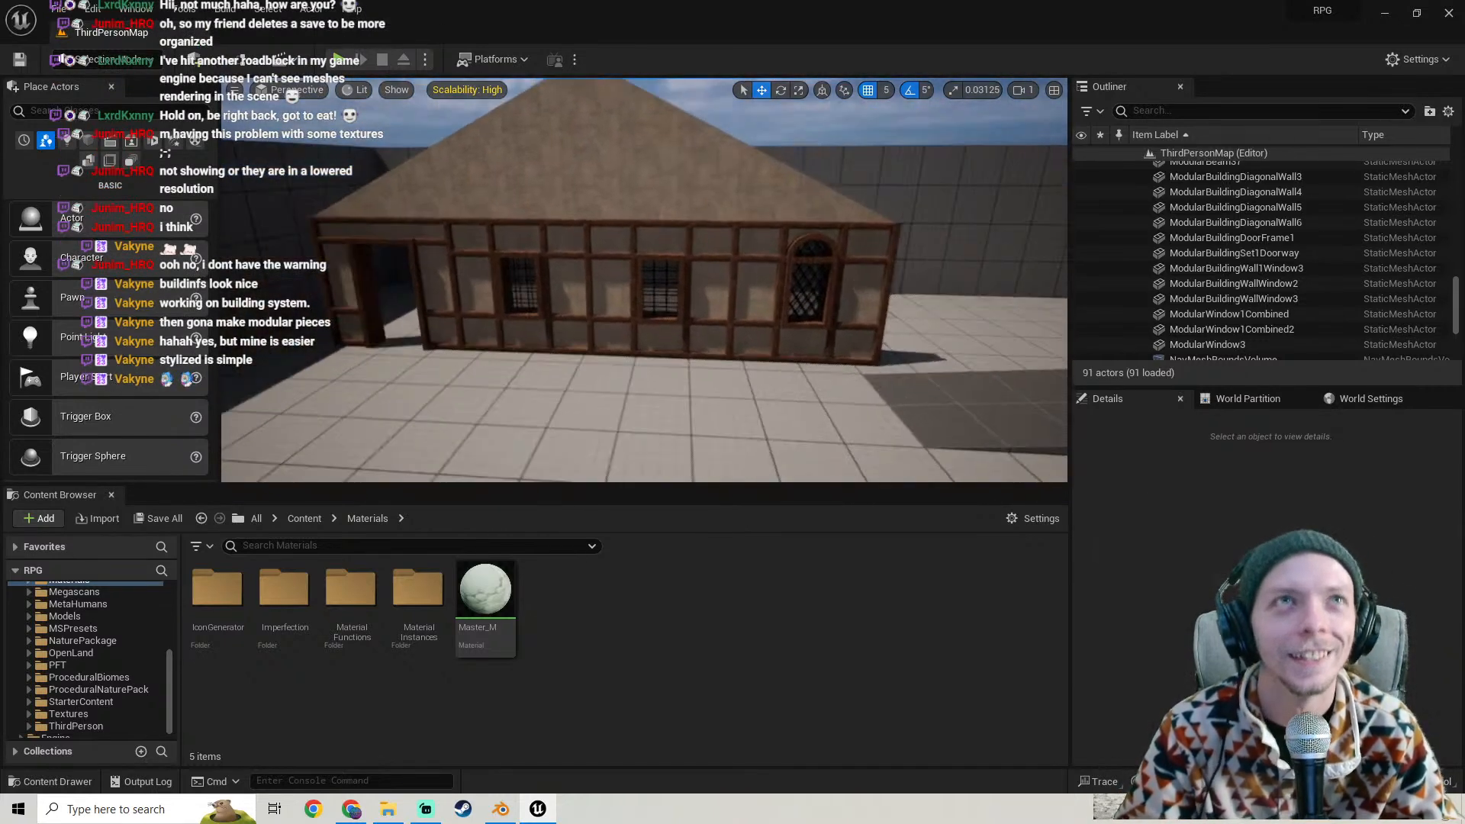
{"action": "left_click", "coordinate": [648, 227]}
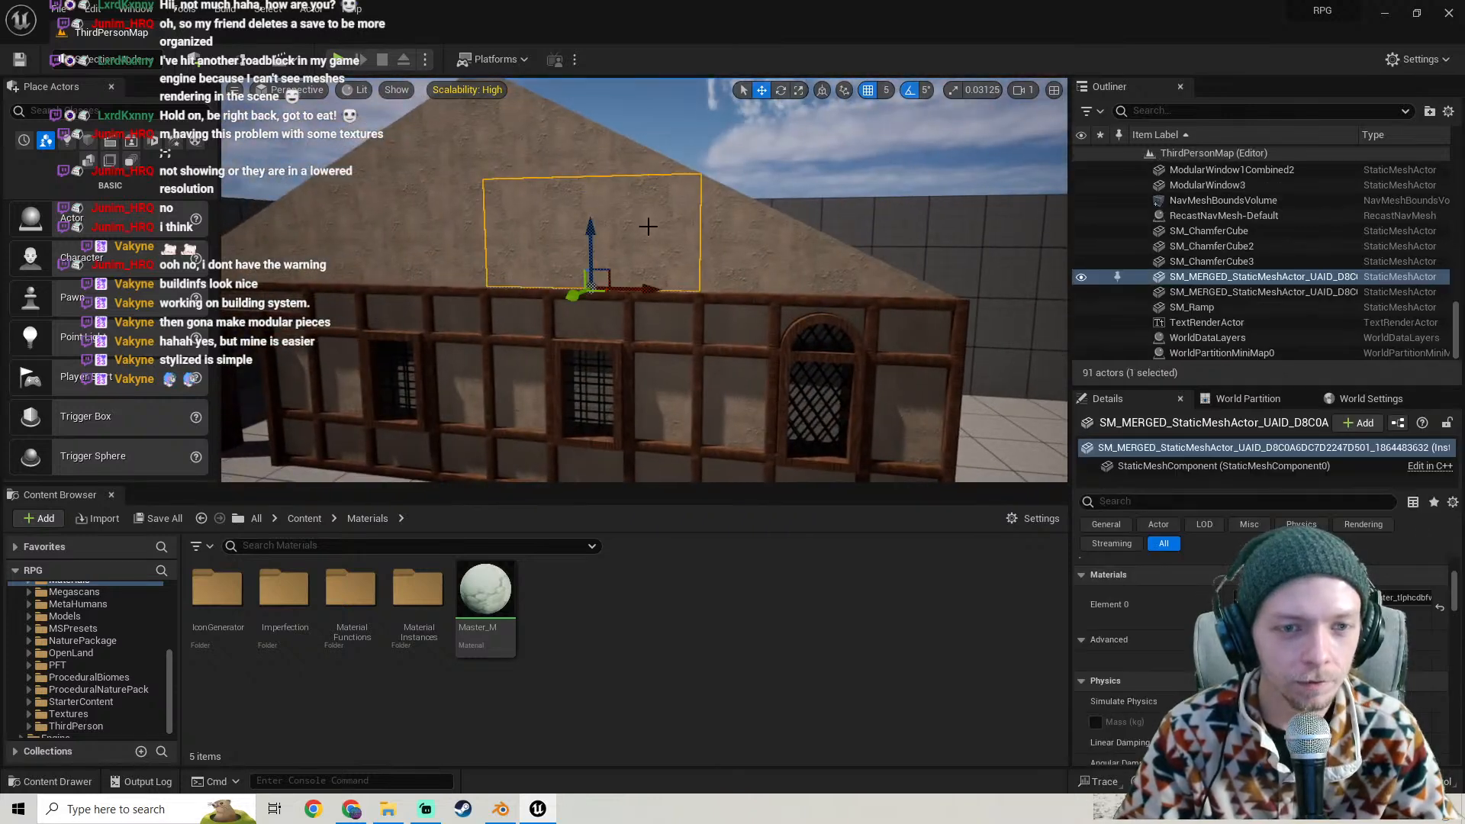
{"action": "left_click", "coordinate": [607, 255]}
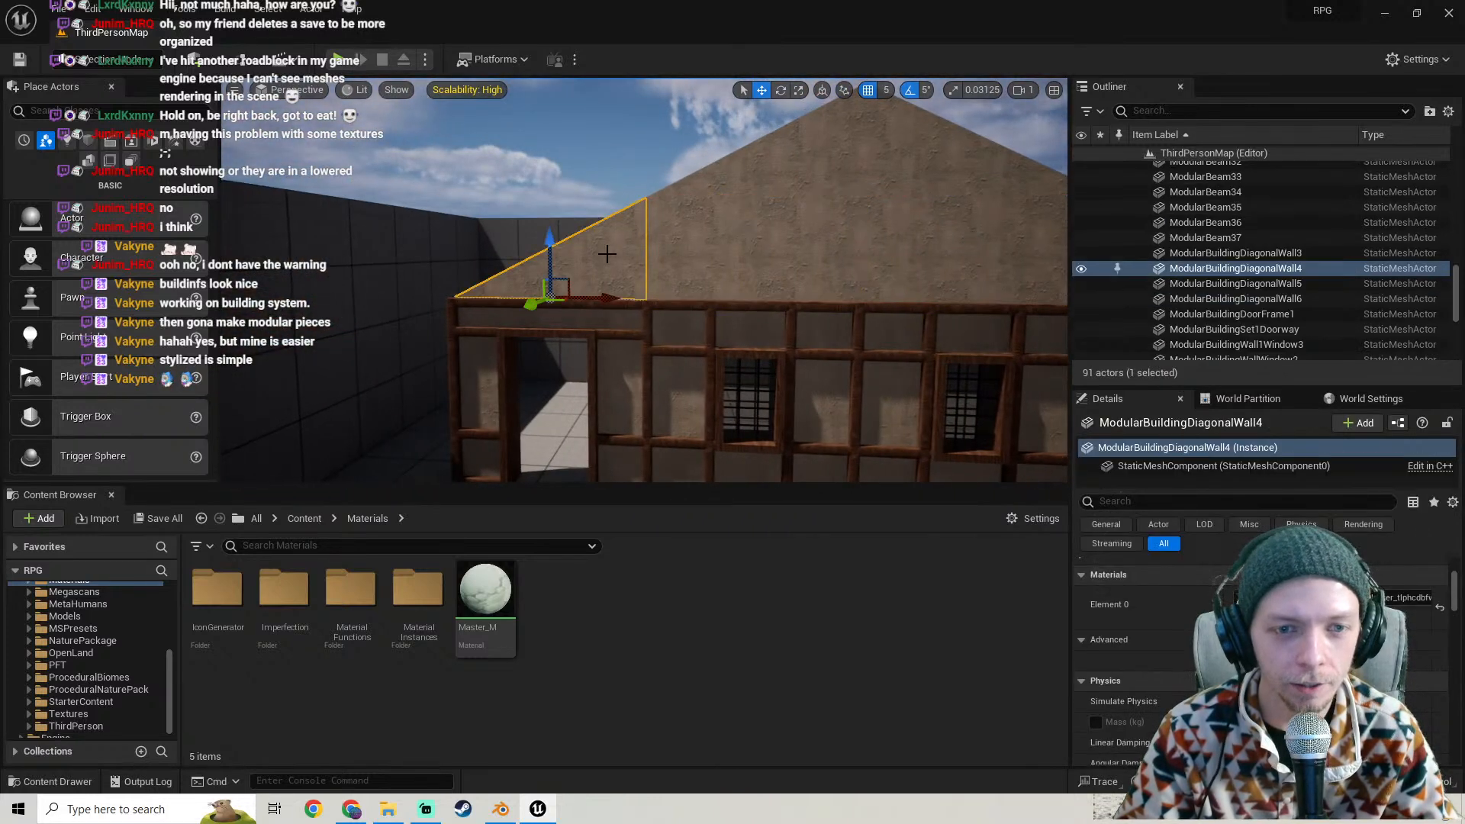
{"action": "left_click", "coordinate": [604, 243]}
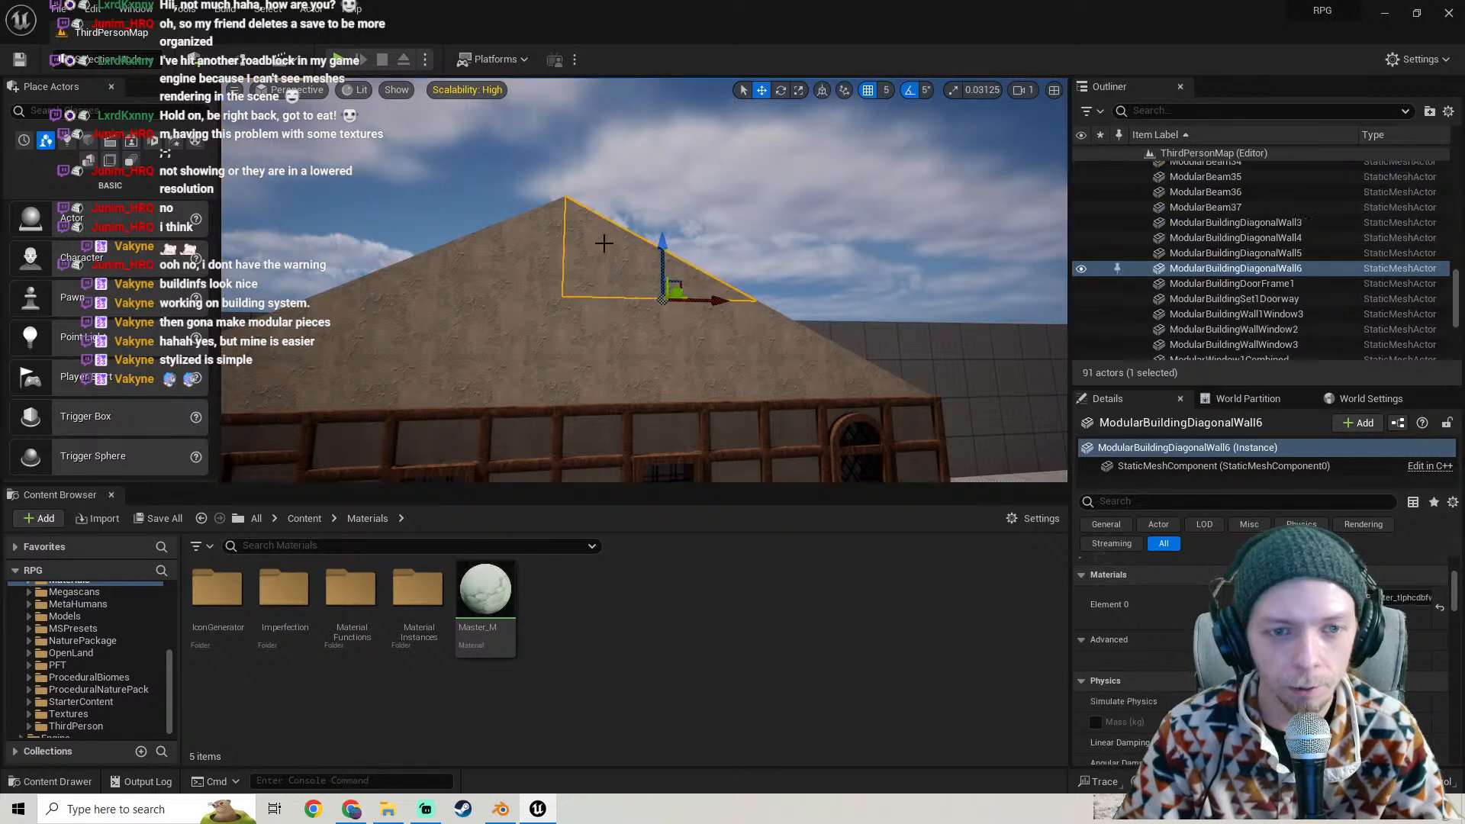
{"action": "left_click", "coordinate": [539, 256]}
{"action": "right_click_drag", "start_coordinate": [539, 256], "coordinate": [628, 286]}
{"action": "key", "text": "w"}
{"action": "left_click", "coordinate": [539, 263]}
{"action": "right_click_drag", "start_coordinate": [539, 264], "coordinate": [366, 305]}
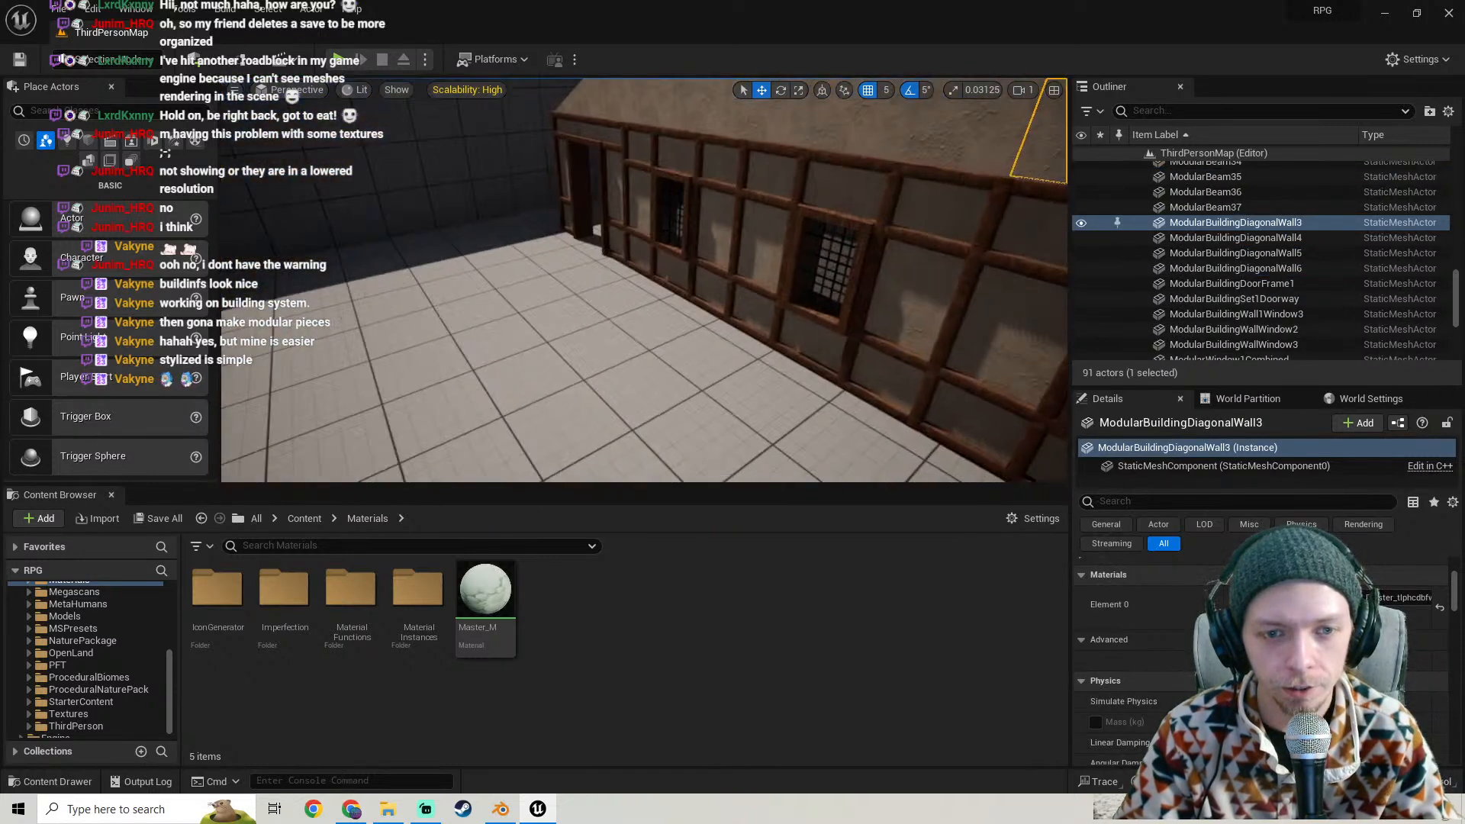
- Select the doorway, window wall, gable and beam pieces in turn to examine the modular parts of the facade
{"action": "left_click", "coordinate": [597, 300]}
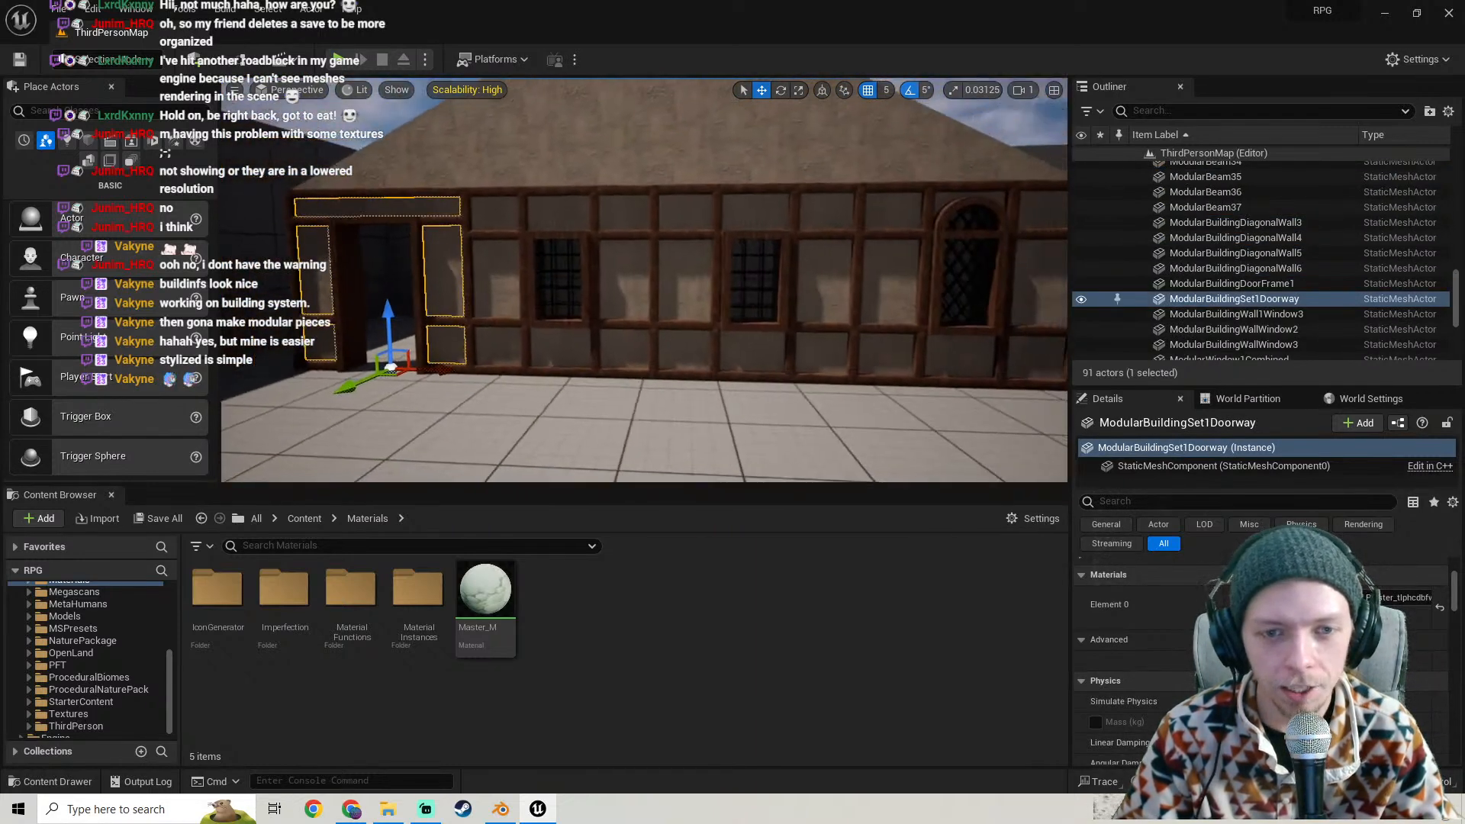
{"action": "left_click", "coordinate": [636, 280]}
{"action": "left_click", "coordinate": [661, 282]}
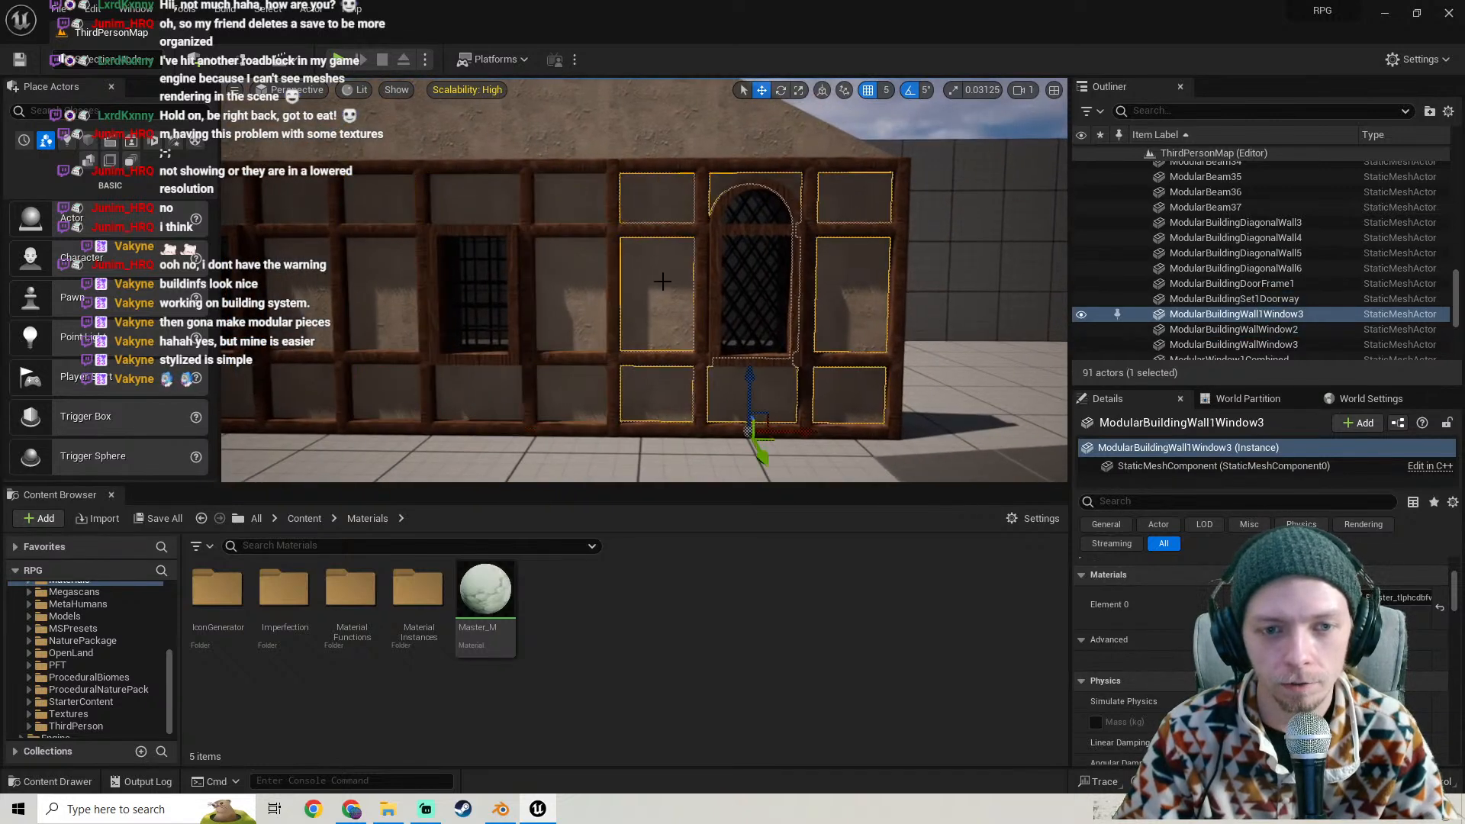
{"action": "left_click", "coordinate": [638, 225]}
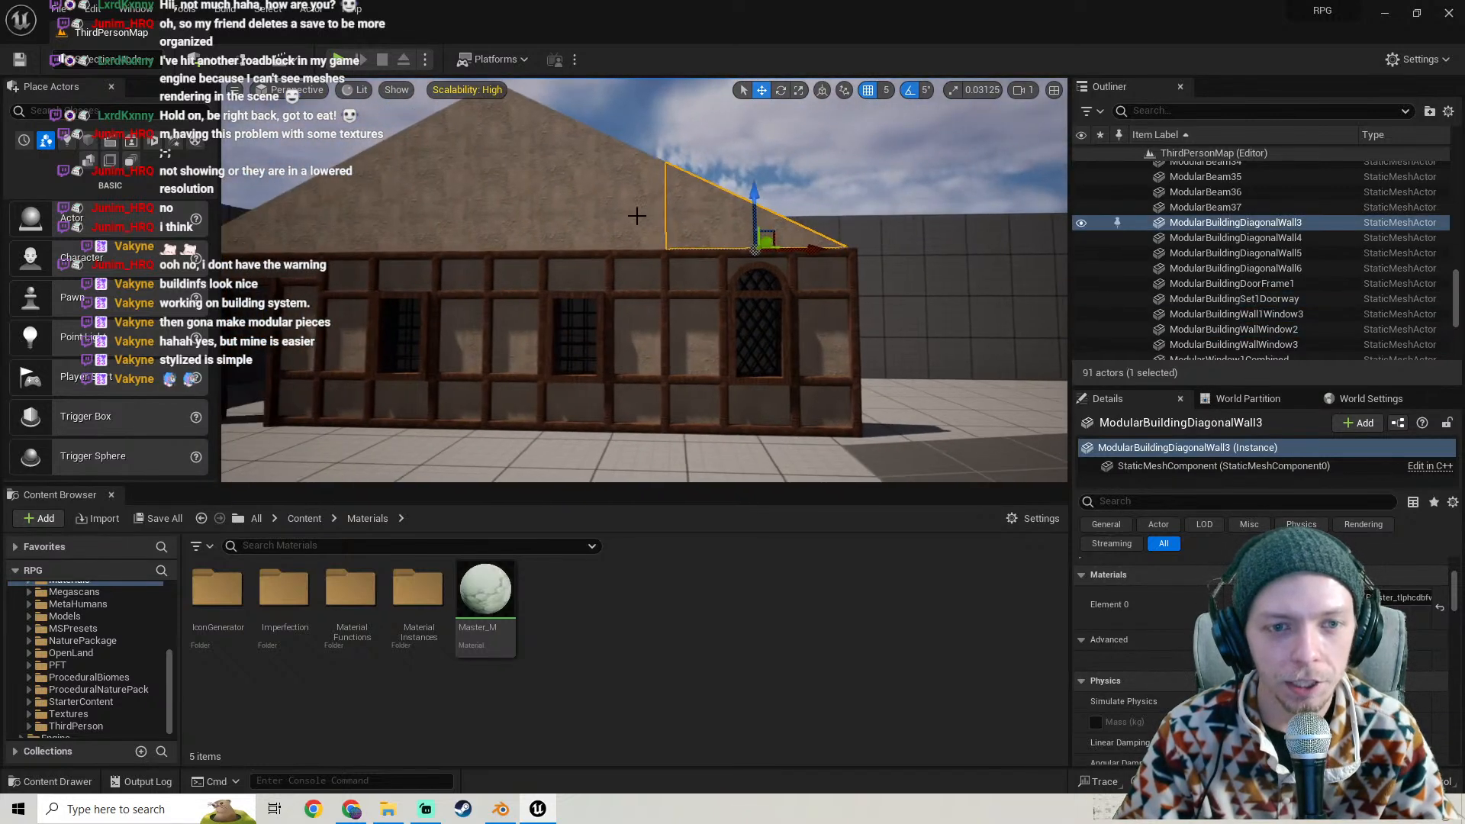
{"action": "left_click", "coordinate": [634, 214]}
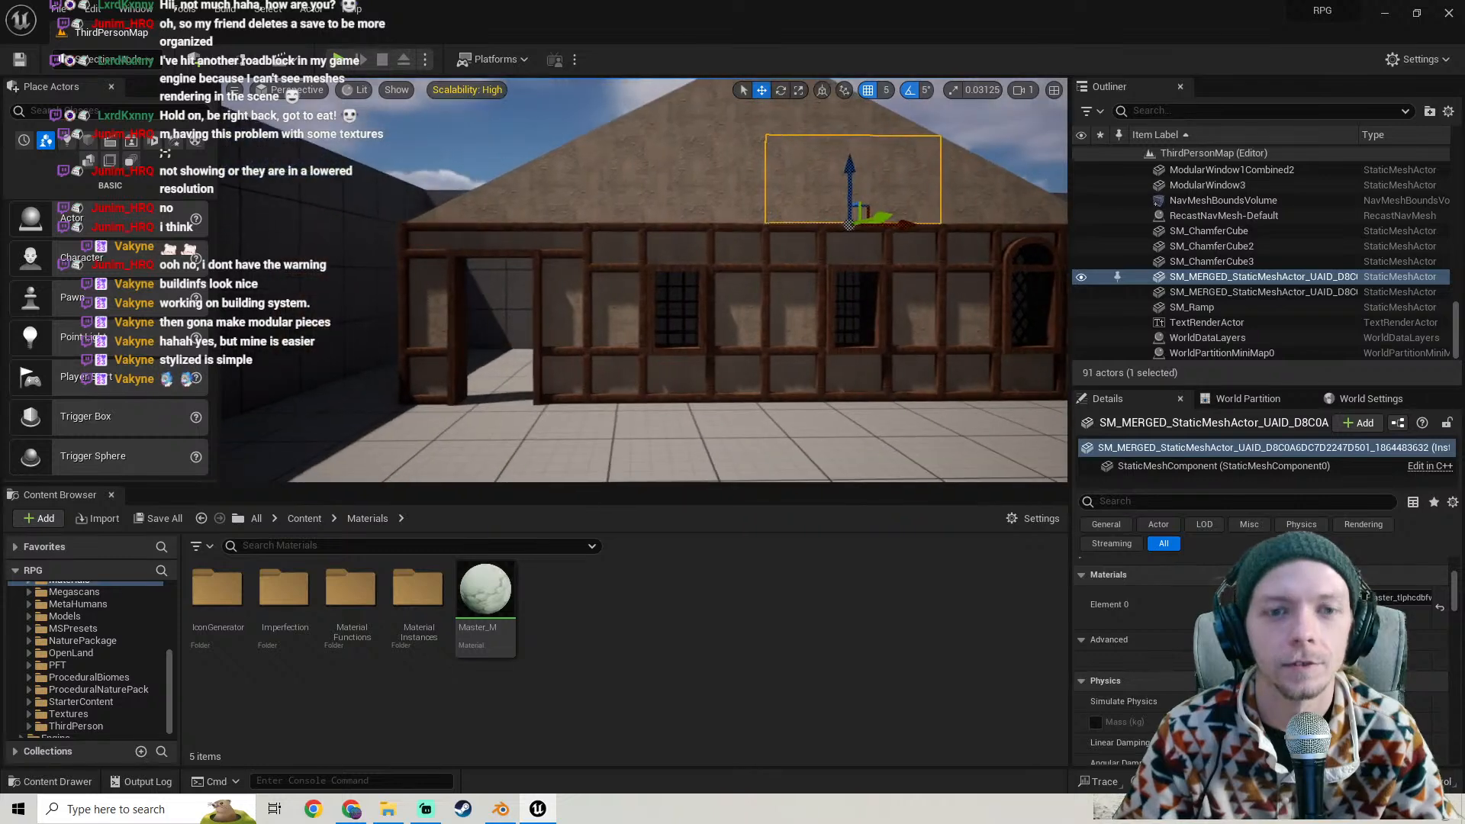
{"action": "left_click", "coordinate": [673, 168]}
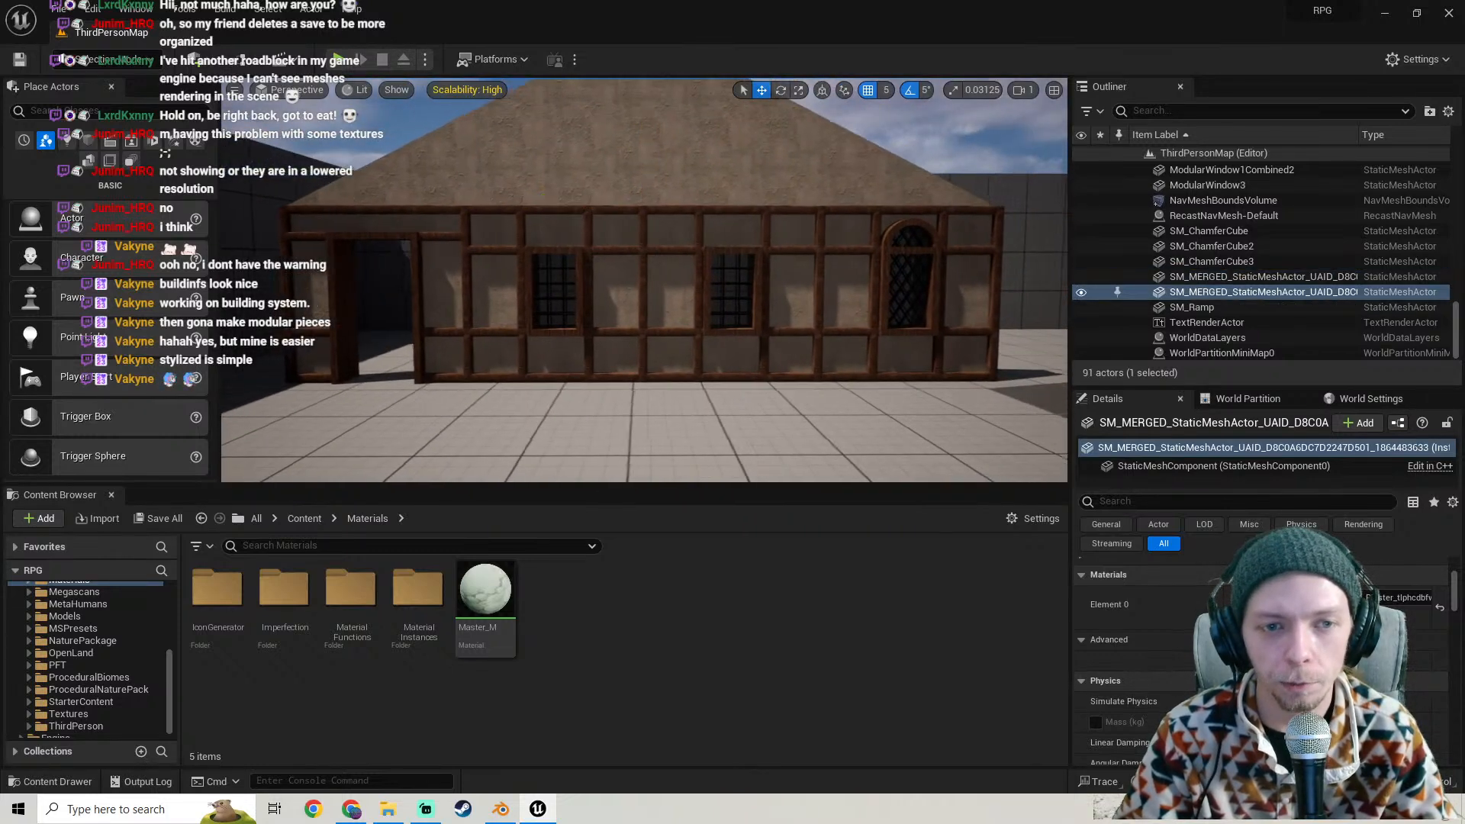
{"action": "left_click", "coordinate": [564, 251]}
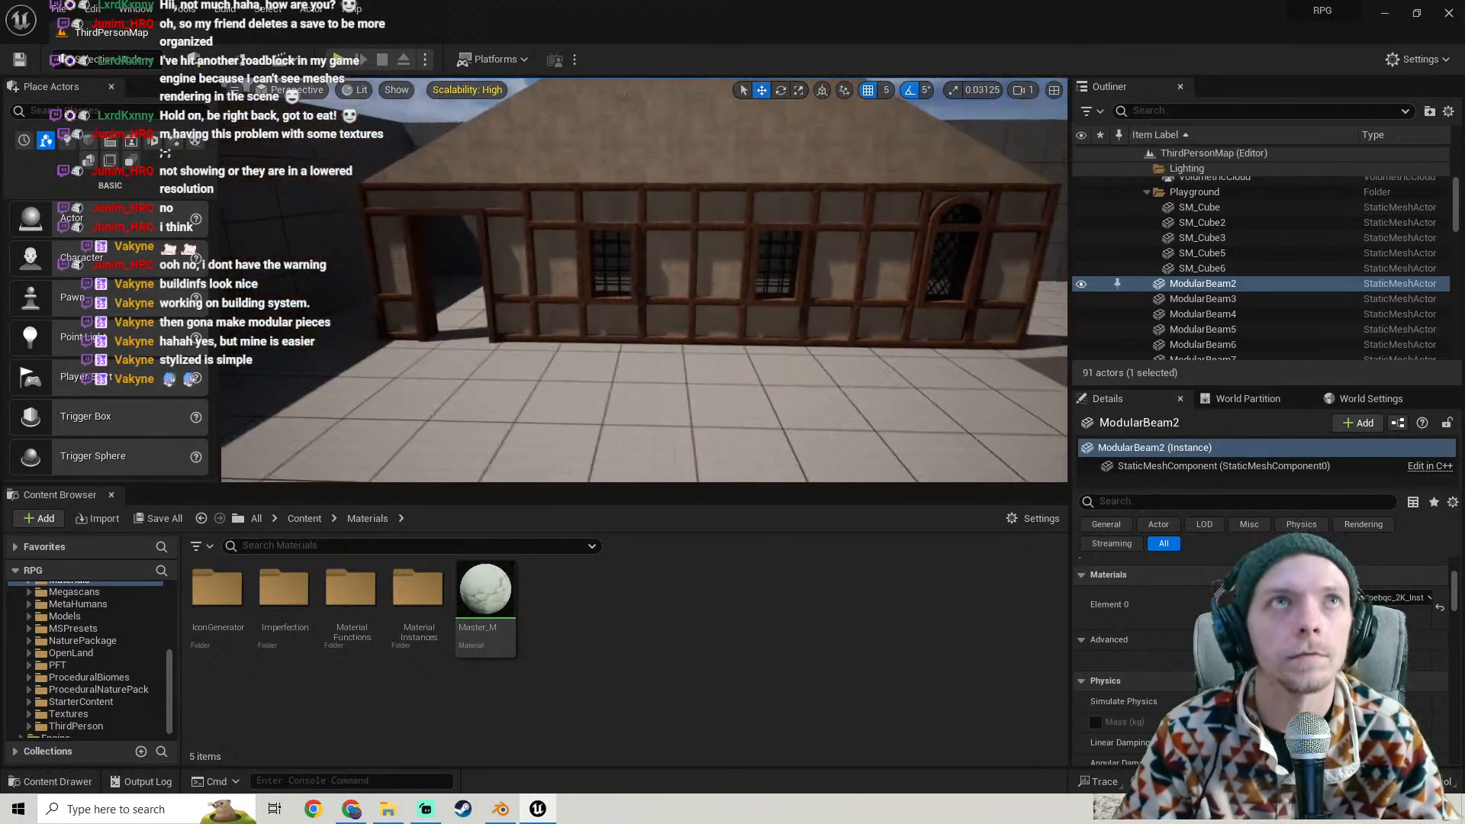
- Save all modified level content, including the removed ModularDoor1
{"action": "right_click_drag", "start_coordinate": [645, 279], "coordinate": [549, 282]}
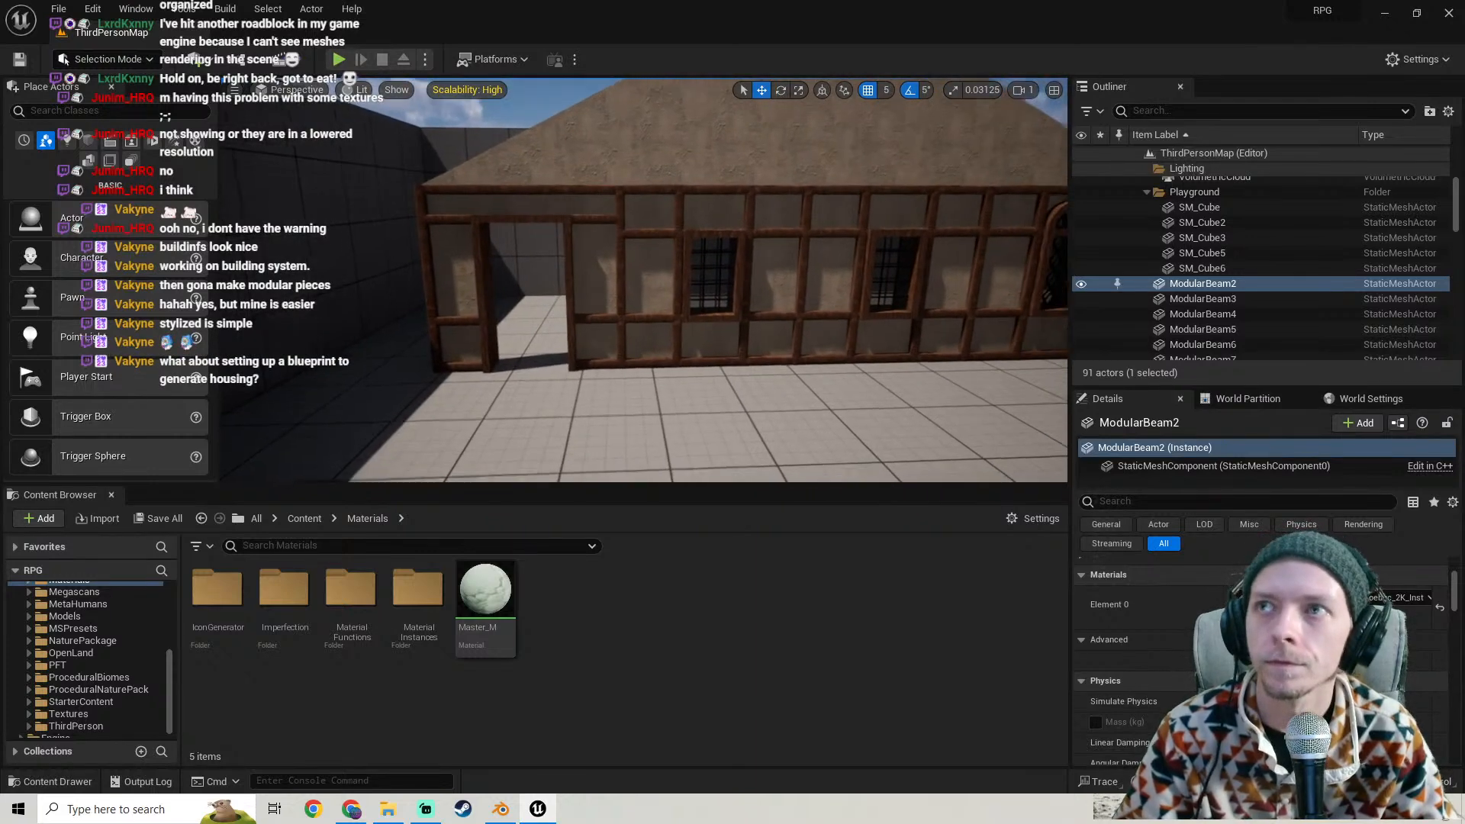
{"action": "right_click_drag", "start_coordinate": [549, 283], "coordinate": [599, 289]}
{"action": "left_click", "coordinate": [151, 523]}
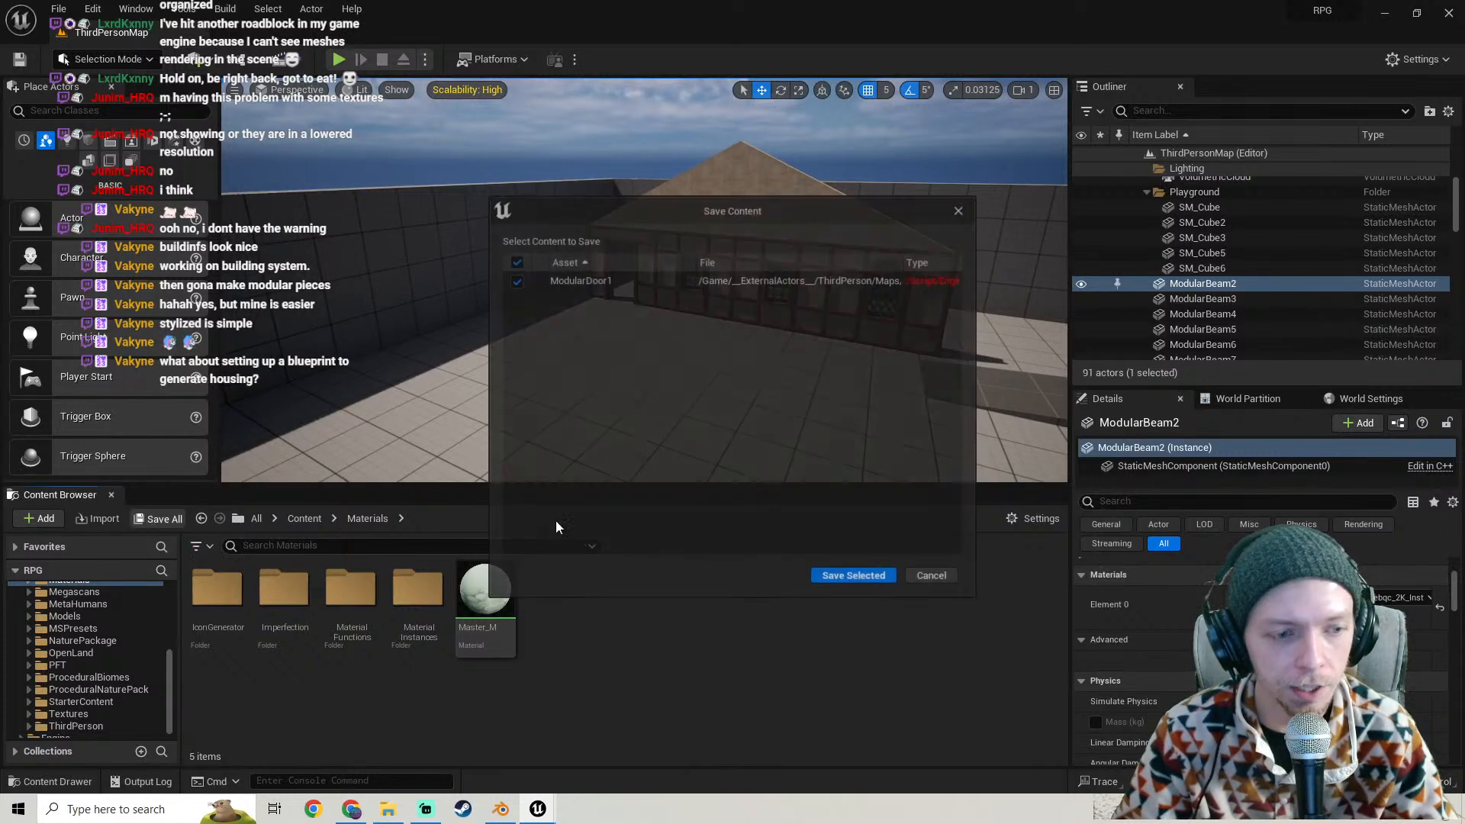
{"action": "left_click", "coordinate": [850, 576]}
{"action": "right_click_drag", "start_coordinate": [703, 458], "coordinate": [529, 366]}
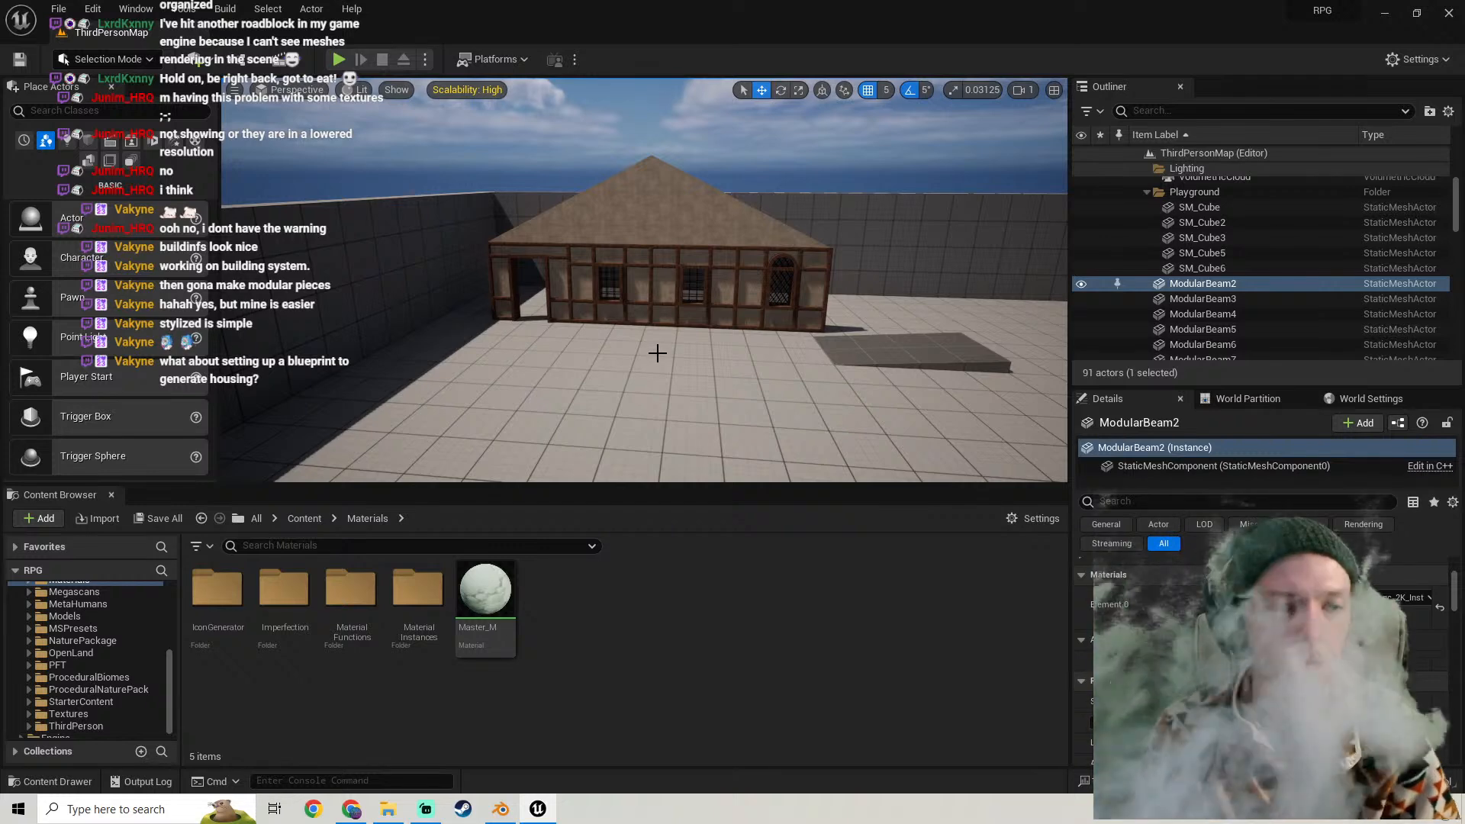
{"action": "right_click_drag", "start_coordinate": [620, 469], "coordinate": [683, 476]}
{"action": "key", "text": "w"}
{"action": "scroll", "coordinate": [49, 664], "scroll_direction": "down", "scroll_amount": 1}
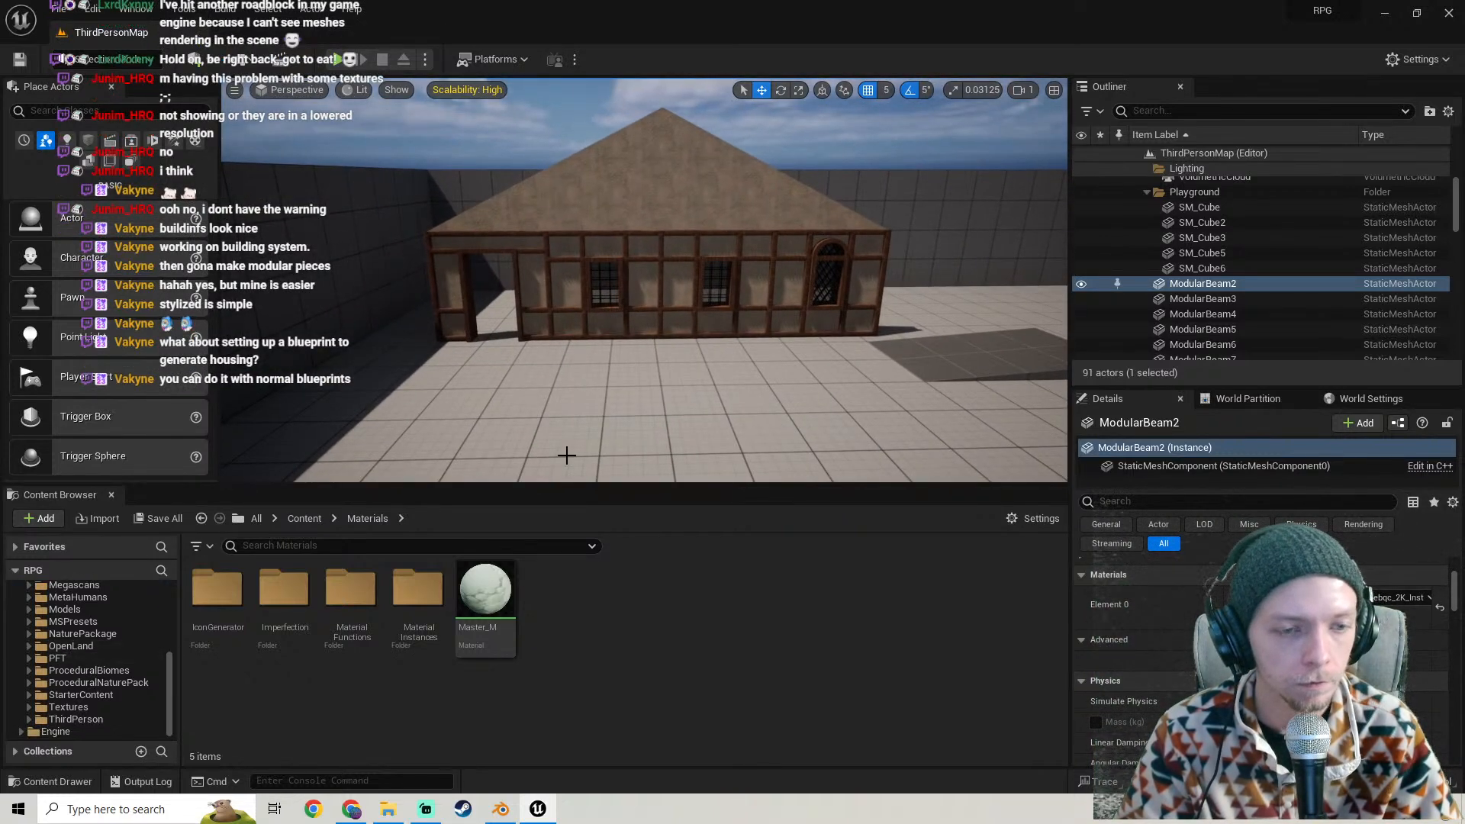
{"action": "right_click_drag", "start_coordinate": [566, 455], "coordinate": [536, 446]}
{"action": "key", "text": "s"}
{"action": "key", "text": "w"}
{"action": "right_click_drag", "start_coordinate": [619, 421], "coordinate": [592, 431]}
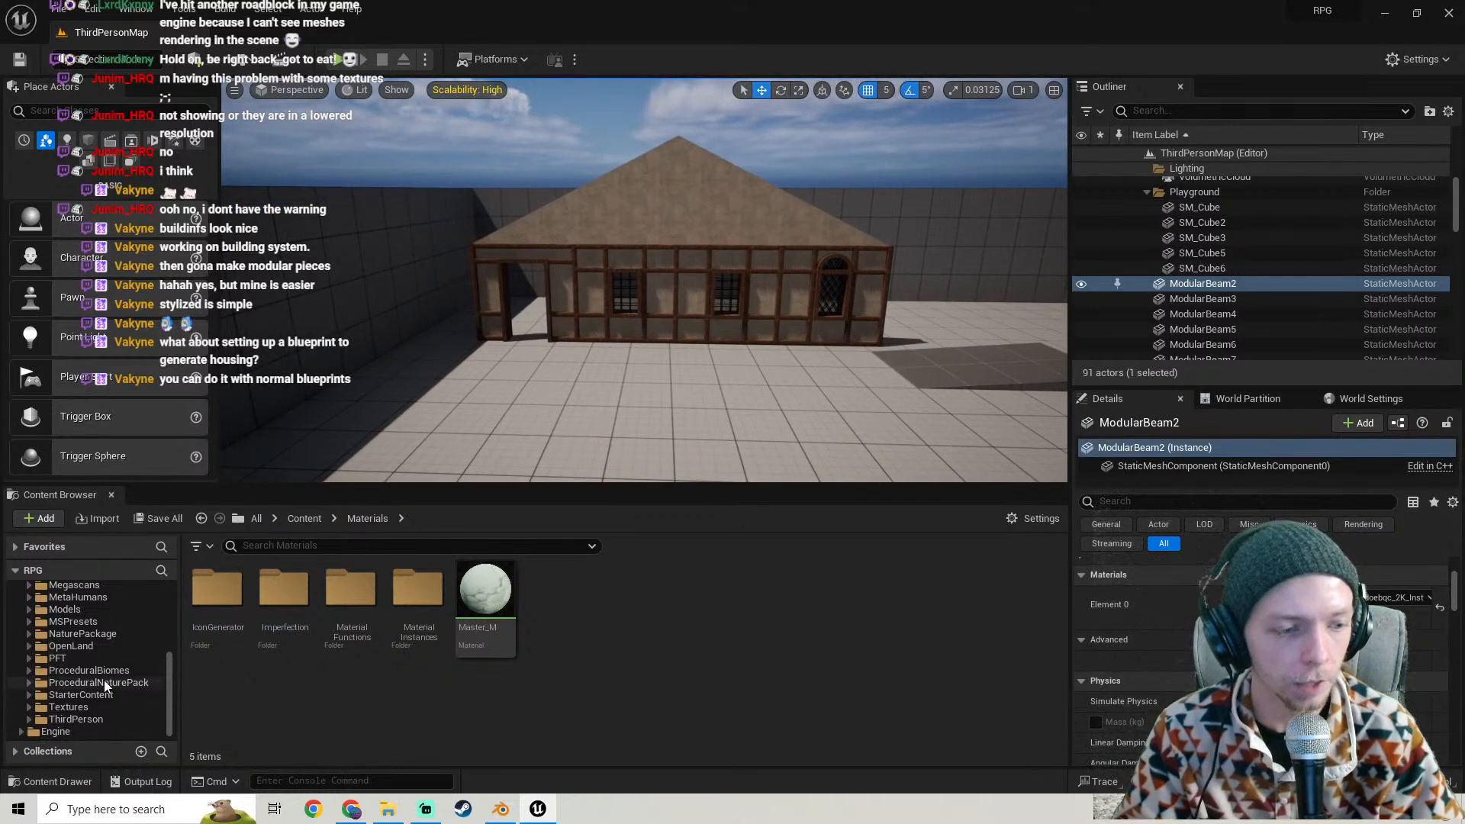
{"action": "right_click_drag", "start_coordinate": [575, 397], "coordinate": [576, 456]}
{"action": "key", "text": "w"}
{"action": "scroll", "coordinate": [575, 450], "scroll_direction": "down", "scroll_amount": 1}
- Enlarge the level viewport slightly by shrinking the content area and frame the front of the house
{"action": "left_click_drag", "start_coordinate": [615, 489], "coordinate": [612, 517]}
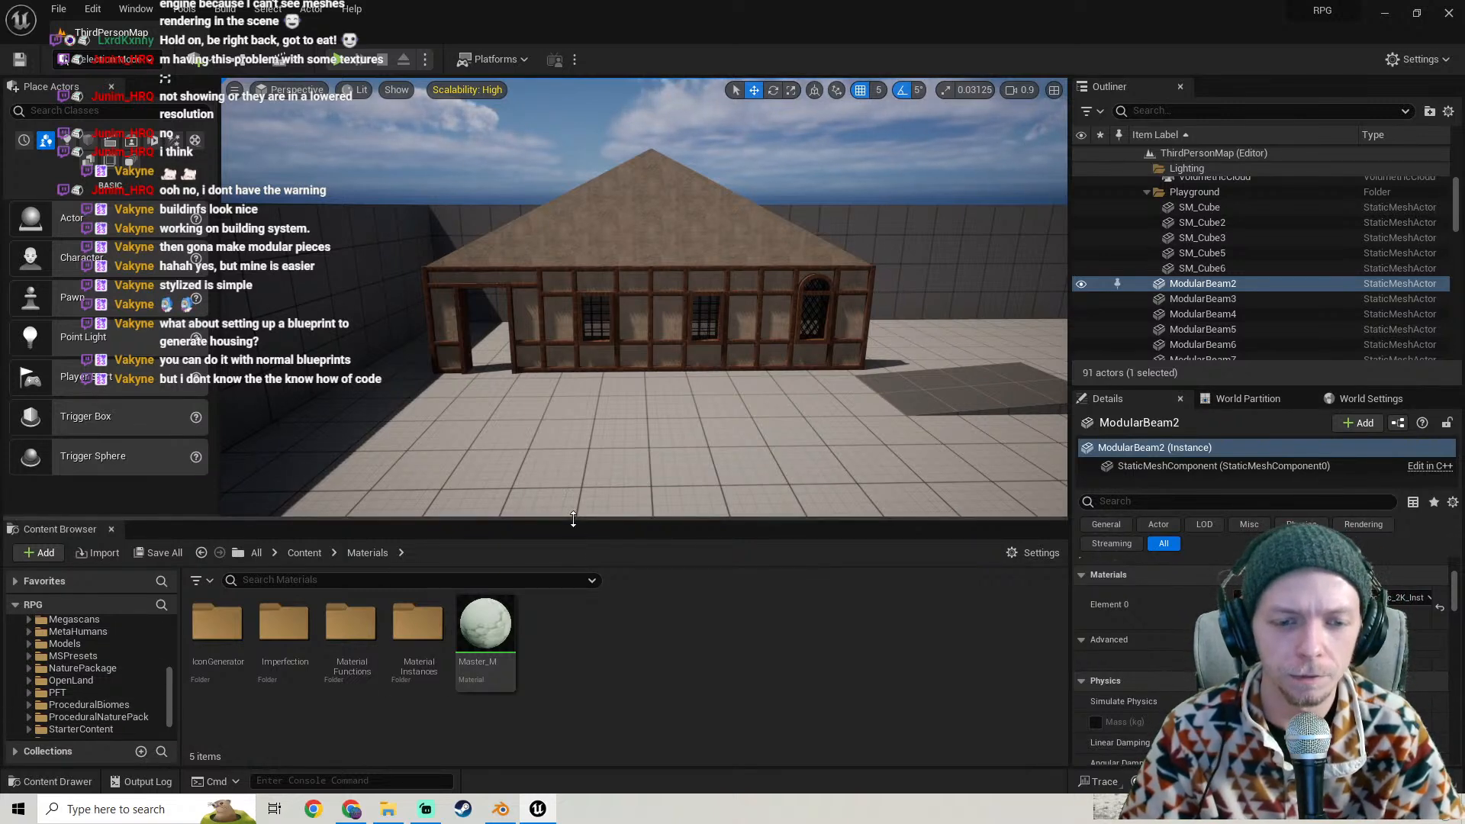
{"action": "left_click_drag", "start_coordinate": [577, 523], "coordinate": [577, 503]}
{"action": "right_click_drag", "start_coordinate": [592, 451], "coordinate": [615, 425]}
{"action": "key", "text": "d"}
{"action": "key", "text": "a"}
{"action": "key", "text": "w"}
{"action": "key", "text": "w"}
{"action": "key", "text": "w"}
{"action": "key", "text": "s"}
{"action": "key", "text": "w"}
{"action": "key", "text": "s"}
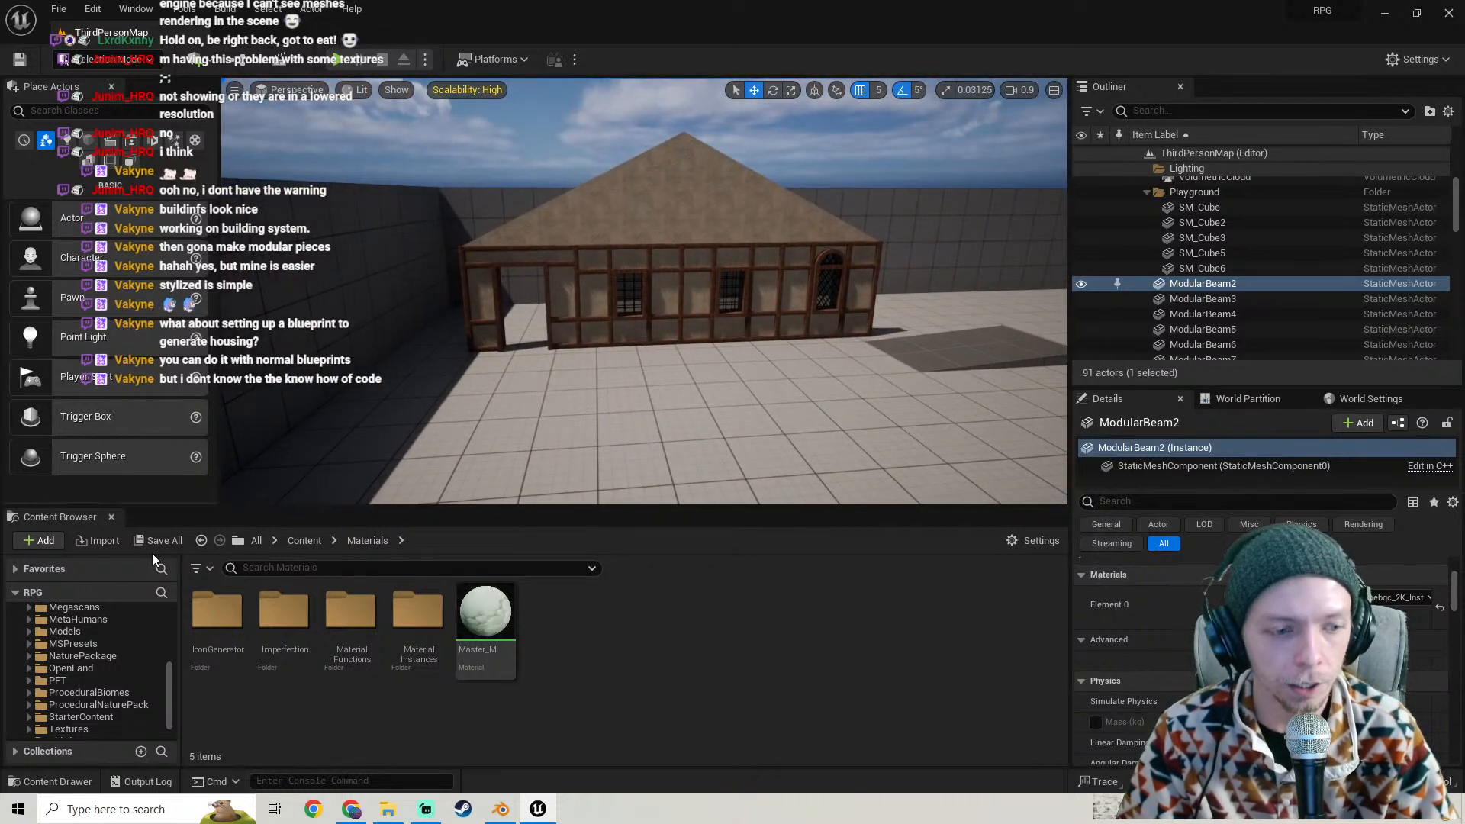
{"action": "scroll", "coordinate": [109, 666], "scroll_direction": "up", "scroll_amount": 2}
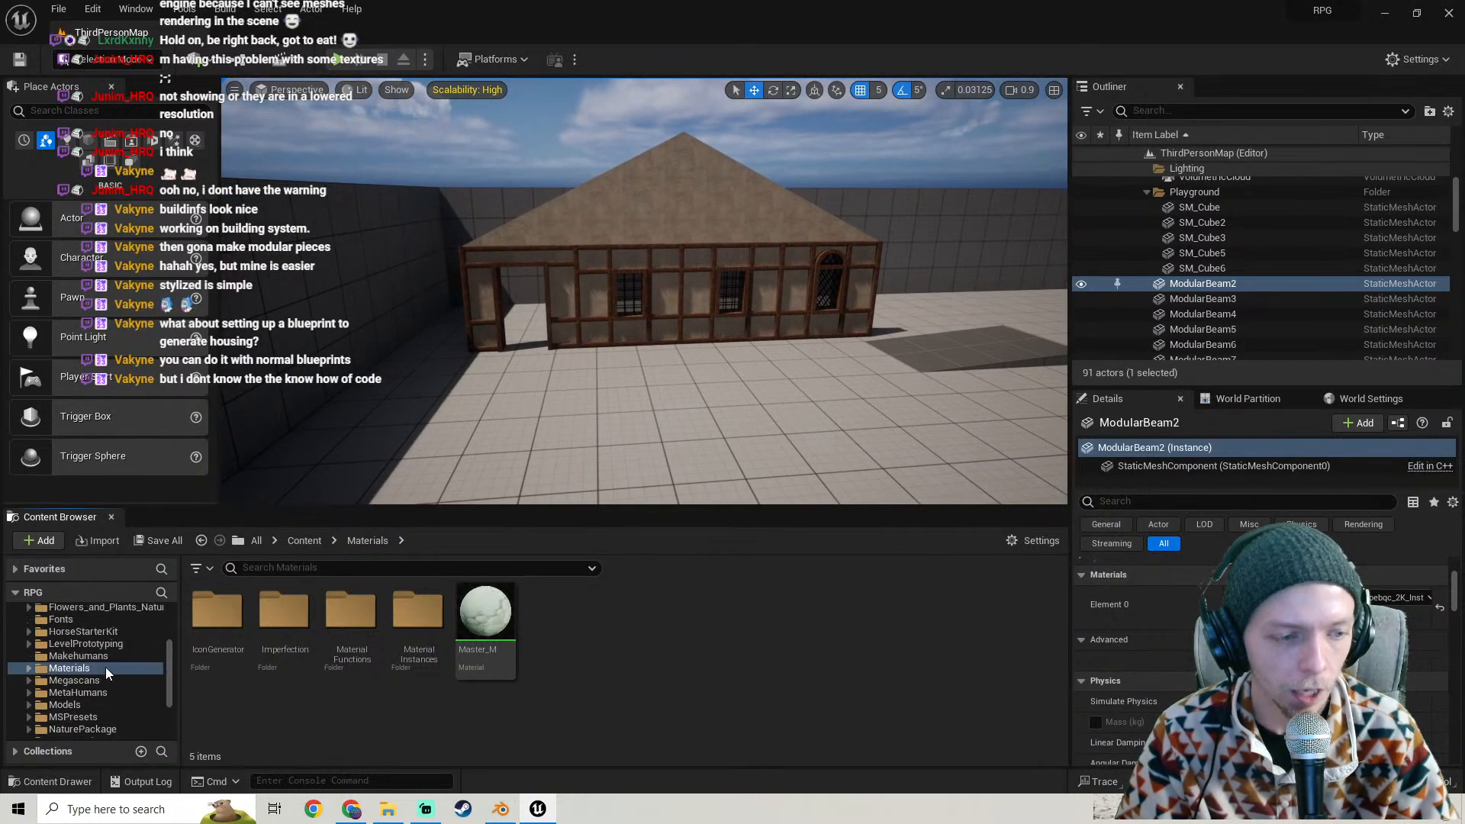
{"action": "scroll", "coordinate": [103, 667], "scroll_direction": "down", "scroll_amount": 3}
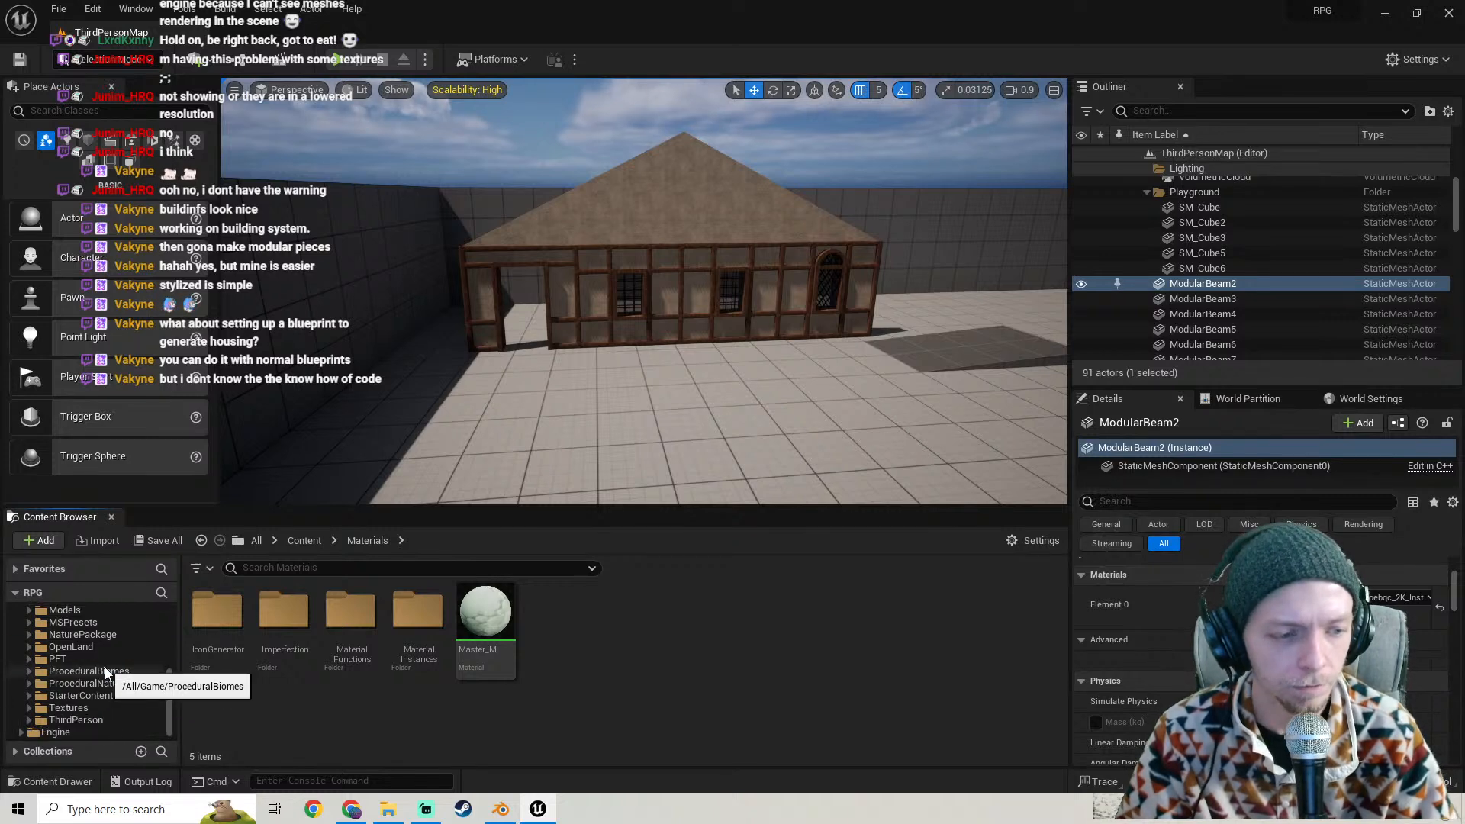
{"action": "mouse_move", "coordinate": [565, 427]}
{"action": "right_mouse_down"}
{"action": "mouse_move", "coordinate": [523, 431]}
{"action": "mouse_move", "coordinate": [584, 409]}
{"action": "mouse_move", "coordinate": [576, 431]}
{"action": "right_mouse_up"}
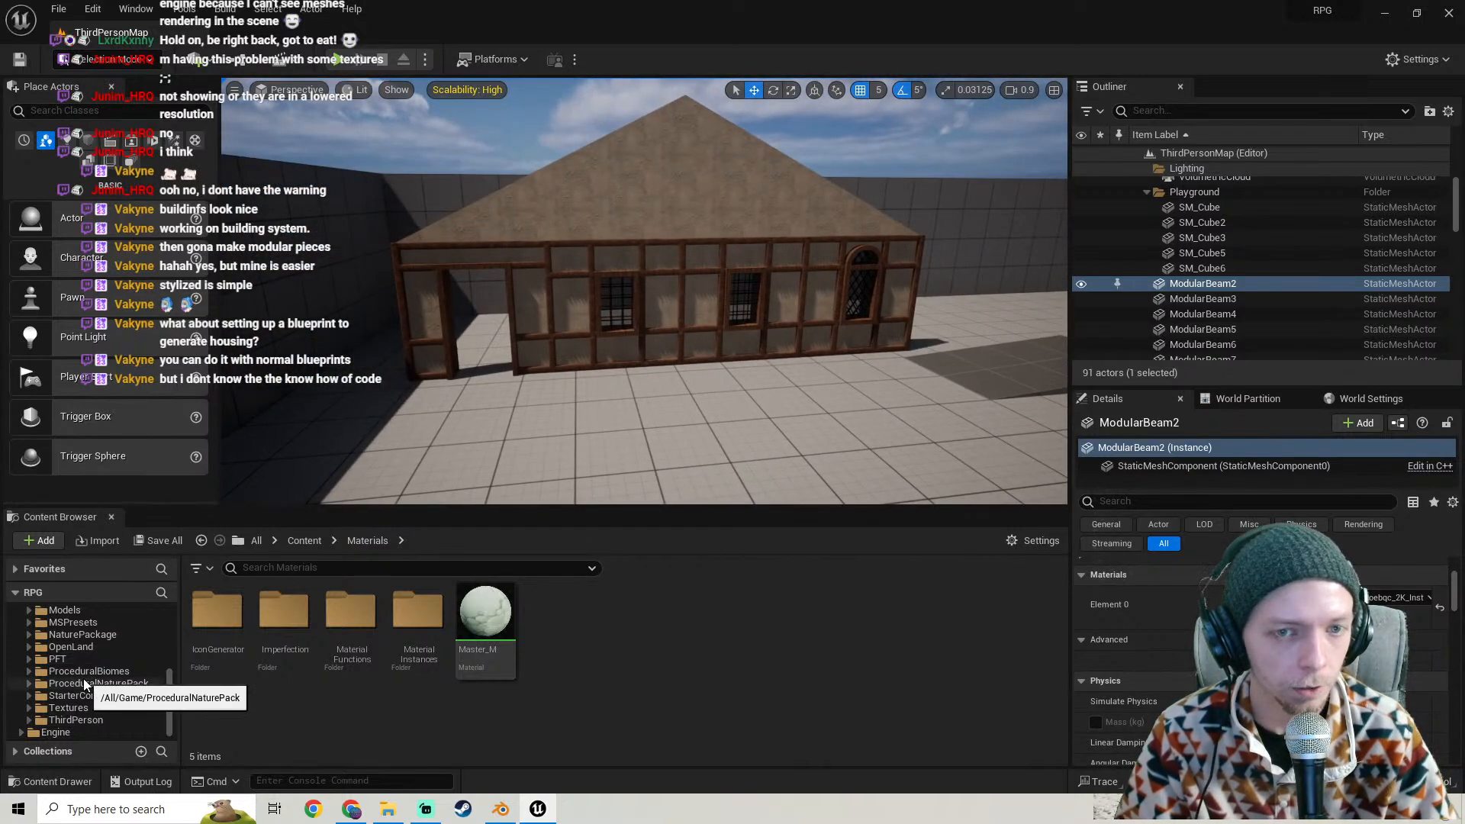
- Place BaseDoor_BP from the ThirdPerson/Blueprints/Objects/Doors folder into the level in front of the house's open doorway
{"action": "left_click", "coordinate": [76, 721]}
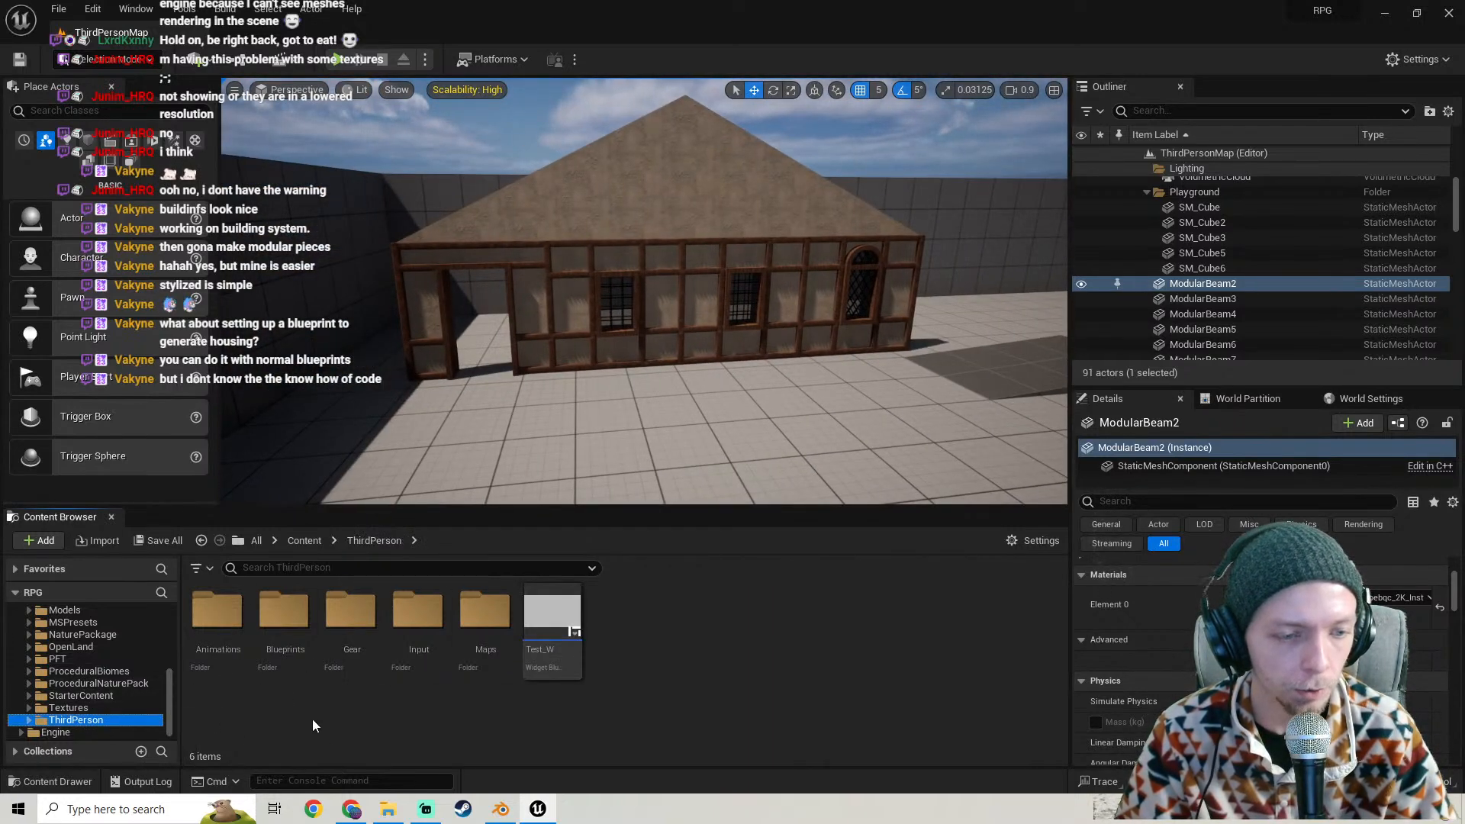
{"action": "double_click", "coordinate": [284, 615]}
{"action": "left_click", "coordinate": [713, 614]}
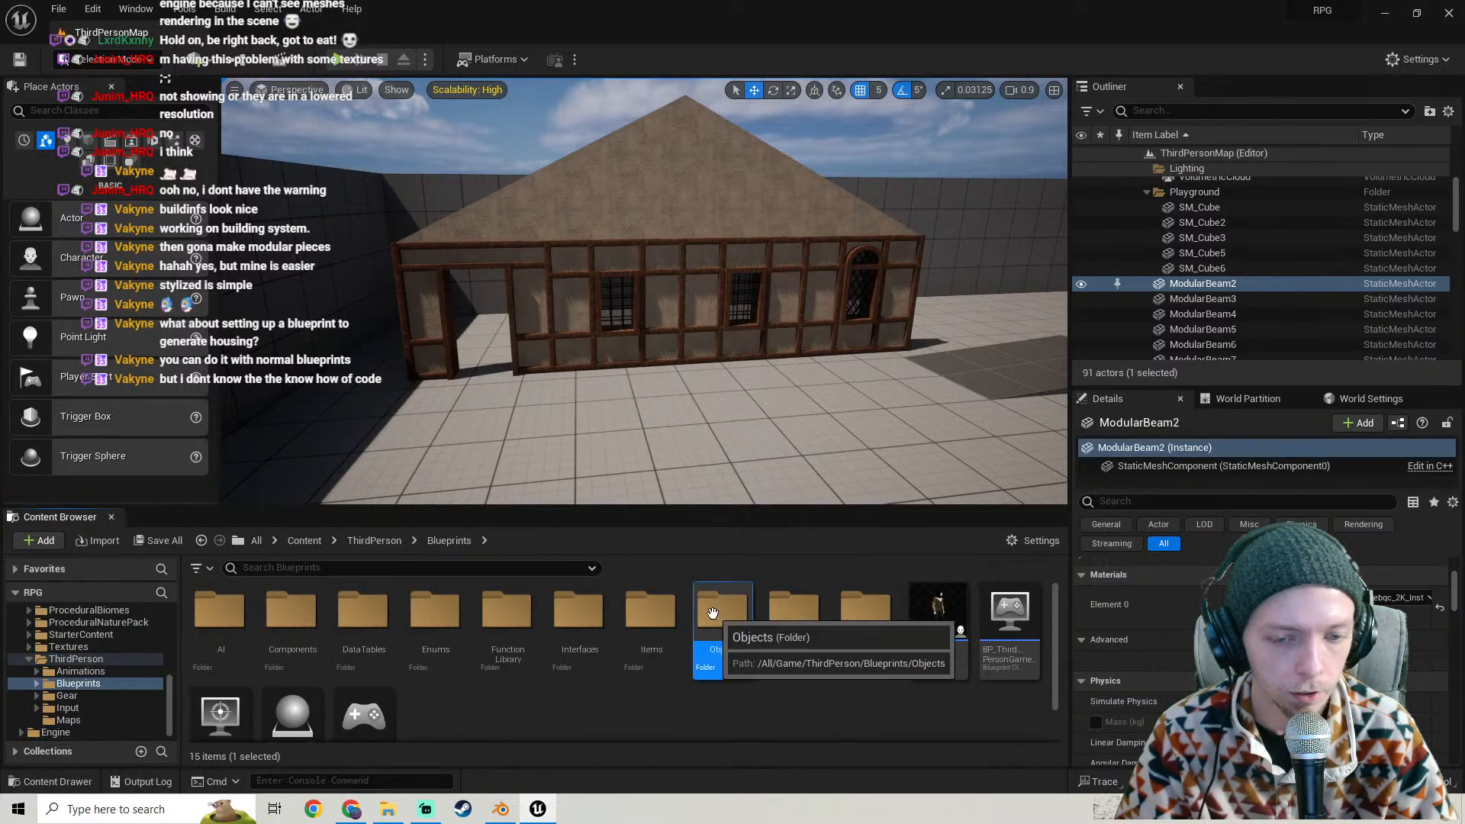
{"action": "double_click", "coordinate": [713, 615]}
{"action": "double_click", "coordinate": [218, 611]}
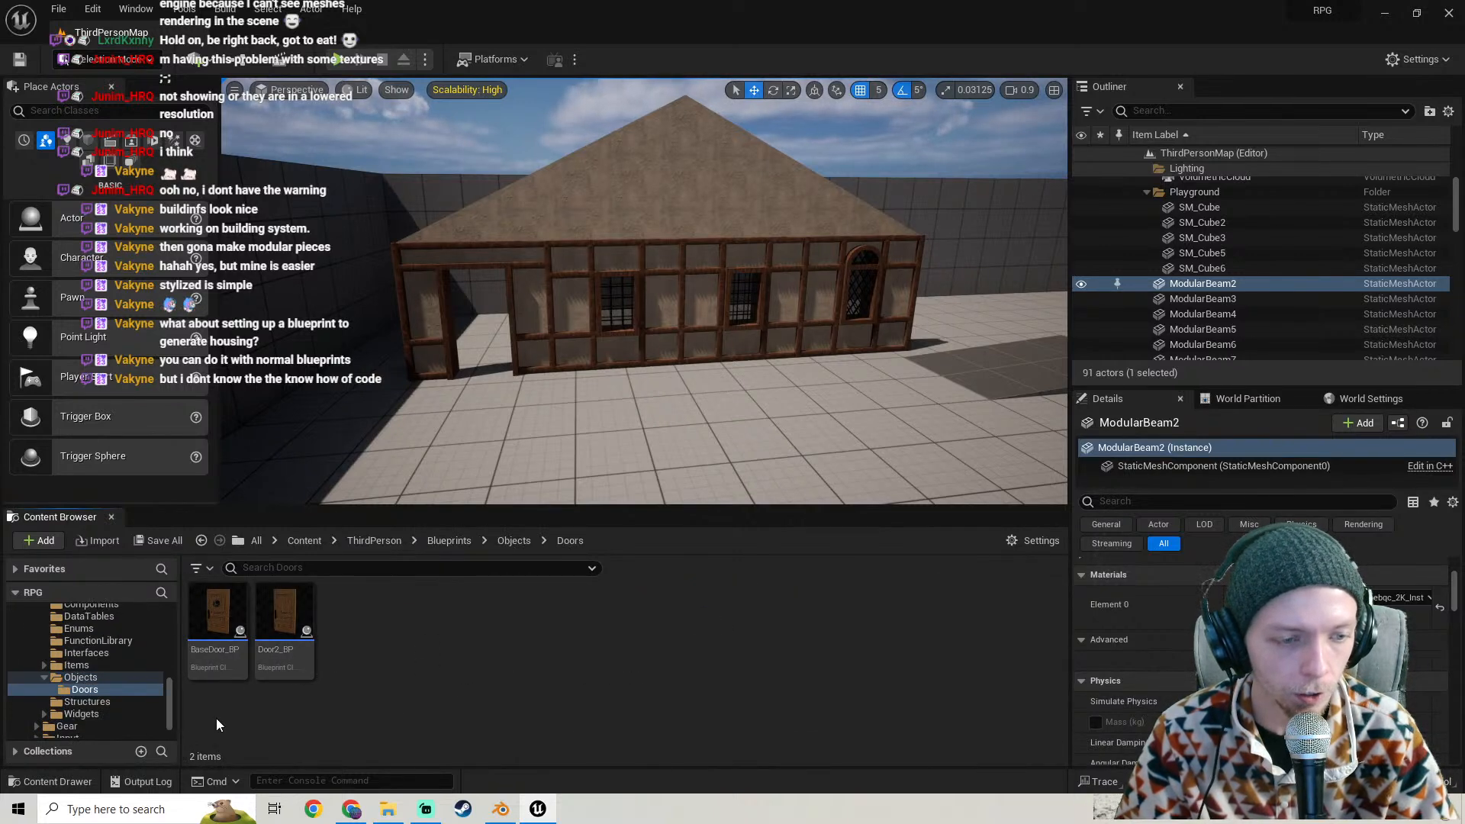
{"action": "left_click_drag", "start_coordinate": [202, 669], "coordinate": [488, 371]}
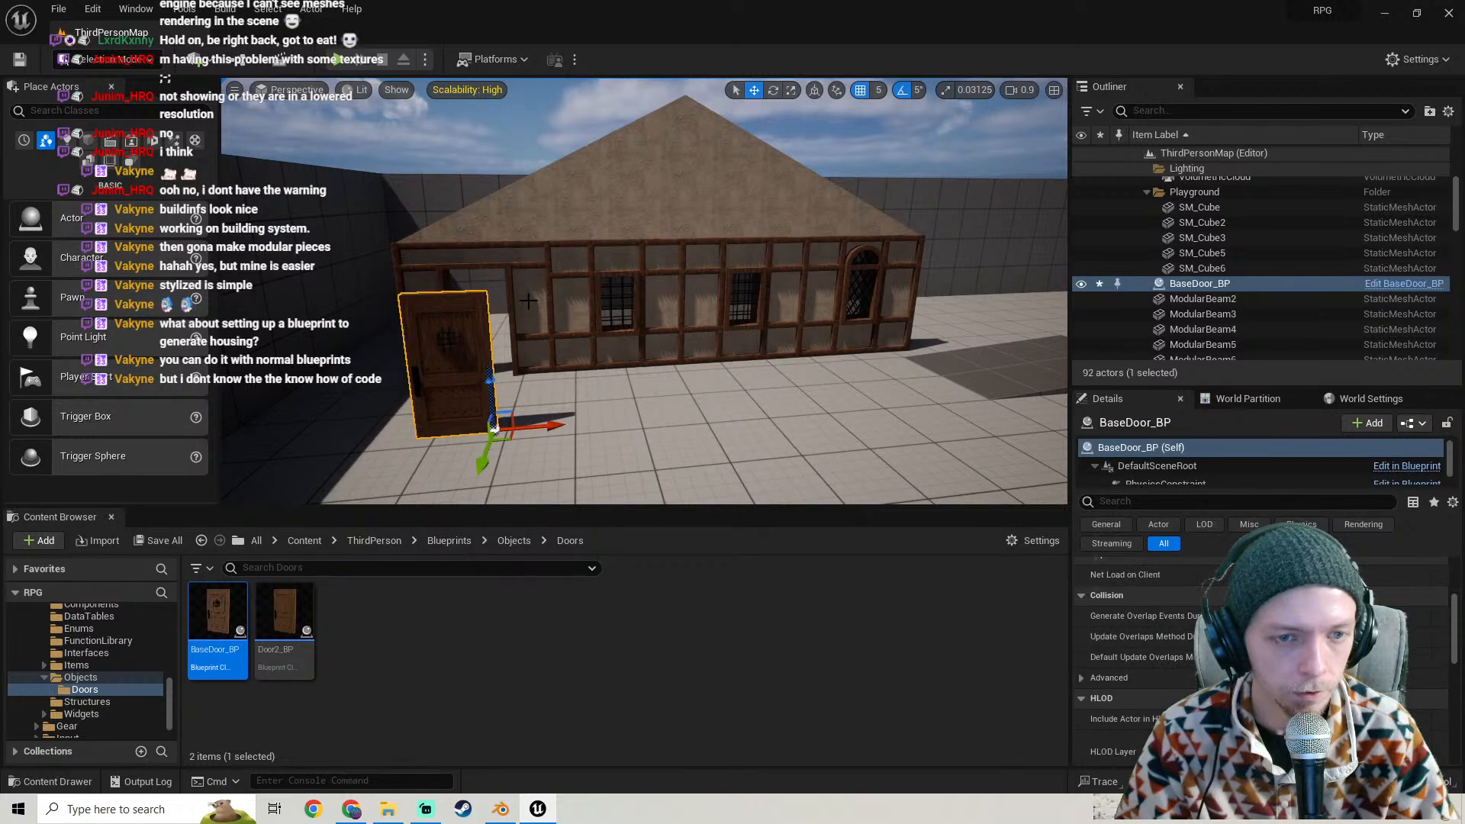
- Copy the location of ModularBuildingSet1Doorway and apply it to the placed BaseDoor_BP
{"action": "scroll", "coordinate": [1176, 652], "scroll_direction": "up", "scroll_amount": 3}
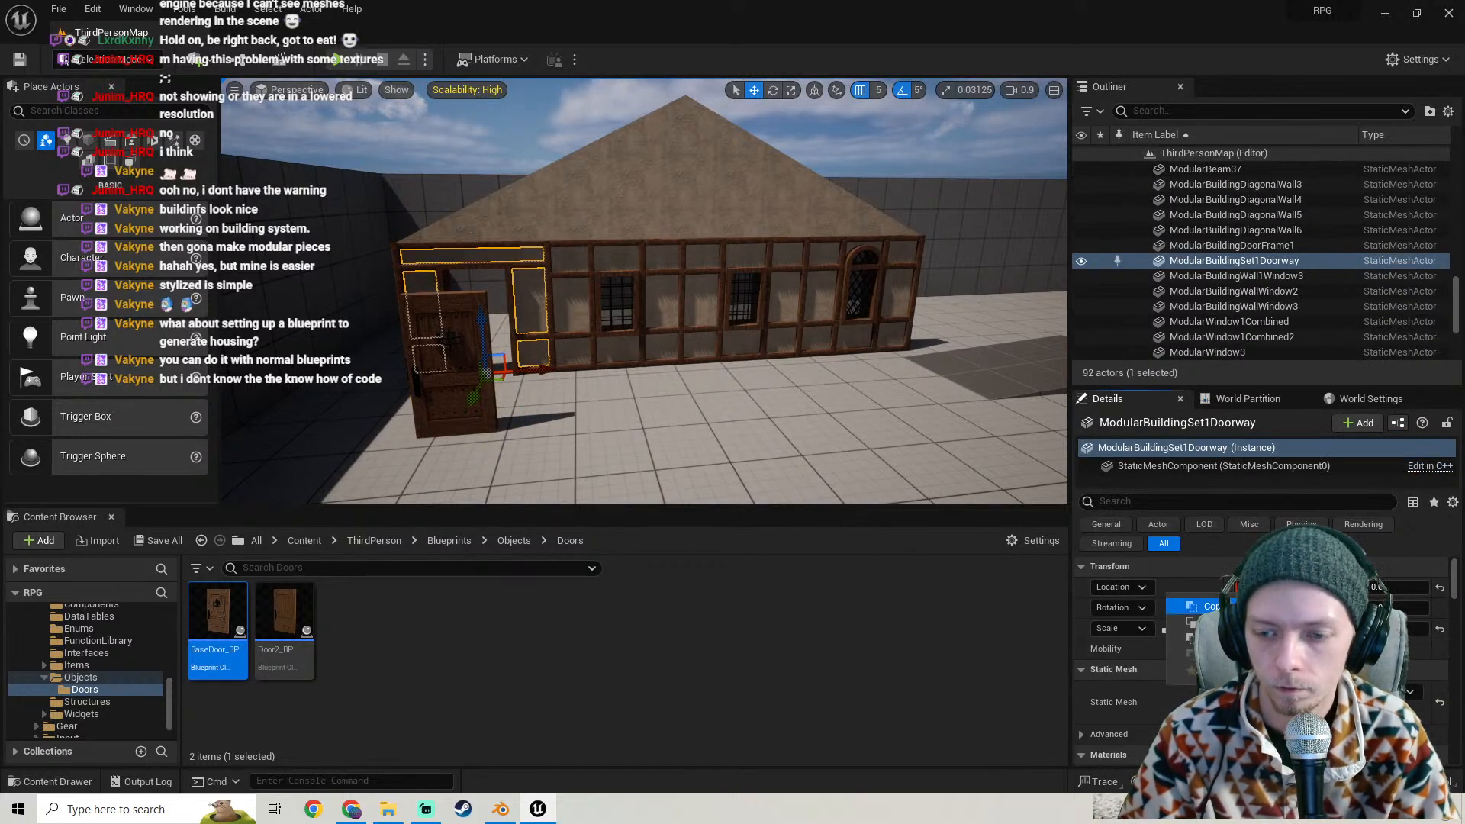
{"action": "right_click_drag", "start_coordinate": [666, 387], "coordinate": [565, 382]}
{"action": "left_click", "coordinate": [600, 351]}
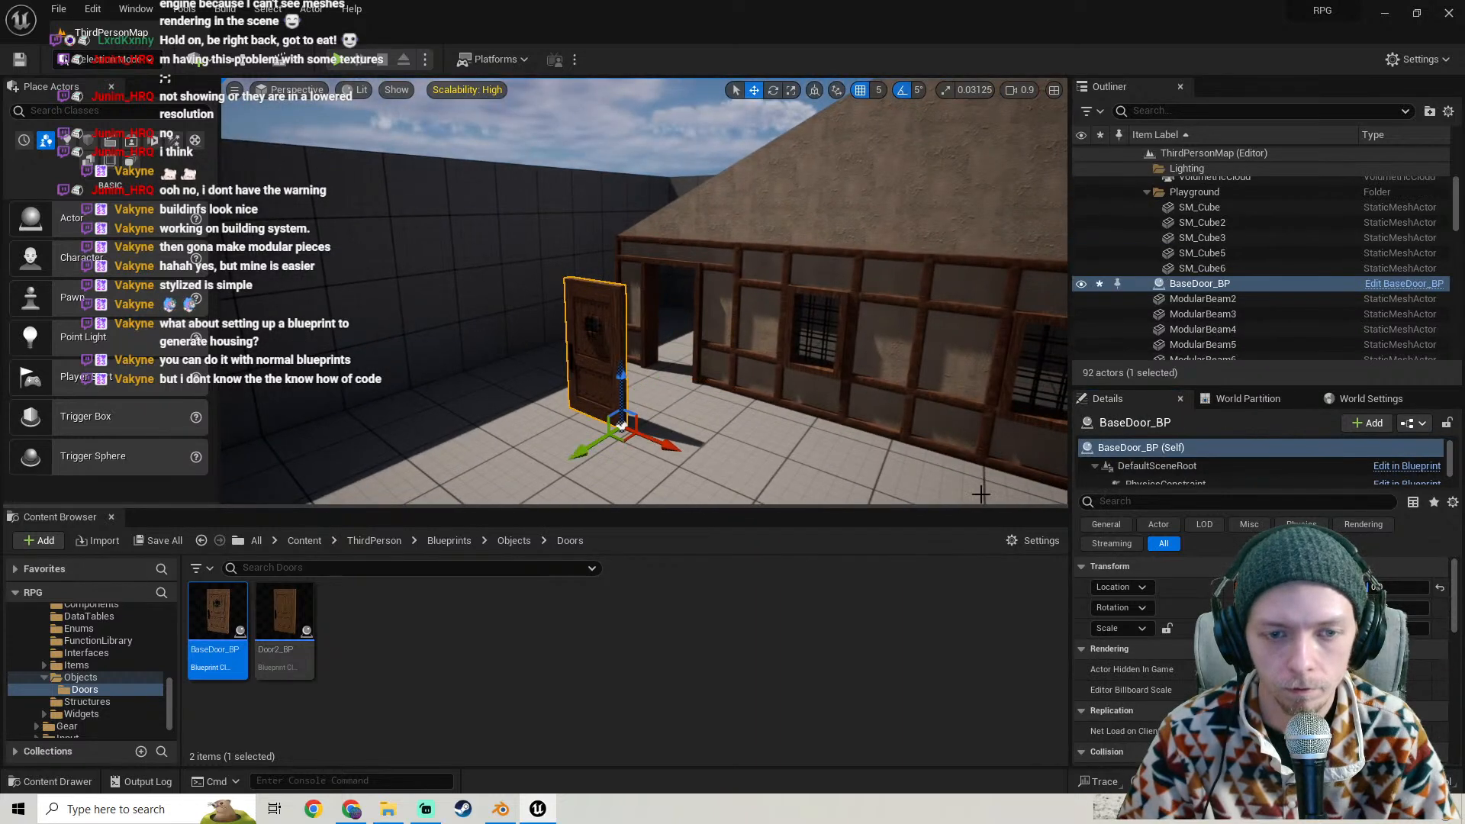
{"action": "left_click", "coordinate": [1194, 588], "text": "shift"}
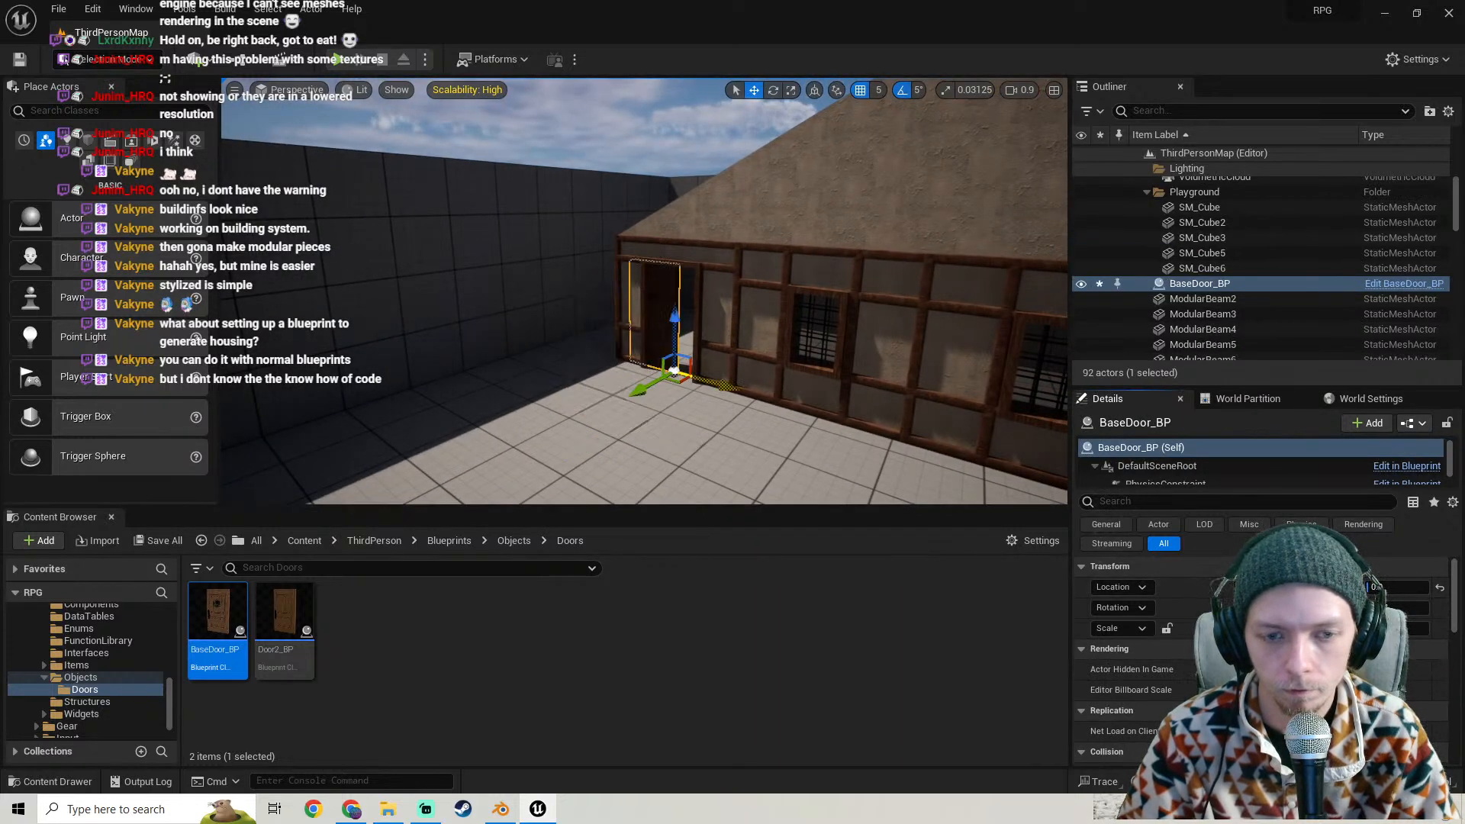
- Nudge BaseDoor_BP along its axes until the door sits inside the doorway frame
{"action": "key", "text": "w"}
{"action": "right_click_drag", "start_coordinate": [706, 374], "coordinate": [763, 429]}
{"action": "key", "text": "w"}
{"action": "key", "text": "s"}
{"action": "left_click_drag", "start_coordinate": [696, 409], "coordinate": [760, 421]}
{"action": "key", "text": "s"}
{"action": "right_click_drag", "start_coordinate": [784, 419], "coordinate": [747, 427]}
{"action": "key", "text": "w"}
{"action": "right_click_drag", "start_coordinate": [685, 320], "coordinate": [684, 316]}
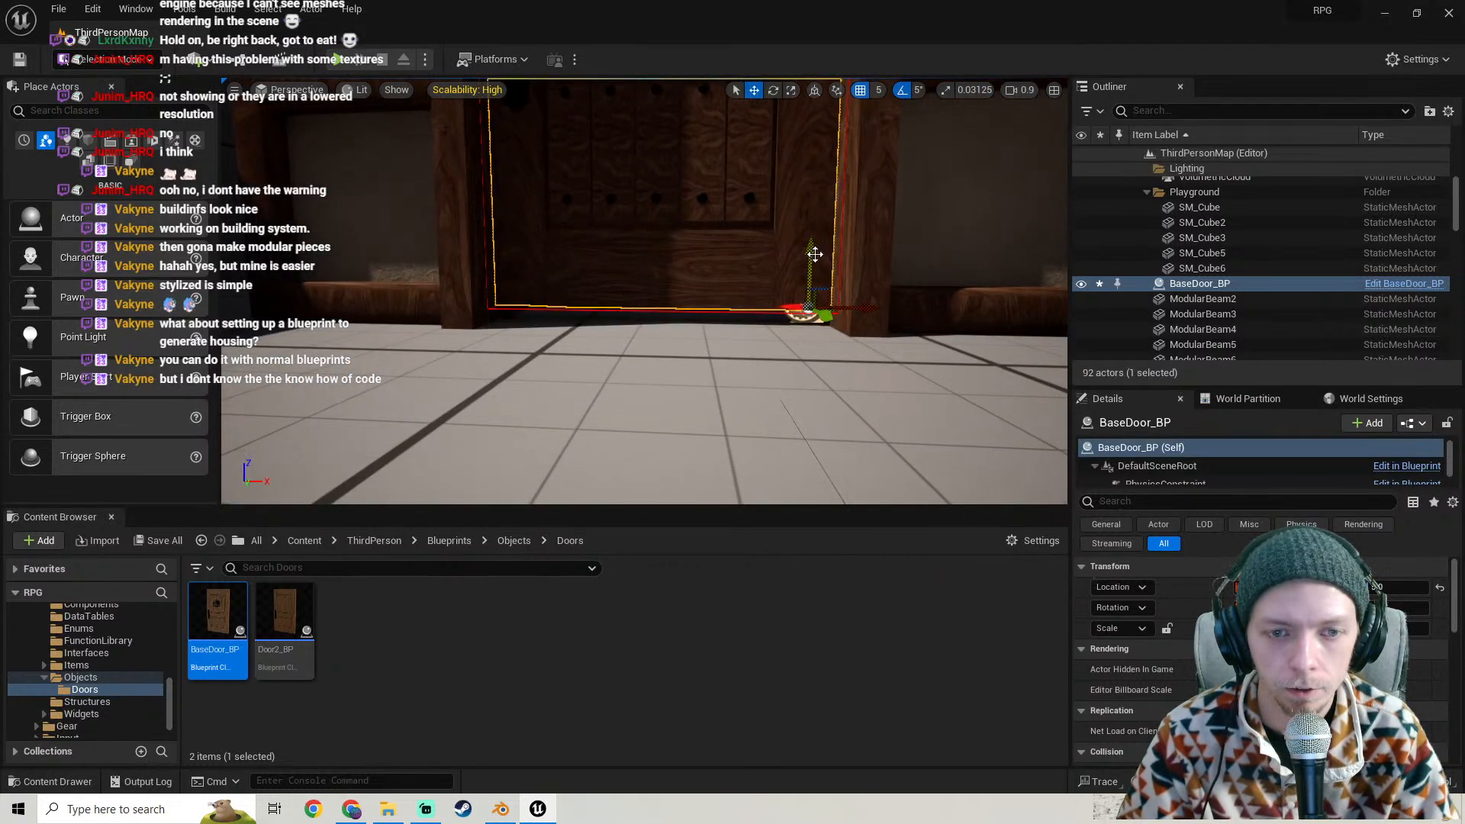
{"action": "right_click_drag", "start_coordinate": [815, 254], "coordinate": [820, 251]}
{"action": "key", "text": "s"}
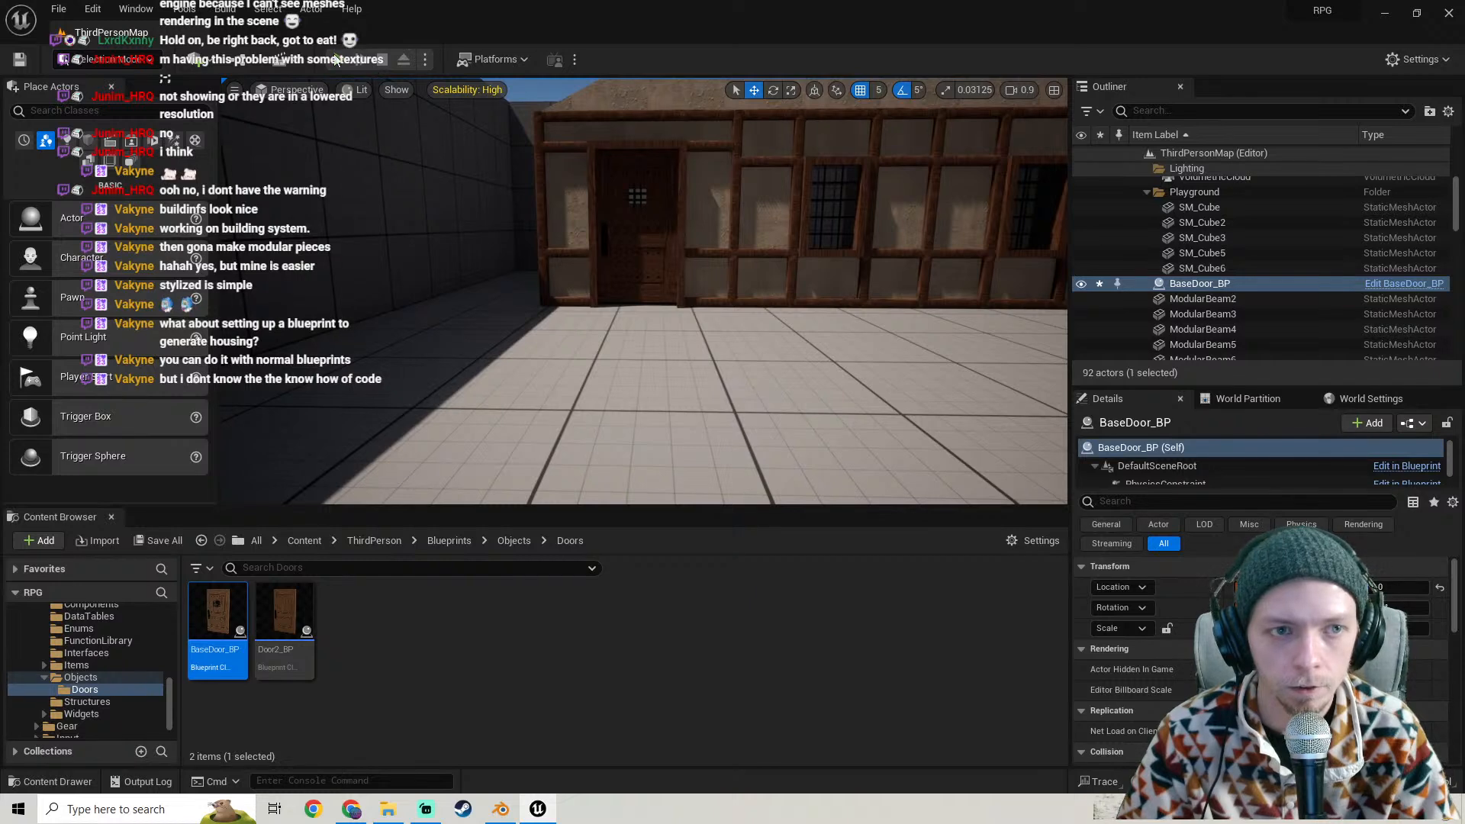
- Playtest the level, opening the new door and running through it from both sides, and end the session
{"action": "key", "text": "alt+p"}
{"action": "key", "text": "w"}
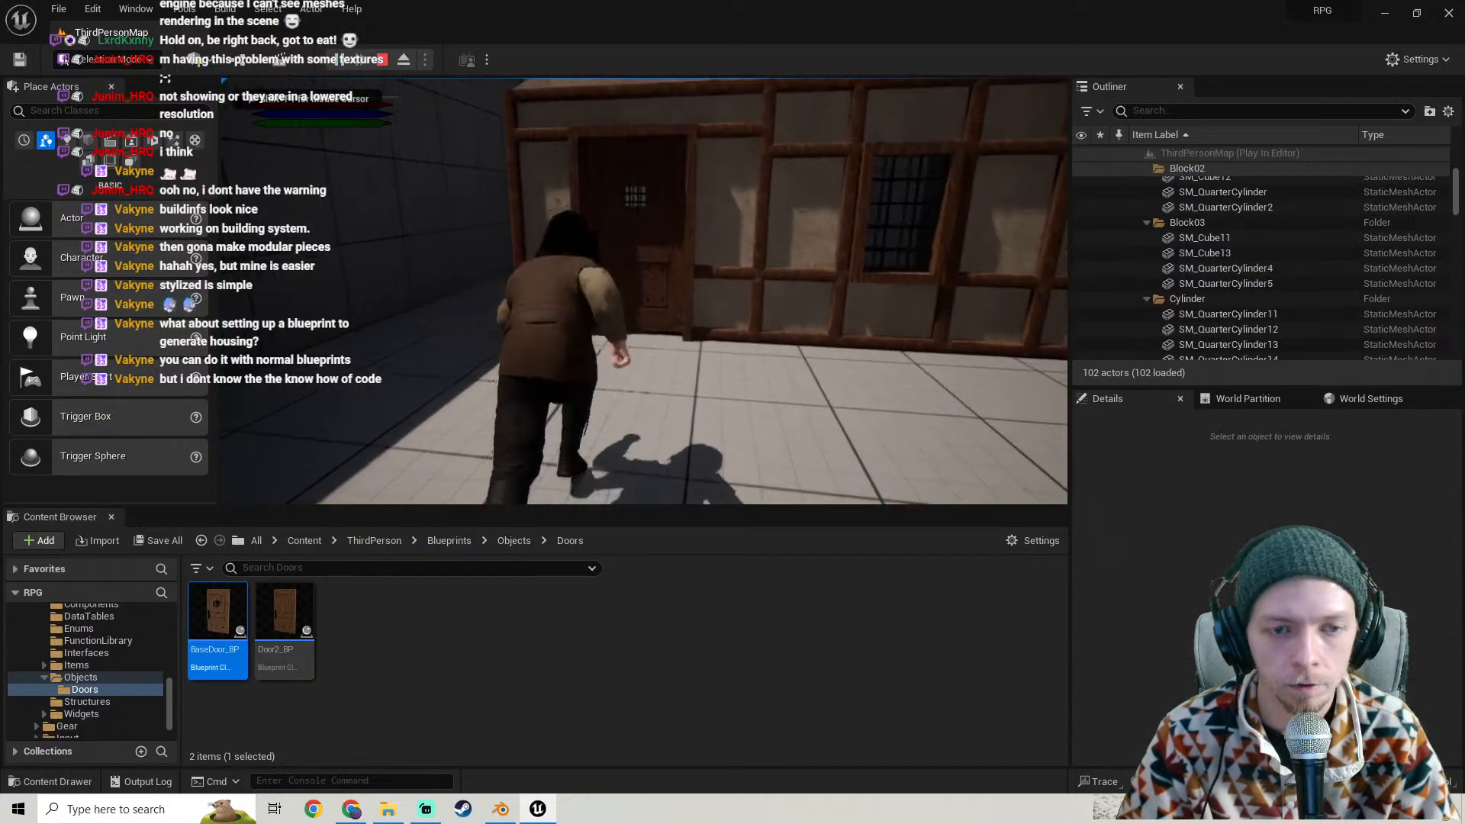
{"action": "key", "text": "e"}
{"action": "key", "text": "w"}
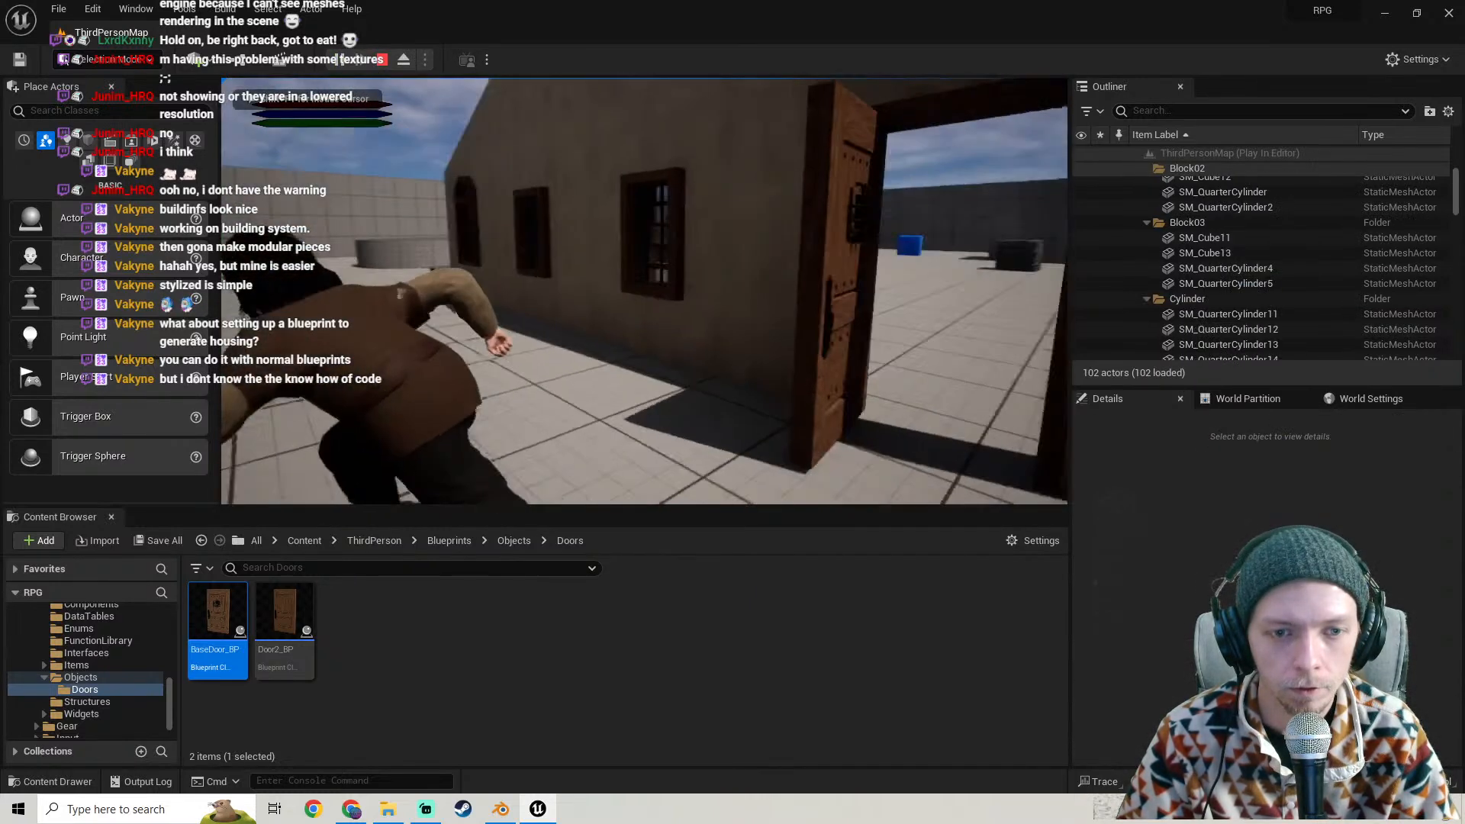
{"action": "key", "text": "w"}
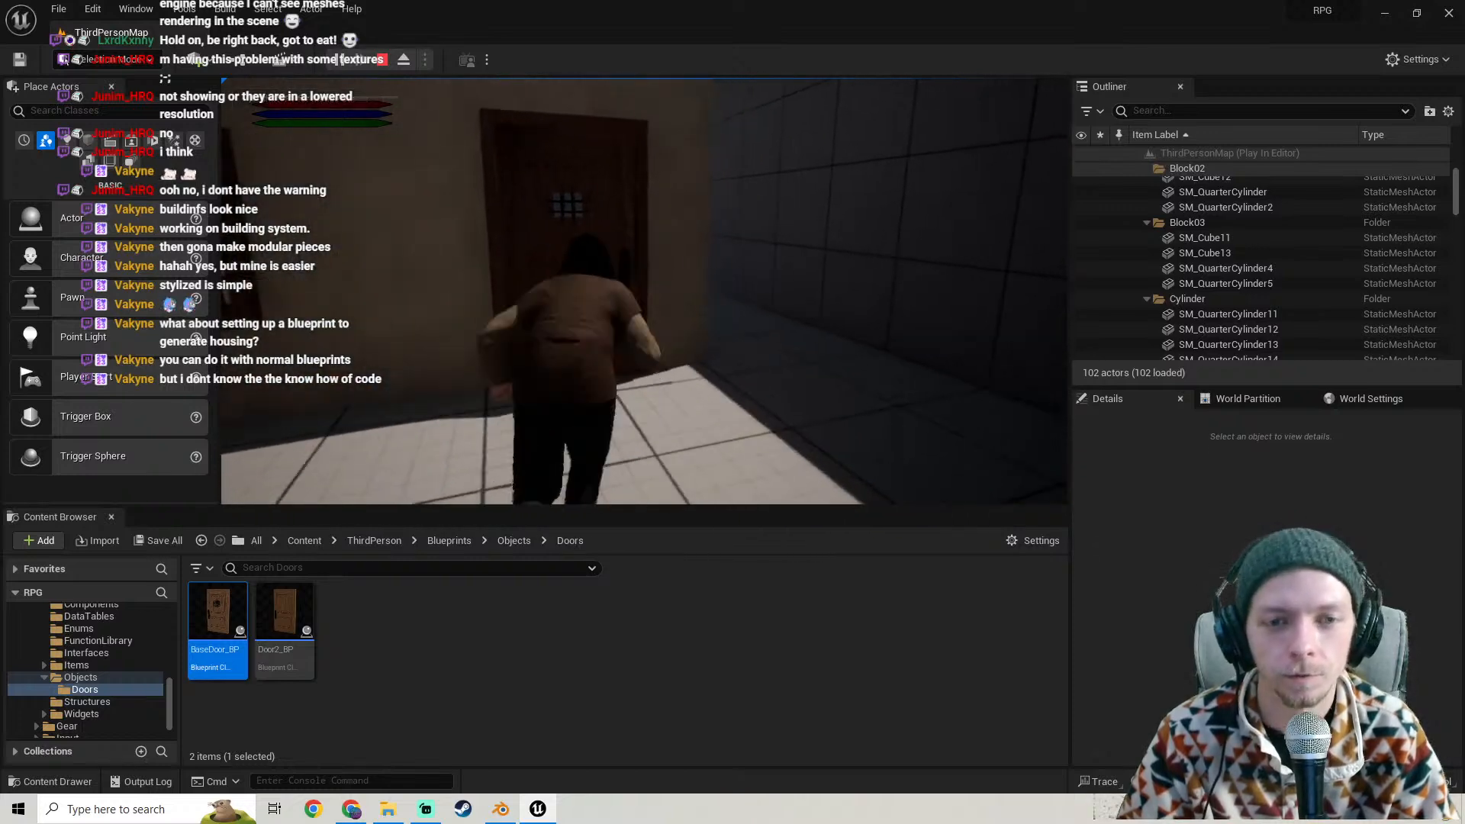
{"action": "key", "text": "e"}
{"action": "key", "text": "w"}
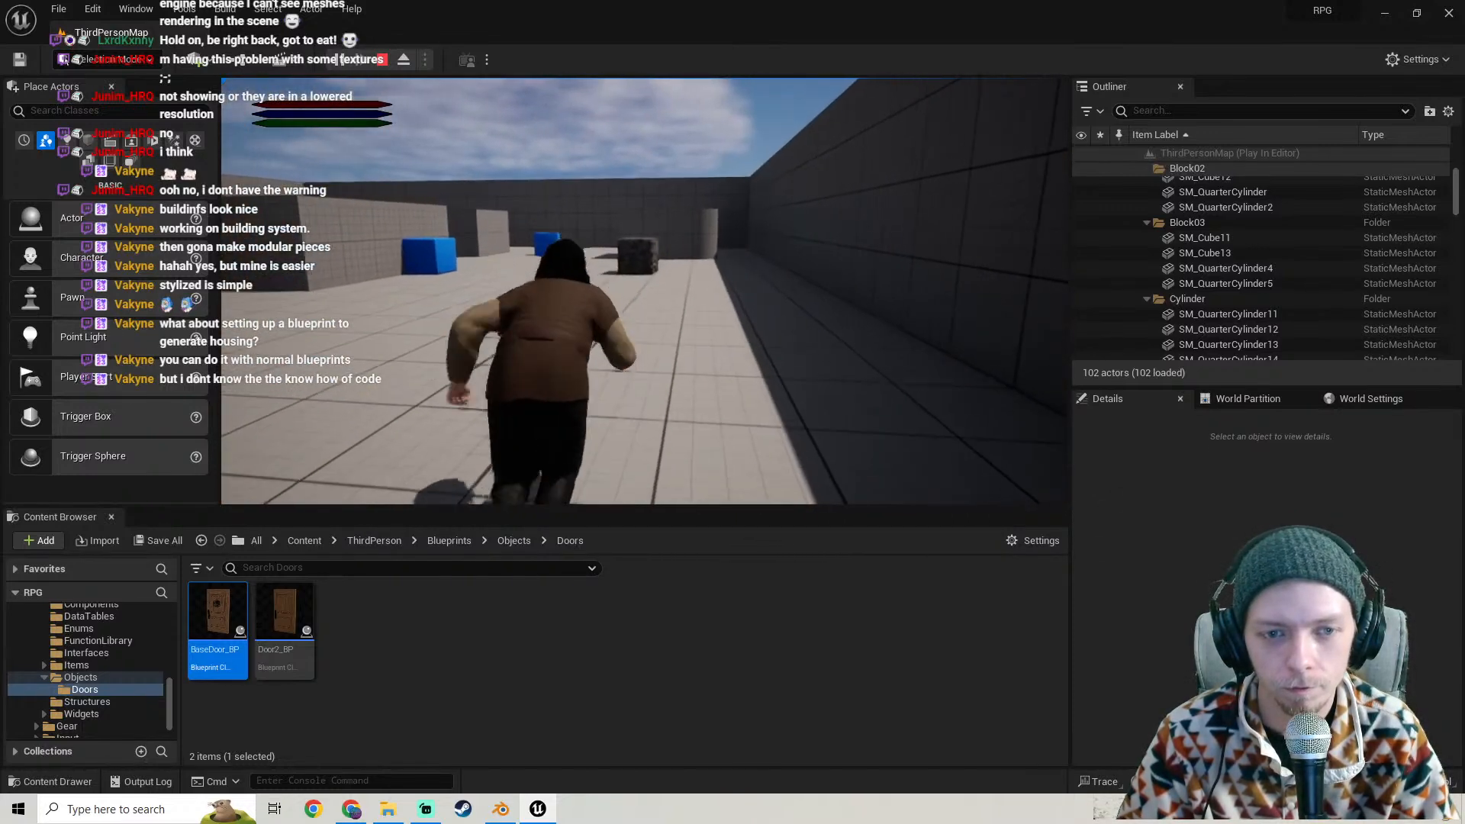
{"action": "key", "text": "w"}
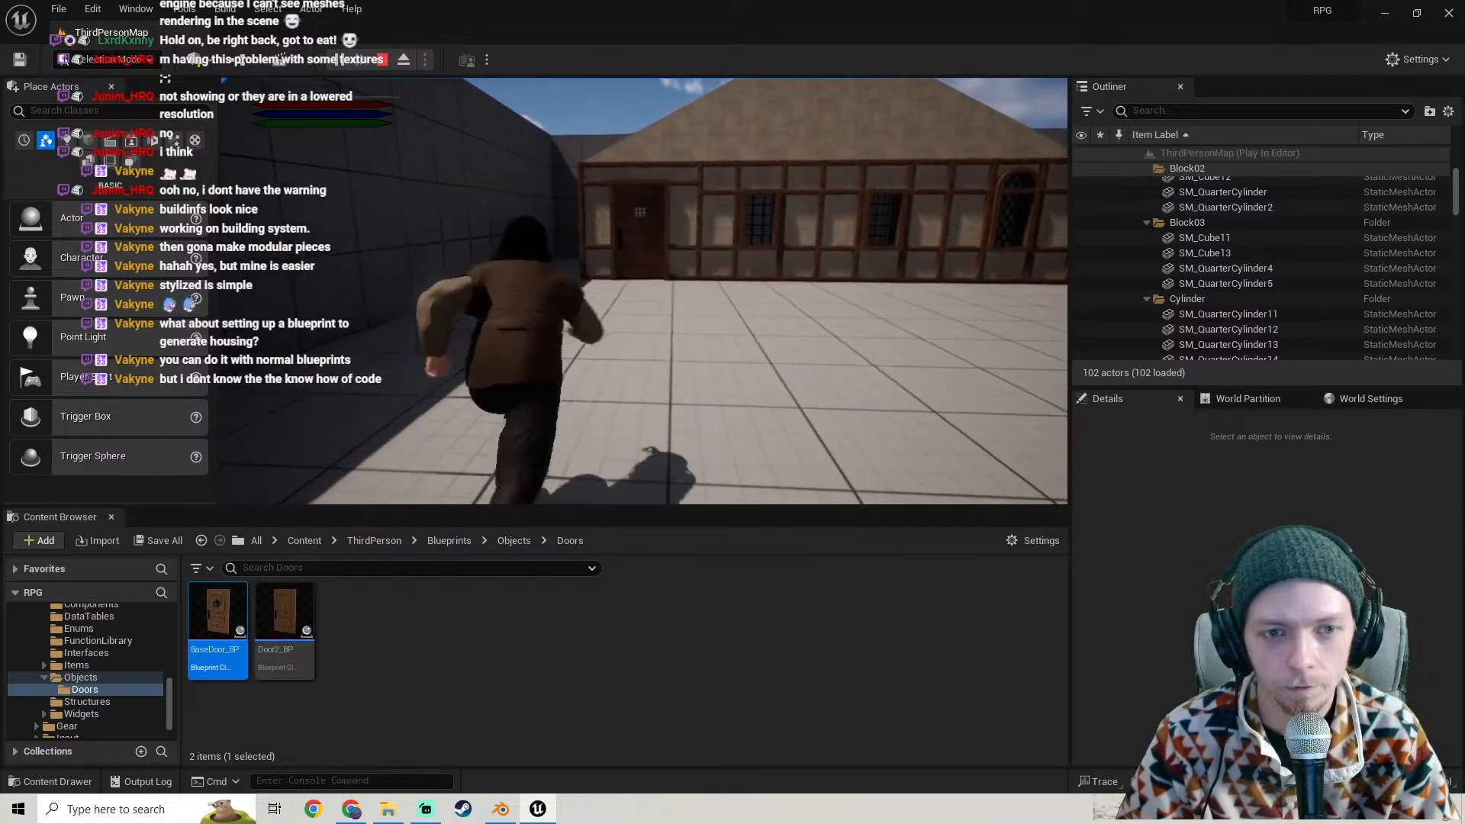
{"action": "key", "text": "w"}
{"action": "key", "text": "e"}
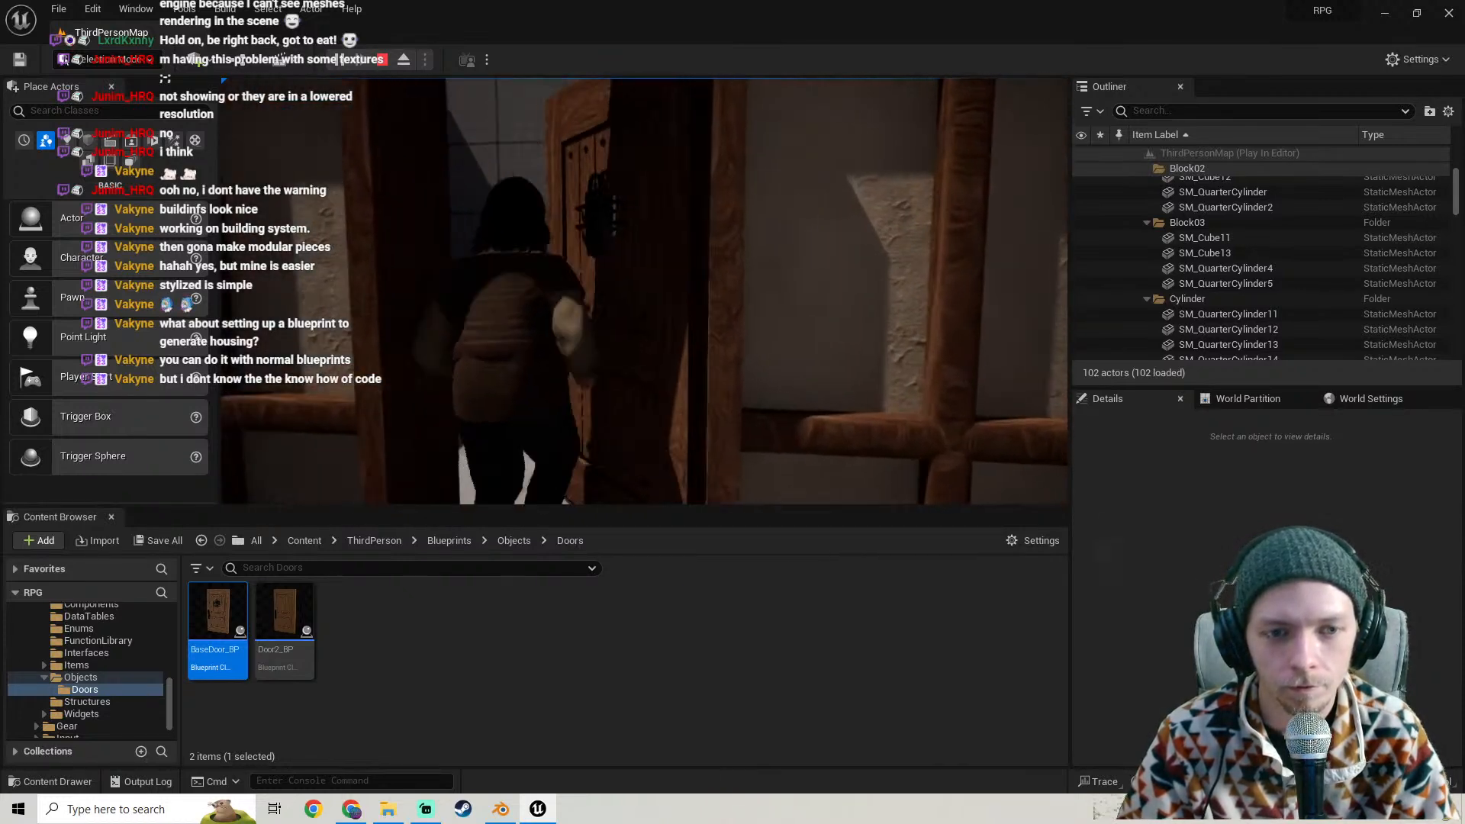
{"action": "key", "text": "w"}
{"action": "key", "text": "Escape"}
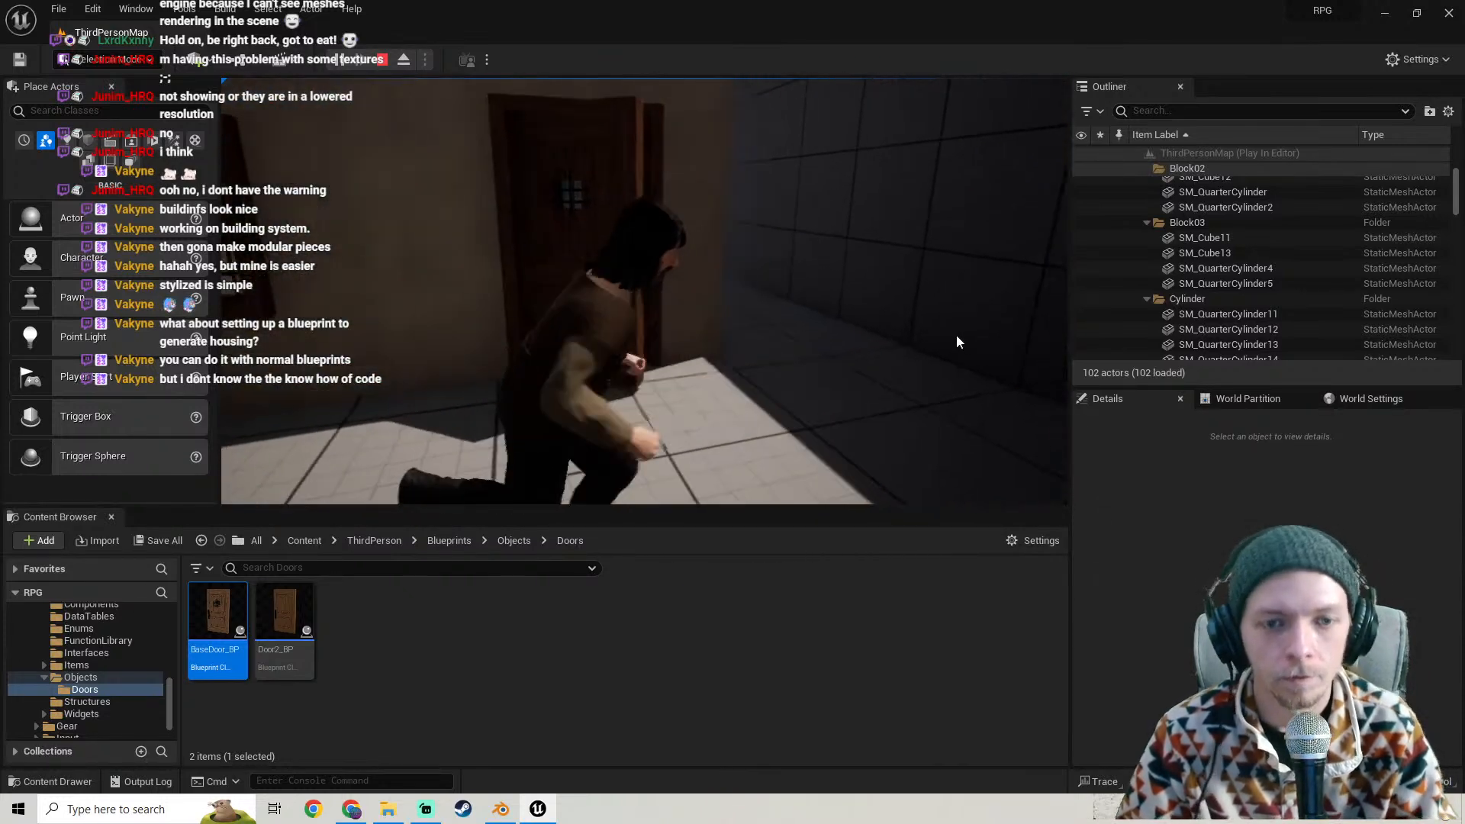
- Mirror BaseDoor_BP along the X axis
{"action": "right_click_drag", "start_coordinate": [958, 340], "coordinate": [946, 340]}
{"action": "key", "text": "w"}
{"action": "right_click_drag", "start_coordinate": [695, 324], "coordinate": [973, 321]}
{"action": "key", "text": "s"}
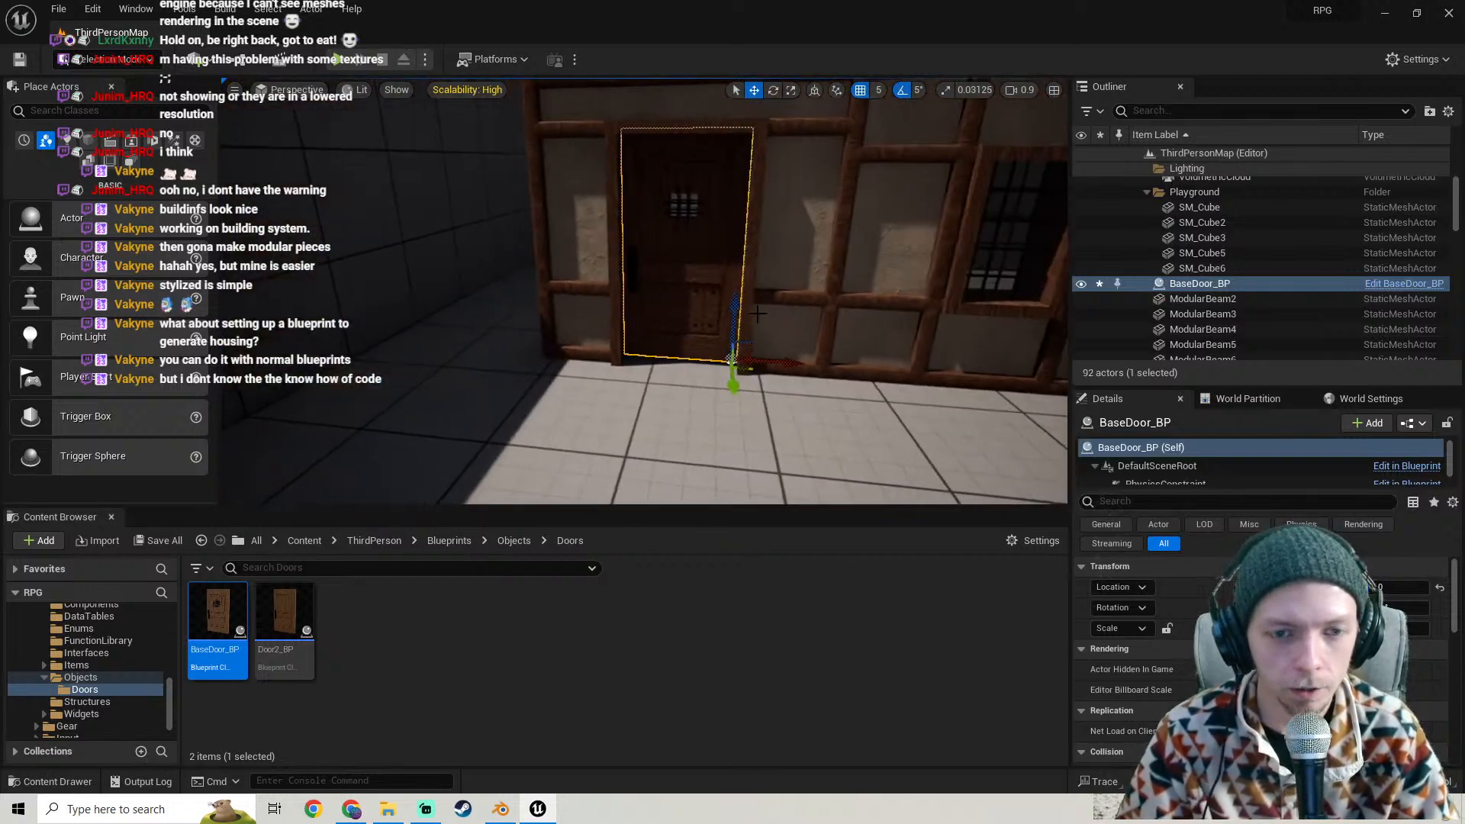
{"action": "right_click", "coordinate": [695, 325]}
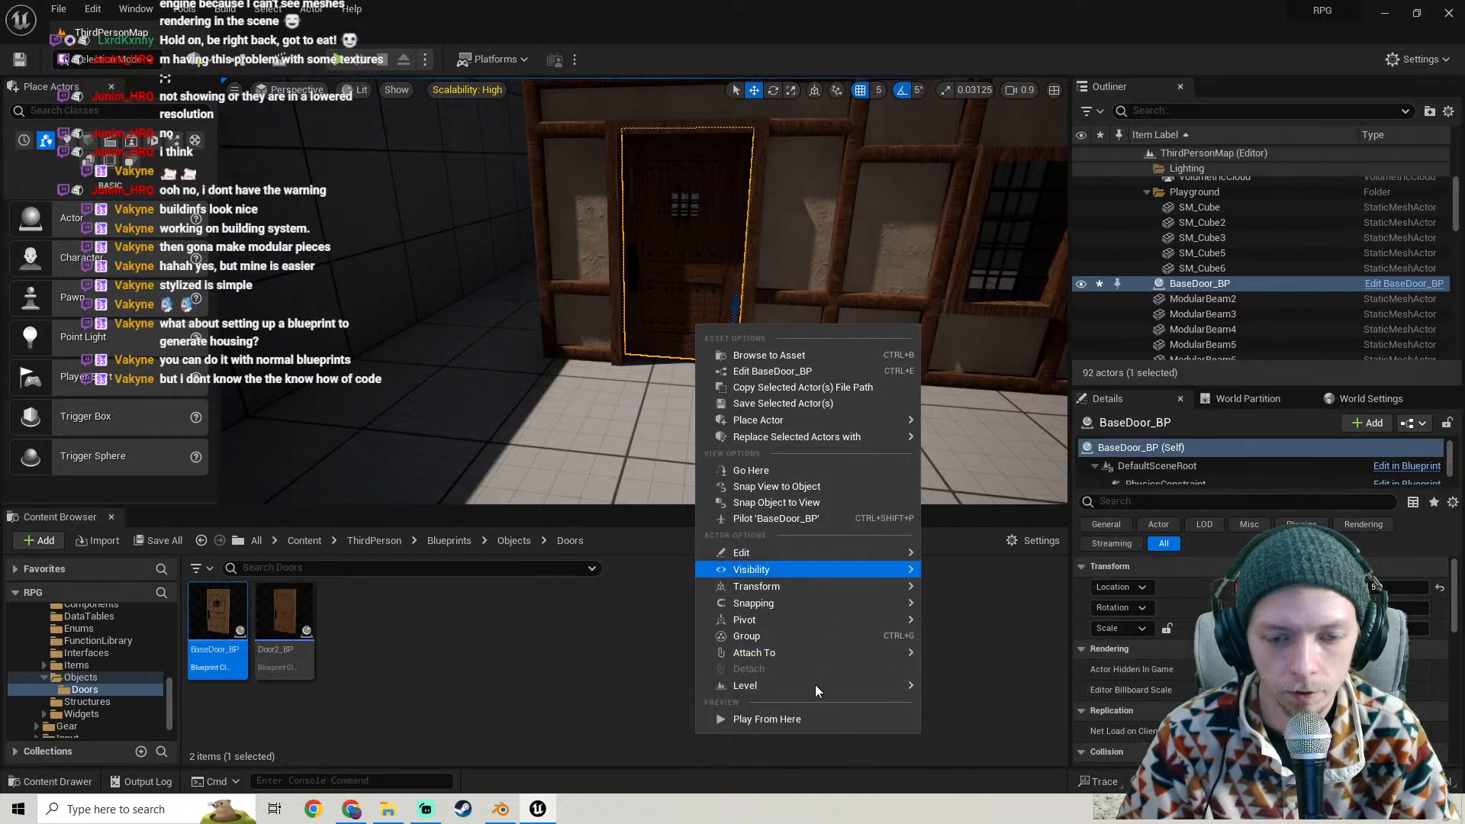
{"action": "mouse_move", "coordinate": [829, 425]}
{"action": "mouse_move", "coordinate": [794, 588]}
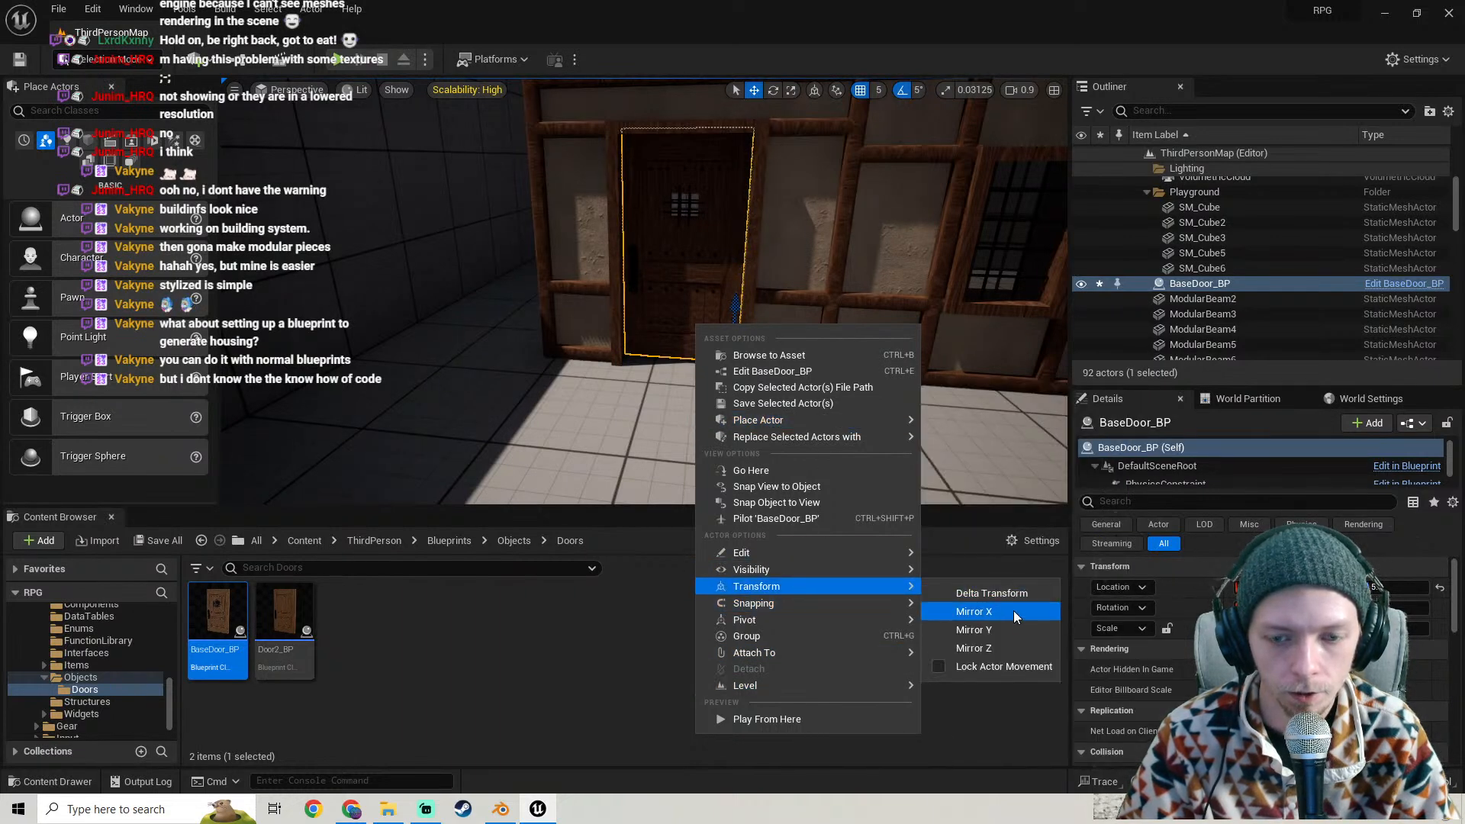
{"action": "left_click", "coordinate": [1014, 614]}
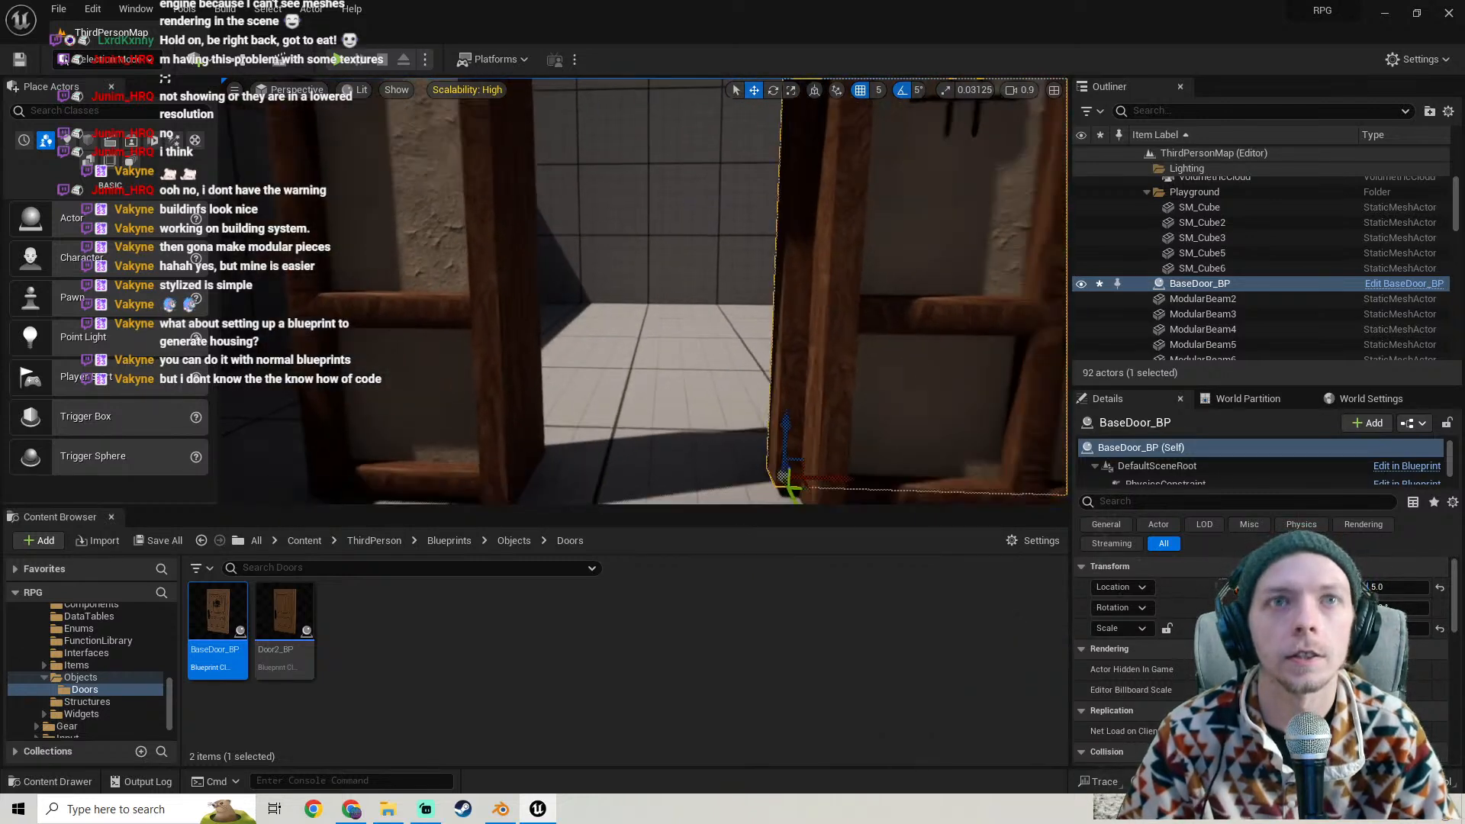
- Move the mirrored BaseDoor_BP sideways back into the doorway and align it with the frame
{"action": "left_click_drag", "start_coordinate": [800, 413], "coordinate": [645, 390]}
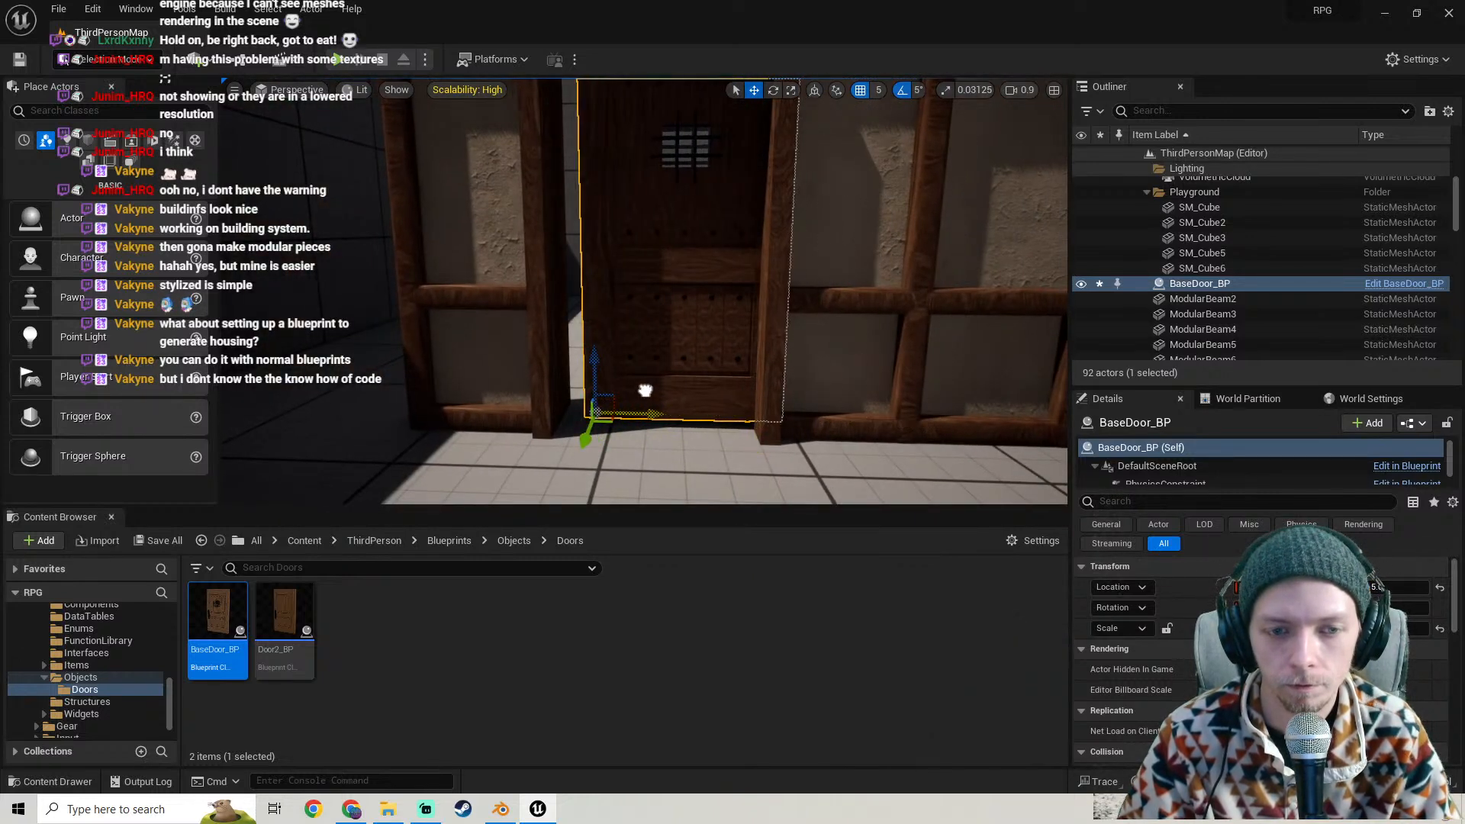
{"action": "key", "text": "w"}
{"action": "right_click_drag", "start_coordinate": [645, 390], "coordinate": [614, 382]}
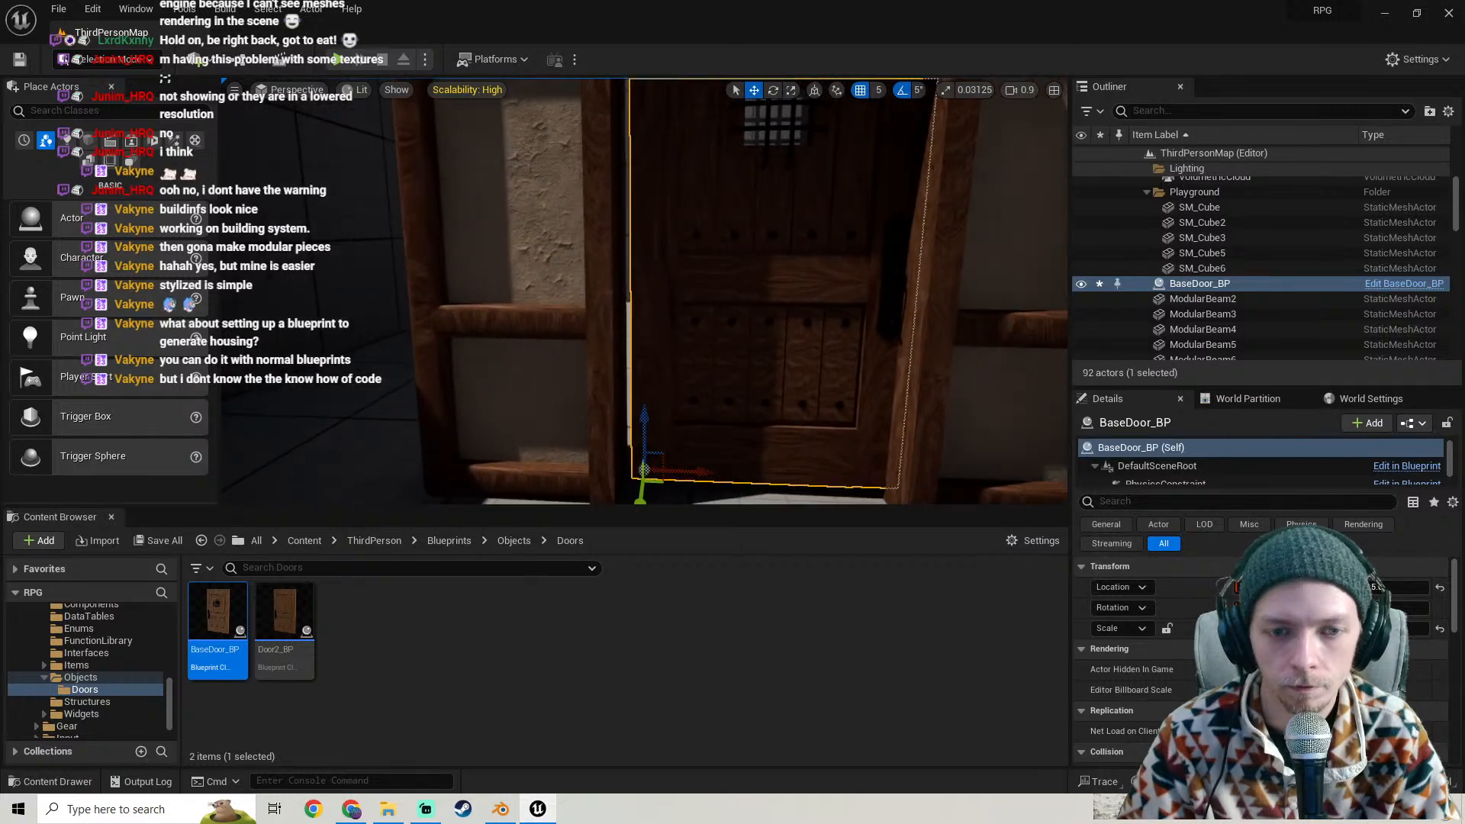
{"action": "left_click_drag", "start_coordinate": [693, 471], "coordinate": [685, 465]}
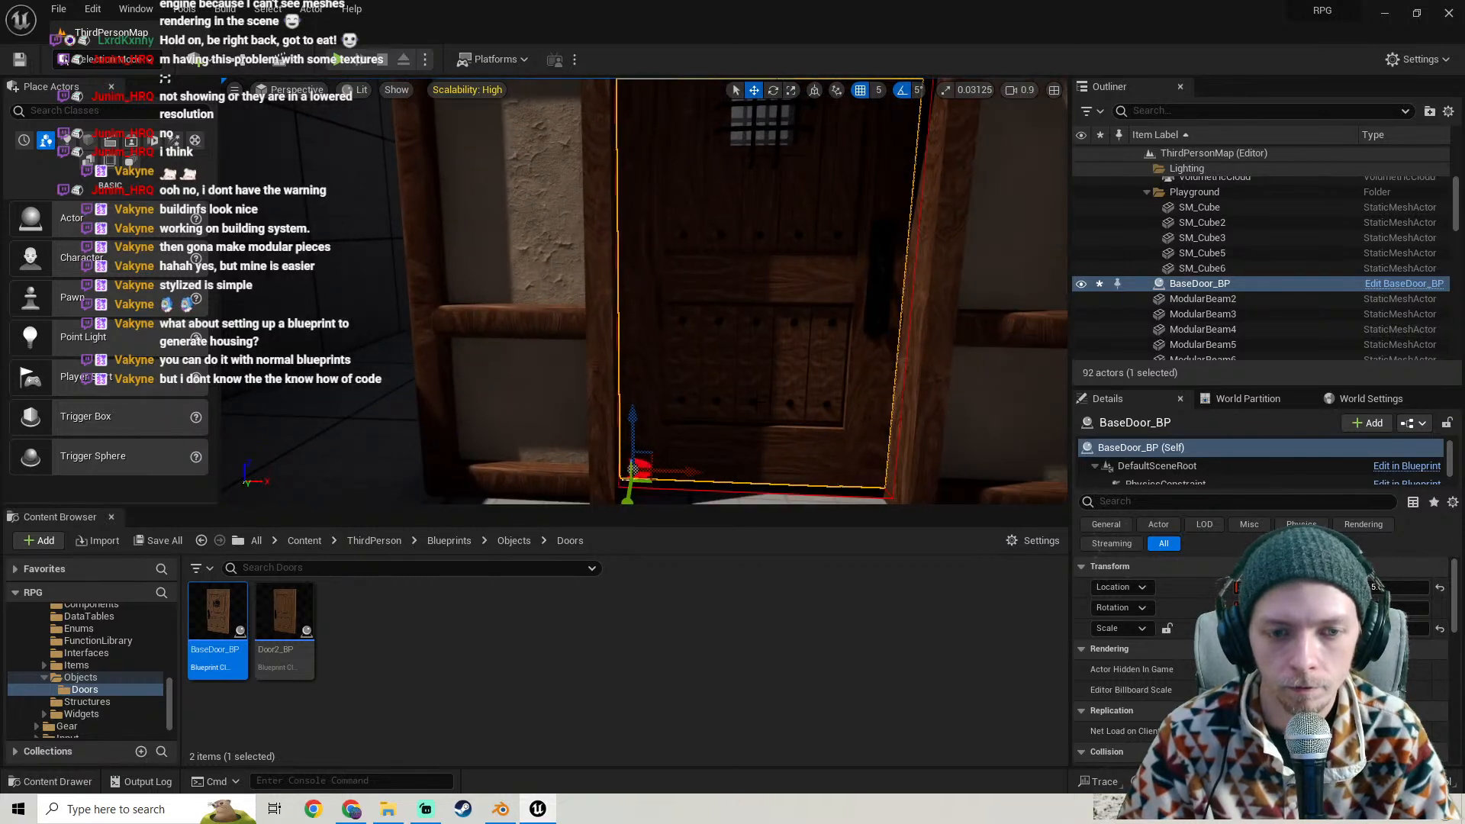
{"action": "key", "text": "g"}
{"action": "key", "text": "s"}
{"action": "right_click_drag", "start_coordinate": [762, 403], "coordinate": [784, 386]}
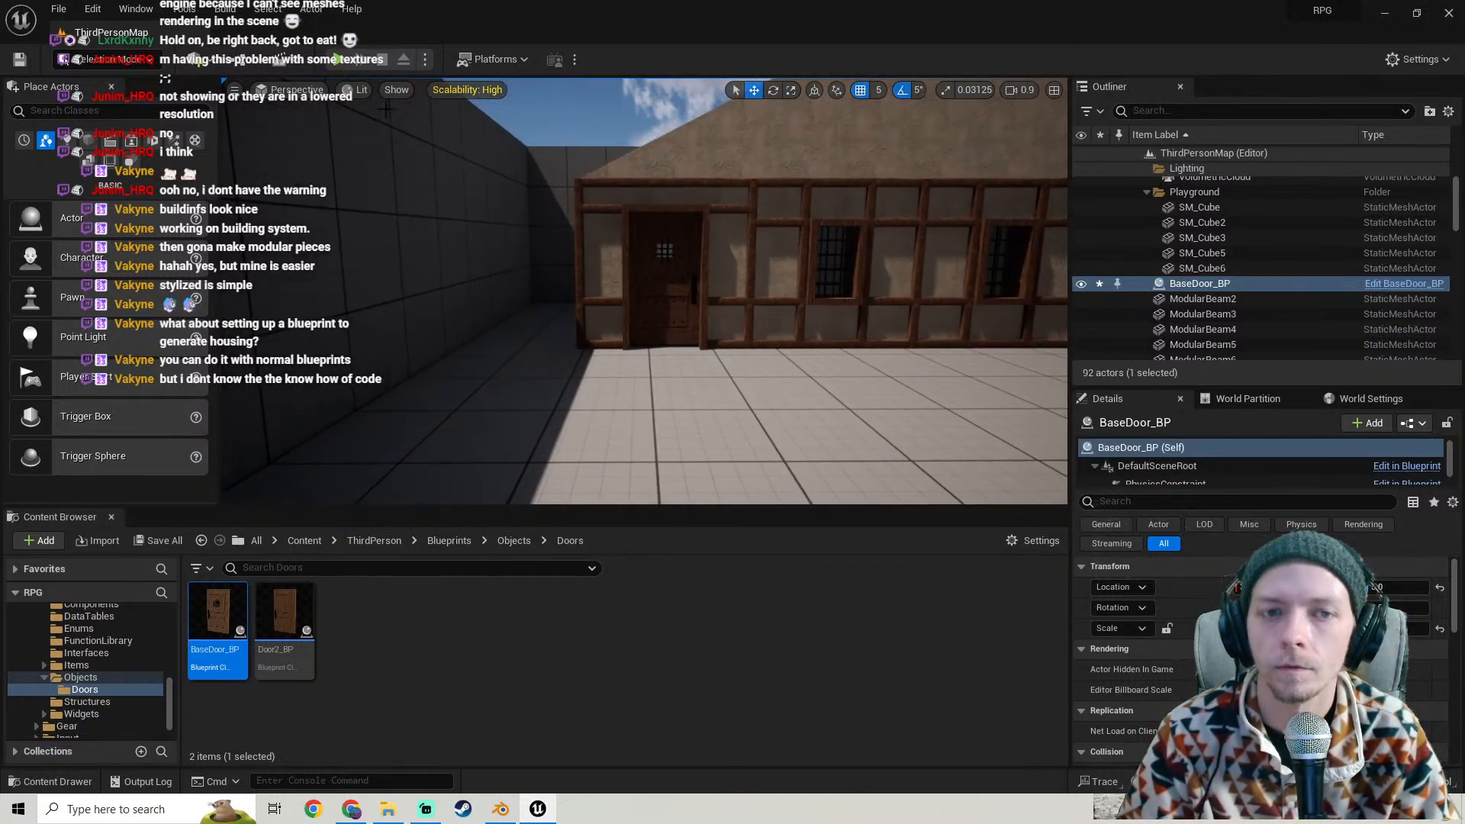
- Playtest the level, running through the mirrored door several times from inside and outside the house, and end the session
{"action": "left_click", "coordinate": [337, 61]}
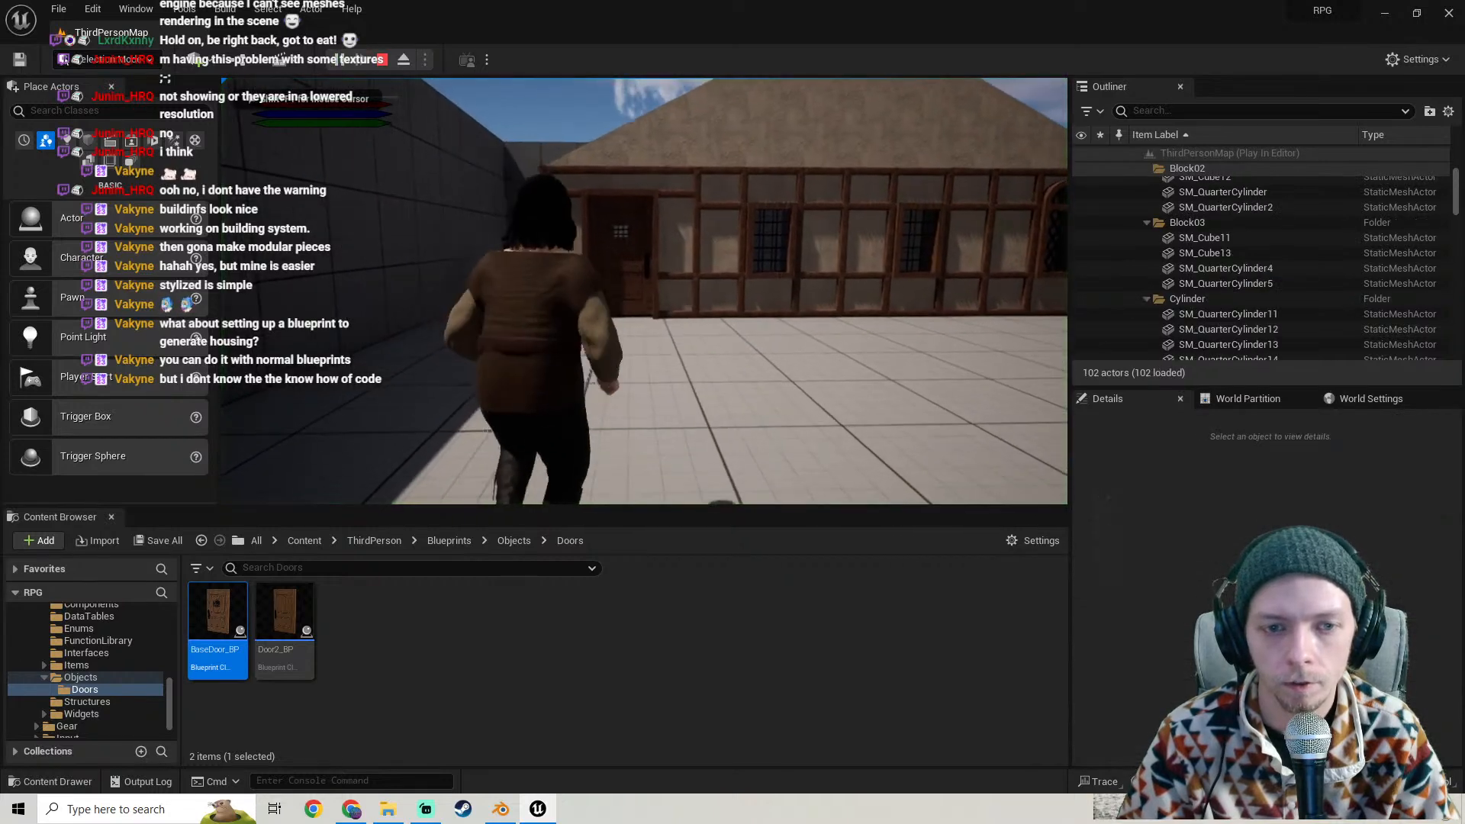
{"action": "key", "text": "w"}
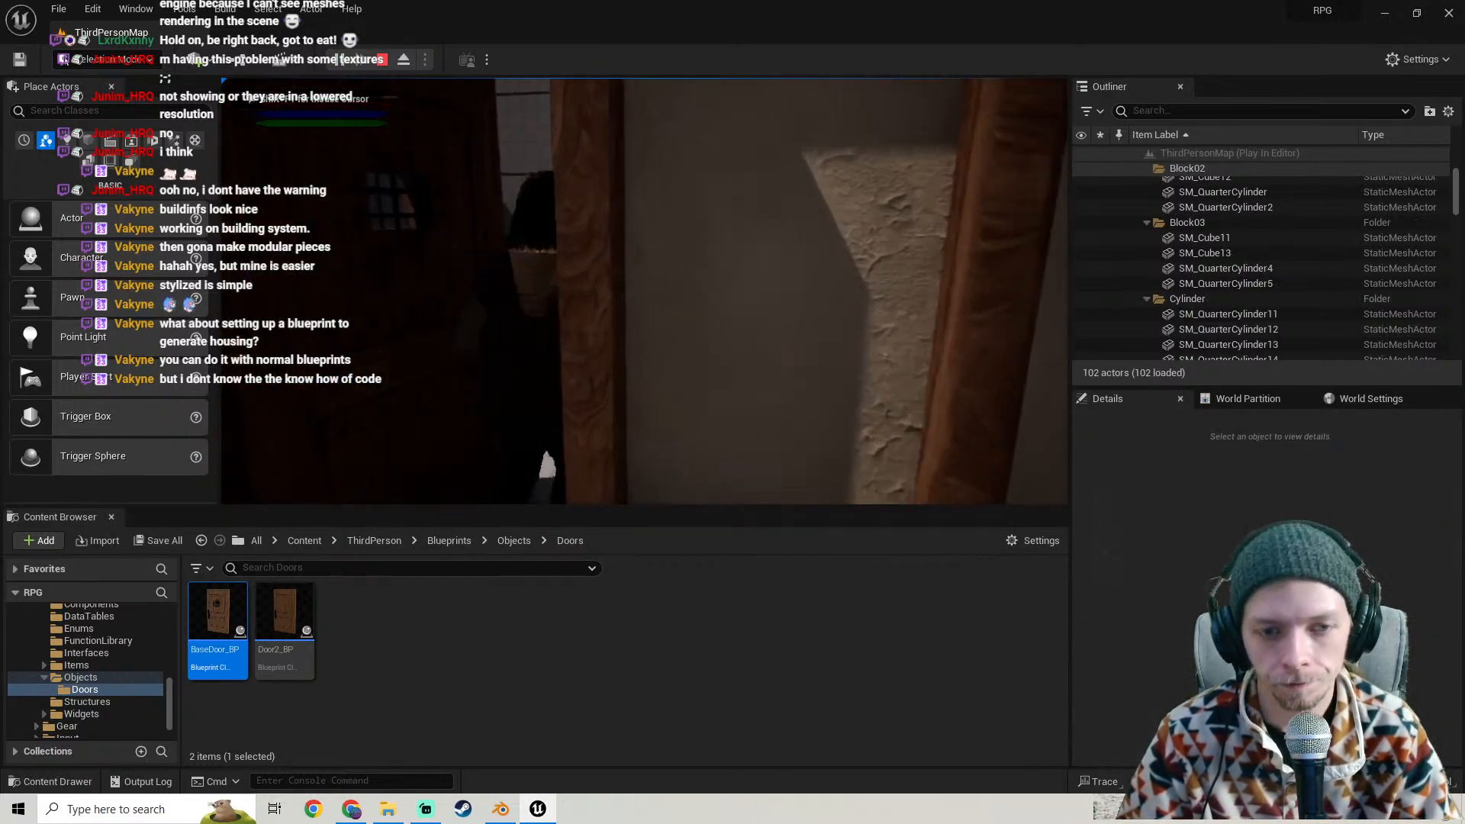
{"action": "key", "text": "w"}
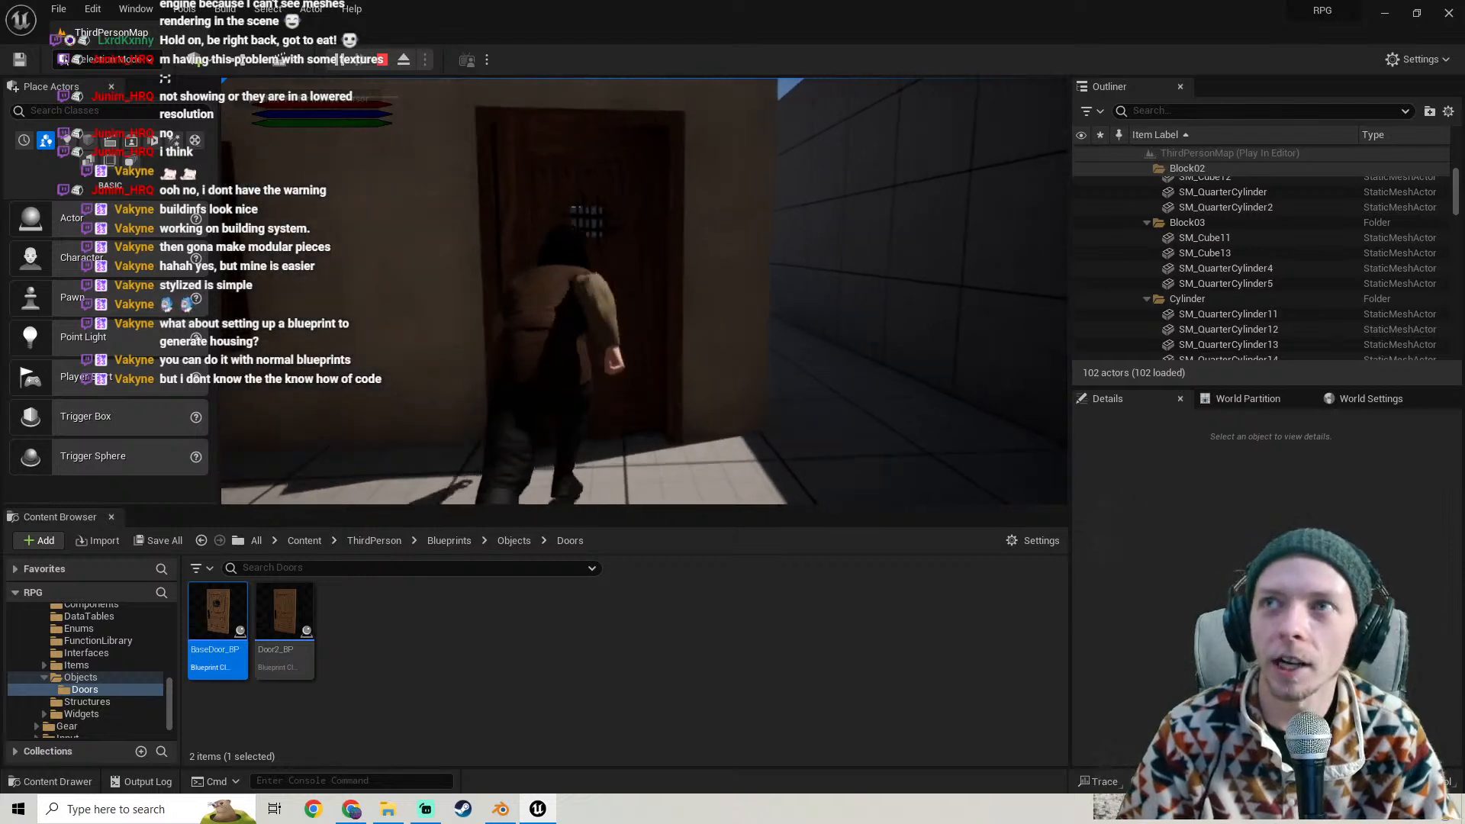
{"action": "key", "text": "w"}
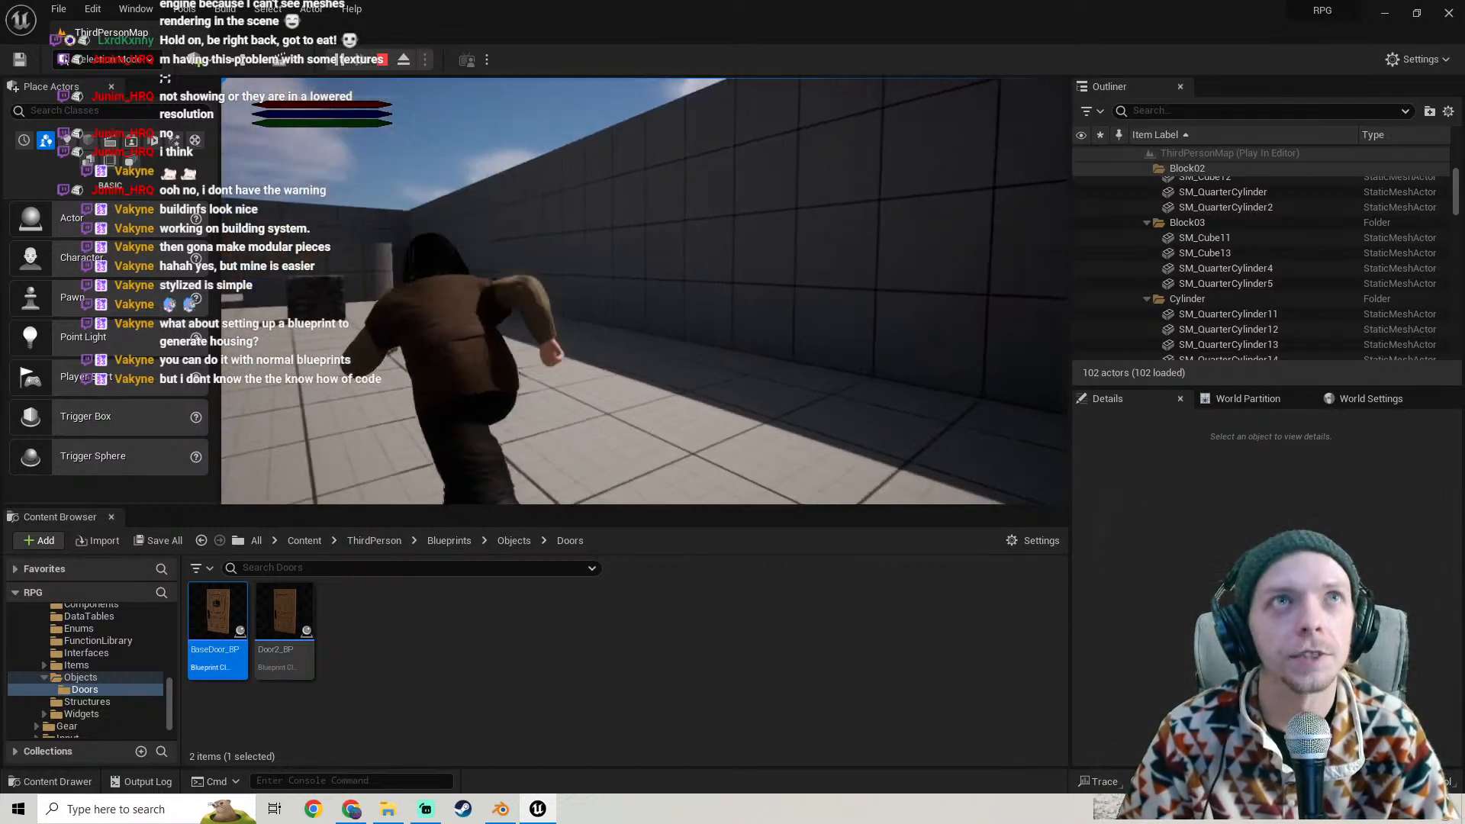
{"action": "key", "text": "w"}
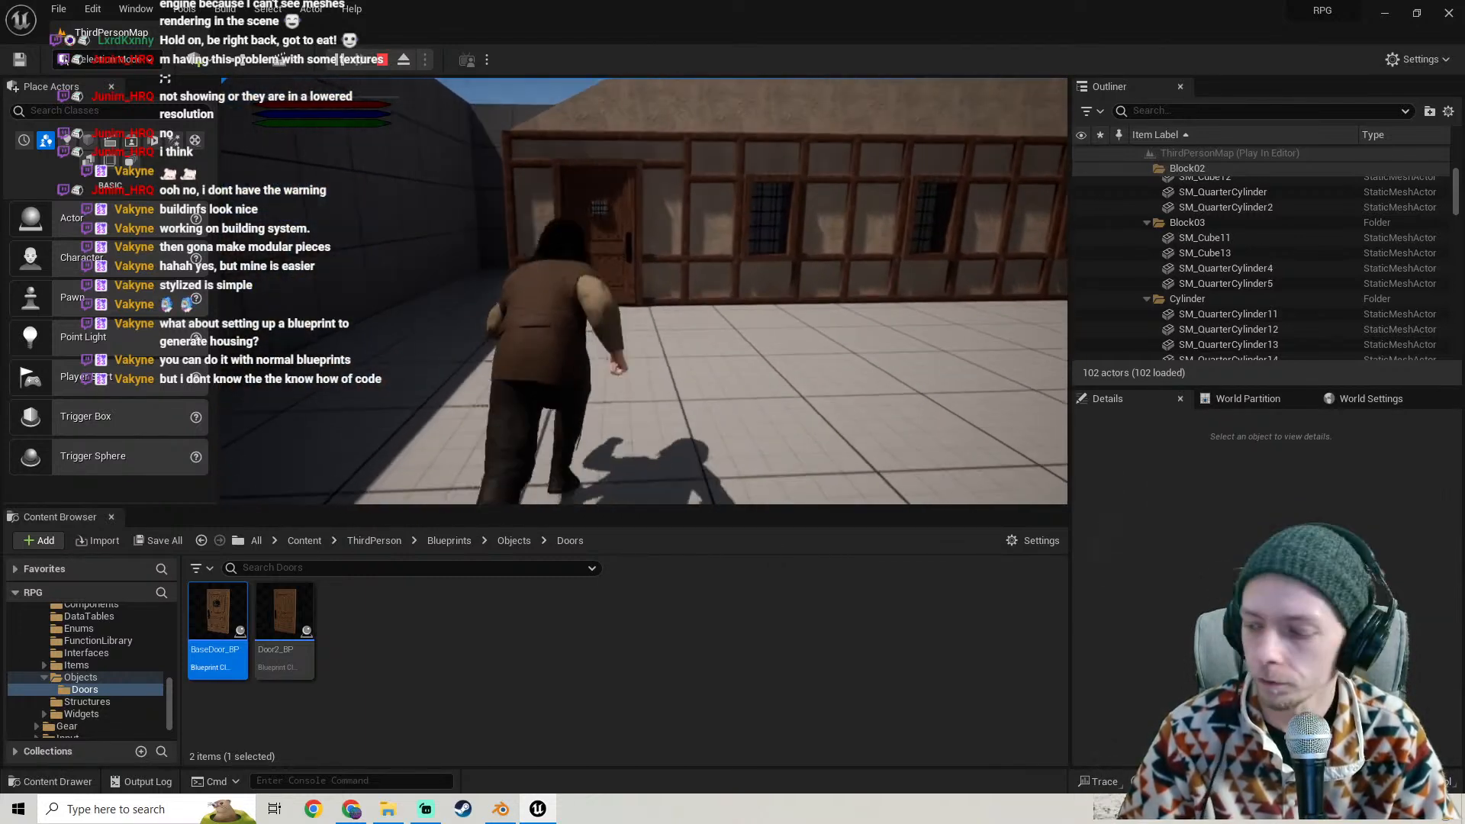
{"action": "key", "text": "w"}
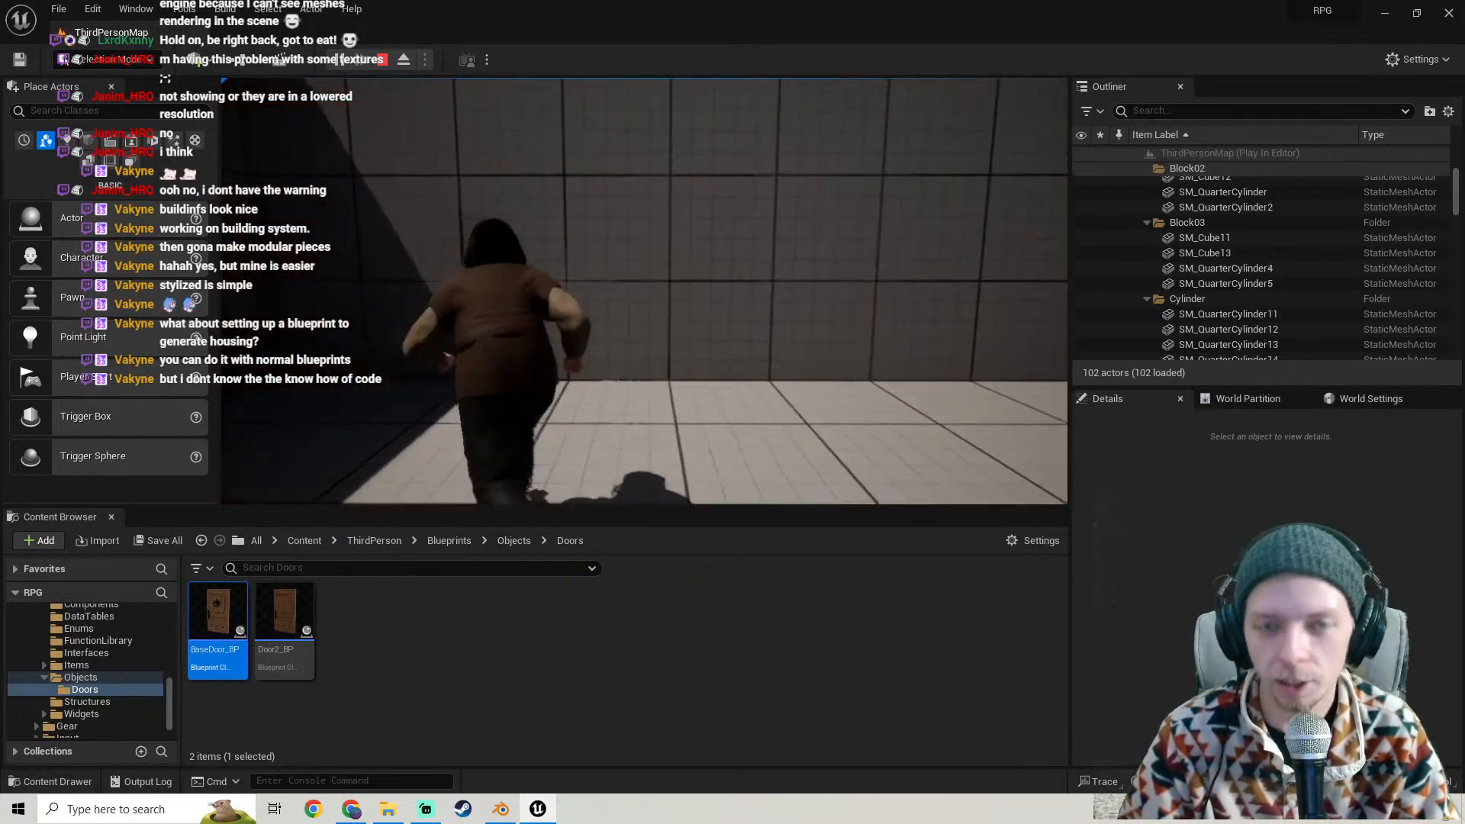
{"action": "key", "text": "w"}
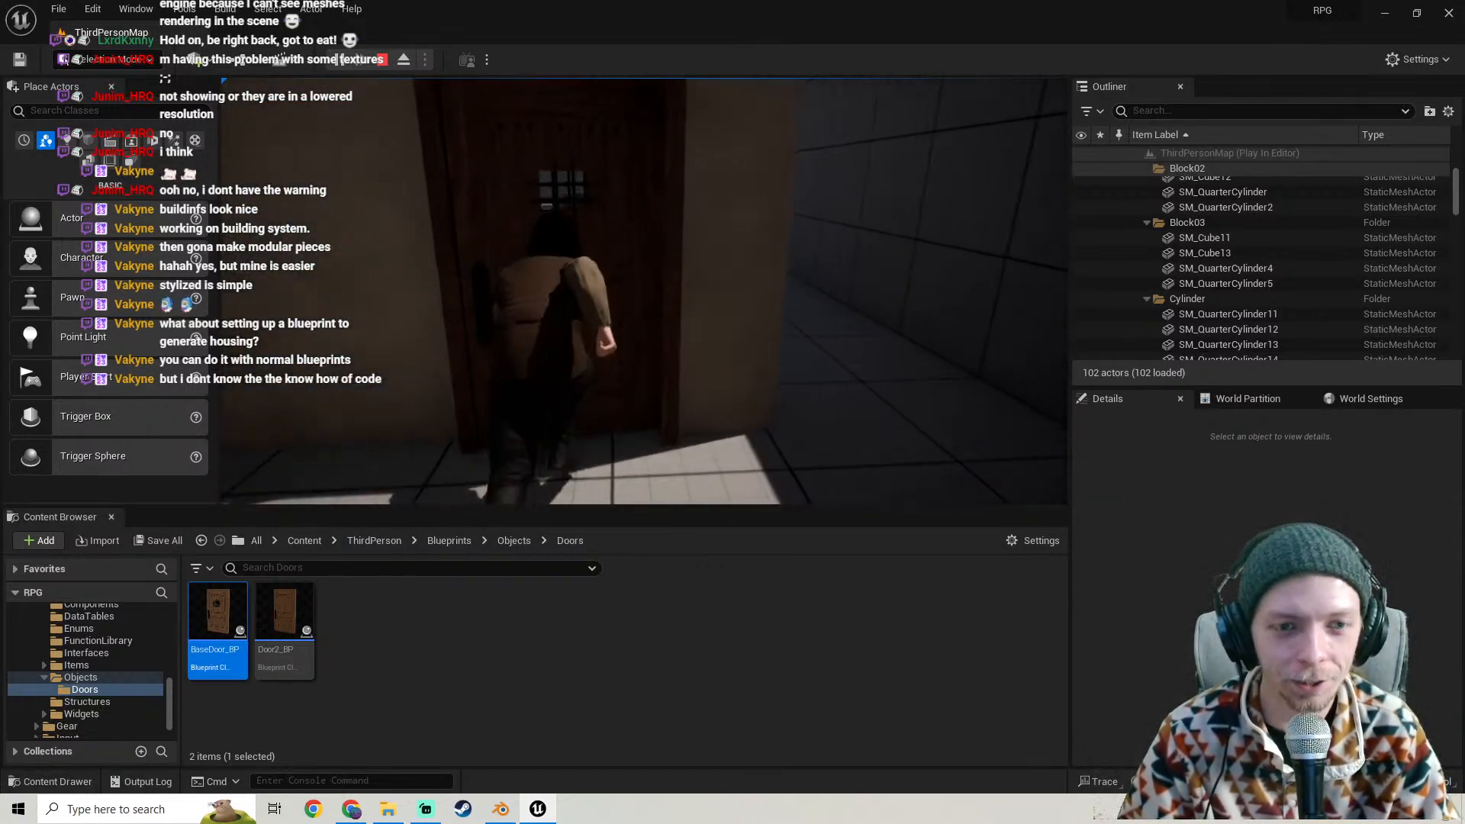
{"action": "key", "text": "w"}
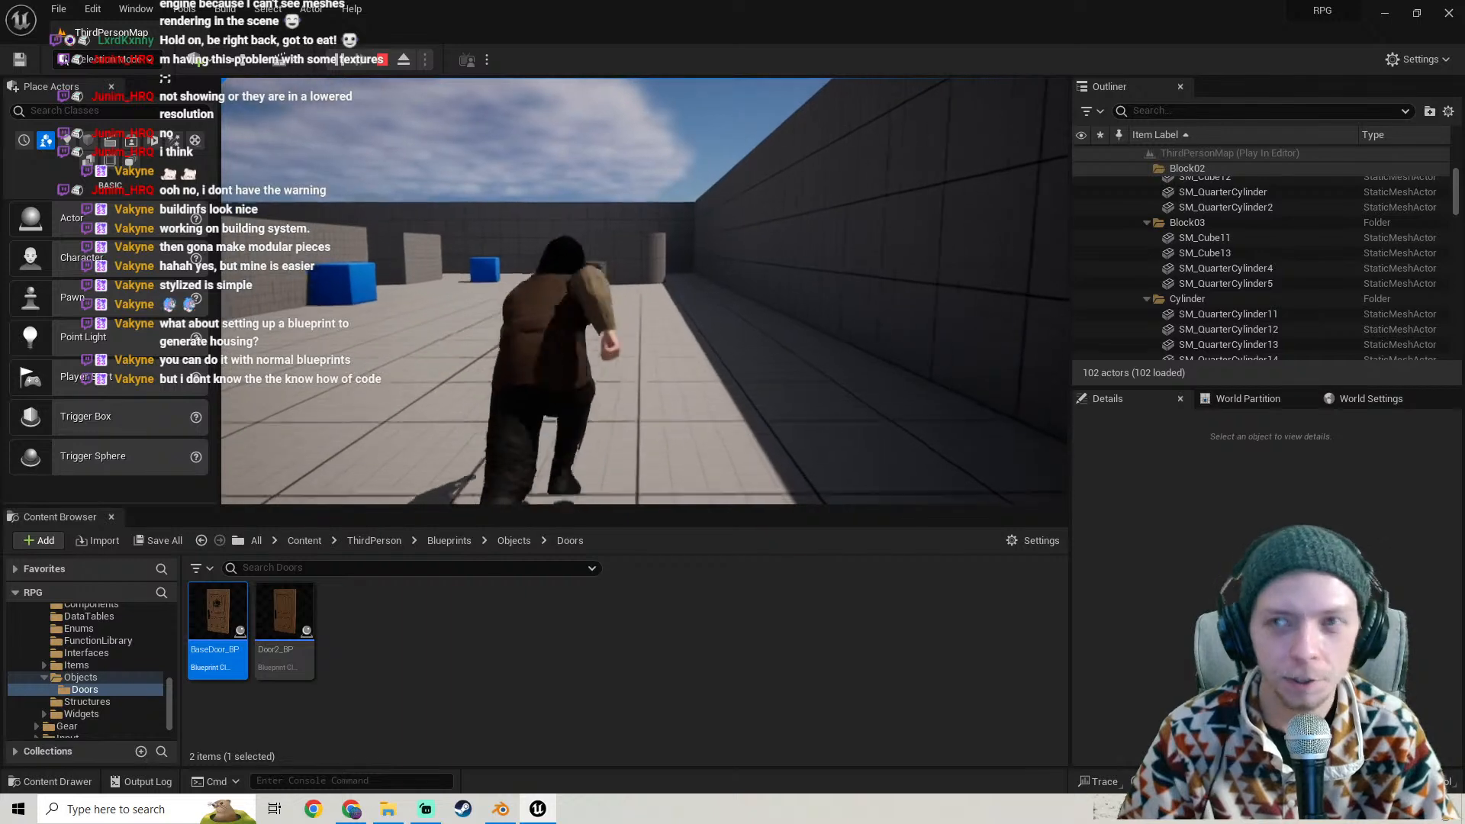
{"action": "key", "text": "w"}
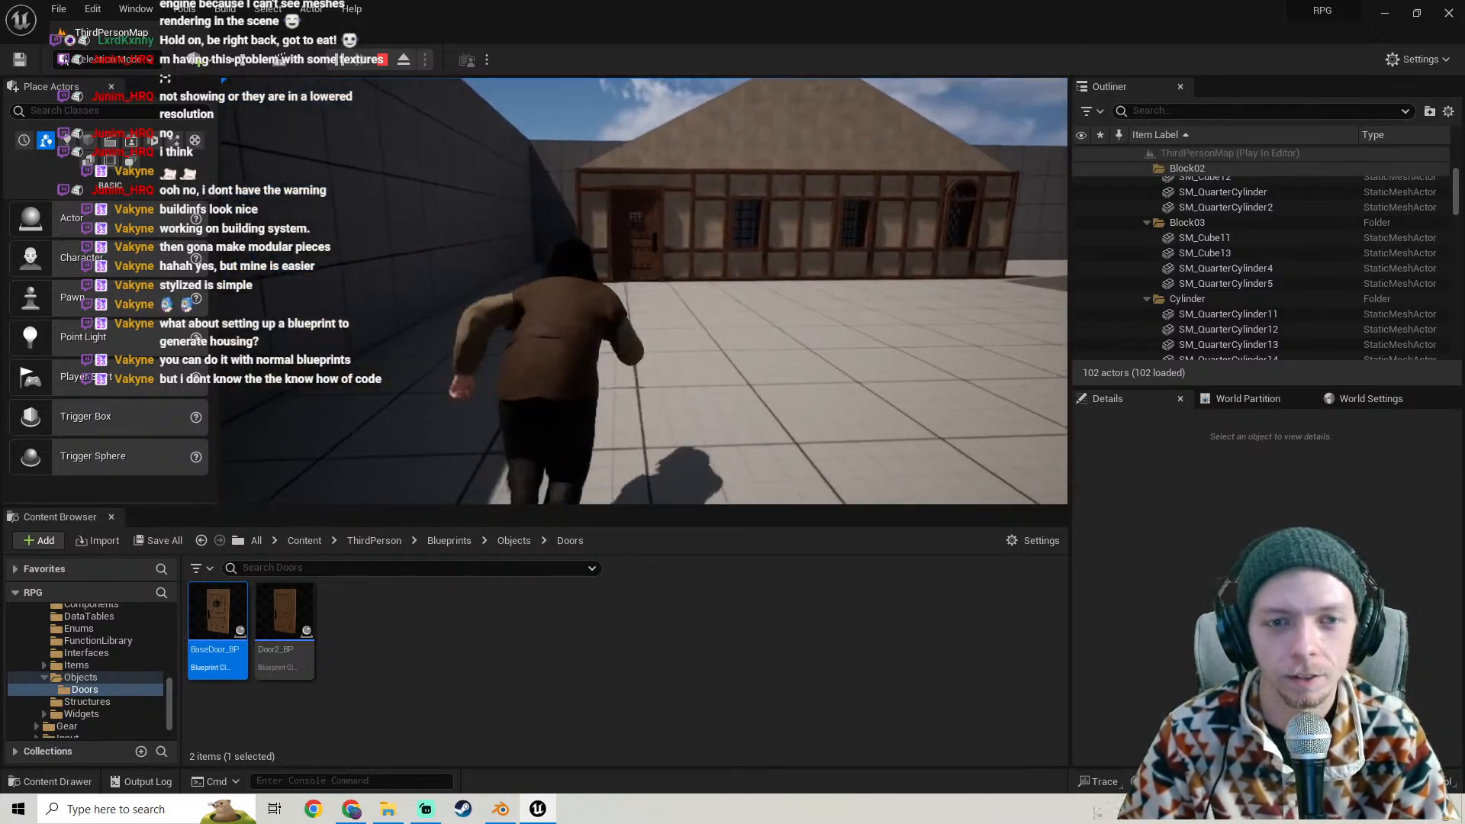
{"action": "key", "text": "w"}
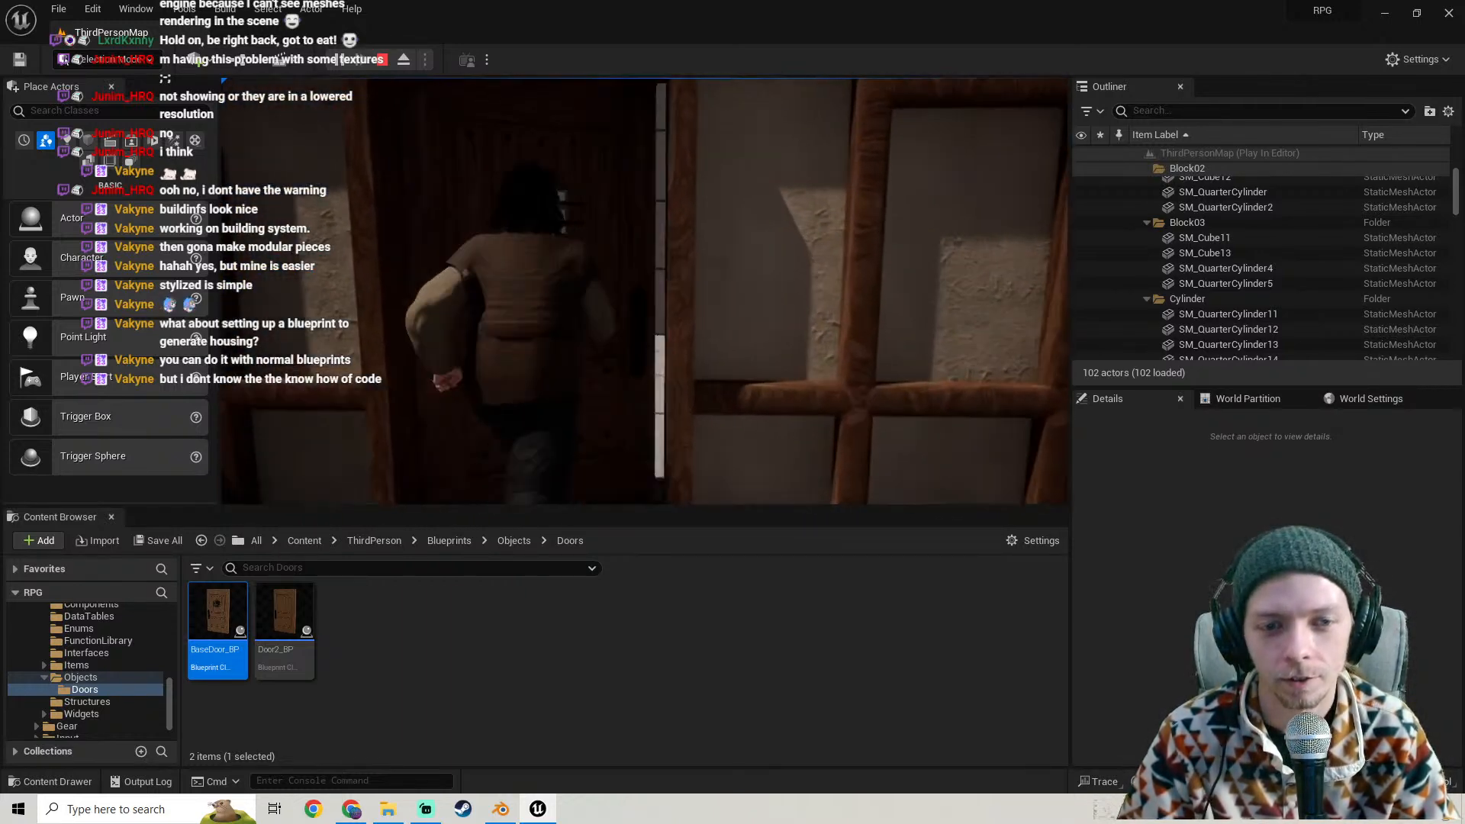
{"action": "key", "text": "w"}
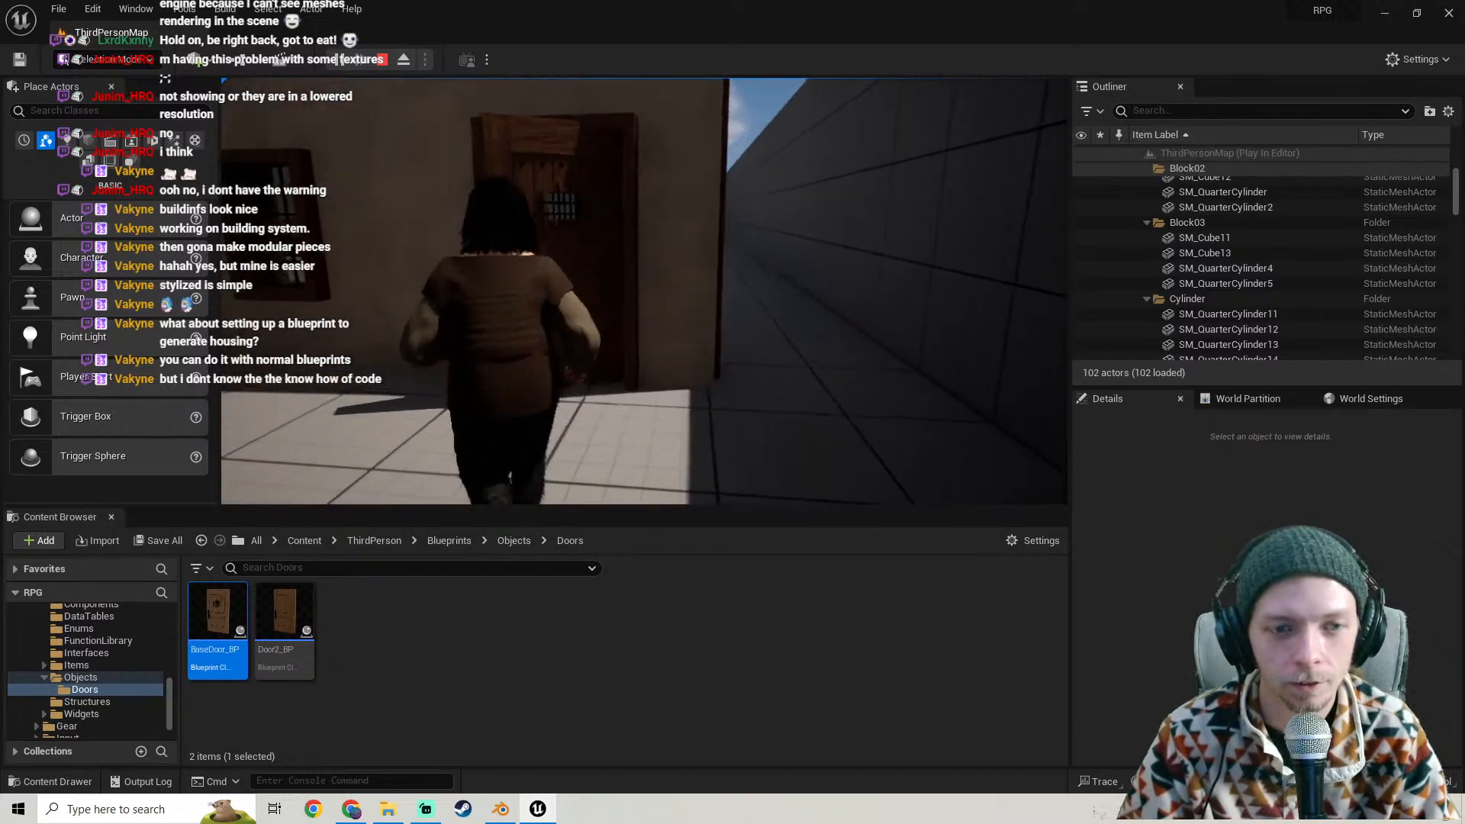
{"action": "key", "text": "w"}
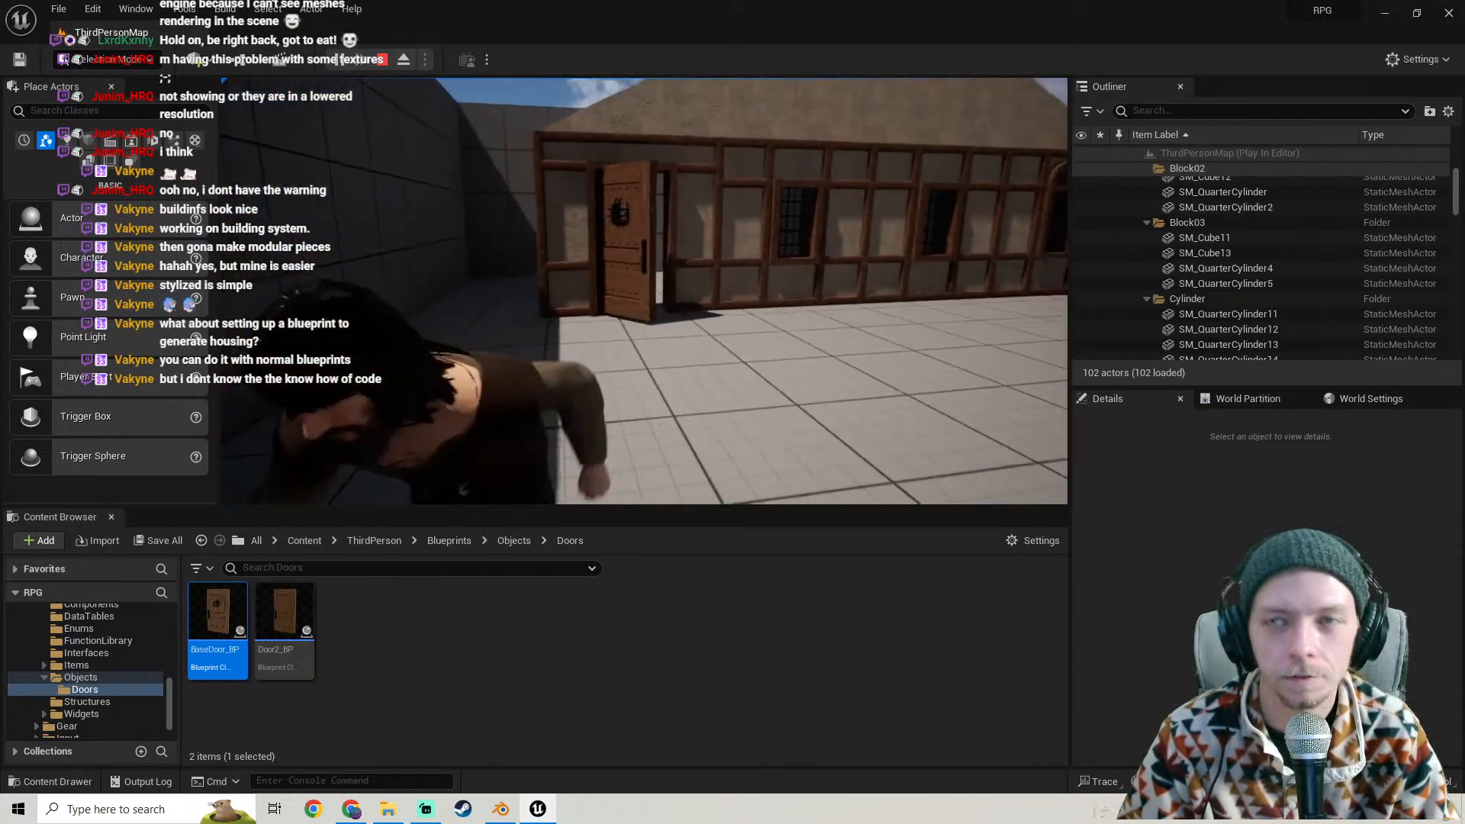
{"action": "key", "text": "w"}
{"action": "key", "text": "space"}
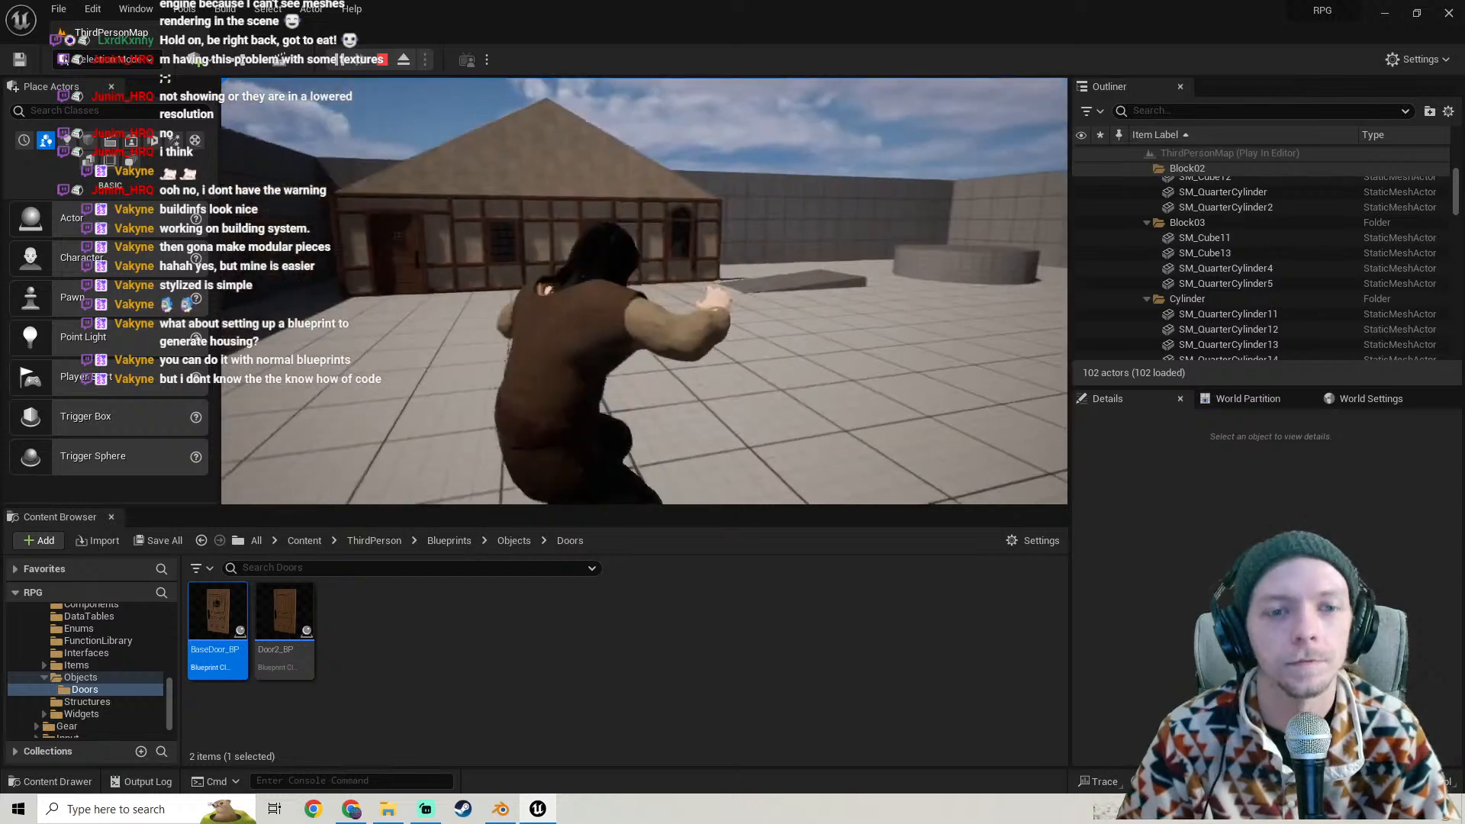
{"action": "key", "text": "w"}
{"action": "key", "text": "Escape"}
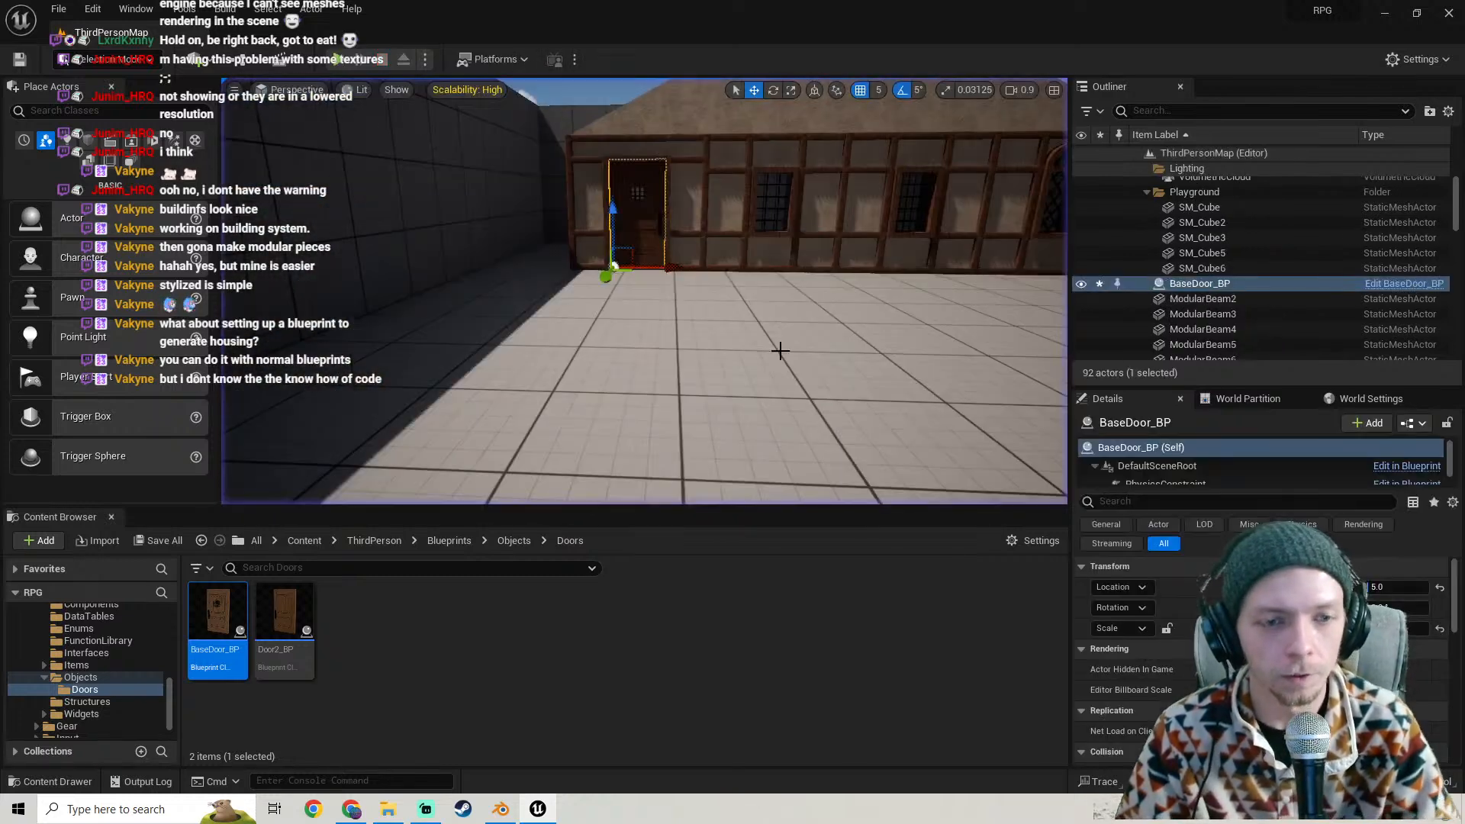
- Inspect the diagonal and rectangular wall pieces that form the gable above the front of the house
{"action": "key", "text": "w"}
{"action": "mouse_move", "coordinate": [582, 254]}
{"action": "right_mouse_down"}
{"action": "mouse_move", "coordinate": [662, 223]}
{"action": "mouse_move", "coordinate": [510, 240]}
{"action": "mouse_move", "coordinate": [519, 278]}
{"action": "mouse_move", "coordinate": [603, 267]}
{"action": "right_mouse_up"}
{"action": "left_click", "coordinate": [585, 253]}
{"action": "left_click", "coordinate": [507, 284]}
{"action": "key", "text": "w"}
{"action": "left_click", "coordinate": [497, 213]}
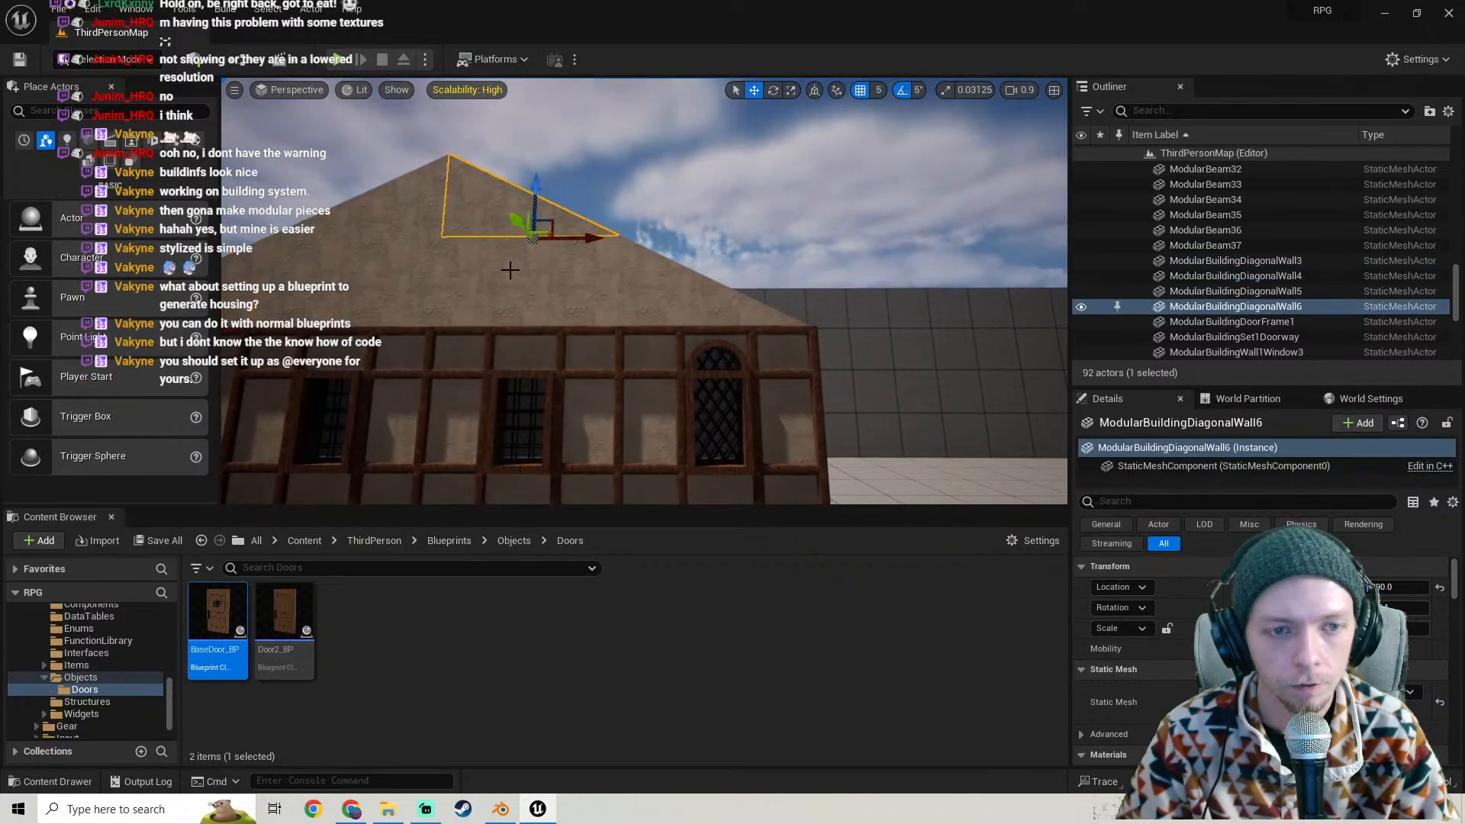
{"action": "right_click_drag", "start_coordinate": [510, 270], "coordinate": [492, 298]}
{"action": "right_click", "coordinate": [509, 270]}
{"action": "key", "text": "s"}
{"action": "key", "text": "s"}
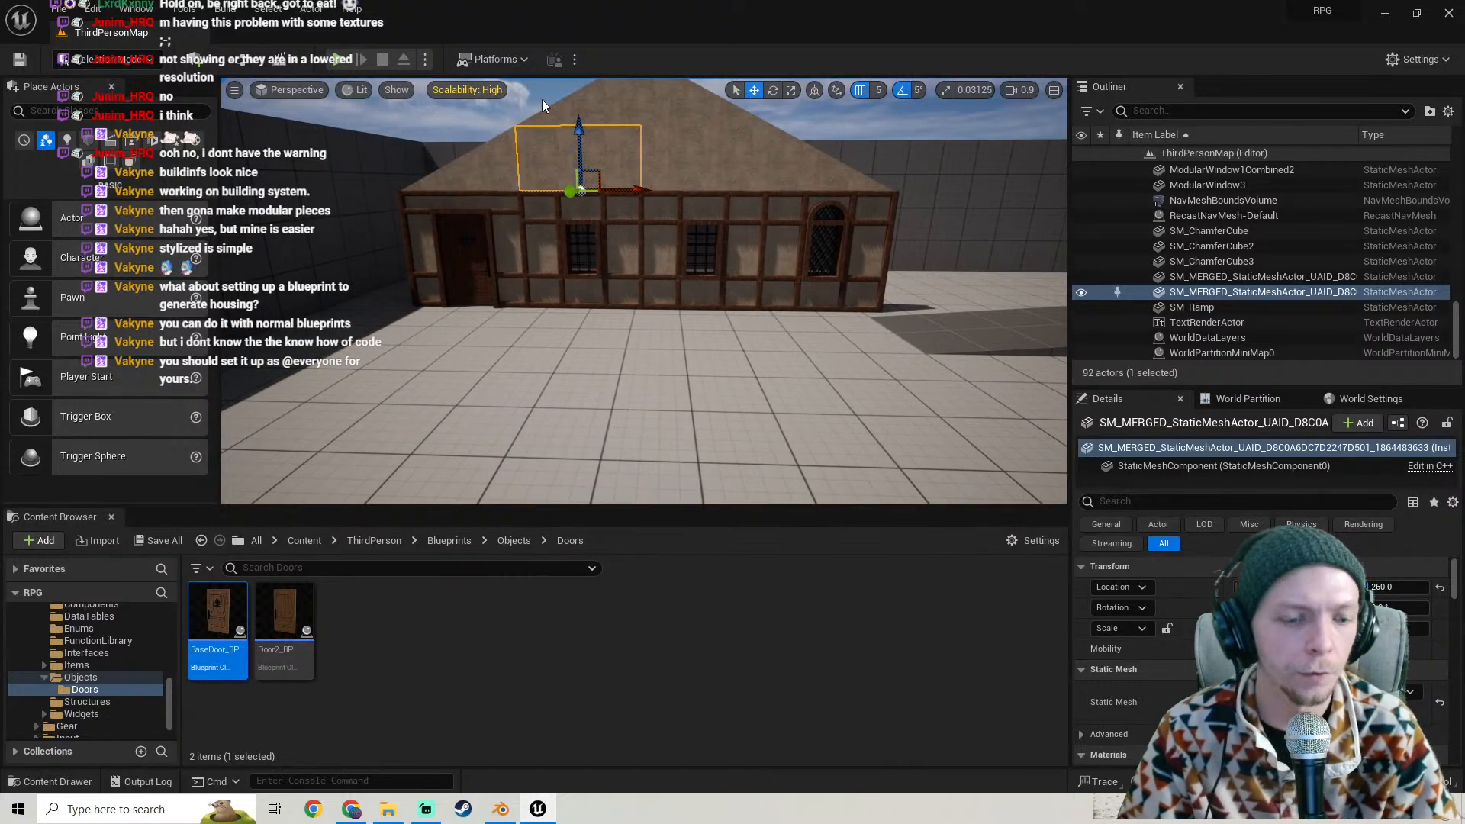
- Open Discord, check the stream-announcements channel of the Reality2 Games server, and return to Unreal Editor
{"action": "key", "text": "super"}
{"action": "scroll", "coordinate": [123, 508], "scroll_direction": "down", "scroll_amount": 5}
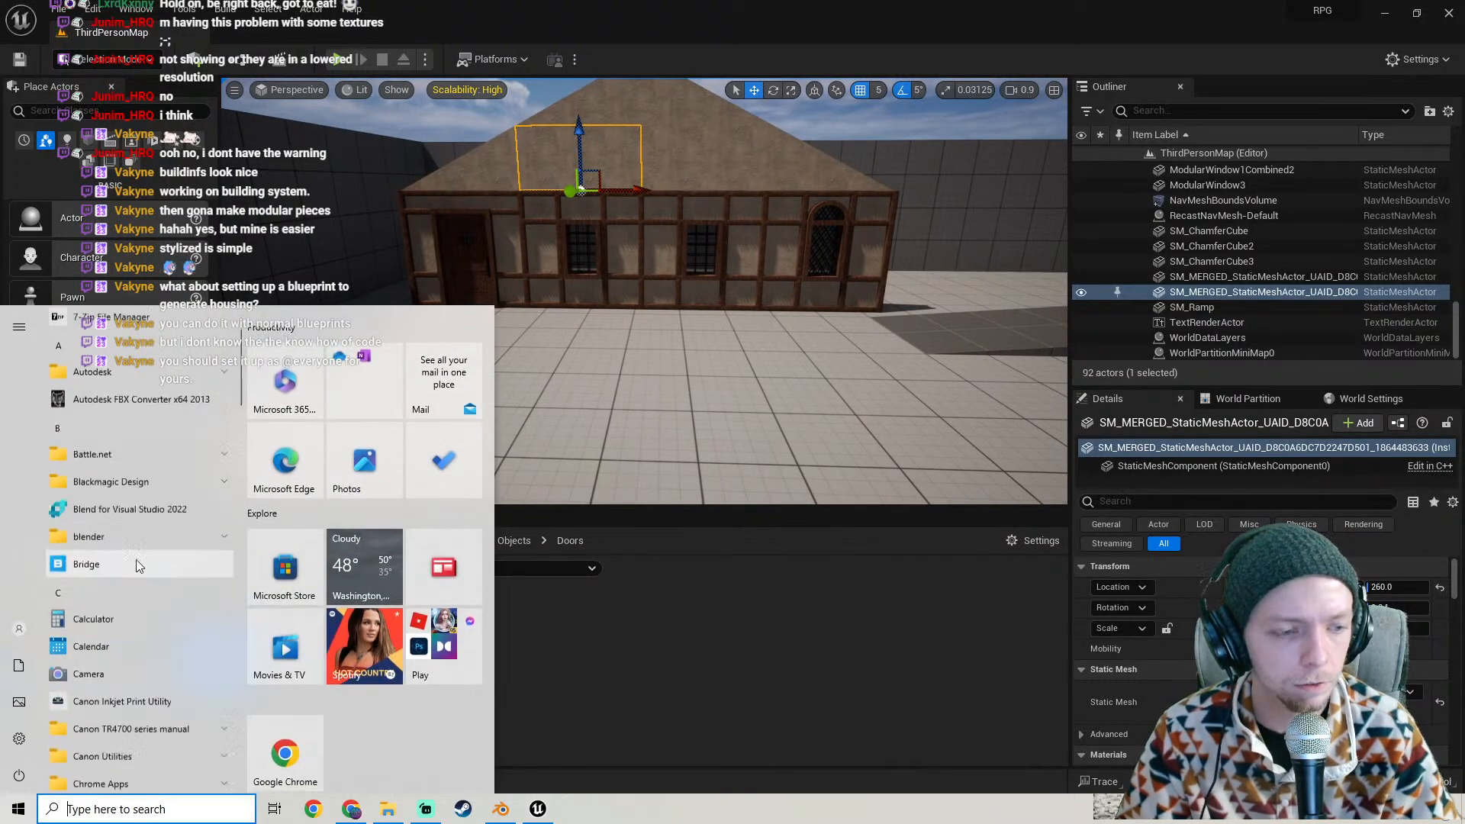
{"action": "scroll", "coordinate": [126, 535], "scroll_direction": "down", "scroll_amount": 2}
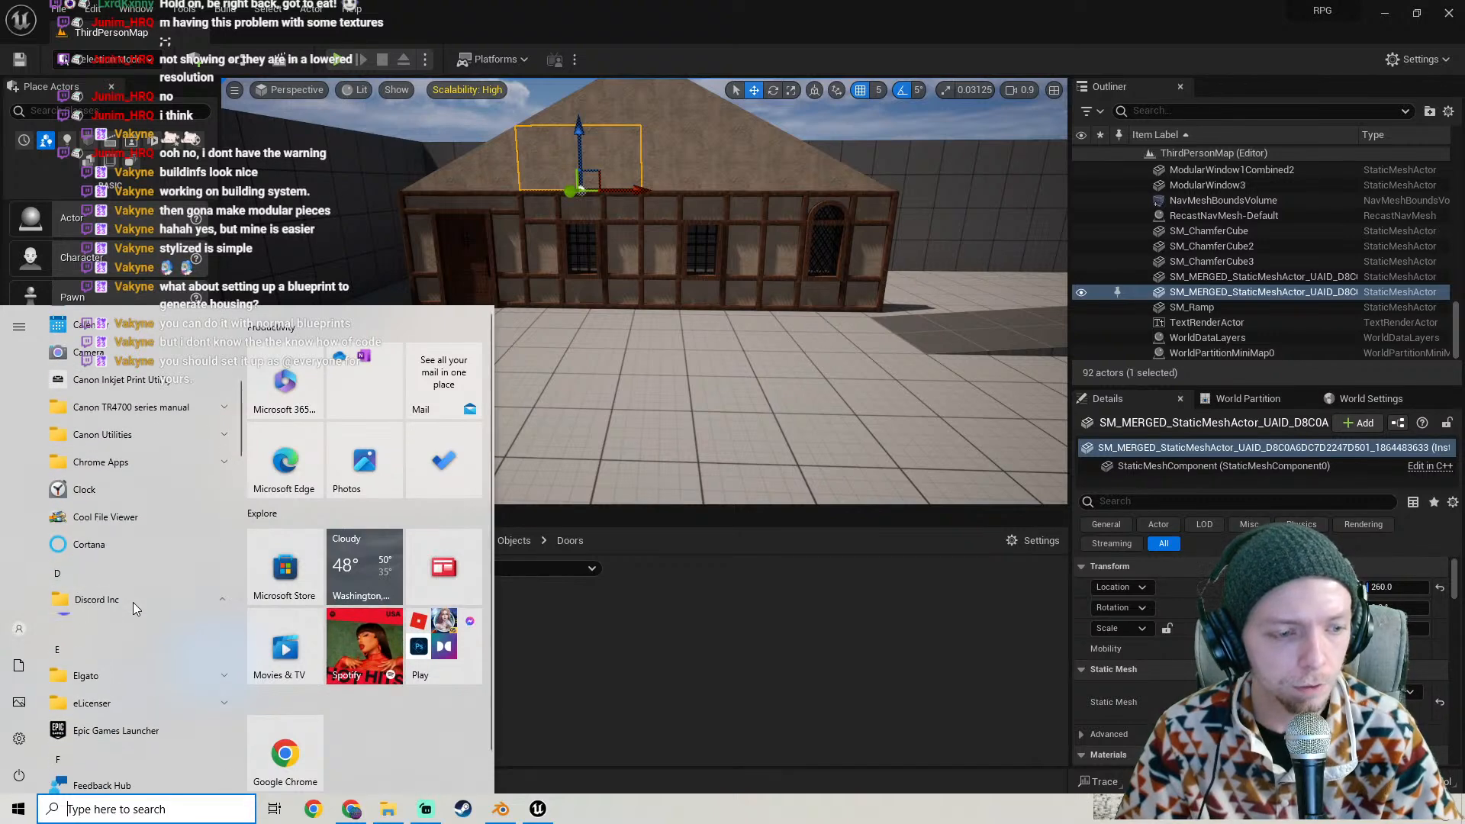
{"action": "left_click", "coordinate": [133, 600]}
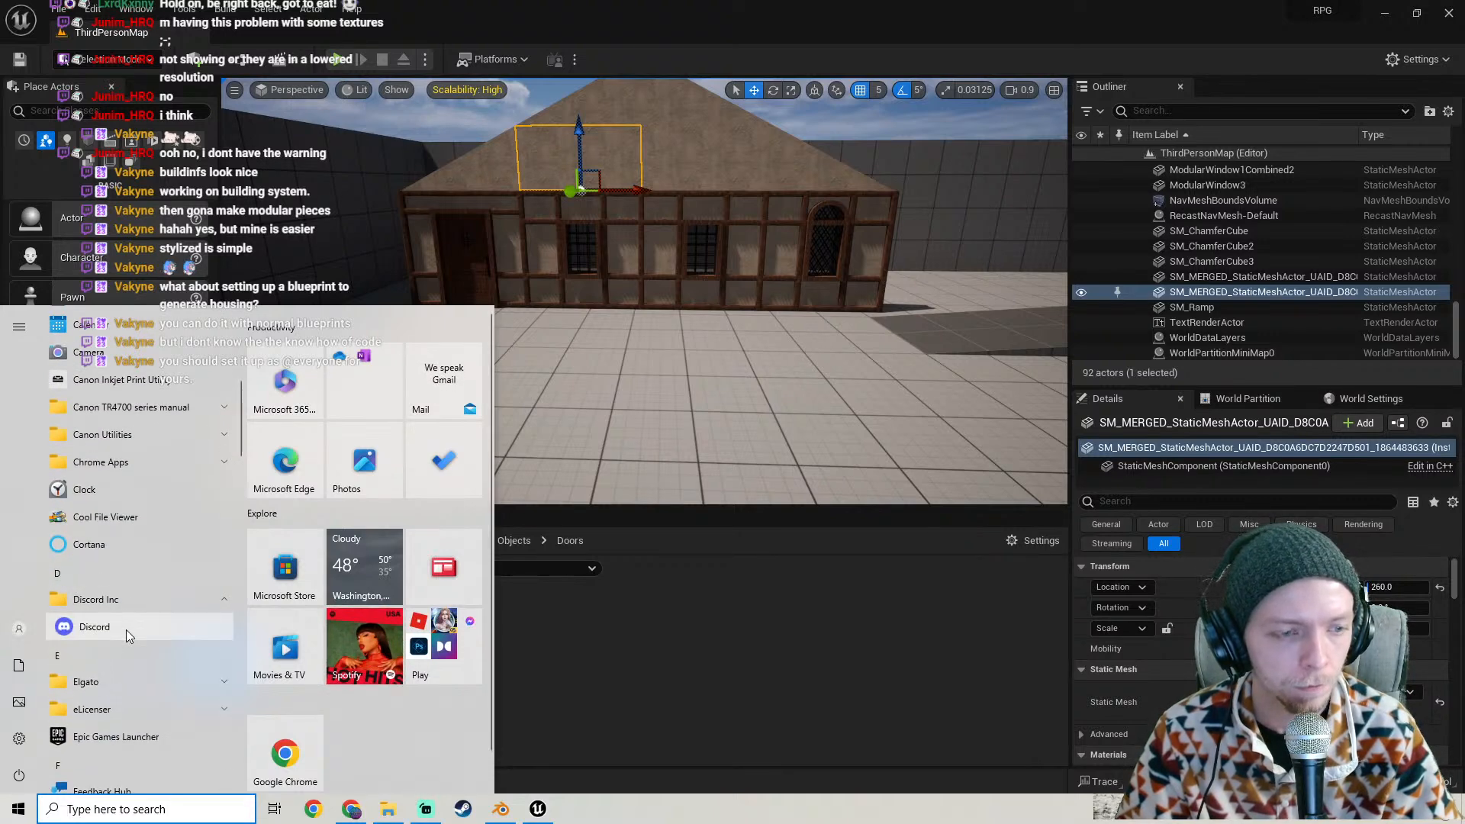
{"action": "left_click", "coordinate": [126, 630]}
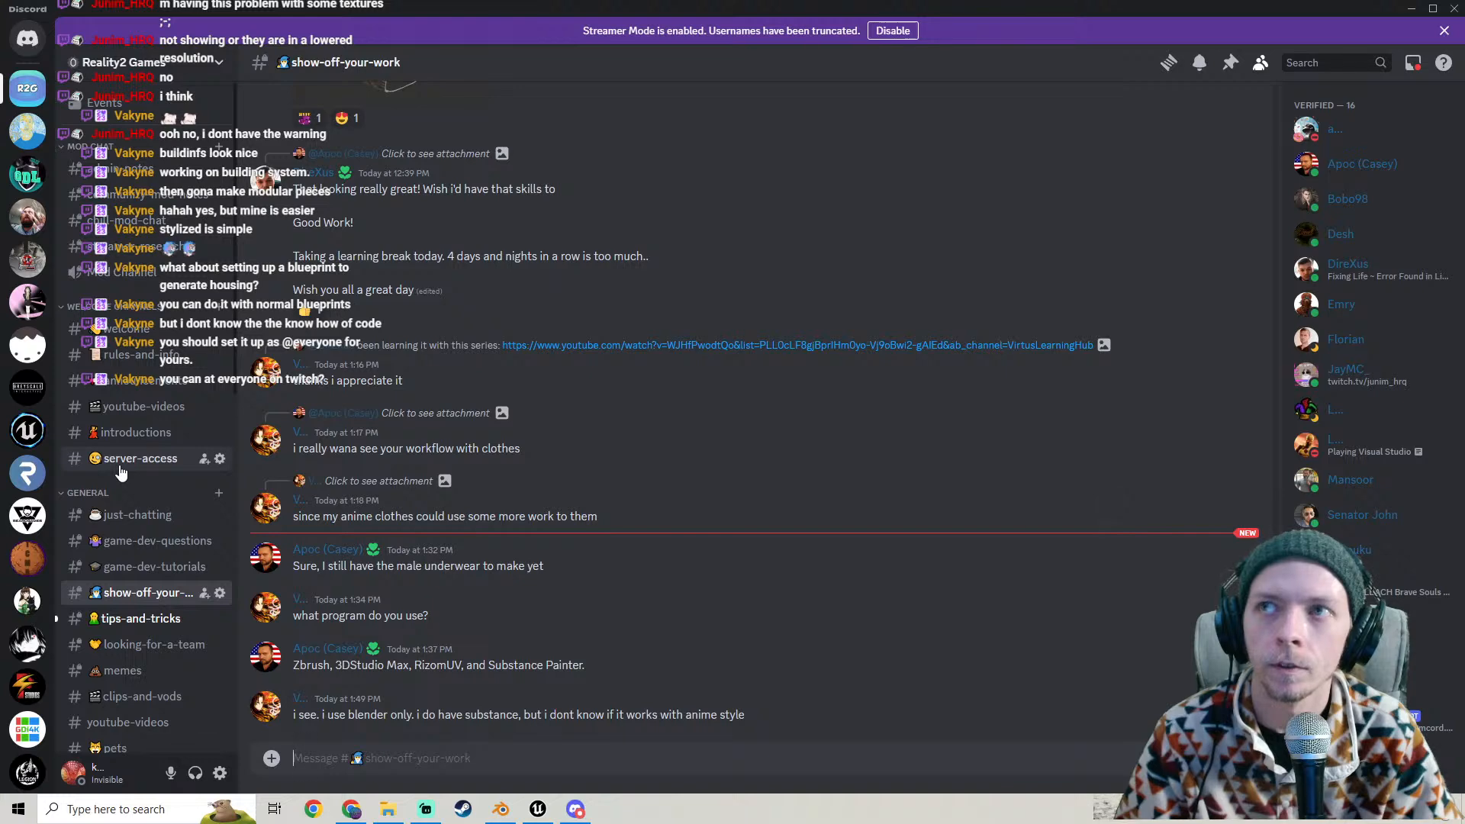
{"action": "scroll", "coordinate": [121, 473], "scroll_direction": "down", "scroll_amount": 4}
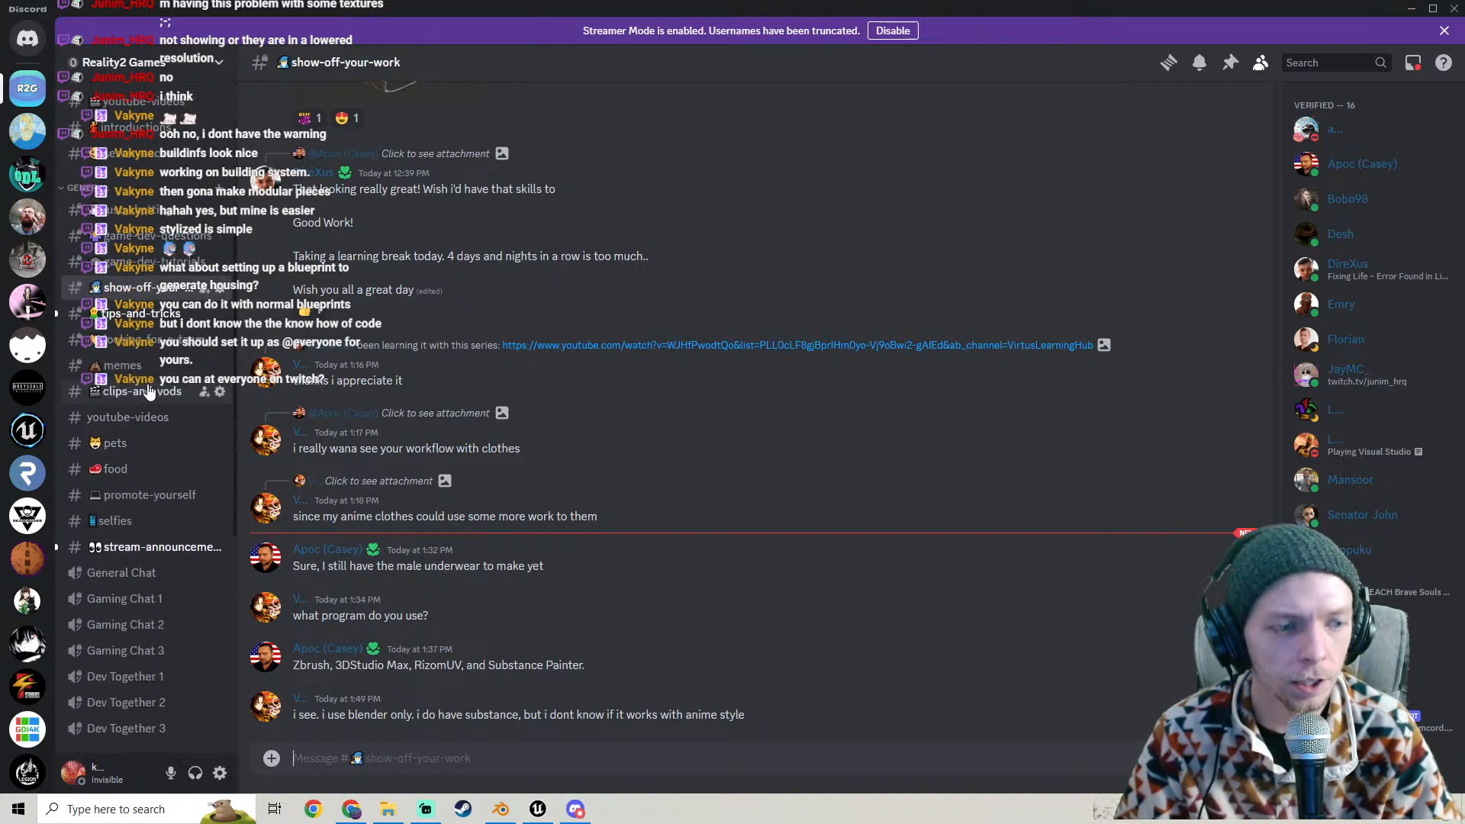
{"action": "left_click", "coordinate": [141, 546]}
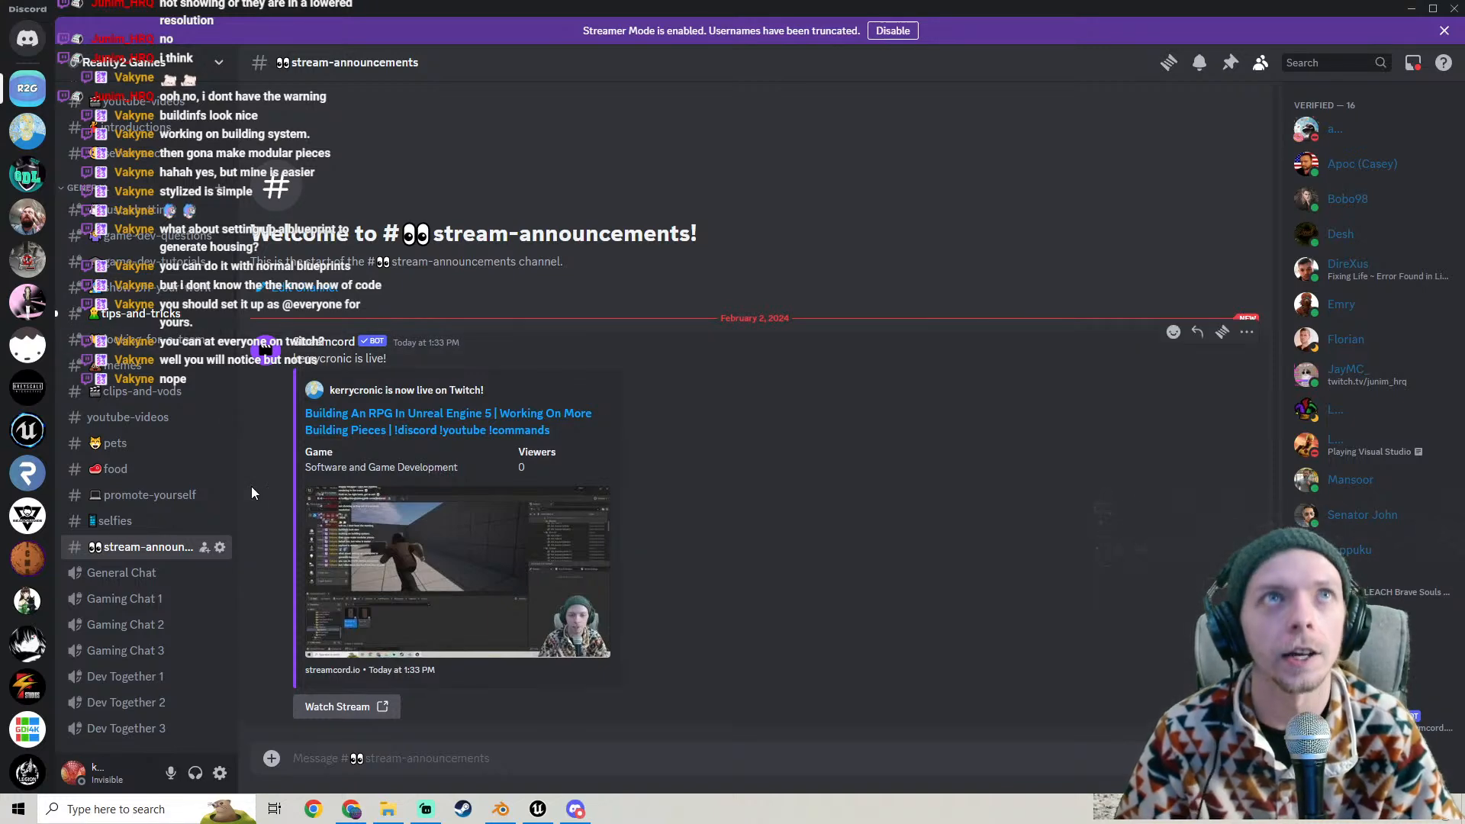
{"action": "left_click", "coordinate": [1454, 8]}
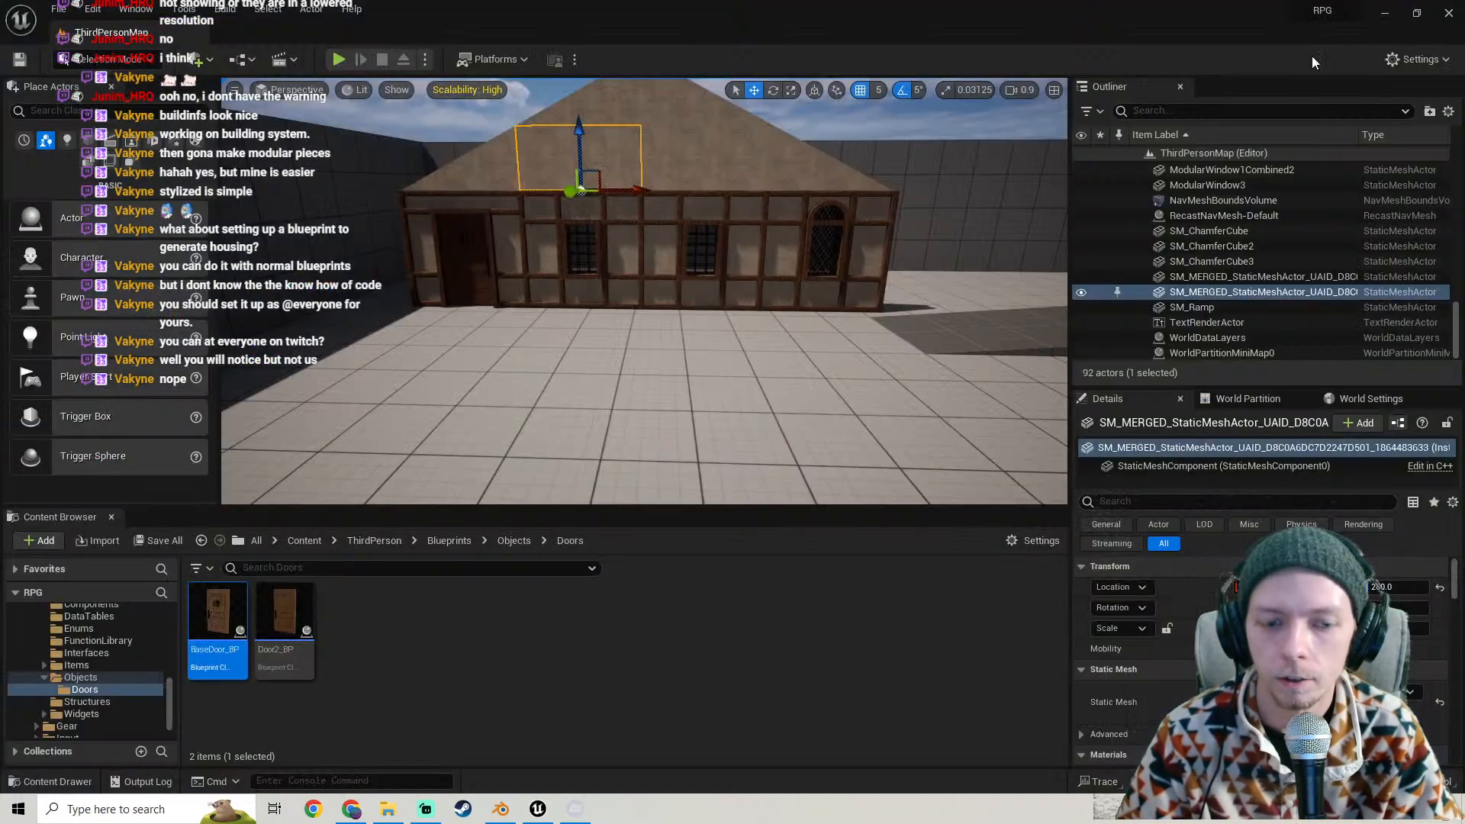
- Switch to Blender and delete the stone floor tile at the world origin
{"action": "left_click", "coordinate": [500, 809]}
{"action": "middle_click_drag", "start_coordinate": [650, 565], "coordinate": [749, 415]}
{"action": "scroll", "coordinate": [712, 445], "scroll_direction": "up", "scroll_amount": 3}
{"action": "mouse_move", "coordinate": [617, 429]}
{"action": "middle_mouse_down", "text": "shift"}
{"action": "mouse_move", "coordinate": [701, 444]}
{"action": "mouse_move", "coordinate": [715, 441]}
{"action": "mouse_move", "coordinate": [657, 419]}
{"action": "mouse_move", "coordinate": [749, 428]}
{"action": "mouse_move", "coordinate": [624, 410]}
{"action": "middle_mouse_up", "text": "shift"}
{"action": "key", "text": "ctrl+v"}
{"action": "scroll", "coordinate": [706, 420], "scroll_direction": "up", "scroll_amount": 4}
{"action": "scroll", "coordinate": [617, 427], "scroll_direction": "up", "scroll_amount": 3}
{"action": "left_click", "coordinate": [600, 467]}
{"action": "middle_click_drag", "start_coordinate": [600, 466], "coordinate": [574, 487]}
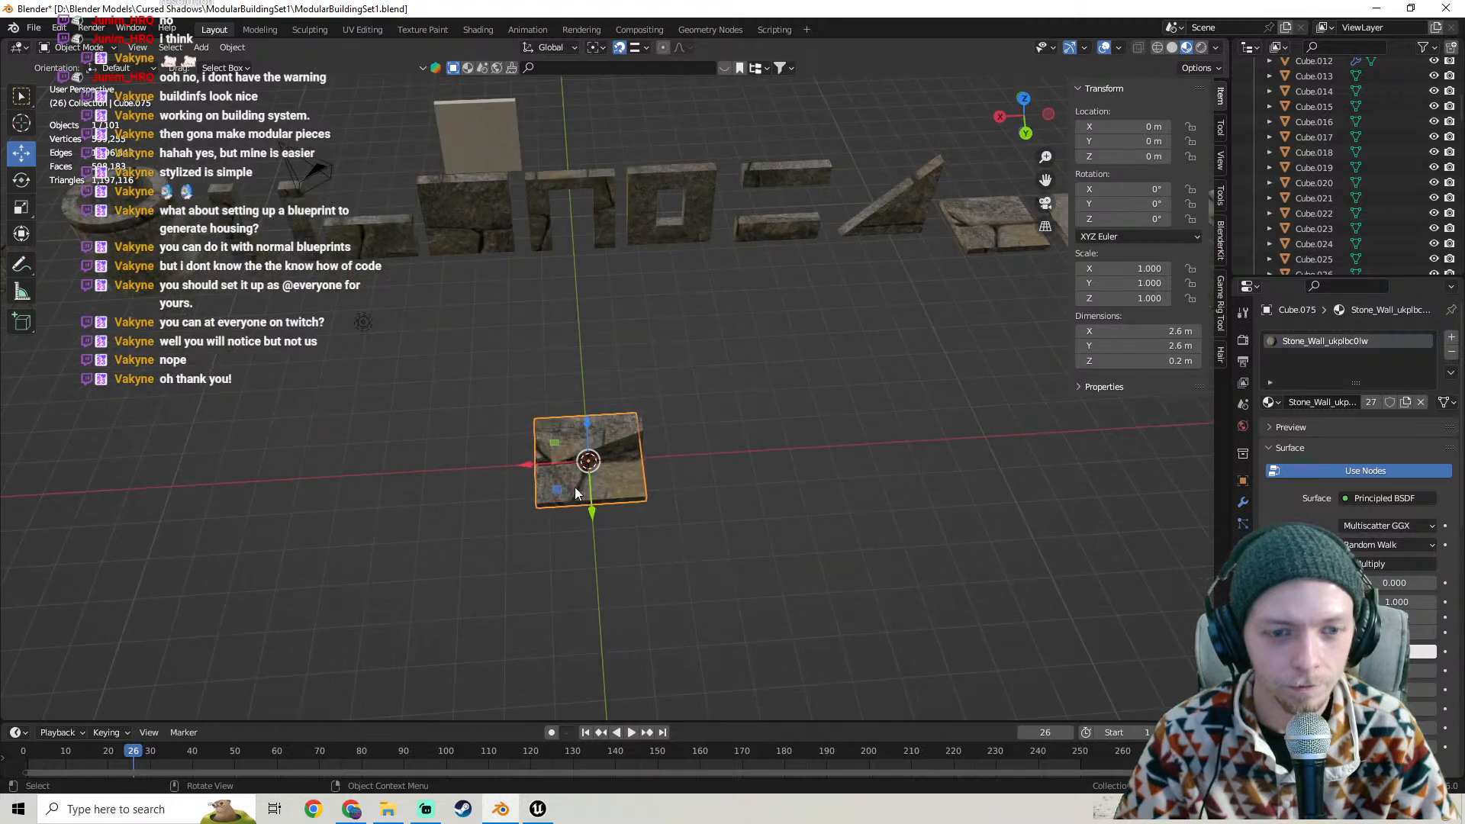
{"action": "left_click_drag", "start_coordinate": [534, 464], "coordinate": [335, 476]}
{"action": "middle_click_drag", "start_coordinate": [335, 476], "coordinate": [759, 439]}
{"action": "key", "text": "Delete"}
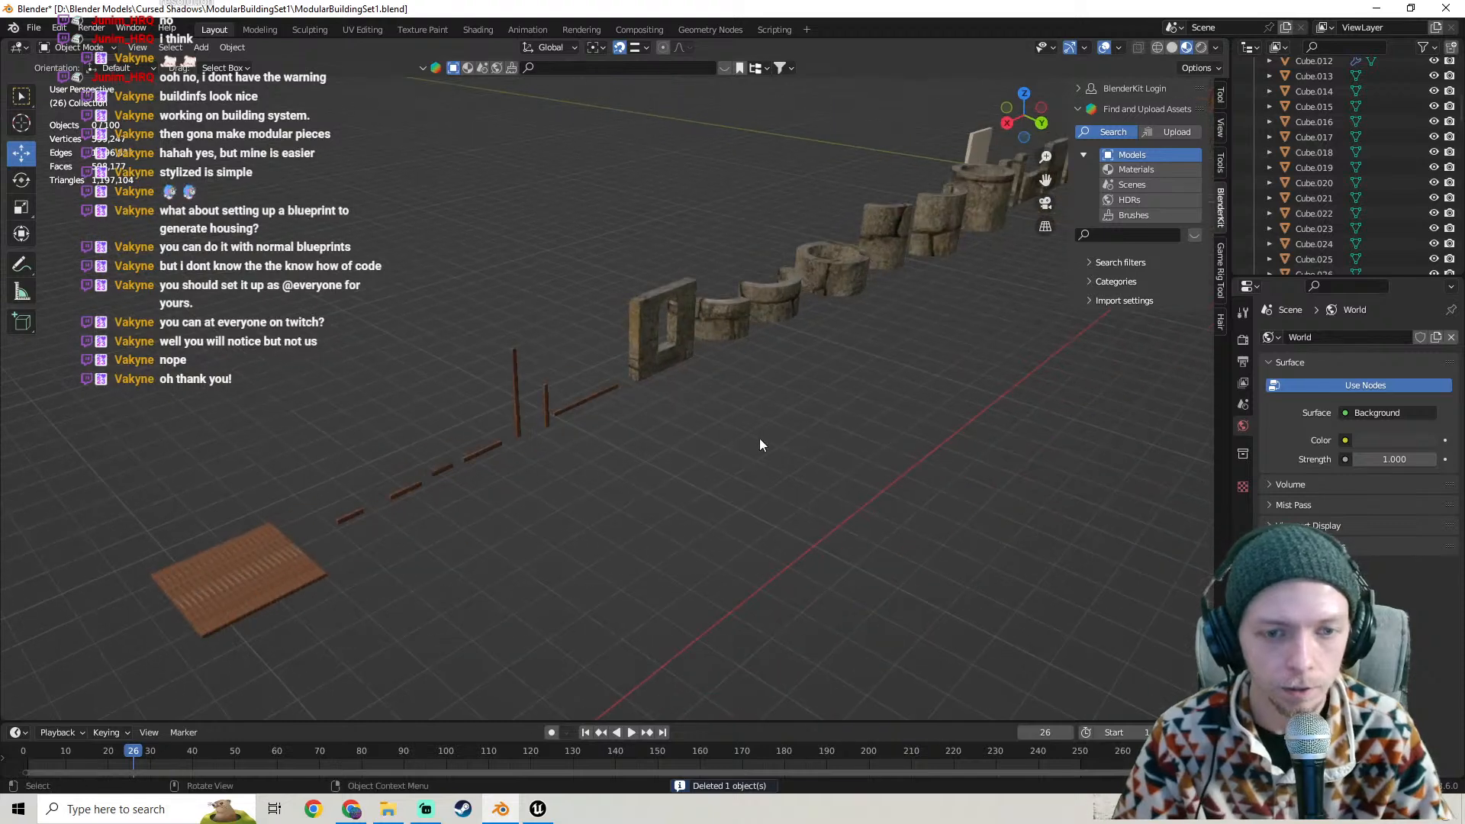
- Duplicate the 2.6 m tall wooden beam and snap the copy to the 3D cursor at the world origin
{"action": "left_click", "coordinate": [518, 390]}
{"action": "key", "text": "shift+d"}
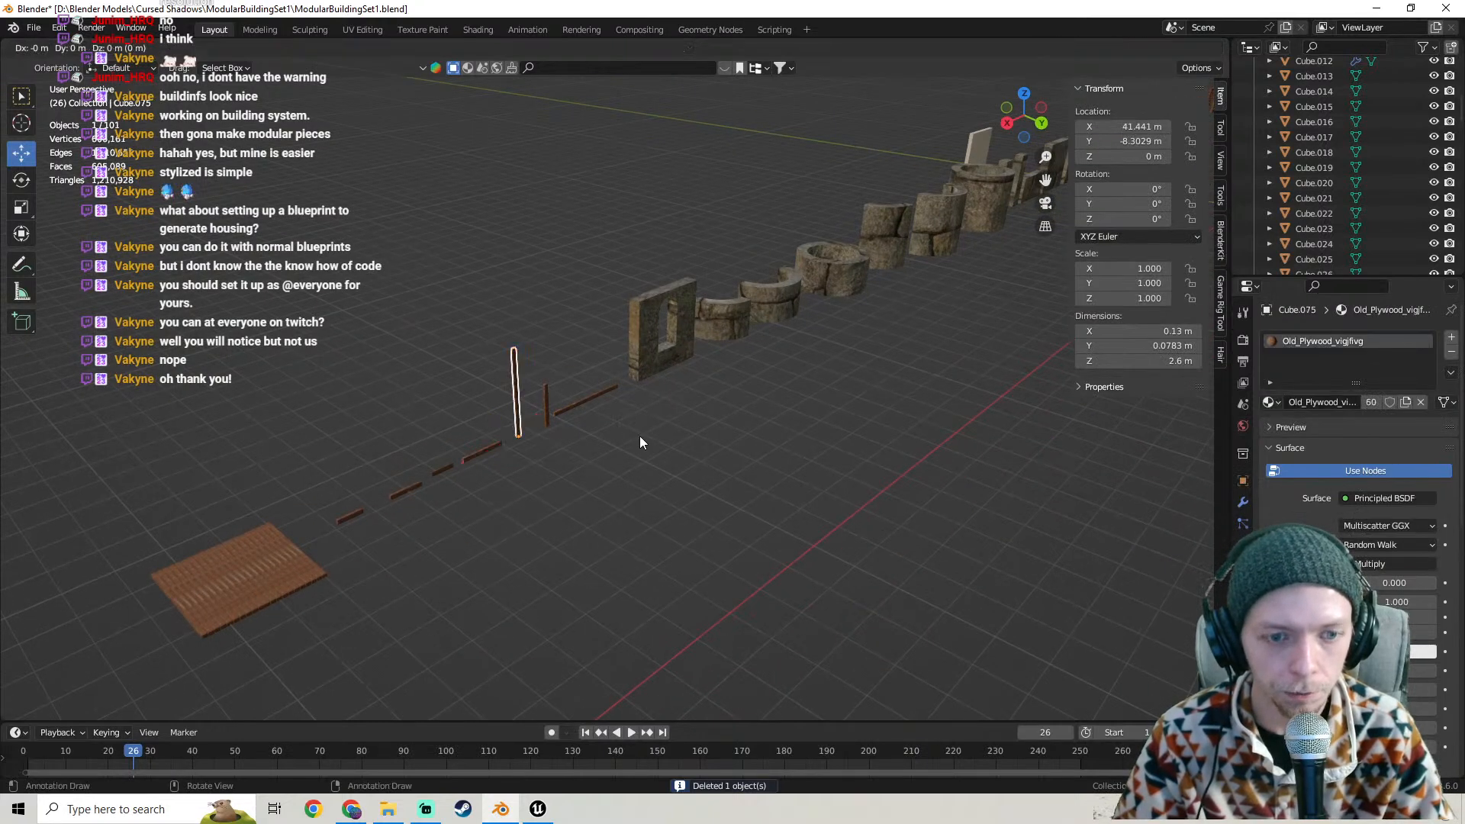
{"action": "right_click", "coordinate": [558, 461]}
{"action": "left_click_drag", "start_coordinate": [559, 458], "coordinate": [797, 584]}
{"action": "middle_click_drag", "start_coordinate": [927, 504], "coordinate": [226, 346]}
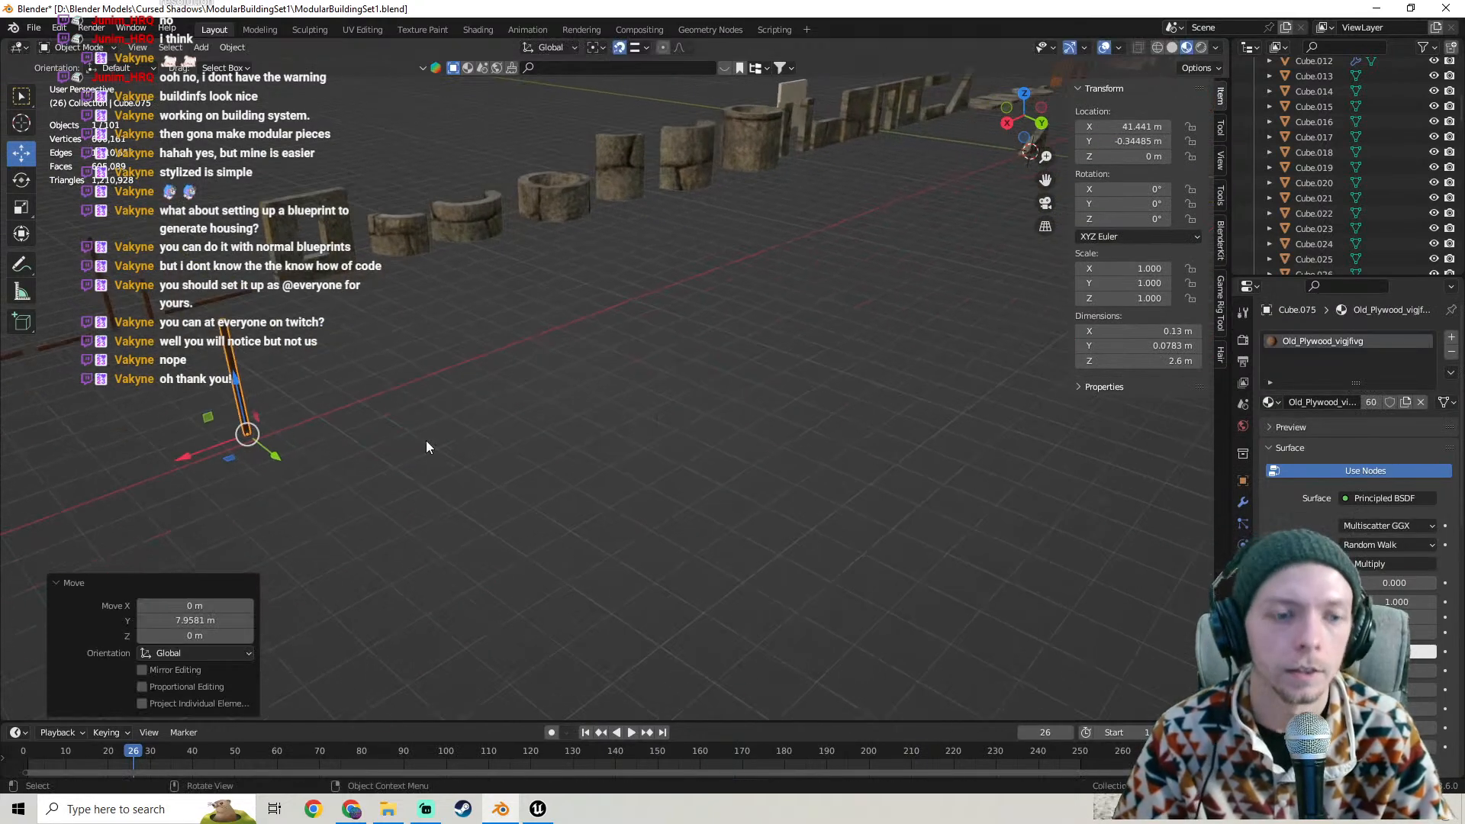
{"action": "right_click", "coordinate": [226, 347]}
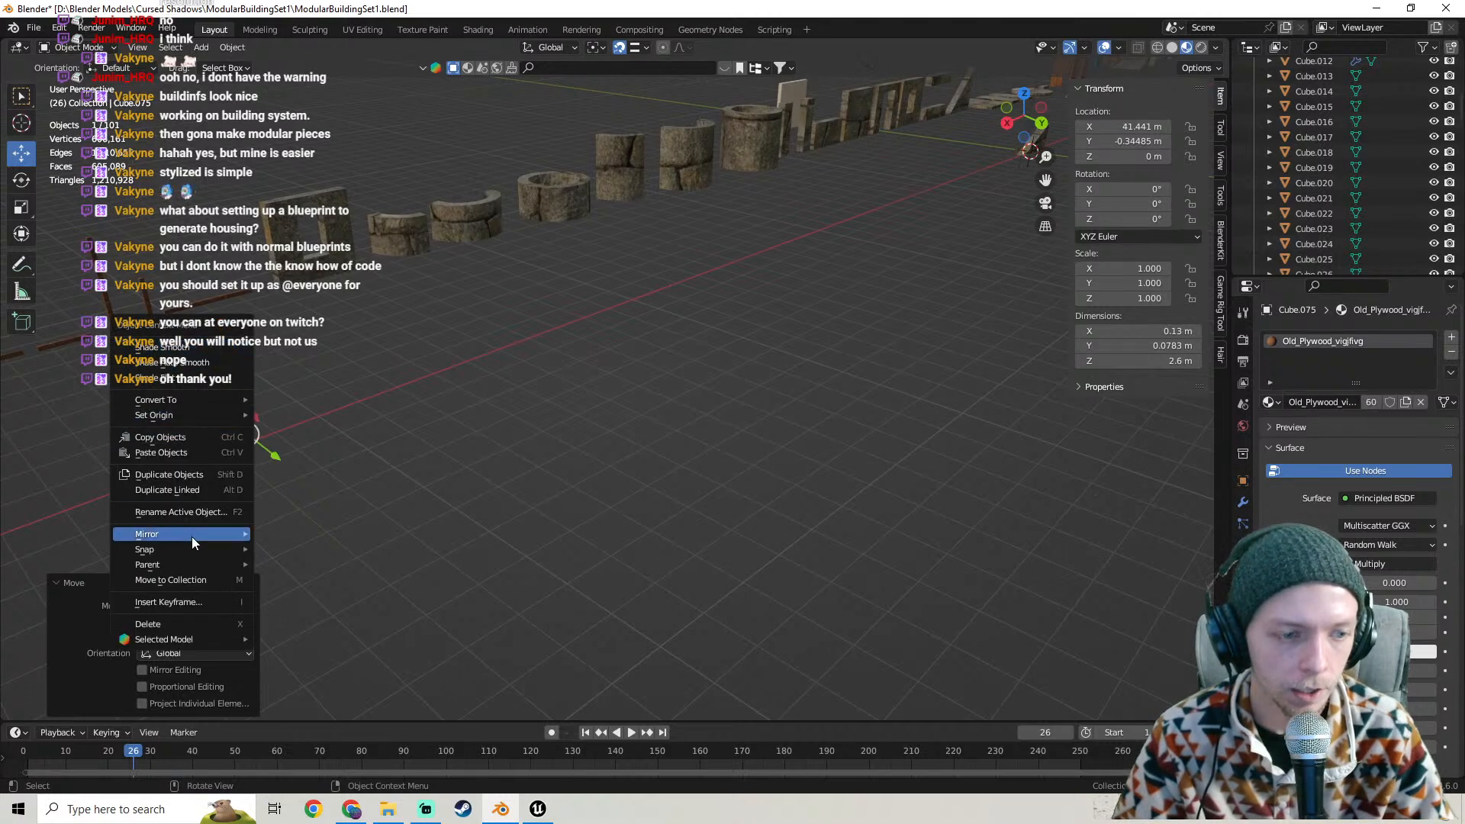
{"action": "mouse_move", "coordinate": [209, 549]}
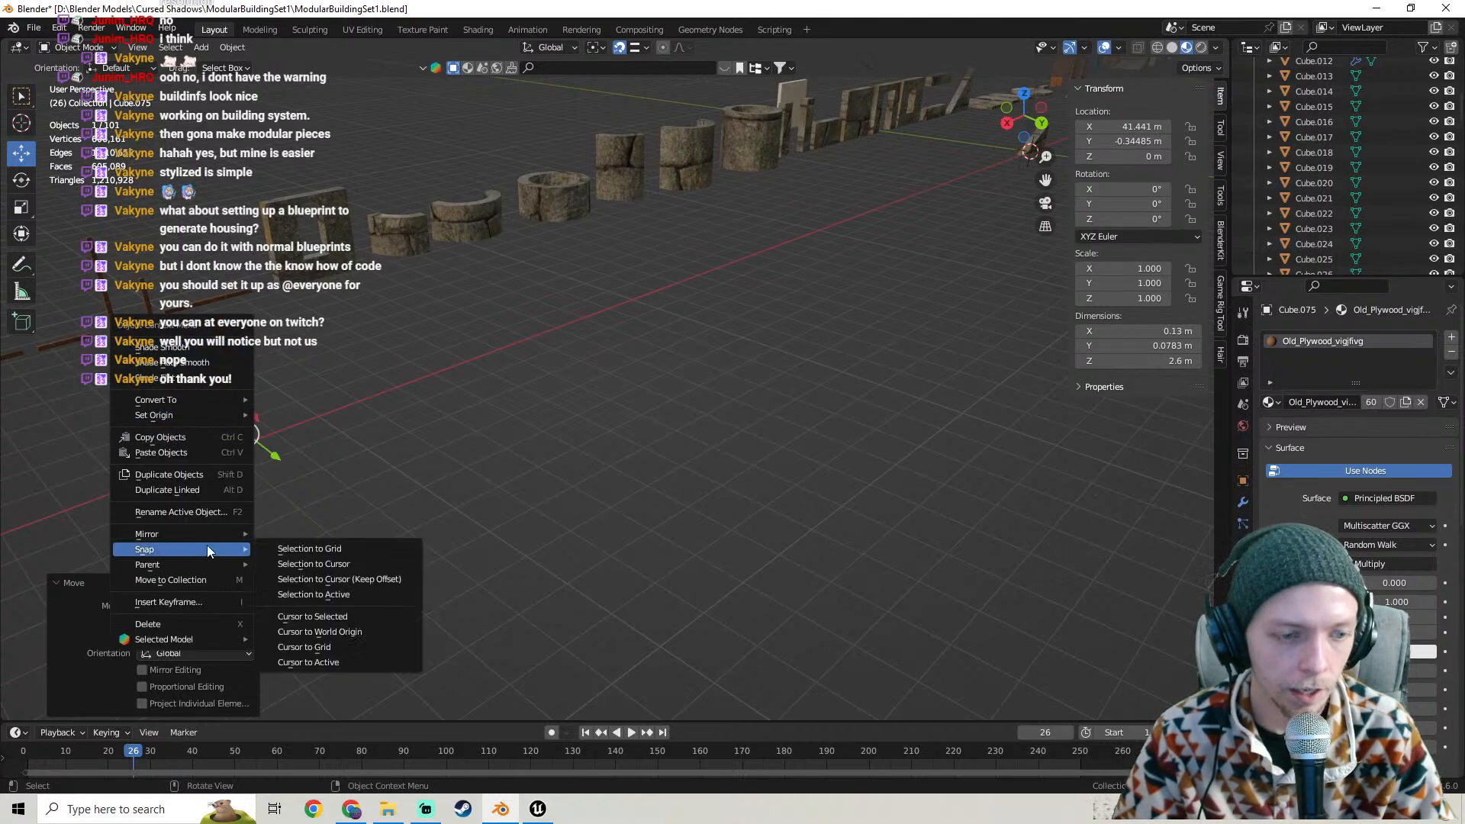
{"action": "left_click", "coordinate": [368, 569]}
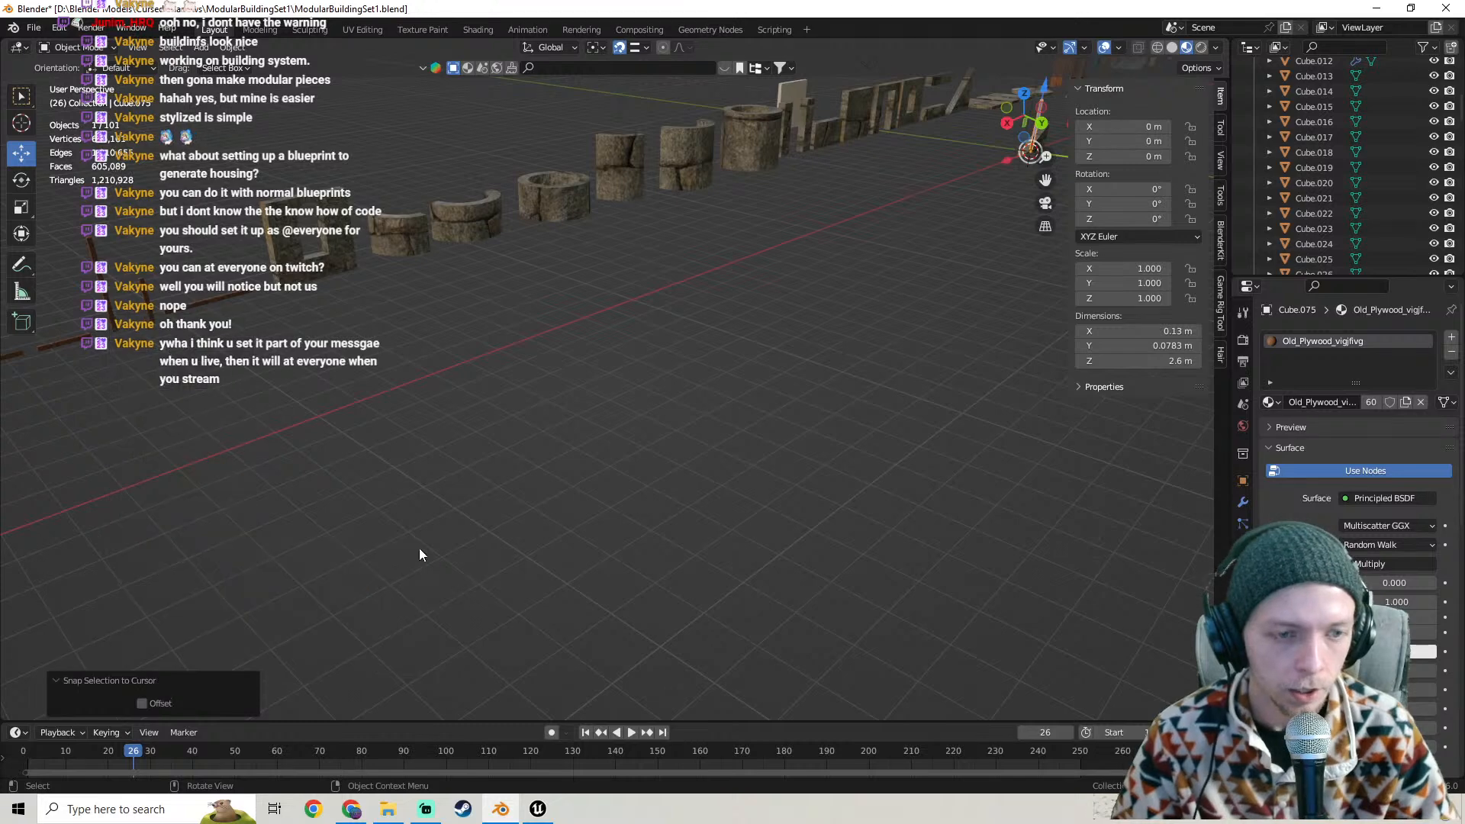
- Move the beam 1.235 m along X and about 0.161 m along Y to the low end of the diagonal stone wall
{"action": "middle_click_drag", "start_coordinate": [419, 548], "coordinate": [348, 511]}
{"action": "middle_click_drag", "start_coordinate": [649, 410], "coordinate": [556, 272]}
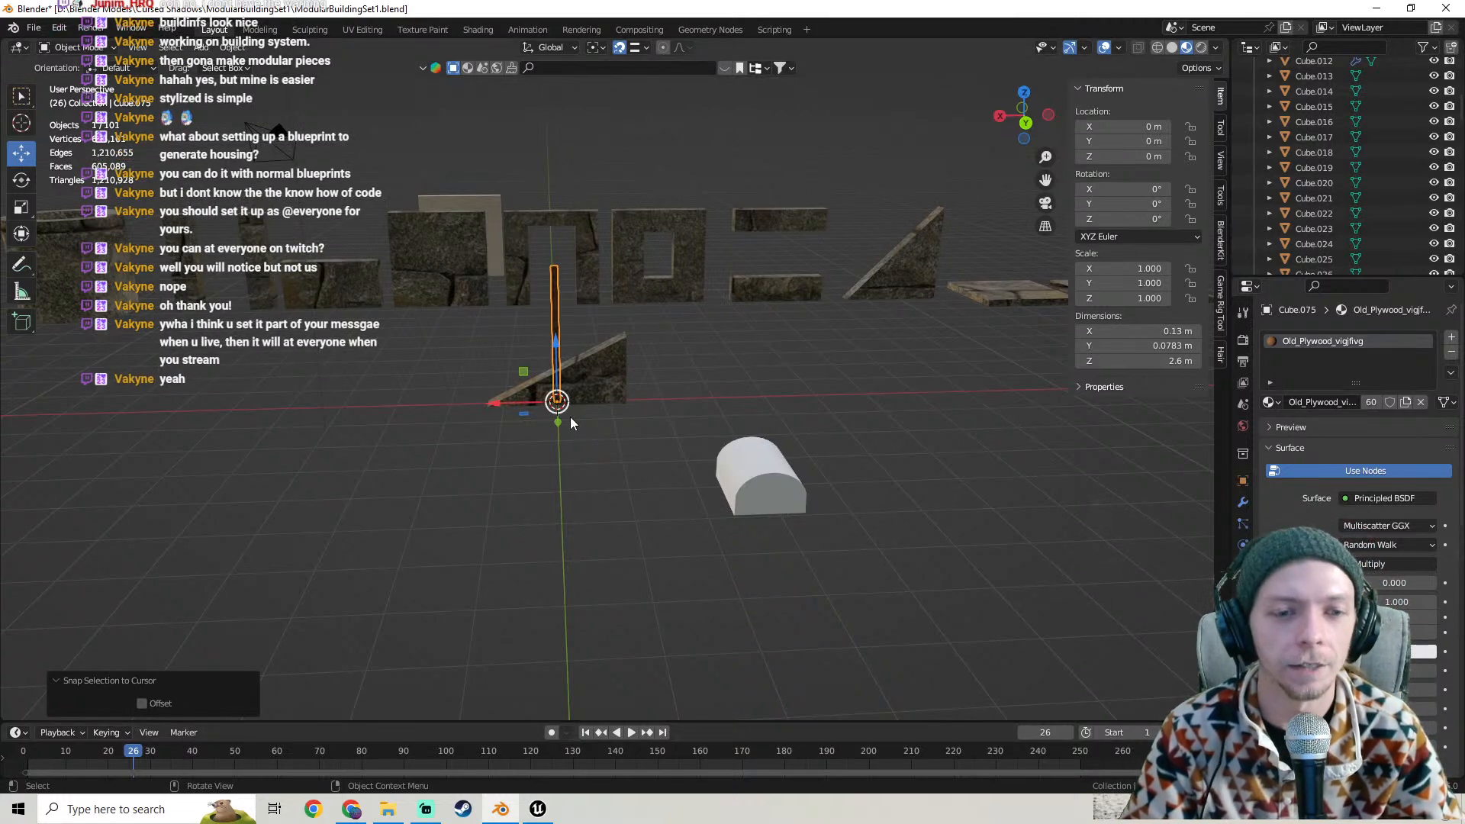
{"action": "middle_click_drag", "start_coordinate": [648, 408], "coordinate": [562, 452]}
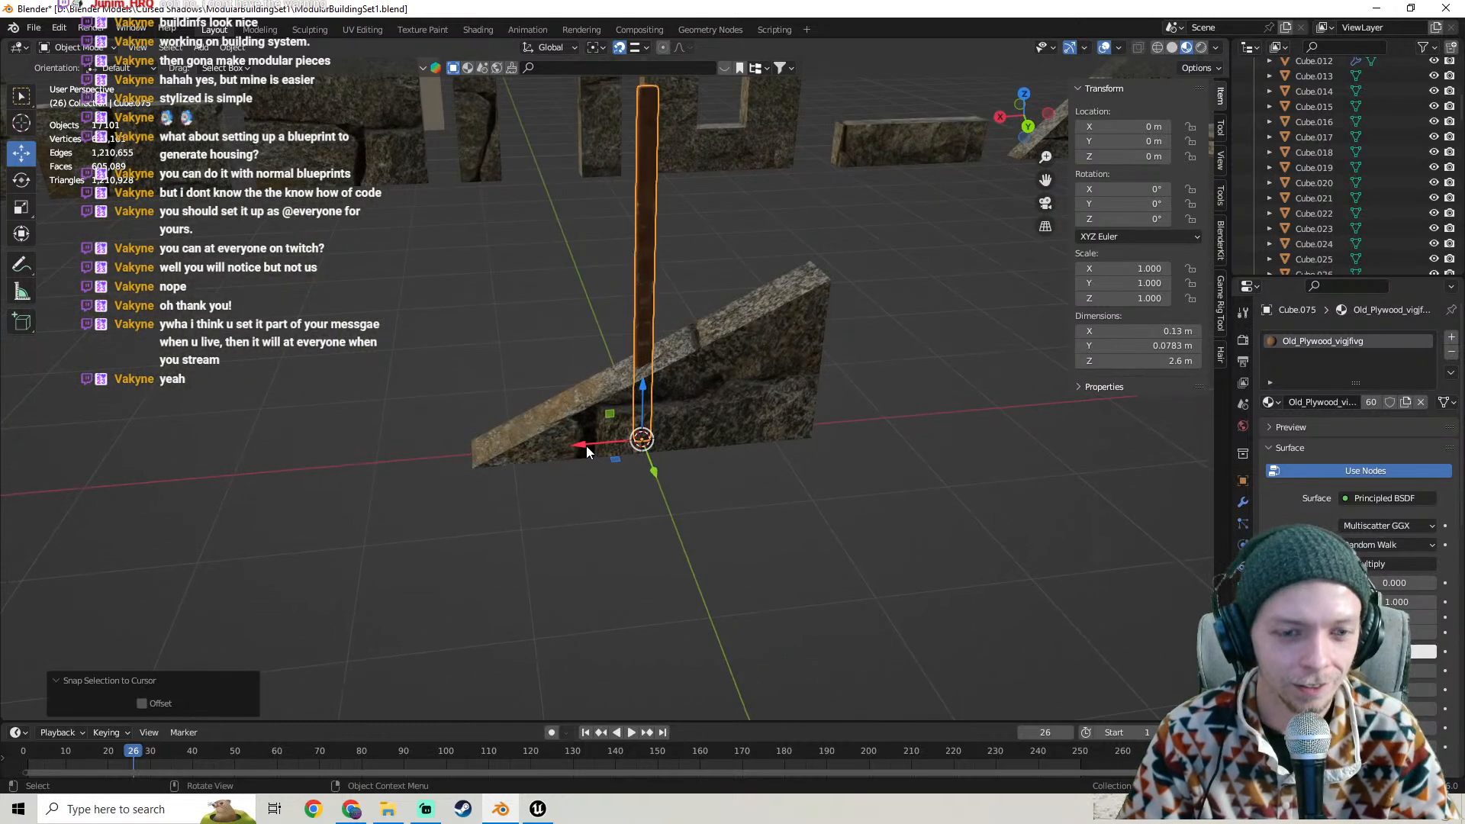
{"action": "left_click_drag", "start_coordinate": [587, 446], "coordinate": [479, 453]}
{"action": "middle_click_drag", "start_coordinate": [479, 453], "coordinate": [680, 502]}
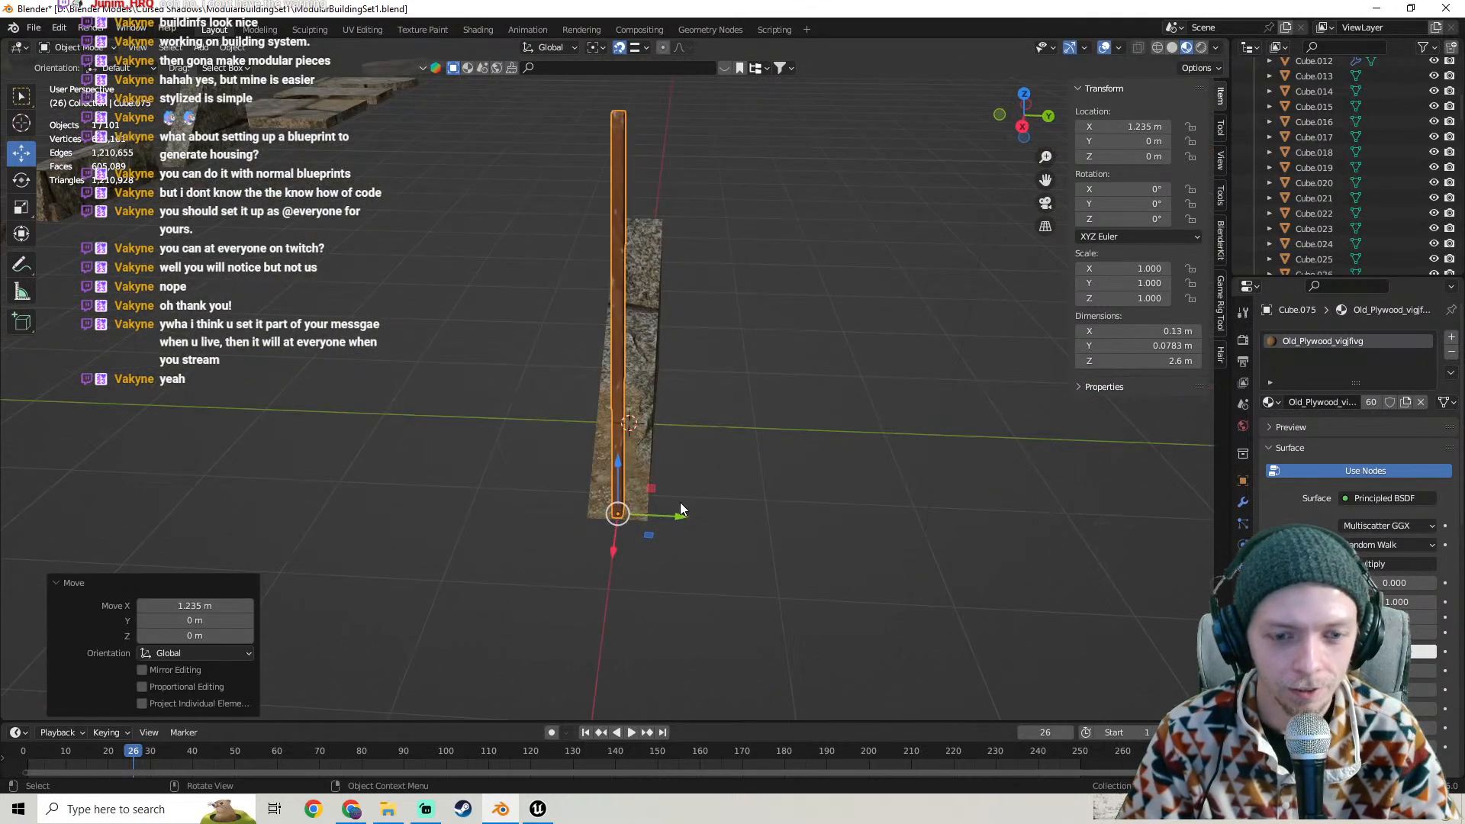
{"action": "left_click_drag", "start_coordinate": [680, 504], "coordinate": [641, 500]}
{"action": "middle_click_drag", "start_coordinate": [641, 499], "coordinate": [646, 413]}
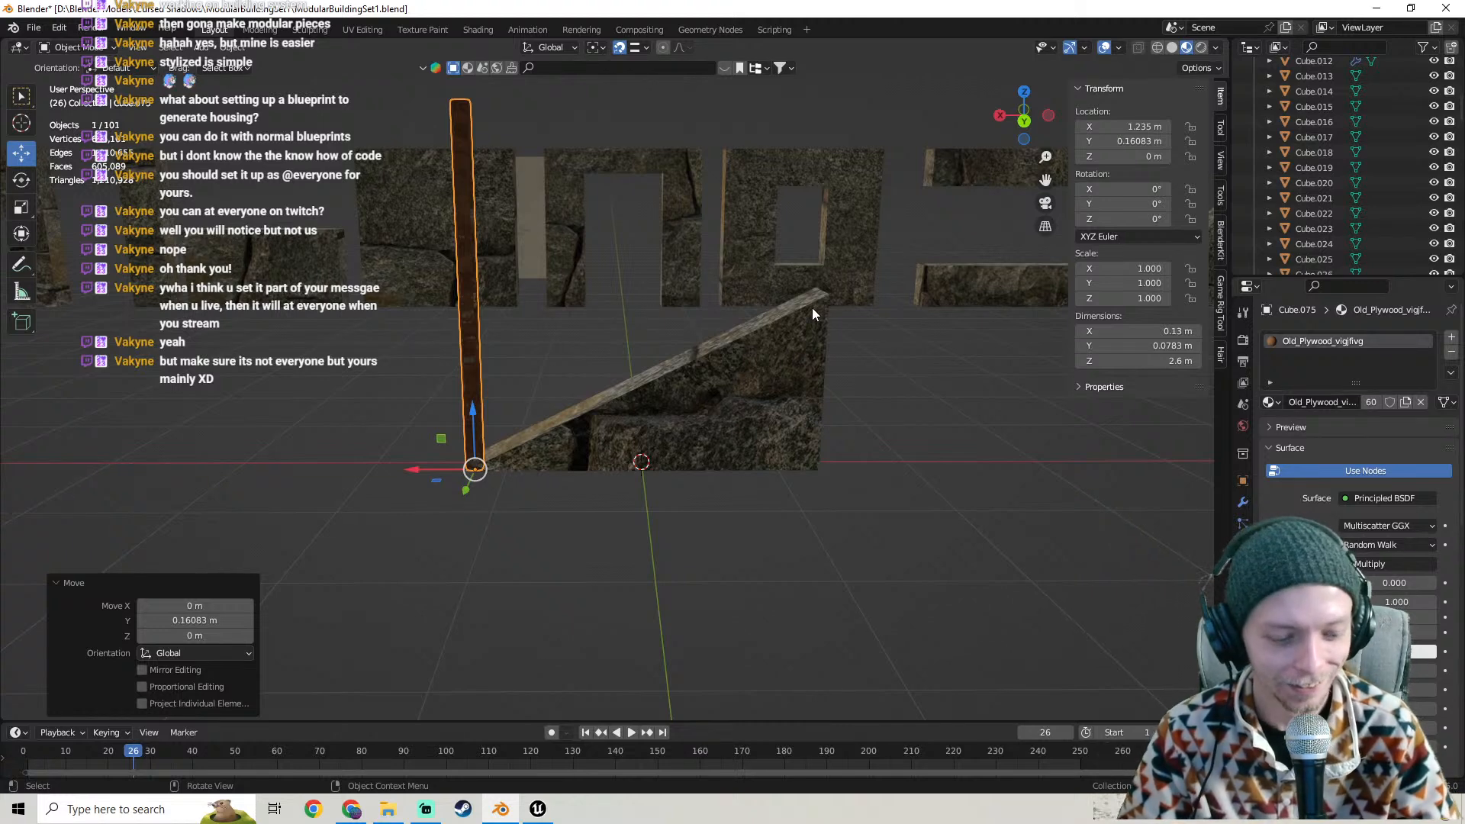
- Try rotating the upright beam 45° about X, undo it, and try 45° about Y instead, undoing that too
{"action": "type", "text": "r"}
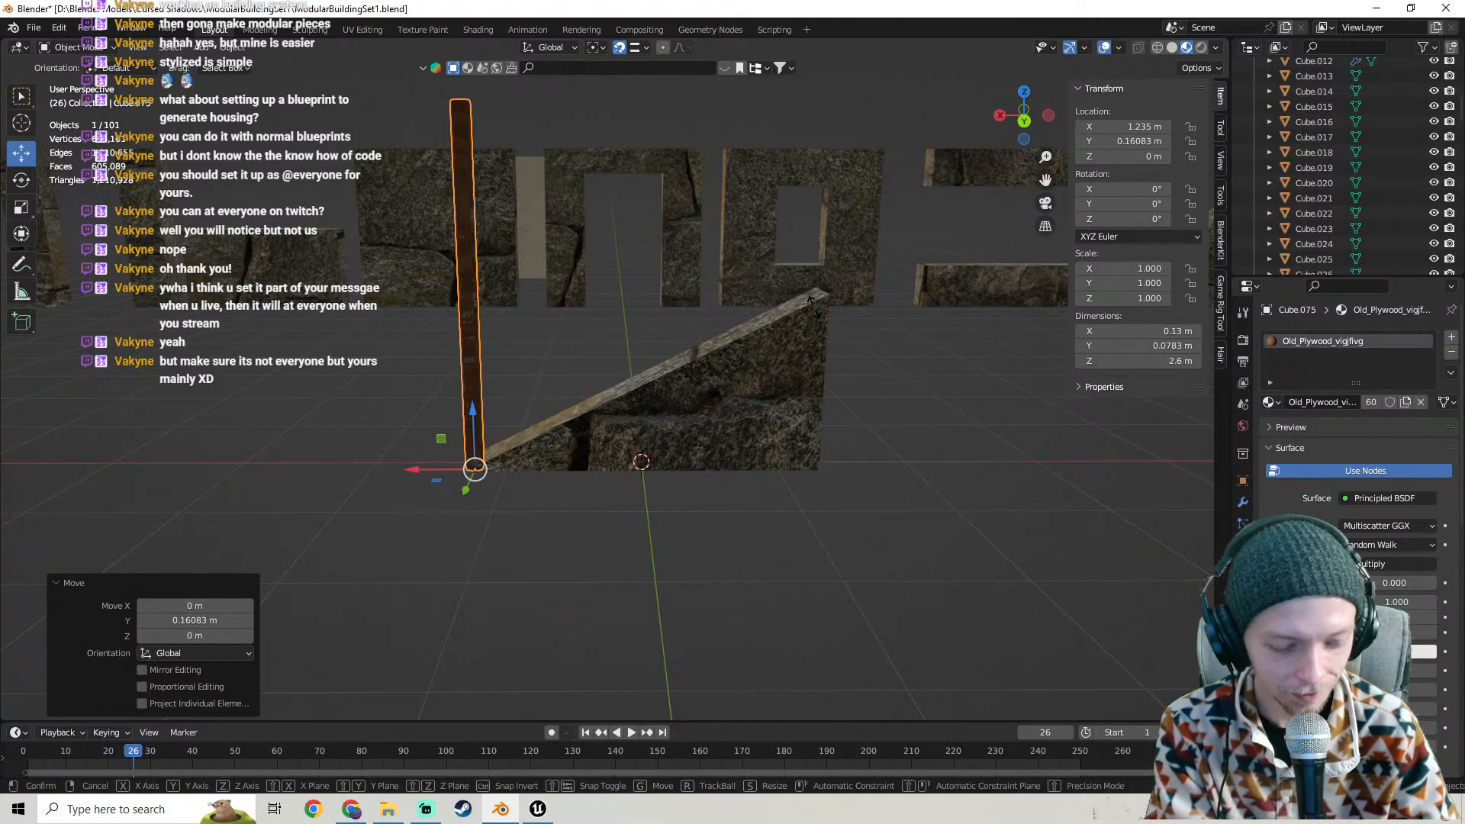
{"action": "type", "text": "x45"}
{"action": "key", "text": "Return"}
{"action": "key", "text": "ctrl+z"}
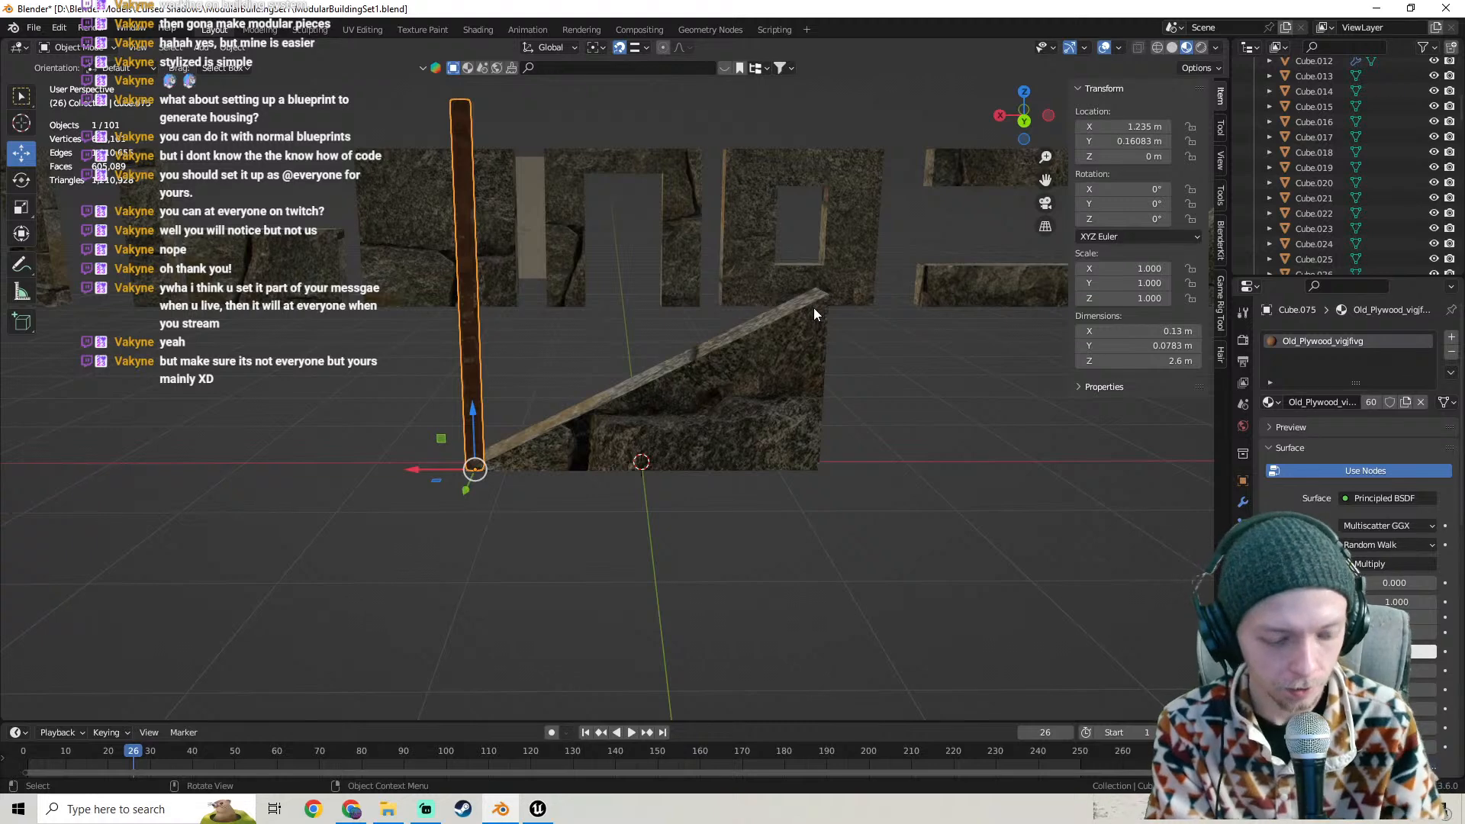
{"action": "type", "text": "ry45"}
{"action": "key", "text": "Return"}
{"action": "key", "text": "ctrl+z"}
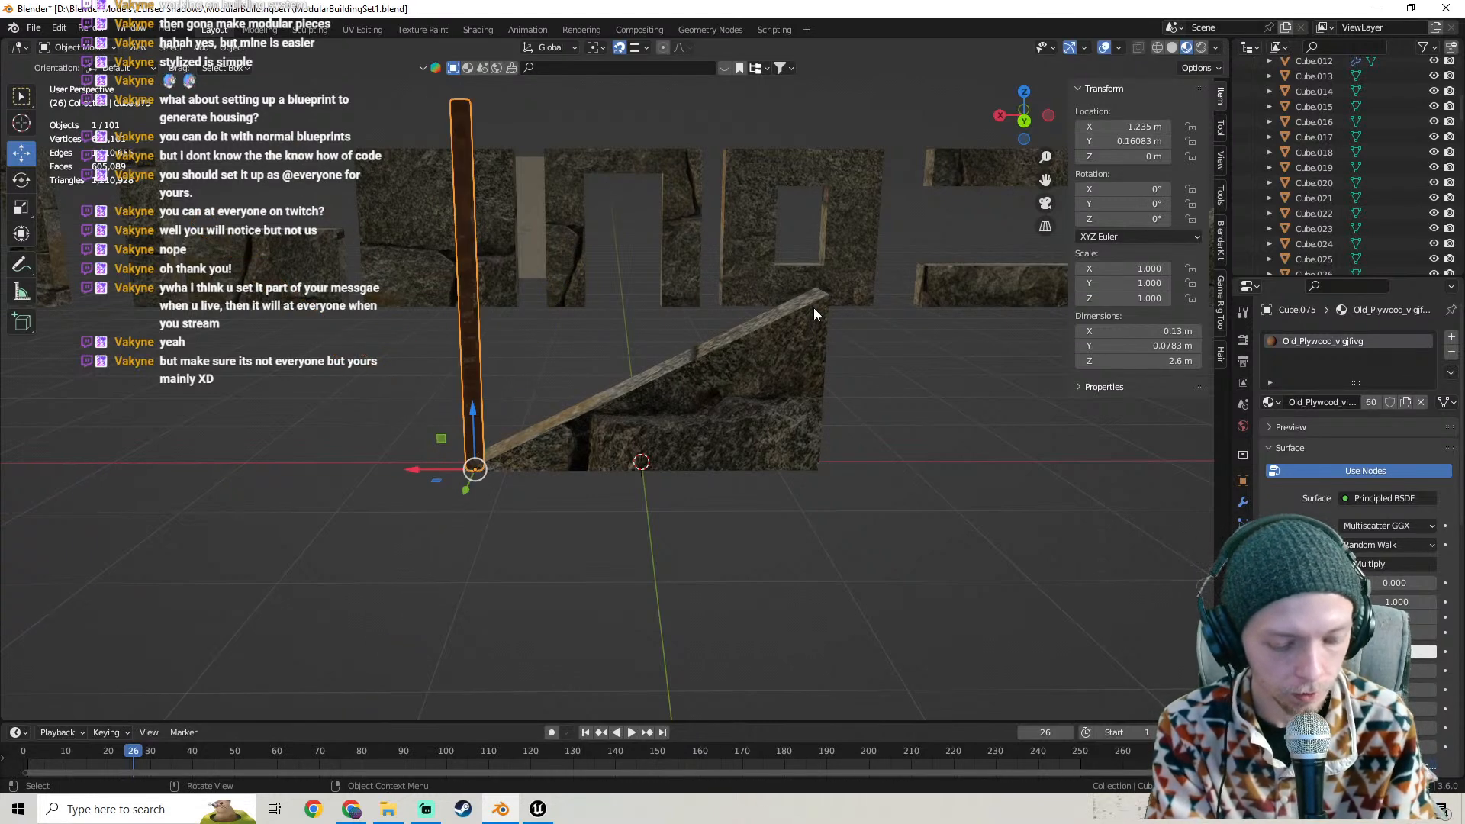
- Try rotating the beam -45° about Y, compare it with the wall's slope, and undo the rotation
{"action": "type", "text": "ry"}
{"action": "type", "text": "-45"}
{"action": "key", "text": "Return"}
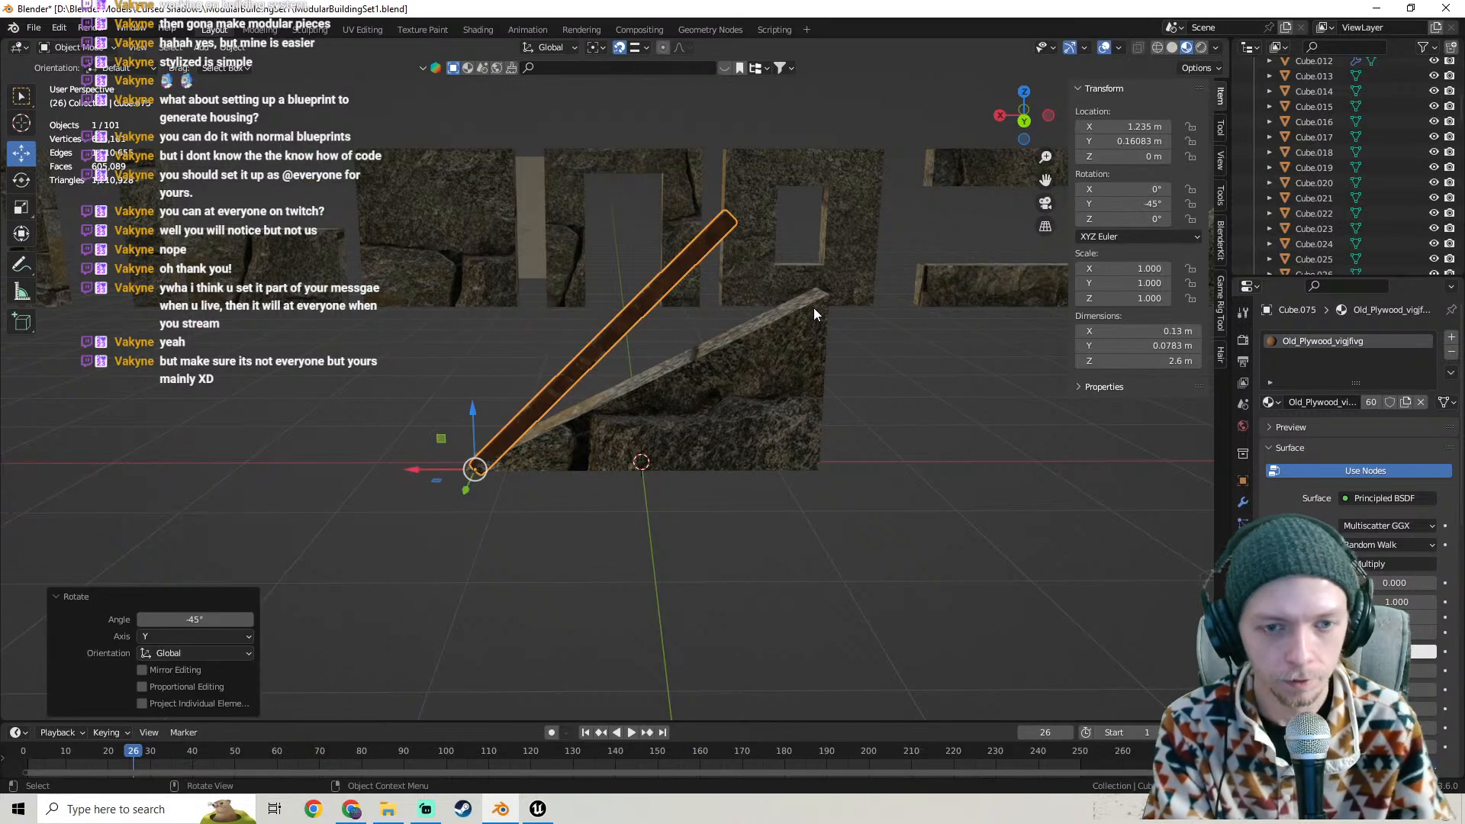
{"action": "scroll", "coordinate": [699, 284], "scroll_direction": "up", "scroll_amount": 2}
{"action": "middle_click_drag", "start_coordinate": [702, 287], "coordinate": [690, 317]}
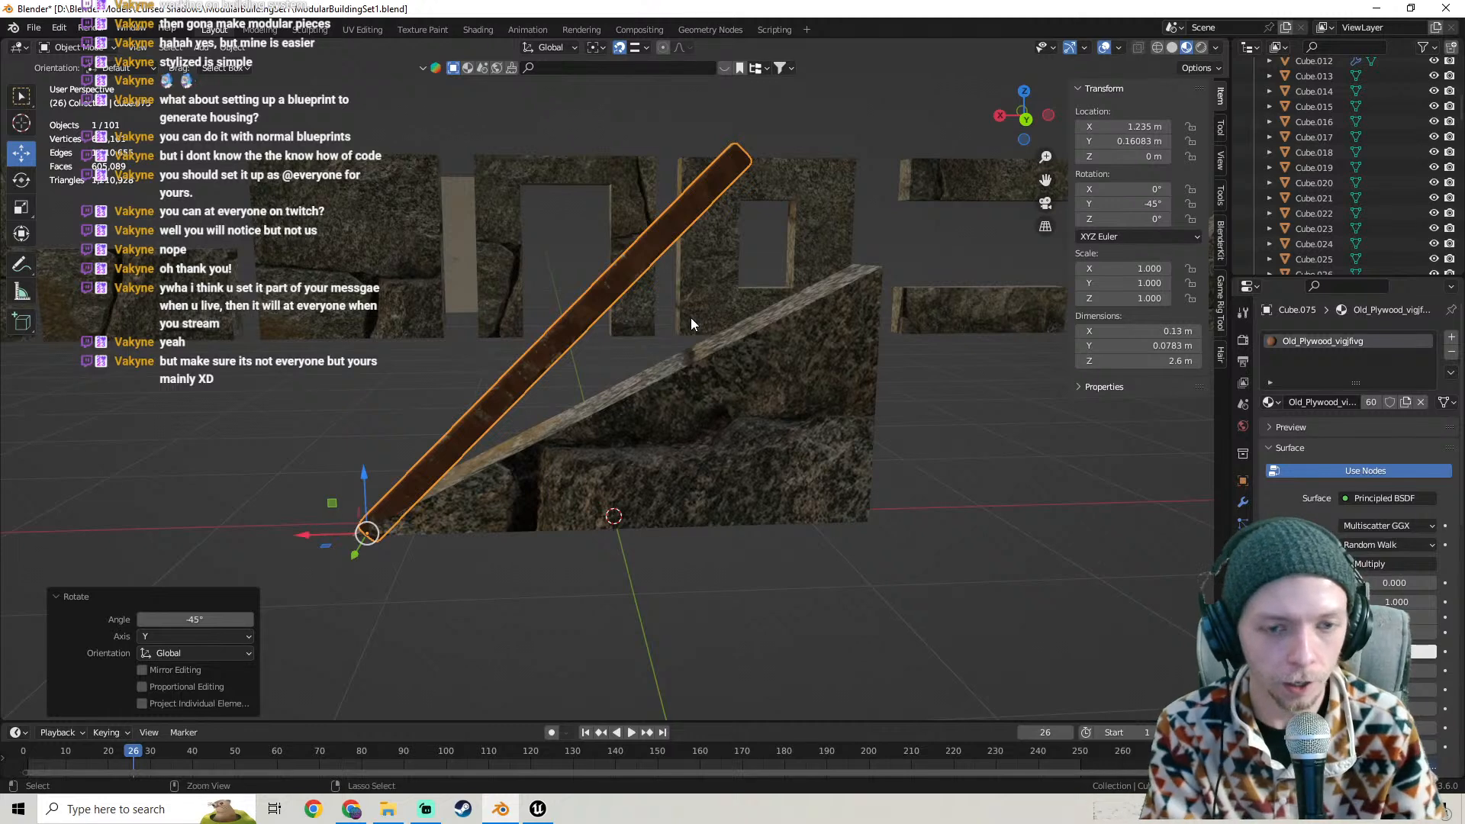
{"action": "key", "text": "ctrl+z"}
- Try steeper beam tilts of -60° and -70° about the Y axis, undoing each rotation
{"action": "key", "text": "r"}
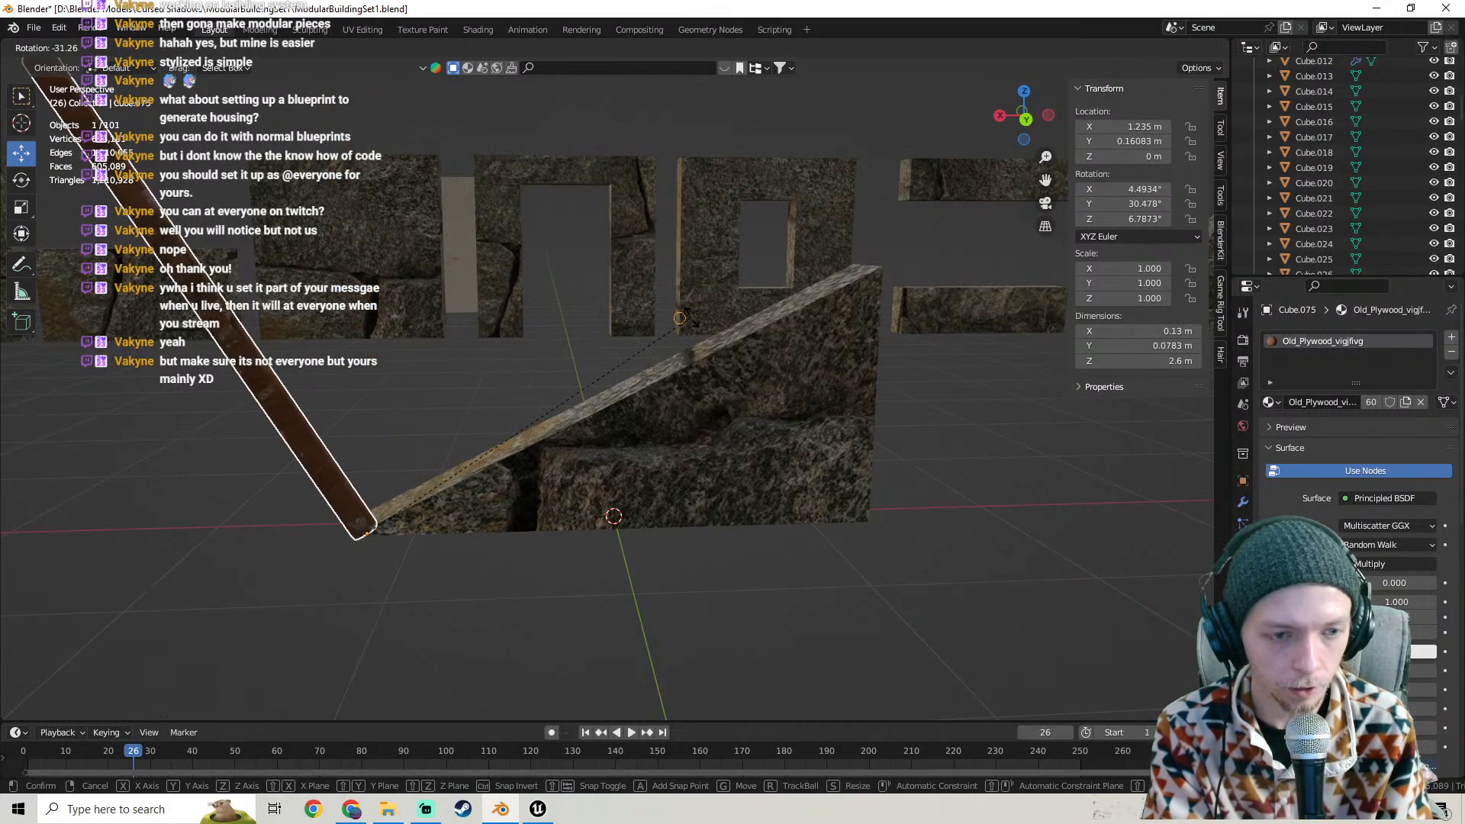
{"action": "type", "text": "y"}
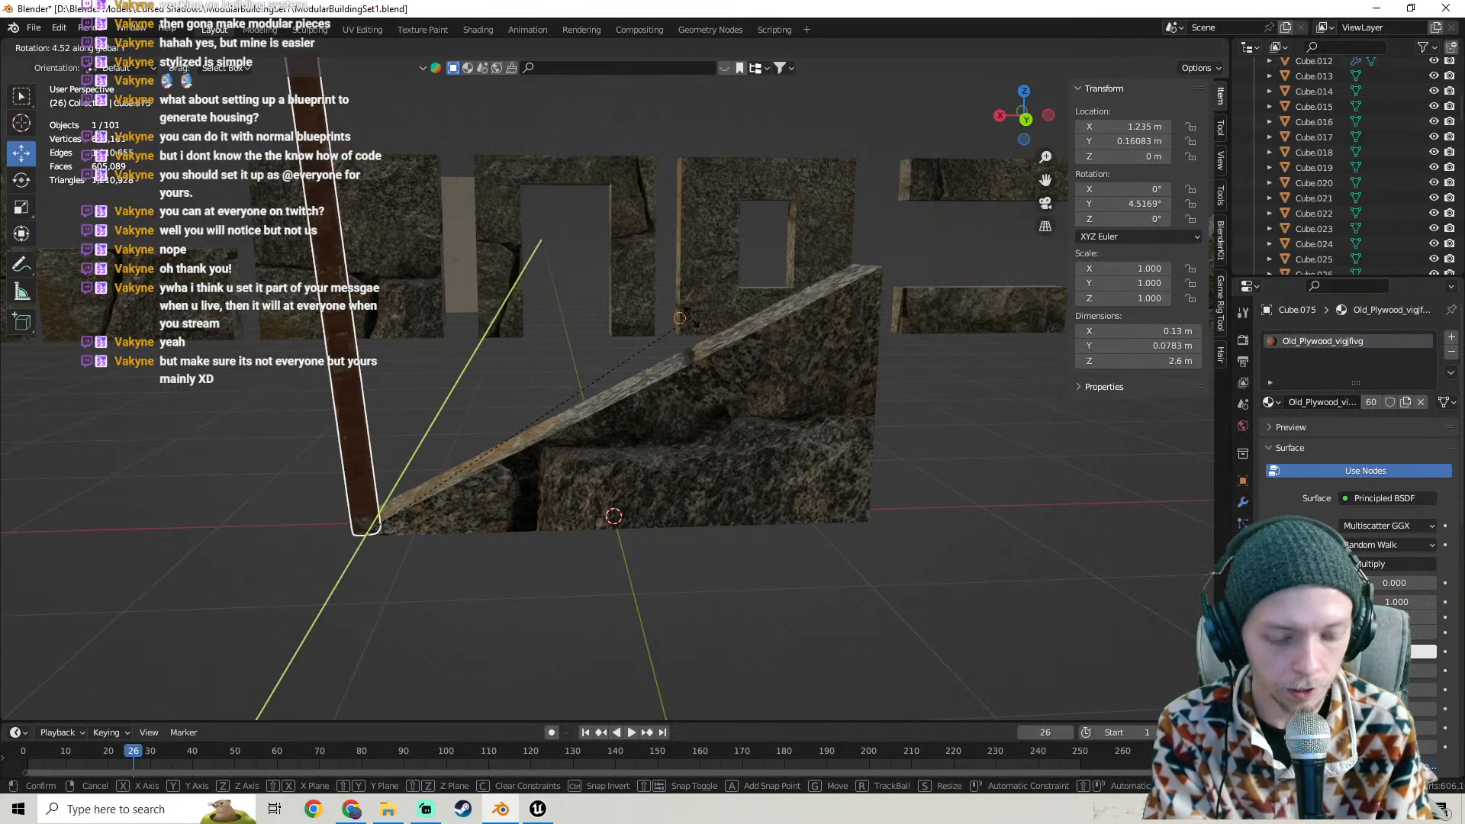
{"action": "type", "text": "-60"}
{"action": "key", "text": "Return"}
{"action": "key", "text": "ctrl+z"}
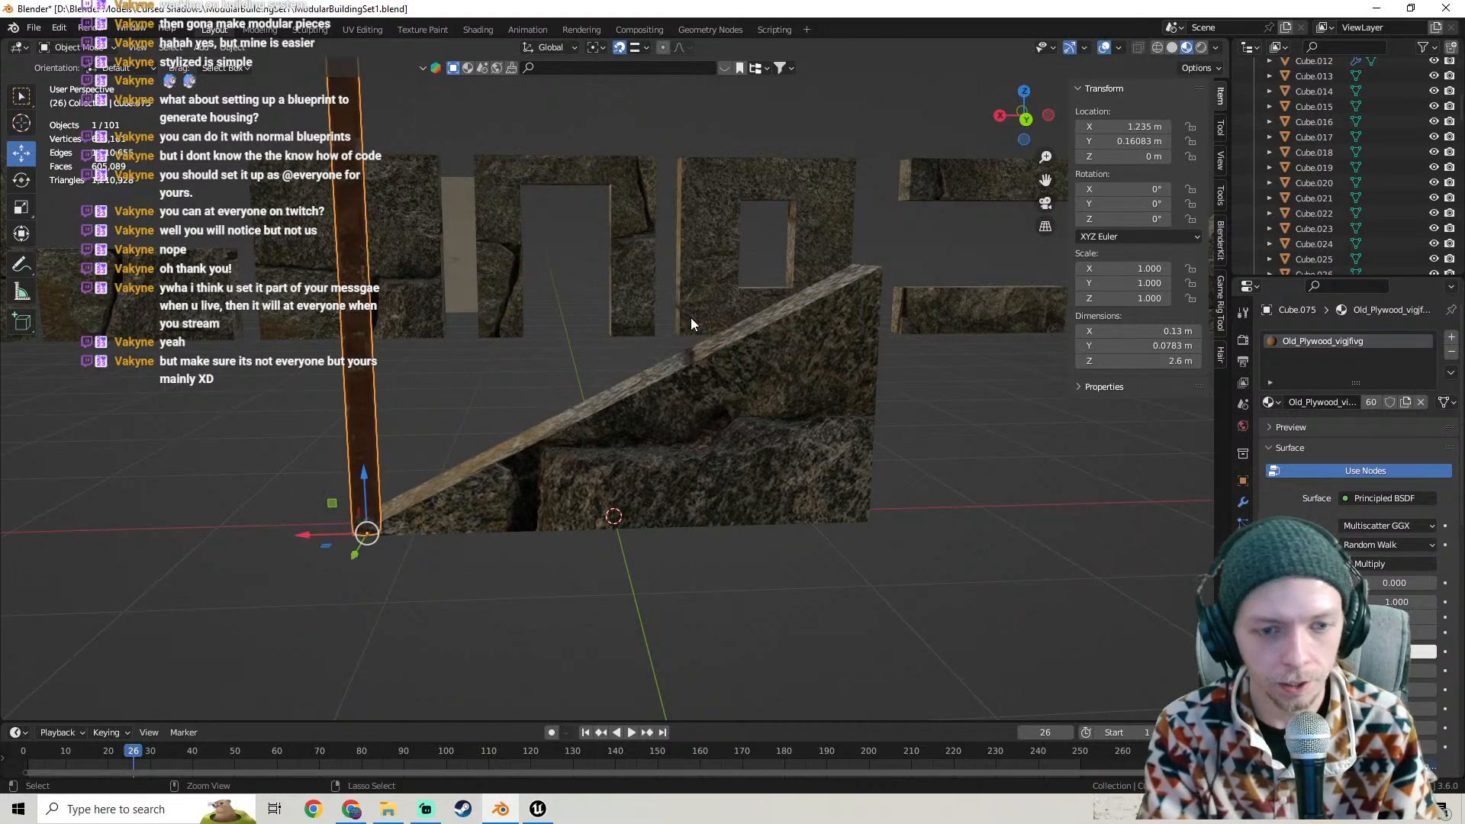
{"action": "type", "text": "ry"}
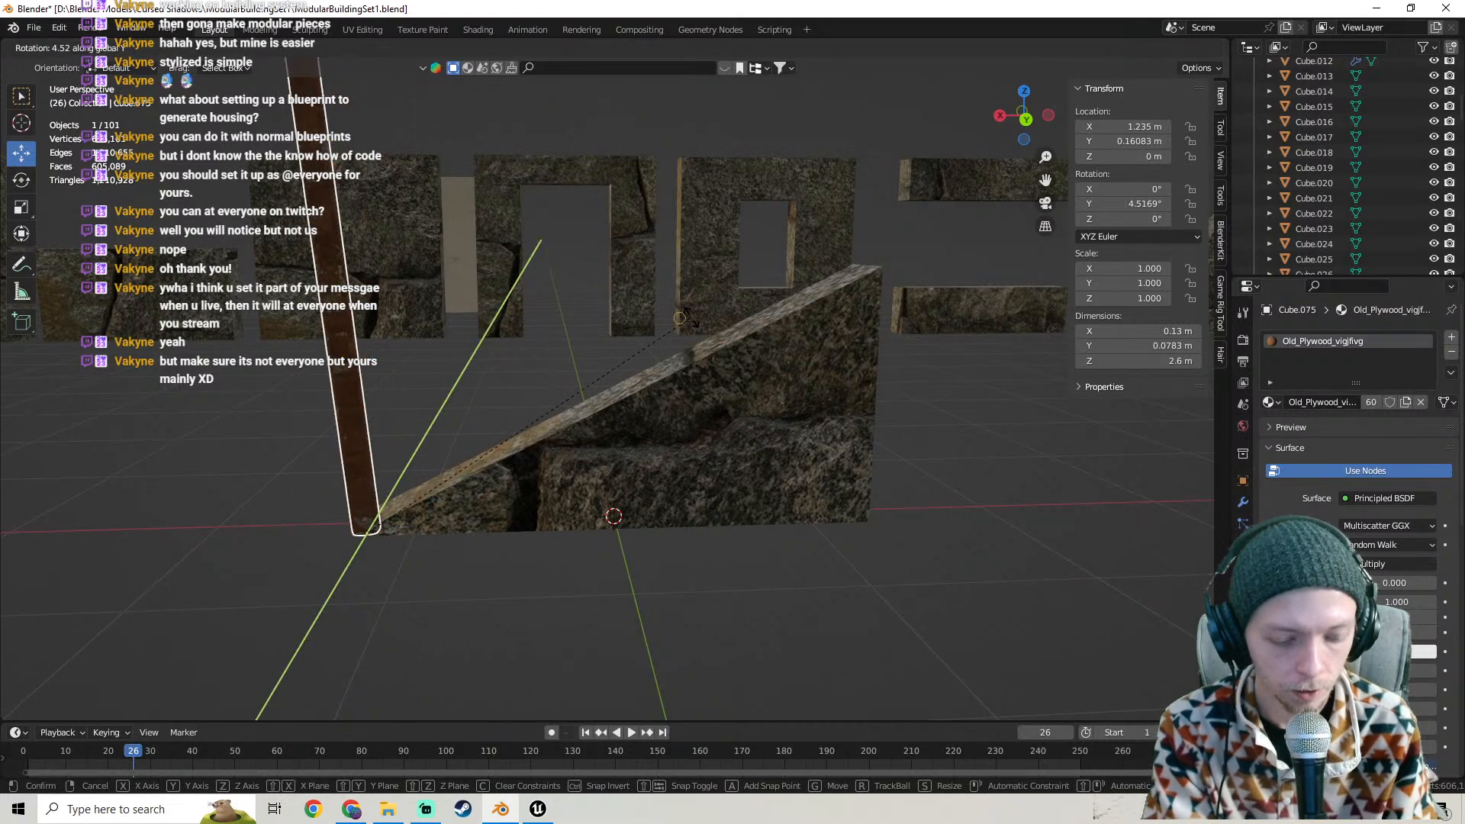
{"action": "type", "text": "-70"}
{"action": "key", "text": "Return"}
{"action": "key", "text": "ctrl+z"}
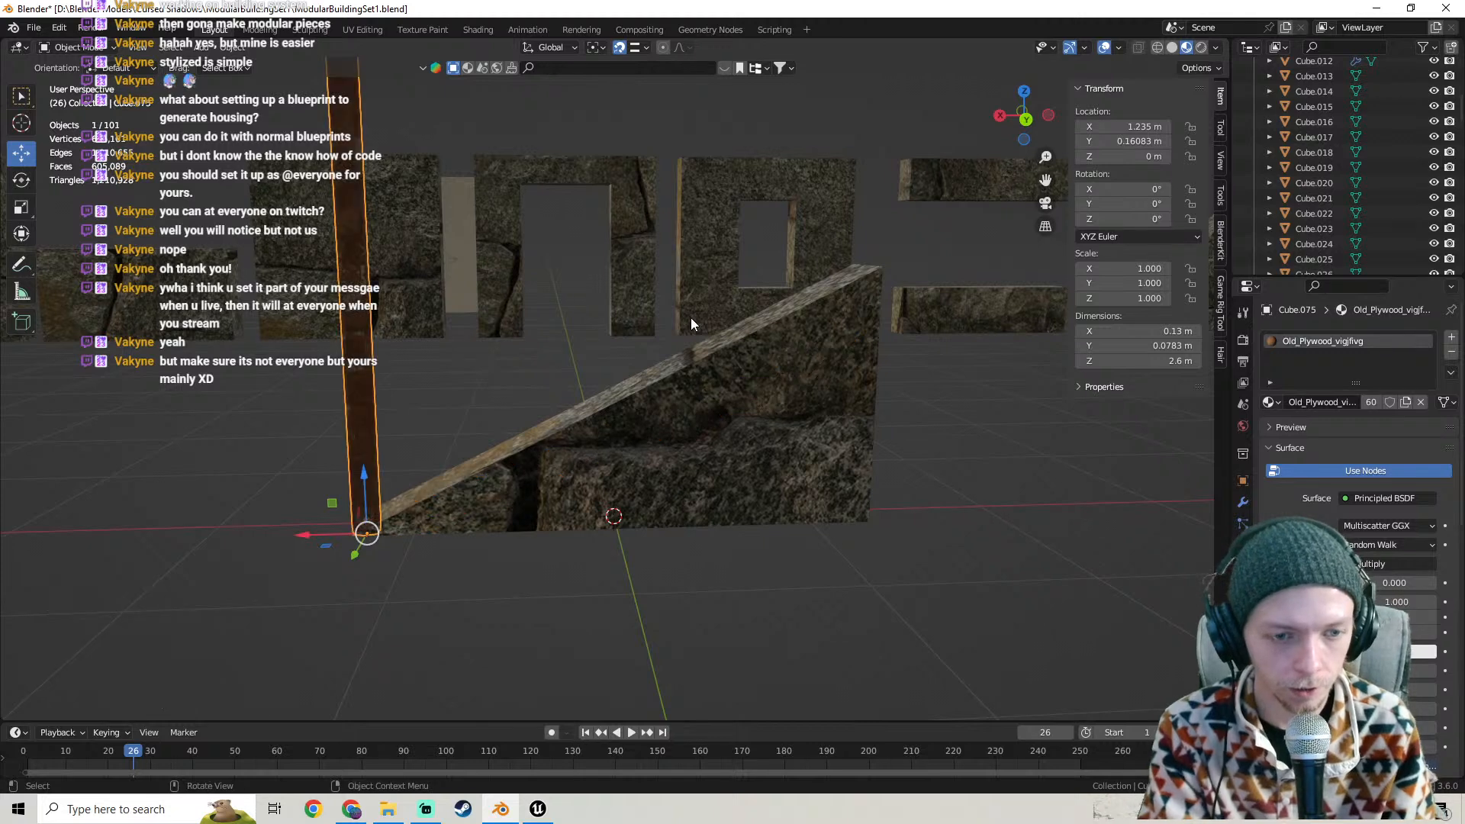
- Try tilting the beam -65° about Y along the diagonal wall, and undo it
{"action": "type", "text": "ry"}
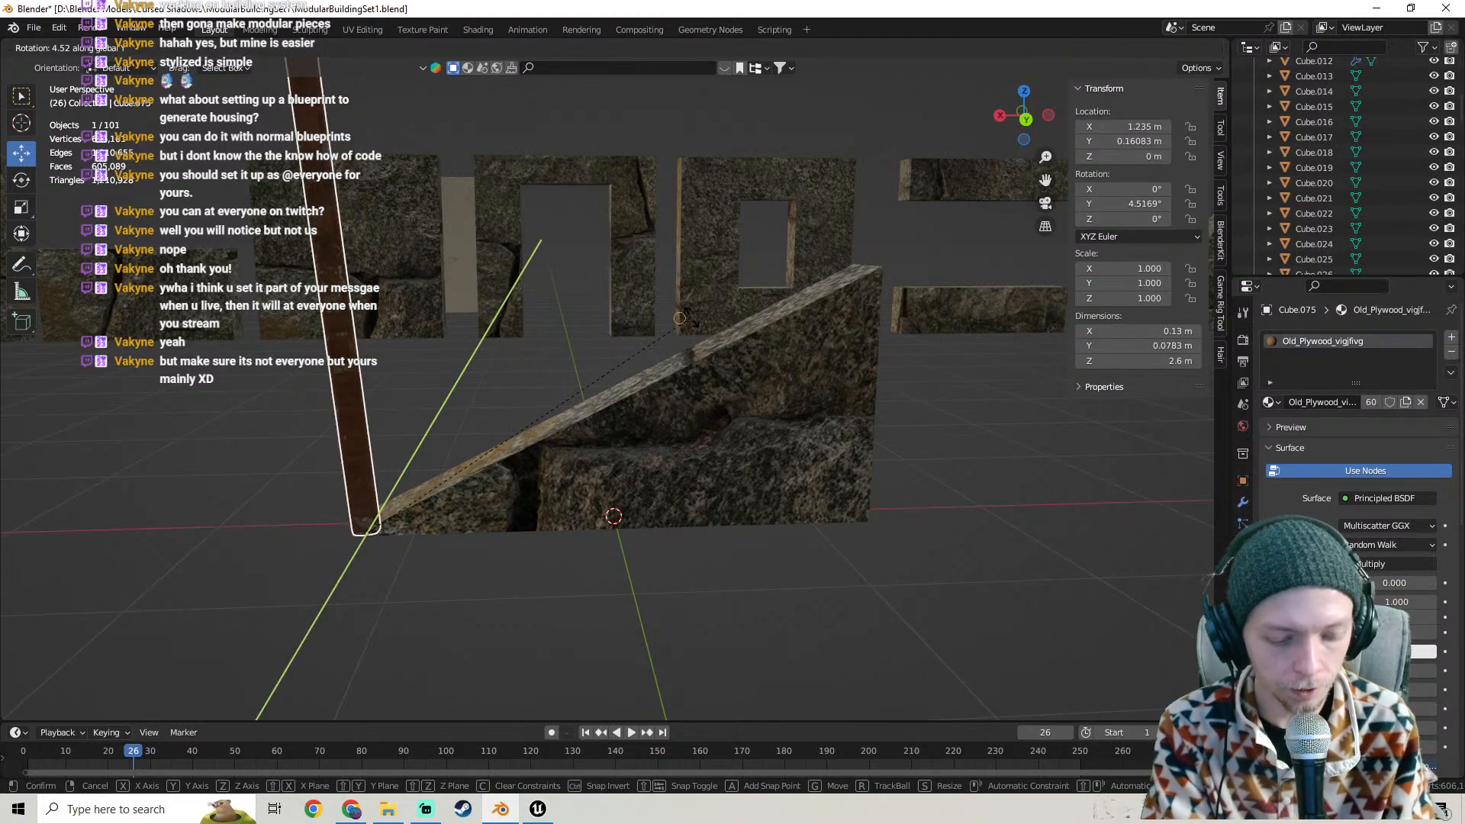
{"action": "type", "text": "-65"}
{"action": "key", "text": "Return"}
{"action": "middle_click_drag", "start_coordinate": [690, 300], "coordinate": [671, 342]}
{"action": "key", "text": "ctrl+z"}
- Try rotating the beam -64° about Y, inspect its fit along the wall's sloped edge, and undo the rotation
{"action": "scroll", "coordinate": [671, 342], "scroll_direction": "down", "scroll_amount": 3}
{"action": "key", "text": "r"}
{"action": "type", "text": "y"}
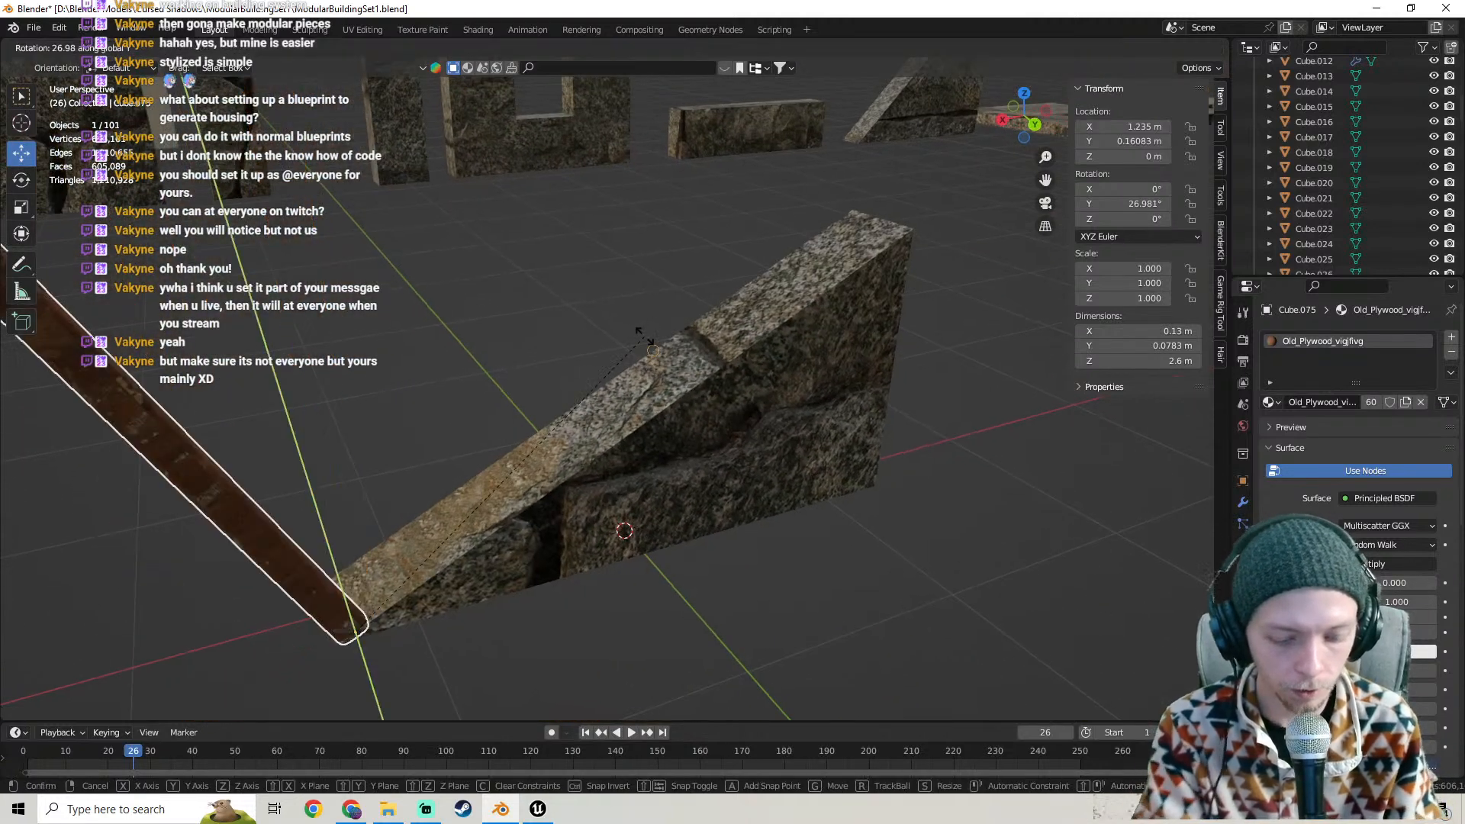
{"action": "type", "text": "-64"}
{"action": "key", "text": "Return"}
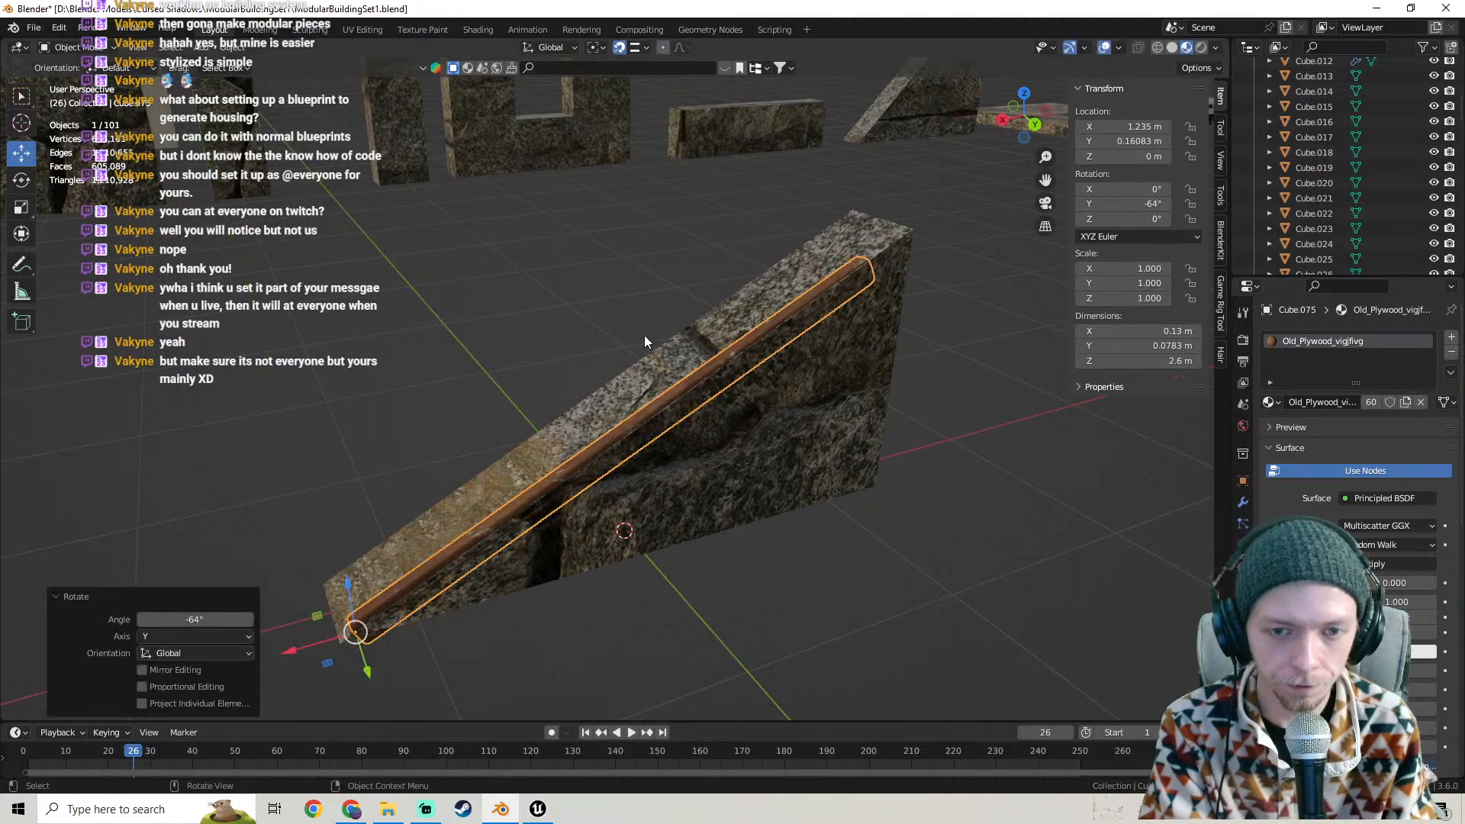
{"action": "scroll", "coordinate": [711, 307], "scroll_direction": "up", "scroll_amount": 4}
{"action": "mouse_move", "coordinate": [711, 307]}
{"action": "middle_mouse_down"}
{"action": "mouse_move", "coordinate": [772, 345]}
{"action": "mouse_move", "coordinate": [648, 287]}
{"action": "mouse_move", "coordinate": [505, 251]}
{"action": "mouse_move", "coordinate": [666, 309]}
{"action": "mouse_move", "coordinate": [612, 296]}
{"action": "mouse_move", "coordinate": [602, 372]}
{"action": "mouse_move", "coordinate": [658, 359]}
{"action": "mouse_move", "coordinate": [611, 389]}
{"action": "mouse_move", "coordinate": [706, 340]}
{"action": "mouse_move", "coordinate": [801, 352]}
{"action": "mouse_move", "coordinate": [670, 433]}
{"action": "mouse_move", "coordinate": [685, 372]}
{"action": "mouse_move", "coordinate": [630, 365]}
{"action": "mouse_move", "coordinate": [712, 328]}
{"action": "middle_mouse_up"}
{"action": "scroll", "coordinate": [630, 364], "scroll_direction": "up", "scroll_amount": 2}
{"action": "scroll", "coordinate": [712, 327], "scroll_direction": "down", "scroll_amount": 2}
{"action": "key", "text": "ctrl+z"}
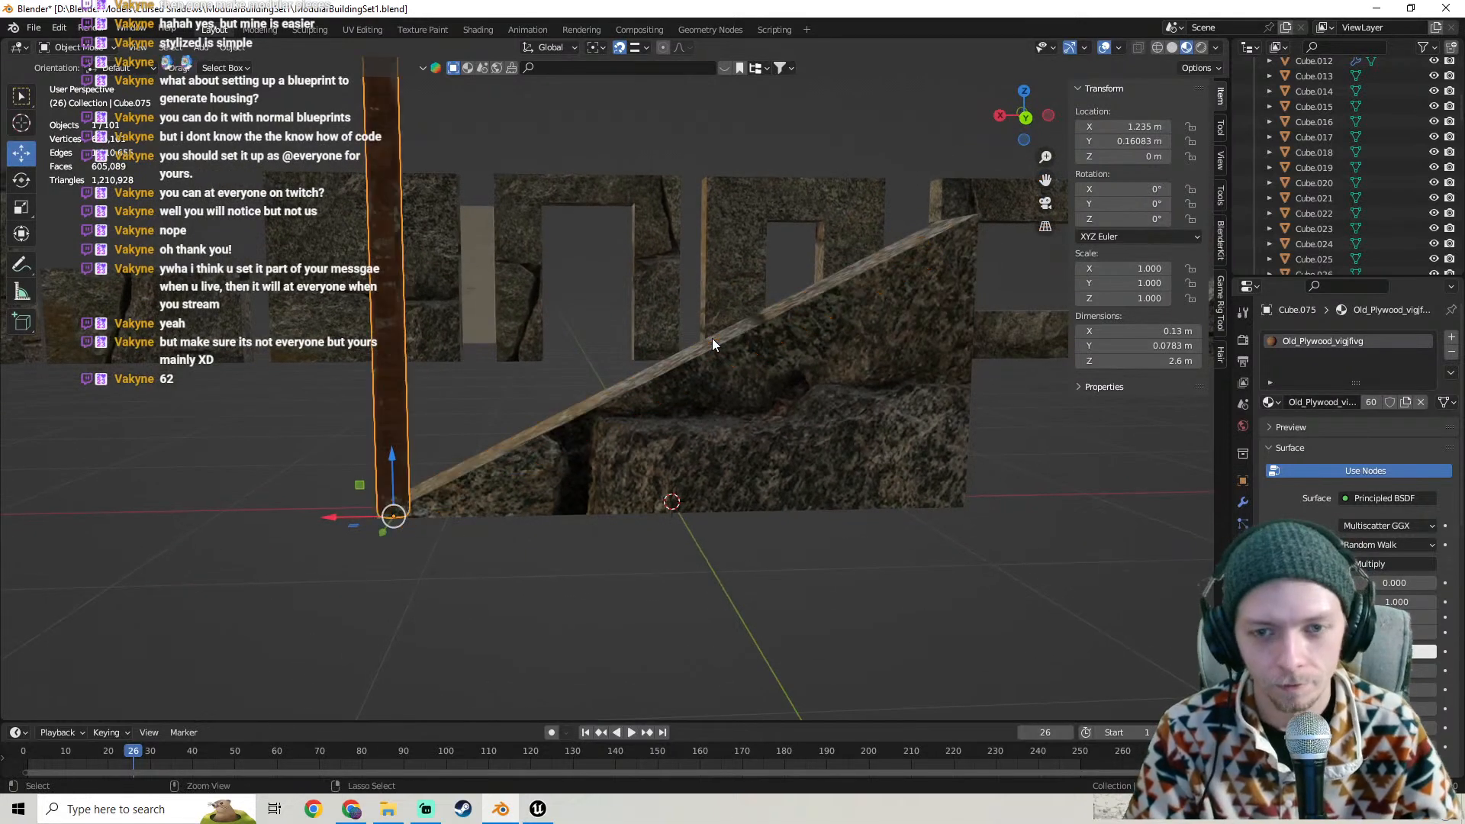
- Try a -62° rotation of the beam about Y, check its upper end against the slope, and undo it
{"action": "type", "text": "ry"}
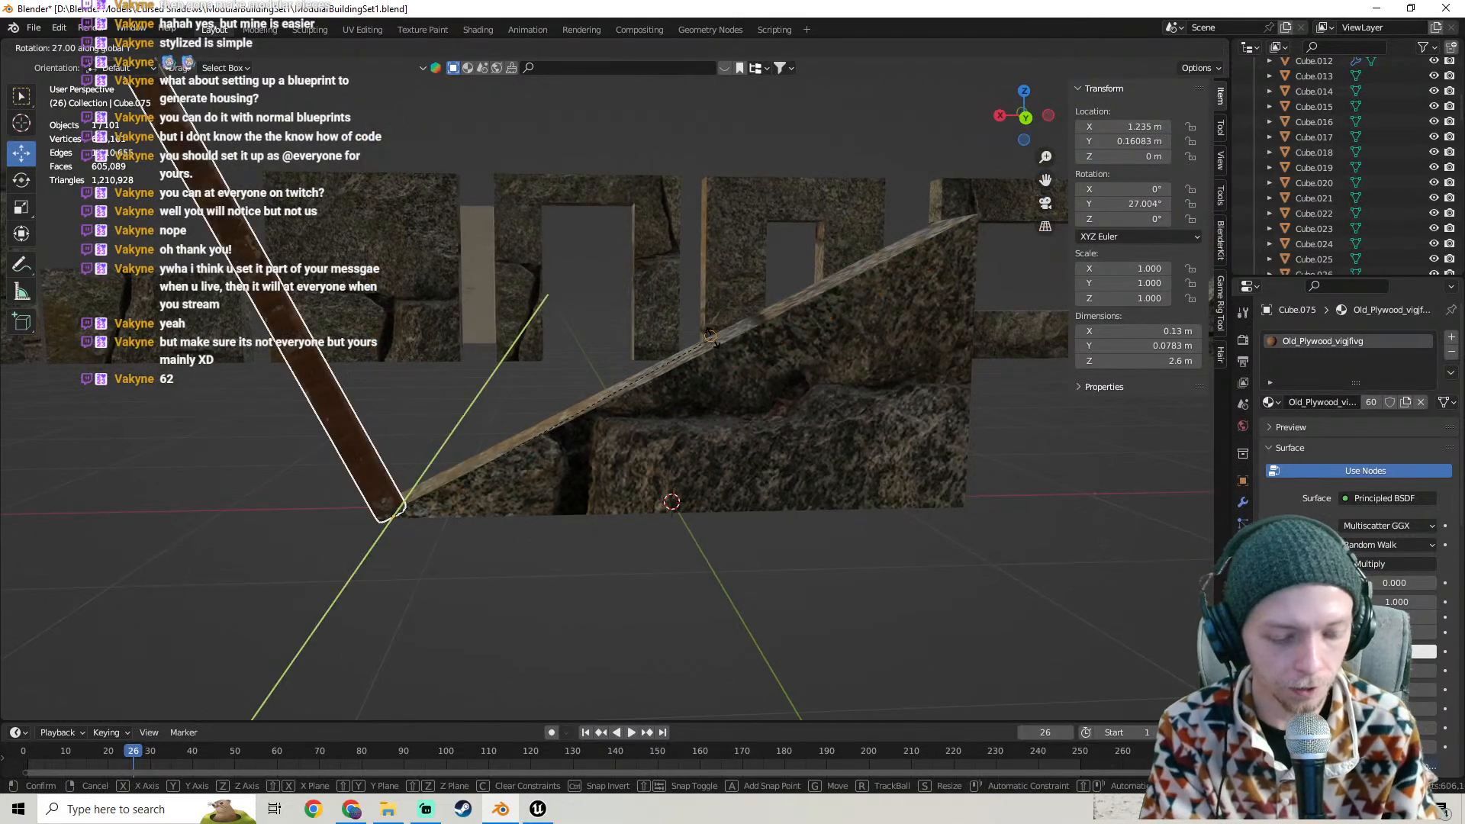
{"action": "type", "text": "-62"}
{"action": "key", "text": "Return"}
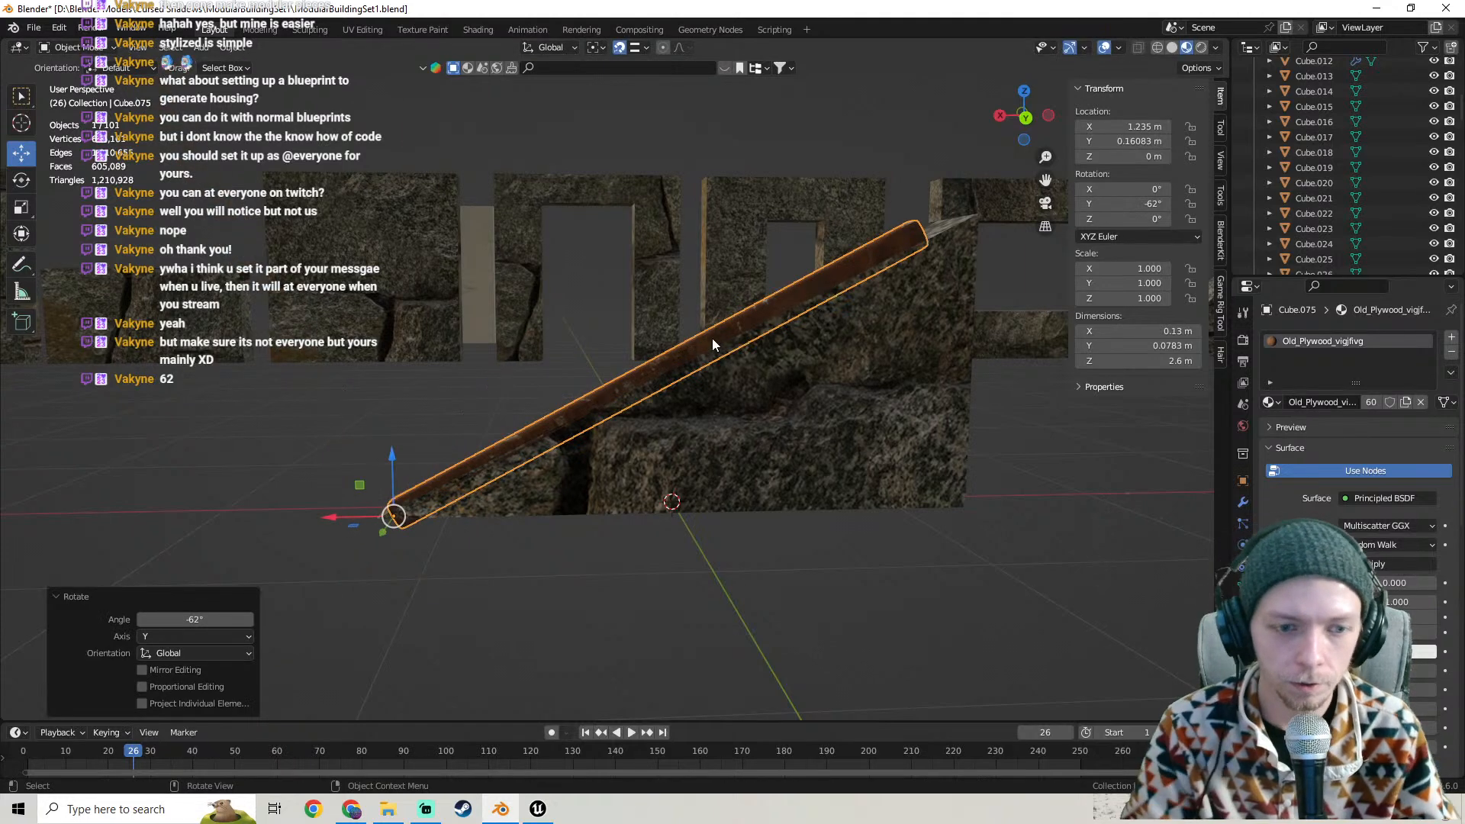
{"action": "scroll", "coordinate": [720, 374], "scroll_direction": "up", "scroll_amount": 5}
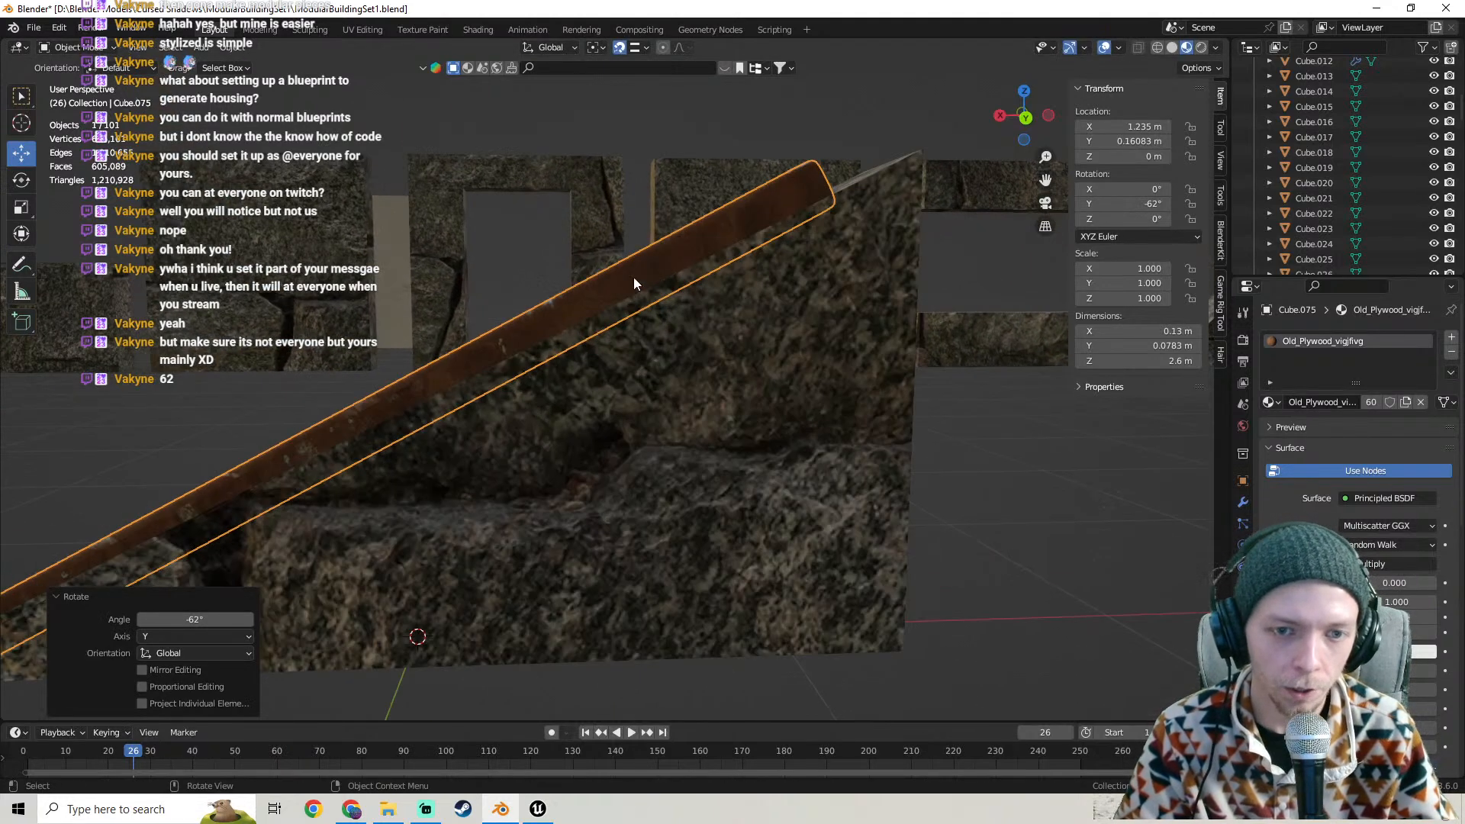
{"action": "scroll", "coordinate": [691, 369], "scroll_direction": "down", "scroll_amount": 5}
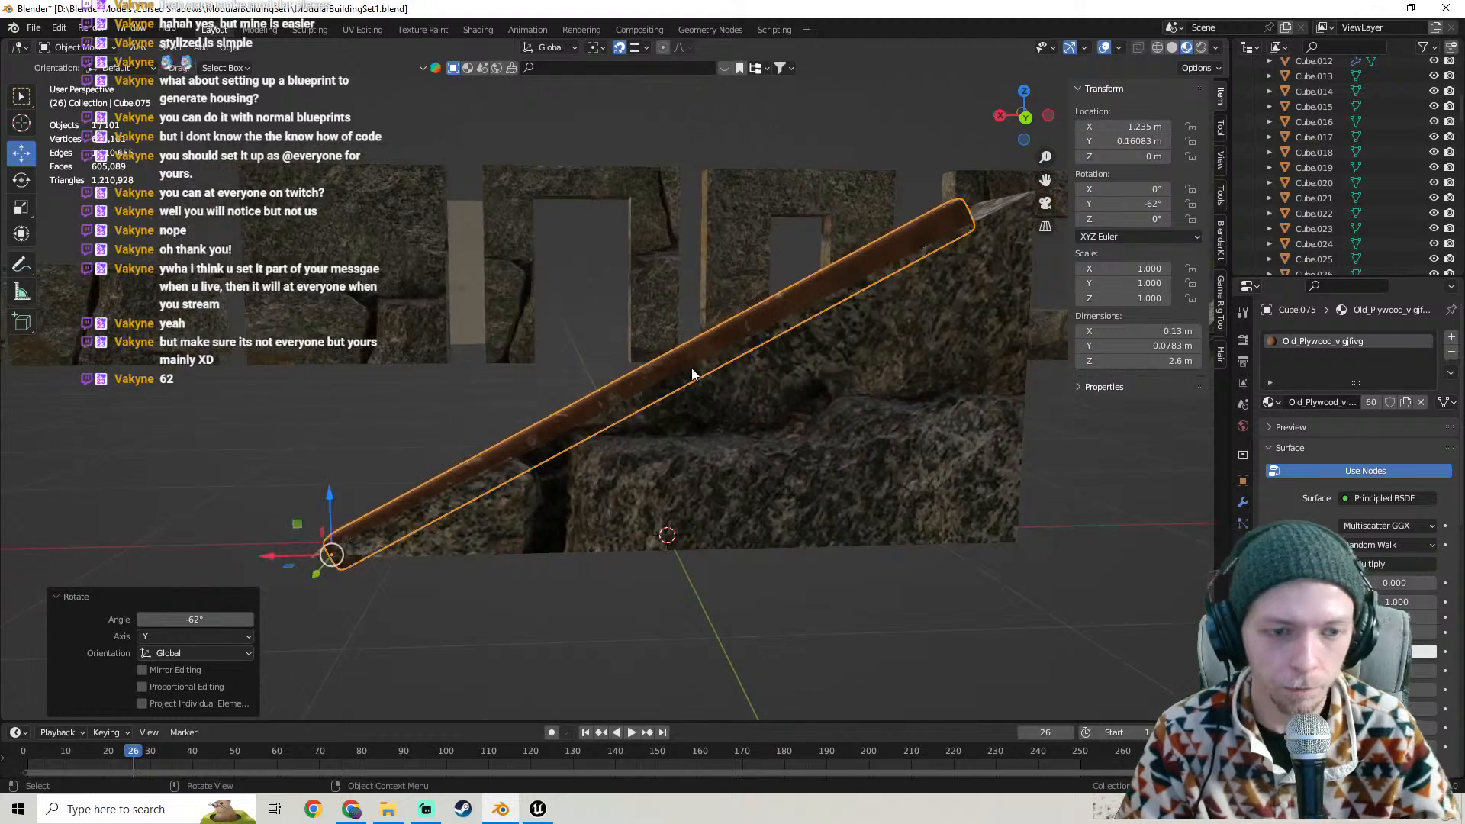
{"action": "key", "text": "ctrl+z"}
- Retry the -64° rotation about Y, compare the beam with the wall's sloped edge, and undo it
{"action": "type", "text": "ry"}
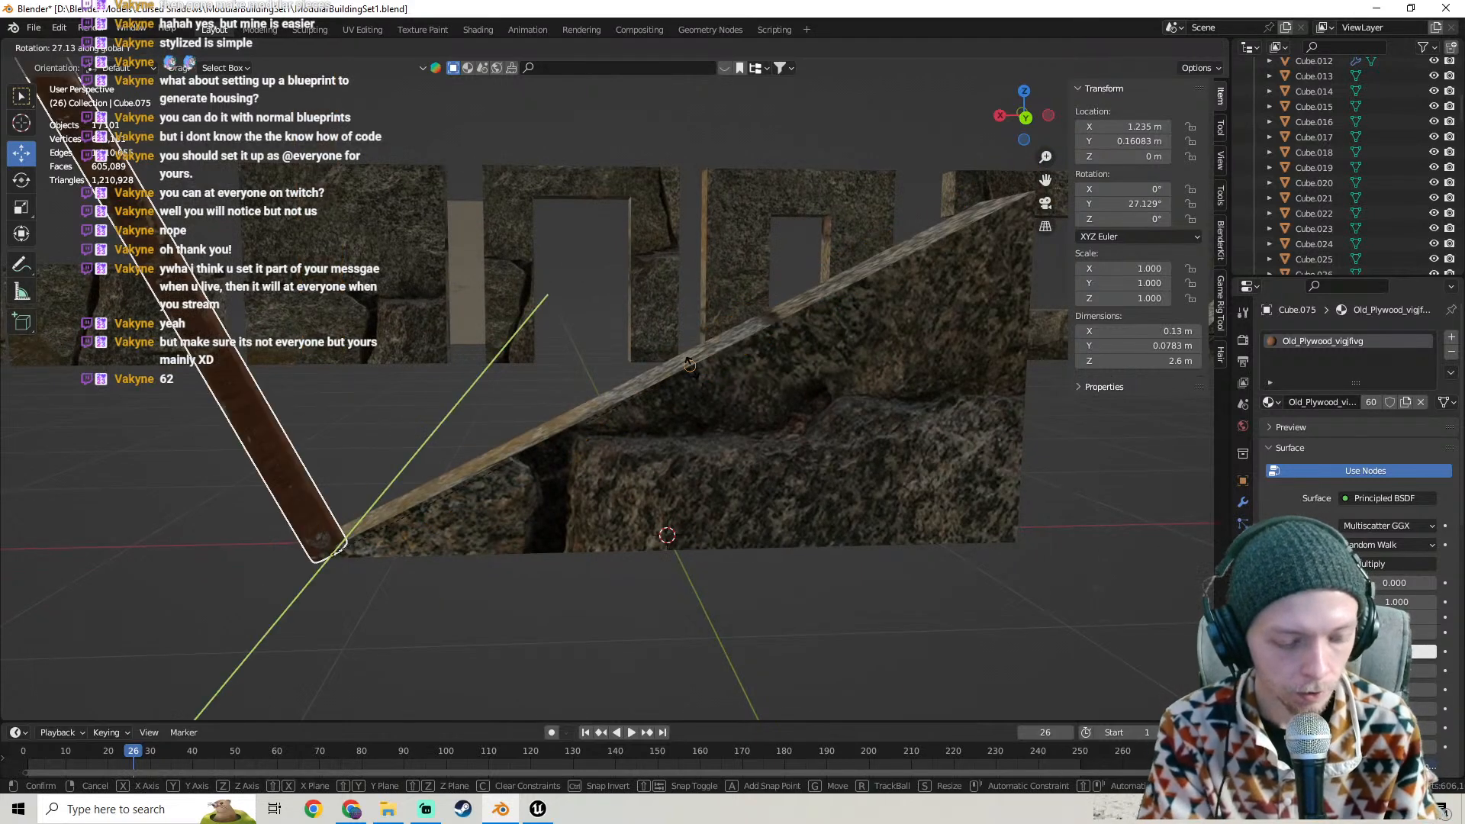
{"action": "type", "text": "-64"}
{"action": "key", "text": "Return"}
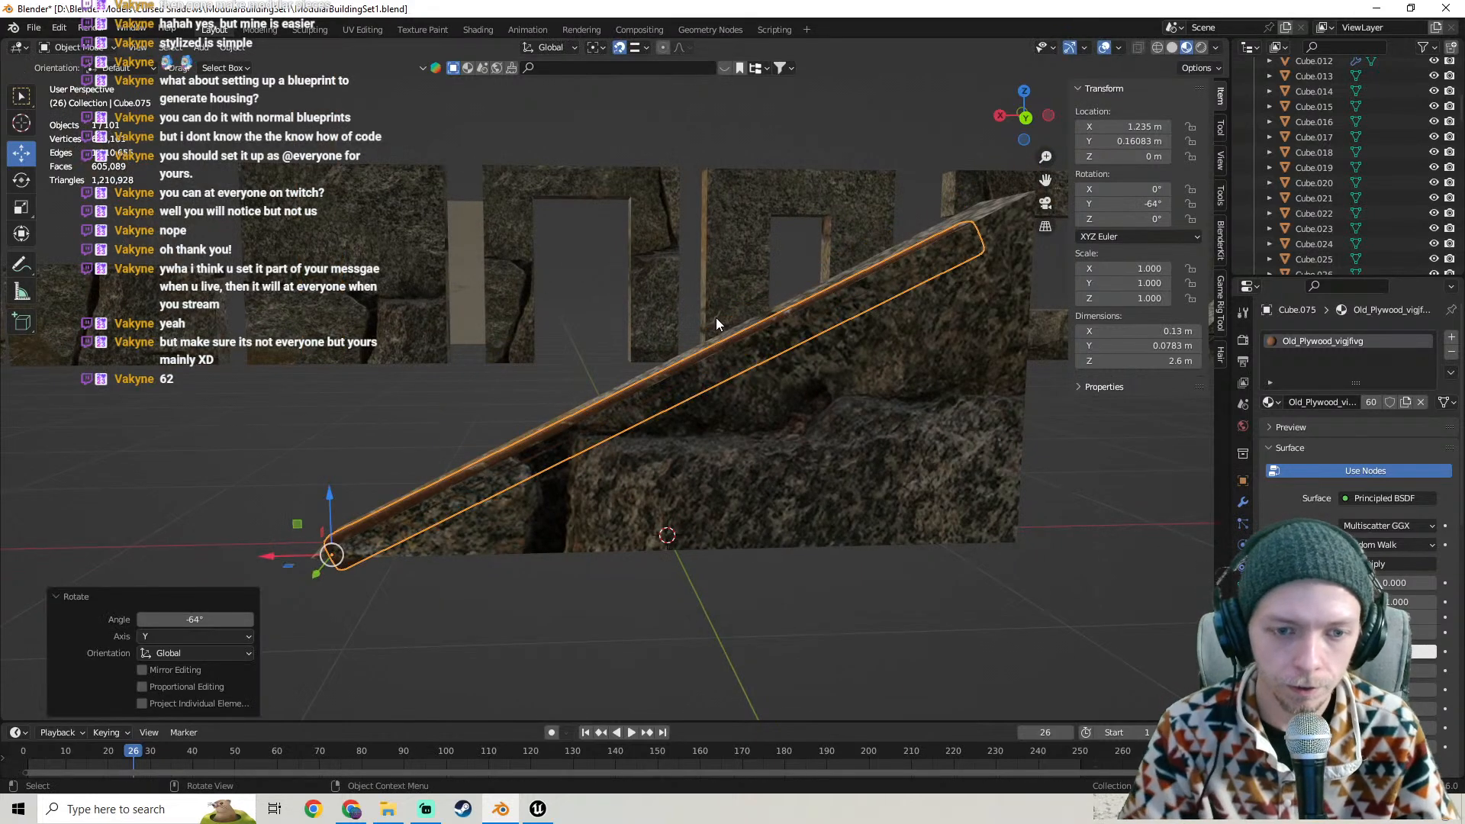
{"action": "middle_click_drag", "start_coordinate": [715, 318], "coordinate": [773, 322]}
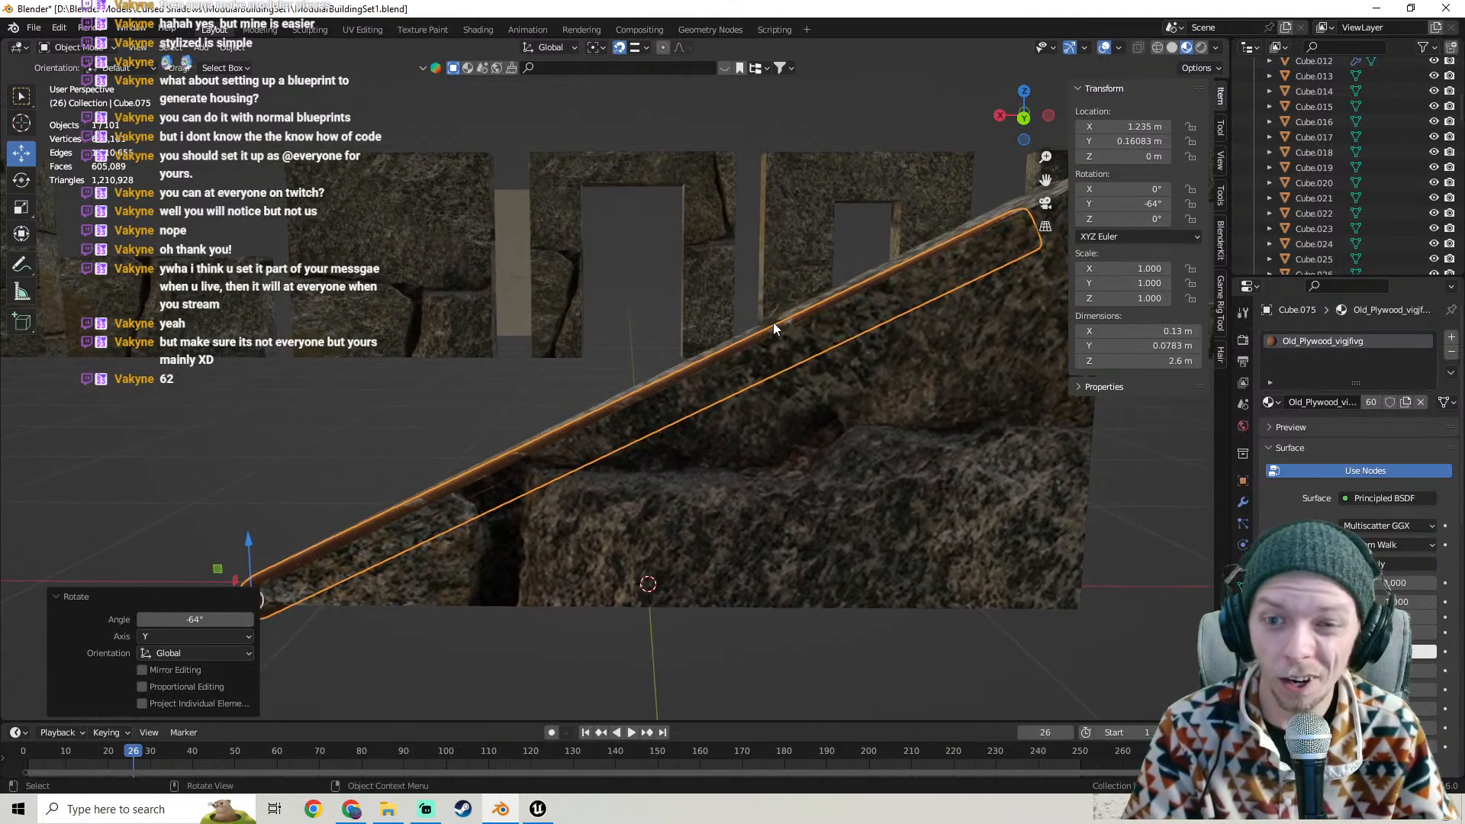
{"action": "key", "text": "ctrl+z"}
- Try rotating the beam -62.5° about Y, inspect its alignment along the whole slope, and undo the rotation
{"action": "key", "text": "r"}
{"action": "key", "text": "y"}
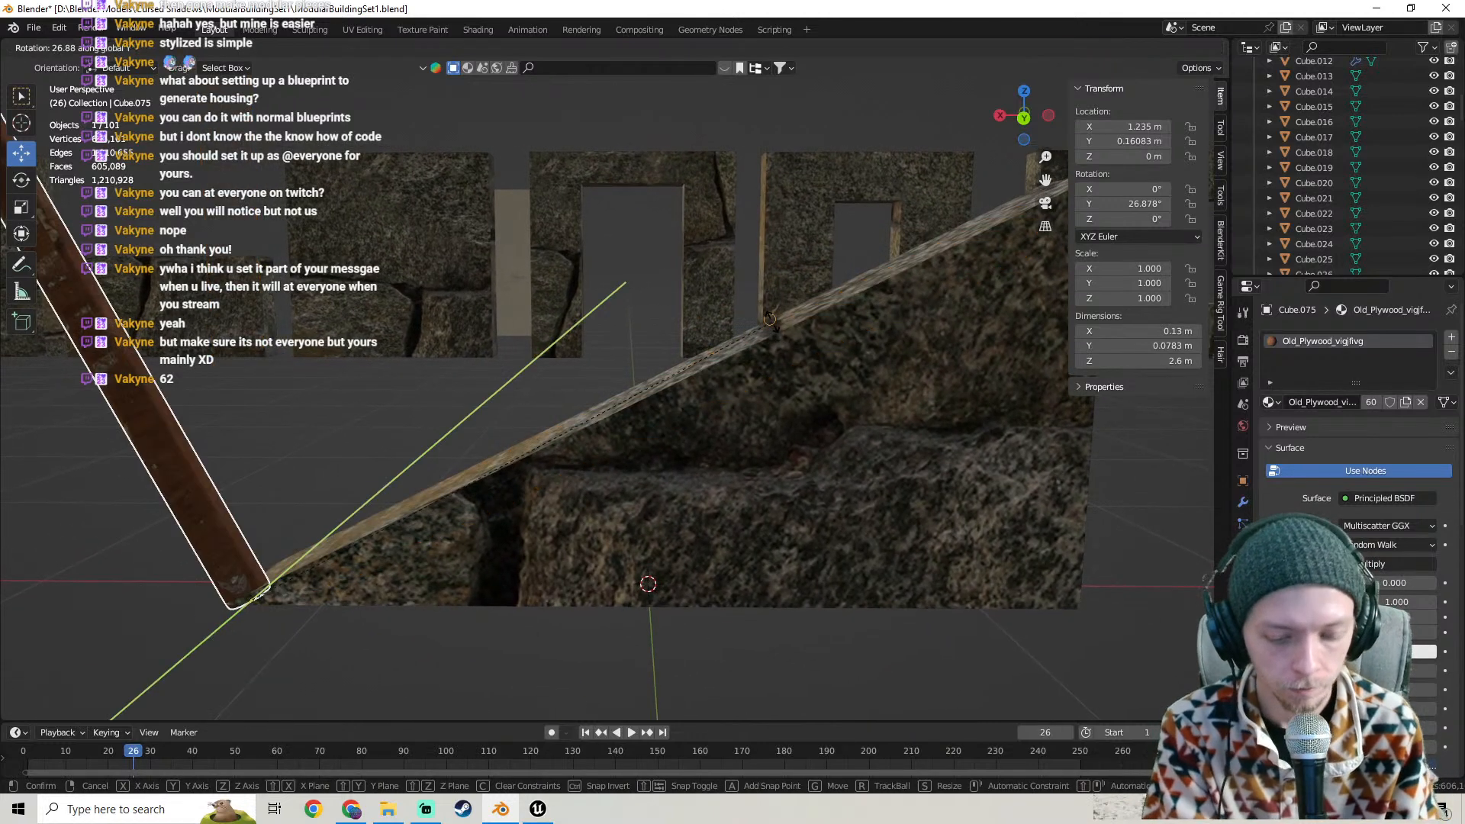
{"action": "type", "text": "-(62."}
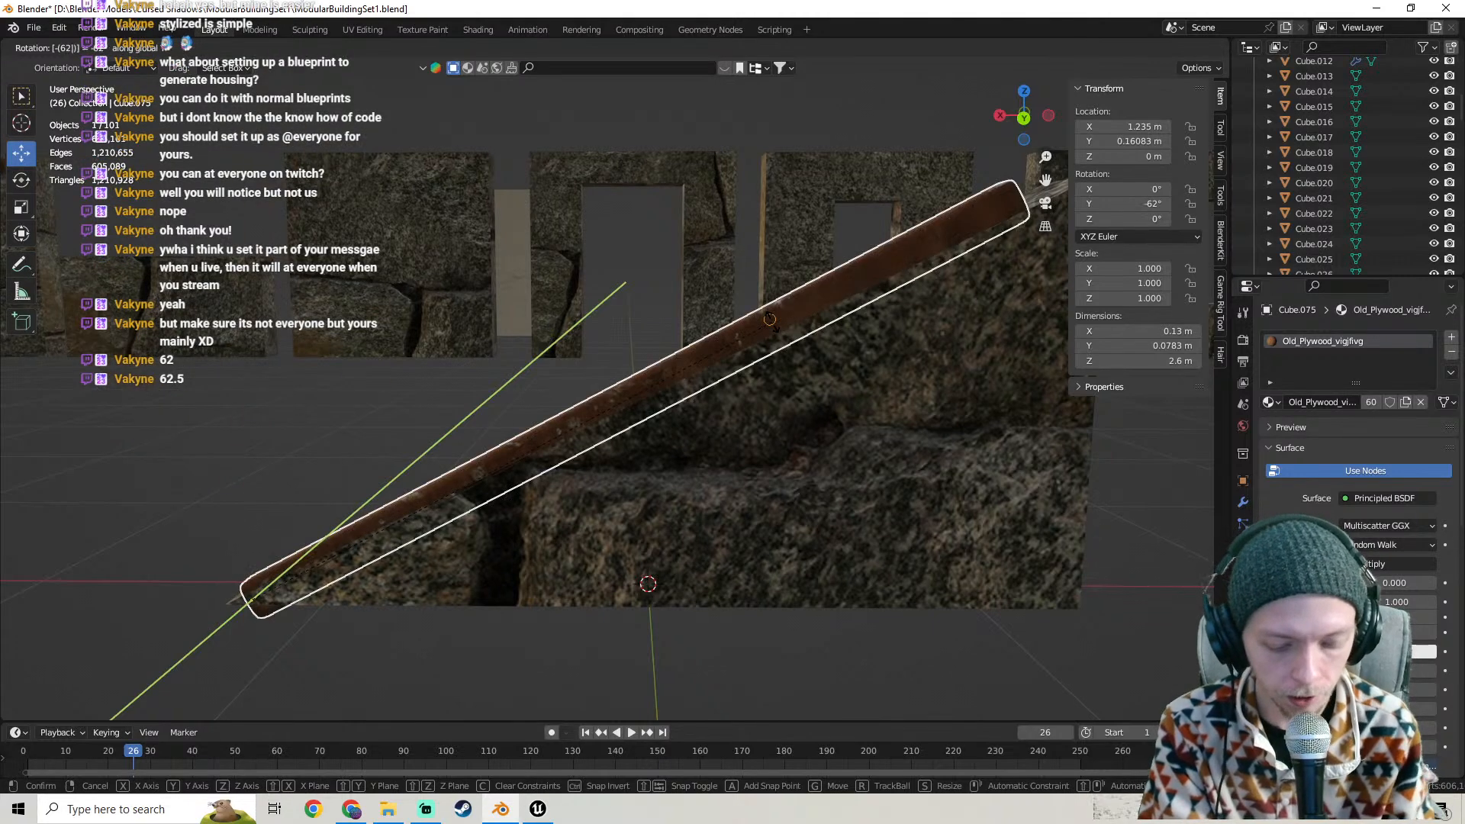
{"action": "type", "text": "5"}
{"action": "key", "text": "Return"}
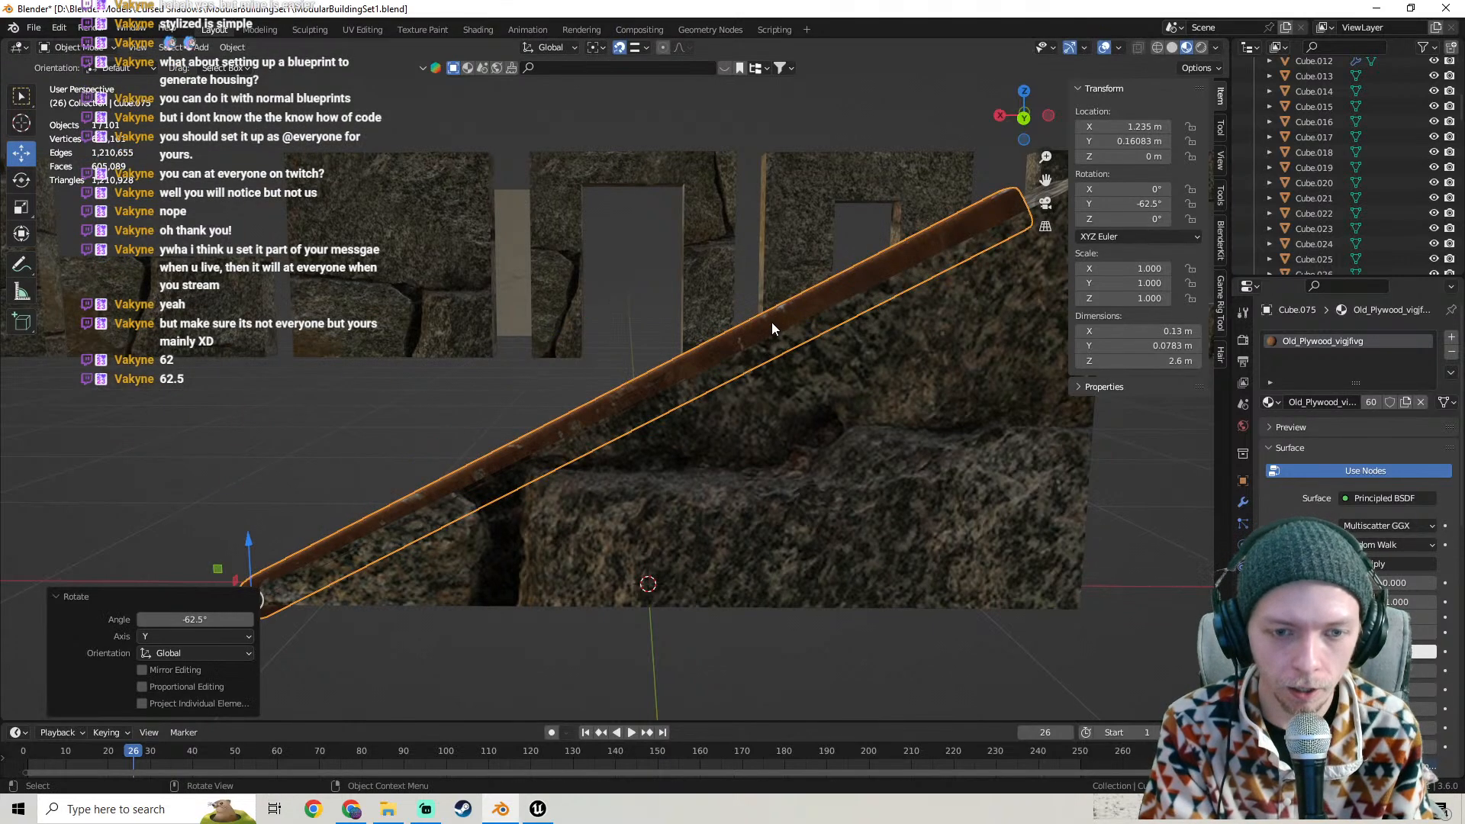
{"action": "middle_click_drag", "start_coordinate": [898, 235], "coordinate": [707, 246], "text": "shift"}
{"action": "scroll", "coordinate": [713, 241], "scroll_direction": "up", "scroll_amount": 2}
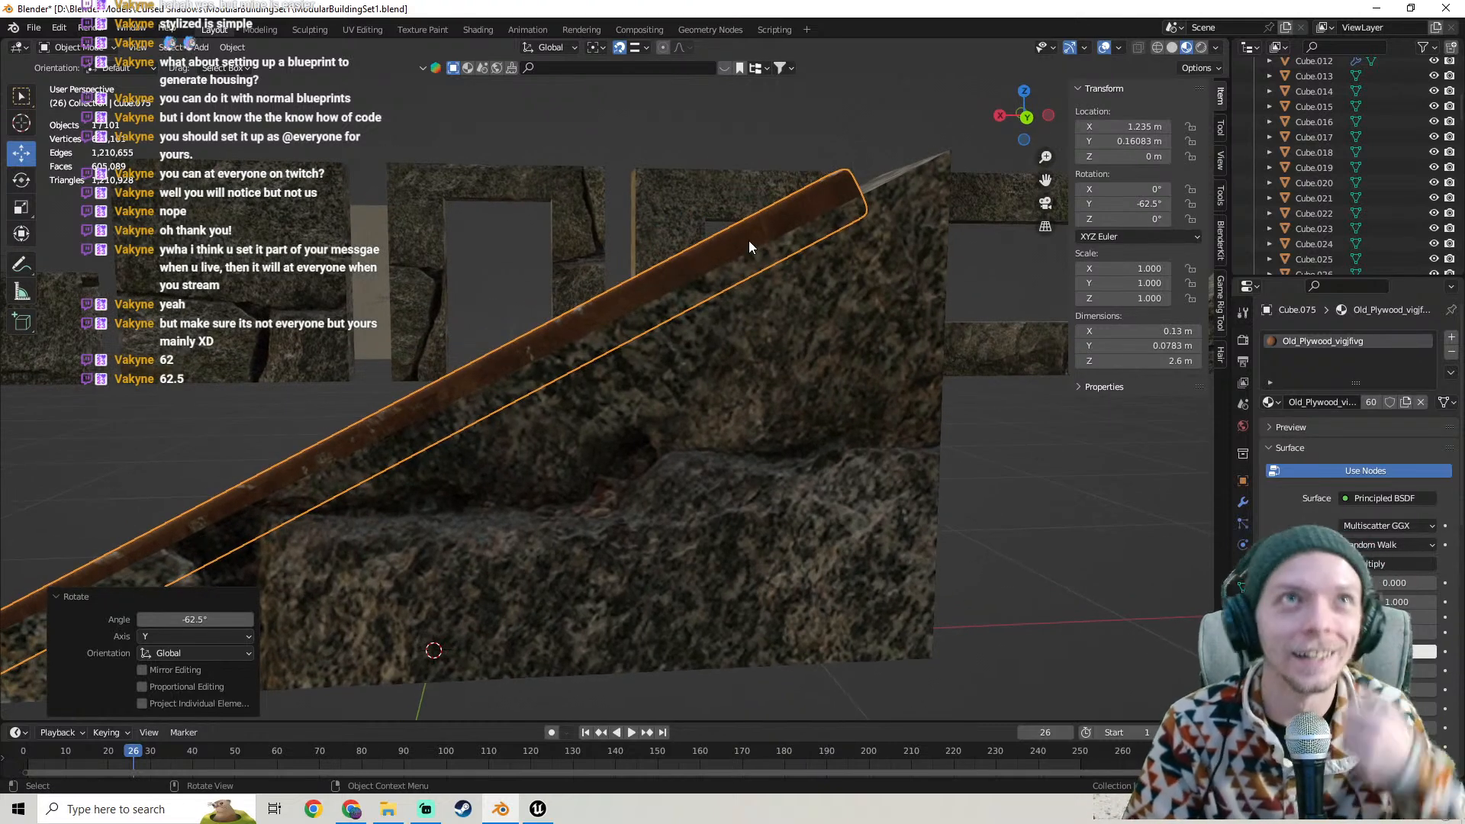
{"action": "scroll", "coordinate": [748, 240], "scroll_direction": "up", "scroll_amount": 2}
{"action": "middle_click_drag", "start_coordinate": [748, 240], "coordinate": [729, 250]}
{"action": "scroll", "coordinate": [730, 249], "scroll_direction": "down", "scroll_amount": 3}
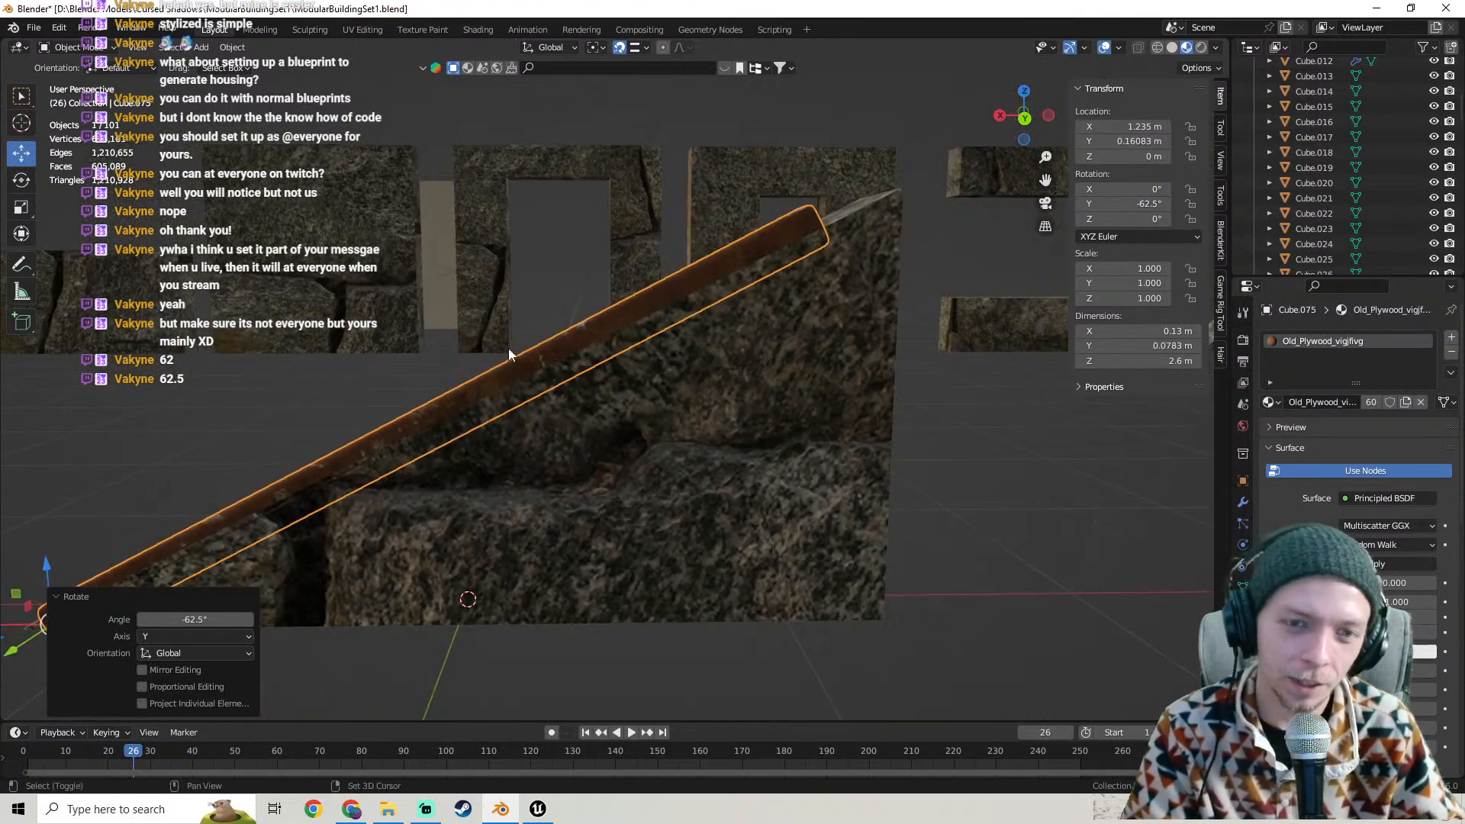
{"action": "middle_click_drag", "start_coordinate": [508, 348], "coordinate": [598, 227], "text": "shift"}
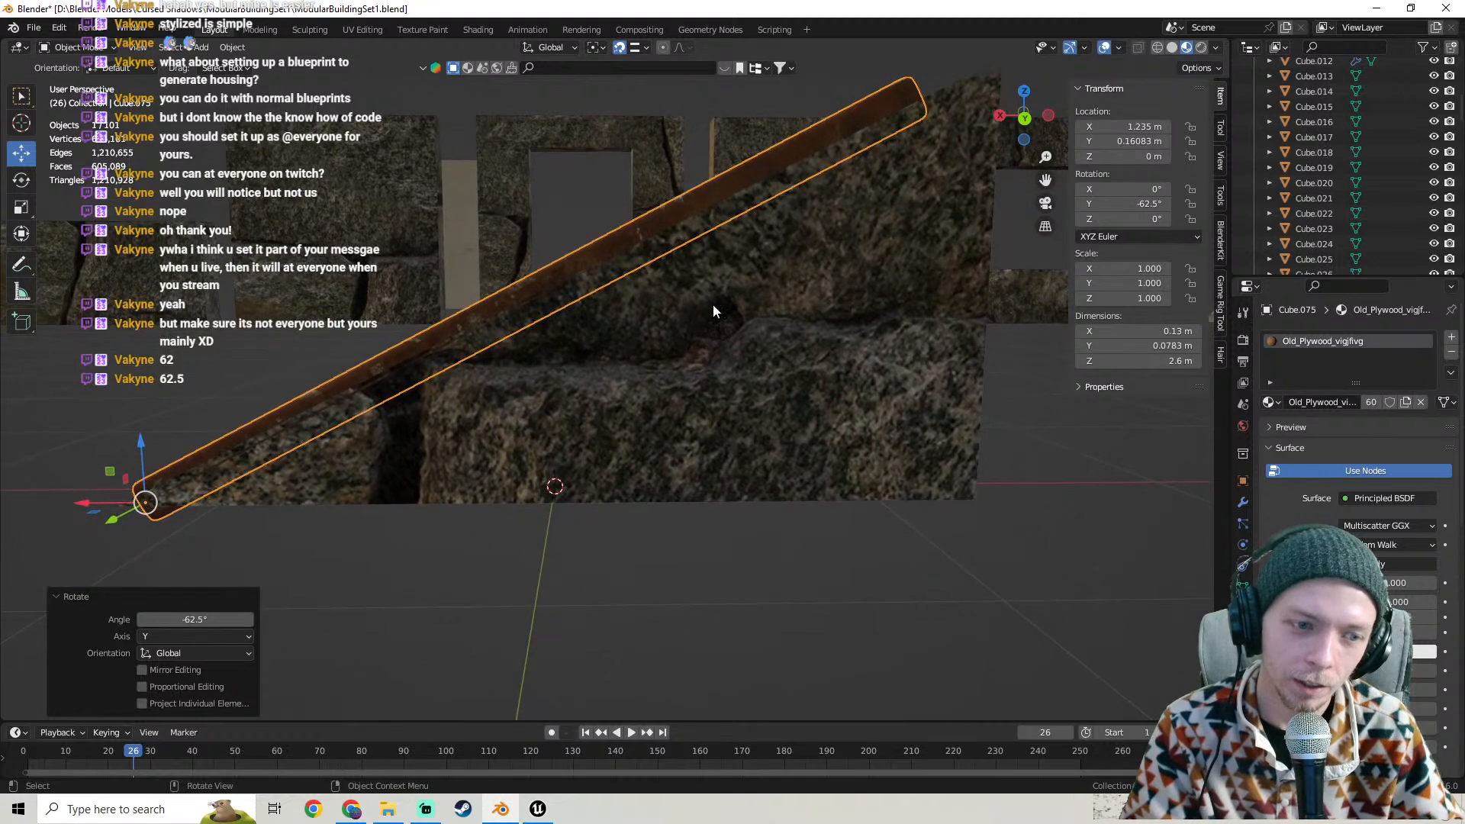
{"action": "key", "text": "ctrl+z"}
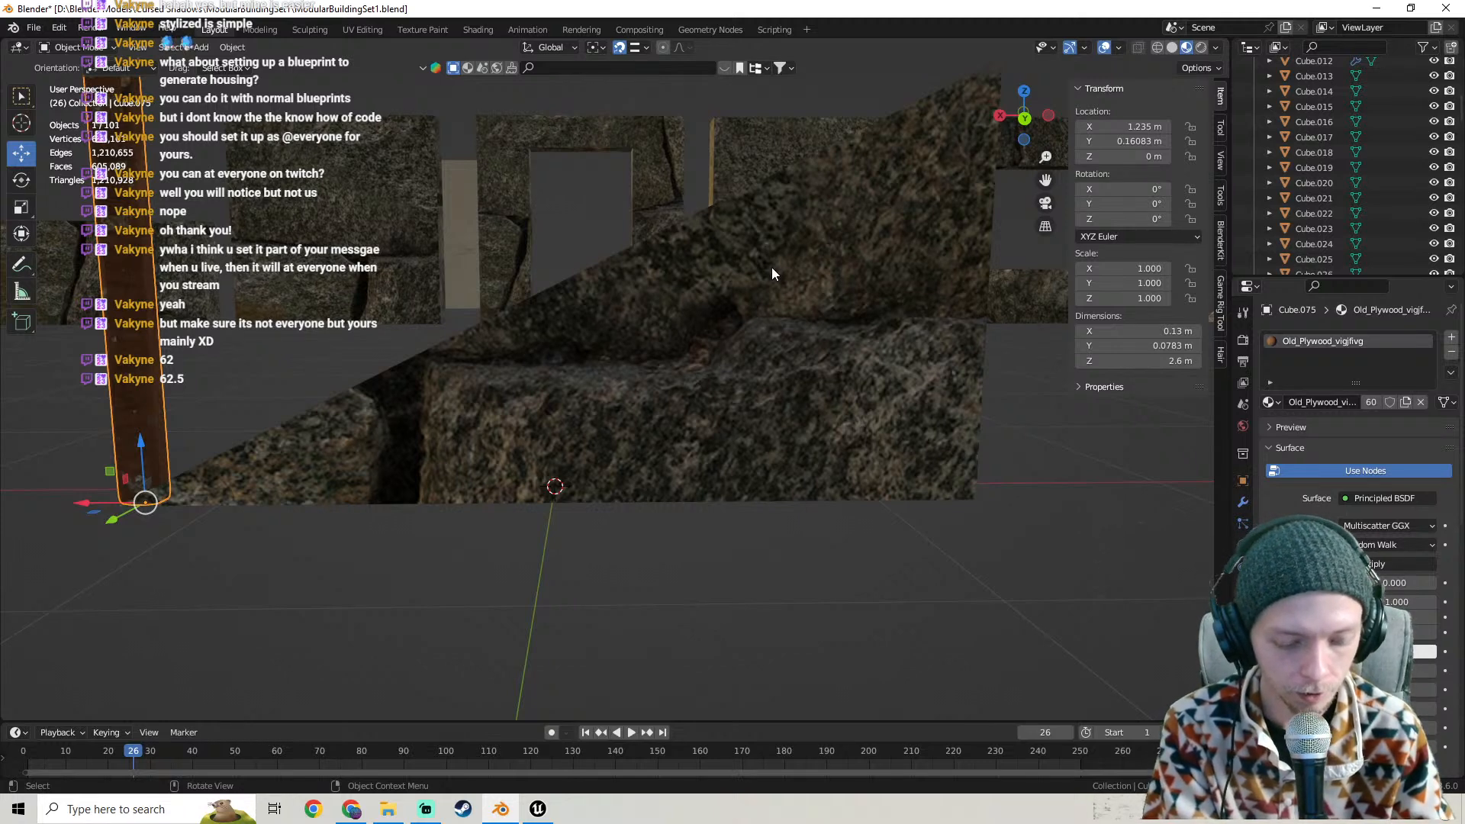
- Try rotating the beam -62.7° about the Y axis and undo it
{"action": "key", "text": "r"}
{"action": "key", "text": "y"}
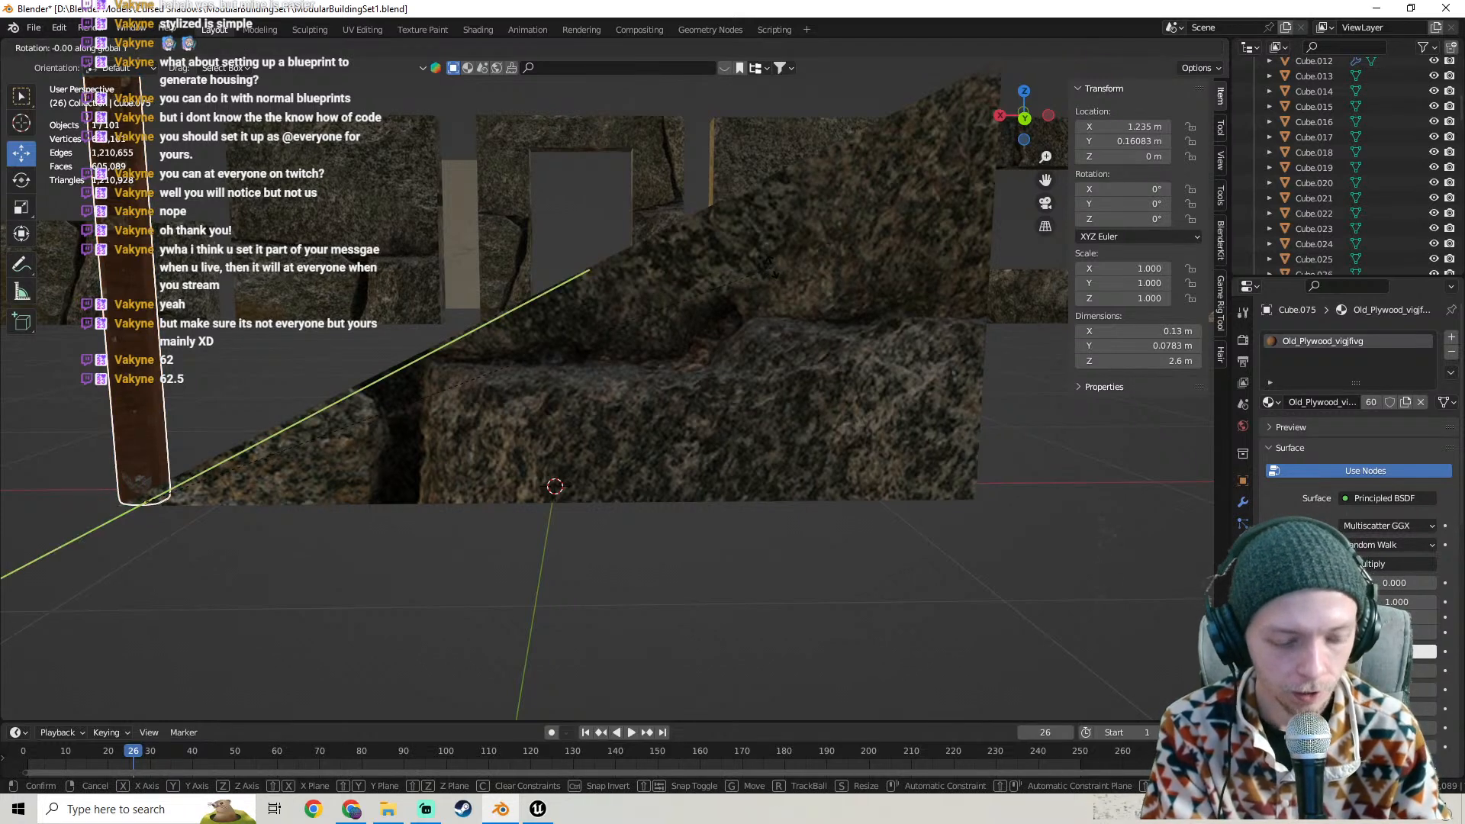
{"action": "type", "text": "-62."}
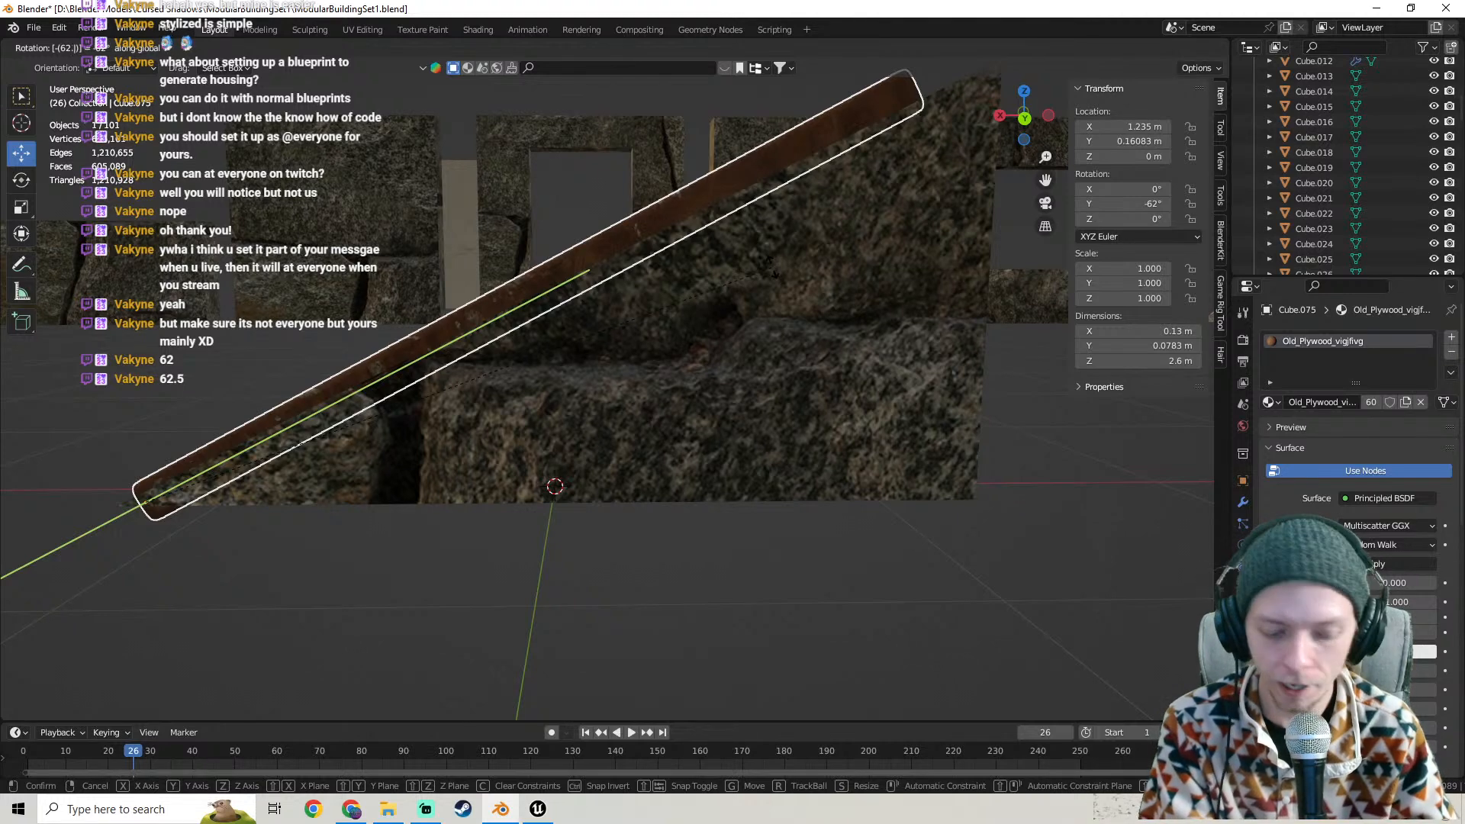
{"action": "type", "text": "7"}
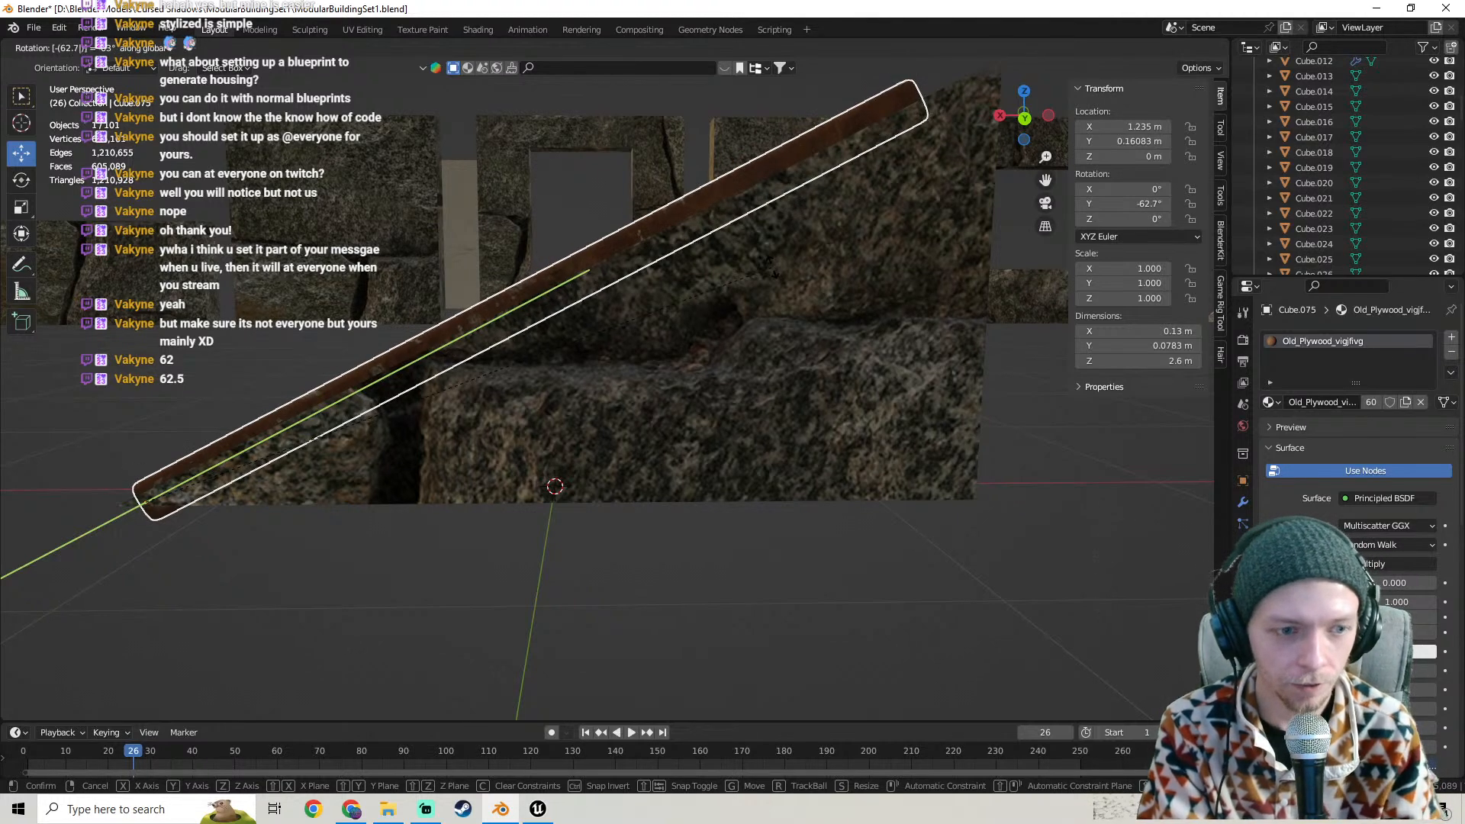
{"action": "key", "text": "Return"}
{"action": "key", "text": "ctrl+z"}
- Preview a -62.3° rotation of the beam about the Y axis, clear the value, and apply a 0.62° rotation instead
{"action": "type", "text": "ry"}
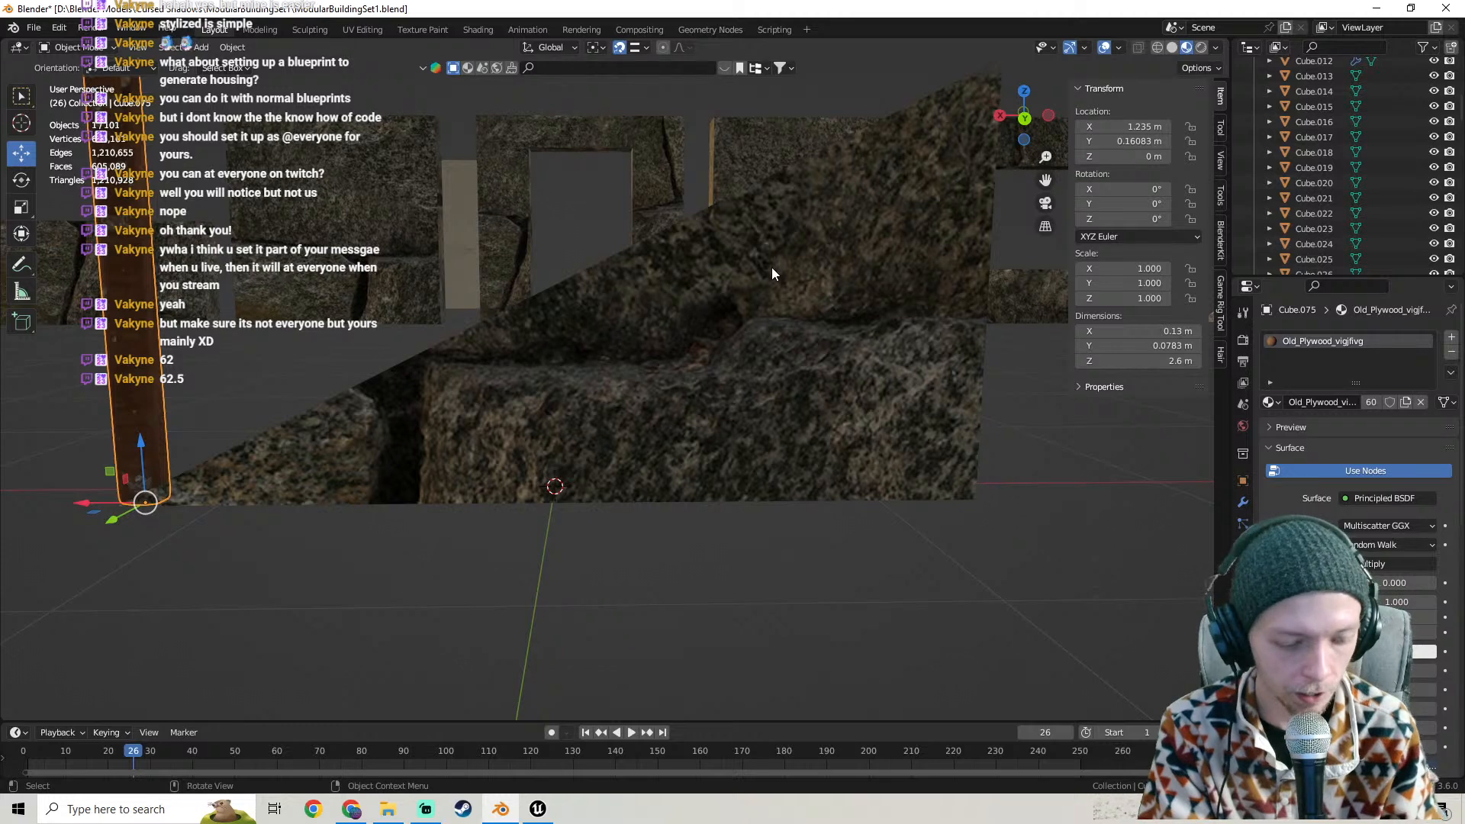
{"action": "type", "text": "-62."}
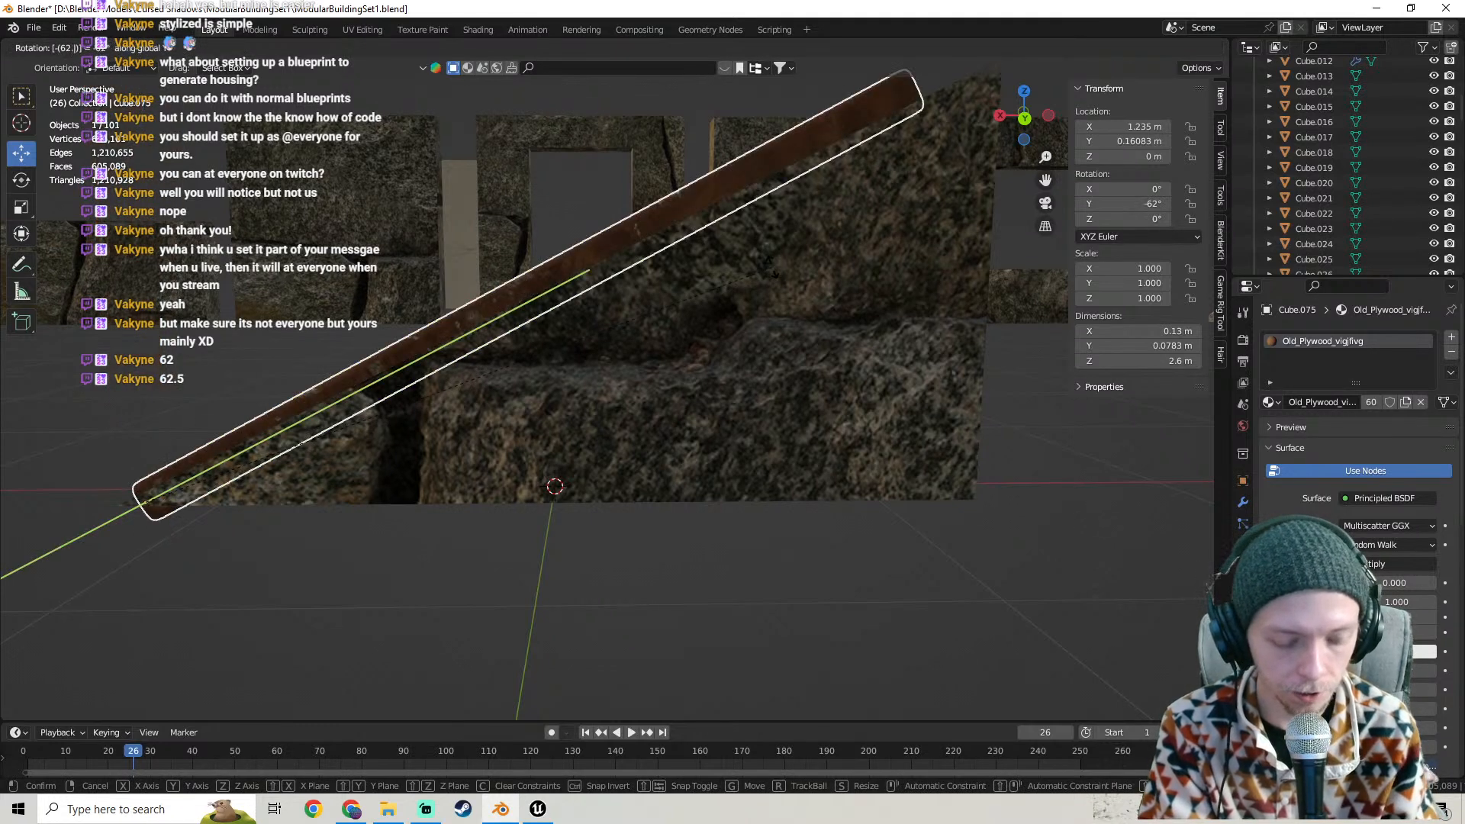
{"action": "type", "text": "3"}
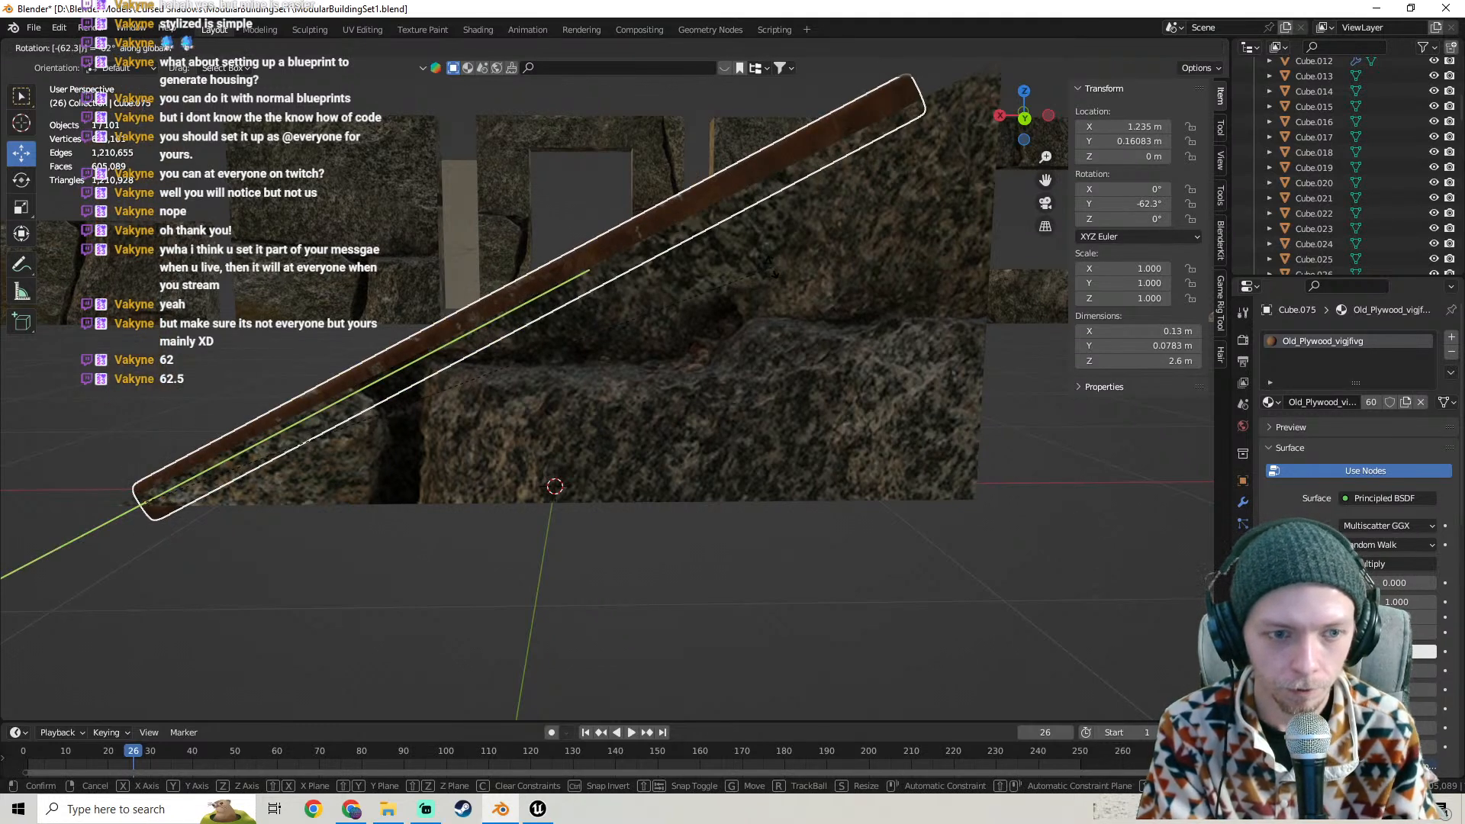
{"action": "key", "text": "BackSpace"}
{"action": "key", "text": "BackSpace"}
{"action": "key", "text": "BackSpace"}
{"action": "key", "text": "BackSpace"}
{"action": "key", "text": "BackSpace"}
{"action": "key", "text": "BackSpace"}
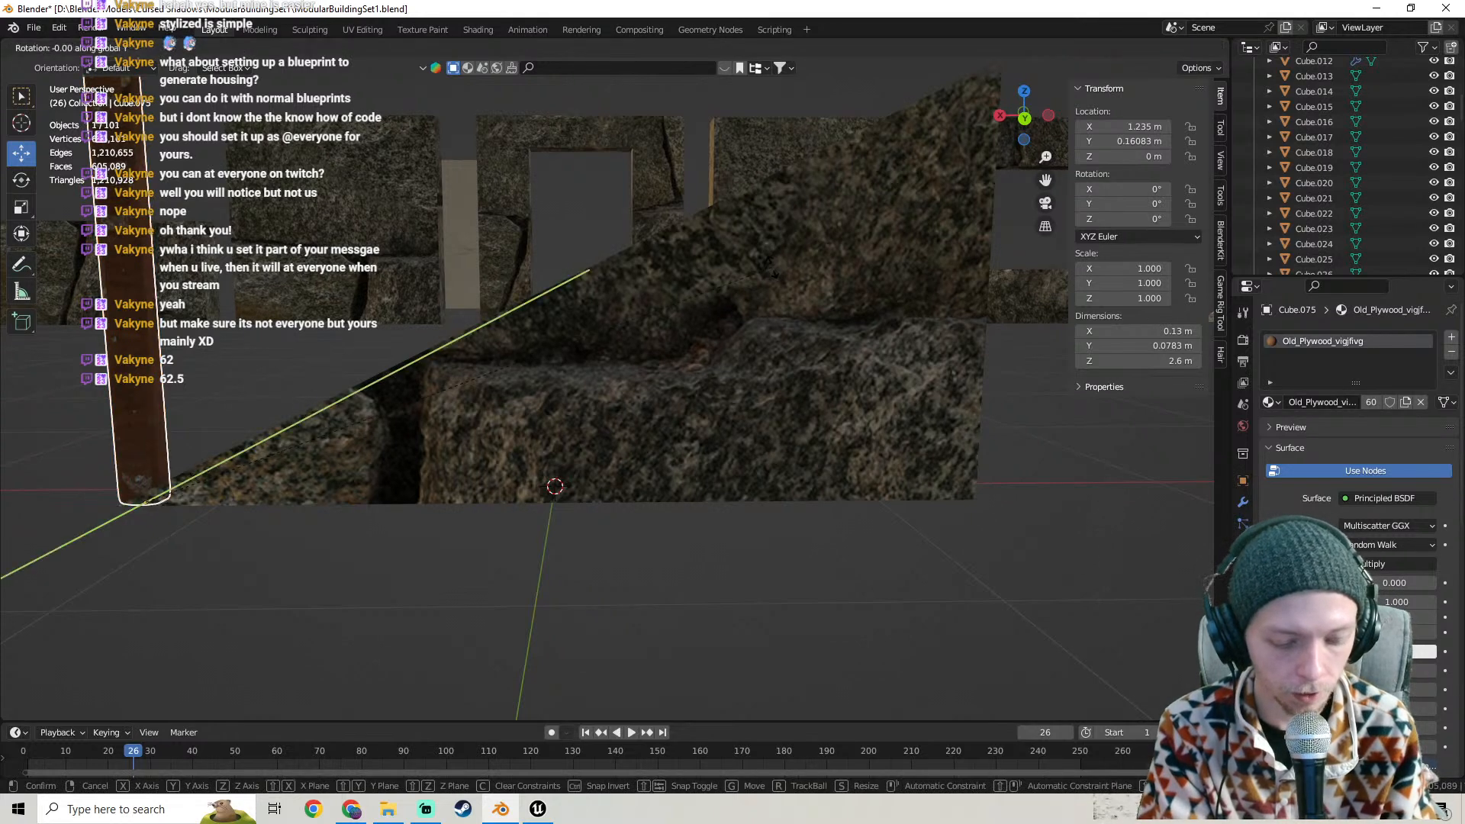
{"action": "type", "text": ".62"}
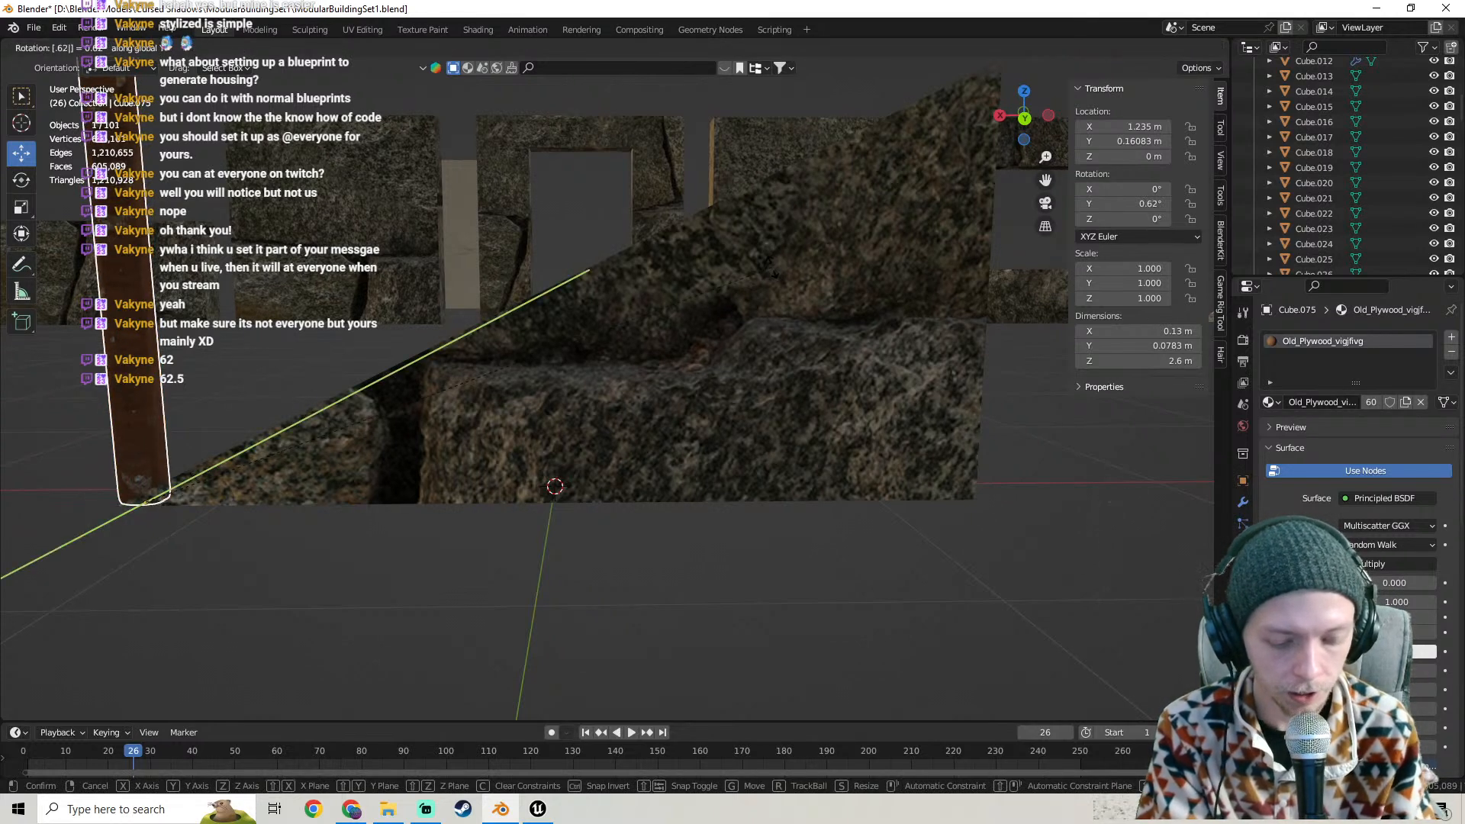
{"action": "key", "text": "Return"}
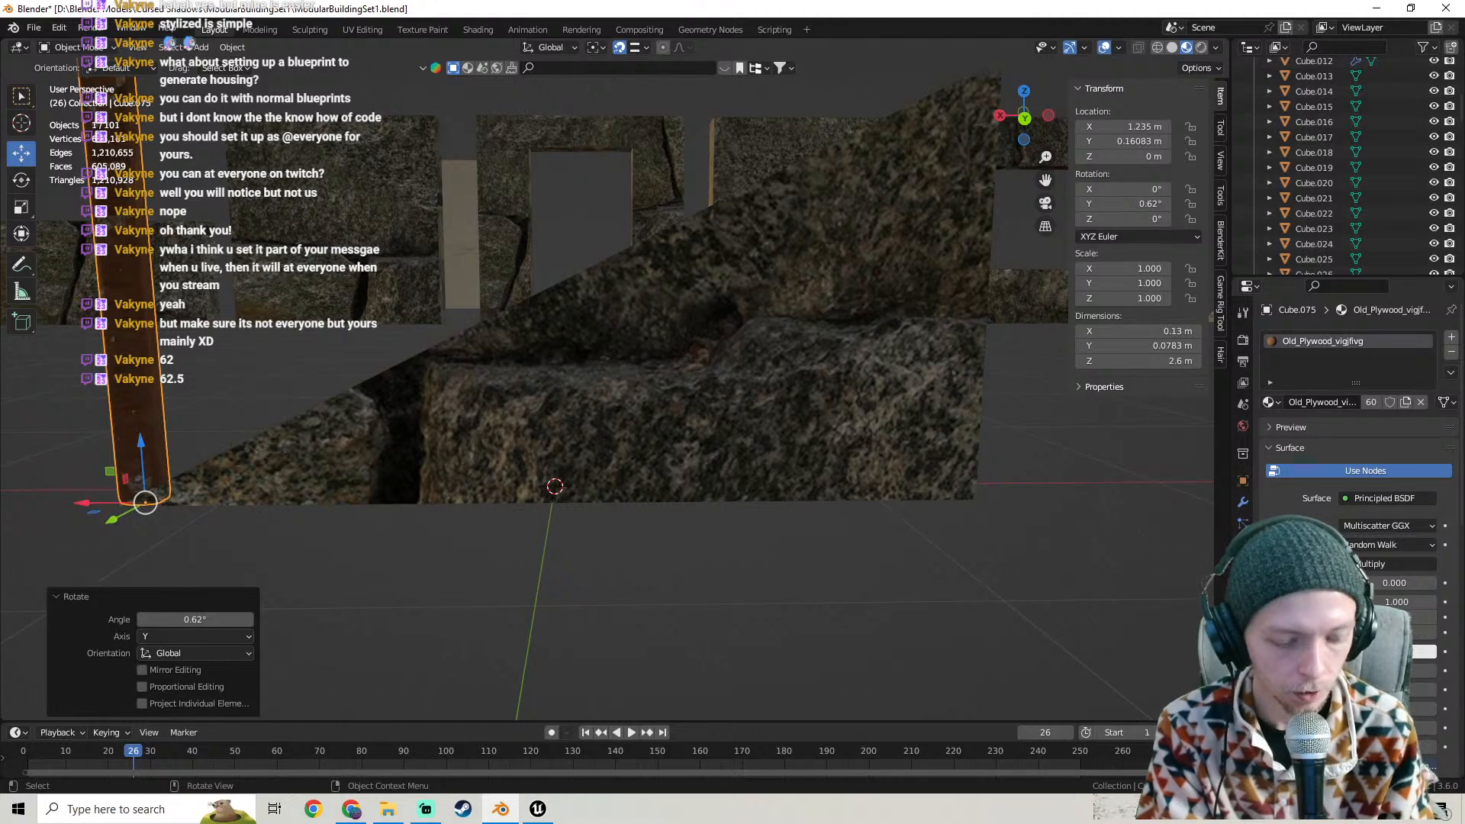
- Try rotating the beam -62.9° about the Y axis and undo it
{"action": "type", "text": "-62"}
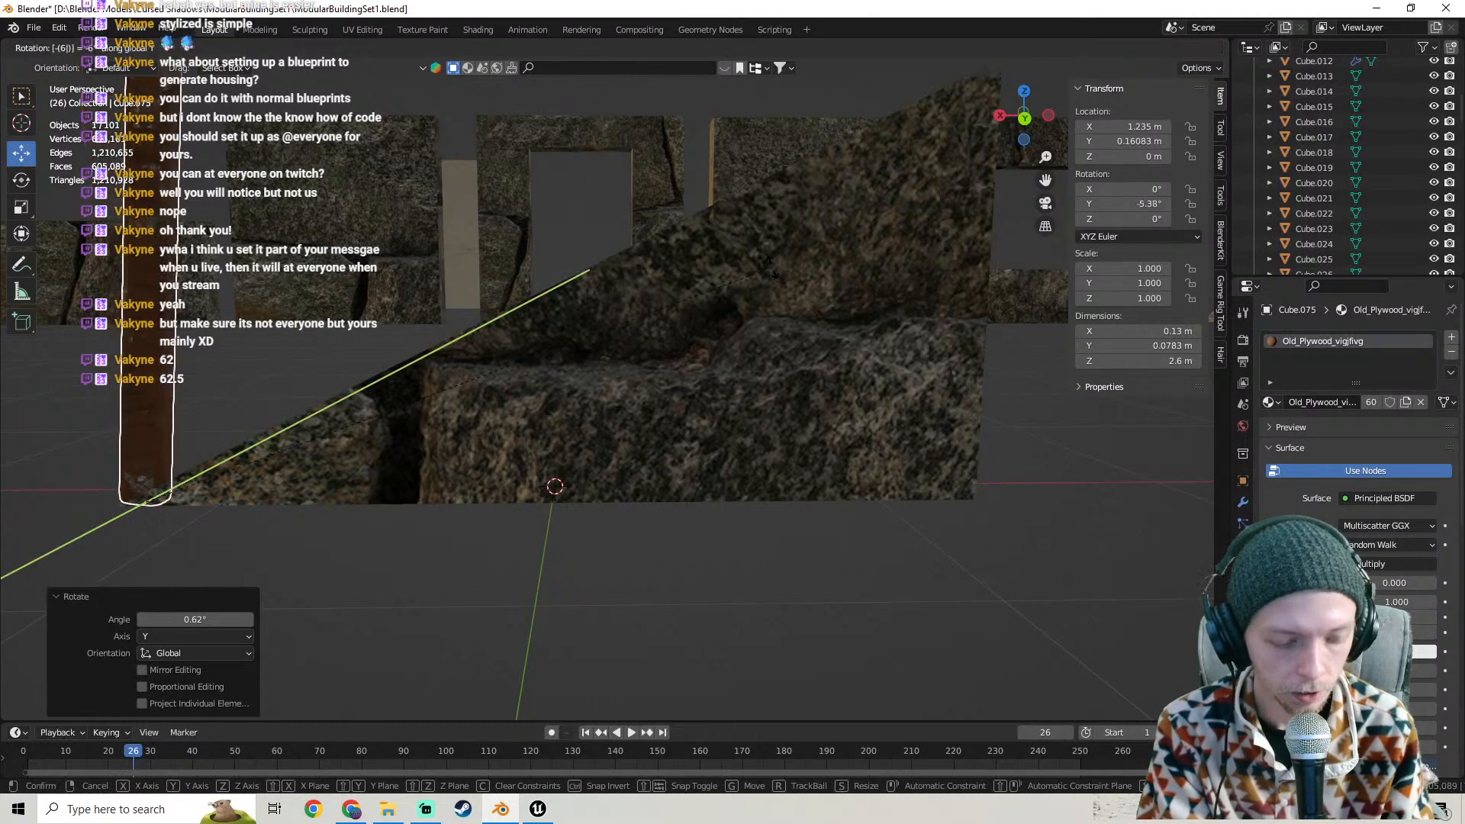
{"action": "type", "text": "."}
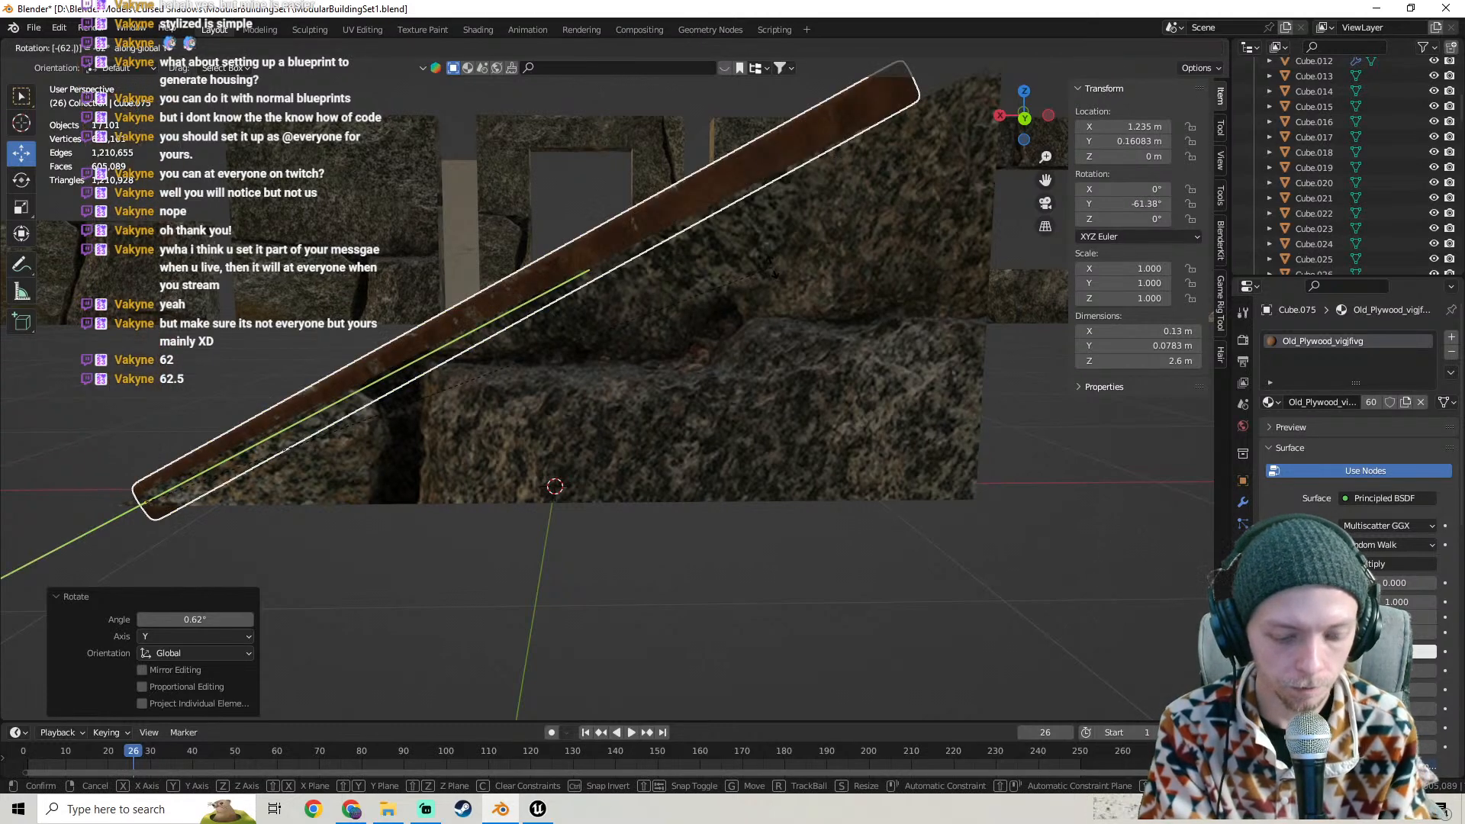
{"action": "type", "text": "9"}
{"action": "key", "text": "Return"}
{"action": "key", "text": "z"}
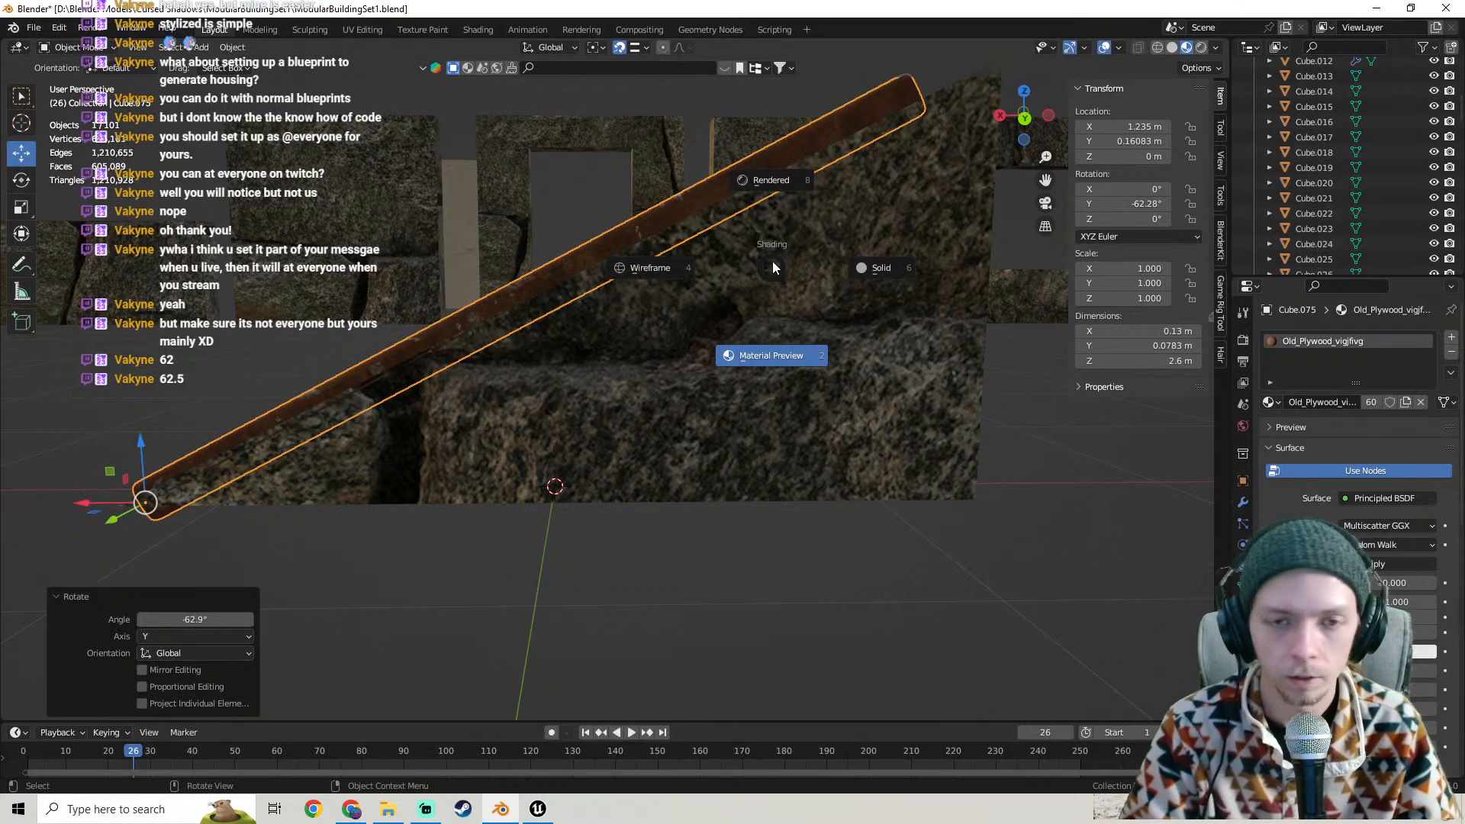
{"action": "key", "text": "Escape"}
{"action": "key", "text": "ctrl+z"}
- Try rotating the beam -63° about the Y axis and undo it
{"action": "key", "text": "r"}
{"action": "key", "text": "y"}
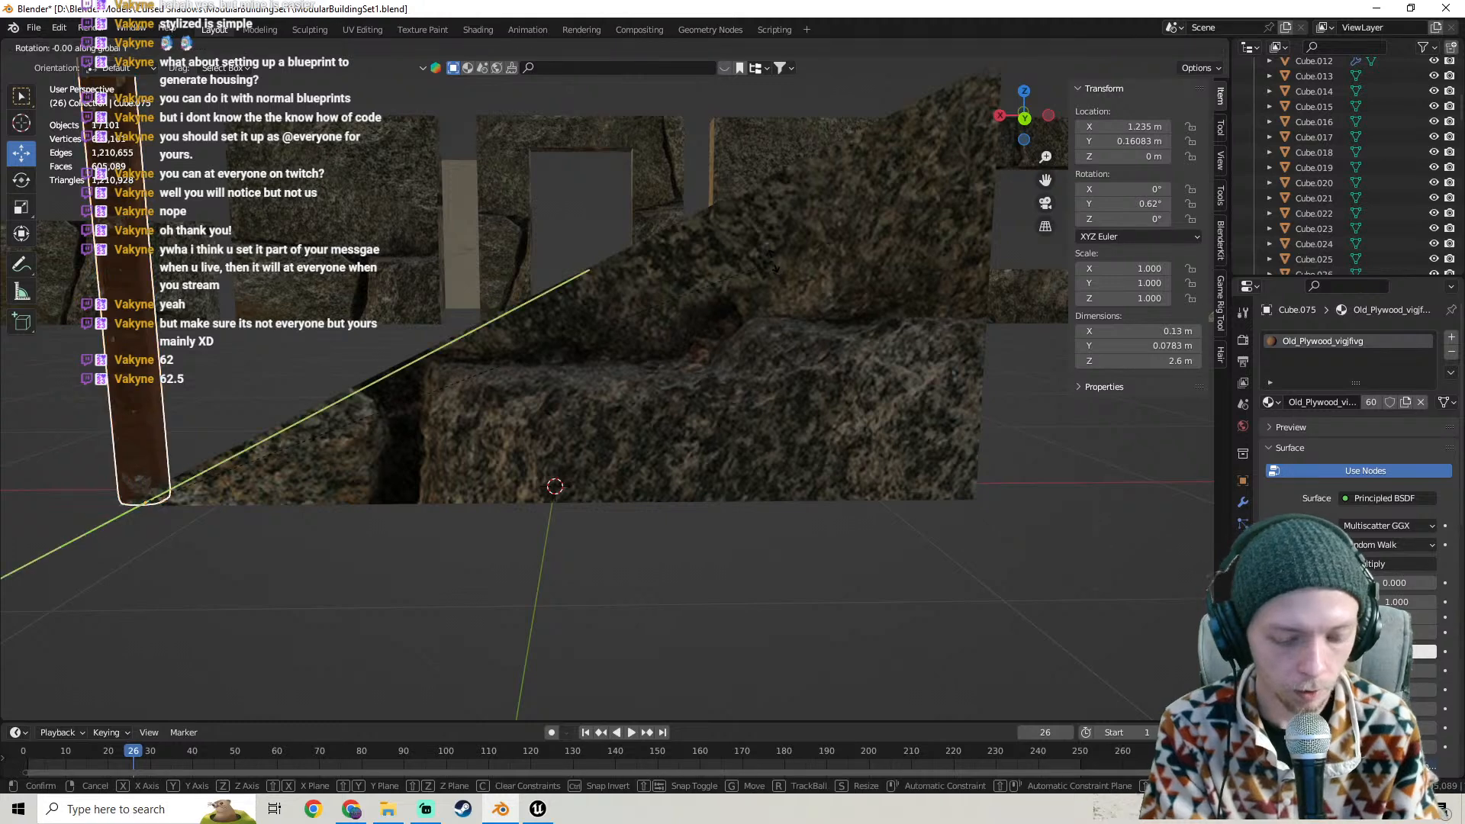
{"action": "type", "text": "-63"}
{"action": "key", "text": "Return"}
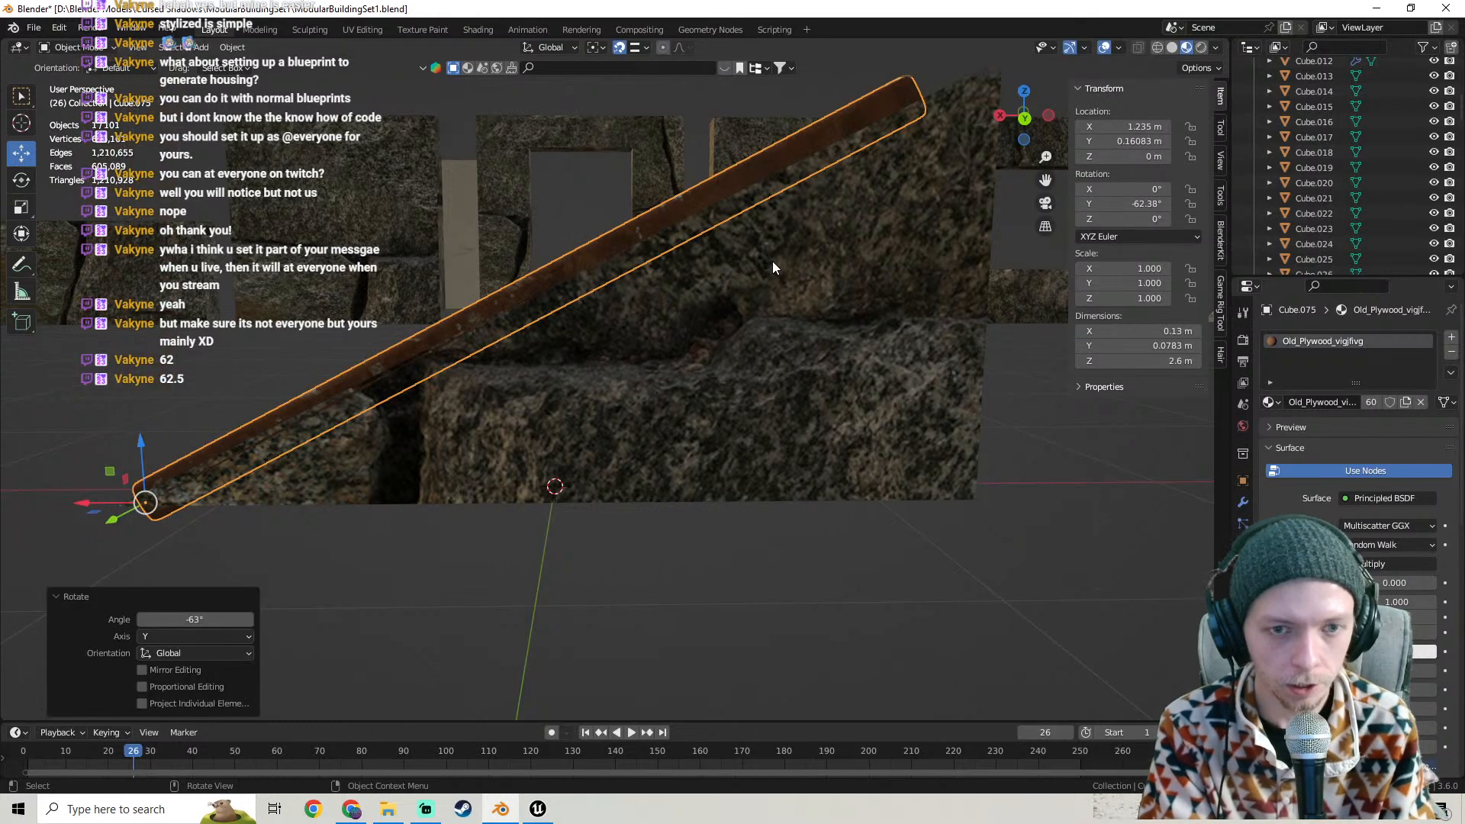
{"action": "key", "text": "ctrl+z"}
- Rotate the beam -64° about the Y axis and compare it with the wall's sloped edge
{"action": "type", "text": "ry"}
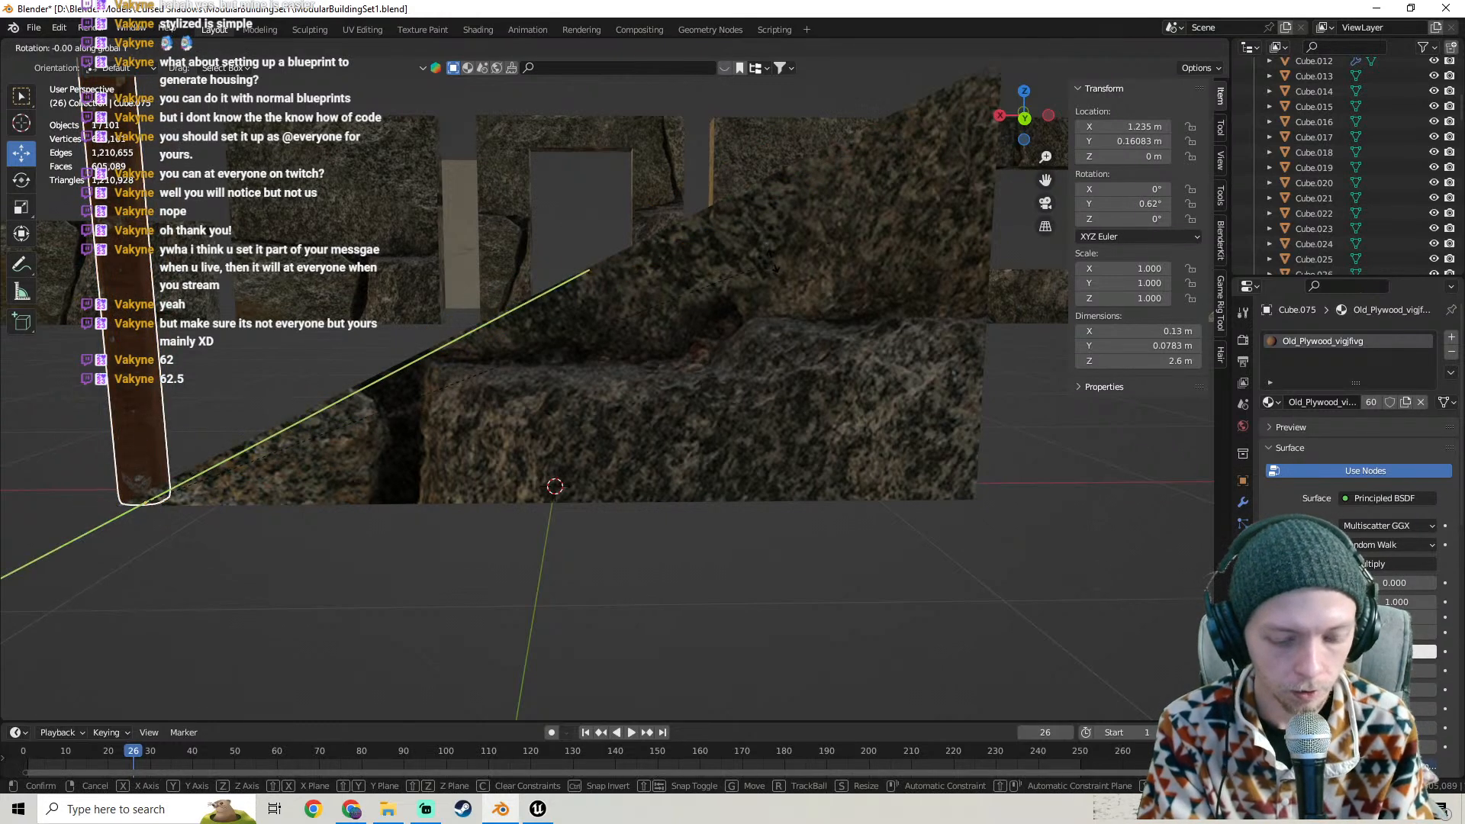
{"action": "type", "text": "-64"}
{"action": "key", "text": "Return"}
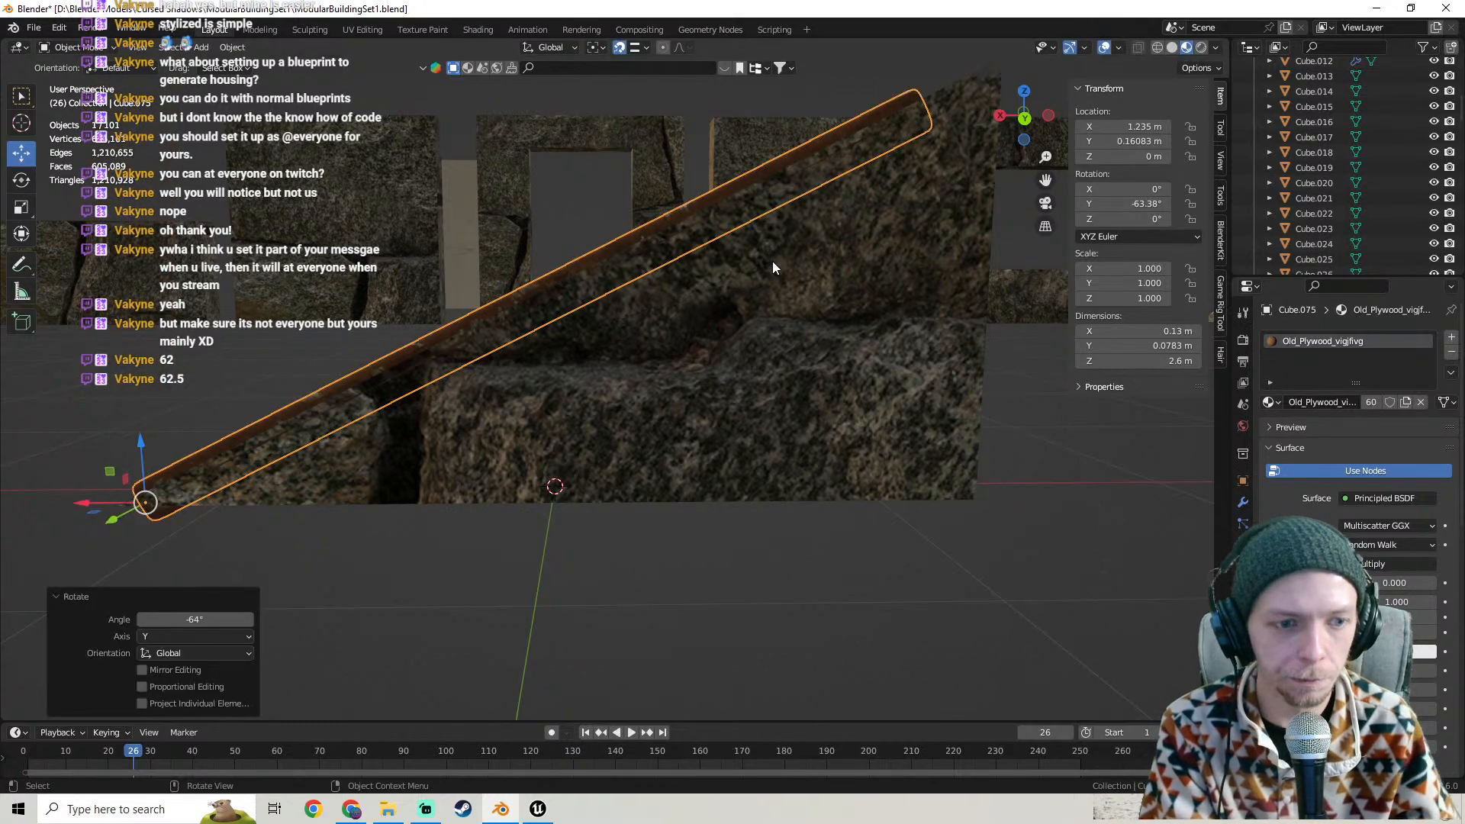
{"action": "middle_click_drag", "start_coordinate": [672, 178], "coordinate": [726, 271], "text": "shift"}
{"action": "scroll", "coordinate": [657, 282], "scroll_direction": "up", "scroll_amount": 2}
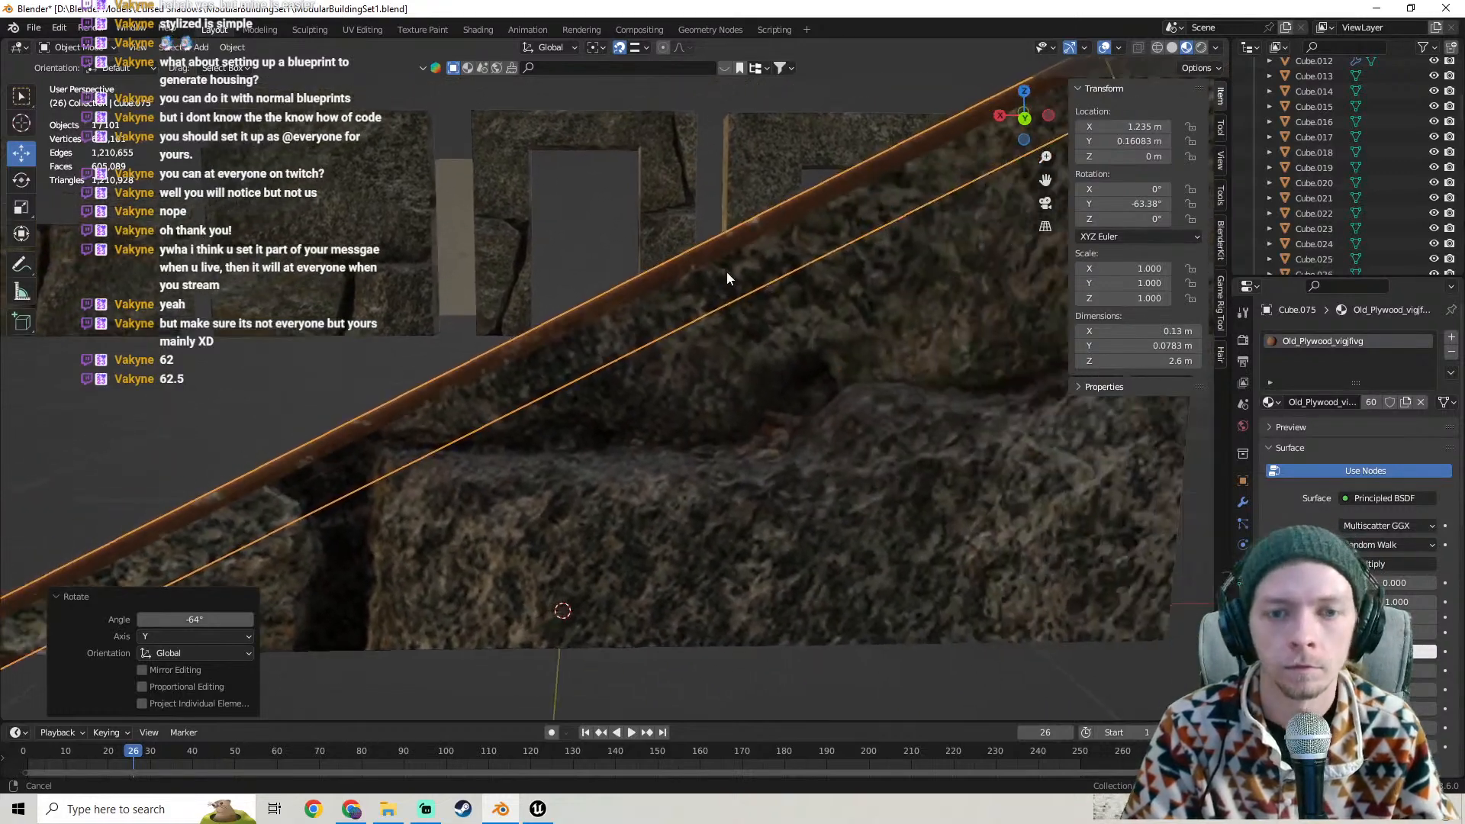
{"action": "scroll", "coordinate": [510, 391], "scroll_direction": "down", "scroll_amount": 3}
{"action": "scroll", "coordinate": [593, 350], "scroll_direction": "down", "scroll_amount": 4}
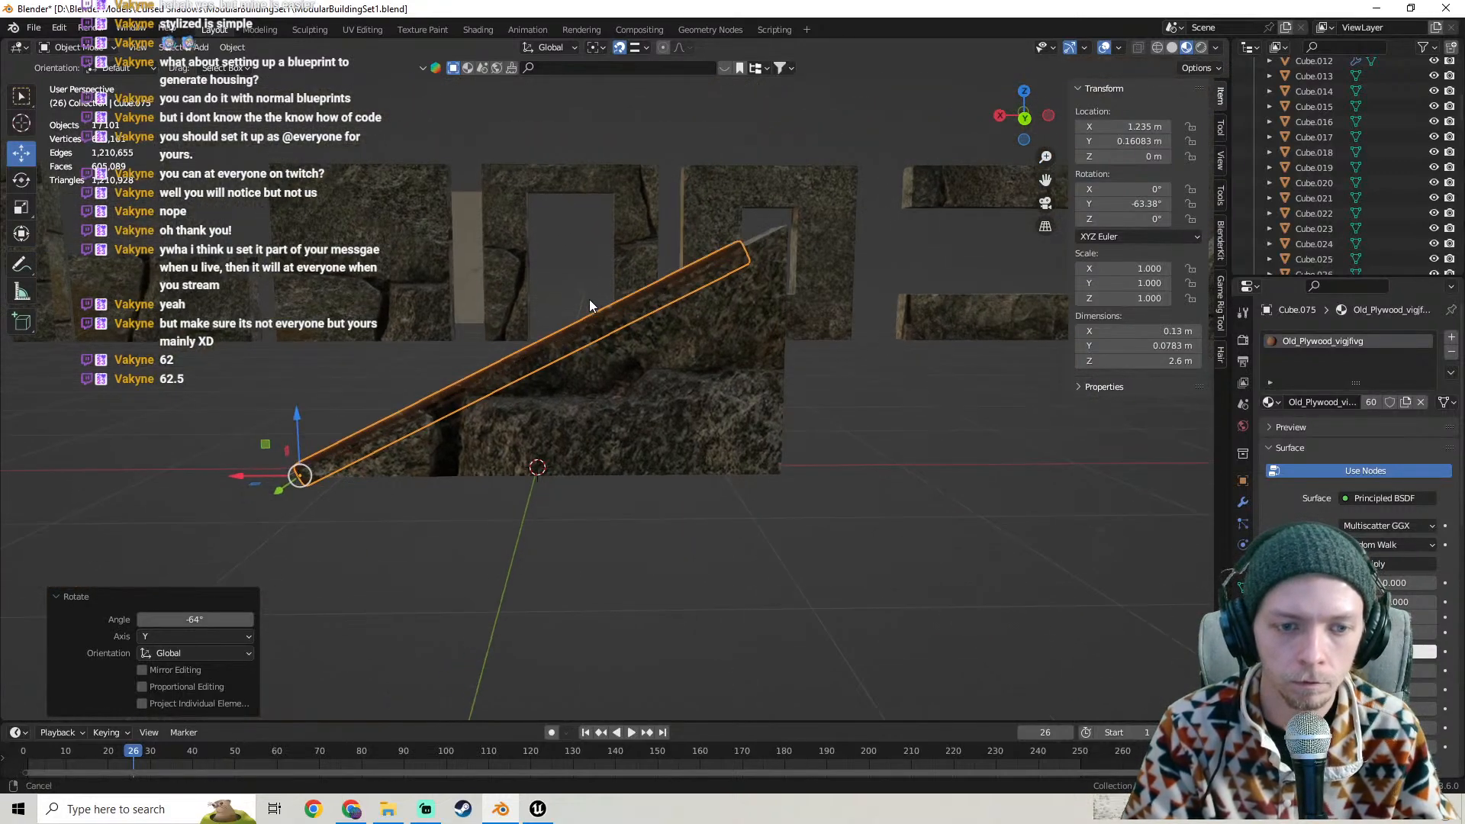
- Check the beam from the back and front, and move it about -0.32 m along Y to the wall's opposite face
{"action": "key", "text": "ctrl+KP_1"}
{"action": "scroll", "coordinate": [589, 299], "scroll_direction": "up", "scroll_amount": 5}
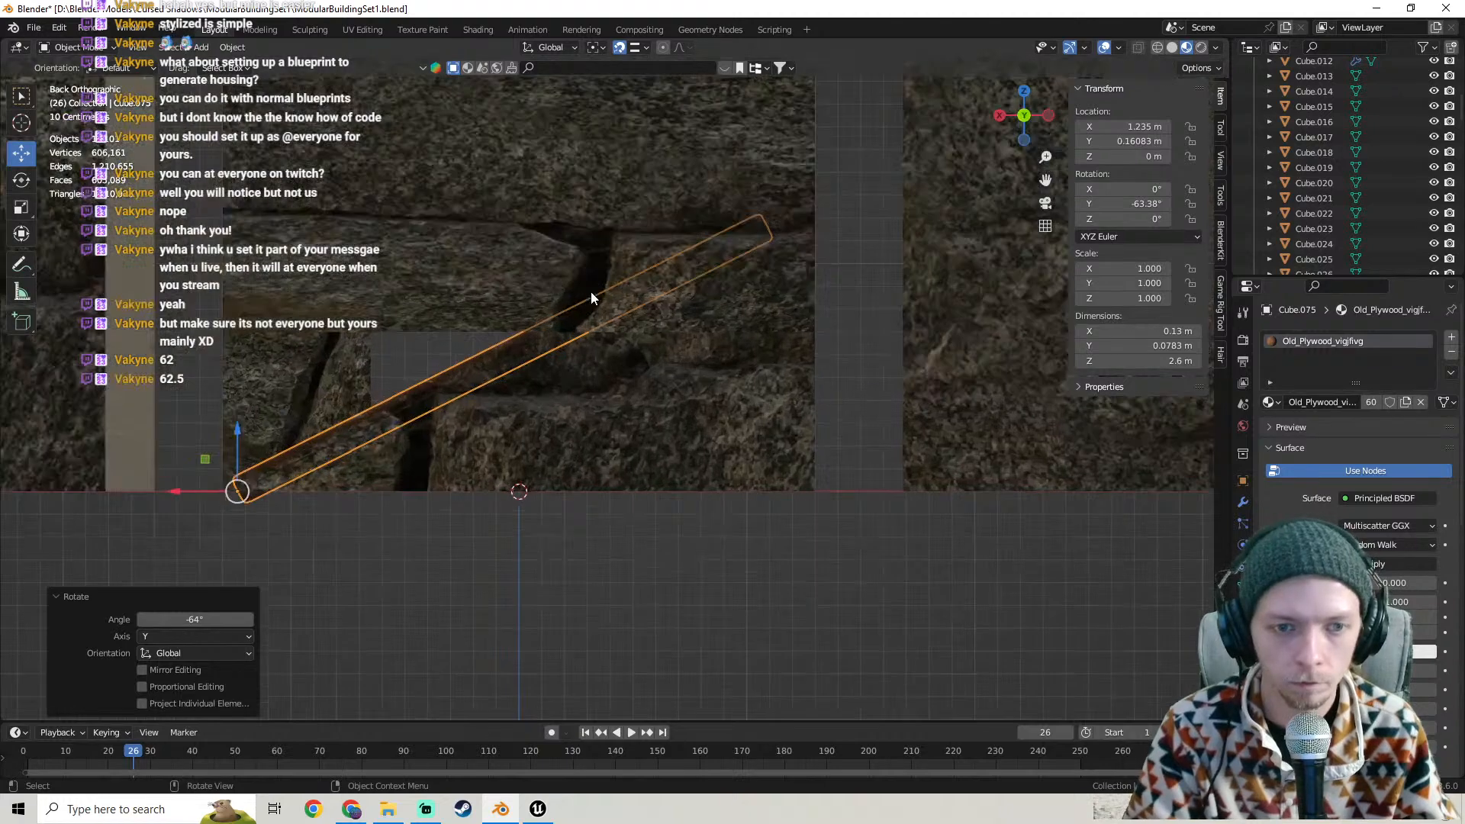
{"action": "key", "text": "KP_1"}
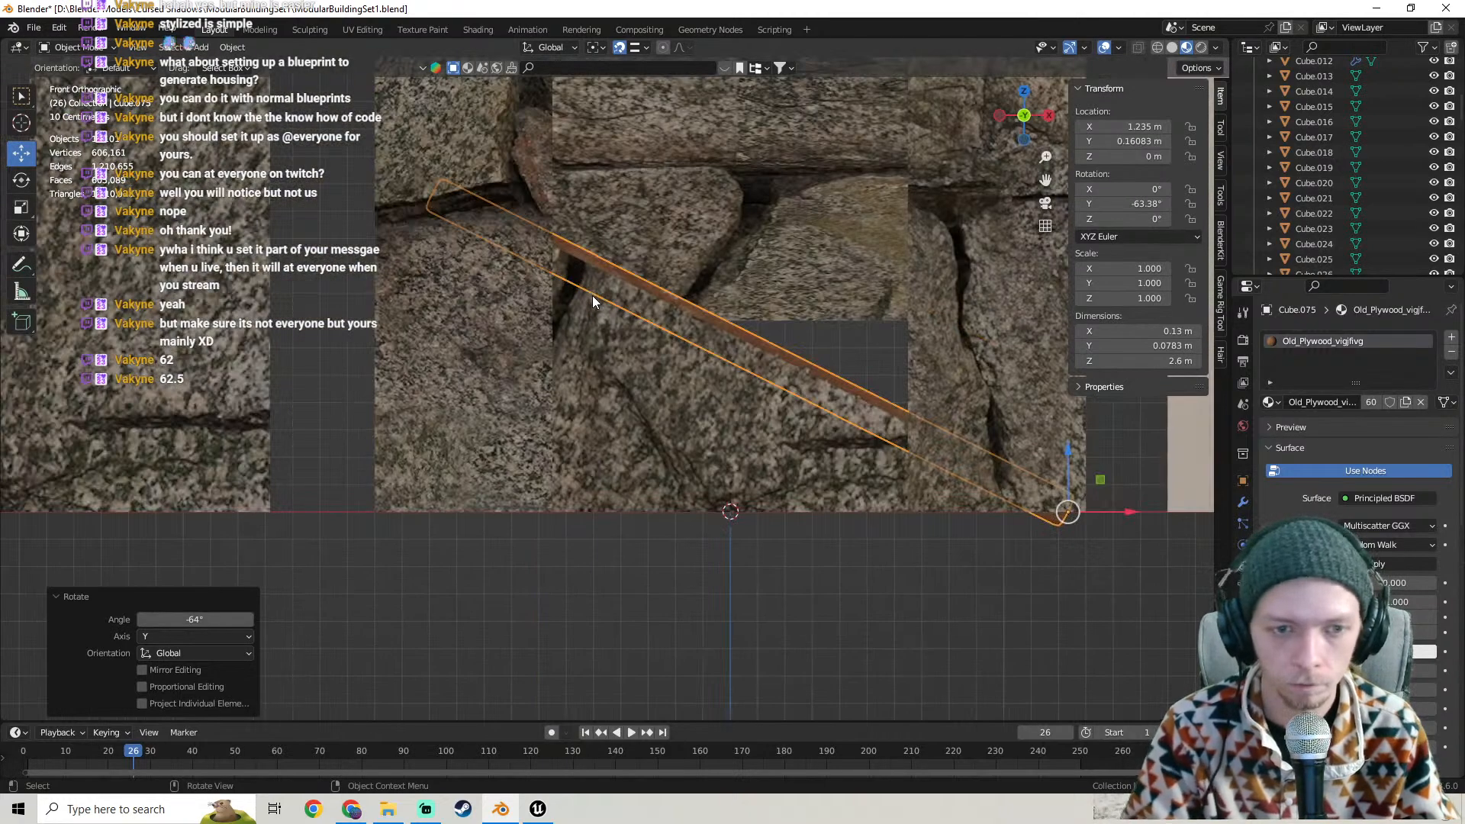
{"action": "scroll", "coordinate": [609, 302], "scroll_direction": "down", "scroll_amount": 5}
{"action": "middle_click_drag", "start_coordinate": [607, 351], "coordinate": [684, 379]}
{"action": "key", "text": "g"}
{"action": "key", "text": "y"}
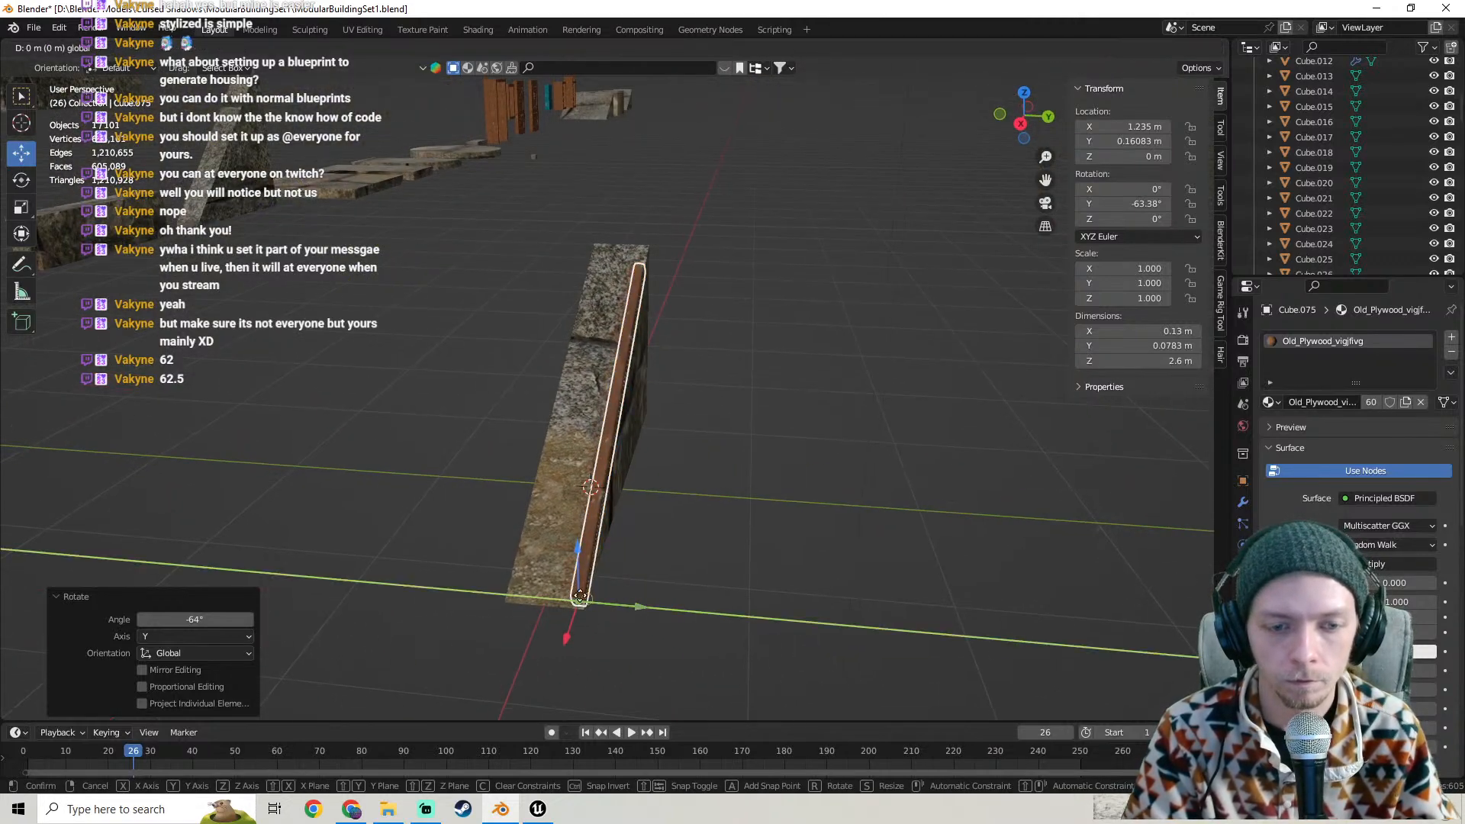
{"action": "left_click", "coordinate": [494, 571]}
{"action": "middle_click_drag", "start_coordinate": [523, 519], "coordinate": [649, 475]}
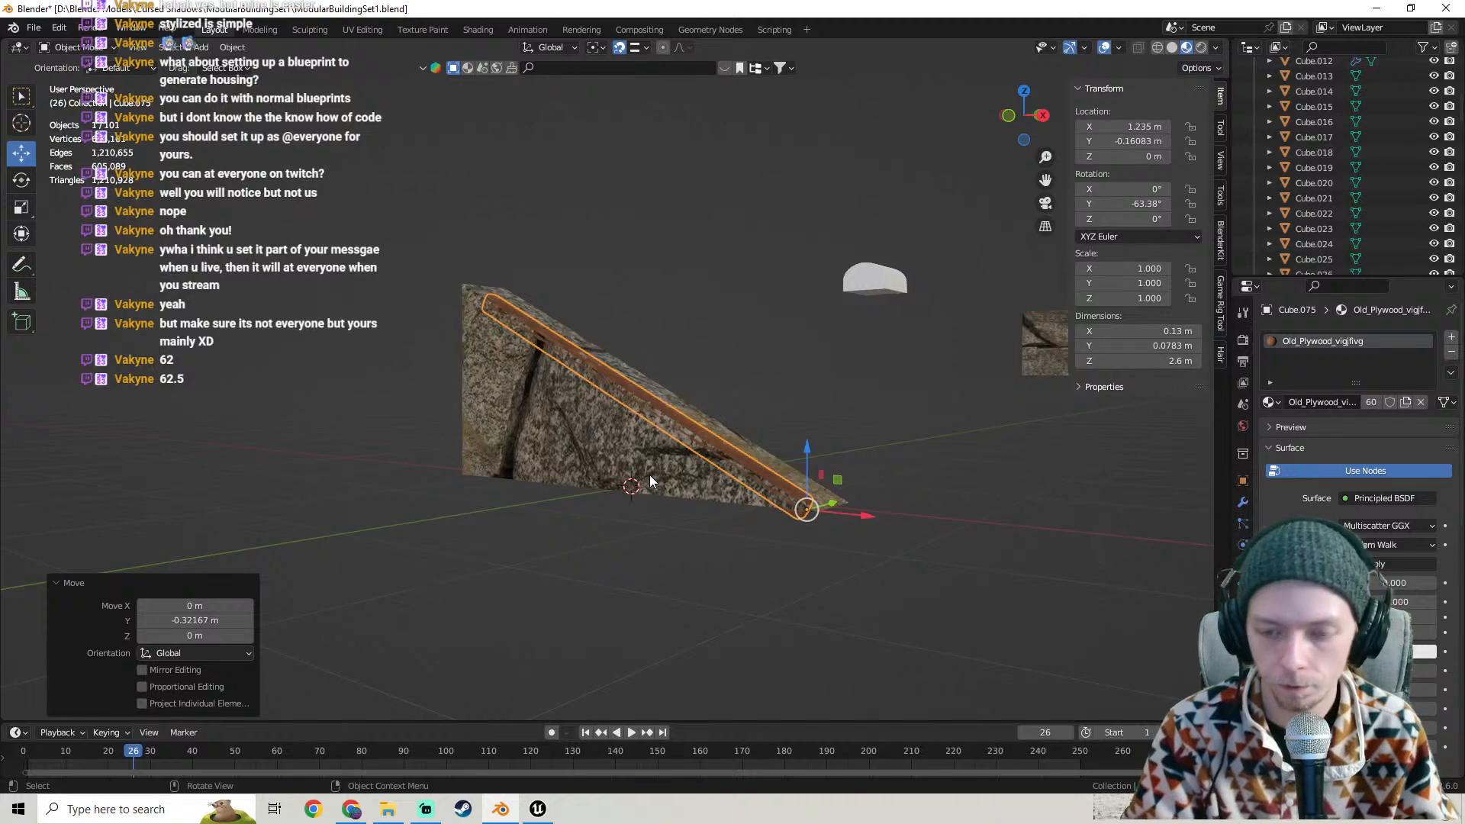
- Hide the stone wall piece that covers the area above the beam in the front view
{"action": "key", "text": "KP_1"}
{"action": "scroll", "coordinate": [672, 439], "scroll_direction": "up", "scroll_amount": 5}
{"action": "key", "text": "ctrl+KP_1"}
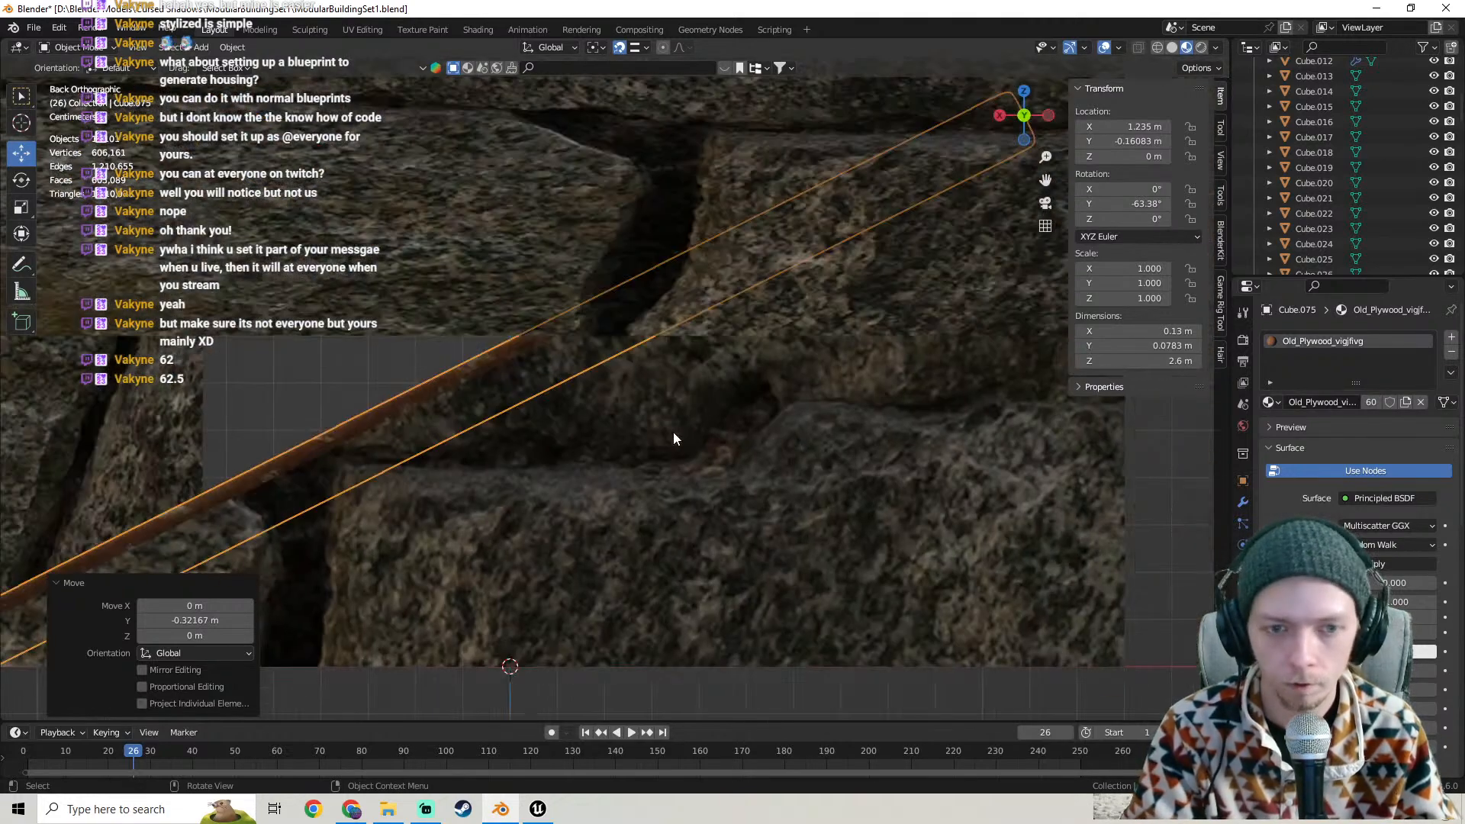
{"action": "key", "text": "KP_1"}
{"action": "scroll", "coordinate": [673, 438], "scroll_direction": "down", "scroll_amount": 3}
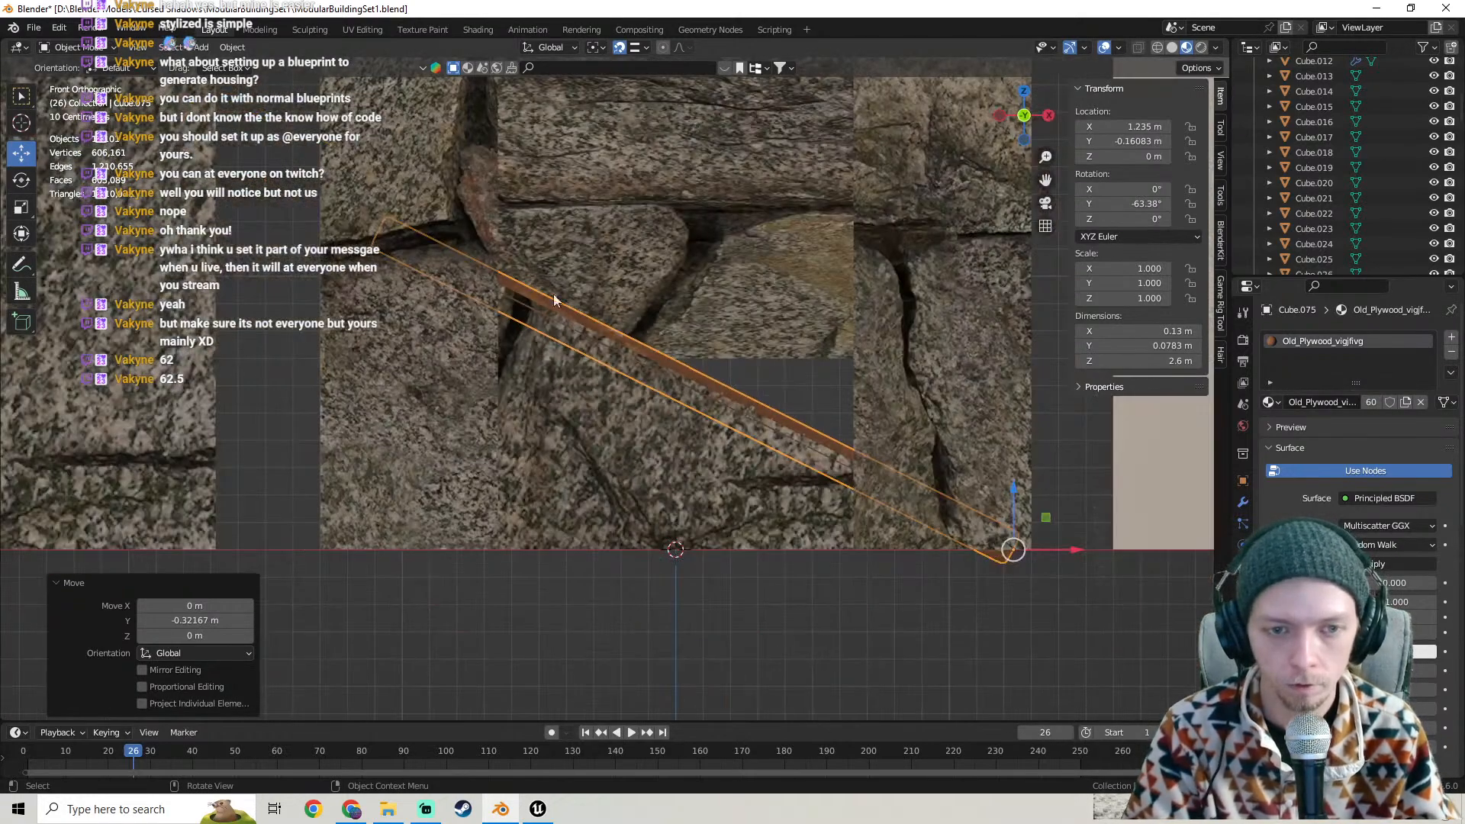
{"action": "left_click", "coordinate": [548, 285]}
{"action": "key", "text": "h"}
- Hide the sloped stone wall and bring it back into view
{"action": "left_click", "coordinate": [529, 400]}
{"action": "key", "text": "h"}
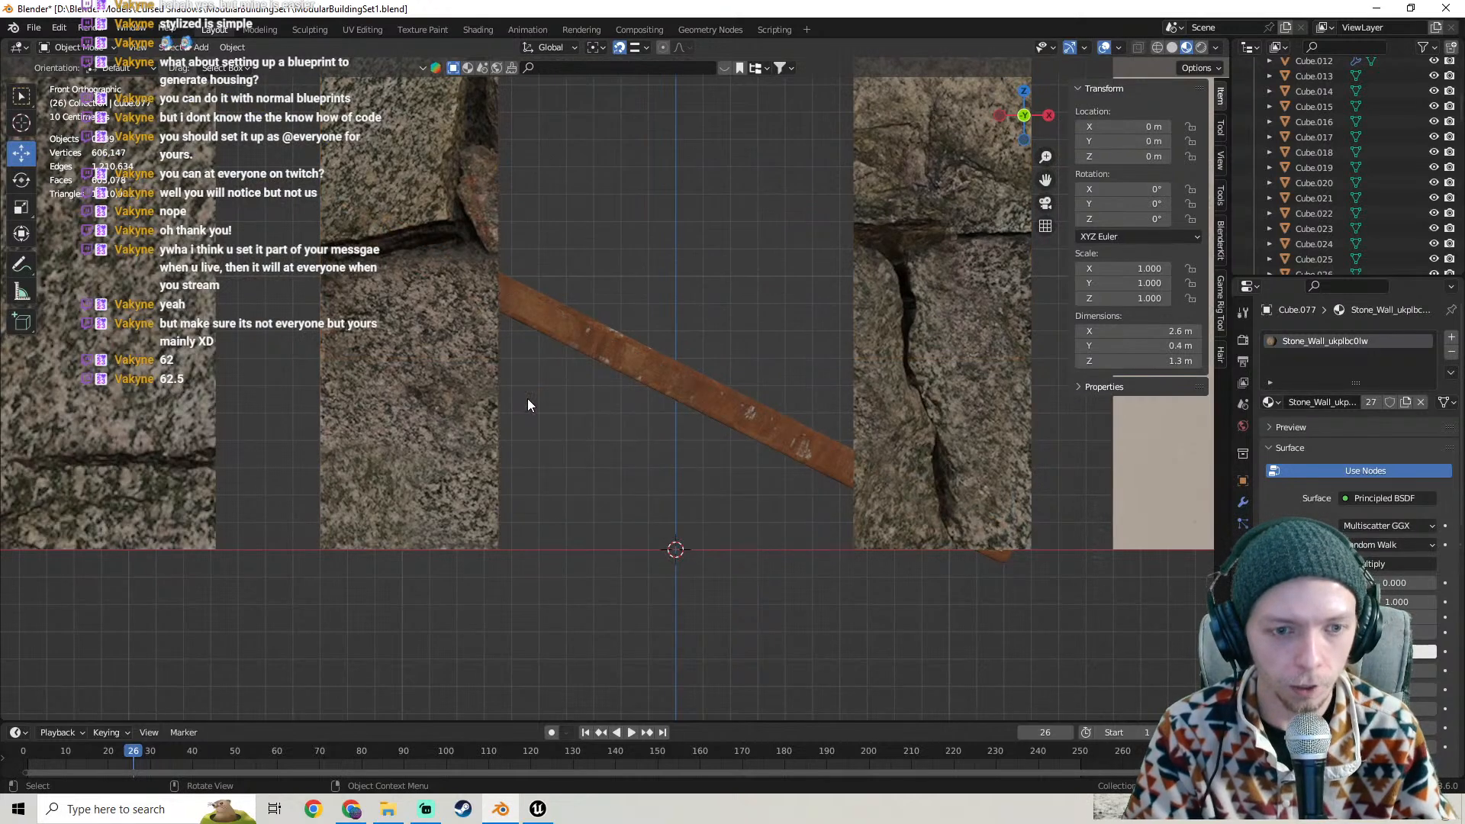
{"action": "left_click", "coordinate": [443, 348]}
{"action": "key", "text": "h"}
{"action": "key", "text": "alt+h"}
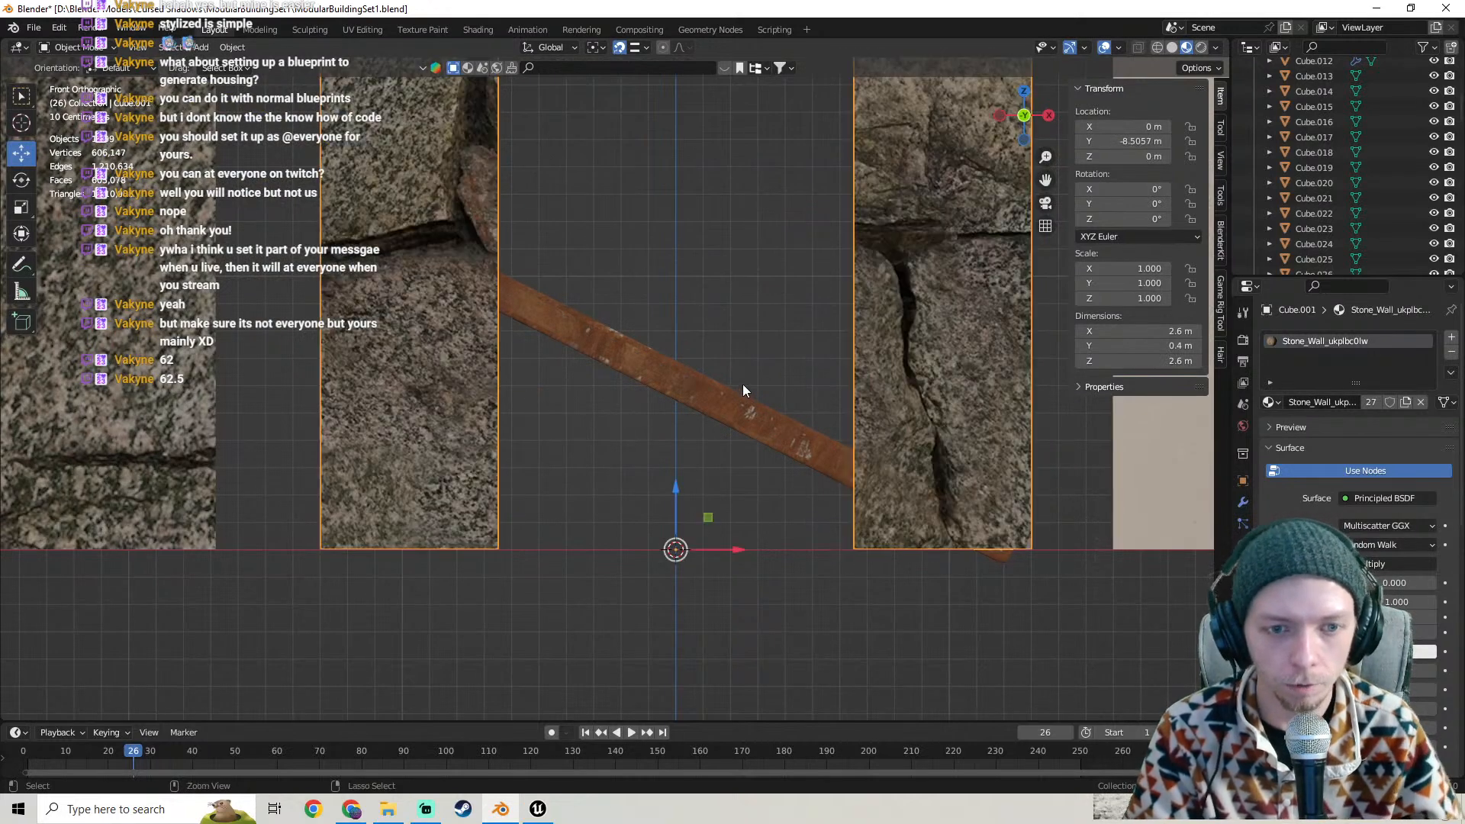
{"action": "left_click", "coordinate": [744, 383]}
- Hide the stone wall with the doorway opening and compare the whole beam with the slope in the front view
{"action": "left_click", "coordinate": [434, 347]}
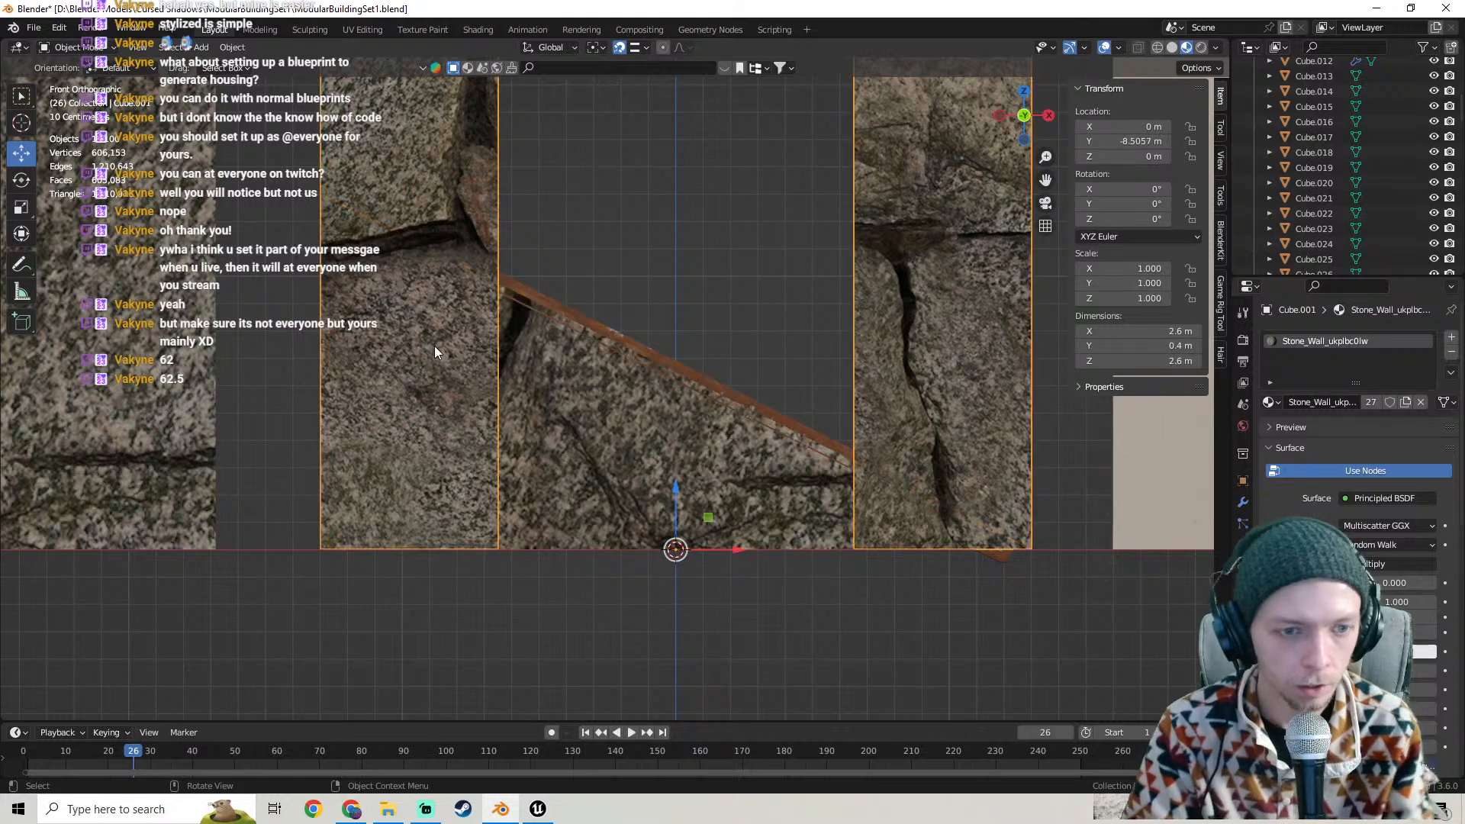
{"action": "key", "text": "h"}
{"action": "scroll", "coordinate": [661, 354], "scroll_direction": "up", "scroll_amount": 5}
{"action": "scroll", "coordinate": [667, 357], "scroll_direction": "down", "scroll_amount": 3}
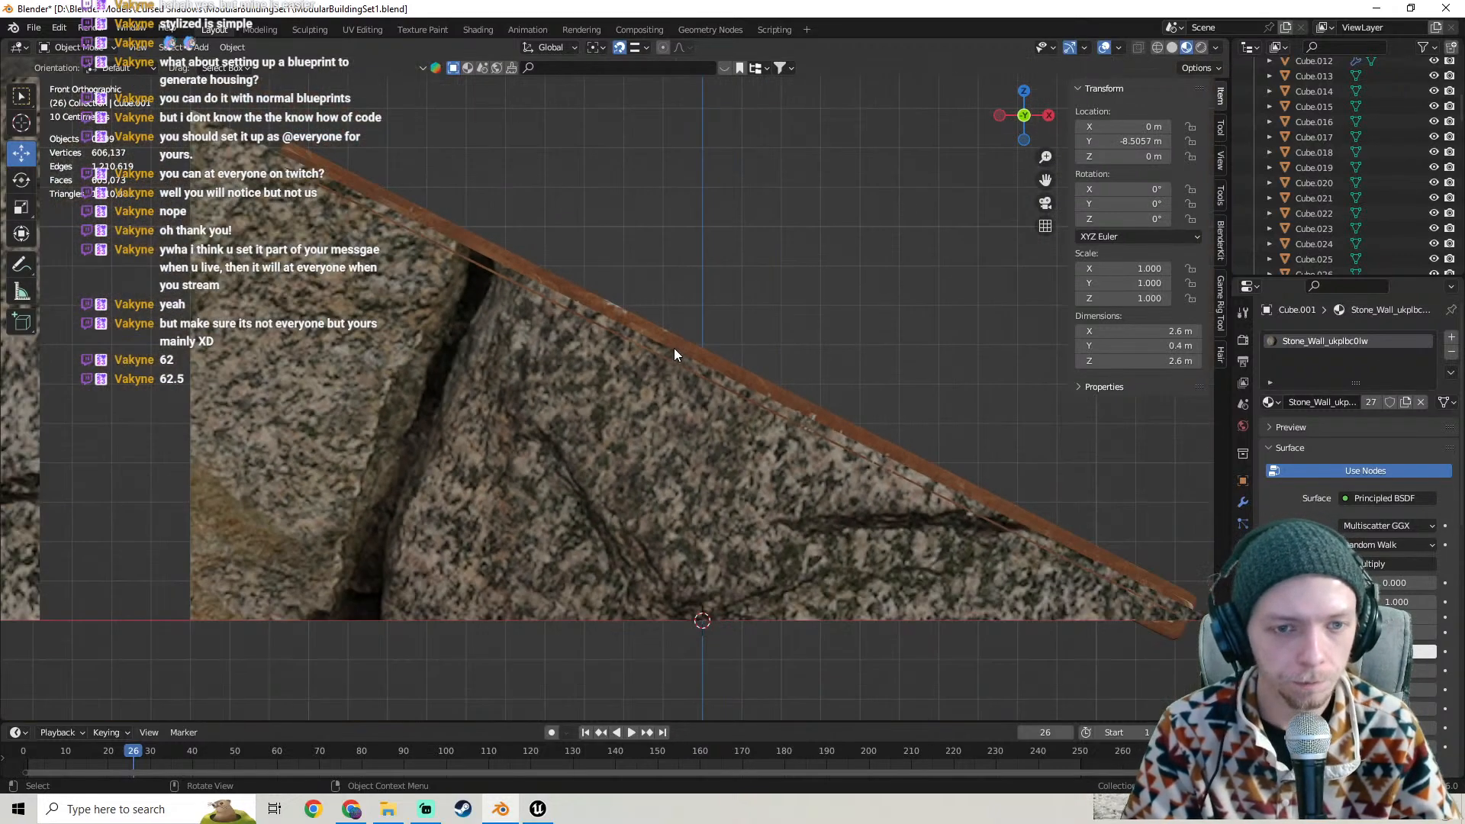
{"action": "scroll", "coordinate": [675, 348], "scroll_direction": "down", "scroll_amount": 1}
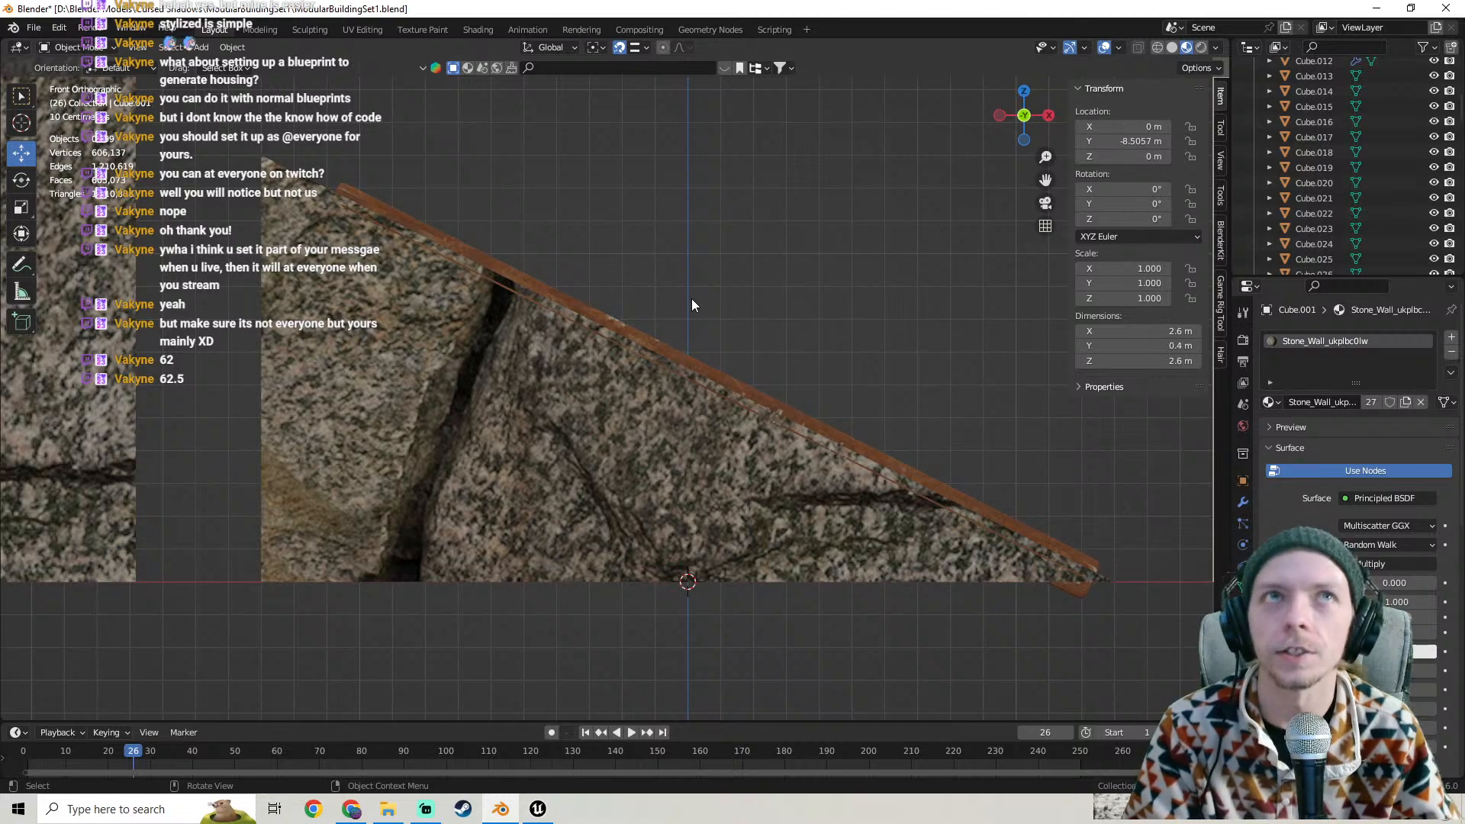
- Select the beam's upper end faces, set the transform orientation to Normal, and extend that end along the slope toward the wall's upper tip
{"action": "middle_click_drag", "start_coordinate": [692, 295], "coordinate": [648, 442]}
{"action": "left_click", "coordinate": [643, 426]}
{"action": "key", "text": "Tab"}
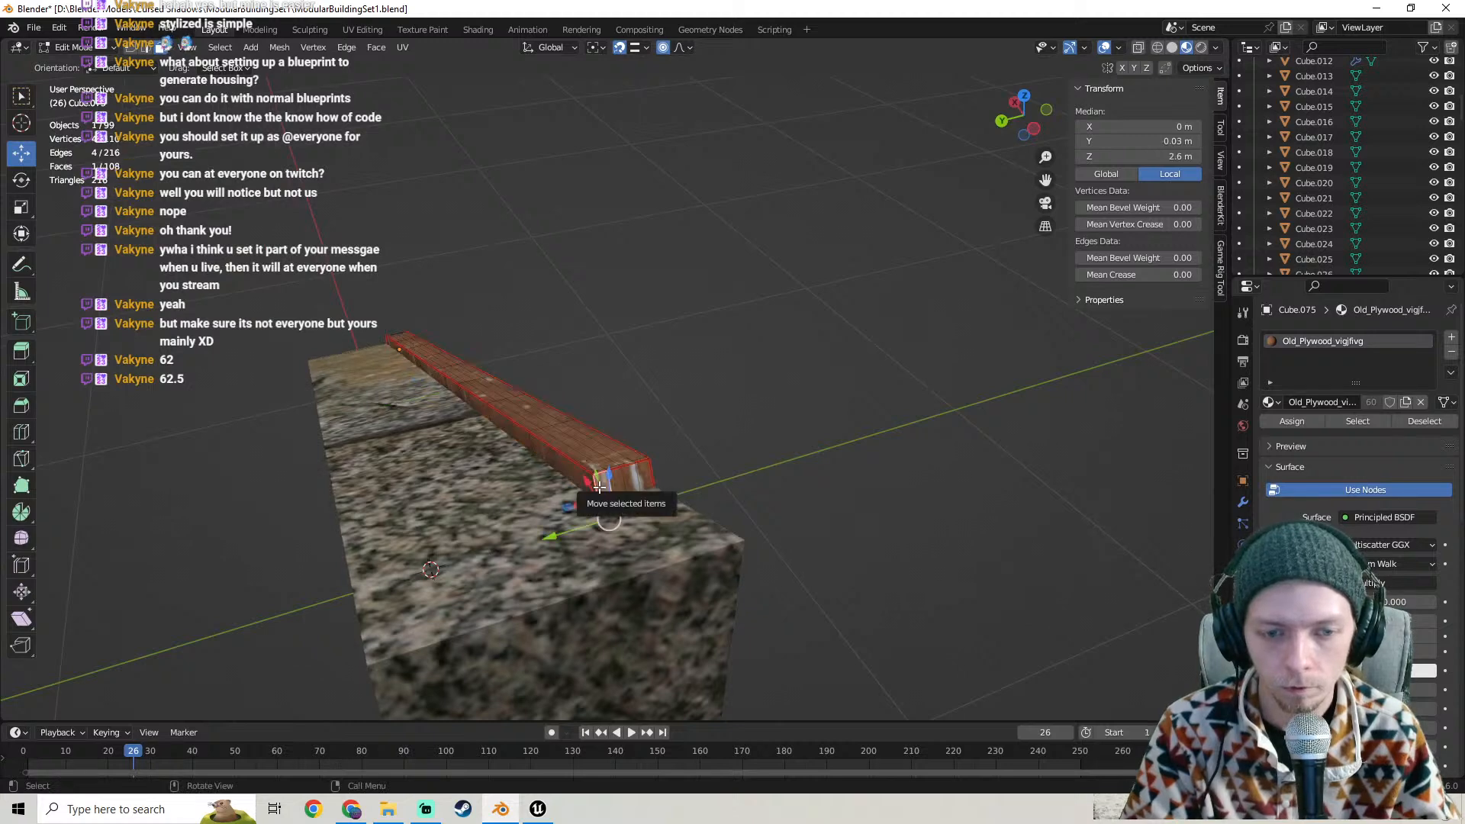
{"action": "left_click", "coordinate": [638, 472], "text": "ctrl"}
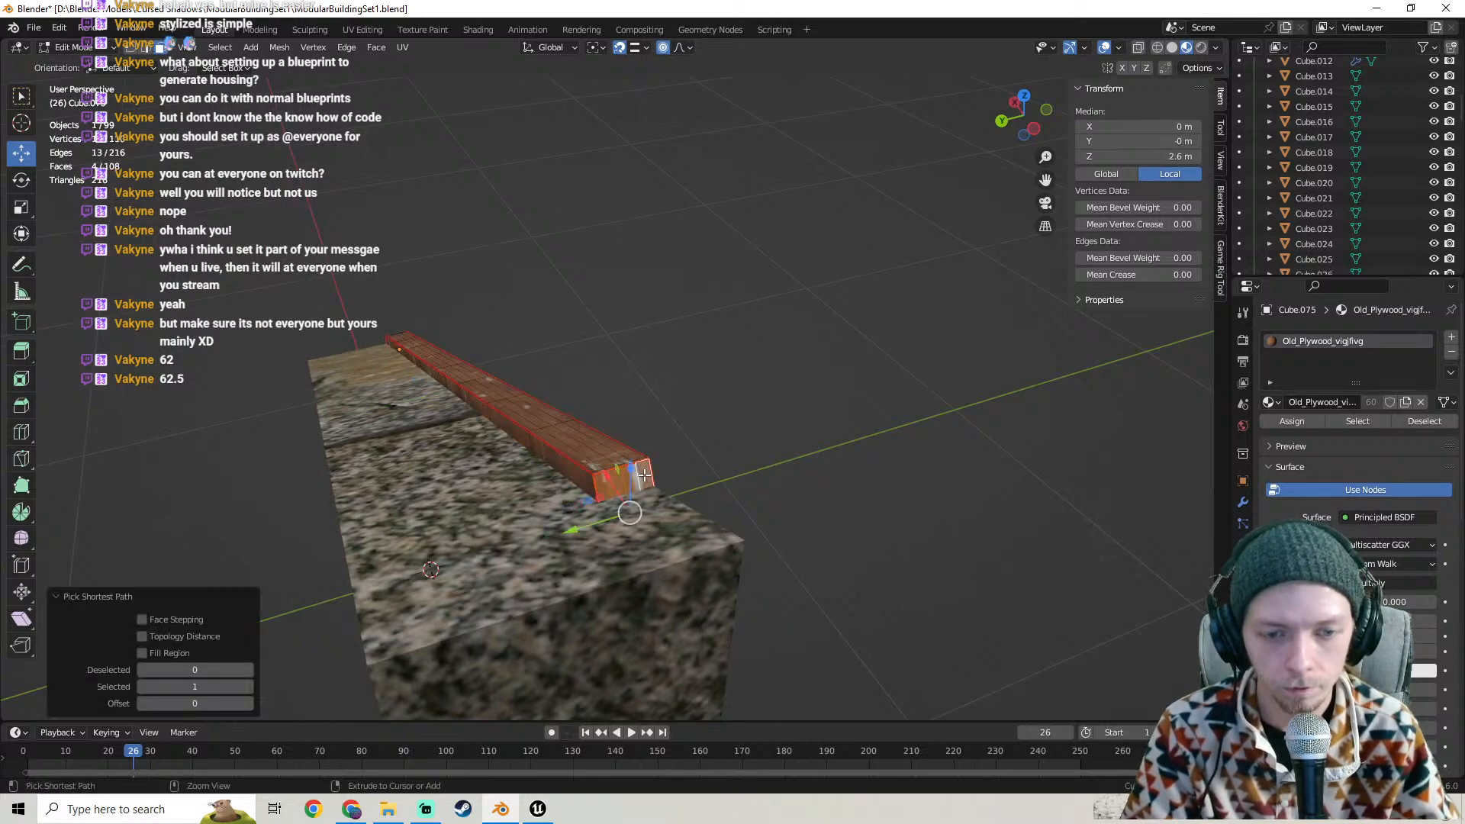
{"action": "middle_click_drag", "start_coordinate": [638, 473], "coordinate": [752, 428]}
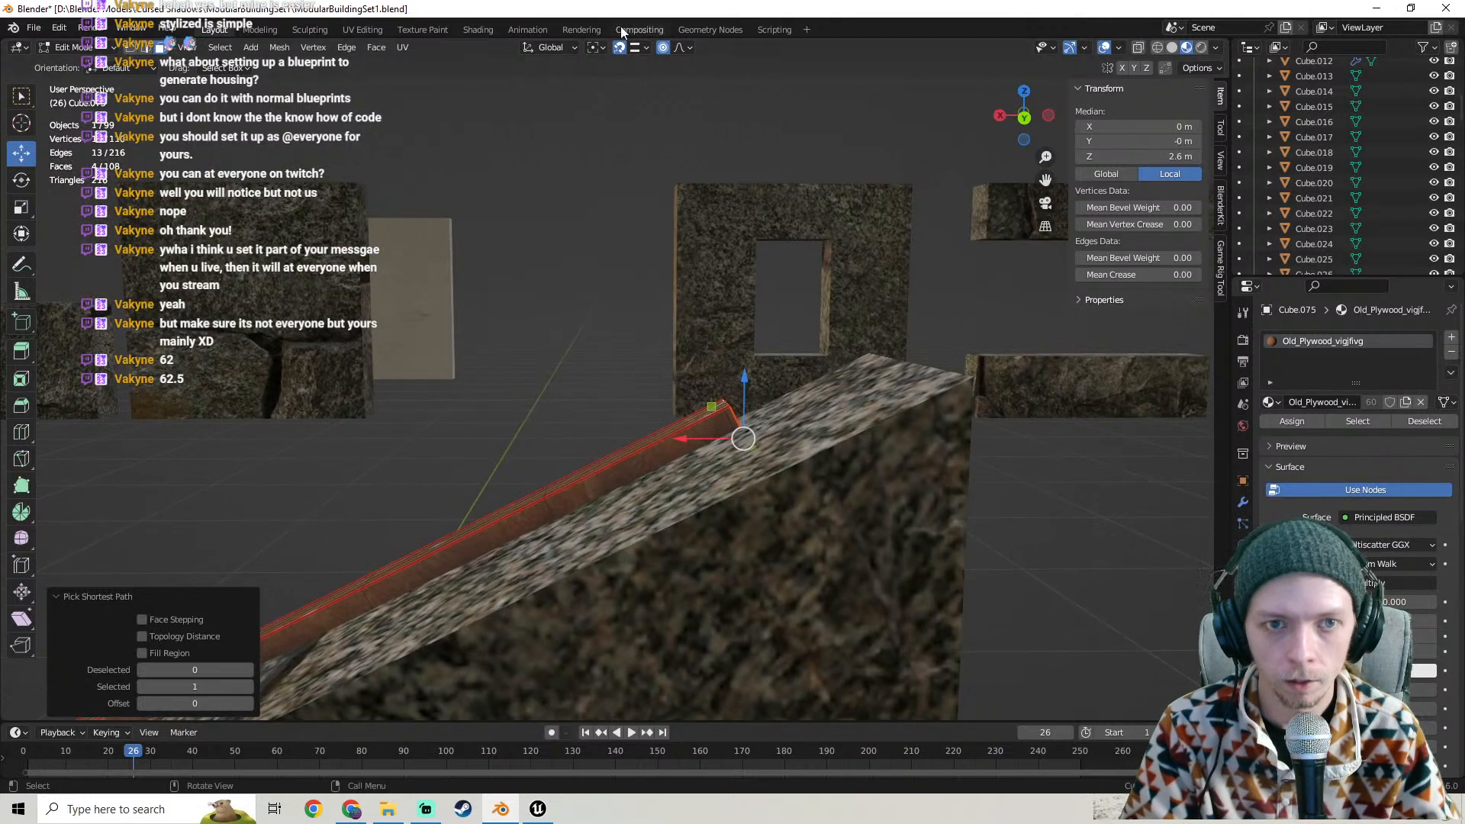
{"action": "left_click", "coordinate": [551, 47]}
{"action": "left_click", "coordinate": [516, 128]}
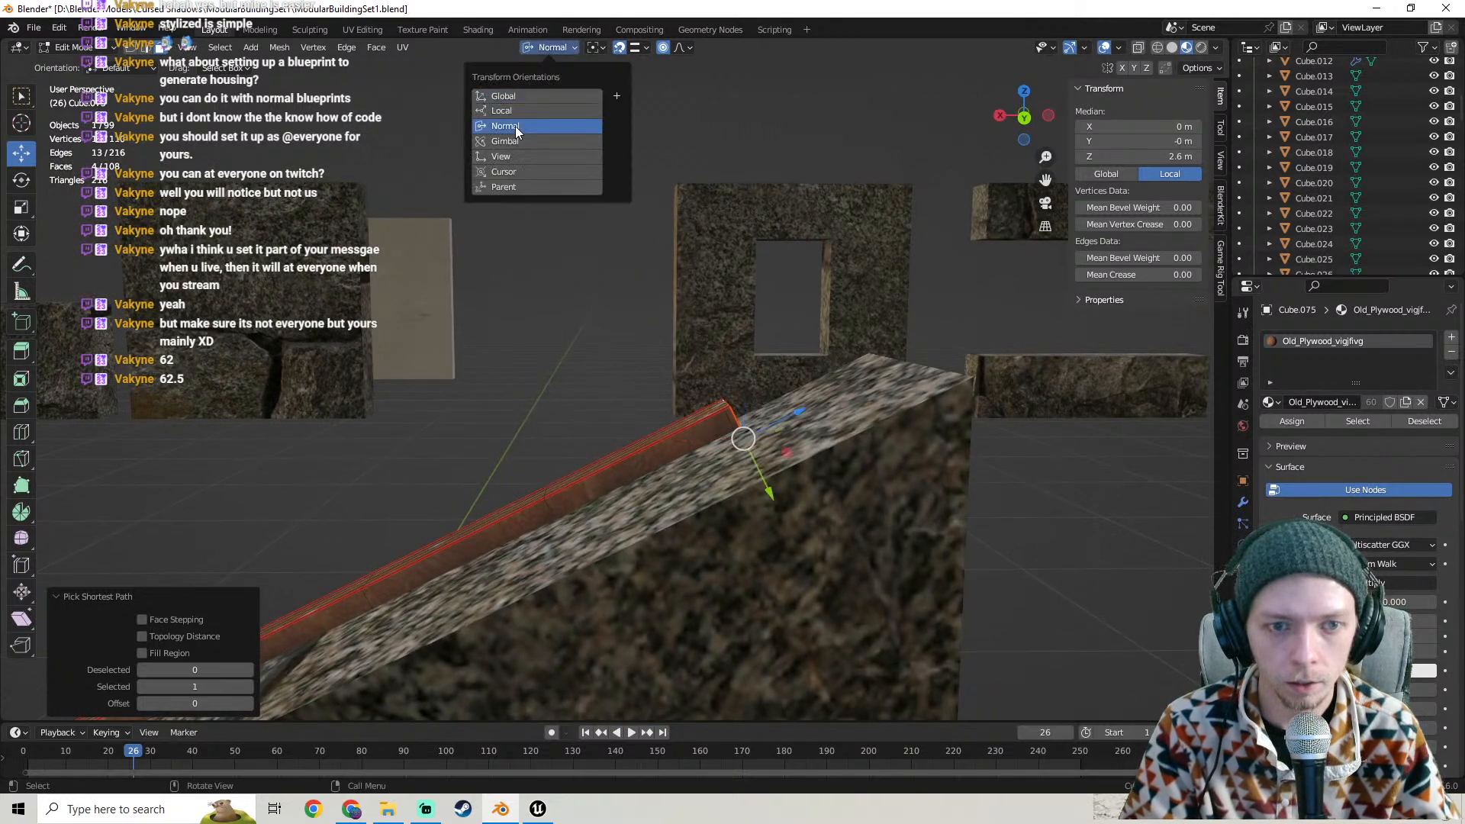
{"action": "middle_click_drag", "start_coordinate": [752, 381], "coordinate": [649, 345], "text": "shift"}
{"action": "left_click_drag", "start_coordinate": [694, 374], "coordinate": [824, 312]}
- Extend the beam's lower end faces along their normal past the wall's lower corner, for a total length of about 2.91 m
{"action": "middle_click_drag", "start_coordinate": [809, 314], "coordinate": [684, 435]}
{"action": "left_click", "coordinate": [554, 461]}
{"action": "left_click", "coordinate": [618, 437], "text": "ctrl"}
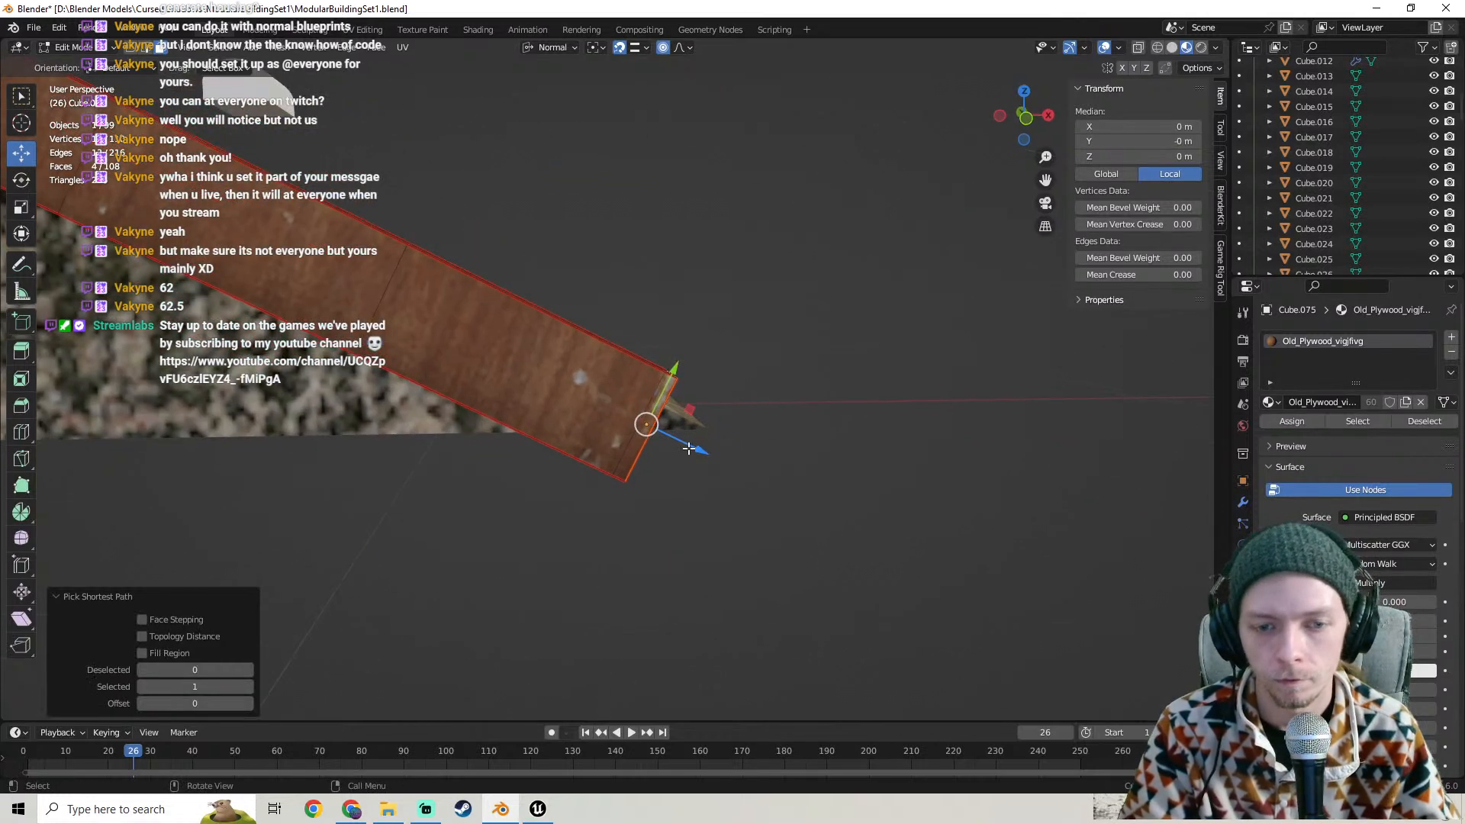
{"action": "key", "text": "g"}
{"action": "key", "text": "z"}
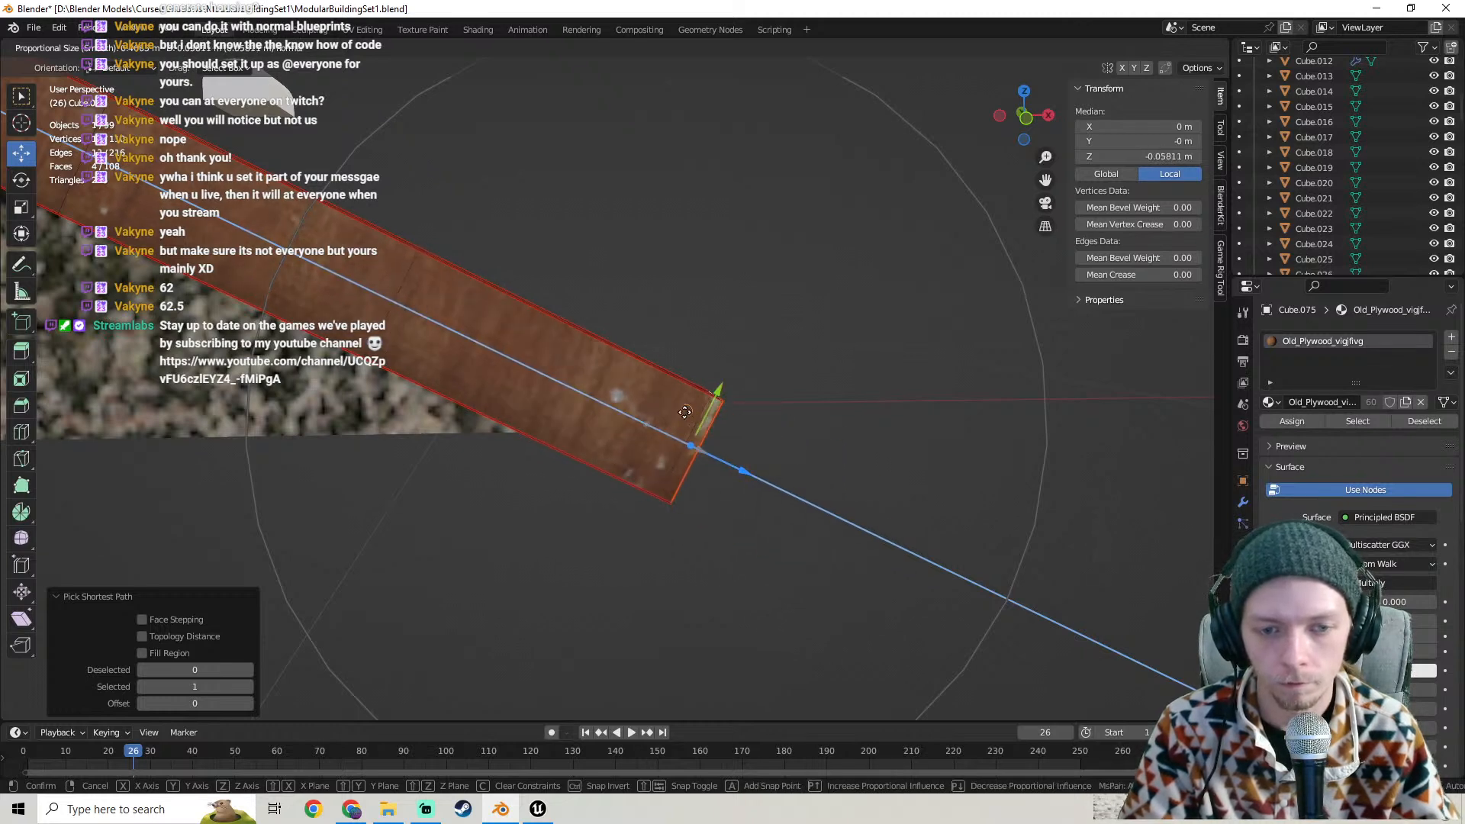
{"action": "left_click", "coordinate": [786, 391]}
{"action": "middle_click_drag", "start_coordinate": [786, 391], "coordinate": [842, 400]}
{"action": "scroll", "coordinate": [781, 412], "scroll_direction": "down", "scroll_amount": 1}
- Unwrap the UVs of the whole beam mesh and return to Object Mode
{"action": "key", "text": "a"}
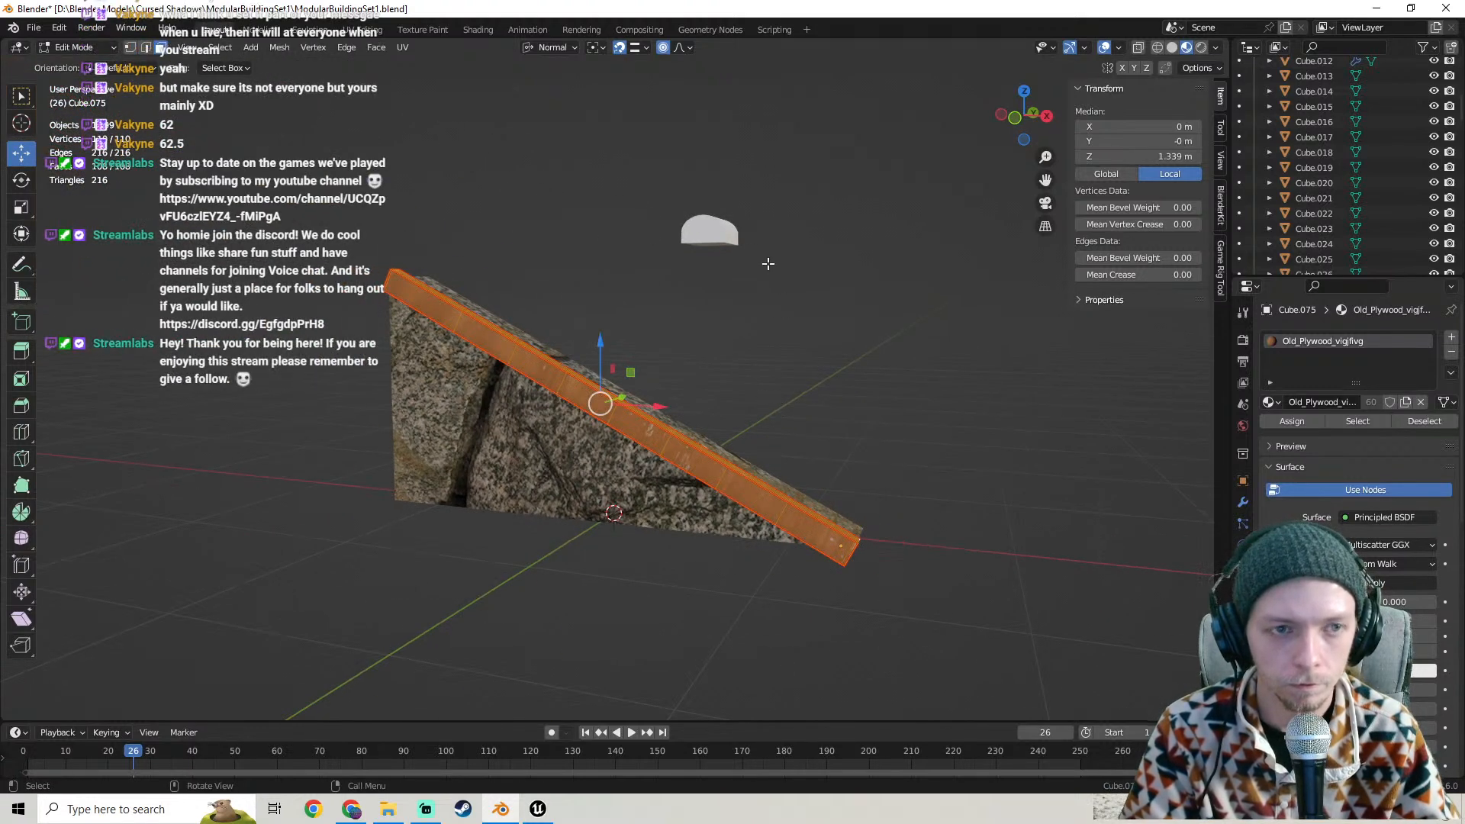
{"action": "scroll", "coordinate": [778, 263], "scroll_direction": "up", "scroll_amount": 2}
{"action": "middle_click_drag", "start_coordinate": [780, 262], "coordinate": [632, 329]}
{"action": "left_click", "coordinate": [402, 48]}
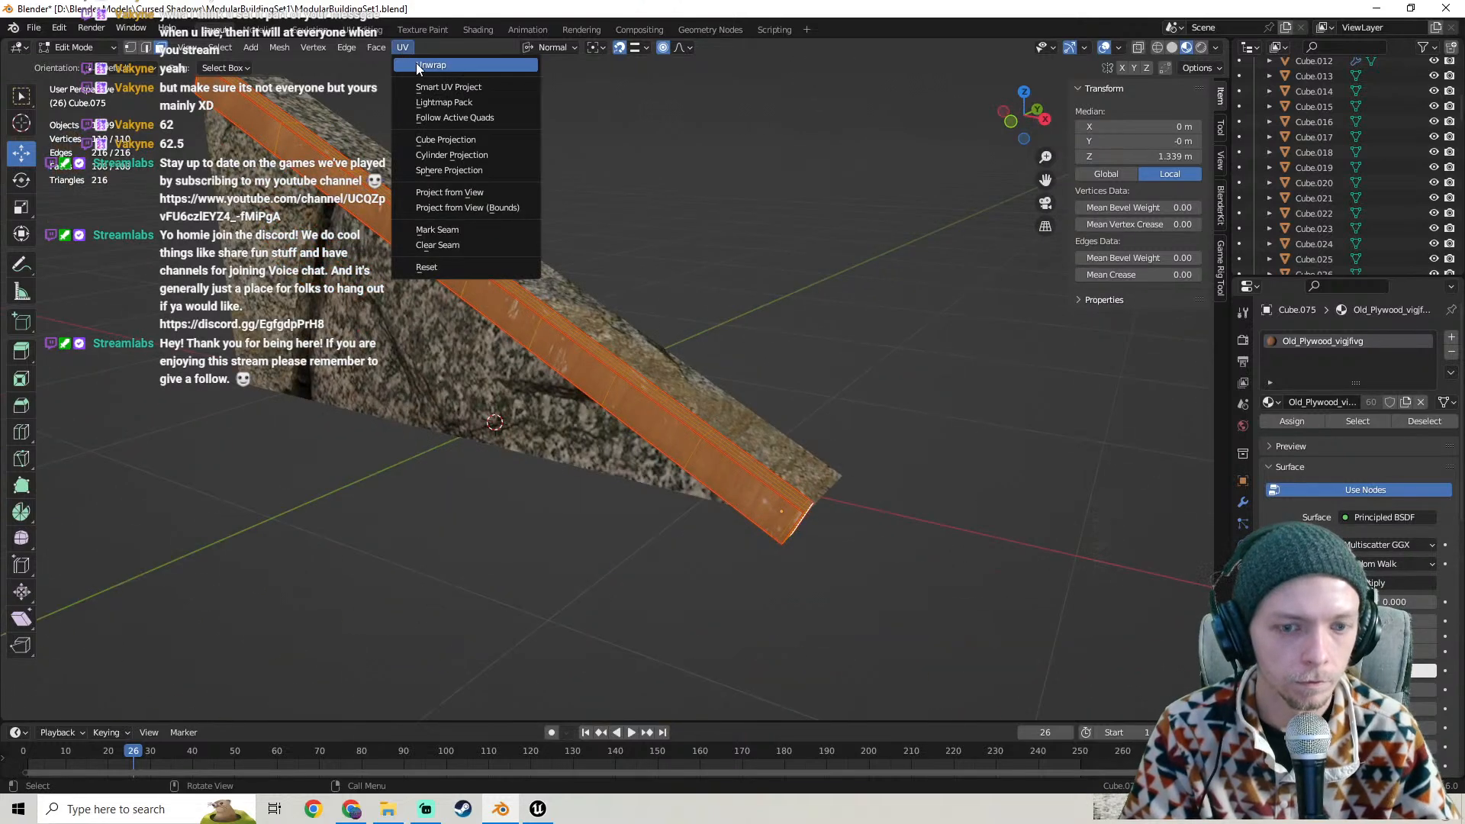
{"action": "left_click", "coordinate": [415, 63]}
{"action": "key", "text": "Tab"}
- Hide the sloped stone wall and select the beam on its own
{"action": "scroll", "coordinate": [682, 276], "scroll_direction": "down", "scroll_amount": 3}
{"action": "middle_click_drag", "start_coordinate": [680, 276], "coordinate": [587, 360]}
{"action": "left_click", "coordinate": [605, 284]}
{"action": "key", "text": "h"}
{"action": "left_click", "coordinate": [566, 283]}
{"action": "scroll", "coordinate": [628, 355], "scroll_direction": "up", "scroll_amount": 5}
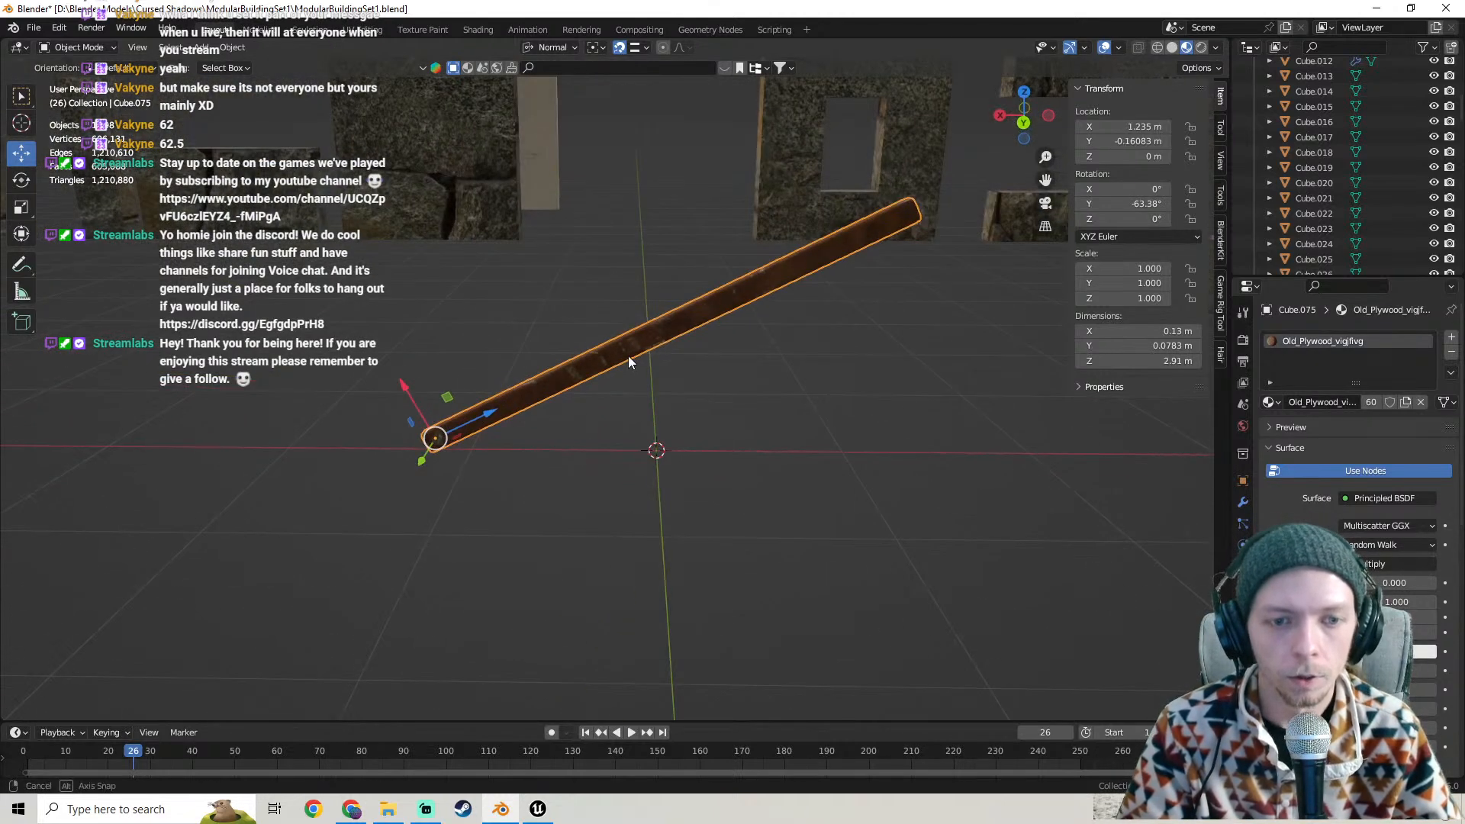
- Snap the selected beam to the 3D cursor at the world origin
{"action": "right_click", "coordinate": [630, 330]}
{"action": "mouse_move", "coordinate": [630, 330]}
{"action": "left_click", "coordinate": [757, 345]}
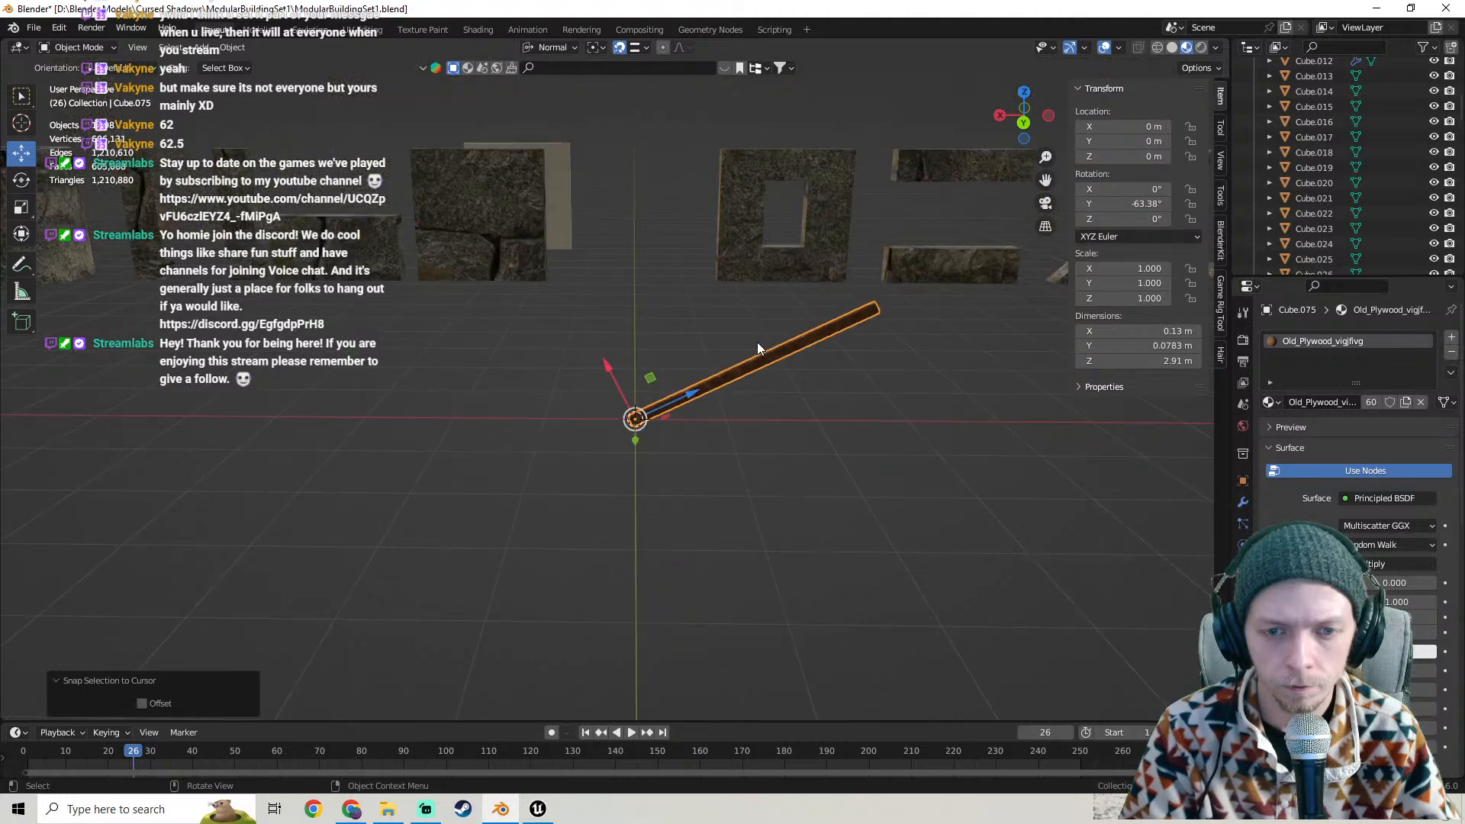
{"action": "middle_click_drag", "start_coordinate": [757, 342], "coordinate": [670, 318]}
- Set up an FBX export named ModularBeam9.fbx in BuildingSet1's Beams folder, limited to selected objects and the Mesh object type
{"action": "left_click", "coordinate": [35, 28]}
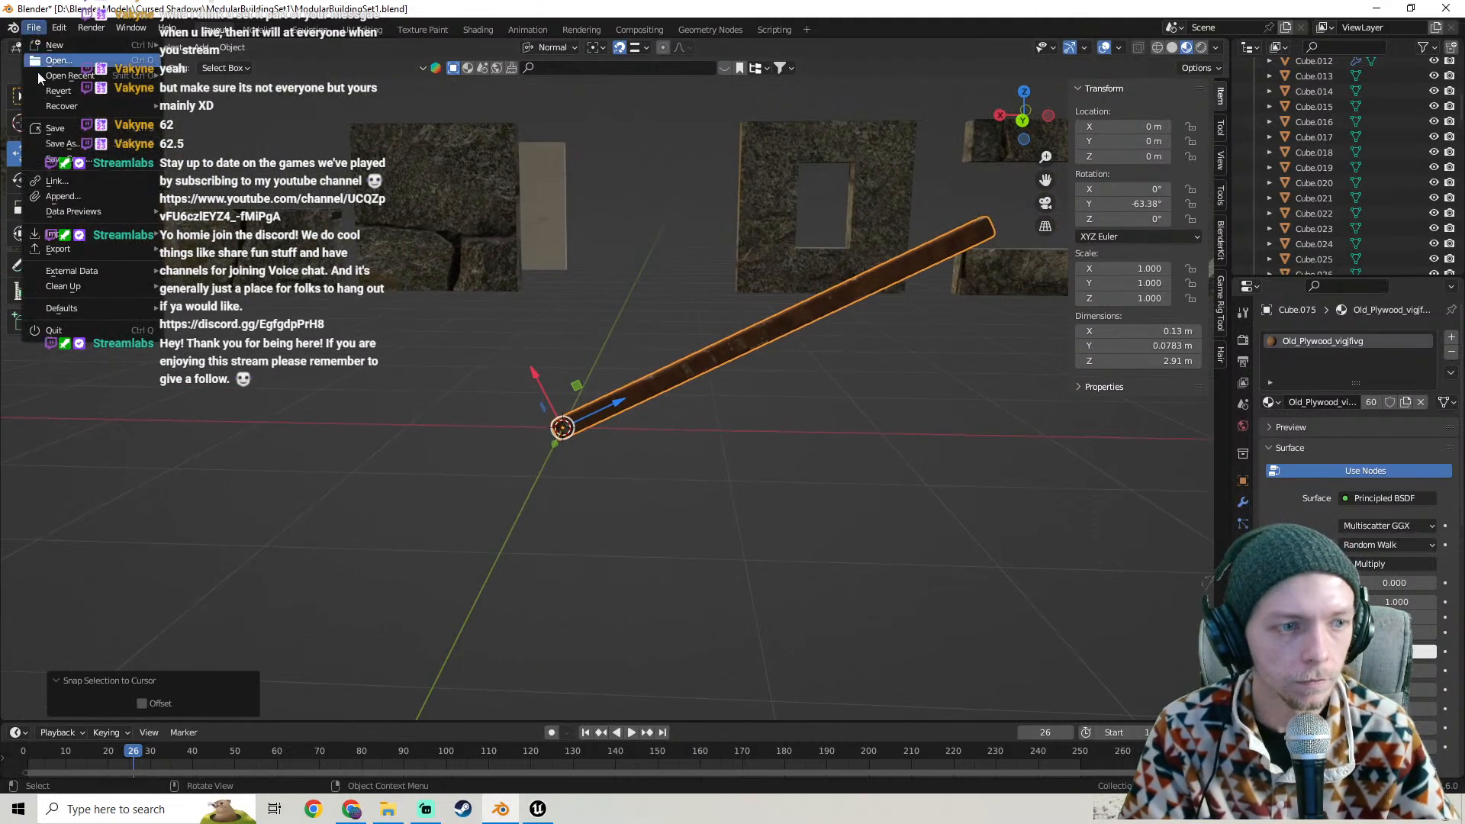
{"action": "mouse_move", "coordinate": [75, 247]}
{"action": "left_click", "coordinate": [229, 401]}
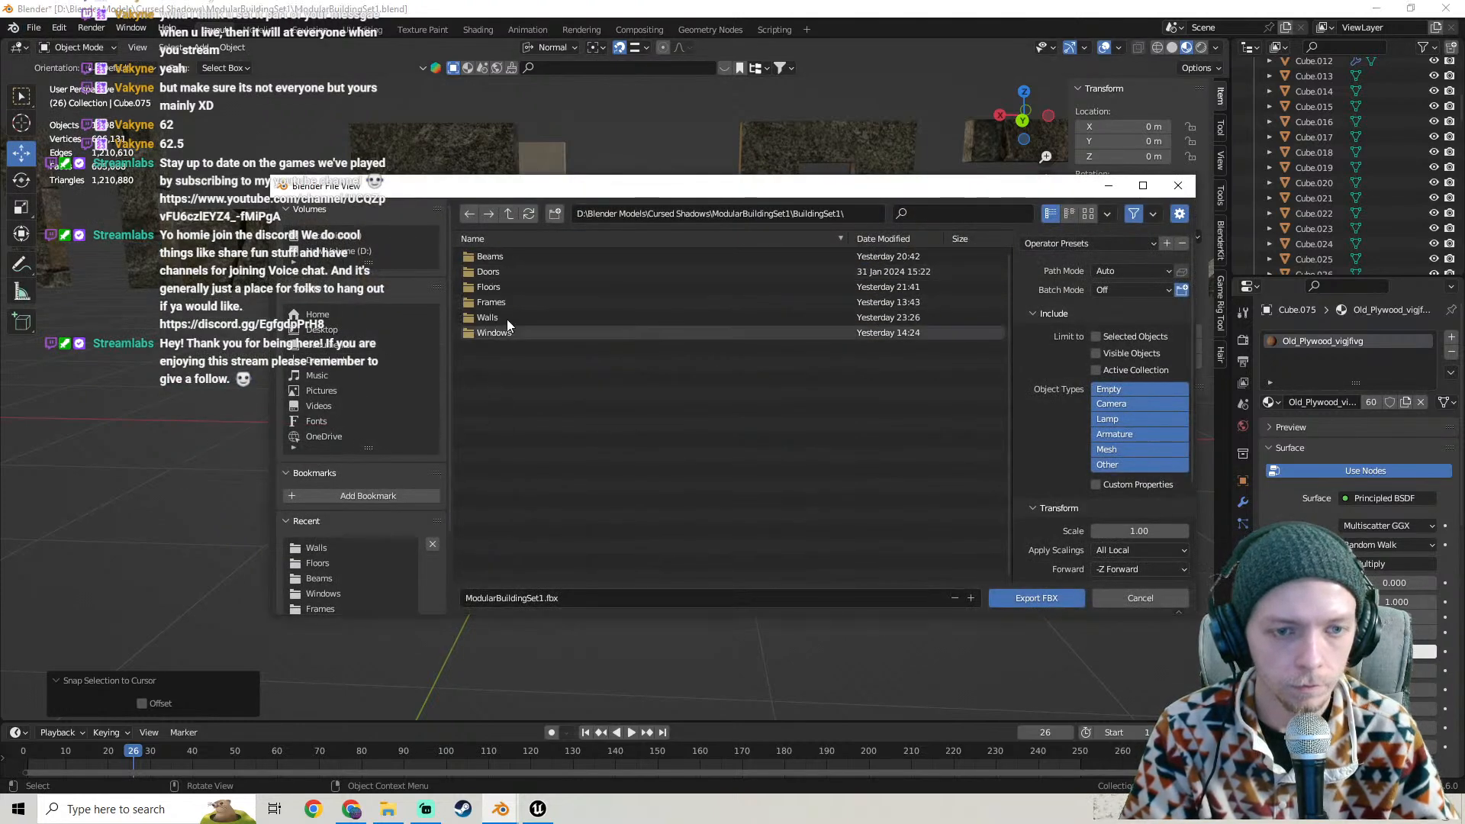
{"action": "left_click", "coordinate": [507, 258]}
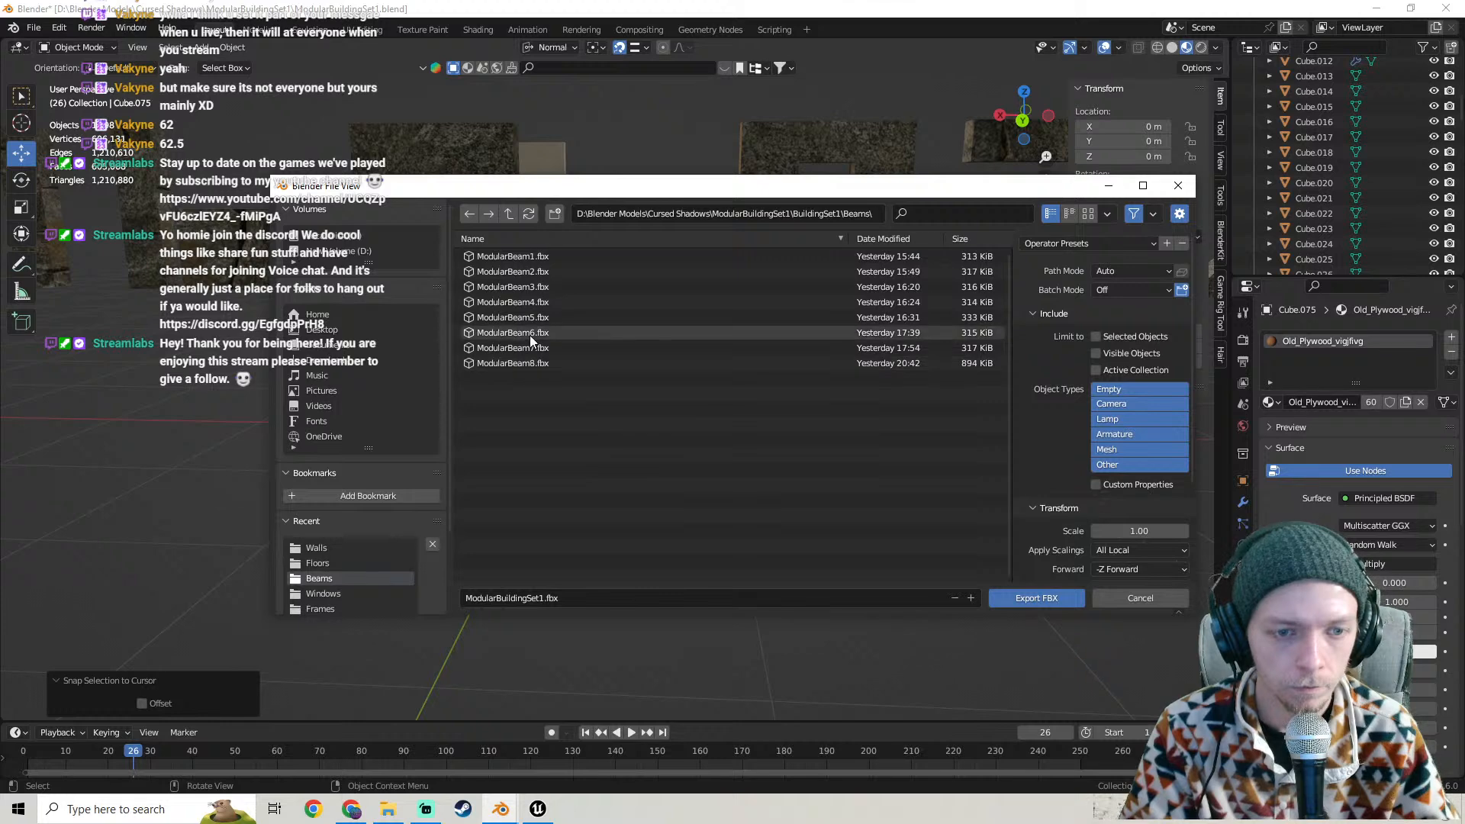
{"action": "left_click", "coordinate": [519, 363]}
{"action": "left_click", "coordinate": [524, 599]}
{"action": "left_click", "coordinate": [525, 599]}
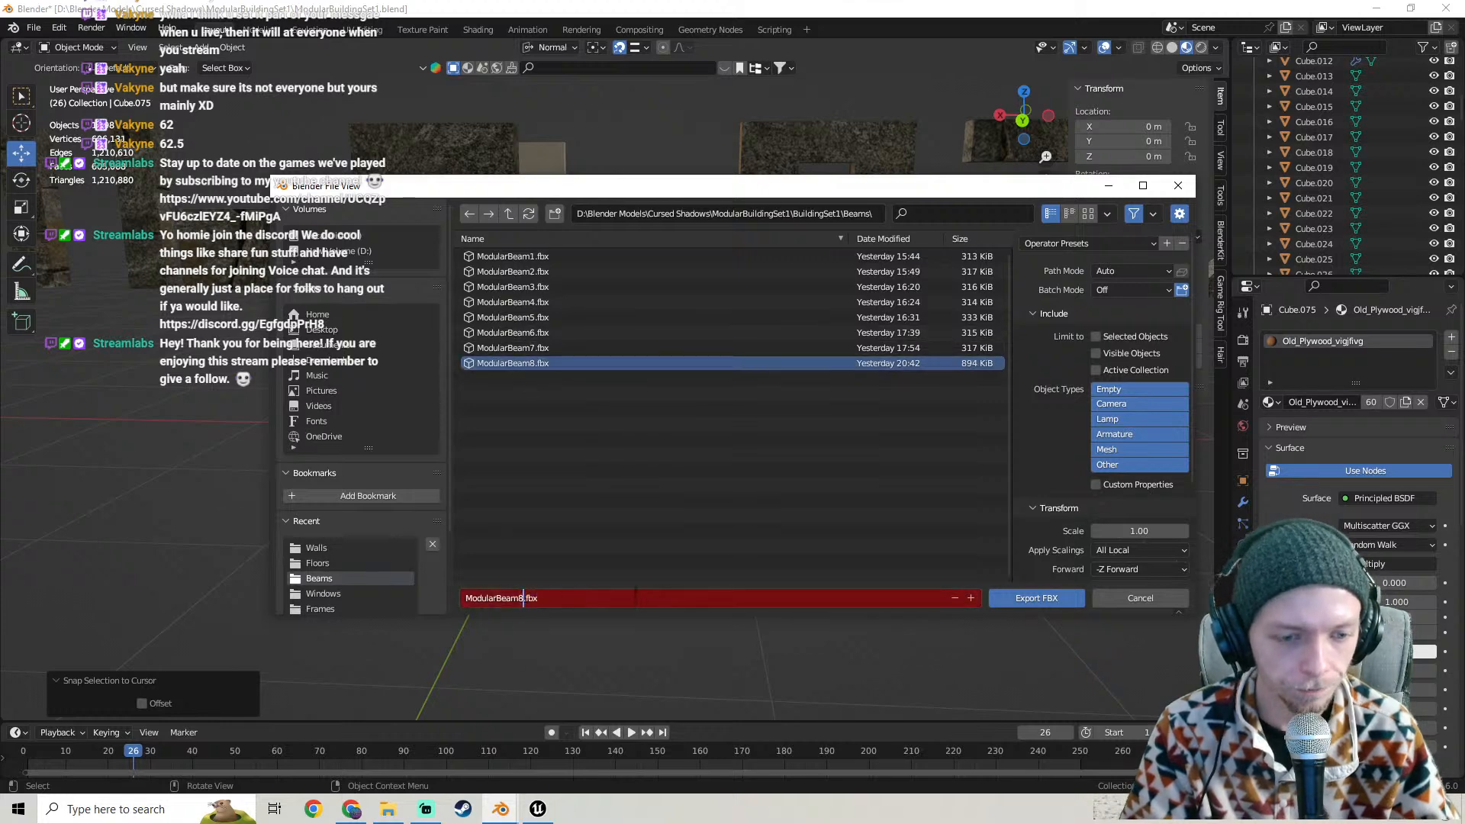
{"action": "type", "text": "9"}
{"action": "key", "text": "Return"}
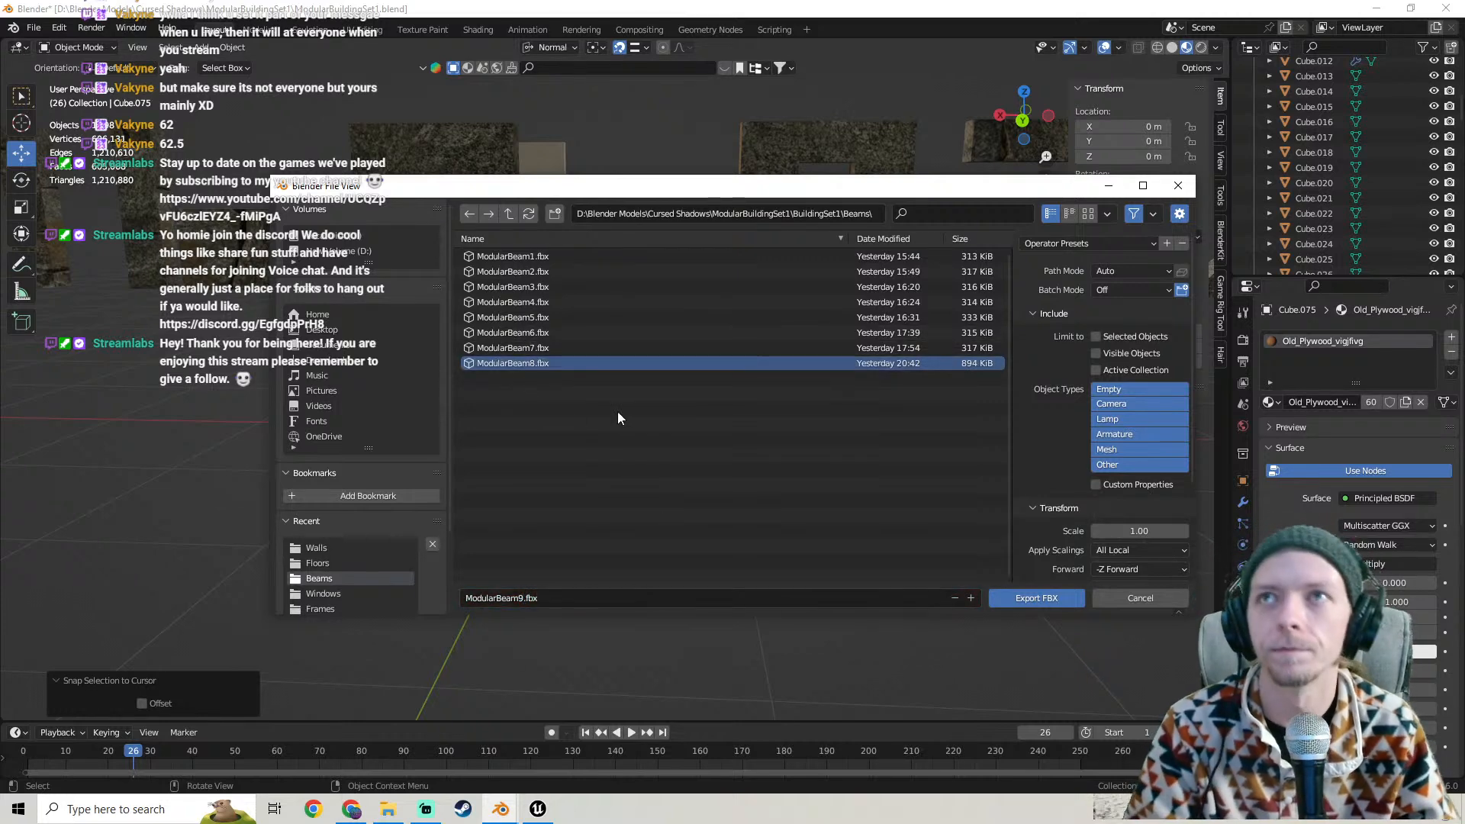
{"action": "left_click", "coordinate": [1097, 337]}
{"action": "left_click", "coordinate": [1112, 451]}
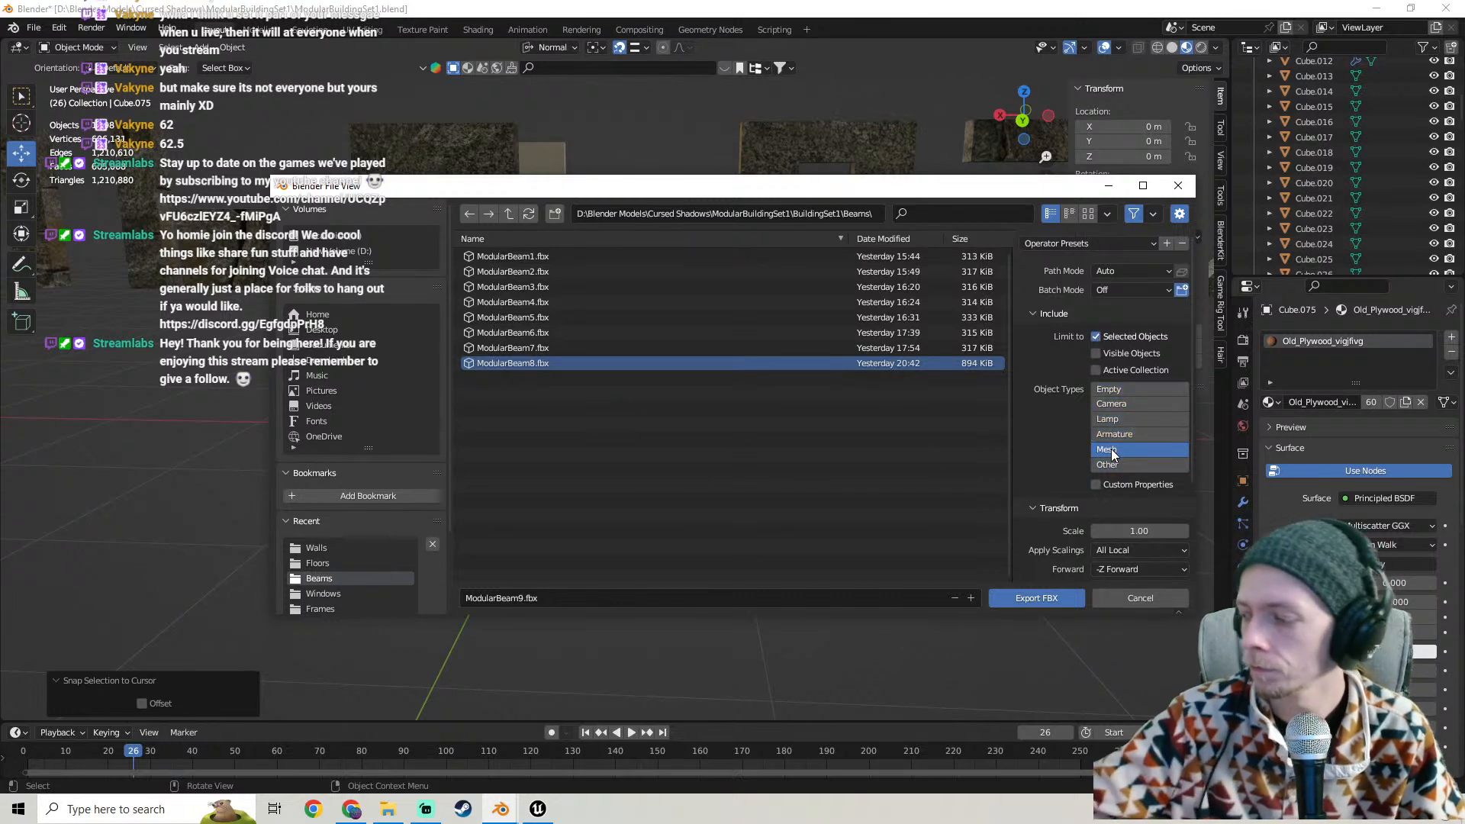
{"action": "left_click", "coordinate": [351, 811]}
{"action": "mouse_move", "coordinate": [235, 668]}
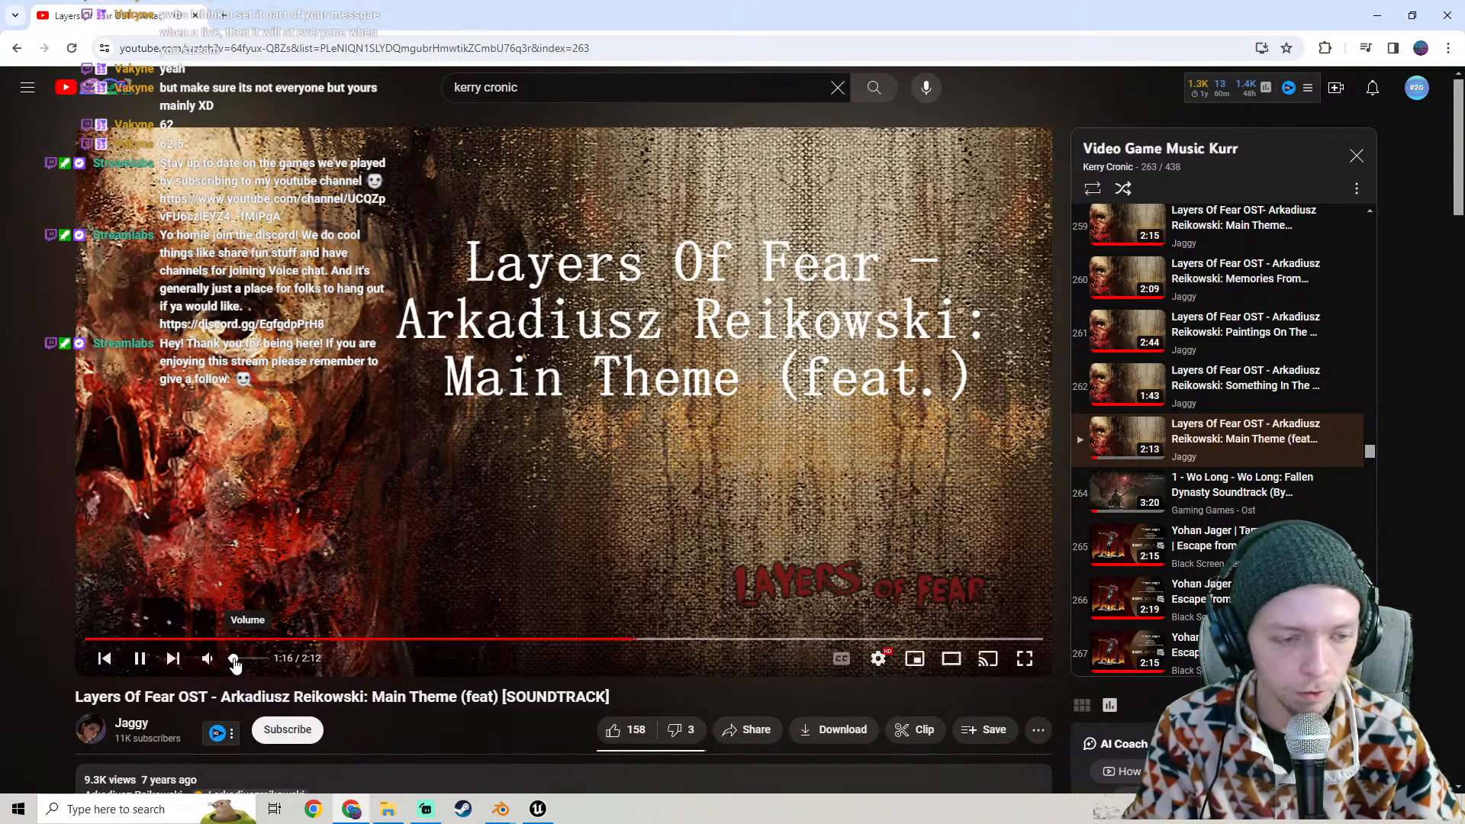
{"action": "left_click", "coordinate": [426, 809]}
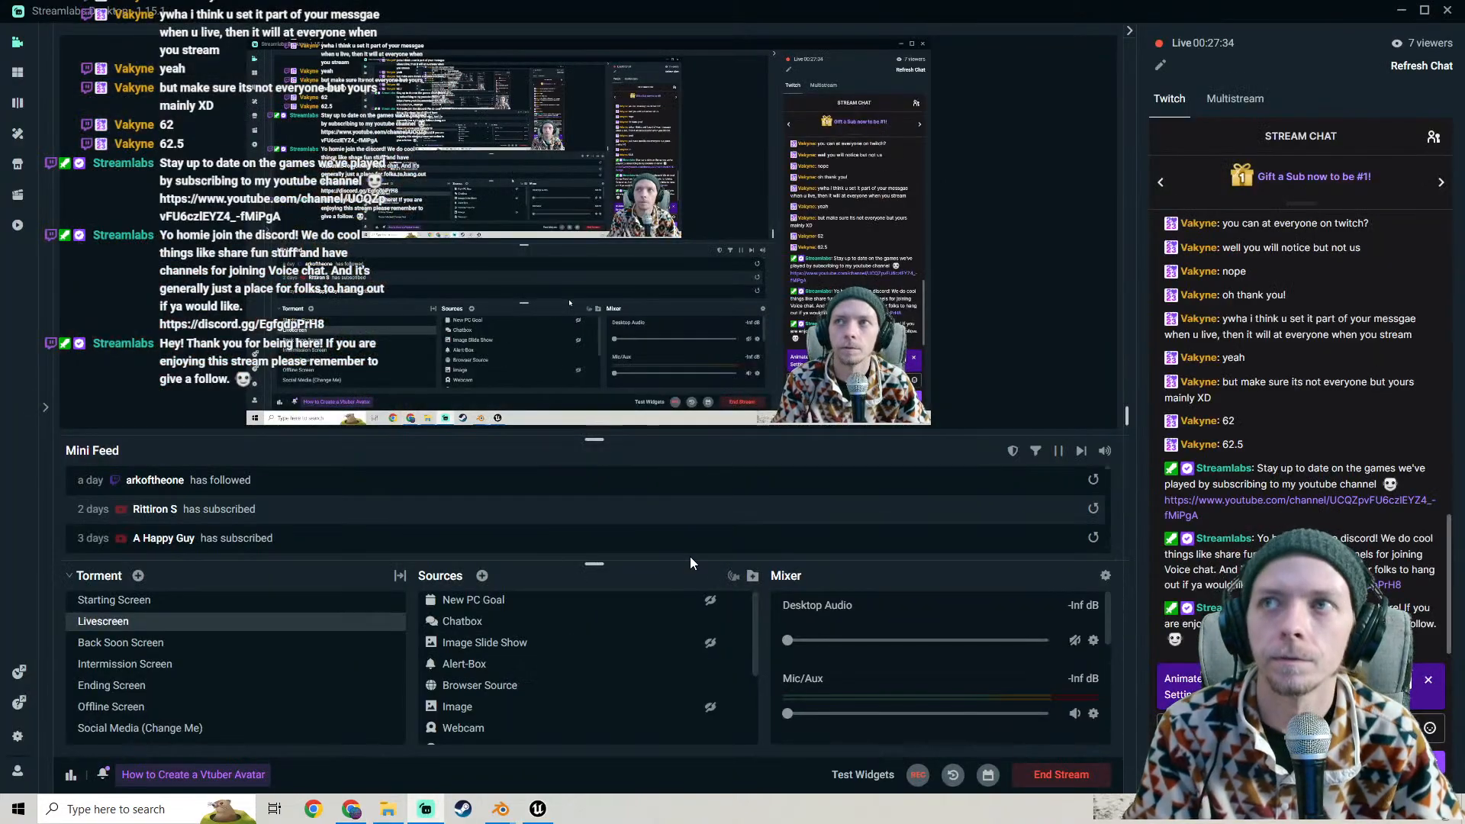
{"action": "mouse_move", "coordinate": [500, 809]}
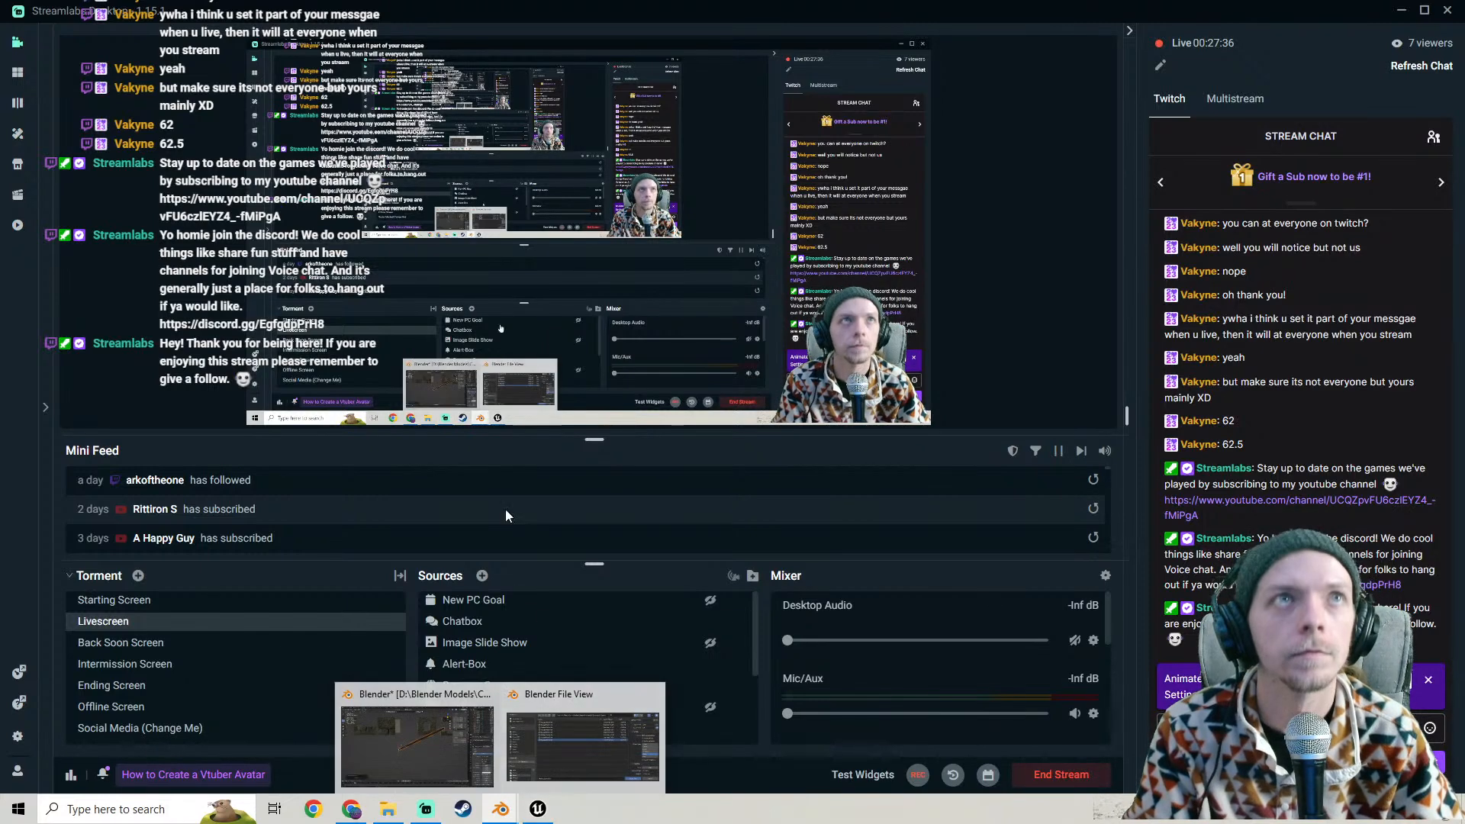
{"action": "scroll", "coordinate": [506, 516], "scroll_direction": "down", "scroll_amount": 1}
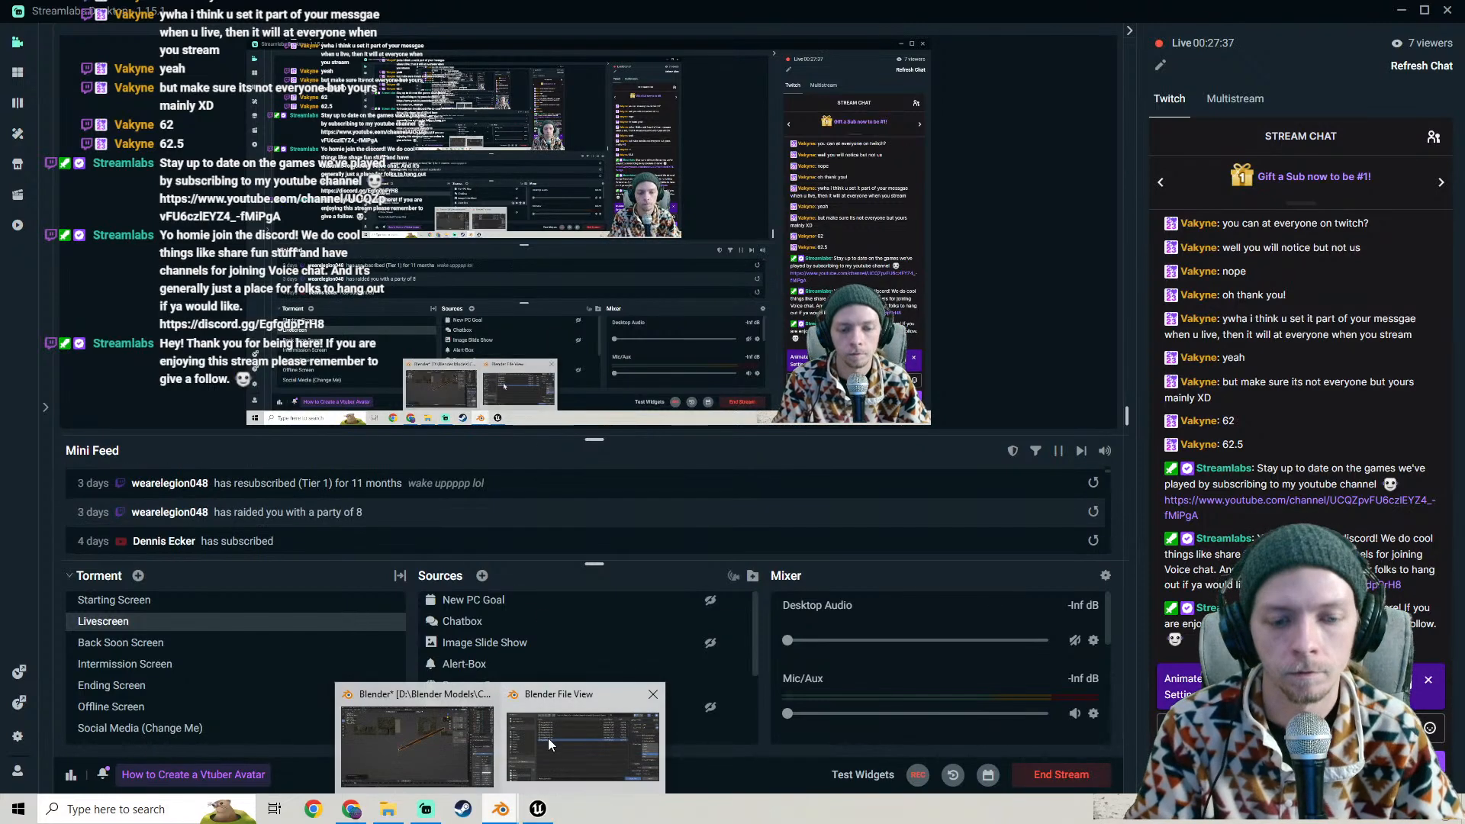
{"action": "left_click", "coordinate": [538, 811]}
{"action": "mouse_move", "coordinate": [505, 811]}
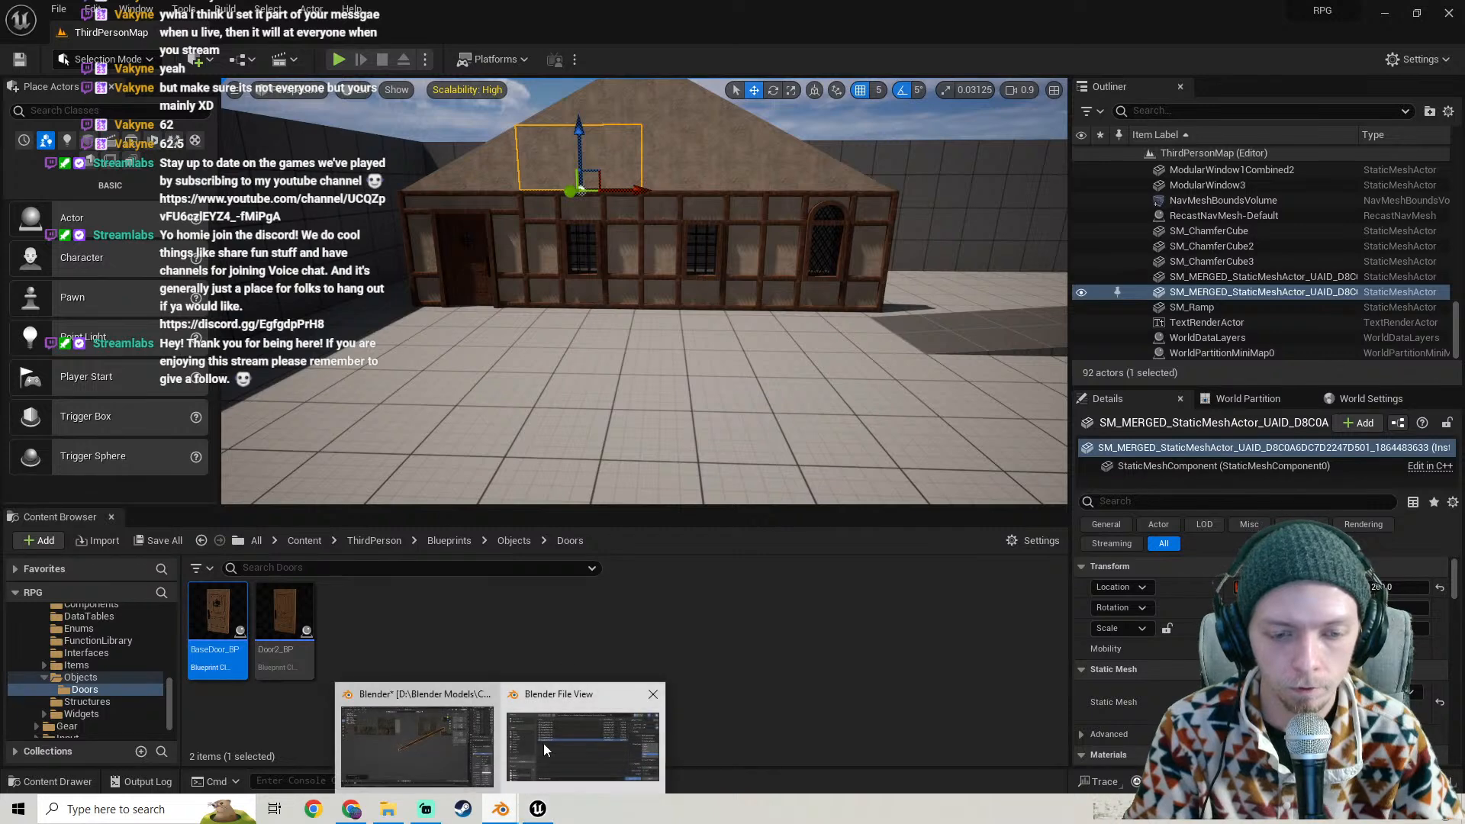
- Return to Blender's export window, set the geometry smoothing to Face, and export the beam as FBX
{"action": "left_click", "coordinate": [543, 743]}
{"action": "scroll", "coordinate": [1060, 446], "scroll_direction": "down", "scroll_amount": 8}
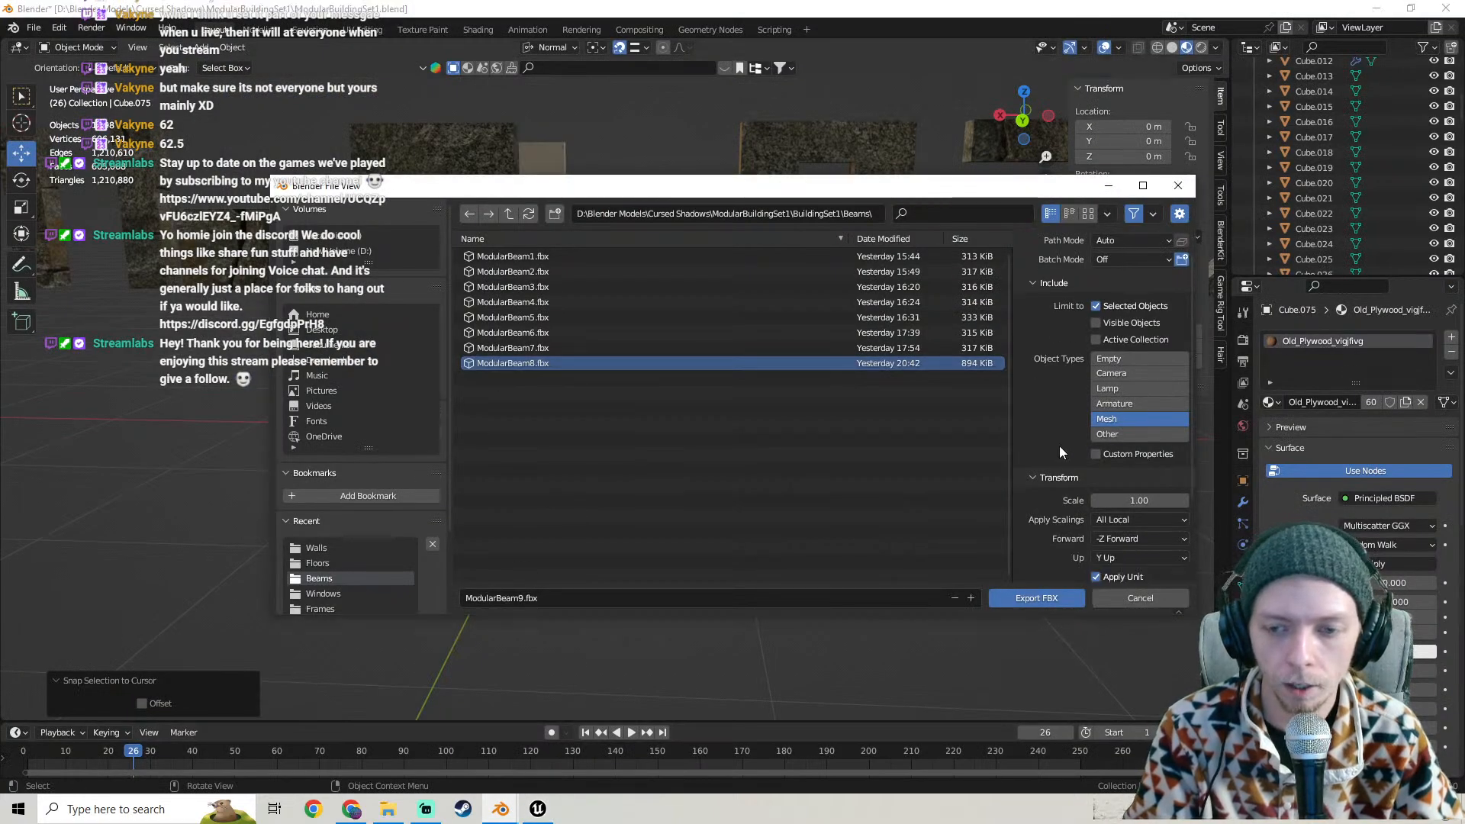
{"action": "left_click", "coordinate": [1139, 436]}
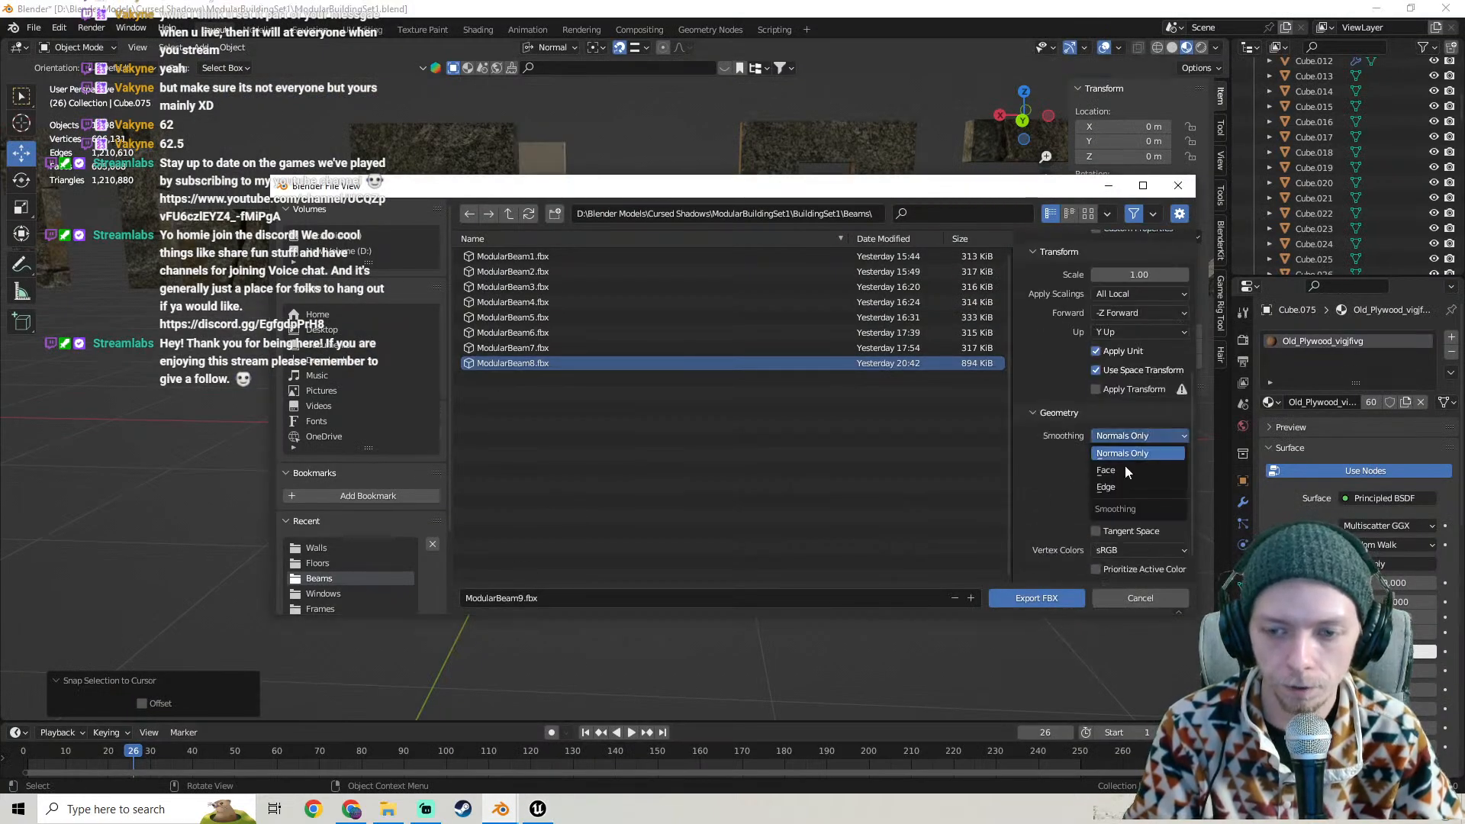
{"action": "left_click", "coordinate": [1122, 468]}
{"action": "scroll", "coordinate": [1050, 466], "scroll_direction": "down", "scroll_amount": 2}
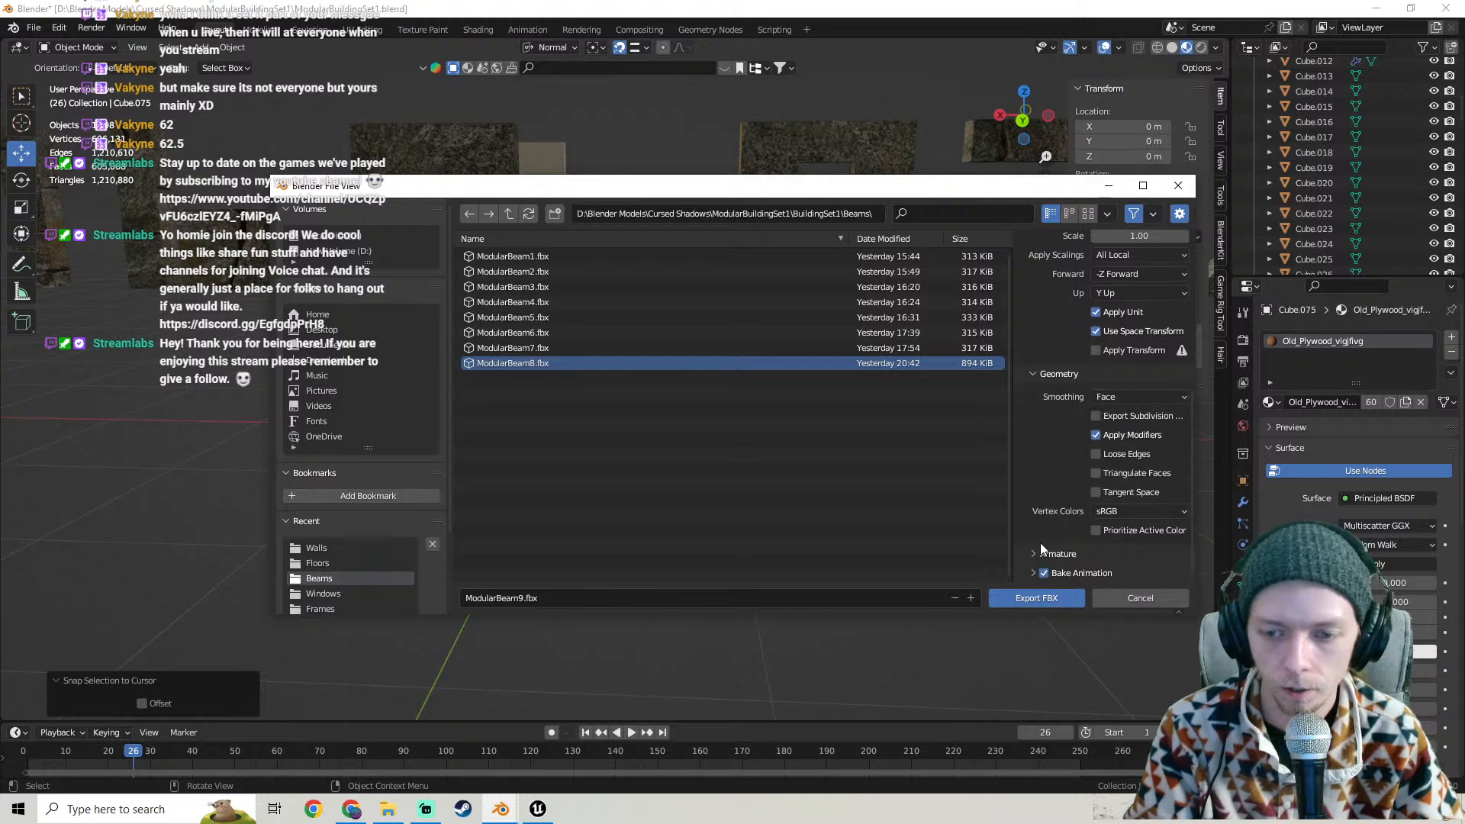
{"action": "left_click", "coordinate": [1036, 598]}
{"action": "middle_click_drag", "start_coordinate": [689, 443], "coordinate": [774, 451]}
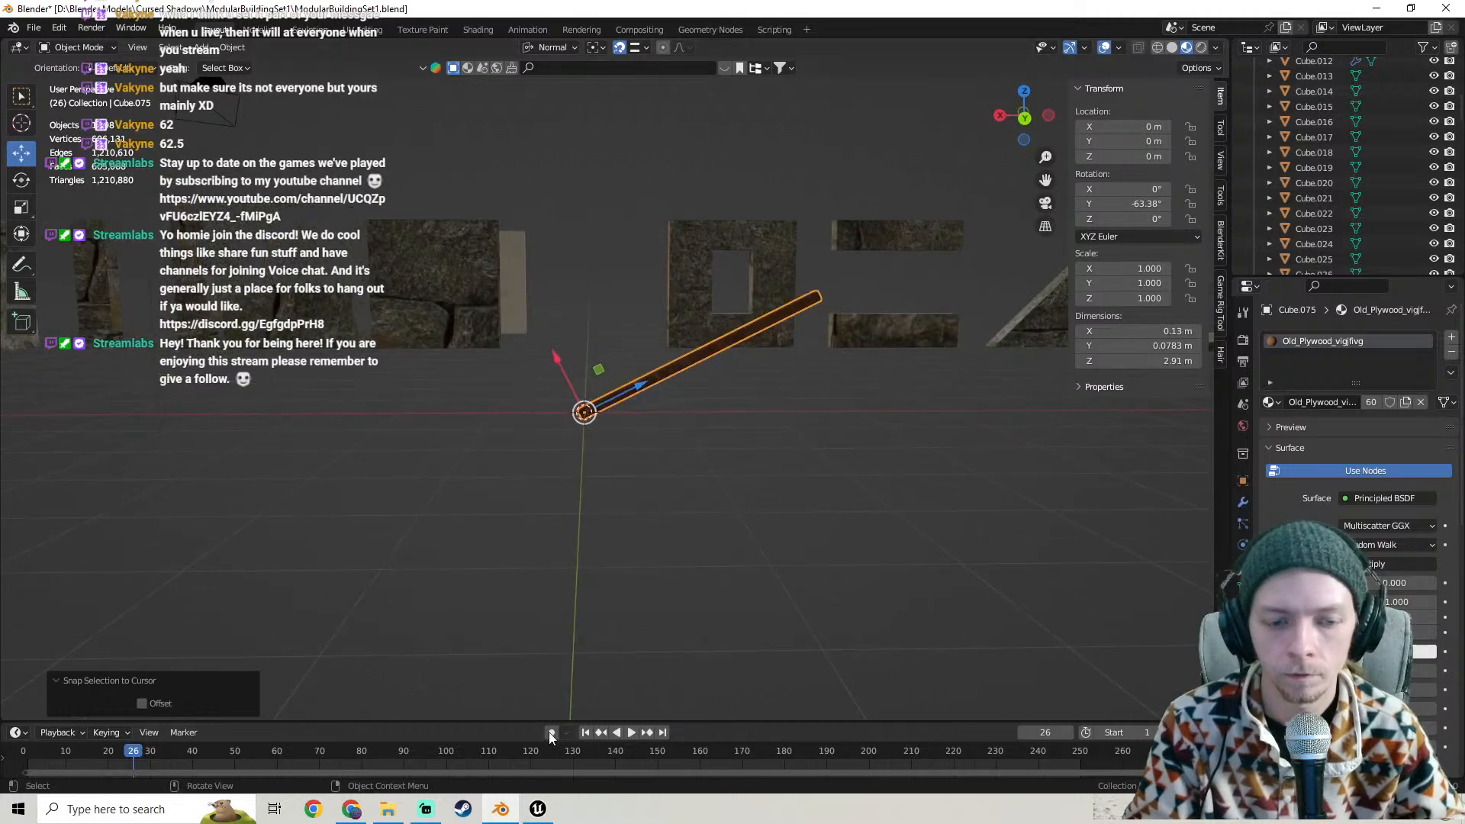
- Switch to Unreal Editor and browse to the asset of the horizontal beam above the house's windows to reach the Beams folder
{"action": "left_click", "coordinate": [538, 809]}
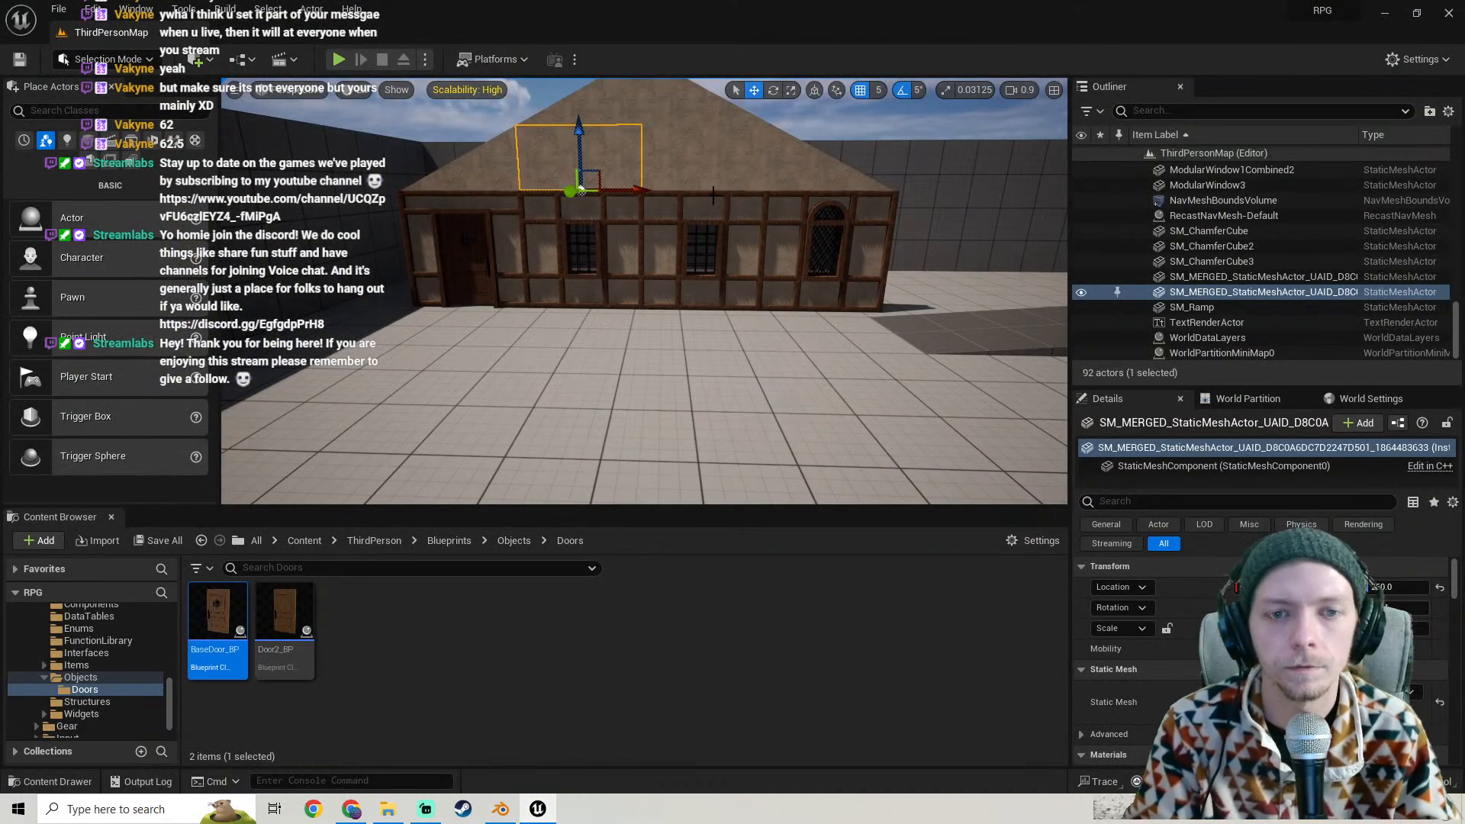
{"action": "left_click", "coordinate": [713, 194]}
{"action": "right_click", "coordinate": [713, 194]}
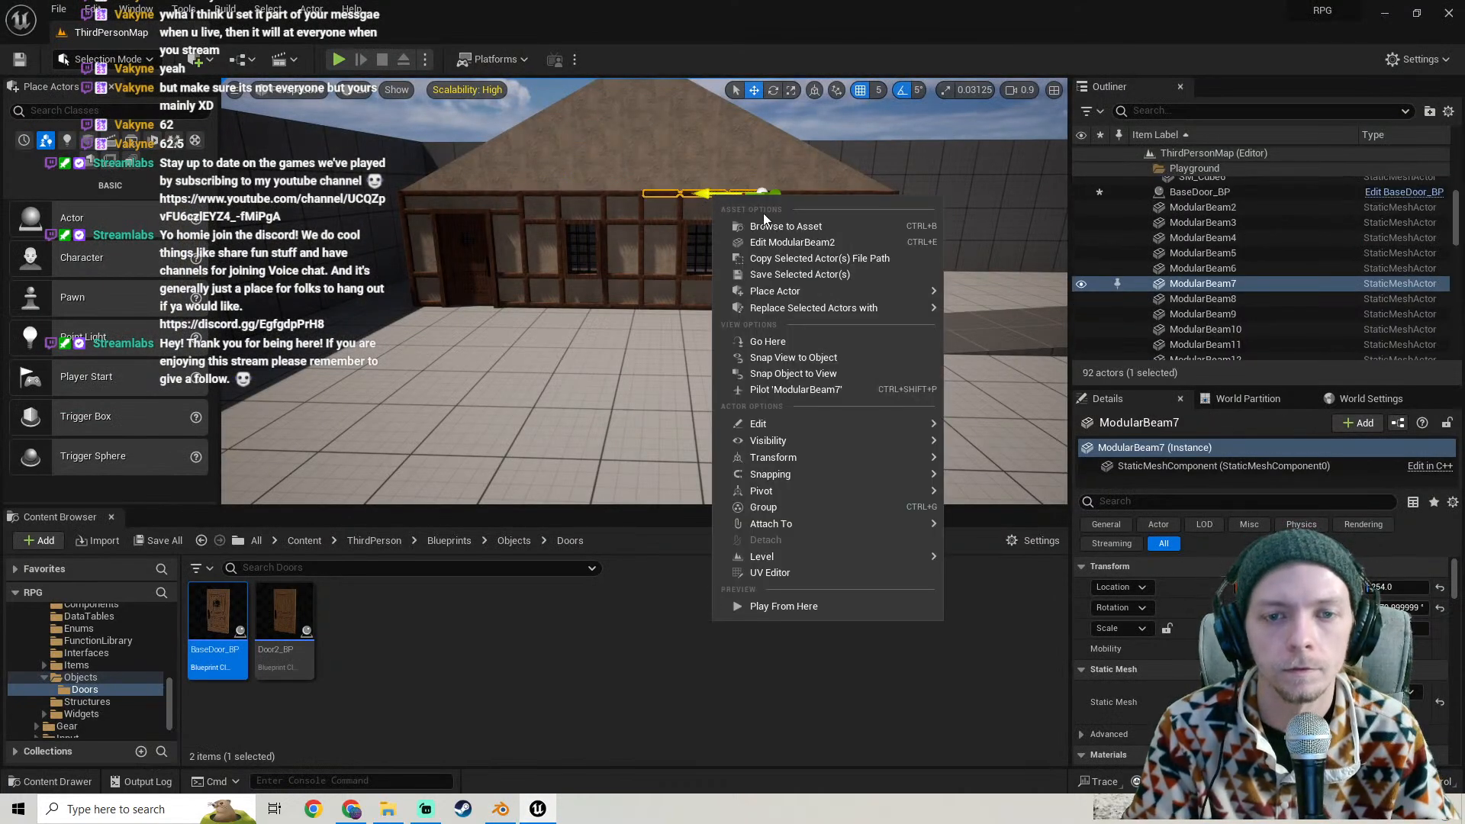
{"action": "left_click", "coordinate": [771, 226]}
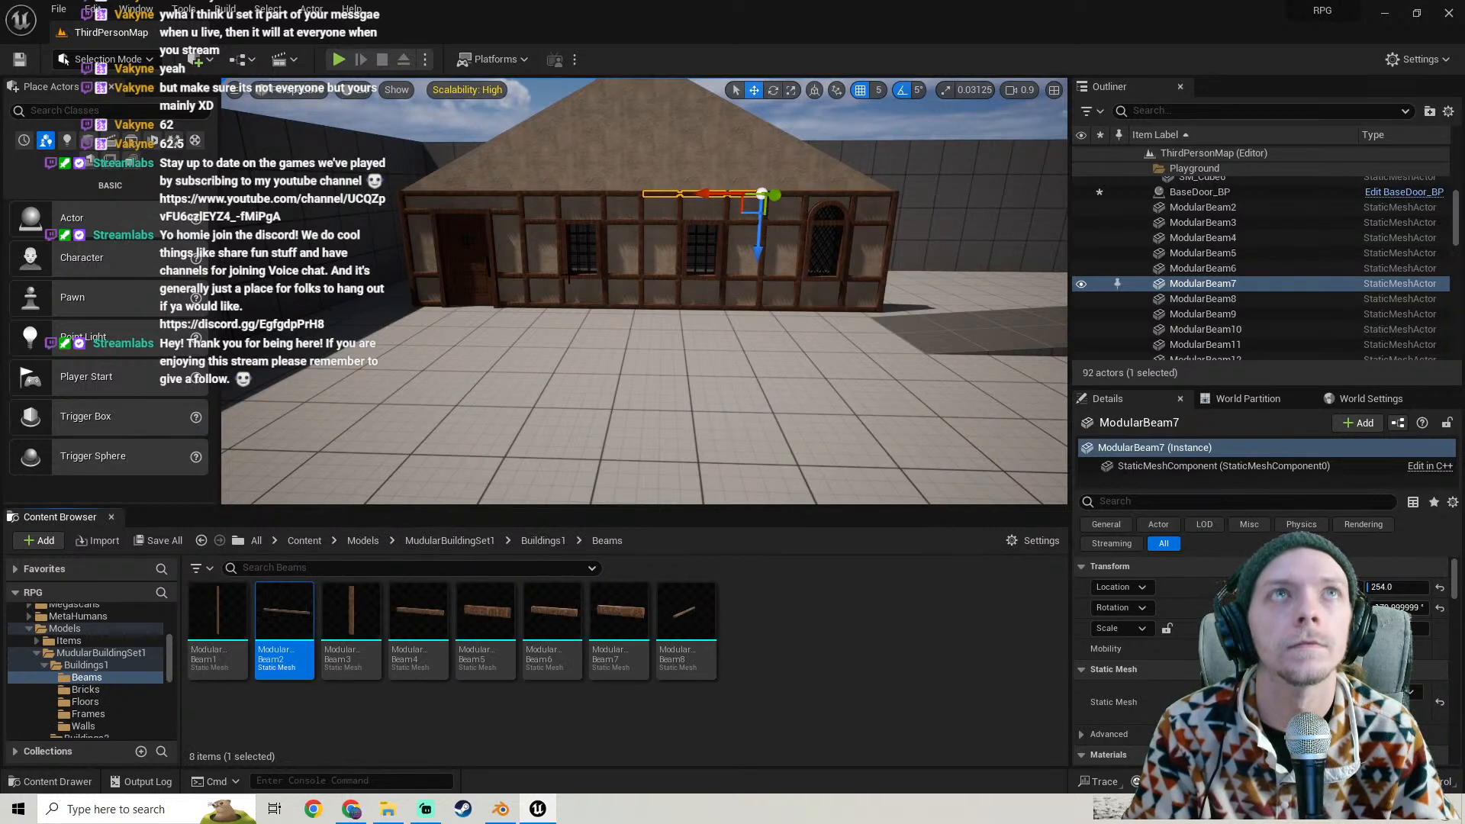
{"action": "right_click_drag", "start_coordinate": [771, 229], "coordinate": [751, 191]}
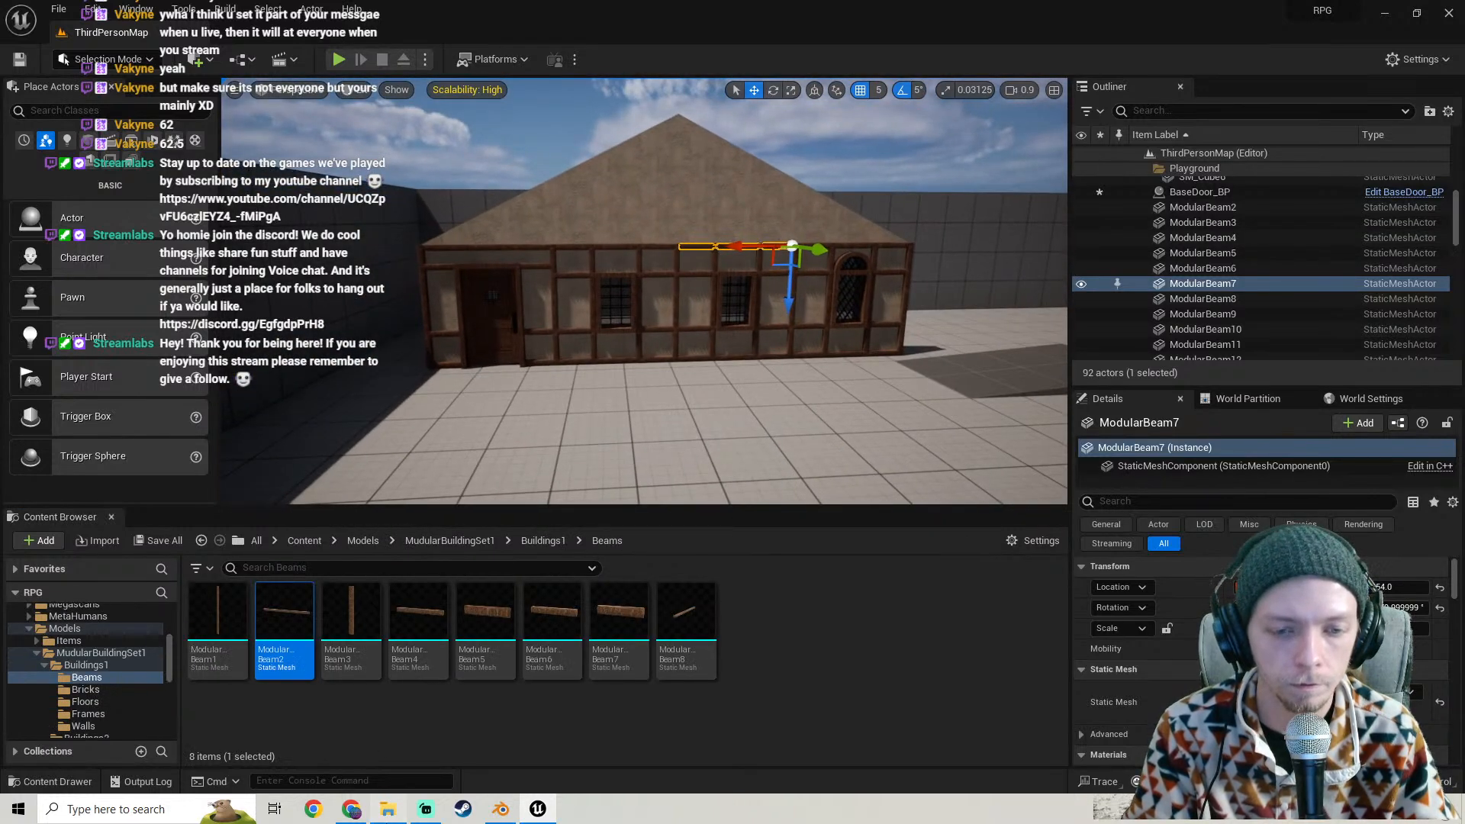
- Import ModularBeam9 from the BuildingSet1 Beams folder on disk into the project's Beams content folder
{"action": "left_click", "coordinate": [388, 809]}
{"action": "left_click", "coordinate": [359, 374]}
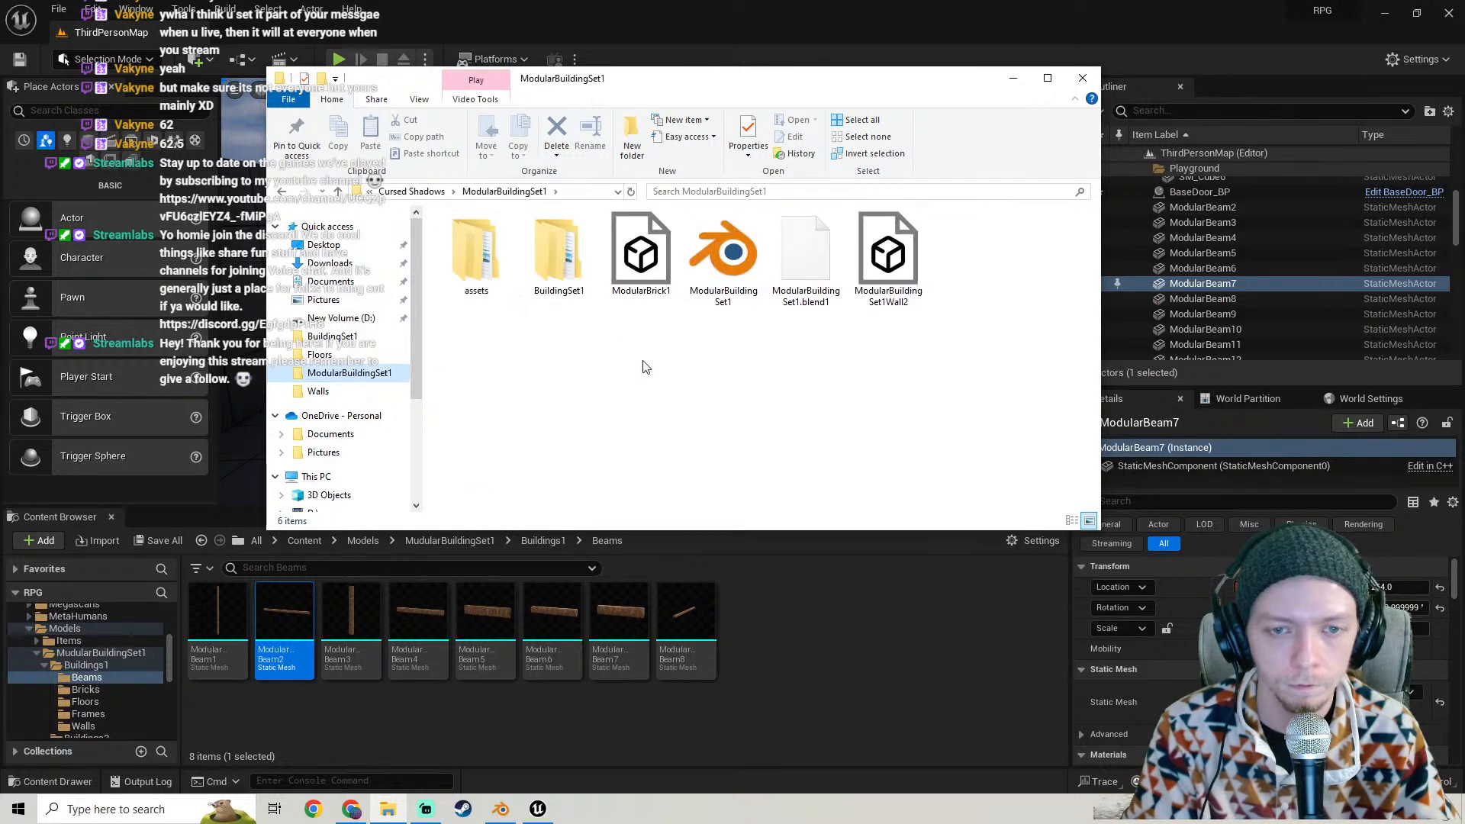
{"action": "double_click", "coordinate": [555, 263]}
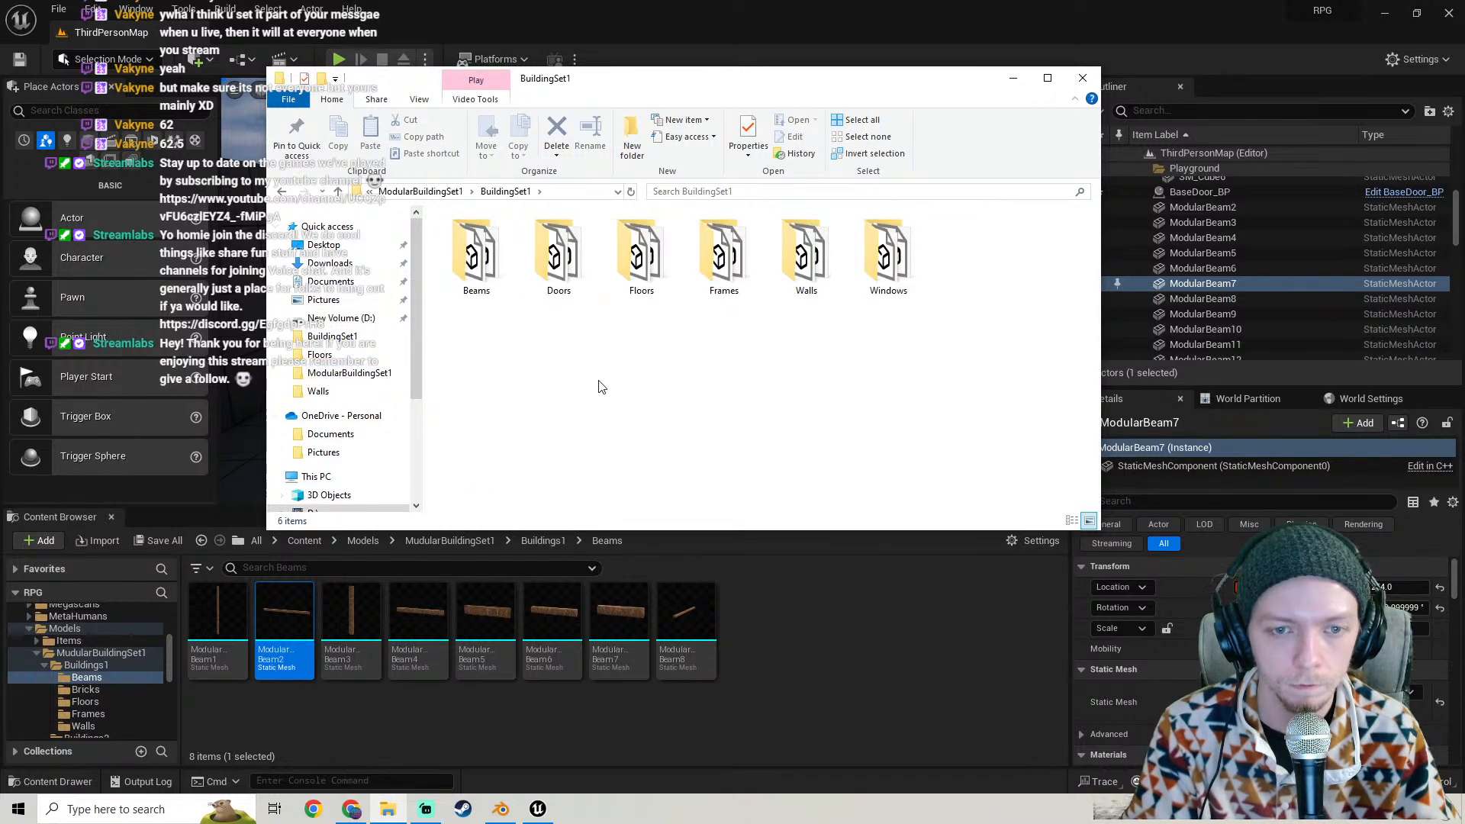
{"action": "double_click", "coordinate": [476, 259]}
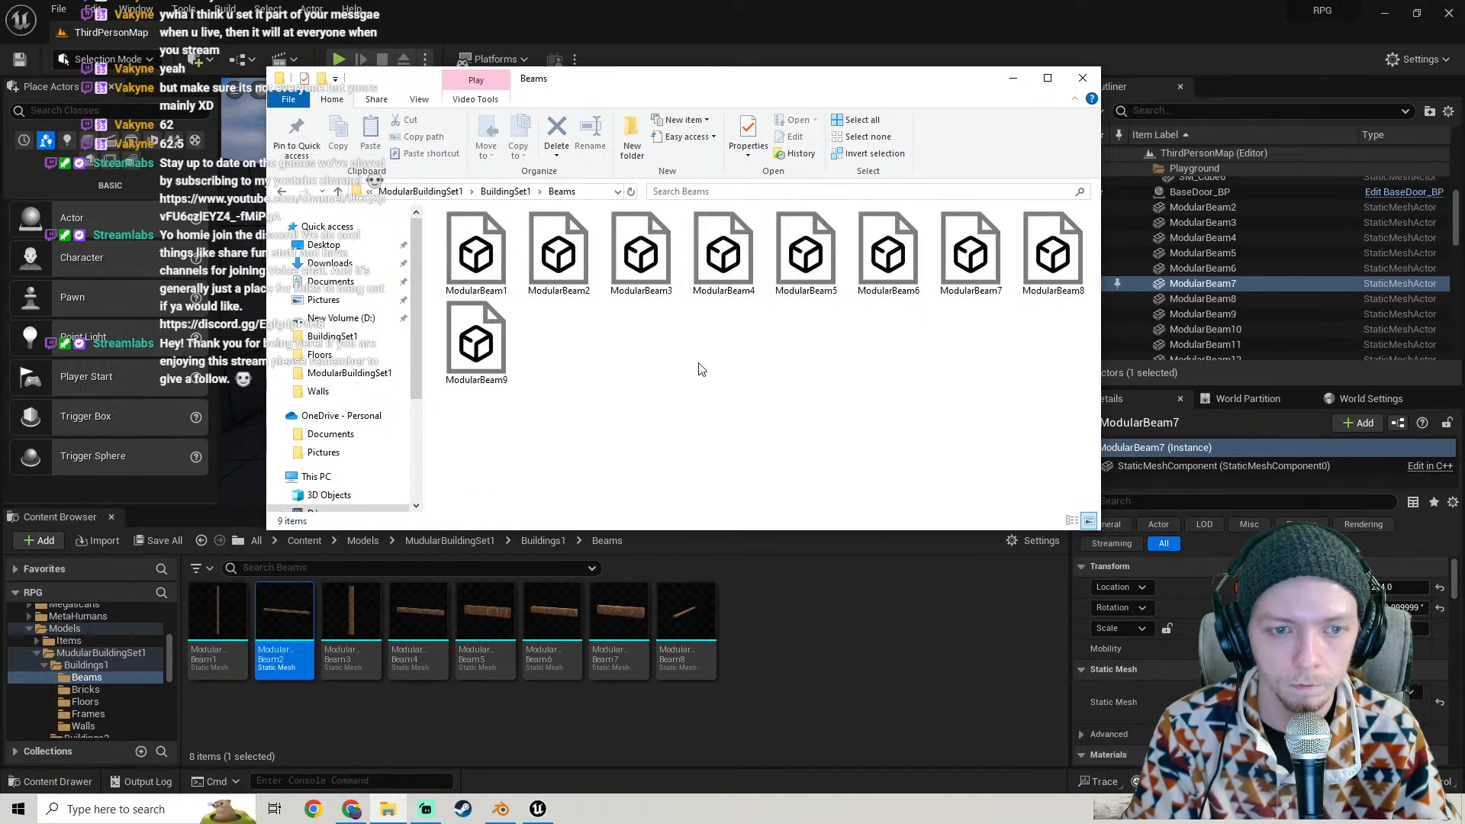
{"action": "left_click_drag", "start_coordinate": [489, 372], "coordinate": [773, 624]}
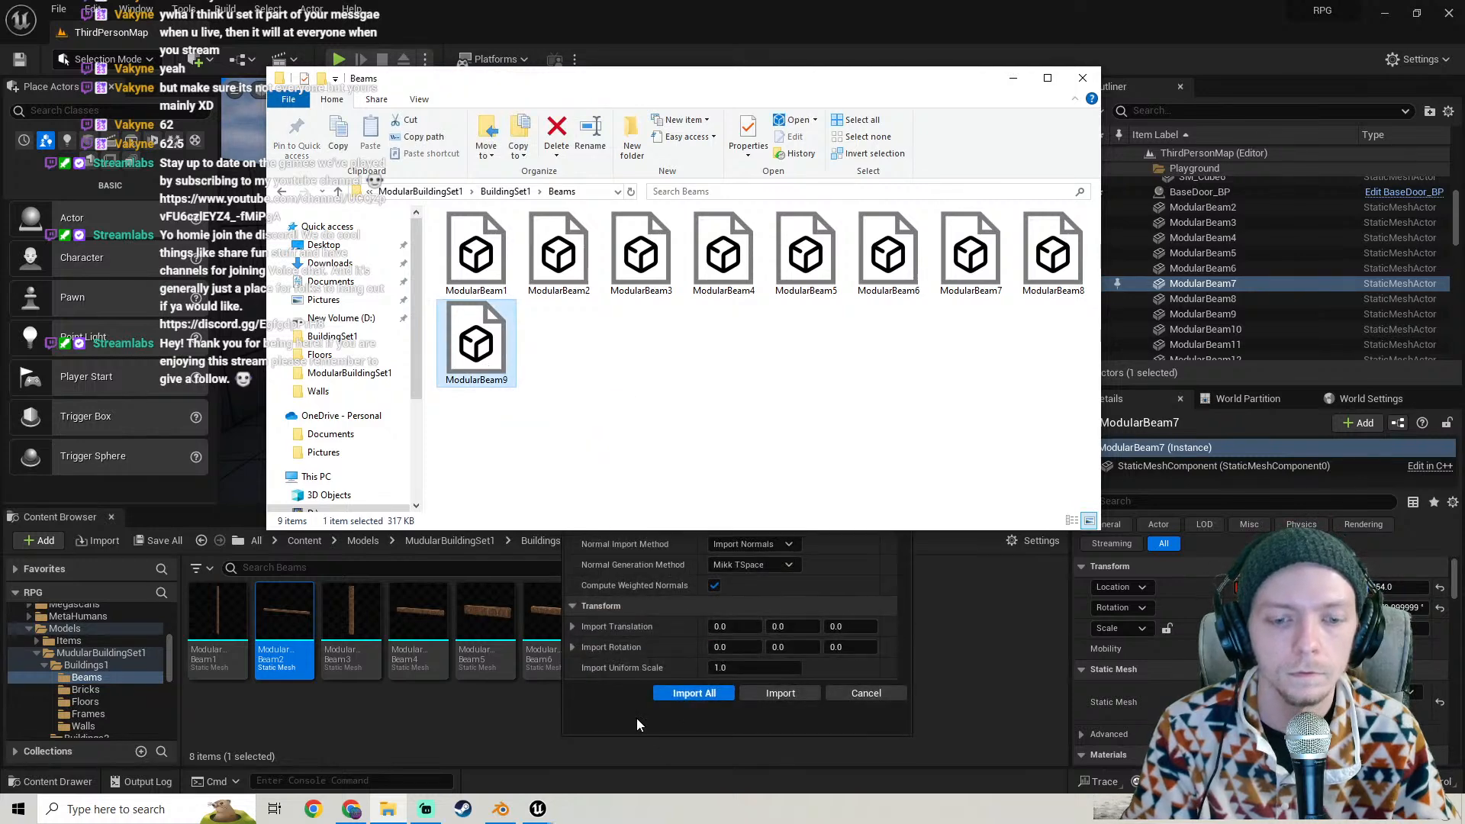
{"action": "left_click", "coordinate": [676, 699]}
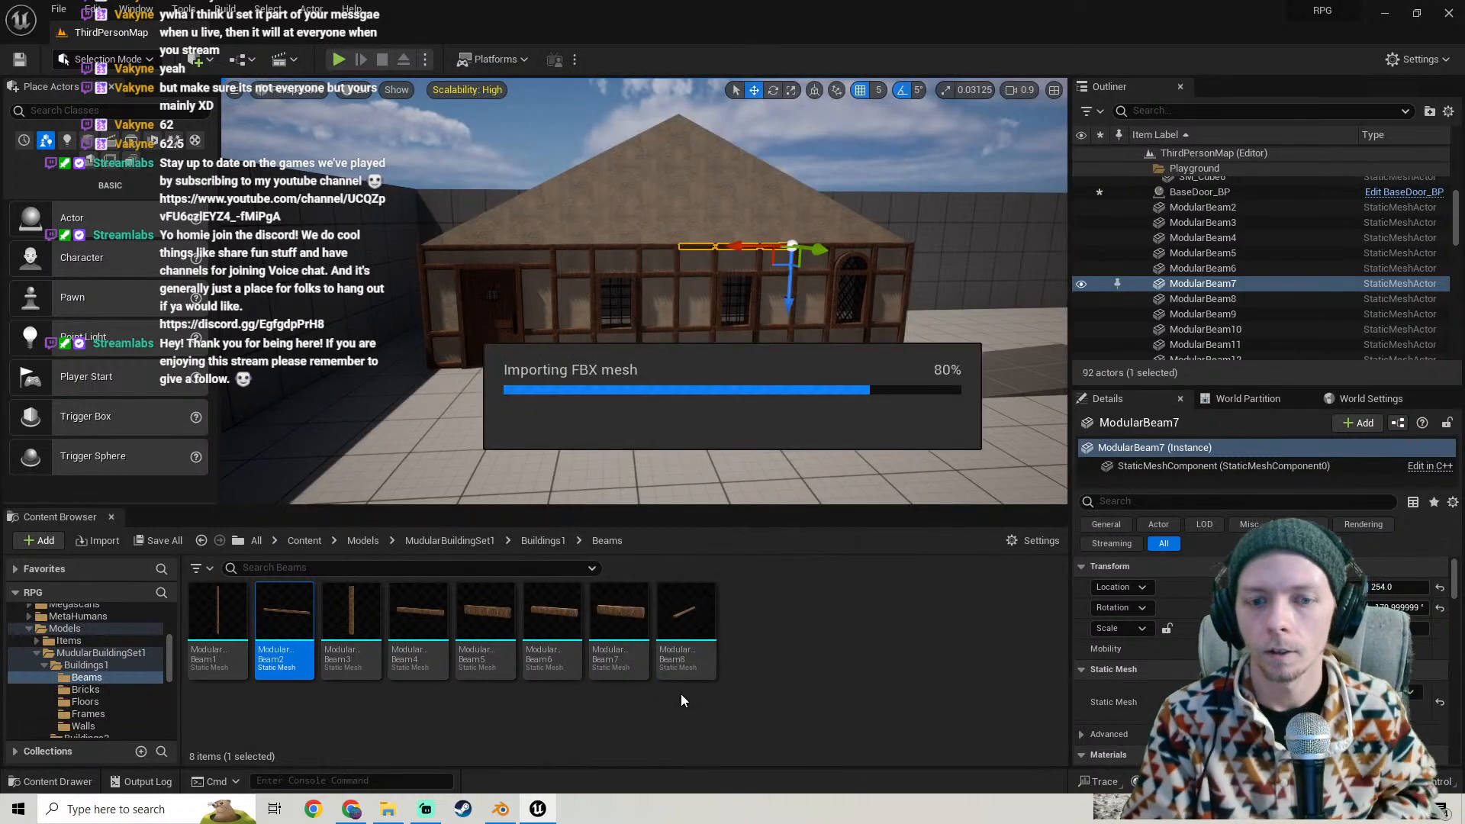
- Select the newly imported roughness texture, normal texture and Old_Plywood material in the Beams folder
{"action": "key", "text": "s"}
{"action": "mouse_move", "coordinate": [723, 399]}
{"action": "right_mouse_down"}
{"action": "mouse_move", "coordinate": [698, 397]}
{"action": "mouse_move", "coordinate": [771, 395]}
{"action": "mouse_move", "coordinate": [733, 399]}
{"action": "right_mouse_up"}
{"action": "key", "text": "w"}
{"action": "left_click", "coordinate": [761, 665]}
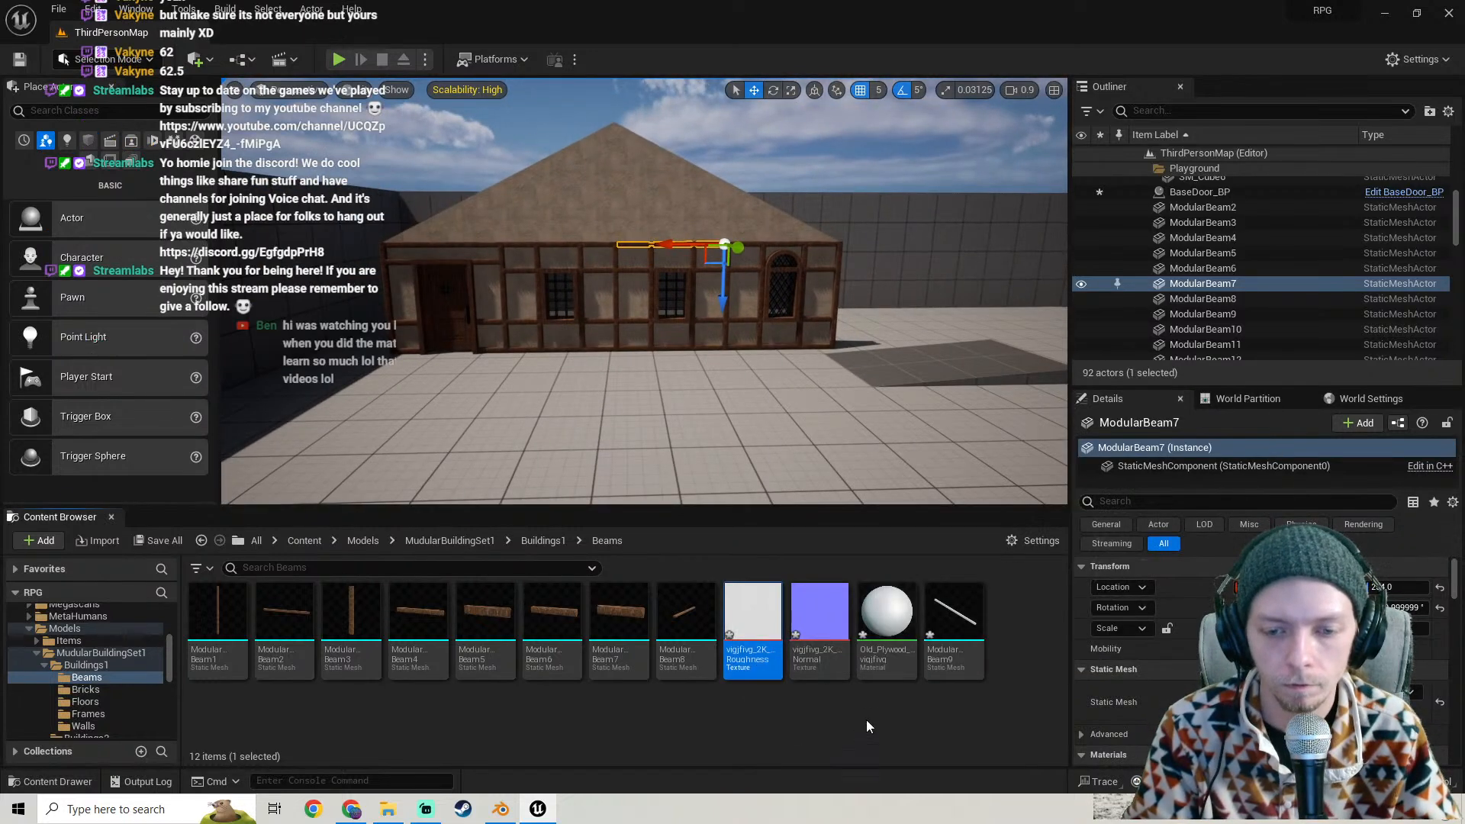
{"action": "left_click", "coordinate": [899, 658], "text": "shift"}
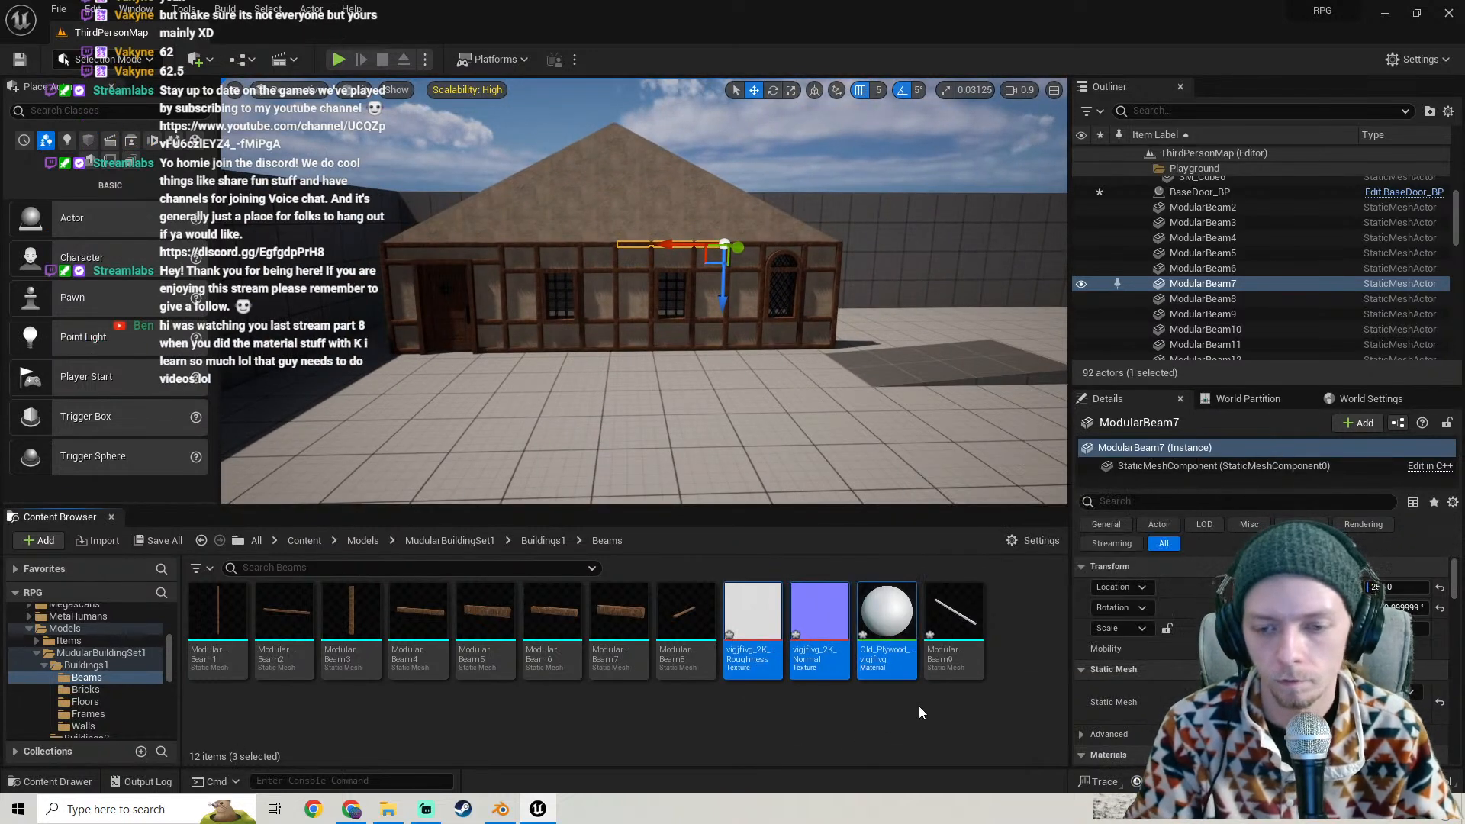
- Open ModularBeam9 in a floating mesh editor window and locate the wood material used by the house's vertical beam
{"action": "double_click", "coordinate": [954, 629]}
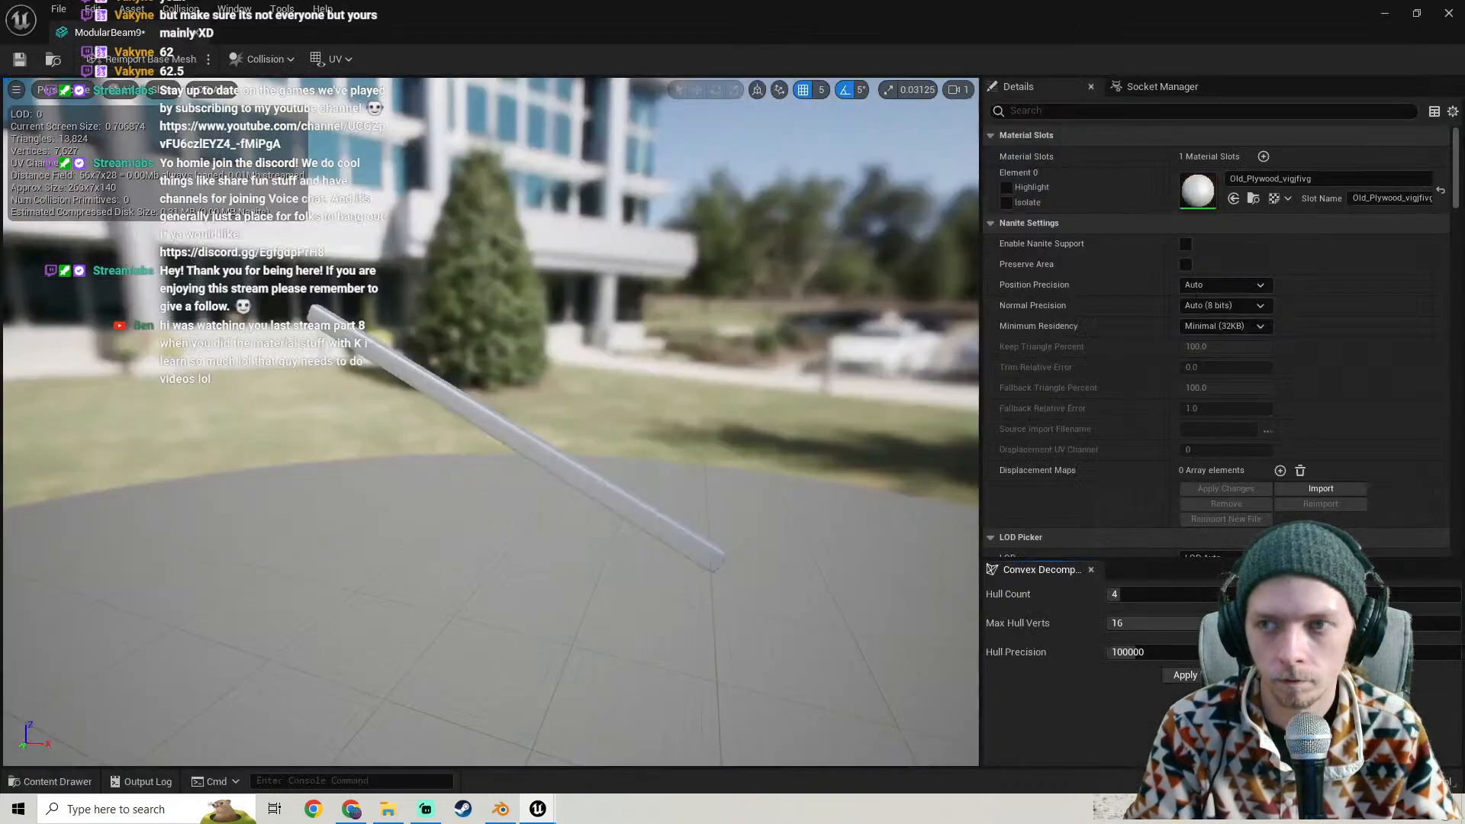
{"action": "left_click", "coordinate": [1418, 15]}
{"action": "left_click_drag", "start_coordinate": [835, 154], "coordinate": [401, 165]}
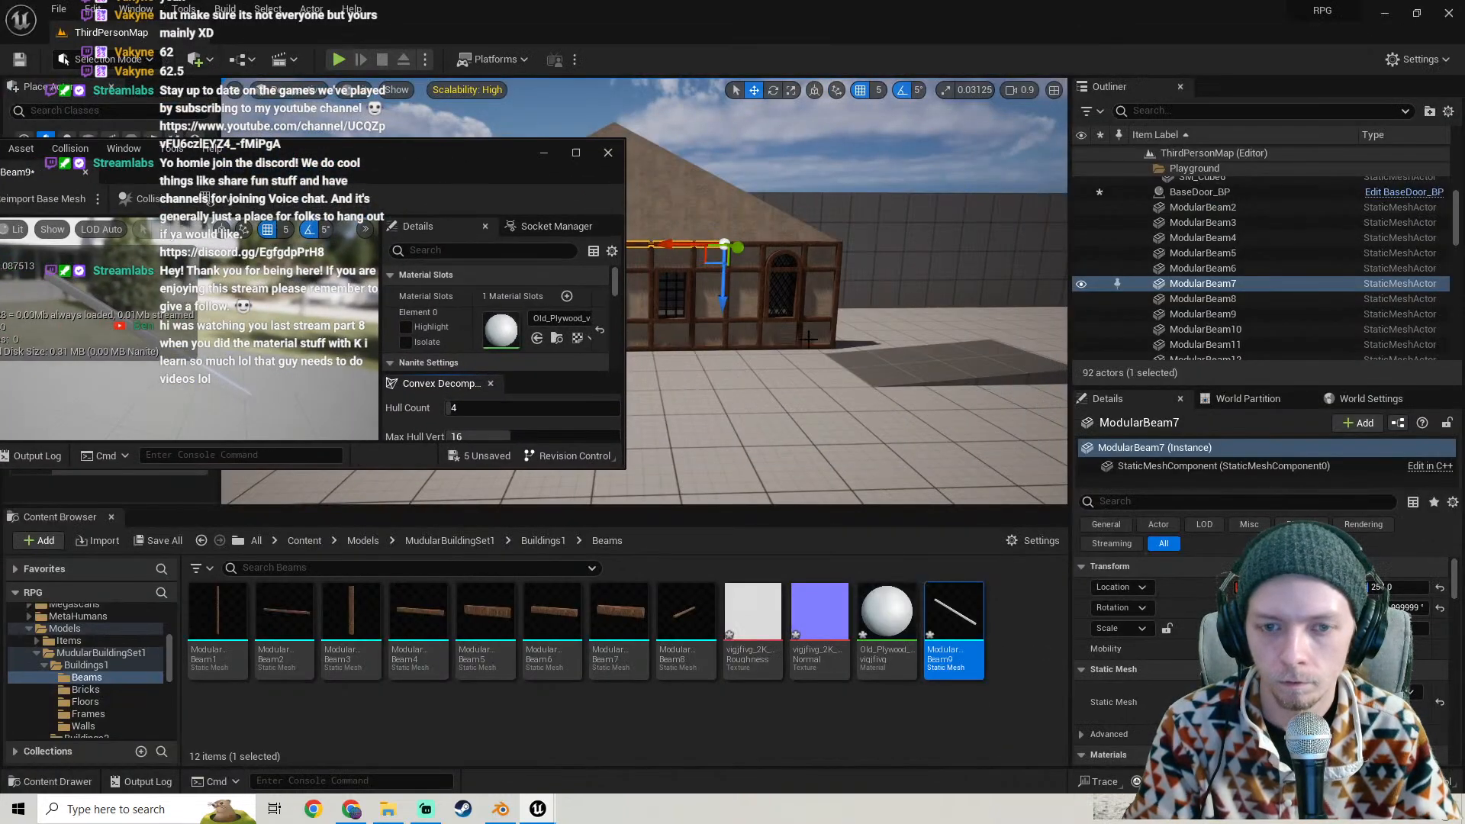
{"action": "left_click", "coordinate": [729, 329]}
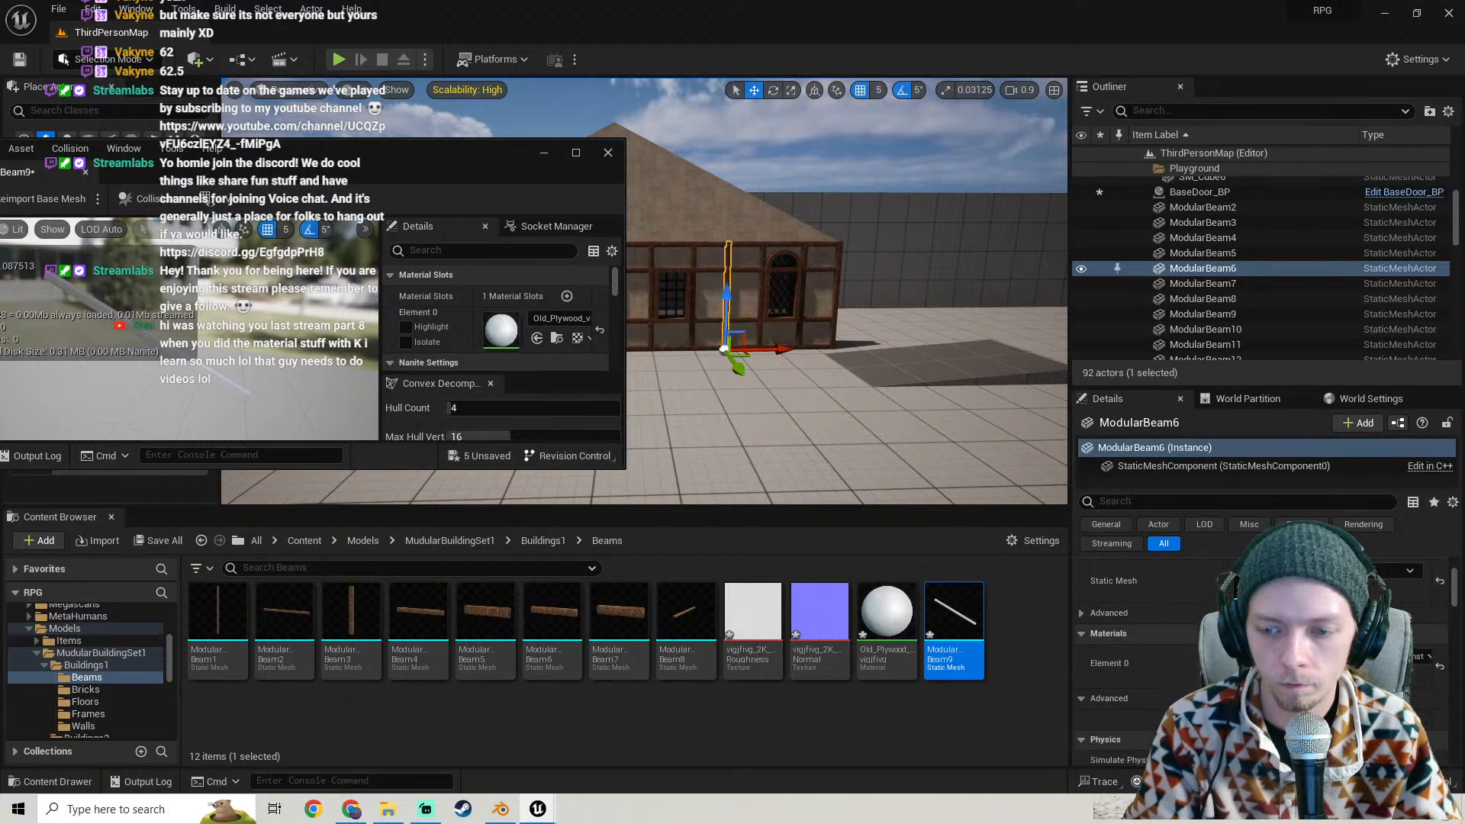
{"action": "left_click", "coordinate": [1308, 676]}
- Assign the MI_Walnut_Veneer material instance to ModularBeam9's Element 0 slot and enable Nanite support
{"action": "left_click_drag", "start_coordinate": [236, 644], "coordinate": [501, 356]}
{"action": "left_click_drag", "start_coordinate": [471, 171], "coordinate": [598, 154]}
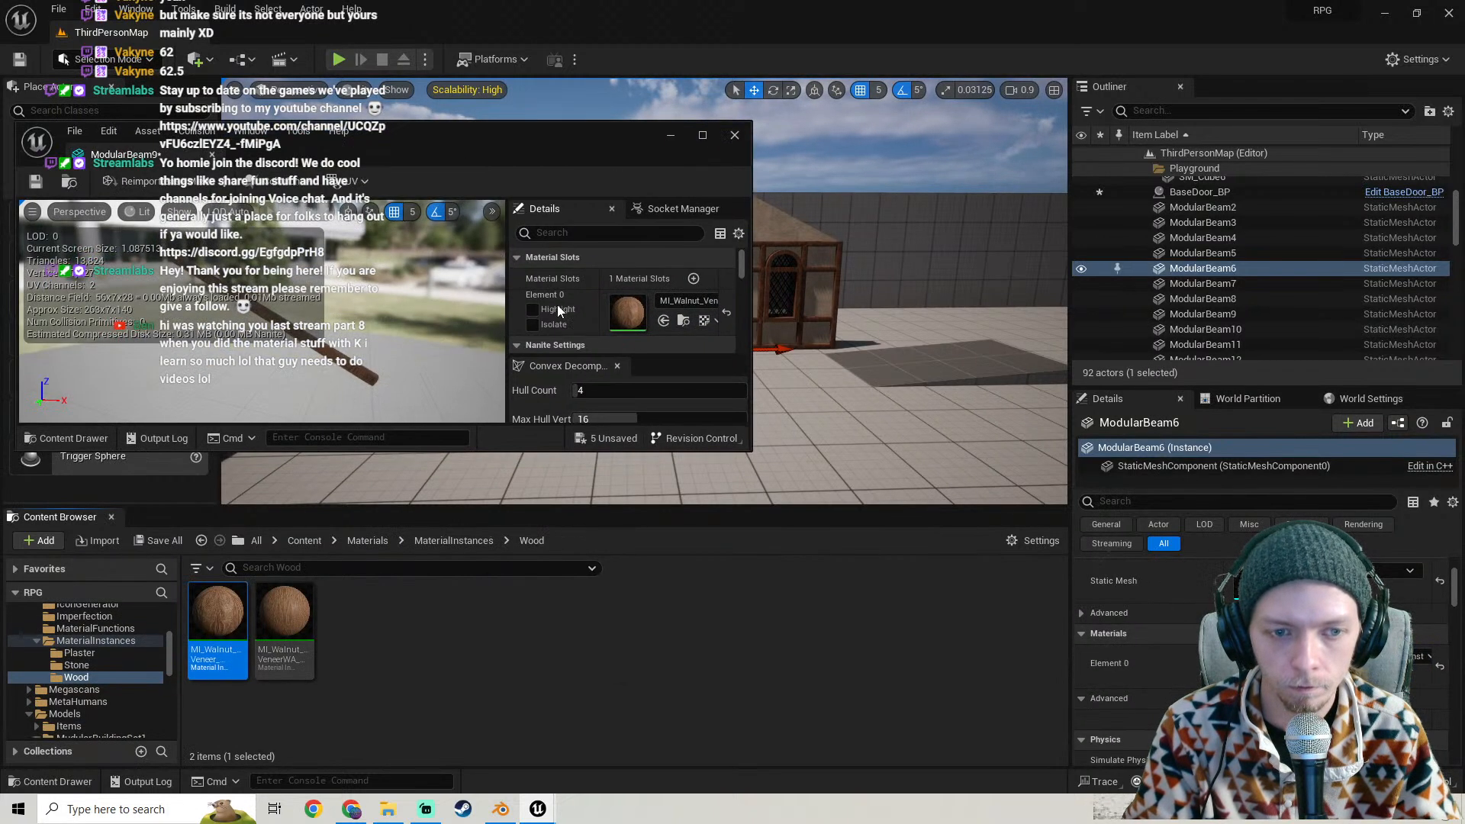
{"action": "scroll", "coordinate": [556, 270], "scroll_direction": "down", "scroll_amount": 3}
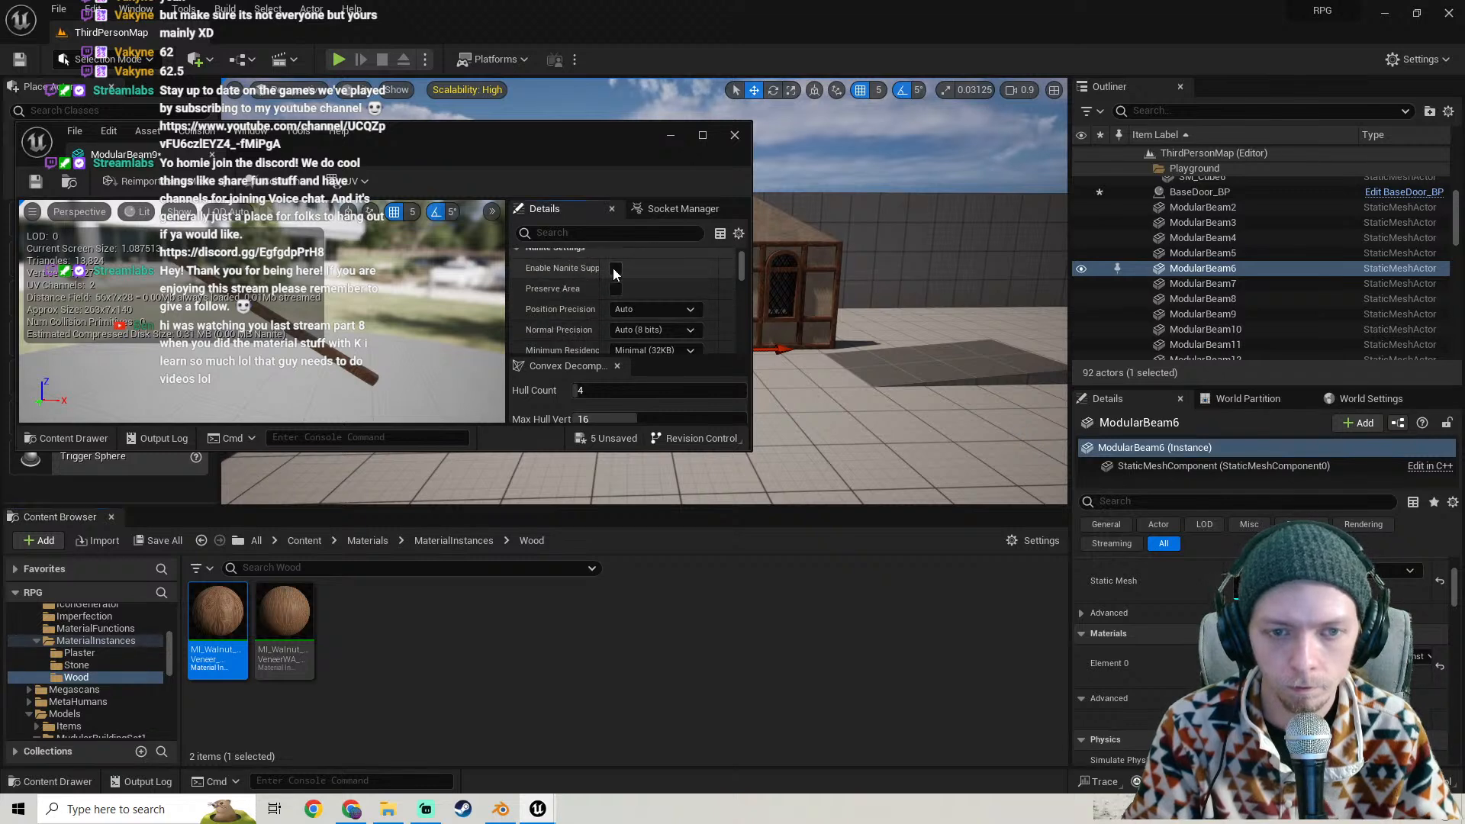
{"action": "scroll", "coordinate": [588, 274], "scroll_direction": "down", "scroll_amount": 3}
{"action": "left_click", "coordinate": [702, 136]}
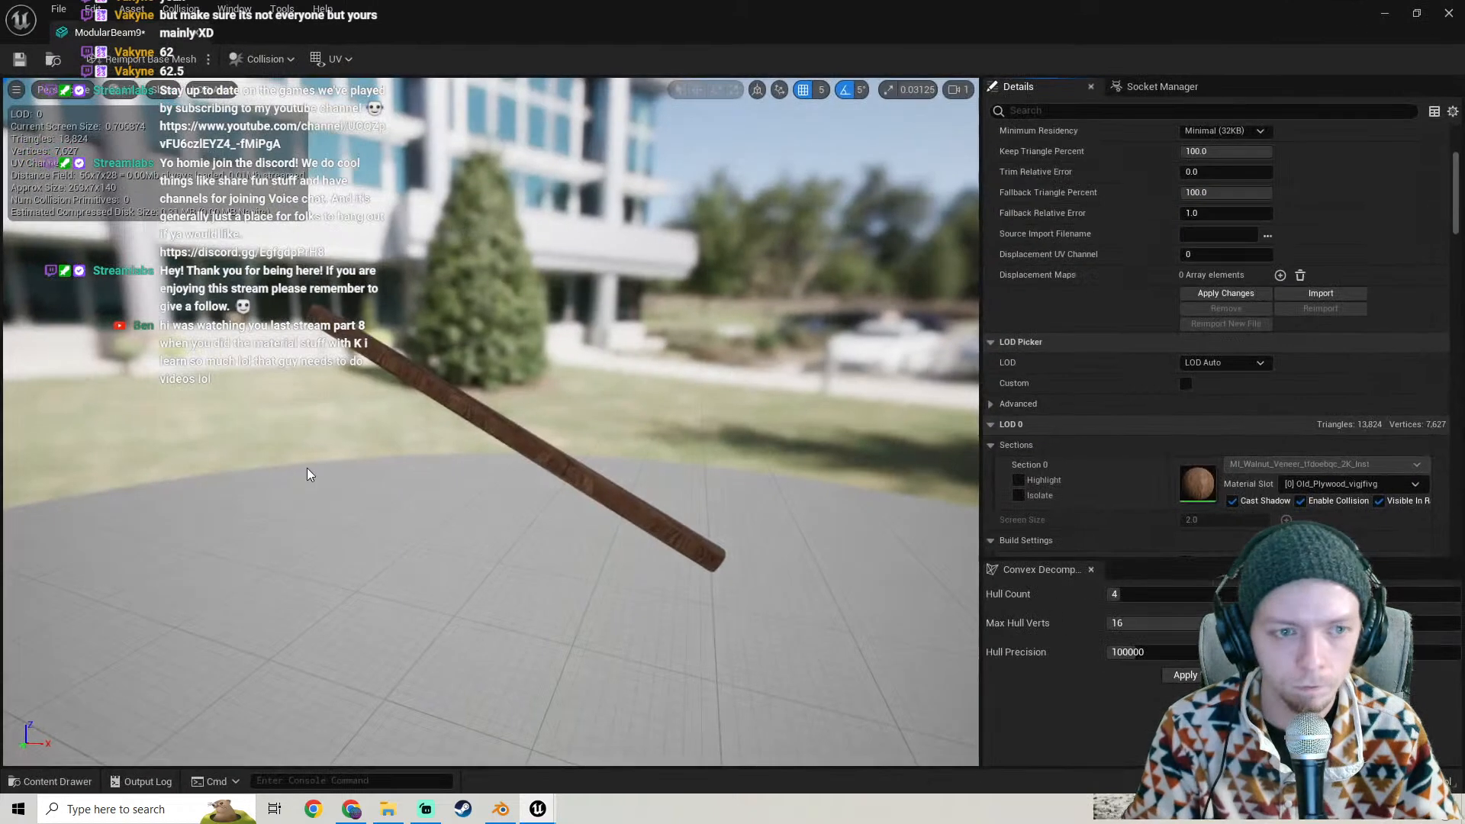
{"action": "left_click", "coordinate": [183, 10]}
{"action": "left_click", "coordinate": [220, 80]}
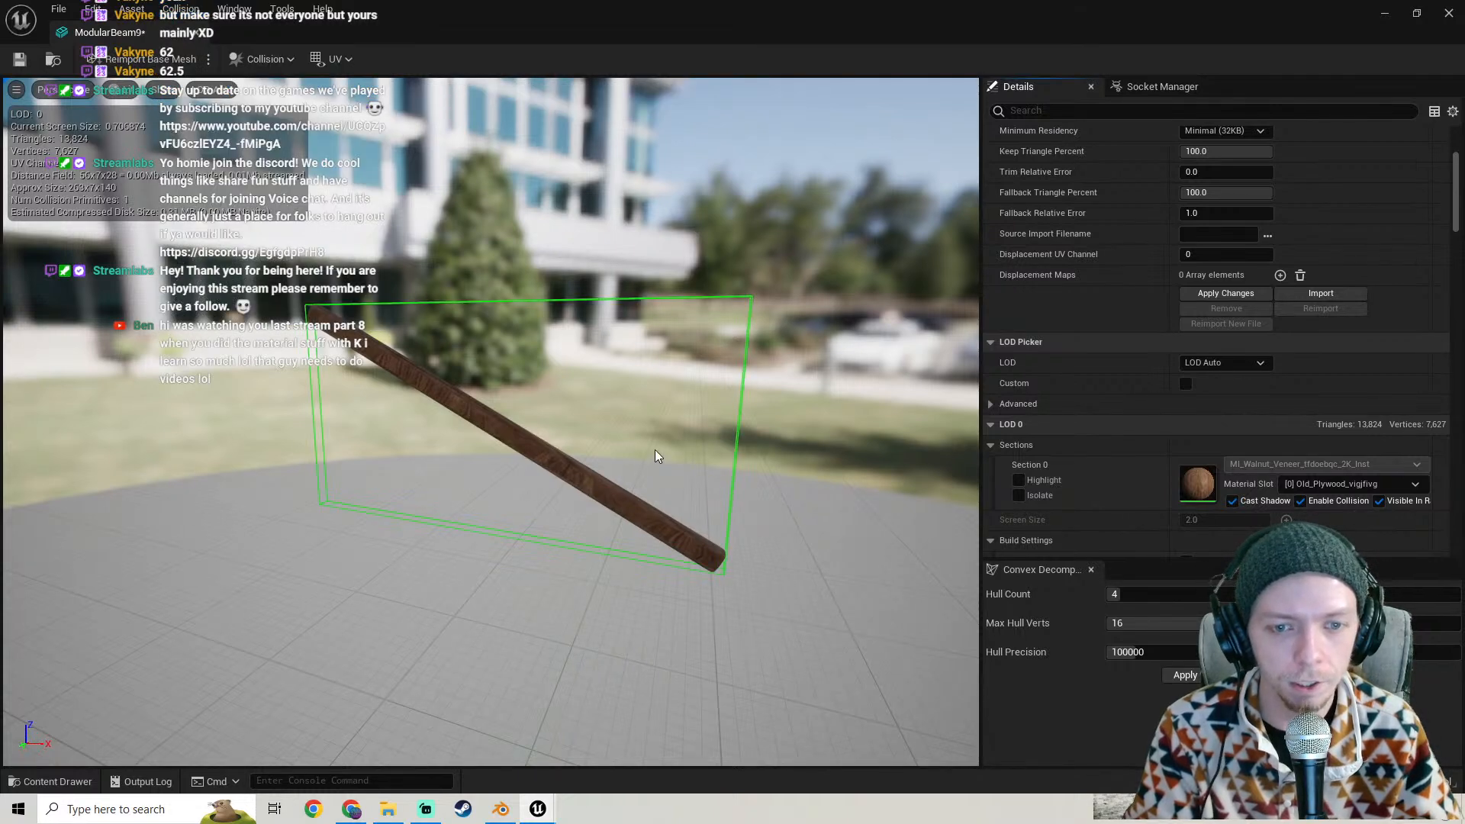
{"action": "key", "text": "ctrl+z"}
- Generate convex decomposition collision for the beam with hull count 4, max hull verts 16 and hull precision 100000
{"action": "left_click", "coordinate": [1185, 675]}
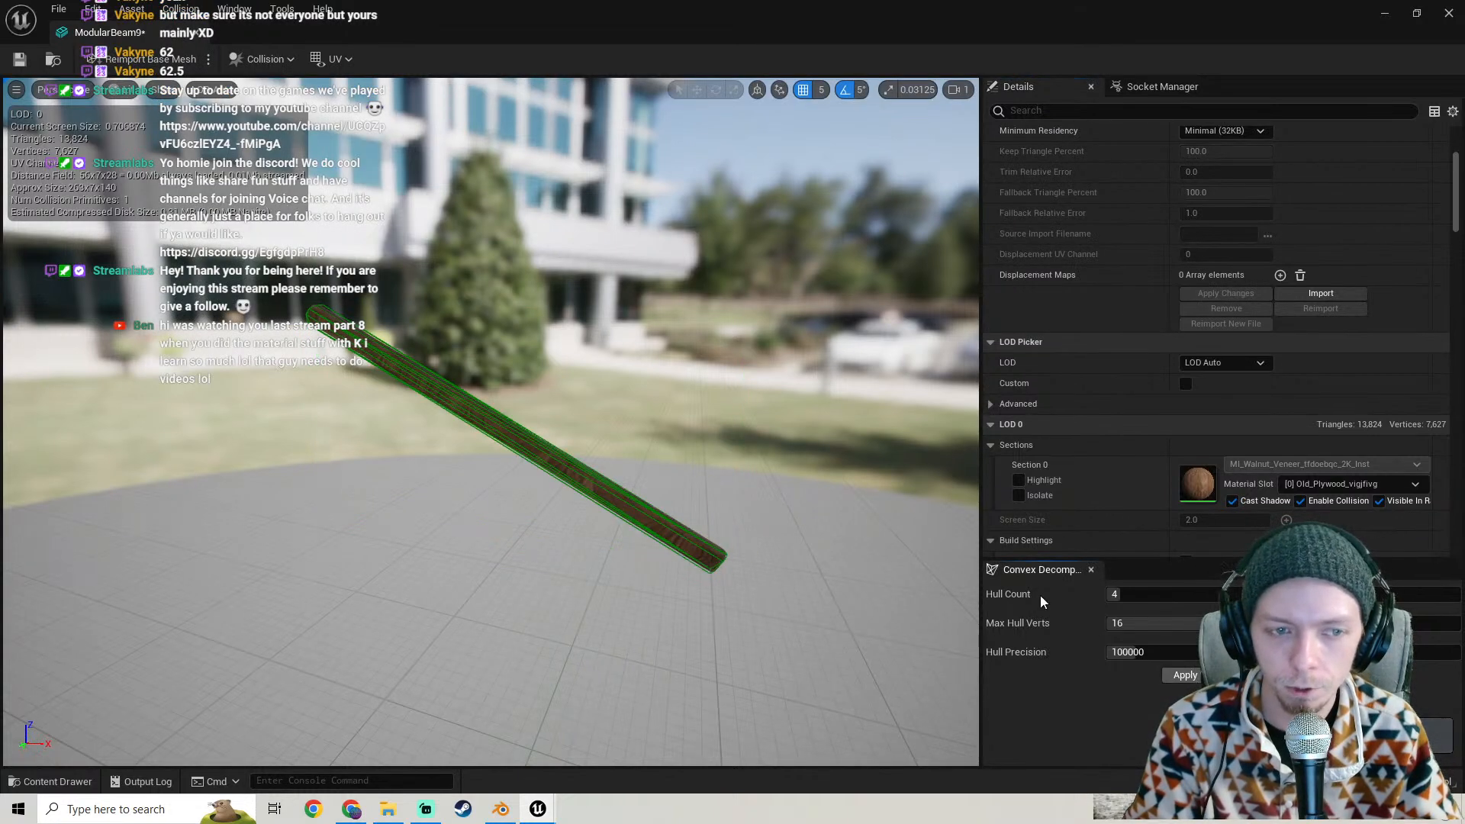
- Save the ModularBeam9 static mesh with its new collision
{"action": "left_click", "coordinate": [20, 61]}
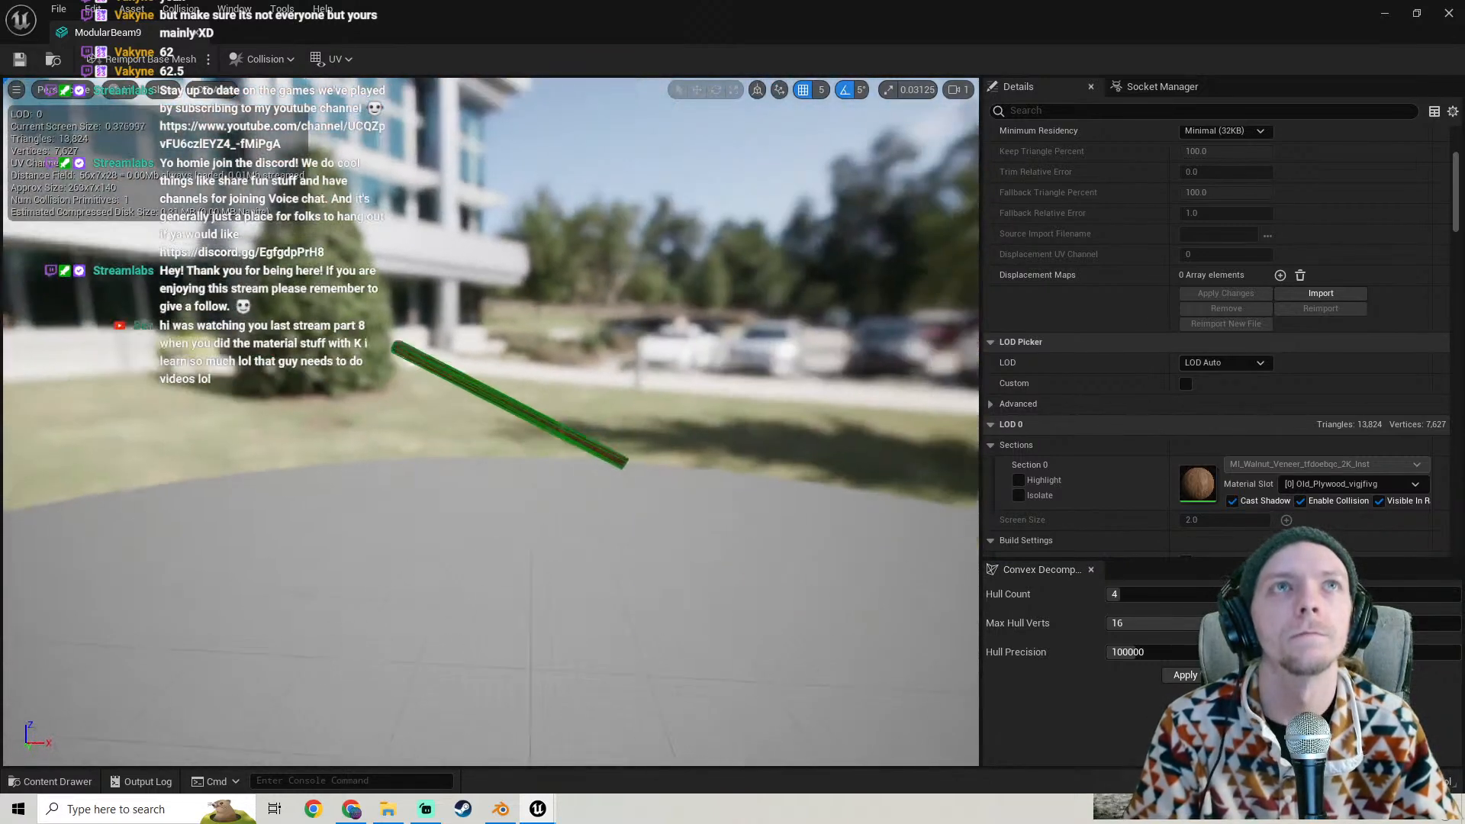
{"action": "mouse_move", "coordinate": [328, 281]}
{"action": "right_mouse_down"}
{"action": "mouse_move", "coordinate": [305, 281]}
{"action": "mouse_move", "coordinate": [329, 281]}
{"action": "right_mouse_up"}
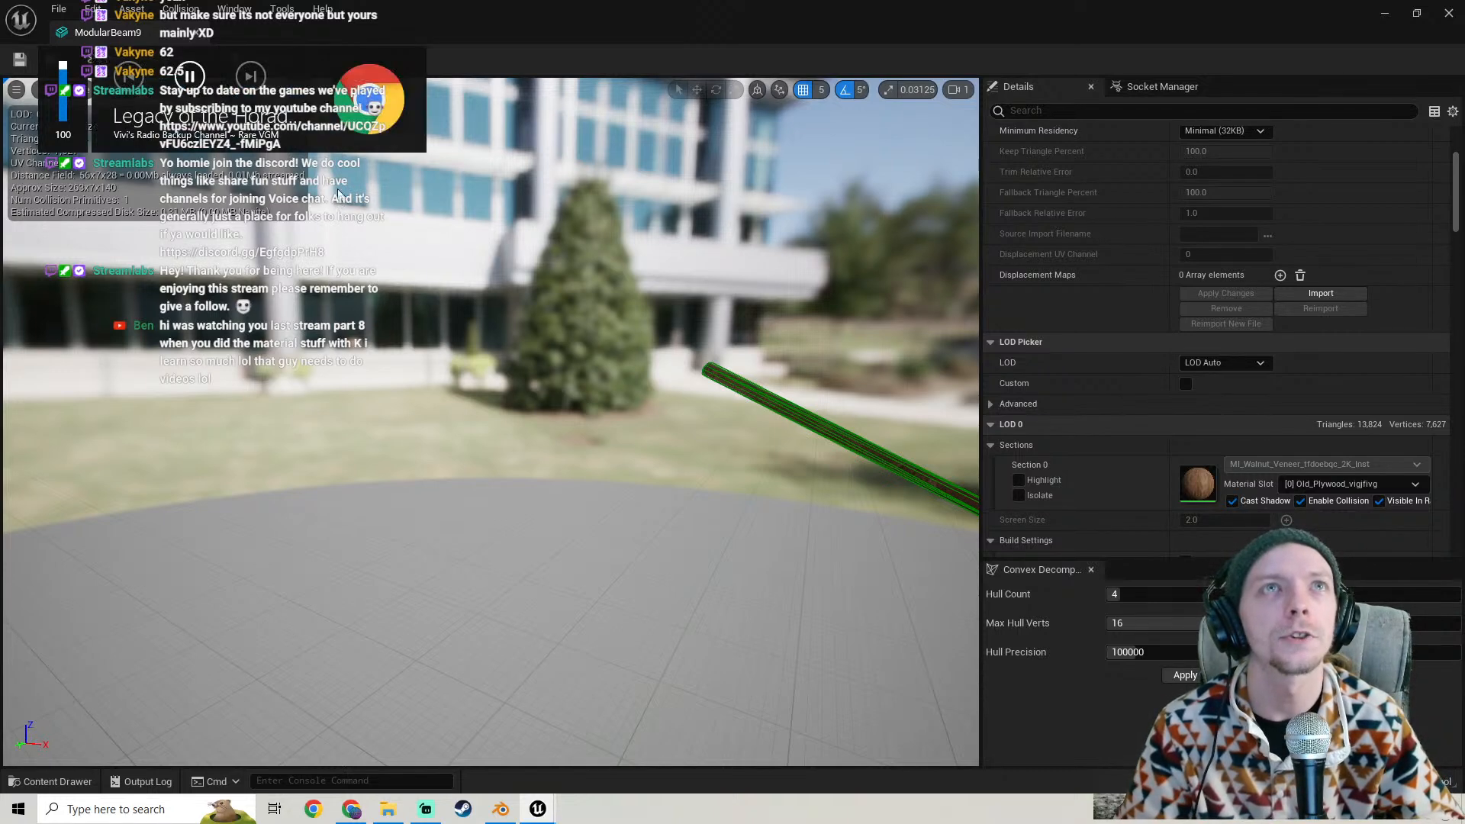
- Switch to Streamlabs Desktop to check the stream and its chat, and return to the beam's mesh editor in Unreal
{"action": "left_click", "coordinate": [427, 813]}
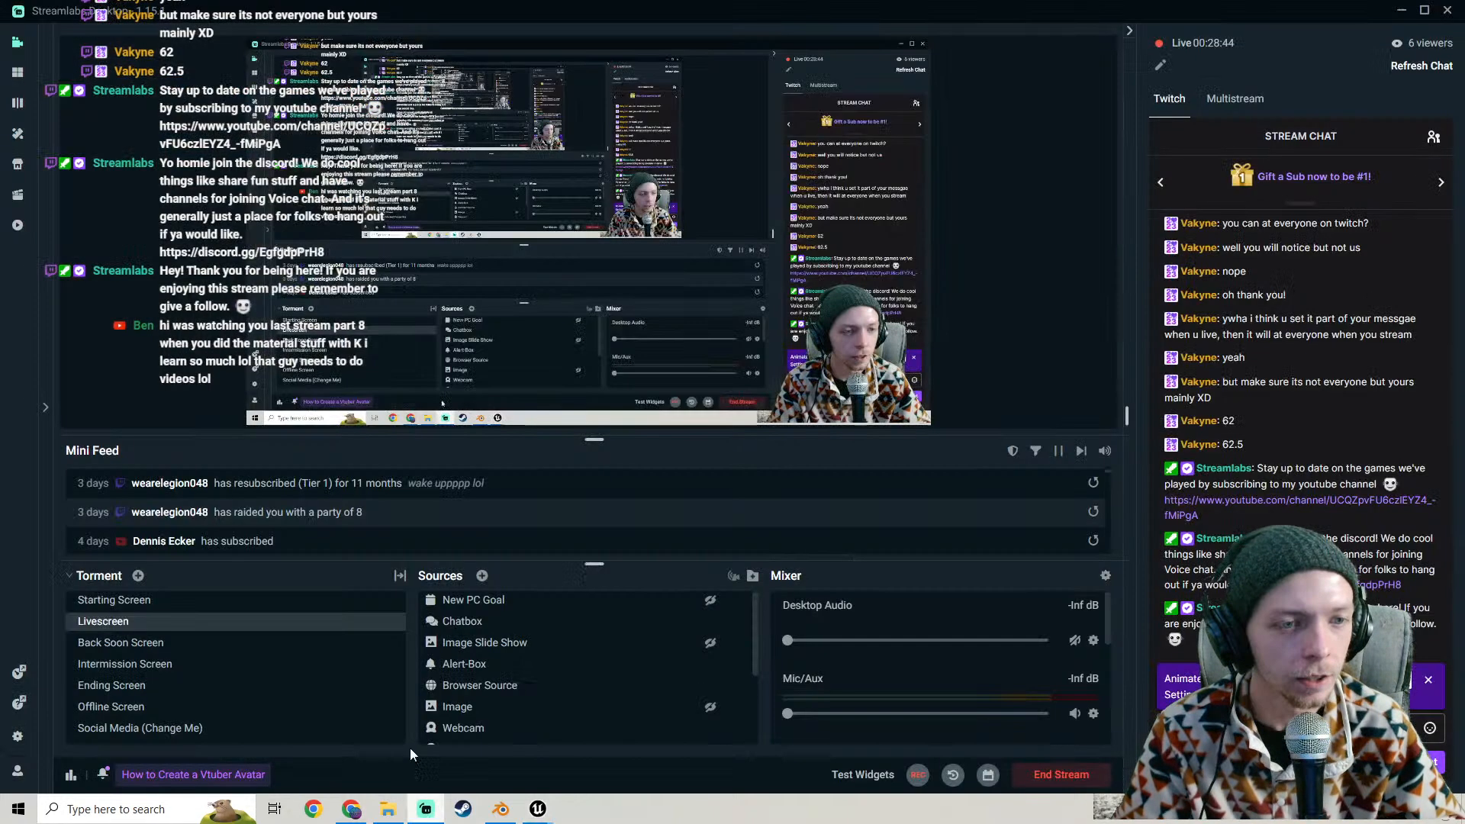
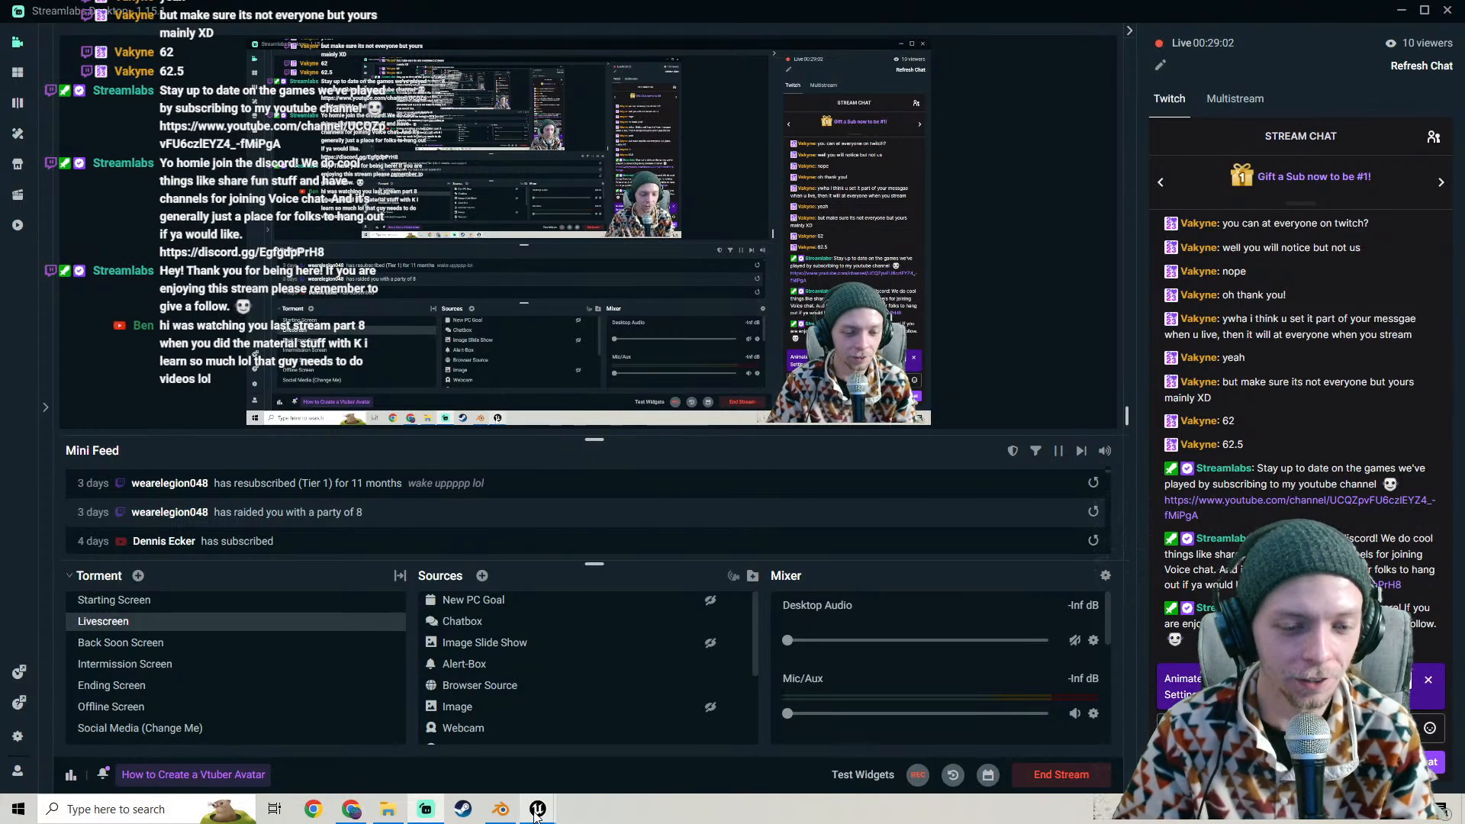
{"action": "mouse_move", "coordinate": [538, 812]}
{"action": "left_click", "coordinate": [616, 748]}
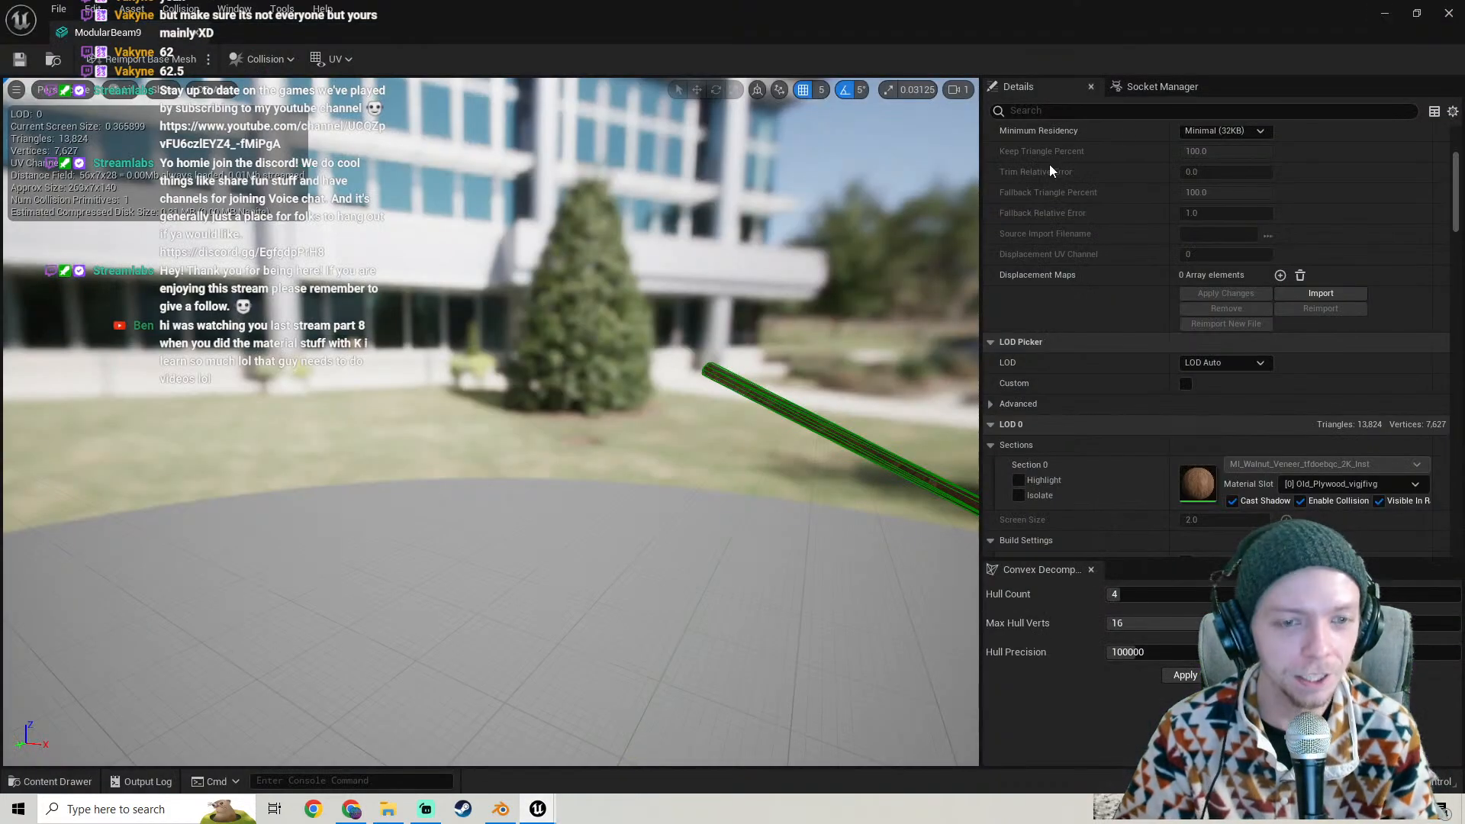
- Open the MI_Walnut_Veneer material instance from the Wood folder and open its parent material, Master_M
{"action": "left_click", "coordinate": [1381, 14]}
{"action": "right_click_drag", "start_coordinate": [728, 340], "coordinate": [658, 342]}
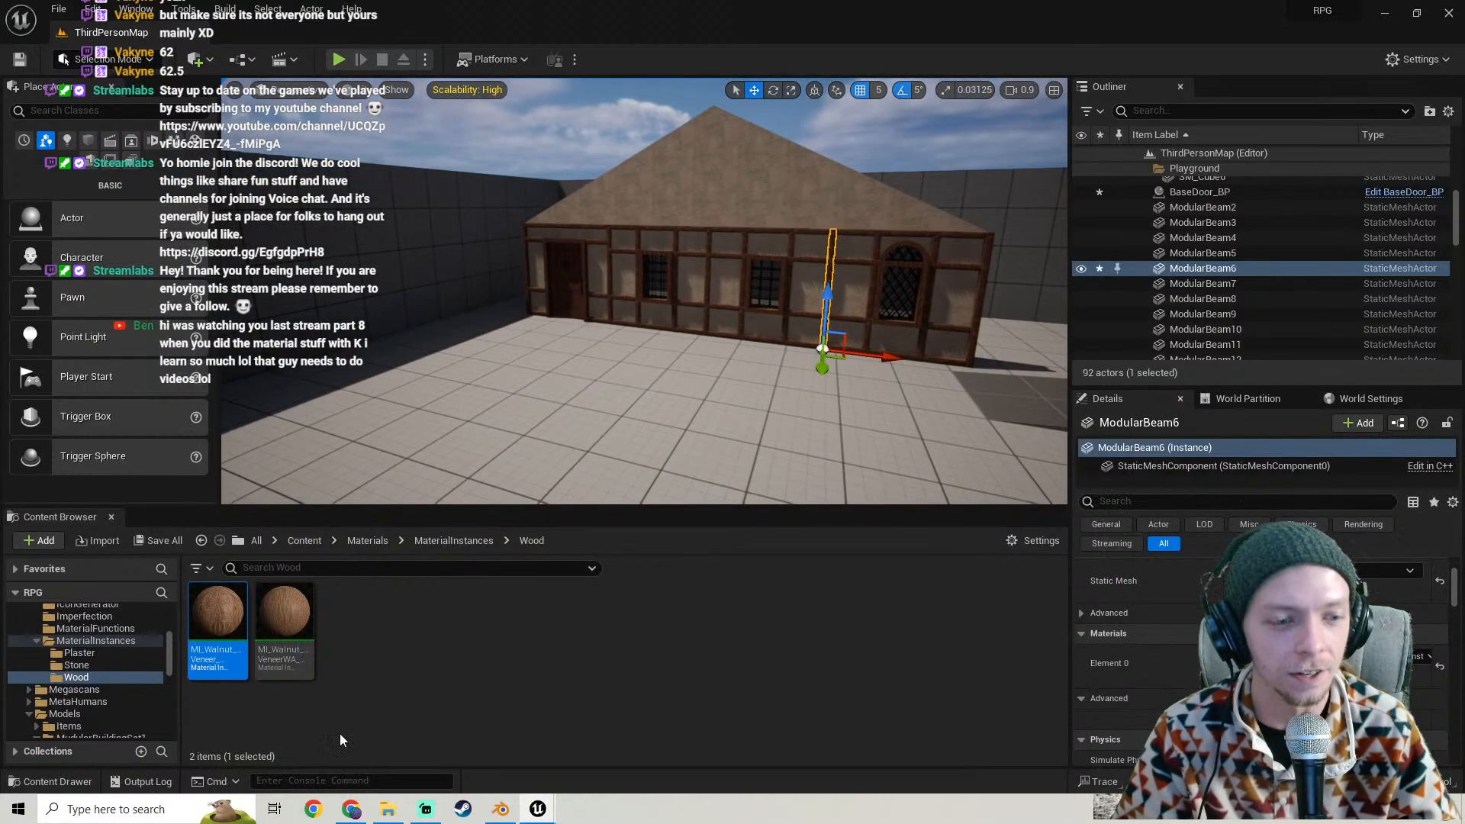
{"action": "double_click", "coordinate": [231, 660]}
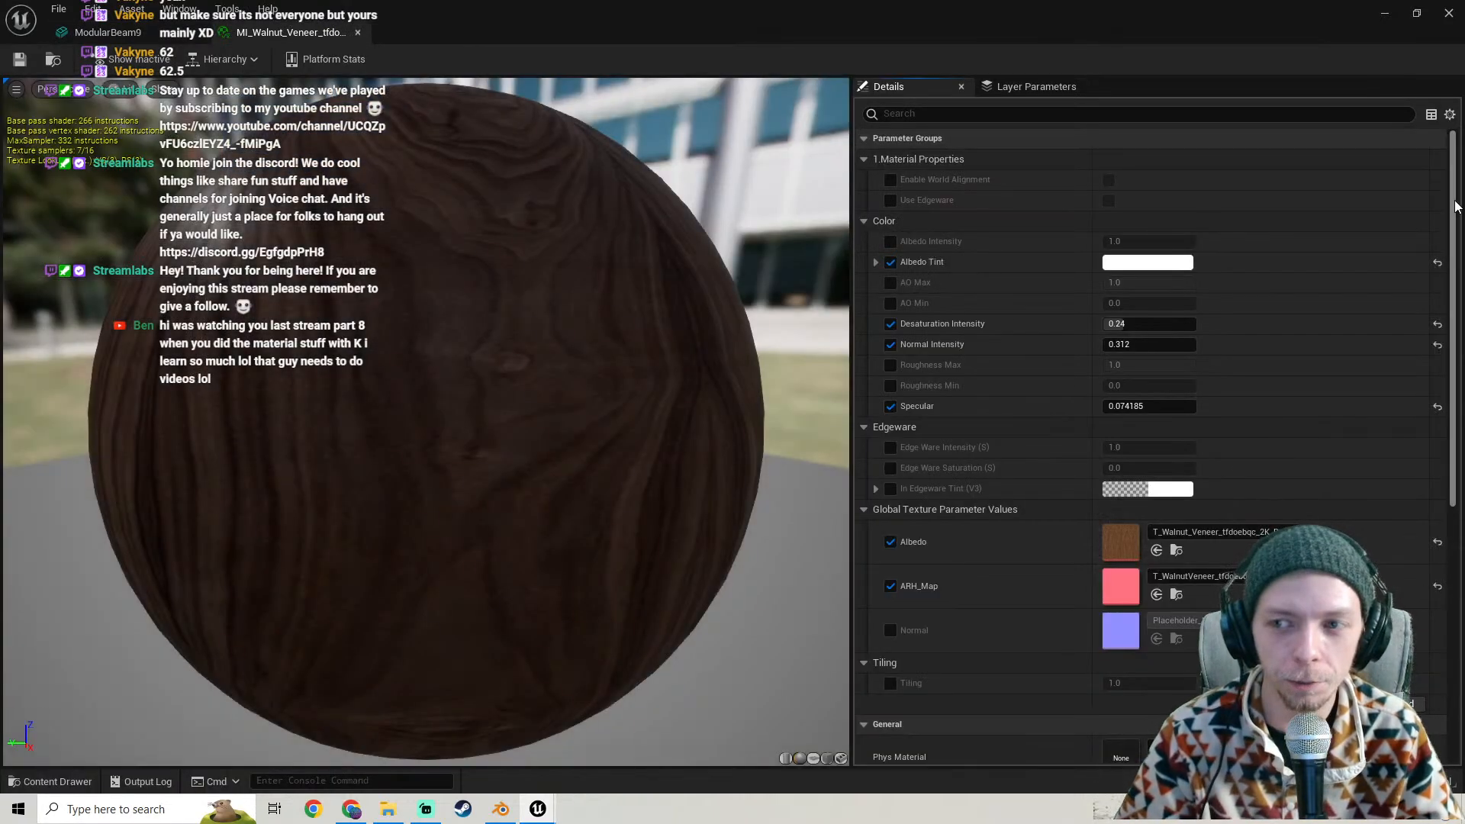
{"action": "scroll", "coordinate": [1178, 352], "scroll_direction": "down", "scroll_amount": 6}
{"action": "double_click", "coordinate": [1122, 321]}
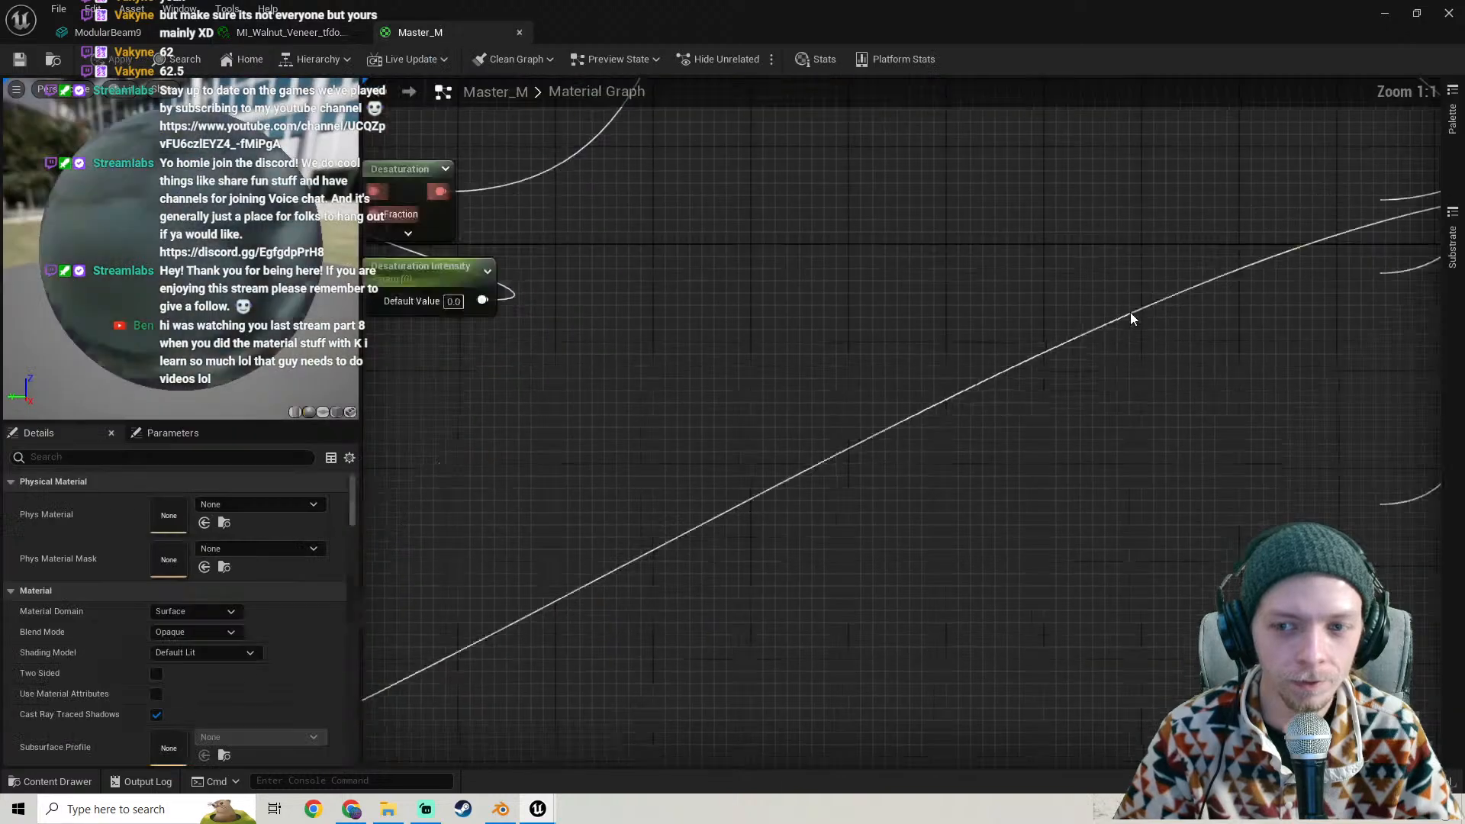
- Examine the whole Master_M material graph, from the texture and parameter nodes through to the material output
{"action": "right_click_drag", "start_coordinate": [572, 451], "coordinate": [906, 384]}
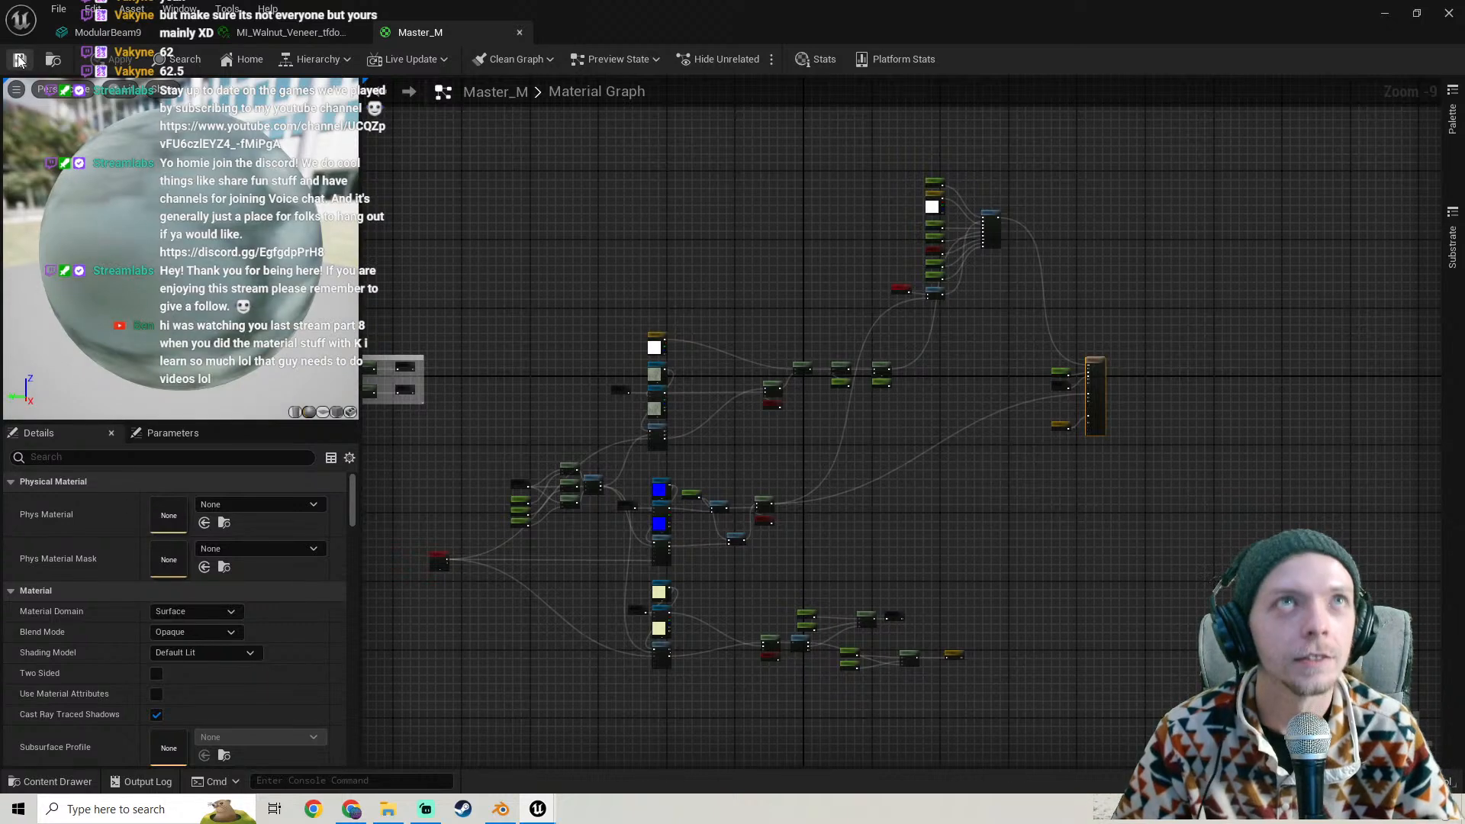
{"action": "right_click_drag", "start_coordinate": [538, 395], "coordinate": [760, 367]}
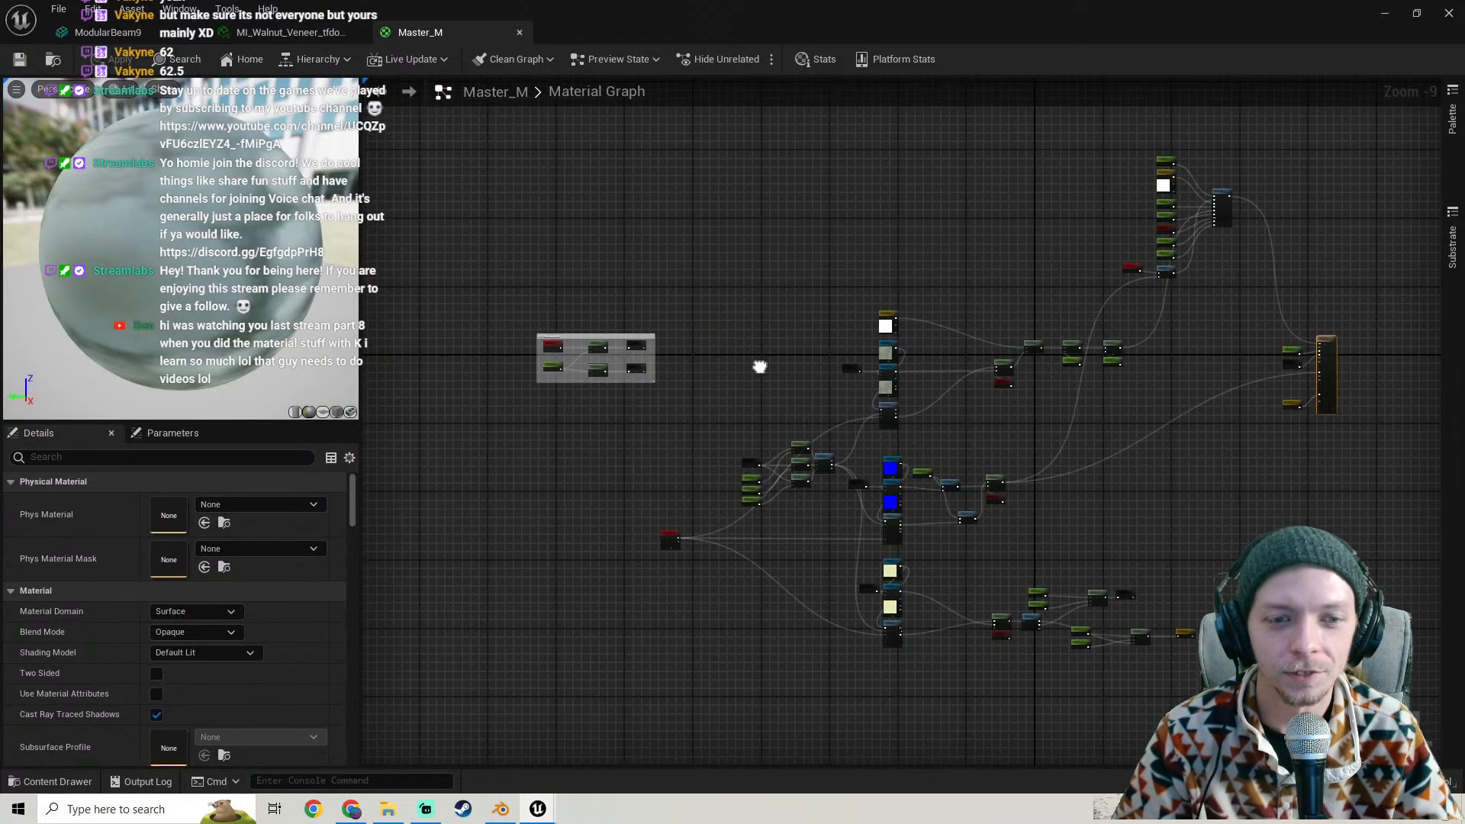
{"action": "right_click_drag", "start_coordinate": [1161, 386], "coordinate": [1051, 376]}
{"action": "scroll", "coordinate": [877, 414], "scroll_direction": "up", "scroll_amount": 3}
{"action": "scroll", "coordinate": [875, 414], "scroll_direction": "down", "scroll_amount": 2}
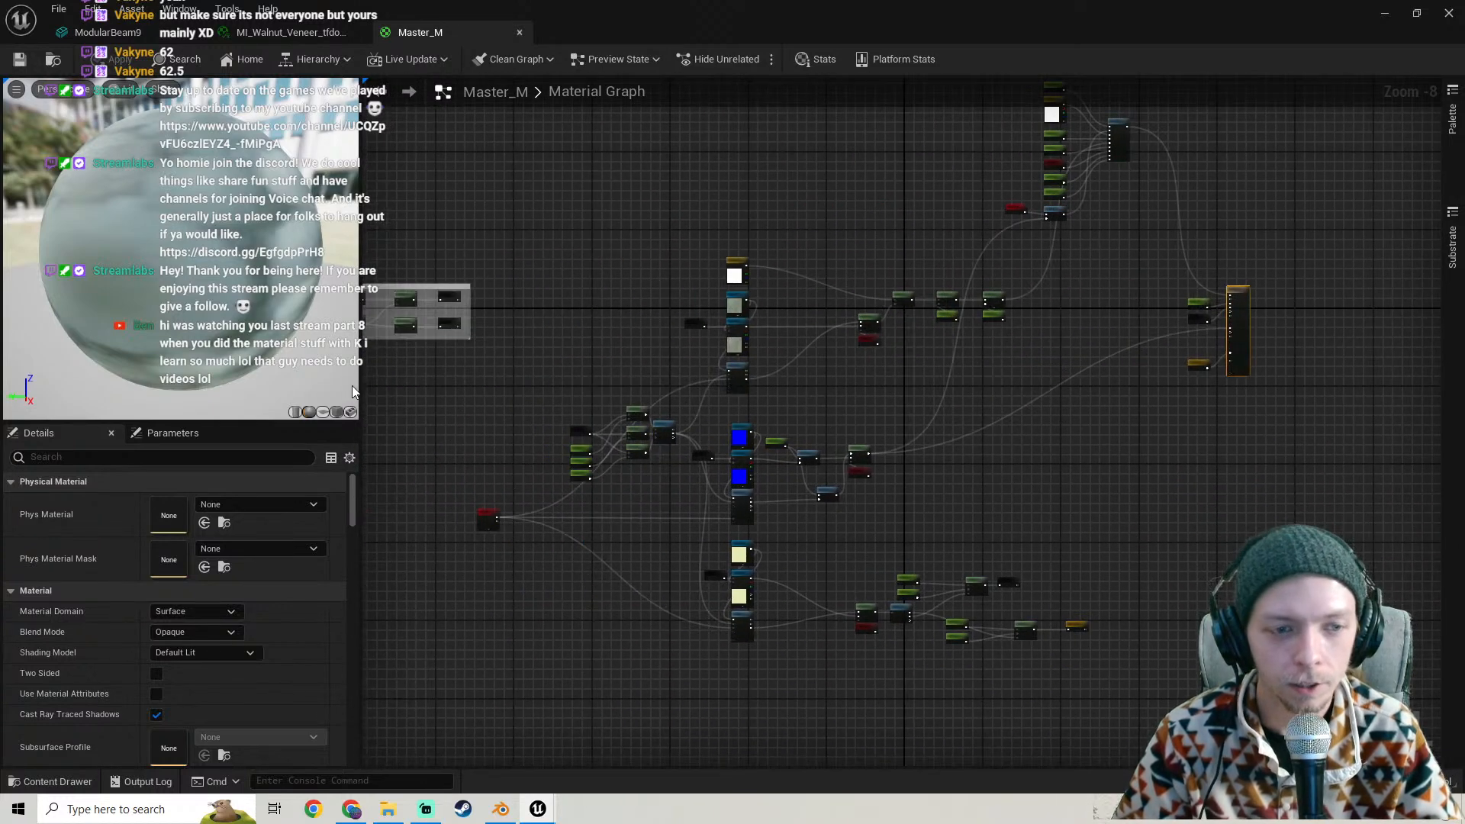
{"action": "left_click_drag", "start_coordinate": [358, 388], "coordinate": [276, 387]}
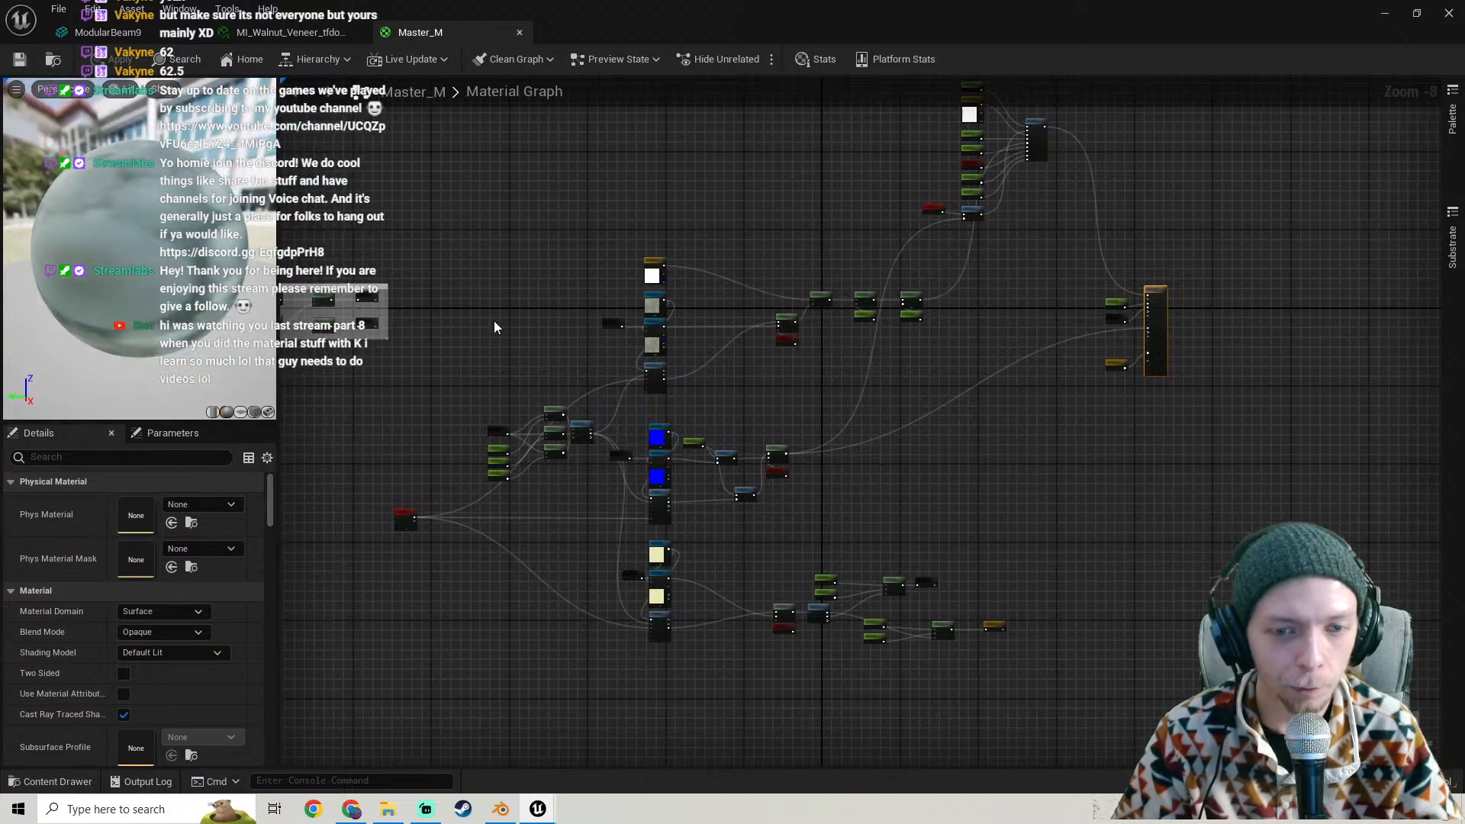
{"action": "right_click_drag", "start_coordinate": [494, 327], "coordinate": [599, 344]}
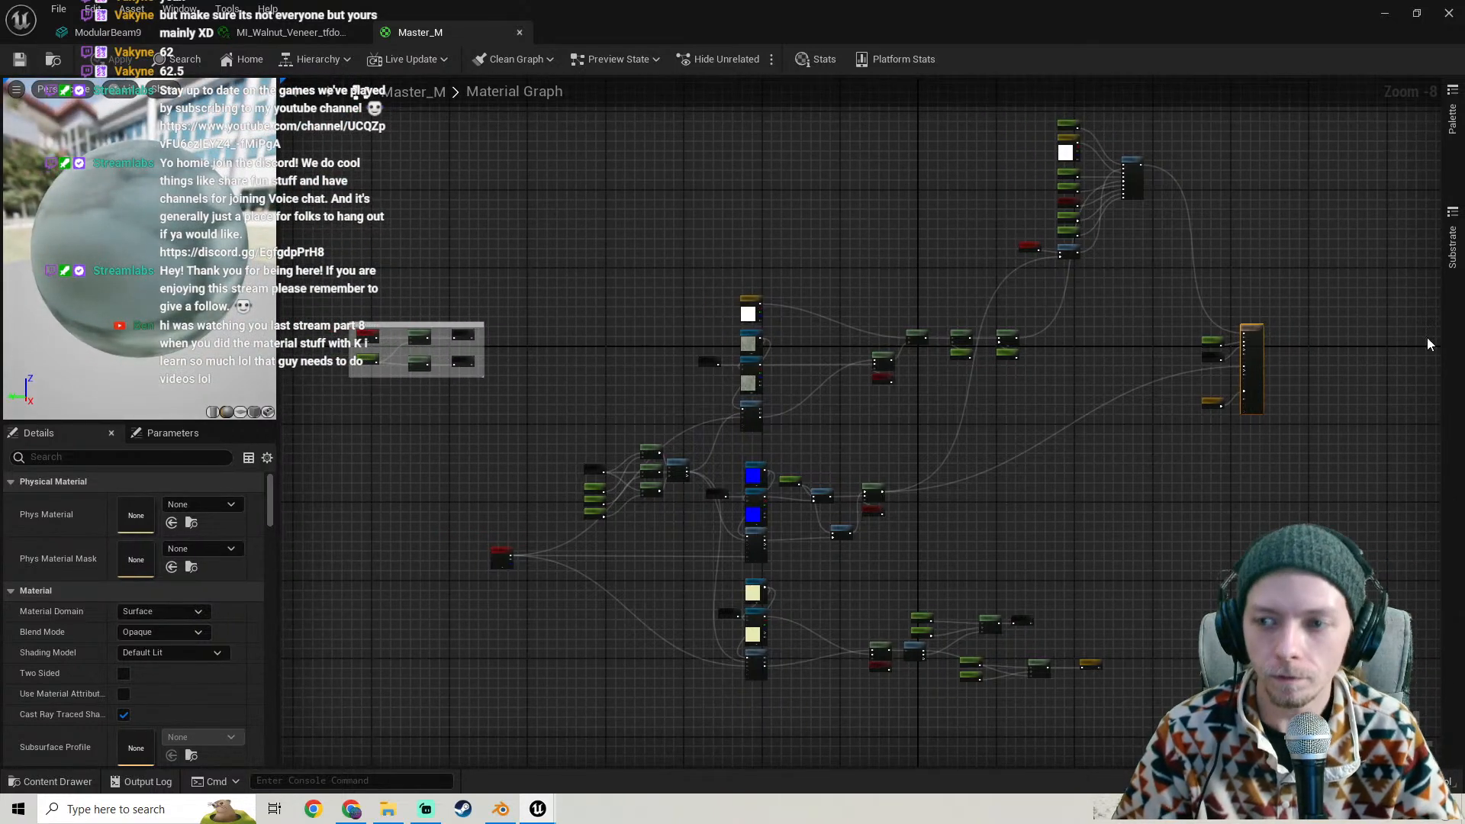
- Return to the ThirdPersonMap level and save all modified content
{"action": "left_click", "coordinate": [1386, 12]}
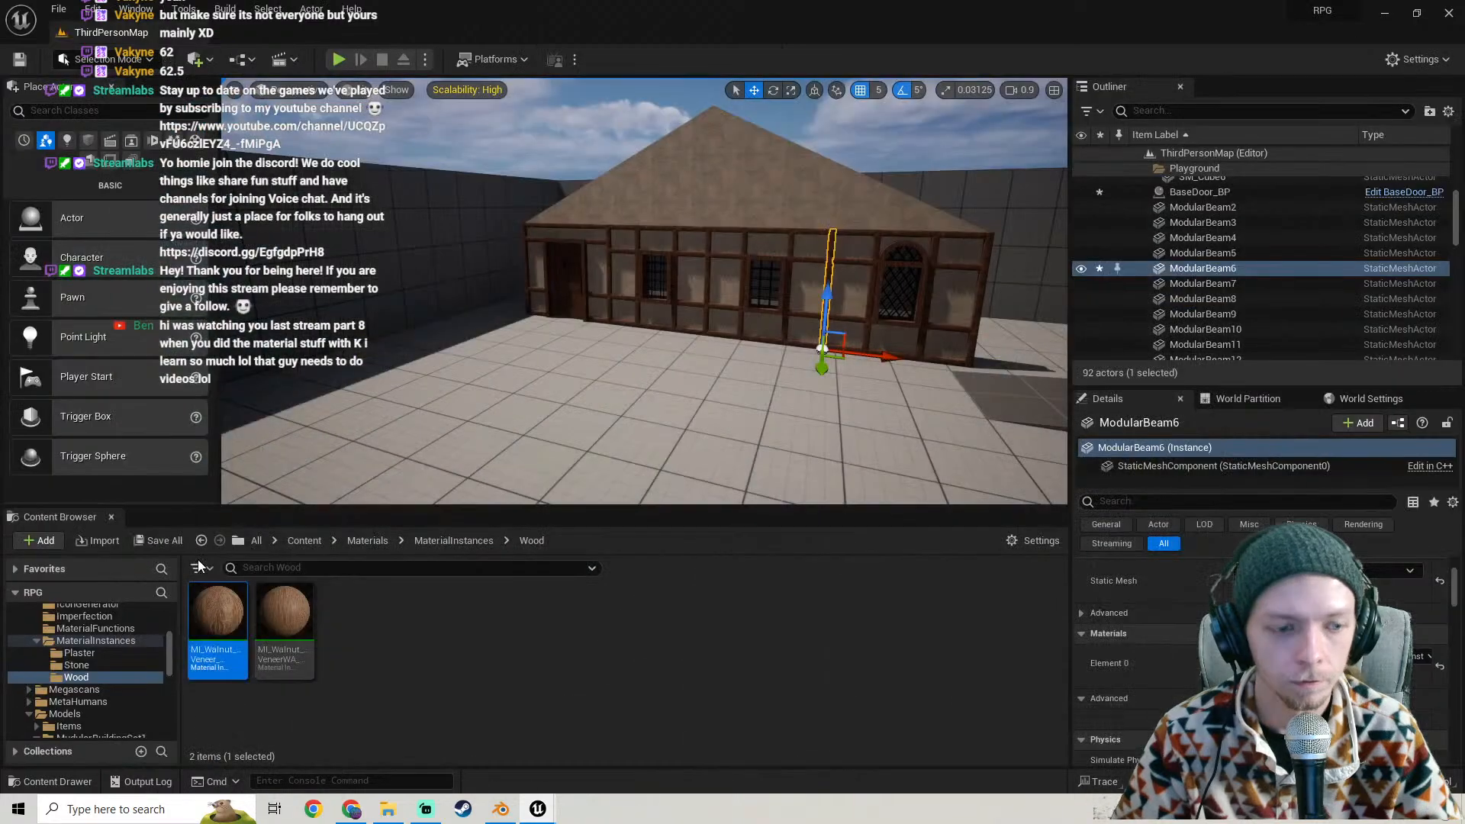
{"action": "left_click", "coordinate": [139, 542]}
{"action": "left_click", "coordinate": [864, 579]}
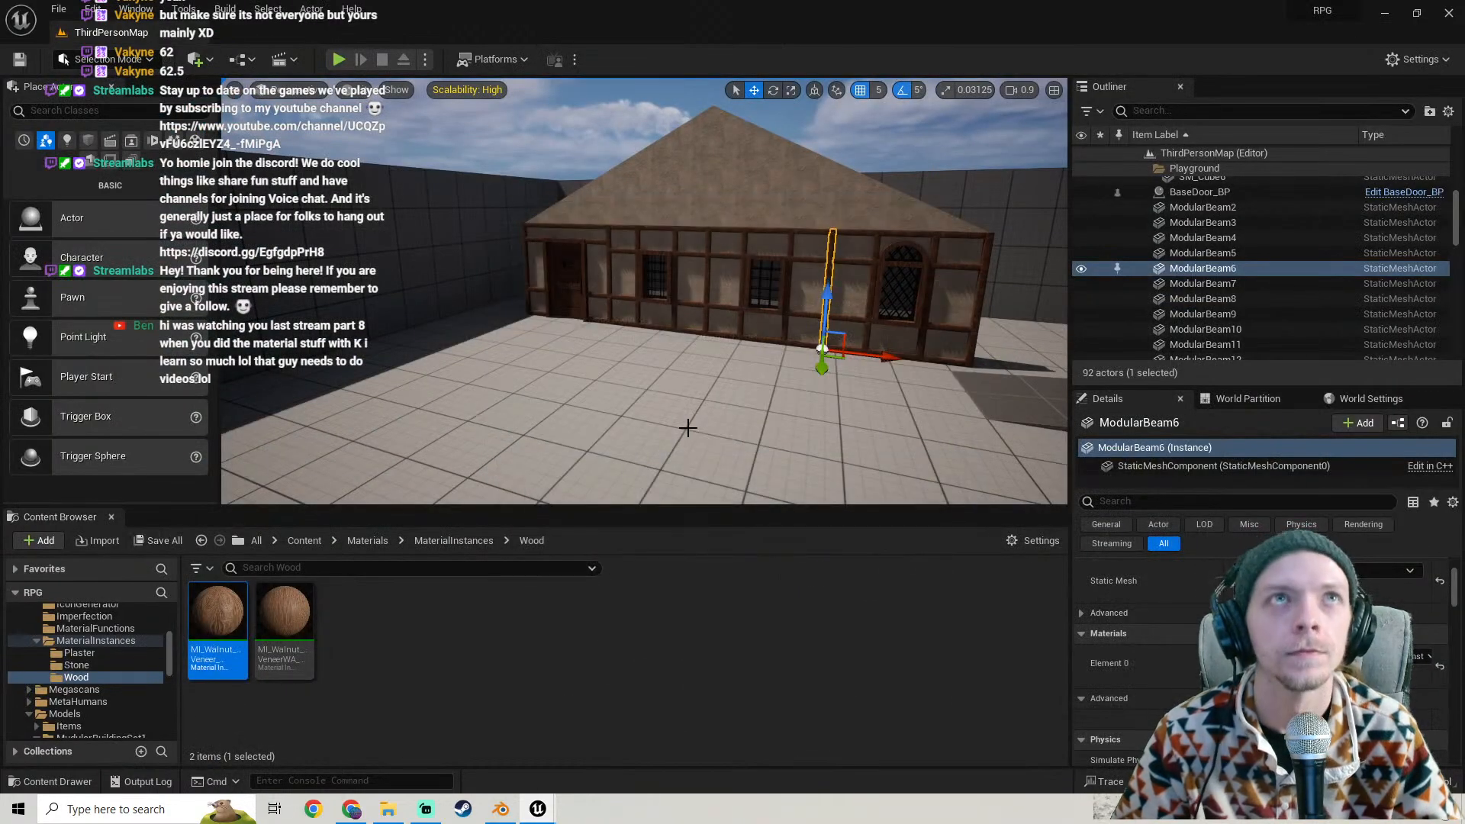
- Locate the Beams folder through the selected beam's mesh, place a ModularBeam9 in front of the house, and raise it to wall height
{"action": "right_click_drag", "start_coordinate": [688, 428], "coordinate": [1029, 505]}
{"action": "key", "text": "w"}
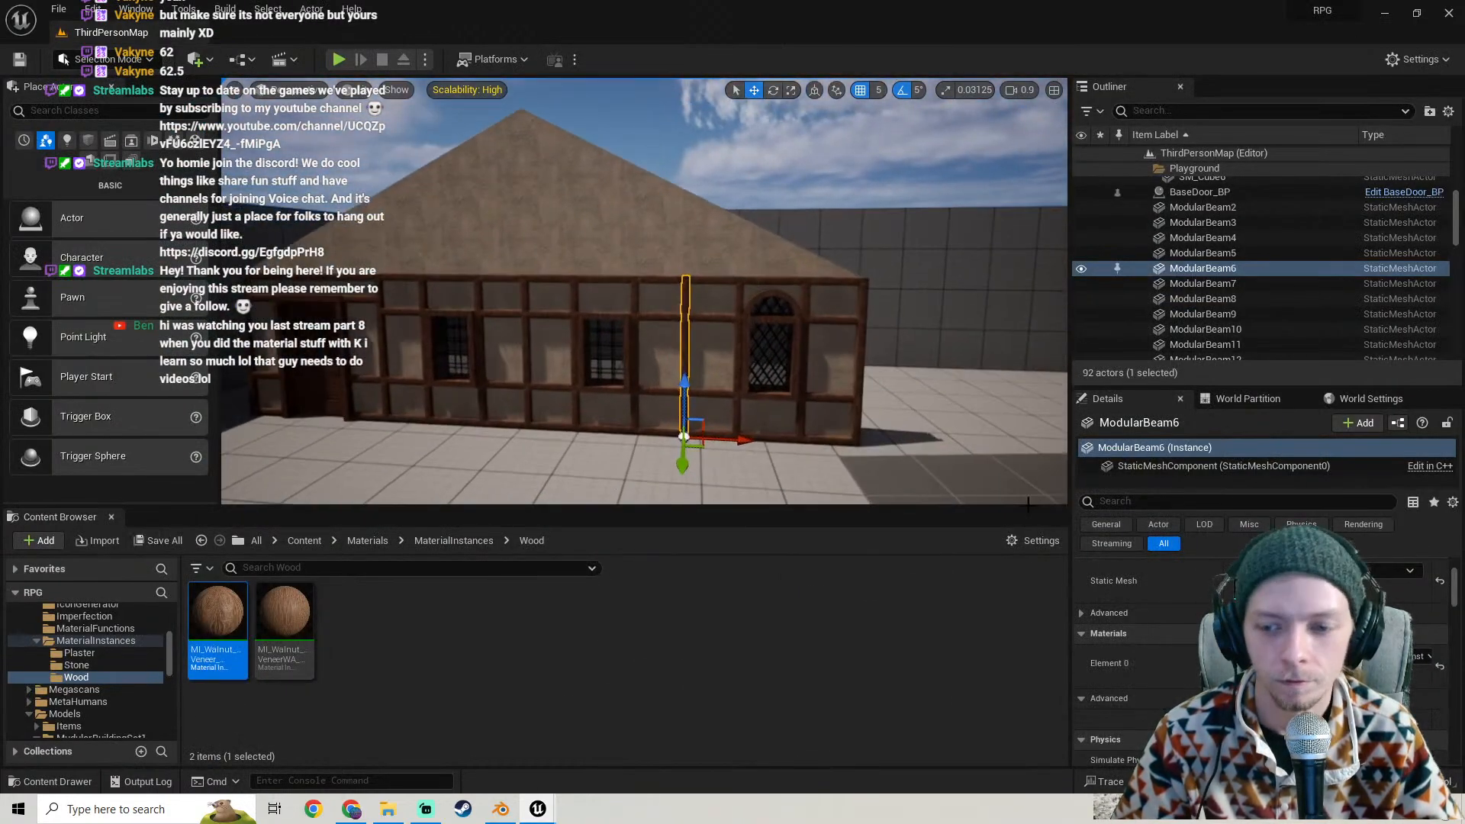
{"action": "key", "text": "ctrl+b"}
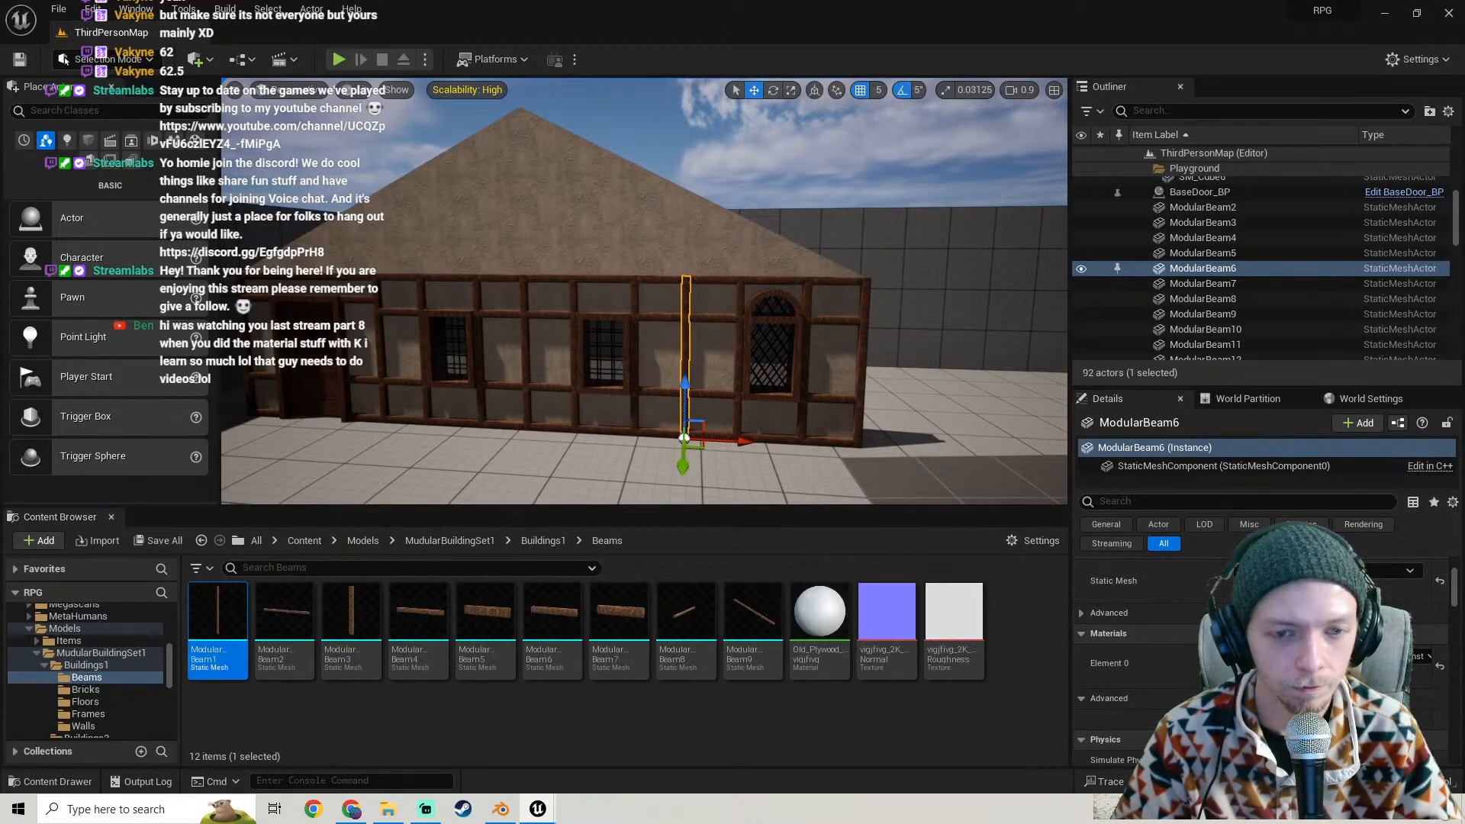
{"action": "scroll", "coordinate": [645, 306], "scroll_direction": "down", "scroll_amount": 4}
{"action": "left_click_drag", "start_coordinate": [752, 619], "coordinate": [685, 422]}
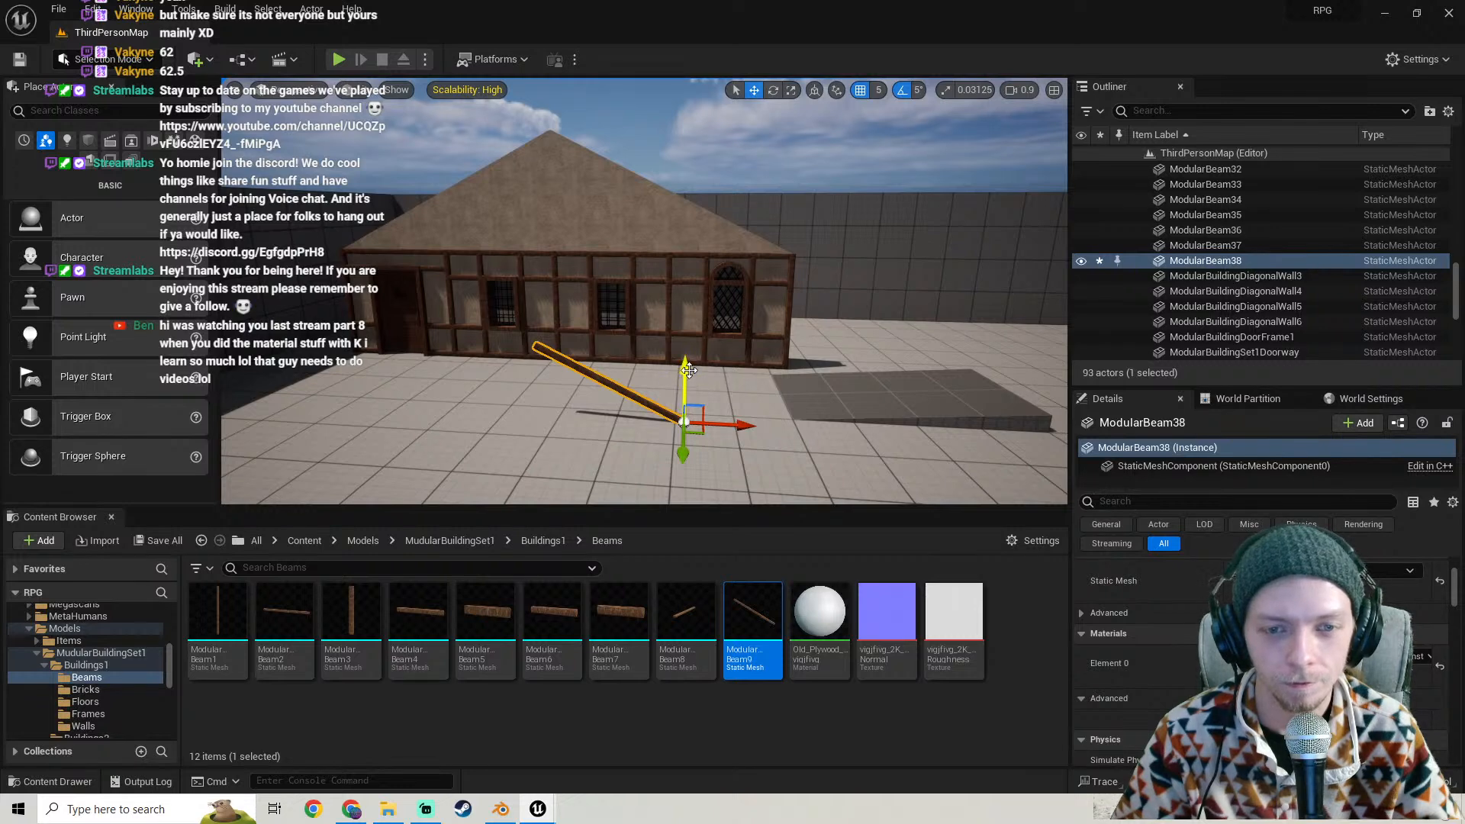
{"action": "left_click_drag", "start_coordinate": [689, 370], "coordinate": [689, 303]}
- Copy the location of ModularBuildingDiagonalWall3 and paste it onto the newly placed sloped beam
{"action": "left_click", "coordinate": [706, 229]}
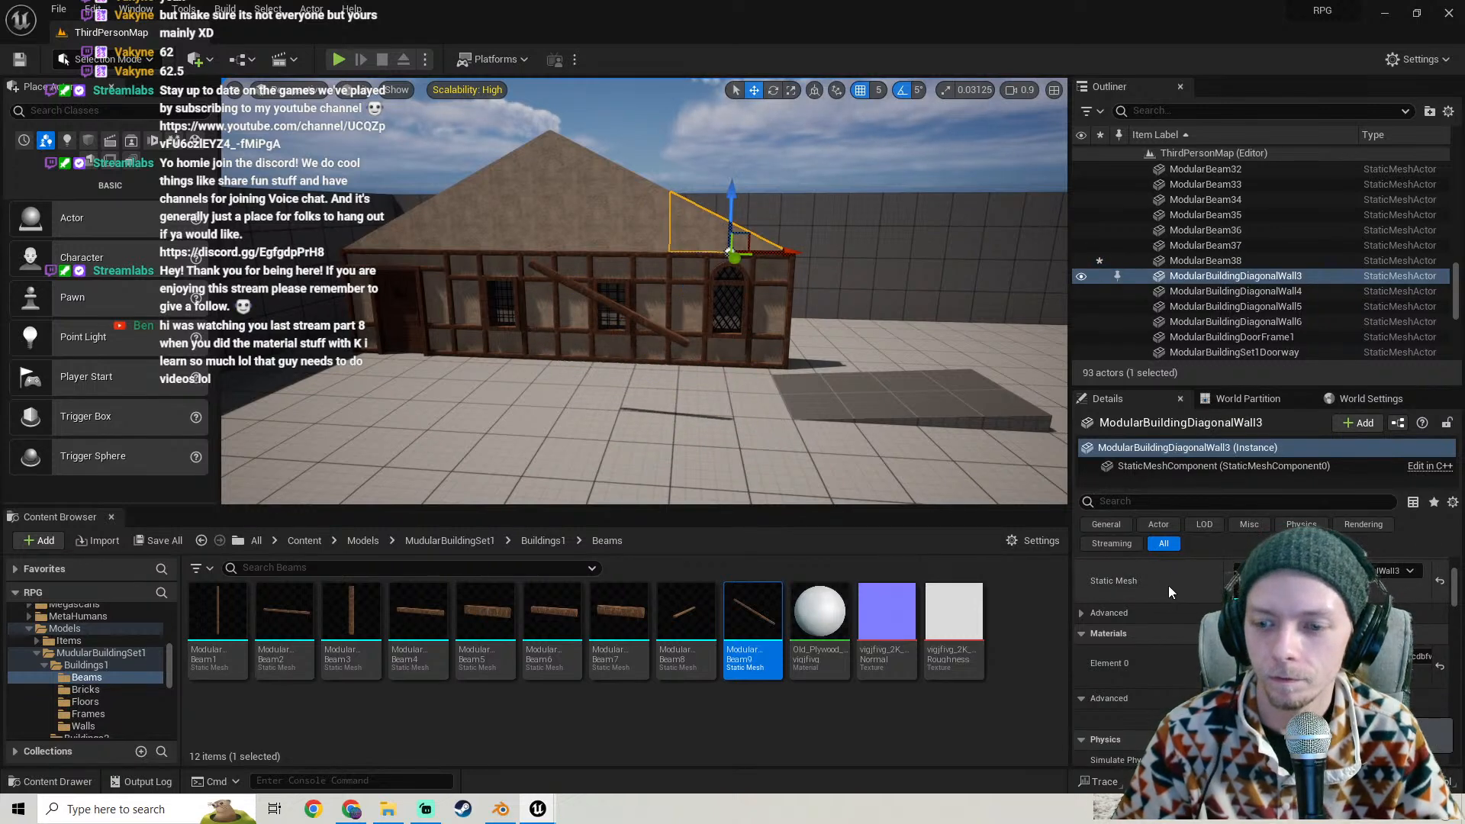
{"action": "scroll", "coordinate": [1170, 593], "scroll_direction": "up", "scroll_amount": 3}
{"action": "right_click", "coordinate": [1185, 565]}
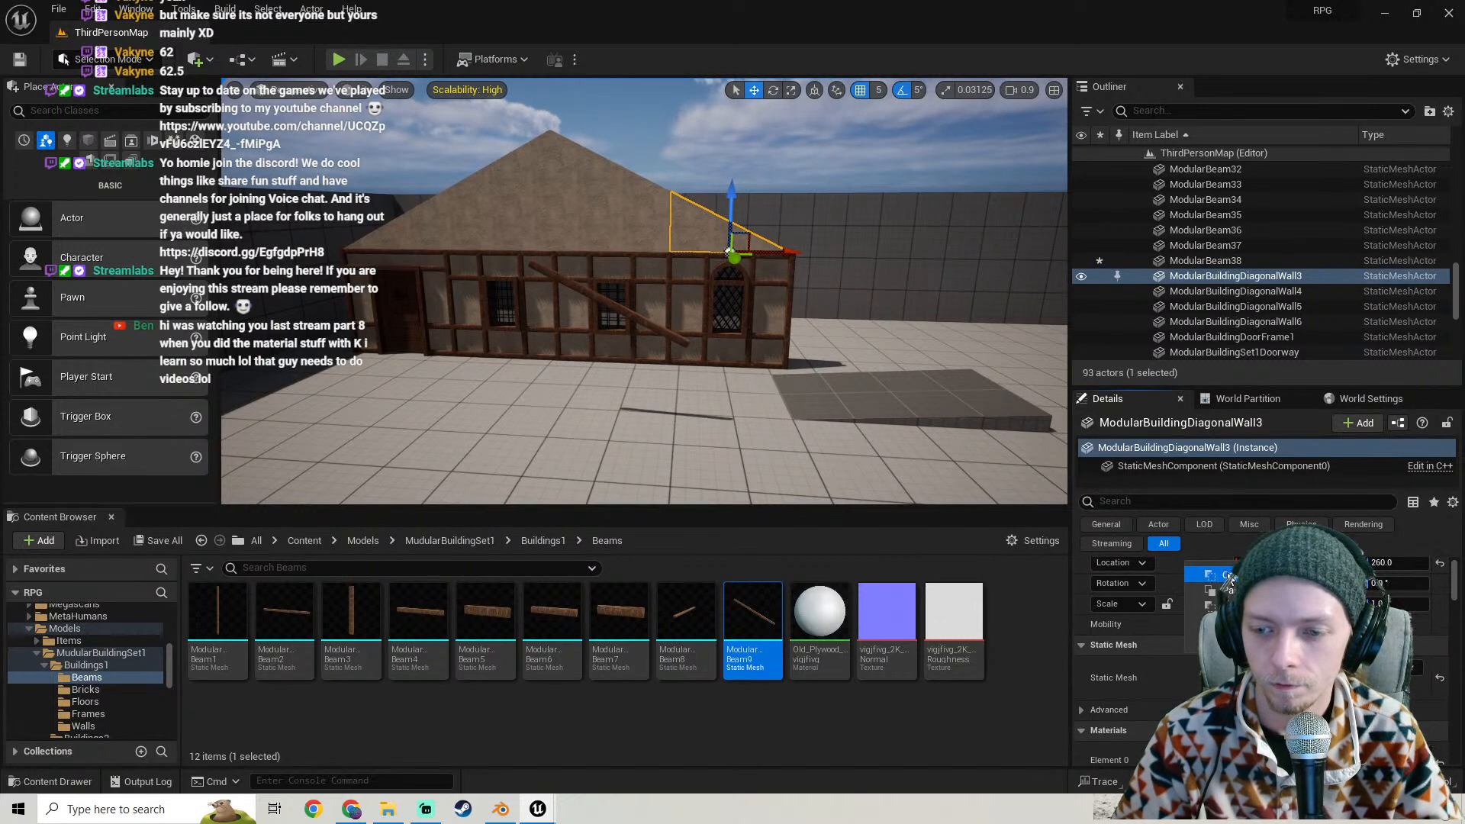
{"action": "left_click", "coordinate": [1231, 577]}
{"action": "left_click", "coordinate": [661, 329]}
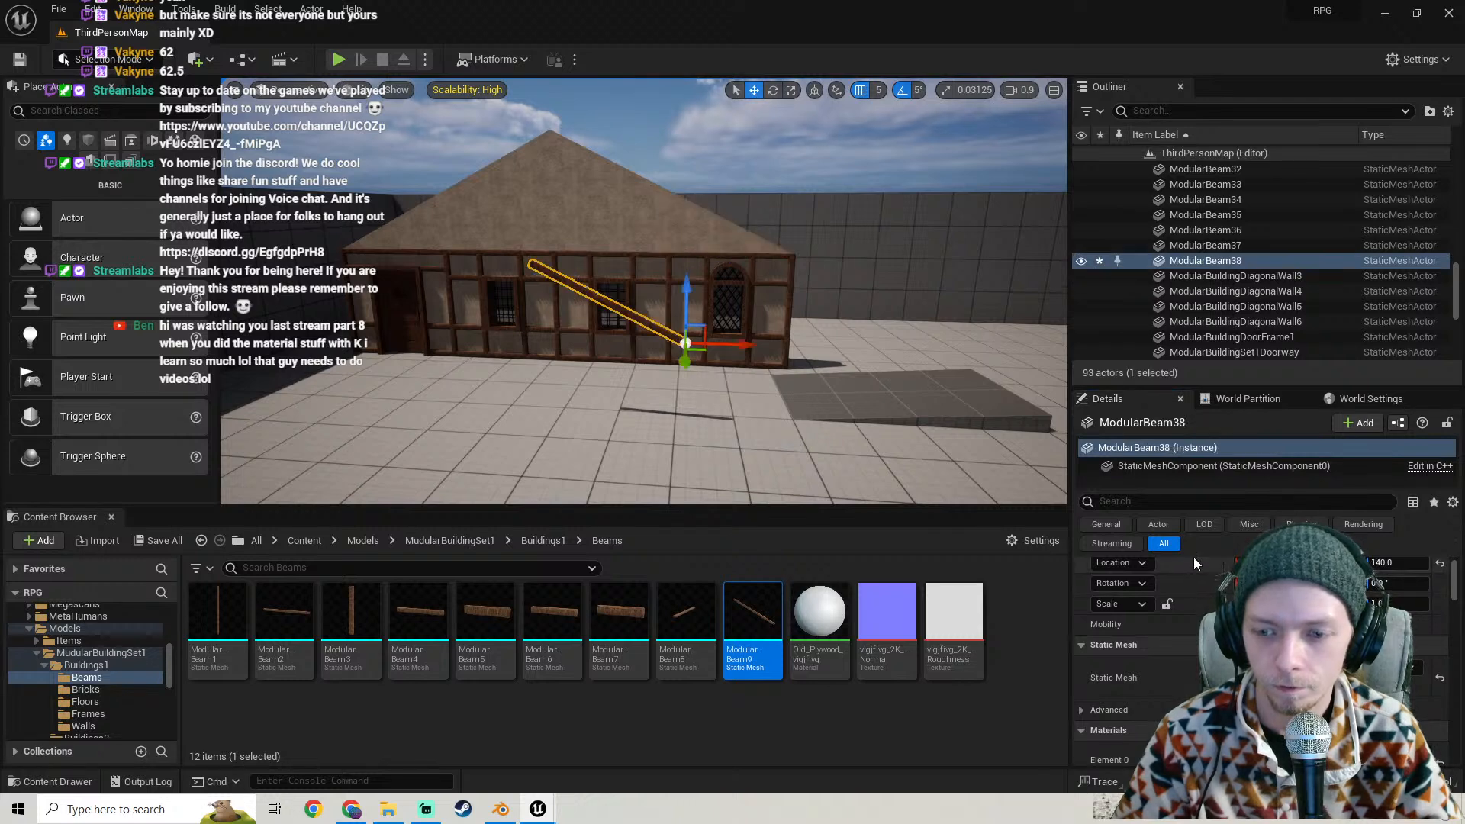
{"action": "scroll", "coordinate": [1197, 565], "scroll_direction": "up", "scroll_amount": 1}
{"action": "right_click", "coordinate": [1211, 587]}
{"action": "left_click", "coordinate": [1231, 610]}
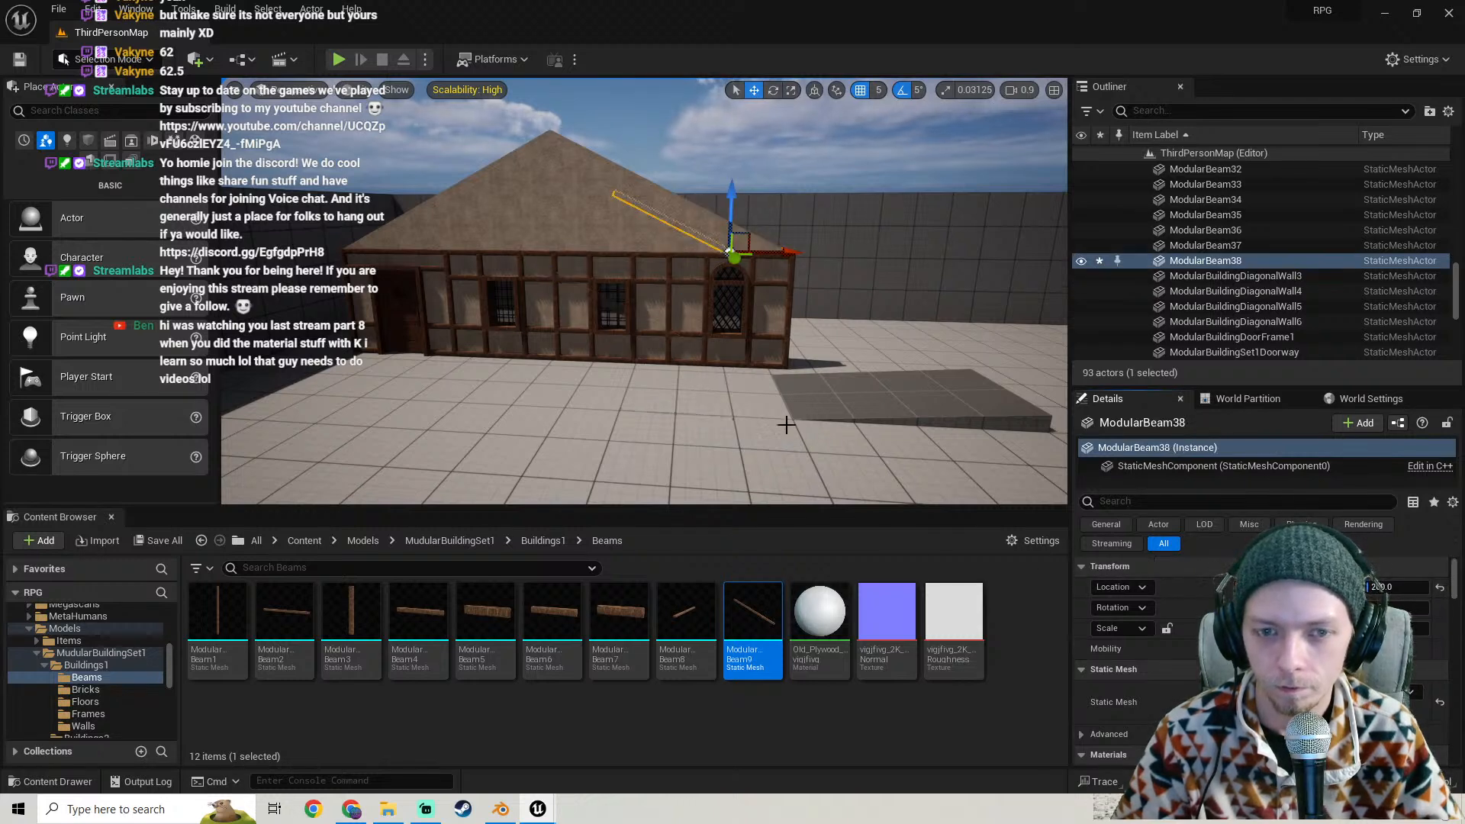
- Move the sloped beam out to the gable wall's front face and fine-tune its depth with the grid snap size set to 1
{"action": "right_click_drag", "start_coordinate": [785, 425], "coordinate": [772, 359]}
{"action": "left_click_drag", "start_coordinate": [649, 319], "coordinate": [618, 299]}
{"action": "right_click_drag", "start_coordinate": [609, 293], "coordinate": [660, 328]}
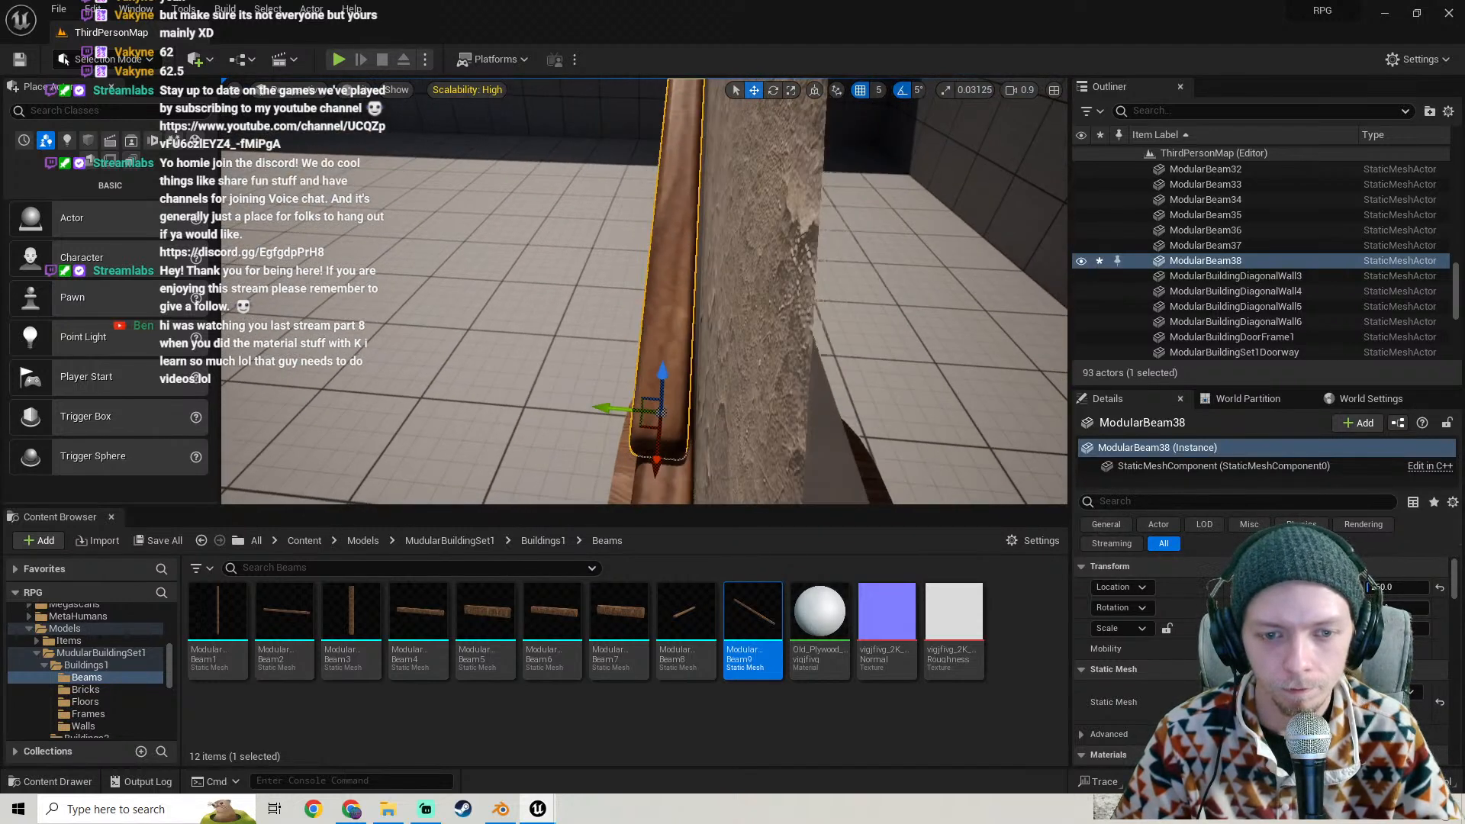
{"action": "left_click", "coordinate": [879, 92]}
{"action": "left_click", "coordinate": [892, 130]}
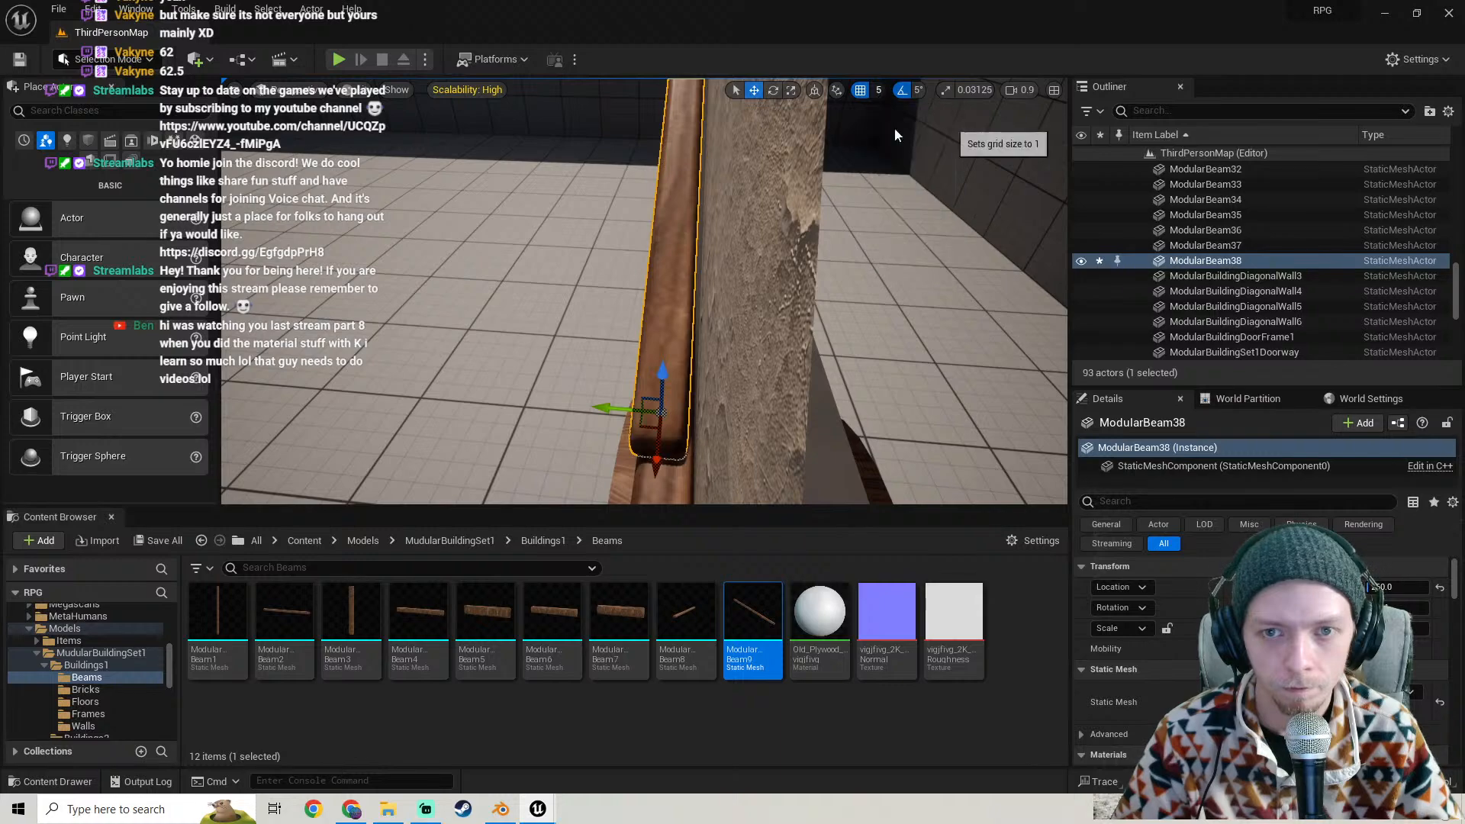
{"action": "left_click_drag", "start_coordinate": [611, 406], "coordinate": [626, 399]}
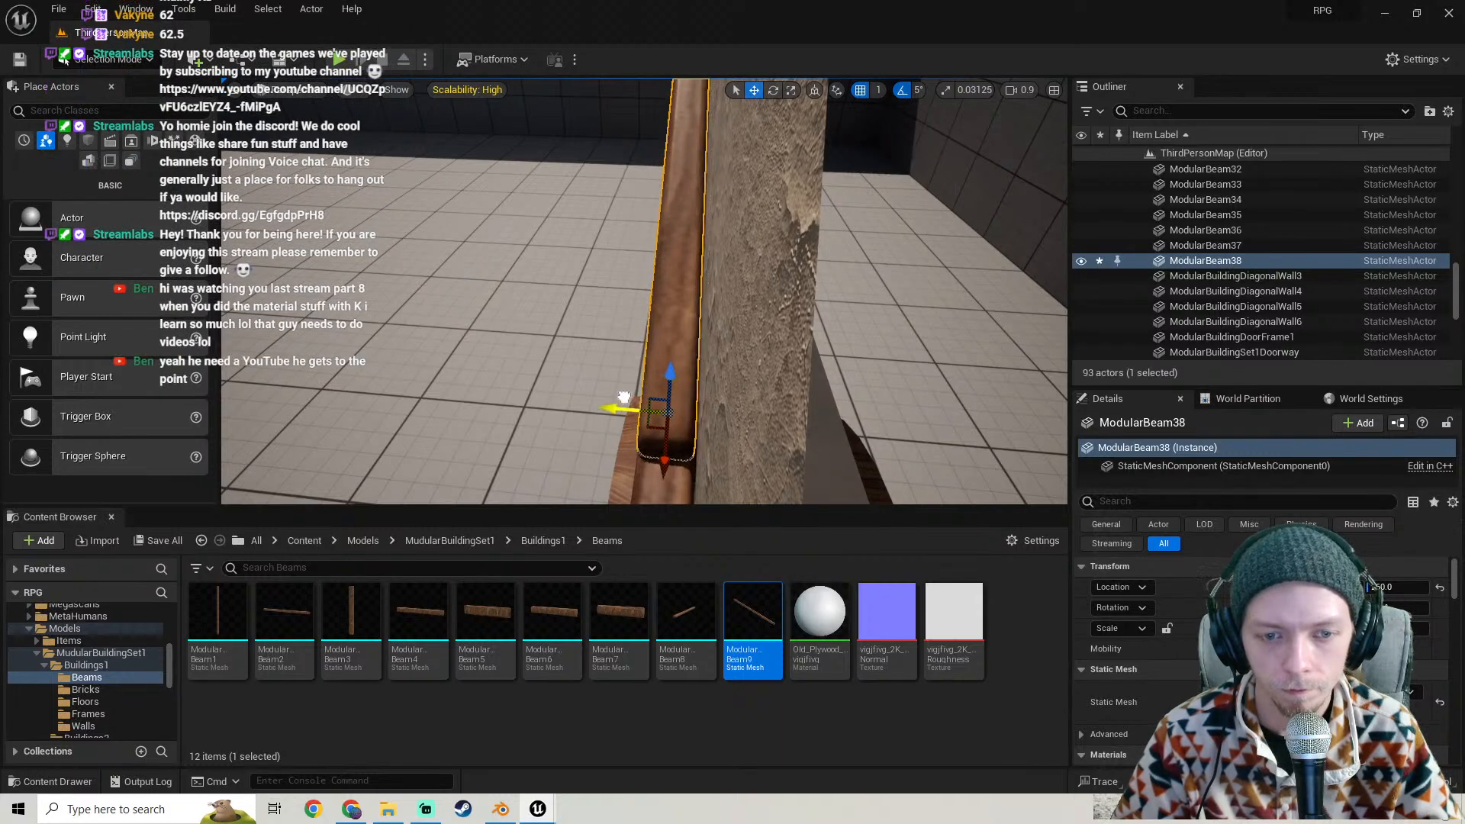
- Slide the sloped beam along the X axis until its lower end meets the gable's outer corner
{"action": "right_click_drag", "start_coordinate": [625, 398], "coordinate": [801, 316]}
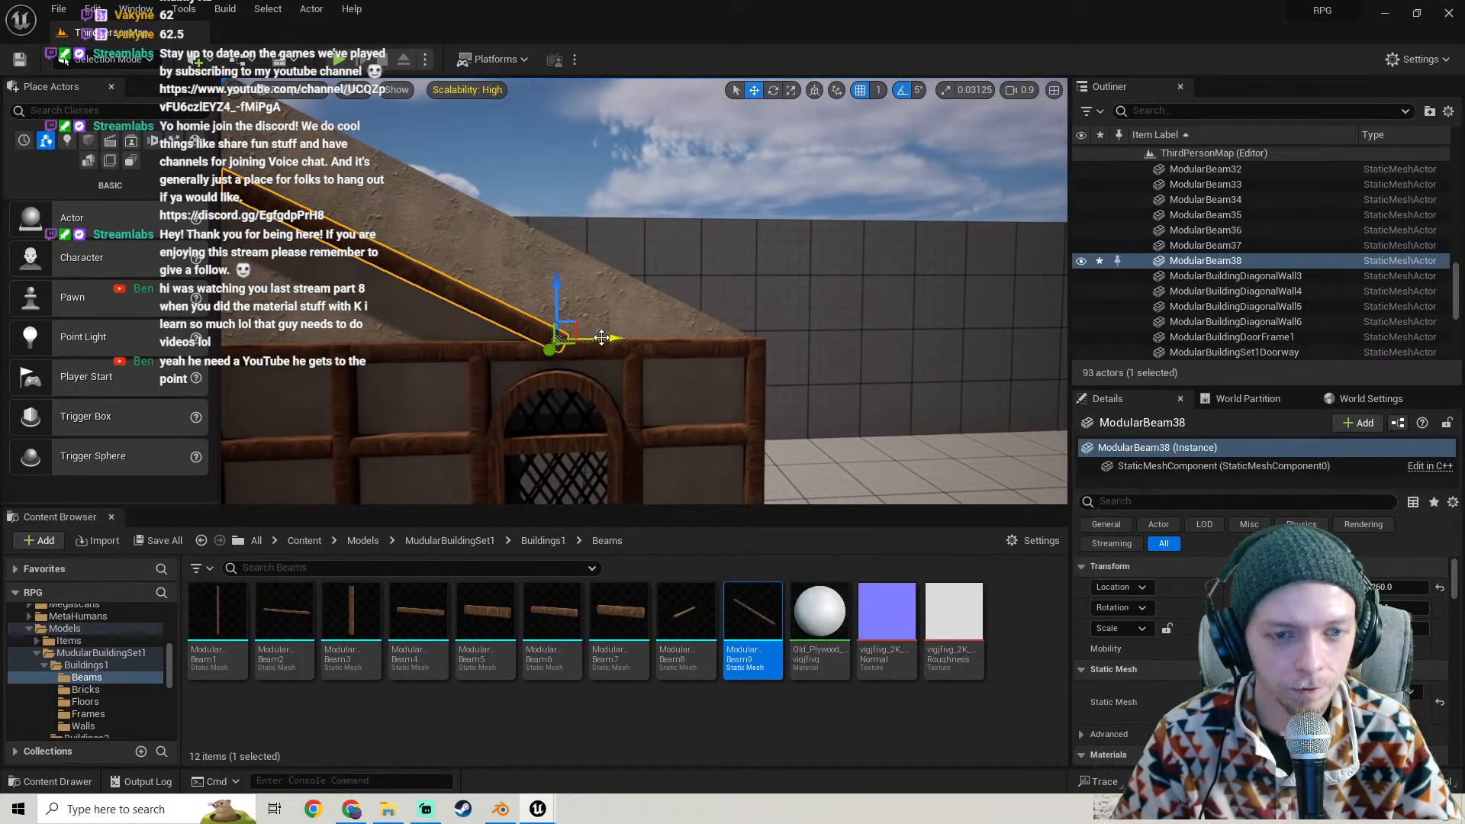
{"action": "left_click_drag", "start_coordinate": [601, 337], "coordinate": [710, 345]}
{"action": "right_click_drag", "start_coordinate": [787, 343], "coordinate": [669, 316]}
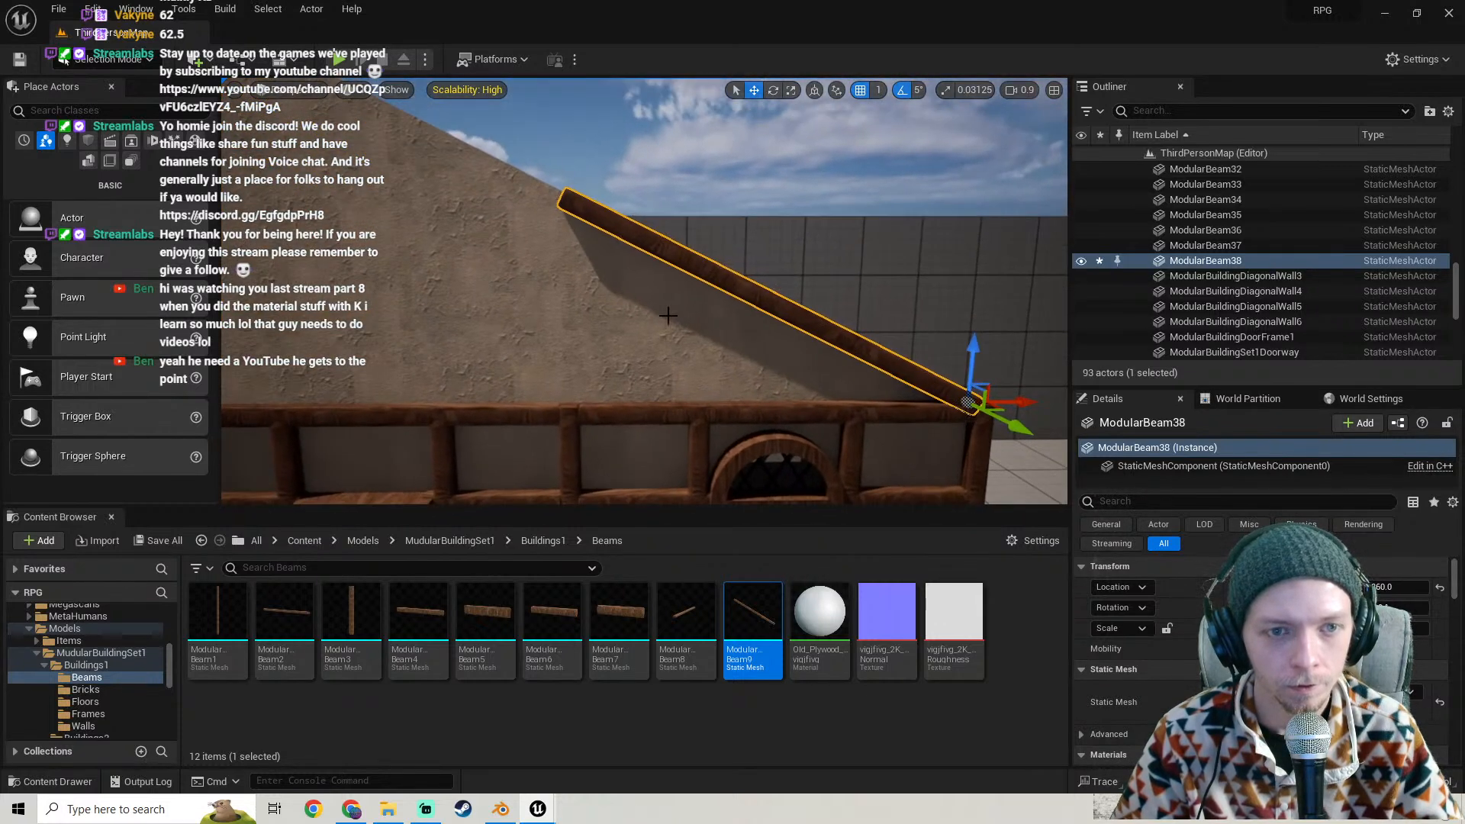
{"action": "left_click", "coordinate": [528, 265]}
{"action": "left_click", "coordinate": [596, 294]}
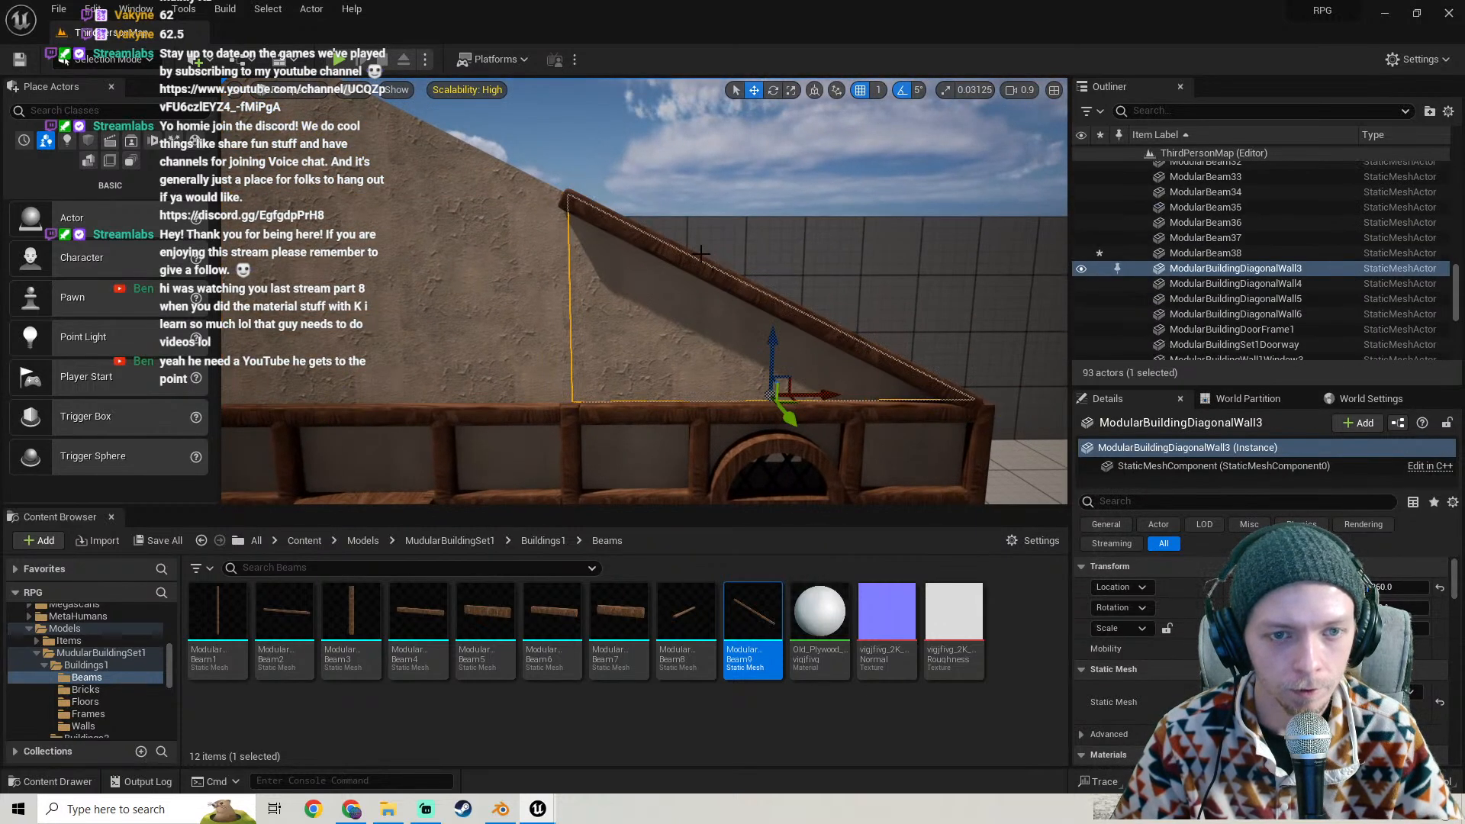
{"action": "left_click", "coordinate": [669, 255]}
{"action": "right_click_drag", "start_coordinate": [668, 255], "coordinate": [733, 303]}
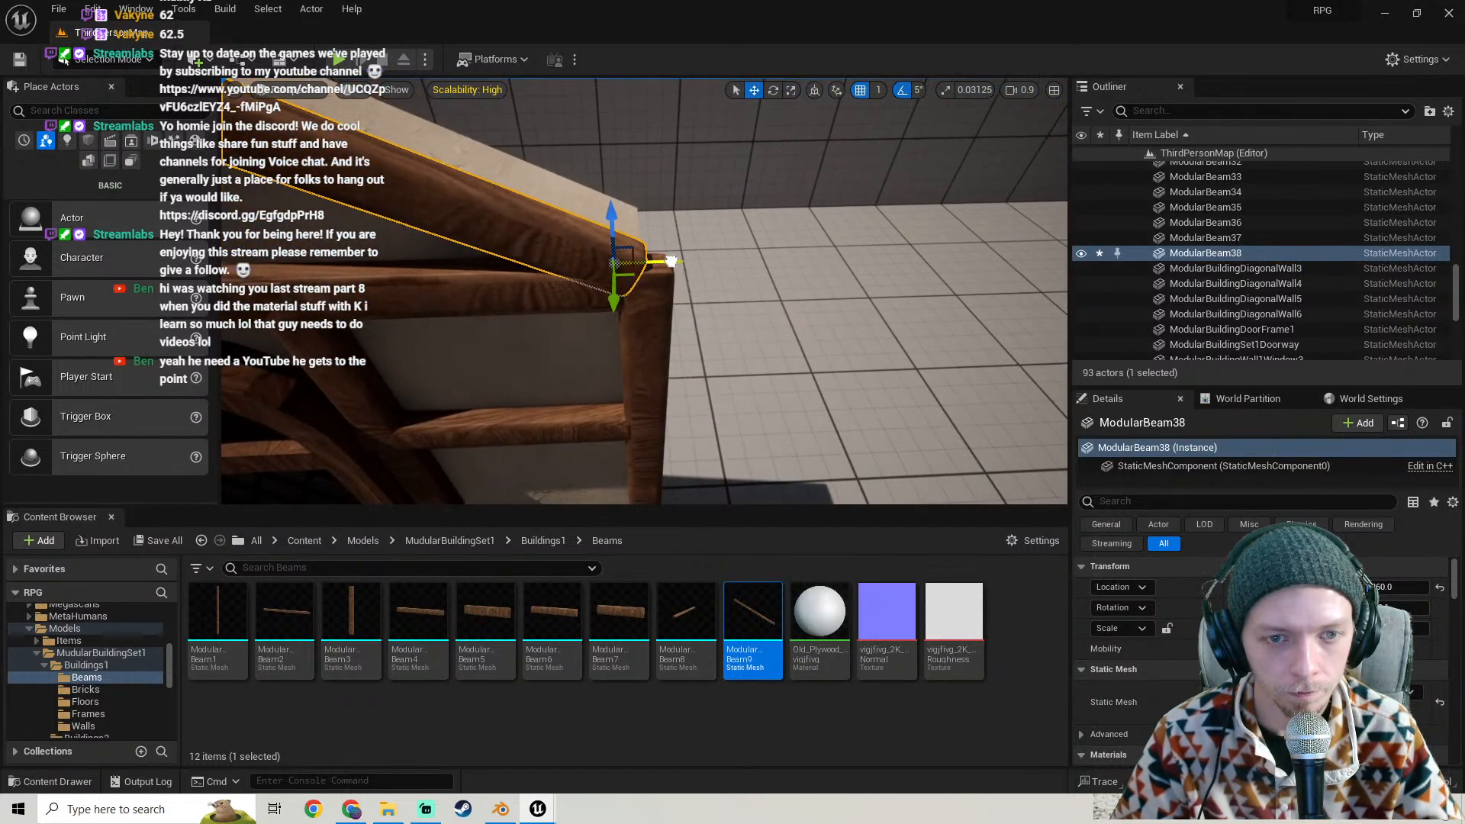
{"action": "right_click_drag", "start_coordinate": [734, 303], "coordinate": [638, 279]}
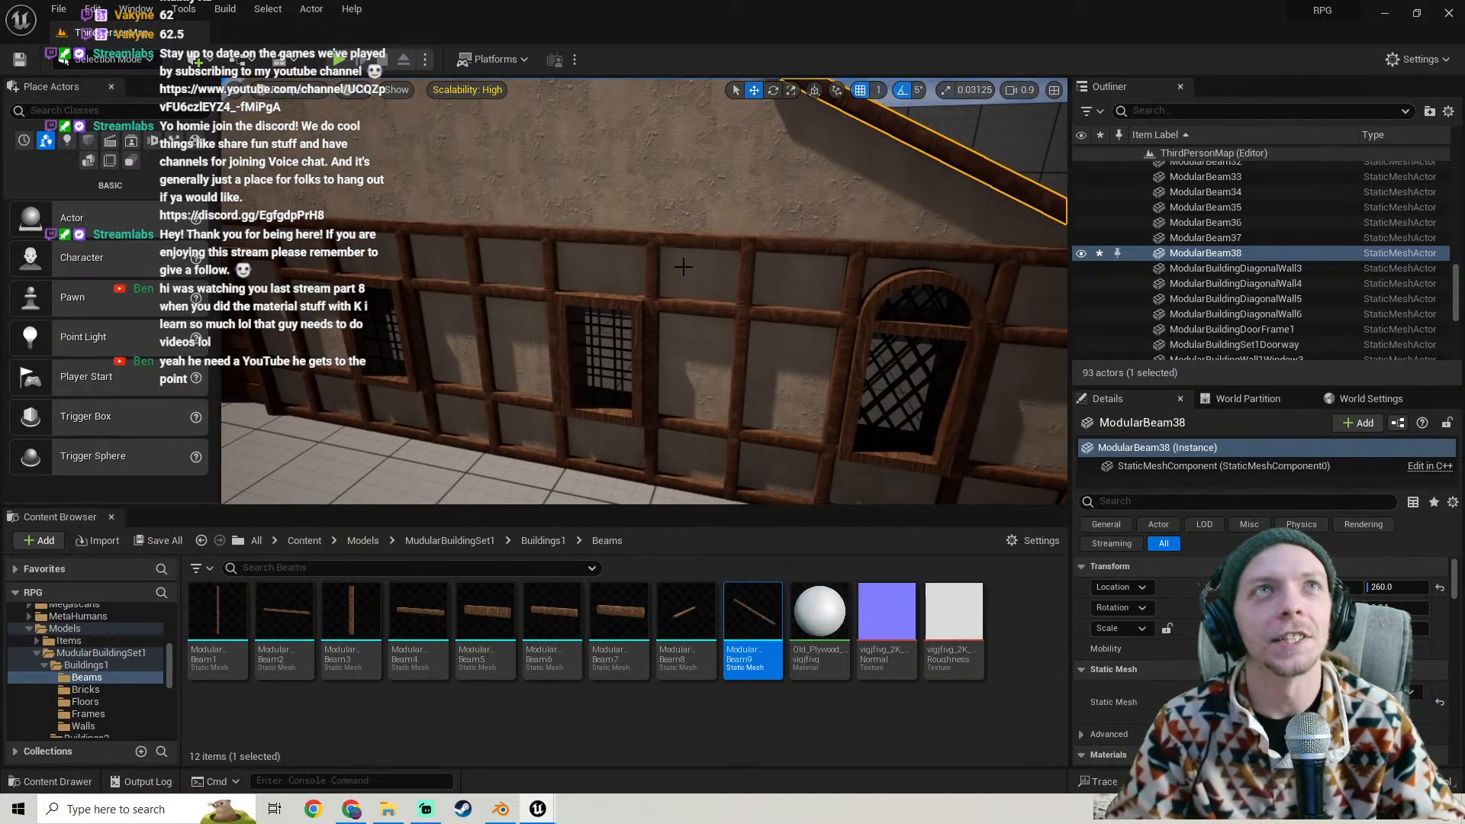
- Inspect the sloped beam's alignment with the diagonal wall from the front, the end and an angle
{"action": "right_click_drag", "start_coordinate": [725, 235], "coordinate": [782, 164]}
{"action": "left_click", "coordinate": [603, 292]}
{"action": "mouse_move", "coordinate": [602, 292]}
{"action": "right_mouse_down"}
{"action": "mouse_move", "coordinate": [578, 286]}
{"action": "mouse_move", "coordinate": [582, 347]}
{"action": "mouse_move", "coordinate": [576, 286]}
{"action": "mouse_move", "coordinate": [584, 298]}
{"action": "right_mouse_up"}
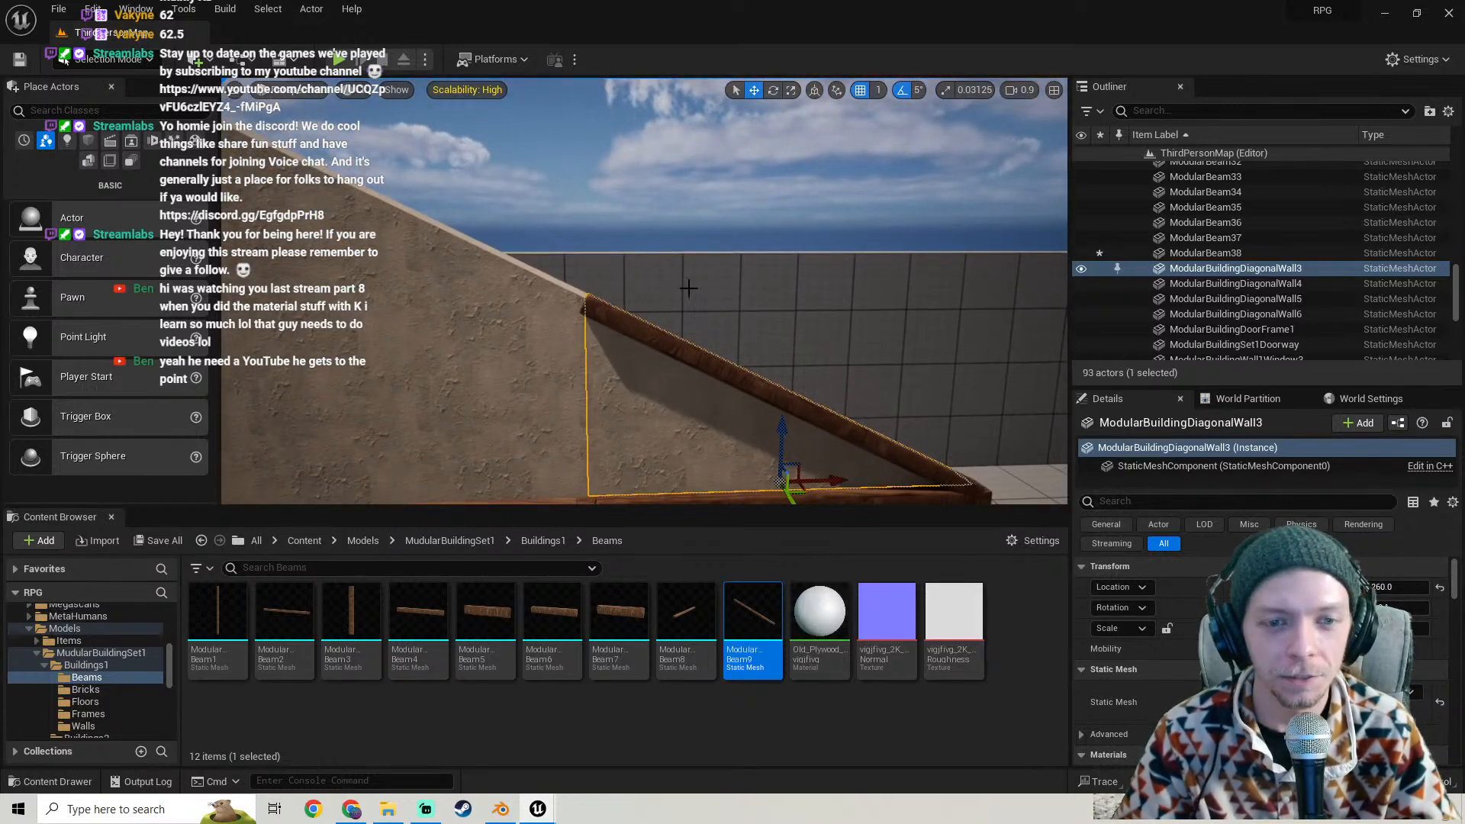
{"action": "right_click_drag", "start_coordinate": [688, 288], "coordinate": [563, 385]}
{"action": "left_click", "coordinate": [612, 286]}
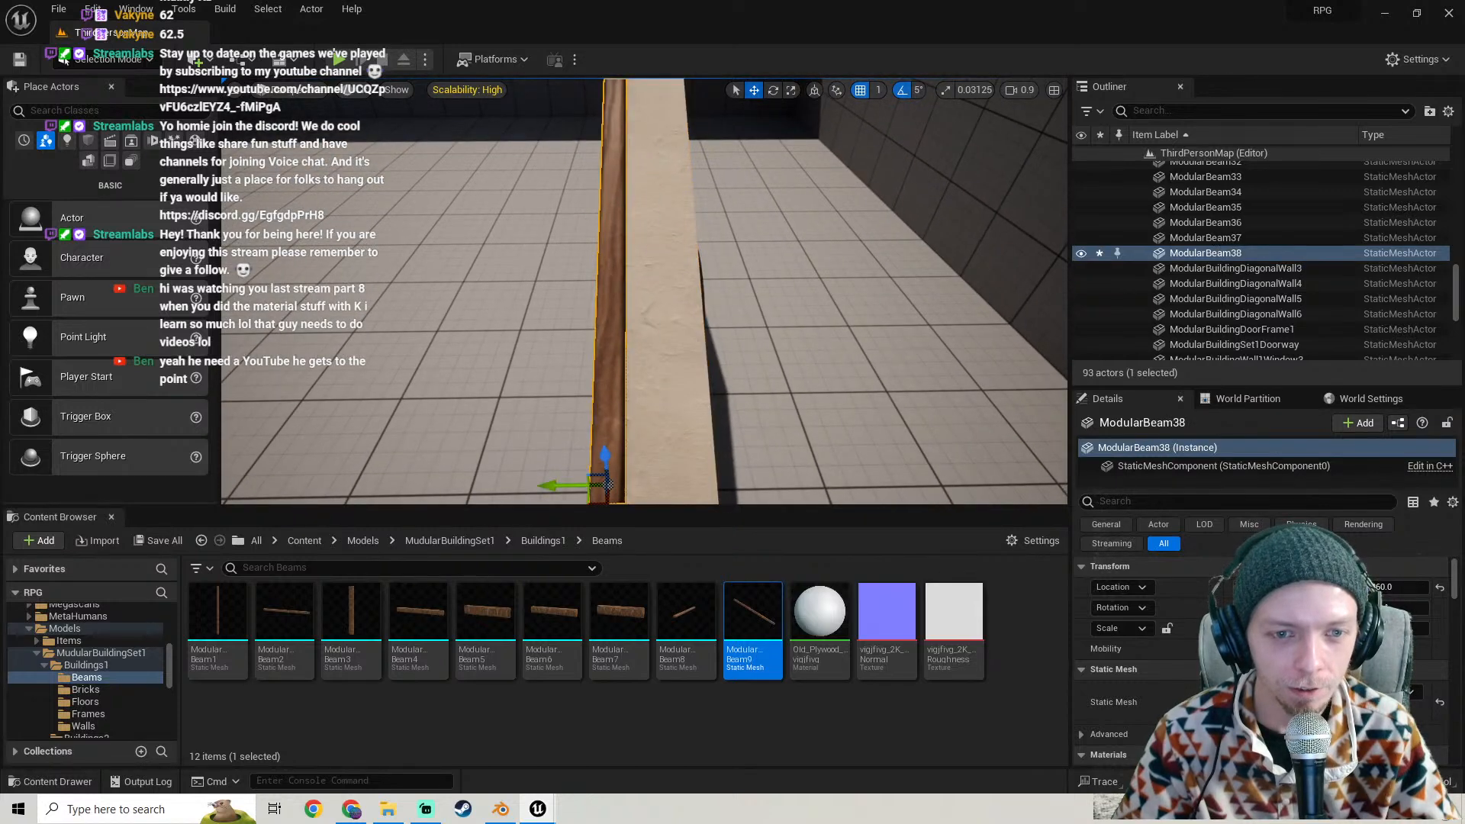
{"action": "right_click_drag", "start_coordinate": [635, 283], "coordinate": [744, 237]}
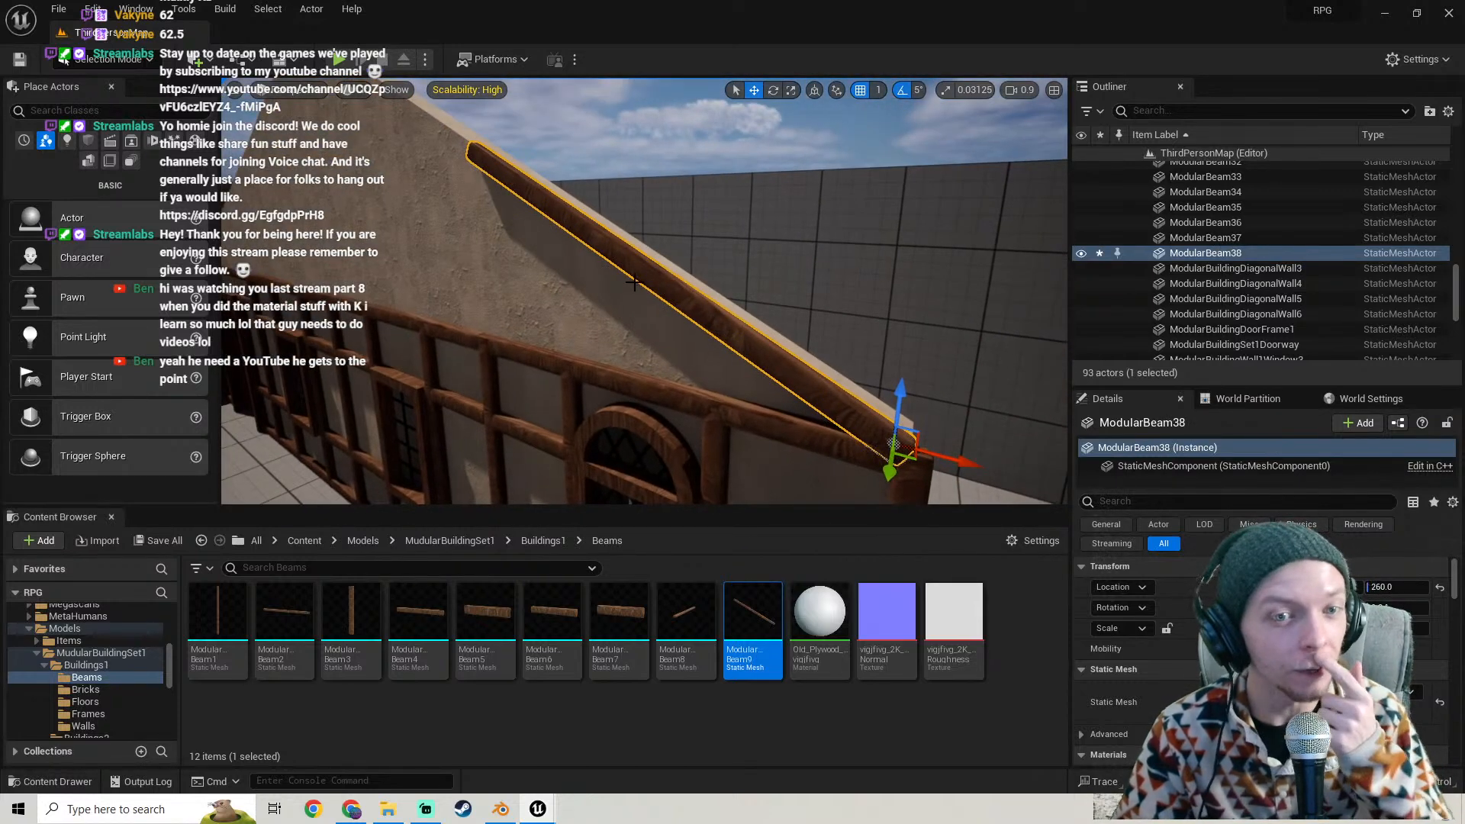
{"action": "right_click_drag", "start_coordinate": [550, 257], "coordinate": [827, 100]}
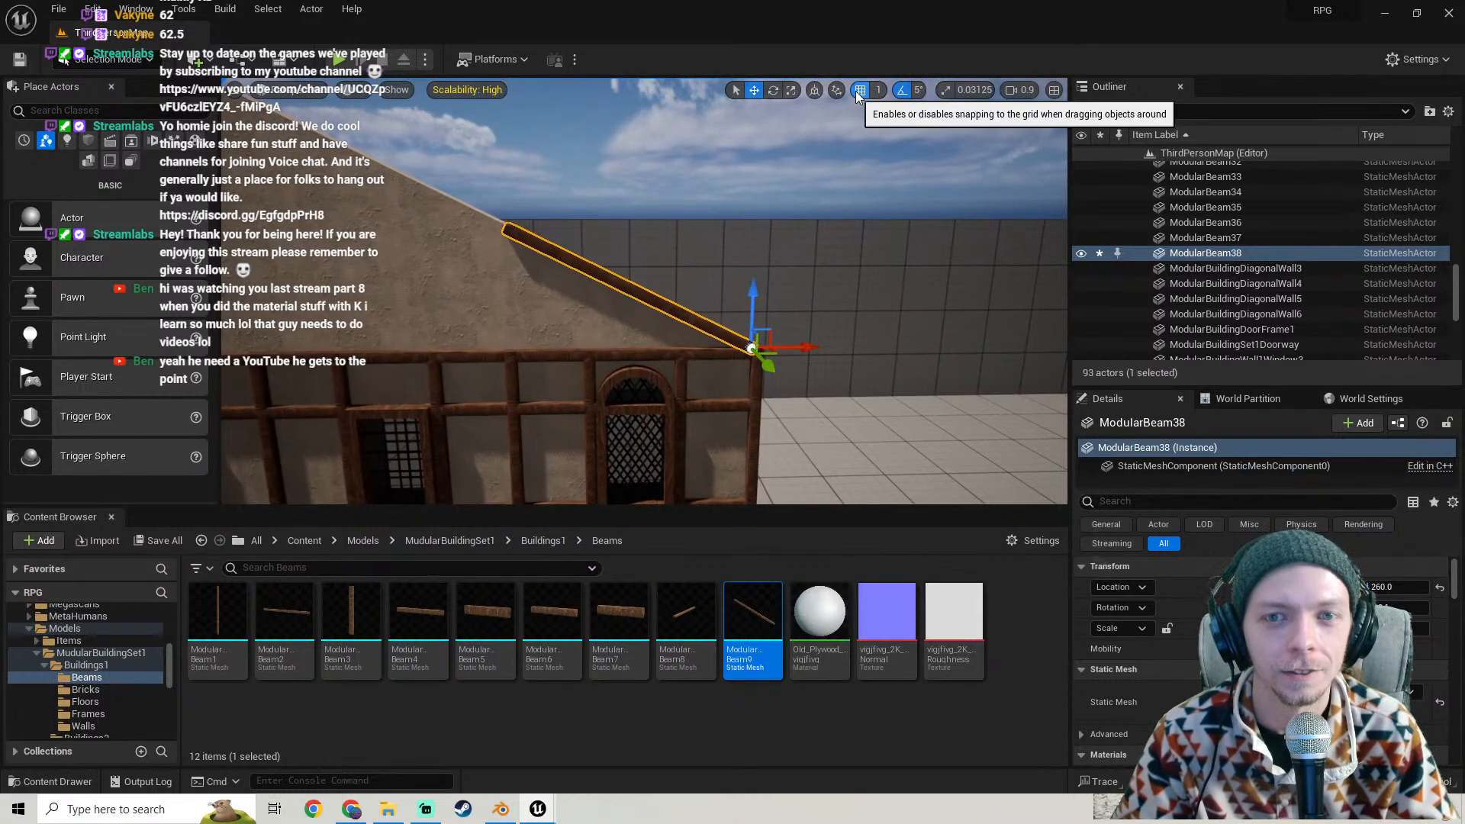
{"action": "left_click", "coordinate": [860, 90]}
{"action": "left_click", "coordinate": [815, 90]}
{"action": "left_click", "coordinate": [816, 91]}
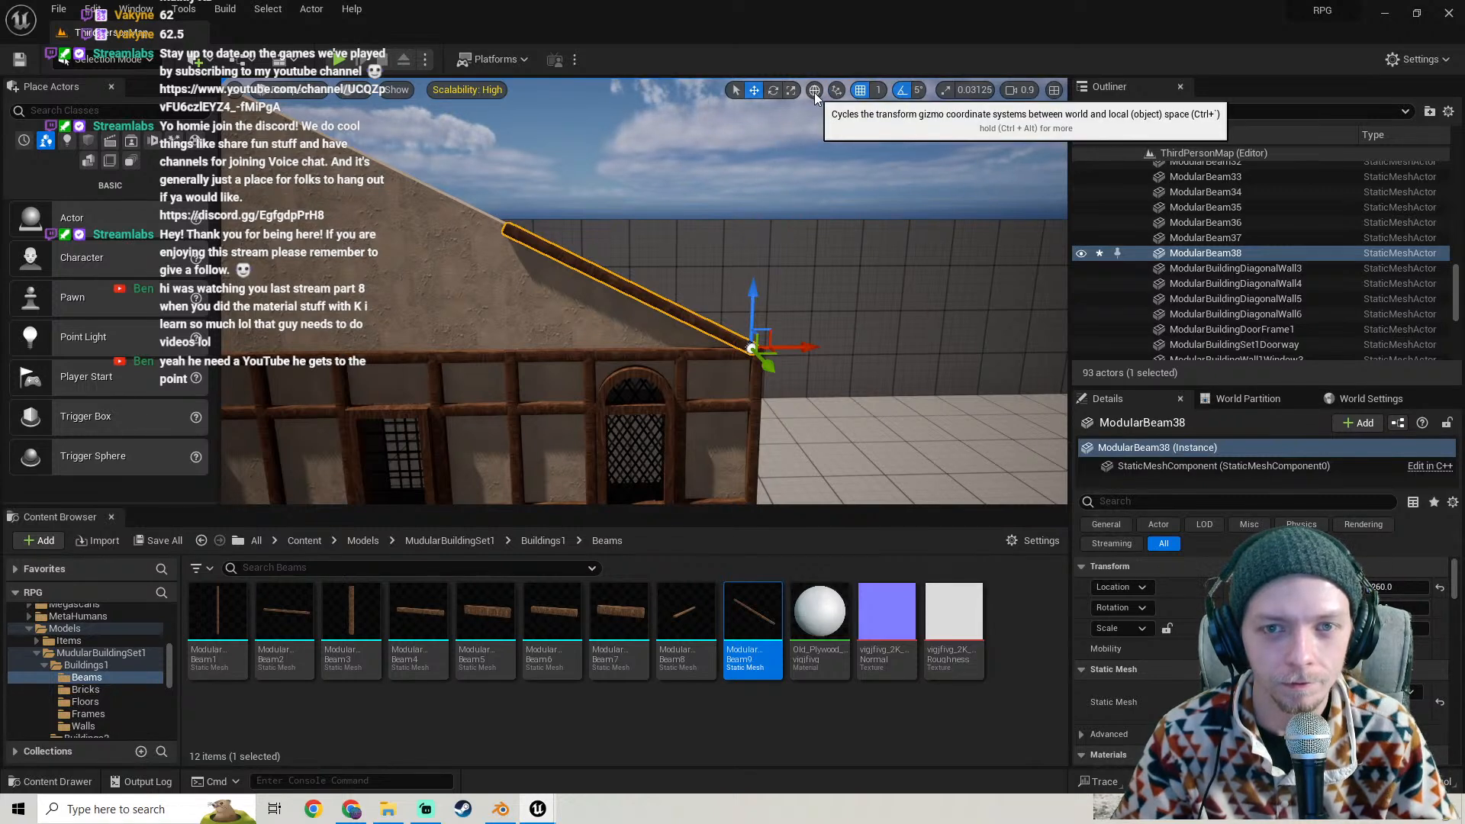
{"action": "mouse_move", "coordinate": [760, 256]}
{"action": "right_mouse_down"}
{"action": "mouse_move", "coordinate": [742, 235]}
{"action": "mouse_move", "coordinate": [740, 260]}
{"action": "mouse_move", "coordinate": [763, 250]}
{"action": "right_mouse_up"}
{"action": "key", "text": "s"}
{"action": "key", "text": "w"}
{"action": "key", "text": "s"}
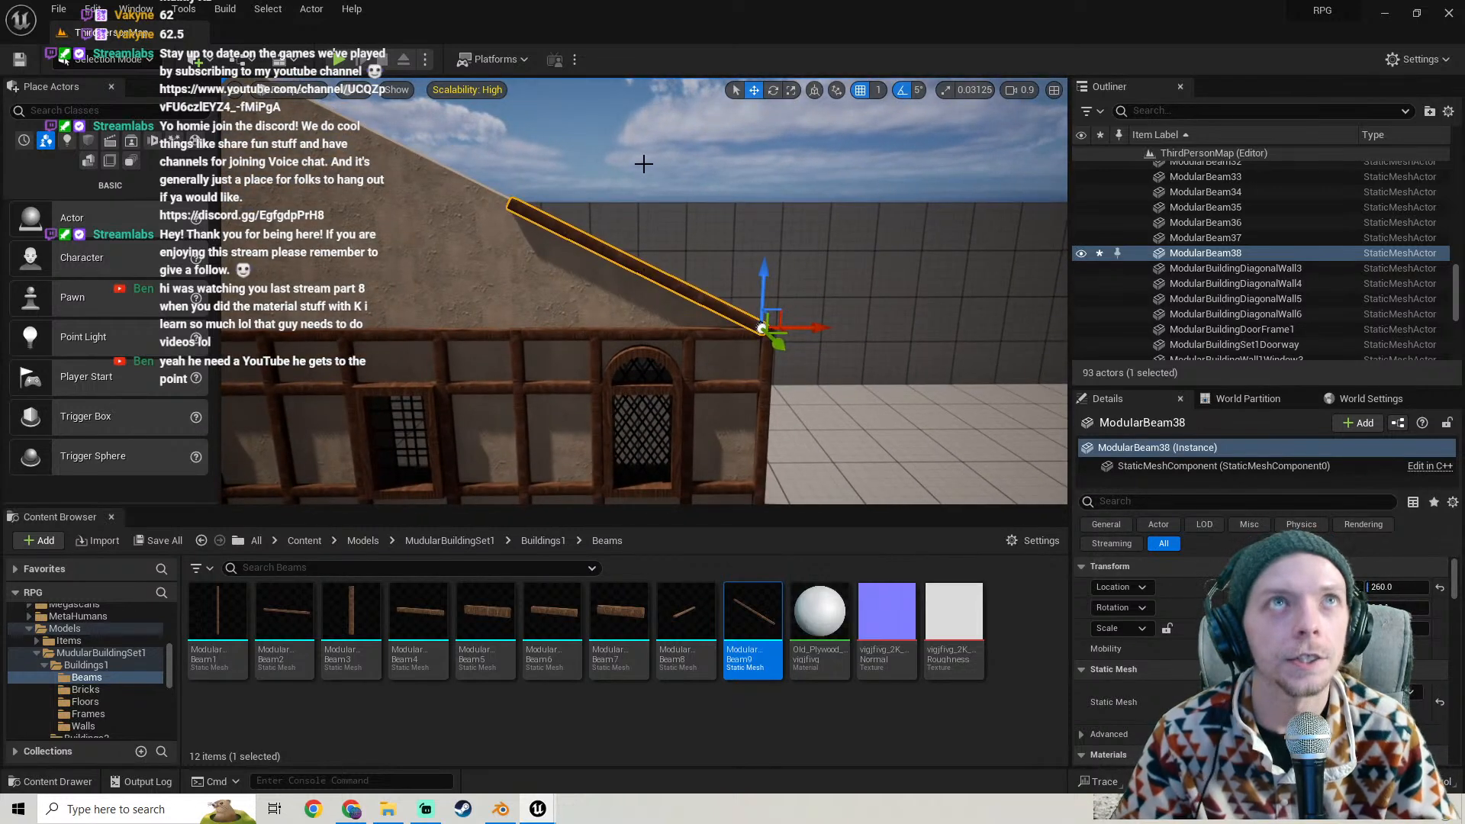
{"action": "mouse_move", "coordinate": [746, 225]}
{"action": "right_mouse_down"}
{"action": "mouse_move", "coordinate": [771, 226]}
{"action": "mouse_move", "coordinate": [747, 225]}
{"action": "right_mouse_up"}
{"action": "key", "text": "w"}
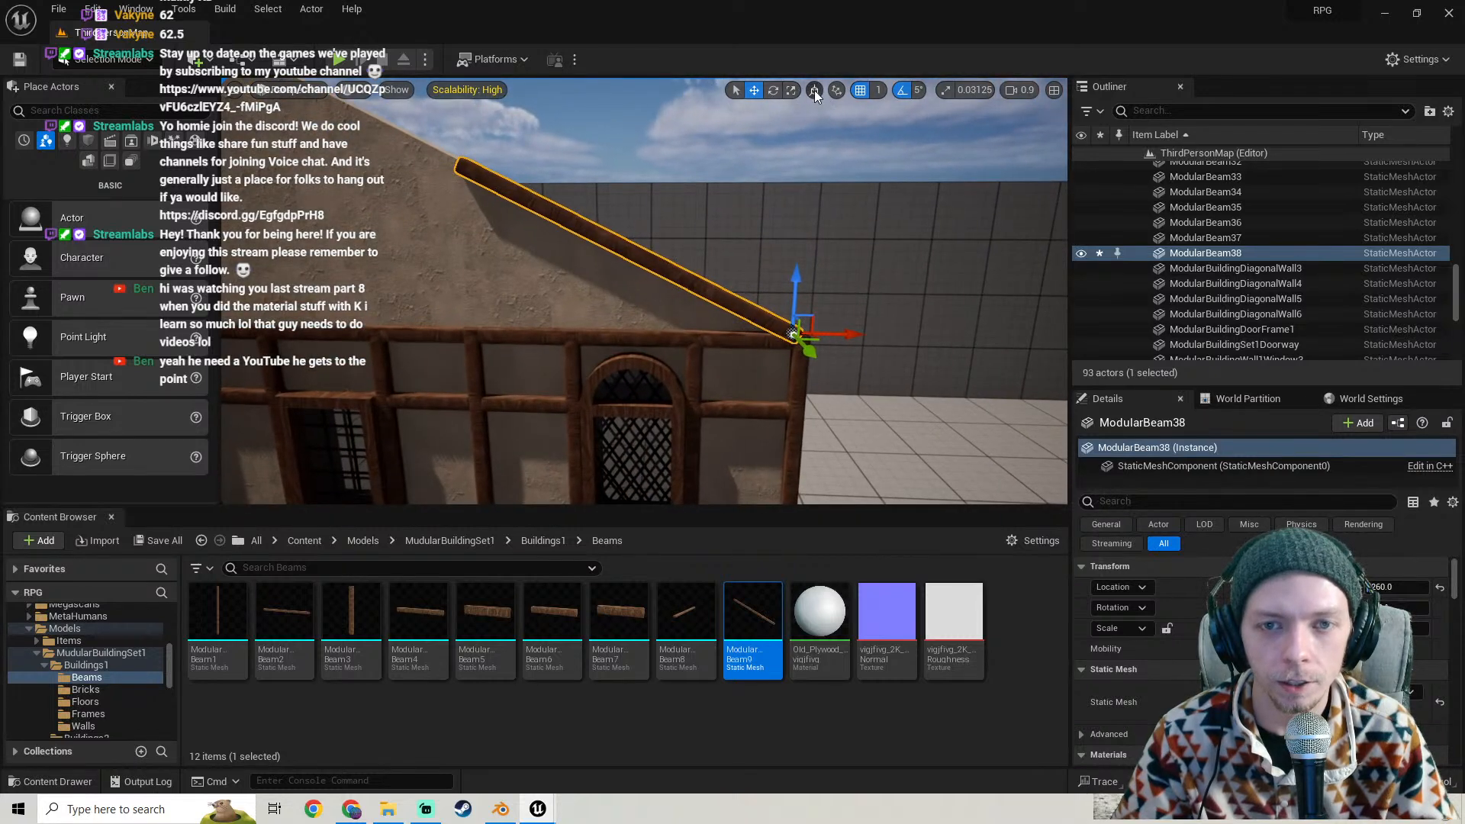
- Switch to Blender and bring the whole sloped beam into view in Object Mode
{"action": "left_click", "coordinate": [502, 810]}
{"action": "middle_click_drag", "start_coordinate": [716, 336], "coordinate": [754, 314]}
{"action": "middle_click_drag", "start_coordinate": [477, 390], "coordinate": [562, 382], "text": "shift"}
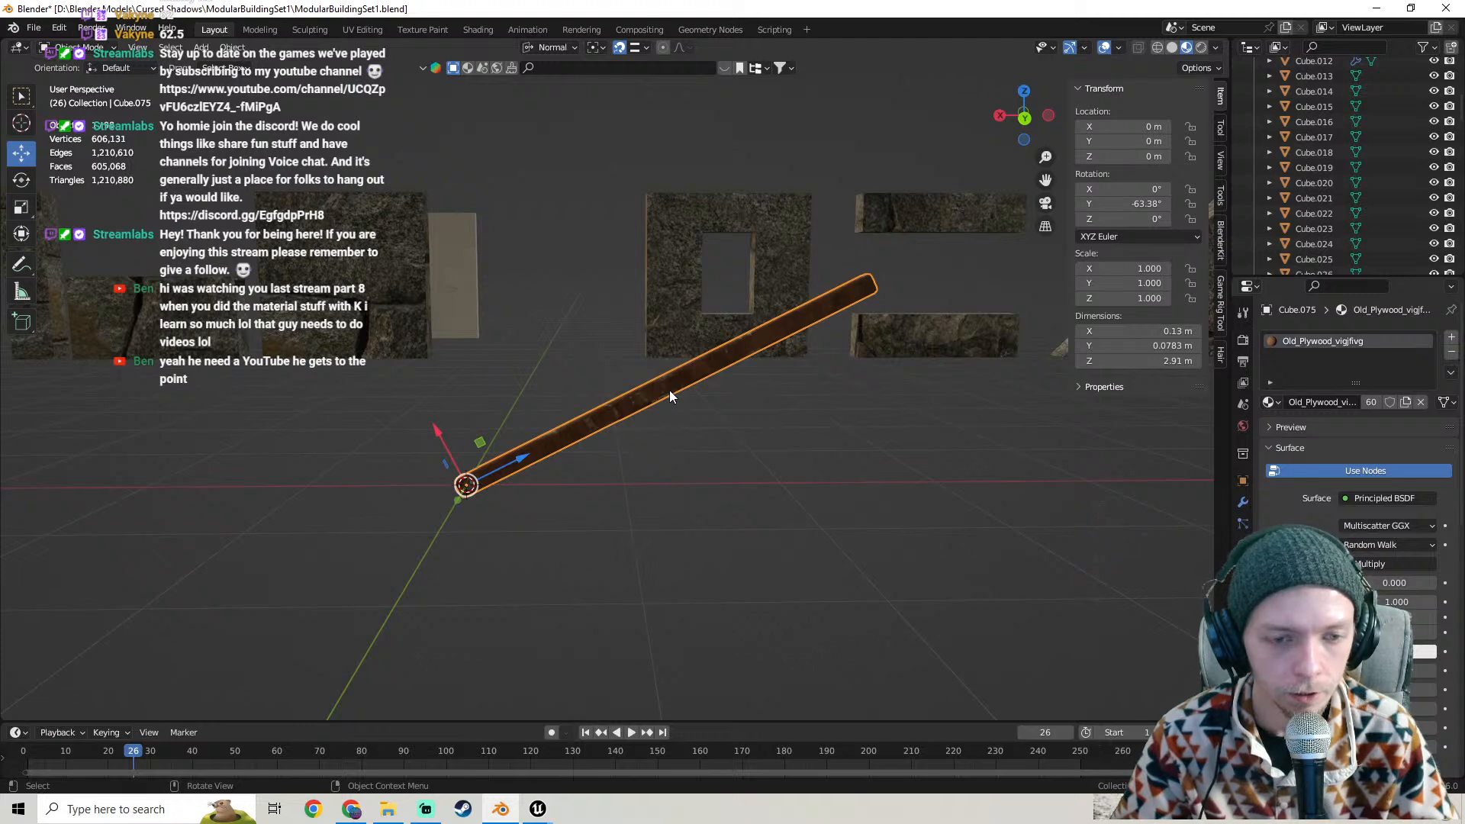
{"action": "key", "text": "Tab"}
{"action": "key", "text": "Tab"}
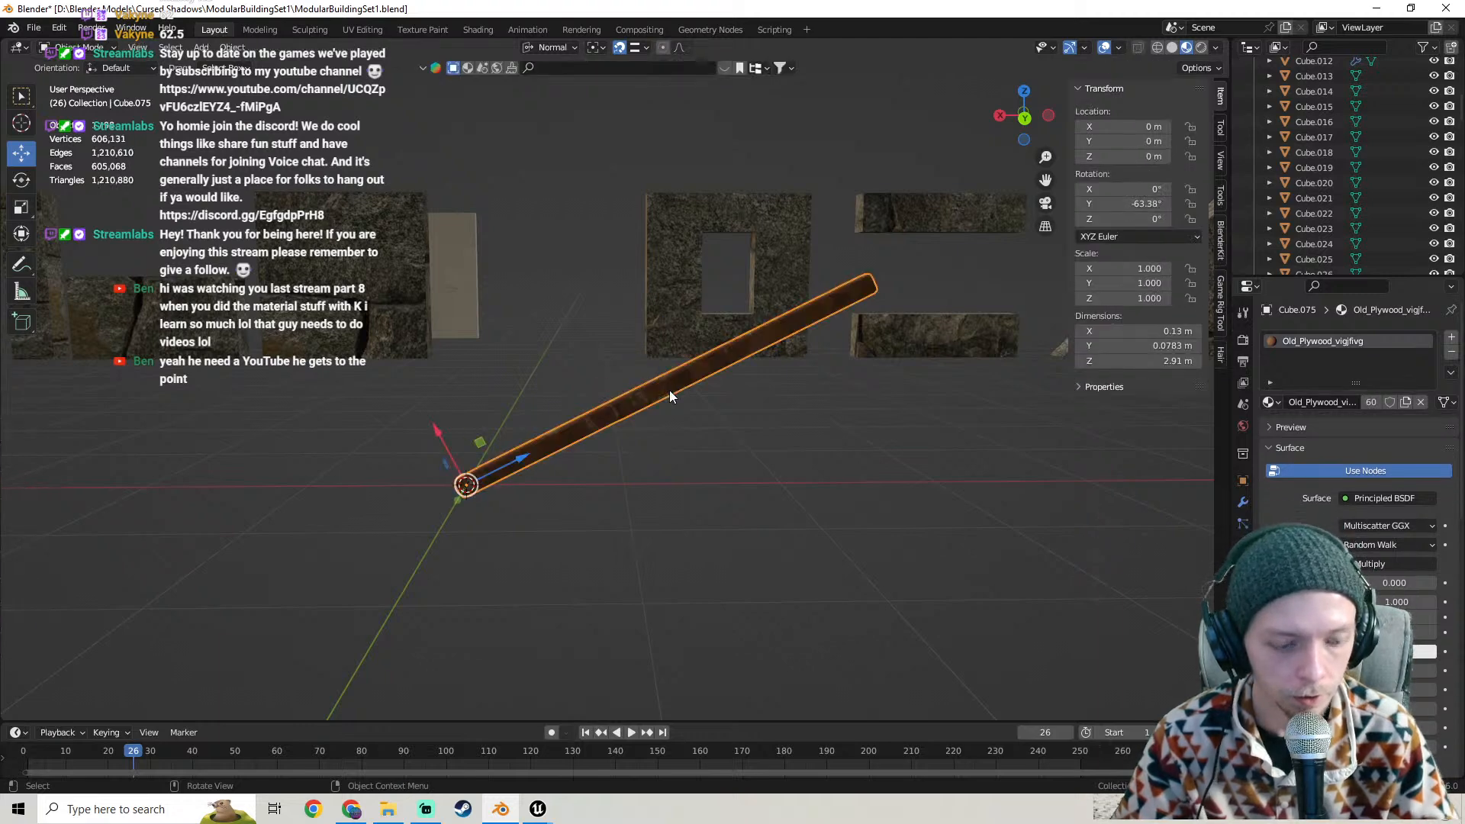
- Try rotating the sloped beam 64° about the Y axis, and undo the rotation
{"action": "type", "text": "ry"}
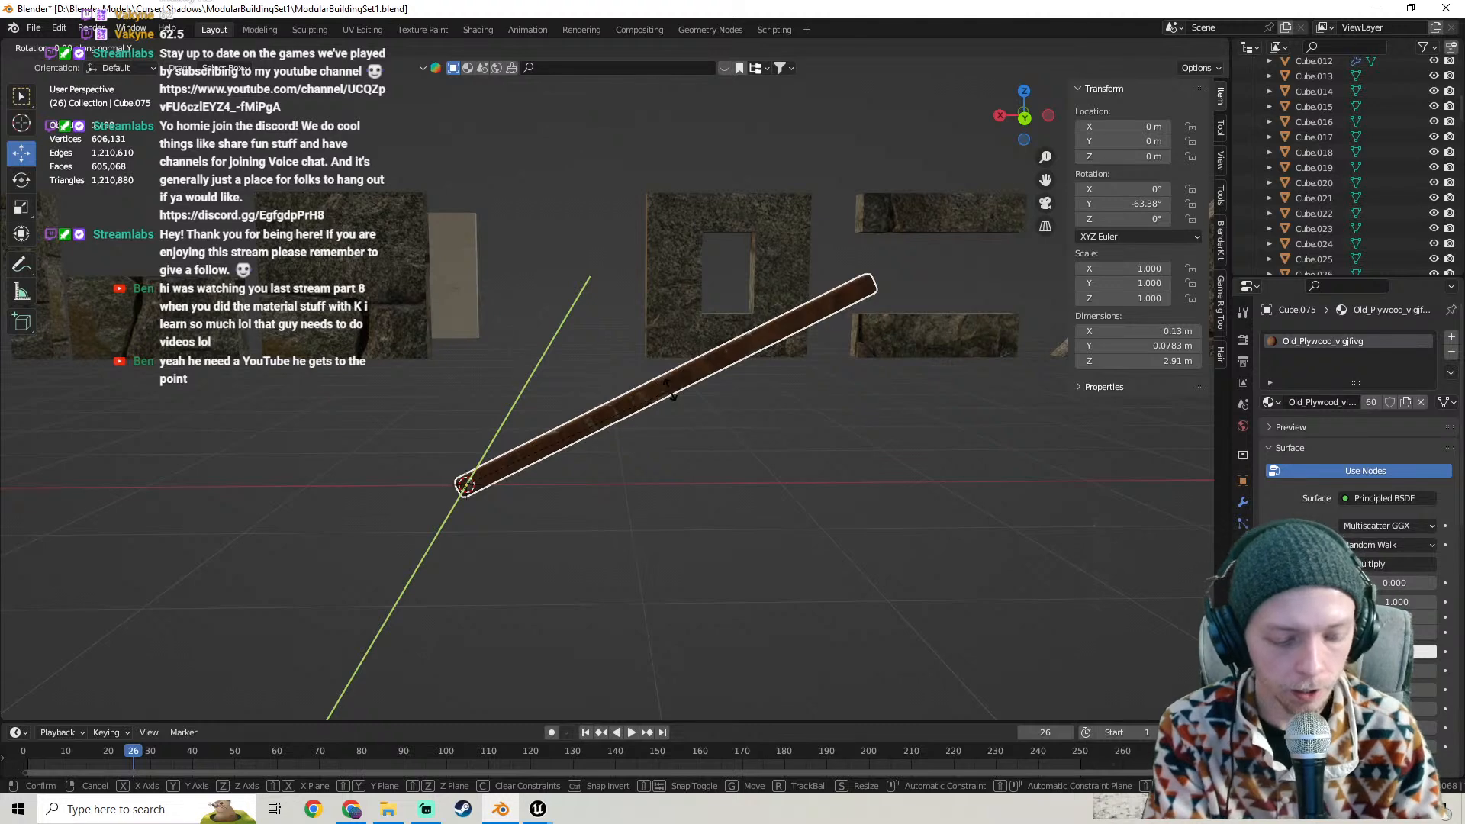
{"action": "type", "text": "64"}
{"action": "key", "text": "Return"}
{"action": "key", "text": "ctrl+z"}
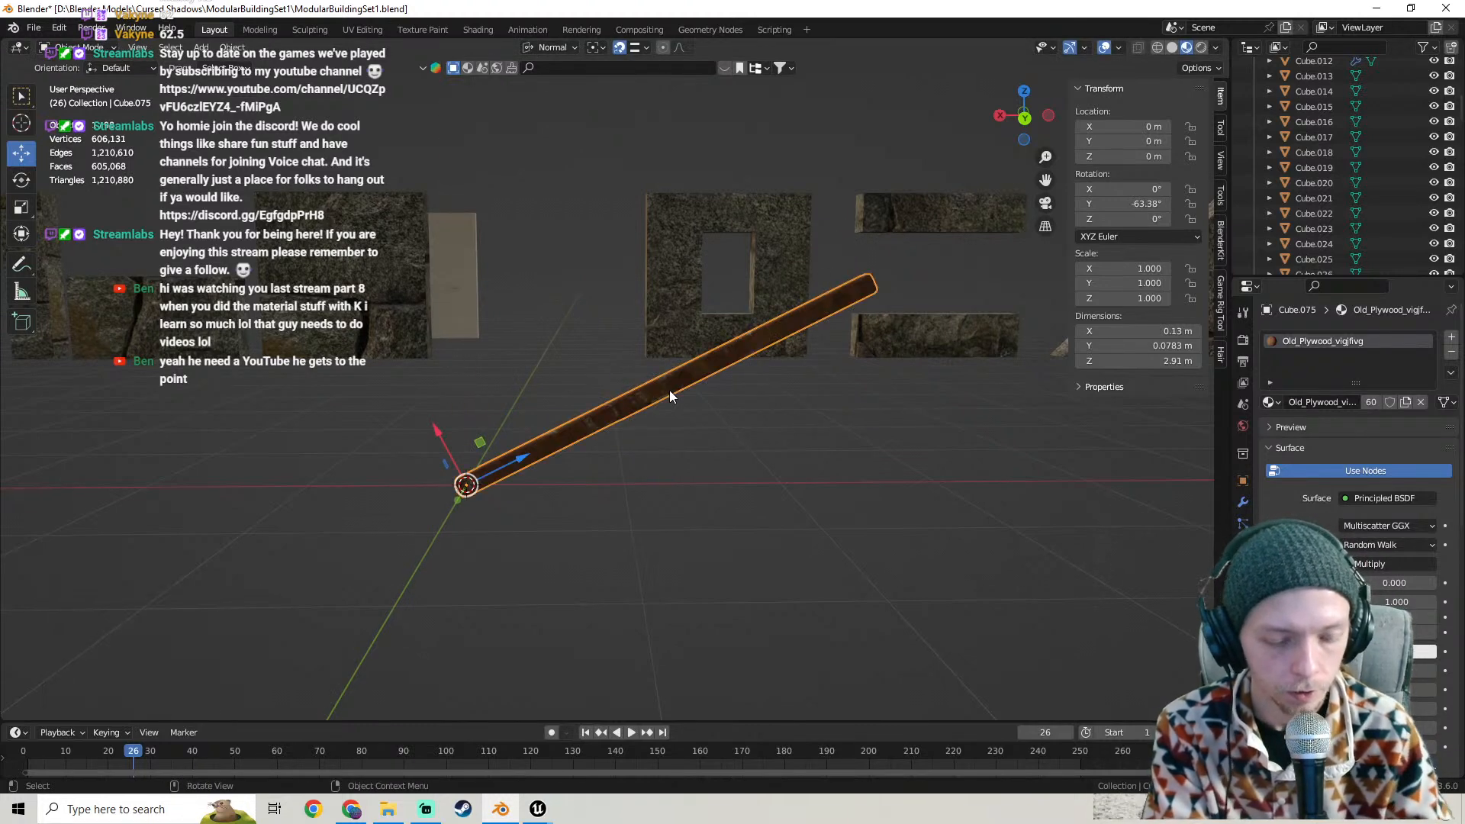
- Rotate the sloped beam 64° about the Y axis so that it stands upright
{"action": "scroll", "coordinate": [667, 392], "scroll_direction": "down", "scroll_amount": 14}
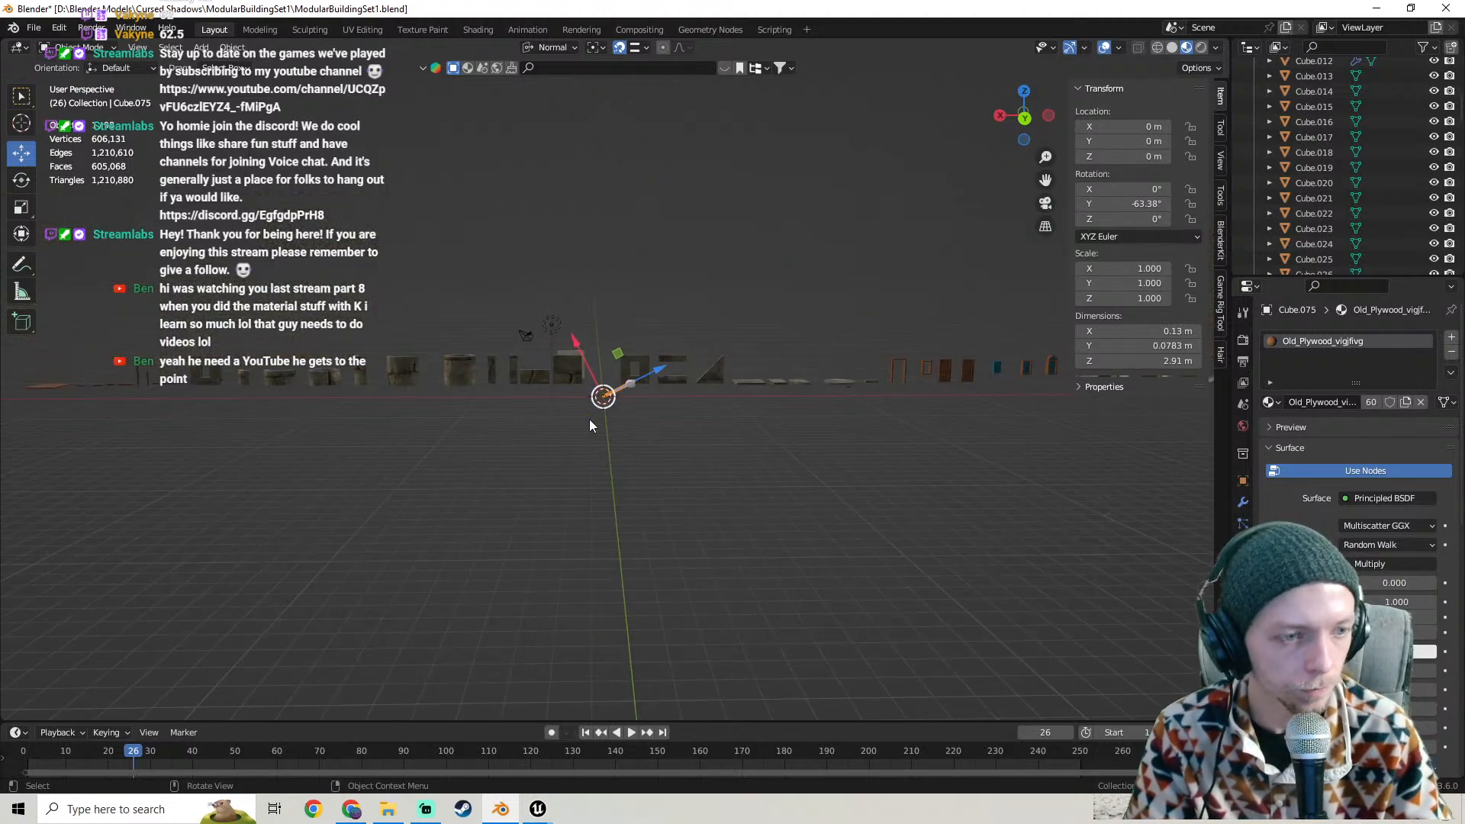
{"action": "key", "text": "KP_Decimal"}
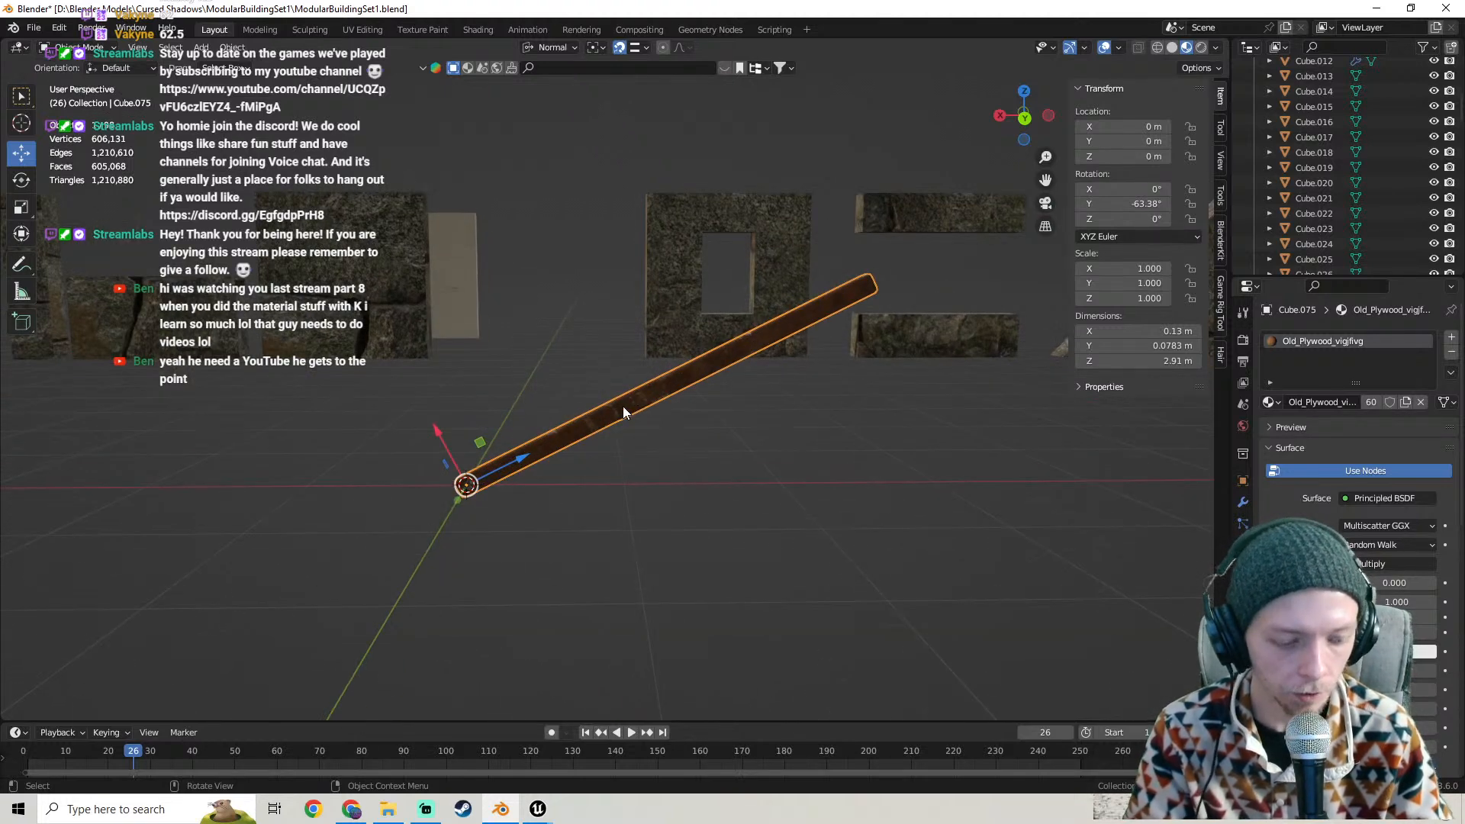
{"action": "key", "text": "r"}
{"action": "type", "text": "y"}
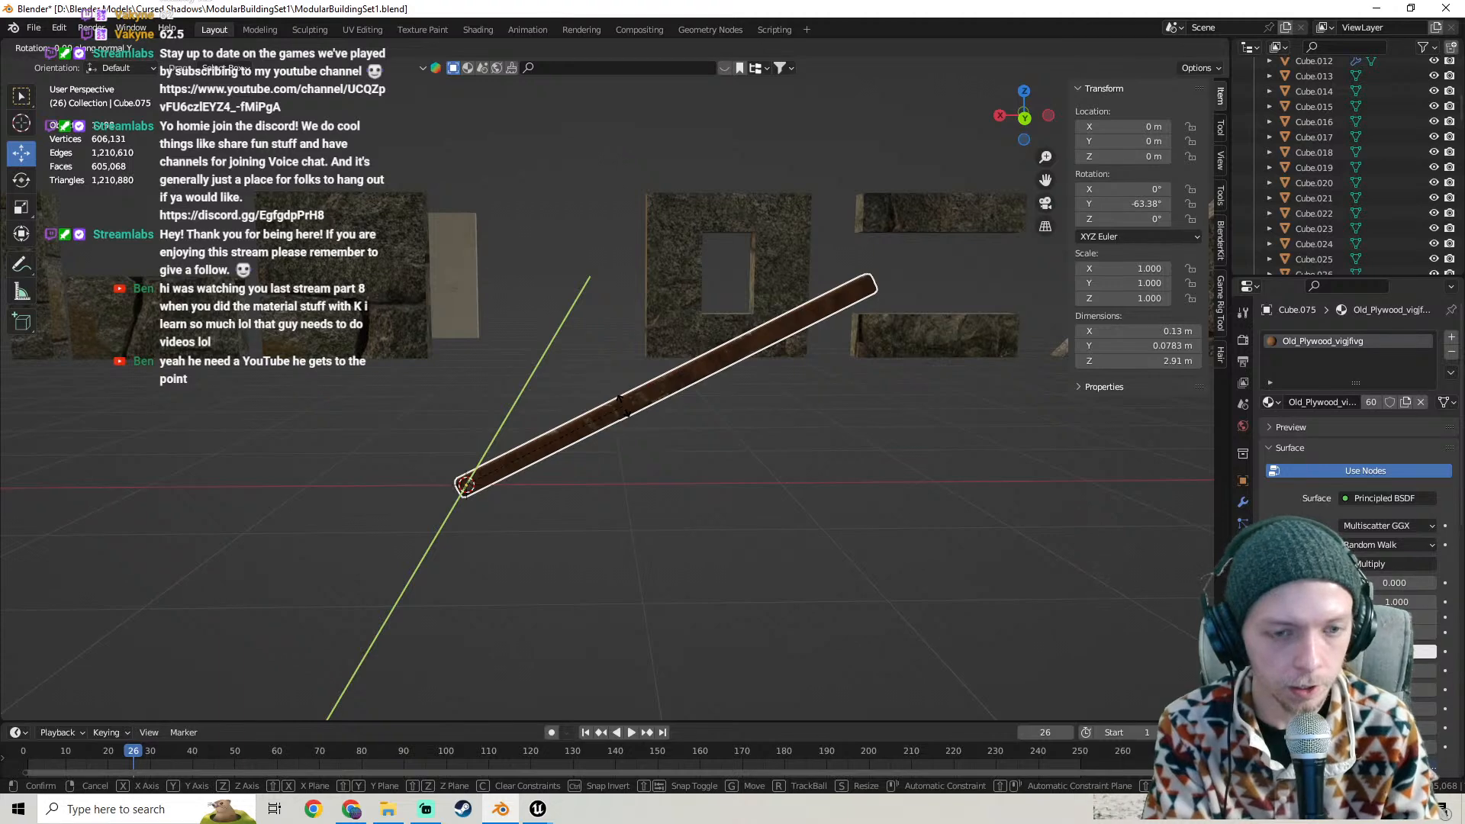
{"action": "type", "text": "64"}
{"action": "key", "text": "Return"}
{"action": "scroll", "coordinate": [623, 406], "scroll_direction": "down", "scroll_amount": 3}
{"action": "middle_click_drag", "start_coordinate": [615, 400], "coordinate": [590, 424]}
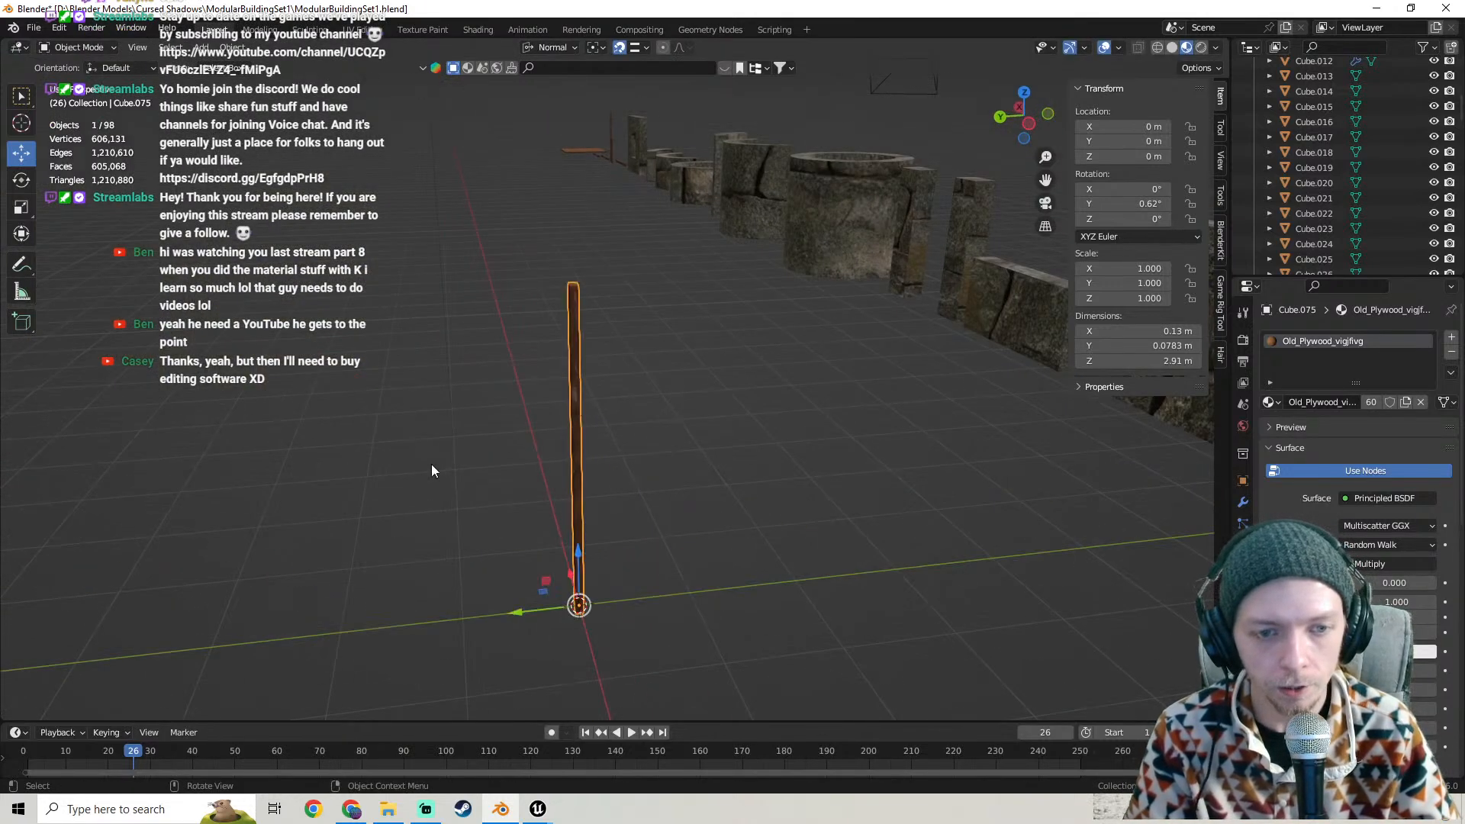
{"action": "middle_click_drag", "start_coordinate": [432, 471], "coordinate": [693, 372]}
- Export the selected upright beam as FBX, overwriting ModularBeam9.fbx in the Beams folder
{"action": "left_click", "coordinate": [35, 28]}
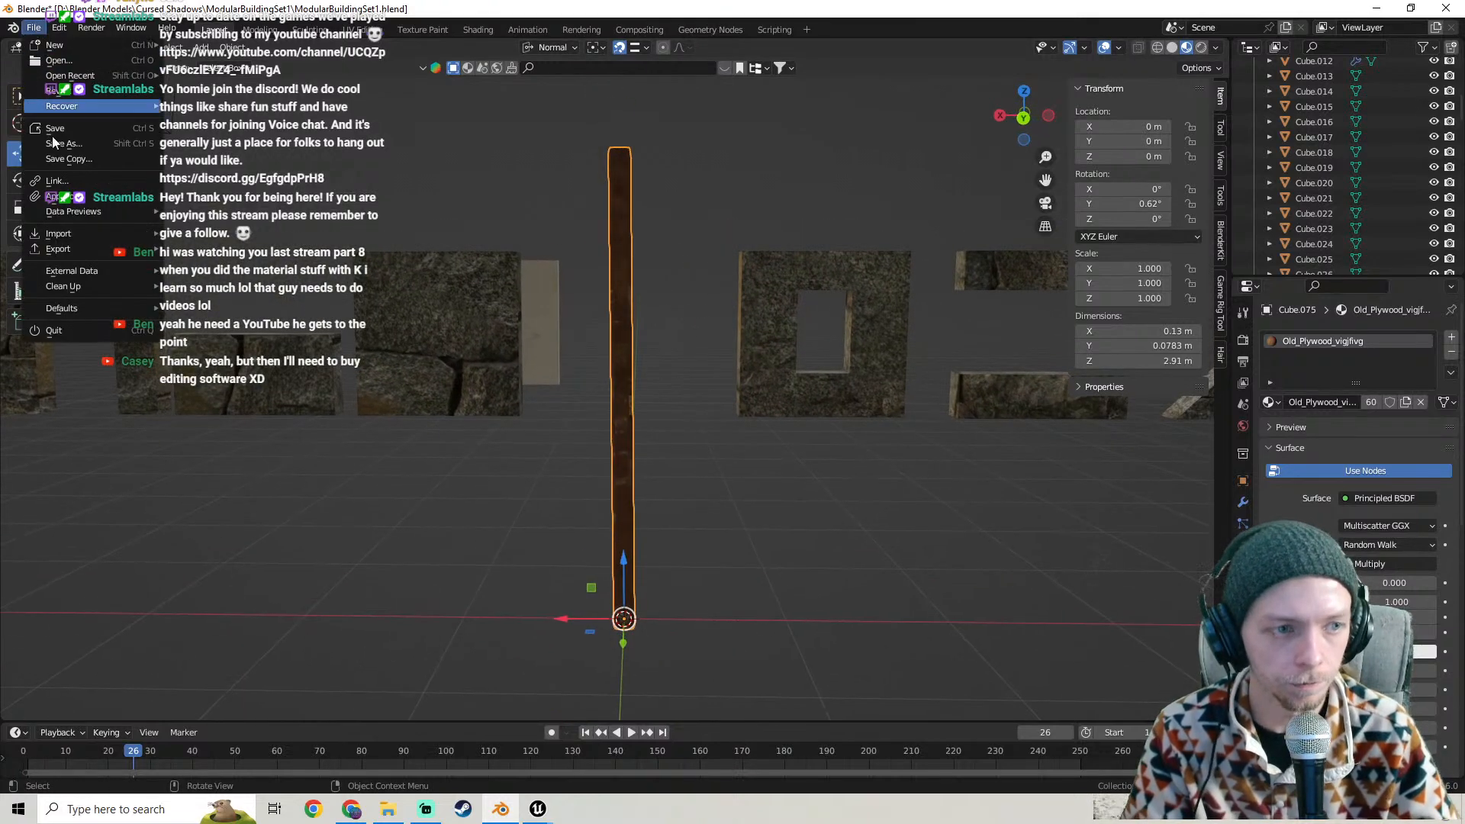
{"action": "mouse_move", "coordinate": [76, 256]}
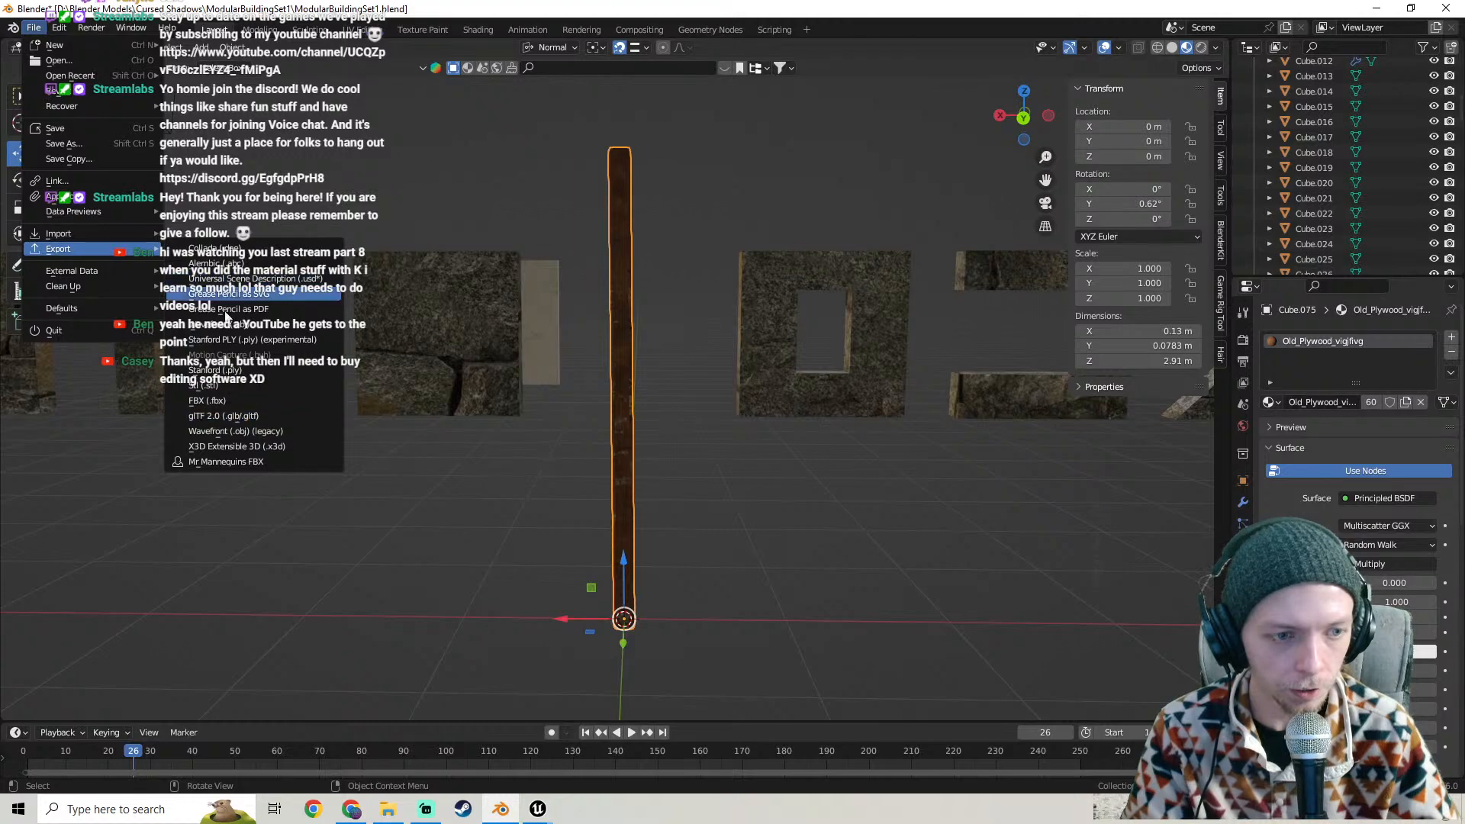
{"action": "left_click", "coordinate": [229, 401]}
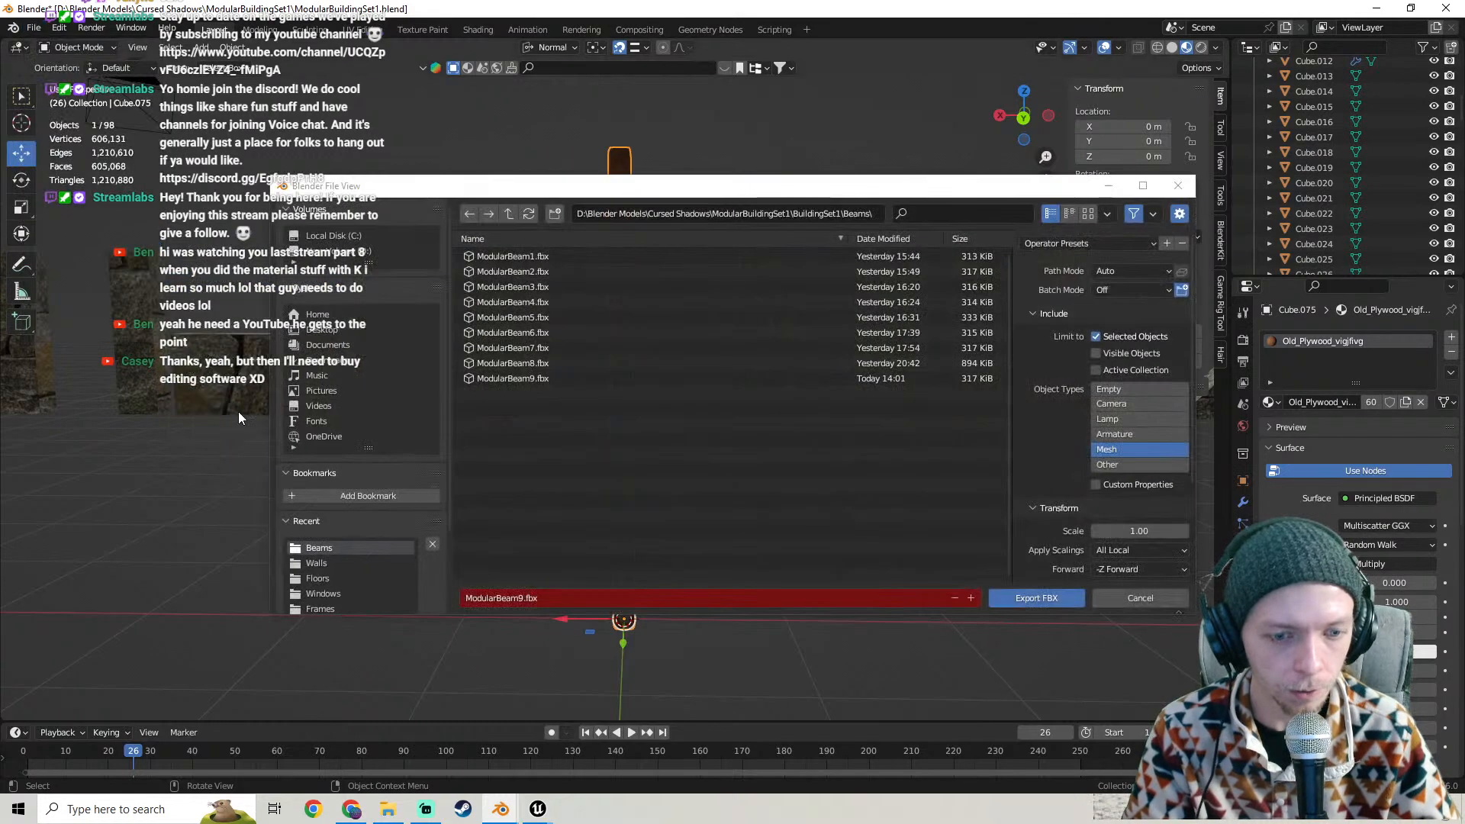
{"action": "left_click", "coordinate": [1036, 598]}
- Switch back to Unreal Engine and close the Master_M material editor window to return to the level
{"action": "left_click", "coordinate": [537, 809]}
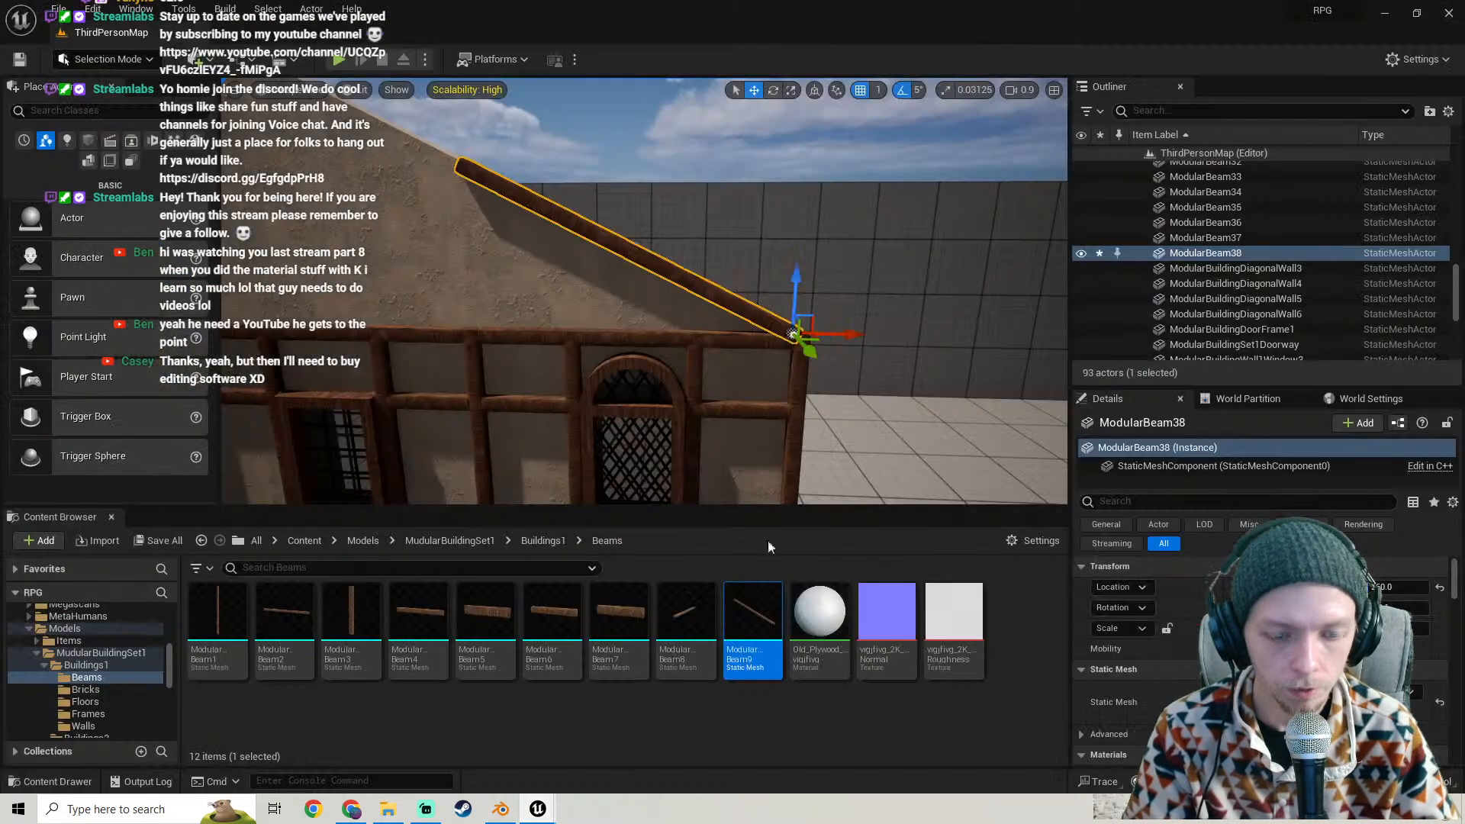
{"action": "key", "text": "alt+Tab"}
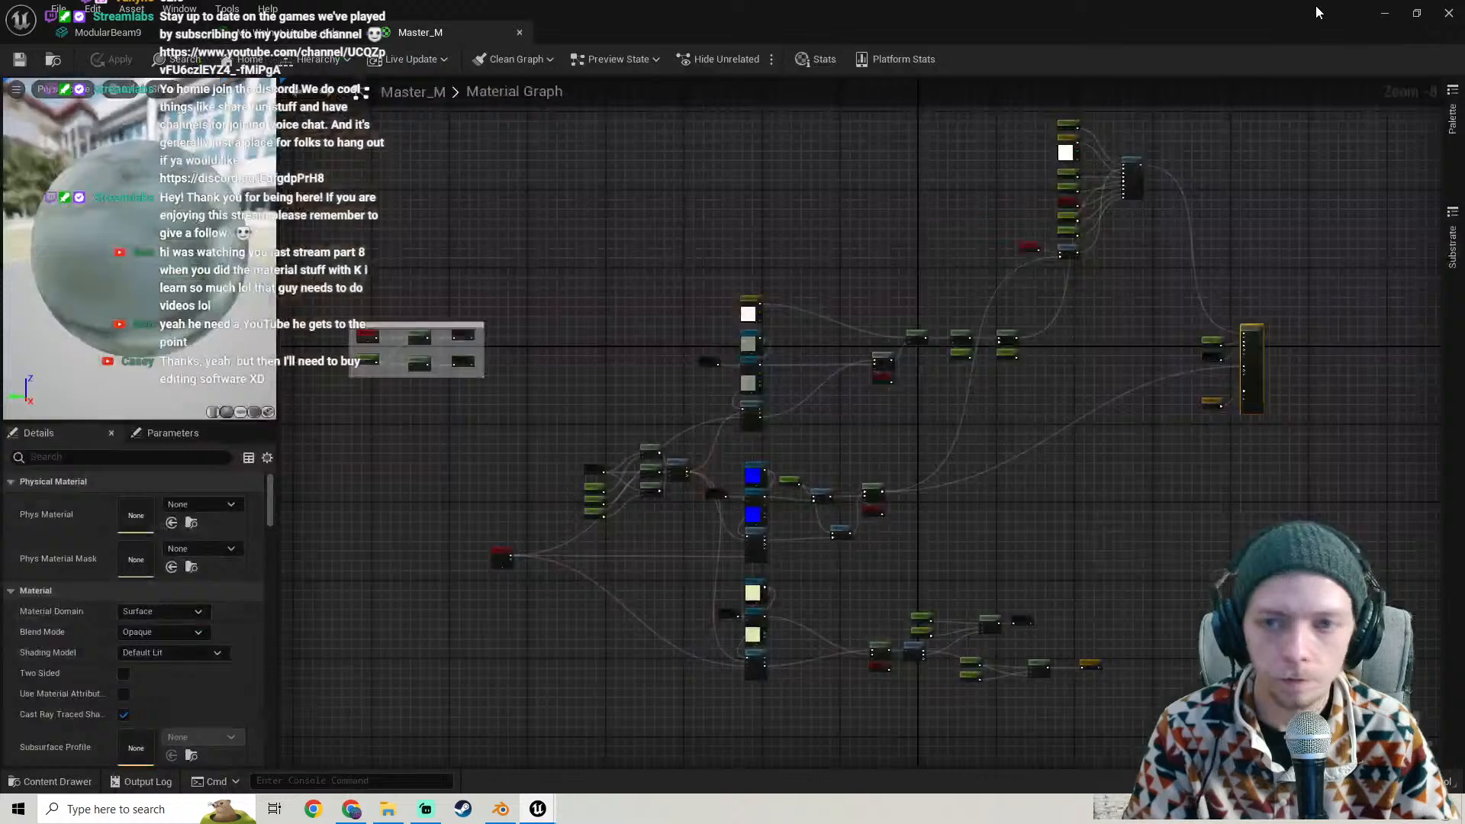
{"action": "left_click", "coordinate": [1448, 12]}
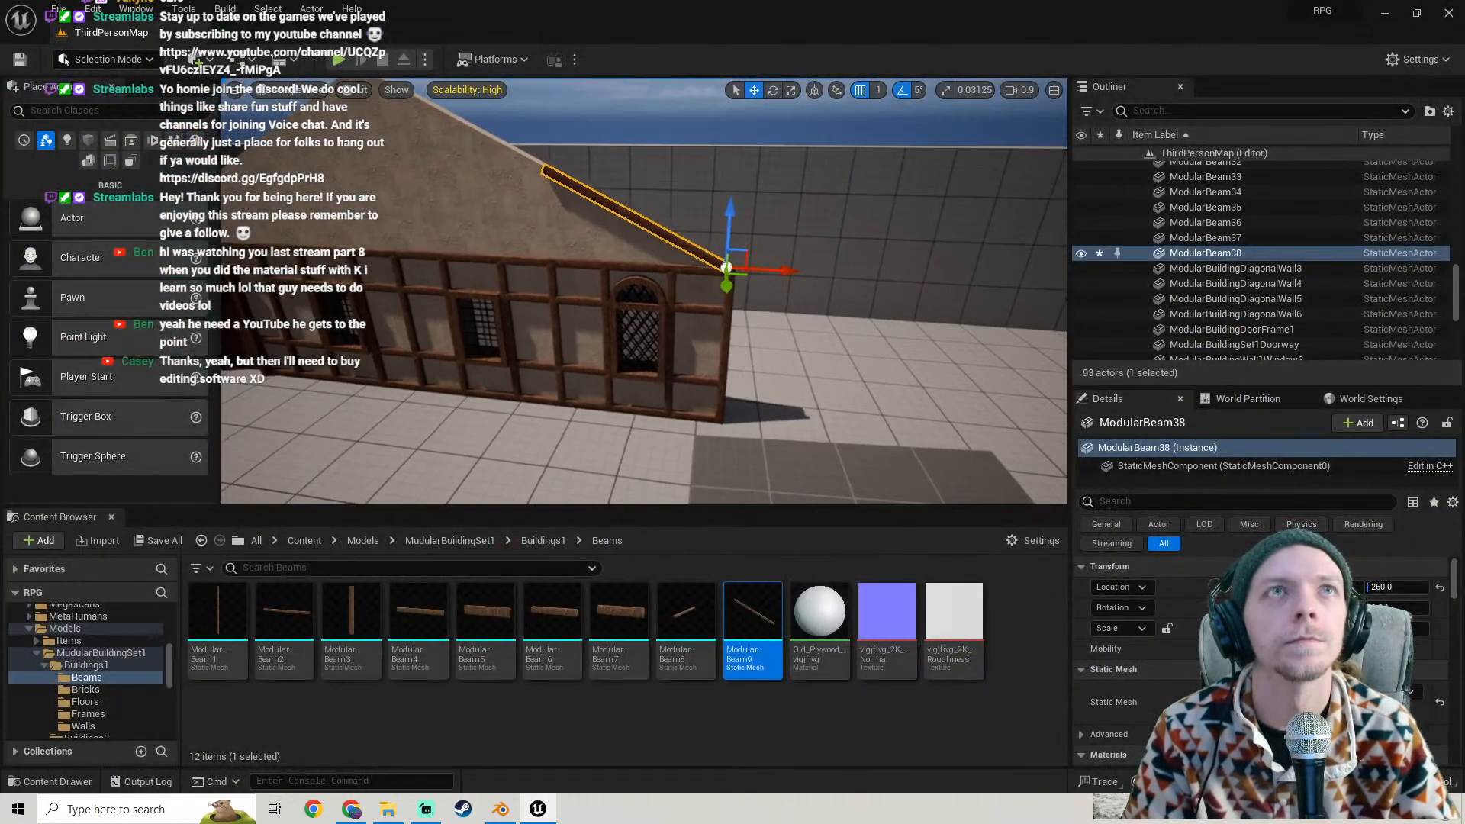
{"action": "right_click_drag", "start_coordinate": [745, 235], "coordinate": [794, 228]}
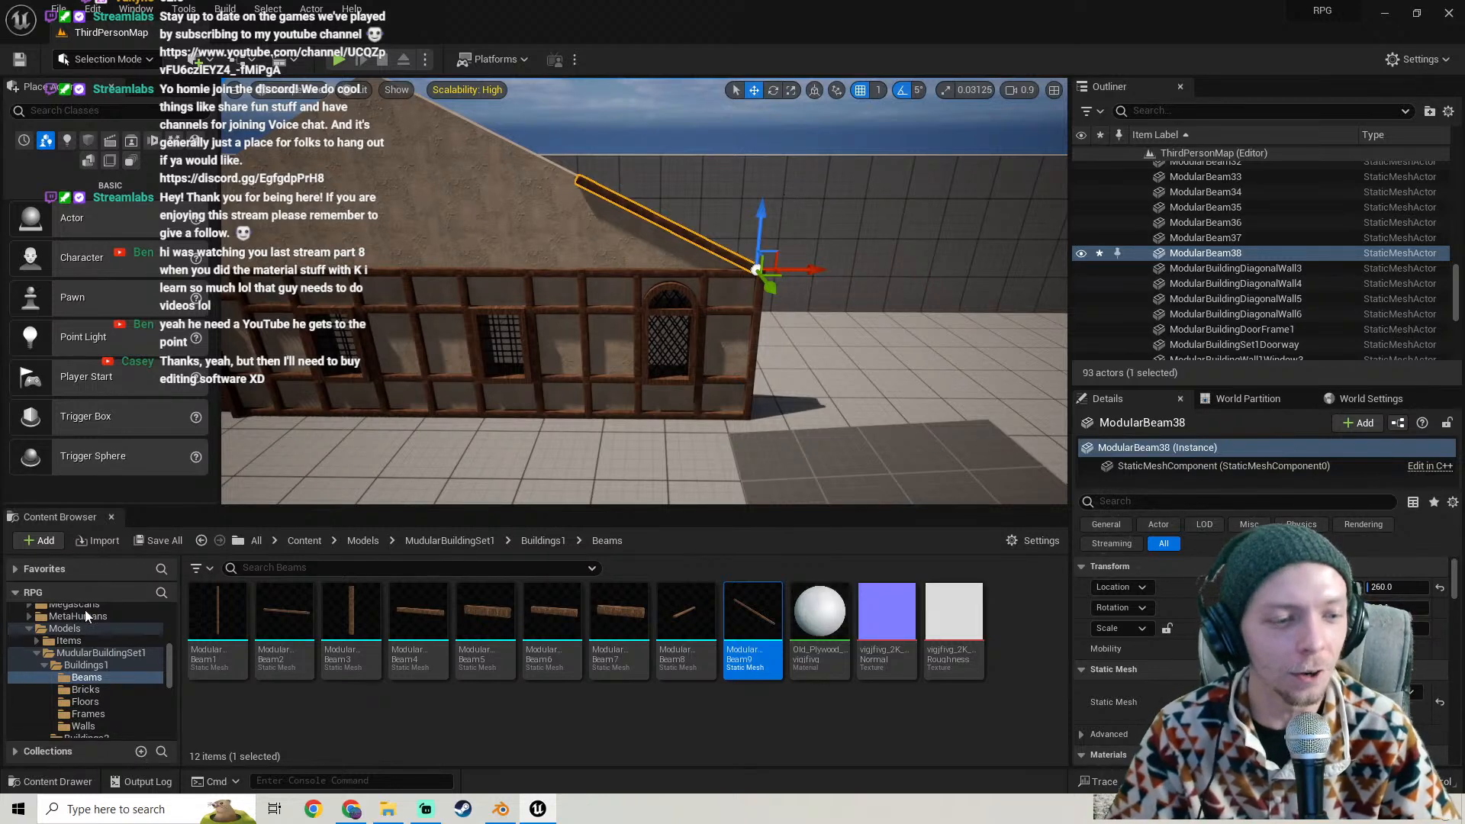
{"action": "key", "text": "super"}
{"action": "type", "text": "da"}
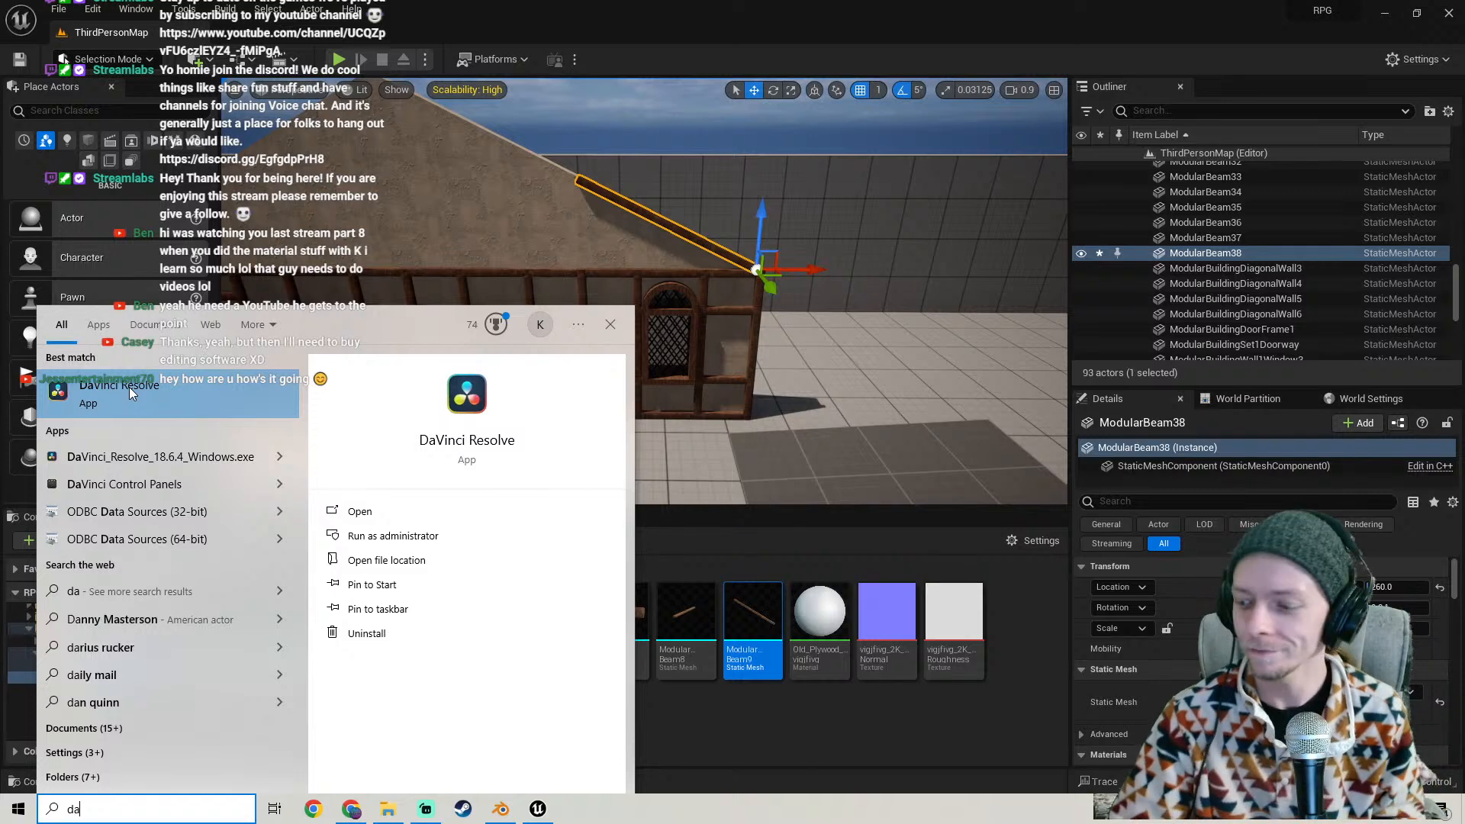
{"action": "left_click", "coordinate": [571, 7]}
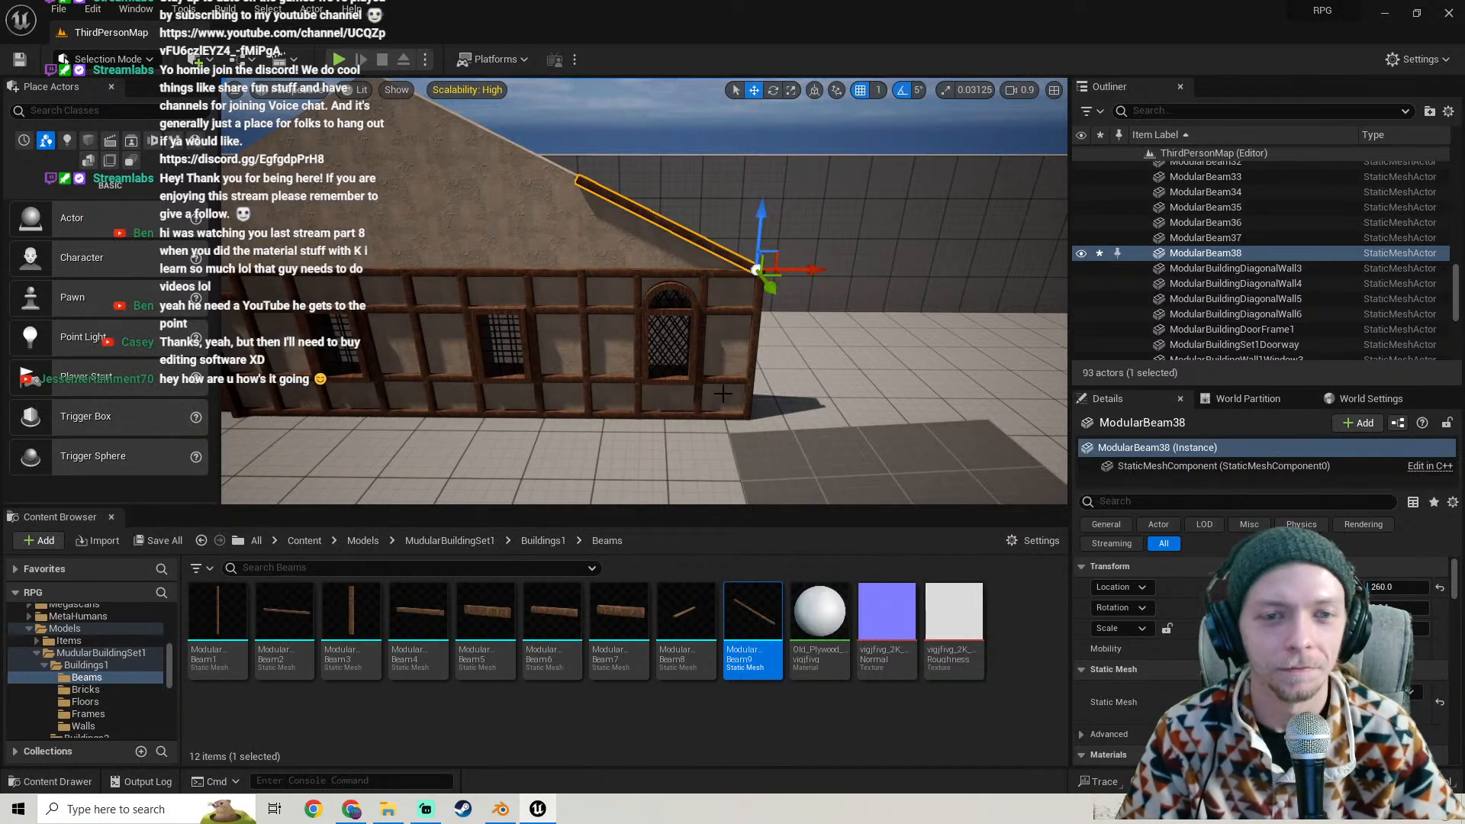
- Reimport the updated ModularBeam9 file from the Beams folder on disk into the project's Beams folder
{"action": "left_click_drag", "start_coordinate": [758, 379], "coordinate": [736, 314], "text": "alt"}
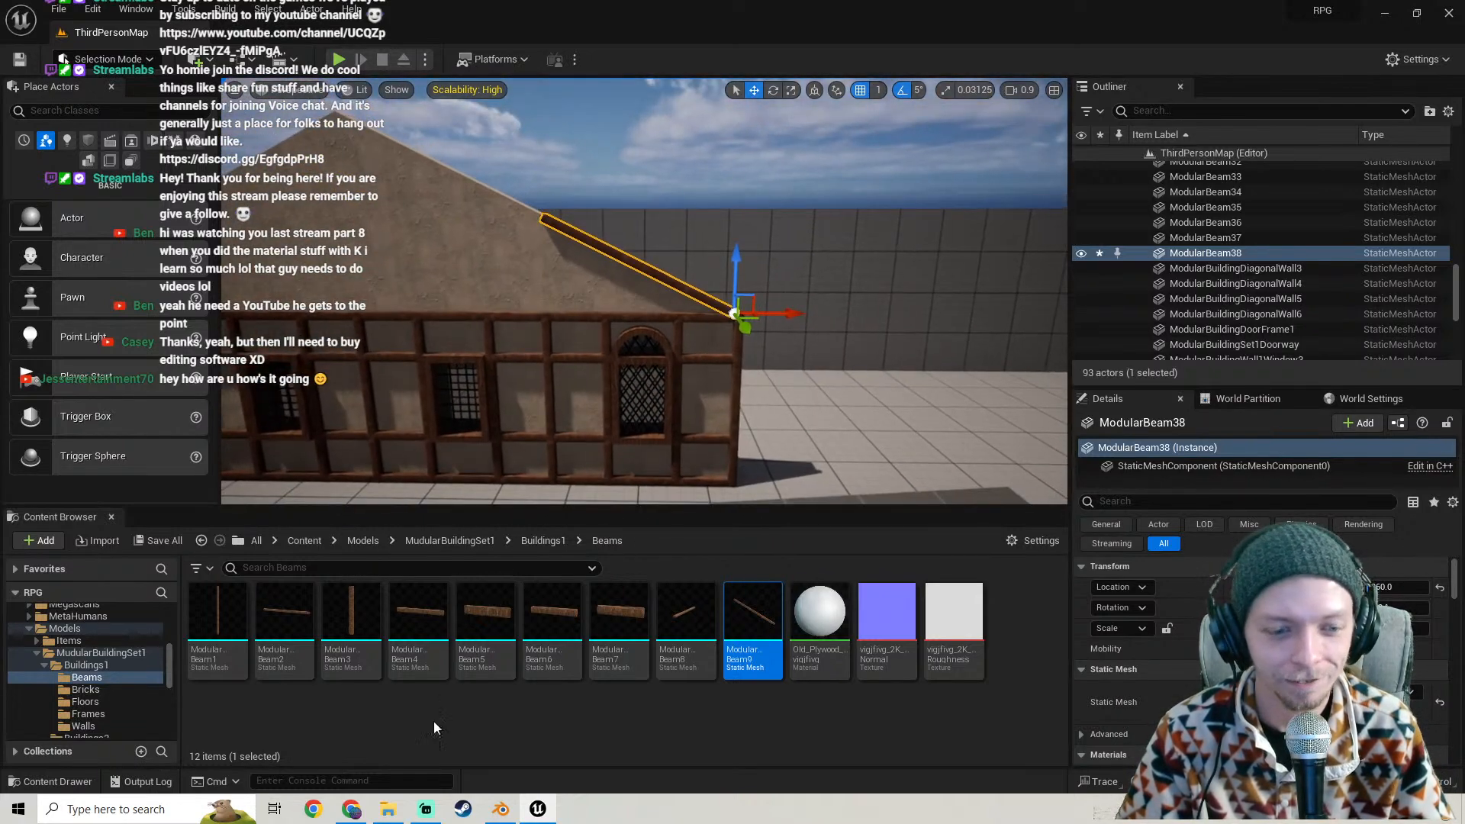
{"action": "left_click", "coordinate": [387, 810]}
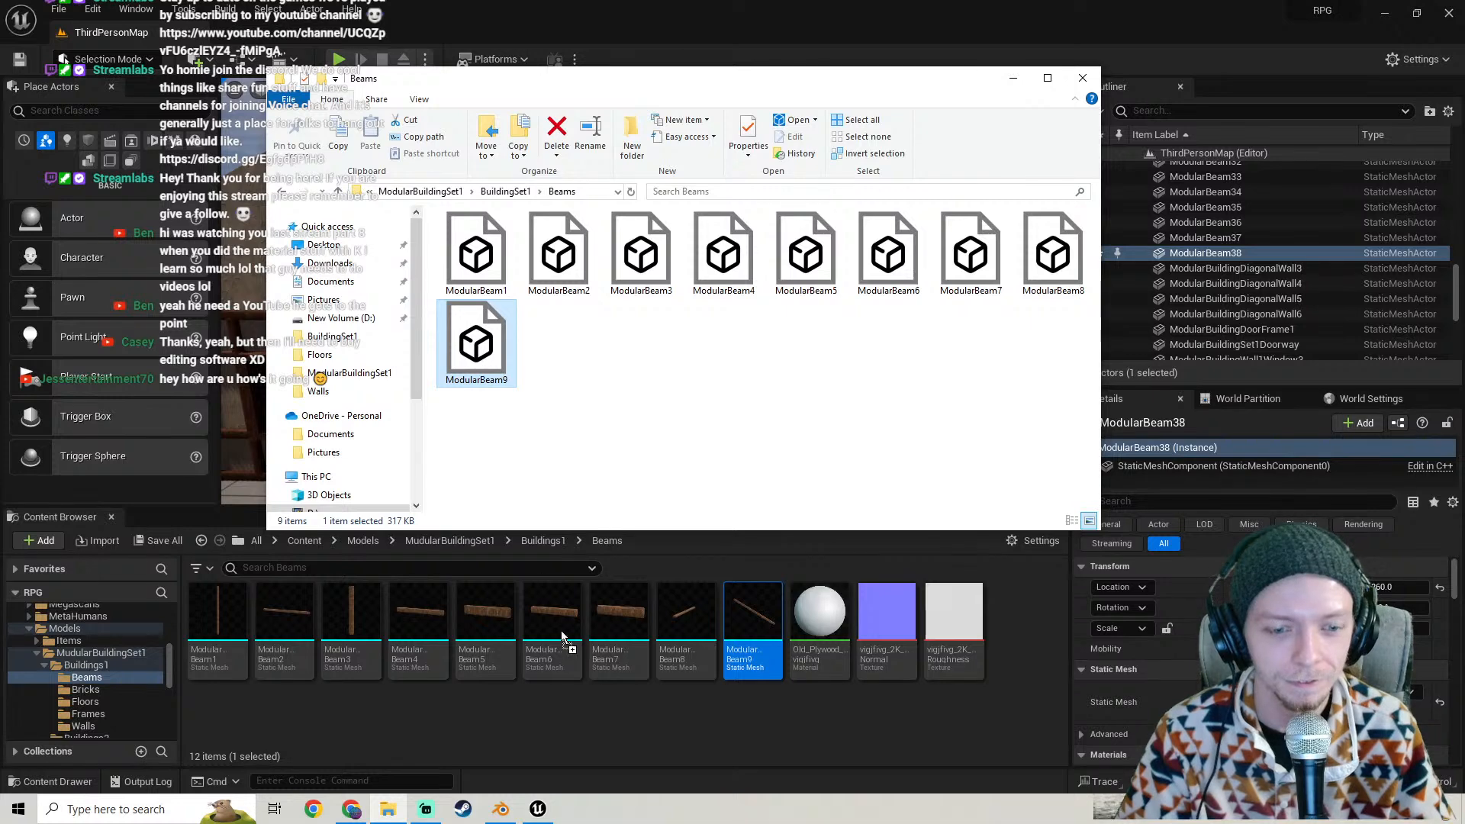
{"action": "left_click_drag", "start_coordinate": [562, 637], "coordinate": [568, 708]}
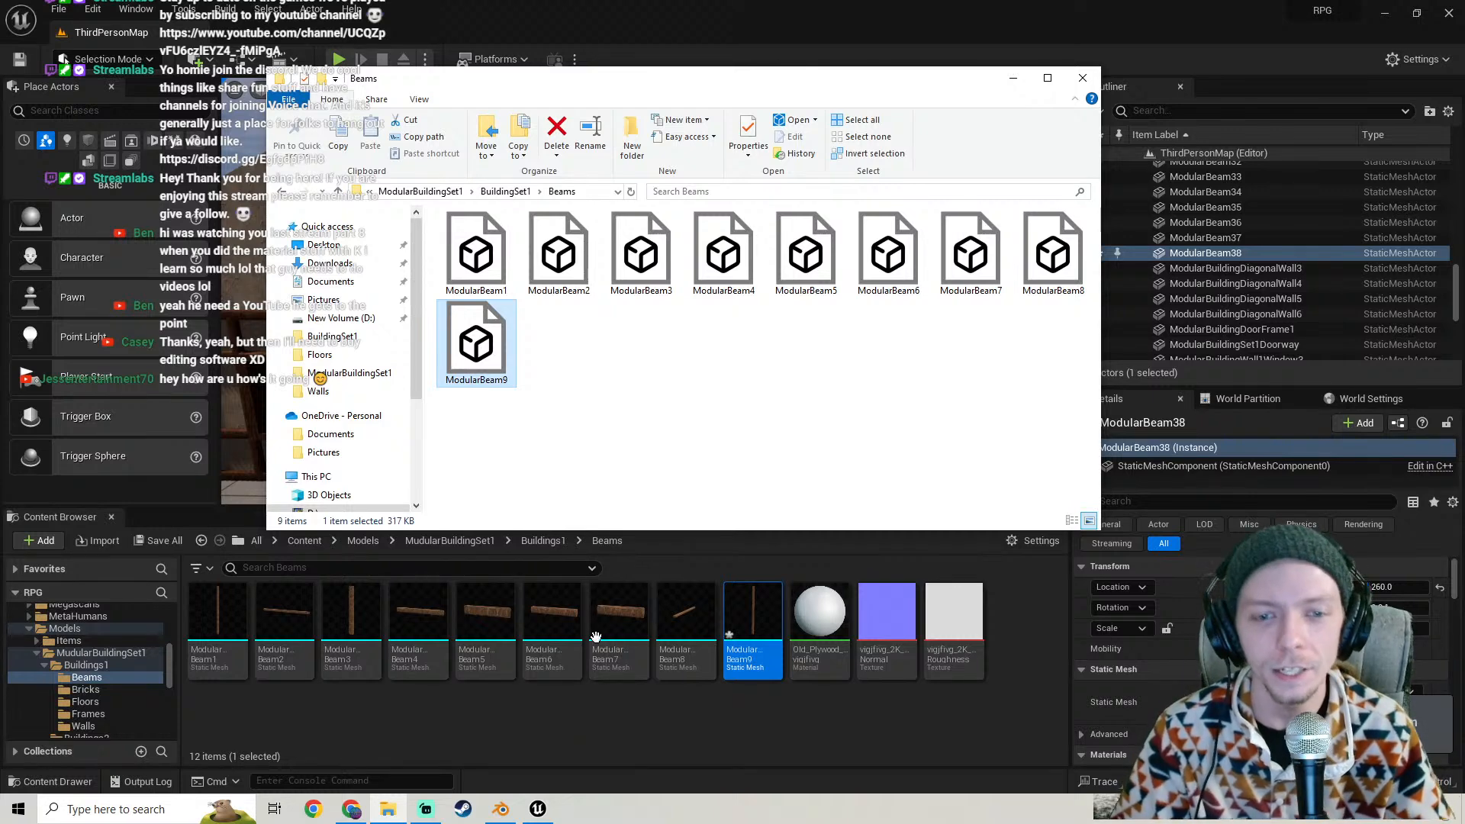
{"action": "left_click", "coordinate": [1014, 78]}
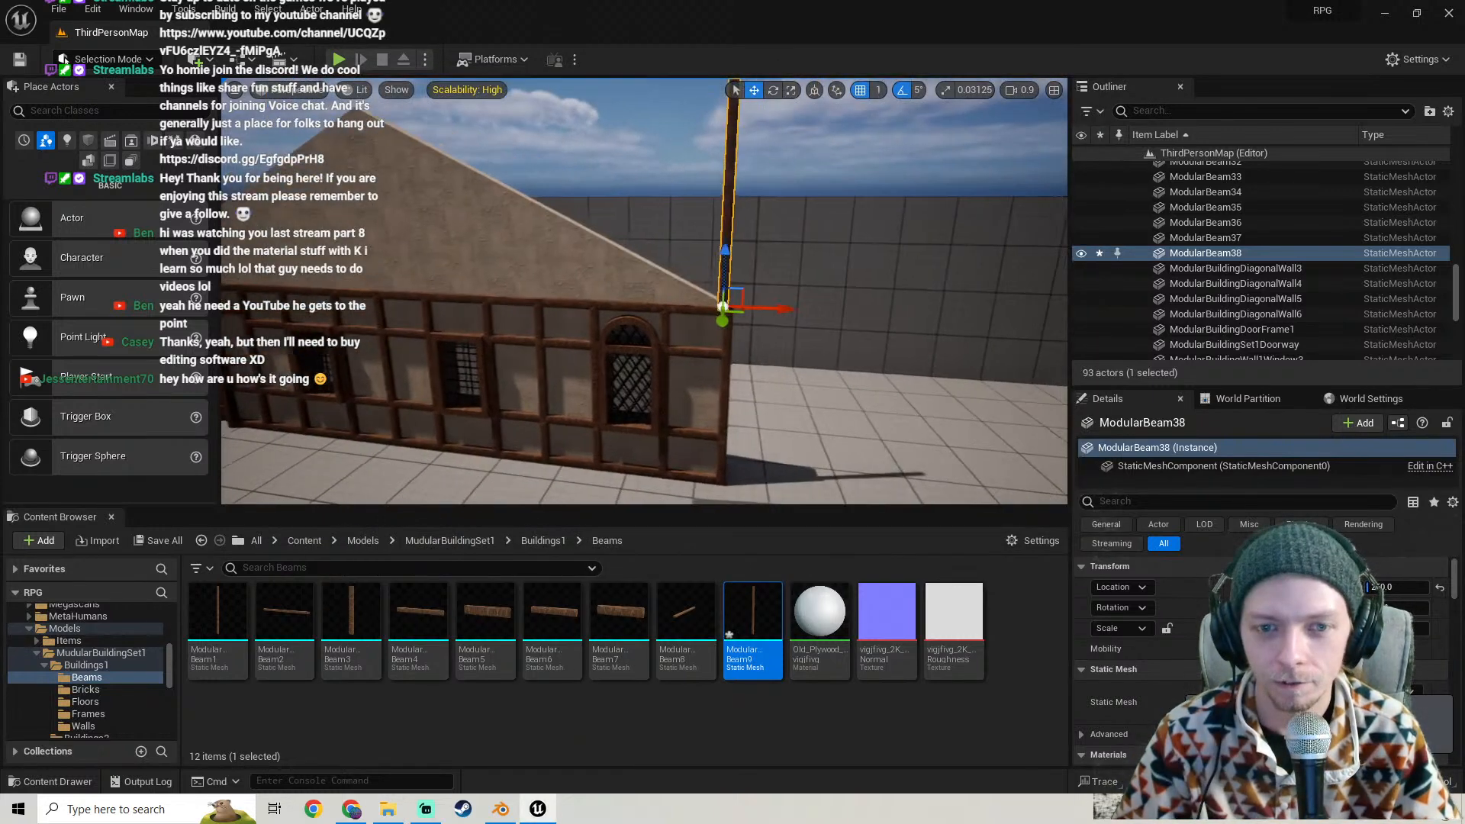
- Copy the location of the house's right corner post and paste it onto the tall vertical beam above it
{"action": "key", "text": "w"}
{"action": "right_click_drag", "start_coordinate": [644, 291], "coordinate": [710, 290]}
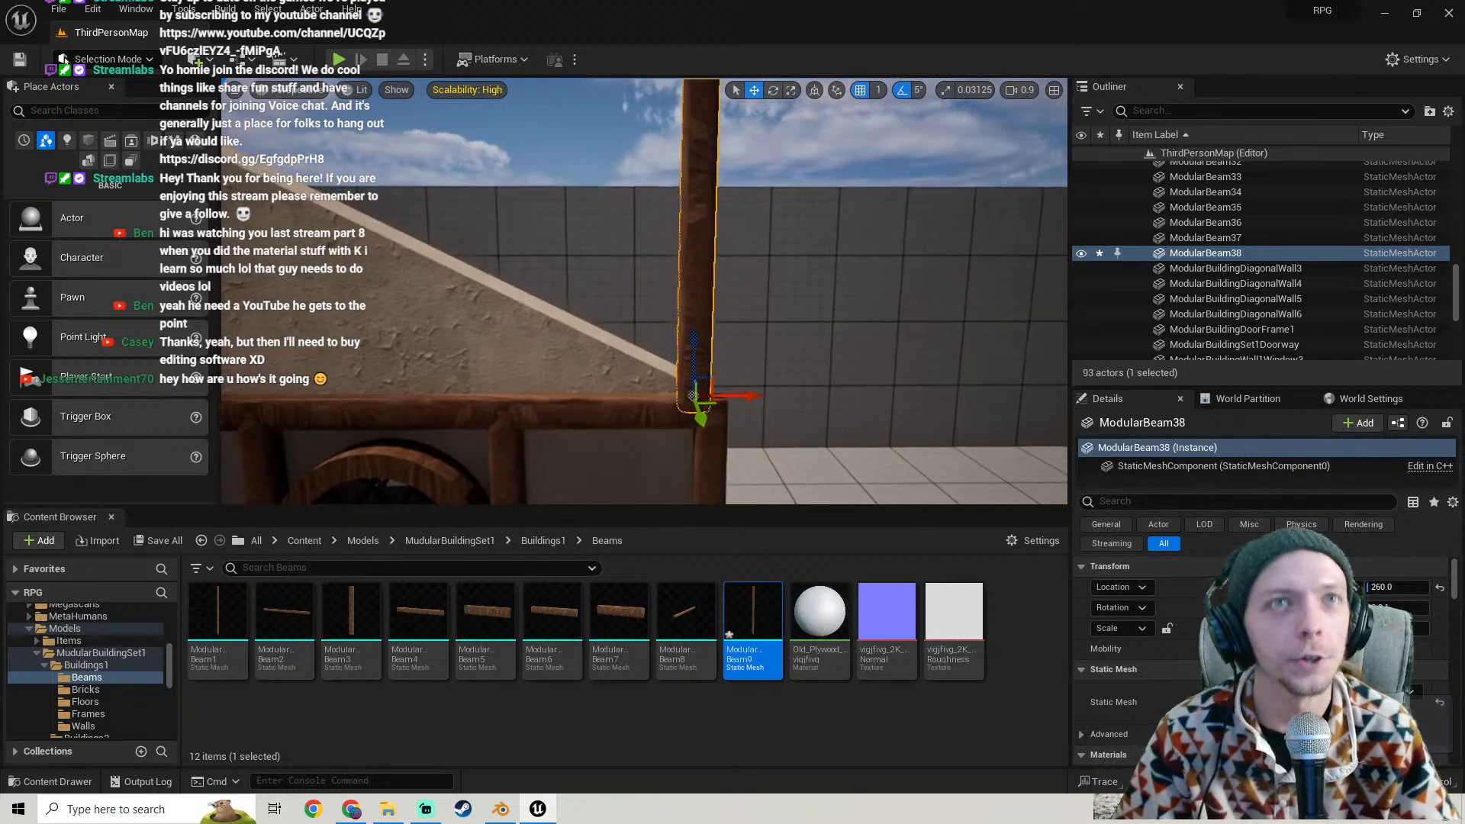
{"action": "key", "text": "s"}
{"action": "right_click_drag", "start_coordinate": [670, 371], "coordinate": [683, 404]}
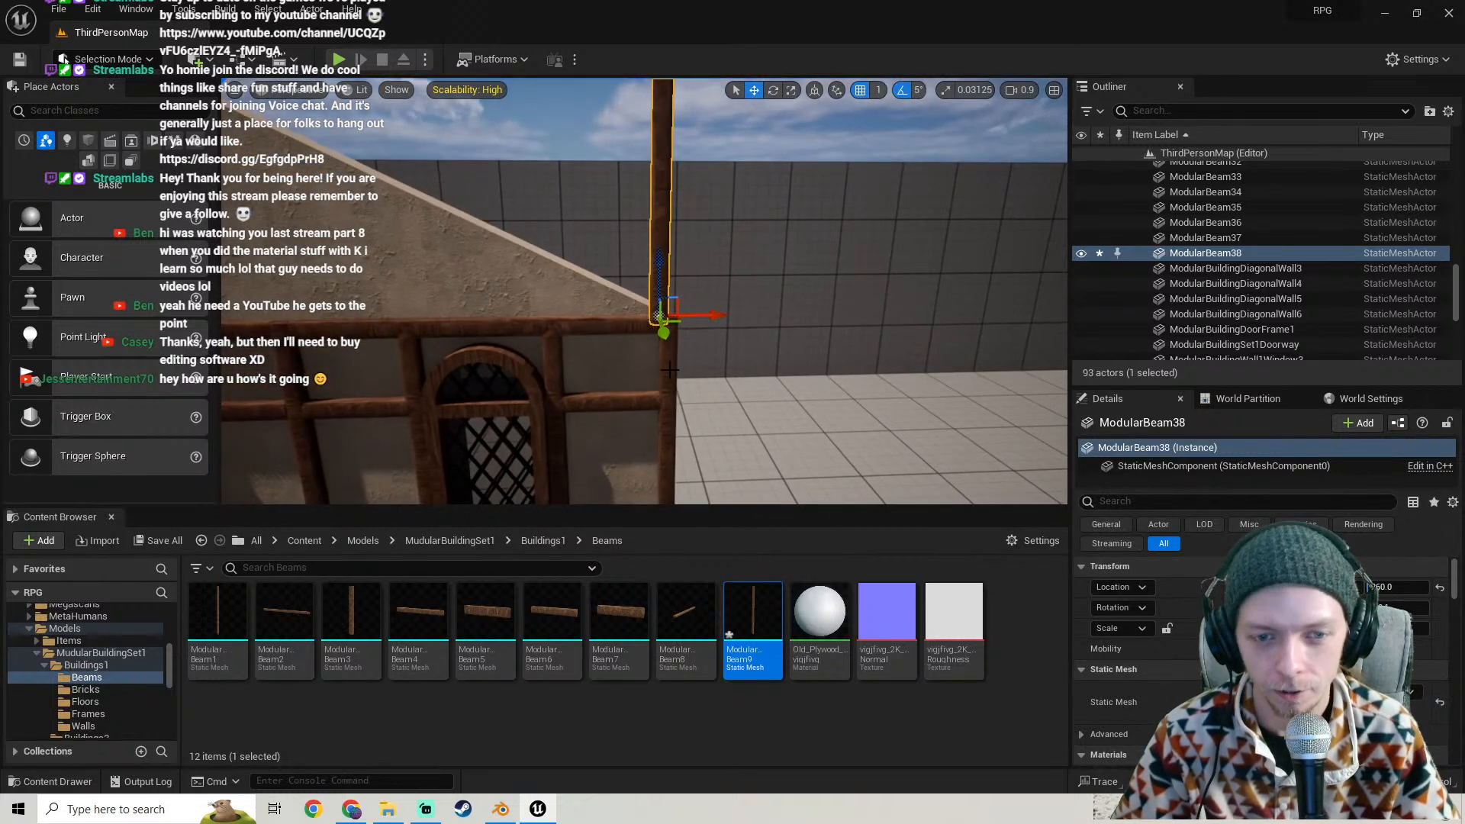
{"action": "left_click", "coordinate": [669, 370]}
{"action": "scroll", "coordinate": [687, 370], "scroll_direction": "down", "scroll_amount": 5}
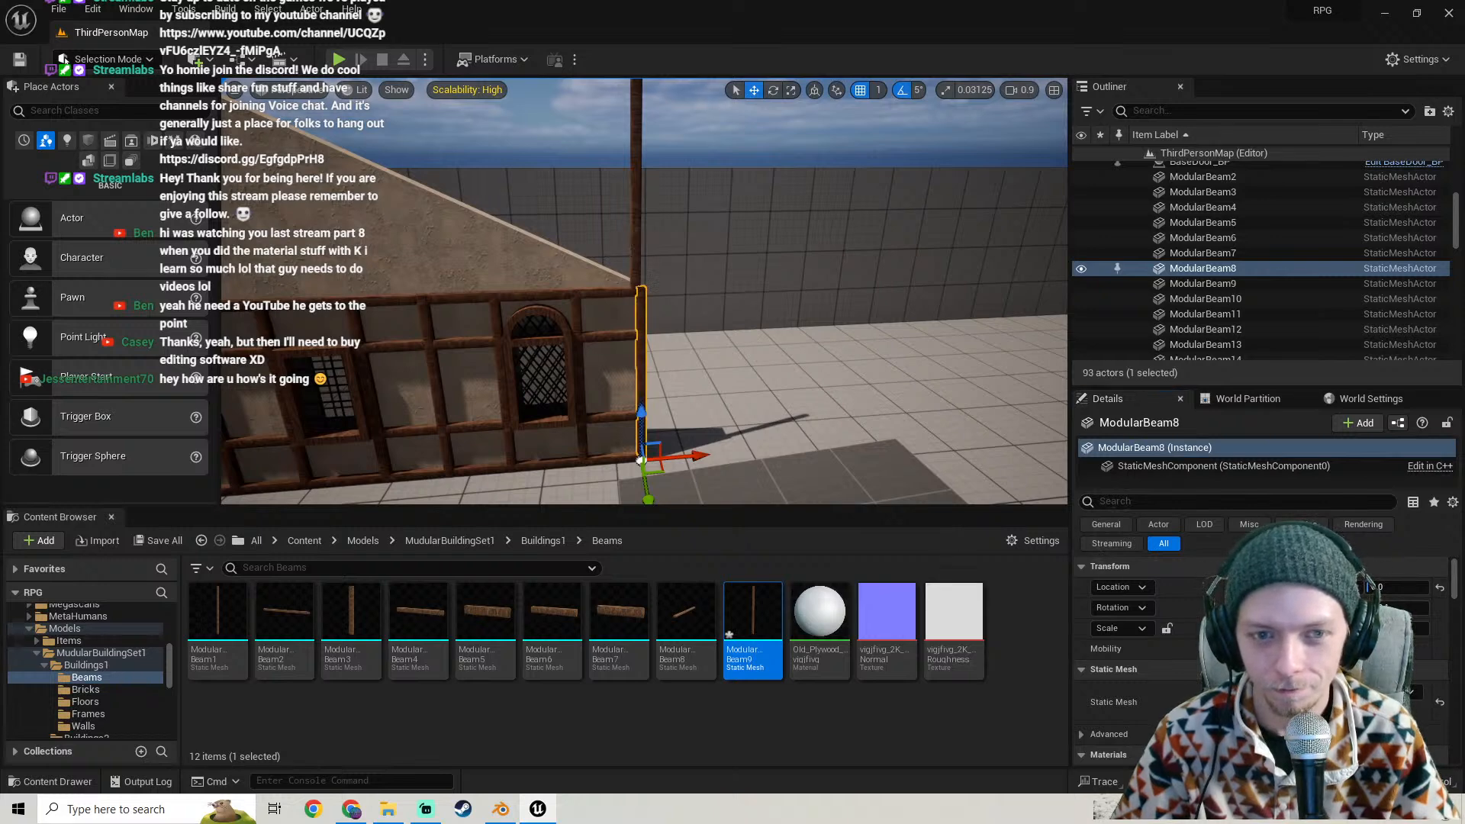
{"action": "left_click", "coordinate": [636, 237]}
{"action": "right_click", "coordinate": [1195, 584]}
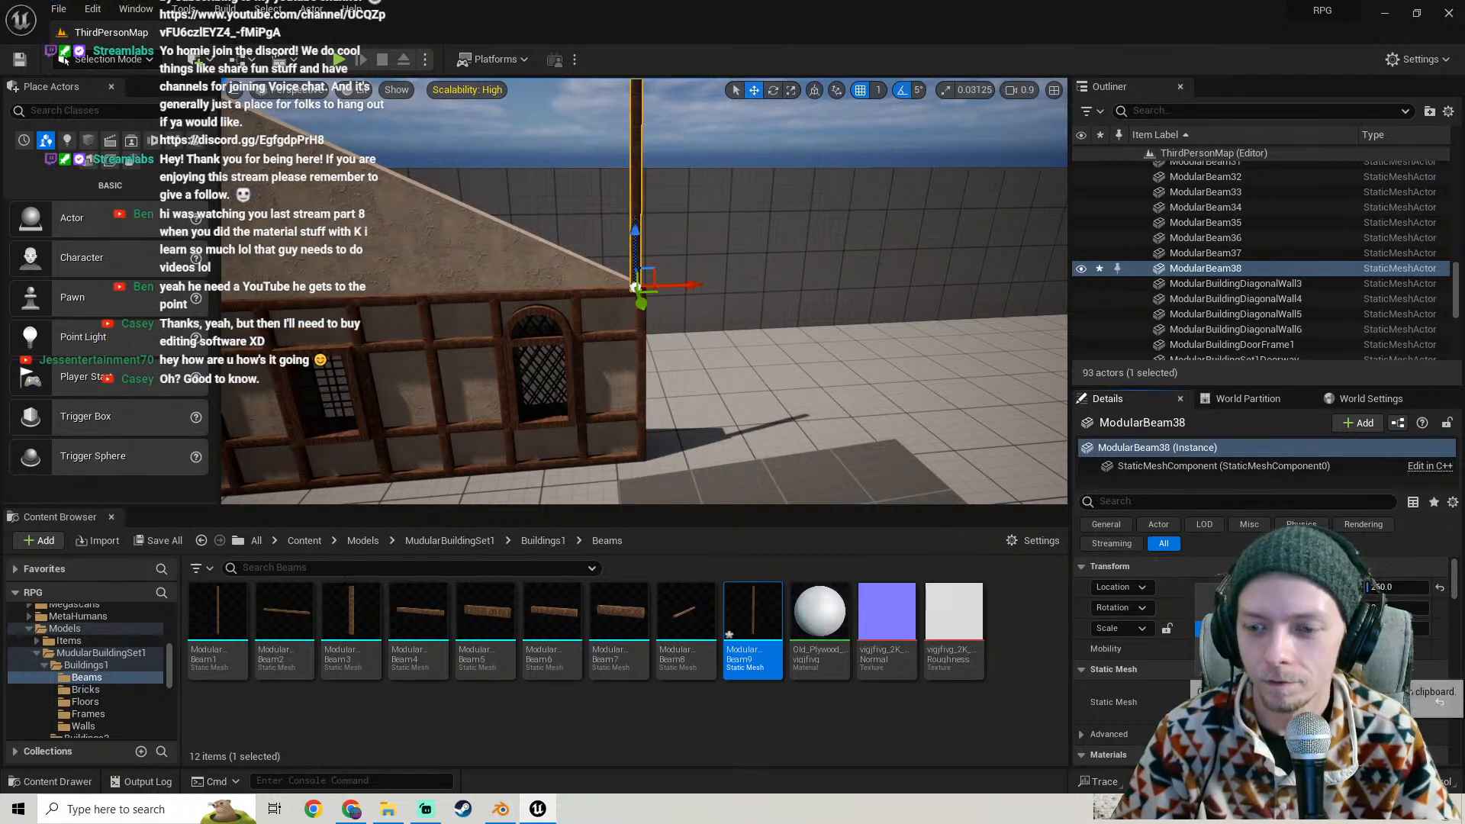
{"action": "left_click", "coordinate": [1227, 629]}
- Raise the vertical beam so its base rests on top of the right corner post, at a Z location of about 266
{"action": "left_click_drag", "start_coordinate": [643, 412], "coordinate": [616, 163]}
{"action": "key", "text": "w"}
{"action": "right_click_drag", "start_coordinate": [641, 183], "coordinate": [653, 160]}
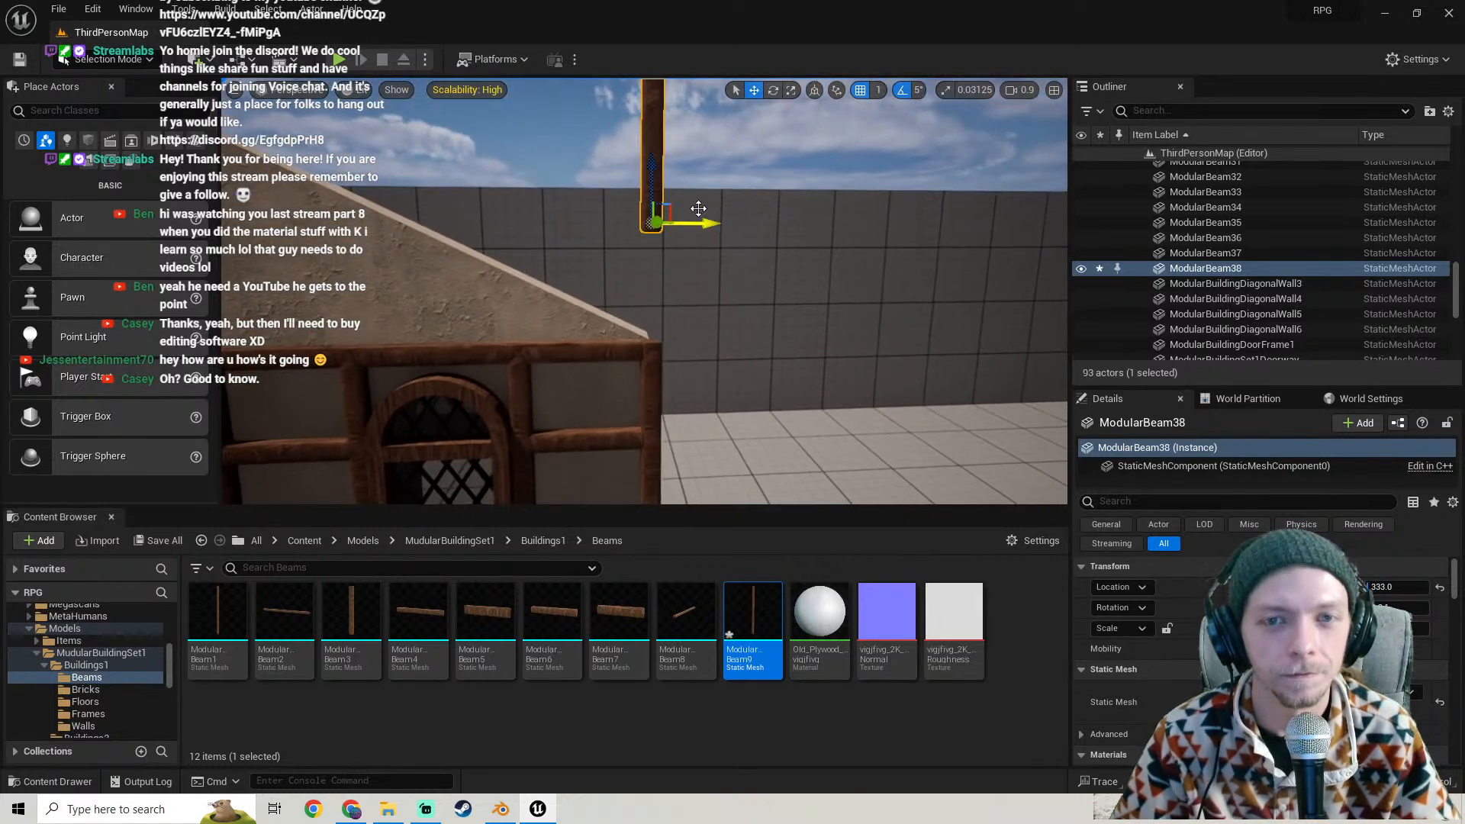
{"action": "left_click_drag", "start_coordinate": [654, 164], "coordinate": [661, 271]}
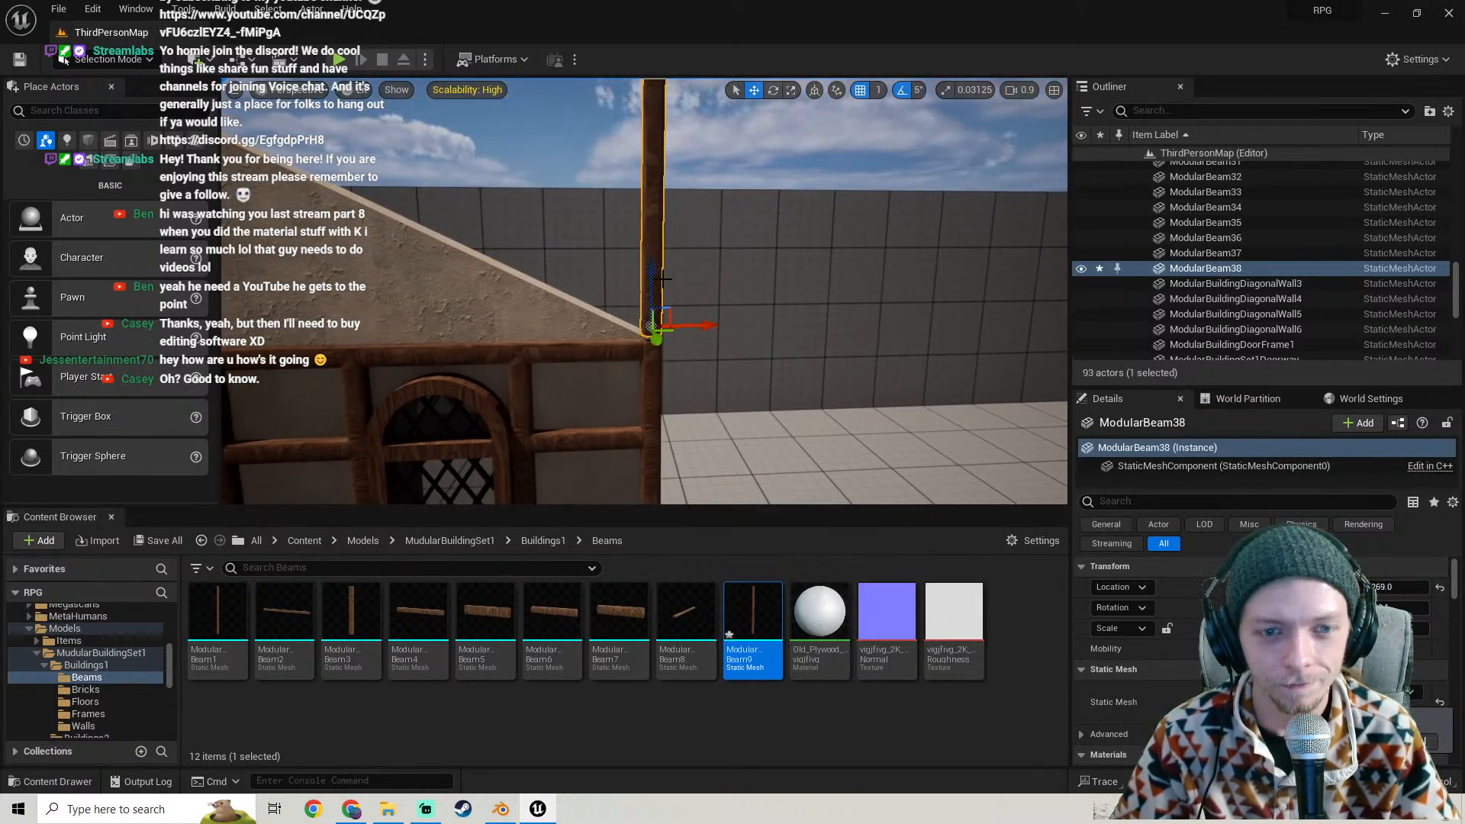
{"action": "key", "text": "w"}
{"action": "mouse_move", "coordinate": [662, 279]}
{"action": "right_mouse_down"}
{"action": "mouse_move", "coordinate": [664, 294]}
{"action": "mouse_move", "coordinate": [663, 279]}
{"action": "right_mouse_up"}
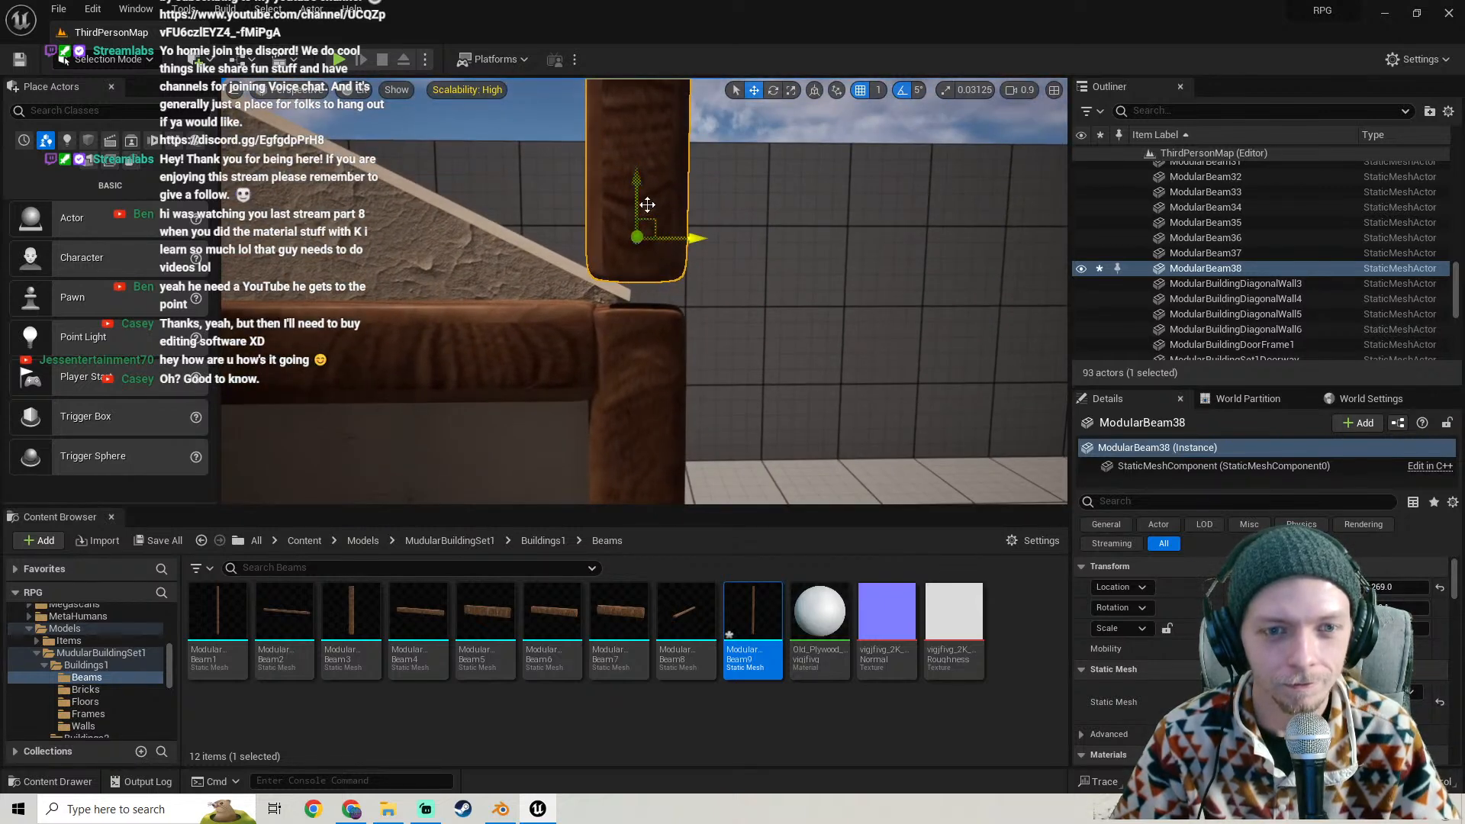
{"action": "left_click_drag", "start_coordinate": [639, 188], "coordinate": [648, 208]}
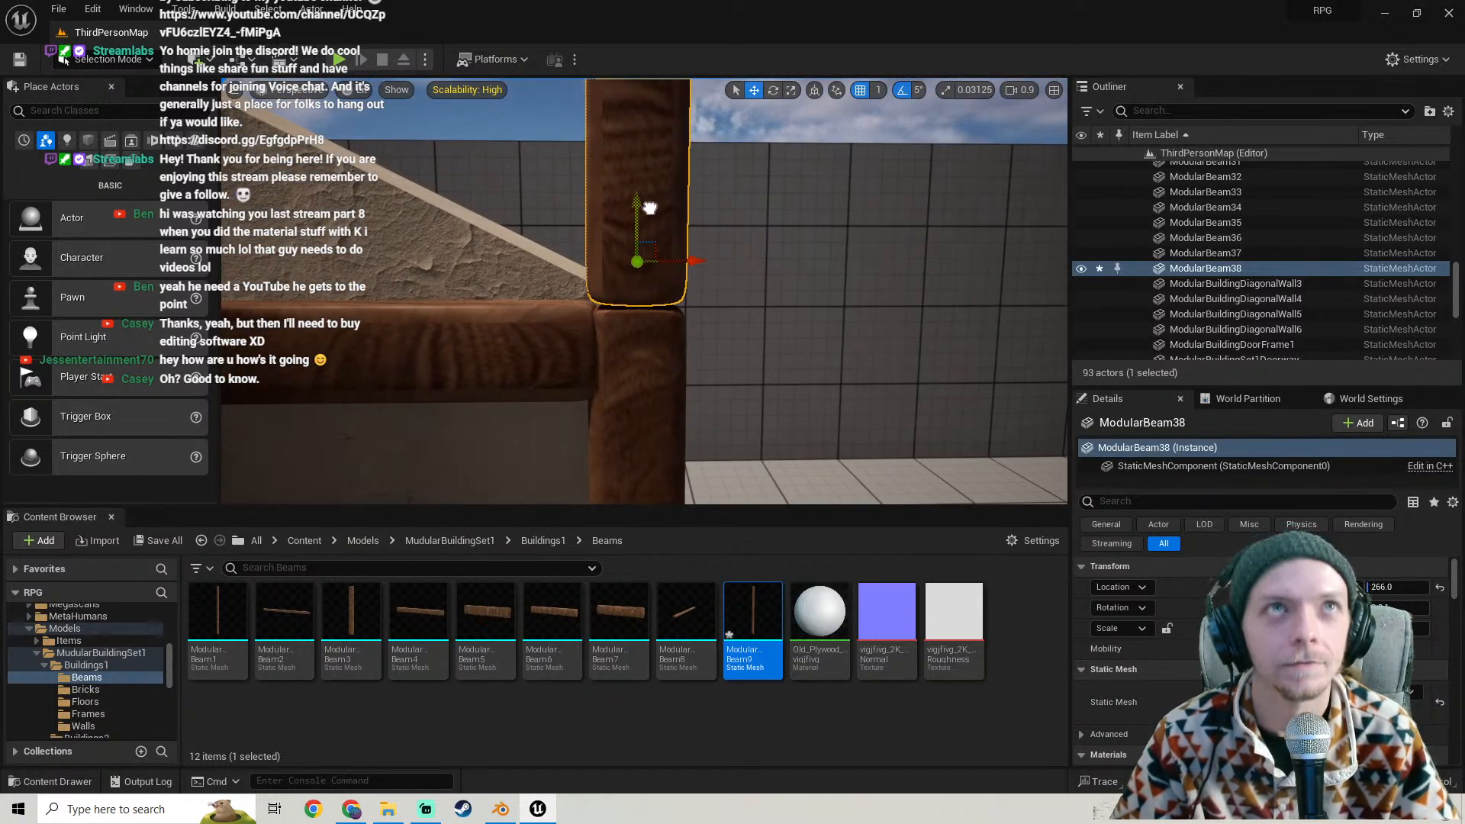
{"action": "mouse_move", "coordinate": [648, 209]}
{"action": "right_mouse_down"}
{"action": "mouse_move", "coordinate": [647, 222]}
{"action": "mouse_move", "coordinate": [637, 185]}
{"action": "right_mouse_up"}
{"action": "key", "text": "s"}
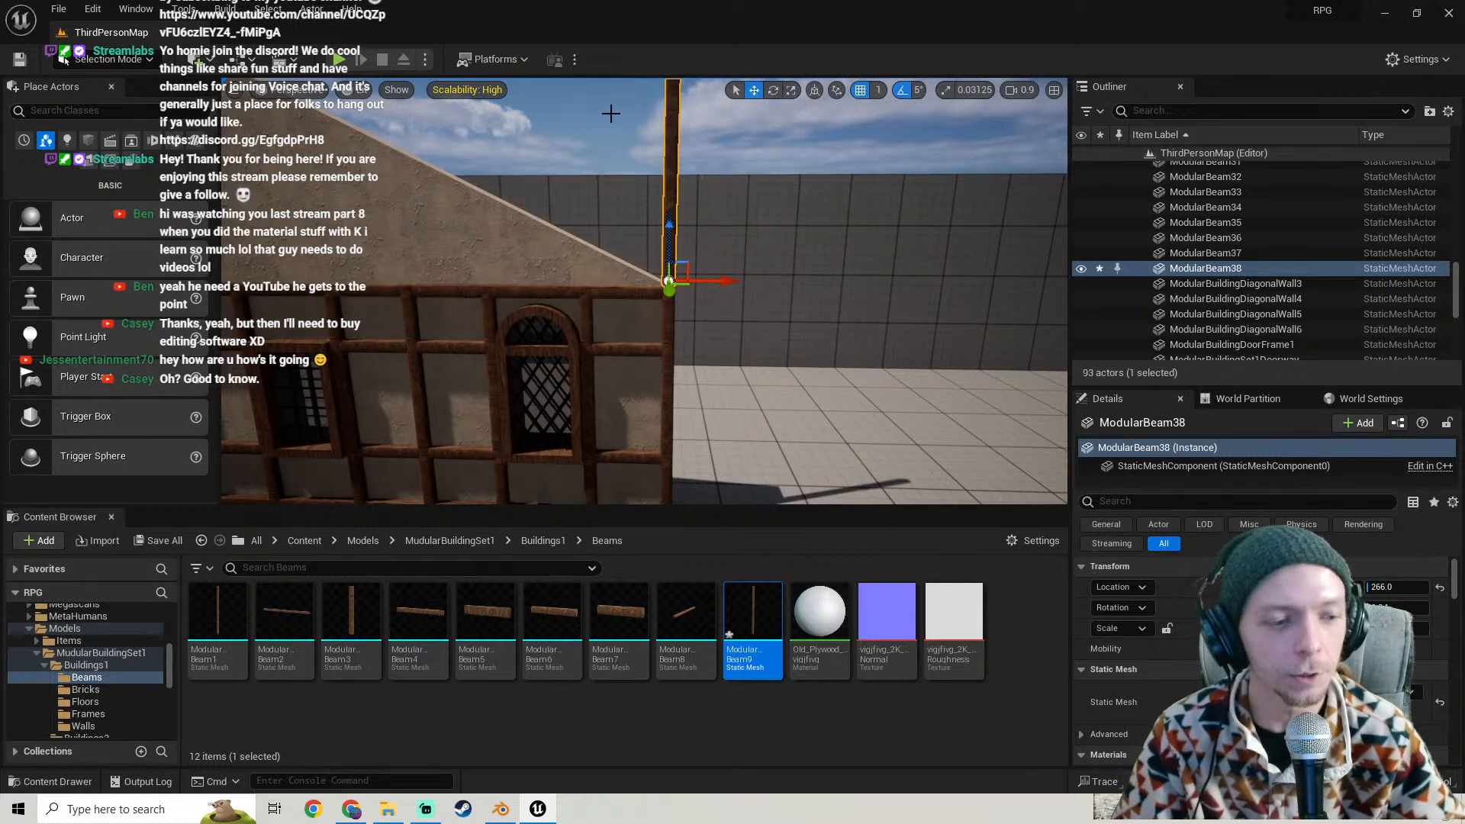
- Look up GIMP and DaVinci Resolve in the Windows app search, and close it without launching either
{"action": "left_click", "coordinate": [4, 815]}
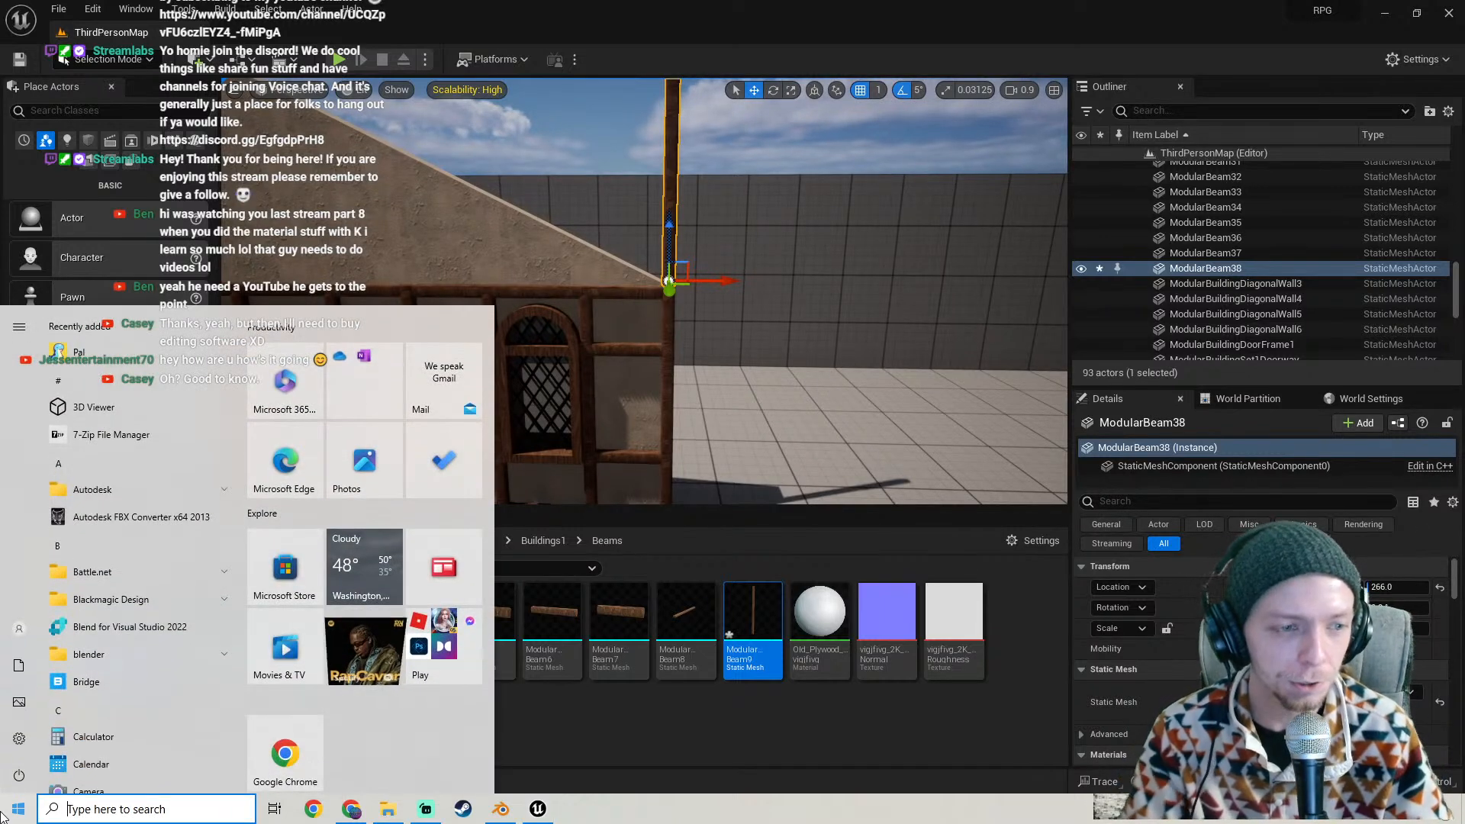
{"action": "type", "text": "gim"}
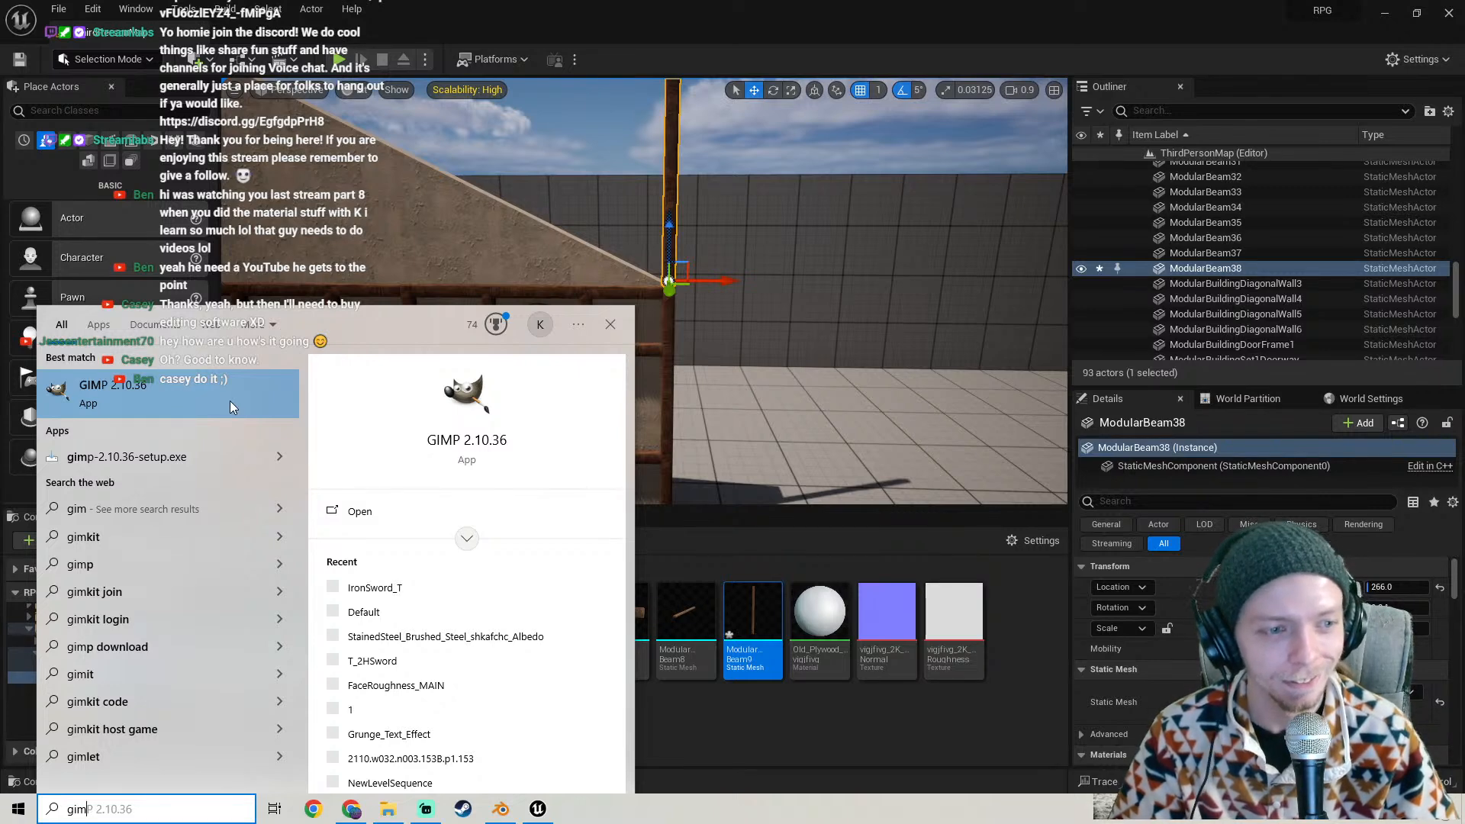
{"action": "key", "text": "Escape"}
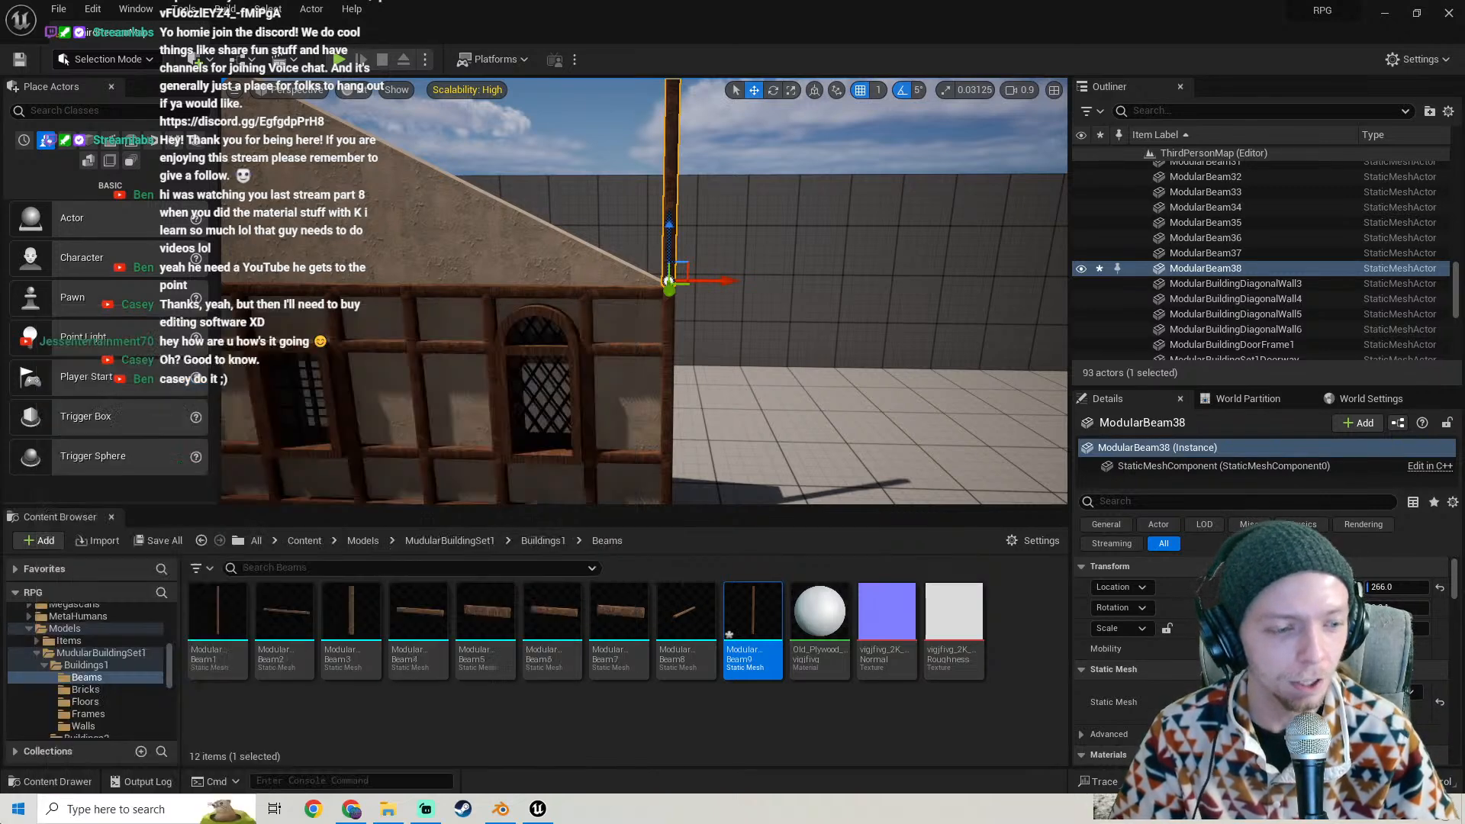
{"action": "key", "text": "super"}
{"action": "type", "text": "da"}
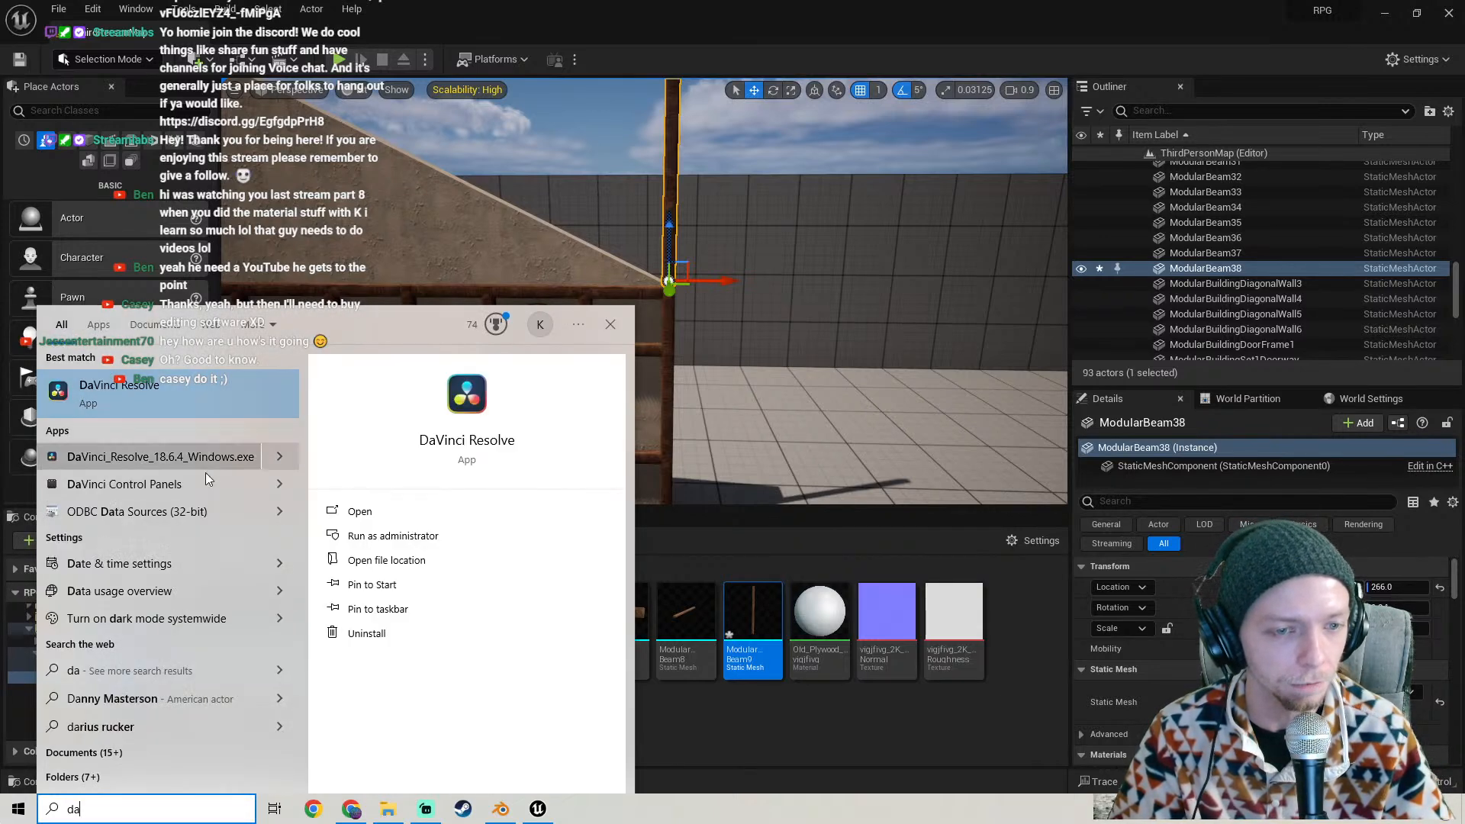
{"action": "left_click", "coordinate": [801, 738]}
- Rotate the vertical beam 65 degrees so it lies along the right slope of the gable
{"action": "right_click_drag", "start_coordinate": [813, 366], "coordinate": [821, 334]}
{"action": "mouse_move", "coordinate": [791, 394]}
{"action": "right_mouse_down"}
{"action": "mouse_move", "coordinate": [789, 355]}
{"action": "mouse_move", "coordinate": [791, 409]}
{"action": "right_mouse_up"}
{"action": "key", "text": "e"}
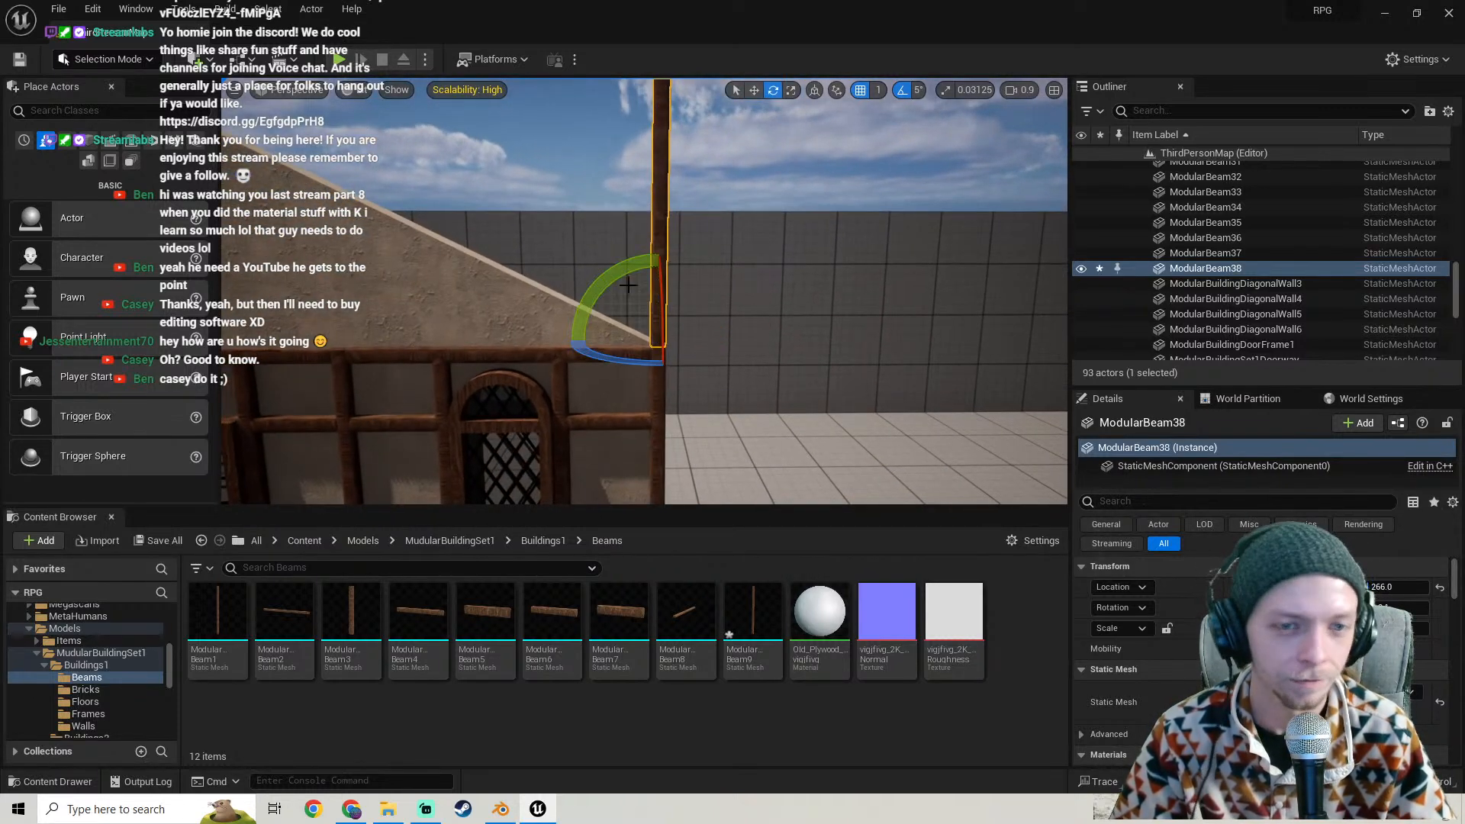
{"action": "left_click_drag", "start_coordinate": [762, 342], "coordinate": [698, 256]}
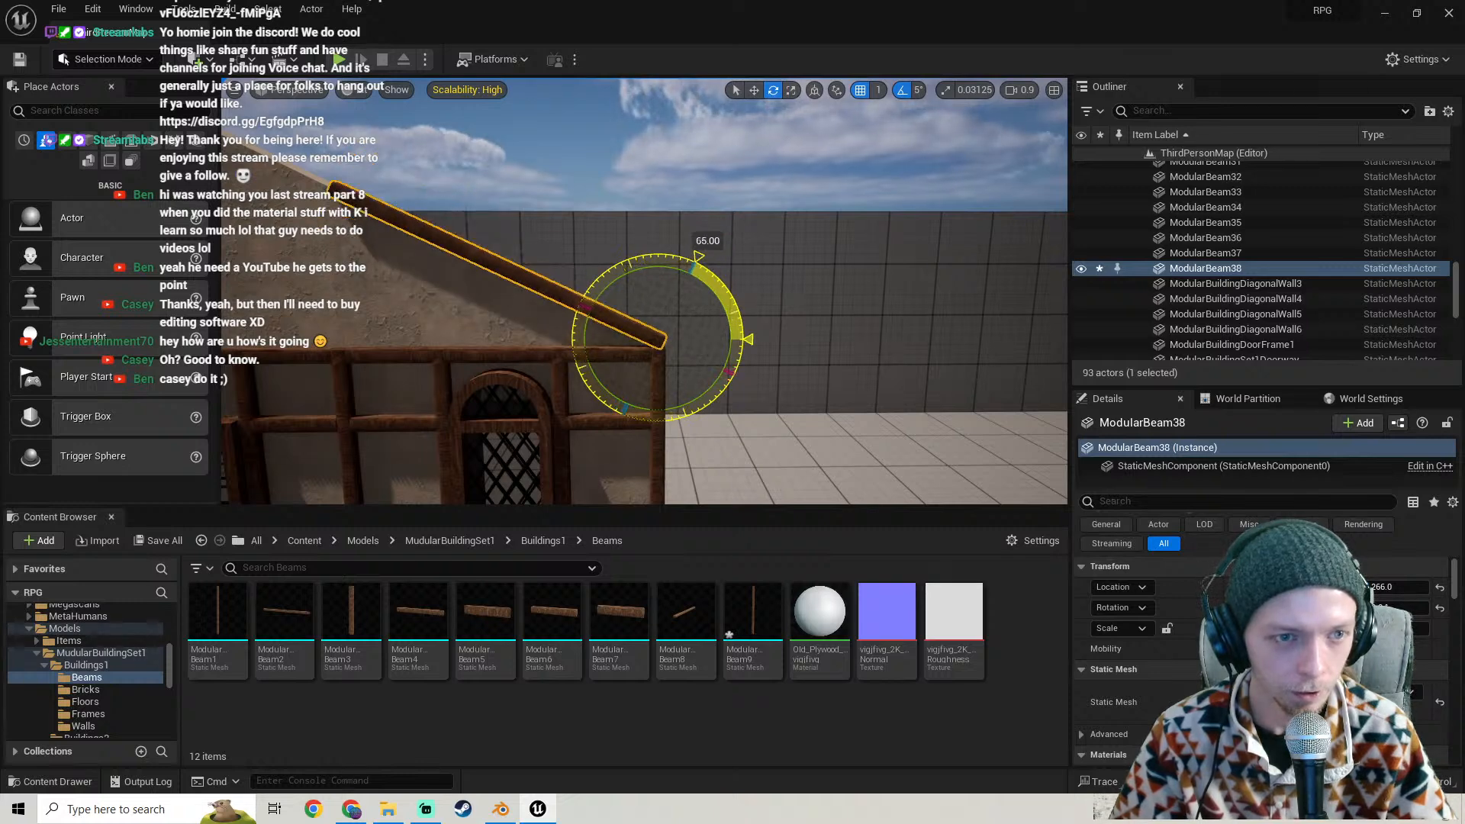
- Examine how the rotated beam fits against the gable's right slope, with editor overlays hidden
{"action": "key", "text": "s"}
{"action": "right_click_drag", "start_coordinate": [698, 256], "coordinate": [677, 301]}
{"action": "key", "text": "g"}
{"action": "key", "text": "s"}
{"action": "key", "text": "w"}
{"action": "key", "text": "s"}
{"action": "key", "text": "w"}
{"action": "key", "text": "s"}
{"action": "key", "text": "w"}
- Return to the move gizmo and save all modified content
{"action": "key", "text": "space"}
{"action": "key", "text": "space"}
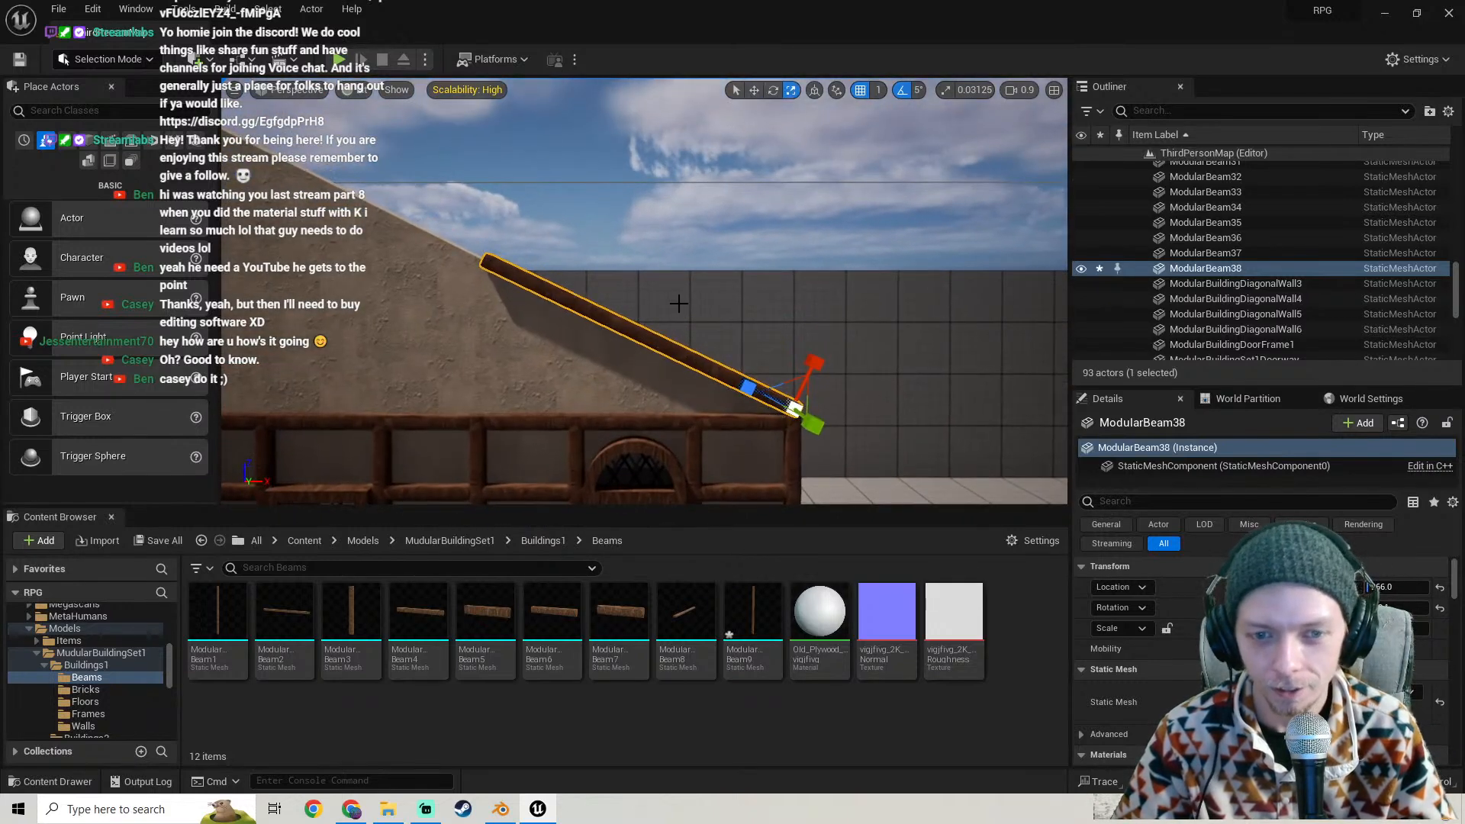
{"action": "right_click_drag", "start_coordinate": [594, 354], "coordinate": [594, 353]}
{"action": "key", "text": "s"}
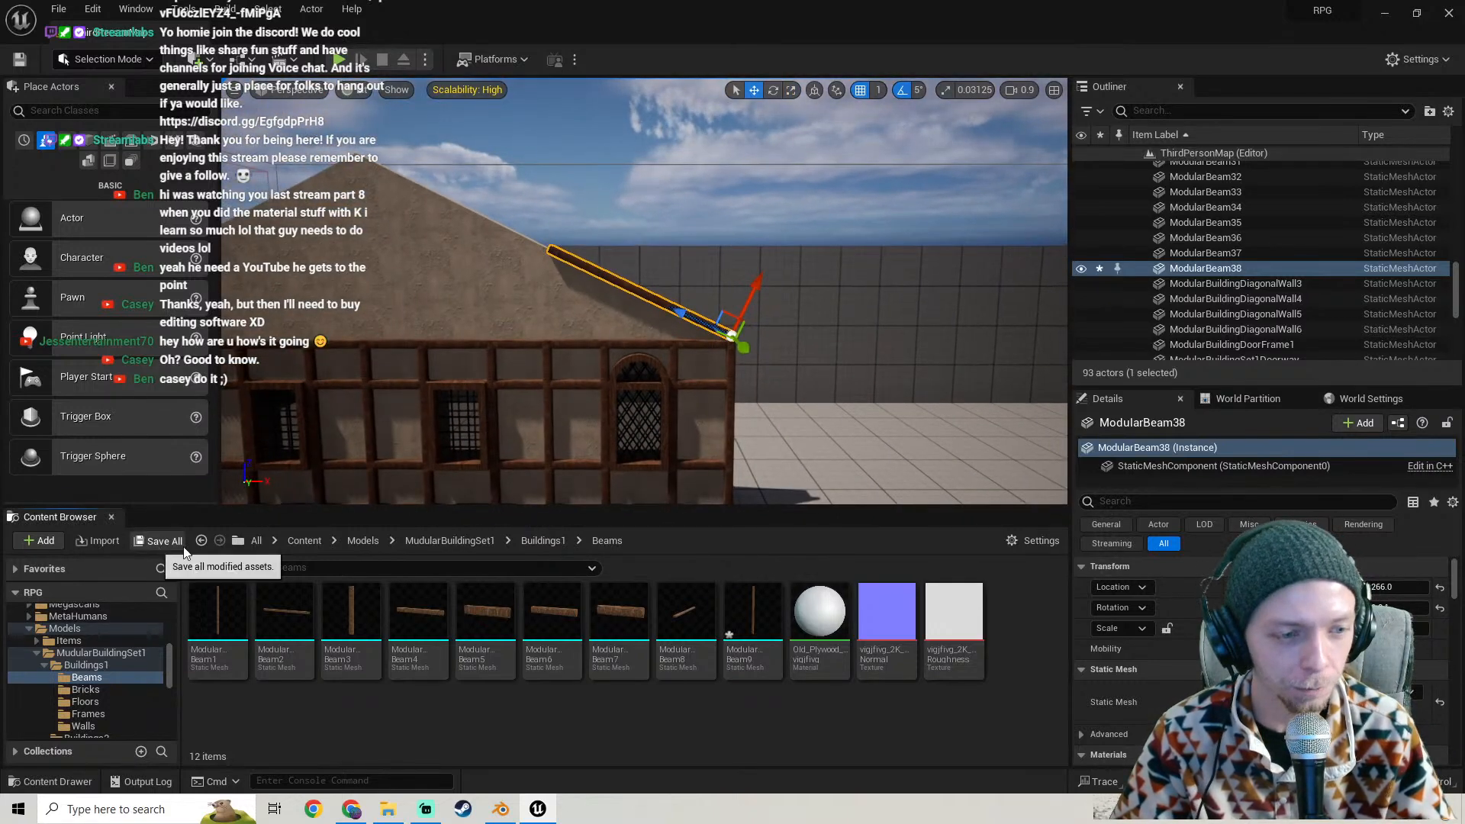
{"action": "left_click", "coordinate": [159, 540]}
{"action": "left_click", "coordinate": [840, 586]}
- Duplicate the sloped beam and slide the copy up the right slope toward the gable peak
{"action": "right_click_drag", "start_coordinate": [855, 436], "coordinate": [830, 378]}
{"action": "key", "text": "s"}
{"action": "key", "text": "w"}
{"action": "key", "text": "s"}
{"action": "left_click_drag", "start_coordinate": [787, 381], "coordinate": [568, 297], "text": "alt"}
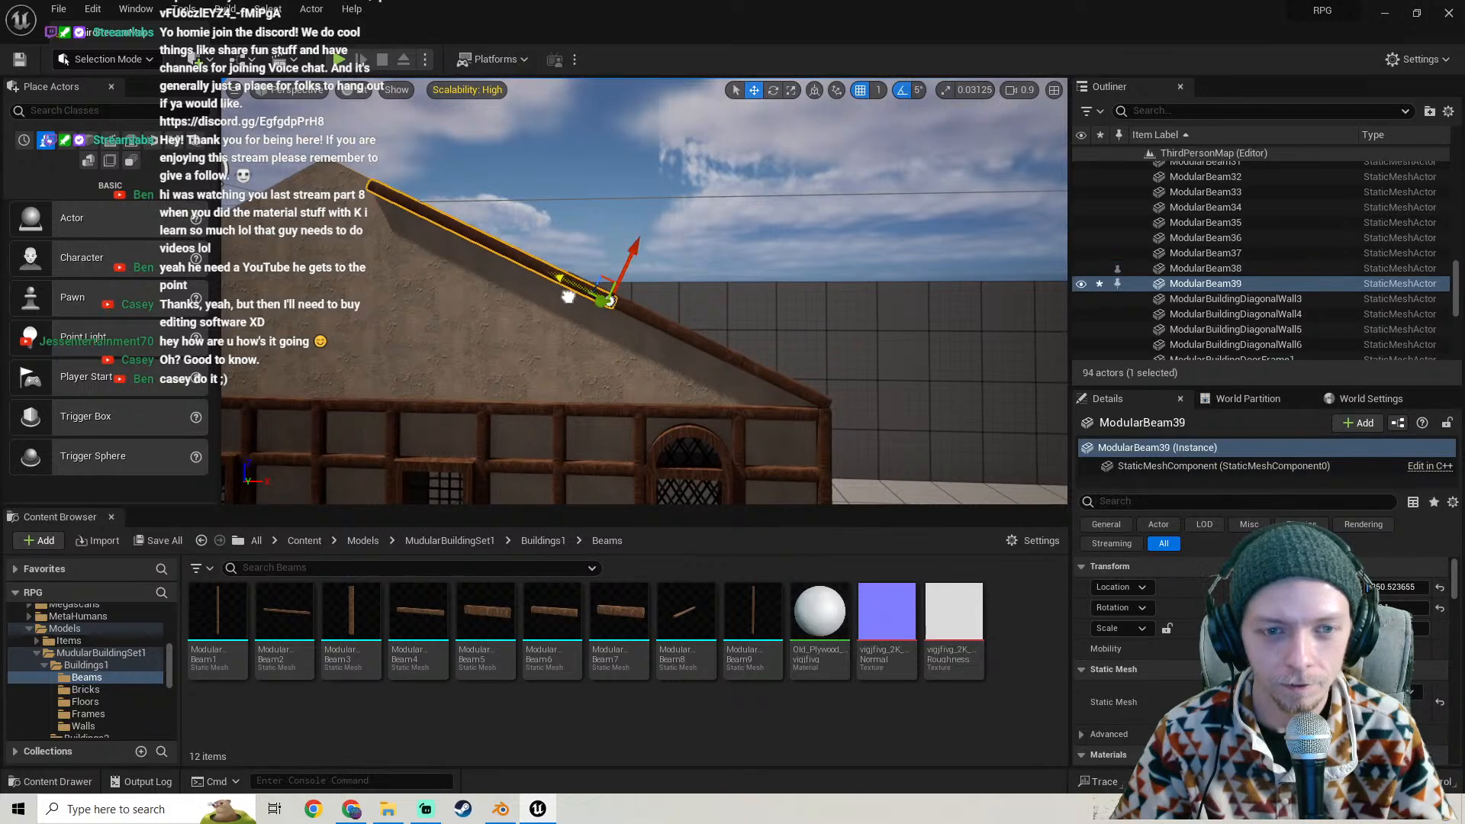
- Fine-tune the duplicated beam's position so it lines up end to end with the lower sloped beam and reaches the peak
{"action": "key", "text": "w"}
{"action": "right_click_drag", "start_coordinate": [535, 281], "coordinate": [619, 328]}
{"action": "key", "text": "s"}
{"action": "key", "text": "d"}
{"action": "key", "text": "w"}
{"action": "key", "text": "w"}
{"action": "key", "text": "s"}
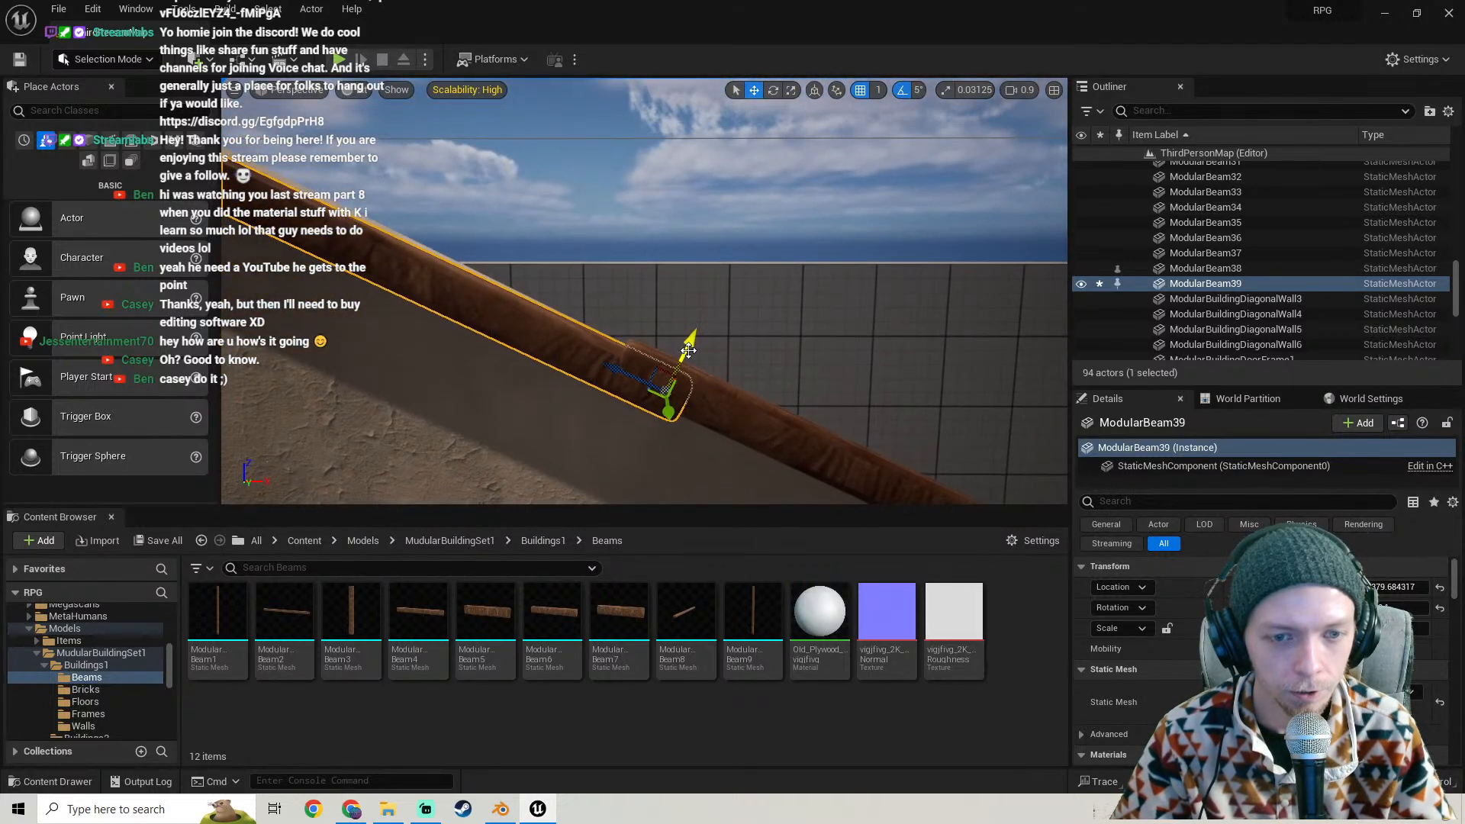
{"action": "left_click_drag", "start_coordinate": [696, 342], "coordinate": [695, 340]}
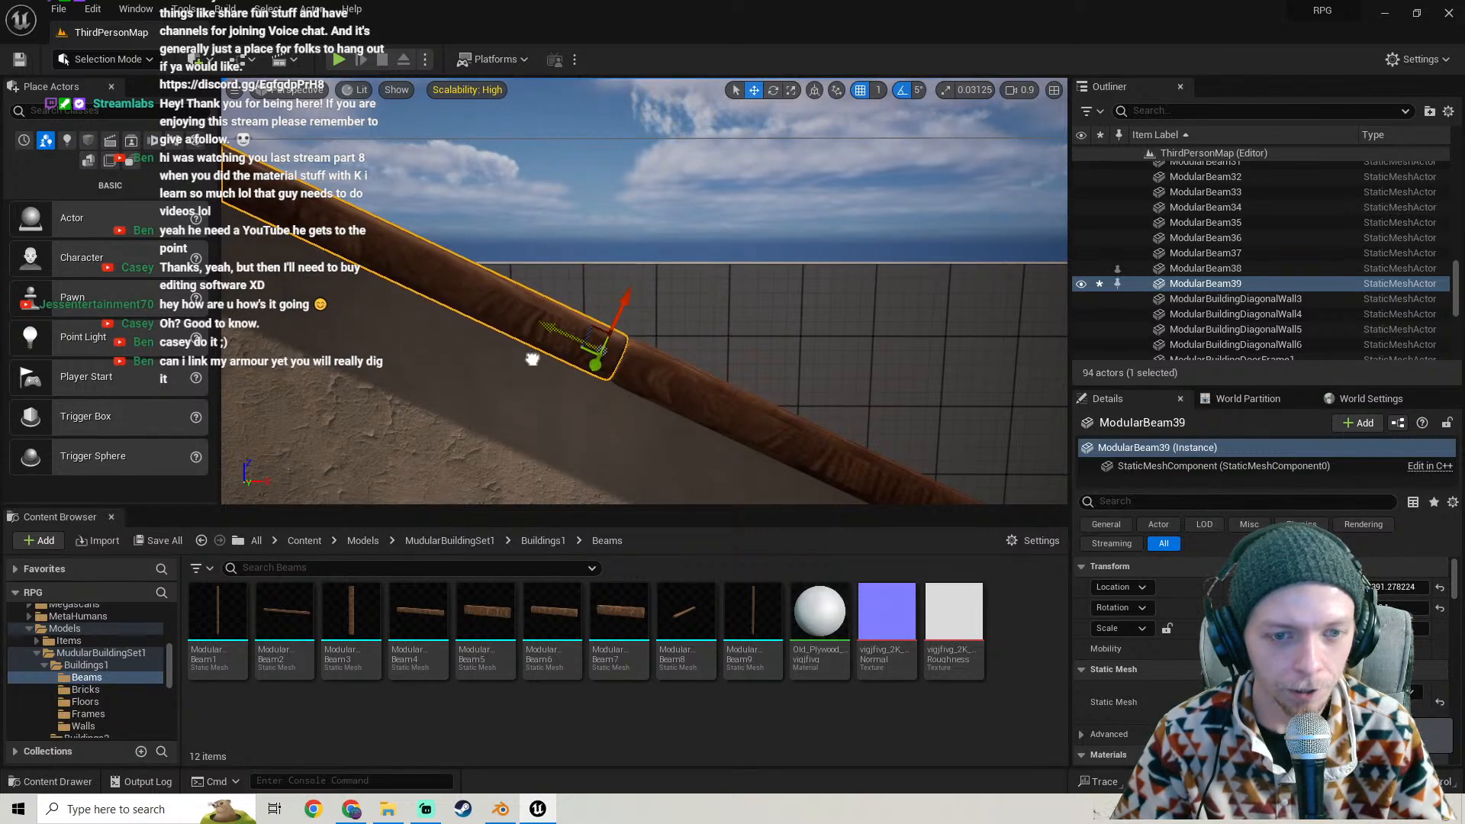
{"action": "key", "text": "s"}
{"action": "mouse_move", "coordinate": [534, 360]}
{"action": "right_mouse_down"}
{"action": "mouse_move", "coordinate": [542, 349]}
{"action": "mouse_move", "coordinate": [523, 365]}
{"action": "right_mouse_up"}
{"action": "key", "text": "g"}
{"action": "key", "text": "s"}
{"action": "key", "text": "g"}
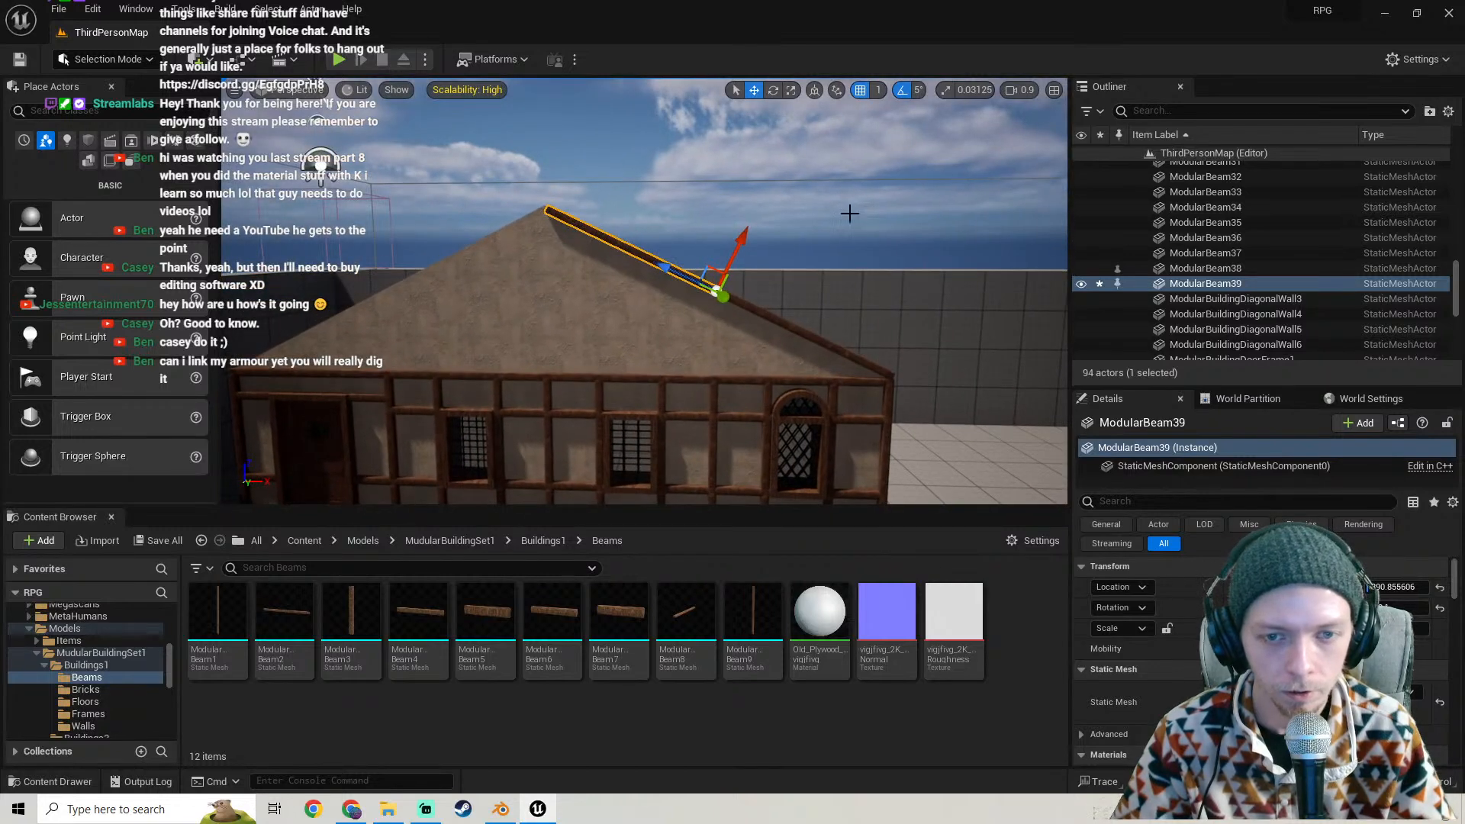
- Select both beams on the right slope and duplicate the pair toward the left half of the gable
{"action": "left_click", "coordinate": [818, 92]}
{"action": "key", "text": "s"}
{"action": "right_click_drag", "start_coordinate": [754, 315], "coordinate": [746, 324]}
{"action": "left_click", "coordinate": [730, 314], "text": "shift"}
{"action": "key", "text": "a"}
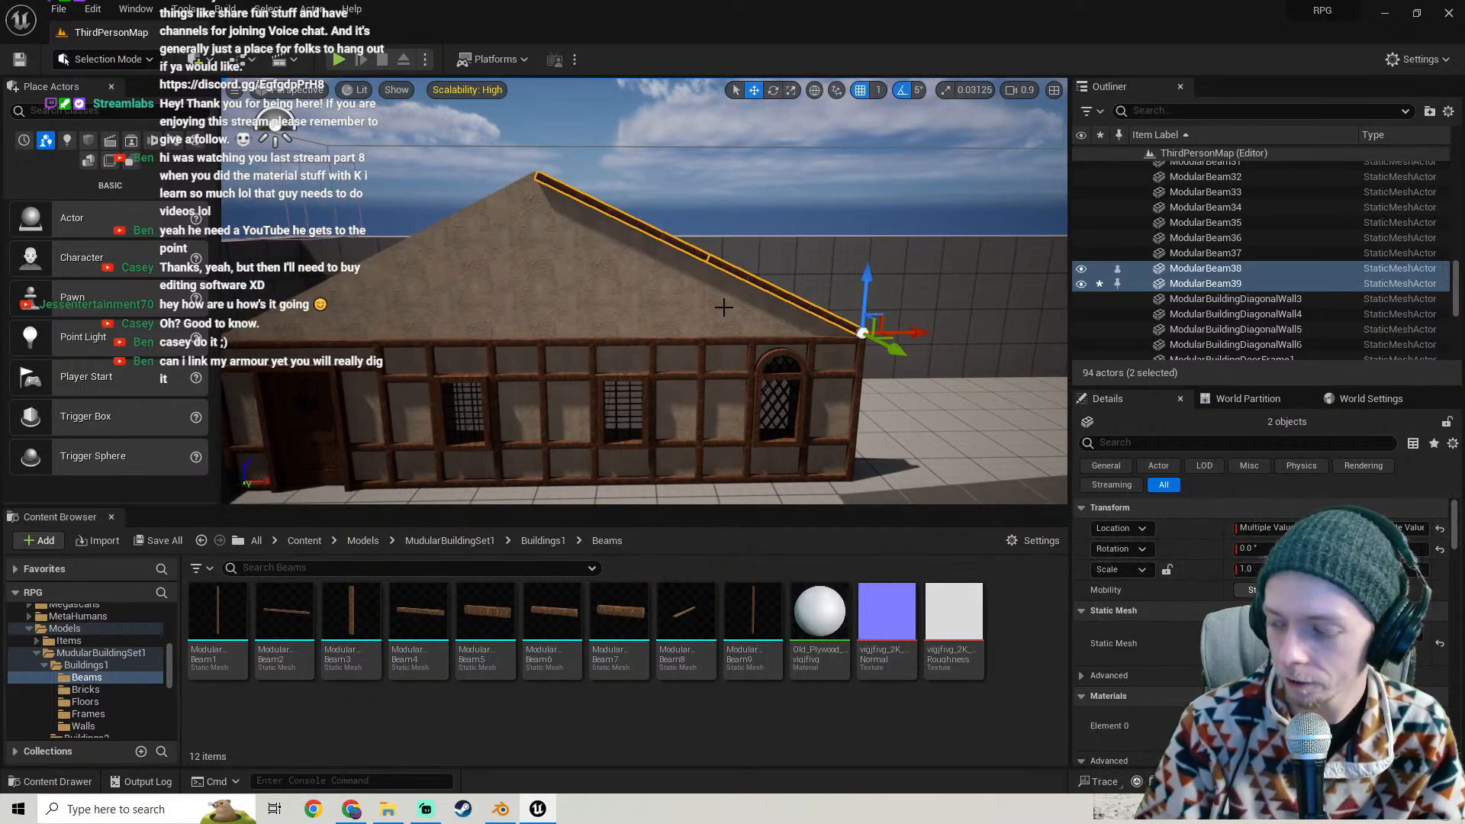
{"action": "right_click_drag", "start_coordinate": [747, 324], "coordinate": [722, 316]}
{"action": "key", "text": "d"}
{"action": "right_click_drag", "start_coordinate": [897, 298], "coordinate": [897, 299]}
{"action": "key", "text": "d"}
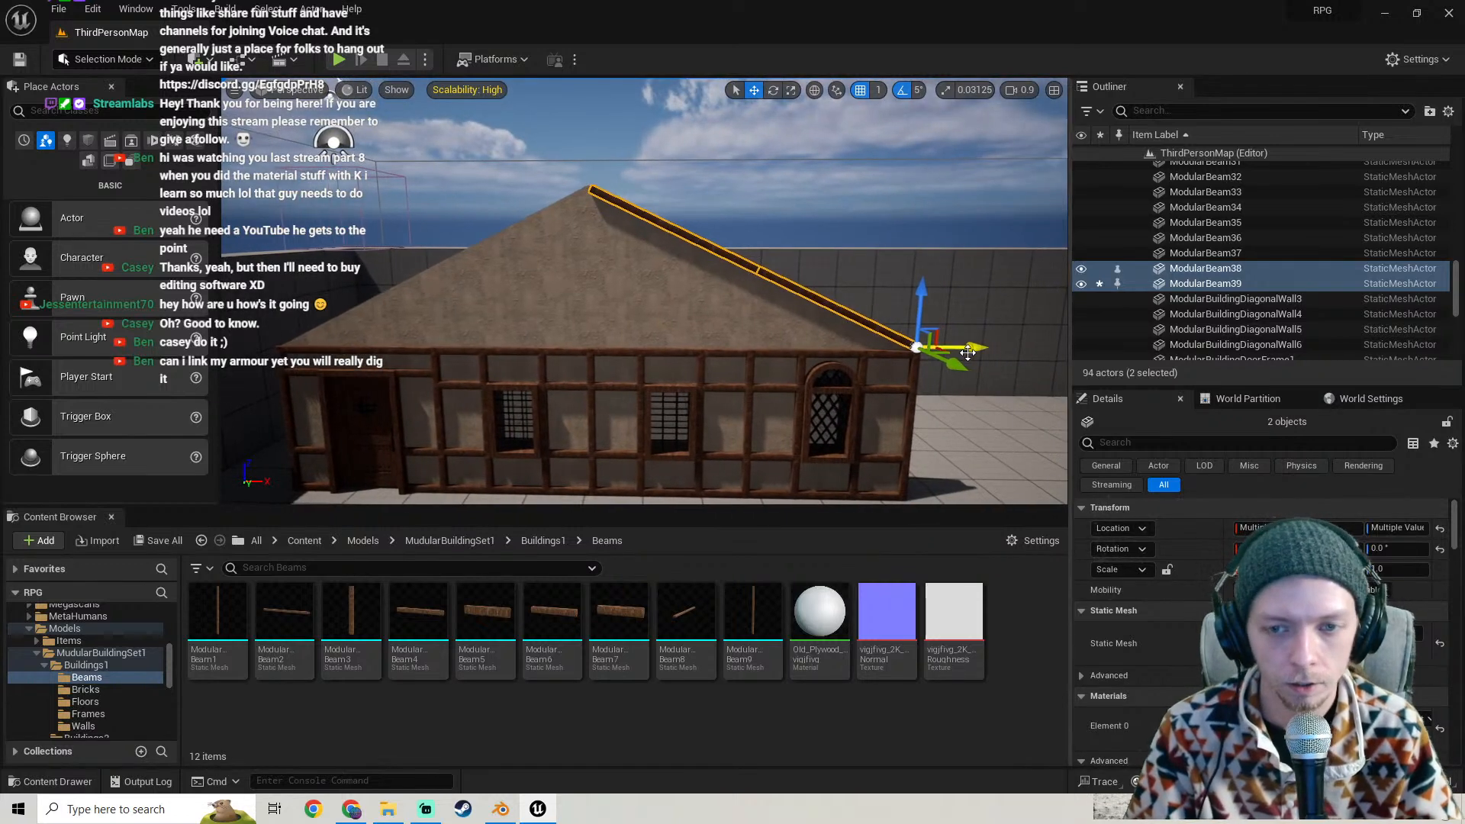
{"action": "left_click_drag", "start_coordinate": [954, 357], "coordinate": [539, 356], "text": "alt"}
- Mirror the duplicated pair of sloped beams along the X axis
{"action": "mouse_move", "coordinate": [539, 355]}
{"action": "right_mouse_down"}
{"action": "mouse_move", "coordinate": [488, 342]}
{"action": "mouse_move", "coordinate": [528, 342]}
{"action": "right_mouse_up"}
{"action": "key", "text": "w"}
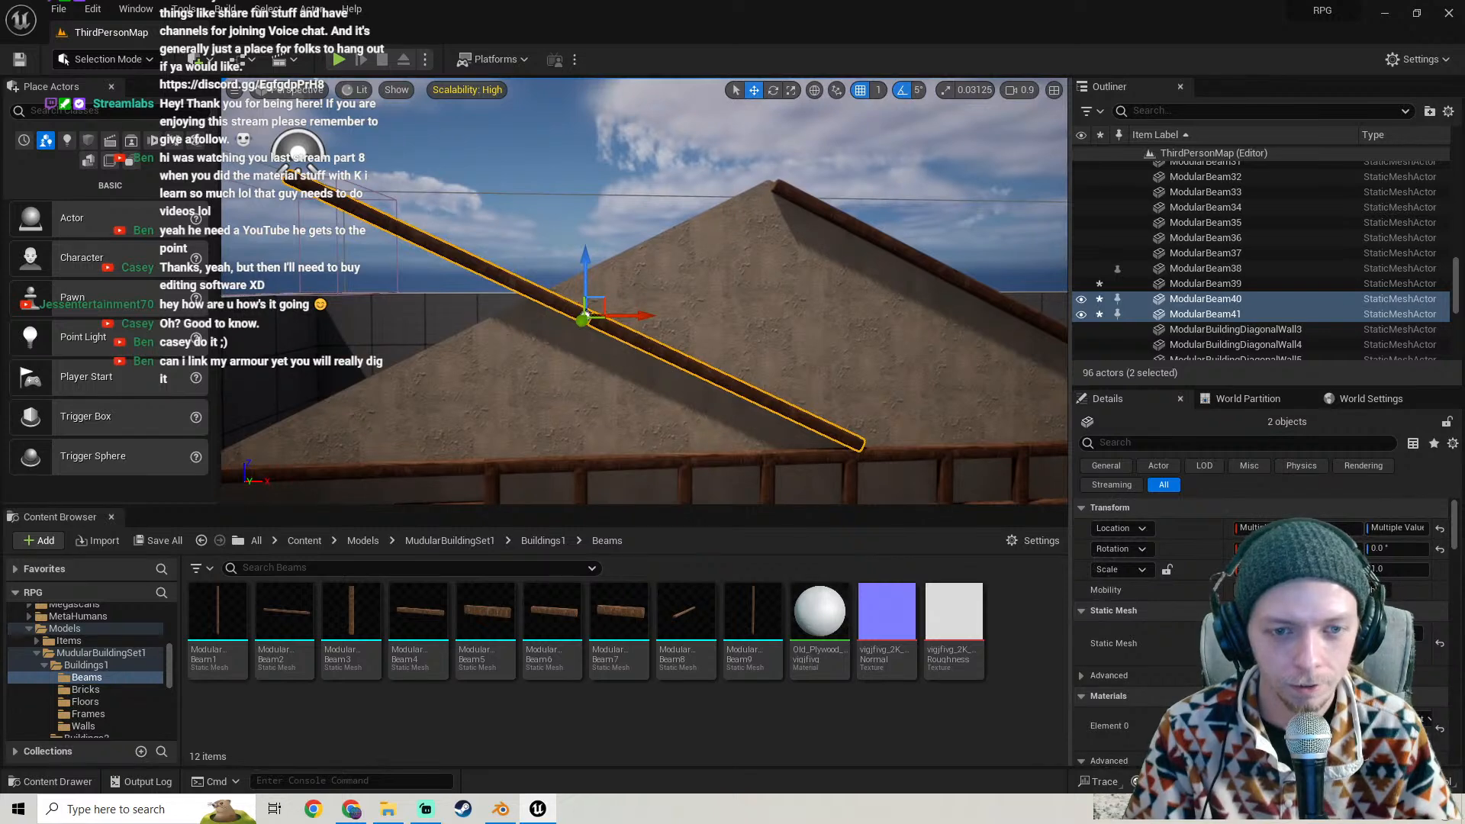
{"action": "right_click", "coordinate": [635, 338]}
{"action": "mouse_move", "coordinate": [754, 584]}
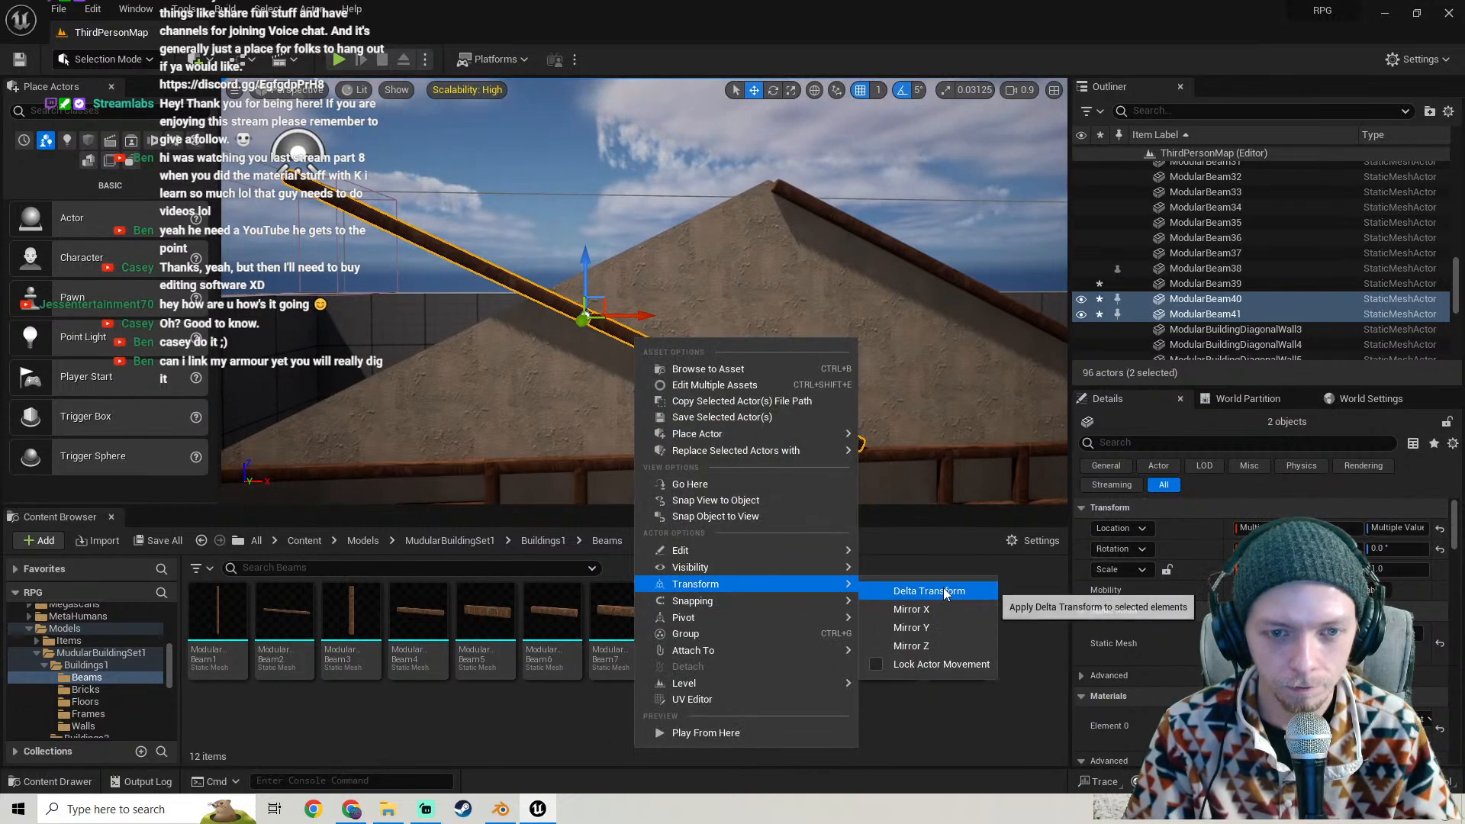
{"action": "left_click", "coordinate": [927, 609]}
- Move the mirrored beams horizontally until they follow the left slope and meet the right beams at the peak
{"action": "mouse_move", "coordinate": [962, 229]}
{"action": "right_mouse_down"}
{"action": "mouse_move", "coordinate": [972, 207]}
{"action": "mouse_move", "coordinate": [985, 213]}
{"action": "right_mouse_up"}
{"action": "left_click_drag", "start_coordinate": [972, 222], "coordinate": [878, 220]}
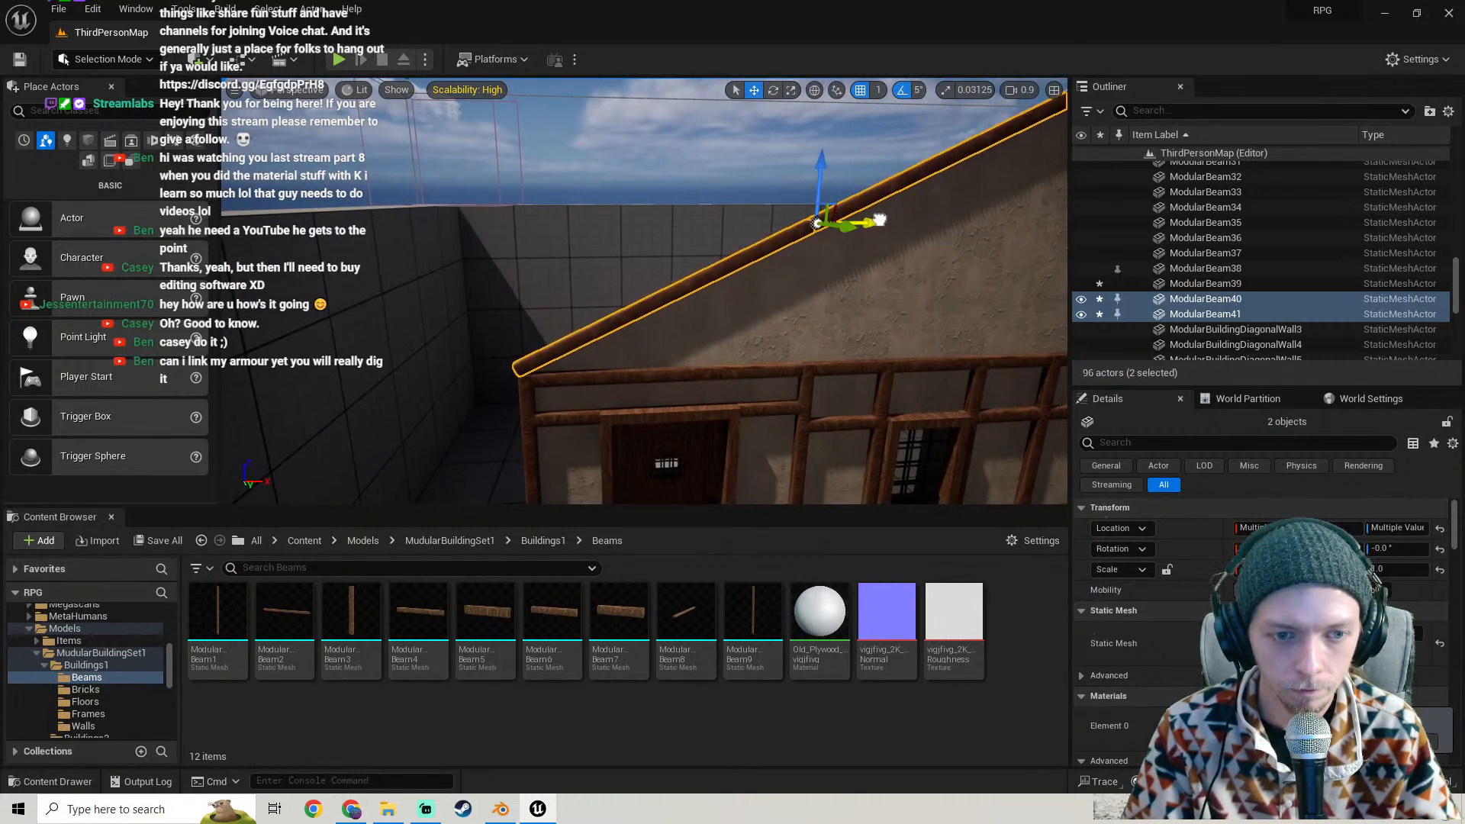
{"action": "right_click_drag", "start_coordinate": [878, 220], "coordinate": [938, 221]}
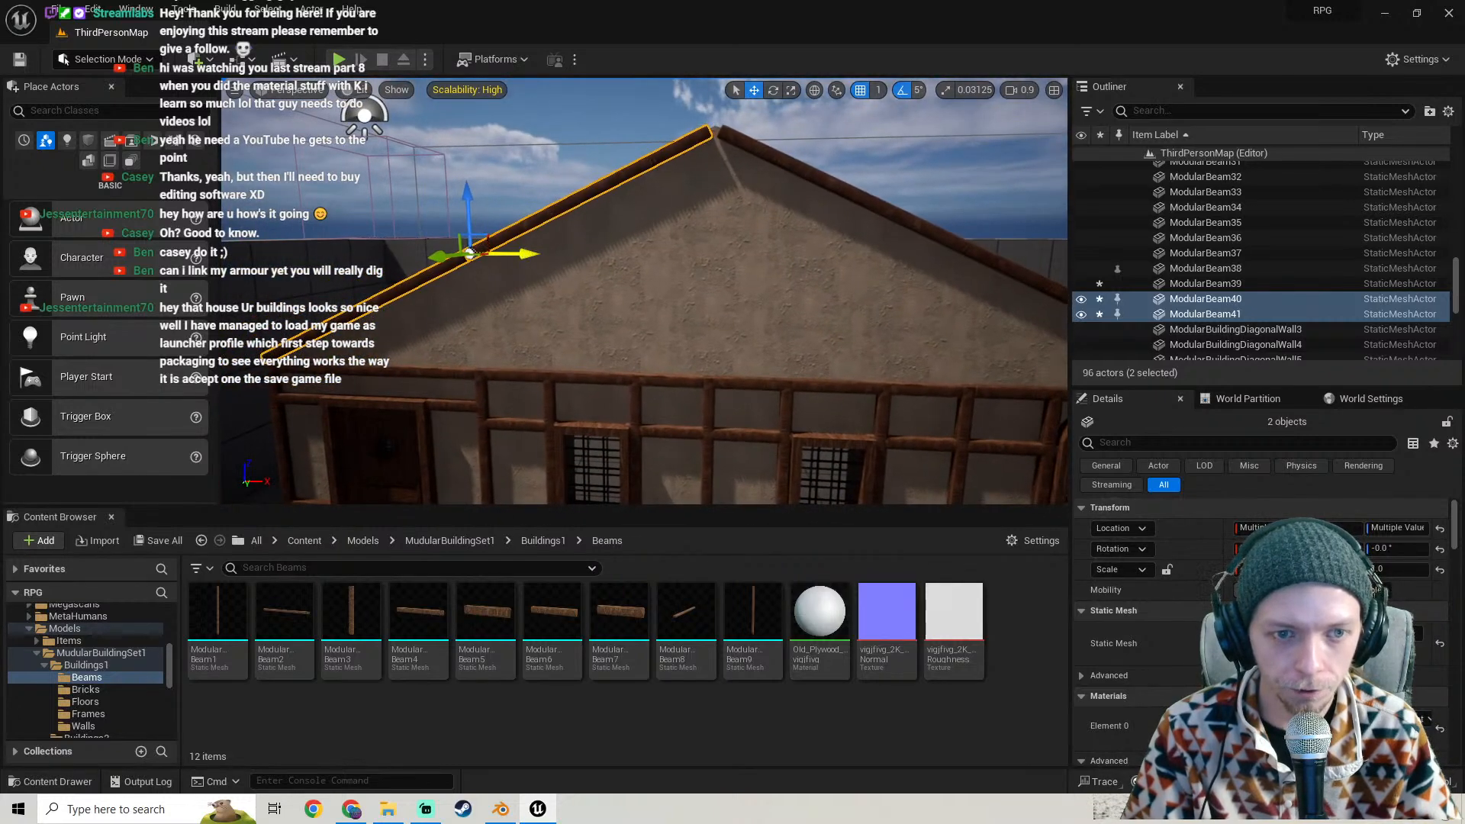
{"action": "left_click_drag", "start_coordinate": [525, 253], "coordinate": [529, 252]}
{"action": "key", "text": "g"}
{"action": "key", "text": "g"}
{"action": "key", "text": "g"}
{"action": "mouse_move", "coordinate": [700, 262]}
{"action": "right_mouse_down"}
{"action": "mouse_move", "coordinate": [706, 248]}
{"action": "mouse_move", "coordinate": [727, 268]}
{"action": "mouse_move", "coordinate": [697, 262]}
{"action": "right_mouse_up"}
- Switch to Streamlabs Desktop to check the stream chat, and return to Unreal Editor
{"action": "left_click", "coordinate": [427, 807]}
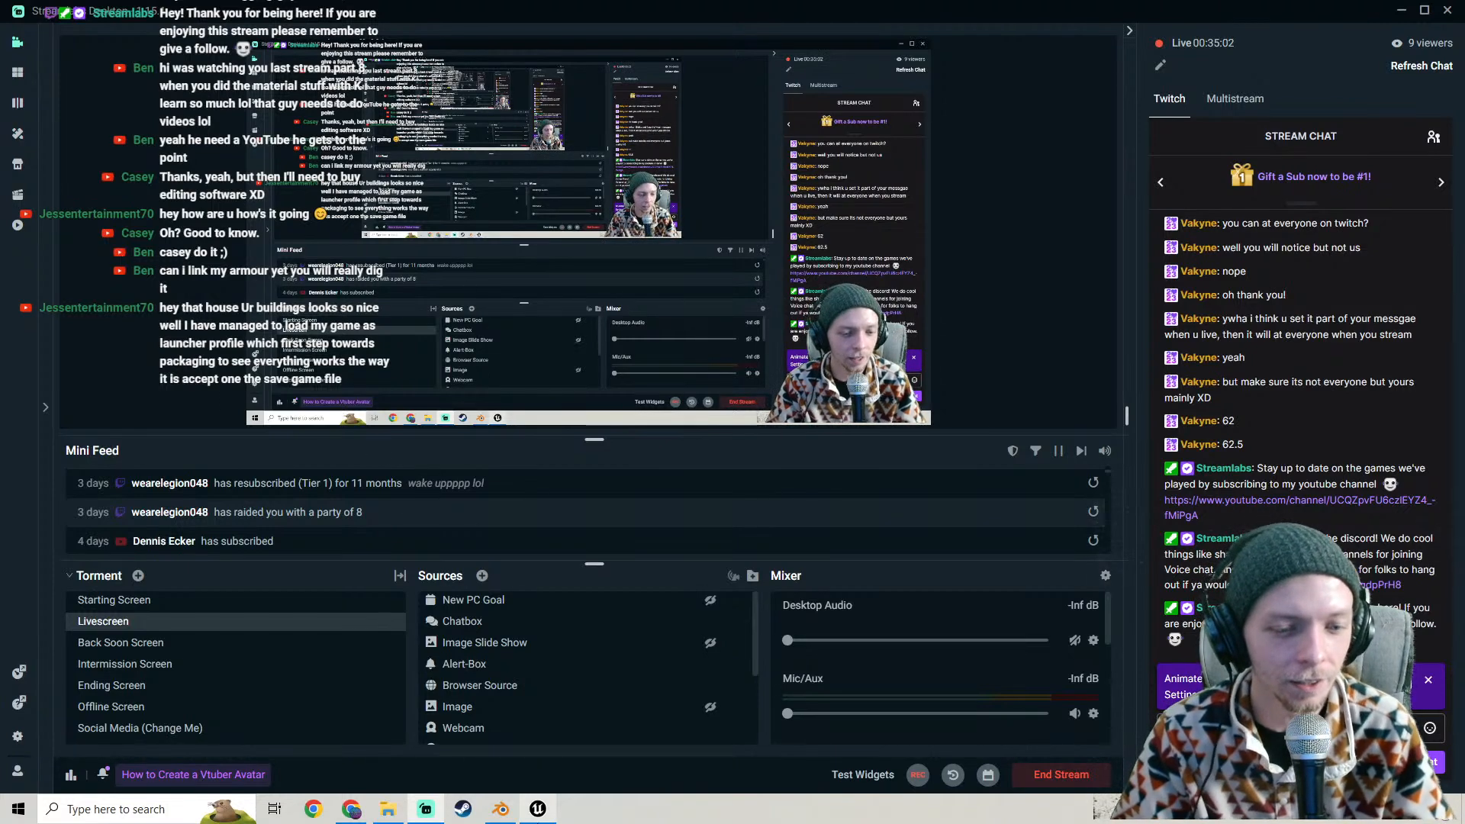
{"action": "left_click", "coordinate": [538, 809]}
- Save all modified content, including the three newly added beam actors
{"action": "right_click_drag", "start_coordinate": [676, 464], "coordinate": [658, 459]}
{"action": "key", "text": "w"}
{"action": "key", "text": "d"}
{"action": "left_click", "coordinate": [163, 541]}
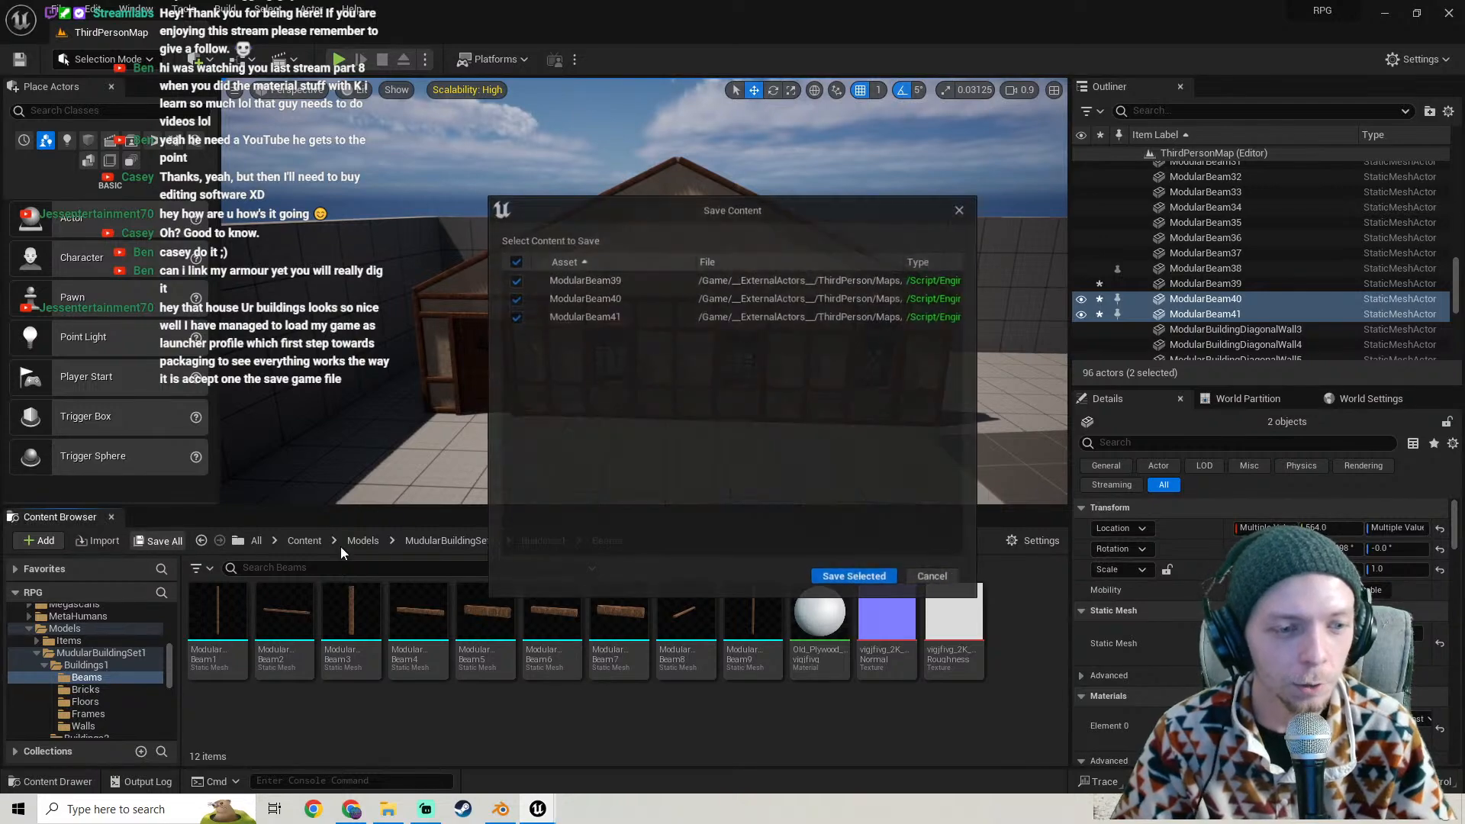
{"action": "left_click", "coordinate": [857, 576]}
- Examine the beams along both gable slopes from close up and from across the level
{"action": "key", "text": "w"}
{"action": "right_click_drag", "start_coordinate": [656, 320], "coordinate": [458, 309]}
{"action": "key", "text": "d"}
{"action": "key", "text": "s"}
{"action": "key", "text": "w"}
{"action": "key", "text": "a"}
{"action": "left_click", "coordinate": [455, 305]}
{"action": "key", "text": "d"}
{"action": "key", "text": "g"}
{"action": "key", "text": "g"}
{"action": "key", "text": "s"}
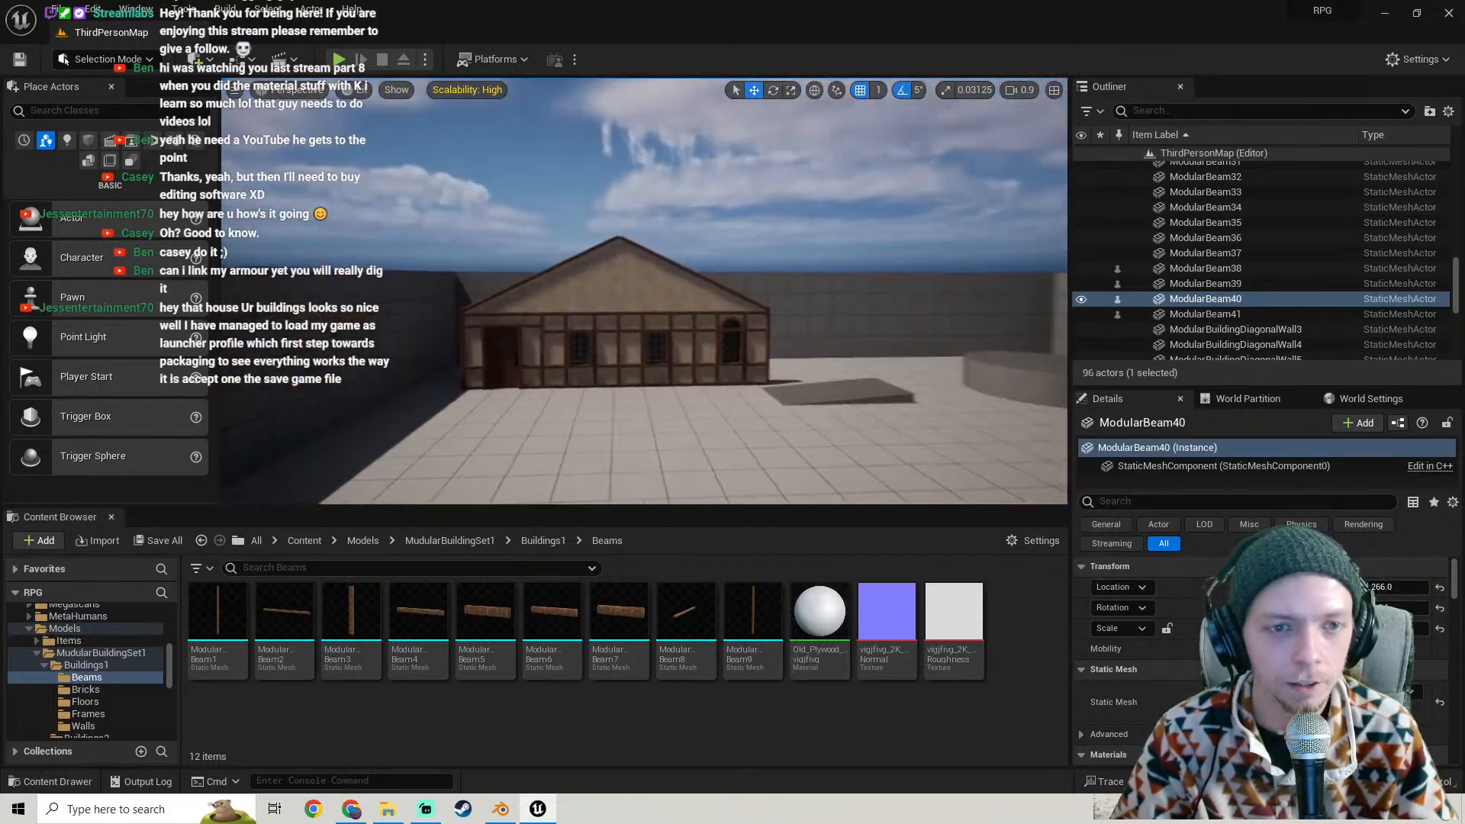
- Duplicate the wall's central vertical post between the two square windows straight up into the gable
{"action": "key", "text": "w"}
{"action": "right_click_drag", "start_coordinate": [625, 354], "coordinate": [625, 368]}
{"action": "left_click", "coordinate": [625, 368]}
{"action": "key", "text": "w"}
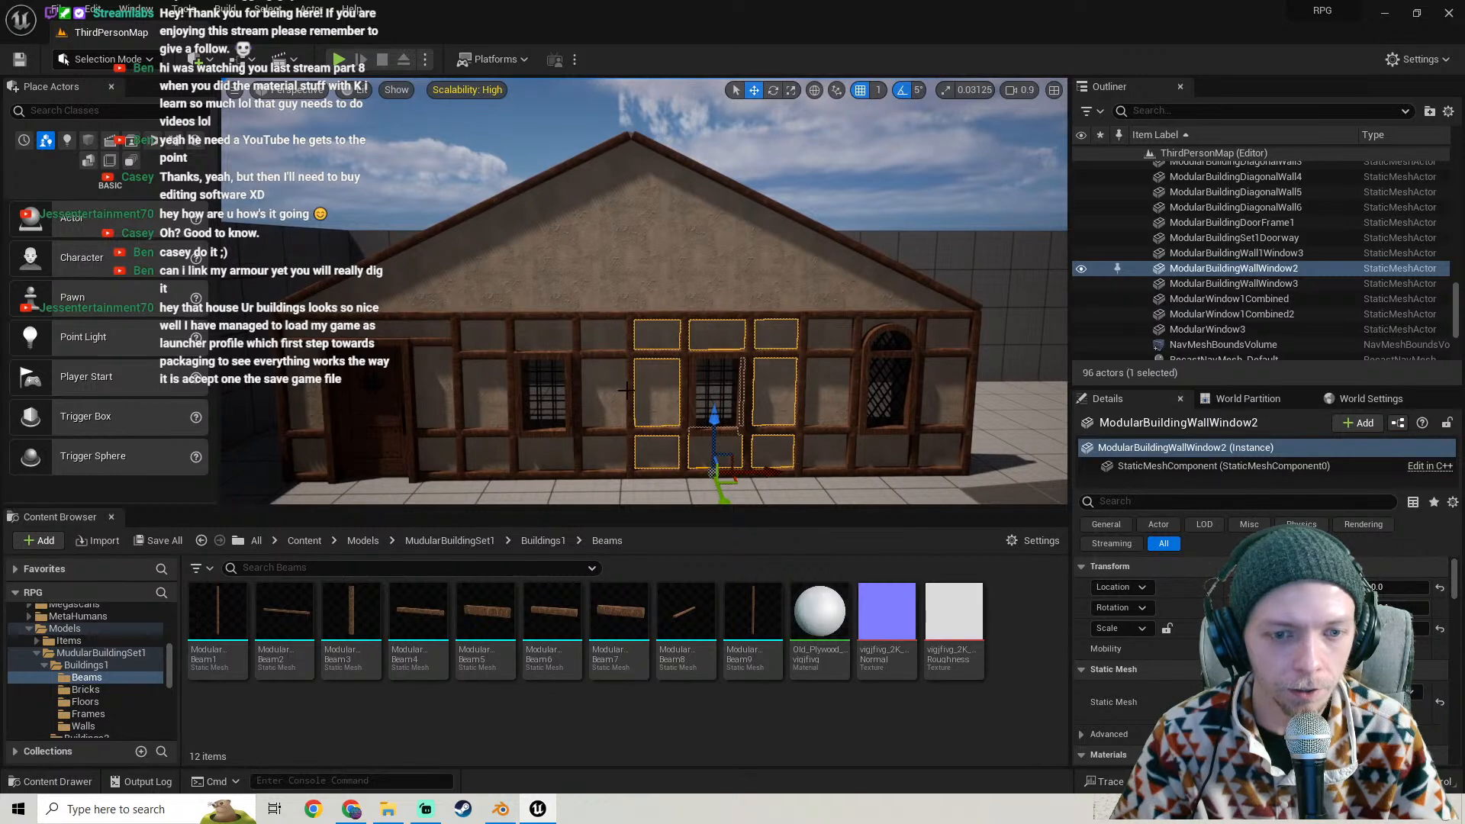
{"action": "left_click", "coordinate": [628, 393]}
{"action": "left_click_drag", "start_coordinate": [630, 417], "coordinate": [625, 343], "text": "alt"}
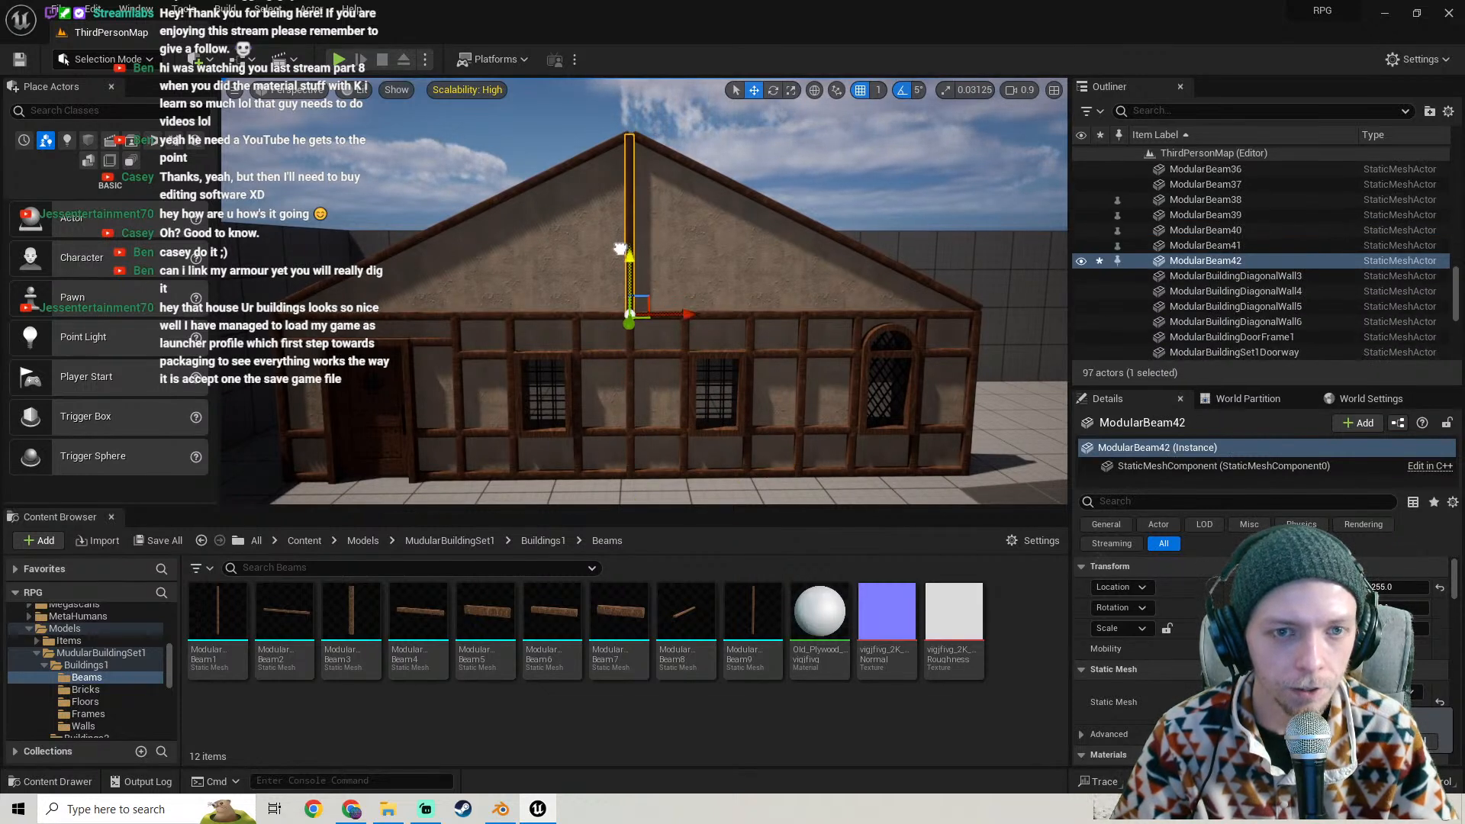
- Adjust the duplicated central post's height so its base meets the horizontal beam, at a Z location of about 258
{"action": "scroll", "coordinate": [620, 249], "scroll_direction": "up", "scroll_amount": 6}
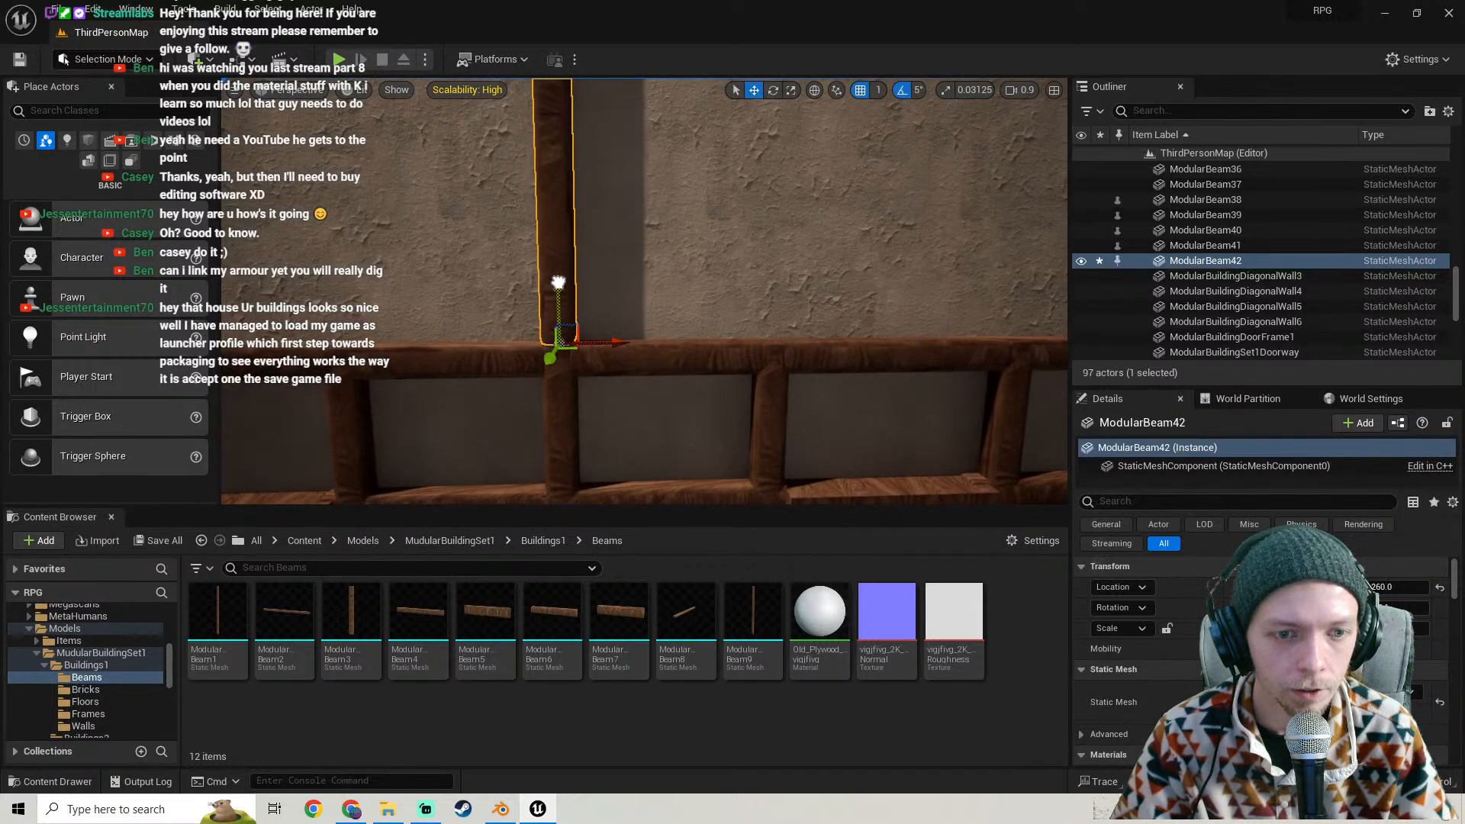
{"action": "scroll", "coordinate": [600, 285], "scroll_direction": "down", "scroll_amount": 10}
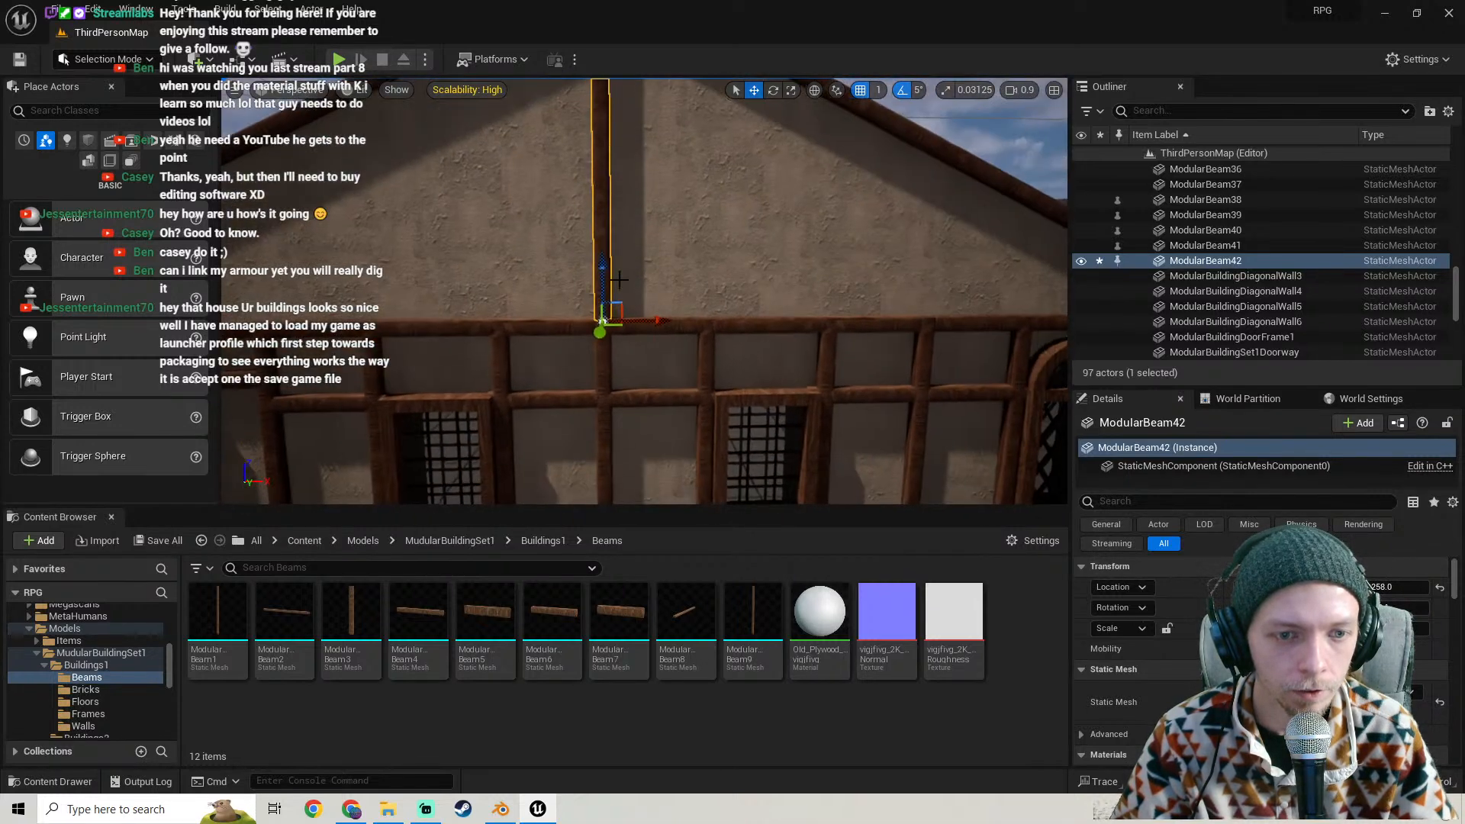
{"action": "mouse_move", "coordinate": [601, 284]}
{"action": "right_mouse_down"}
{"action": "mouse_move", "coordinate": [605, 347]}
{"action": "mouse_move", "coordinate": [607, 313]}
{"action": "right_mouse_up"}
{"action": "key", "text": "s"}
{"action": "key", "text": "s"}
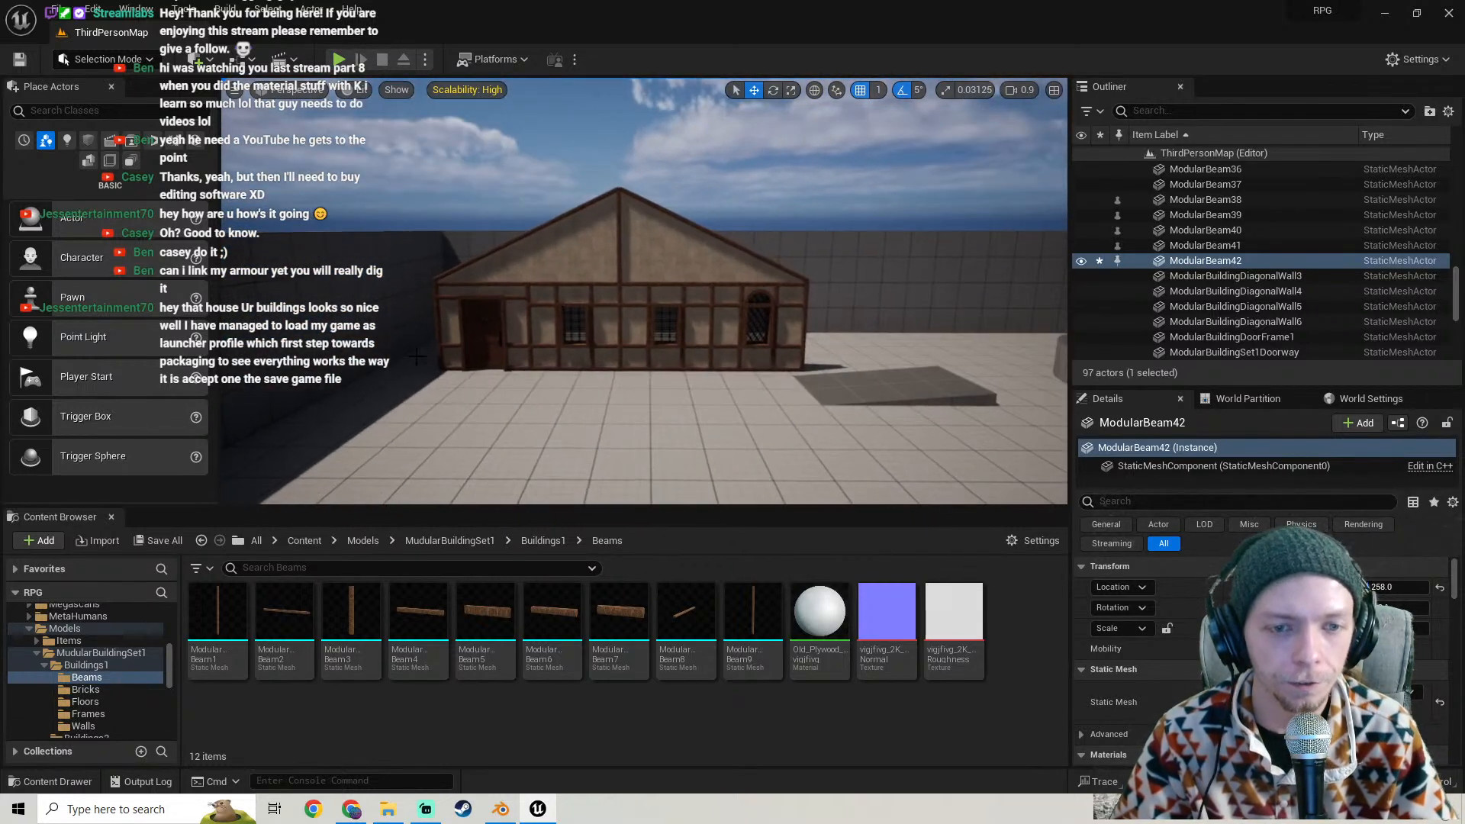
- Save all modified content, including the adjusted central gable post
{"action": "left_click", "coordinate": [158, 540]}
{"action": "left_click", "coordinate": [855, 577]}
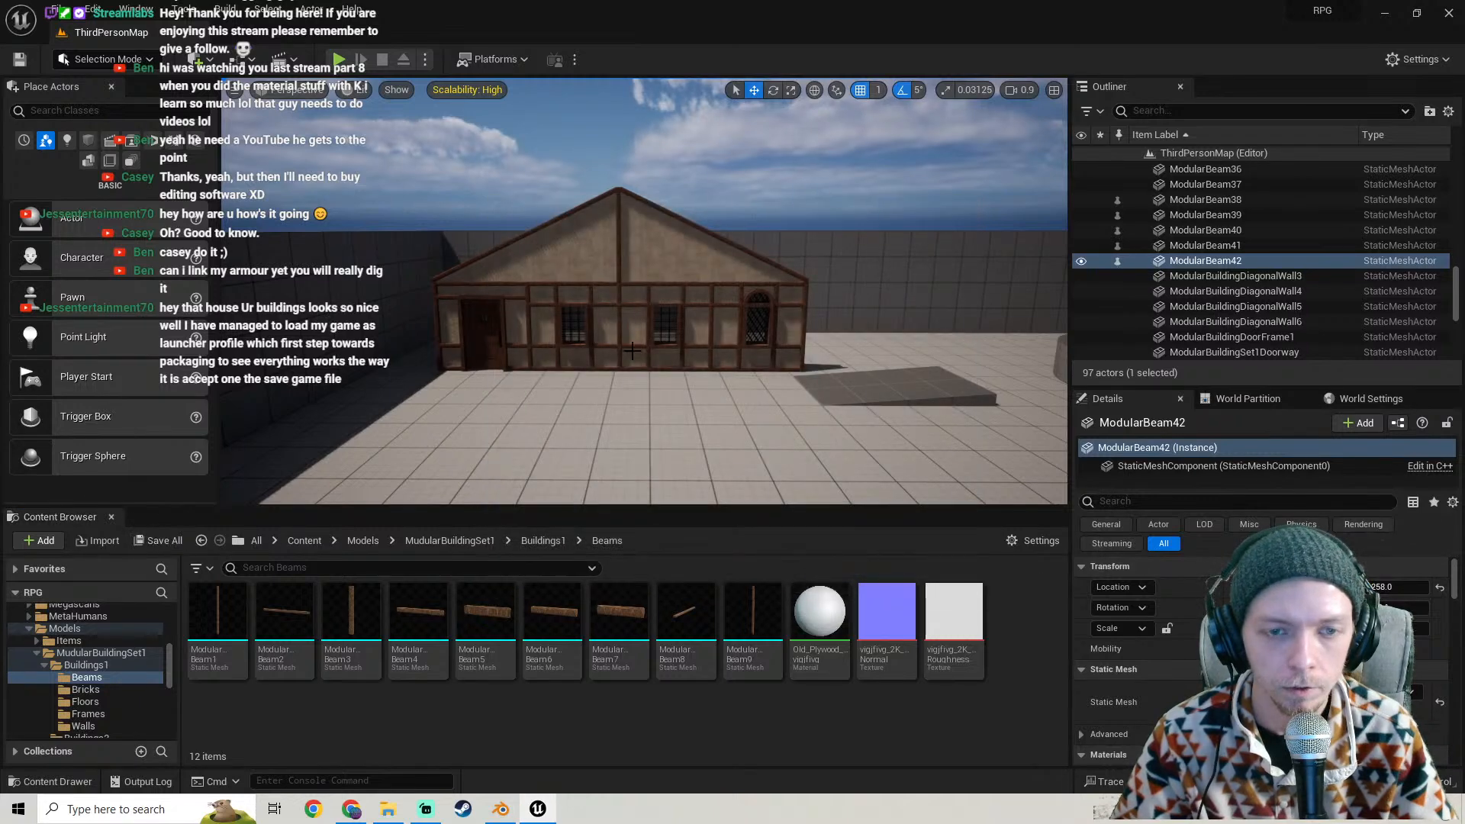
- Open the static mesh used by the gable's upper-left slope beam, enable Nanite support and apply the changes
{"action": "scroll", "coordinate": [546, 245], "scroll_direction": "up", "scroll_amount": 5}
{"action": "left_click", "coordinate": [546, 245]}
{"action": "left_click", "coordinate": [547, 245]}
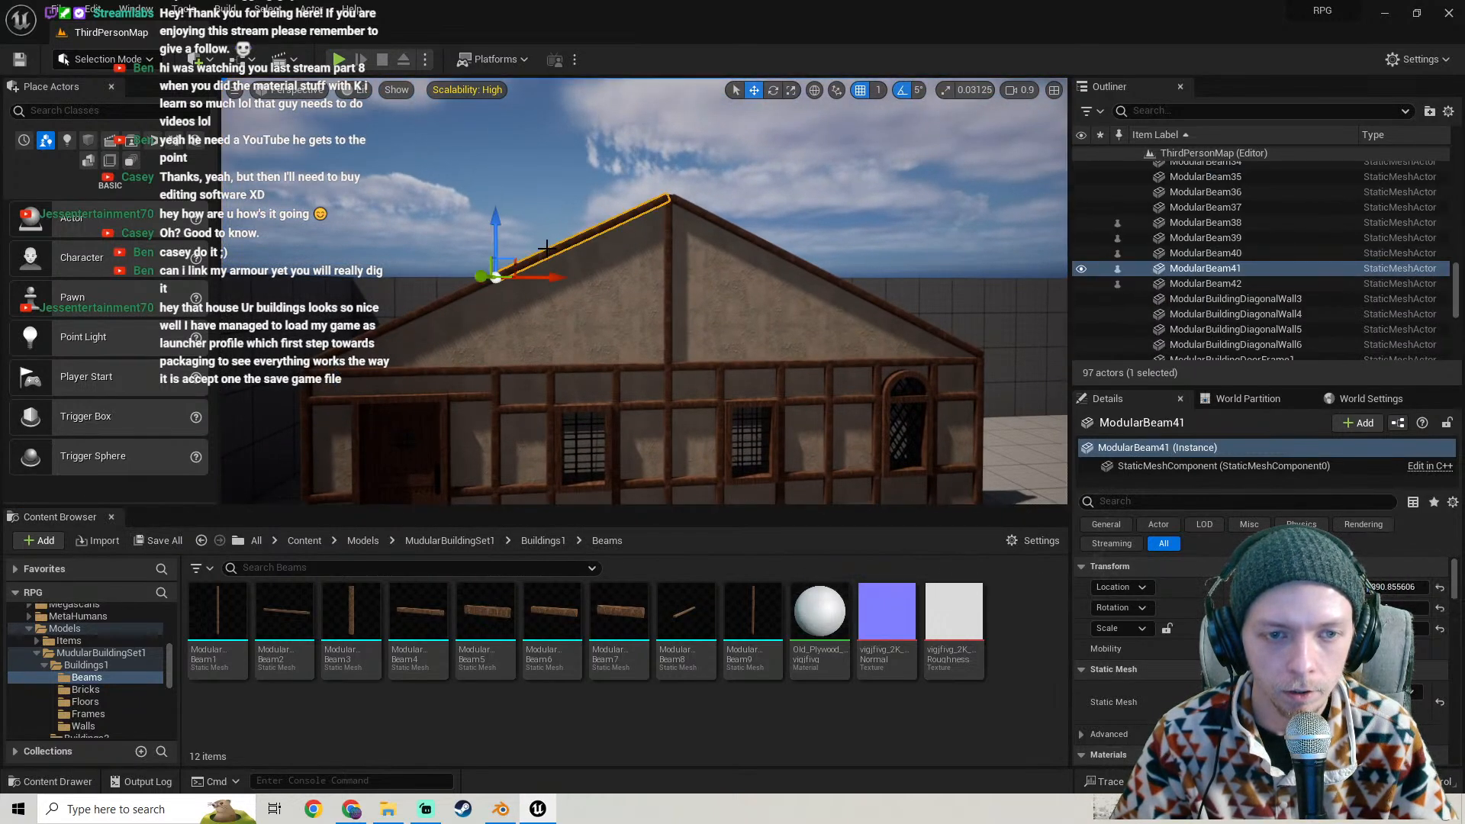
{"action": "double_click", "coordinate": [1230, 703]}
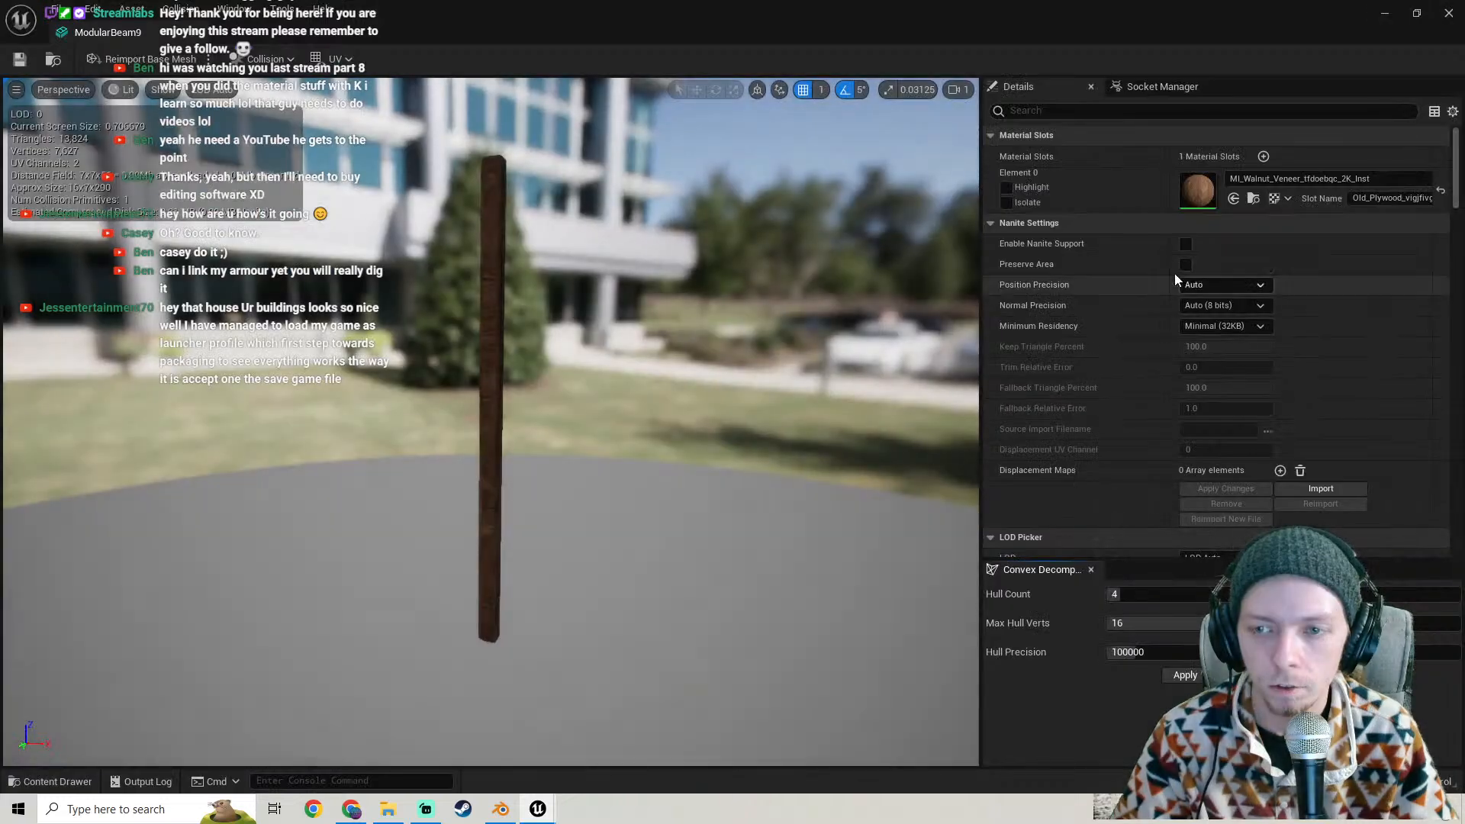
{"action": "left_click", "coordinate": [1186, 243]}
{"action": "scroll", "coordinate": [1107, 271], "scroll_direction": "down", "scroll_amount": 3}
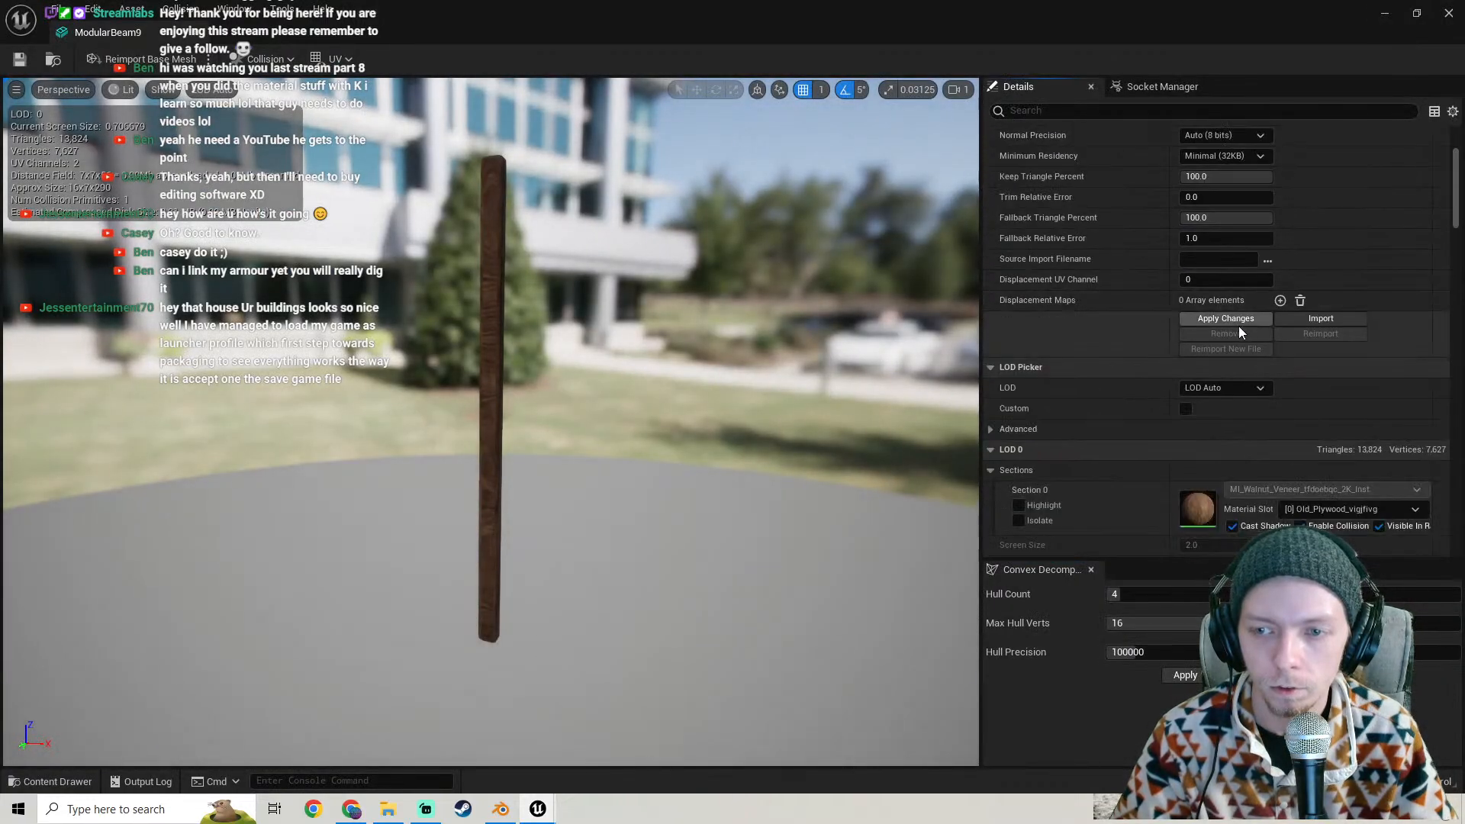
{"action": "left_click", "coordinate": [1232, 320]}
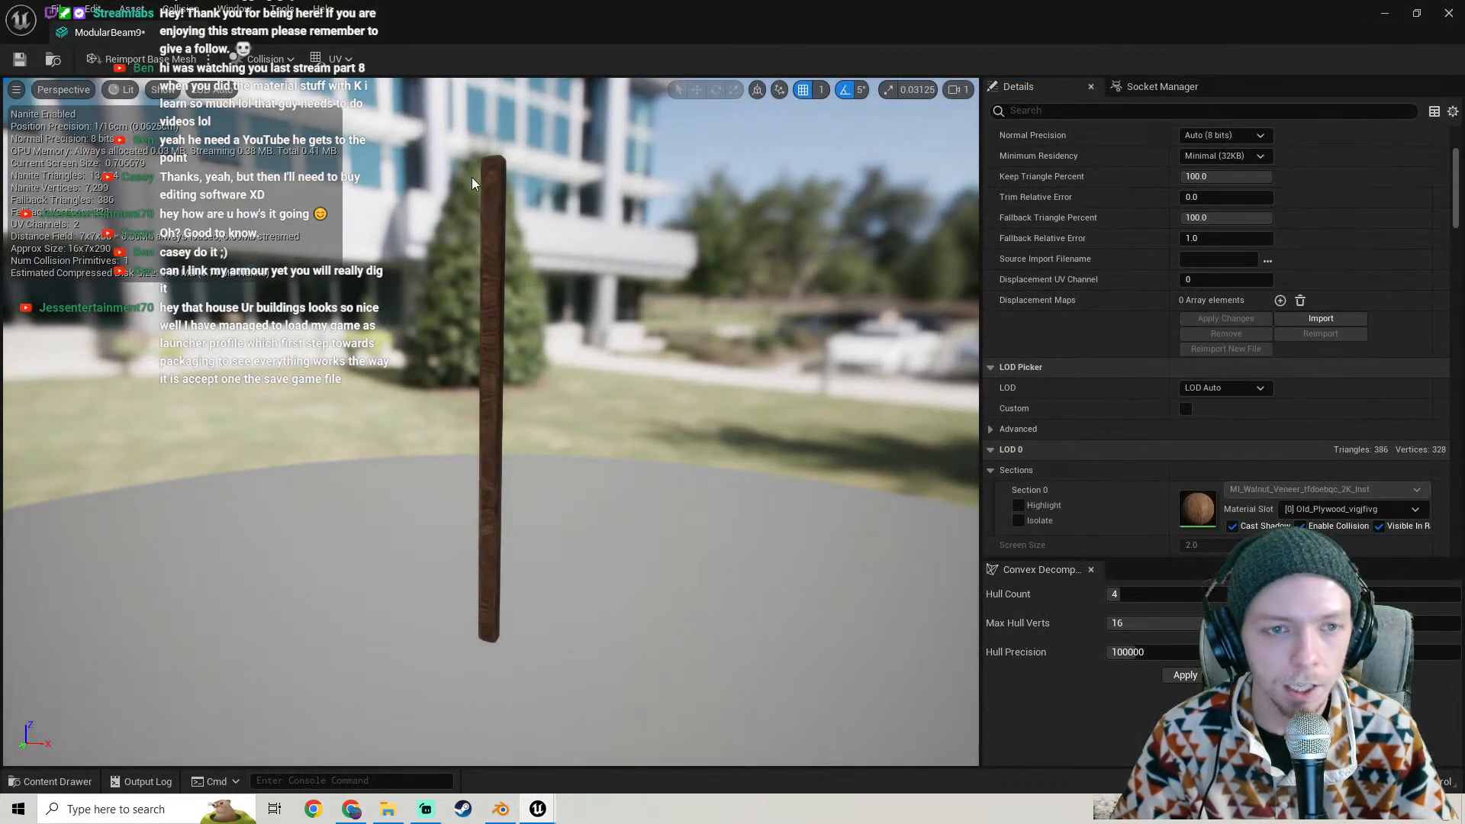
- Add a box simplified collision to the beam mesh and inspect its collision shapes from several angles
{"action": "left_click", "coordinate": [181, 10]}
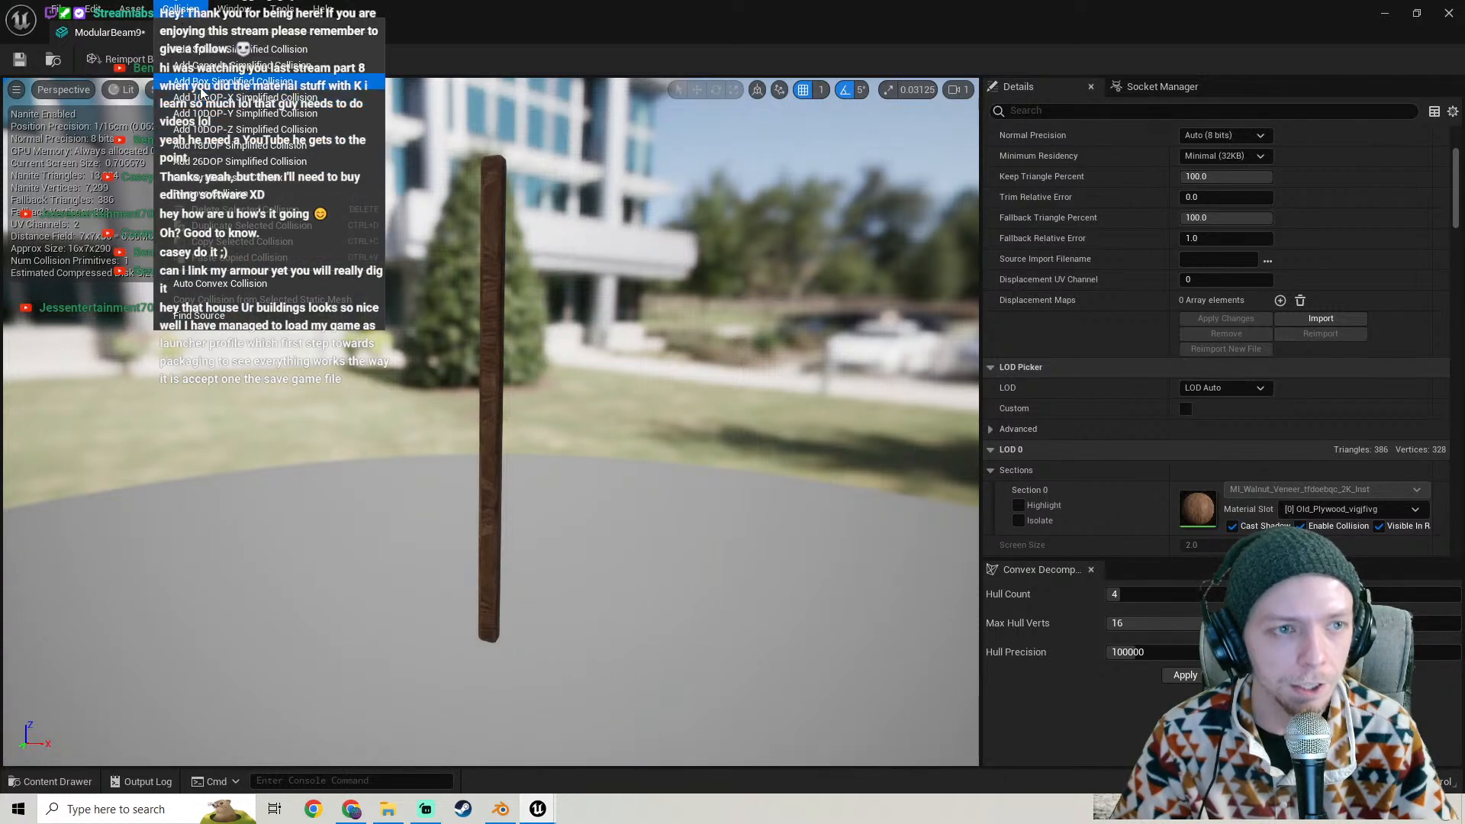
{"action": "left_click", "coordinate": [203, 90]}
{"action": "right_click_drag", "start_coordinate": [506, 328], "coordinate": [374, 313]}
{"action": "key", "text": "w"}
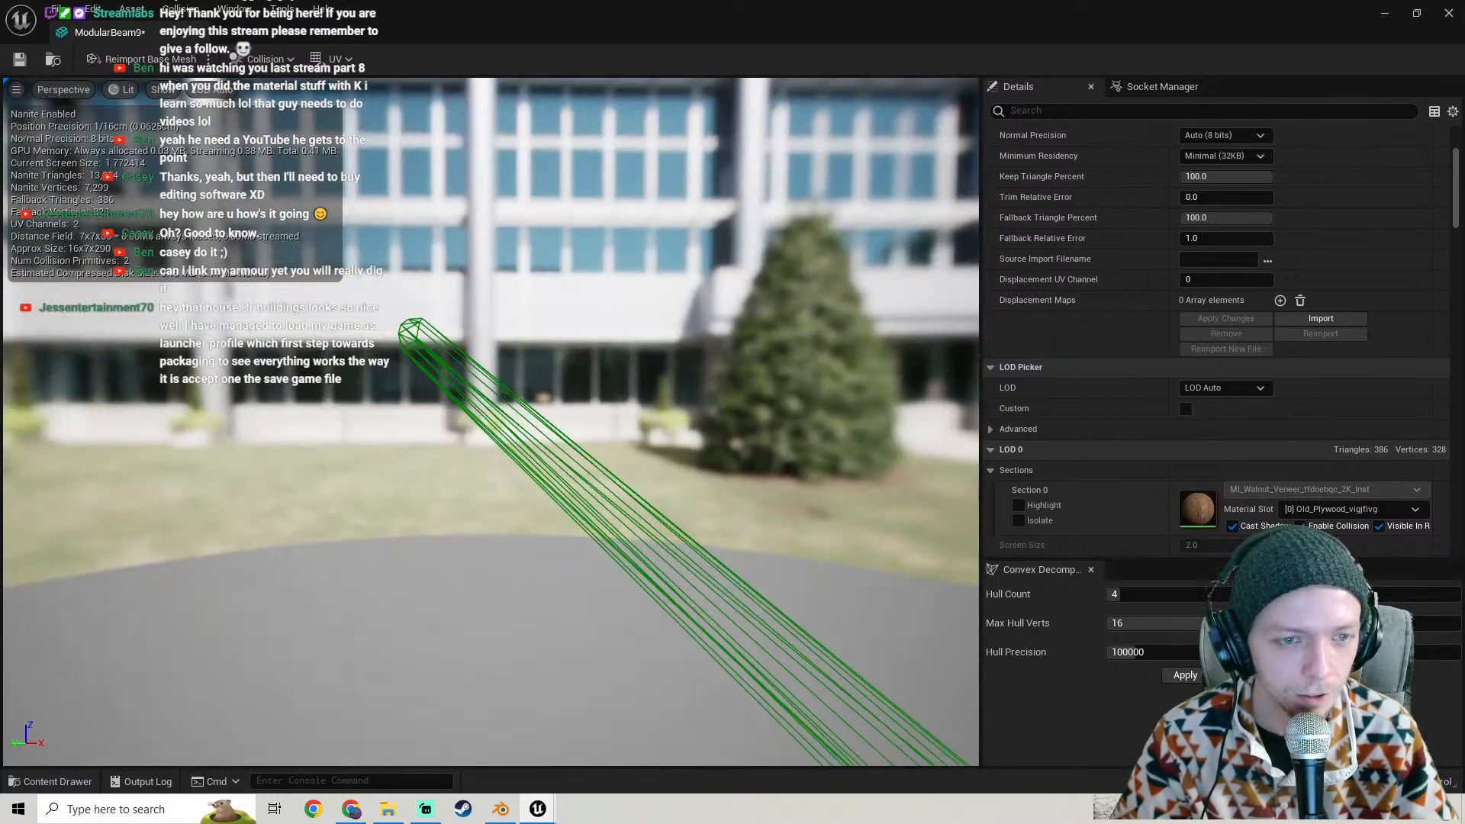
{"action": "key", "text": "f"}
- Remove all collision from the beam mesh and add a fresh box simplified collision around it
{"action": "left_click", "coordinate": [181, 7]}
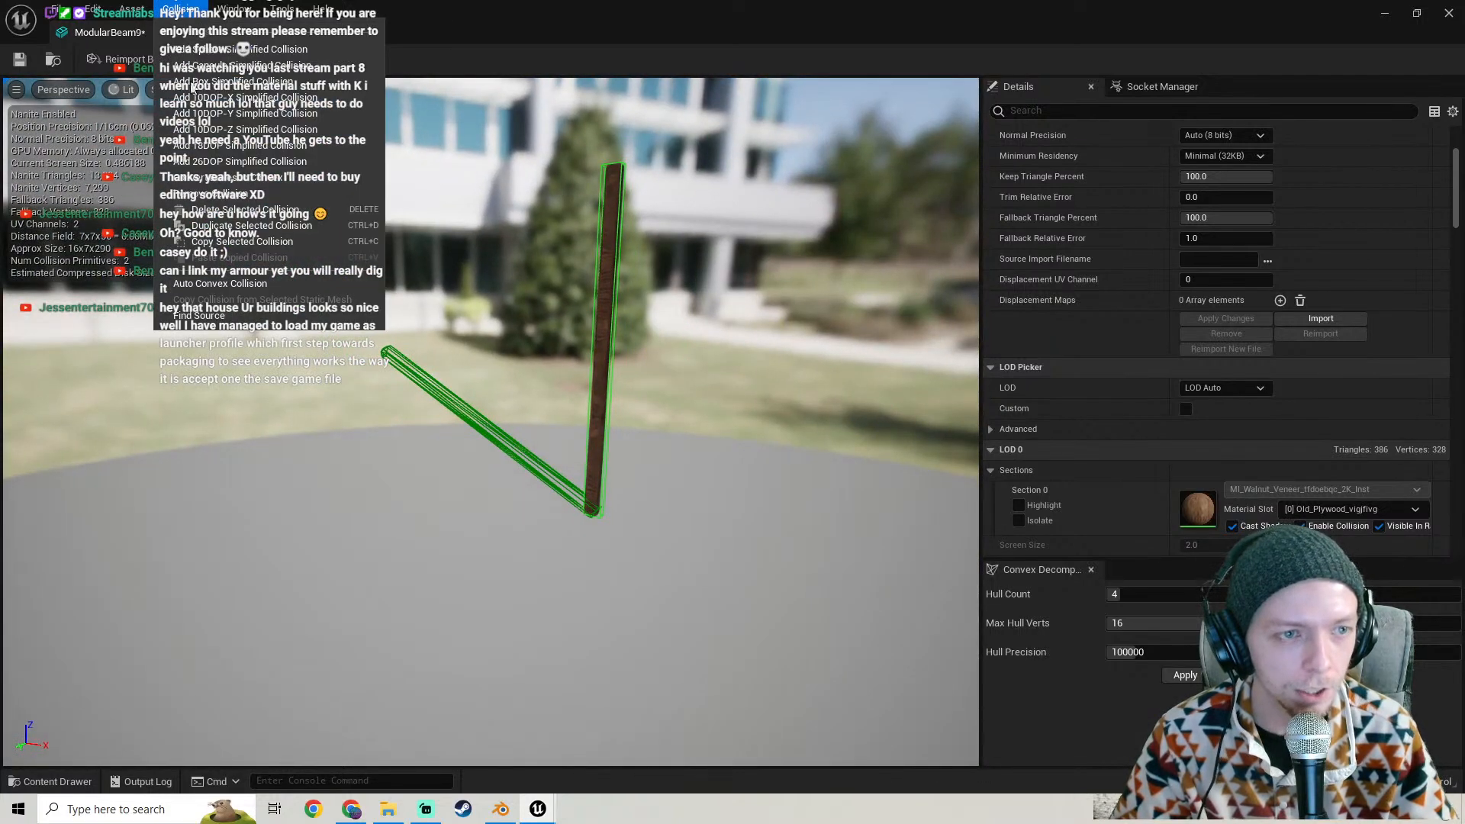
{"action": "left_click", "coordinate": [227, 201]}
{"action": "left_click", "coordinate": [181, 7]}
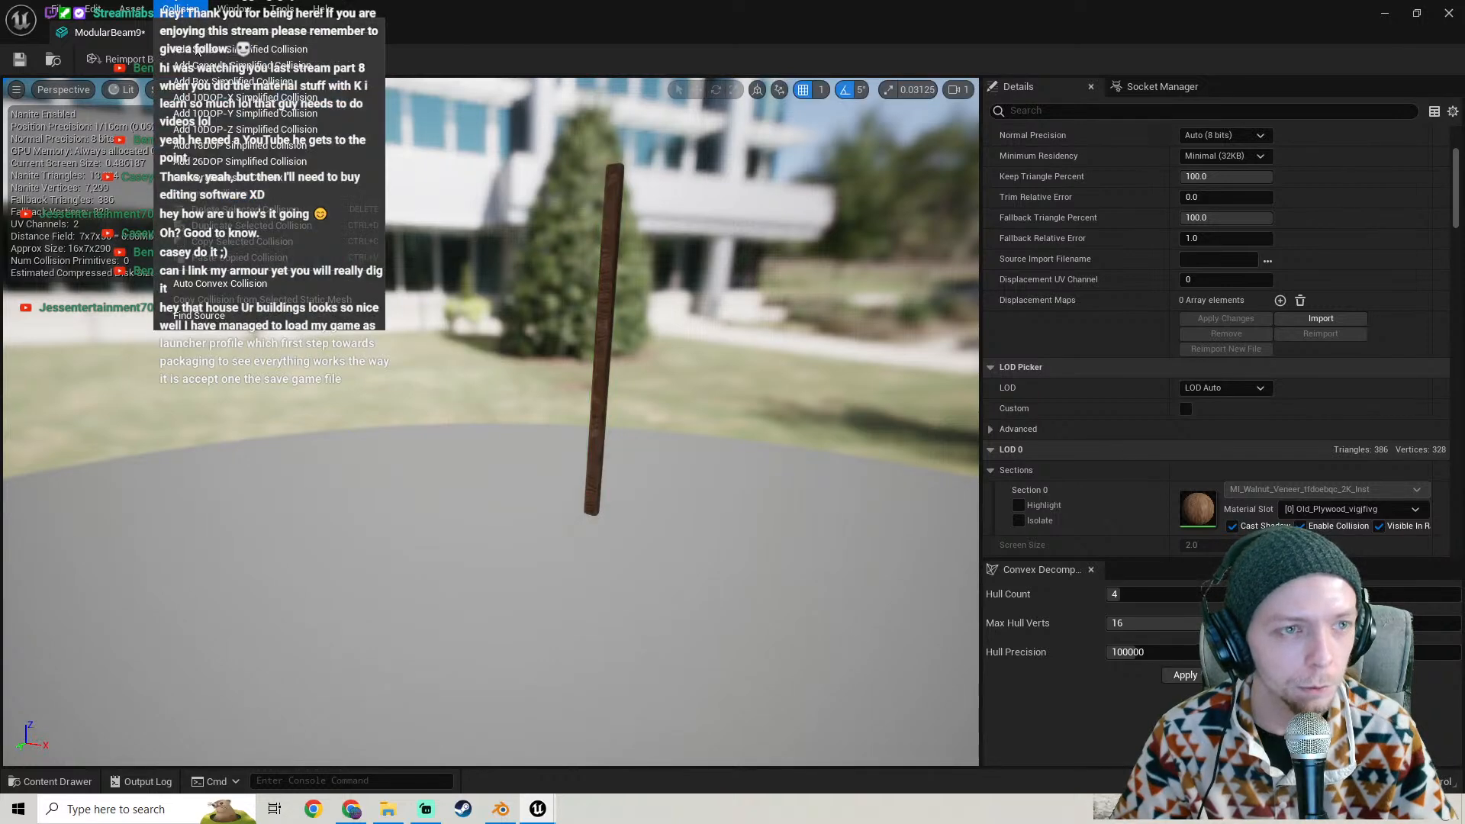
{"action": "left_click", "coordinate": [200, 81]}
{"action": "right_click_drag", "start_coordinate": [488, 420], "coordinate": [587, 416]}
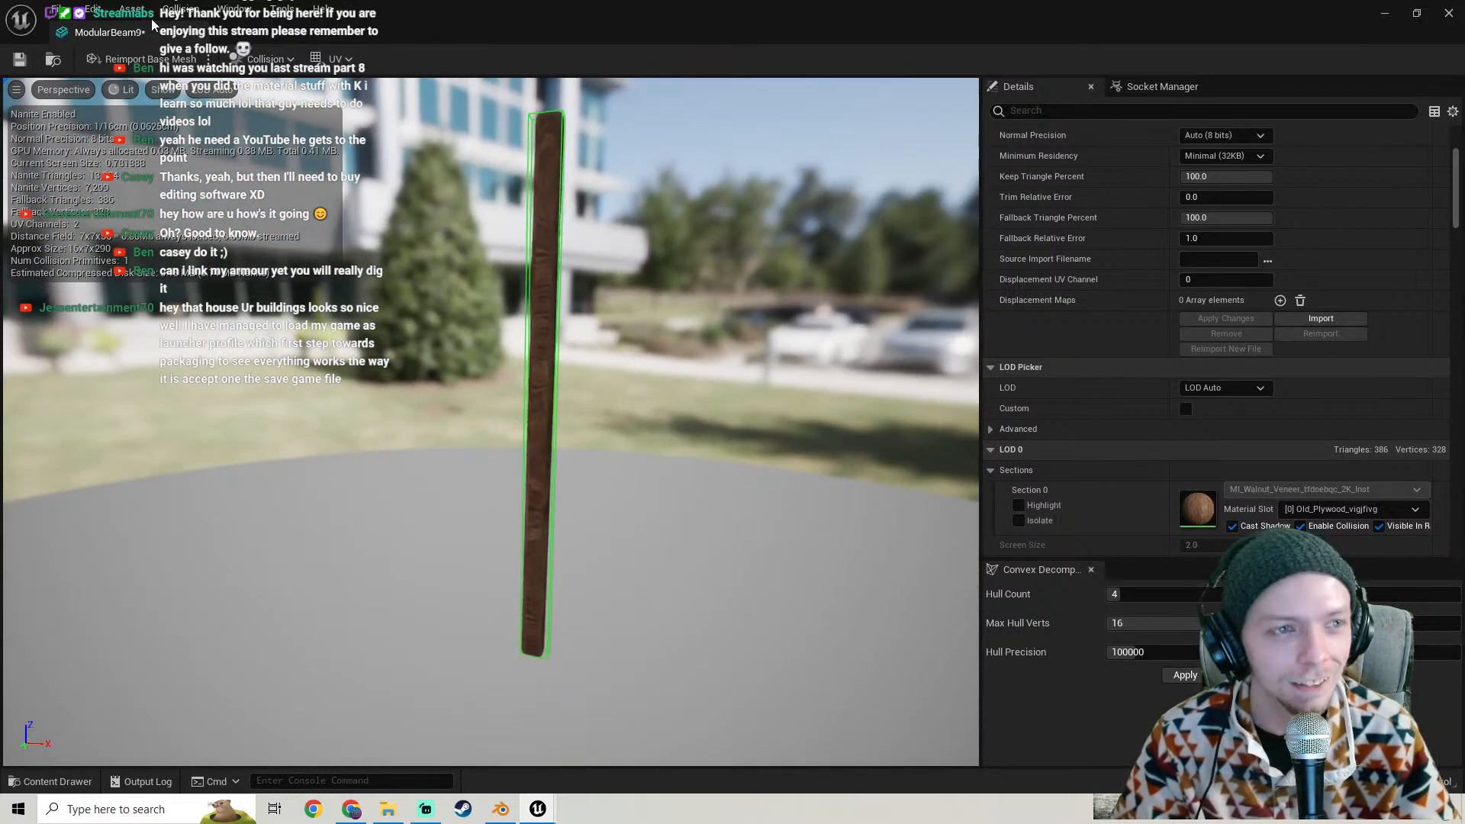
- Save the edited beam mesh, close its editor, and save the modified ModularBeam38 to ModularBeam41 actors
{"action": "left_click", "coordinate": [19, 59]}
{"action": "right_click_drag", "start_coordinate": [663, 317], "coordinate": [694, 319]}
{"action": "left_click", "coordinate": [1450, 13]}
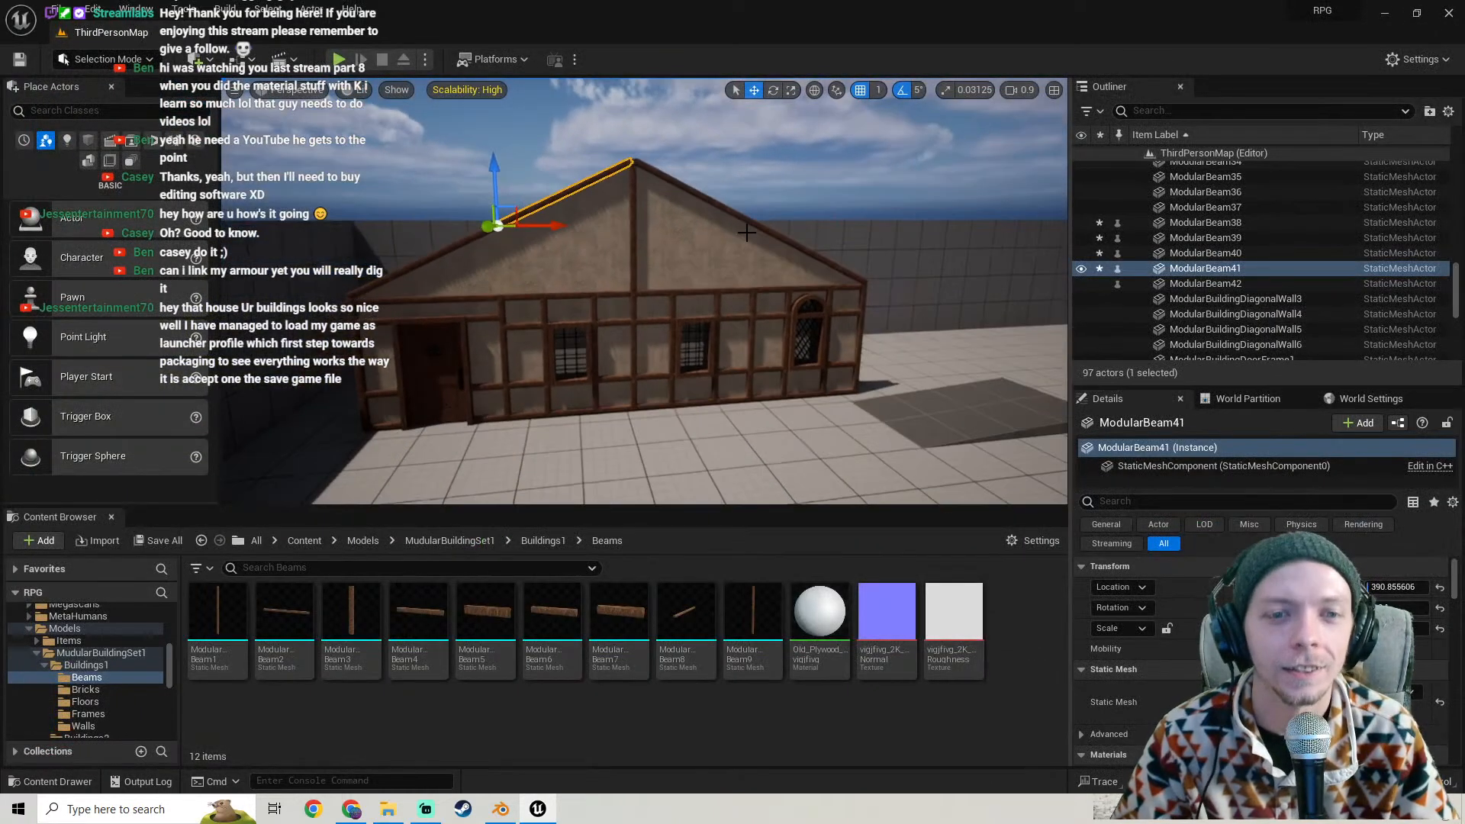
{"action": "left_click", "coordinate": [159, 540]}
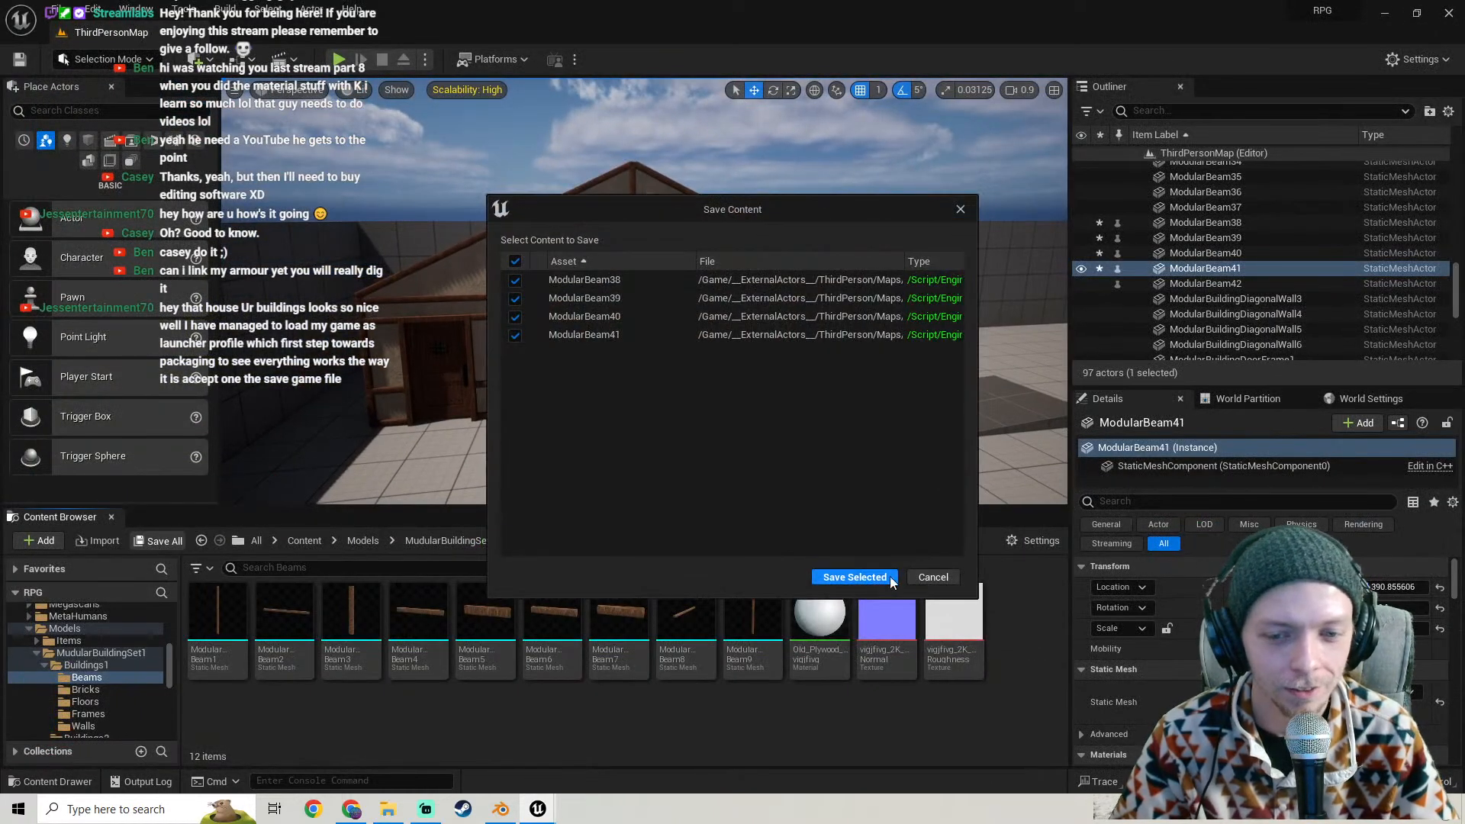
{"action": "left_click", "coordinate": [857, 576]}
- Delete the Old_Plywood_vigjfivg material and the vigjfivg_2K_Normal and vigjfivg_2K_Roughness textures from the Beams folder
{"action": "left_click_drag", "start_coordinate": [848, 711], "coordinate": [958, 673]}
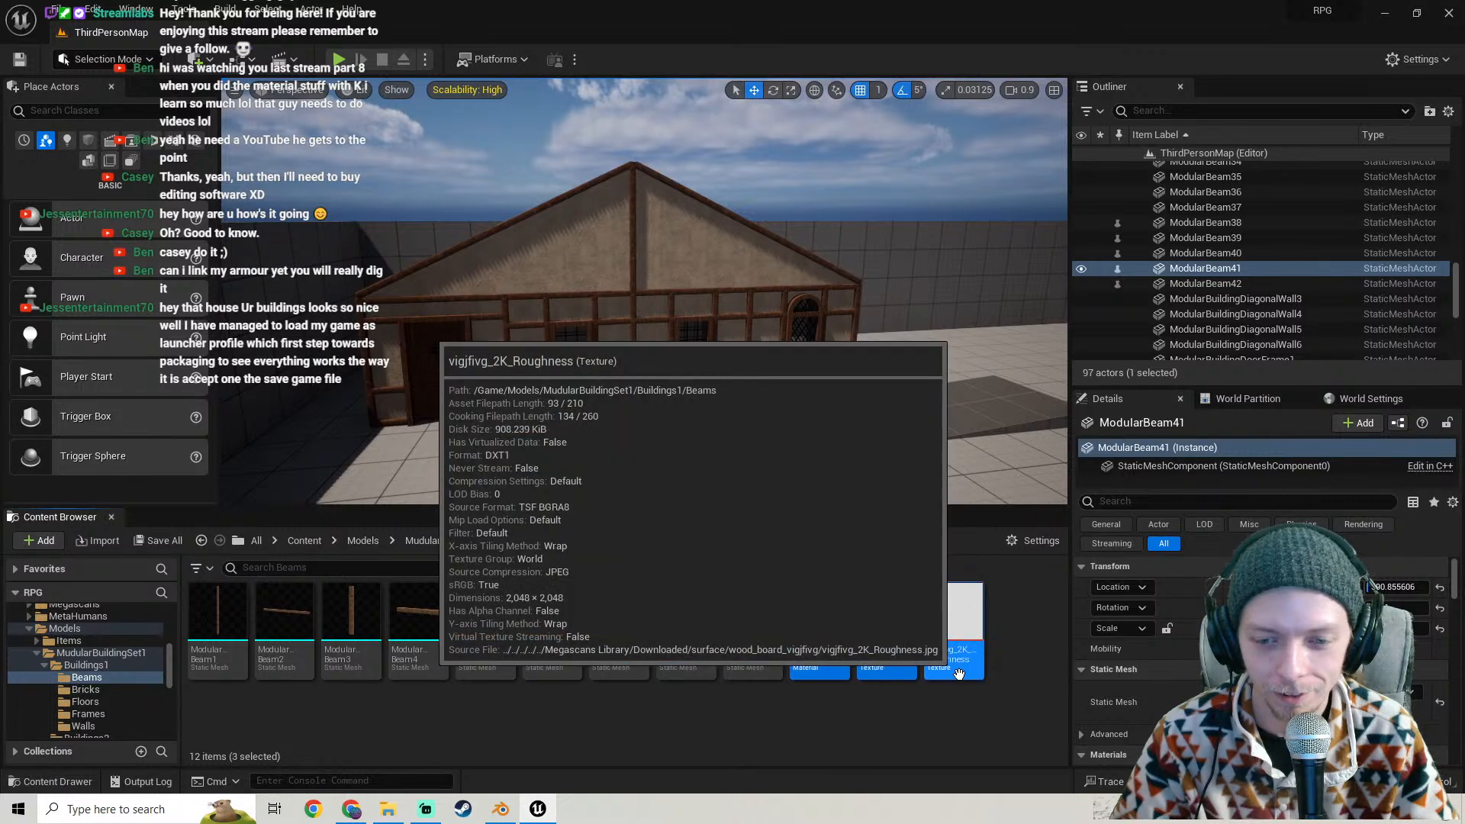
{"action": "key", "text": "Delete"}
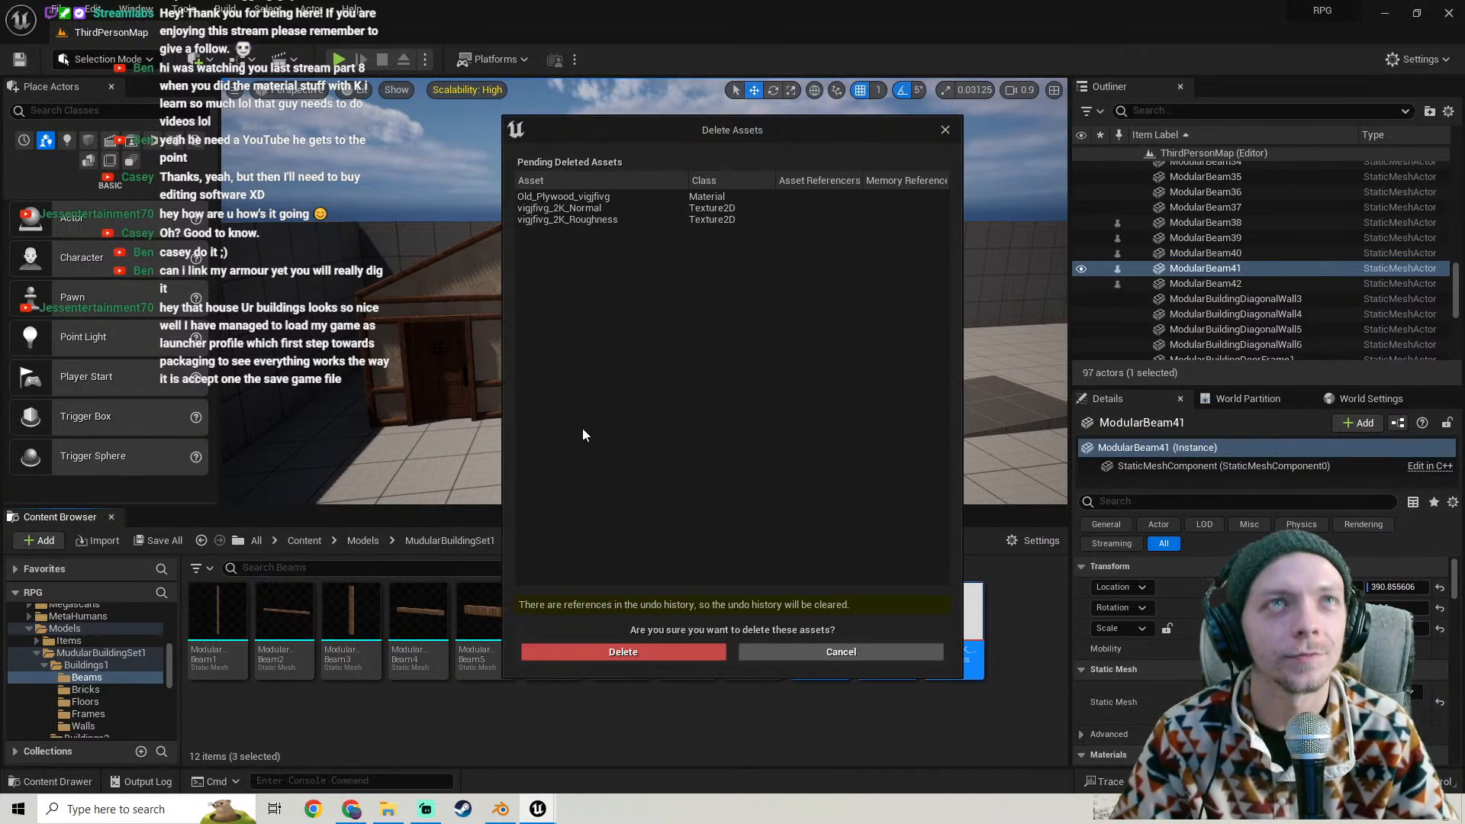
{"action": "left_click", "coordinate": [644, 652]}
{"action": "right_click_drag", "start_coordinate": [649, 458], "coordinate": [901, 439]}
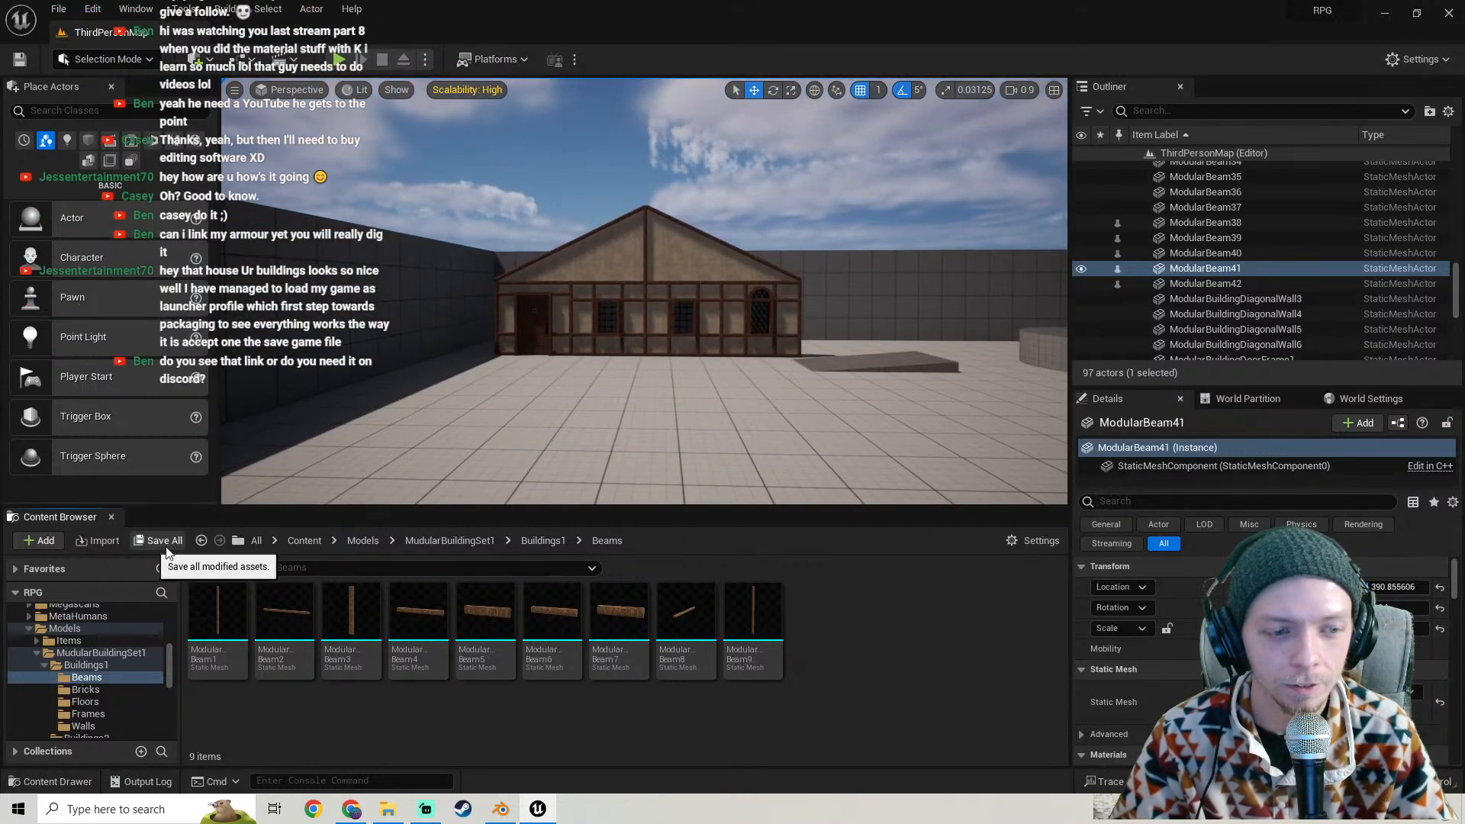
- Play-test the level by running the character through the house door and around the facade, and end the session
{"action": "left_click", "coordinate": [339, 58]}
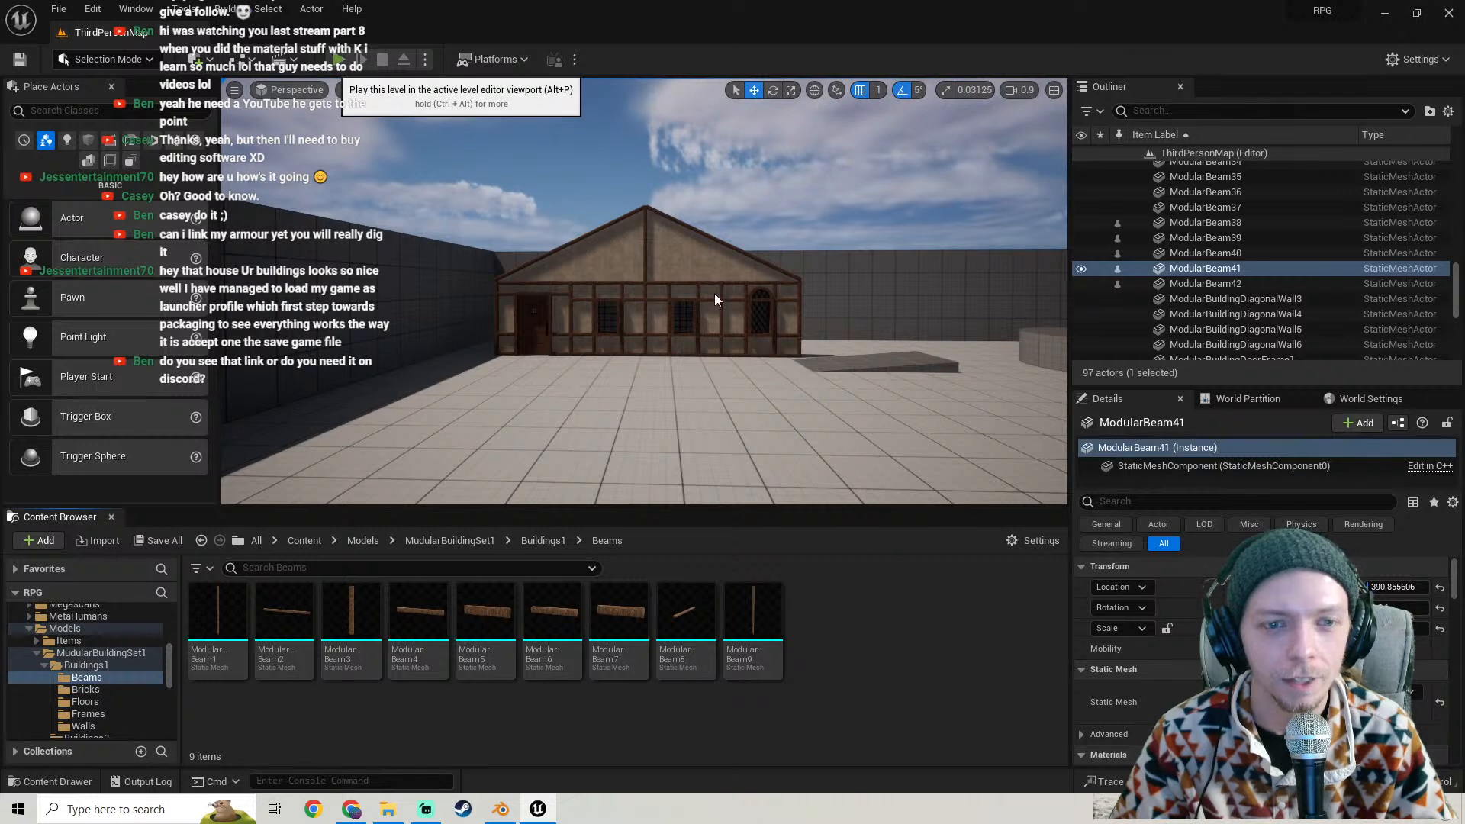
{"action": "key", "text": "w"}
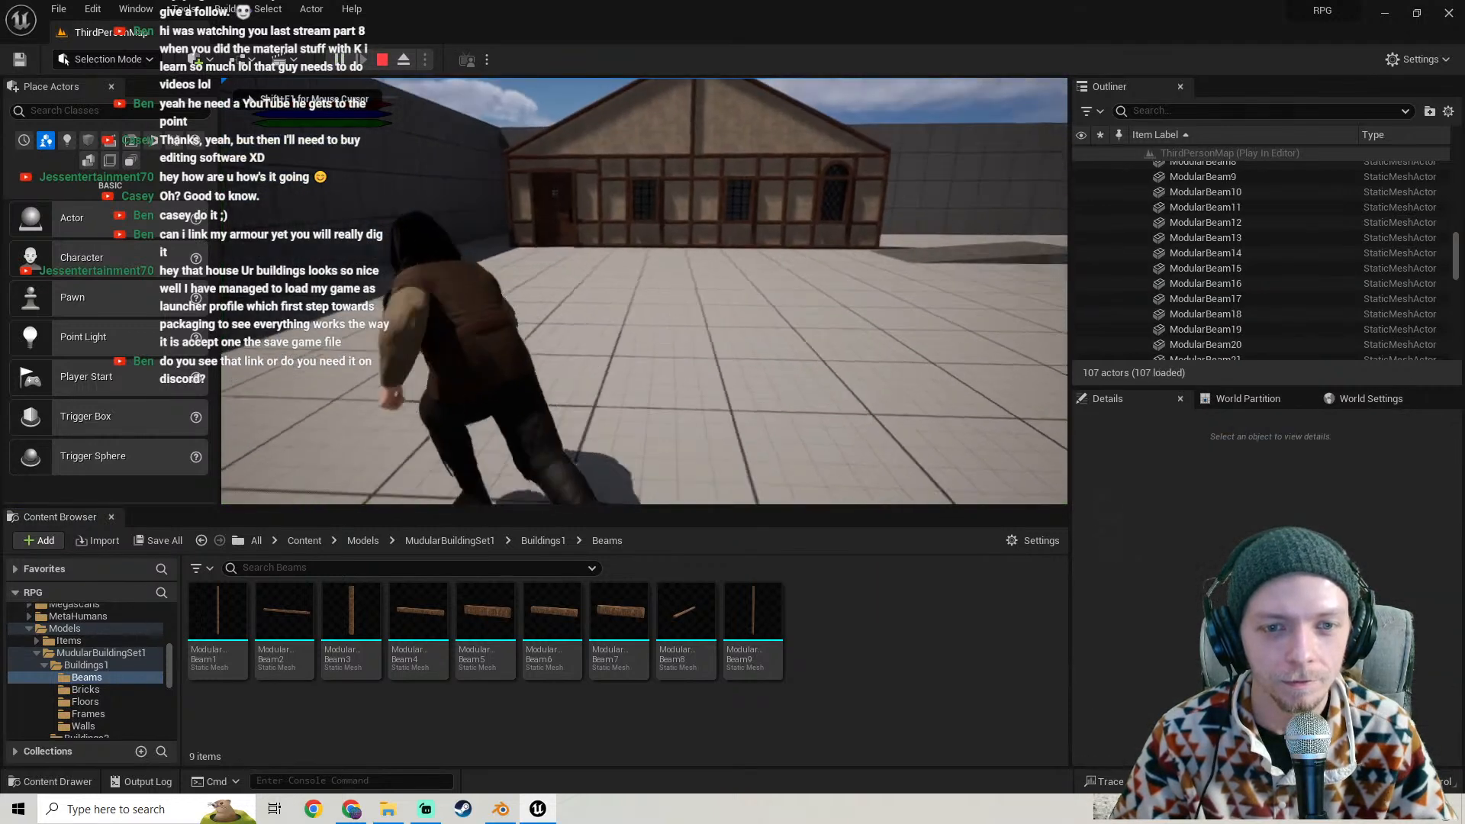
{"action": "key", "text": "w"}
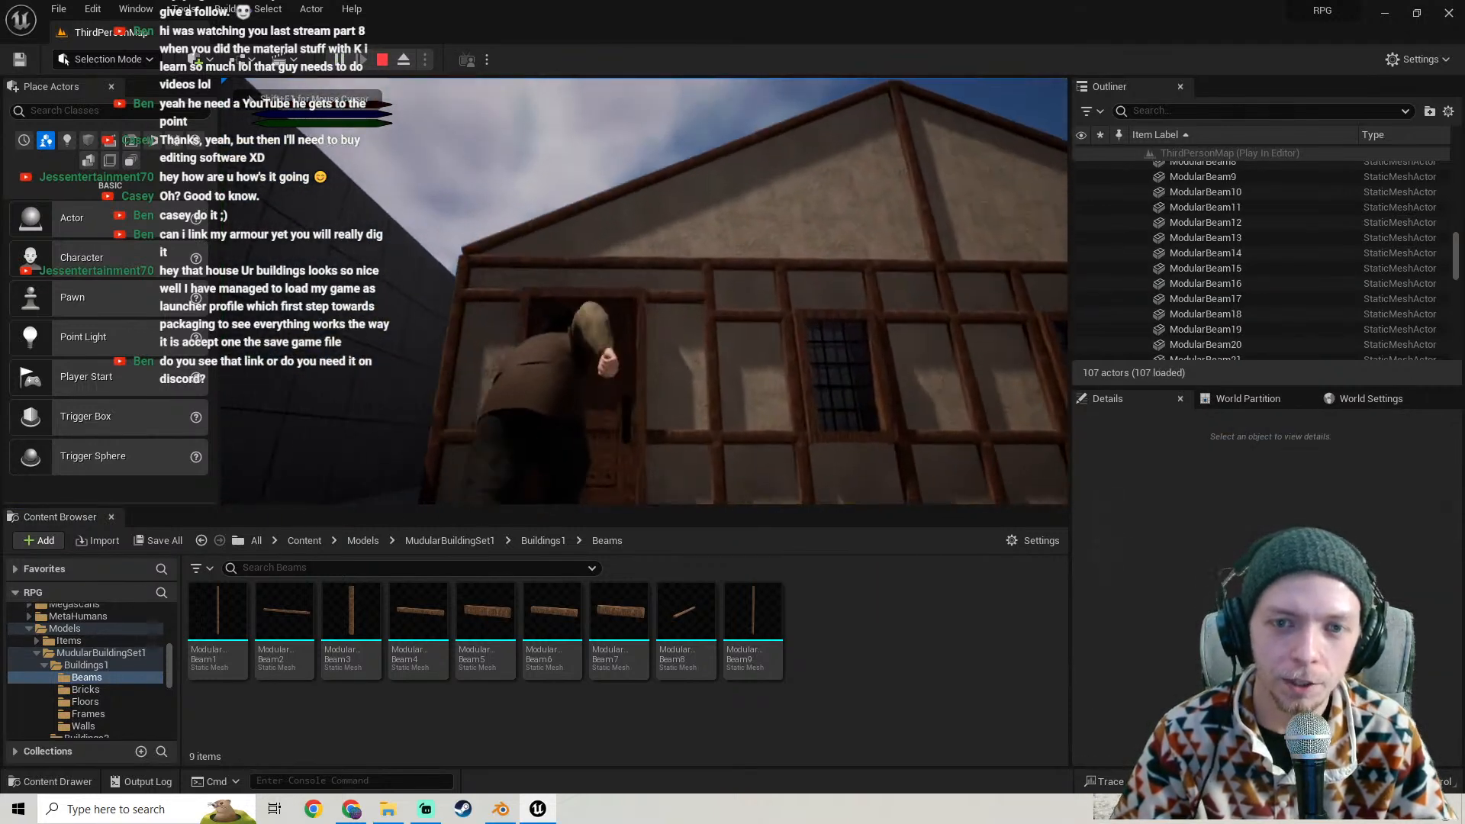
{"action": "key", "text": "e"}
{"action": "key", "text": "w"}
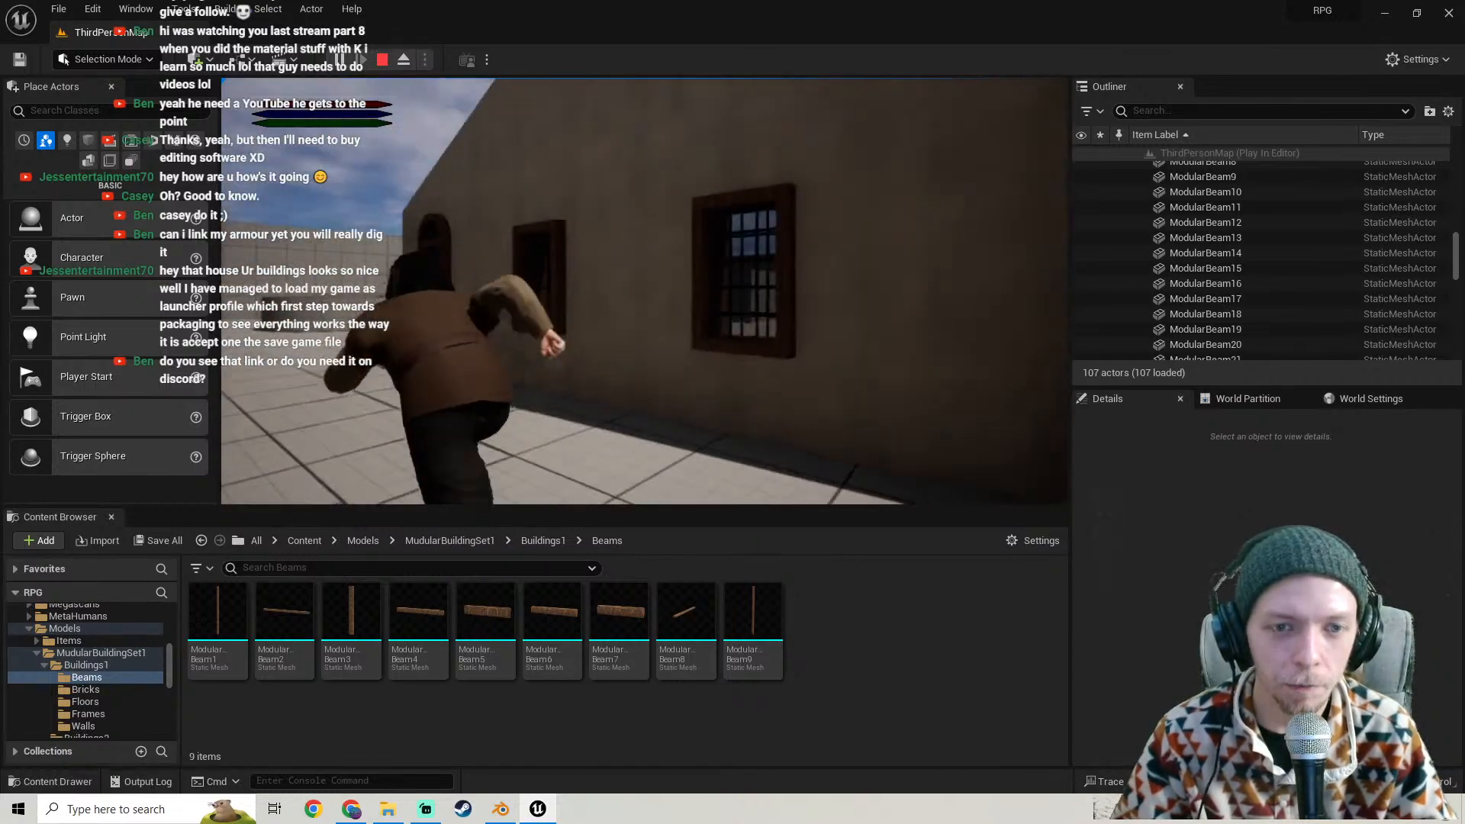
{"action": "key", "text": "w"}
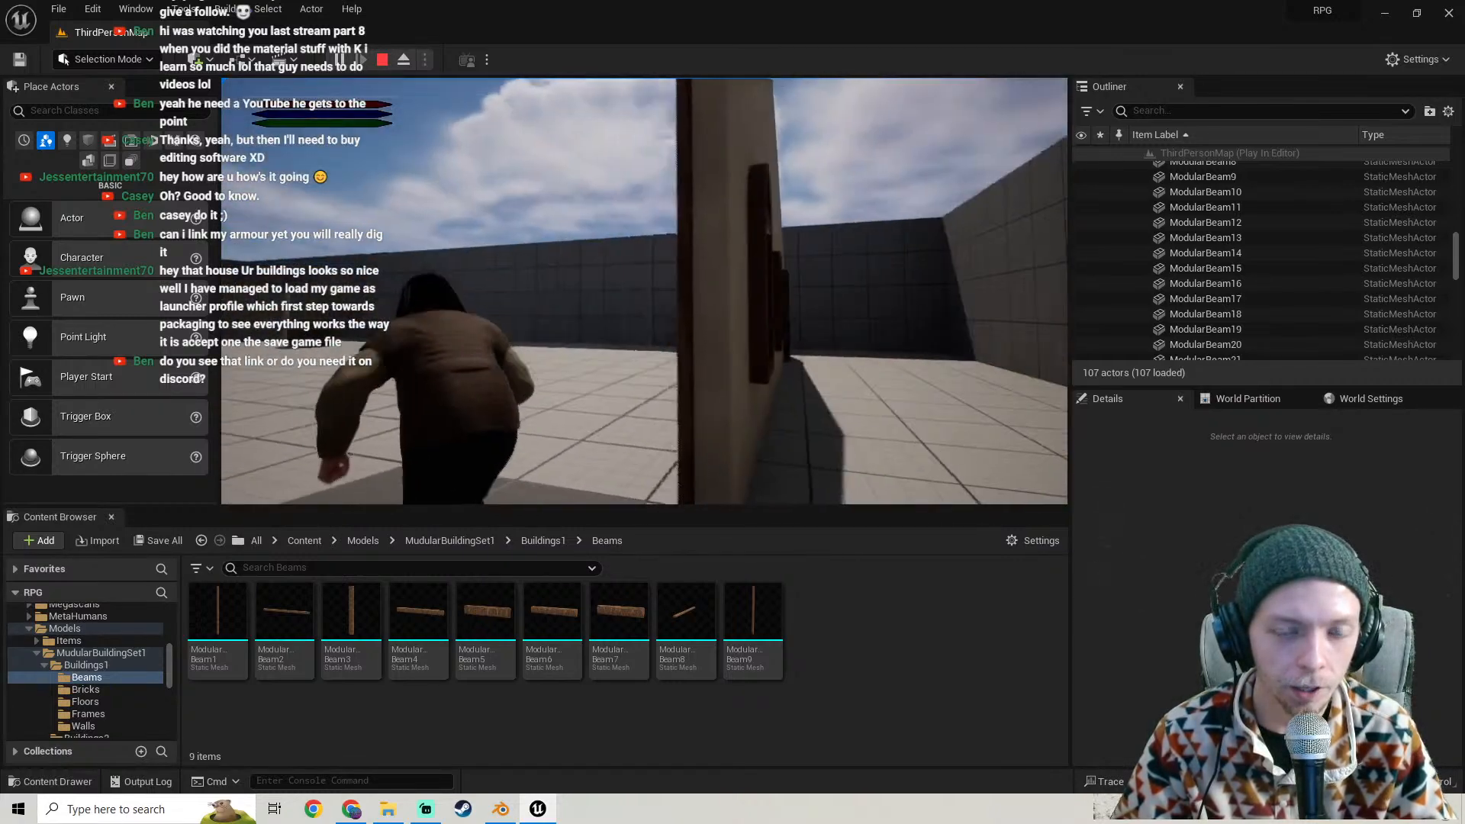
{"action": "key", "text": "s"}
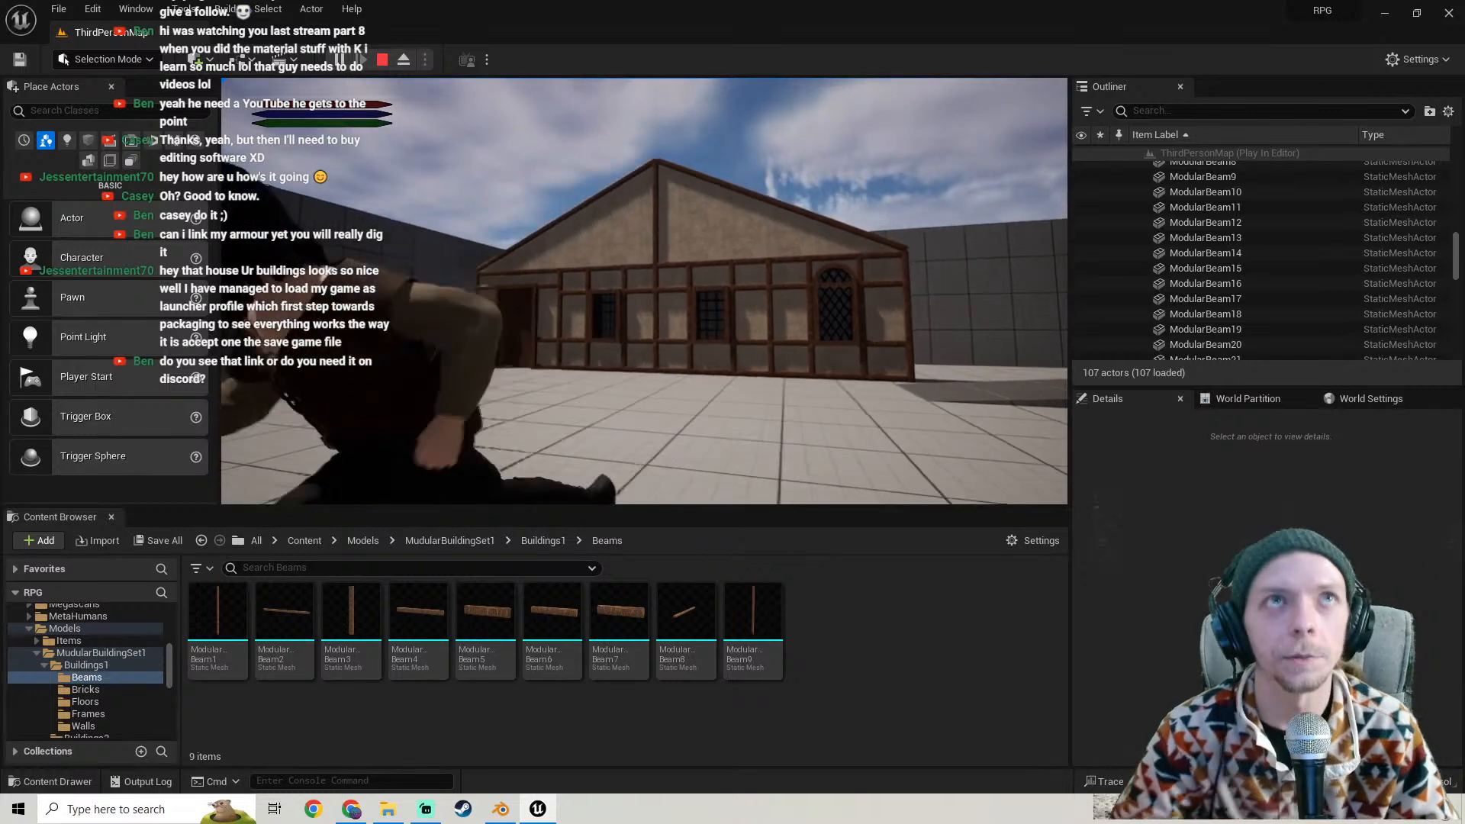
{"action": "key", "text": "w"}
{"action": "key", "text": "w"}
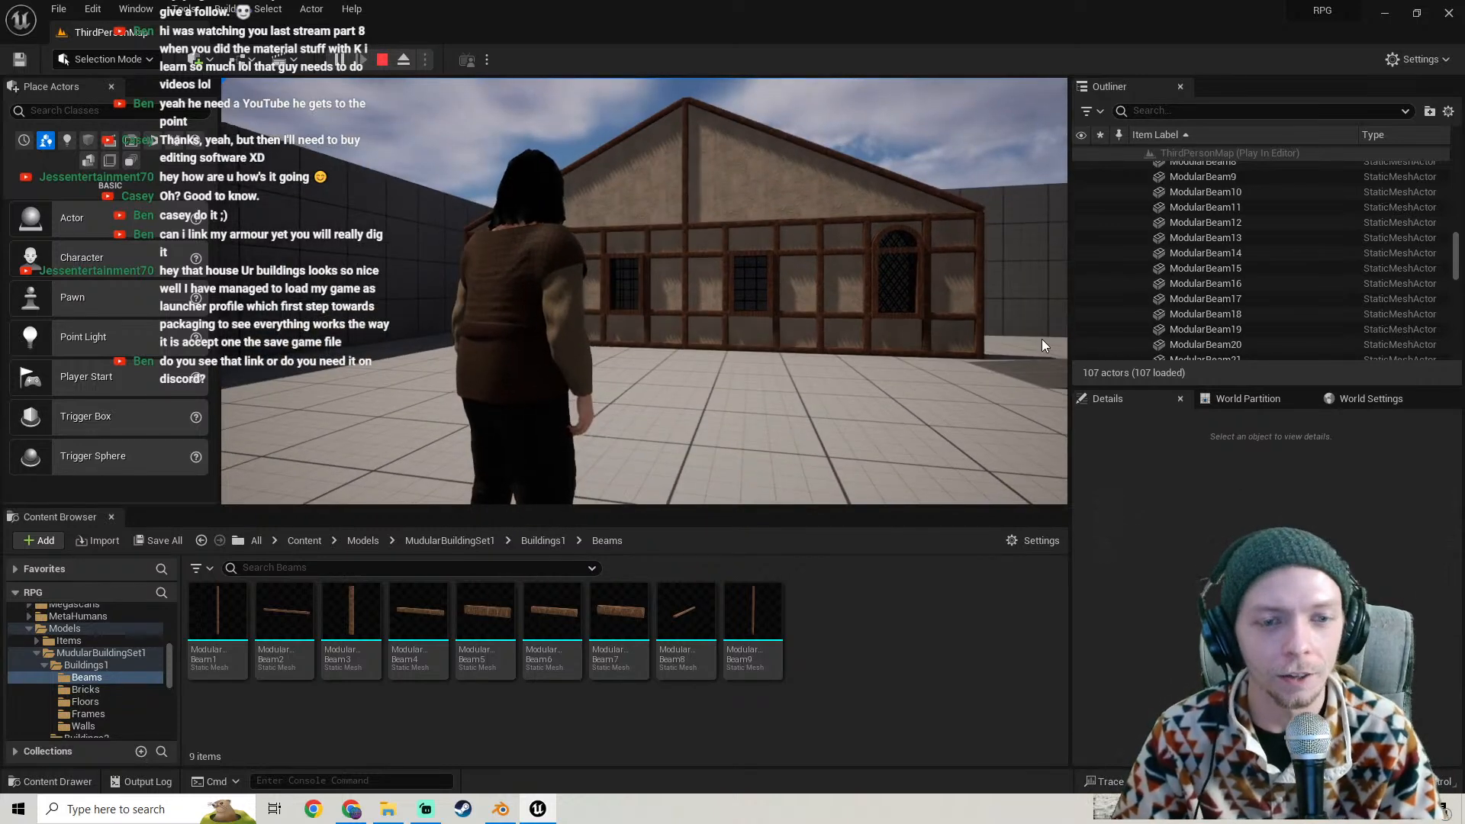
{"action": "key", "text": "Escape"}
- Save any remaining modified content and examine the timber-framed facade from close up and from a distance
{"action": "right_click_drag", "start_coordinate": [1027, 326], "coordinate": [973, 362]}
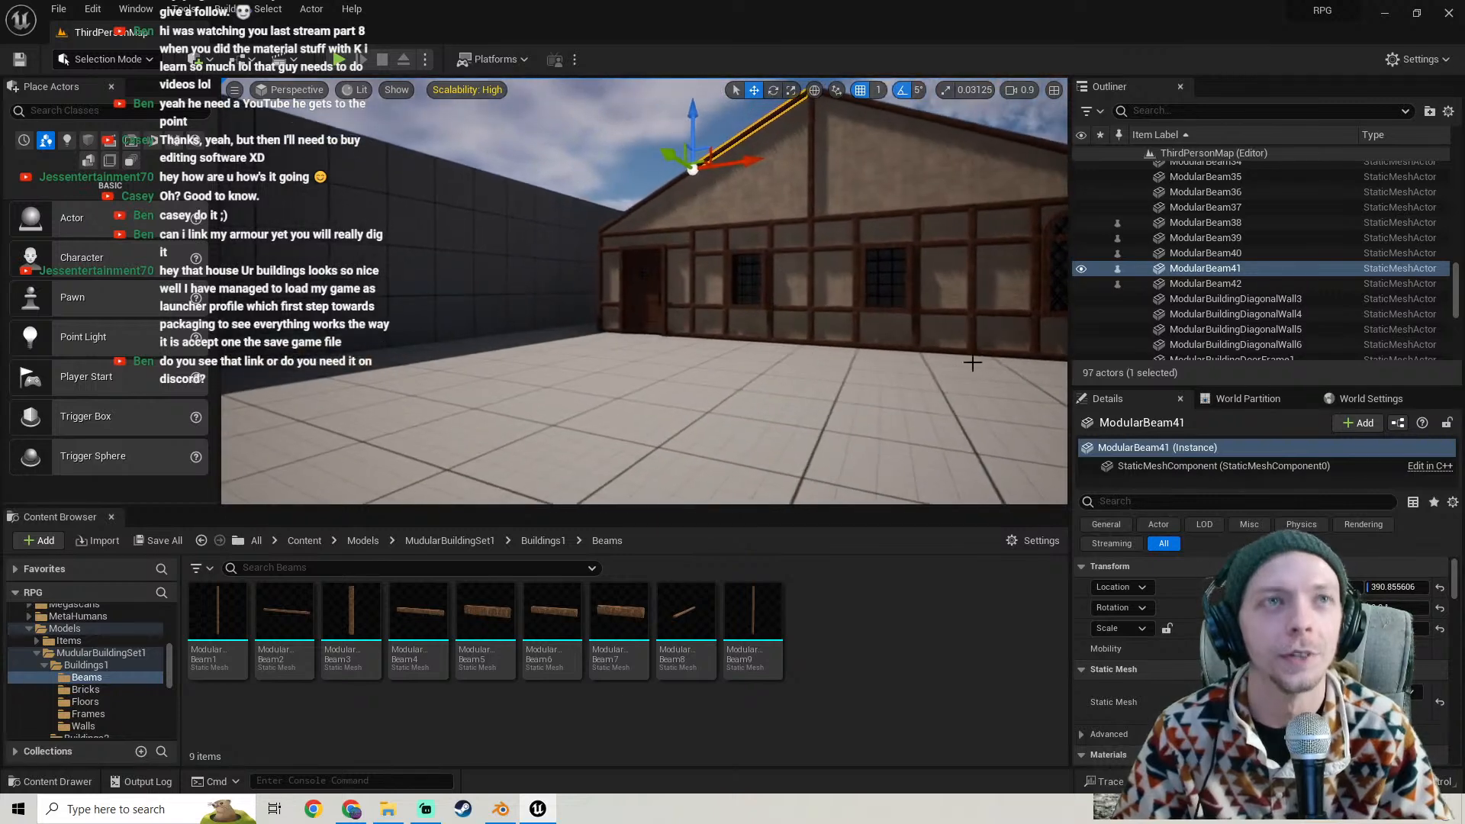
{"action": "left_click", "coordinate": [159, 543]}
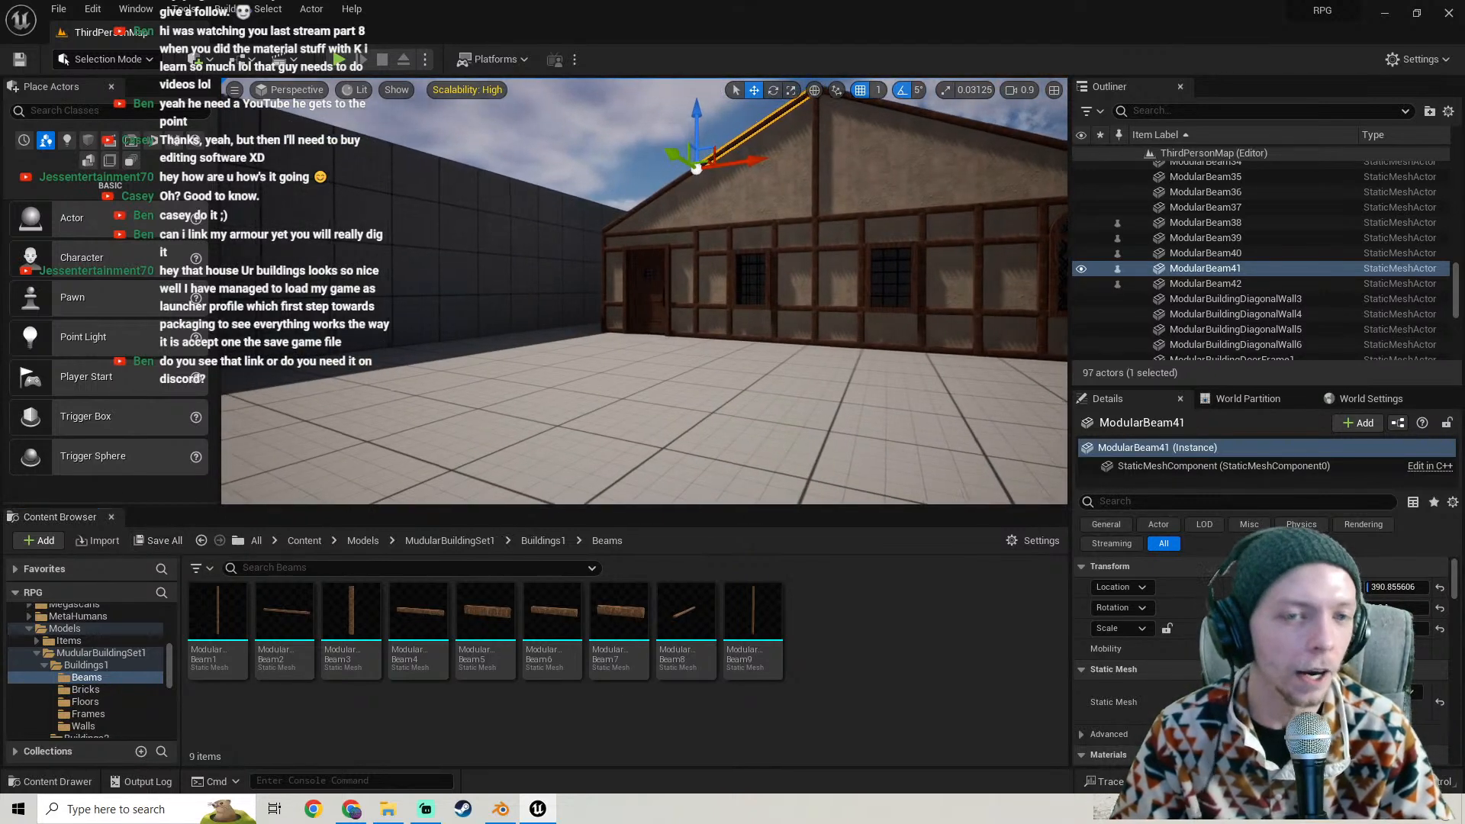
{"action": "mouse_move", "coordinate": [651, 337]}
{"action": "right_mouse_down"}
{"action": "mouse_move", "coordinate": [687, 336]}
{"action": "mouse_move", "coordinate": [658, 336]}
{"action": "mouse_move", "coordinate": [670, 321]}
{"action": "mouse_move", "coordinate": [658, 344]}
{"action": "mouse_move", "coordinate": [694, 341]}
{"action": "mouse_move", "coordinate": [667, 333]}
{"action": "right_mouse_up"}
{"action": "key", "text": "g"}
{"action": "key", "text": "s"}
{"action": "key", "text": "w"}
{"action": "key", "text": "s"}
{"action": "key", "text": "s"}
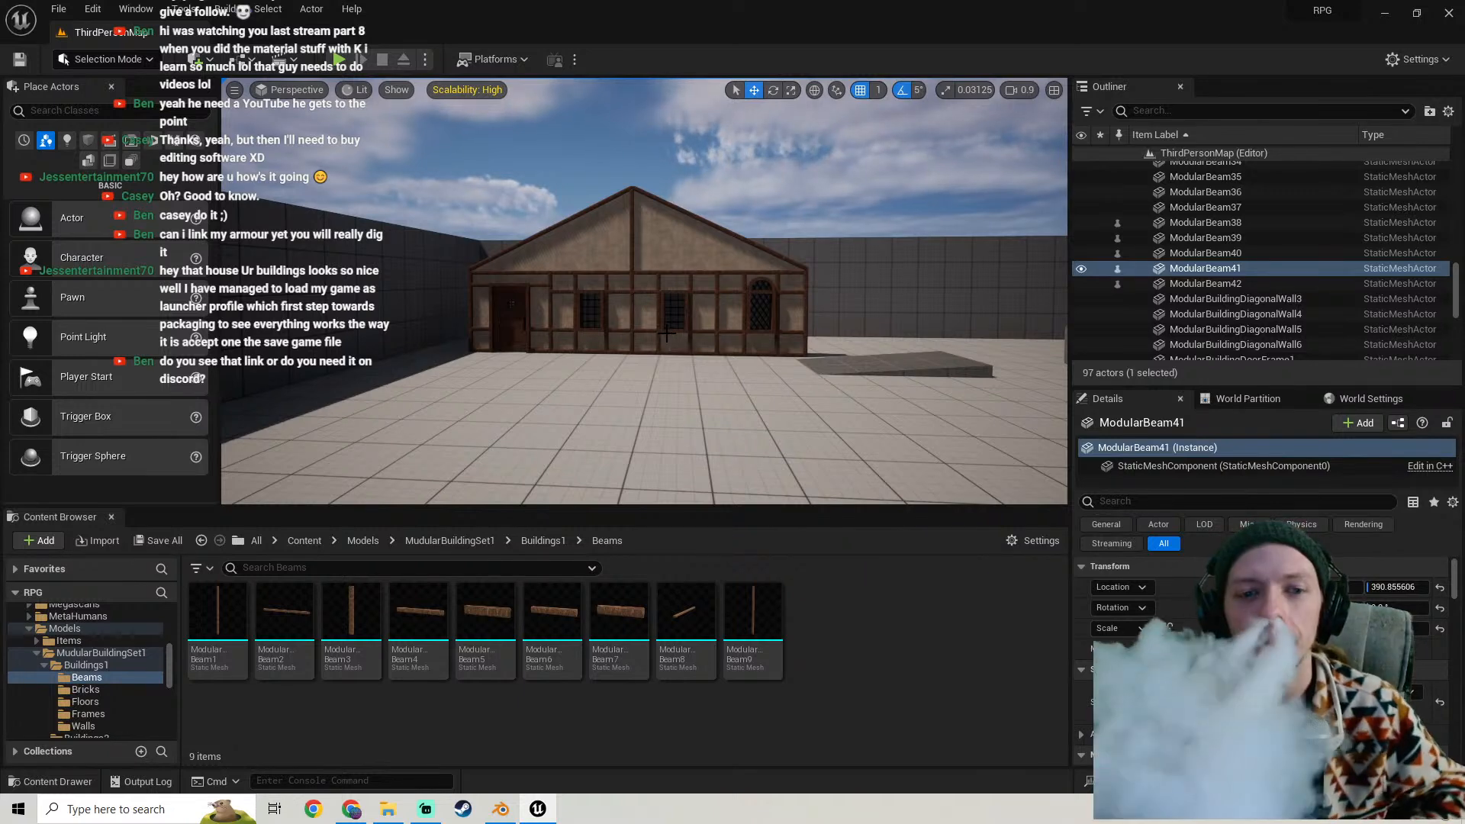
{"action": "right_click_drag", "start_coordinate": [667, 334], "coordinate": [1062, 362]}
{"action": "key", "text": "s"}
{"action": "key", "text": "w"}
{"action": "key", "text": "w"}
{"action": "key", "text": "w"}
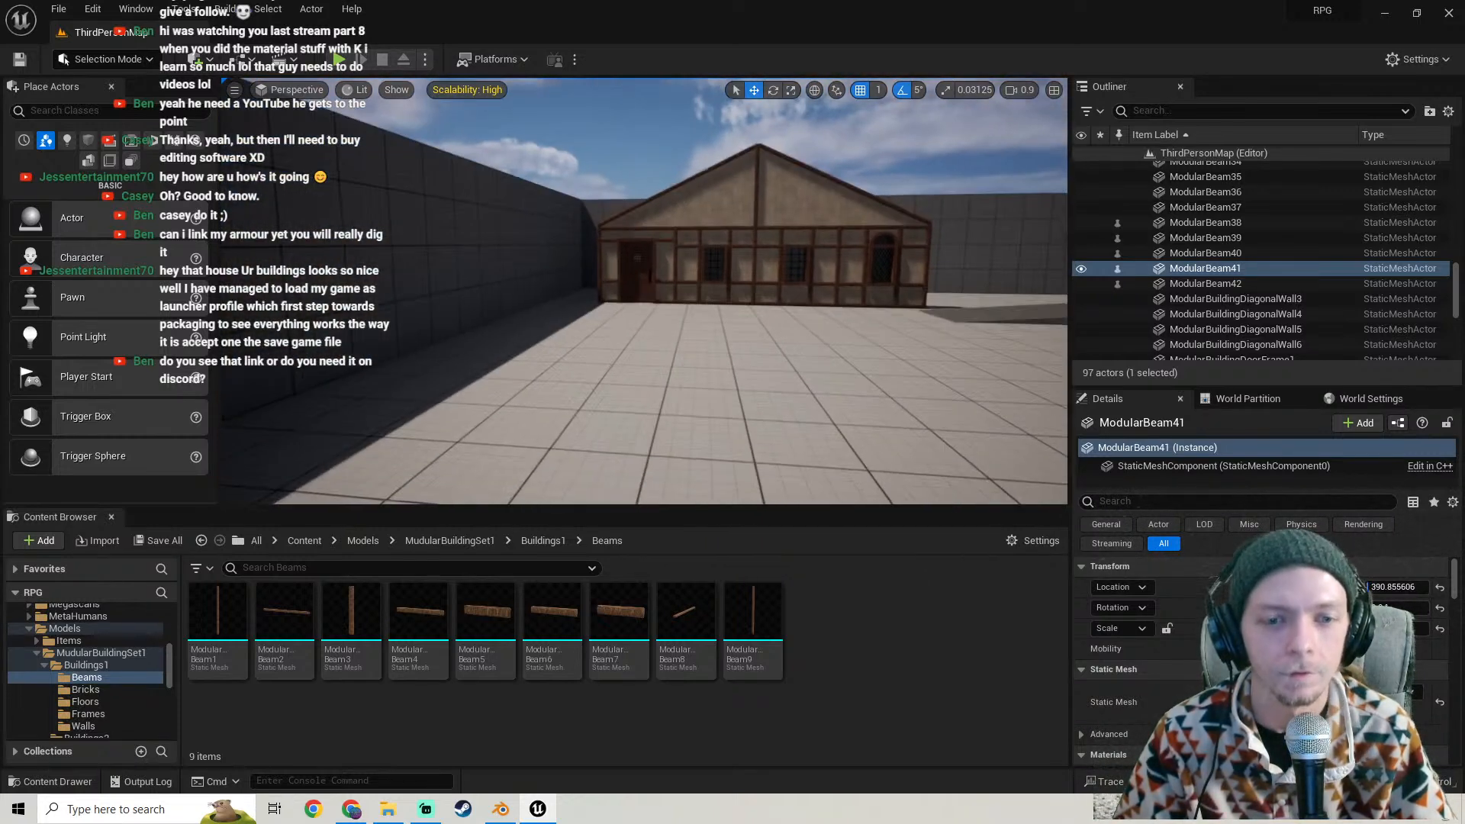
- Save all modified content and play-test the level, running the character through the house door and along the timber-framed facade
{"action": "left_click", "coordinate": [175, 540]}
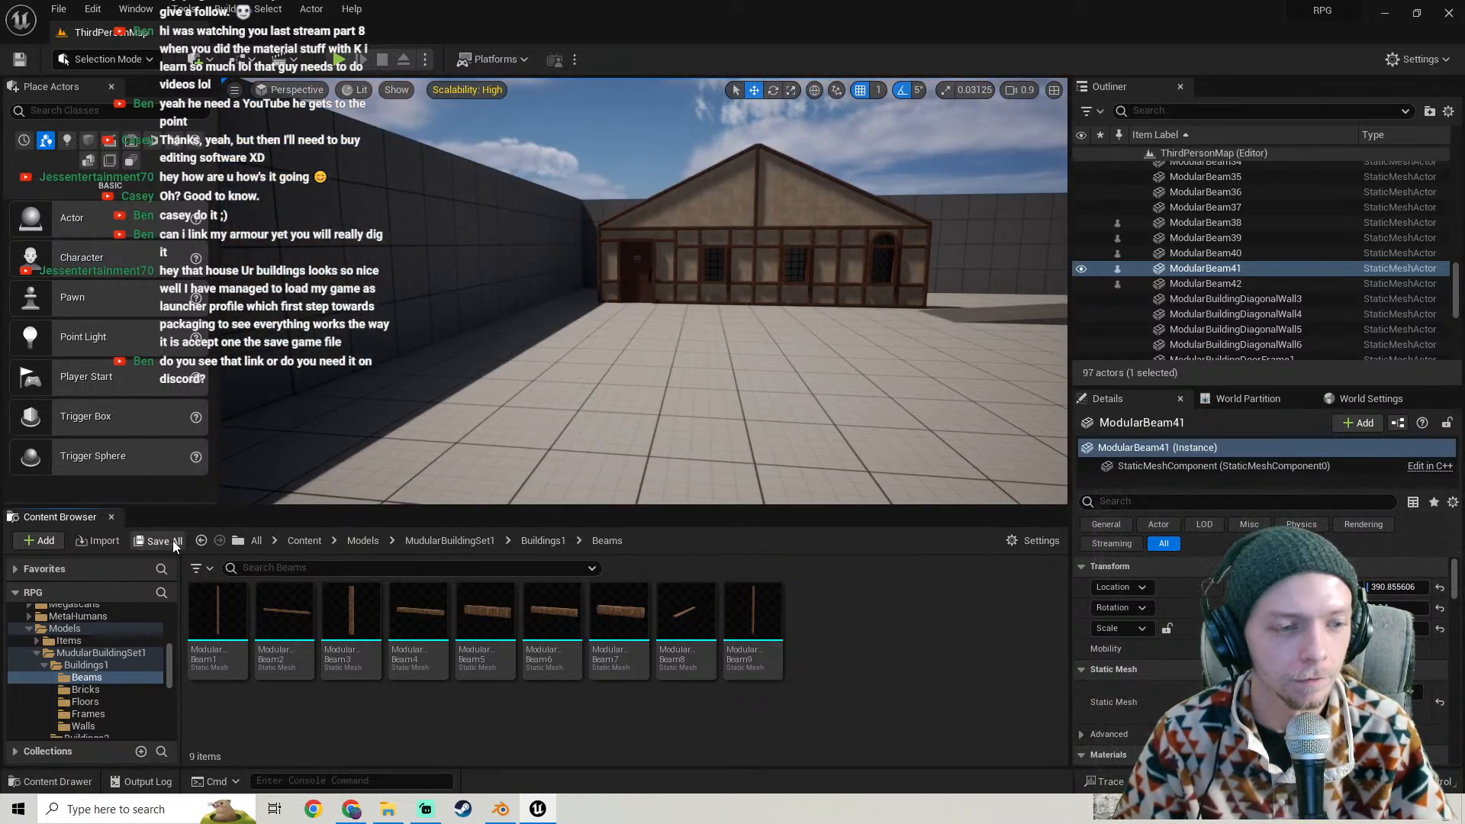
{"action": "left_click", "coordinate": [339, 59]}
{"action": "key", "text": "w"}
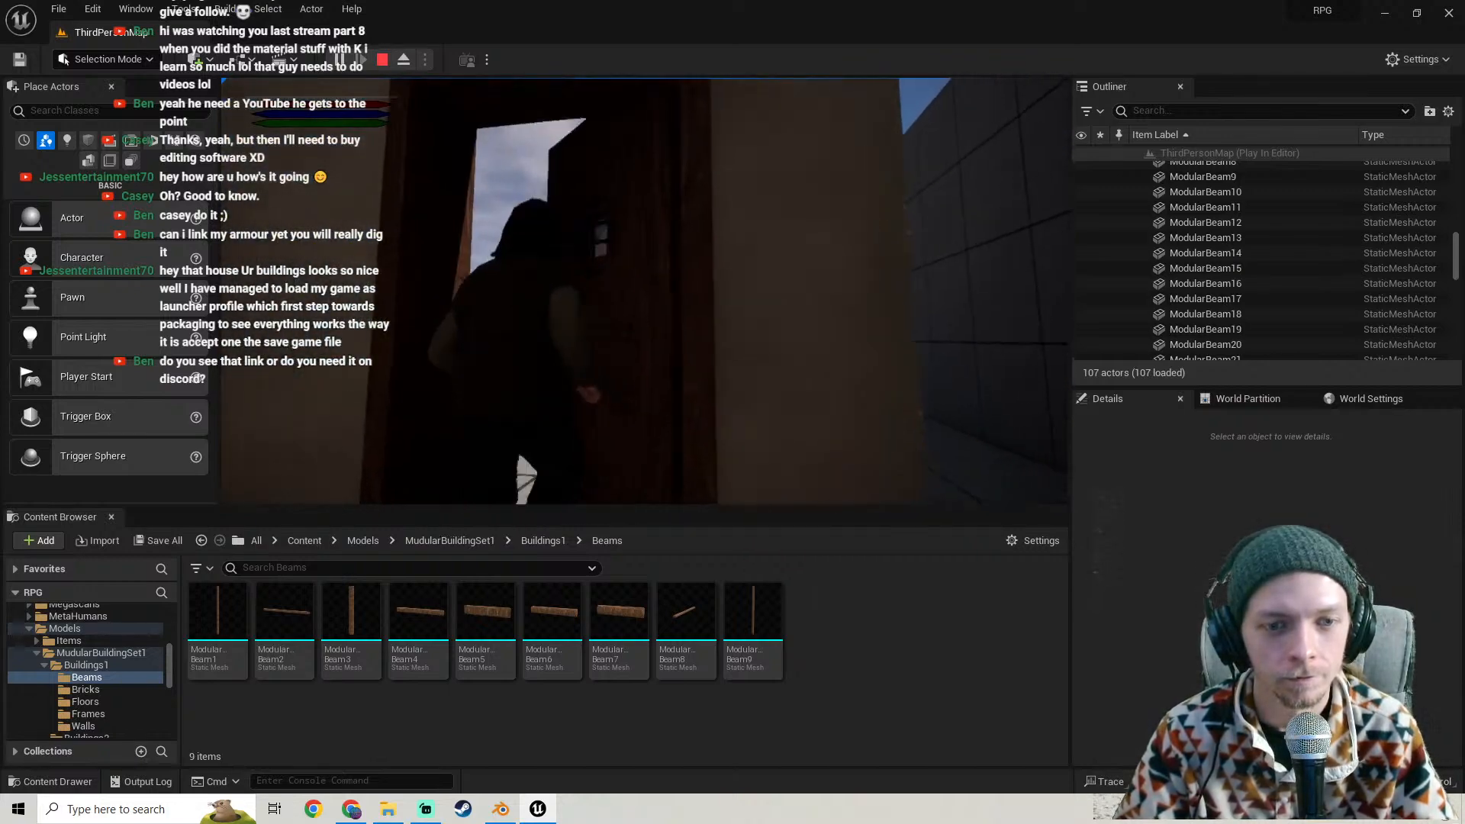
{"action": "key", "text": "a"}
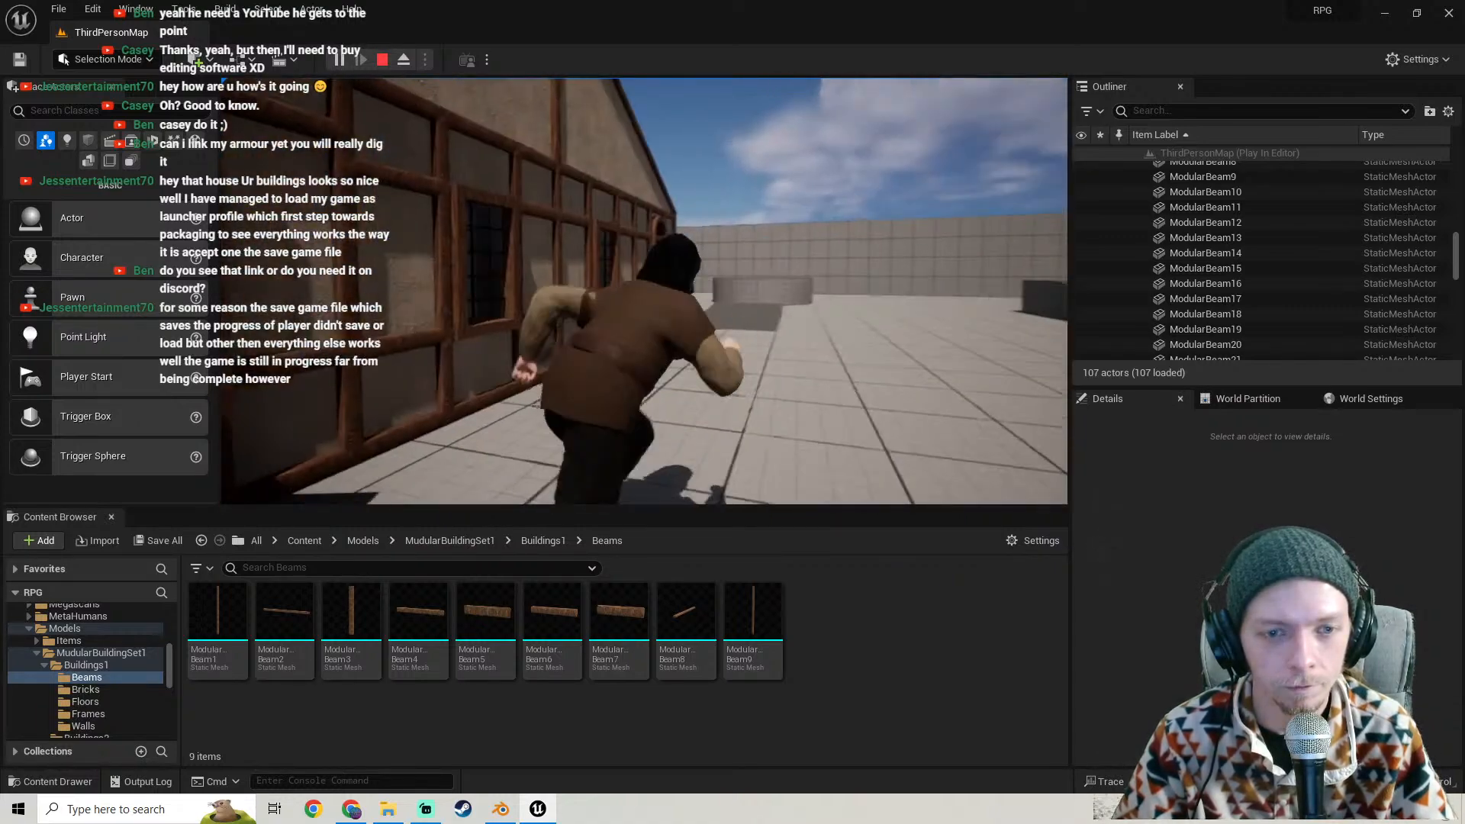
{"action": "key", "text": "d"}
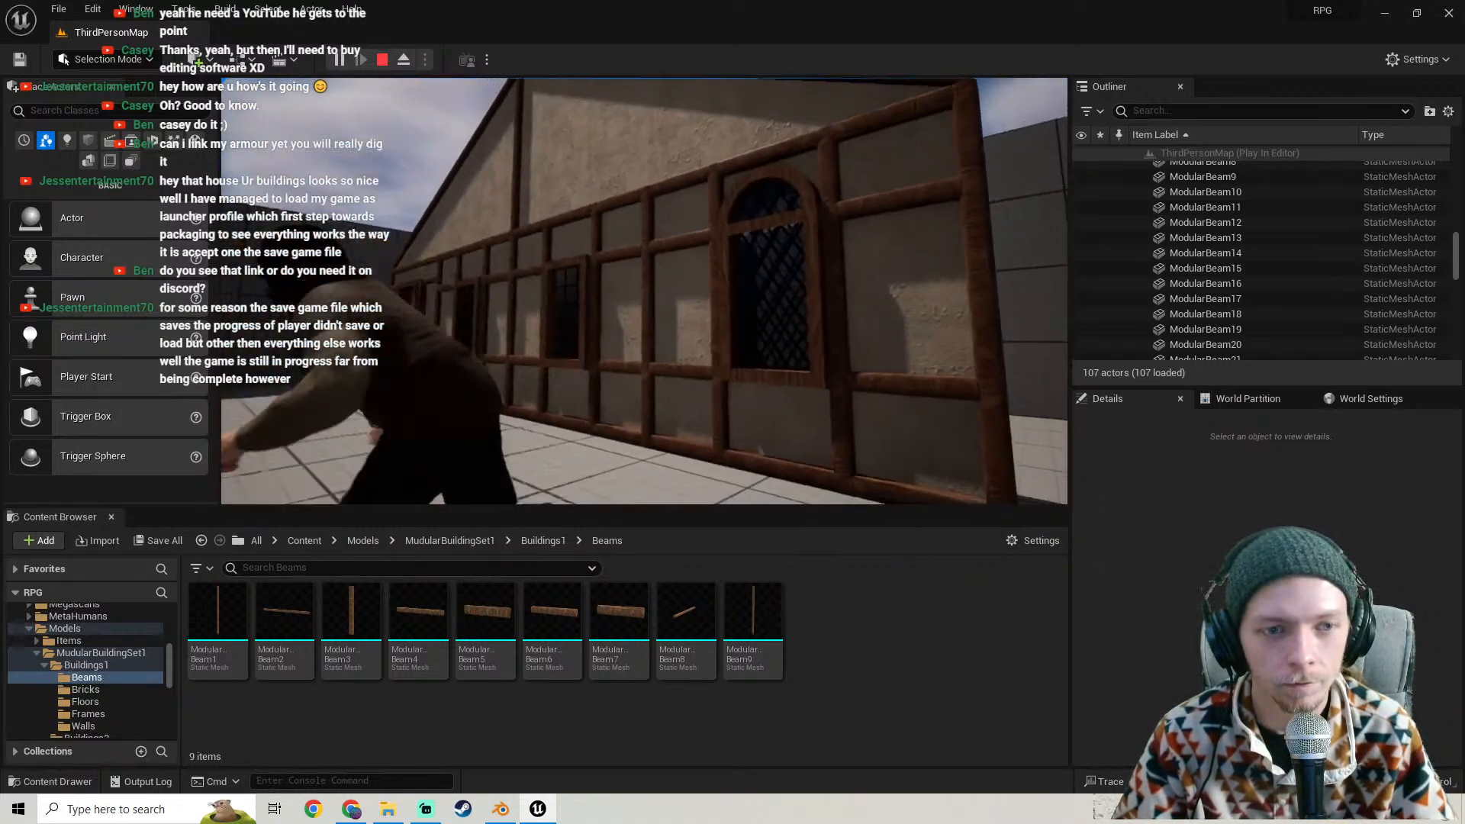
{"action": "key", "text": "w"}
{"action": "key", "text": "s"}
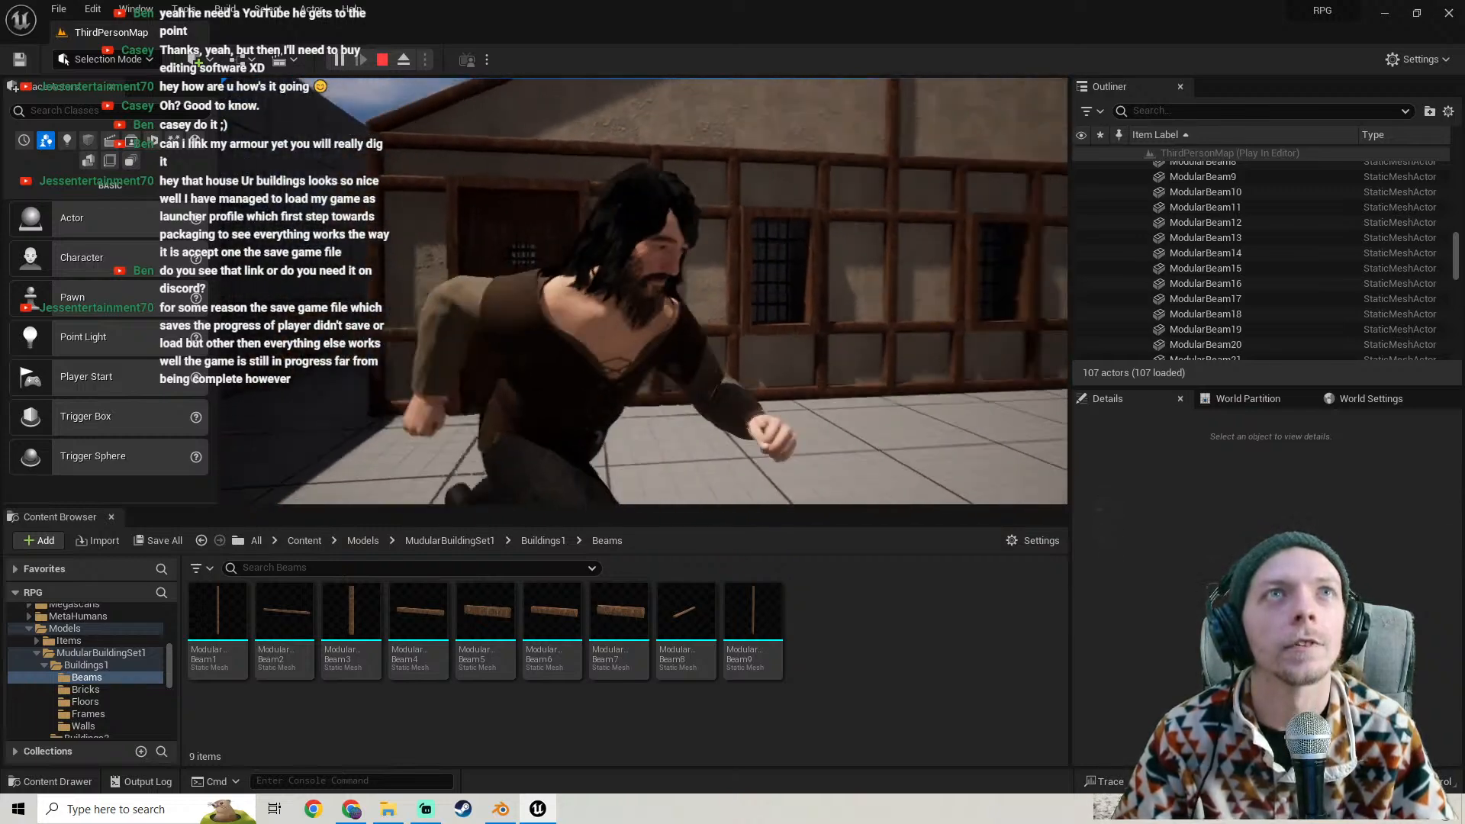
- Continue the play-test by jumping in front of the house and running through the door and around the wall, and end the session
{"action": "key", "text": "space"}
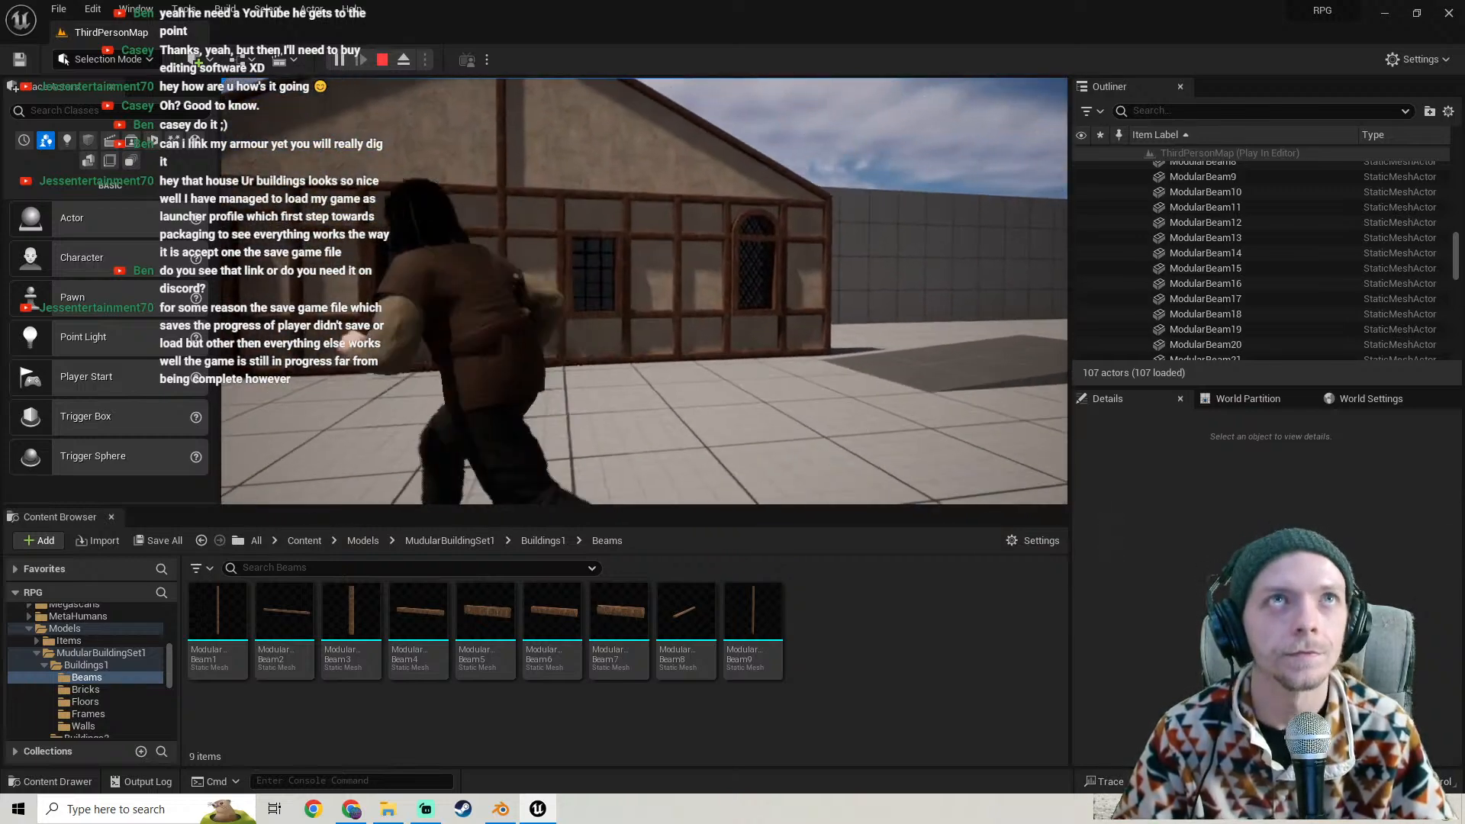
{"action": "key", "text": "space"}
{"action": "key", "text": "s"}
{"action": "key", "text": "s"}
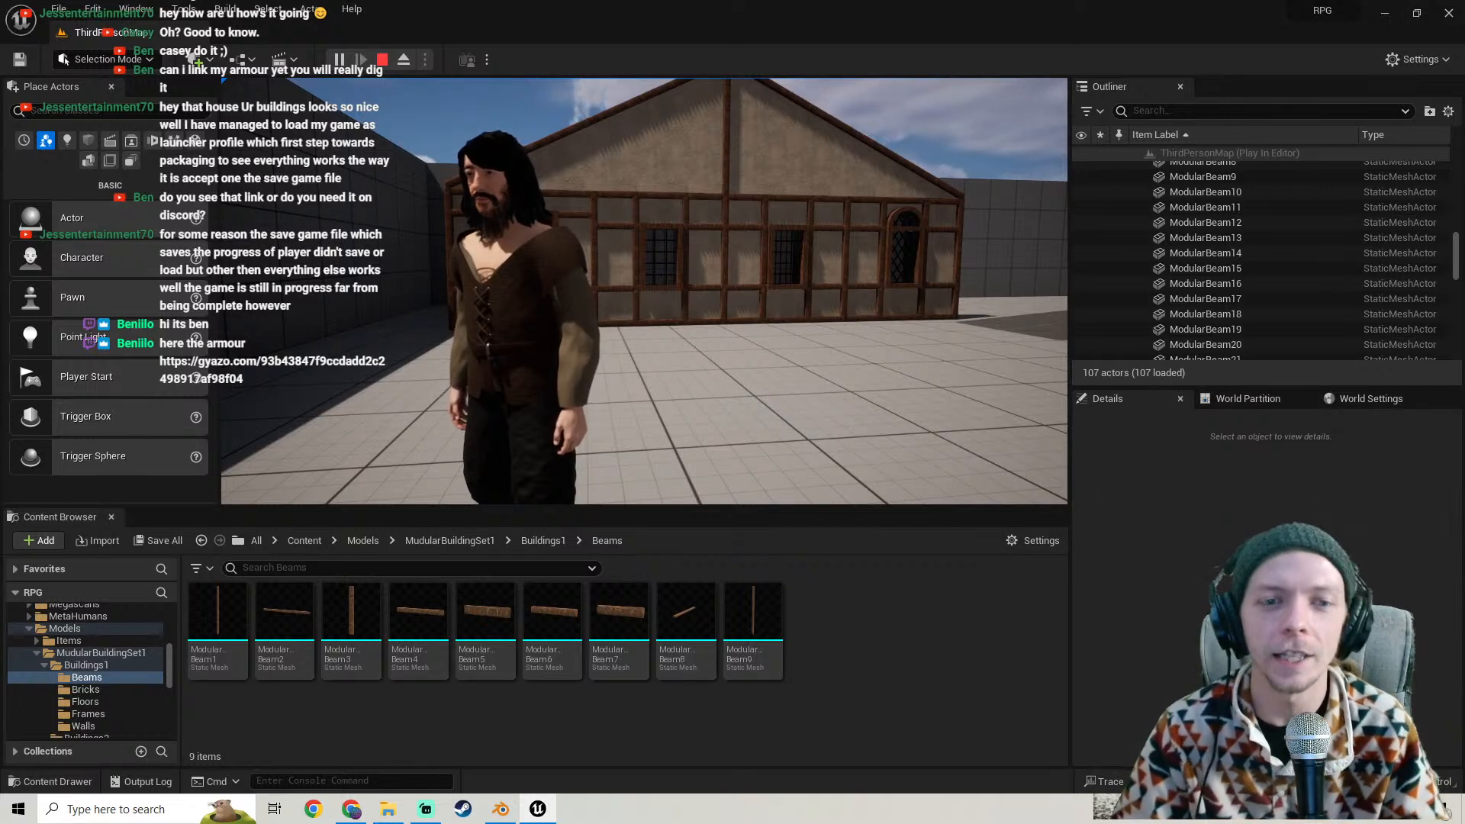
{"action": "key", "text": "w"}
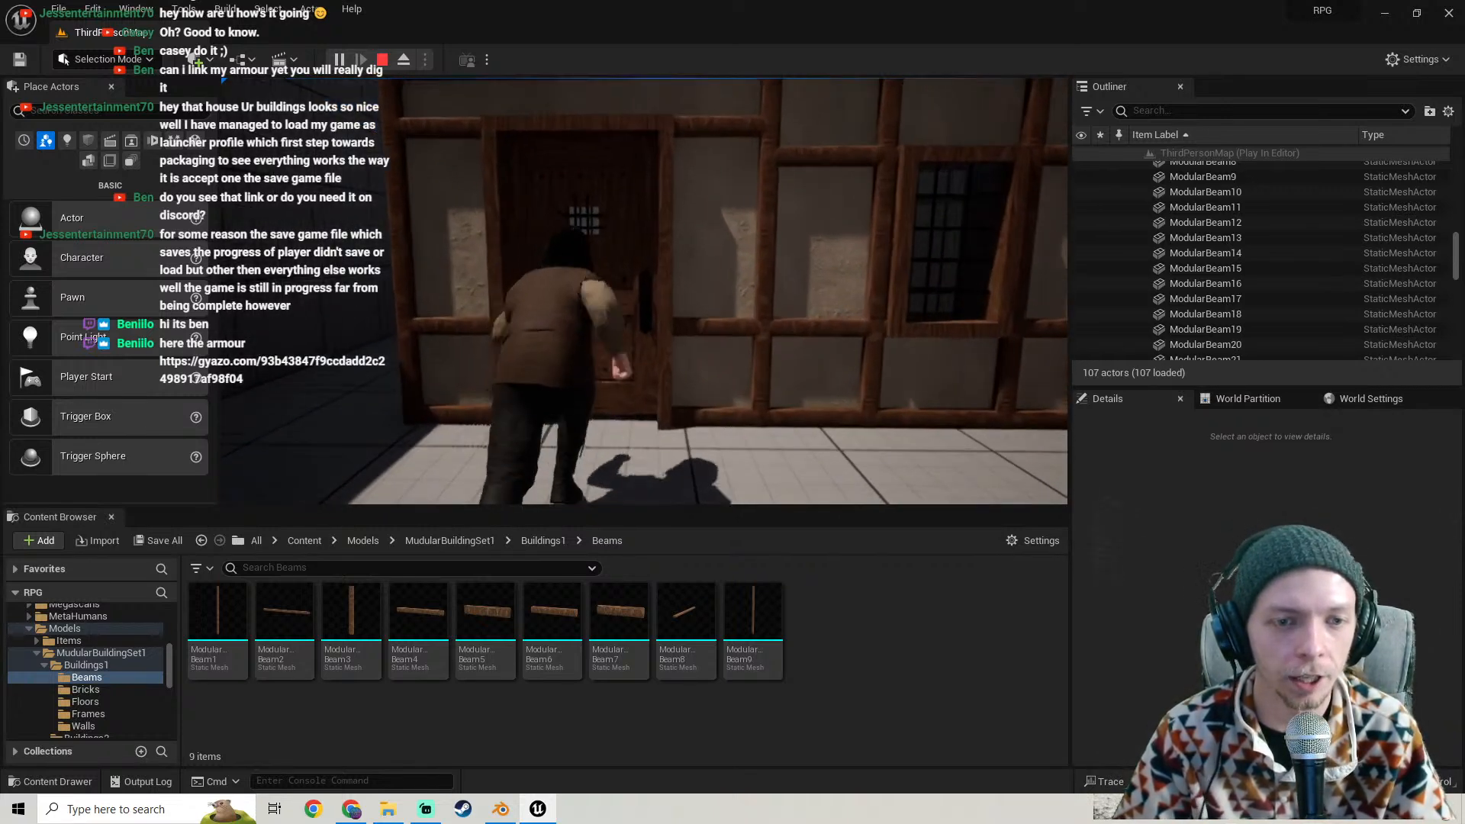
{"action": "key", "text": "w"}
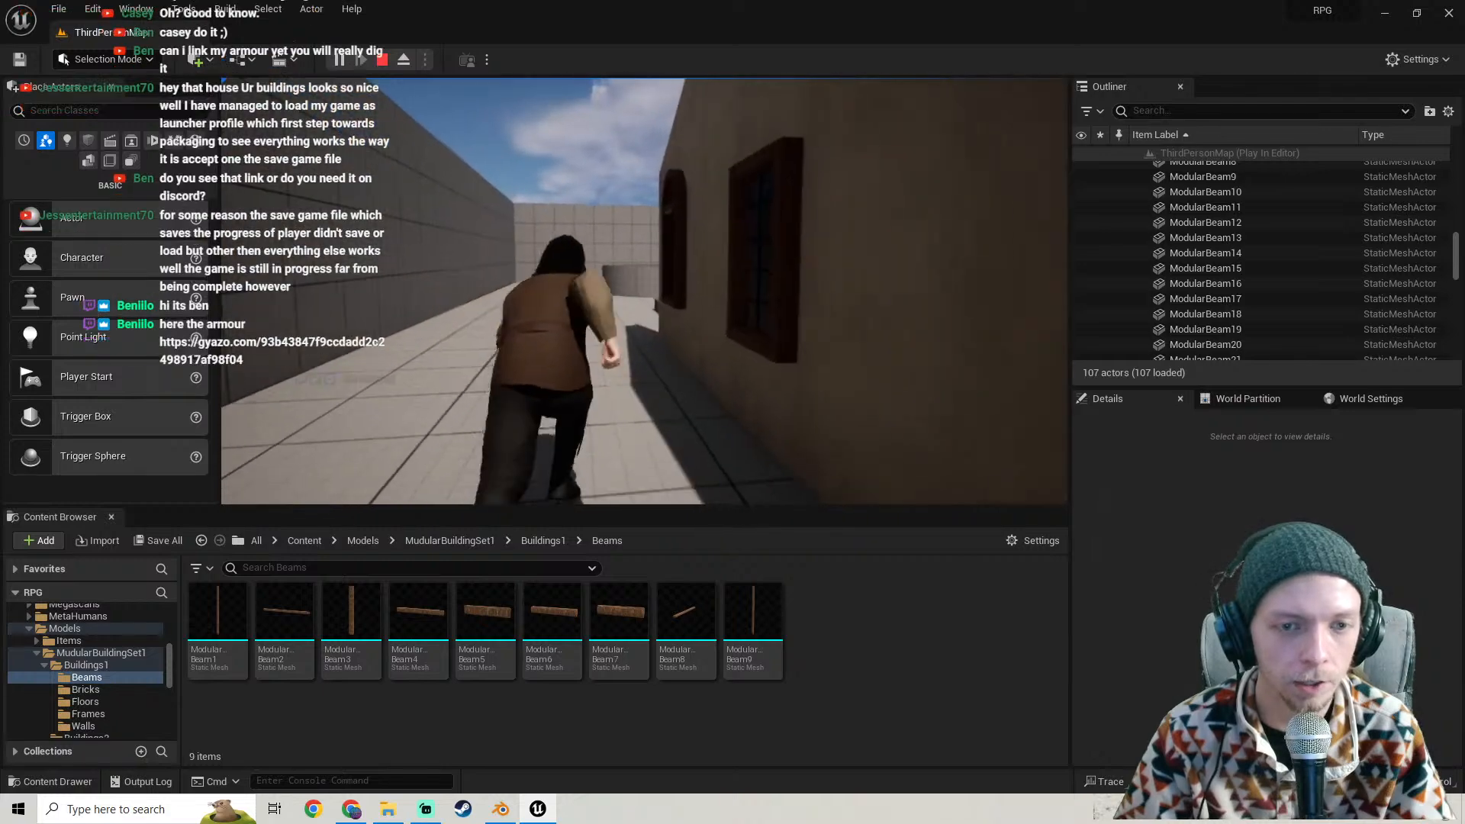
{"action": "key", "text": "w"}
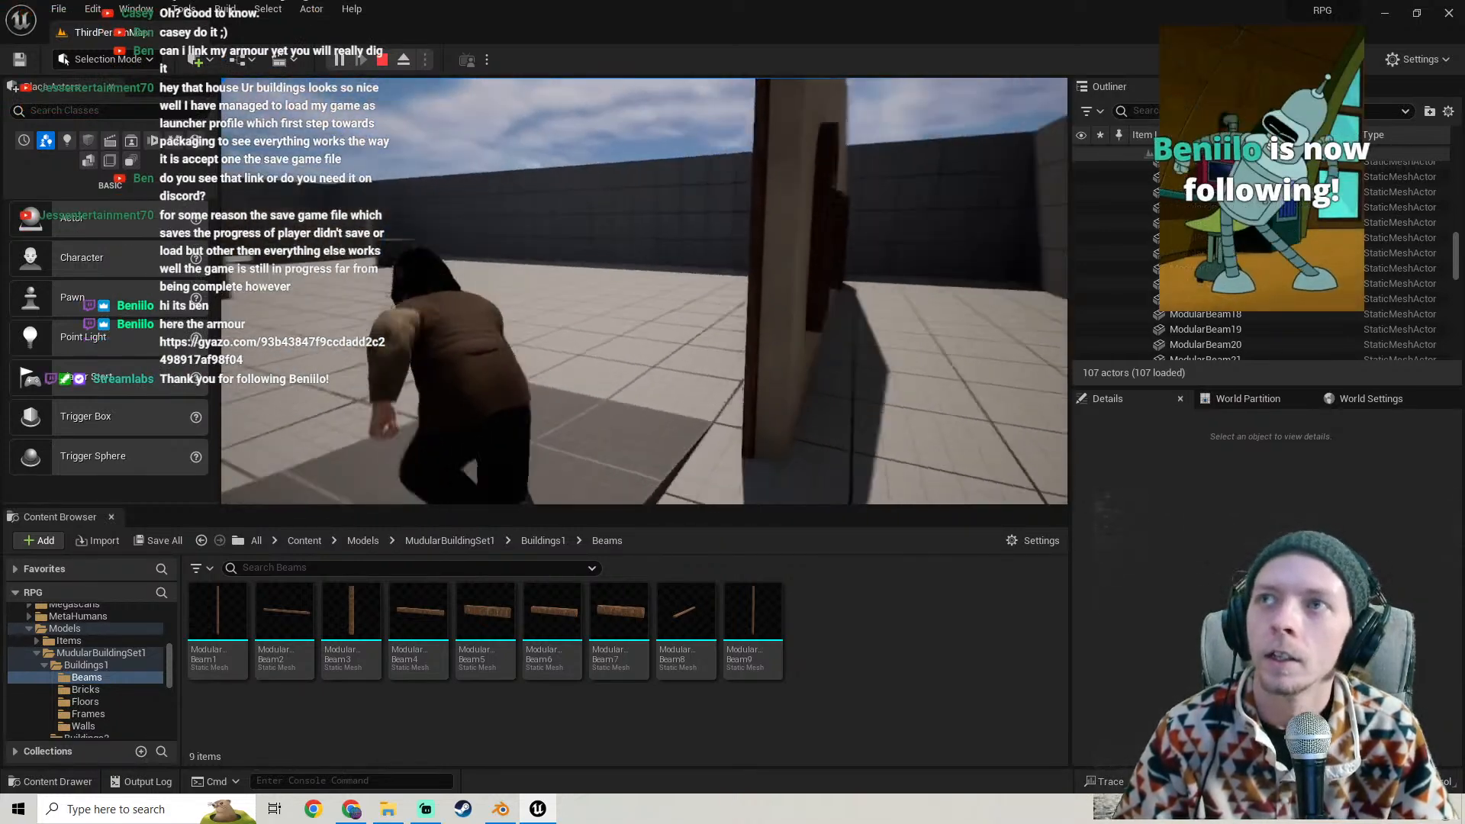
{"action": "key", "text": "w"}
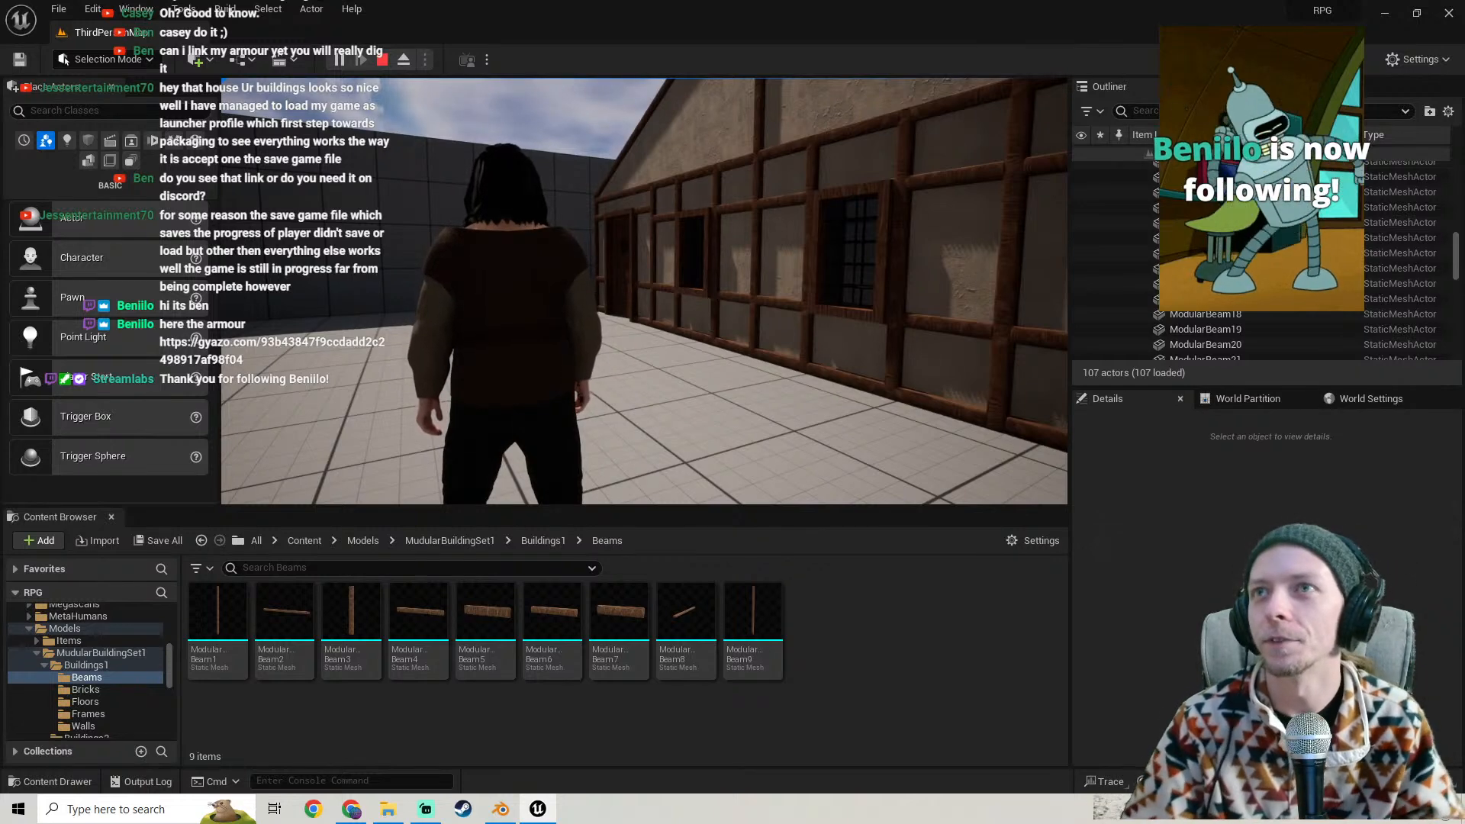
{"action": "key", "text": "Escape"}
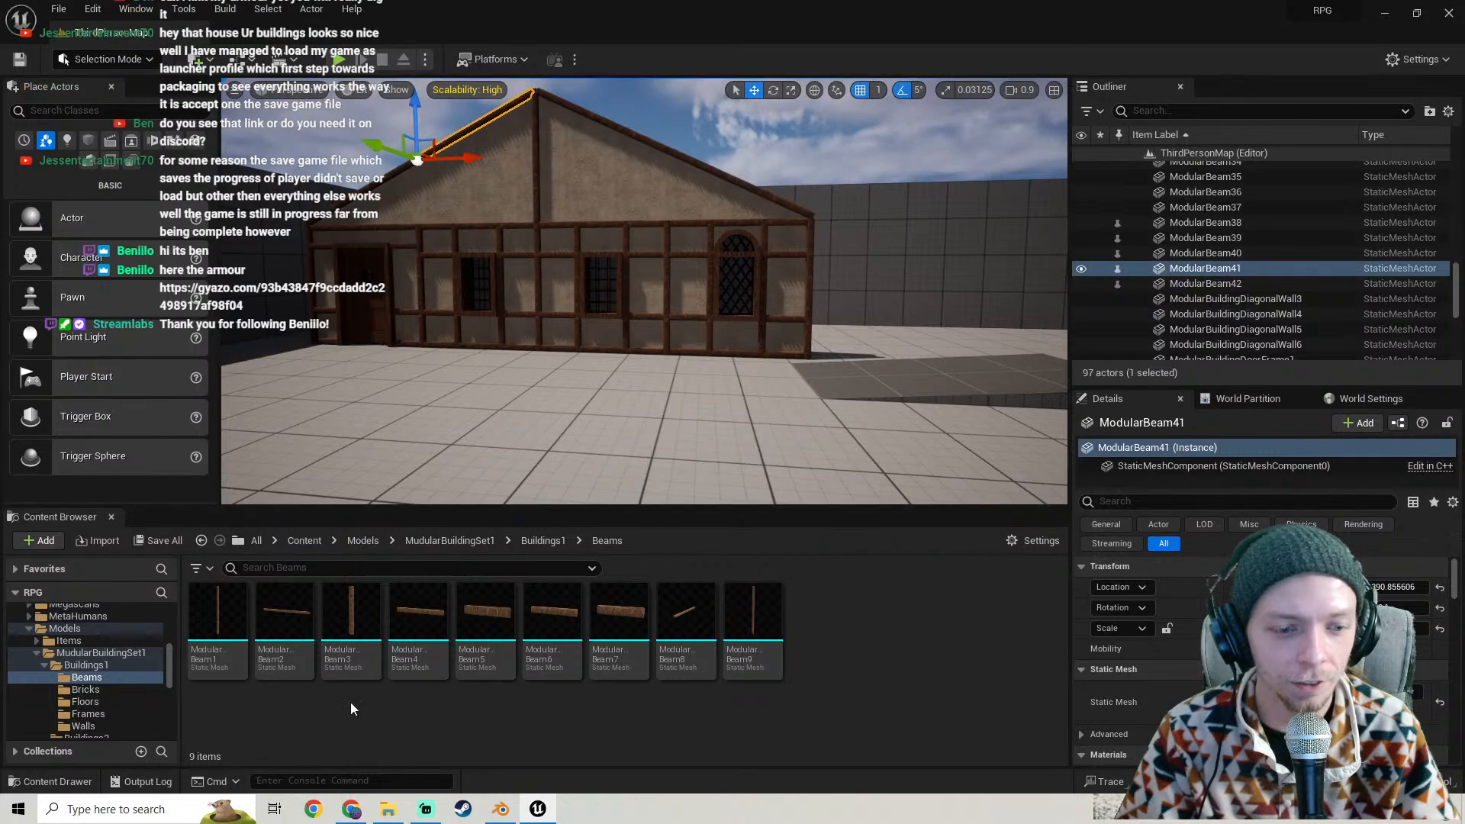
- Switch to Streamlabs Desktop, open the armour image link from the stream chat in the browser, dismiss the sign-up offer, and enlarge the image
{"action": "left_click", "coordinate": [425, 809]}
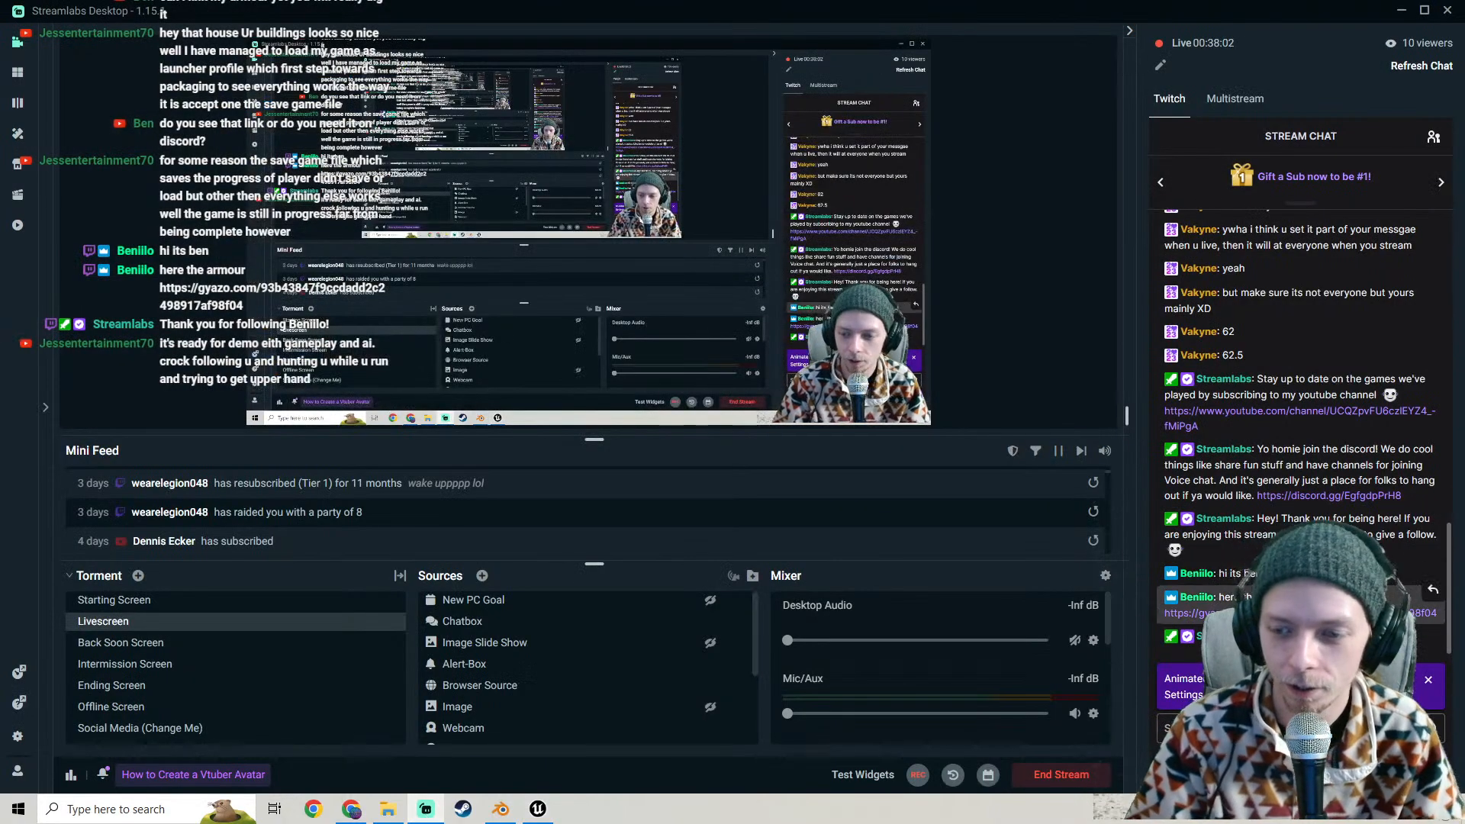
{"action": "left_click", "coordinate": [1185, 613]}
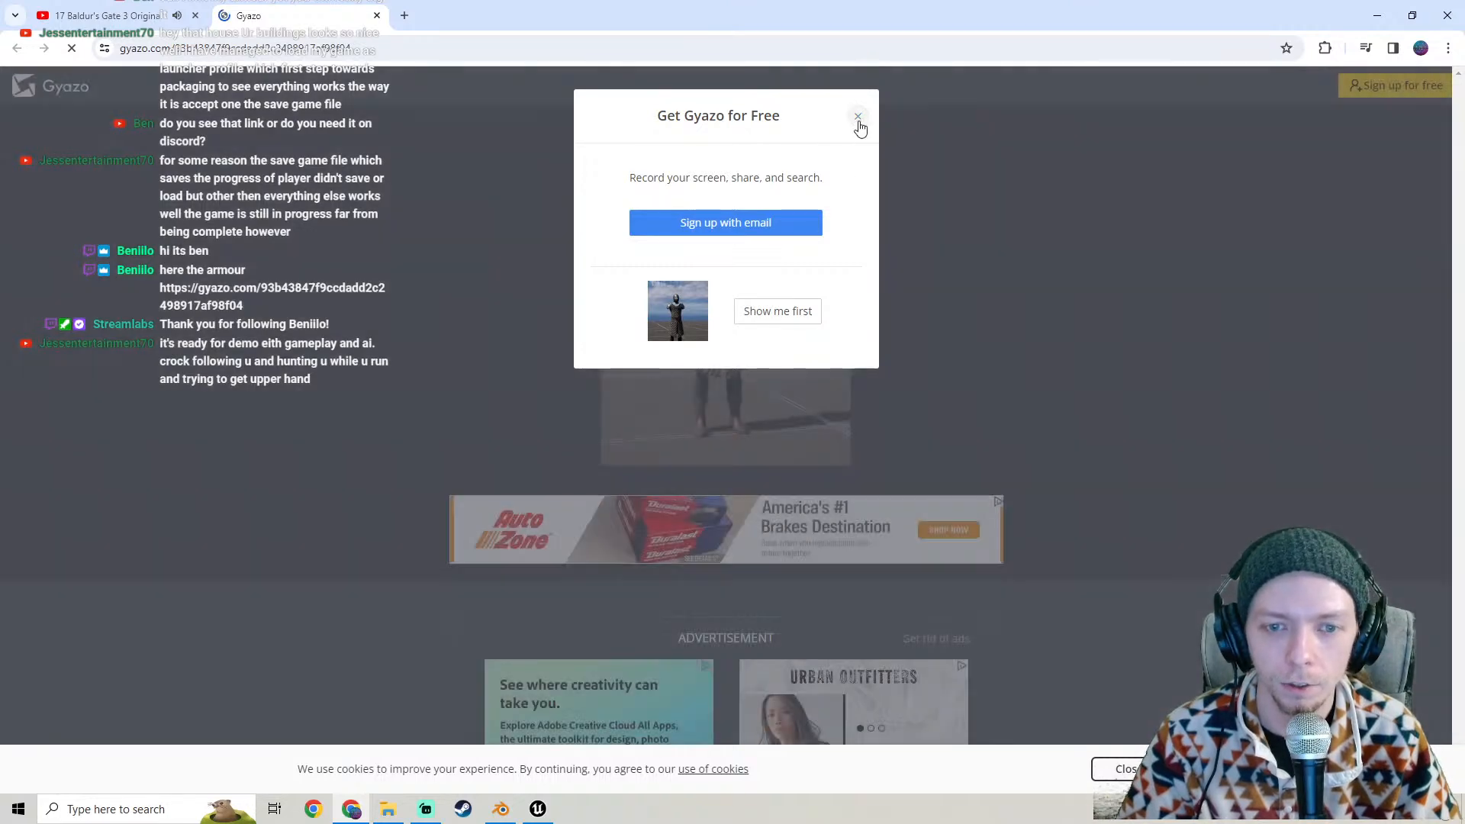
{"action": "left_click", "coordinate": [858, 117]}
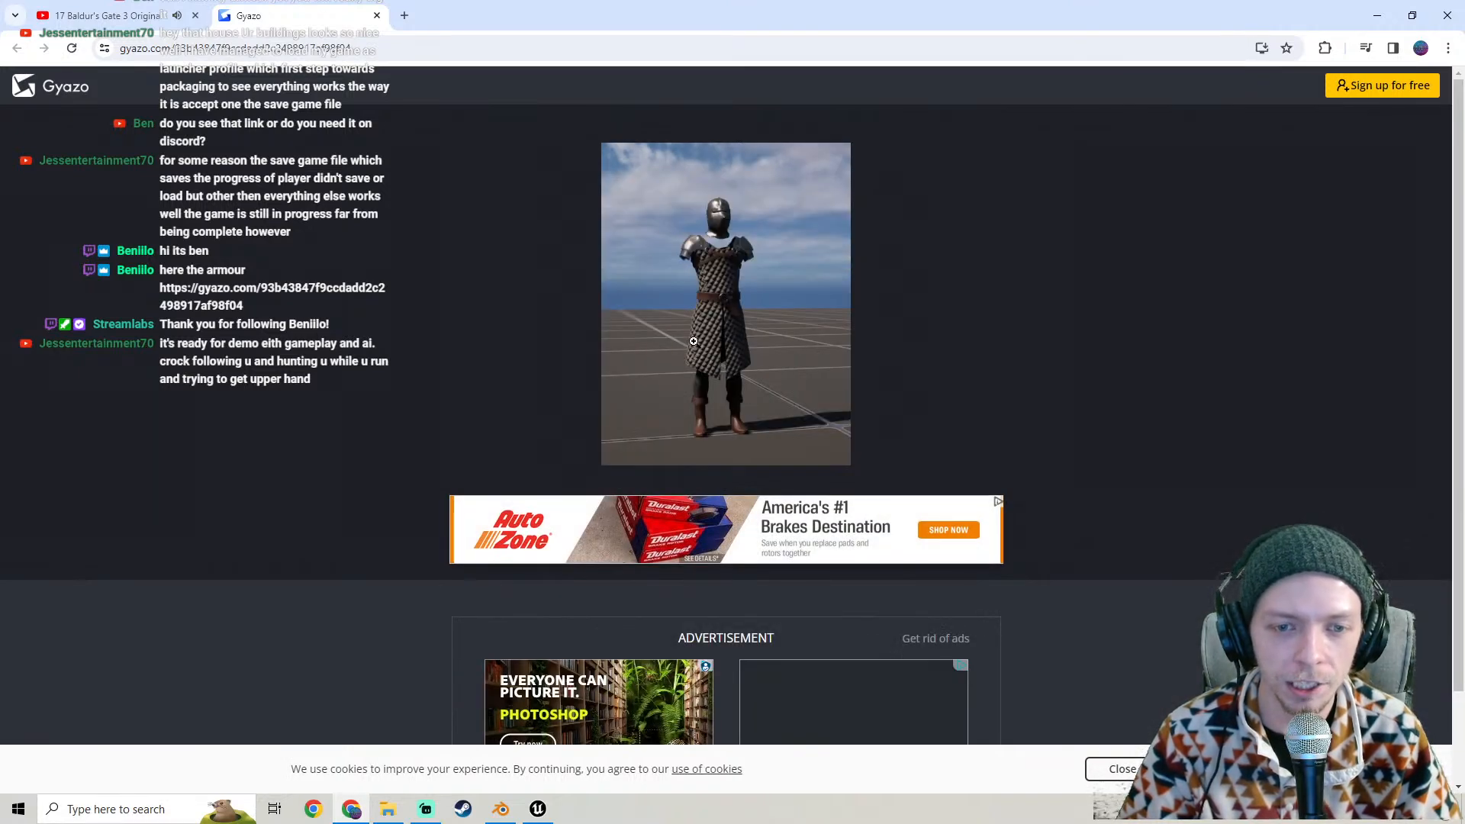
{"action": "left_click", "coordinate": [711, 331]}
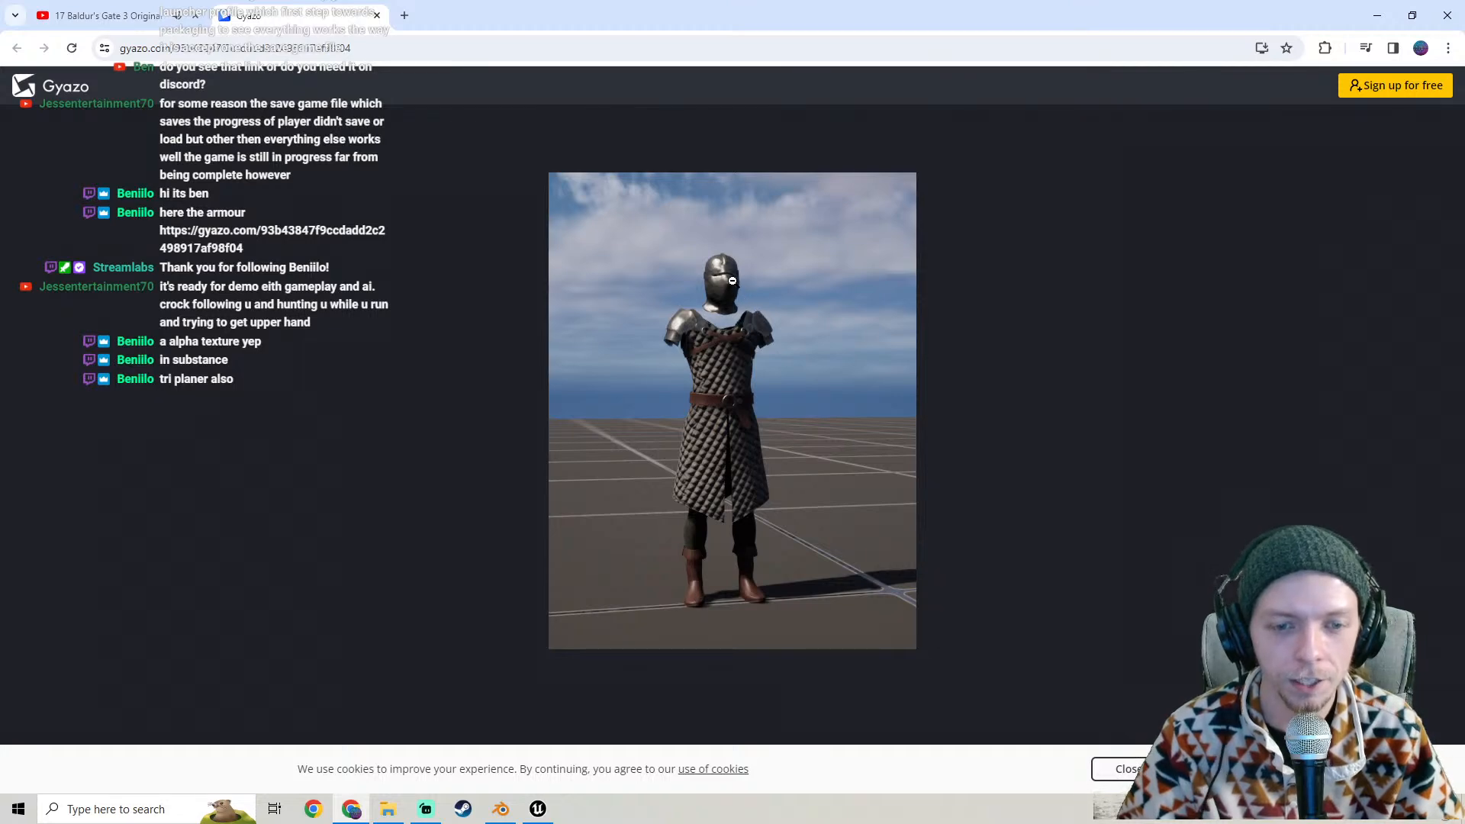
- Switch back to Unreal Editor, play-test the character by jumping over the playground blocks and running towards the house, and end the session
{"action": "left_click", "coordinate": [538, 810]}
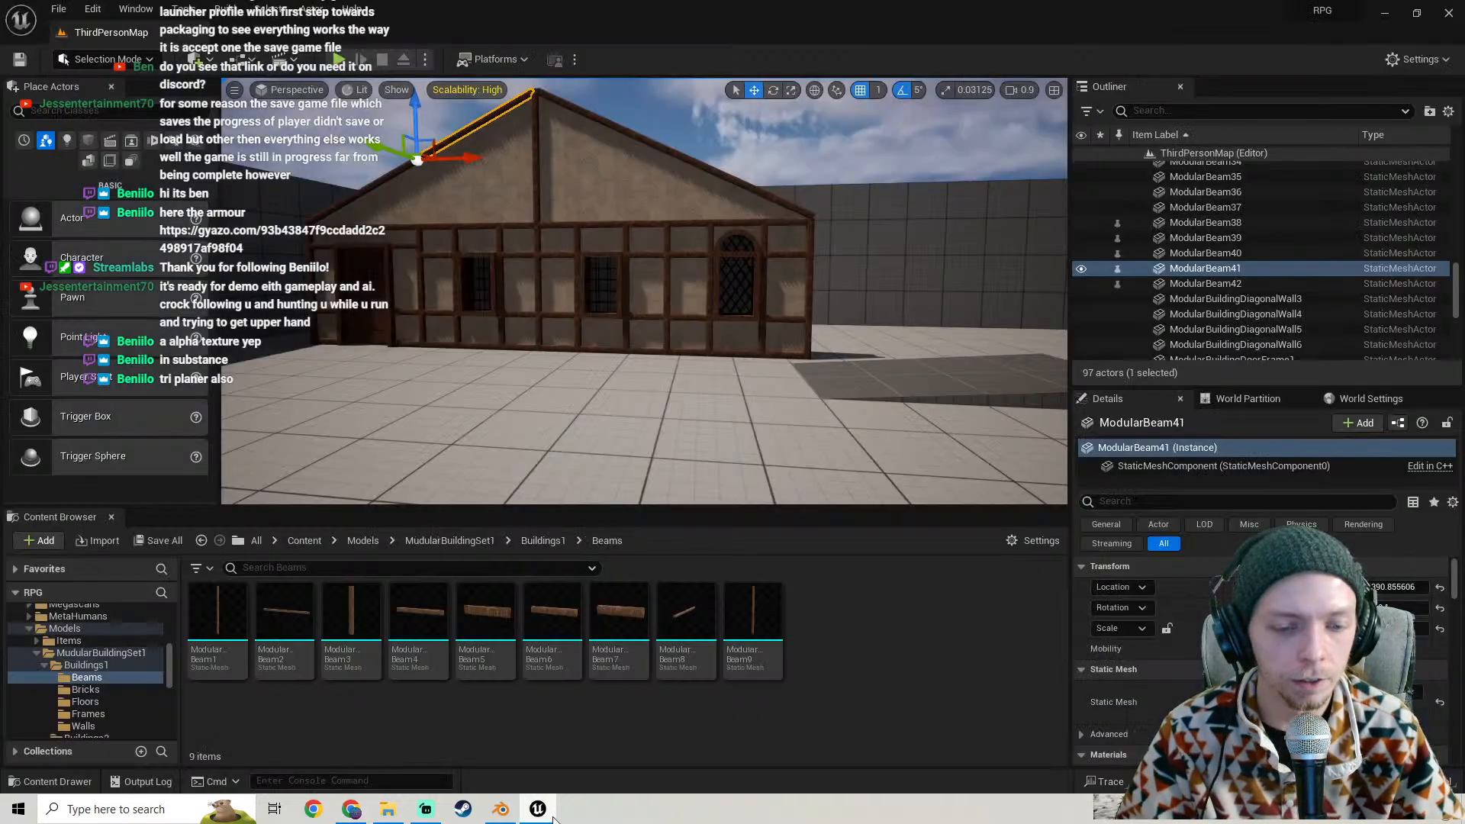
{"action": "right_click_drag", "start_coordinate": [602, 376], "coordinate": [526, 381]}
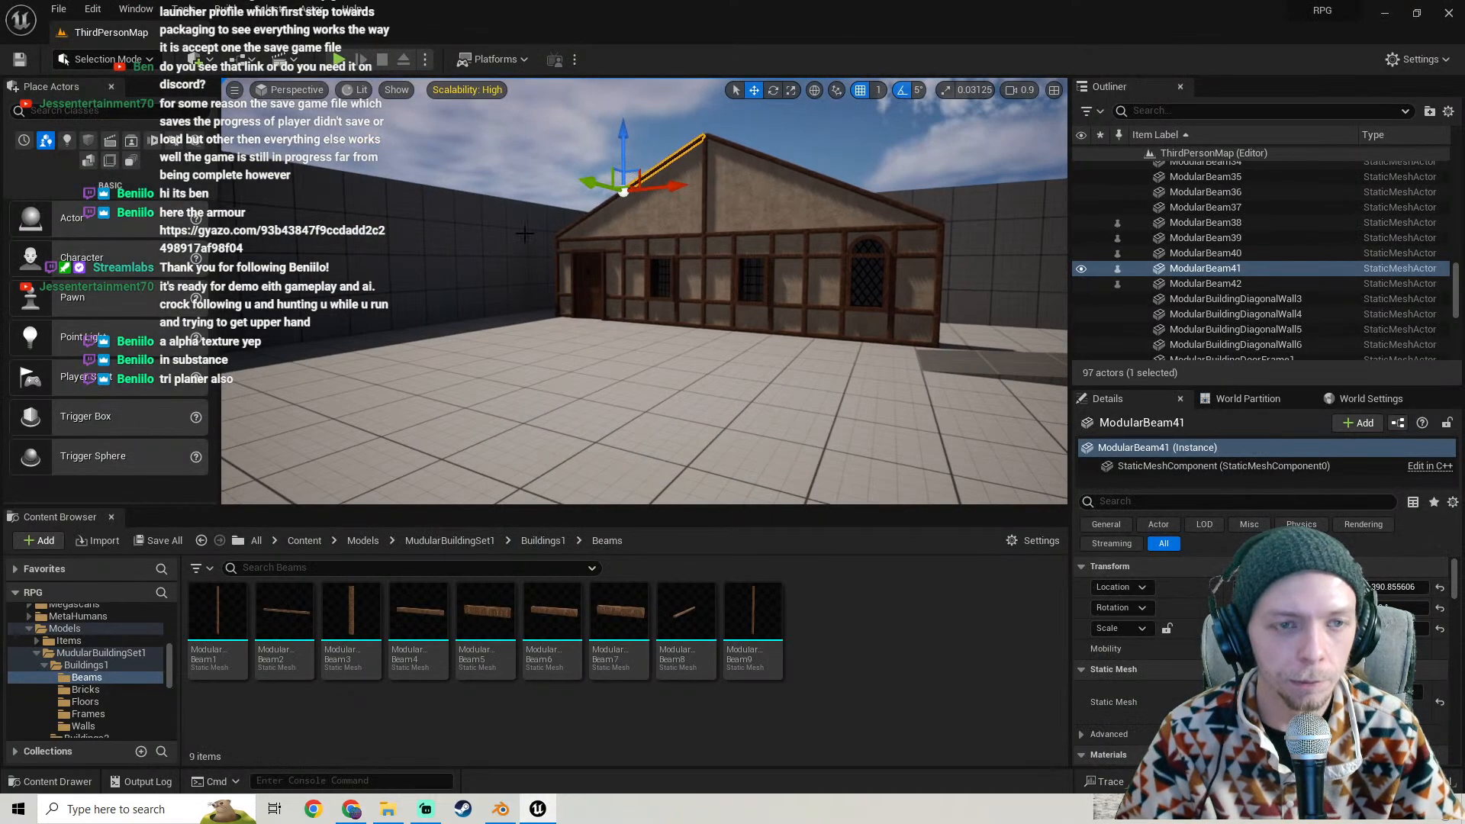
{"action": "left_click", "coordinate": [336, 60]}
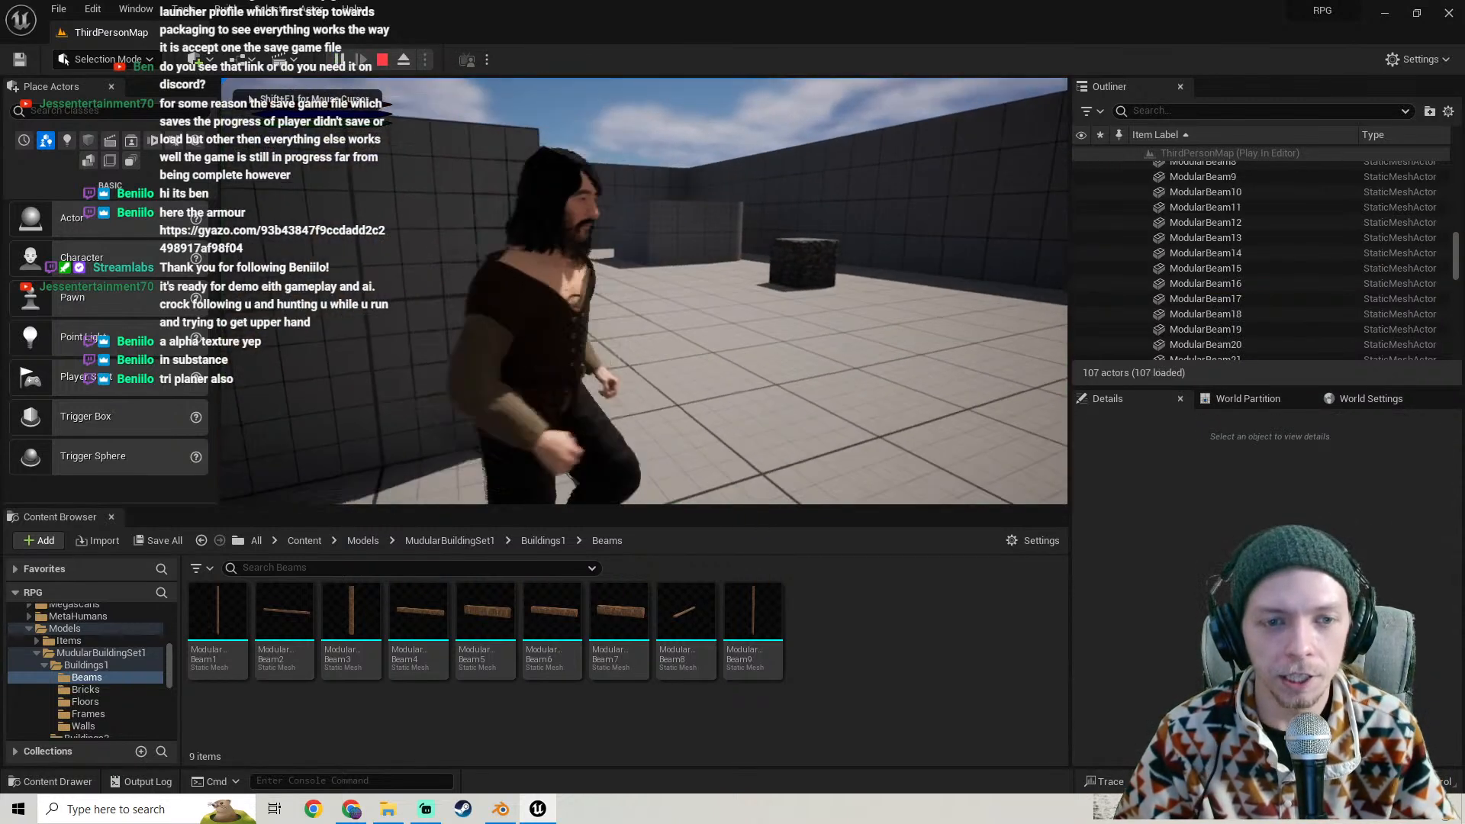
{"action": "key", "text": "s"}
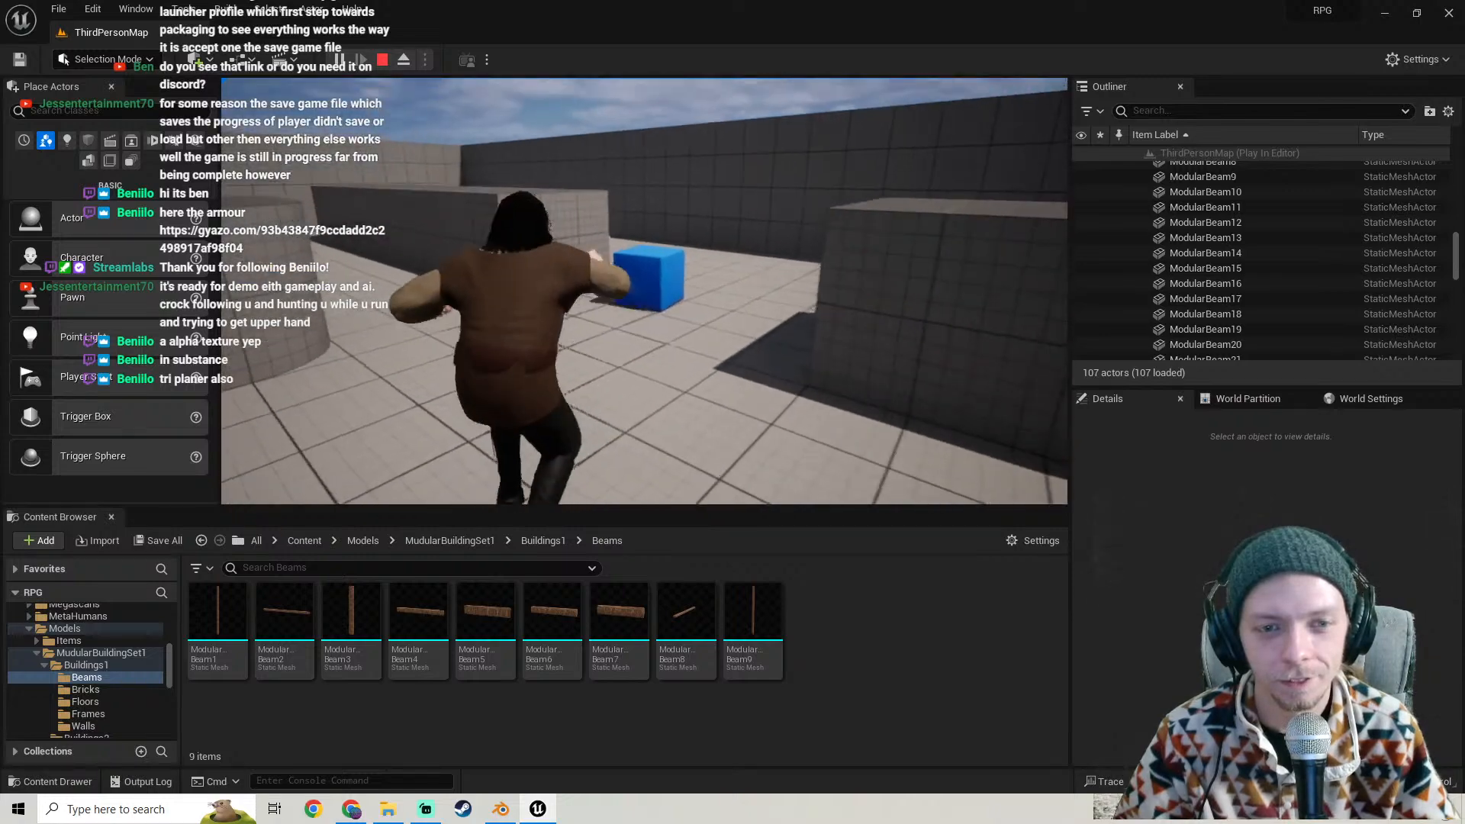
{"action": "key", "text": "space"}
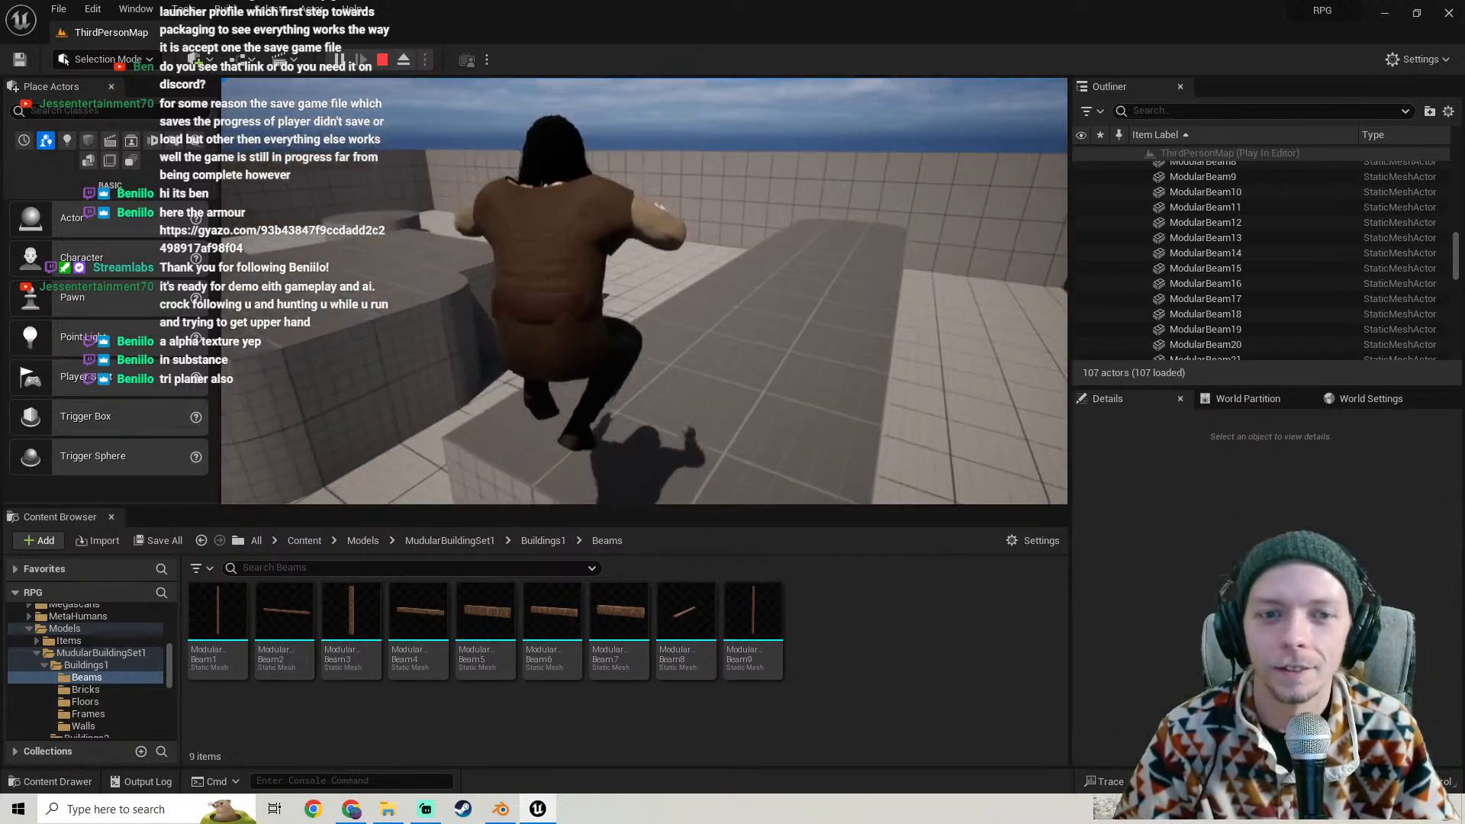
{"action": "key", "text": "space"}
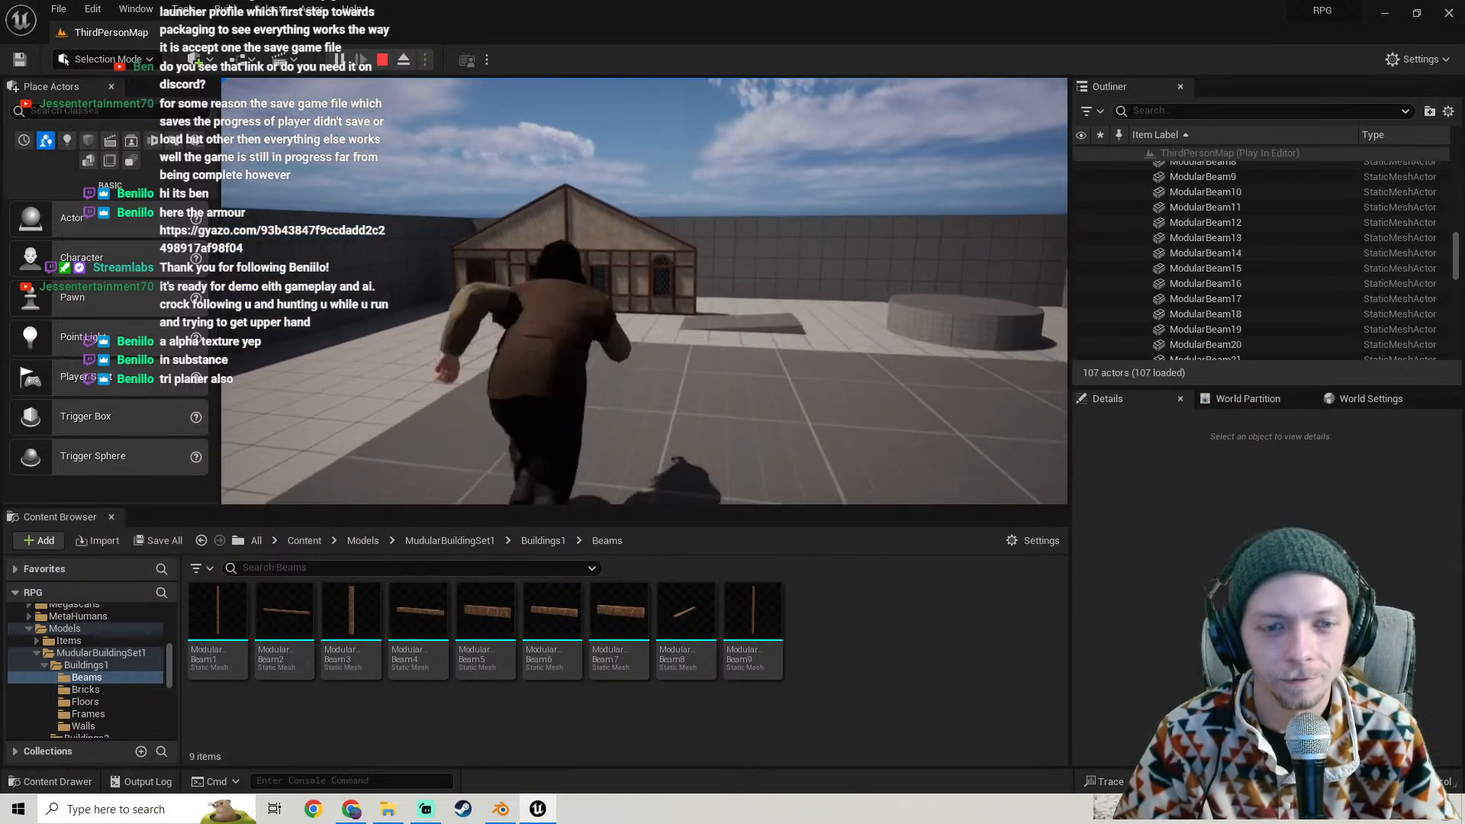
{"action": "key", "text": "Escape"}
- Place EmericBlackthorn_BP from ThirdPerson/Blueprints/AI/NPC/Humans/EmericBlackthorn on the open floor in front of the house
{"action": "key", "text": "d"}
{"action": "right_click_drag", "start_coordinate": [579, 301], "coordinate": [343, 296]}
{"action": "scroll", "coordinate": [89, 670], "scroll_direction": "down", "scroll_amount": 5}
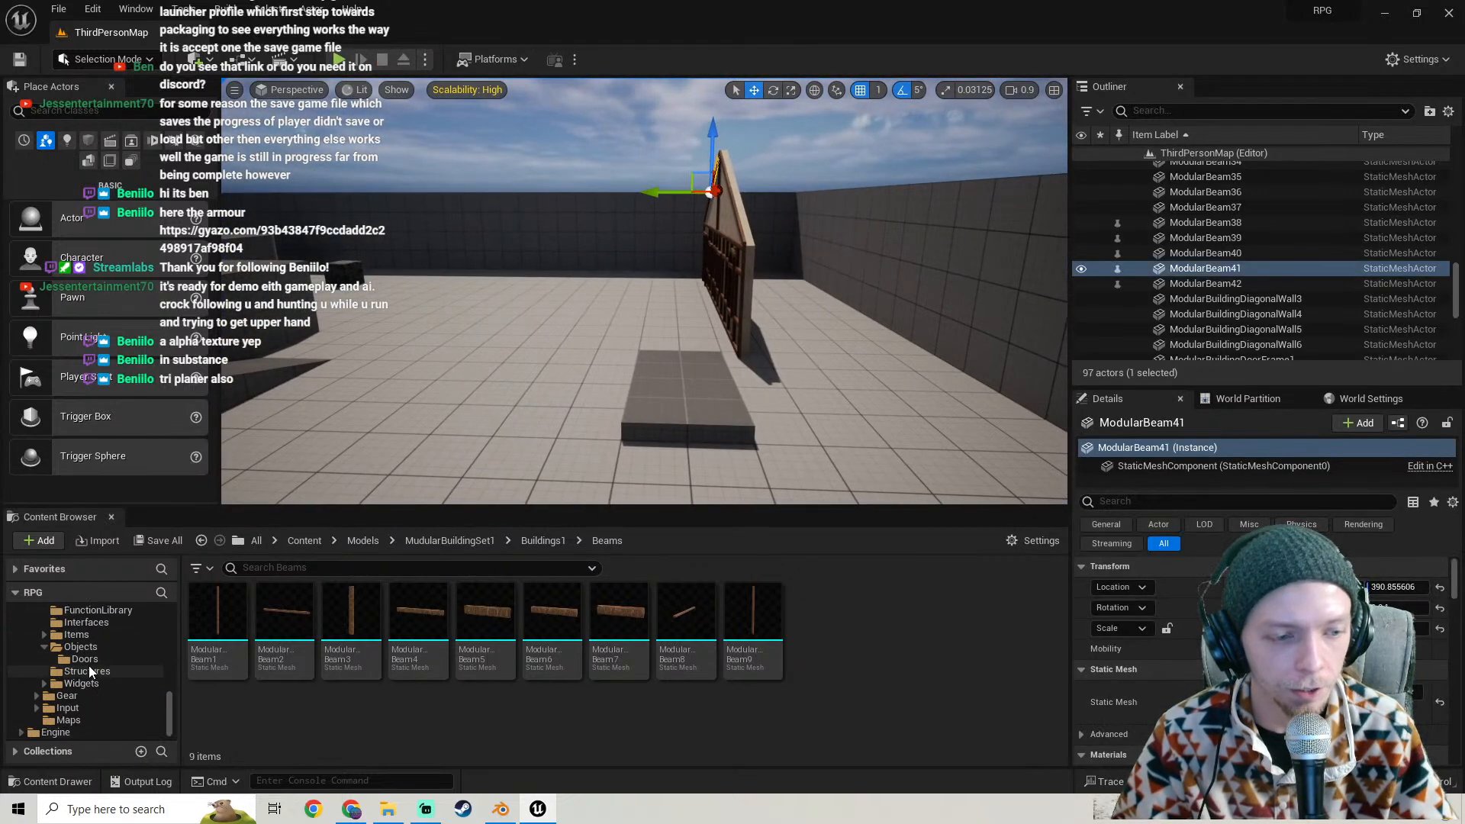
{"action": "scroll", "coordinate": [80, 676], "scroll_direction": "up", "scroll_amount": 2}
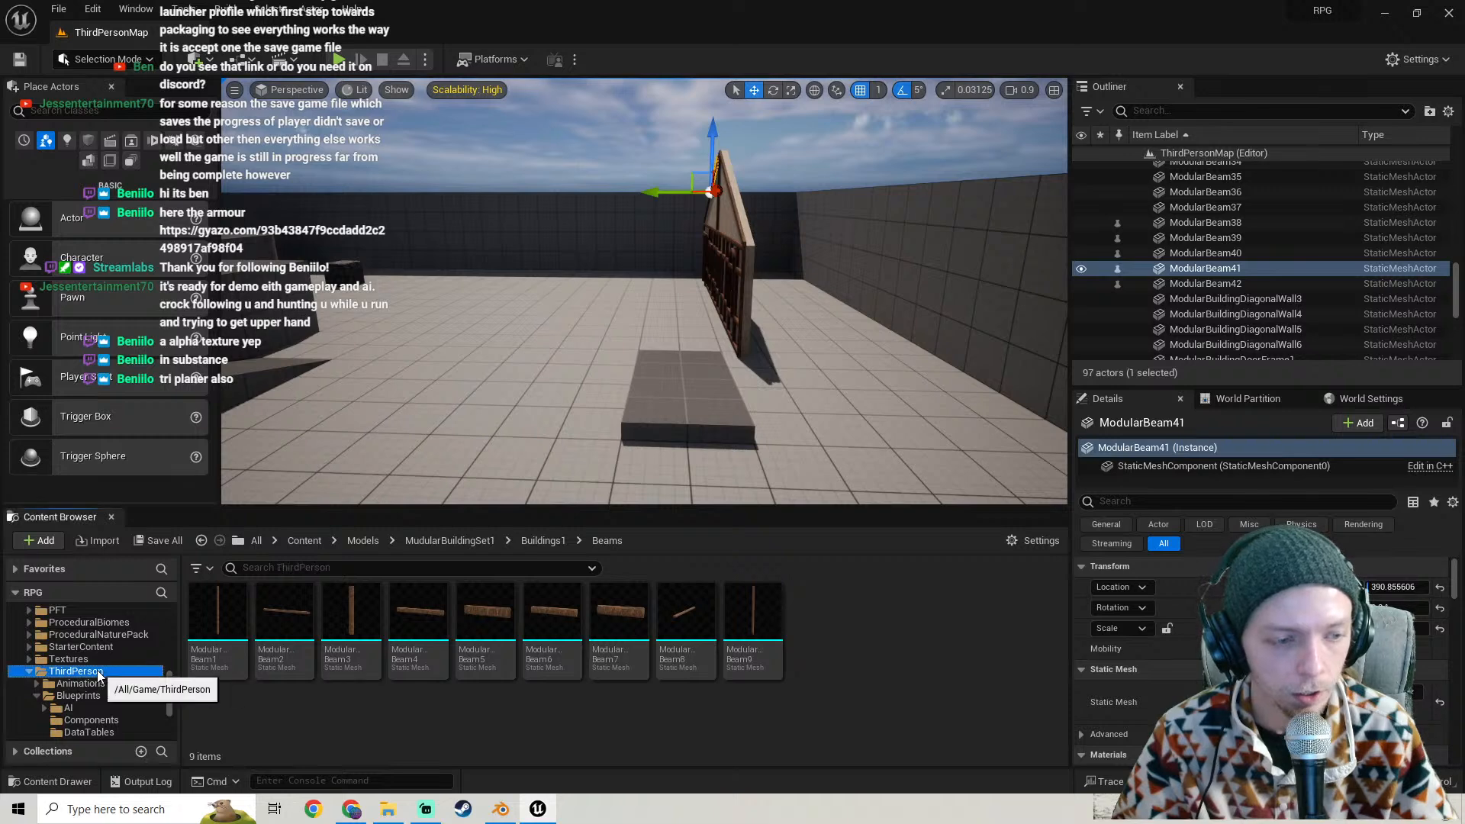
{"action": "left_click", "coordinate": [76, 671]}
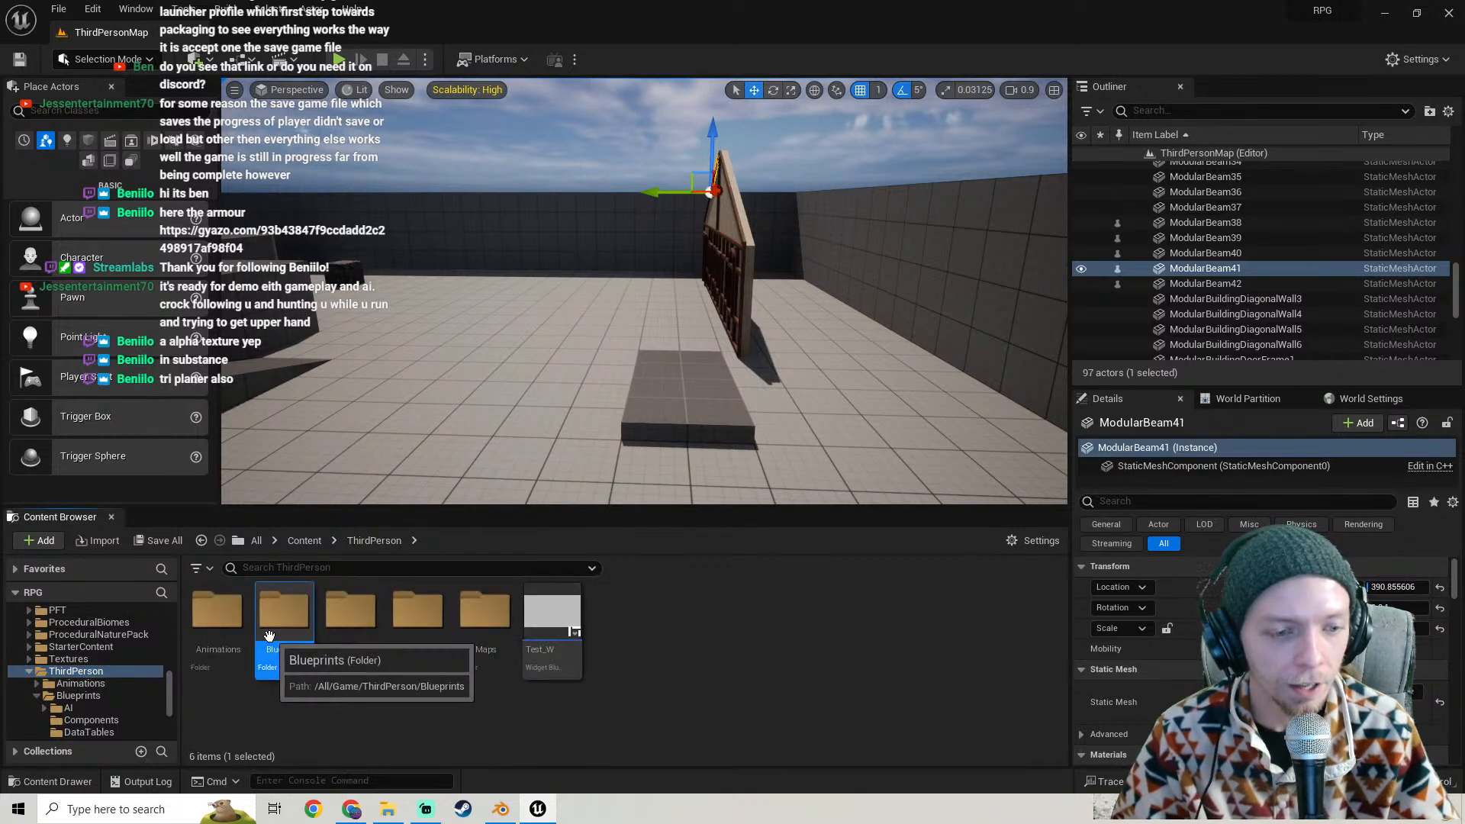
{"action": "double_click", "coordinate": [284, 612]}
{"action": "double_click", "coordinate": [222, 620]}
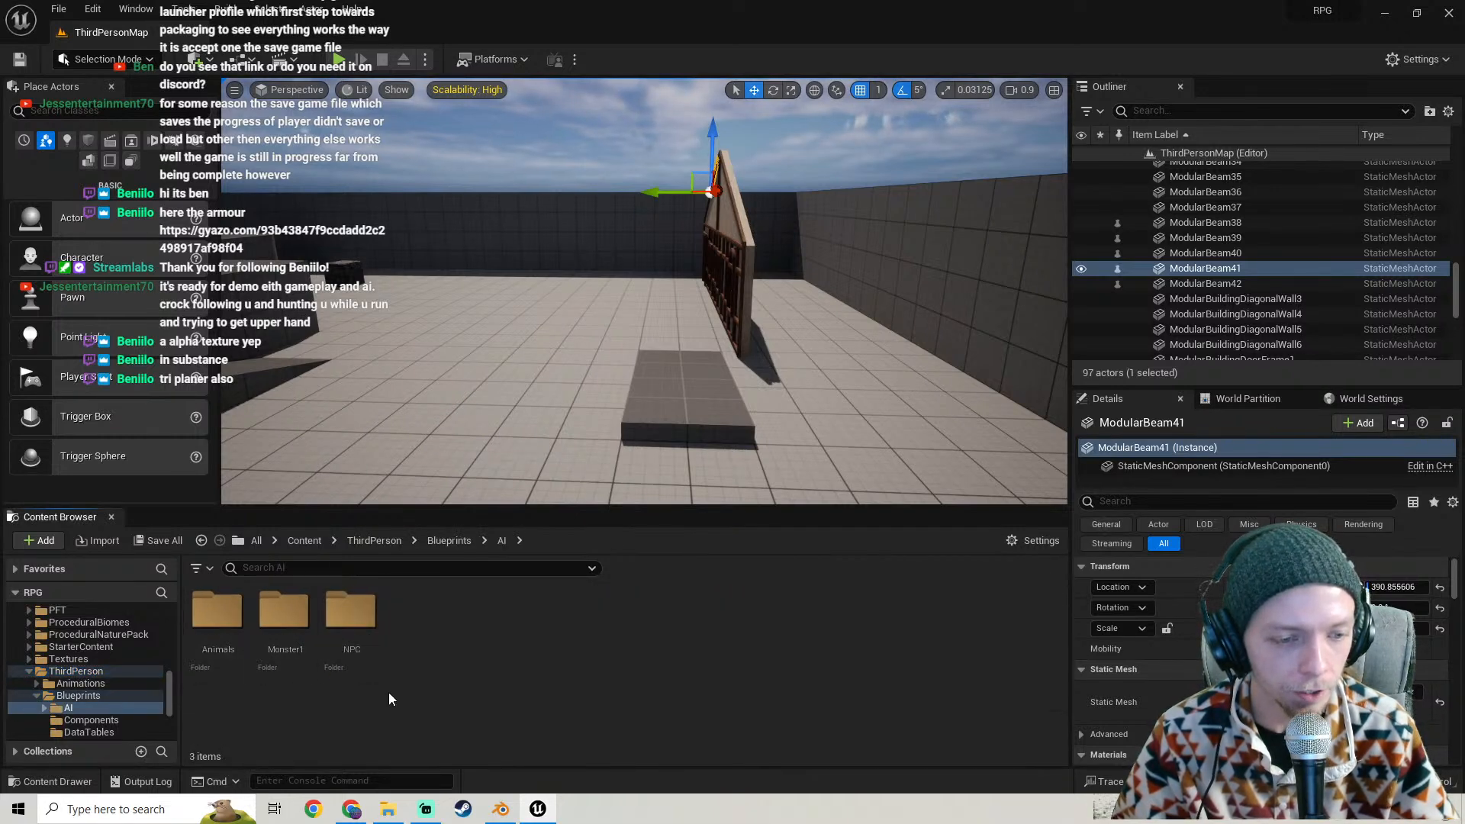
{"action": "double_click", "coordinate": [352, 612]}
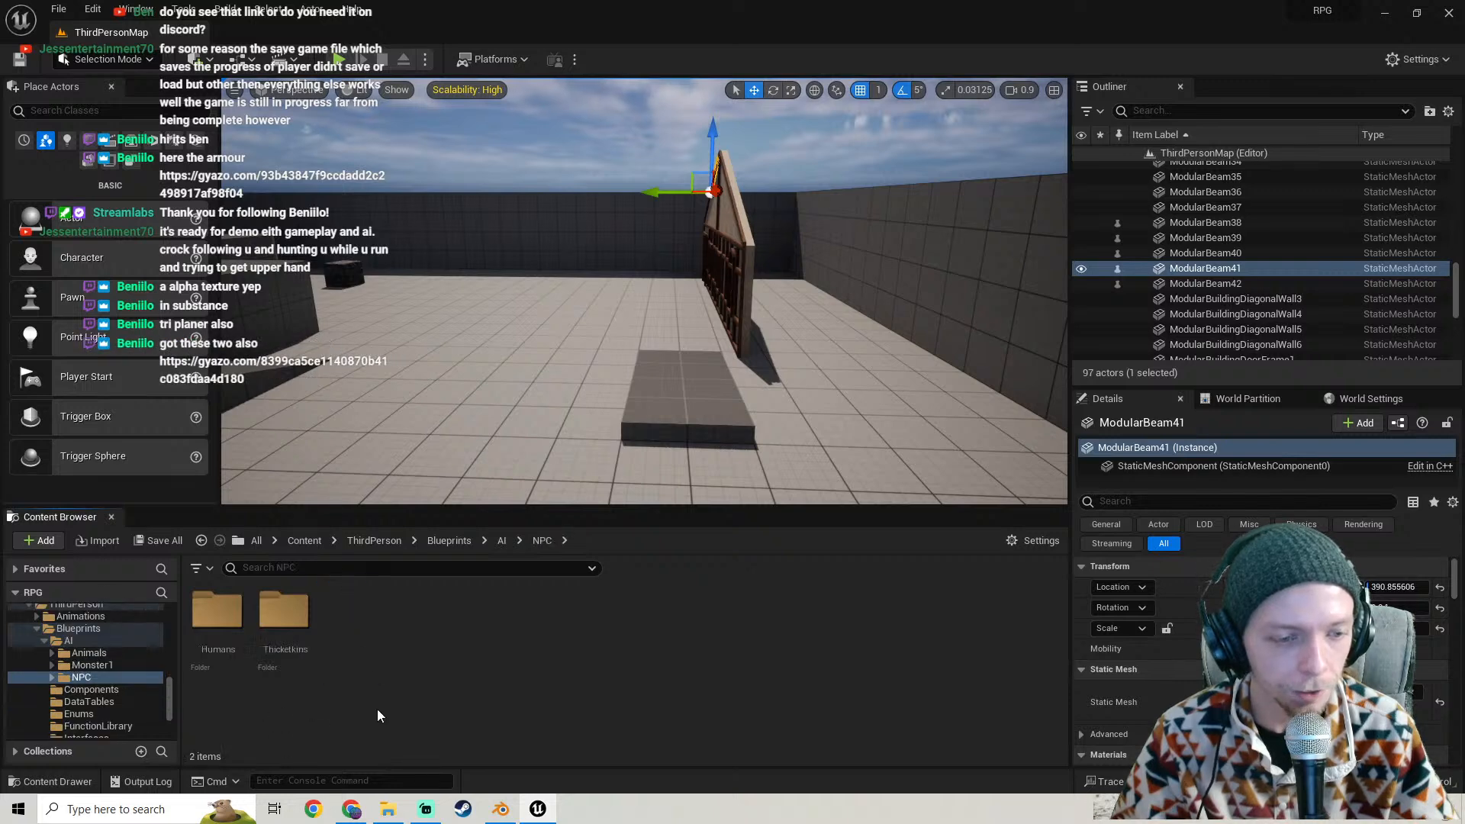
{"action": "double_click", "coordinate": [217, 610]}
{"action": "double_click", "coordinate": [283, 611]}
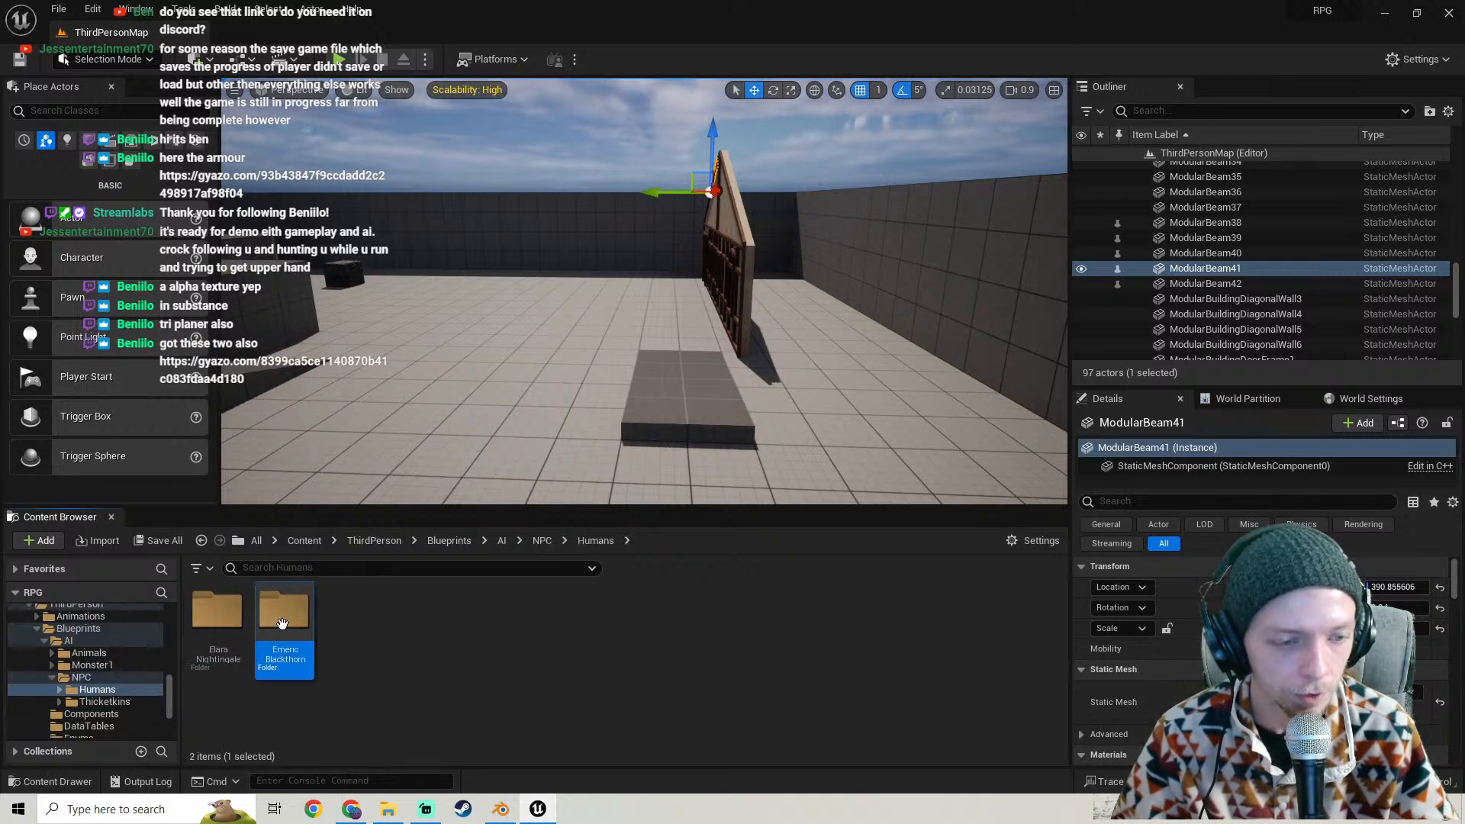
{"action": "left_click", "coordinate": [217, 614]}
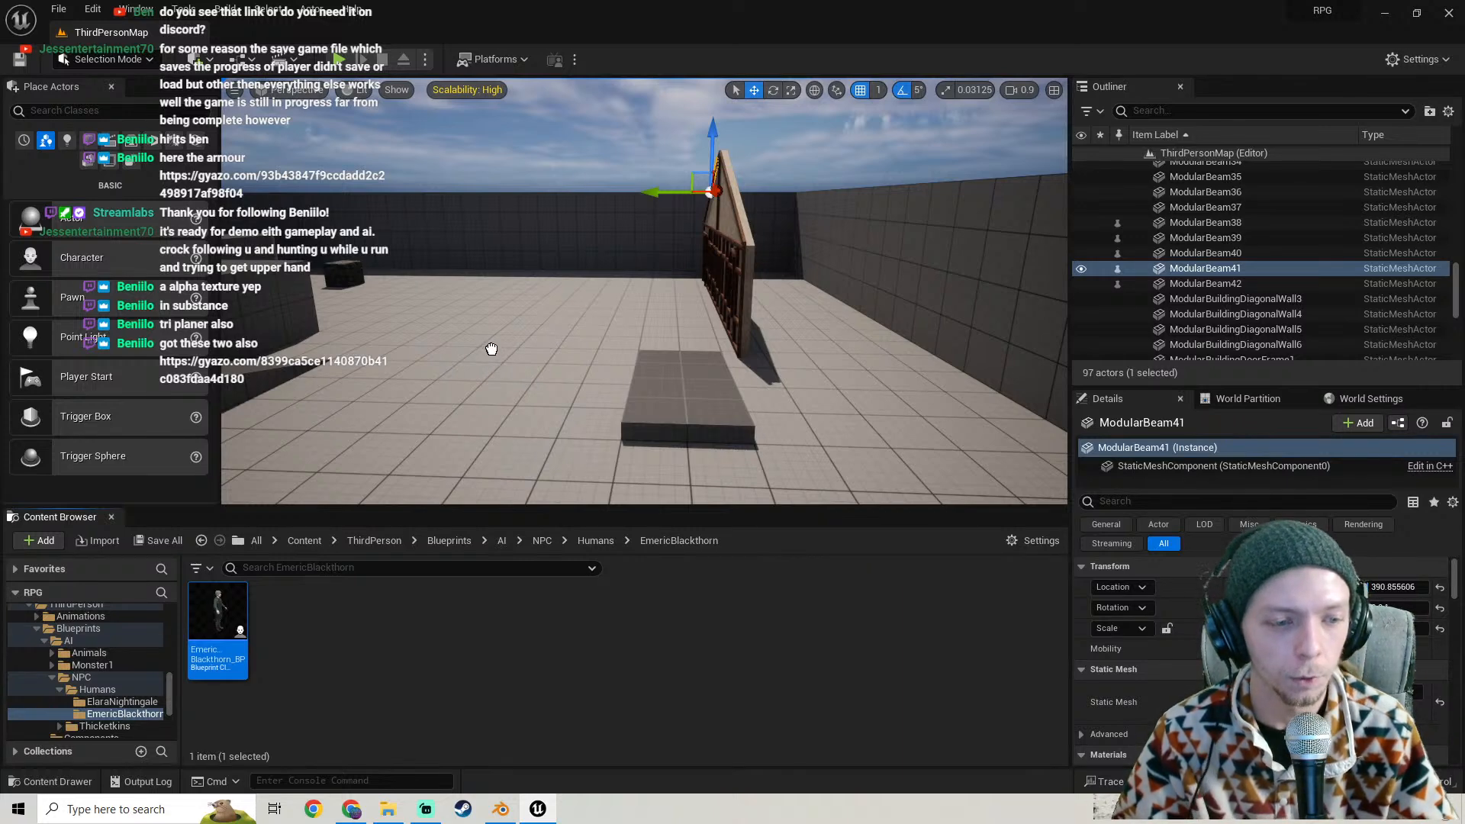
{"action": "left_click_drag", "start_coordinate": [491, 349], "coordinate": [517, 349]}
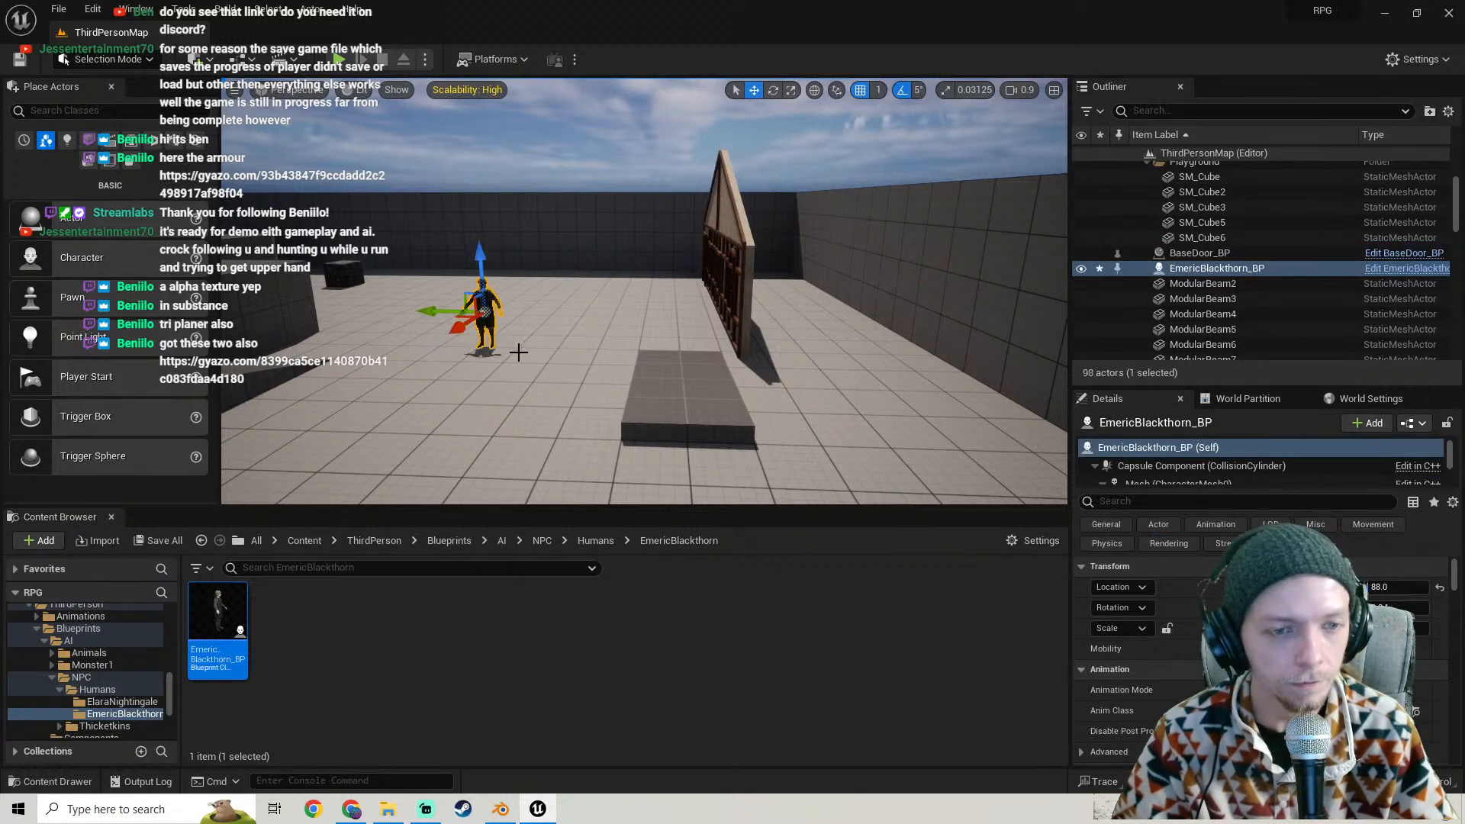
- Focus on the placed EmericBlackthorn_BP character and examine its face and clothing from close up without the editor gizmos
{"action": "key", "text": "f"}
{"action": "key", "text": "g"}
{"action": "key", "text": "w"}
{"action": "right_click_drag", "start_coordinate": [517, 349], "coordinate": [553, 306]}
{"action": "key", "text": "a"}
{"action": "key", "text": "d"}
{"action": "key", "text": "s"}
{"action": "key", "text": "w"}
{"action": "key", "text": "d"}
{"action": "key", "text": "a"}
{"action": "key", "text": "s"}
{"action": "right_click_drag", "start_coordinate": [668, 328], "coordinate": [669, 376]}
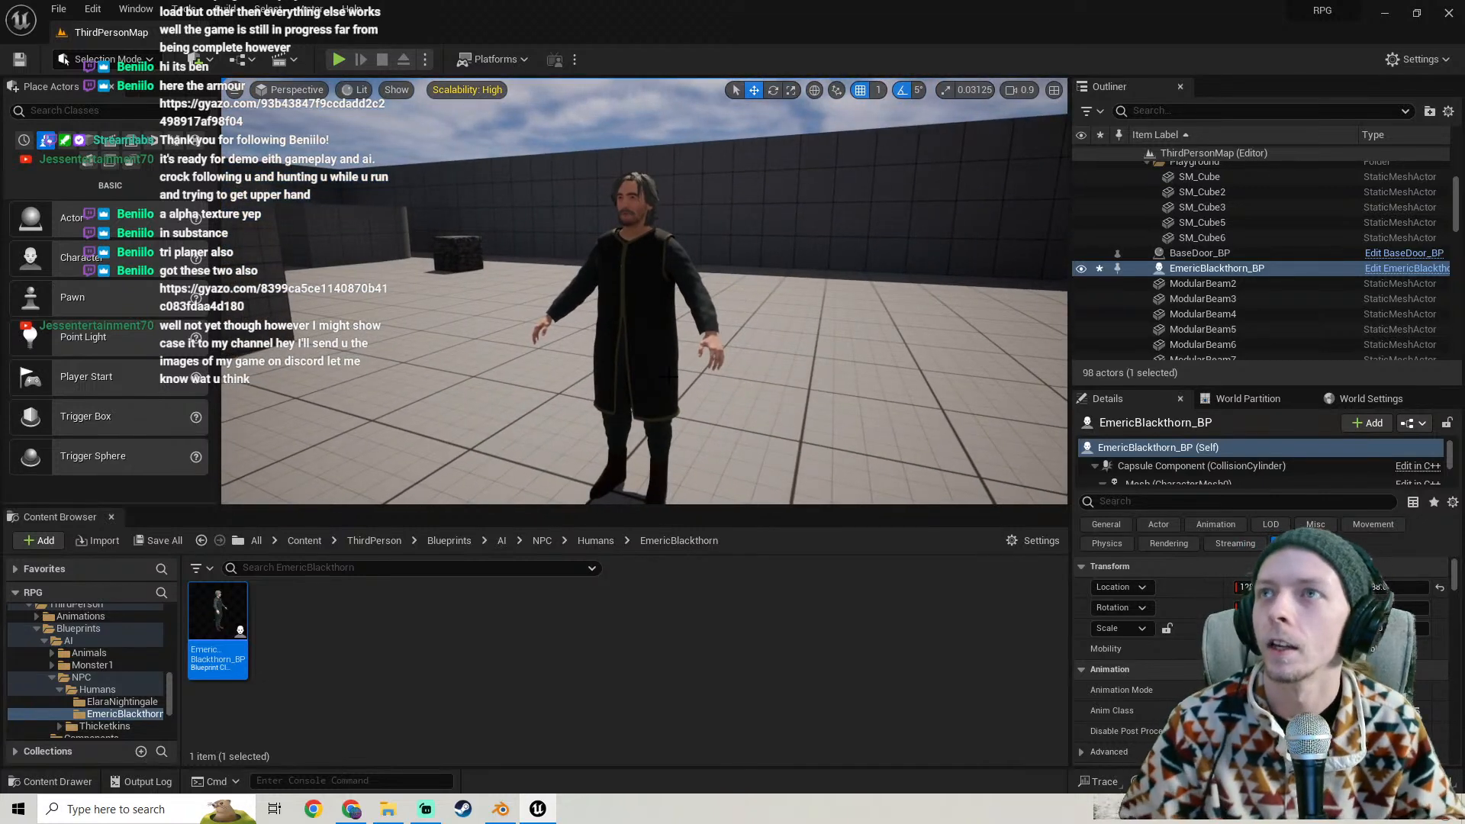
- Switch to Streamlabs Desktop, open the second armour image link from the chat, close the earlier image's page, and enlarge the new image
{"action": "left_click", "coordinate": [426, 809]}
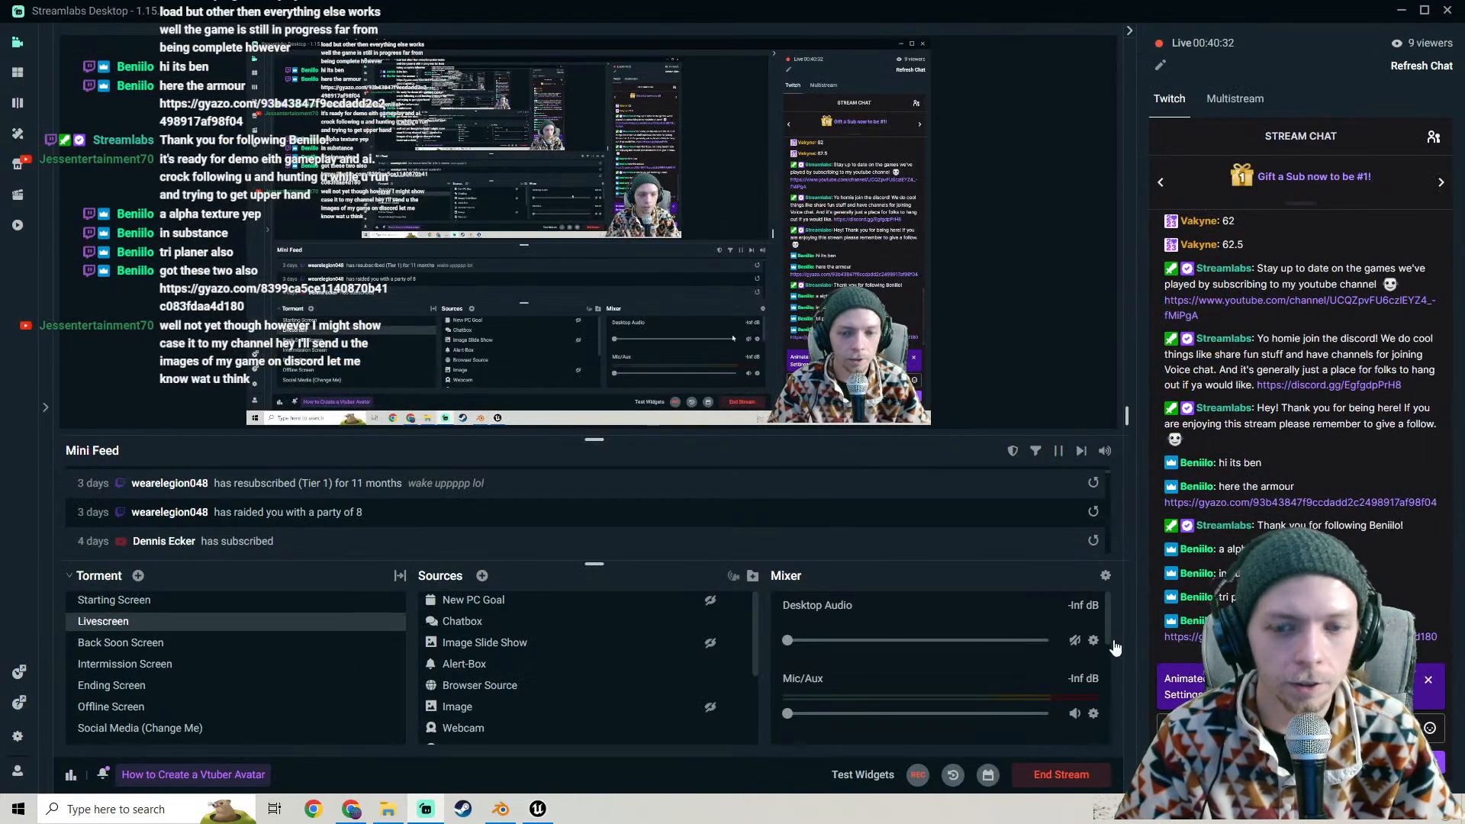
{"action": "left_click", "coordinate": [1290, 637]}
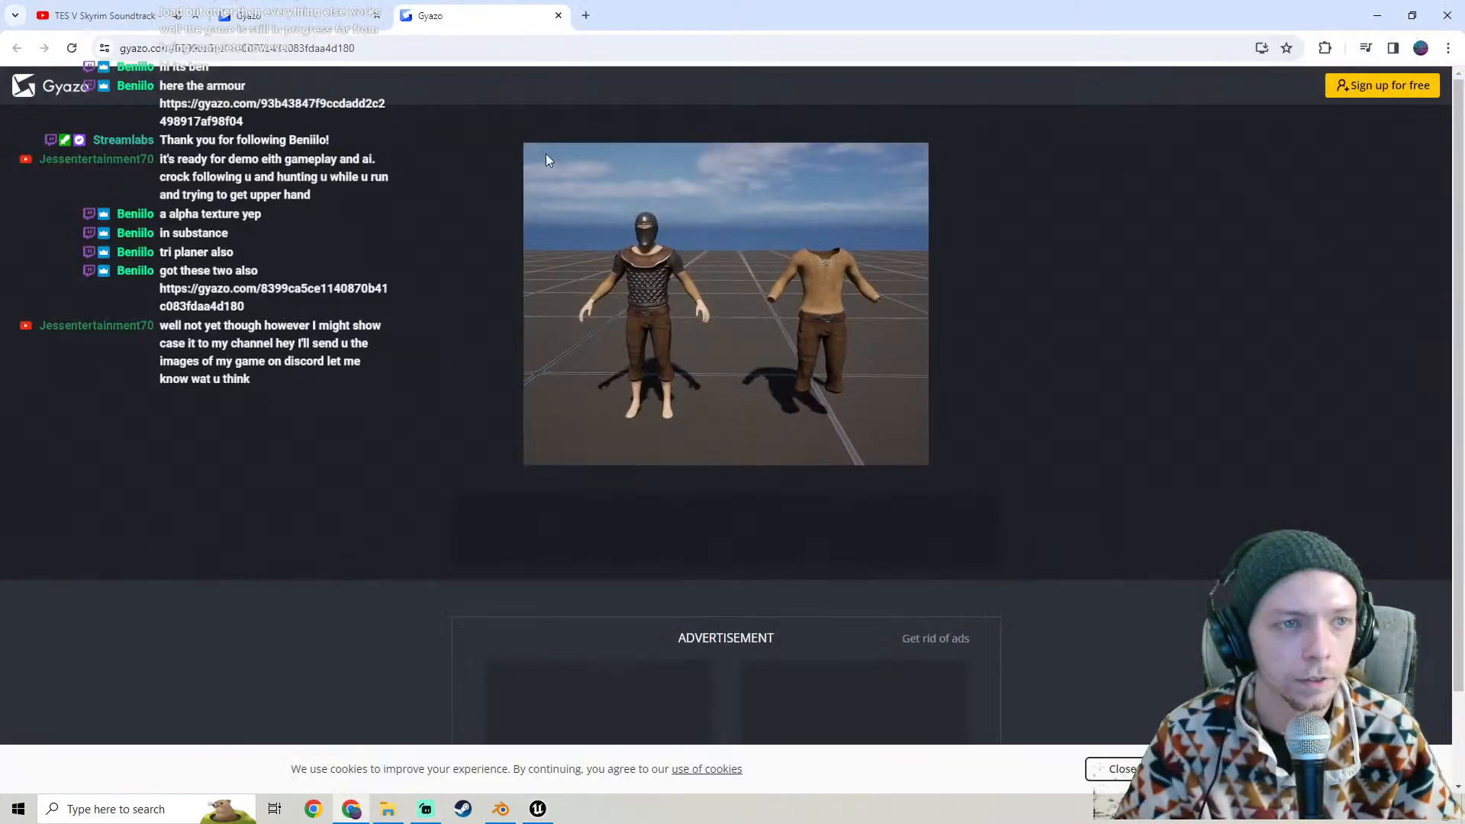
{"action": "left_click", "coordinate": [377, 15]}
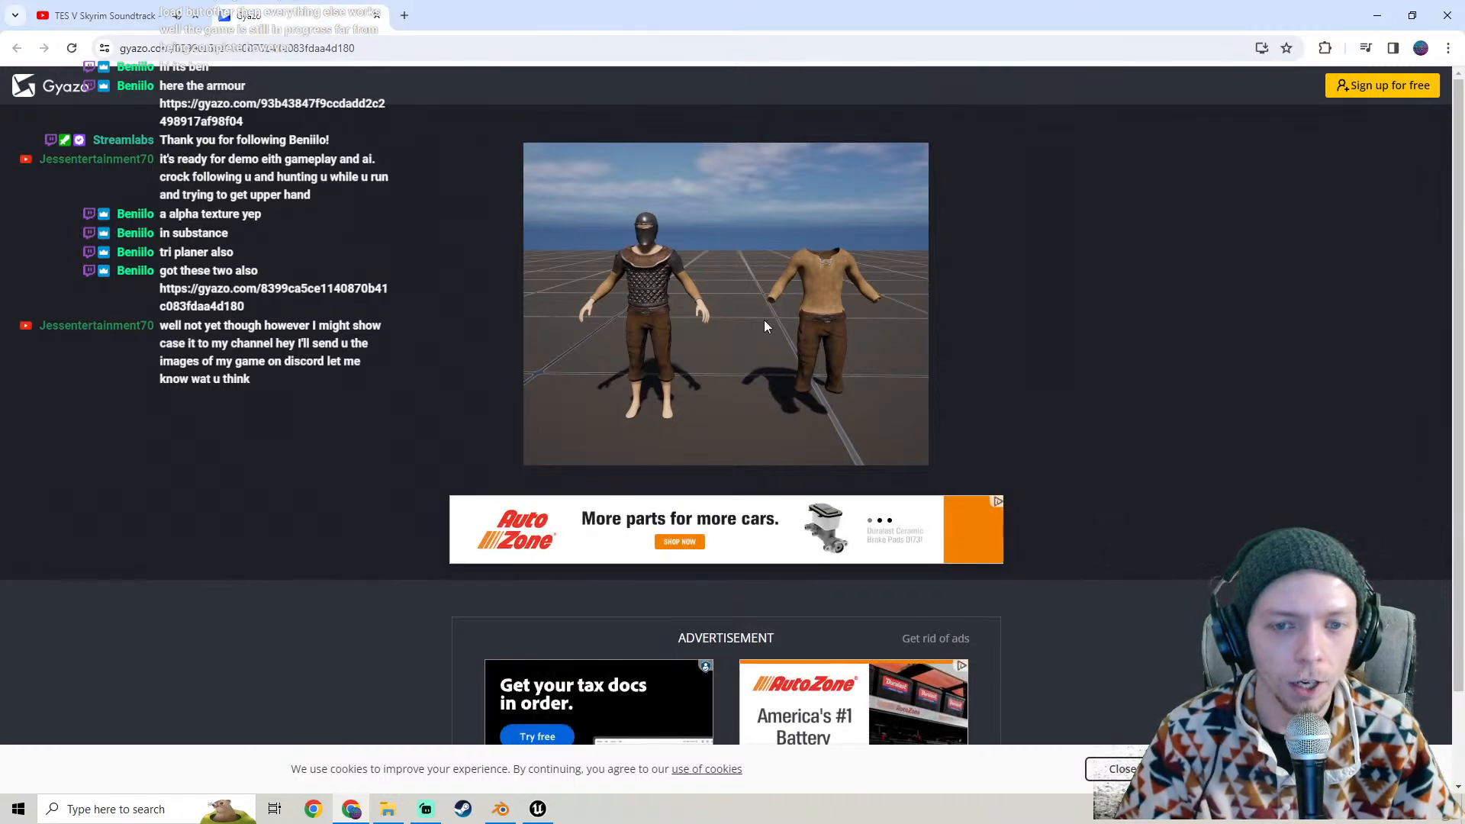
{"action": "left_click", "coordinate": [763, 320]}
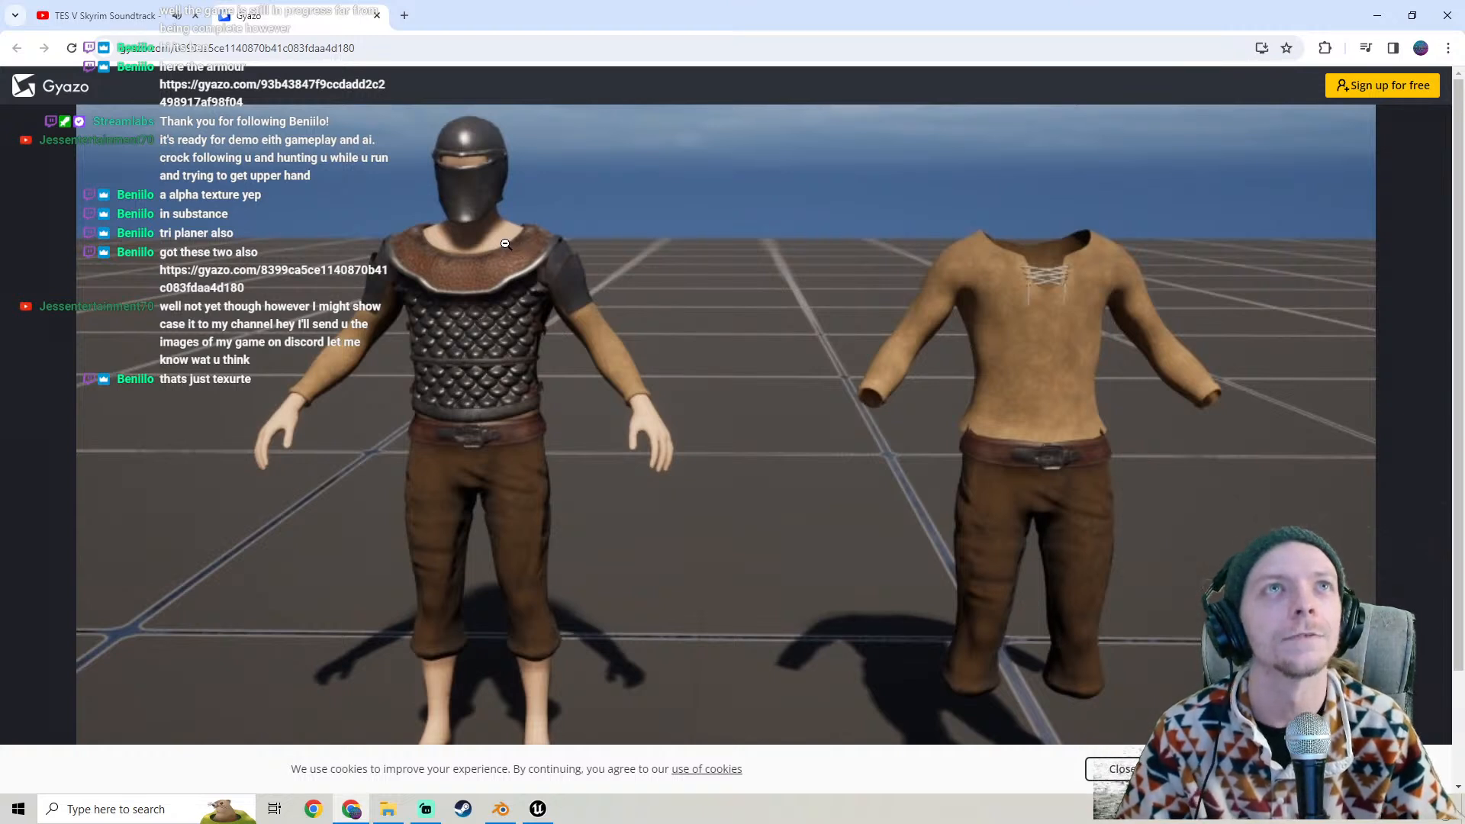
- Close the armour image page, switch back to Unreal Editor, and delete EmericBlackthorn_BP from the level
{"action": "left_click", "coordinate": [376, 17]}
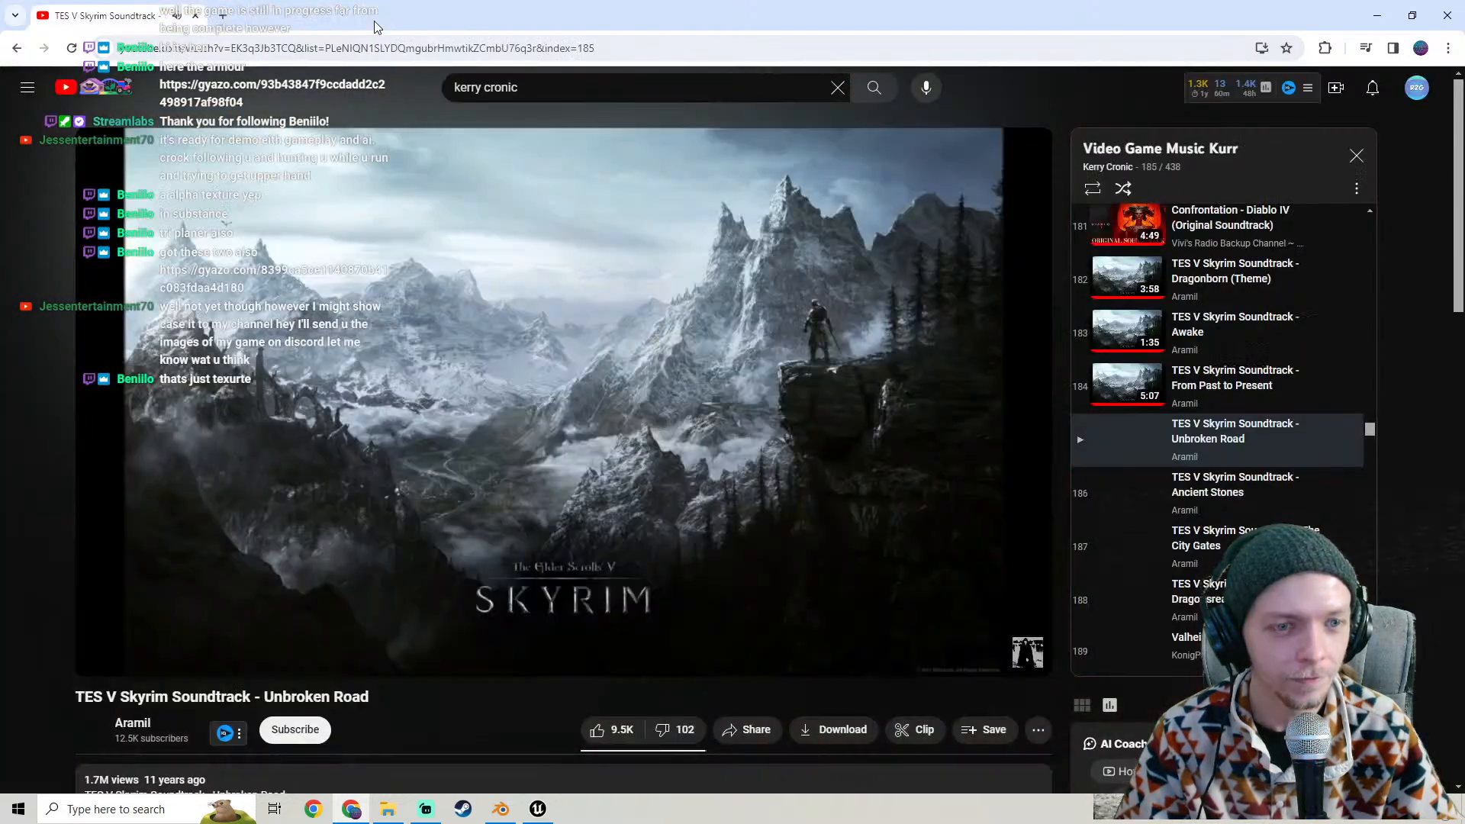
{"action": "left_click", "coordinate": [501, 809]}
{"action": "left_click", "coordinate": [538, 809]}
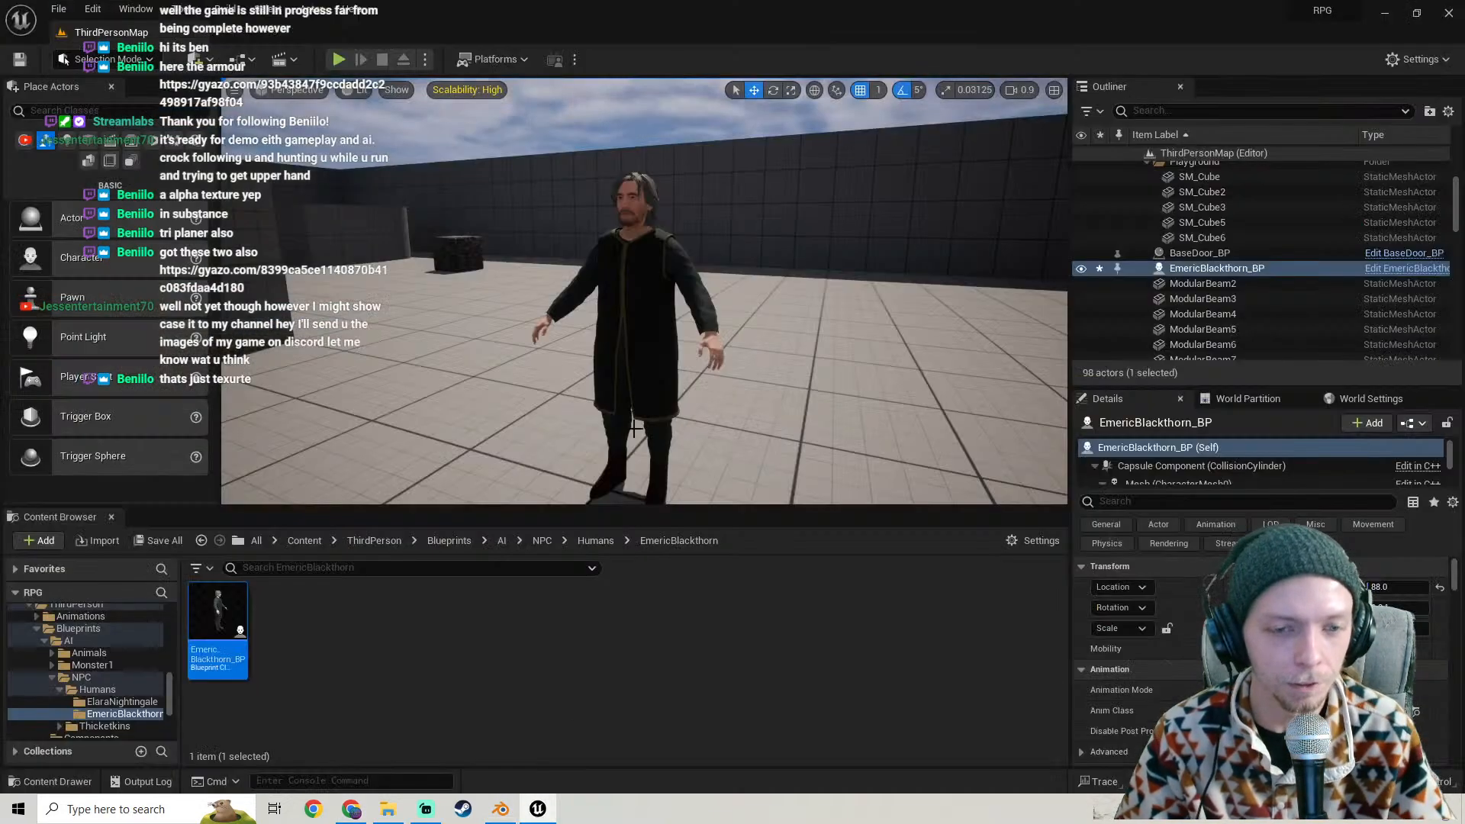
{"action": "mouse_move", "coordinate": [641, 305]}
{"action": "right_mouse_down"}
{"action": "mouse_move", "coordinate": [673, 304]}
{"action": "mouse_move", "coordinate": [625, 289]}
{"action": "right_mouse_up"}
{"action": "key", "text": "Delete"}
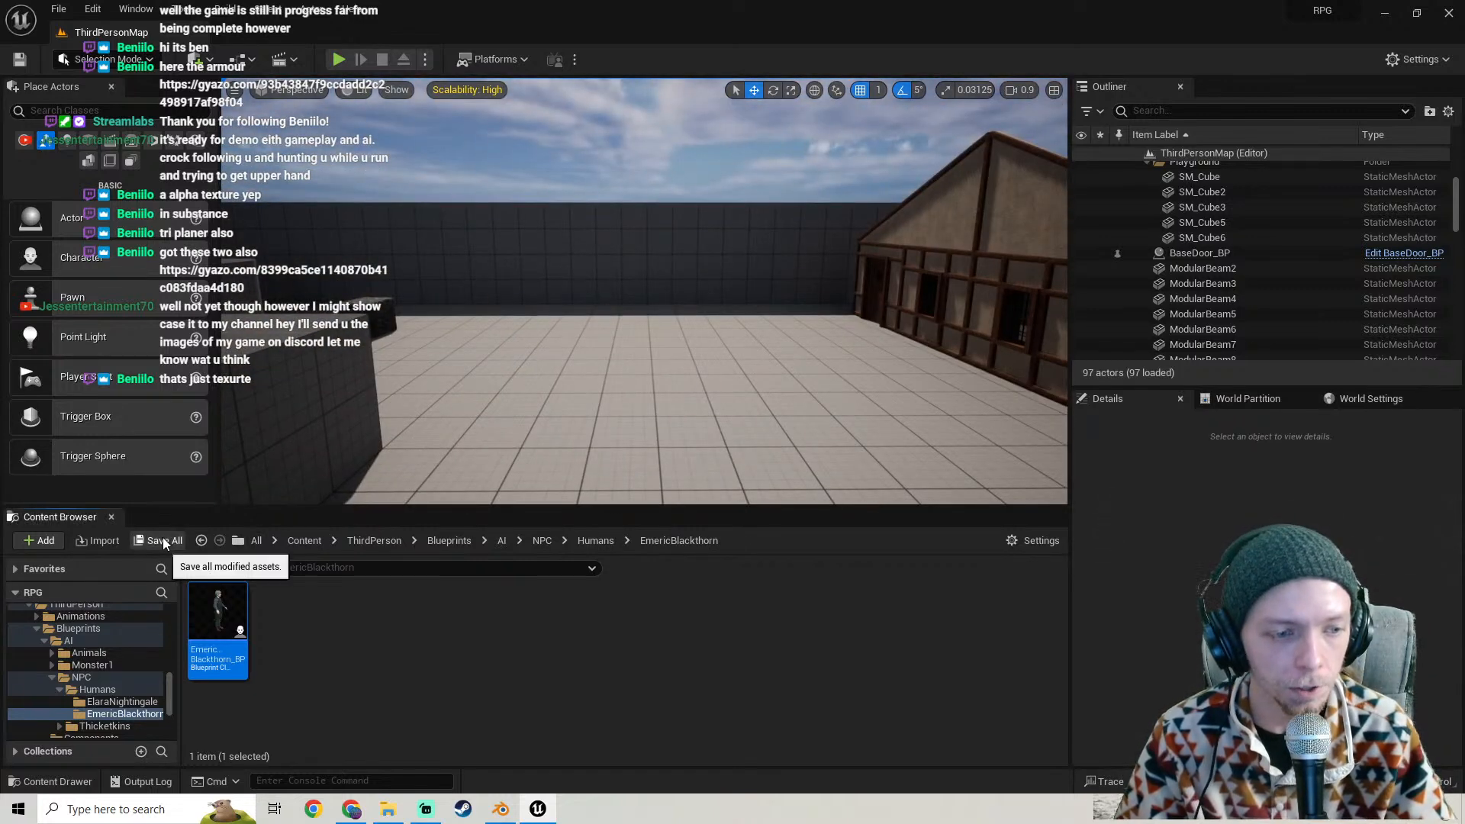
- Start a play-test from the far side of the playground and run and jump the character towards the house
{"action": "right_click_drag", "start_coordinate": [690, 392], "coordinate": [621, 399]}
{"action": "right_click_drag", "start_coordinate": [489, 381], "coordinate": [254, 390]}
{"action": "key", "text": "w"}
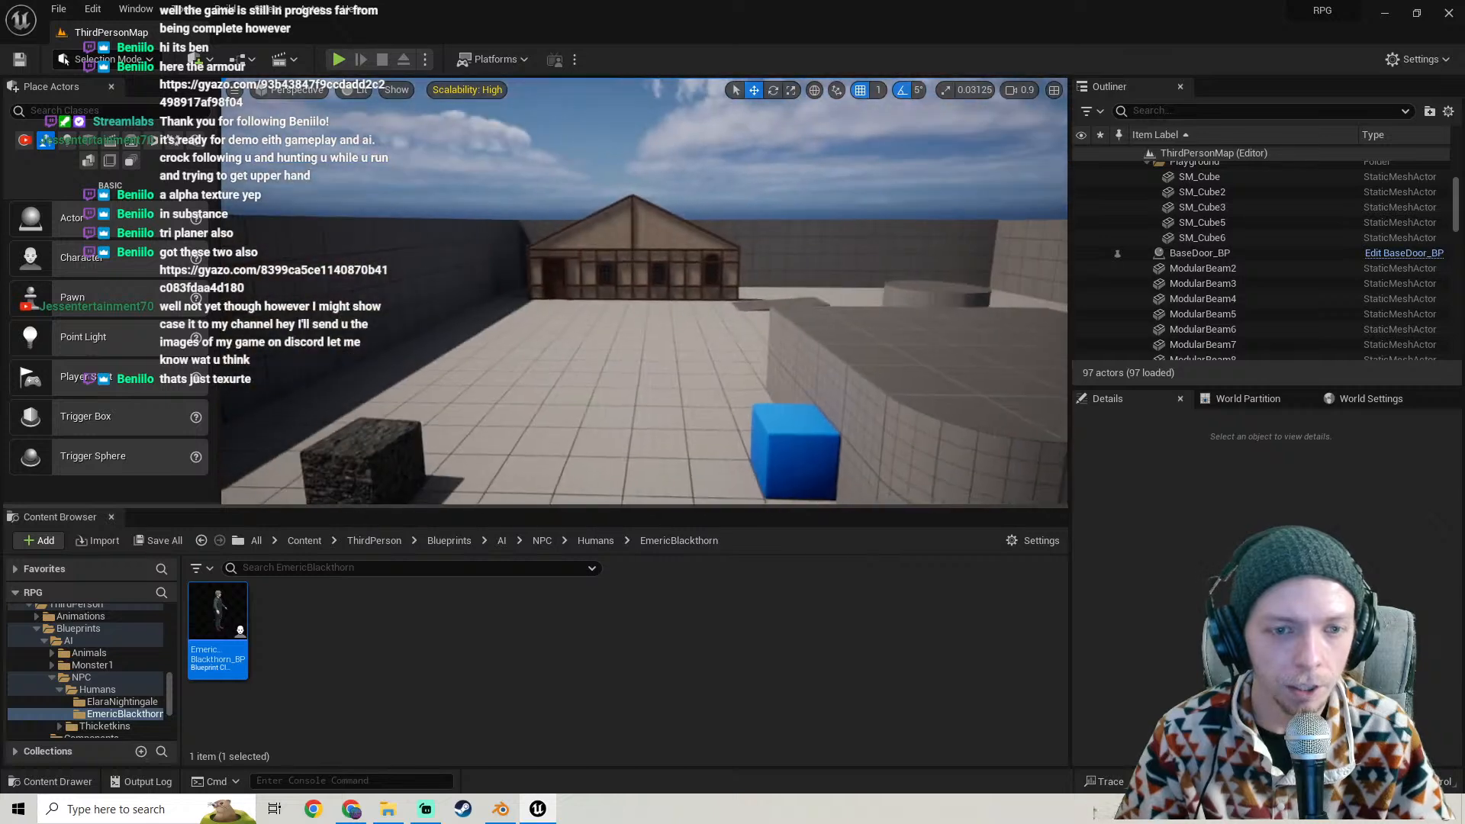
{"action": "left_click", "coordinate": [338, 60]}
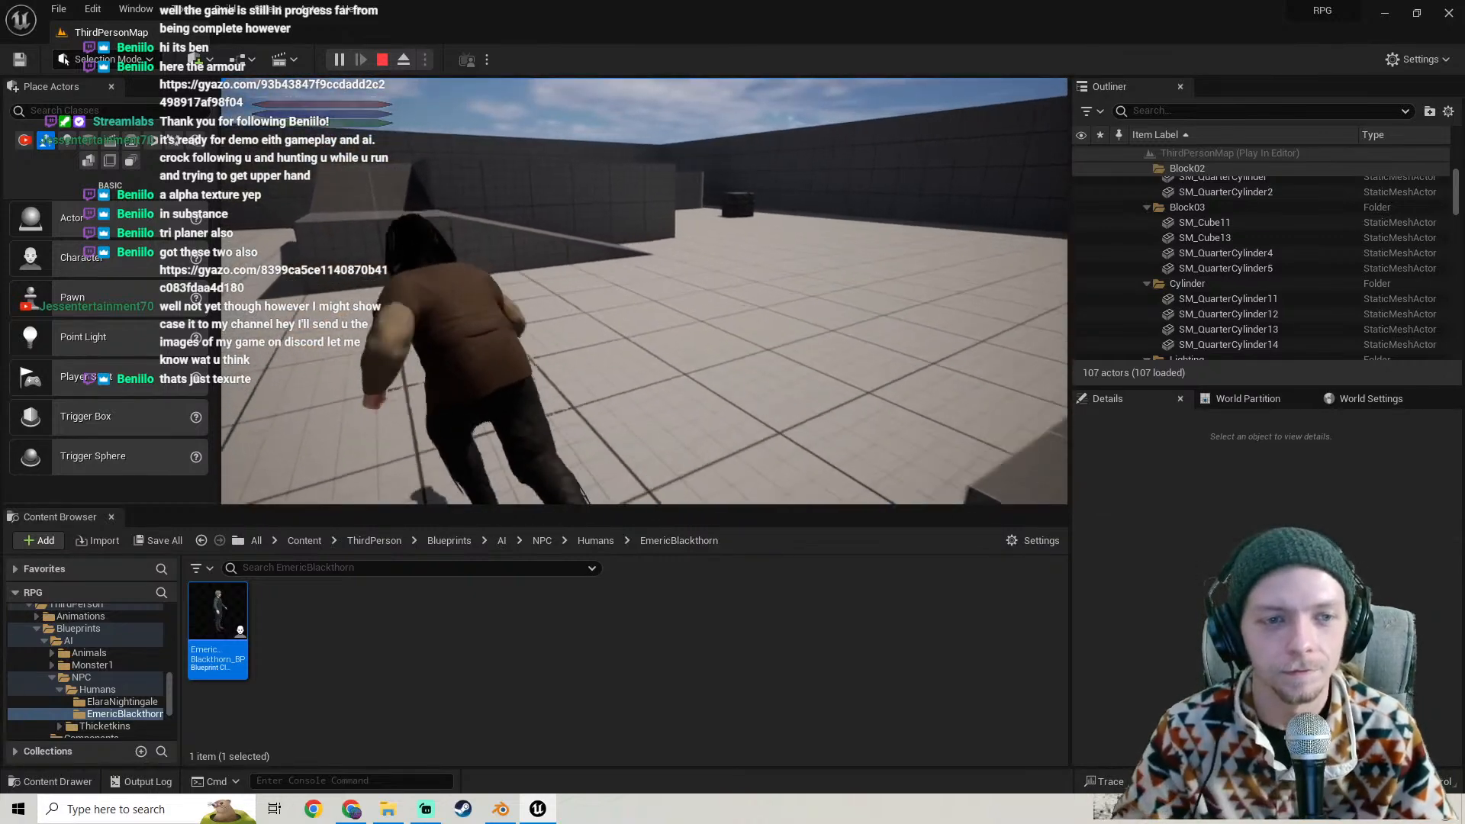
{"action": "key", "text": "space"}
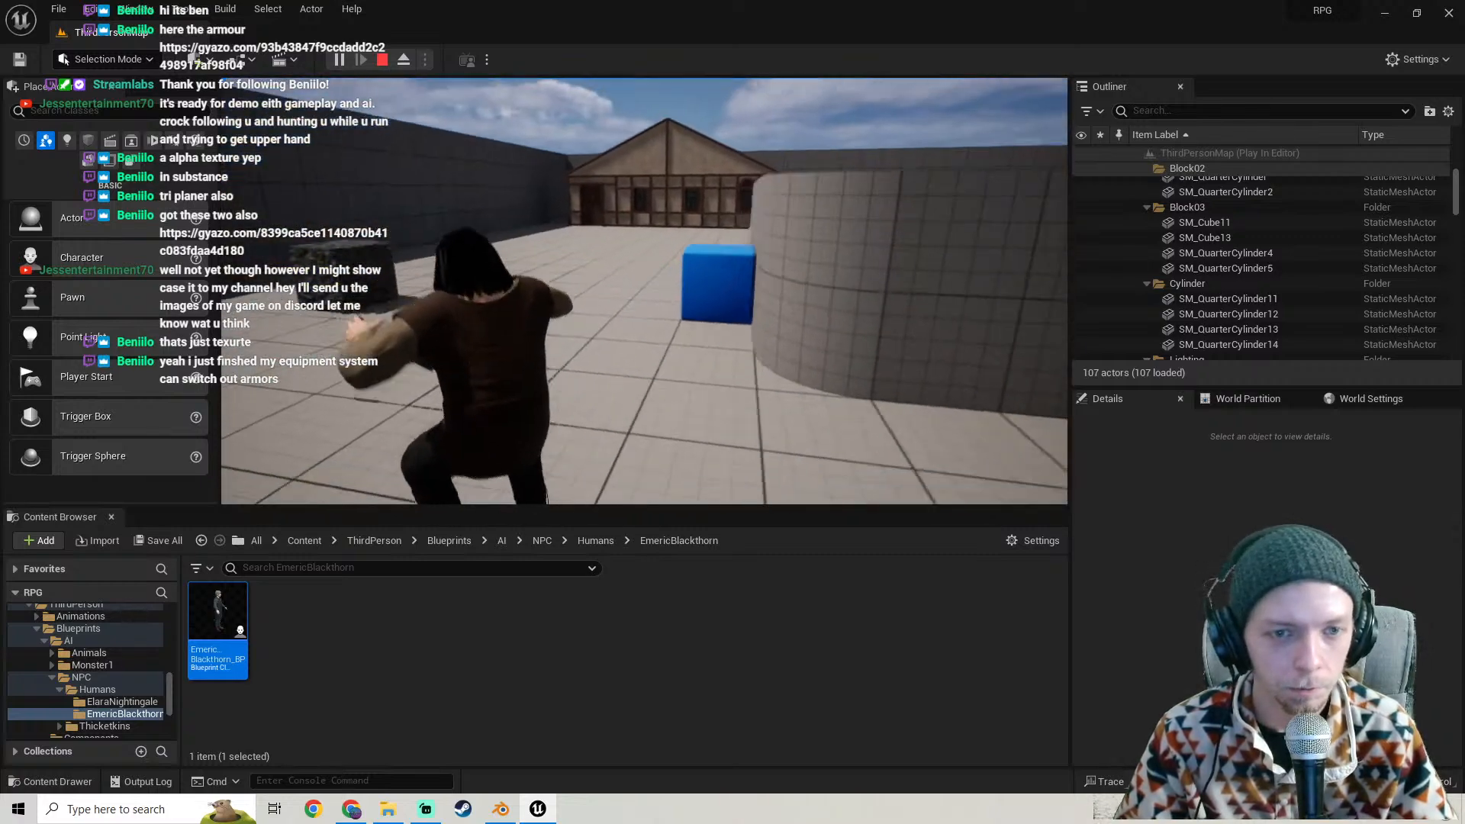
{"action": "key", "text": "w"}
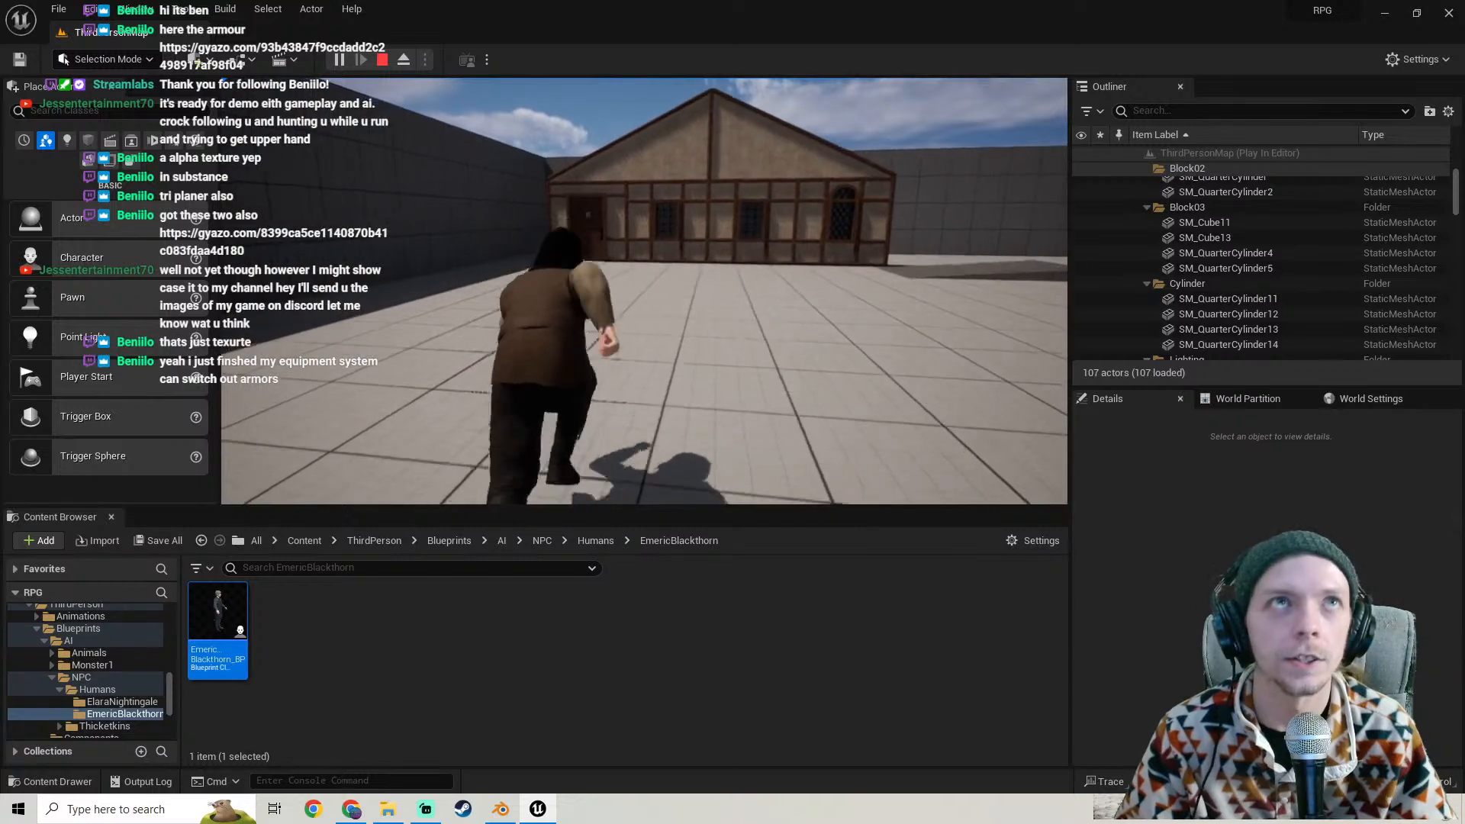
{"action": "key", "text": "space"}
{"action": "key", "text": "w"}
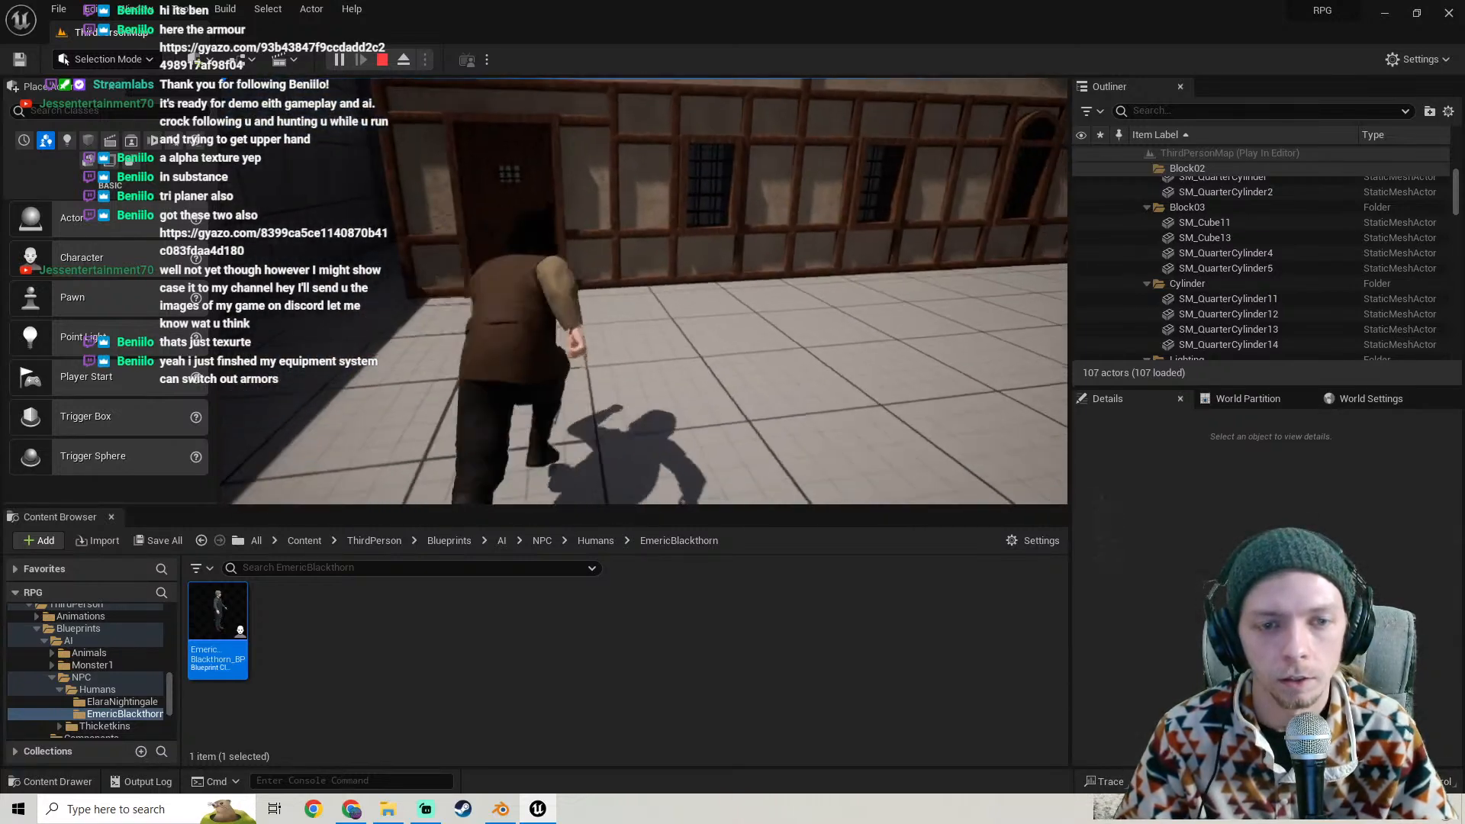
- Run the character alongside the house, open the in-game menu with the inventory option, and end the play session
{"action": "key", "text": "d"}
{"action": "key", "text": "w"}
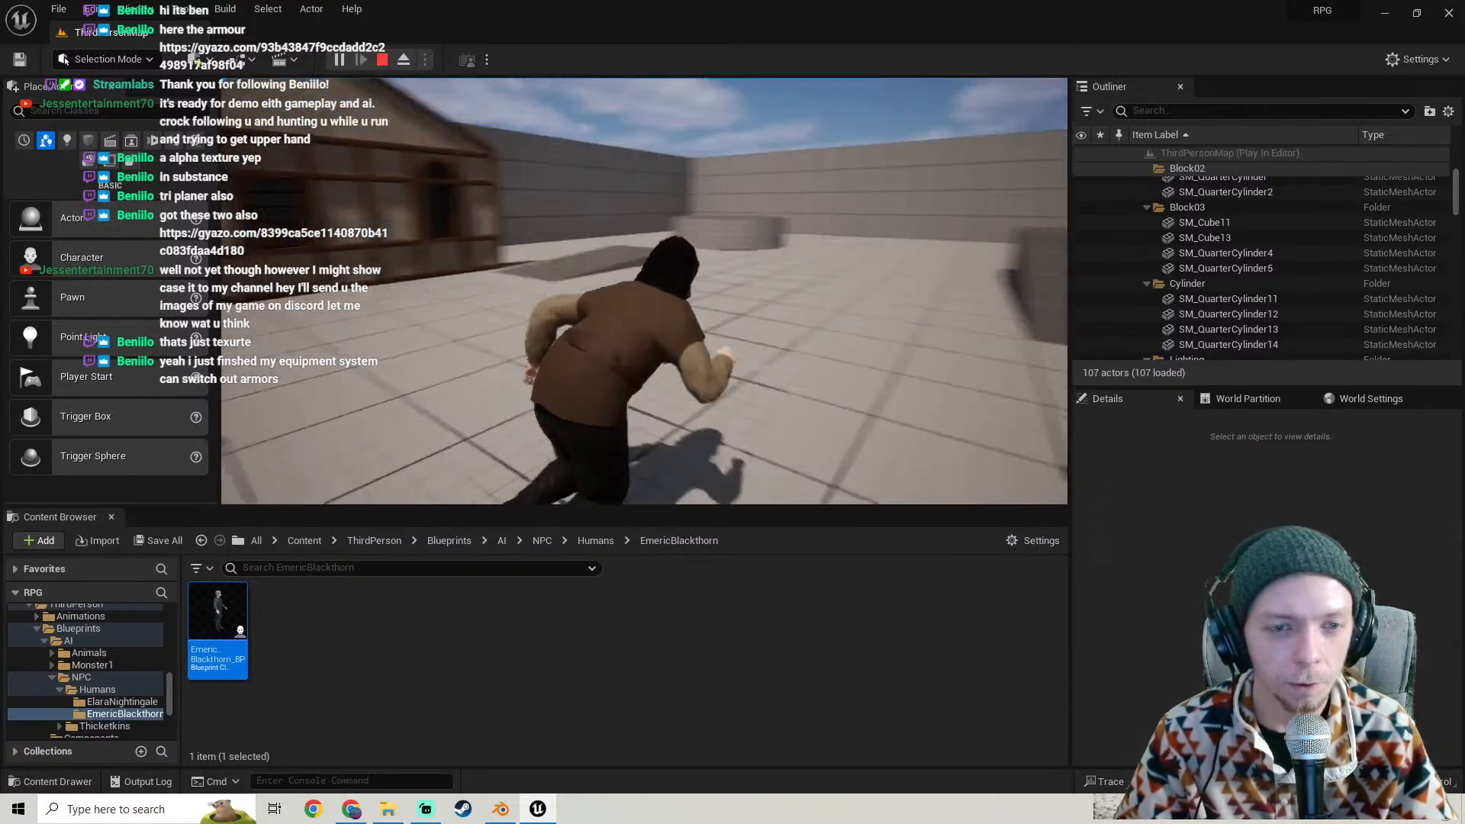
{"action": "key", "text": "a"}
{"action": "key", "text": "Tab"}
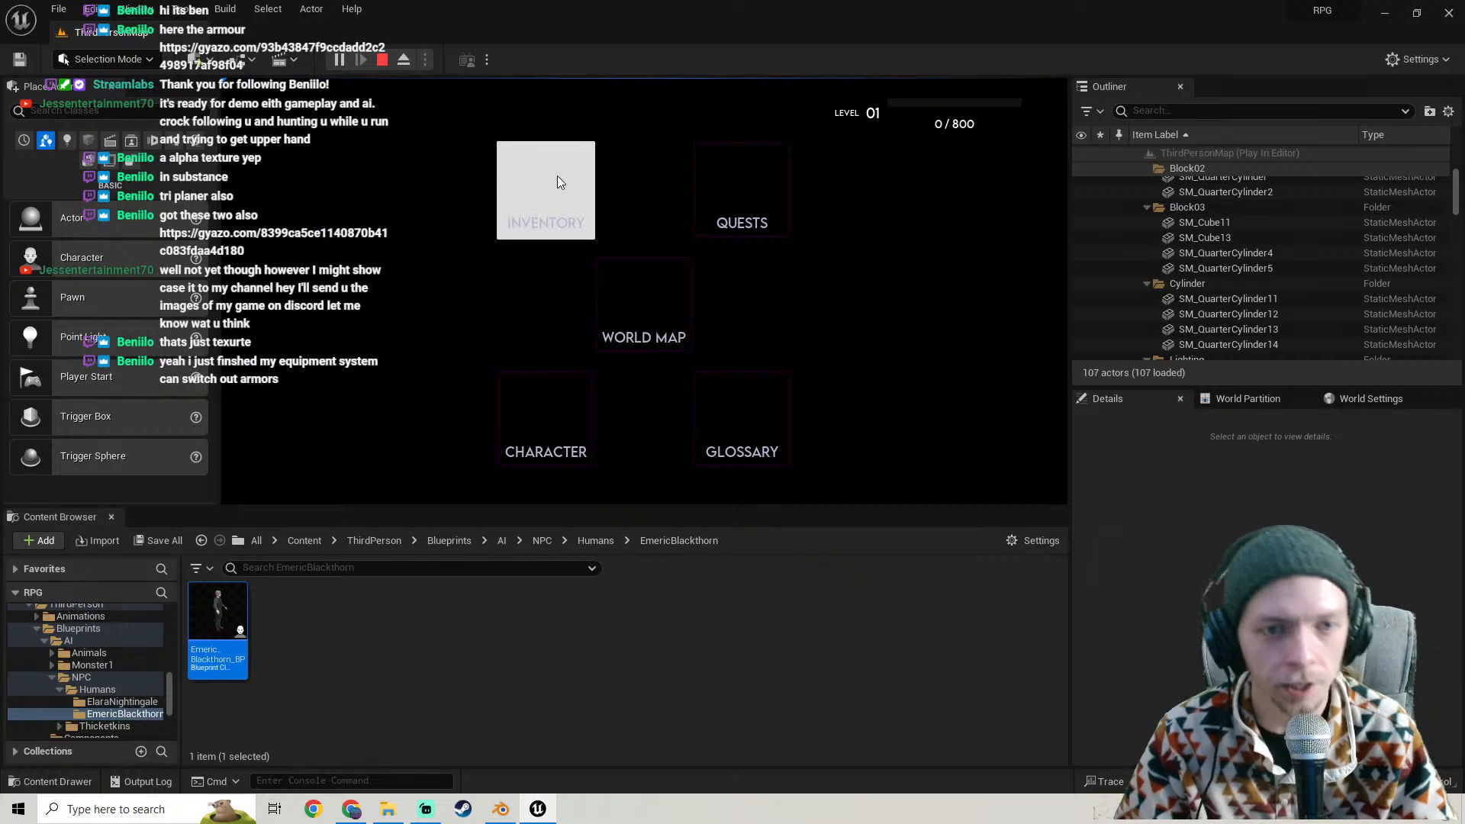
{"action": "key", "text": "Escape"}
- Place SpectralEdgeblade_BP from Blueprints/Items/PickupItems/Weapons/Swords in front of the house and raise it to a height of about 174
{"action": "scroll", "coordinate": [98, 676], "scroll_direction": "down", "scroll_amount": 3}
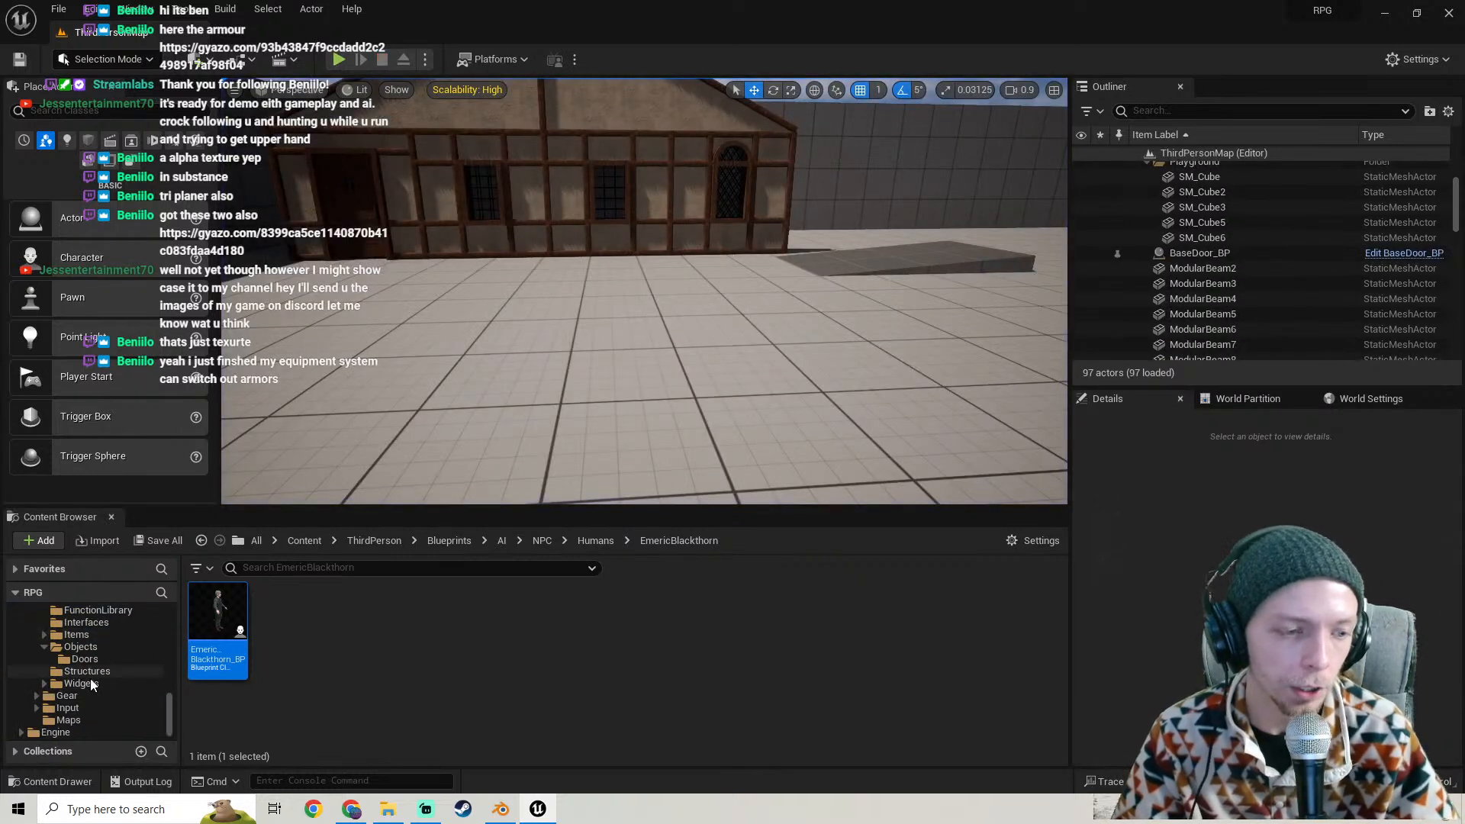
{"action": "scroll", "coordinate": [96, 672], "scroll_direction": "up", "scroll_amount": 4}
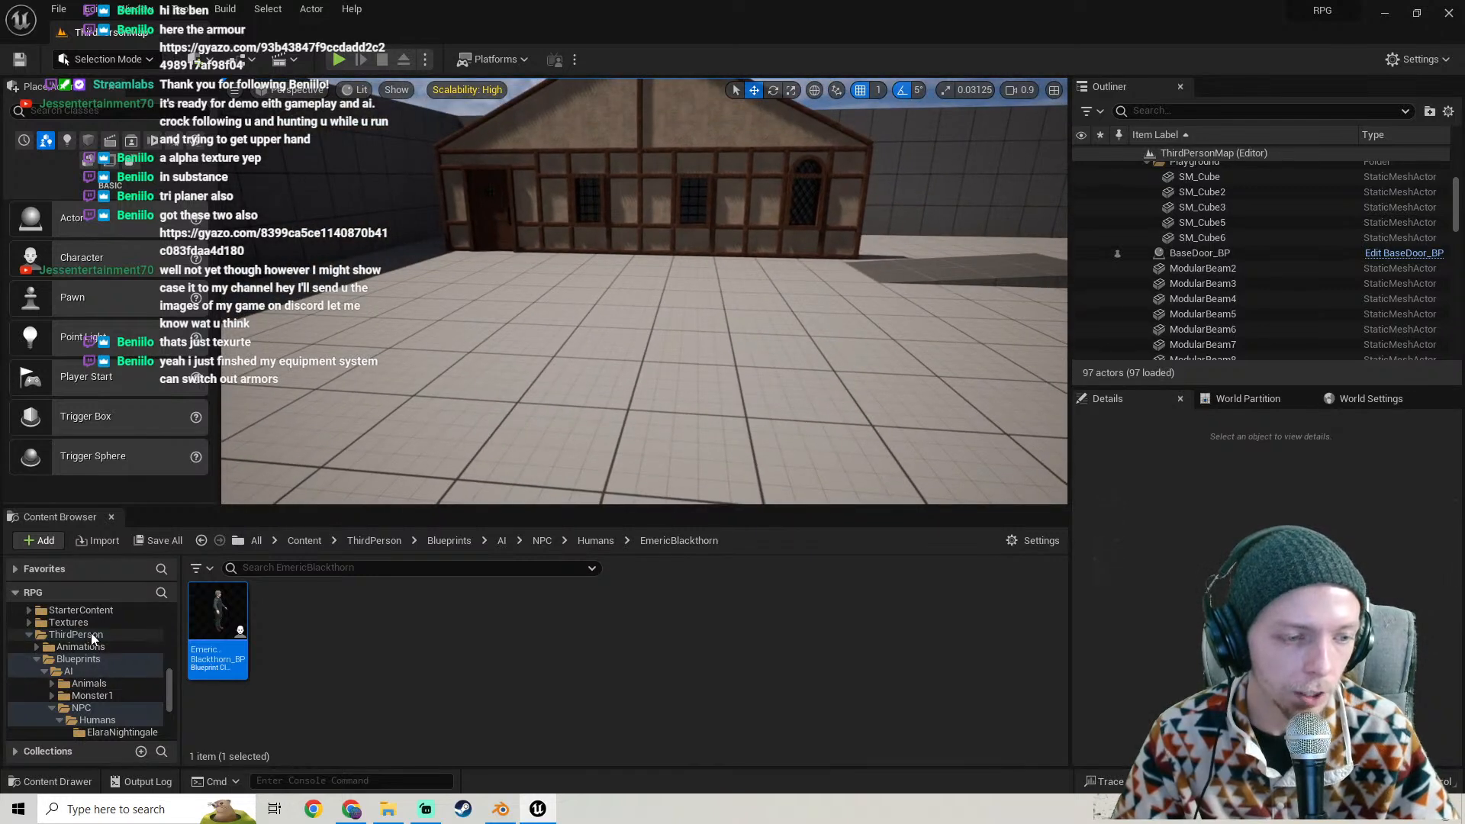
{"action": "scroll", "coordinate": [106, 684], "scroll_direction": "down", "scroll_amount": 5}
{"action": "scroll", "coordinate": [107, 682], "scroll_direction": "up", "scroll_amount": 4}
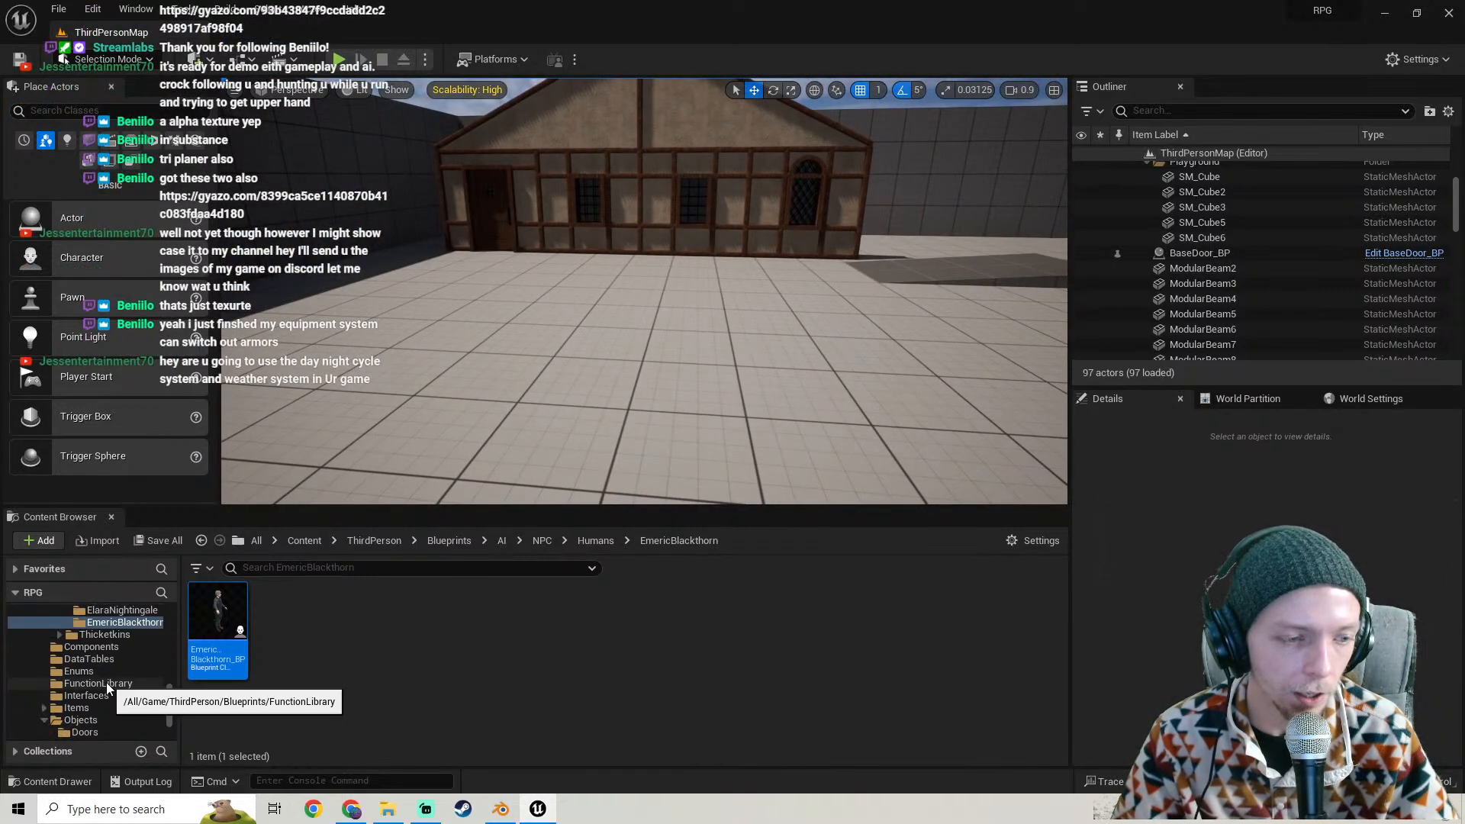
{"action": "left_click", "coordinate": [80, 610]}
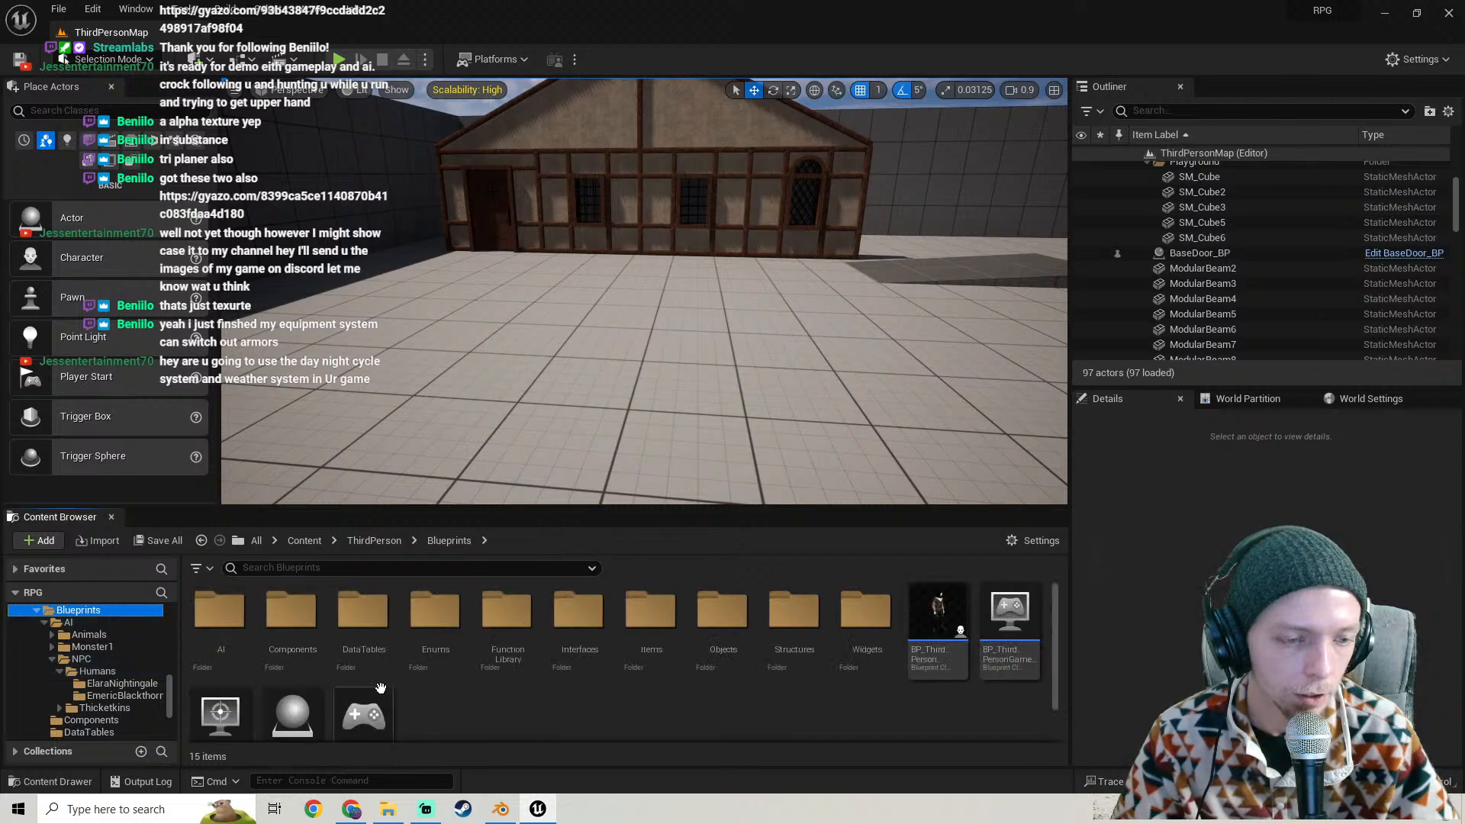
{"action": "double_click", "coordinate": [654, 615]}
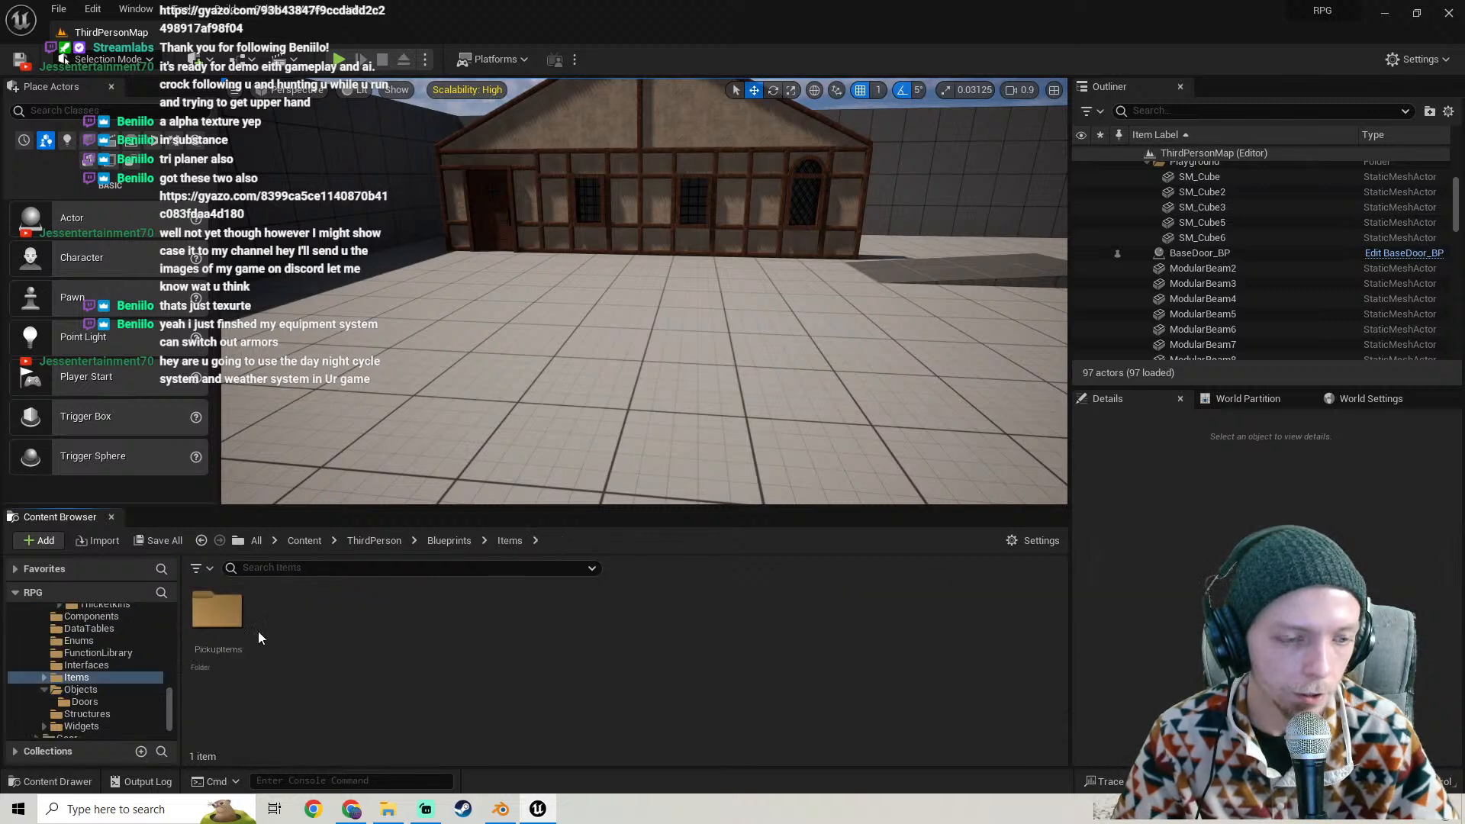
{"action": "double_click", "coordinate": [221, 615]}
{"action": "double_click", "coordinate": [284, 611]}
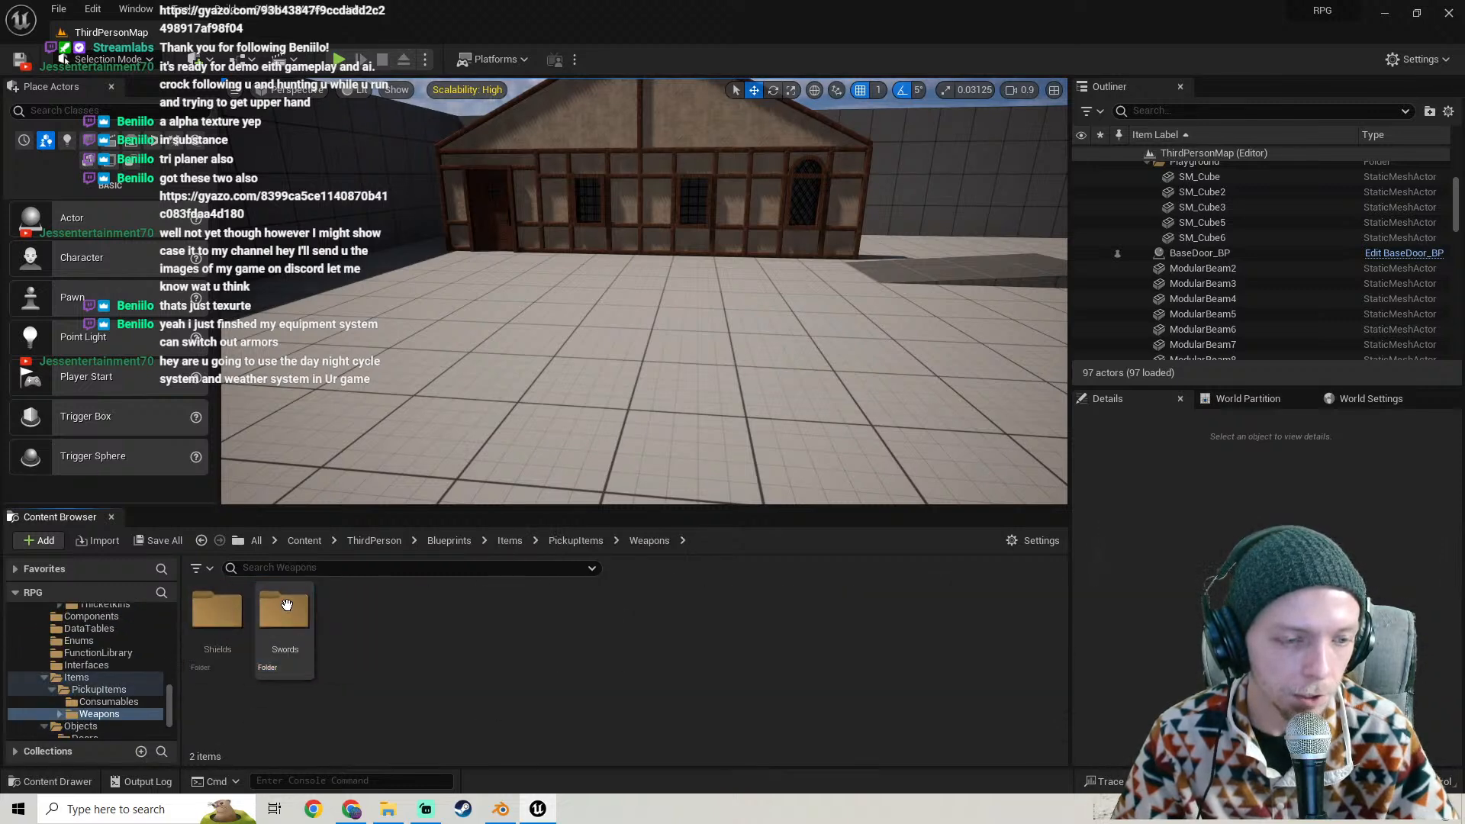
{"action": "double_click", "coordinate": [287, 605]}
{"action": "left_click_drag", "start_coordinate": [221, 622], "coordinate": [537, 330]}
{"action": "left_click_drag", "start_coordinate": [533, 177], "coordinate": [530, 123]}
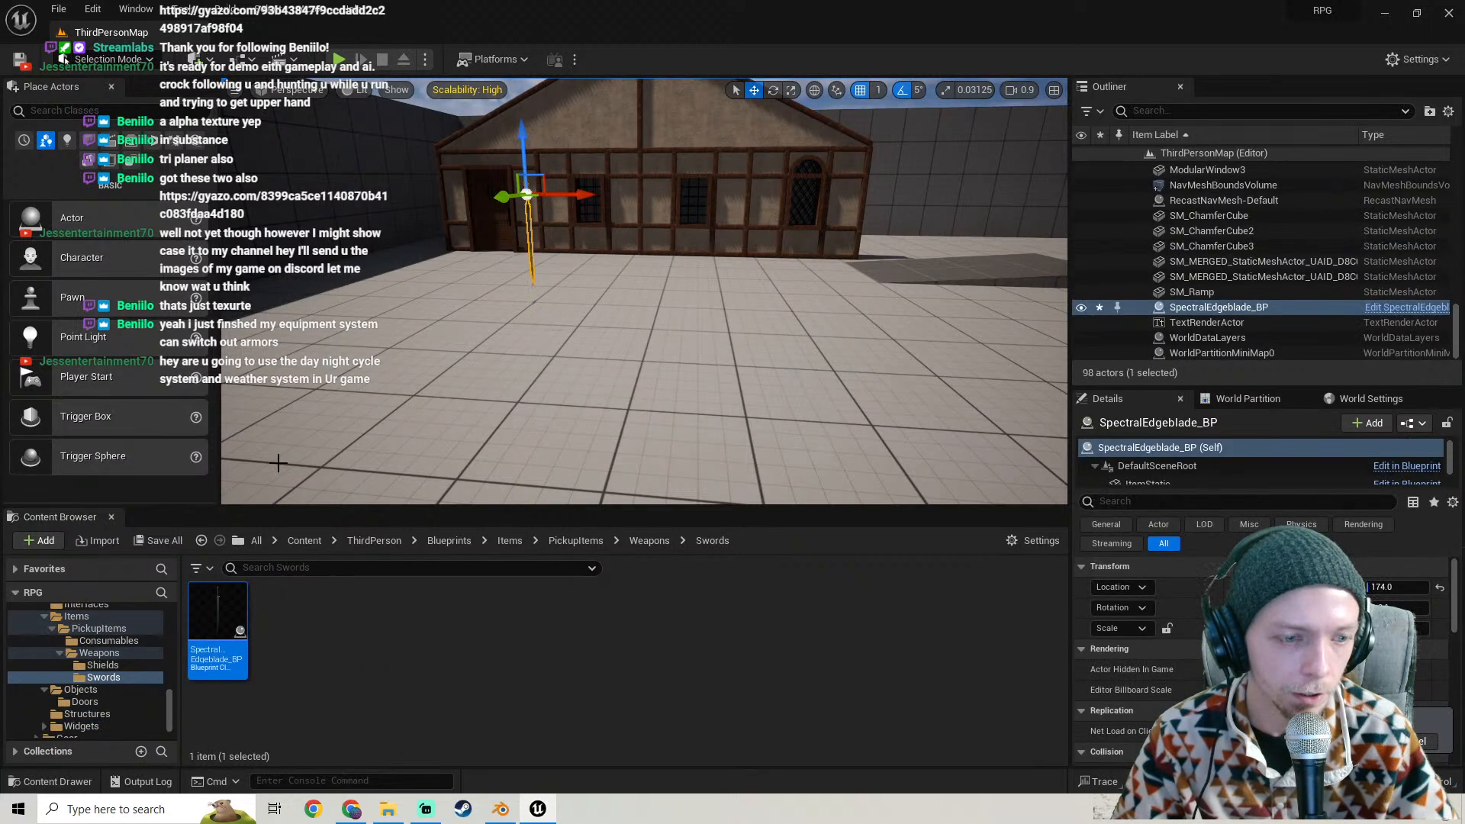
- Place SpectralWoodShield_BP from the Weapons/Shields folder beside the sword and adjust its height to about 69
{"action": "left_click", "coordinate": [203, 541]}
{"action": "double_click", "coordinate": [218, 610]}
{"action": "left_click_drag", "start_coordinate": [218, 618], "coordinate": [649, 211]}
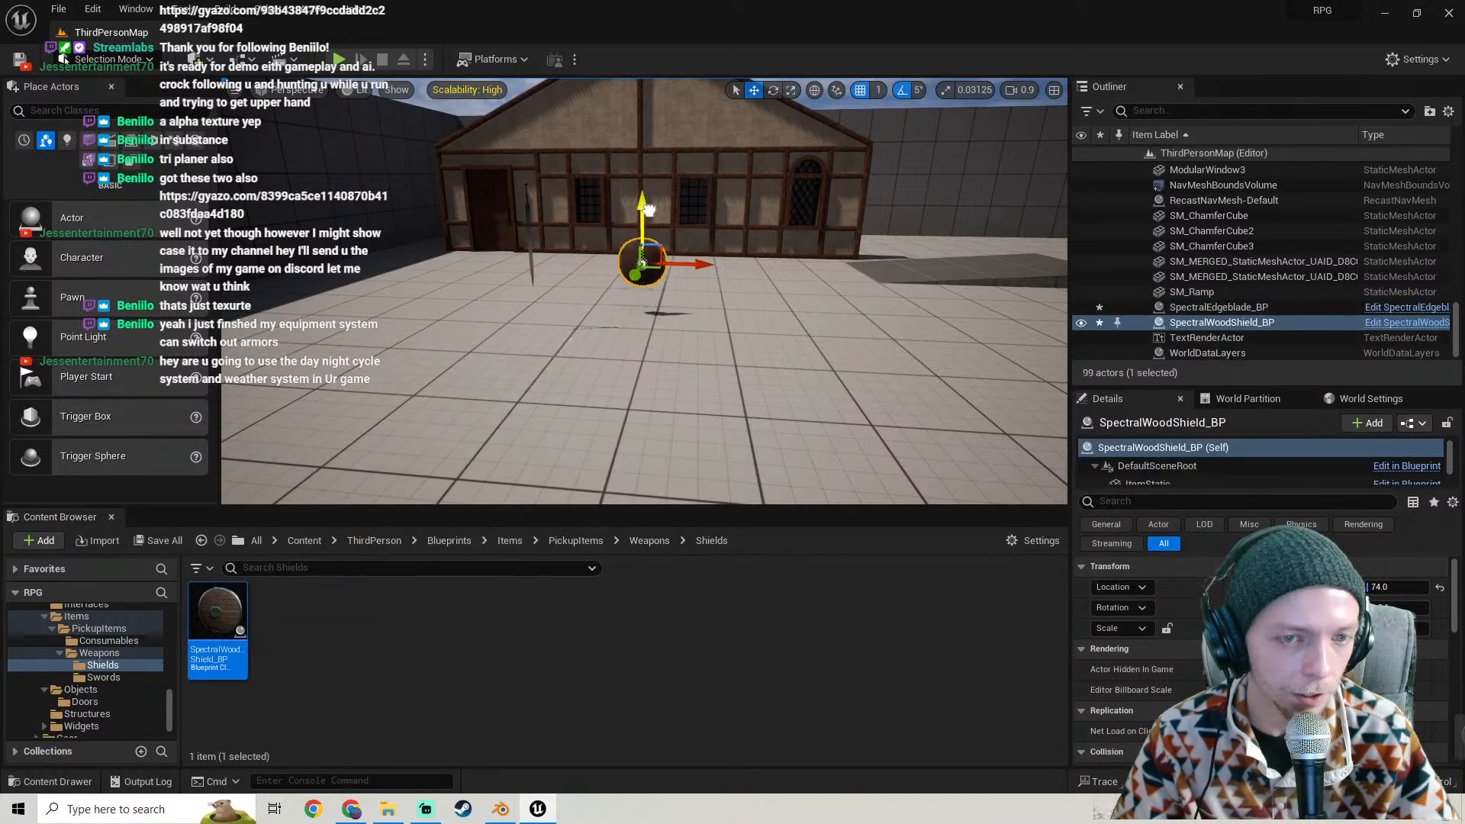
{"action": "left_click", "coordinate": [200, 542]}
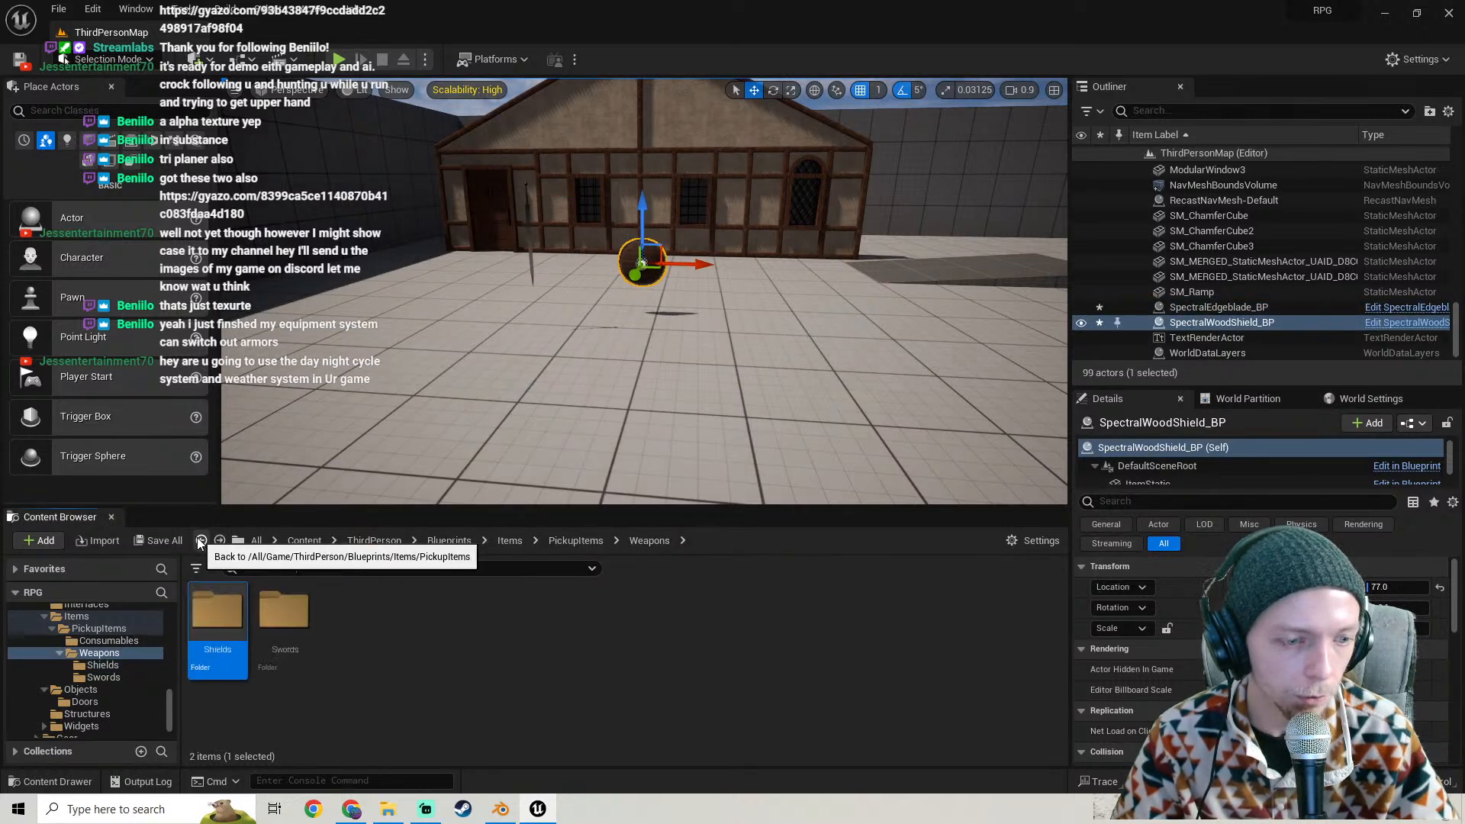
{"action": "left_click", "coordinate": [200, 541]}
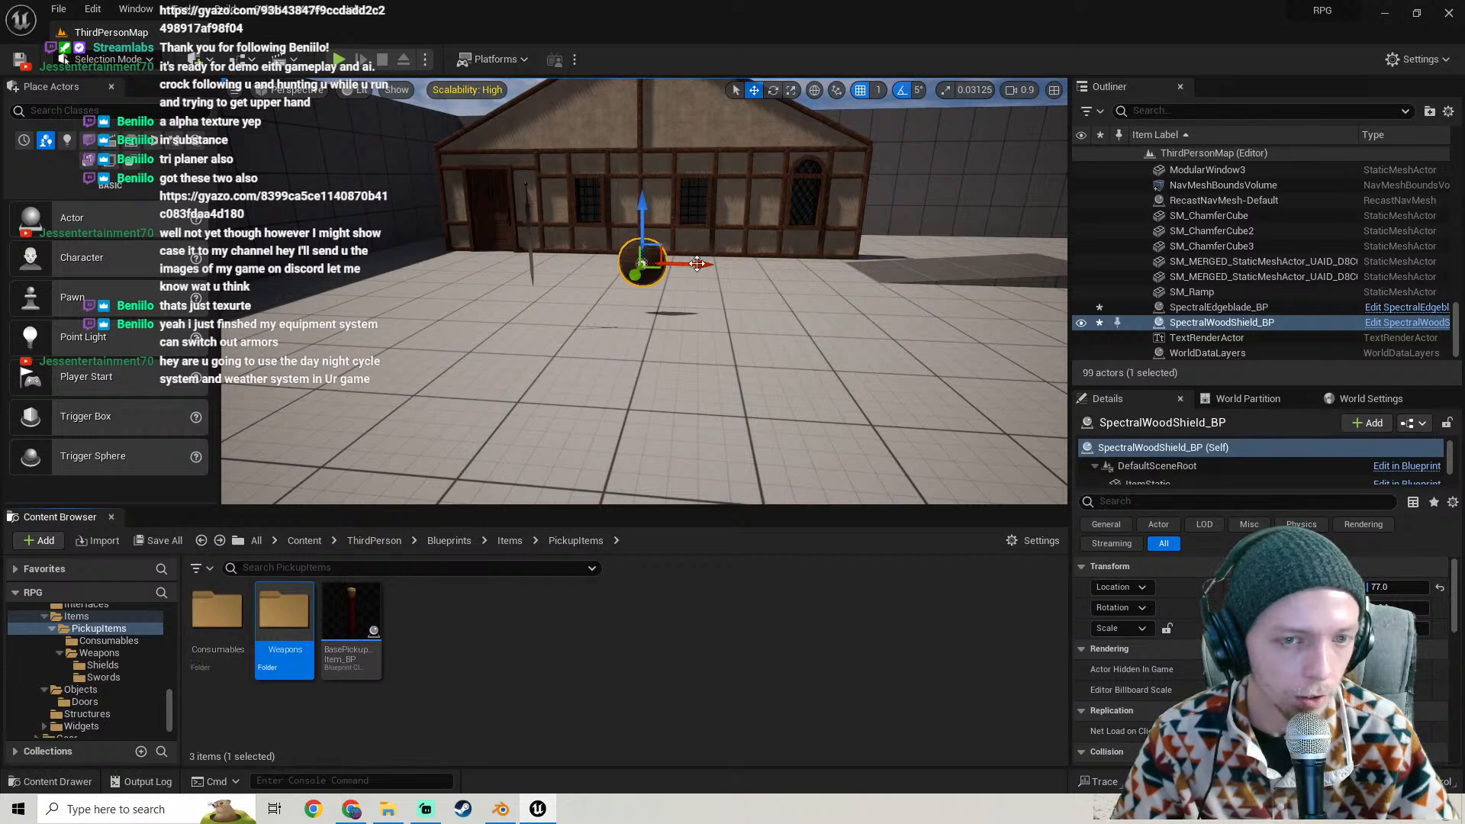
{"action": "key", "text": "f"}
{"action": "left_click_drag", "start_coordinate": [628, 285], "coordinate": [629, 312]}
{"action": "key", "text": "s"}
{"action": "right_click_drag", "start_coordinate": [629, 312], "coordinate": [611, 312]}
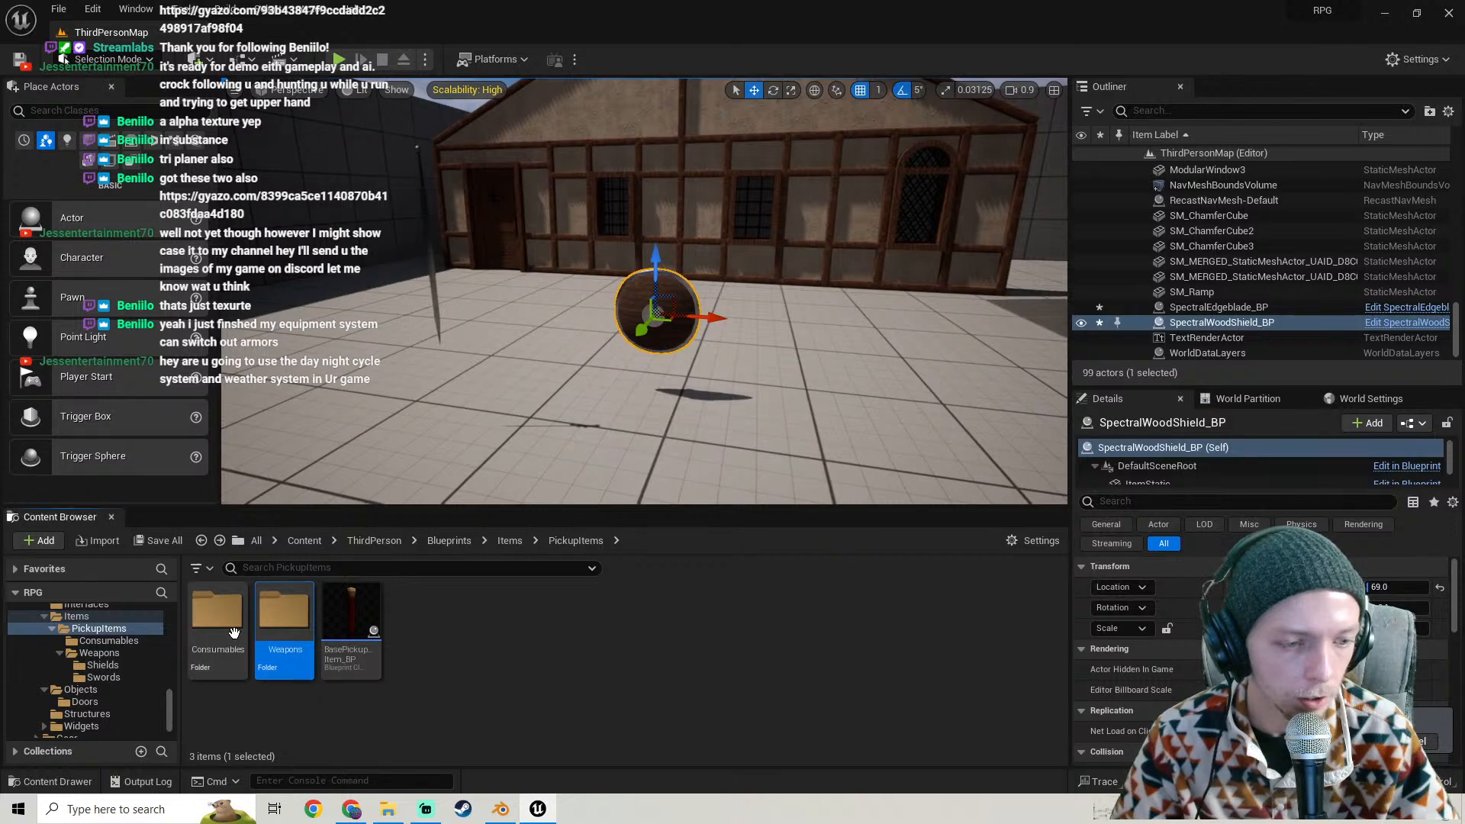
- Place SmallManaPotion_BP and SmallHealthPotion_BP from the Consumables folder on either side of the shield, raising the health potion to about 46
{"action": "double_click", "coordinate": [217, 611]}
{"action": "left_click_drag", "start_coordinate": [284, 622], "coordinate": [794, 402]}
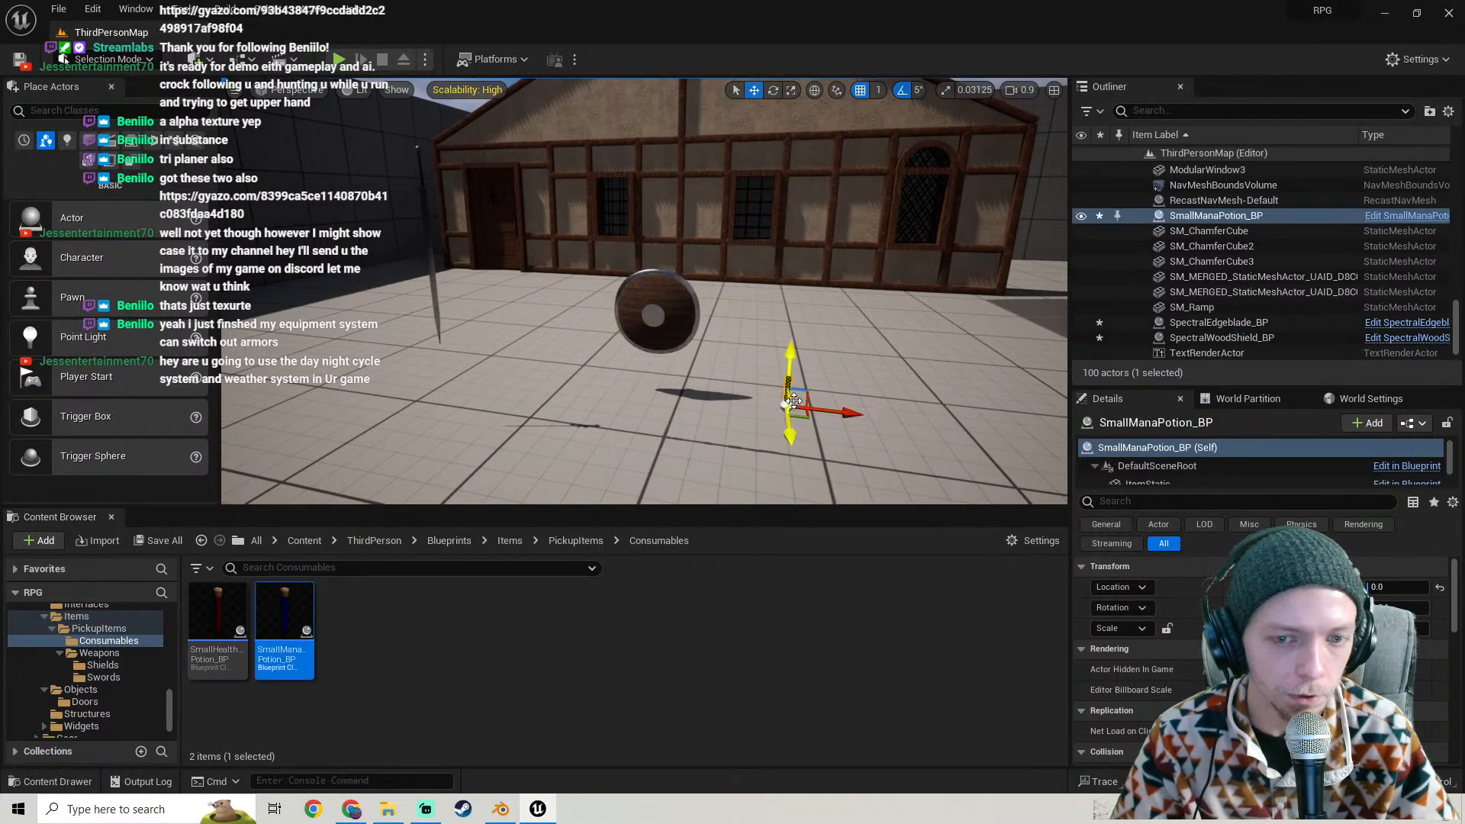
{"action": "left_click_drag", "start_coordinate": [230, 597], "coordinate": [533, 365]}
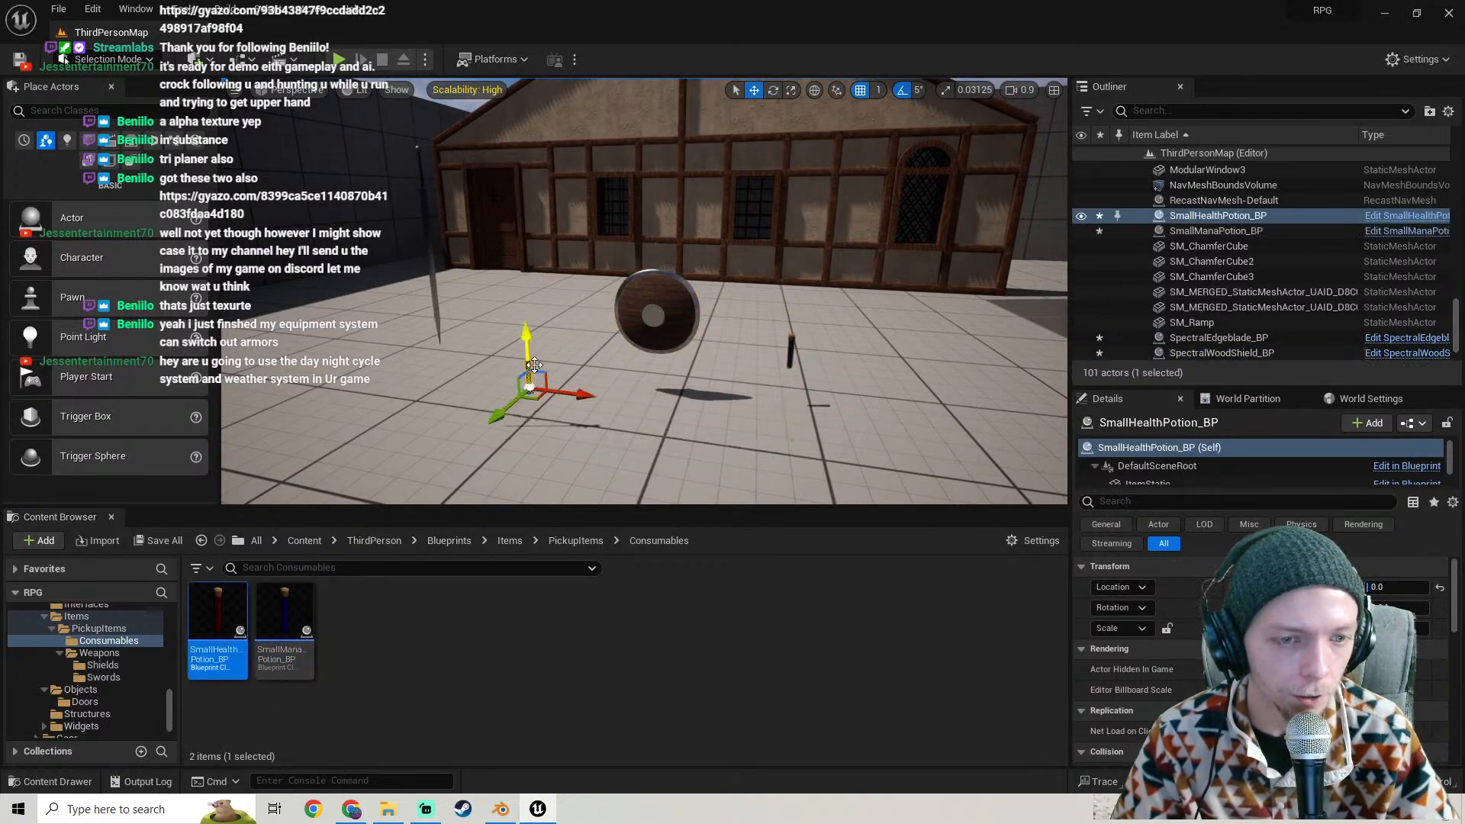
{"action": "right_click_drag", "start_coordinate": [545, 260], "coordinate": [483, 159]}
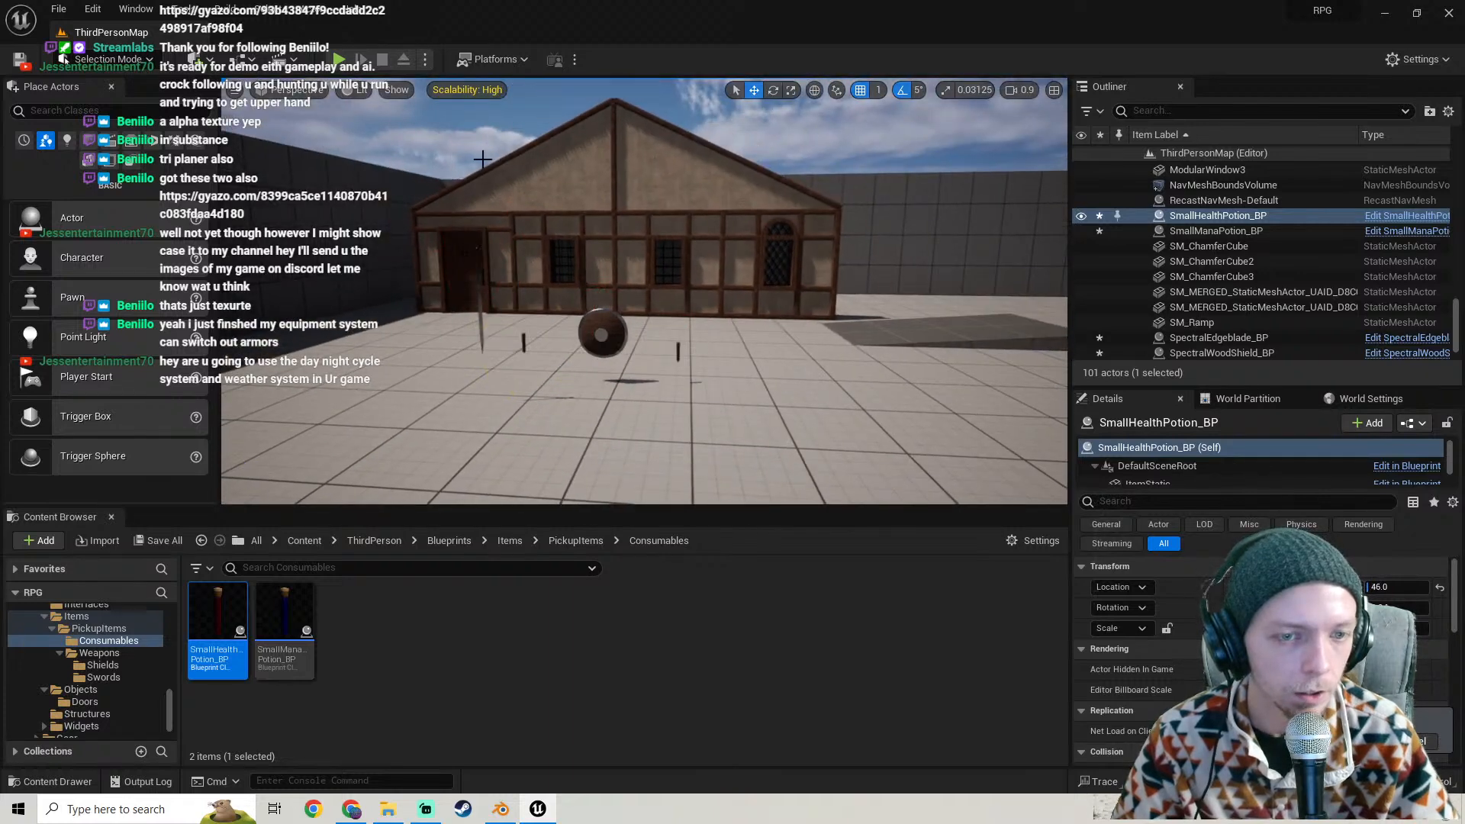
- Play-test collecting the placed potions, sword and shield with the character, and end the session
{"action": "left_click", "coordinate": [338, 60]}
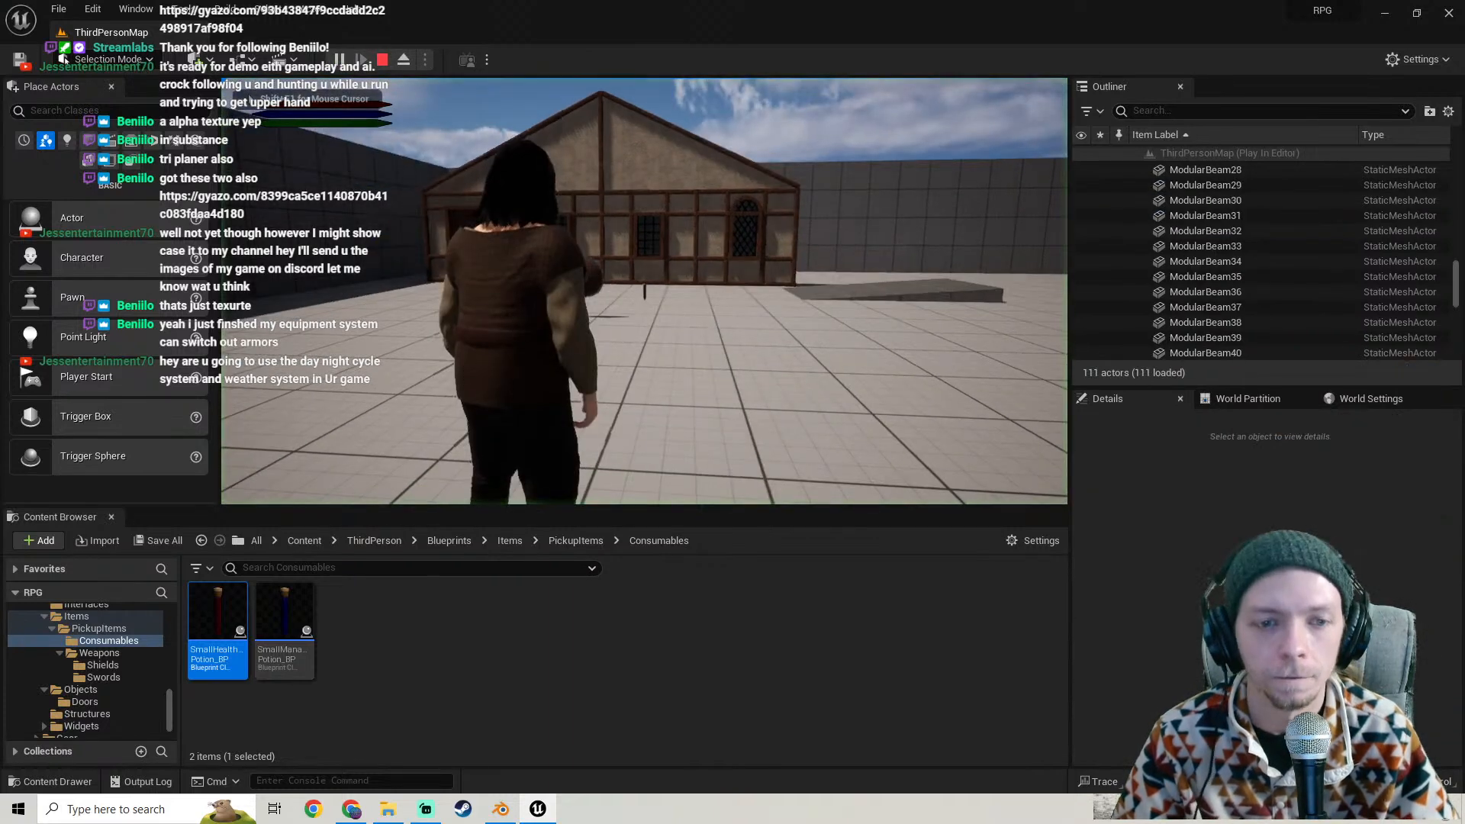
{"action": "key", "text": "w"}
{"action": "key", "text": "w"}
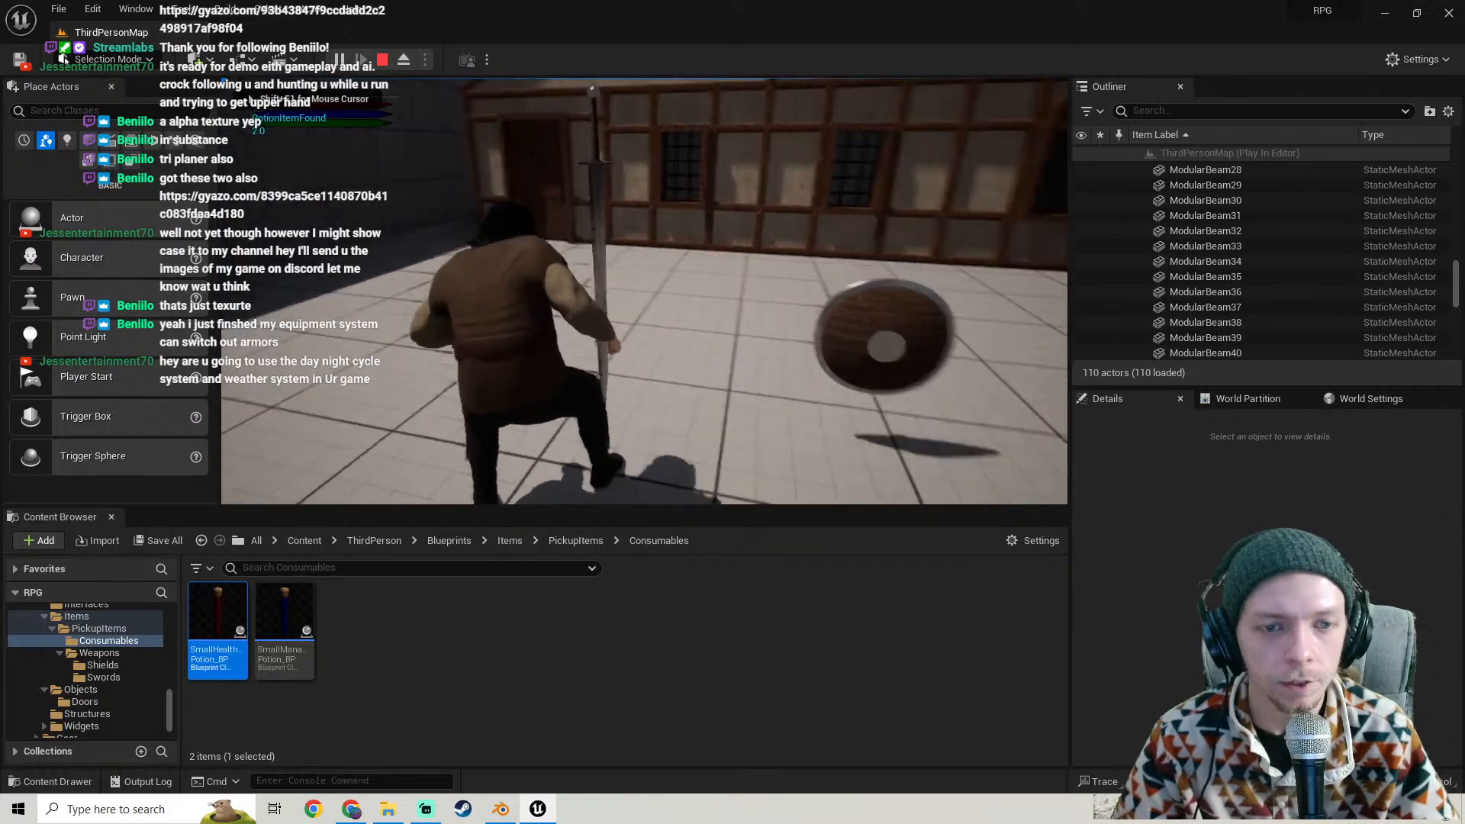
{"action": "key", "text": "w"}
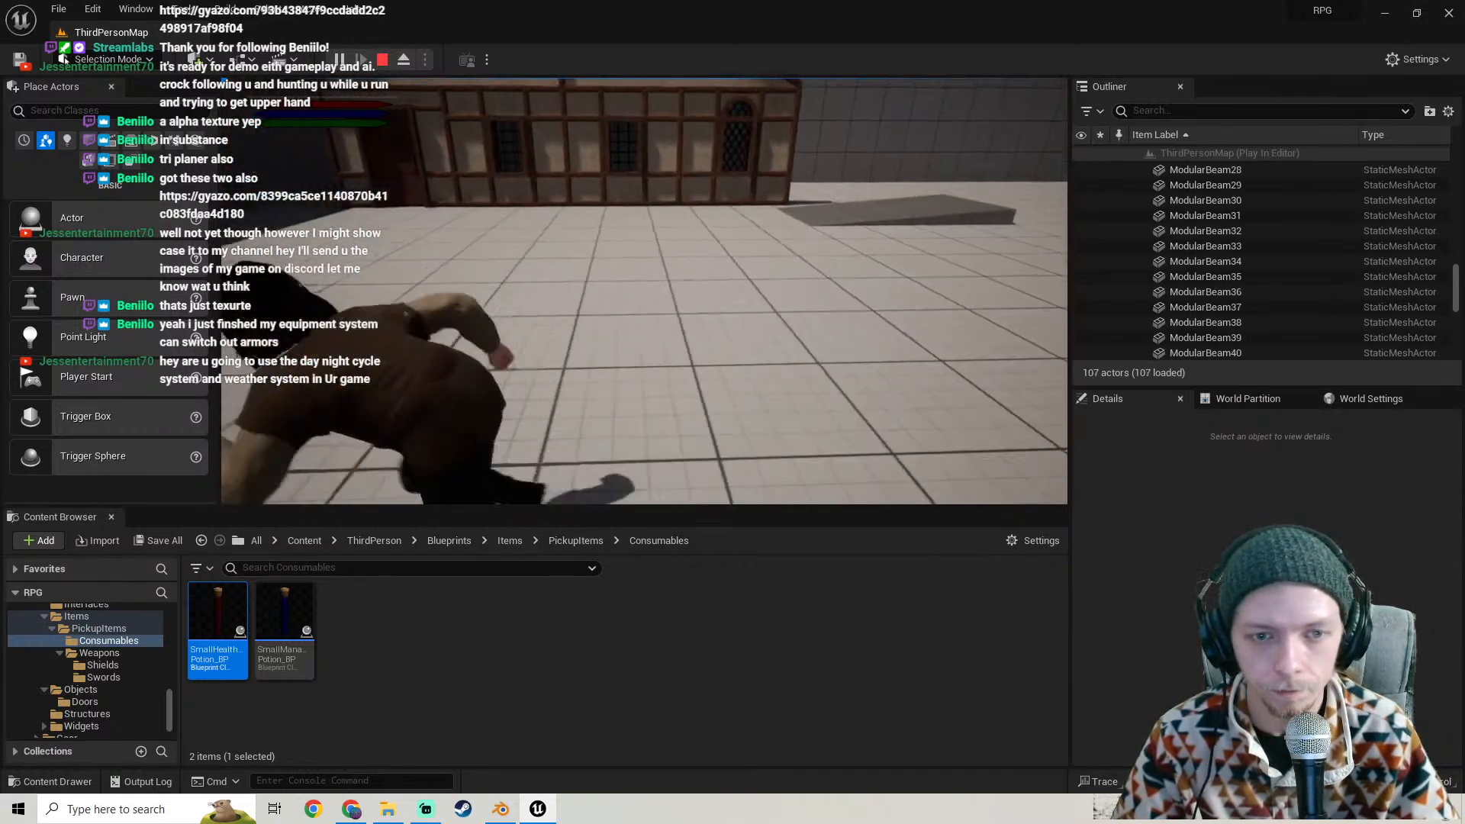
{"action": "key", "text": "Escape"}
- Repeat the item pickup play-test from farther away, collecting all four items in front of the house, and stop playing
{"action": "scroll", "coordinate": [569, 363], "scroll_direction": "down", "scroll_amount": 3}
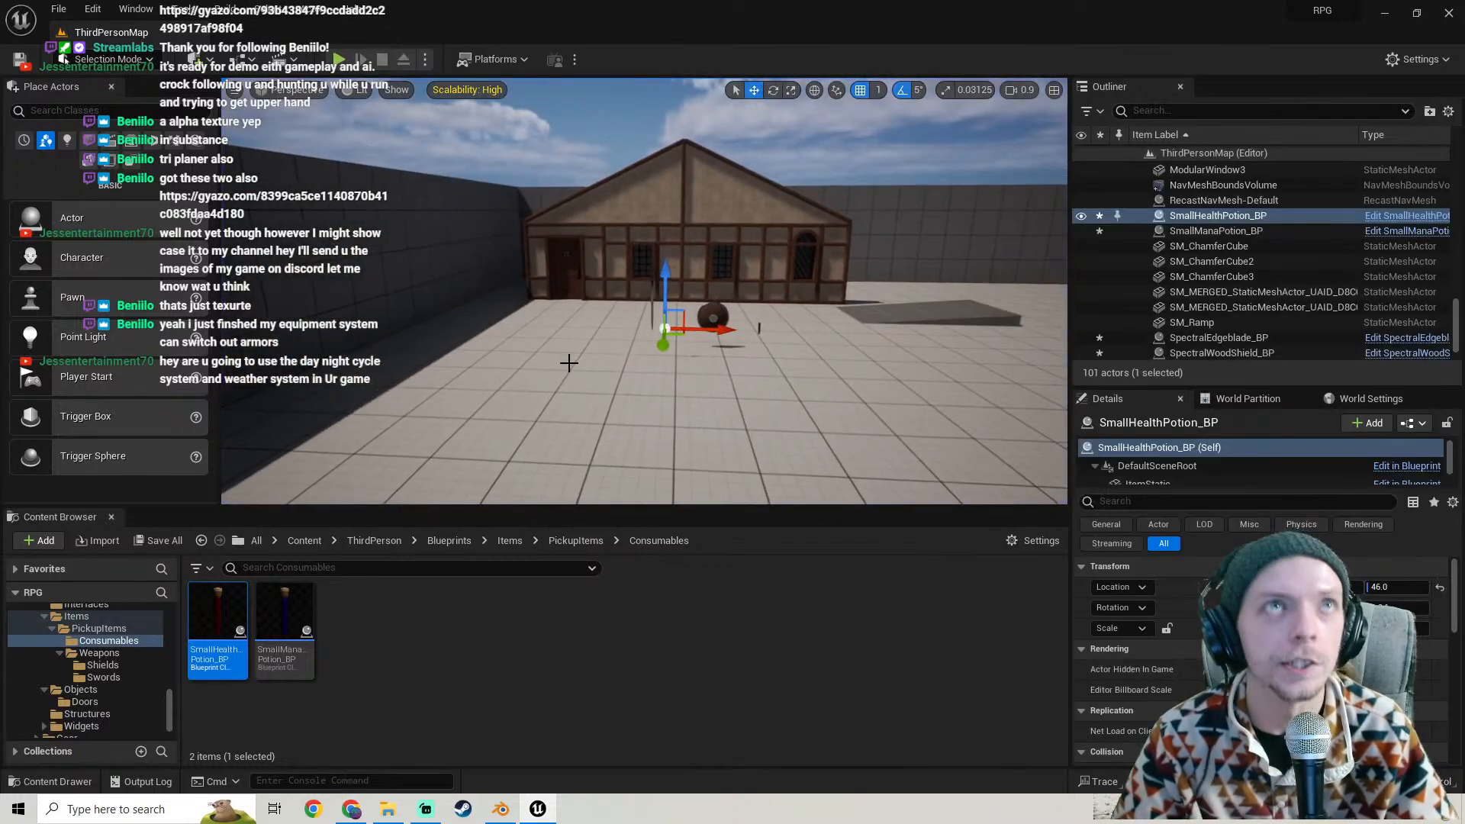
{"action": "key", "text": "alt+p"}
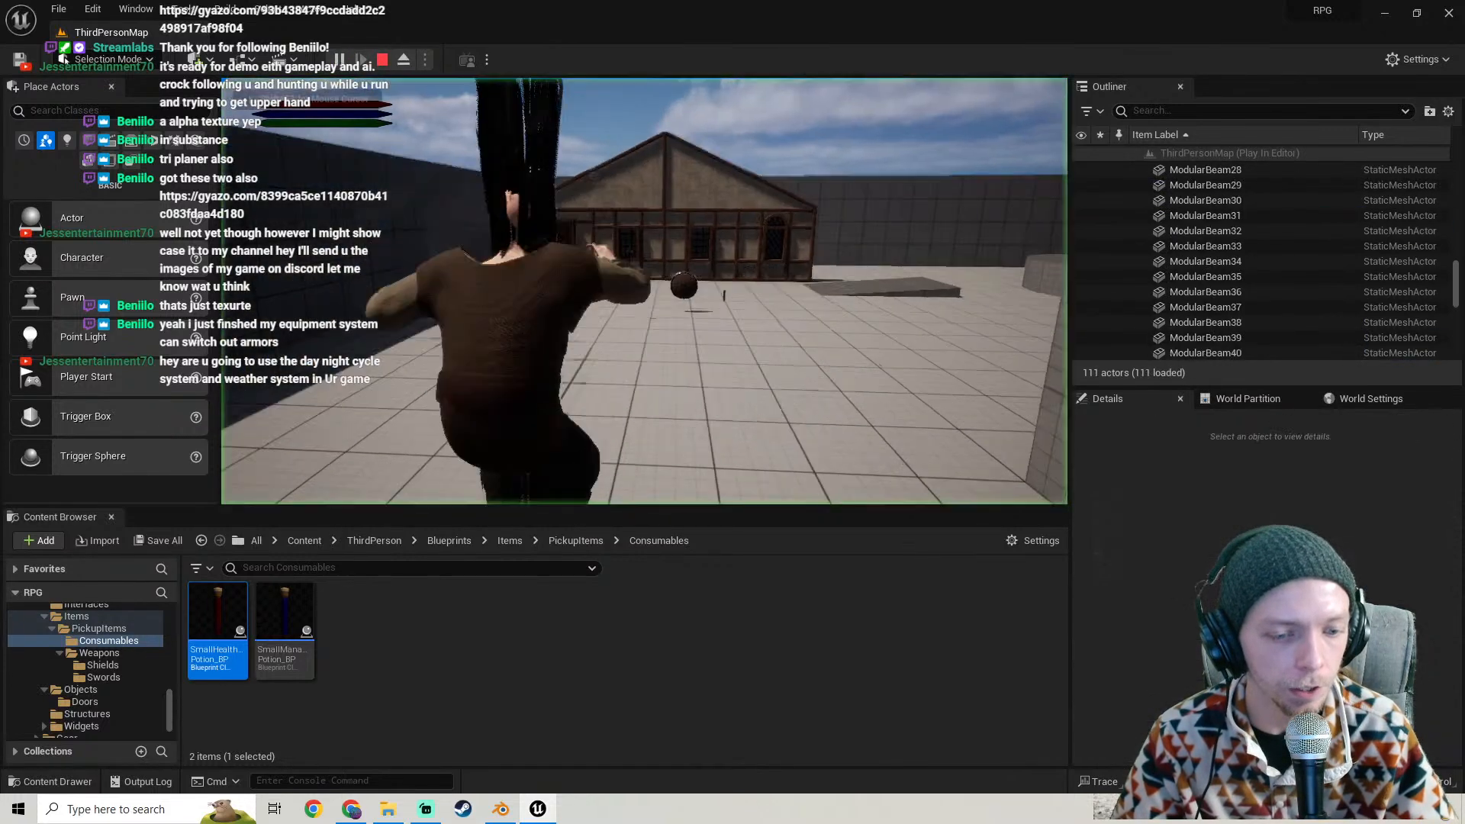
{"action": "key", "text": "w"}
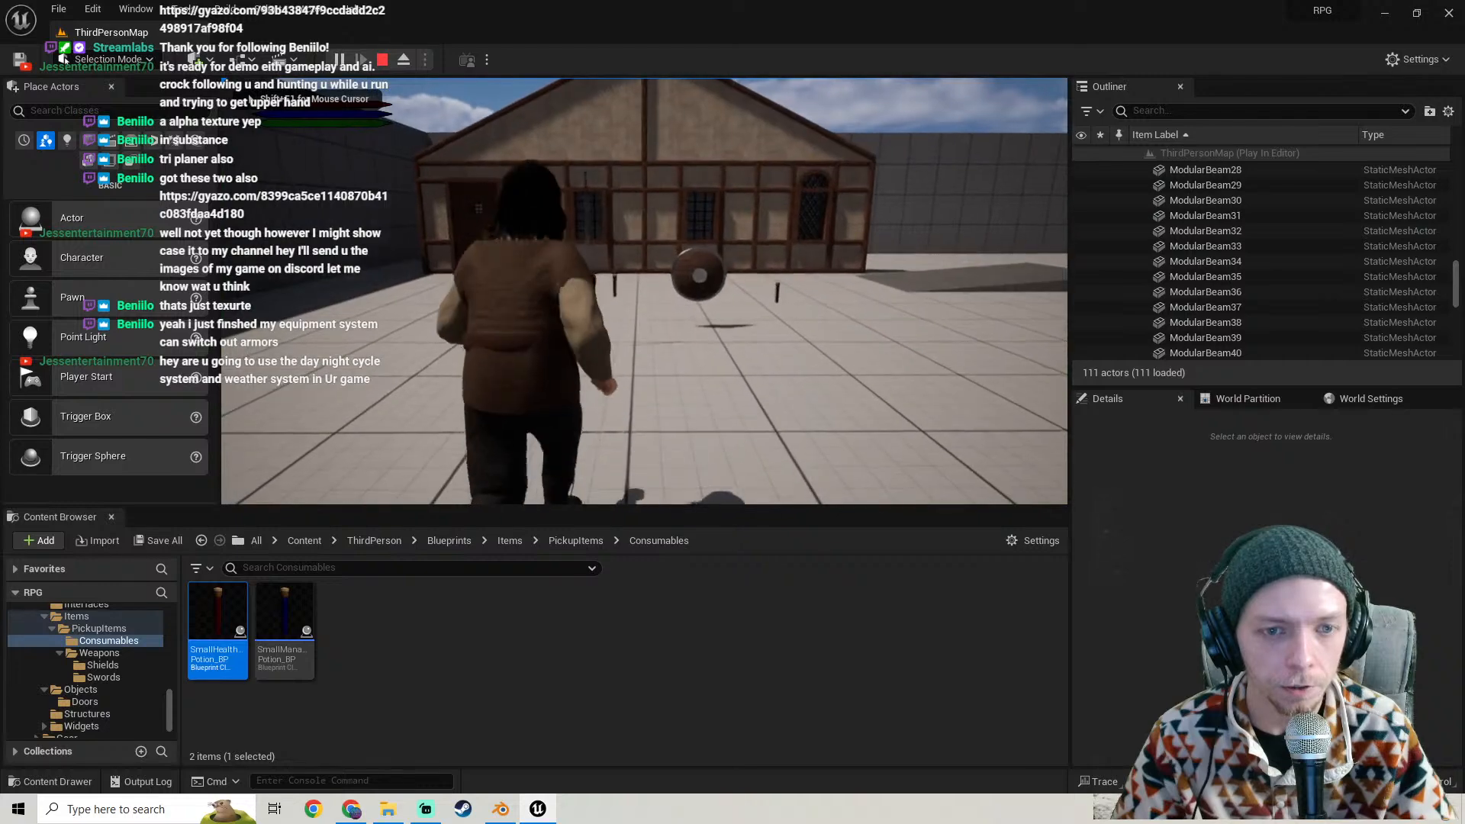
{"action": "key", "text": "w"}
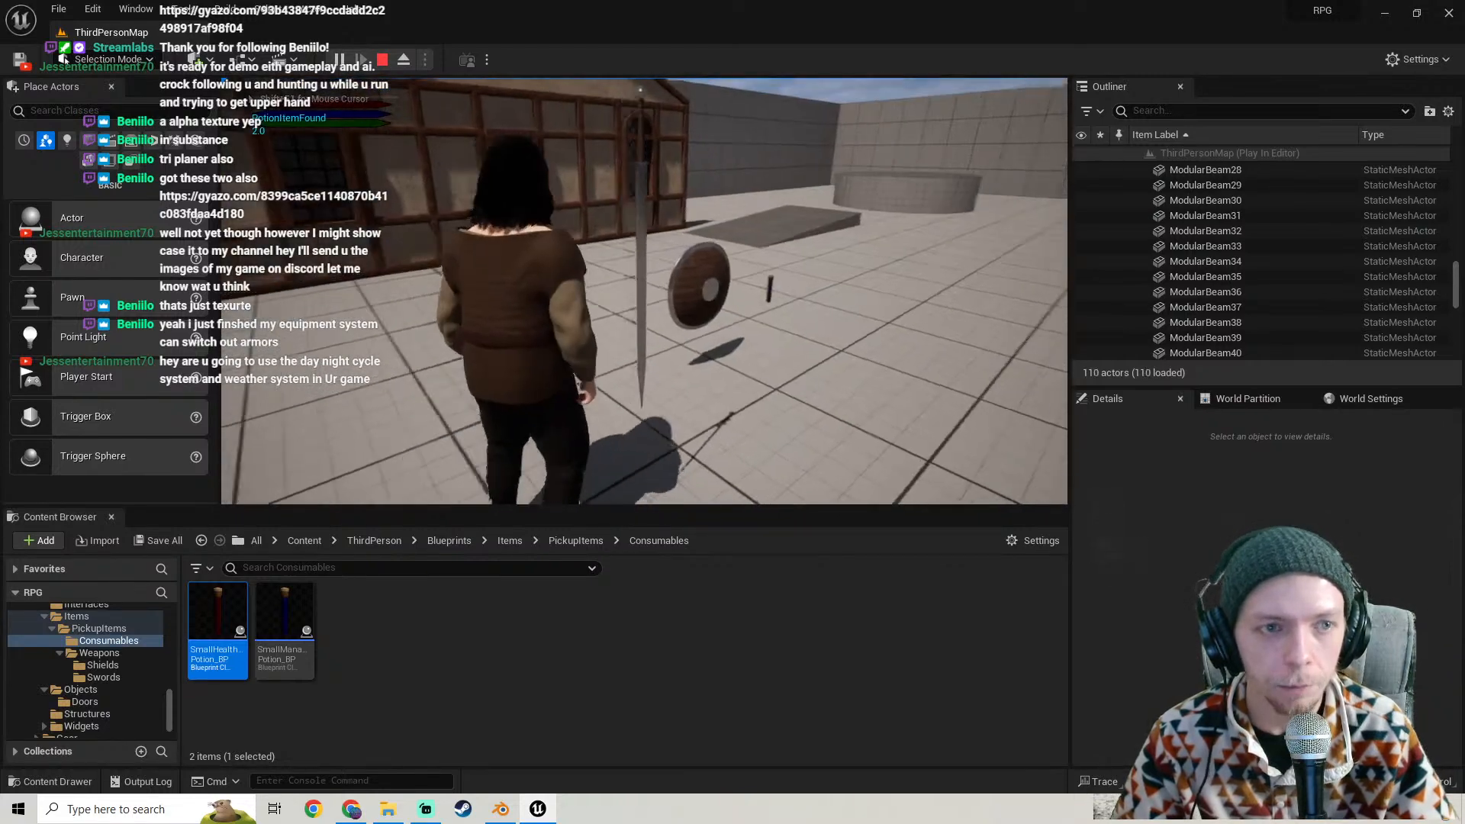
{"action": "key", "text": "w"}
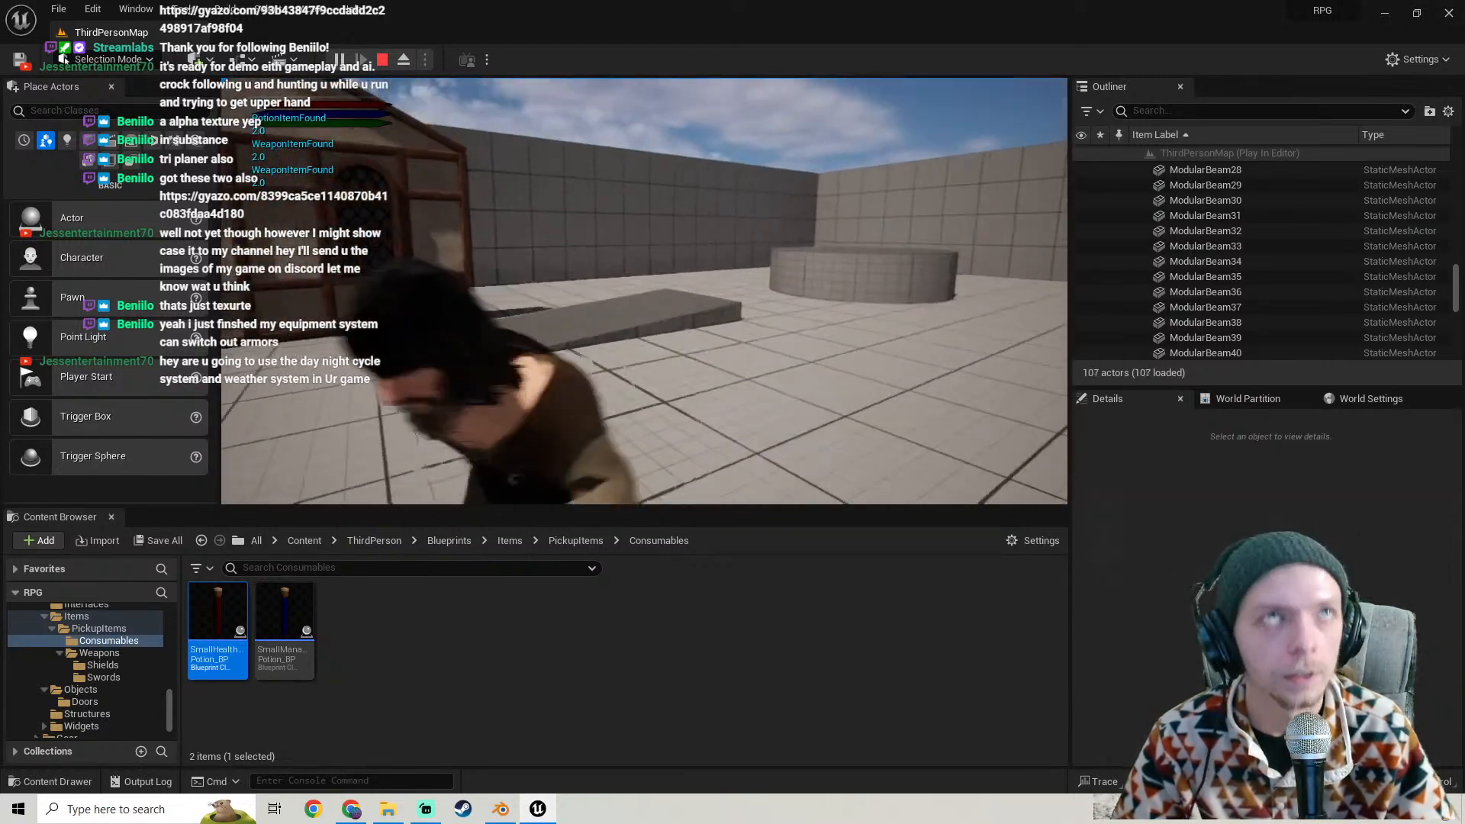
{"action": "key", "text": "Escape"}
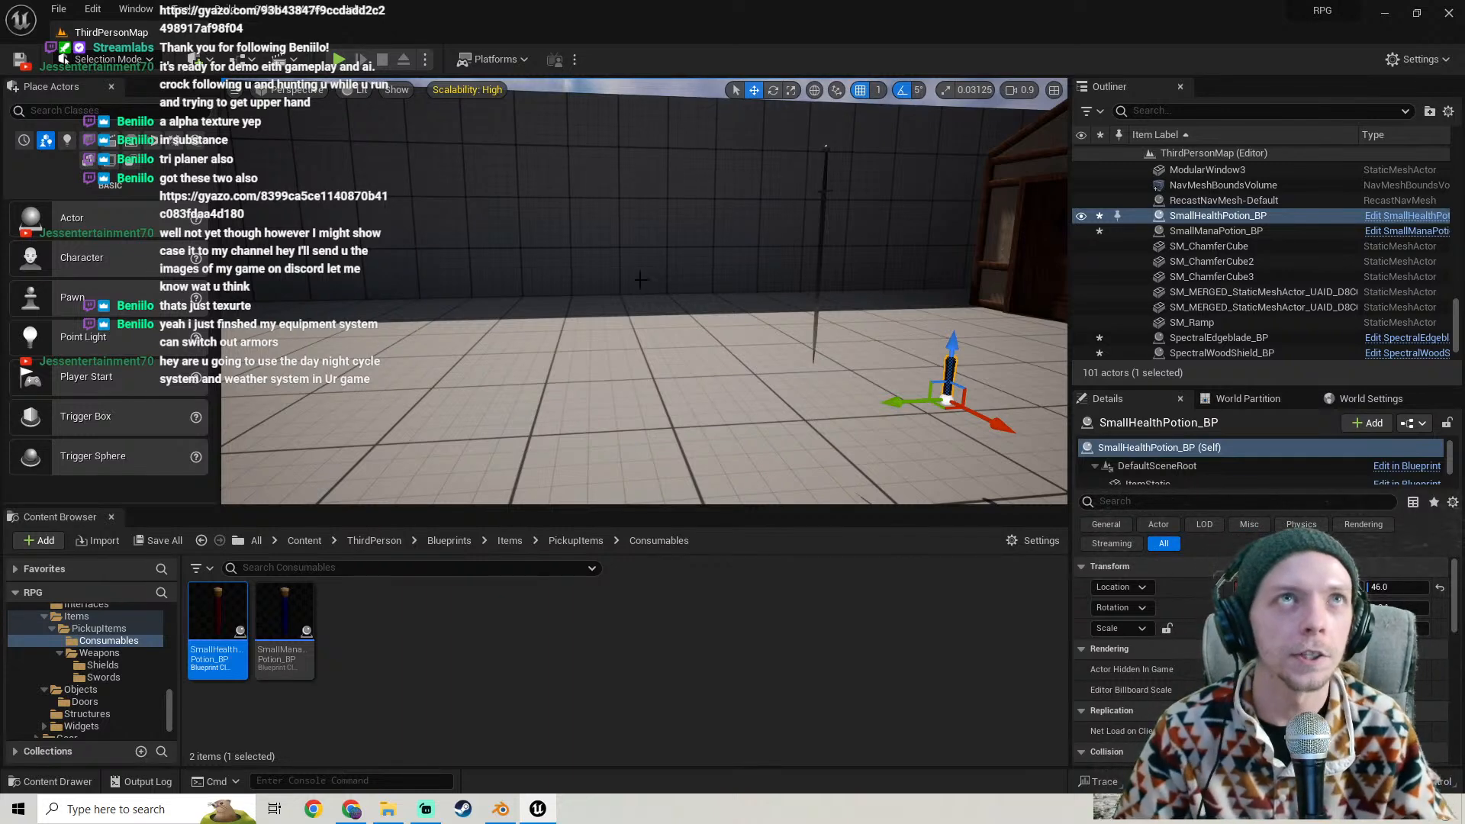
- Examine the placed sword, shield and potions from close up in the level viewport
{"action": "key", "text": "a"}
{"action": "right_click_drag", "start_coordinate": [641, 280], "coordinate": [821, 324]}
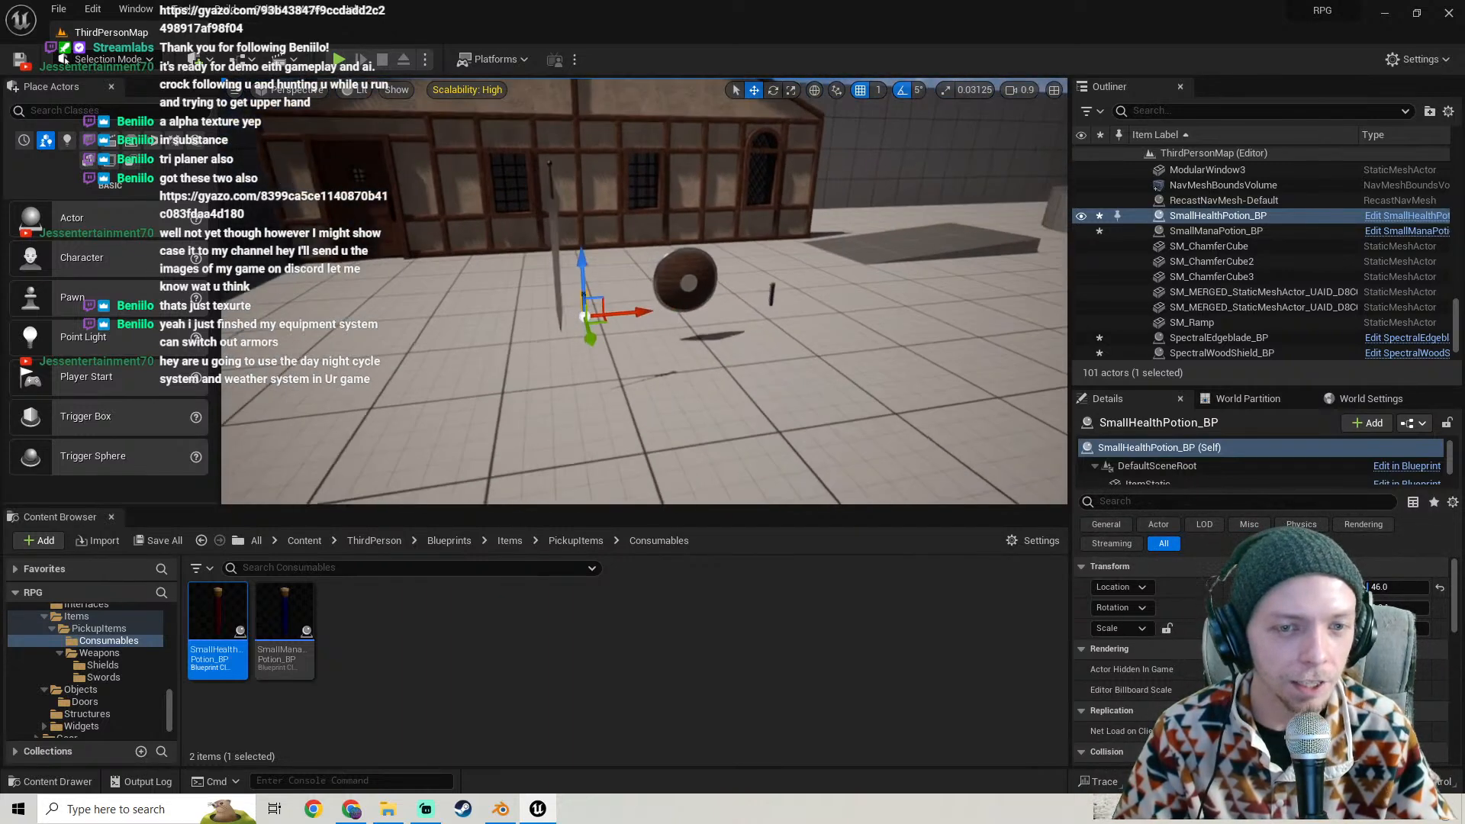
{"action": "key", "text": "w"}
{"action": "right_click_drag", "start_coordinate": [626, 206], "coordinate": [587, 158]}
{"action": "key", "text": "s"}
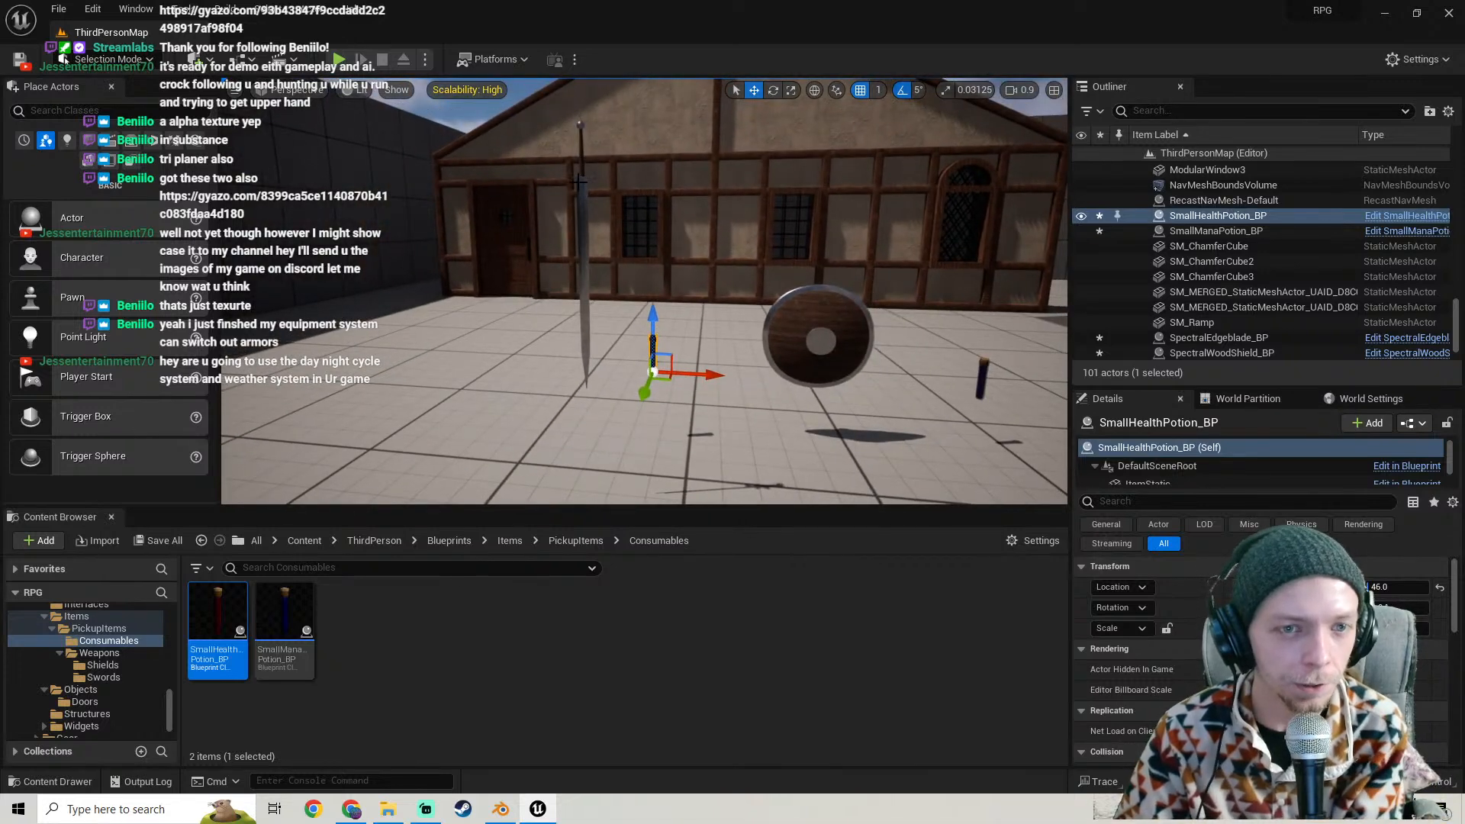
- Delete the sword, the shield, the health potion and the mana potion placed in front of the house
{"action": "left_click", "coordinate": [579, 180]}
{"action": "key", "text": "Delete"}
{"action": "left_click", "coordinate": [818, 336]}
{"action": "key", "text": "Delete"}
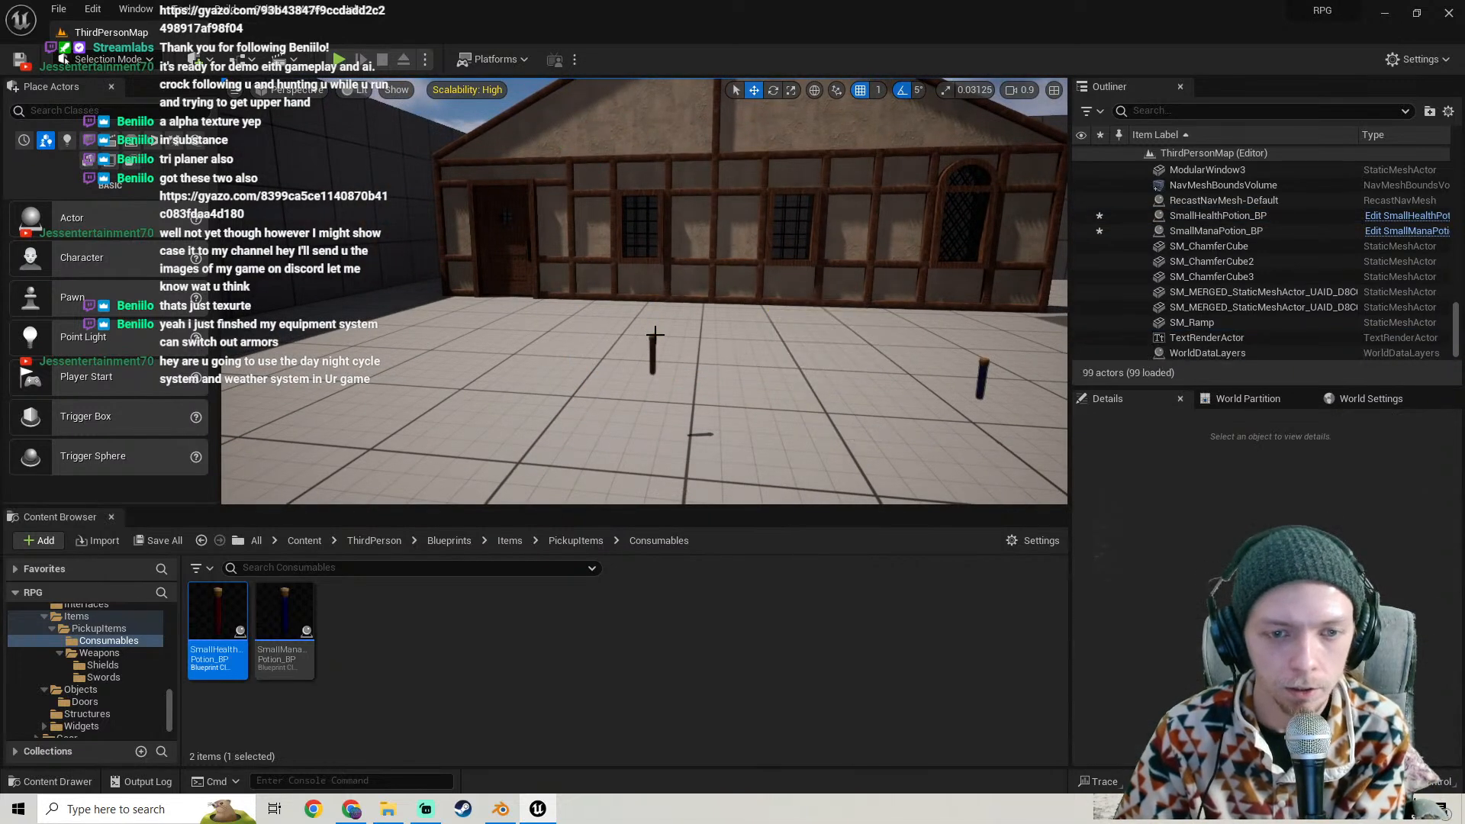
{"action": "left_click", "coordinate": [654, 337]}
{"action": "key", "text": "Delete"}
{"action": "left_click", "coordinate": [986, 364]}
{"action": "key", "text": "Delete"}
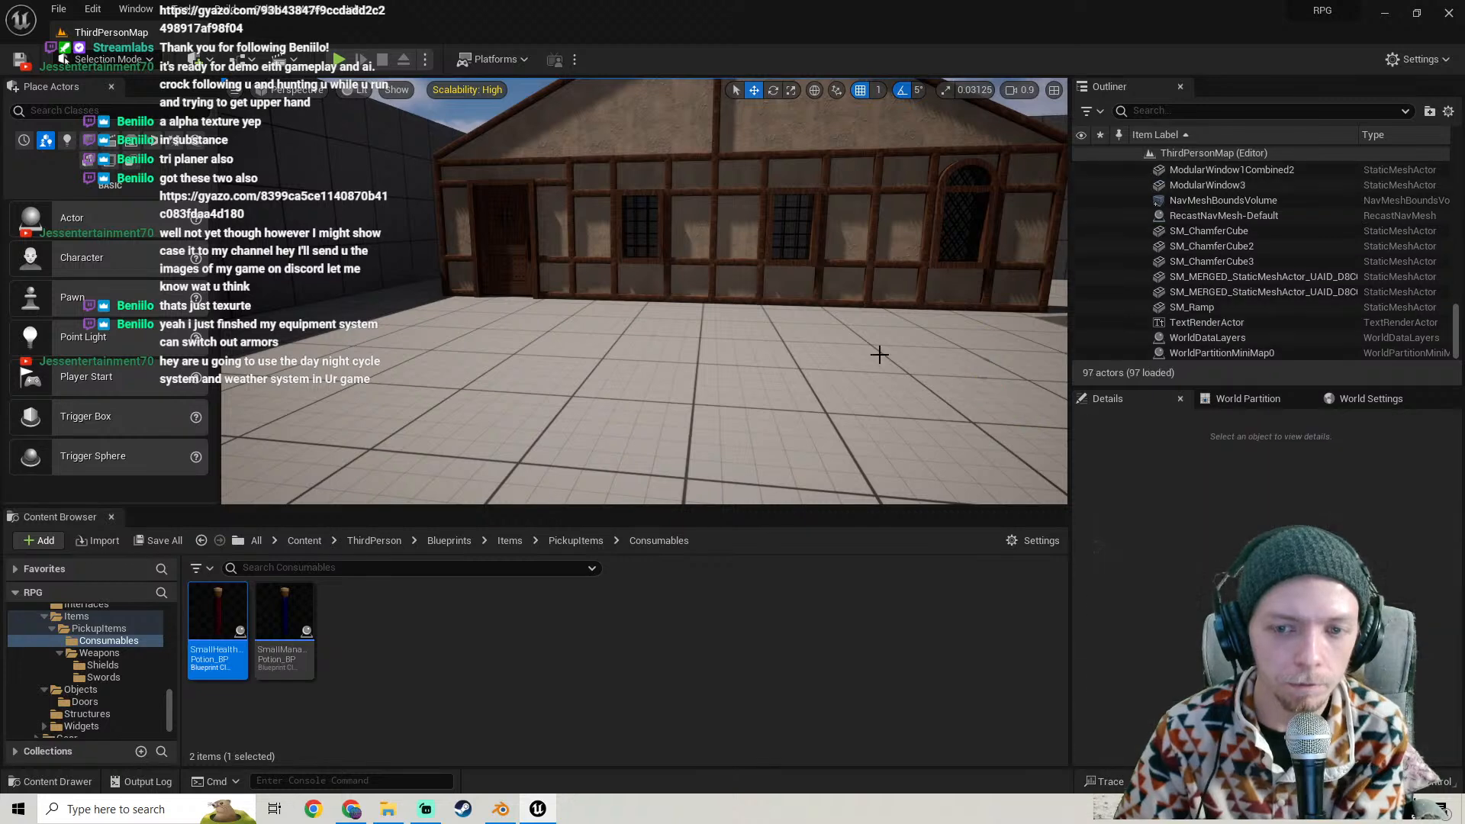
- Save all modified project content and face the timber-framed house front in the level viewport
{"action": "right_click_drag", "start_coordinate": [879, 355], "coordinate": [801, 363]}
{"action": "key", "text": "s"}
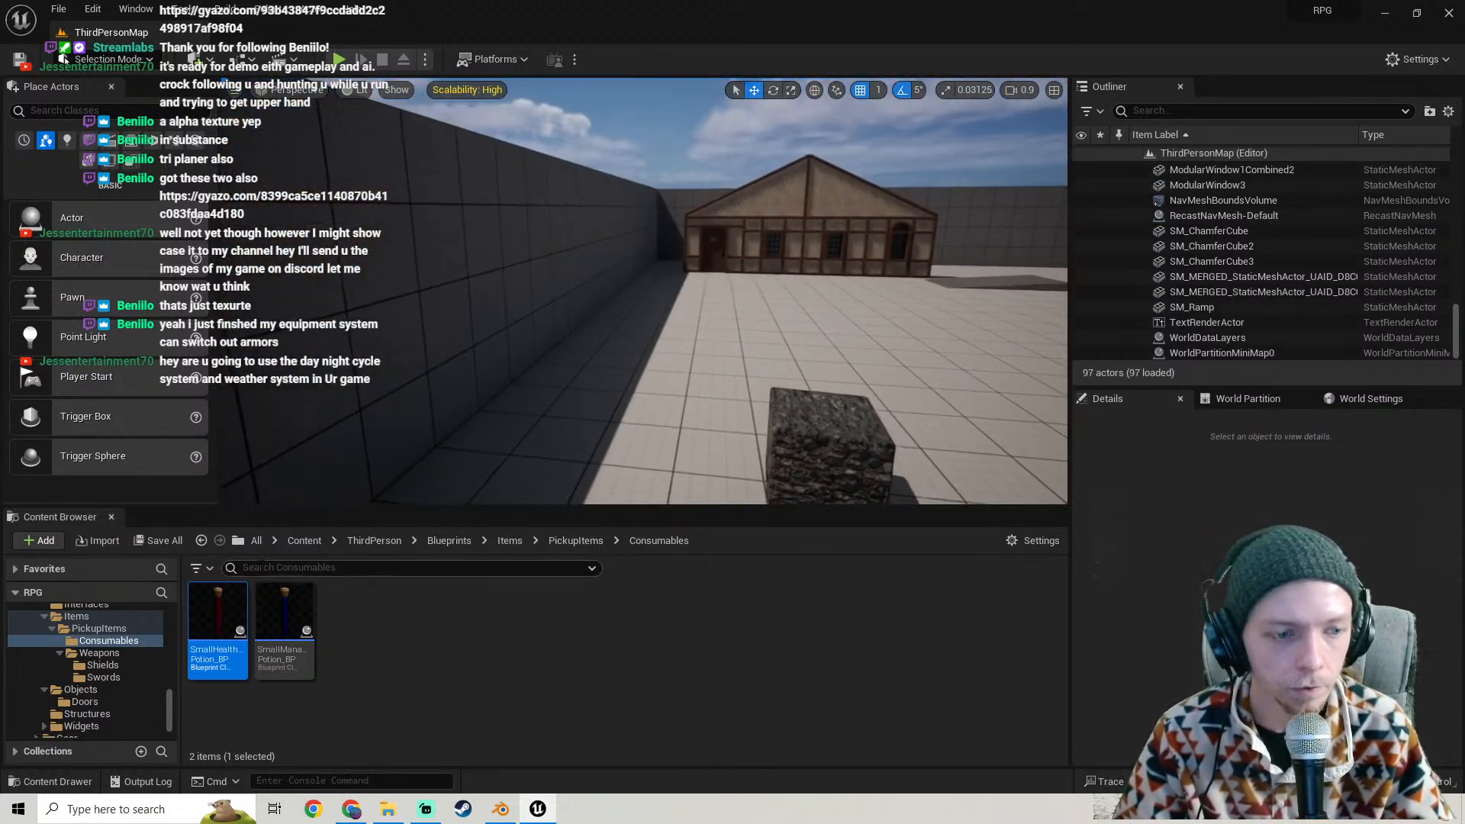
{"action": "left_click", "coordinate": [176, 541]}
{"action": "mouse_move", "coordinate": [687, 307]}
{"action": "right_mouse_down"}
{"action": "mouse_move", "coordinate": [766, 293]}
{"action": "mouse_move", "coordinate": [710, 290]}
{"action": "mouse_move", "coordinate": [779, 306]}
{"action": "mouse_move", "coordinate": [710, 310]}
{"action": "right_mouse_up"}
{"action": "key", "text": "w"}
{"action": "key", "text": "w"}
{"action": "right_click_drag", "start_coordinate": [565, 363], "coordinate": [565, 362]}
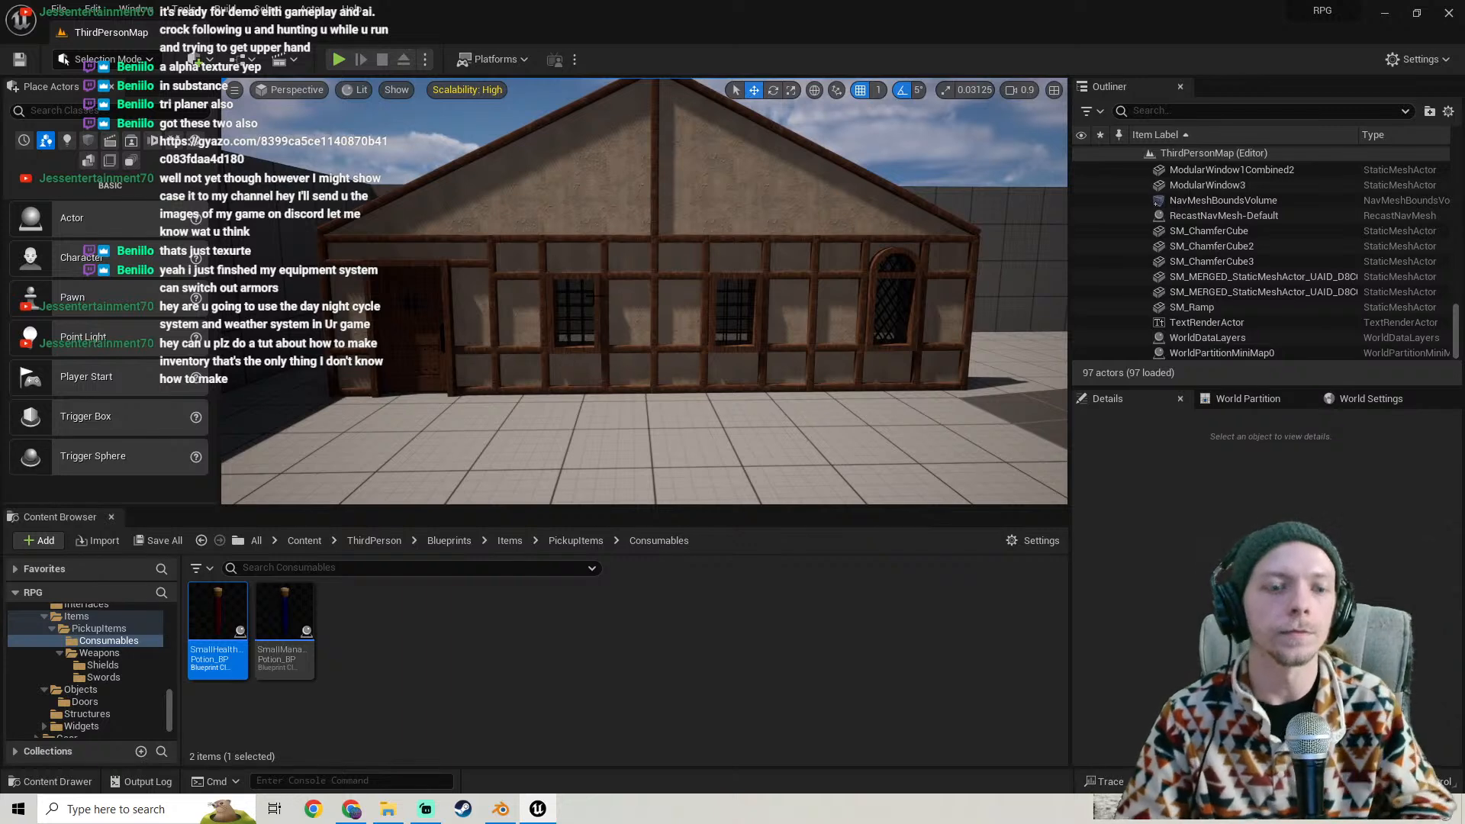
- Switch to Blender and move the upright wooden beam from the origin along X to about 49.7 m
{"action": "left_click", "coordinate": [501, 810]}
{"action": "scroll", "coordinate": [652, 356], "scroll_direction": "down", "scroll_amount": 6}
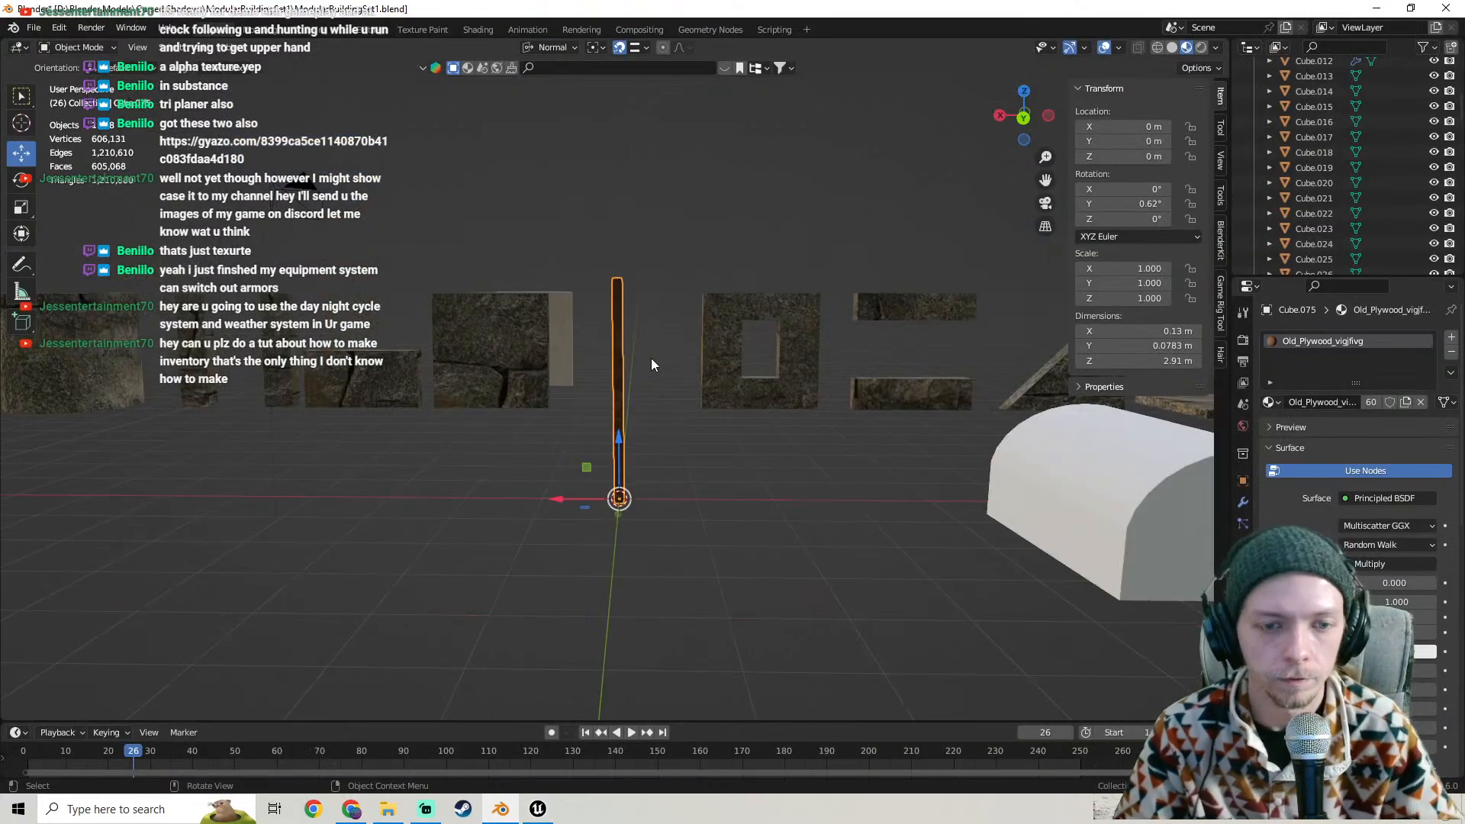
{"action": "middle_click_drag", "start_coordinate": [651, 359], "coordinate": [611, 366]}
{"action": "scroll", "coordinate": [655, 404], "scroll_direction": "up", "scroll_amount": 3}
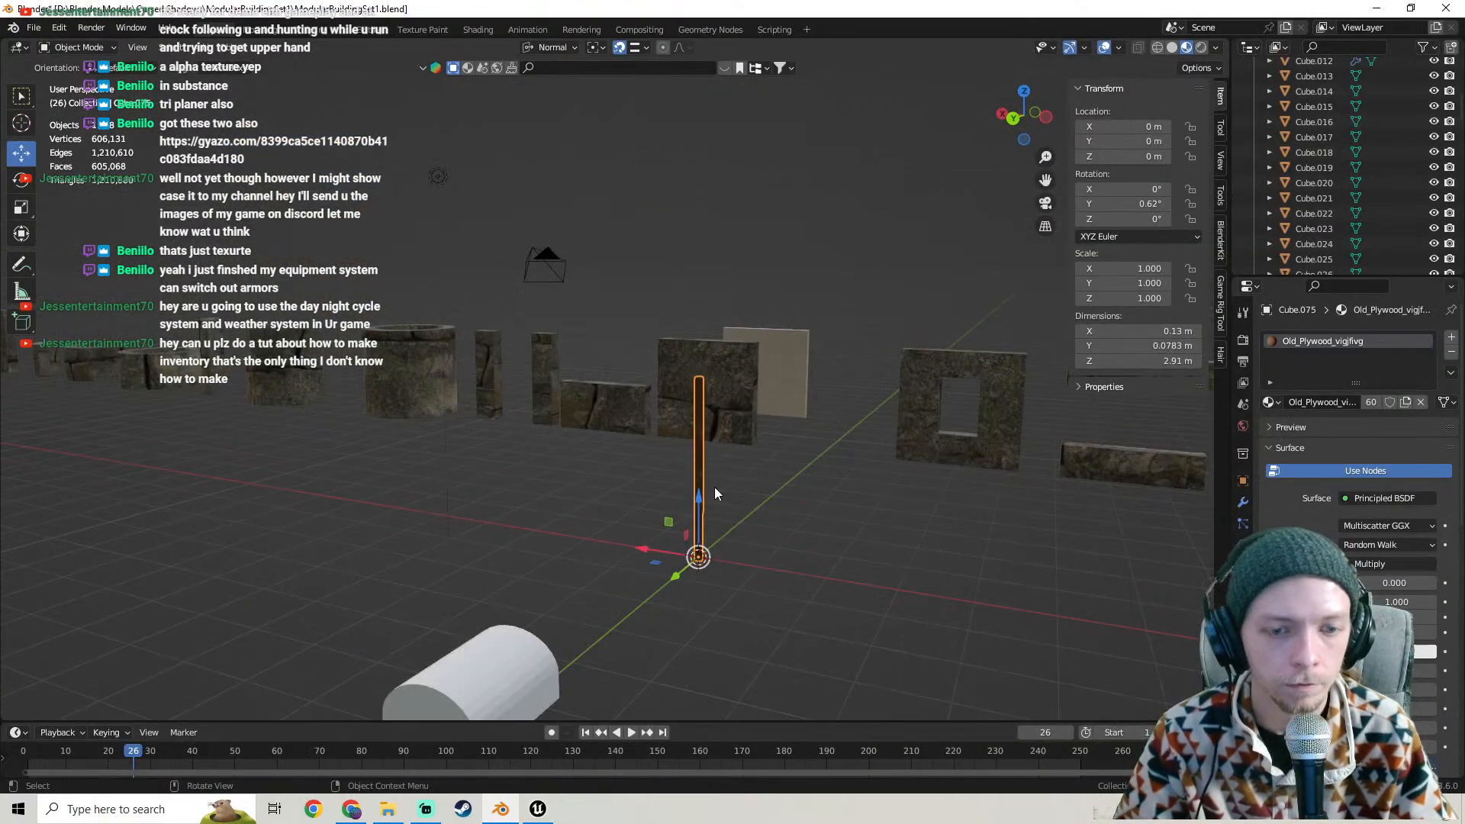
{"action": "scroll", "coordinate": [651, 513], "scroll_direction": "down", "scroll_amount": 4}
{"action": "middle_click_drag", "start_coordinate": [621, 494], "coordinate": [787, 434]}
{"action": "scroll", "coordinate": [676, 457], "scroll_direction": "down", "scroll_amount": 3}
{"action": "left_click_drag", "start_coordinate": [837, 432], "coordinate": [317, 409]}
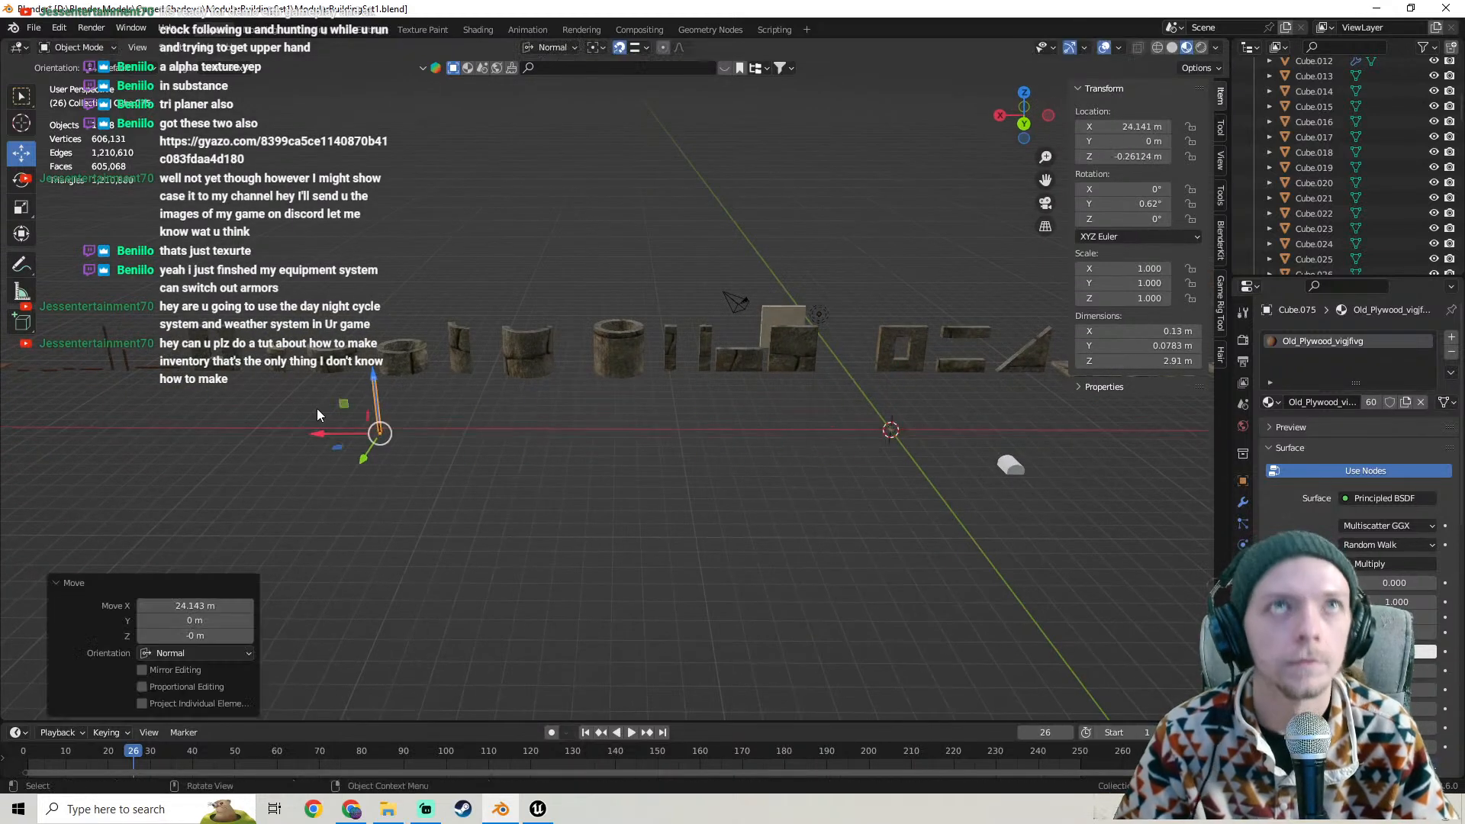
{"action": "middle_click_drag", "start_coordinate": [317, 409], "coordinate": [1009, 359], "text": "shift"}
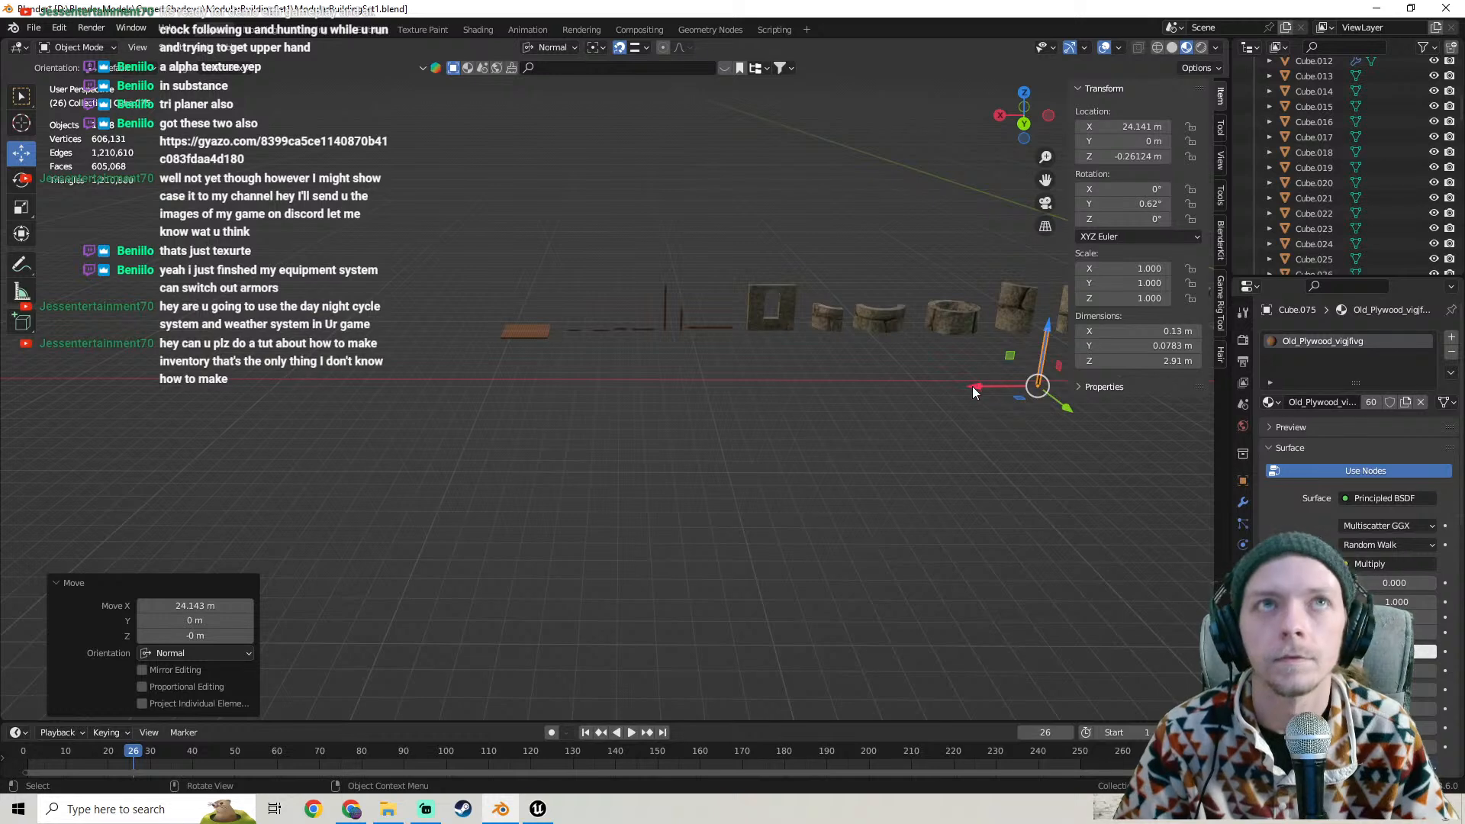
{"action": "left_click_drag", "start_coordinate": [972, 386], "coordinate": [429, 391]}
- Position the upright beam beyond the wooden floor piece at the row's end, at about X 51.9 m and Y -8.1 m
{"action": "middle_click_drag", "start_coordinate": [429, 387], "coordinate": [803, 356]}
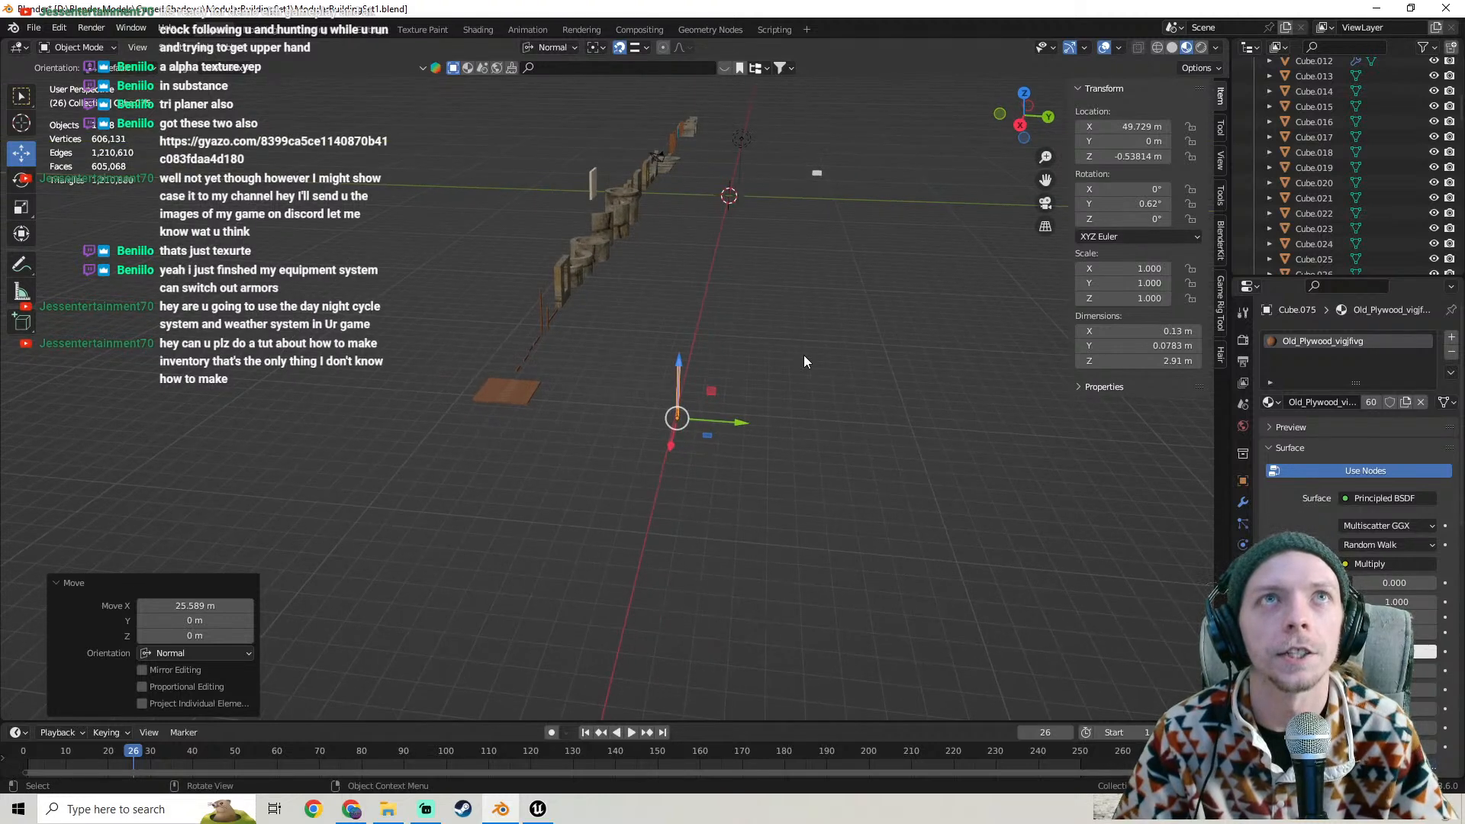
{"action": "middle_click_drag", "start_coordinate": [804, 356], "coordinate": [725, 370]}
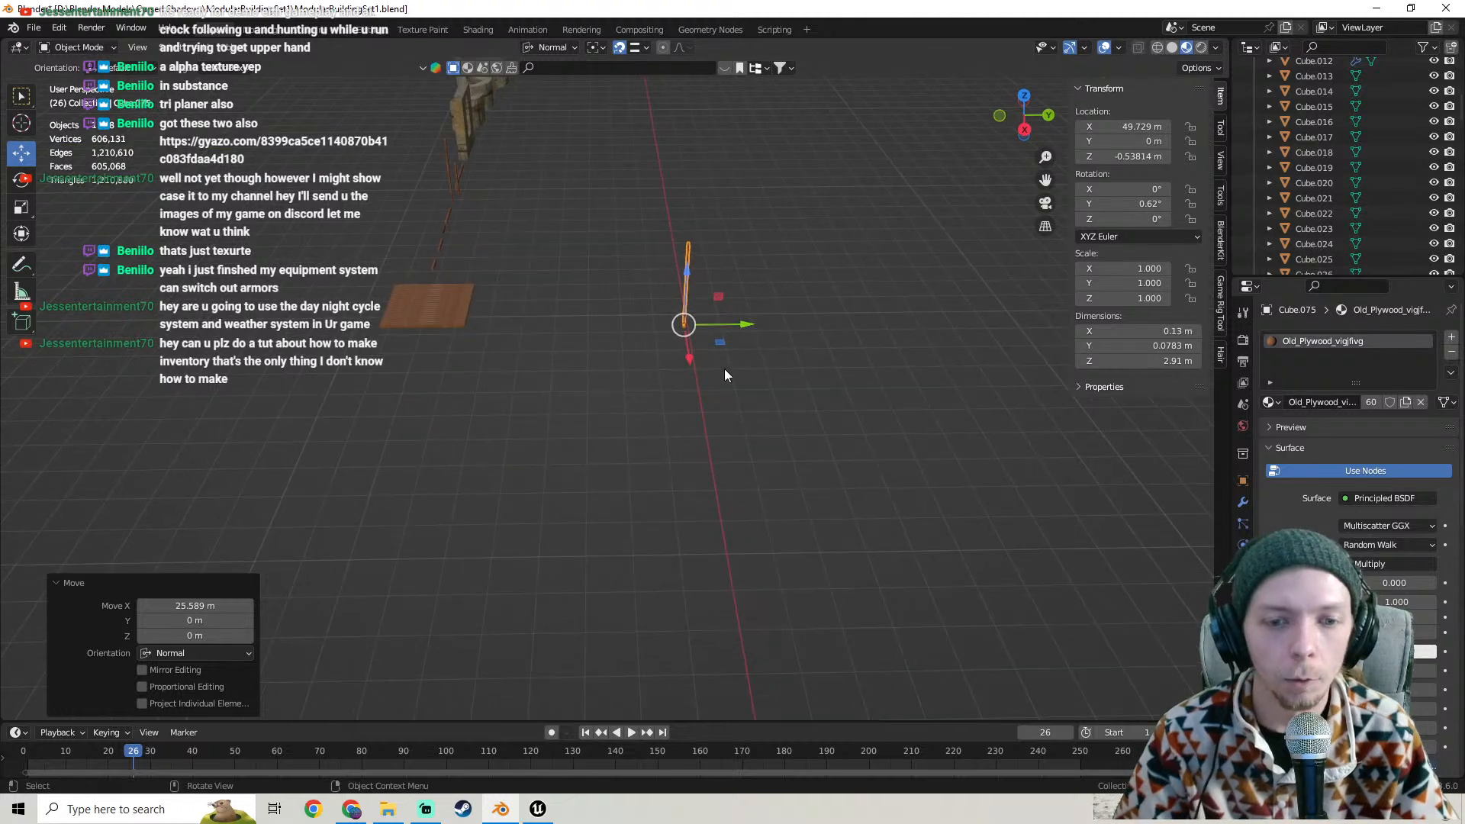
{"action": "left_click_drag", "start_coordinate": [686, 361], "coordinate": [737, 405]}
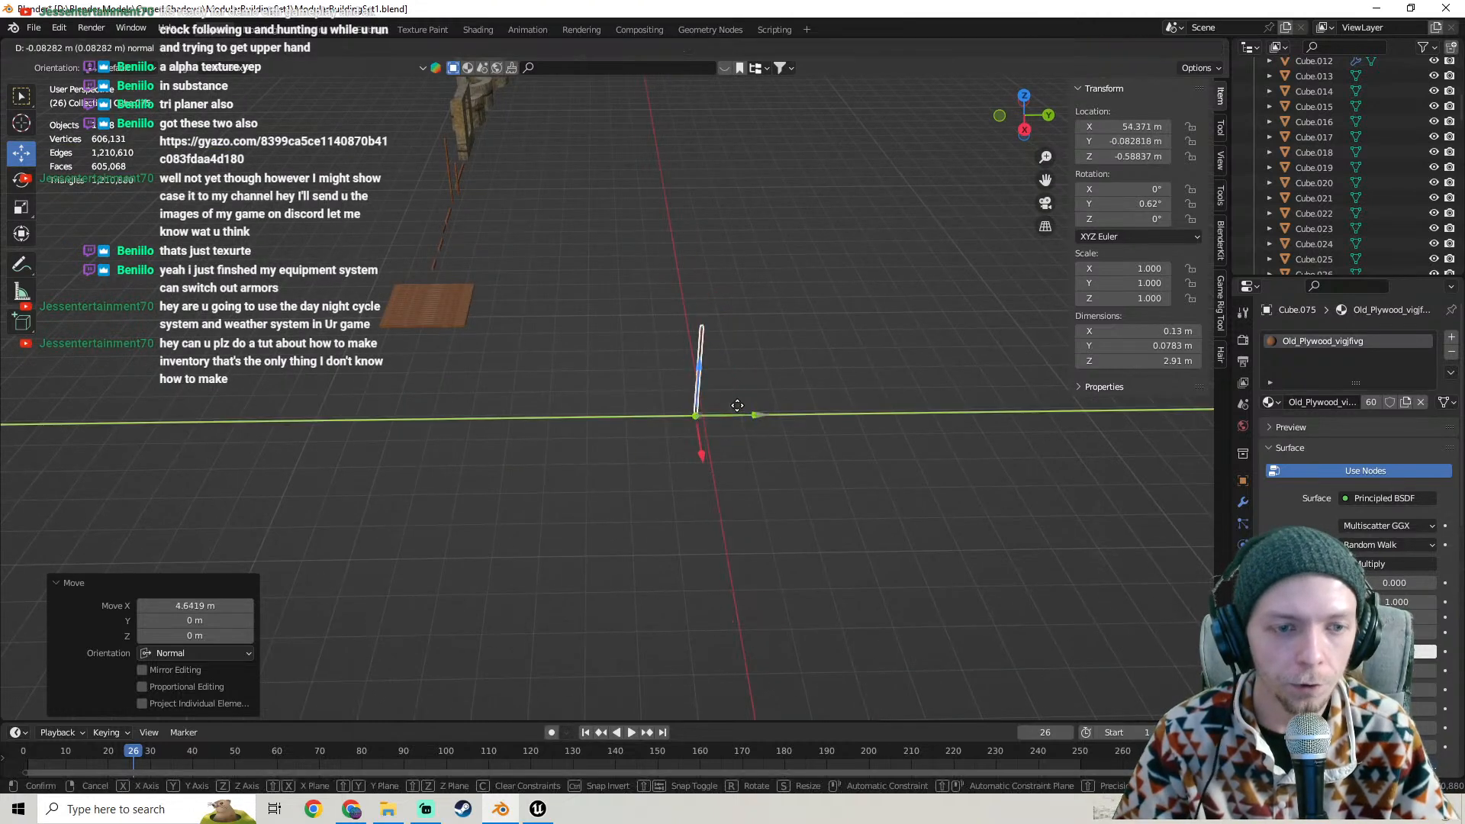
{"action": "left_click_drag", "start_coordinate": [445, 385], "coordinate": [459, 342]}
{"action": "middle_click_drag", "start_coordinate": [460, 342], "coordinate": [574, 437]}
{"action": "left_click_drag", "start_coordinate": [452, 431], "coordinate": [547, 440]}
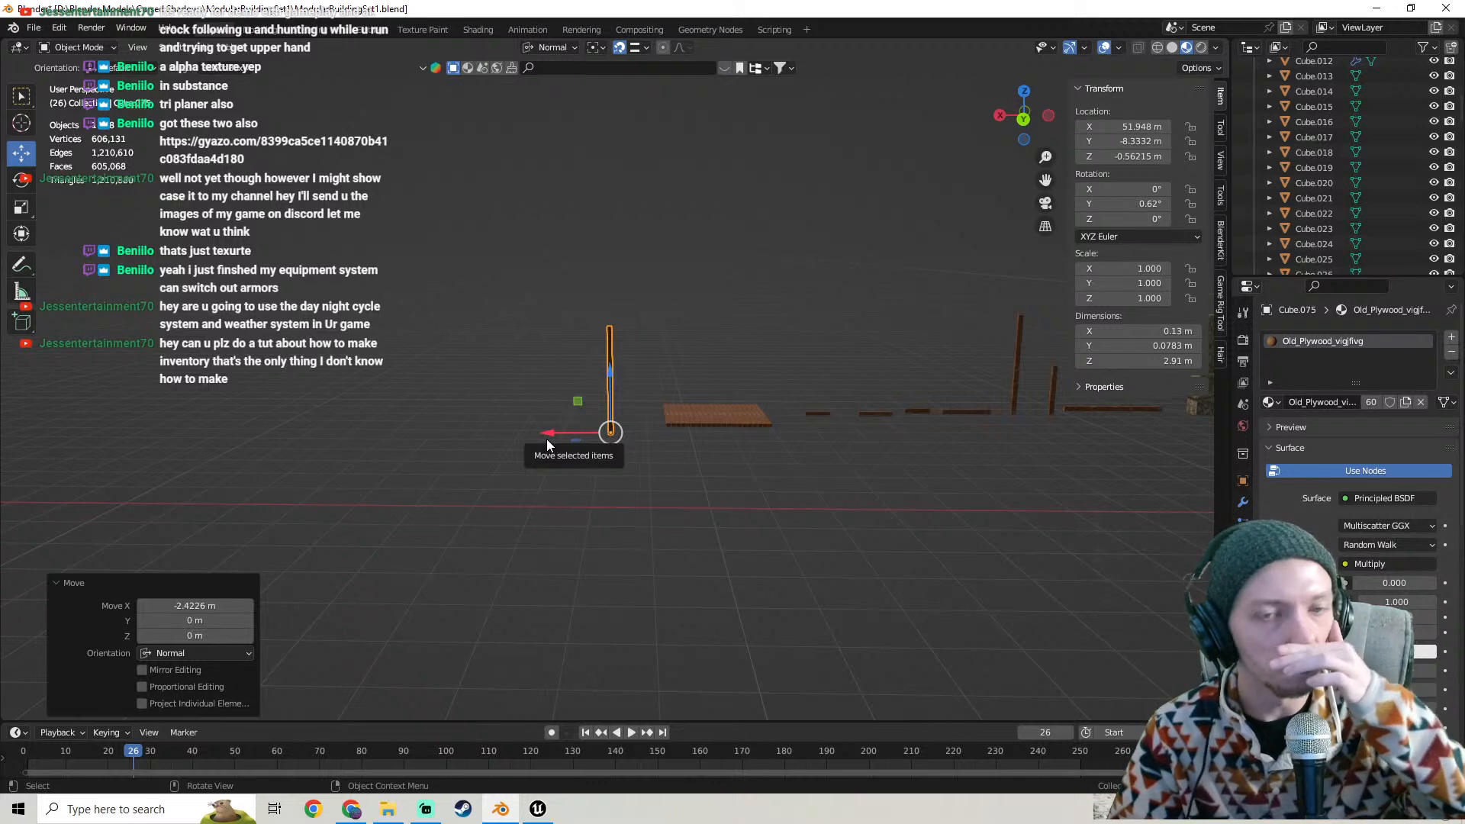
{"action": "middle_click_drag", "start_coordinate": [666, 427], "coordinate": [807, 455]}
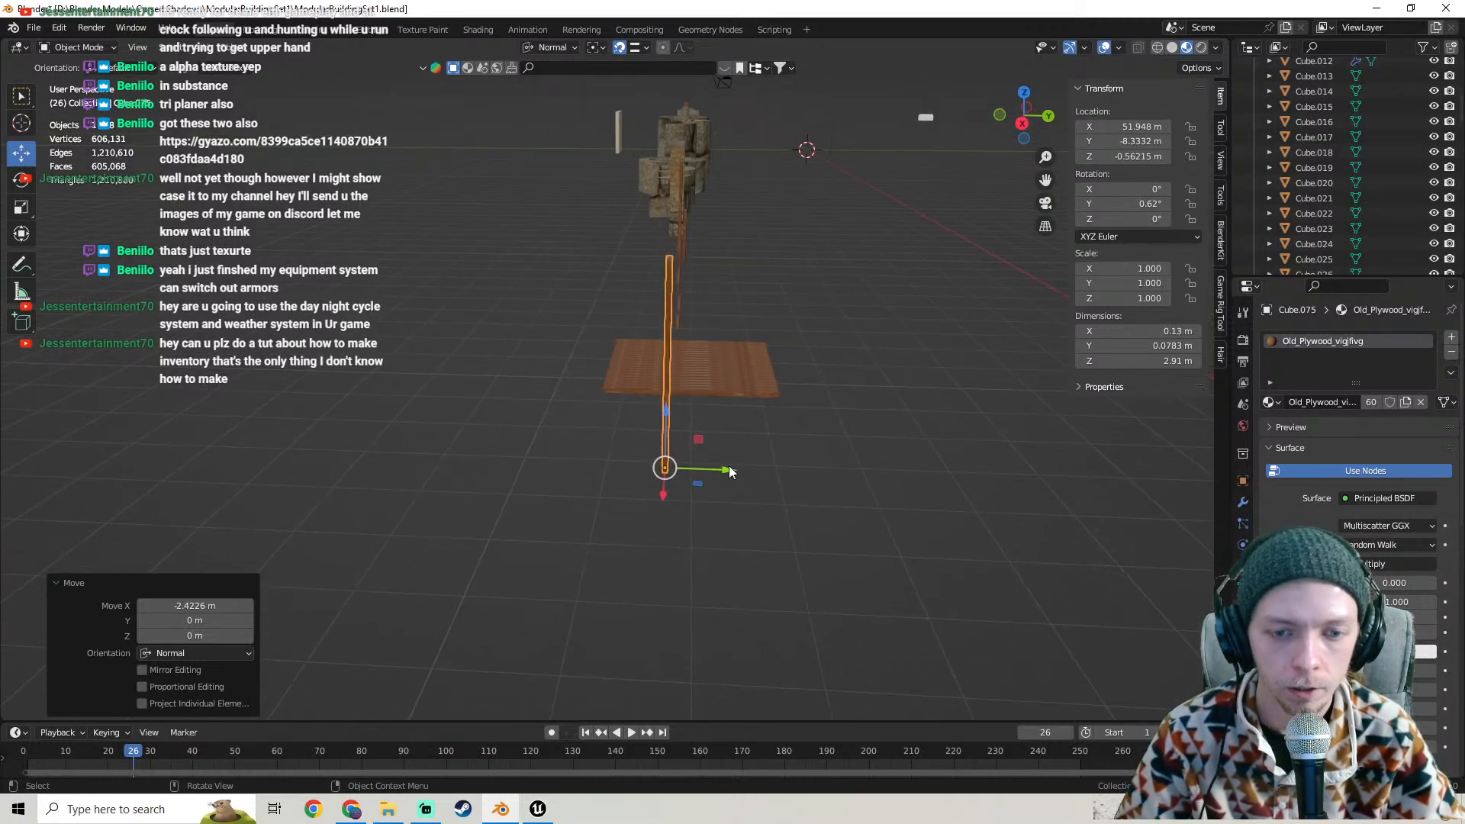
{"action": "left_click_drag", "start_coordinate": [730, 470], "coordinate": [750, 474]}
- Deselect the beam and examine the full row of modular building pieces
{"action": "middle_click_drag", "start_coordinate": [794, 443], "coordinate": [665, 415]}
{"action": "middle_click_drag", "start_coordinate": [963, 427], "coordinate": [446, 435], "text": "shift"}
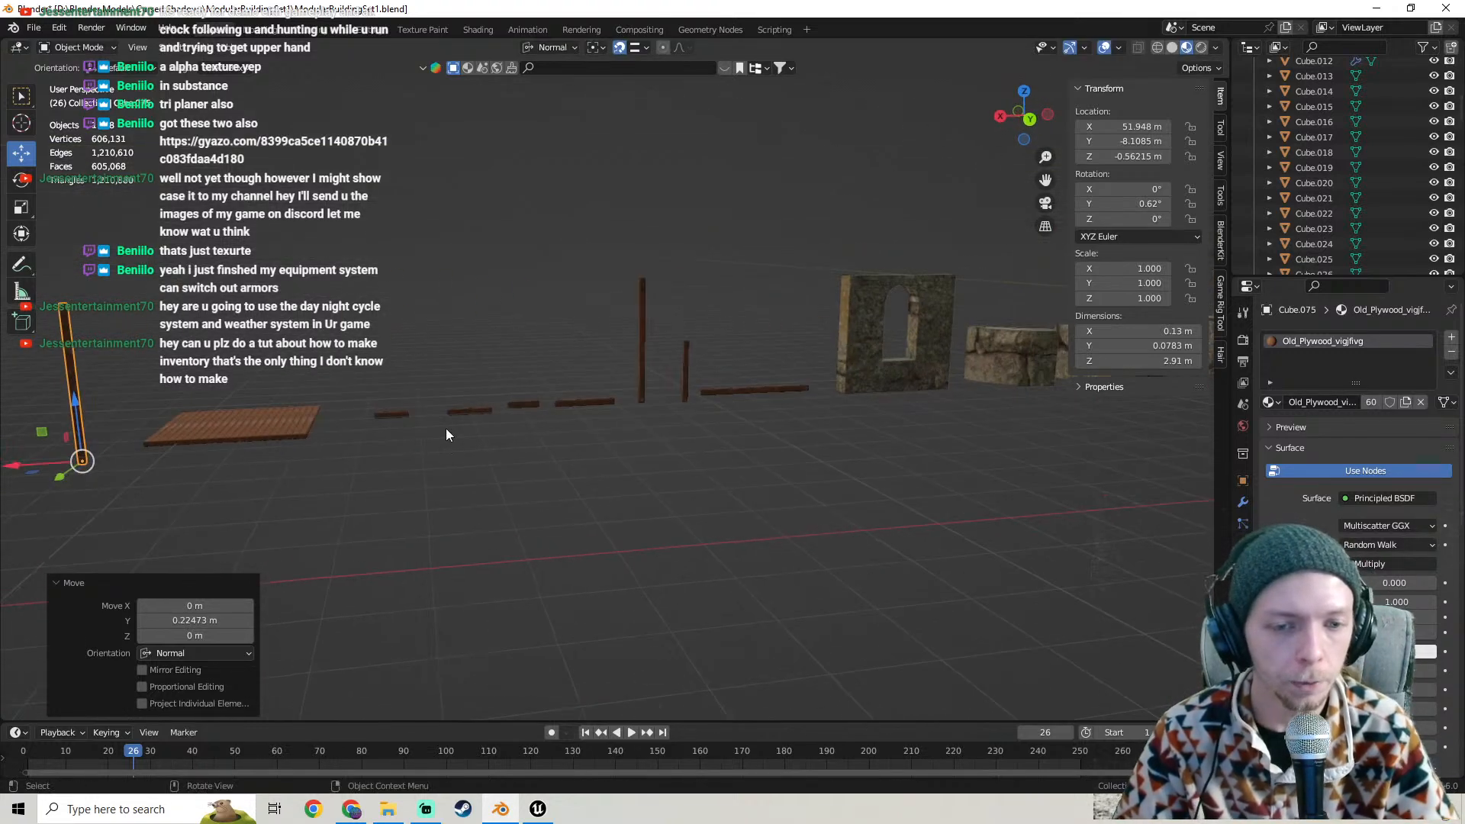
{"action": "middle_click_drag", "start_coordinate": [428, 383], "coordinate": [730, 429], "text": "shift"}
{"action": "scroll", "coordinate": [852, 432], "scroll_direction": "down", "scroll_amount": 4}
{"action": "middle_click_drag", "start_coordinate": [851, 432], "coordinate": [483, 426], "text": "shift"}
{"action": "left_click", "coordinate": [630, 308]}
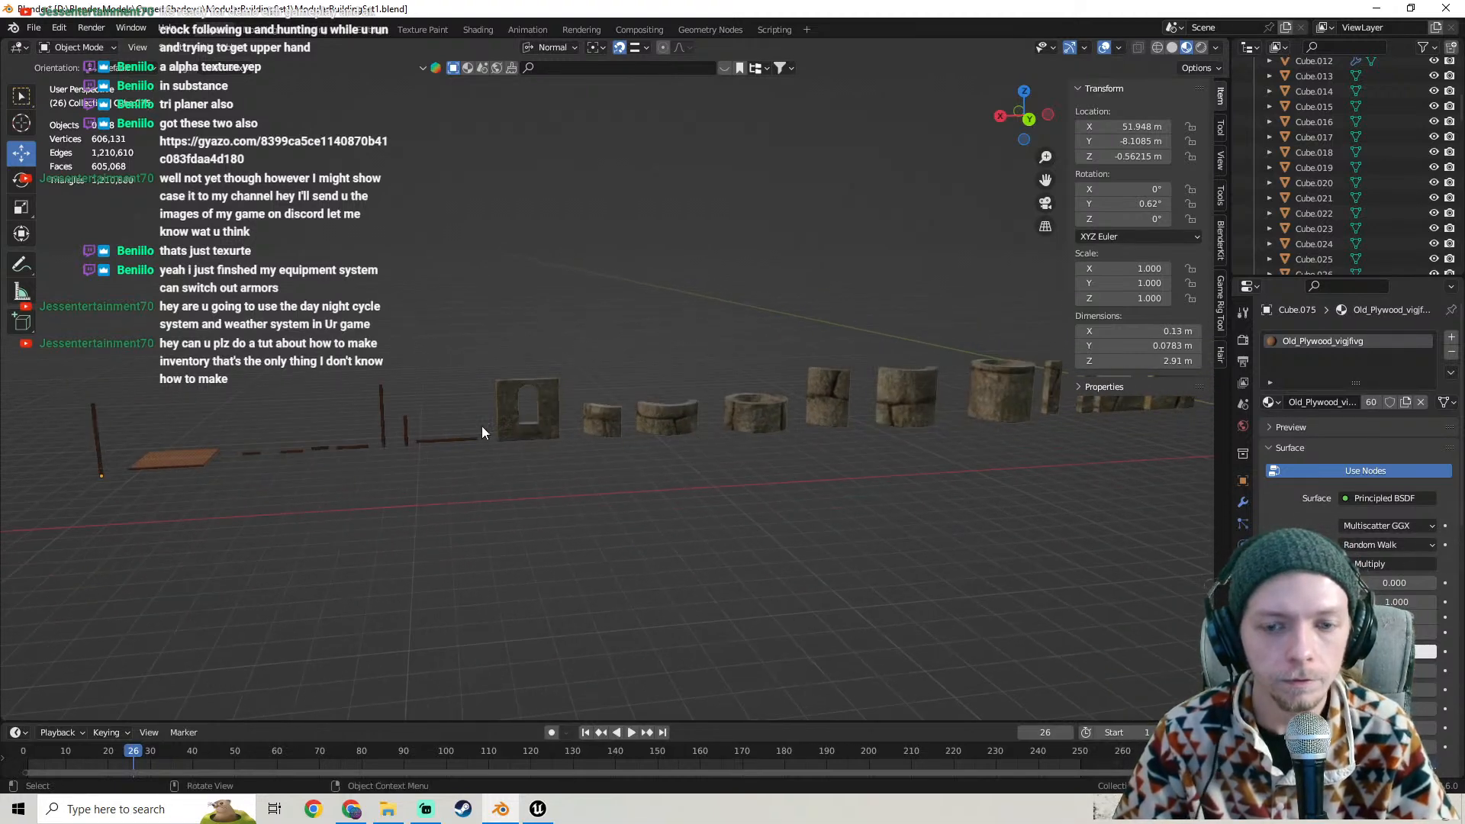
{"action": "middle_click_drag", "start_coordinate": [996, 462], "coordinate": [549, 405]}
{"action": "middle_click_drag", "start_coordinate": [870, 426], "coordinate": [563, 405], "text": "shift"}
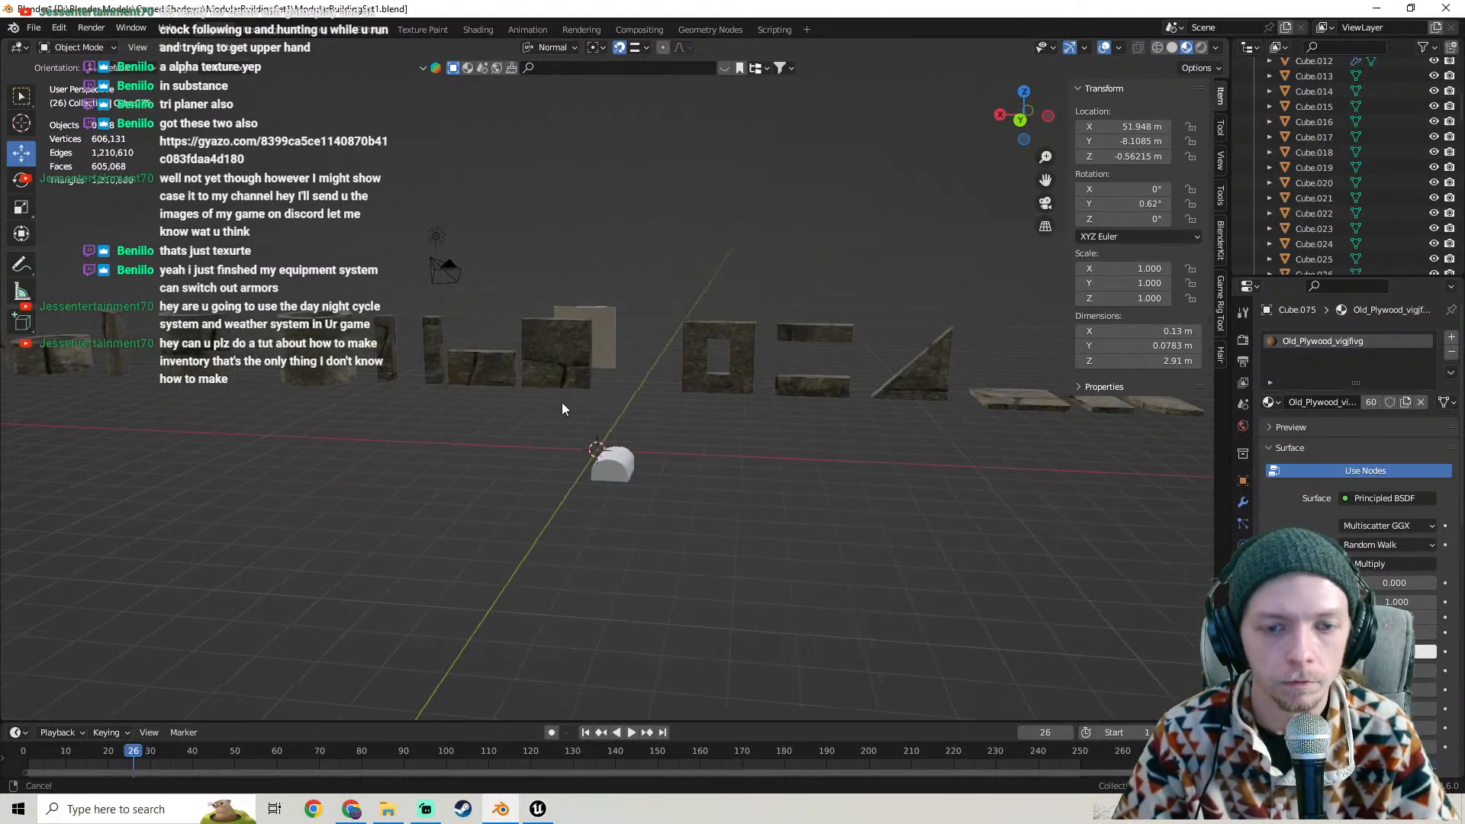
- Save the modular building set's Blender file
{"action": "left_click", "coordinate": [35, 28]}
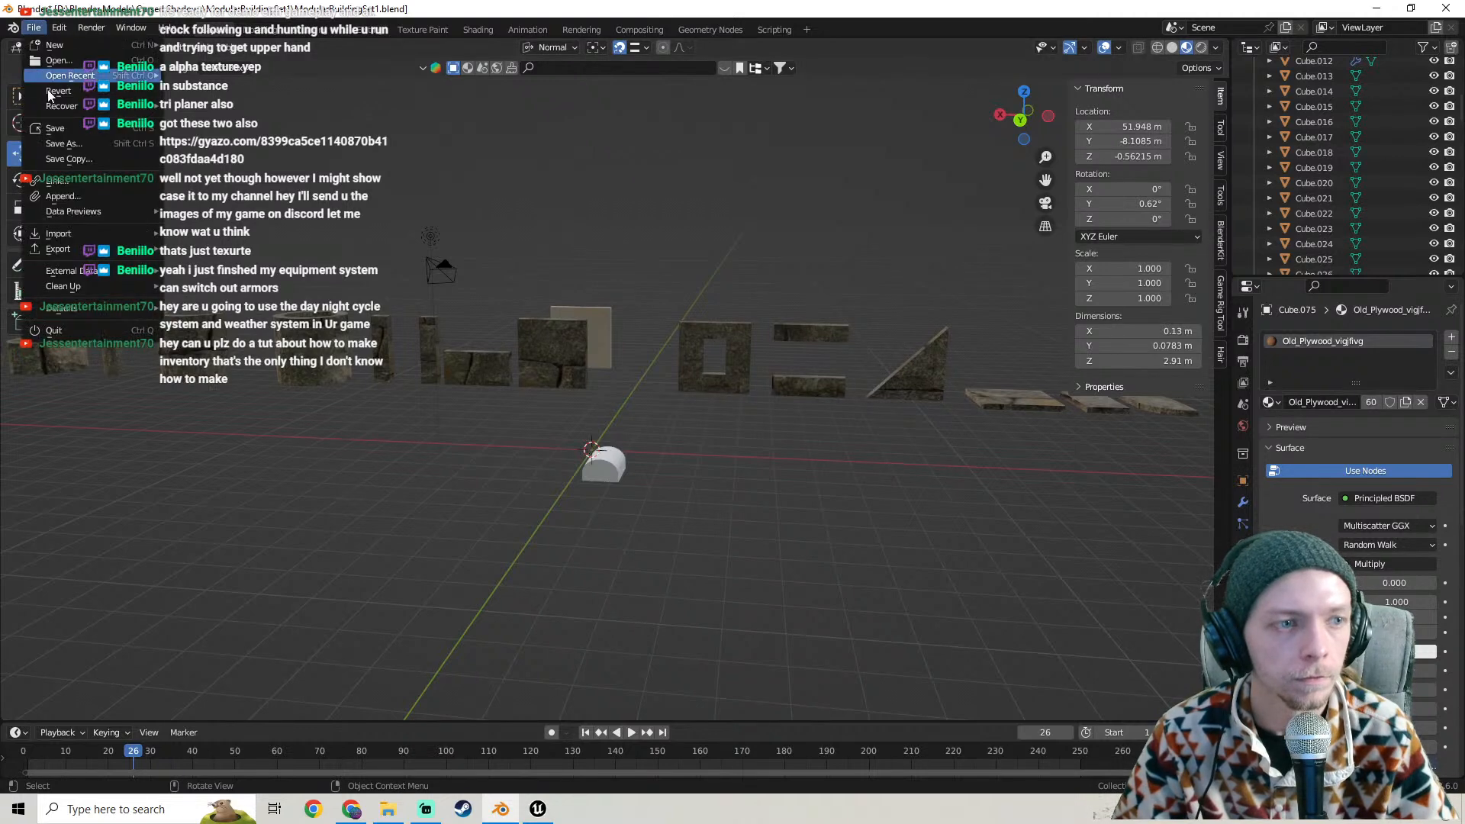
{"action": "left_click", "coordinate": [61, 128]}
{"action": "middle_click_drag", "start_coordinate": [626, 306], "coordinate": [675, 299]}
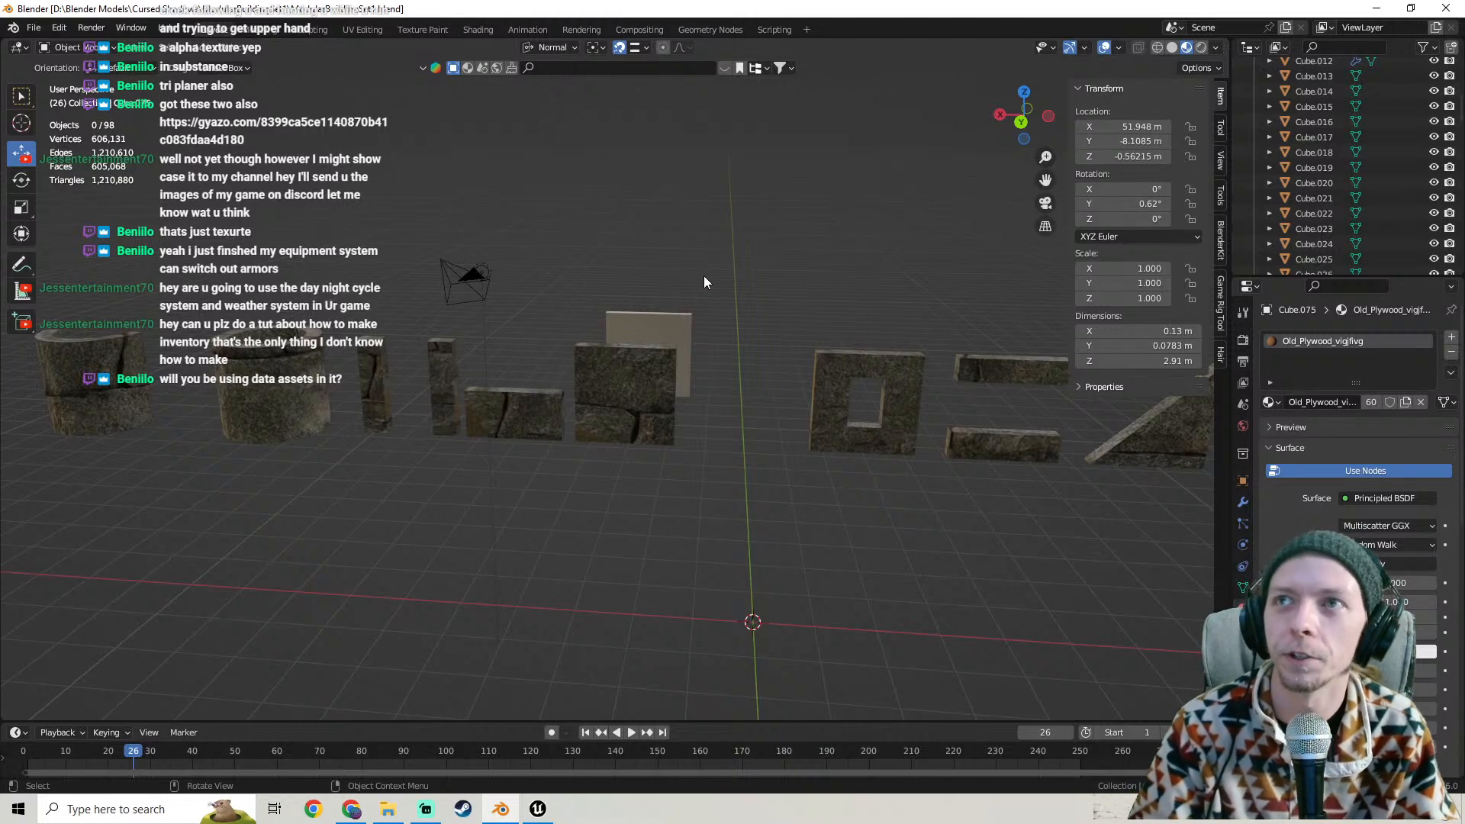
{"action": "middle_click_drag", "start_coordinate": [772, 282], "coordinate": [683, 596]}
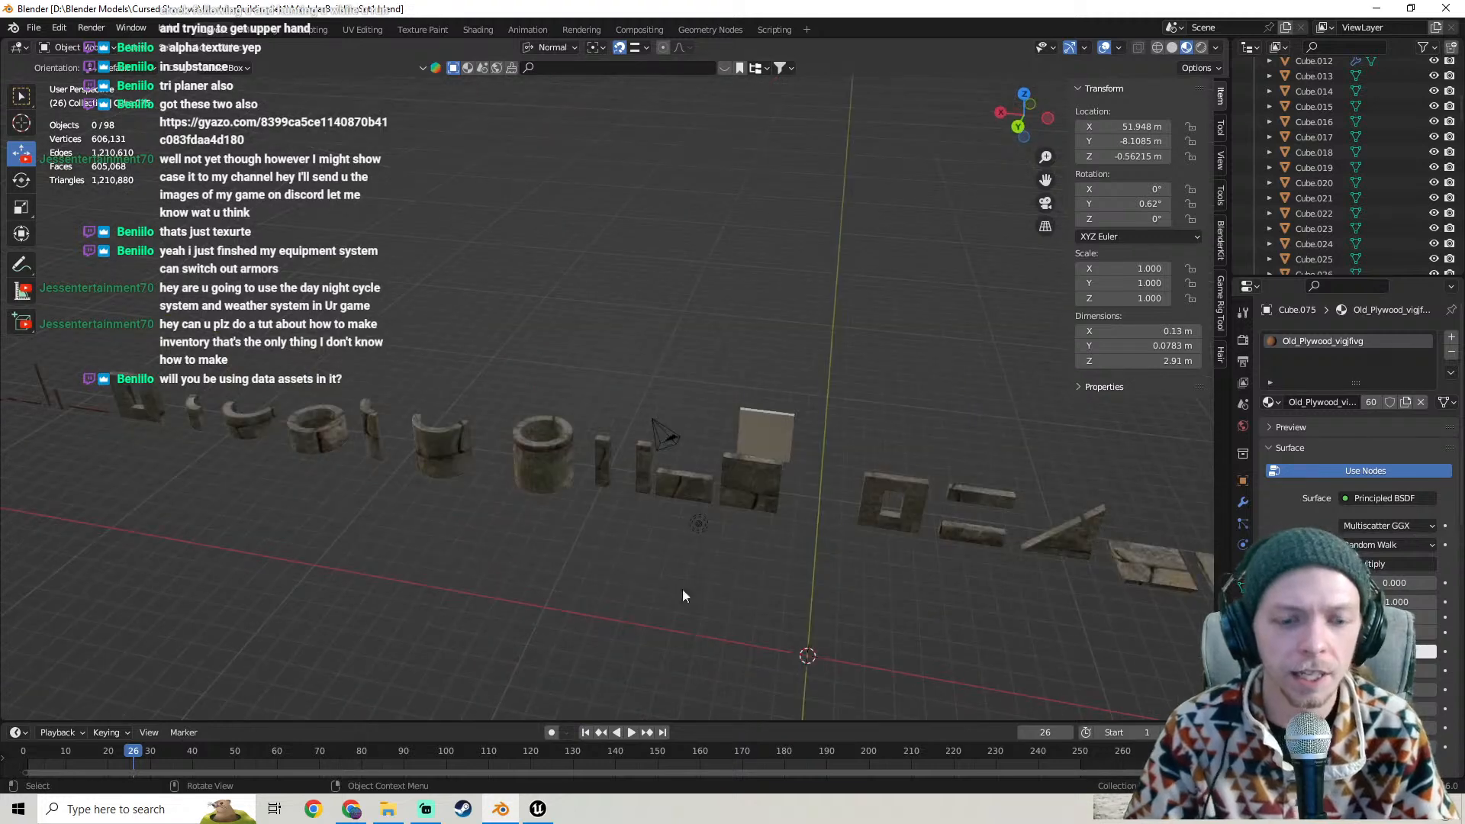
- Switch to Unreal Editor, examine the classes offered for a new Data Asset in the Consumables folder, and cancel its creation
{"action": "left_click", "coordinate": [537, 811]}
{"action": "right_click", "coordinate": [411, 648]}
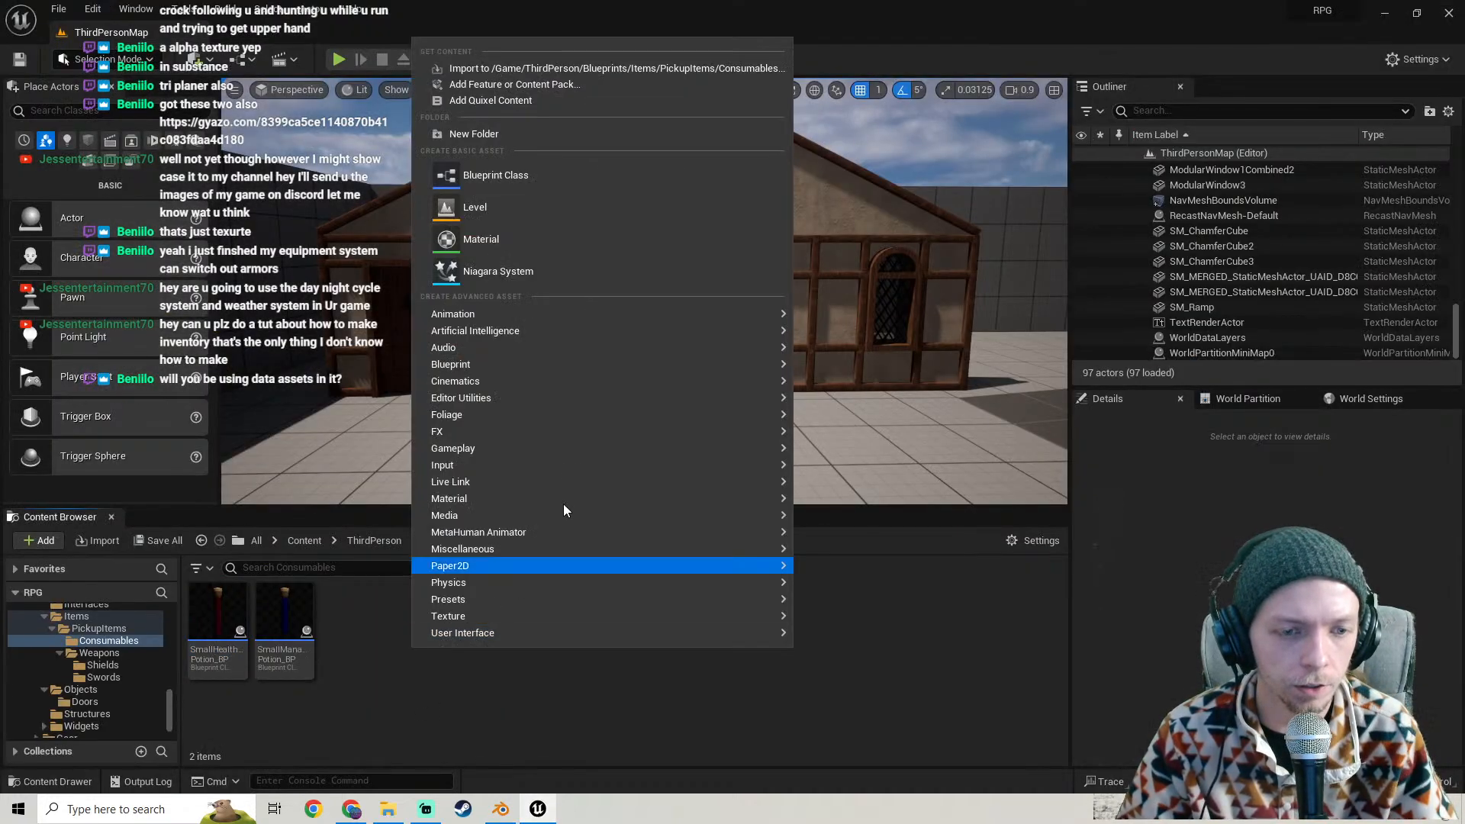
{"action": "mouse_move", "coordinate": [558, 315]}
{"action": "mouse_move", "coordinate": [523, 549]}
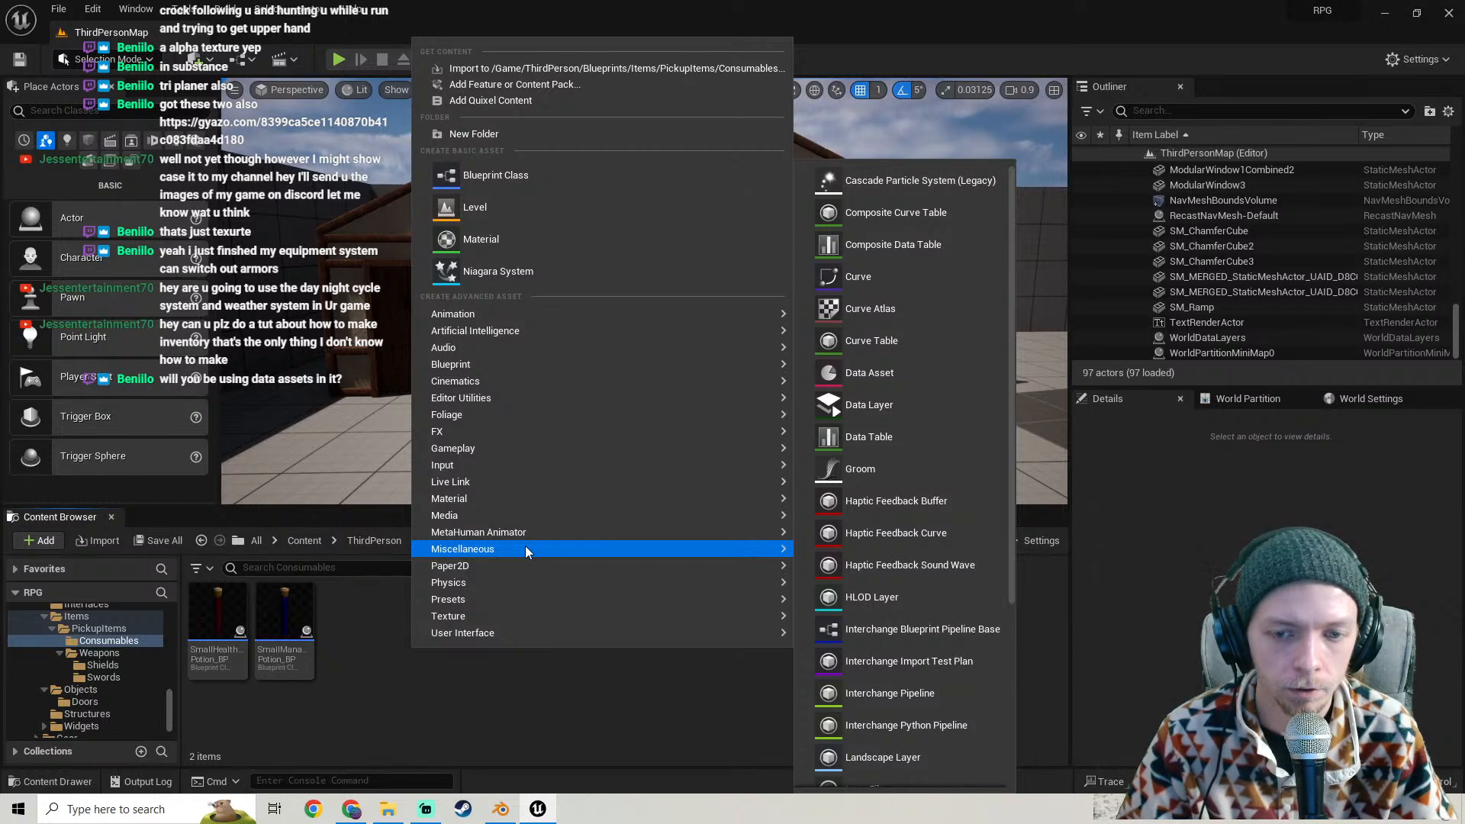
{"action": "left_click", "coordinate": [890, 372]}
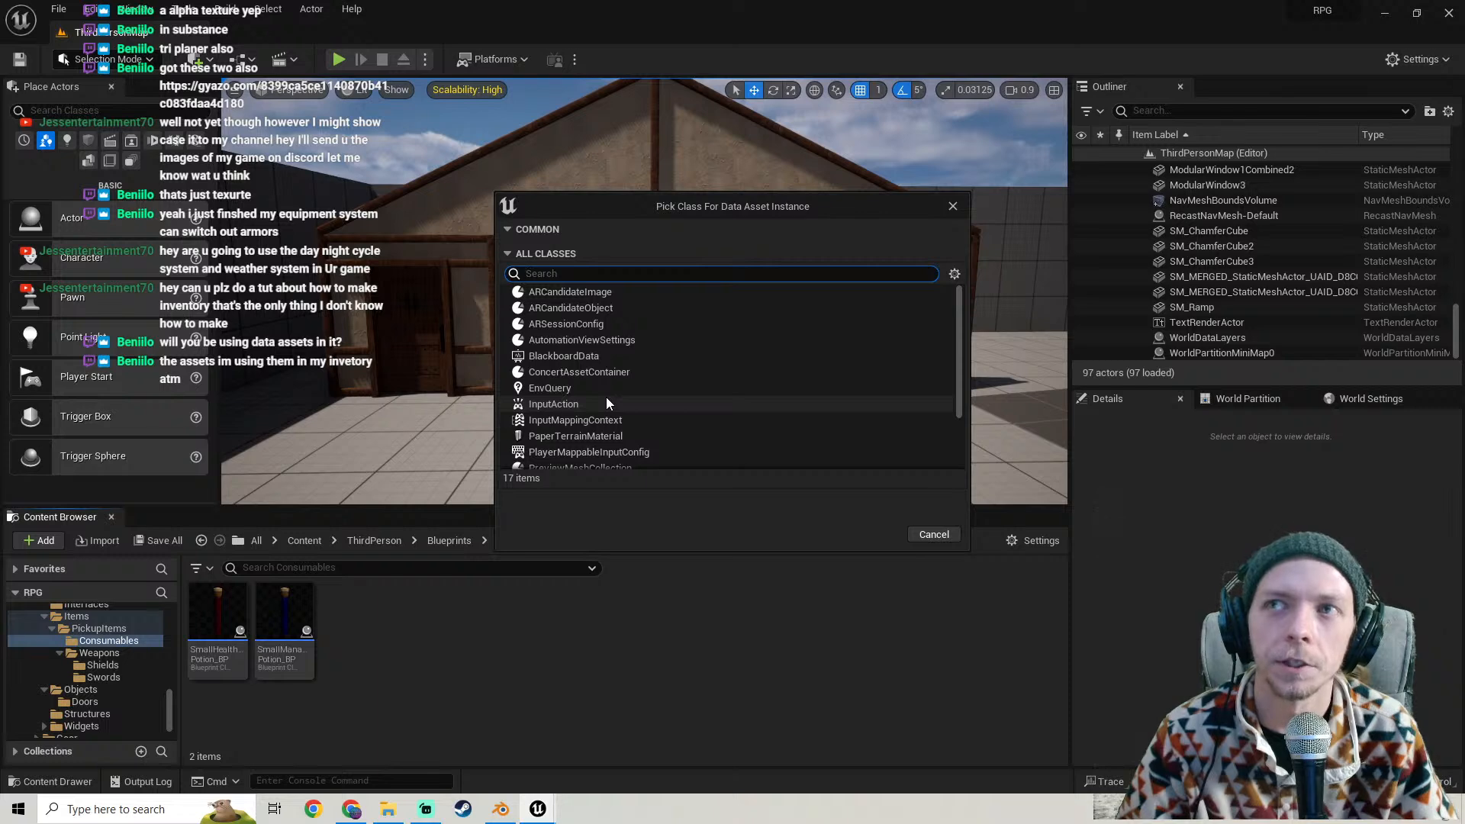
{"action": "left_click_drag", "start_coordinate": [701, 207], "coordinate": [590, 225]}
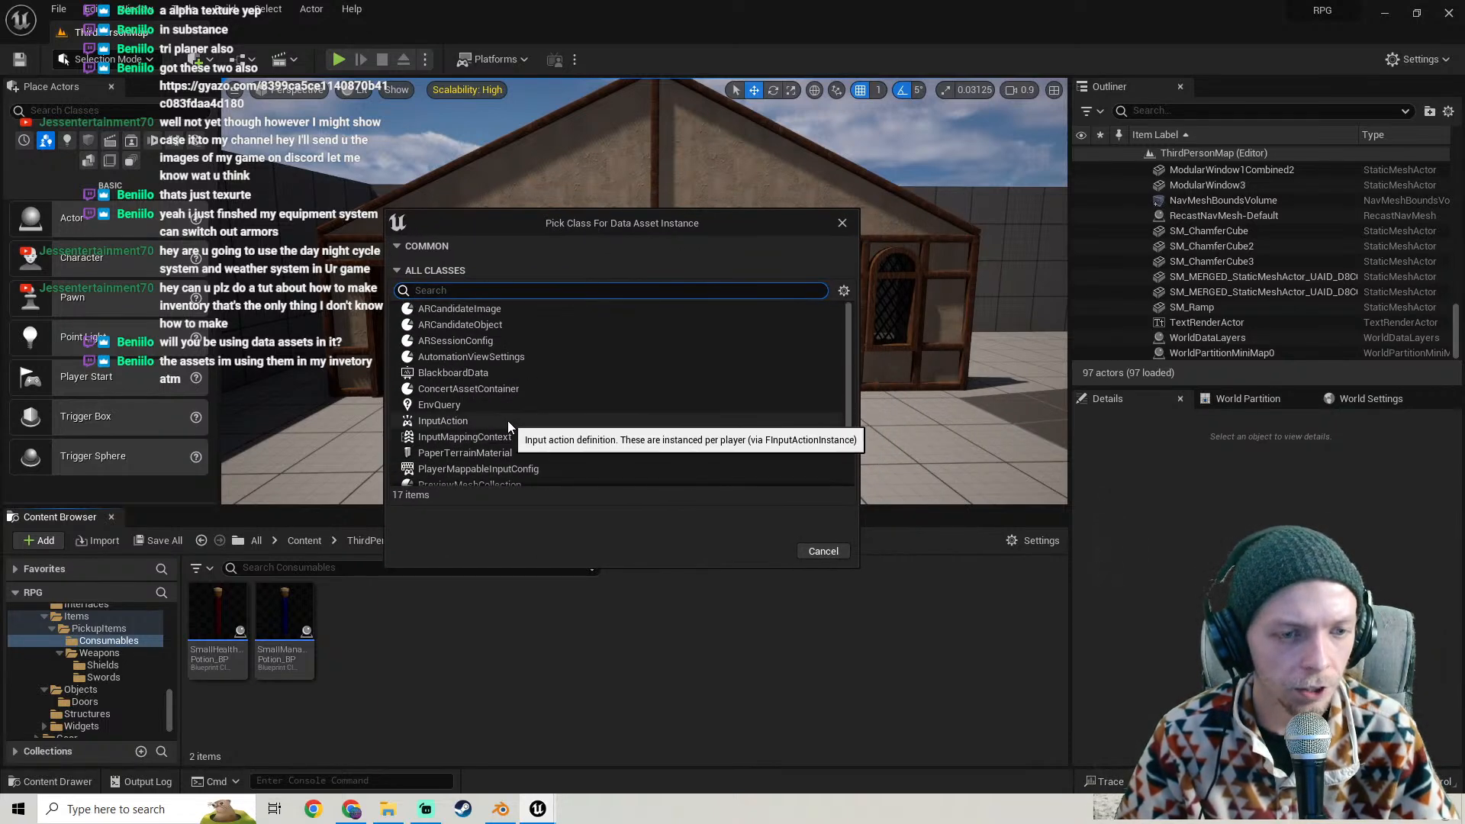
{"action": "scroll", "coordinate": [507, 420], "scroll_direction": "down", "scroll_amount": 2}
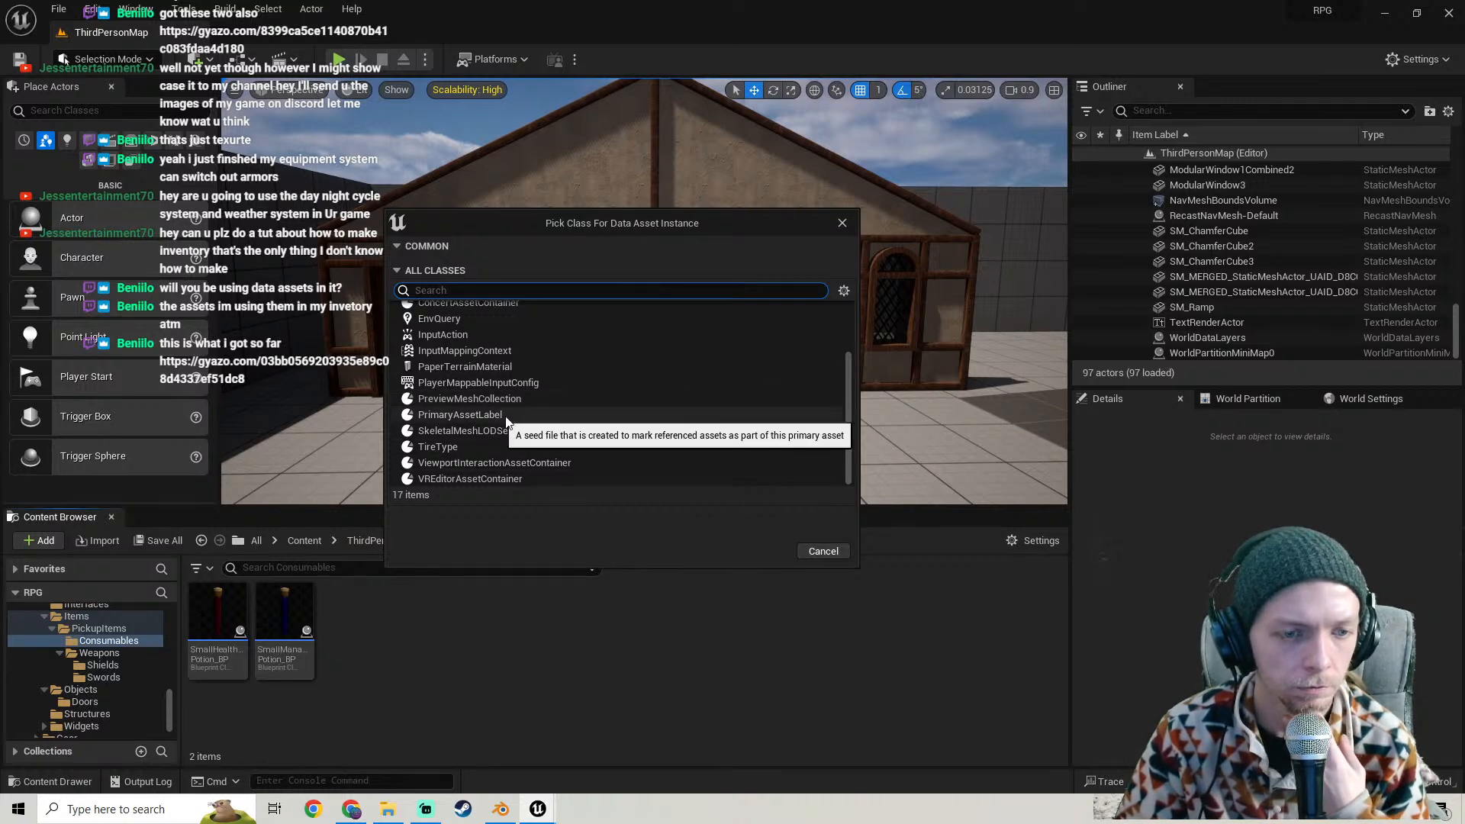
{"action": "scroll", "coordinate": [506, 421], "scroll_direction": "up", "scroll_amount": 1}
{"action": "scroll", "coordinate": [508, 425], "scroll_direction": "up", "scroll_amount": 2}
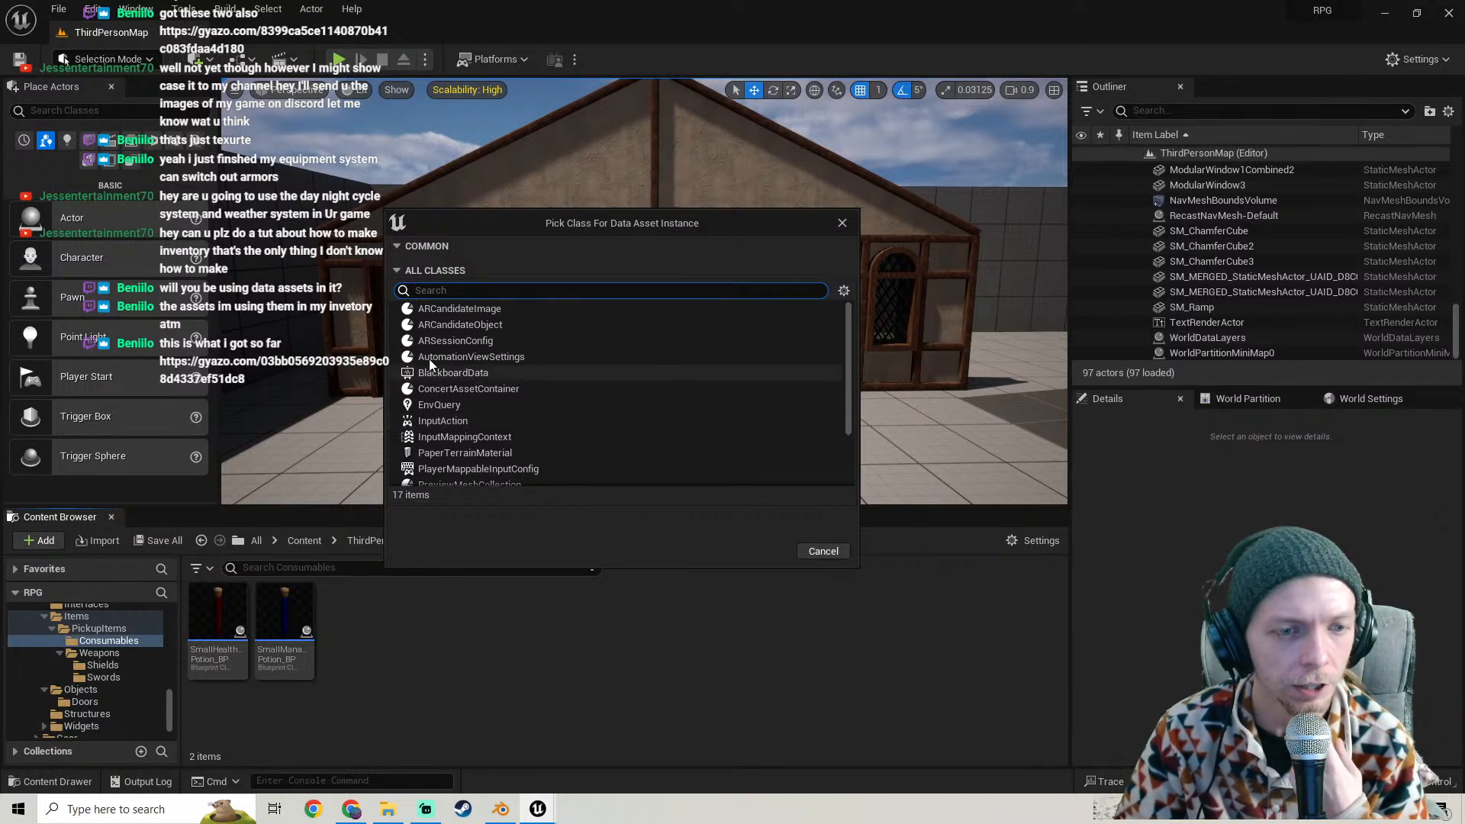
{"action": "left_click_drag", "start_coordinate": [498, 226], "coordinate": [458, 171]}
{"action": "scroll", "coordinate": [475, 409], "scroll_direction": "down", "scroll_amount": 4}
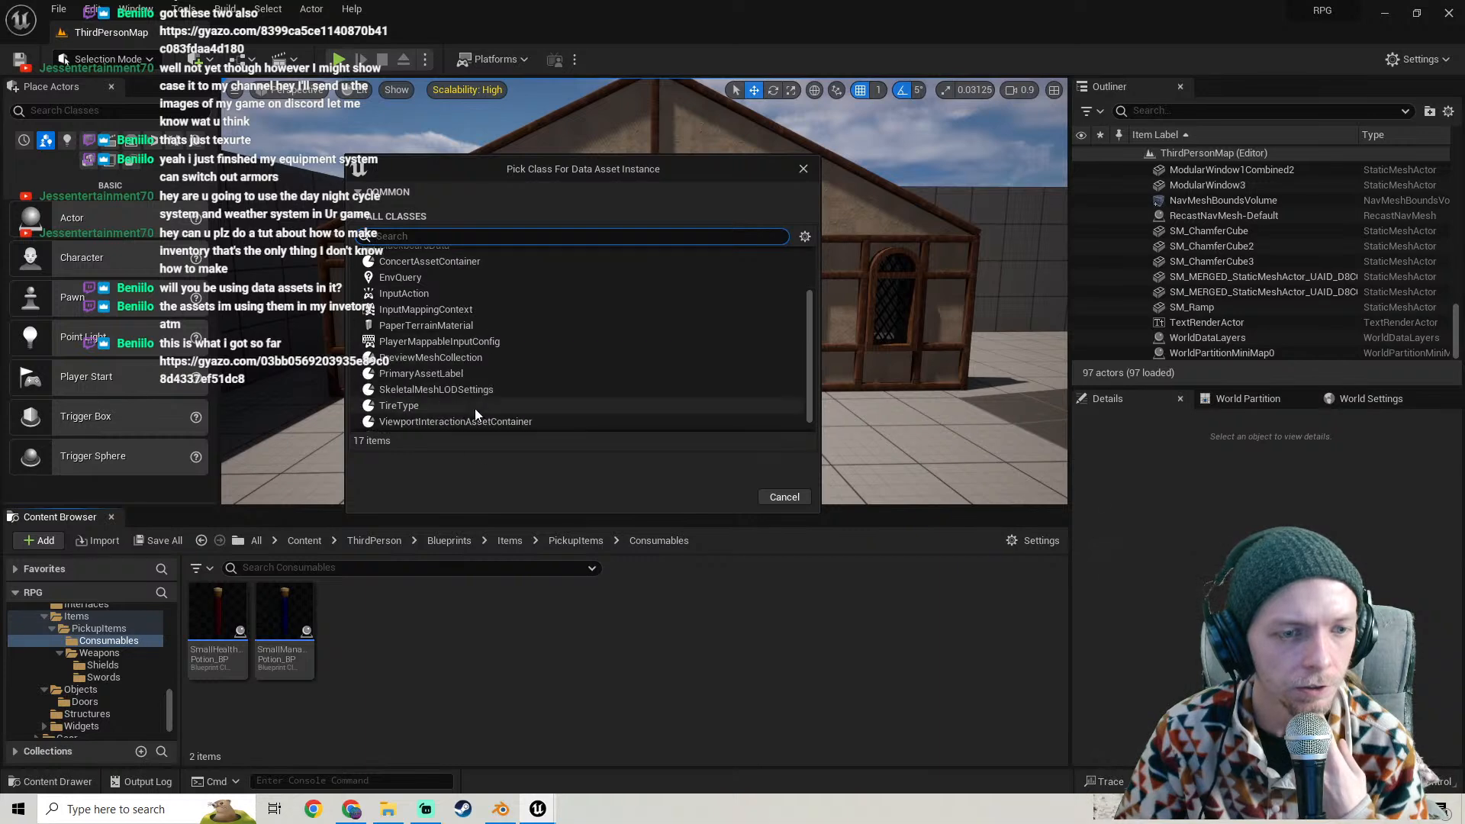
{"action": "scroll", "coordinate": [475, 406], "scroll_direction": "up", "scroll_amount": 4}
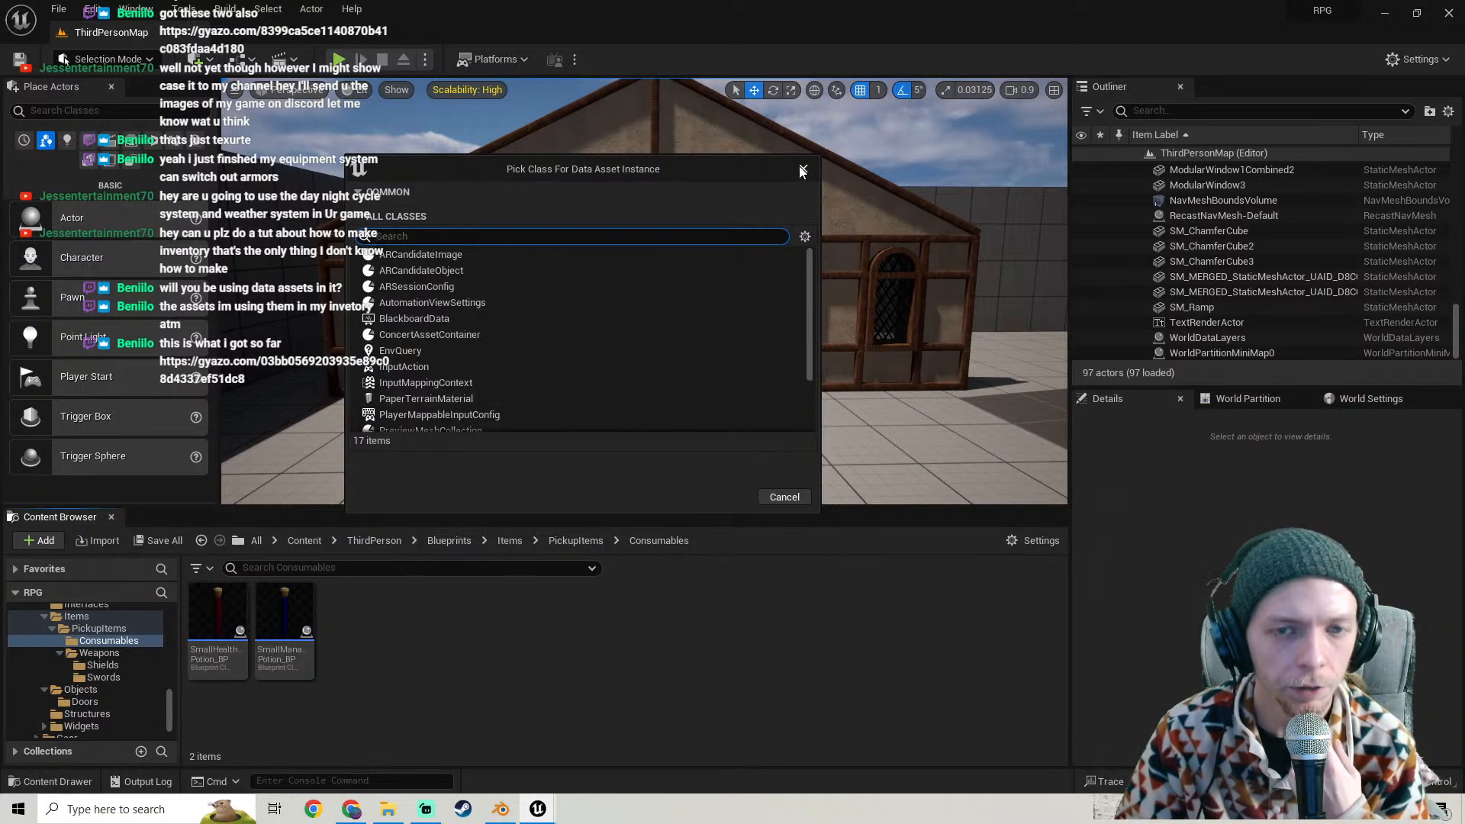
{"action": "left_click", "coordinate": [802, 169]}
{"action": "right_click", "coordinate": [468, 629]}
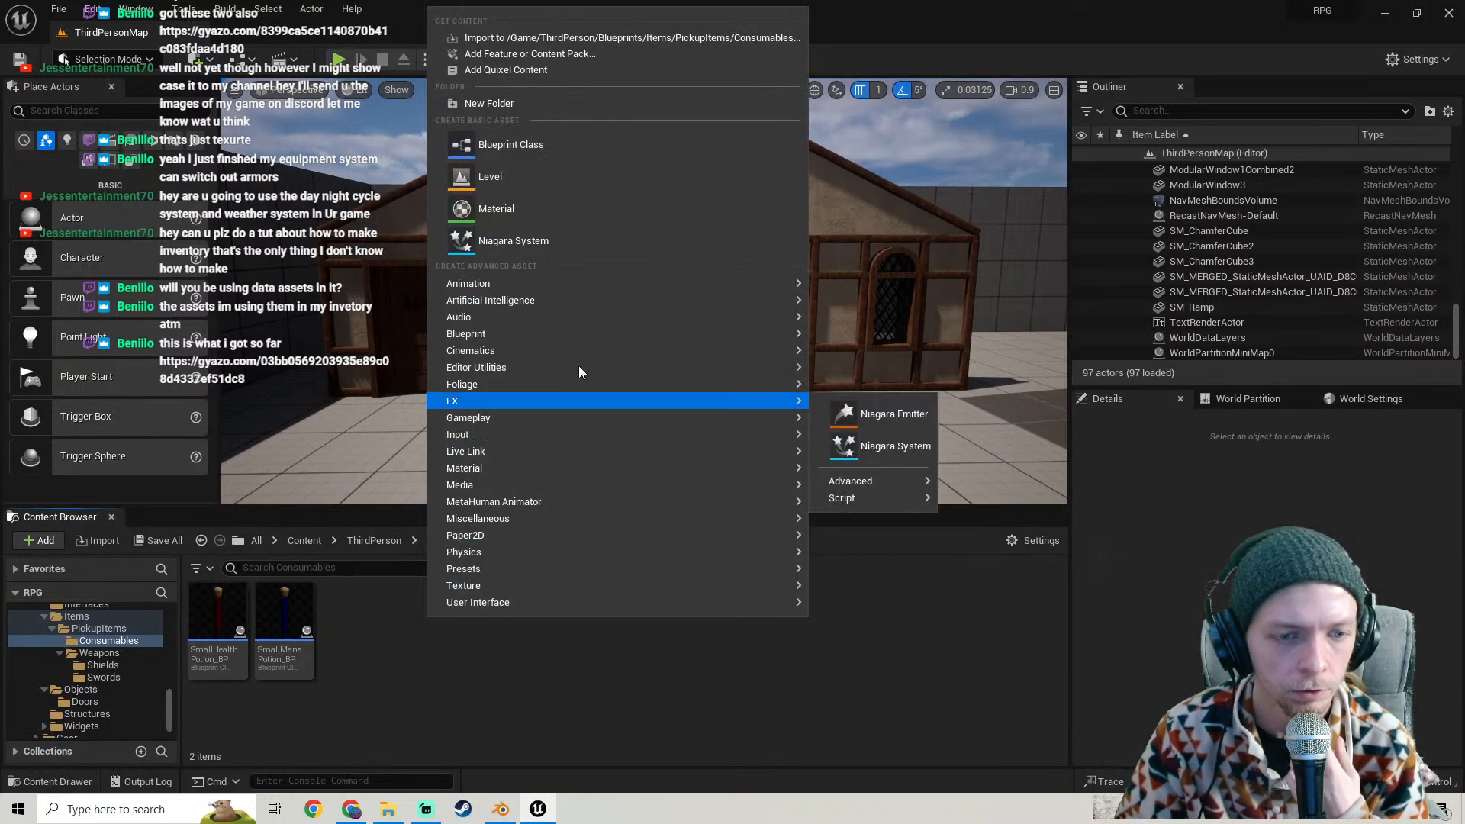
{"action": "mouse_move", "coordinate": [570, 518]}
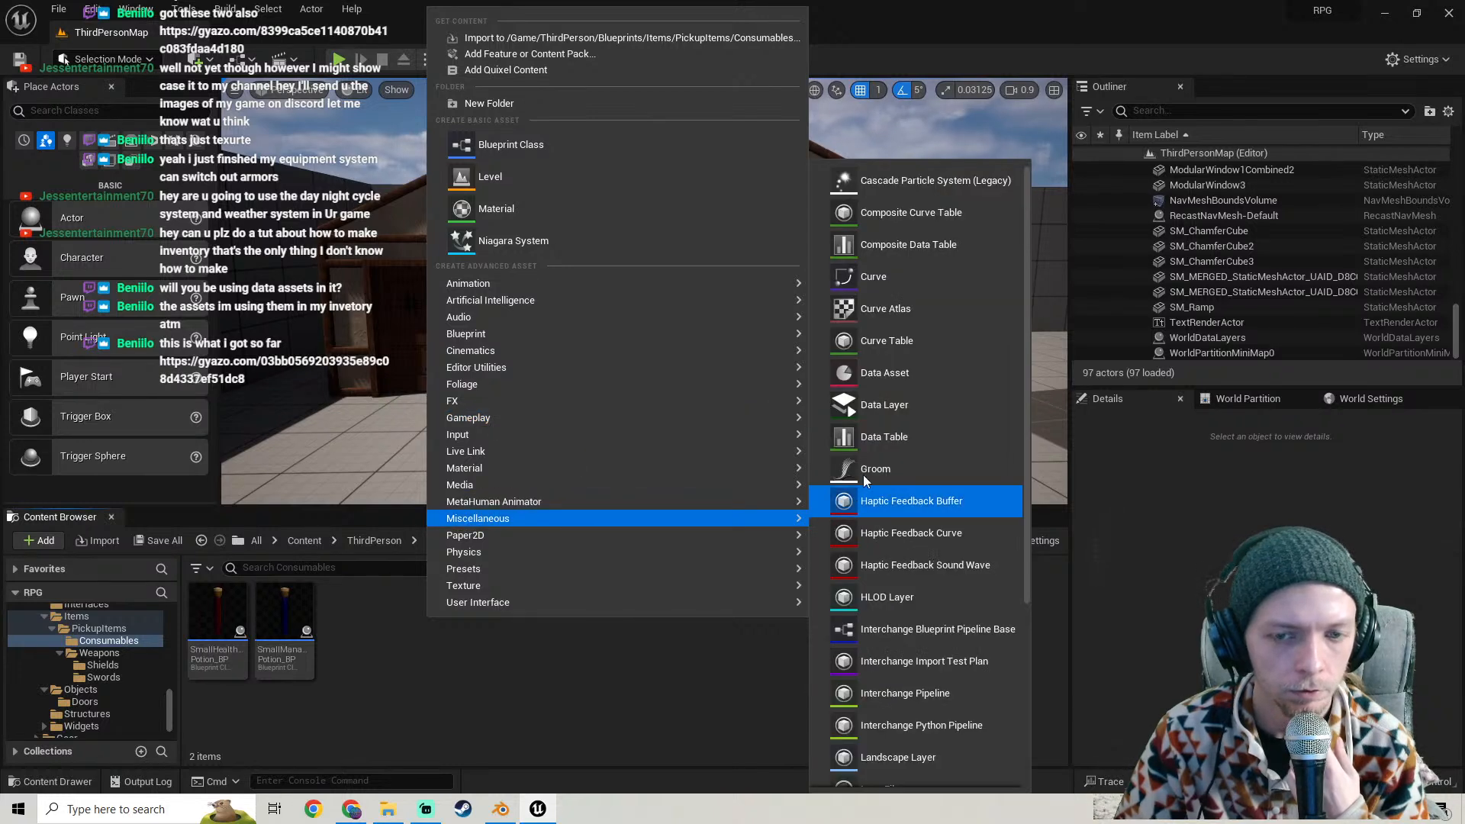
{"action": "left_click", "coordinate": [894, 438]}
- Open the ItemInfo_DT data table from the DataTables folder and examine the fields of the Potion-SmallHealthPotion row
{"action": "scroll", "coordinate": [61, 688], "scroll_direction": "down", "scroll_amount": 2}
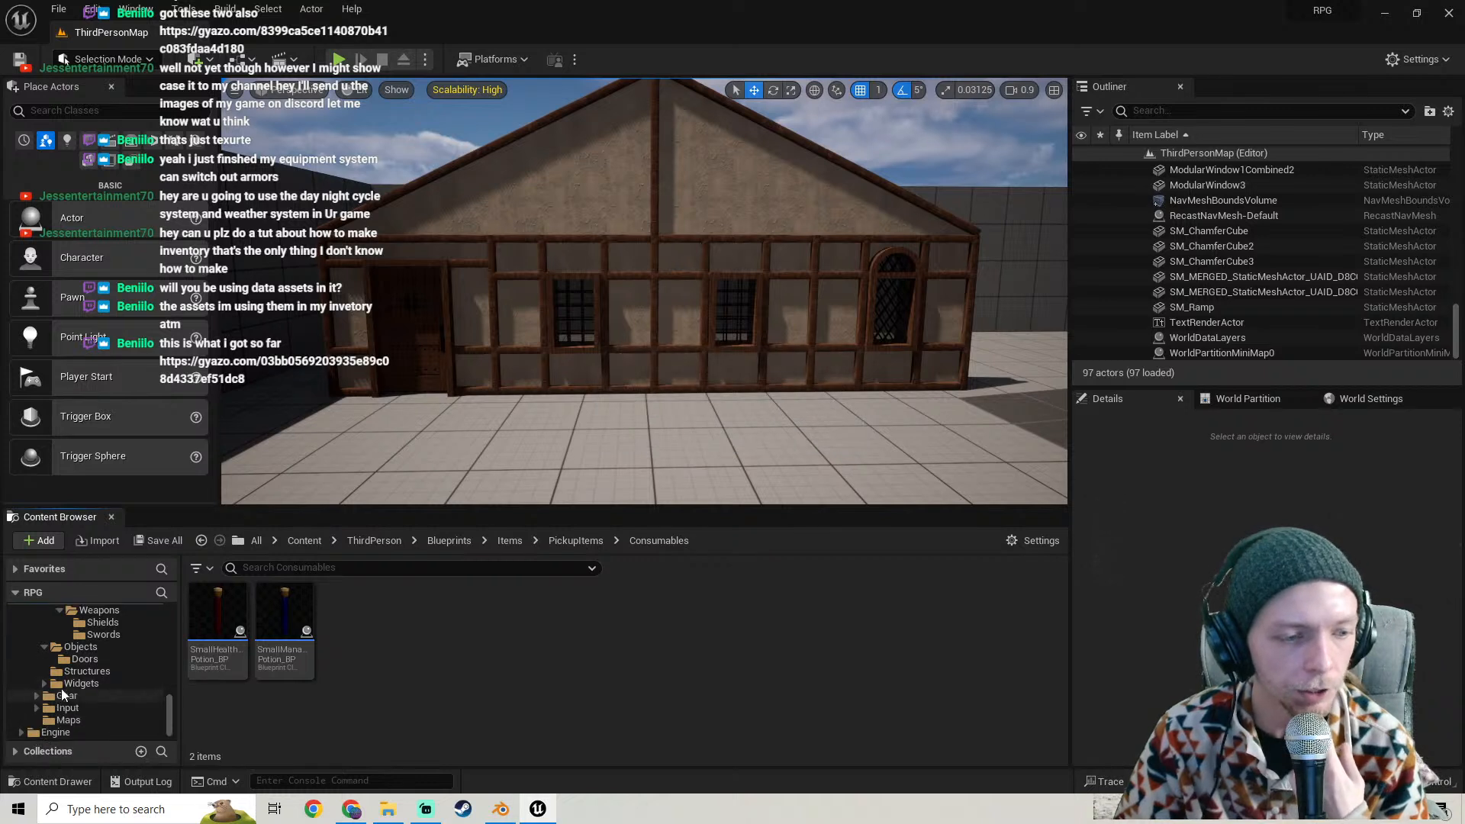
{"action": "scroll", "coordinate": [107, 664], "scroll_direction": "up", "scroll_amount": 2}
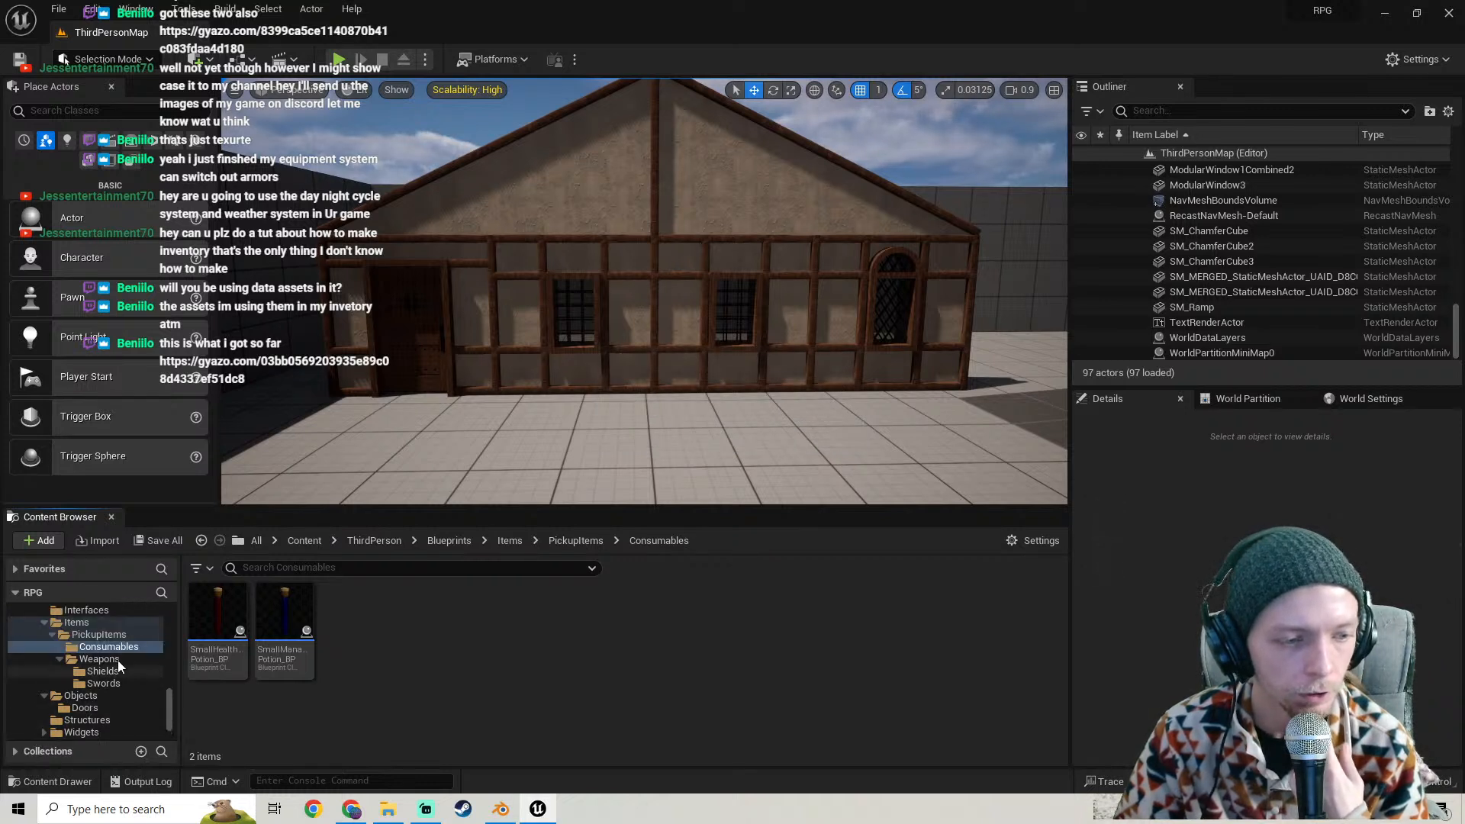
{"action": "left_click", "coordinate": [87, 625]}
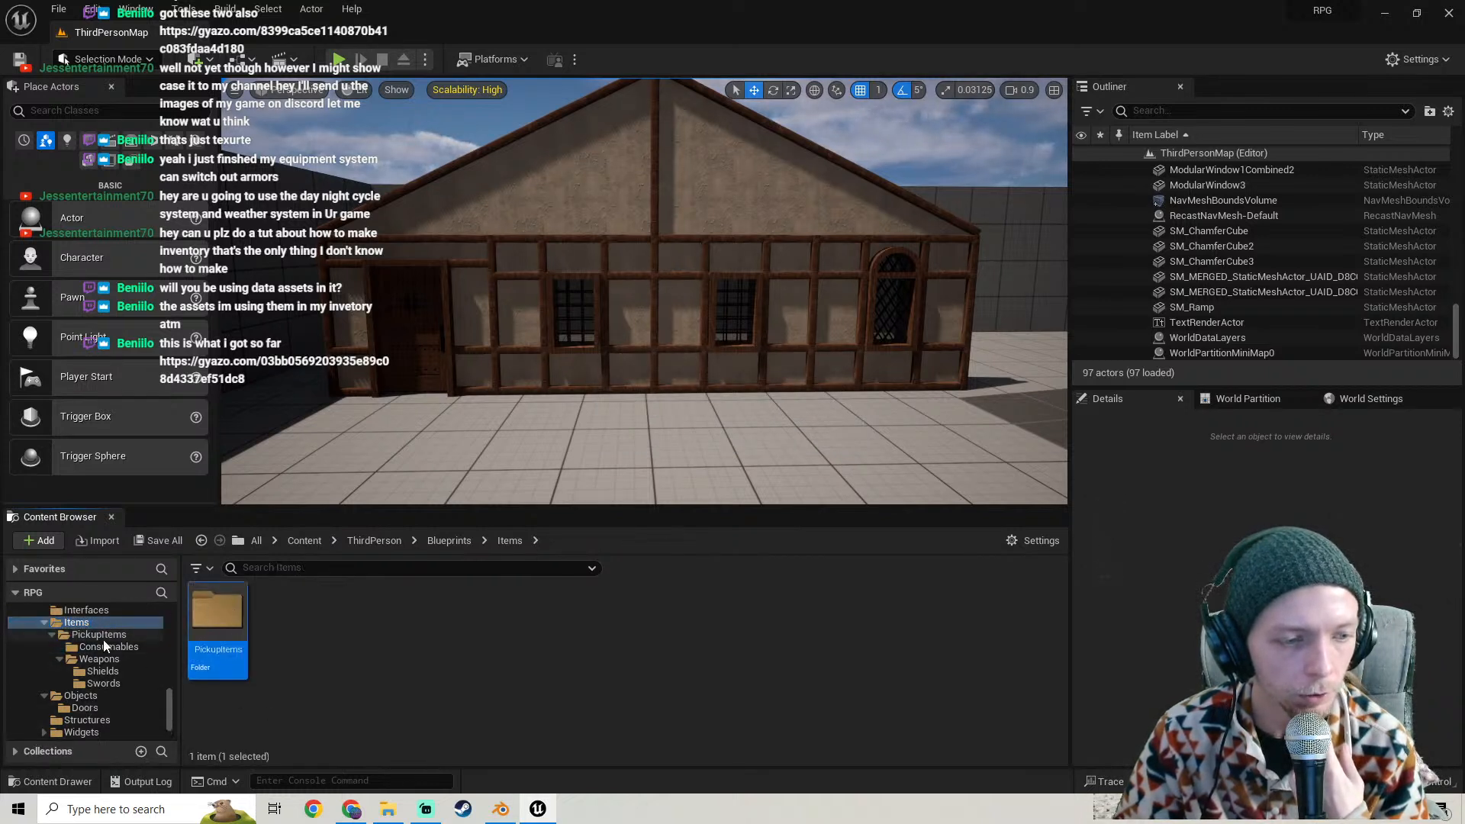
{"action": "scroll", "coordinate": [93, 669], "scroll_direction": "up", "scroll_amount": 2}
{"action": "scroll", "coordinate": [99, 642], "scroll_direction": "up", "scroll_amount": 1}
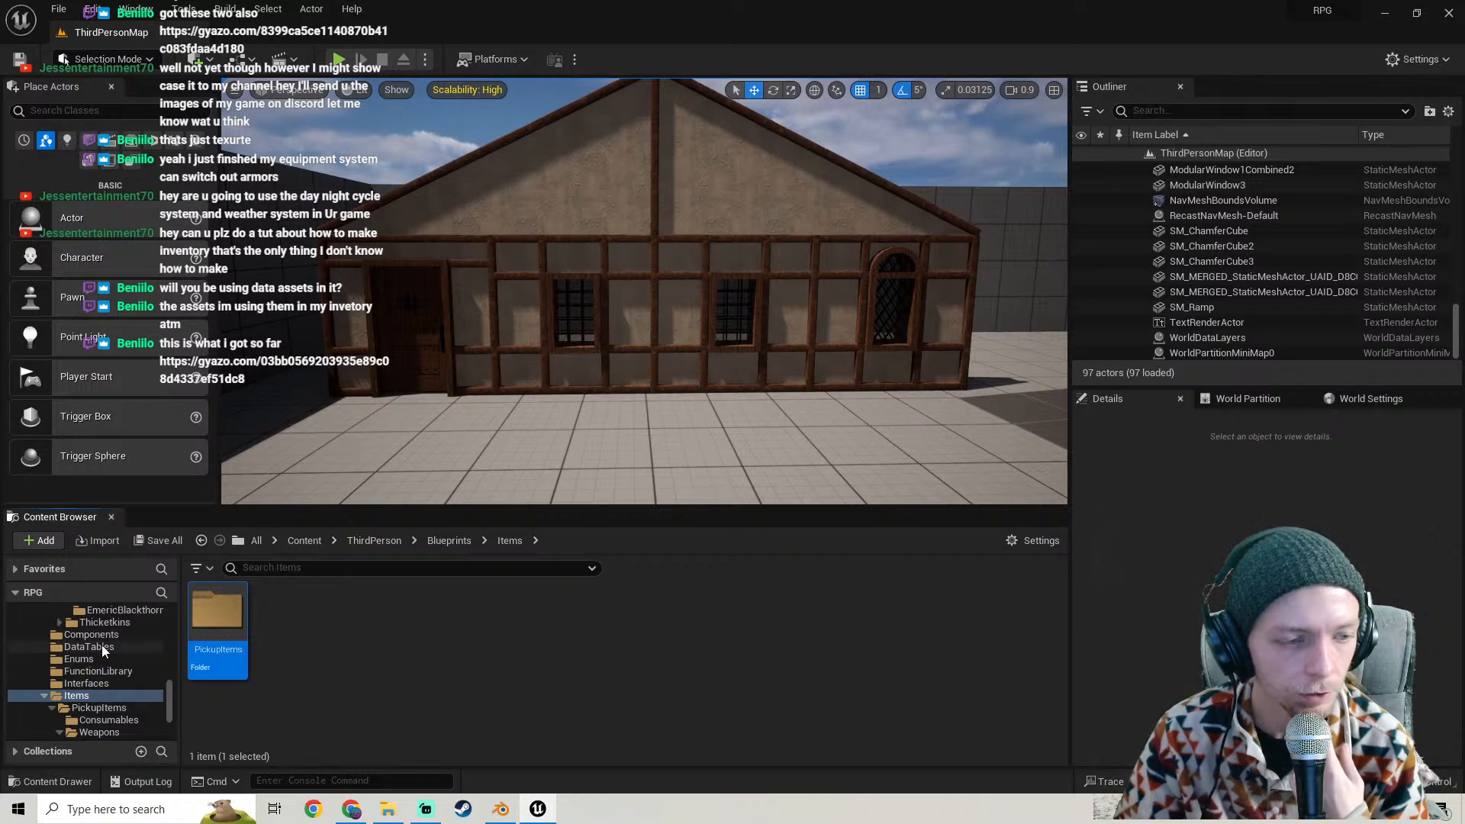
{"action": "left_click", "coordinate": [102, 644]}
{"action": "double_click", "coordinate": [221, 626]}
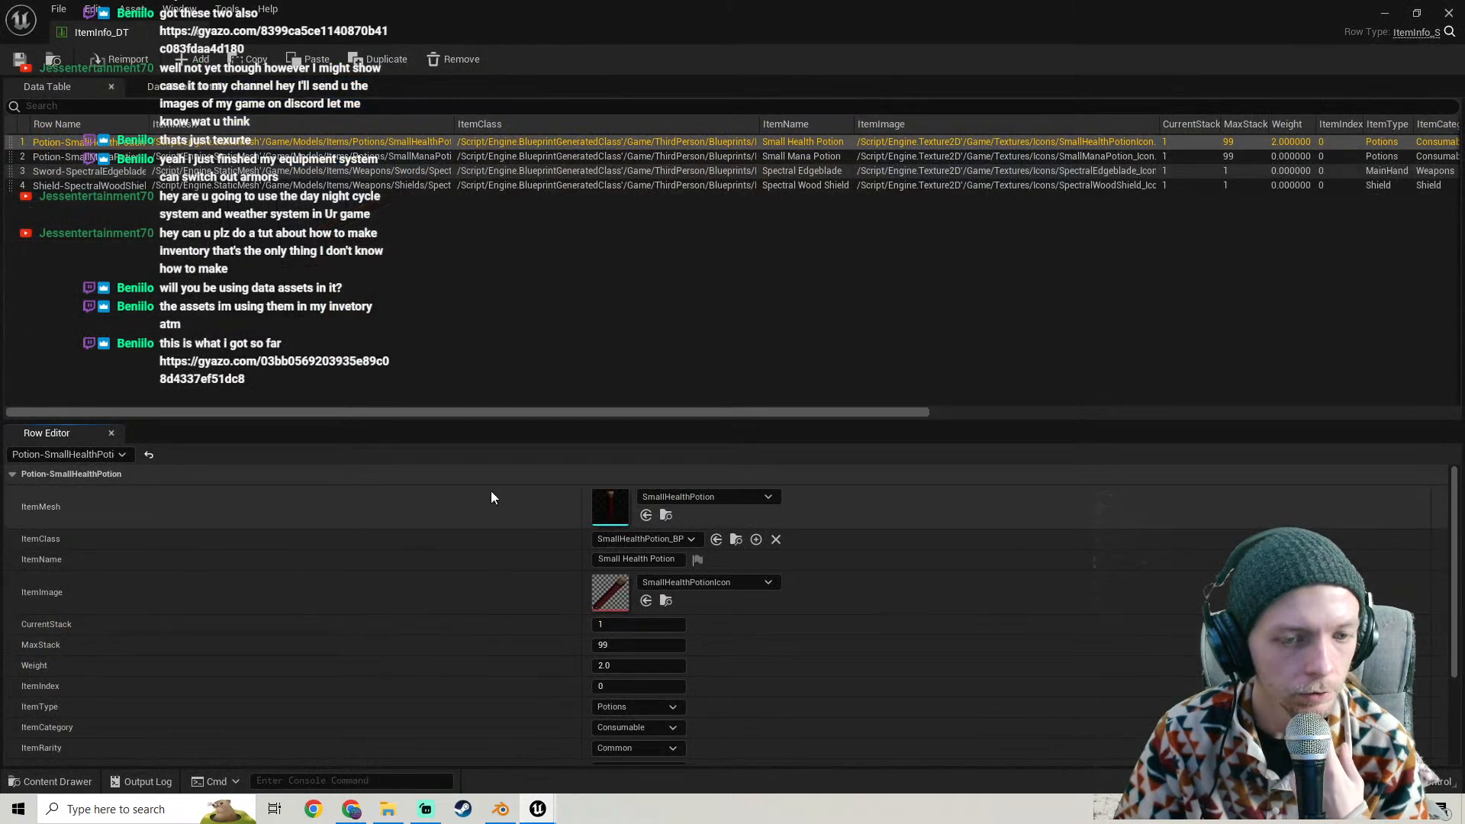
{"action": "scroll", "coordinate": [386, 519], "scroll_direction": "down", "scroll_amount": 3}
{"action": "scroll", "coordinate": [382, 517], "scroll_direction": "up", "scroll_amount": 3}
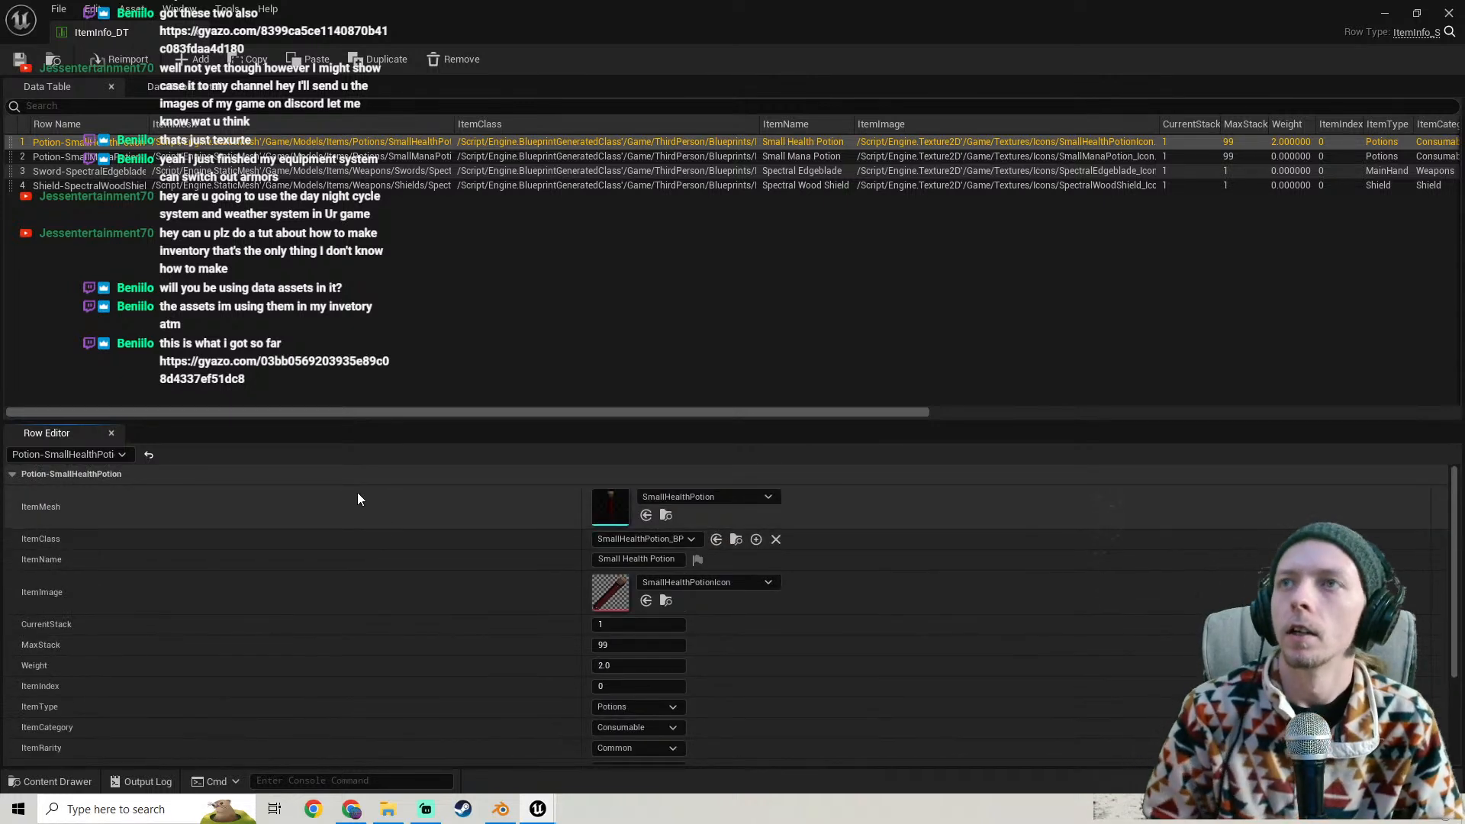
- Open the latest Gyazo link from the Streamlabs chat, watch the inventory clip, close it, and return to the ItemInfo_DT data table in Unreal Editor
{"action": "left_click", "coordinate": [426, 809]}
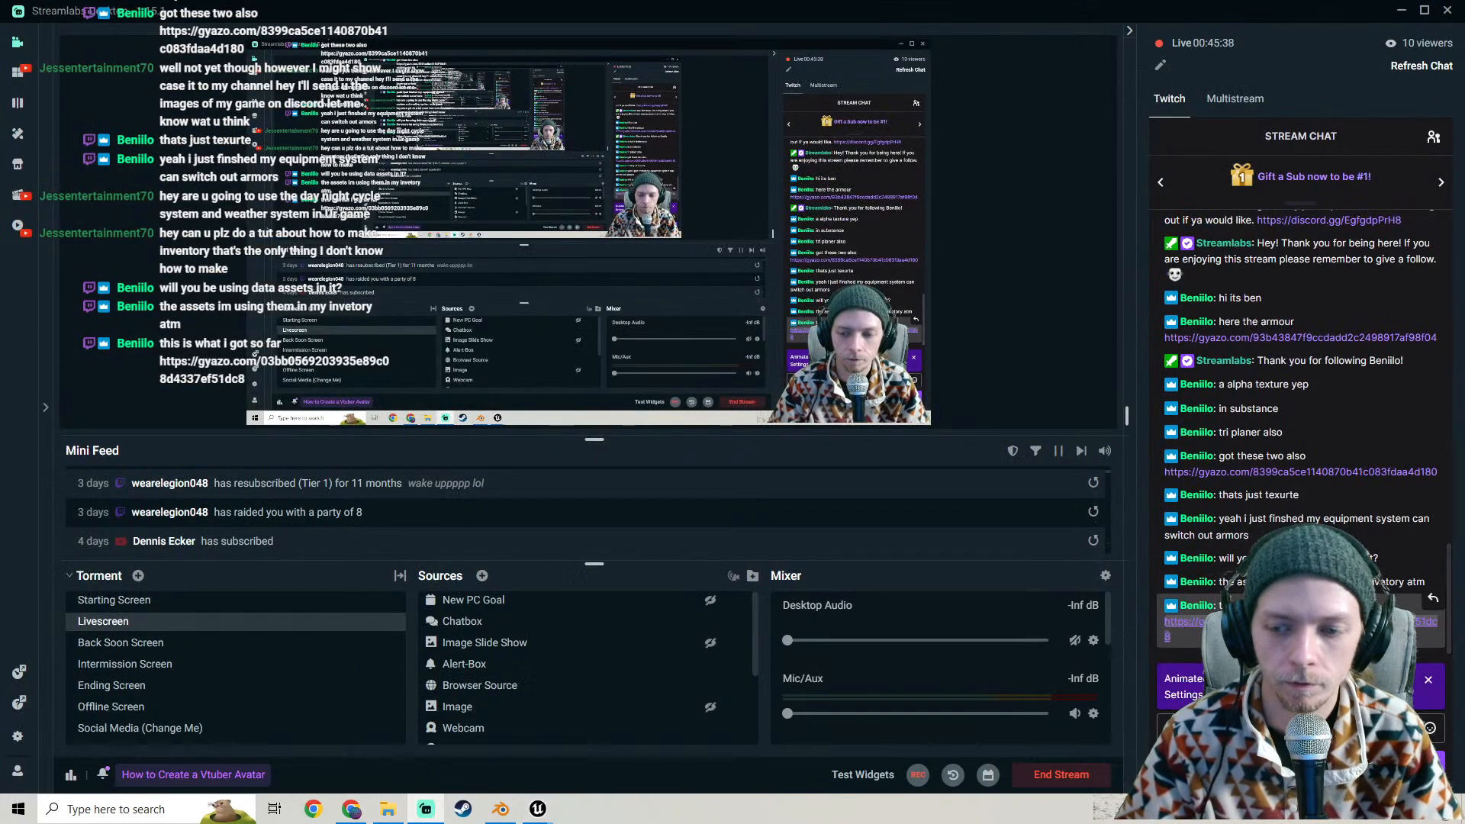
{"action": "left_click", "coordinate": [1168, 622]}
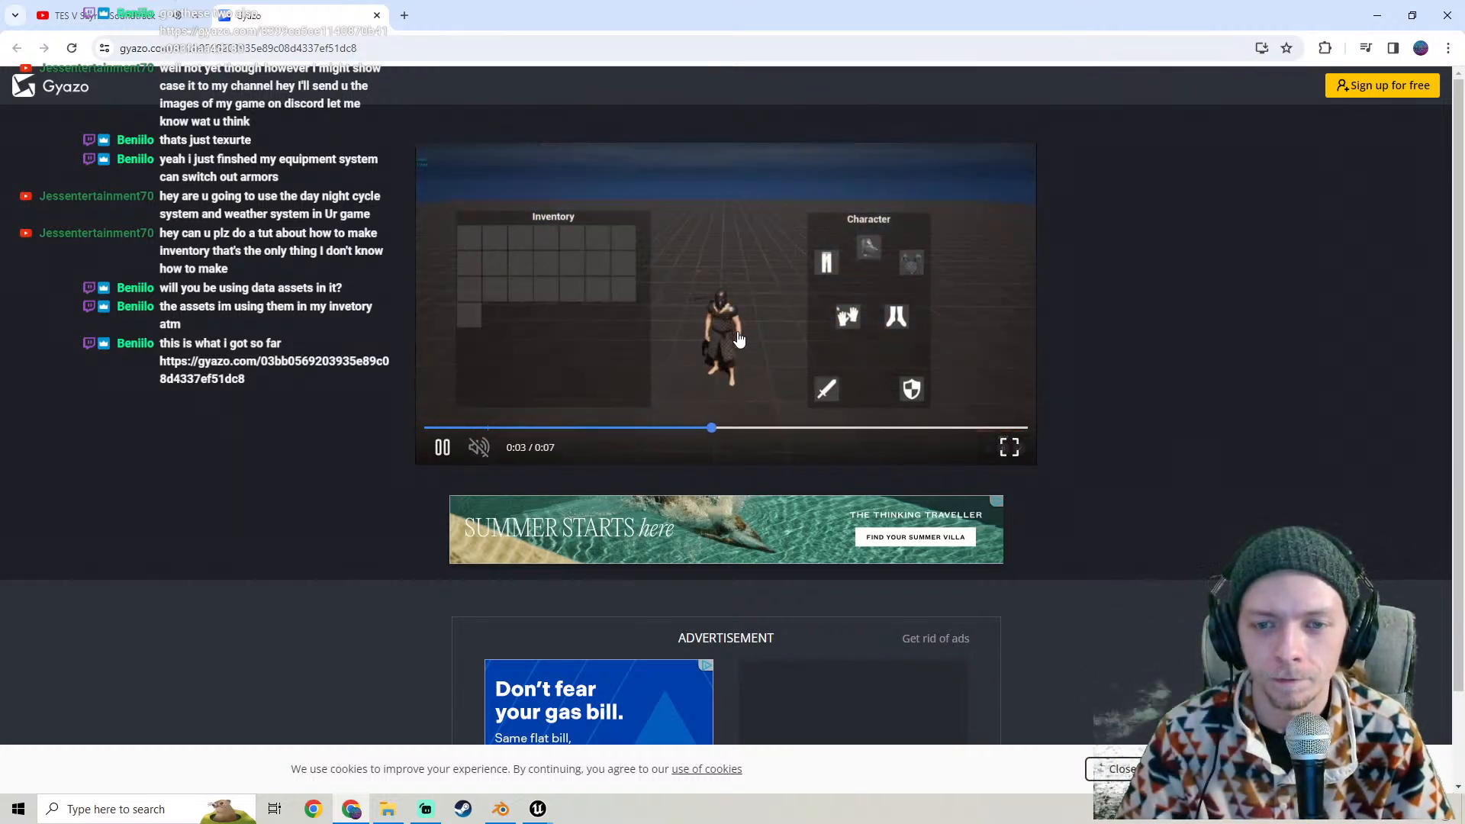
{"action": "left_click", "coordinate": [377, 15]}
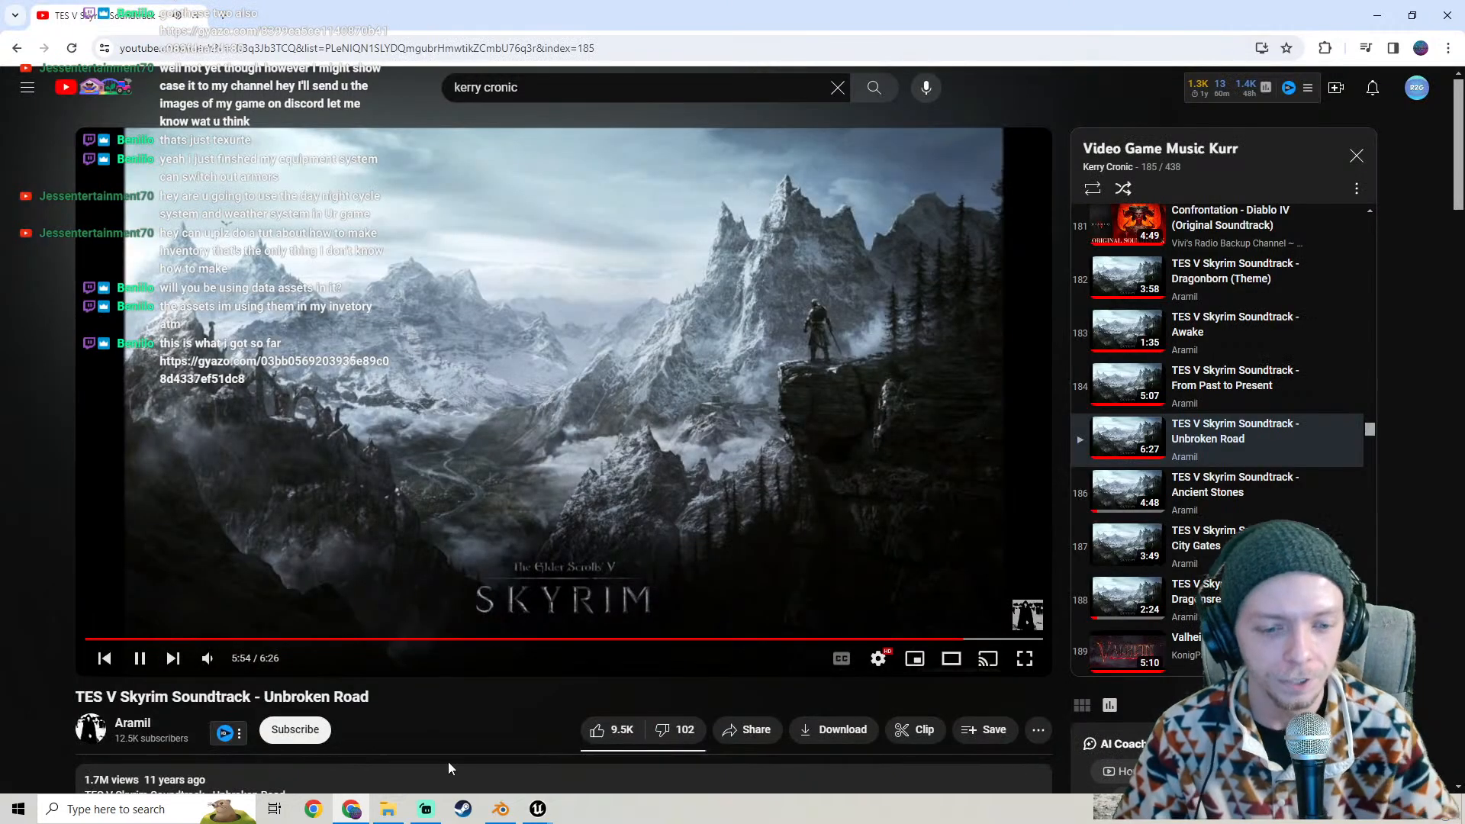
{"action": "mouse_move", "coordinate": [538, 811]}
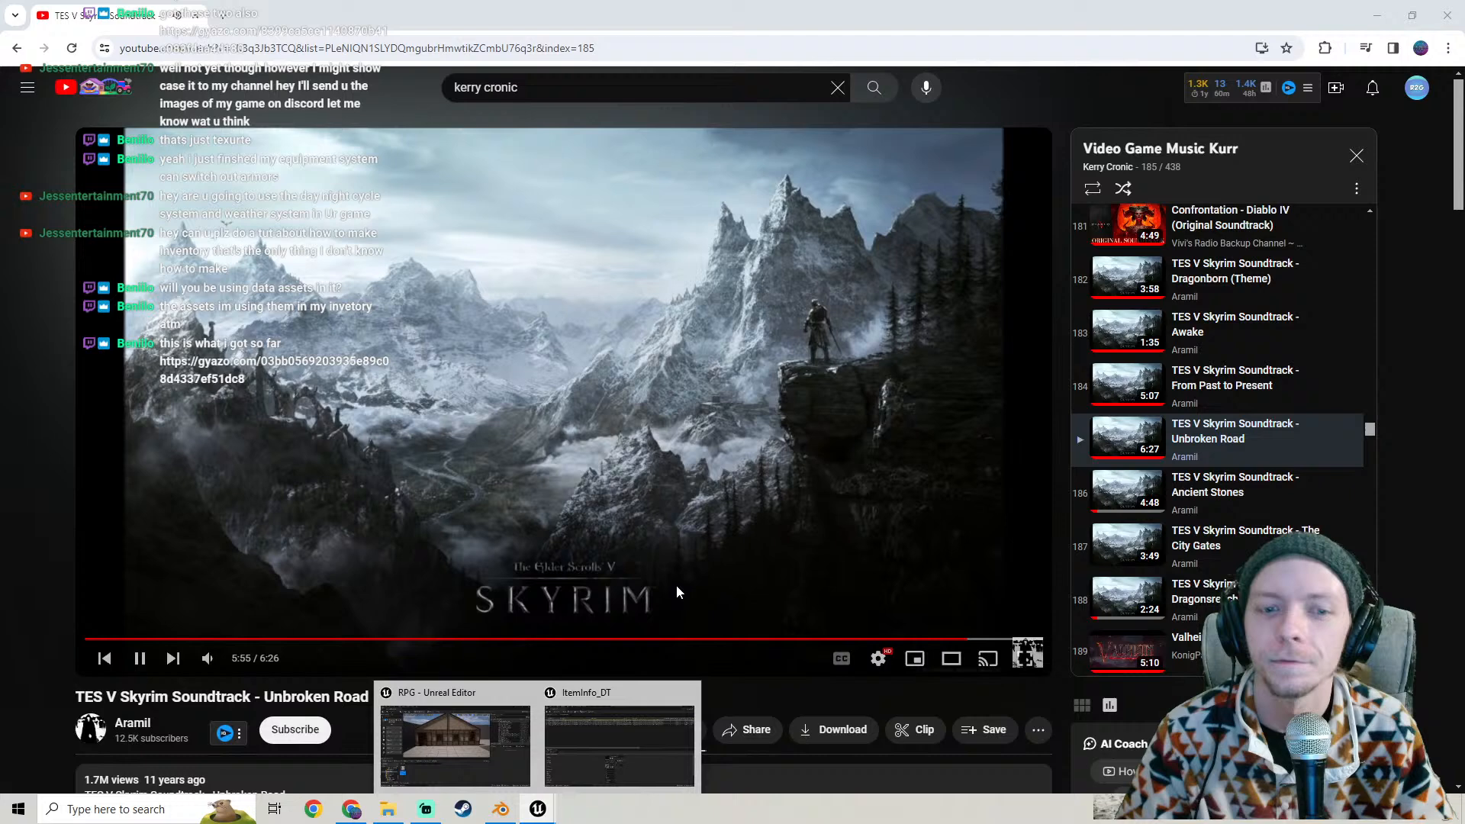
{"action": "left_click", "coordinate": [612, 758]}
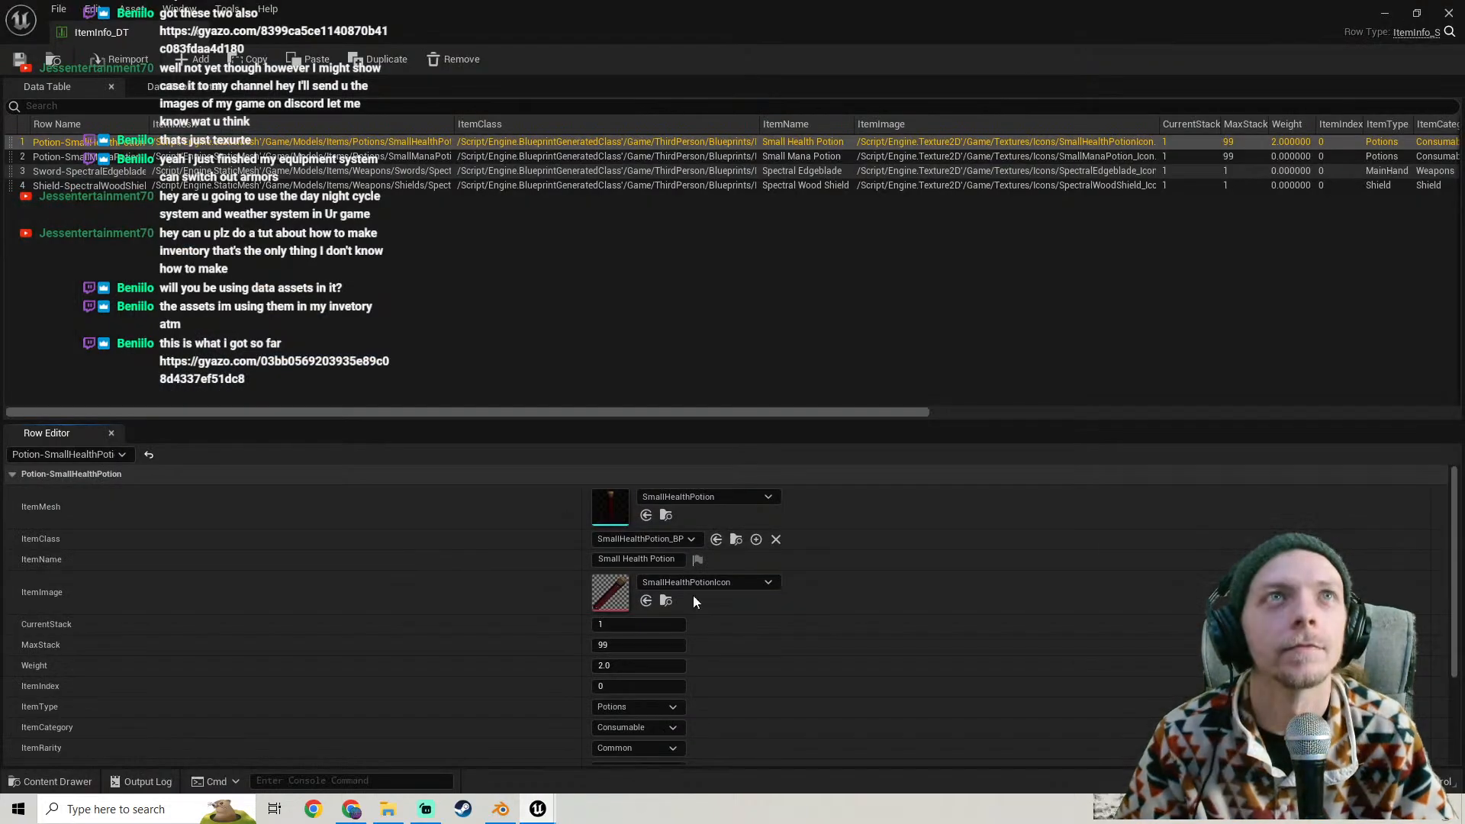
- Minimize the data table, examine the half-timbered house in ThirdPersonMap, and save all unsaved project content
{"action": "left_click", "coordinate": [1388, 14]}
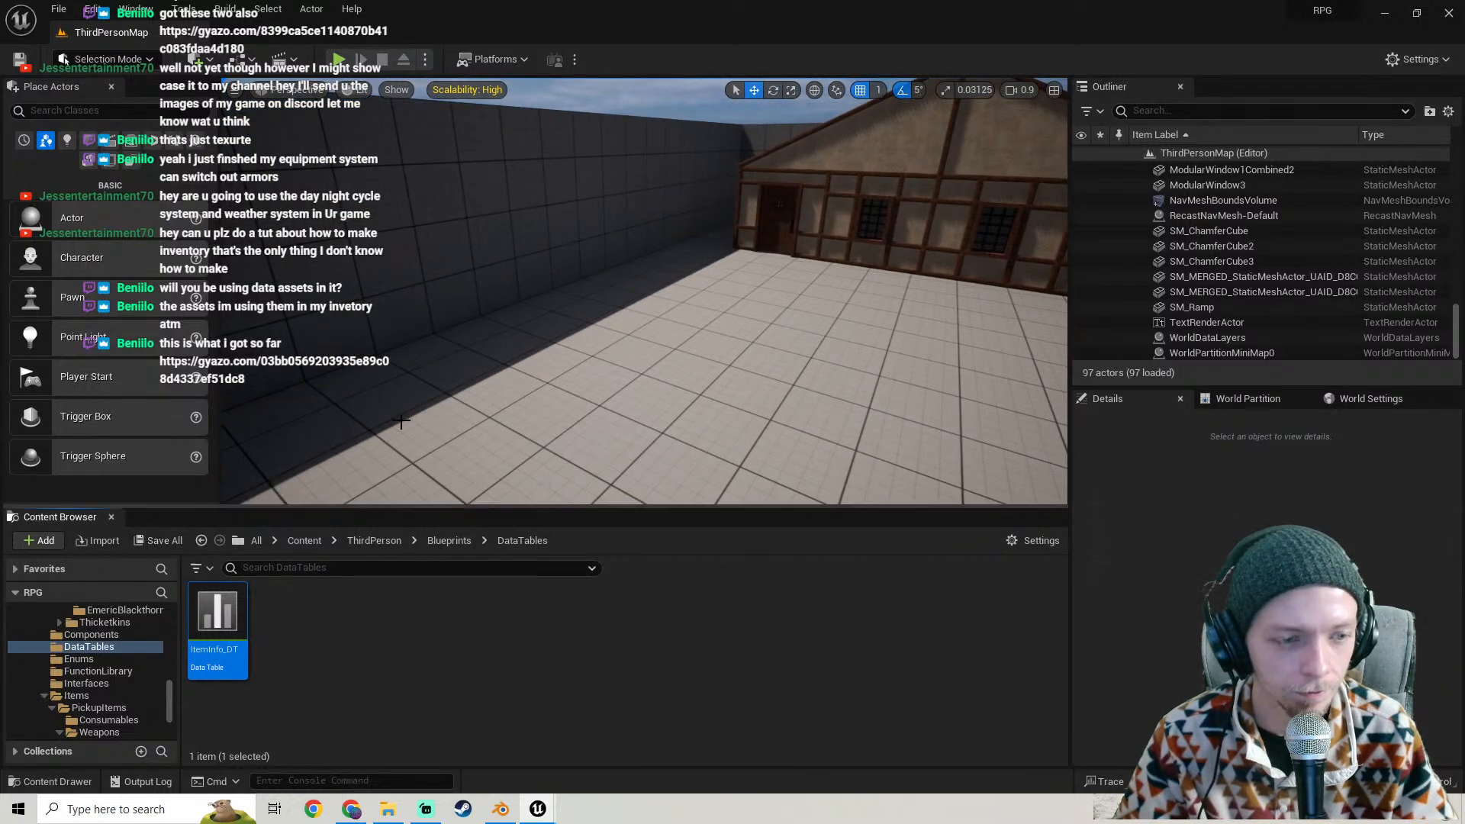
{"action": "right_click_drag", "start_coordinate": [448, 388], "coordinate": [501, 387]}
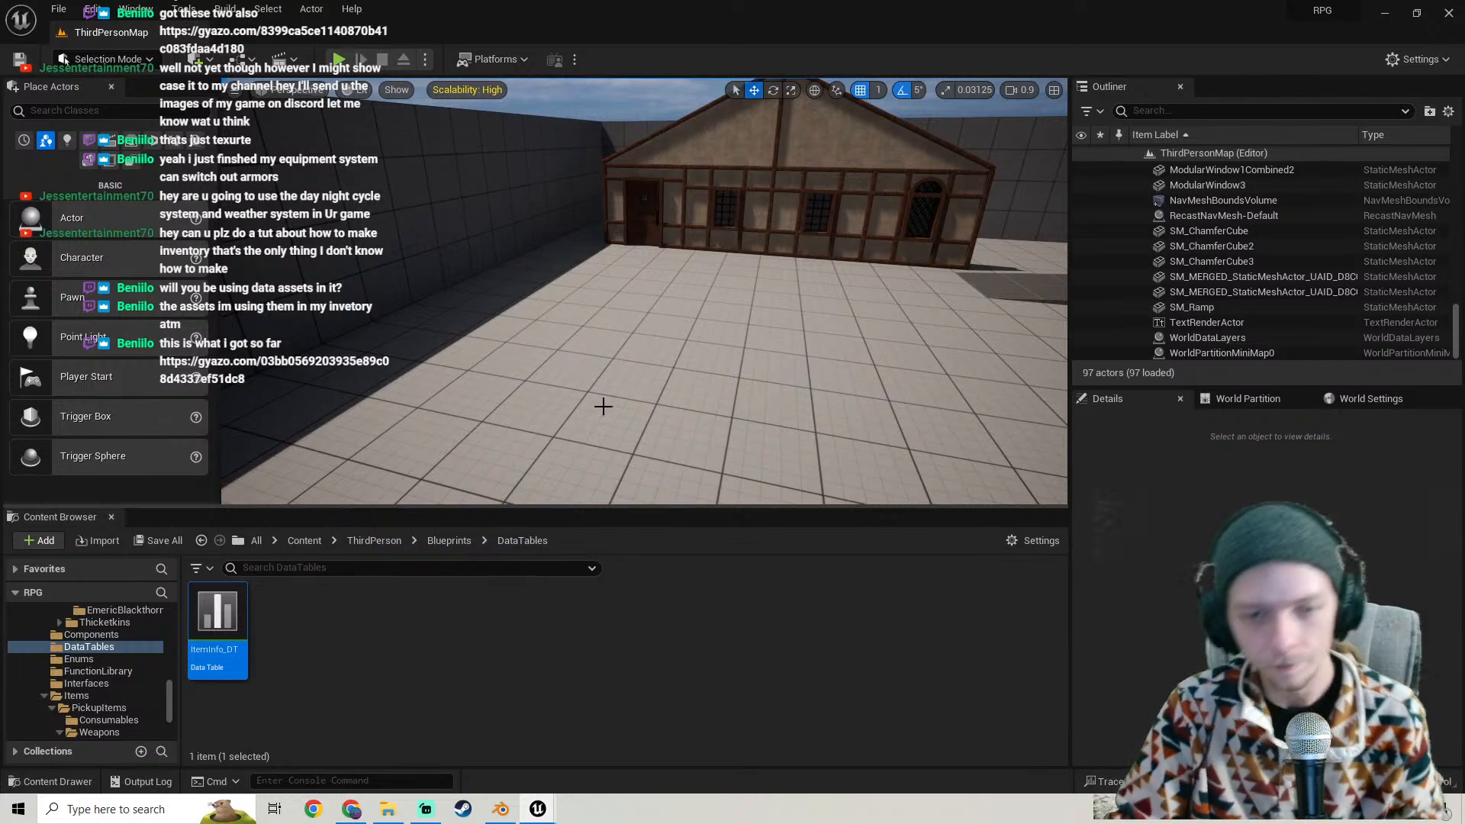
{"action": "right_click_drag", "start_coordinate": [785, 341], "coordinate": [482, 355]}
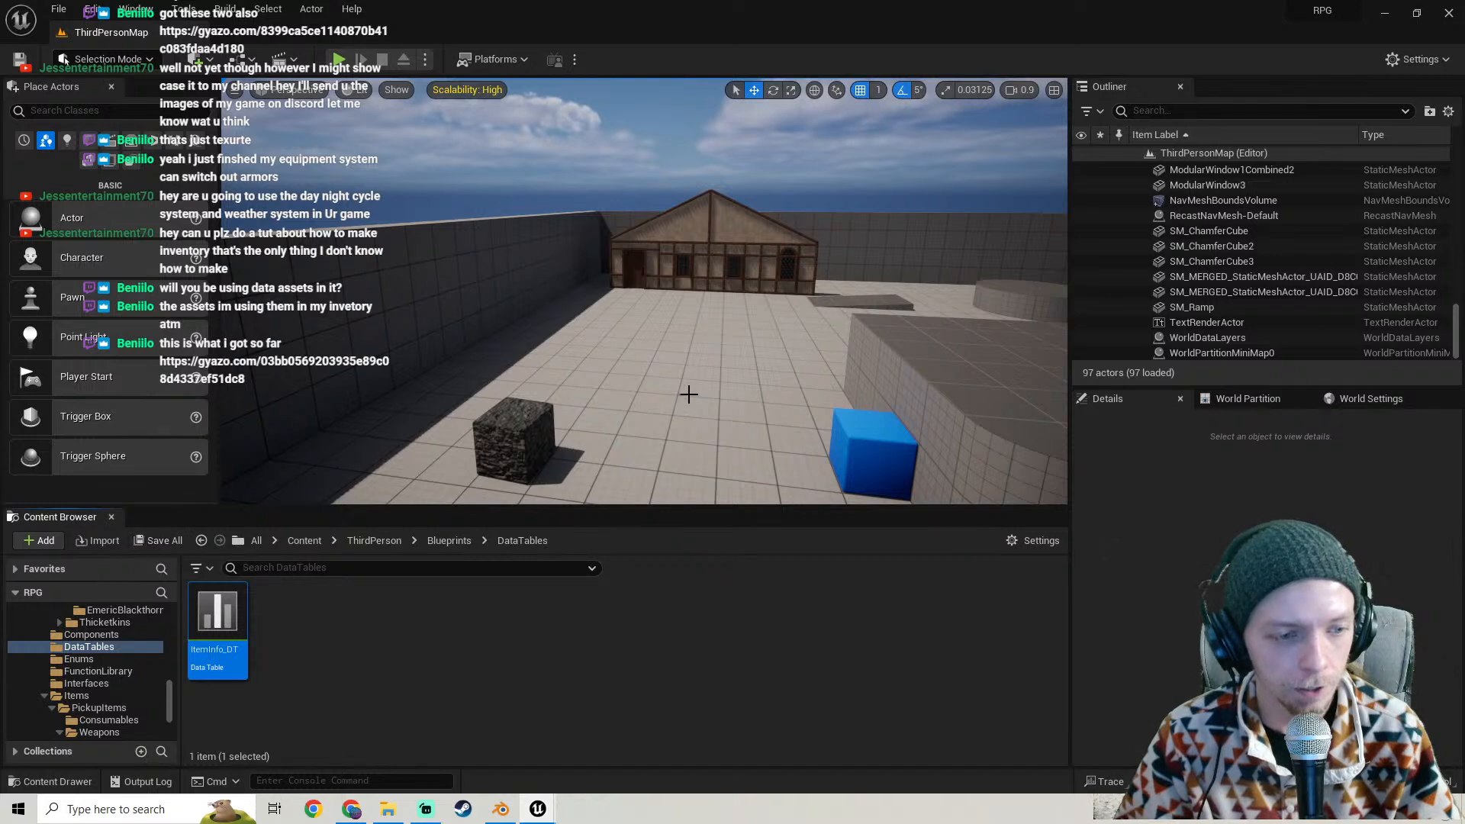
{"action": "right_click_drag", "start_coordinate": [687, 392], "coordinate": [744, 412]}
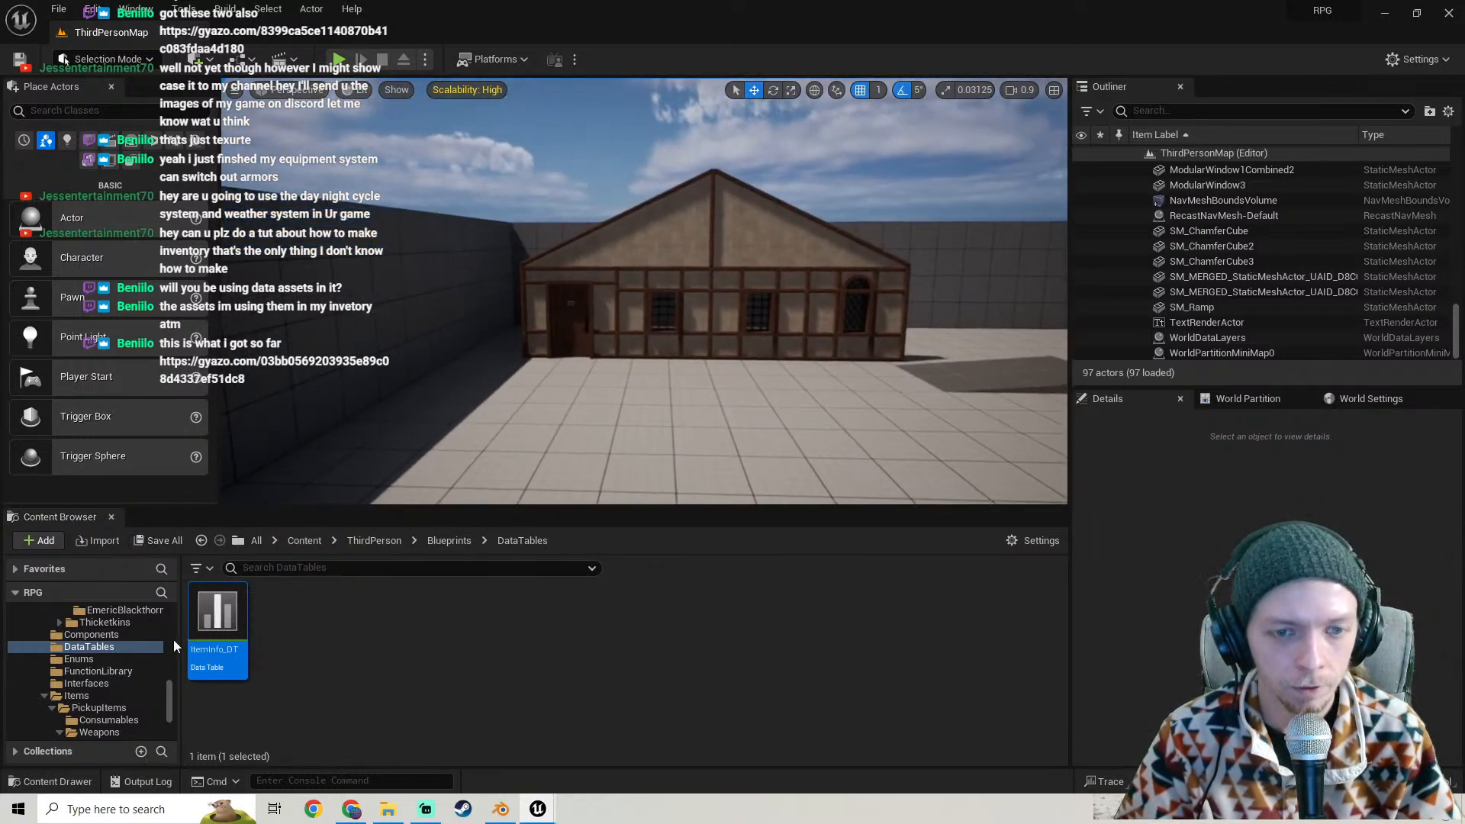
{"action": "left_click", "coordinate": [175, 541]}
- Play-test the level, running the character up to and around the half-timbered house, and end the session
{"action": "right_click_drag", "start_coordinate": [534, 382], "coordinate": [473, 382]}
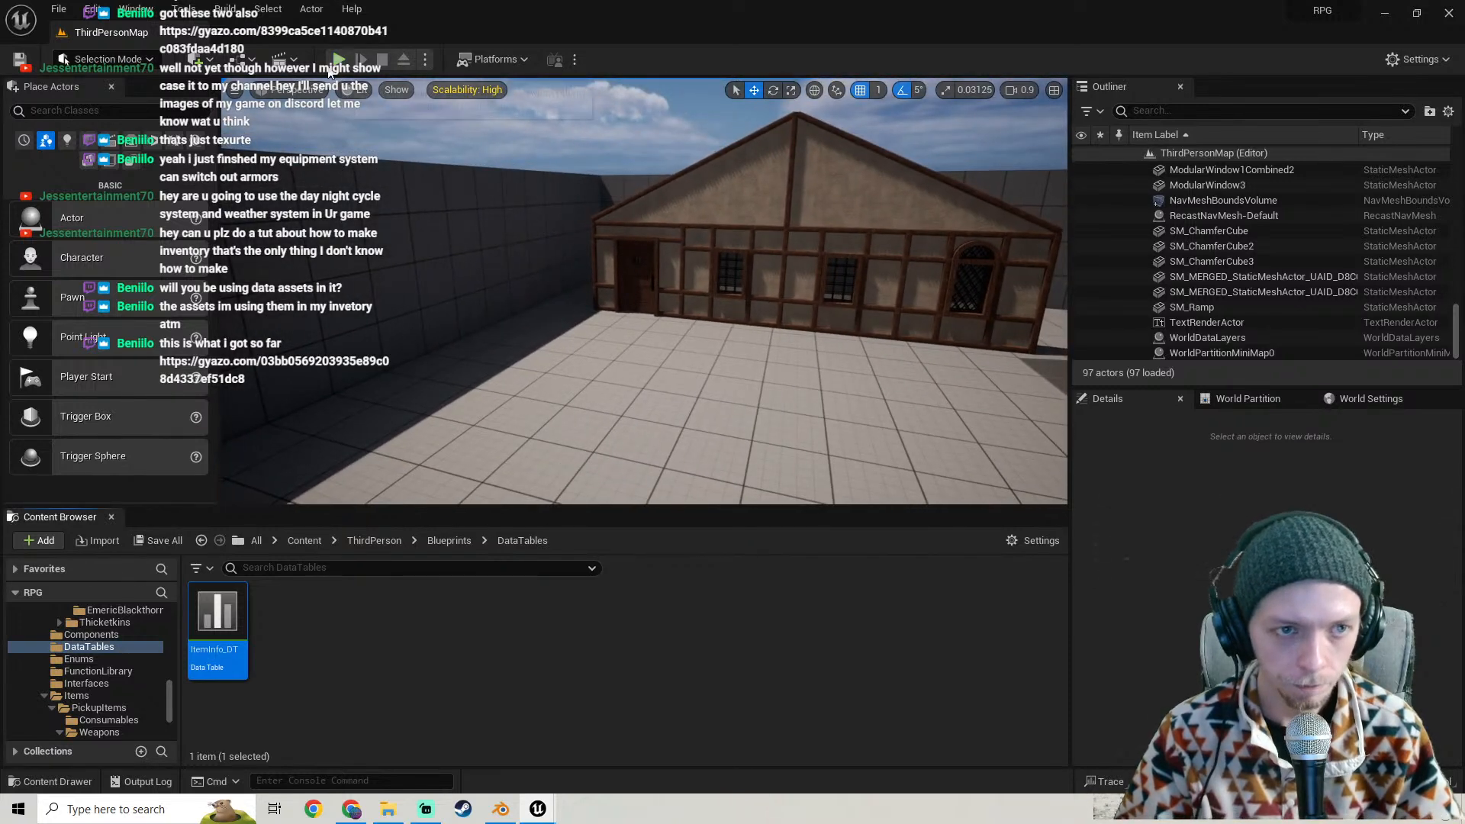
{"action": "key", "text": "alt+p"}
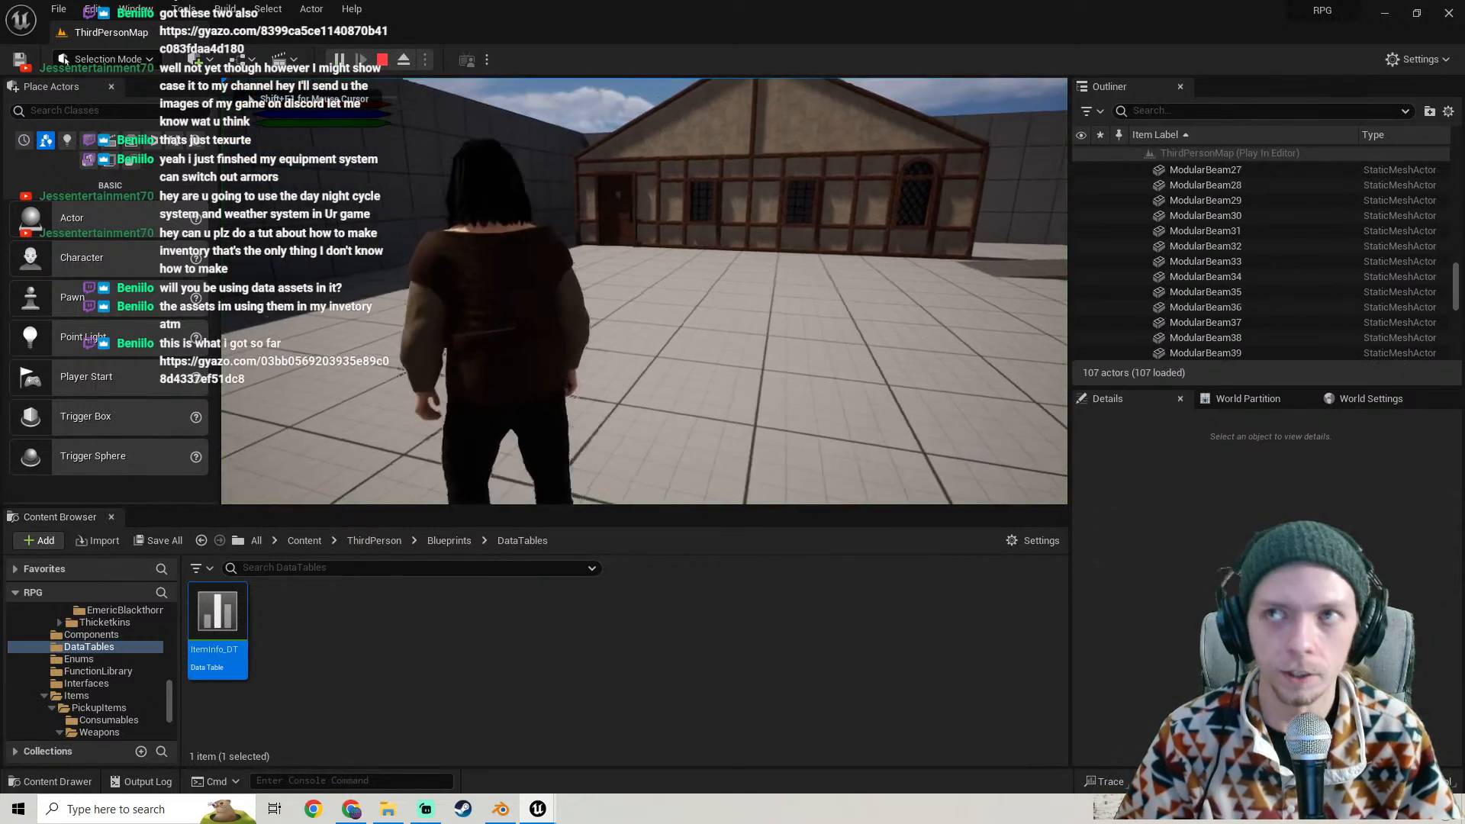
{"action": "key", "text": "w"}
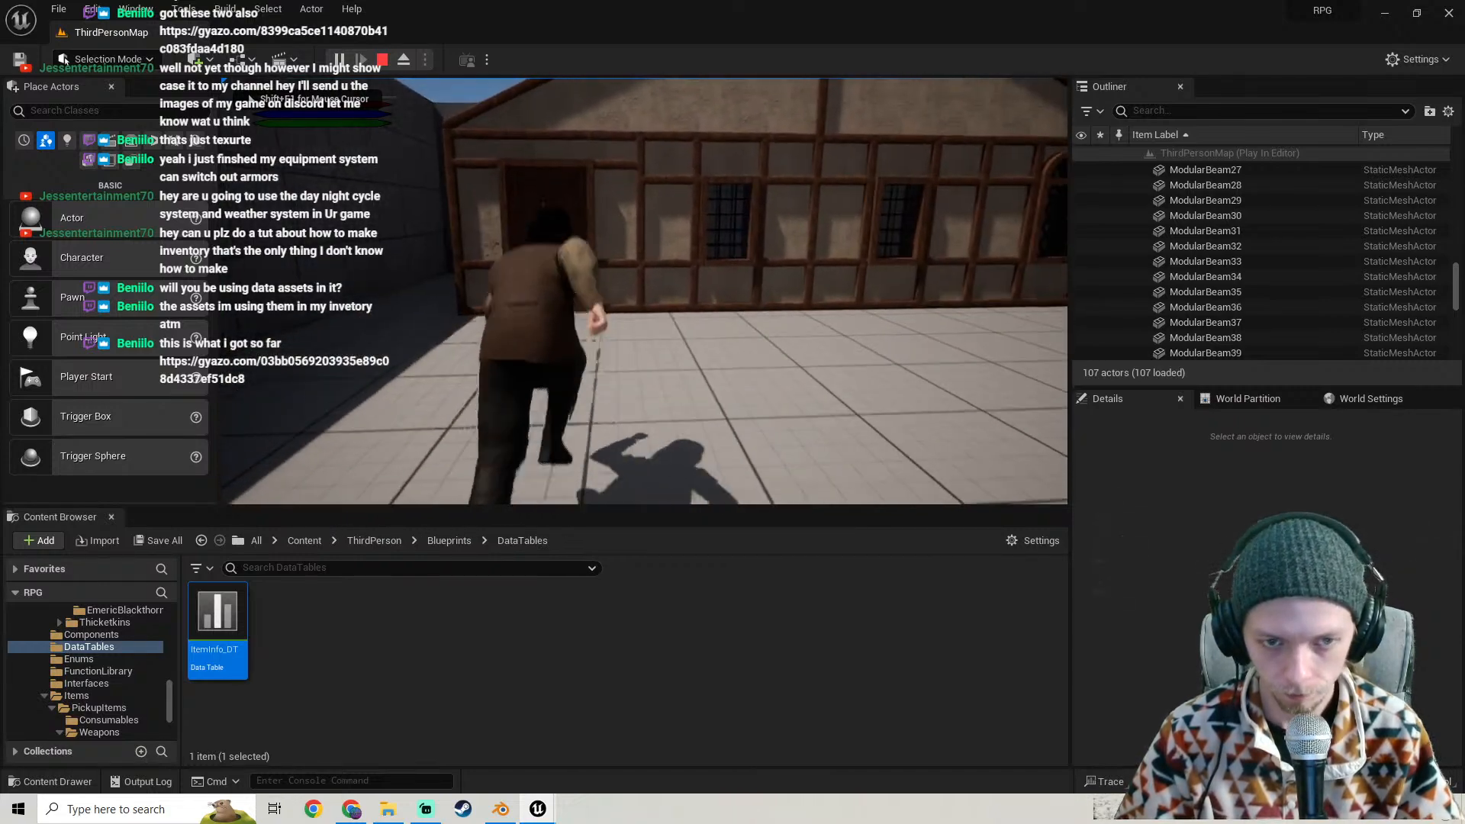
{"action": "key", "text": "space"}
{"action": "key", "text": "w"}
{"action": "key", "text": "w"}
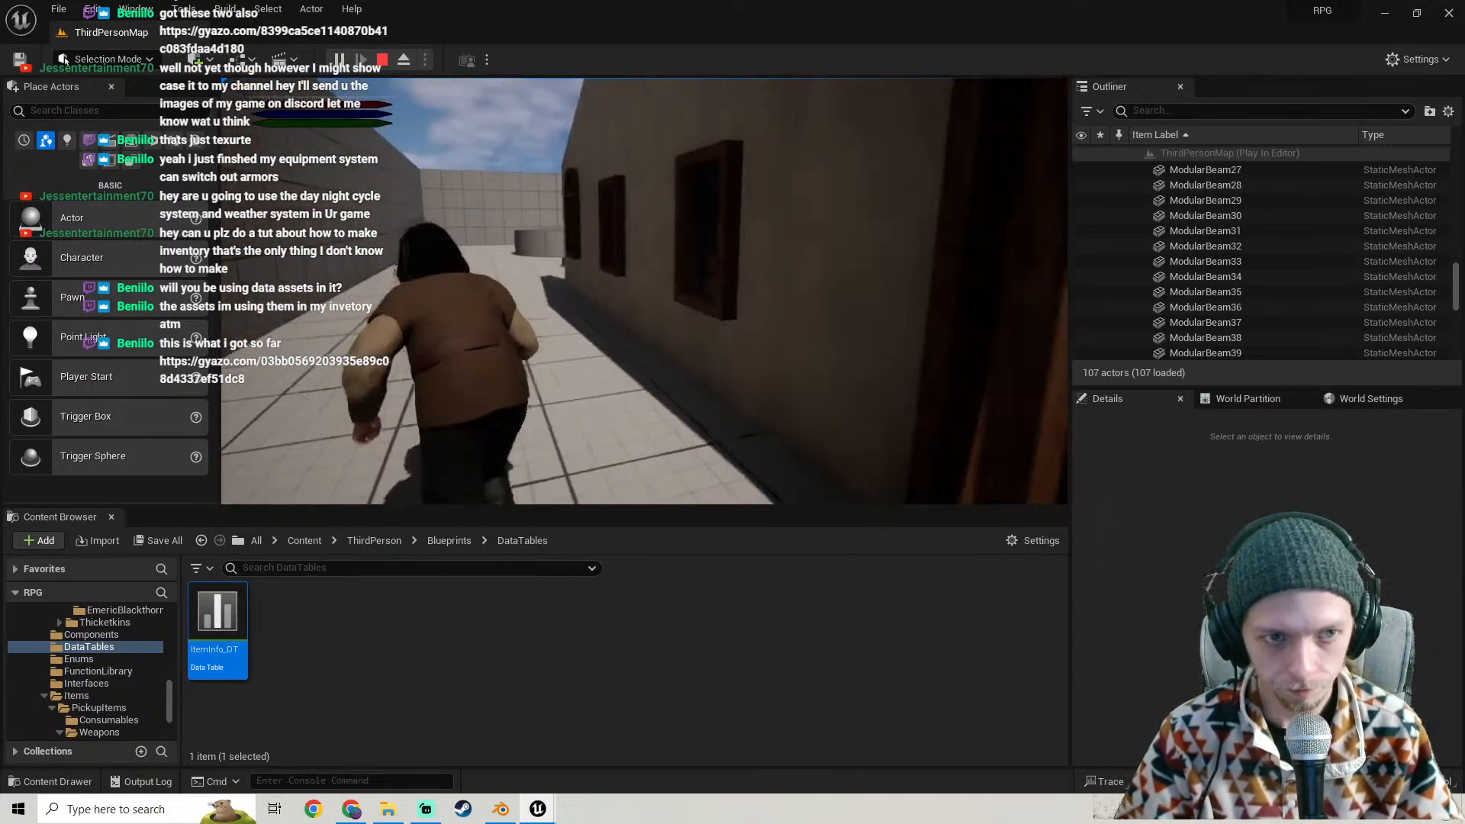
{"action": "key", "text": "w"}
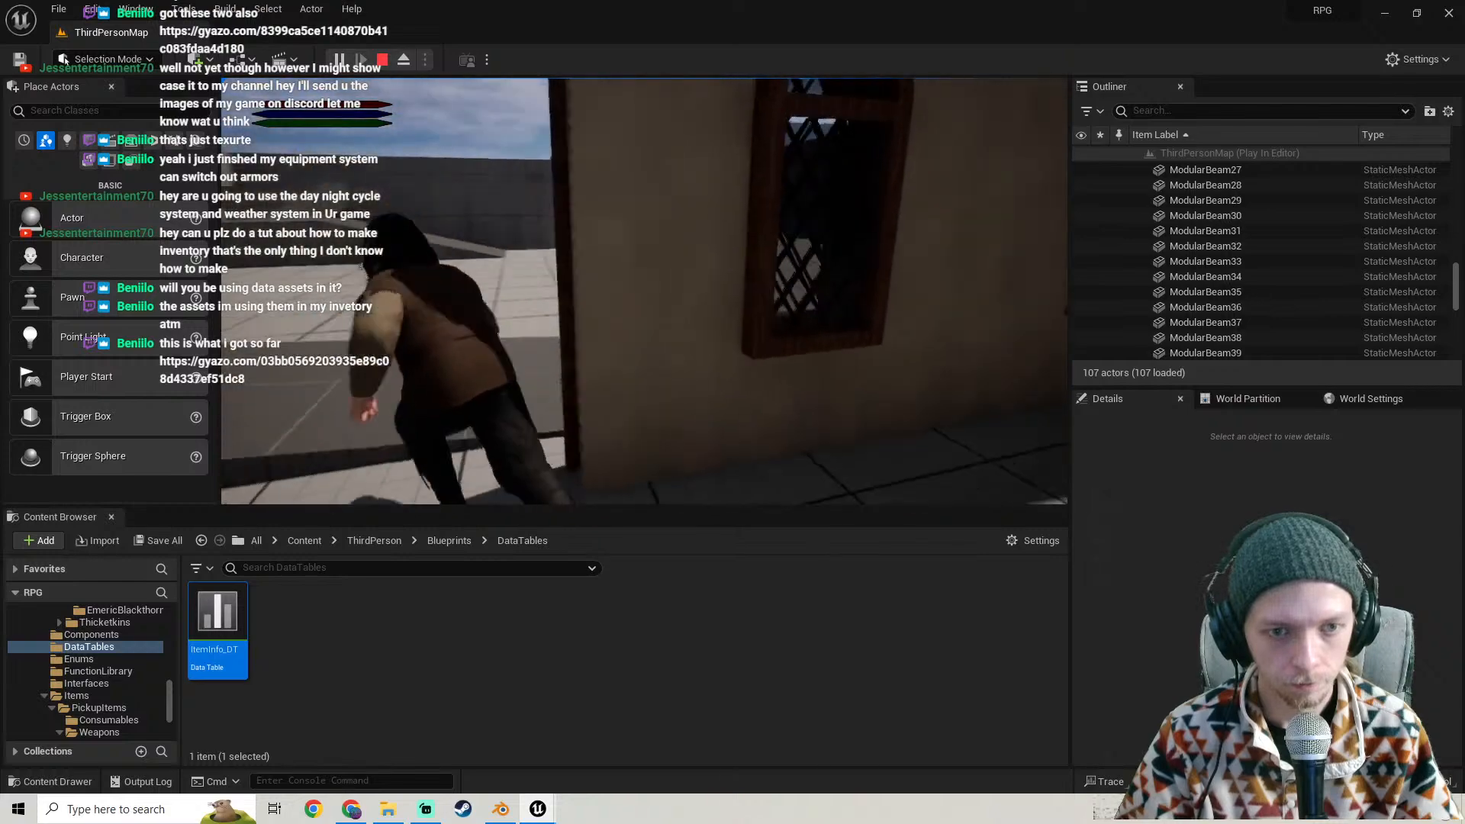
{"action": "key", "text": "w"}
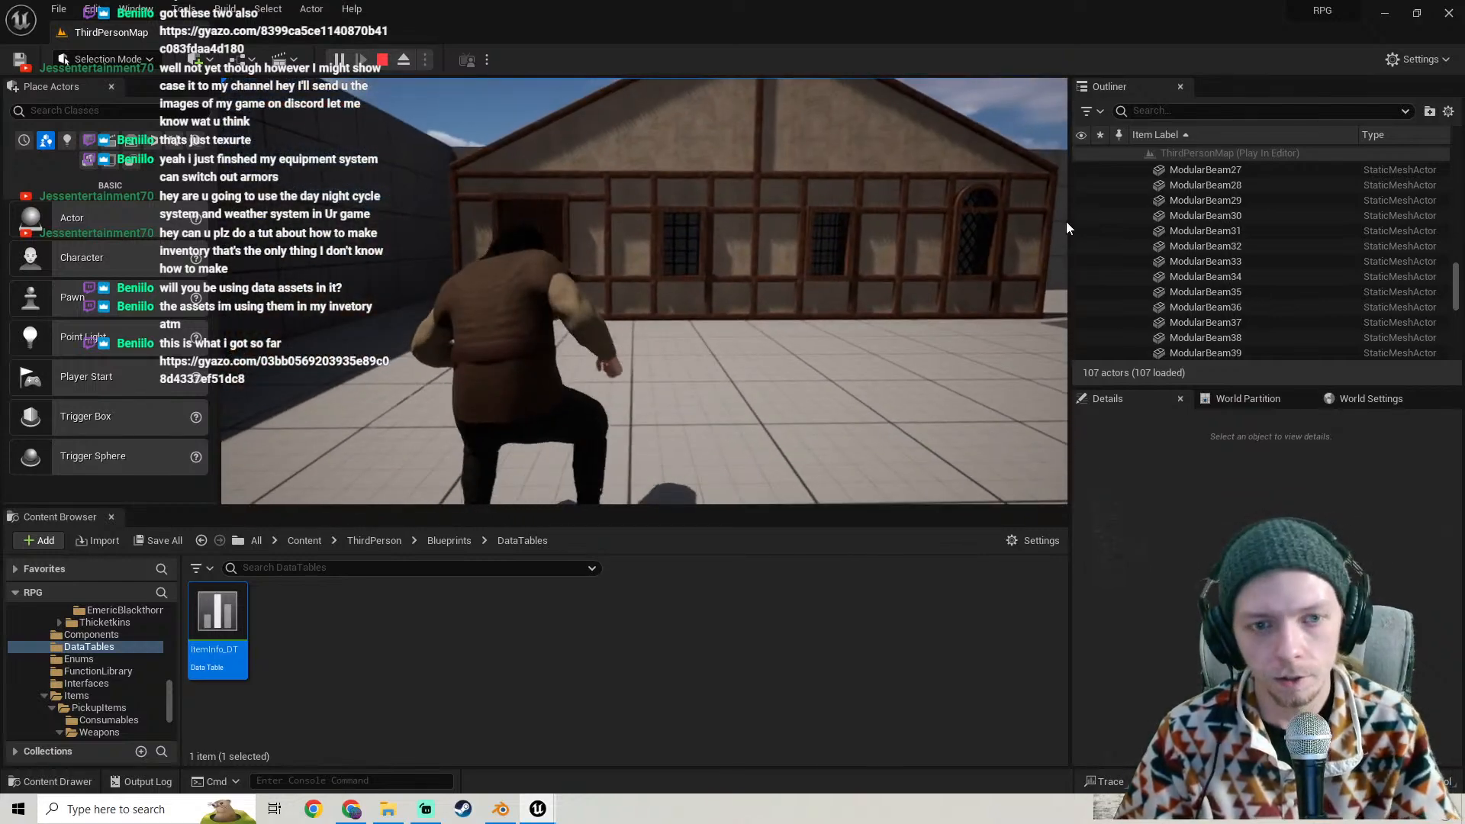
{"action": "key", "text": "Escape"}
- Try out a diagonal brace beside the house door with a raised, tilted copy of ModularBeam16, and delete the copy
{"action": "key", "text": "s"}
{"action": "right_click_drag", "start_coordinate": [737, 283], "coordinate": [737, 310]}
{"action": "left_click", "coordinate": [650, 251]}
{"action": "right_click_drag", "start_coordinate": [650, 250], "coordinate": [652, 210]}
{"action": "key", "text": "w"}
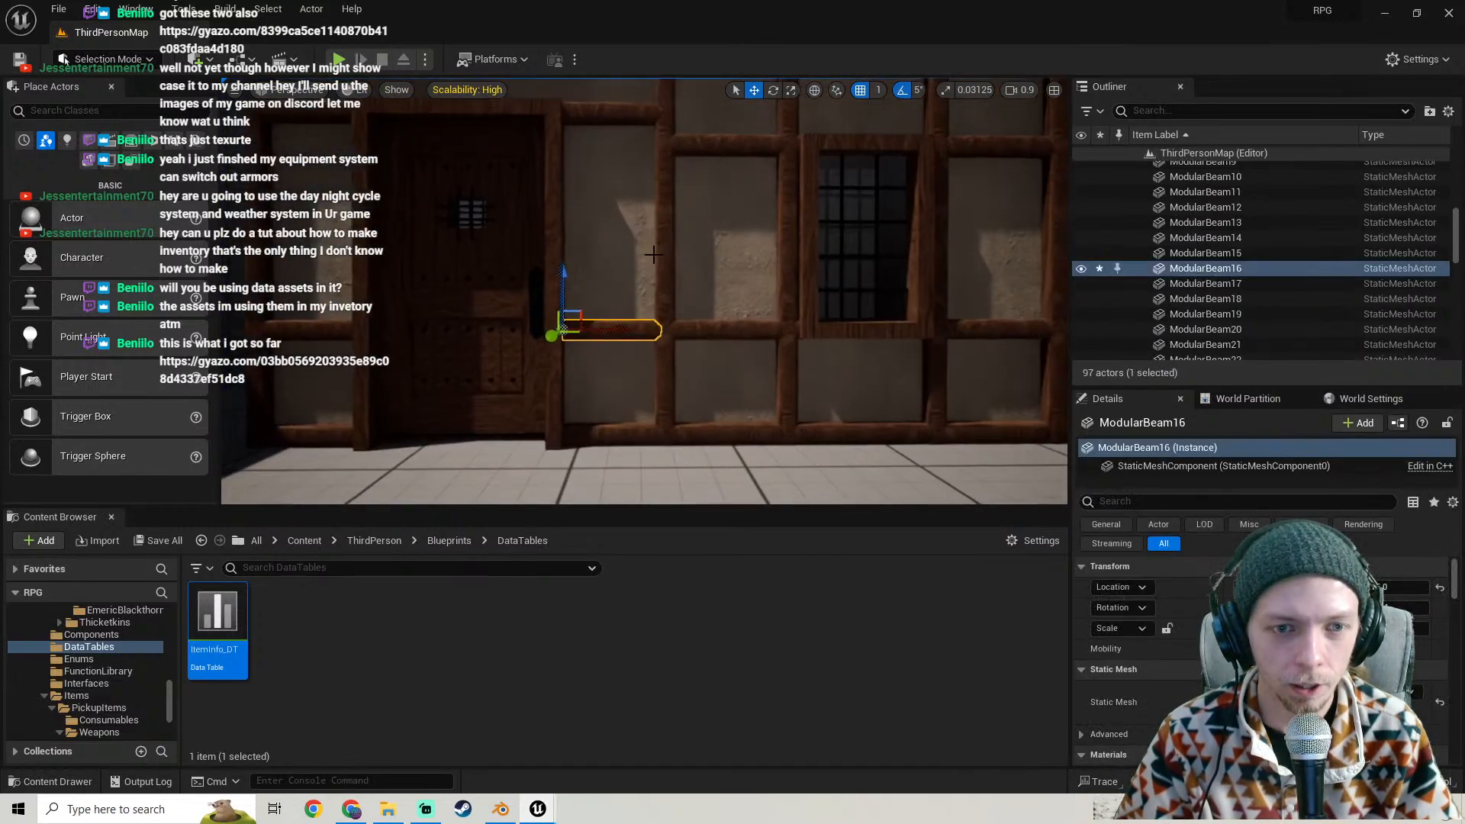
{"action": "left_click_drag", "start_coordinate": [566, 287], "coordinate": [570, 230], "text": "alt"}
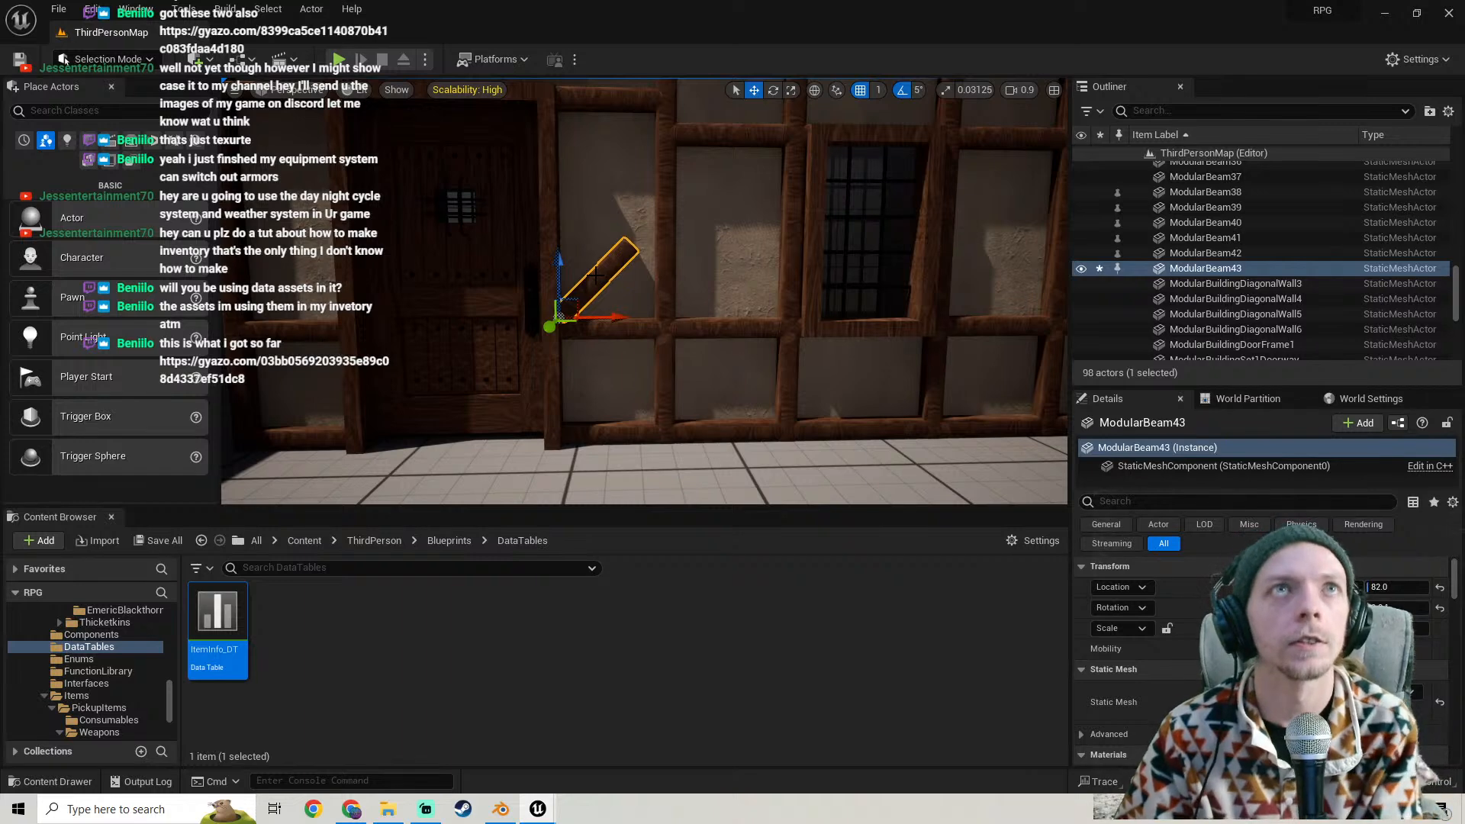
{"action": "key", "text": "Delete"}
{"action": "key", "text": "s"}
{"action": "right_click_drag", "start_coordinate": [596, 275], "coordinate": [496, 260]}
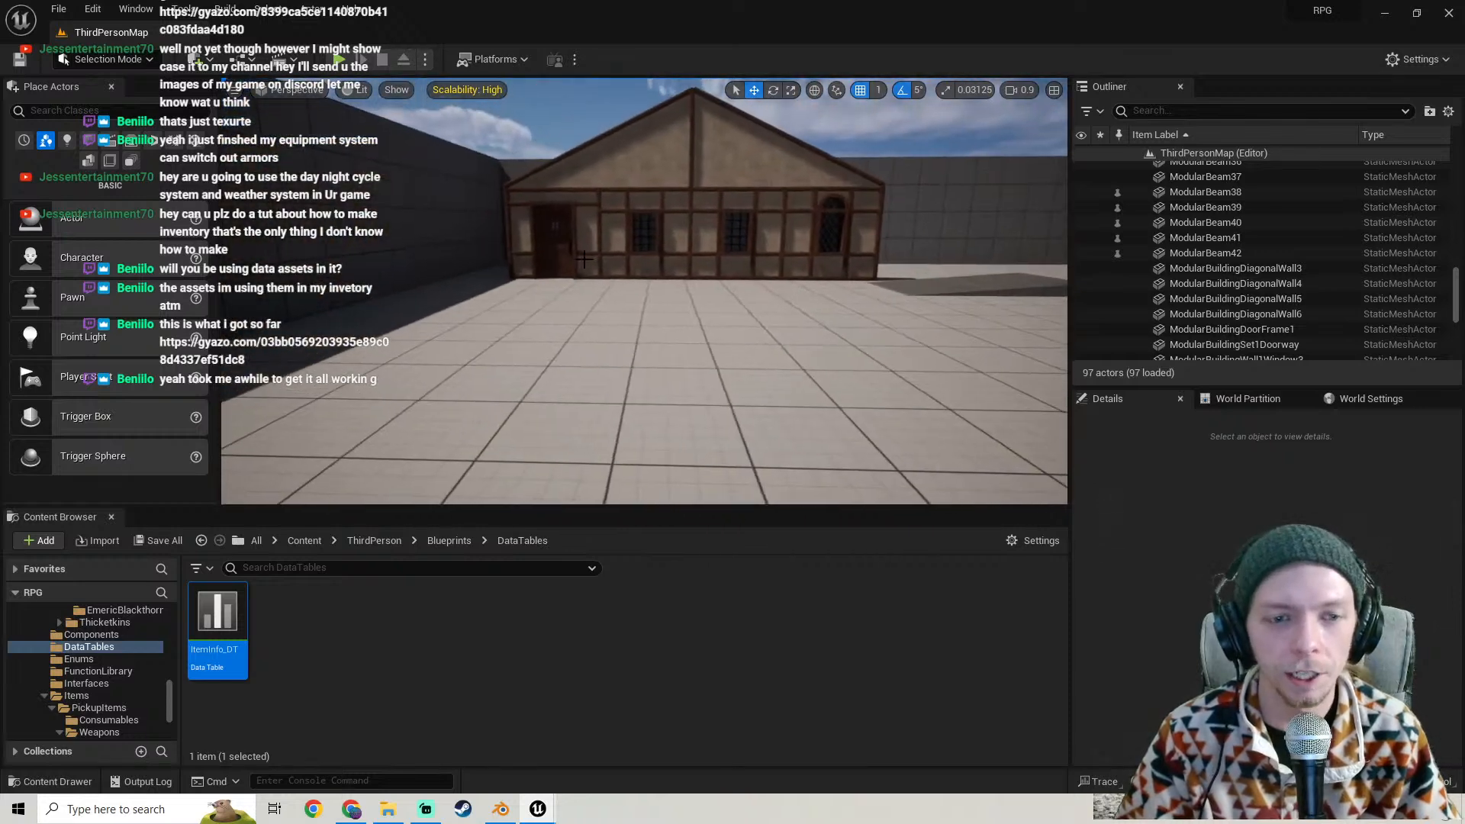
- Save all project content, glance at the modular building set in Blender, and return to Unreal Editor
{"action": "left_click", "coordinate": [157, 542]}
{"action": "left_click", "coordinate": [839, 575]}
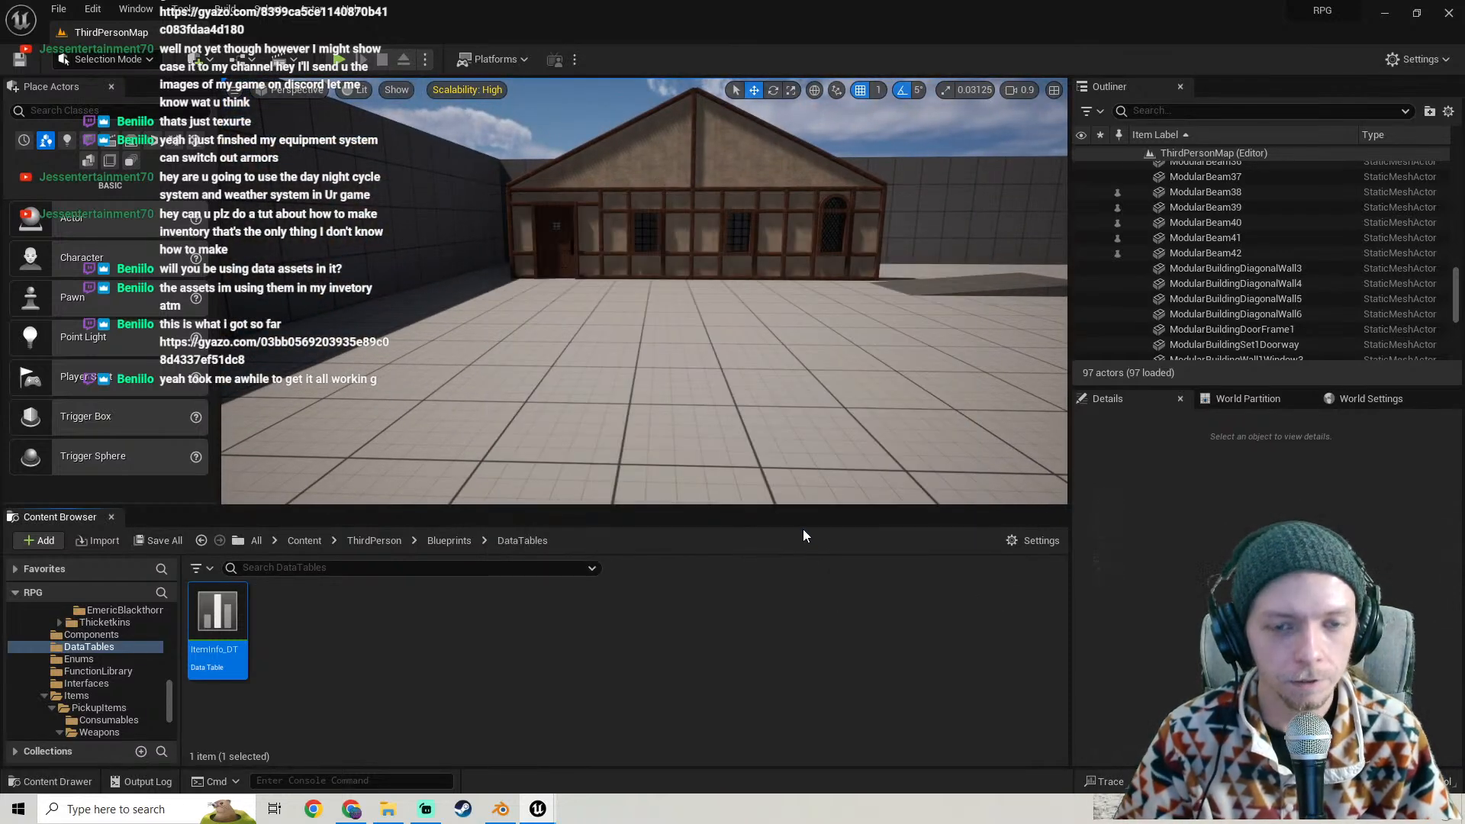
{"action": "right_click_drag", "start_coordinate": [763, 474], "coordinate": [885, 473]}
{"action": "right_click_drag", "start_coordinate": [674, 402], "coordinate": [745, 402]}
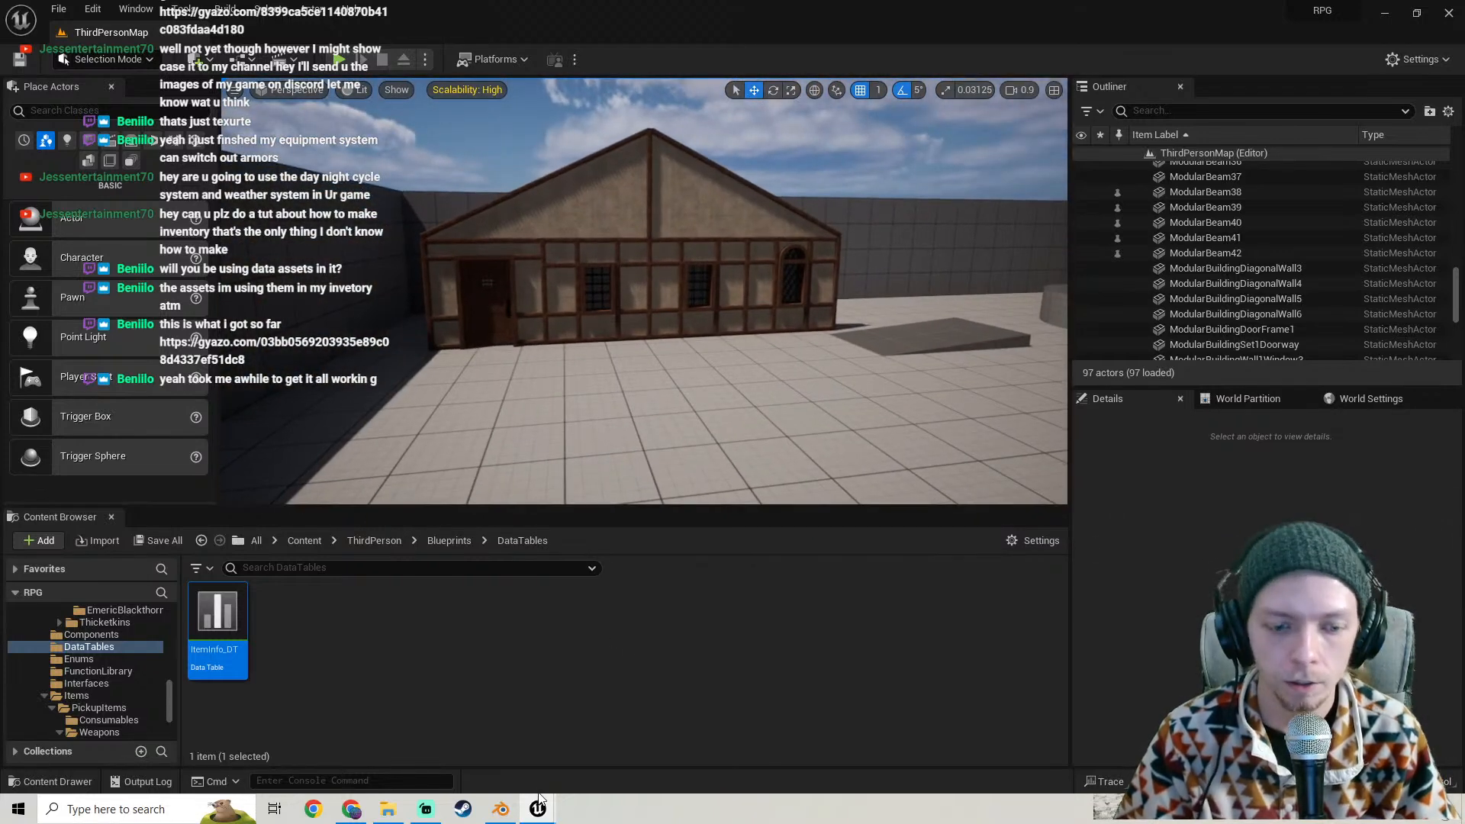
{"action": "left_click", "coordinate": [501, 809]}
{"action": "middle_click_drag", "start_coordinate": [592, 448], "coordinate": [577, 394]}
{"action": "left_click", "coordinate": [538, 809]}
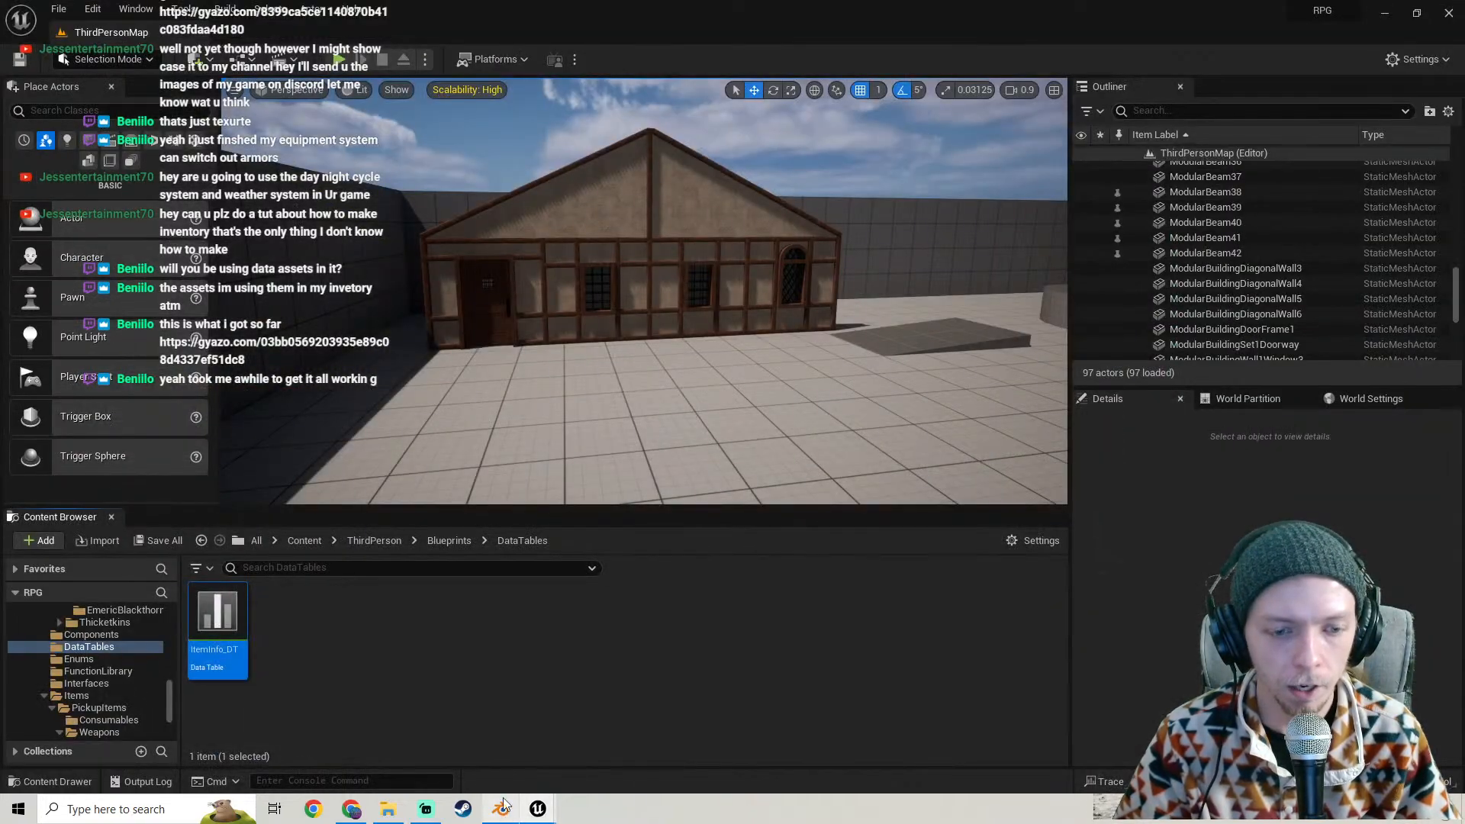
- Select the six beams framing the narrow wall section left of the second barred window, including the long bottom and top beams
{"action": "key", "text": "w"}
{"action": "mouse_move", "coordinate": [670, 397]}
{"action": "right_mouse_down"}
{"action": "mouse_move", "coordinate": [649, 443]}
{"action": "mouse_move", "coordinate": [669, 398]}
{"action": "right_mouse_up"}
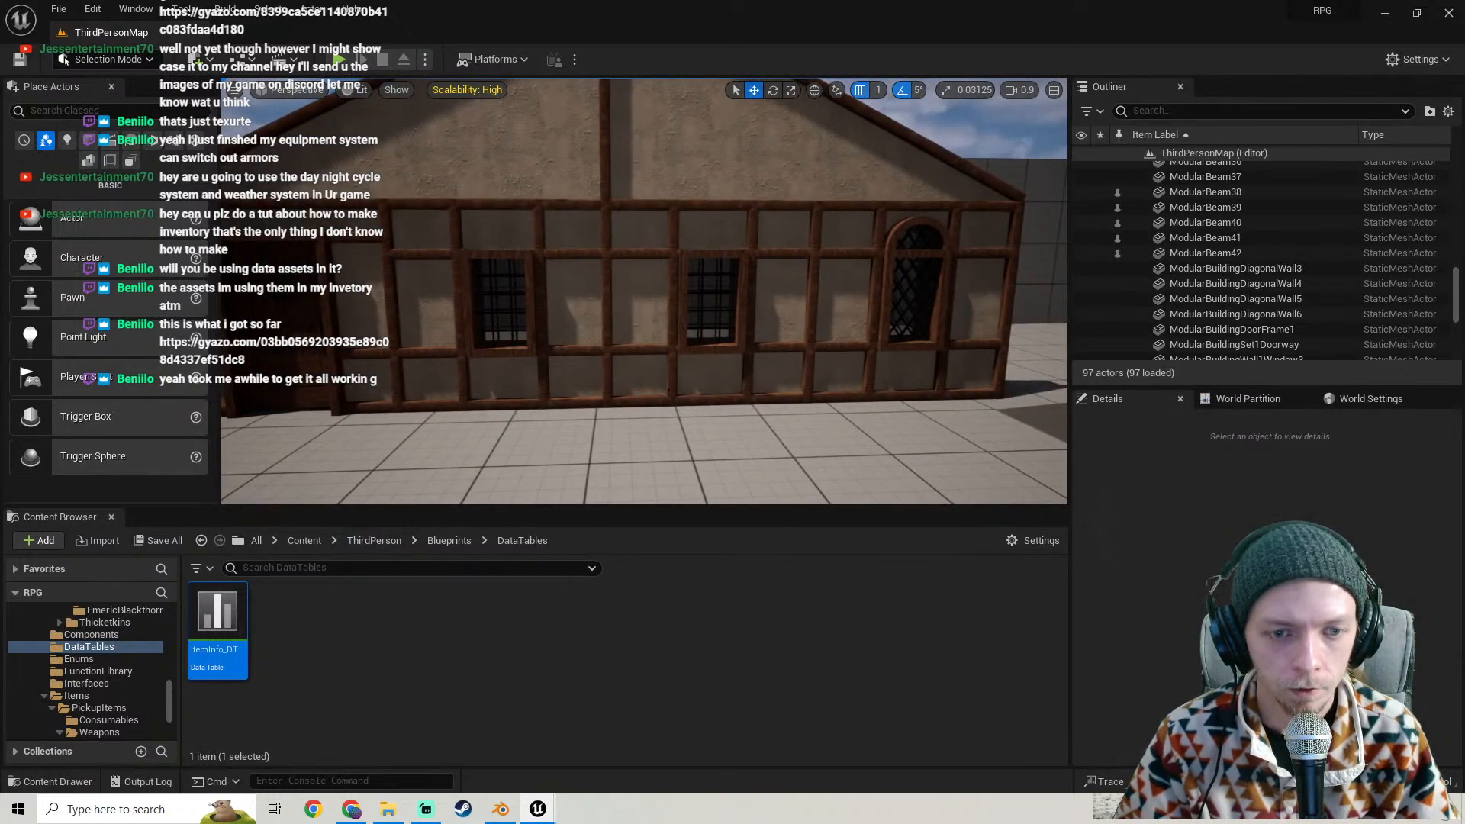
{"action": "left_click", "coordinate": [607, 390]}
{"action": "left_click", "coordinate": [656, 390], "text": "ctrl"}
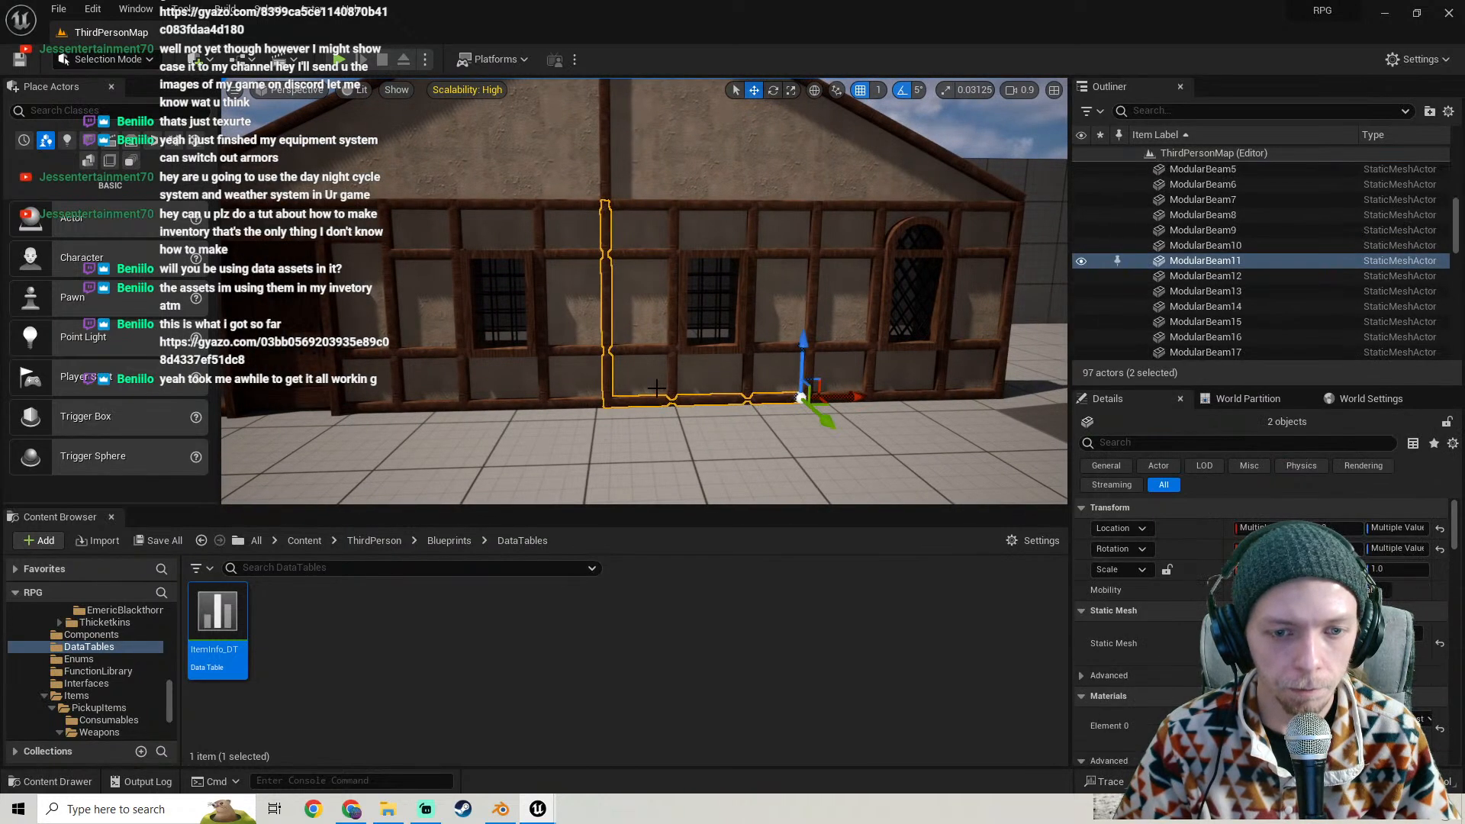
{"action": "left_click", "coordinate": [671, 374], "text": "ctrl"}
{"action": "left_click", "coordinate": [649, 350], "text": "ctrl"}
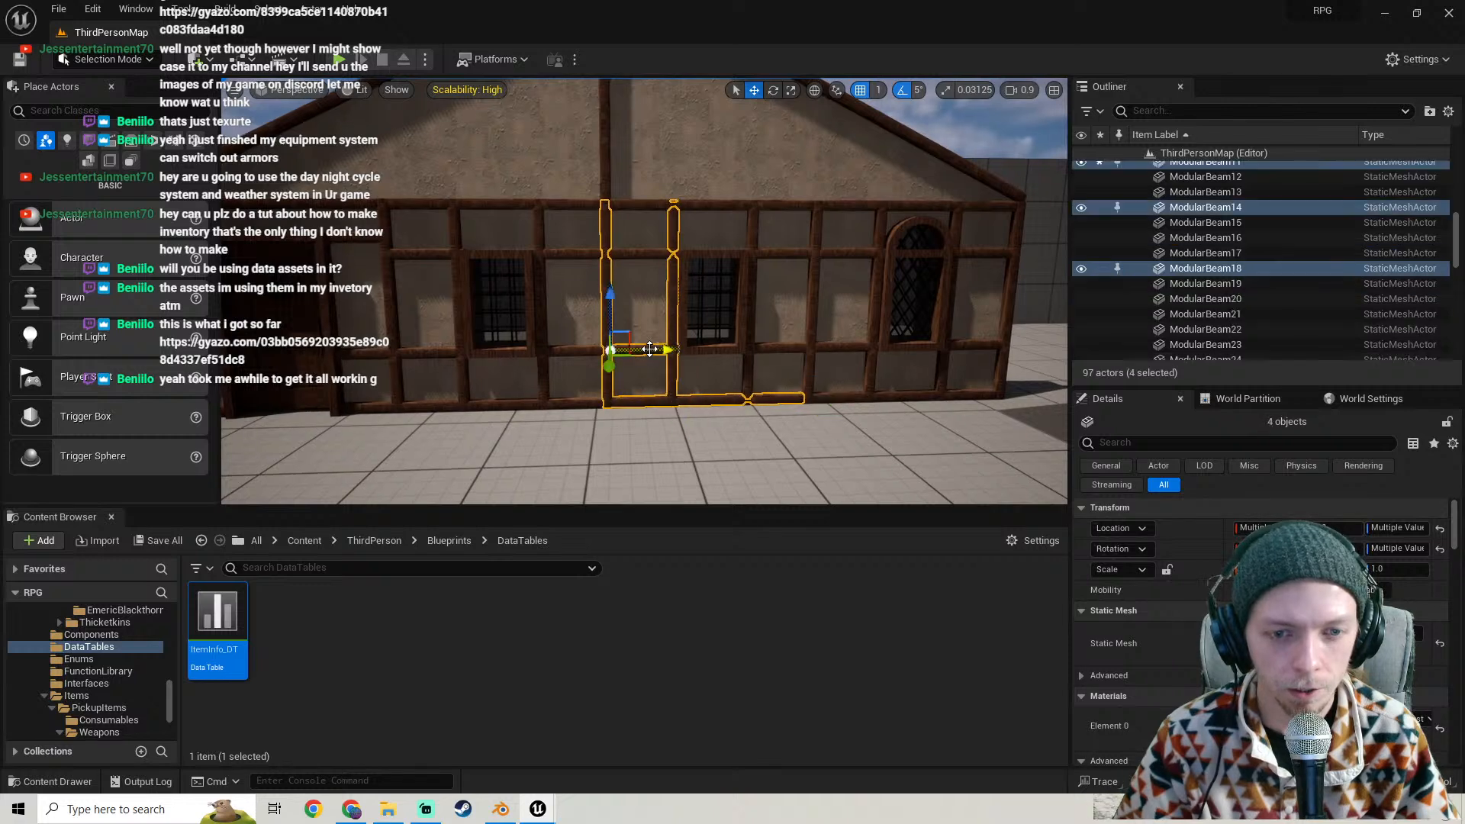
{"action": "left_click", "coordinate": [641, 252], "text": "ctrl"}
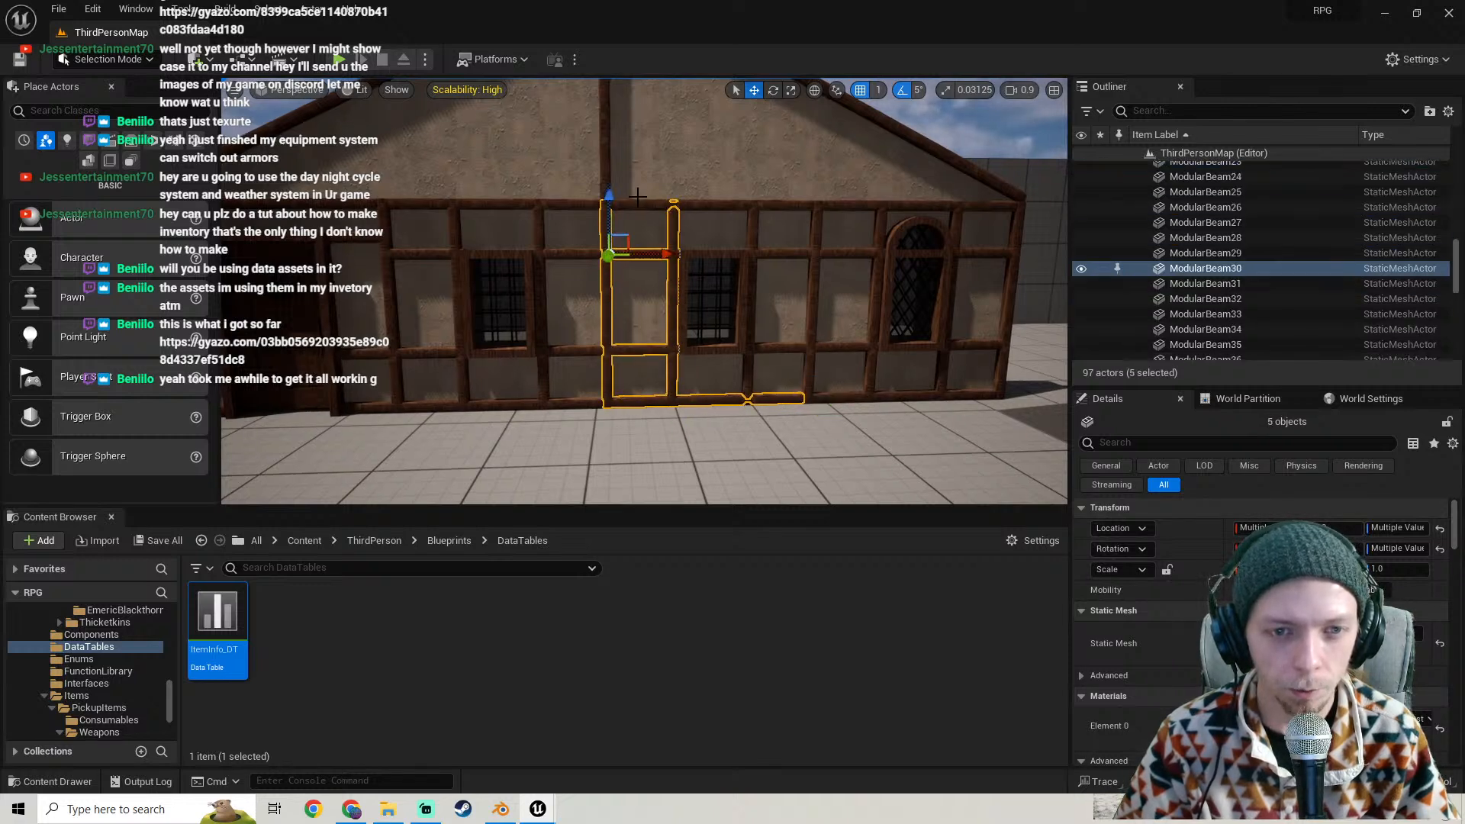
{"action": "left_click", "coordinate": [634, 207], "text": "ctrl"}
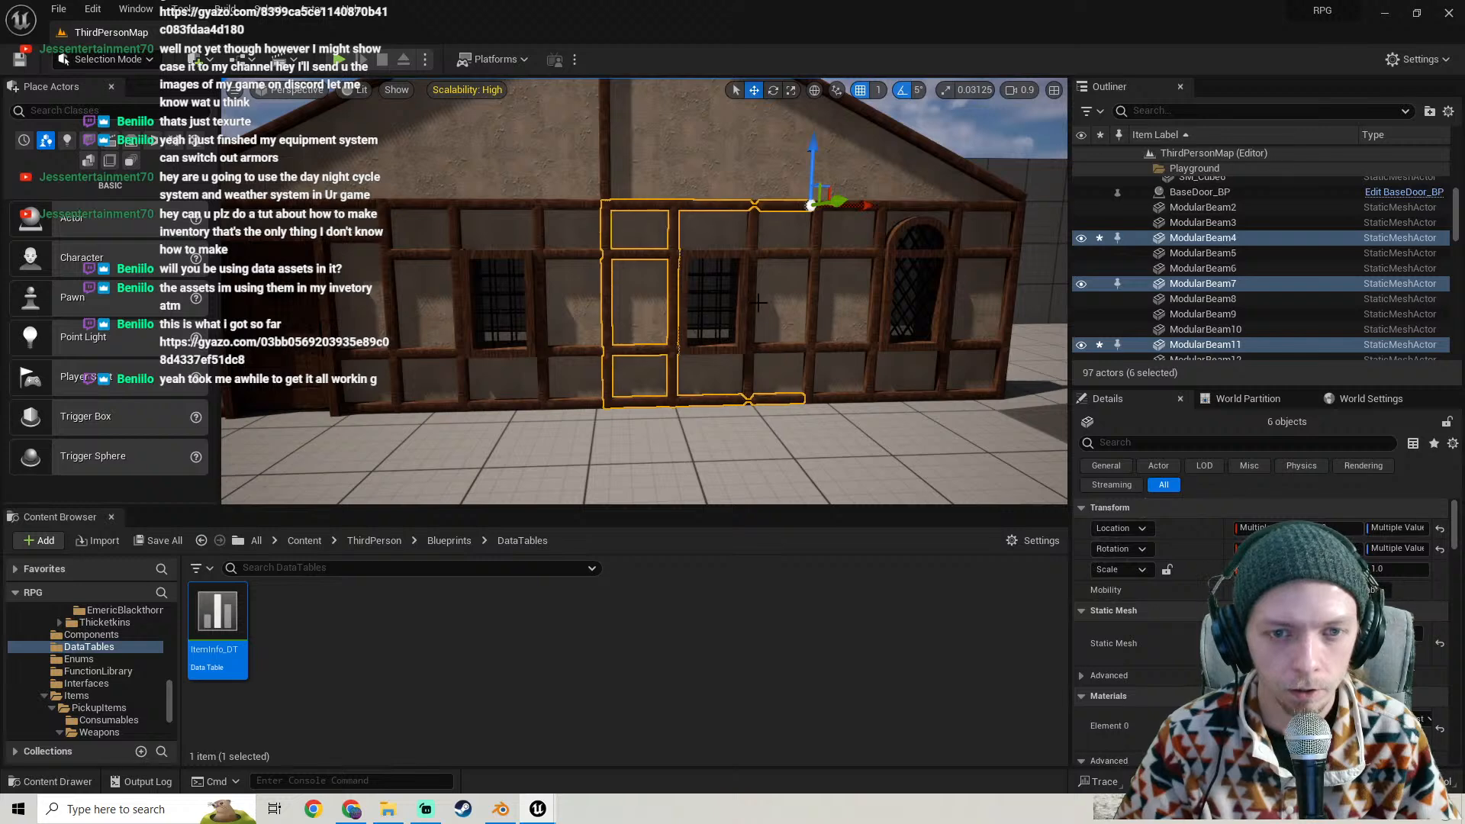
- Add the four upright and cross beams framing the wall section right of the second barred window to the selection
{"action": "right_click_drag", "start_coordinate": [761, 306], "coordinate": [670, 326]}
{"action": "key", "text": "d"}
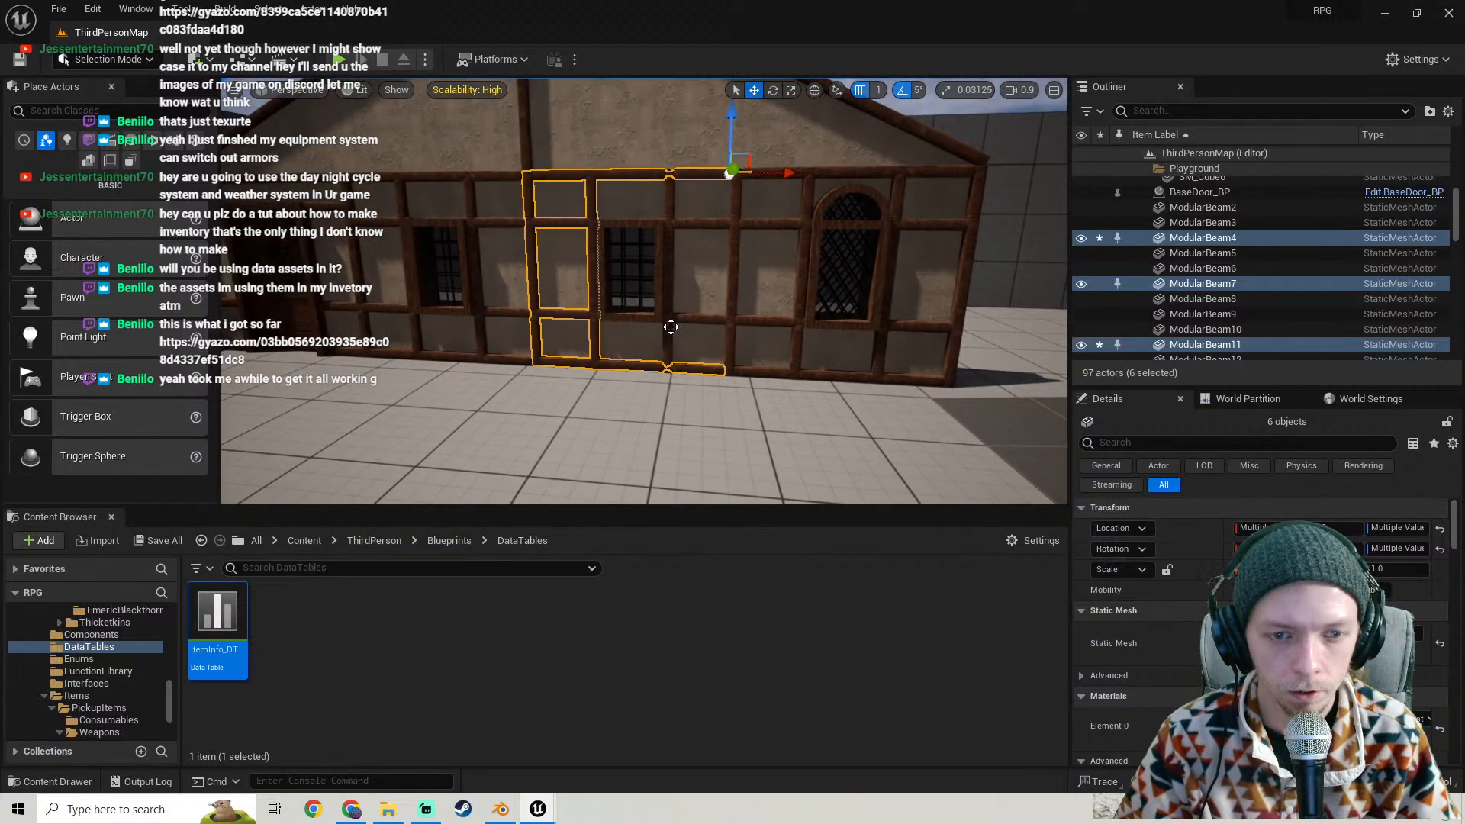
{"action": "left_click", "coordinate": [669, 326], "text": "ctrl"}
{"action": "left_click", "coordinate": [713, 317], "text": "ctrl"}
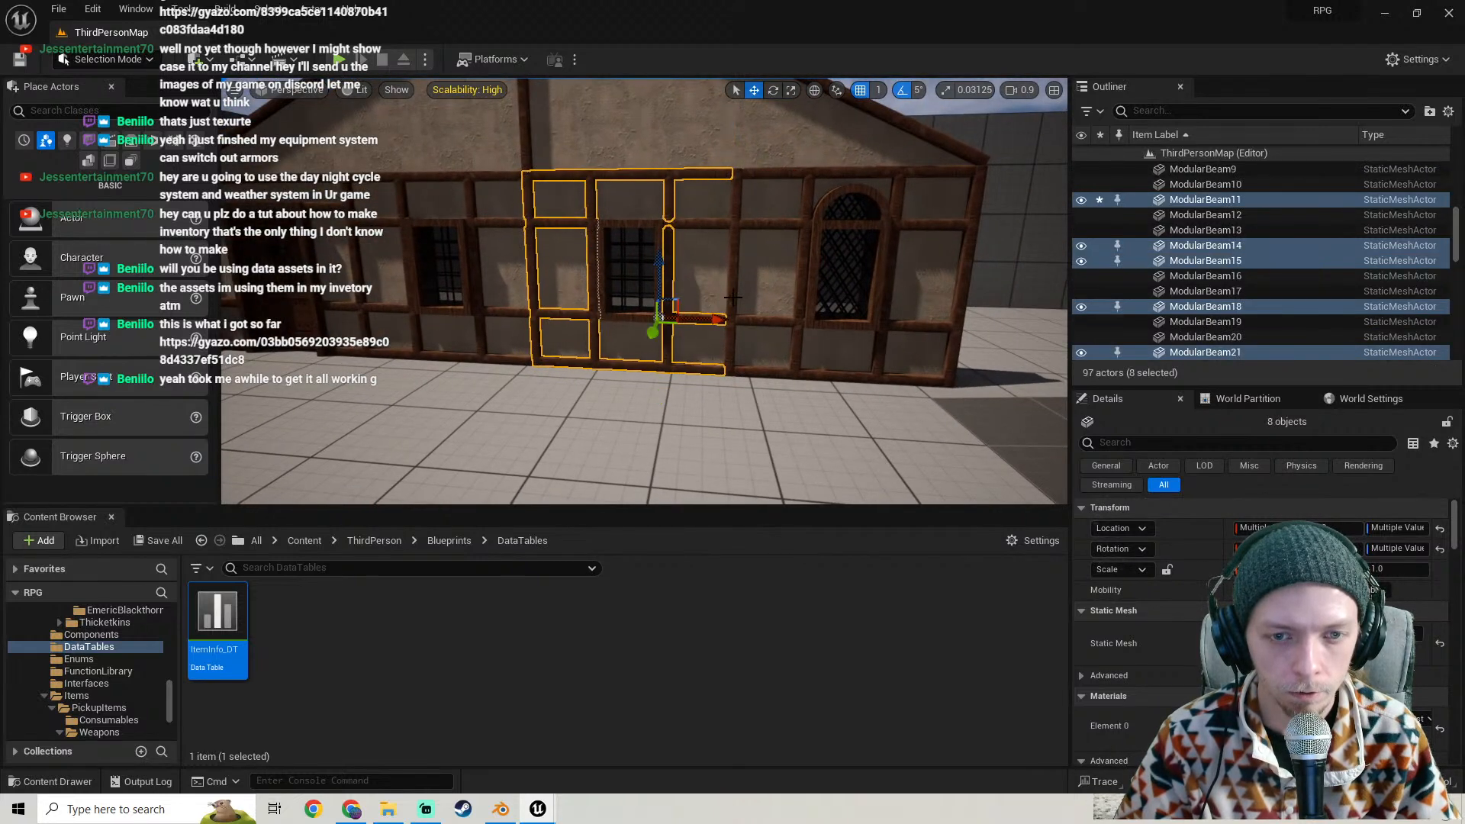
{"action": "left_click", "coordinate": [732, 297], "text": "ctrl"}
{"action": "left_click", "coordinate": [669, 206], "text": "ctrl"}
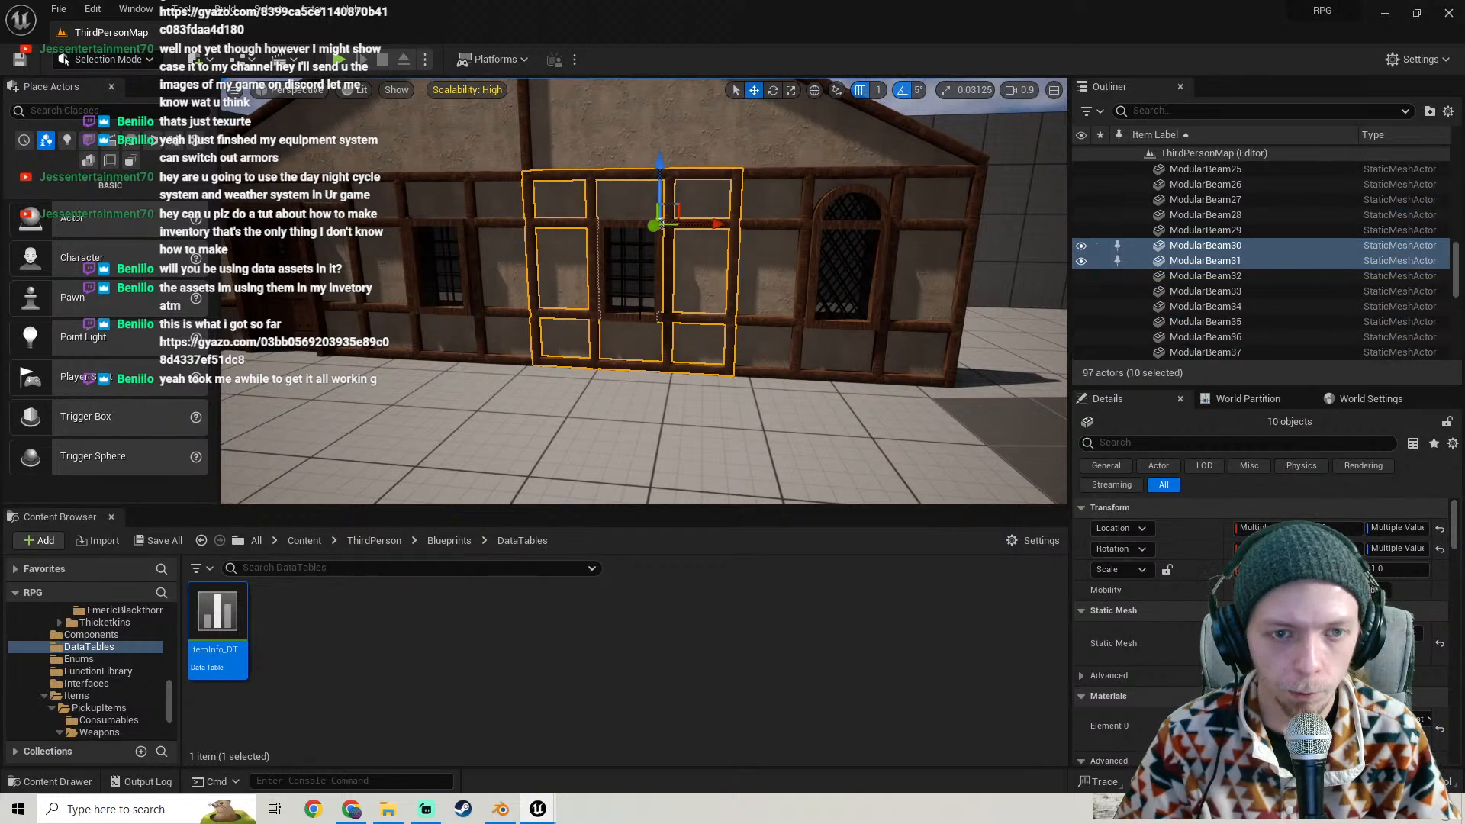
- Try pulling the ten selected beams straight out from the house wall, and undo the move
{"action": "key", "text": "d"}
{"action": "right_click_drag", "start_coordinate": [658, 221], "coordinate": [534, 225]}
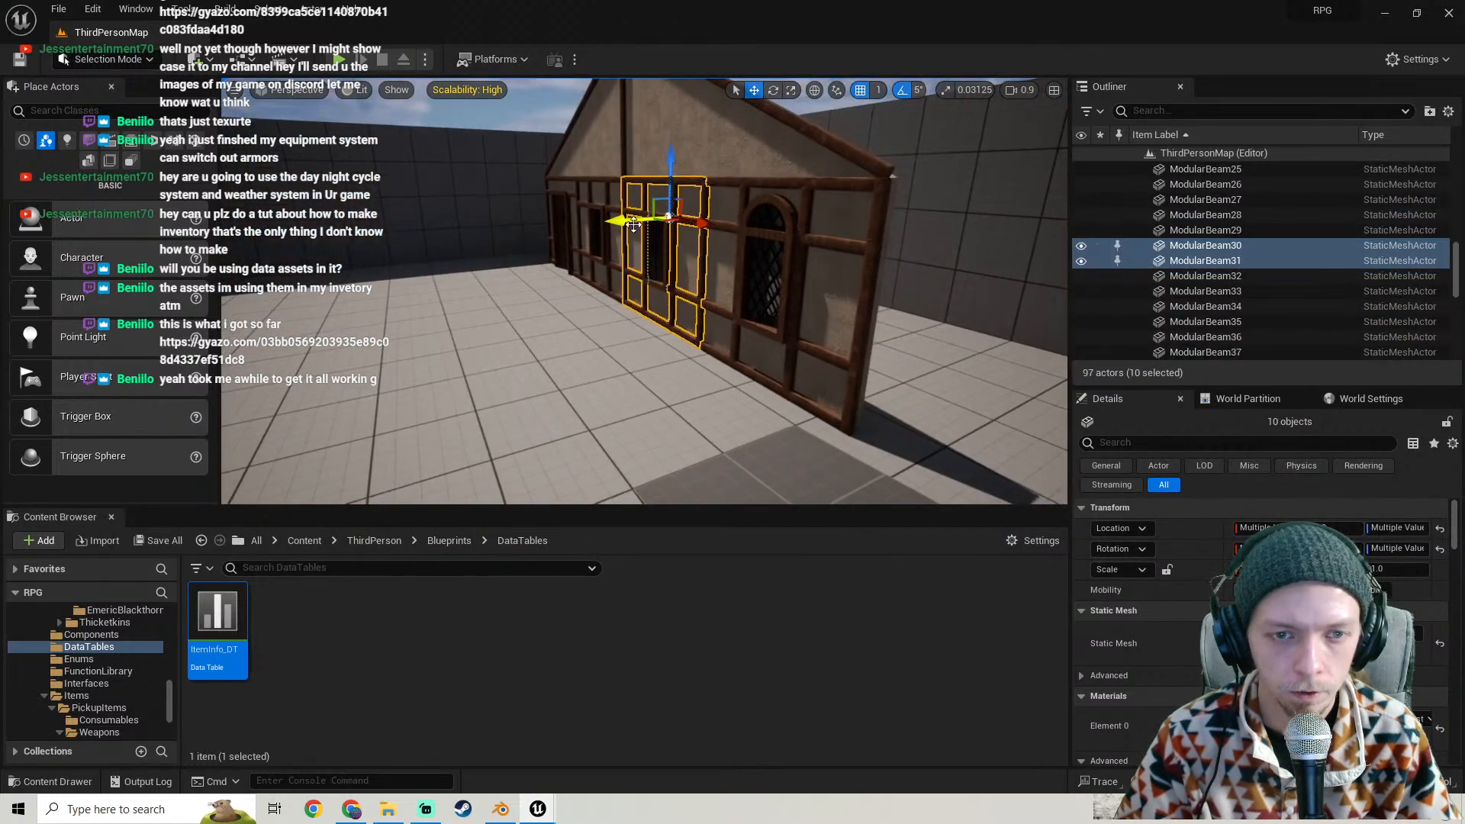
{"action": "left_click_drag", "start_coordinate": [634, 222], "coordinate": [512, 250]}
{"action": "key", "text": "ctrl+z"}
{"action": "key", "text": "a"}
{"action": "right_click_drag", "start_coordinate": [512, 249], "coordinate": [619, 244]}
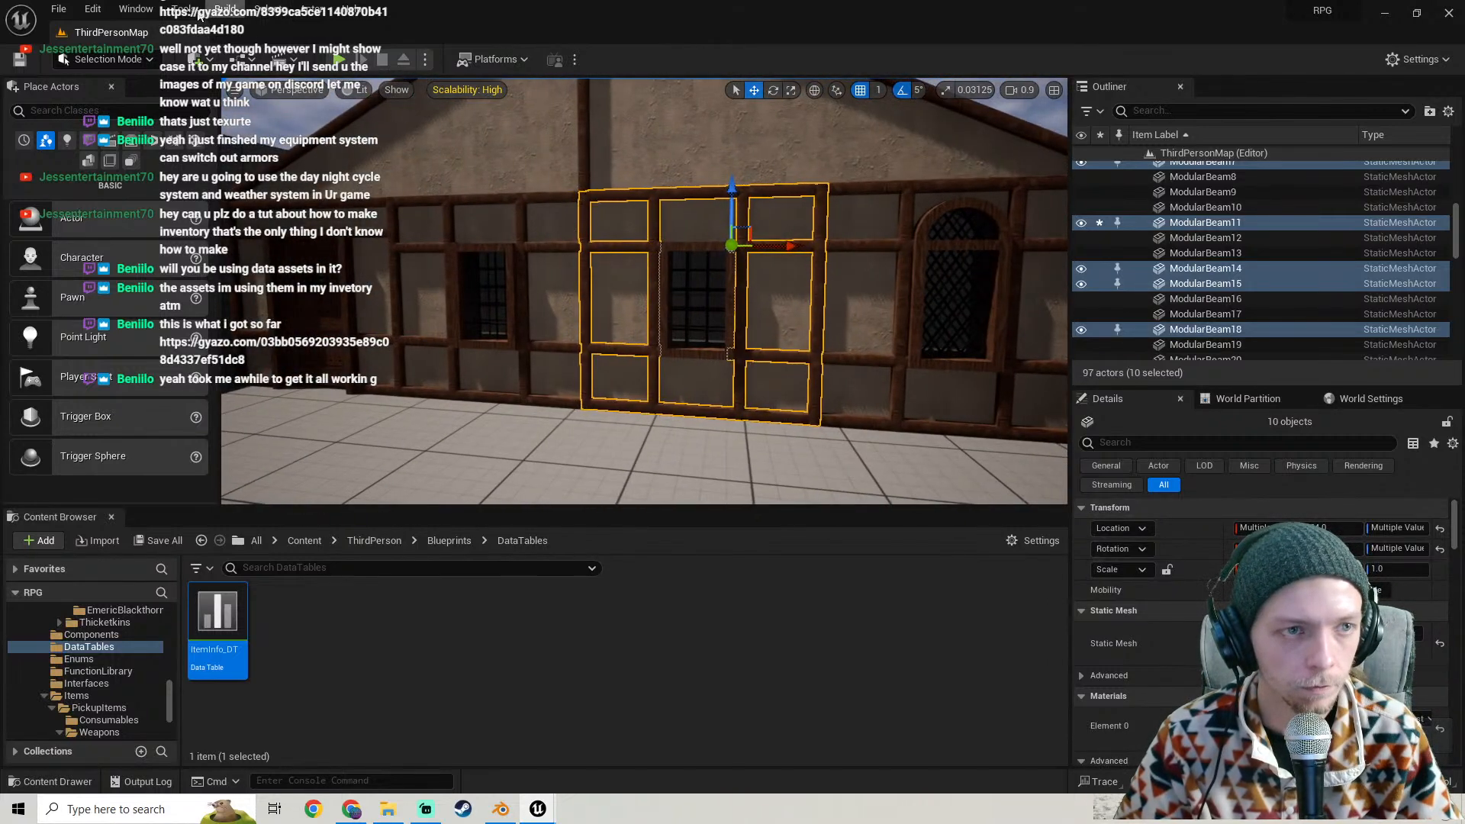
{"action": "left_click", "coordinate": [273, 11]}
{"action": "mouse_move", "coordinate": [318, 8]}
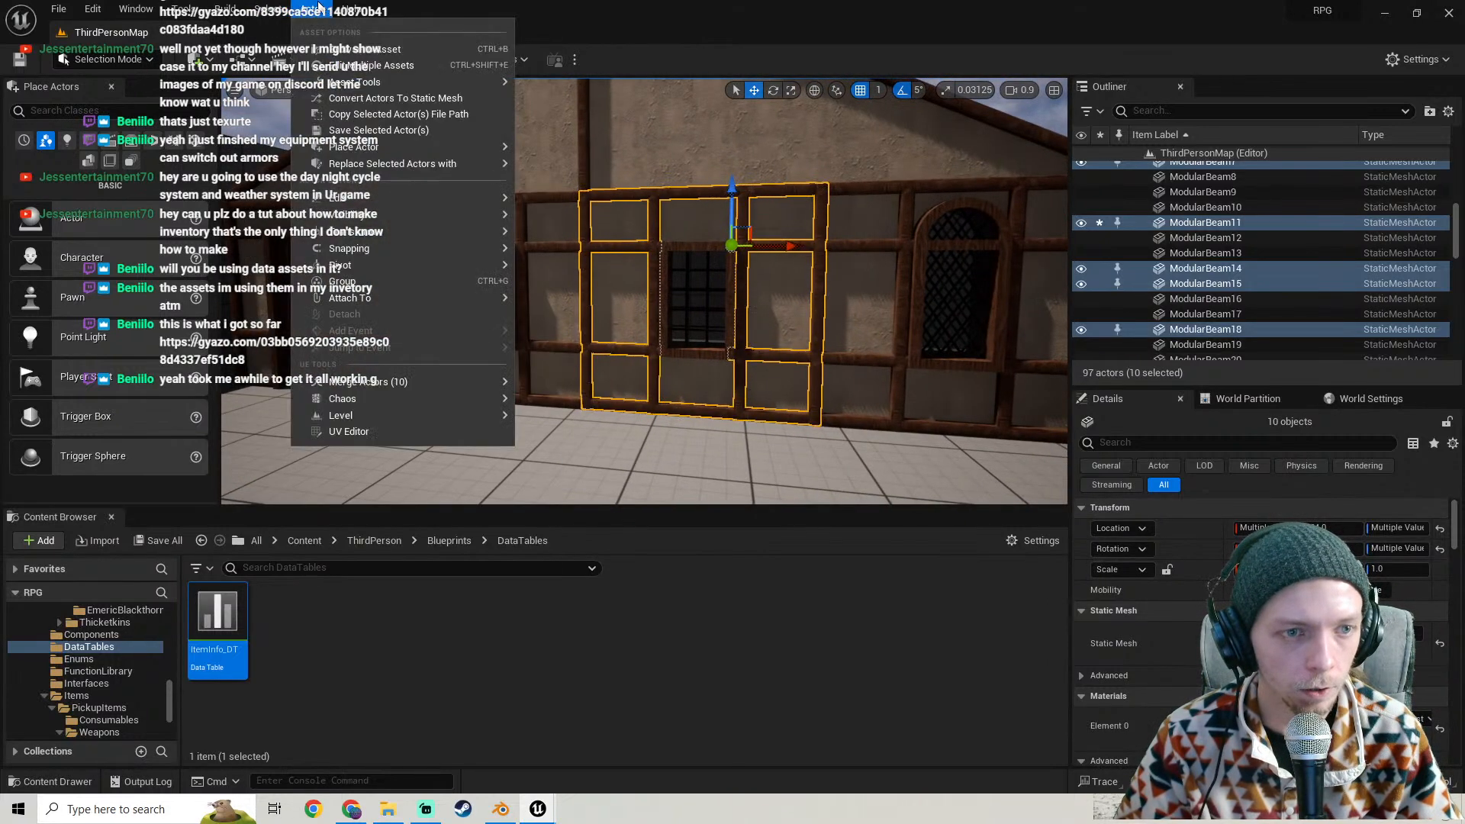
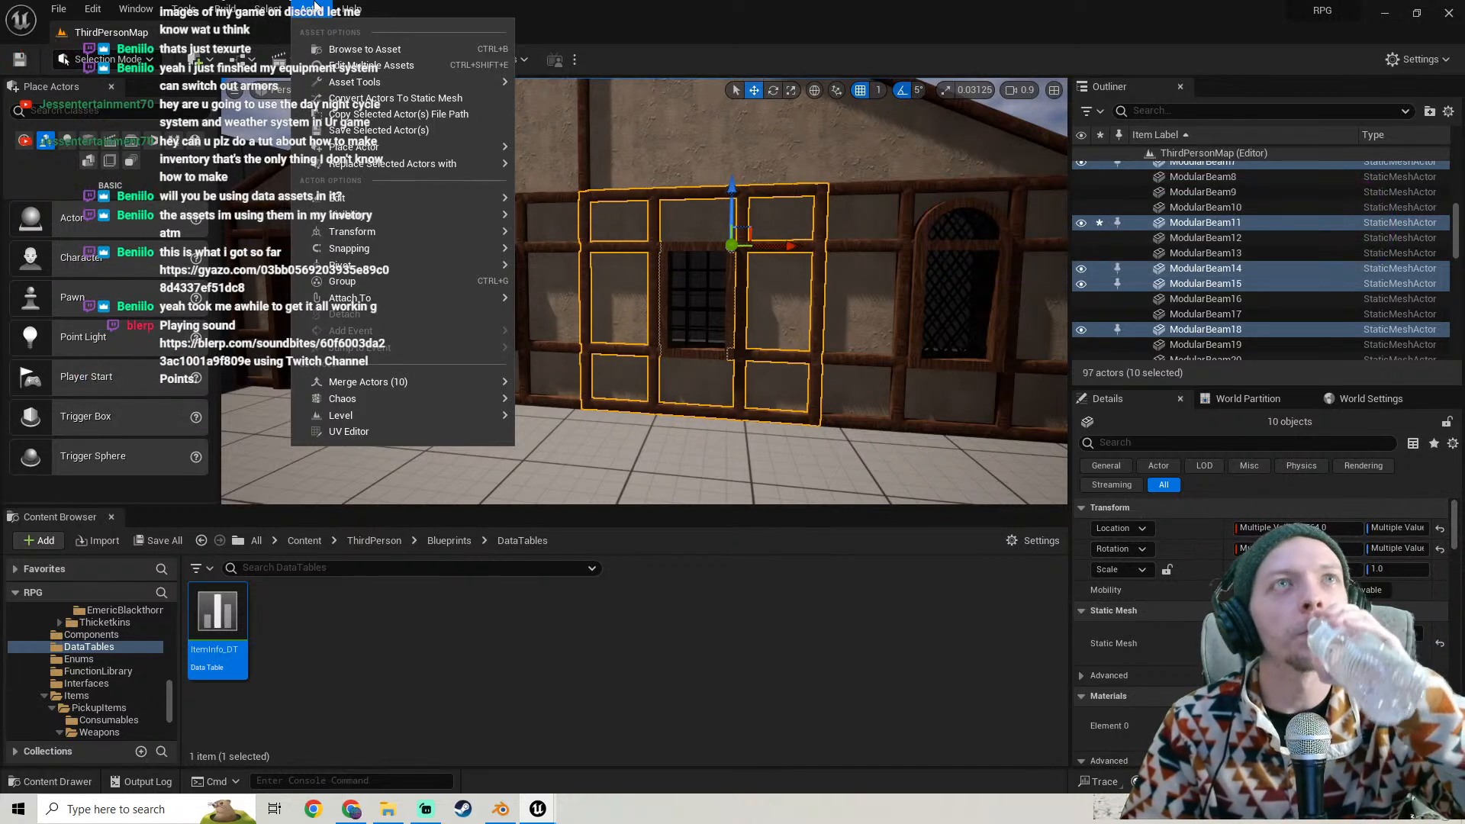
{"action": "left_click", "coordinate": [225, 9]}
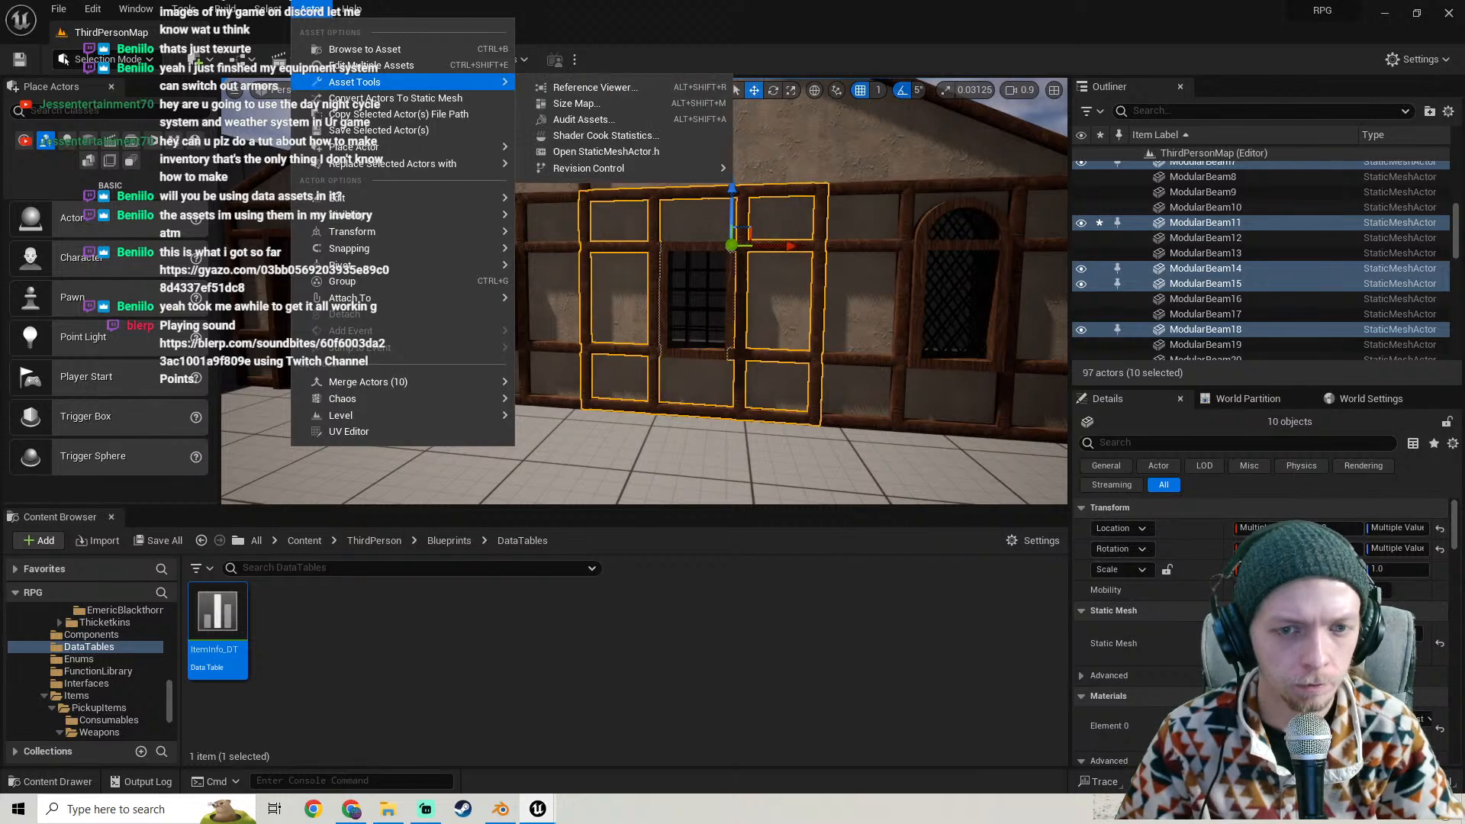
{"action": "right_click_drag", "start_coordinate": [603, 306], "coordinate": [634, 339]}
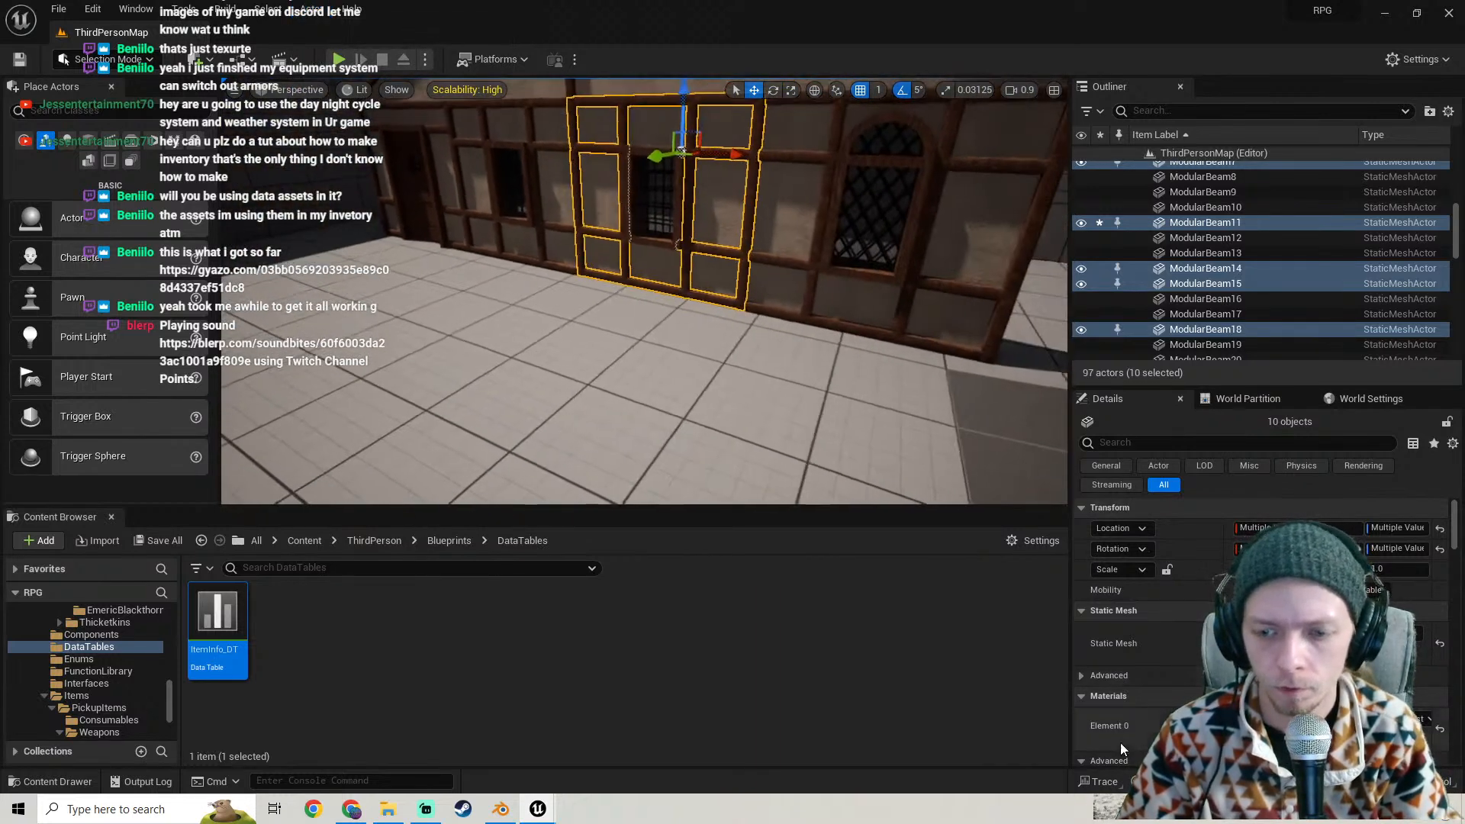
- Open the Merge Actors settings for the ten selected wall beams and start merging them into a single mesh
{"action": "scroll", "coordinate": [1161, 665], "scroll_direction": "down", "scroll_amount": 12}
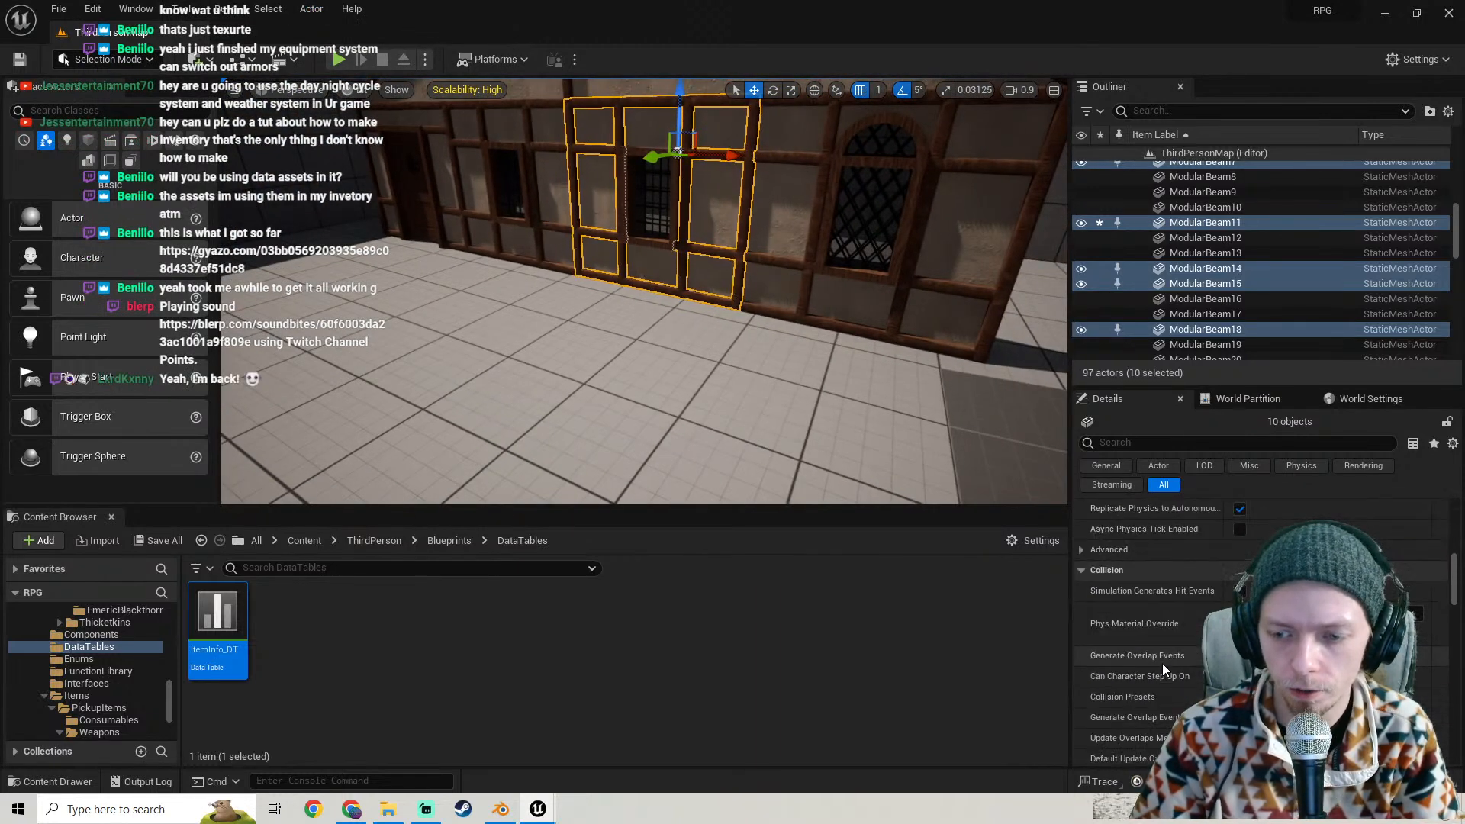
{"action": "scroll", "coordinate": [1161, 662], "scroll_direction": "down", "scroll_amount": 4}
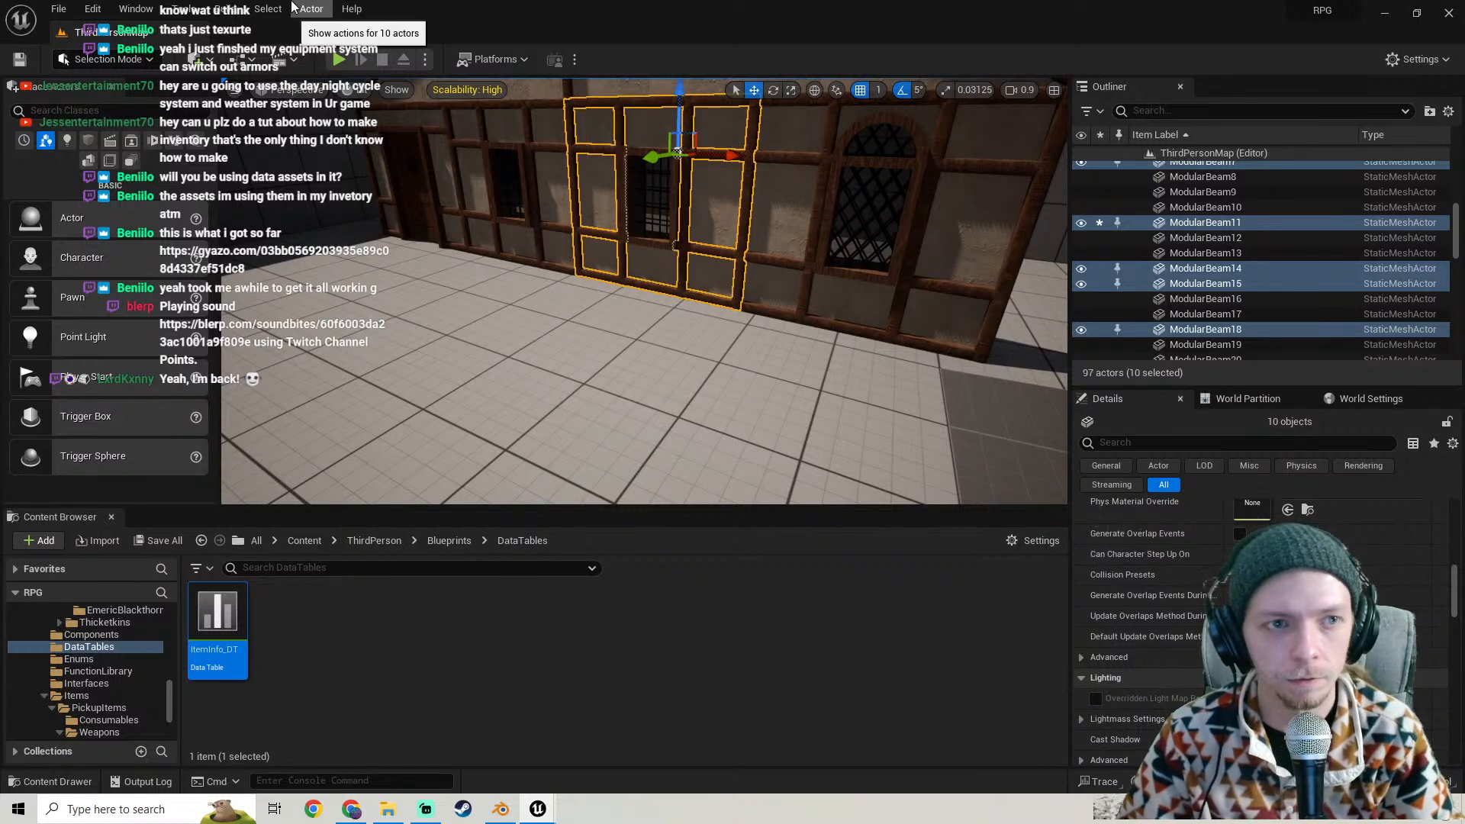
{"action": "left_click", "coordinate": [230, 8]}
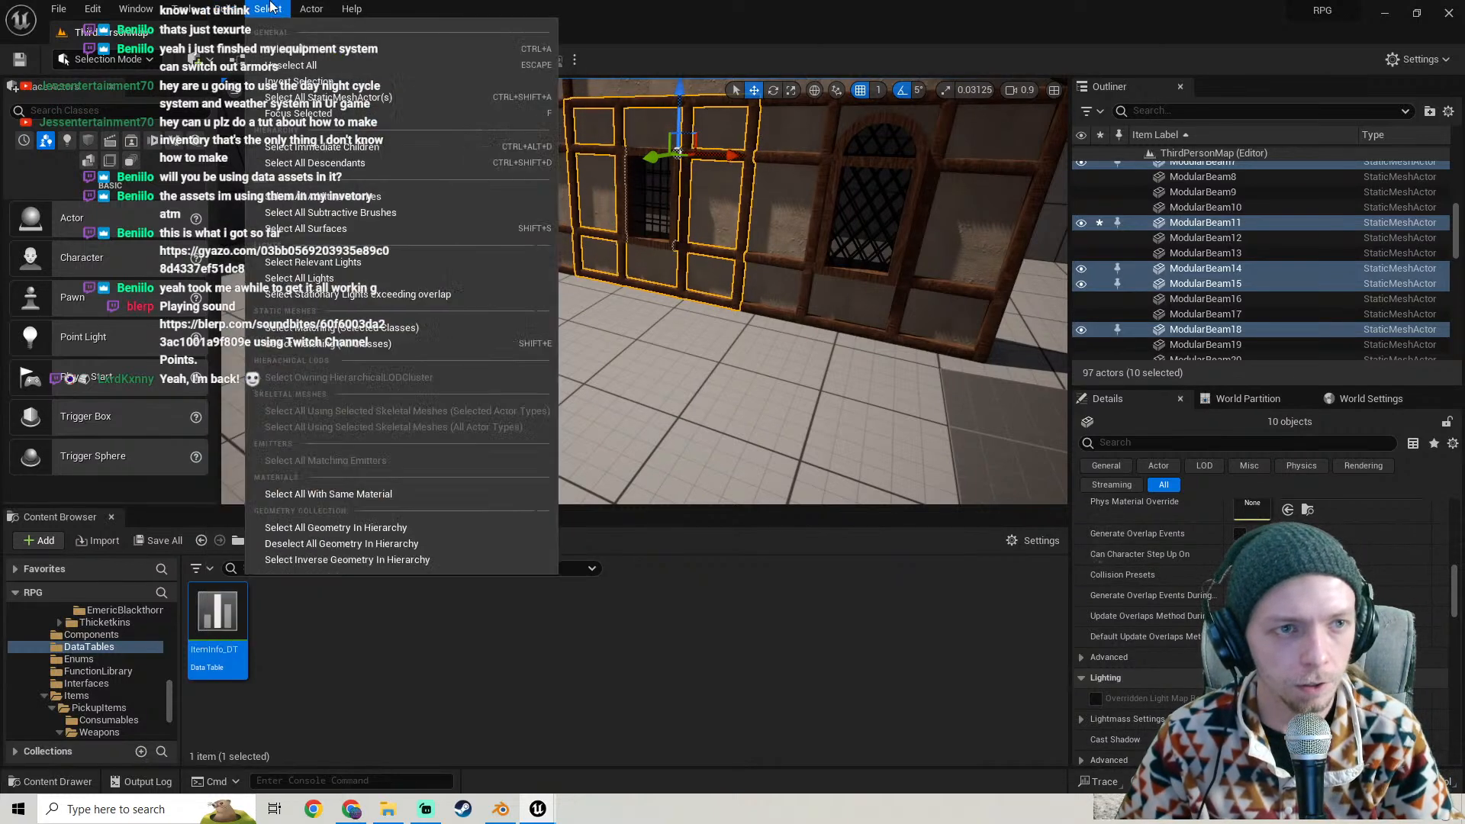
{"action": "mouse_move", "coordinate": [311, 8]}
{"action": "mouse_move", "coordinate": [441, 384]}
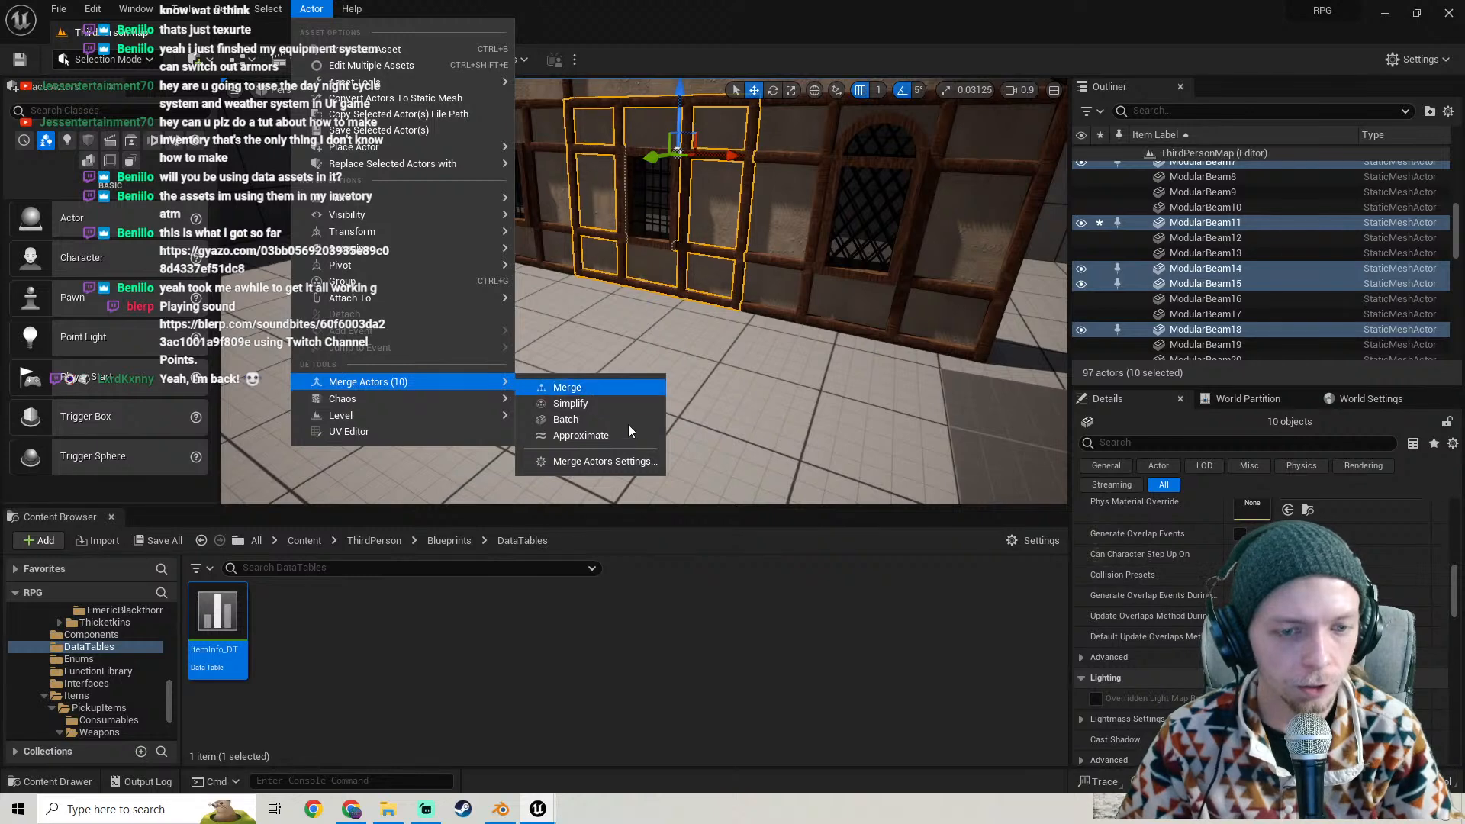
{"action": "left_click", "coordinate": [611, 460]}
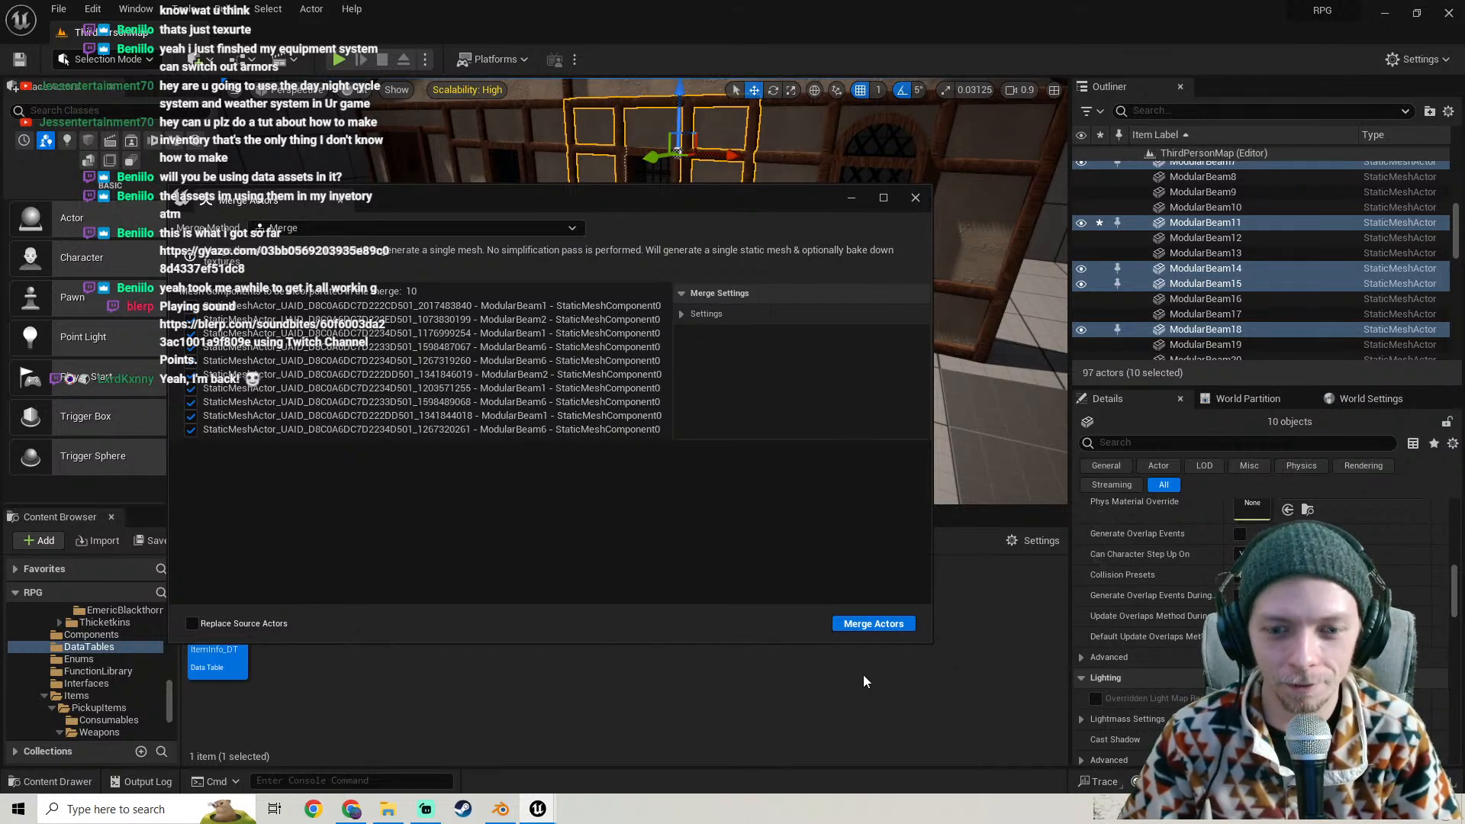
{"action": "left_click", "coordinate": [863, 625]}
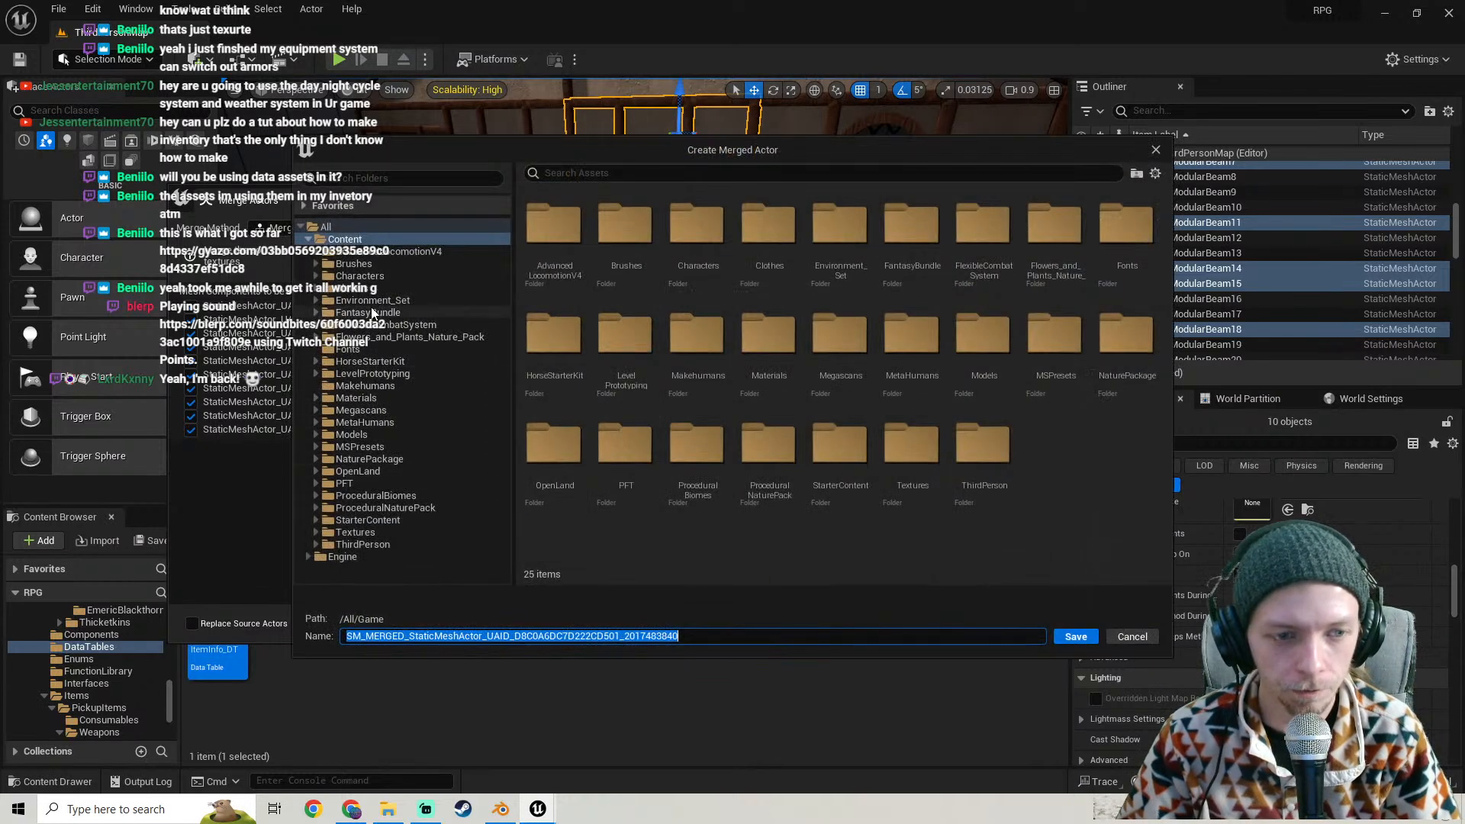
- Create a folder named References inside the Models folder while choosing where to store the merged mesh
{"action": "left_click", "coordinate": [377, 436]}
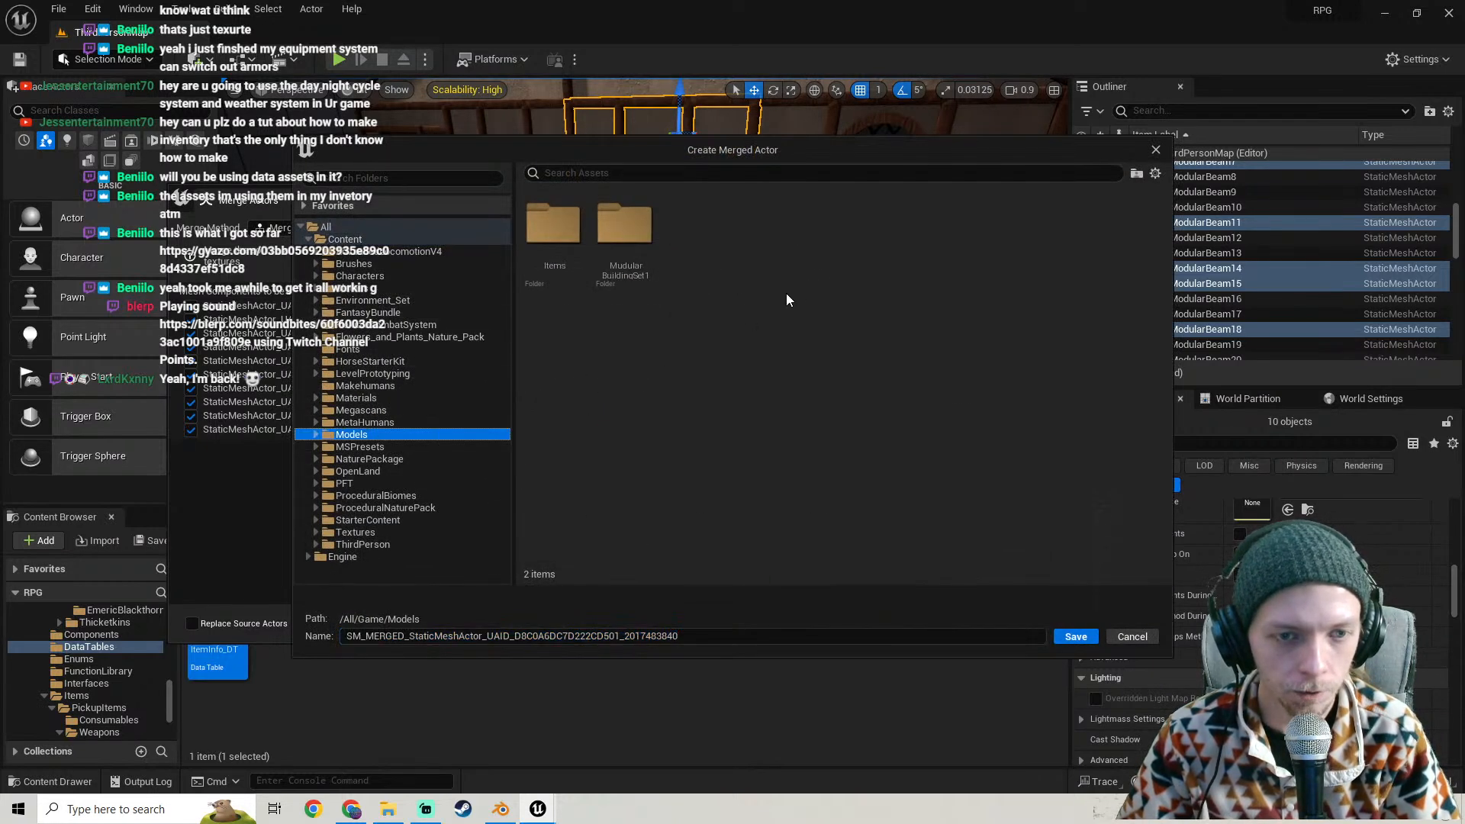
{"action": "right_click", "coordinate": [702, 256]}
{"action": "left_click", "coordinate": [753, 278]}
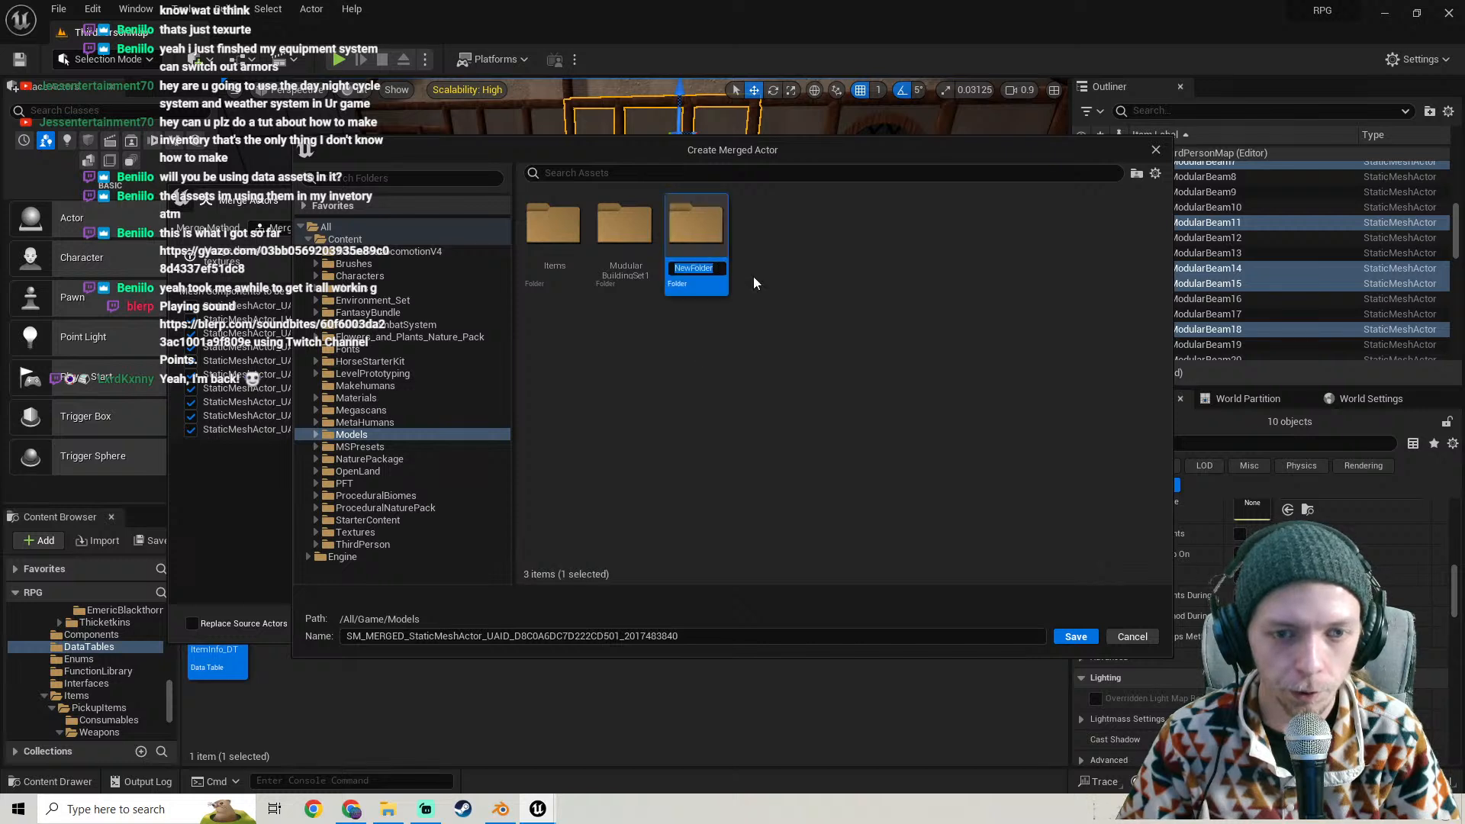
{"action": "type", "text": "References"}
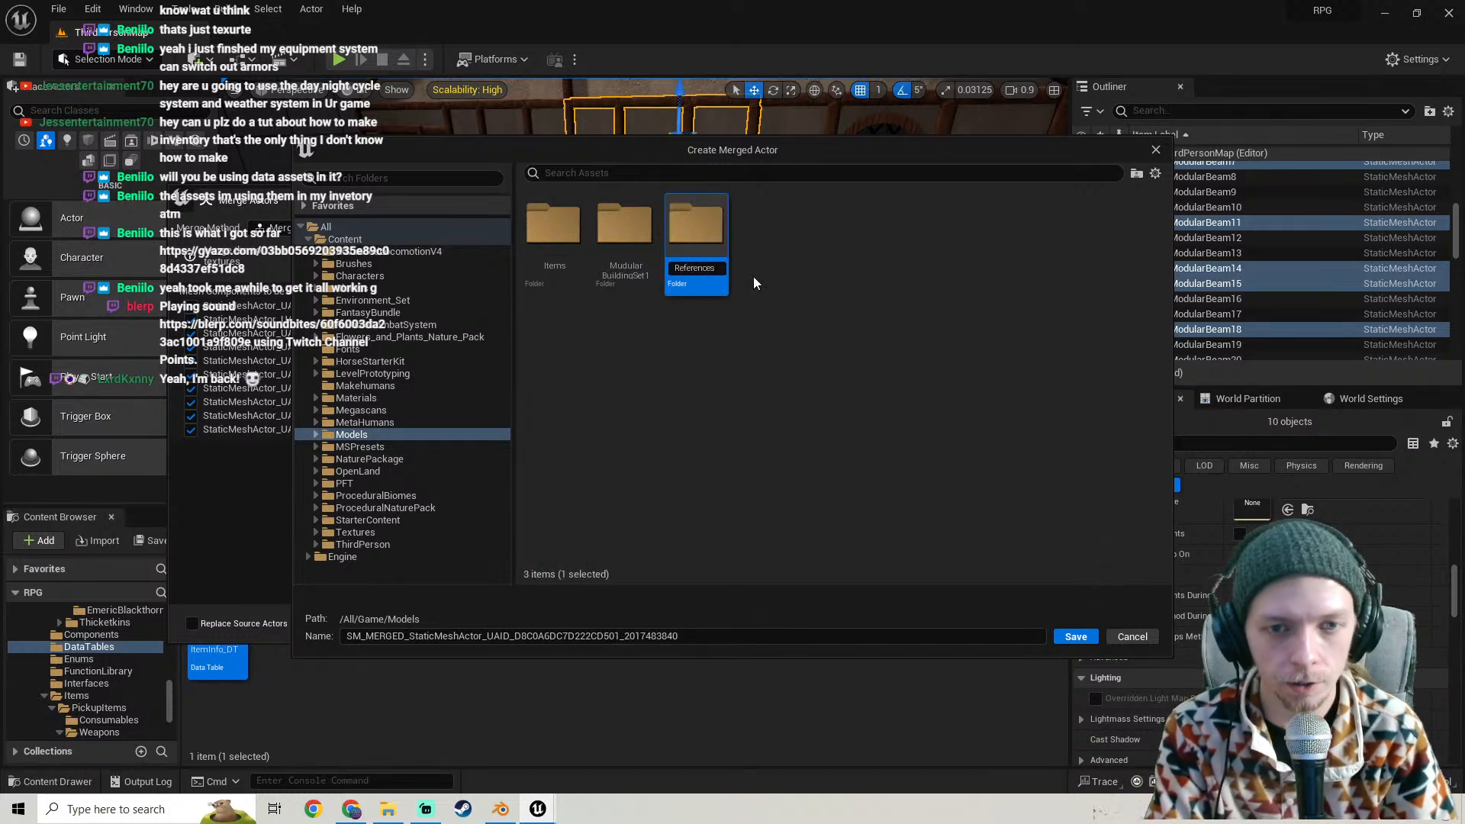
{"action": "key", "text": "Return"}
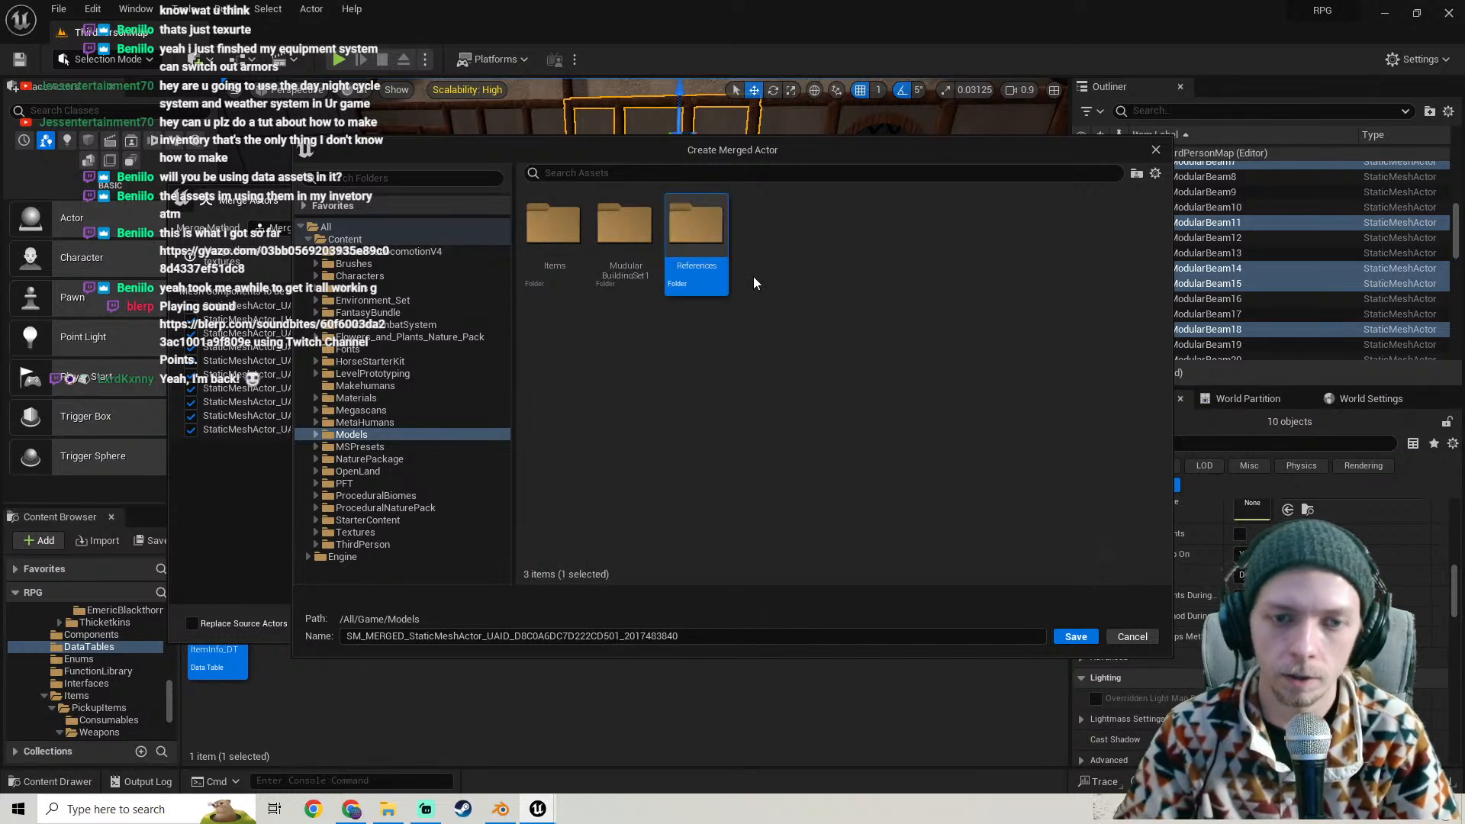
- Save the merged mesh in Models/References under the name Beams
{"action": "double_click", "coordinate": [710, 223]}
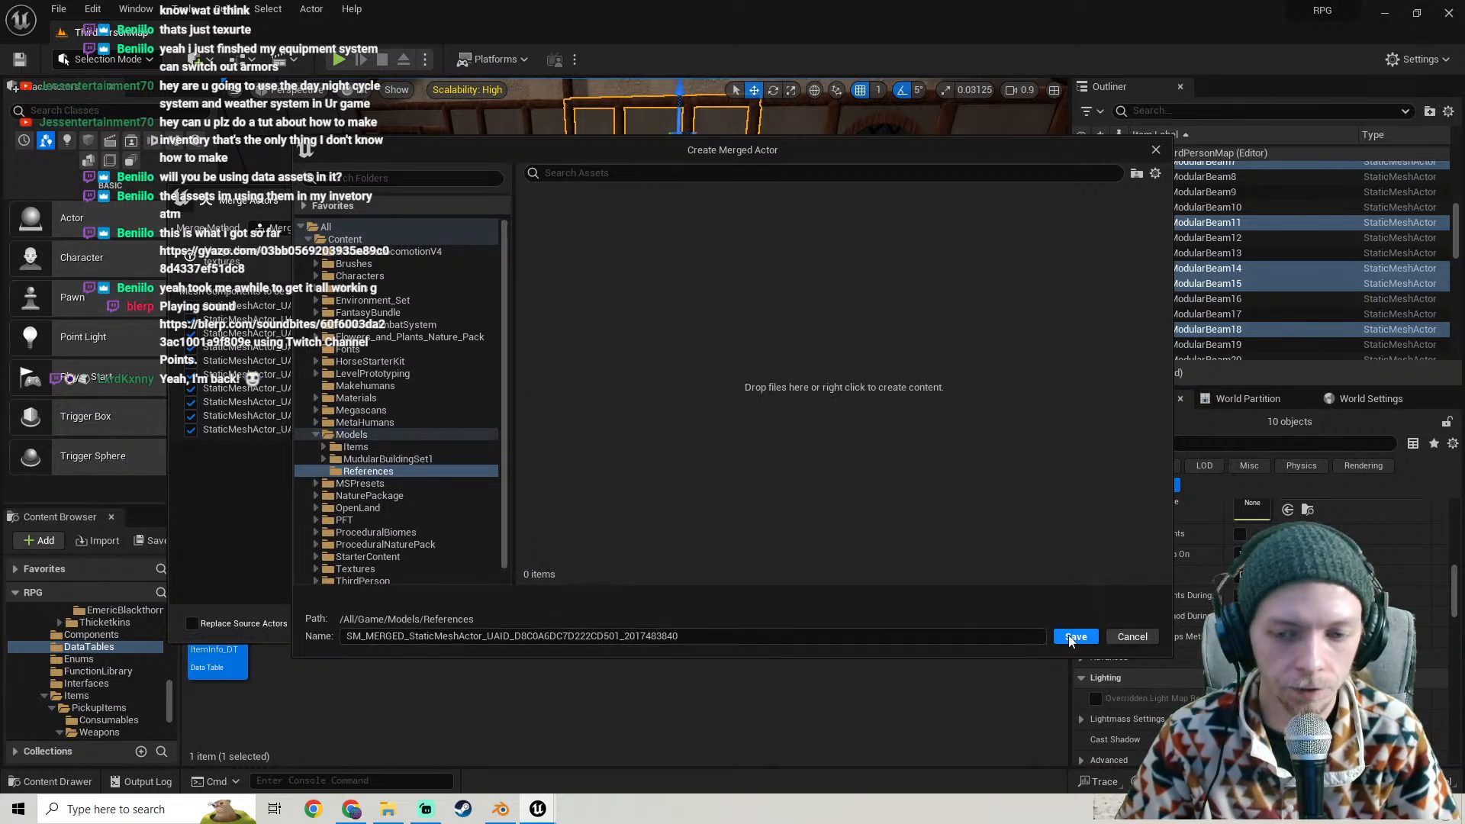
{"action": "key", "text": "ctrl+a"}
{"action": "type", "text": "B"}
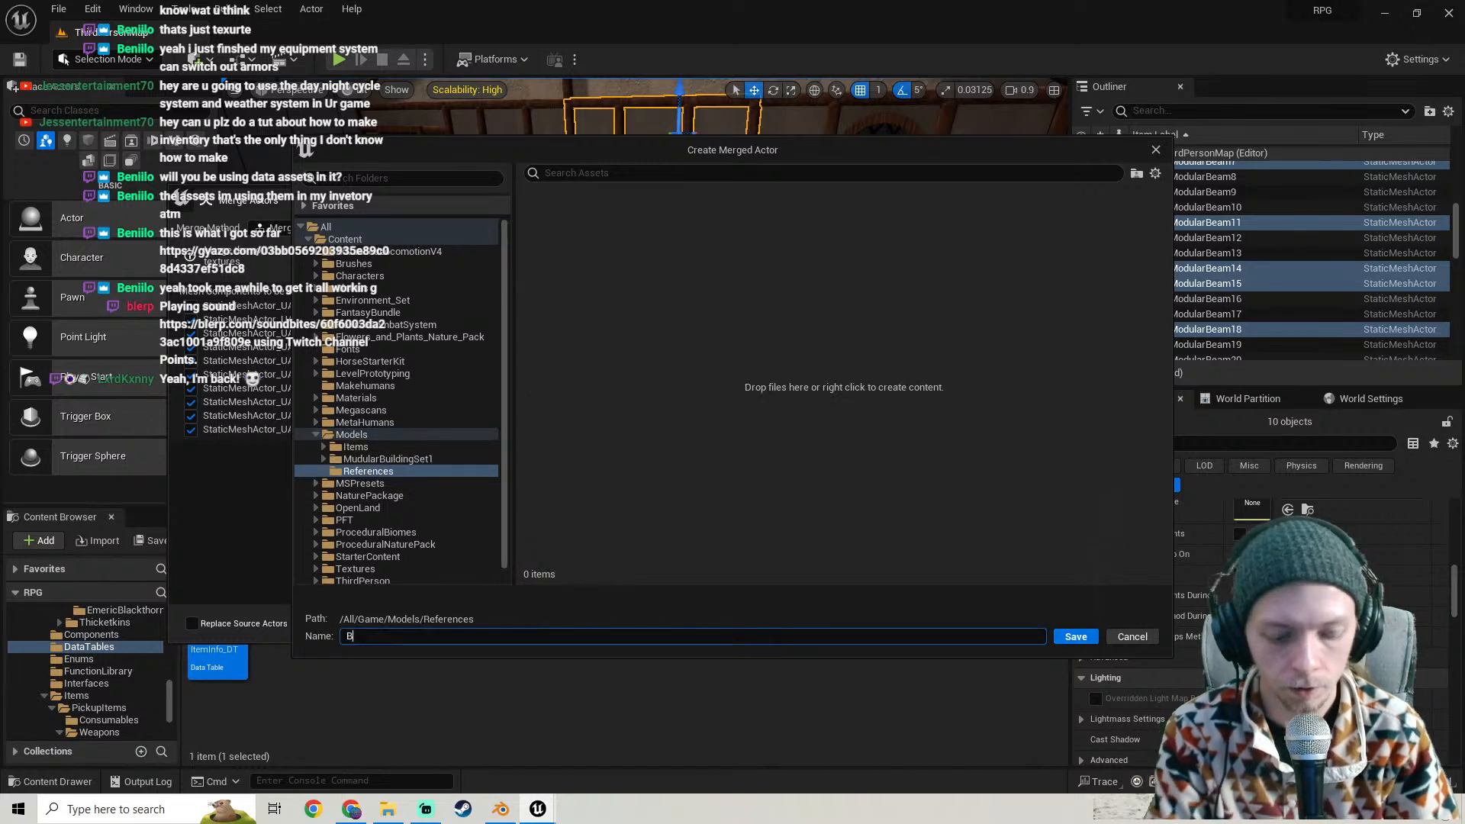
{"action": "key", "text": "Return"}
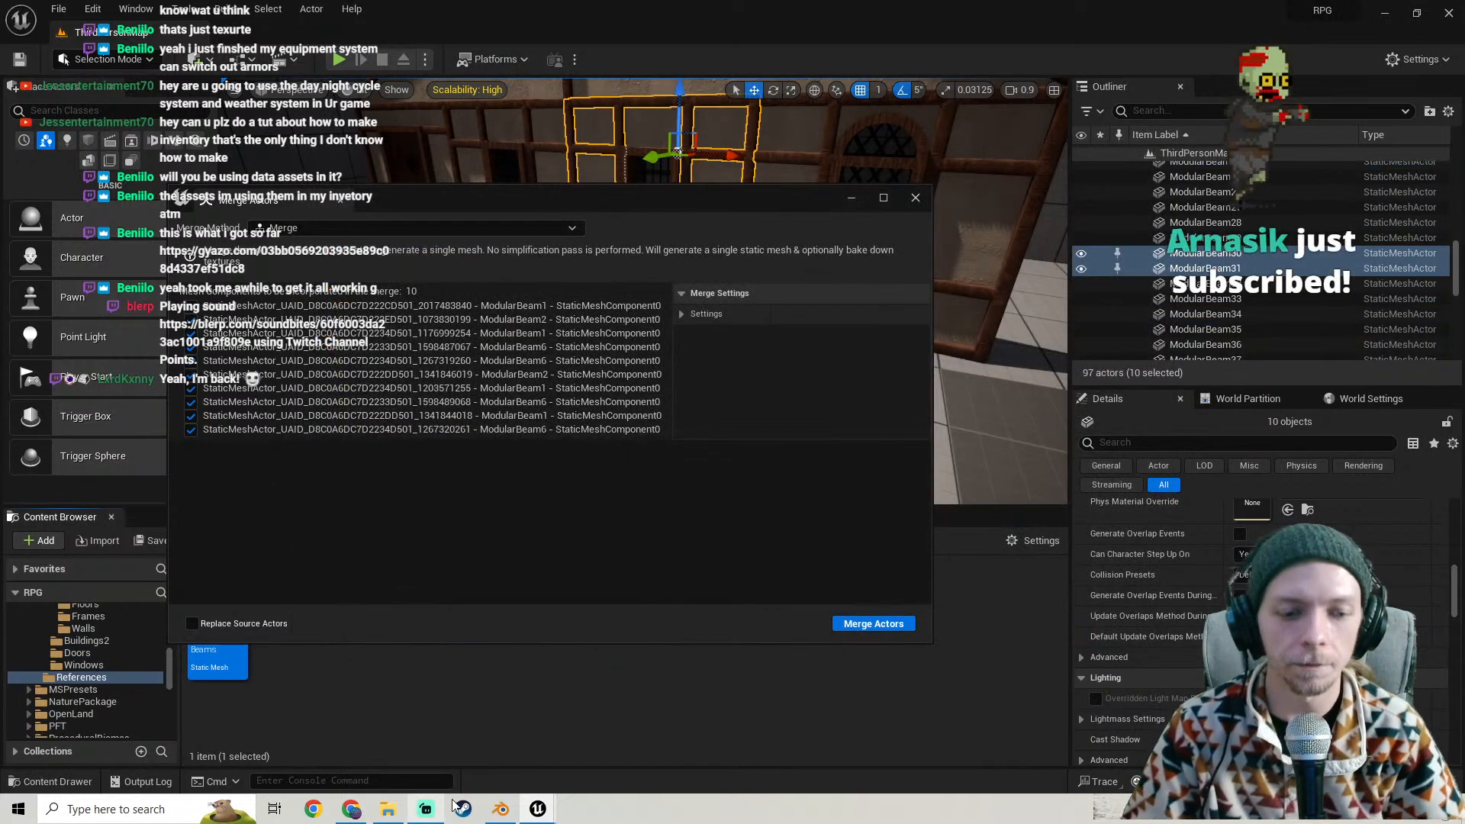
- Check the stream chat in Streamlabs Desktop and return to the Merge Actors window in Unreal Editor
{"action": "left_click", "coordinate": [425, 810]}
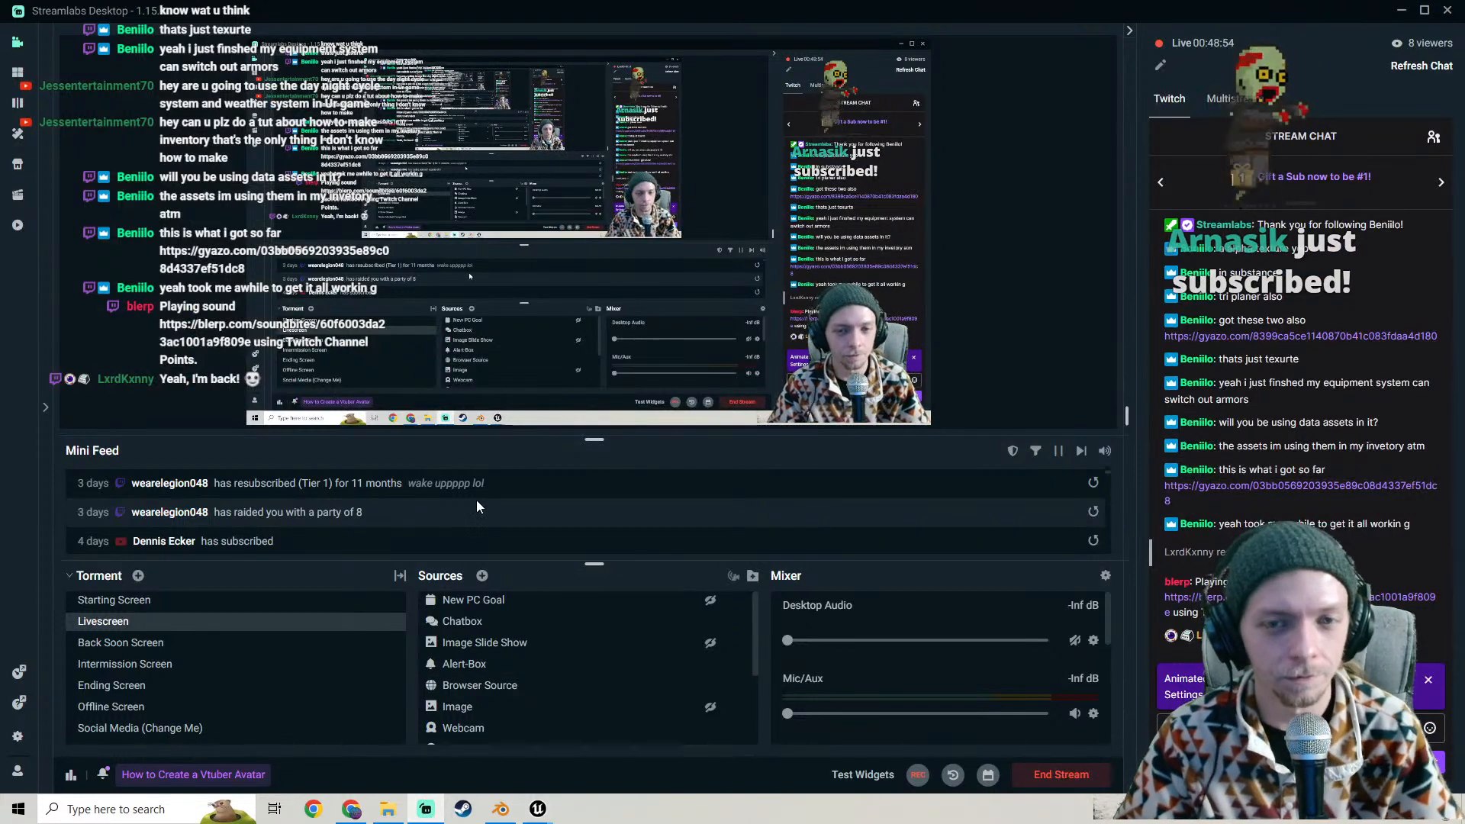
{"action": "mouse_move", "coordinate": [538, 813]}
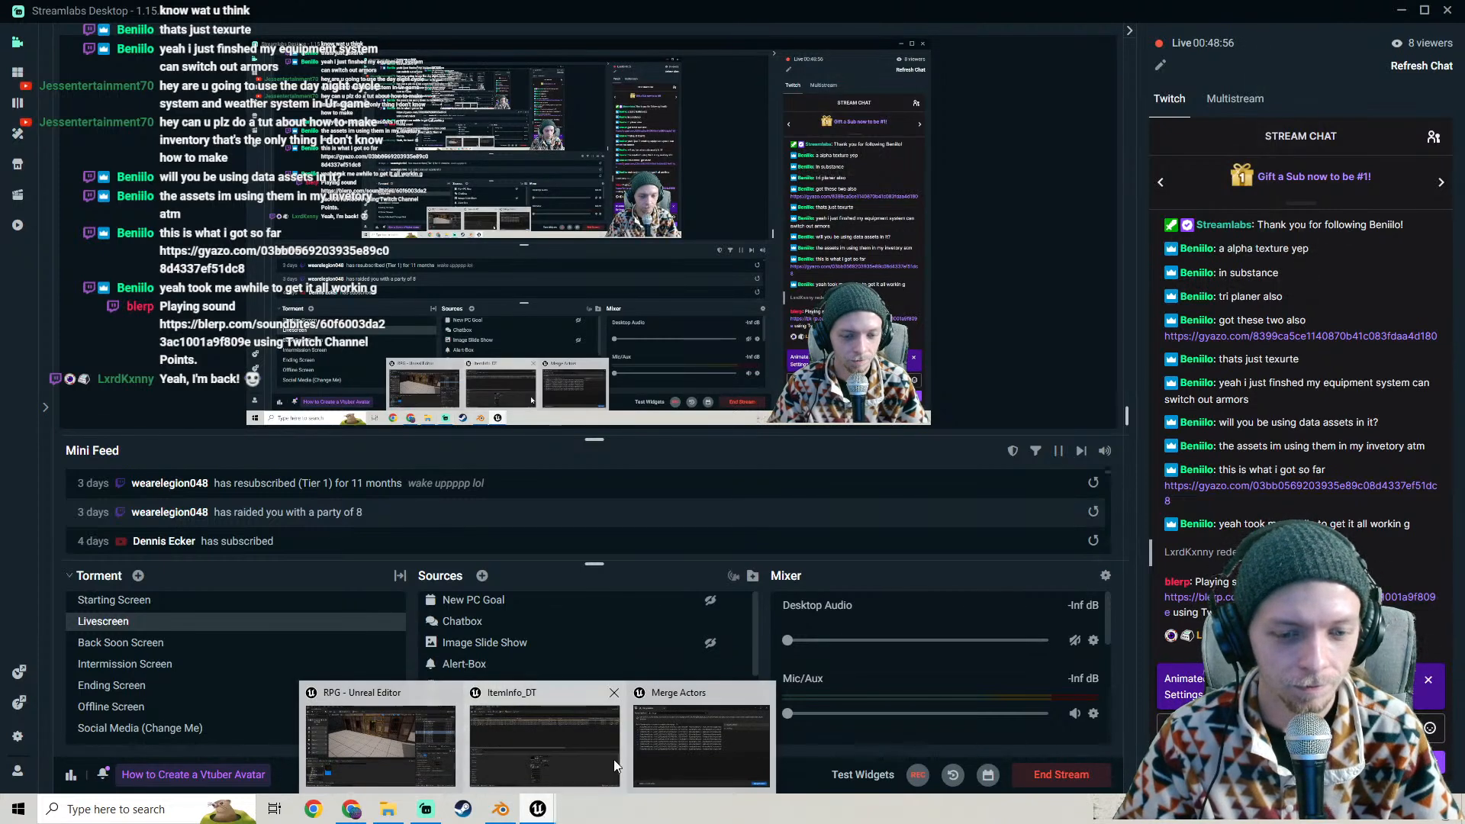
{"action": "left_click", "coordinate": [696, 748]}
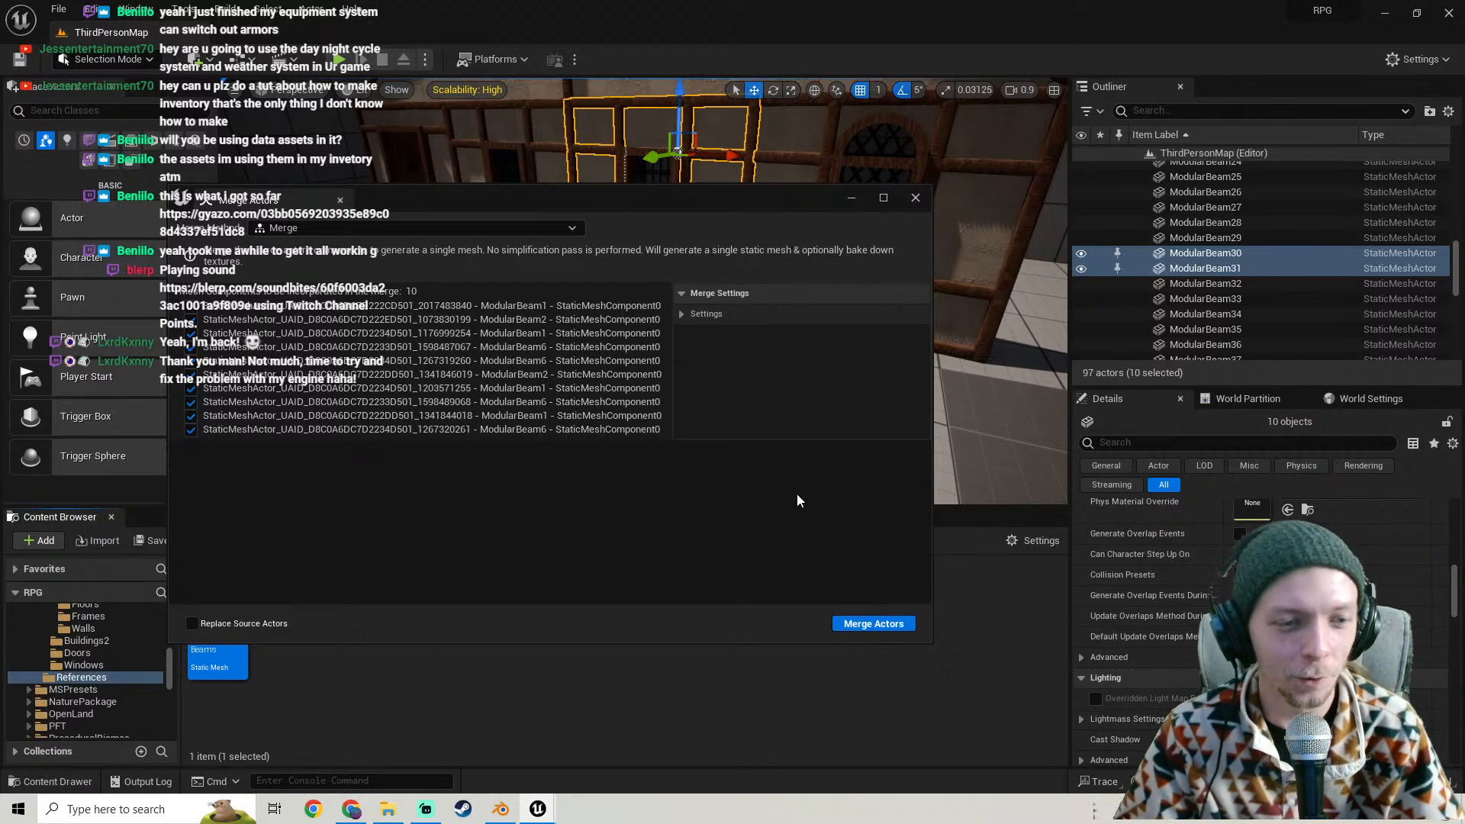
- Close the Merge Actors window, place the Beams mesh on the floor in front of the house, and save all content
{"action": "left_click", "coordinate": [915, 198]}
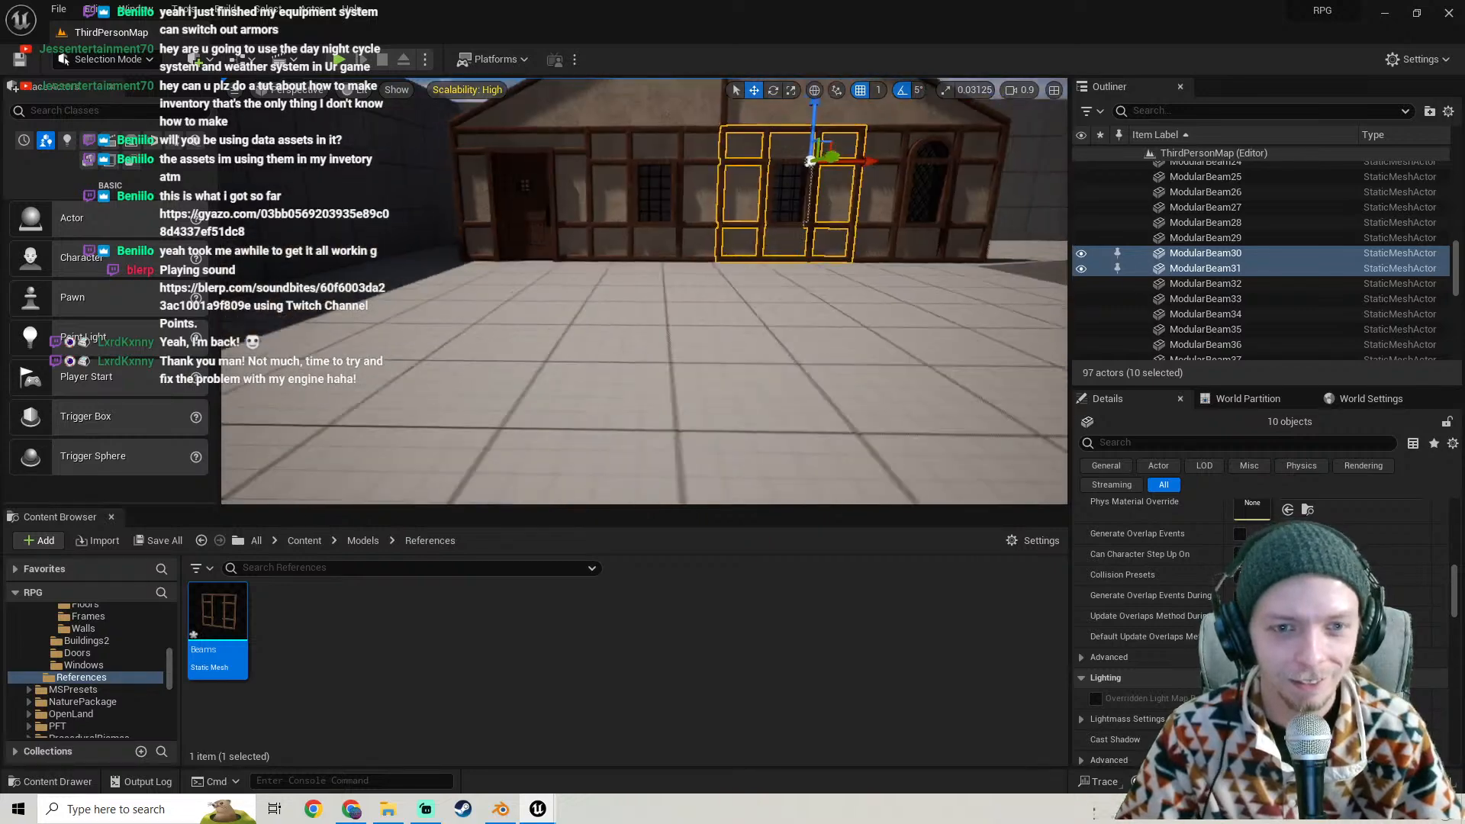
{"action": "left_click_drag", "start_coordinate": [218, 615], "coordinate": [662, 333]}
{"action": "mouse_move", "coordinate": [662, 334]}
{"action": "right_mouse_down"}
{"action": "mouse_move", "coordinate": [694, 336]}
{"action": "mouse_move", "coordinate": [679, 366]}
{"action": "mouse_move", "coordinate": [641, 344]}
{"action": "mouse_move", "coordinate": [694, 339]}
{"action": "mouse_move", "coordinate": [687, 290]}
{"action": "mouse_move", "coordinate": [668, 309]}
{"action": "right_mouse_up"}
{"action": "key", "text": "g"}
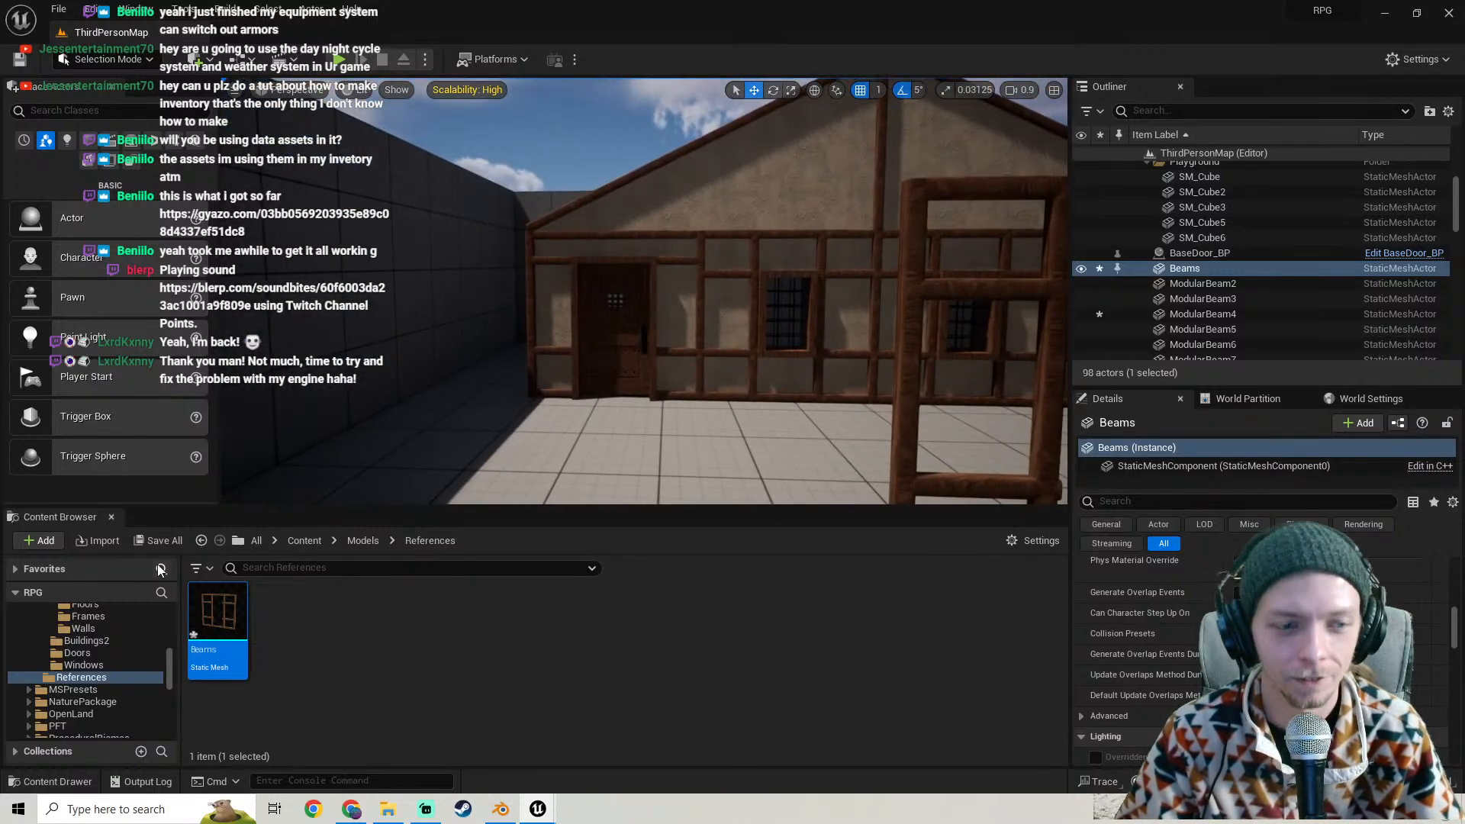
{"action": "left_click", "coordinate": [151, 542]}
{"action": "left_click", "coordinate": [828, 577]}
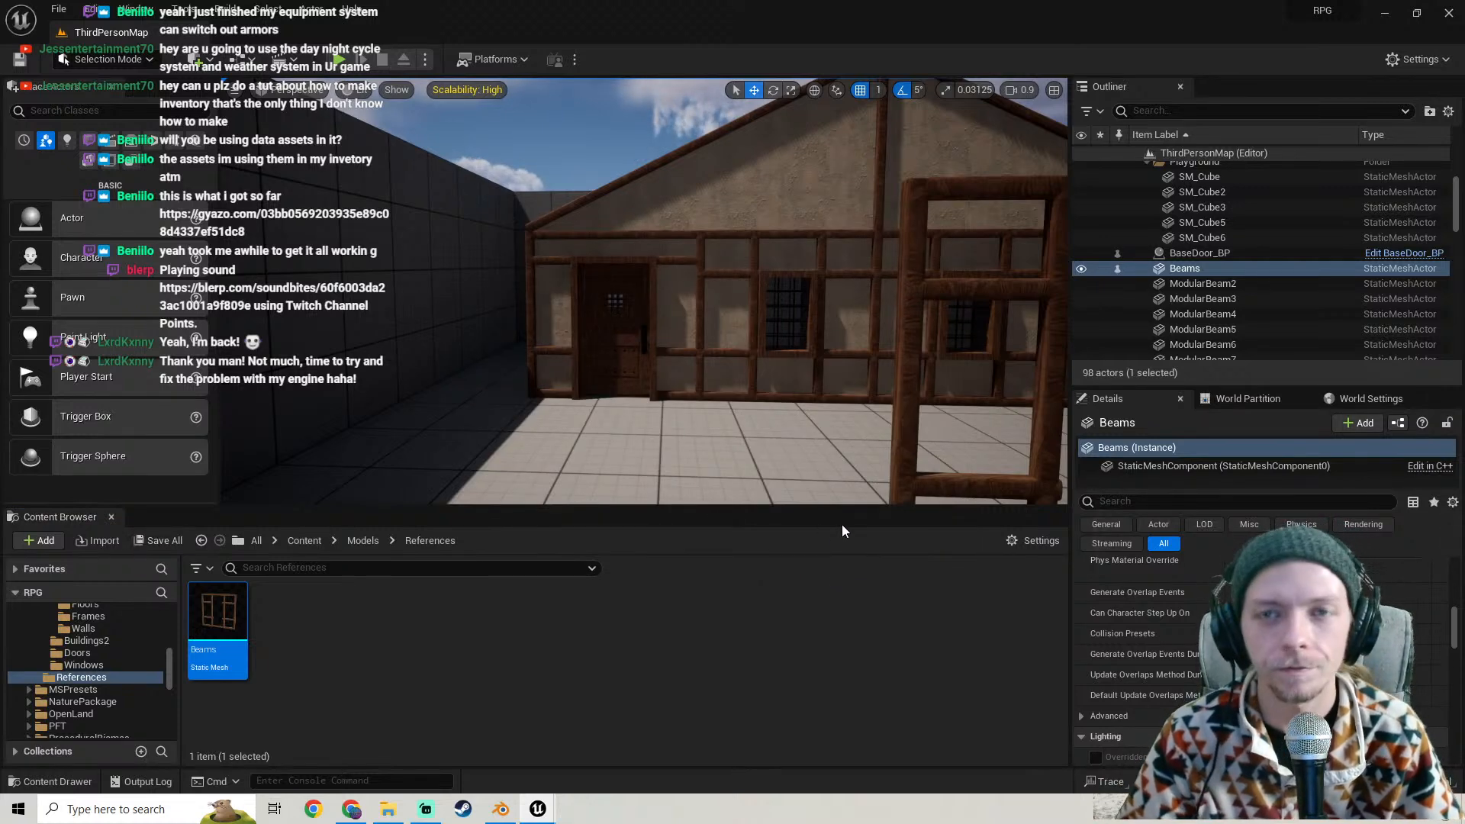
- Select the bottom and lower cross beams to the right of the house door, plus the upright beside them
{"action": "right_click_drag", "start_coordinate": [713, 433], "coordinate": [727, 461]}
{"action": "key", "text": "w"}
{"action": "left_click", "coordinate": [660, 345]}
{"action": "left_click", "coordinate": [651, 283], "text": "ctrl"}
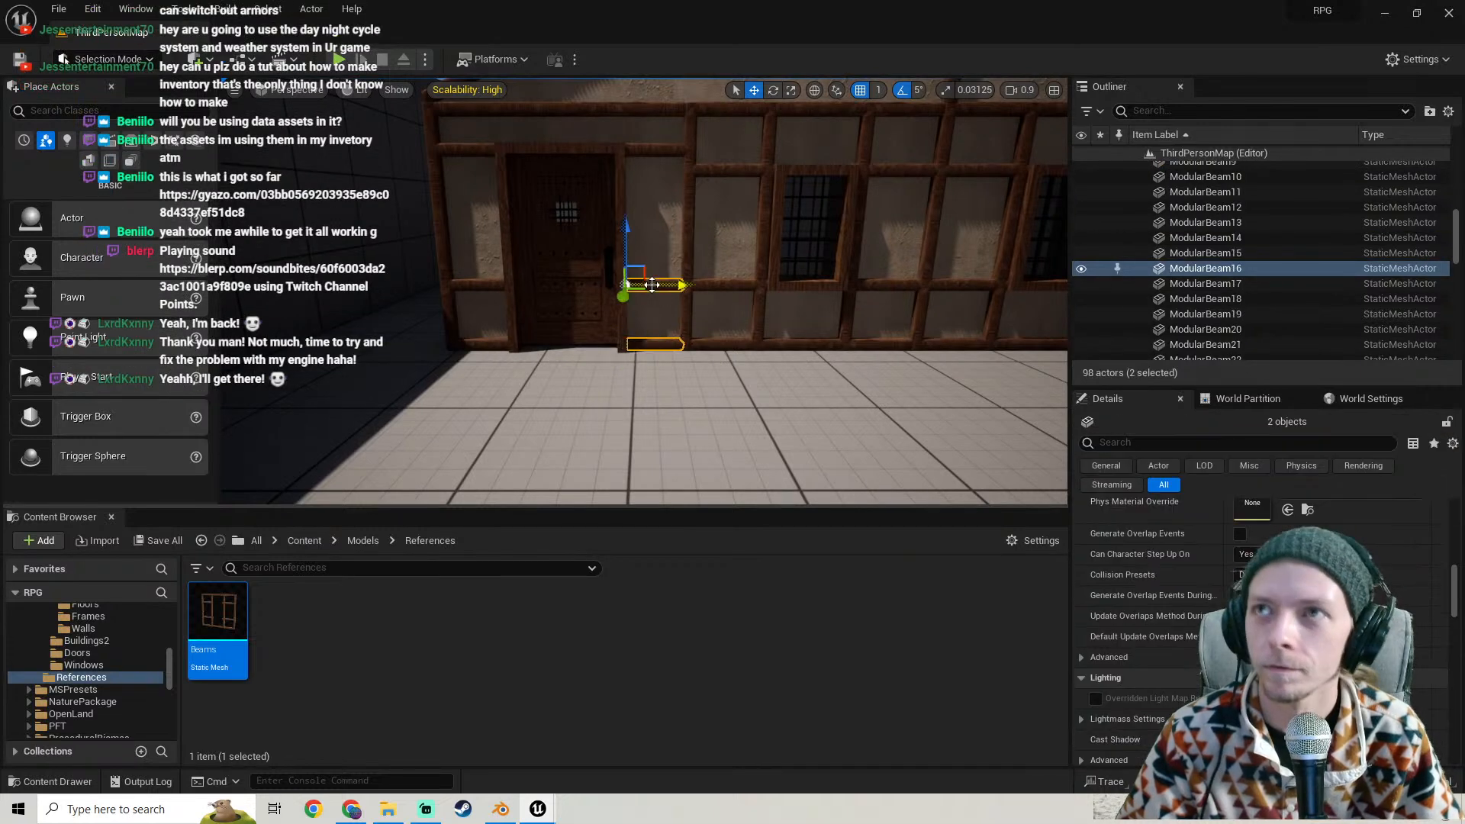
{"action": "left_click_drag", "start_coordinate": [683, 291], "coordinate": [681, 292]}
{"action": "right_click_drag", "start_coordinate": [681, 292], "coordinate": [681, 292]}
{"action": "key", "text": "s"}
{"action": "key", "text": "w"}
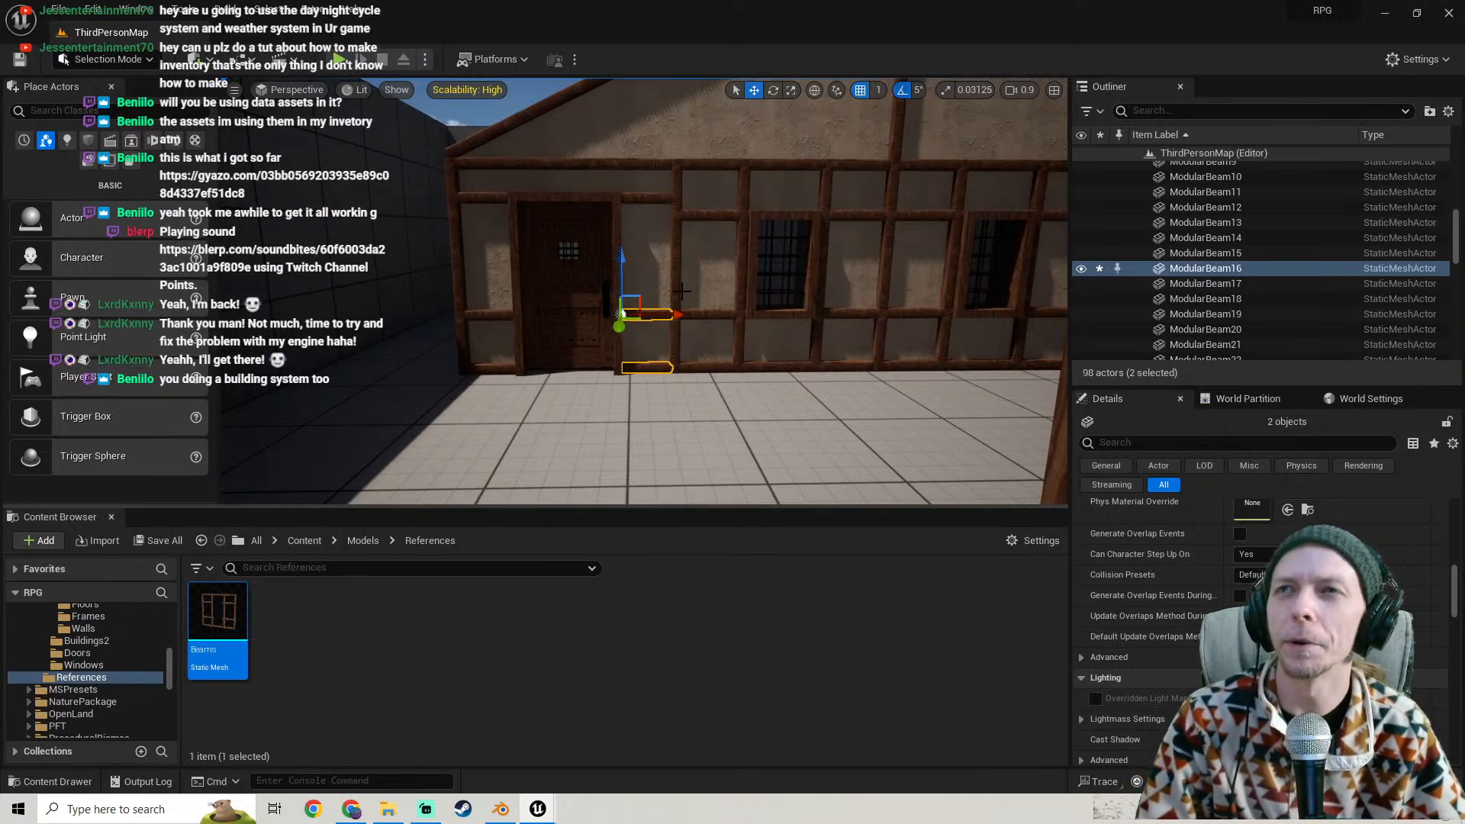
{"action": "key", "text": "w"}
{"action": "right_click_drag", "start_coordinate": [688, 291], "coordinate": [661, 349]}
{"action": "left_click", "coordinate": [661, 399], "text": "ctrl"}
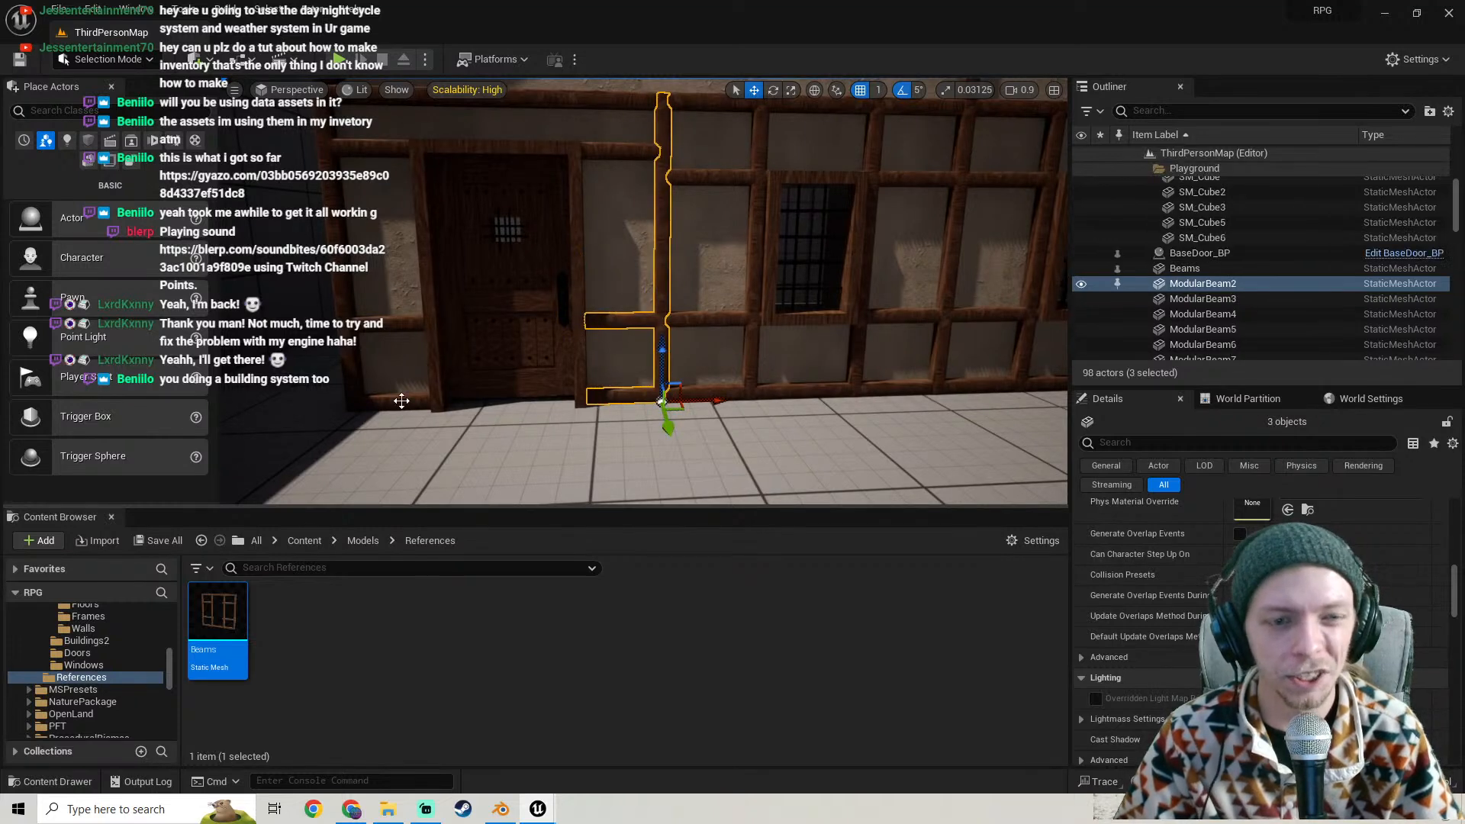
- Add the bottom beam, upright and lower cross beam left of the door, plus both upper cross beams beside the door, to the selection
{"action": "left_click", "coordinate": [402, 401], "text": "ctrl"}
{"action": "left_click", "coordinate": [351, 334], "text": "ctrl"}
{"action": "left_click", "coordinate": [399, 321], "text": "ctrl"}
{"action": "right_click_drag", "start_coordinate": [398, 322], "coordinate": [389, 294]}
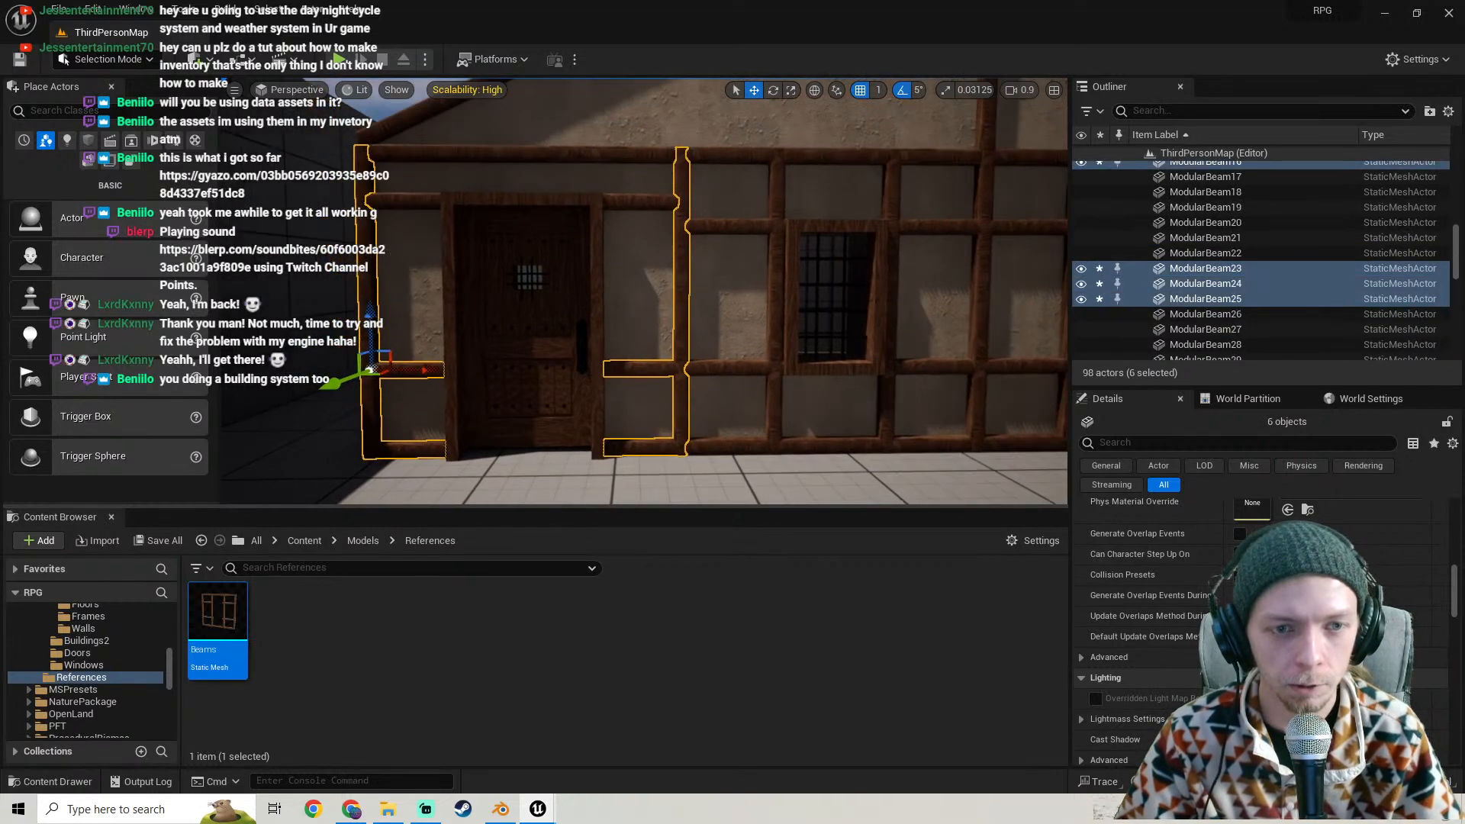
{"action": "left_click", "coordinate": [412, 200], "text": "ctrl"}
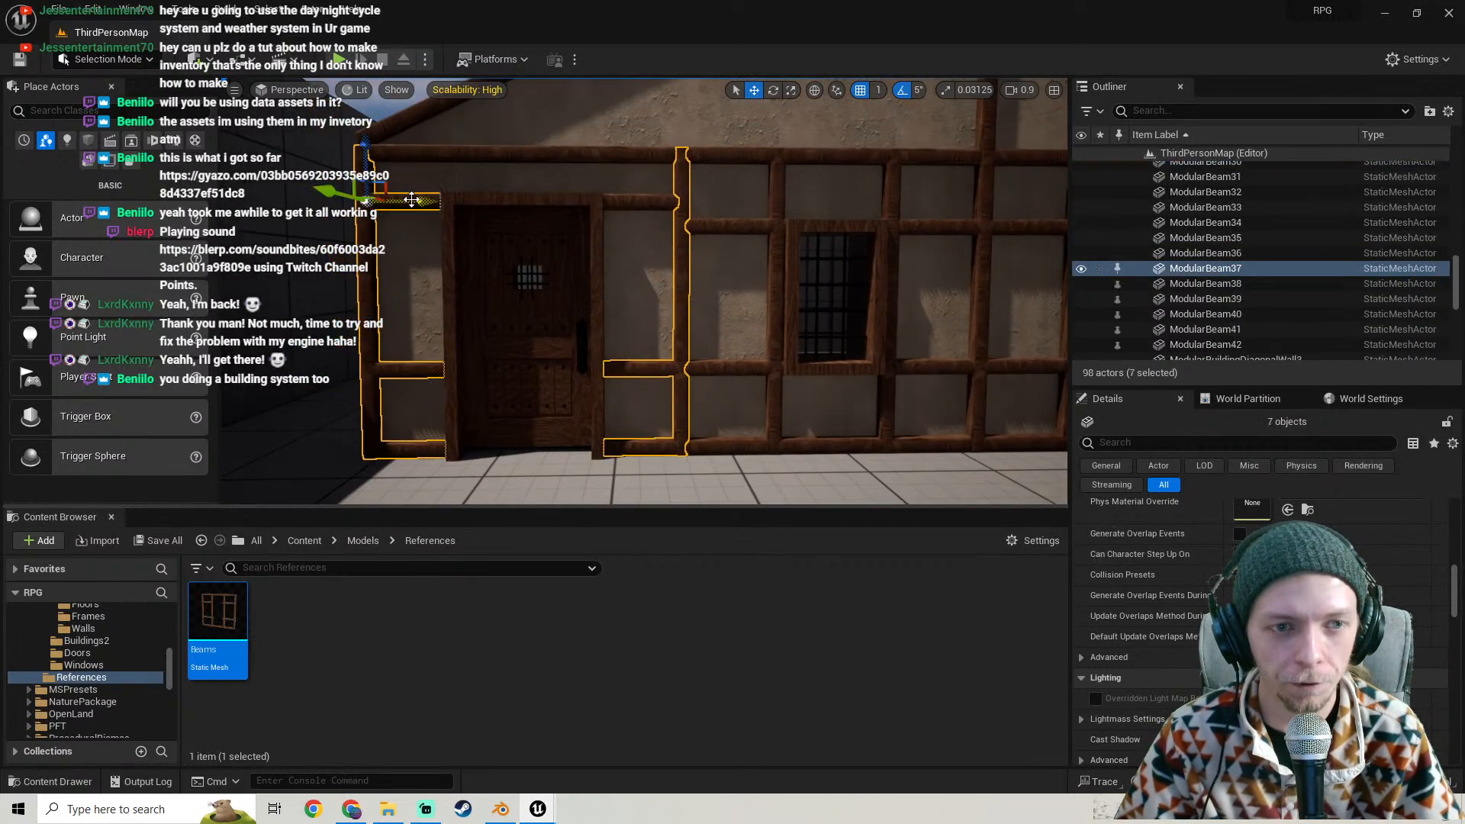
{"action": "left_click", "coordinate": [648, 206], "text": "ctrl"}
{"action": "mouse_move", "coordinate": [647, 206]}
{"action": "right_mouse_down"}
{"action": "mouse_move", "coordinate": [733, 251]}
{"action": "mouse_move", "coordinate": [717, 237]}
{"action": "mouse_move", "coordinate": [729, 225]}
{"action": "mouse_move", "coordinate": [664, 213]}
{"action": "mouse_move", "coordinate": [630, 179]}
{"action": "mouse_move", "coordinate": [646, 203]}
{"action": "right_mouse_up"}
{"action": "key", "text": "s"}
{"action": "key", "text": "w"}
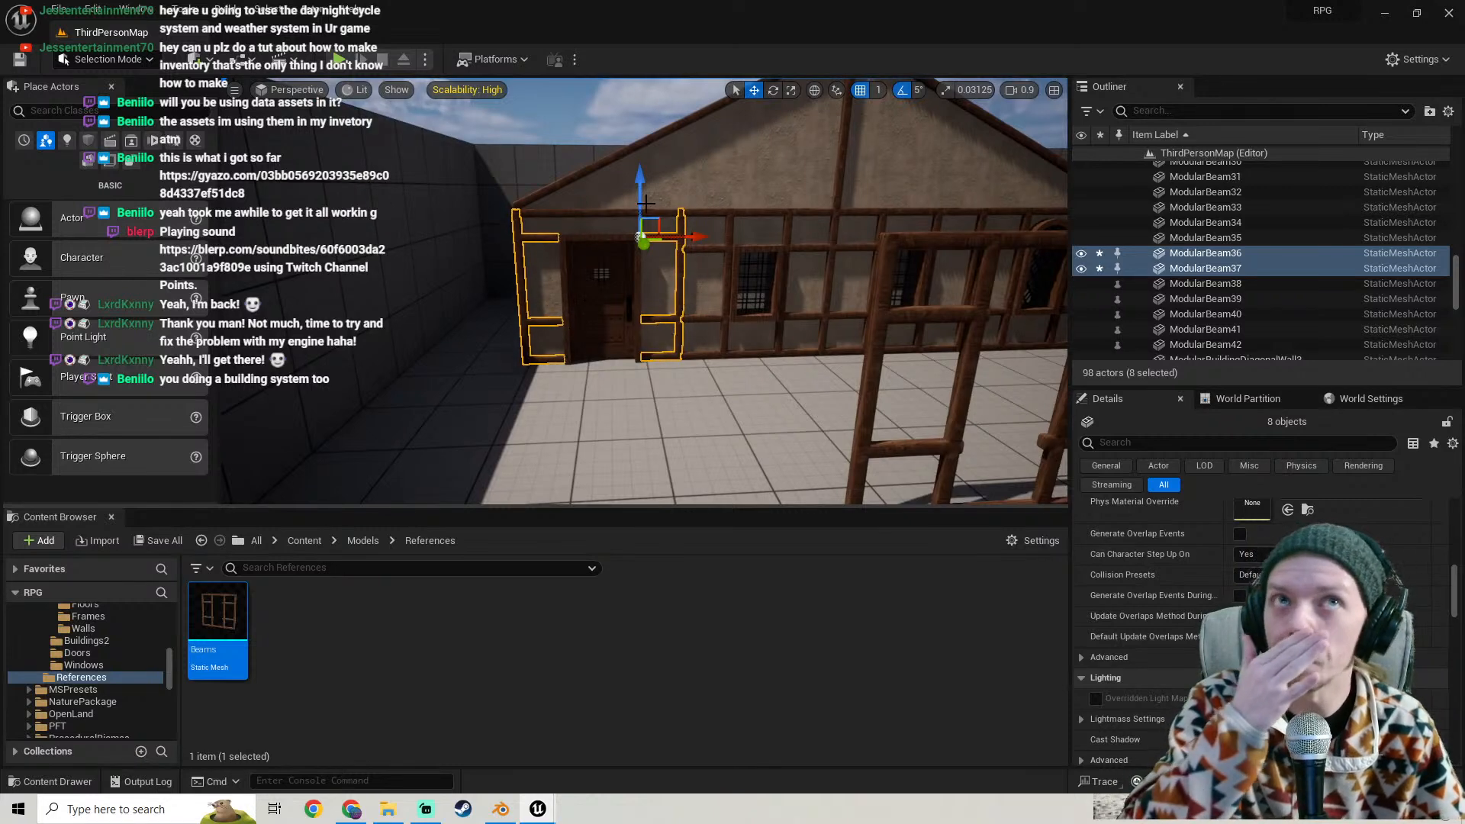
- Add the door frame and the door itself to the selected beams
{"action": "key", "text": "w"}
{"action": "right_click_drag", "start_coordinate": [560, 111], "coordinate": [530, 256]}
{"action": "left_click", "coordinate": [600, 374], "text": "ctrl"}
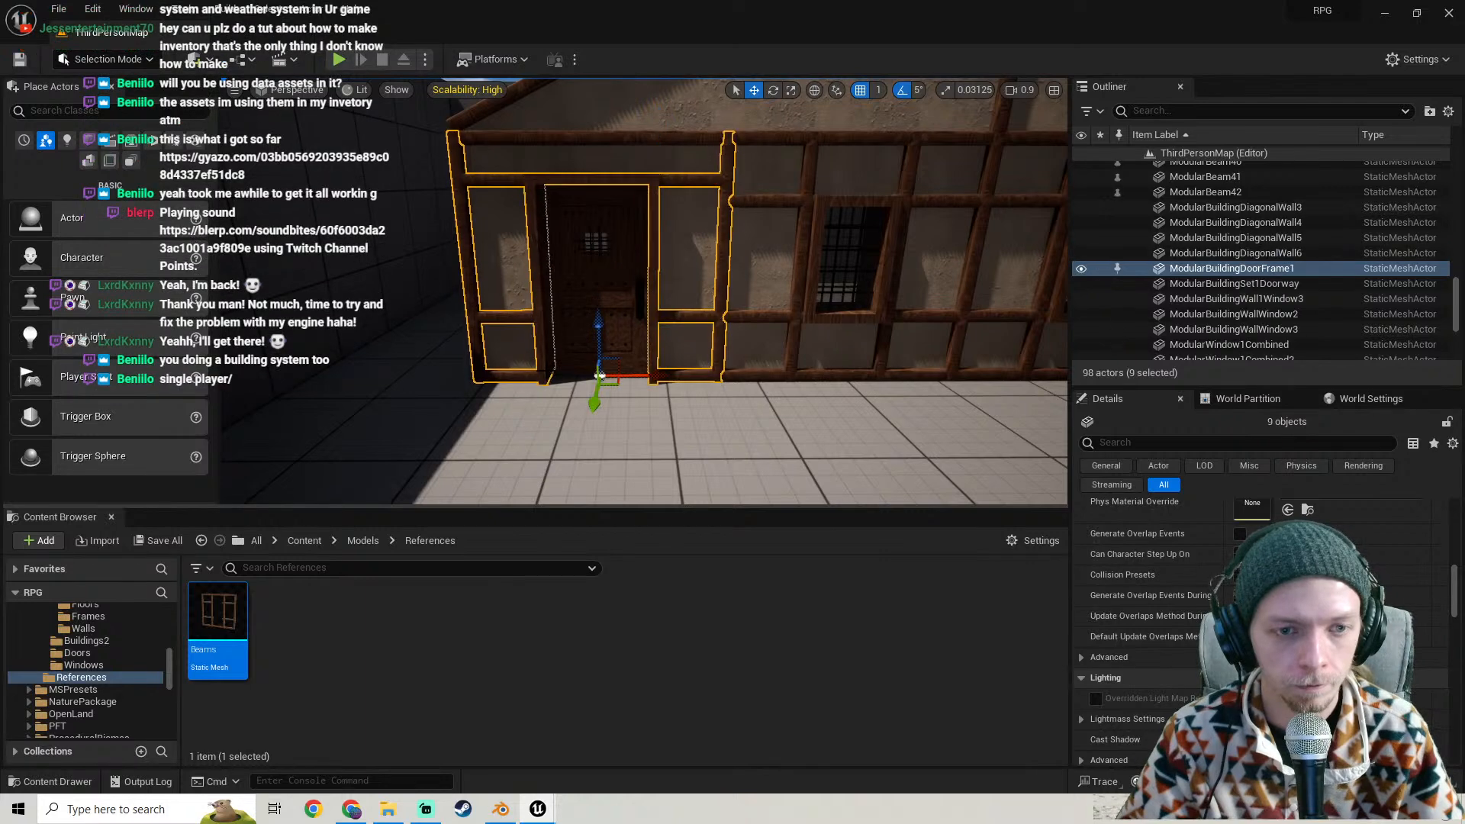
{"action": "key", "text": "w"}
{"action": "right_click_drag", "start_coordinate": [600, 375], "coordinate": [625, 347]}
{"action": "key", "text": "s"}
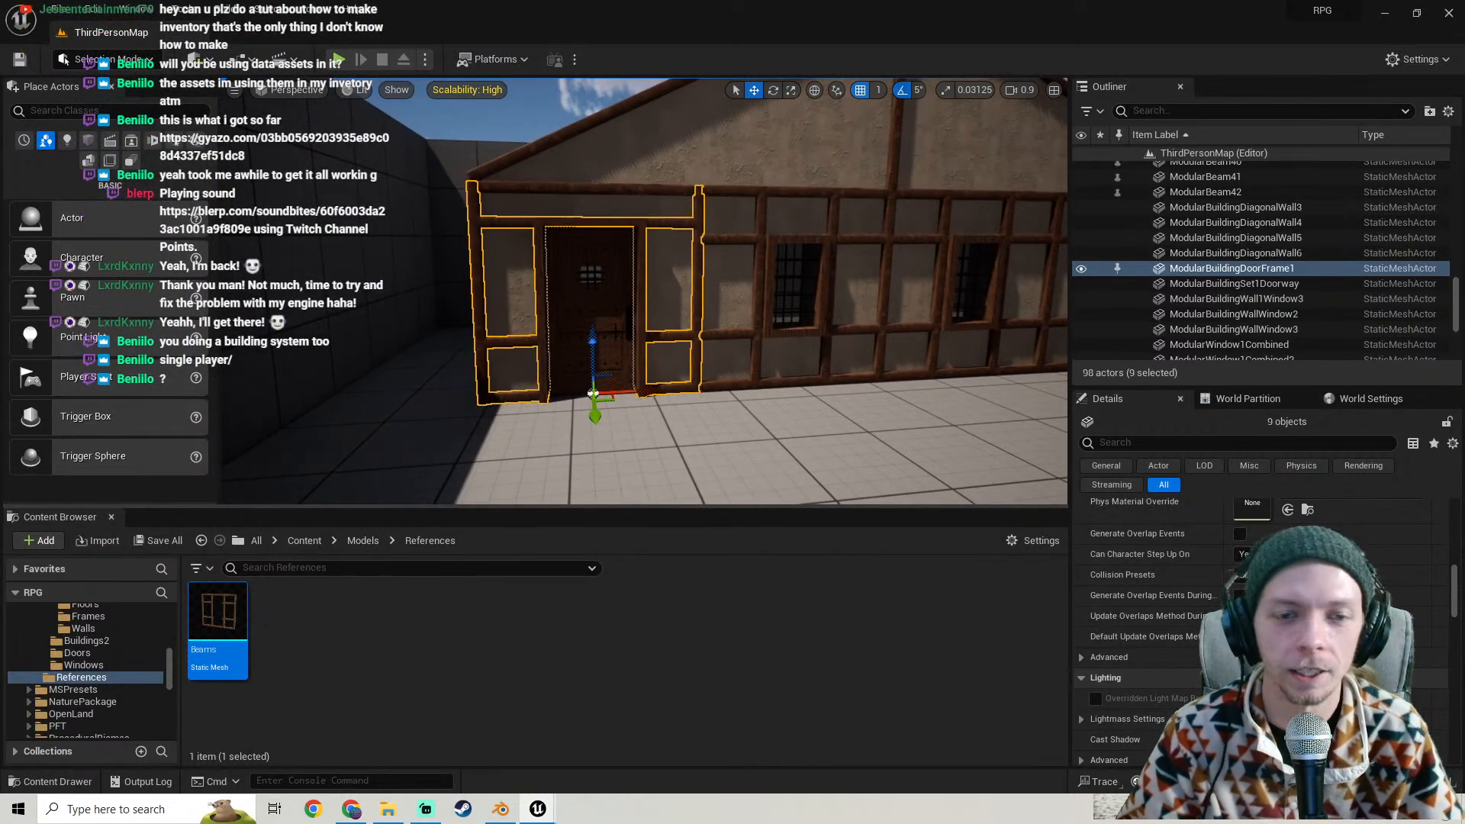
{"action": "left_click", "coordinate": [603, 336], "text": "ctrl"}
- Try pulling the selected door, frame and beams straight out from the house wall, and undo the move
{"action": "key", "text": "w"}
{"action": "right_click_drag", "start_coordinate": [650, 327], "coordinate": [607, 336]}
{"action": "key", "text": "d"}
{"action": "key", "text": "s"}
{"action": "key", "text": "w"}
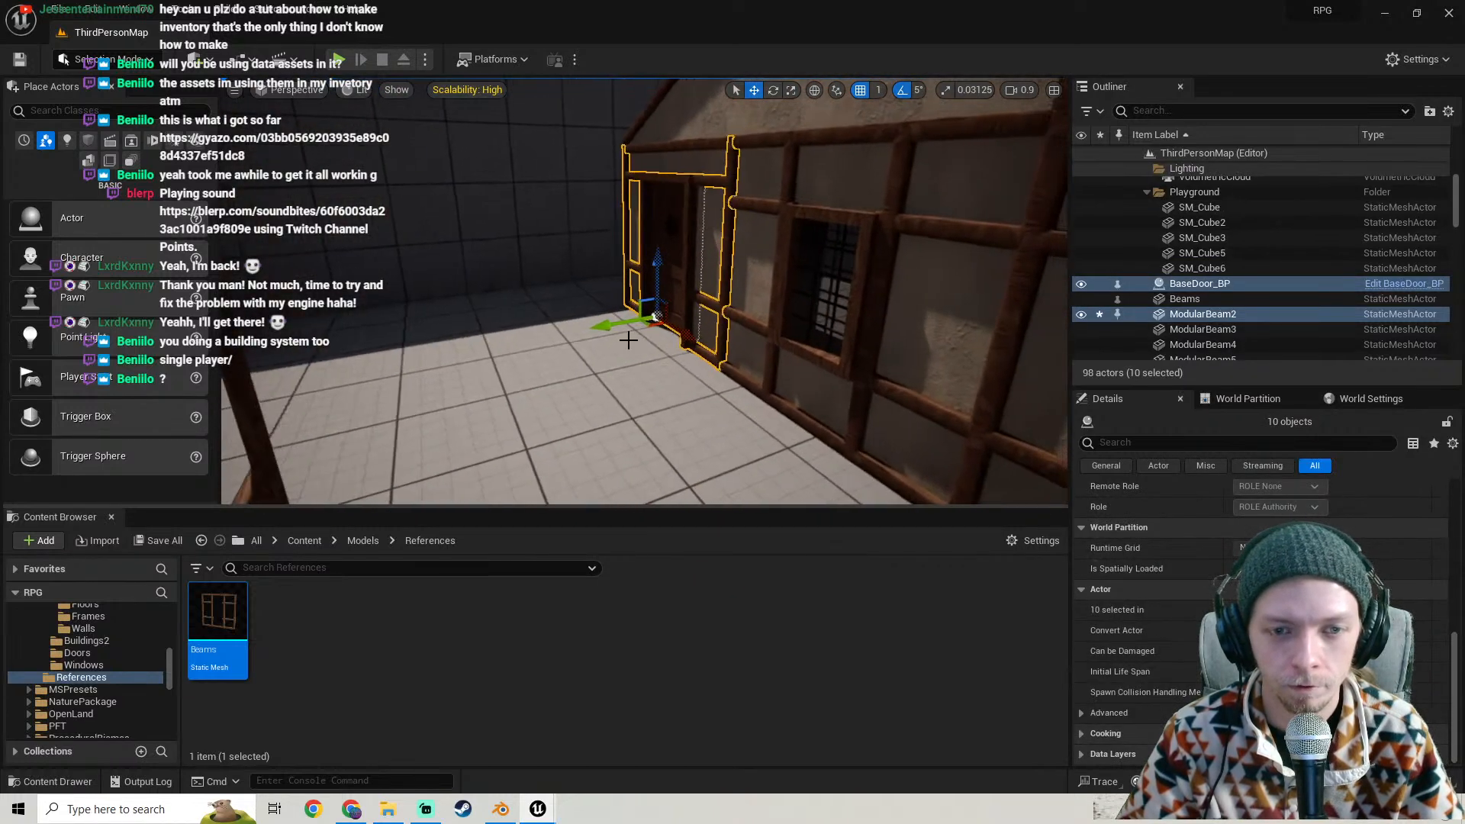
{"action": "left_click_drag", "start_coordinate": [601, 327], "coordinate": [506, 350]}
{"action": "key", "text": "ctrl+z"}
- Open the Merge Actors settings for the selected door section and start merging its ten objects into one mesh
{"action": "key", "text": "a"}
{"action": "right_click_drag", "start_coordinate": [506, 350], "coordinate": [611, 345]}
{"action": "key", "text": "d"}
{"action": "left_click", "coordinate": [301, 7]}
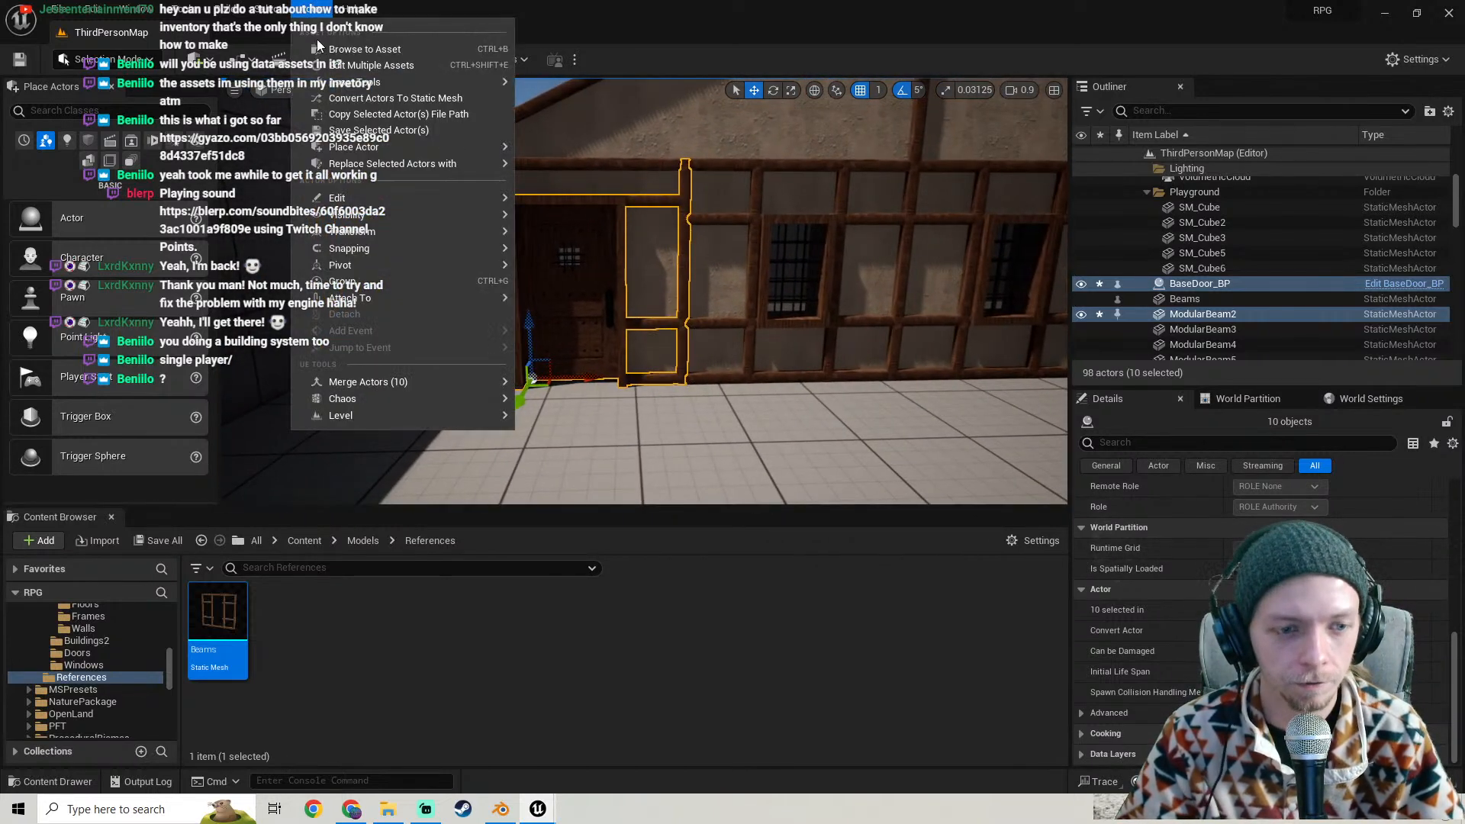
{"action": "mouse_move", "coordinate": [391, 387]}
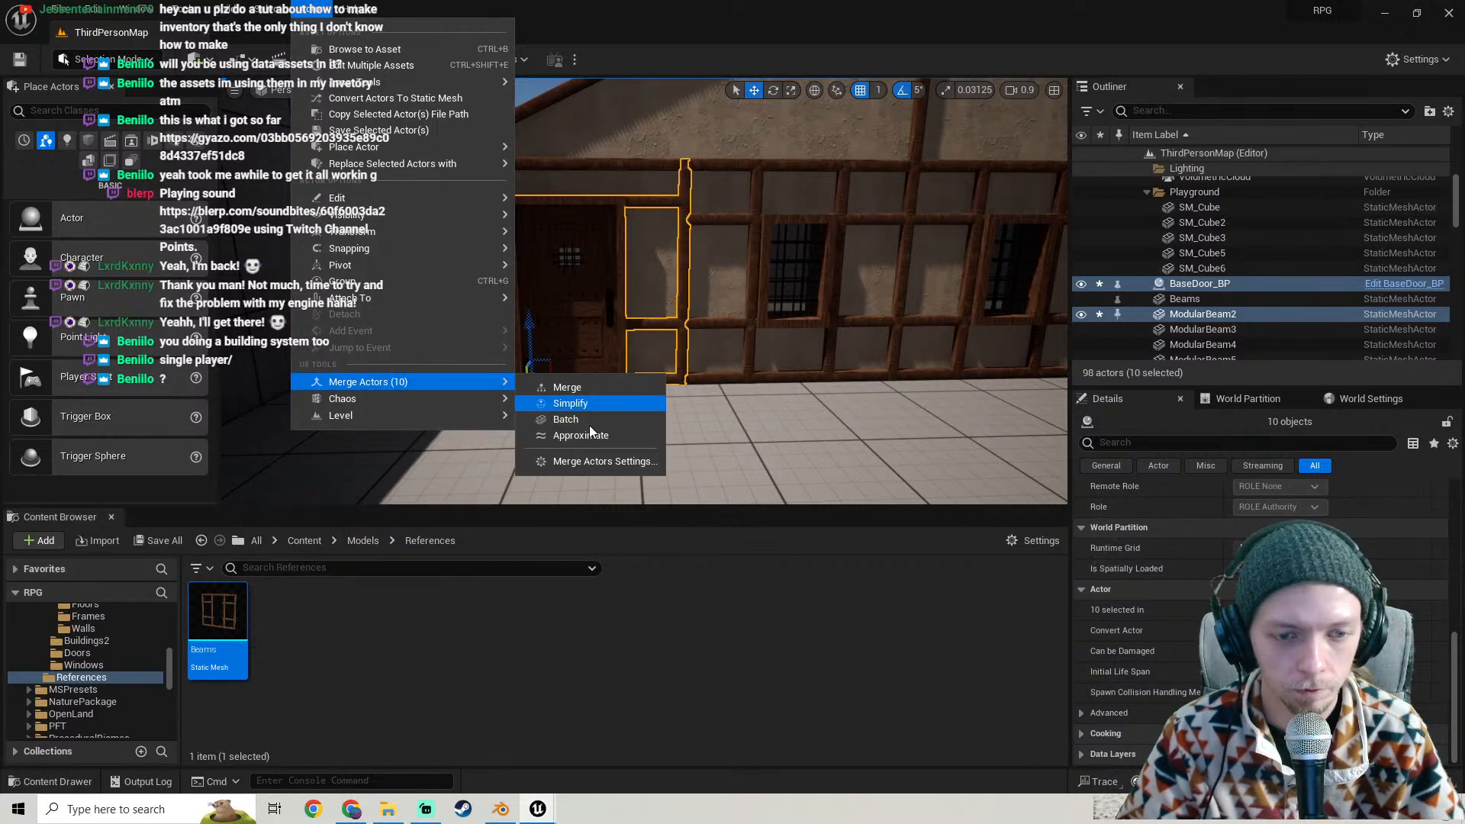
{"action": "left_click", "coordinate": [603, 463]}
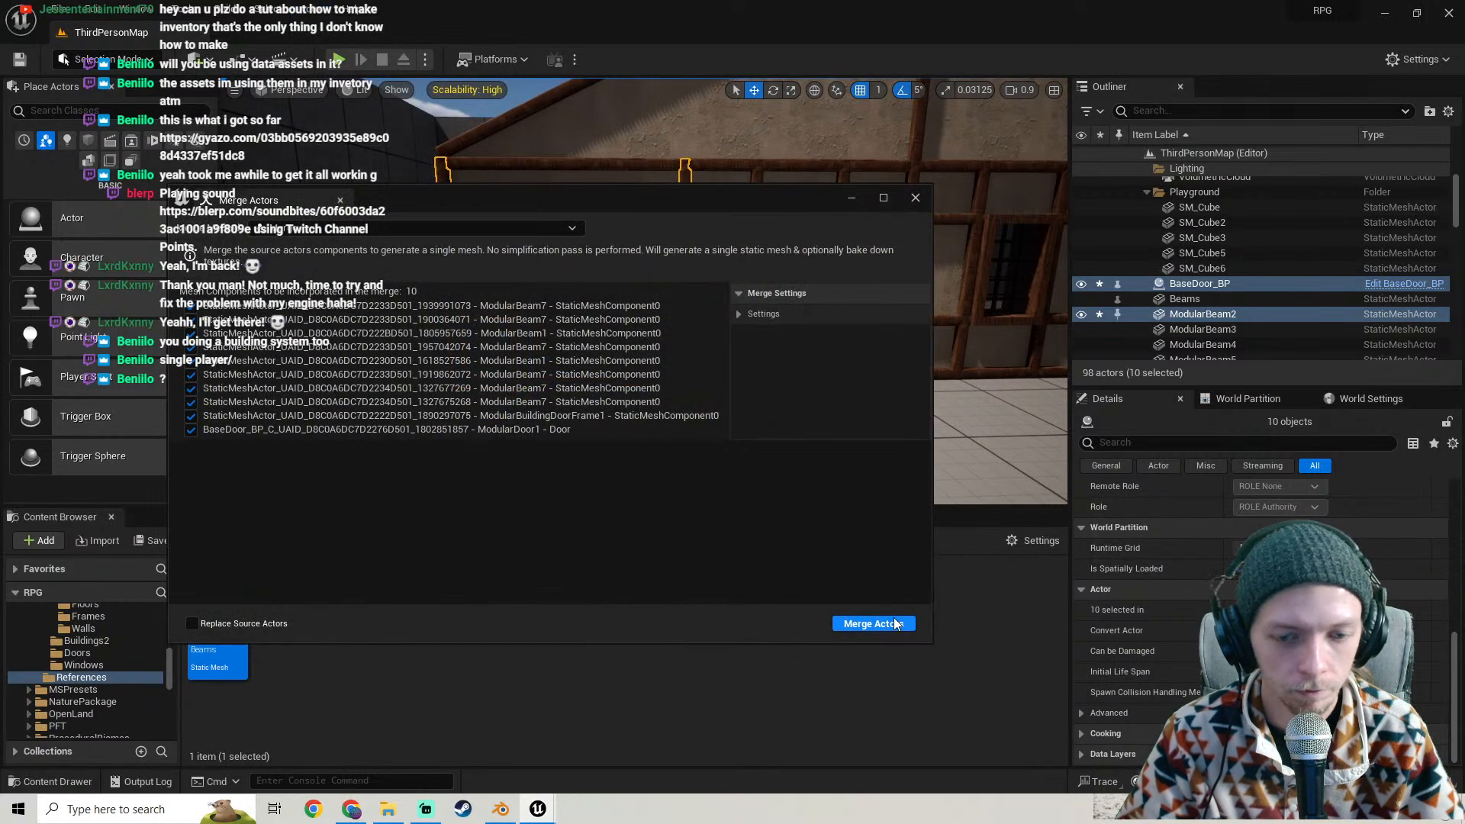
{"action": "left_click", "coordinate": [873, 623]}
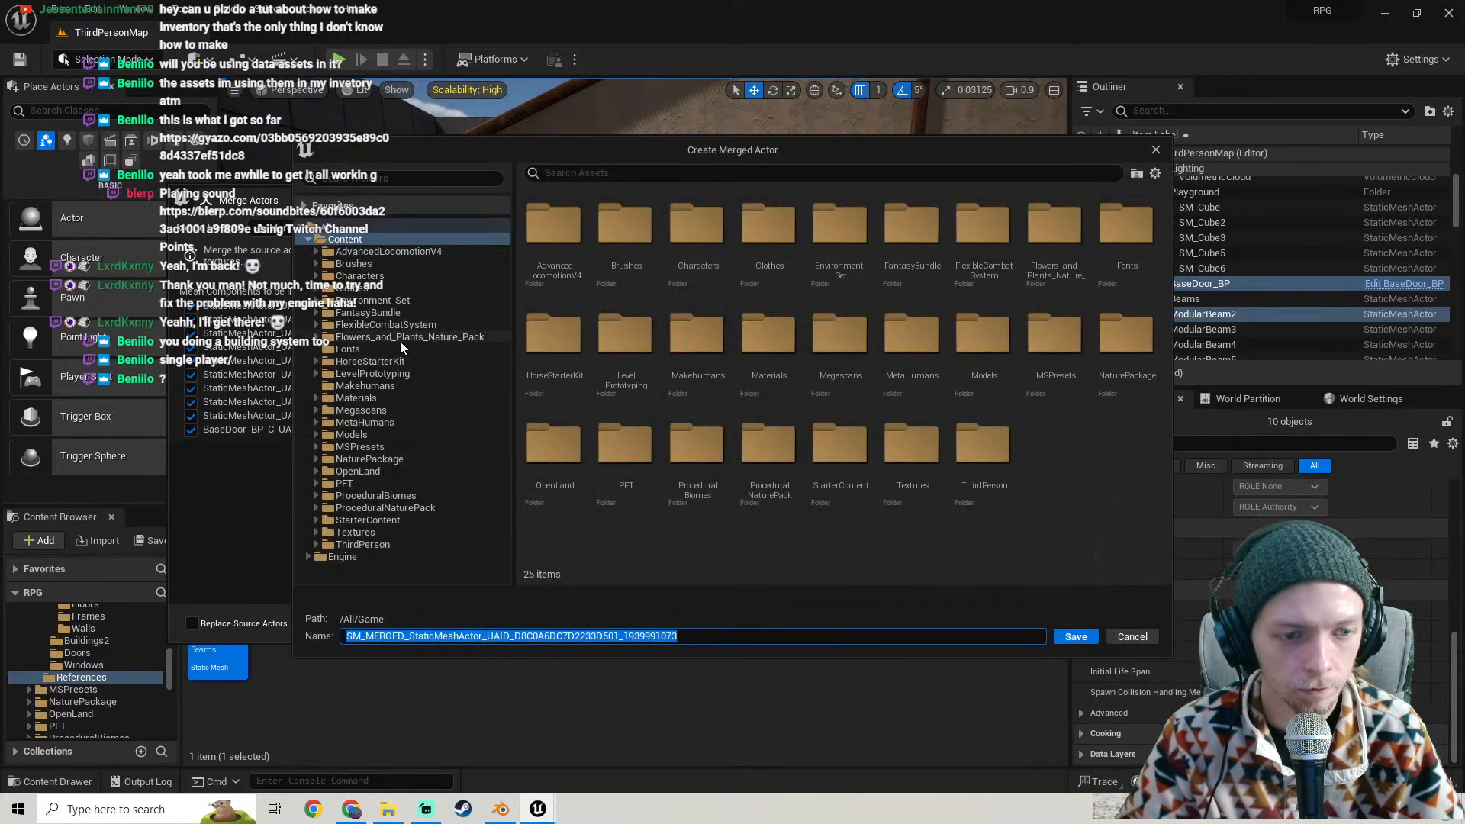
- Save the merged door section as DoorBeamsReference in Models/References and close the Merge Actors settings
{"action": "left_click", "coordinate": [358, 434]}
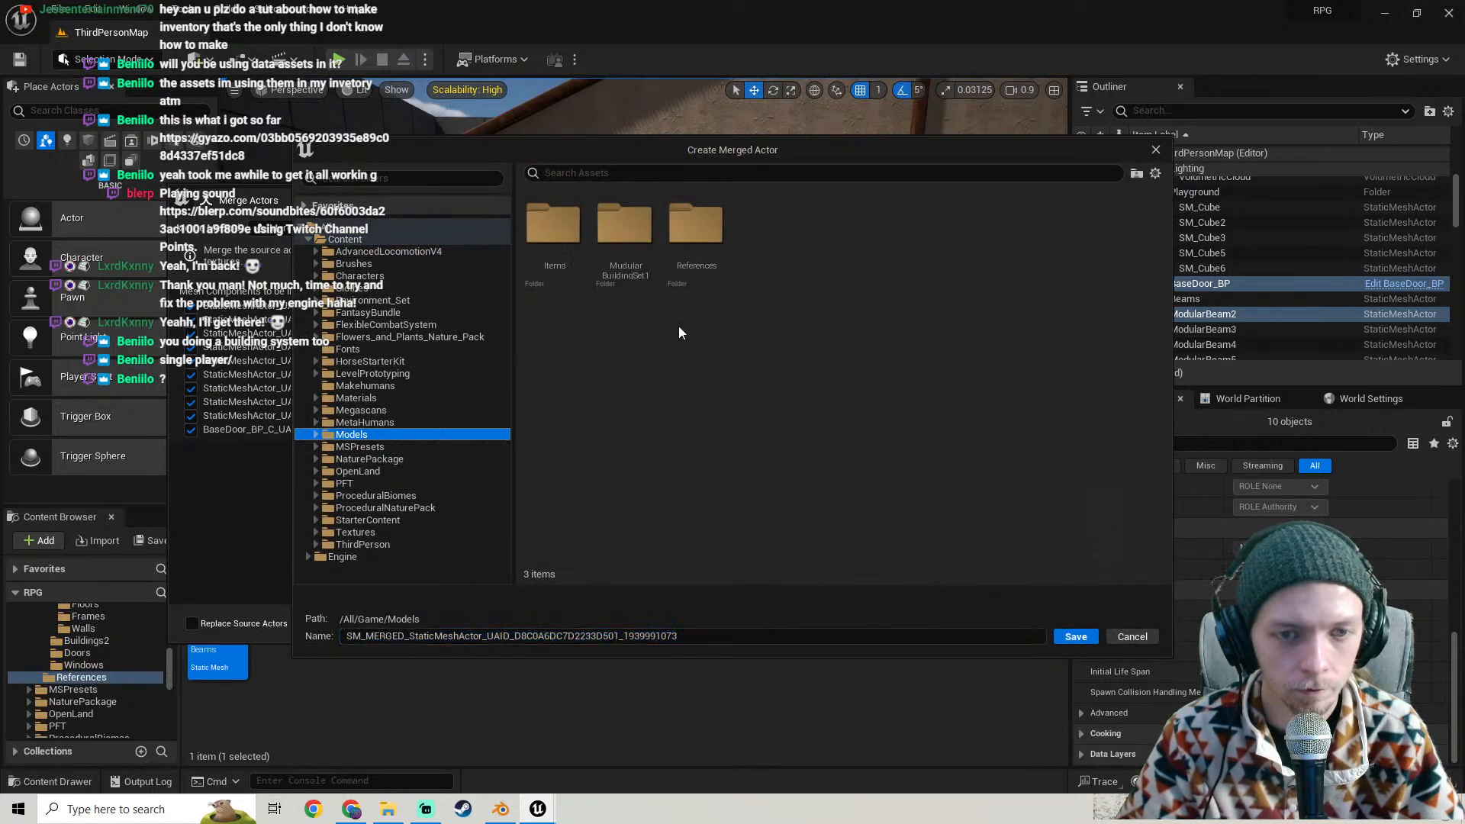
{"action": "double_click", "coordinate": [699, 229]}
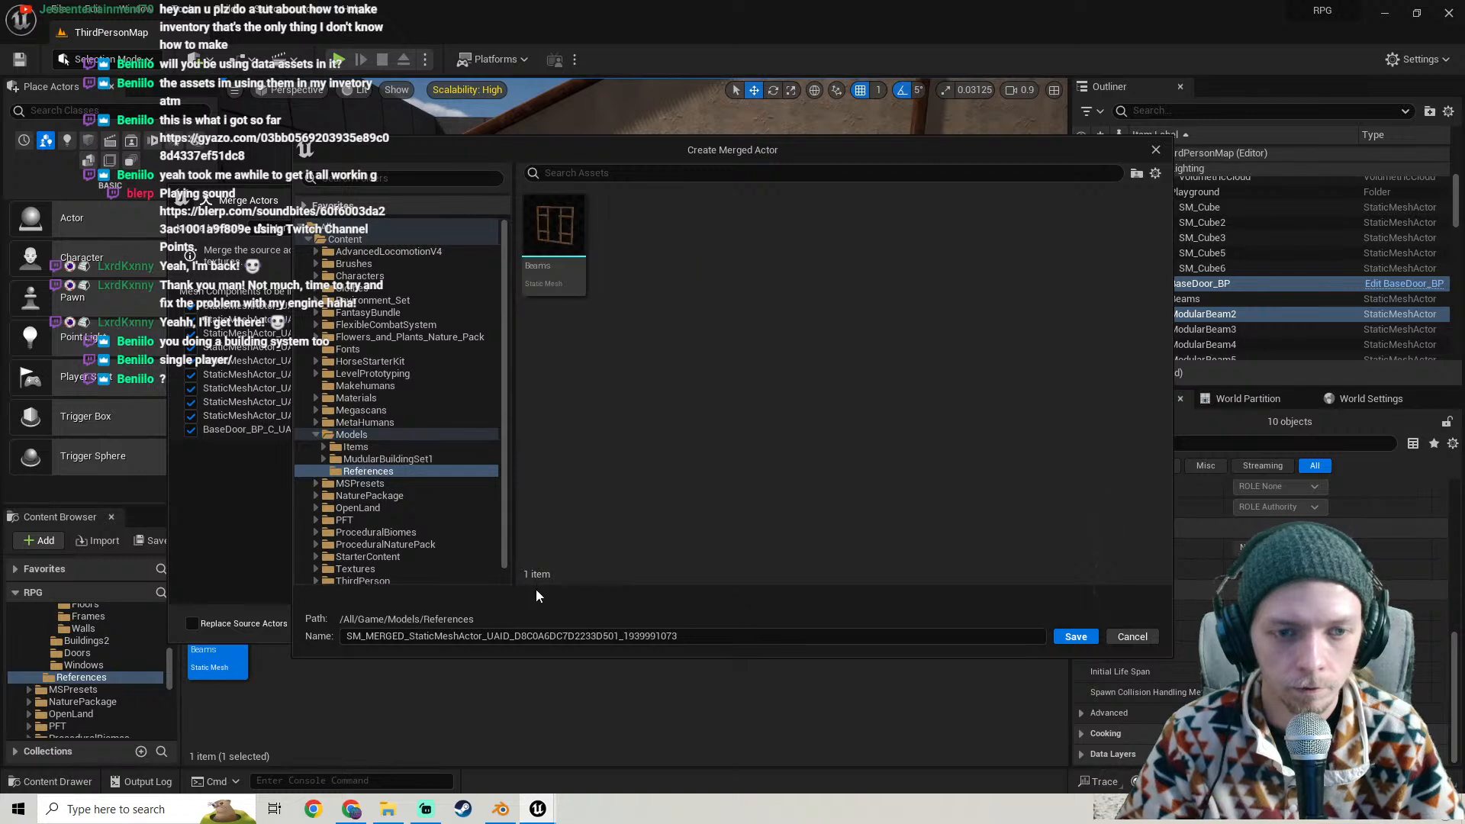
{"action": "left_click", "coordinate": [546, 636]}
{"action": "type", "text": "DoorBeamsReference"}
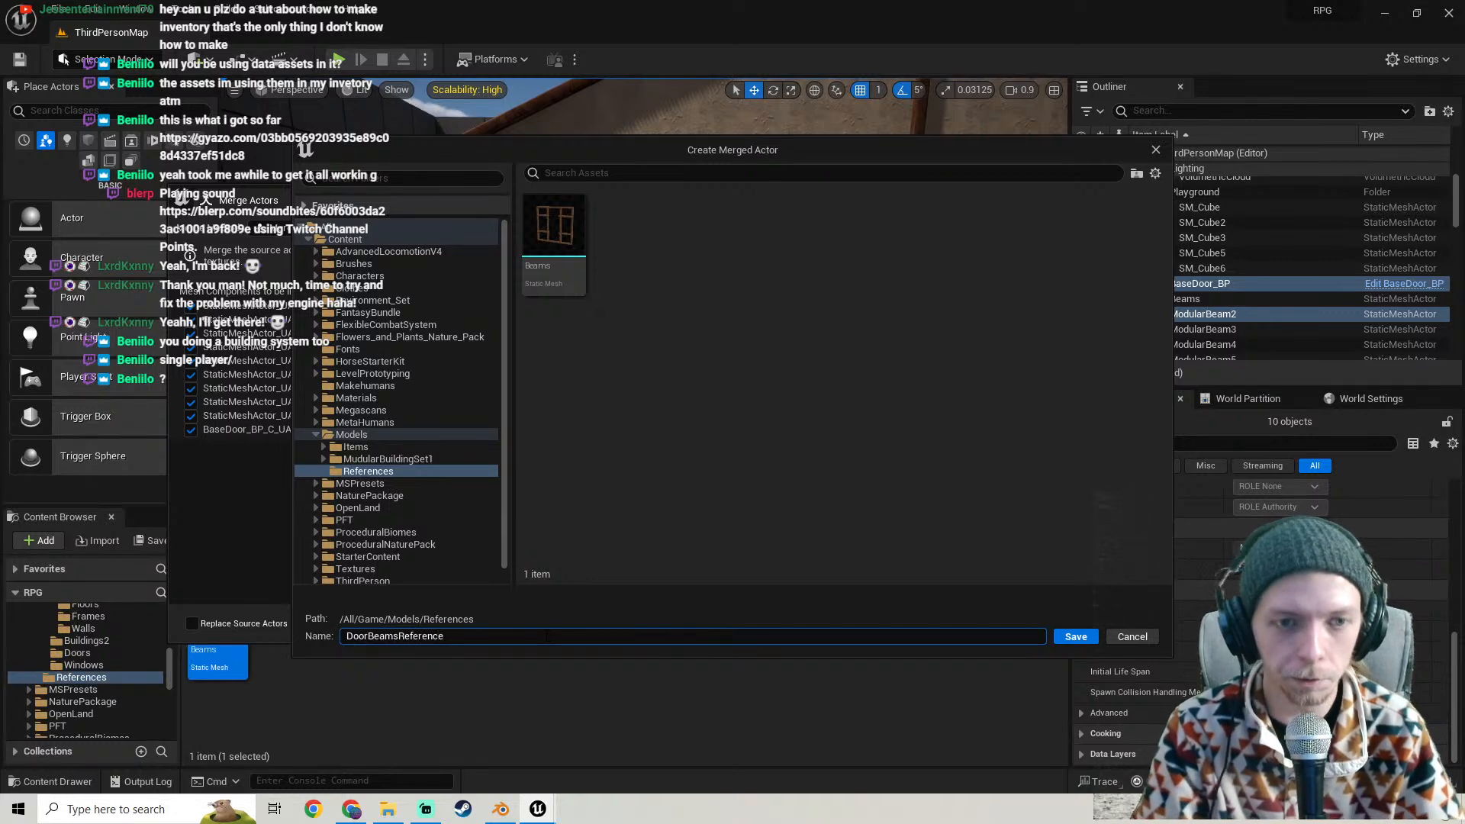
{"action": "key", "text": "Return"}
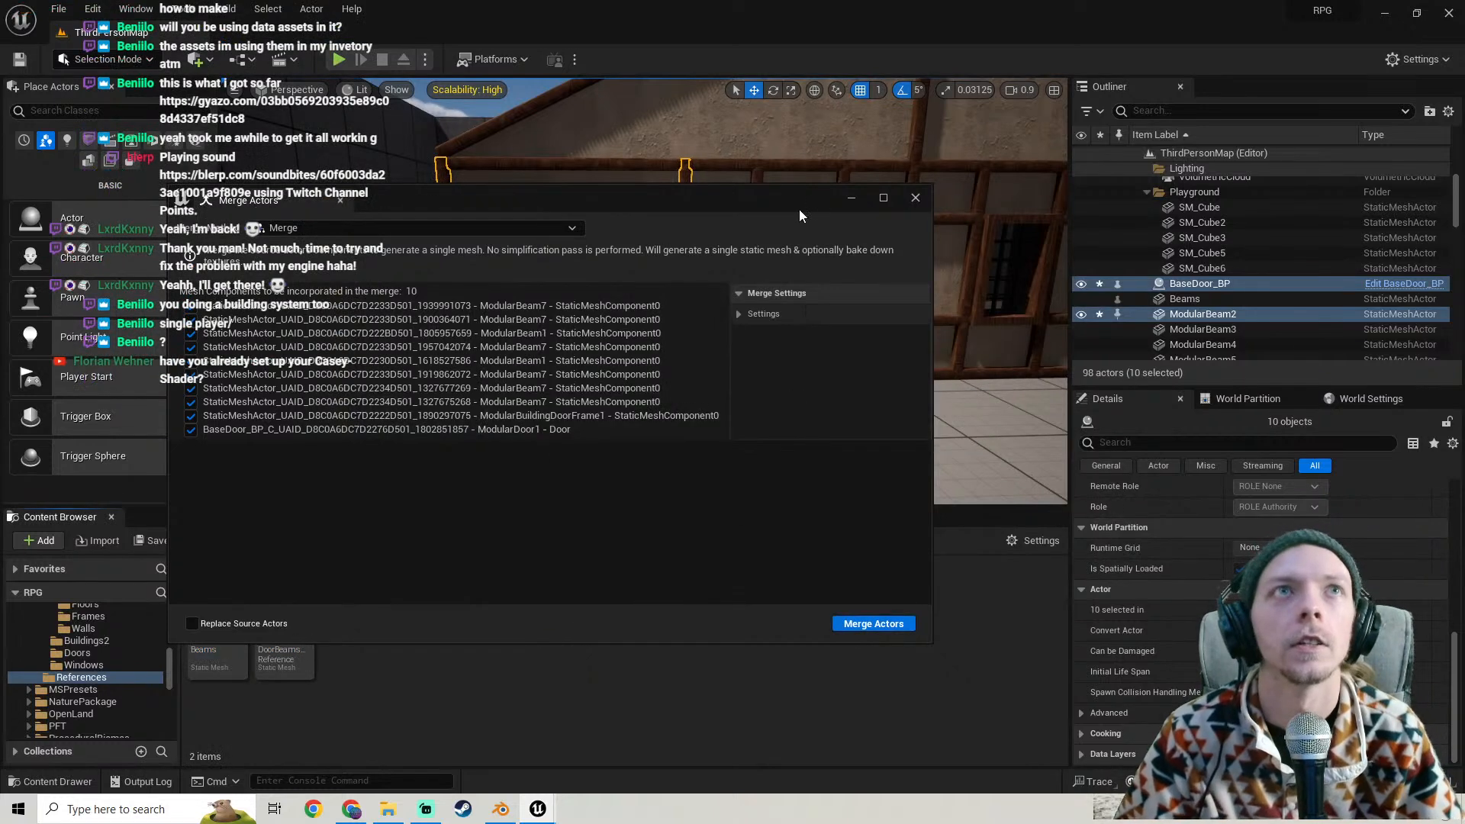
{"action": "left_click", "coordinate": [920, 202]}
- Test-place the DoorBeamsReference mesh in front of the house for inspection, and delete the placed copy
{"action": "mouse_move", "coordinate": [537, 379]}
{"action": "right_mouse_down"}
{"action": "mouse_move", "coordinate": [572, 381]}
{"action": "mouse_move", "coordinate": [537, 380]}
{"action": "right_mouse_up"}
{"action": "key", "text": "s"}
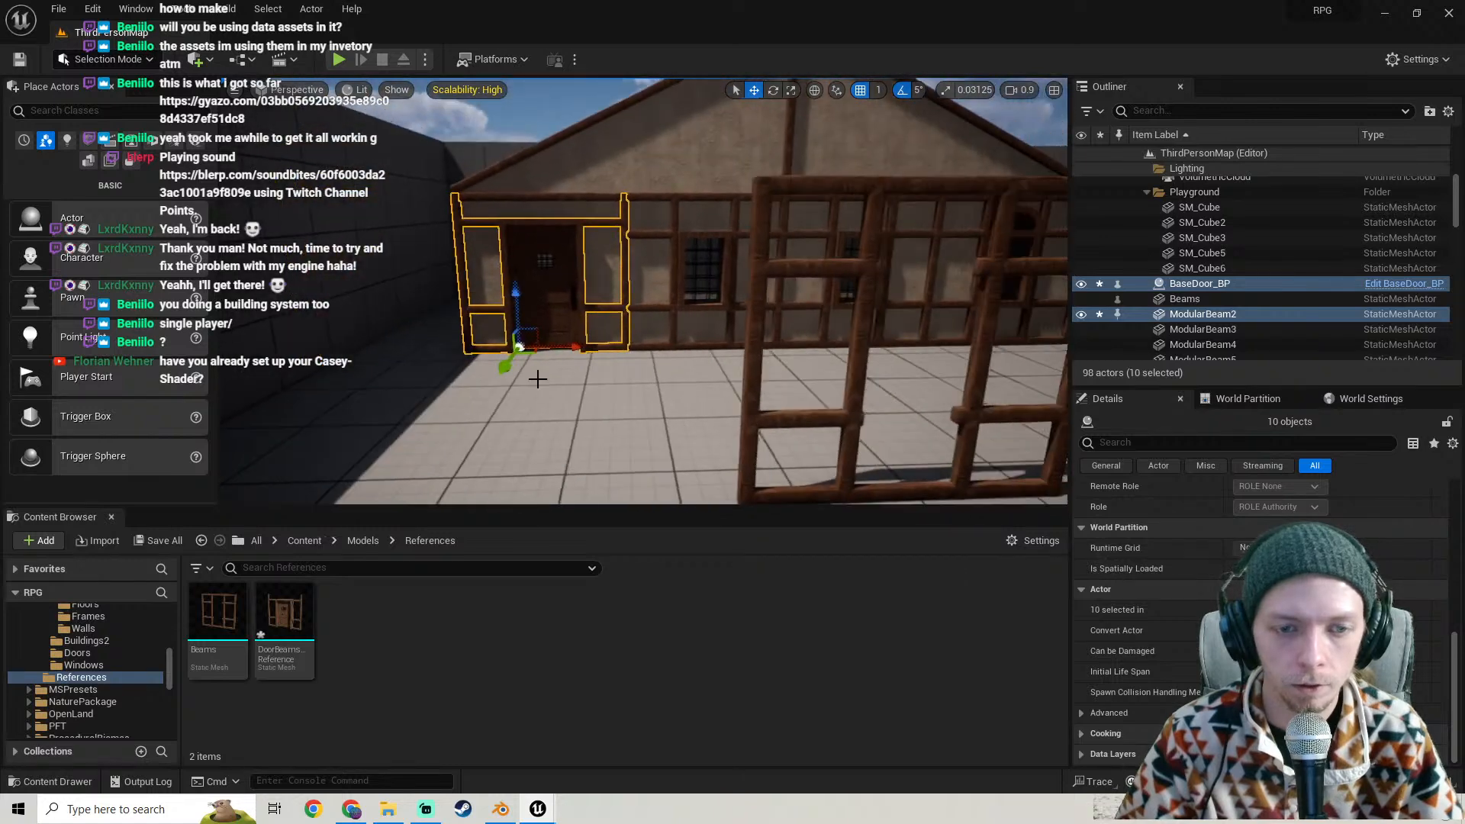
{"action": "left_click", "coordinate": [618, 277]}
{"action": "key", "text": "s"}
{"action": "right_click_drag", "start_coordinate": [618, 277], "coordinate": [627, 313]}
{"action": "key", "text": "a"}
{"action": "key", "text": "d"}
{"action": "left_click_drag", "start_coordinate": [268, 662], "coordinate": [396, 330]}
{"action": "right_click_drag", "start_coordinate": [396, 330], "coordinate": [347, 309]}
{"action": "key", "text": "w"}
{"action": "key", "text": "w"}
{"action": "right_click_drag", "start_coordinate": [441, 350], "coordinate": [534, 336]}
{"action": "key", "text": "s"}
{"action": "key", "text": "Delete"}
- Delete the freestanding Beams mesh in front of the house and save all modified content
{"action": "key", "text": "d"}
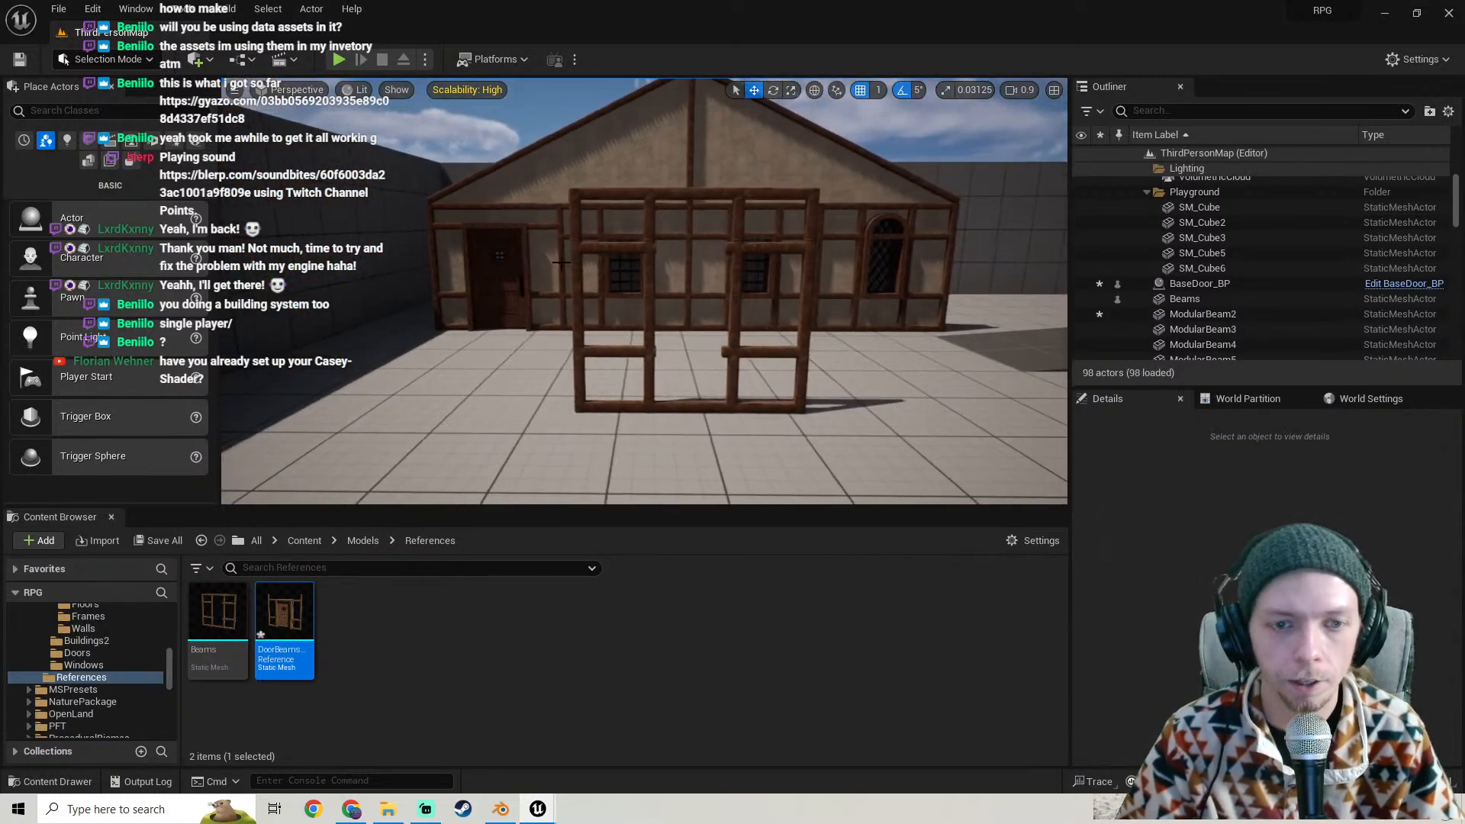
{"action": "left_click", "coordinate": [650, 280]}
{"action": "key", "text": "Delete"}
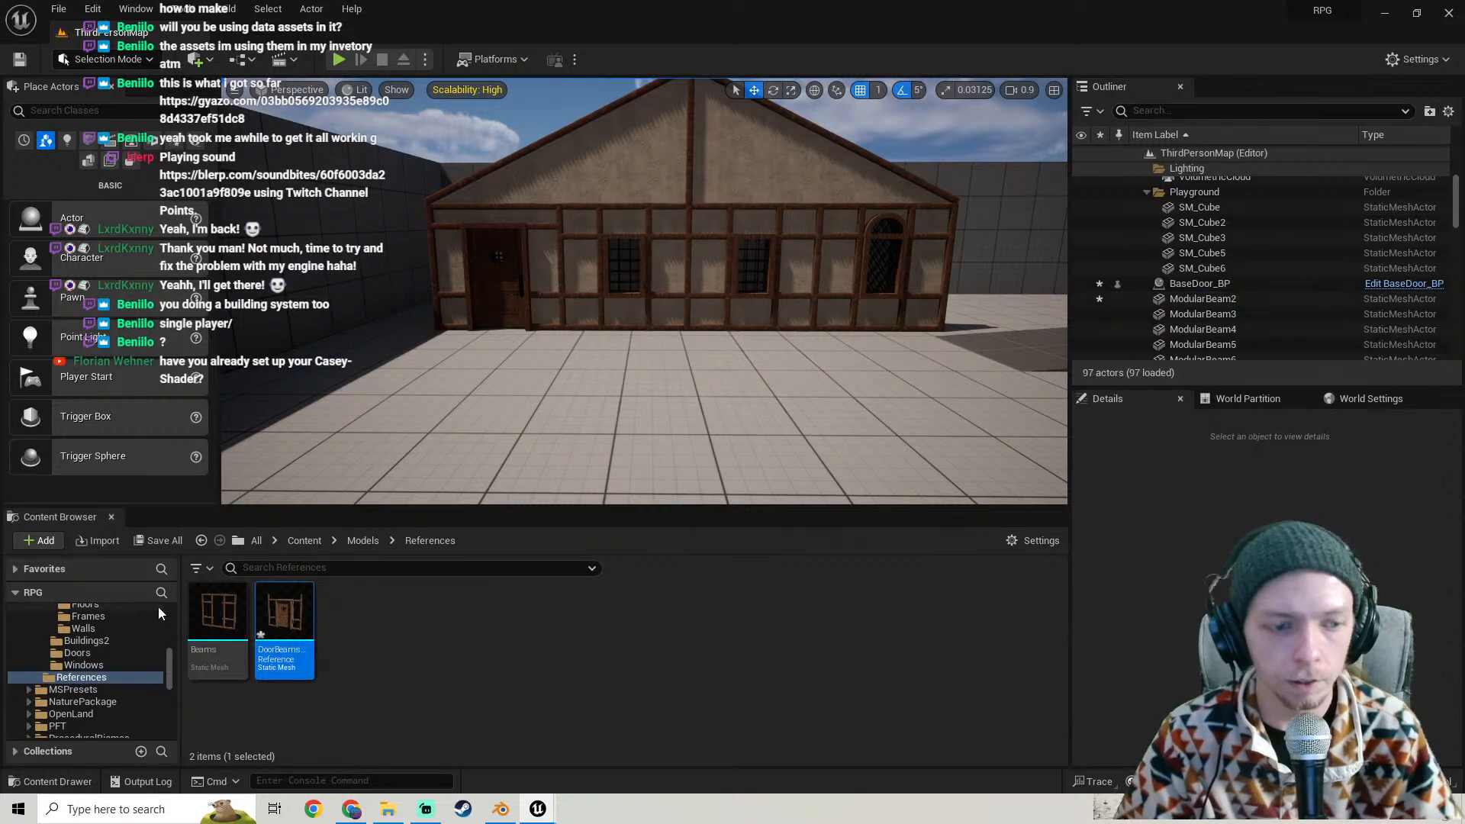
{"action": "left_click", "coordinate": [151, 544]}
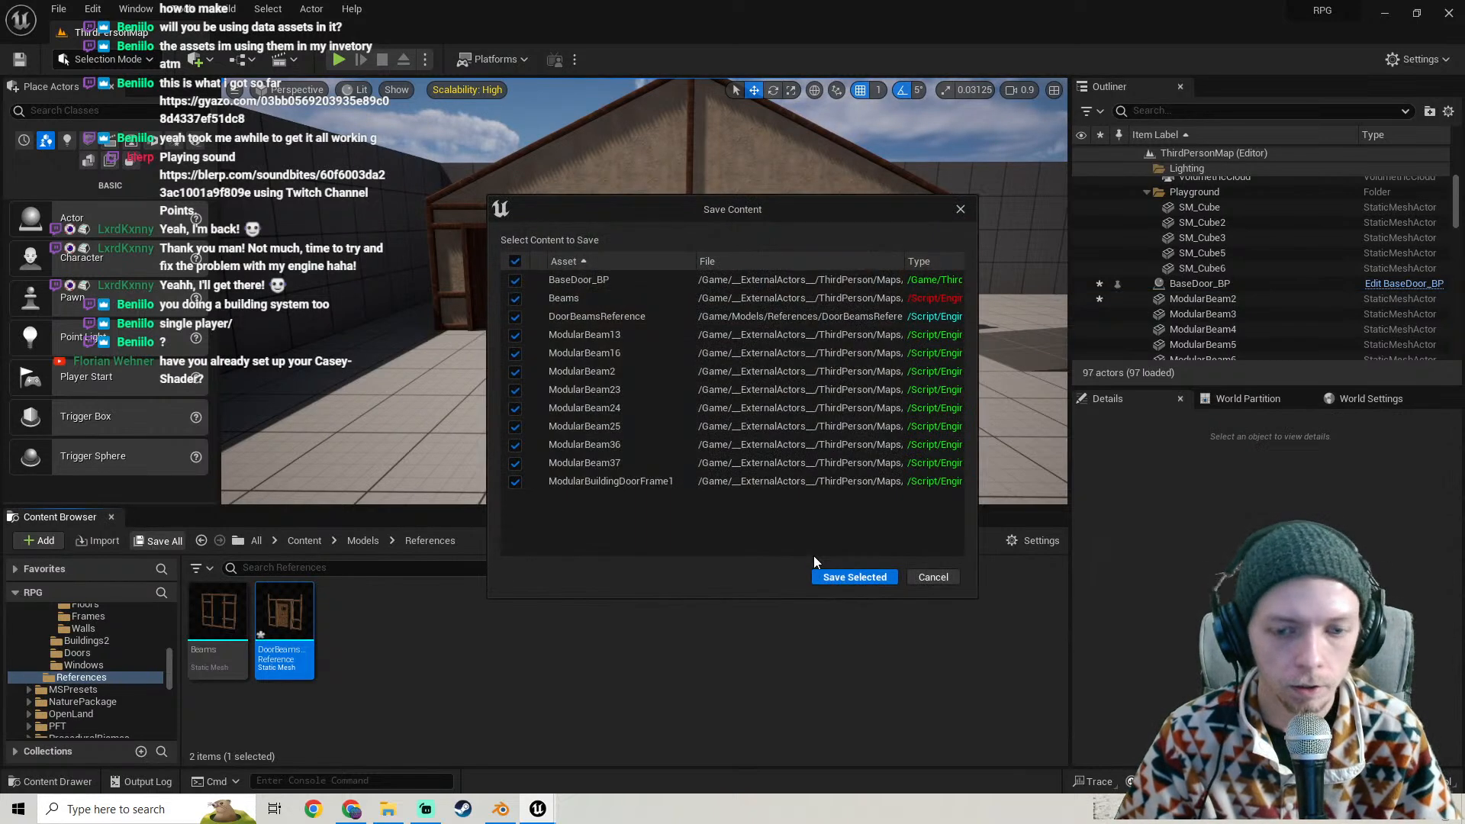
{"action": "left_click", "coordinate": [834, 580]}
- Try sliding the rectangular gable wall panel sideways beyond the house, and undo the moves
{"action": "mouse_move", "coordinate": [653, 345]}
{"action": "right_mouse_down"}
{"action": "mouse_move", "coordinate": [751, 359]}
{"action": "mouse_move", "coordinate": [653, 345]}
{"action": "right_mouse_up"}
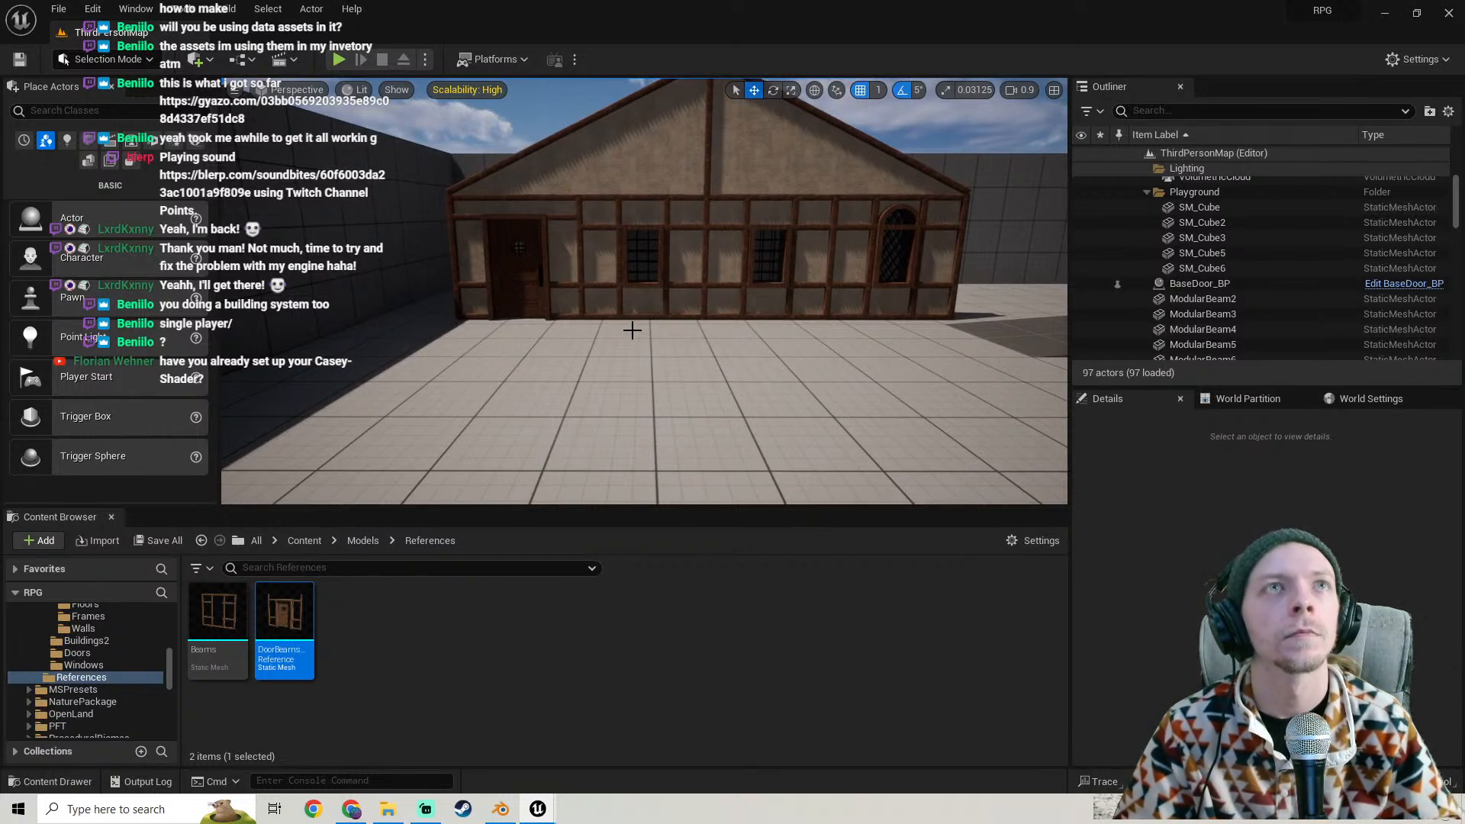
{"action": "right_click_drag", "start_coordinate": [632, 330], "coordinate": [662, 332]}
{"action": "left_click", "coordinate": [633, 330]}
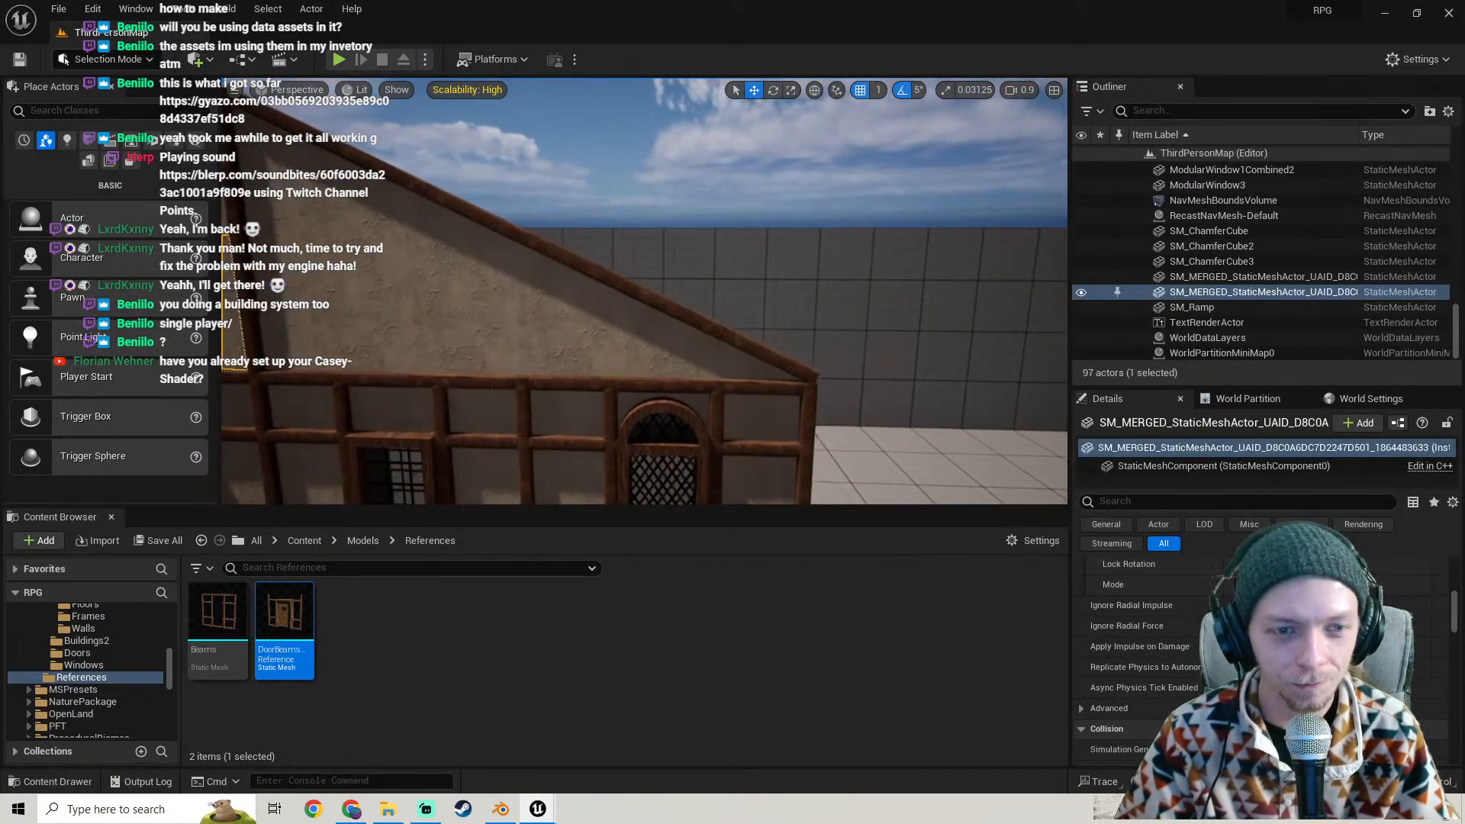
{"action": "left_click", "coordinate": [496, 328]}
{"action": "mouse_move", "coordinate": [496, 329]}
{"action": "right_mouse_down"}
{"action": "mouse_move", "coordinate": [473, 359]}
{"action": "mouse_move", "coordinate": [500, 347]}
{"action": "mouse_move", "coordinate": [481, 332]}
{"action": "right_mouse_up"}
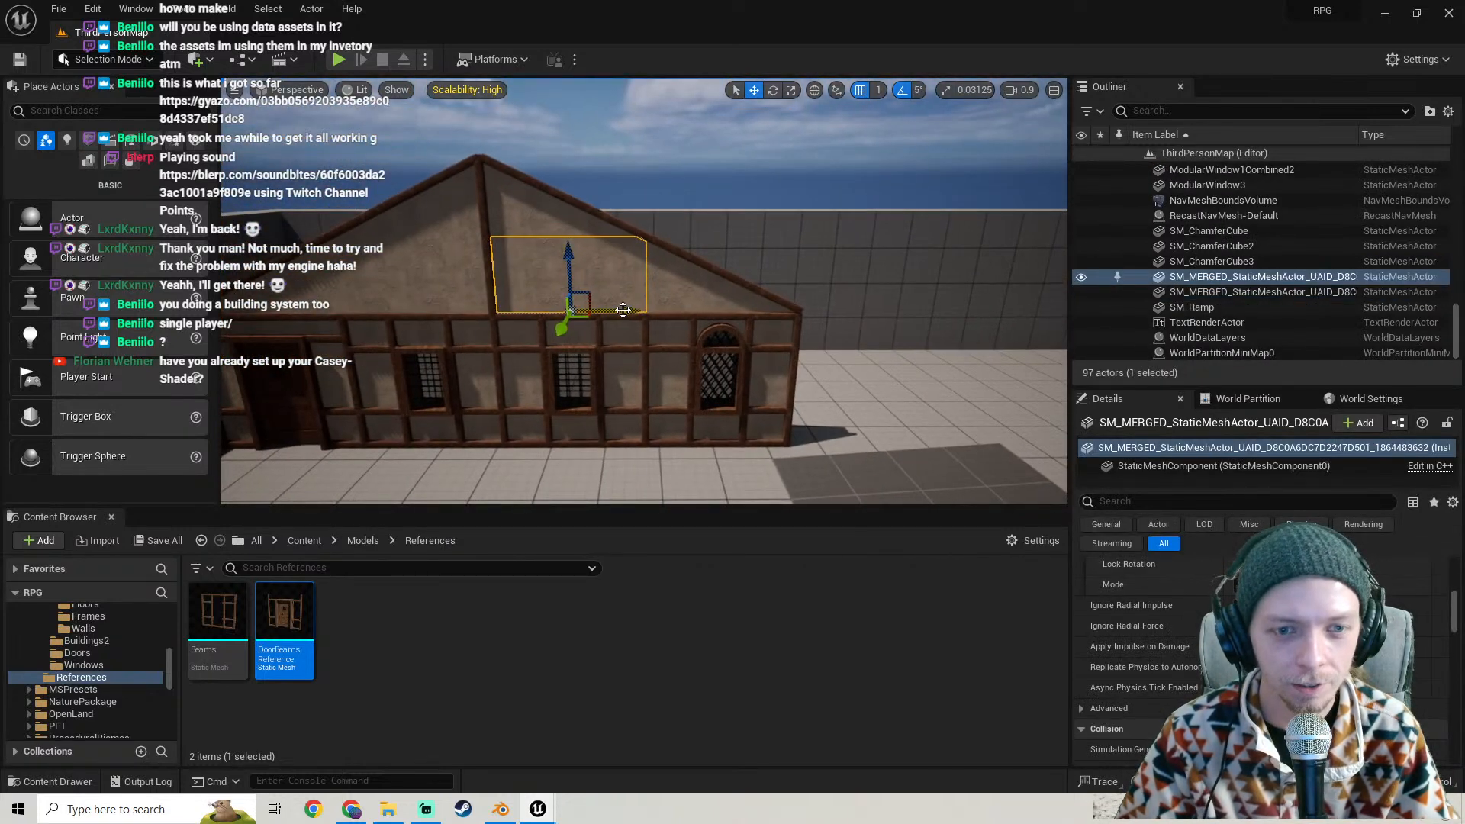
{"action": "left_click_drag", "start_coordinate": [623, 309], "coordinate": [876, 313]}
{"action": "right_click_drag", "start_coordinate": [876, 313], "coordinate": [763, 312]}
{"action": "left_click_drag", "start_coordinate": [675, 326], "coordinate": [790, 318]}
{"action": "key", "text": "ctrl+z"}
{"action": "key", "text": "ctrl+z"}
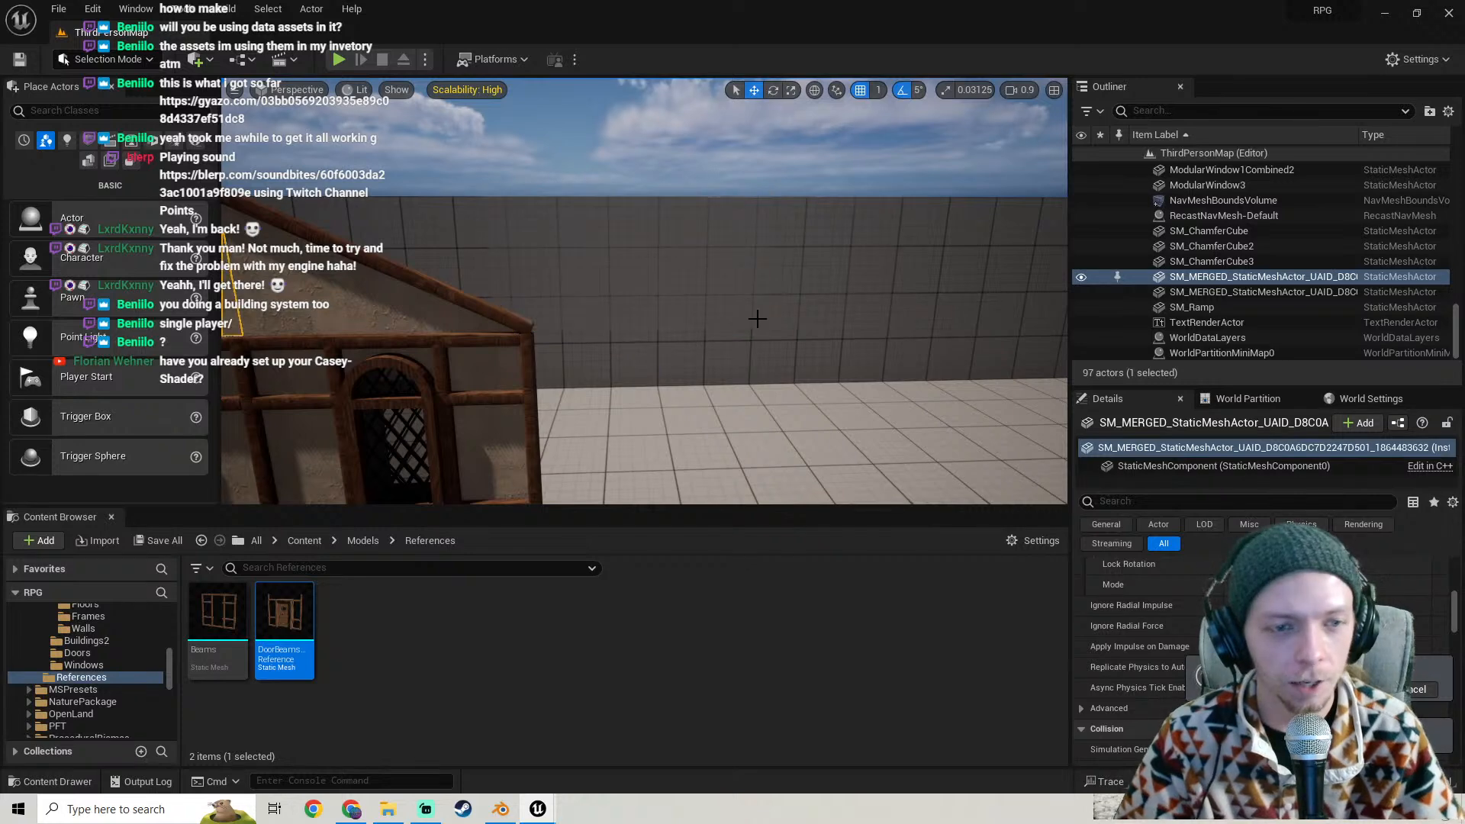
{"action": "right_click_drag", "start_coordinate": [756, 318], "coordinate": [672, 320]}
{"action": "key", "text": "ctrl+z"}
- Open the gable panel's cracked painted plaster material instance and resize its editor so the level stays visible
{"action": "scroll", "coordinate": [1152, 656], "scroll_direction": "down", "scroll_amount": 5}
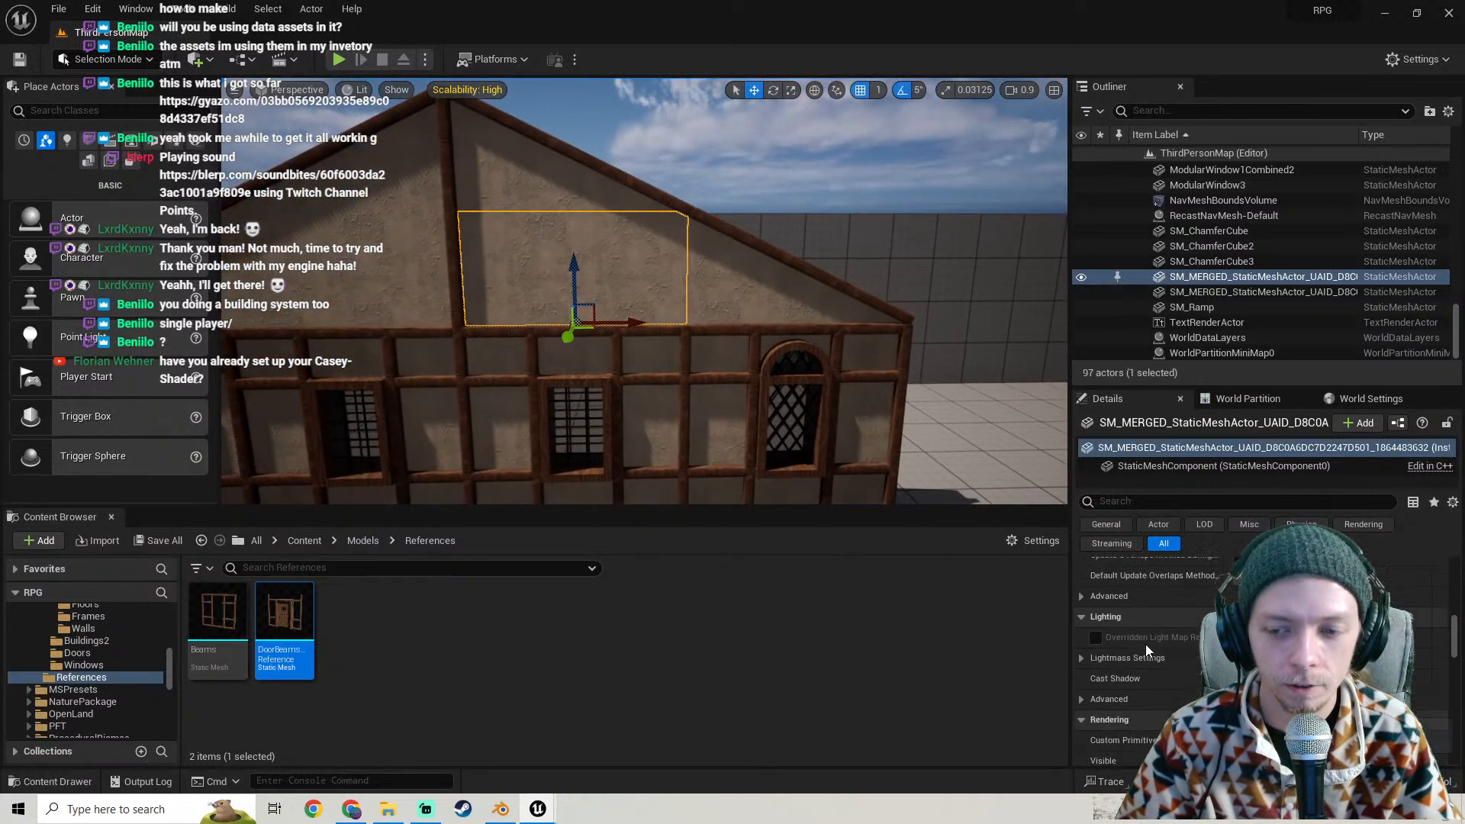
{"action": "scroll", "coordinate": [1172, 676], "scroll_direction": "up", "scroll_amount": 5}
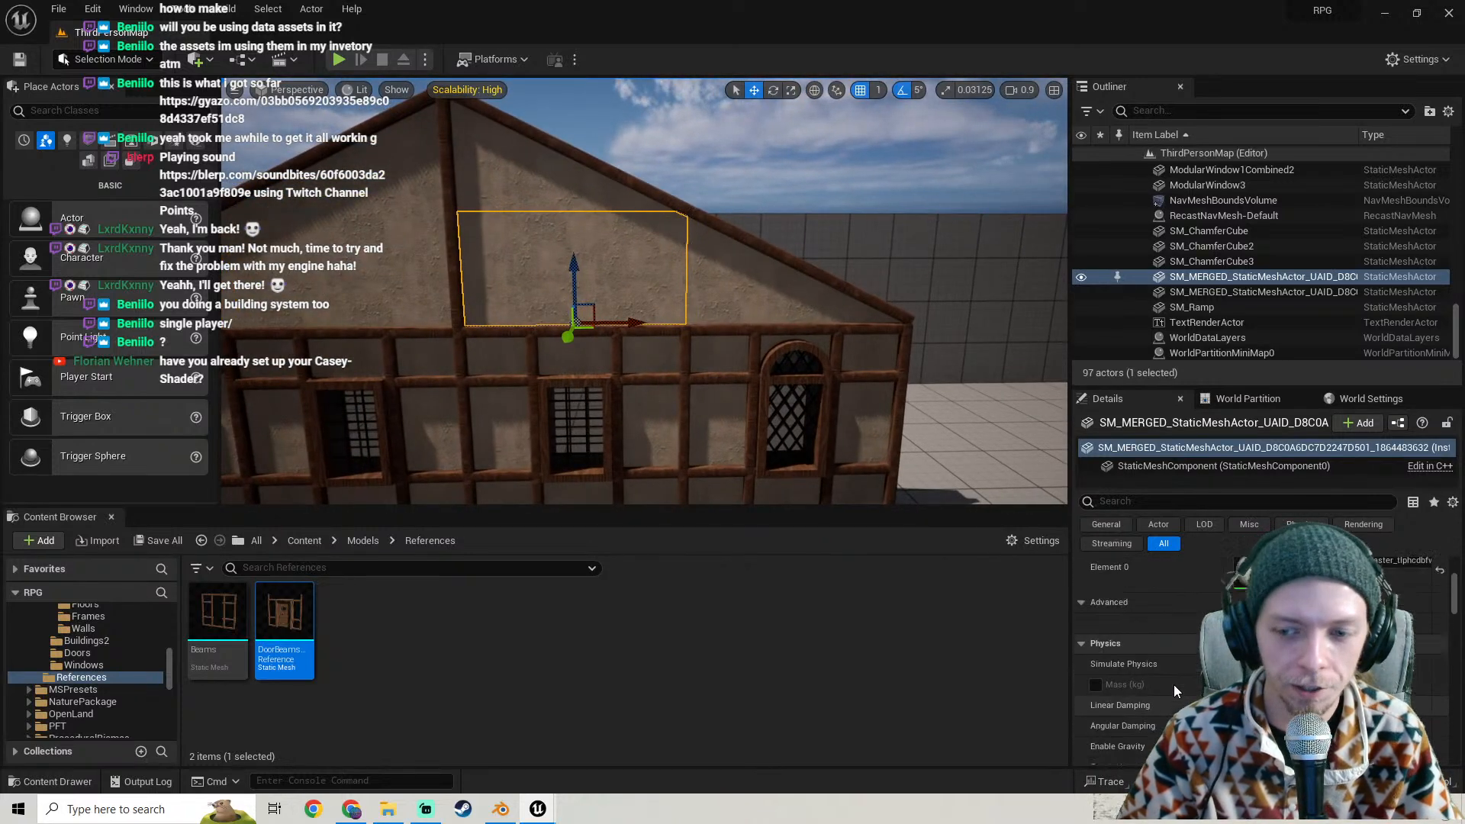
{"action": "scroll", "coordinate": [1176, 688], "scroll_direction": "down", "scroll_amount": 2}
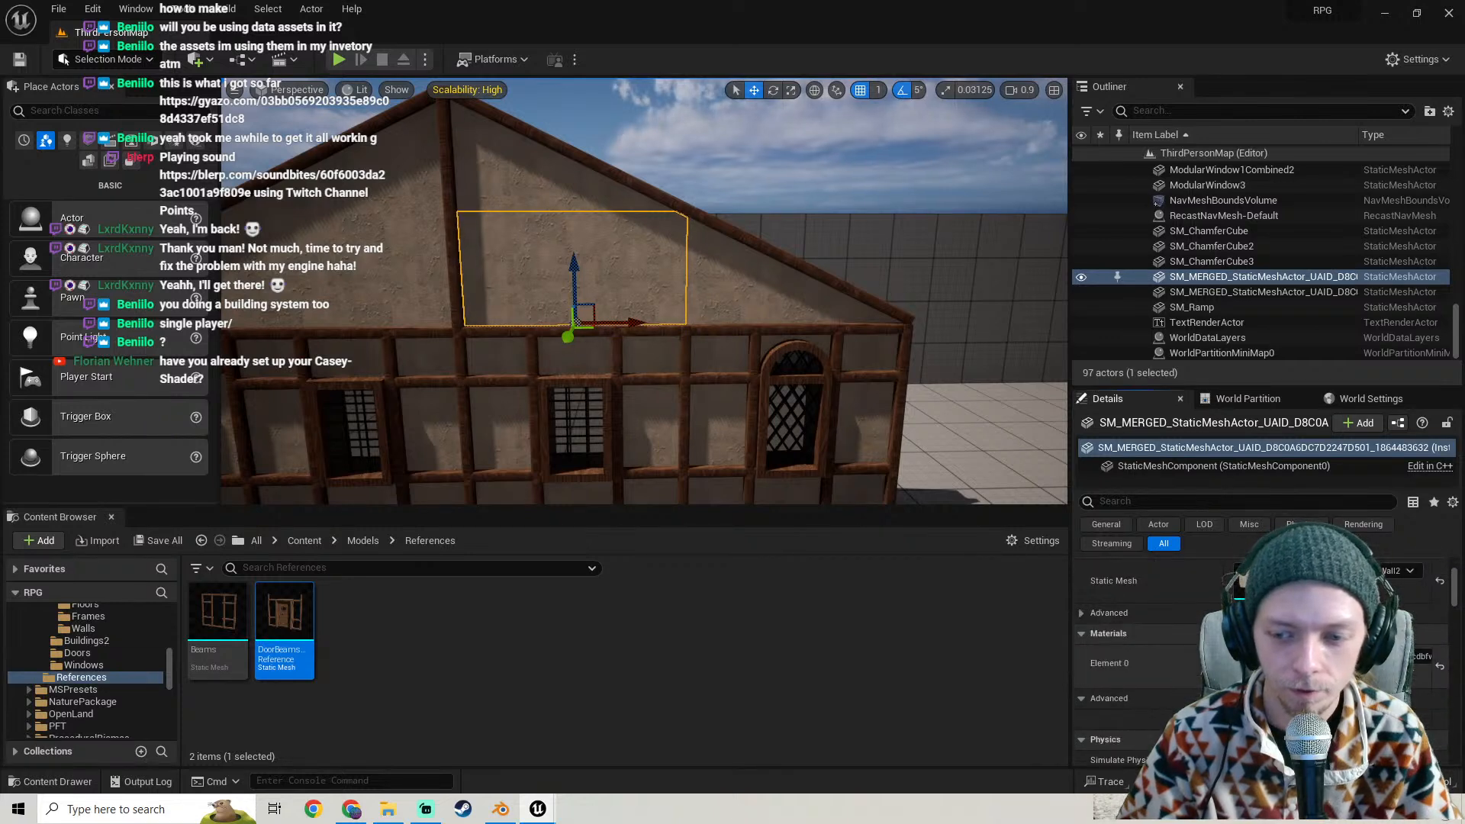
{"action": "double_click", "coordinate": [1249, 672]}
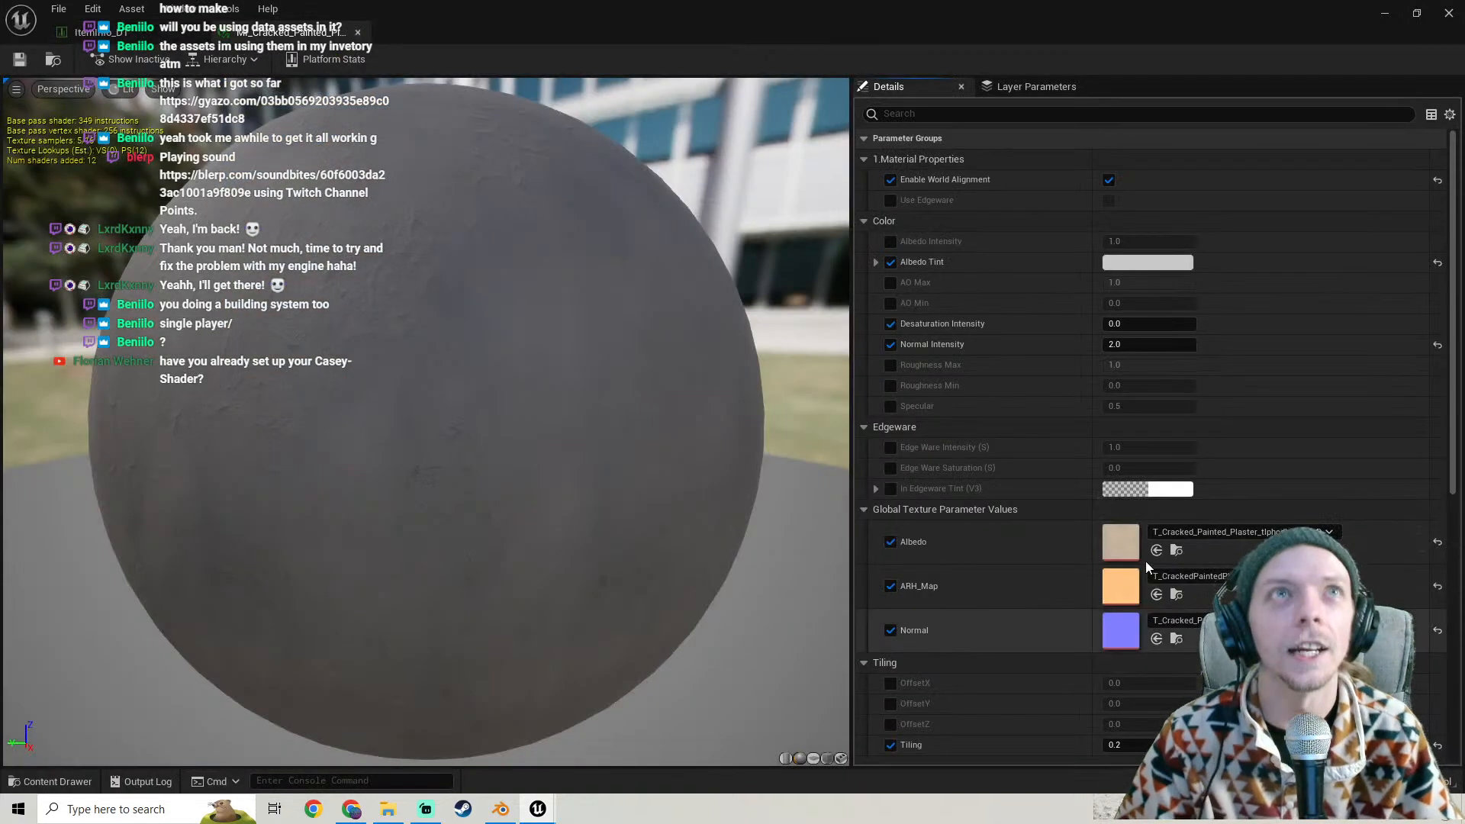
{"action": "left_click", "coordinate": [1417, 13]}
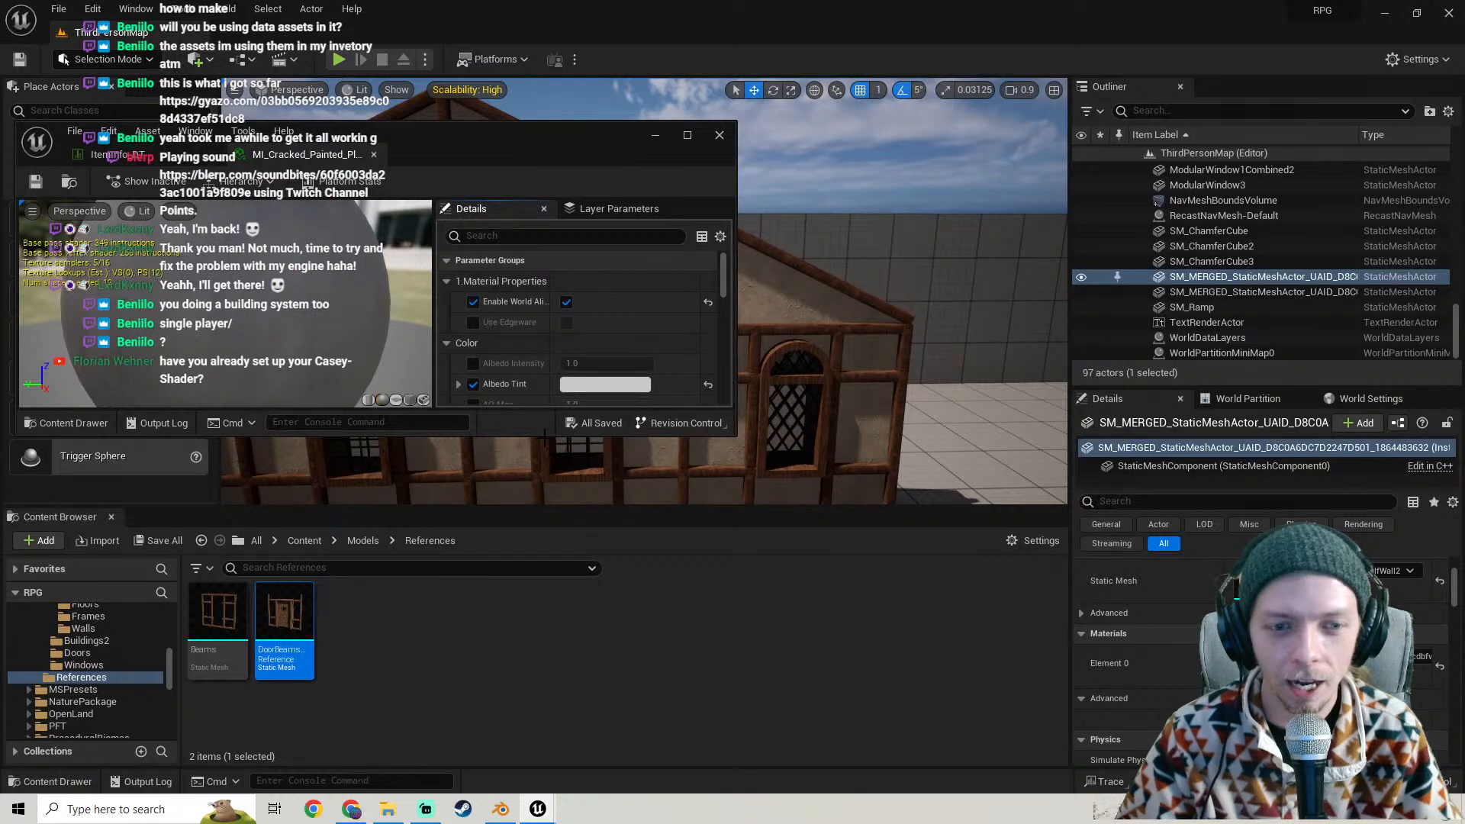
{"action": "left_click_drag", "start_coordinate": [541, 437], "coordinate": [547, 532]}
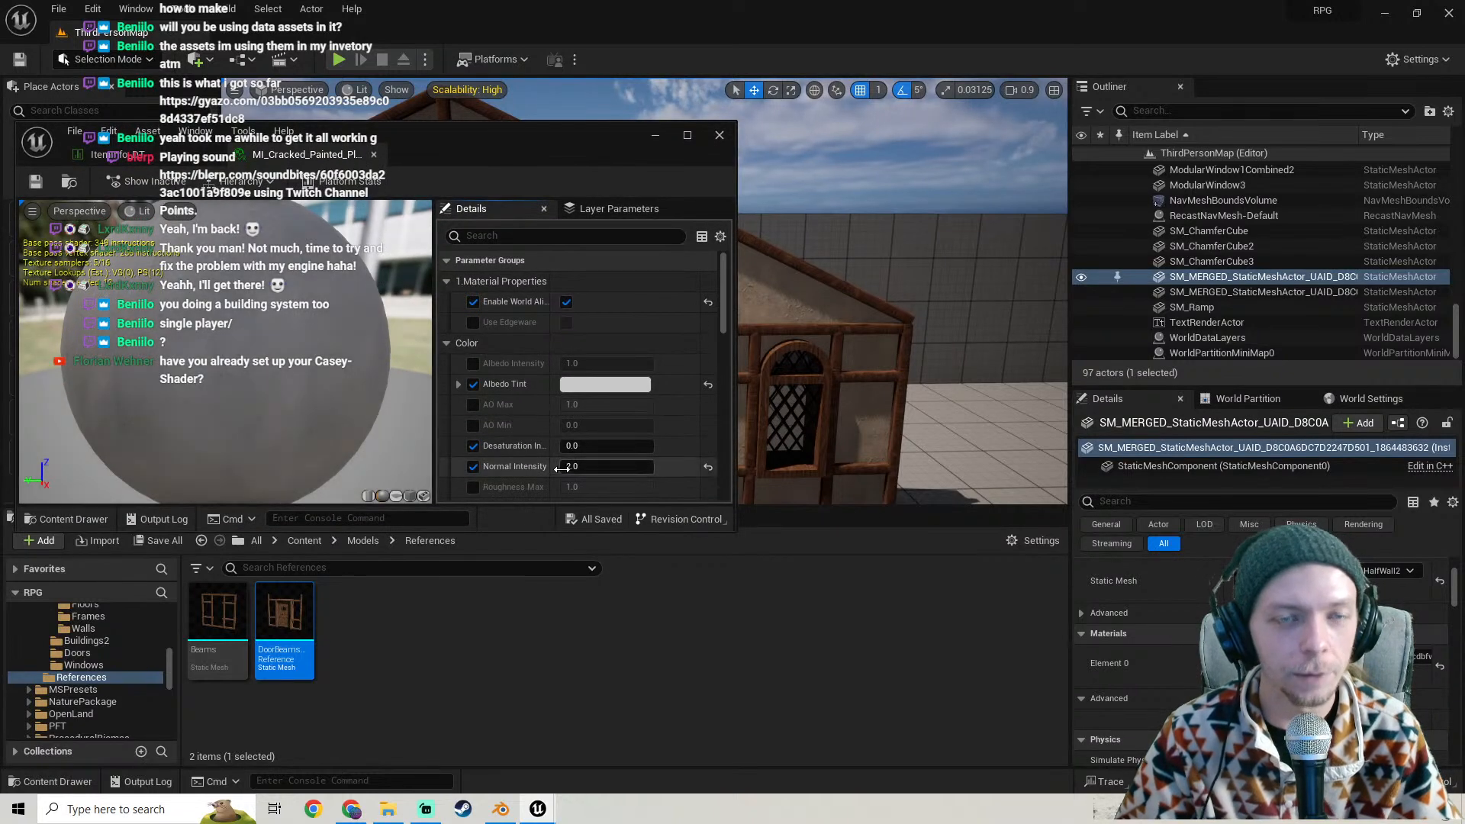
- Enable the plaster material's In Edgeware Tint override and give it a light pink colour, sRGB FFE4F1
{"action": "scroll", "coordinate": [547, 381], "scroll_direction": "down", "scroll_amount": 5}
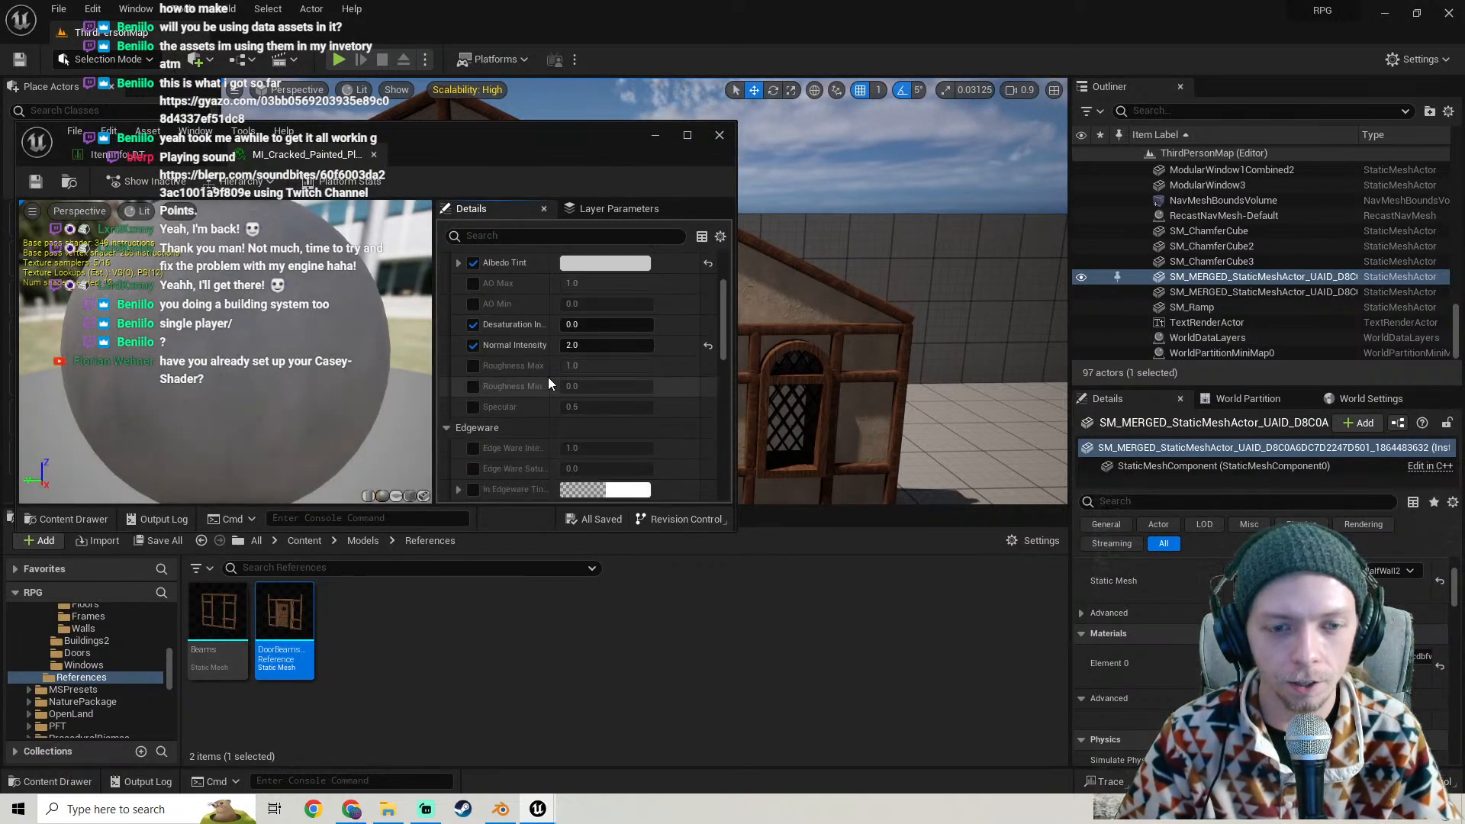
{"action": "scroll", "coordinate": [548, 380], "scroll_direction": "down", "scroll_amount": 8}
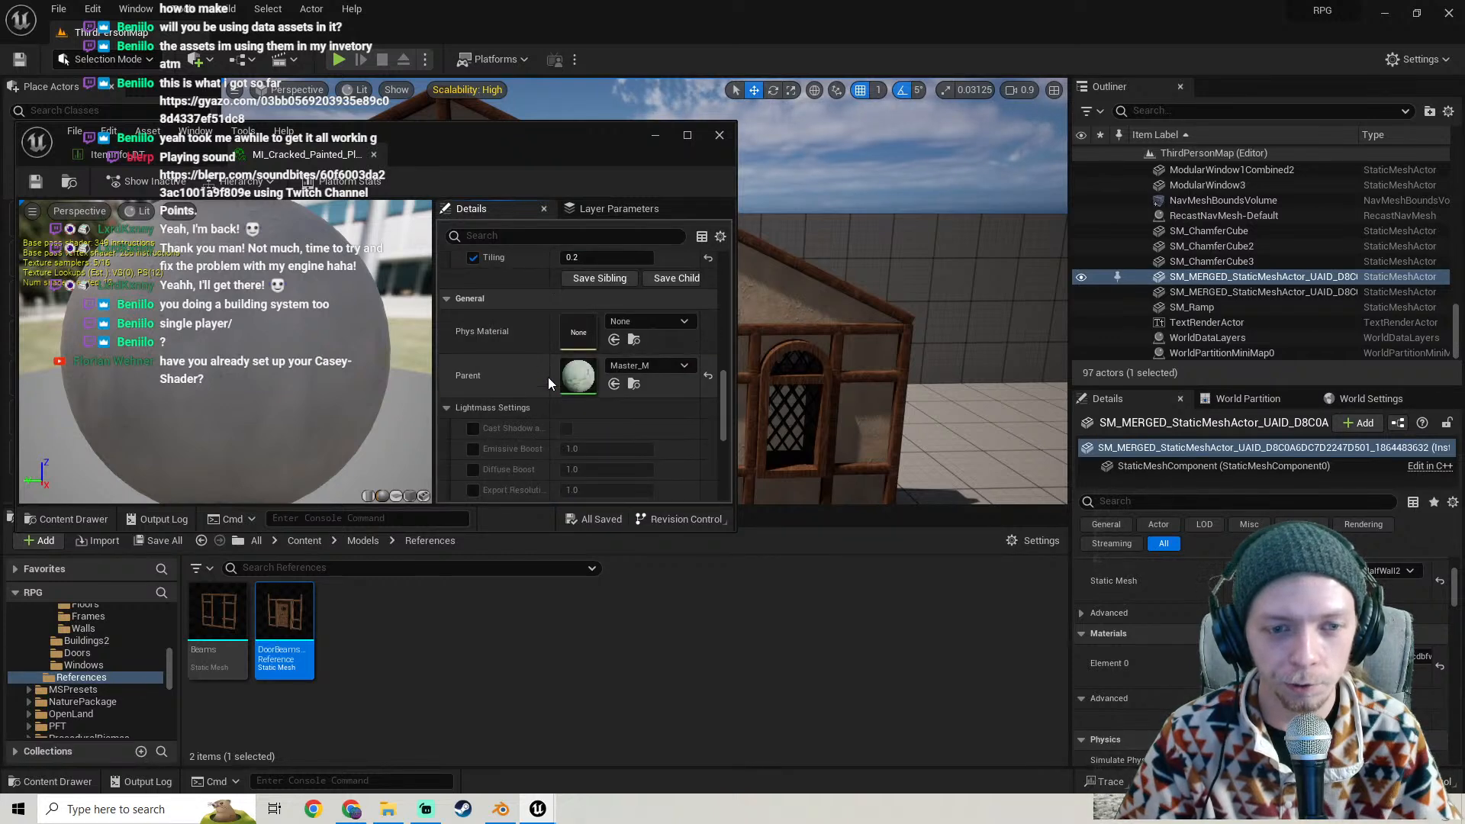
{"action": "scroll", "coordinate": [548, 377], "scroll_direction": "up", "scroll_amount": 3}
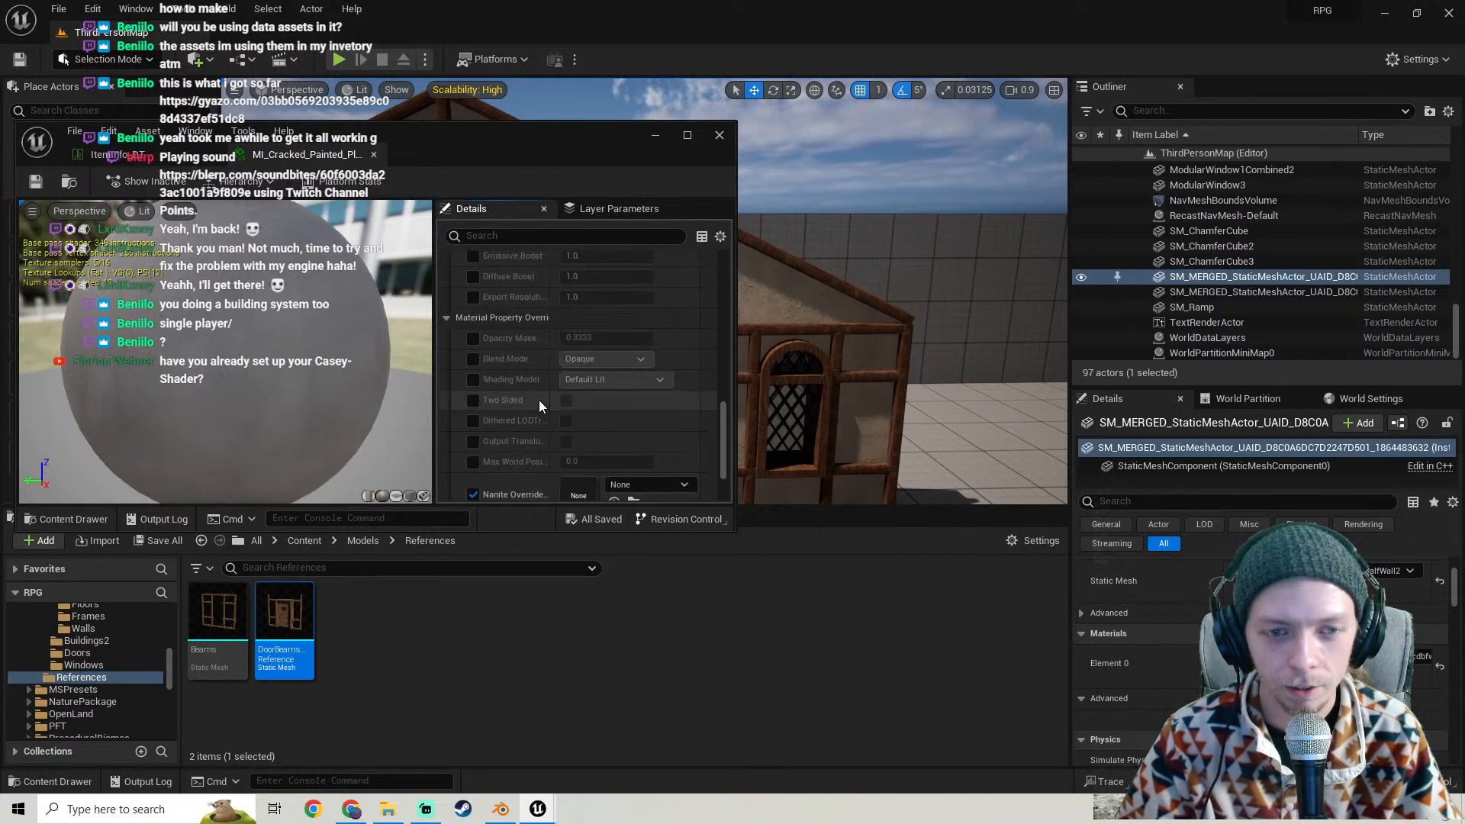
{"action": "scroll", "coordinate": [538, 409], "scroll_direction": "up", "scroll_amount": 8}
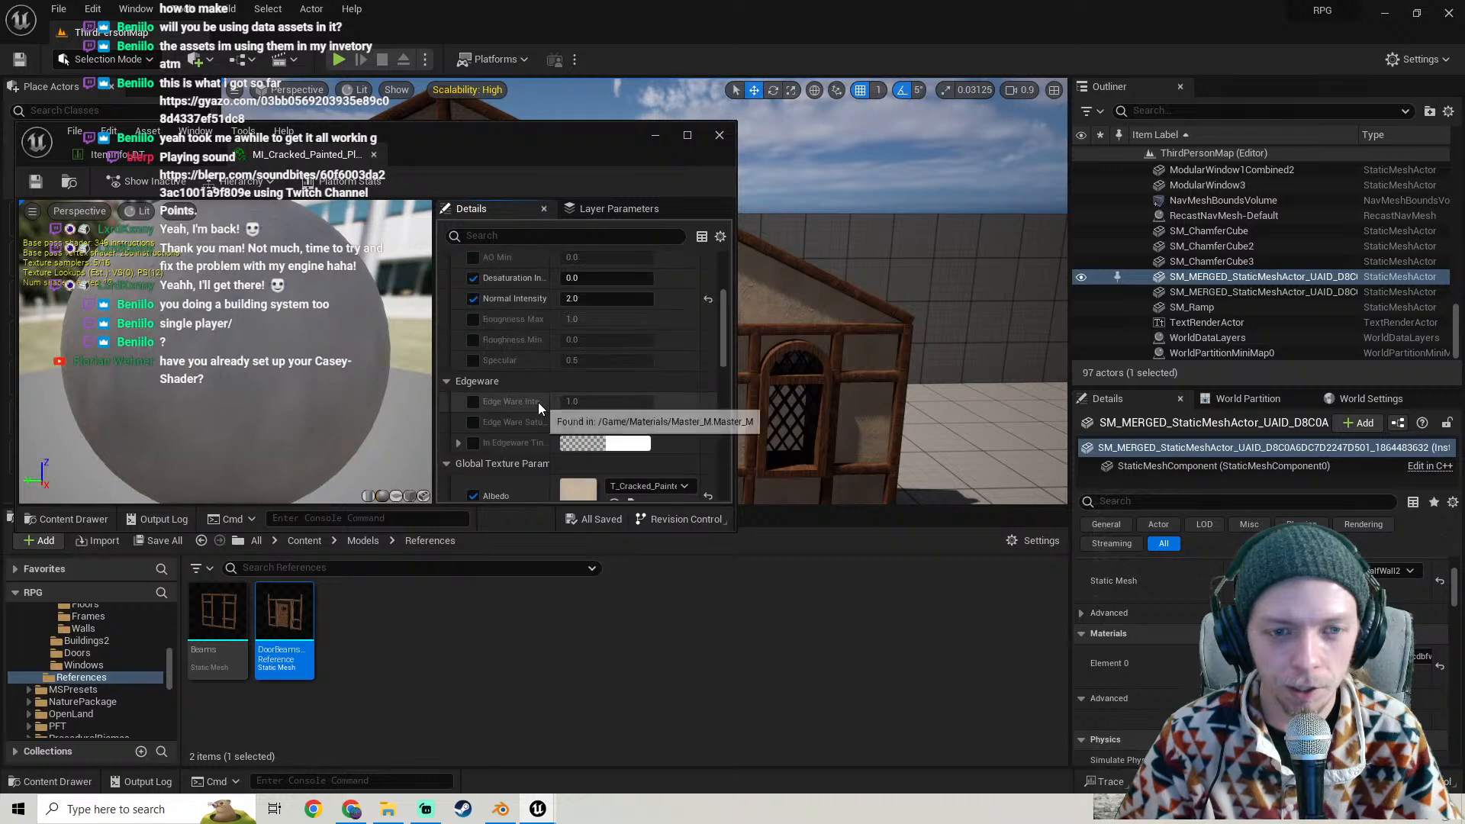
{"action": "left_click", "coordinate": [473, 444]}
{"action": "left_click", "coordinate": [611, 443]}
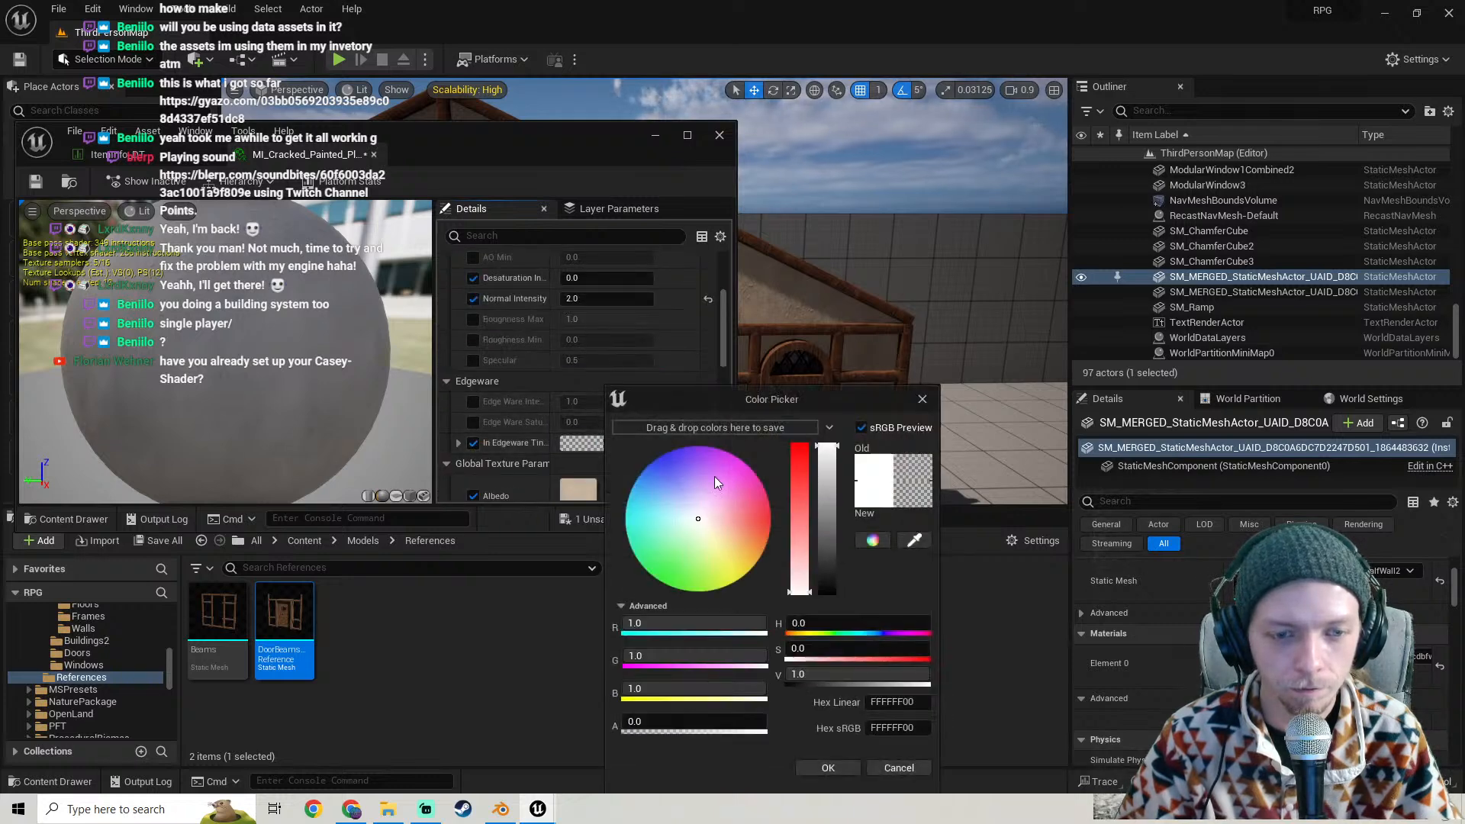
{"action": "left_click", "coordinate": [693, 478]}
{"action": "left_click_drag", "start_coordinate": [690, 521], "coordinate": [673, 508]}
{"action": "mouse_move", "coordinate": [629, 159]}
{"action": "left_mouse_down"}
{"action": "mouse_move", "coordinate": [534, 171]}
{"action": "mouse_move", "coordinate": [355, 350]}
{"action": "left_mouse_up"}
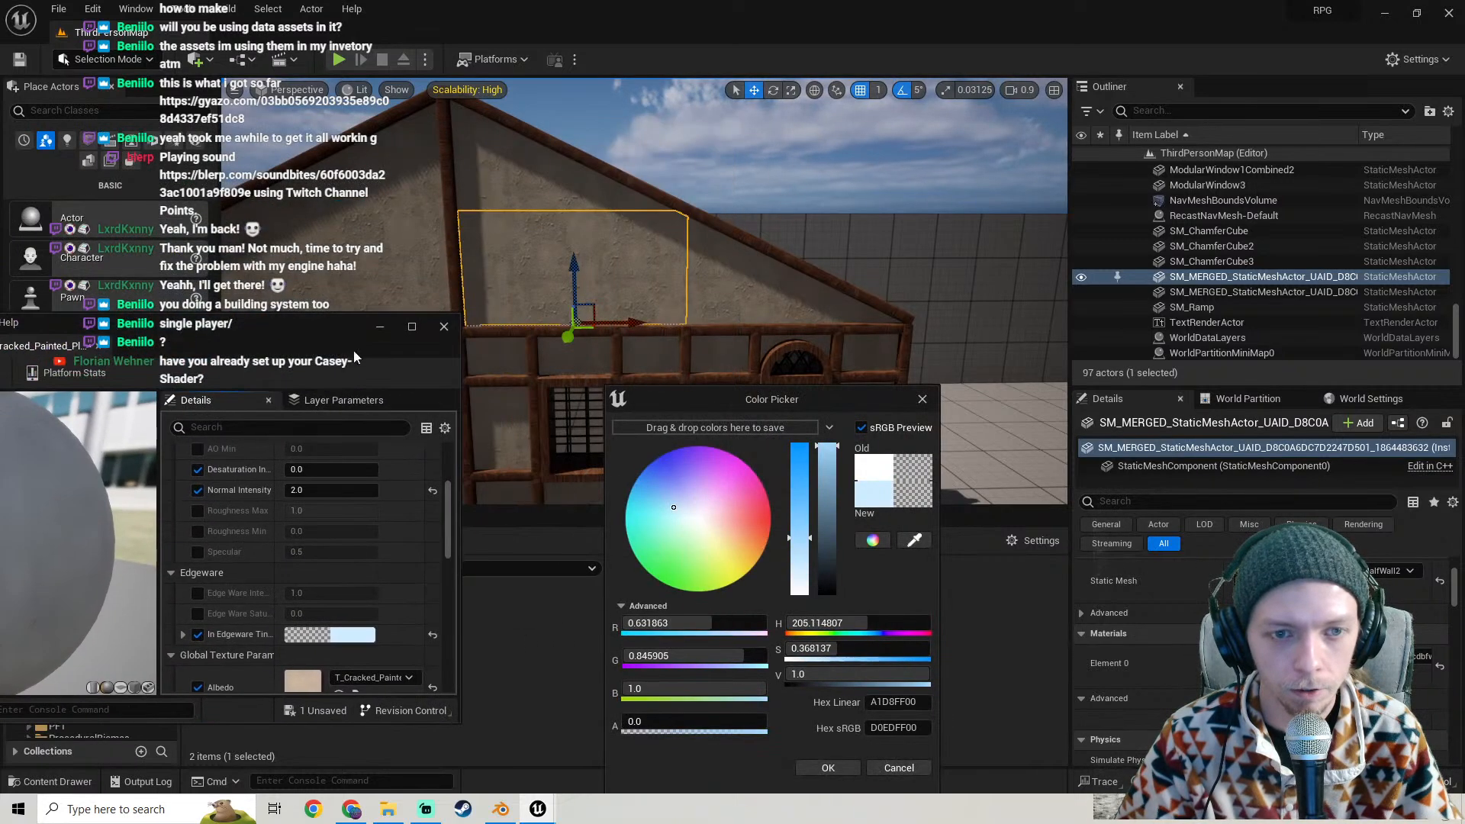
{"action": "left_click_drag", "start_coordinate": [675, 514], "coordinate": [712, 511]}
- Override and turn on Use Edgeware in the plaster material, and raise Edge Ware Falloff to about 47198
{"action": "scroll", "coordinate": [255, 511], "scroll_direction": "up", "scroll_amount": 4}
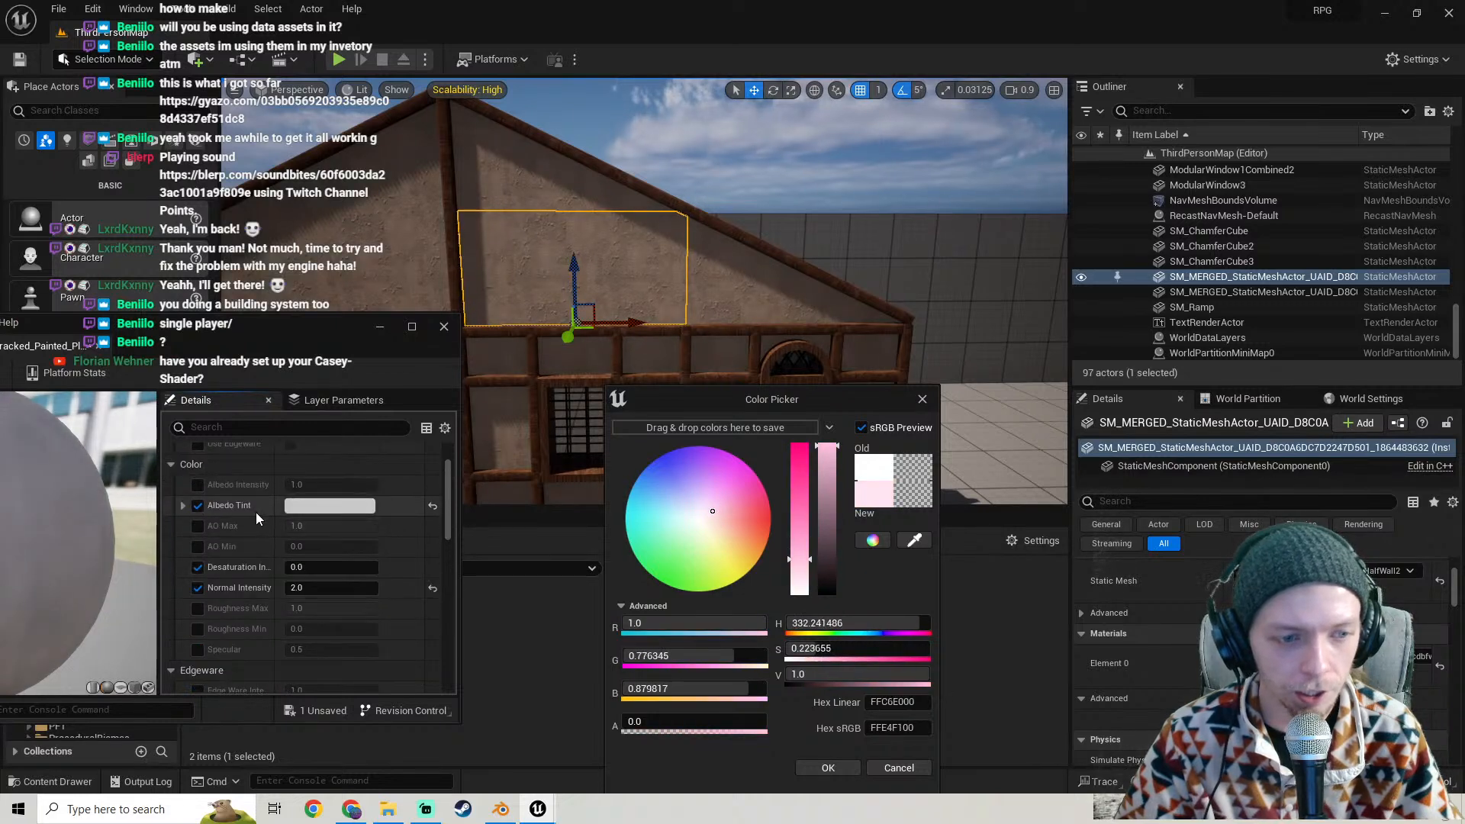
{"action": "scroll", "coordinate": [226, 555], "scroll_direction": "up", "scroll_amount": 2}
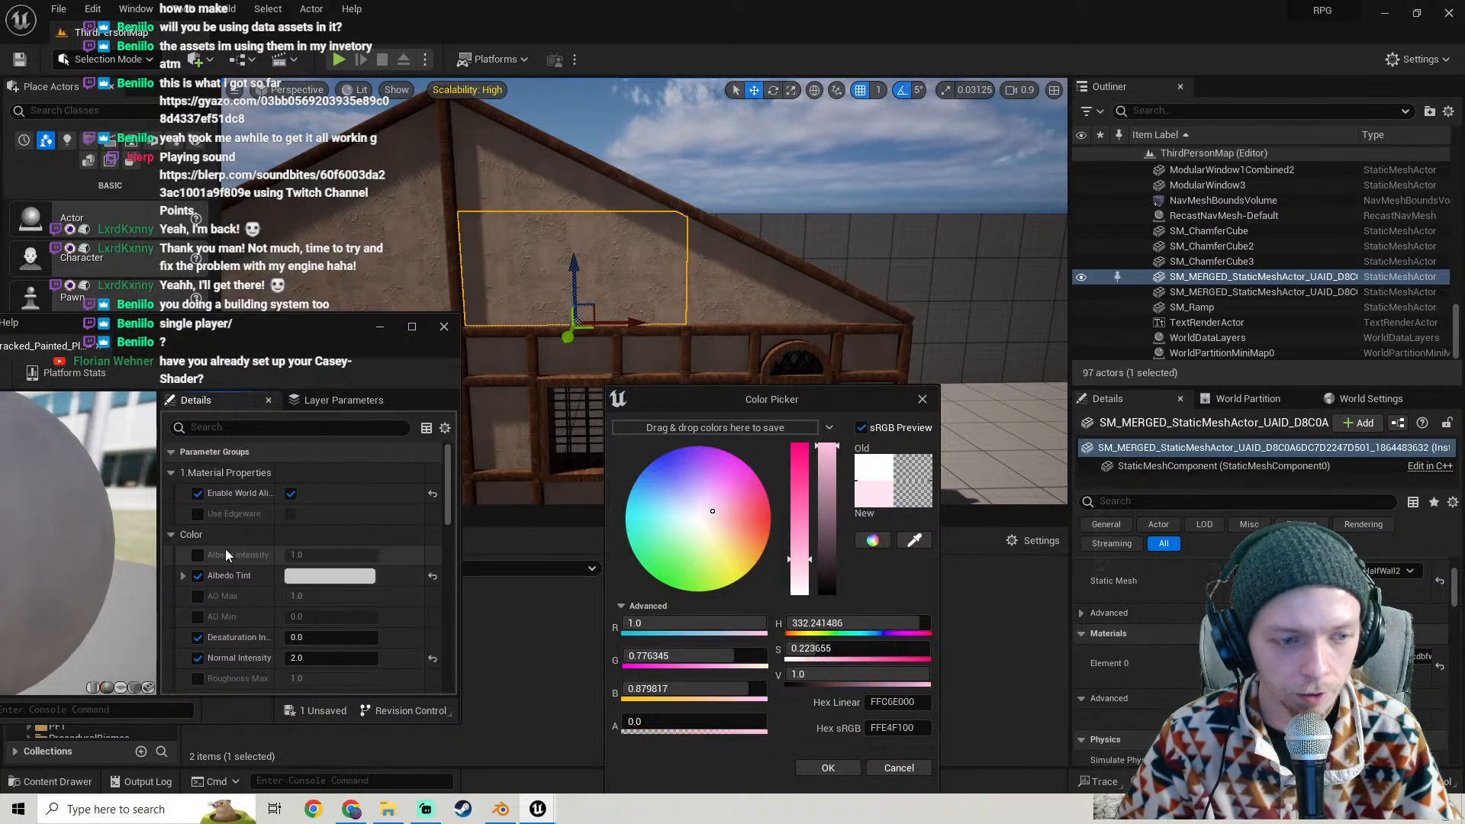
{"action": "left_click", "coordinate": [198, 514]}
{"action": "left_click", "coordinate": [291, 514]}
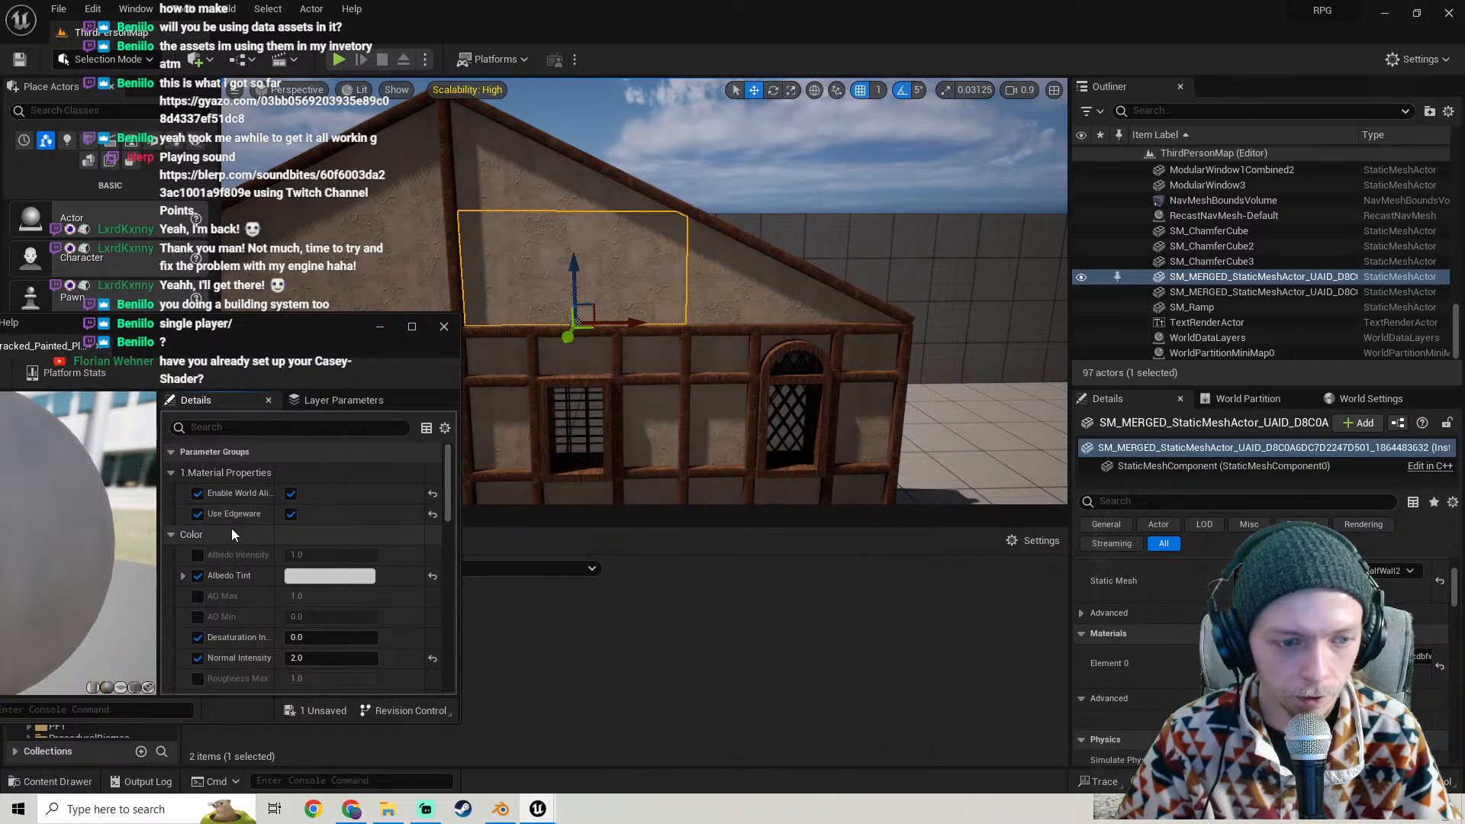
{"action": "scroll", "coordinate": [257, 525], "scroll_direction": "down", "scroll_amount": 6}
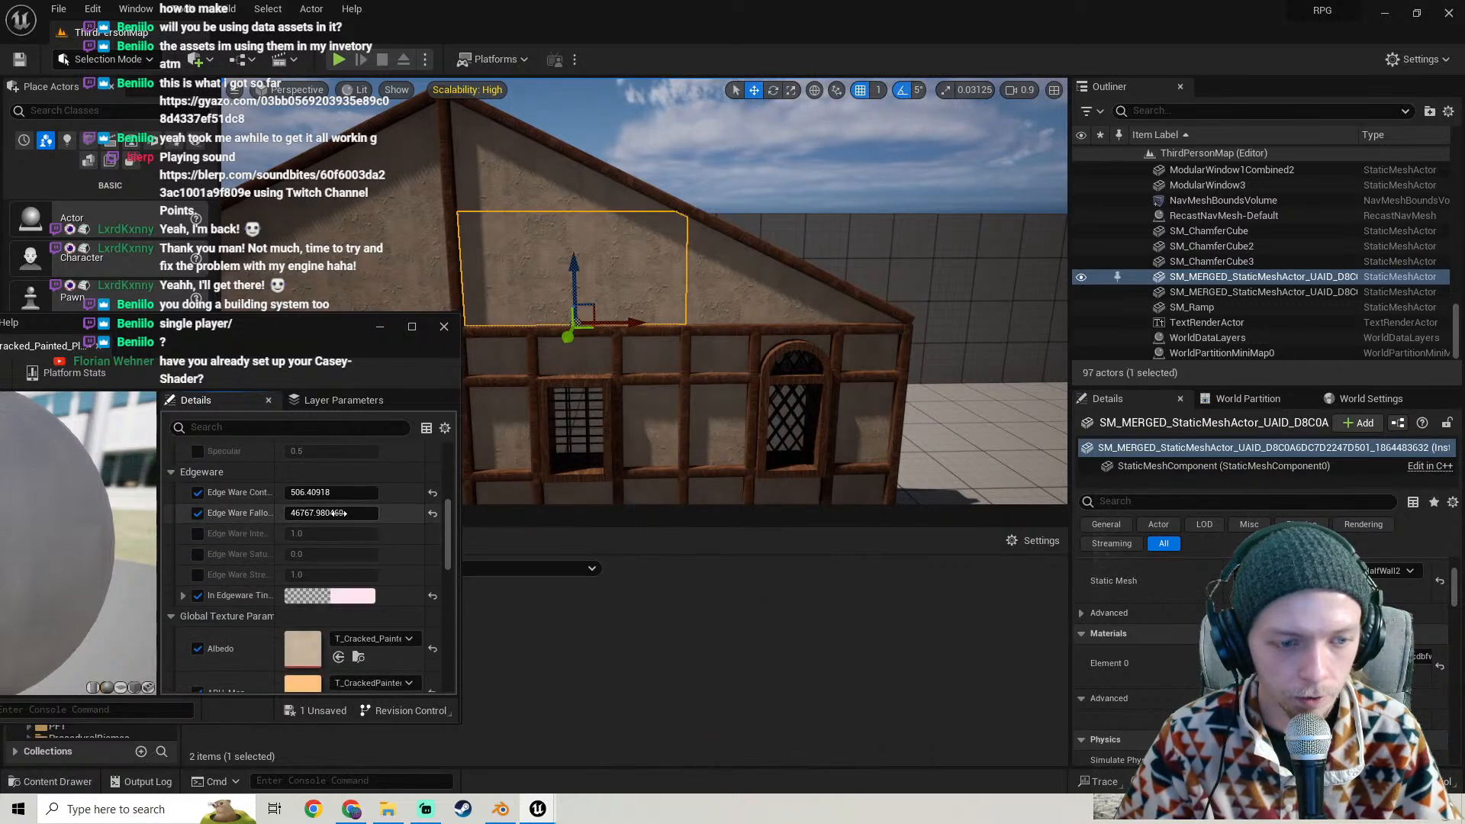
{"action": "mouse_move", "coordinate": [344, 515]}
{"action": "left_mouse_down"}
{"action": "mouse_move", "coordinate": [321, 516]}
{"action": "mouse_move", "coordinate": [336, 515]}
{"action": "left_mouse_up"}
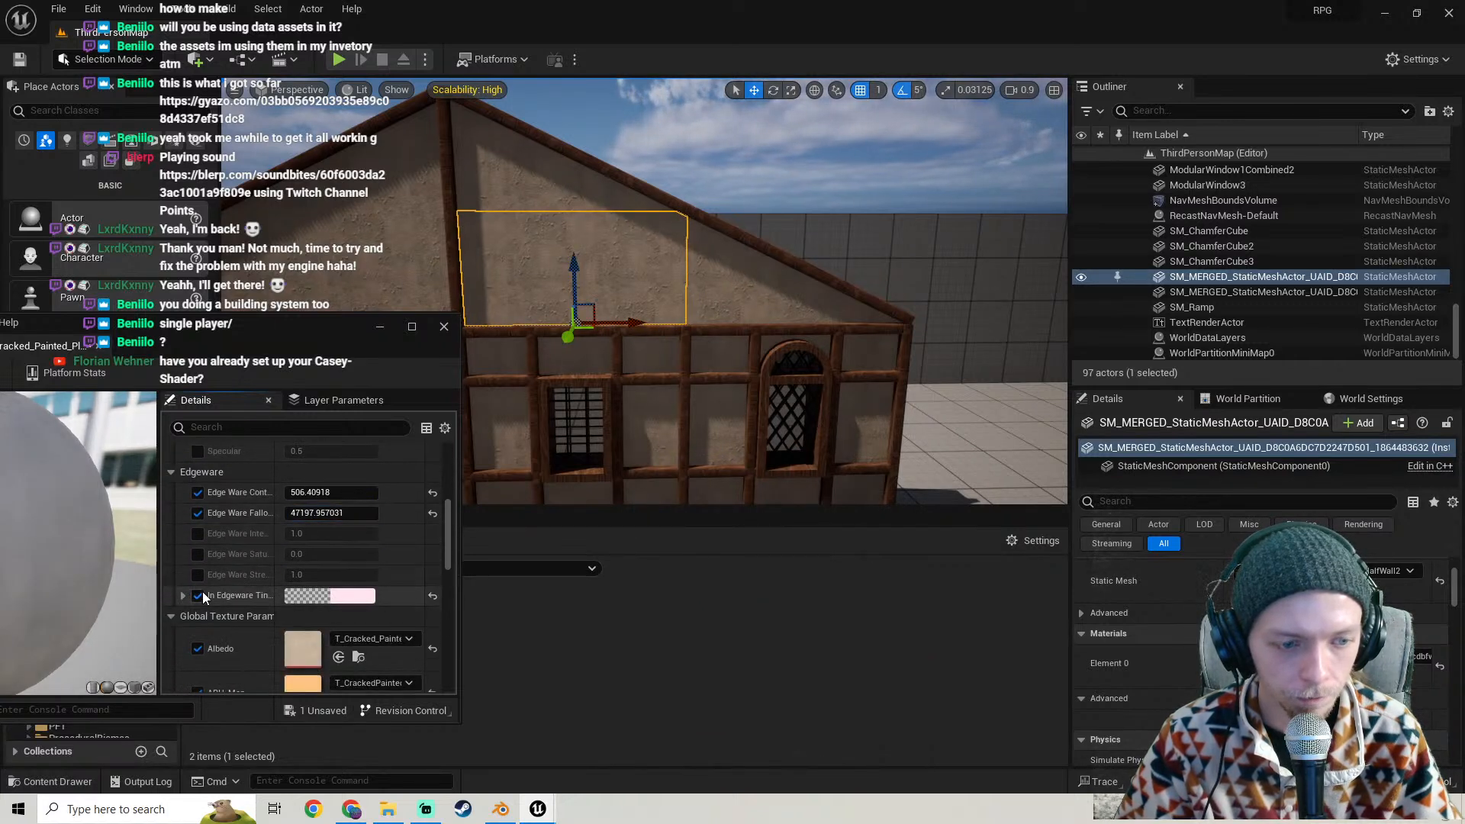
- Change the In Edgeware Tint to a saturated hot pink, sRGB FF007F
{"action": "left_click", "coordinate": [347, 595]}
{"action": "left_click_drag", "start_coordinate": [448, 517], "coordinate": [492, 534]}
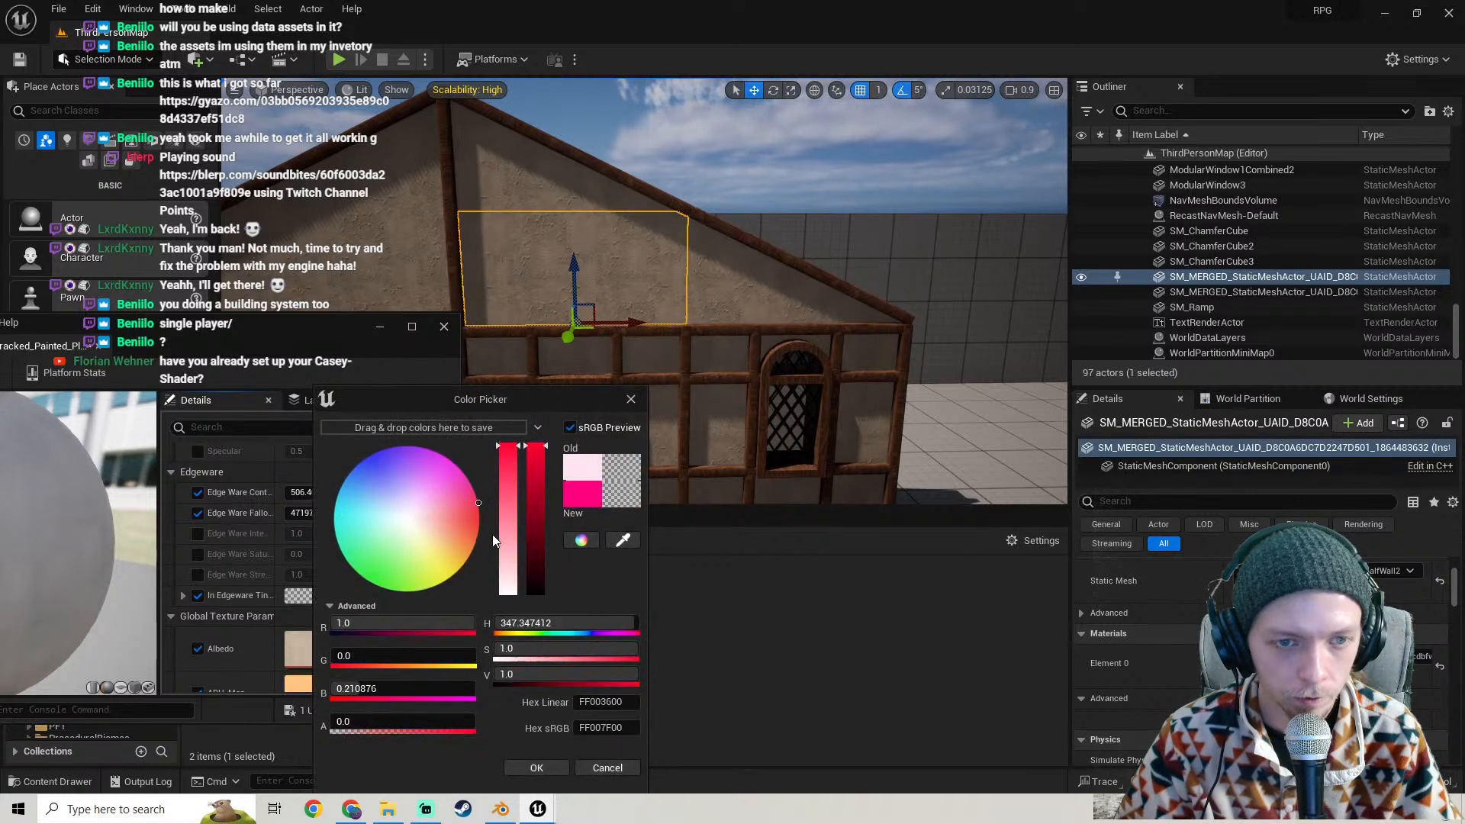
{"action": "left_click", "coordinate": [537, 767]}
- Enable the Edge Ware Intensity override at about 65.77 and enable the Edge Ware Saturation override
{"action": "left_click", "coordinate": [198, 533]}
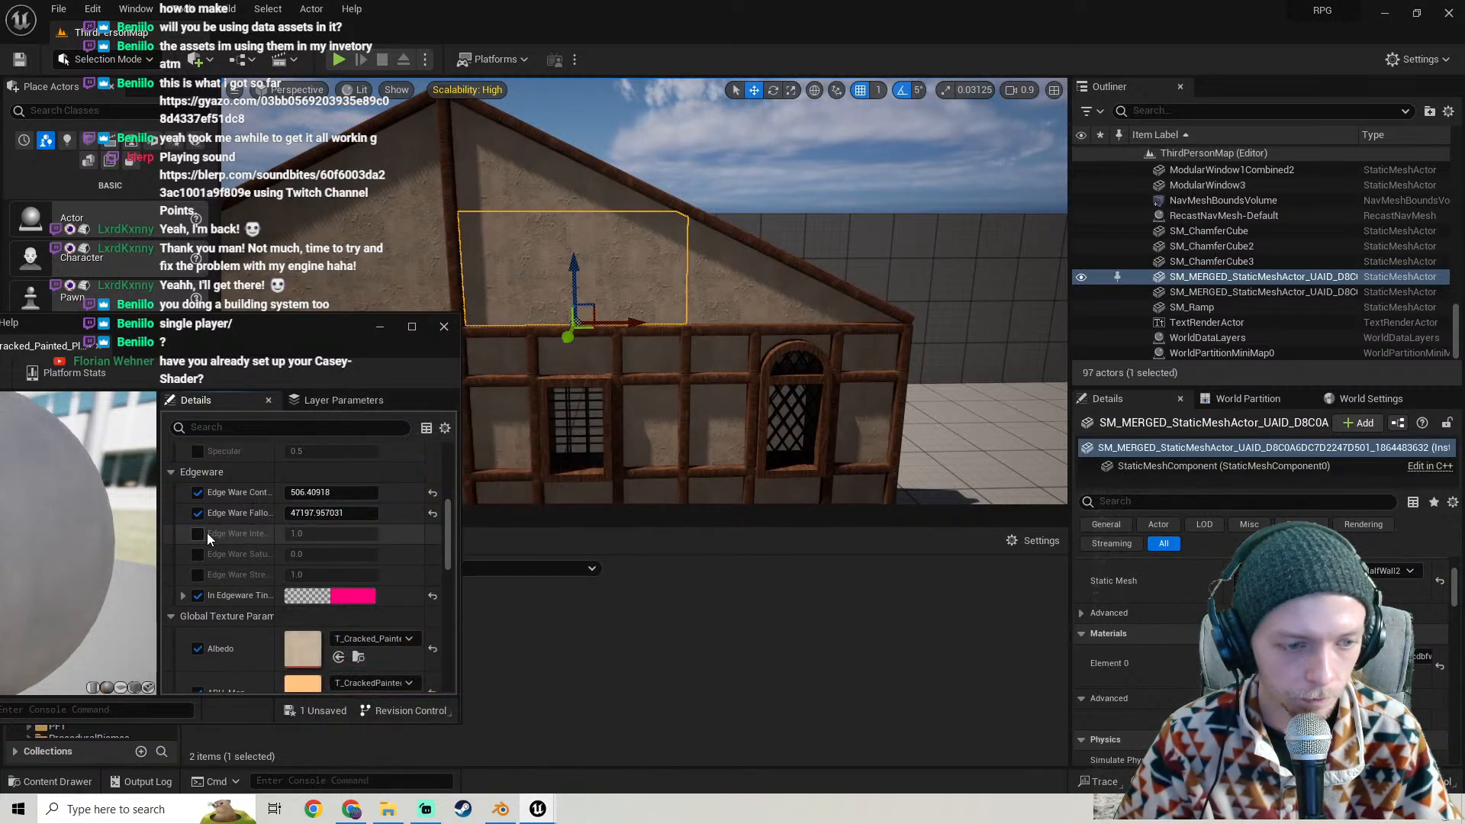
{"action": "left_click_drag", "start_coordinate": [303, 534], "coordinate": [335, 534]}
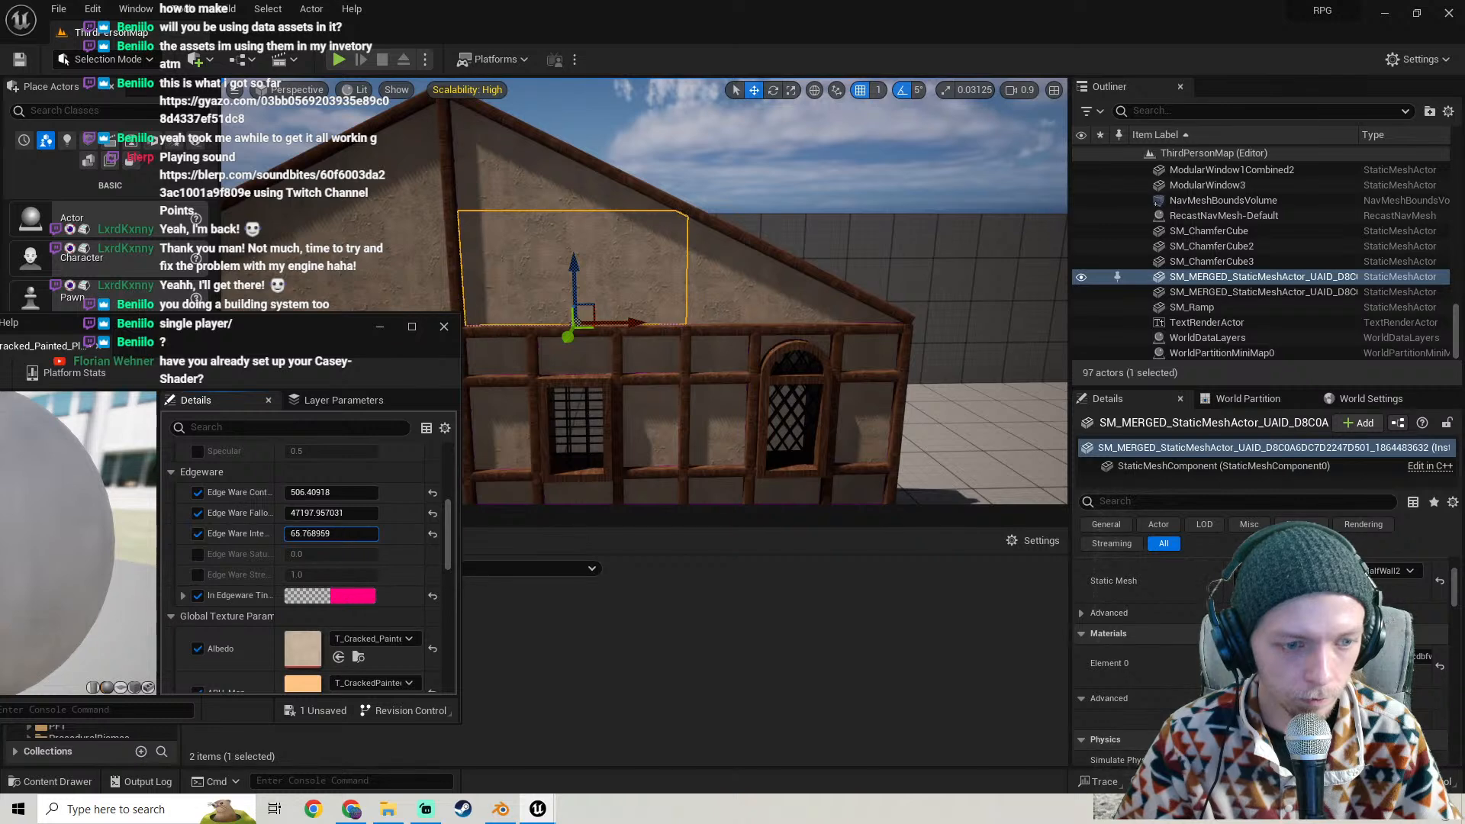
{"action": "left_click", "coordinate": [198, 554]}
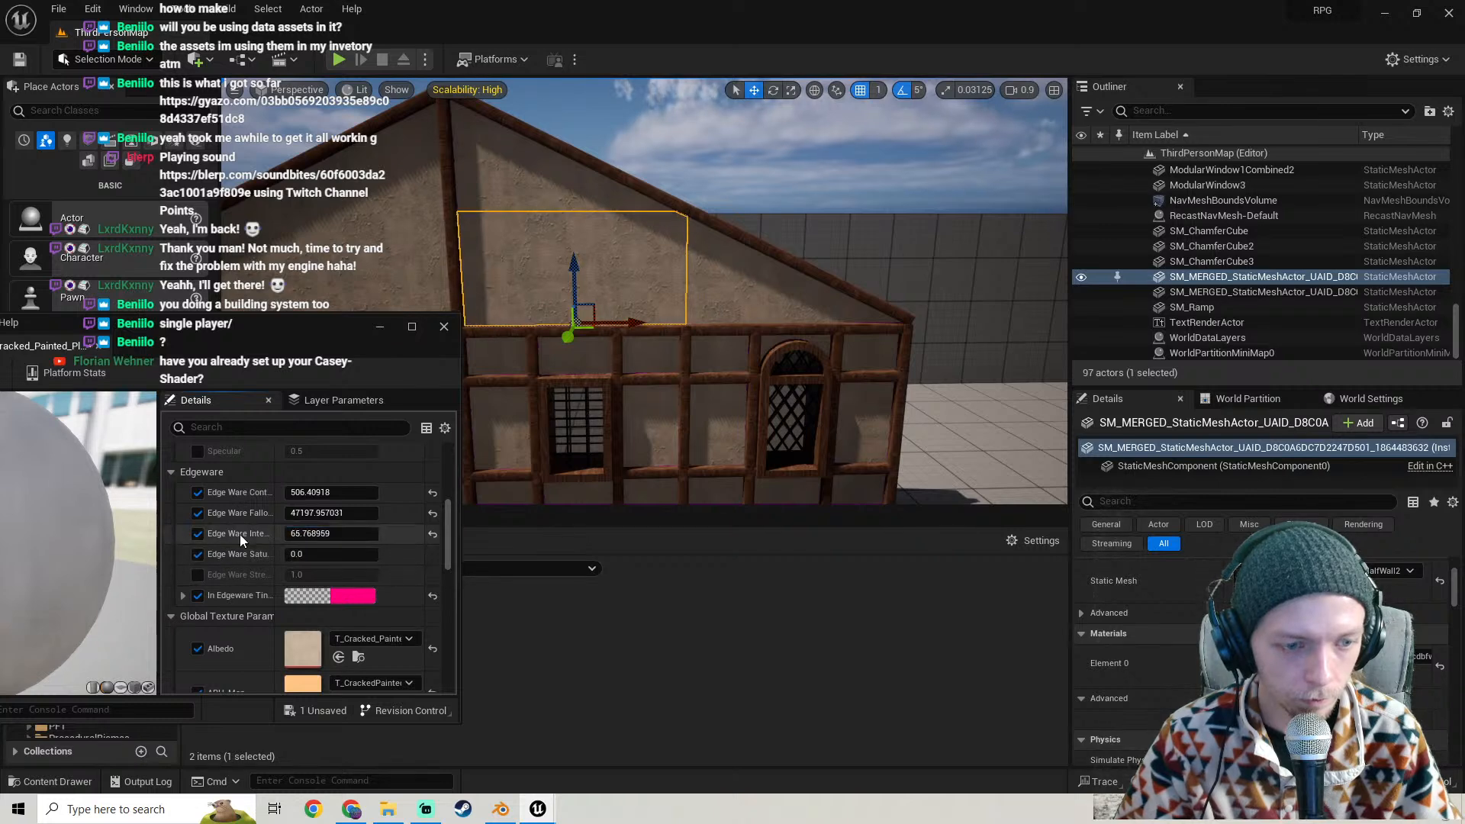
- Reset Edge Ware Contrast to its default and raise Edge Ware Intensity to about 651.59, checking the plaster up close
{"action": "left_click", "coordinate": [433, 493]}
{"action": "right_click_drag", "start_coordinate": [611, 412], "coordinate": [549, 439]}
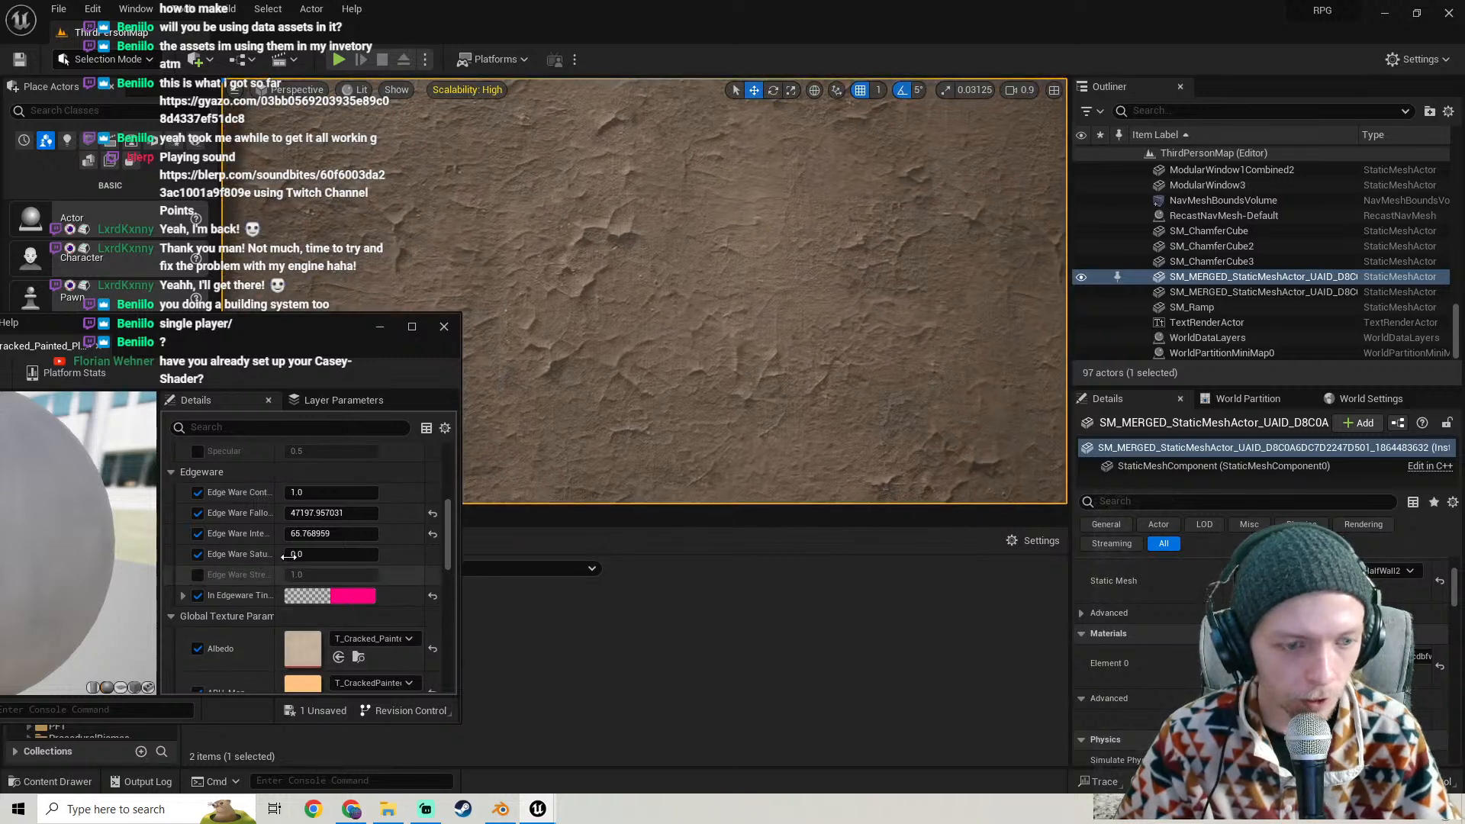
{"action": "mouse_move", "coordinate": [328, 534]}
{"action": "left_mouse_down"}
{"action": "mouse_move", "coordinate": [347, 534]}
{"action": "mouse_move", "coordinate": [332, 533]}
{"action": "left_mouse_up"}
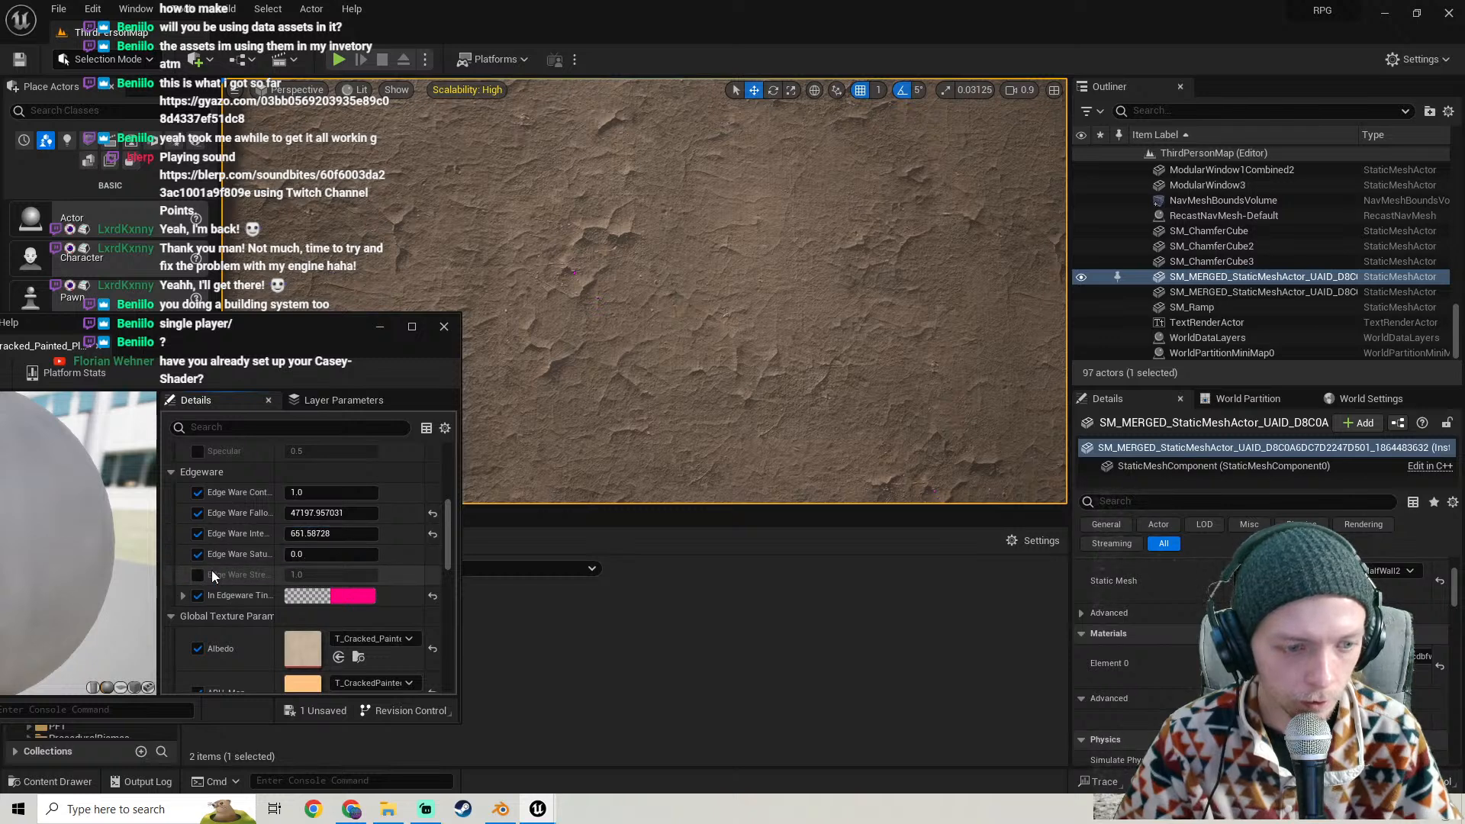
- Override Edge Ware Strength at about 0.52, and set Edge Ware Contrast to 0.2 and Edge Ware Falloff to about 1.36
{"action": "left_click", "coordinate": [199, 574]}
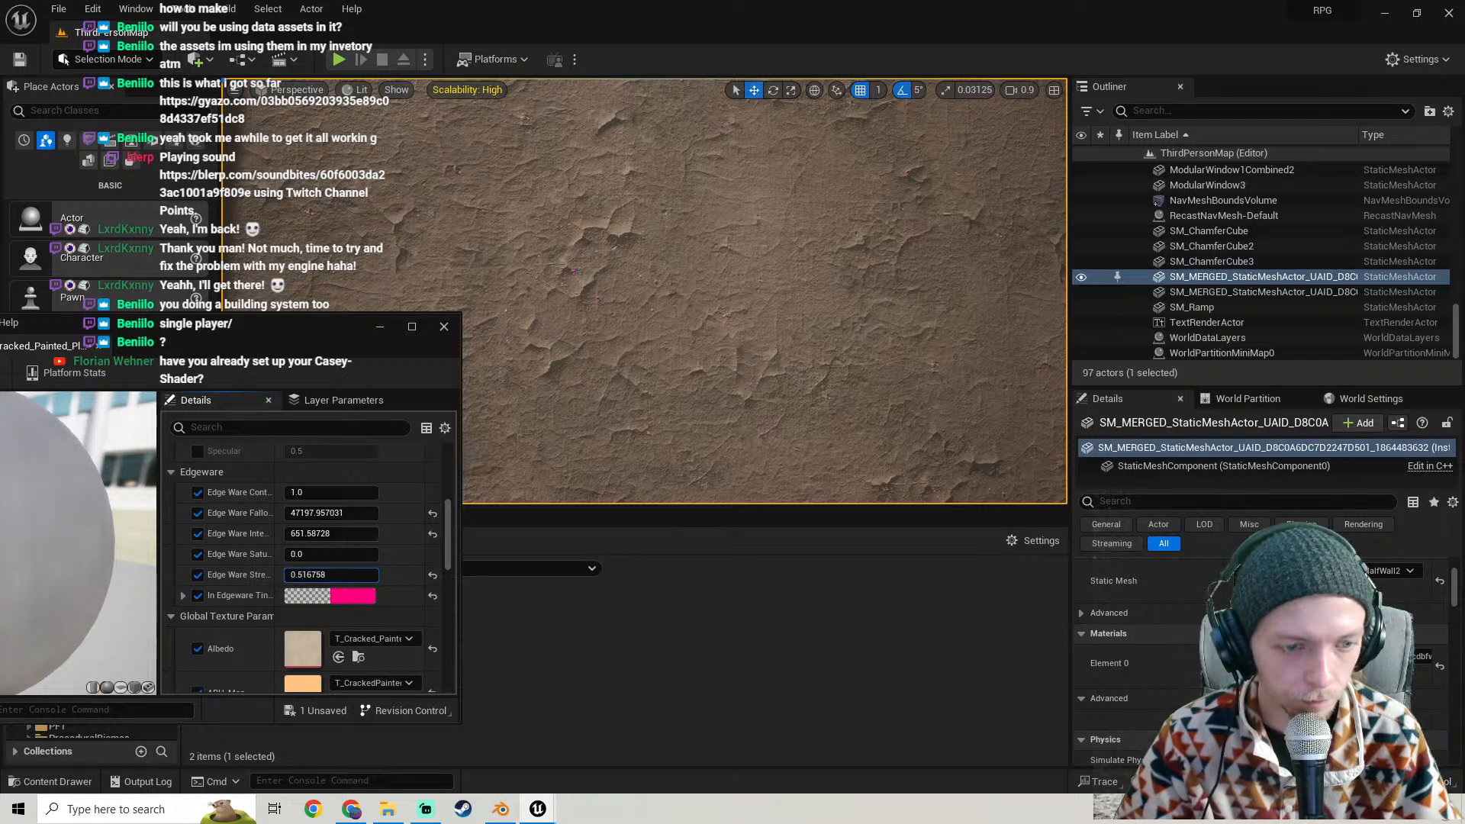
{"action": "left_click_drag", "start_coordinate": [307, 516], "coordinate": [344, 514]}
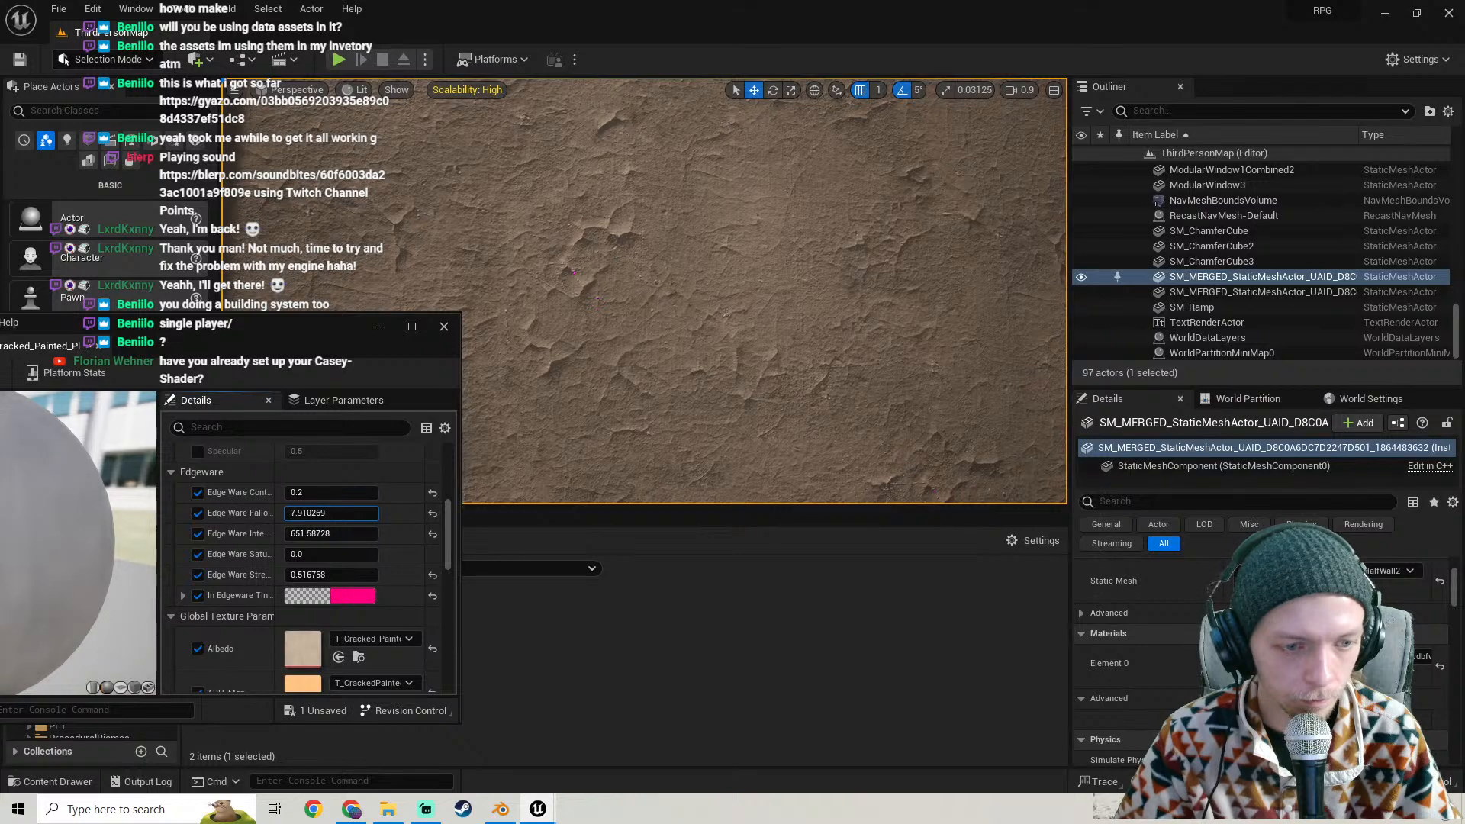
{"action": "left_click", "coordinate": [432, 514]}
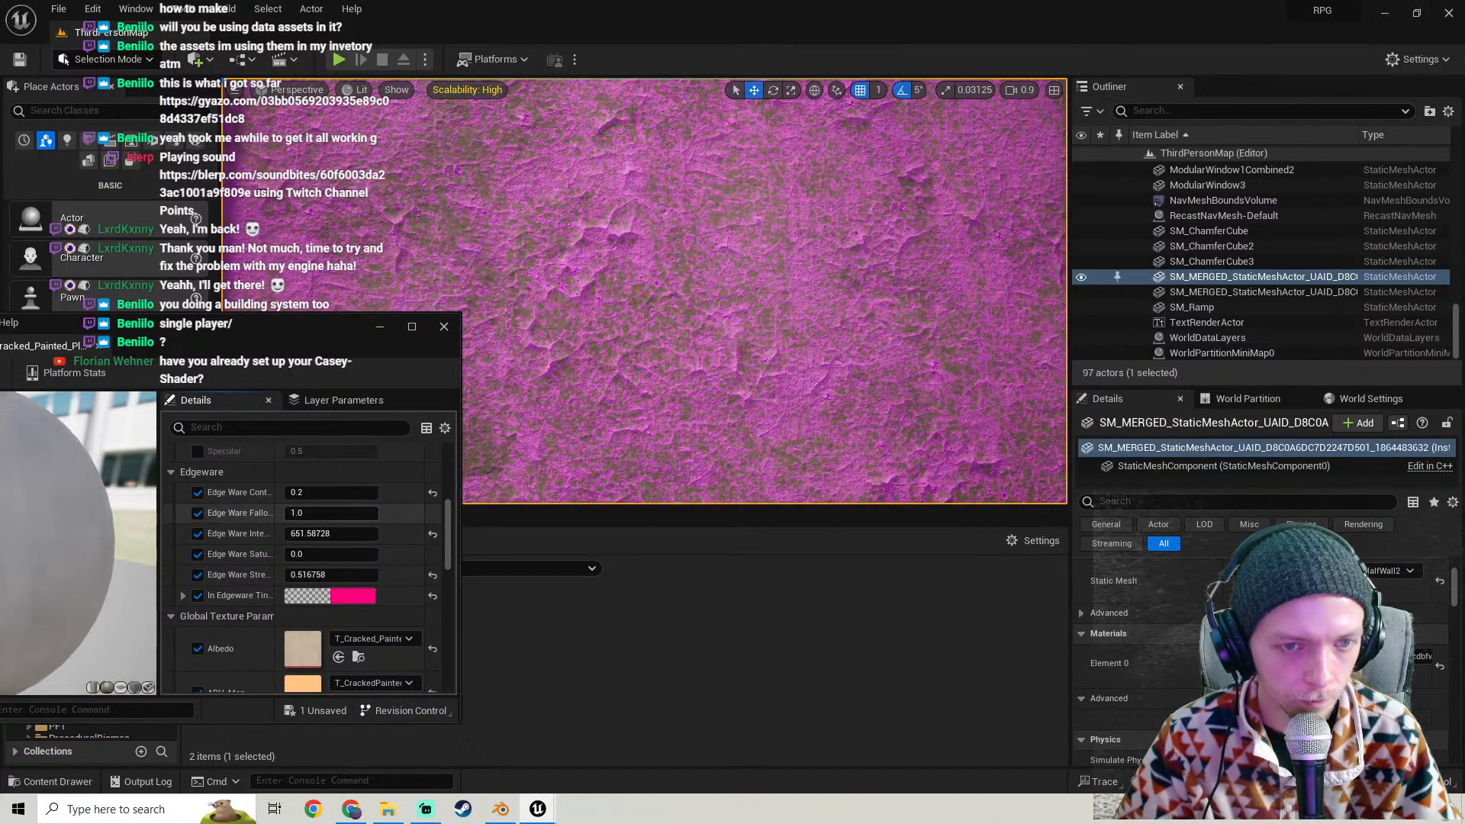
{"action": "left_click_drag", "start_coordinate": [321, 514], "coordinate": [333, 514]}
- Change the In Edgeware Tint to a dark brown, sampled from the plaster wall and darkened to sRGB 3A3027
{"action": "mouse_move", "coordinate": [687, 305]}
{"action": "right_mouse_down"}
{"action": "mouse_move", "coordinate": [706, 309]}
{"action": "mouse_move", "coordinate": [691, 302]}
{"action": "right_mouse_up"}
{"action": "key", "text": "s"}
{"action": "key", "text": "w"}
{"action": "key", "text": "s"}
{"action": "right_click_drag", "start_coordinate": [714, 362], "coordinate": [714, 362]}
{"action": "left_click", "coordinate": [358, 598]}
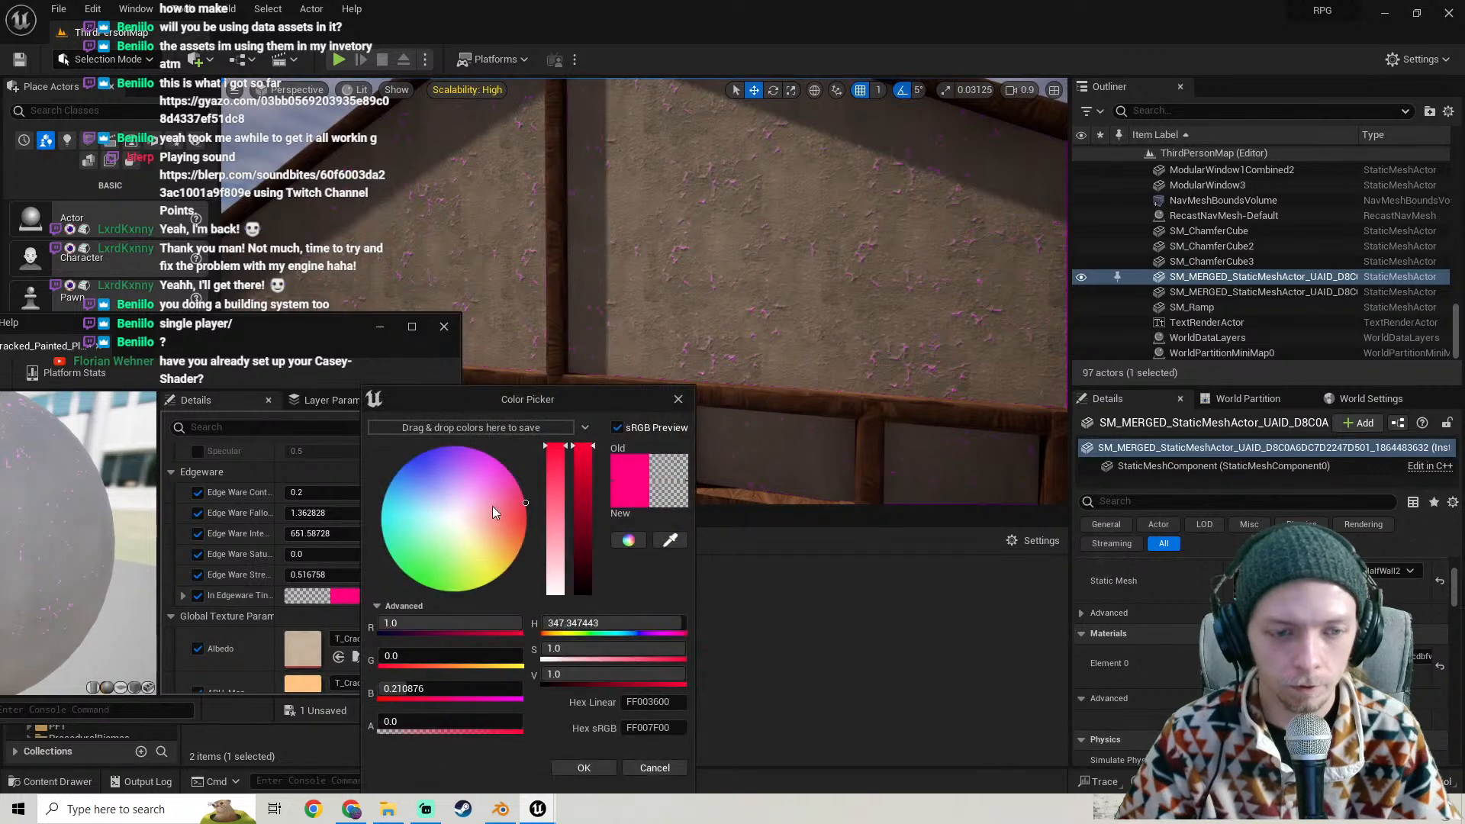
{"action": "mouse_move", "coordinate": [492, 506]}
{"action": "left_mouse_down"}
{"action": "mouse_move", "coordinate": [401, 542]}
{"action": "mouse_move", "coordinate": [388, 490]}
{"action": "mouse_move", "coordinate": [513, 530]}
{"action": "mouse_move", "coordinate": [496, 602]}
{"action": "mouse_move", "coordinate": [470, 530]}
{"action": "mouse_move", "coordinate": [495, 545]}
{"action": "left_mouse_up"}
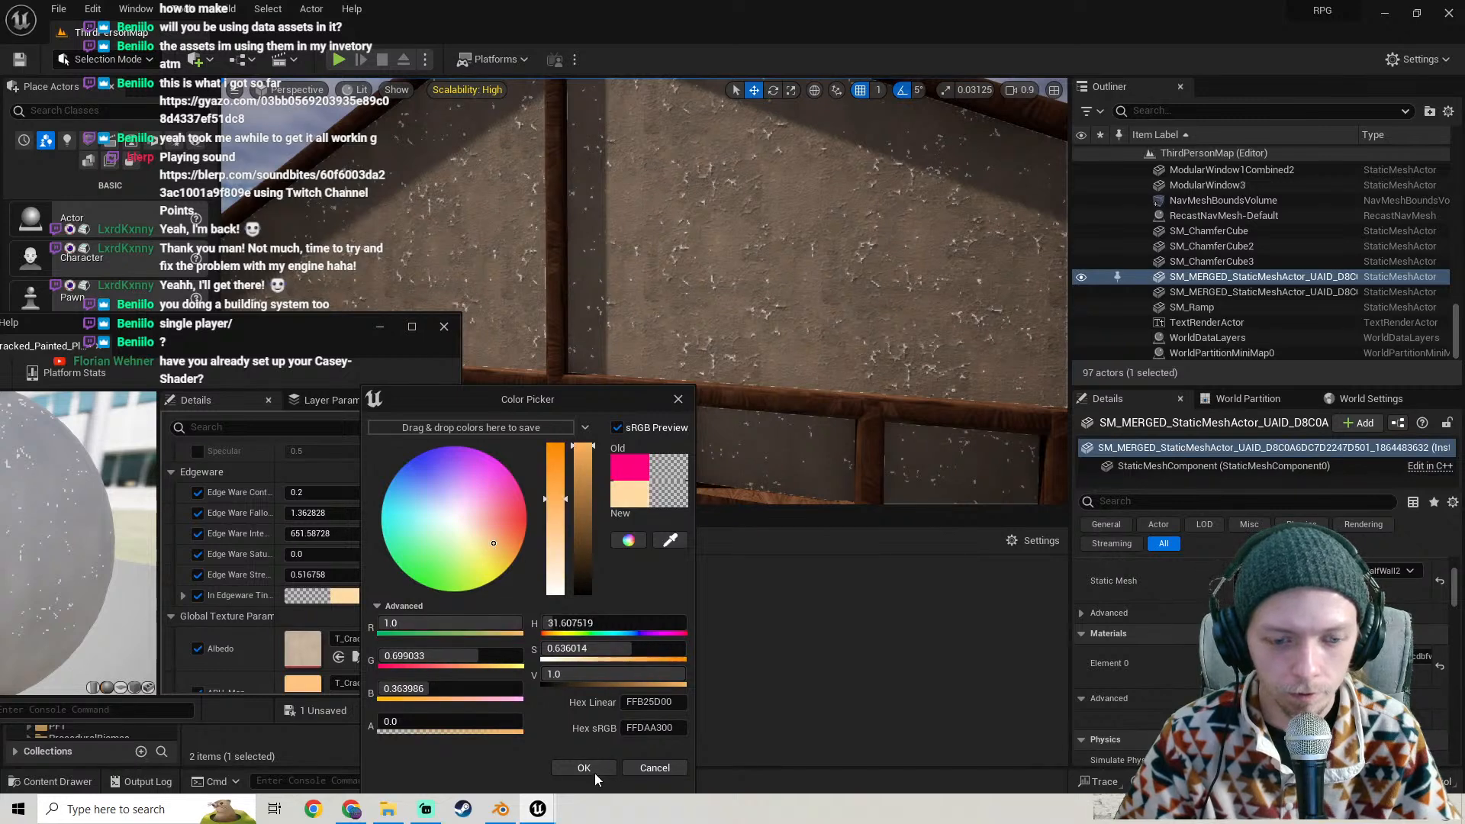
{"action": "left_click", "coordinate": [670, 539]}
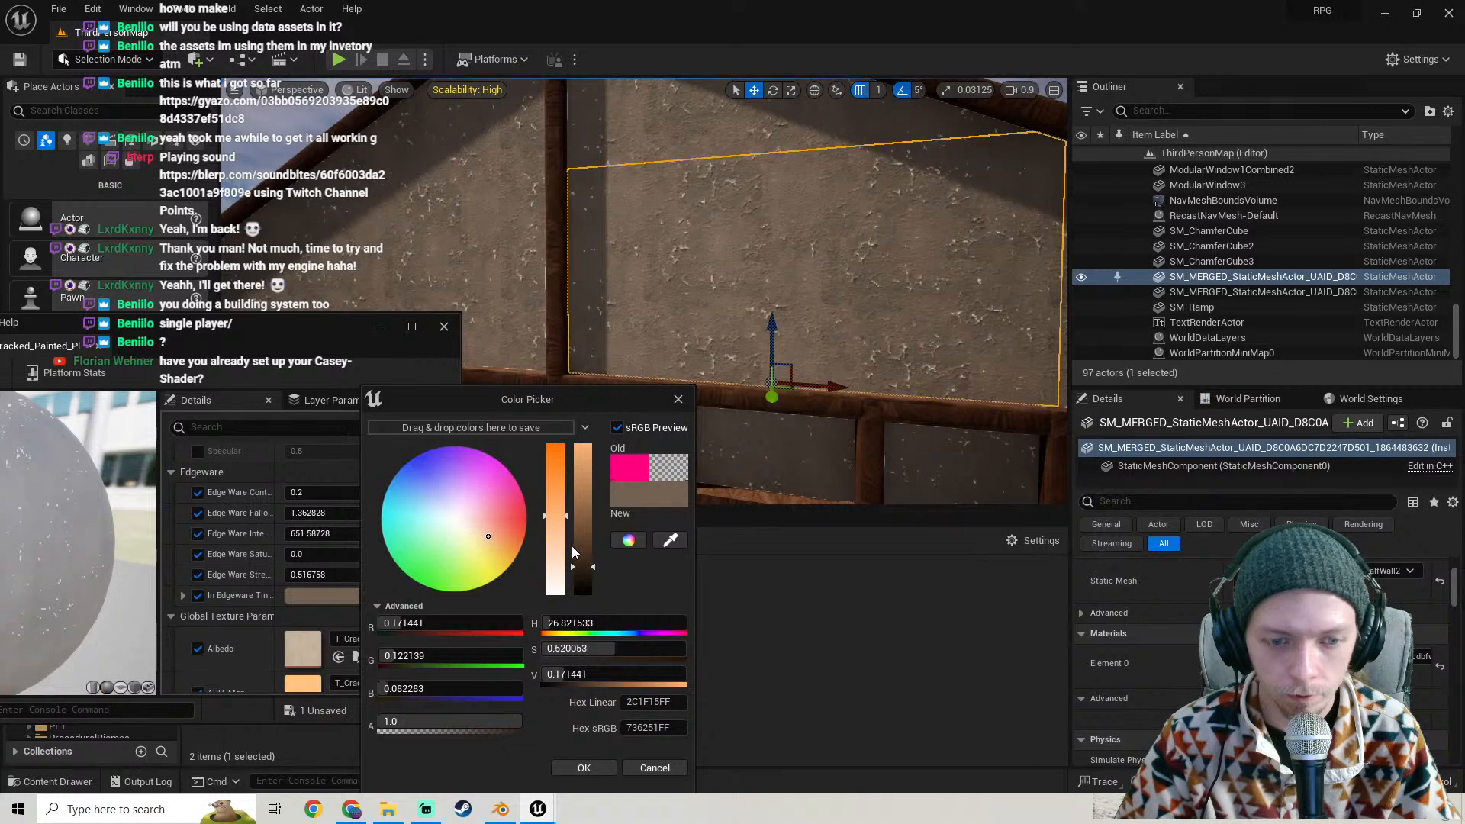
{"action": "left_click_drag", "start_coordinate": [583, 569], "coordinate": [592, 587]}
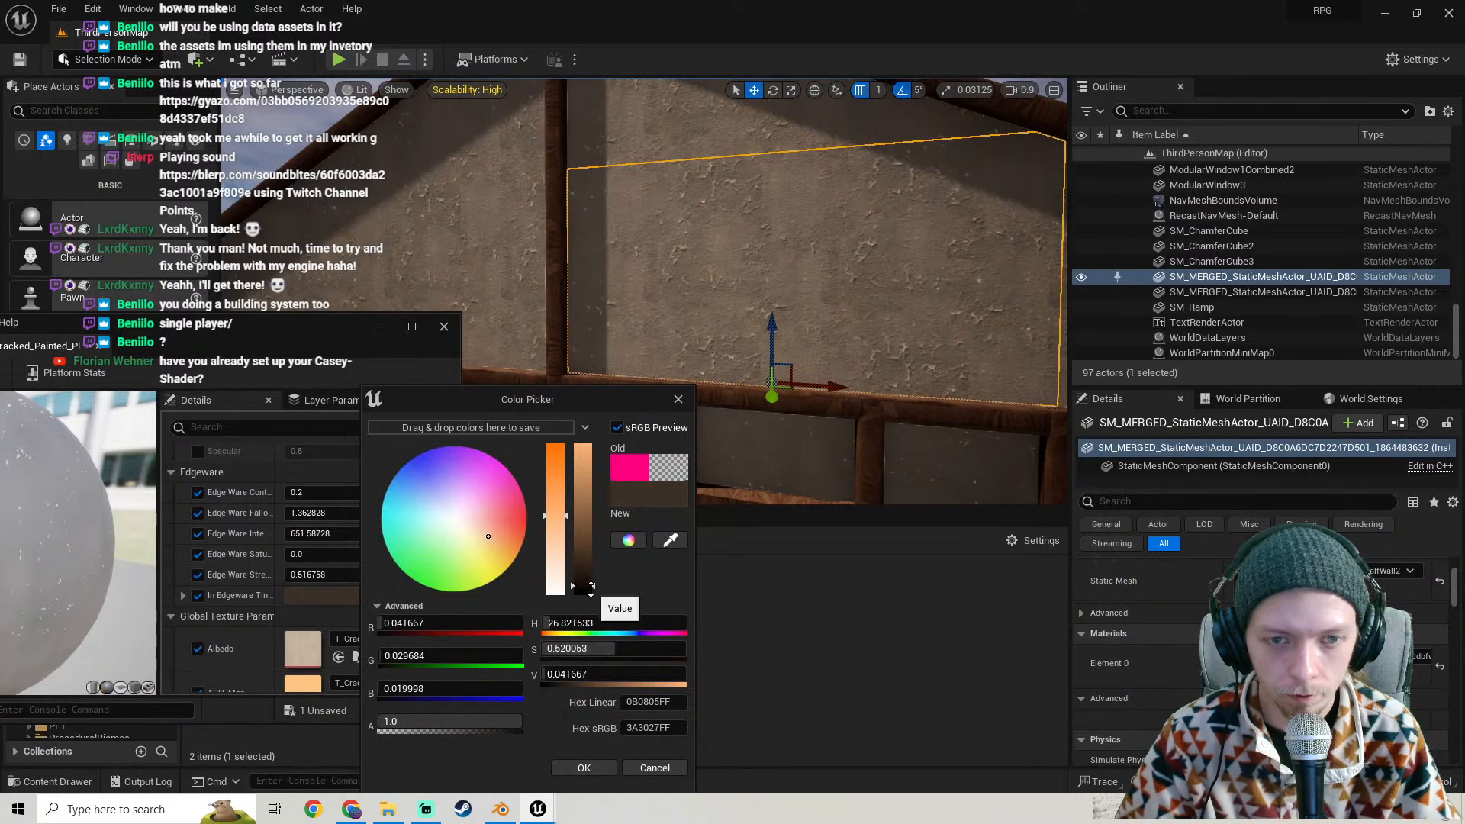
{"action": "left_click", "coordinate": [589, 766]}
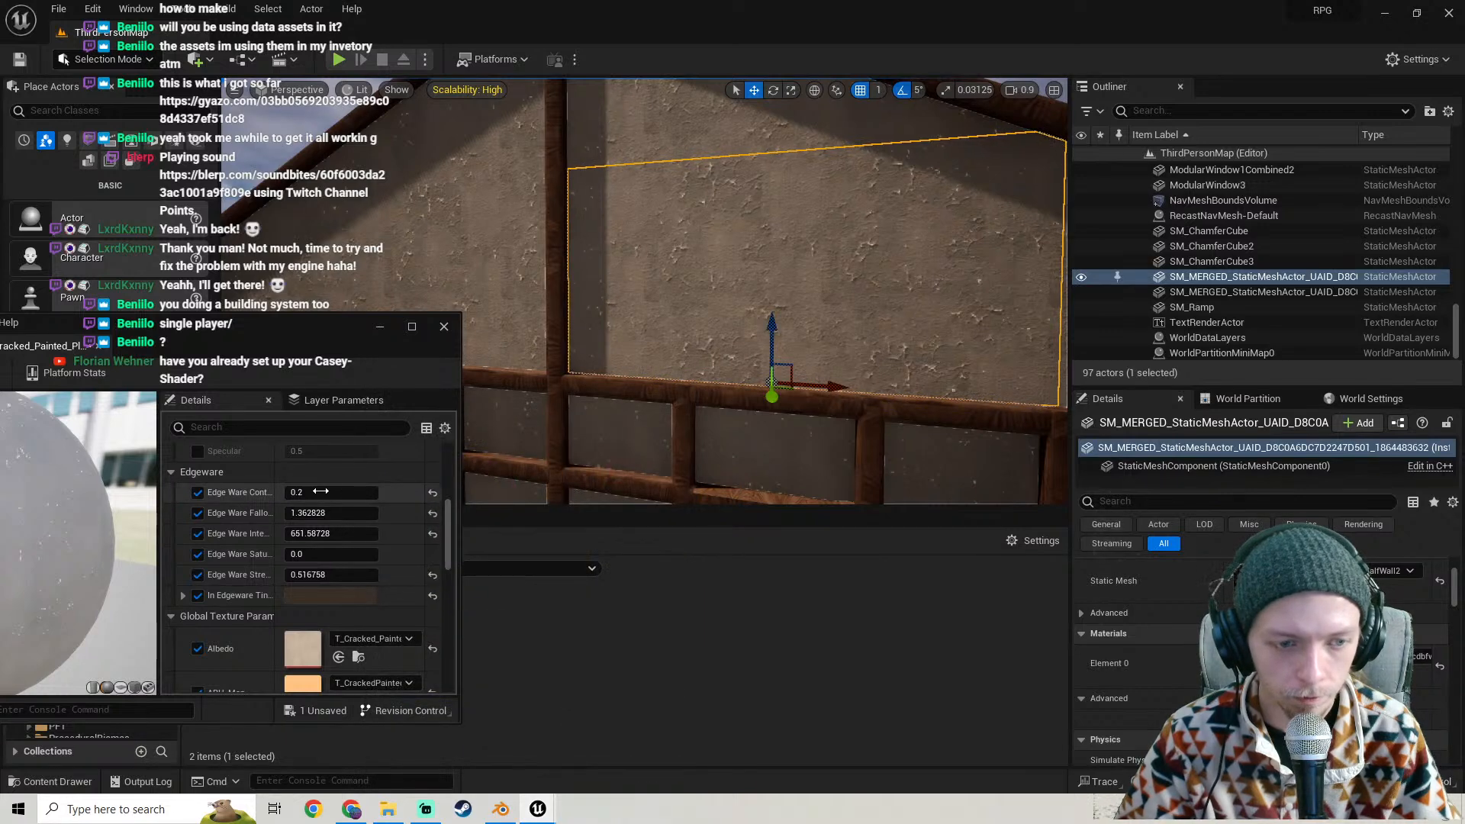
- Raise Edge Ware Contrast to 0.304, checking the effect on the plaster gable wall
{"action": "left_click_drag", "start_coordinate": [320, 492], "coordinate": [401, 491]}
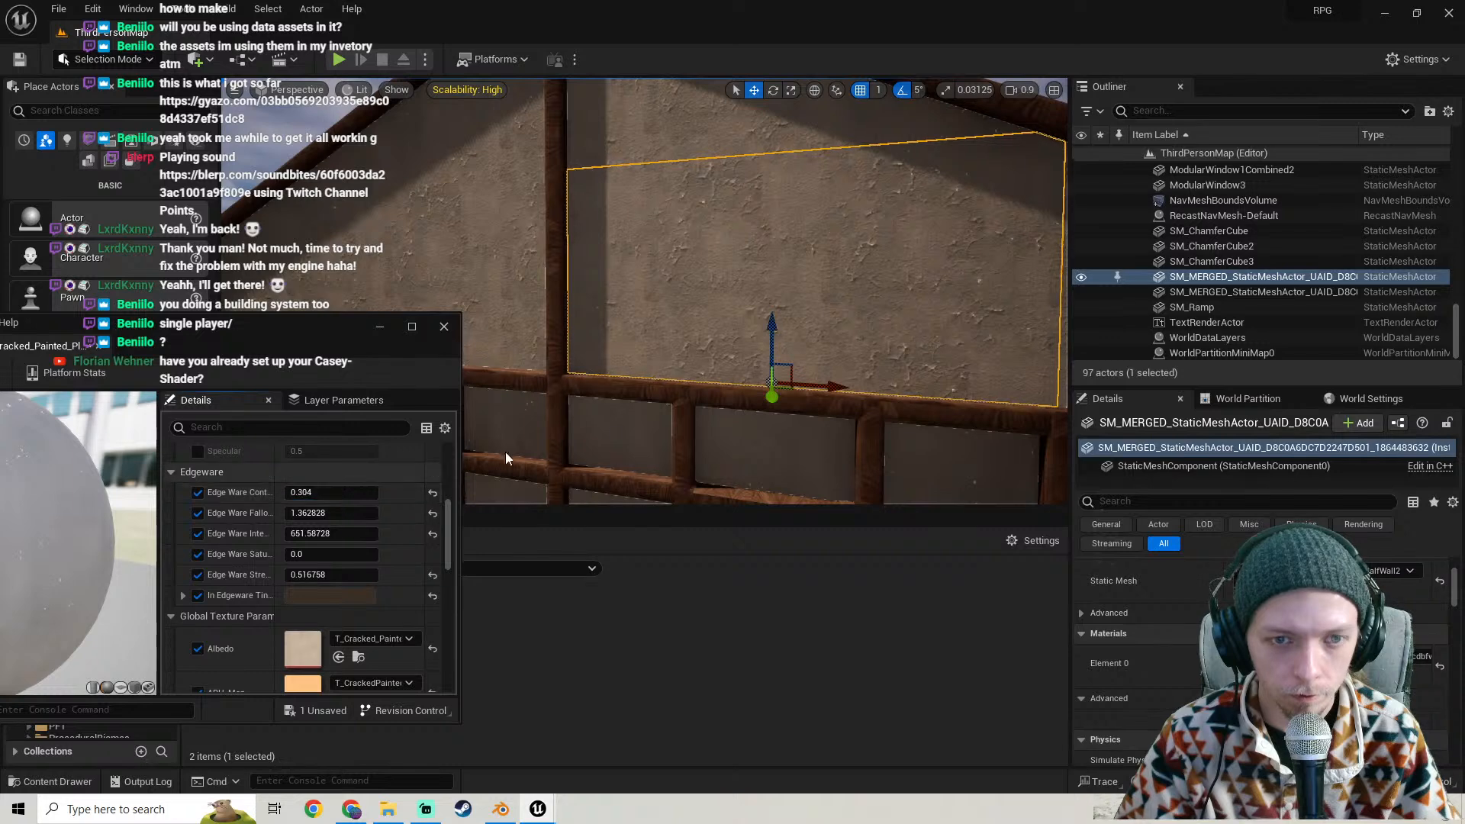
{"action": "key", "text": "a"}
{"action": "right_click_drag", "start_coordinate": [506, 458], "coordinate": [635, 449]}
{"action": "key", "text": "s"}
{"action": "key", "text": "w"}
{"action": "left_click_drag", "start_coordinate": [229, 330], "coordinate": [387, 341]}
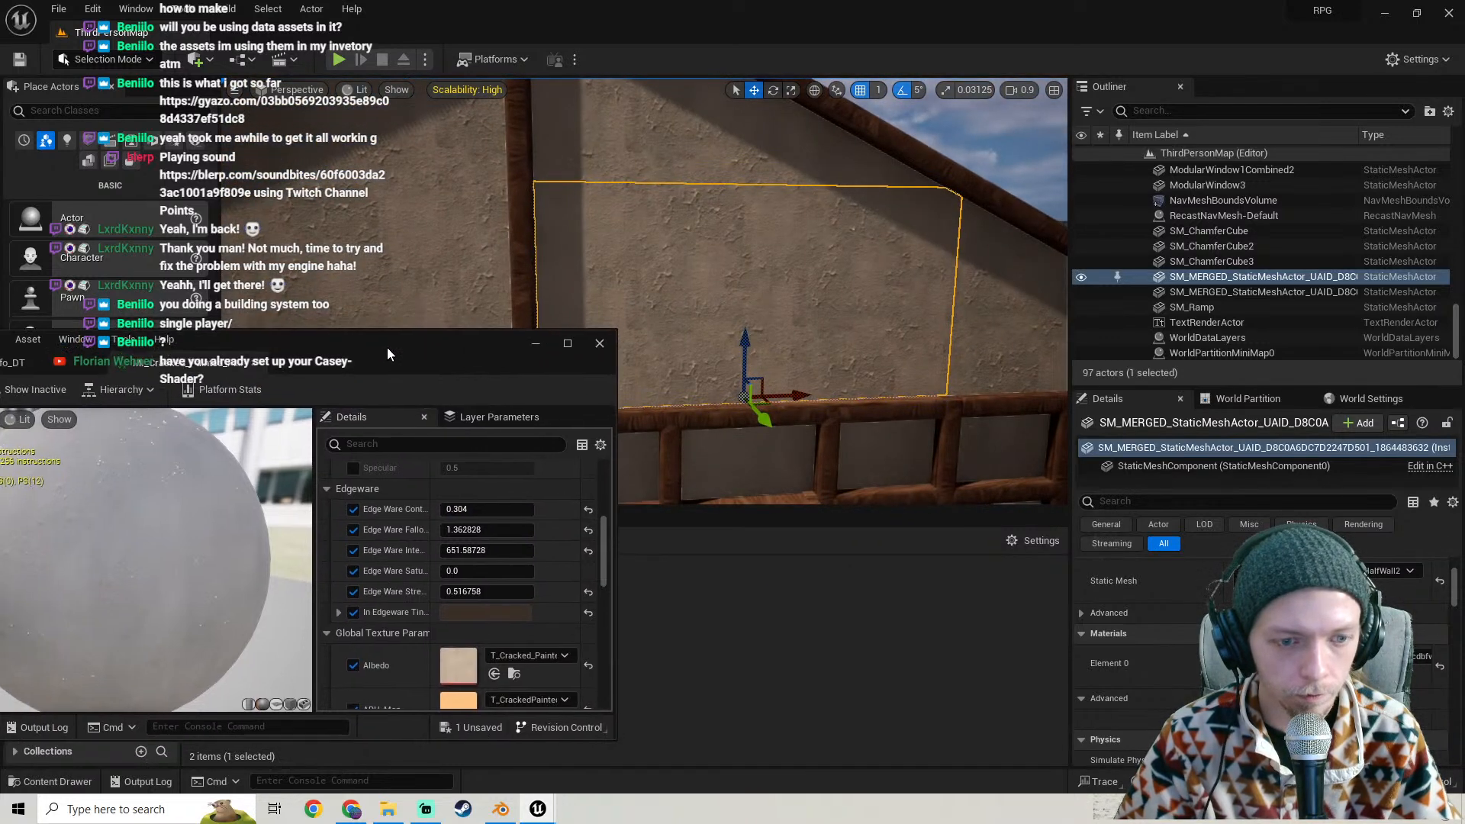
{"action": "left_click", "coordinate": [355, 608]}
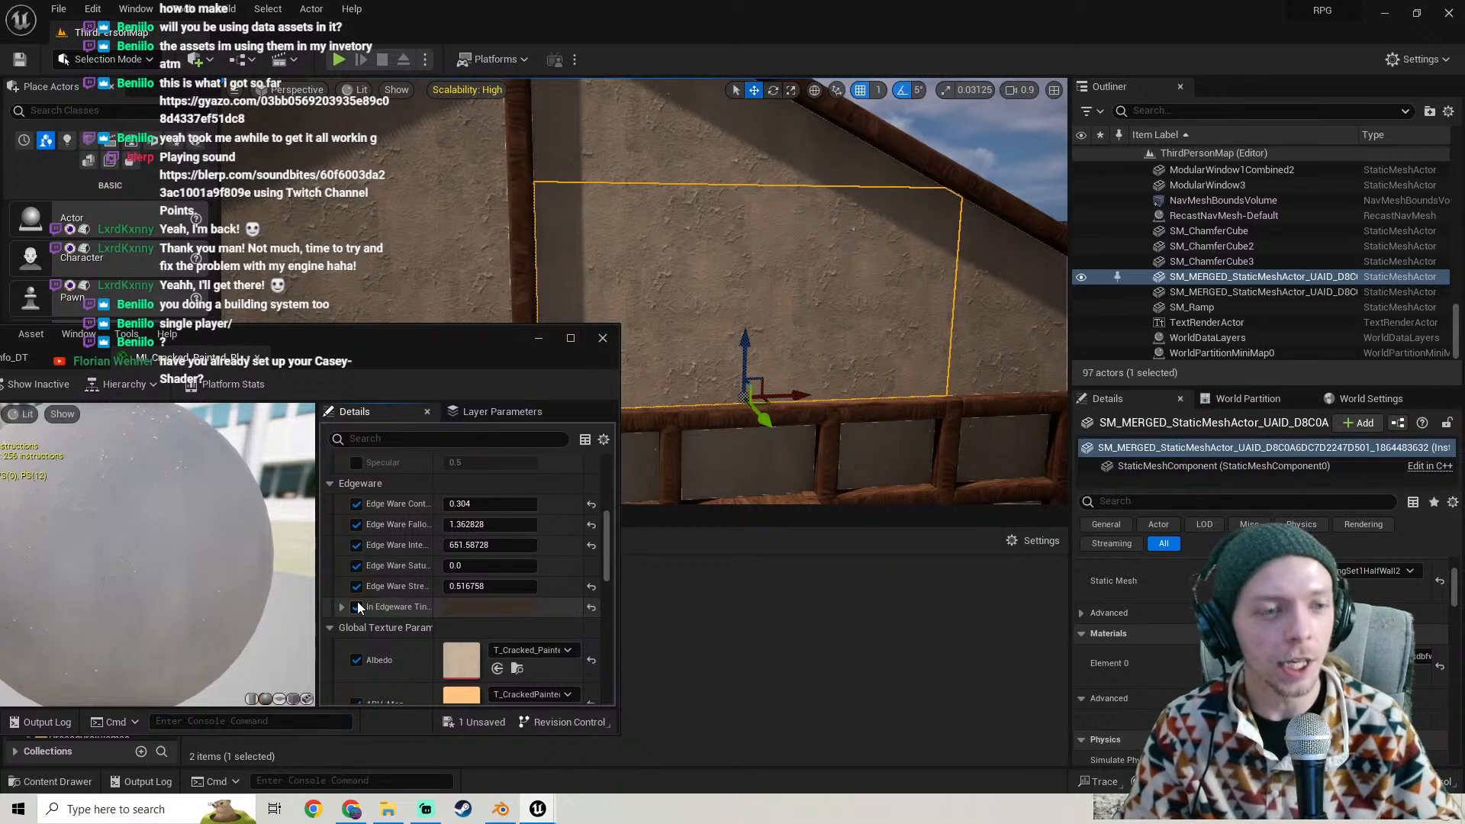
{"action": "left_click", "coordinate": [356, 606]}
- Save the modified MI_Cracked_Painted_Plaster material instance and close its editor
{"action": "left_click_drag", "start_coordinate": [396, 337], "coordinate": [754, 287]}
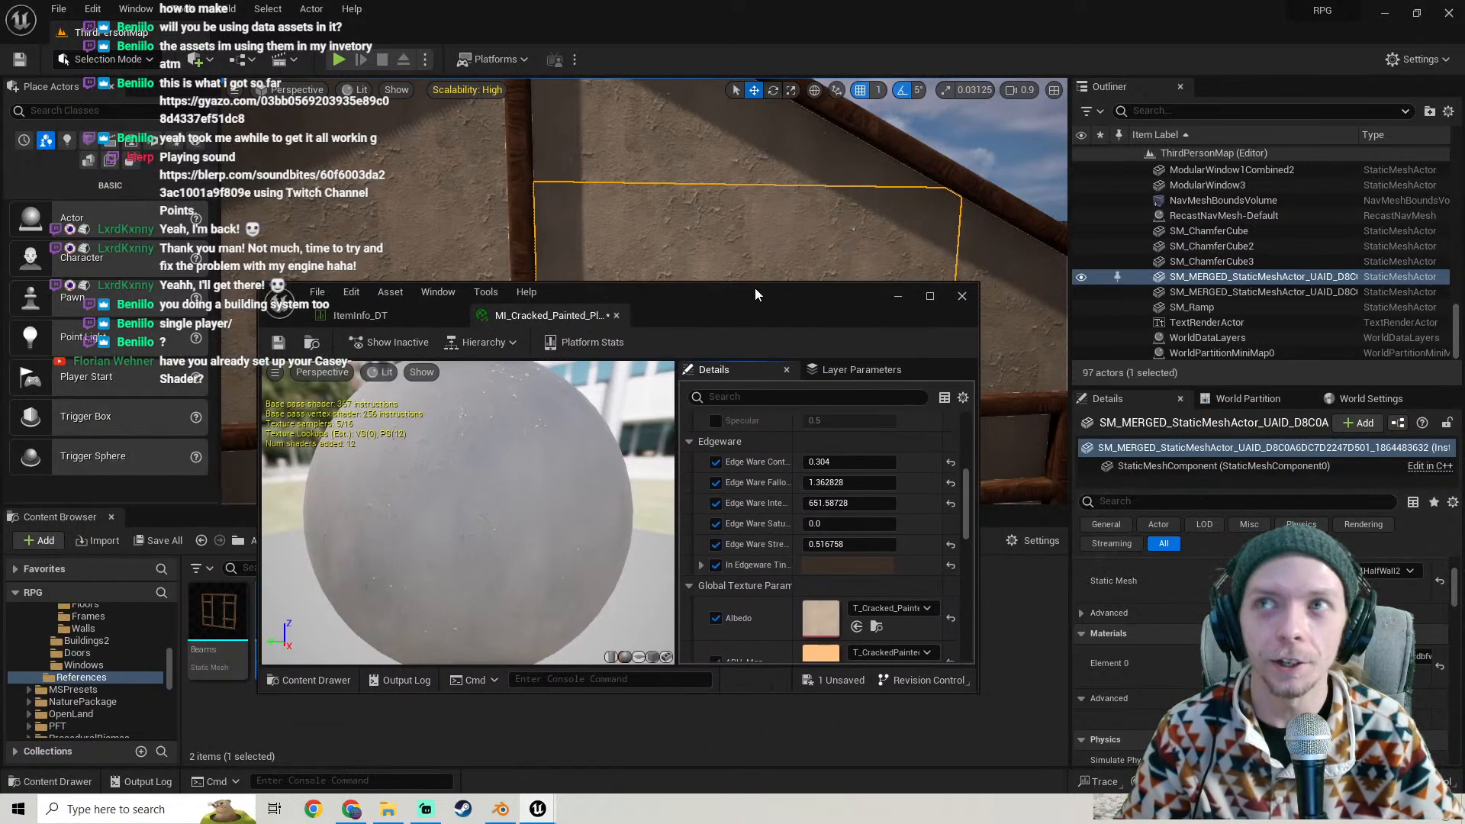
{"action": "left_click", "coordinate": [162, 544]}
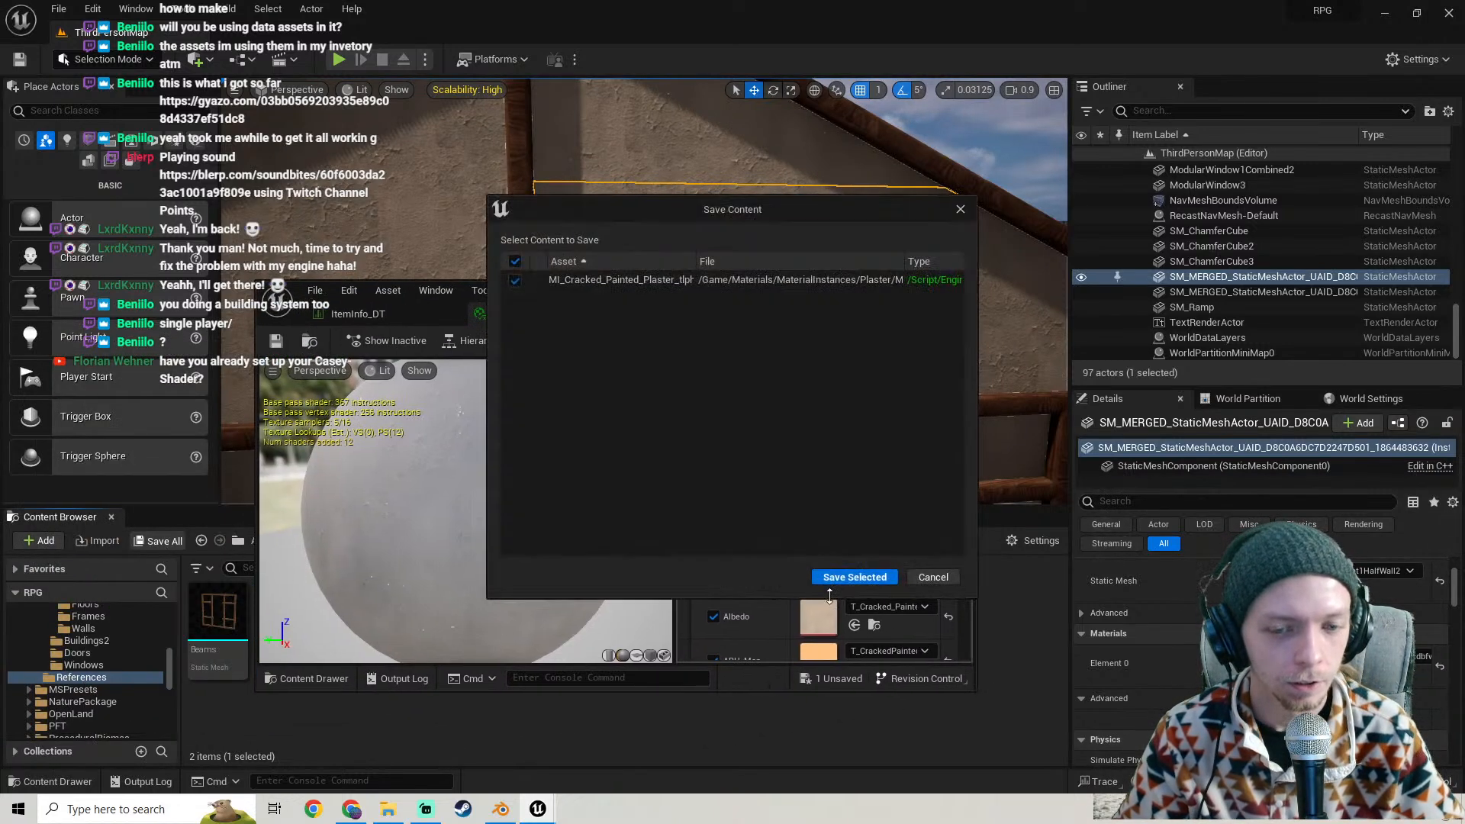
{"action": "left_click", "coordinate": [830, 574]}
{"action": "scroll", "coordinate": [783, 519], "scroll_direction": "up", "scroll_amount": 5}
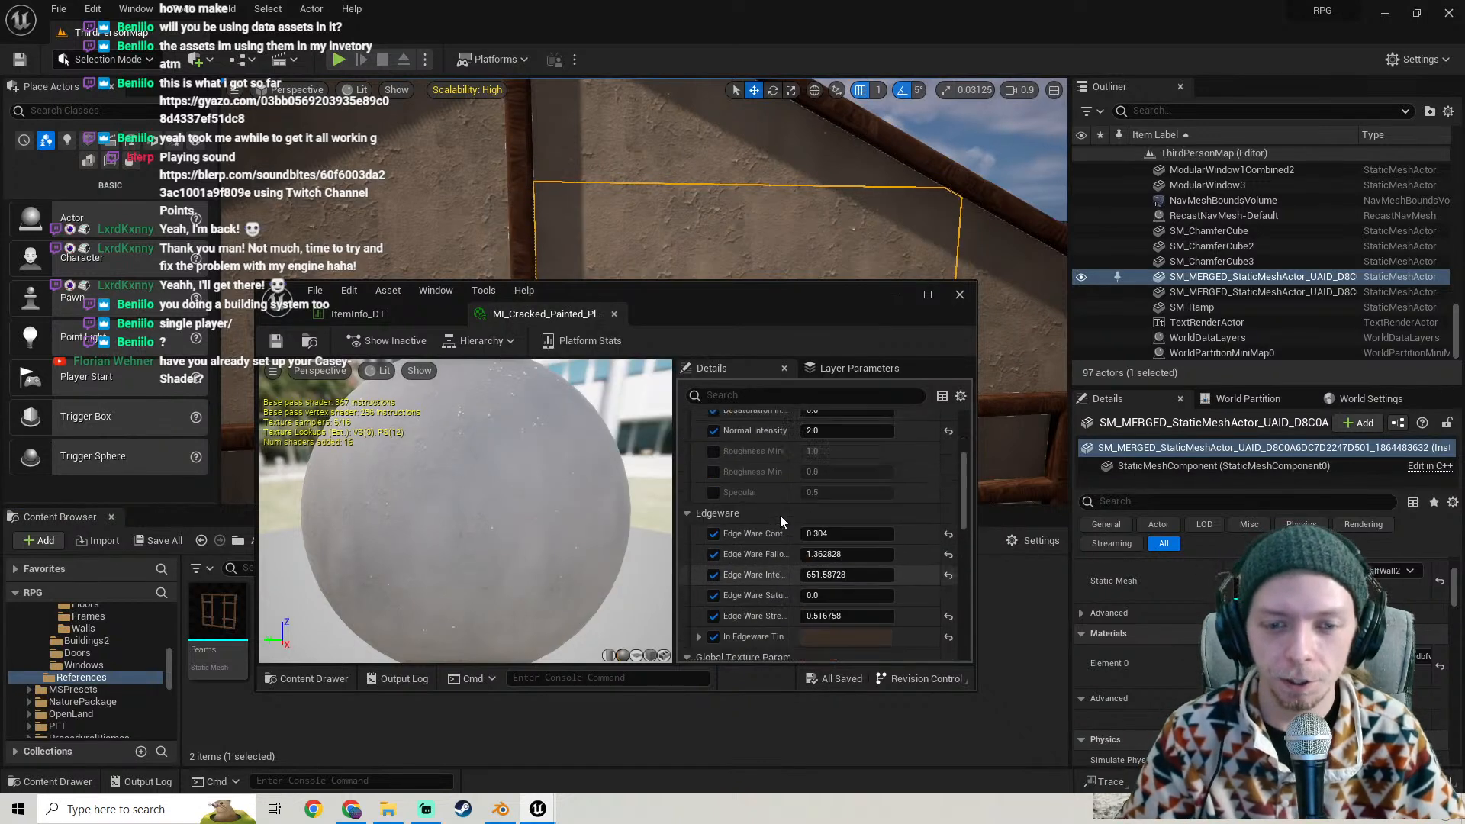
{"action": "scroll", "coordinate": [745, 578], "scroll_direction": "up", "scroll_amount": 2}
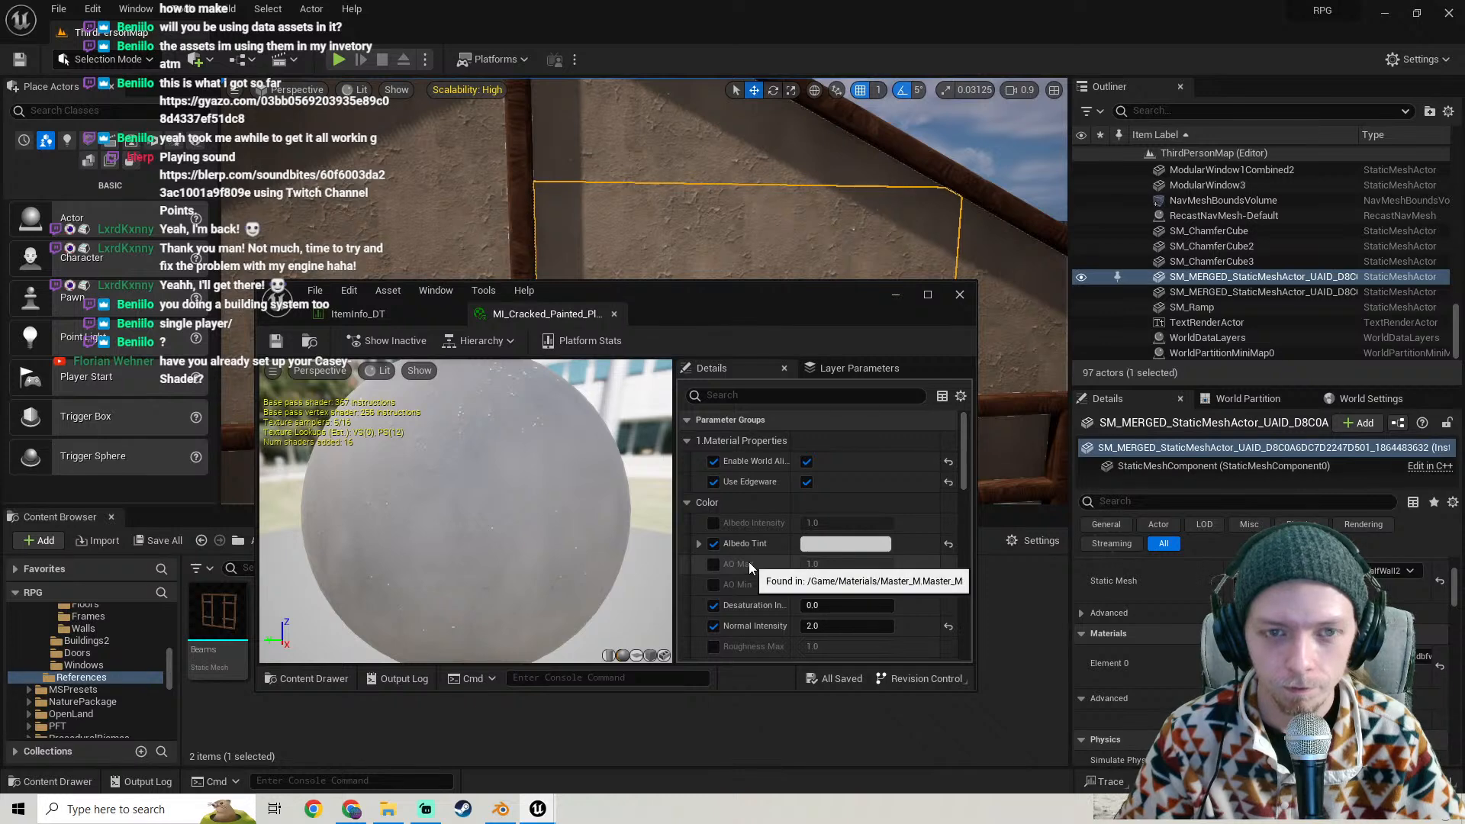
{"action": "scroll", "coordinate": [747, 565], "scroll_direction": "down", "scroll_amount": 3}
{"action": "scroll", "coordinate": [748, 564], "scroll_direction": "up", "scroll_amount": 3}
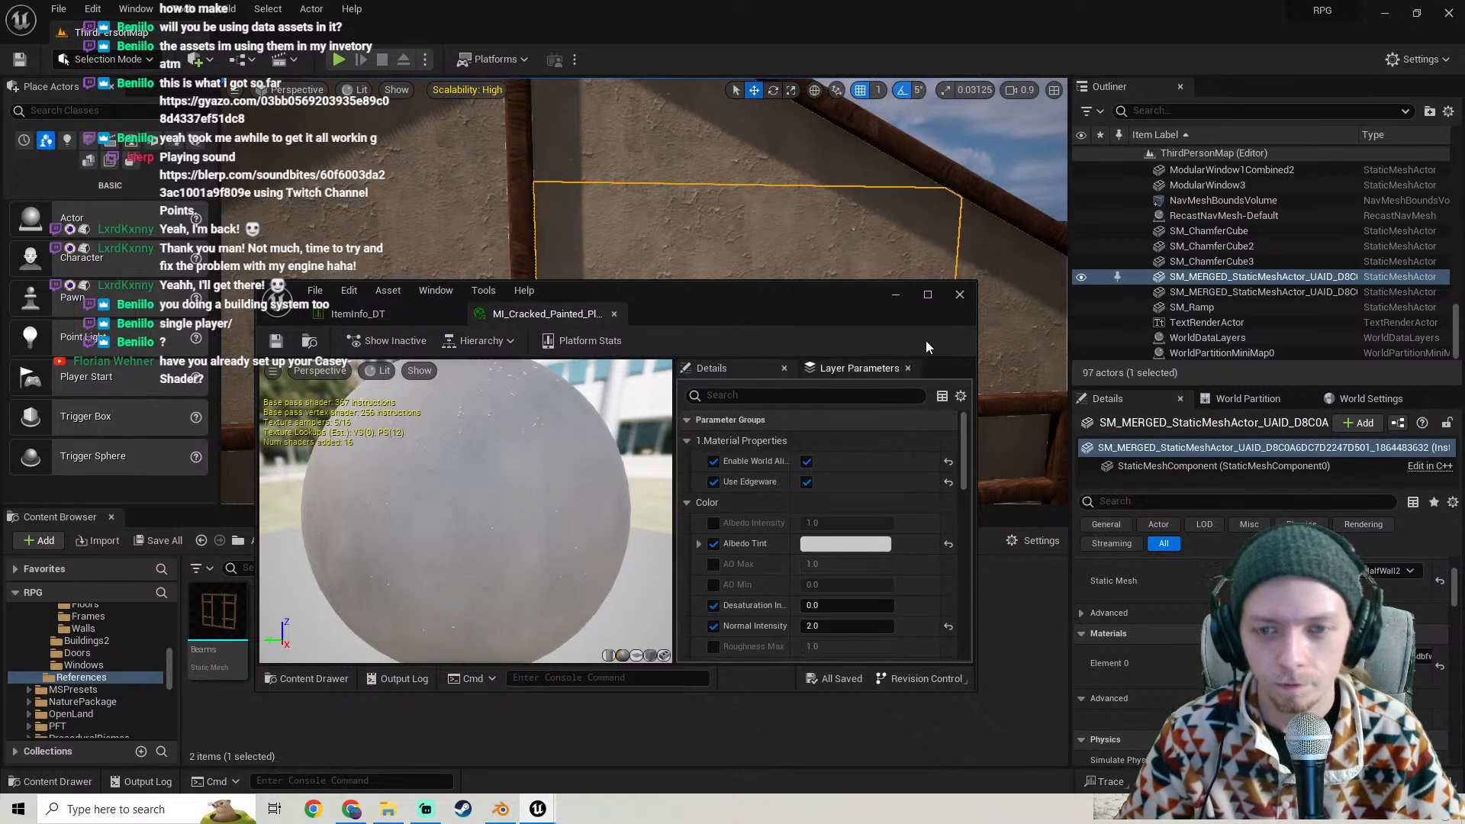
{"action": "left_click", "coordinate": [961, 294]}
- View the whole house front from a distance in game view and save all modified assets
{"action": "right_click_drag", "start_coordinate": [885, 317], "coordinate": [916, 339]}
{"action": "key", "text": "s"}
{"action": "right_click_drag", "start_coordinate": [687, 305], "coordinate": [648, 313]}
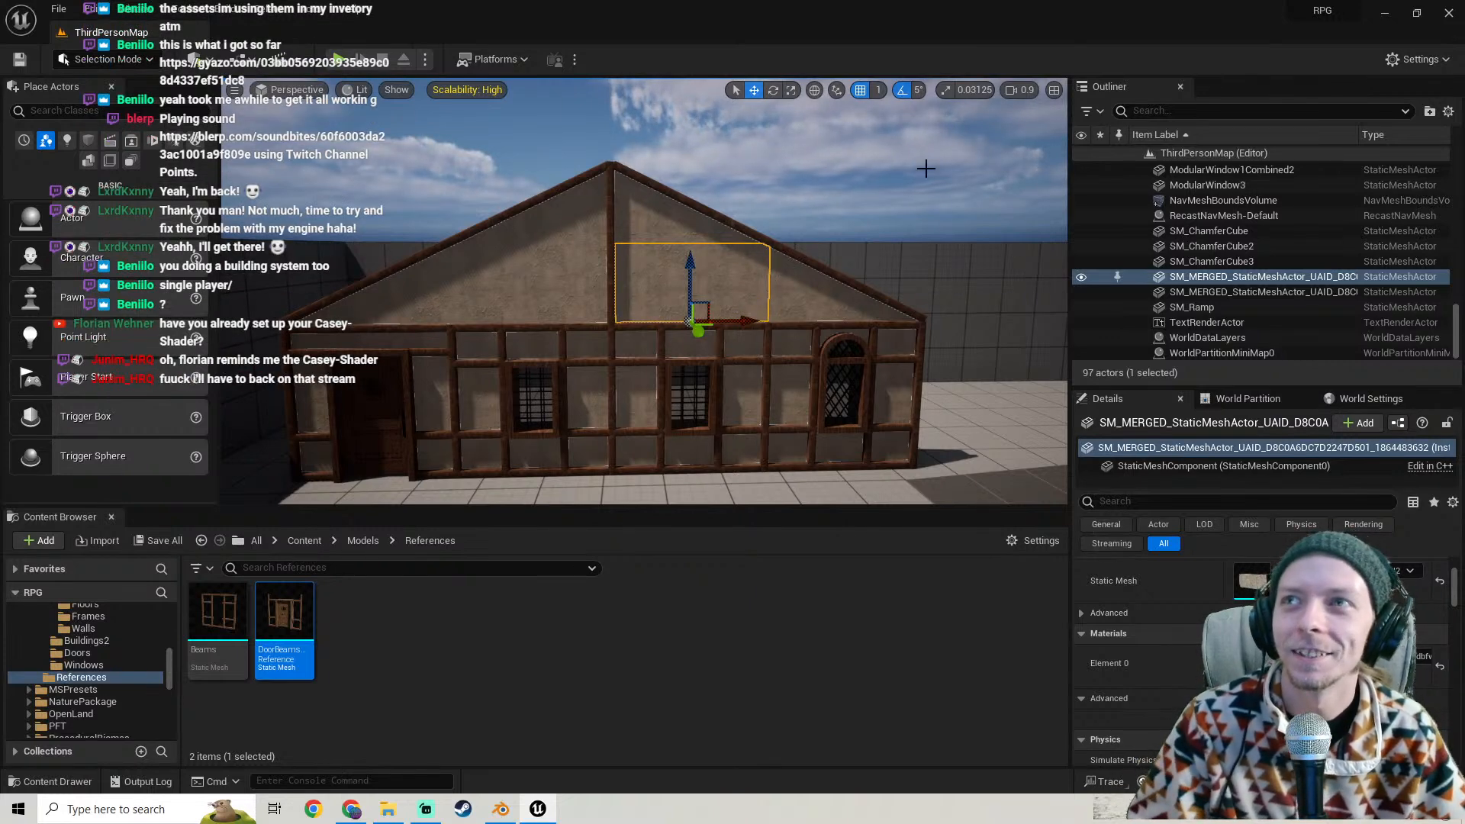
{"action": "right_click_drag", "start_coordinate": [286, 115], "coordinate": [324, 126]}
{"action": "key", "text": "g"}
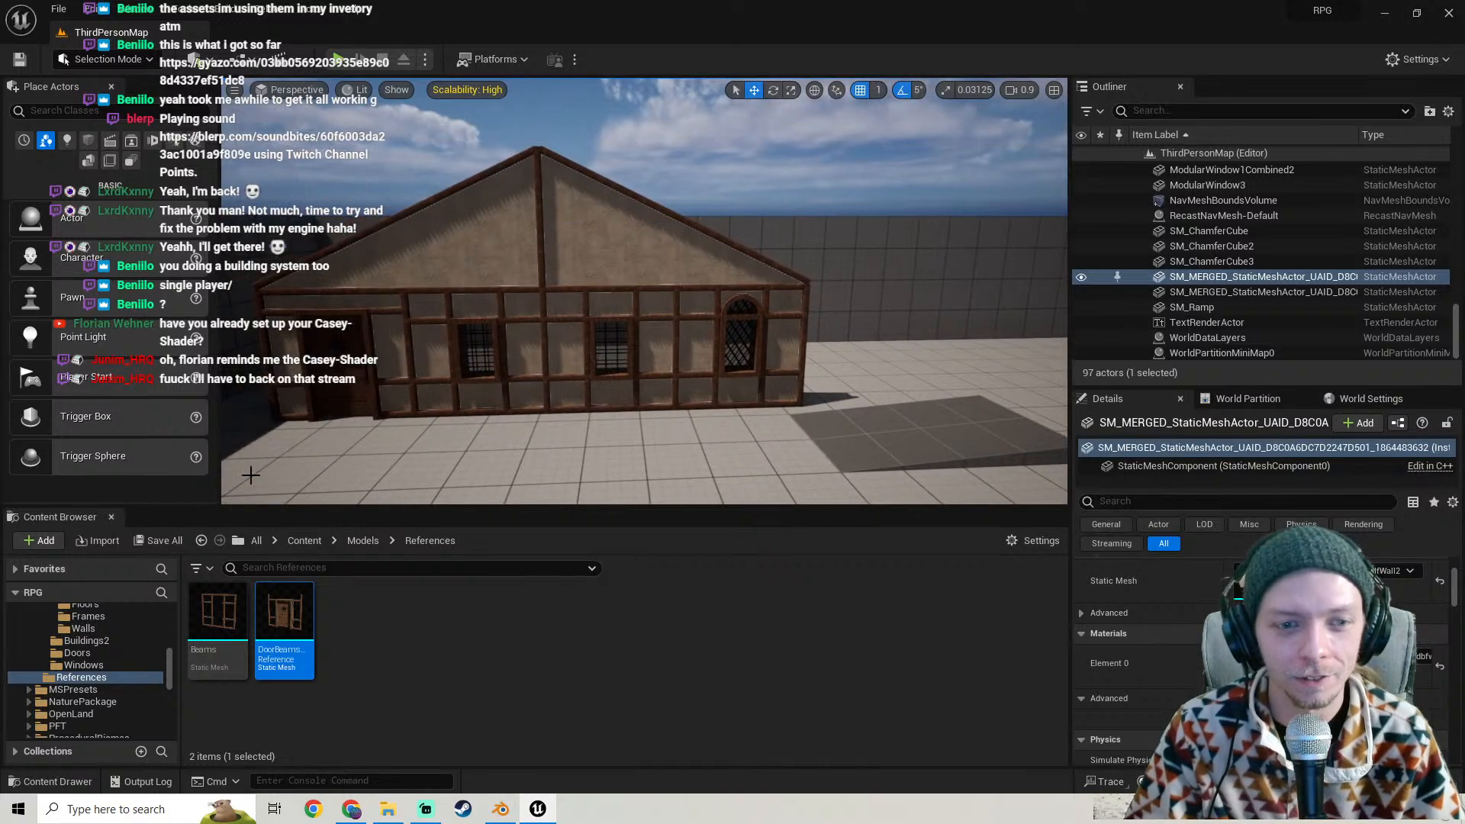
{"action": "mouse_move", "coordinate": [655, 291]}
{"action": "right_mouse_down"}
{"action": "mouse_move", "coordinate": [620, 276]}
{"action": "mouse_move", "coordinate": [653, 284]}
{"action": "mouse_move", "coordinate": [629, 290]}
{"action": "mouse_move", "coordinate": [614, 266]}
{"action": "mouse_move", "coordinate": [607, 293]}
{"action": "mouse_move", "coordinate": [642, 288]}
{"action": "mouse_move", "coordinate": [623, 274]}
{"action": "mouse_move", "coordinate": [658, 276]}
{"action": "mouse_move", "coordinate": [638, 279]}
{"action": "right_mouse_up"}
{"action": "key", "text": "s"}
{"action": "key", "text": "w"}
{"action": "key", "text": "w"}
{"action": "left_click", "coordinate": [163, 542]}
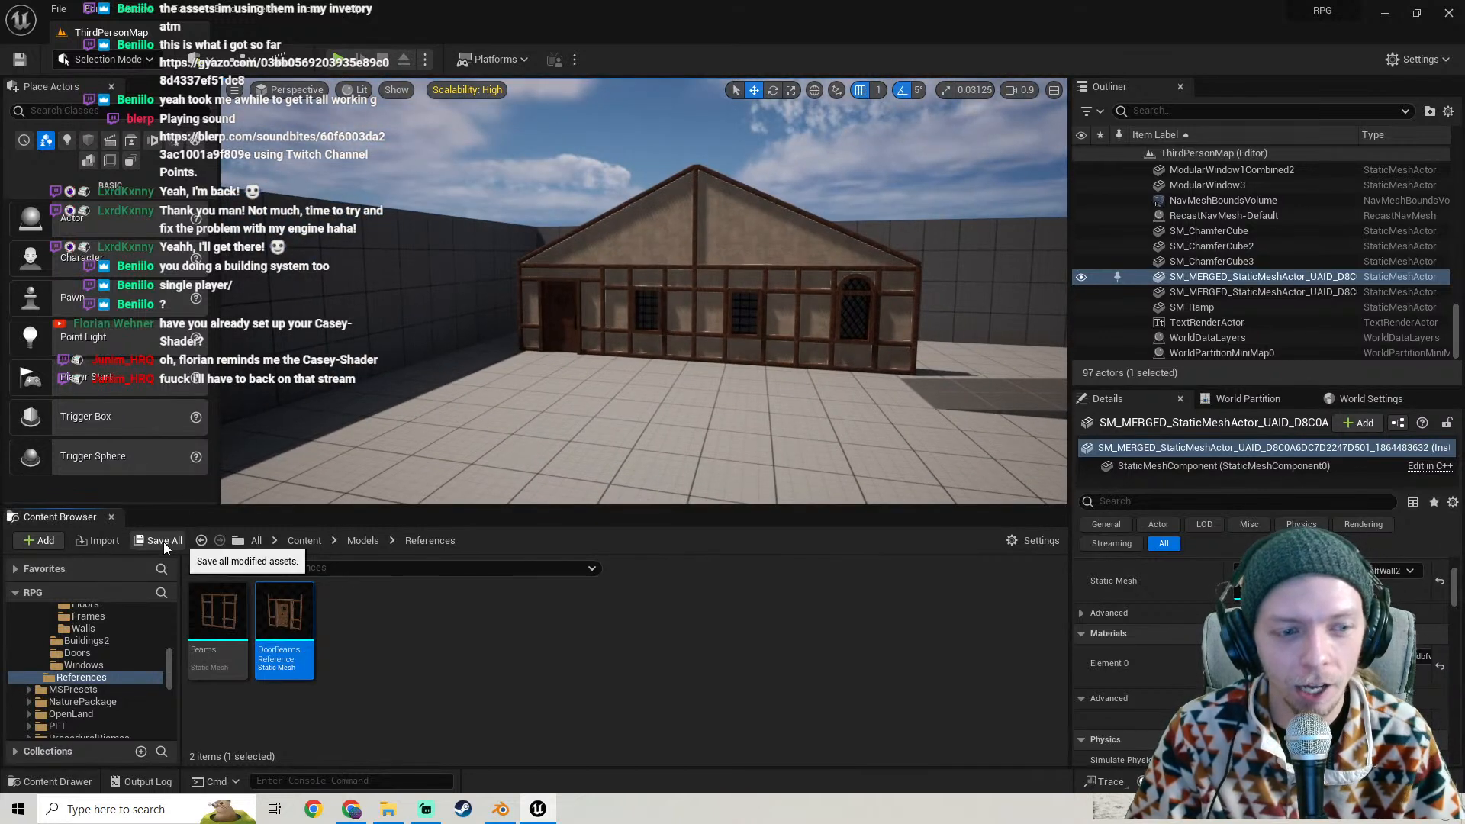
- Play the level in the editor and run the character past the house to the blue cubes, jumping there
{"action": "left_click", "coordinate": [337, 59]}
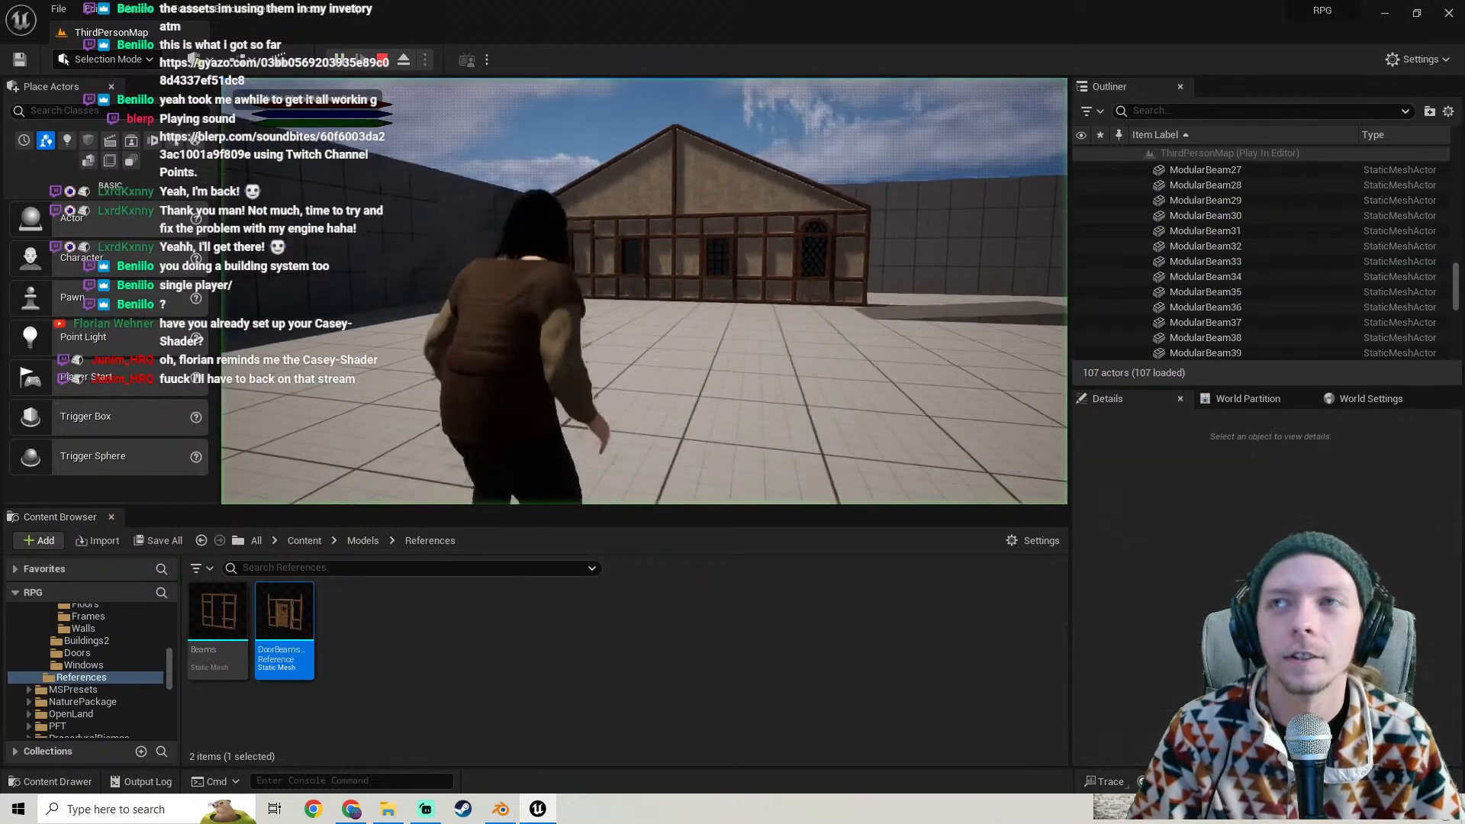
{"action": "key", "text": "w"}
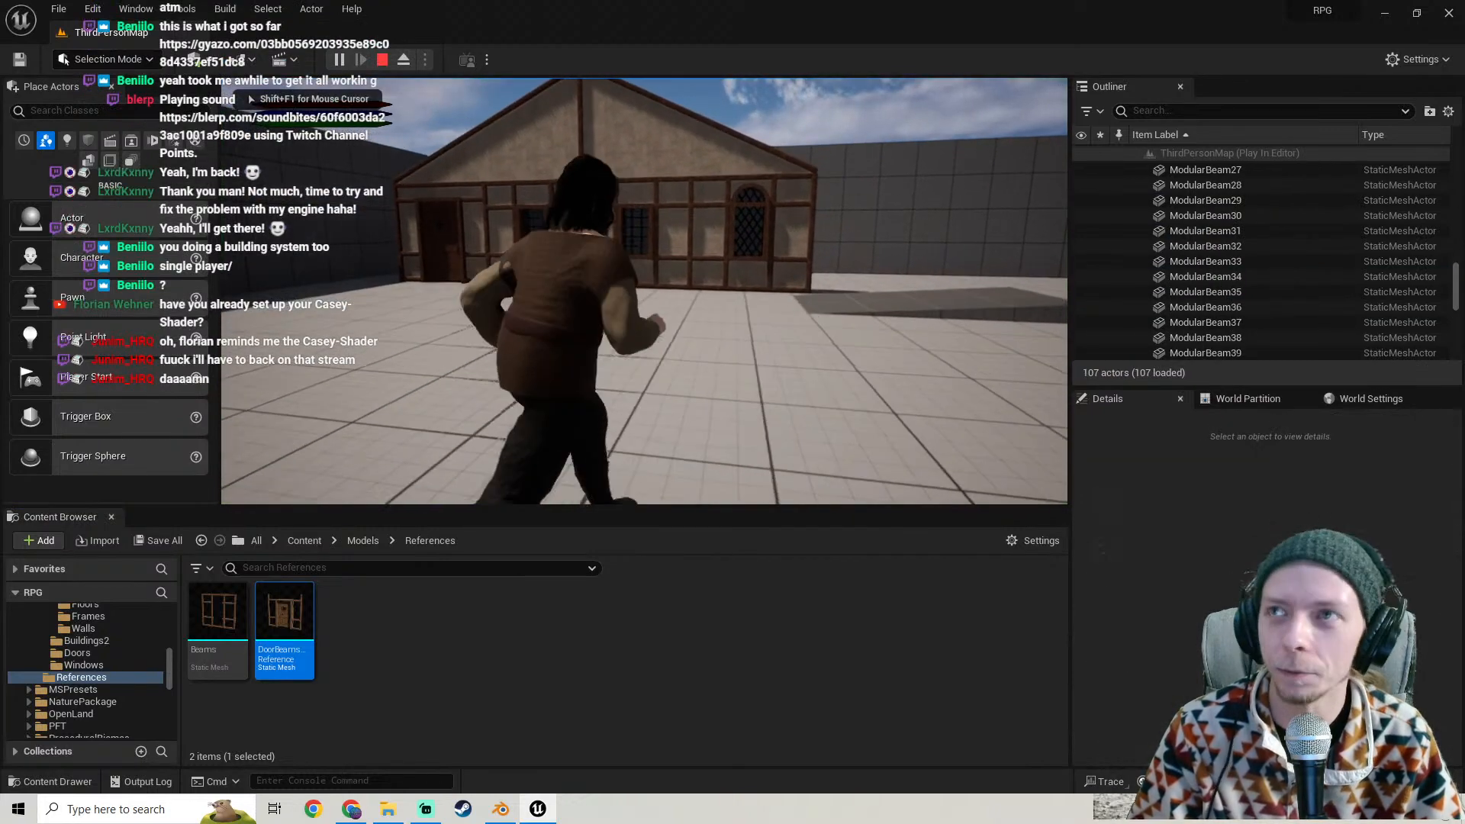
{"action": "key", "text": "w"}
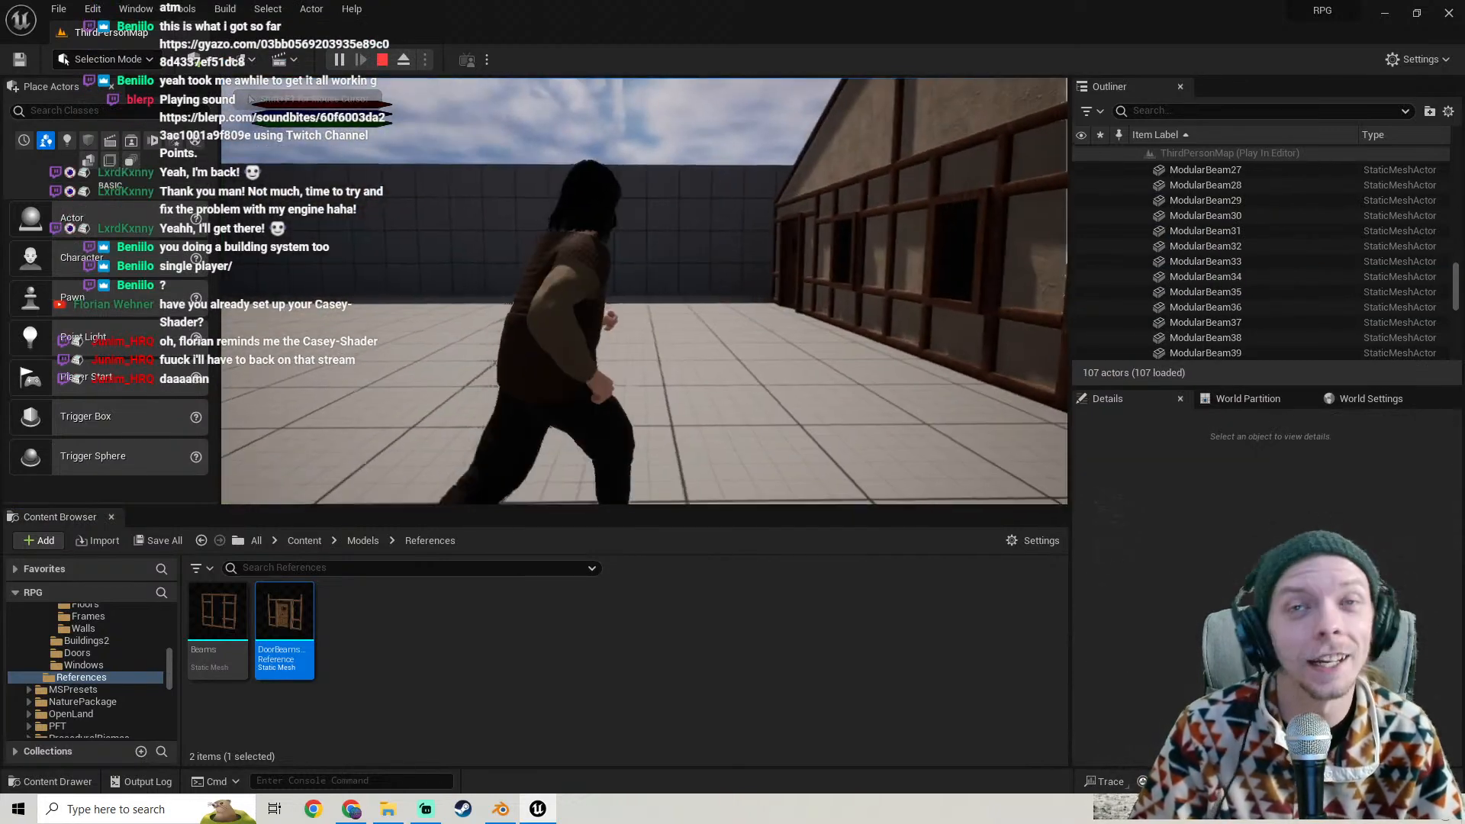
{"action": "key", "text": "w"}
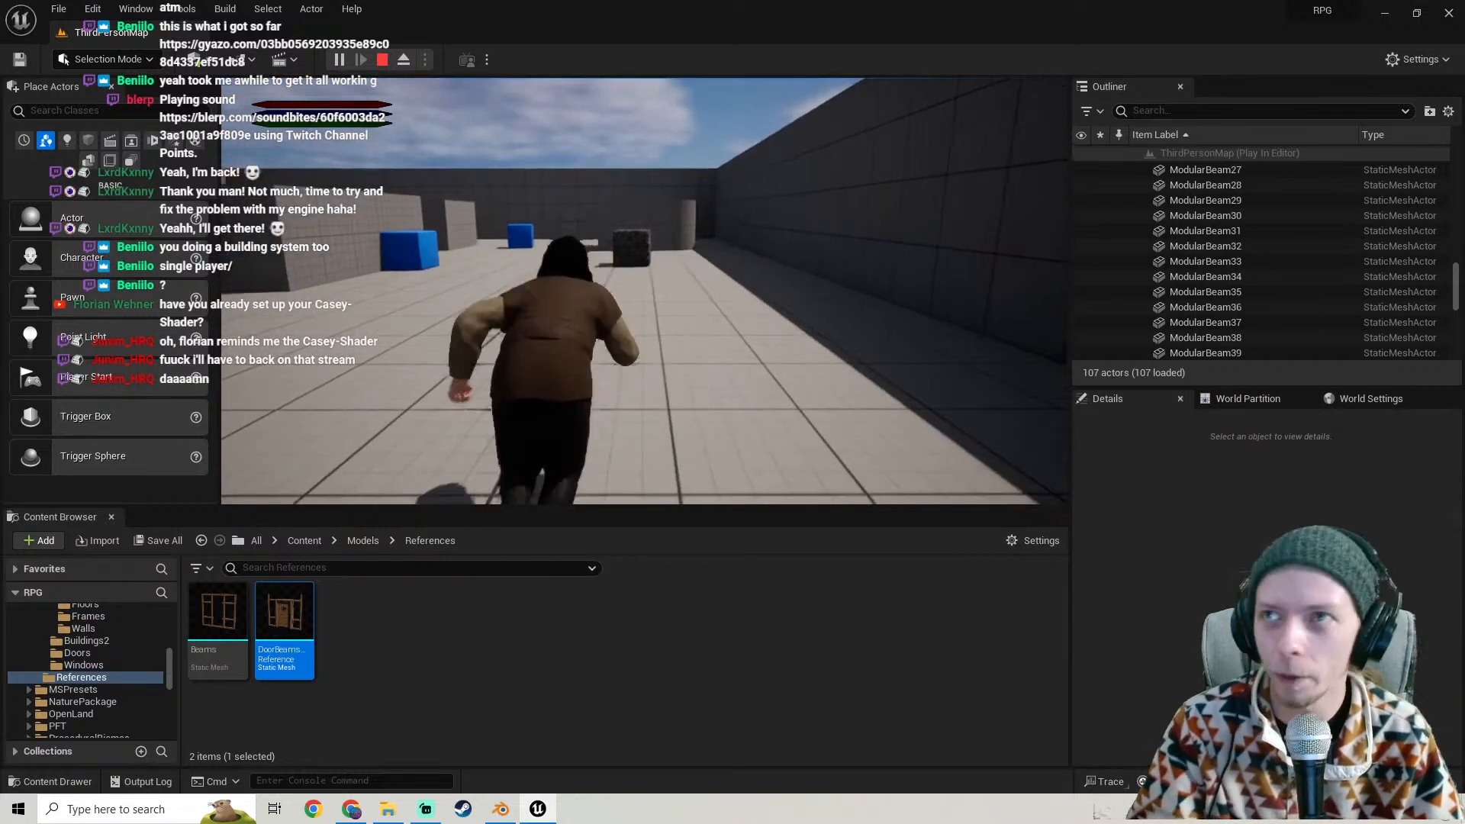
{"action": "key", "text": "w"}
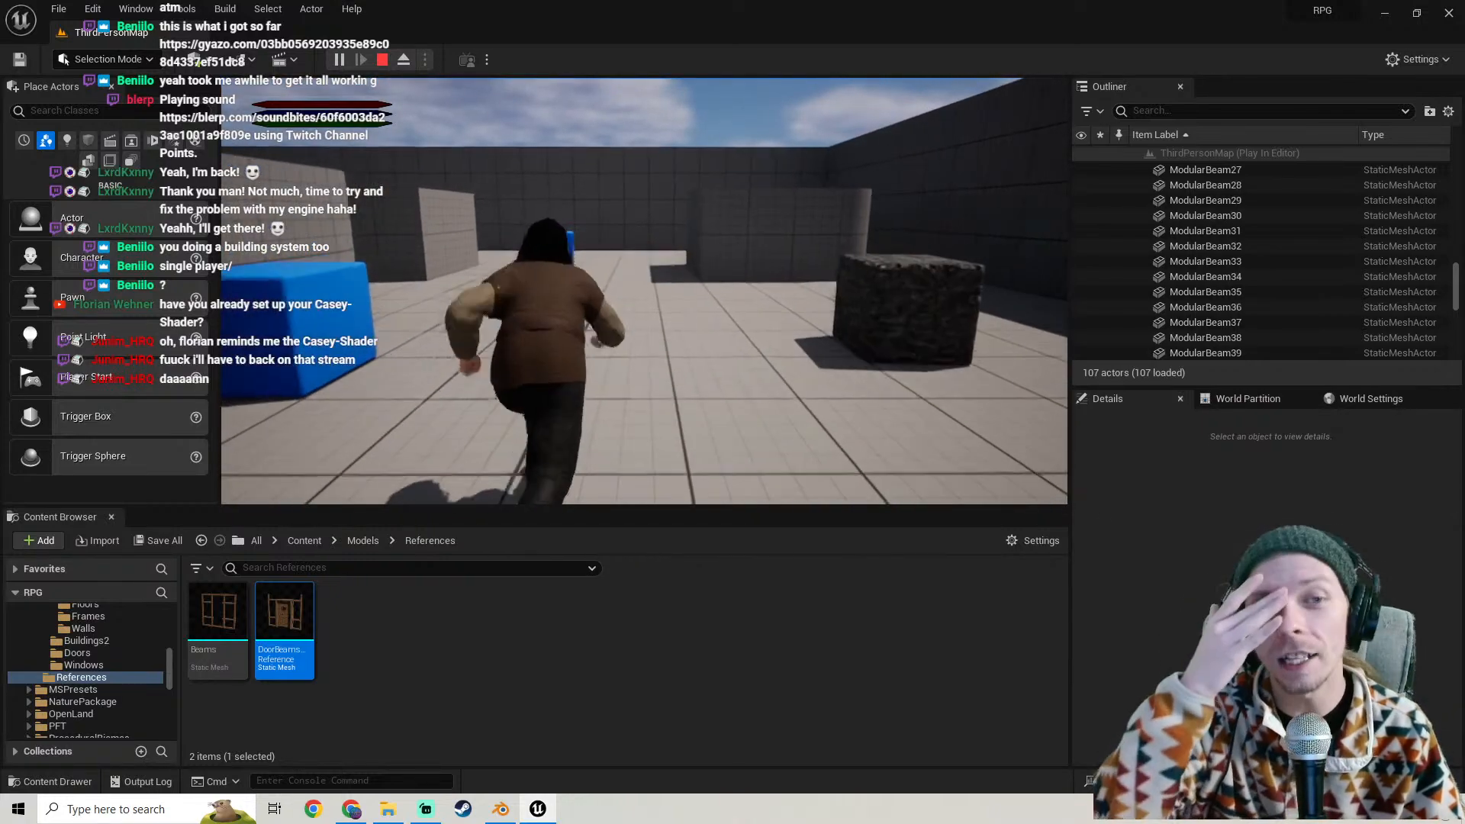
{"action": "key", "text": "w"}
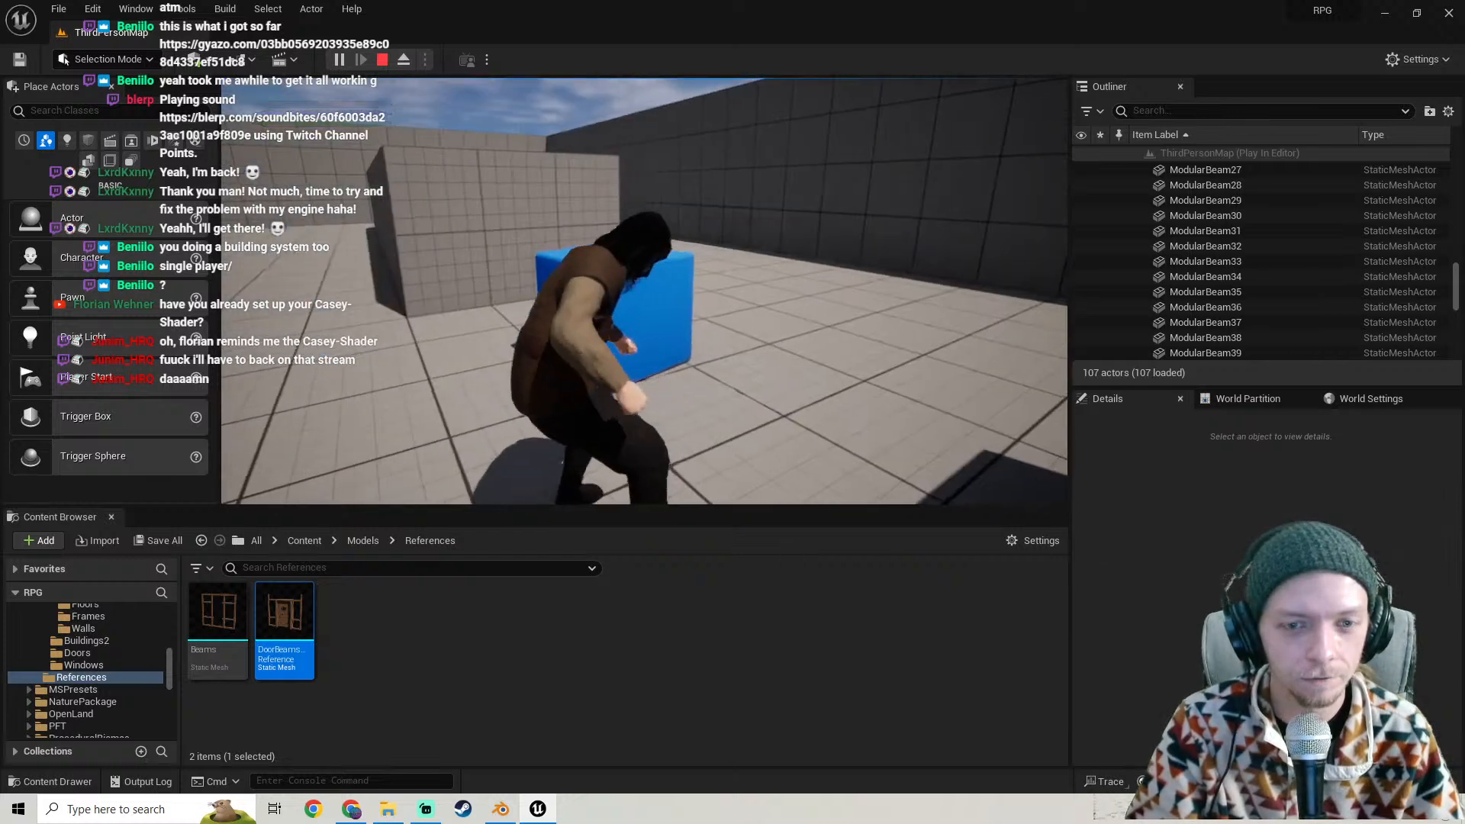
{"action": "key", "text": "space"}
{"action": "key", "text": "s"}
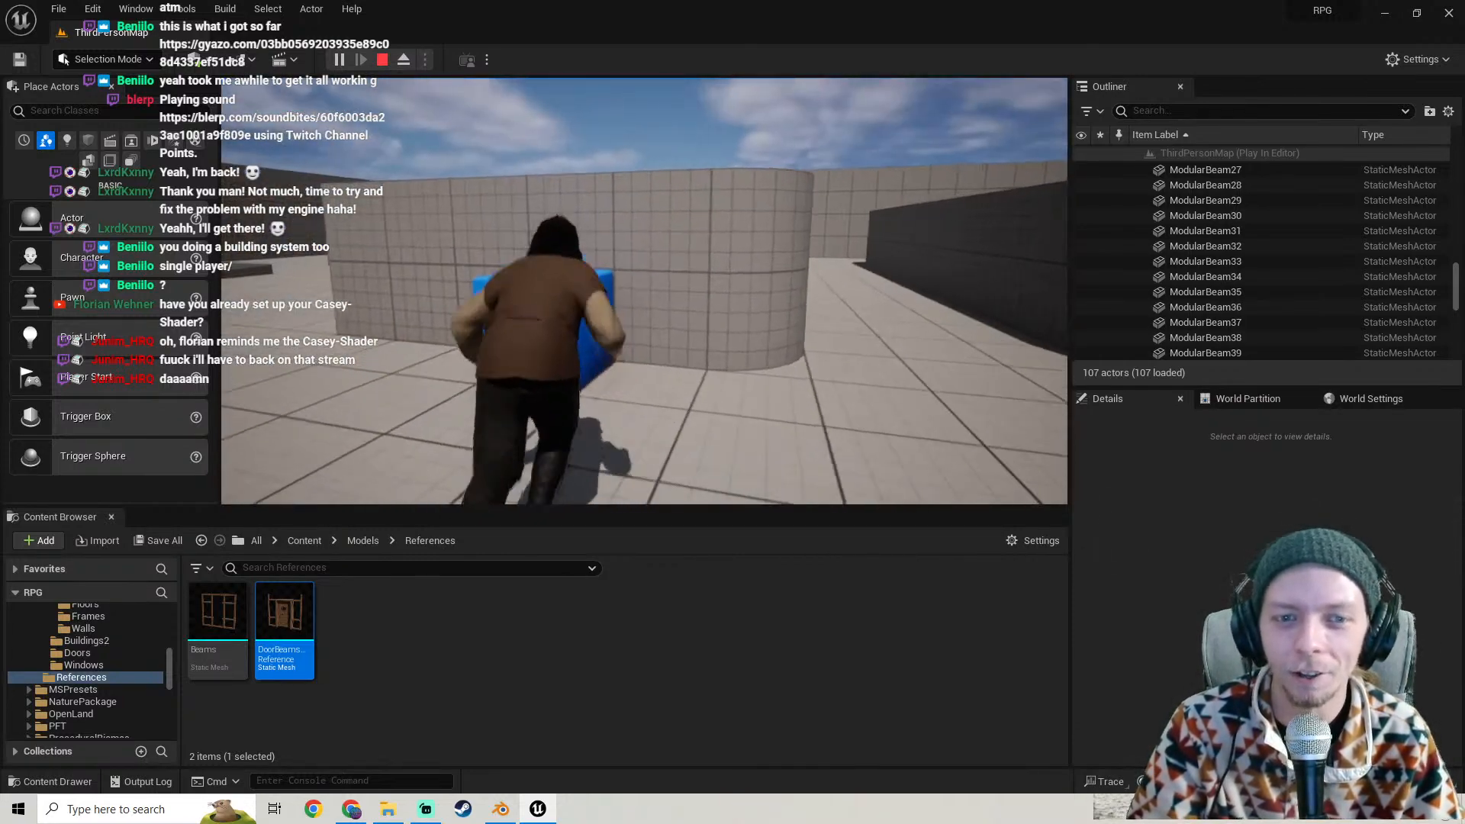
- Run the character back across the level to view the house front up close, and stop the play session
{"action": "key", "text": "w"}
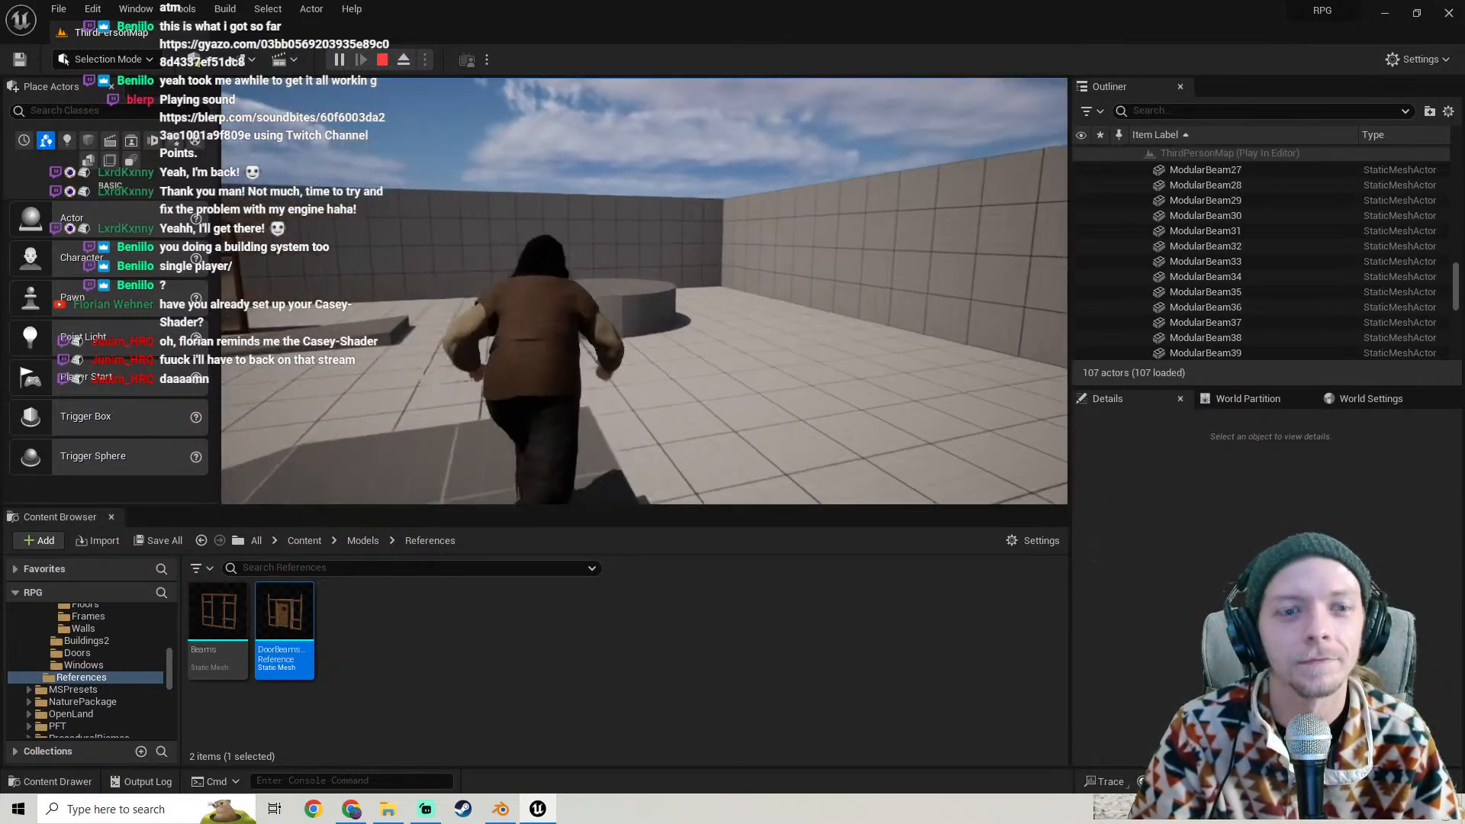
{"action": "key", "text": "space"}
{"action": "key", "text": "w"}
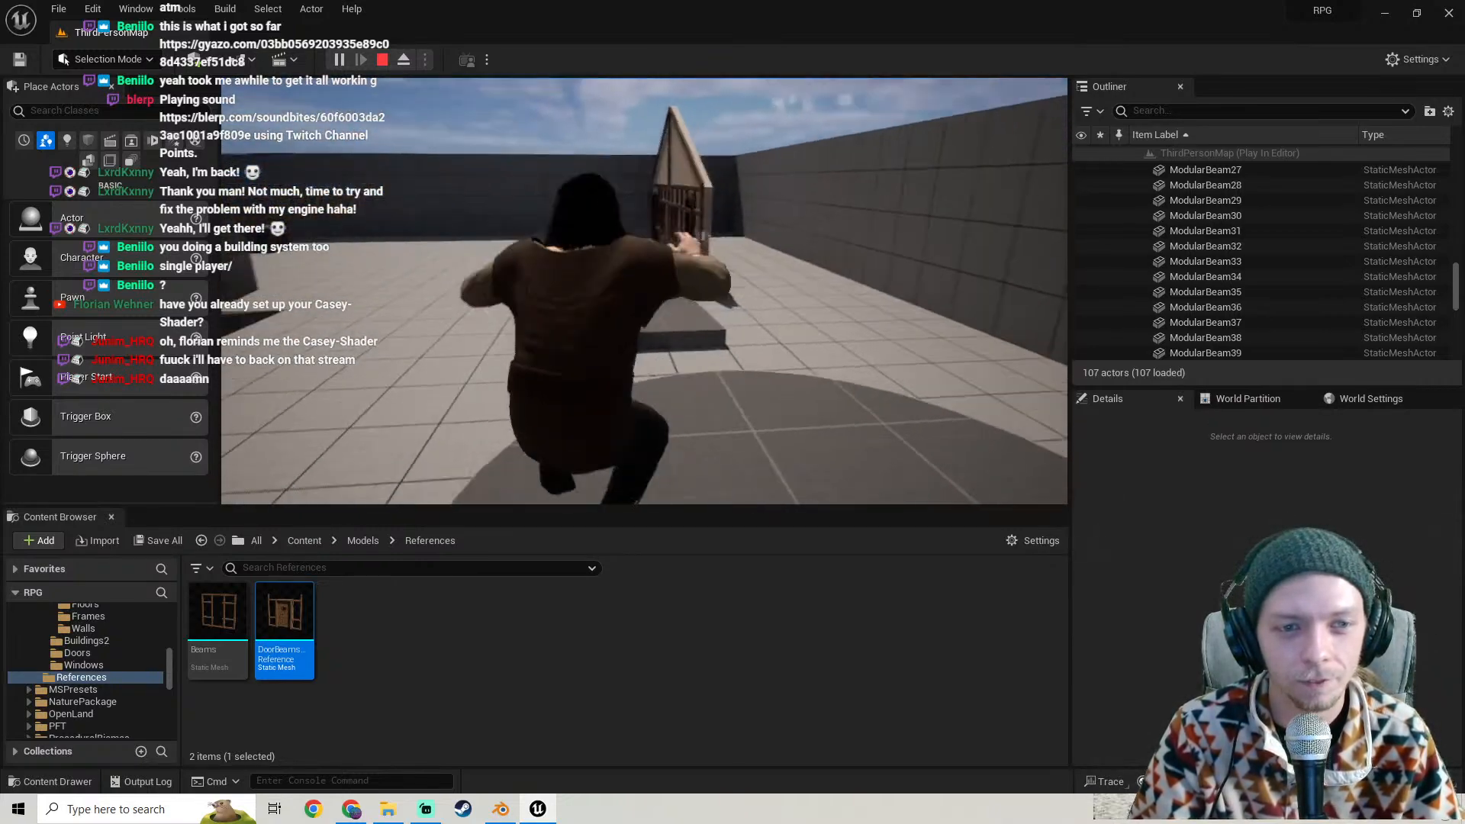
{"action": "key", "text": "w"}
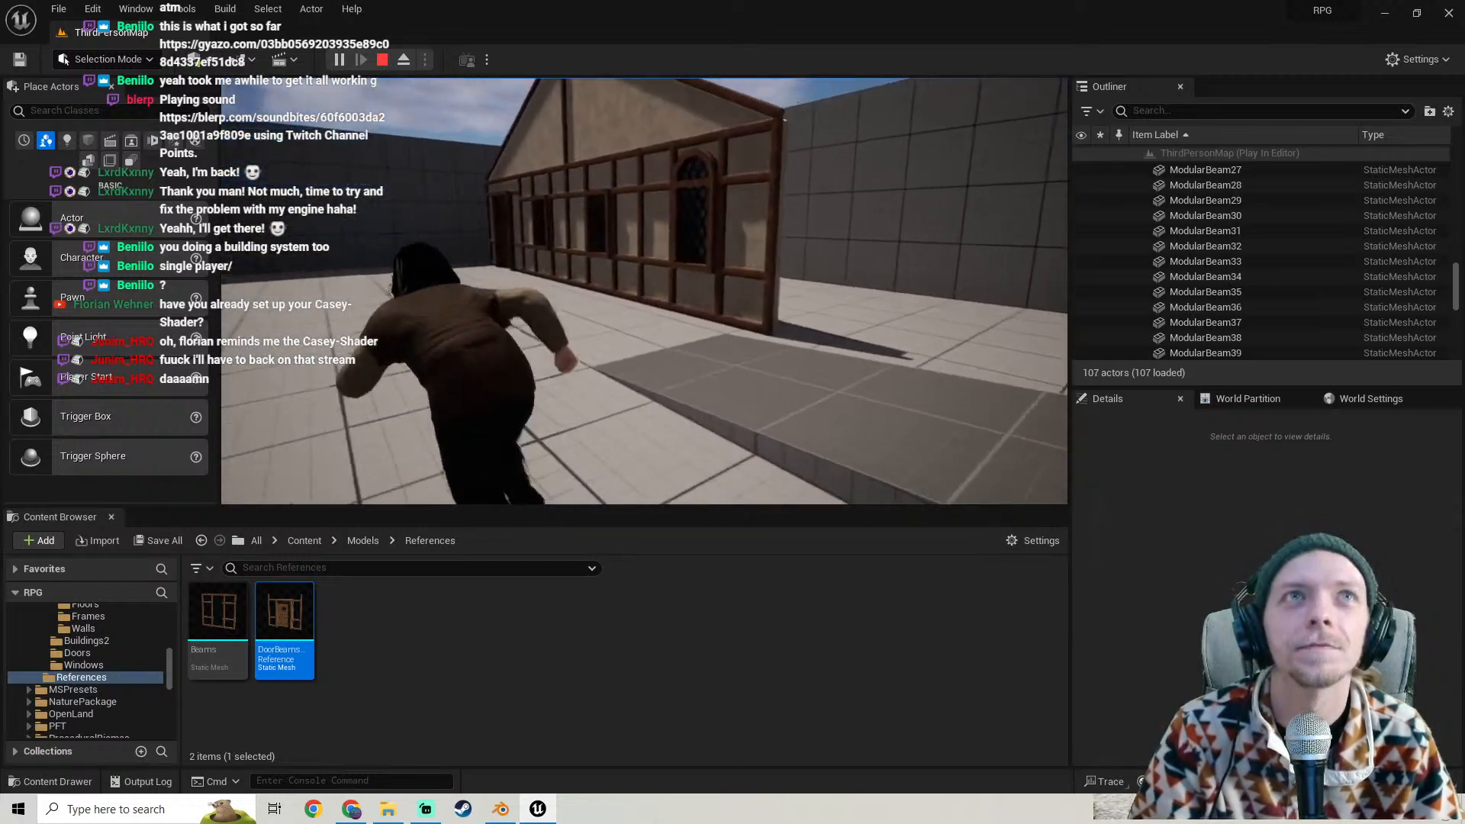
{"action": "key", "text": "s"}
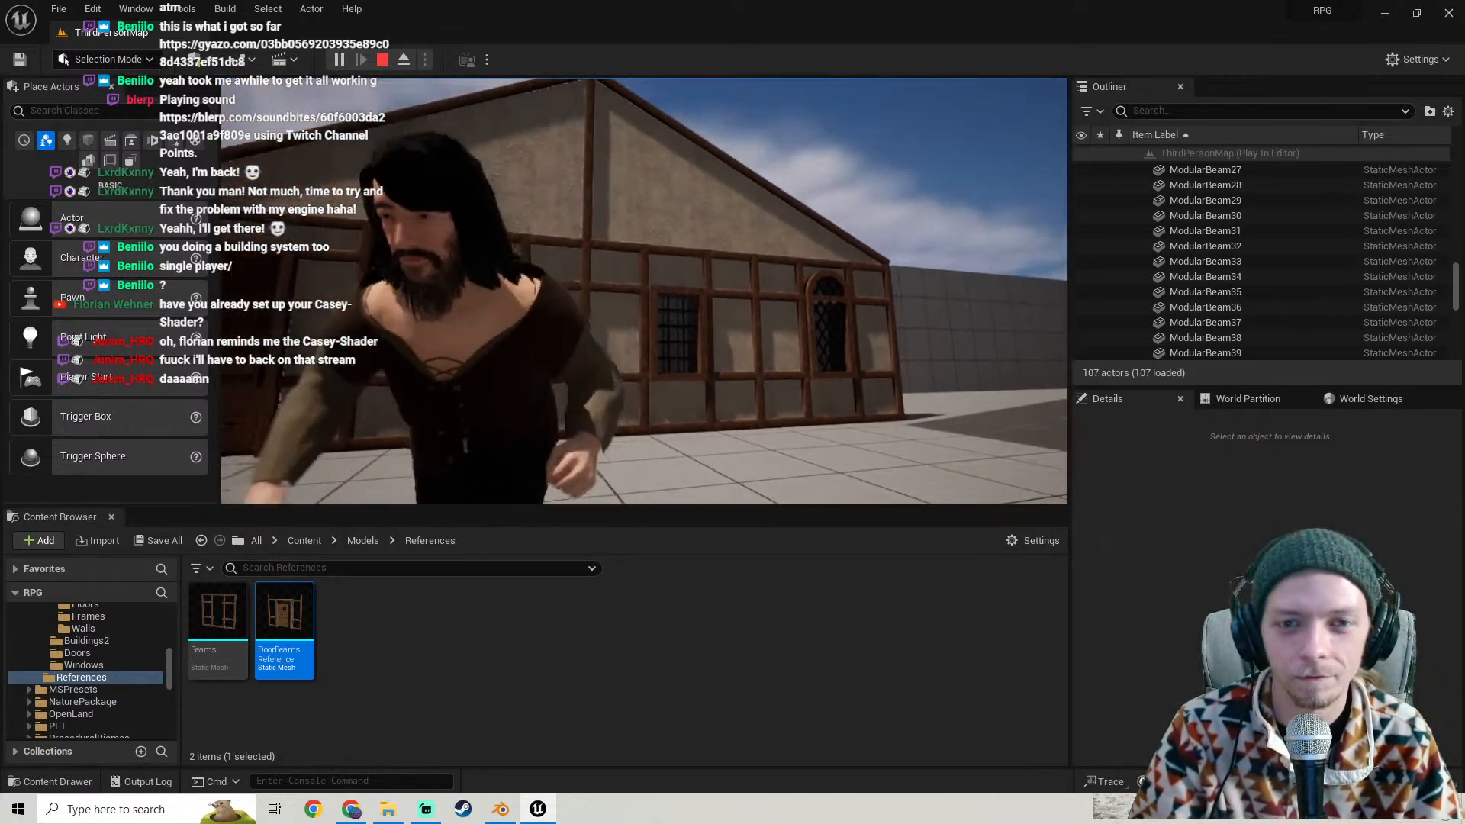
{"action": "key", "text": "w"}
{"action": "key", "text": "shift+F1"}
{"action": "key", "text": "Escape"}
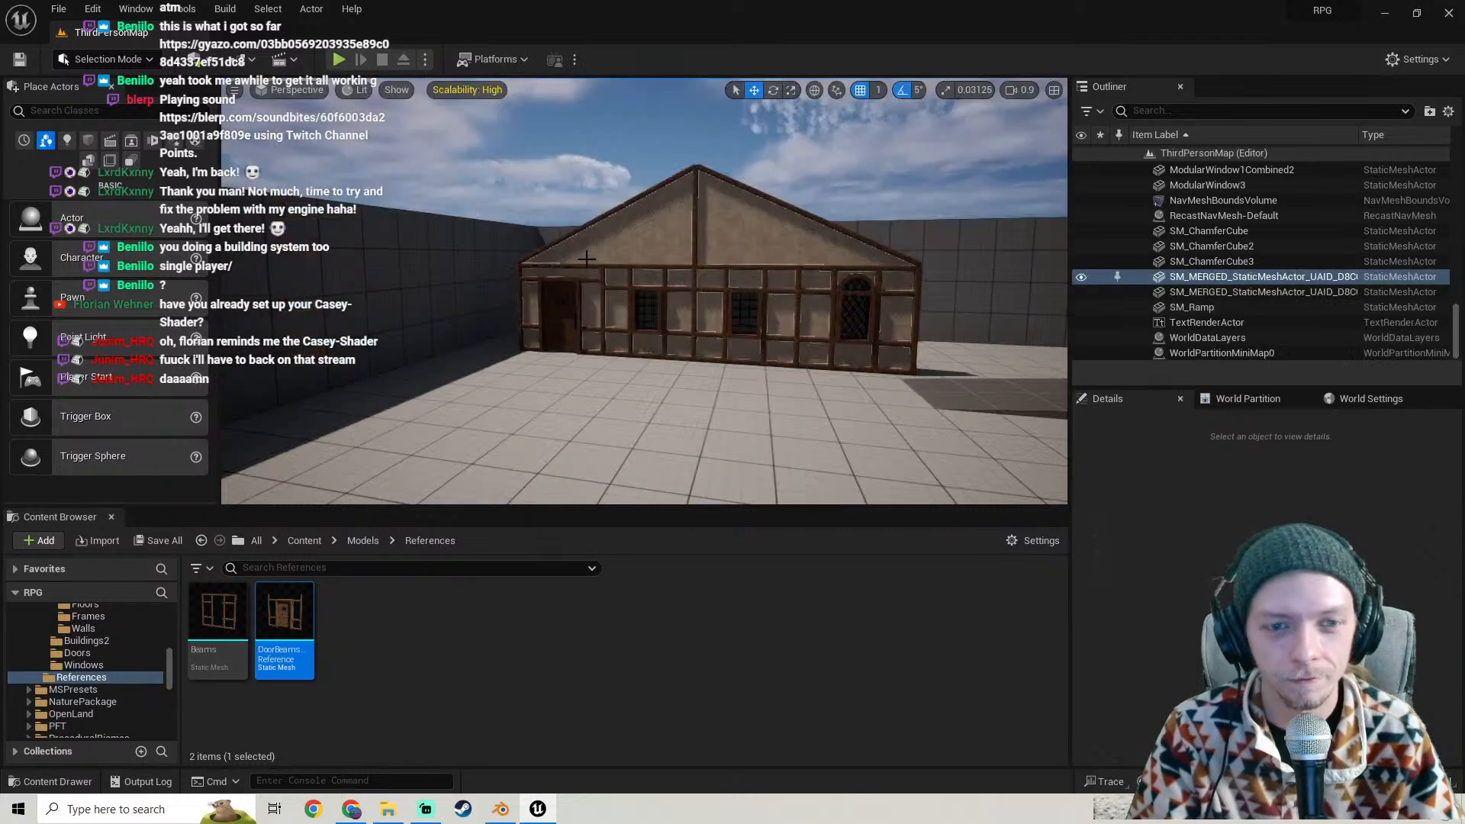
- Reopen the gable wall's plaster material instance, turn off Use Edgeware, and reset the In Edgeware Tint to its default
{"action": "key", "text": "w"}
{"action": "right_click_drag", "start_coordinate": [498, 279], "coordinate": [534, 280]}
{"action": "key", "text": "s"}
{"action": "key", "text": "w"}
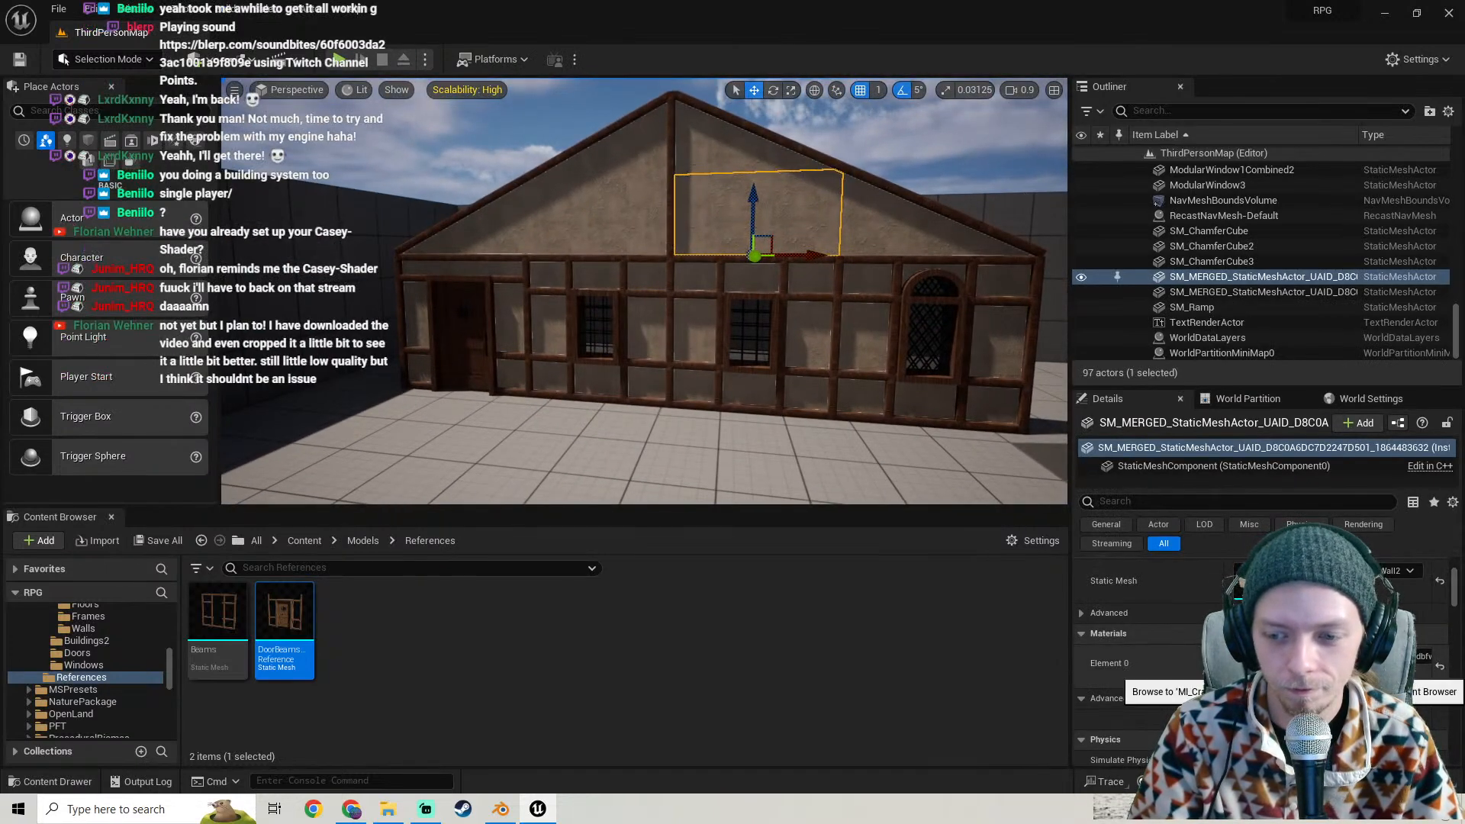
{"action": "double_click", "coordinate": [1255, 665]}
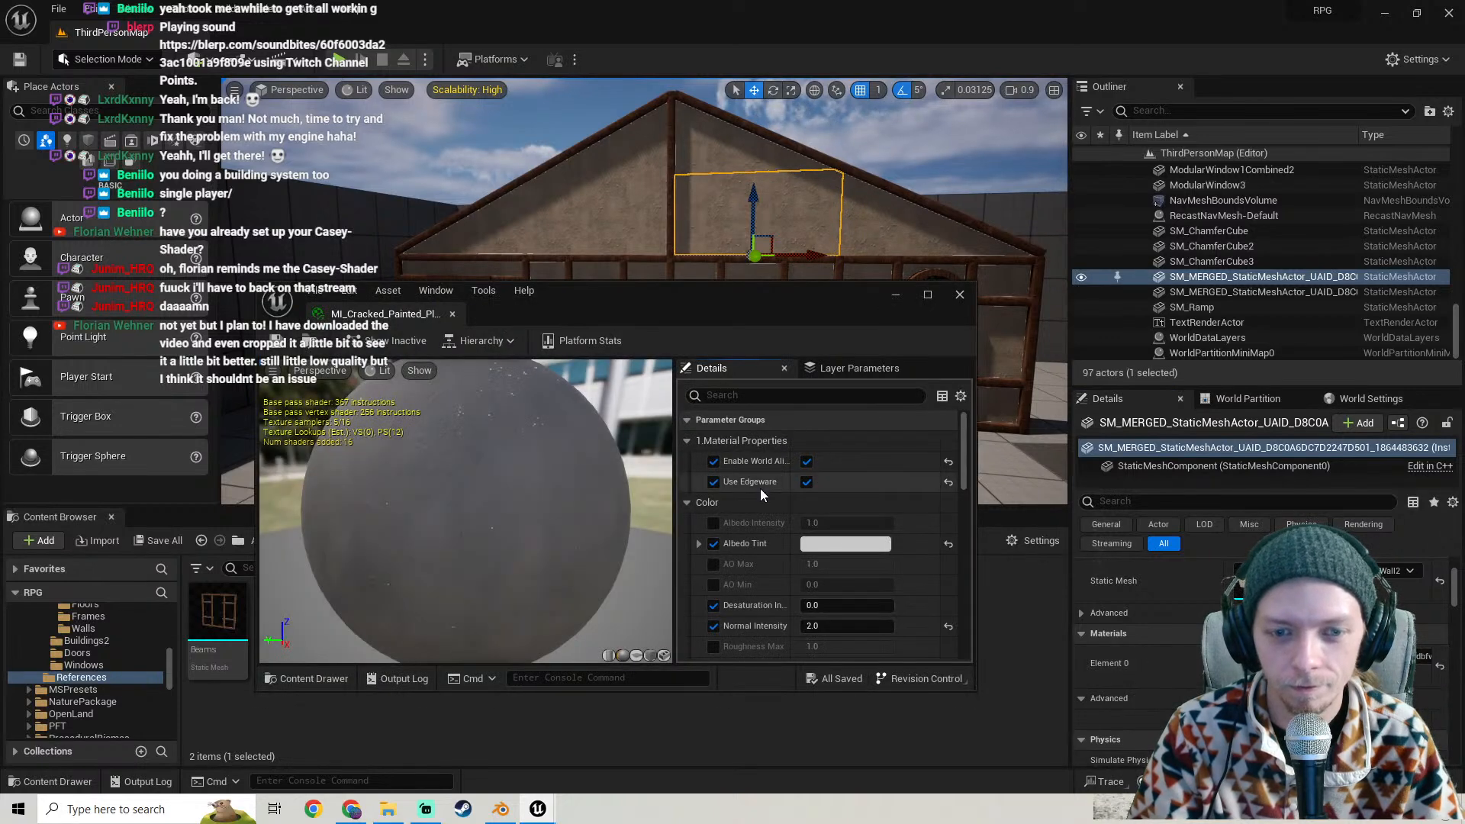
{"action": "left_click", "coordinate": [723, 481]}
{"action": "scroll", "coordinate": [771, 488], "scroll_direction": "down", "scroll_amount": 5}
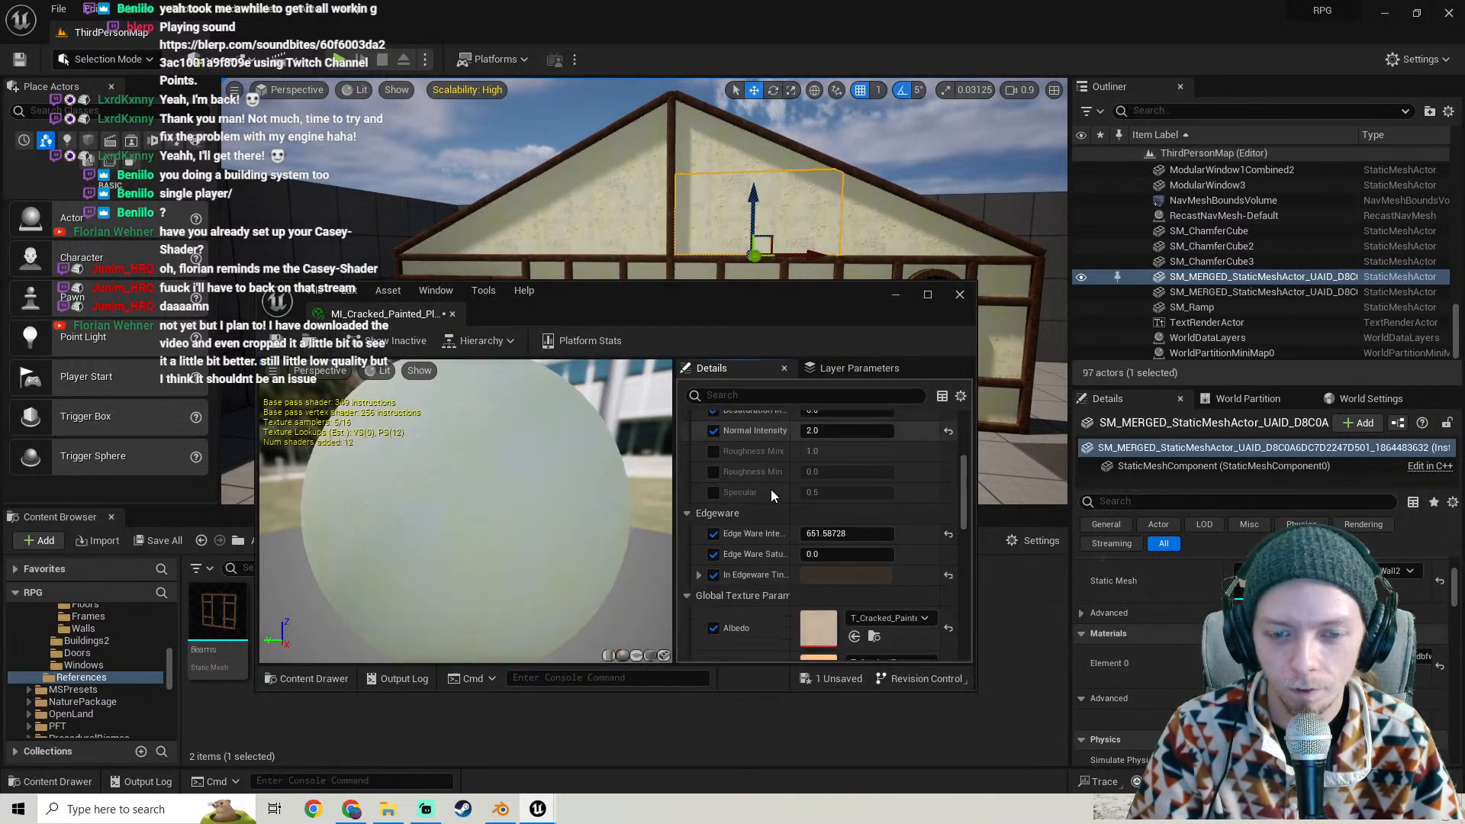
{"action": "left_click", "coordinate": [949, 526]}
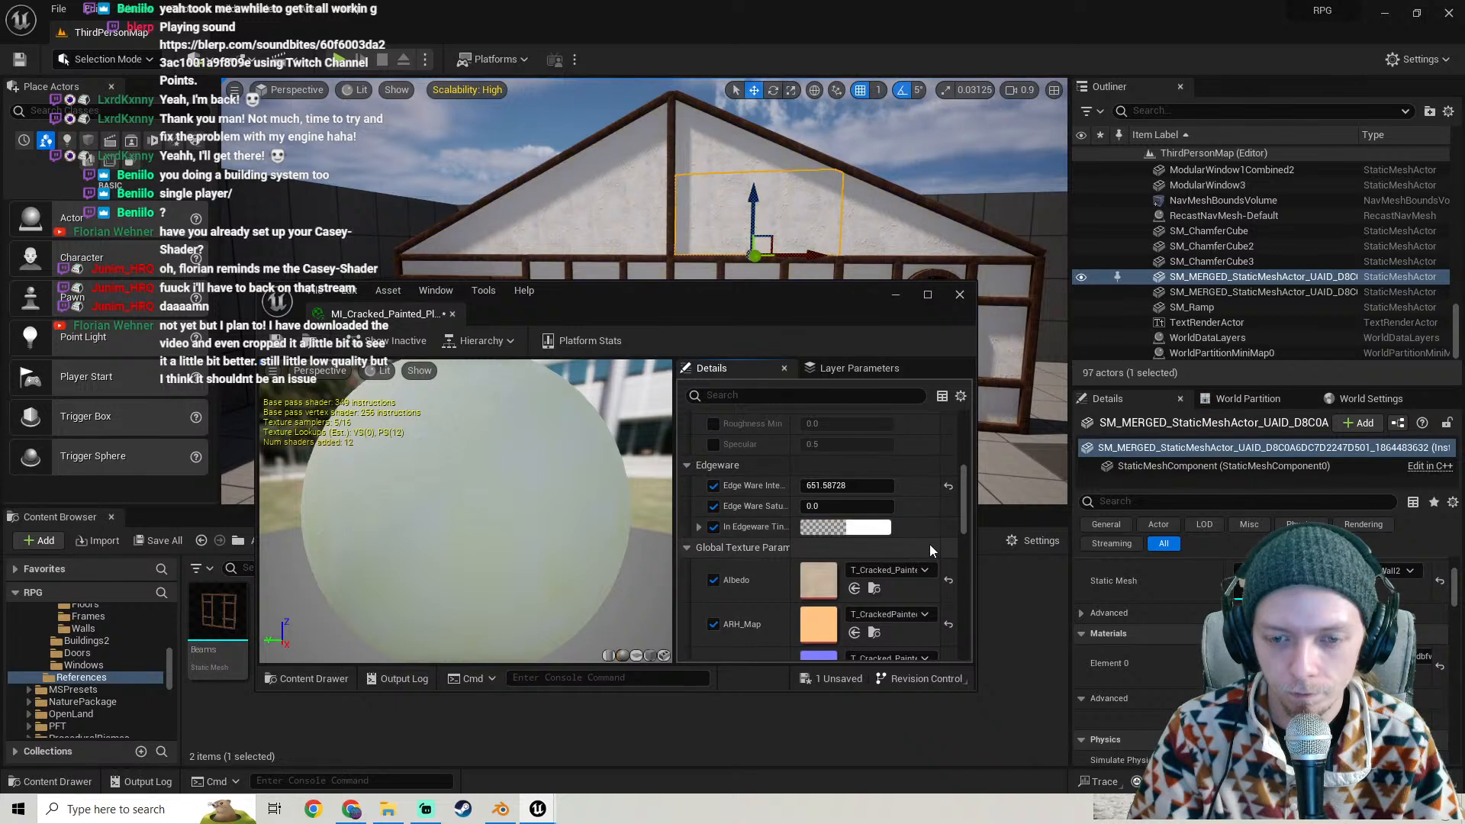
- Reset the plaster material instance's Albedo Tint and Edge Ware Intensity to their defaults and close the instance
{"action": "scroll", "coordinate": [786, 511], "scroll_direction": "up", "scroll_amount": 6}
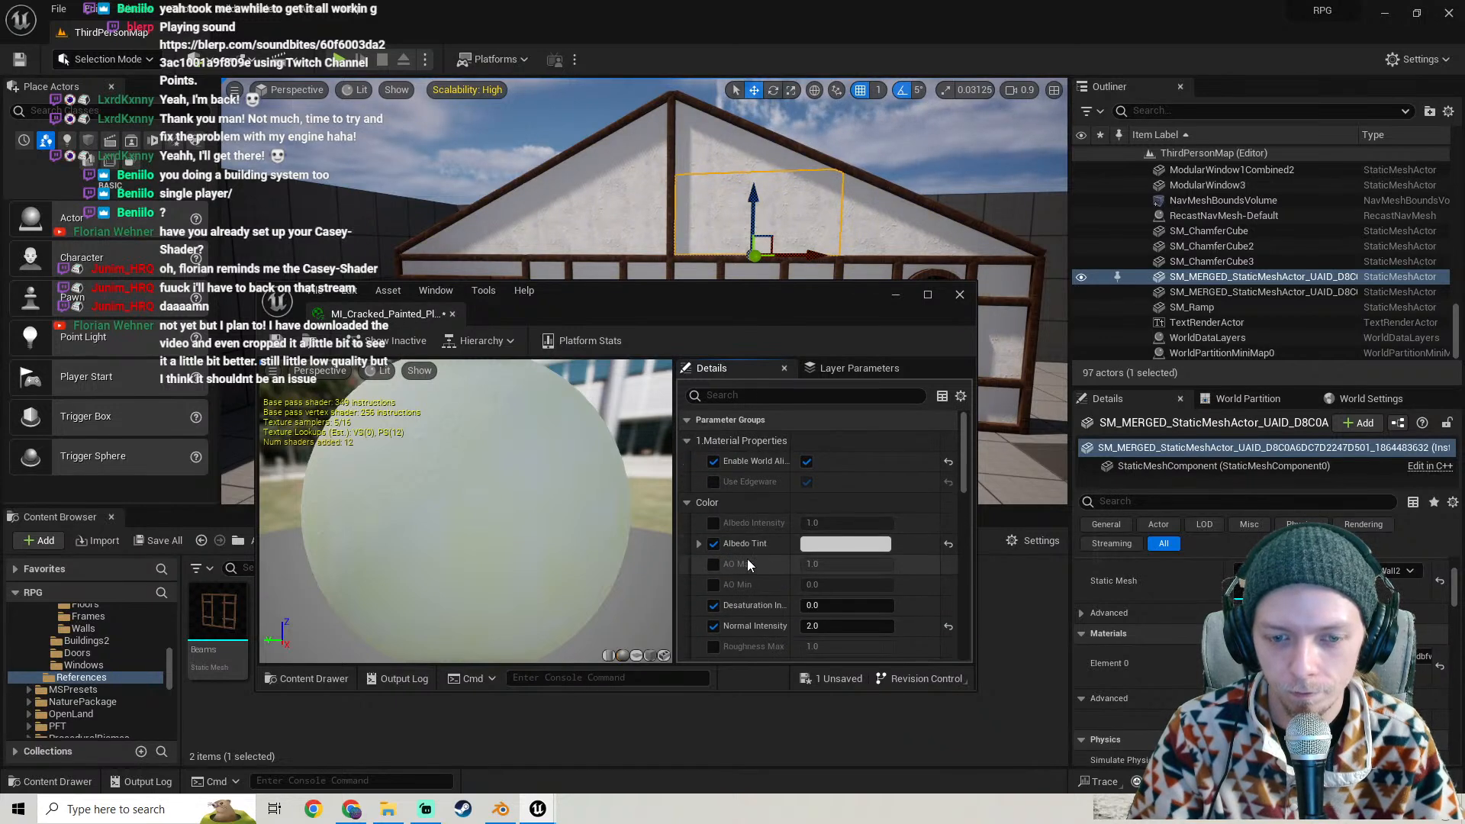
{"action": "left_click", "coordinate": [949, 544]}
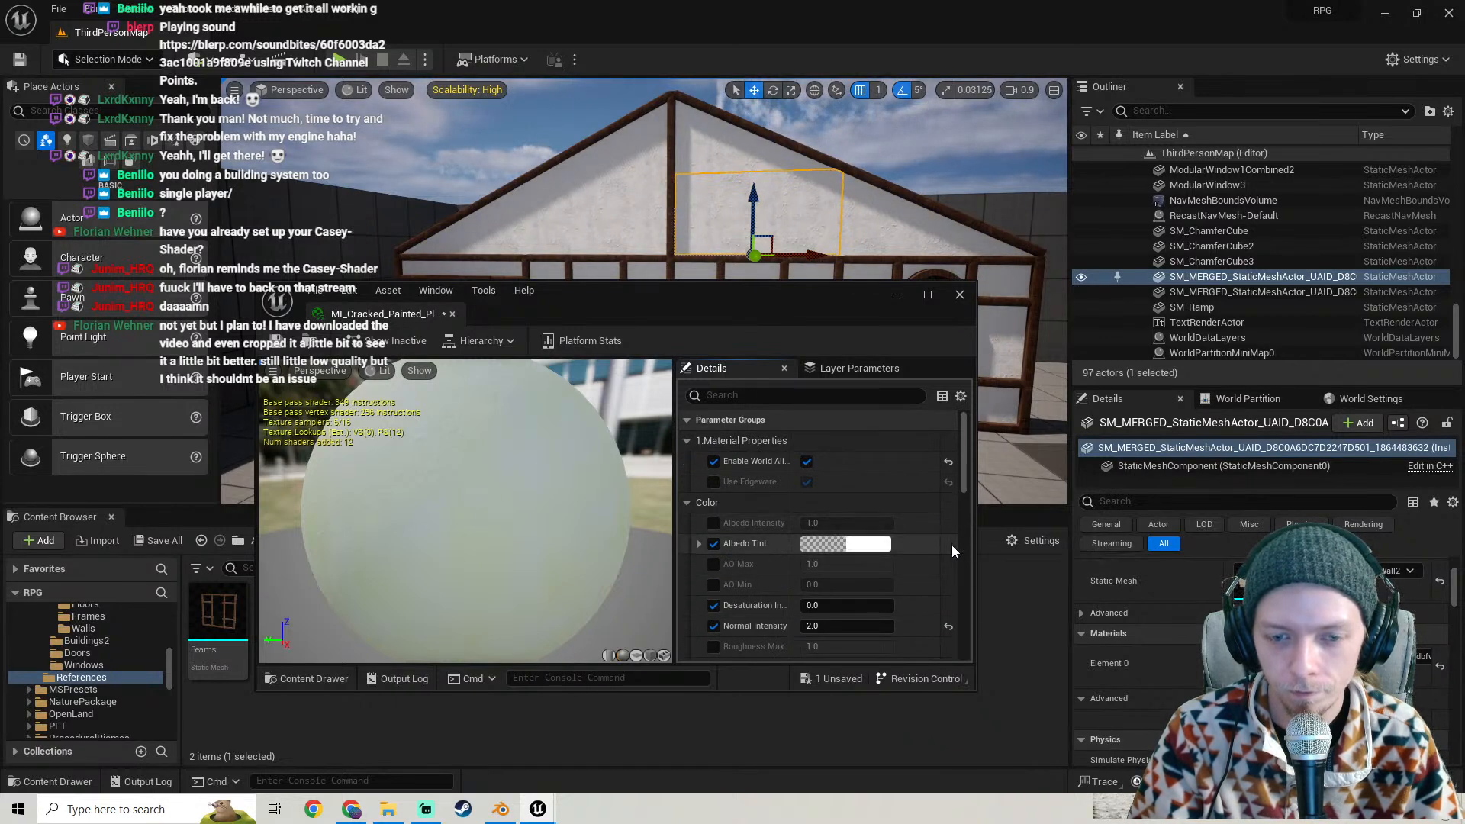
{"action": "scroll", "coordinate": [753, 515], "scroll_direction": "down", "scroll_amount": 1}
{"action": "scroll", "coordinate": [752, 515], "scroll_direction": "down", "scroll_amount": 4}
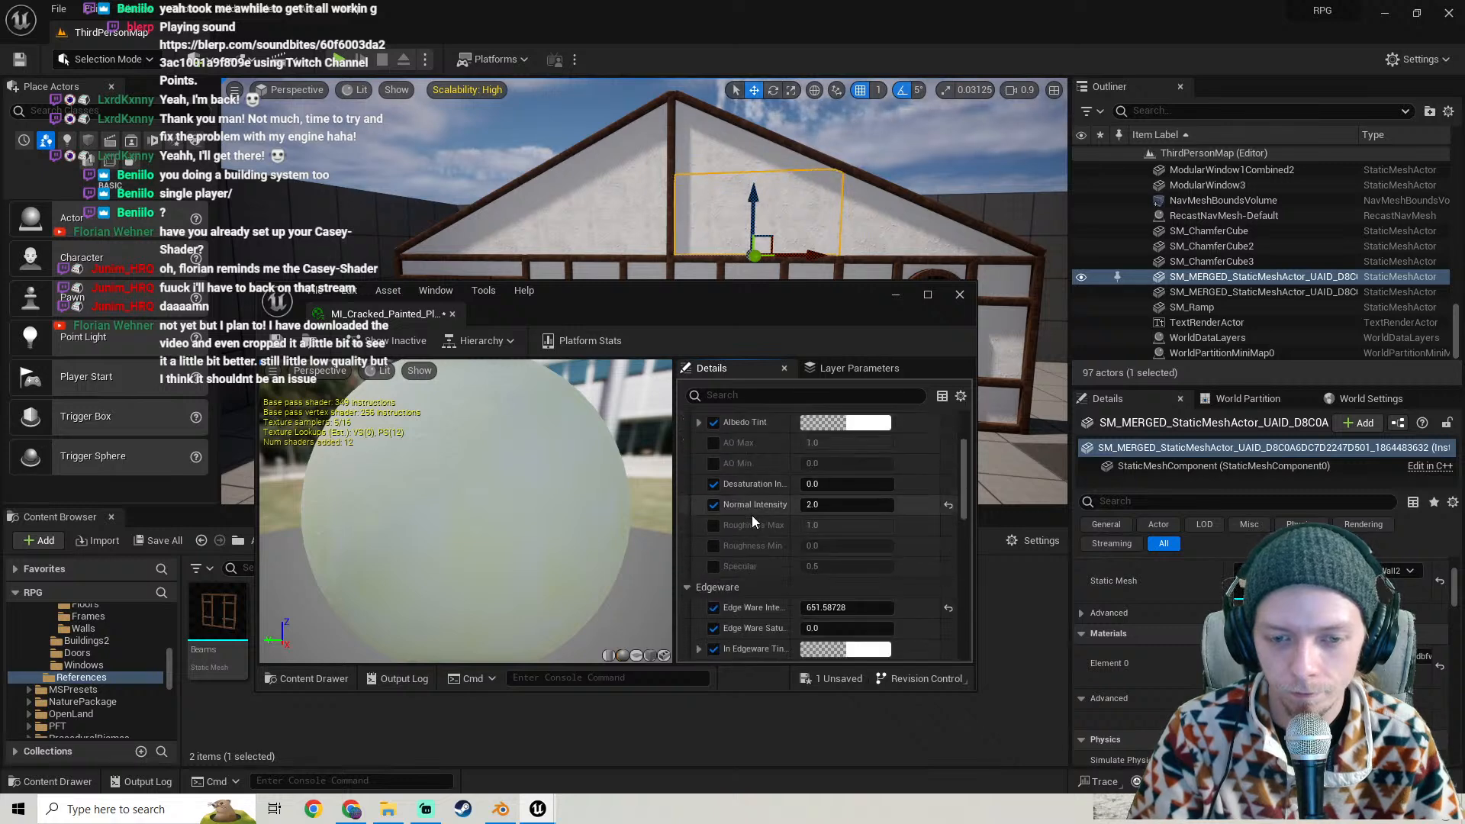
{"action": "left_click", "coordinate": [959, 296]}
- View the whole house front from a distance and save the modified plaster material instance
{"action": "right_click_drag", "start_coordinate": [804, 334], "coordinate": [775, 340]}
{"action": "key", "text": "s"}
{"action": "right_click_drag", "start_coordinate": [724, 435], "coordinate": [763, 421]}
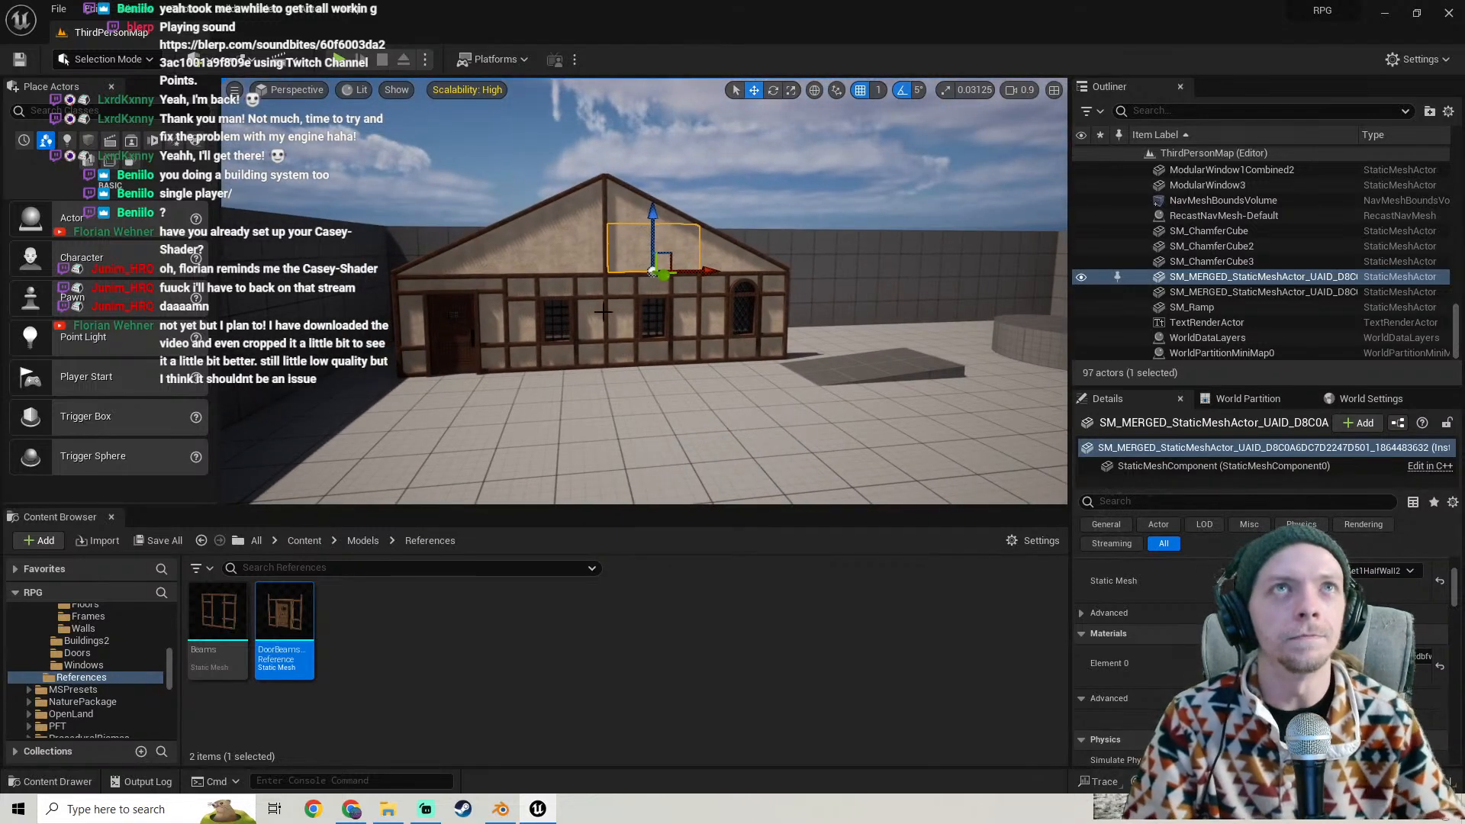
{"action": "left_click", "coordinate": [150, 539]}
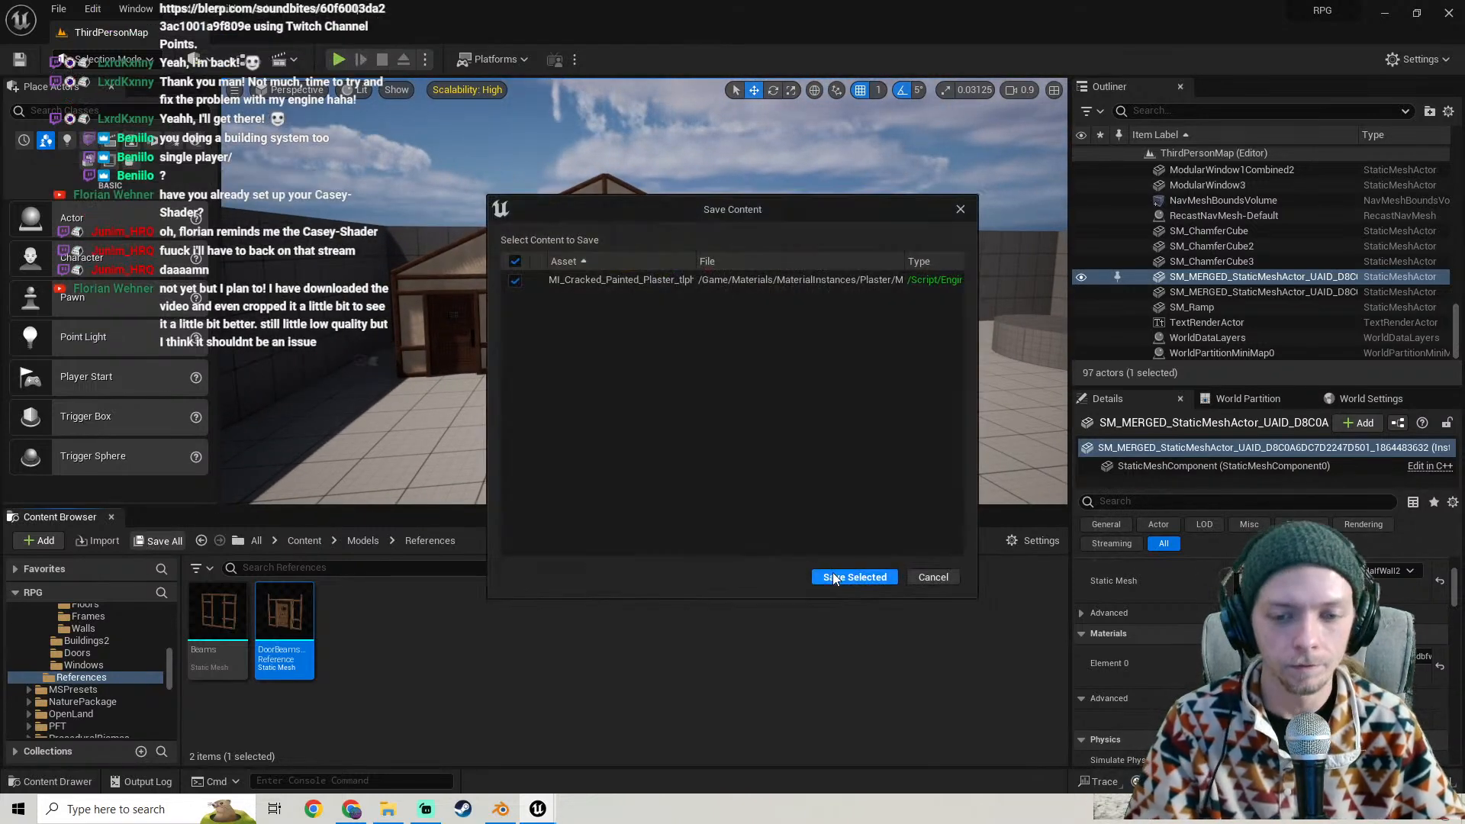
{"action": "left_click", "coordinate": [834, 575]}
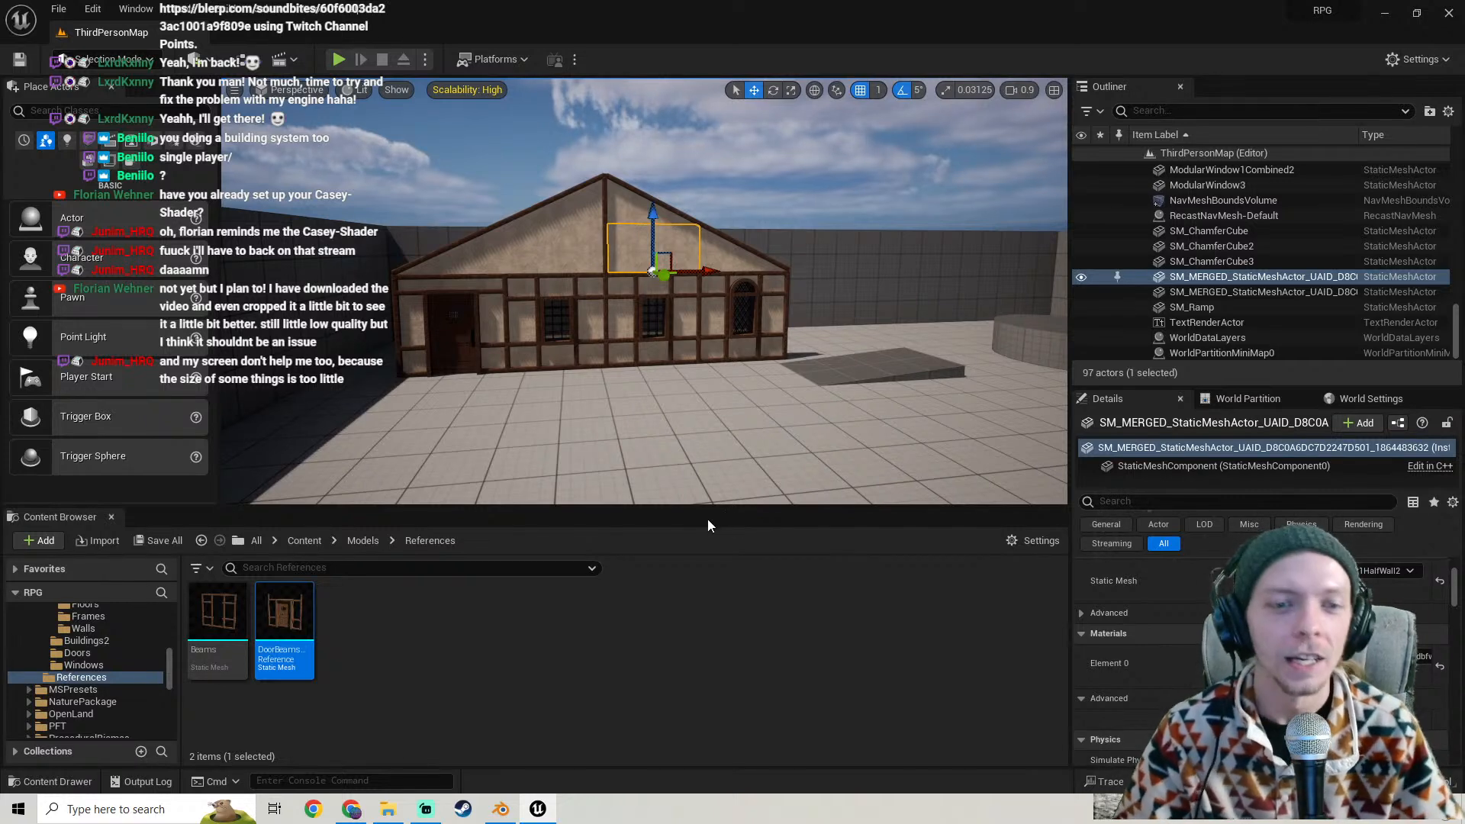
- Reopen the gable wall's plaster material instance beside the wall and disable its In Edgeware Tint override
{"action": "key", "text": "f"}
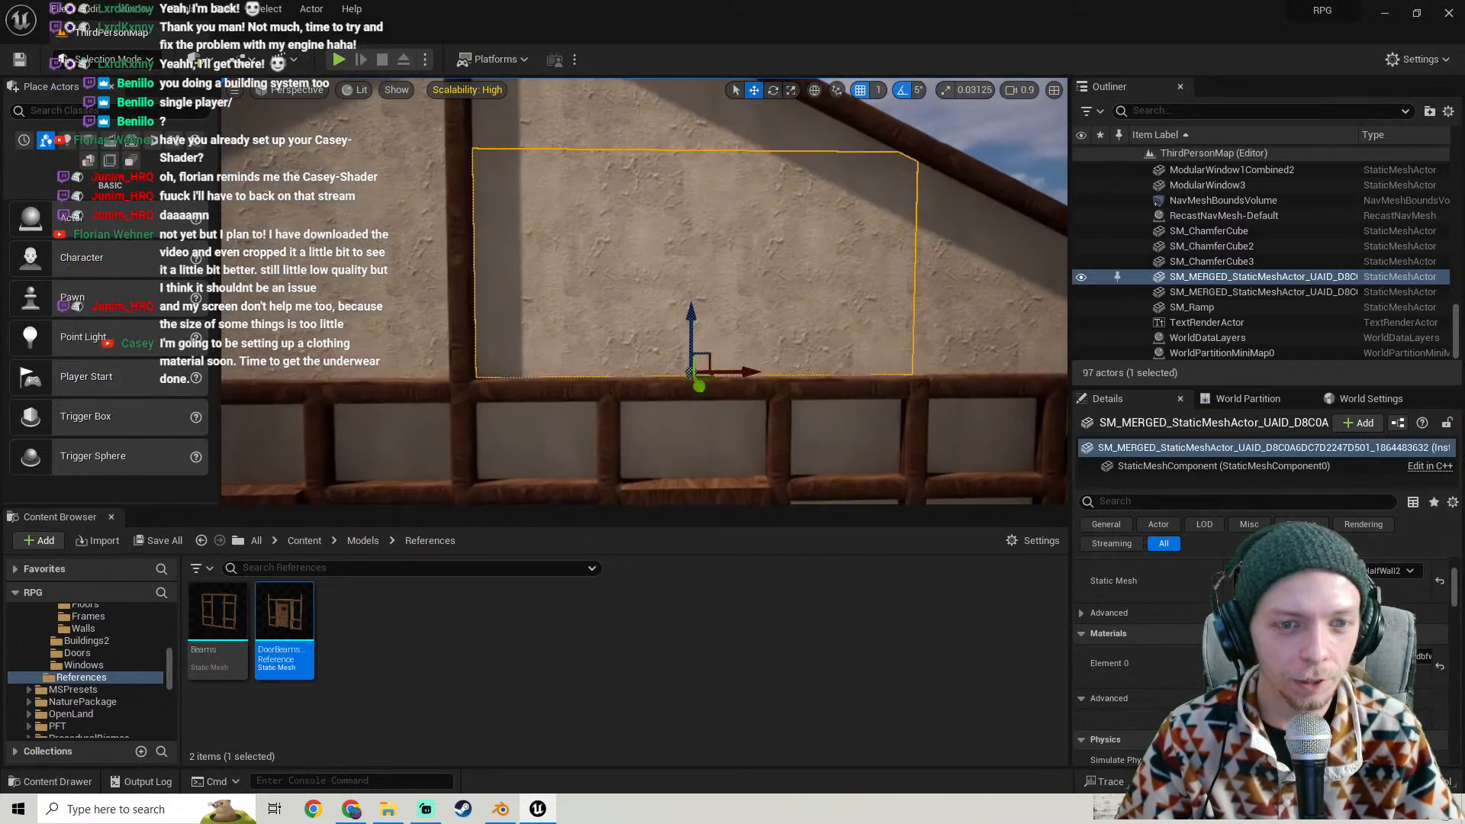
{"action": "key", "text": "s"}
{"action": "mouse_move", "coordinate": [645, 290]}
{"action": "right_mouse_down"}
{"action": "mouse_move", "coordinate": [664, 286]}
{"action": "mouse_move", "coordinate": [616, 288]}
{"action": "right_mouse_up"}
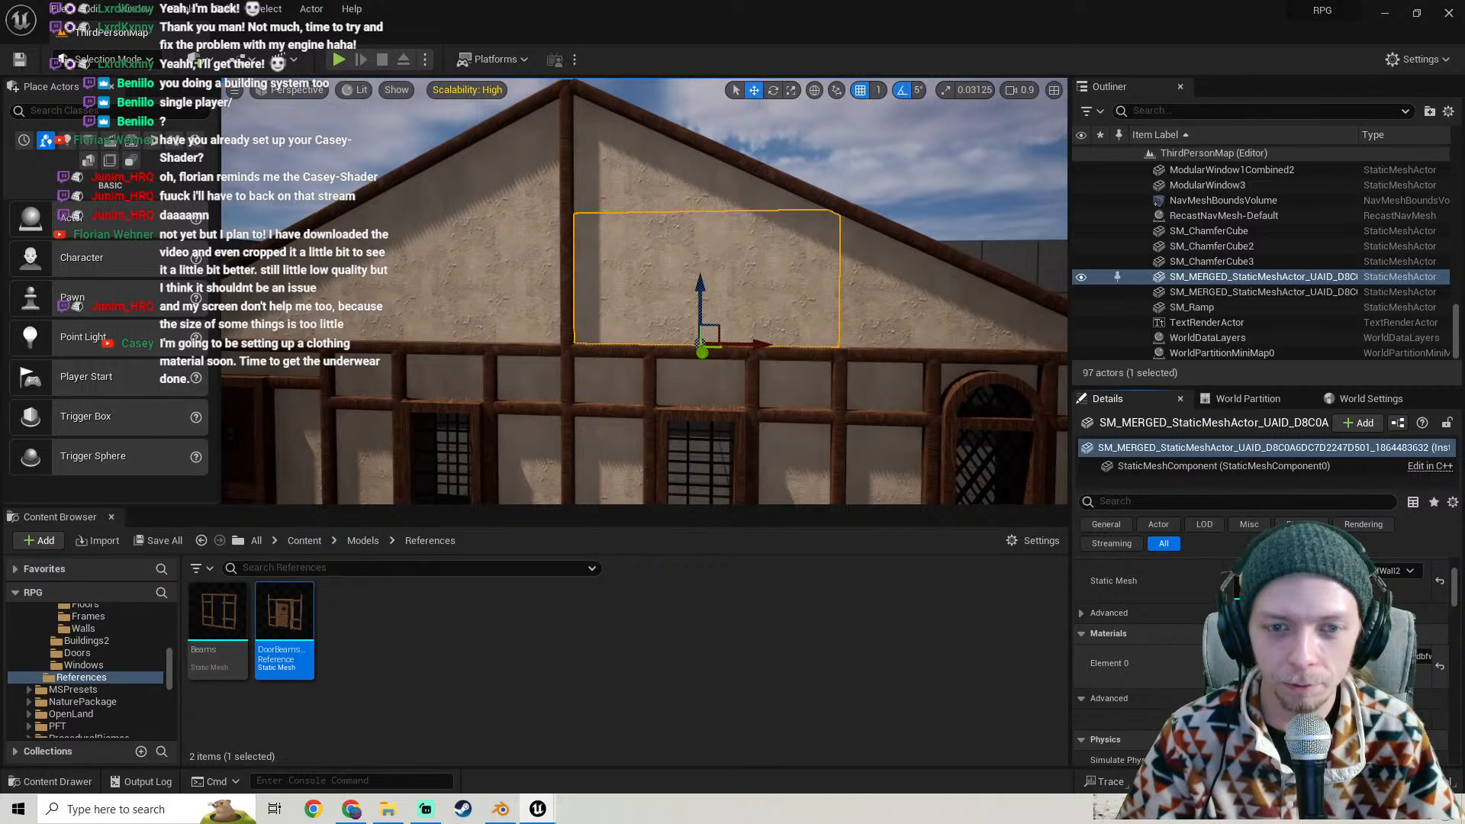
{"action": "double_click", "coordinate": [1252, 657]}
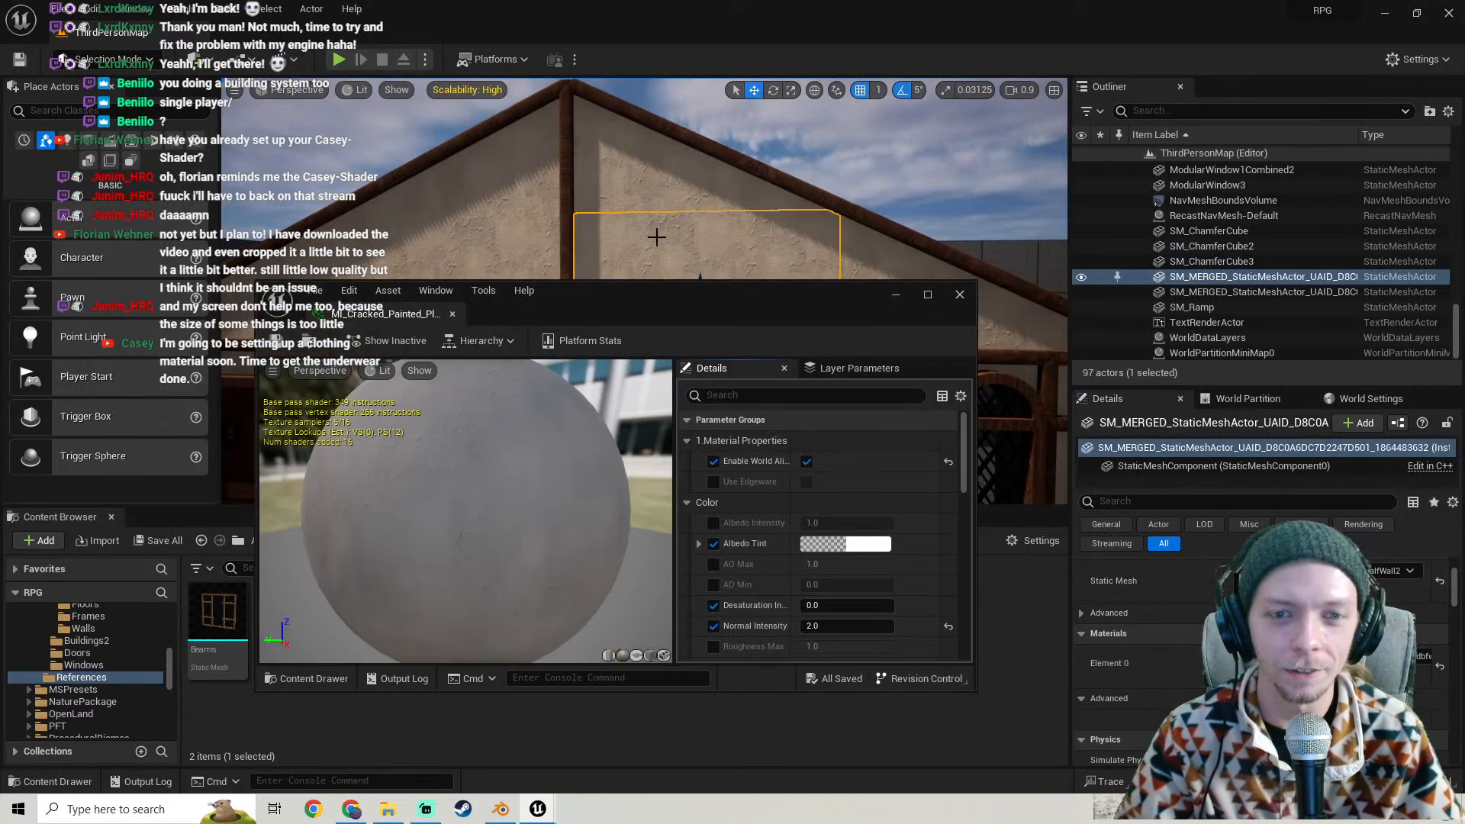
{"action": "left_click_drag", "start_coordinate": [739, 307], "coordinate": [199, 277]}
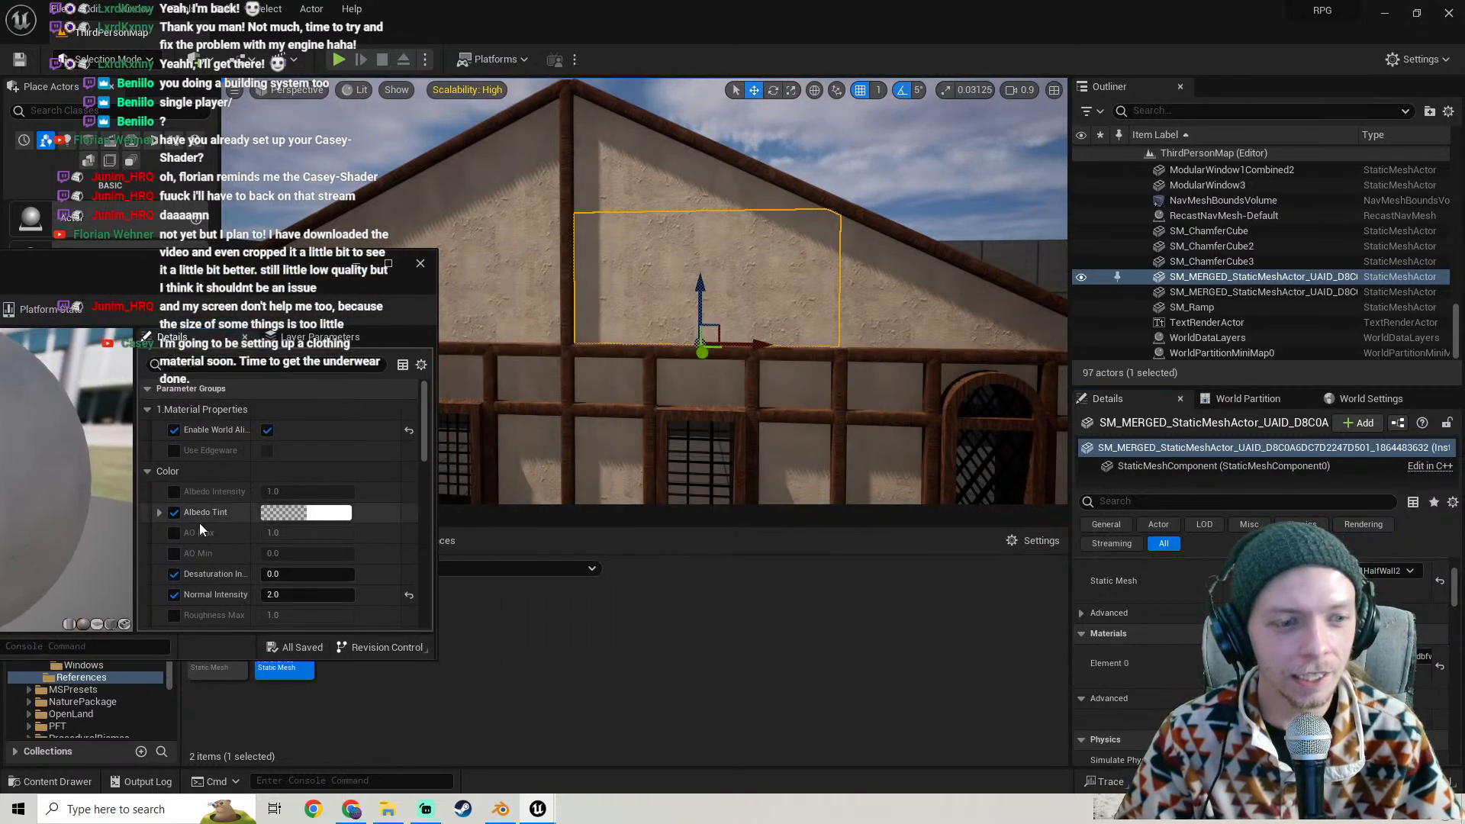
{"action": "scroll", "coordinate": [199, 523], "scroll_direction": "down", "scroll_amount": 1}
{"action": "scroll", "coordinate": [199, 523], "scroll_direction": "down", "scroll_amount": 5}
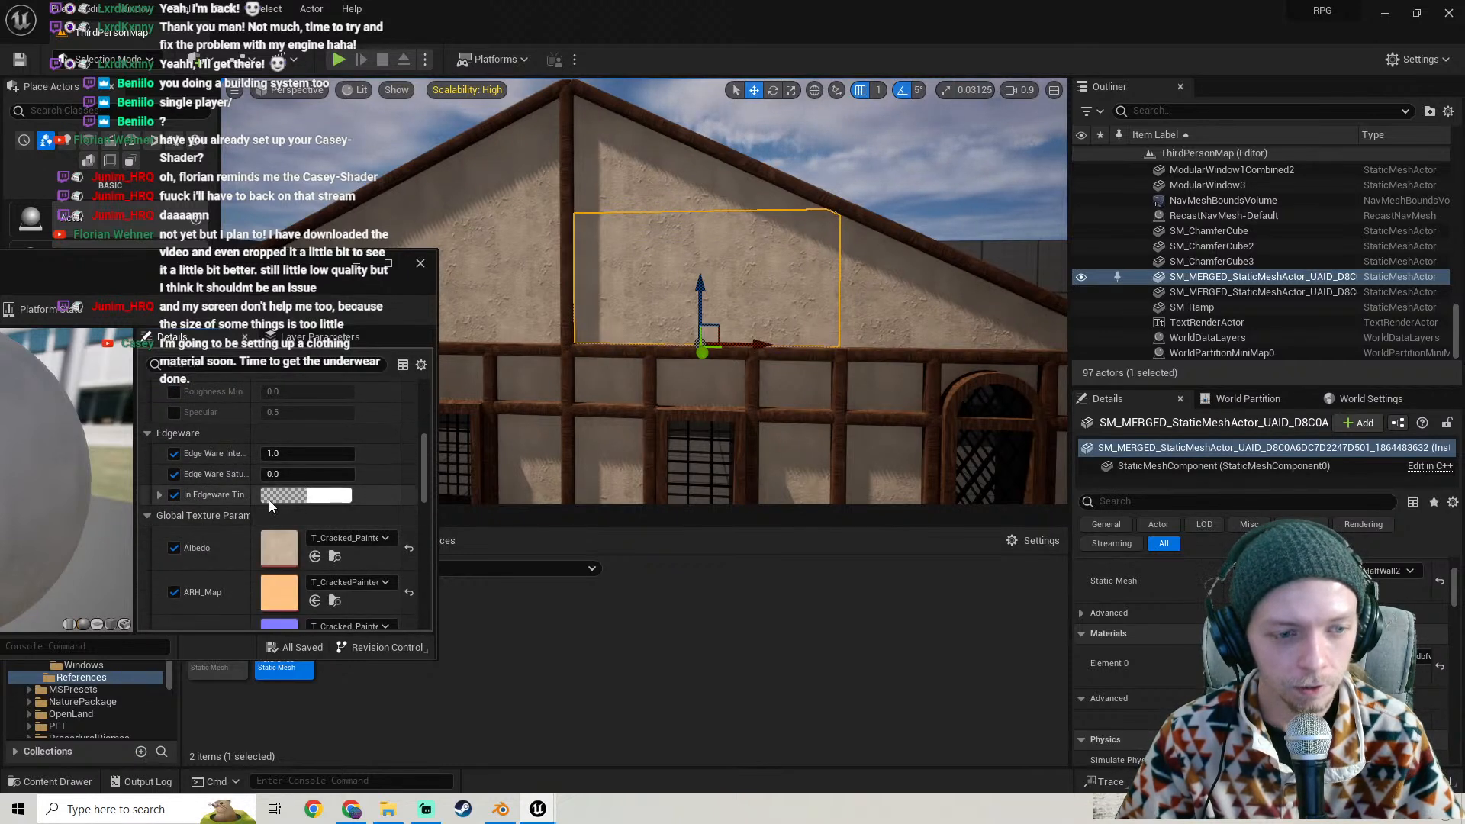
{"action": "left_click", "coordinate": [172, 494]}
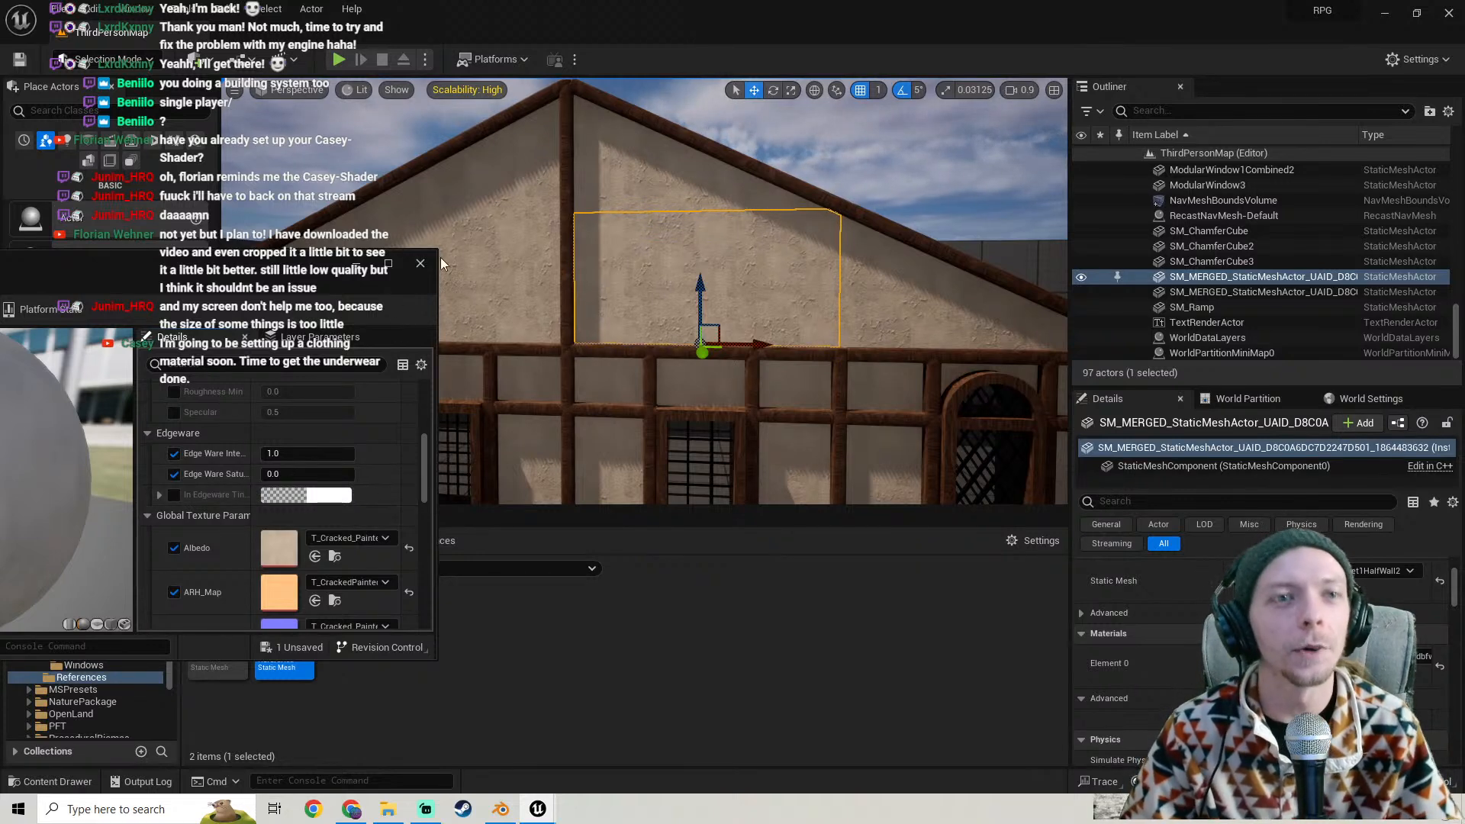
- Close the material instance, inspect the house front in game view, and save the modified plaster material
{"action": "left_click", "coordinate": [419, 265]}
{"action": "right_click_drag", "start_coordinate": [559, 251], "coordinate": [544, 294]}
{"action": "key", "text": "g"}
{"action": "key", "text": "w"}
{"action": "key", "text": "w"}
{"action": "key", "text": "s"}
{"action": "key", "text": "s"}
{"action": "key", "text": "w"}
{"action": "key", "text": "a"}
{"action": "key", "text": "d"}
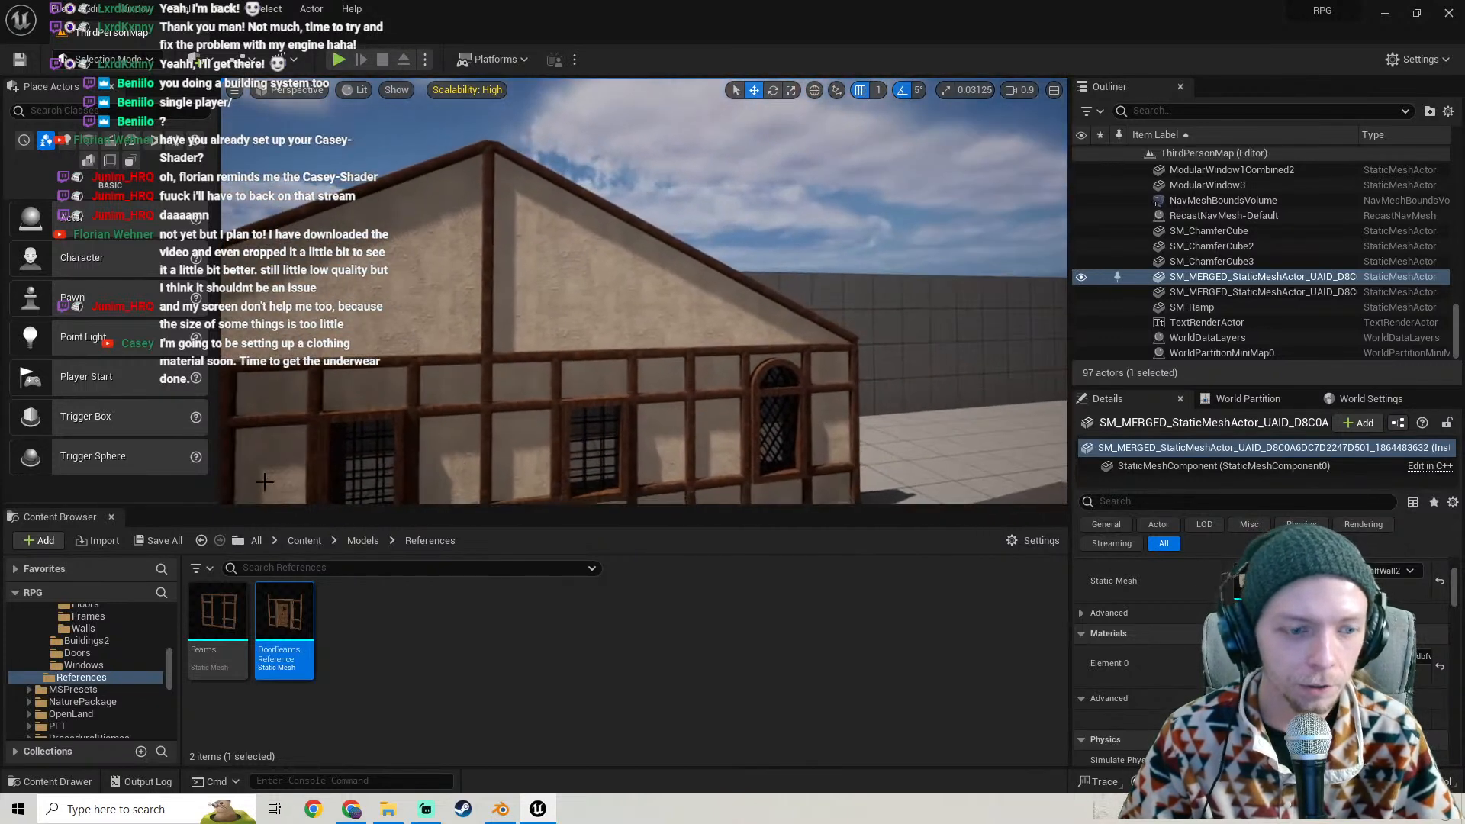
{"action": "left_click", "coordinate": [166, 540]}
{"action": "left_click", "coordinate": [819, 577]}
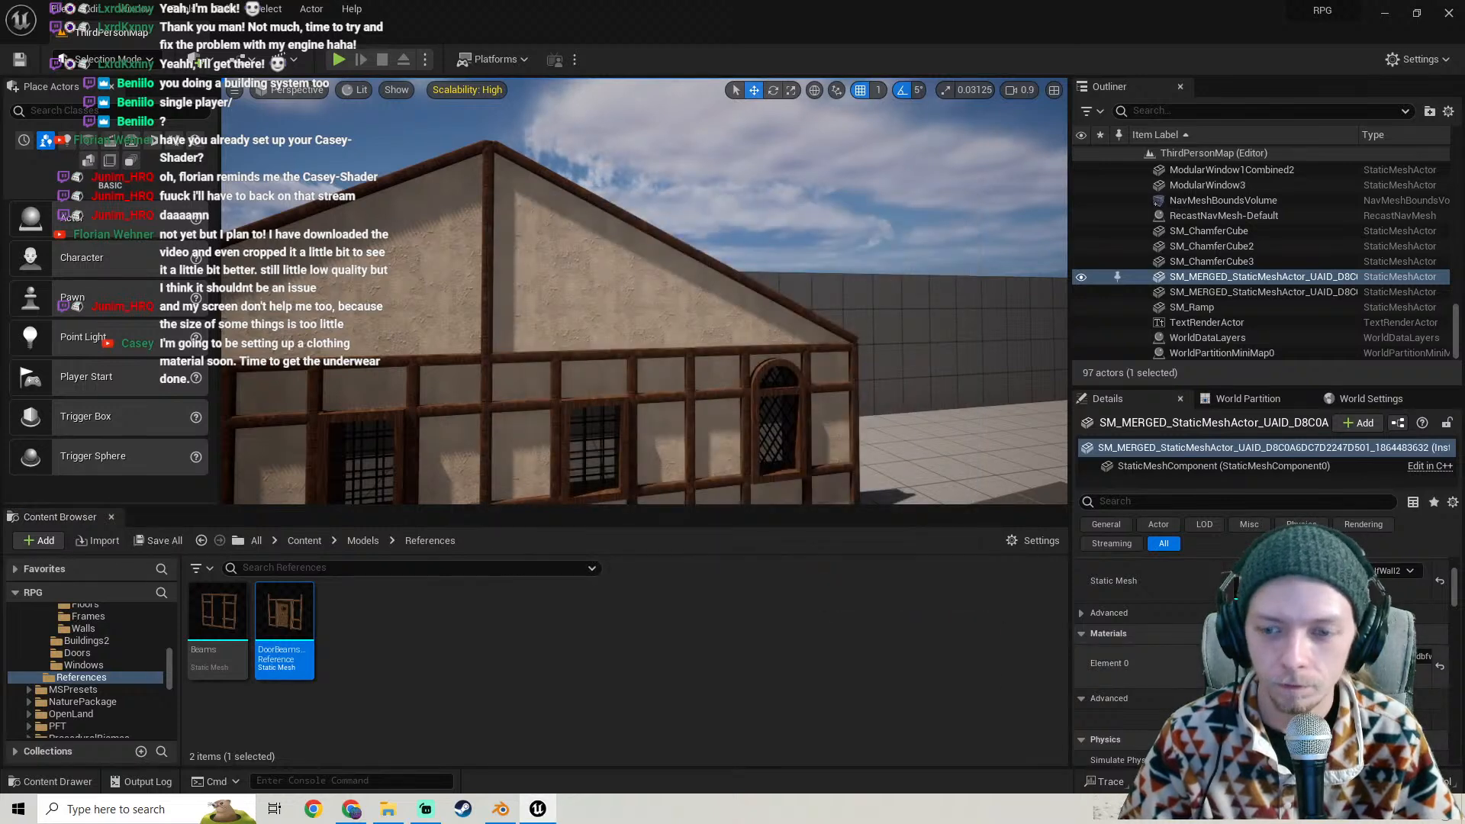
- Reopen the gable wall's plaster material instance and darken its Albedo Tint to a grey of value 0.760417
{"action": "double_click", "coordinate": [1254, 664]}
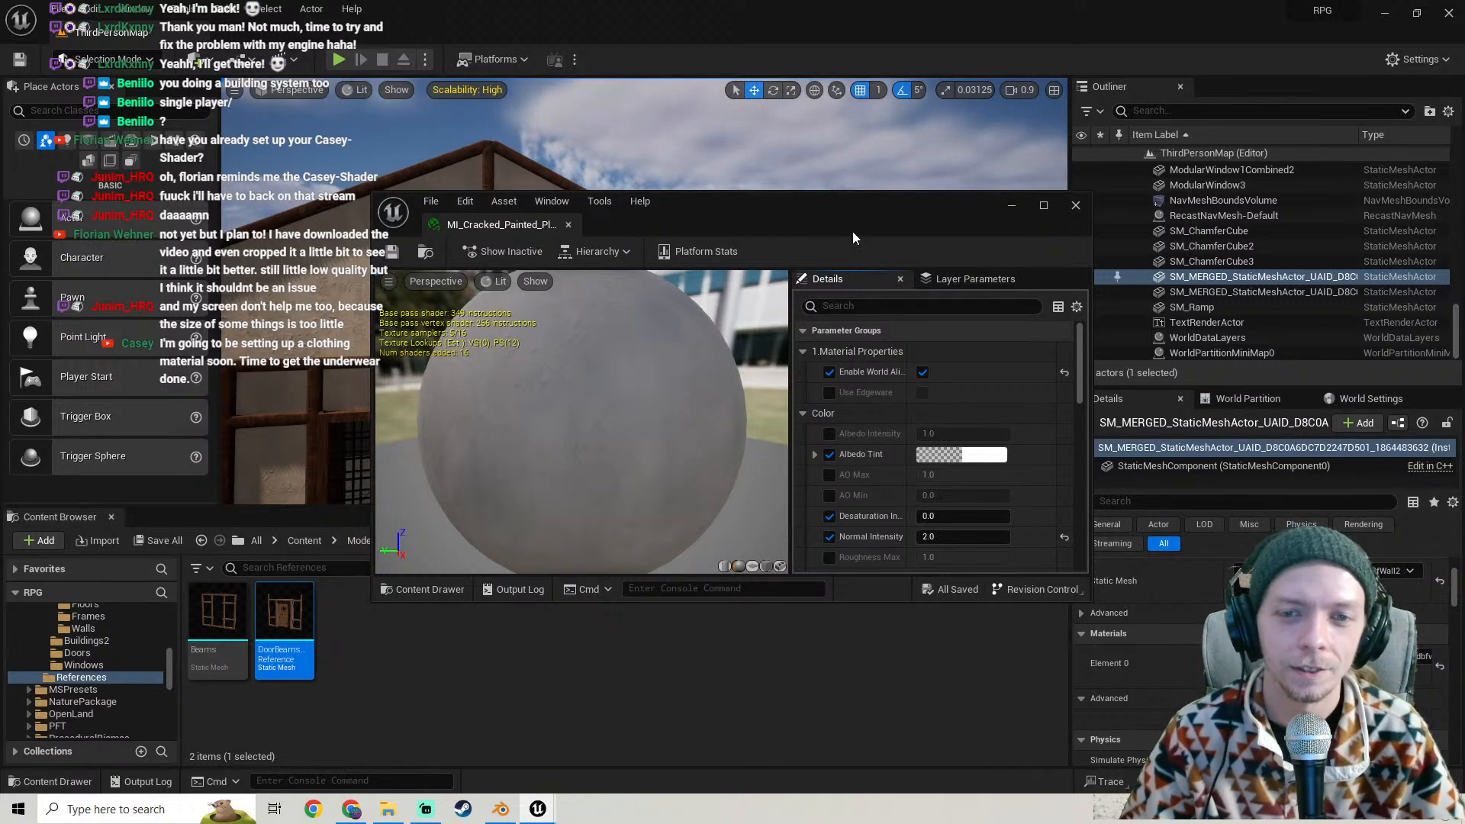
{"action": "left_click_drag", "start_coordinate": [853, 232], "coordinate": [271, 323]}
{"action": "left_click", "coordinate": [366, 564]}
{"action": "left_click", "coordinate": [626, 558]}
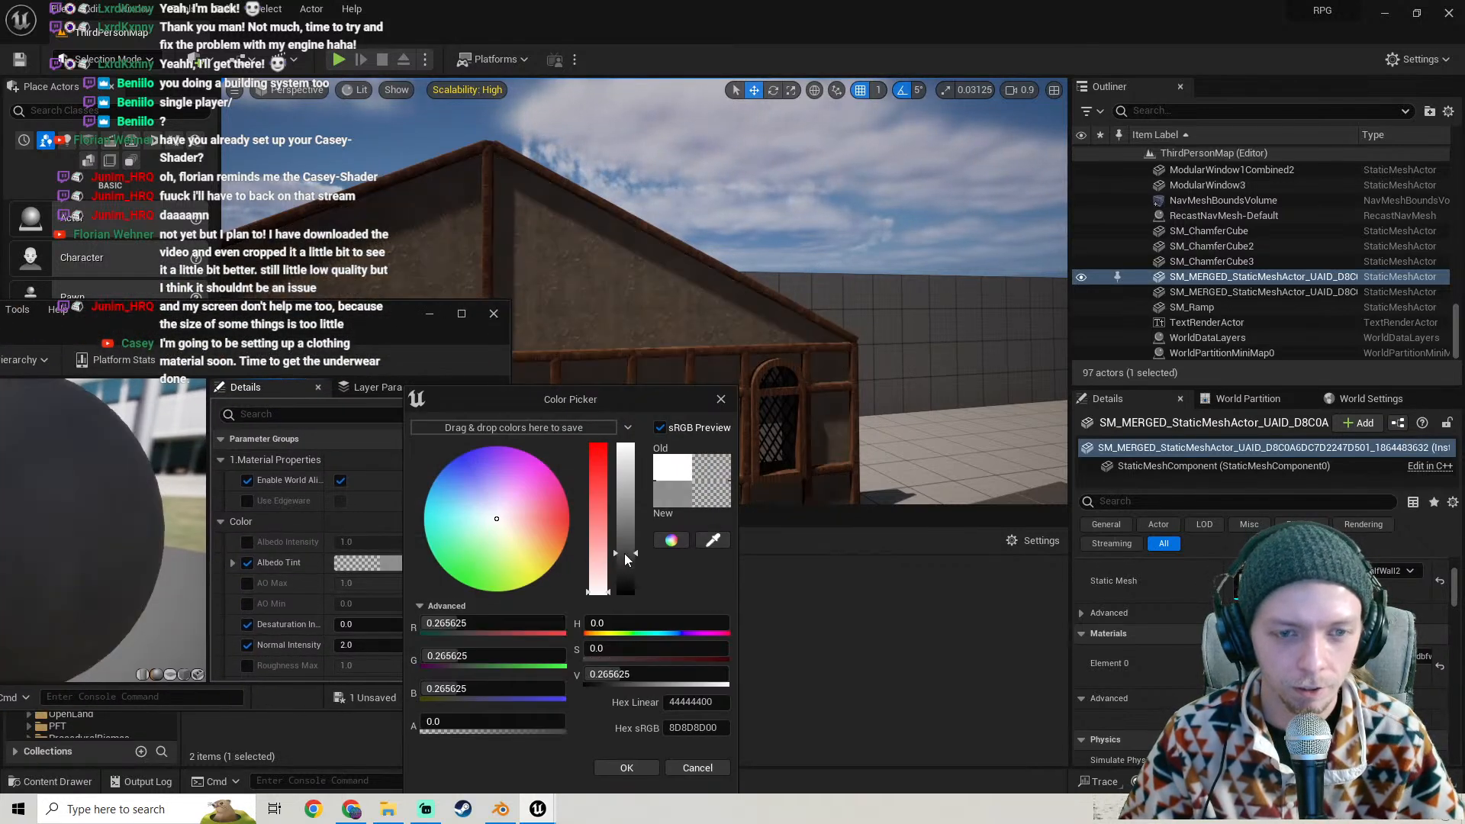
{"action": "left_click_drag", "start_coordinate": [626, 559], "coordinate": [641, 475]}
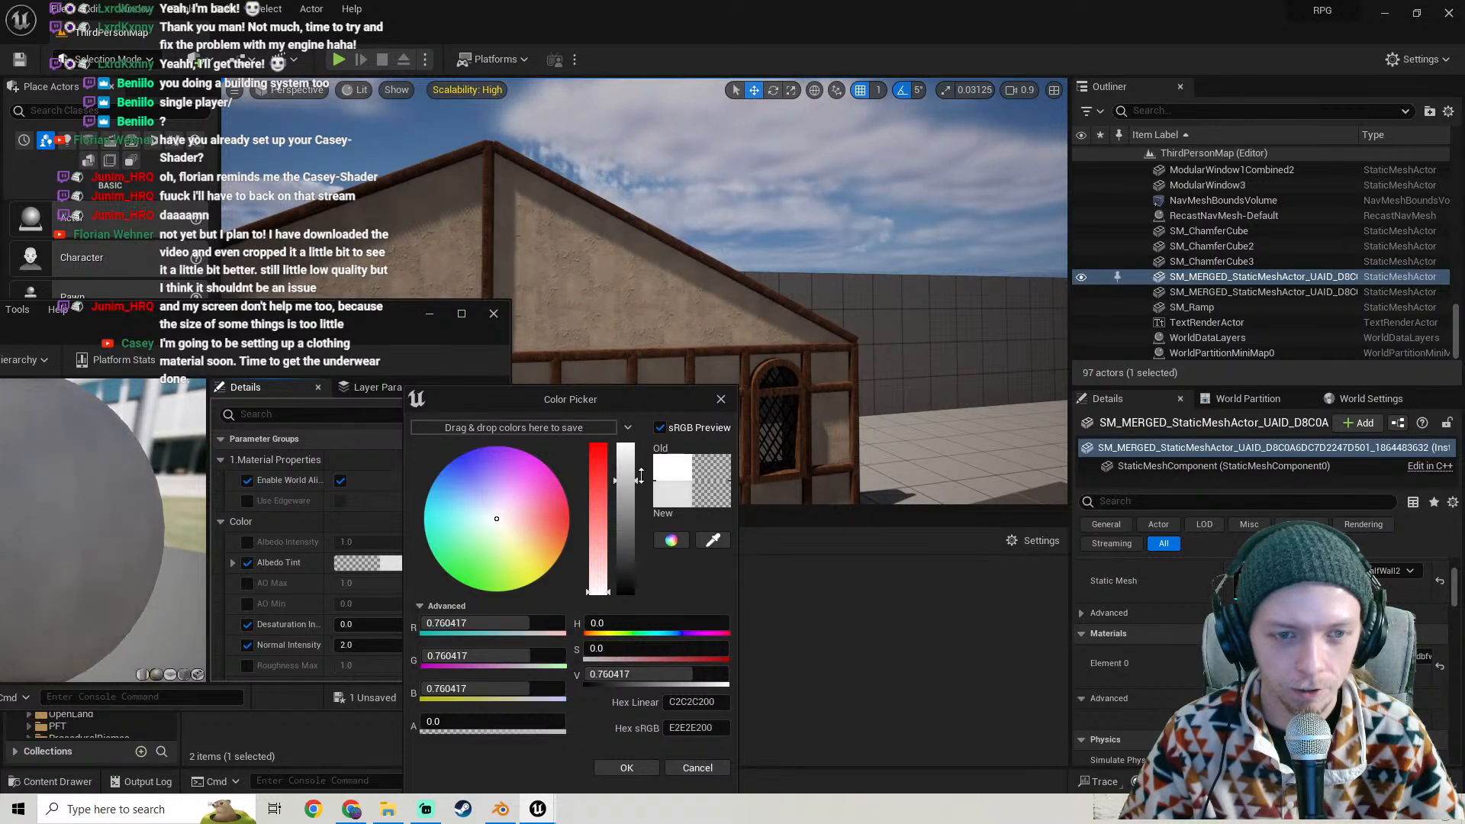
{"action": "left_click", "coordinate": [626, 768]}
- Enable Albedo Intensity, set it to 0.768, and close the plaster material instance
{"action": "left_click", "coordinate": [249, 541]}
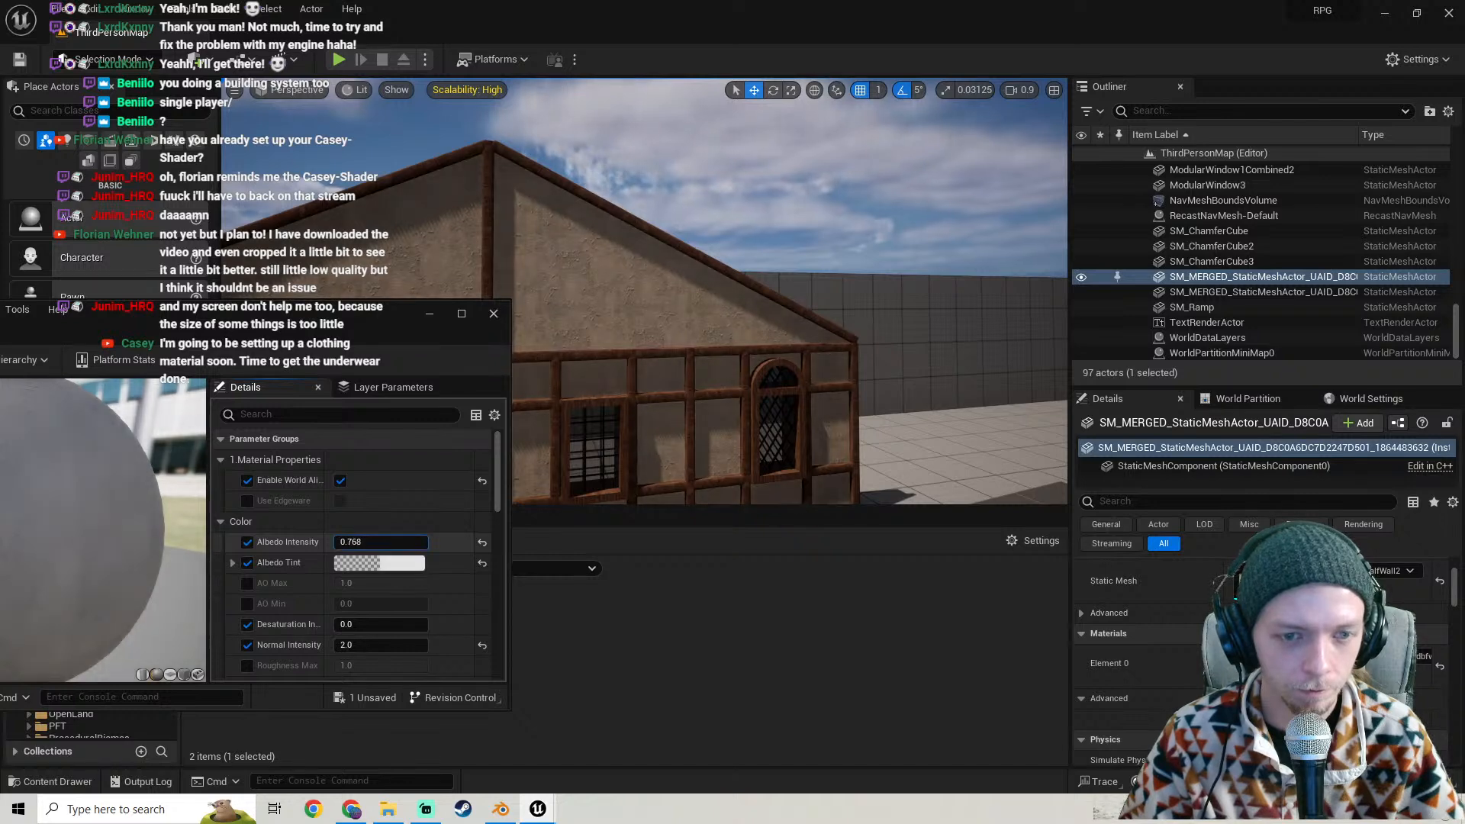
{"action": "type", "text": "0.768"}
{"action": "key", "text": "Return"}
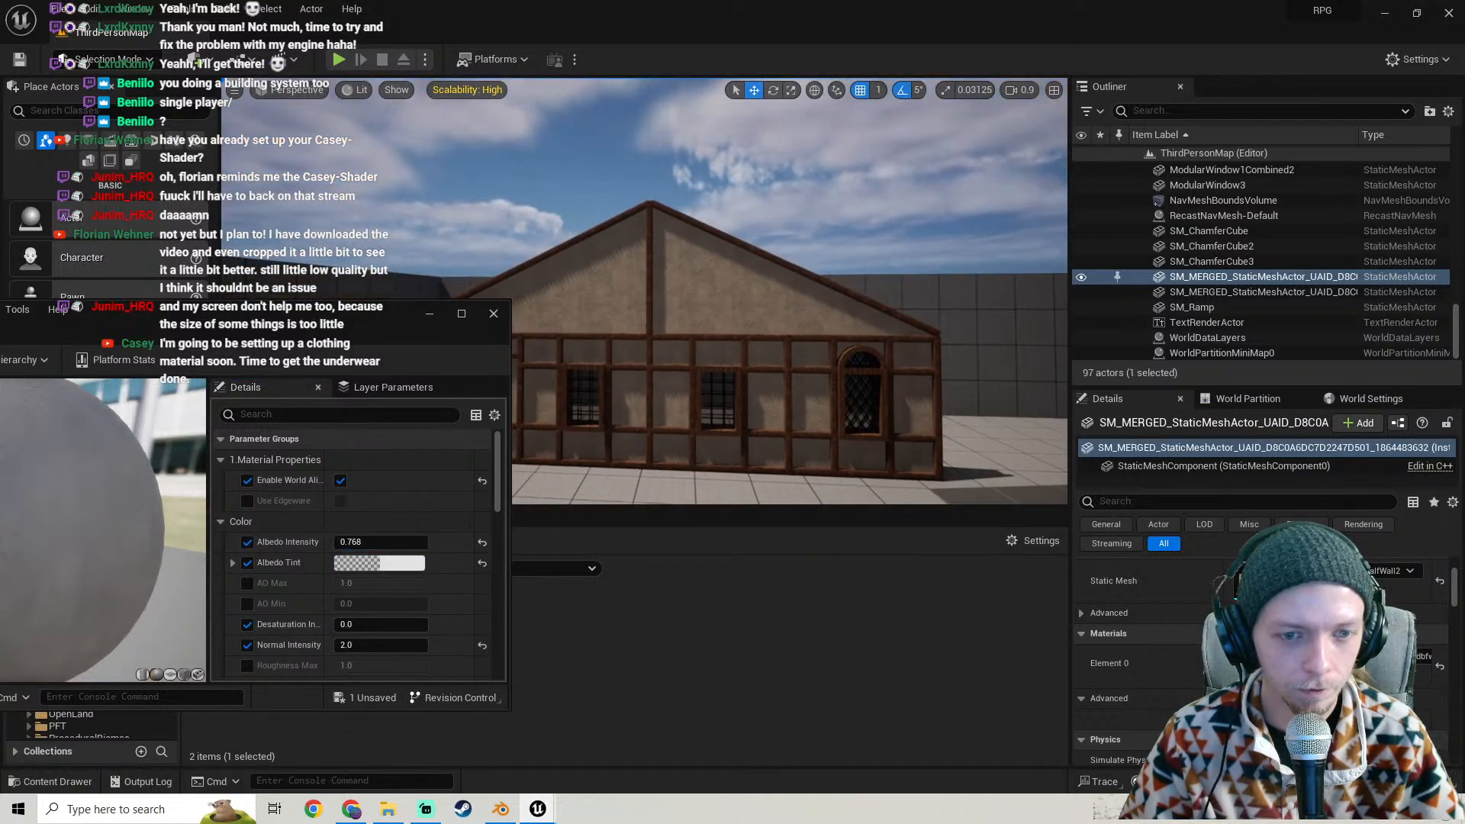
{"action": "left_click", "coordinate": [497, 315]}
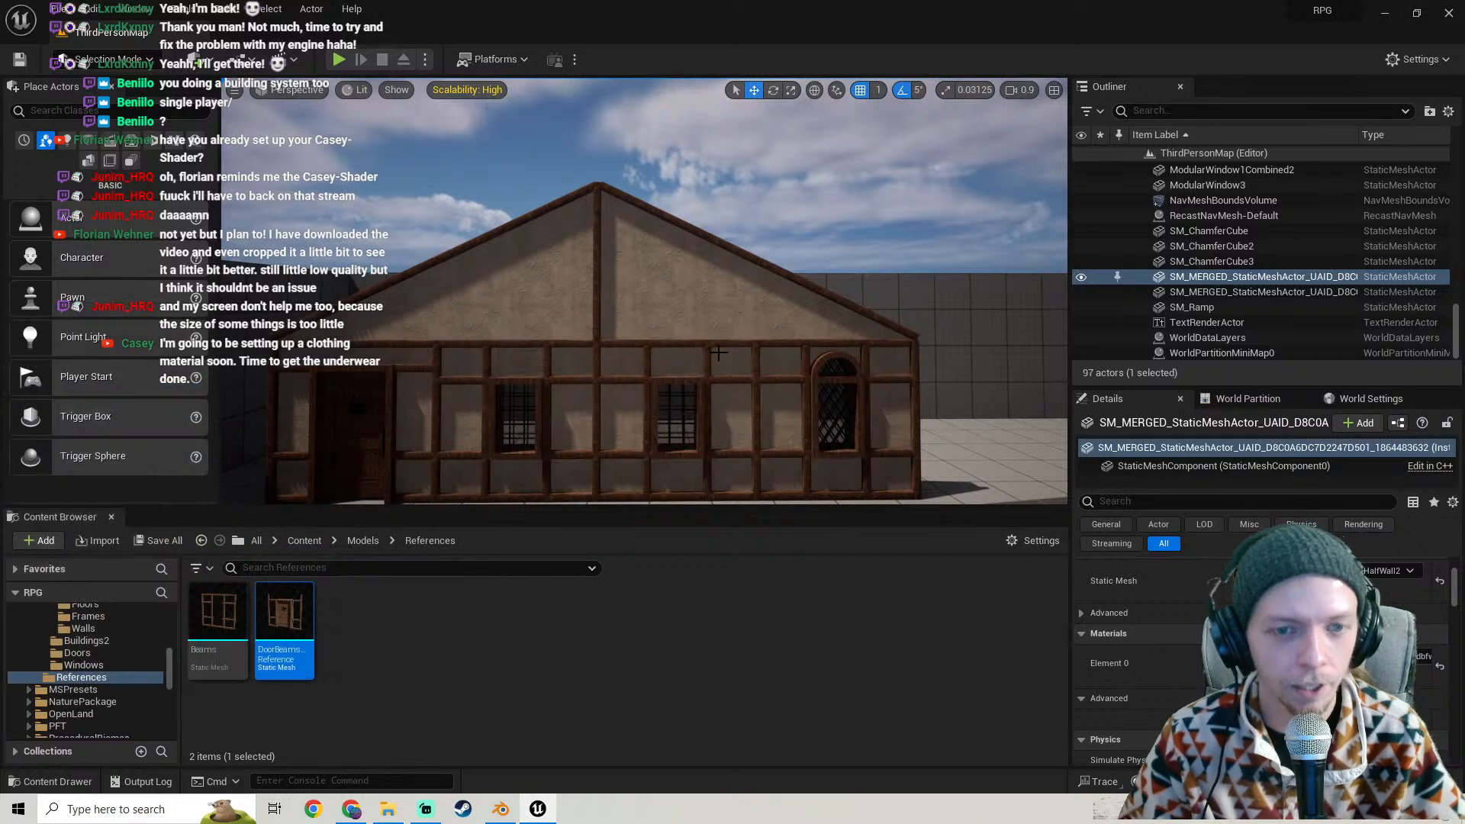
- Save the modified plaster material instance and view the house front from several distances in game view
{"action": "right_click_drag", "start_coordinate": [717, 353], "coordinate": [687, 362]}
{"action": "left_click", "coordinate": [191, 544]}
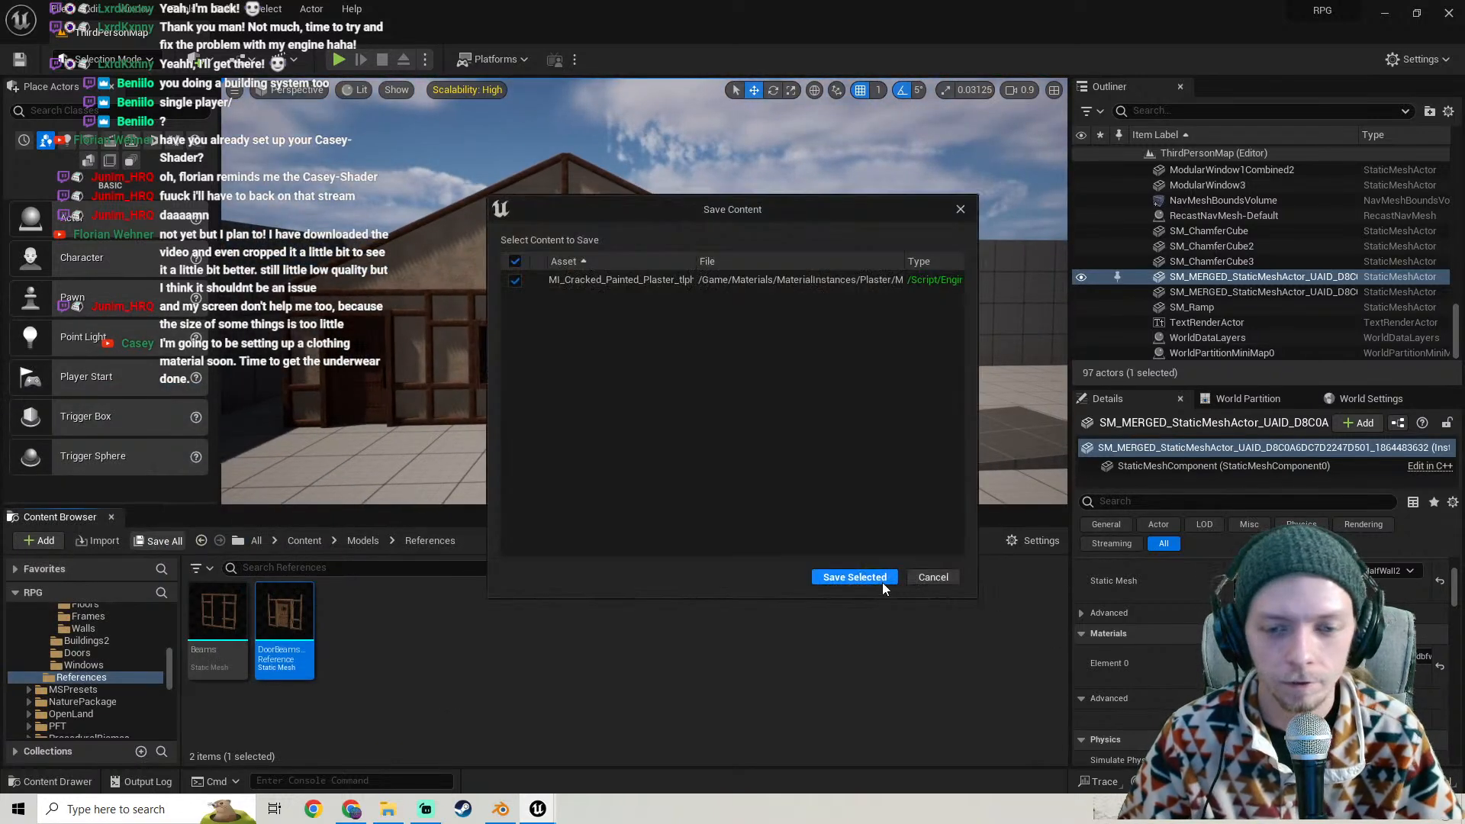
{"action": "left_click", "coordinate": [882, 583]}
{"action": "right_click_drag", "start_coordinate": [786, 461], "coordinate": [729, 415]}
{"action": "key", "text": "s"}
{"action": "key", "text": "g"}
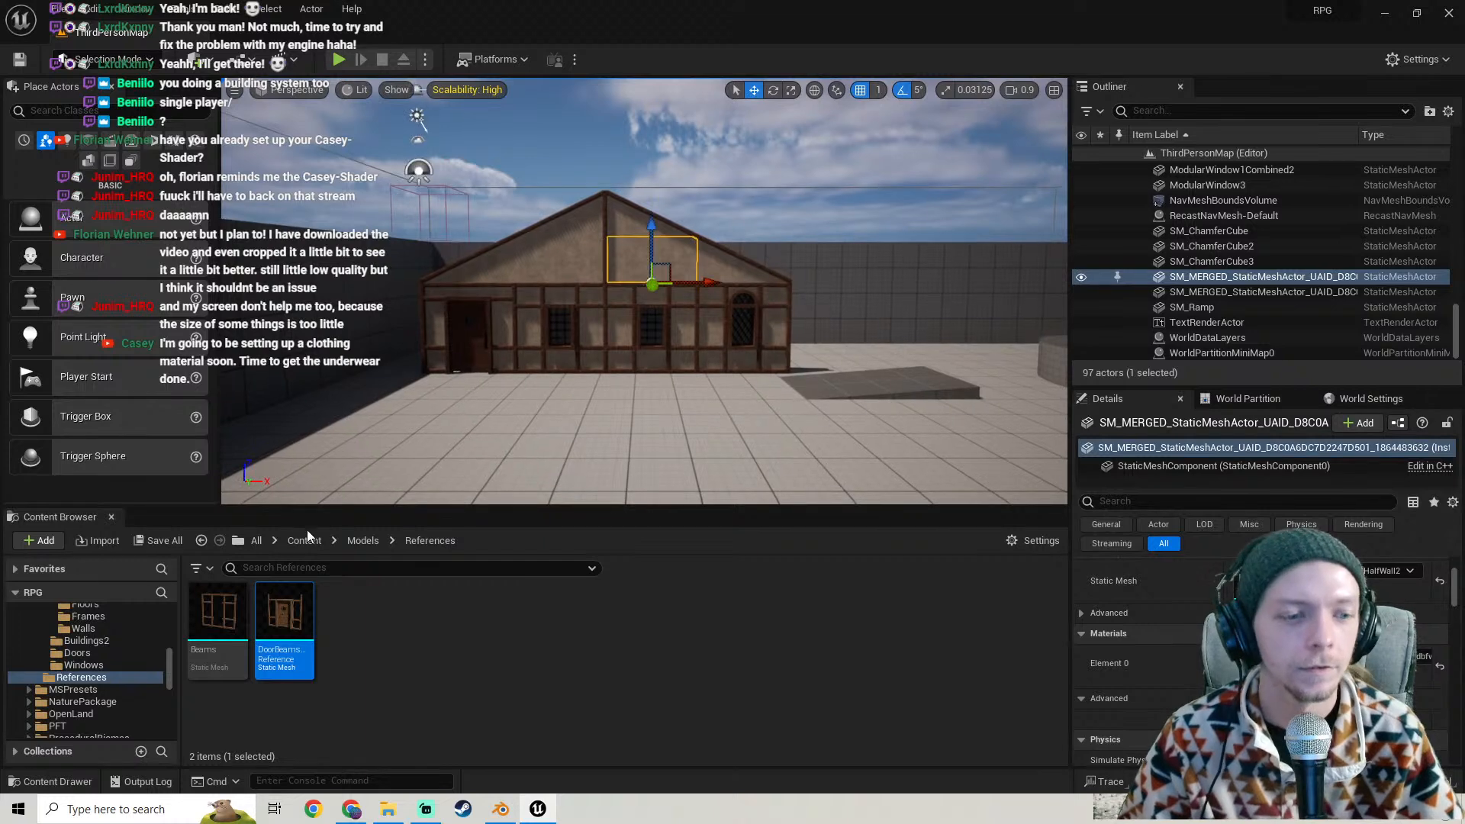
{"action": "key", "text": "g"}
{"action": "left_click", "coordinate": [148, 538]}
{"action": "key", "text": "w"}
{"action": "key", "text": "a"}
{"action": "right_click_drag", "start_coordinate": [550, 382], "coordinate": [534, 383]}
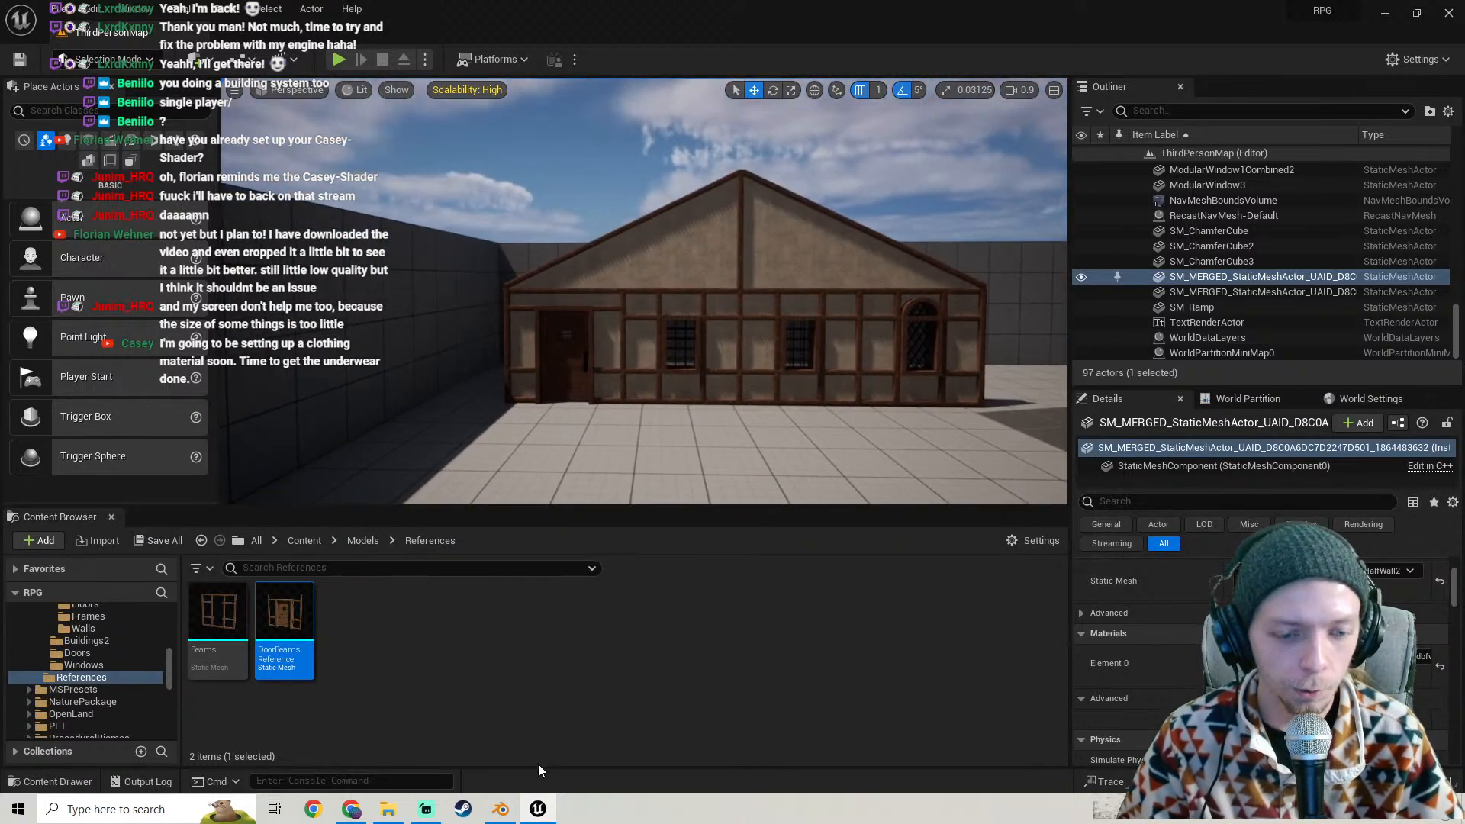
- Switch to Blender, look over the row of modular building pieces, and return to Unreal Editor
{"action": "left_click", "coordinate": [501, 809]}
{"action": "scroll", "coordinate": [799, 452], "scroll_direction": "down", "scroll_amount": 5}
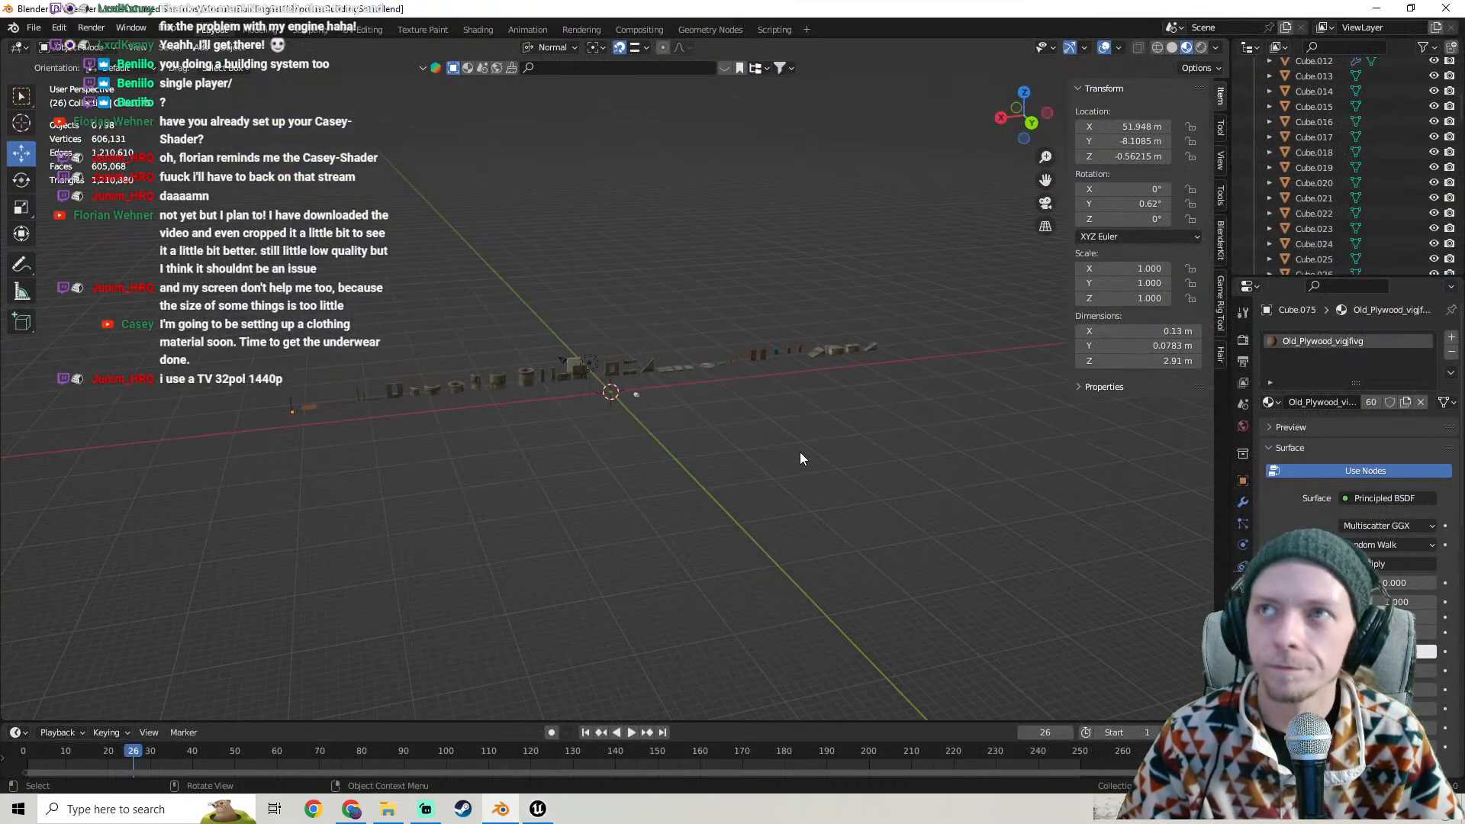
{"action": "middle_click_drag", "start_coordinate": [790, 506], "coordinate": [887, 468]}
{"action": "scroll", "coordinate": [759, 477], "scroll_direction": "up", "scroll_amount": 2}
{"action": "middle_click_drag", "start_coordinate": [568, 355], "coordinate": [751, 361], "text": "shift"}
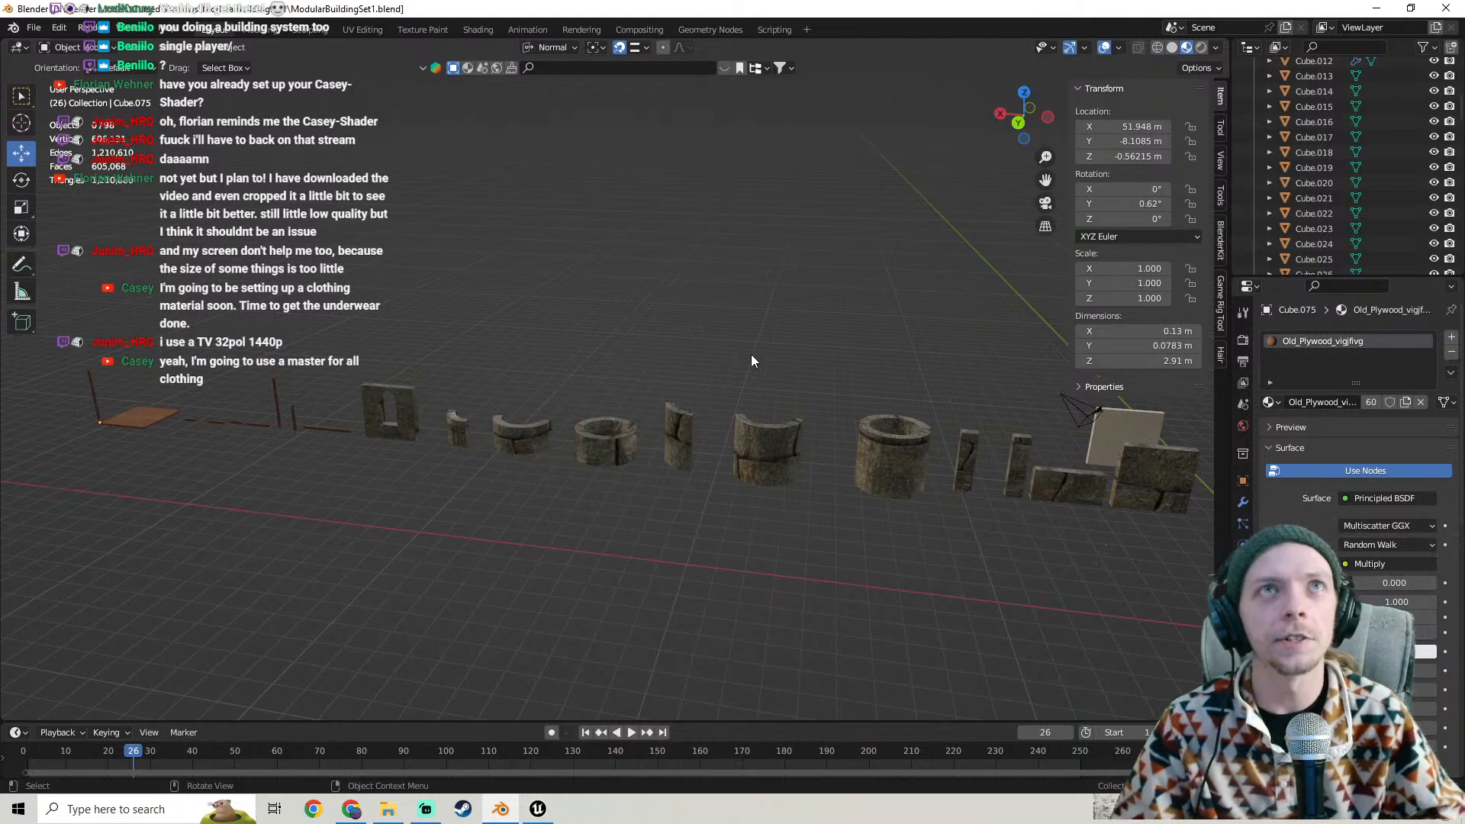
{"action": "middle_click_drag", "start_coordinate": [691, 322], "coordinate": [779, 358]}
{"action": "left_click", "coordinate": [1374, 9]}
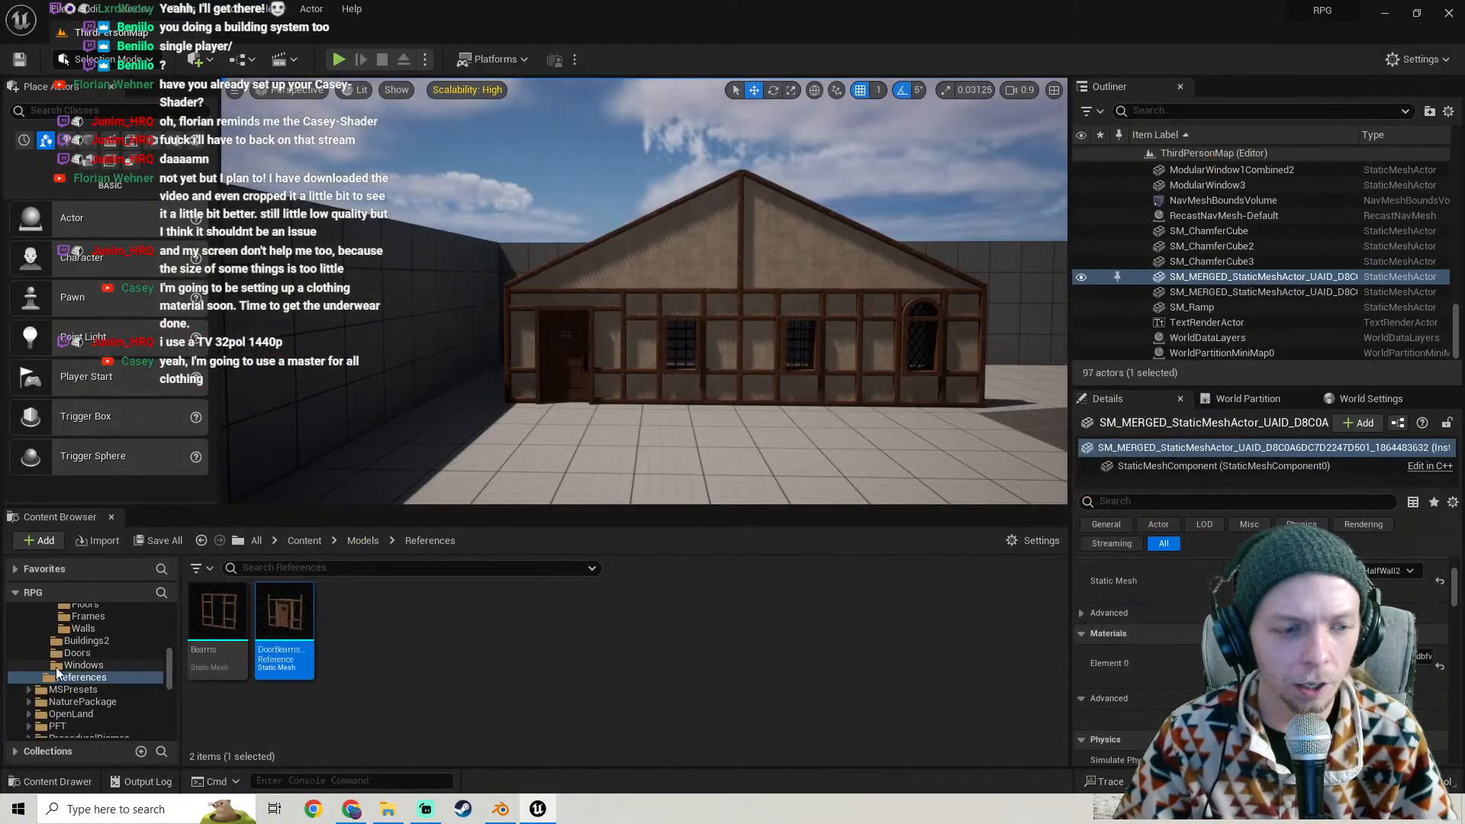
- Browse to the ThirdPerson/Blueprints folder and open the BP_ThirdPersonCharacter blueprint
{"action": "scroll", "coordinate": [76, 656], "scroll_direction": "down", "scroll_amount": 5}
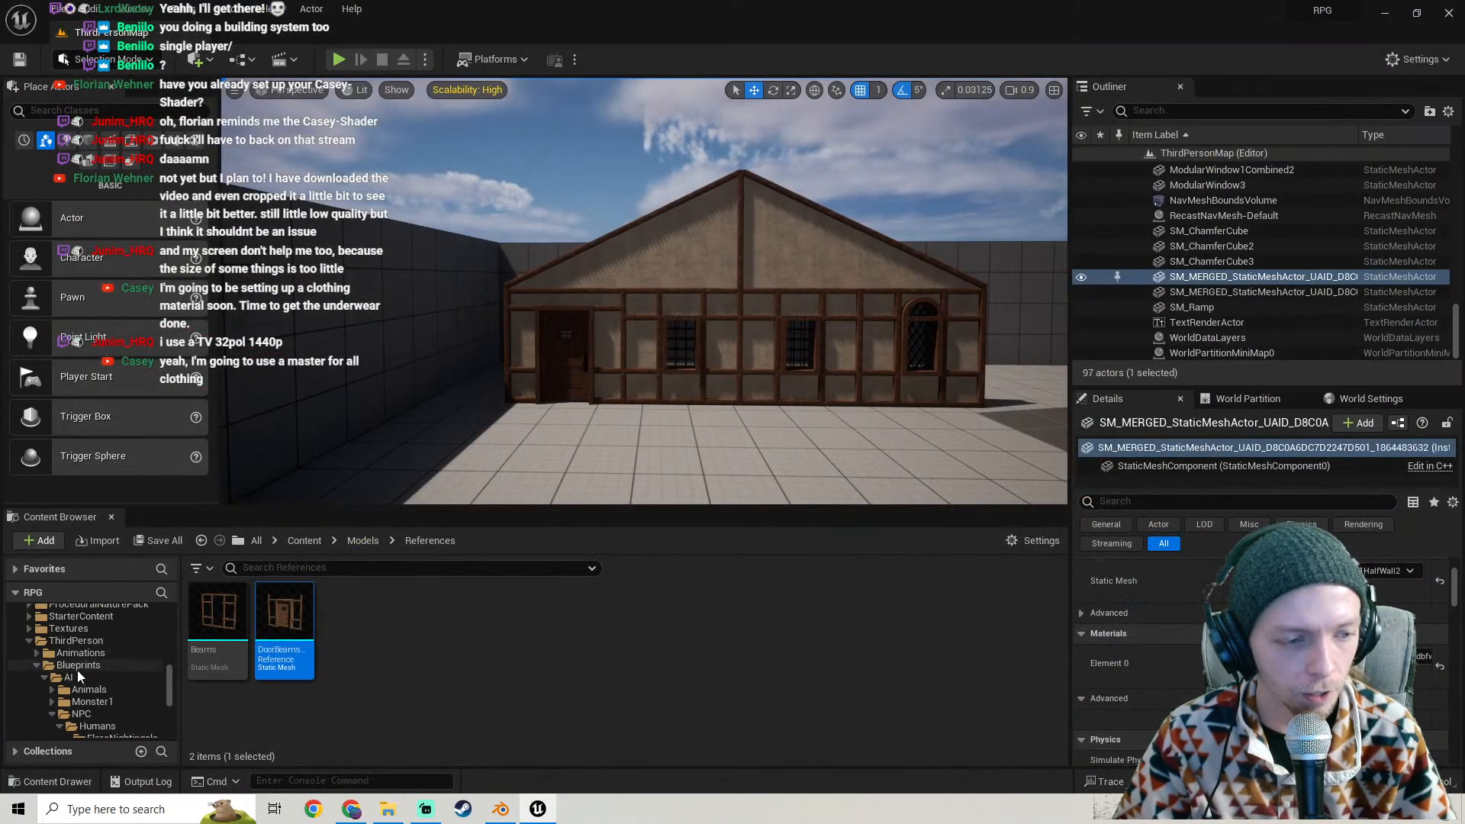
{"action": "left_click", "coordinate": [94, 644]}
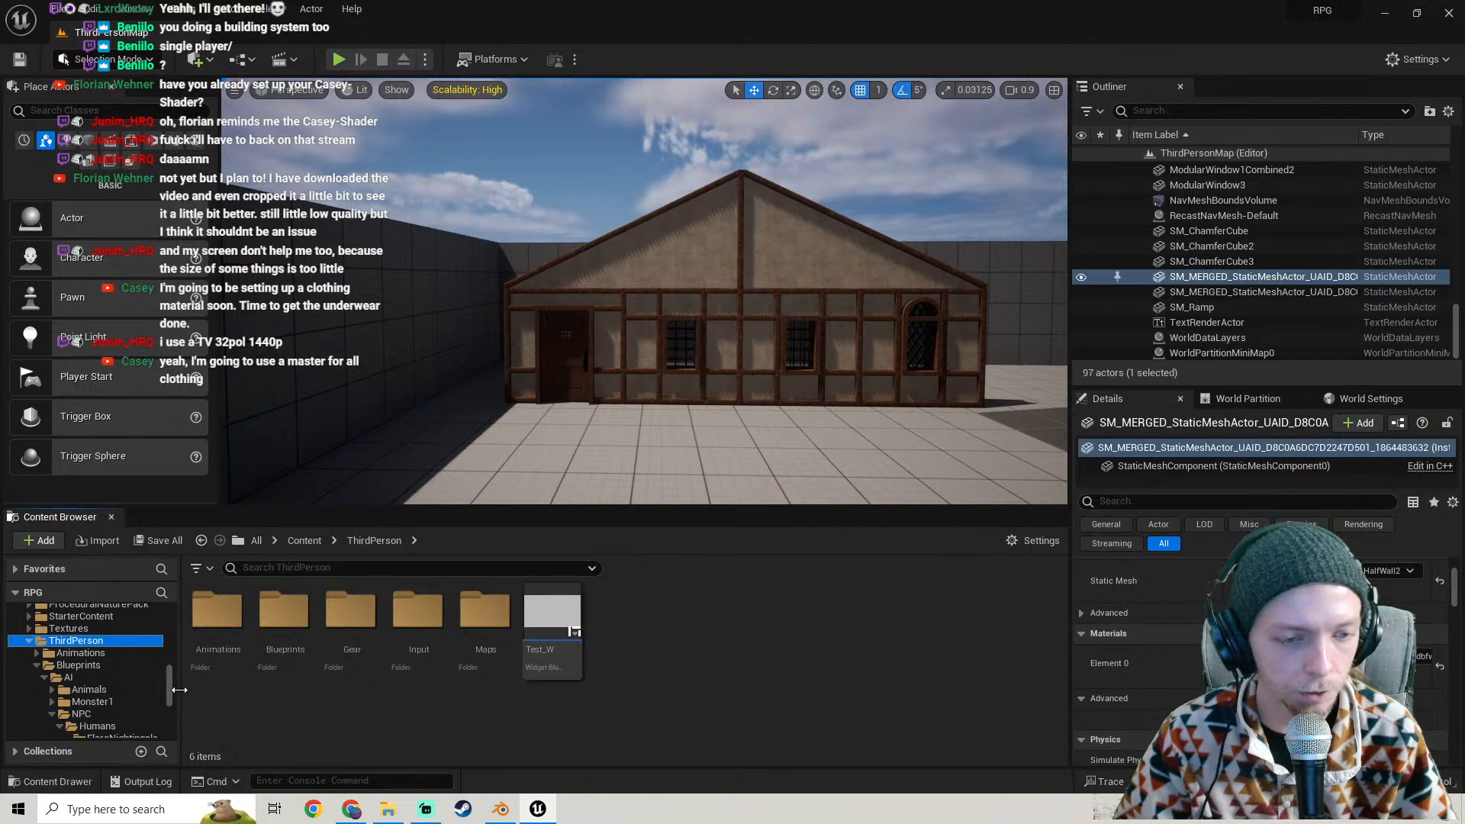
{"action": "right_click_drag", "start_coordinate": [458, 388], "coordinate": [366, 389]}
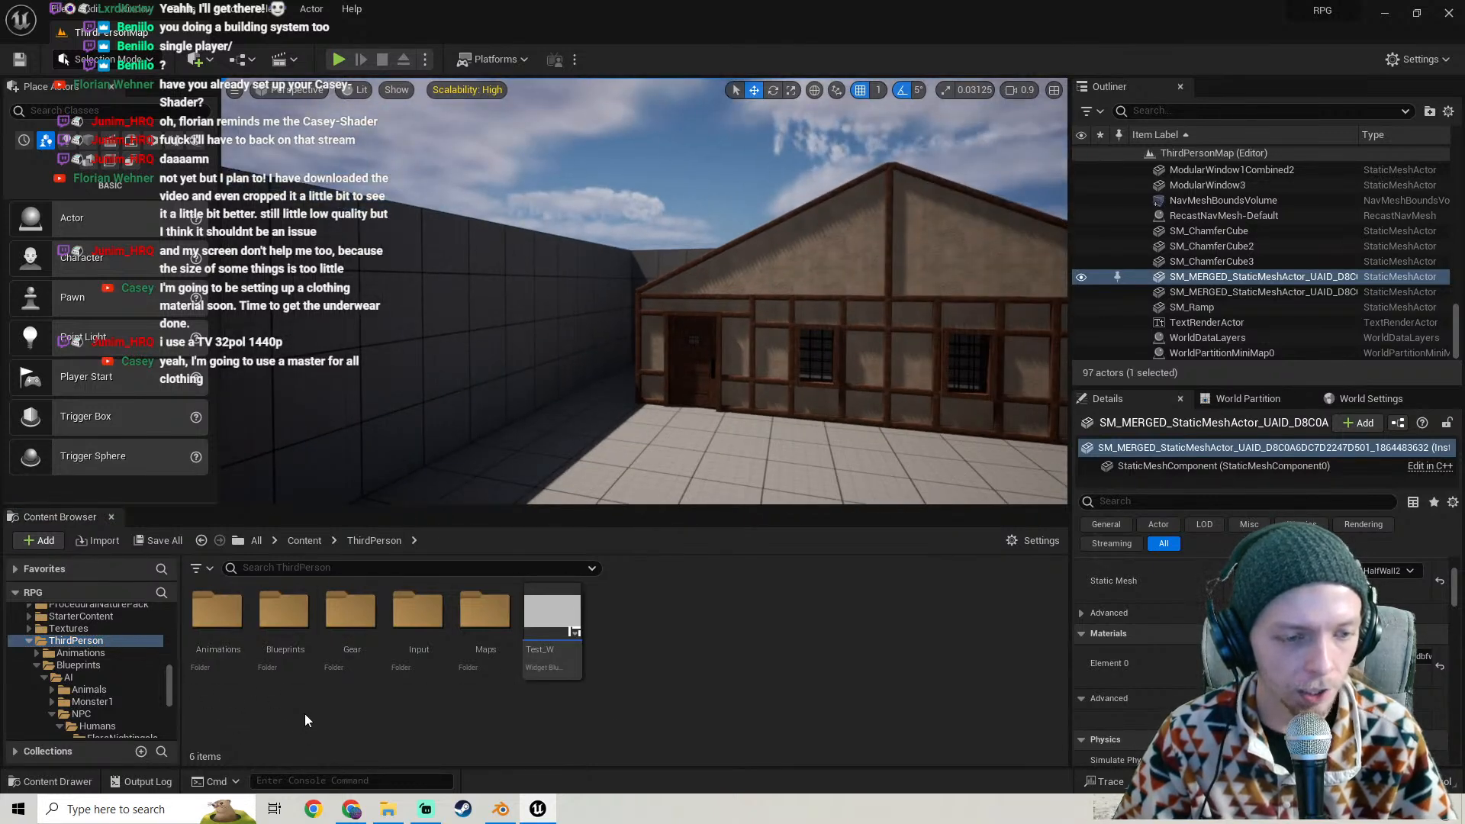
{"action": "double_click", "coordinate": [285, 611]}
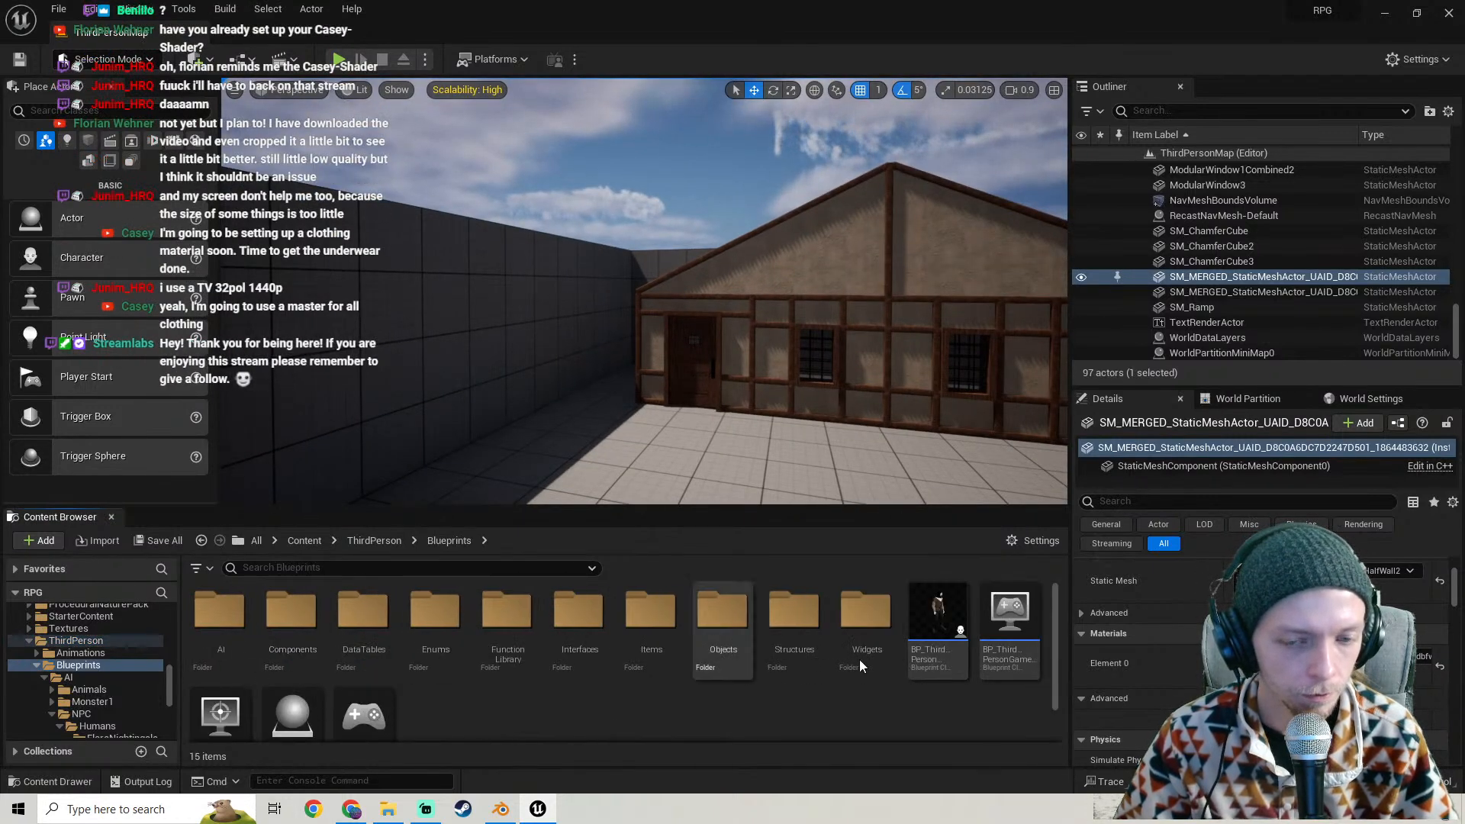
{"action": "left_click", "coordinate": [930, 643]}
{"action": "double_click", "coordinate": [929, 642]}
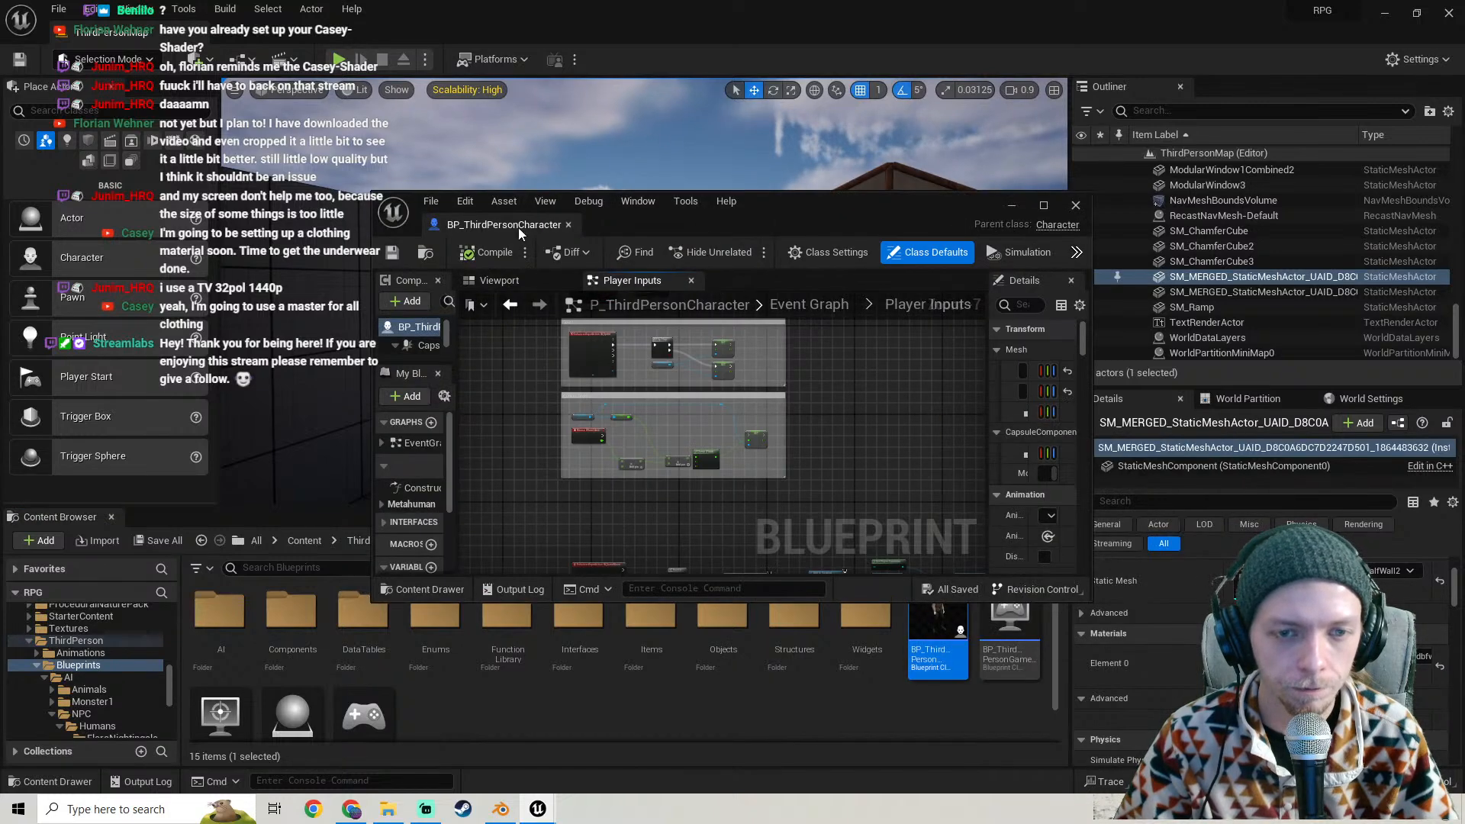
- Examine the clothed character in the blueprint's viewport and close the blueprint
{"action": "left_click_drag", "start_coordinate": [500, 280], "coordinate": [610, 281]}
{"action": "right_click_drag", "start_coordinate": [679, 392], "coordinate": [717, 405]}
{"action": "mouse_move", "coordinate": [786, 471]}
{"action": "right_mouse_down"}
{"action": "mouse_move", "coordinate": [802, 458]}
{"action": "mouse_move", "coordinate": [775, 519]}
{"action": "mouse_move", "coordinate": [786, 504]}
{"action": "mouse_move", "coordinate": [776, 483]}
{"action": "mouse_move", "coordinate": [767, 492]}
{"action": "mouse_move", "coordinate": [827, 396]}
{"action": "right_mouse_up"}
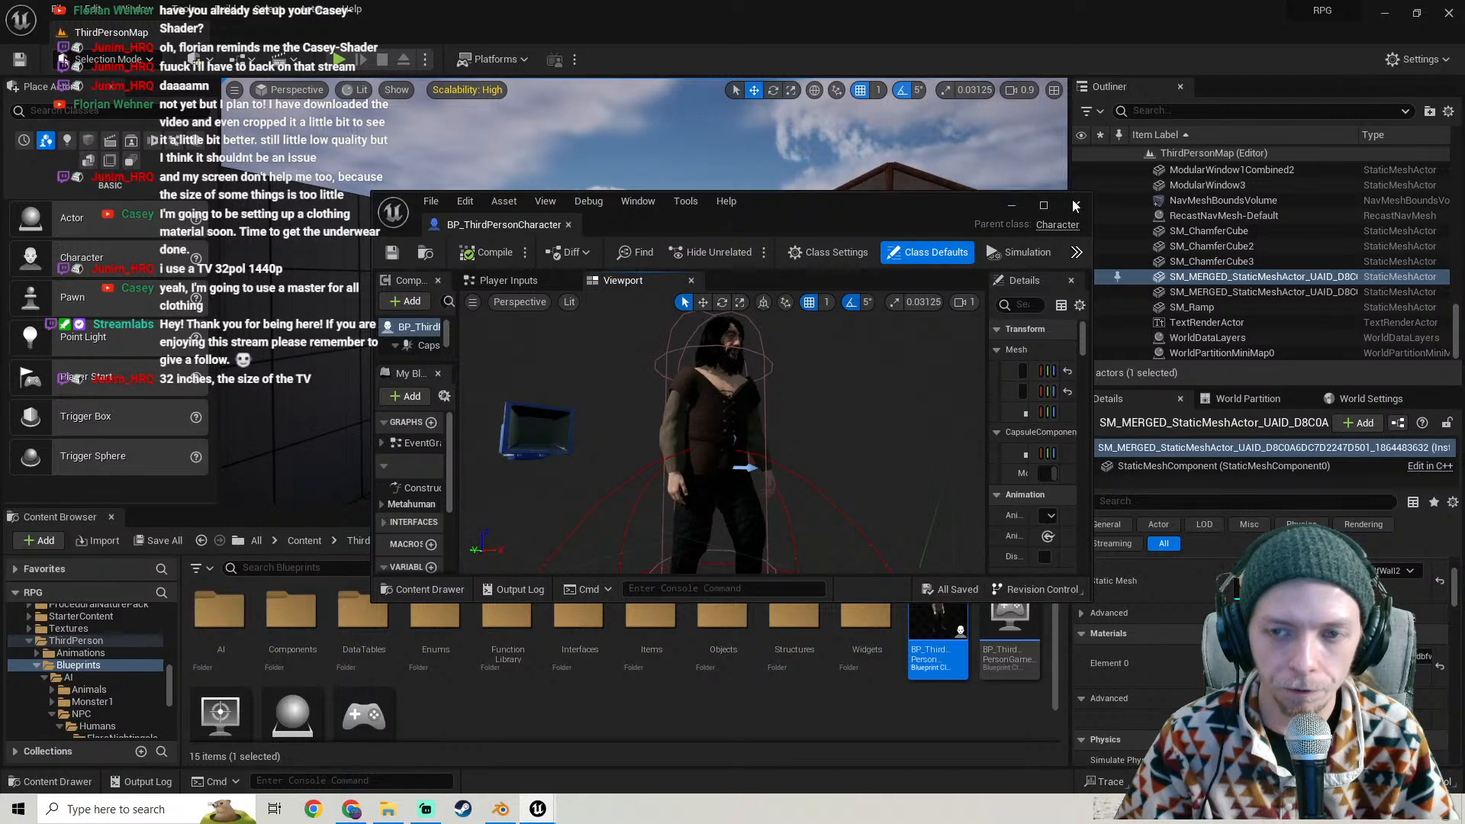
{"action": "left_click", "coordinate": [1075, 206]}
{"action": "mouse_move", "coordinate": [900, 261]}
{"action": "right_mouse_down"}
{"action": "mouse_move", "coordinate": [935, 286]}
{"action": "mouse_move", "coordinate": [943, 268]}
{"action": "mouse_move", "coordinate": [920, 251]}
{"action": "right_mouse_up"}
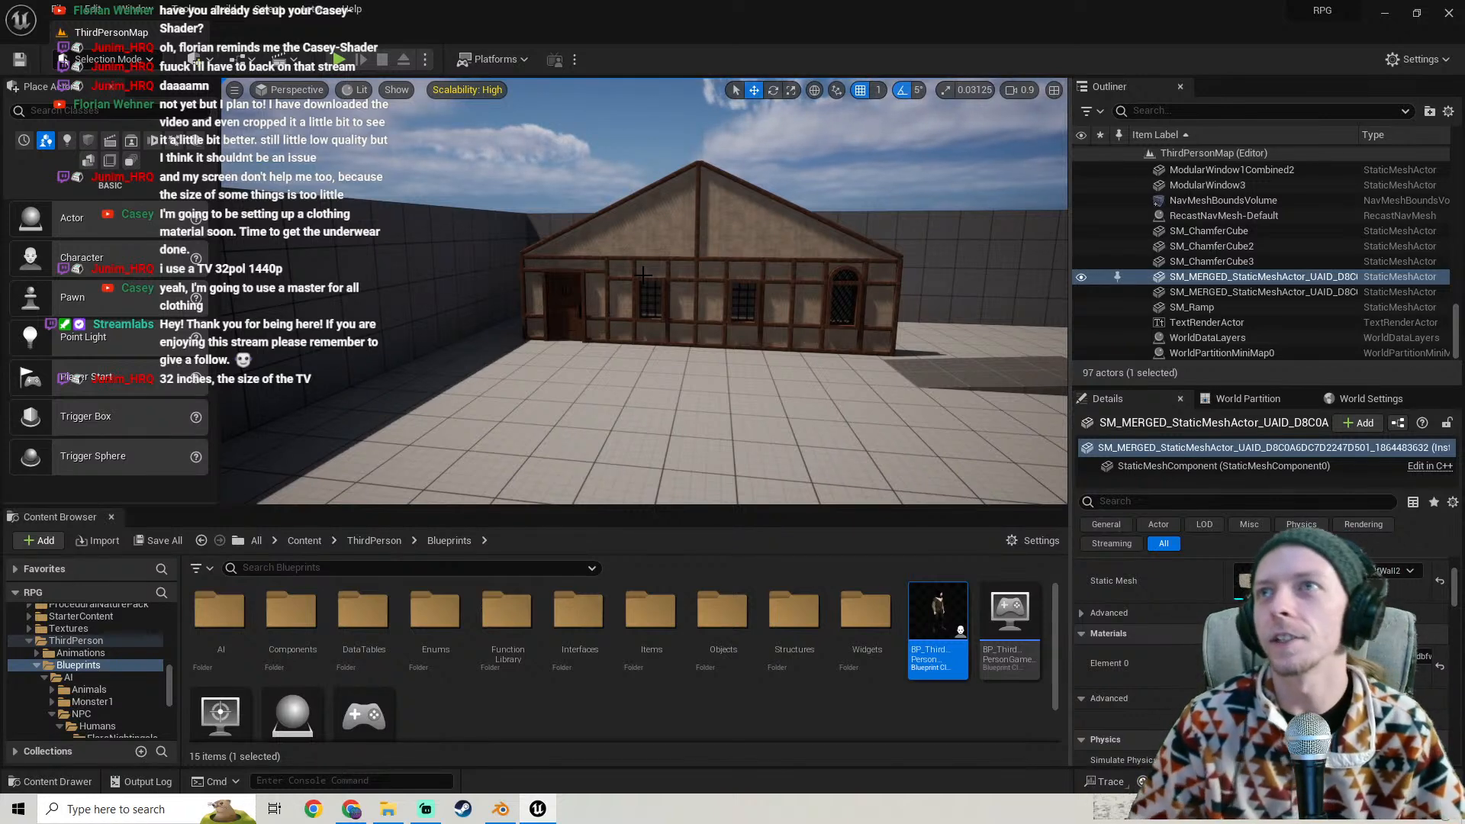
{"action": "mouse_move", "coordinate": [480, 357]}
{"action": "right_mouse_down"}
{"action": "mouse_move", "coordinate": [507, 386]}
{"action": "mouse_move", "coordinate": [569, 396]}
{"action": "mouse_move", "coordinate": [507, 359]}
{"action": "right_mouse_up"}
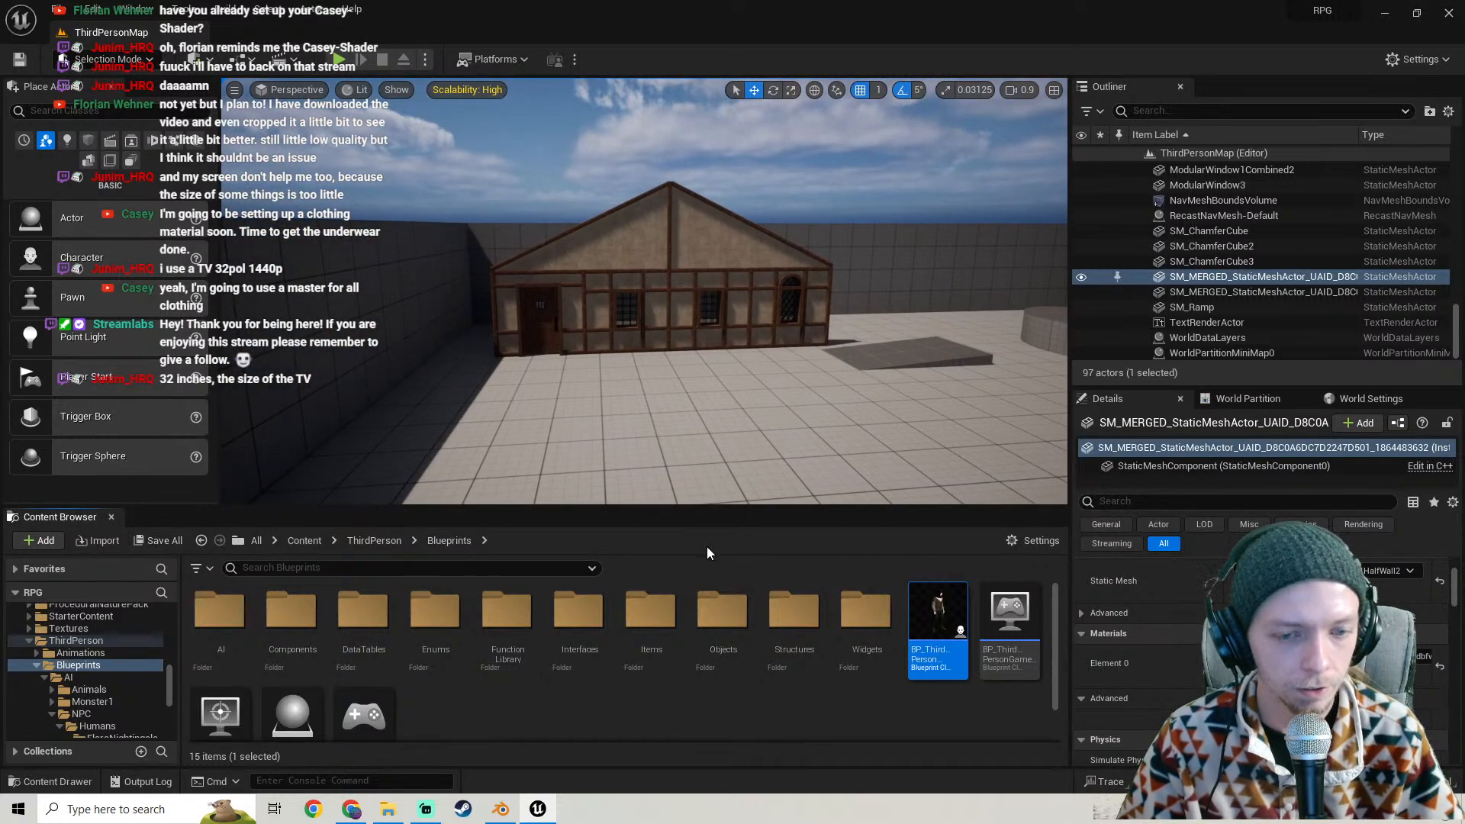
{"action": "right_click_drag", "start_coordinate": [706, 425], "coordinate": [693, 378]}
{"action": "key", "text": "w"}
{"action": "key", "text": "s"}
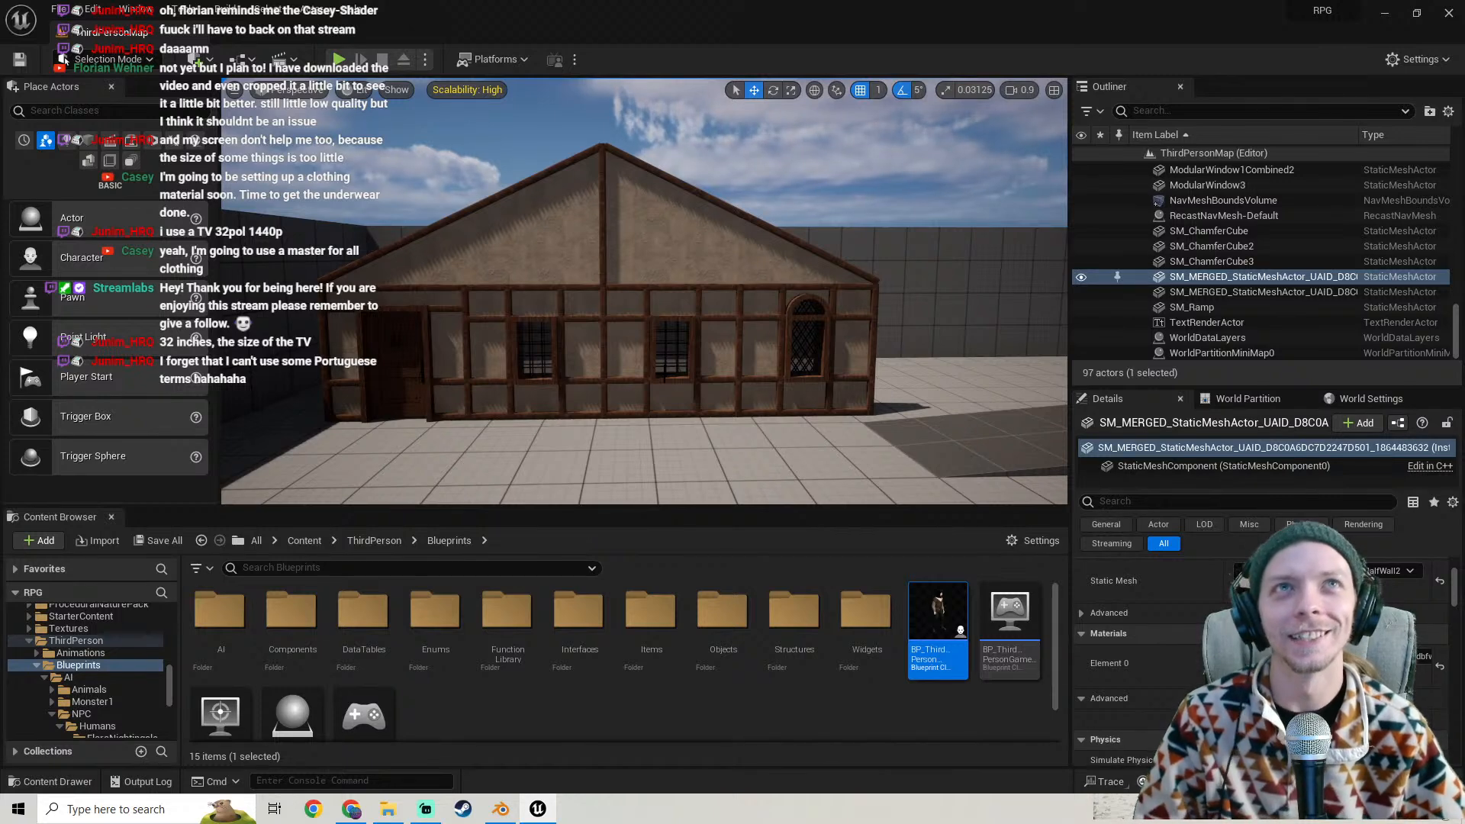
- View the front of the timber-framed house in the level from farther back and from closer up
{"action": "right_click_drag", "start_coordinate": [647, 293], "coordinate": [954, 298]}
{"action": "right_click_drag", "start_coordinate": [473, 367], "coordinate": [790, 359]}
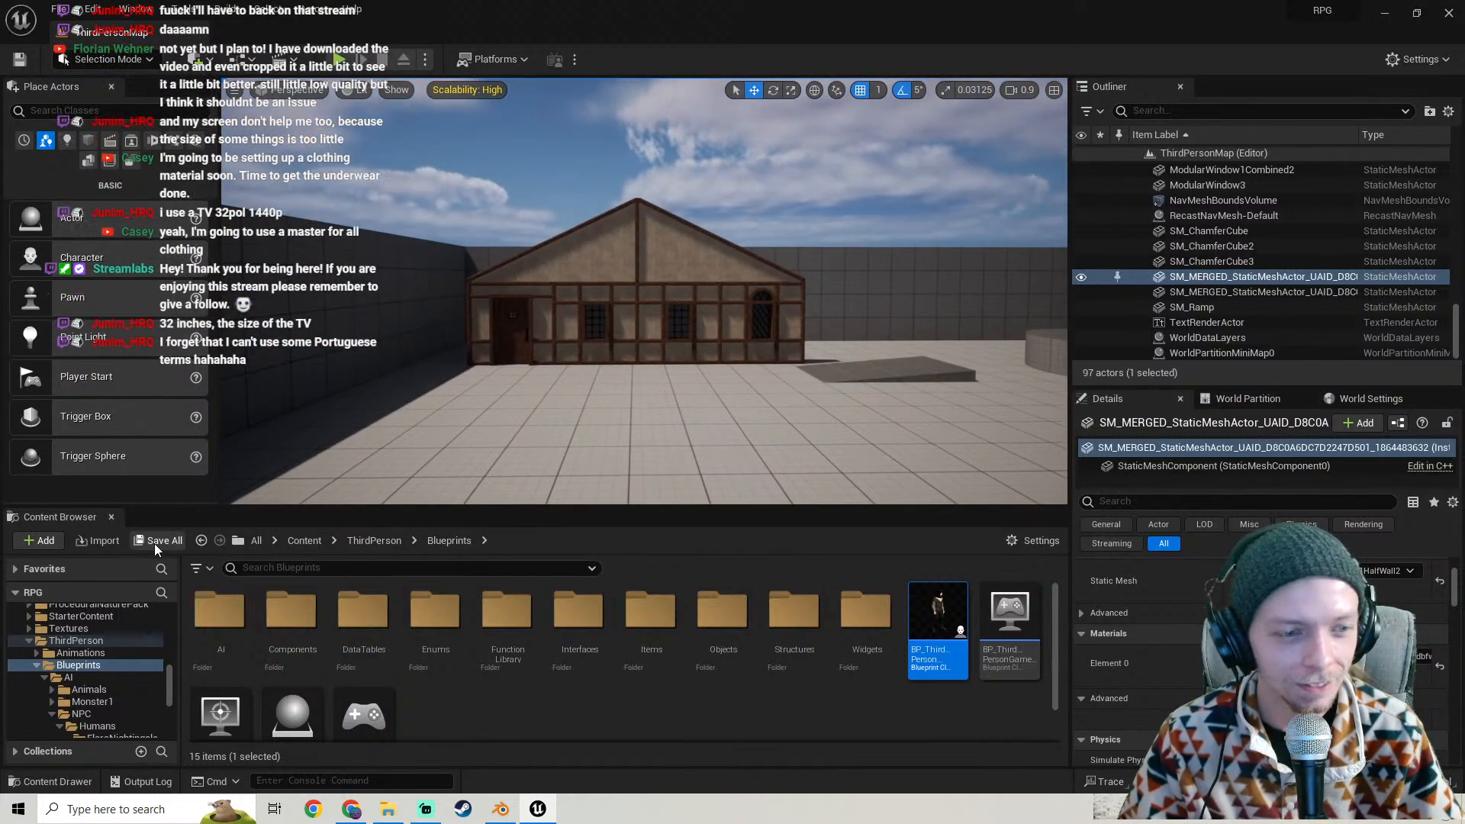
{"action": "key", "text": "w"}
{"action": "right_click_drag", "start_coordinate": [489, 397], "coordinate": [469, 373]}
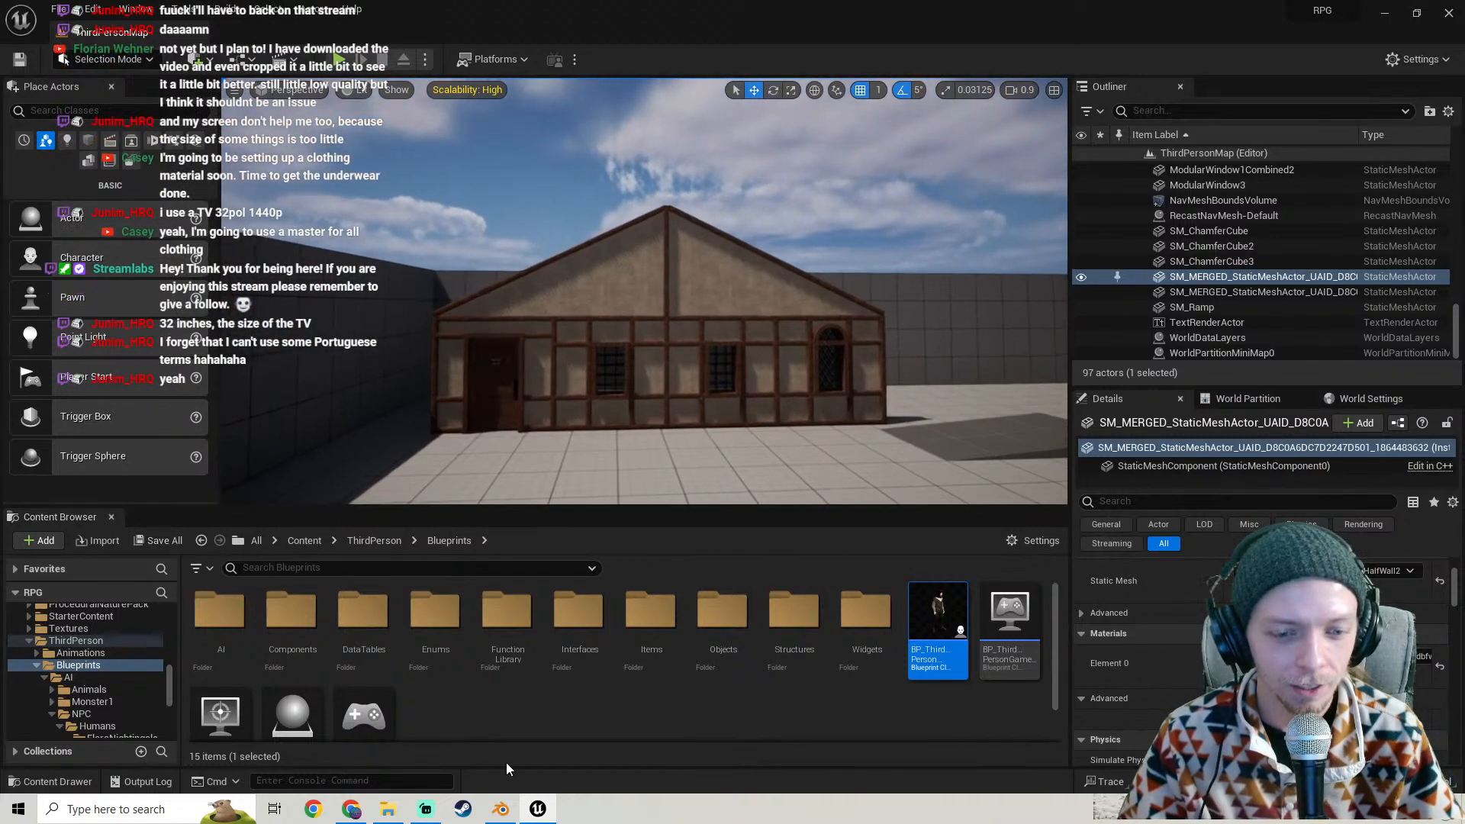
- Switch to Blender to look over the full row of modular pieces, and return to the house in Unreal Editor
{"action": "left_click", "coordinate": [500, 809]}
{"action": "scroll", "coordinate": [455, 424], "scroll_direction": "down", "scroll_amount": 4}
{"action": "middle_click_drag", "start_coordinate": [455, 424], "coordinate": [552, 483]}
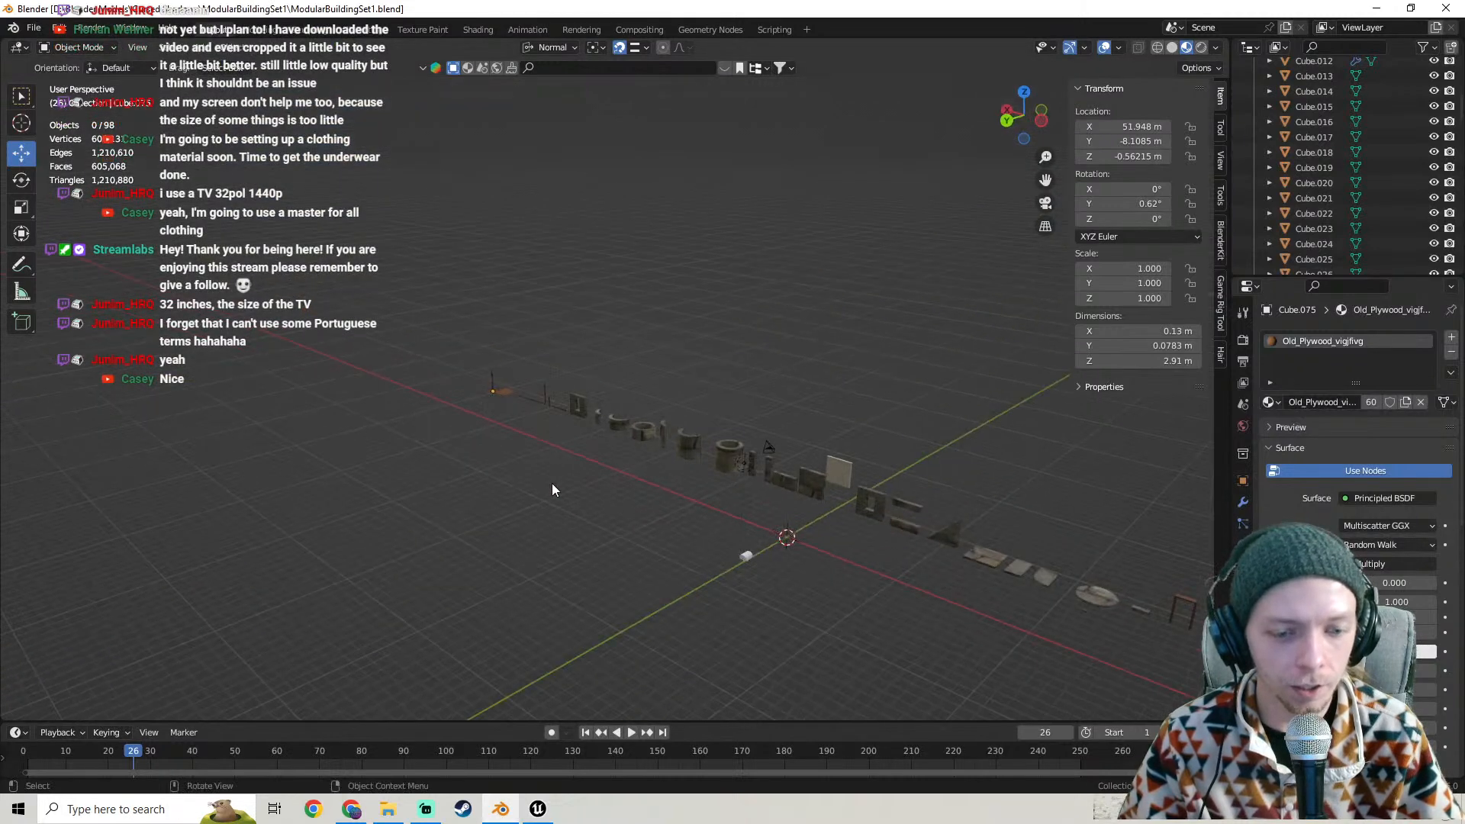
{"action": "left_click", "coordinate": [538, 809]}
{"action": "right_click_drag", "start_coordinate": [415, 430], "coordinate": [415, 438]}
{"action": "key", "text": "w"}
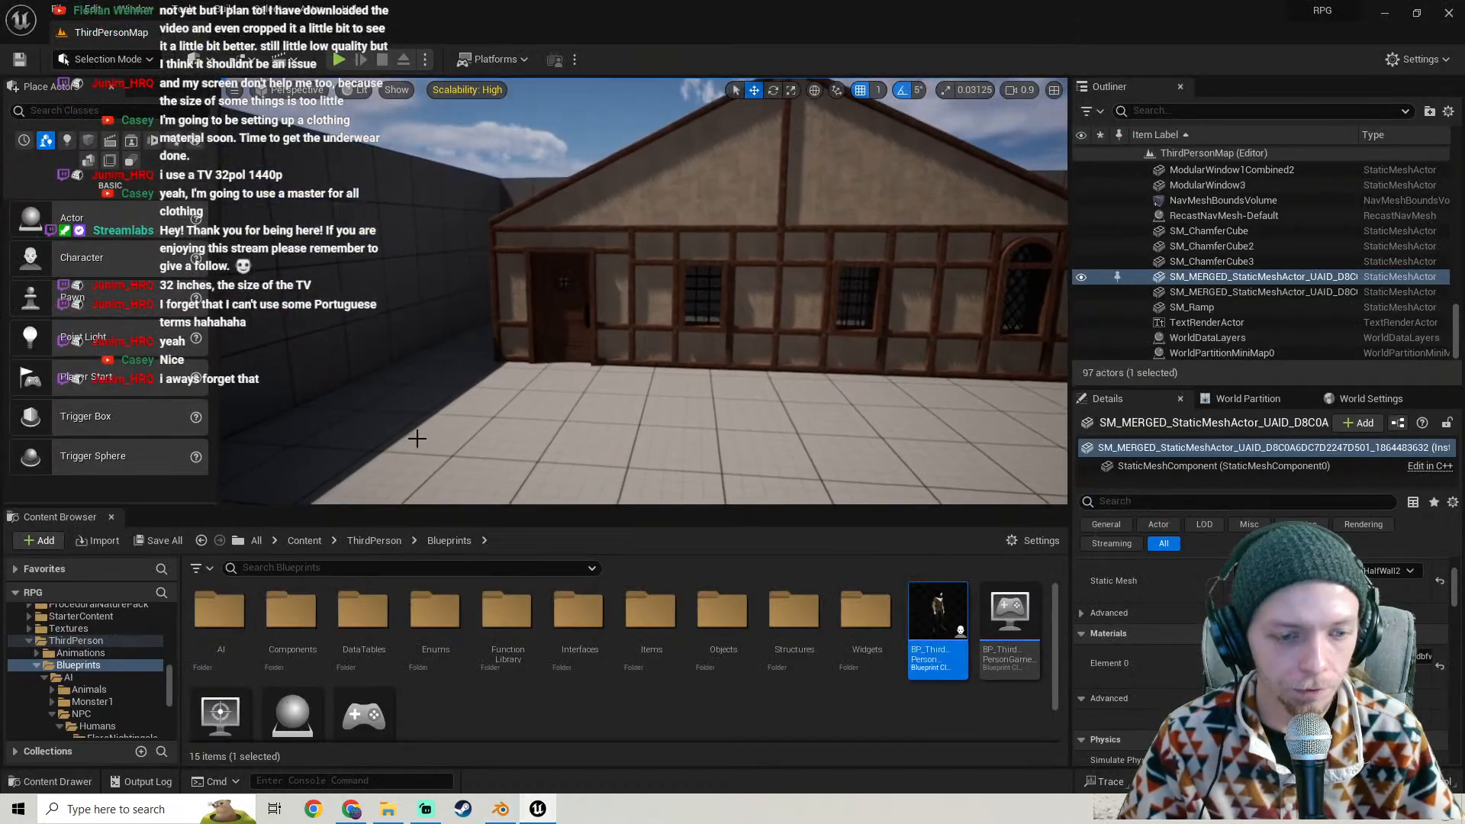
- Collapse the ThirdPerson folder and browse to the References folder inside Models
{"action": "left_click", "coordinate": [26, 639]}
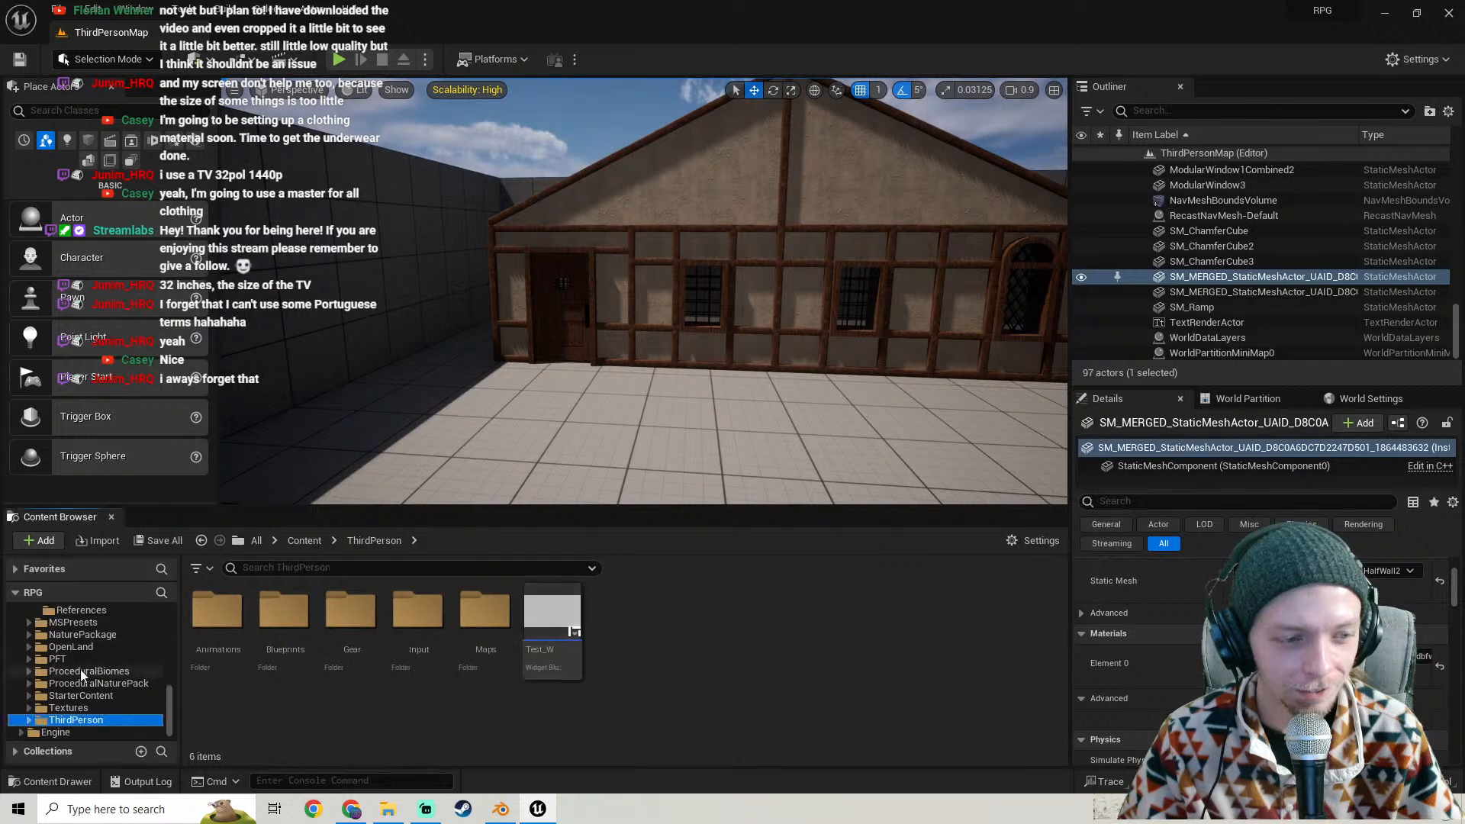
{"action": "scroll", "coordinate": [84, 672], "scroll_direction": "up", "scroll_amount": 5}
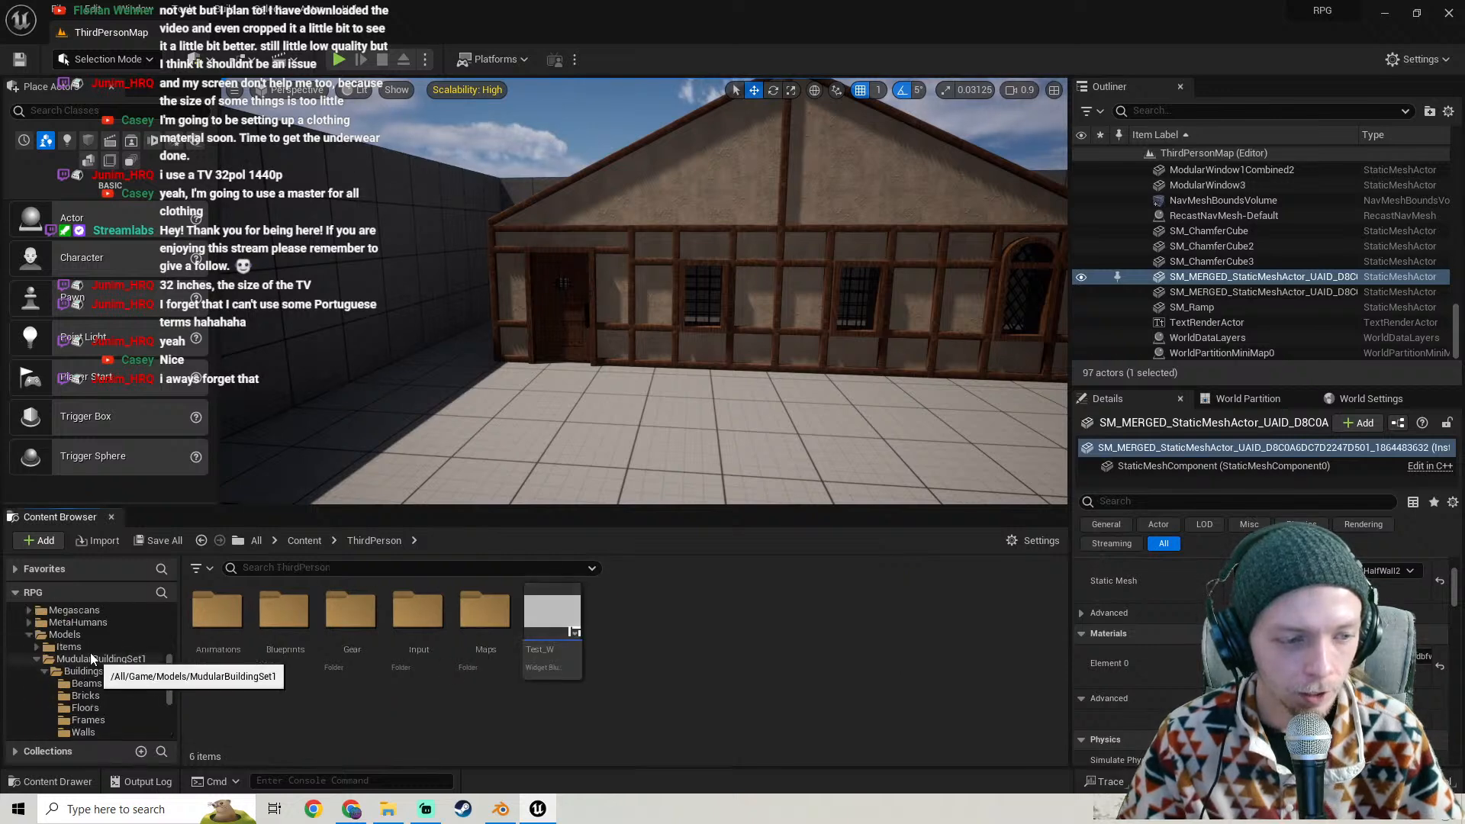
{"action": "left_click", "coordinate": [68, 634]}
{"action": "double_click", "coordinate": [353, 634]}
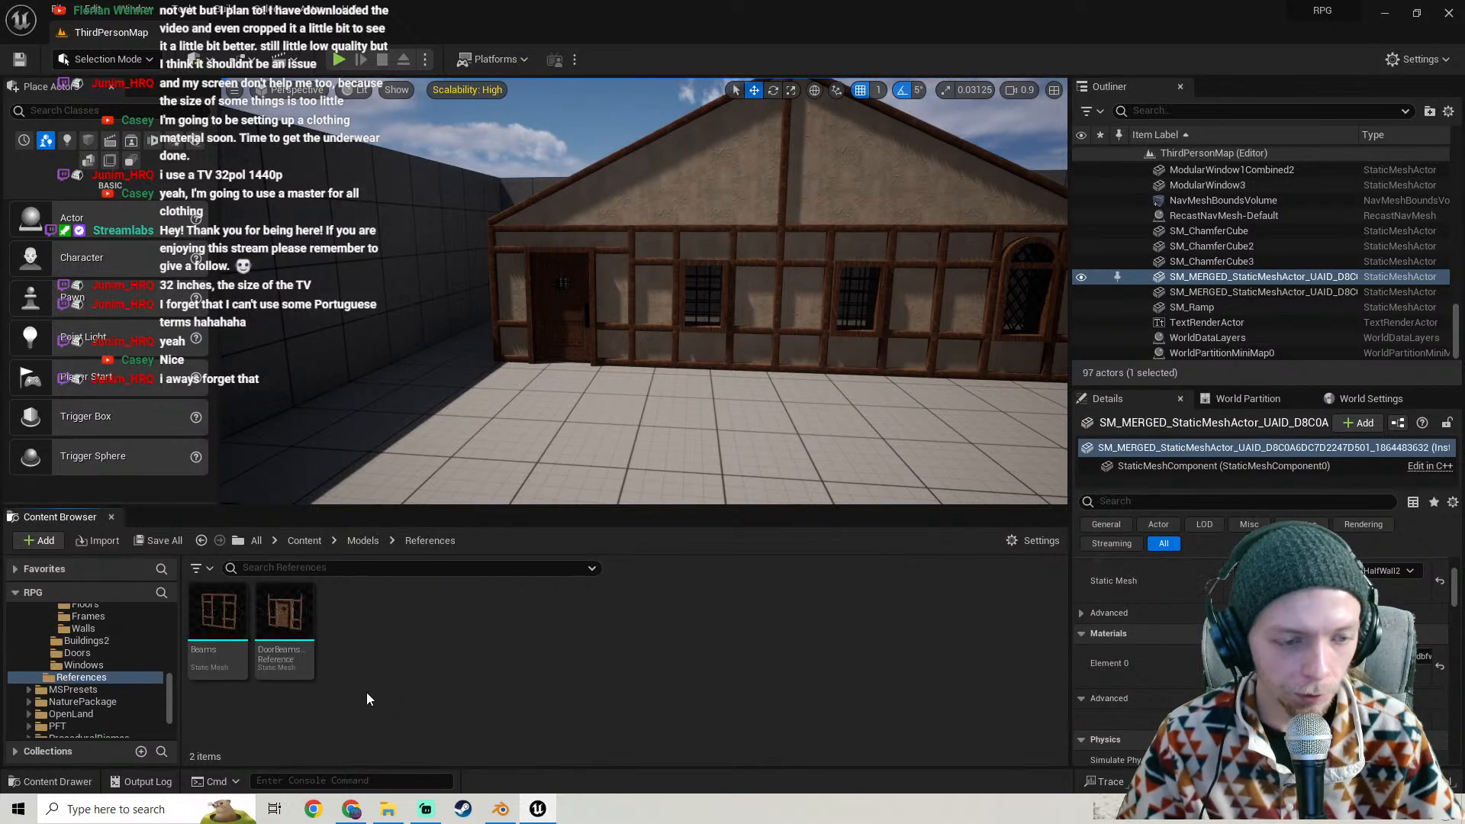
- Start exporting the Beams static mesh as an FBX file and set the save location to the Blender Models folder on drive D
{"action": "right_click", "coordinate": [226, 664]}
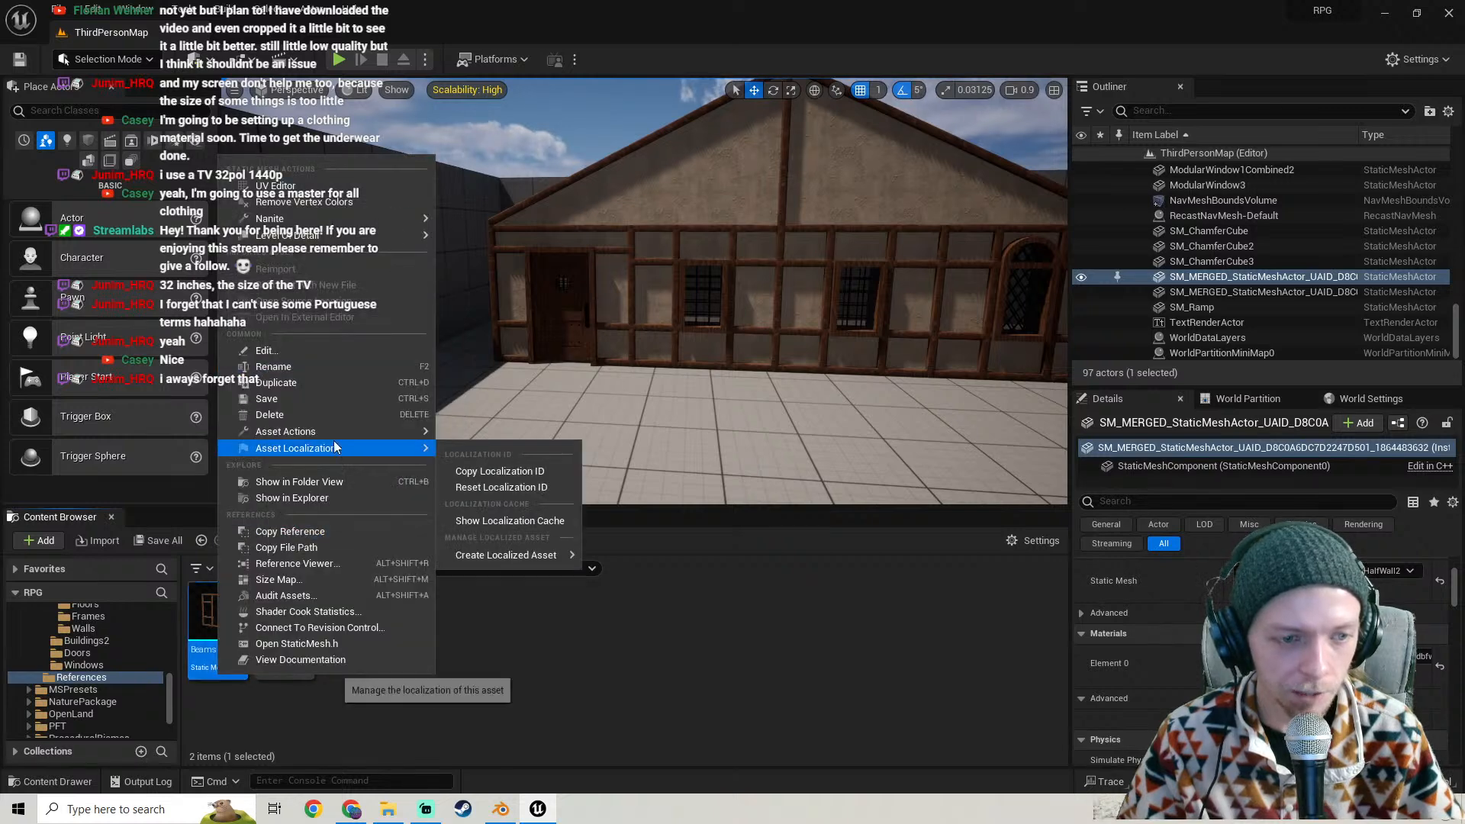
{"action": "mouse_move", "coordinate": [327, 433]}
{"action": "left_click", "coordinate": [524, 510]}
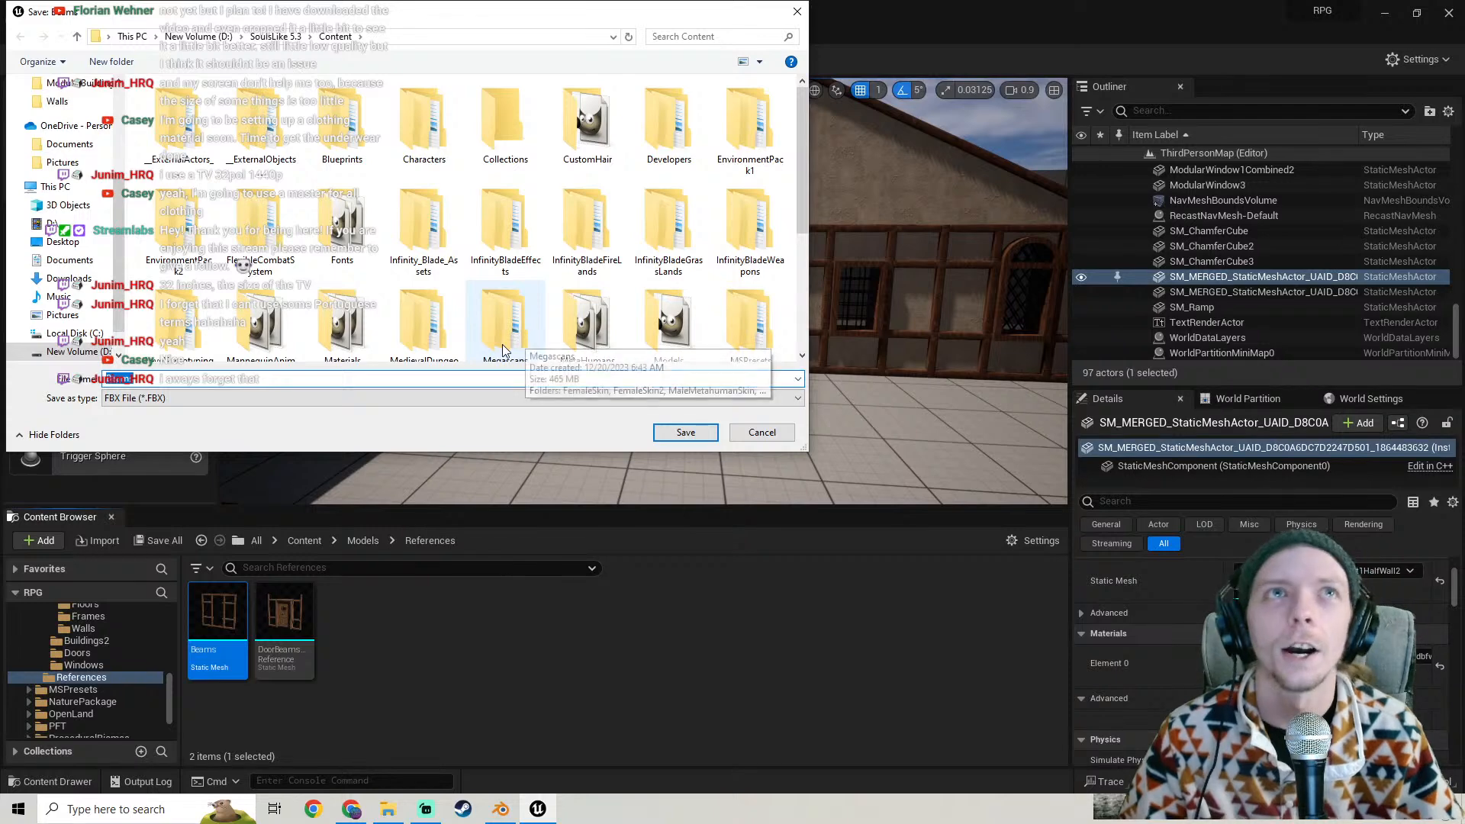
{"action": "scroll", "coordinate": [482, 310], "scroll_direction": "down", "scroll_amount": 3}
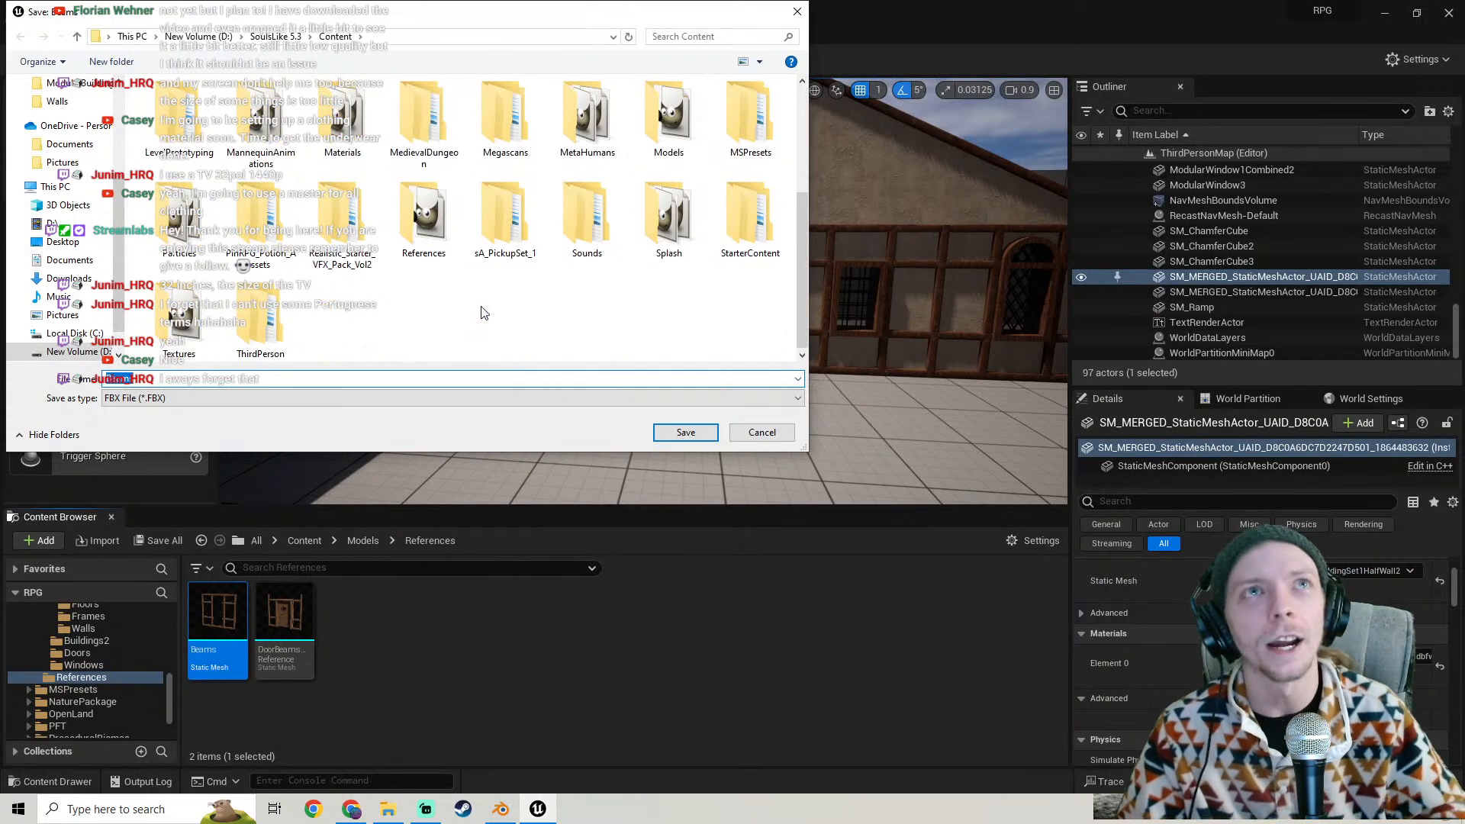
{"action": "left_click_drag", "start_coordinate": [325, 18], "coordinate": [589, 30]}
{"action": "scroll", "coordinate": [325, 285], "scroll_direction": "up", "scroll_amount": 3}
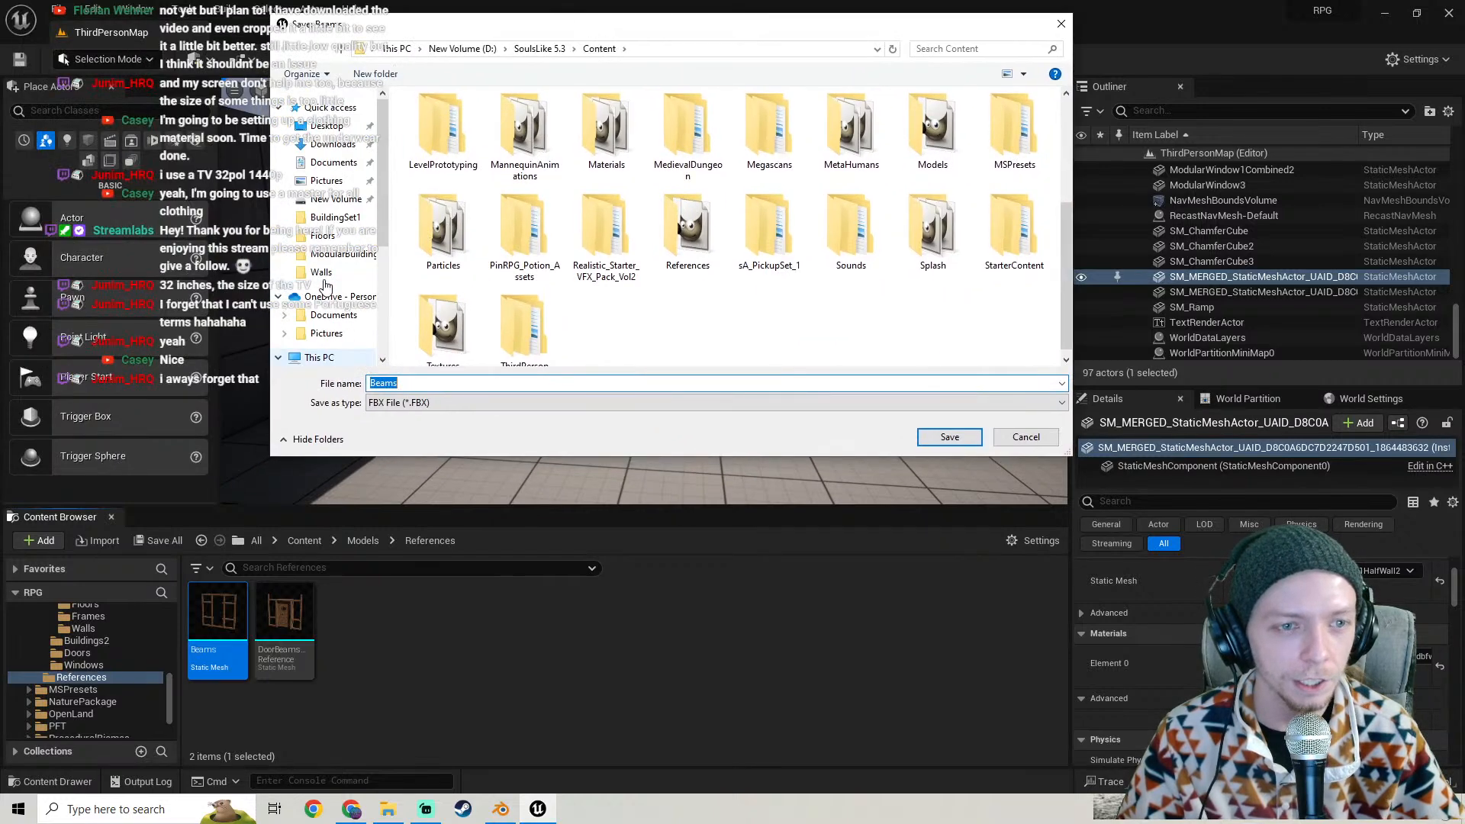
{"action": "left_click", "coordinate": [335, 199]}
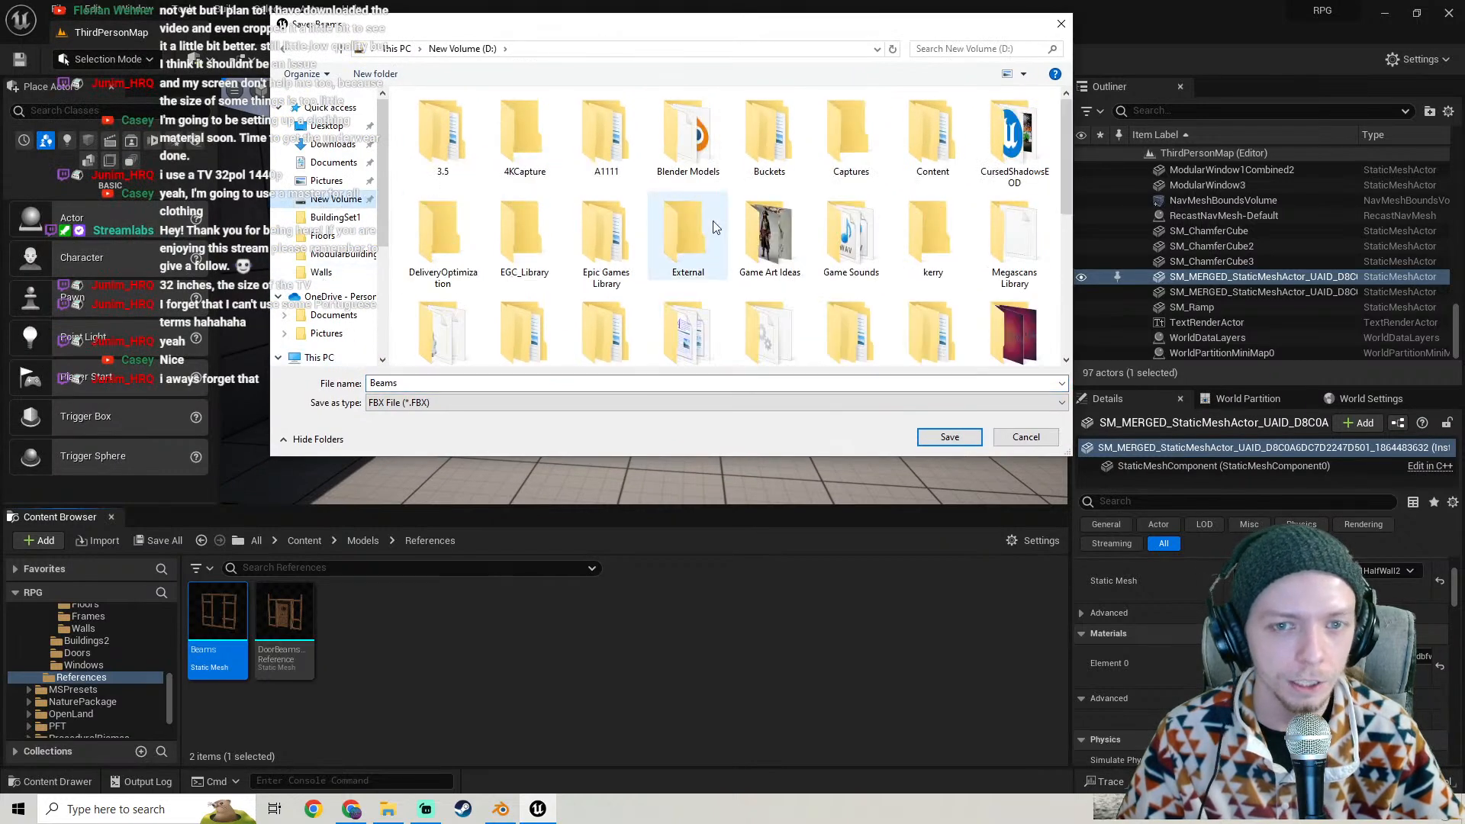
{"action": "scroll", "coordinate": [664, 244], "scroll_direction": "up", "scroll_amount": 2}
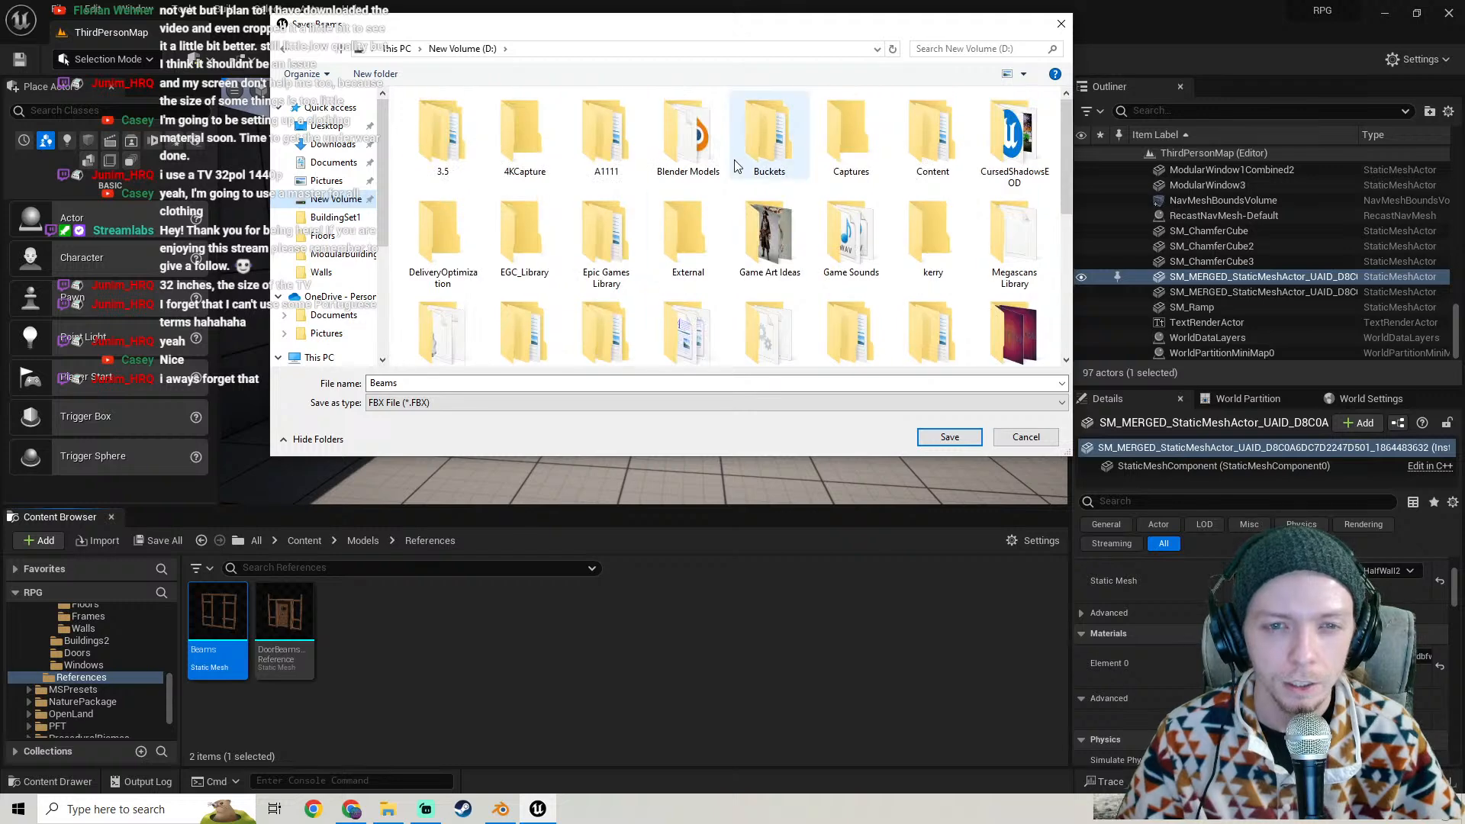
{"action": "left_click", "coordinate": [689, 143]}
{"action": "double_click", "coordinate": [689, 143]}
{"action": "scroll", "coordinate": [850, 280], "scroll_direction": "down", "scroll_amount": 5}
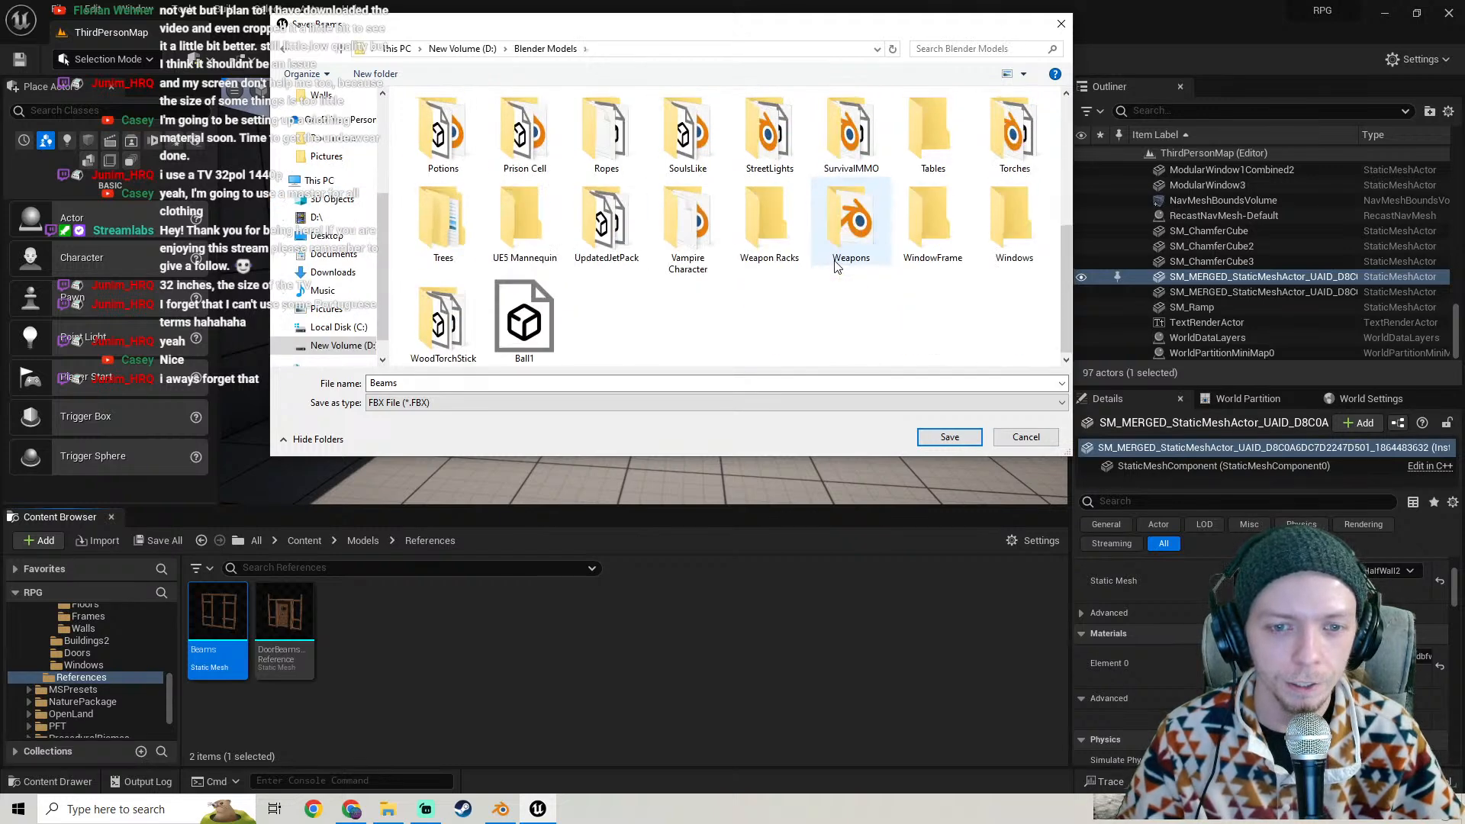
- In the Beams export dialog, browse to the ModularBuildingSet1 folder inside Cursed Shadows
{"action": "scroll", "coordinate": [768, 284], "scroll_direction": "up", "scroll_amount": 1}
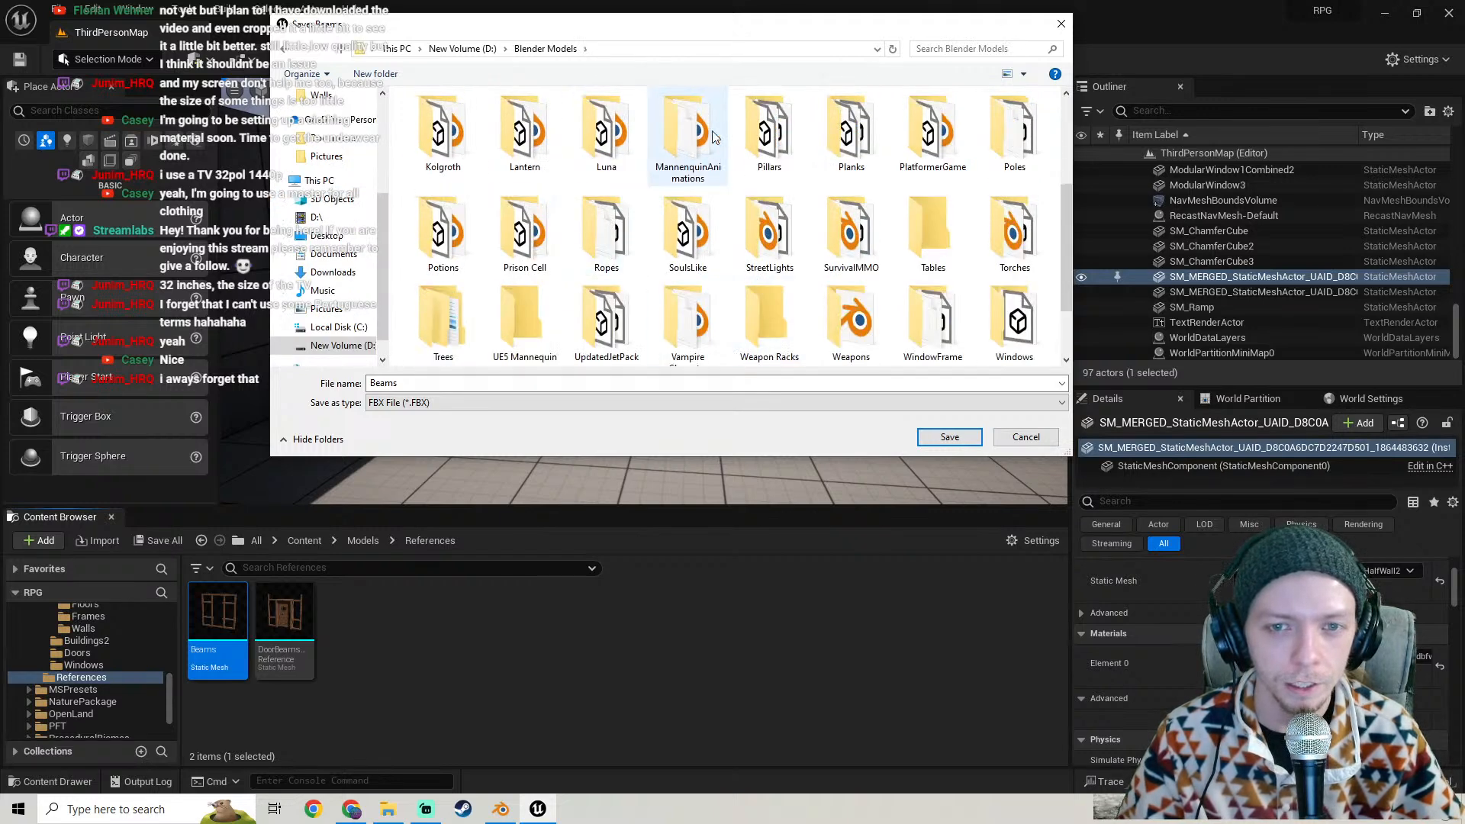
{"action": "scroll", "coordinate": [721, 231], "scroll_direction": "up", "scroll_amount": 2}
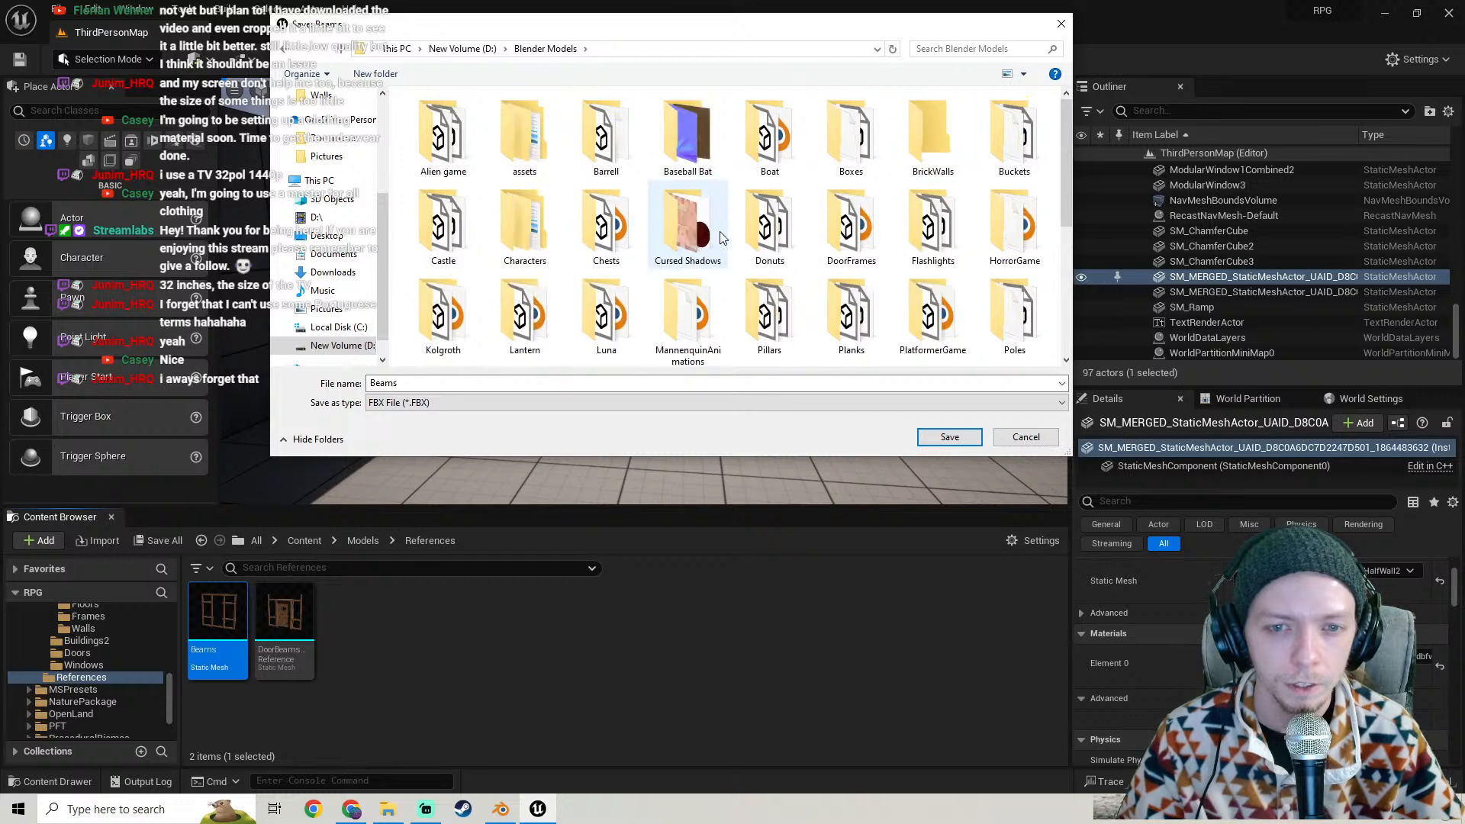
{"action": "double_click", "coordinate": [669, 224]}
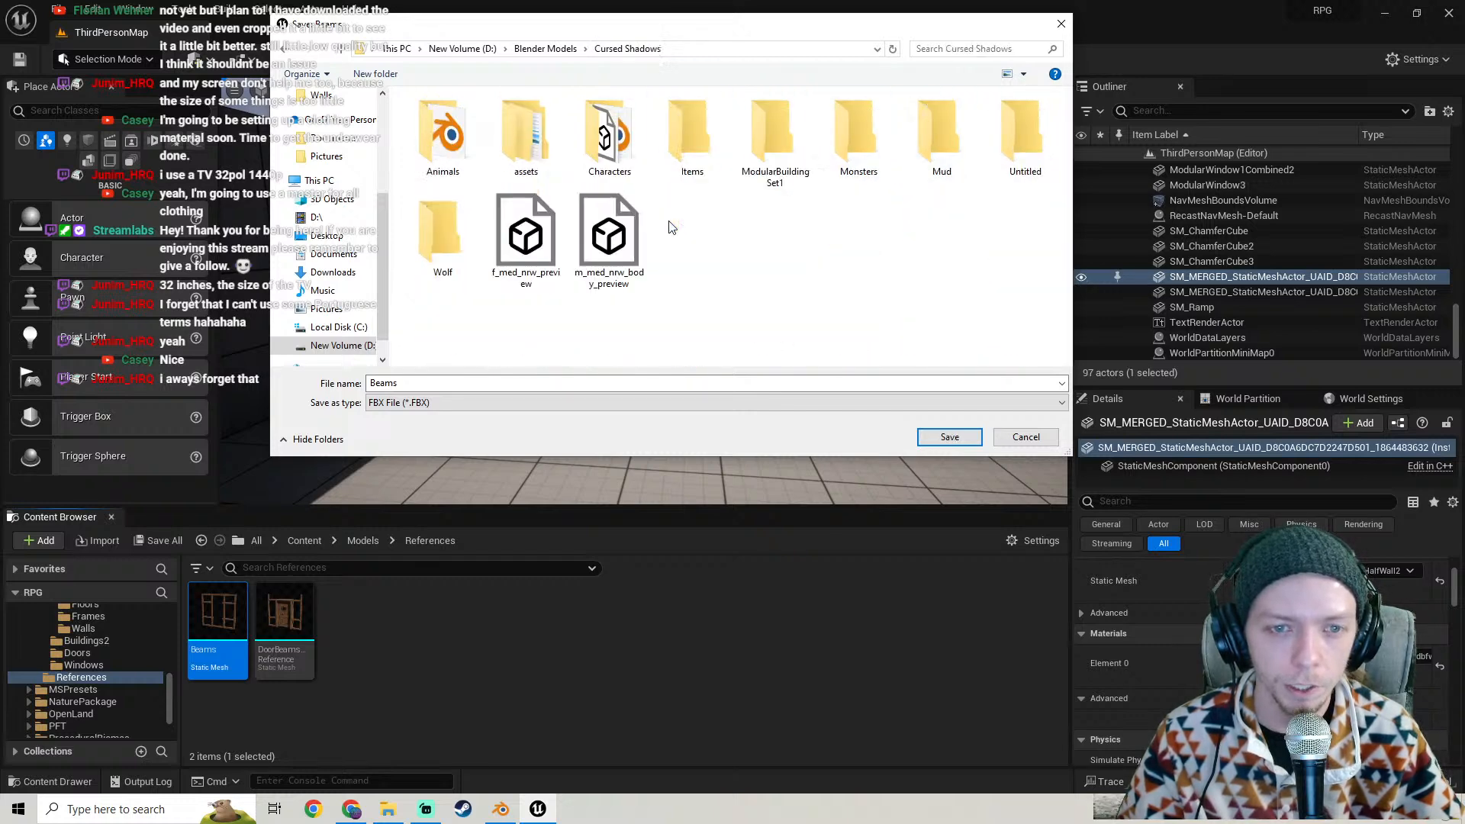
{"action": "double_click", "coordinate": [777, 138]}
- Create a folder named References and export the Beams mesh into it as an FBX file
{"action": "right_click", "coordinate": [561, 272]}
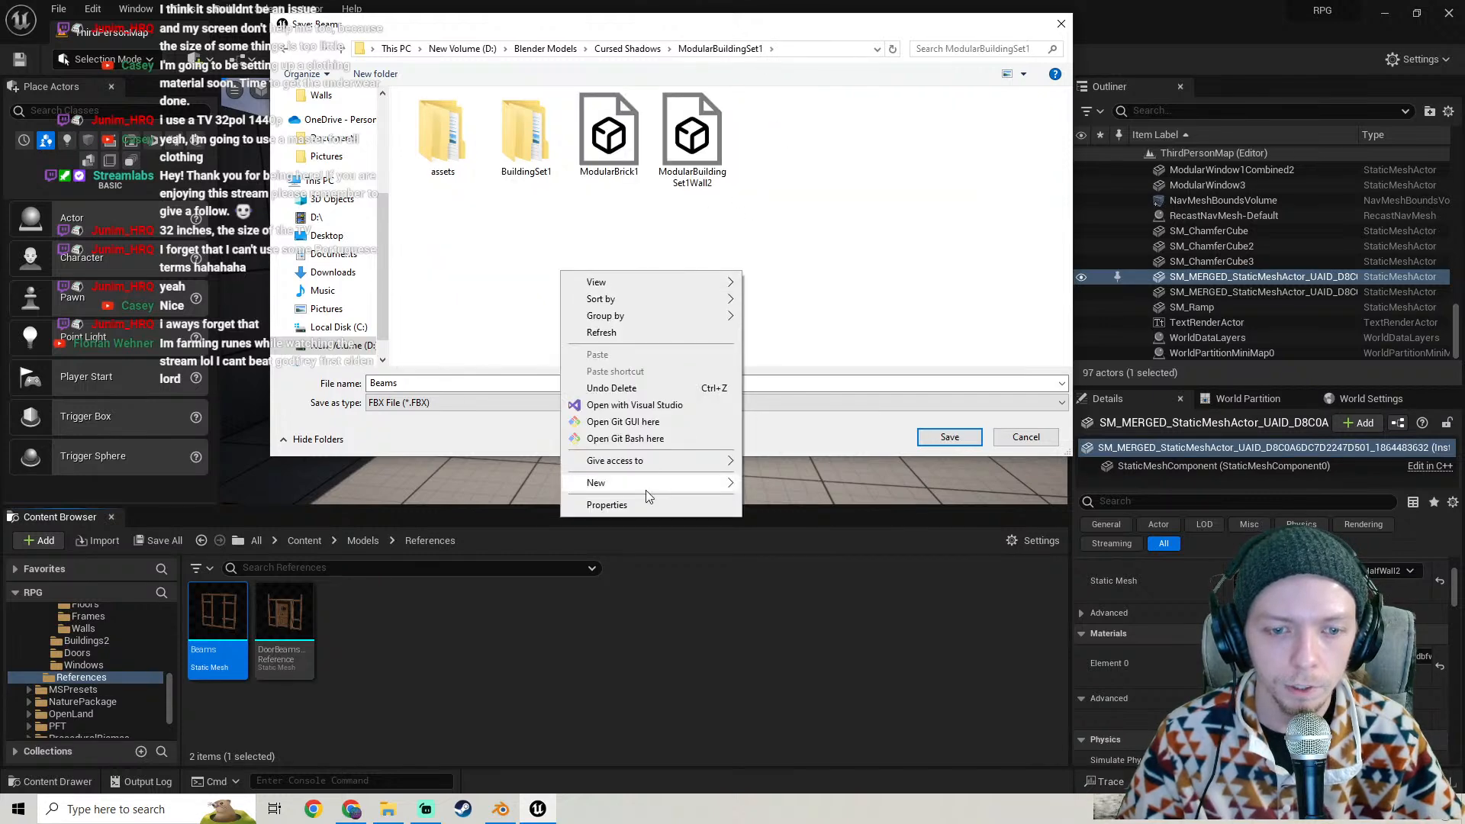
{"action": "mouse_move", "coordinate": [646, 483]}
{"action": "left_click", "coordinate": [803, 487]}
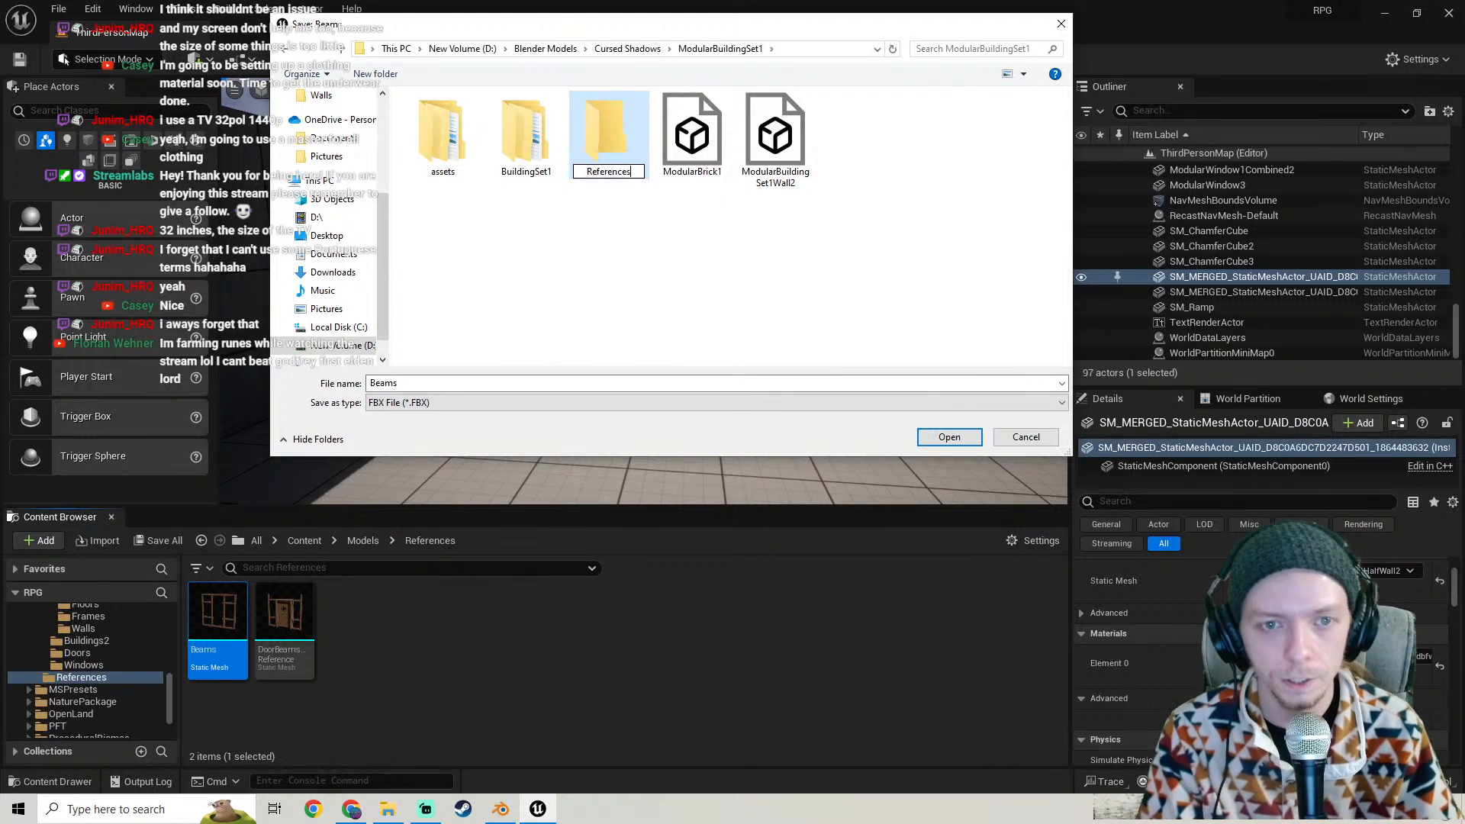
{"action": "double_click", "coordinate": [641, 133]}
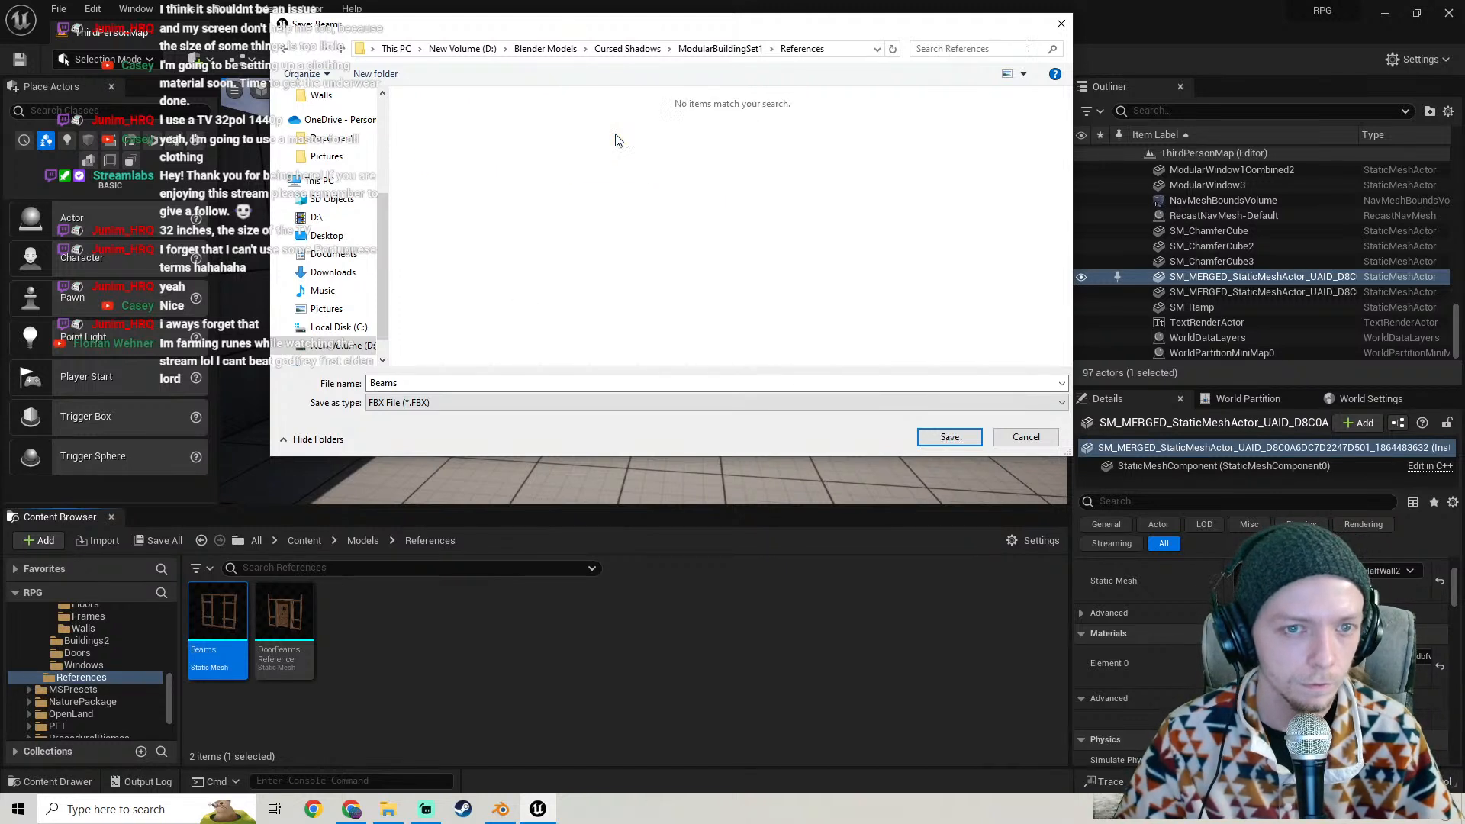
{"action": "left_click", "coordinate": [949, 438]}
{"action": "left_click", "coordinate": [816, 569]}
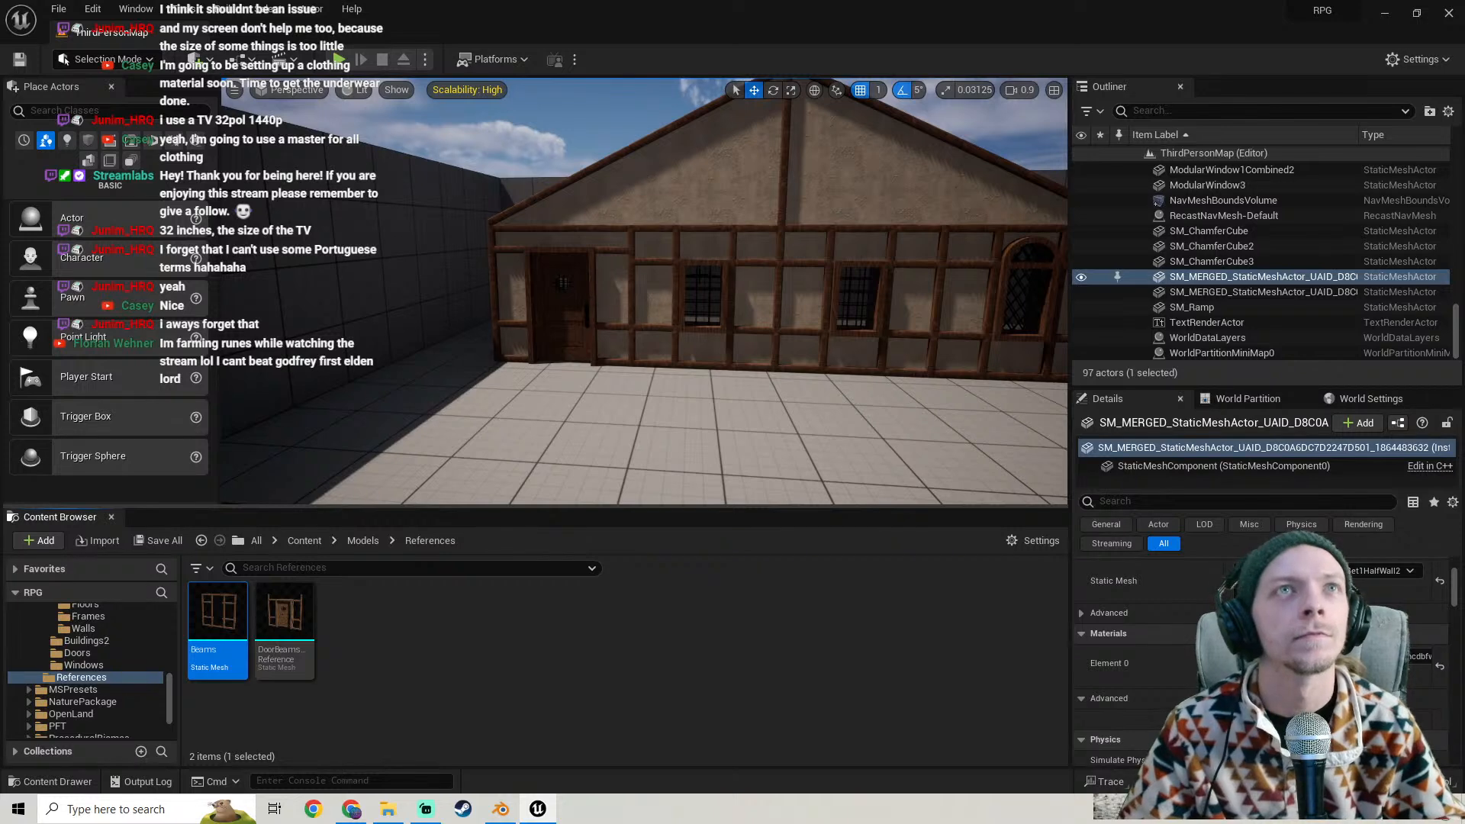
- Examine the timber-framed house's front wall, door and window beams in the level viewport
{"action": "right_click_drag", "start_coordinate": [697, 274], "coordinate": [613, 265]}
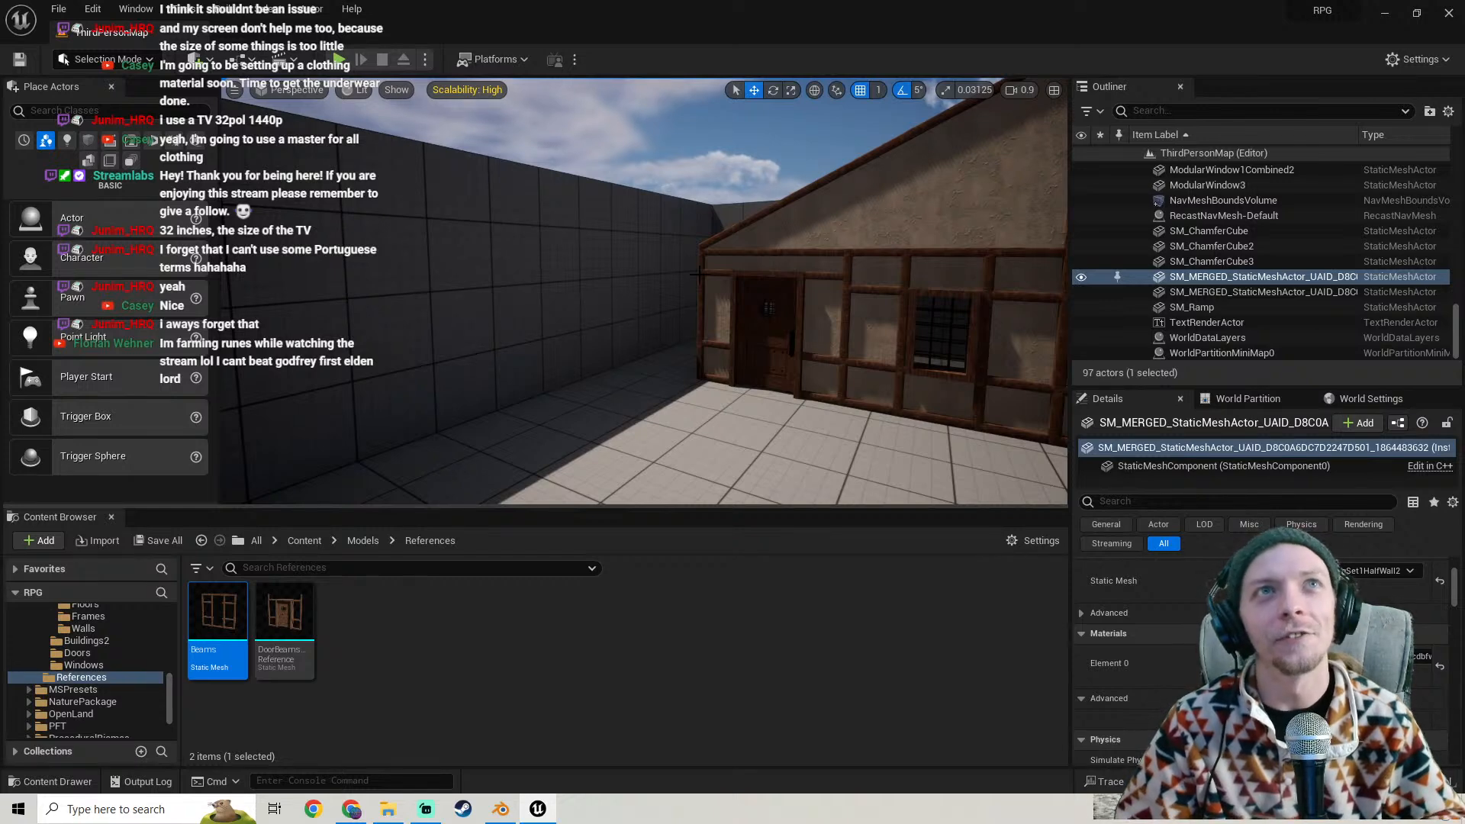
{"action": "key", "text": "s"}
{"action": "right_click_drag", "start_coordinate": [604, 341], "coordinate": [649, 363]}
{"action": "key", "text": "w"}
{"action": "key", "text": "d"}
{"action": "key", "text": "a"}
{"action": "key", "text": "w"}
{"action": "key", "text": "w"}
{"action": "key", "text": "w"}
{"action": "key", "text": "w"}
{"action": "right_click_drag", "start_coordinate": [644, 290], "coordinate": [687, 300]}
{"action": "key", "text": "s"}
- Switch to Blender and move the small cylinder near the origin along the Y axis to about Y 42 m
{"action": "left_click", "coordinate": [501, 809]}
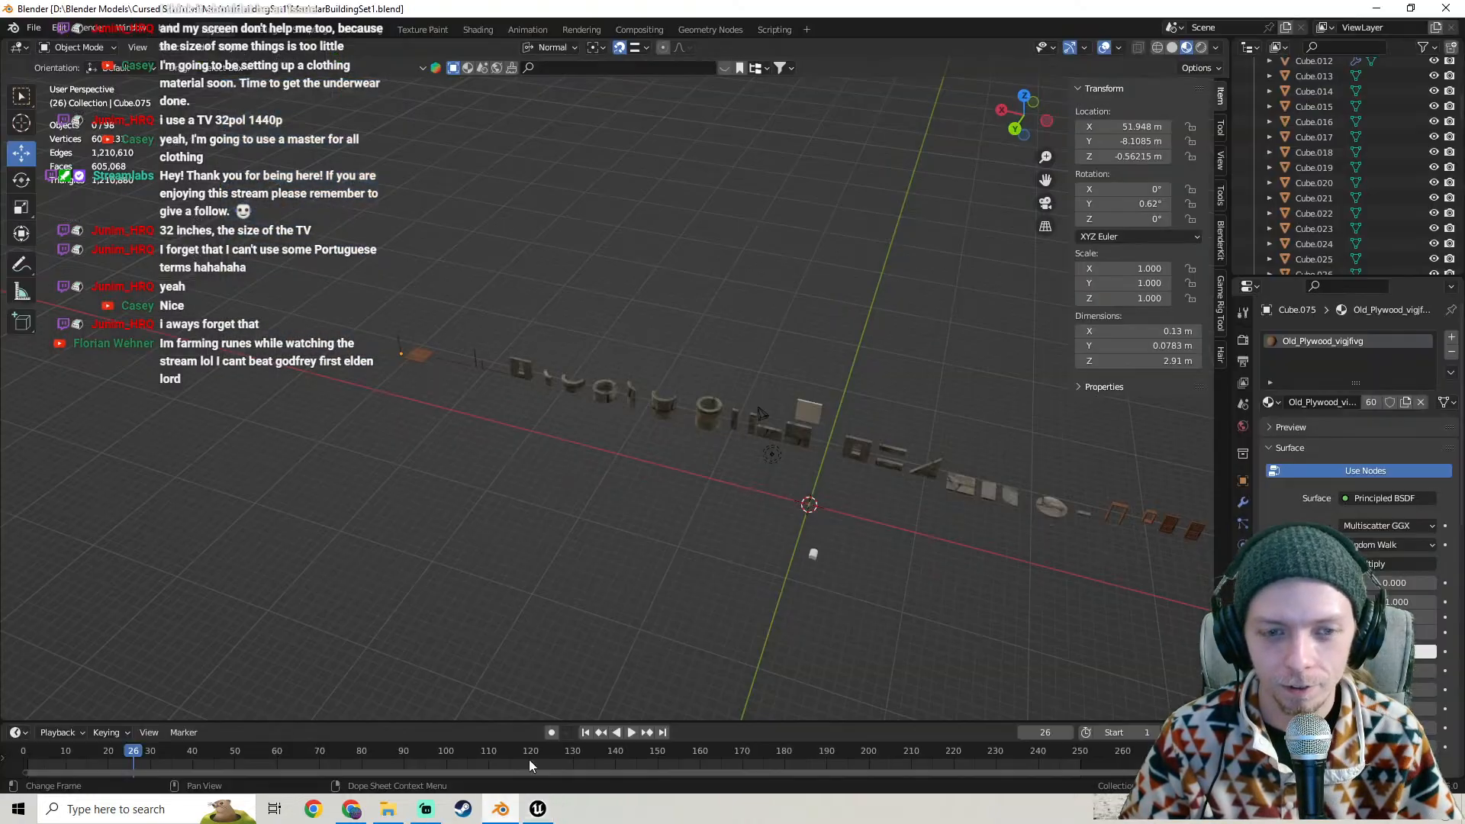
{"action": "middle_click_drag", "start_coordinate": [812, 550], "coordinate": [619, 403]}
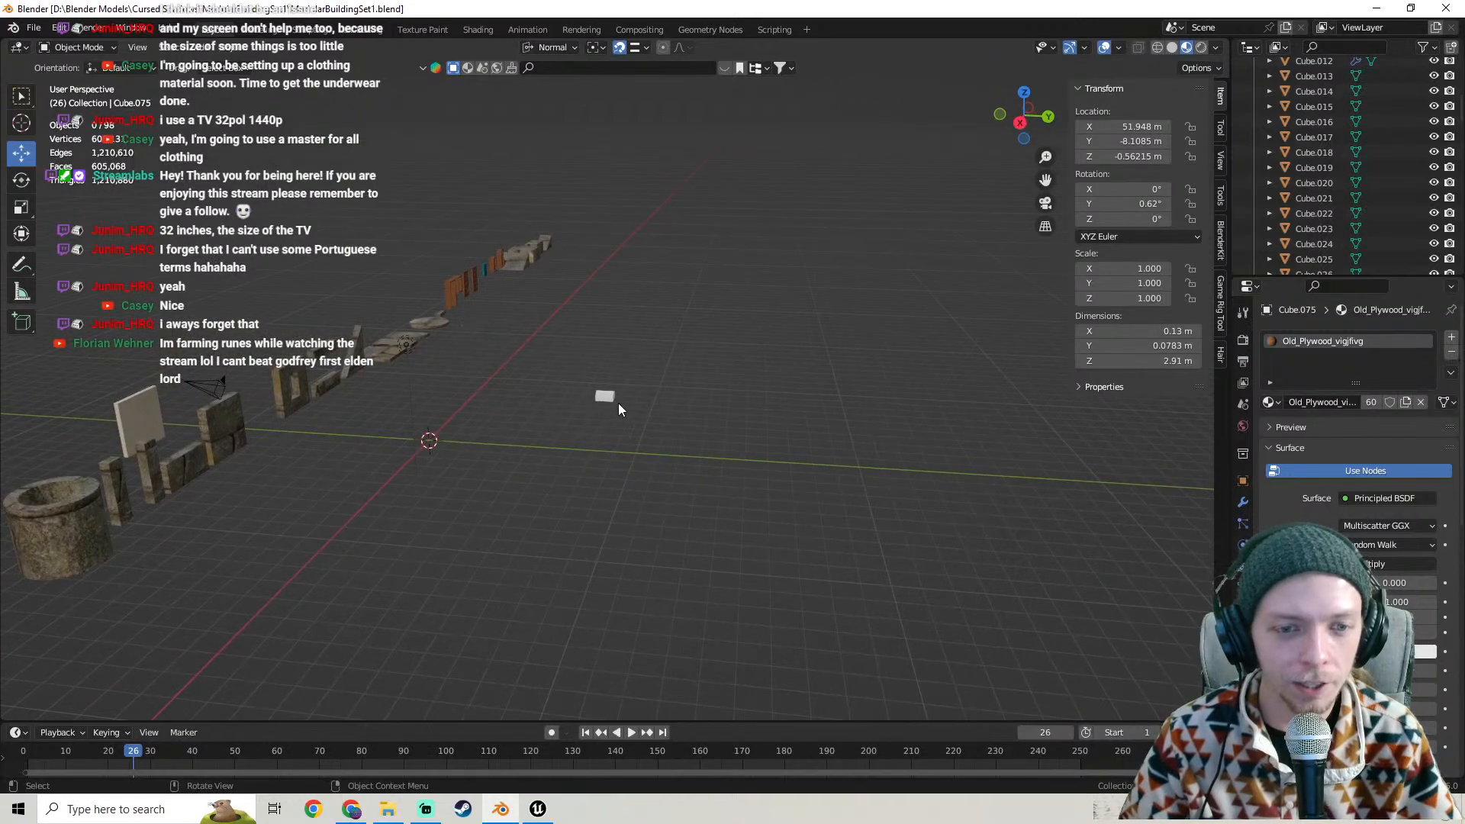
{"action": "left_click", "coordinate": [595, 395]}
{"action": "left_click_drag", "start_coordinate": [555, 392], "coordinate": [993, 420]}
{"action": "middle_click_drag", "start_coordinate": [992, 420], "coordinate": [712, 420]}
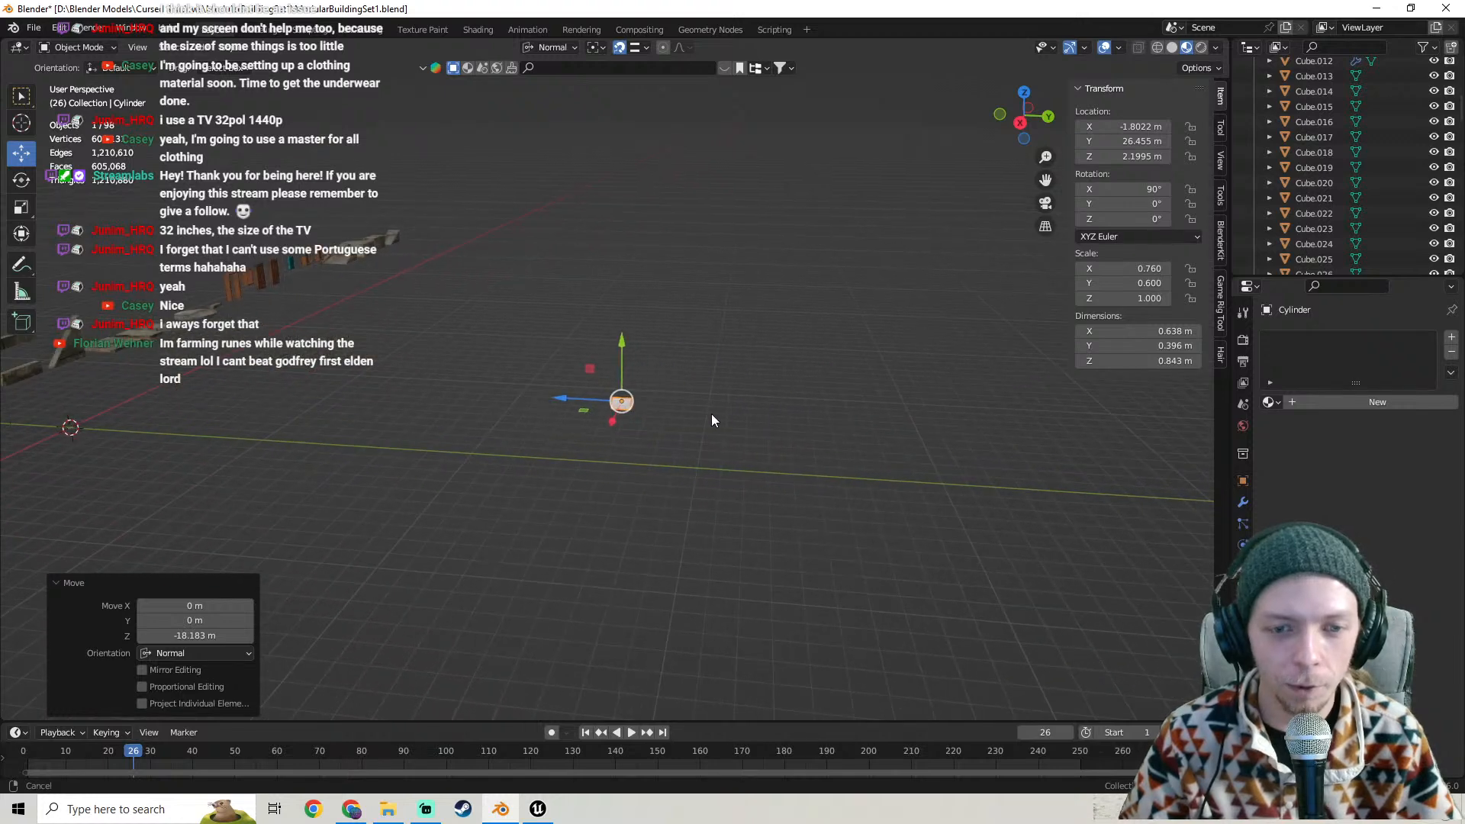
{"action": "left_click_drag", "start_coordinate": [568, 406], "coordinate": [785, 409]}
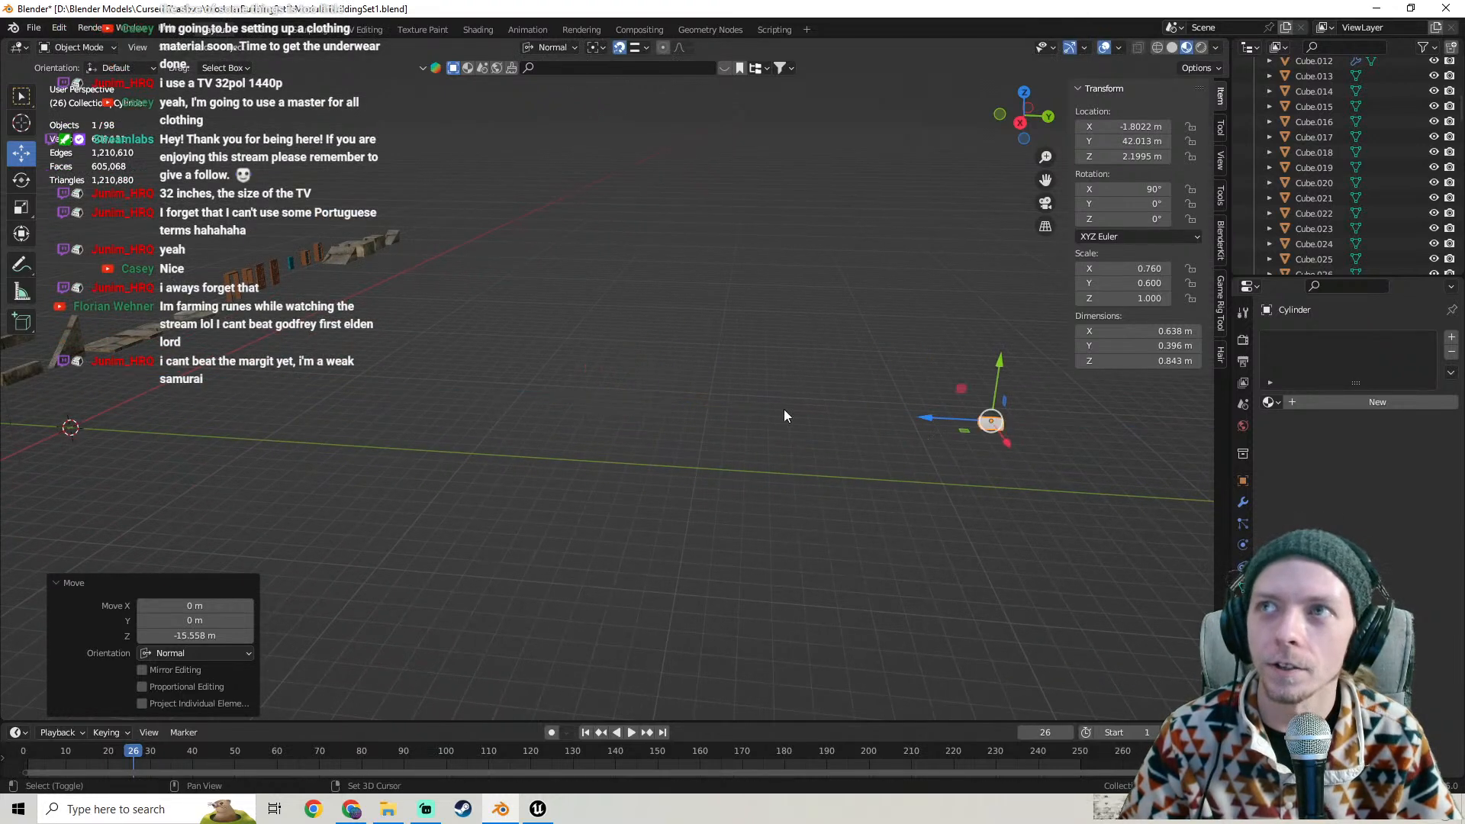
{"action": "middle_click_drag", "start_coordinate": [785, 409], "coordinate": [574, 411], "text": "shift"}
{"action": "scroll", "coordinate": [583, 443], "scroll_direction": "up", "scroll_amount": 4}
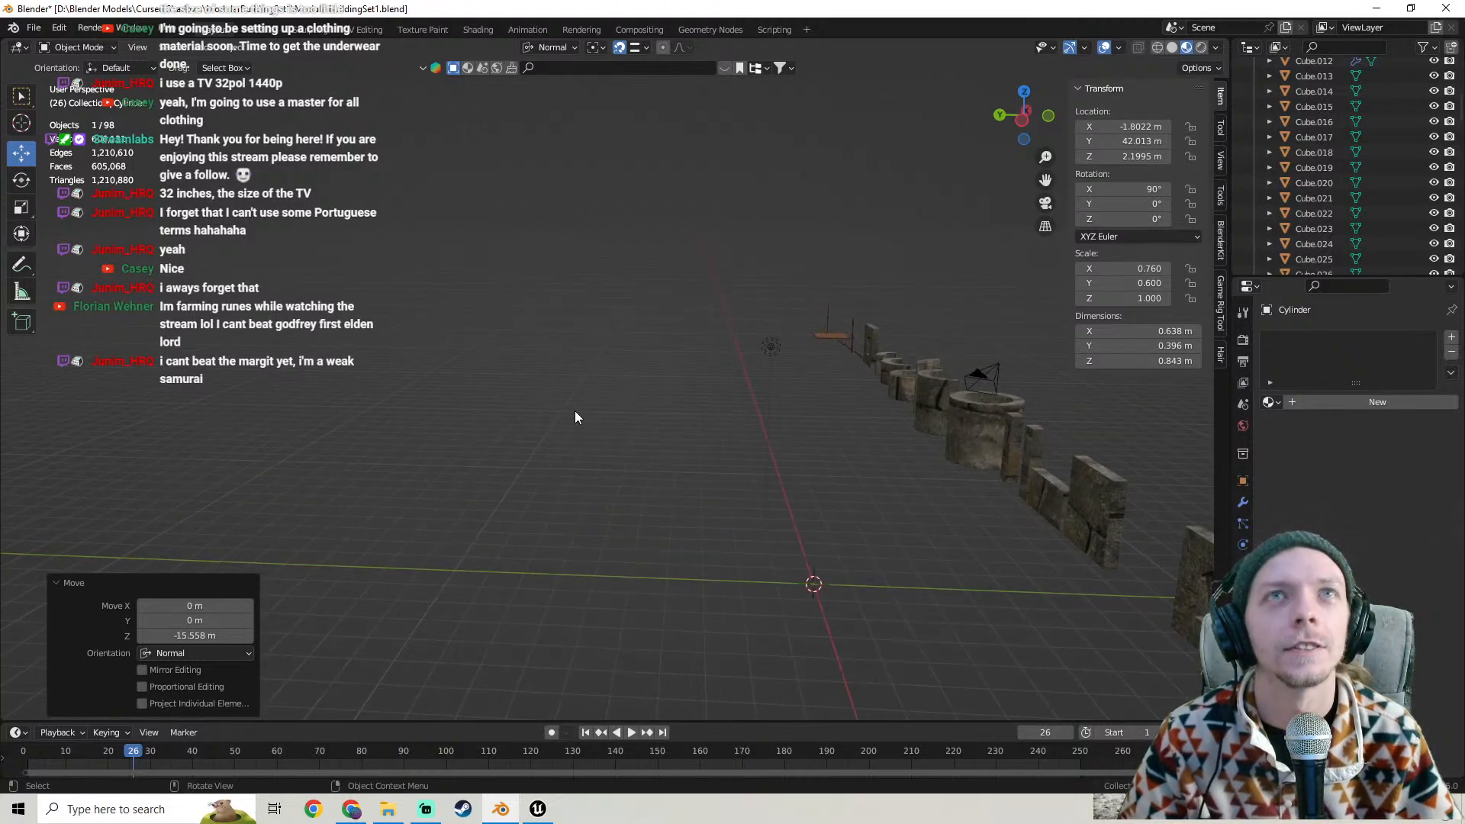
- Import Beams.FBX from the ModularBuildingSet1 References folder into the scene
{"action": "left_click", "coordinate": [202, 48]}
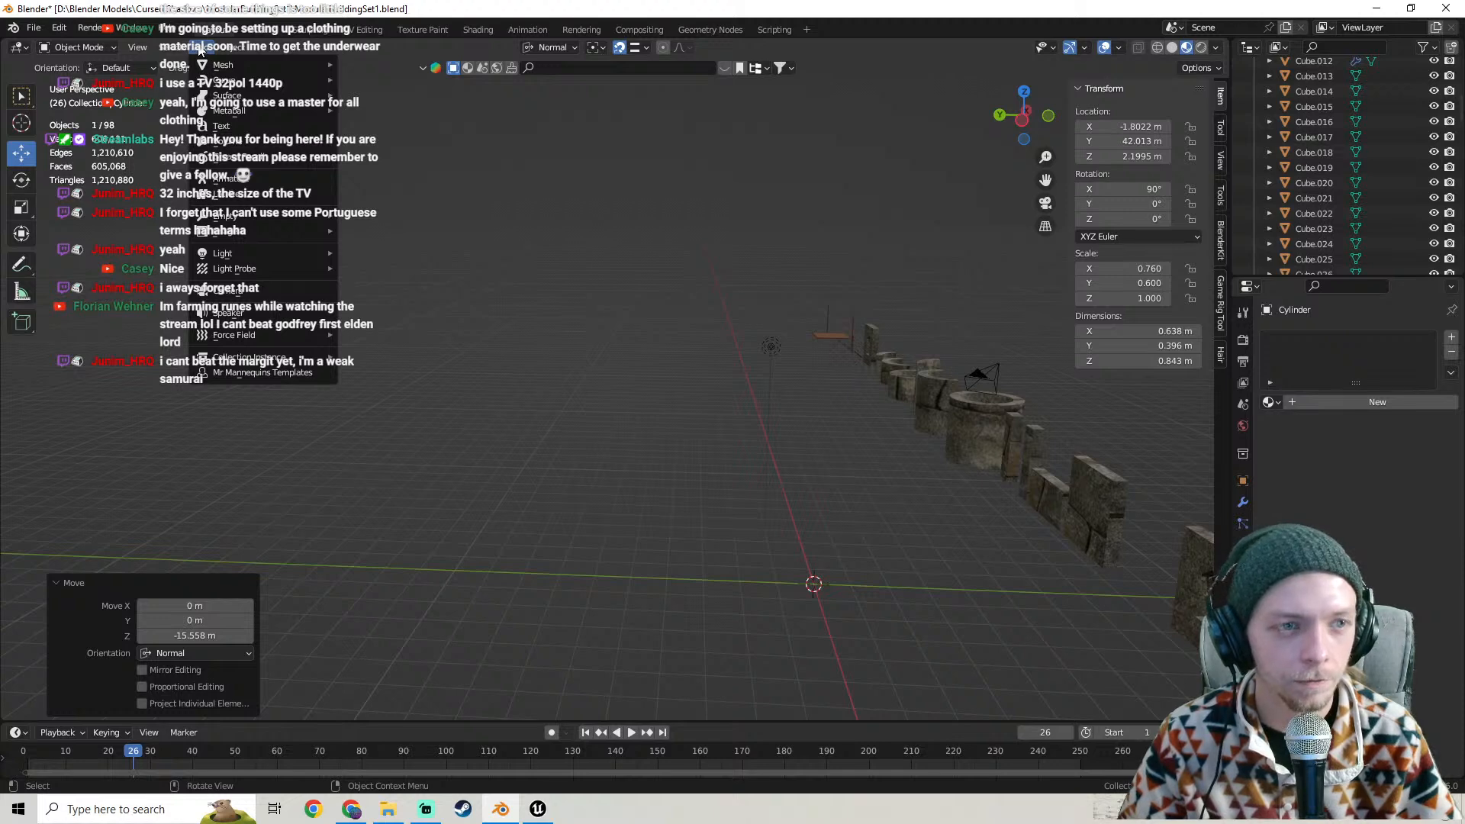
{"action": "left_click", "coordinate": [34, 28]}
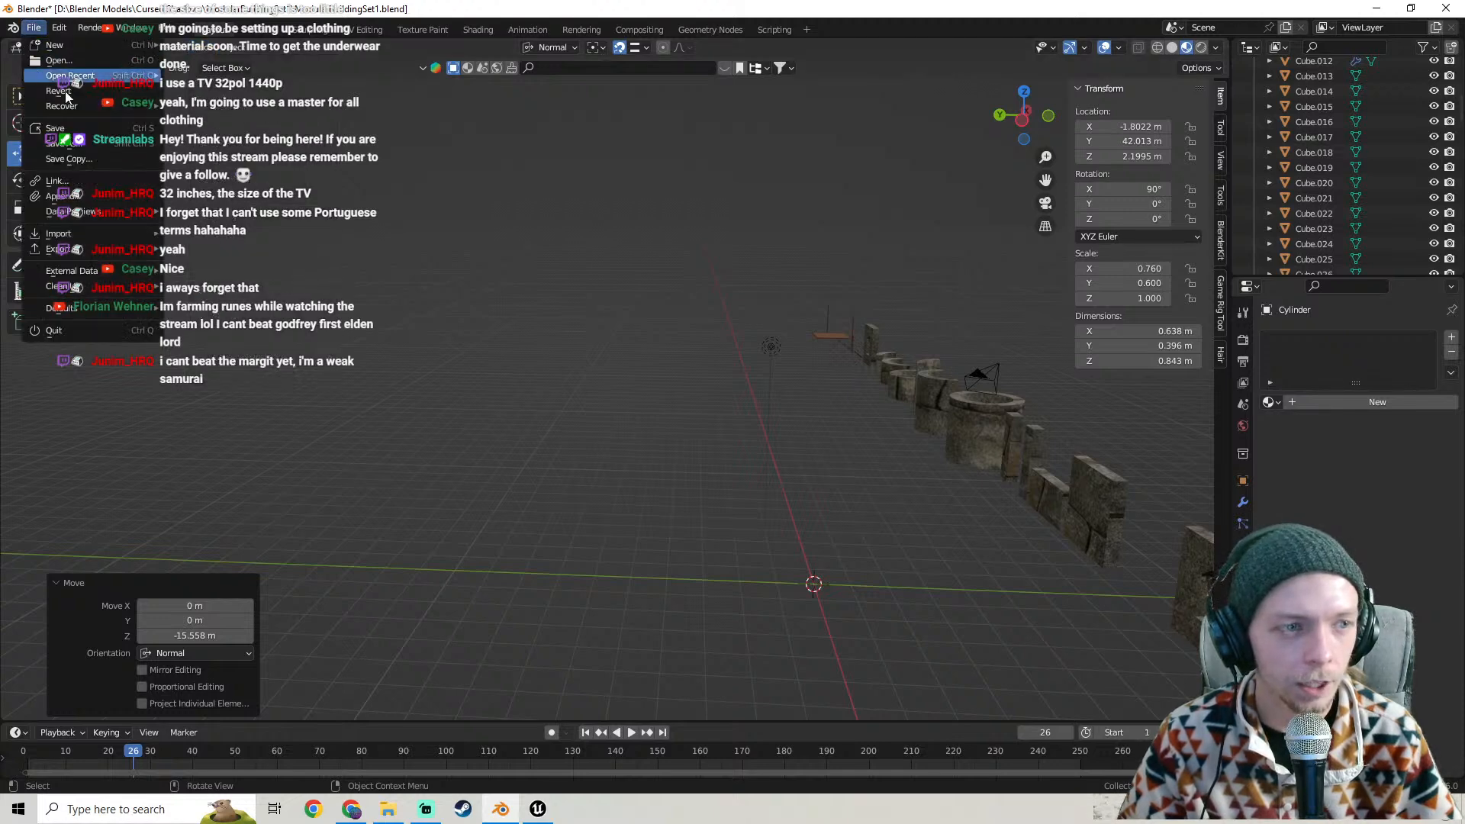
{"action": "mouse_move", "coordinate": [99, 231]}
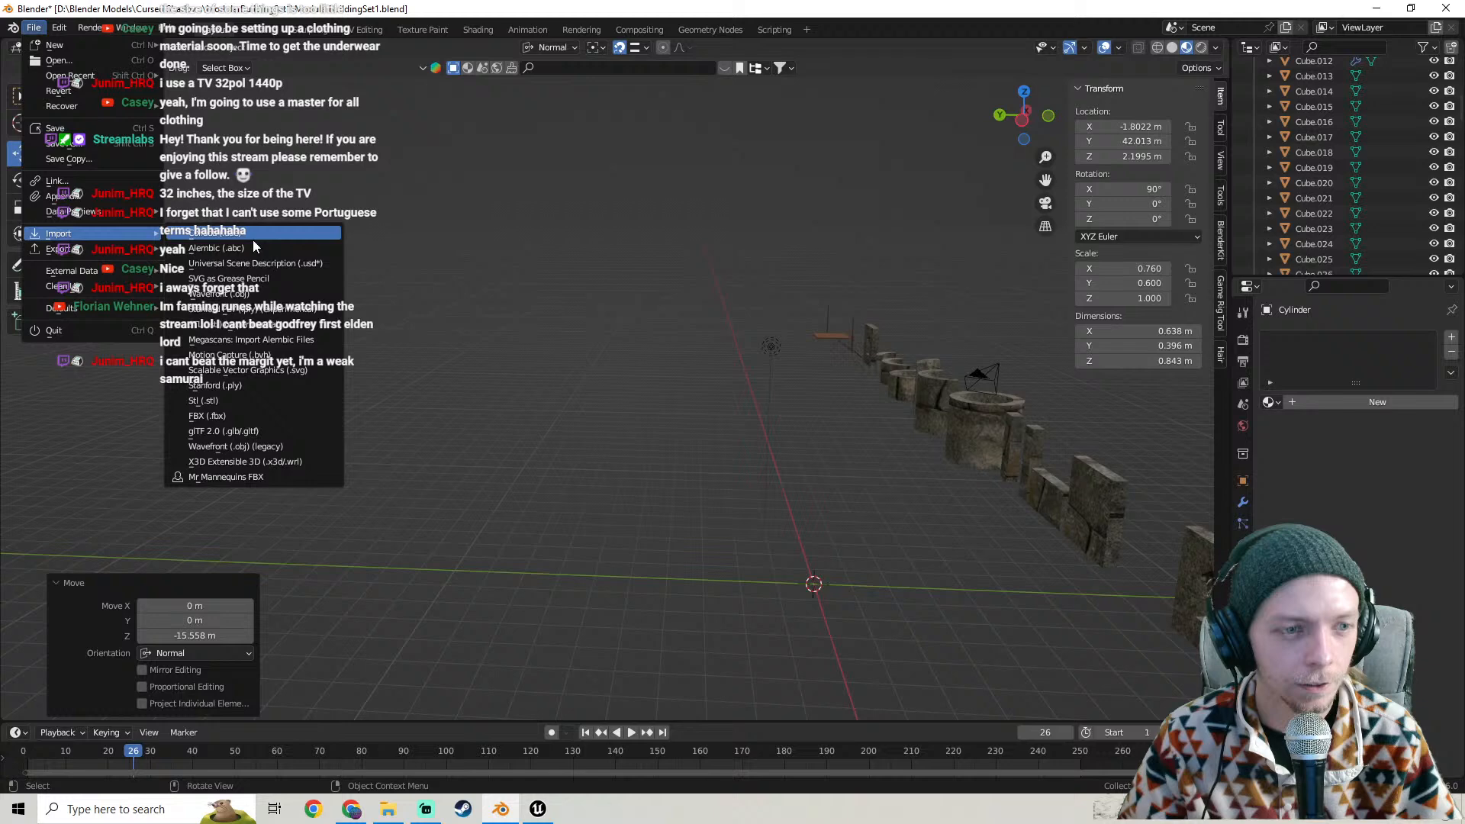
{"action": "left_click", "coordinate": [235, 410]}
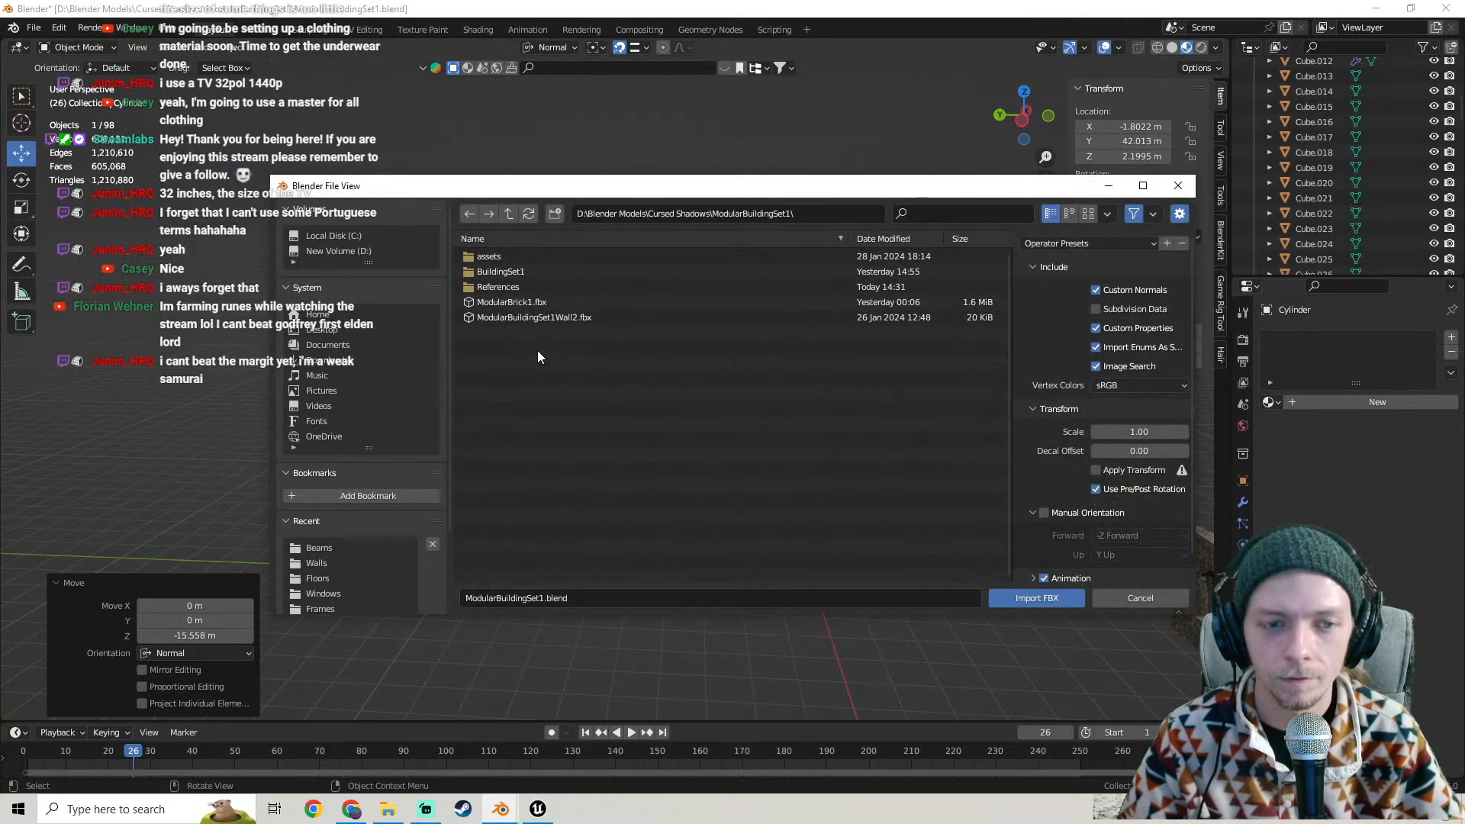
{"action": "double_click", "coordinate": [507, 287]}
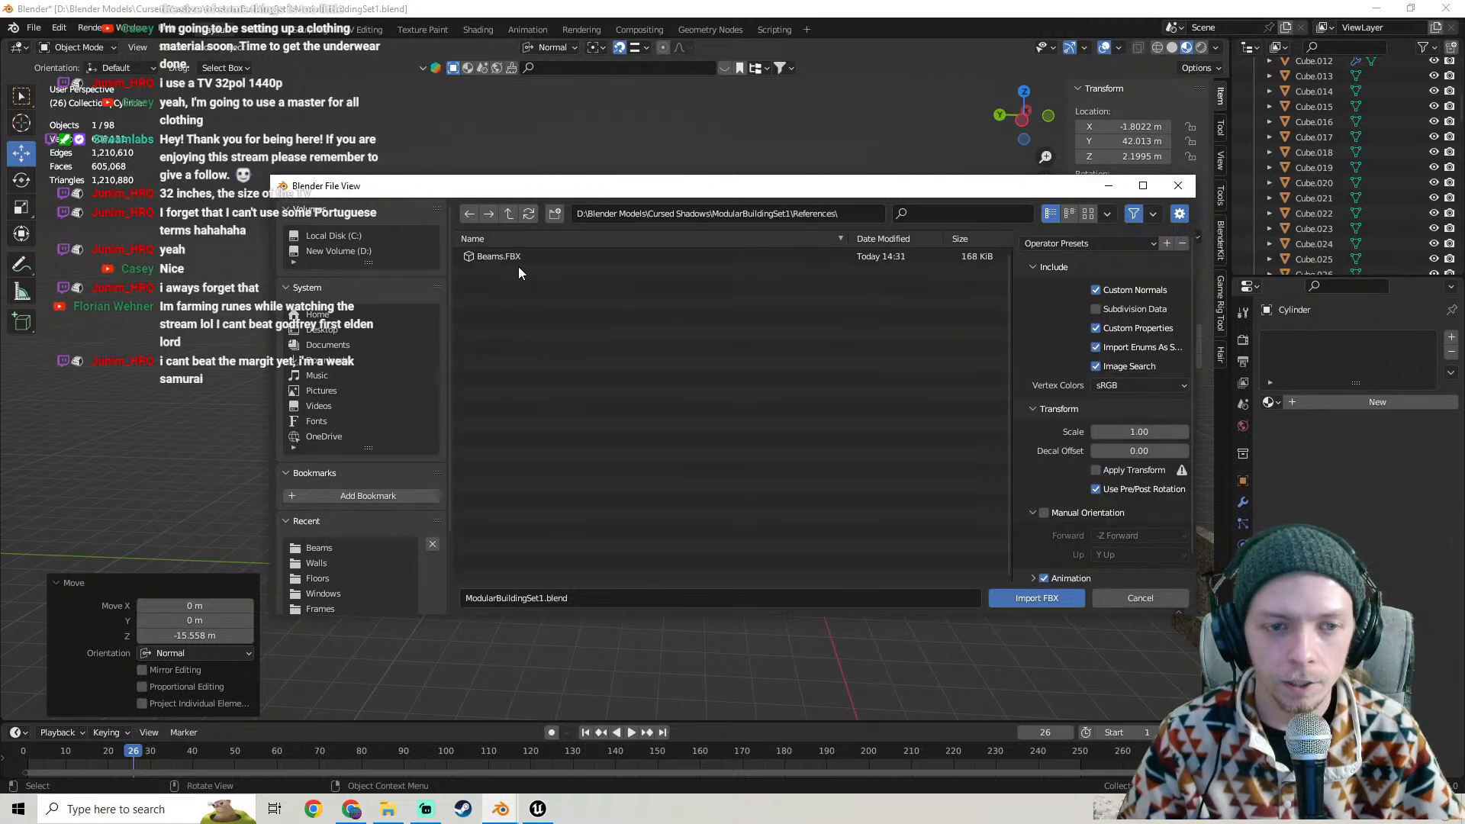
{"action": "left_click", "coordinate": [510, 253]}
{"action": "left_click", "coordinate": [1013, 599]}
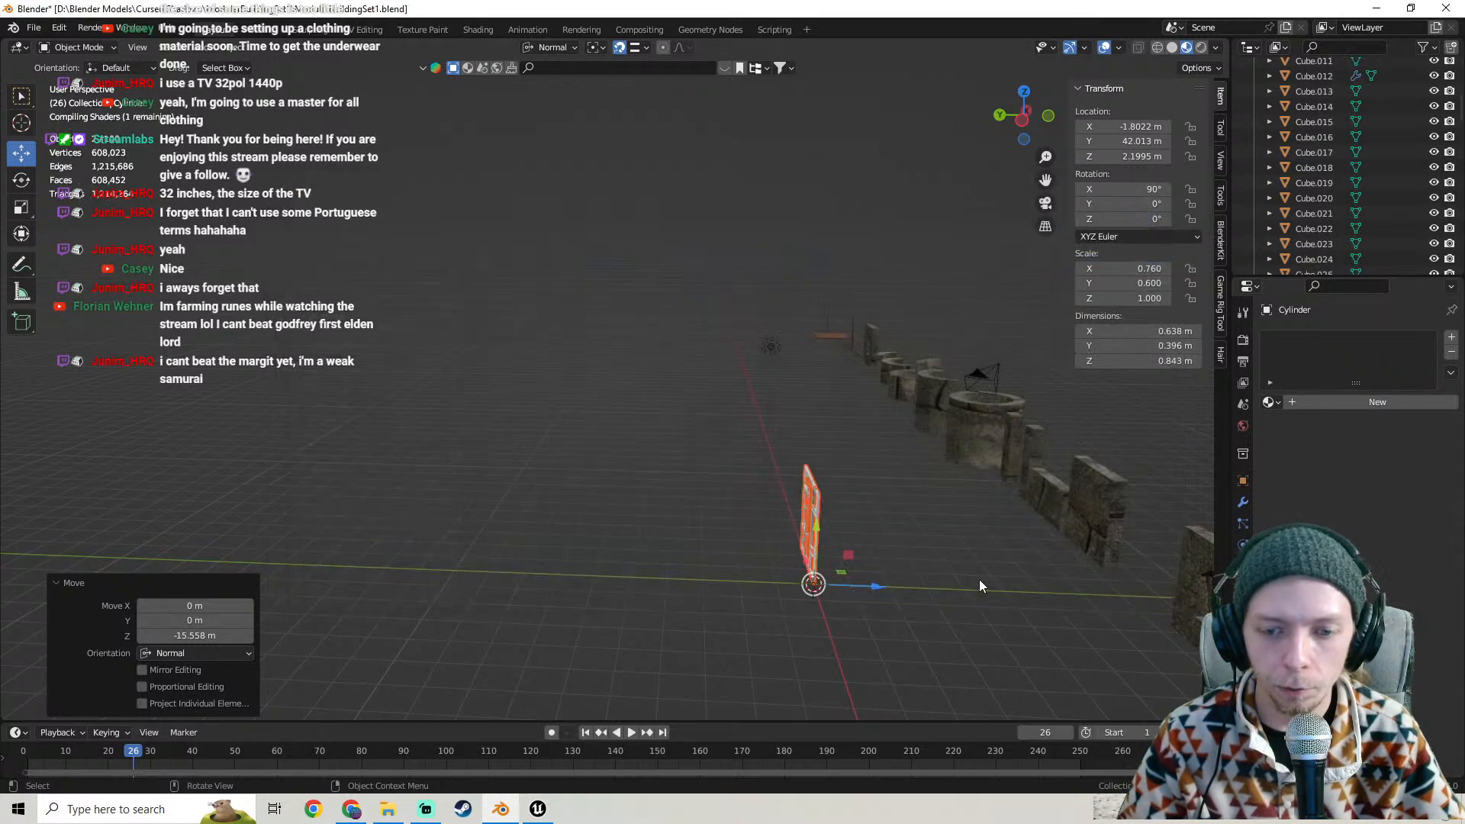
{"action": "middle_click_drag", "start_coordinate": [650, 447], "coordinate": [765, 461]}
{"action": "scroll", "coordinate": [763, 455], "scroll_direction": "up", "scroll_amount": 3}
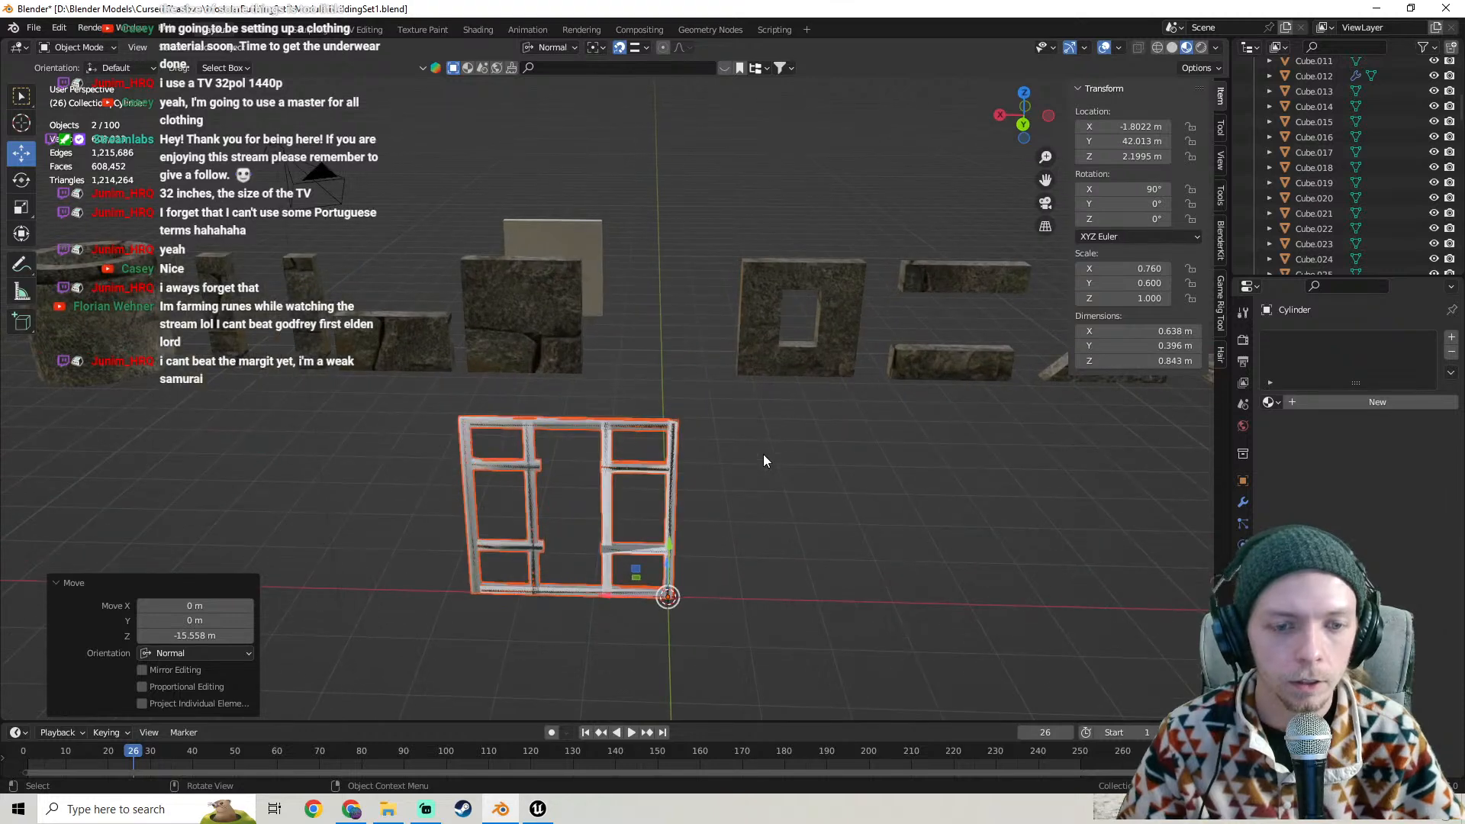
- Try selecting the underside faces of the imported beam frame in Edit Mode with solid shading
{"action": "scroll", "coordinate": [766, 455], "scroll_direction": "down", "scroll_amount": 3}
{"action": "scroll", "coordinate": [794, 472], "scroll_direction": "up", "scroll_amount": 2}
{"action": "middle_click_drag", "start_coordinate": [581, 453], "coordinate": [733, 359], "text": "shift"}
{"action": "scroll", "coordinate": [643, 389], "scroll_direction": "up", "scroll_amount": 4}
{"action": "key", "text": "Tab"}
{"action": "scroll", "coordinate": [687, 269], "scroll_direction": "up", "scroll_amount": 3}
{"action": "mouse_move", "coordinate": [614, 226]}
{"action": "middle_mouse_down"}
{"action": "mouse_move", "coordinate": [790, 337]}
{"action": "mouse_move", "coordinate": [794, 297]}
{"action": "mouse_move", "coordinate": [768, 262]}
{"action": "middle_mouse_up"}
{"action": "left_click", "coordinate": [799, 277]}
{"action": "left_click", "coordinate": [1174, 48]}
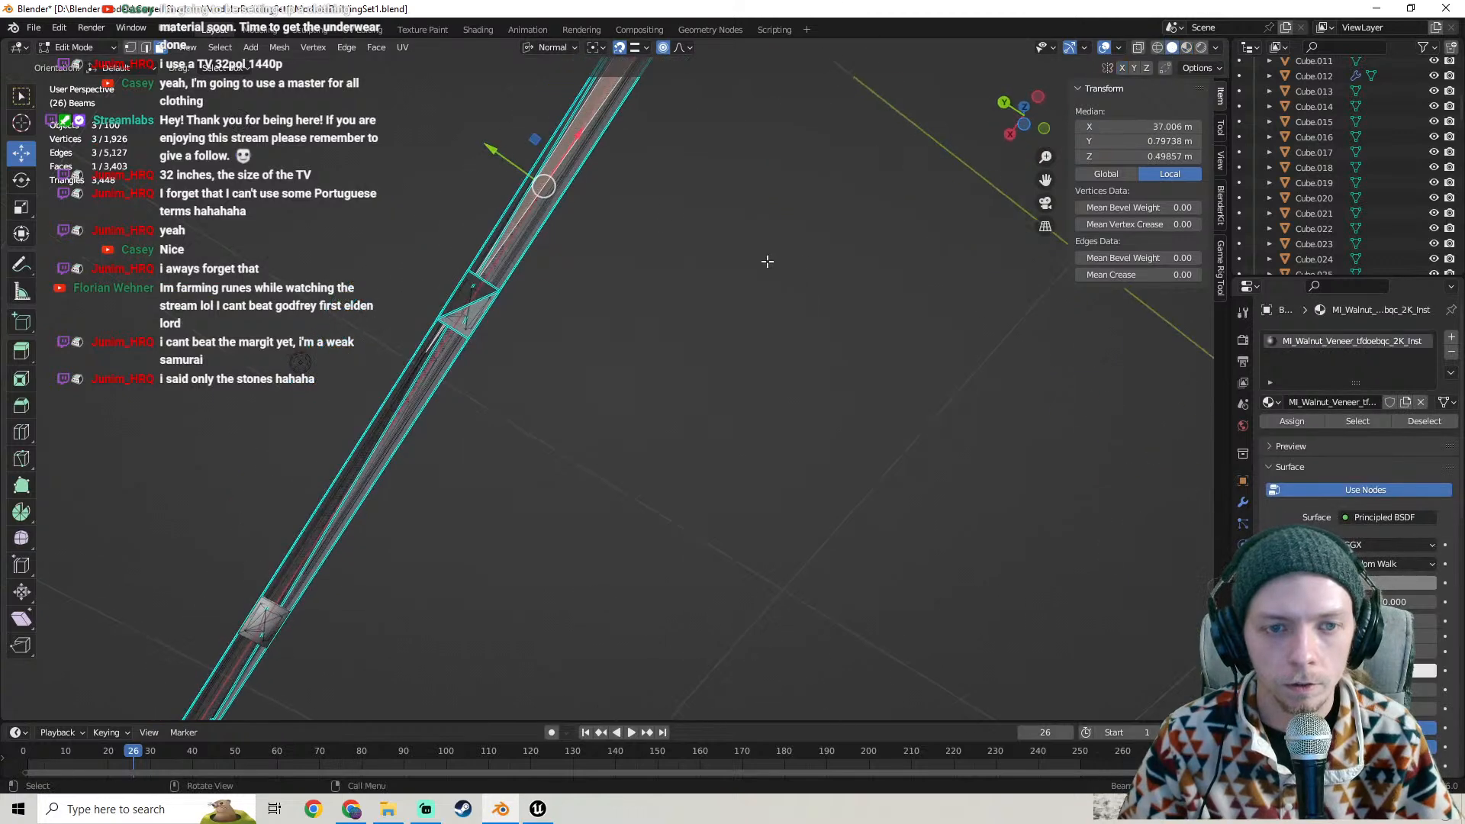
{"action": "left_click", "coordinate": [561, 185], "text": "ctrl"}
{"action": "middle_click_drag", "start_coordinate": [424, 359], "coordinate": [571, 324]}
{"action": "left_click", "coordinate": [528, 200], "text": "ctrl"}
{"action": "middle_click_drag", "start_coordinate": [473, 218], "coordinate": [636, 268], "text": "shift"}
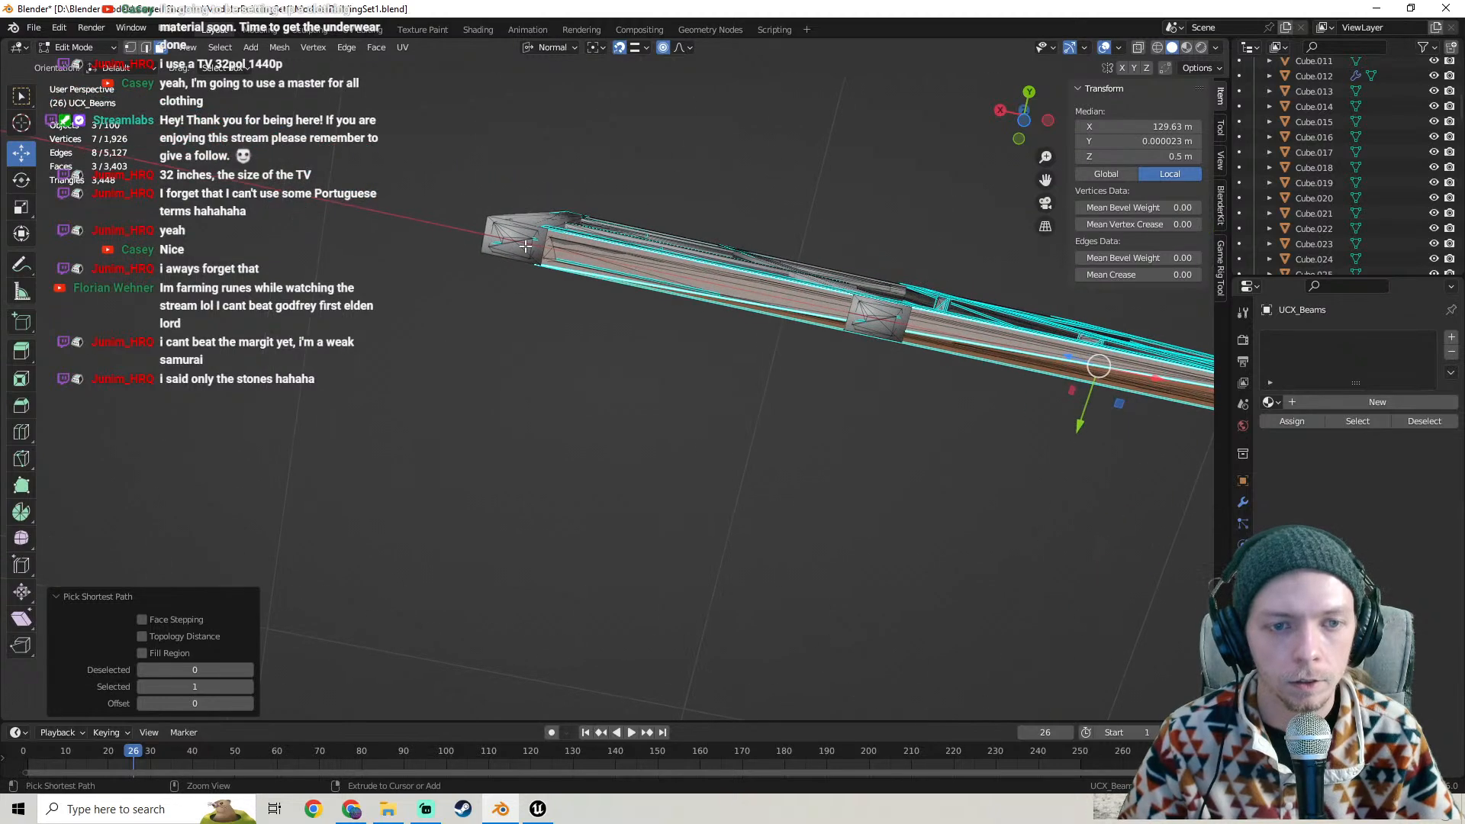
{"action": "left_click", "coordinate": [518, 237], "text": "ctrl"}
{"action": "left_click", "coordinate": [498, 252], "text": "ctrl"}
{"action": "middle_click_drag", "start_coordinate": [500, 252], "coordinate": [405, 290]}
- Try to move the selected underside faces, undo it, clear the selection, and return to Object Mode
{"action": "left_click_drag", "start_coordinate": [484, 458], "coordinate": [485, 343]}
{"action": "middle_click_drag", "start_coordinate": [612, 413], "coordinate": [700, 301]}
{"action": "key", "text": "ctrl+z"}
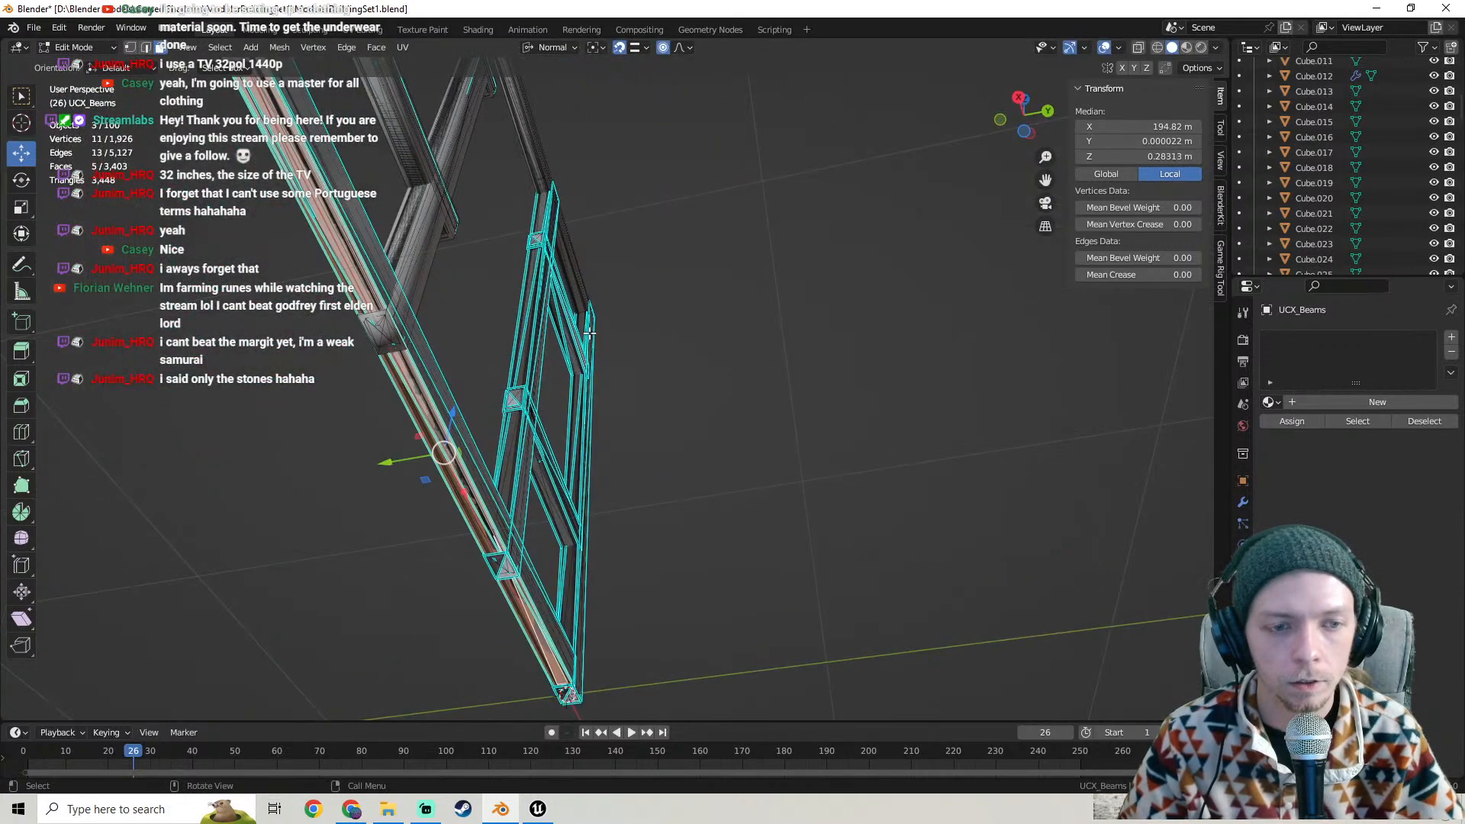
{"action": "middle_click_drag", "start_coordinate": [590, 334], "coordinate": [890, 451]}
{"action": "scroll", "coordinate": [586, 415], "scroll_direction": "down", "scroll_amount": 4}
{"action": "left_click", "coordinate": [869, 453]}
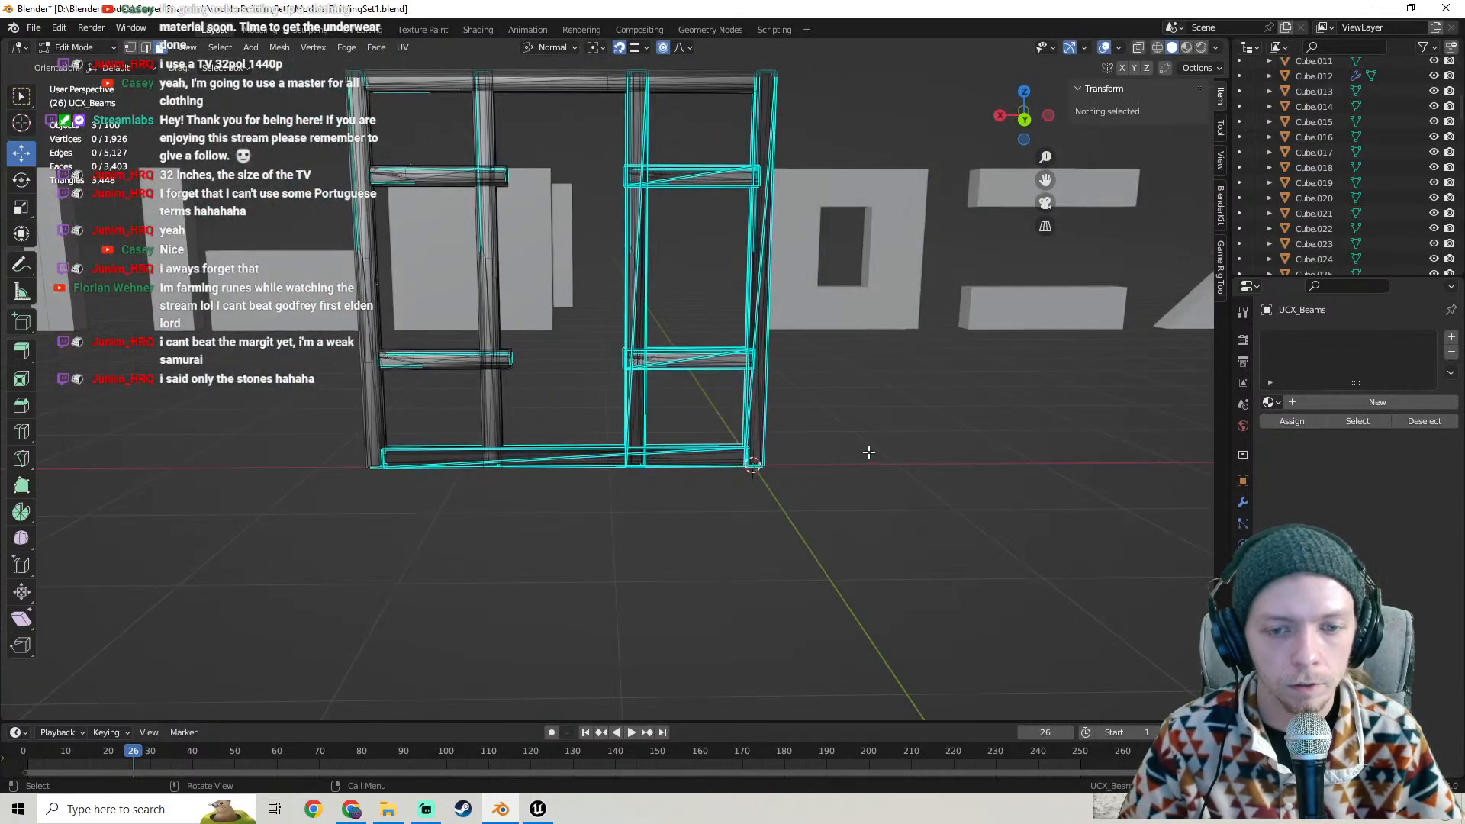
{"action": "key", "text": "Tab"}
- Return the viewport to Material Preview shading
{"action": "scroll", "coordinate": [768, 414], "scroll_direction": "down", "scroll_amount": 4}
{"action": "middle_click_drag", "start_coordinate": [767, 413], "coordinate": [848, 488]}
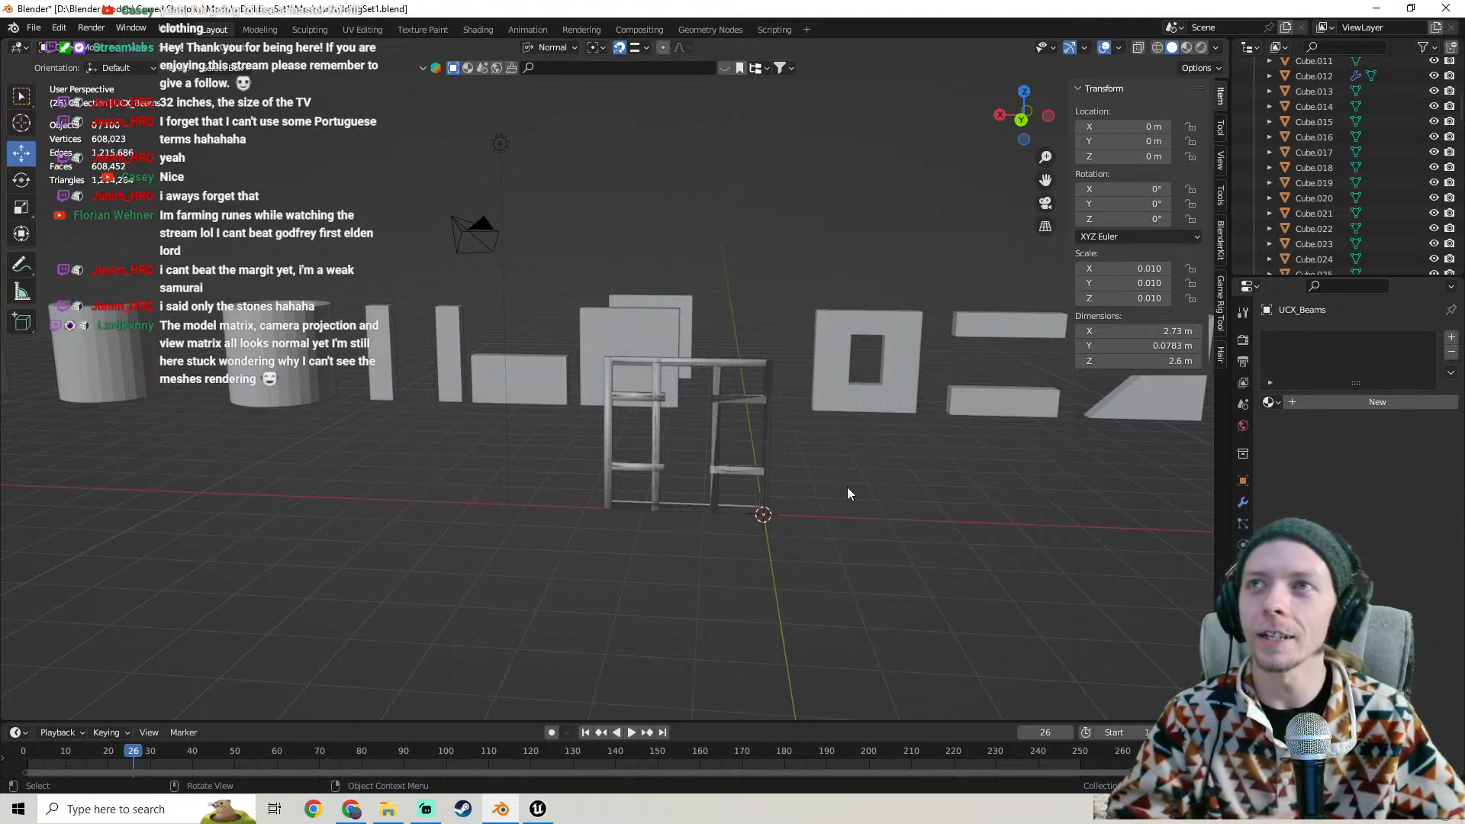
{"action": "scroll", "coordinate": [674, 472], "scroll_direction": "up", "scroll_amount": 4}
{"action": "middle_click_drag", "start_coordinate": [675, 472], "coordinate": [573, 368]}
{"action": "left_click", "coordinate": [210, 48]}
{"action": "mouse_move", "coordinate": [229, 68]}
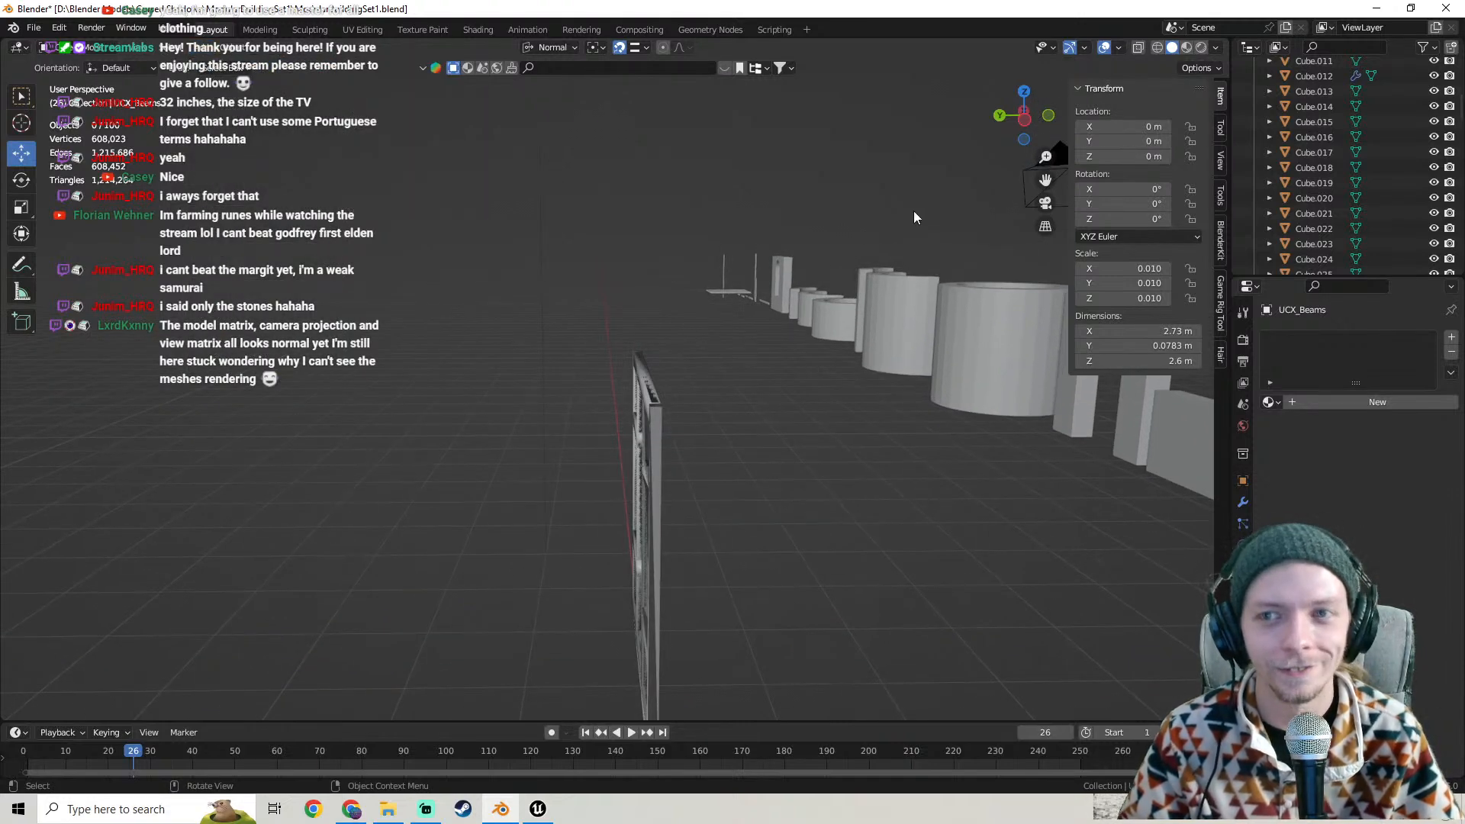
{"action": "left_click", "coordinate": [1186, 48]}
- Duplicate the short upright plywood beam and move the copy about 3.2 m along the Y axis
{"action": "mouse_move", "coordinate": [780, 254]}
{"action": "middle_mouse_down"}
{"action": "mouse_move", "coordinate": [590, 334]}
{"action": "mouse_move", "coordinate": [862, 368]}
{"action": "mouse_move", "coordinate": [400, 438]}
{"action": "mouse_move", "coordinate": [1076, 393]}
{"action": "mouse_move", "coordinate": [2, 386]}
{"action": "middle_mouse_up"}
{"action": "middle_click_drag", "start_coordinate": [543, 393], "coordinate": [515, 520]}
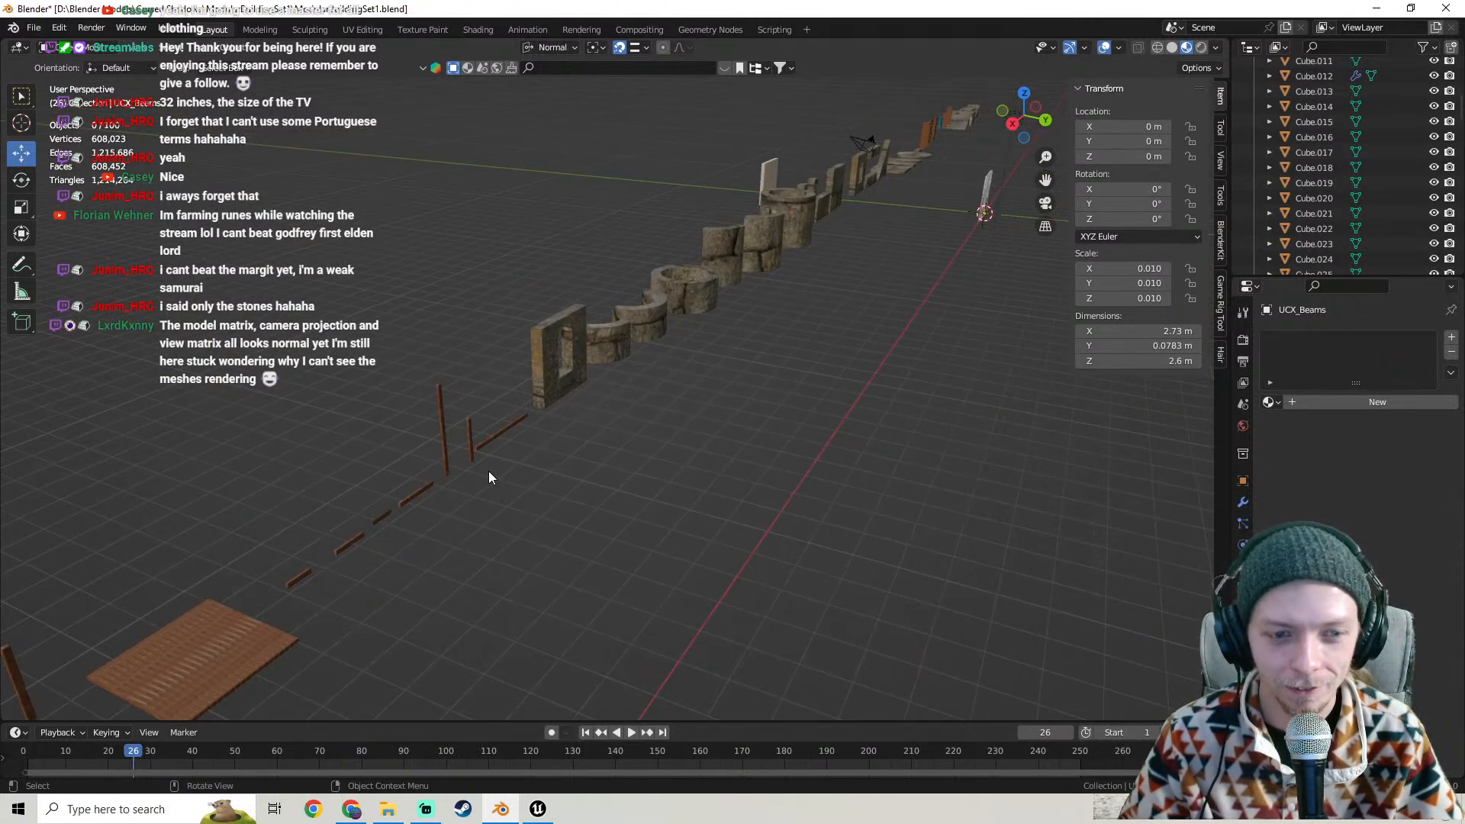
{"action": "scroll", "coordinate": [488, 470], "scroll_direction": "up", "scroll_amount": 2}
{"action": "left_click", "coordinate": [392, 441]}
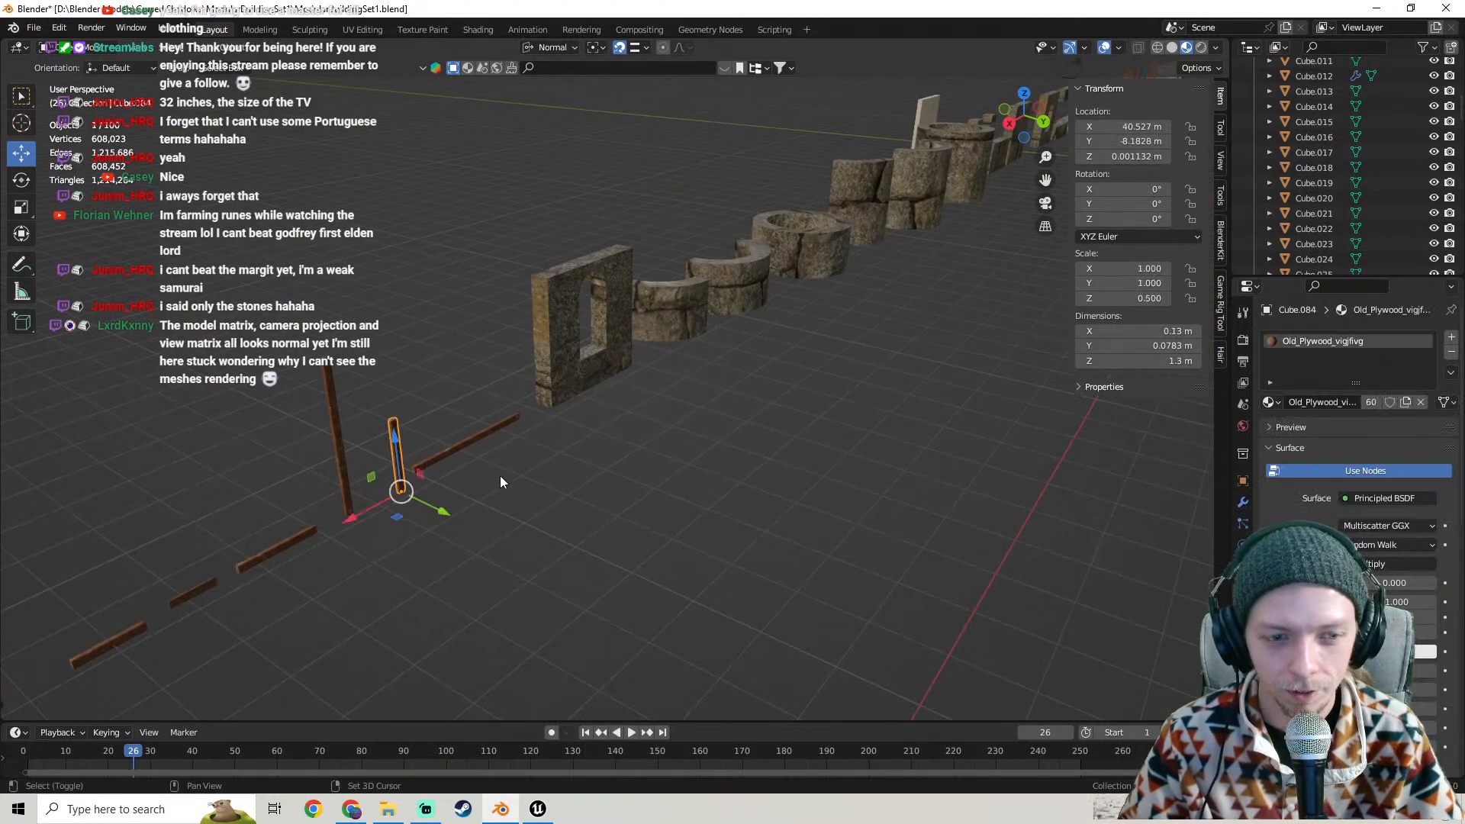
{"action": "key", "text": "shift+d"}
{"action": "right_click", "coordinate": [501, 481]}
{"action": "left_click_drag", "start_coordinate": [444, 511], "coordinate": [586, 609]}
{"action": "scroll", "coordinate": [586, 612], "scroll_direction": "down", "scroll_amount": 2}
{"action": "middle_click_drag", "start_coordinate": [586, 613], "coordinate": [606, 600]}
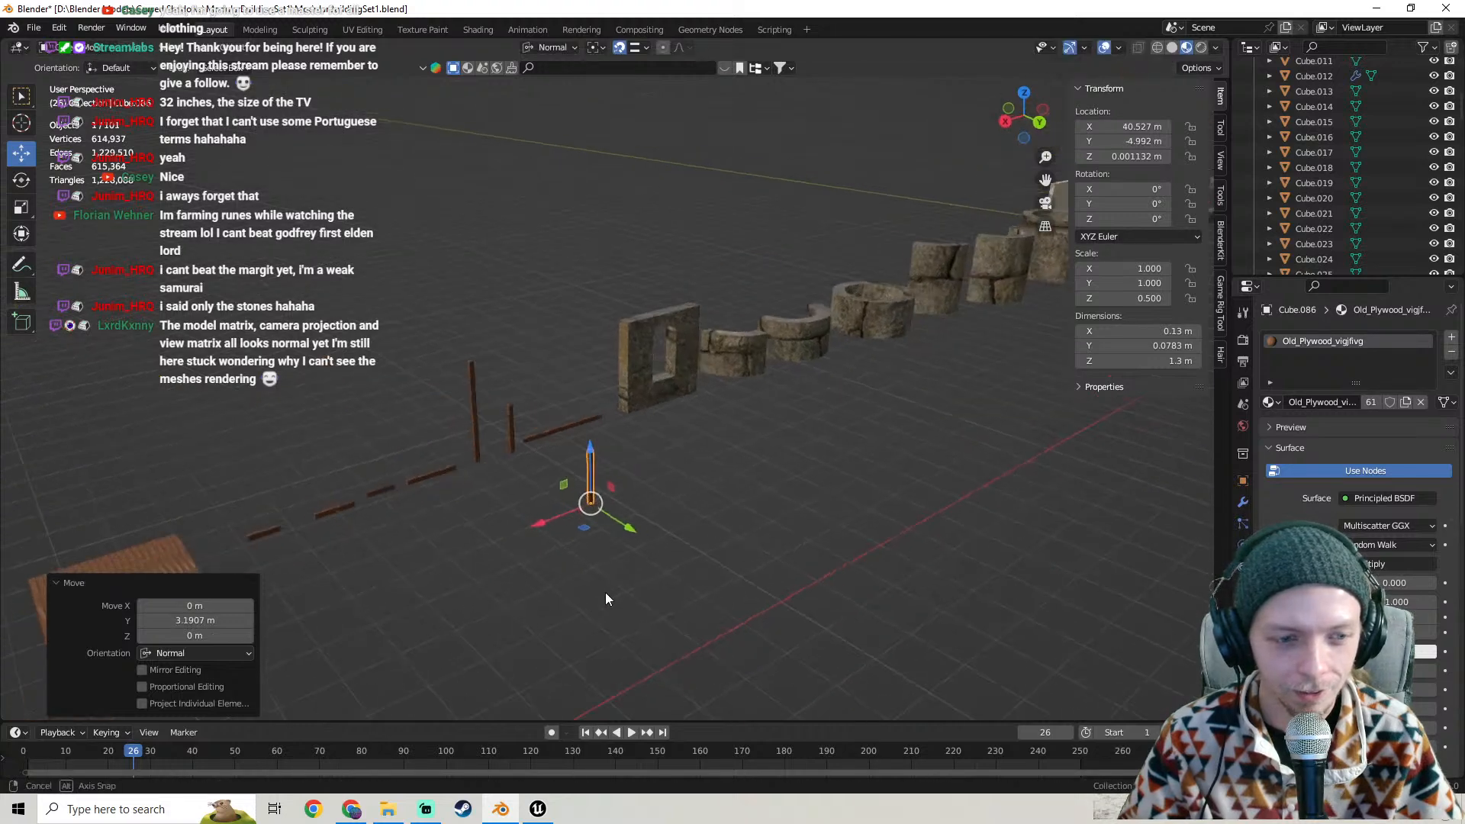
- Snap the duplicated short beam to the 3D cursor at the world origin
{"action": "middle_click_drag", "start_coordinate": [676, 568], "coordinate": [529, 307]}
{"action": "scroll", "coordinate": [685, 566], "scroll_direction": "up", "scroll_amount": 2}
{"action": "right_click", "coordinate": [497, 327]}
{"action": "mouse_move", "coordinate": [496, 327]}
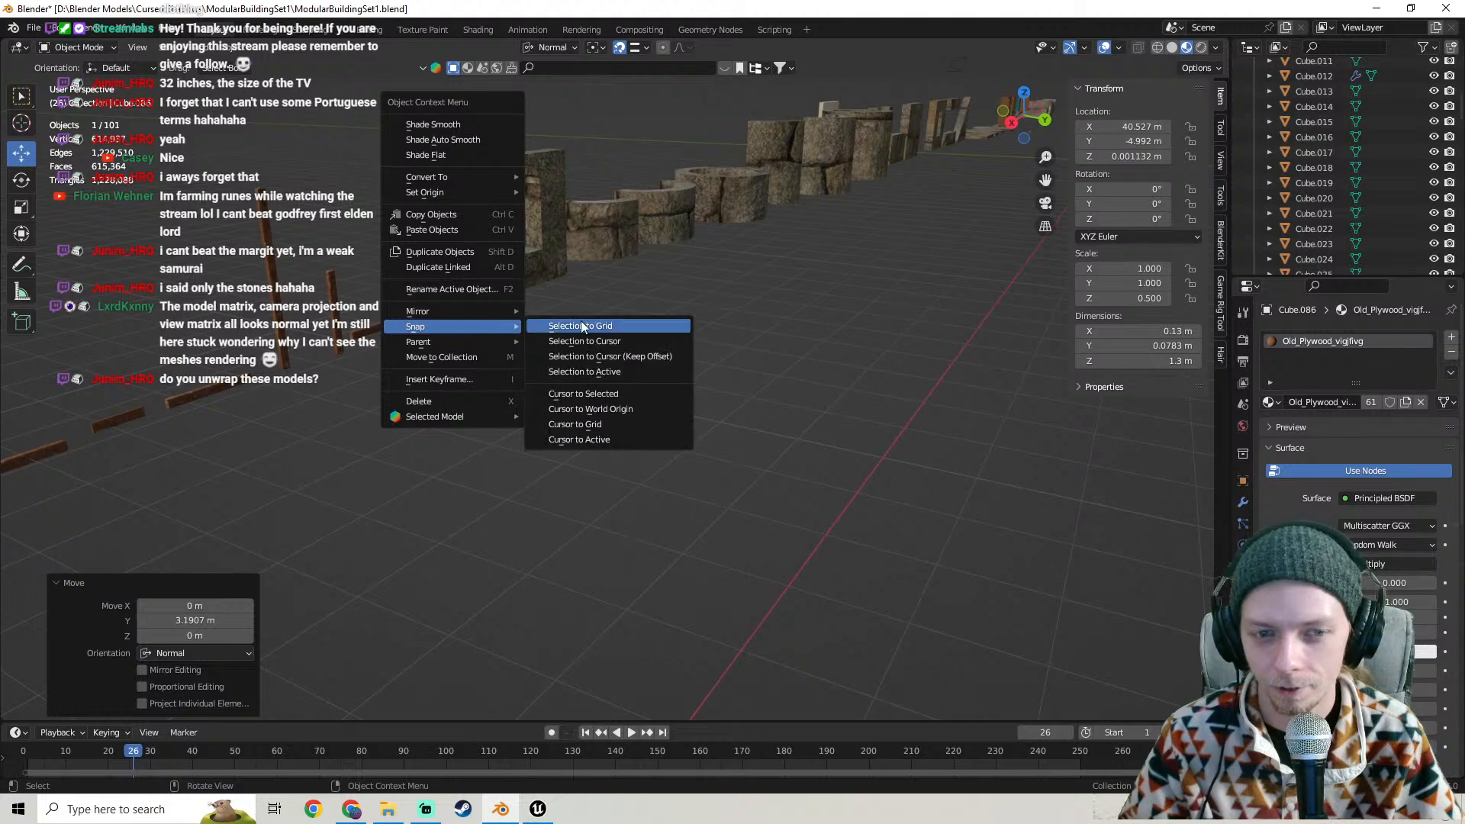
{"action": "left_click", "coordinate": [611, 342]}
{"action": "scroll", "coordinate": [763, 344], "scroll_direction": "down", "scroll_amount": 3}
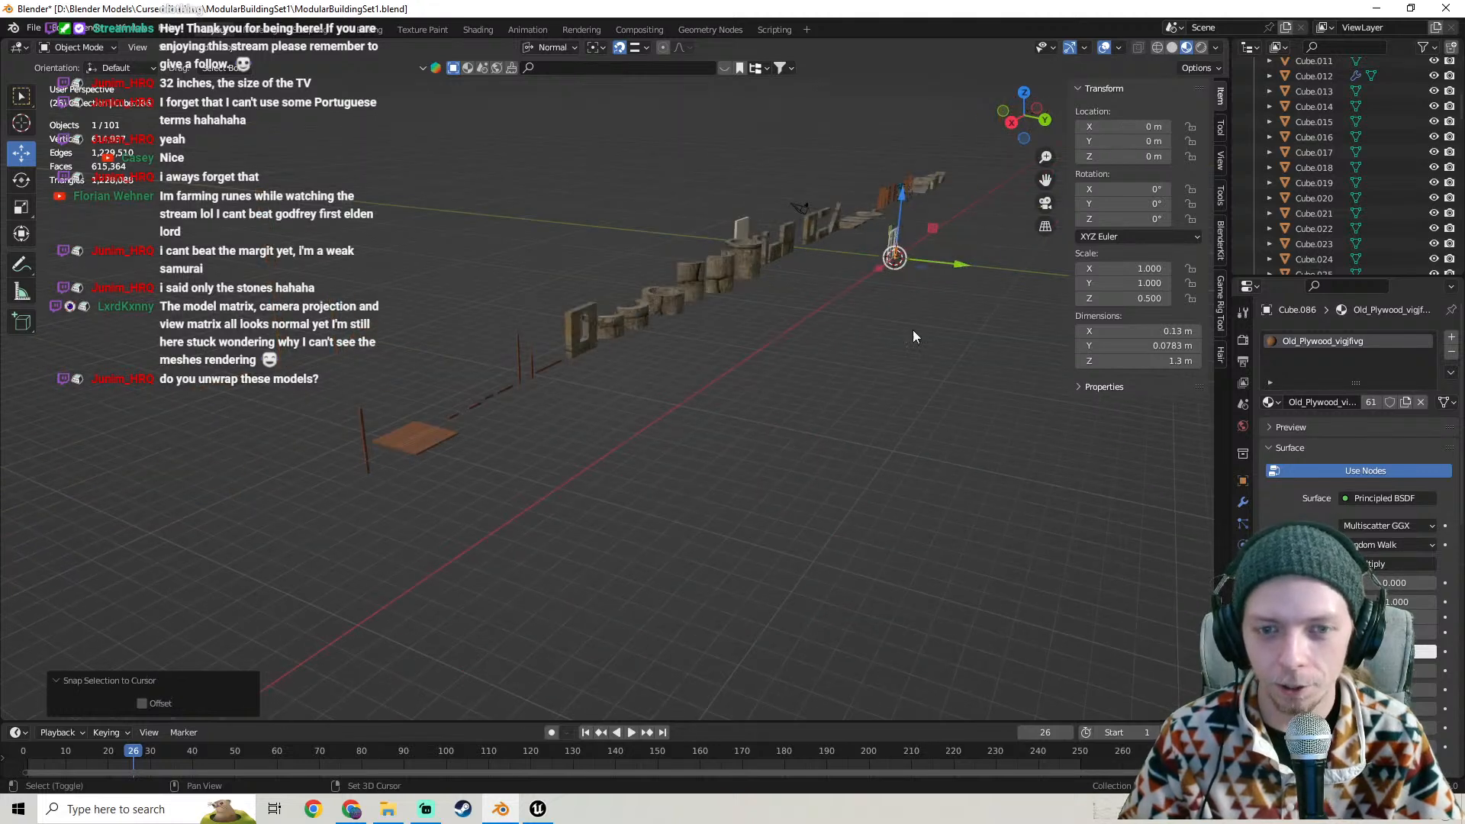
- Inspect how the short beam fits against the corner post of the imported beam frame
{"action": "middle_click_drag", "start_coordinate": [914, 331], "coordinate": [450, 534], "text": "shift"}
{"action": "middle_click_drag", "start_coordinate": [808, 557], "coordinate": [221, 344], "text": "shift"}
{"action": "middle_click_drag", "start_coordinate": [473, 374], "coordinate": [723, 396]}
{"action": "scroll", "coordinate": [645, 450], "scroll_direction": "up", "scroll_amount": 4}
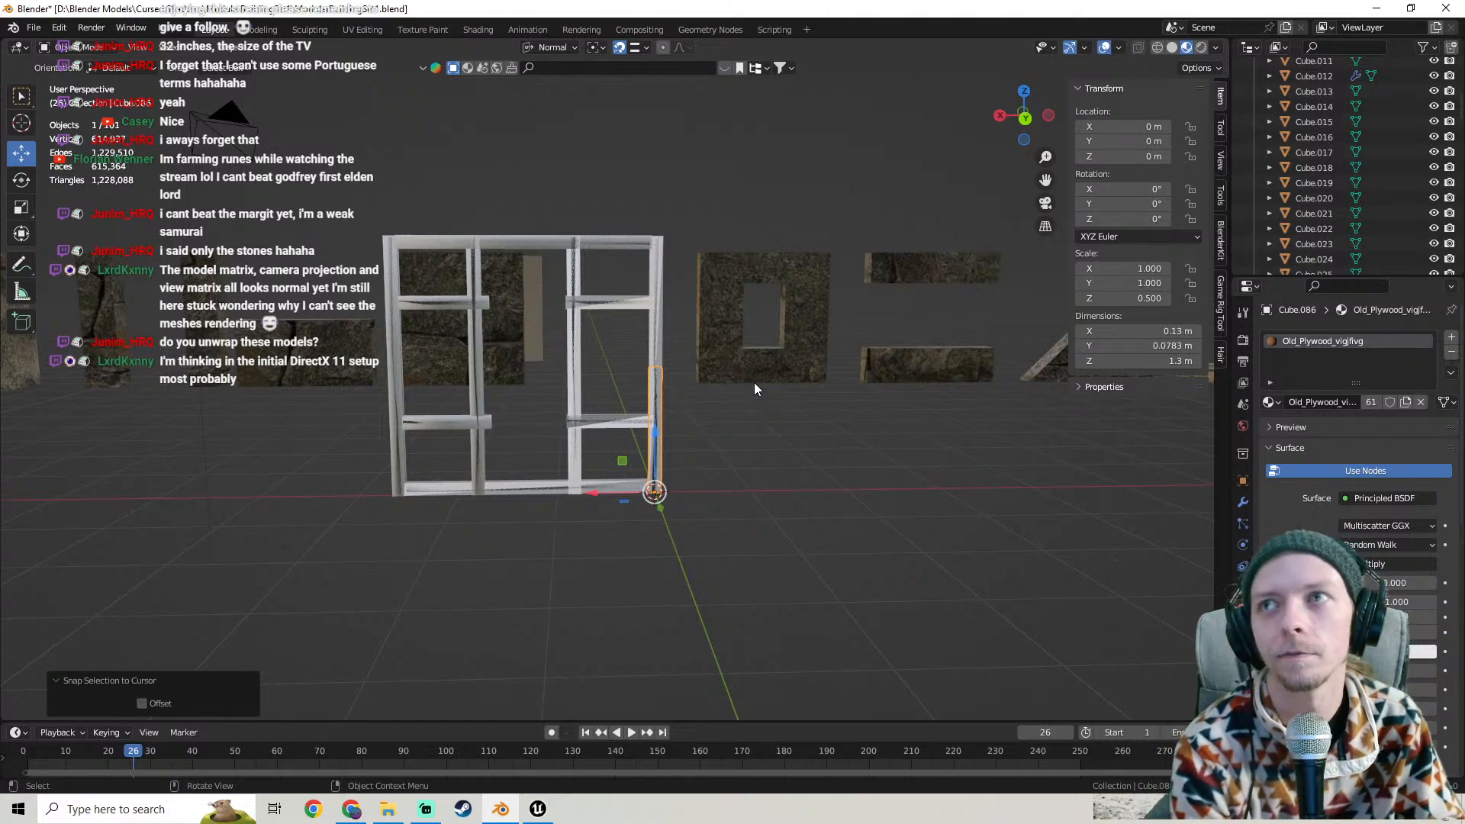
{"action": "scroll", "coordinate": [757, 379], "scroll_direction": "down", "scroll_amount": 2}
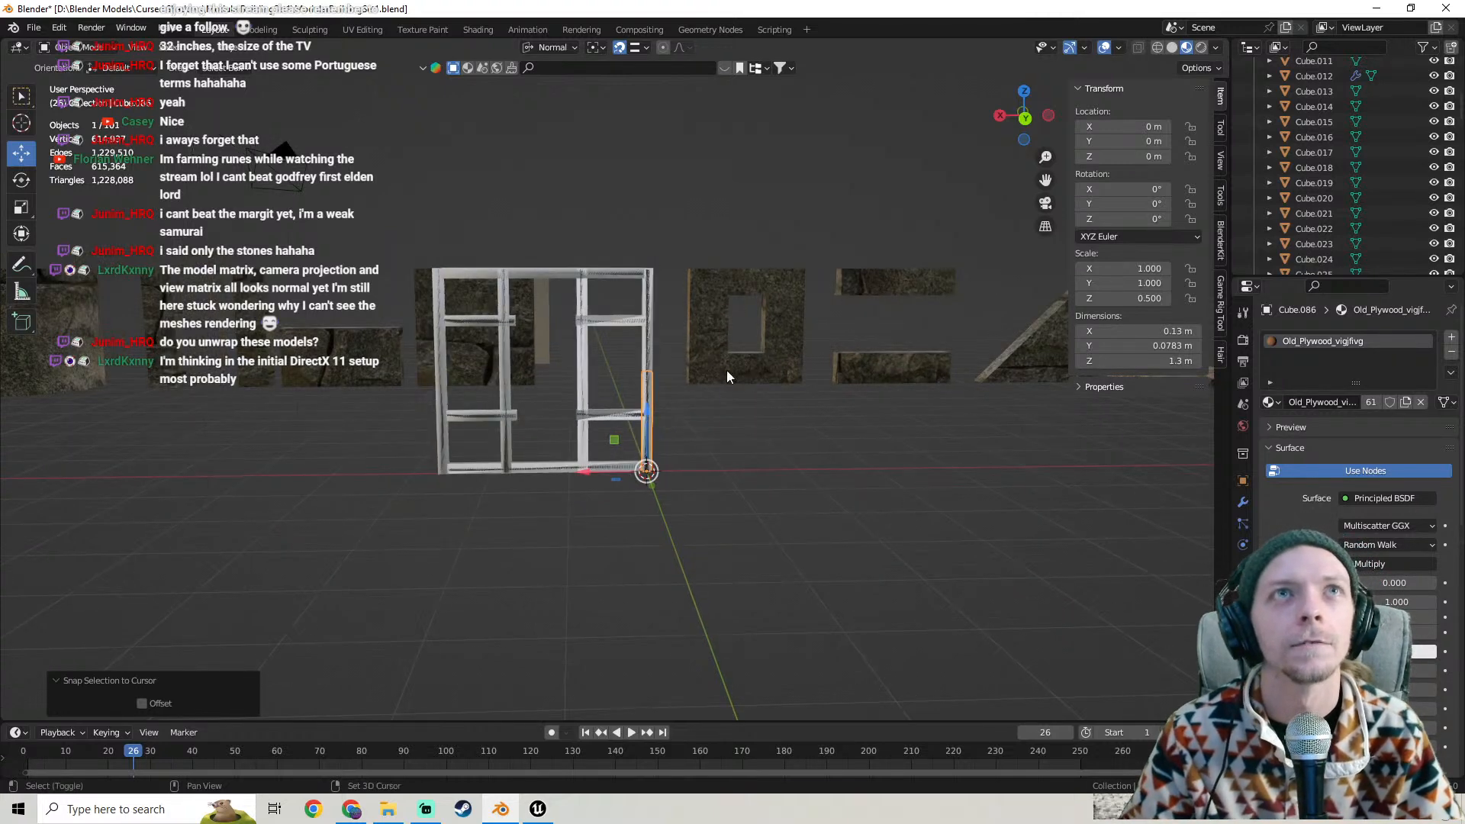
{"action": "middle_click_drag", "start_coordinate": [689, 429], "coordinate": [639, 381], "text": "shift"}
{"action": "scroll", "coordinate": [683, 449], "scroll_direction": "up", "scroll_amount": 4}
{"action": "scroll", "coordinate": [660, 369], "scroll_direction": "down", "scroll_amount": 4}
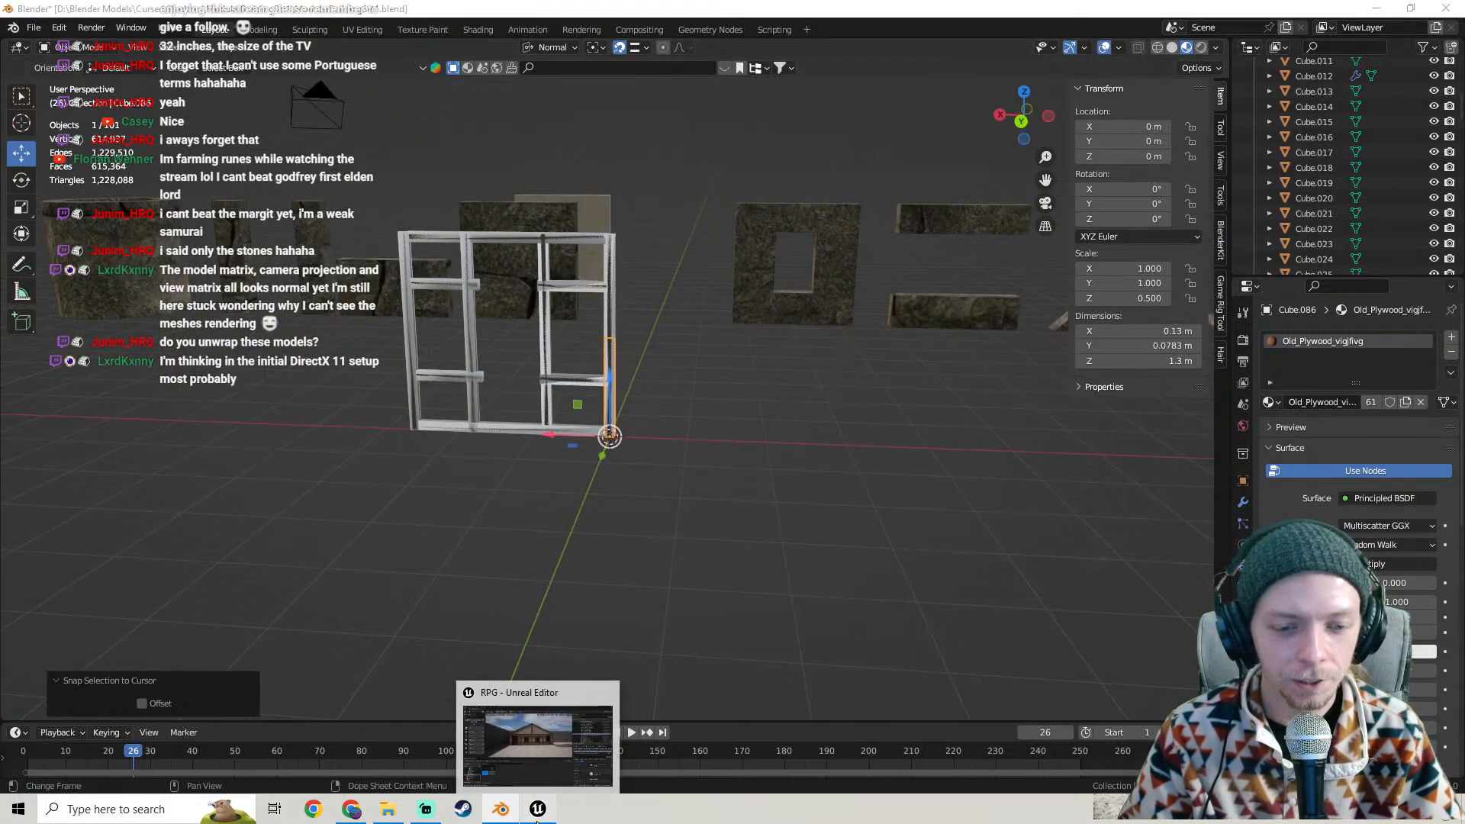
- Switch to Unreal Editor and open the BP_ThirdPersonCharacter blueprint from the ThirdPerson Blueprints folder in a maximized window
{"action": "left_click", "coordinate": [538, 809]}
{"action": "key", "text": "w"}
{"action": "mouse_move", "coordinate": [644, 291]}
{"action": "right_mouse_down"}
{"action": "mouse_move", "coordinate": [656, 305]}
{"action": "mouse_move", "coordinate": [693, 256]}
{"action": "mouse_move", "coordinate": [699, 274]}
{"action": "mouse_move", "coordinate": [667, 294]}
{"action": "right_mouse_up"}
{"action": "scroll", "coordinate": [118, 683], "scroll_direction": "down", "scroll_amount": 3}
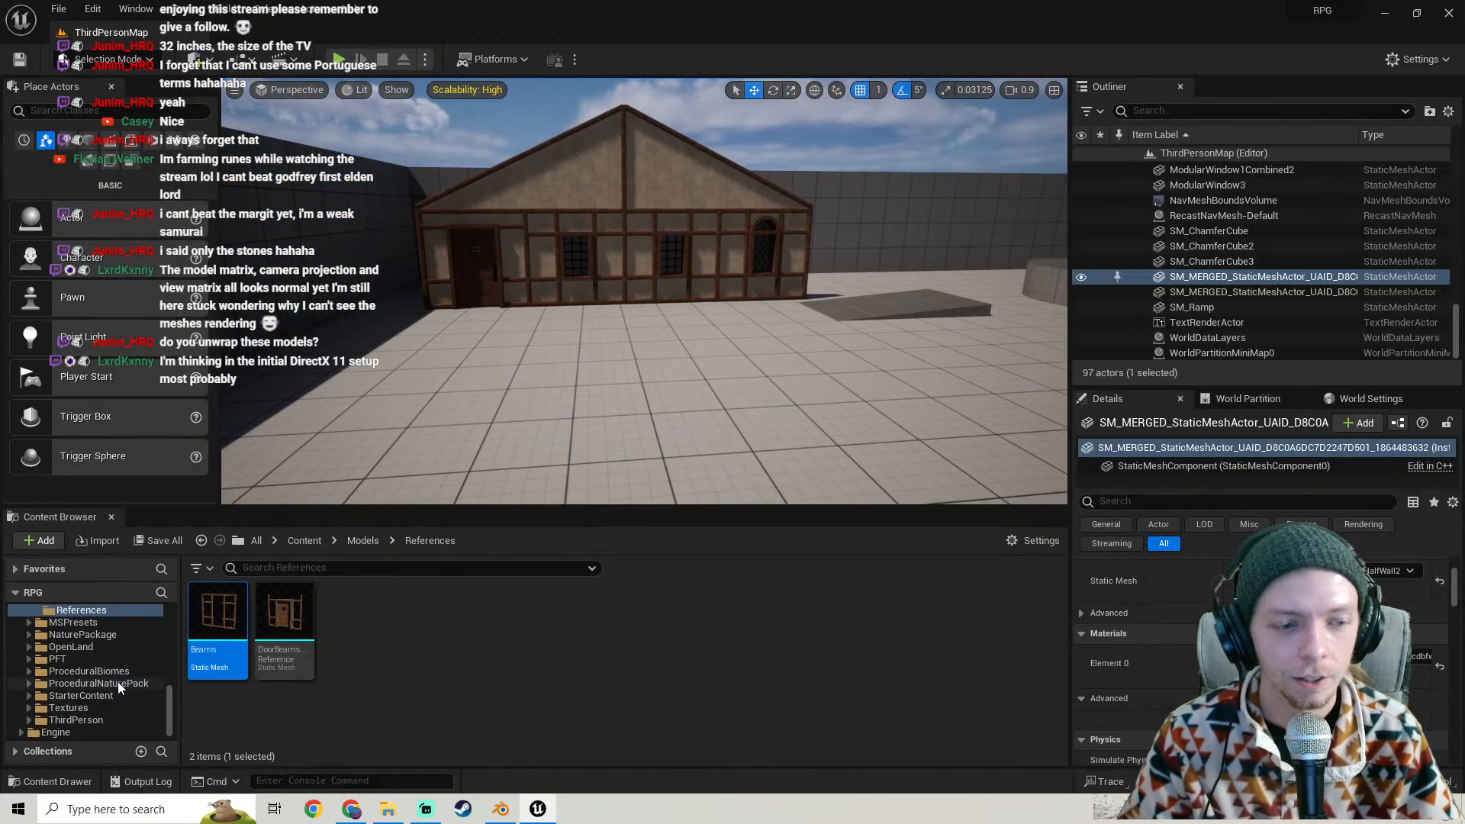
{"action": "left_click", "coordinate": [73, 720]}
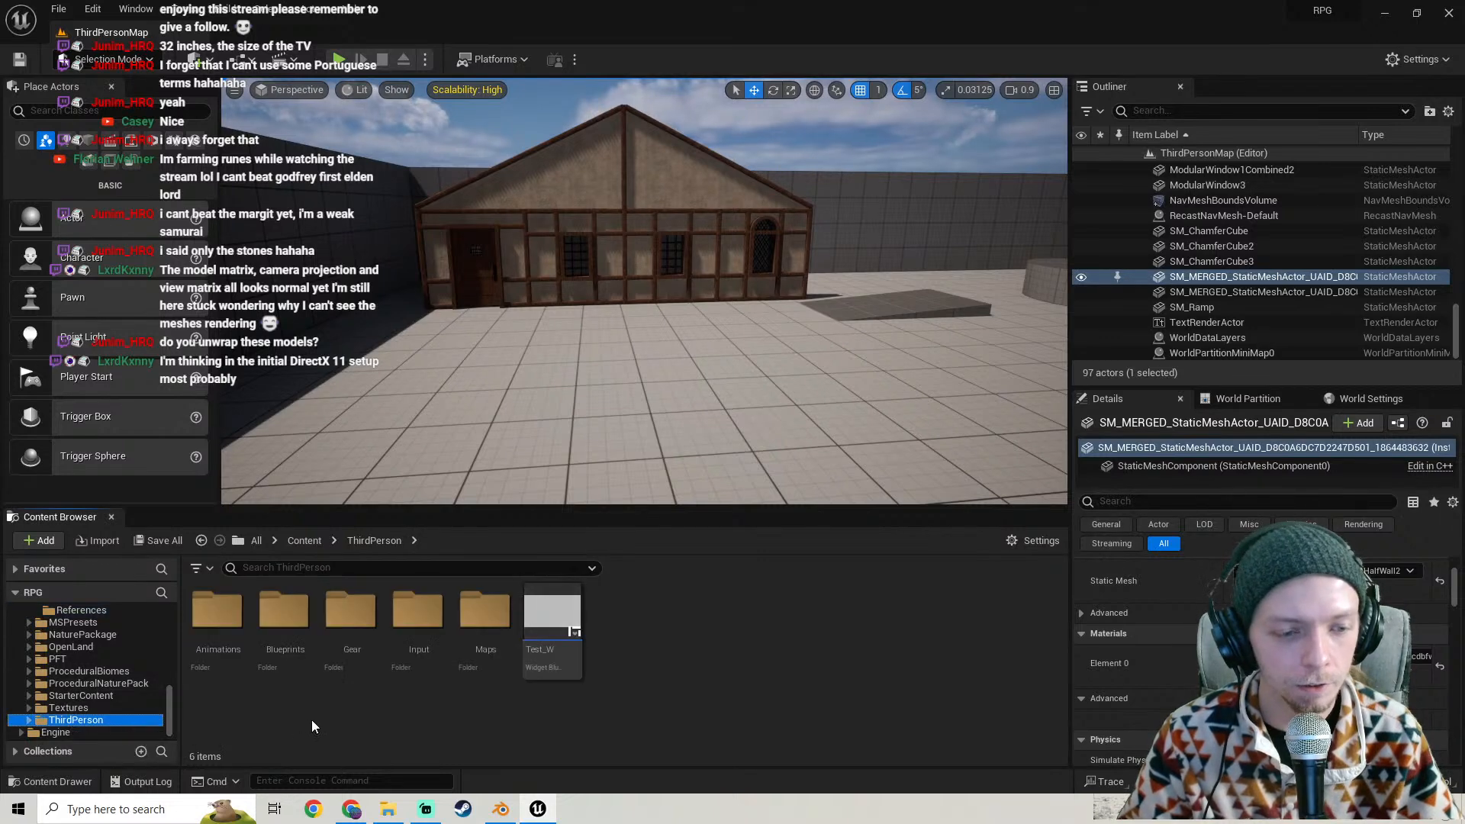
{"action": "left_click", "coordinate": [293, 623]}
{"action": "double_click", "coordinate": [293, 623]}
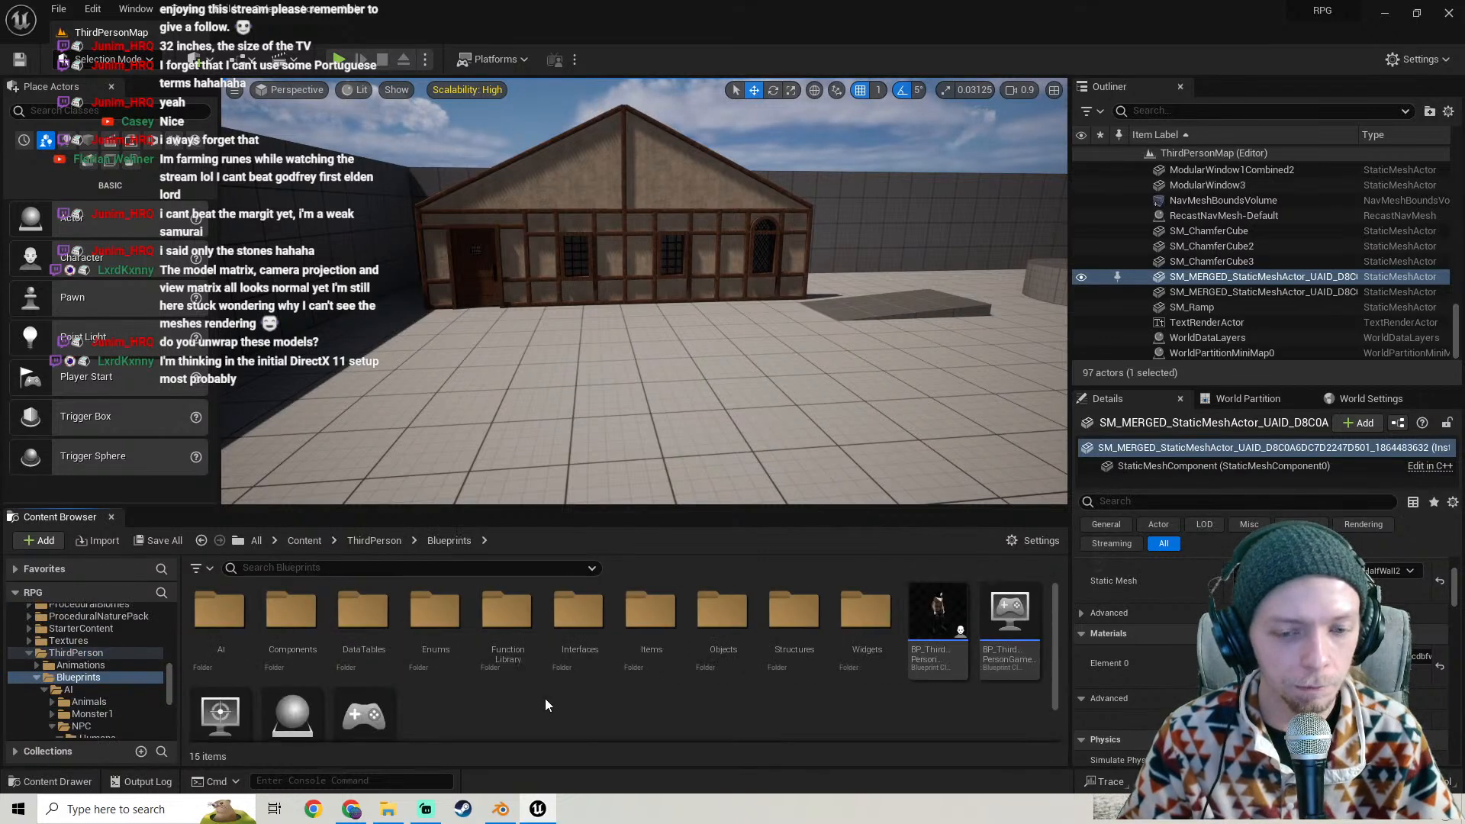
{"action": "double_click", "coordinate": [922, 664]}
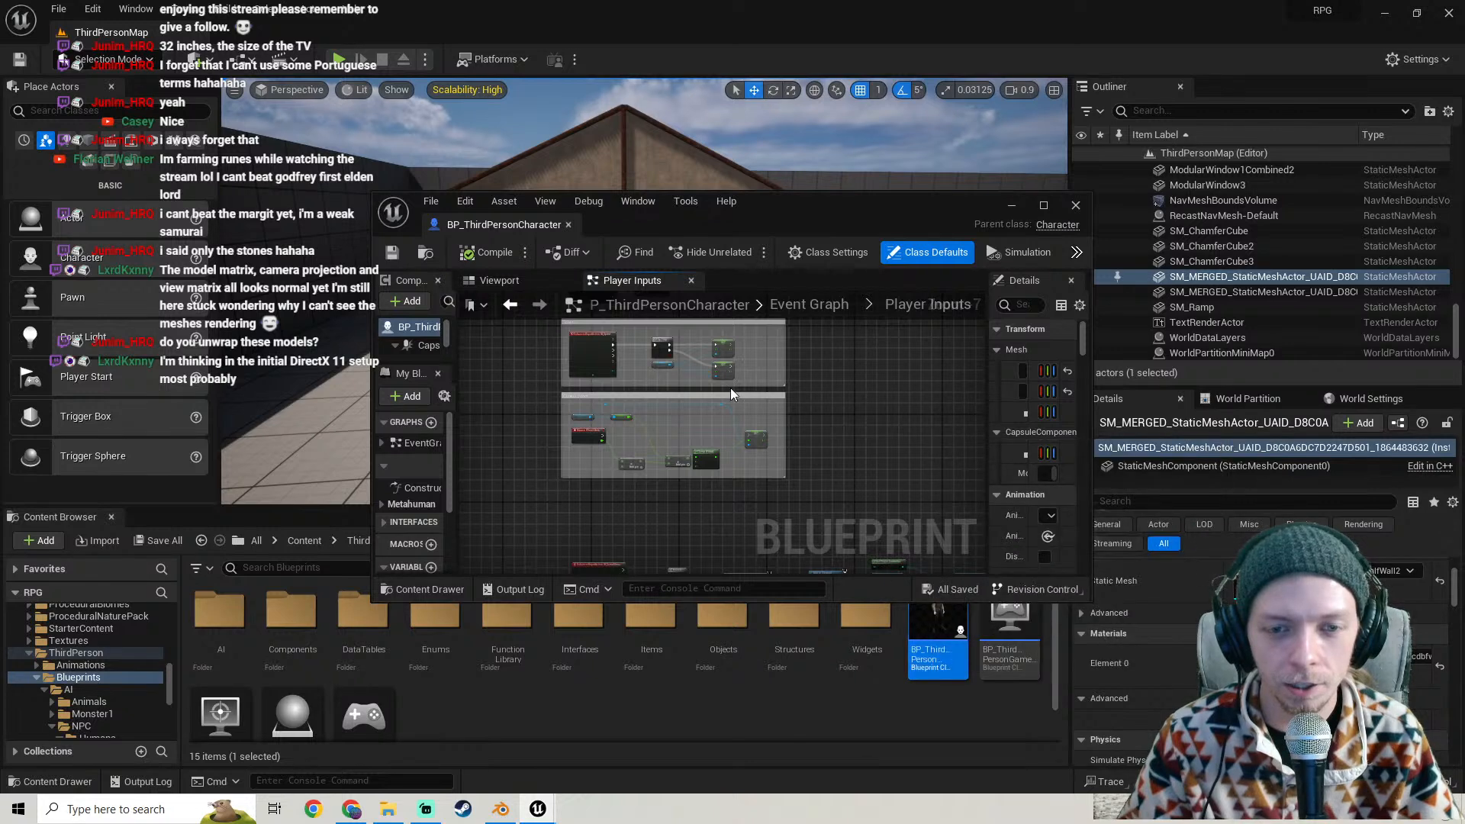
{"action": "left_click", "coordinate": [1044, 208]}
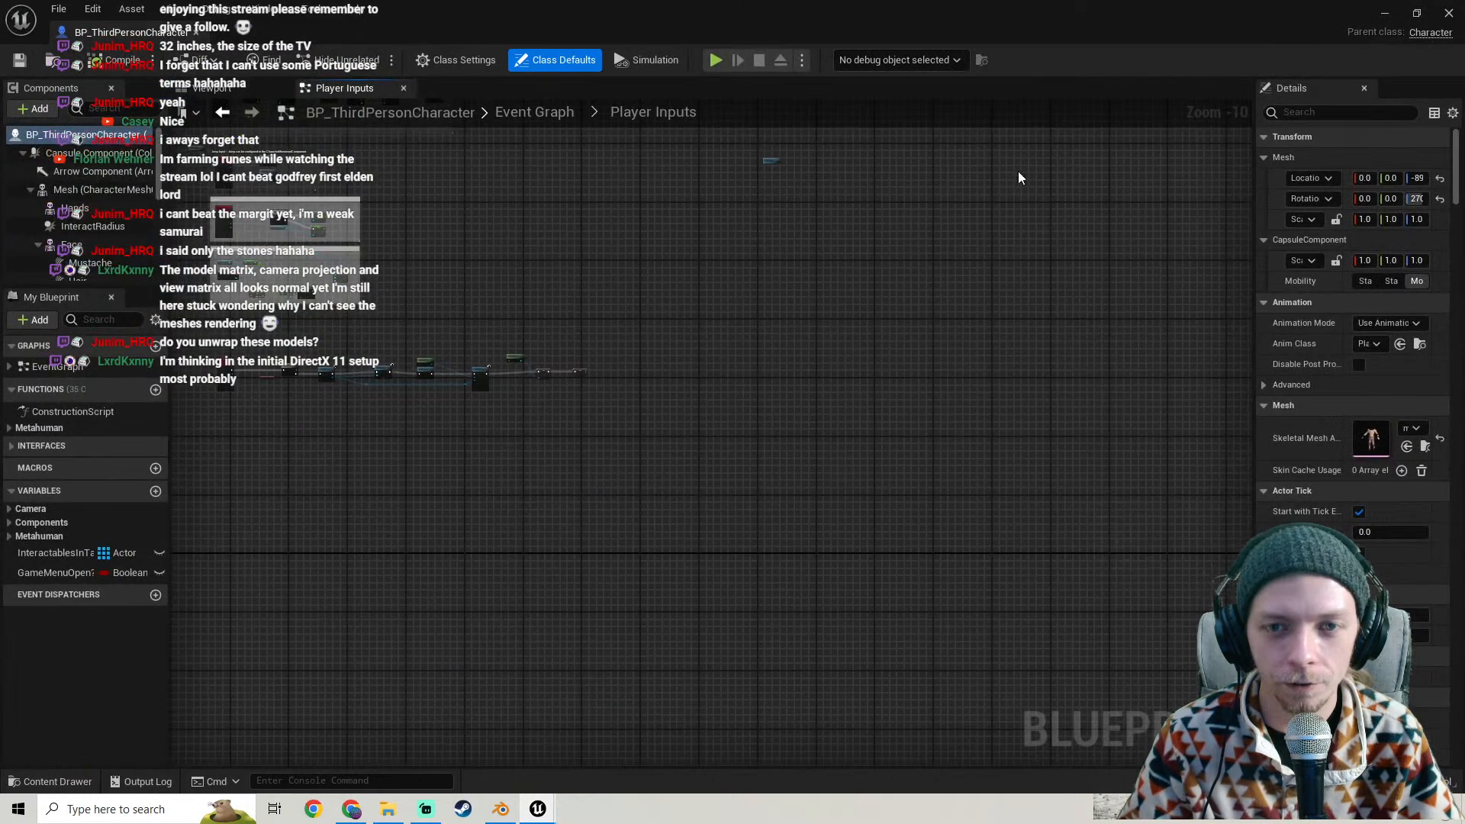
- Start and stop a play session from the character blueprint, close the help page in the browser, and return to Blender
{"action": "left_click", "coordinate": [716, 60]}
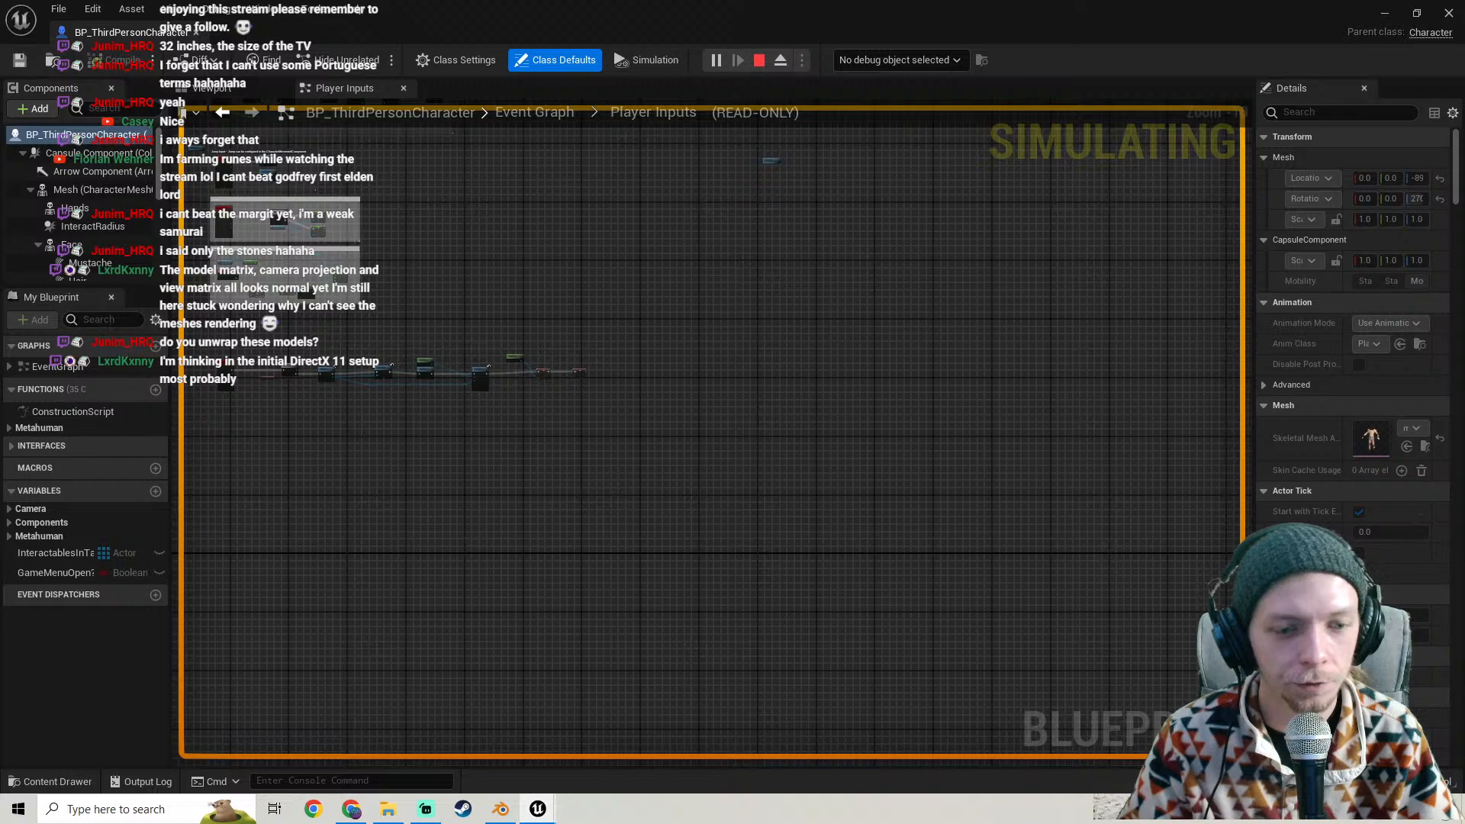
{"action": "key", "text": "Escape"}
{"action": "key", "text": "F1"}
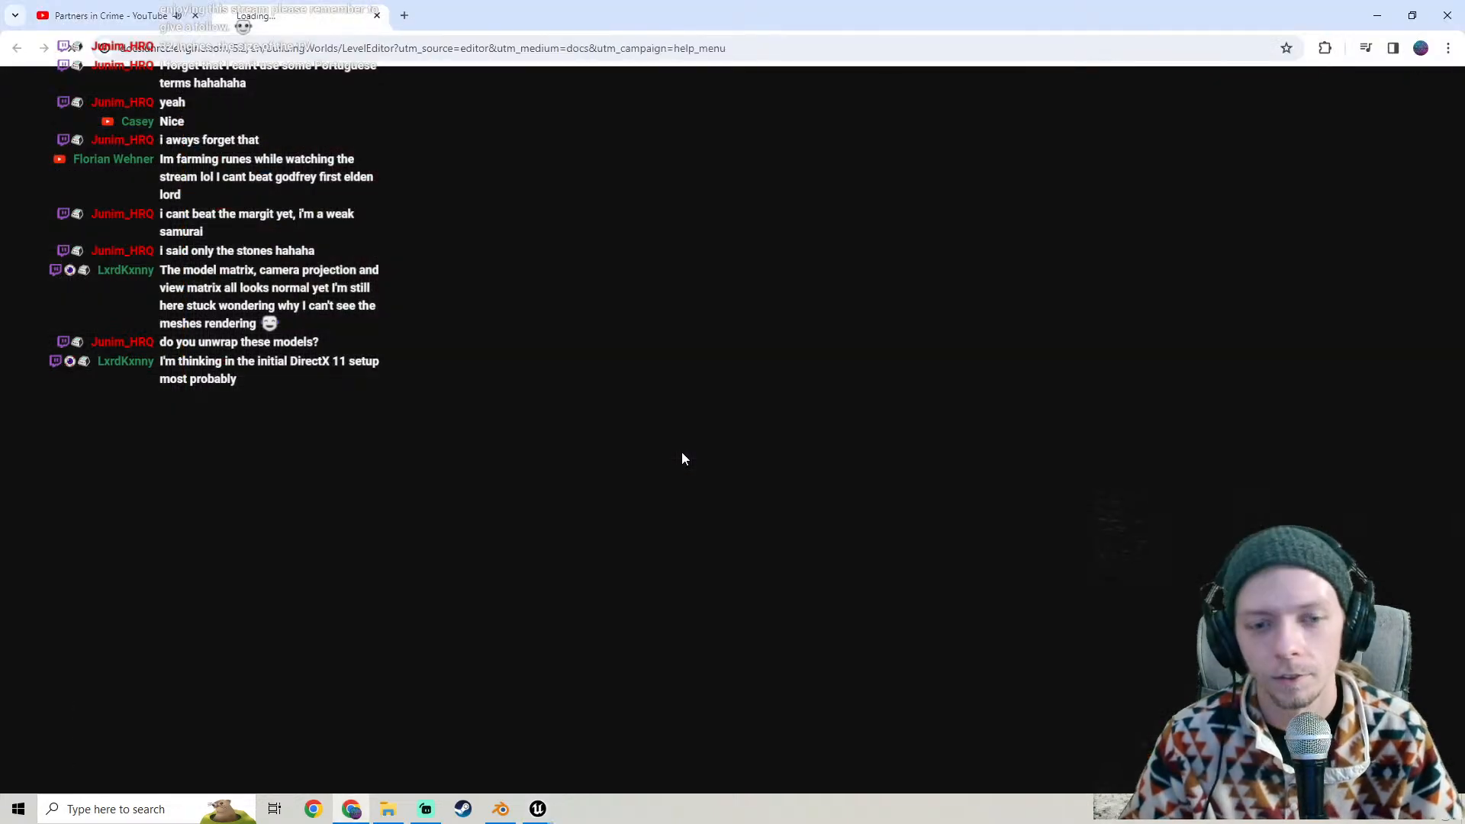
{"action": "left_click", "coordinate": [89, 11]}
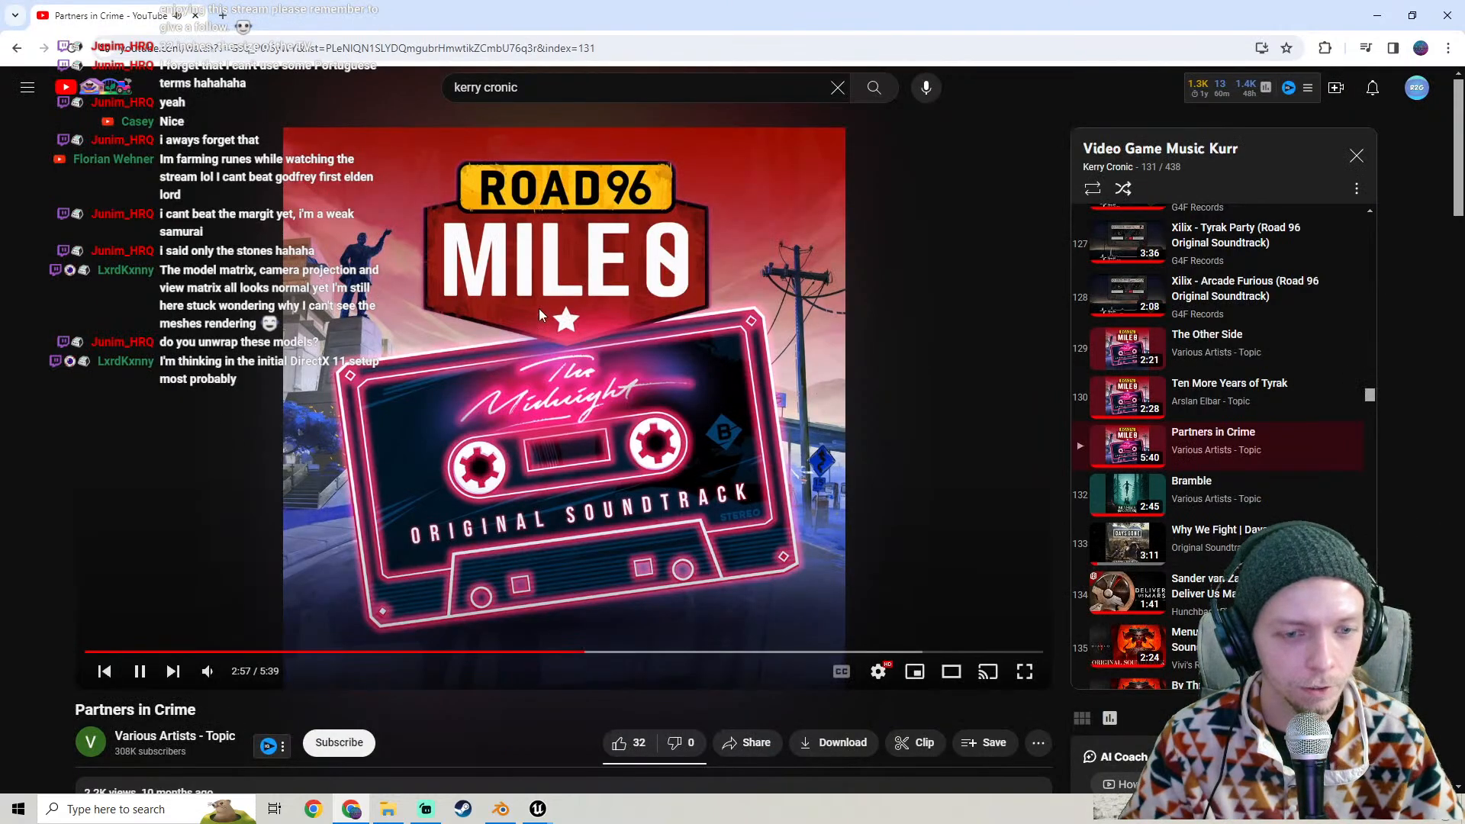
{"action": "left_click", "coordinate": [501, 811]}
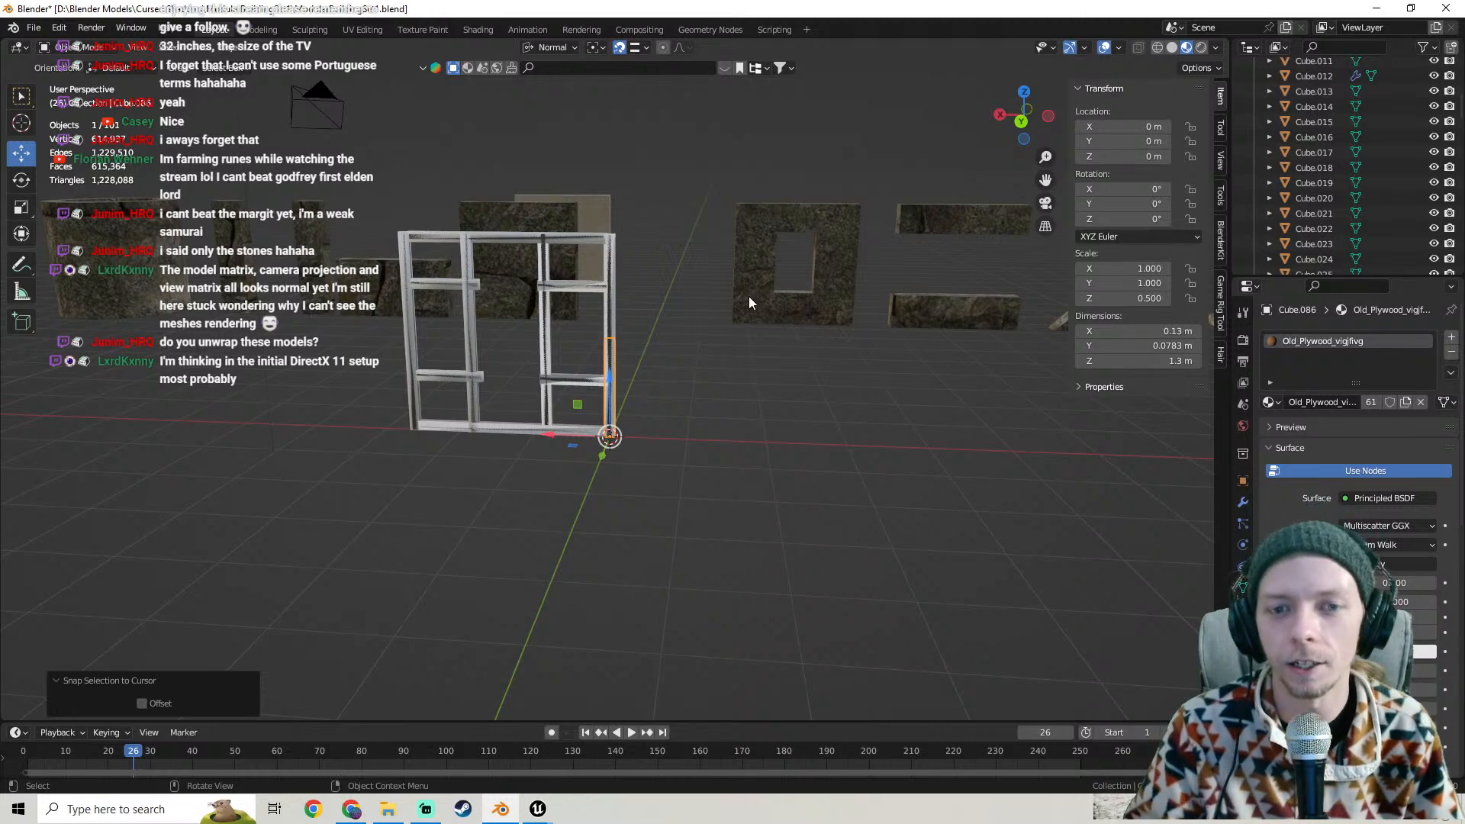
- Examine the meshes of the stone window wall, the neighbouring wall pieces and the square floor slab in Edit Mode
{"action": "left_click", "coordinate": [748, 269]}
{"action": "key", "text": "Tab"}
{"action": "middle_click_drag", "start_coordinate": [749, 269], "coordinate": [627, 296]}
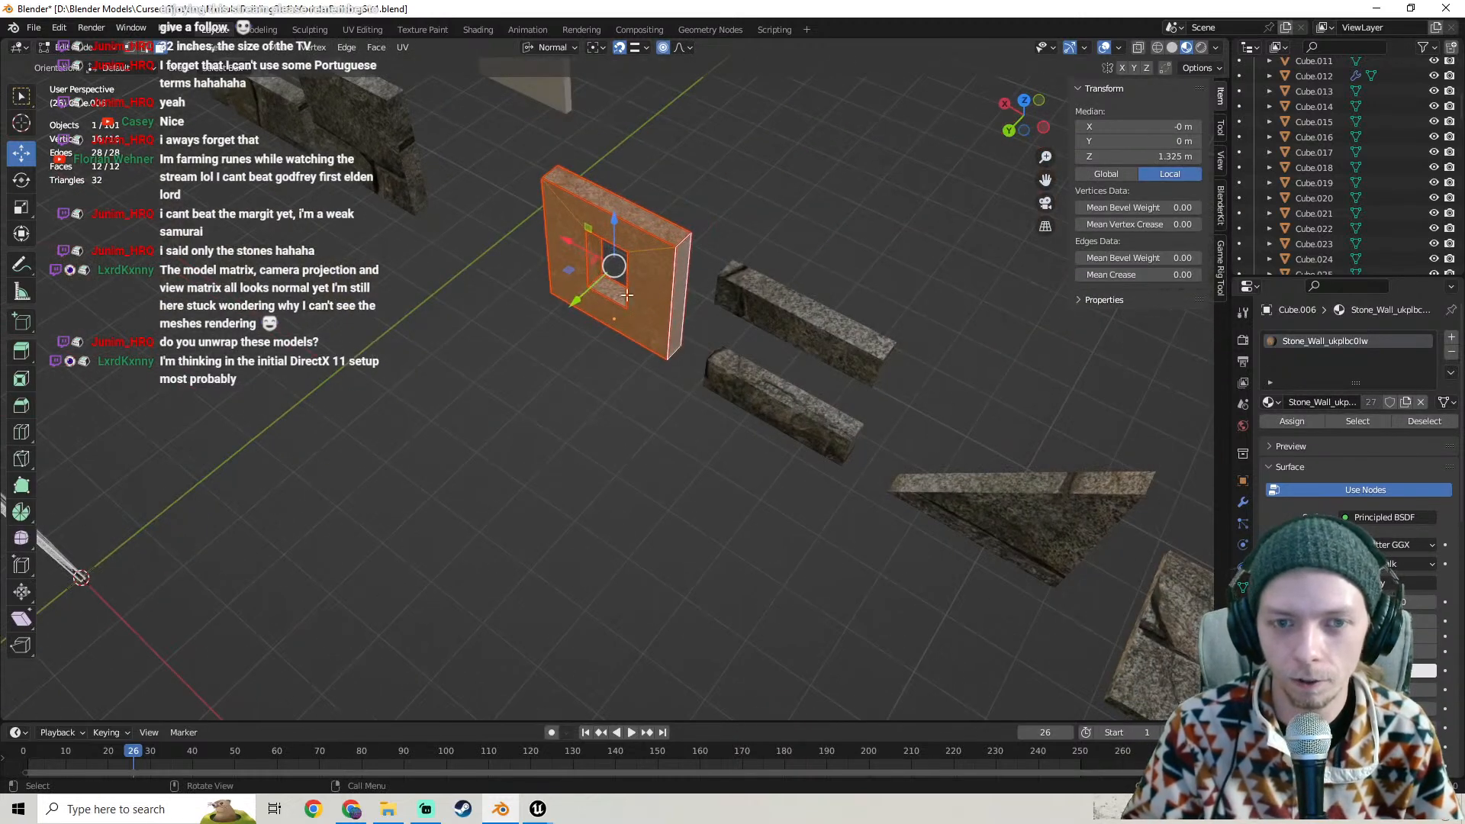
{"action": "left_click", "coordinate": [787, 295]}
{"action": "middle_click_drag", "start_coordinate": [849, 407], "coordinate": [664, 409]}
{"action": "left_click", "coordinate": [623, 364]}
{"action": "key", "text": "Tab"}
{"action": "key", "text": "Tab"}
{"action": "left_click", "coordinate": [799, 416]}
{"action": "key", "text": "Tab"}
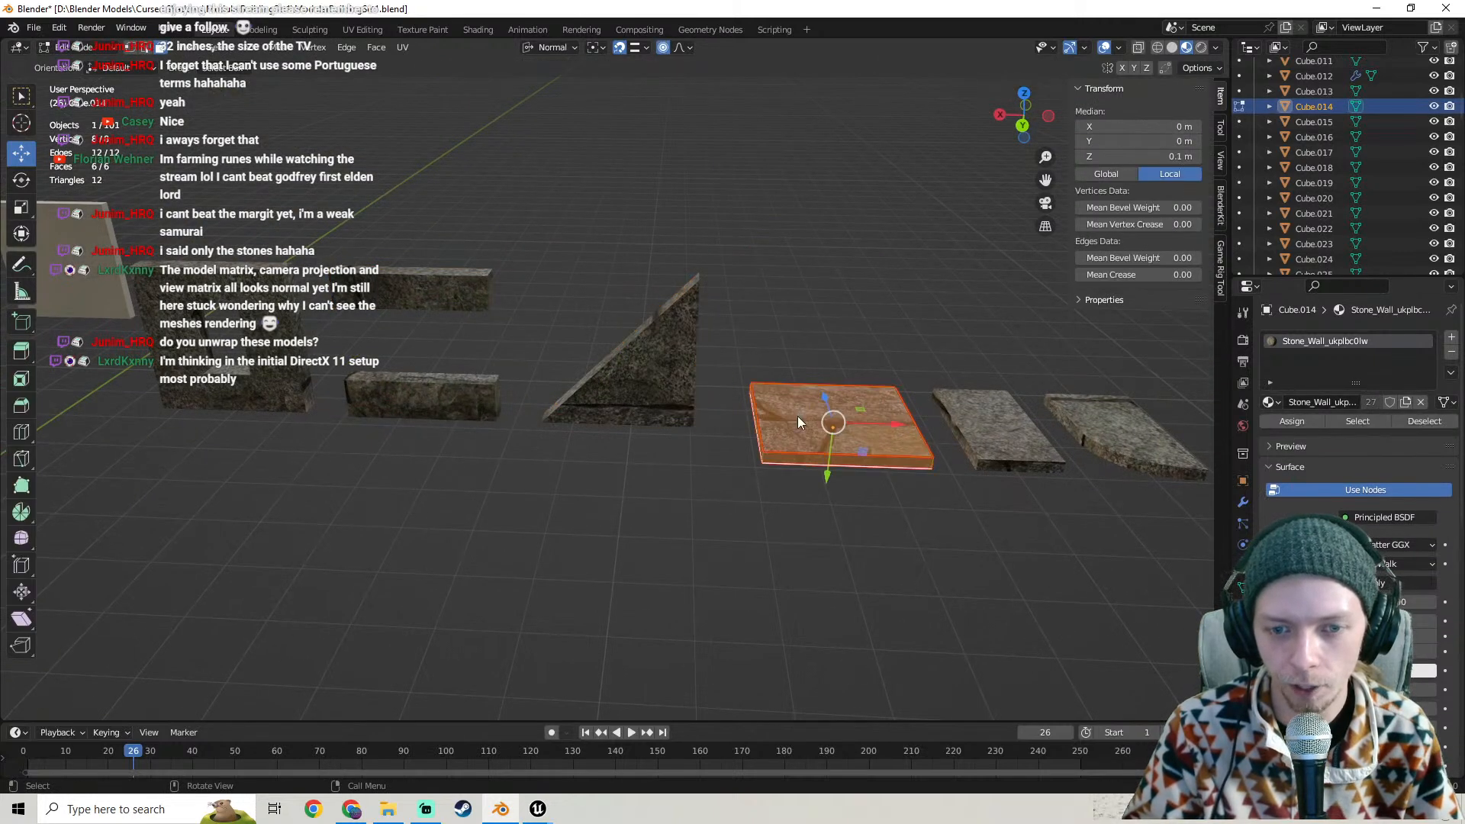
- Examine the half-width, rounded and circular stone floor slabs along the row of modular pieces
{"action": "key", "text": "Tab"}
{"action": "middle_click_drag", "start_coordinate": [966, 431], "coordinate": [557, 368], "text": "shift"}
{"action": "left_click", "coordinate": [557, 368]}
{"action": "key", "text": "Tab"}
{"action": "key", "text": "Tab"}
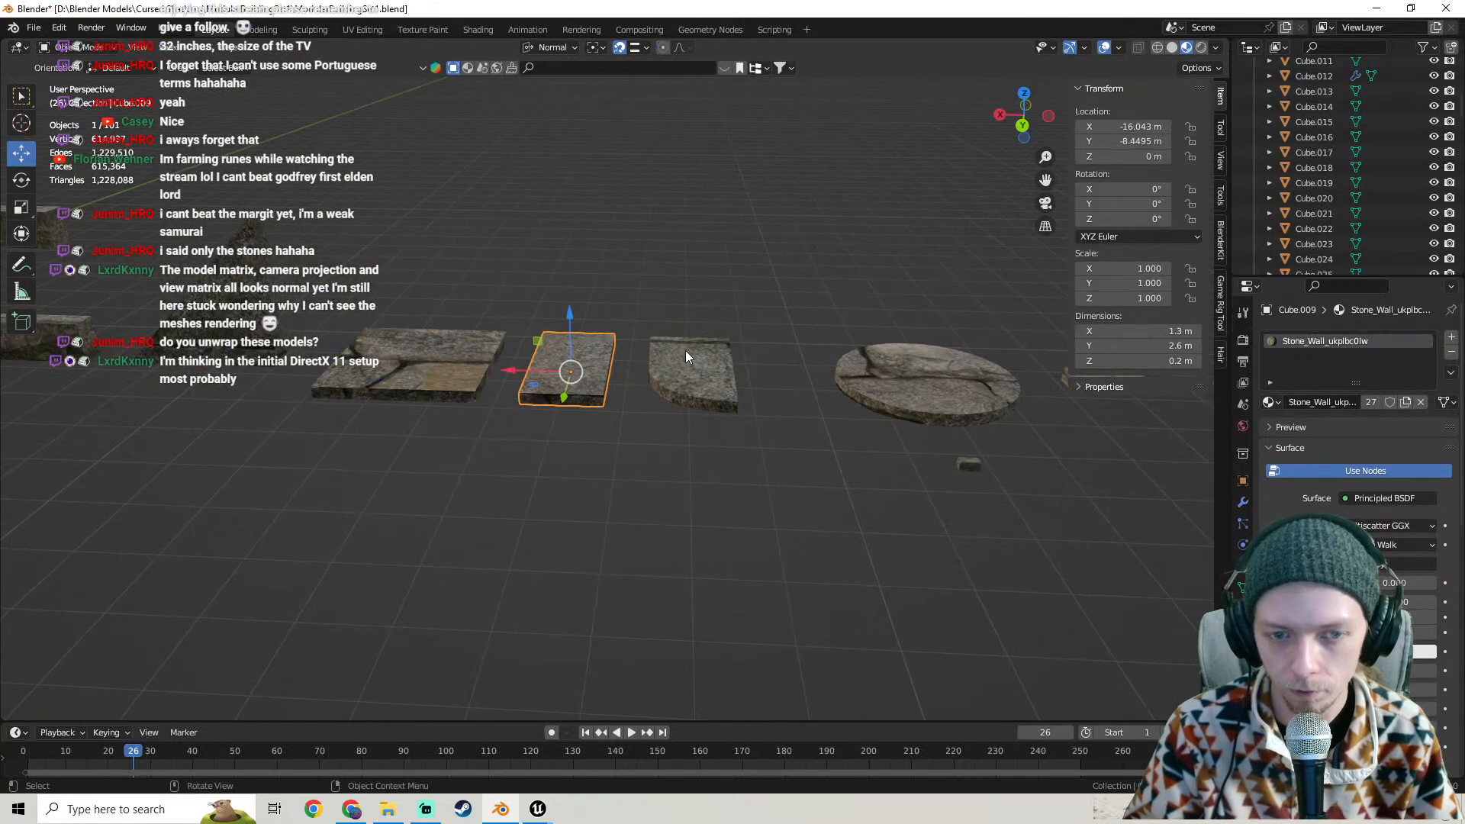
{"action": "left_click", "coordinate": [687, 359]}
{"action": "scroll", "coordinate": [722, 387], "scroll_direction": "down", "scroll_amount": 2}
{"action": "middle_click_drag", "start_coordinate": [722, 387], "coordinate": [547, 407]}
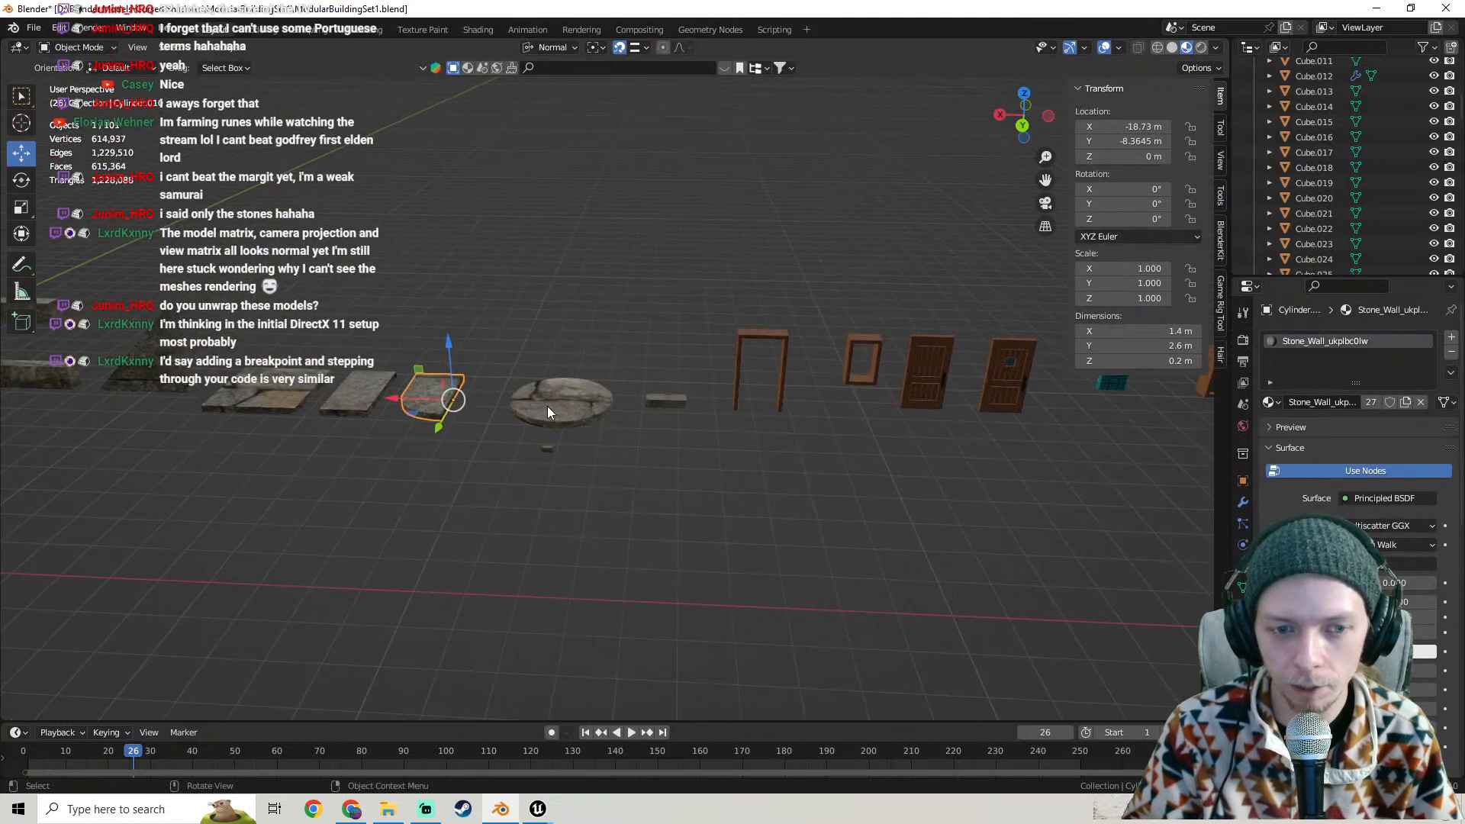
{"action": "left_click", "coordinate": [547, 406]}
{"action": "middle_click_drag", "start_coordinate": [864, 438], "coordinate": [666, 432], "text": "shift"}
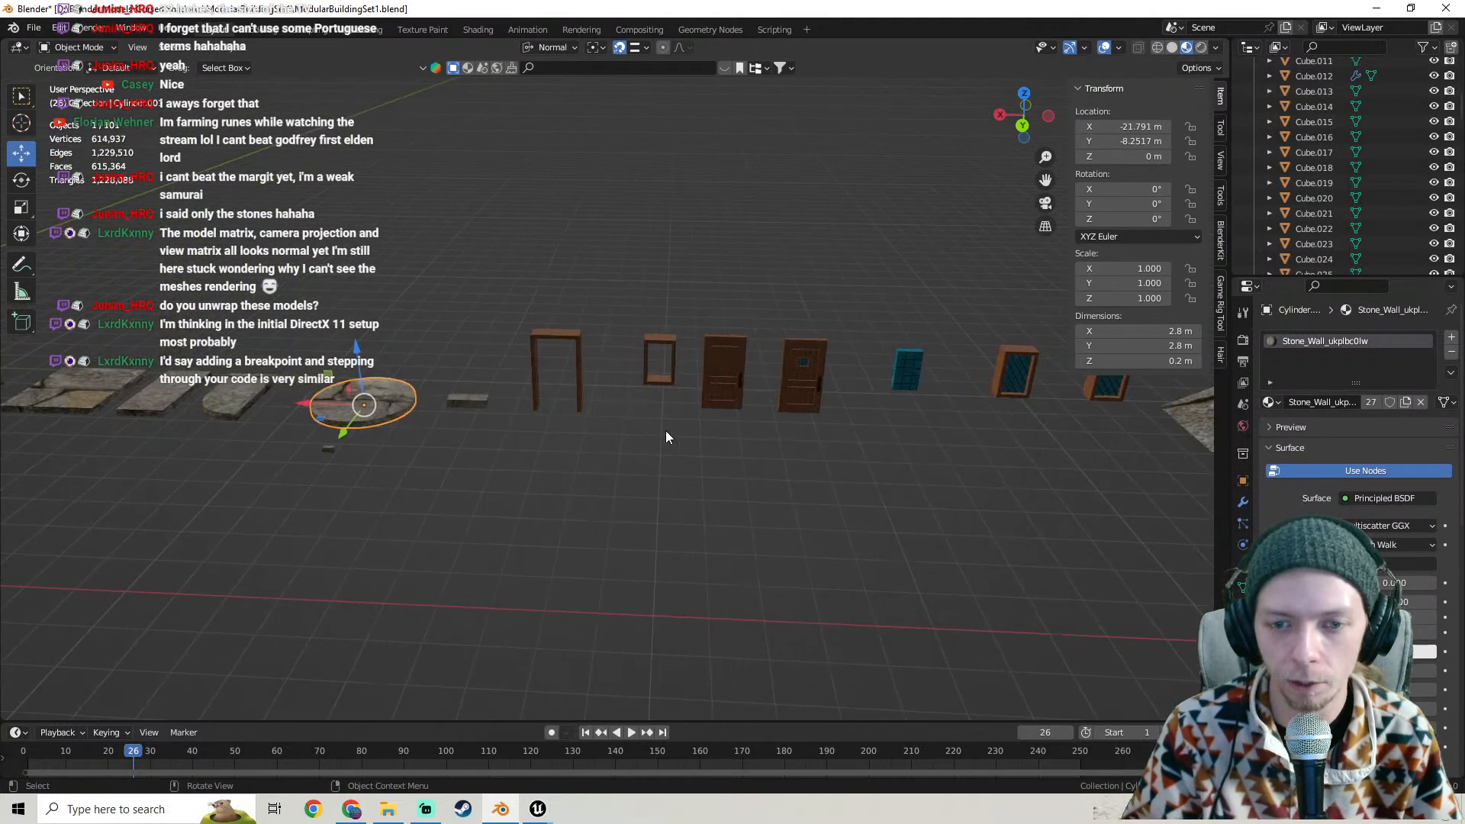
{"action": "middle_click_drag", "start_coordinate": [933, 428], "coordinate": [363, 438], "text": "shift"}
- Examine the meshes of the stone ramp, the two stone blocks and the wedge at the row's far end
{"action": "left_click", "coordinate": [640, 423]}
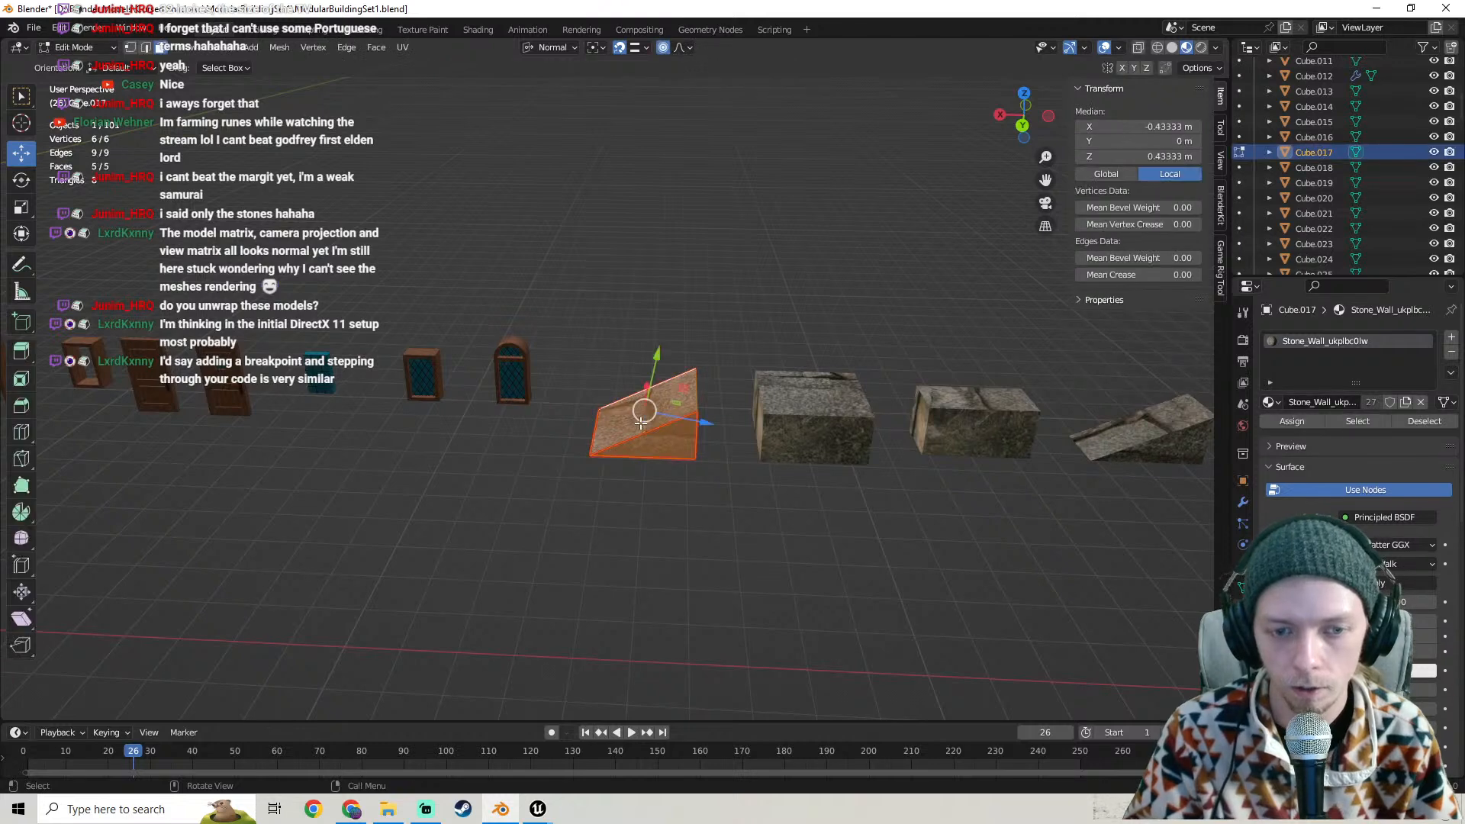
{"action": "left_click", "coordinate": [842, 419]}
{"action": "middle_click_drag", "start_coordinate": [939, 446], "coordinate": [626, 383], "text": "shift"}
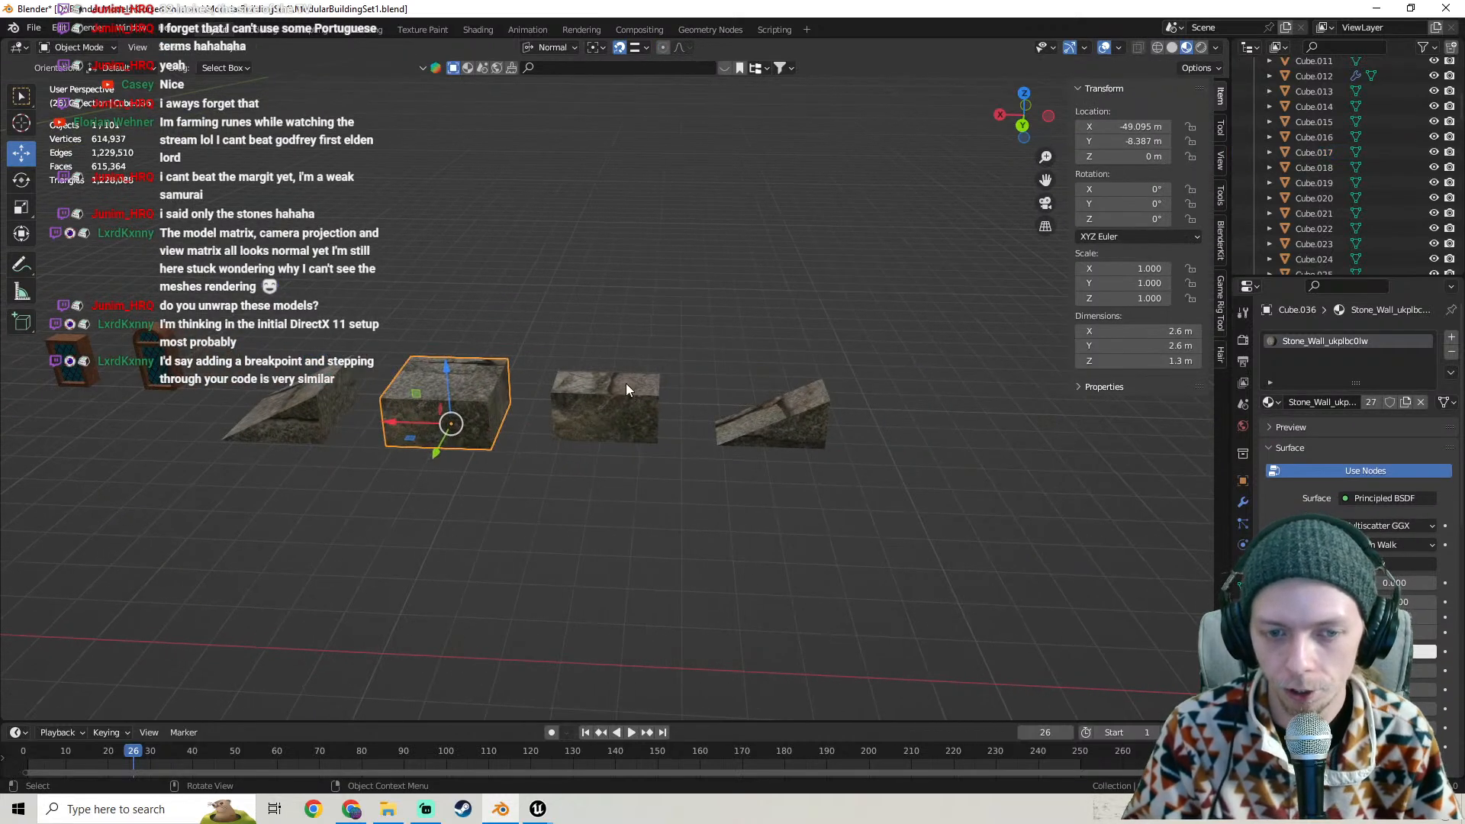
{"action": "left_click", "coordinate": [626, 383]}
{"action": "key", "text": "Tab"}
{"action": "key", "text": "Tab"}
{"action": "left_click", "coordinate": [772, 409]}
{"action": "key", "text": "Tab"}
{"action": "key", "text": "Tab"}
{"action": "scroll", "coordinate": [766, 409], "scroll_direction": "down", "scroll_amount": 5}
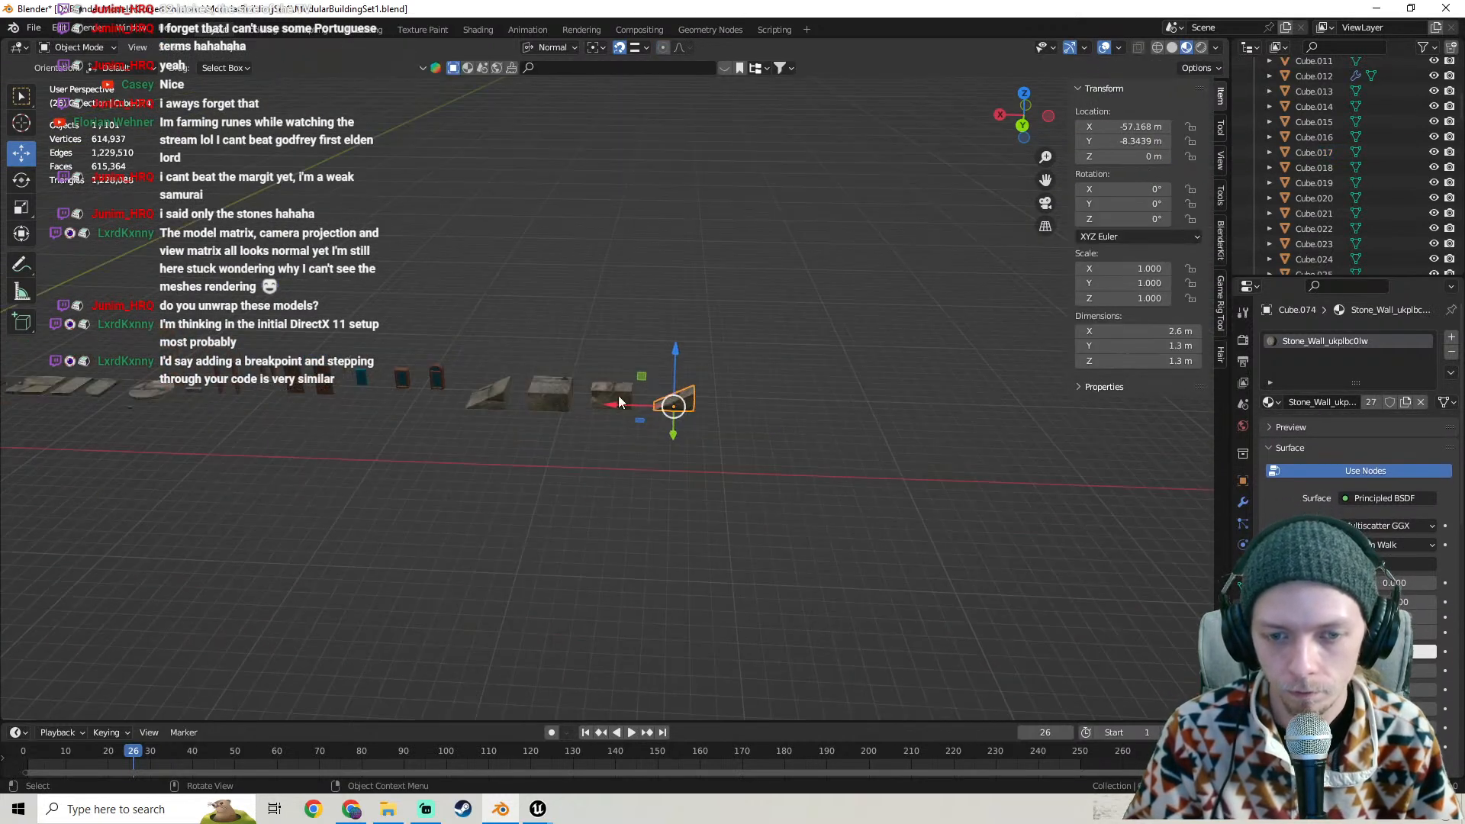
- Look over the curved walls and window wall at the opposite end of the row, back to the beam frame
{"action": "middle_click_drag", "start_coordinate": [473, 405], "coordinate": [1206, 411], "text": "shift"}
{"action": "middle_click_drag", "start_coordinate": [580, 407], "coordinate": [1175, 416], "text": "shift"}
{"action": "scroll", "coordinate": [642, 392], "scroll_direction": "up", "scroll_amount": 4}
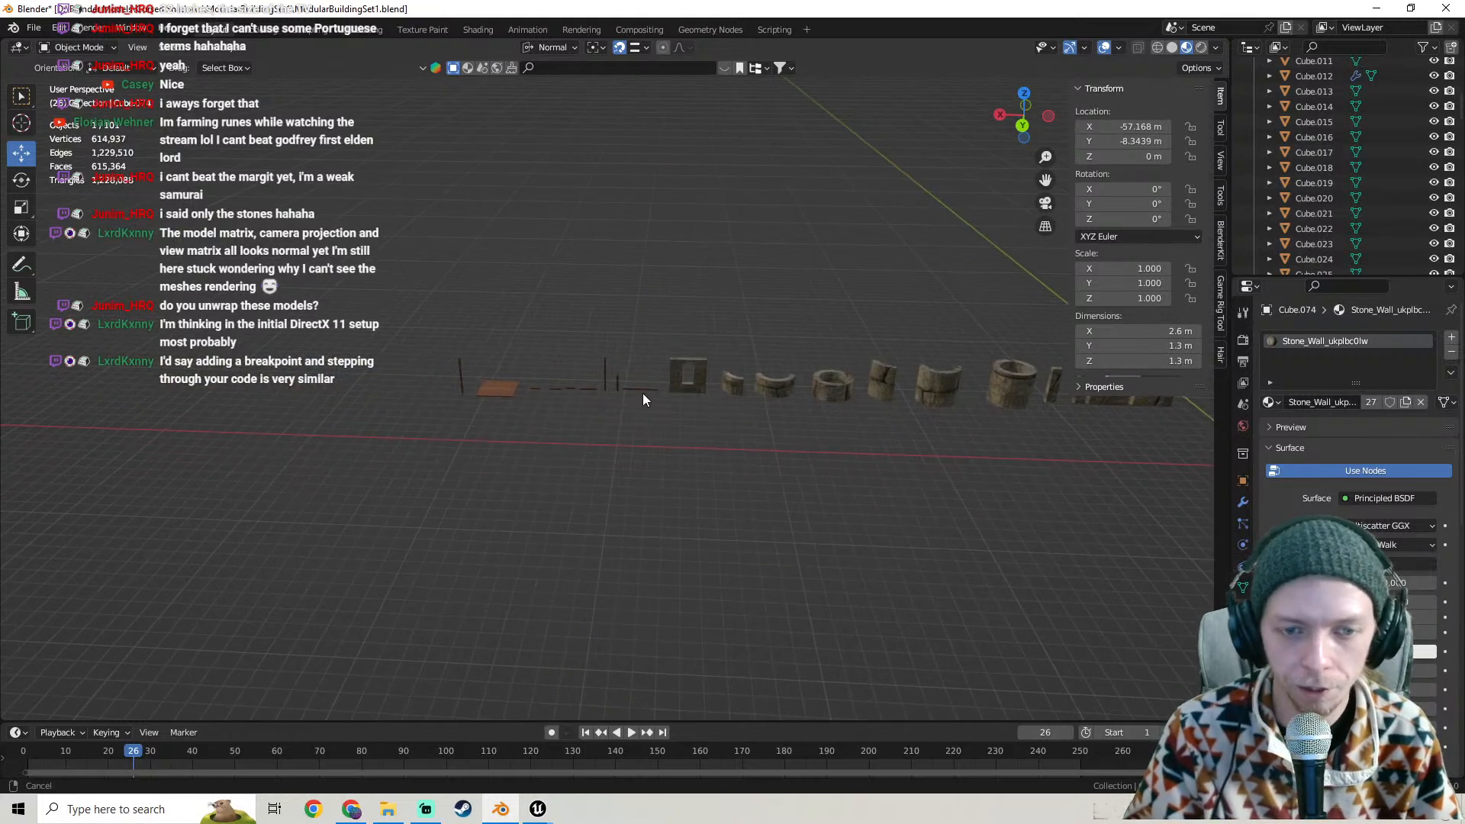
{"action": "middle_click_drag", "start_coordinate": [708, 395], "coordinate": [850, 374]}
{"action": "left_click", "coordinate": [749, 394]}
{"action": "middle_click_drag", "start_coordinate": [678, 426], "coordinate": [281, 391]}
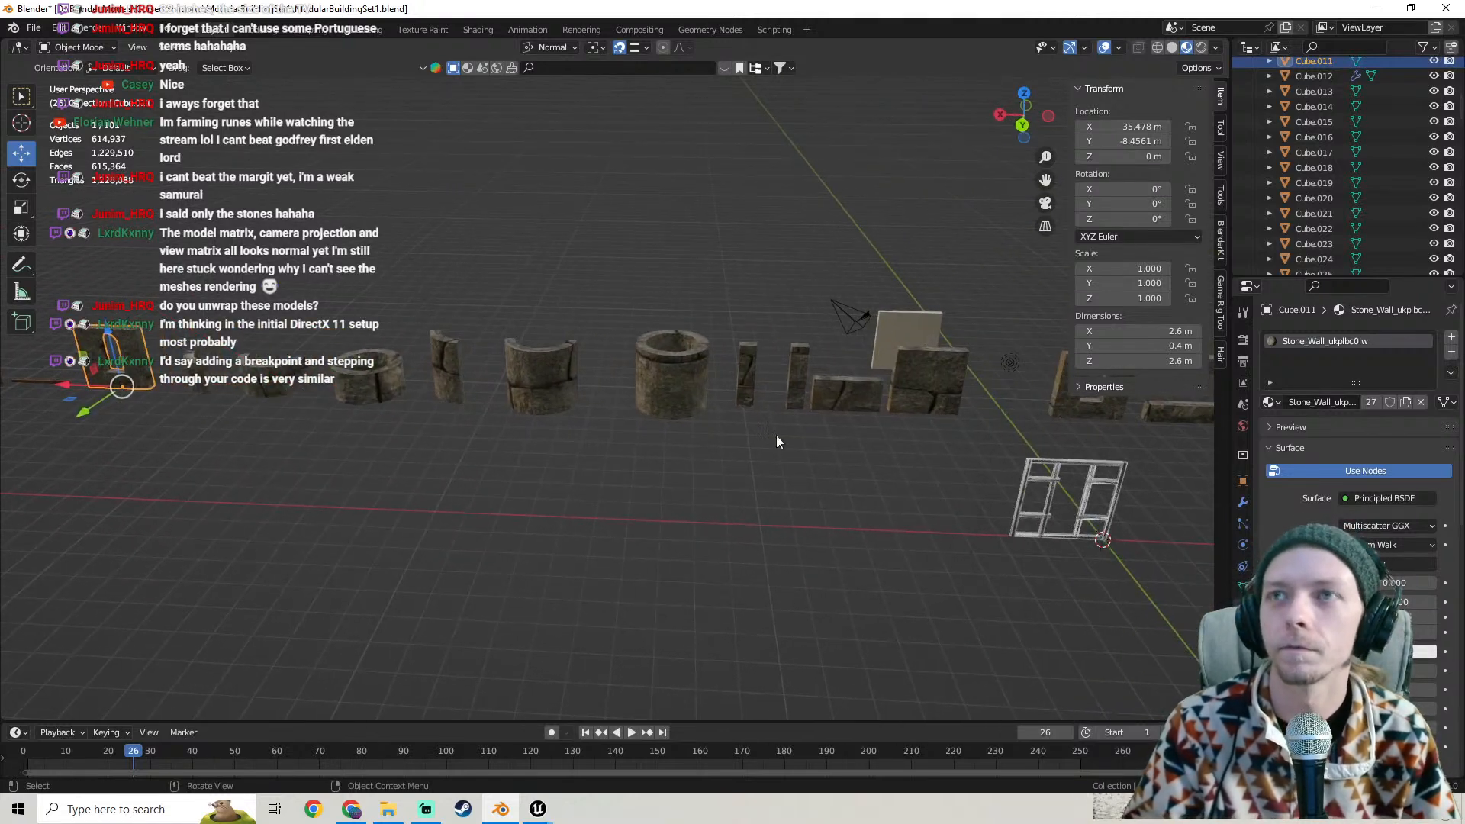
{"action": "middle_click_drag", "start_coordinate": [776, 441], "coordinate": [606, 382], "text": "shift"}
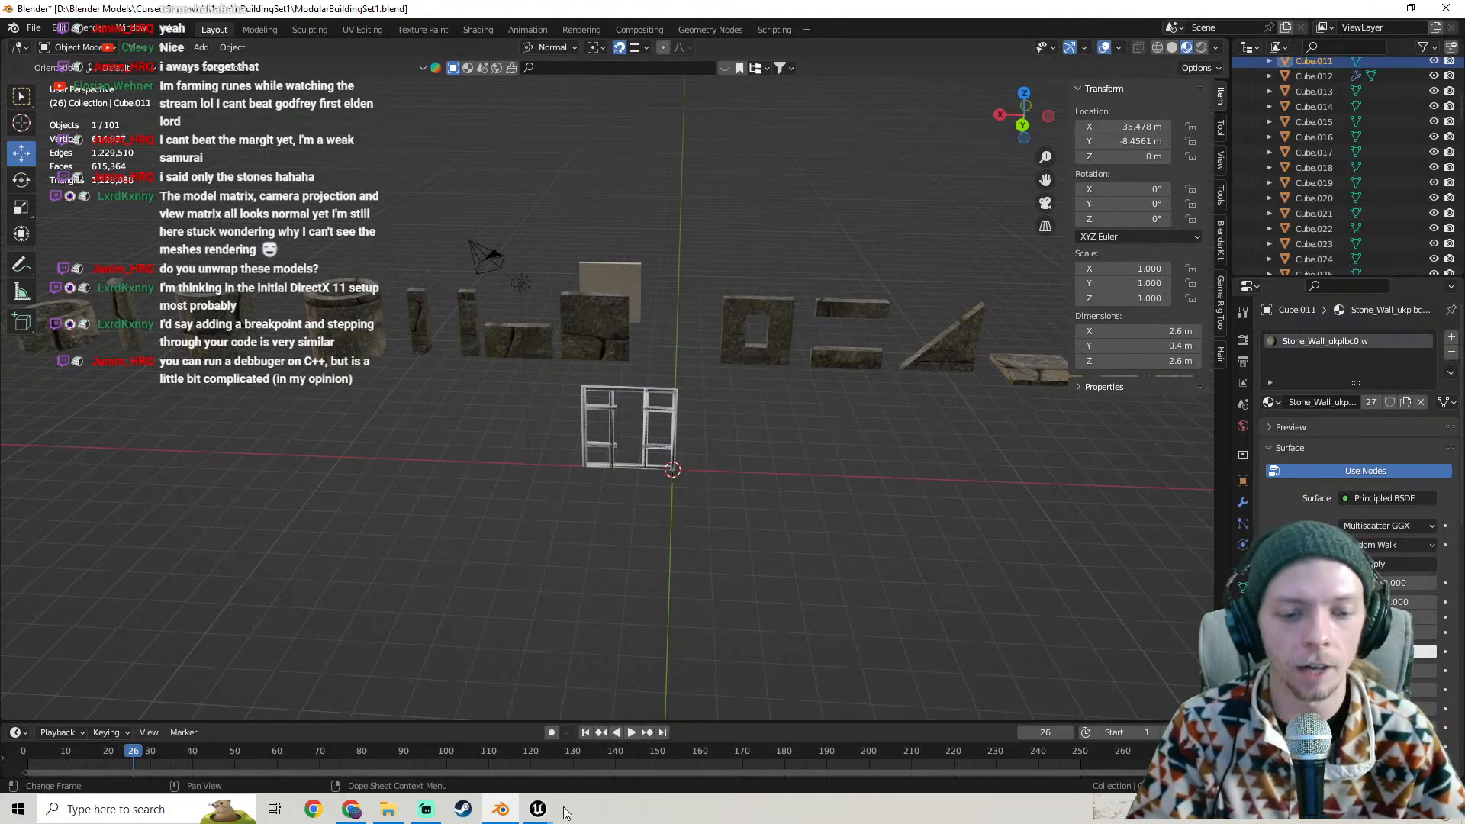
- Switch to the Unreal character blueprint and examine its debug object choices and the Player Inputs graph
{"action": "mouse_move", "coordinate": [538, 809]}
{"action": "left_click", "coordinate": [587, 767]}
{"action": "left_click", "coordinate": [895, 61]}
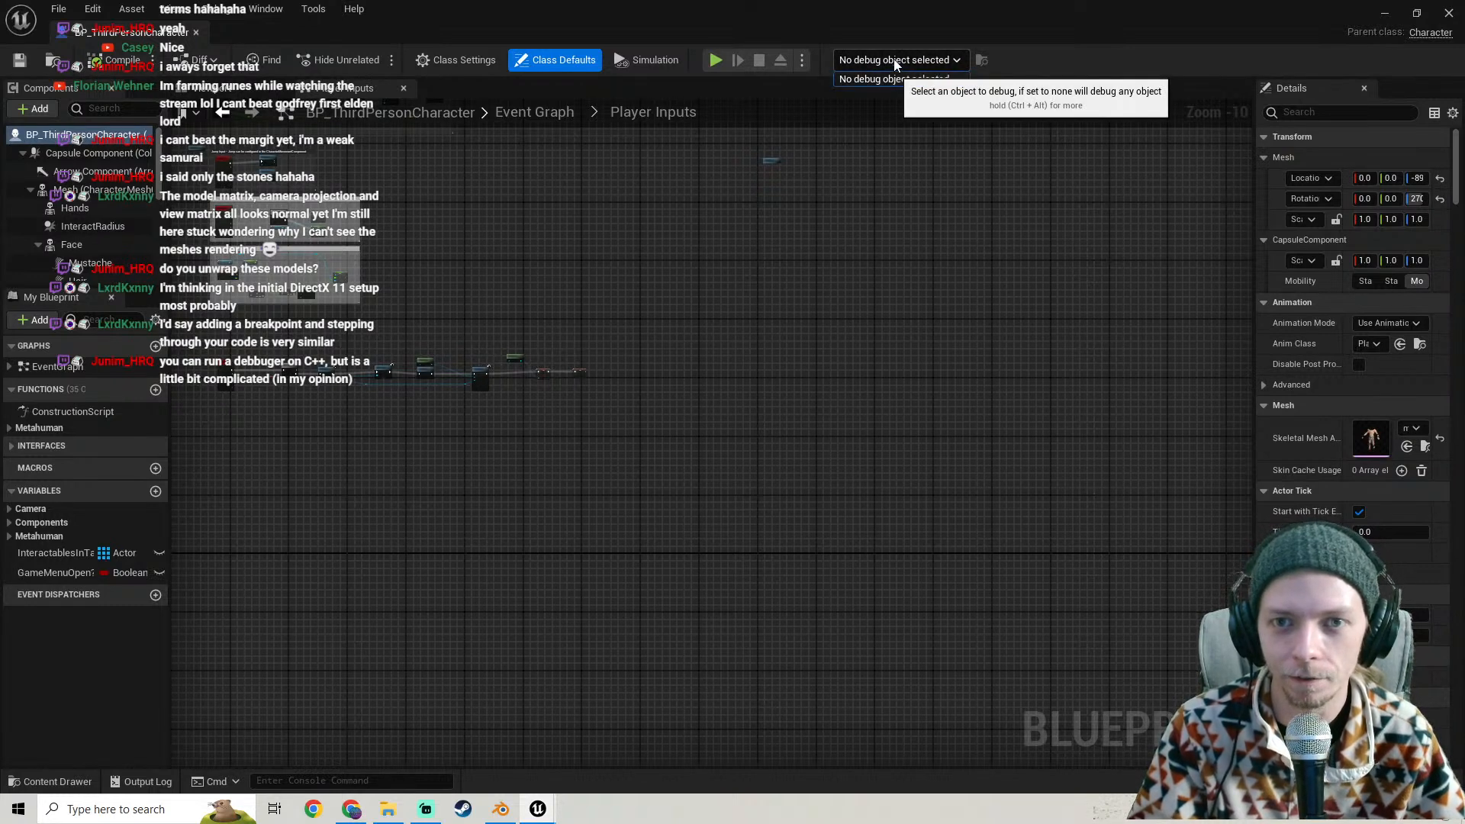
{"action": "left_click", "coordinate": [876, 80]}
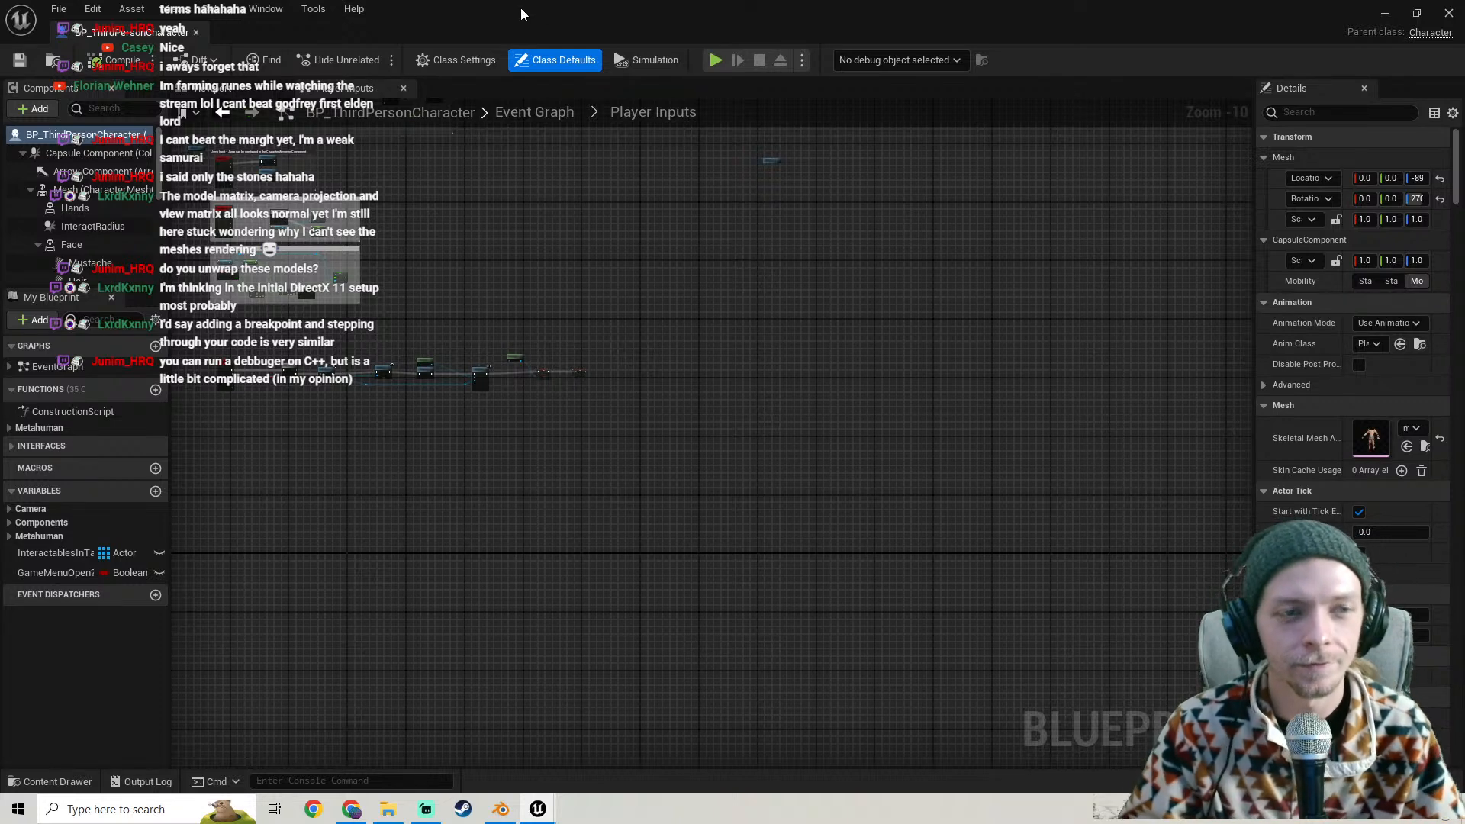
{"action": "scroll", "coordinate": [626, 345], "scroll_direction": "up", "scroll_amount": 2}
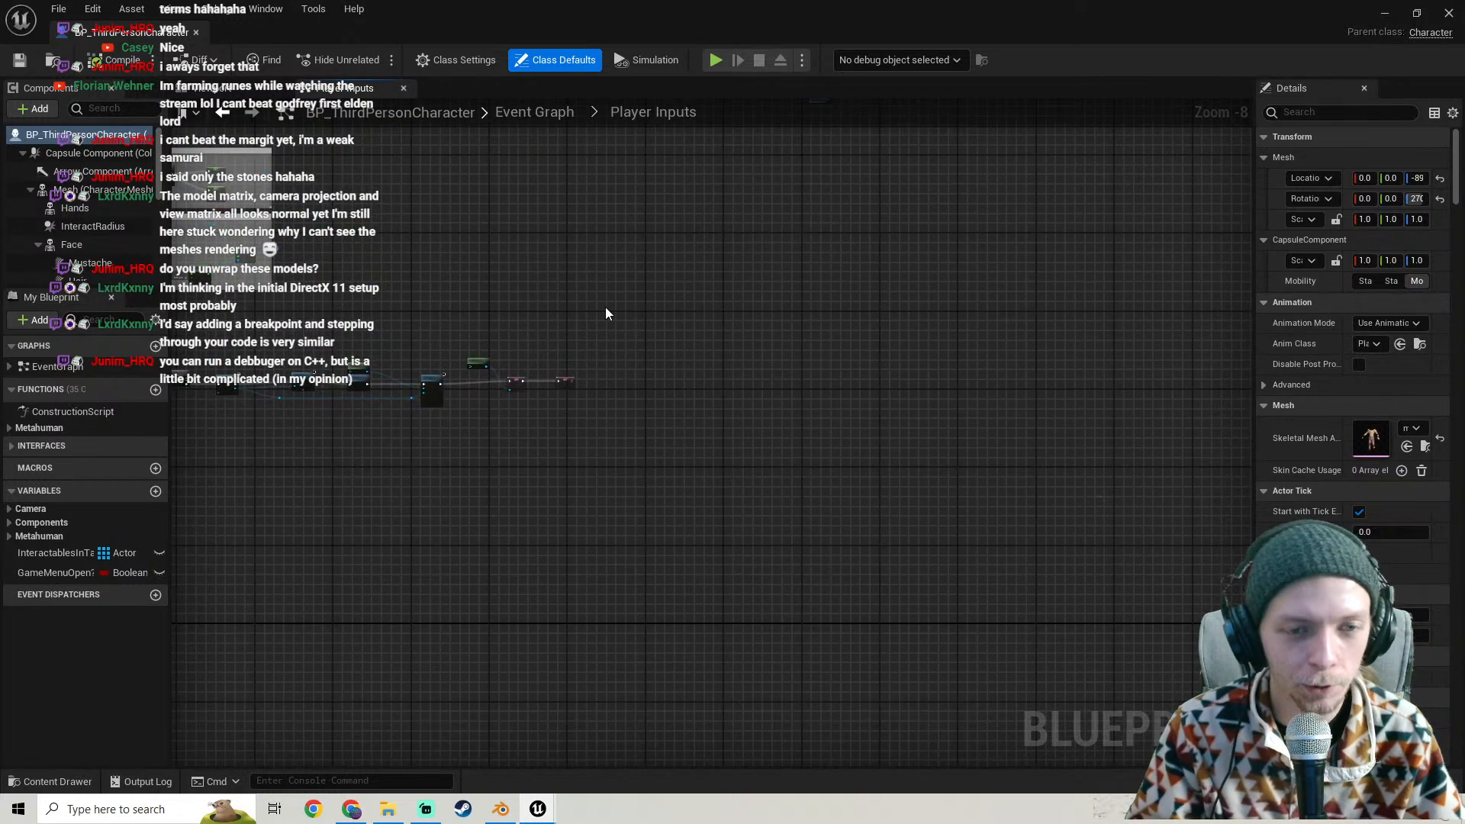
{"action": "scroll", "coordinate": [778, 364], "scroll_direction": "down", "scroll_amount": 4}
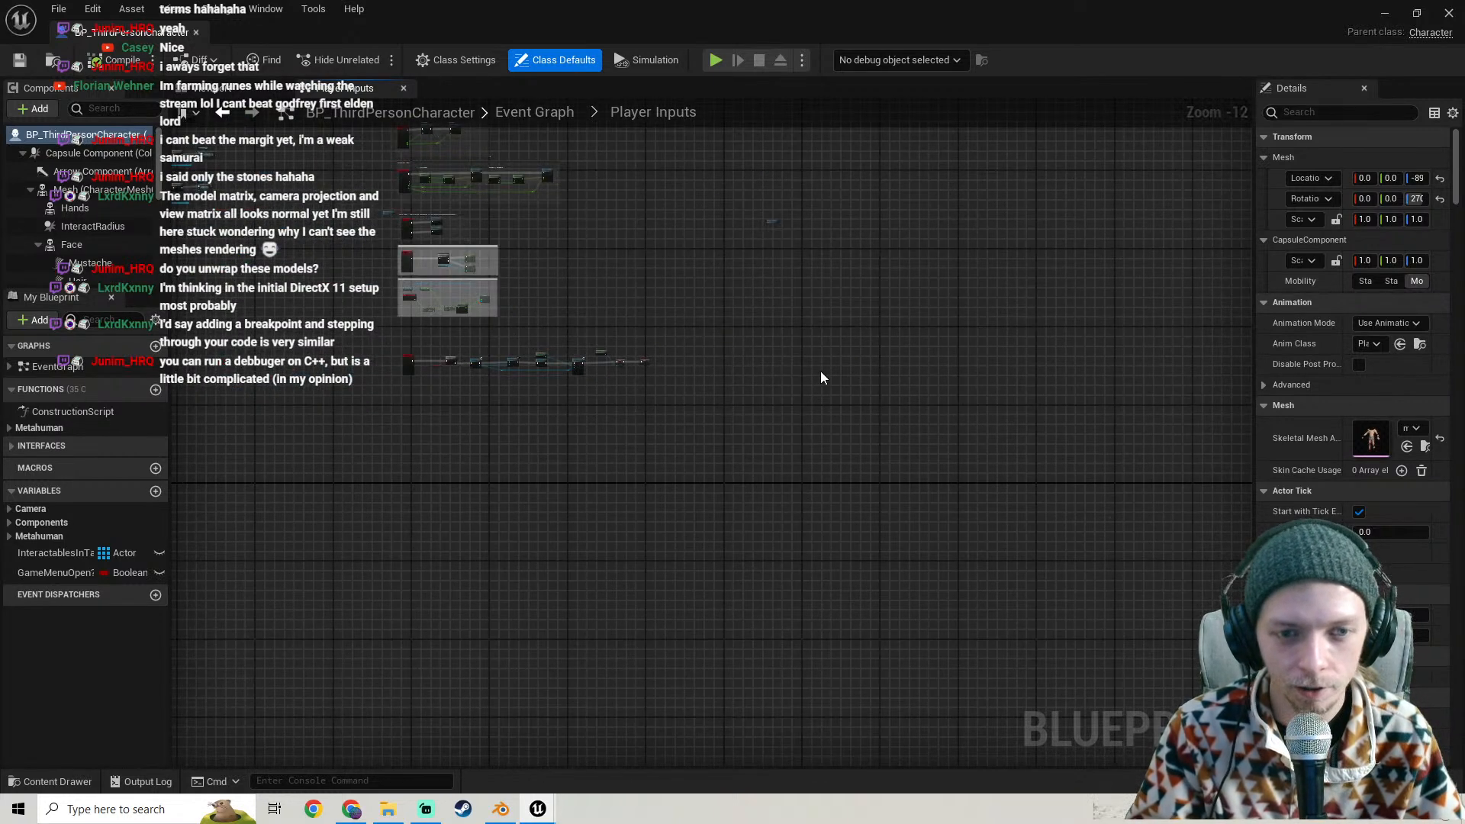
{"action": "right_click_drag", "start_coordinate": [708, 331], "coordinate": [786, 373]}
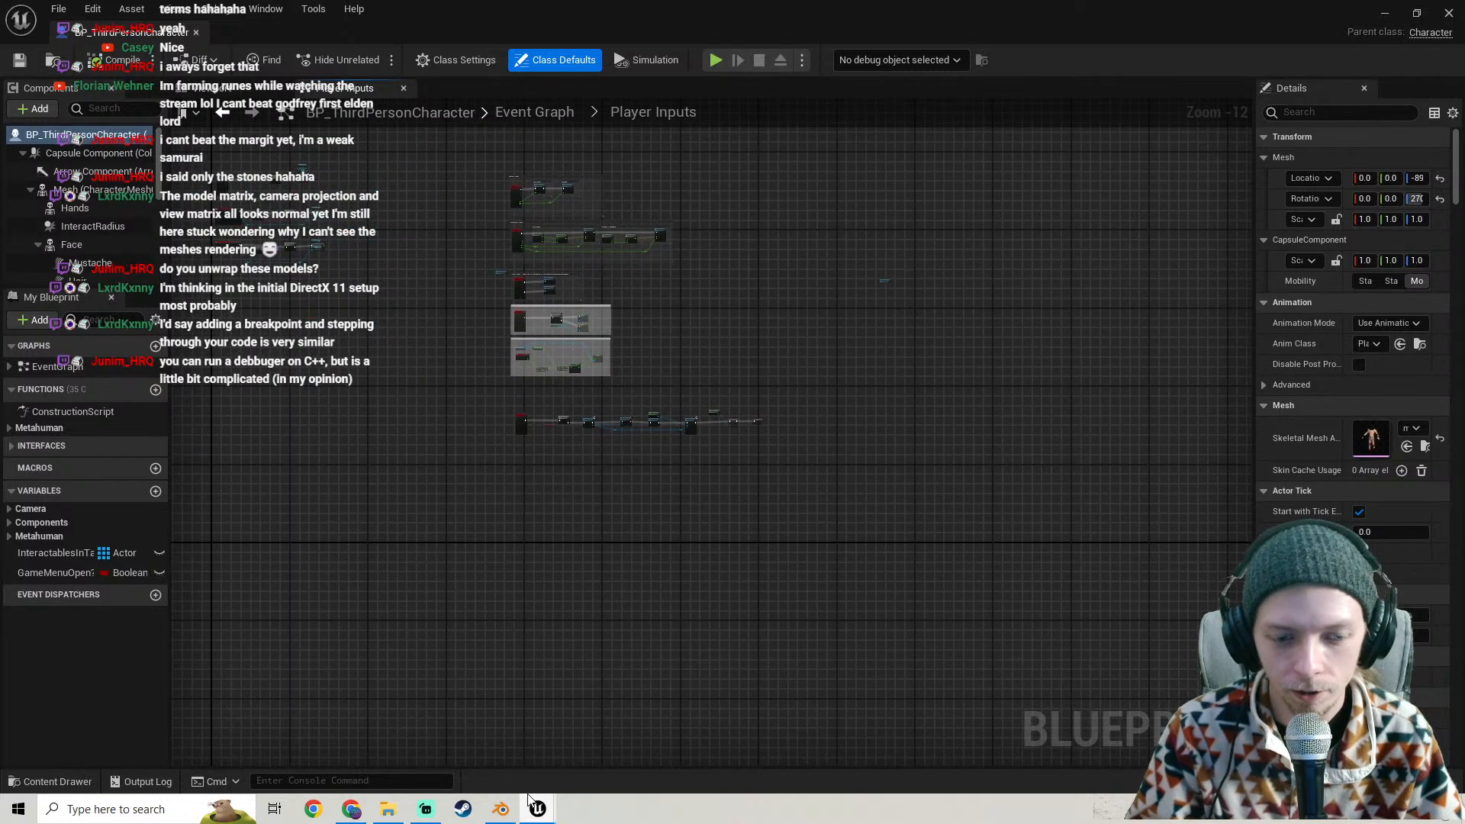
- Return to Blender and try to move the imported beam frame along the X axis
{"action": "left_click", "coordinate": [502, 809]}
{"action": "scroll", "coordinate": [597, 478], "scroll_direction": "up", "scroll_amount": 5}
{"action": "scroll", "coordinate": [594, 474], "scroll_direction": "down", "scroll_amount": 4}
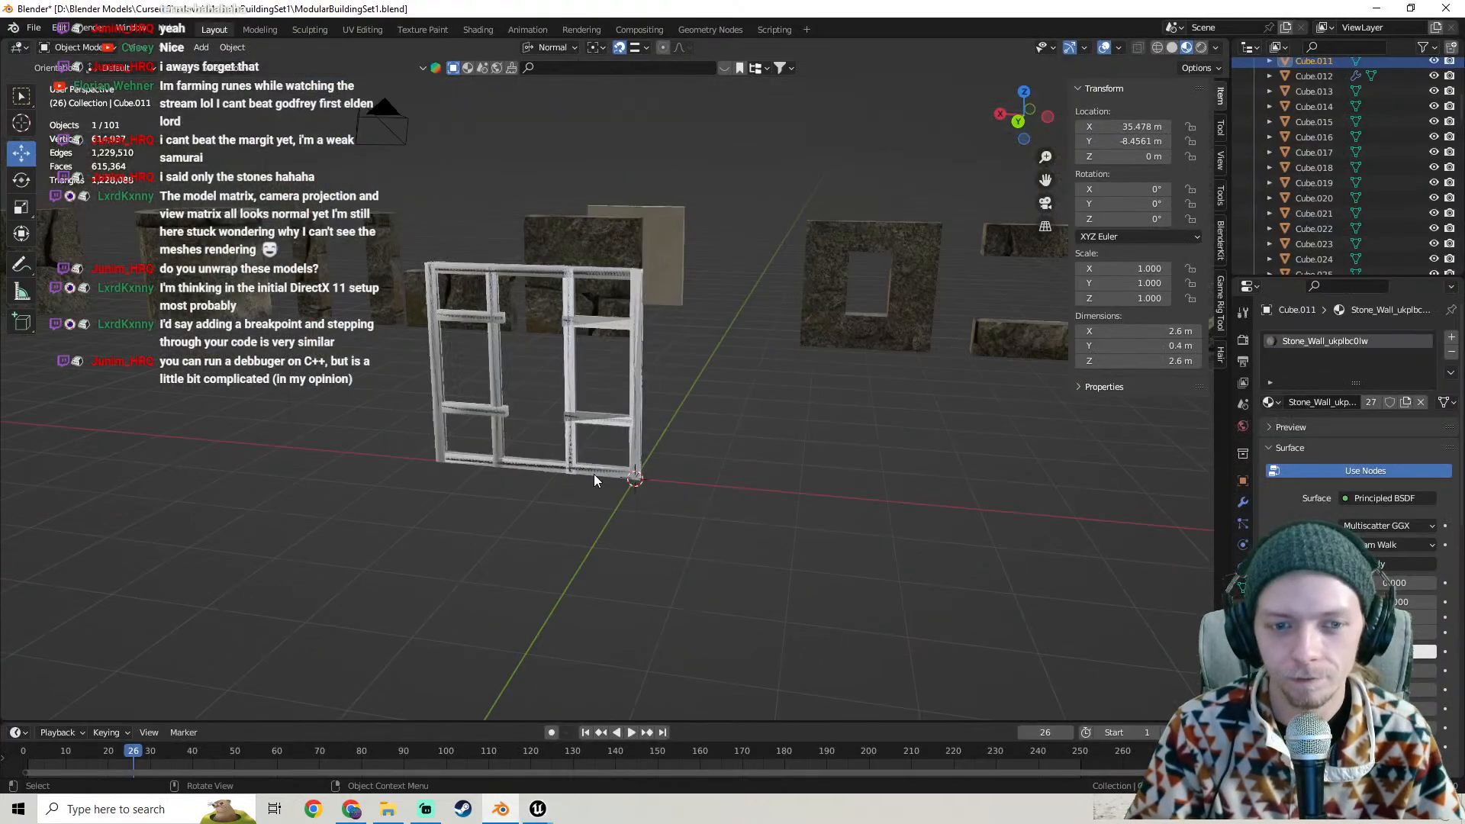
{"action": "left_click", "coordinate": [631, 458]}
{"action": "left_click_drag", "start_coordinate": [587, 472], "coordinate": [507, 465]}
{"action": "key", "text": "ctrl+z"}
{"action": "key", "text": "ctrl+z"}
{"action": "scroll", "coordinate": [795, 466], "scroll_direction": "up", "scroll_amount": 5}
{"action": "scroll", "coordinate": [724, 401], "scroll_direction": "down", "scroll_amount": 3}
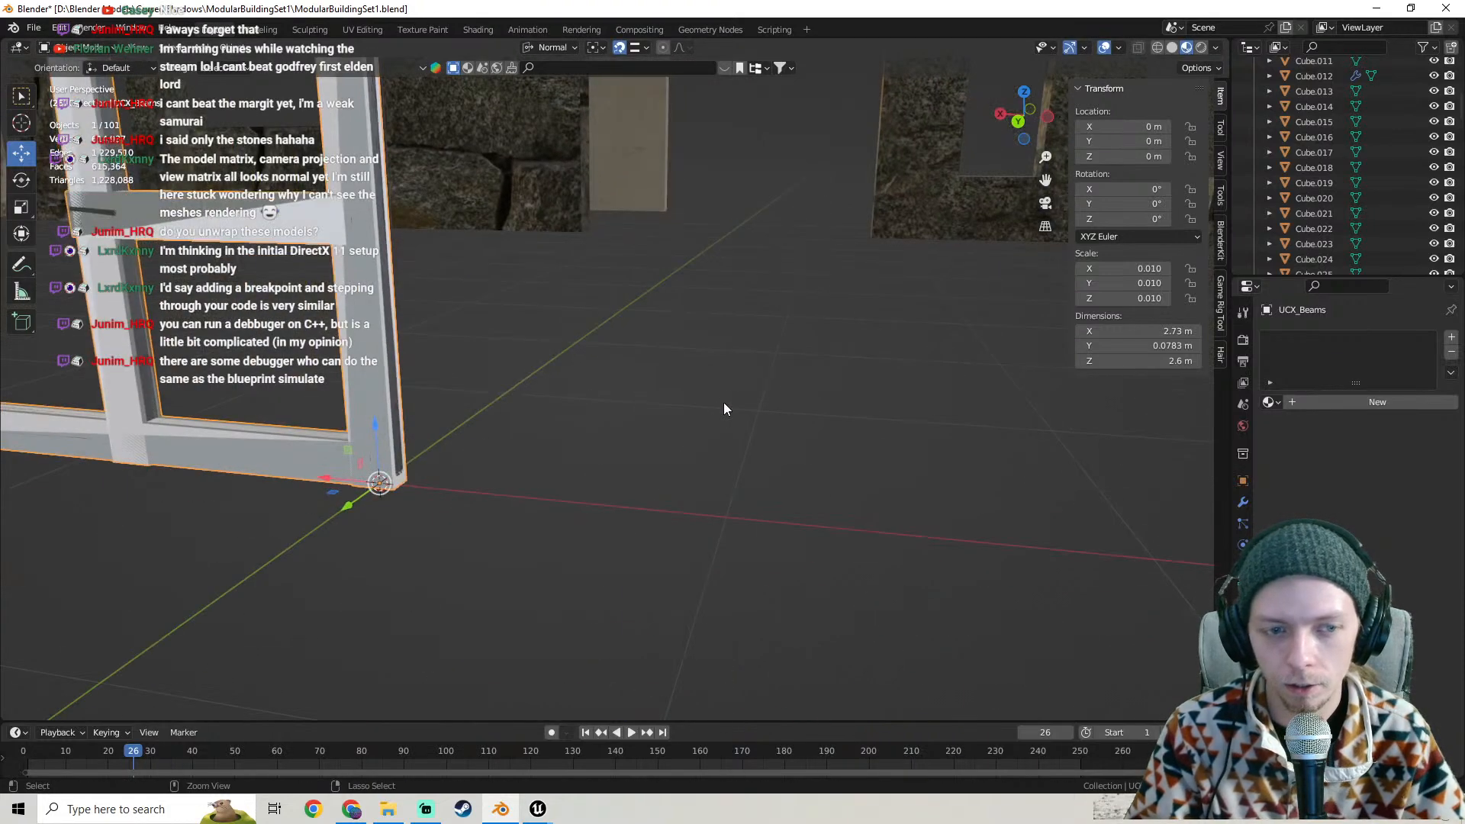
- Undo the selection and Edit Mode changes made while inspecting the stone pieces, back to the split wall piece
{"action": "scroll", "coordinate": [584, 401], "scroll_direction": "down", "scroll_amount": 5}
{"action": "key", "text": "ctrl+z"}
{"action": "key", "text": "ctrl+z"}
{"action": "key", "text": "ctrl+z"}
{"action": "key", "text": "ctrl+z"}
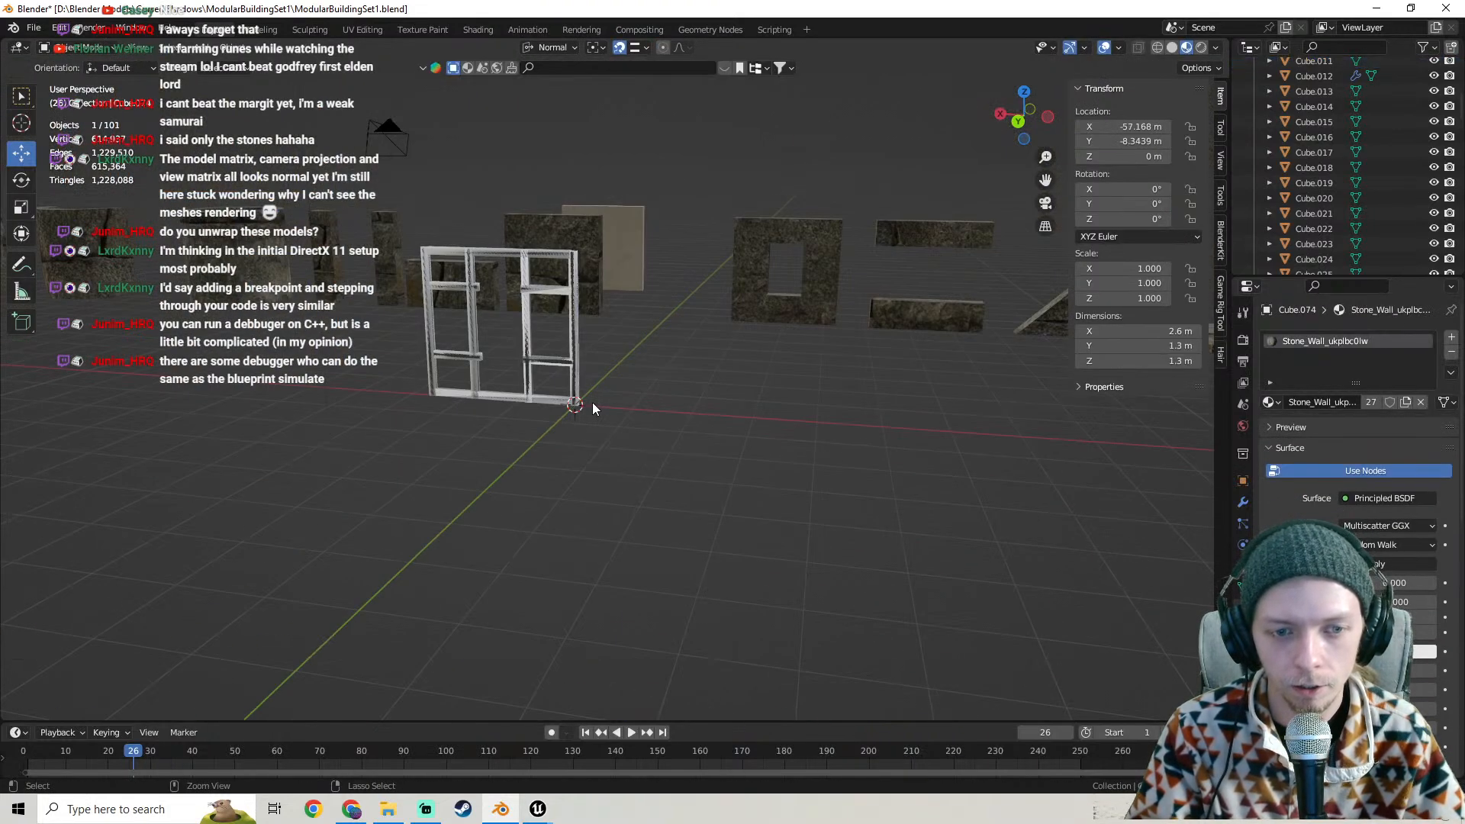
{"action": "key", "text": "ctrl+z"}
{"action": "key", "text": "ctrl+z"}
{"action": "scroll", "coordinate": [592, 402], "scroll_direction": "down", "scroll_amount": 6}
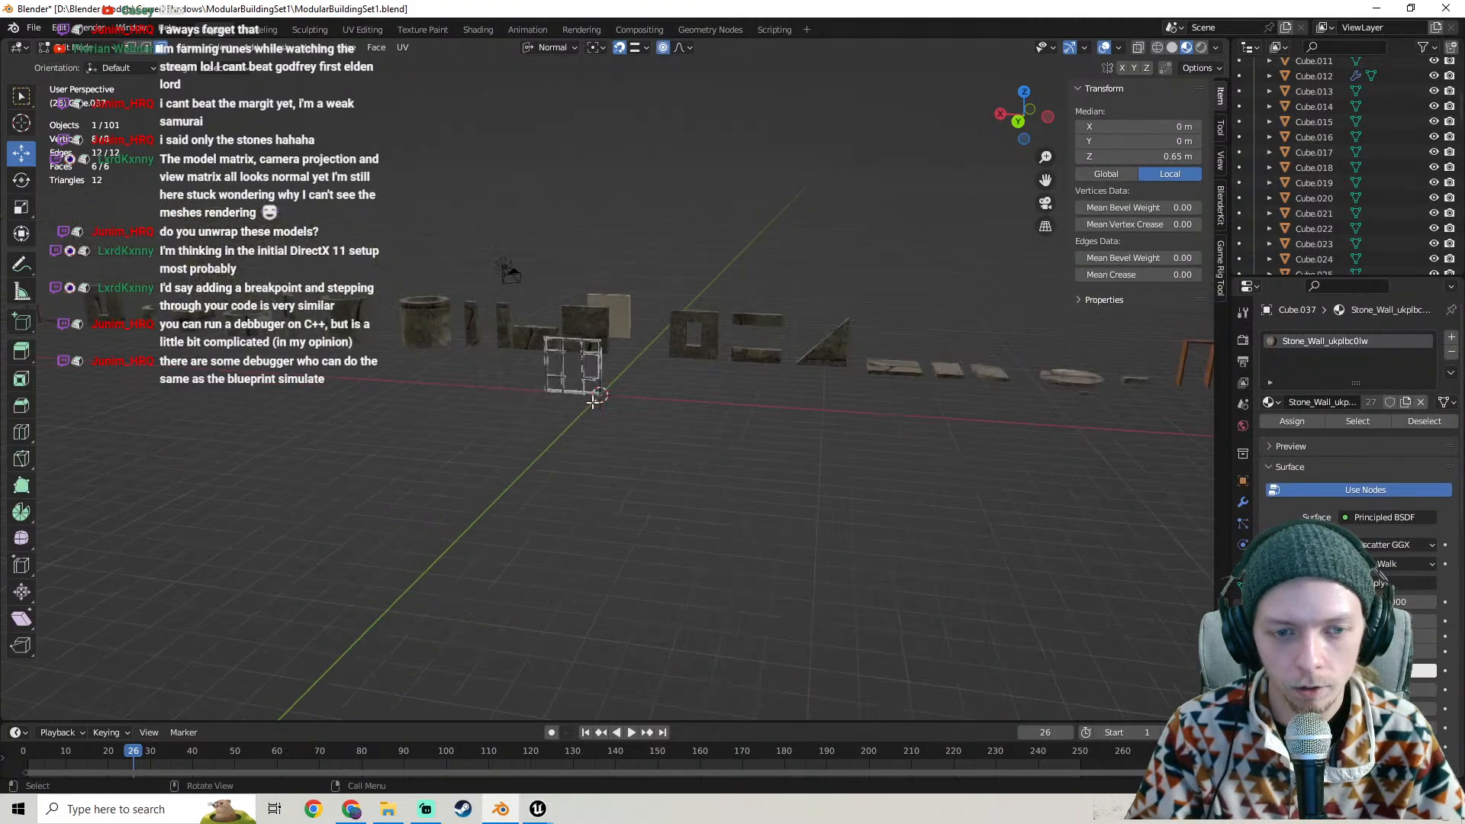
{"action": "key", "text": "ctrl+z"}
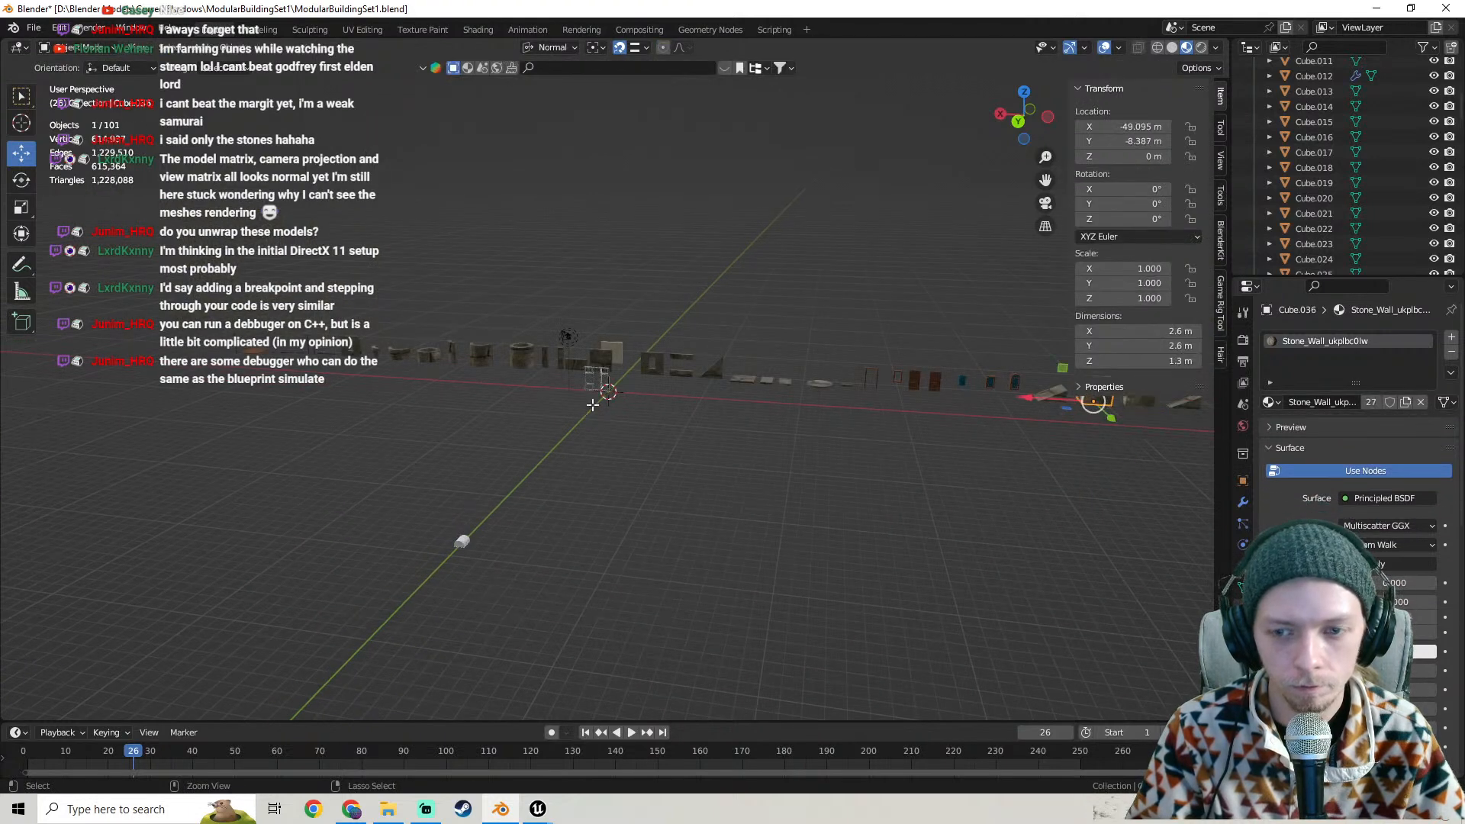
{"action": "key", "text": "ctrl+z"}
{"action": "key", "text": "ctrl+z"}
{"action": "key", "text": "ctrl+z"}
{"action": "key", "text": "ctrl+z"}
{"action": "key", "text": "ctrl+z"}
{"action": "key", "text": "ctrl+z"}
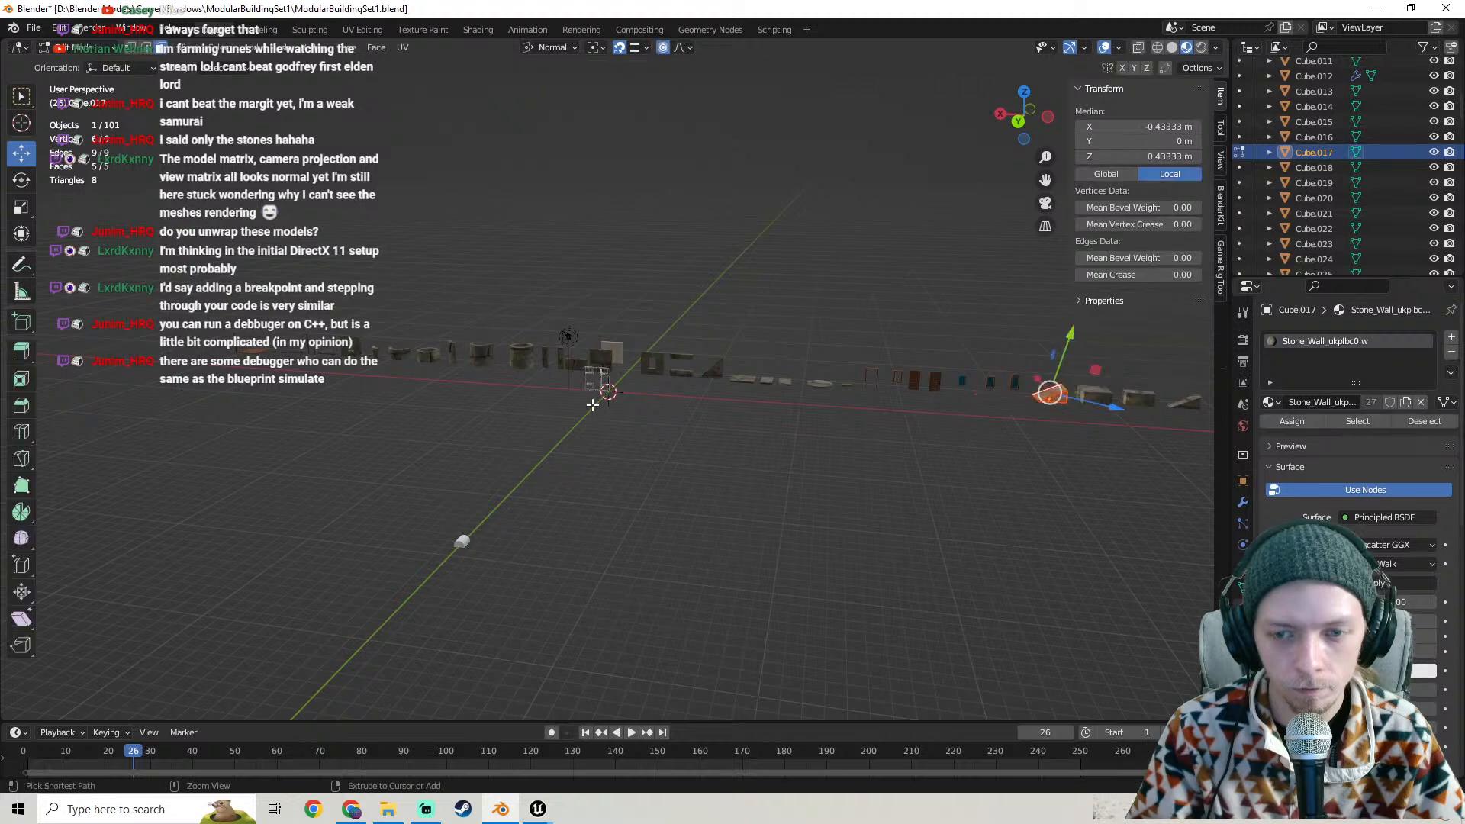
{"action": "key", "text": "ctrl+z"}
{"action": "key", "text": "ctrl+z"}
{"action": "key", "text": "ctrl+z"}
{"action": "key", "text": "ctrl+z"}
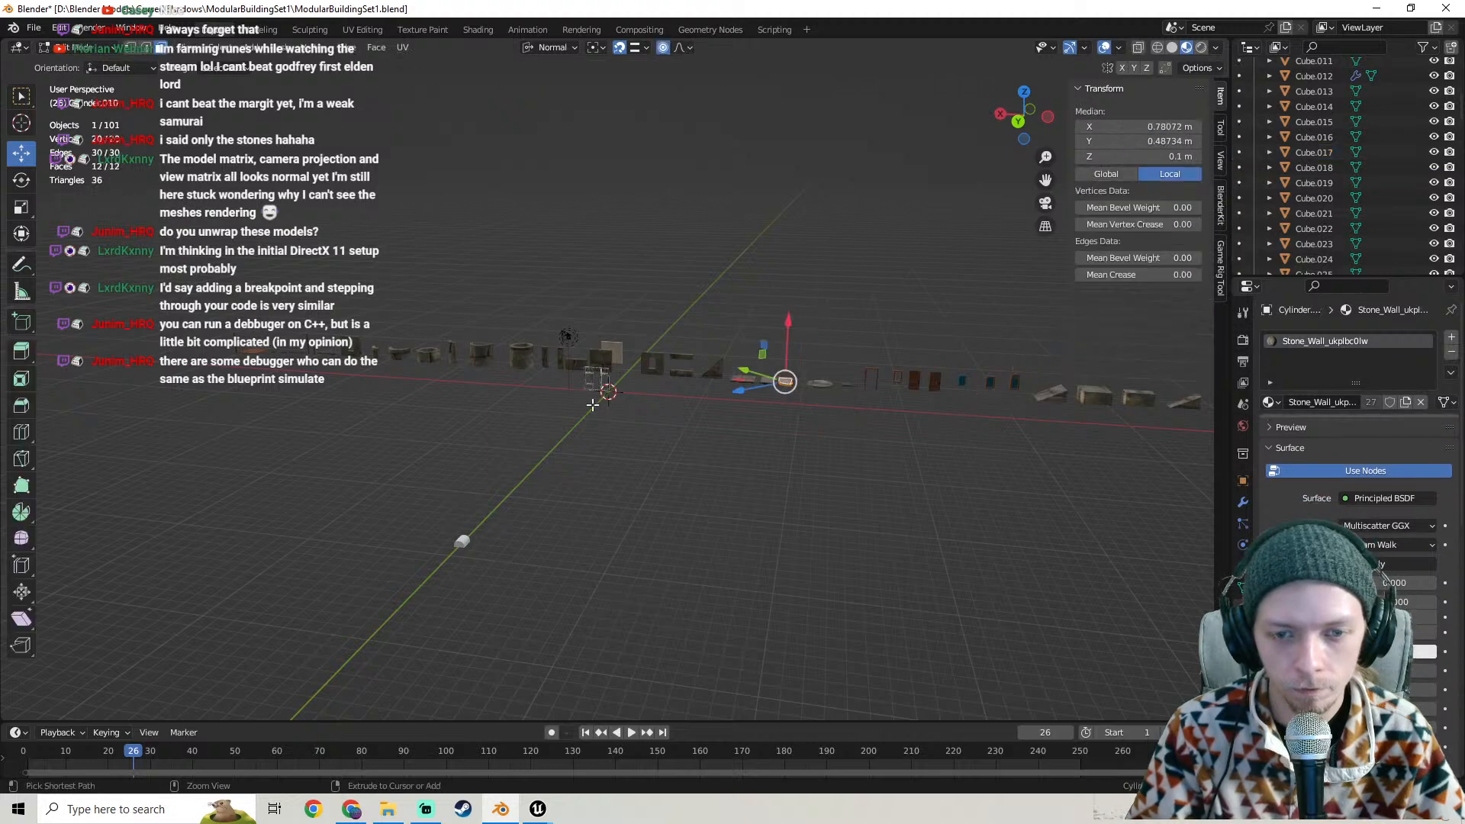
{"action": "key", "text": "ctrl+z"}
{"action": "key", "text": "ctrl+z"}
{"action": "key", "text": "ctrl+z"}
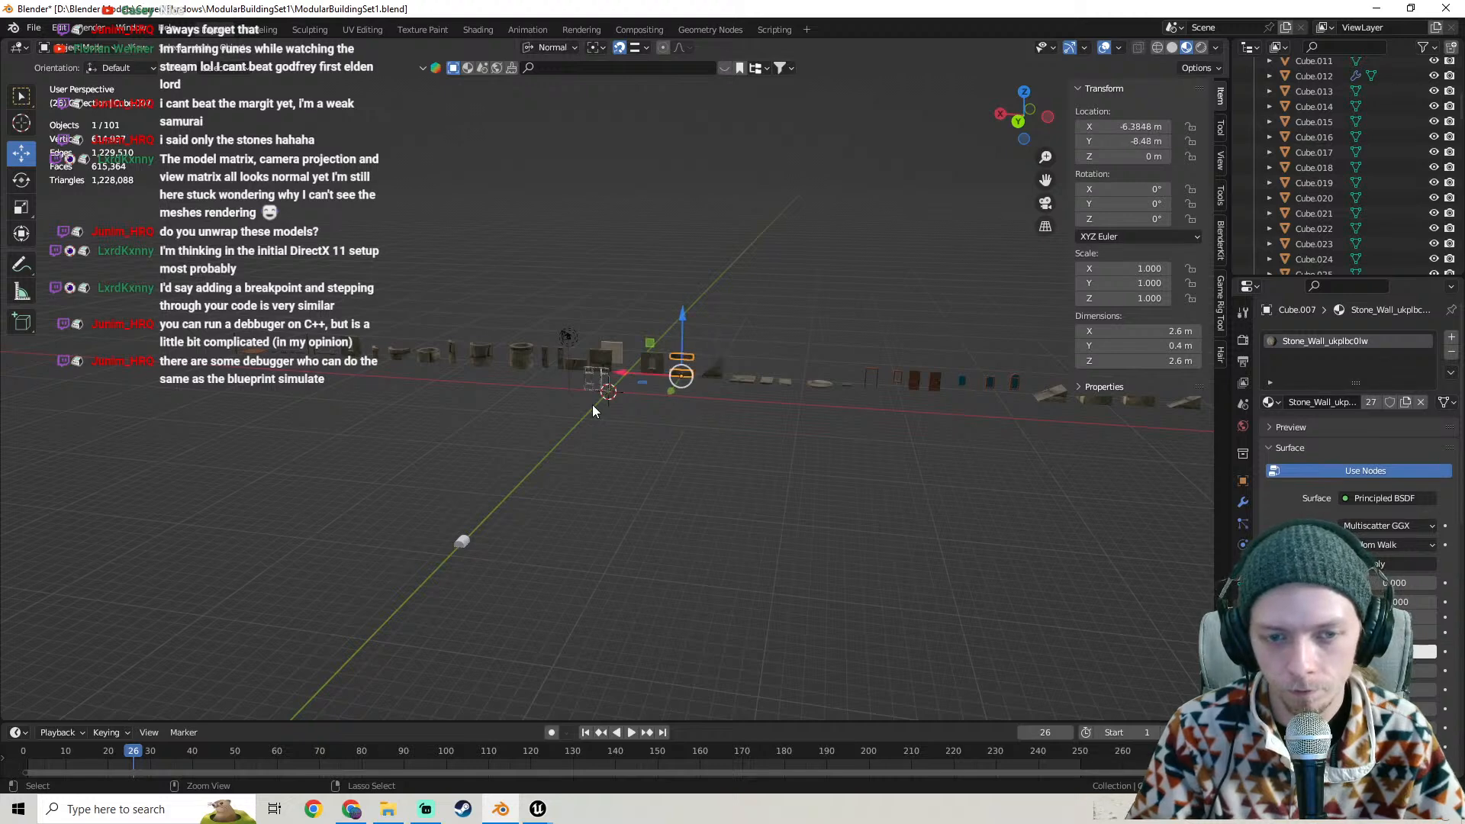
- Move the short plywood beam about -1.23 m along the X axis, clear of the imported beam frame
{"action": "key", "text": "KP_Decimal"}
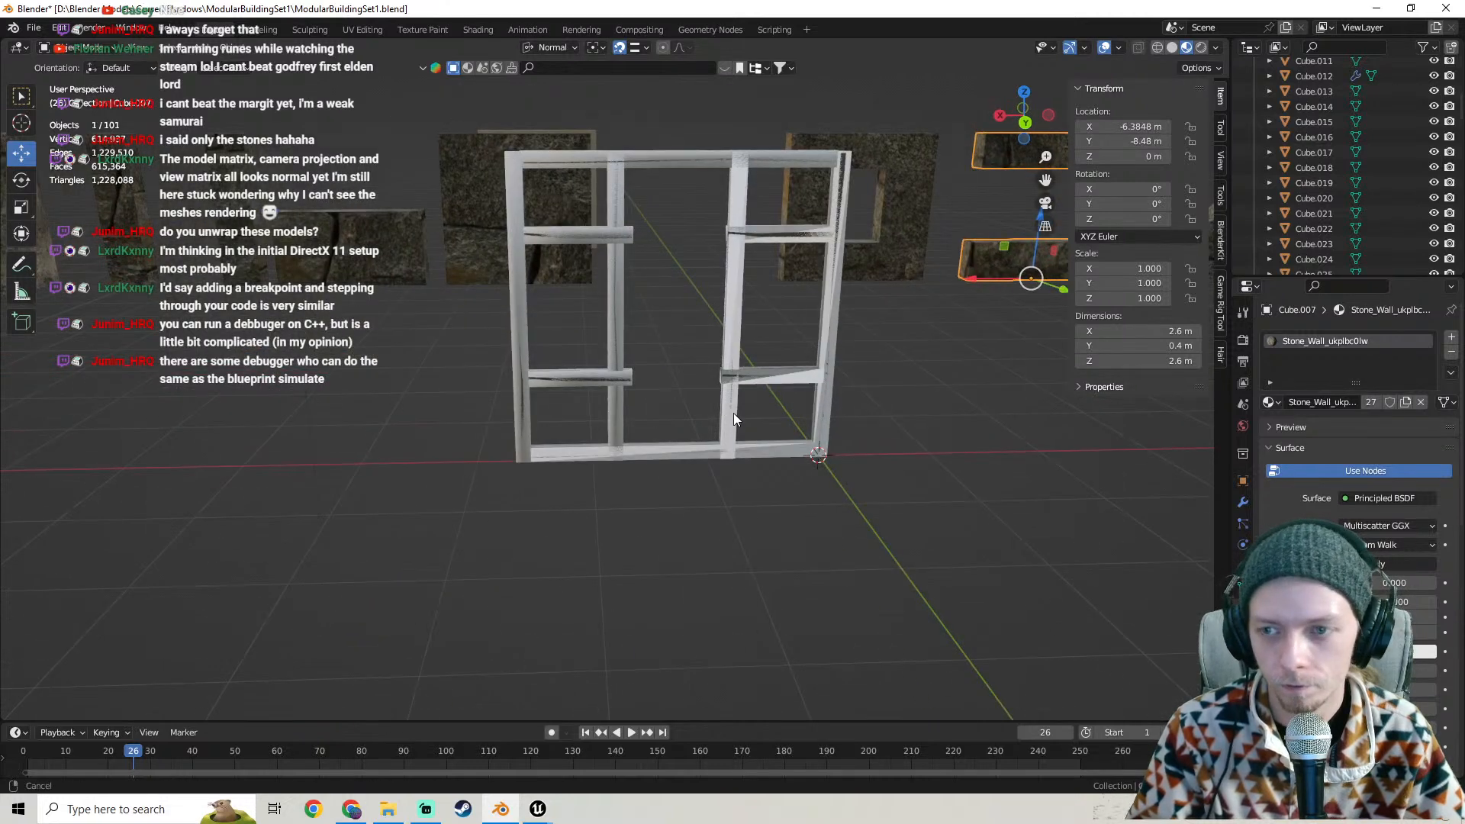
{"action": "middle_click_drag", "start_coordinate": [734, 416], "coordinate": [647, 420], "text": "shift"}
{"action": "left_click", "coordinate": [630, 409]}
{"action": "left_click_drag", "start_coordinate": [566, 478], "coordinate": [710, 486]}
{"action": "left_click", "coordinate": [633, 379]}
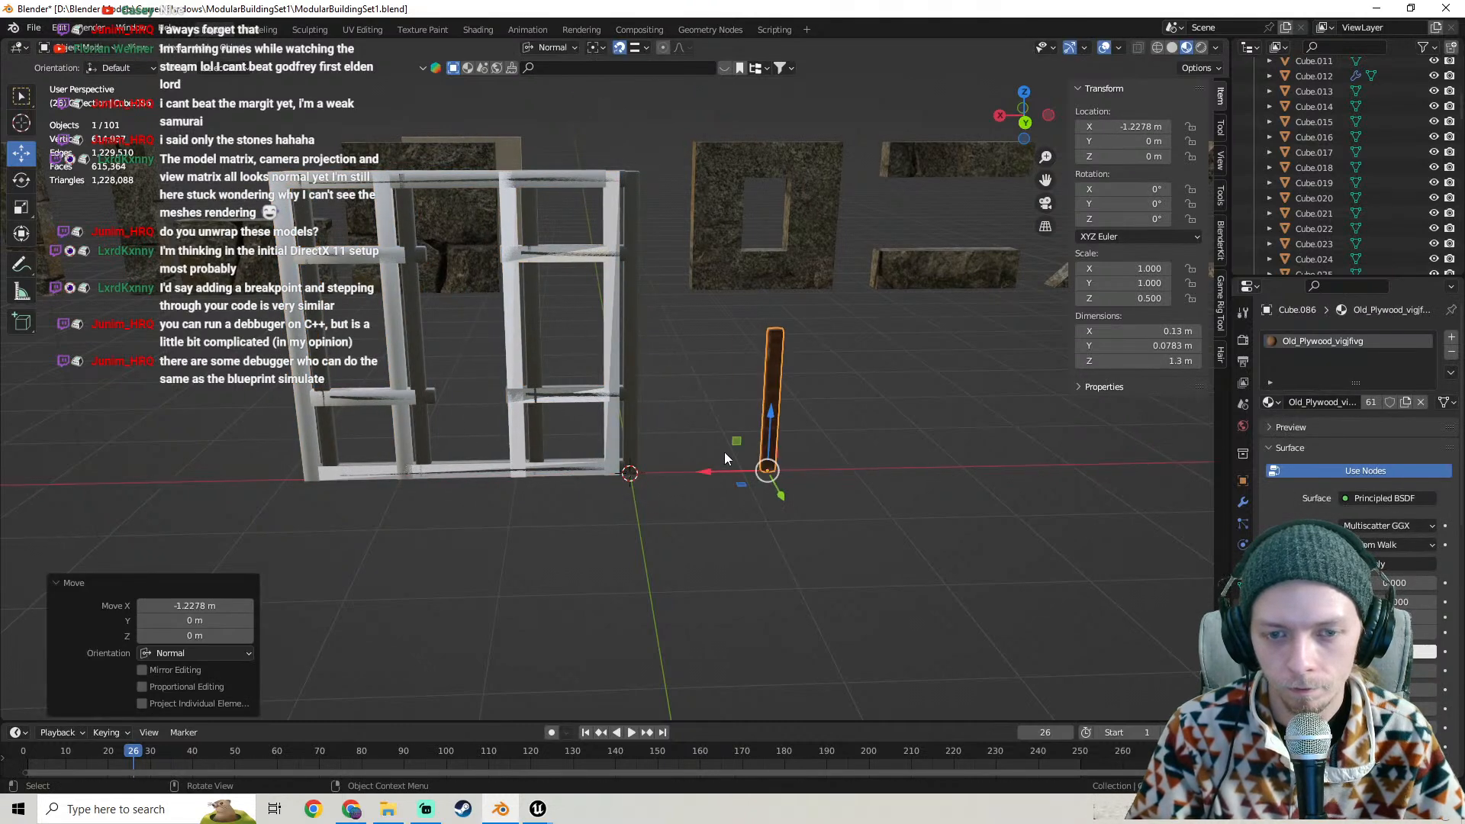
- Undo the short plywood beam's move along X and the selections made before it
{"action": "key", "text": "ctrl+z"}
{"action": "key", "text": "ctrl+z"}
{"action": "key", "text": "ctrl+z"}
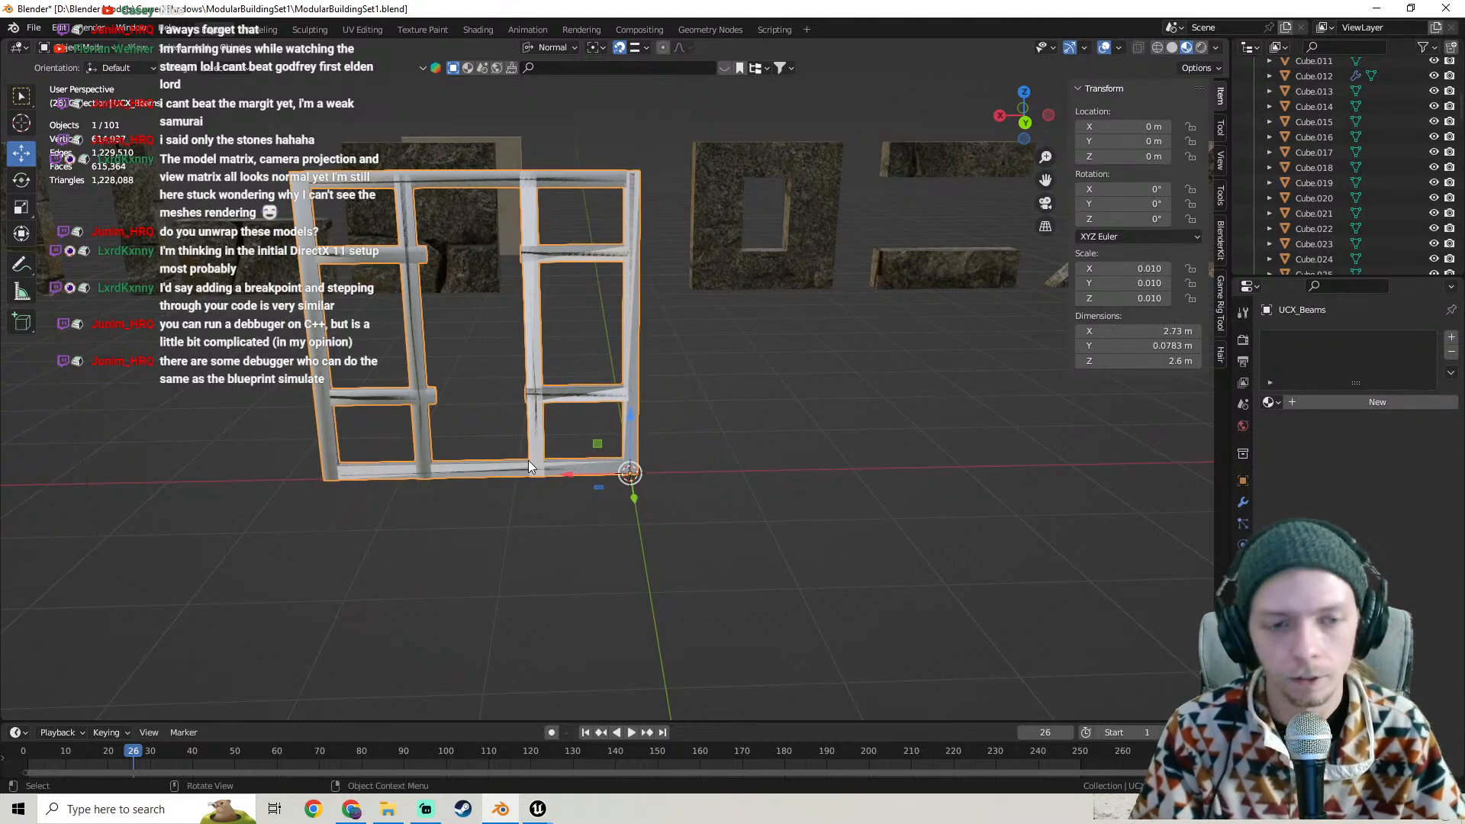
{"action": "key", "text": "ctrl+z"}
- Select the short plywood beam standing inside the imported frame's corner post at the world origin
{"action": "scroll", "coordinate": [649, 462], "scroll_direction": "up", "scroll_amount": 5}
{"action": "scroll", "coordinate": [664, 467], "scroll_direction": "down", "scroll_amount": 2}
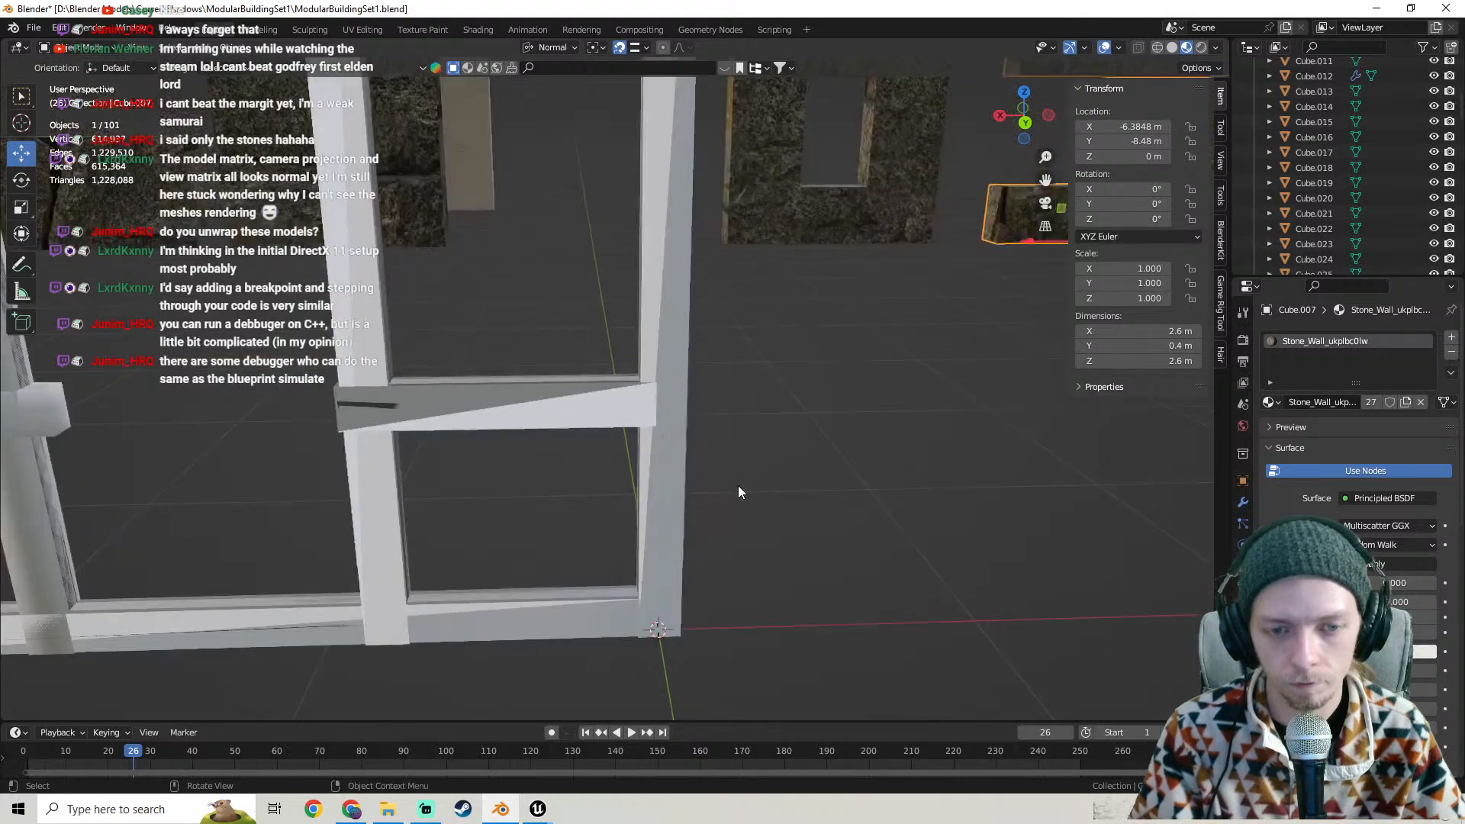
{"action": "middle_click_drag", "start_coordinate": [739, 488], "coordinate": [839, 538]}
{"action": "scroll", "coordinate": [459, 506], "scroll_direction": "up", "scroll_amount": 1}
{"action": "scroll", "coordinate": [595, 504], "scroll_direction": "up", "scroll_amount": 4}
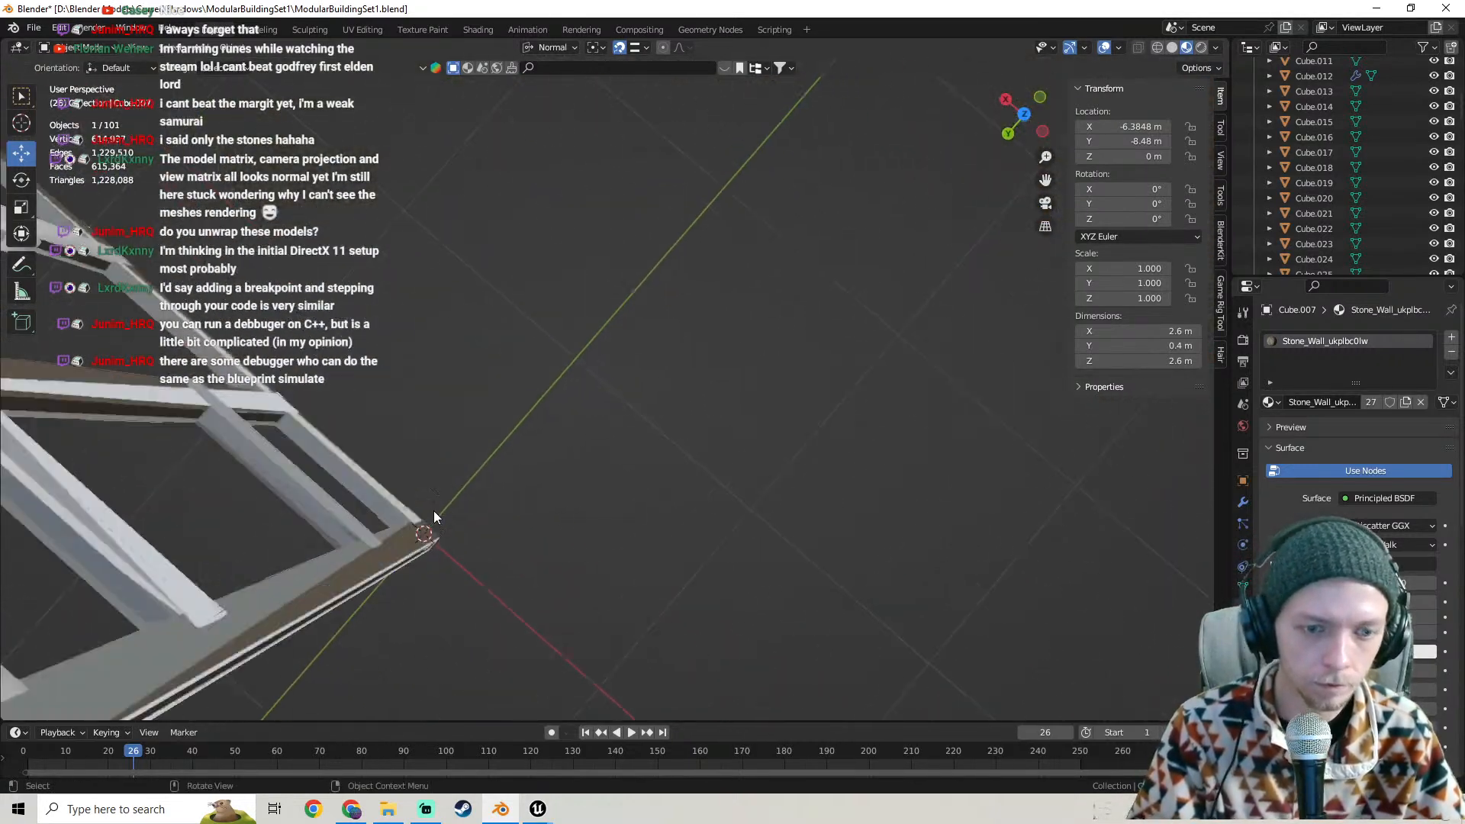
{"action": "middle_click_drag", "start_coordinate": [434, 511], "coordinate": [483, 493]}
{"action": "scroll", "coordinate": [580, 501], "scroll_direction": "down", "scroll_amount": 2}
{"action": "middle_click_drag", "start_coordinate": [584, 501], "coordinate": [686, 470]}
{"action": "scroll", "coordinate": [649, 506], "scroll_direction": "up", "scroll_amount": 1}
{"action": "scroll", "coordinate": [704, 502], "scroll_direction": "up", "scroll_amount": 2}
{"action": "scroll", "coordinate": [685, 470], "scroll_direction": "up", "scroll_amount": 2}
{"action": "left_click", "coordinate": [520, 511]}
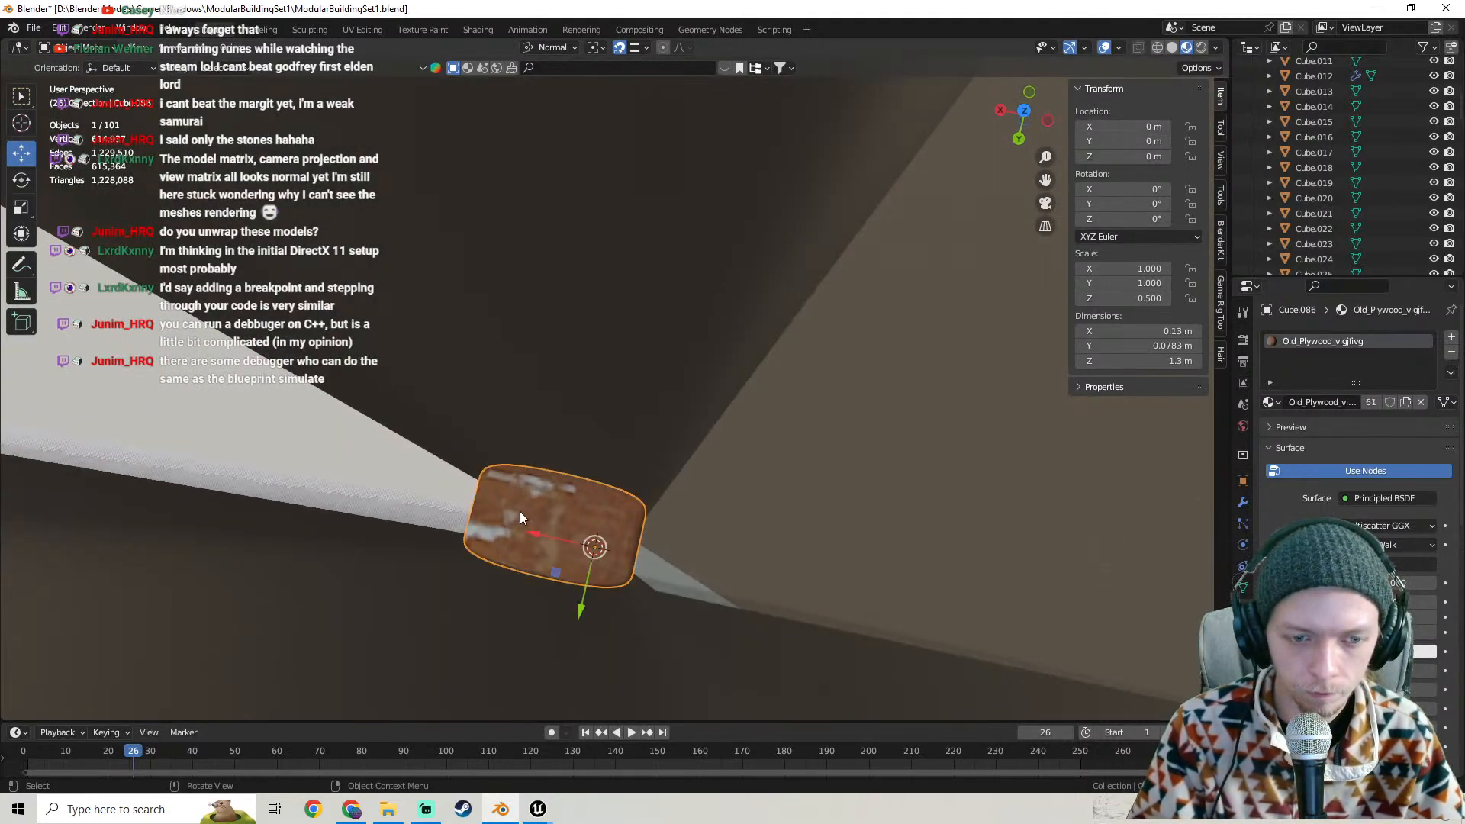
{"action": "scroll", "coordinate": [565, 505], "scroll_direction": "down", "scroll_amount": 6}
{"action": "middle_click_drag", "start_coordinate": [570, 504], "coordinate": [623, 453]}
{"action": "scroll", "coordinate": [600, 490], "scroll_direction": "up", "scroll_amount": 3}
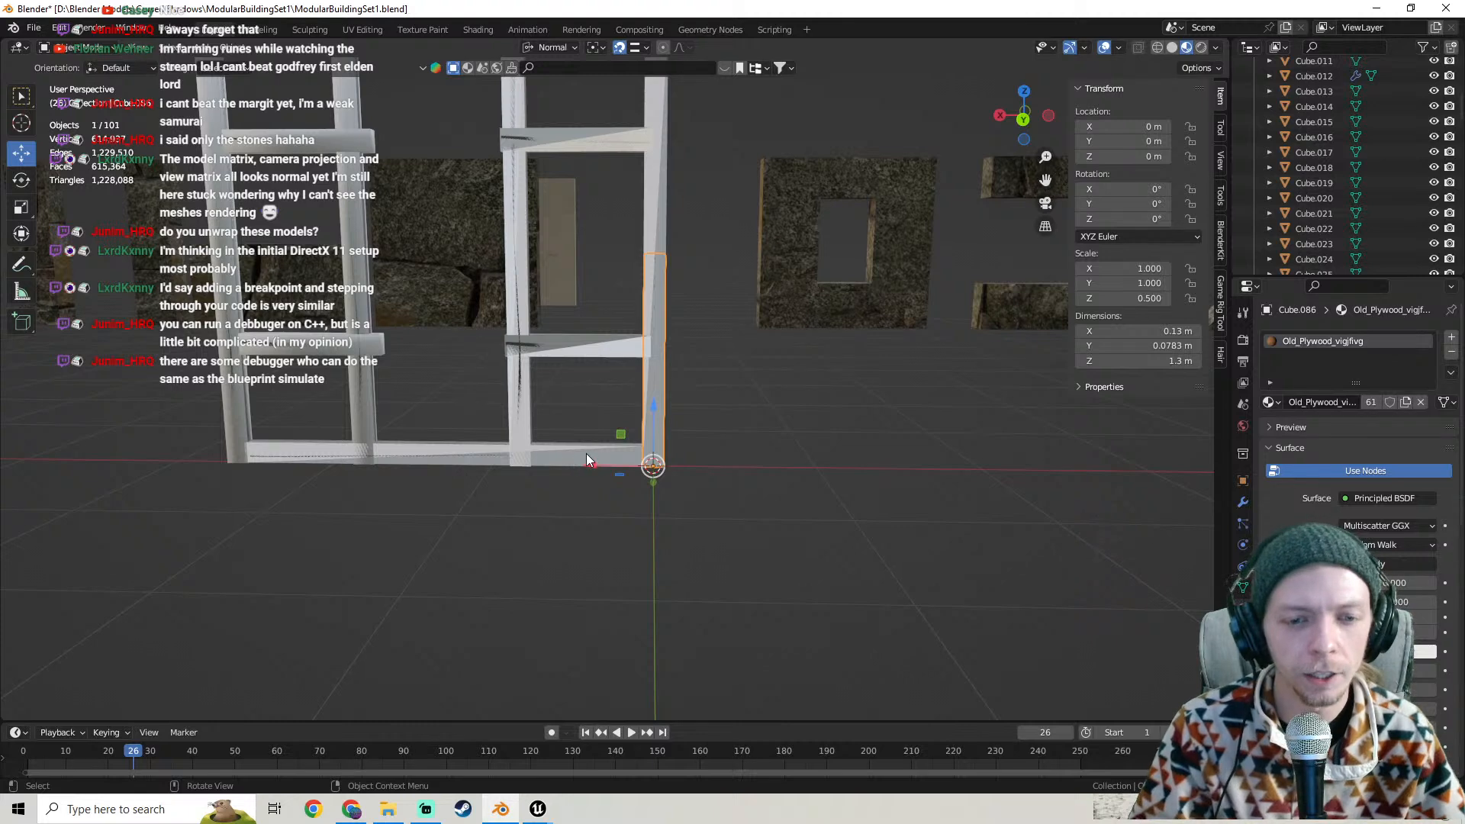
- Try shifting the short beam along X, undo it, then lower the beam about 1.63 m along Z and raise it back
{"action": "left_click_drag", "start_coordinate": [585, 454], "coordinate": [675, 485]}
{"action": "key", "text": "ctrl+z"}
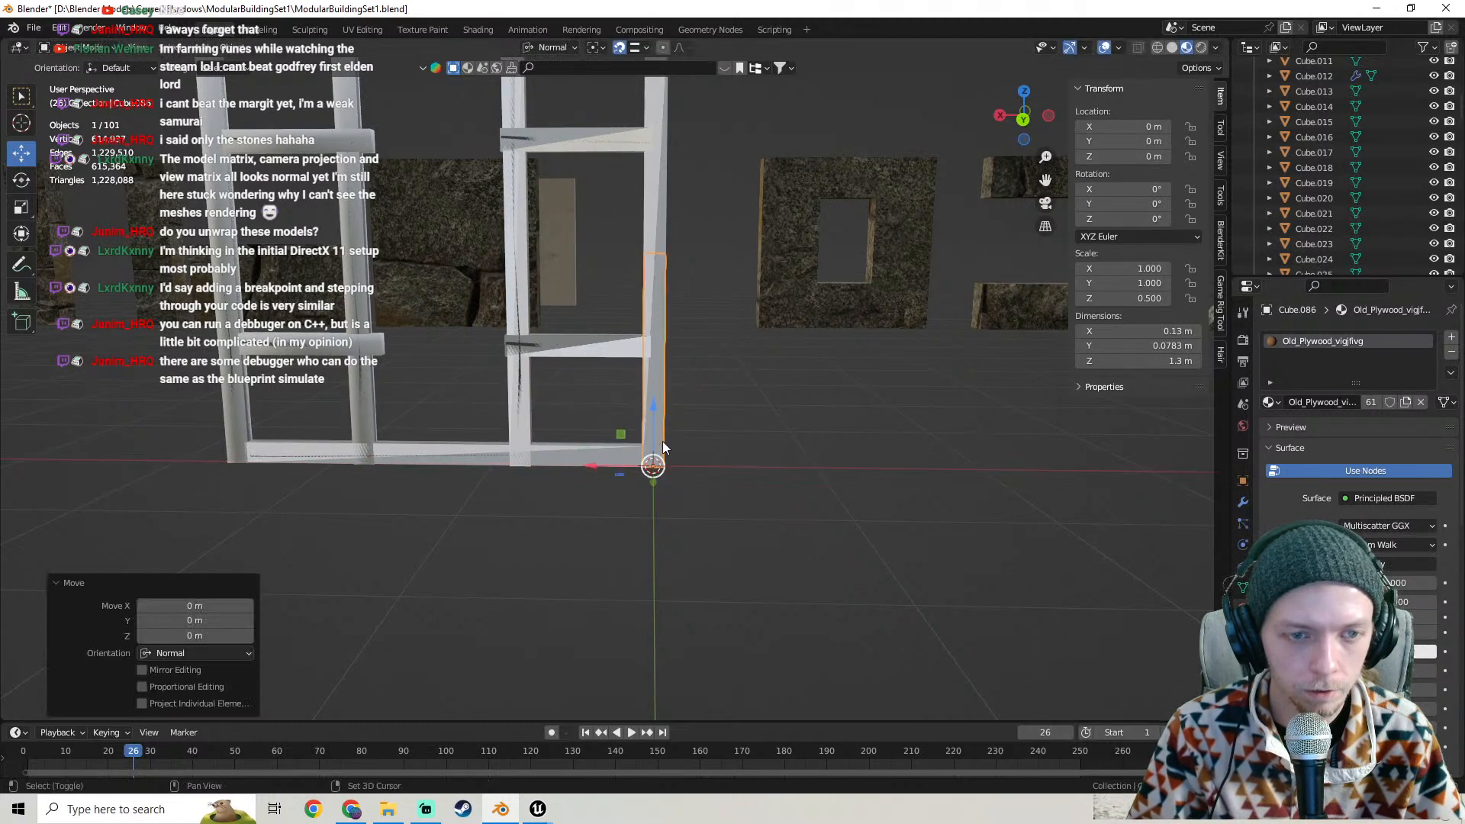
{"action": "middle_click_drag", "start_coordinate": [663, 443], "coordinate": [680, 527], "text": "shift"}
{"action": "left_click_drag", "start_coordinate": [681, 500], "coordinate": [690, 713]}
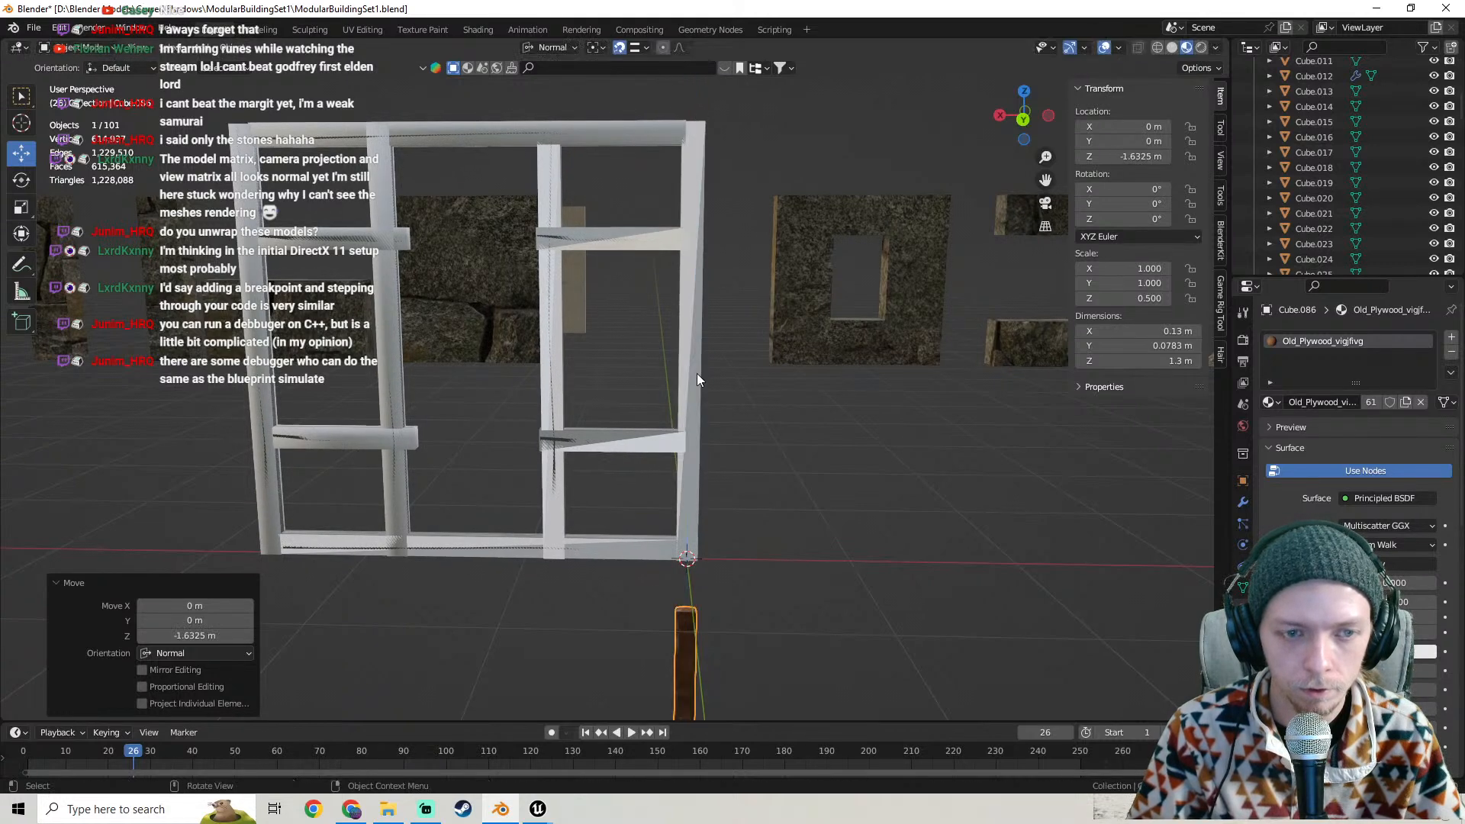
{"action": "scroll", "coordinate": [698, 373], "scroll_direction": "down", "scroll_amount": 5}
{"action": "scroll", "coordinate": [687, 406], "scroll_direction": "up", "scroll_amount": 5}
{"action": "middle_click_drag", "start_coordinate": [642, 527], "coordinate": [637, 387], "text": "shift"}
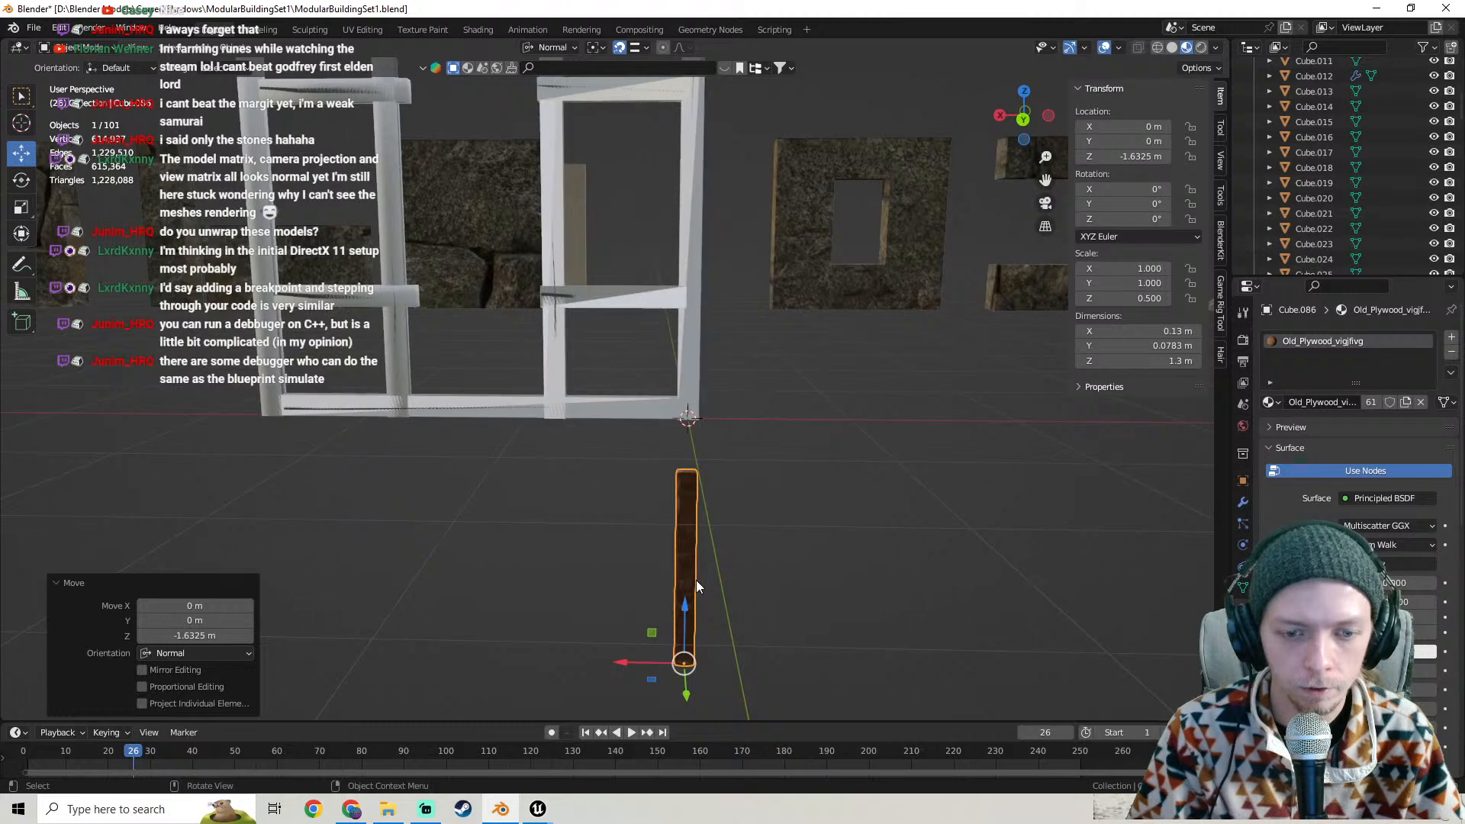
{"action": "left_click_drag", "start_coordinate": [686, 608], "coordinate": [676, 204]}
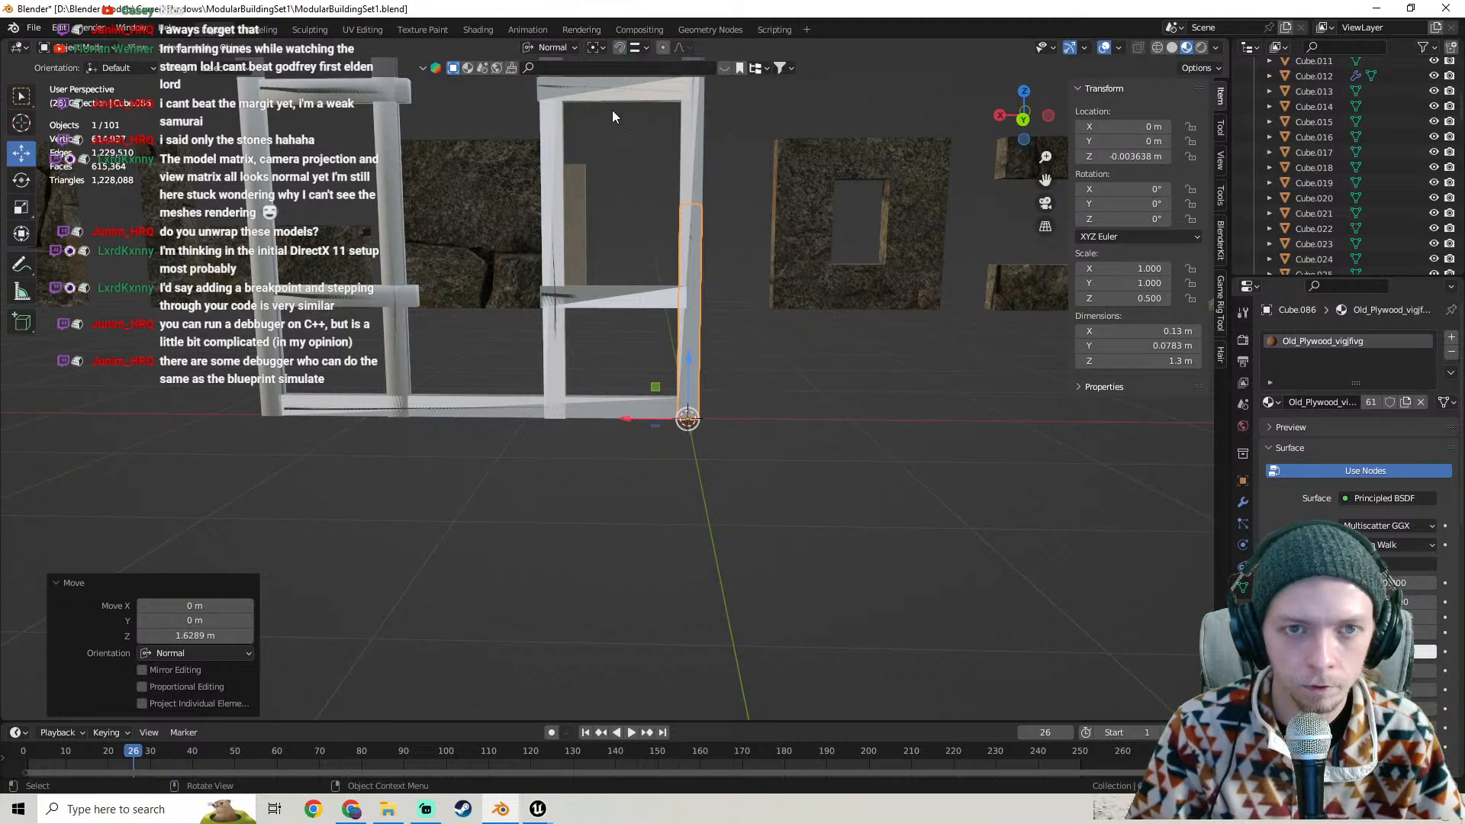
- Move the short beam about 0.148 m along X and 0.136 m up along Z, into the frame's lower corner opening
{"action": "scroll", "coordinate": [612, 109], "scroll_direction": "up", "scroll_amount": 3}
{"action": "key", "text": "g"}
{"action": "key", "text": "x"}
{"action": "left_click", "coordinate": [671, 437]}
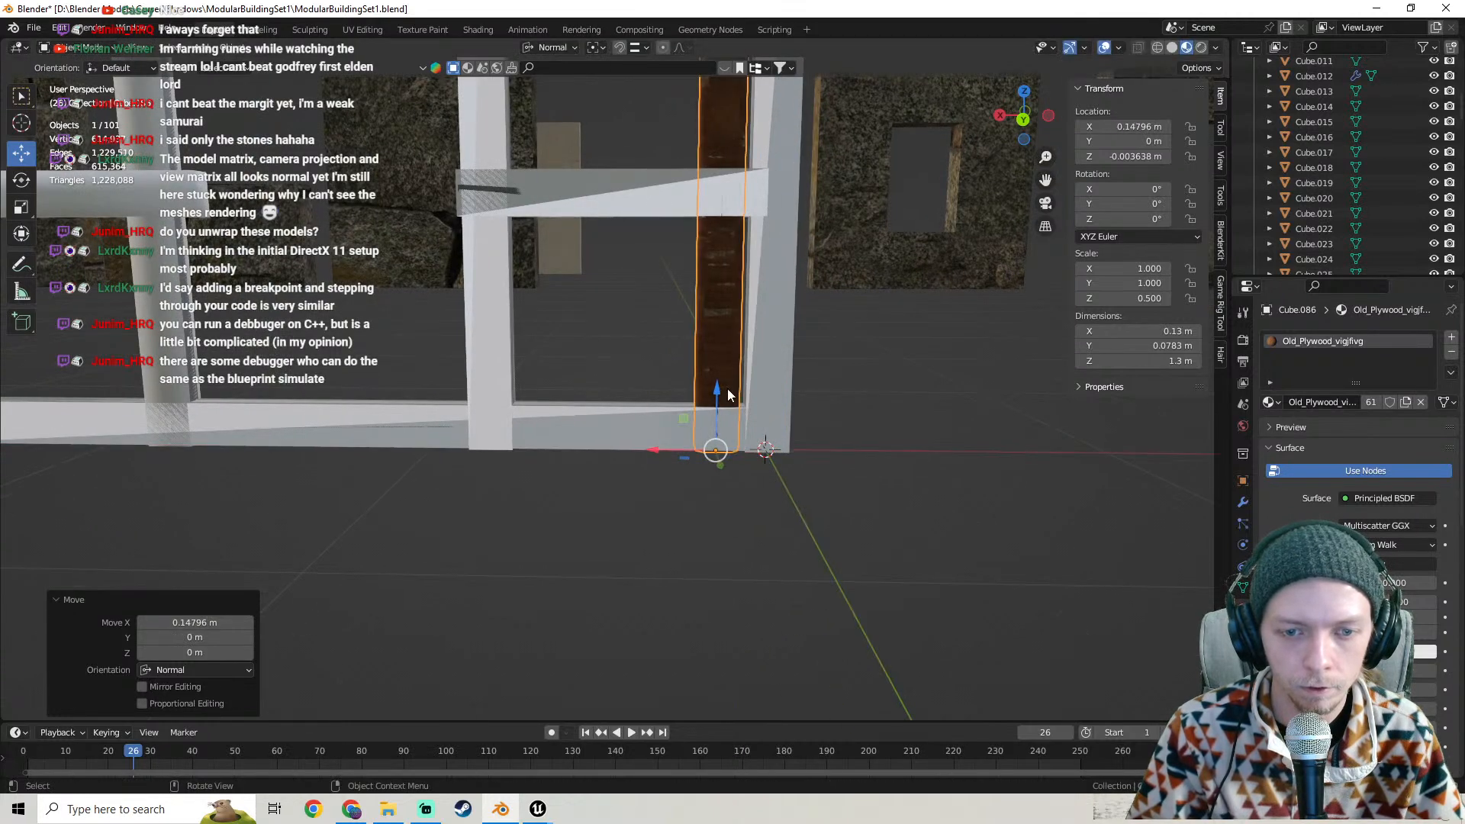
{"action": "key", "text": "g"}
{"action": "key", "text": "z"}
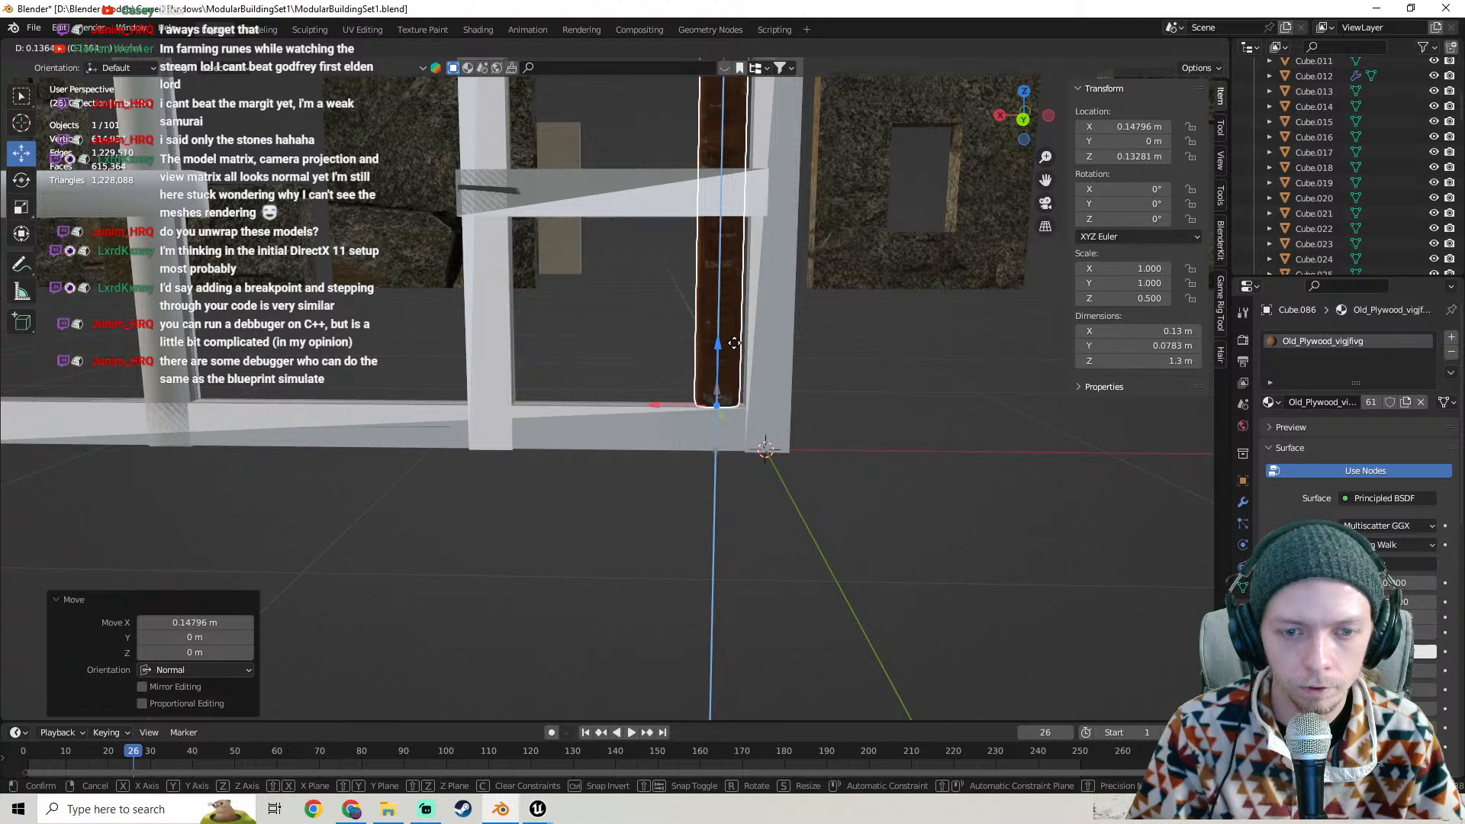
{"action": "left_click", "coordinate": [731, 345]}
- Rotate the short beam 45° about the Y axis to form a diagonal brace
{"action": "type", "text": "ry45"}
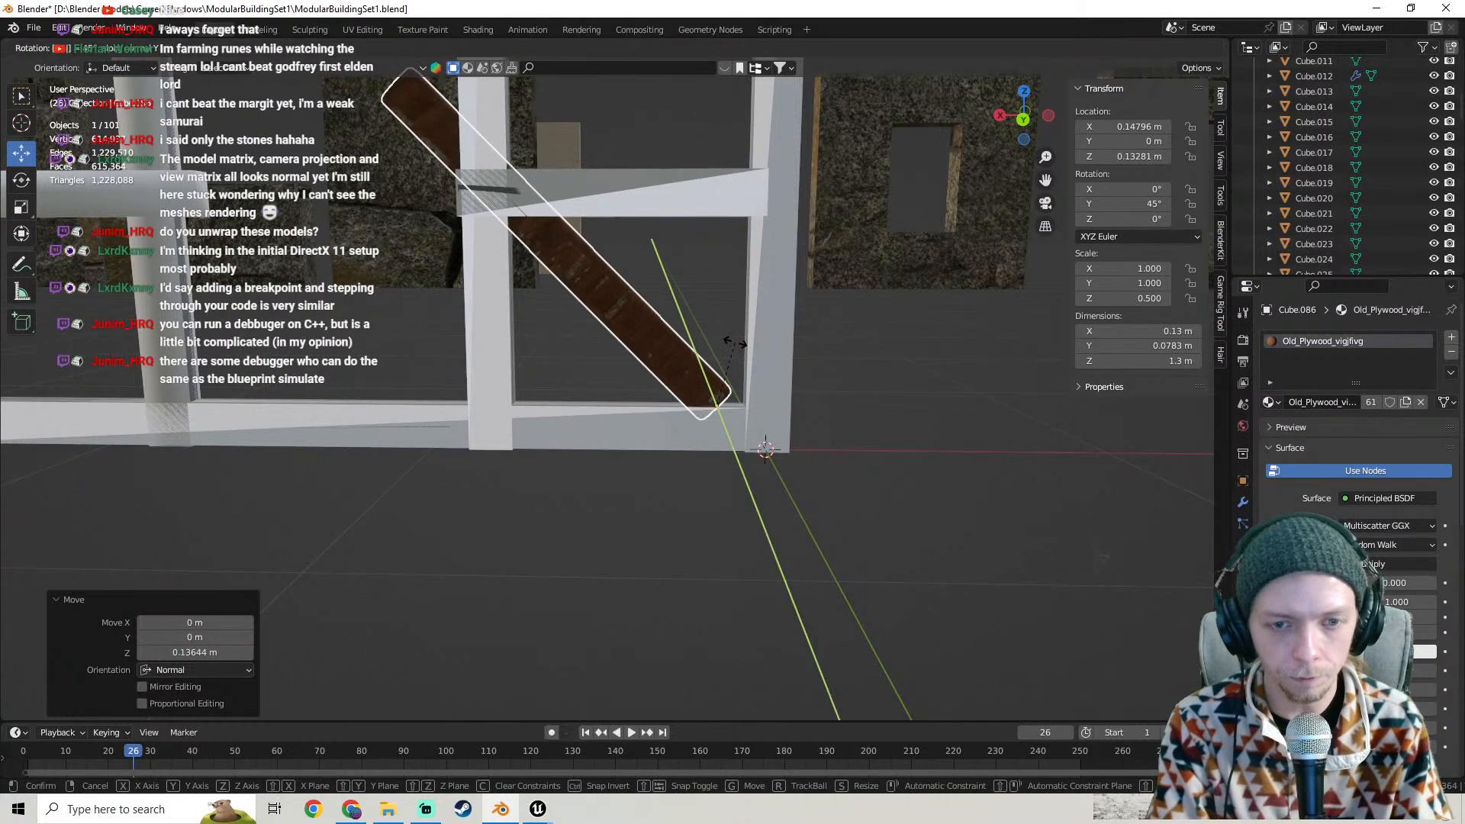
{"action": "key", "text": "Return"}
{"action": "middle_click_drag", "start_coordinate": [725, 324], "coordinate": [583, 396]}
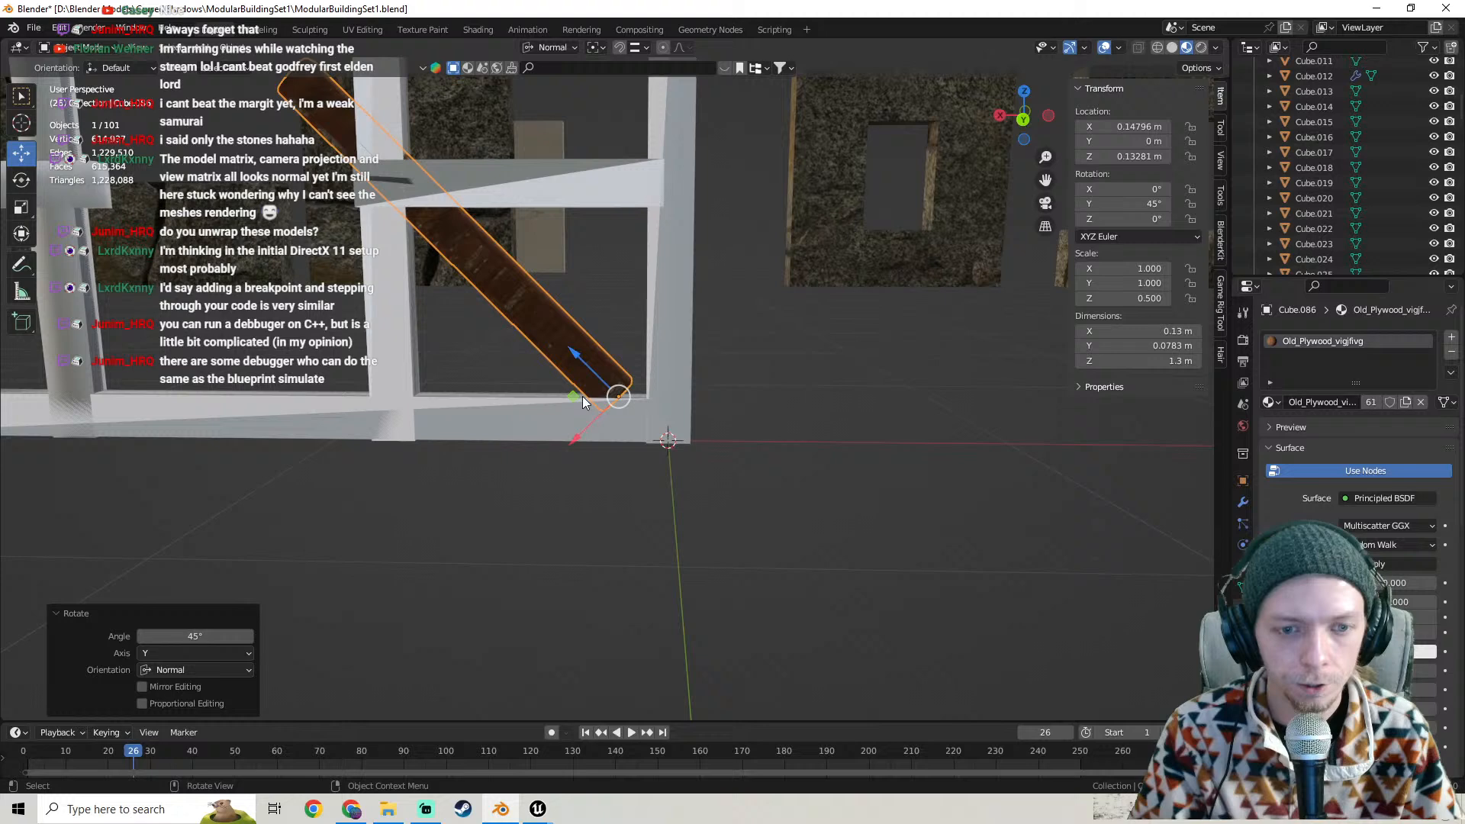
- Set the transform orientation to Global and move the diagonal beam about -0.079 m along X toward the corner post
{"action": "left_click", "coordinate": [558, 34]}
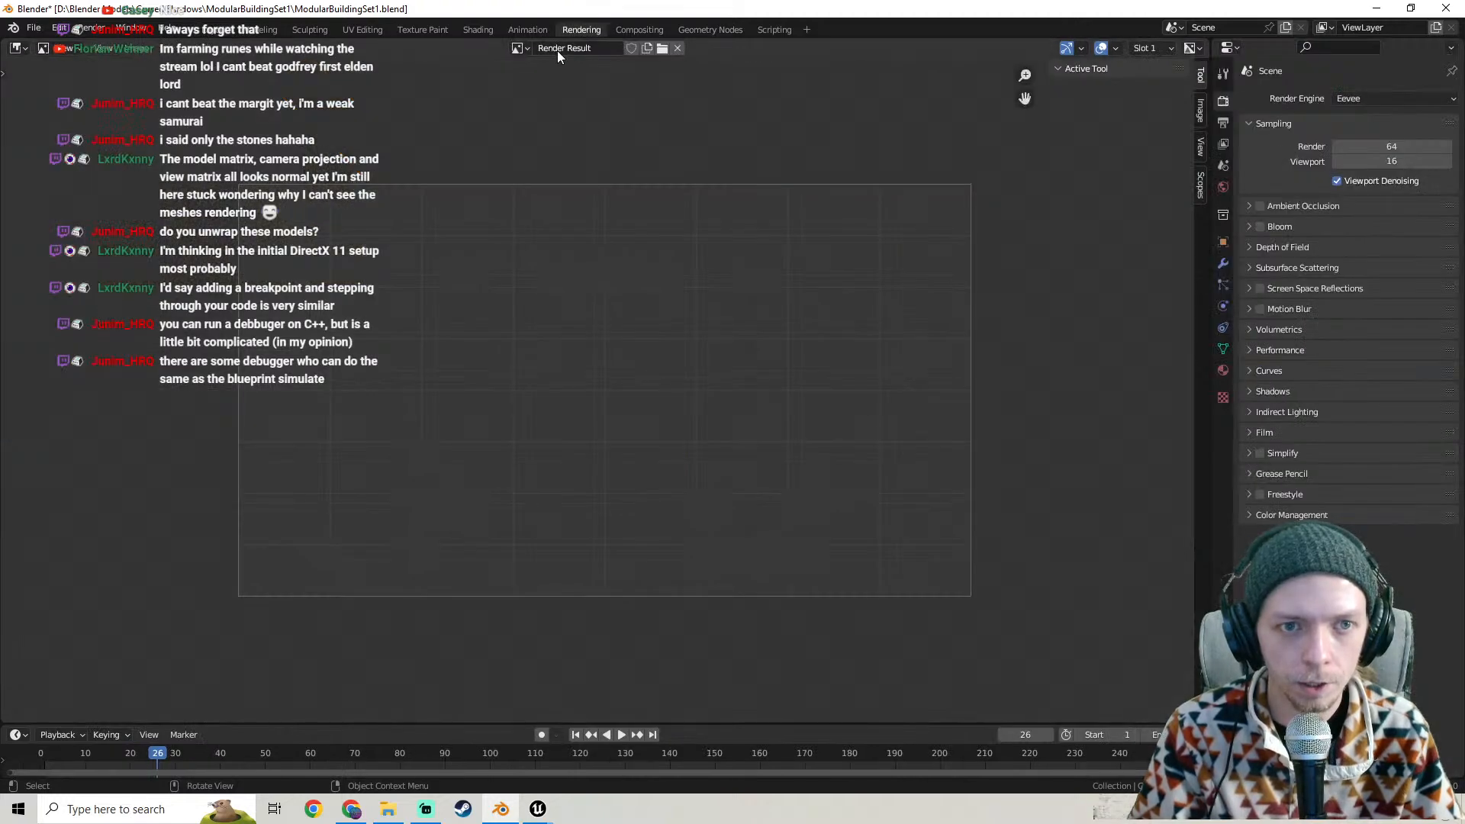
{"action": "left_click", "coordinate": [213, 31]}
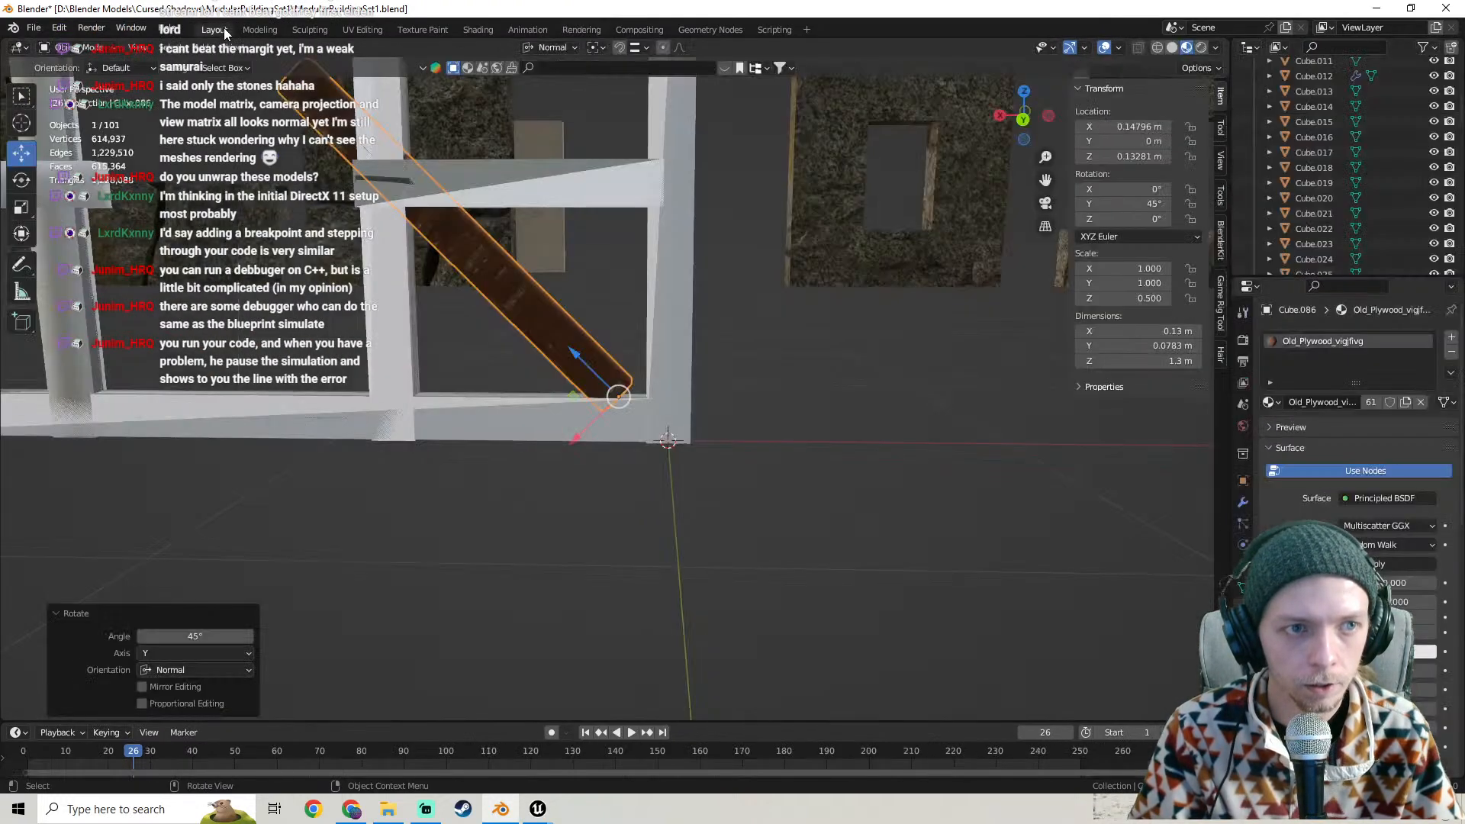
{"action": "left_click", "coordinate": [544, 49]}
{"action": "left_click", "coordinate": [542, 95]}
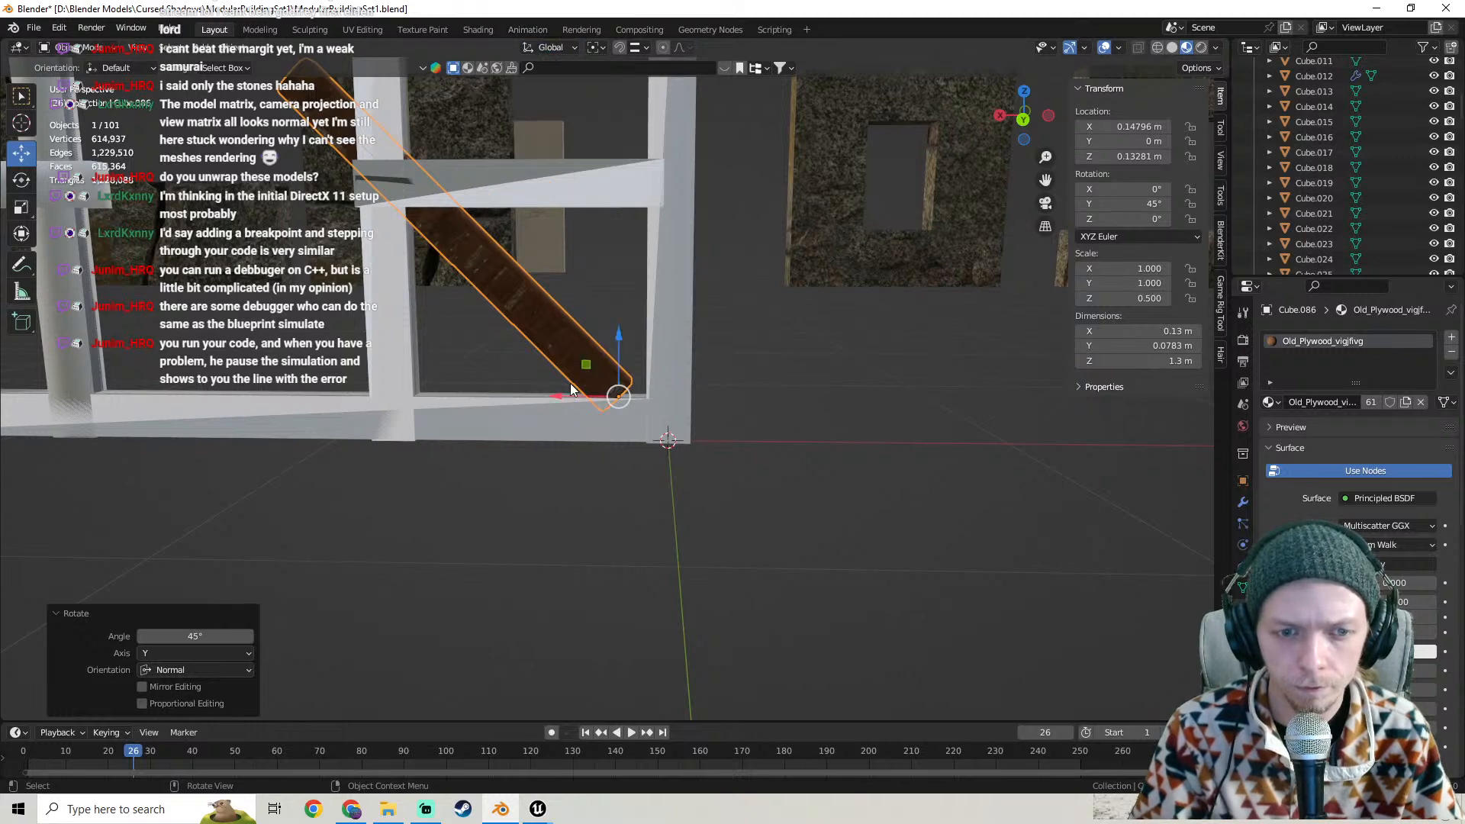
{"action": "left_click_drag", "start_coordinate": [572, 390], "coordinate": [598, 396]}
- Rotate the diagonal beam a further 5° about the Y axis
{"action": "key", "text": "r"}
{"action": "key", "text": "y"}
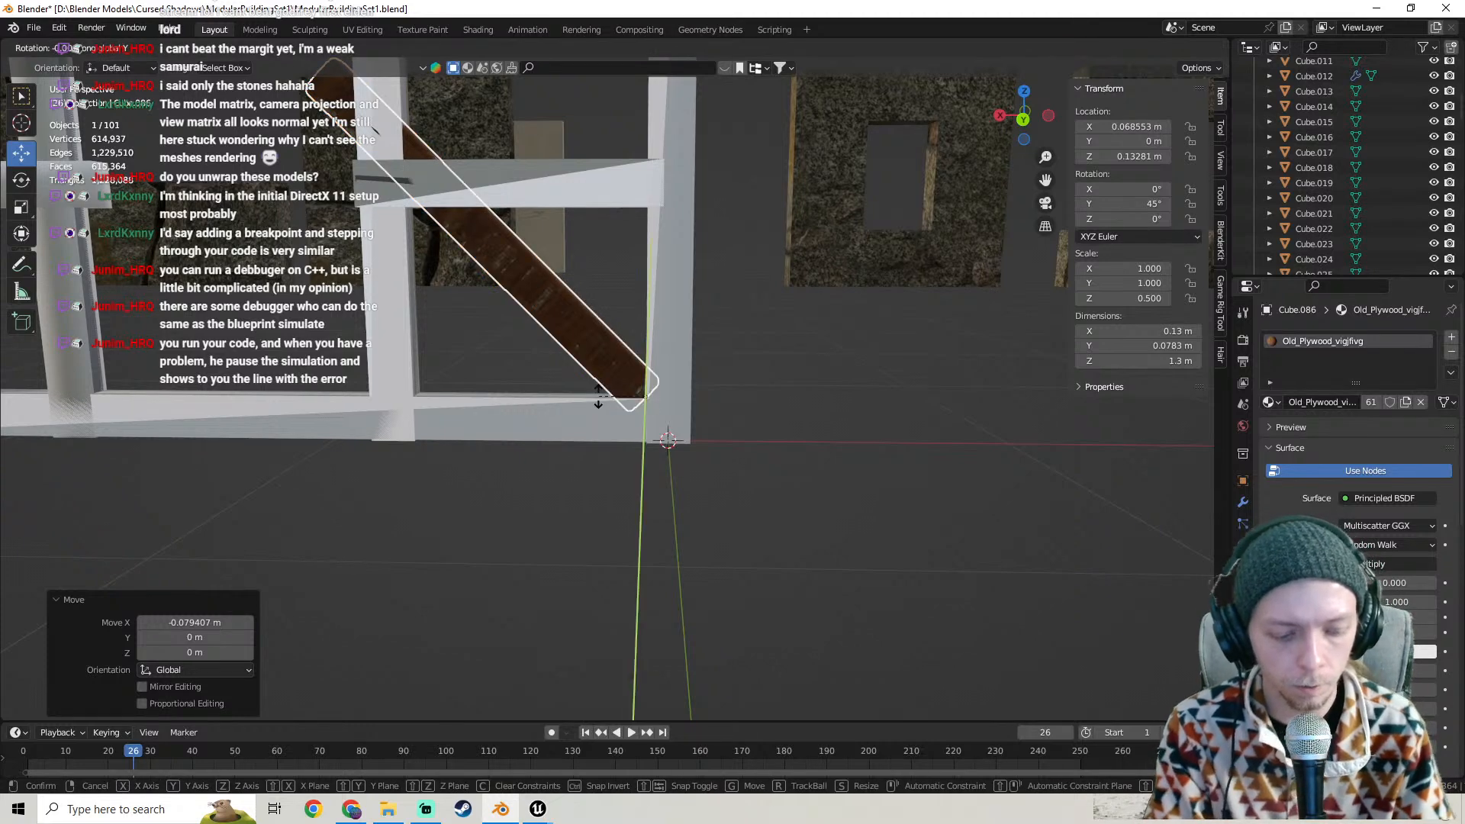
{"action": "key", "text": "5"}
{"action": "key", "text": "Return"}
- In Edit Mode, move the diagonal beam's upper end faces inward with Normal orientation, shortening it to about 0.9 m so it ends at the crossbar
{"action": "middle_click_drag", "start_coordinate": [481, 412], "coordinate": [552, 449], "text": "shift"}
{"action": "middle_click_drag", "start_coordinate": [557, 336], "coordinate": [670, 528]}
{"action": "key", "text": "Tab"}
{"action": "left_click", "coordinate": [734, 571]}
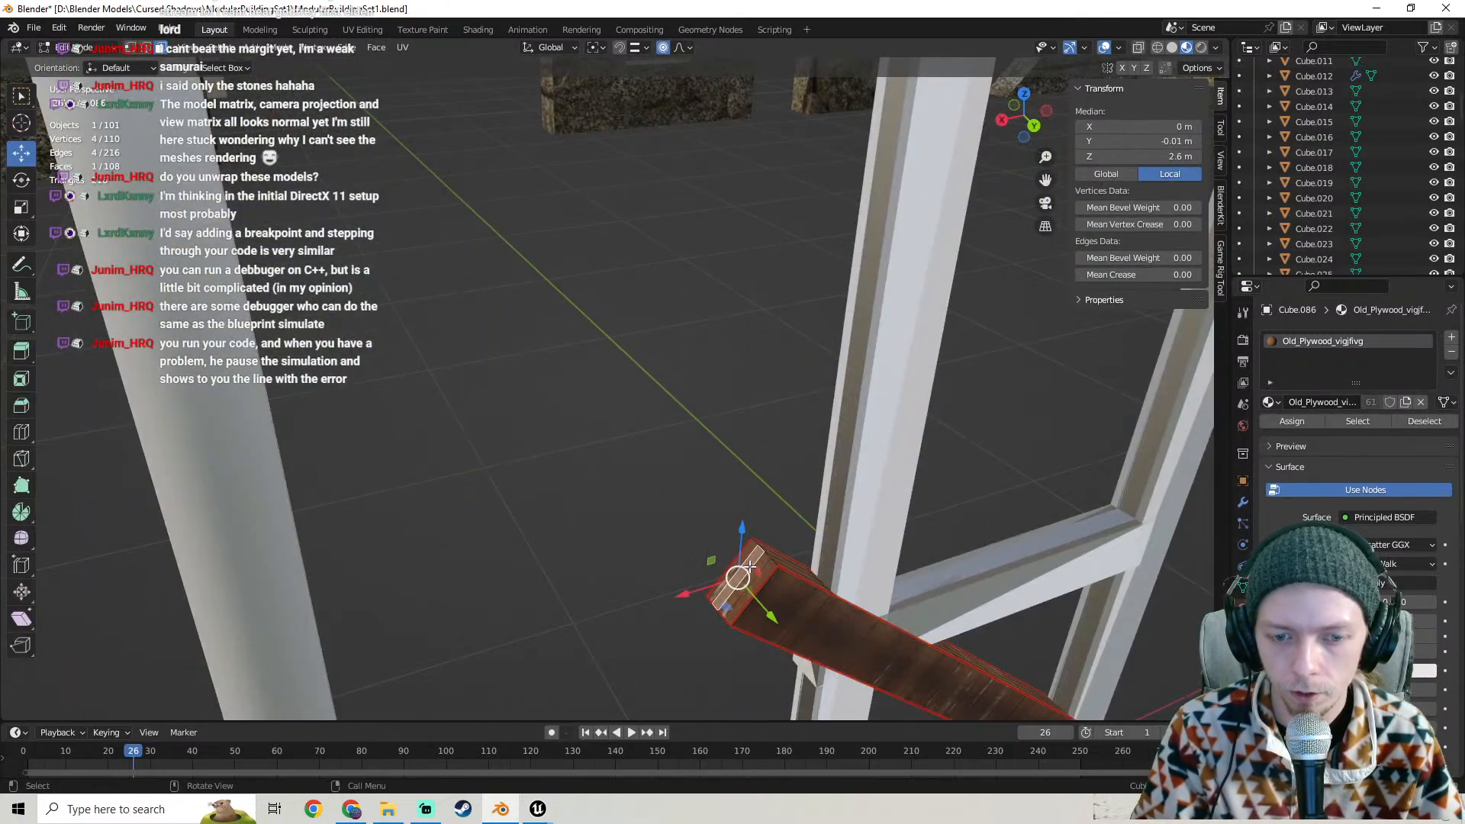
{"action": "left_click", "coordinate": [754, 586], "text": "ctrl"}
{"action": "scroll", "coordinate": [758, 592], "scroll_direction": "down", "scroll_amount": 2}
{"action": "middle_click_drag", "start_coordinate": [758, 592], "coordinate": [661, 481]}
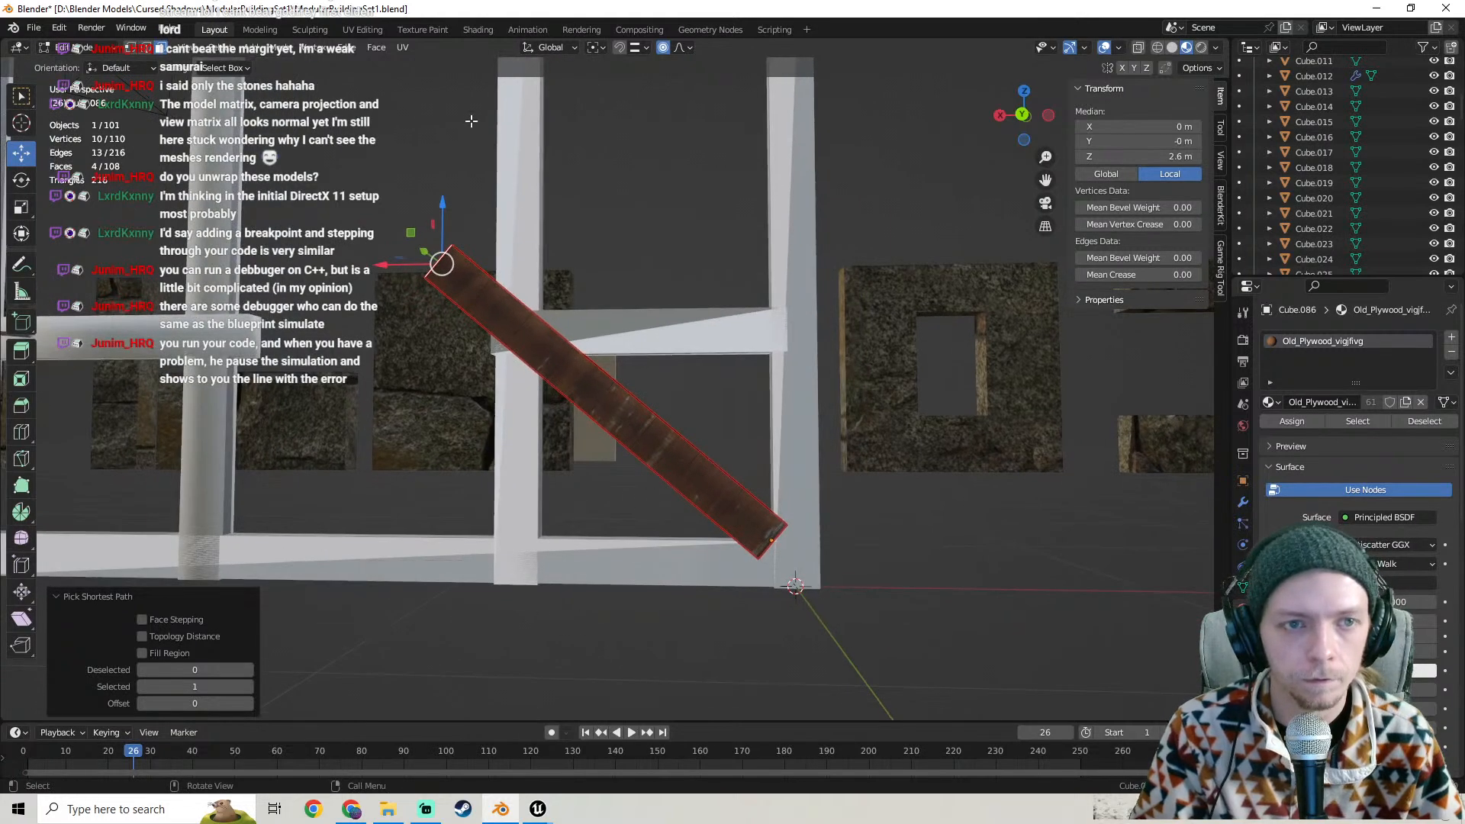
{"action": "left_click", "coordinate": [550, 48]}
{"action": "left_click", "coordinate": [534, 125]}
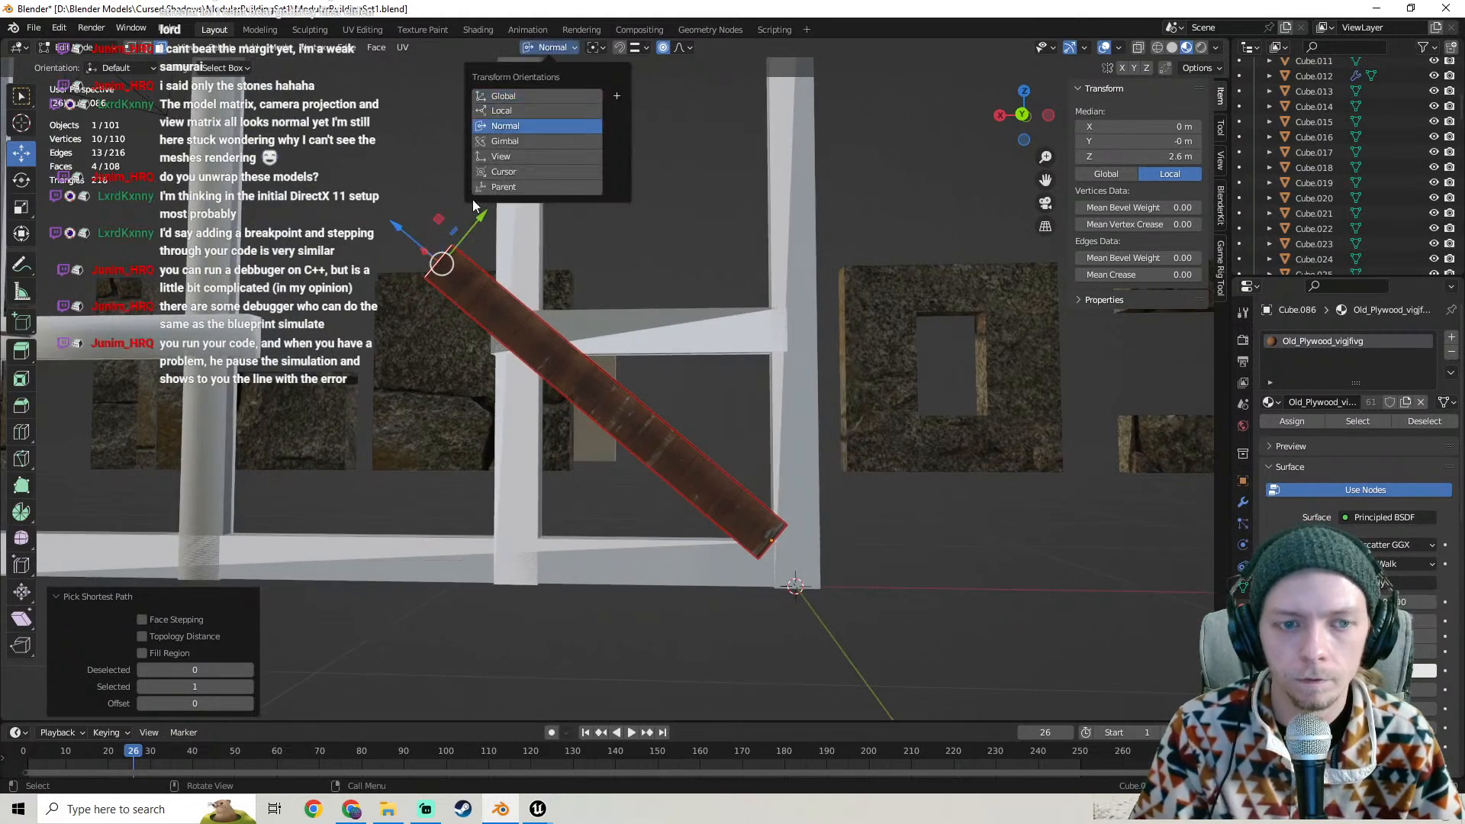
{"action": "left_click_drag", "start_coordinate": [404, 229], "coordinate": [504, 323]}
{"action": "middle_click_drag", "start_coordinate": [570, 307], "coordinate": [651, 301]}
{"action": "key", "text": "Tab"}
{"action": "left_click", "coordinate": [649, 206]}
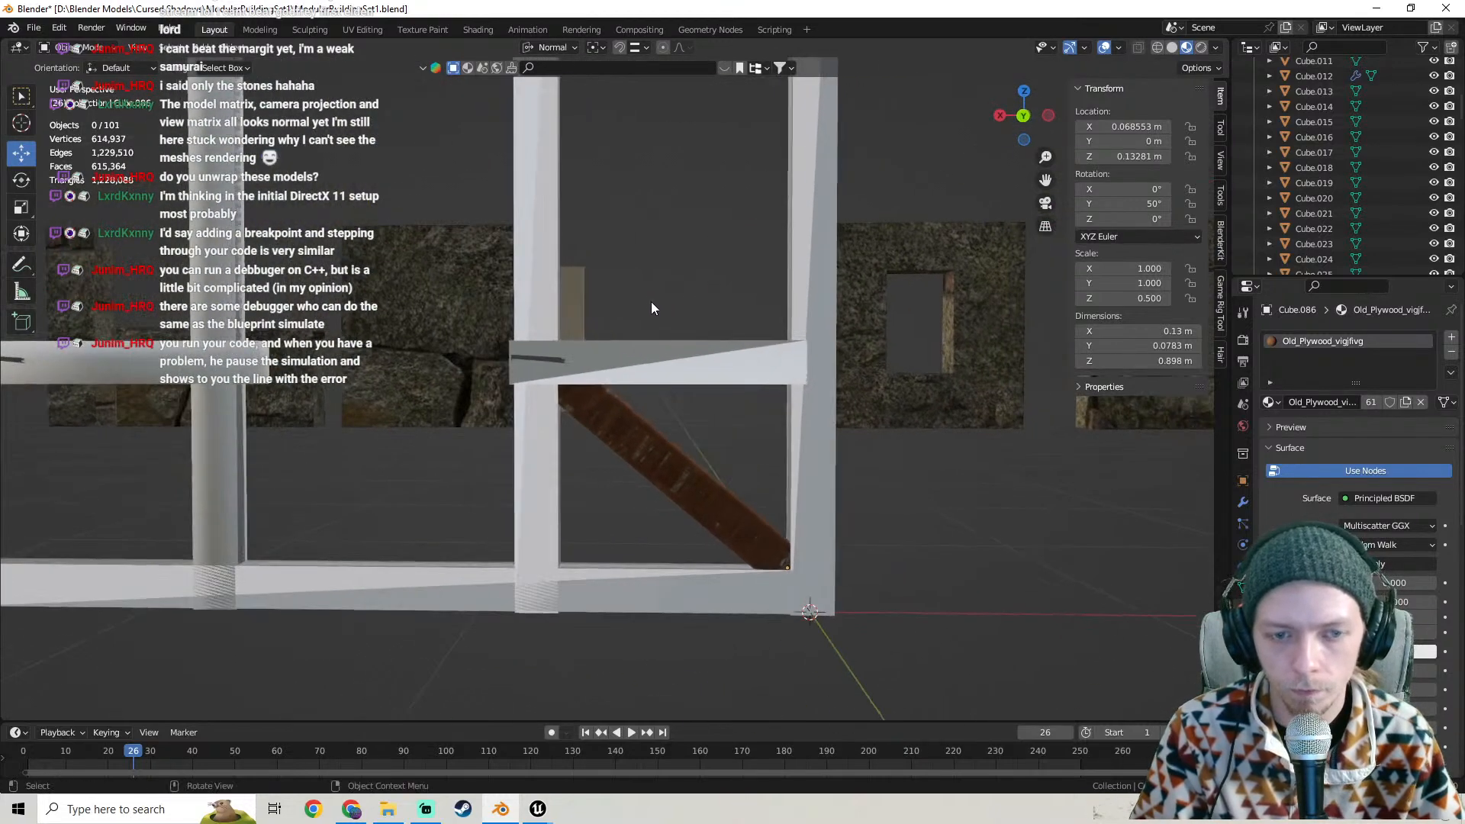
- Select the shortened diagonal beam in Object Mode and set the transform orientation to Global
{"action": "scroll", "coordinate": [655, 296], "scroll_direction": "down", "scroll_amount": 5}
{"action": "left_click", "coordinate": [639, 417]}
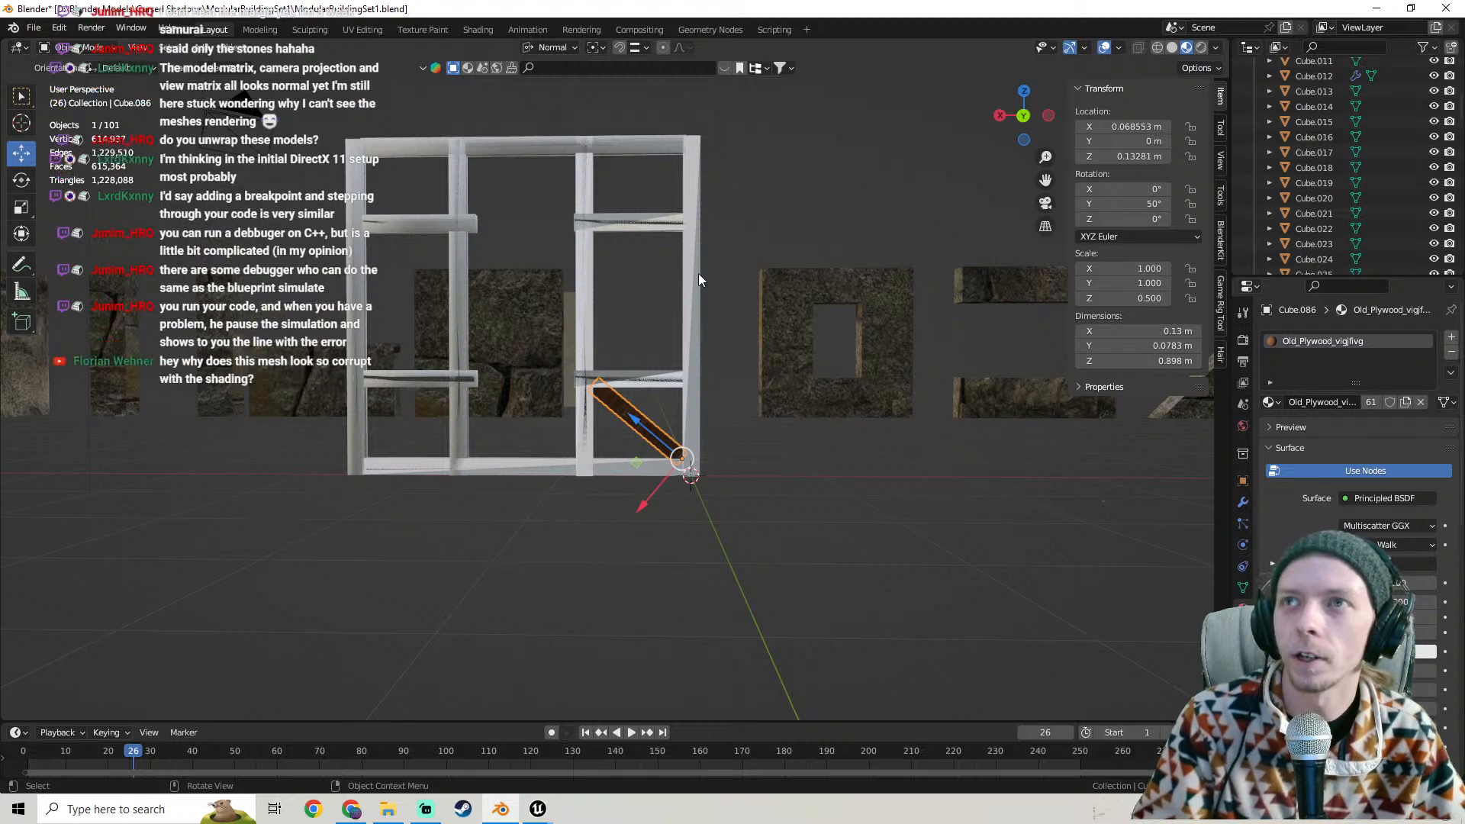
{"action": "scroll", "coordinate": [698, 273], "scroll_direction": "up", "scroll_amount": 5}
{"action": "middle_click_drag", "start_coordinate": [698, 301], "coordinate": [702, 306]}
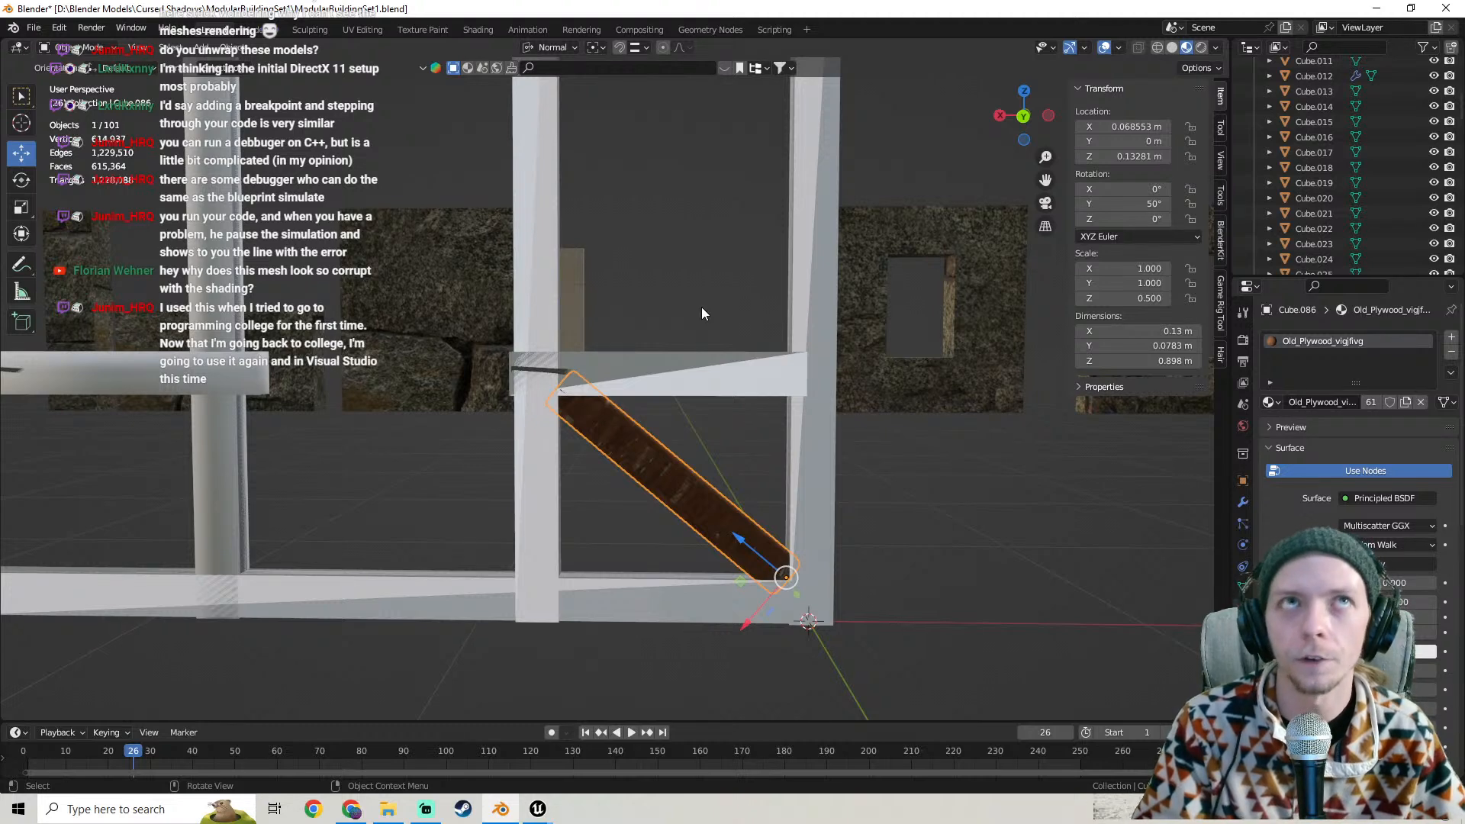
{"action": "scroll", "coordinate": [701, 309], "scroll_direction": "down", "scroll_amount": 3}
{"action": "scroll", "coordinate": [701, 309], "scroll_direction": "up", "scroll_amount": 4}
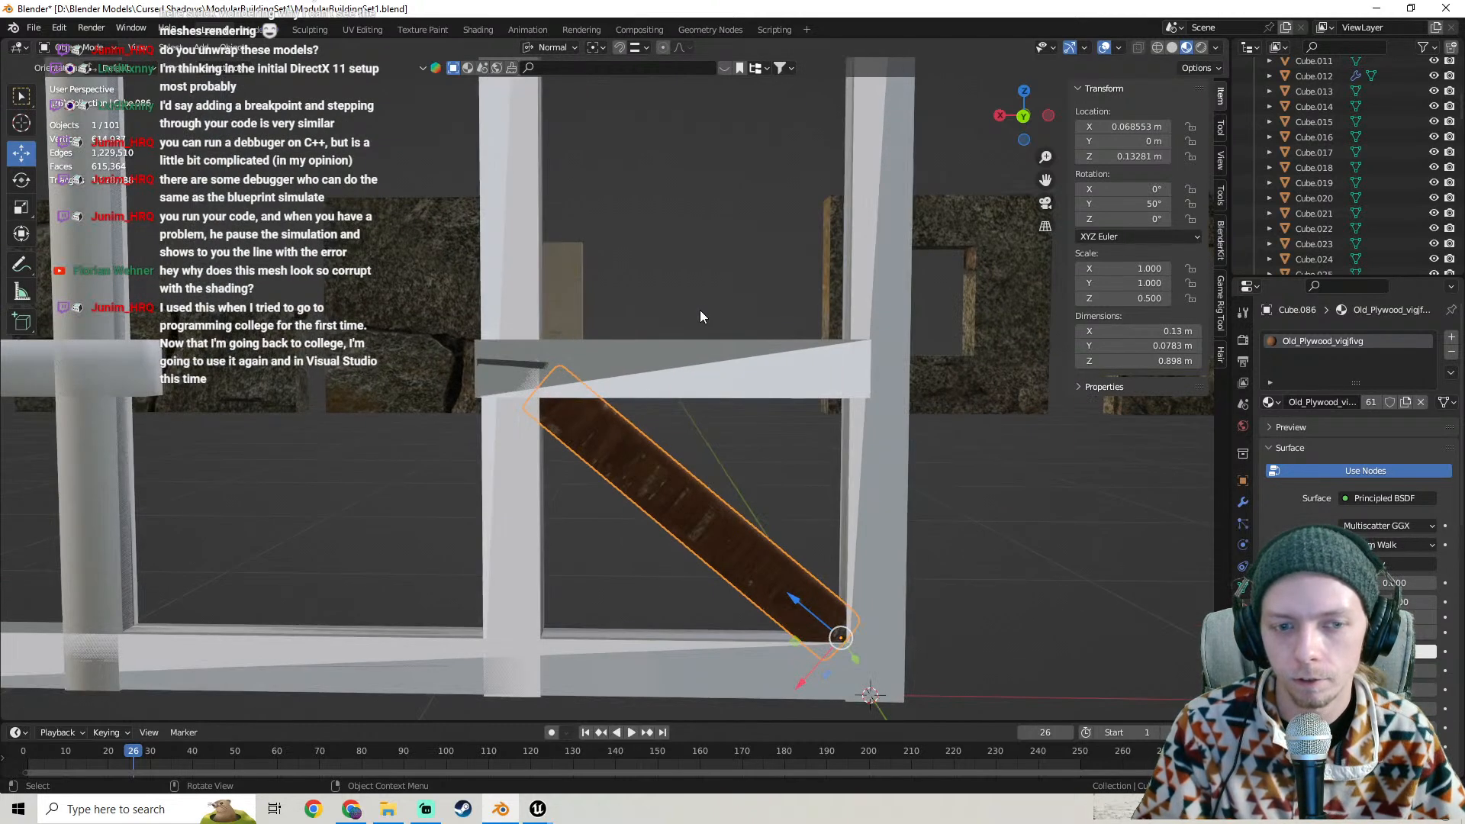
{"action": "middle_click_drag", "start_coordinate": [699, 310], "coordinate": [692, 319]}
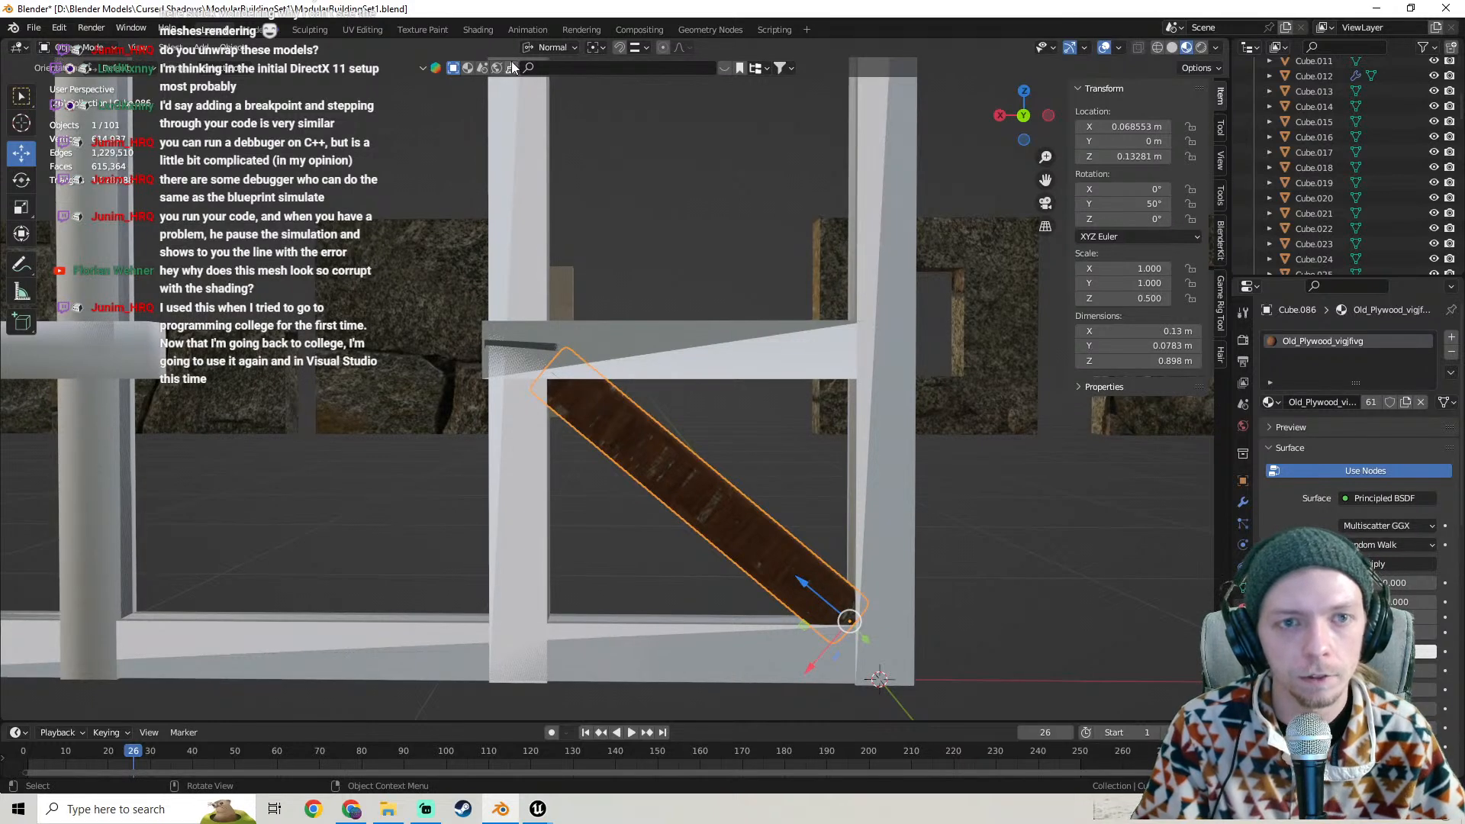
{"action": "left_click", "coordinate": [551, 47]}
{"action": "left_click", "coordinate": [545, 95]}
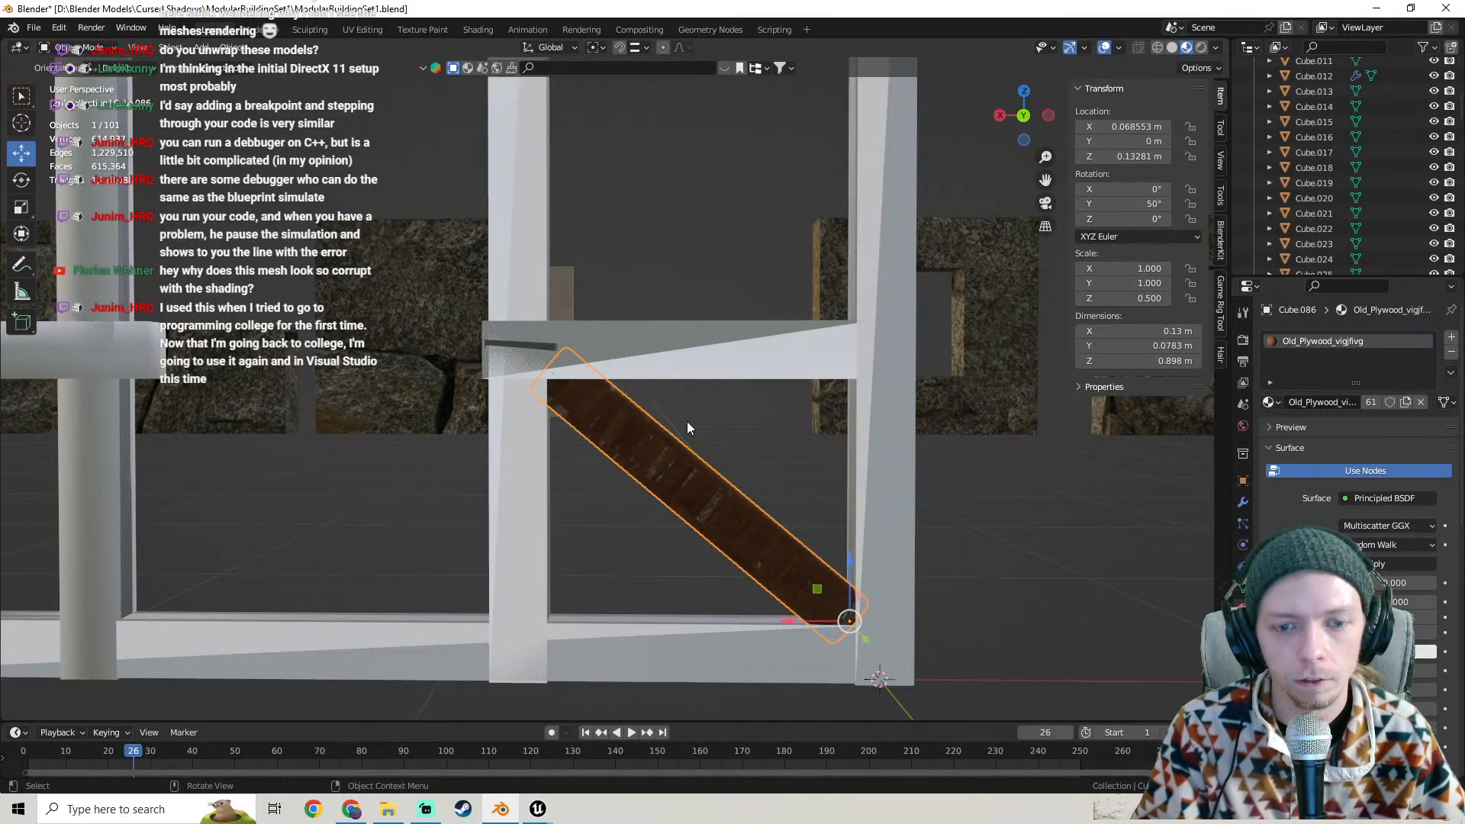
- Examine how the diagonal beam fits between the post, the crossbar and the base of the frame's lower corner opening
{"action": "scroll", "coordinate": [736, 391], "scroll_direction": "down", "scroll_amount": 1}
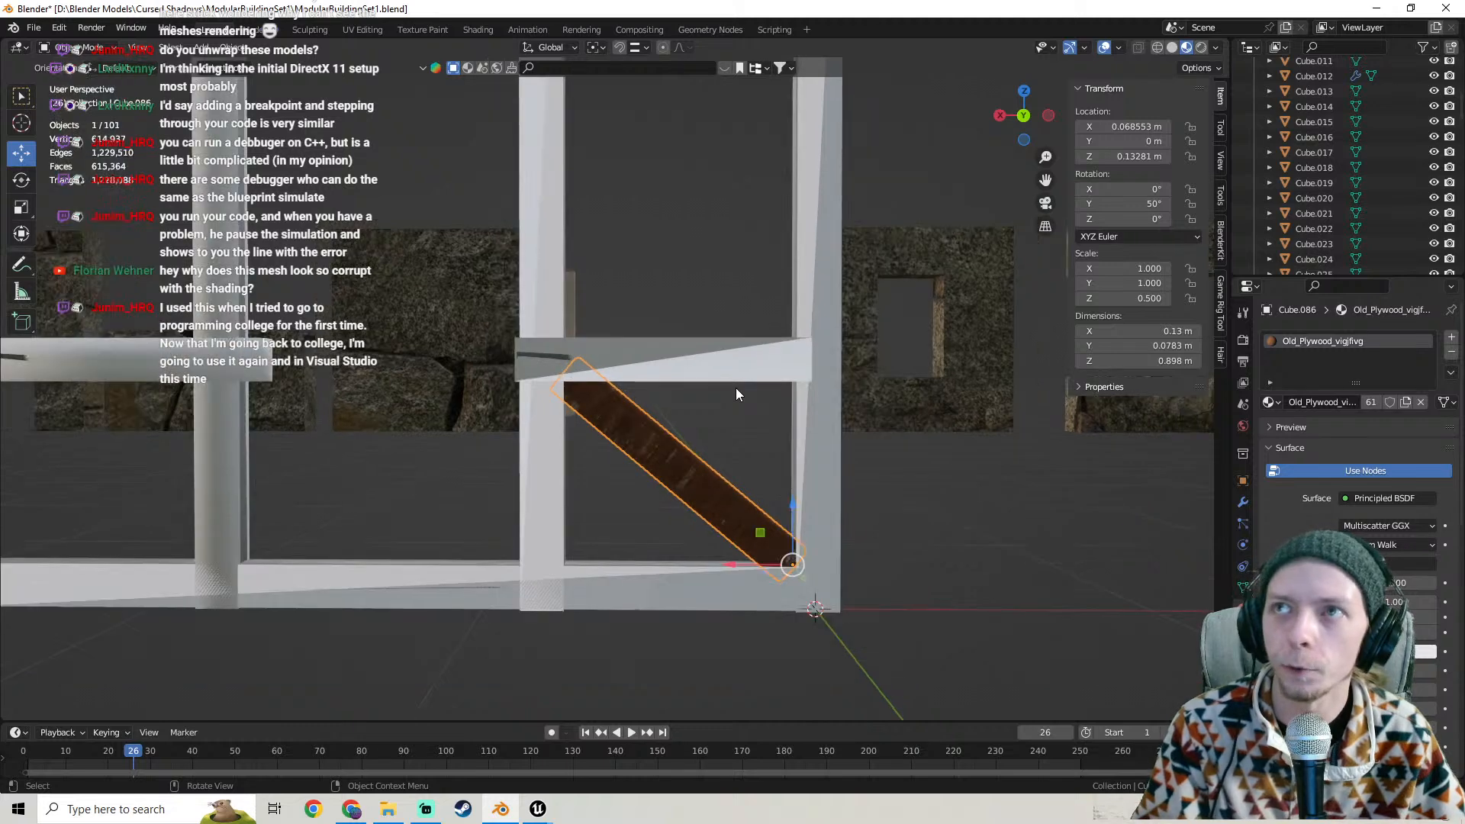
{"action": "left_click", "coordinate": [638, 377]}
{"action": "scroll", "coordinate": [639, 377], "scroll_direction": "down", "scroll_amount": 4}
{"action": "middle_click_drag", "start_coordinate": [639, 377], "coordinate": [638, 451]}
{"action": "left_click", "coordinate": [638, 446]}
{"action": "scroll", "coordinate": [669, 482], "scroll_direction": "up", "scroll_amount": 2}
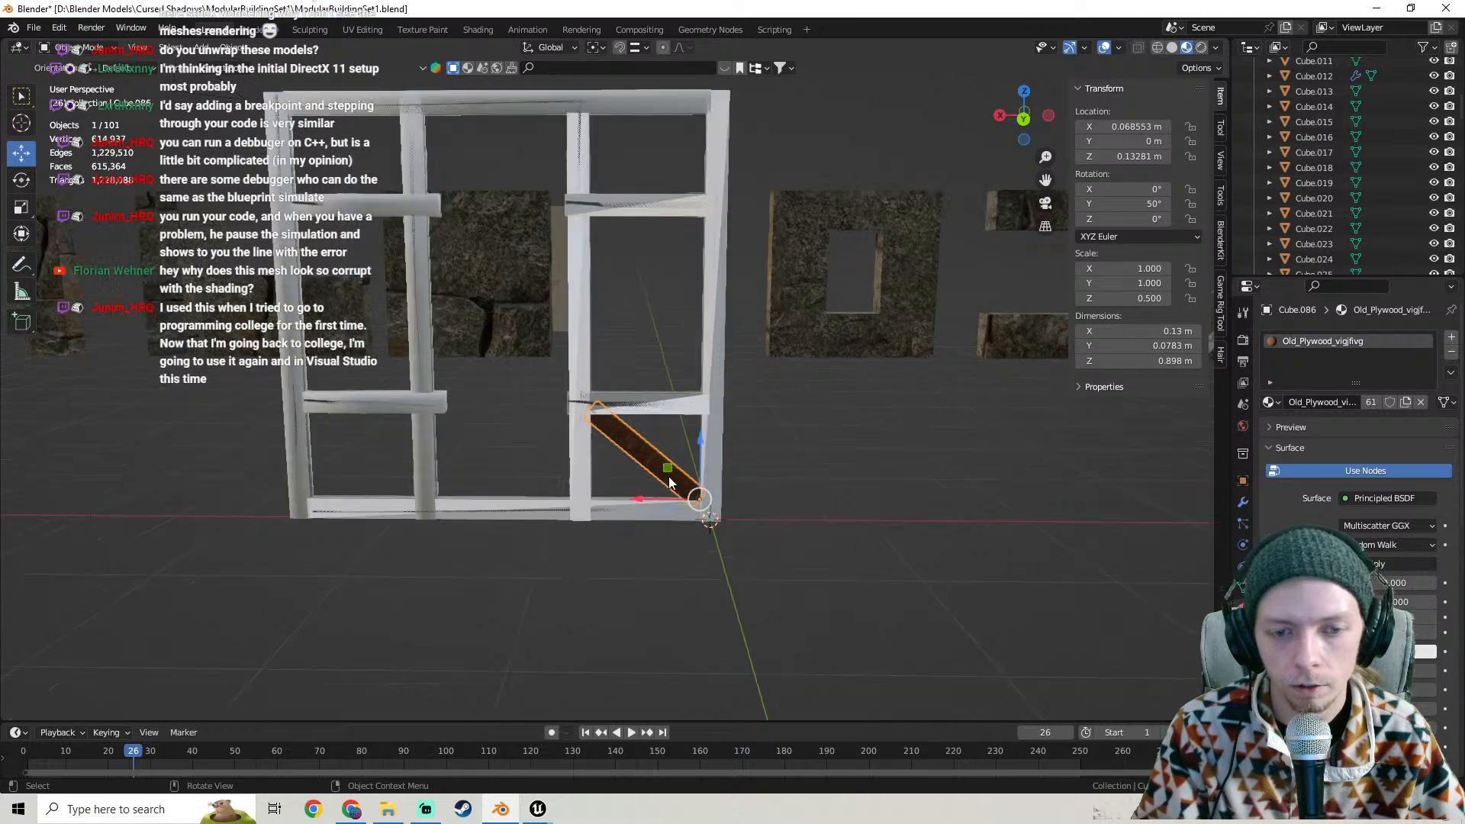
{"action": "scroll", "coordinate": [670, 482], "scroll_direction": "up", "scroll_amount": 3}
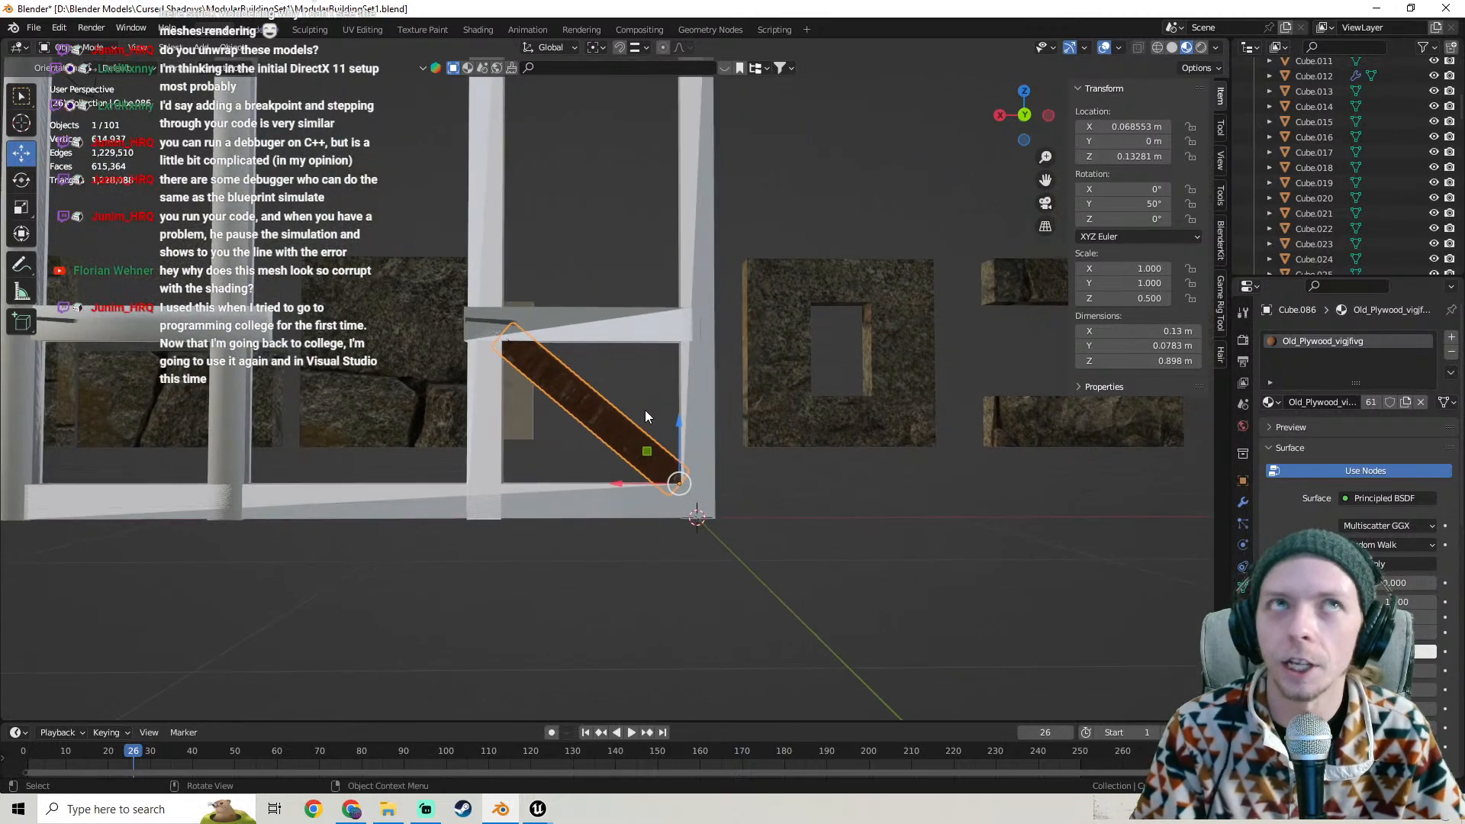
{"action": "scroll", "coordinate": [649, 414], "scroll_direction": "up", "scroll_amount": 2}
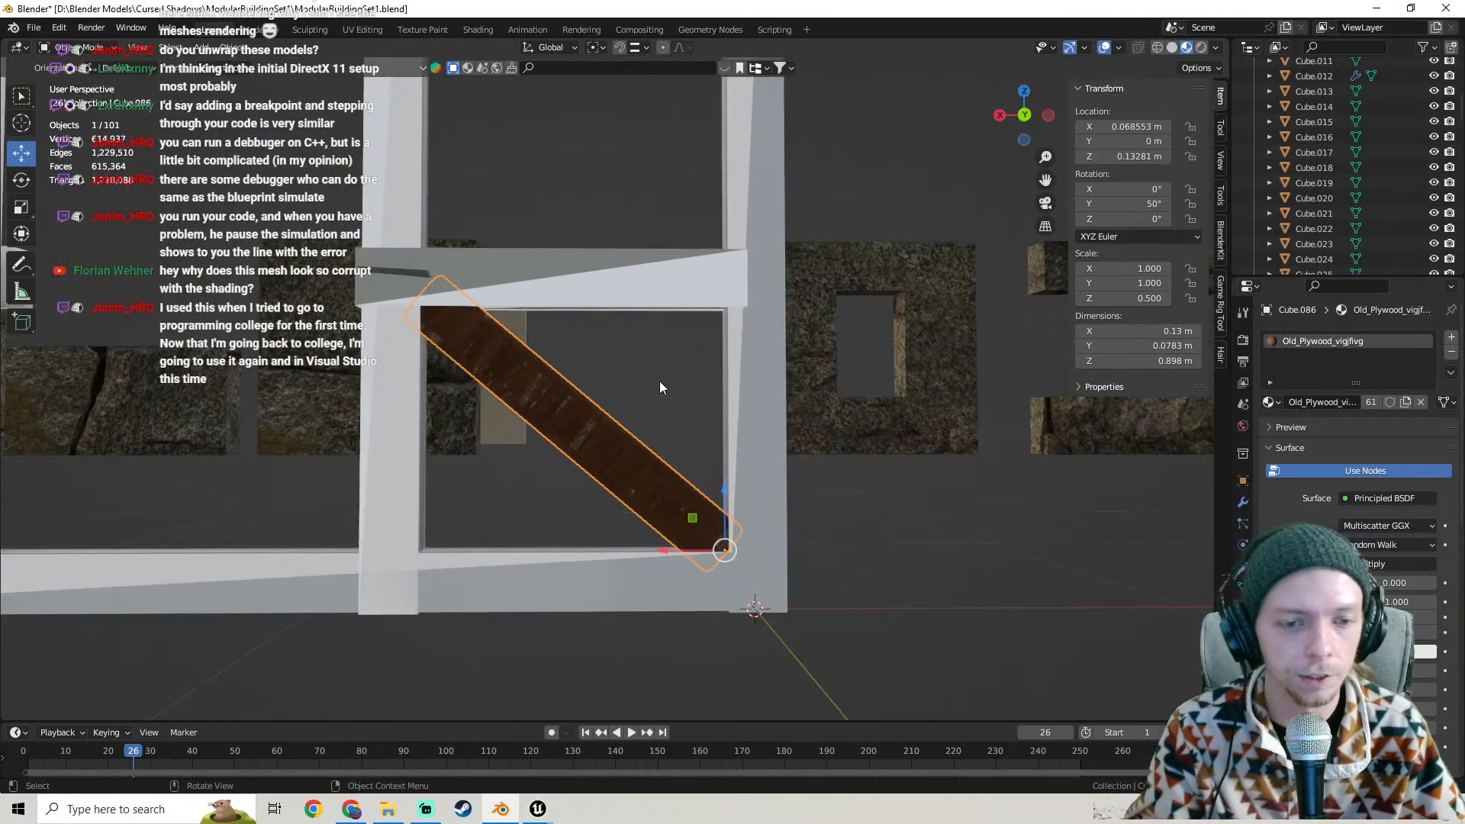
{"action": "middle_click_drag", "start_coordinate": [690, 421], "coordinate": [621, 325], "text": "shift"}
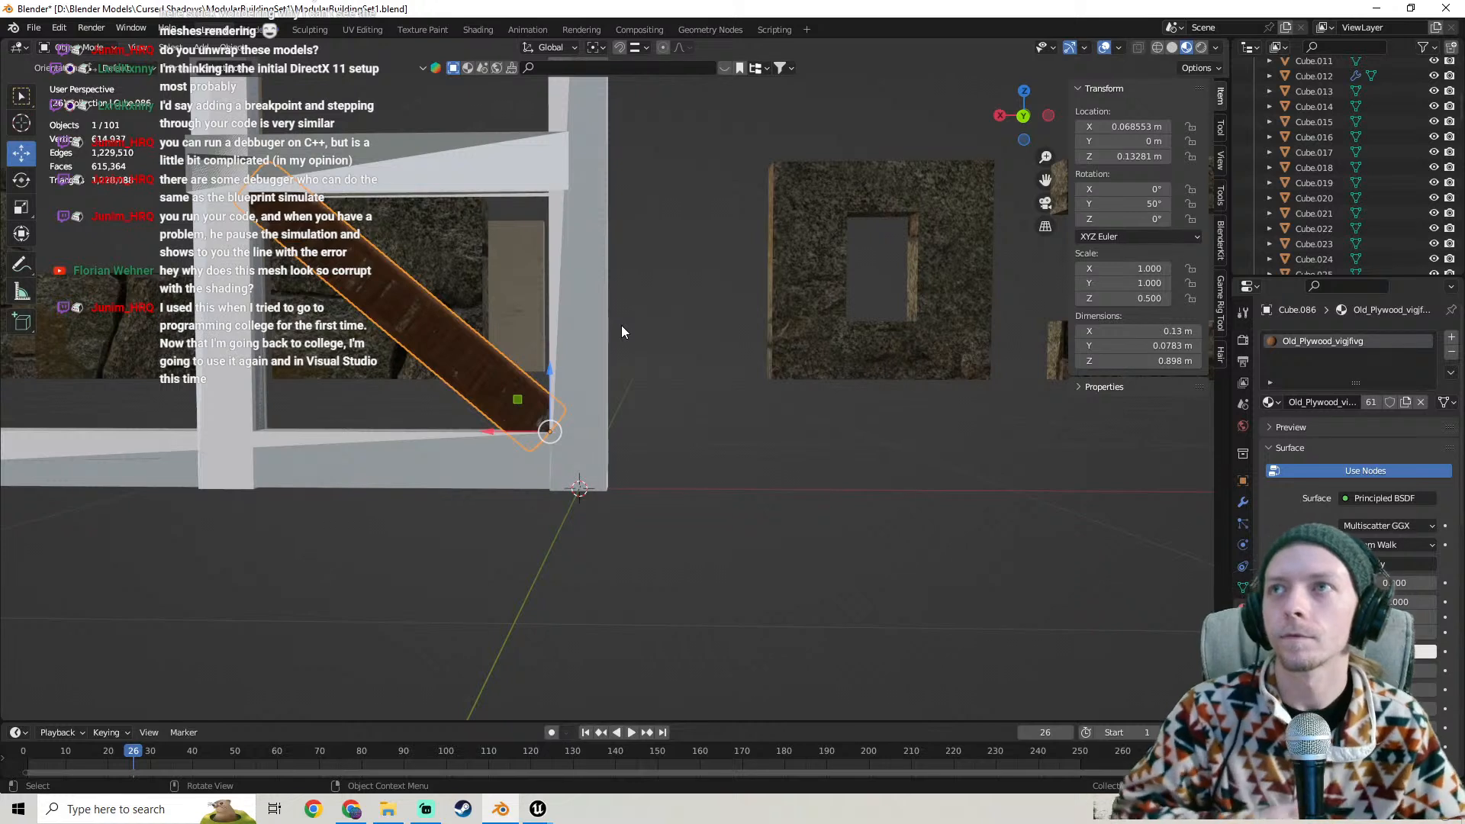
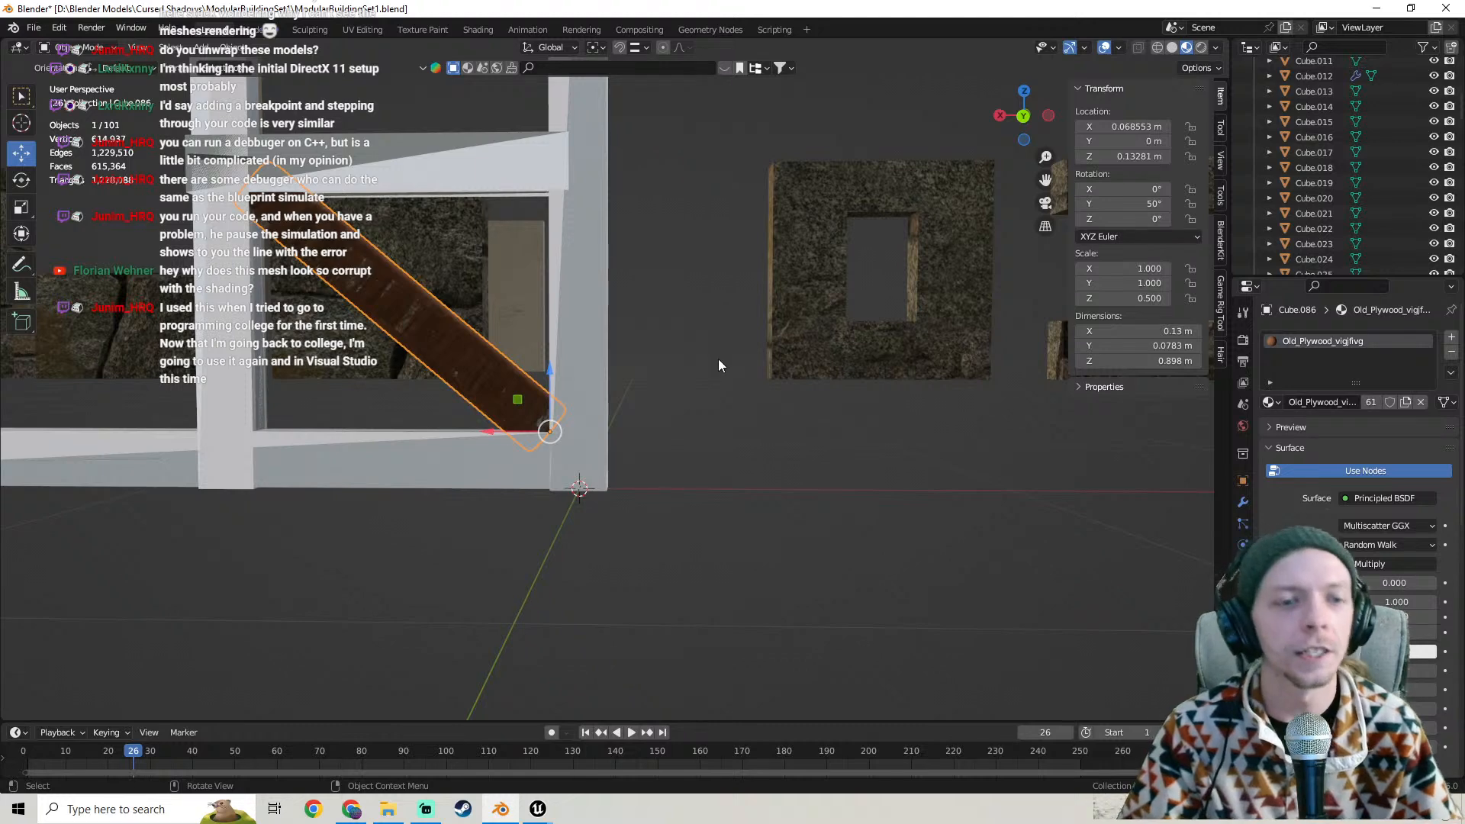
- Hide the imported UCX_Beams collision mesh and the walnut-veneer beam frame, leaving the diagonal beam visible
{"action": "middle_click_drag", "start_coordinate": [719, 365], "coordinate": [371, 281]}
{"action": "left_click", "coordinate": [345, 272]}
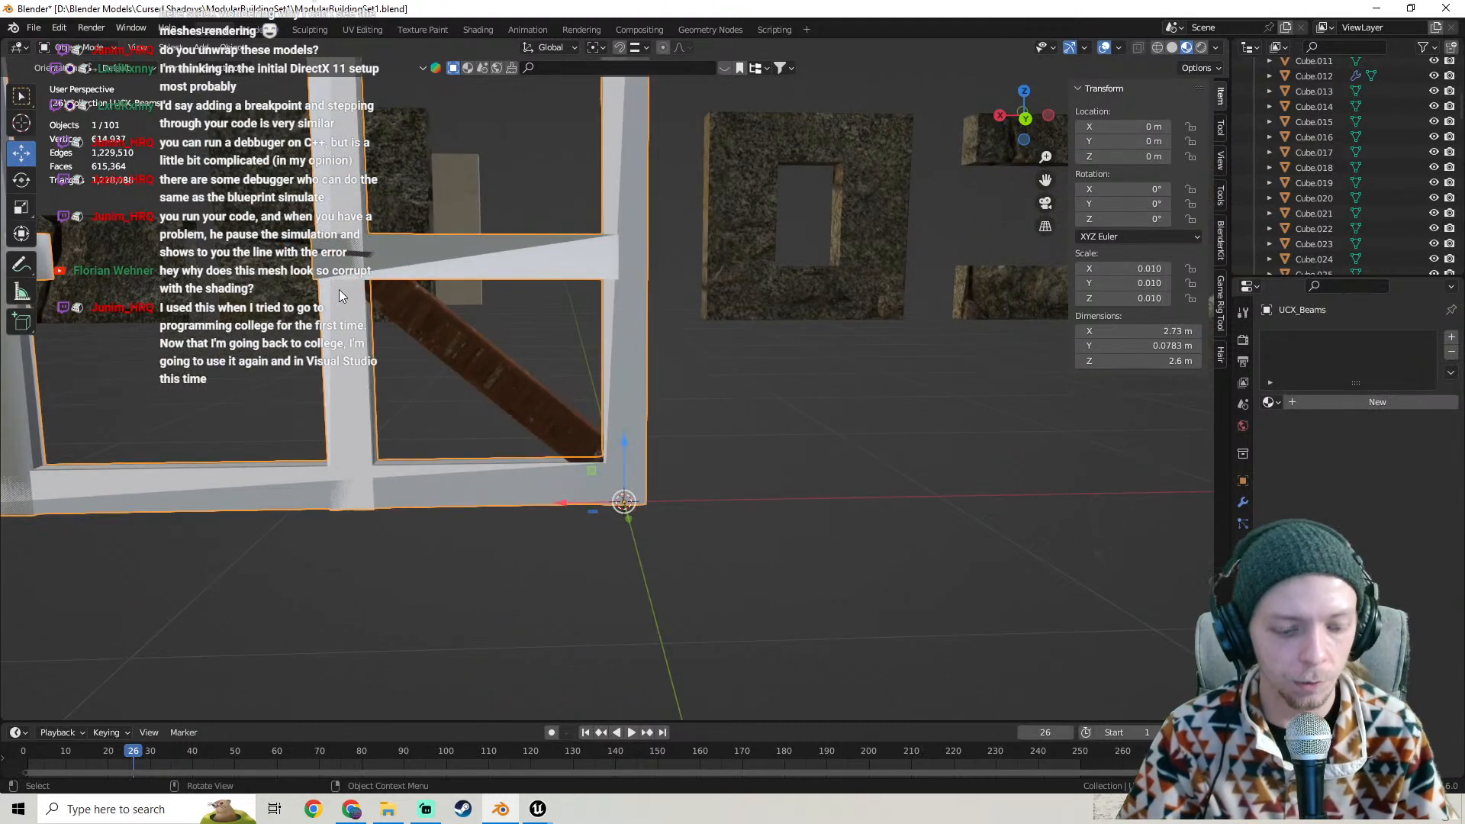
{"action": "key", "text": "h"}
{"action": "left_click", "coordinate": [337, 298]}
{"action": "key", "text": "h"}
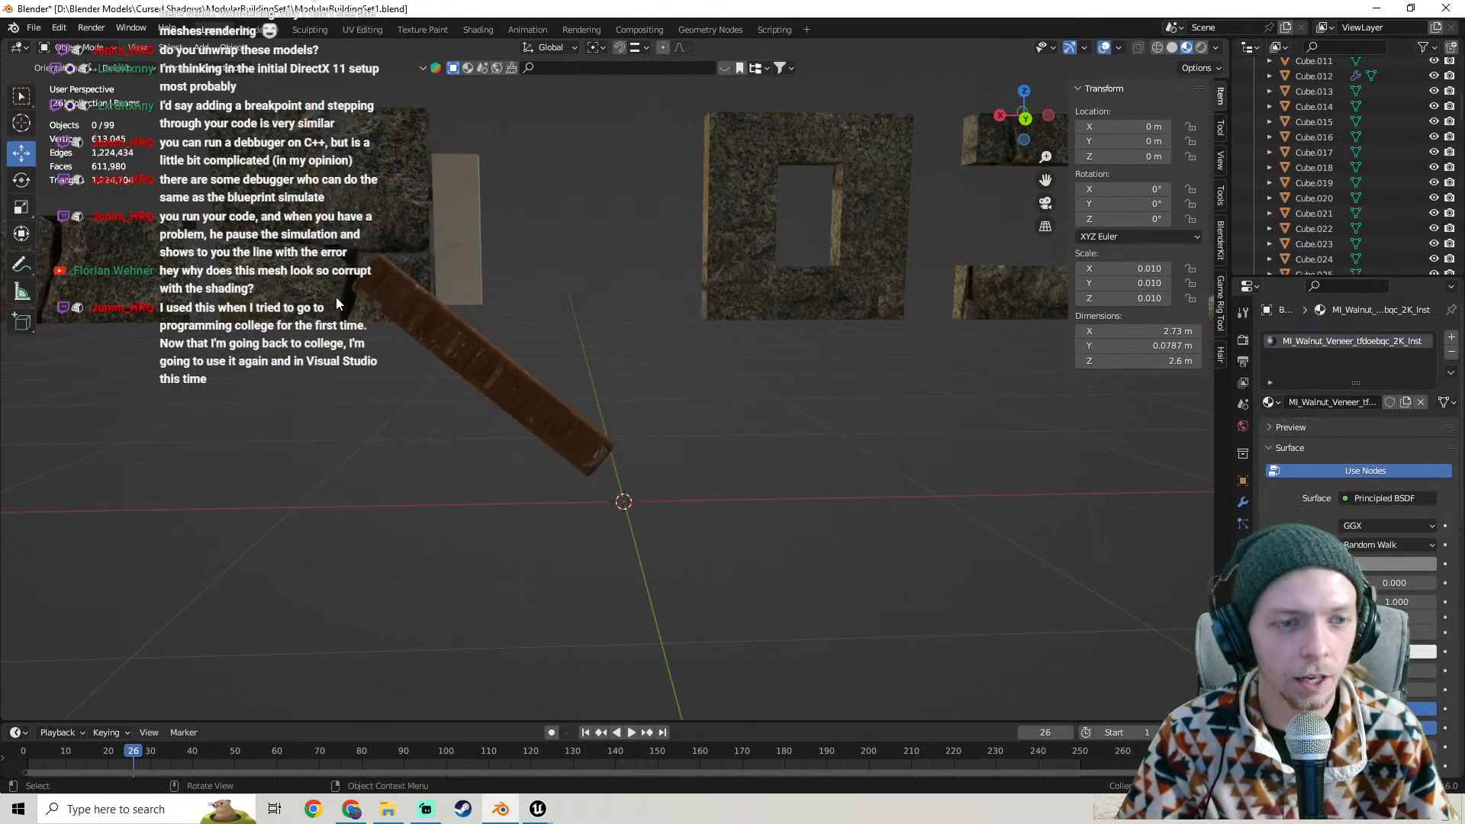
{"action": "middle_click_drag", "start_coordinate": [476, 313], "coordinate": [551, 334]}
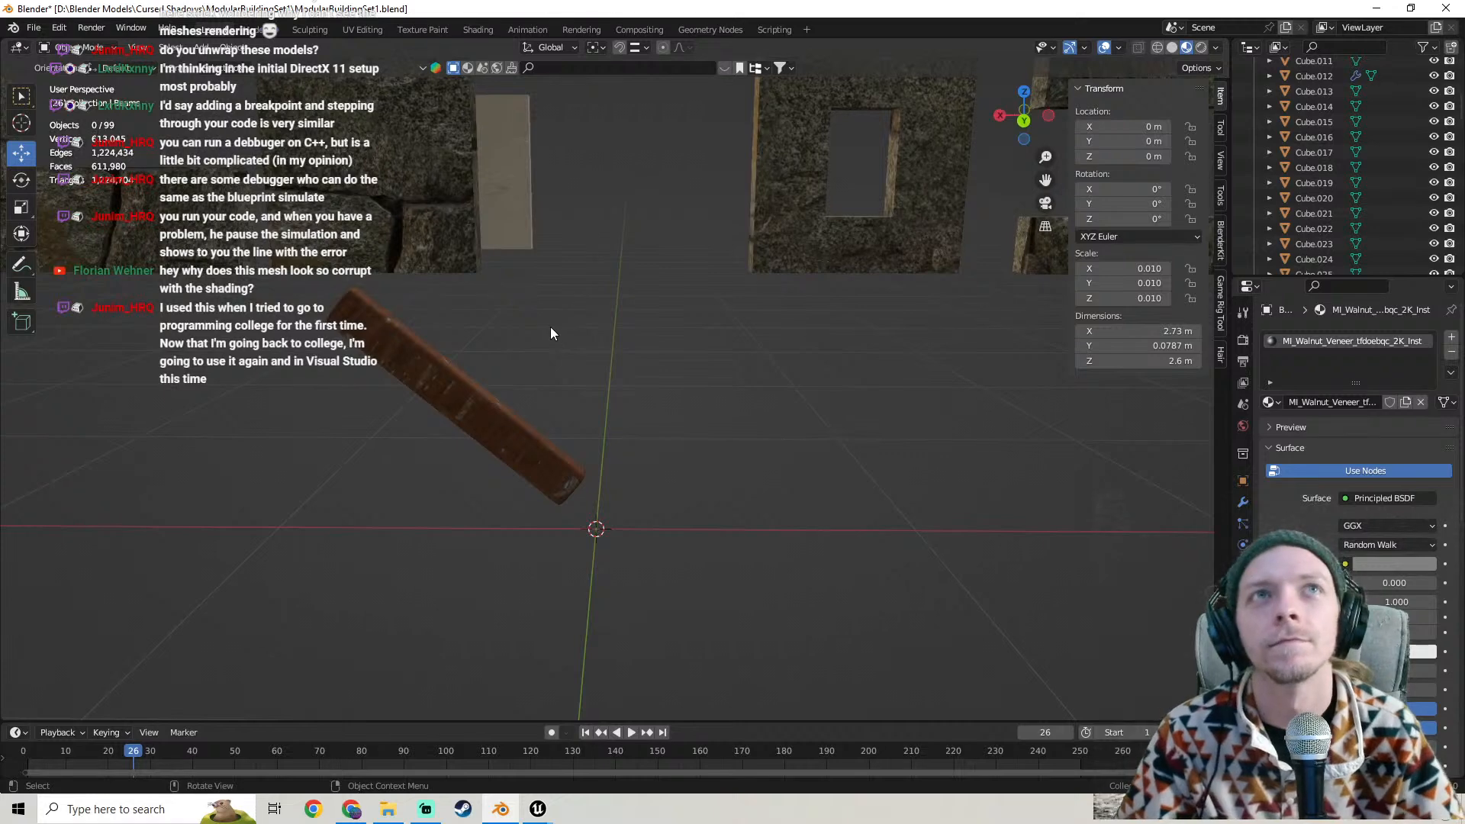
- Undo the last hiding, and hide the UCX_Beams collision mesh and the walnut-veneer beam frame again
{"action": "key", "text": "ctrl+z"}
{"action": "key", "text": "ctrl+z"}
{"action": "key", "text": "ctrl+z"}
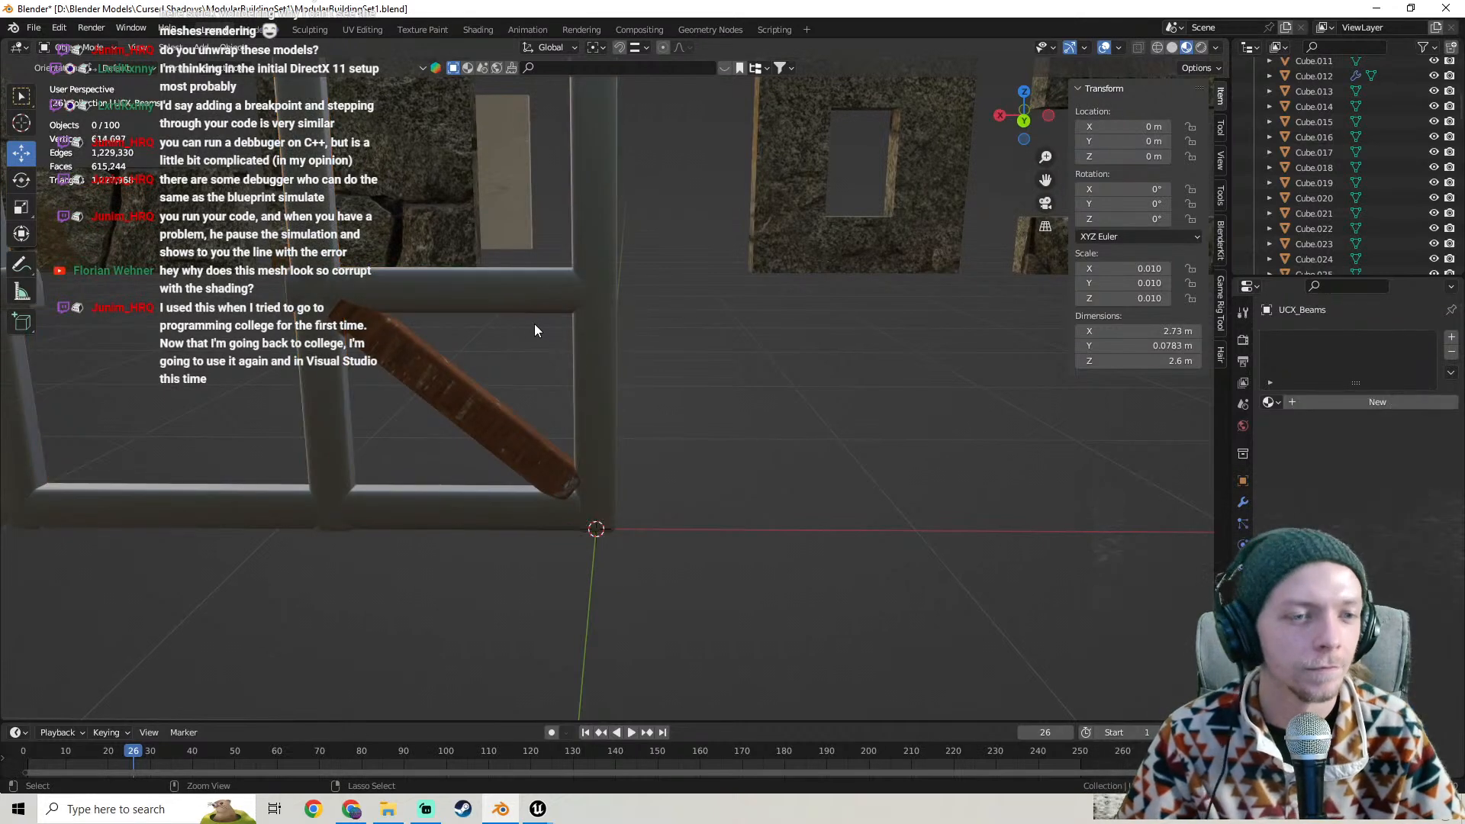
{"action": "left_click", "coordinate": [451, 381]}
{"action": "middle_click_drag", "start_coordinate": [449, 380], "coordinate": [440, 373]}
{"action": "left_click", "coordinate": [301, 361]}
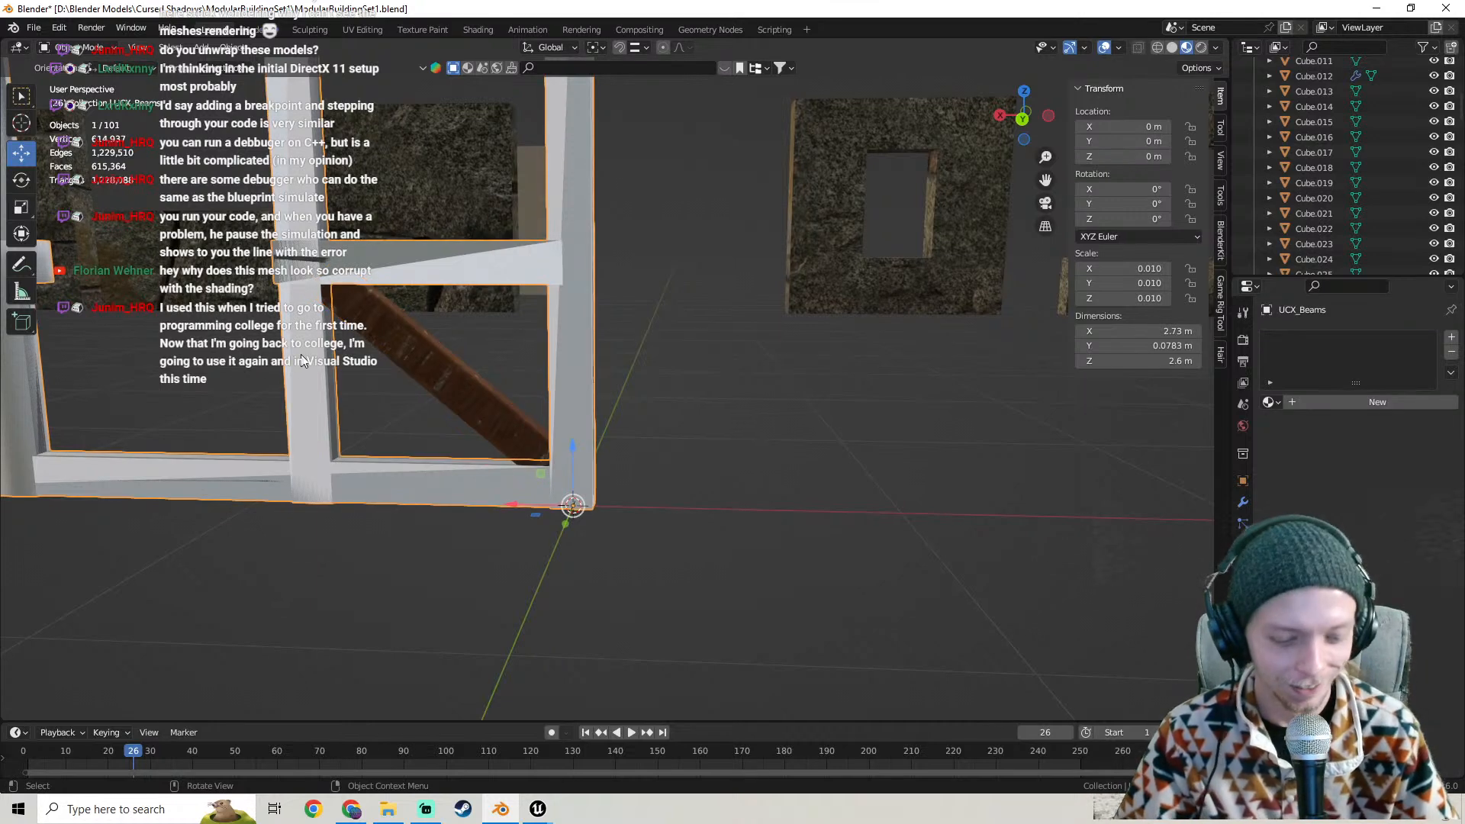
{"action": "key", "text": "Delete"}
{"action": "left_click", "coordinate": [302, 356]}
{"action": "key", "text": "Delete"}
- Select the diagonal beam and snap it to the 3D cursor at the world origin
{"action": "left_click", "coordinate": [392, 342]}
{"action": "middle_click_drag", "start_coordinate": [511, 461], "coordinate": [556, 435]}
{"action": "right_click", "coordinate": [482, 336]}
{"action": "mouse_move", "coordinate": [482, 332]}
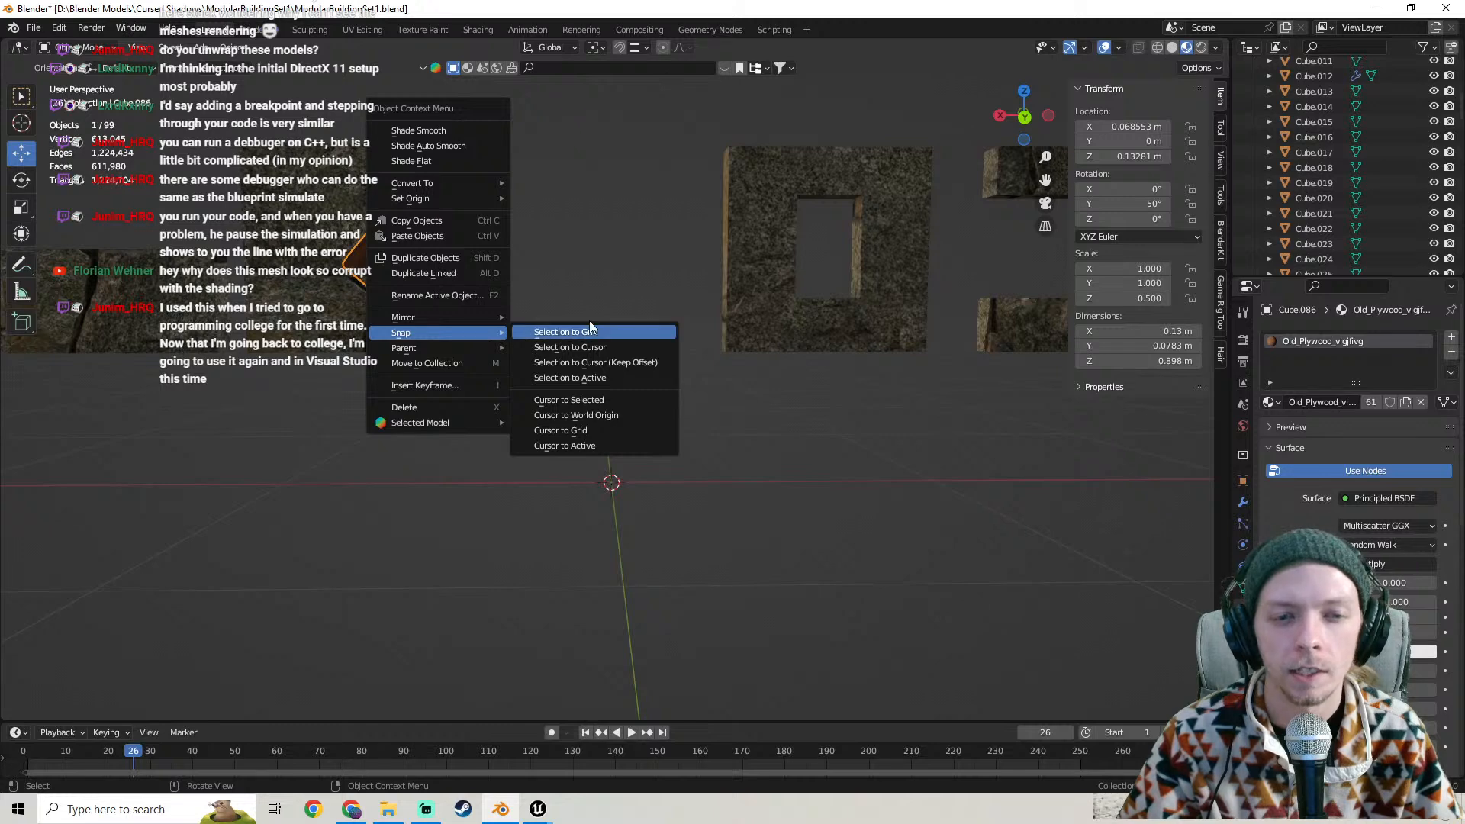
{"action": "left_click", "coordinate": [602, 349]}
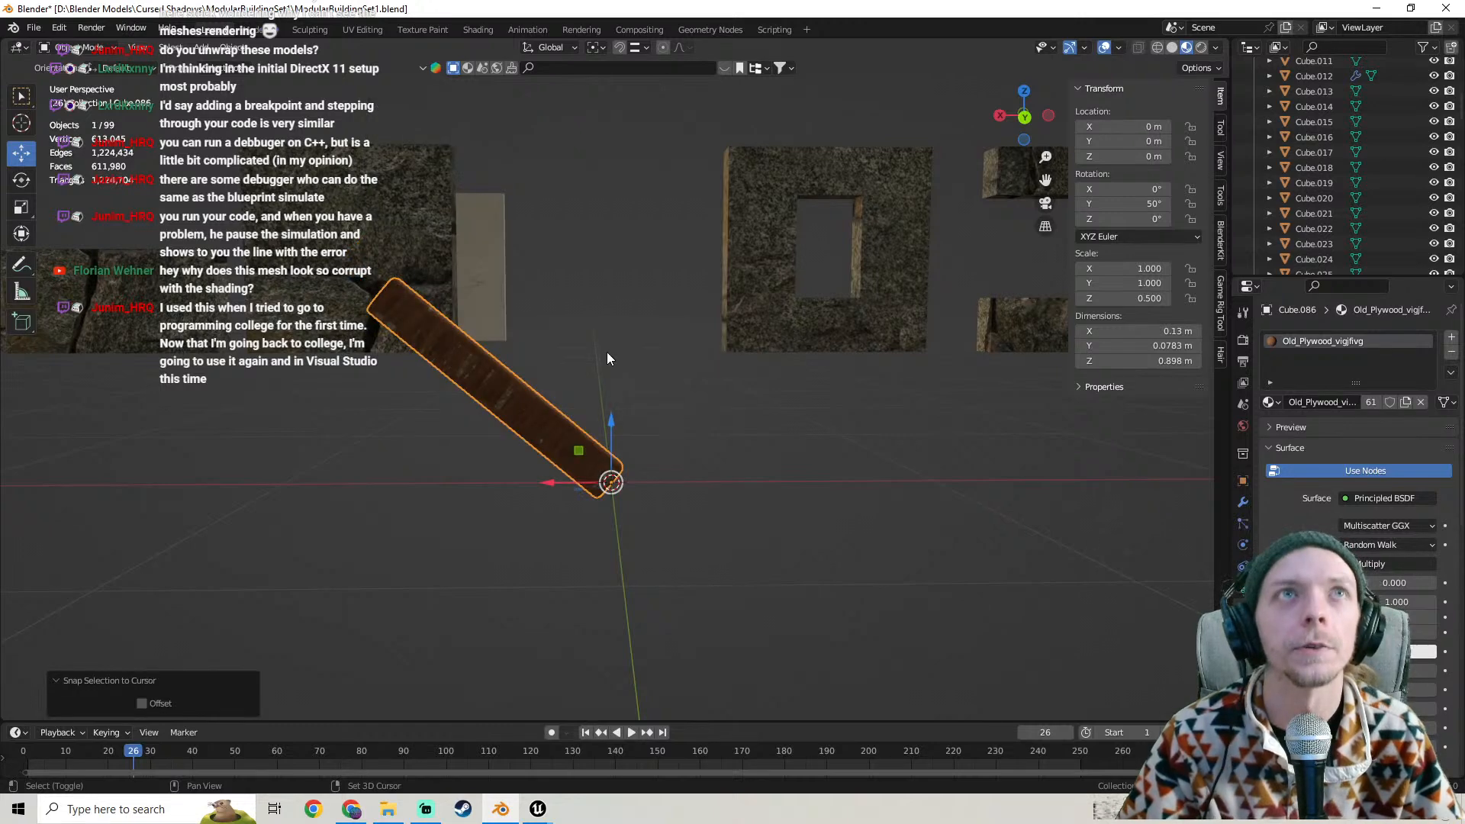
{"action": "middle_click_drag", "start_coordinate": [607, 351], "coordinate": [613, 390], "text": "shift"}
- In Edit Mode, unwrap the UVs of all the diagonal beam's faces and return to Object Mode
{"action": "key", "text": "Tab"}
{"action": "key", "text": "a"}
{"action": "left_click", "coordinate": [403, 51]}
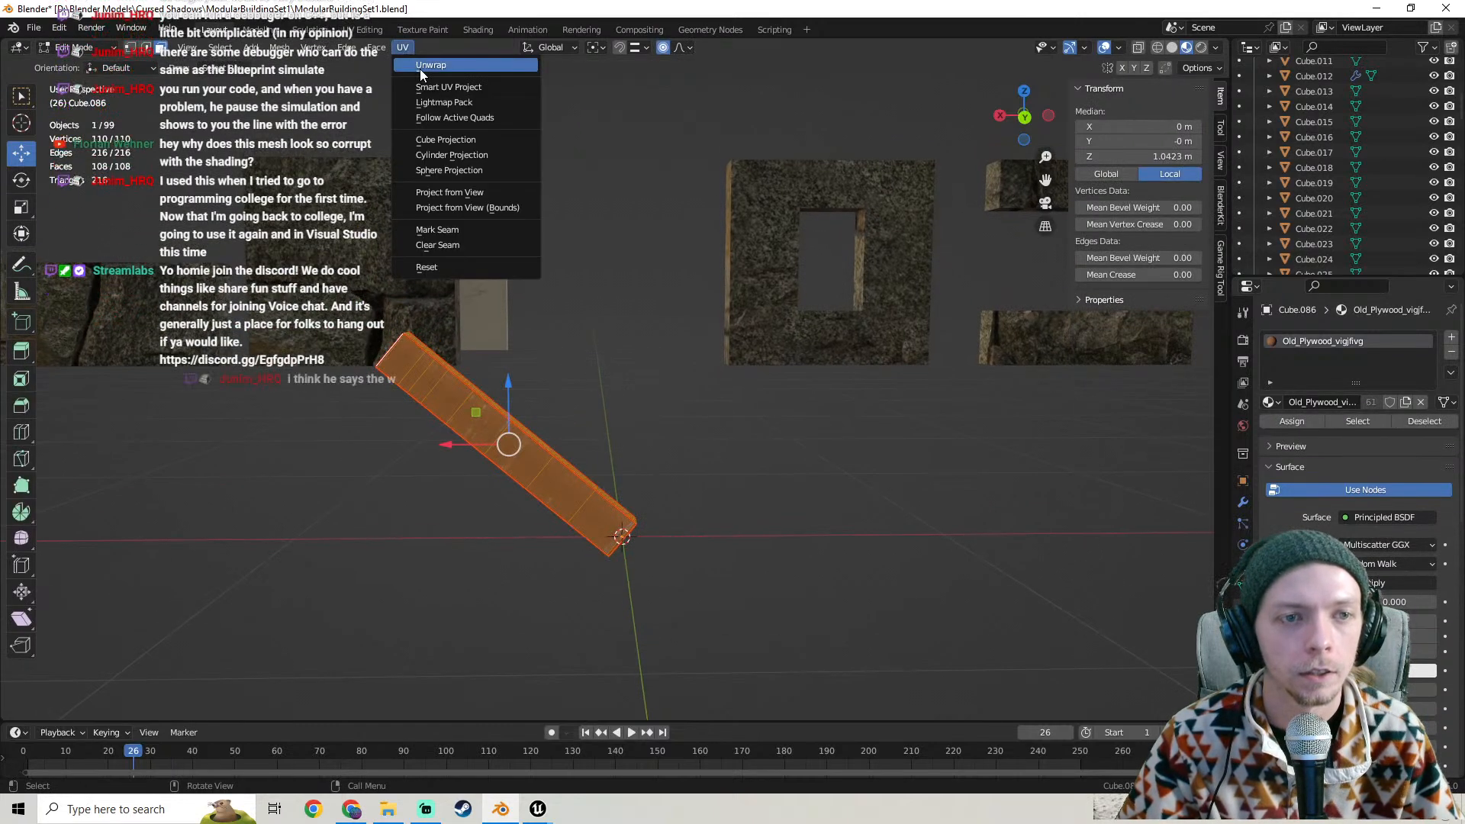
{"action": "left_click", "coordinate": [424, 75]}
{"action": "key", "text": "Tab"}
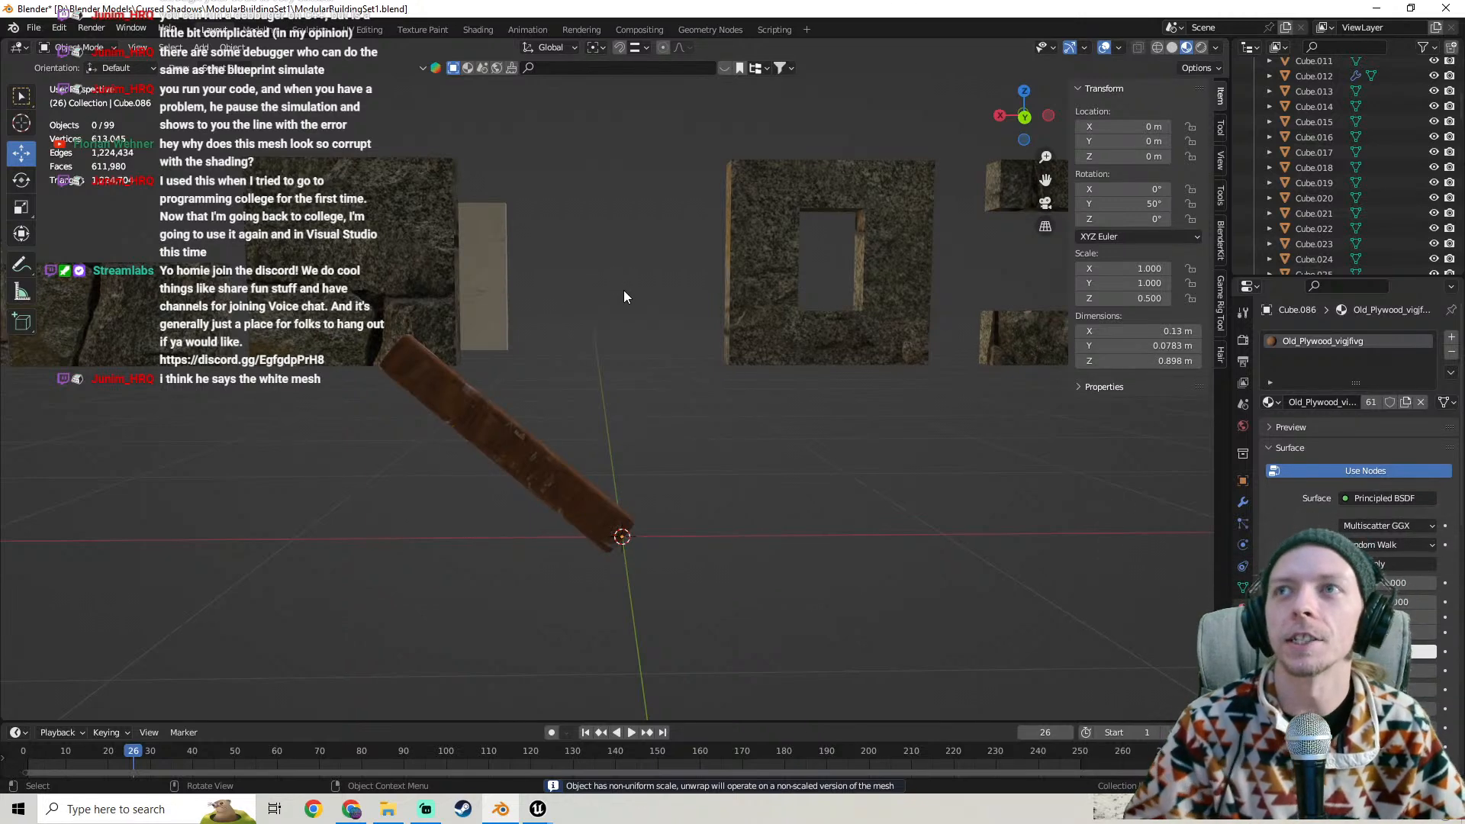
- Reveal all hidden objects and hide the triangular stone wall piece that covers the diagonal beam
{"action": "key", "text": "alt+h"}
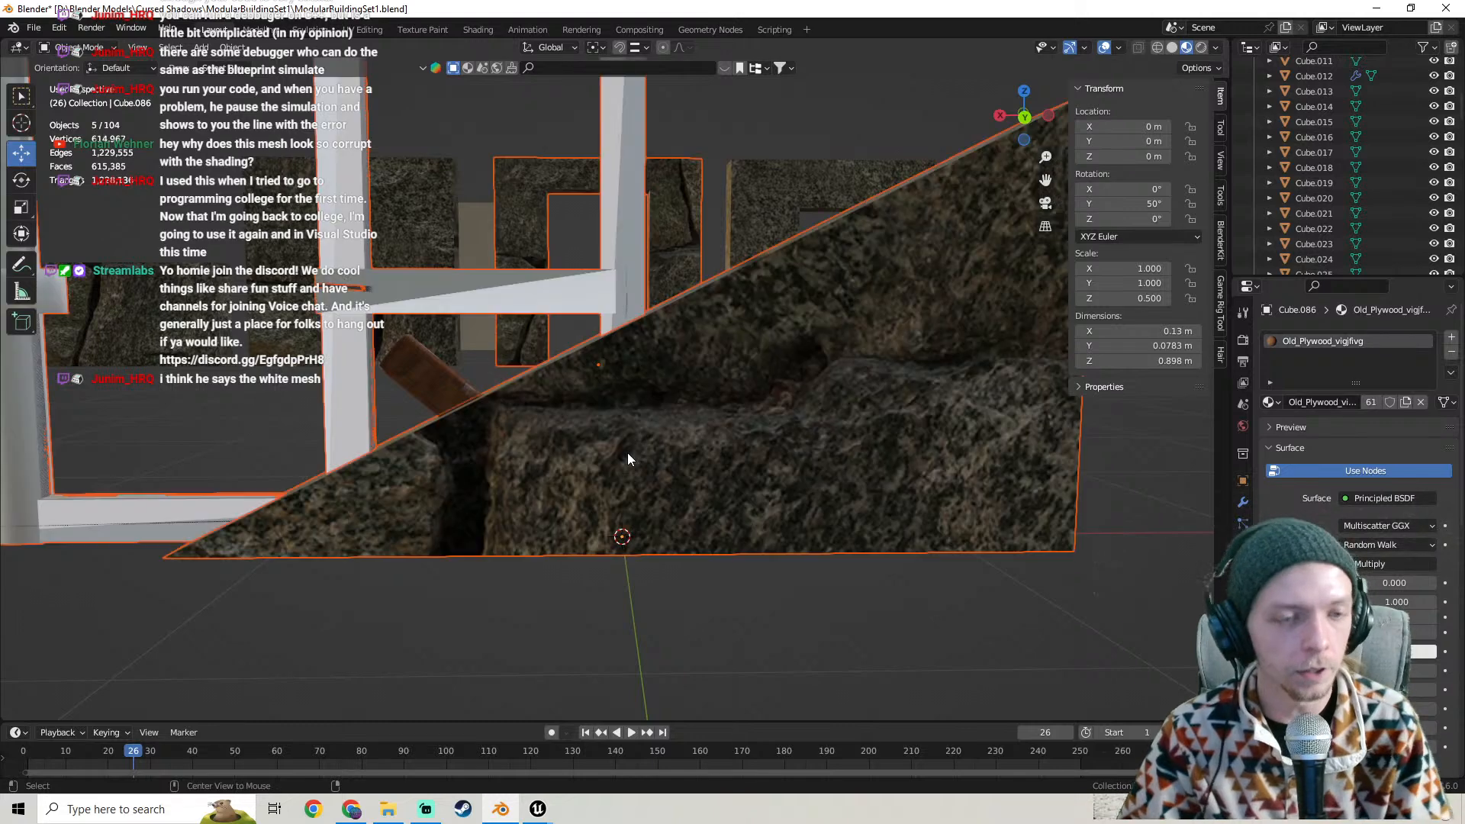
{"action": "left_click", "coordinate": [580, 461]}
{"action": "key", "text": "h"}
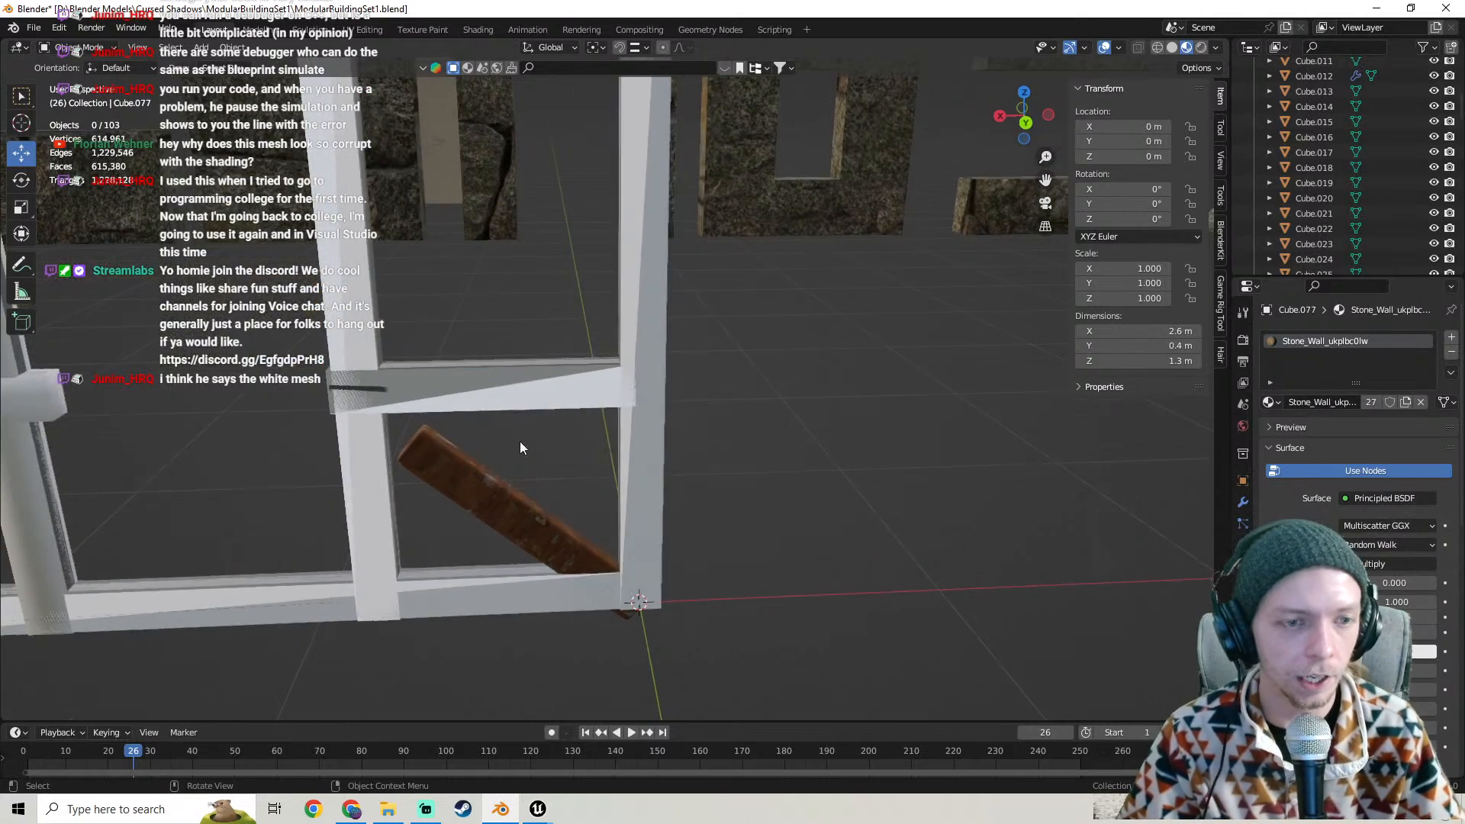
- Examine the white collision mesh and the diagonal beam's placement in the frame's lower corner opening
{"action": "left_click", "coordinate": [452, 400]}
{"action": "middle_click_drag", "start_coordinate": [456, 400], "coordinate": [528, 413]}
{"action": "scroll", "coordinate": [513, 410], "scroll_direction": "down", "scroll_amount": 4}
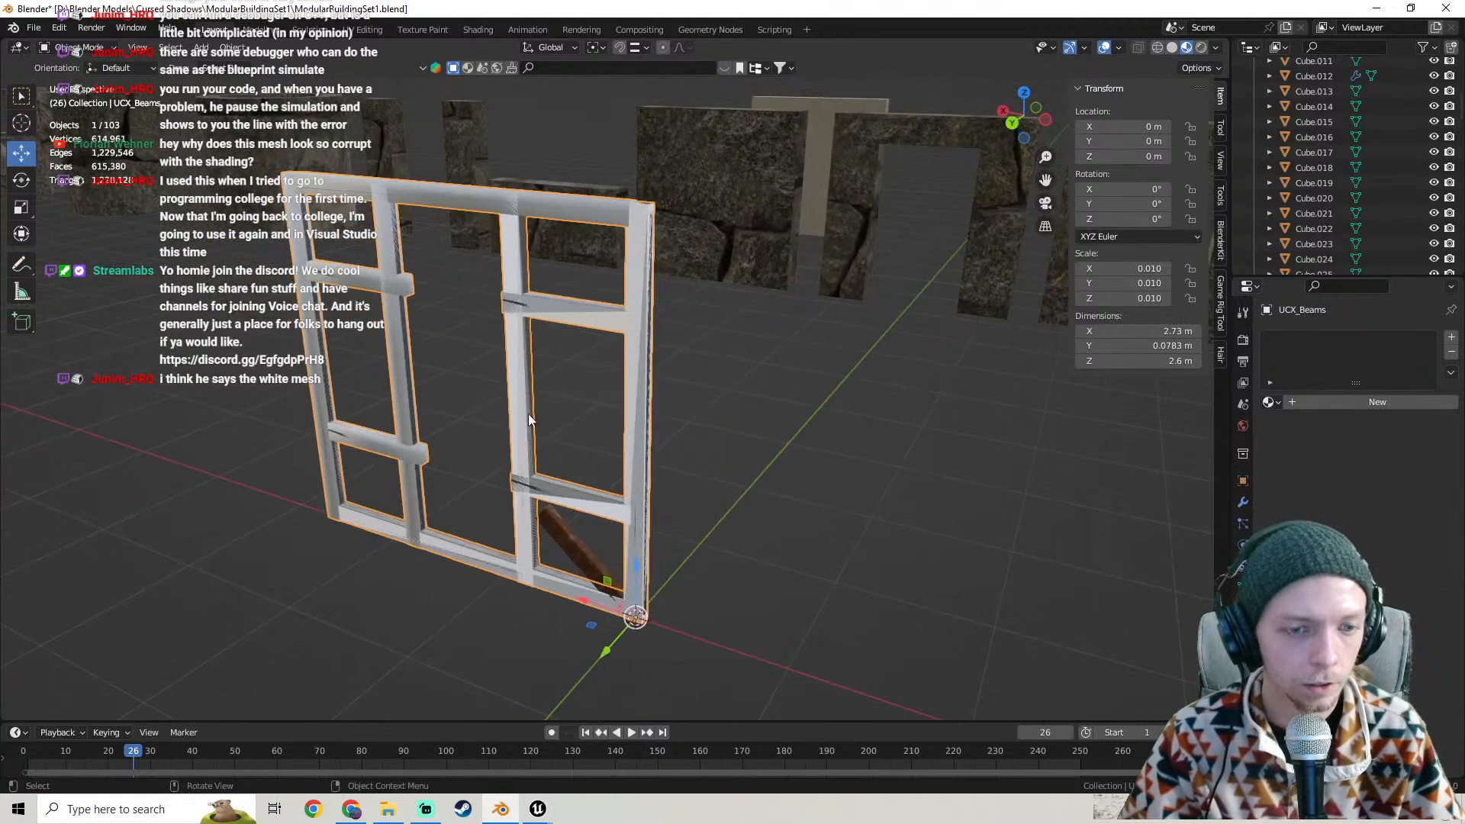
{"action": "scroll", "coordinate": [570, 433], "scroll_direction": "up", "scroll_amount": 4}
{"action": "scroll", "coordinate": [570, 432], "scroll_direction": "down", "scroll_amount": 2}
{"action": "left_click_drag", "start_coordinate": [567, 419], "coordinate": [462, 398]}
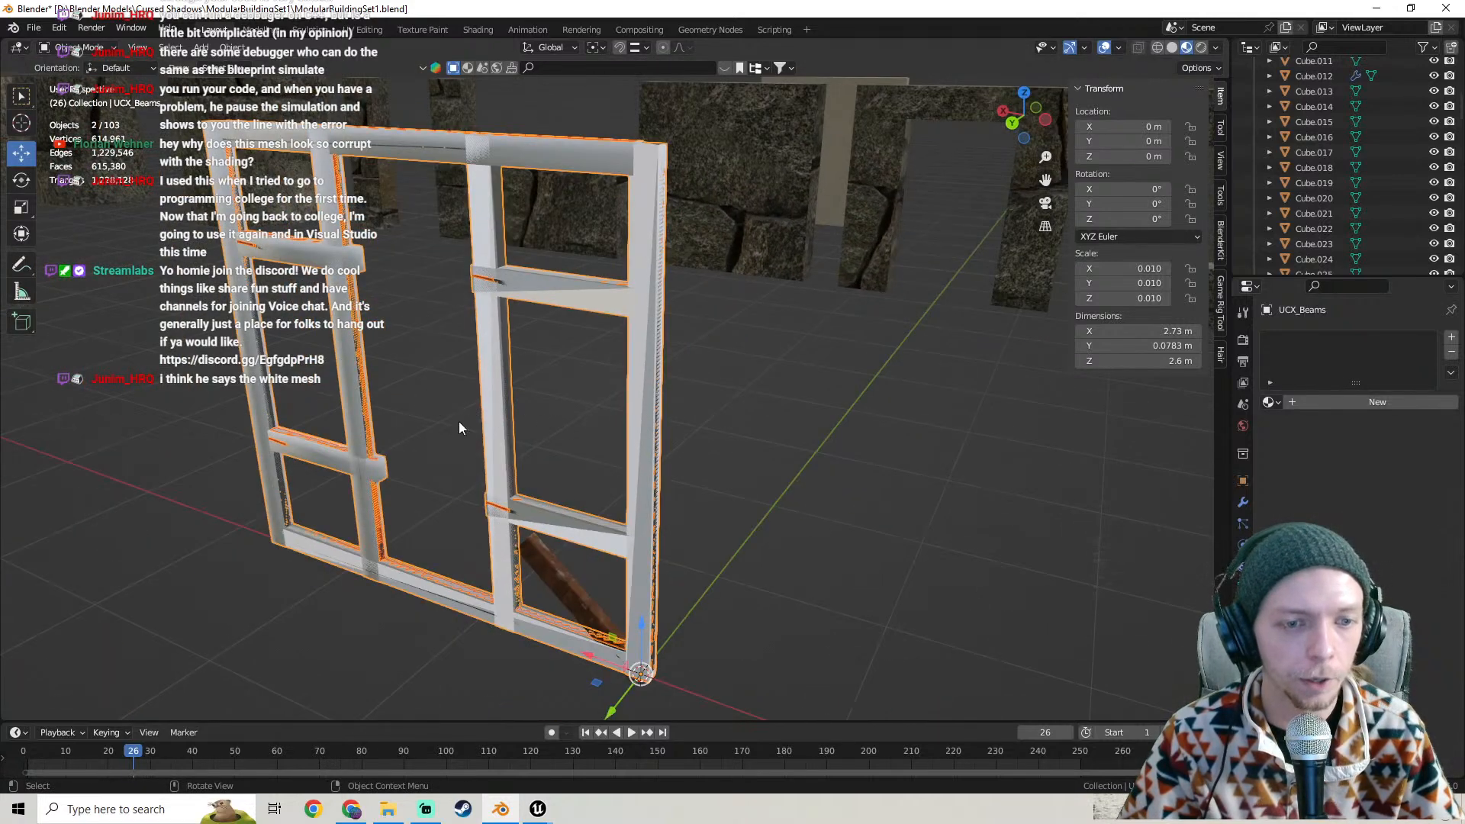
{"action": "mouse_move", "coordinate": [563, 405]}
{"action": "middle_mouse_down"}
{"action": "mouse_move", "coordinate": [657, 419]}
{"action": "mouse_move", "coordinate": [578, 387]}
{"action": "middle_mouse_up"}
{"action": "left_click", "coordinate": [578, 387]}
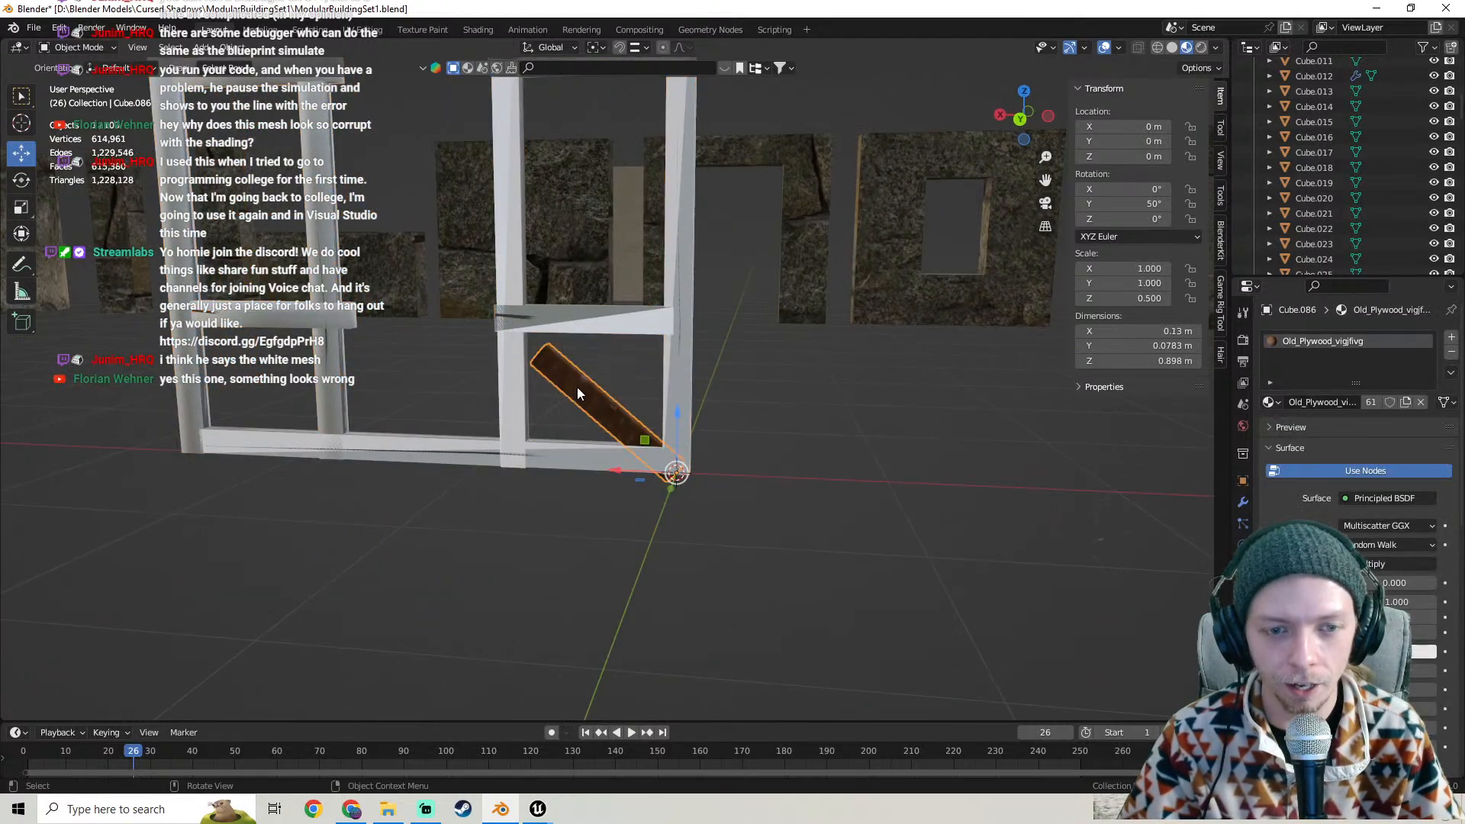
{"action": "middle_click_drag", "start_coordinate": [774, 425], "coordinate": [450, 320]}
- Hide the UCX_Beams collision mesh and the walnut-veneer frame, and select the diagonal beam
{"action": "left_click", "coordinate": [451, 221]}
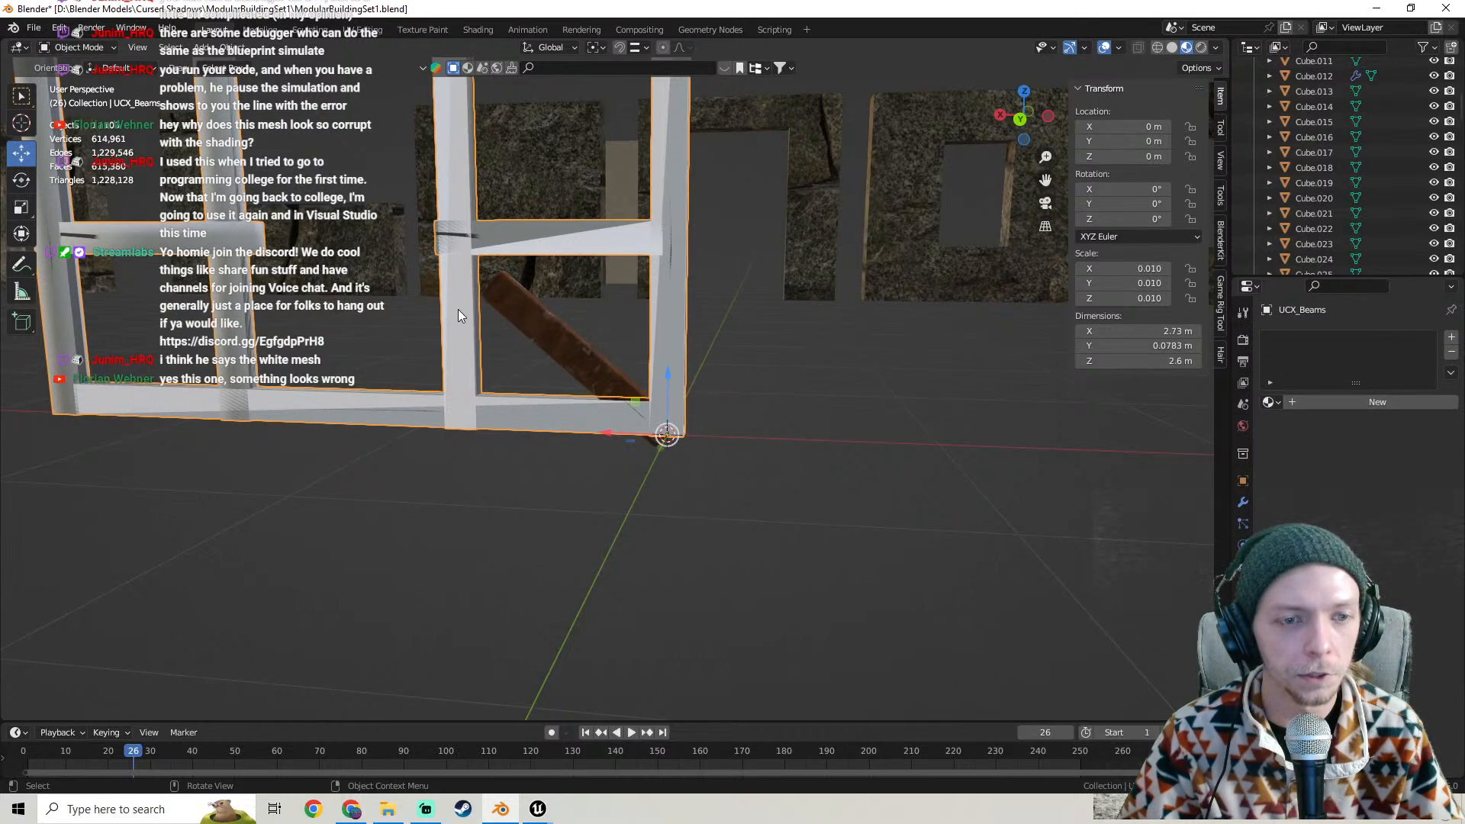
{"action": "key", "text": "h"}
{"action": "left_click", "coordinate": [451, 335]}
{"action": "key", "text": "h"}
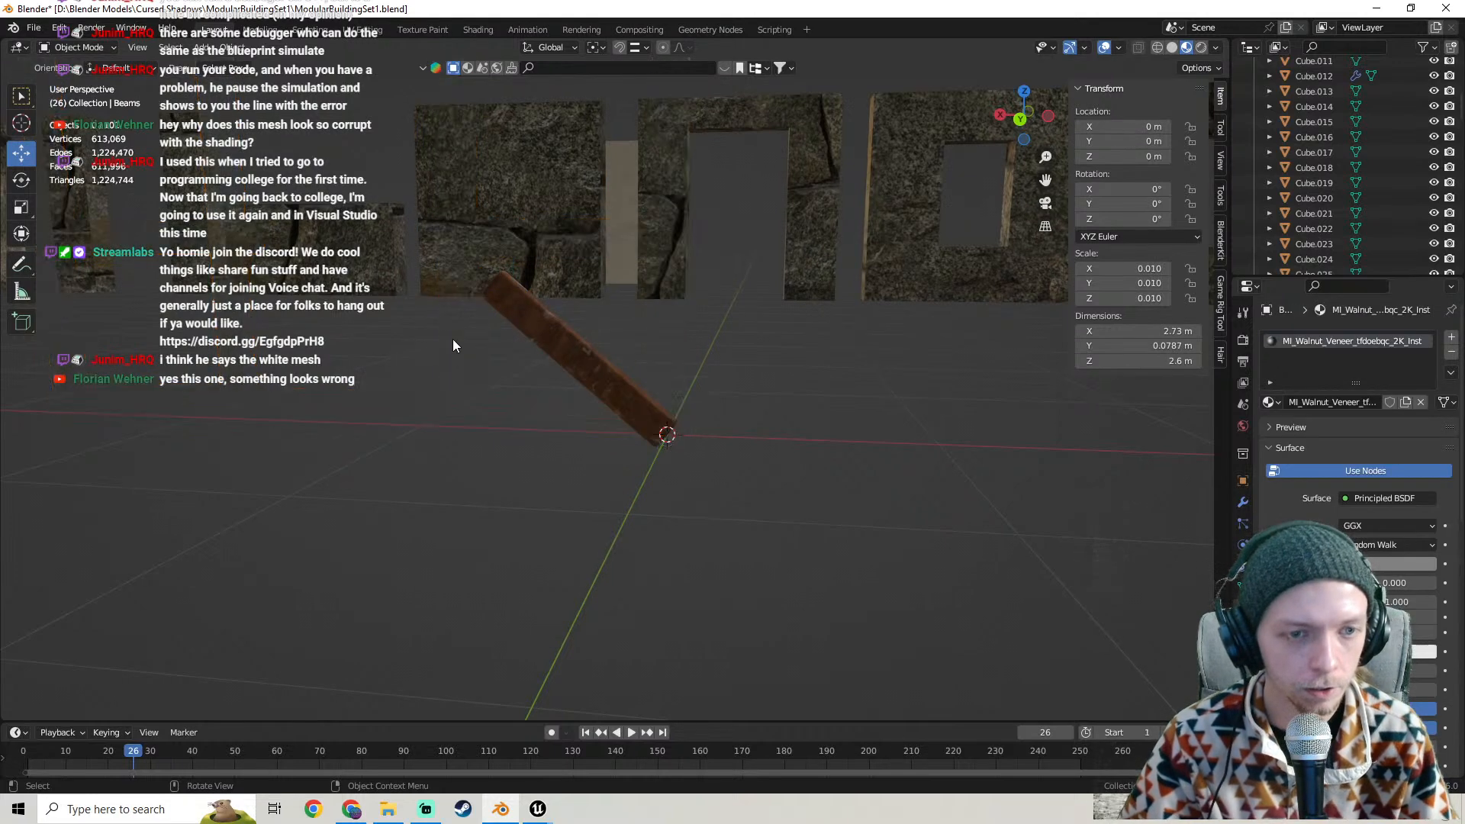
{"action": "left_click", "coordinate": [548, 345]}
{"action": "middle_click_drag", "start_coordinate": [548, 345], "coordinate": [661, 433]}
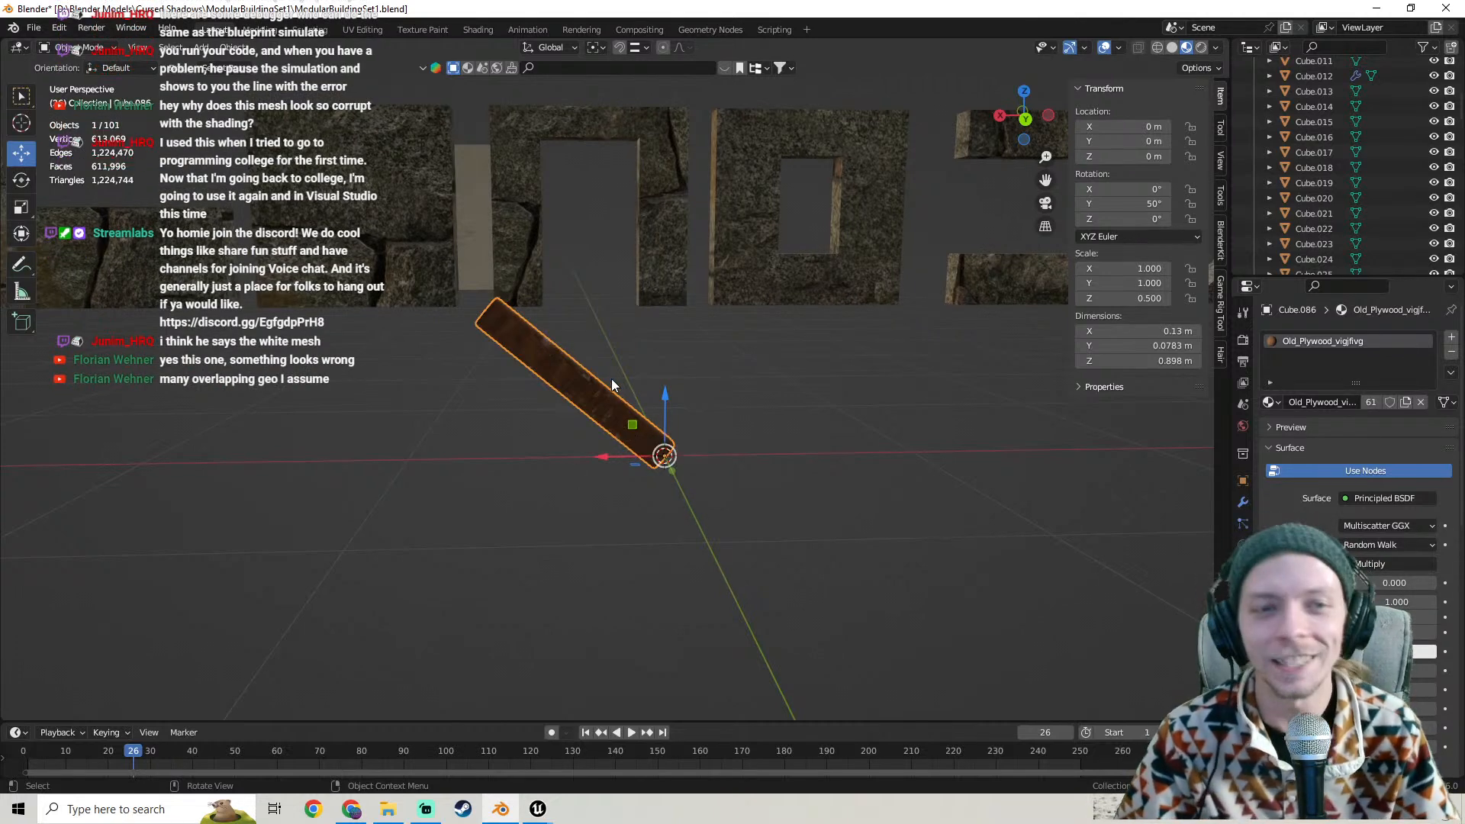
{"action": "mouse_move", "coordinate": [597, 372]}
{"action": "middle_mouse_down"}
{"action": "mouse_move", "coordinate": [611, 359]}
{"action": "mouse_move", "coordinate": [592, 348]}
{"action": "middle_mouse_up"}
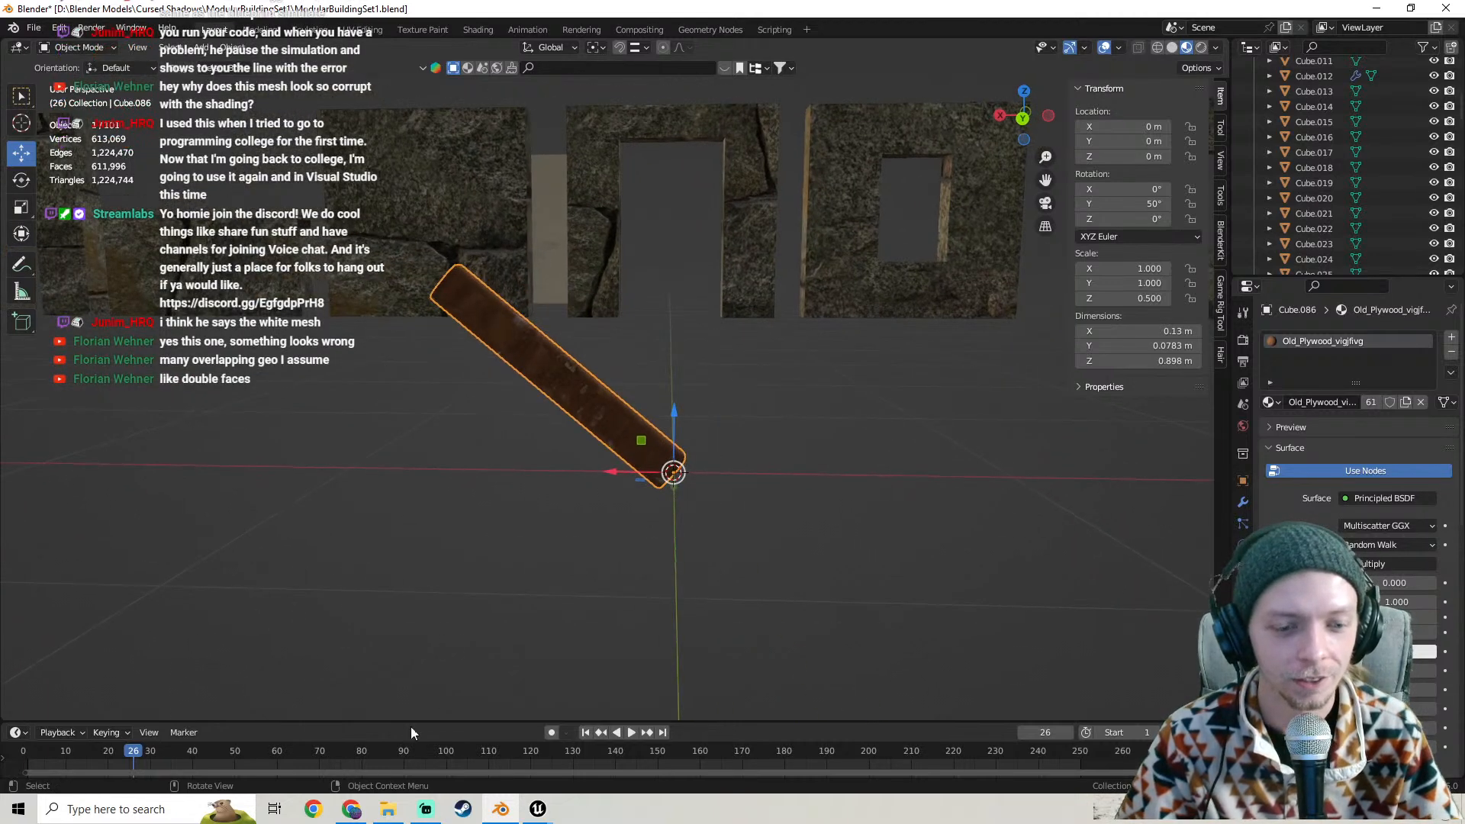
- Look up the Beams reference file in File Explorer under ModularBuildingSet1's References folder, and return to Blender
{"action": "left_click", "coordinate": [388, 809]}
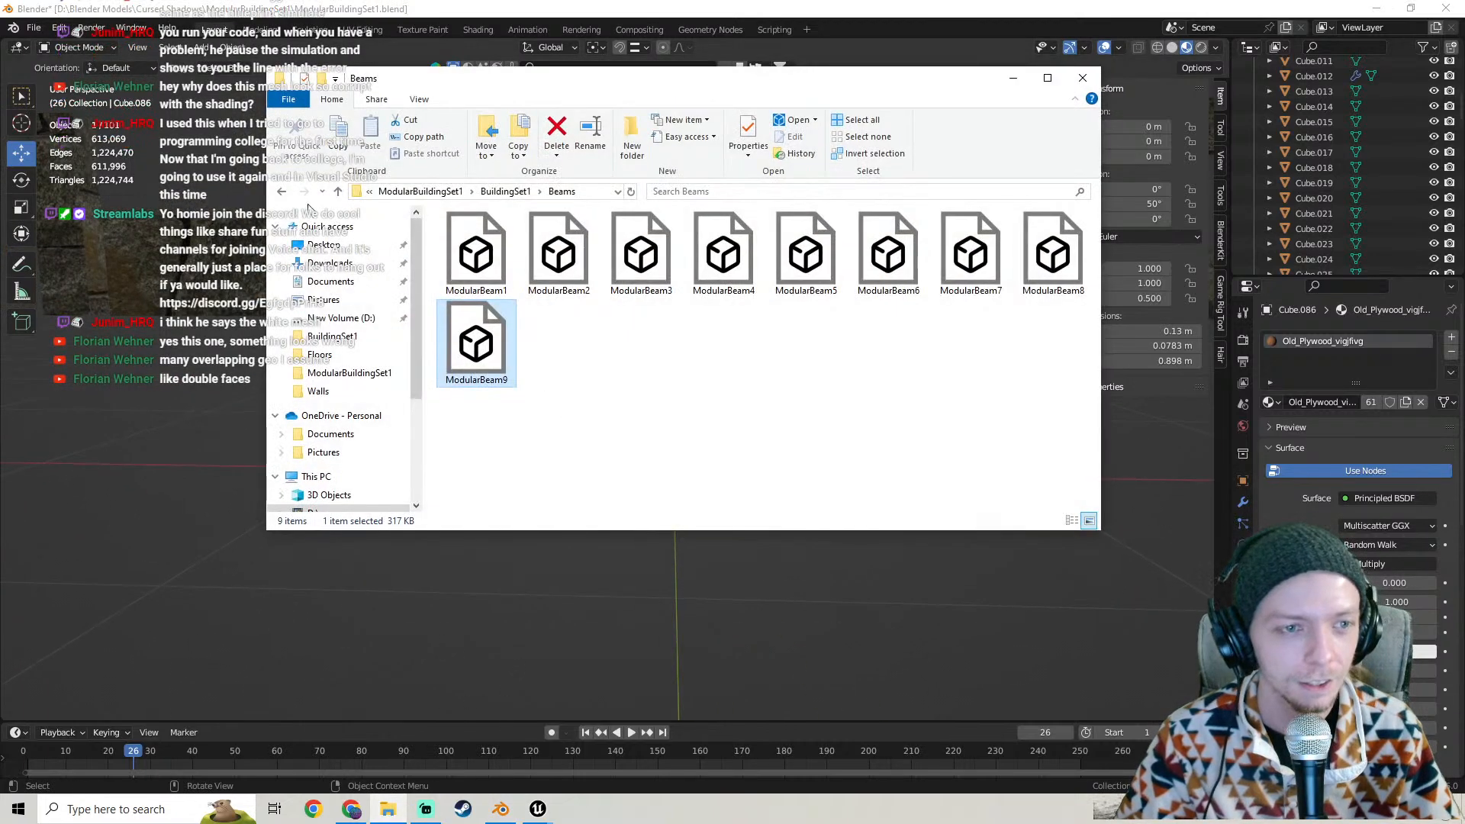
{"action": "left_click", "coordinate": [281, 195]}
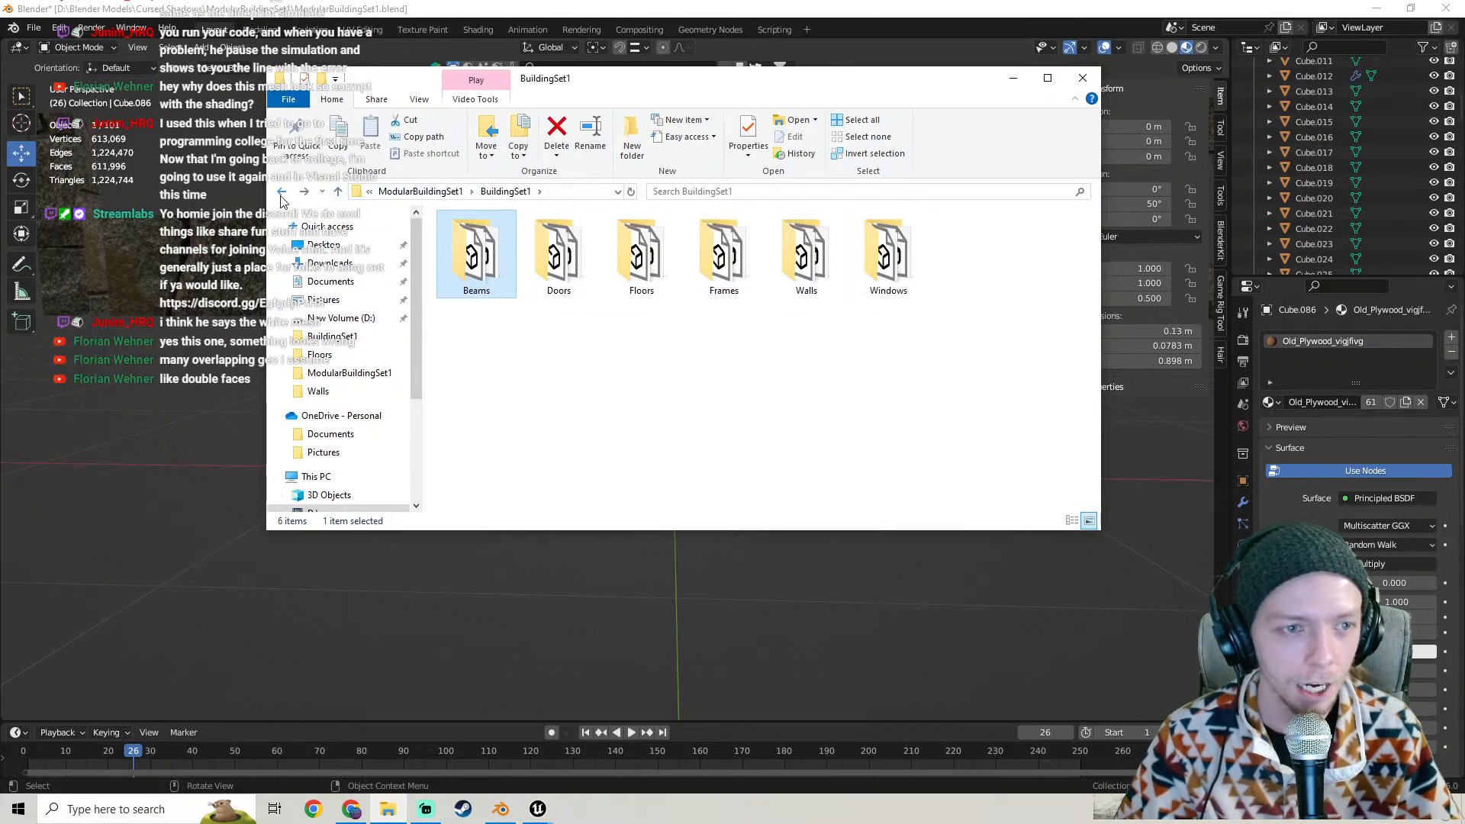
{"action": "left_click", "coordinate": [282, 197]}
{"action": "double_click", "coordinate": [648, 259]}
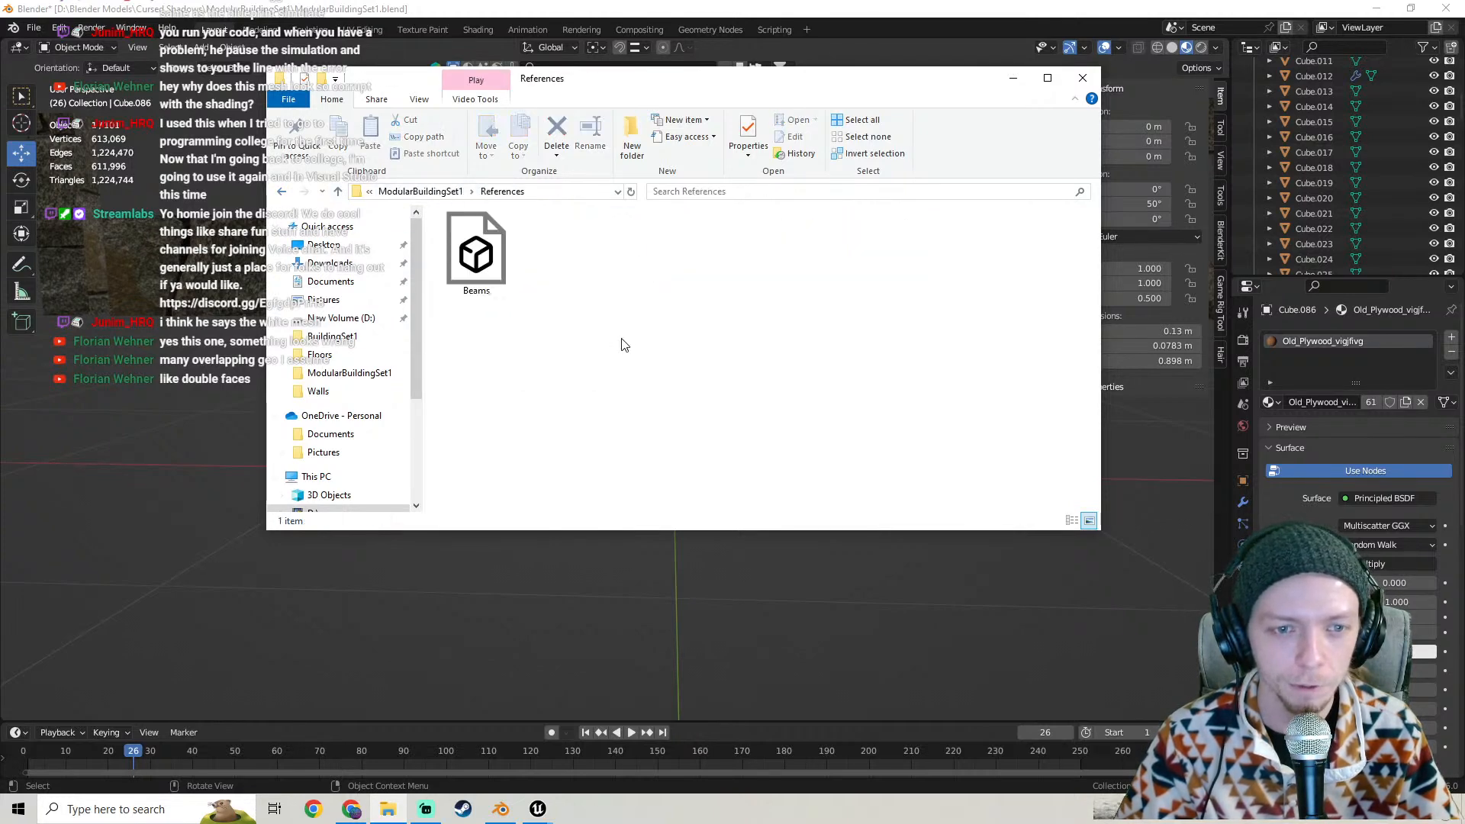
{"action": "left_click", "coordinate": [479, 260]}
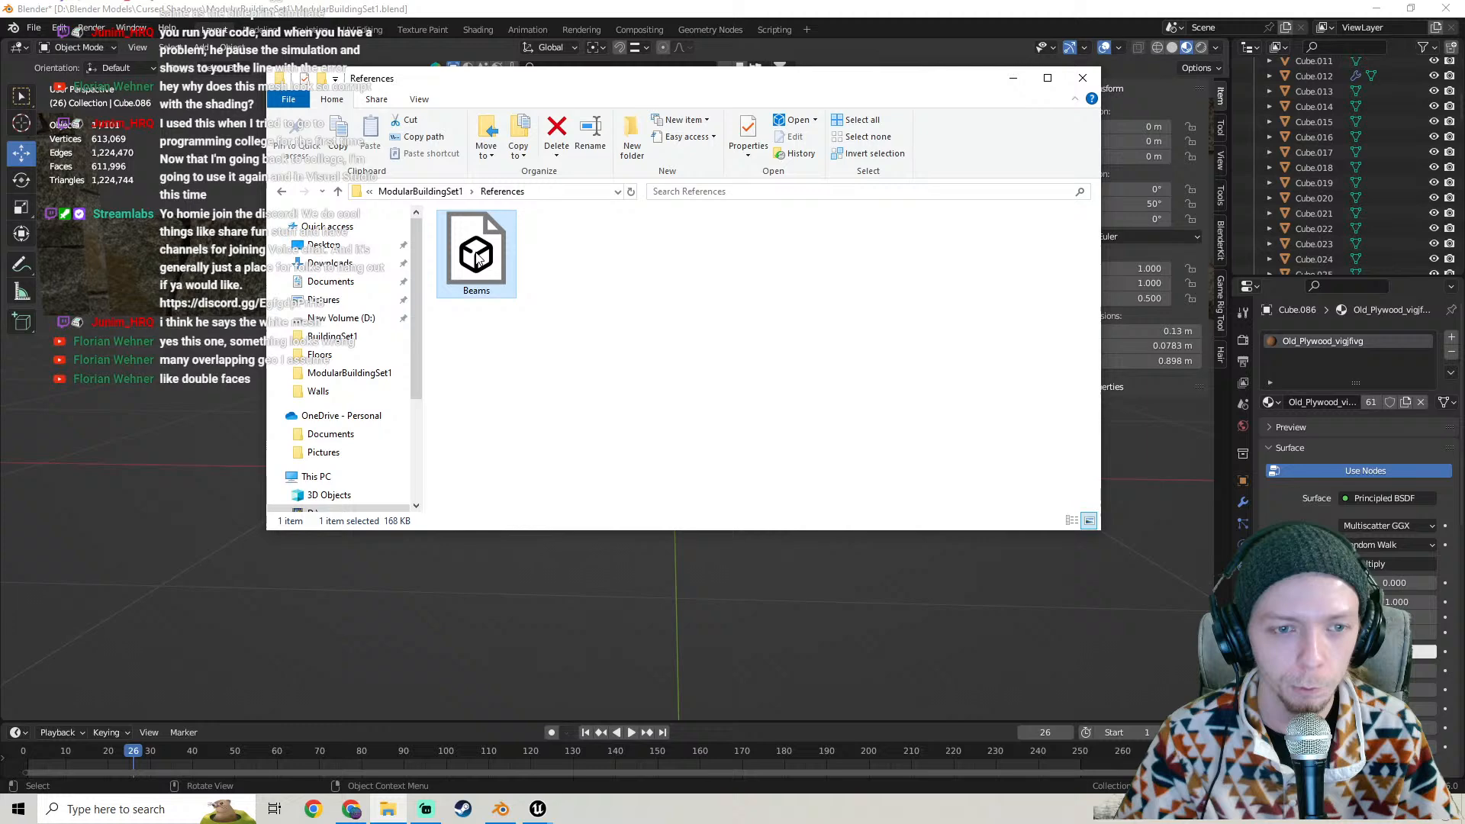
{"action": "left_click", "coordinate": [634, 328]}
{"action": "left_click", "coordinate": [634, 539]}
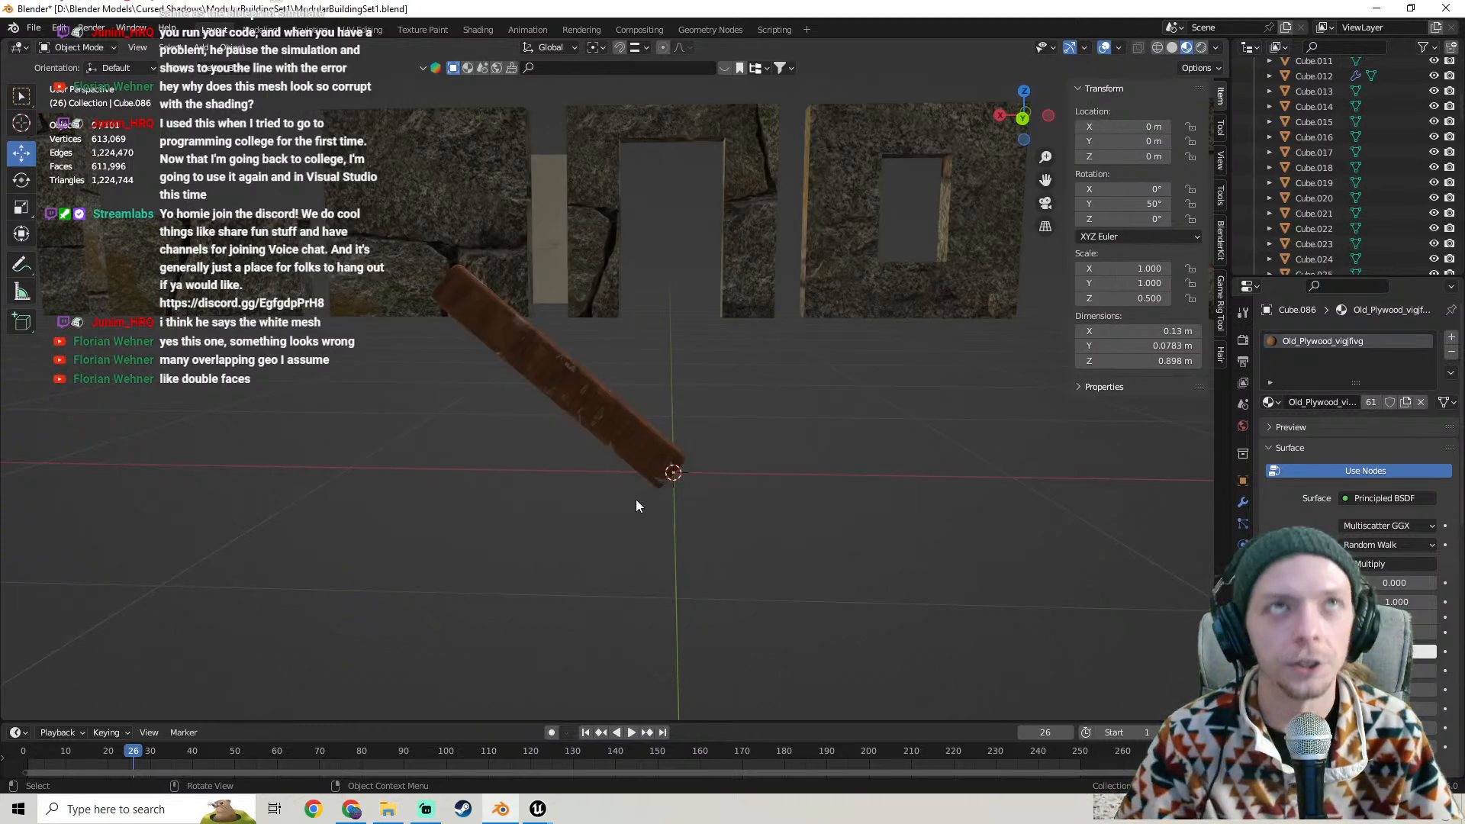
- Reveal the hidden objects and hide the walnut-veneer beam frame to isolate the white collision mesh
{"action": "key", "text": "ctrl+v"}
{"action": "left_click", "coordinate": [383, 231]}
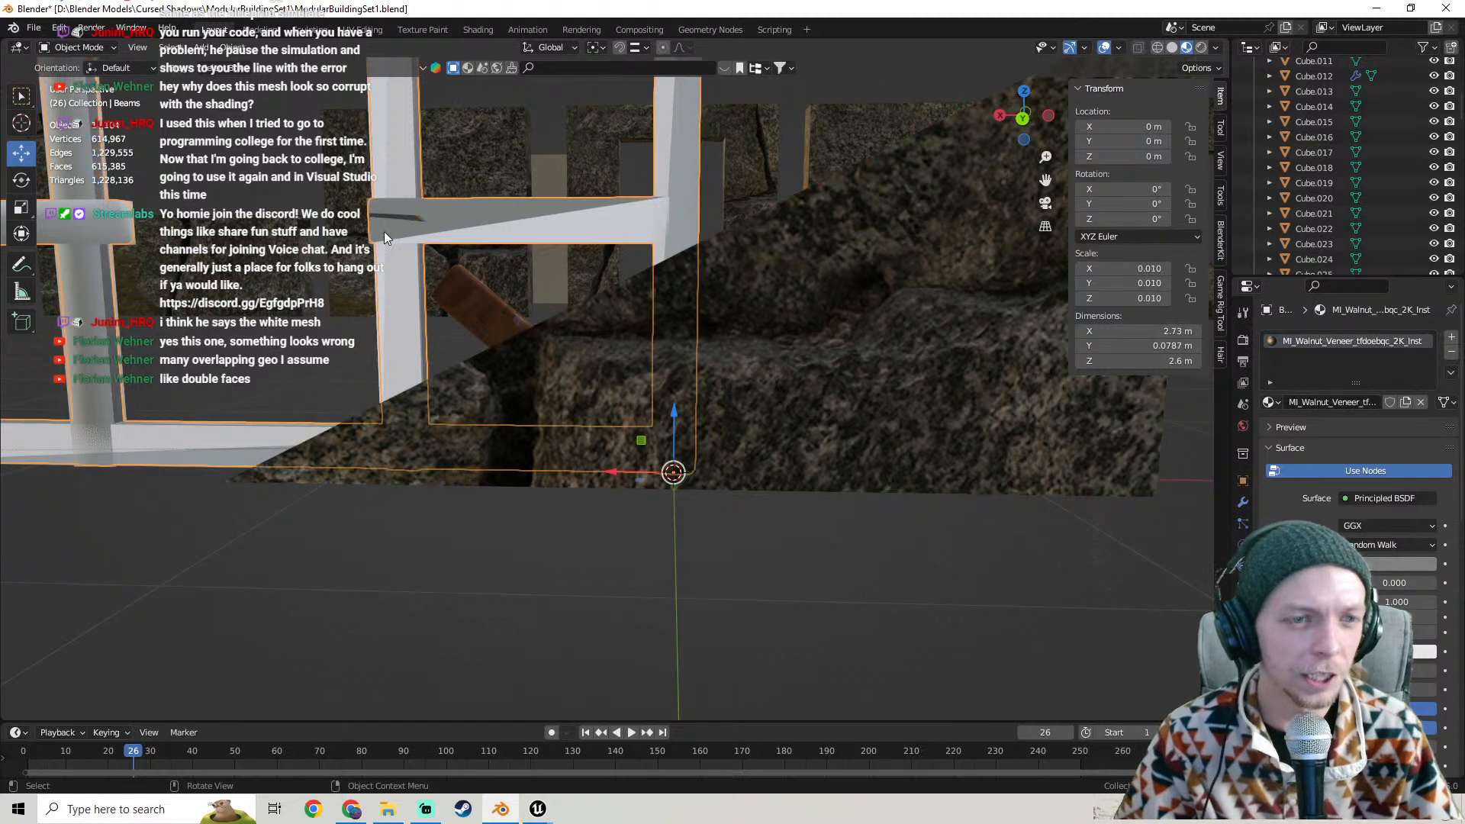
{"action": "middle_click_drag", "start_coordinate": [383, 231], "coordinate": [401, 261]}
{"action": "key", "text": "h"}
{"action": "left_click", "coordinate": [406, 250]}
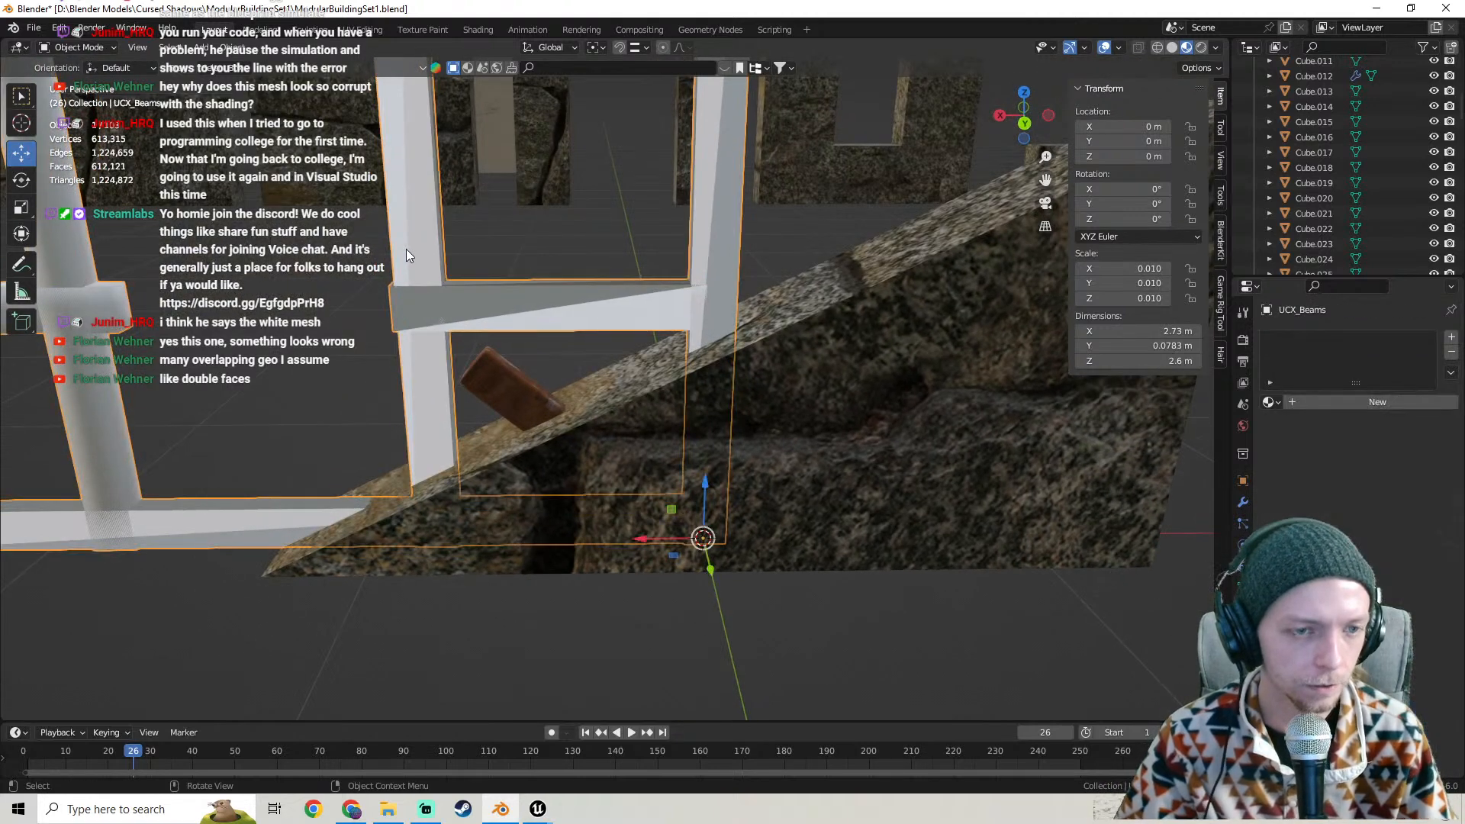
{"action": "key", "text": "h"}
- Reveal the hidden frame and move it 2.9558 m along X so it stands beside the white collision mesh
{"action": "key", "text": "alt+h"}
{"action": "scroll", "coordinate": [405, 258], "scroll_direction": "down", "scroll_amount": 6}
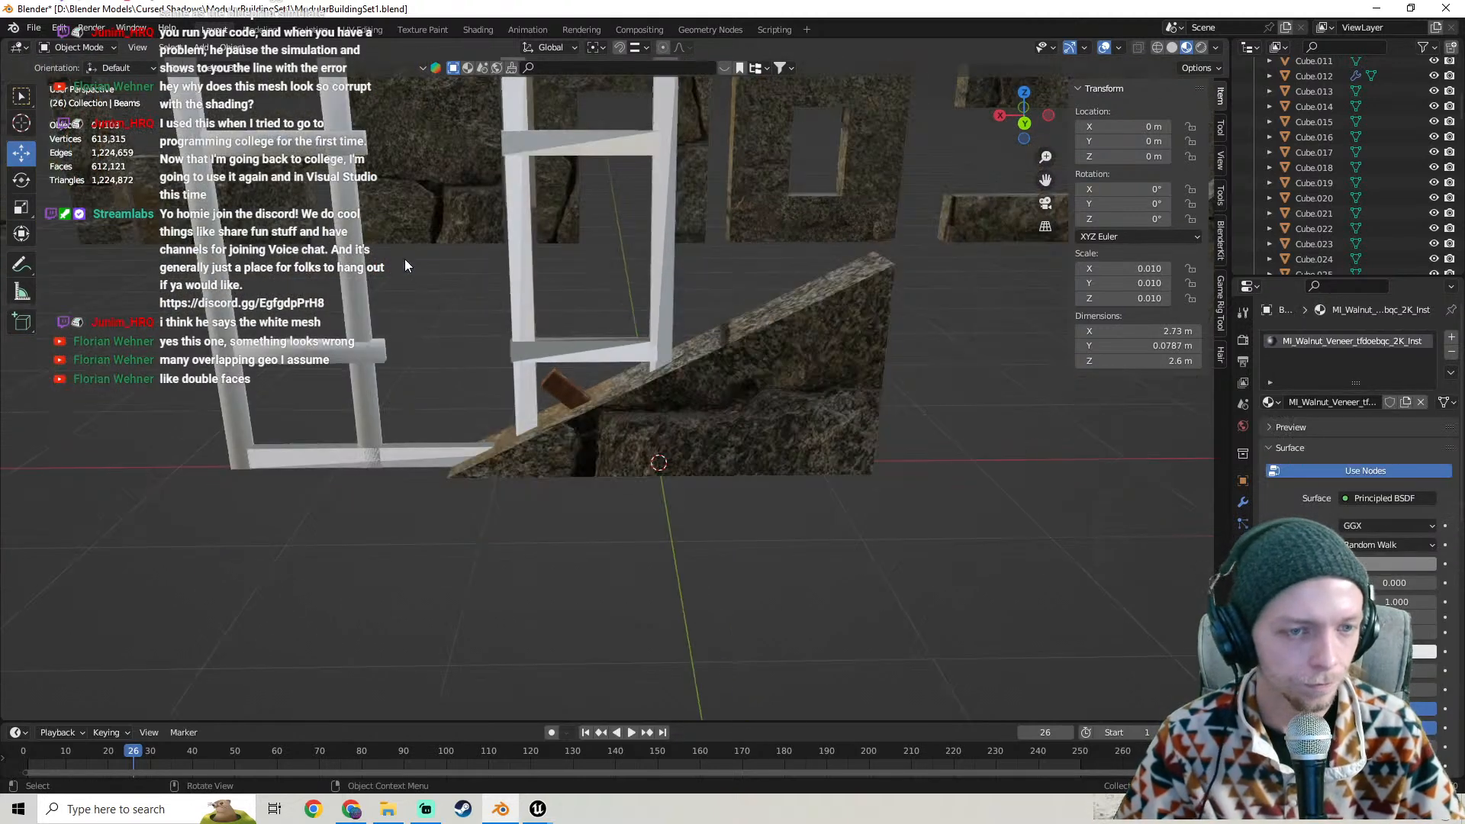
{"action": "left_click_drag", "start_coordinate": [585, 440], "coordinate": [274, 440]}
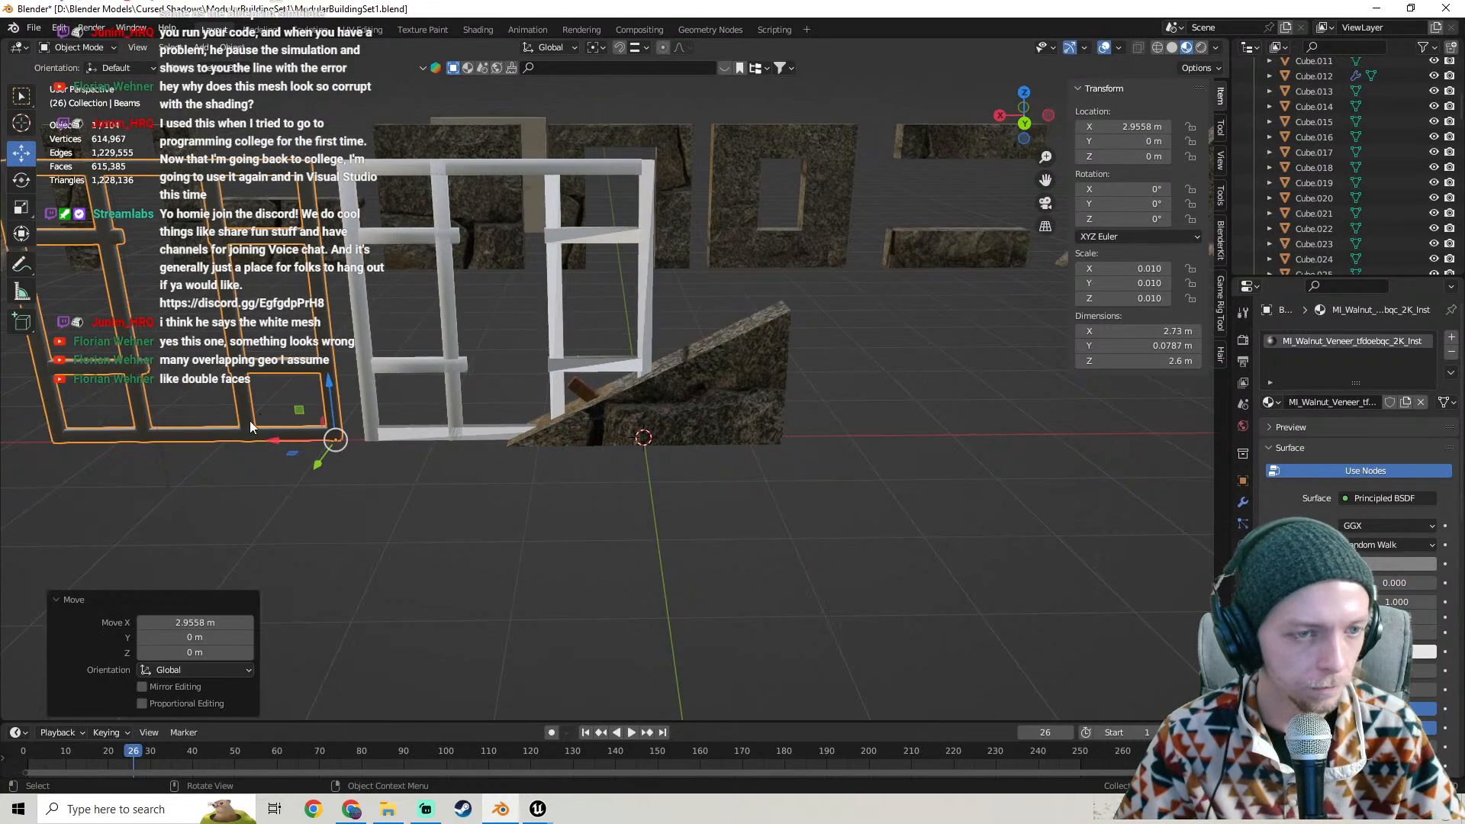
{"action": "middle_click_drag", "start_coordinate": [528, 412], "coordinate": [594, 446]}
{"action": "scroll", "coordinate": [641, 483], "scroll_direction": "up", "scroll_amount": 2}
{"action": "scroll", "coordinate": [733, 418], "scroll_direction": "up", "scroll_amount": 1}
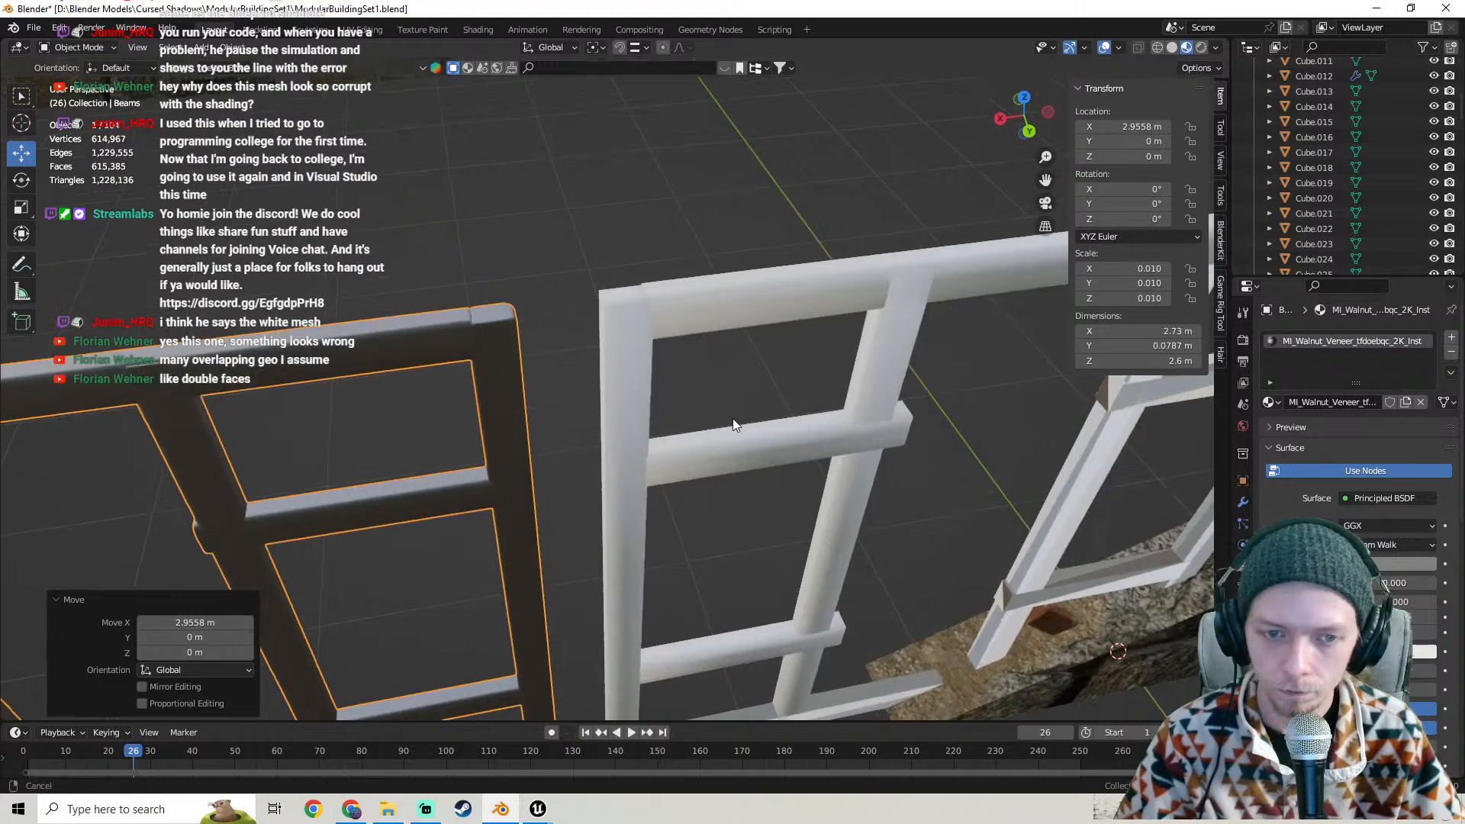
{"action": "middle_click_drag", "start_coordinate": [732, 418], "coordinate": [583, 426], "text": "shift"}
{"action": "scroll", "coordinate": [582, 443], "scroll_direction": "down", "scroll_amount": 3}
- Switch to Unreal Editor and minimize the BP_ThirdPersonCharacter window to bring up the RPG level with the timber-framed house
{"action": "mouse_move", "coordinate": [538, 809]}
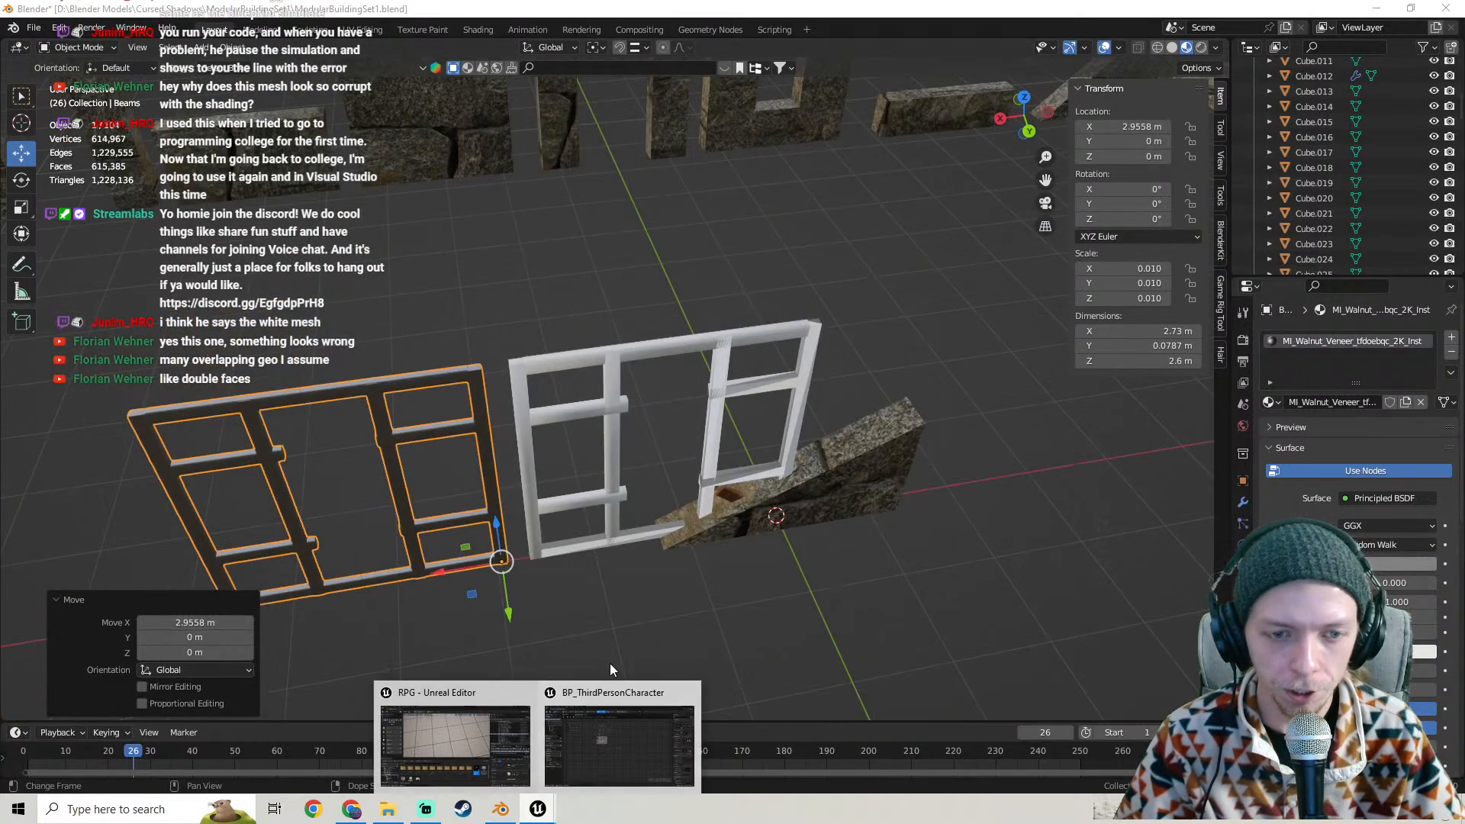
{"action": "left_click", "coordinate": [578, 750]}
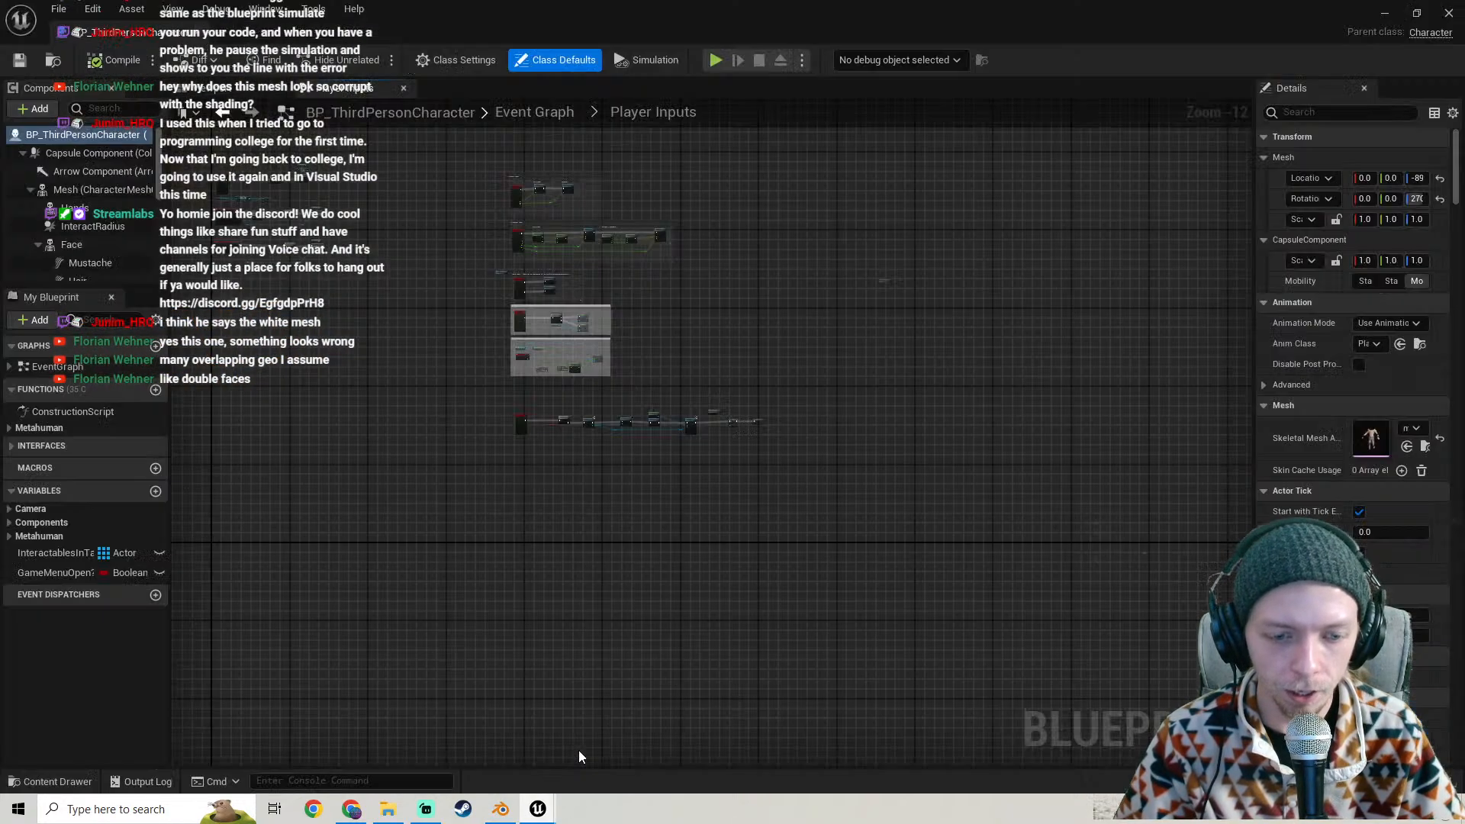
{"action": "left_click", "coordinate": [1383, 14]}
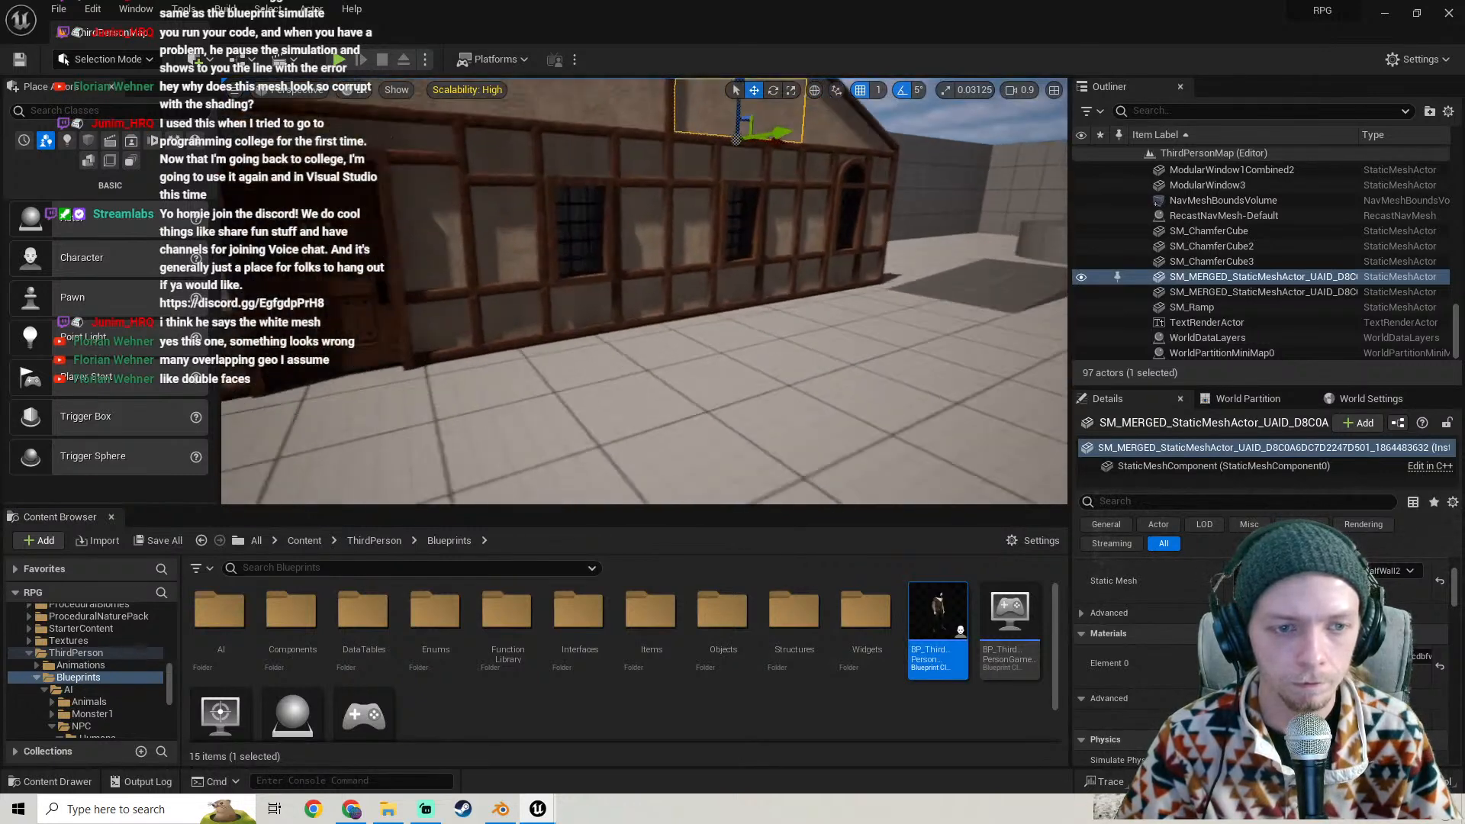
- Select ModularBeam2 between the house's door and window, try to move it away from the wall, and undo the move
{"action": "right_click_drag", "start_coordinate": [557, 371], "coordinate": [497, 325]}
{"action": "left_click", "coordinate": [562, 372]}
{"action": "mouse_move", "coordinate": [677, 406]}
{"action": "right_mouse_down"}
{"action": "mouse_move", "coordinate": [580, 416]}
{"action": "mouse_move", "coordinate": [683, 409]}
{"action": "right_mouse_up"}
{"action": "left_click_drag", "start_coordinate": [803, 451], "coordinate": [795, 501]}
{"action": "key", "text": "ctrl+z"}
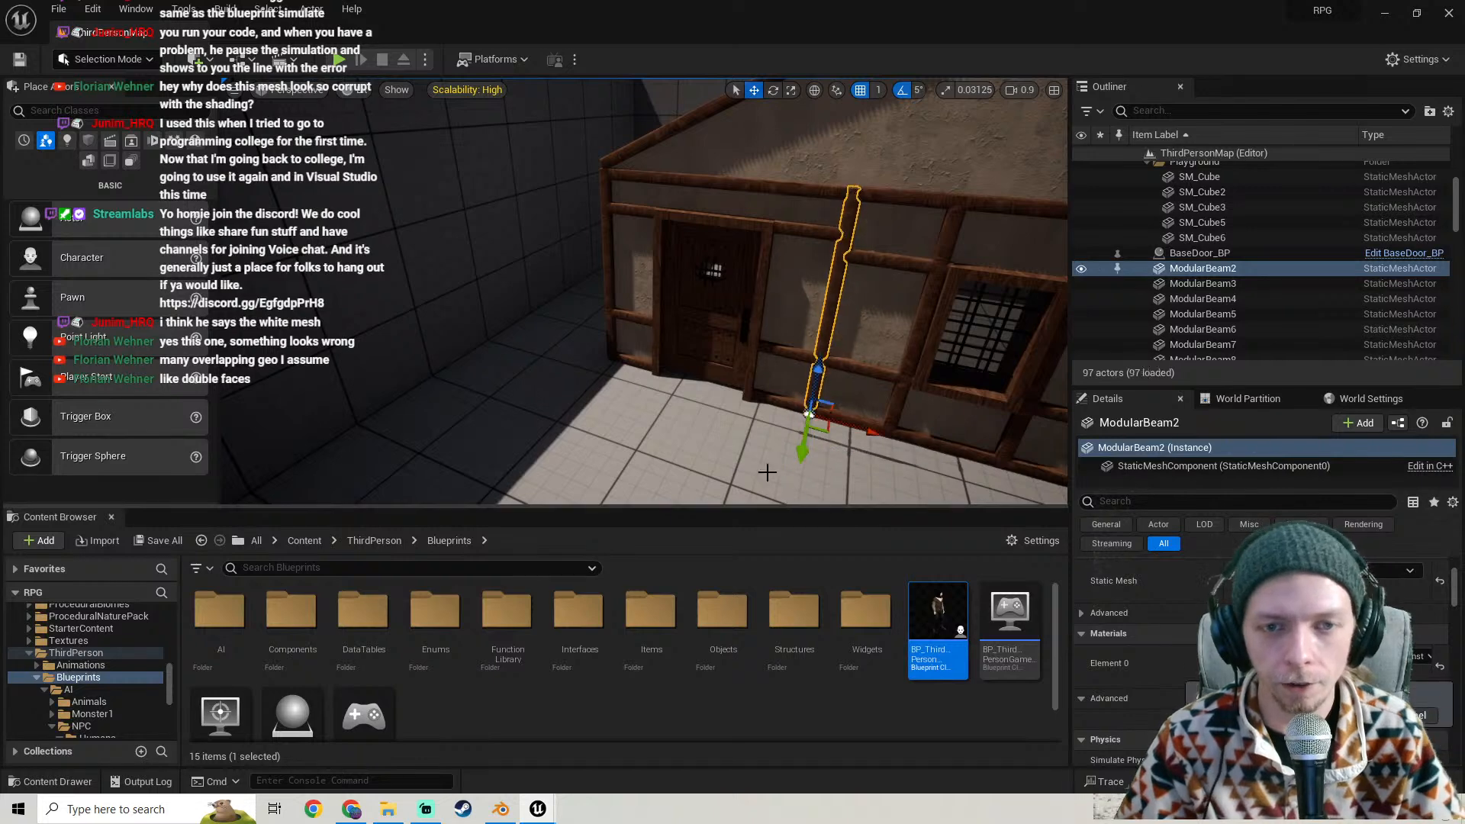
- Select the corner beam ModularBeam13 and pull it outward from the house corner
{"action": "key", "text": "a"}
{"action": "right_click_drag", "start_coordinate": [625, 312], "coordinate": [771, 310]}
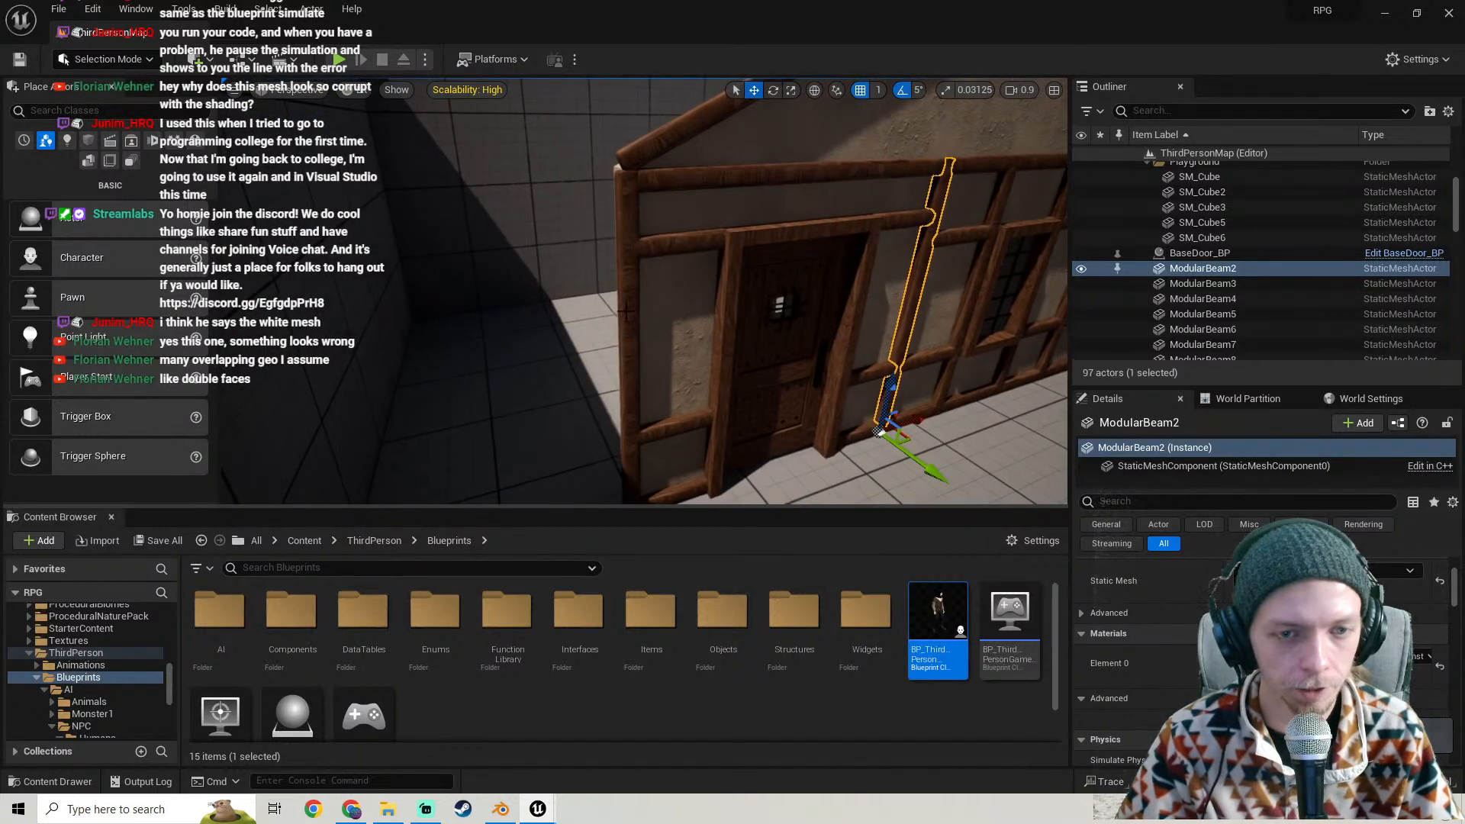
{"action": "left_click", "coordinate": [625, 311]}
{"action": "key", "text": "a"}
{"action": "right_click_drag", "start_coordinate": [626, 311], "coordinate": [698, 367]}
{"action": "left_click_drag", "start_coordinate": [598, 373], "coordinate": [677, 425]}
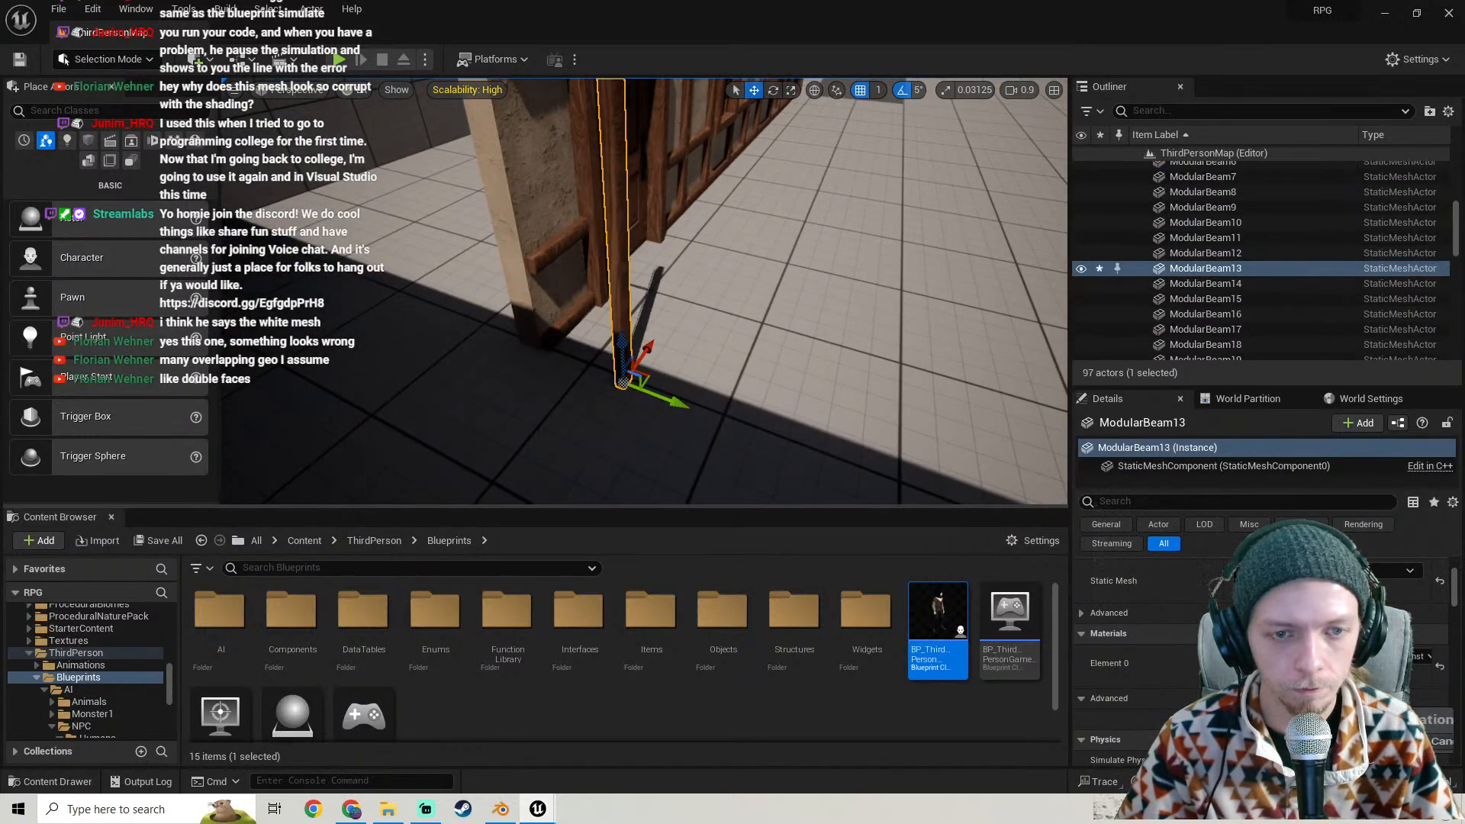
{"action": "right_click_drag", "start_coordinate": [677, 425], "coordinate": [747, 361]}
{"action": "key", "text": "w"}
{"action": "key", "text": "s"}
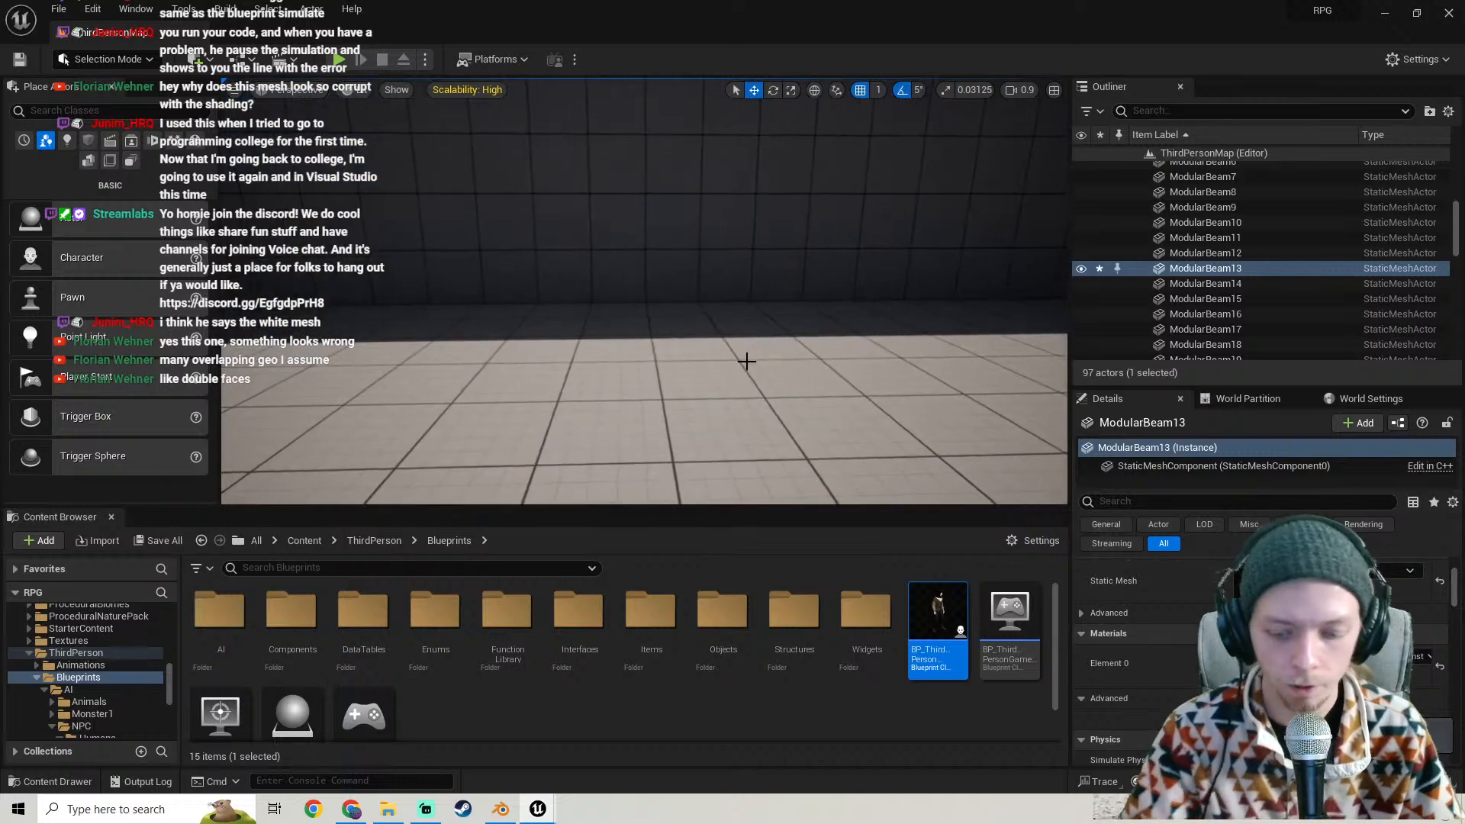
{"action": "key", "text": "XF86AudioRaiseVolume"}
{"action": "right_click_drag", "start_coordinate": [610, 311], "coordinate": [809, 311]}
- Switch back to Blender, try to move the white UCX_Beams collision mesh along X, and undo the move
{"action": "left_click", "coordinate": [500, 809]}
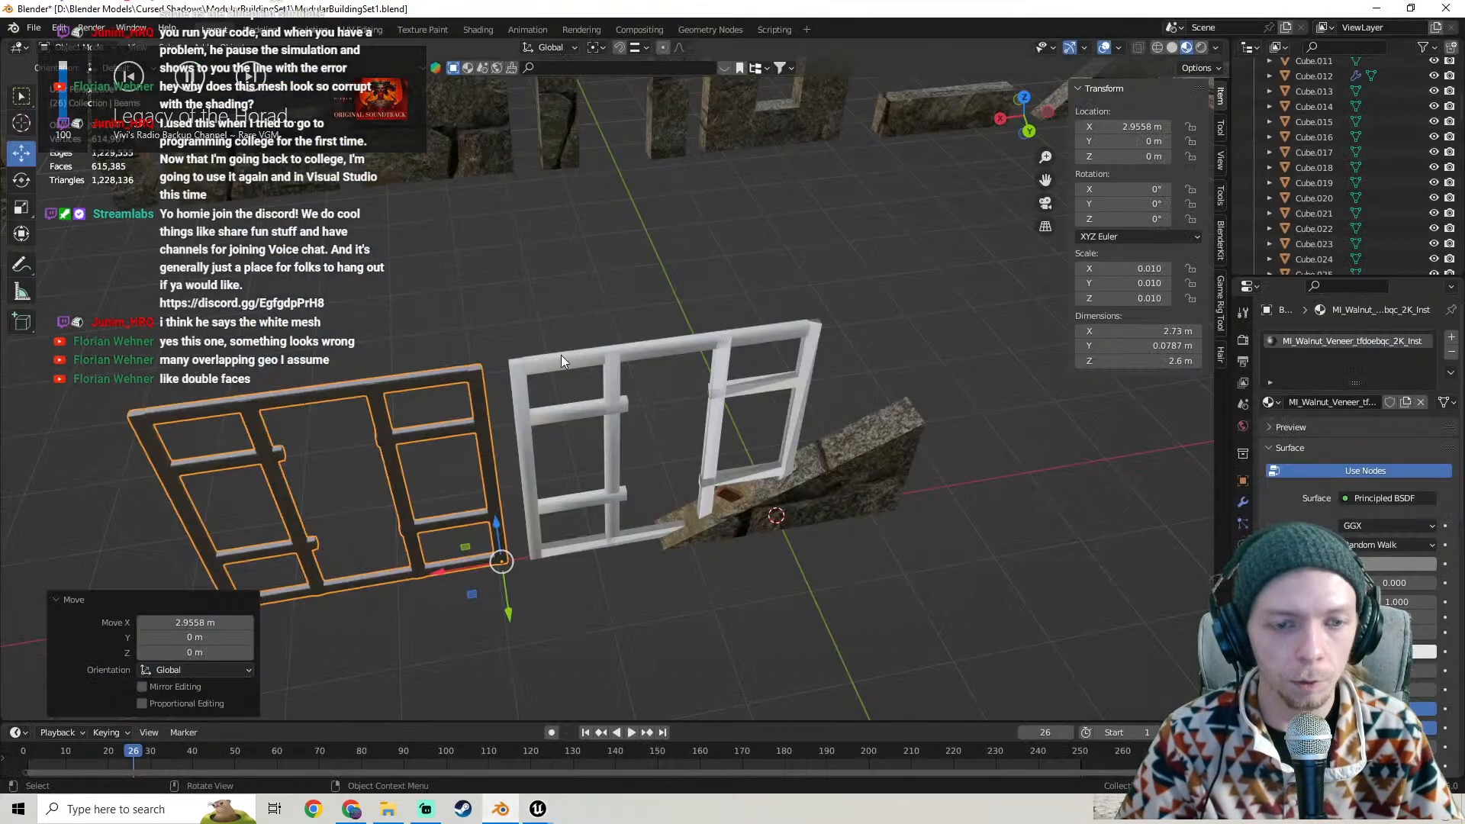
{"action": "left_click", "coordinate": [591, 387]}
{"action": "left_click_drag", "start_coordinate": [714, 525], "coordinate": [753, 515]}
{"action": "key", "text": "ctrl+z"}
- Hide the triangular stone wall piece and the UCX_Beams collision mesh, leaving the diagonal beam uncovered at the world origin
{"action": "middle_click_drag", "start_coordinate": [789, 525], "coordinate": [649, 448], "text": "shift"}
{"action": "middle_click_drag", "start_coordinate": [737, 502], "coordinate": [685, 447]}
{"action": "scroll", "coordinate": [684, 468], "scroll_direction": "up", "scroll_amount": 4}
{"action": "left_click", "coordinate": [848, 396]}
{"action": "key", "text": "h"}
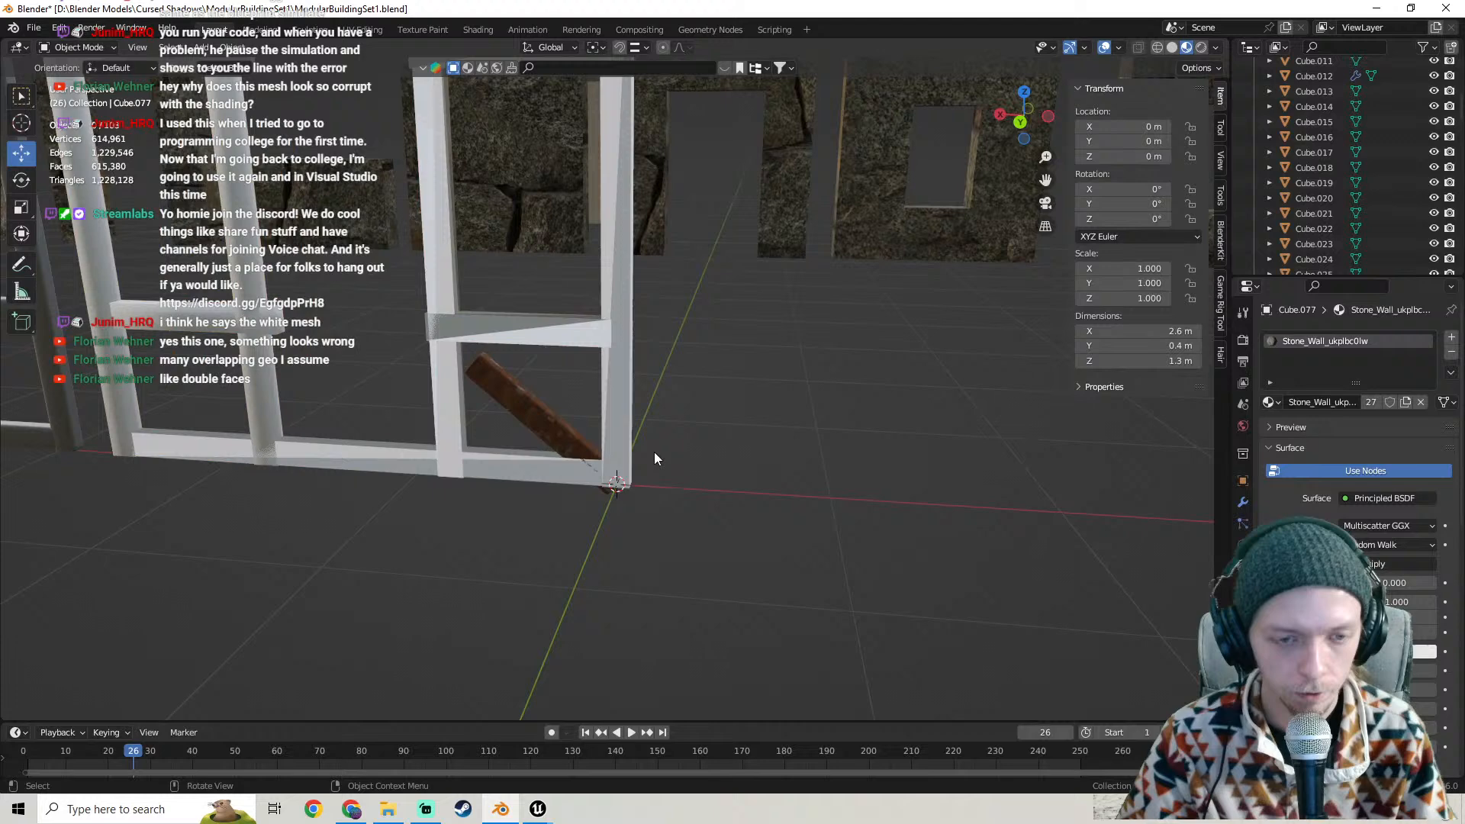
{"action": "left_click", "coordinate": [613, 362]}
{"action": "key", "text": "h"}
{"action": "middle_click_drag", "start_coordinate": [602, 311], "coordinate": [657, 442]}
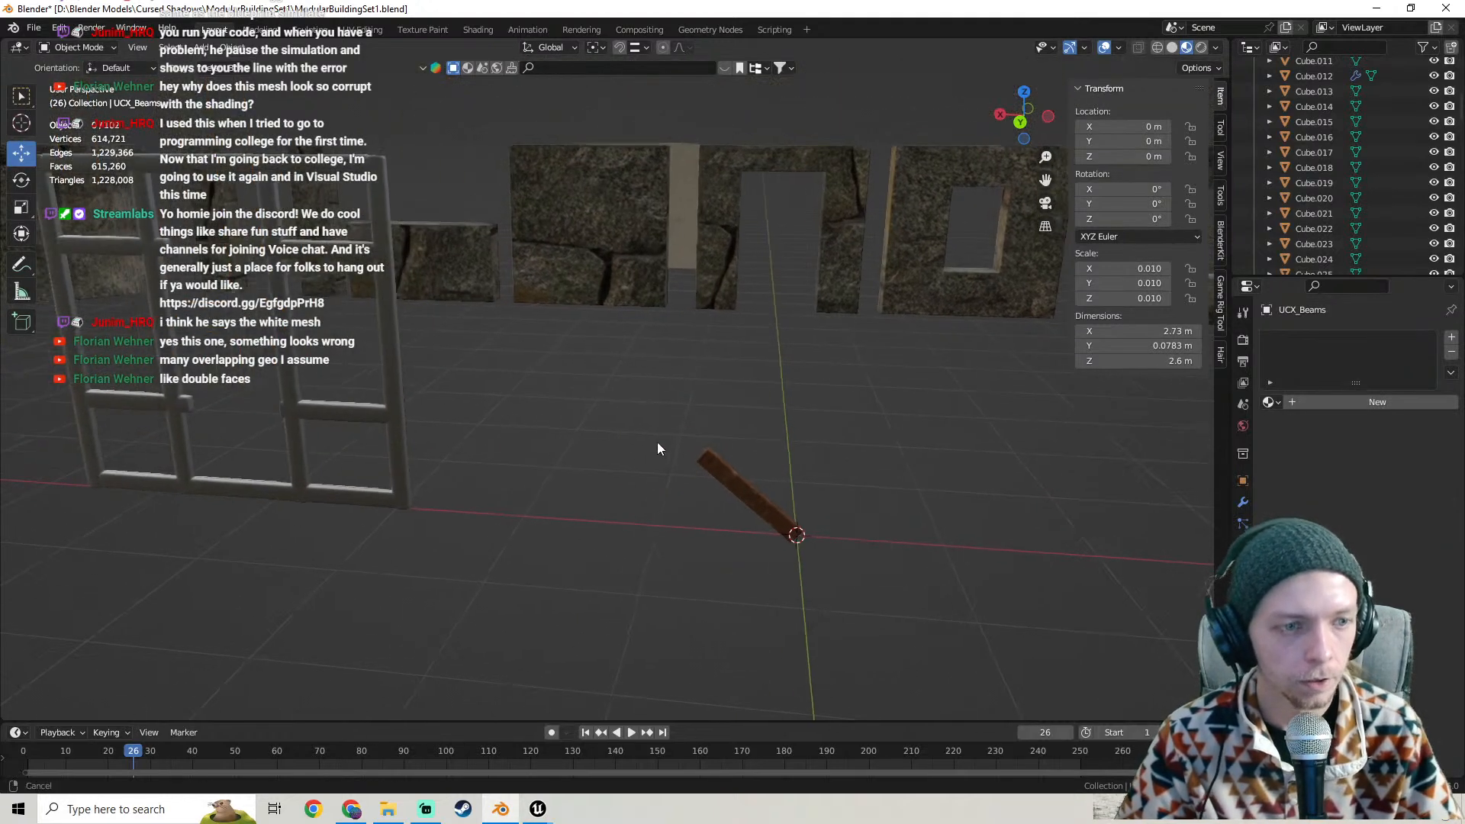
- Bring back the hidden beam frame, collision mesh and triangular stone wall, and save the Blender file
{"action": "key", "text": "alt+h"}
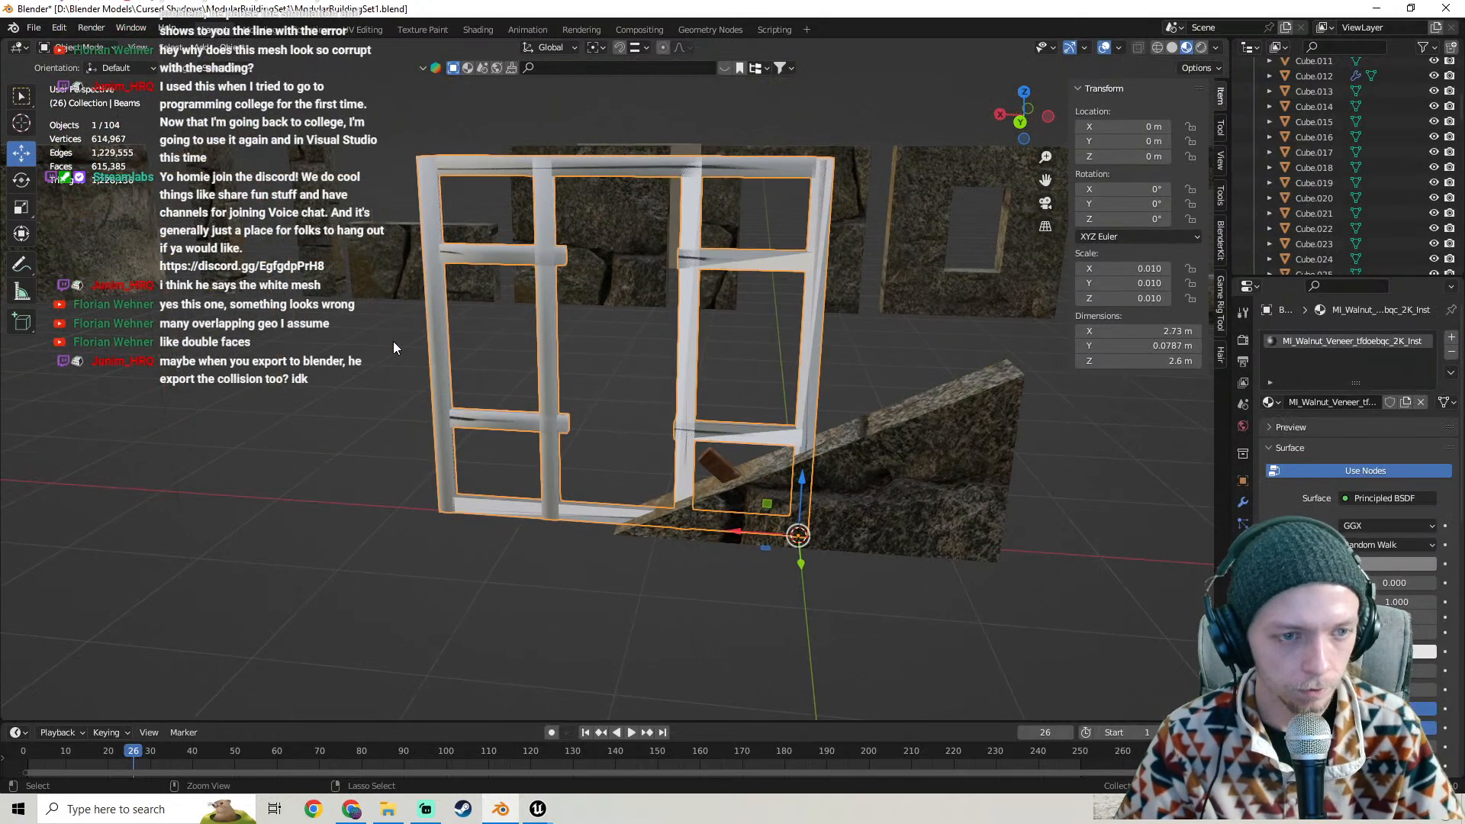
{"action": "key", "text": "ctrl+z"}
{"action": "middle_click_drag", "start_coordinate": [693, 411], "coordinate": [491, 374], "text": "shift"}
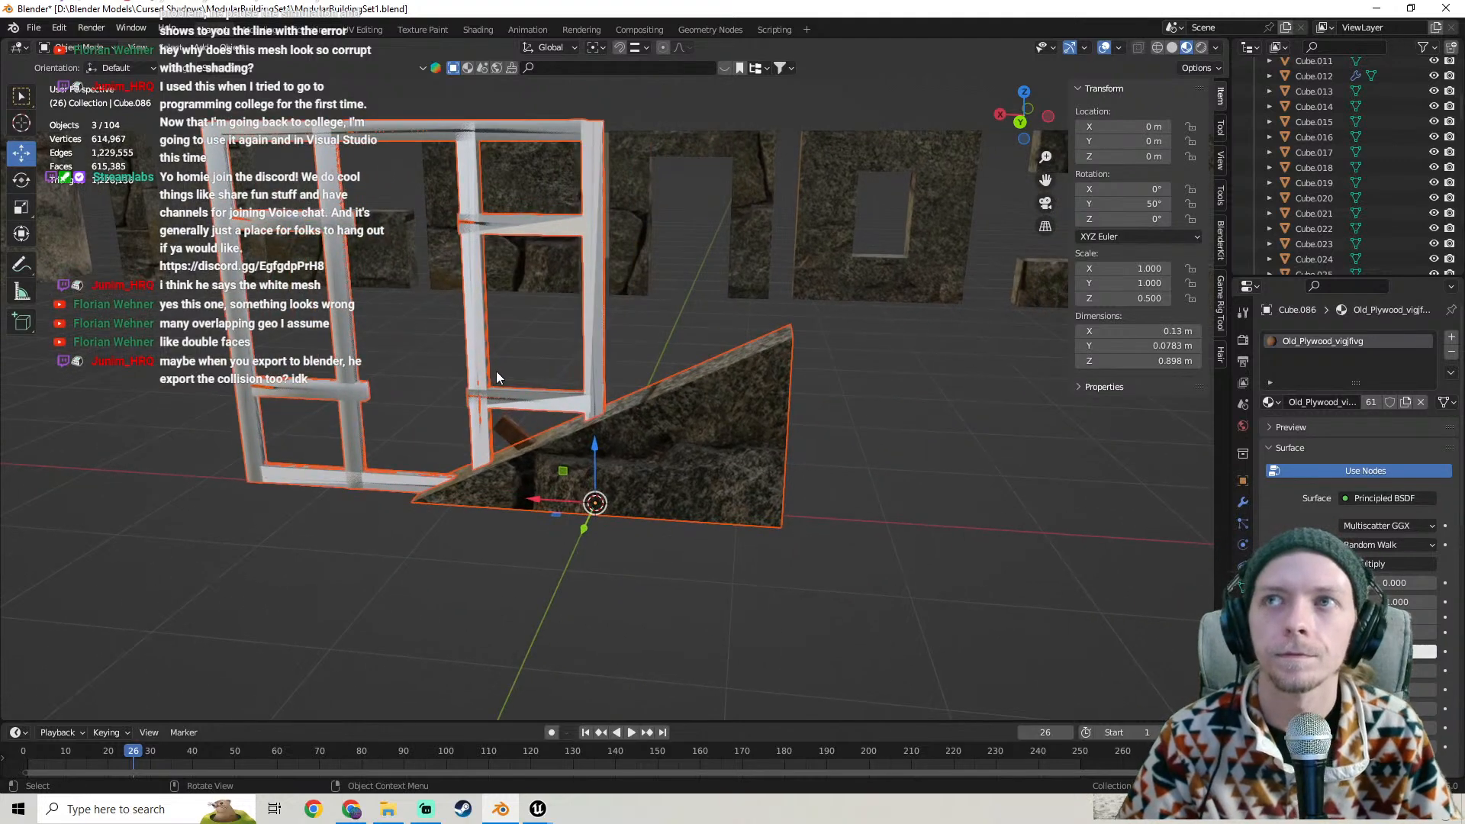
{"action": "middle_click_drag", "start_coordinate": [548, 461], "coordinate": [639, 412]}
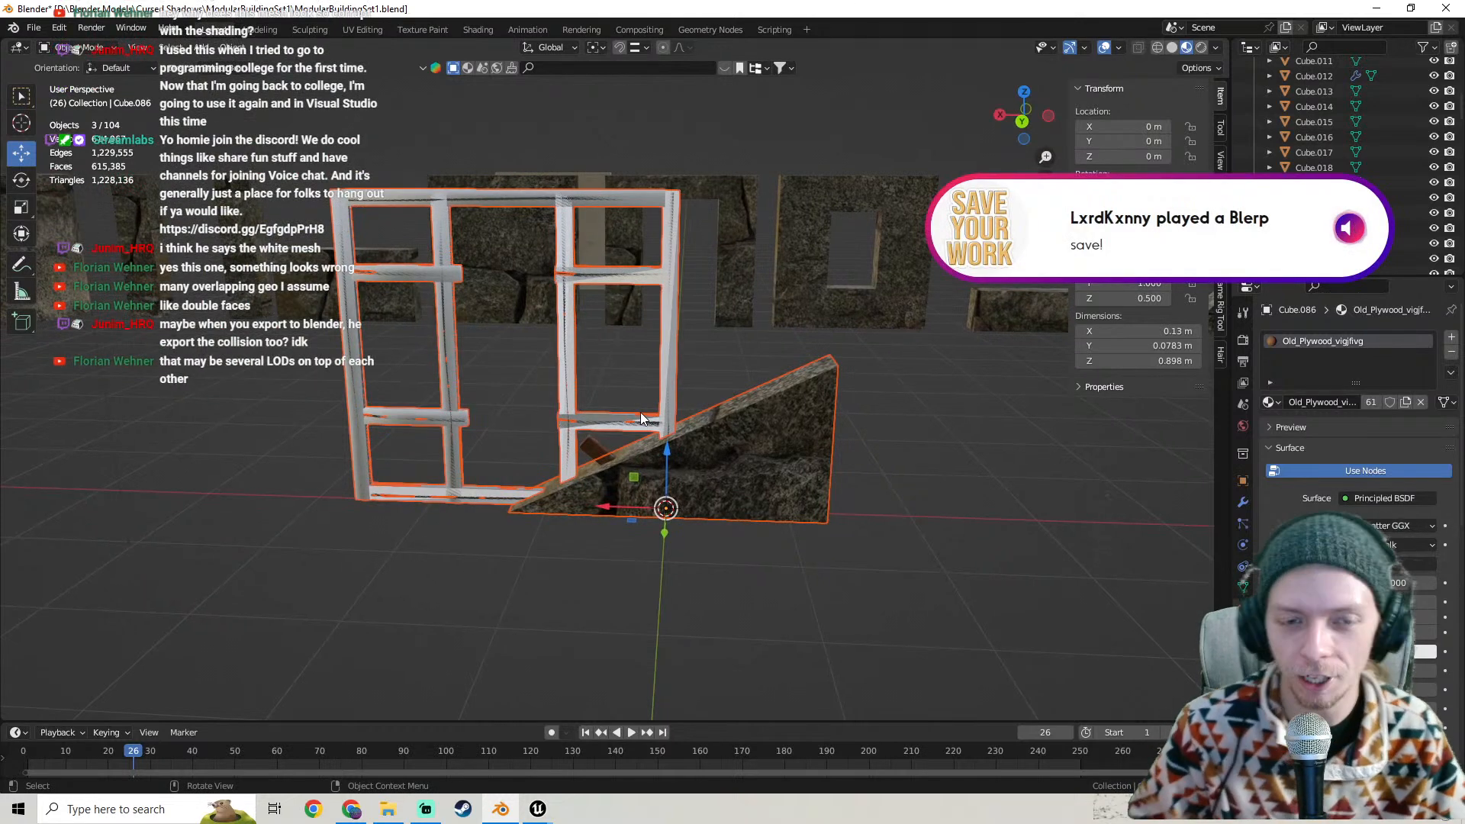
{"action": "left_click", "coordinate": [34, 28]}
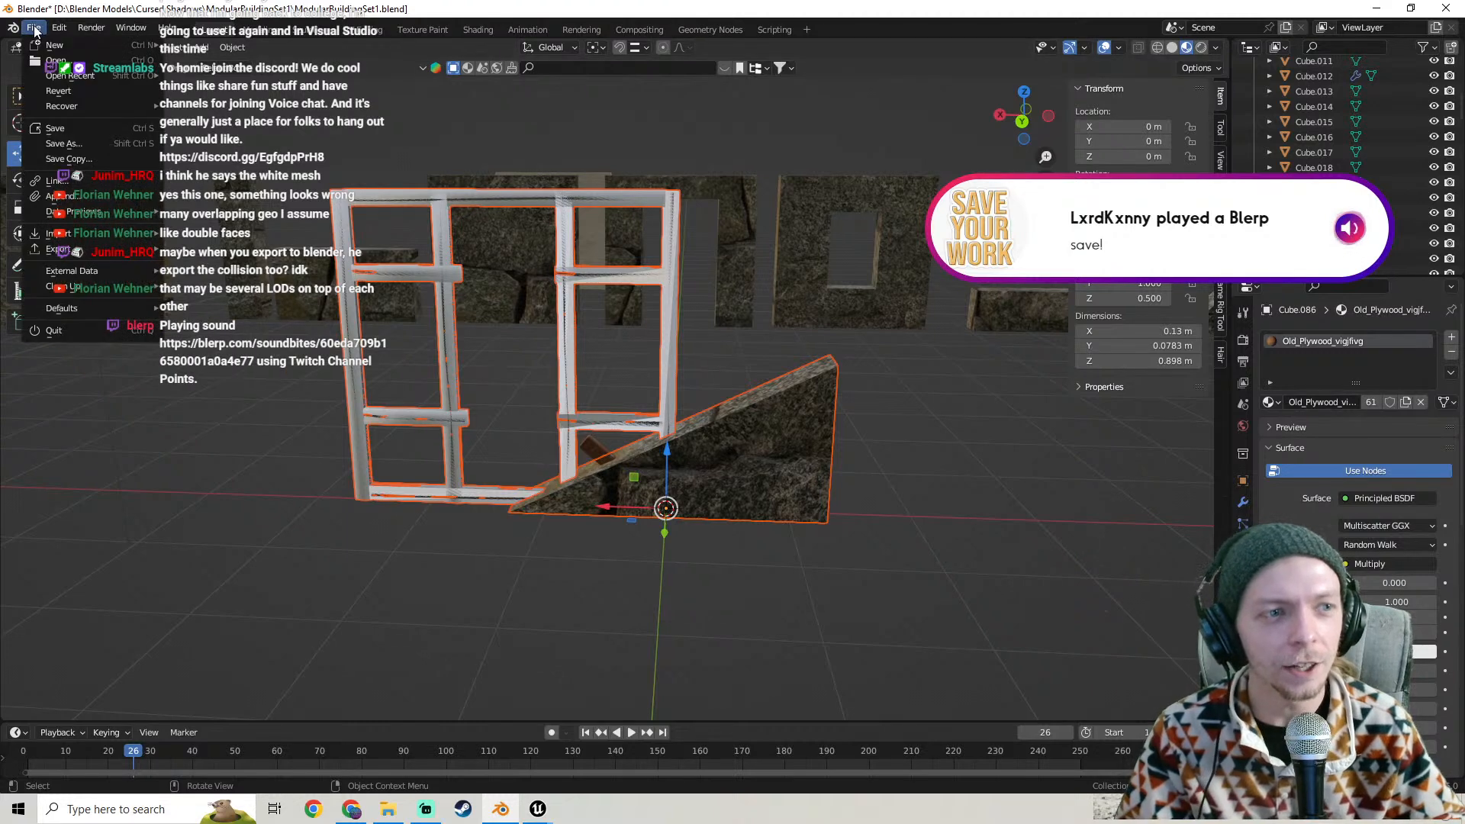
{"action": "left_click", "coordinate": [87, 131]}
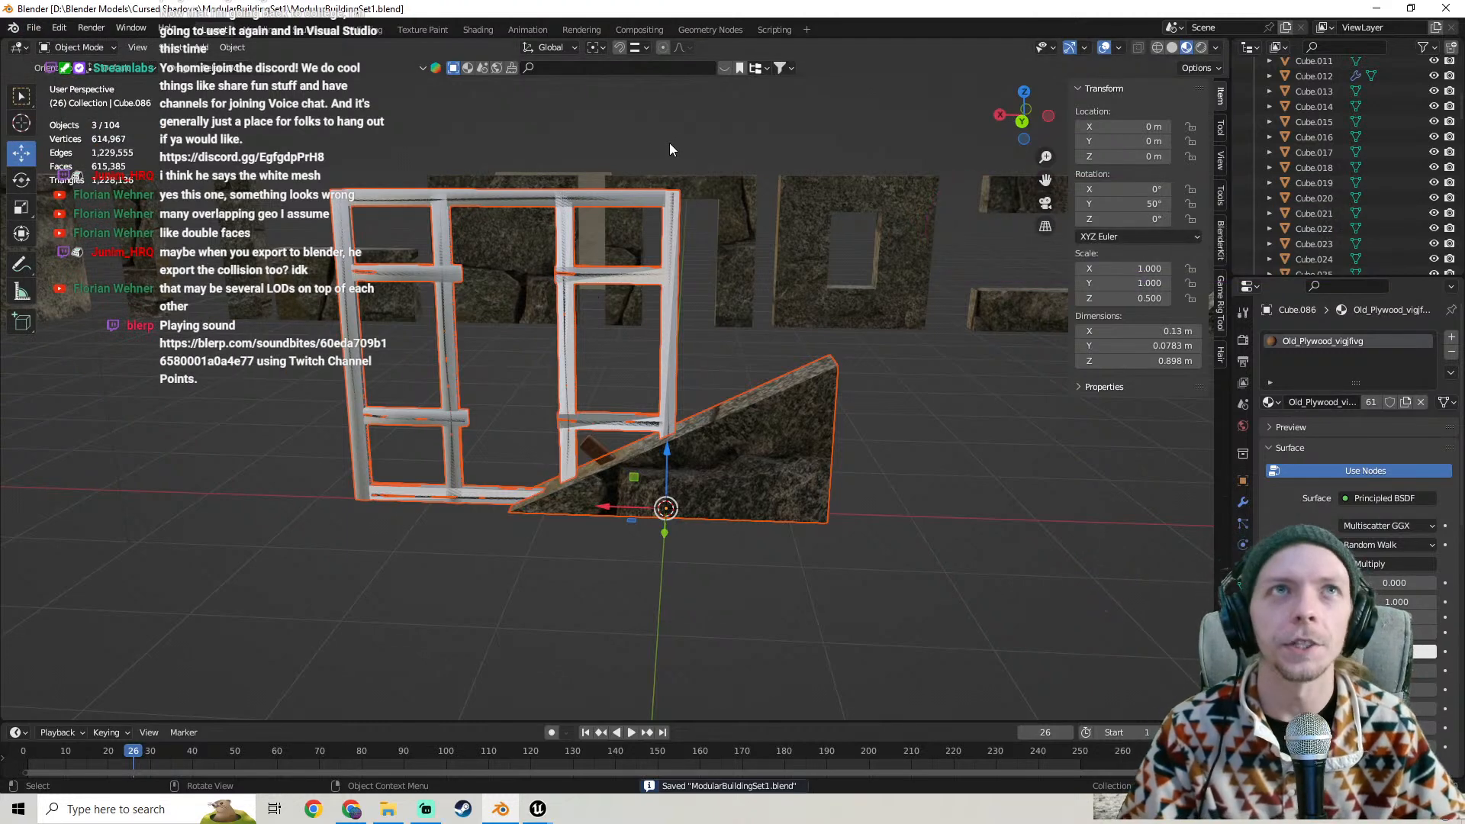
- Delete the UCX_Beams collision mesh, the Beams reference frame and the triangular stone wall around the diagonal beam
{"action": "left_click", "coordinate": [670, 294]}
{"action": "scroll", "coordinate": [712, 257], "scroll_direction": "up", "scroll_amount": 3}
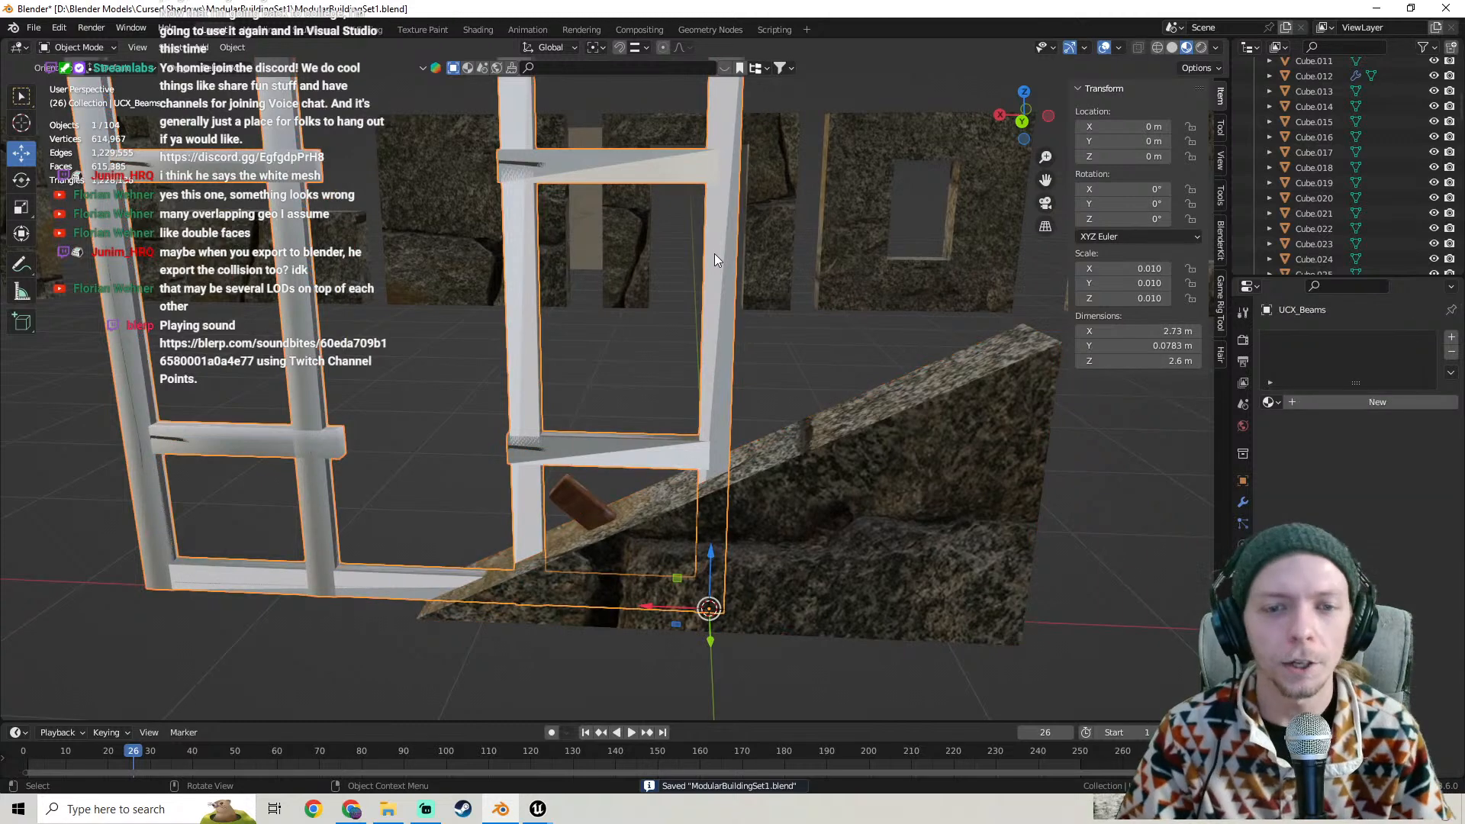
{"action": "key", "text": "Delete"}
{"action": "left_click", "coordinate": [729, 284]}
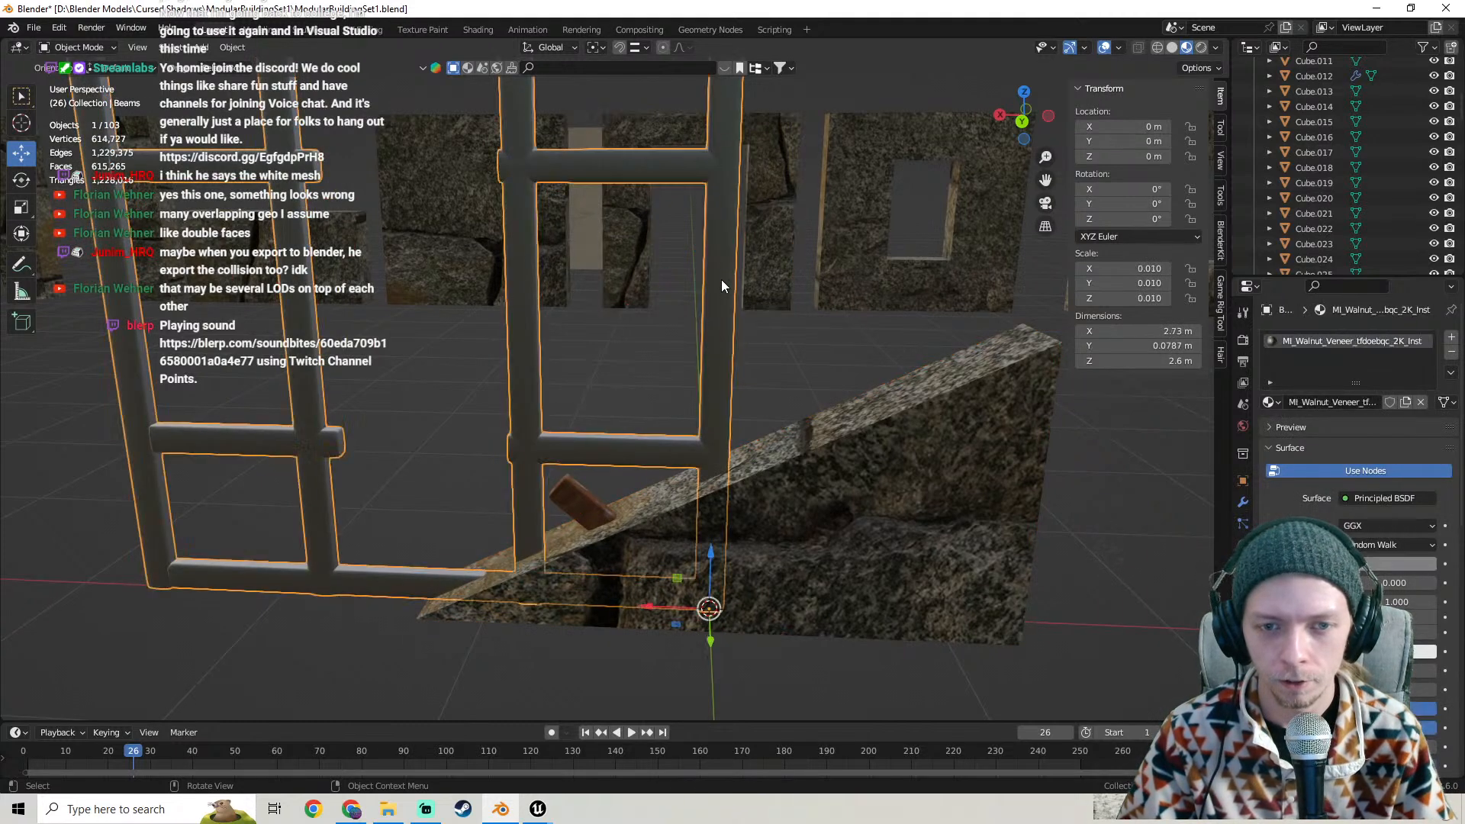
{"action": "key", "text": "Delete"}
{"action": "left_click", "coordinate": [803, 477]}
{"action": "key", "text": "Delete"}
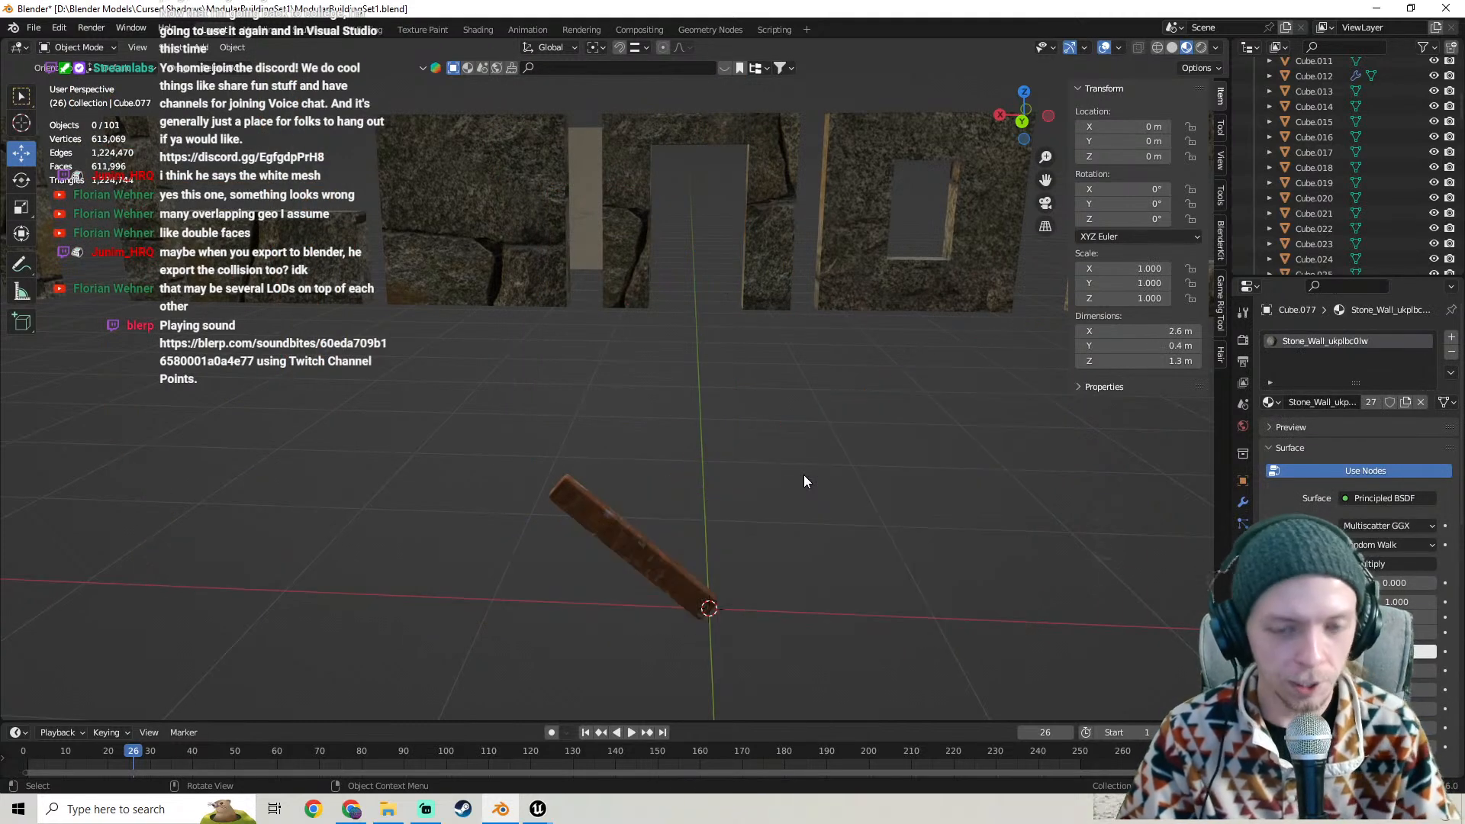
- Set up an FBX export of the diagonal beam to the BuildingSet1 Beams folder under the name ModularBeam10.fbx
{"action": "left_click", "coordinate": [611, 518]}
{"action": "middle_click_drag", "start_coordinate": [676, 516], "coordinate": [638, 336]}
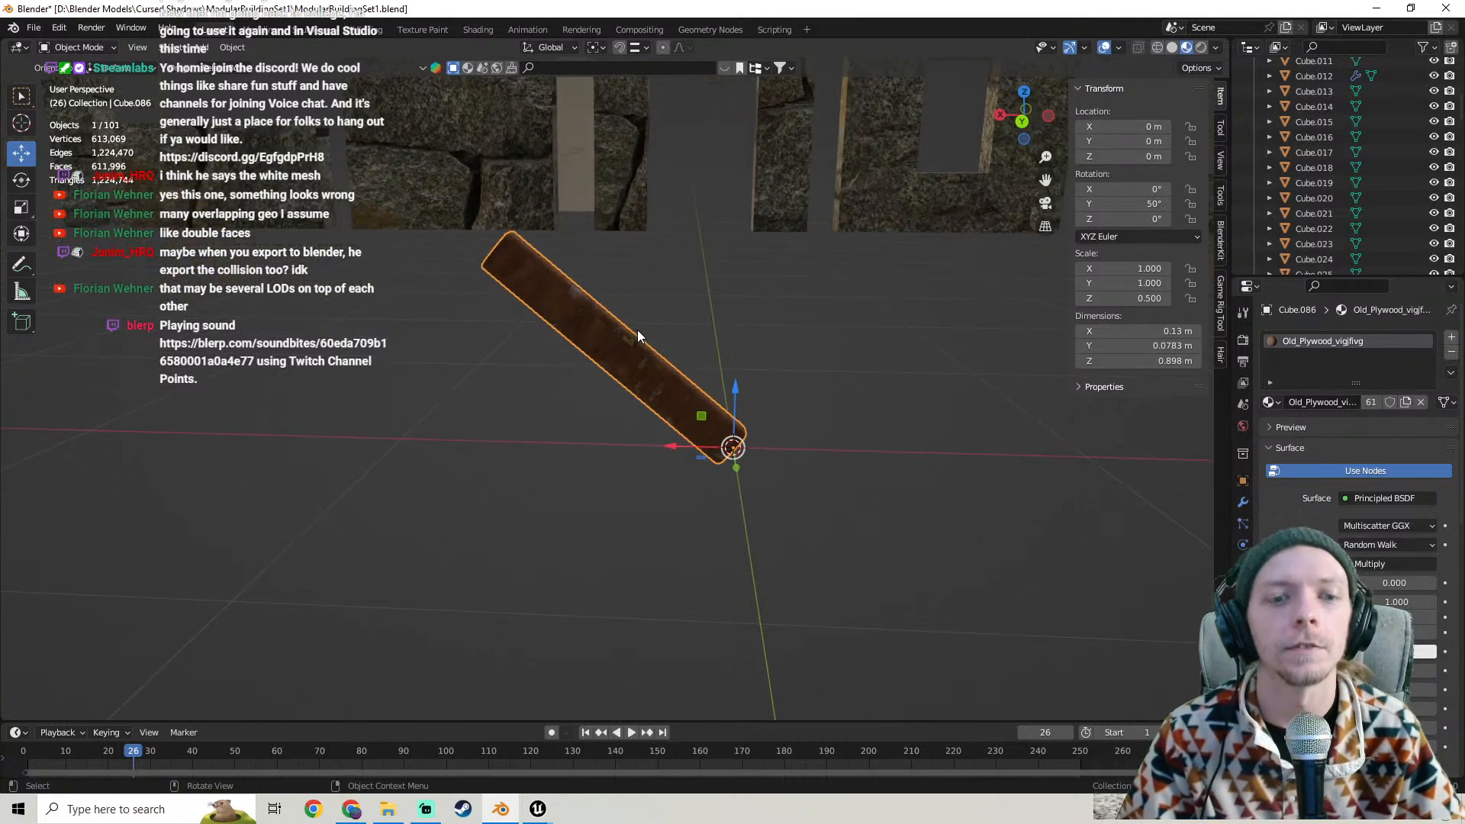
{"action": "left_click", "coordinate": [35, 28]}
{"action": "mouse_move", "coordinate": [57, 249]}
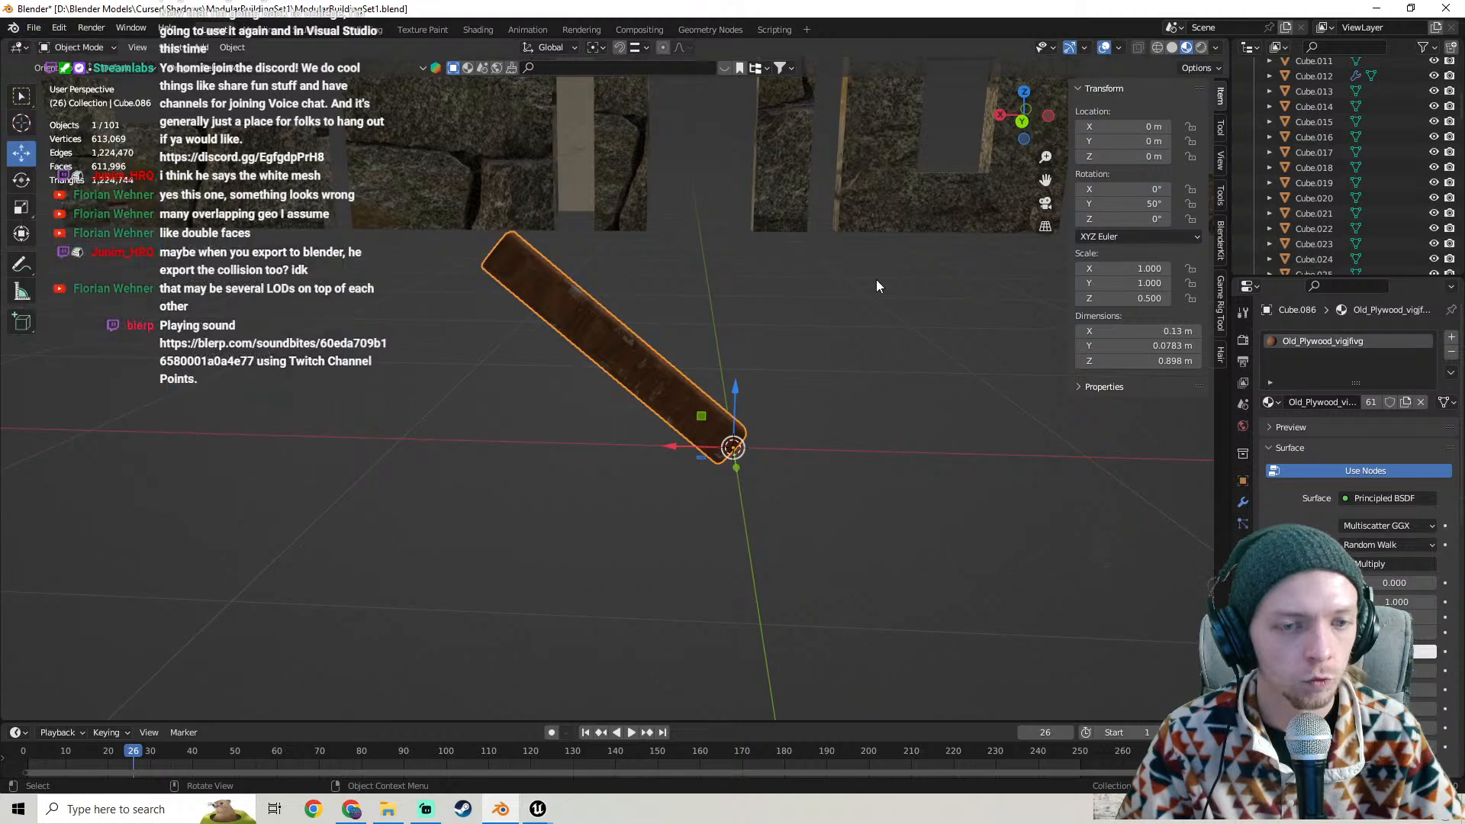
{"action": "middle_click_drag", "start_coordinate": [712, 293], "coordinate": [714, 303]}
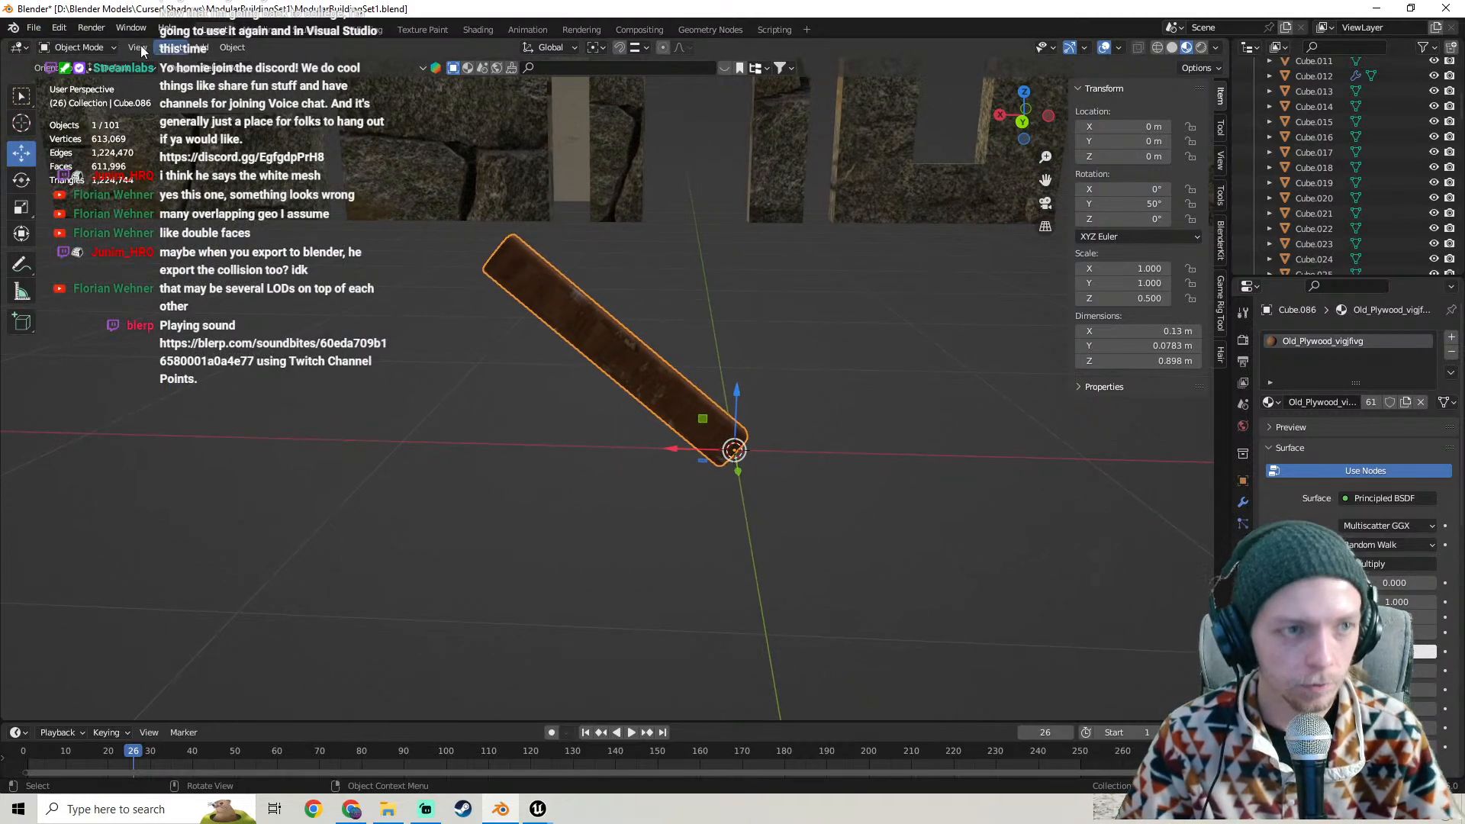
{"action": "left_click", "coordinate": [33, 28]}
{"action": "mouse_move", "coordinate": [80, 260]}
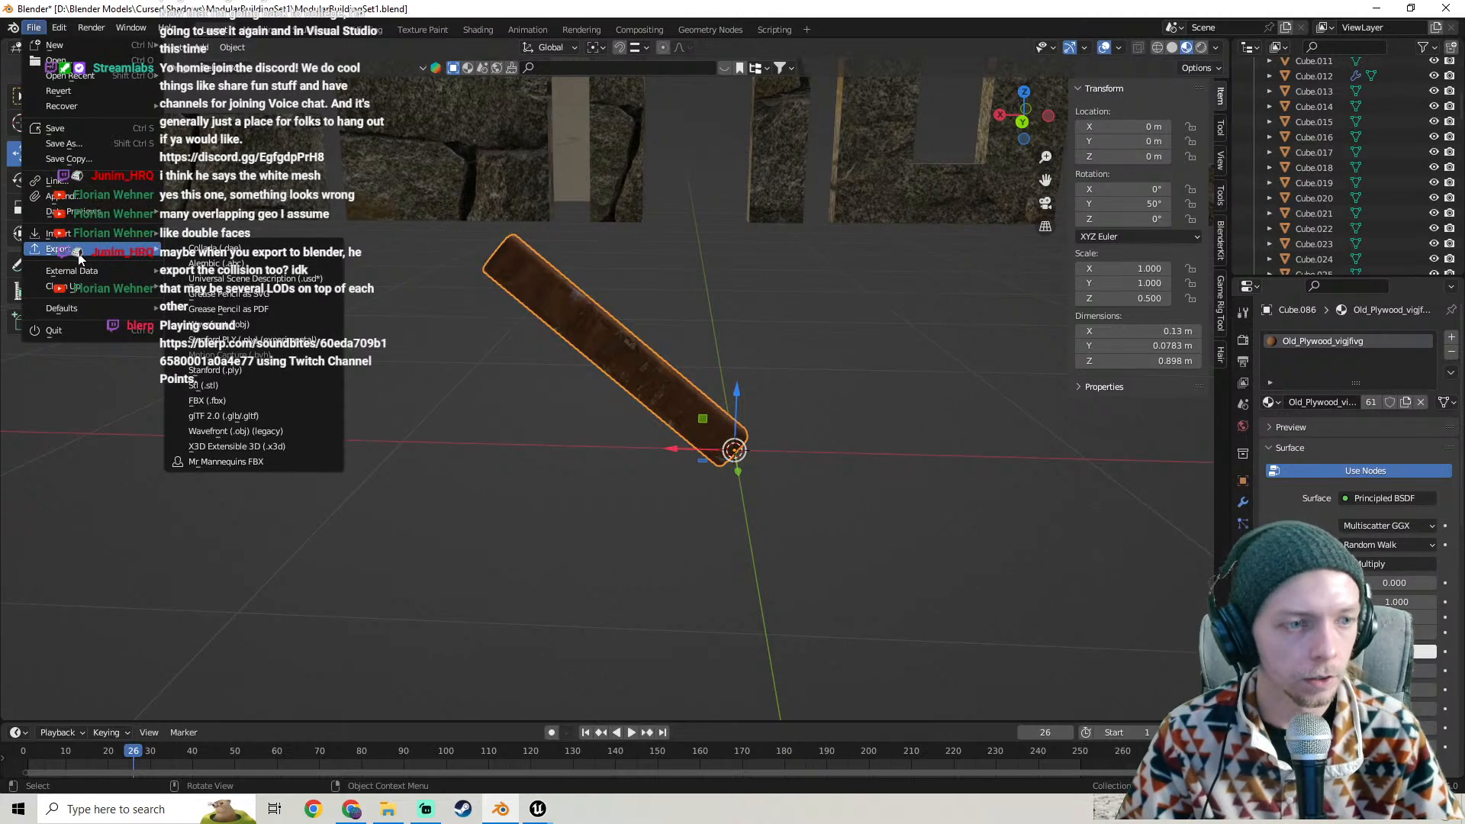
{"action": "left_click", "coordinate": [232, 400]}
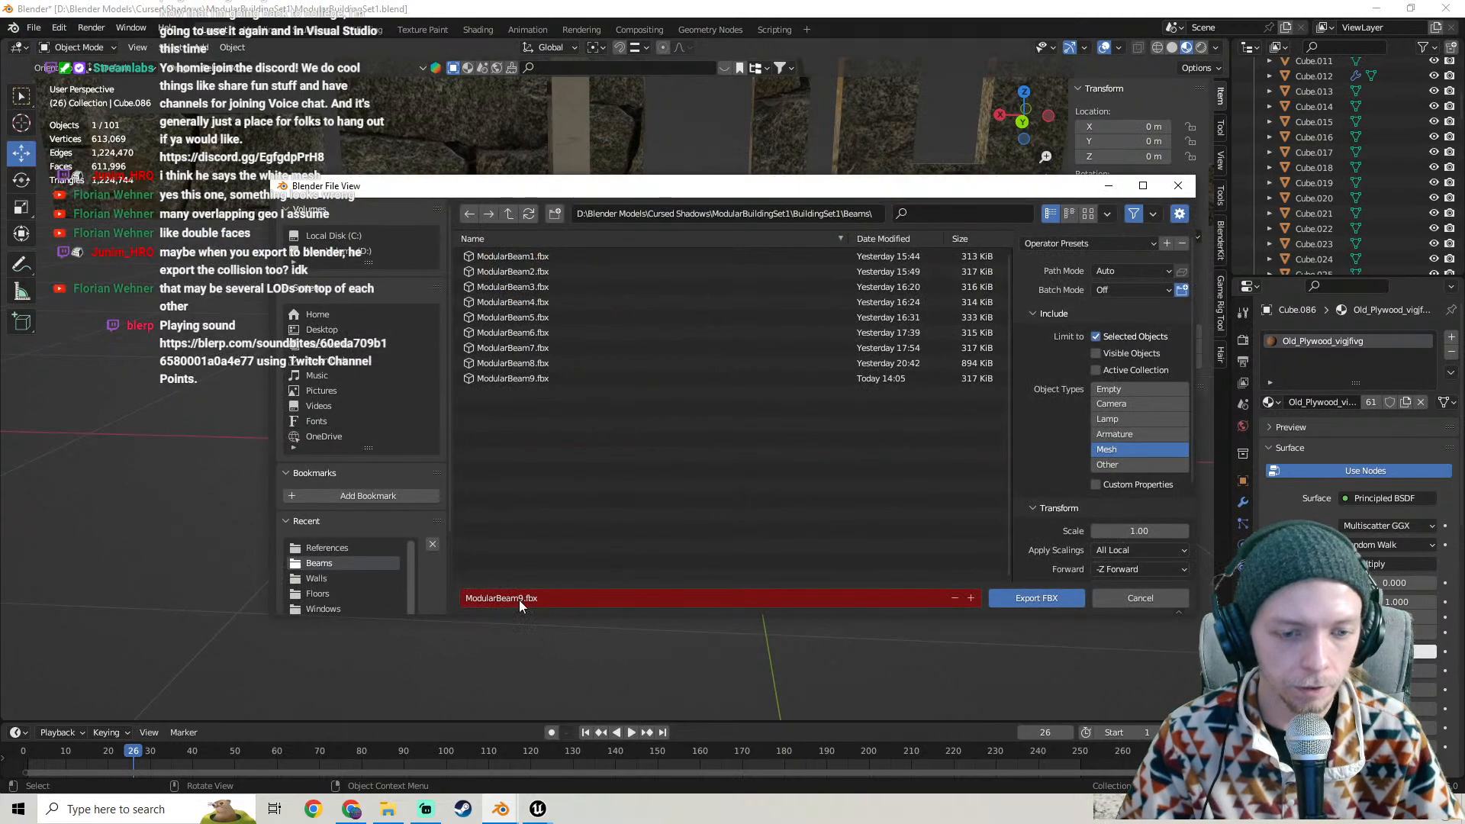
{"action": "left_click", "coordinate": [497, 379]}
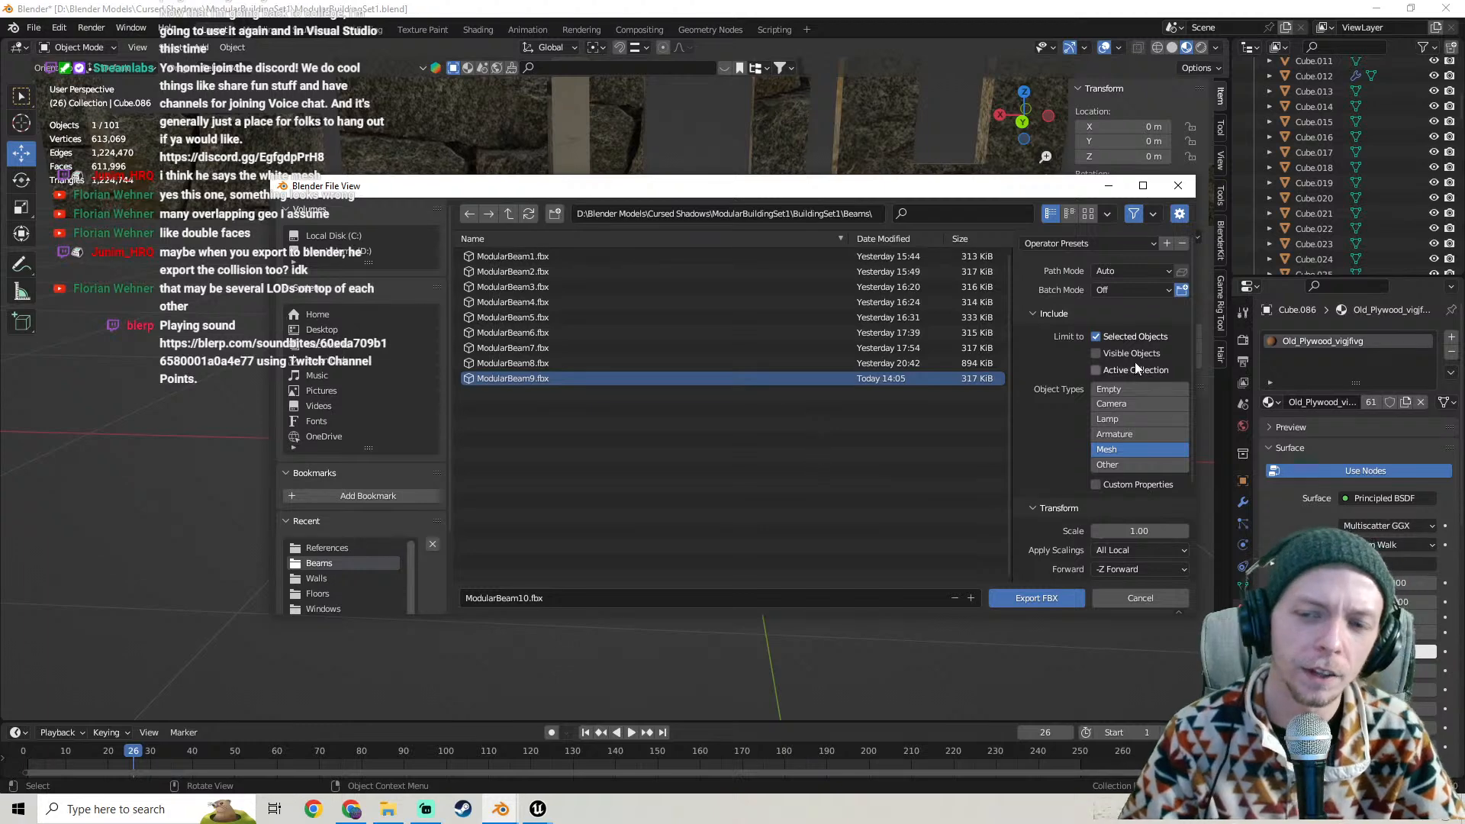
- Review the Geometry, Armature and Bake Animation export settings, keep Face smoothing, and export the diagonal beam
{"action": "scroll", "coordinate": [1064, 429], "scroll_direction": "down", "scroll_amount": 5}
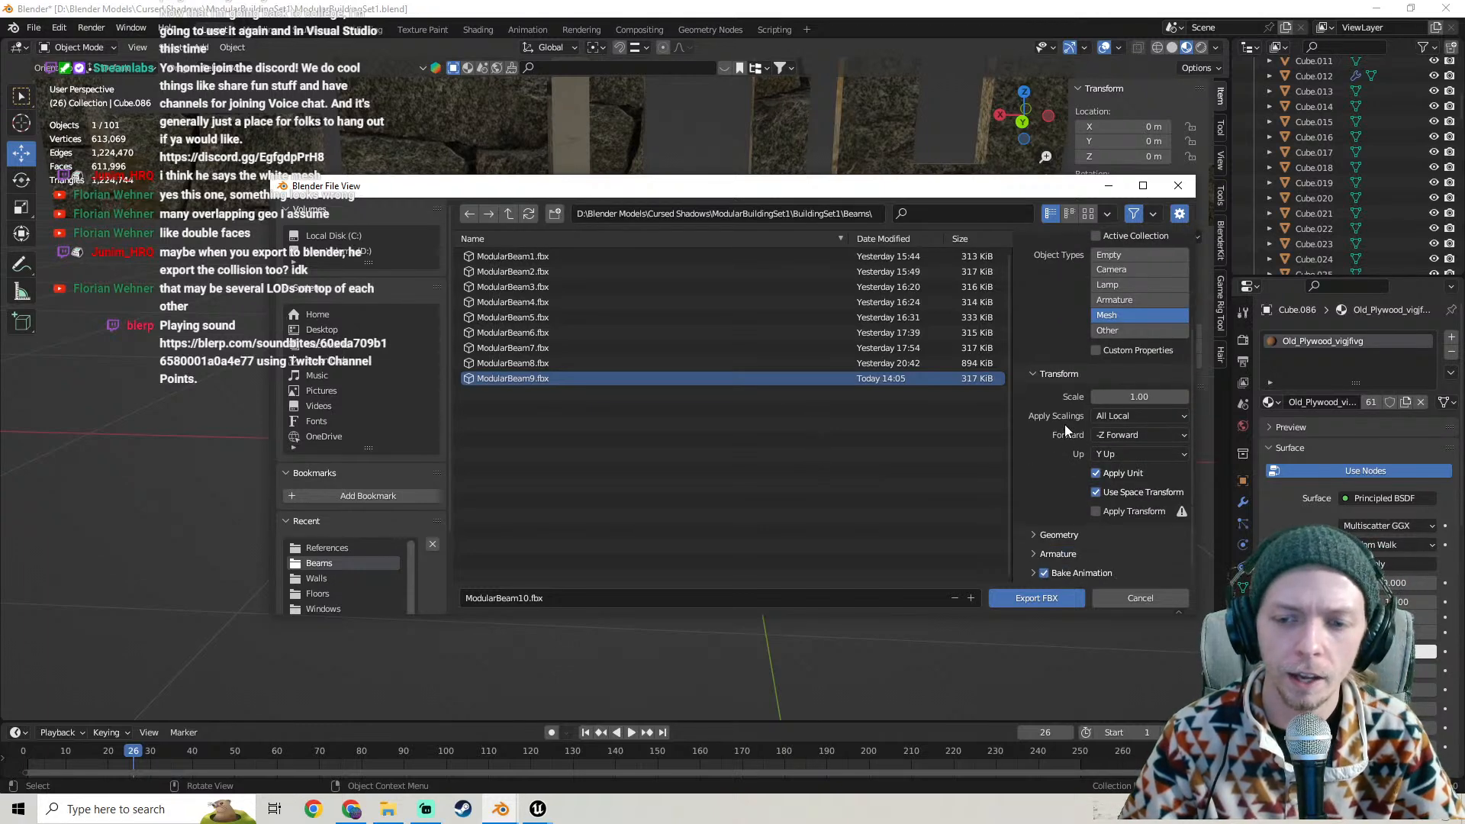
{"action": "left_click", "coordinate": [1042, 535]}
{"action": "scroll", "coordinate": [1050, 493], "scroll_direction": "down", "scroll_amount": 5}
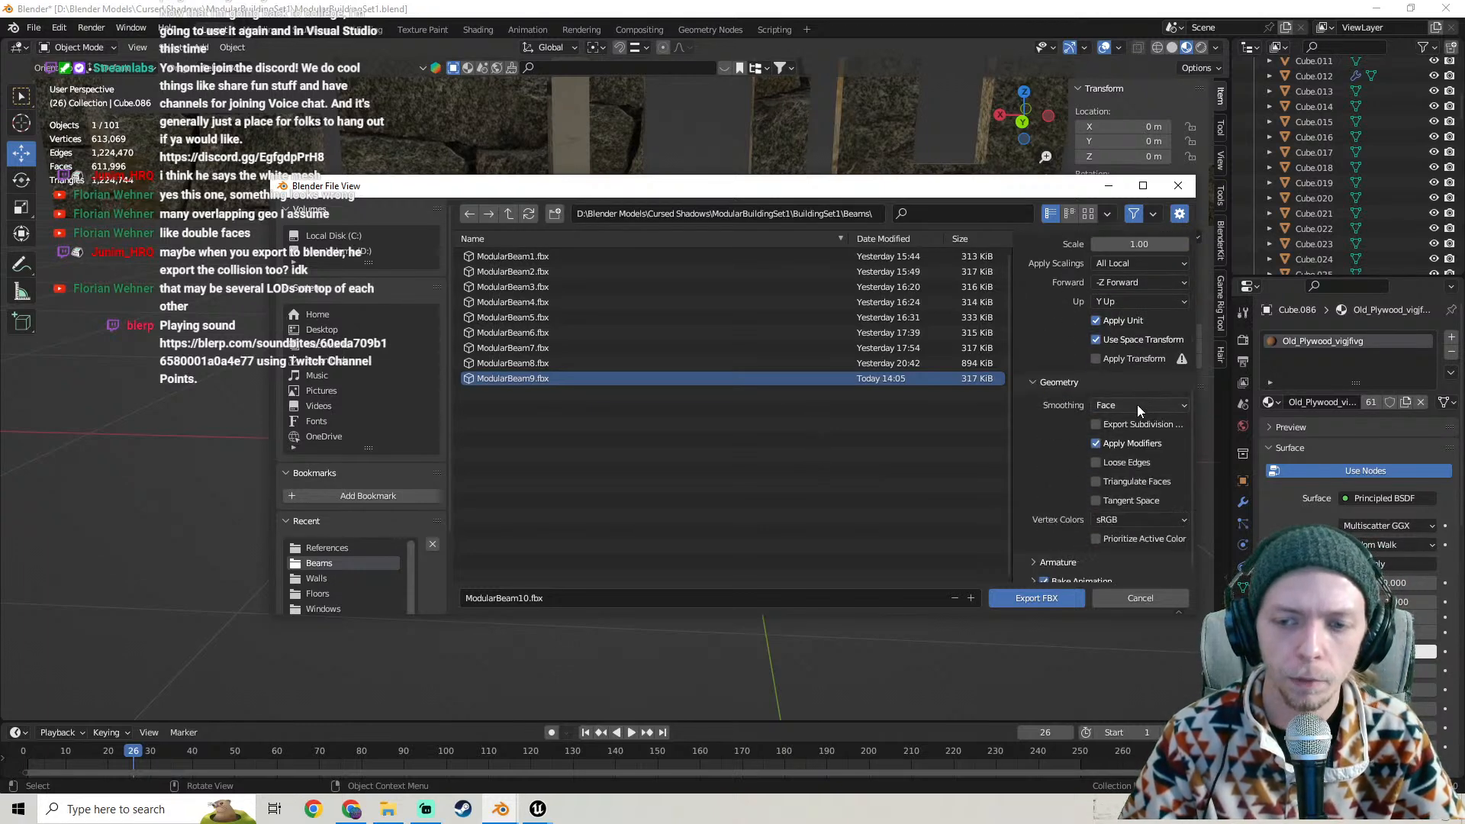
{"action": "left_click", "coordinate": [1137, 405]}
{"action": "scroll", "coordinate": [1044, 444], "scroll_direction": "down", "scroll_amount": 1}
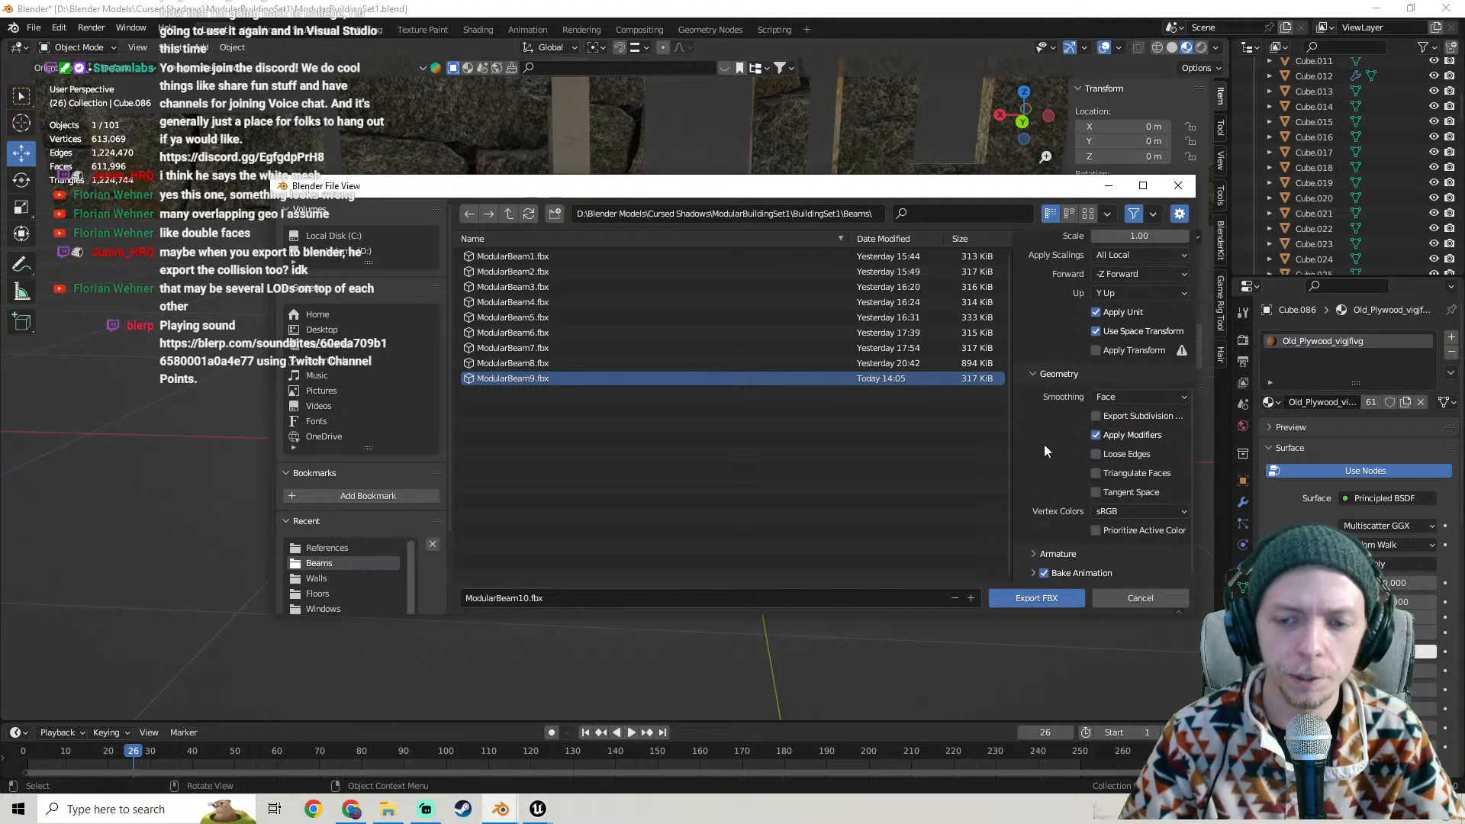
{"action": "left_click", "coordinate": [1036, 554]}
{"action": "scroll", "coordinate": [1046, 502], "scroll_direction": "down", "scroll_amount": 3}
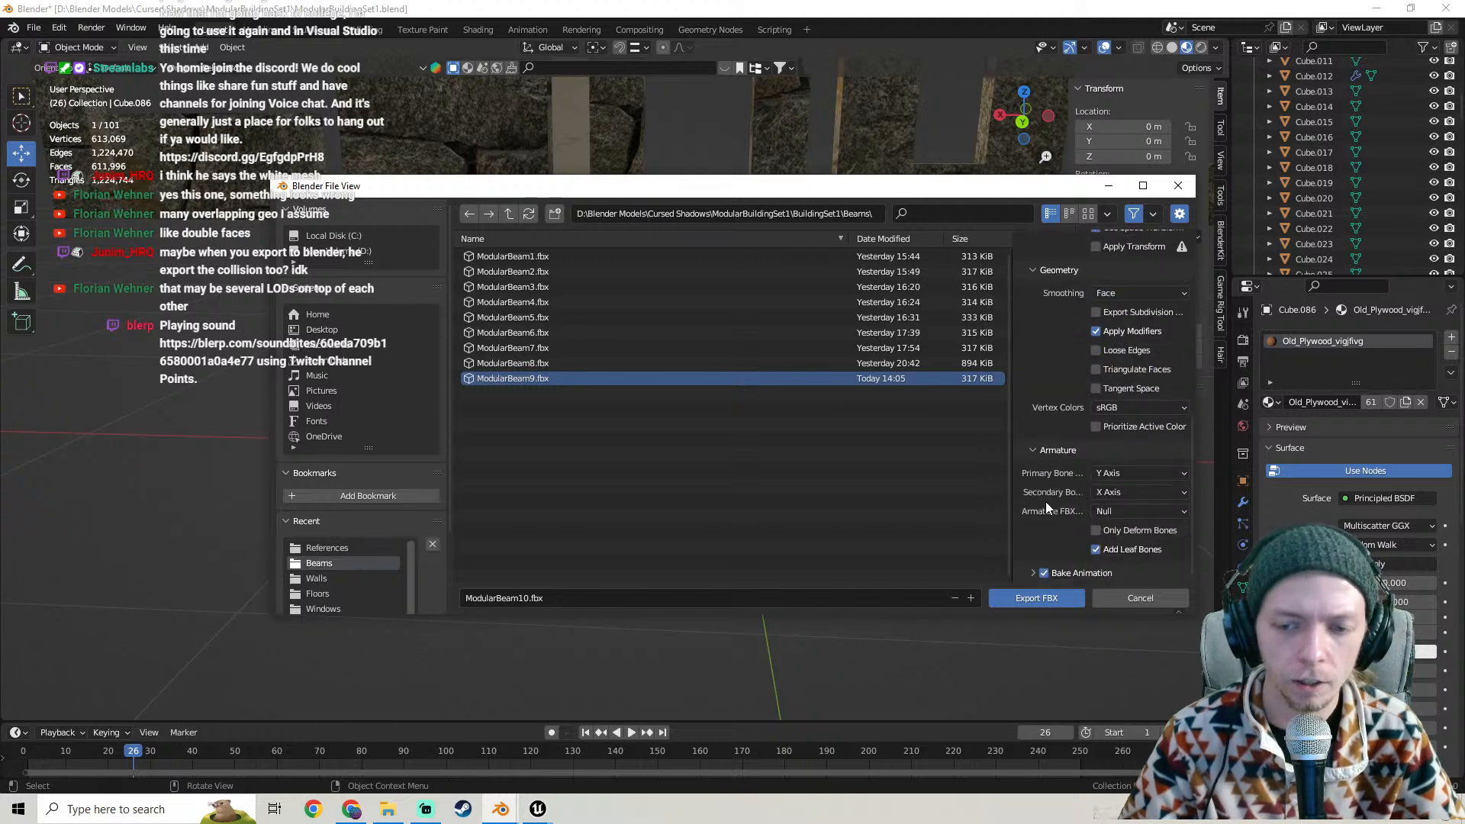
{"action": "left_click", "coordinate": [1033, 573]}
{"action": "scroll", "coordinate": [1038, 533], "scroll_direction": "down", "scroll_amount": 4}
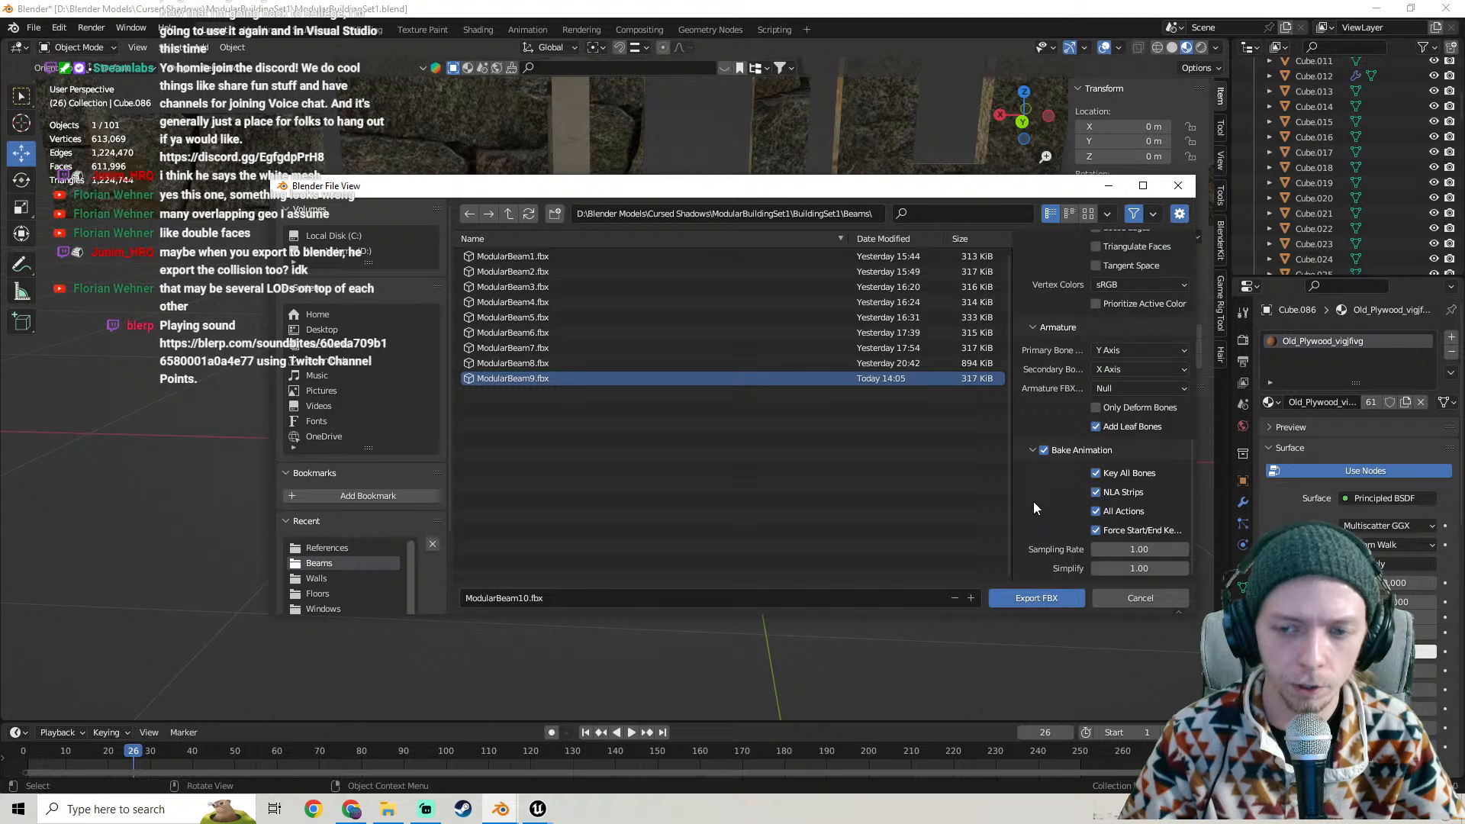
{"action": "scroll", "coordinate": [1034, 502], "scroll_direction": "up", "scroll_amount": 1}
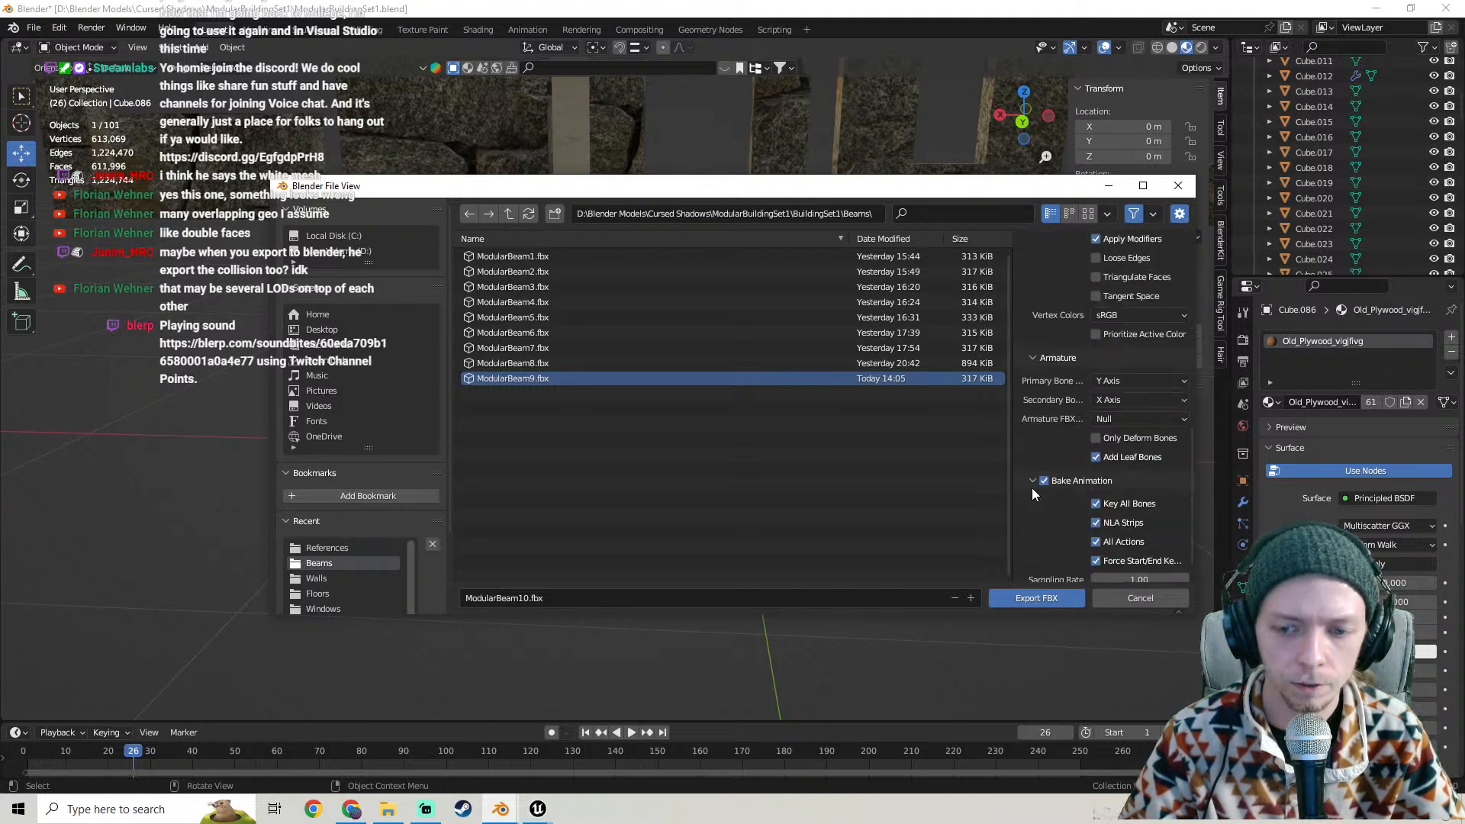
{"action": "scroll", "coordinate": [1032, 489], "scroll_direction": "down", "scroll_amount": 1}
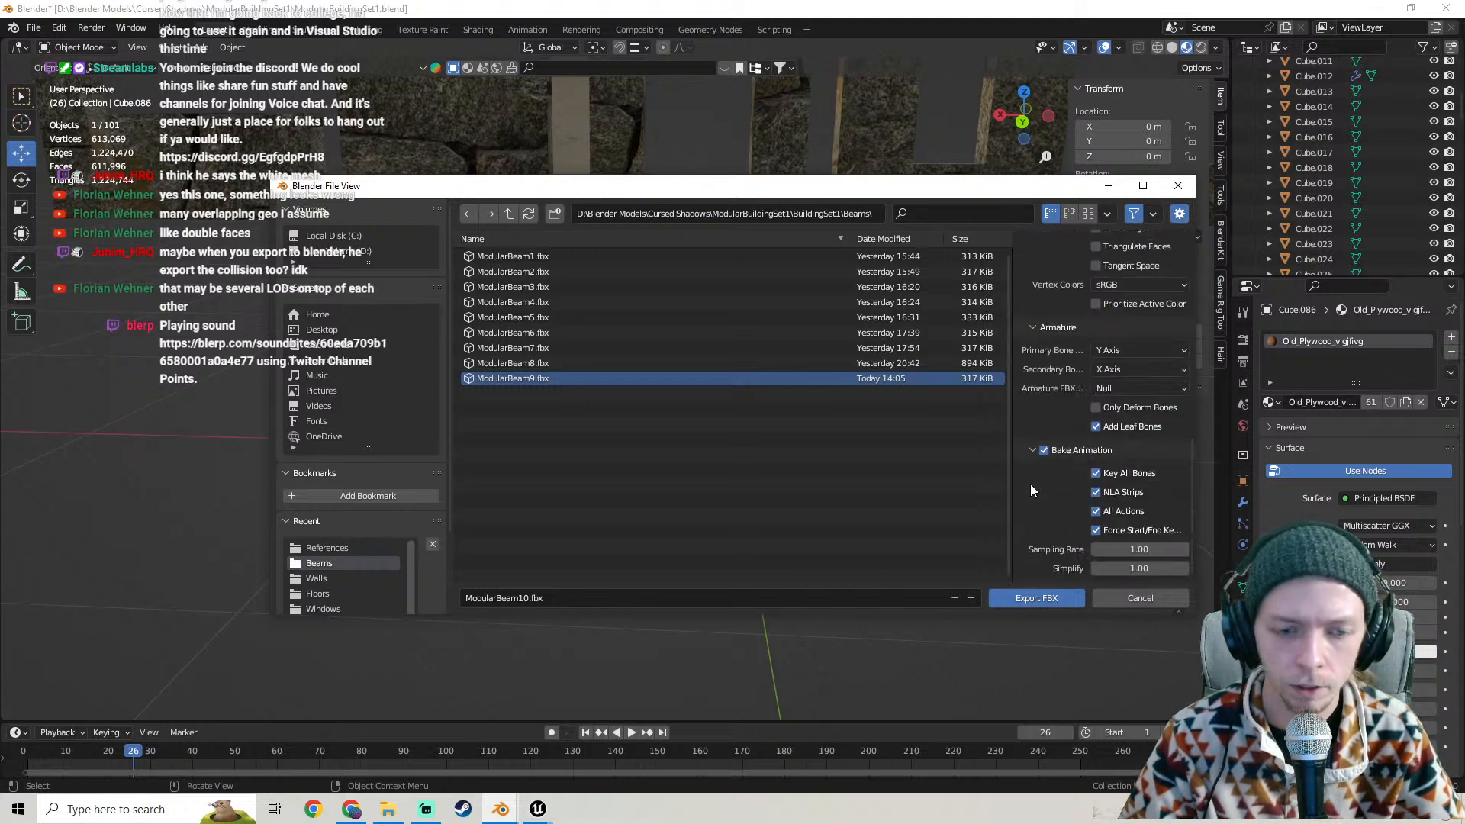
{"action": "left_click", "coordinate": [1010, 602]}
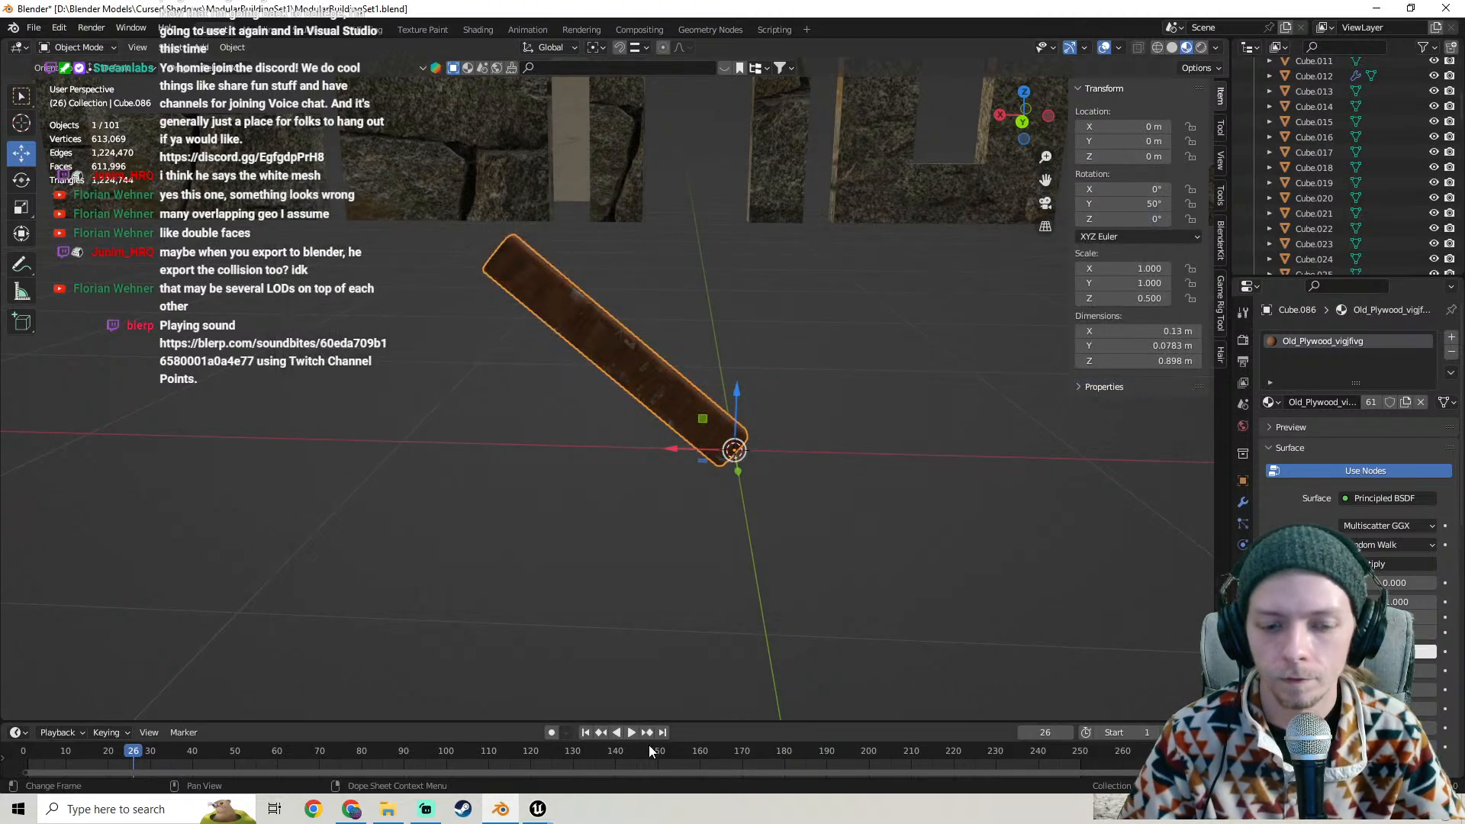
- Switch to the Unreal level with the house and browse to the corner beam's mesh asset in the Beams content folder
{"action": "mouse_move", "coordinate": [541, 816]}
{"action": "left_click", "coordinate": [629, 762]}
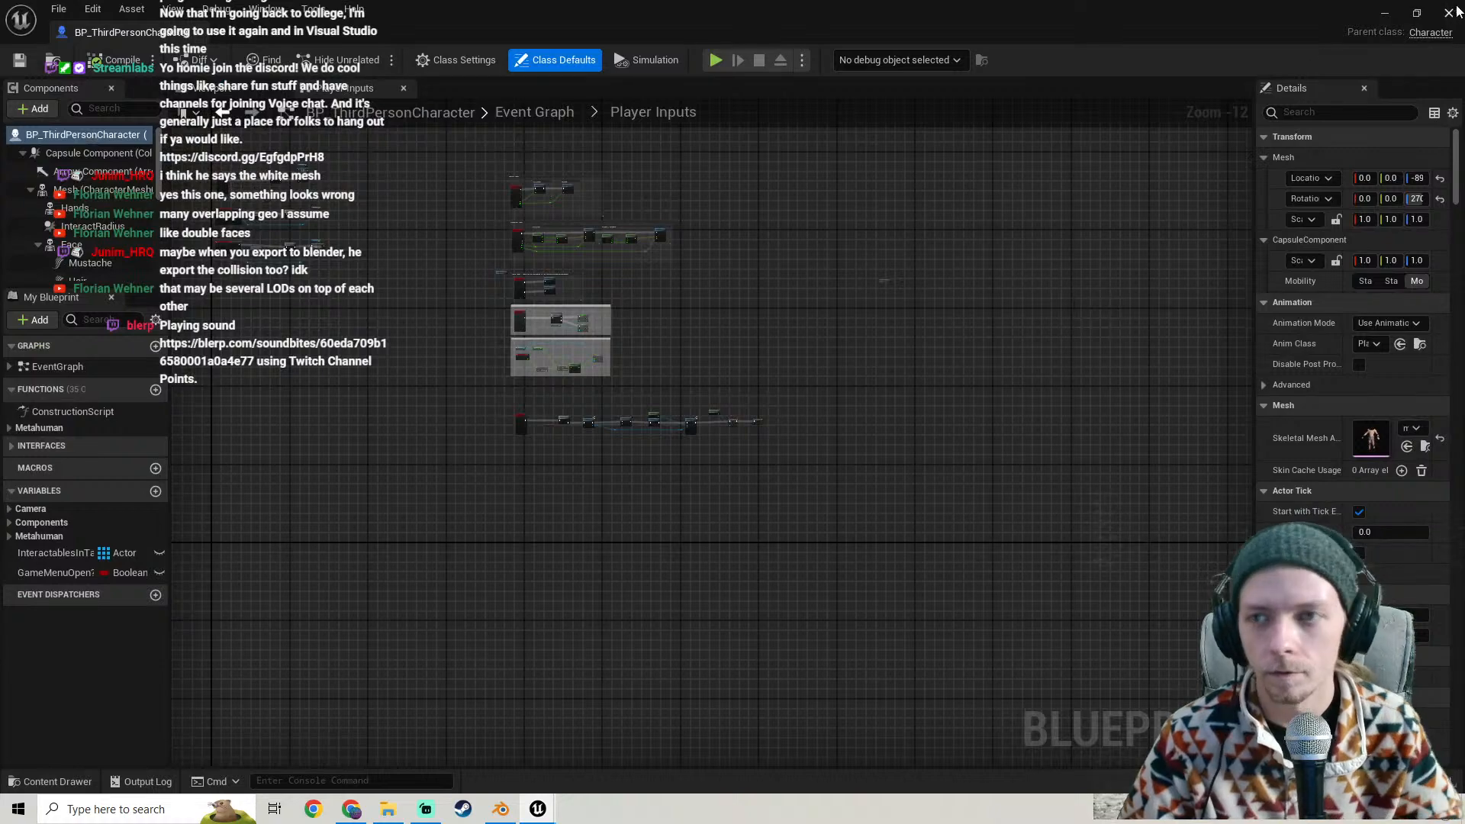
{"action": "left_click", "coordinate": [1391, 10]}
{"action": "key", "text": "w"}
{"action": "mouse_move", "coordinate": [806, 276]}
{"action": "right_mouse_down"}
{"action": "mouse_move", "coordinate": [785, 286]}
{"action": "mouse_move", "coordinate": [867, 278]}
{"action": "mouse_move", "coordinate": [815, 274]}
{"action": "right_mouse_up"}
{"action": "key", "text": "ctrl+s"}
{"action": "key", "text": "s"}
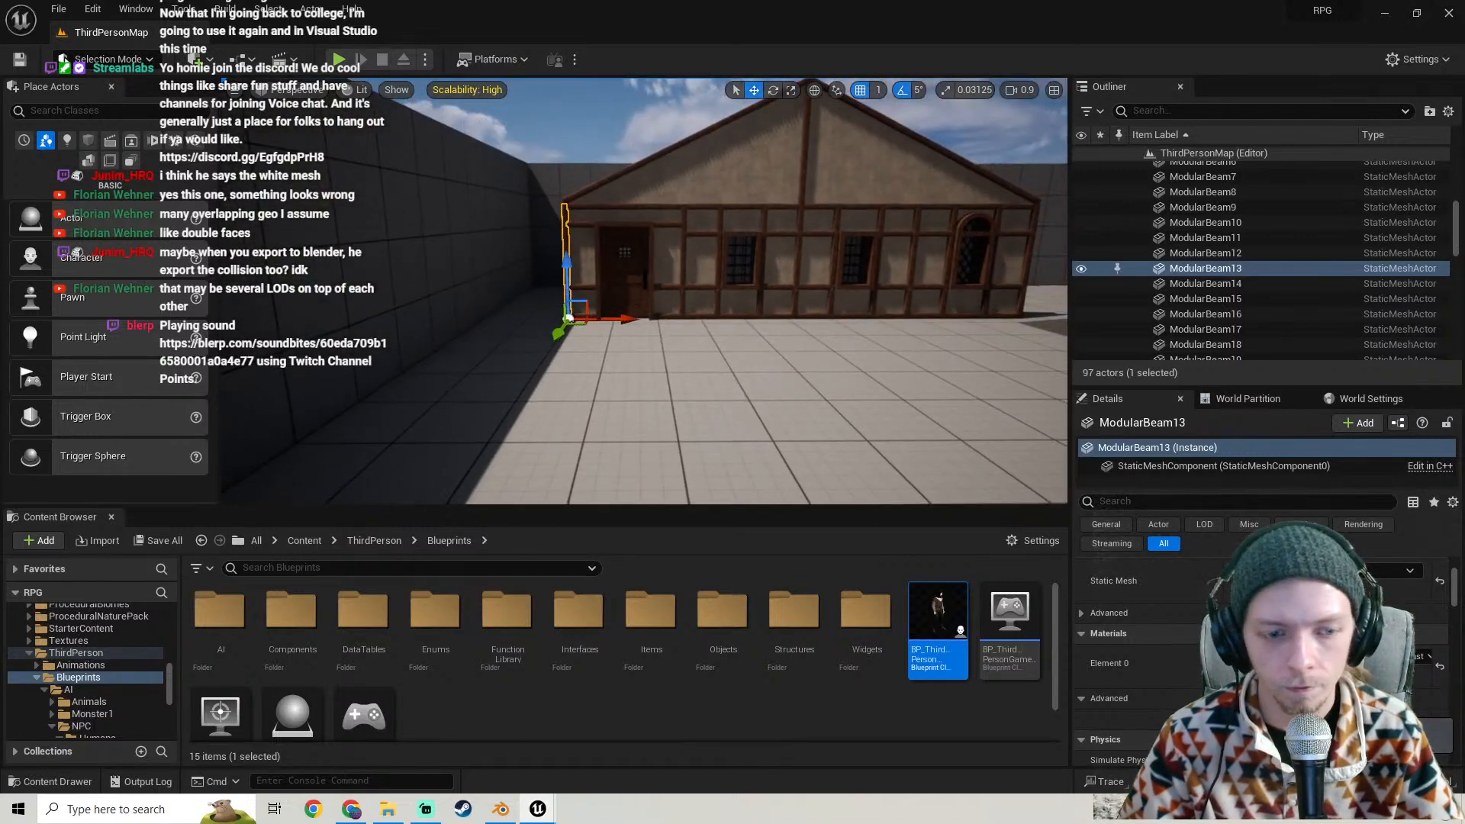
{"action": "right_click", "coordinate": [568, 222]}
{"action": "left_click", "coordinate": [634, 252]}
{"action": "right_click_drag", "start_coordinate": [634, 252], "coordinate": [722, 319]}
- Import ModularBeam10 from the BuildingSet1 Beams folder on disk into the Beams content folder with the default FBX options
{"action": "left_click", "coordinate": [387, 809]}
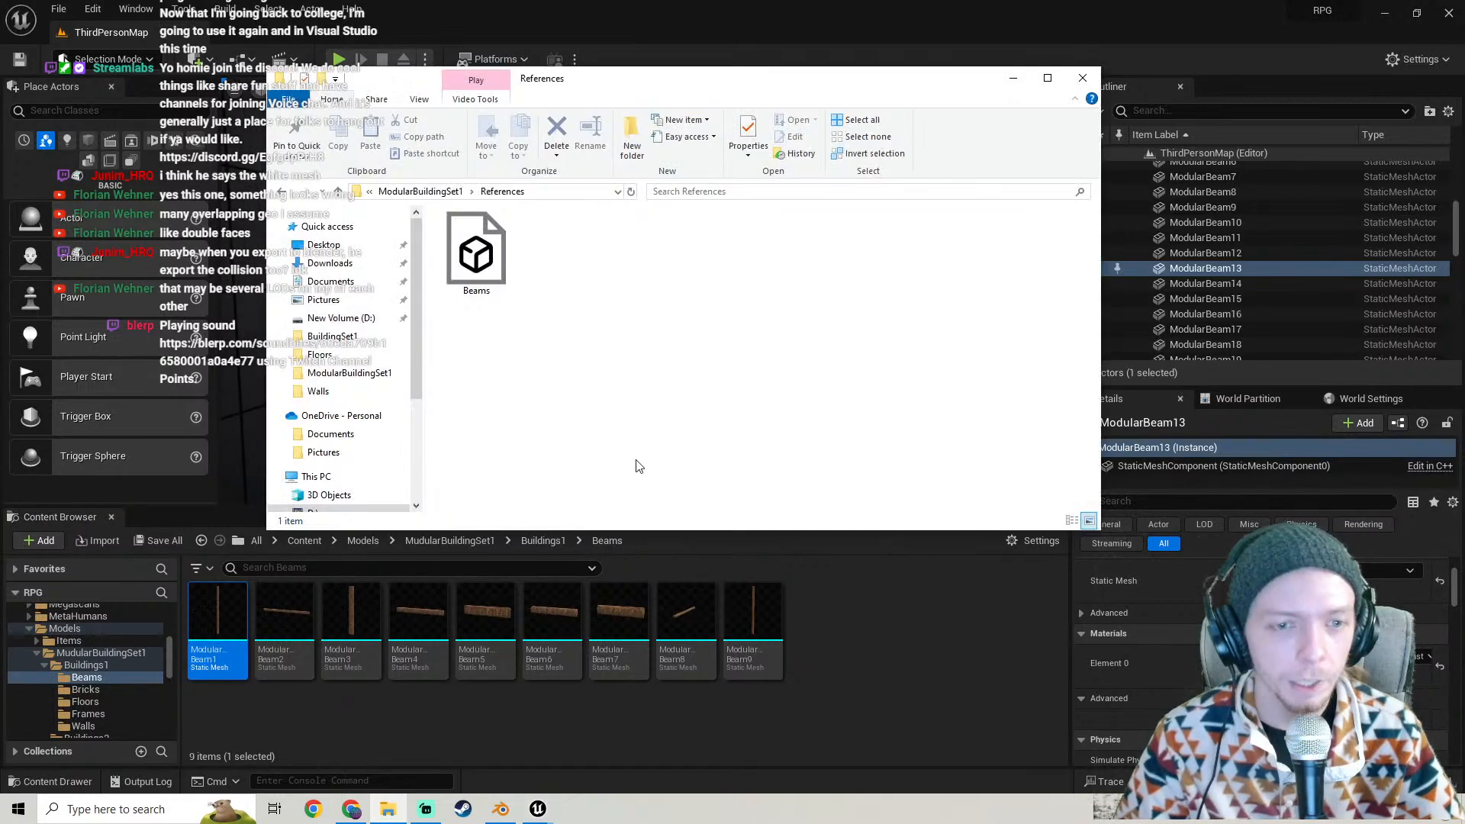
{"action": "left_click", "coordinate": [283, 191]}
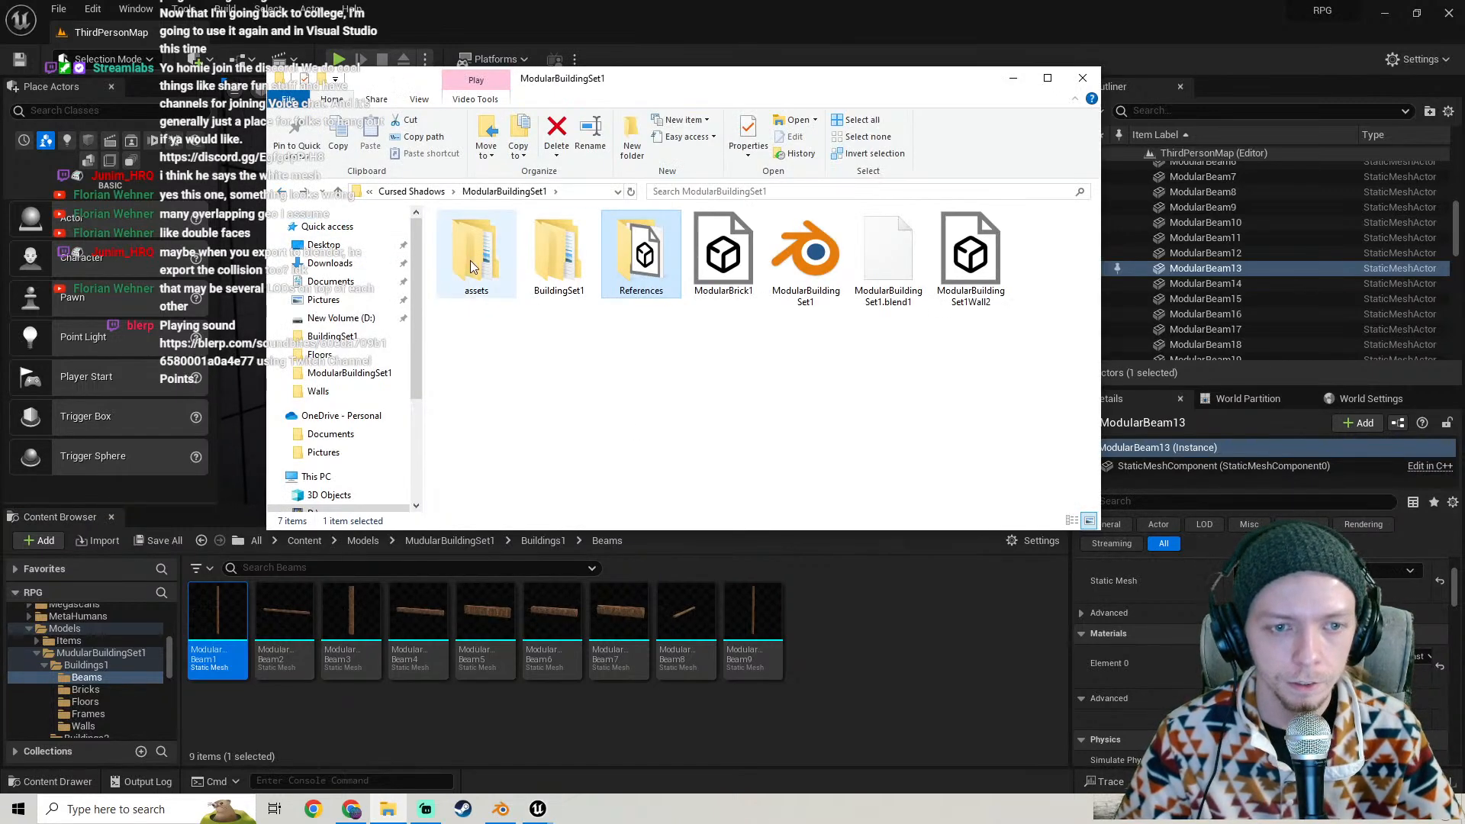
{"action": "double_click", "coordinate": [584, 286]}
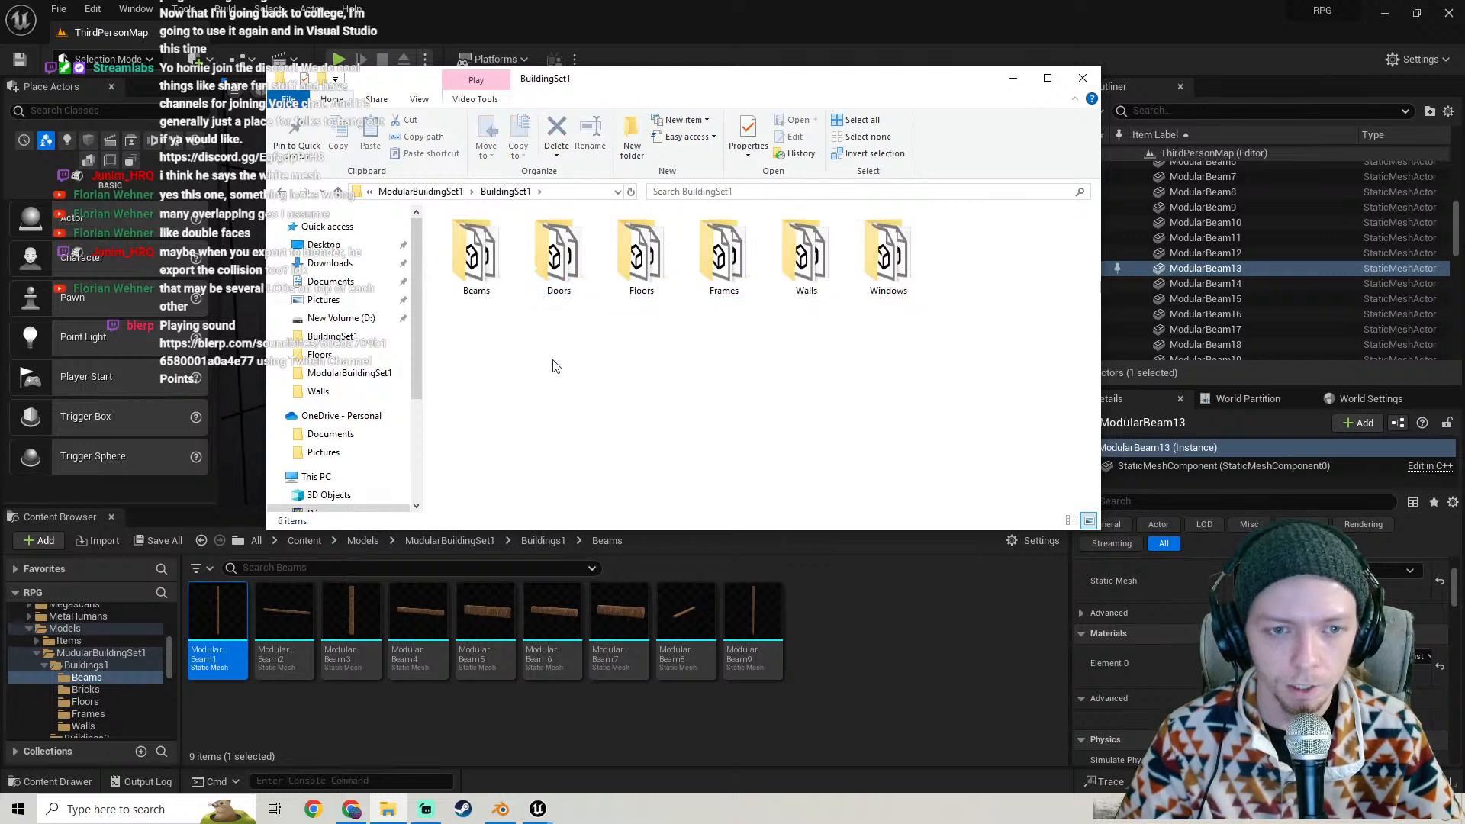
{"action": "double_click", "coordinate": [475, 256]}
{"action": "left_click_drag", "start_coordinate": [567, 358], "coordinate": [857, 648]}
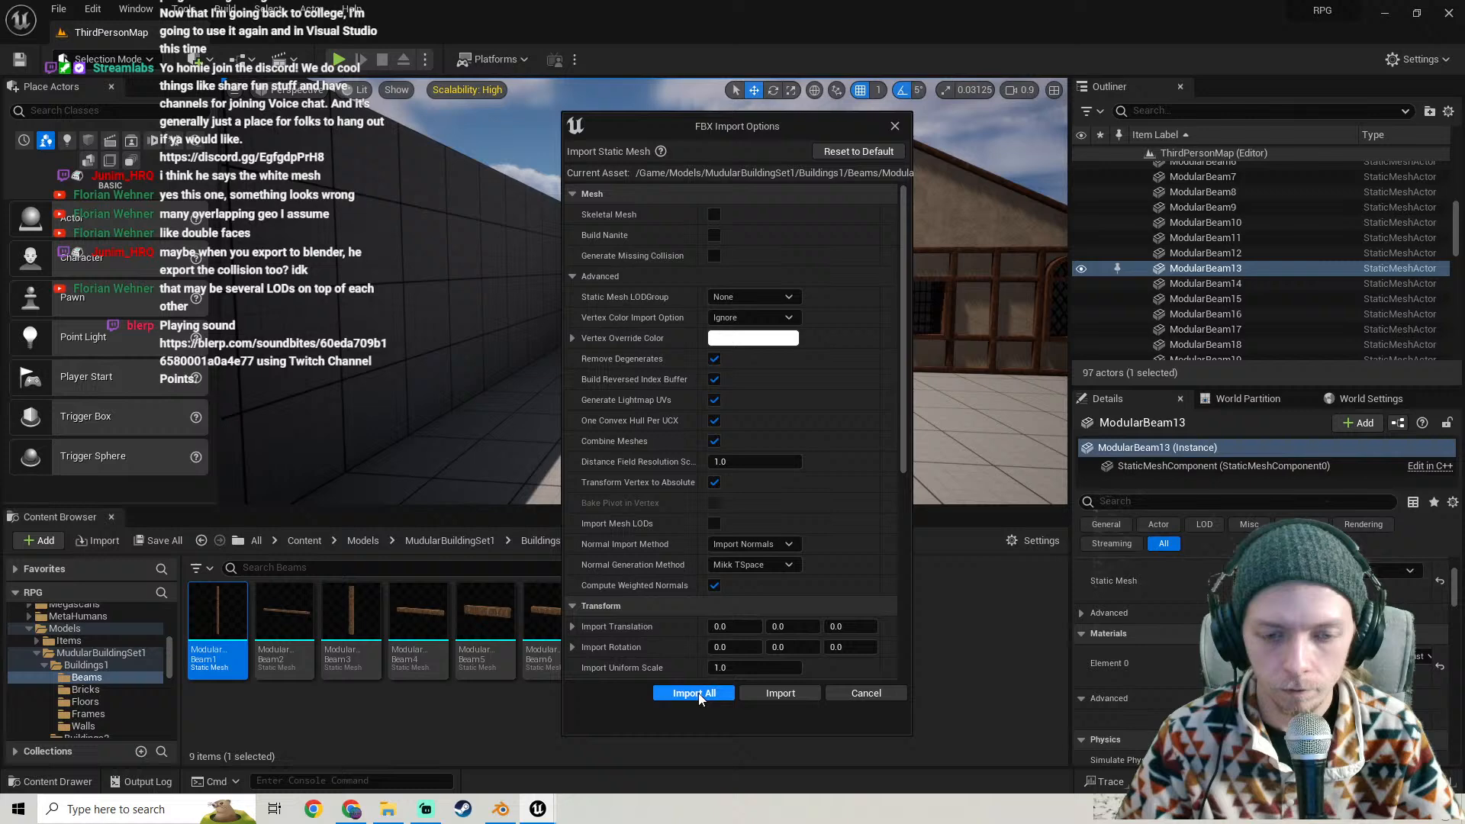
{"action": "left_click", "coordinate": [694, 693]}
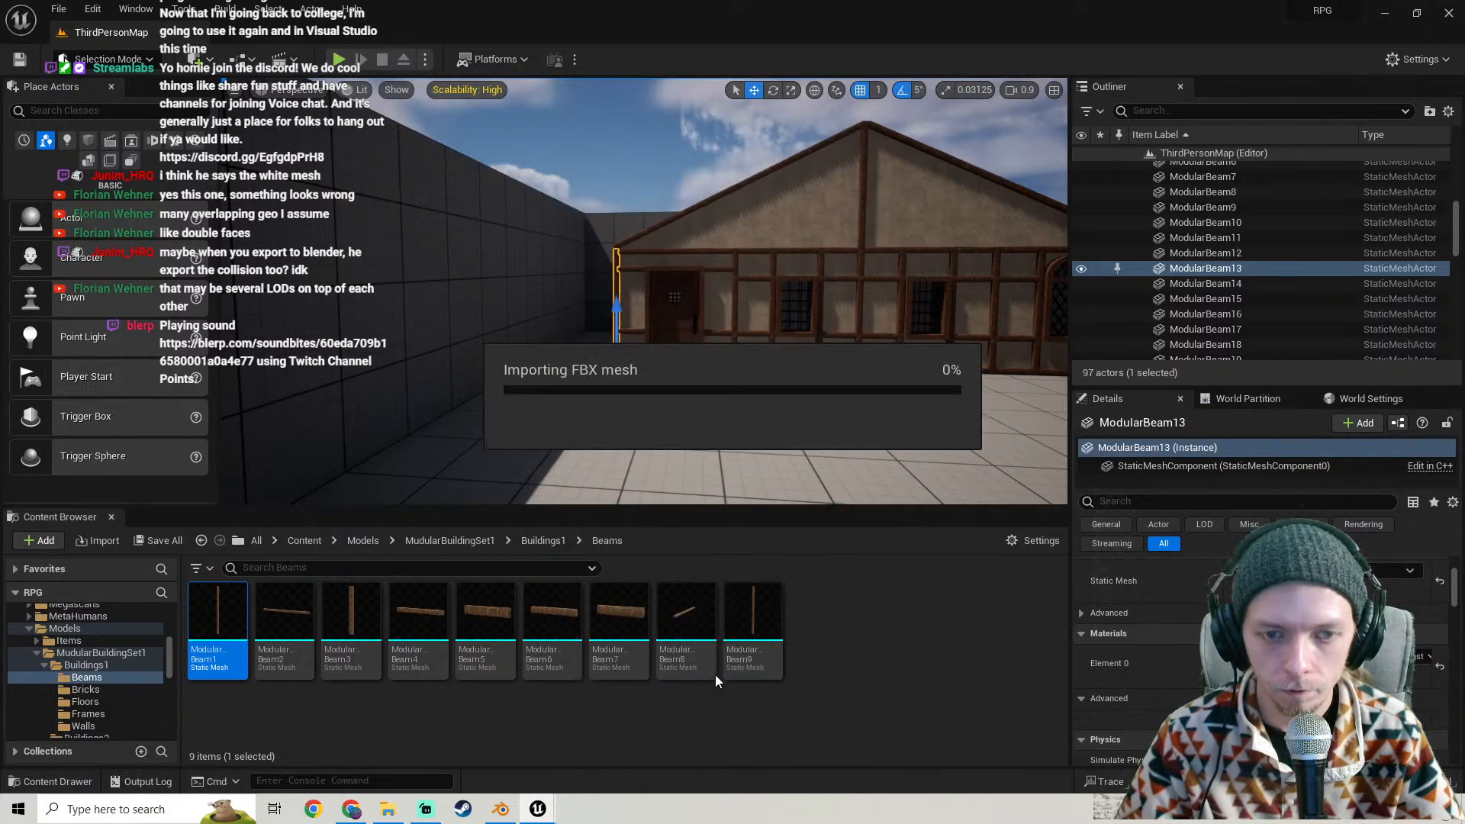
- Place a ModularBeam10 instance on the floor in front of the house door
{"action": "scroll", "coordinate": [573, 324], "scroll_direction": "down", "scroll_amount": 3}
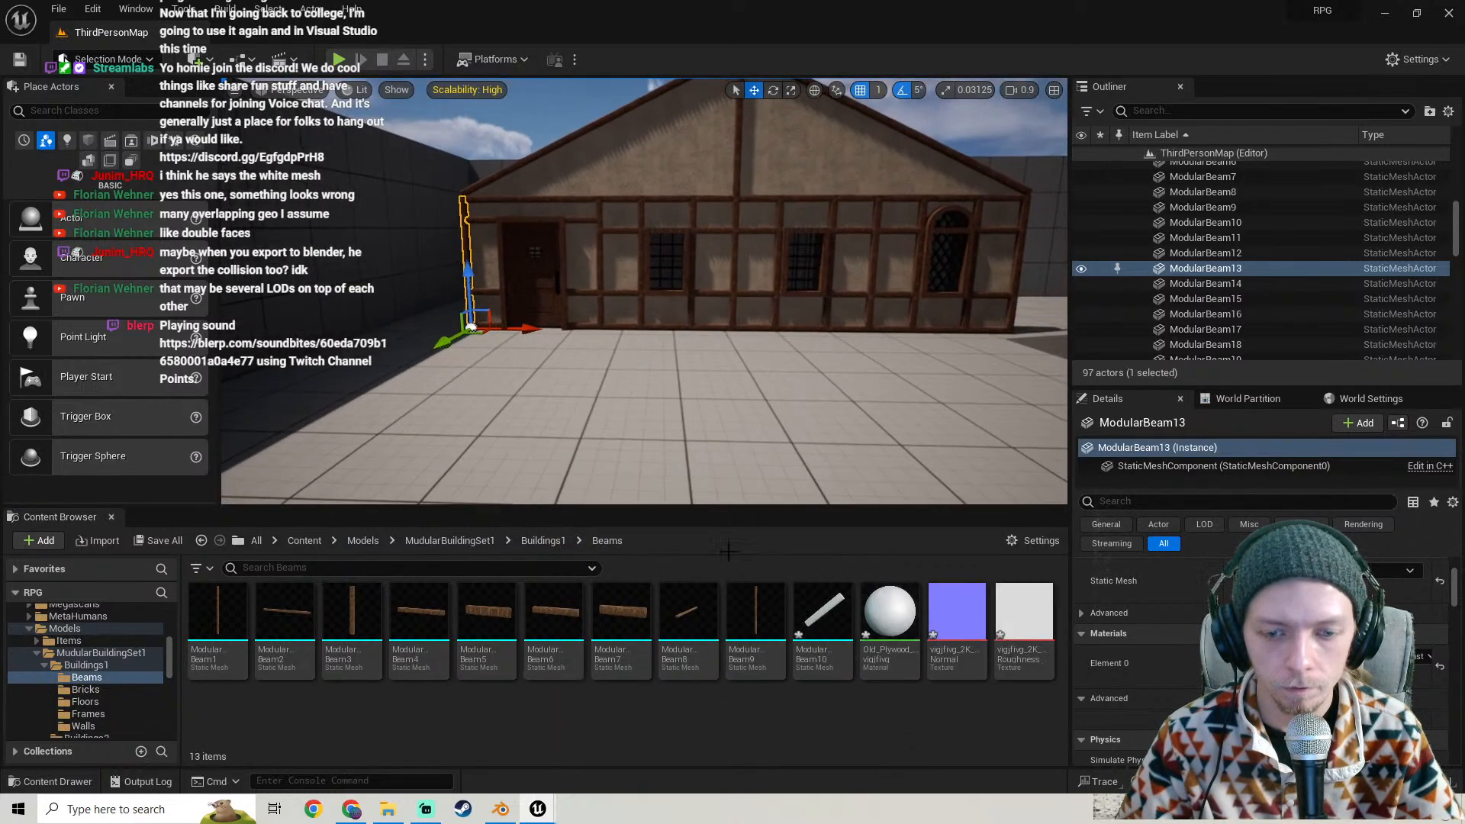
{"action": "left_click_drag", "start_coordinate": [822, 611], "coordinate": [550, 381]}
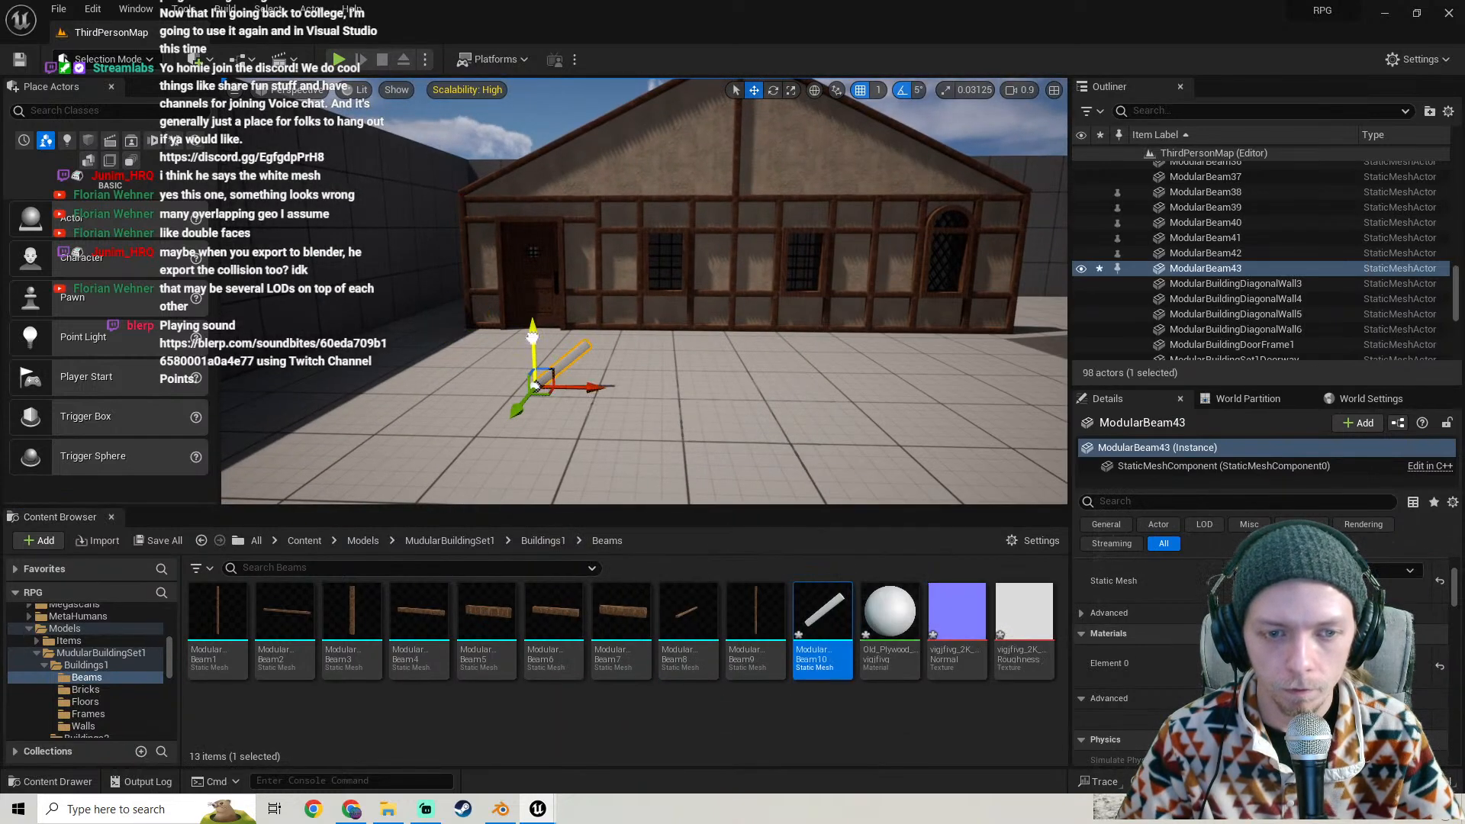
{"action": "scroll", "coordinate": [534, 385], "scroll_direction": "up", "scroll_amount": 4}
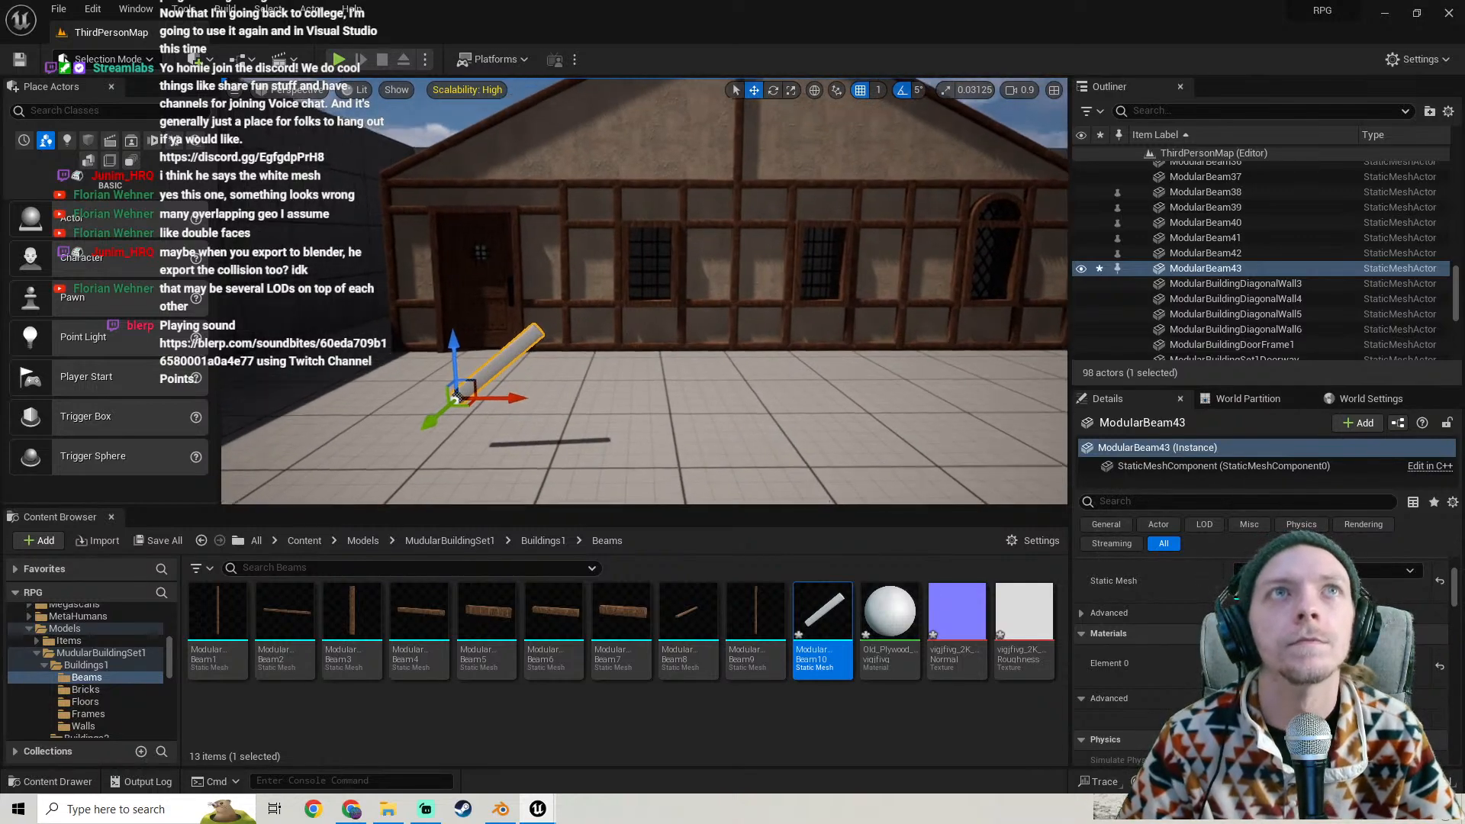
{"action": "right_click_drag", "start_coordinate": [534, 386], "coordinate": [568, 401]}
- Assign the MI_Walnut_Veneer material instance used by the house's beams to the ModularBeam10 mesh's material slot
{"action": "double_click", "coordinate": [1206, 582]}
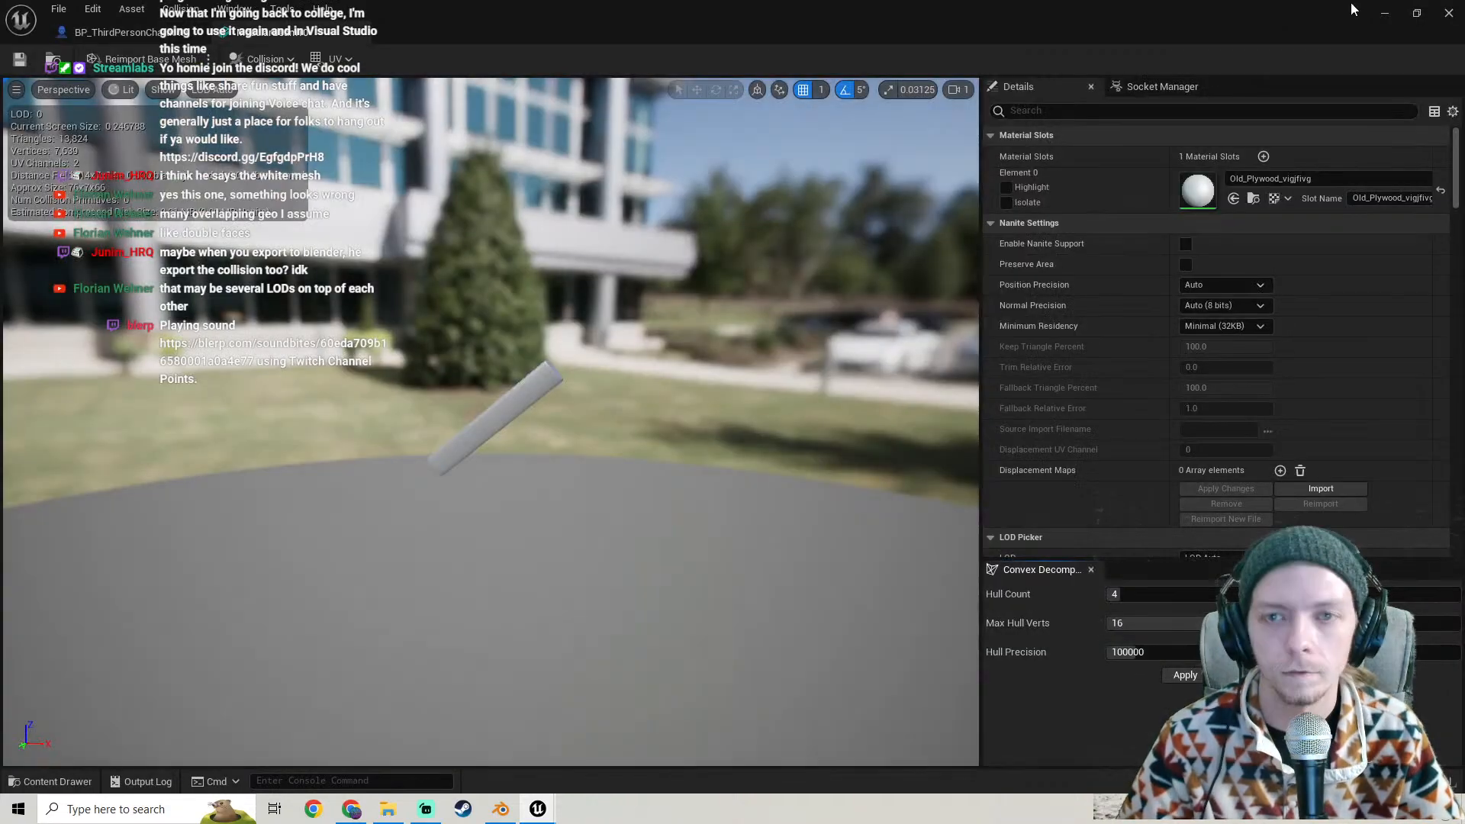
{"action": "left_click", "coordinate": [1416, 13]}
{"action": "left_click_drag", "start_coordinate": [870, 187], "coordinate": [567, 185]}
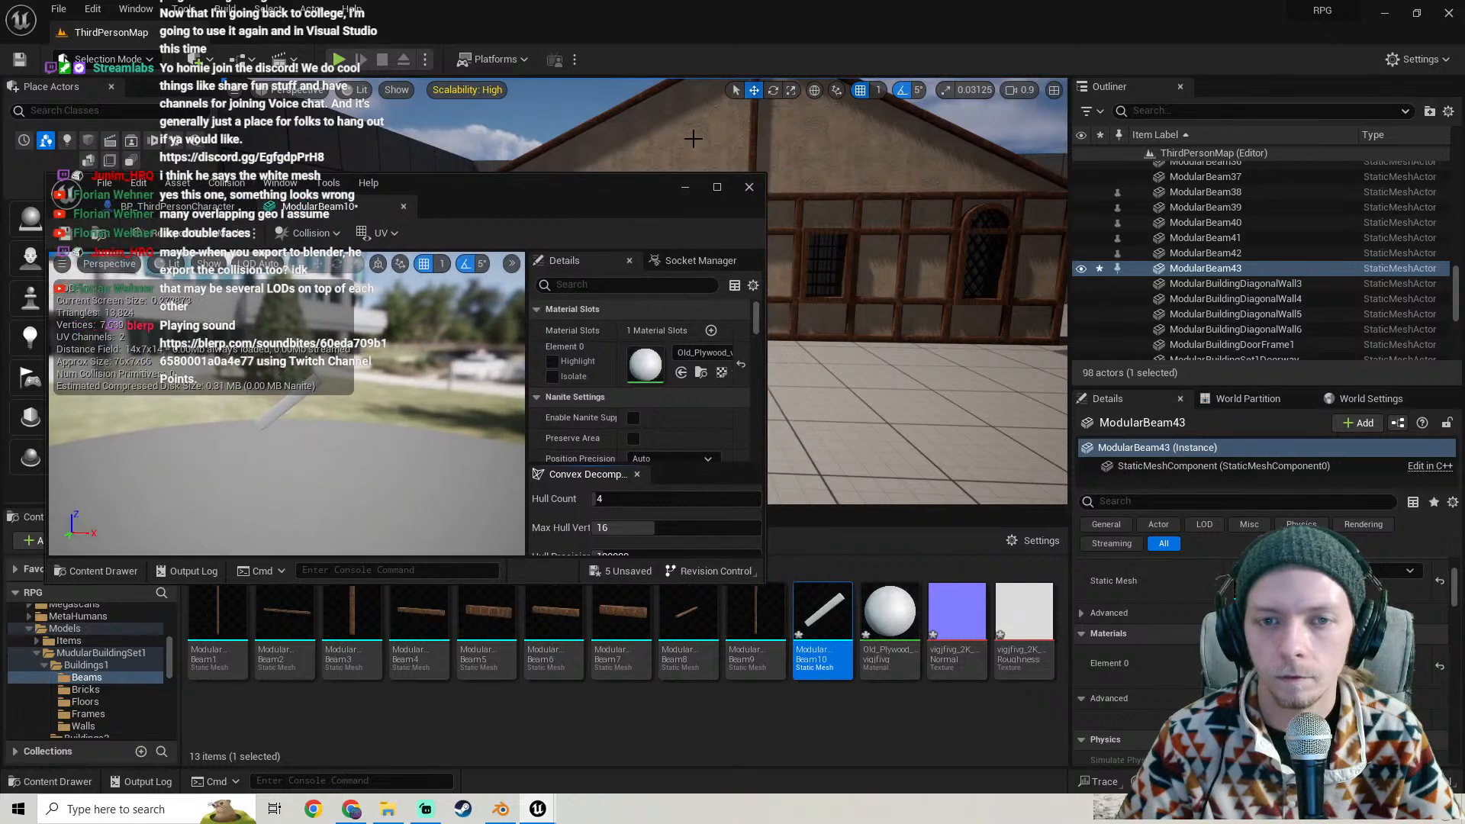
{"action": "left_click", "coordinate": [754, 128]}
{"action": "scroll", "coordinate": [1298, 654], "scroll_direction": "down", "scroll_amount": 1}
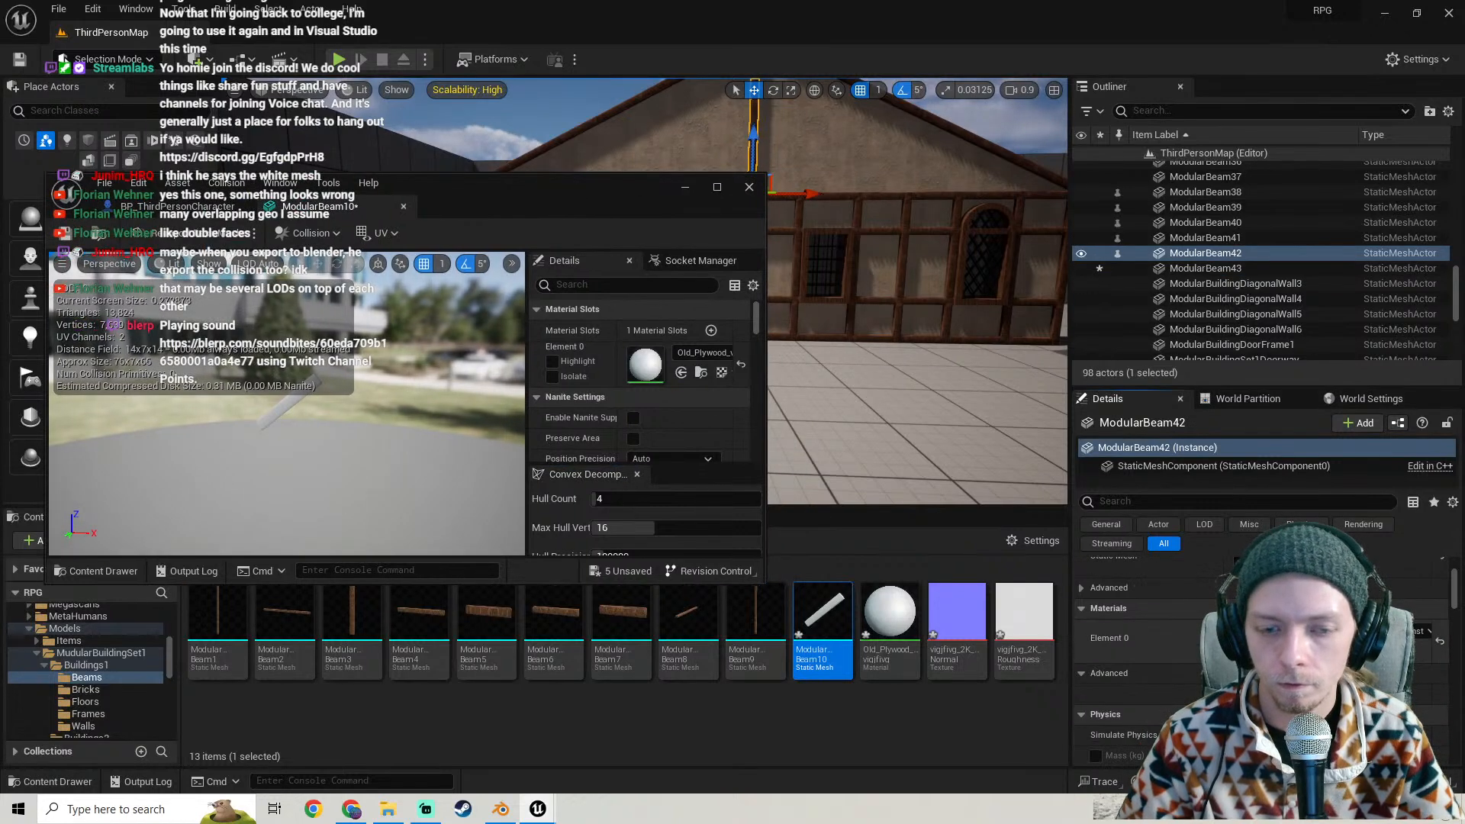
{"action": "left_click", "coordinate": [1306, 651]}
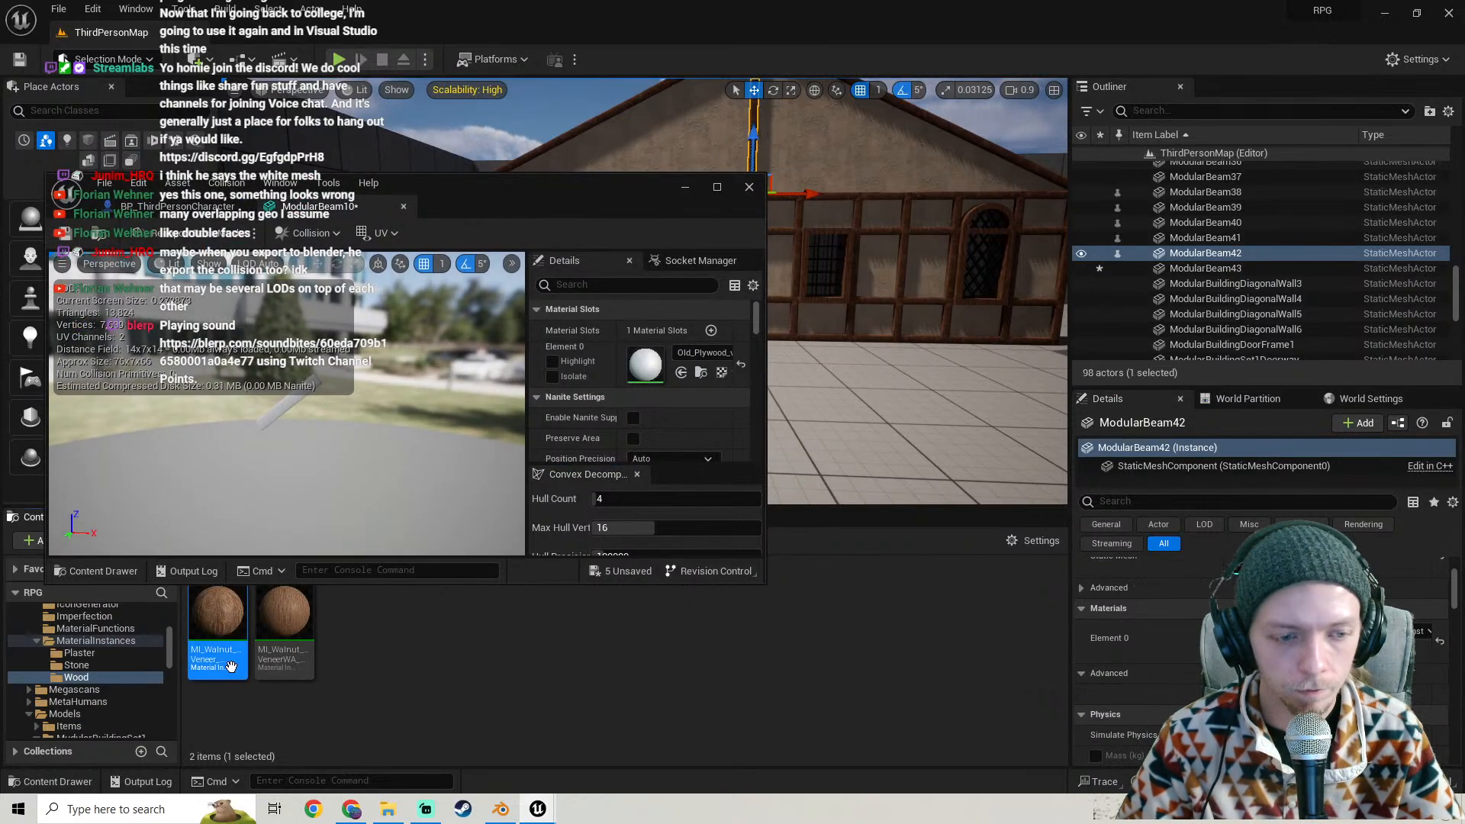
{"action": "left_click_drag", "start_coordinate": [231, 666], "coordinate": [646, 366]}
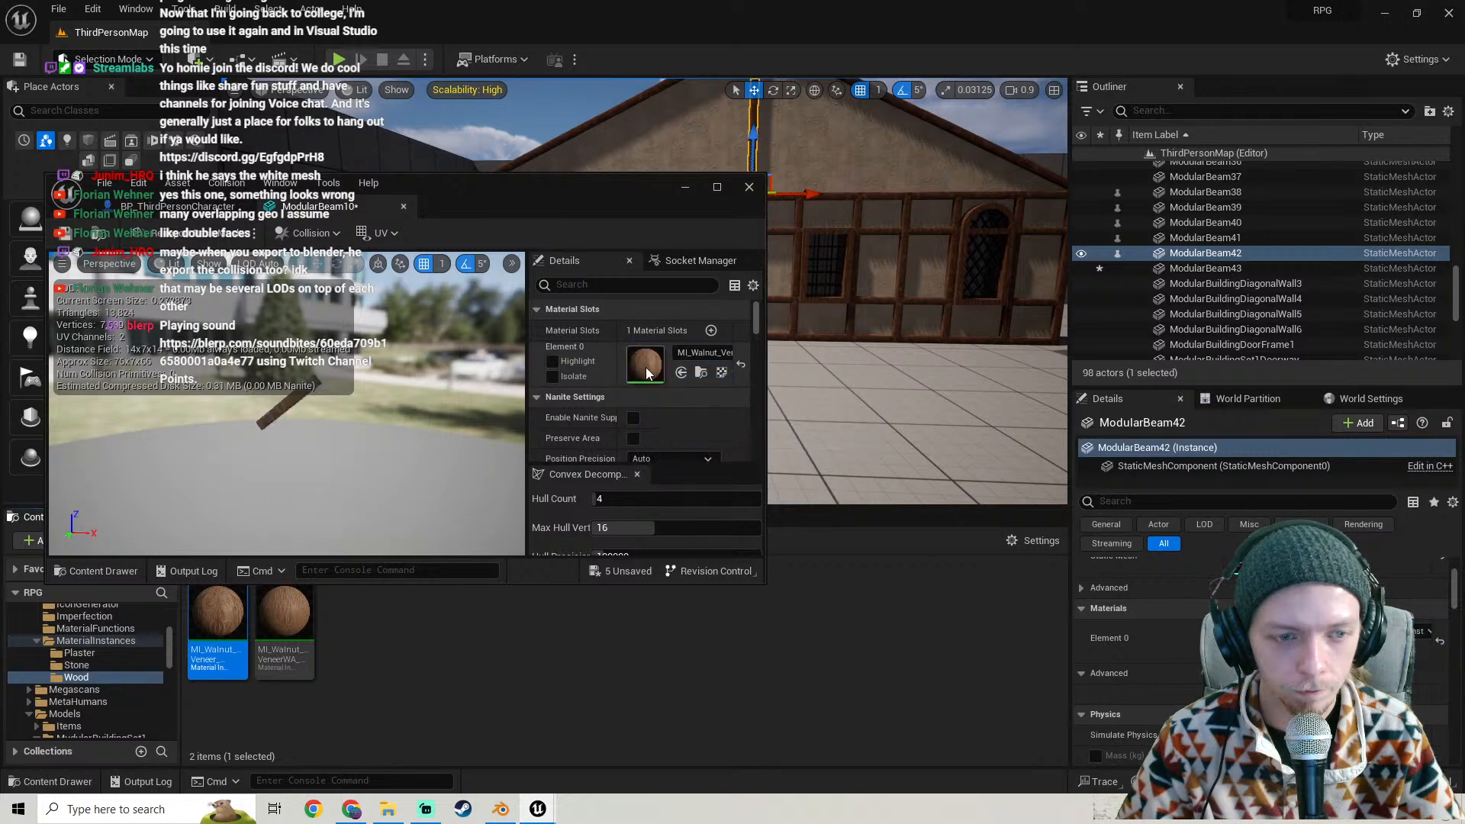
- Enable Nanite support on the ModularBeam10 mesh and apply the changes
{"action": "left_click", "coordinate": [633, 419]}
{"action": "scroll", "coordinate": [585, 401], "scroll_direction": "down", "scroll_amount": 4}
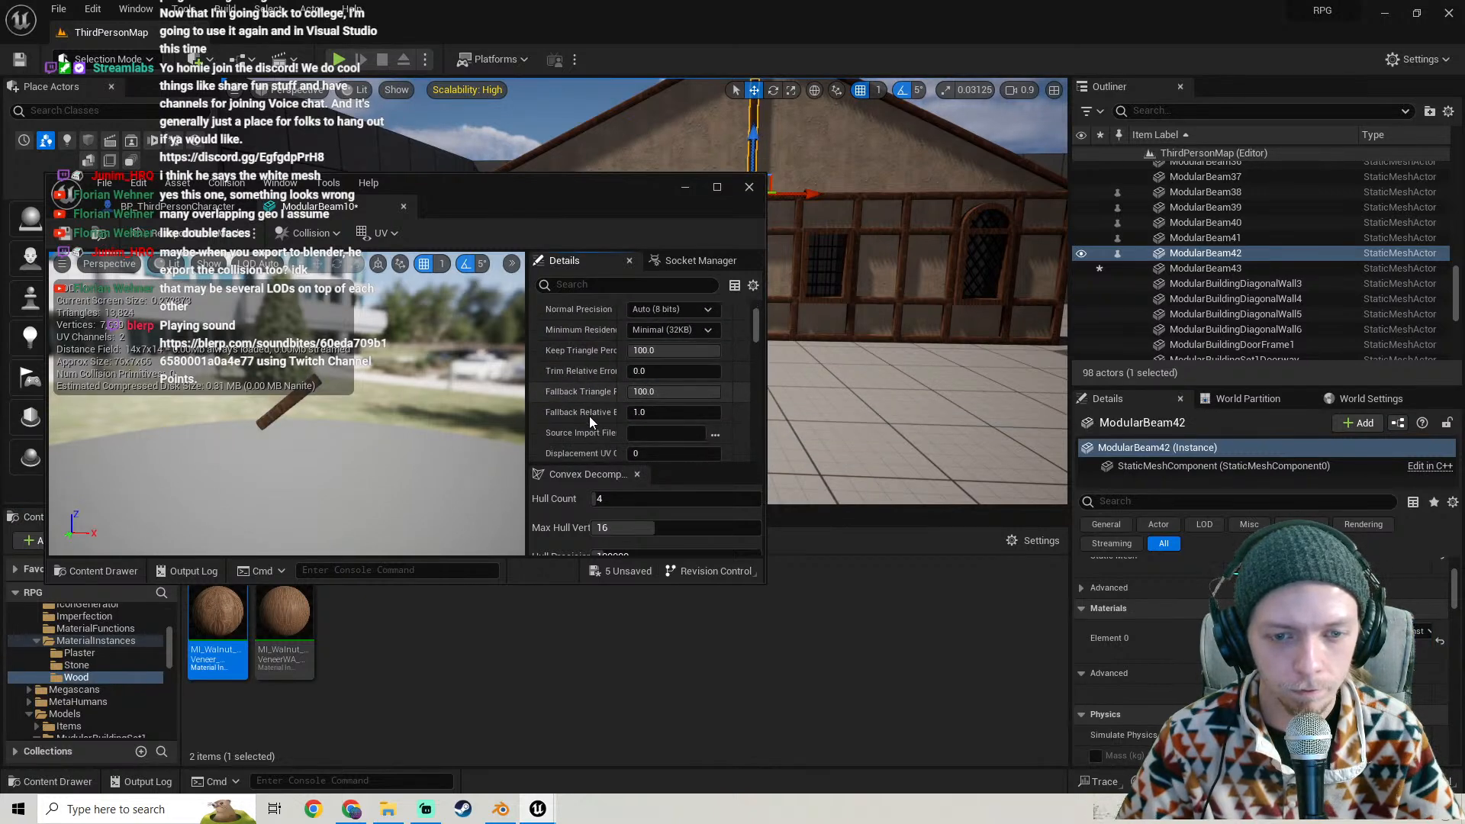
{"action": "scroll", "coordinate": [588, 412], "scroll_direction": "down", "scroll_amount": 3}
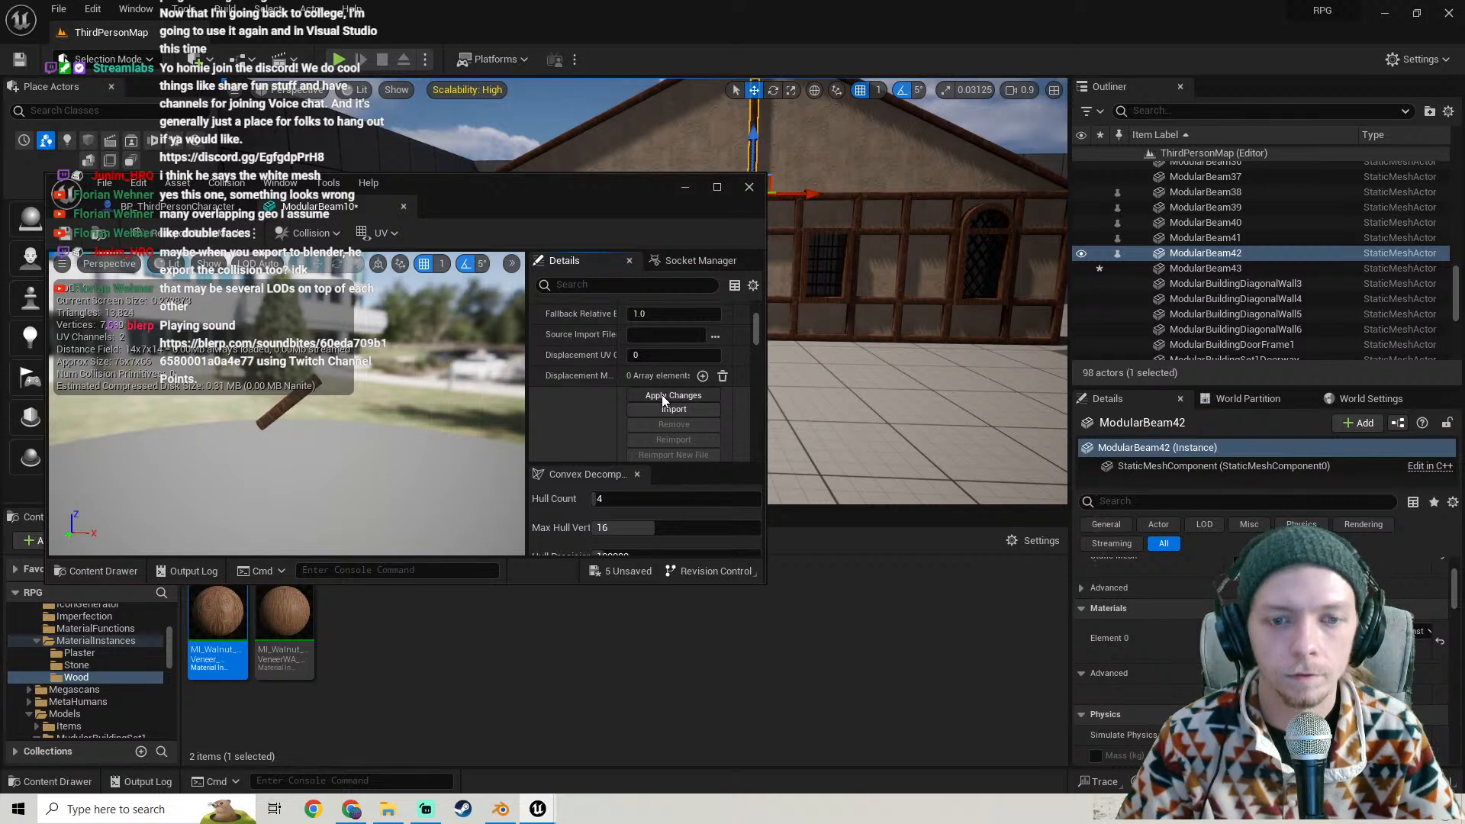
{"action": "left_click", "coordinate": [661, 395]}
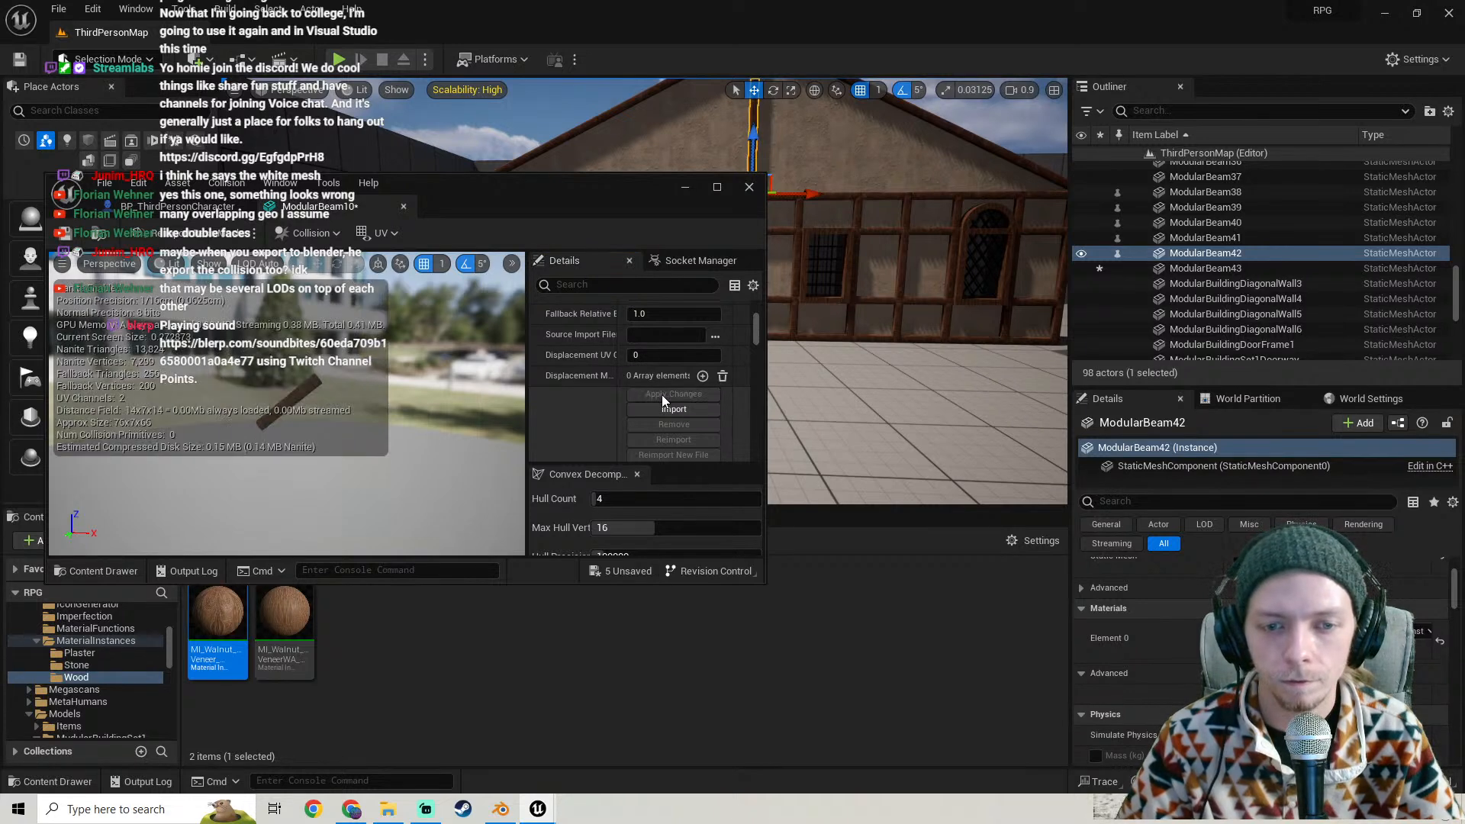
- Try an auto convex collision on the beam with hull count 4, 16 max hull verts and precision 100000, and remove it
{"action": "left_click", "coordinate": [718, 188]}
{"action": "left_click", "coordinate": [181, 9]}
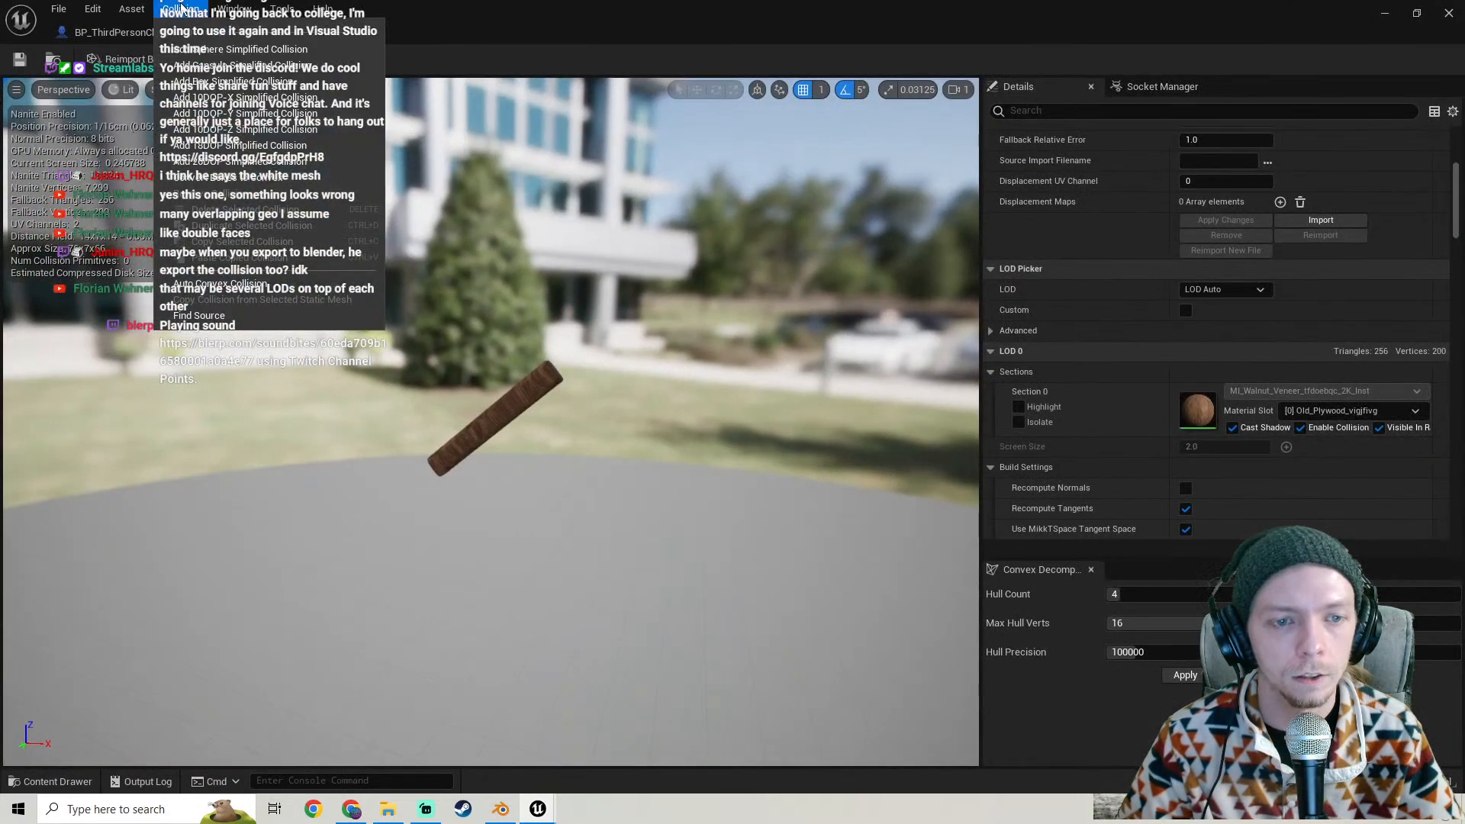
{"action": "left_click", "coordinate": [182, 7]}
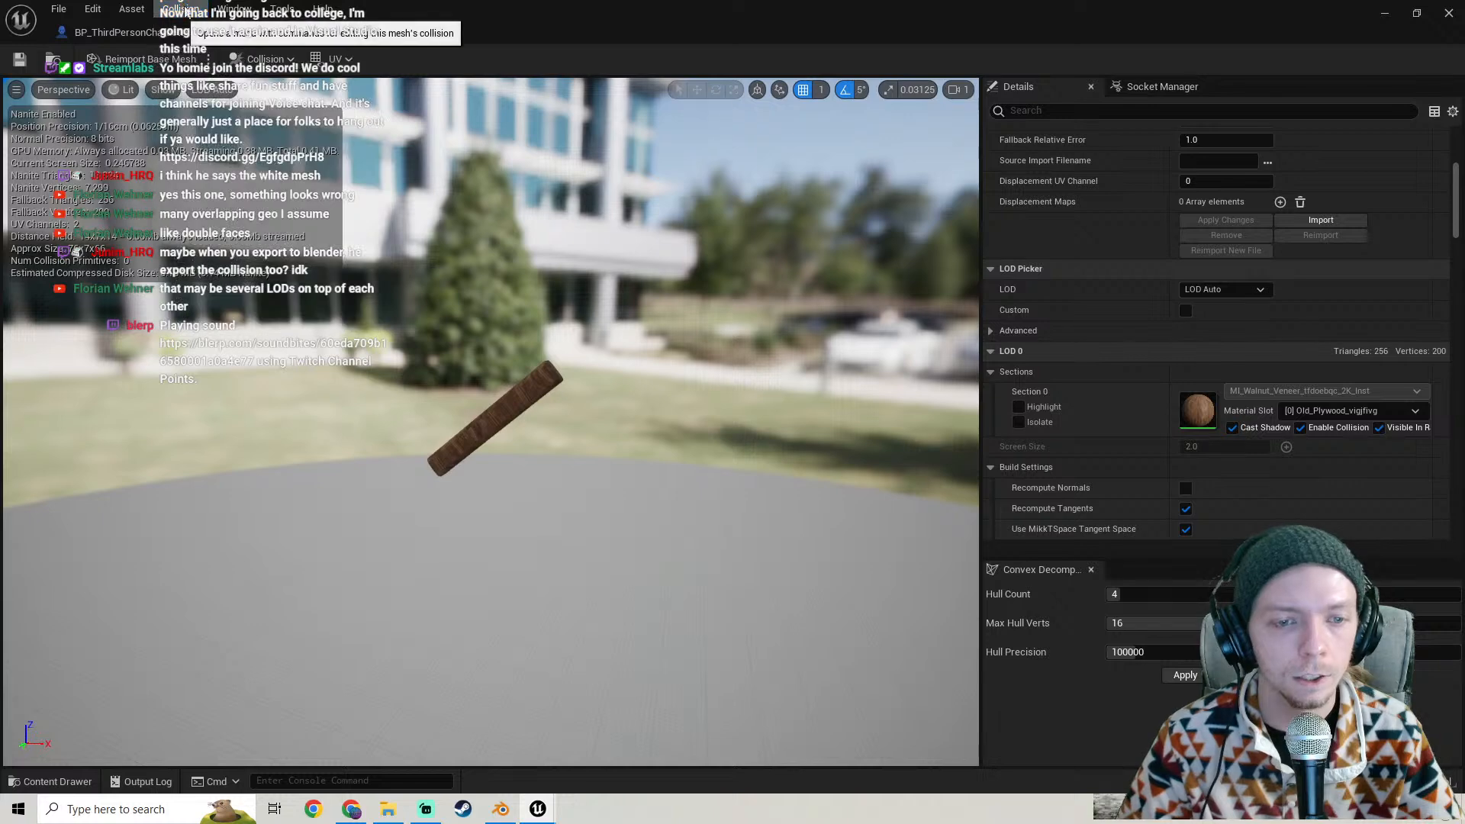
{"action": "left_click", "coordinate": [1186, 676]}
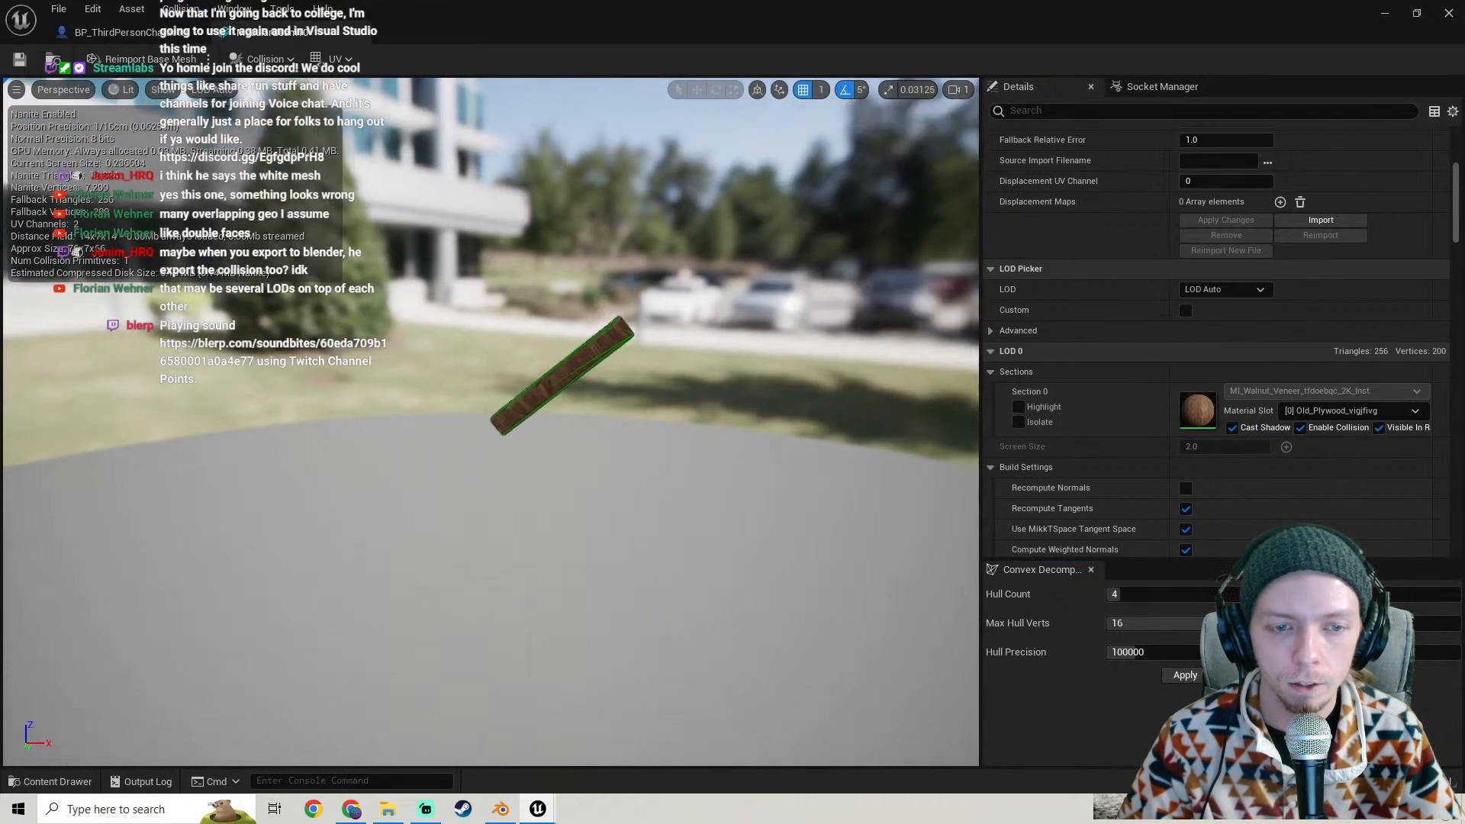
{"action": "left_click_drag", "start_coordinate": [506, 320], "coordinate": [458, 306]}
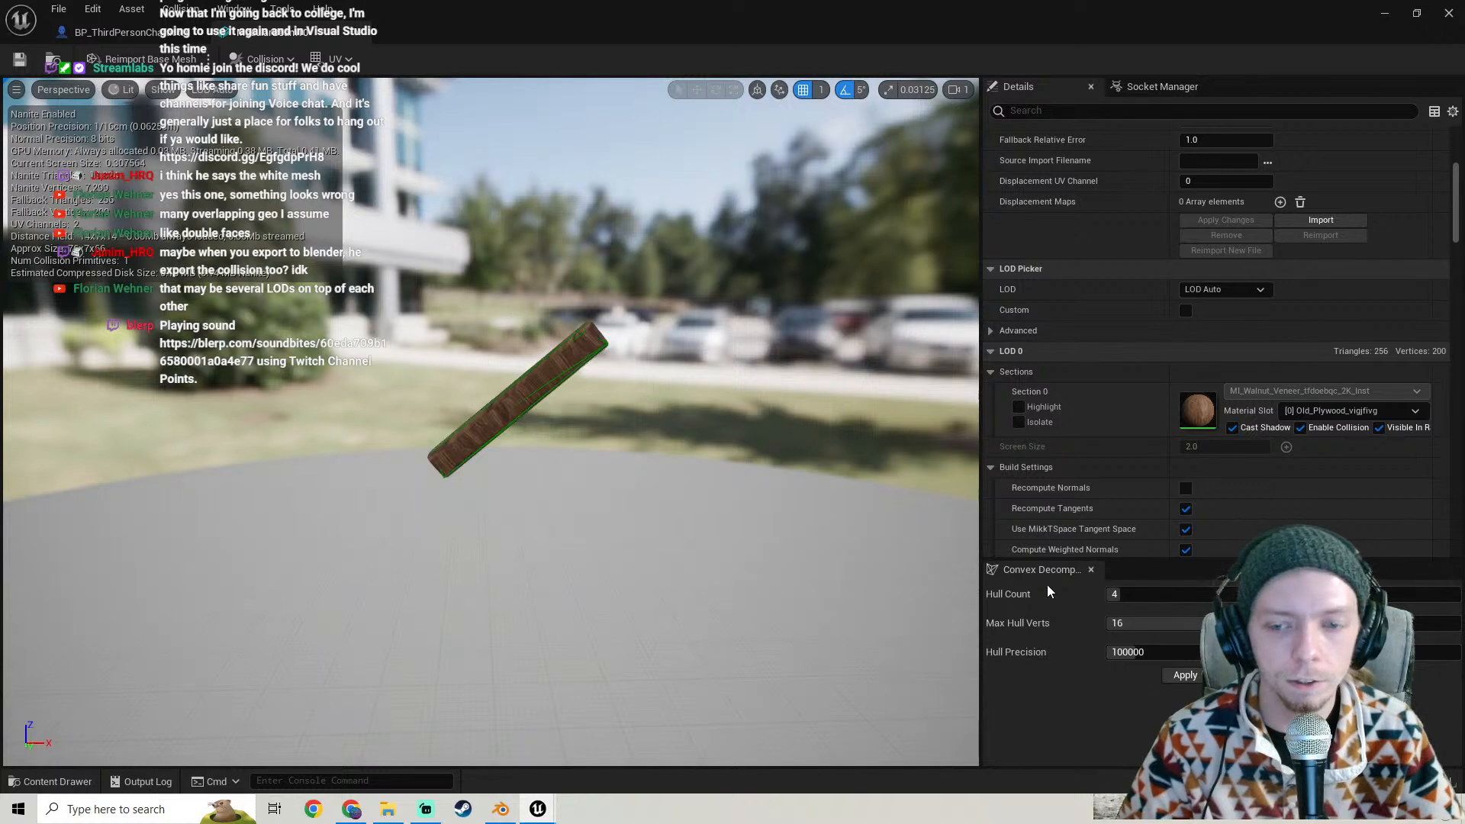
{"action": "key", "text": "ctrl+z"}
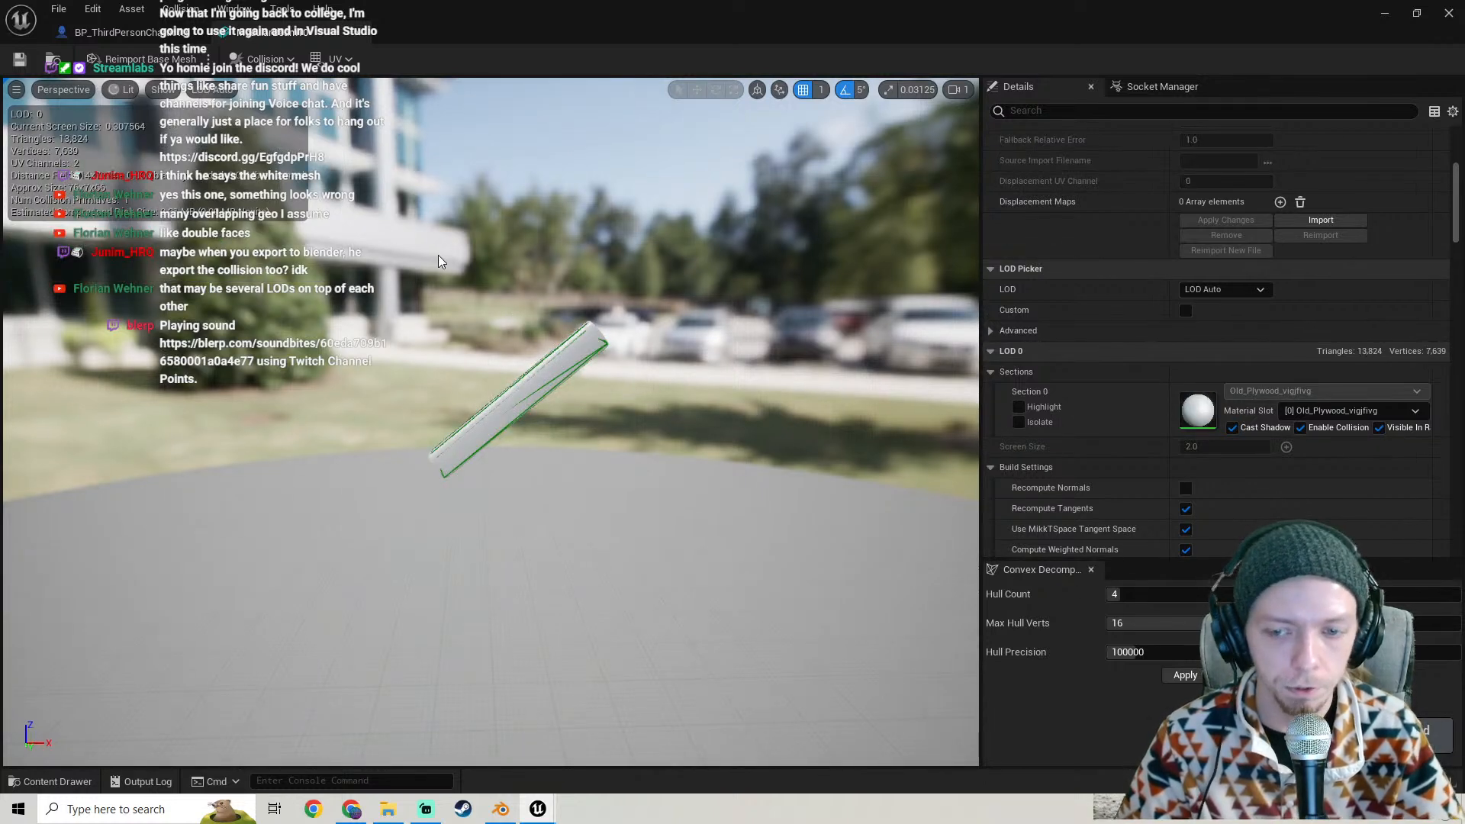
{"action": "key", "text": "ctrl+y"}
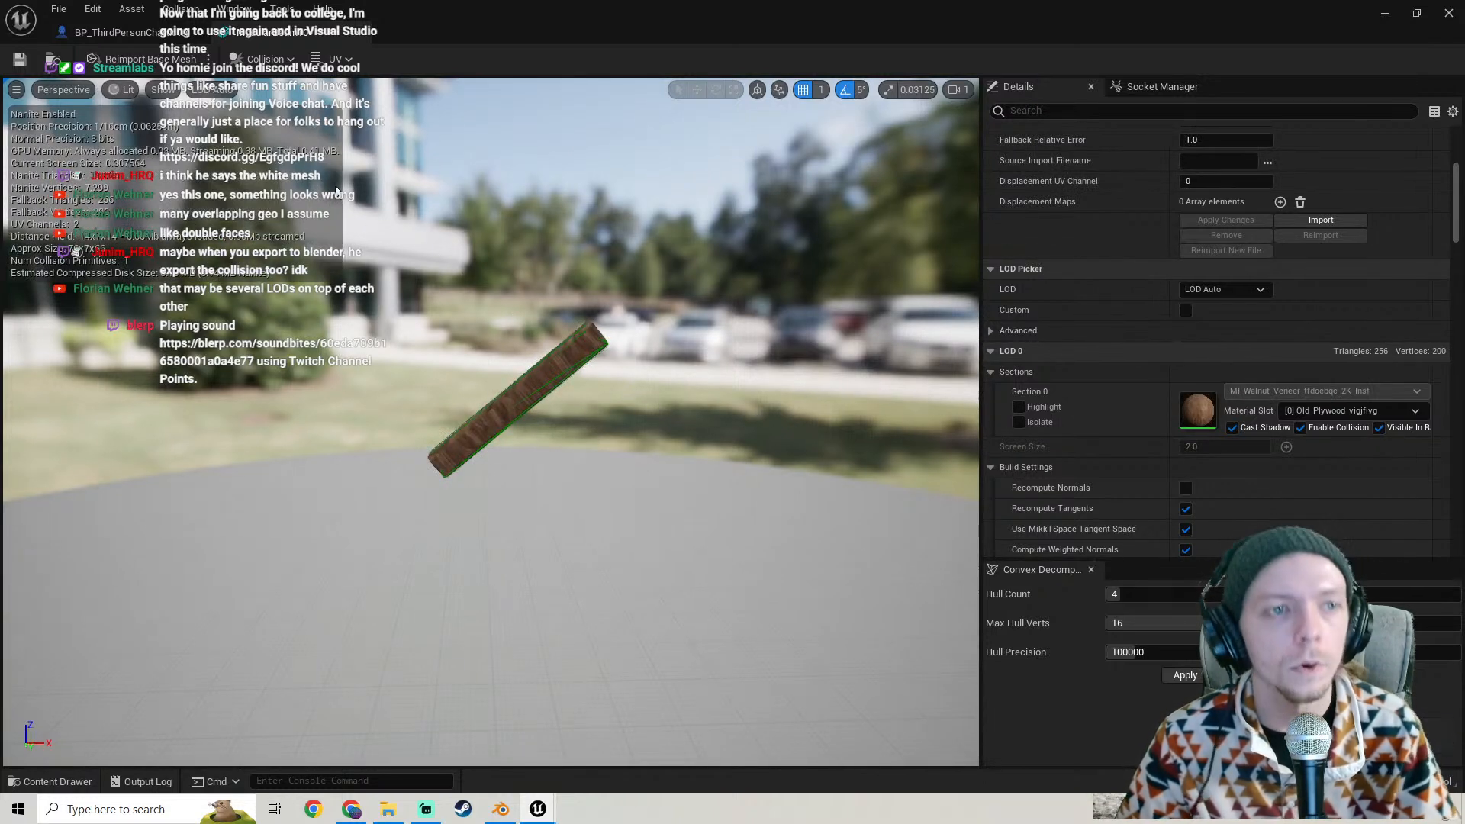
{"action": "left_click", "coordinate": [181, 8]}
{"action": "left_click", "coordinate": [238, 202]}
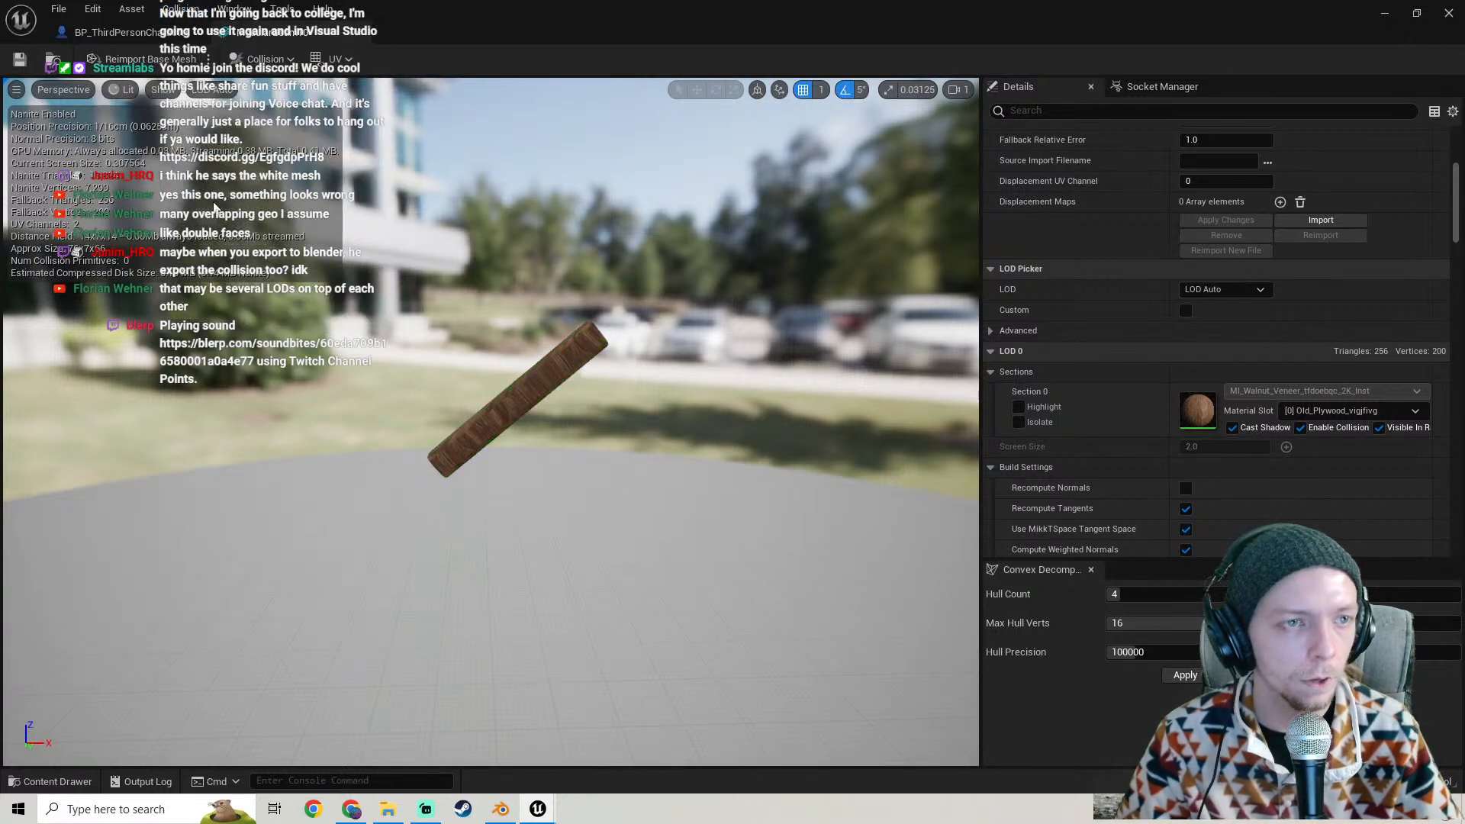
- Add a box simplified collision to the beam and rotate it toward the beam's diagonal slope
{"action": "left_click", "coordinate": [181, 8]}
{"action": "left_click", "coordinate": [229, 82]}
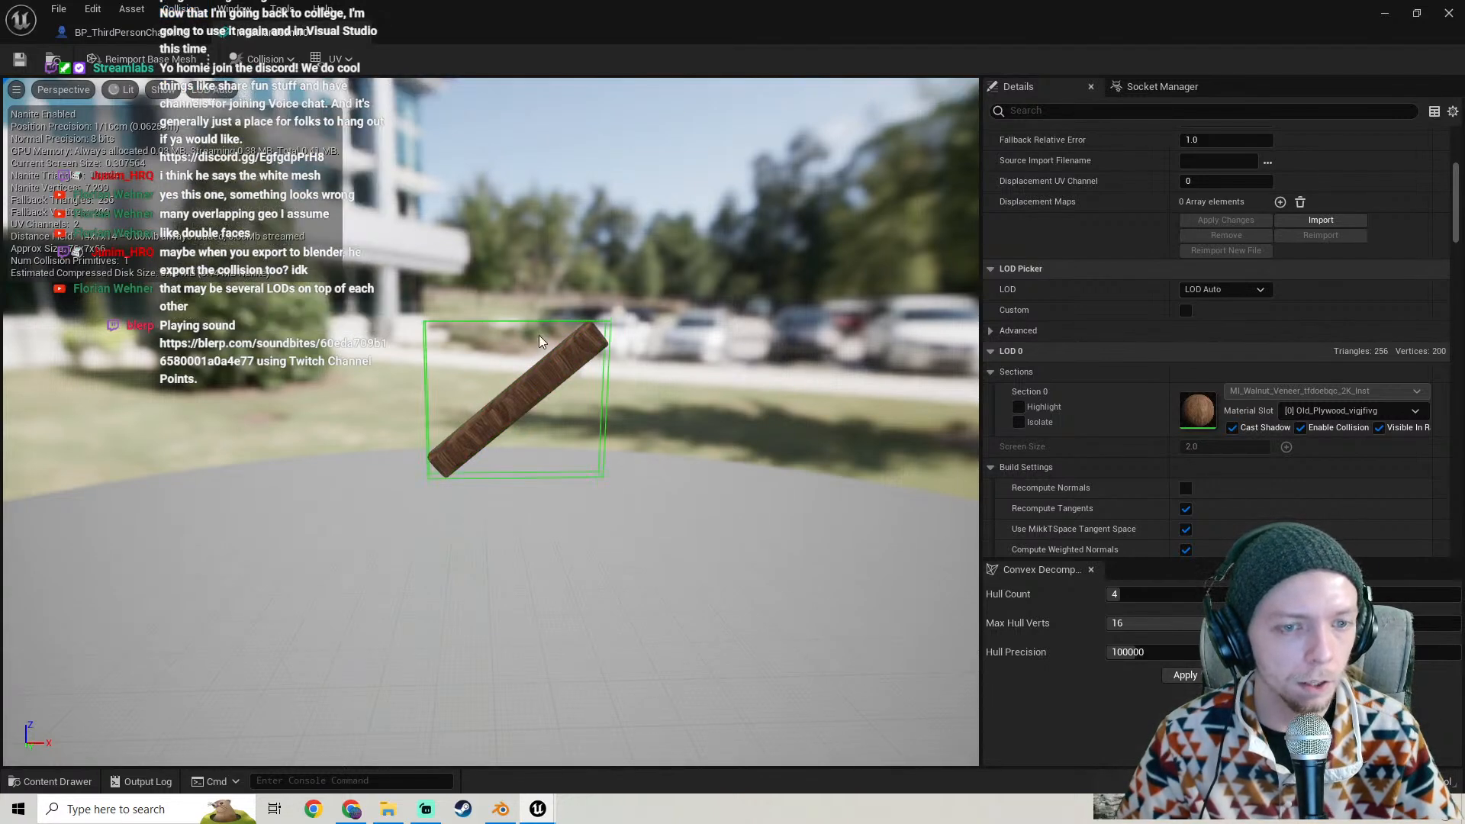
{"action": "right_click_drag", "start_coordinate": [545, 359], "coordinate": [567, 370]}
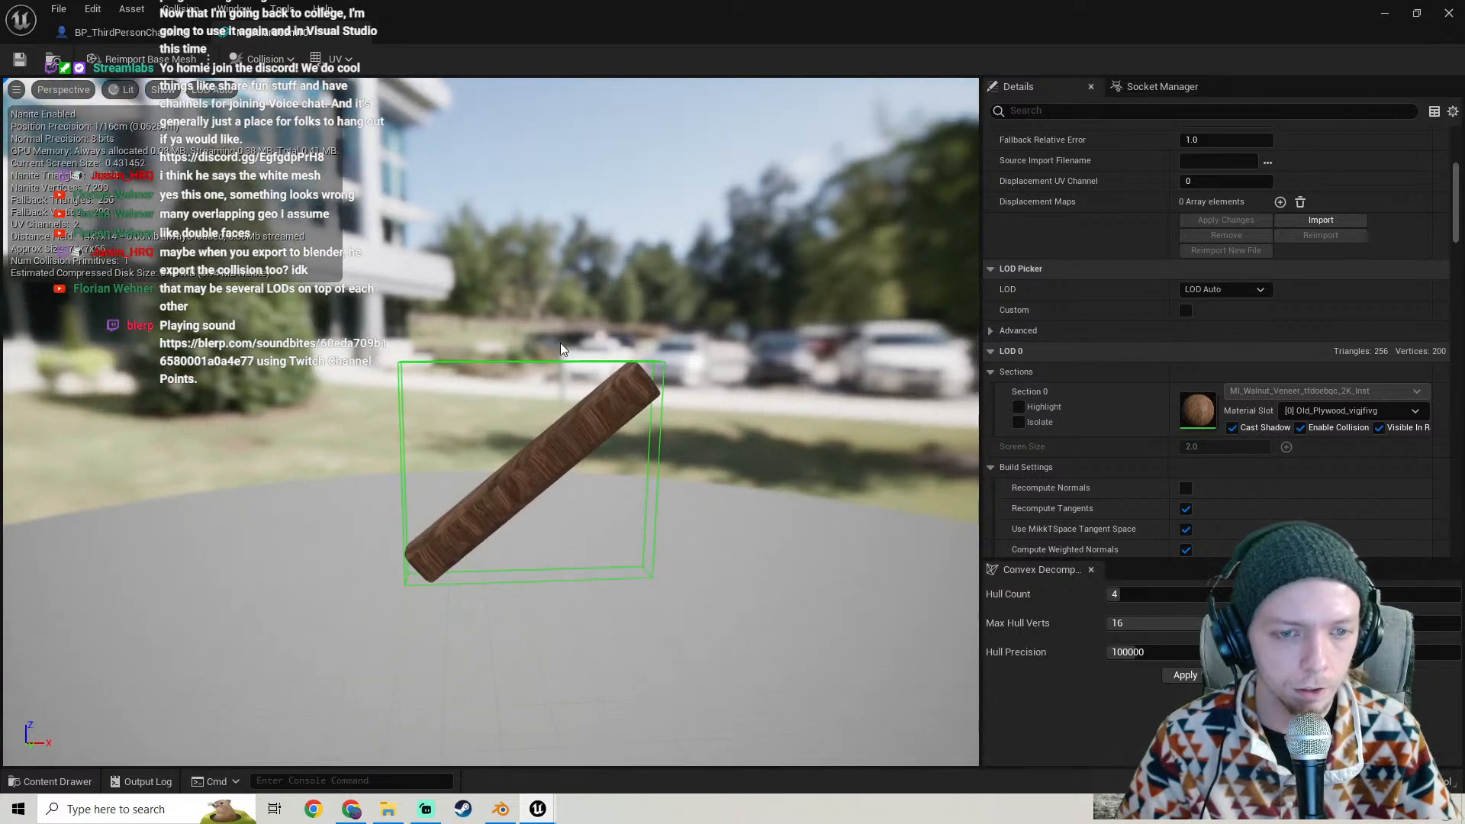
{"action": "left_click_drag", "start_coordinate": [545, 361], "coordinate": [537, 368]}
{"action": "left_click", "coordinate": [543, 363]}
{"action": "key", "text": "r"}
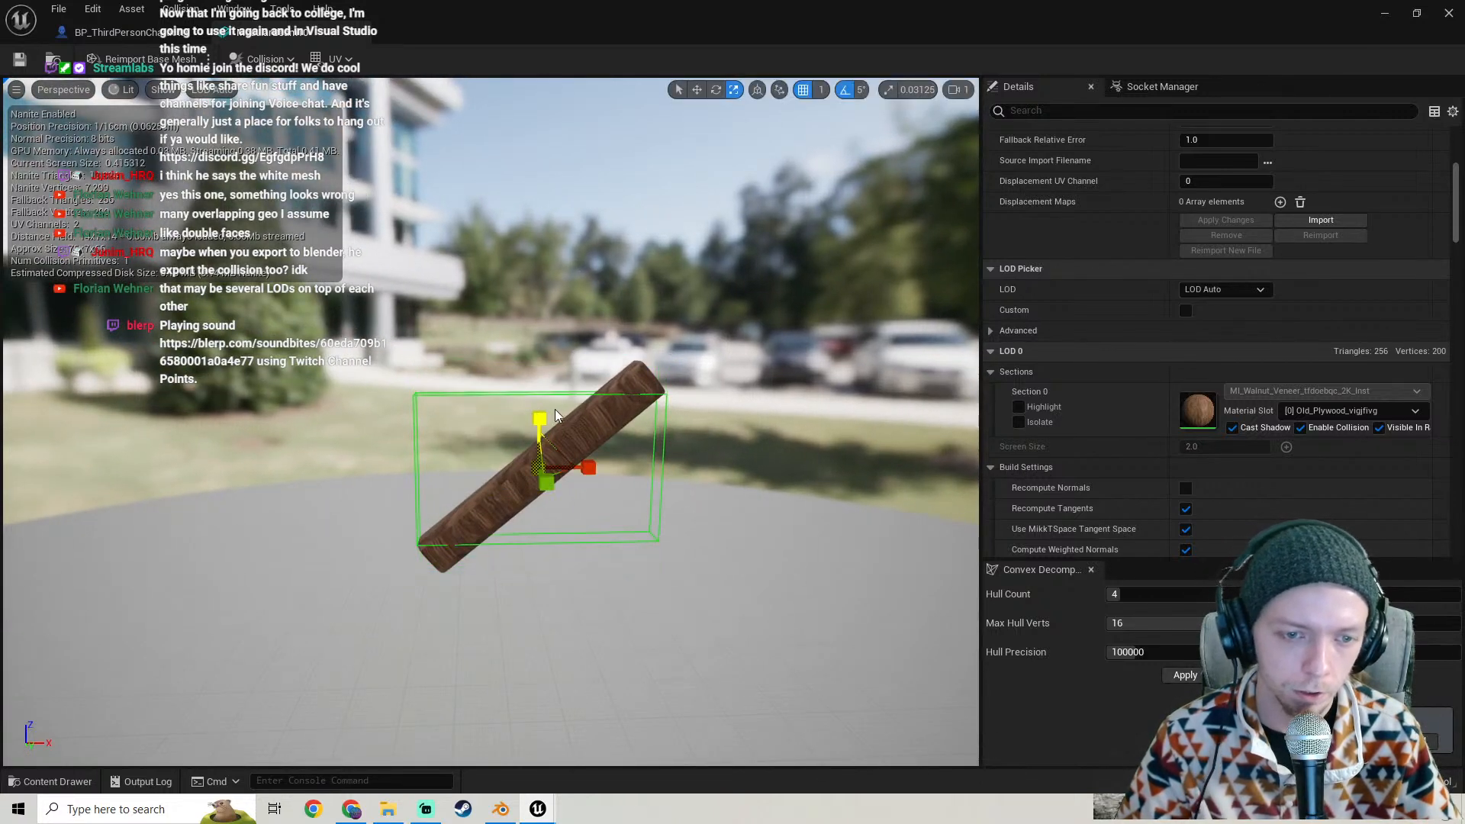
{"action": "key", "text": "e"}
{"action": "left_click_drag", "start_coordinate": [519, 393], "coordinate": [480, 401]}
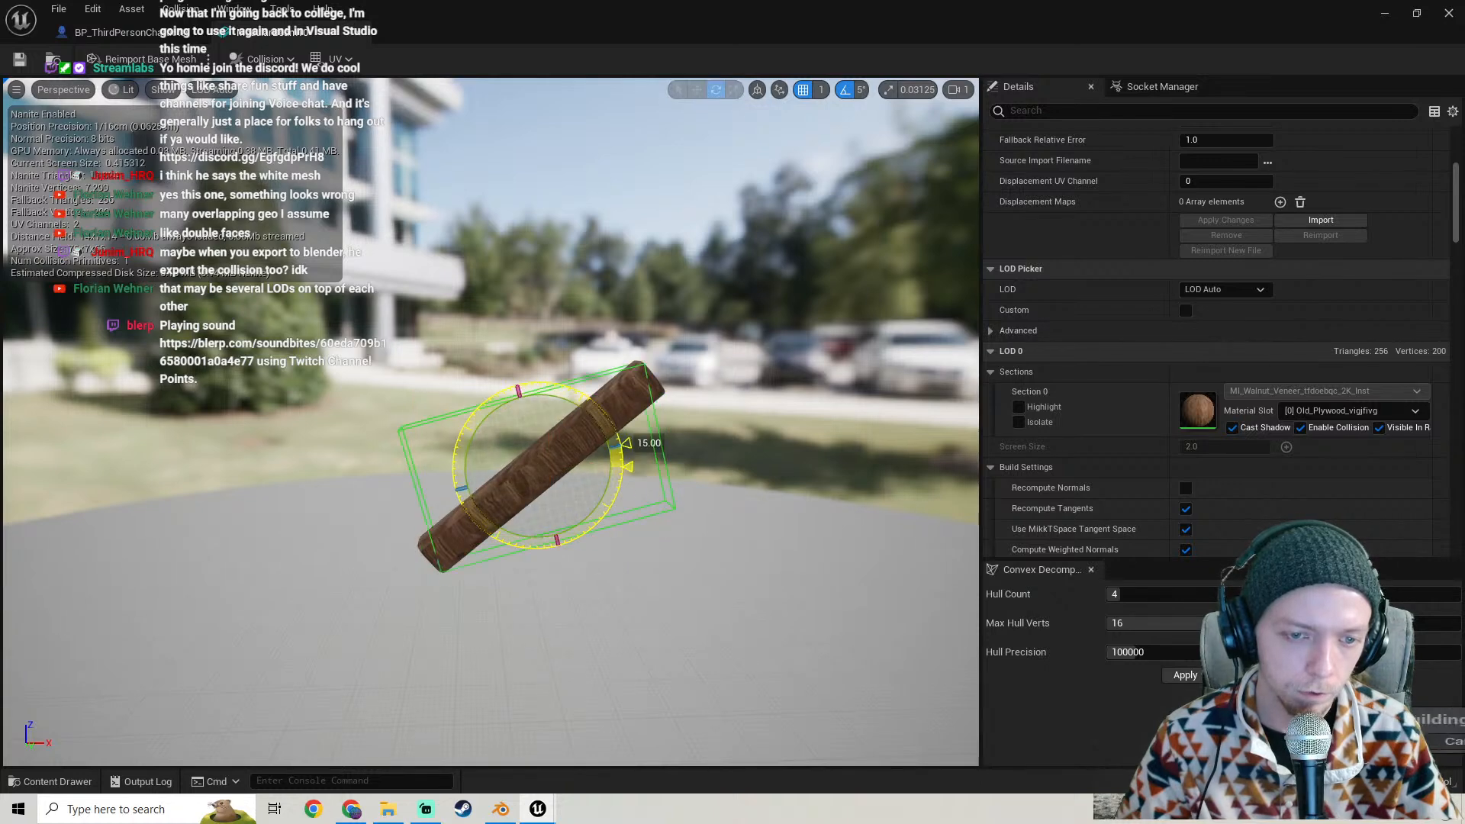
{"action": "key", "text": "ctrl+z"}
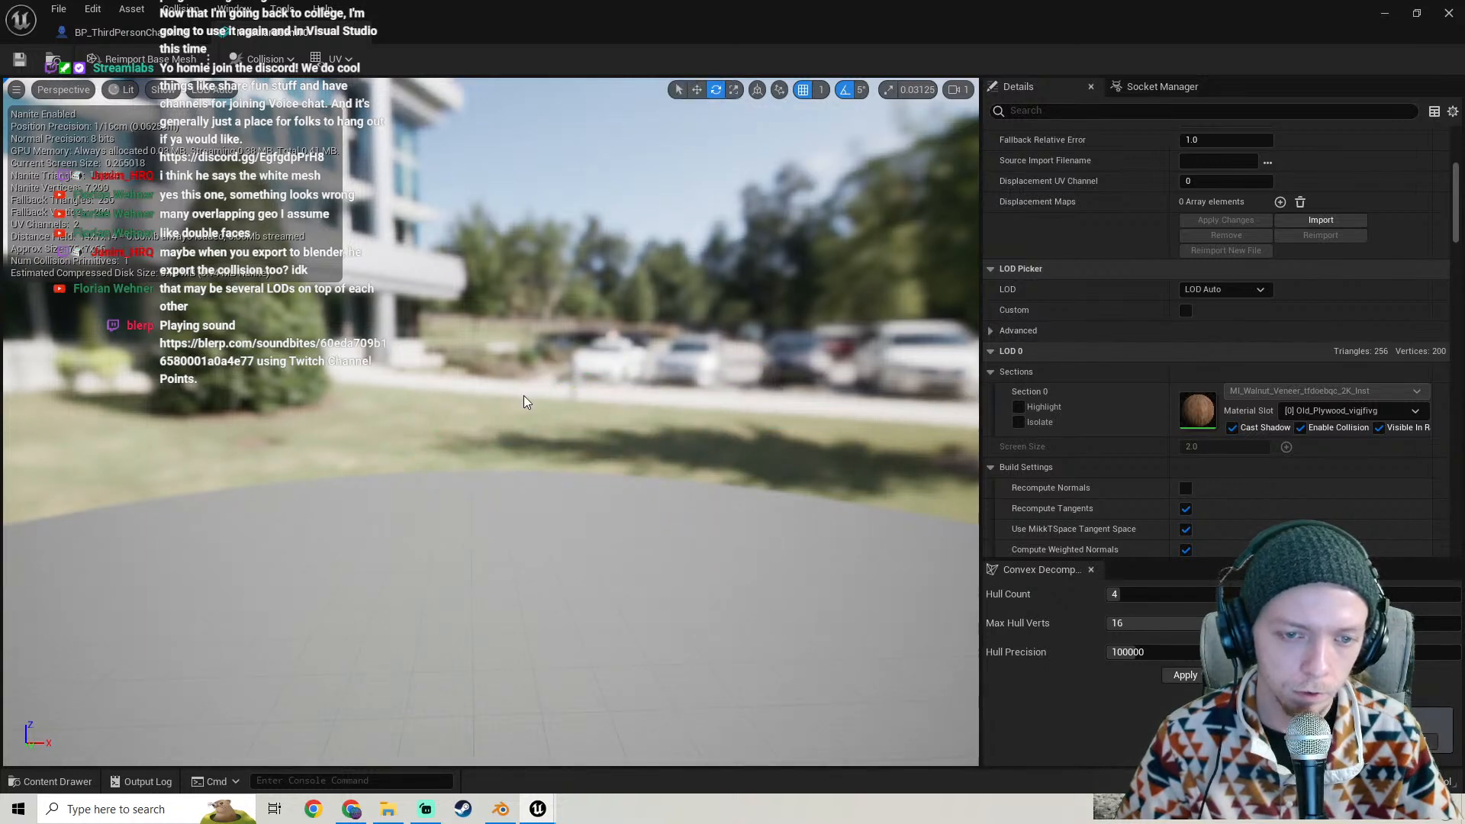
{"action": "right_click_drag", "start_coordinate": [524, 402], "coordinate": [568, 362]}
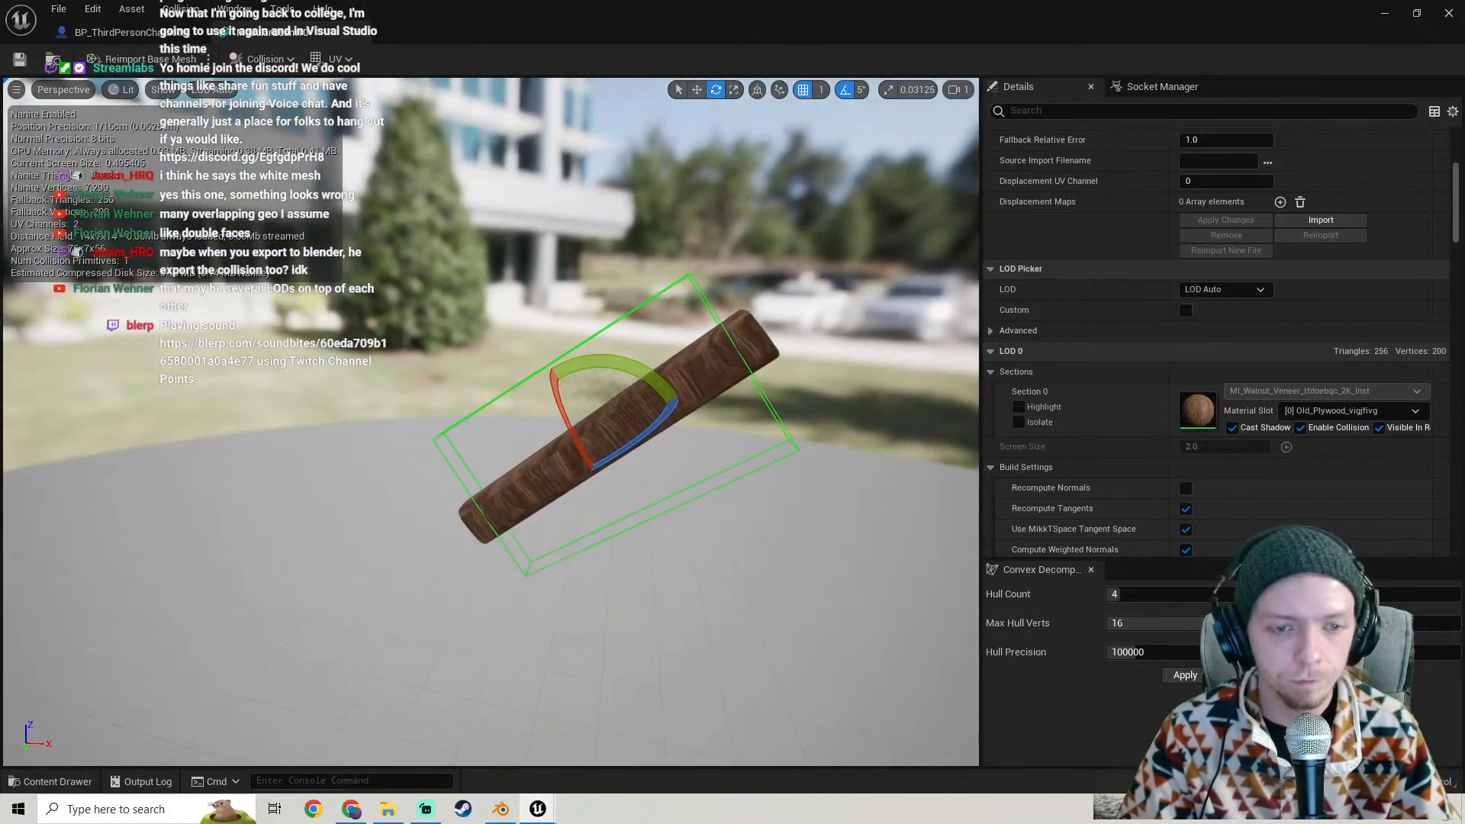
- Scale and rotate the collision box to fit tightly around the diagonal beam, and save the mesh
{"action": "key", "text": "r"}
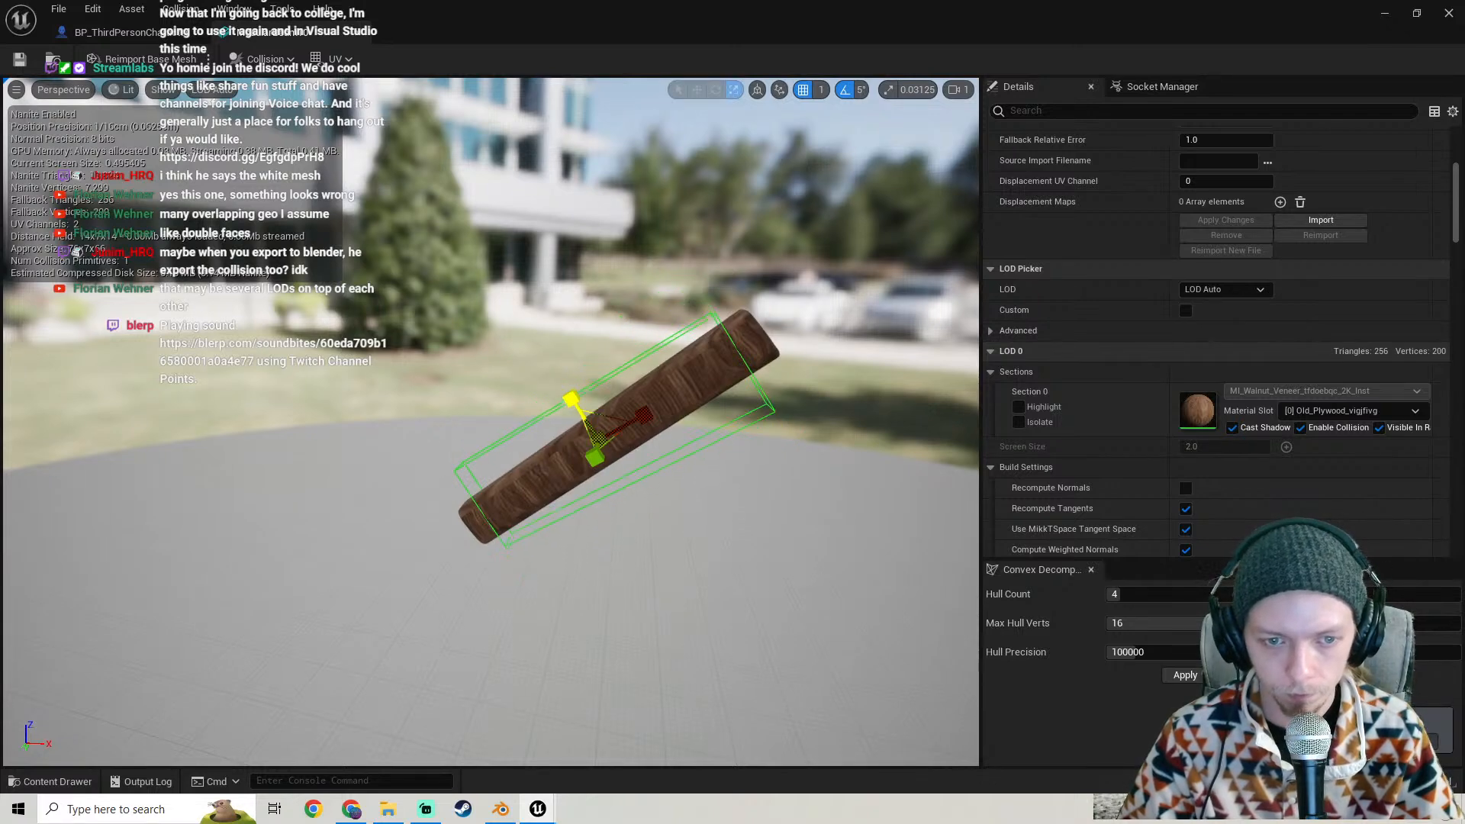
{"action": "key", "text": "w"}
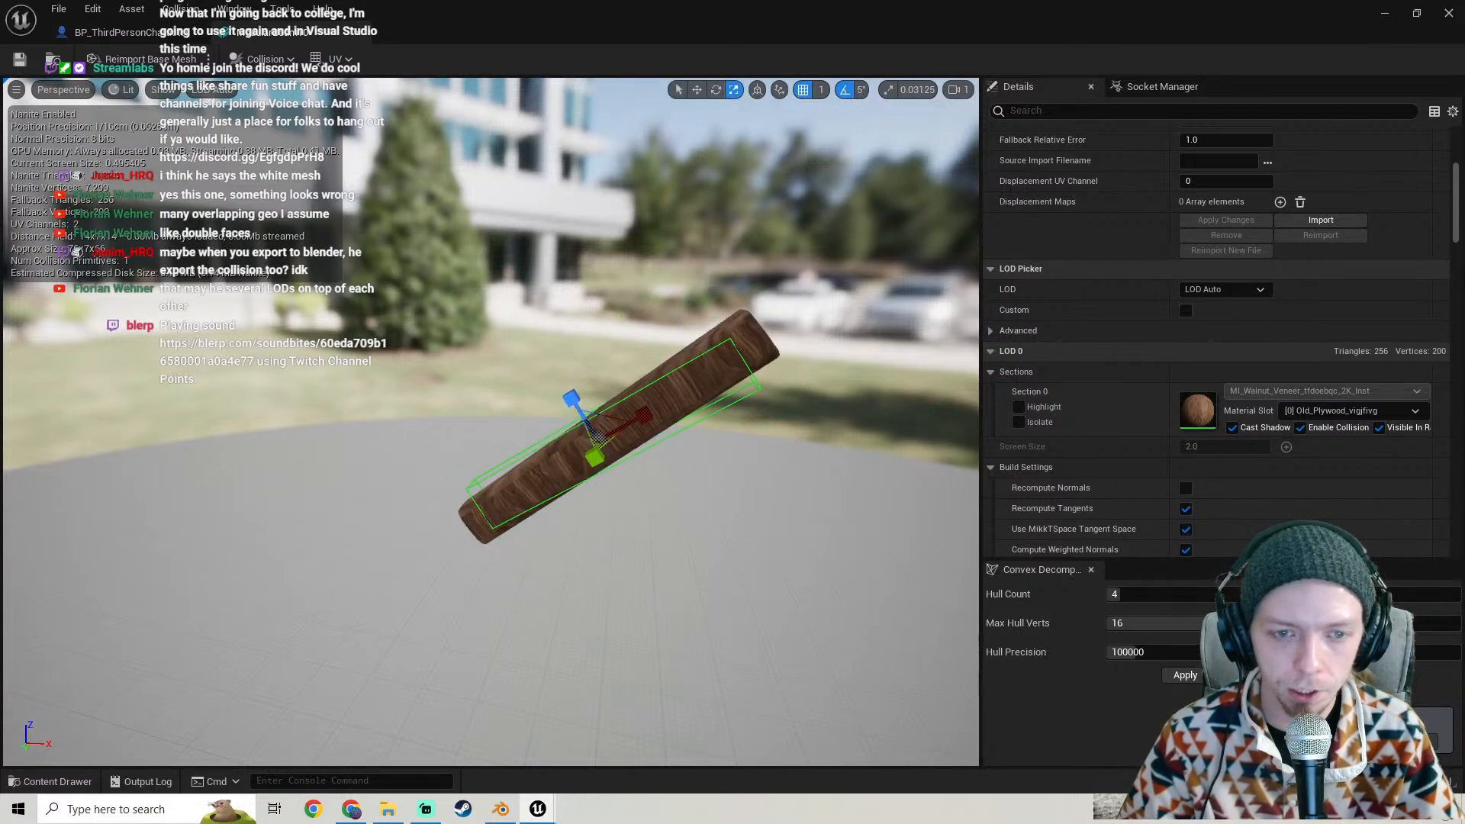
{"action": "right_click_drag", "start_coordinate": [536, 410], "coordinate": [536, 409]}
{"action": "key", "text": "e"}
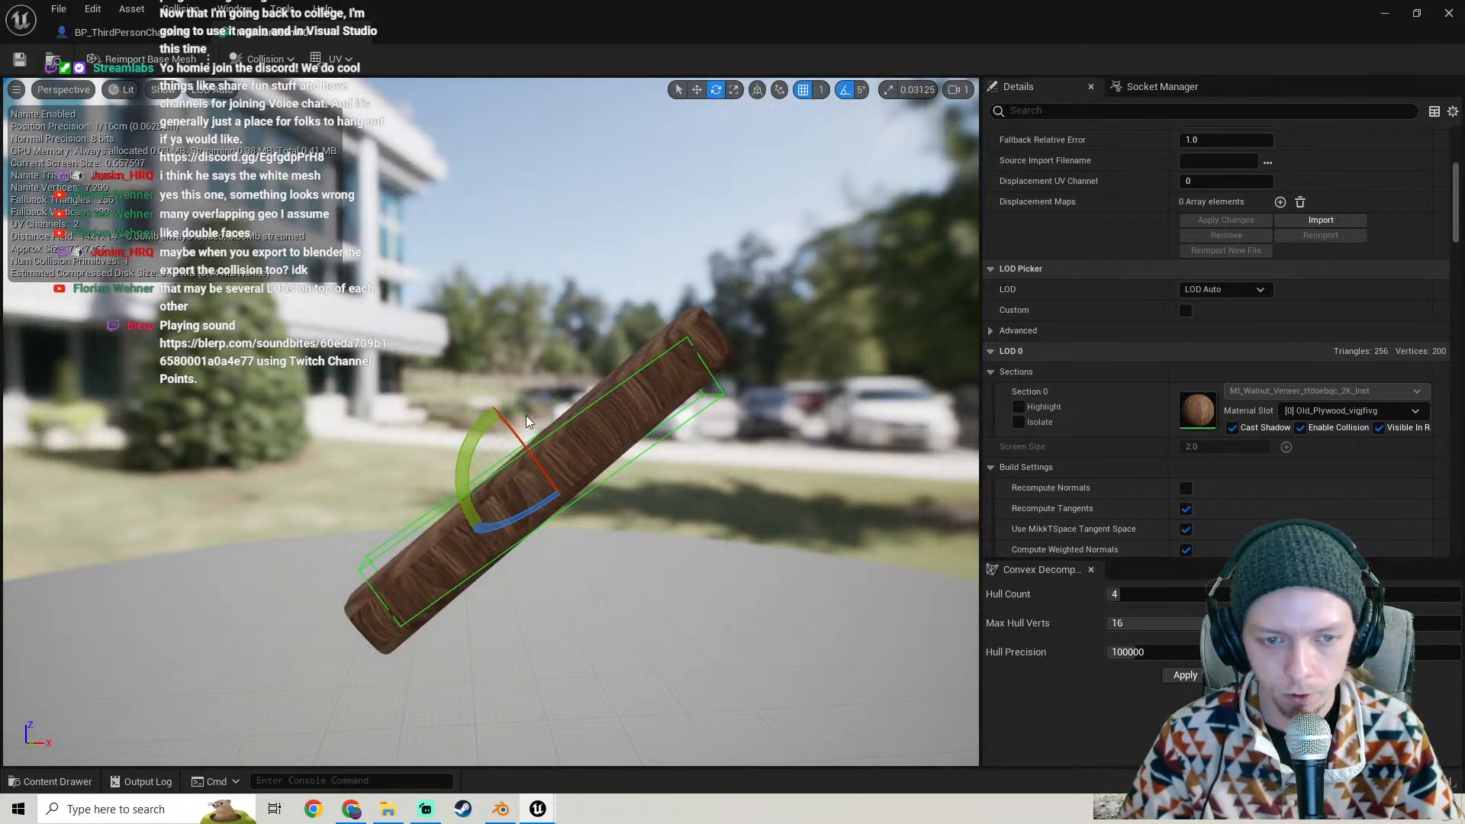
{"action": "scroll", "coordinate": [479, 466], "scroll_direction": "down", "scroll_amount": 2}
{"action": "left_click_drag", "start_coordinate": [464, 468], "coordinate": [465, 465]}
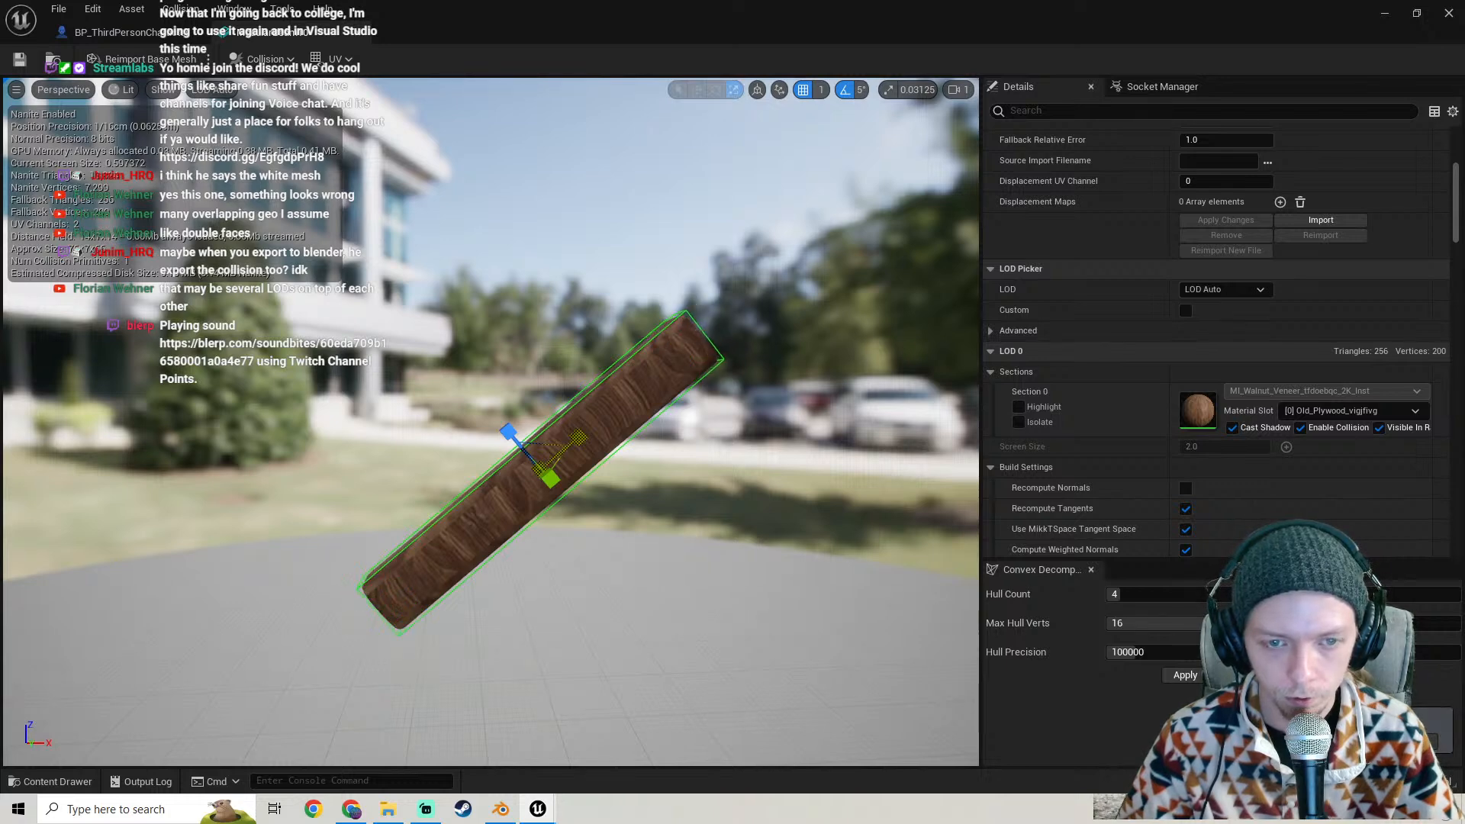
{"action": "left_click_drag", "start_coordinate": [609, 423], "coordinate": [748, 428], "text": "alt"}
{"action": "right_click_drag", "start_coordinate": [608, 419], "coordinate": [366, 405]}
{"action": "key", "text": "w"}
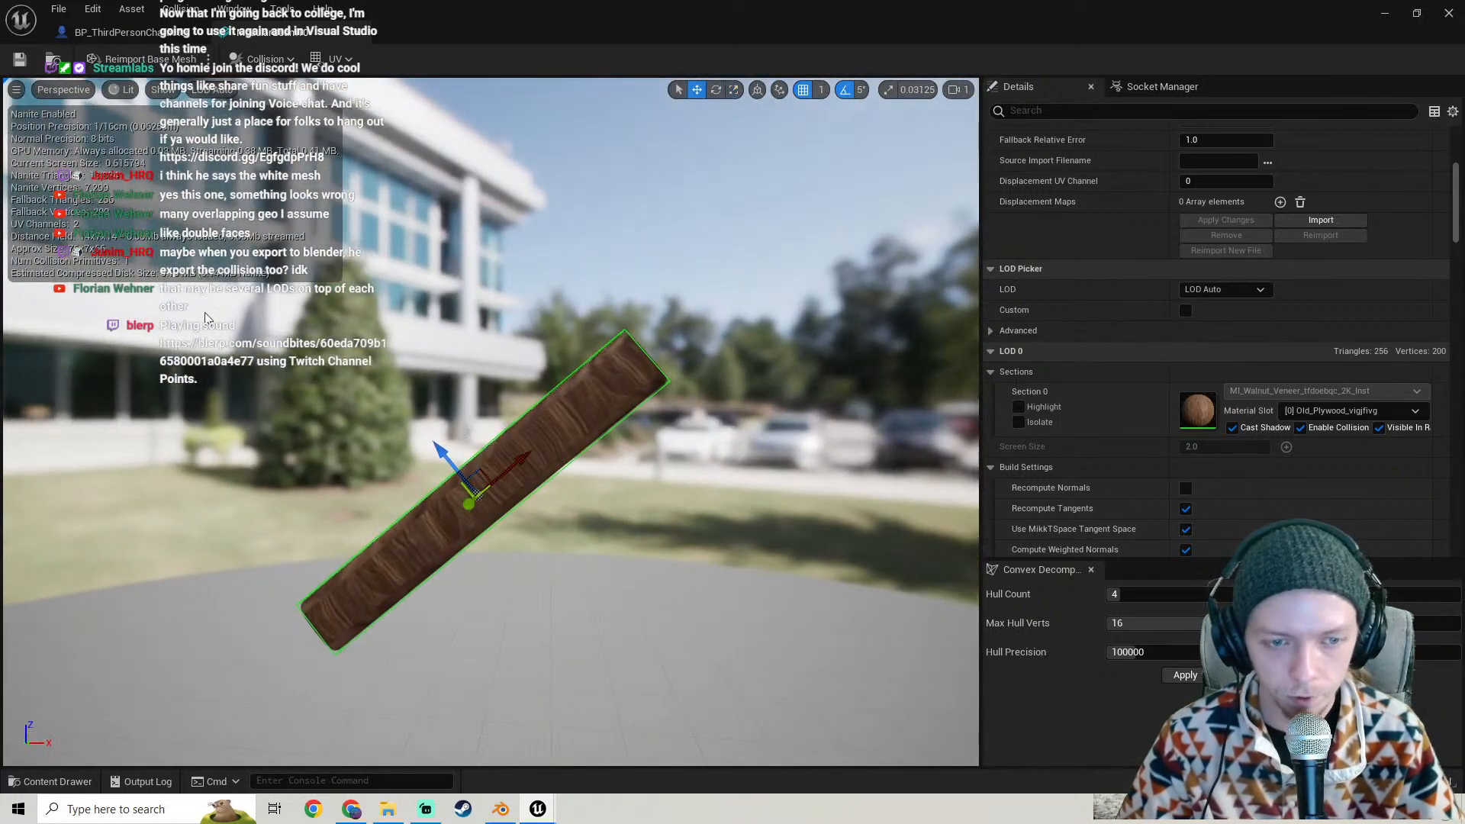
{"action": "left_click", "coordinate": [19, 60]}
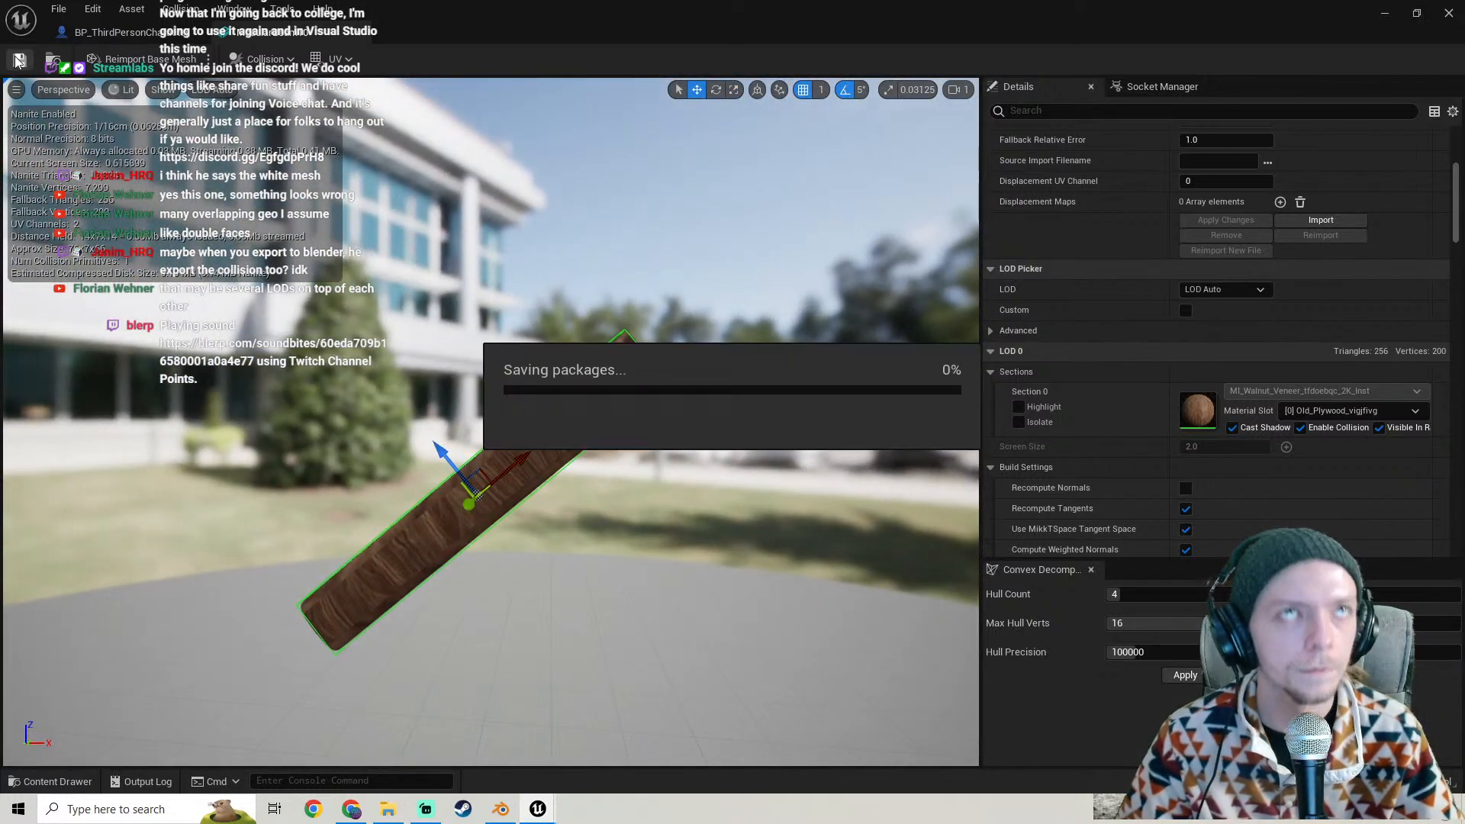
- Return to the level, reopen the placed diagonal beam's mesh to check its Nanite settings, and close the mesh editor
{"action": "left_click", "coordinate": [1385, 13]}
{"action": "right_click_drag", "start_coordinate": [649, 305], "coordinate": [699, 347]}
{"action": "left_click", "coordinate": [568, 302]}
{"action": "scroll", "coordinate": [1168, 596], "scroll_direction": "up", "scroll_amount": 3}
{"action": "double_click", "coordinate": [1208, 626]}
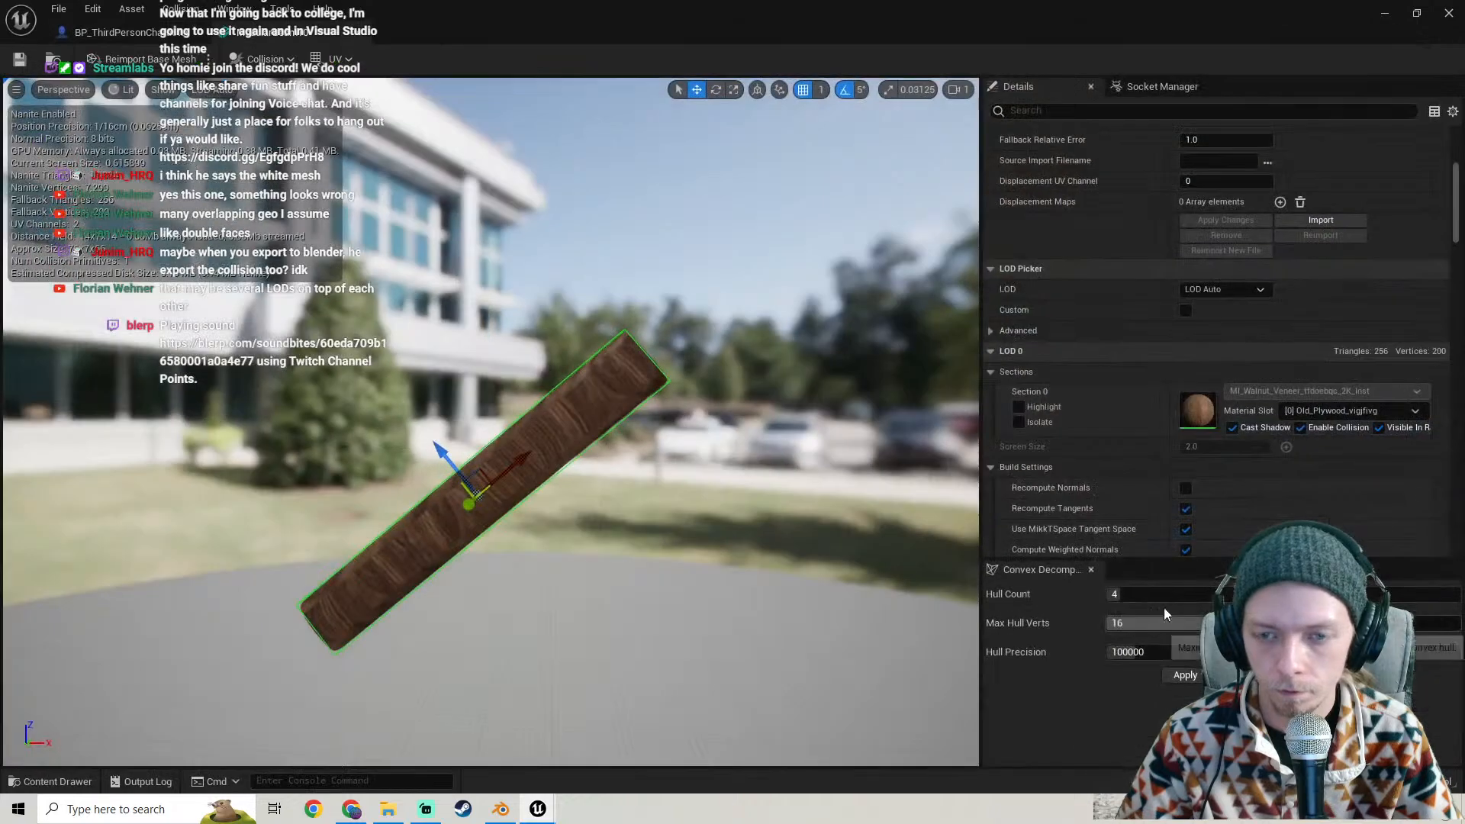
{"action": "scroll", "coordinate": [1125, 232], "scroll_direction": "up", "scroll_amount": 5}
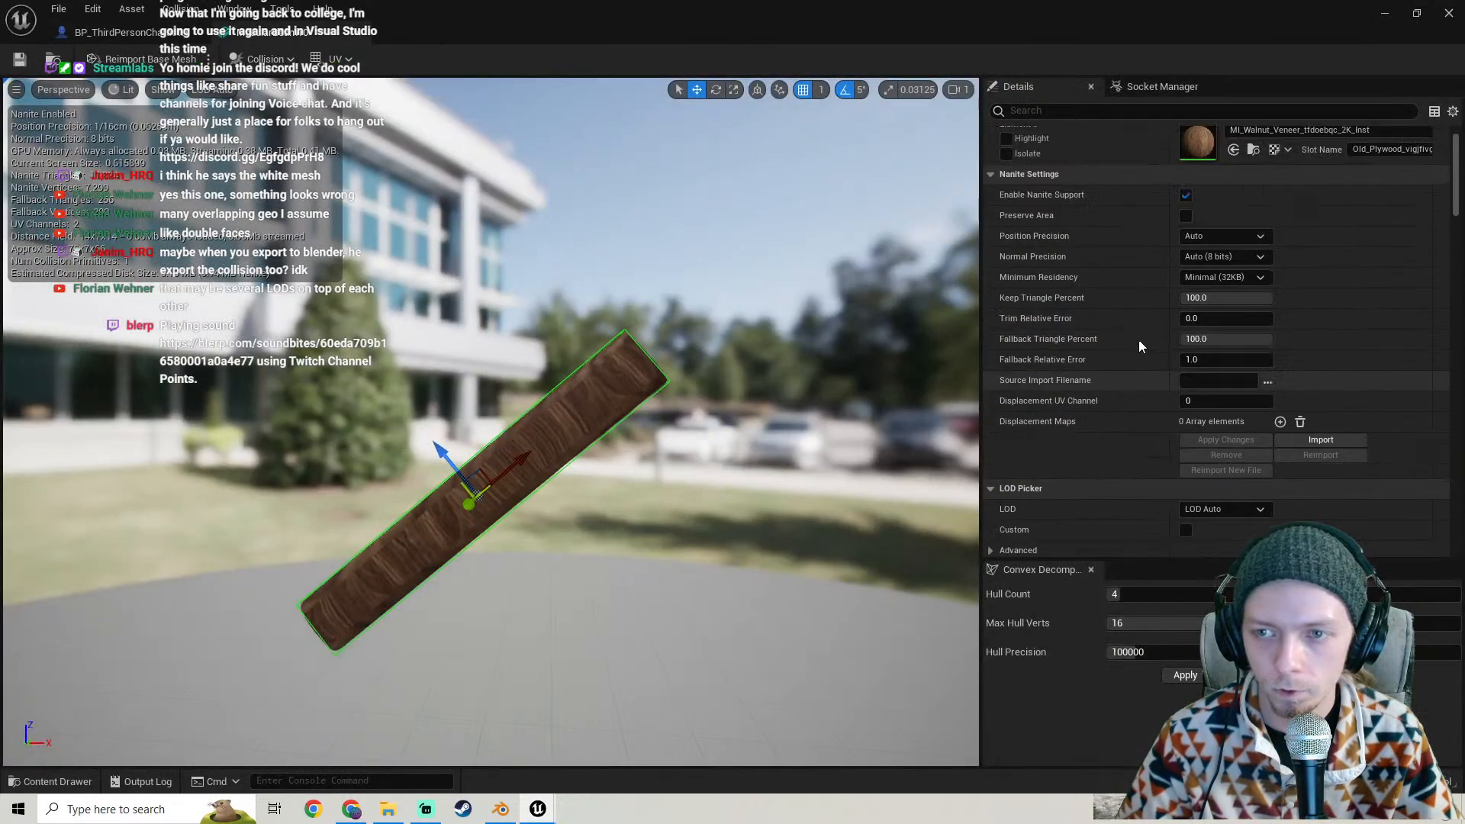
{"action": "left_click", "coordinate": [1449, 12]}
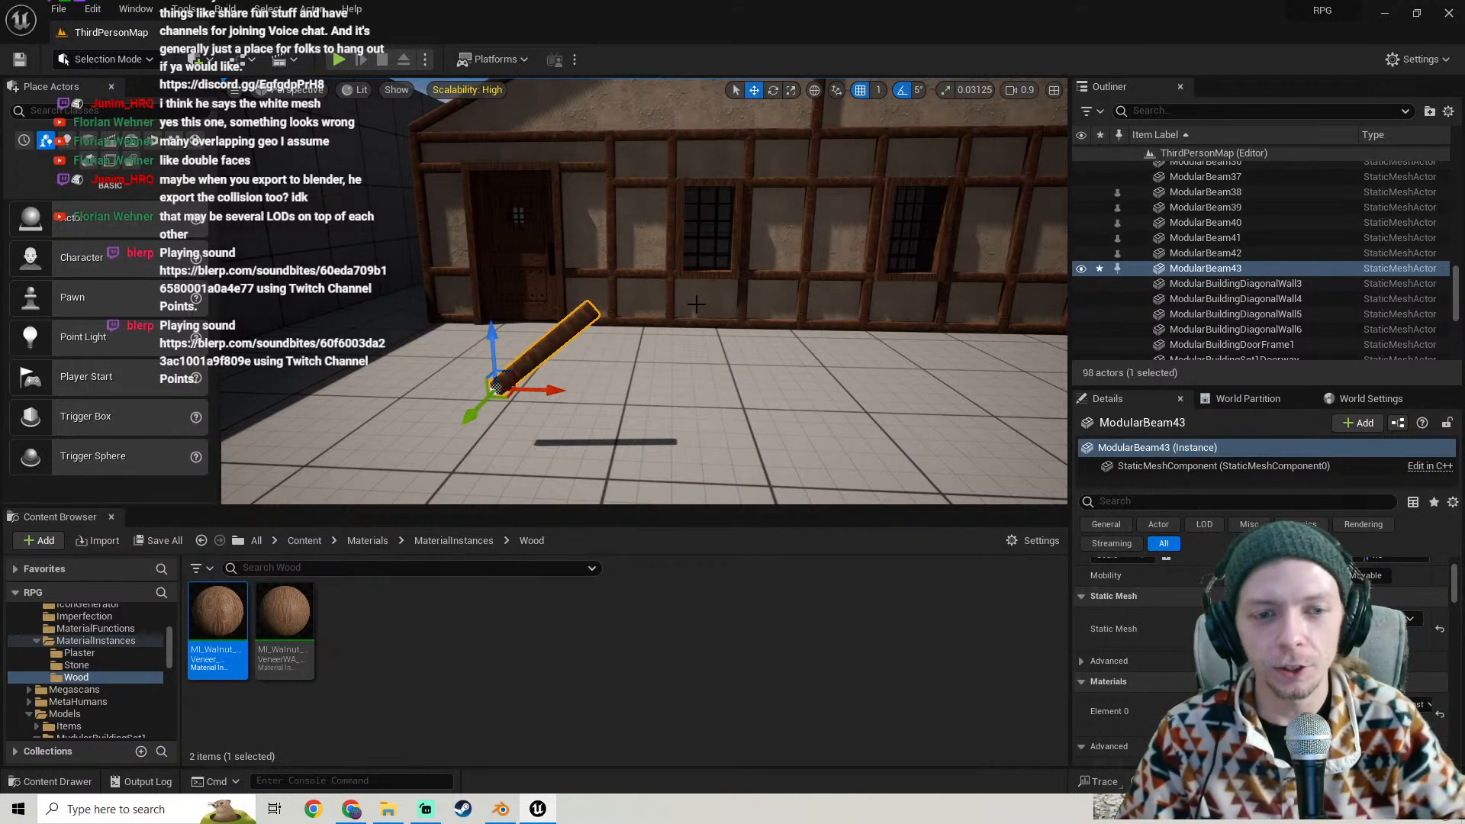
- Move the placed diagonal beam from the floor over to the timber-framed wall beside the first window
{"action": "key", "text": "a"}
{"action": "right_click_drag", "start_coordinate": [673, 305], "coordinate": [621, 352]}
{"action": "key", "text": "d"}
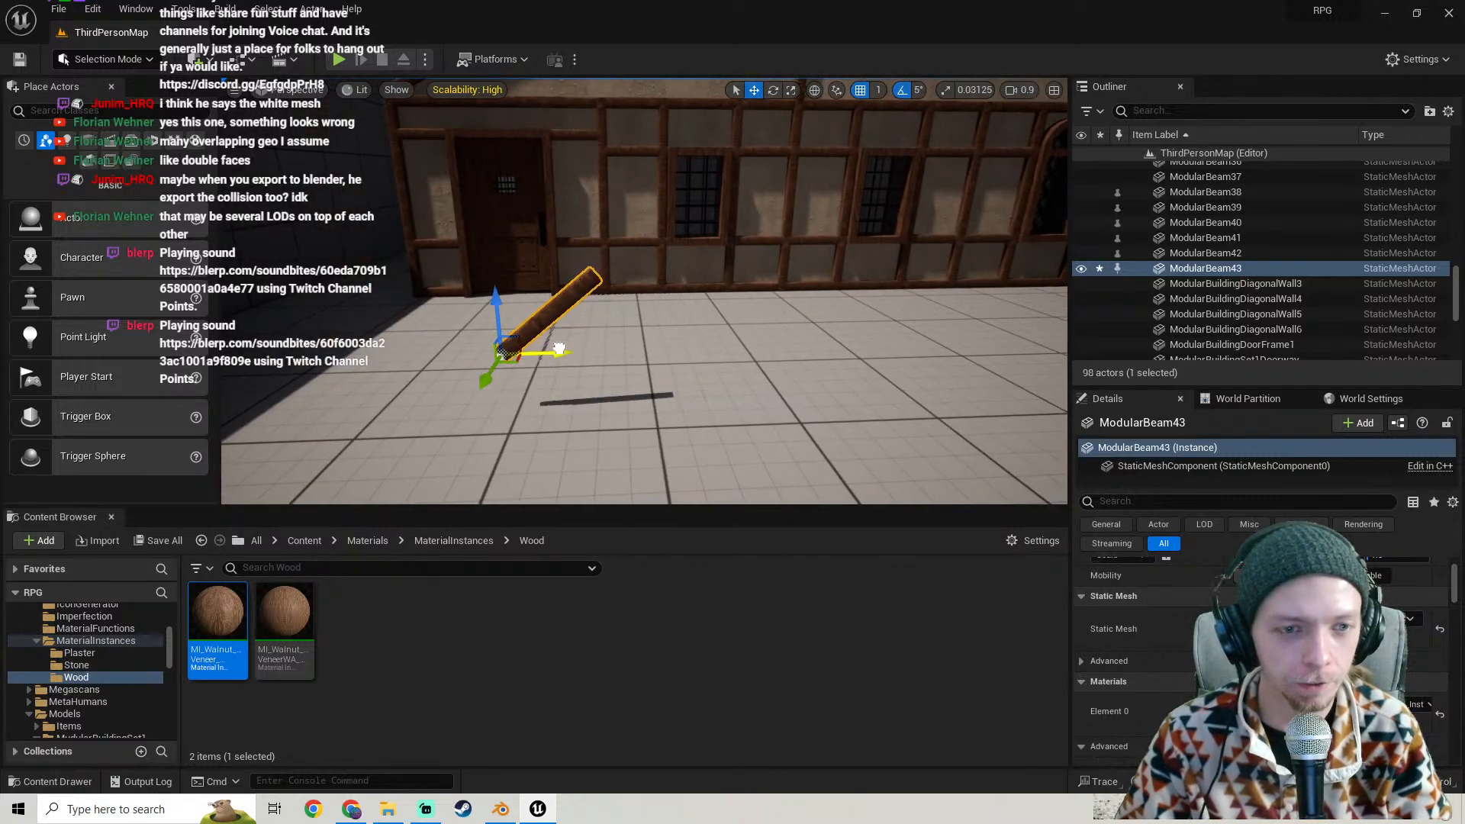
{"action": "left_click_drag", "start_coordinate": [618, 352], "coordinate": [607, 347]}
{"action": "key", "text": "d"}
{"action": "right_click_drag", "start_coordinate": [595, 317], "coordinate": [488, 318]}
{"action": "left_click_drag", "start_coordinate": [463, 302], "coordinate": [782, 373]}
{"action": "right_click_drag", "start_coordinate": [781, 373], "coordinate": [969, 373]}
{"action": "key", "text": "w"}
{"action": "key", "text": "w"}
{"action": "right_click_drag", "start_coordinate": [610, 305], "coordinate": [504, 287]}
{"action": "key", "text": "s"}
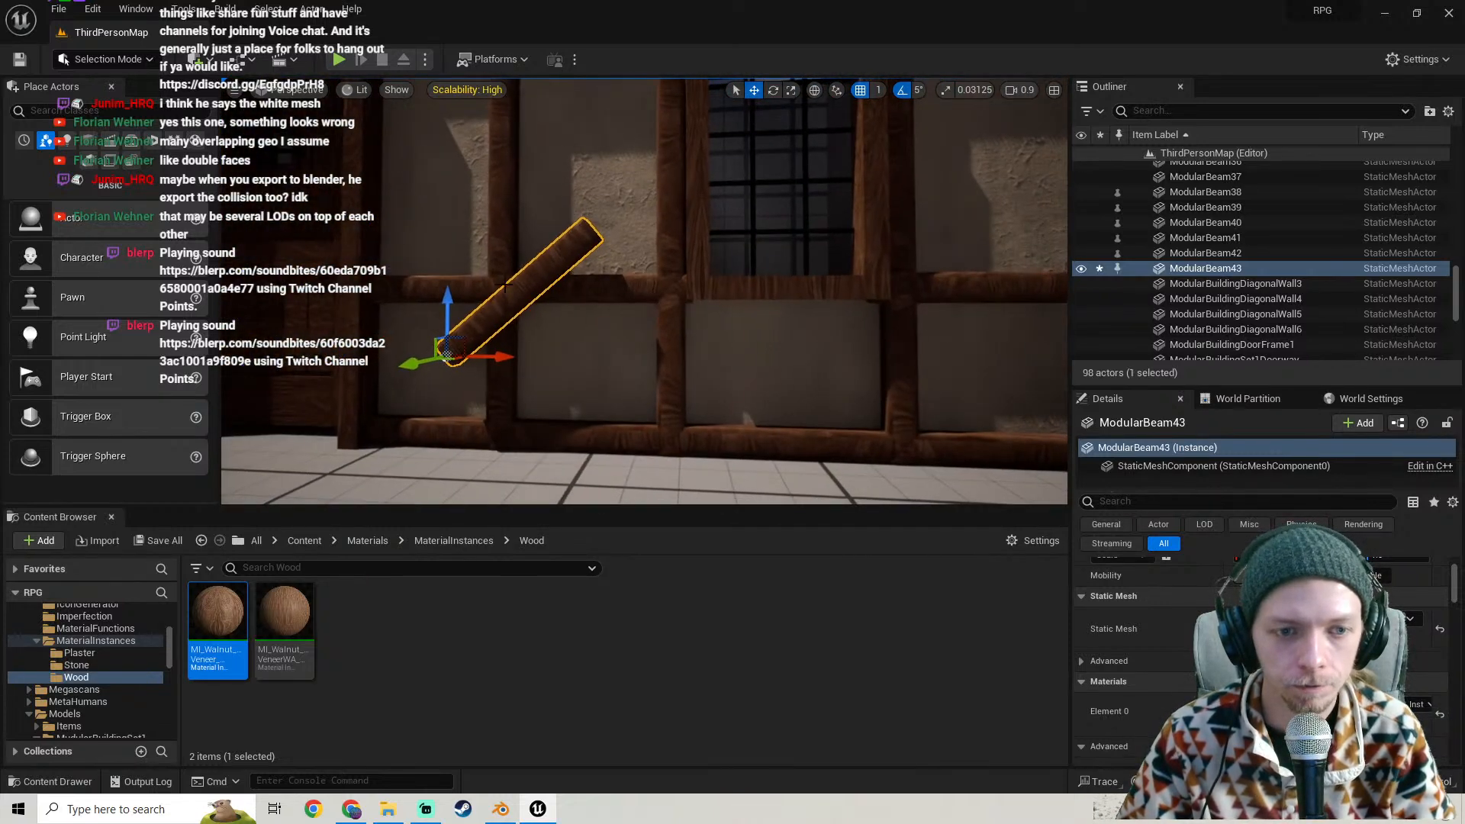
- Lower the diagonal beam into the bottom wall panel beside the window and check its depth against the timber frame from both sides
{"action": "left_click_drag", "start_coordinate": [451, 291], "coordinate": [487, 351]}
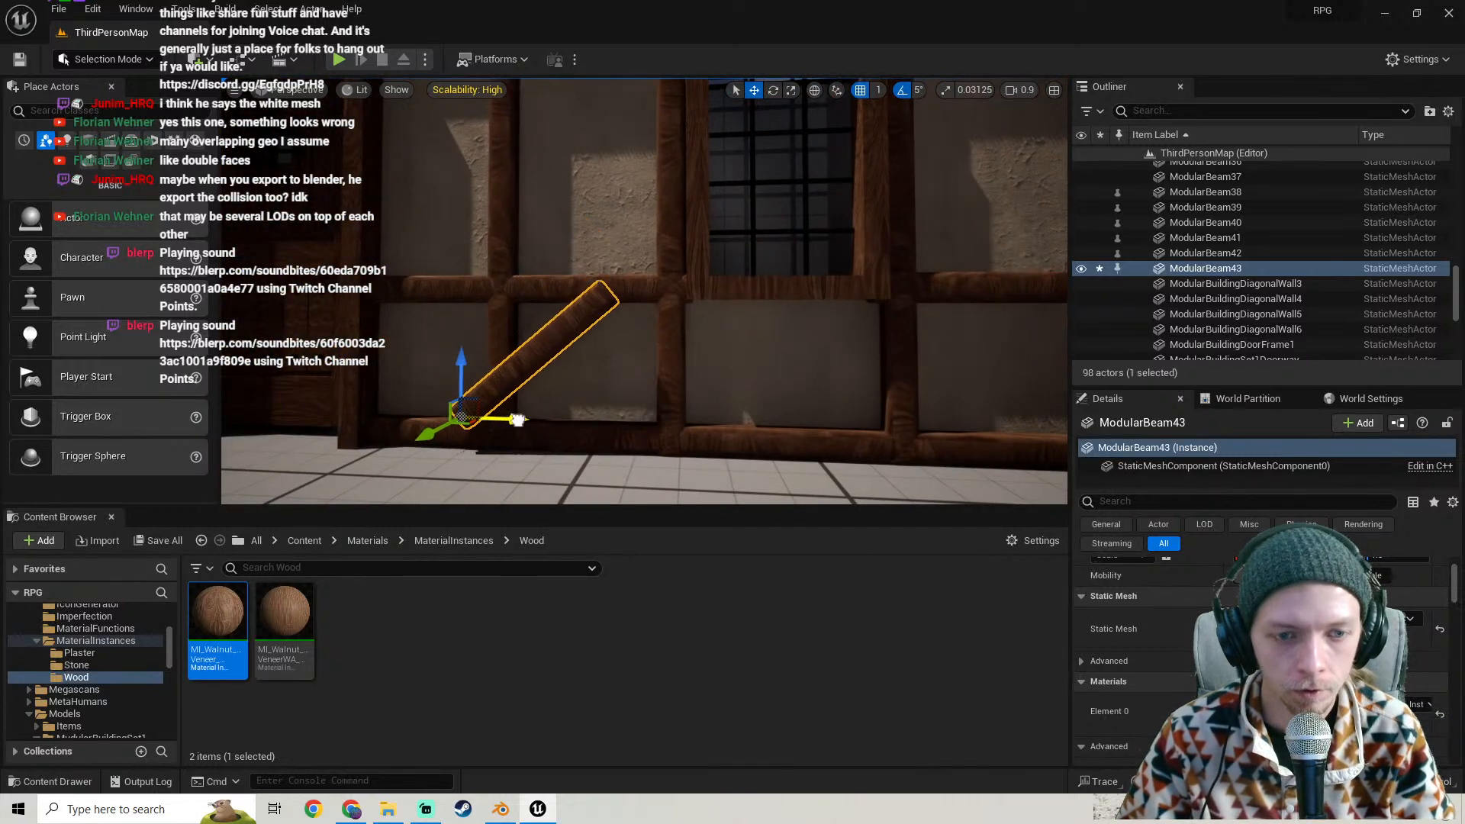
{"action": "key", "text": "w"}
{"action": "right_click_drag", "start_coordinate": [570, 429], "coordinate": [798, 451]}
{"action": "key", "text": "s"}
{"action": "key", "text": "w"}
{"action": "right_click_drag", "start_coordinate": [519, 431], "coordinate": [492, 432]}
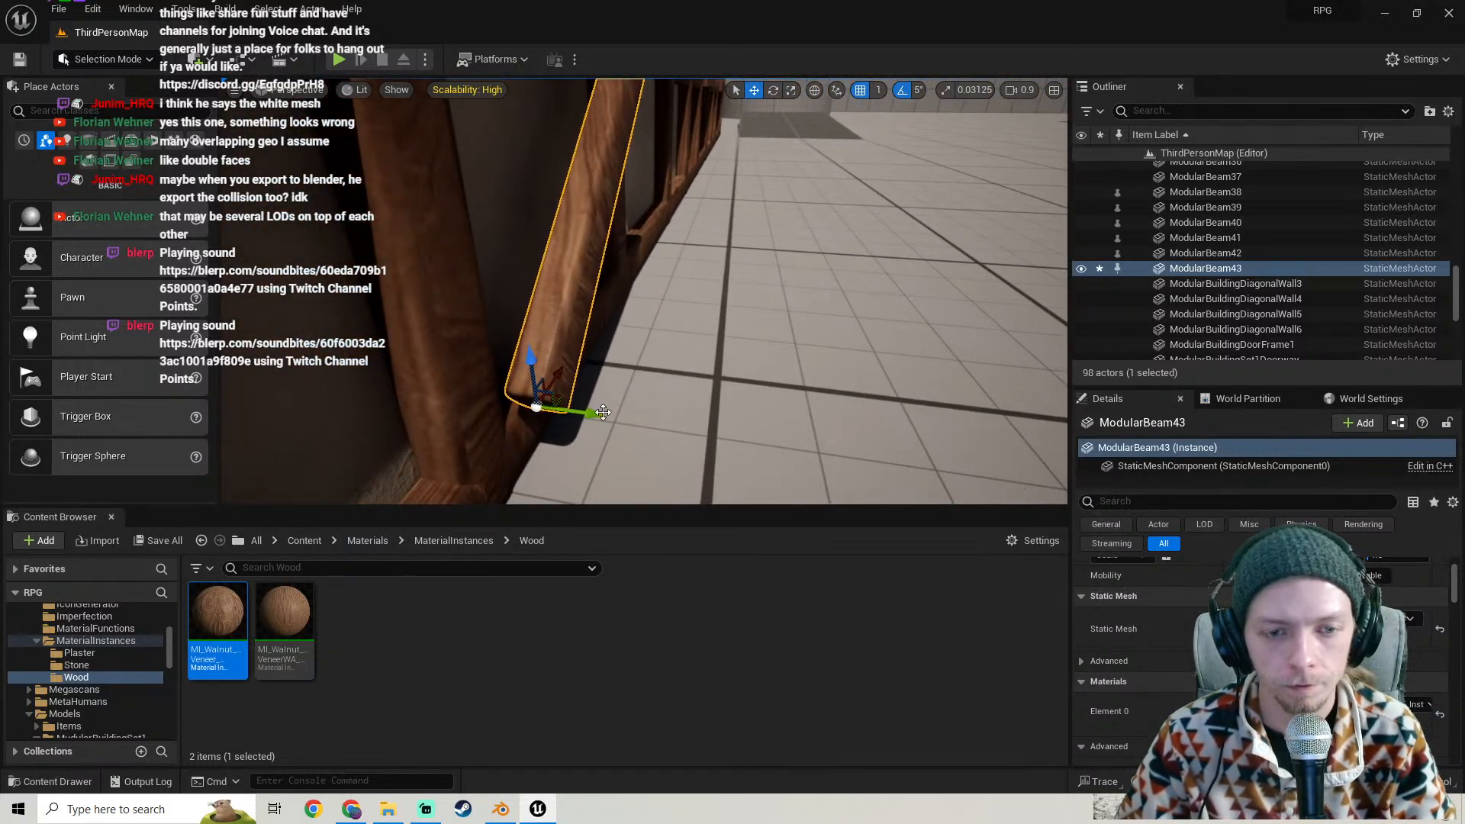
{"action": "key", "text": "s"}
{"action": "right_click_drag", "start_coordinate": [554, 395], "coordinate": [191, 397]}
{"action": "key", "text": "w"}
{"action": "key", "text": "a"}
{"action": "right_click_drag", "start_coordinate": [613, 376], "coordinate": [668, 367]}
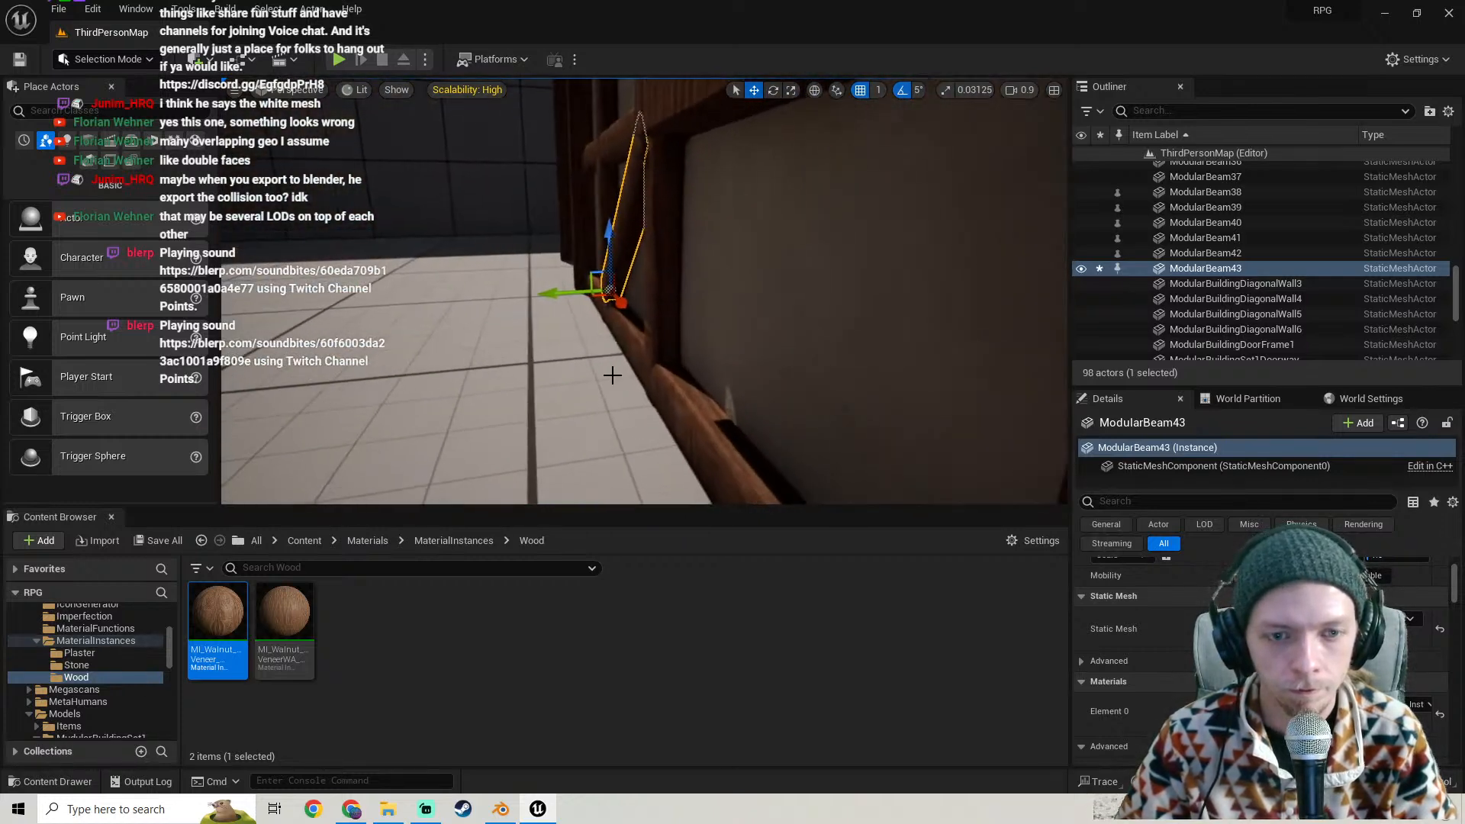
- Check the bottom rail beam's transform, reselect the diagonal beam and align it with the frame inside its panel
{"action": "left_click", "coordinate": [689, 419]}
{"action": "scroll", "coordinate": [1188, 612], "scroll_direction": "up", "scroll_amount": 3}
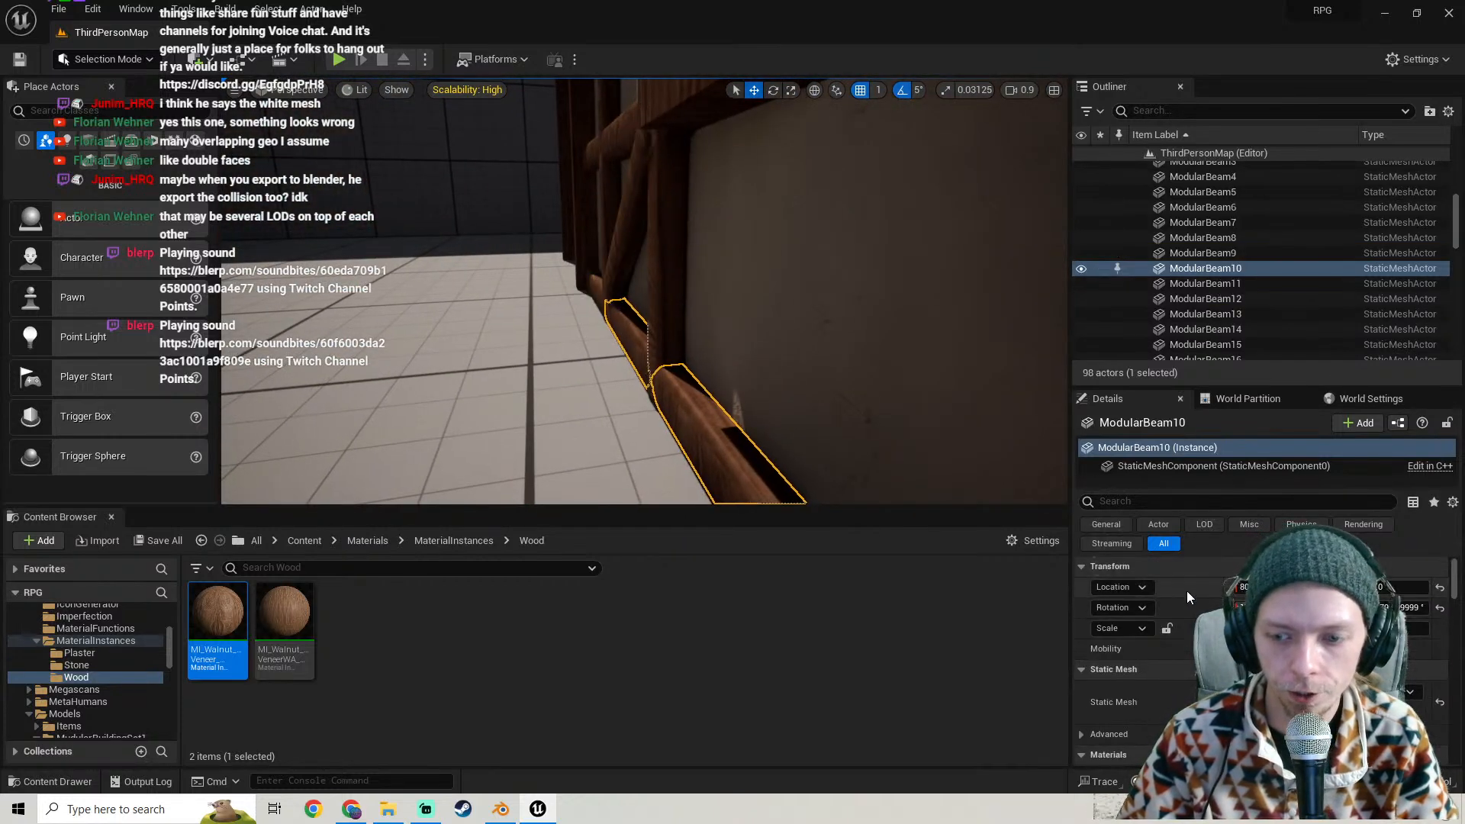
{"action": "key", "text": "ctrl+z"}
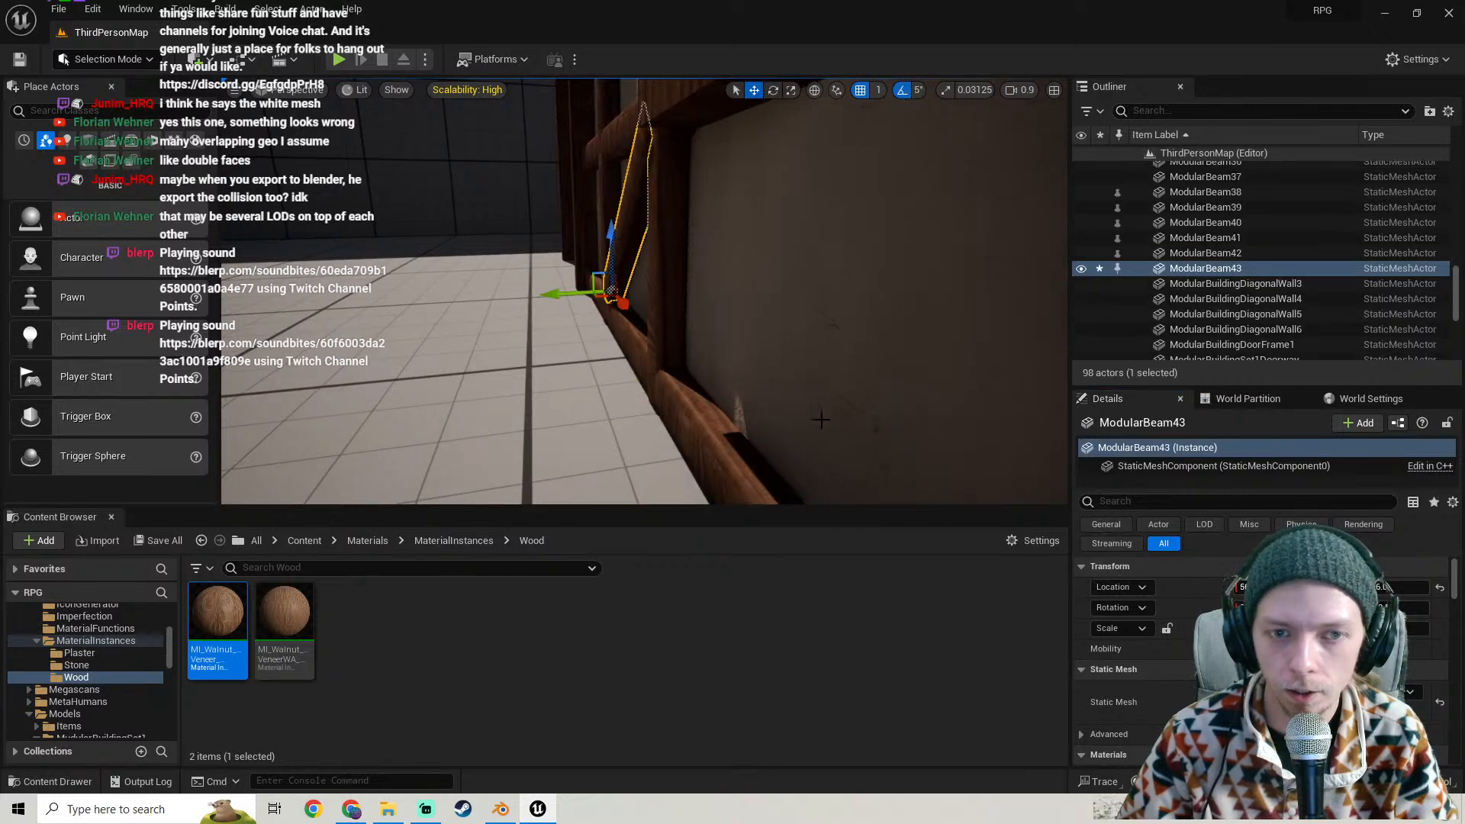
{"action": "left_click", "coordinate": [1222, 609]}
{"action": "right_click_drag", "start_coordinate": [671, 336], "coordinate": [766, 328]}
{"action": "key", "text": "a"}
{"action": "key", "text": "w"}
{"action": "key", "text": "w"}
{"action": "key", "text": "w"}
{"action": "key", "text": "s"}
{"action": "key", "text": "w"}
{"action": "key", "text": "s"}
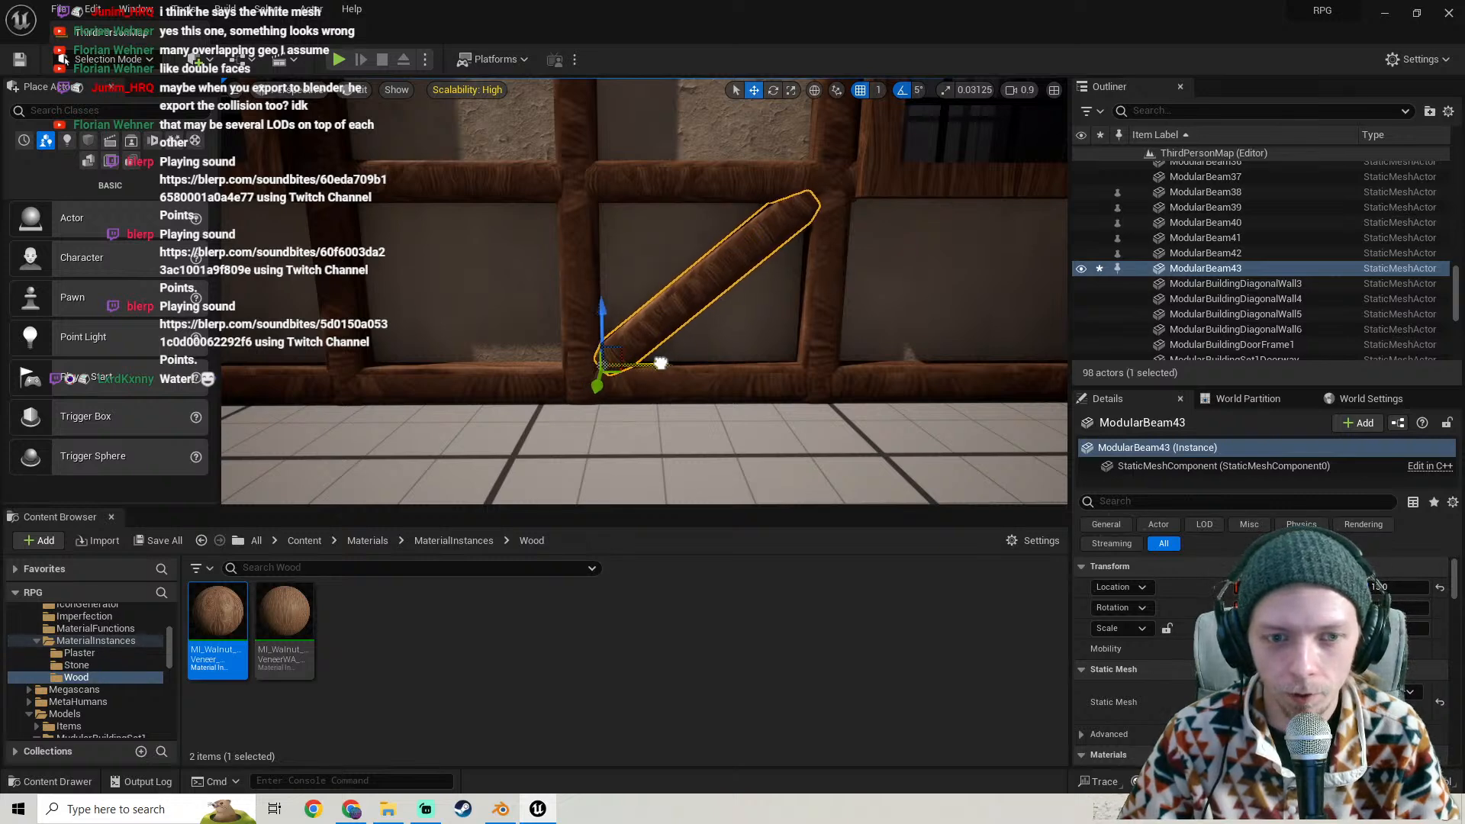
- Set the rotation snap to 2.812° and adjust the diagonal beam's tilt to fit the panel's corners
{"action": "right_click_drag", "start_coordinate": [665, 363], "coordinate": [696, 332]}
{"action": "key", "text": "w"}
{"action": "key", "text": "s"}
{"action": "key", "text": "w"}
{"action": "key", "text": "s"}
{"action": "key", "text": "g"}
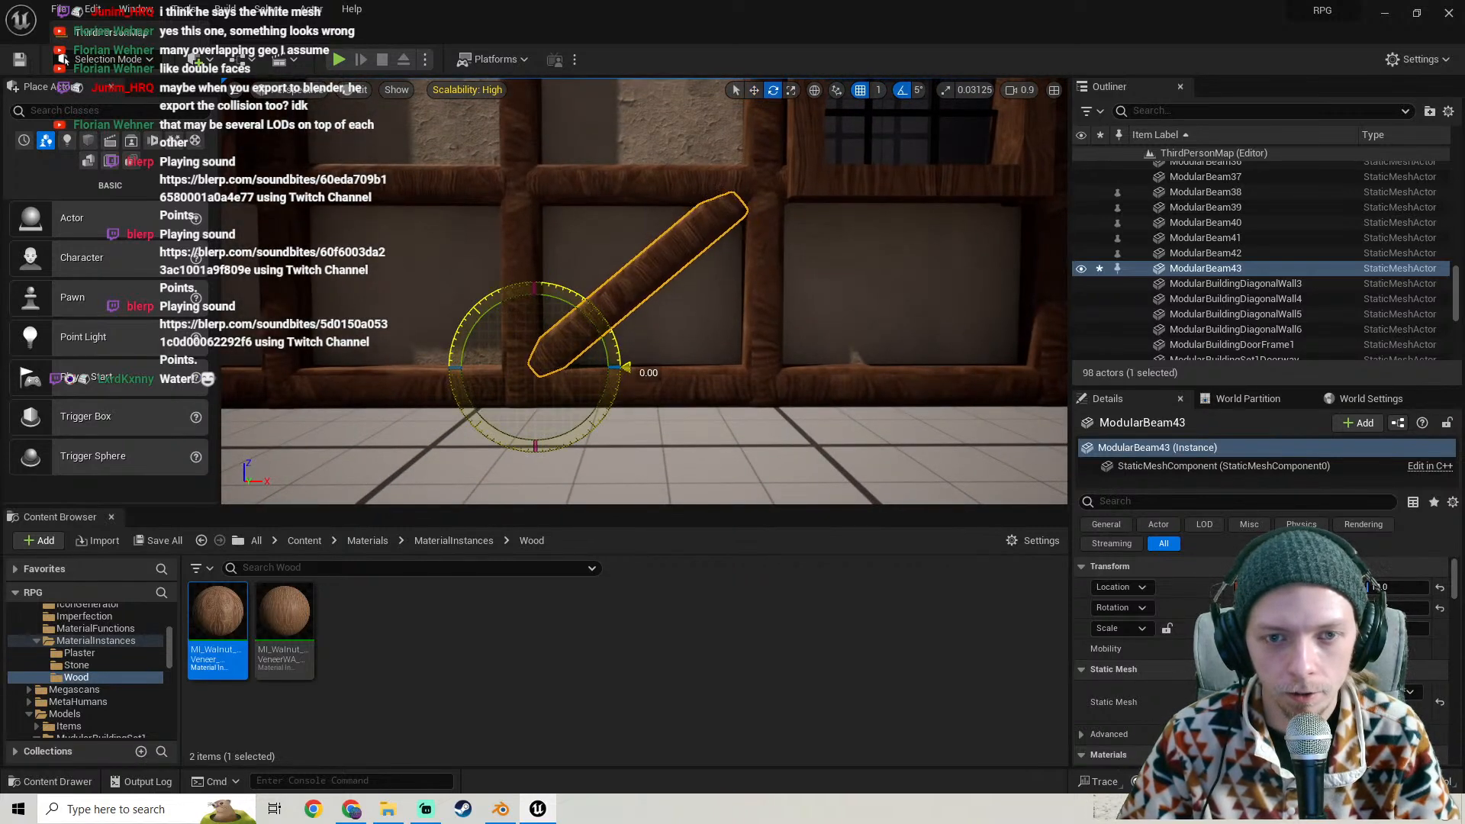
{"action": "left_click", "coordinate": [919, 90]}
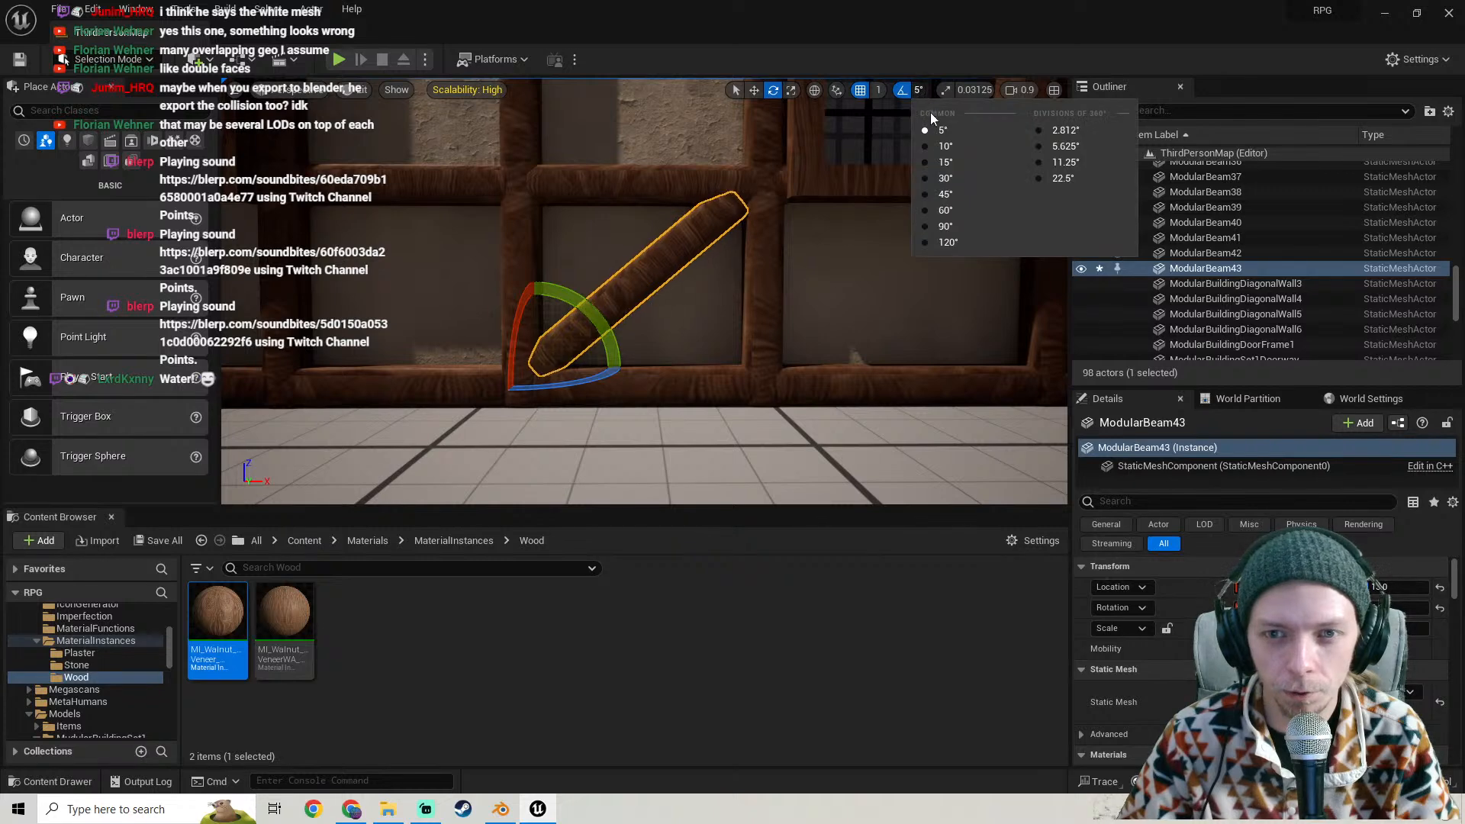
{"action": "left_click", "coordinate": [1057, 130]}
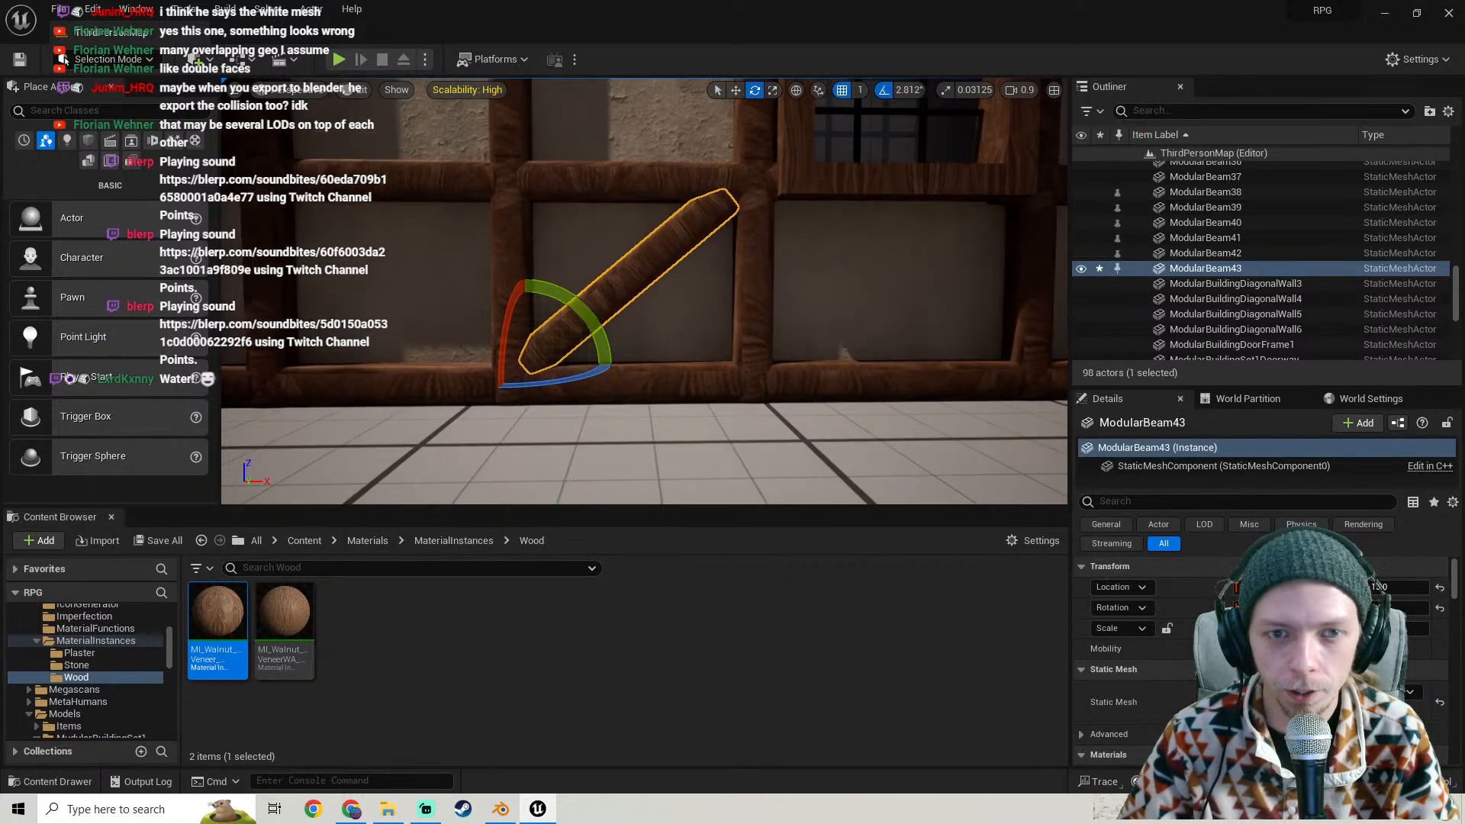
{"action": "left_click_drag", "start_coordinate": [557, 315], "coordinate": [558, 315]}
{"action": "key", "text": "g"}
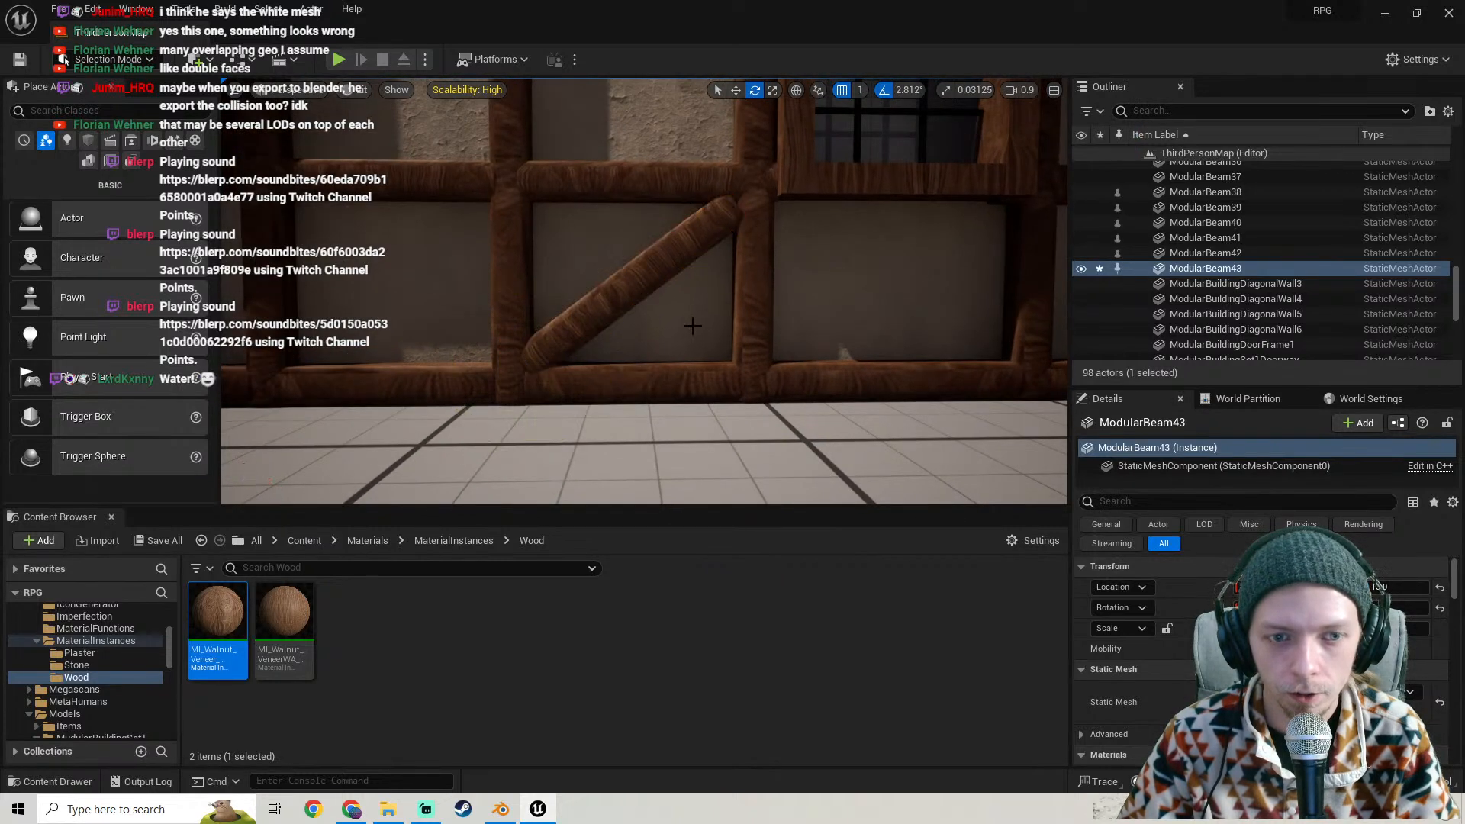
- Duplicate the diagonal beam into the neighbouring panel under the second window and mirror the copy along X
{"action": "scroll", "coordinate": [694, 326], "scroll_direction": "down", "scroll_amount": 10}
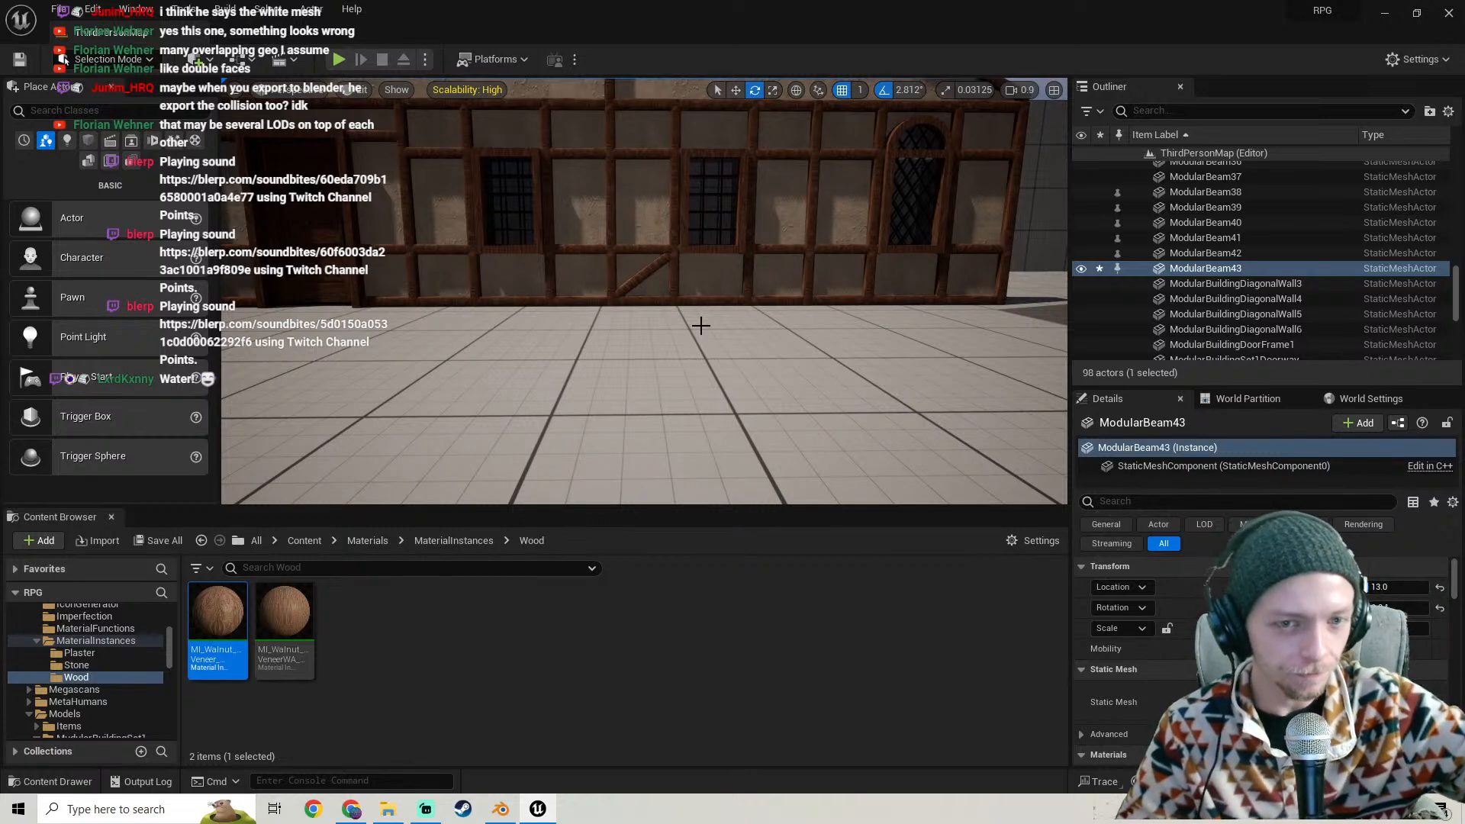
{"action": "key", "text": "f"}
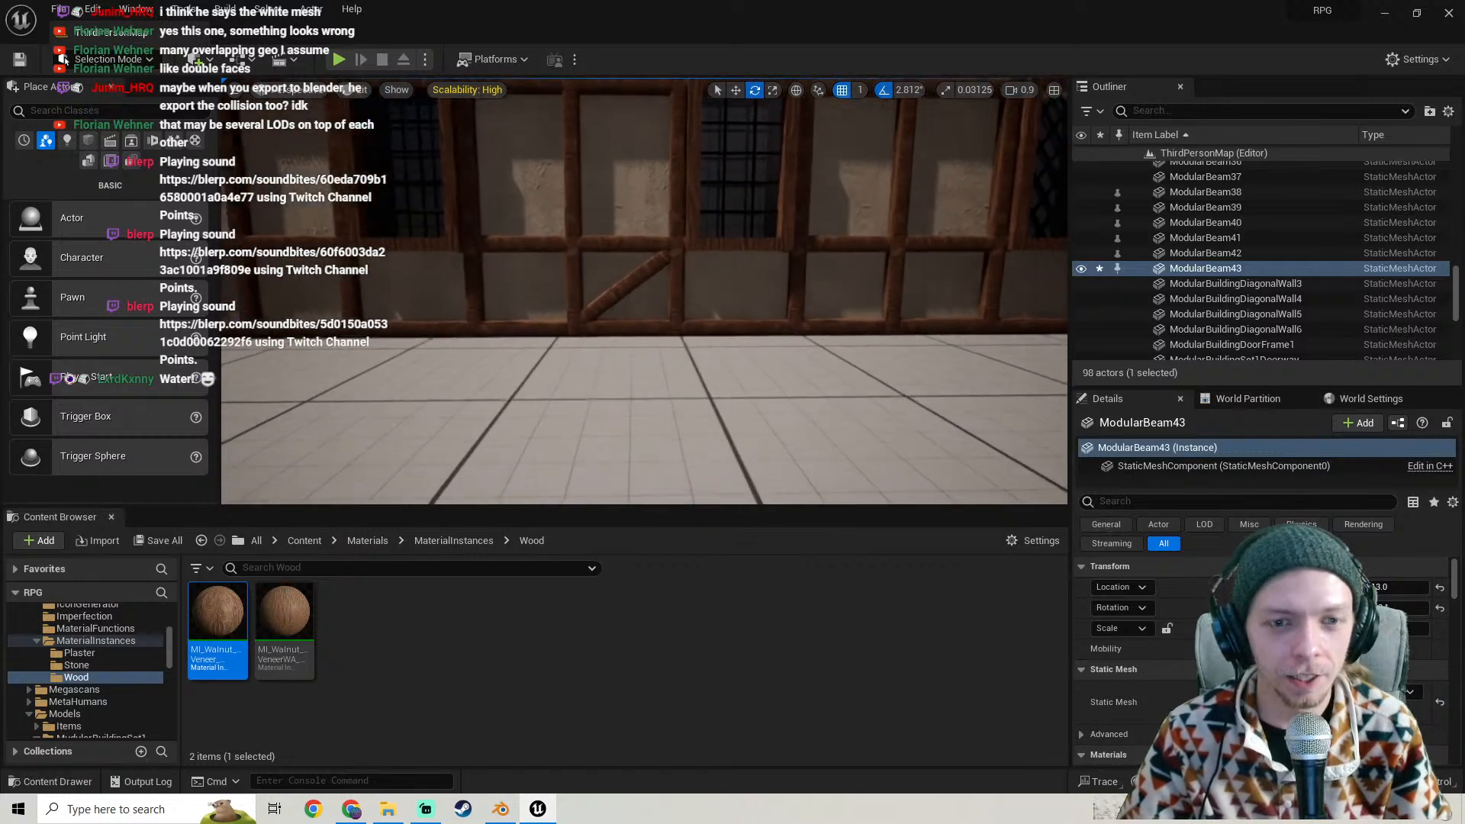
{"action": "key", "text": "w"}
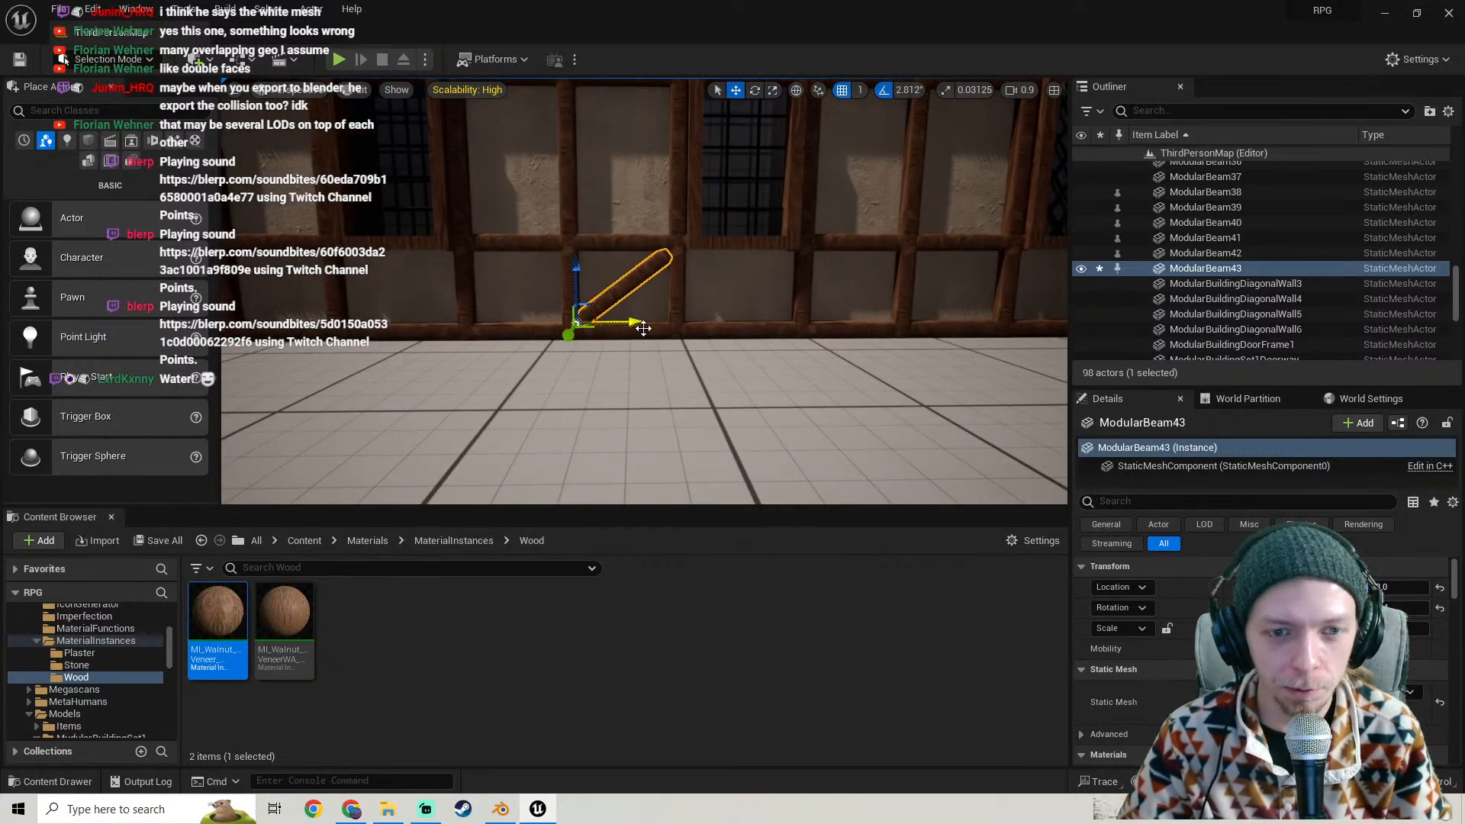
{"action": "left_click_drag", "start_coordinate": [644, 328], "coordinate": [771, 326], "text": "alt"}
{"action": "key", "text": "f"}
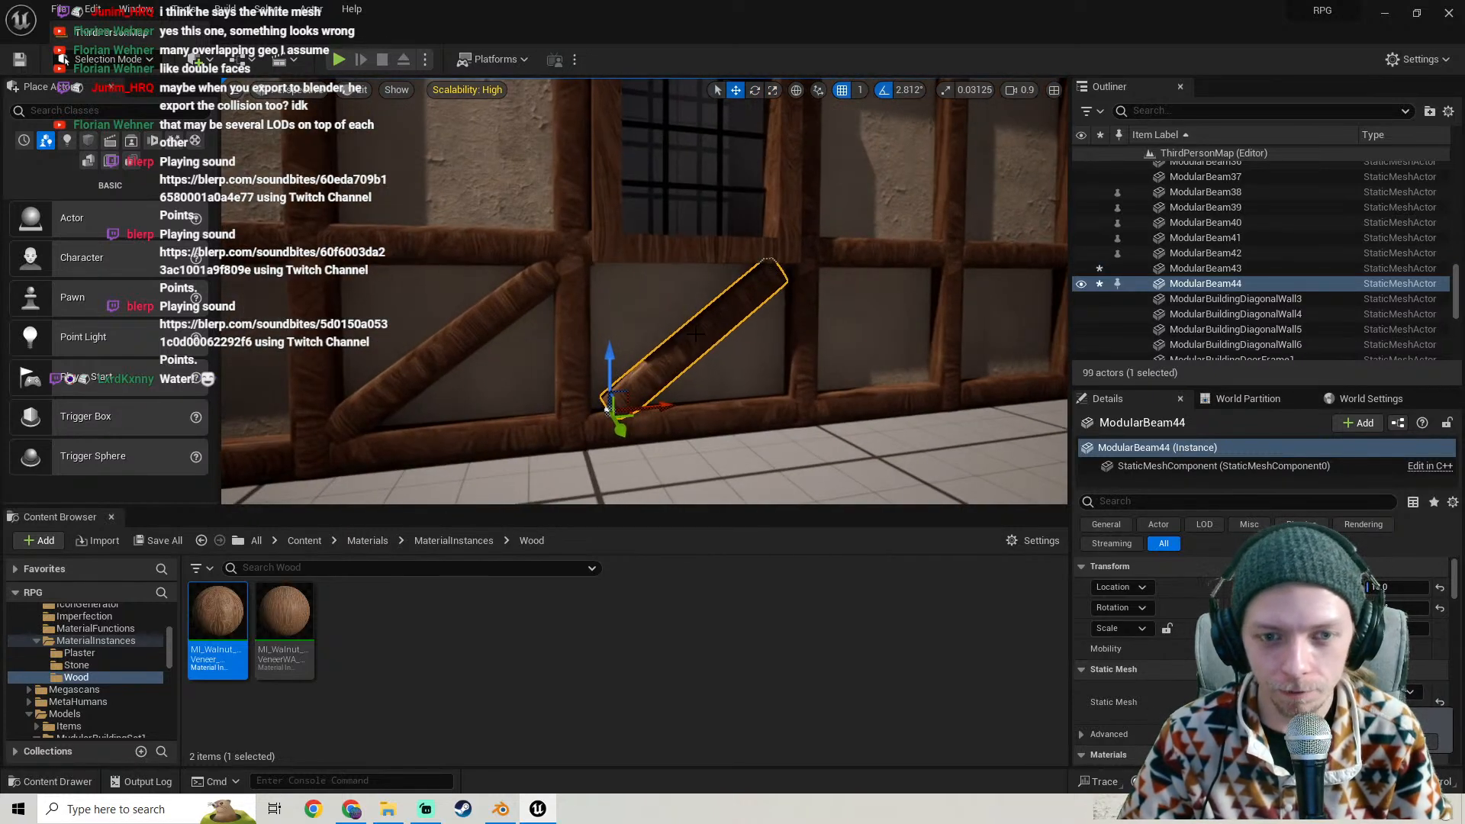
{"action": "right_click", "coordinate": [695, 334]}
{"action": "mouse_move", "coordinate": [786, 599]}
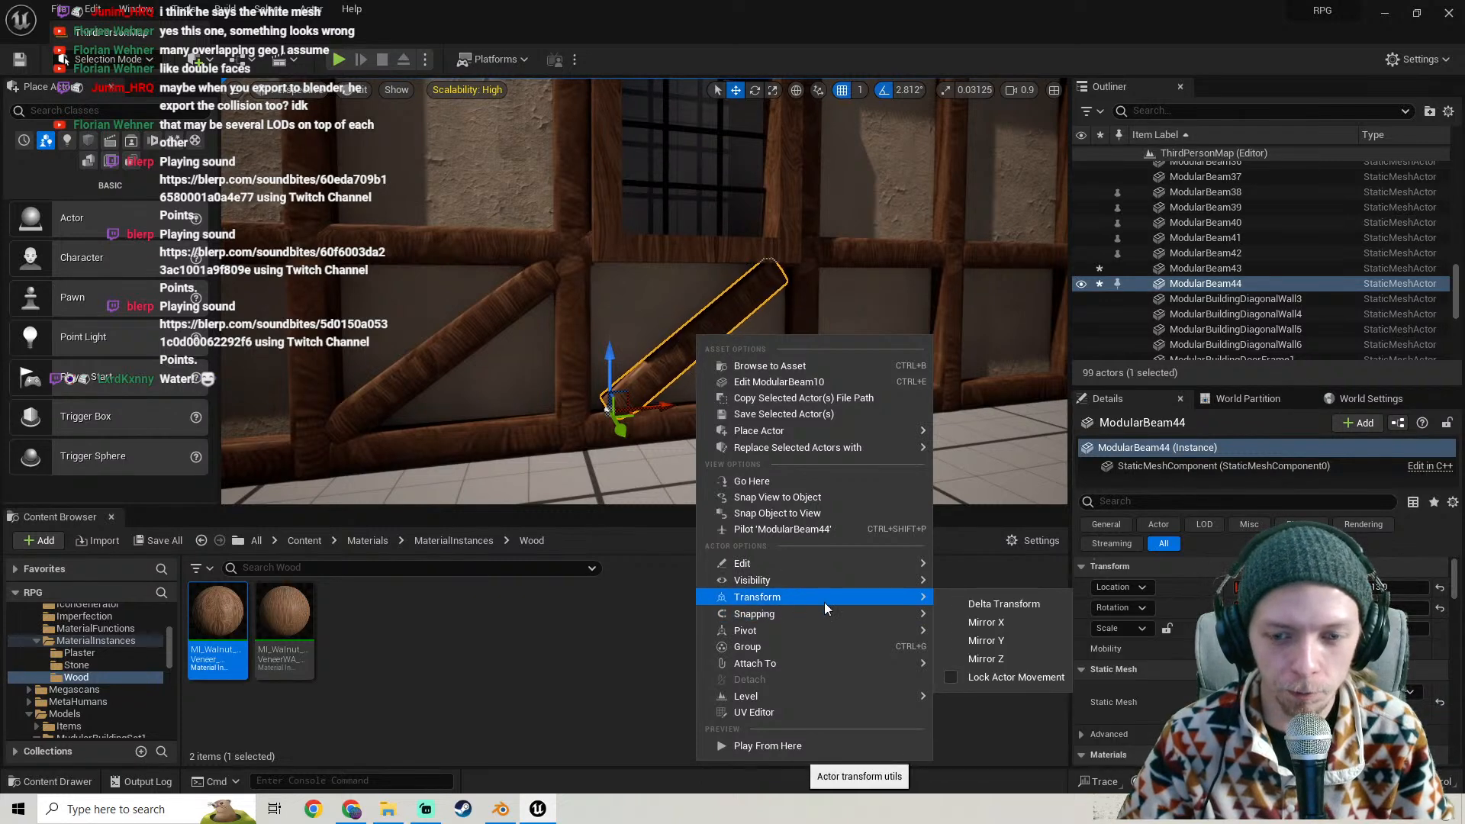
{"action": "left_click", "coordinate": [1015, 624]}
- Slide the mirrored beam along the wall into the lower panel just past the second window
{"action": "right_click_drag", "start_coordinate": [839, 427], "coordinate": [704, 324]}
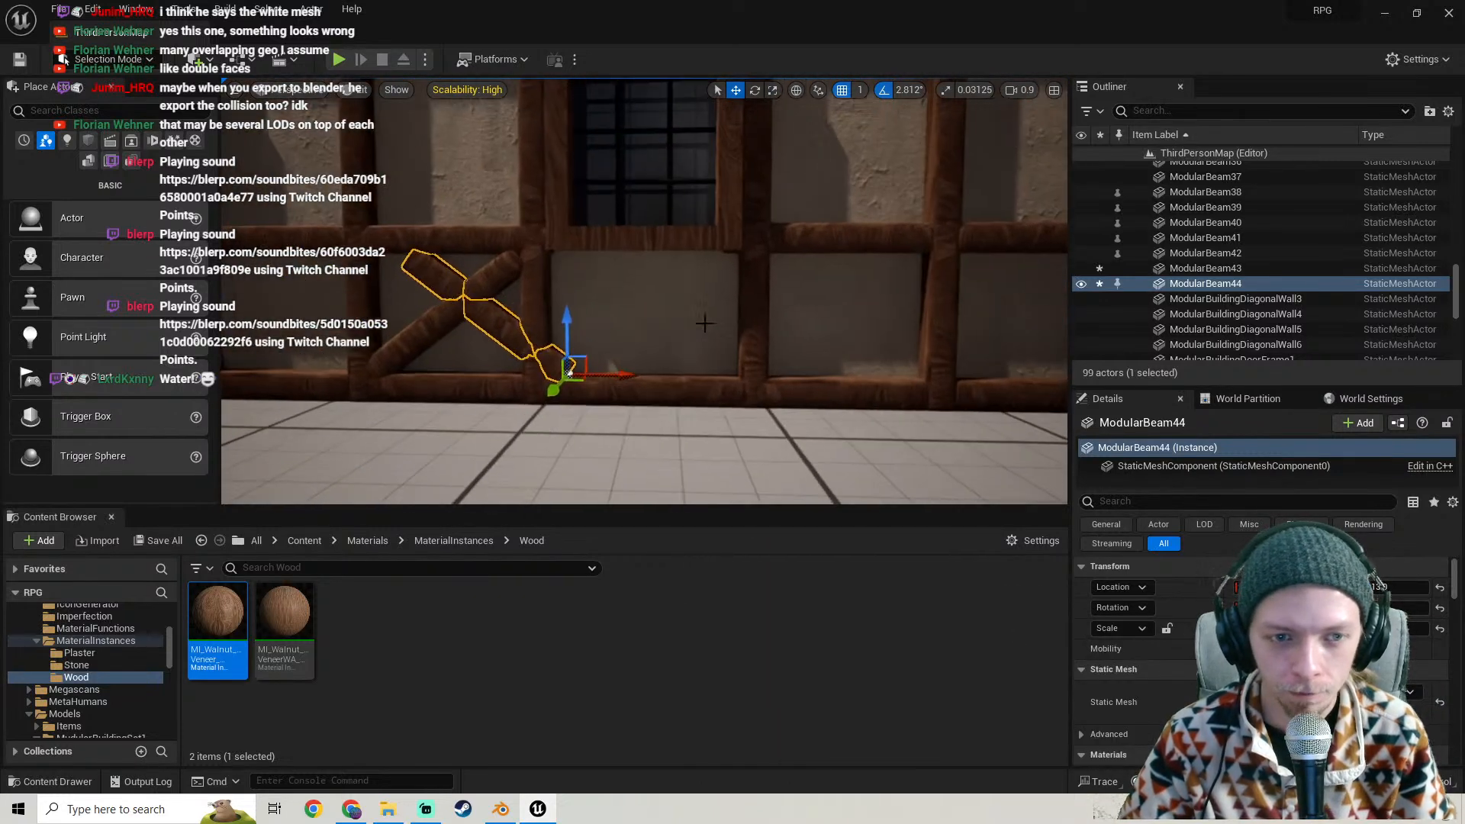
{"action": "left_click_drag", "start_coordinate": [622, 374], "coordinate": [809, 379]}
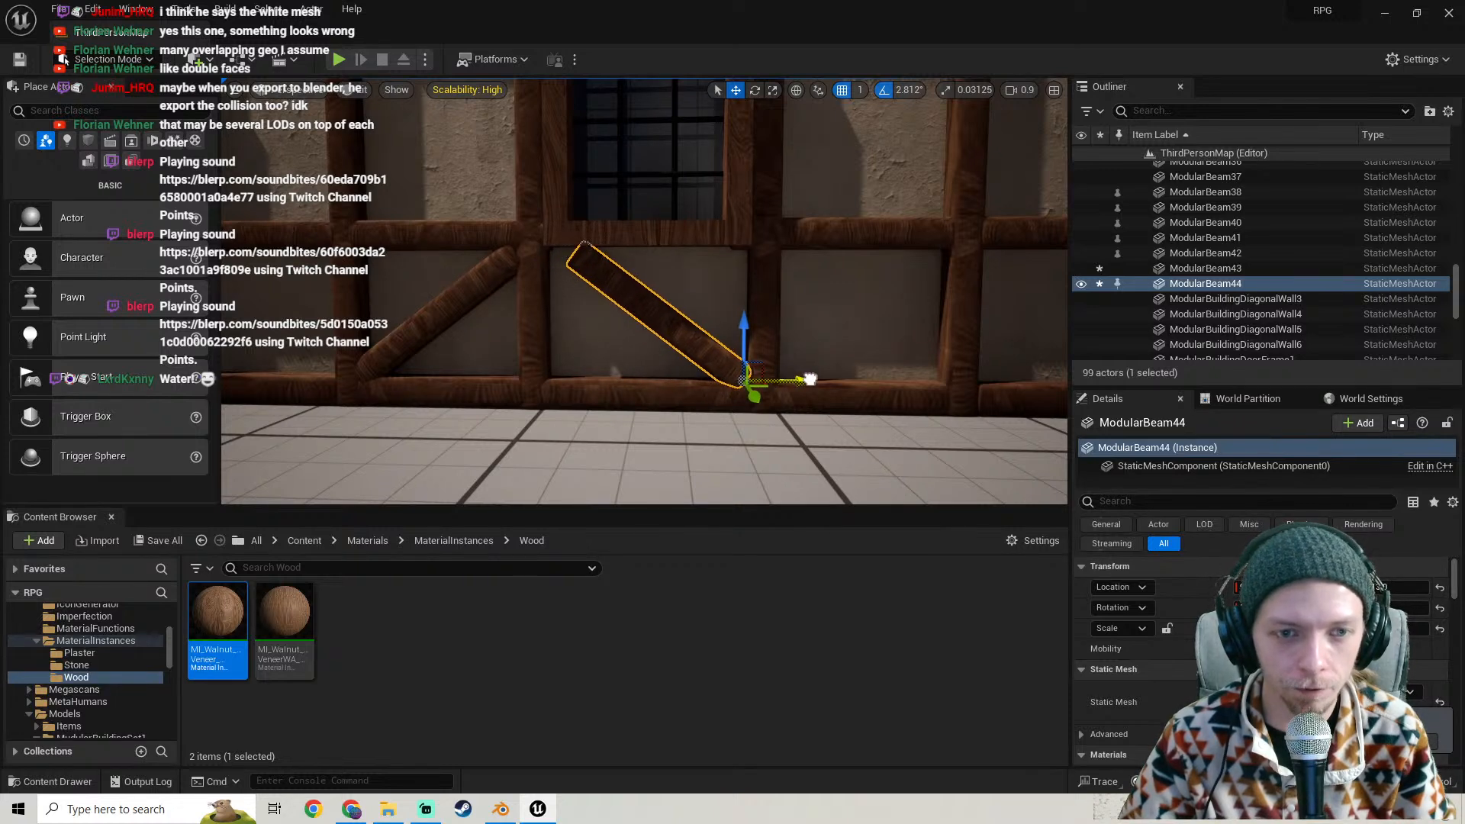
{"action": "key", "text": "s"}
{"action": "right_click_drag", "start_coordinate": [650, 288], "coordinate": [639, 307]}
{"action": "key", "text": "w"}
{"action": "key", "text": "s"}
{"action": "key", "text": "d"}
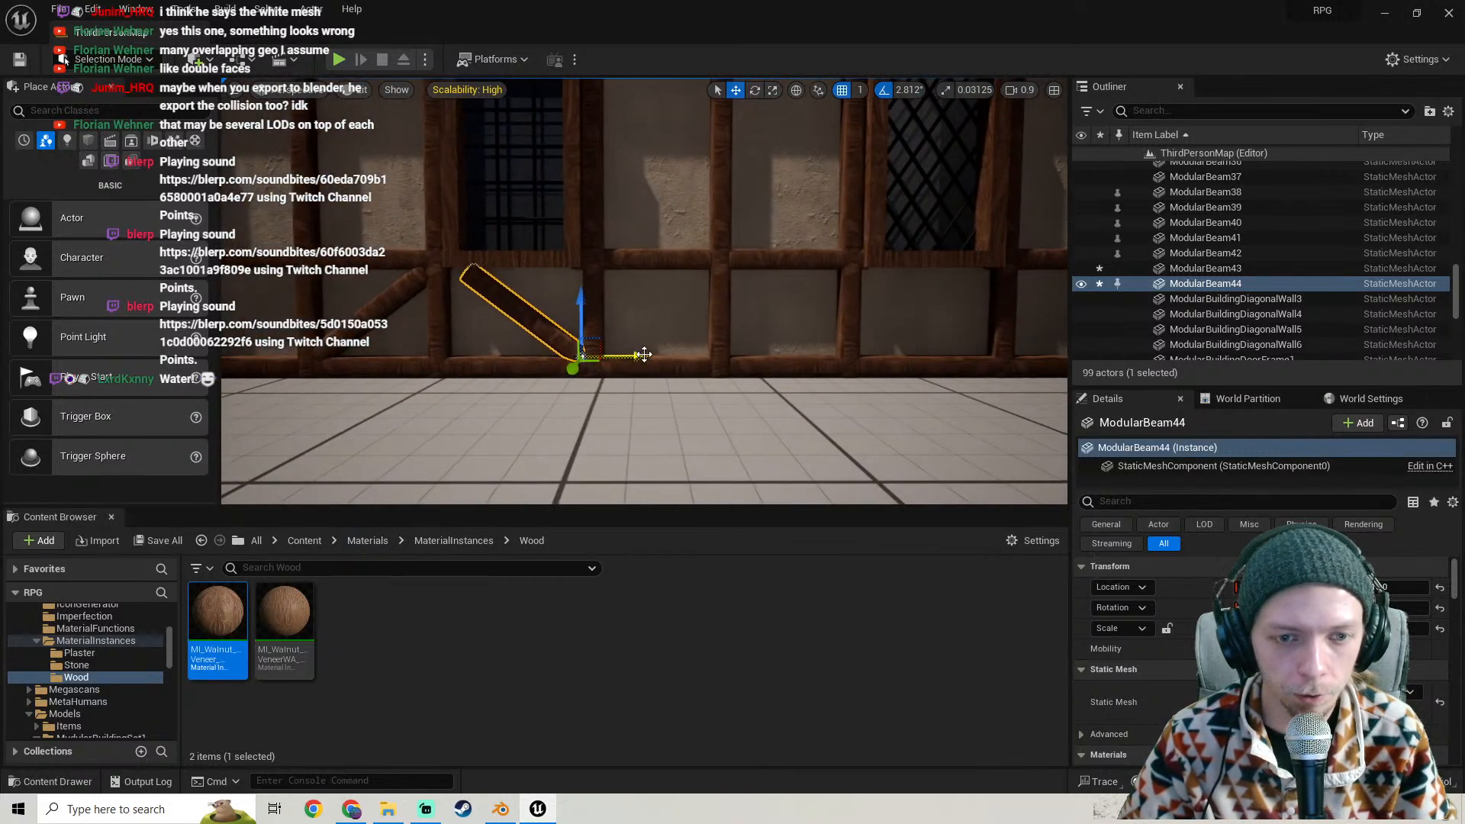
{"action": "left_click_drag", "start_coordinate": [645, 354], "coordinate": [781, 370]}
{"action": "right_click_drag", "start_coordinate": [806, 357], "coordinate": [814, 356]}
{"action": "key", "text": "s"}
{"action": "key", "text": "w"}
{"action": "key", "text": "s"}
{"action": "key", "text": "a"}
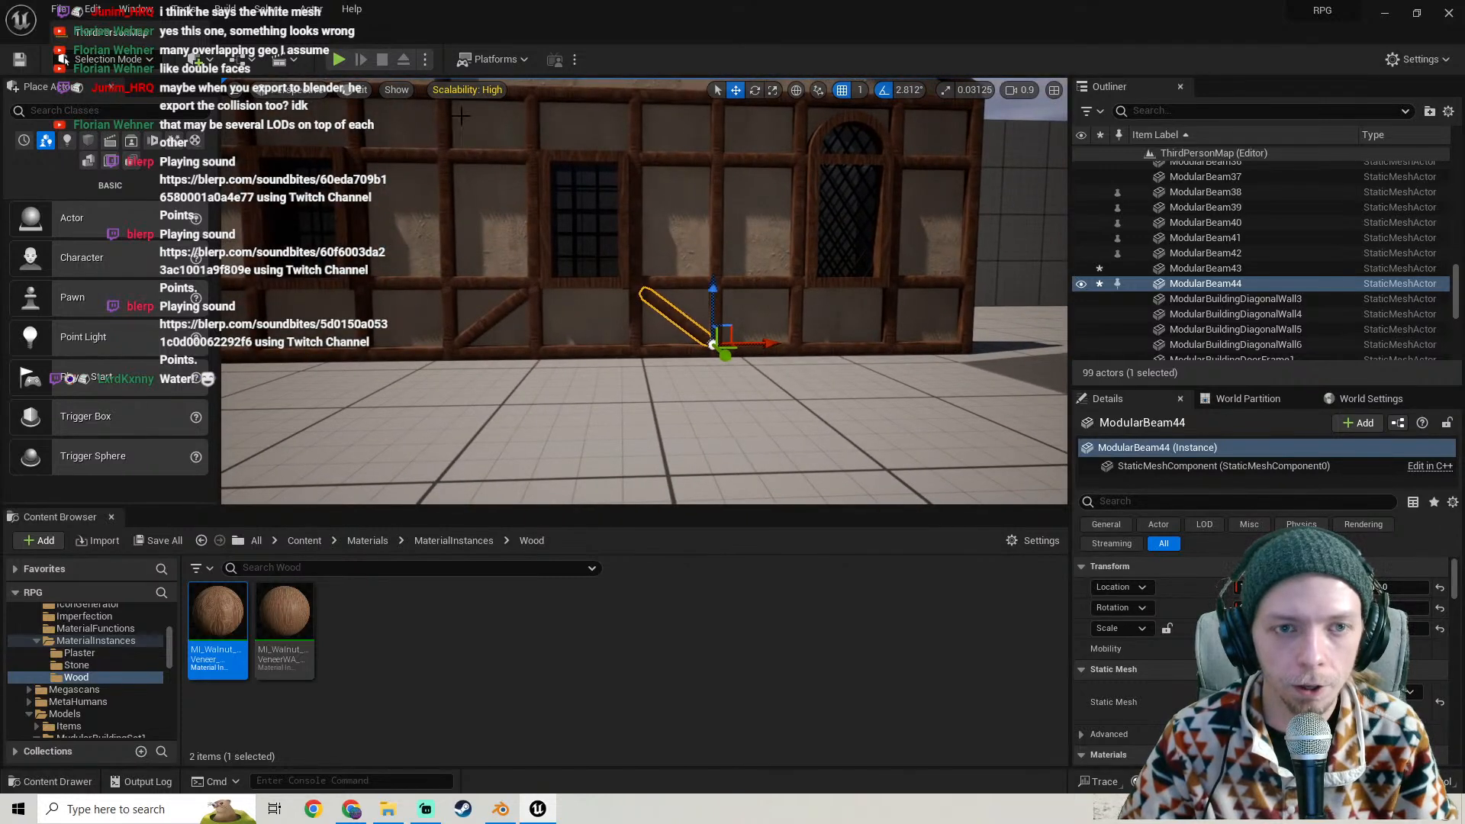
- Duplicate the mirrored beam into the adjacent lower panel before the arched window
{"action": "right_click_drag", "start_coordinate": [809, 275], "coordinate": [816, 280]}
{"action": "key", "text": "w"}
{"action": "key", "text": "d"}
{"action": "key", "text": "w"}
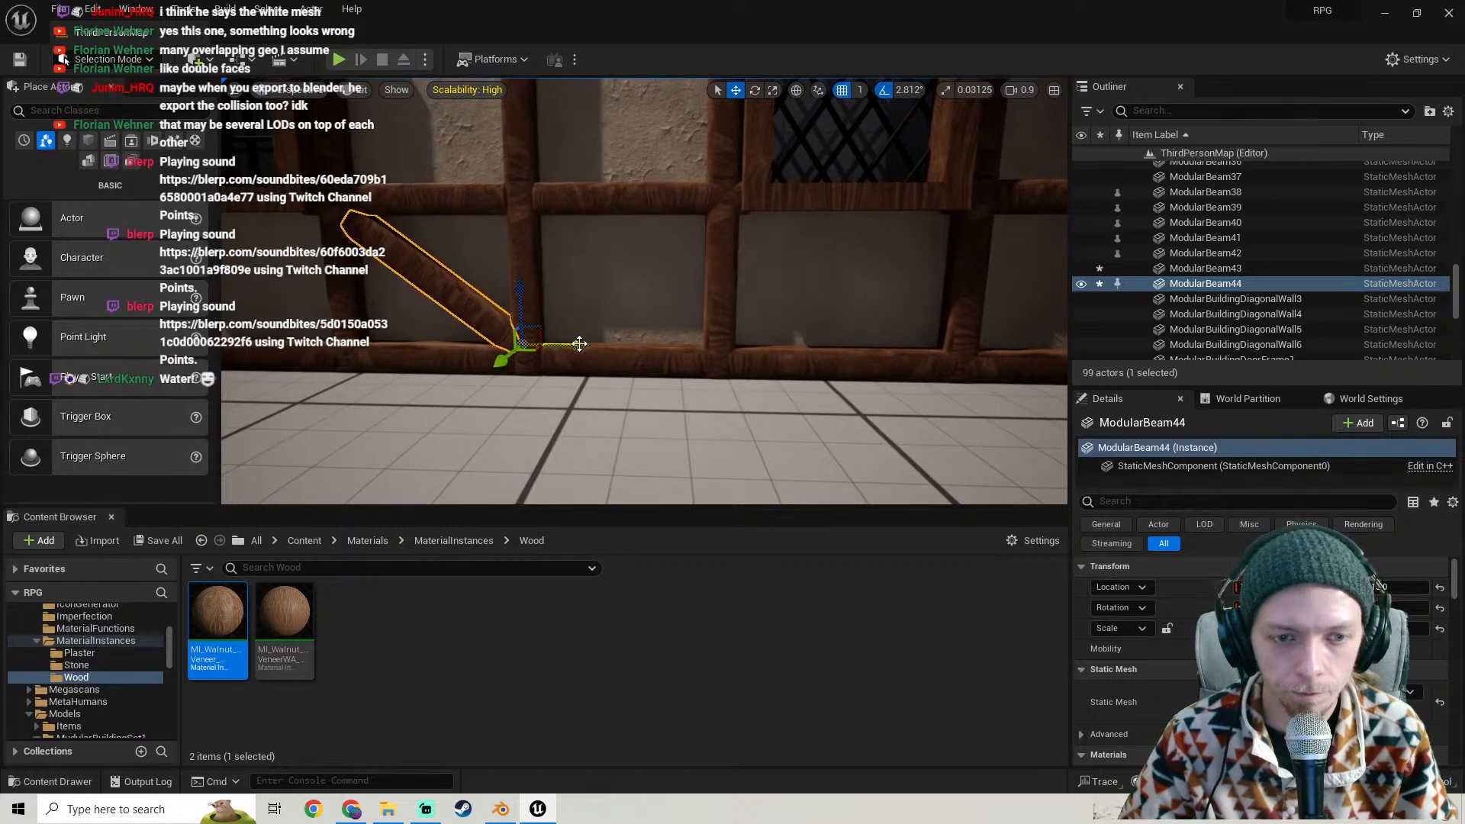
{"action": "left_click_drag", "start_coordinate": [569, 344], "coordinate": [771, 339], "text": "alt"}
{"action": "key", "text": "s"}
{"action": "key", "text": "d"}
{"action": "right_click_drag", "start_coordinate": [806, 326], "coordinate": [736, 322]}
{"action": "key", "text": "s"}
{"action": "key", "text": "a"}
{"action": "key", "text": "w"}
- Mirror the new copy along X and shift it back into its panel to form a V with the neighbouring brace
{"action": "right_click", "coordinate": [674, 310]}
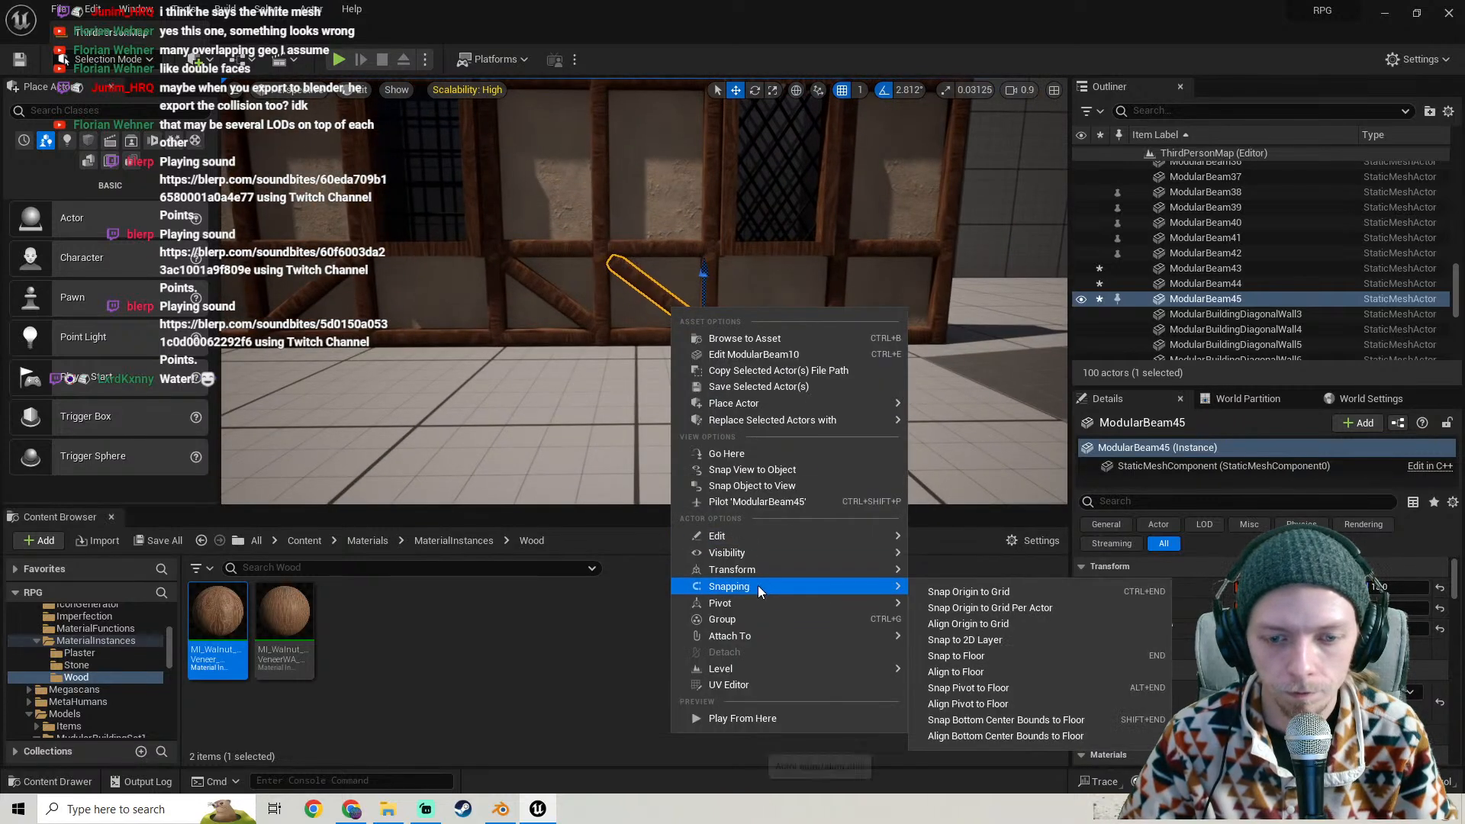
{"action": "mouse_move", "coordinate": [781, 574]}
{"action": "left_click", "coordinate": [957, 593]}
{"action": "key", "text": "w"}
{"action": "right_click_drag", "start_coordinate": [792, 399], "coordinate": [797, 399]}
{"action": "left_click_drag", "start_coordinate": [769, 353], "coordinate": [630, 320]}
{"action": "key", "text": "g"}
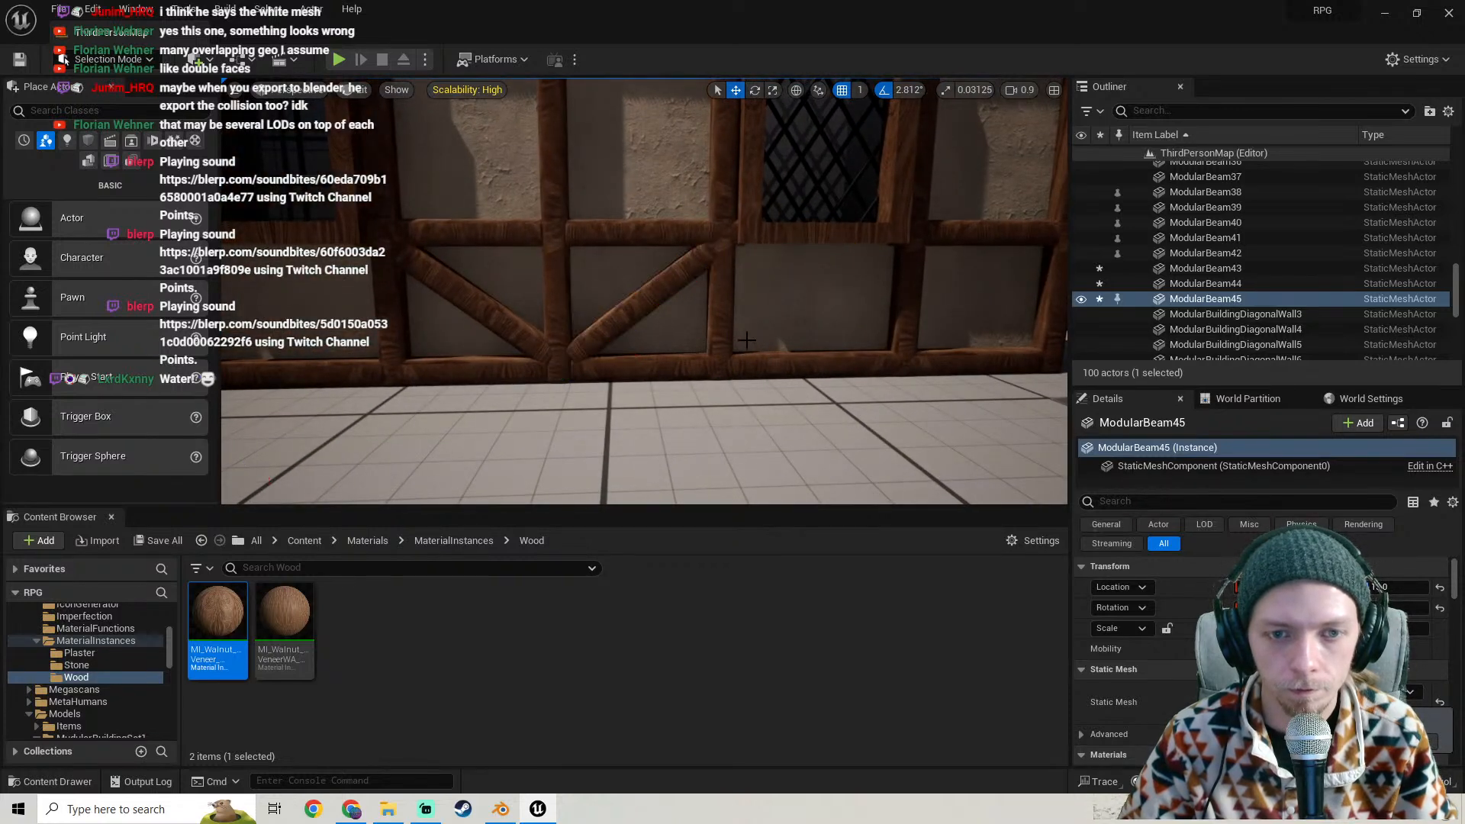
- Duplicate the mirrored brace into the empty lower panel between the first two windows, completing a second V
{"action": "key", "text": "s"}
{"action": "right_click_drag", "start_coordinate": [692, 326], "coordinate": [618, 347]}
{"action": "key", "text": "w"}
{"action": "key", "text": "g"}
{"action": "left_click", "coordinate": [598, 337]}
{"action": "key", "text": "a"}
{"action": "left_click_drag", "start_coordinate": [814, 328], "coordinate": [564, 327], "text": "alt"}
{"action": "key", "text": "w"}
{"action": "mouse_move", "coordinate": [563, 327]}
{"action": "right_mouse_down"}
{"action": "mouse_move", "coordinate": [519, 325]}
{"action": "mouse_move", "coordinate": [537, 328]}
{"action": "right_mouse_up"}
{"action": "key", "text": "s"}
{"action": "key", "text": "w"}
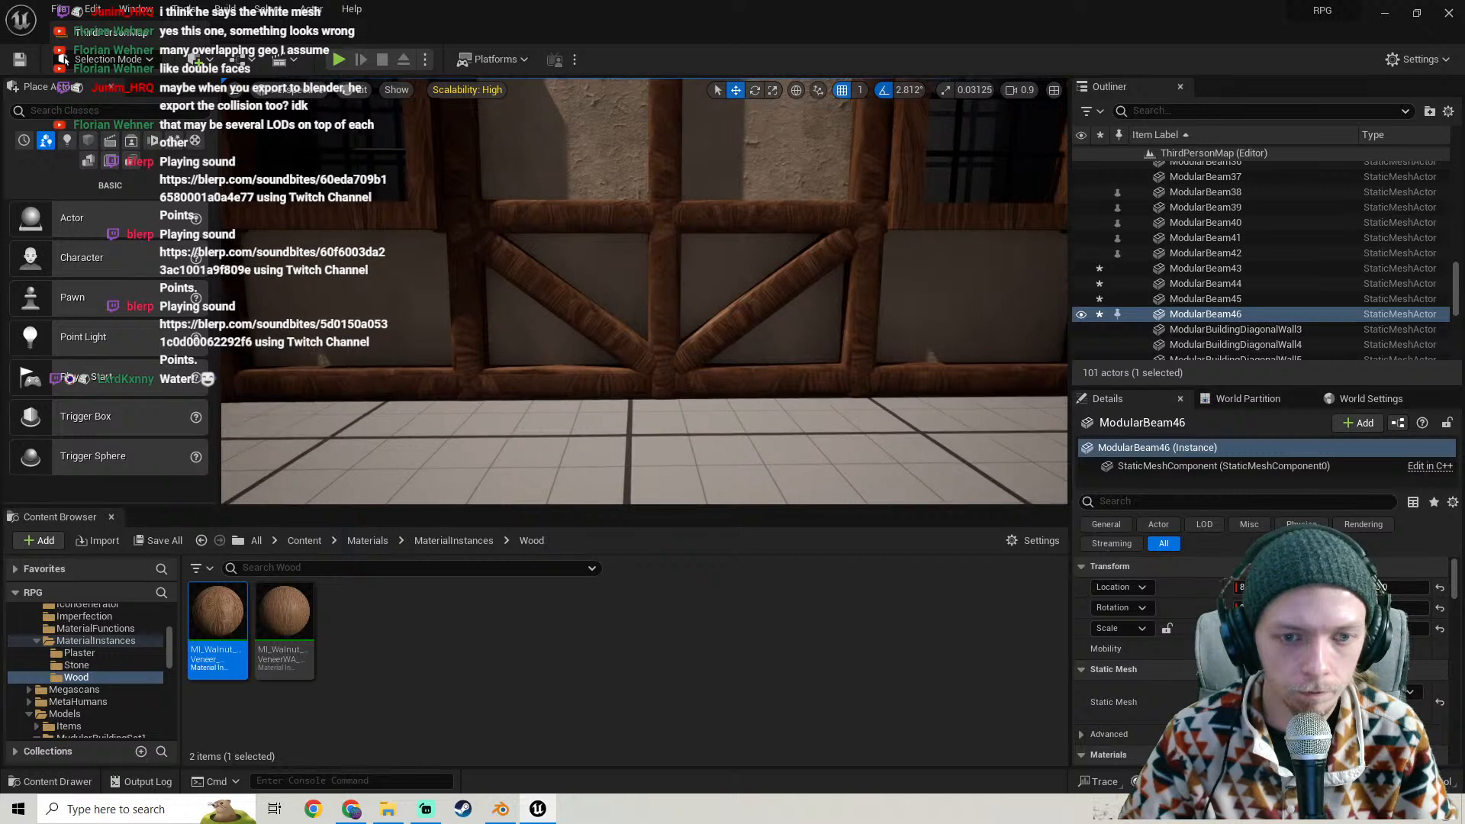
{"action": "key", "text": "s"}
{"action": "key", "text": "w"}
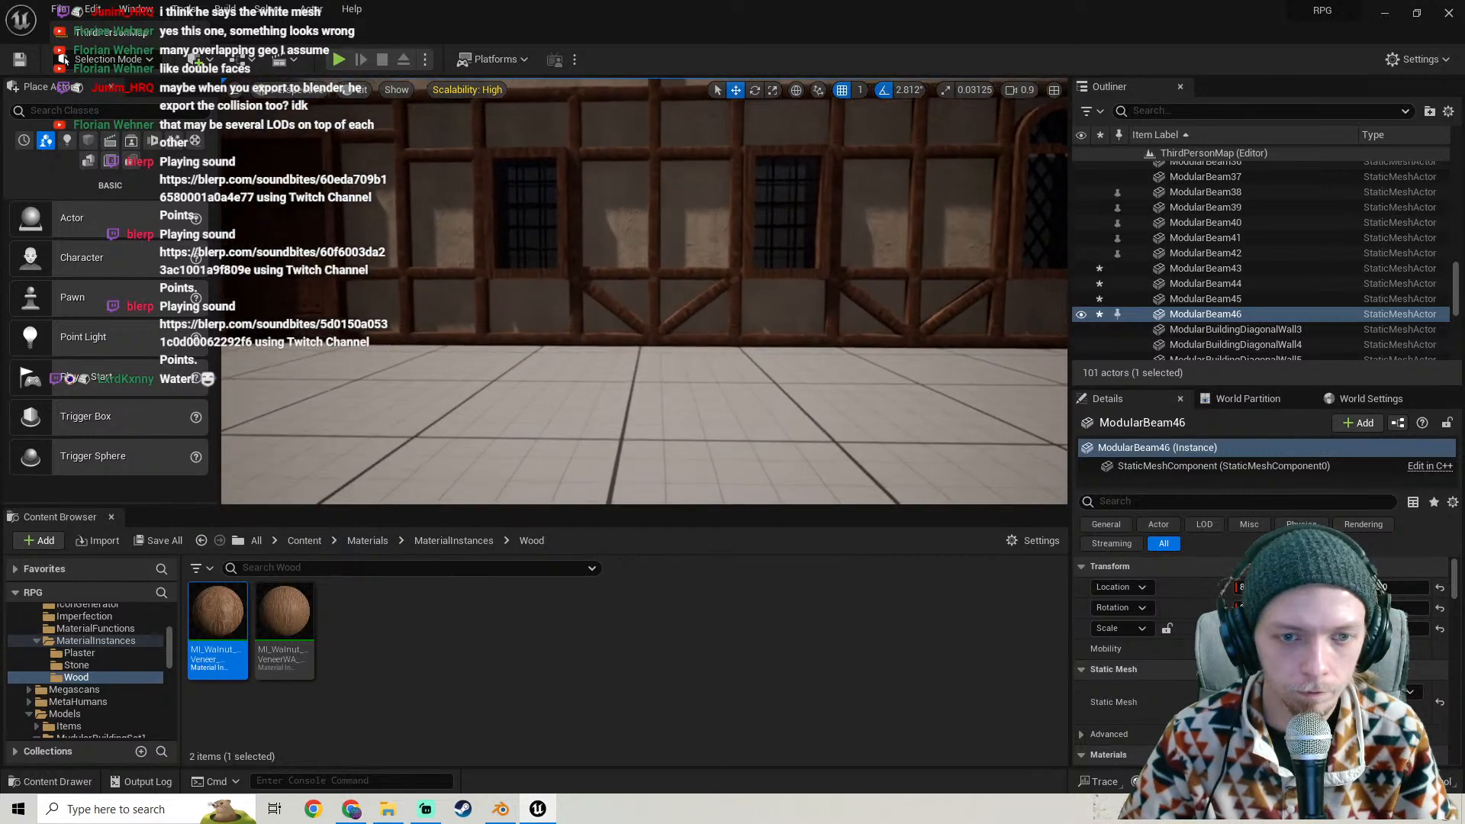
- Duplicate that brace again and position the copy in the lower wall section between the door and the first window
{"action": "key", "text": "w"}
{"action": "right_click_drag", "start_coordinate": [752, 368], "coordinate": [810, 365]}
{"action": "key", "text": "s"}
{"action": "key", "text": "g"}
{"action": "key", "text": "s"}
{"action": "key", "text": "a"}
{"action": "left_click_drag", "start_coordinate": [843, 344], "coordinate": [783, 345], "text": "alt"}
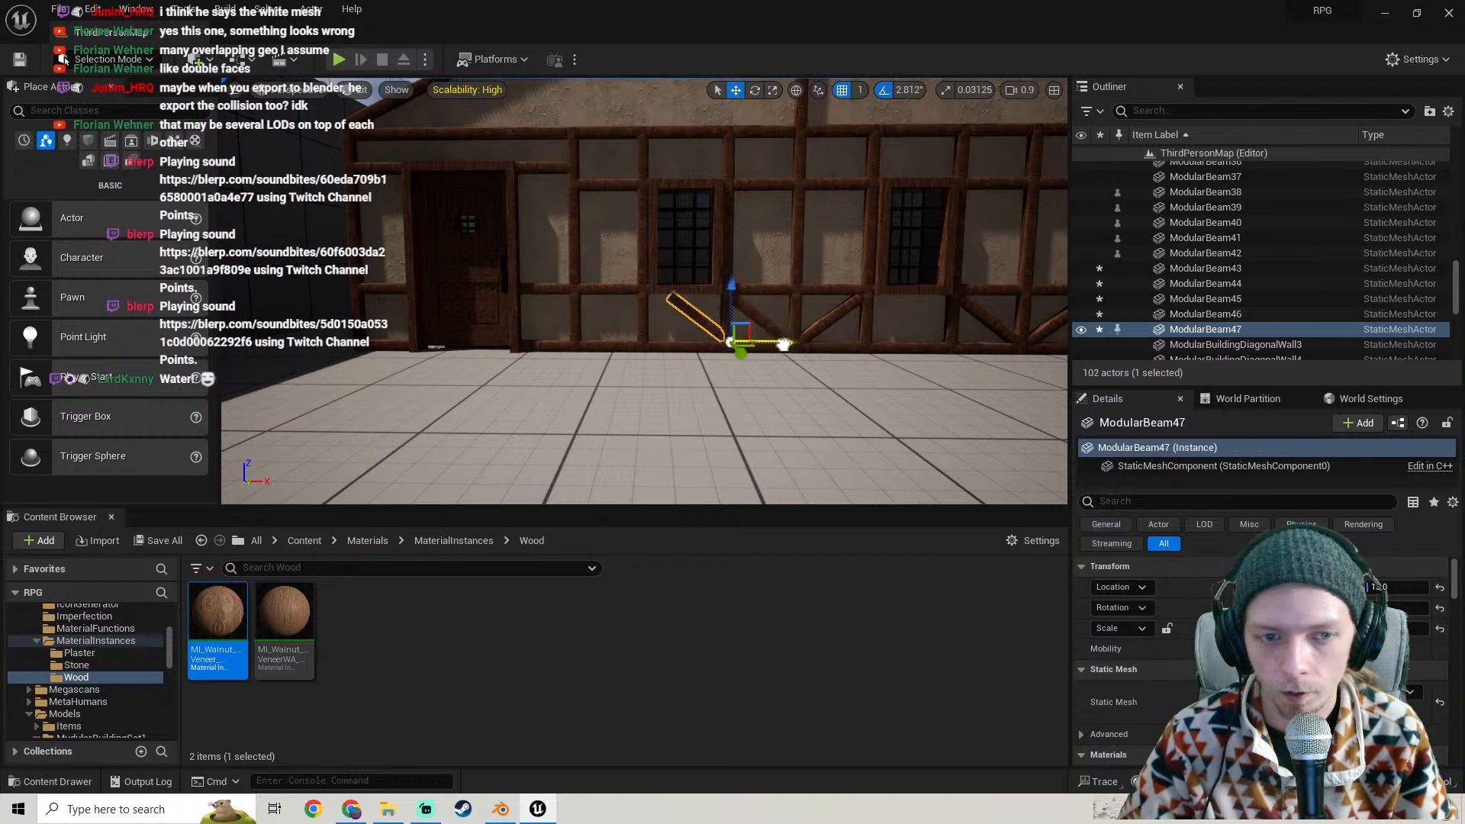
{"action": "key", "text": "w"}
{"action": "key", "text": "a"}
{"action": "right_click_drag", "start_coordinate": [630, 338], "coordinate": [630, 338]}
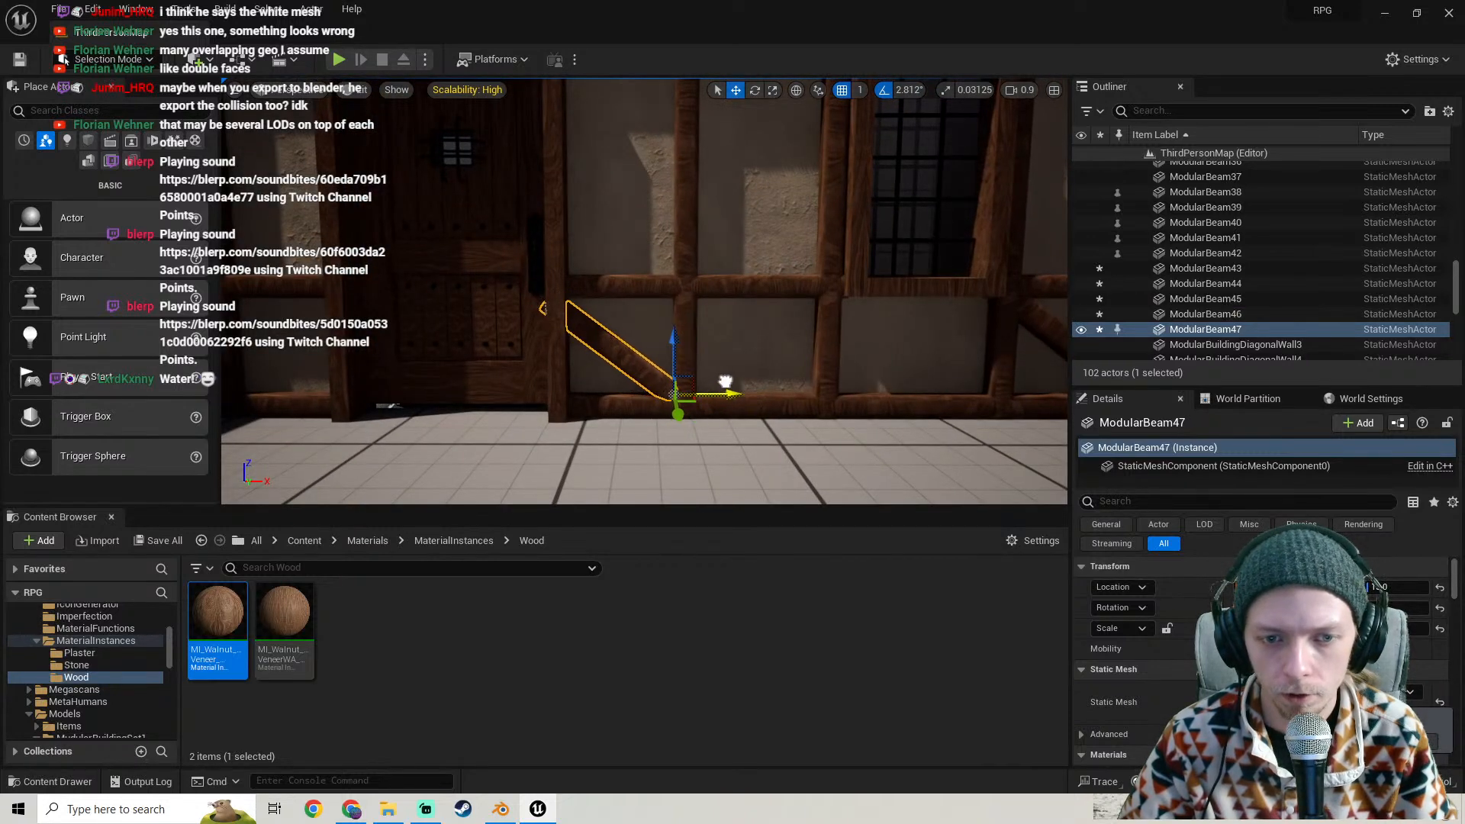
{"action": "left_click_drag", "start_coordinate": [826, 376], "coordinate": [867, 373]}
{"action": "key", "text": "d"}
{"action": "right_click_drag", "start_coordinate": [867, 374], "coordinate": [818, 370]}
{"action": "key", "text": "w"}
{"action": "key", "text": "g"}
{"action": "key", "text": "s"}
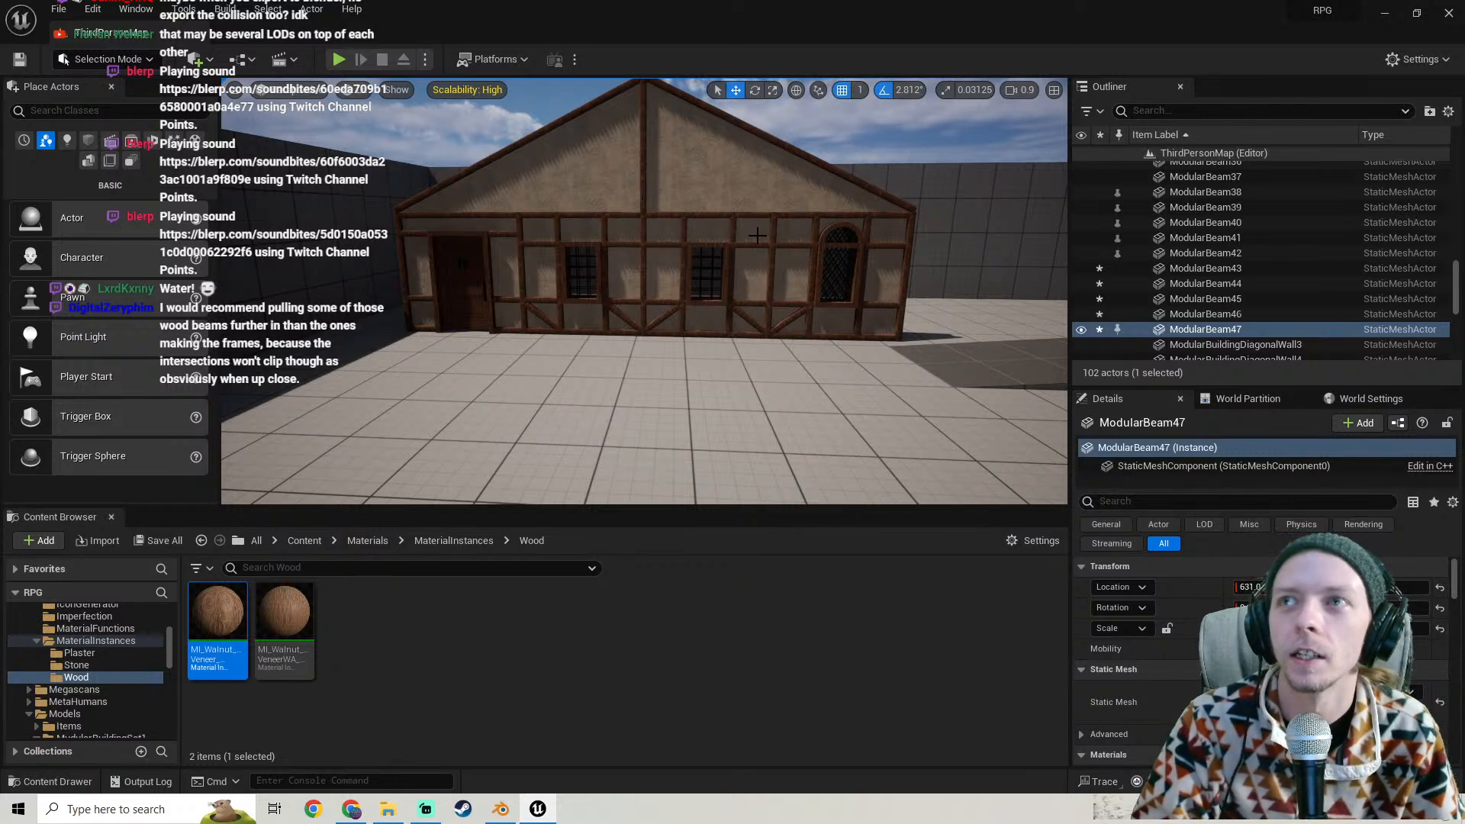
- Select all five diagonal braces along the lower wall together
{"action": "key", "text": "w"}
{"action": "right_click_drag", "start_coordinate": [757, 236], "coordinate": [672, 294]}
{"action": "left_click", "coordinate": [408, 336]}
{"action": "right_click_drag", "start_coordinate": [408, 336], "coordinate": [504, 332]}
{"action": "left_click", "coordinate": [430, 308]}
{"action": "key", "text": "s"}
{"action": "left_click", "coordinate": [723, 315], "text": "ctrl"}
{"action": "left_click", "coordinate": [746, 305], "text": "ctrl"}
{"action": "key", "text": "w"}
{"action": "right_click_drag", "start_coordinate": [746, 305], "coordinate": [595, 314]}
{"action": "key", "text": "s"}
{"action": "left_click", "coordinate": [595, 314], "text": "ctrl"}
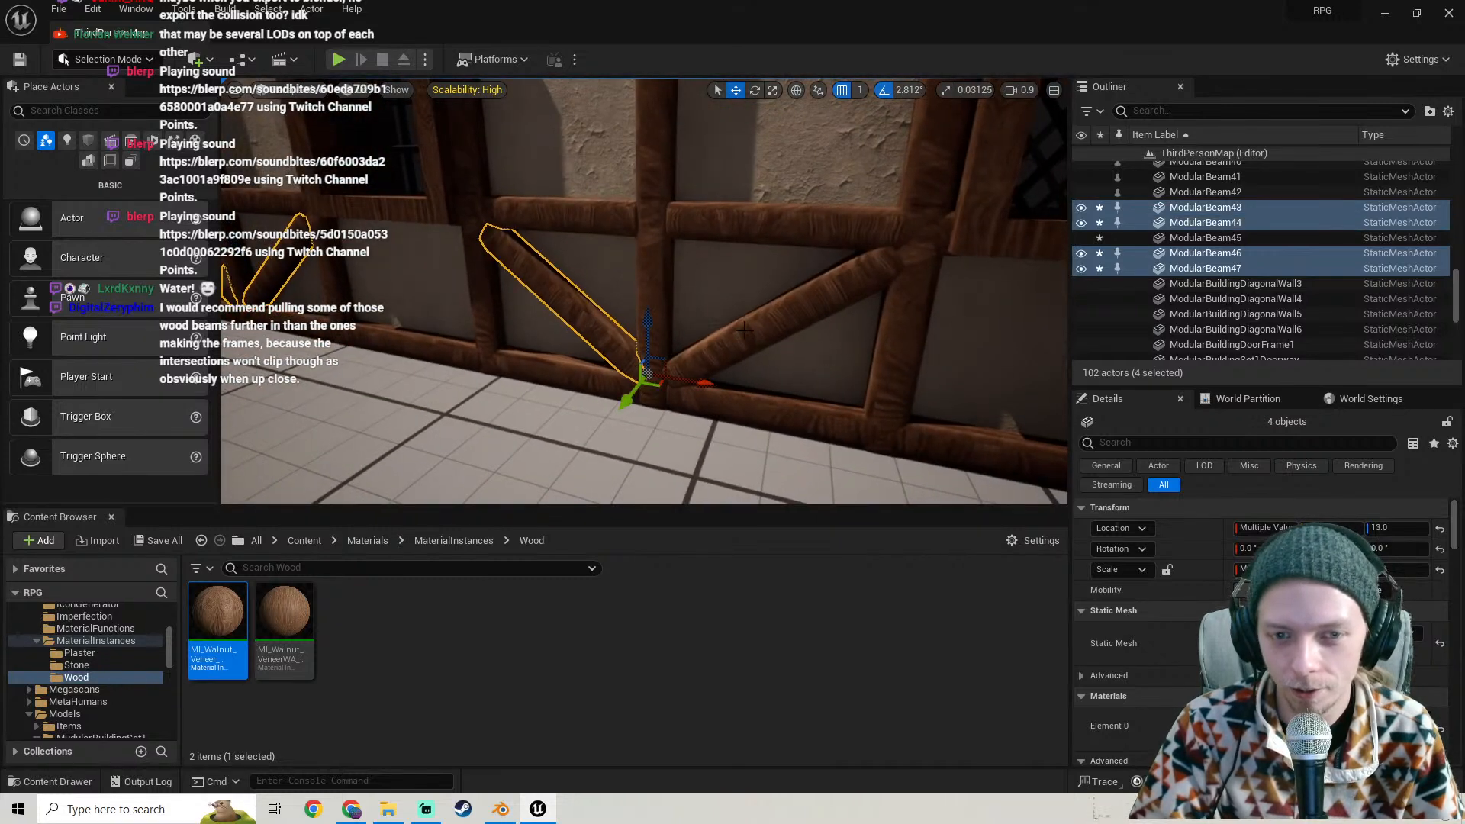
{"action": "left_click", "coordinate": [747, 328], "text": "ctrl"}
- Recess the five selected braces slightly into the wall framing and save all changes
{"action": "key", "text": "d"}
{"action": "right_click_drag", "start_coordinate": [747, 328], "coordinate": [899, 359]}
{"action": "key", "text": "a"}
{"action": "key", "text": "w"}
{"action": "key", "text": "g"}
{"action": "key", "text": "s"}
{"action": "key", "text": "w"}
{"action": "key", "text": "a"}
{"action": "key", "text": "w"}
{"action": "key", "text": "s"}
{"action": "key", "text": "s"}
{"action": "right_click_drag", "start_coordinate": [648, 324], "coordinate": [647, 347]}
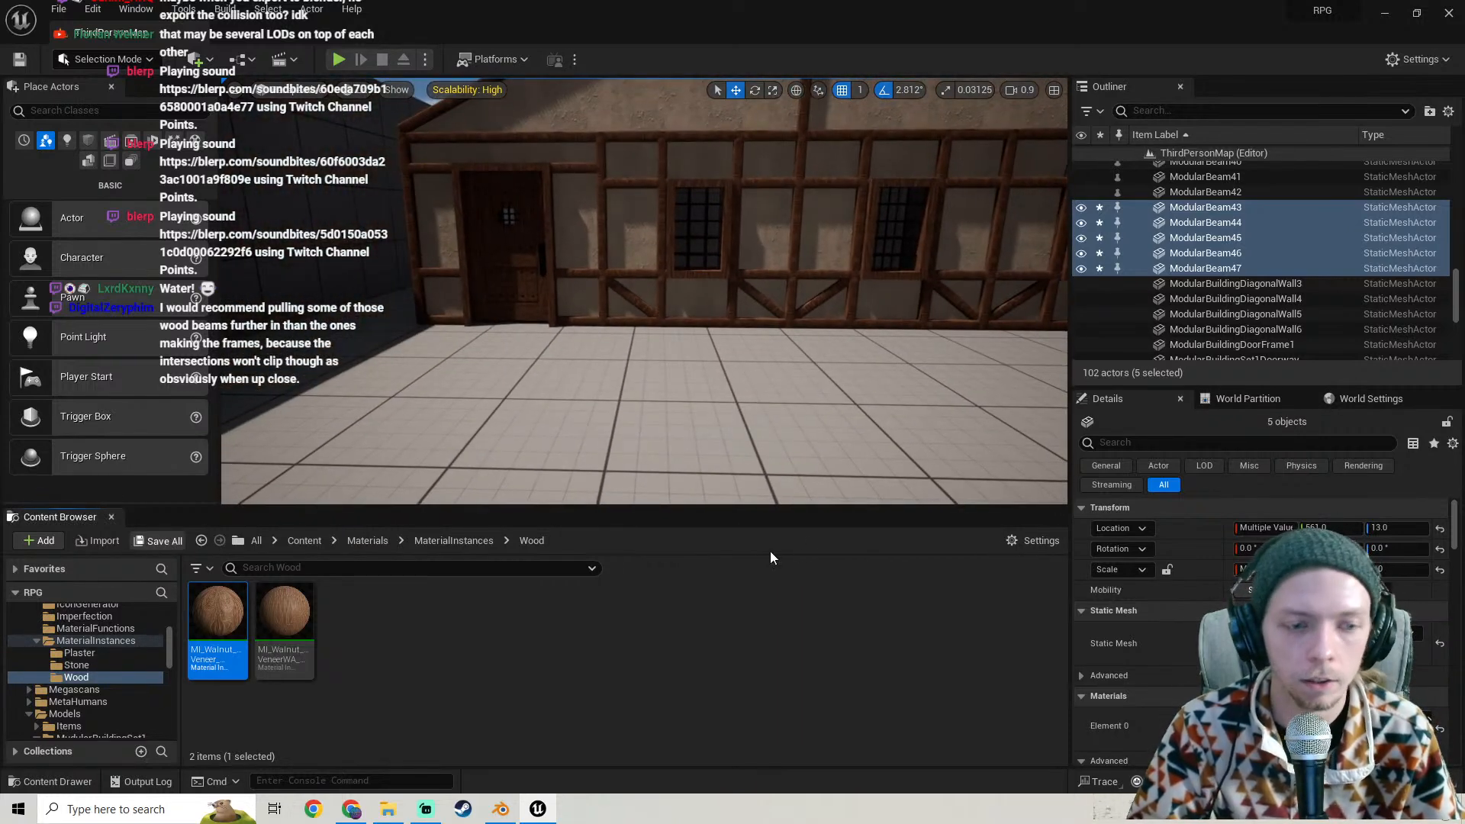
{"action": "left_click", "coordinate": [830, 580]}
- Duplicate one of the rising diagonal braces into the last lower panel at the house corner, past the arched window
{"action": "key", "text": "d"}
{"action": "right_click_drag", "start_coordinate": [795, 389], "coordinate": [570, 327]}
{"action": "key", "text": "w"}
{"action": "key", "text": "a"}
{"action": "key", "text": "a"}
{"action": "key", "text": "s"}
{"action": "left_click", "coordinate": [574, 279]}
{"action": "key", "text": "d"}
{"action": "left_click_drag", "start_coordinate": [477, 317], "coordinate": [762, 300], "text": "alt"}
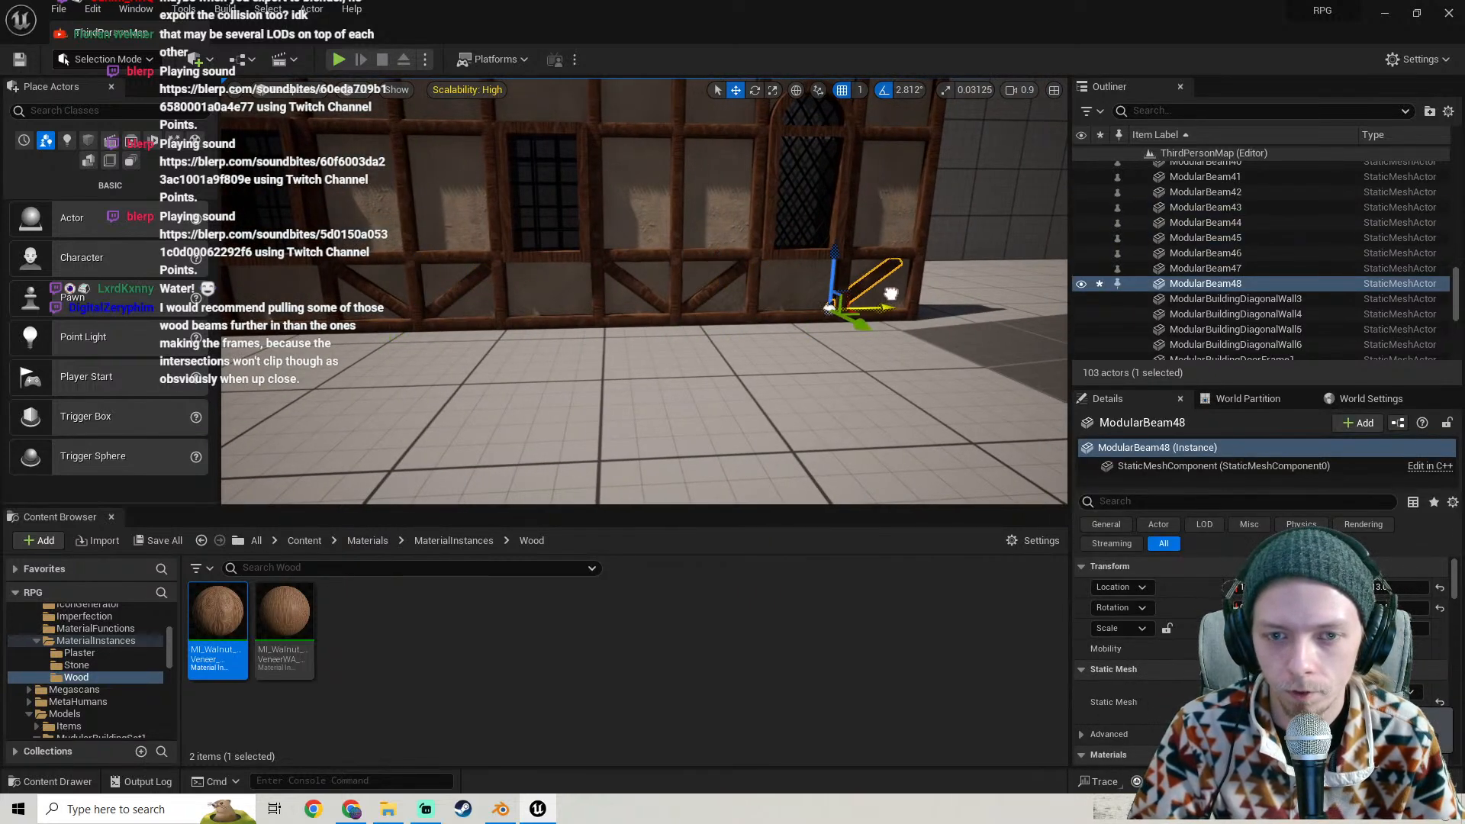
- Check the corner brace's fit from close up and from the front of the house, and save all changes
{"action": "key", "text": "w"}
{"action": "key", "text": "d"}
{"action": "right_click_drag", "start_coordinate": [894, 309], "coordinate": [947, 313]}
{"action": "key", "text": "s"}
{"action": "mouse_move", "coordinate": [797, 329]}
{"action": "right_mouse_down"}
{"action": "mouse_move", "coordinate": [796, 304]}
{"action": "mouse_move", "coordinate": [772, 319]}
{"action": "mouse_move", "coordinate": [789, 319]}
{"action": "right_mouse_up"}
{"action": "key", "text": "a"}
{"action": "key", "text": "w"}
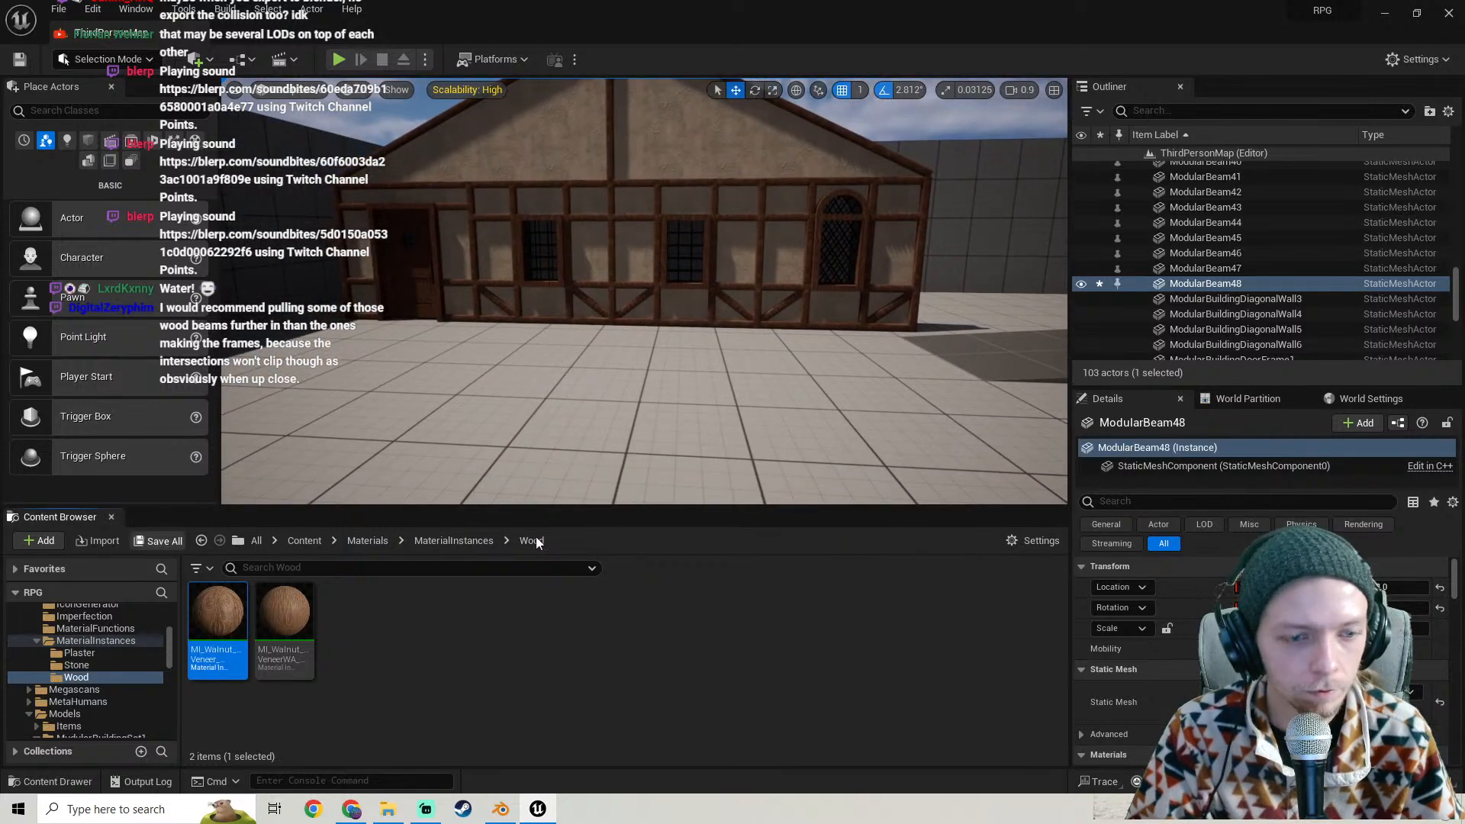
{"action": "key", "text": "ctrl+shift+s"}
{"action": "left_click", "coordinate": [848, 579]}
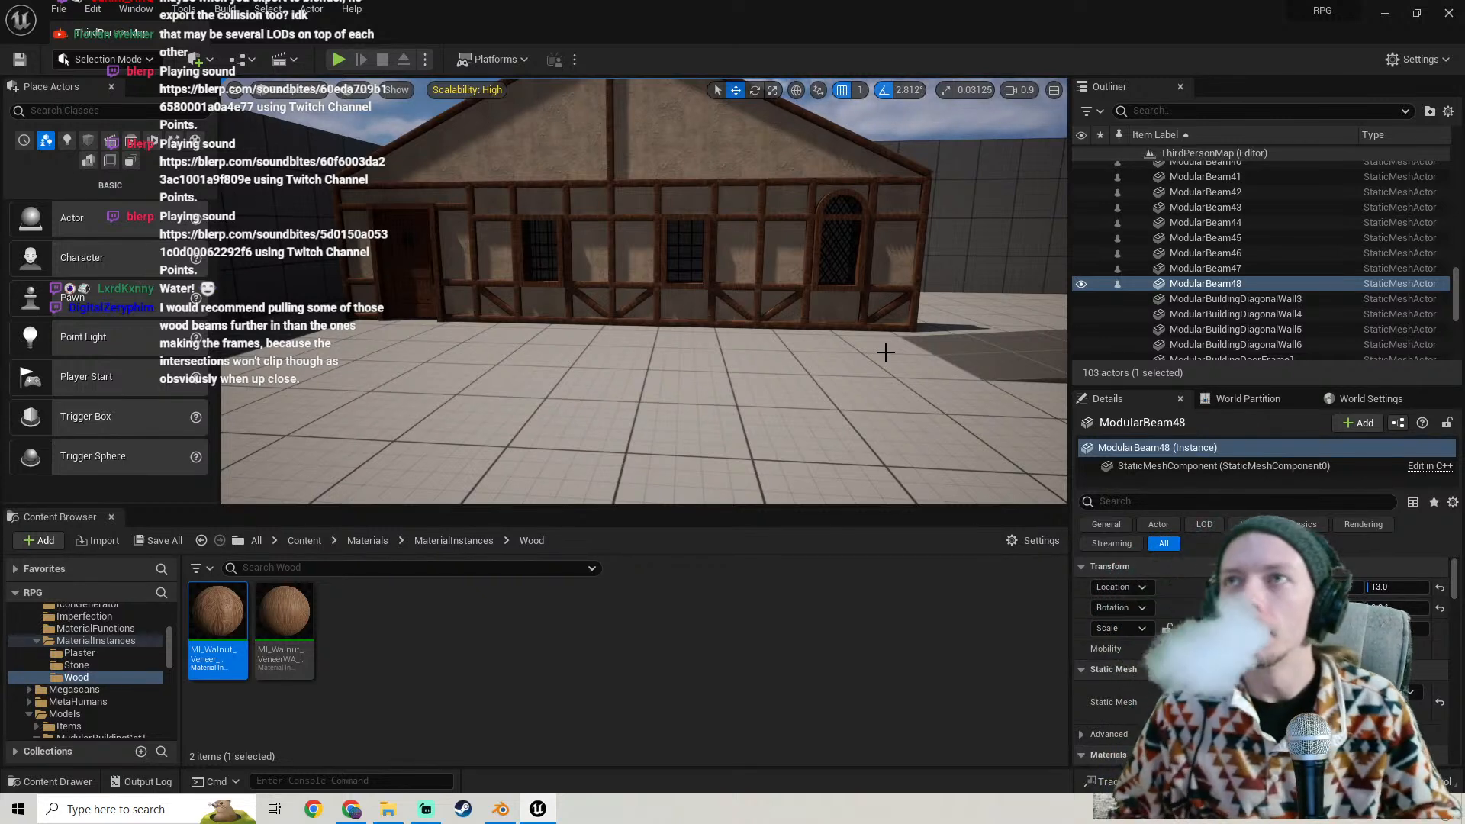
{"action": "key", "text": "XF86AudioRaiseVolume"}
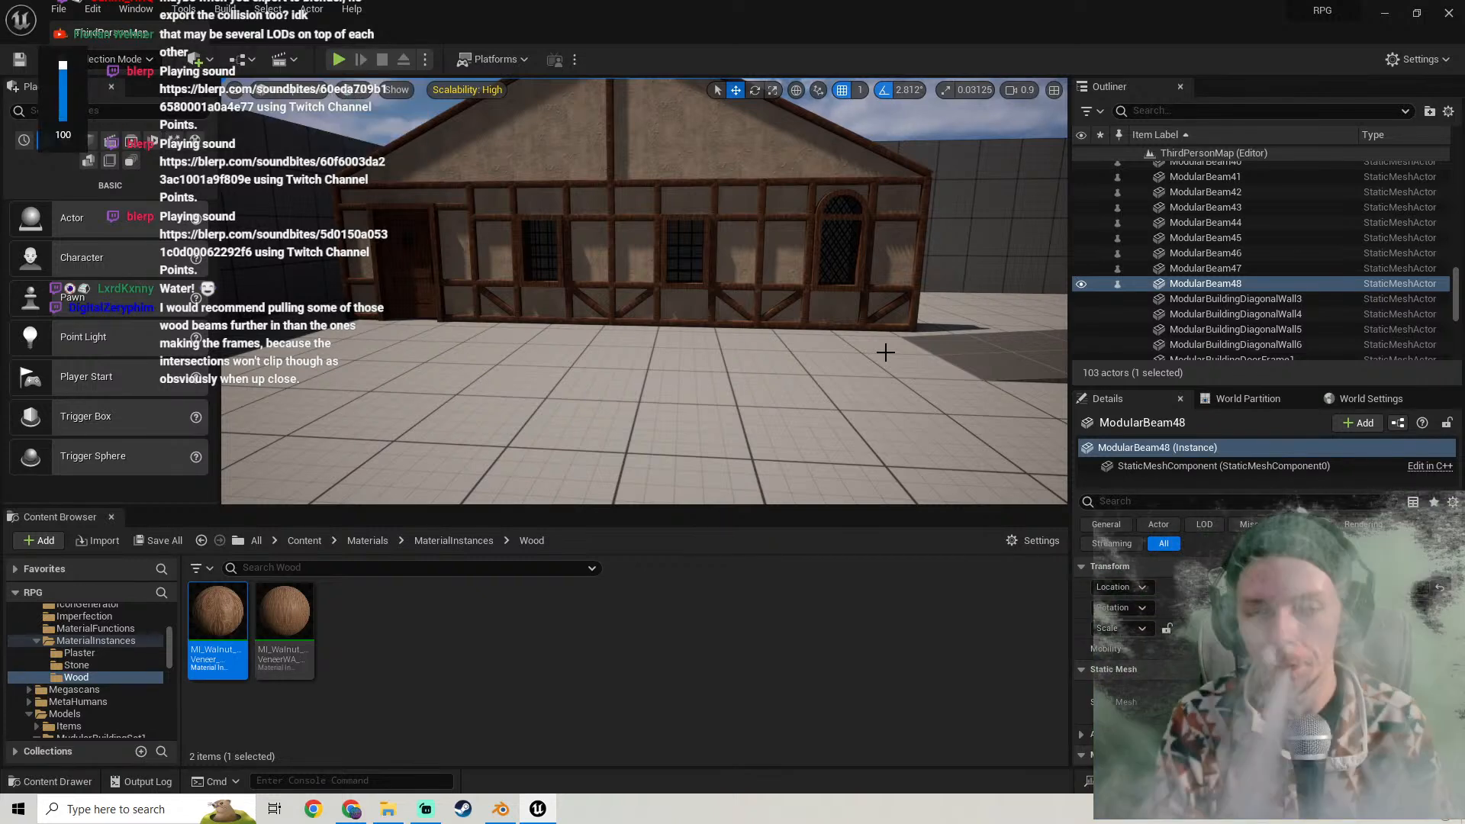
{"action": "mouse_move", "coordinate": [637, 284]}
{"action": "right_mouse_down"}
{"action": "mouse_move", "coordinate": [576, 282]}
{"action": "mouse_move", "coordinate": [599, 284]}
{"action": "mouse_move", "coordinate": [583, 281]}
{"action": "mouse_move", "coordinate": [603, 309]}
{"action": "mouse_move", "coordinate": [595, 267]}
{"action": "mouse_move", "coordinate": [626, 290]}
{"action": "right_mouse_up"}
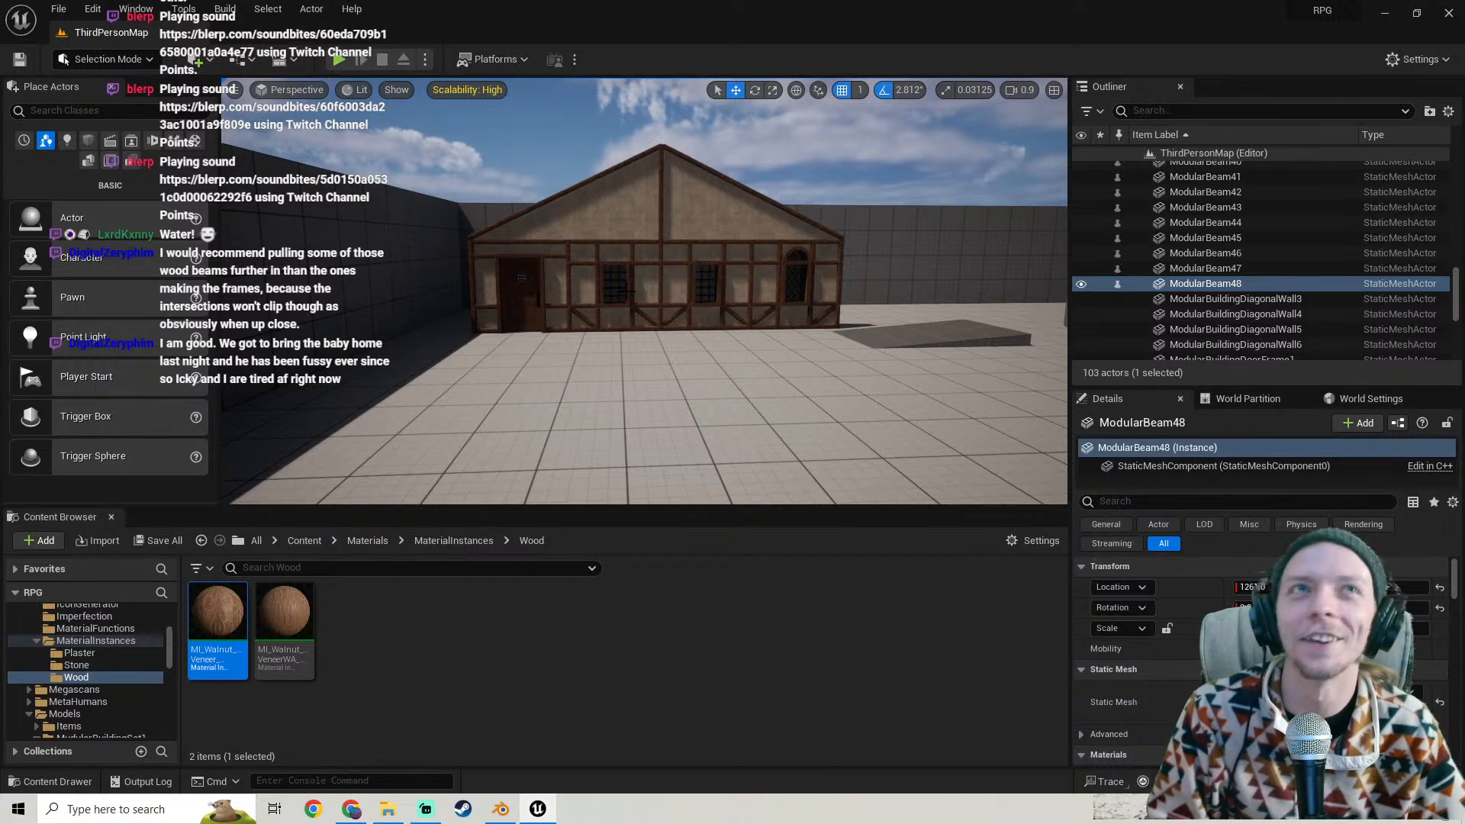
{"action": "right_click_drag", "start_coordinate": [811, 374], "coordinate": [310, 479]}
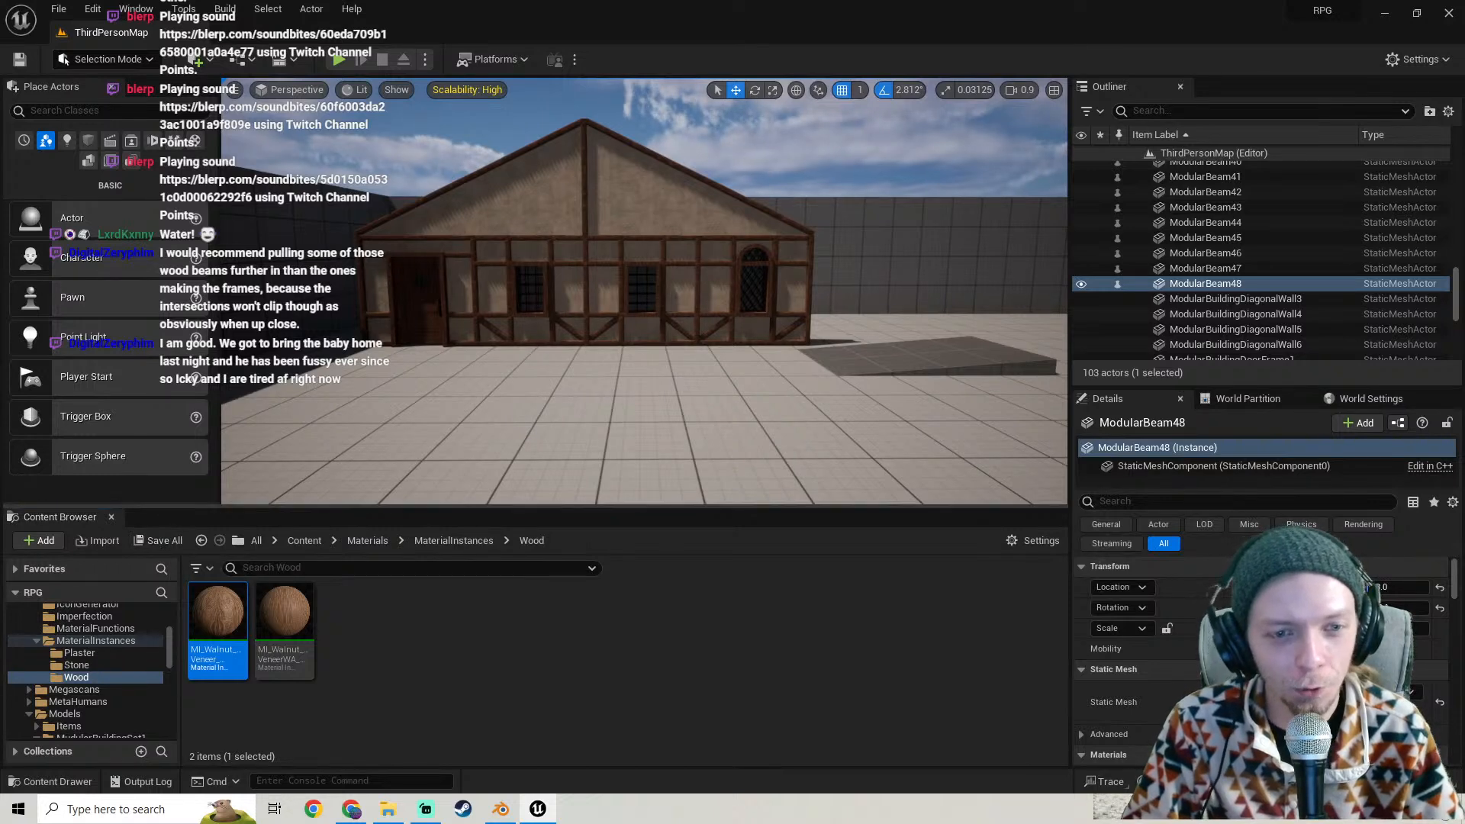
- Select the diagonal brace beside the door and check the front wall's braces from close up and from a distance
{"action": "right_click_drag", "start_coordinate": [687, 367], "coordinate": [648, 372]}
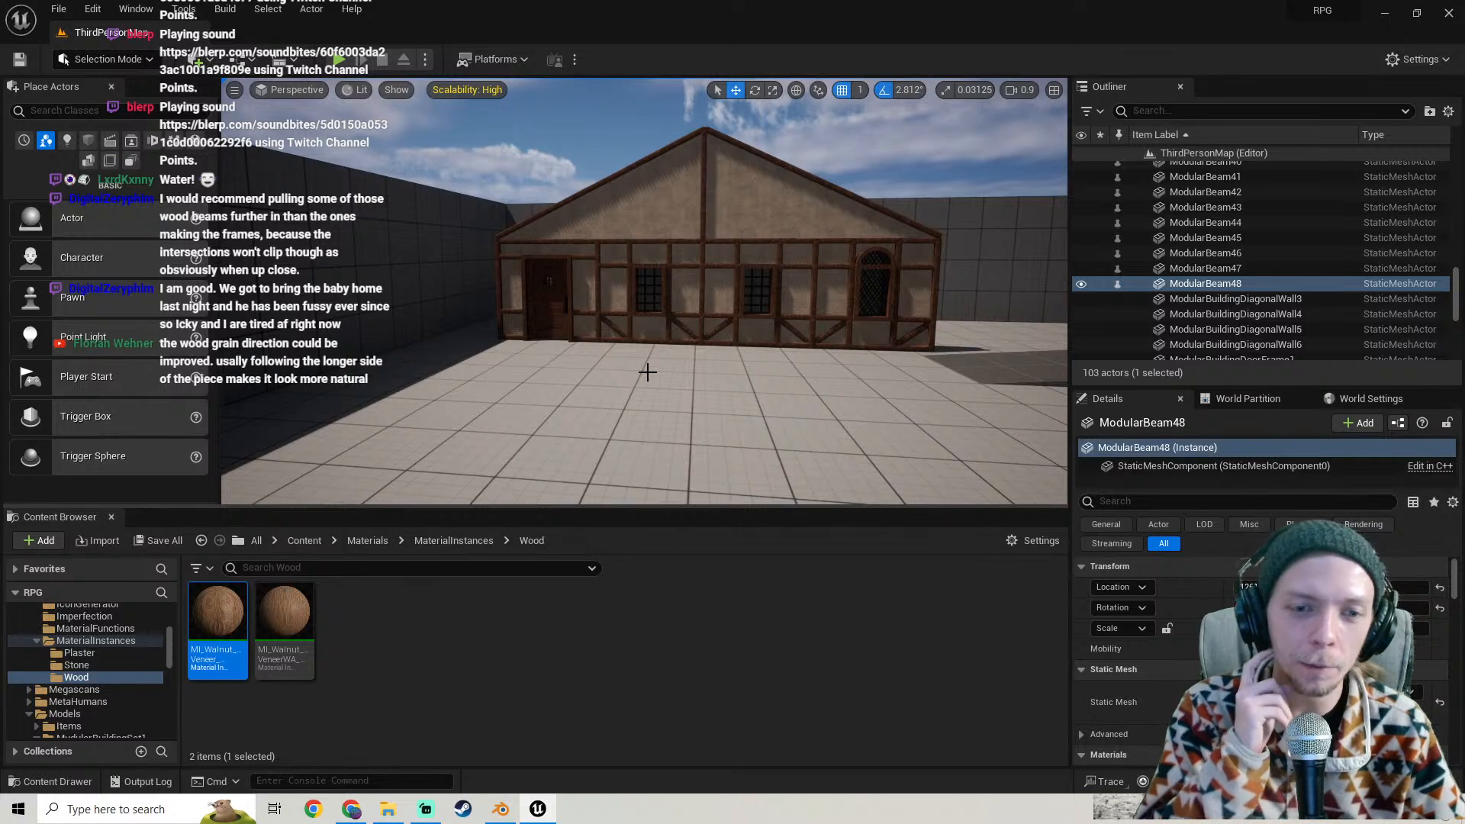
{"action": "key", "text": "w"}
{"action": "right_click_drag", "start_coordinate": [647, 359], "coordinate": [666, 320]}
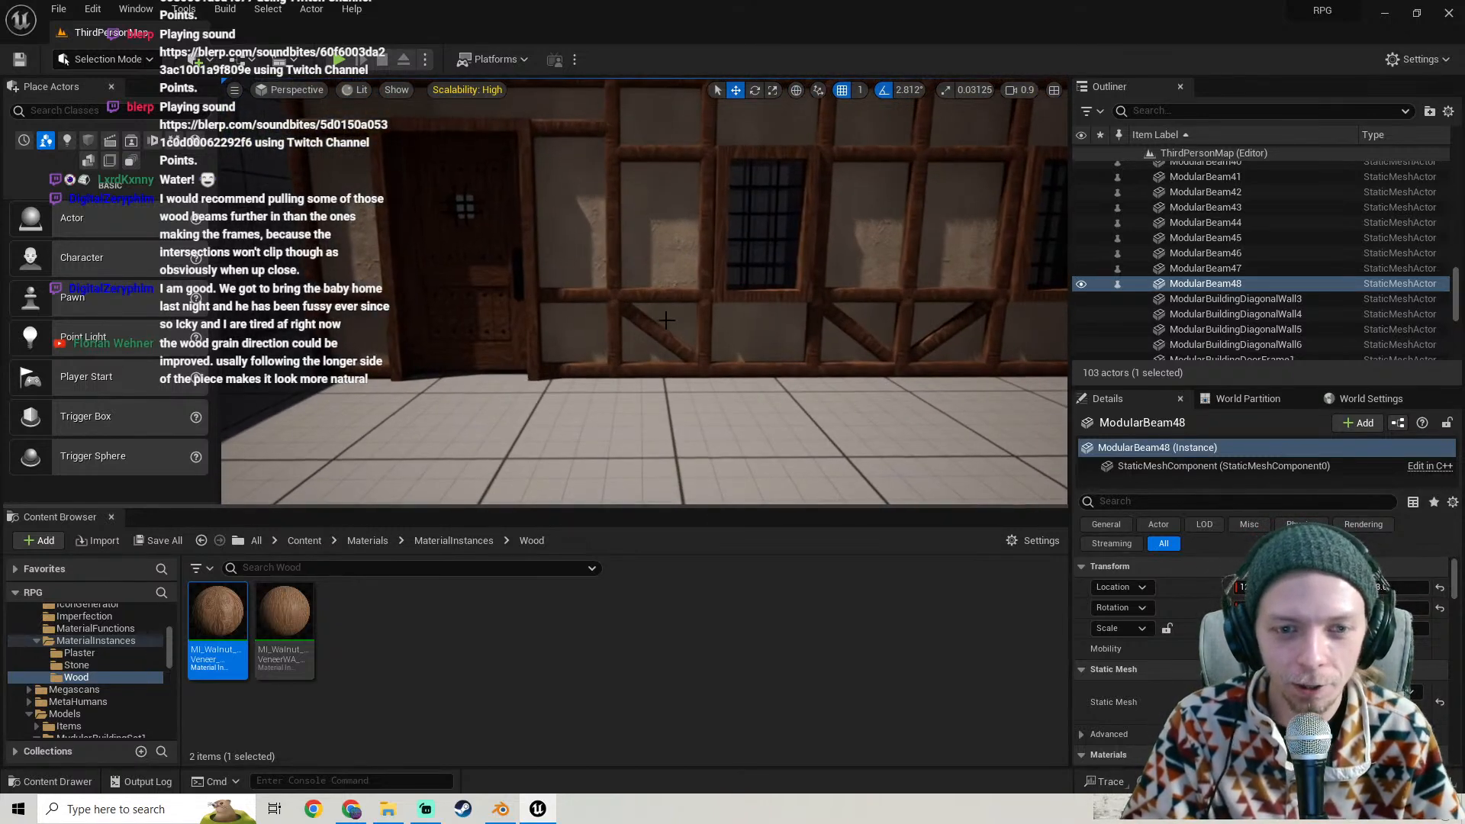
{"action": "left_click", "coordinate": [653, 330]}
{"action": "scroll", "coordinate": [711, 326], "scroll_direction": "down", "scroll_amount": 5}
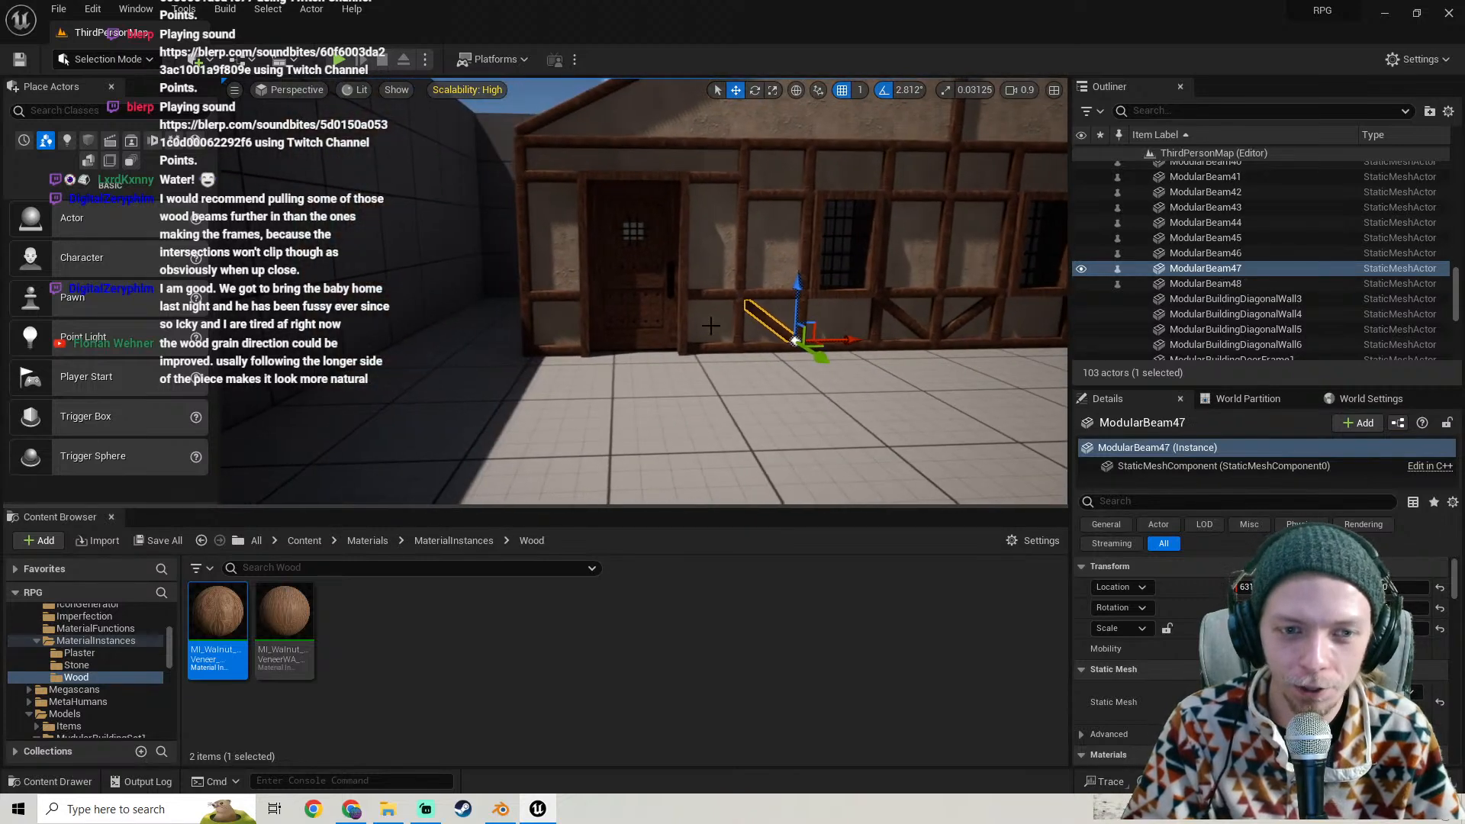
{"action": "key", "text": "d"}
{"action": "mouse_move", "coordinate": [711, 326]}
{"action": "right_mouse_down"}
{"action": "mouse_move", "coordinate": [752, 324]}
{"action": "mouse_move", "coordinate": [716, 307]}
{"action": "right_mouse_up"}
{"action": "key", "text": "s"}
{"action": "key", "text": "d"}
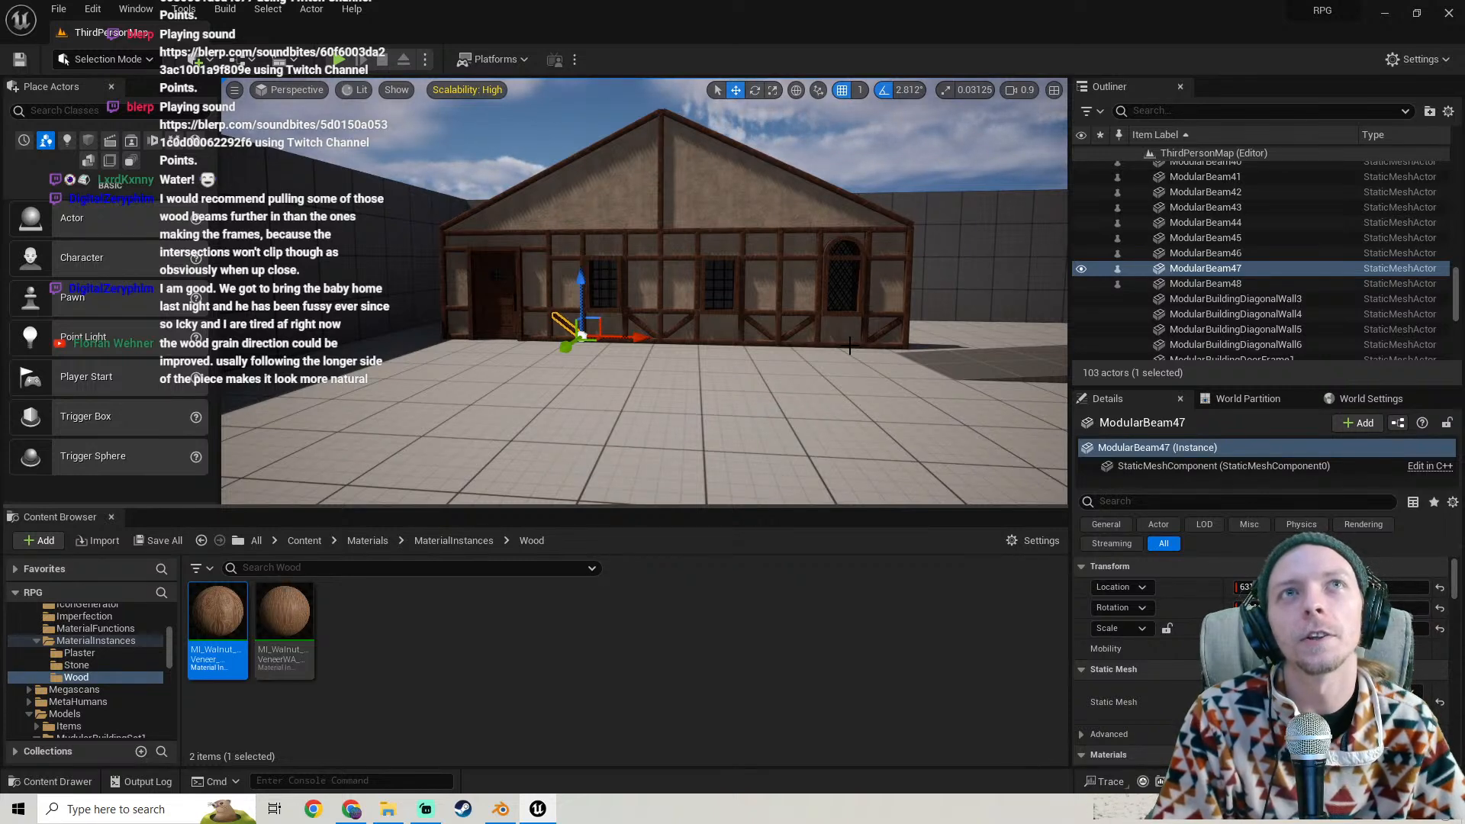
- Examine the wood grain direction on the selected brace beside the door from close up
{"action": "key", "text": "w"}
{"action": "mouse_move", "coordinate": [726, 318]}
{"action": "right_mouse_down"}
{"action": "mouse_move", "coordinate": [710, 333]}
{"action": "mouse_move", "coordinate": [755, 336]}
{"action": "mouse_move", "coordinate": [719, 339]}
{"action": "right_mouse_up"}
{"action": "key", "text": "w"}
{"action": "key", "text": "s"}
{"action": "key", "text": "a"}
{"action": "key", "text": "w"}
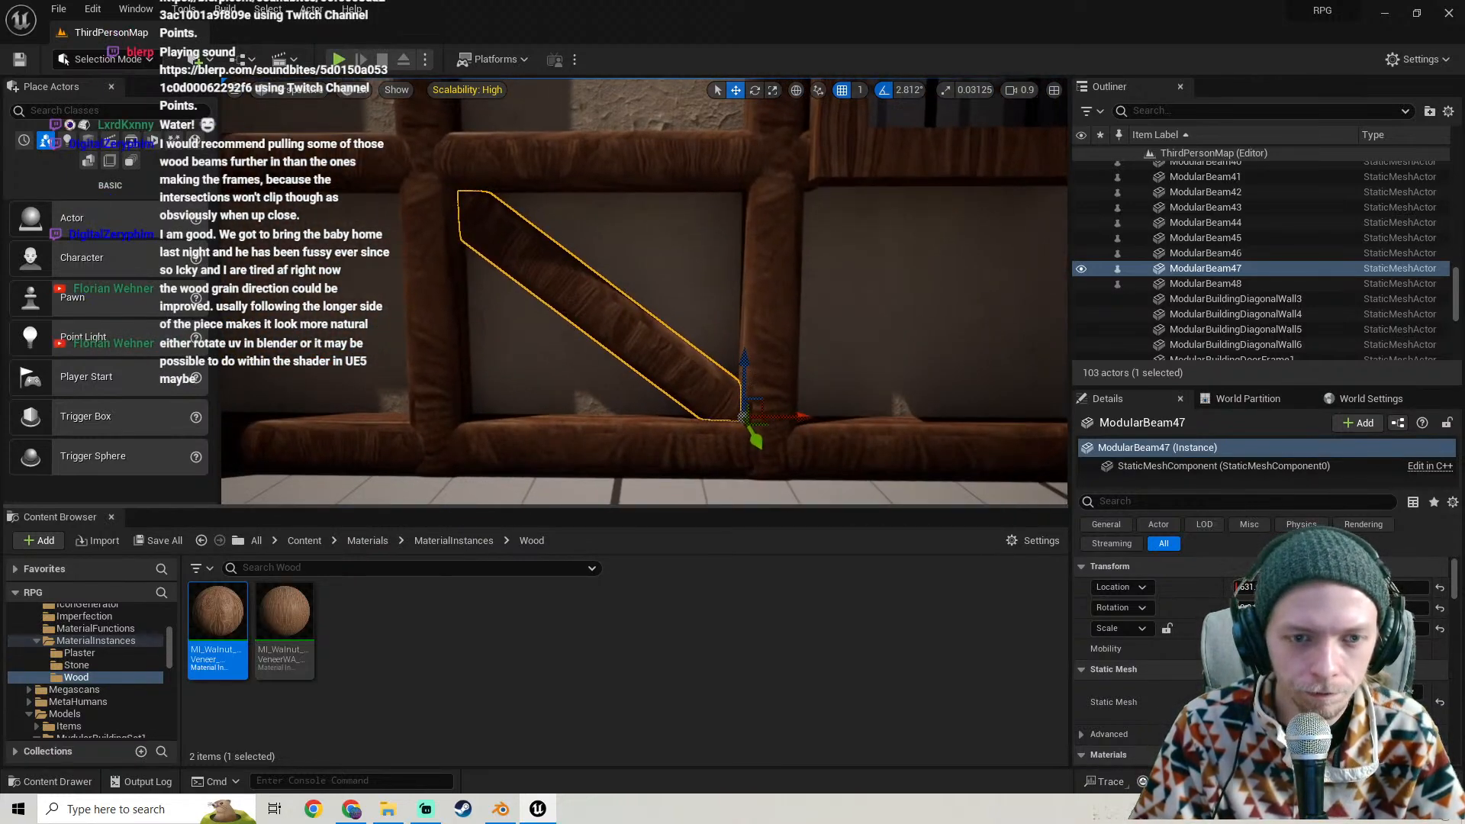
{"action": "right_click_drag", "start_coordinate": [553, 288], "coordinate": [577, 313]}
{"action": "key", "text": "a"}
{"action": "key", "text": "d"}
{"action": "key", "text": "s"}
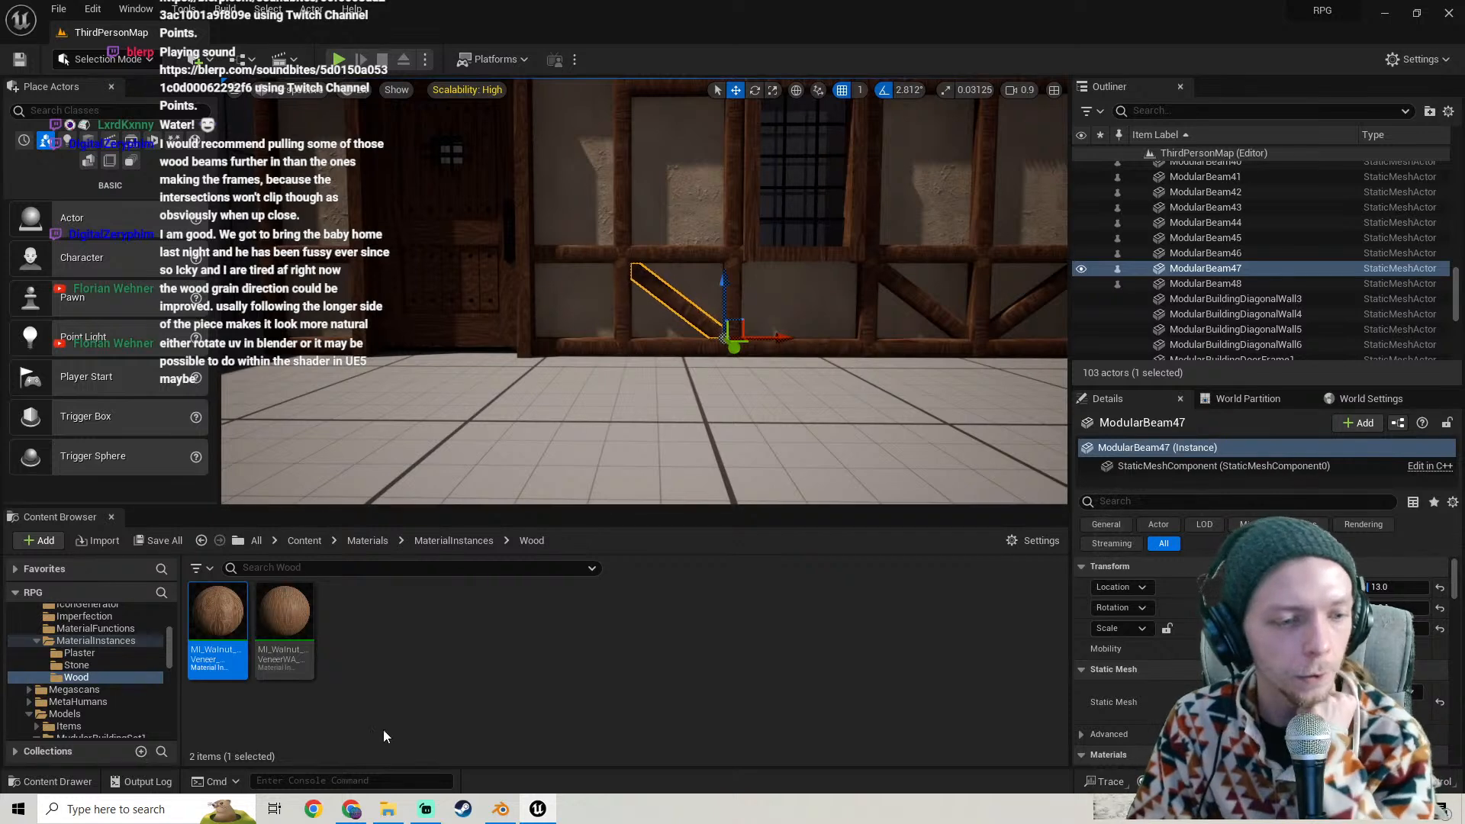
- Open the Surfaces folder under Megascans in the project content
{"action": "scroll", "coordinate": [85, 676], "scroll_direction": "up", "scroll_amount": 5}
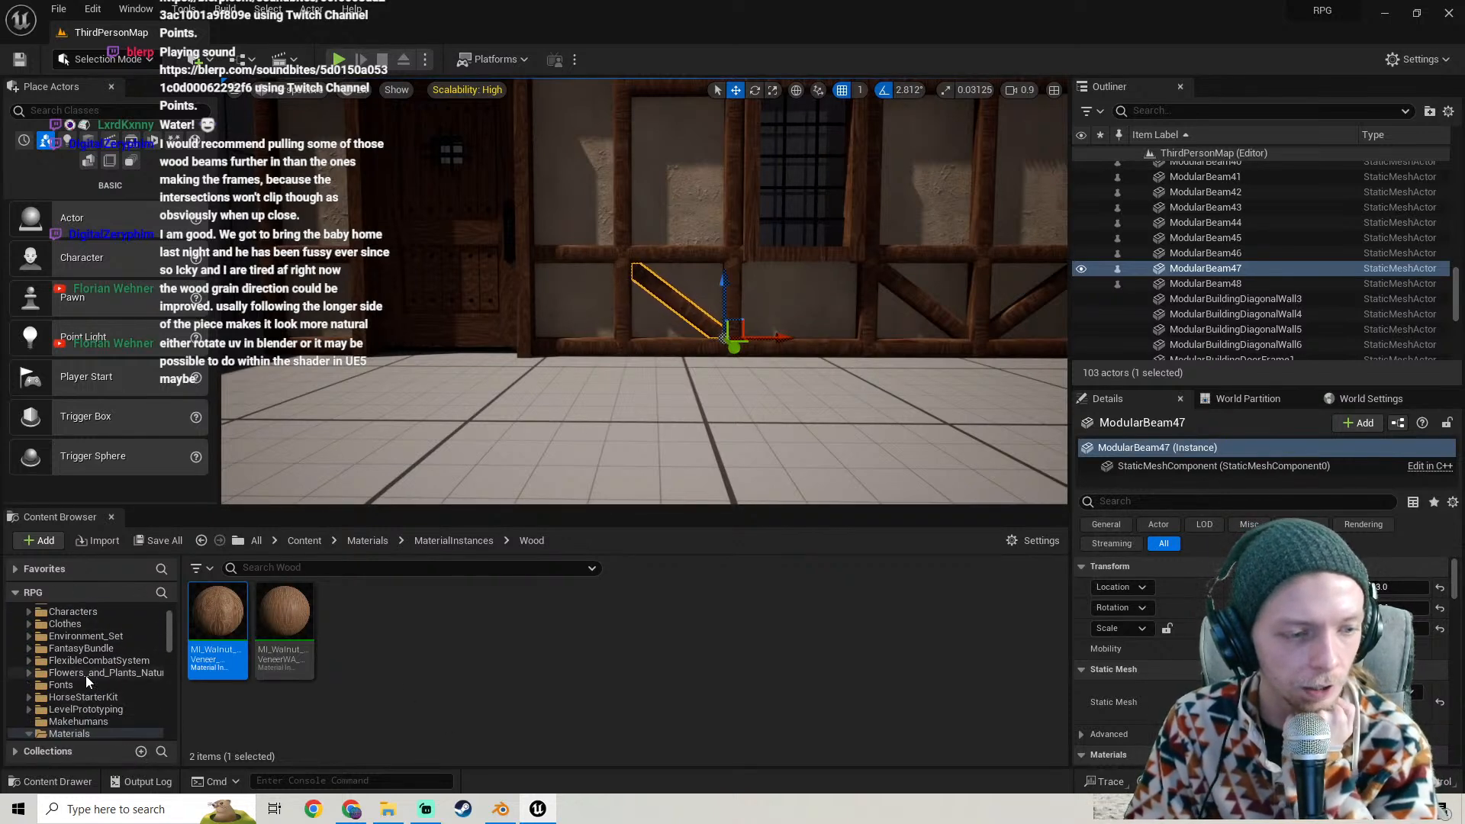
{"action": "scroll", "coordinate": [94, 687], "scroll_direction": "up", "scroll_amount": 1}
{"action": "scroll", "coordinate": [95, 688], "scroll_direction": "up", "scroll_amount": 3}
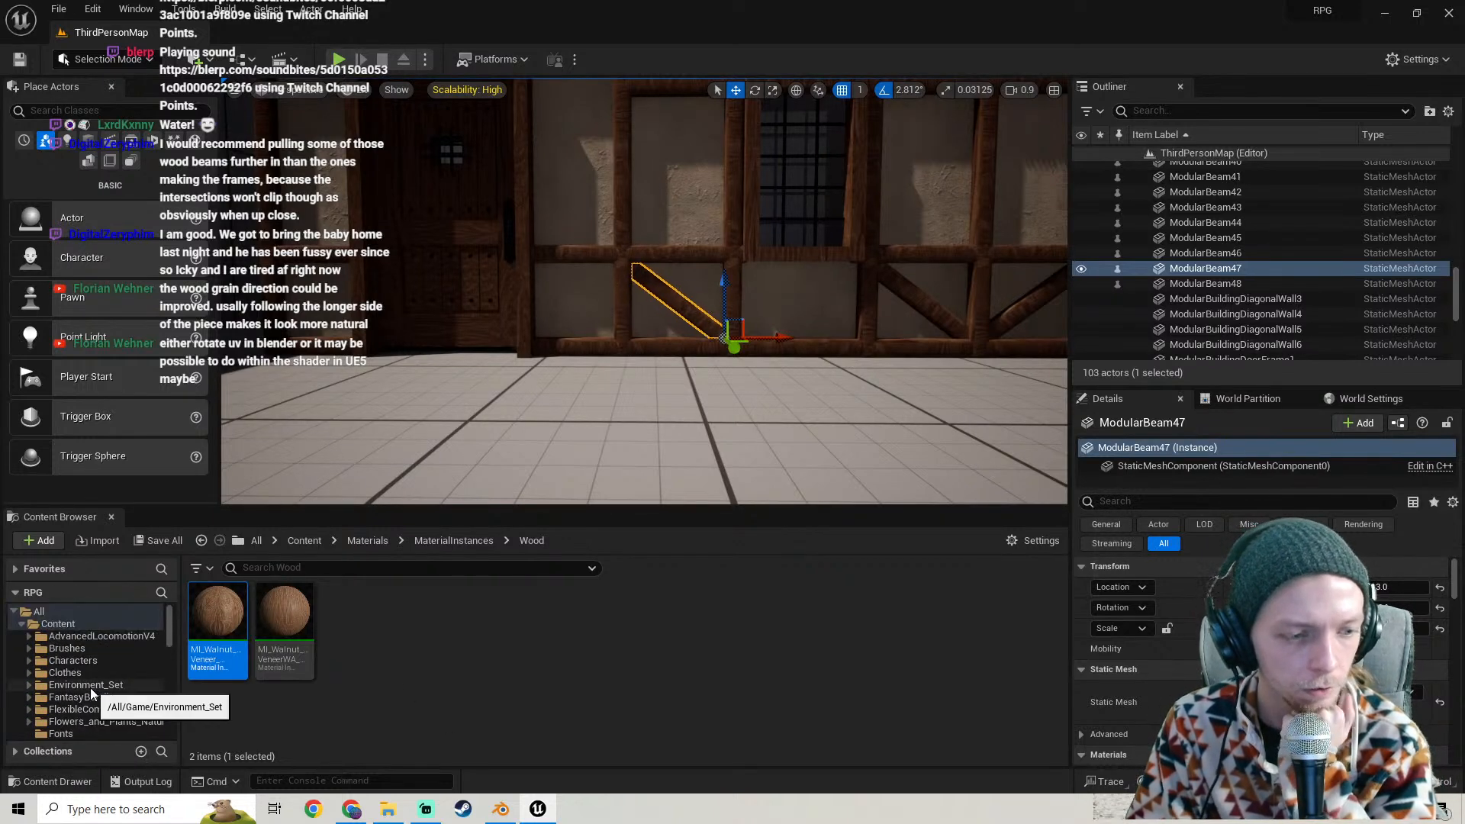
{"action": "scroll", "coordinate": [84, 688], "scroll_direction": "down", "scroll_amount": 2}
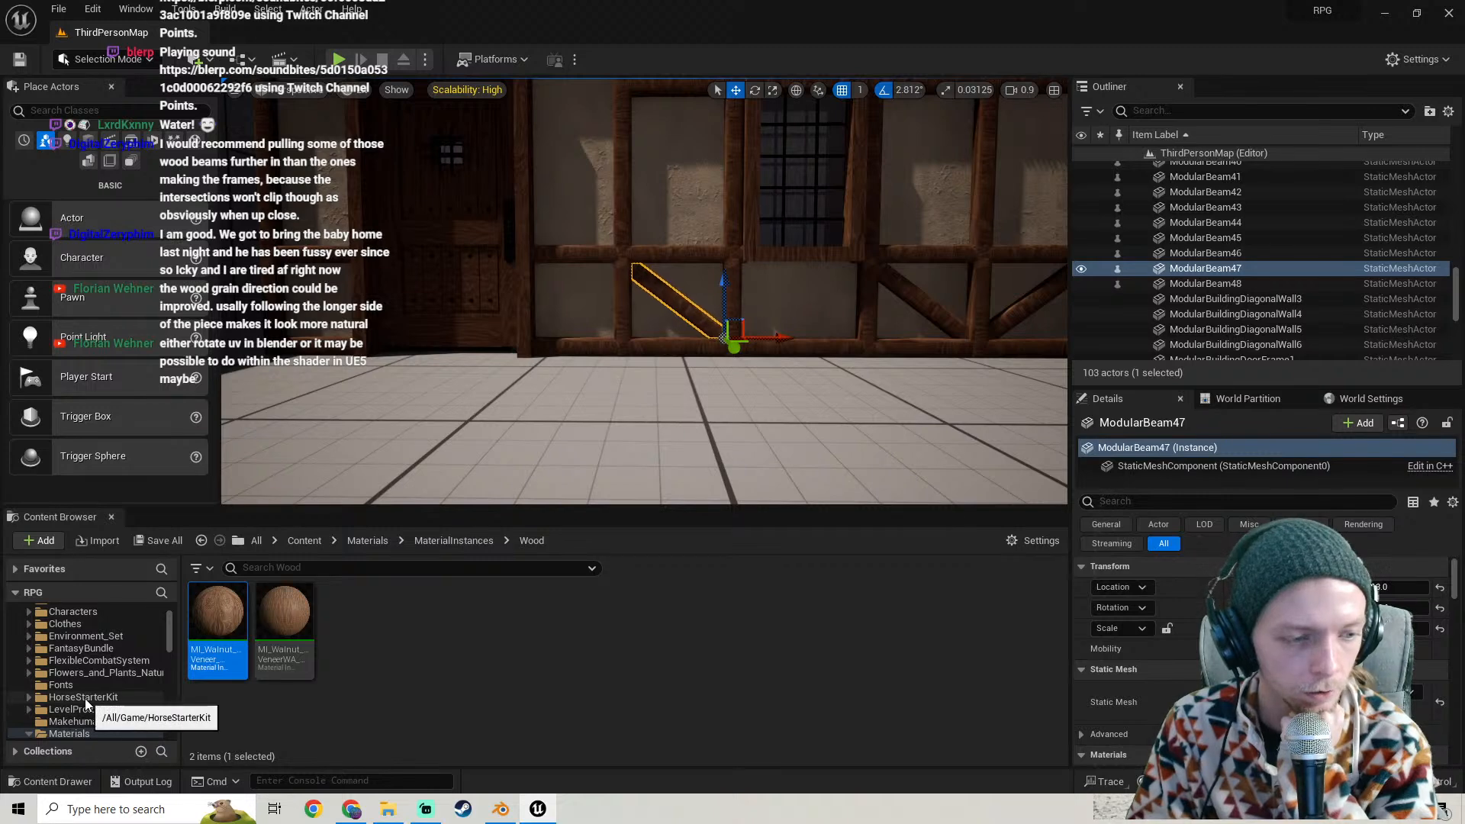
{"action": "scroll", "coordinate": [84, 698], "scroll_direction": "down", "scroll_amount": 2}
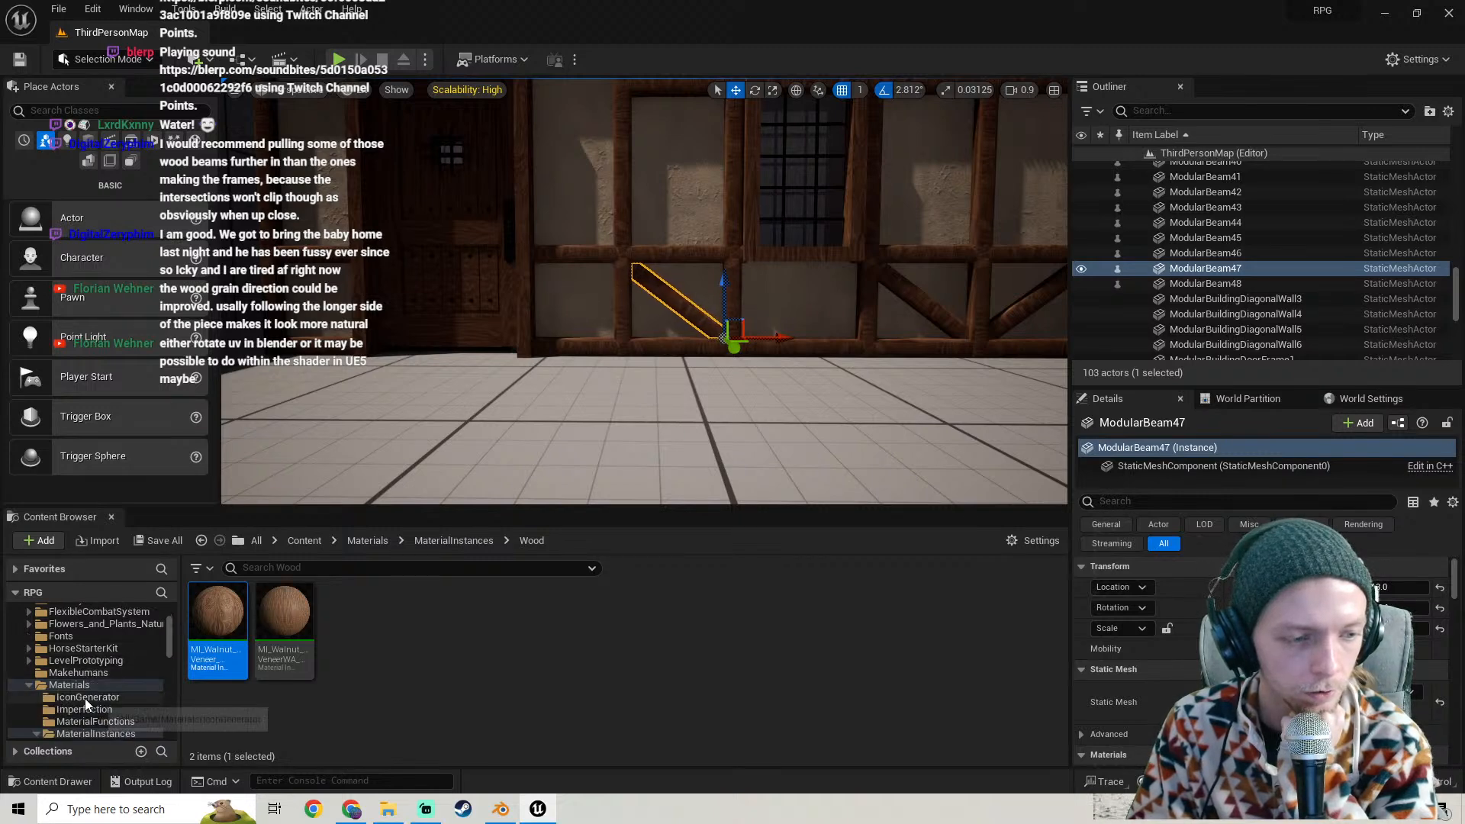
{"action": "left_click", "coordinate": [30, 685]}
{"action": "left_click", "coordinate": [149, 683]}
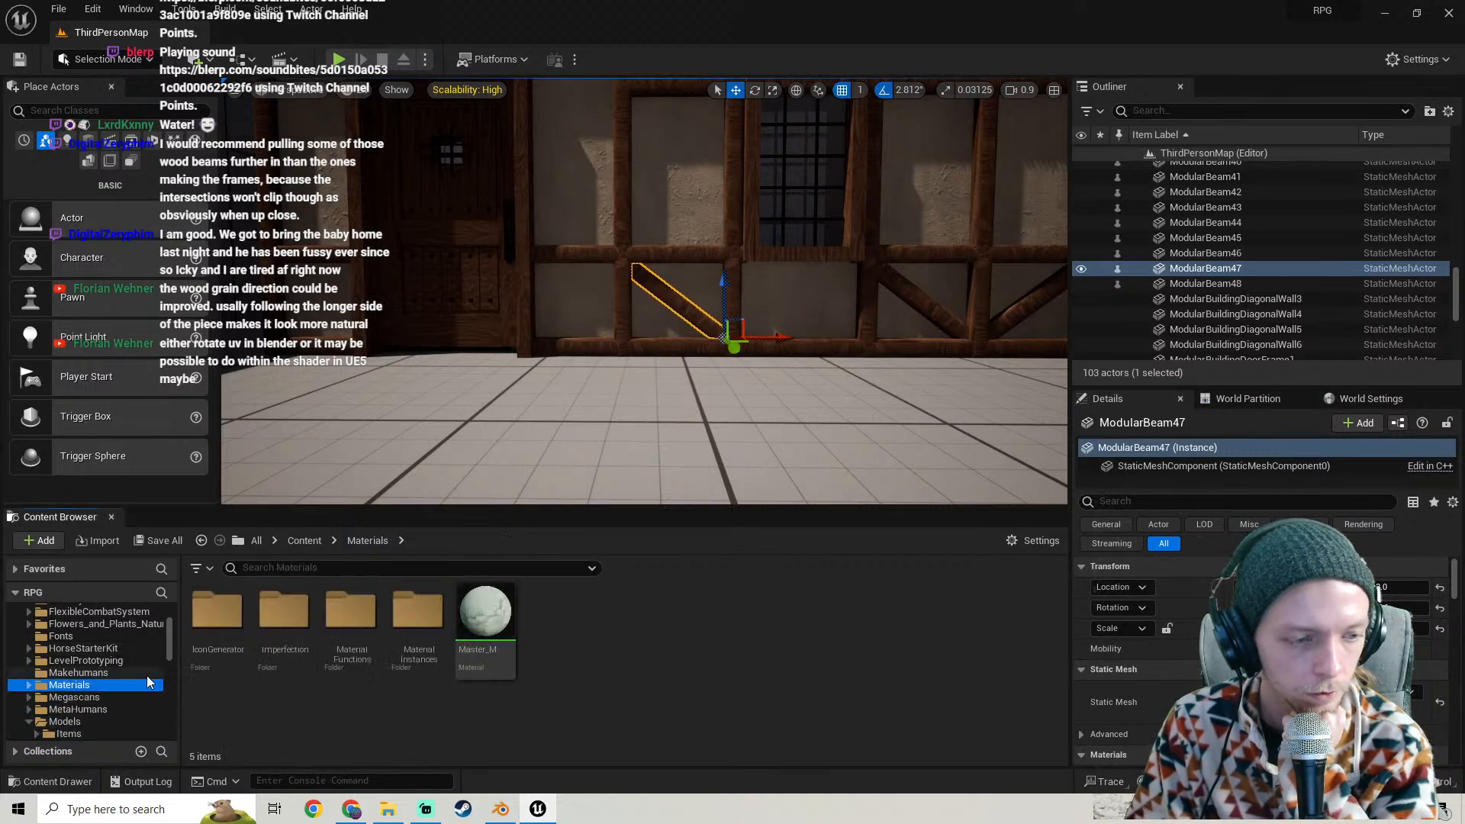
{"action": "left_click", "coordinate": [115, 700]}
{"action": "double_click", "coordinate": [344, 626]}
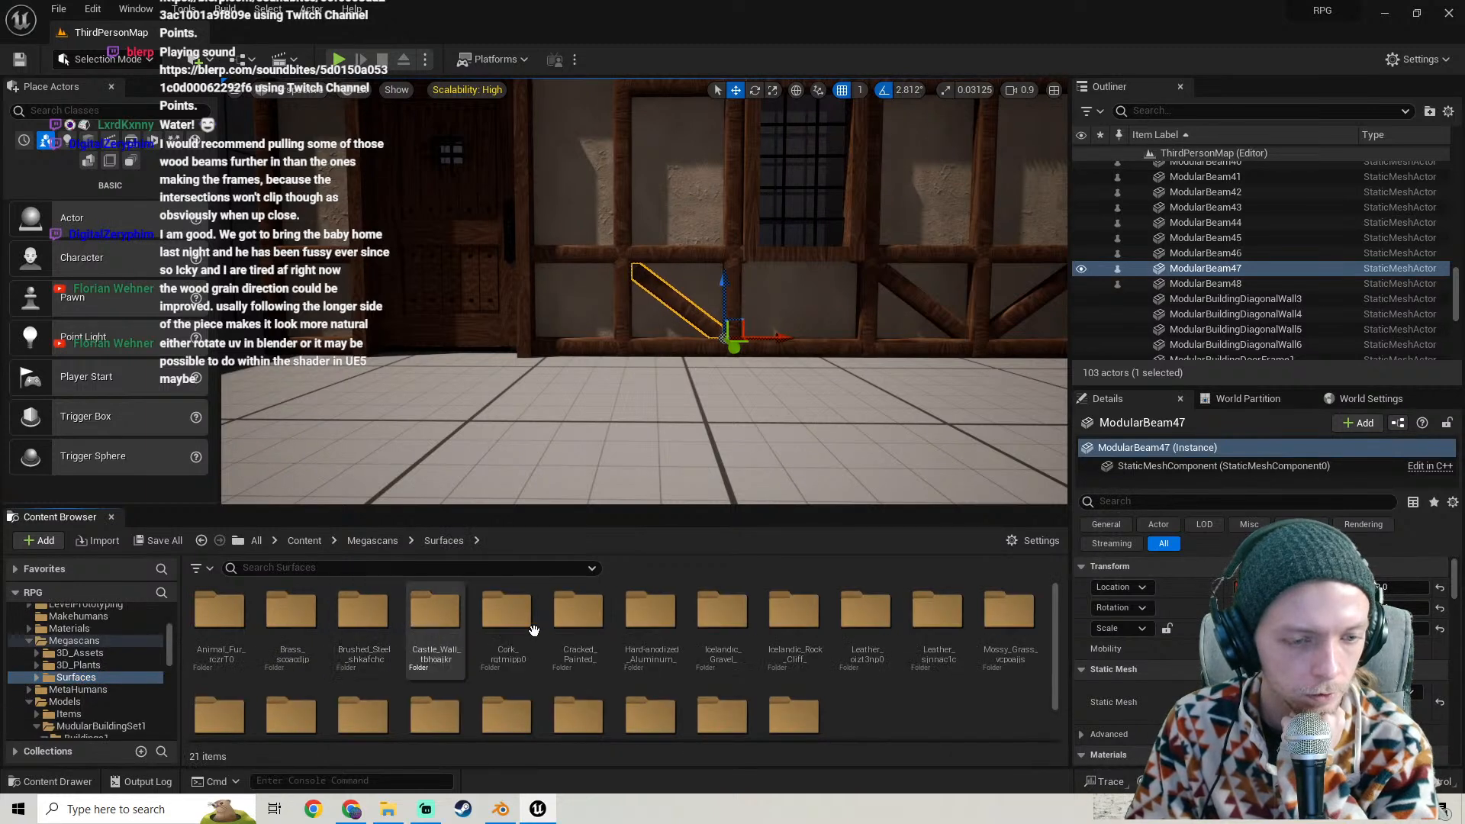
- Look into the brass surface folder, return, and open the material instance MI_Cracked_Painted_Plaster_tlphcdbfw_2K_Inst from the cracked painted plaster folder
{"action": "double_click", "coordinate": [291, 611]}
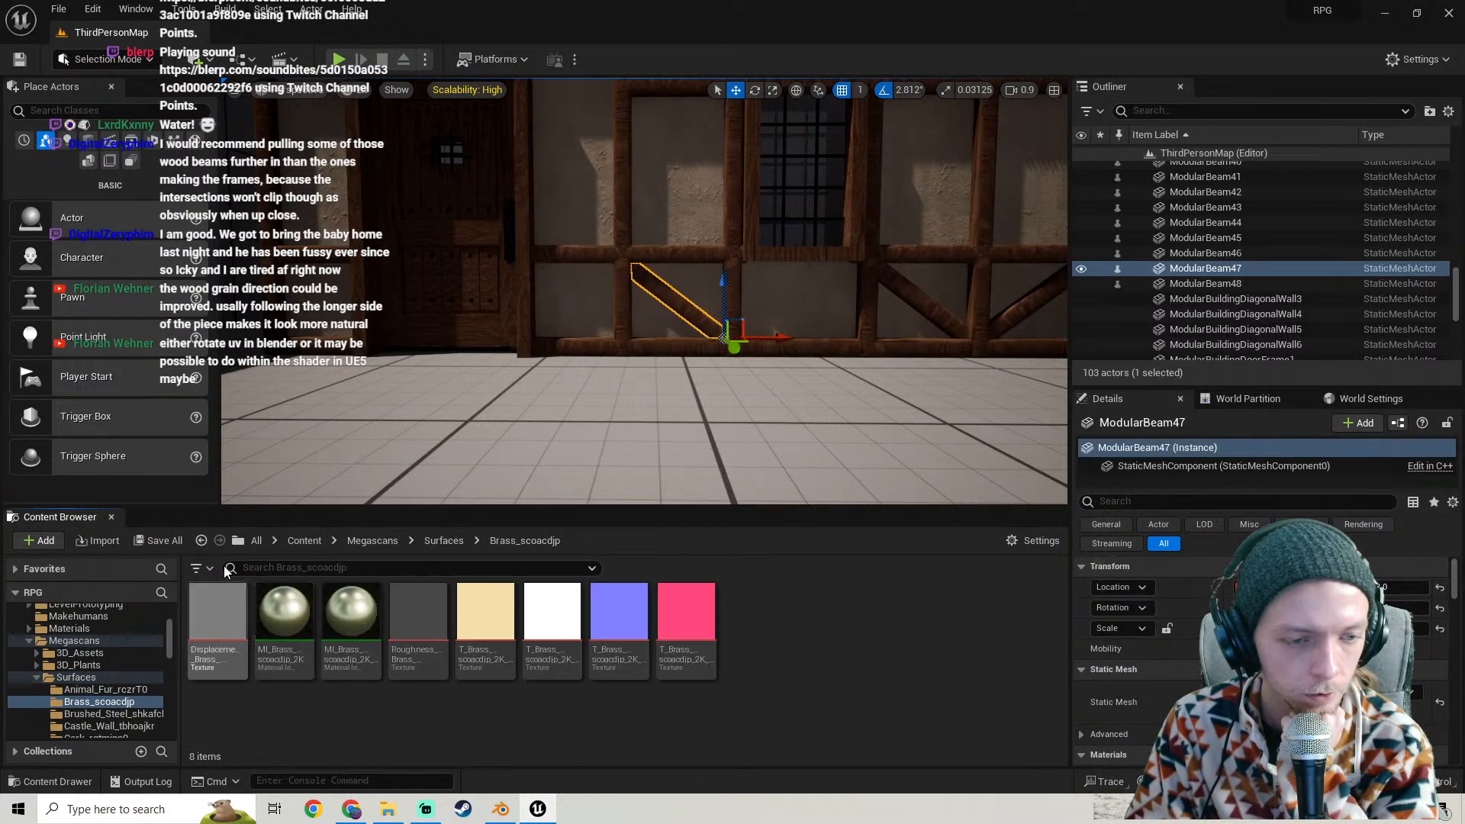
{"action": "left_click", "coordinate": [201, 540]}
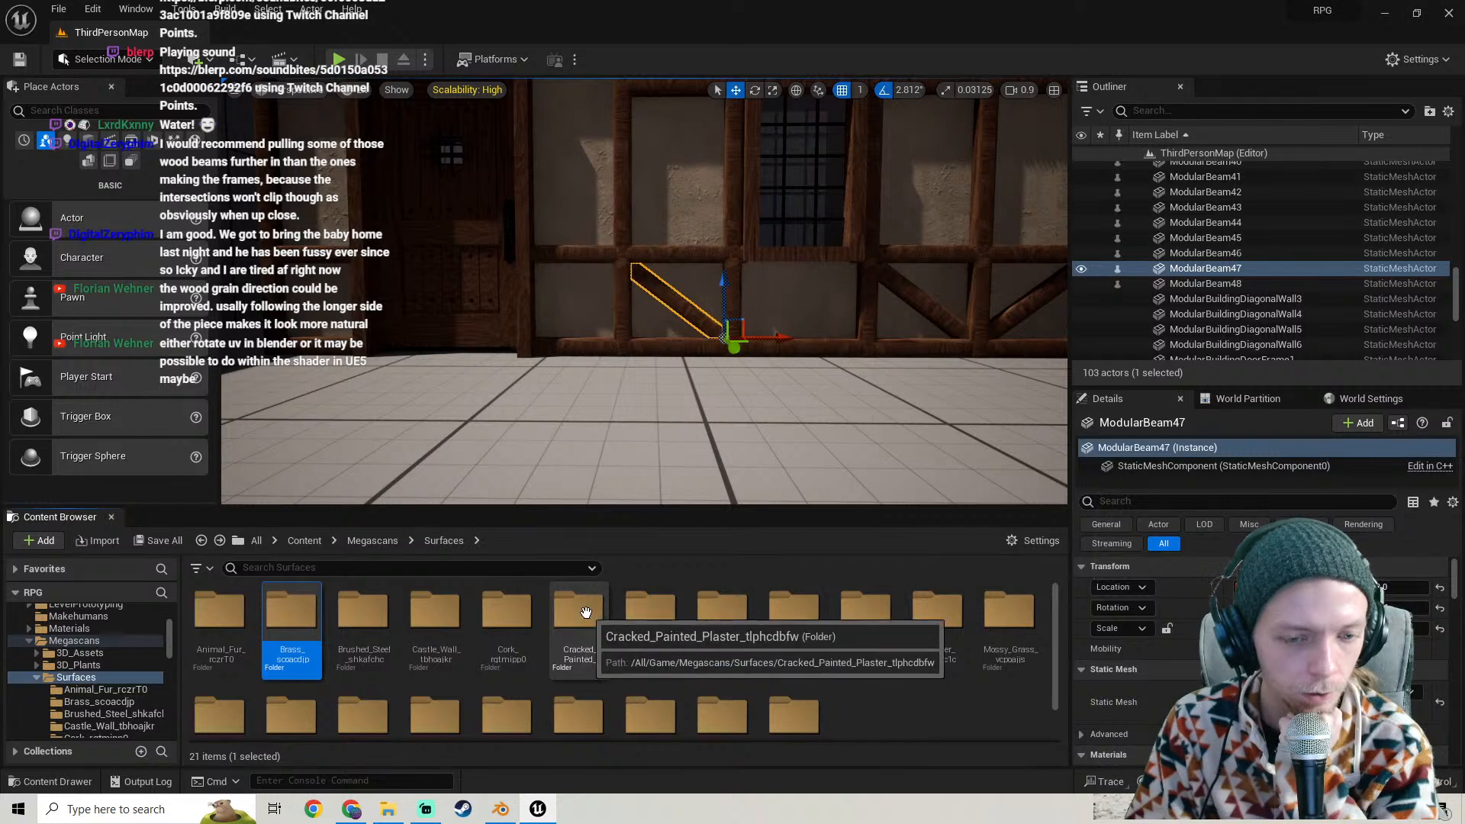
{"action": "double_click", "coordinate": [586, 612]}
{"action": "left_click", "coordinate": [288, 661]}
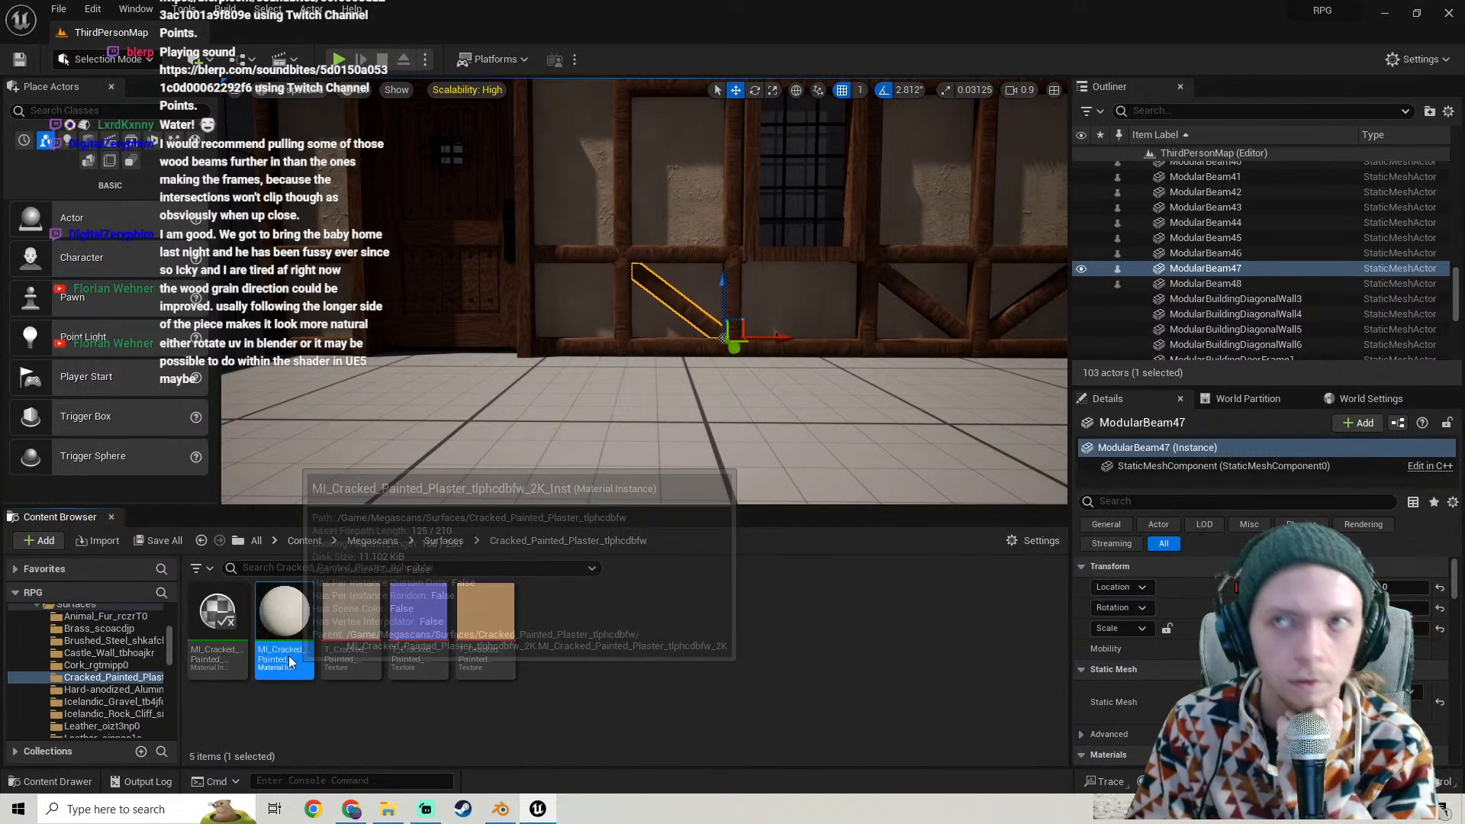
{"action": "double_click", "coordinate": [288, 661]}
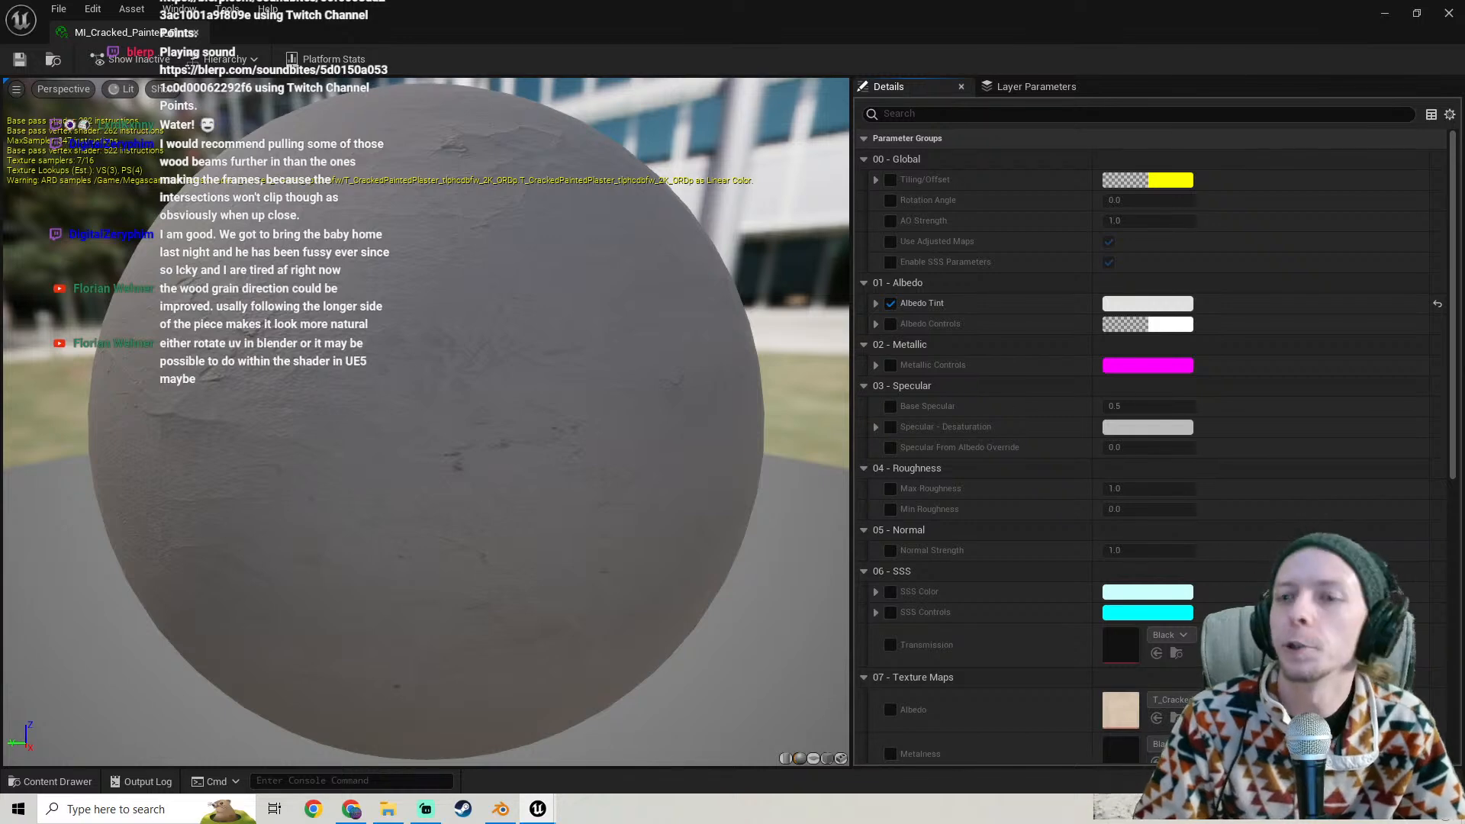
- Open the plaster instance's parent material, and from there its base material M_MS_Surface_Material
{"action": "scroll", "coordinate": [1462, 255], "scroll_direction": "down", "scroll_amount": 10}
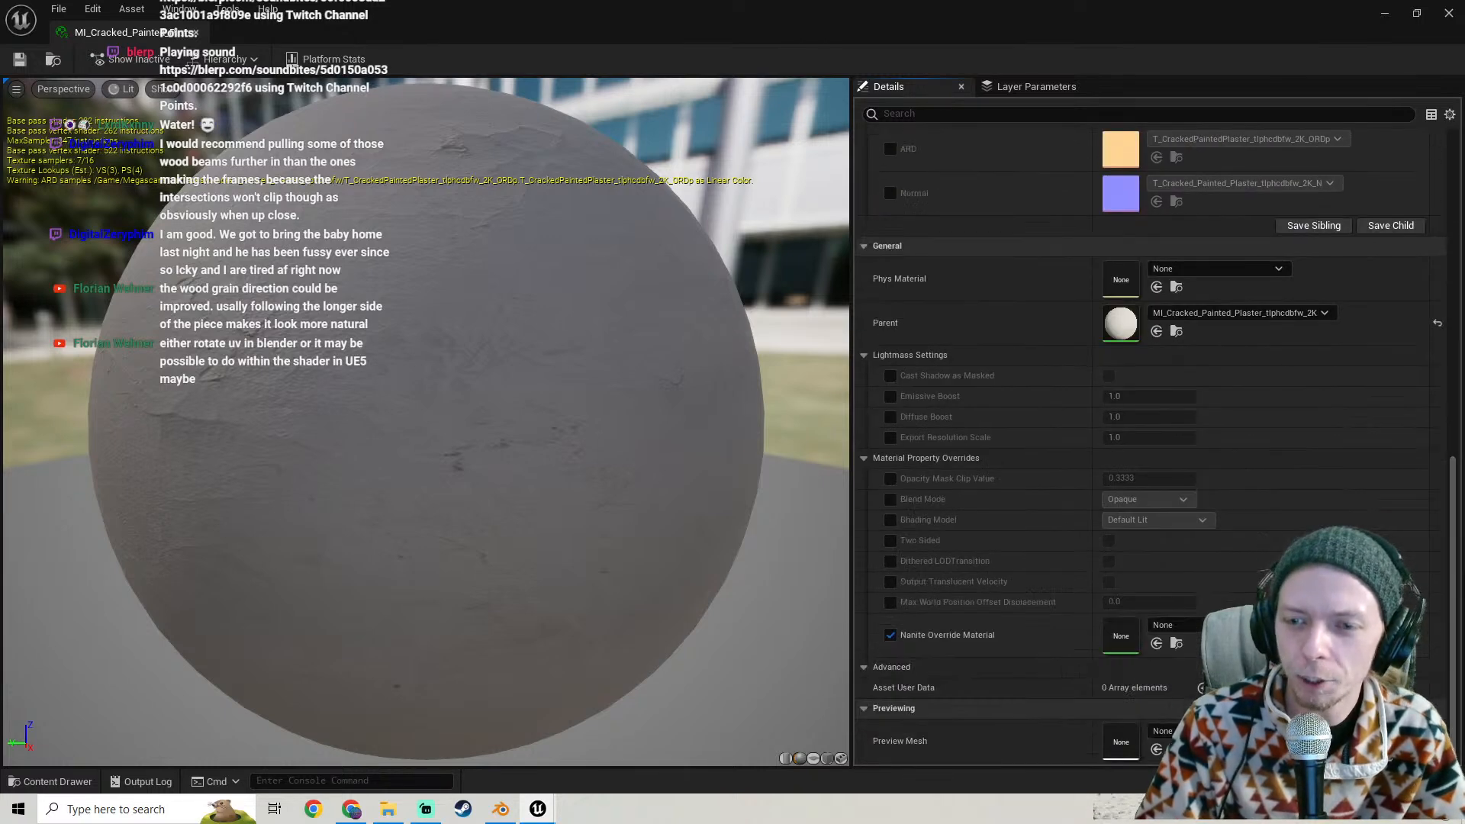
{"action": "double_click", "coordinate": [1122, 329]}
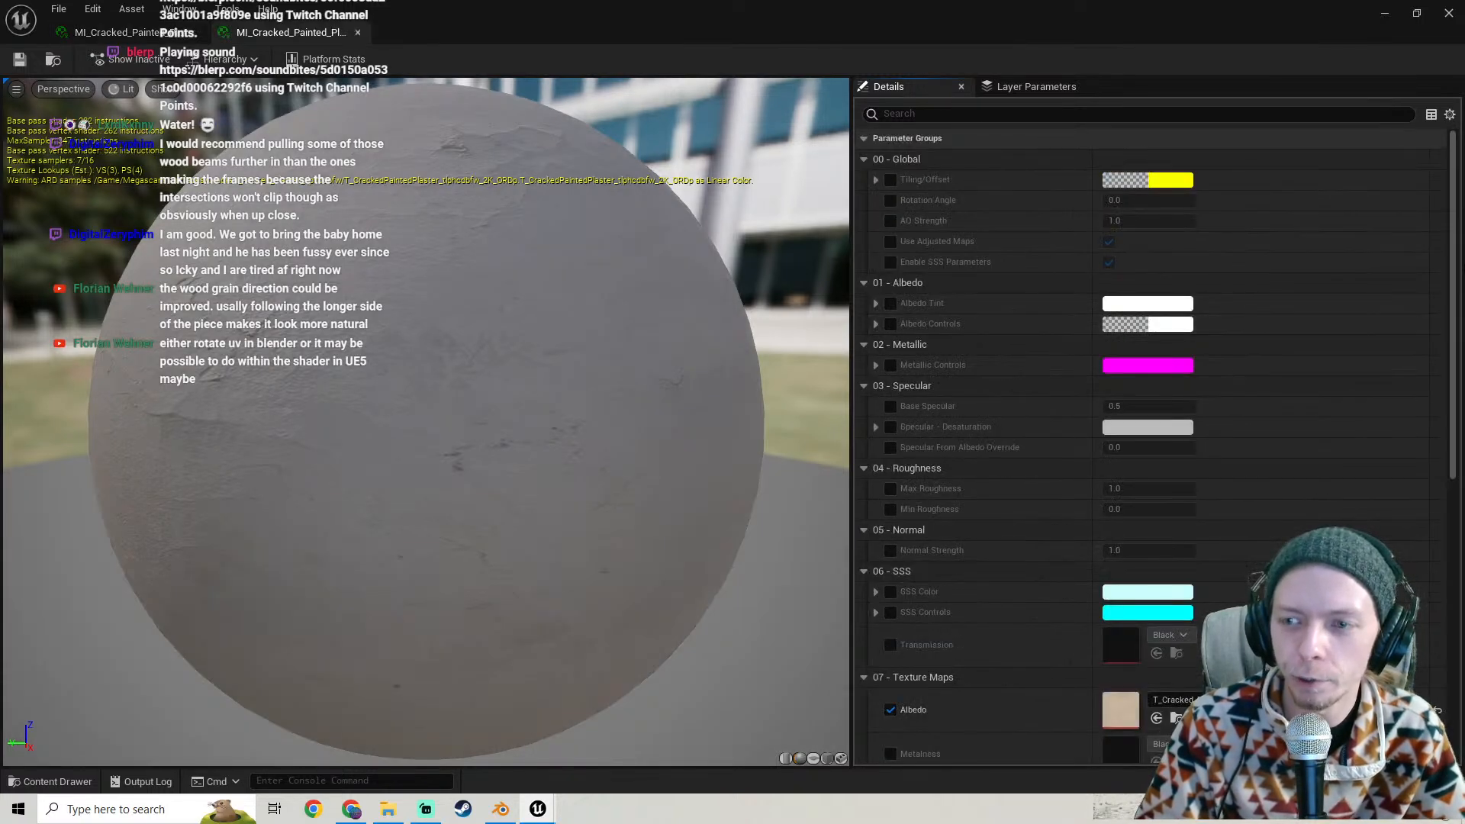
{"action": "scroll", "coordinate": [1458, 247], "scroll_direction": "down", "scroll_amount": 10}
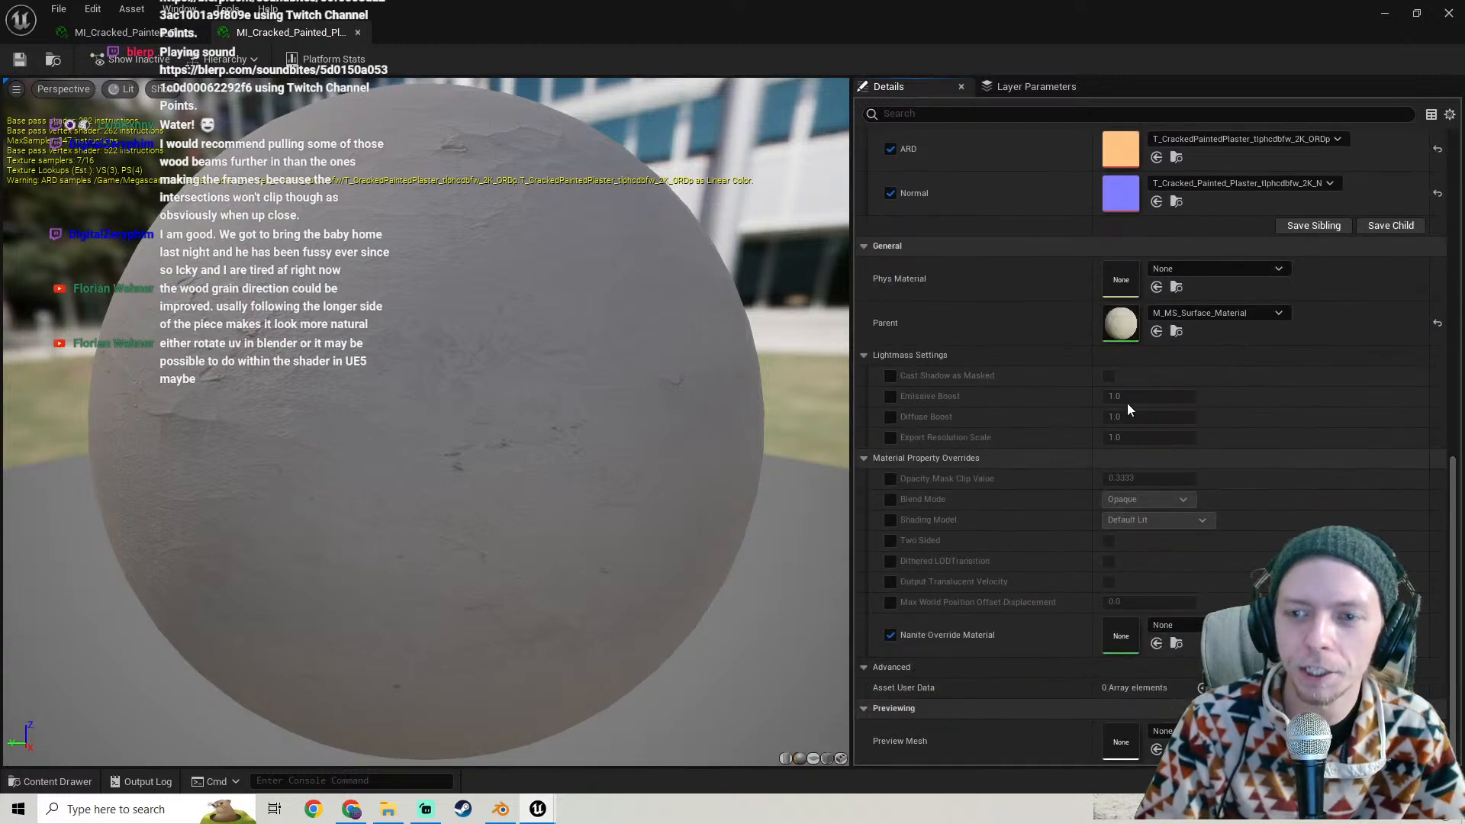
{"action": "double_click", "coordinate": [1122, 324]}
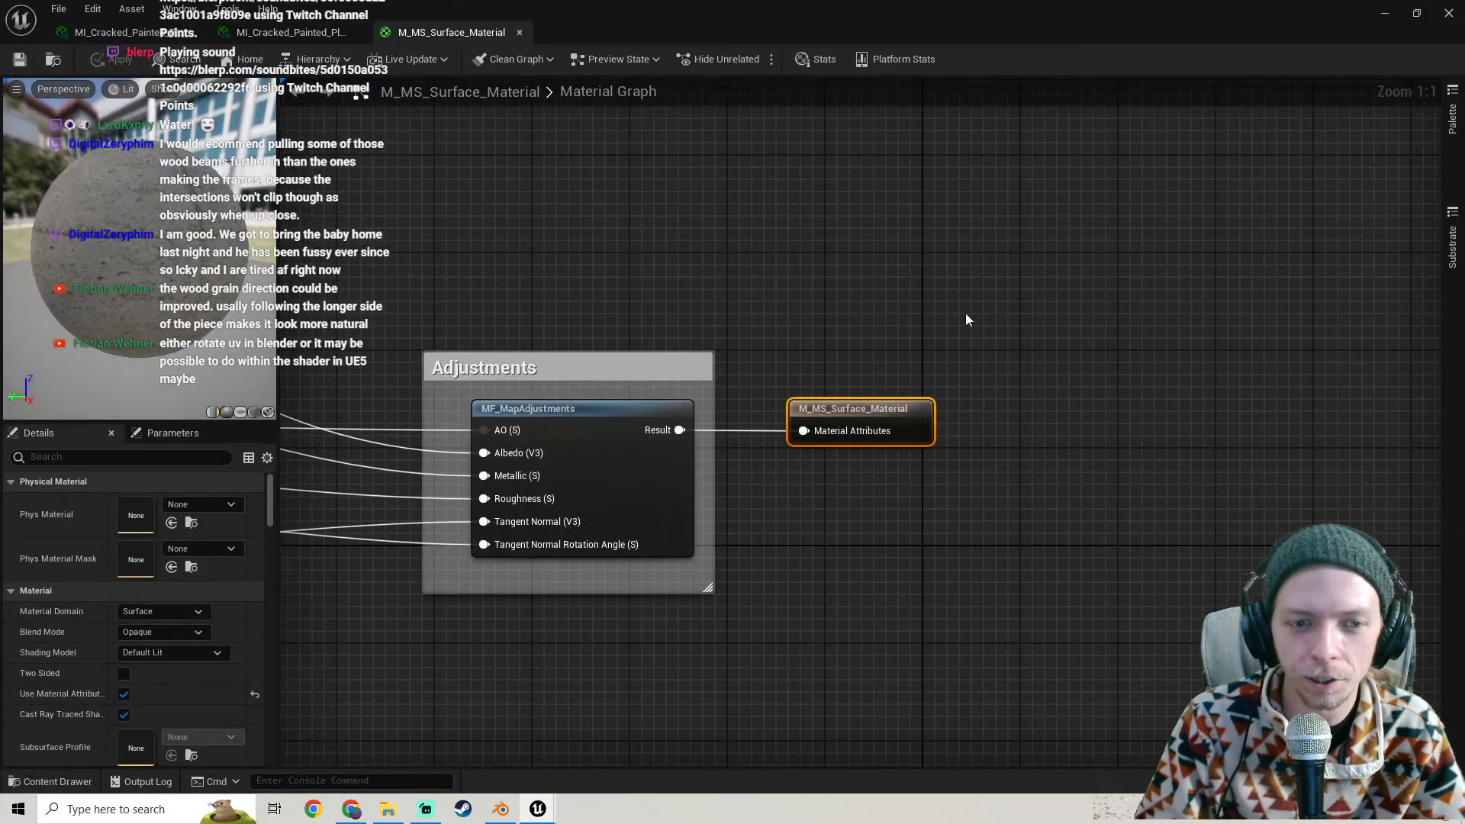
- Move the MF_Tiling node lower in the material graph and follow its Rotation Angle connection to the MF_MapAdjustments node
{"action": "scroll", "coordinate": [965, 313], "scroll_direction": "down", "scroll_amount": 2}
{"action": "scroll", "coordinate": [987, 310], "scroll_direction": "up", "scroll_amount": 3}
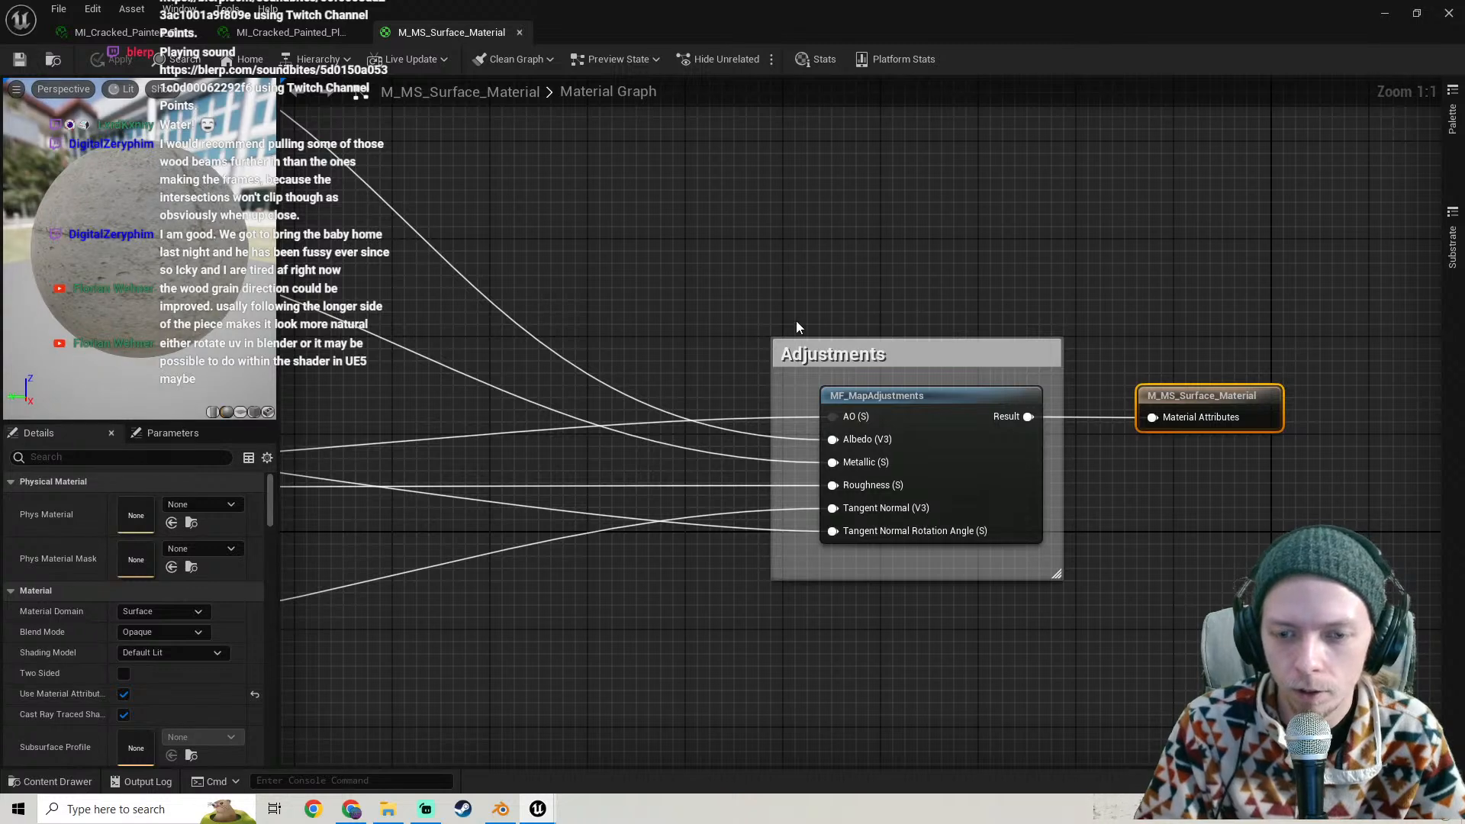
{"action": "right_click_drag", "start_coordinate": [795, 321], "coordinate": [1179, 307]}
{"action": "scroll", "coordinate": [1179, 307], "scroll_direction": "down", "scroll_amount": 5}
{"action": "scroll", "coordinate": [709, 396], "scroll_direction": "up", "scroll_amount": 4}
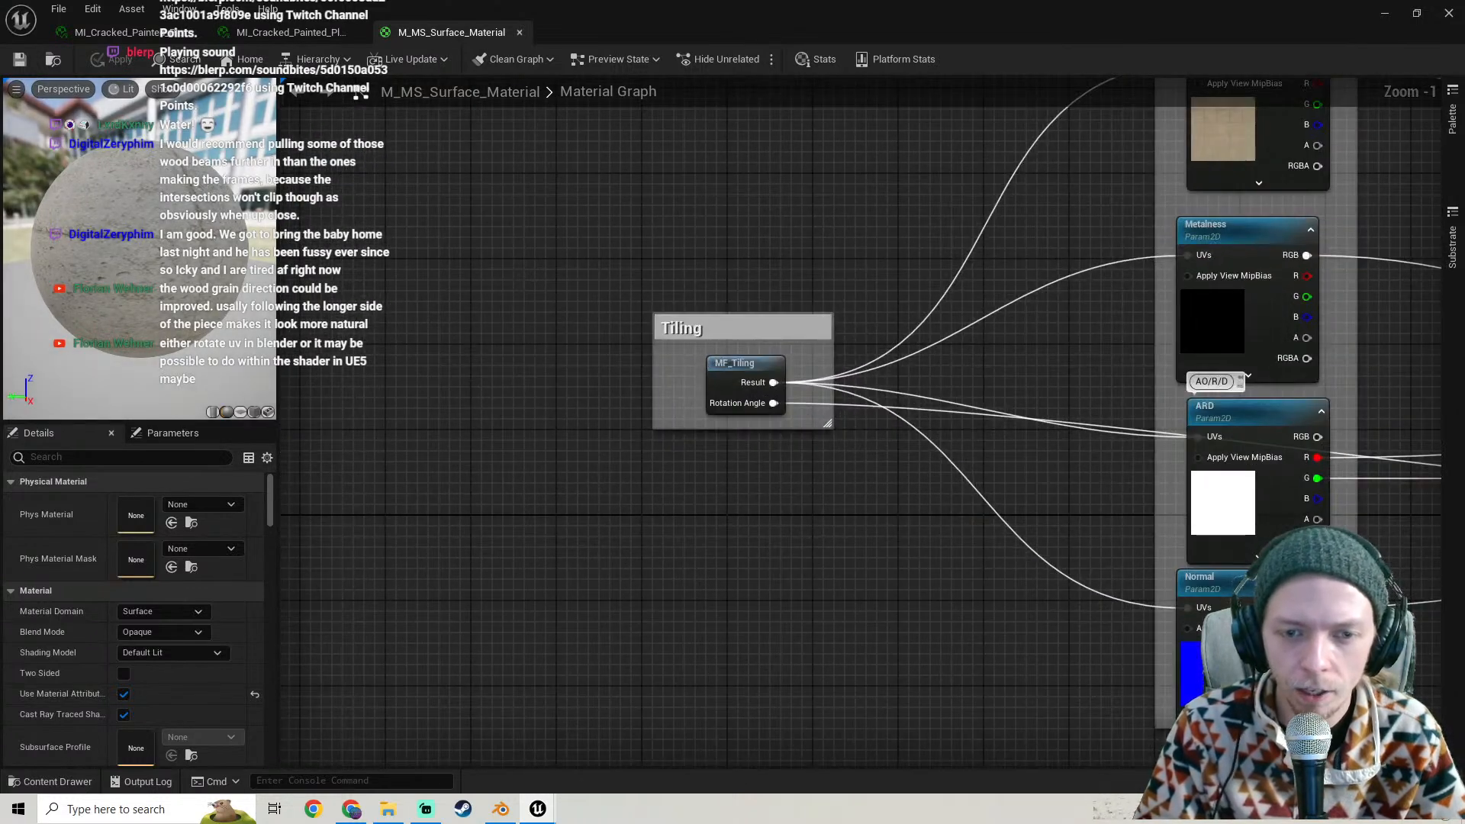
{"action": "right_click_drag", "start_coordinate": [833, 451], "coordinate": [678, 401]}
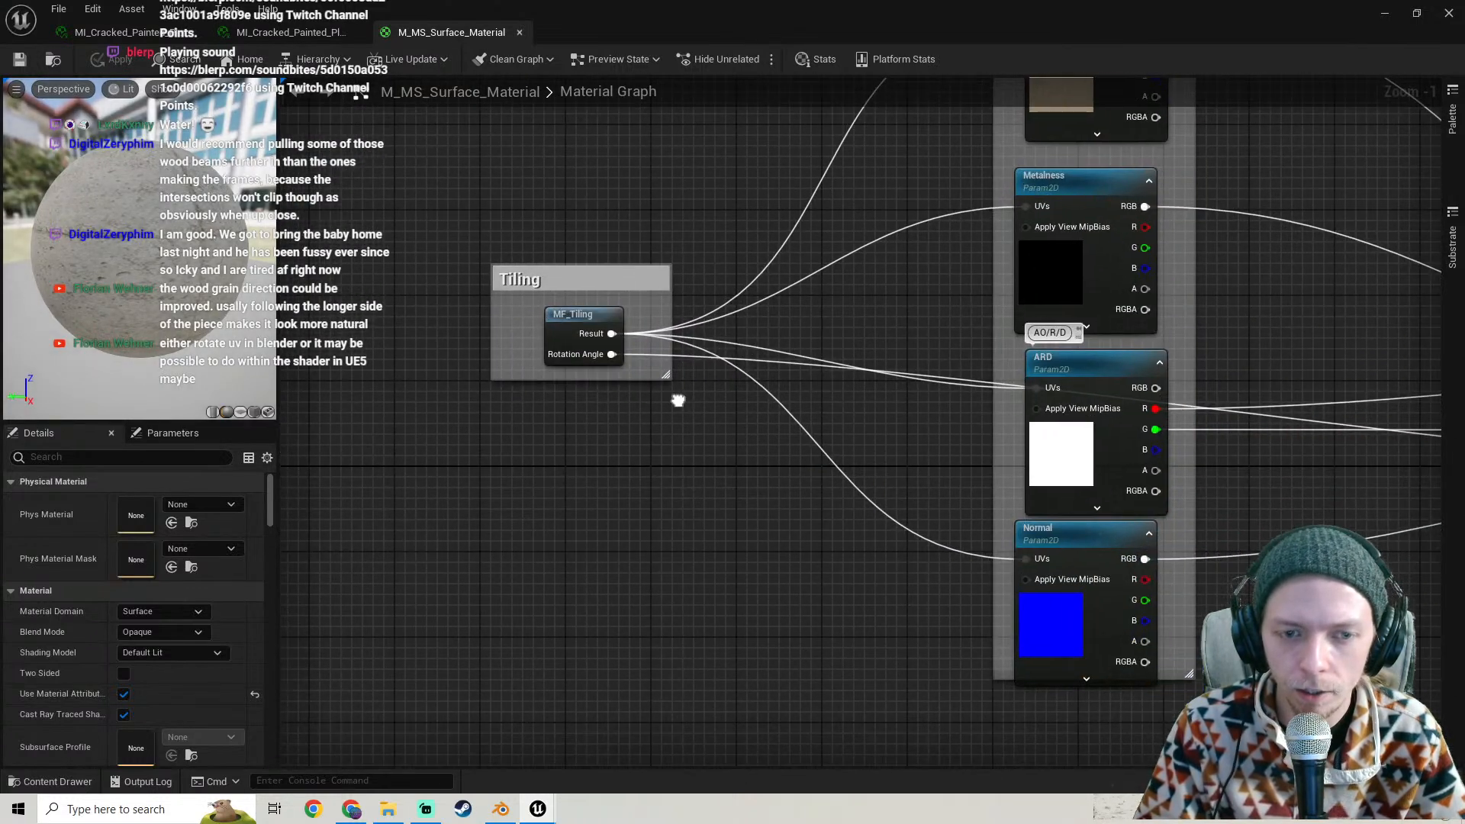
{"action": "left_click", "coordinate": [557, 319]}
{"action": "right_click_drag", "start_coordinate": [611, 354], "coordinate": [508, 324]}
{"action": "scroll", "coordinate": [352, 338], "scroll_direction": "down", "scroll_amount": 1}
{"action": "left_click_drag", "start_coordinate": [481, 279], "coordinate": [552, 550]}
{"action": "right_click_drag", "start_coordinate": [1122, 470], "coordinate": [513, 458]}
{"action": "scroll", "coordinate": [951, 409], "scroll_direction": "up", "scroll_amount": 2}
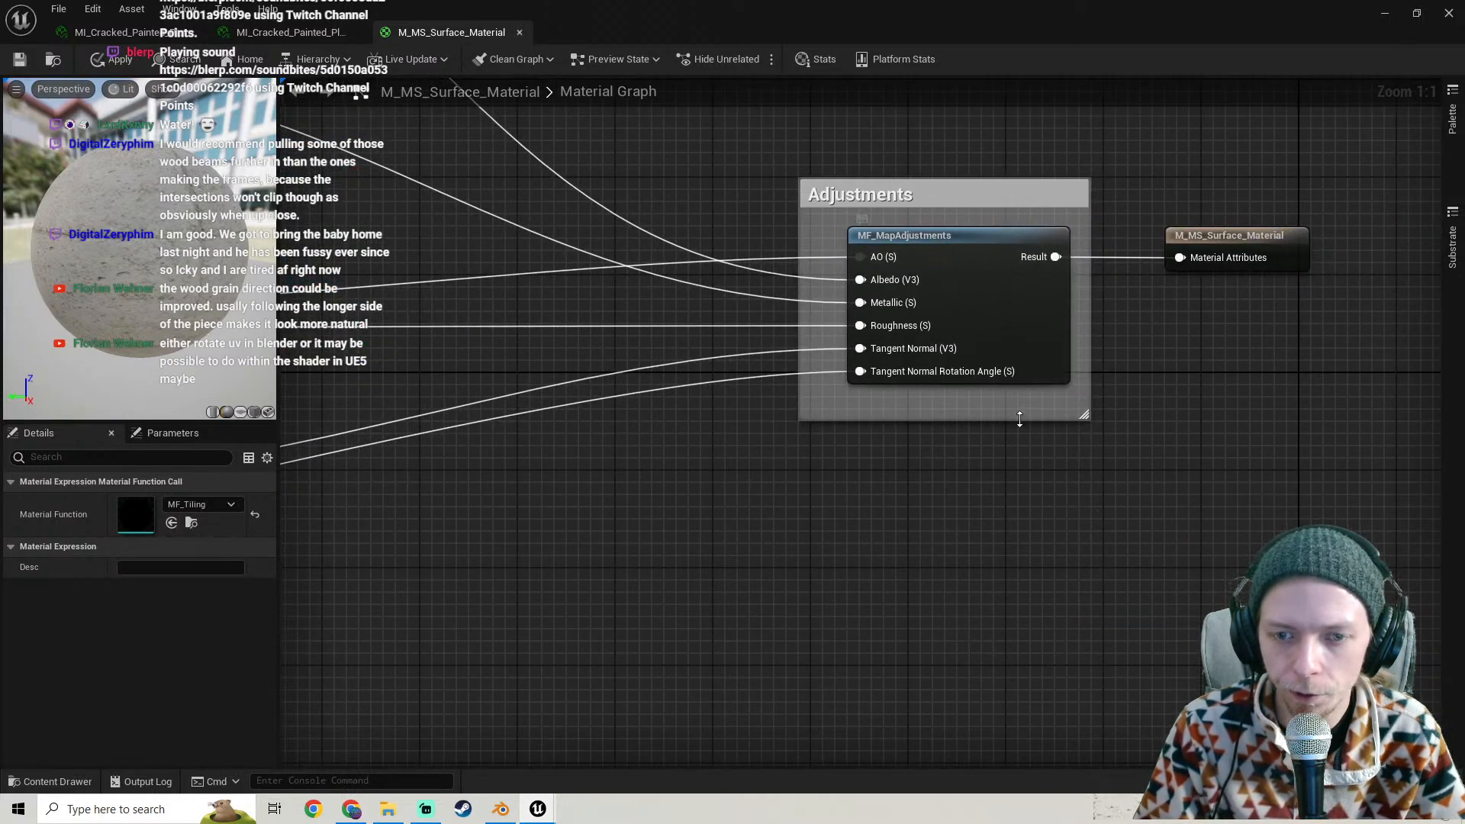
{"action": "right_click_drag", "start_coordinate": [1023, 417], "coordinate": [868, 496]}
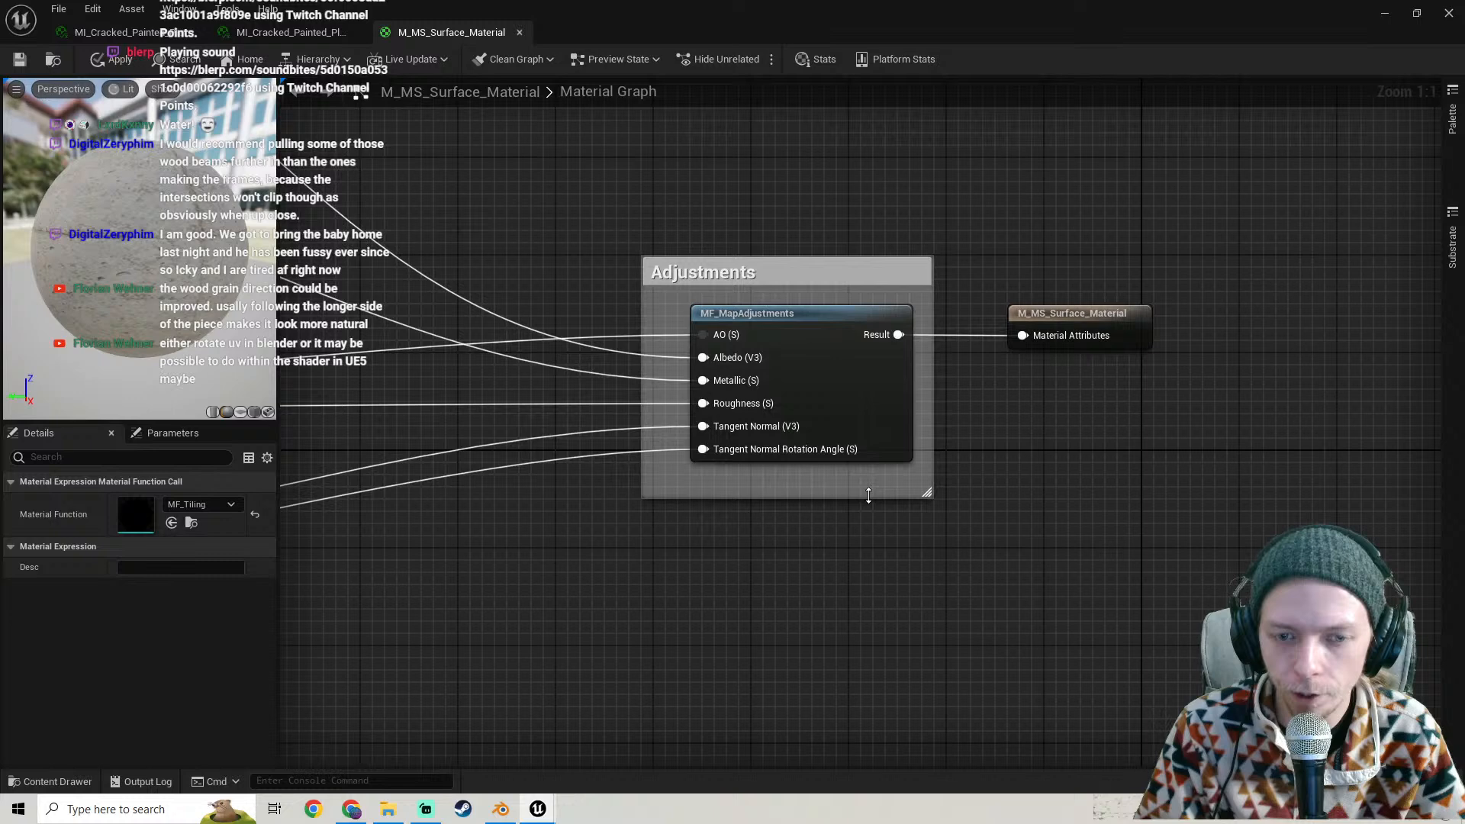
- Open the MF_MapAdjustments function and examine its Normals group, imperfection nodes and the material attributes feeding the output
{"action": "double_click", "coordinate": [835, 386]}
{"action": "scroll", "coordinate": [721, 506], "scroll_direction": "down", "scroll_amount": 1}
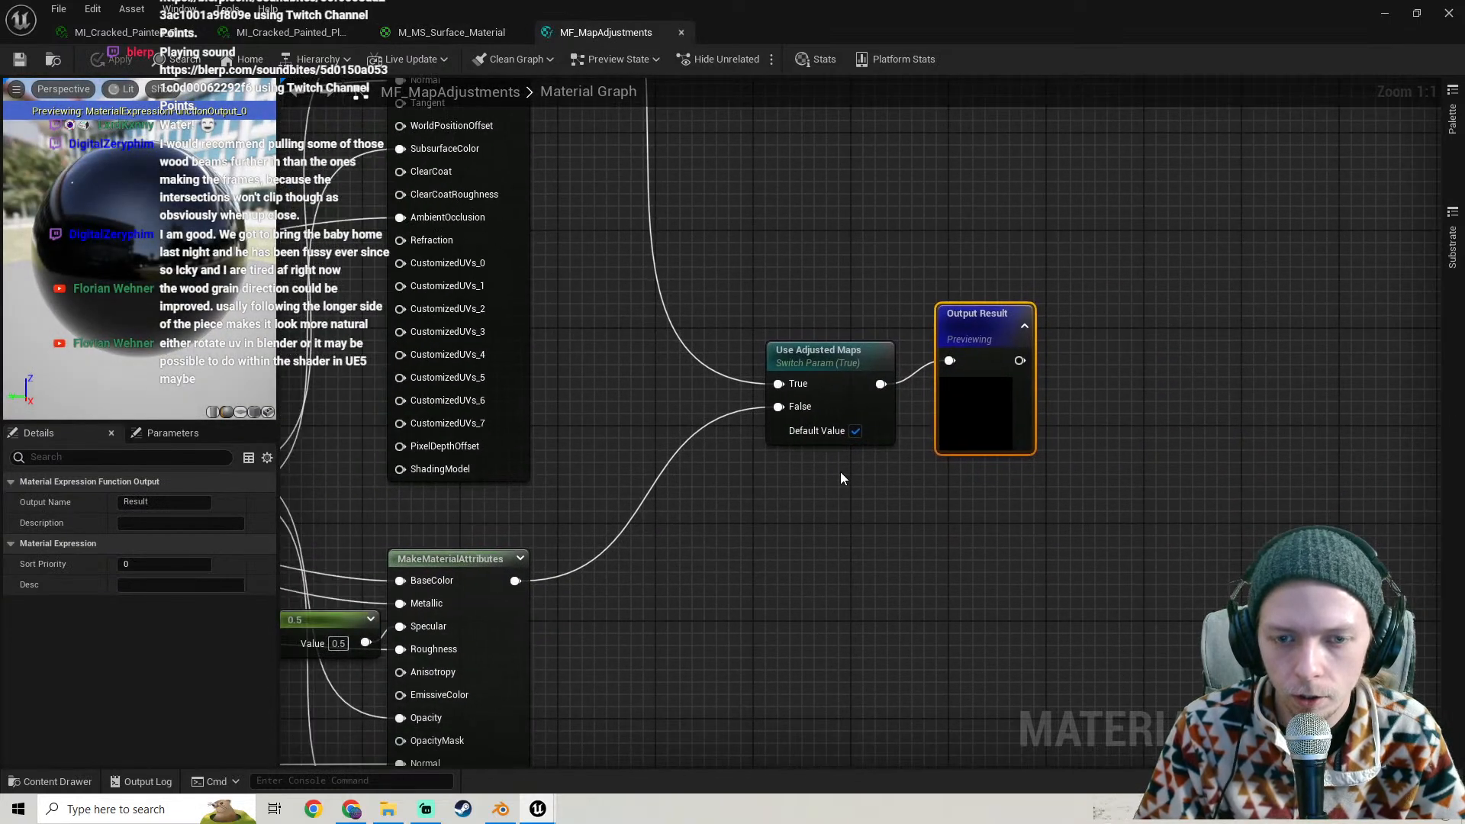
{"action": "right_click_drag", "start_coordinate": [628, 431], "coordinate": [1116, 399]}
{"action": "scroll", "coordinate": [565, 427], "scroll_direction": "down", "scroll_amount": 4}
{"action": "right_click_drag", "start_coordinate": [501, 423], "coordinate": [1199, 77]}
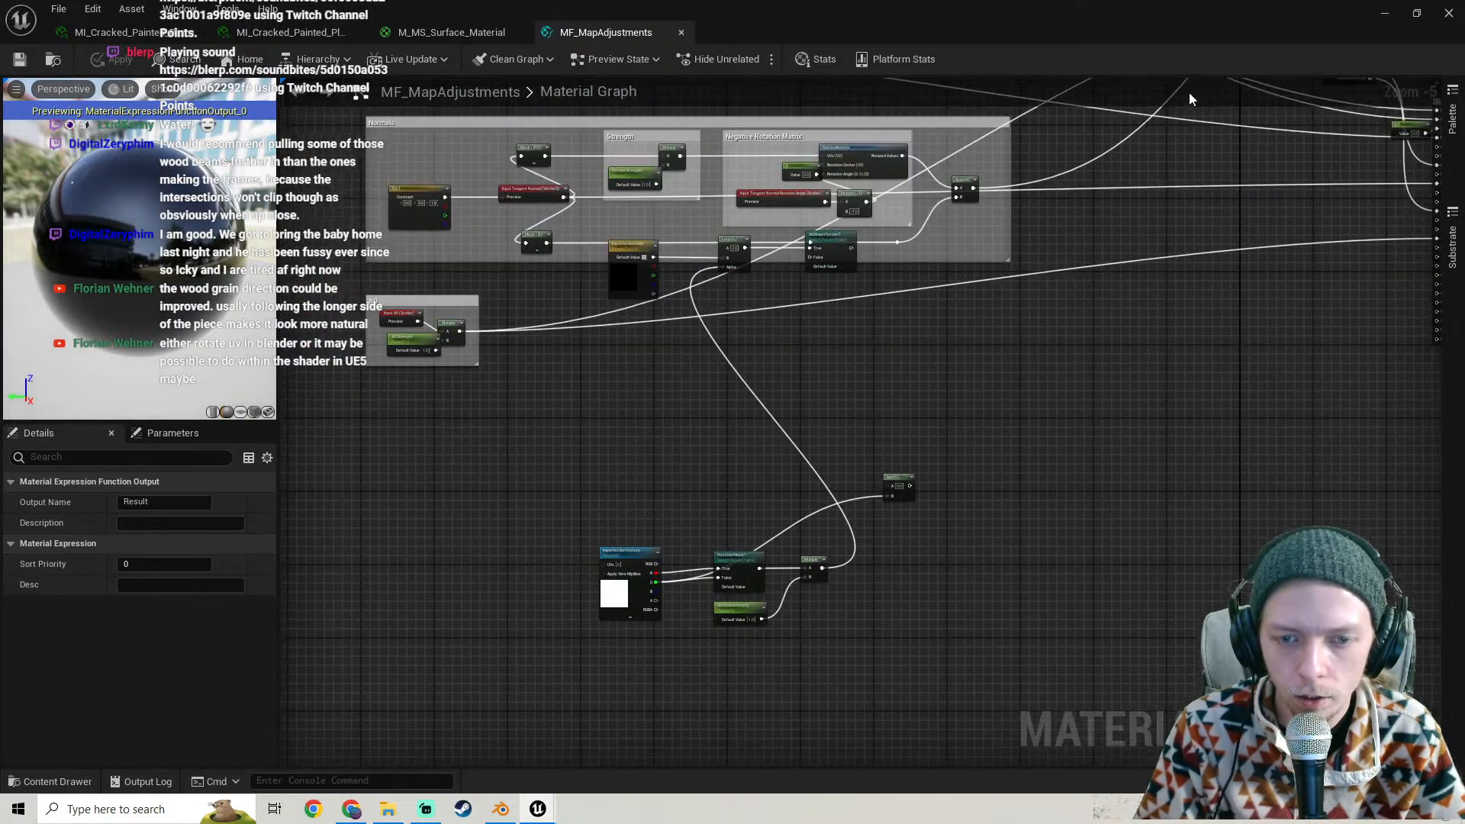
{"action": "scroll", "coordinate": [876, 182], "scroll_direction": "up", "scroll_amount": 4}
{"action": "right_click_drag", "start_coordinate": [863, 174], "coordinate": [982, 222]}
{"action": "right_click_drag", "start_coordinate": [546, 189], "coordinate": [1343, 309]}
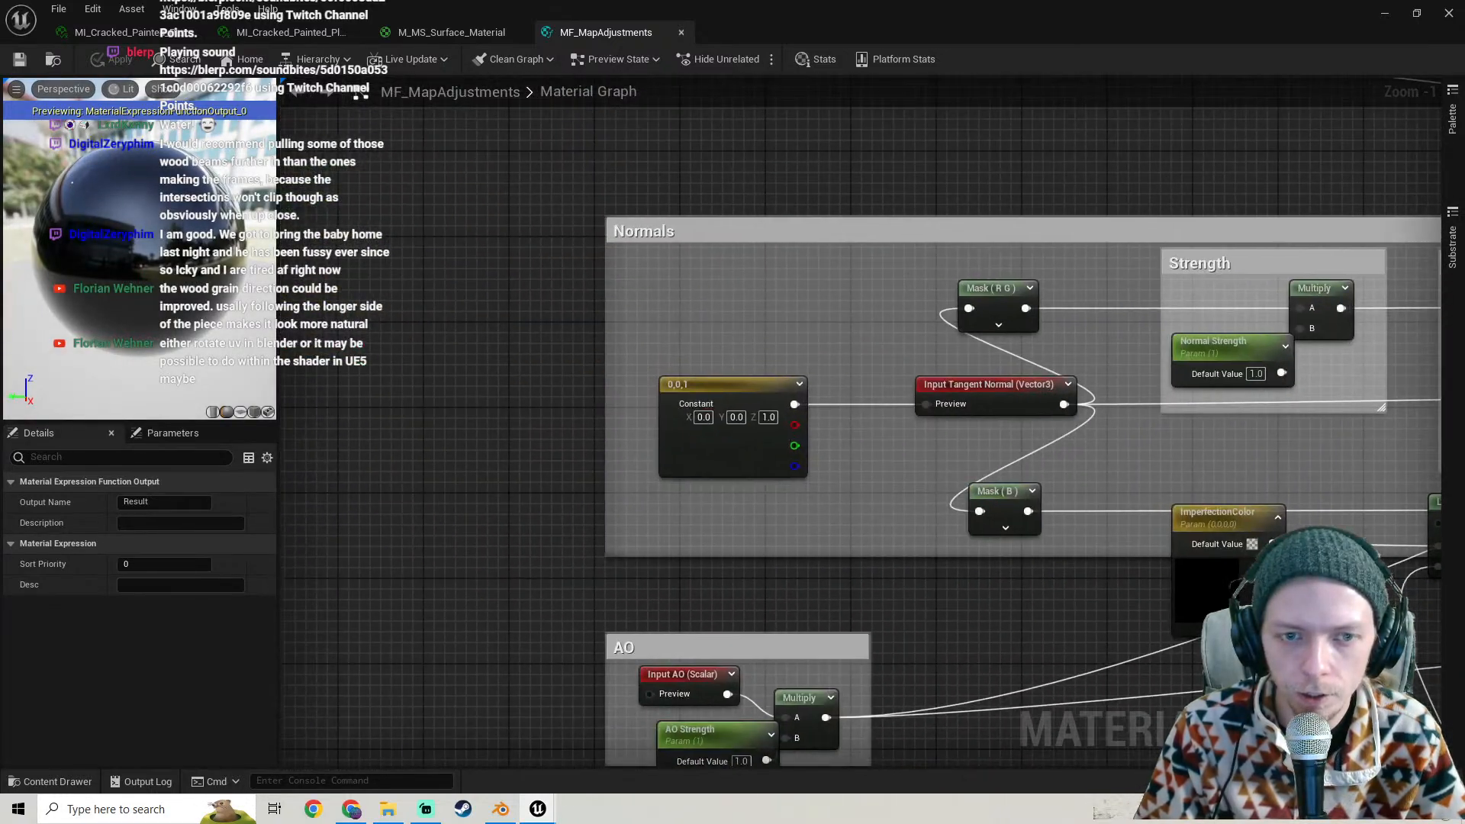
{"action": "right_click_drag", "start_coordinate": [1091, 524], "coordinate": [839, 115]}
{"action": "scroll", "coordinate": [1009, 422], "scroll_direction": "down", "scroll_amount": 2}
{"action": "right_click_drag", "start_coordinate": [984, 567], "coordinate": [555, 516]}
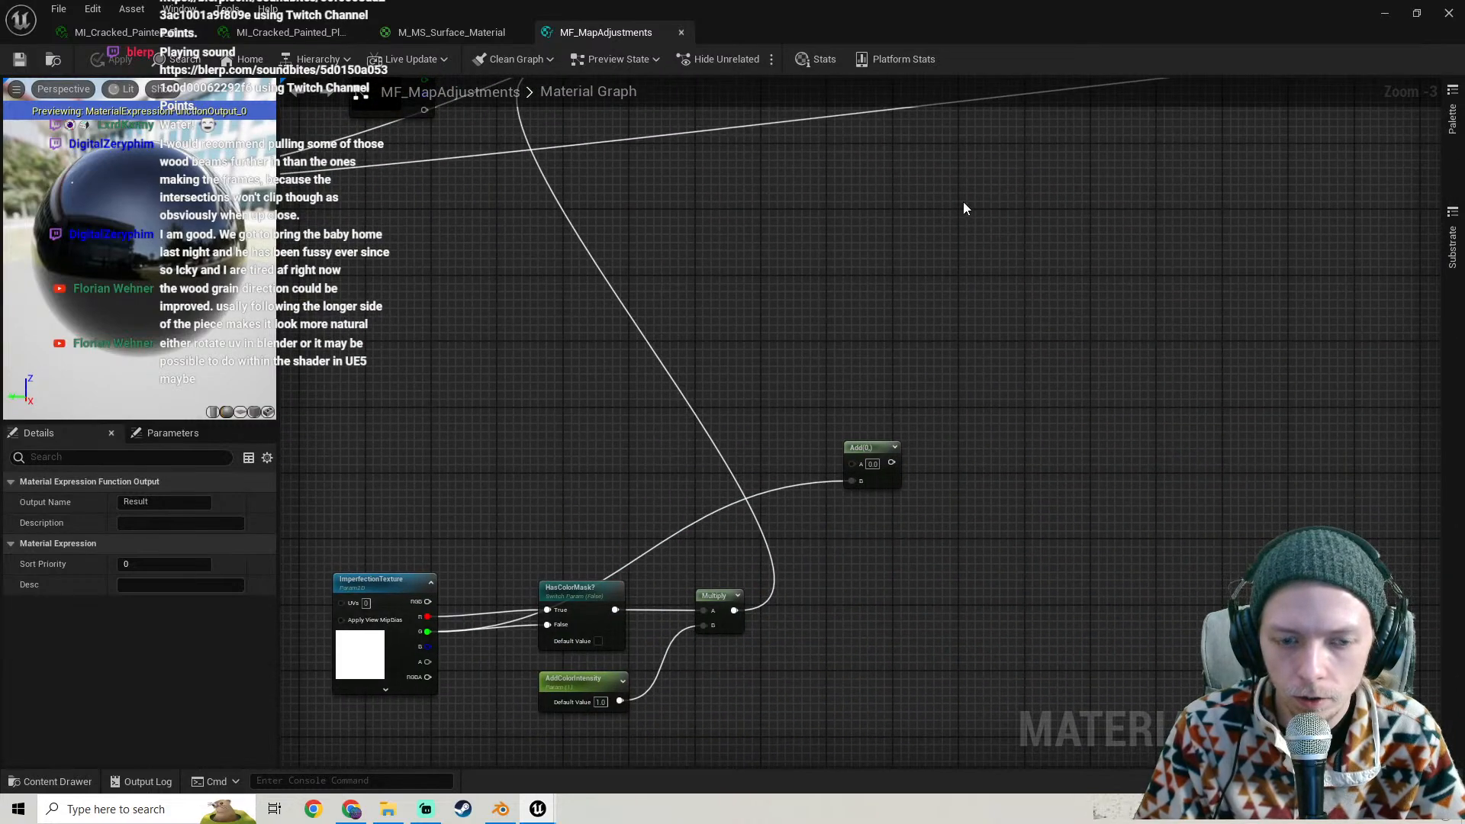
{"action": "right_click_drag", "start_coordinate": [963, 201], "coordinate": [878, 568]}
{"action": "right_click_drag", "start_coordinate": [1252, 114], "coordinate": [366, 412]}
{"action": "scroll", "coordinate": [560, 514], "scroll_direction": "up", "scroll_amount": 2}
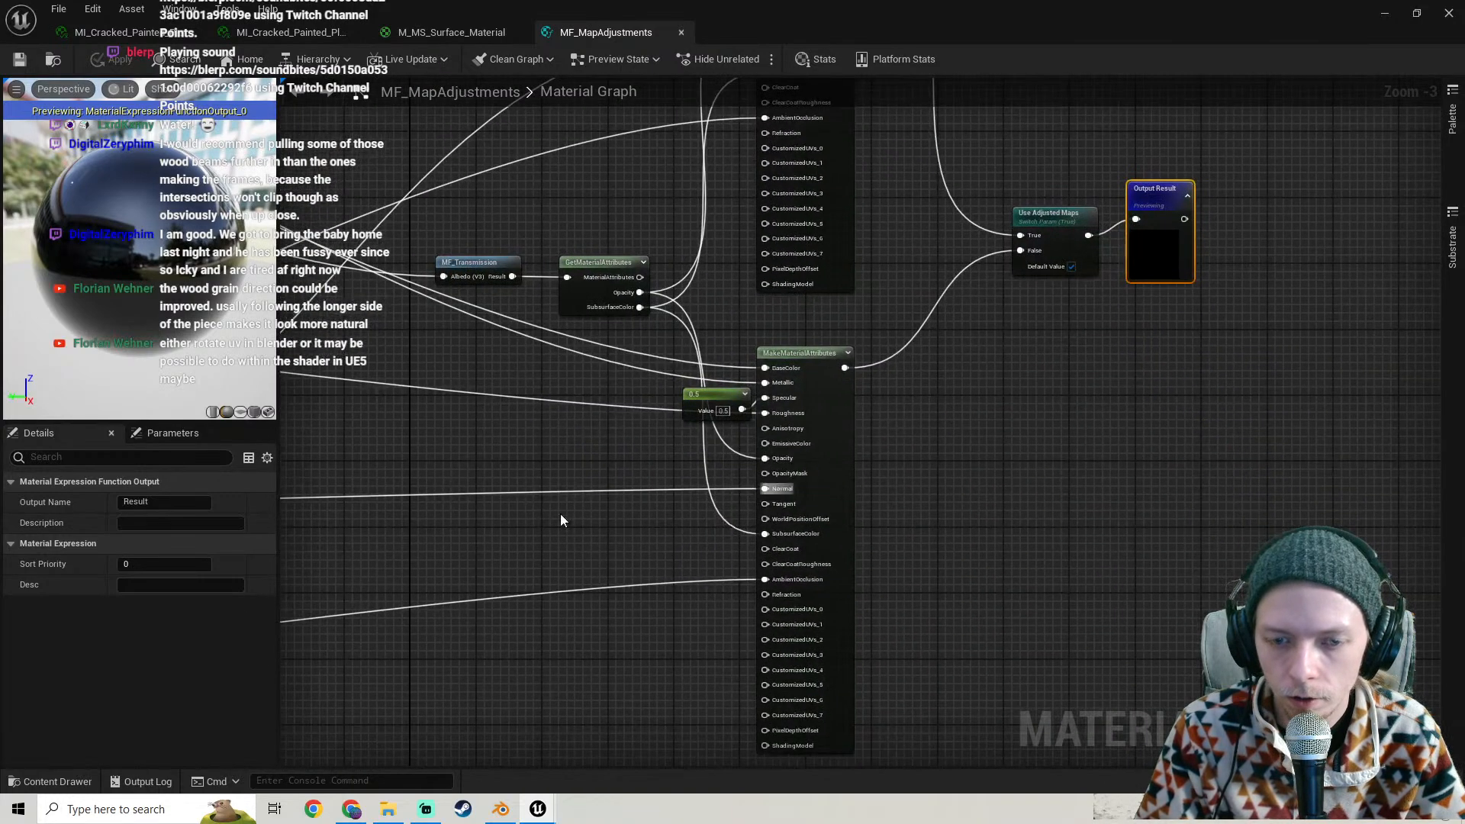
- Examine the Metallic, Specular/Cavity, Roughness and Normals groups of the map adjustments function as far as the Negative Rotation Matrix
{"action": "scroll", "coordinate": [617, 281], "scroll_direction": "down", "scroll_amount": 6}
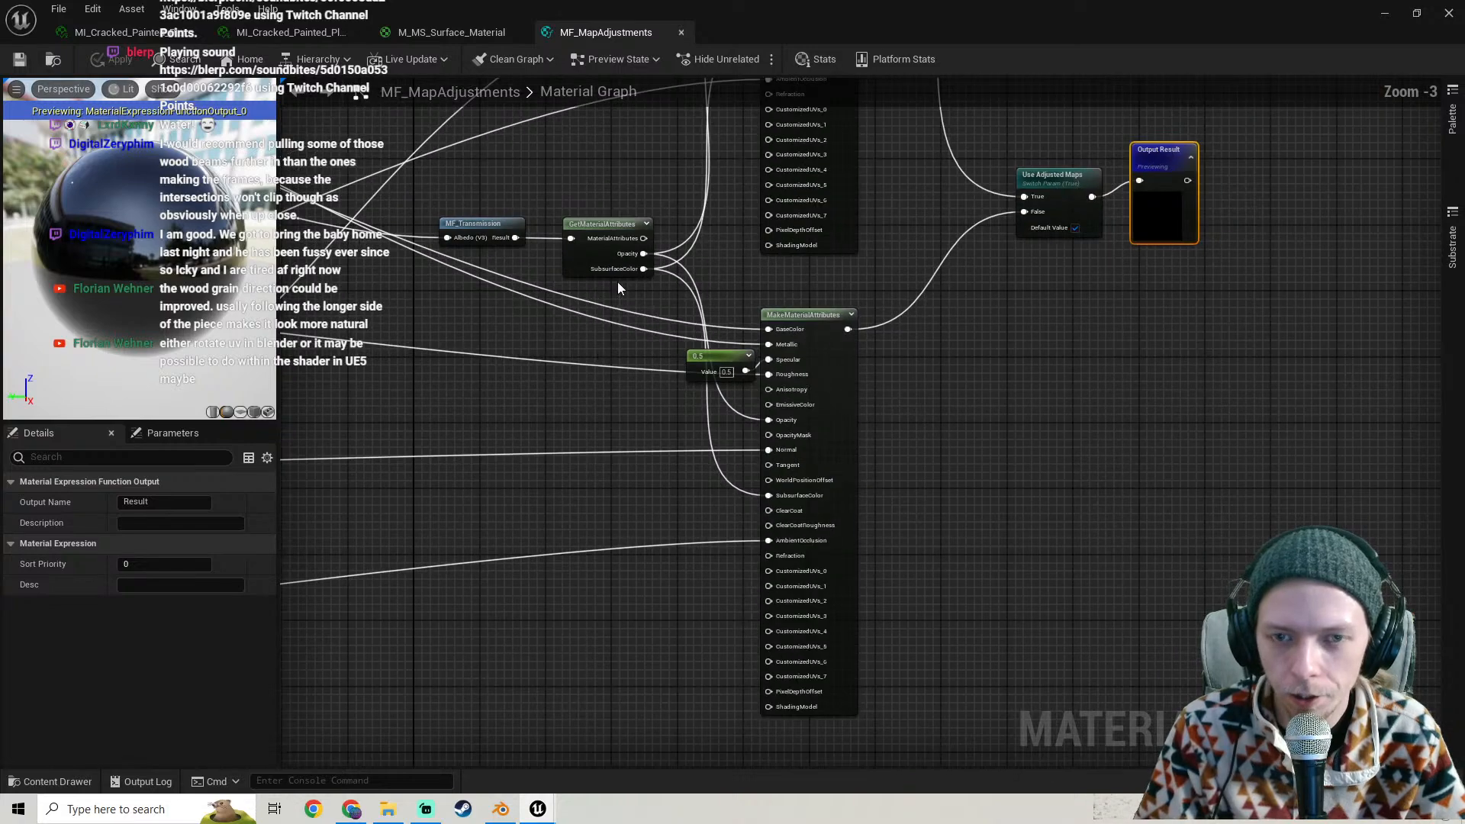
{"action": "right_click_drag", "start_coordinate": [316, 339], "coordinate": [793, 437]}
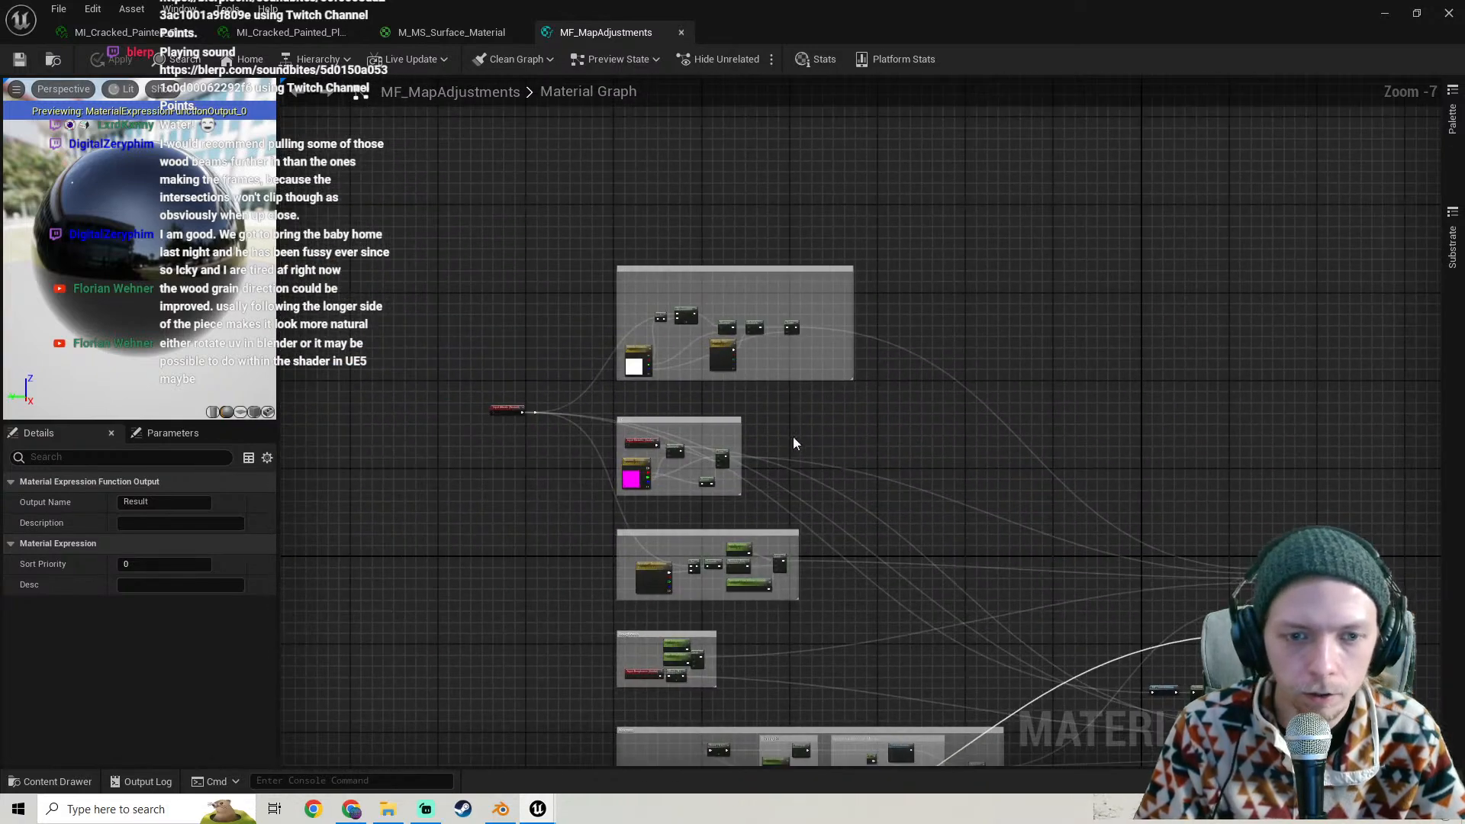
{"action": "scroll", "coordinate": [738, 371], "scroll_direction": "up", "scroll_amount": 5}
{"action": "right_click_drag", "start_coordinate": [635, 331], "coordinate": [800, 105]}
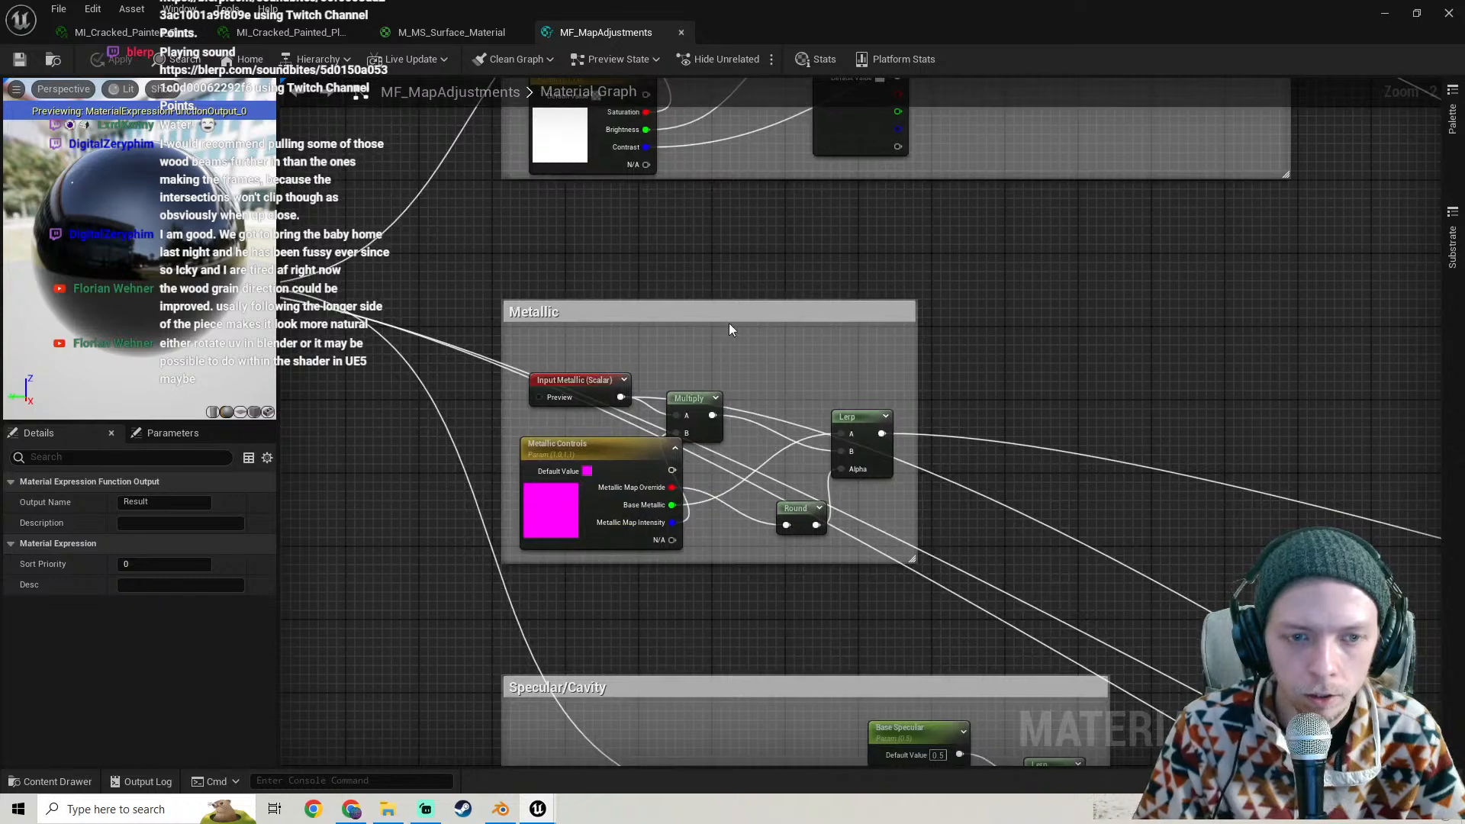
{"action": "right_click_drag", "start_coordinate": [782, 460], "coordinate": [861, 110]}
{"action": "right_click_drag", "start_coordinate": [811, 529], "coordinate": [756, 265]}
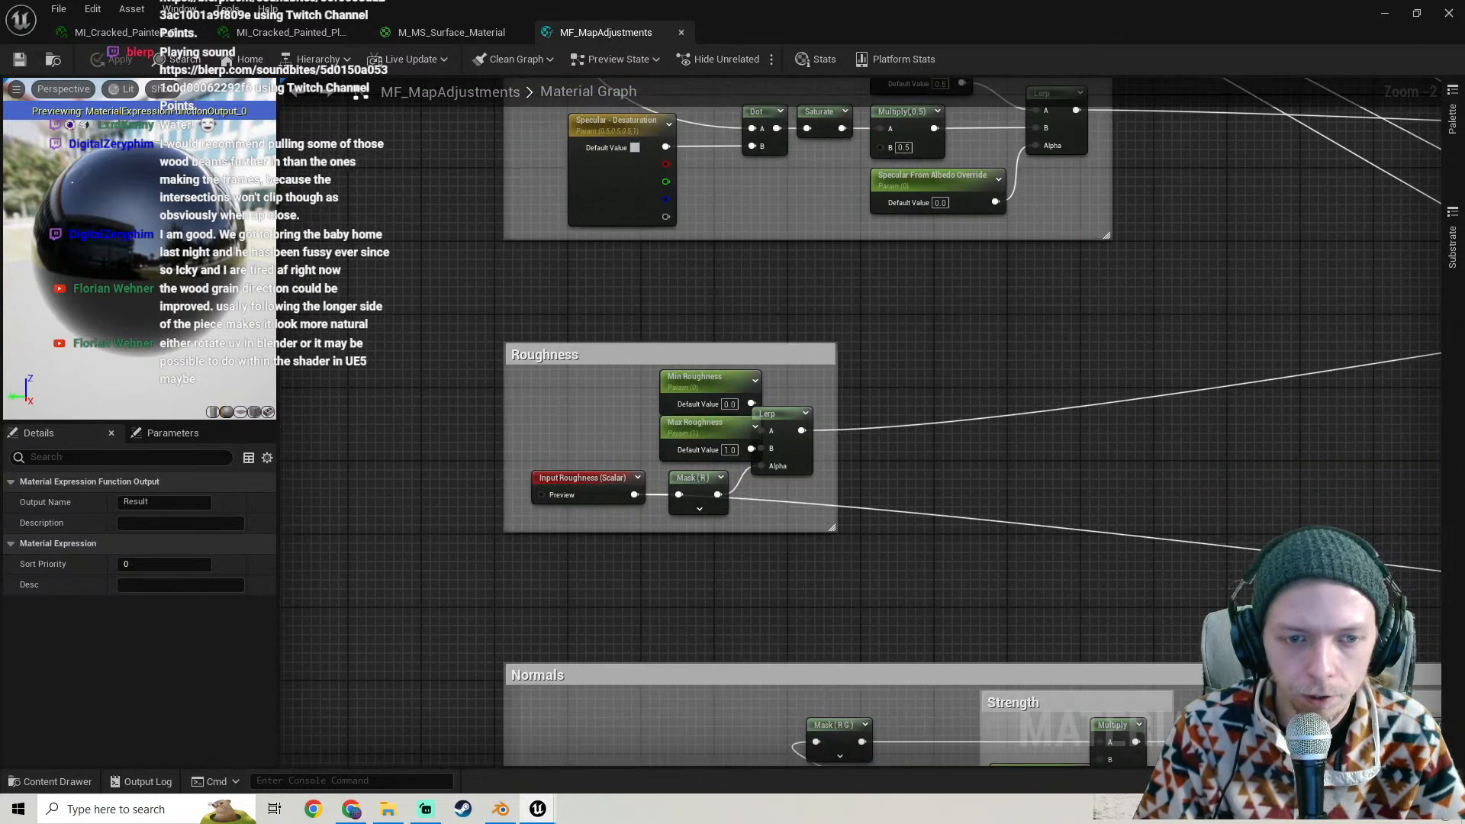
{"action": "right_click_drag", "start_coordinate": [932, 668], "coordinate": [958, 229]}
{"action": "right_click_drag", "start_coordinate": [894, 609], "coordinate": [859, 421]}
{"action": "scroll", "coordinate": [860, 421], "scroll_direction": "down", "scroll_amount": 2}
{"action": "right_click_drag", "start_coordinate": [951, 399], "coordinate": [666, 489]}
{"action": "scroll", "coordinate": [685, 319], "scroll_direction": "up", "scroll_amount": 1}
{"action": "scroll", "coordinate": [929, 311], "scroll_direction": "up", "scroll_amount": 1}
{"action": "right_click_drag", "start_coordinate": [929, 311], "coordinate": [618, 321]}
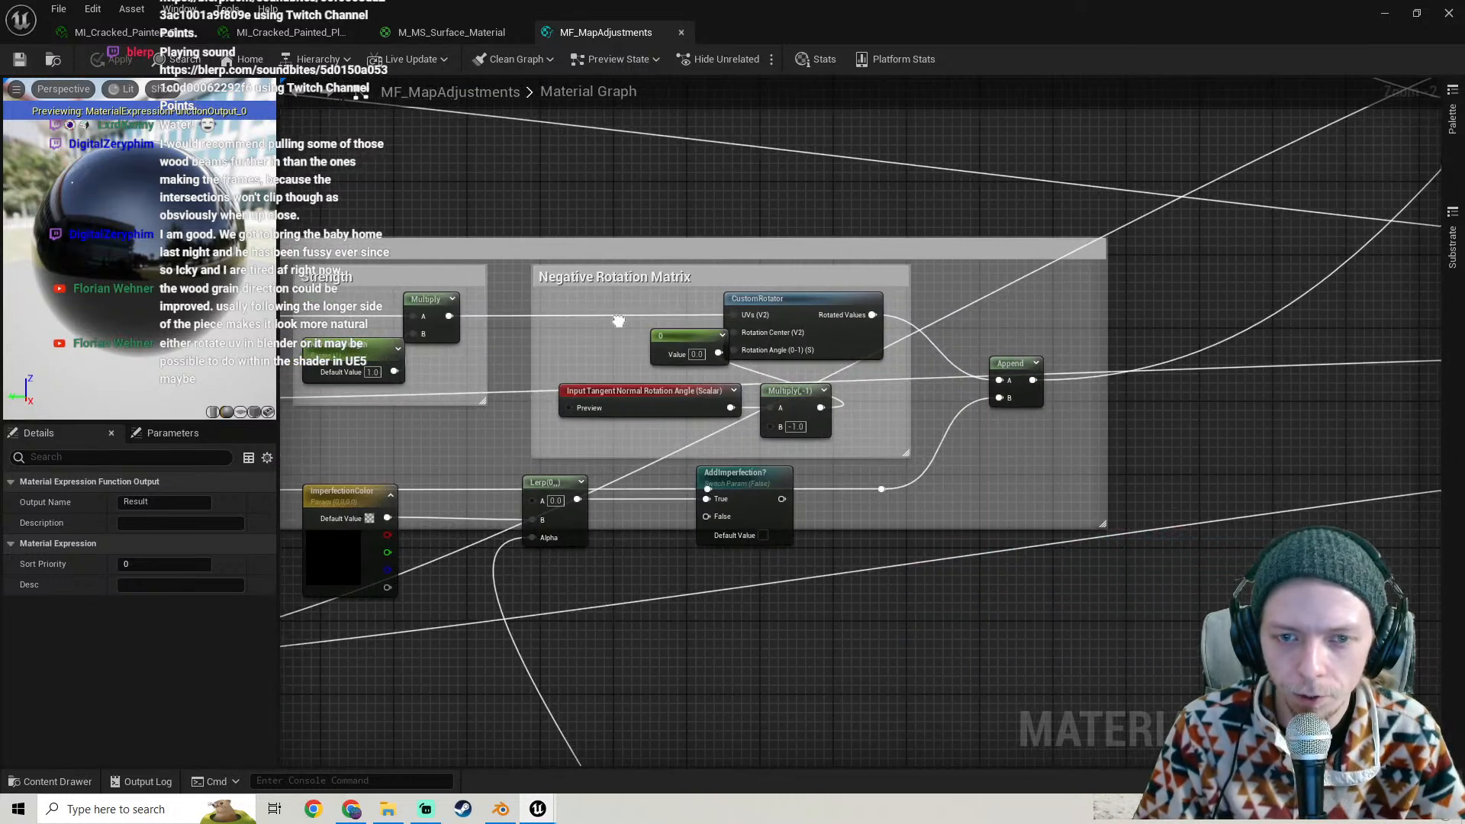
{"action": "scroll", "coordinate": [613, 320], "scroll_direction": "up", "scroll_amount": 1}
- Move the constant 0 node farther from the CustomRotator in the Negative Rotation Matrix group and select the group's four nodes
{"action": "left_click", "coordinate": [664, 291]}
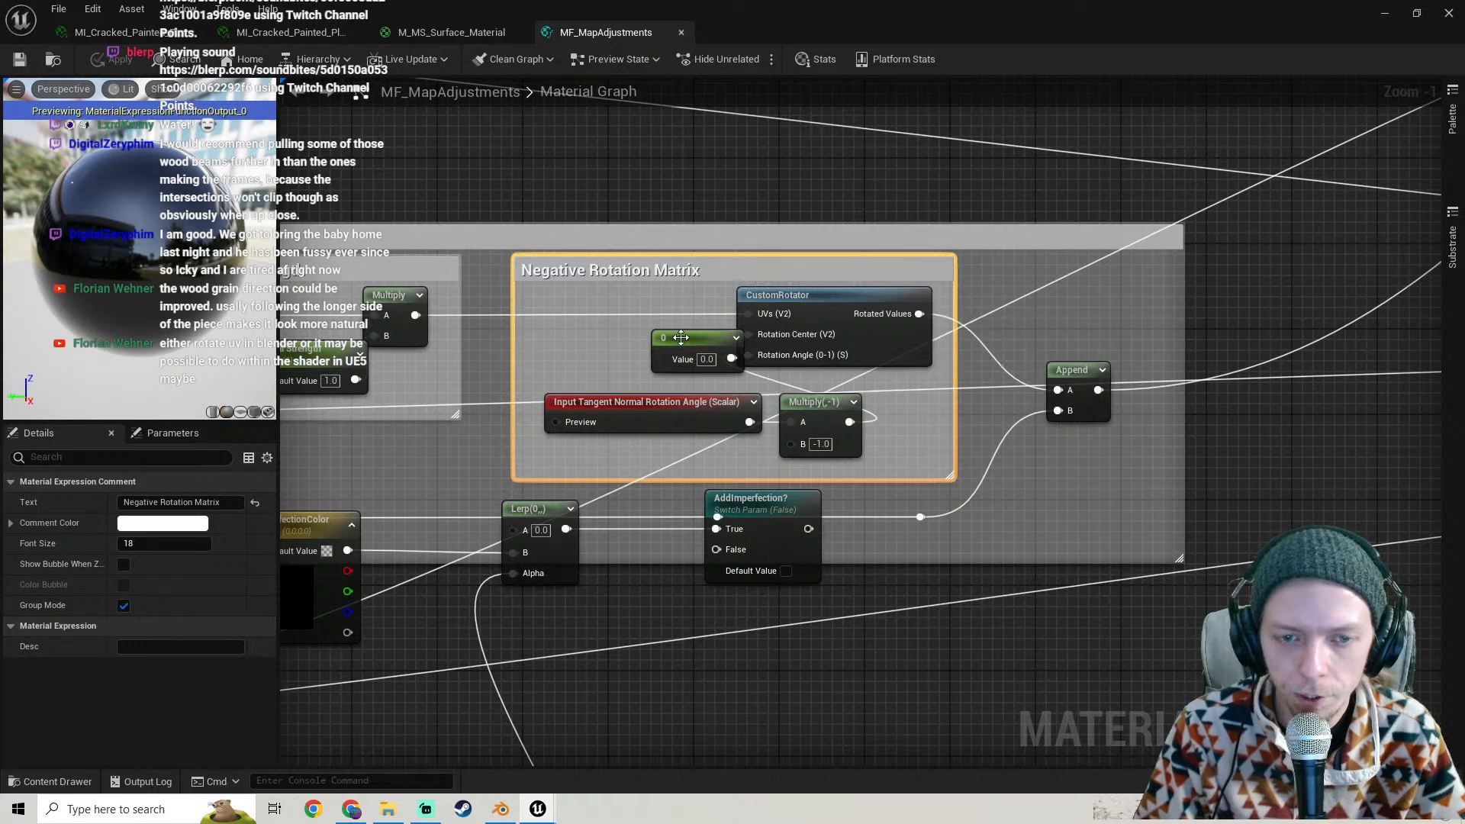
{"action": "left_click_drag", "start_coordinate": [680, 337], "coordinate": [628, 337]}
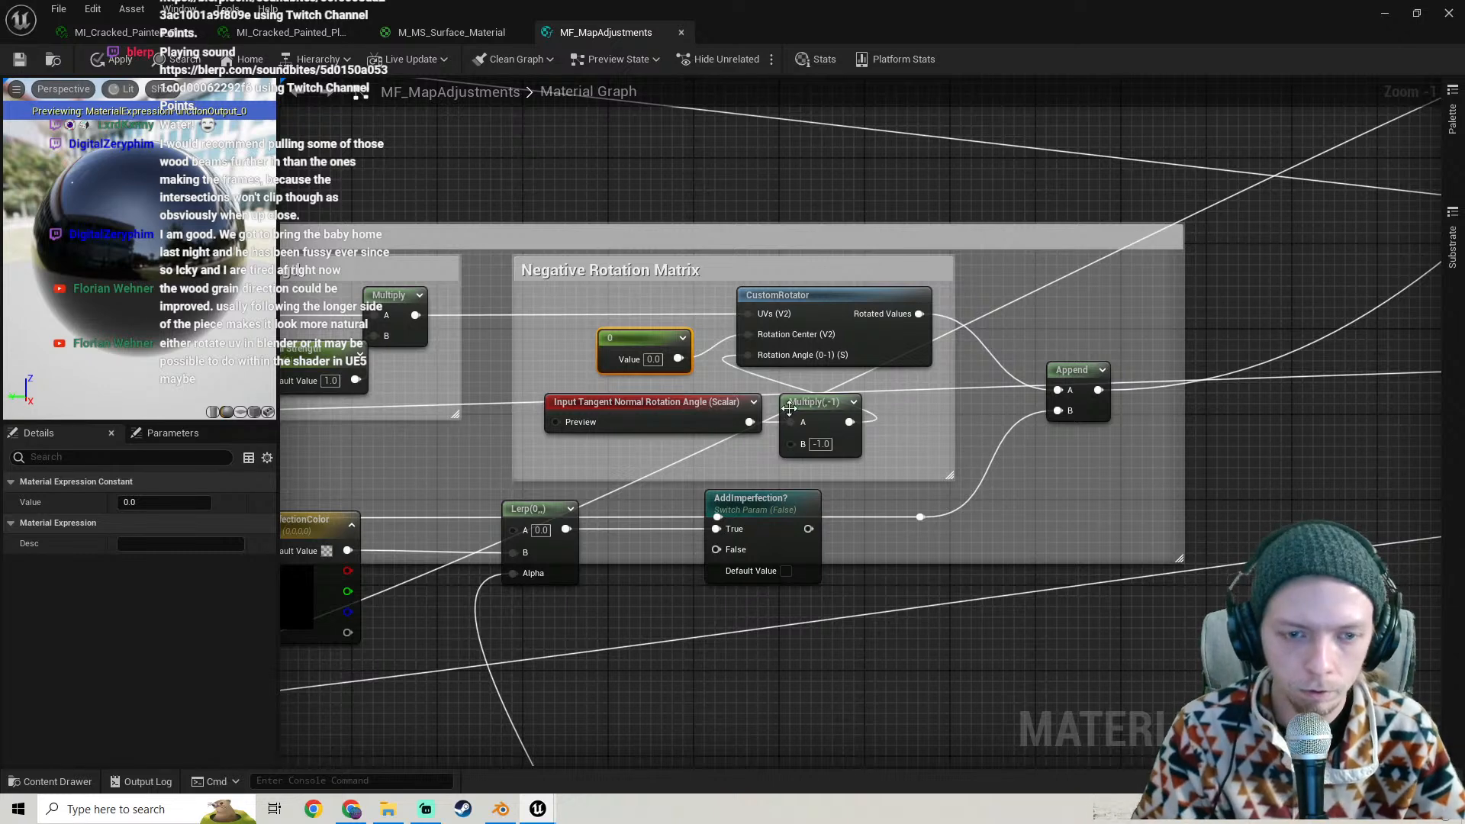
{"action": "left_click", "coordinate": [661, 427]}
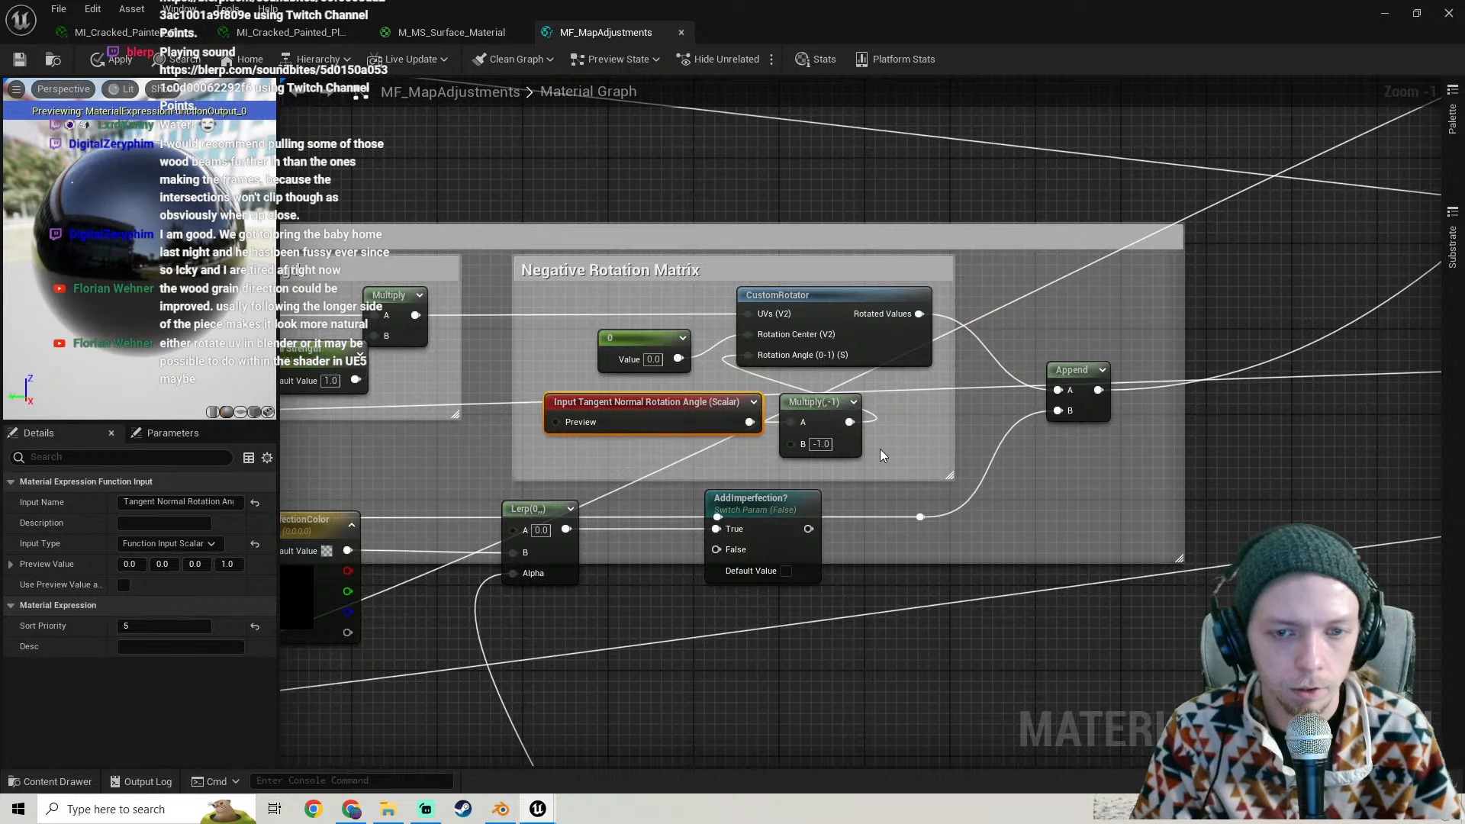
{"action": "left_click_drag", "start_coordinate": [879, 448], "coordinate": [580, 292]}
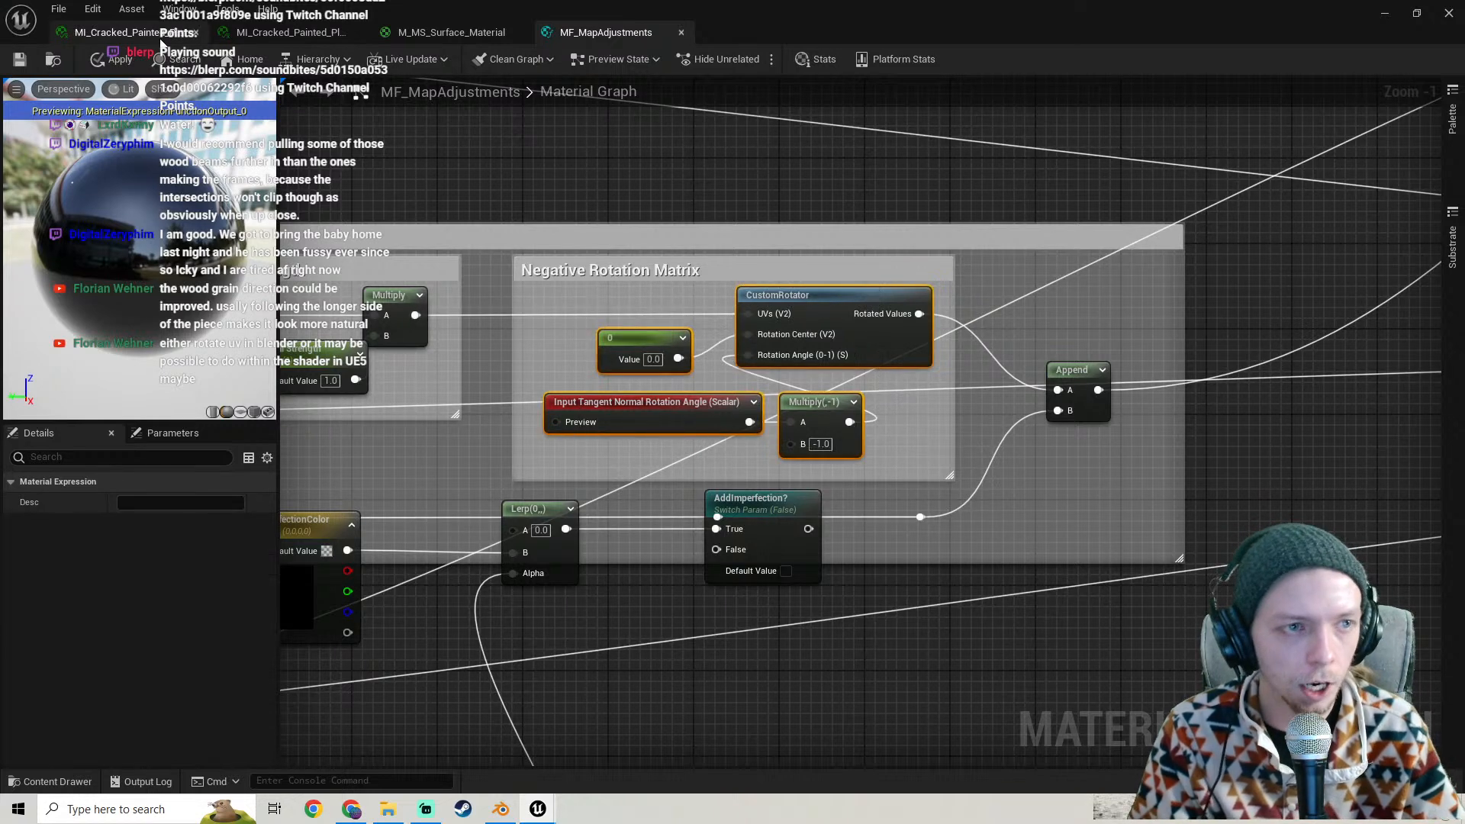
- Trace the connections from the Normals group to the material attributes and inspect the AddImperfection? switch
{"action": "scroll", "coordinate": [770, 447], "scroll_direction": "down", "scroll_amount": 3}
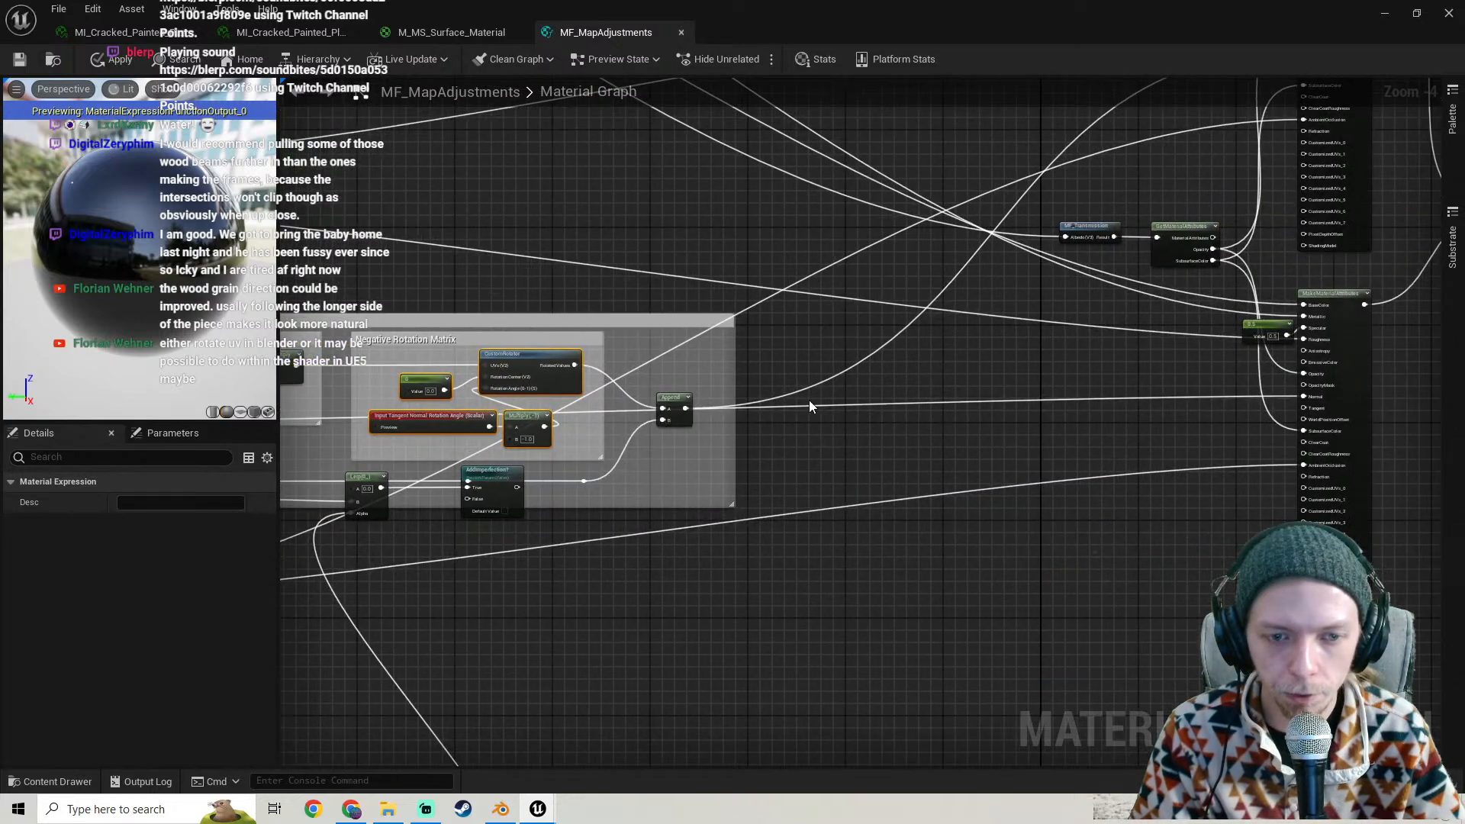
{"action": "scroll", "coordinate": [809, 399], "scroll_direction": "up", "scroll_amount": 1}
{"action": "right_click_drag", "start_coordinate": [628, 481], "coordinate": [1242, 432]}
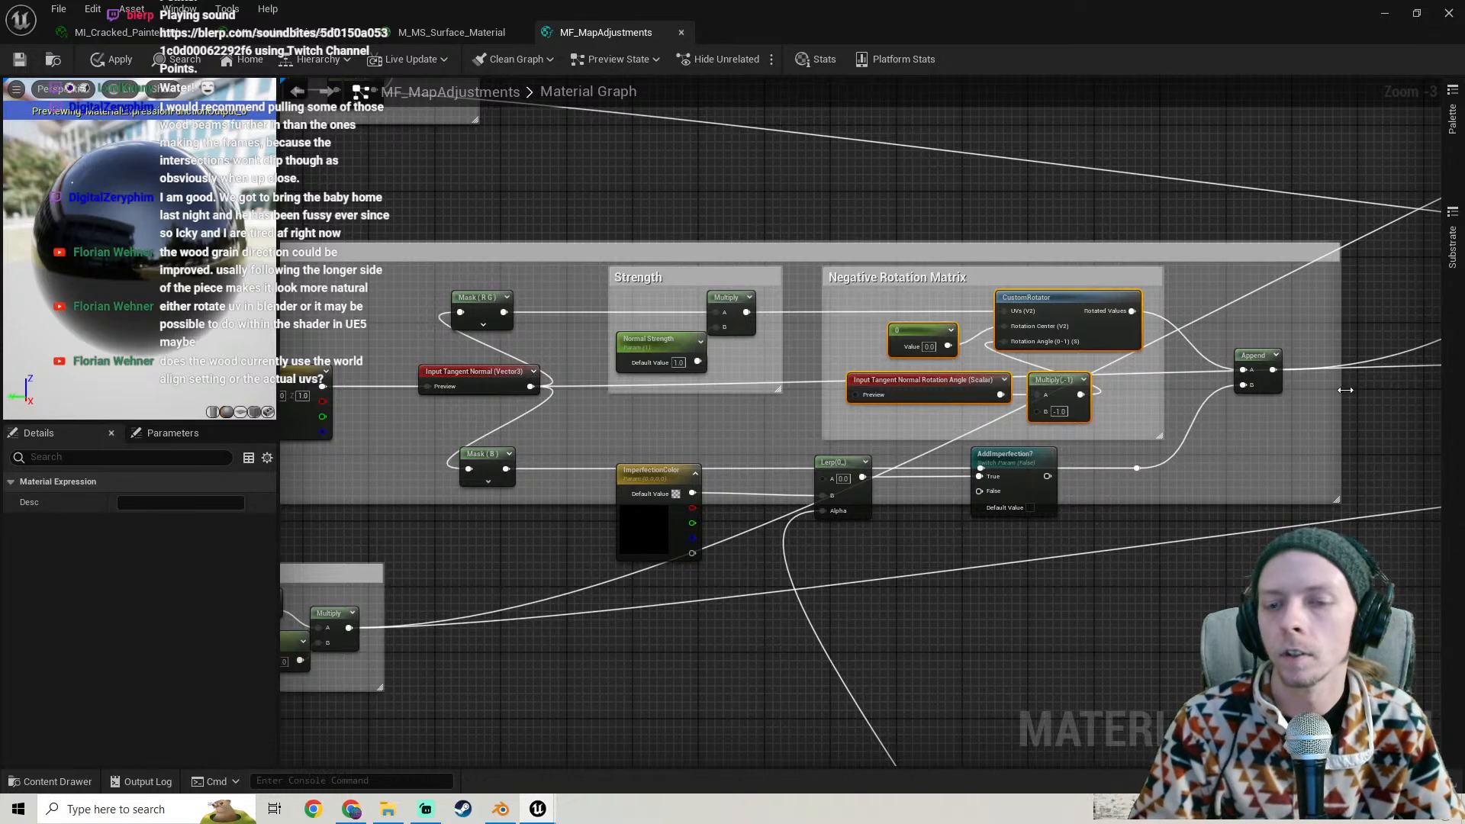
{"action": "right_click_drag", "start_coordinate": [1243, 431], "coordinate": [885, 488]}
{"action": "right_click_drag", "start_coordinate": [965, 445], "coordinate": [1015, 396]}
{"action": "right_click_drag", "start_coordinate": [762, 513], "coordinate": [630, 648]}
{"action": "left_click", "coordinate": [980, 365]}
{"action": "scroll", "coordinate": [922, 539], "scroll_direction": "up", "scroll_amount": 2}
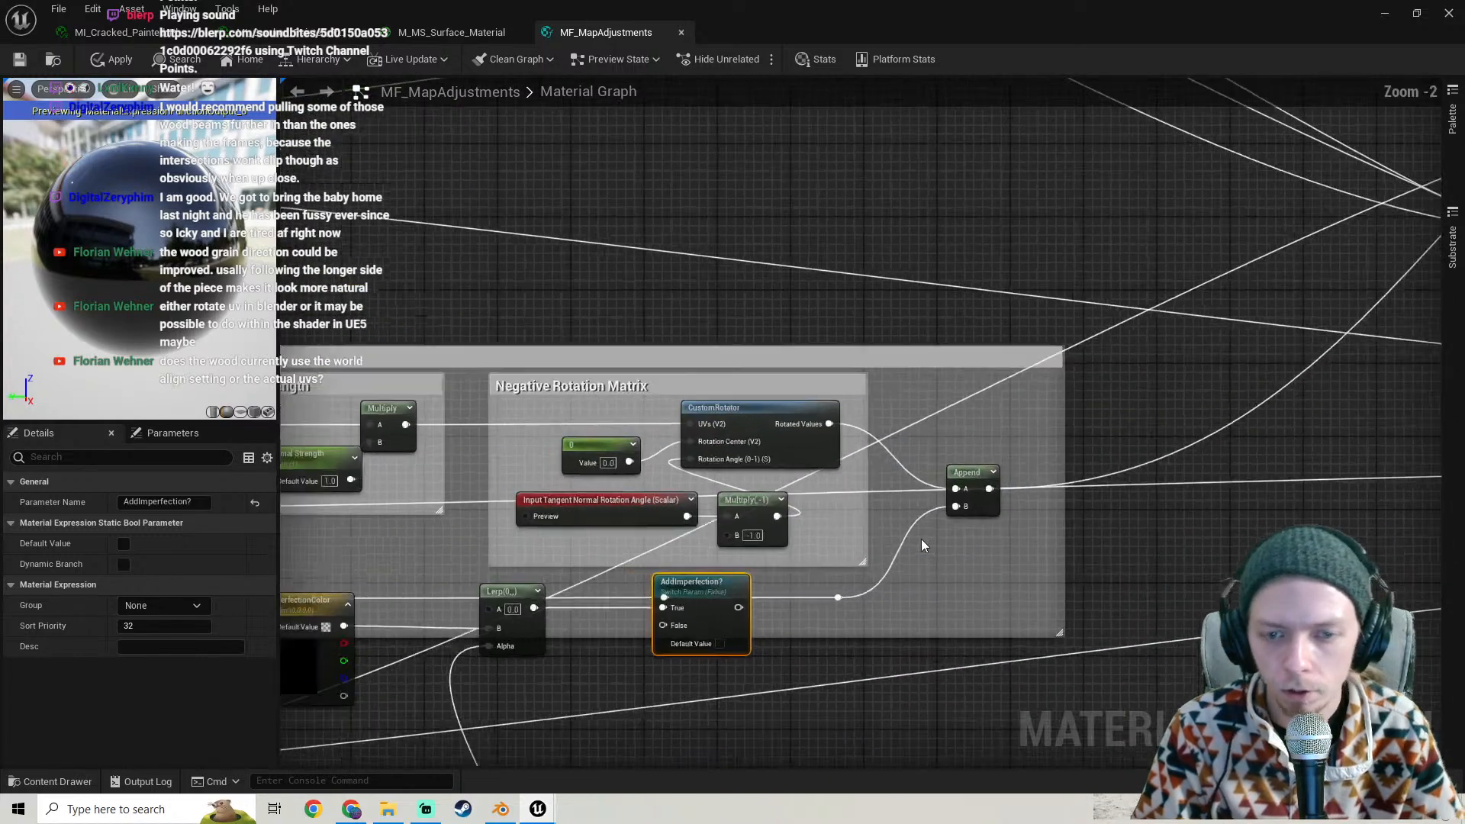
- Copy the four nodes of the Negative Rotation Matrix group and leave the plaster material editors for the level
{"action": "left_click_drag", "start_coordinate": [799, 539], "coordinate": [532, 406]}
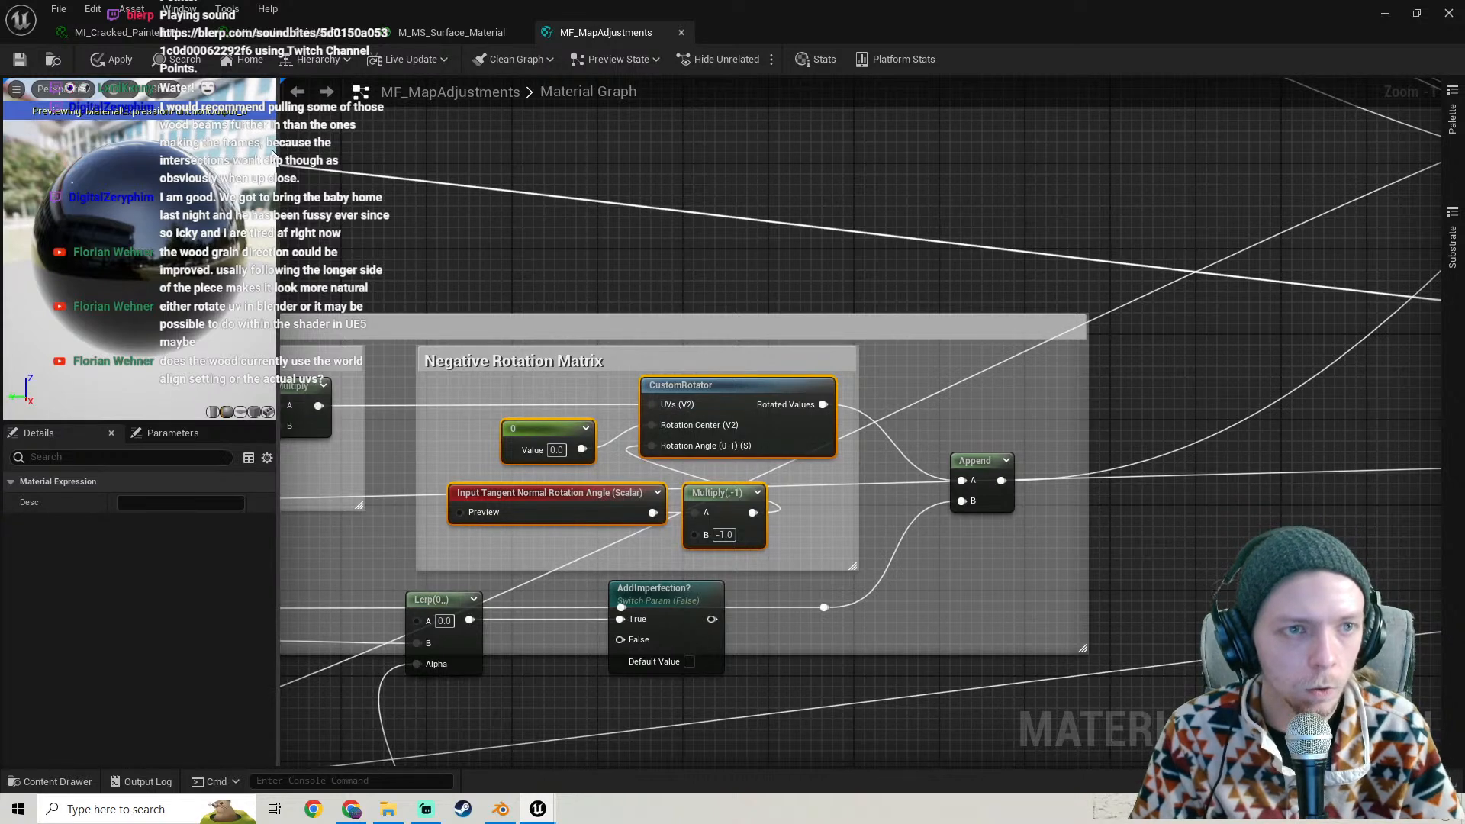
{"action": "left_click", "coordinate": [122, 32]}
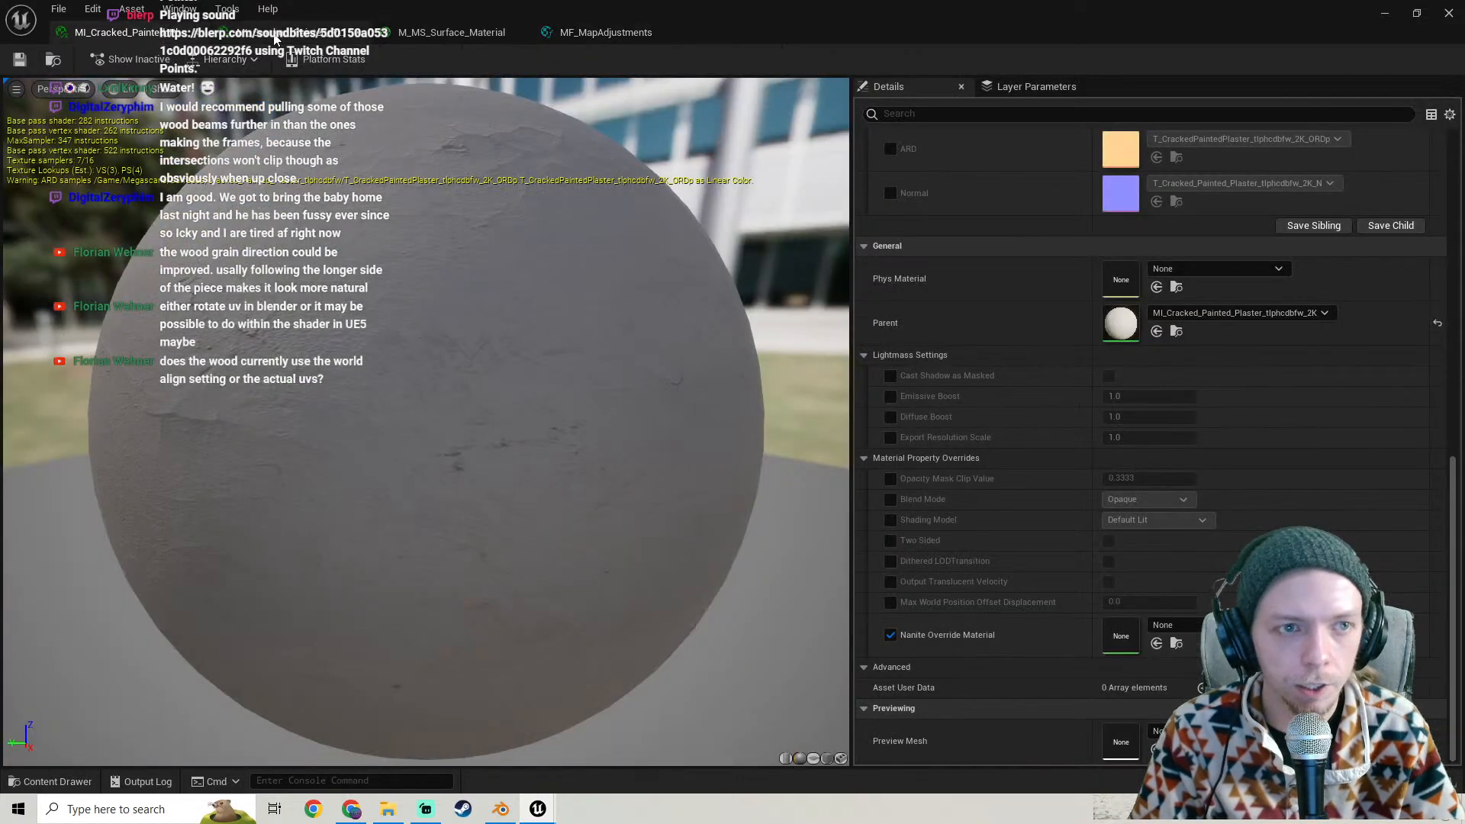
{"action": "left_click", "coordinate": [143, 32]}
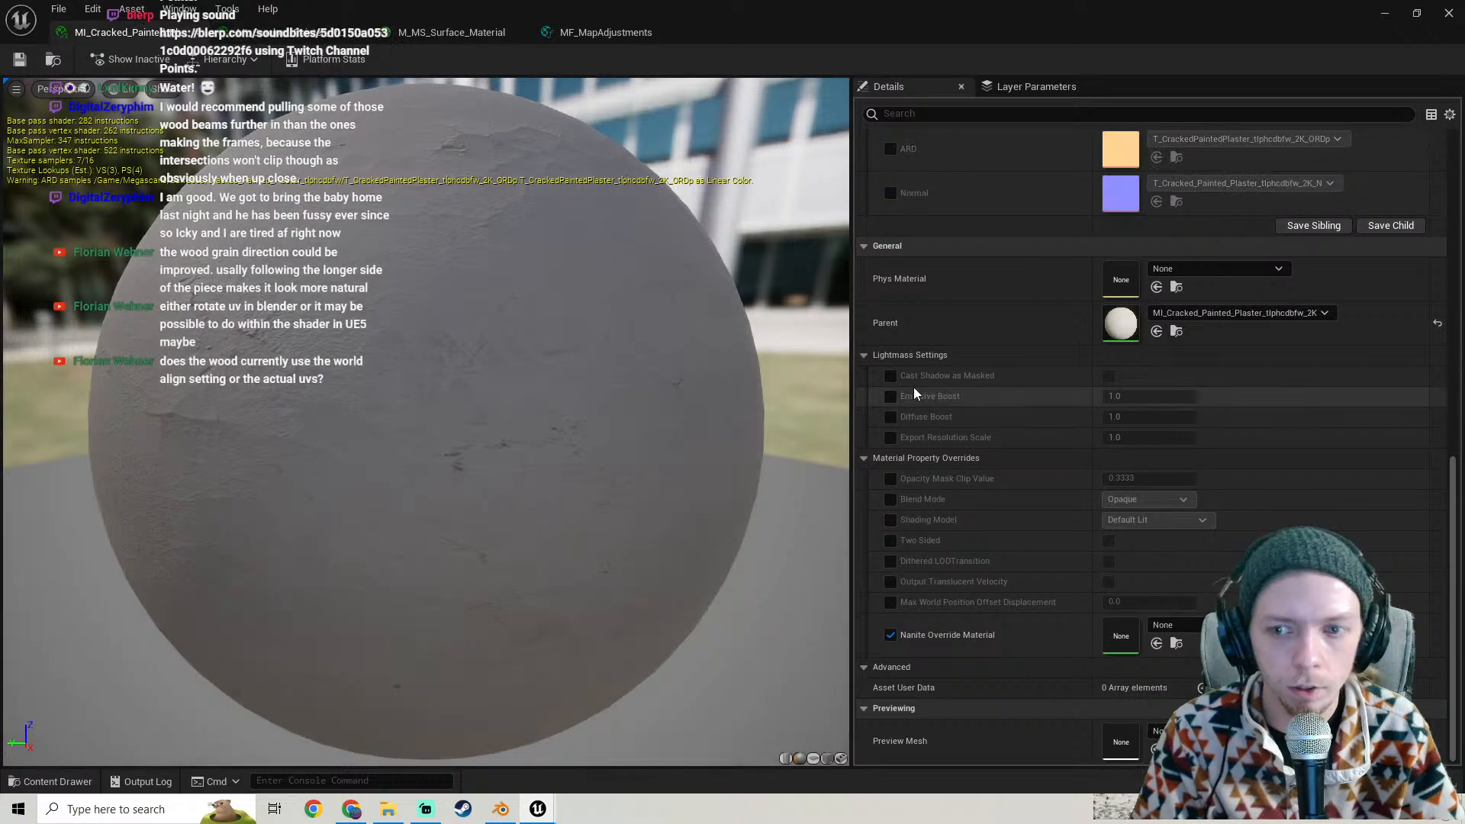
{"action": "double_click", "coordinate": [1115, 328]}
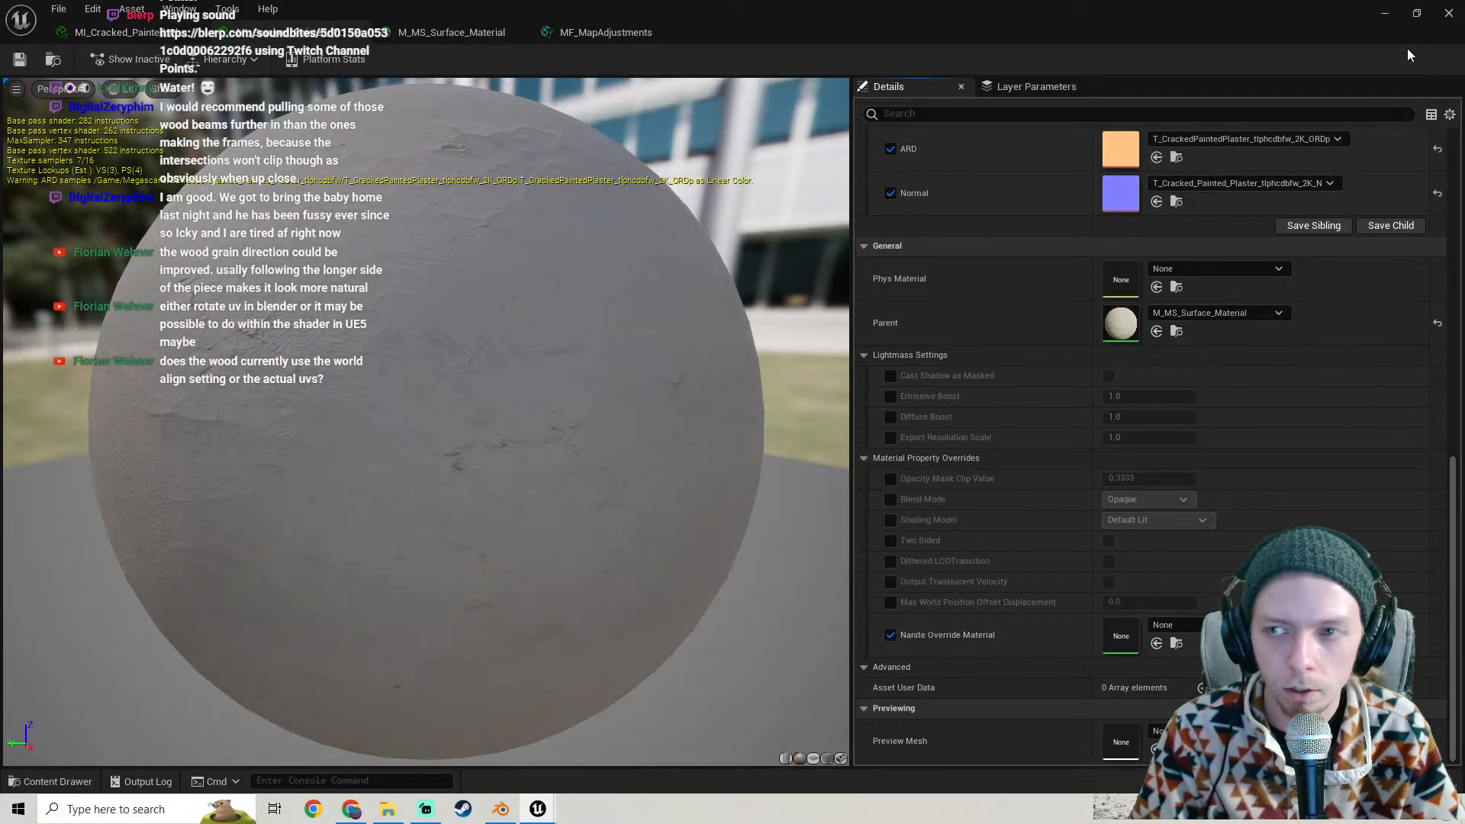
{"action": "left_click", "coordinate": [1386, 14]}
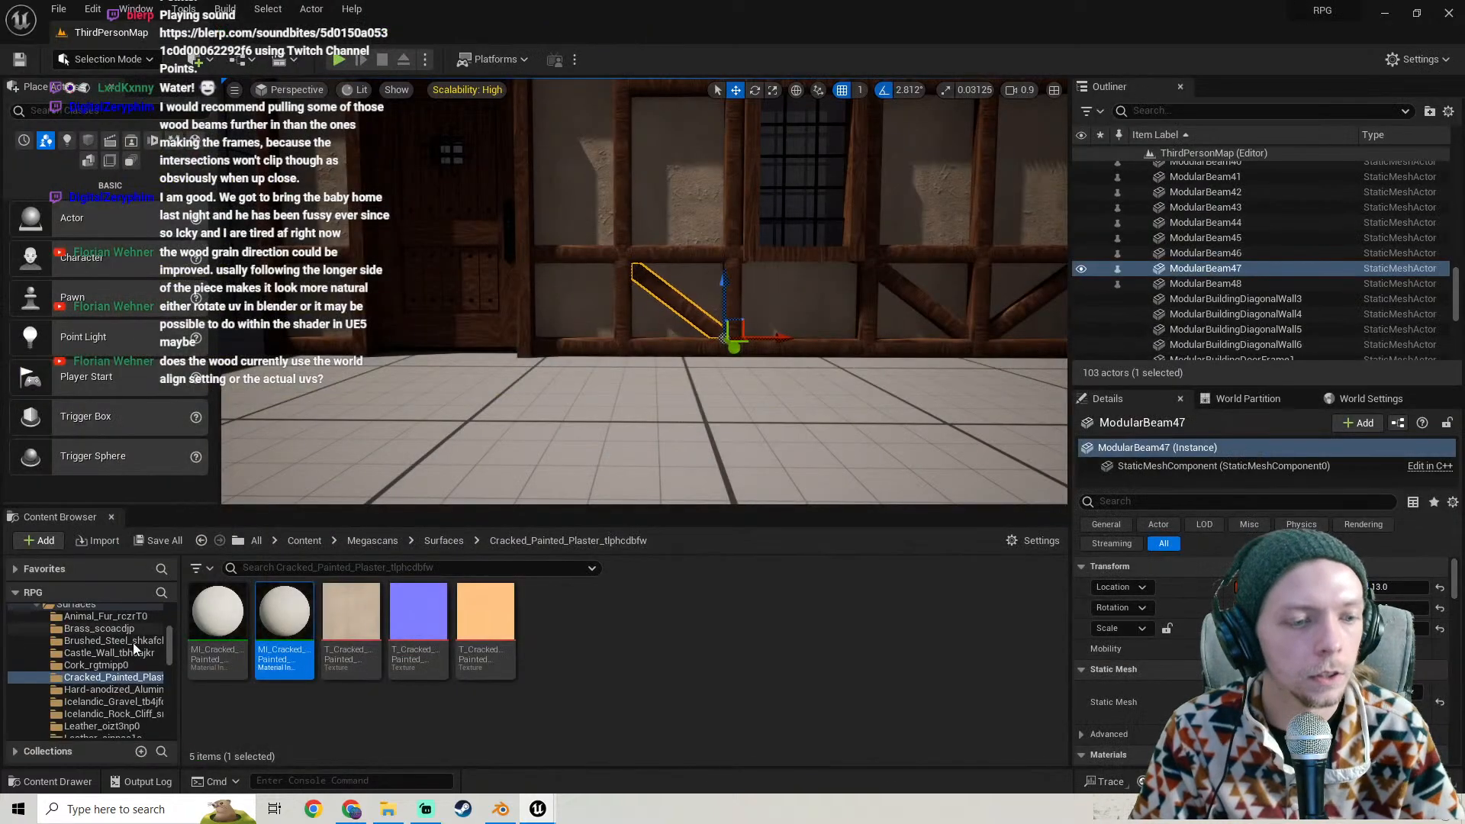
- Locate the diagonal beam's wood material, open MI_Walnut_Veneer_tfdoebqc_2K_Inst and from it the parent material Master_M
{"action": "scroll", "coordinate": [1314, 648], "scroll_direction": "down", "scroll_amount": 6}
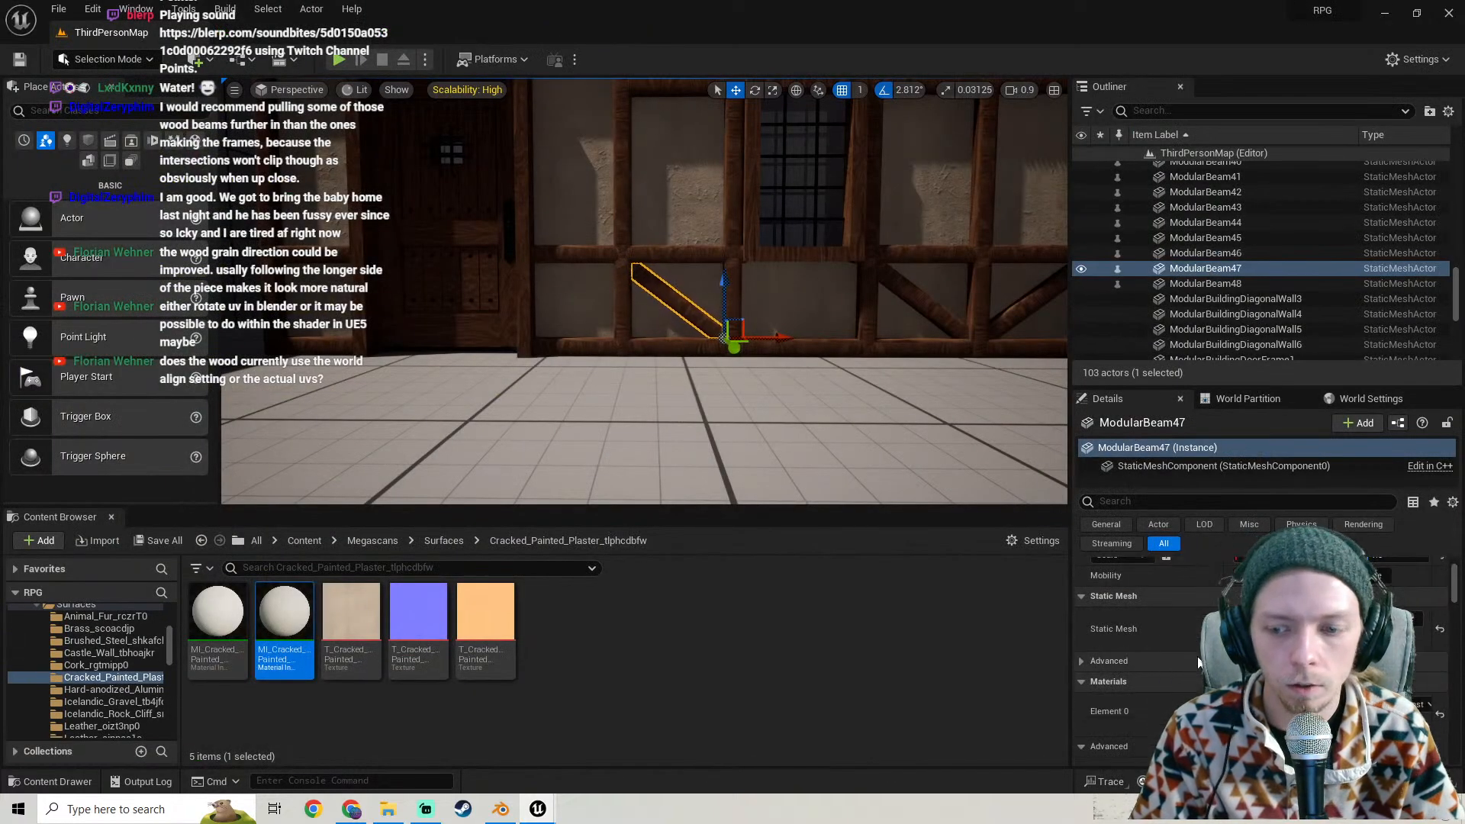
{"action": "left_click", "coordinate": [1314, 649]}
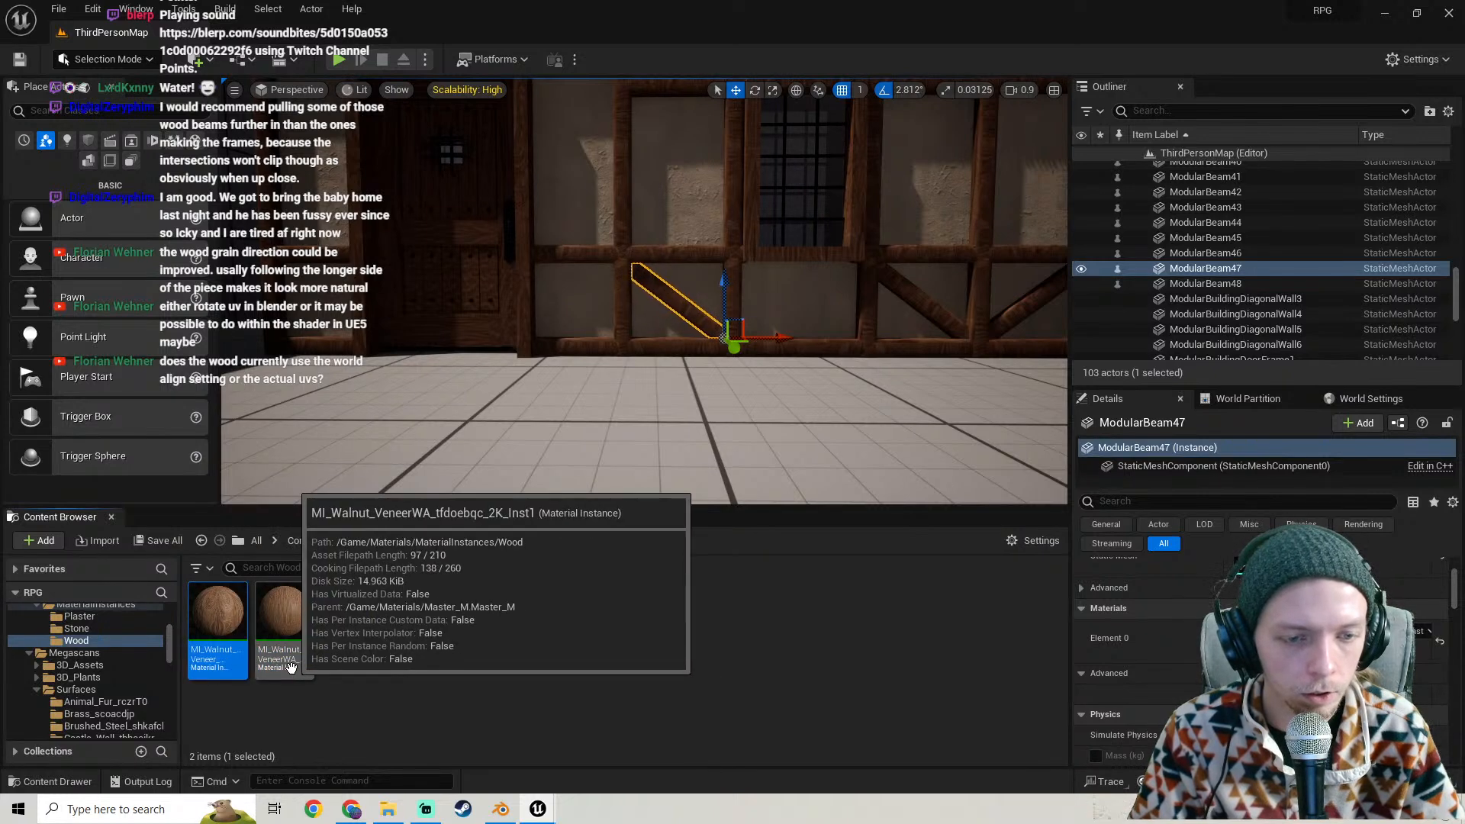
{"action": "double_click", "coordinate": [284, 645]}
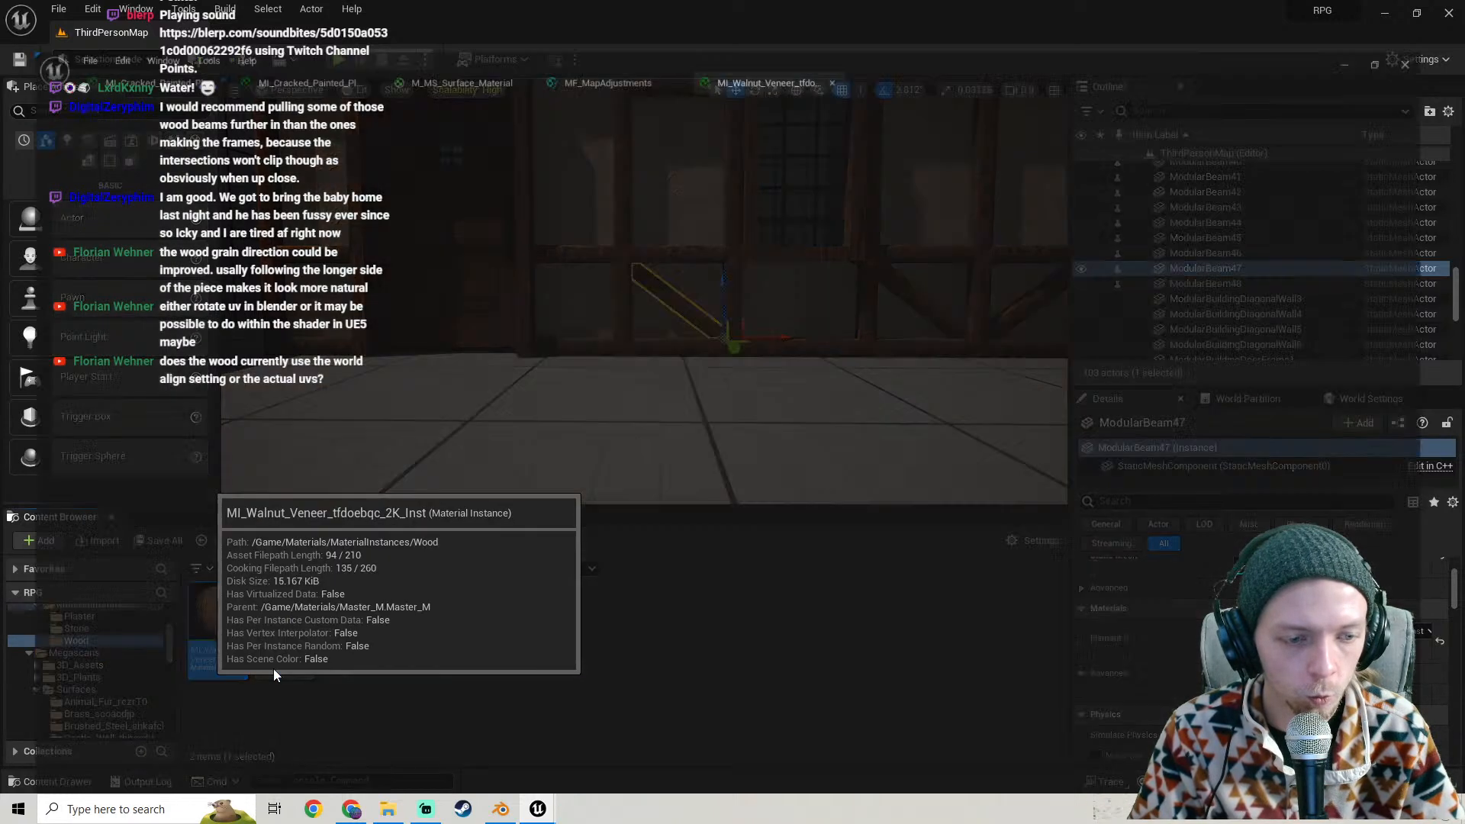
{"action": "scroll", "coordinate": [1459, 222], "scroll_direction": "down", "scroll_amount": 5}
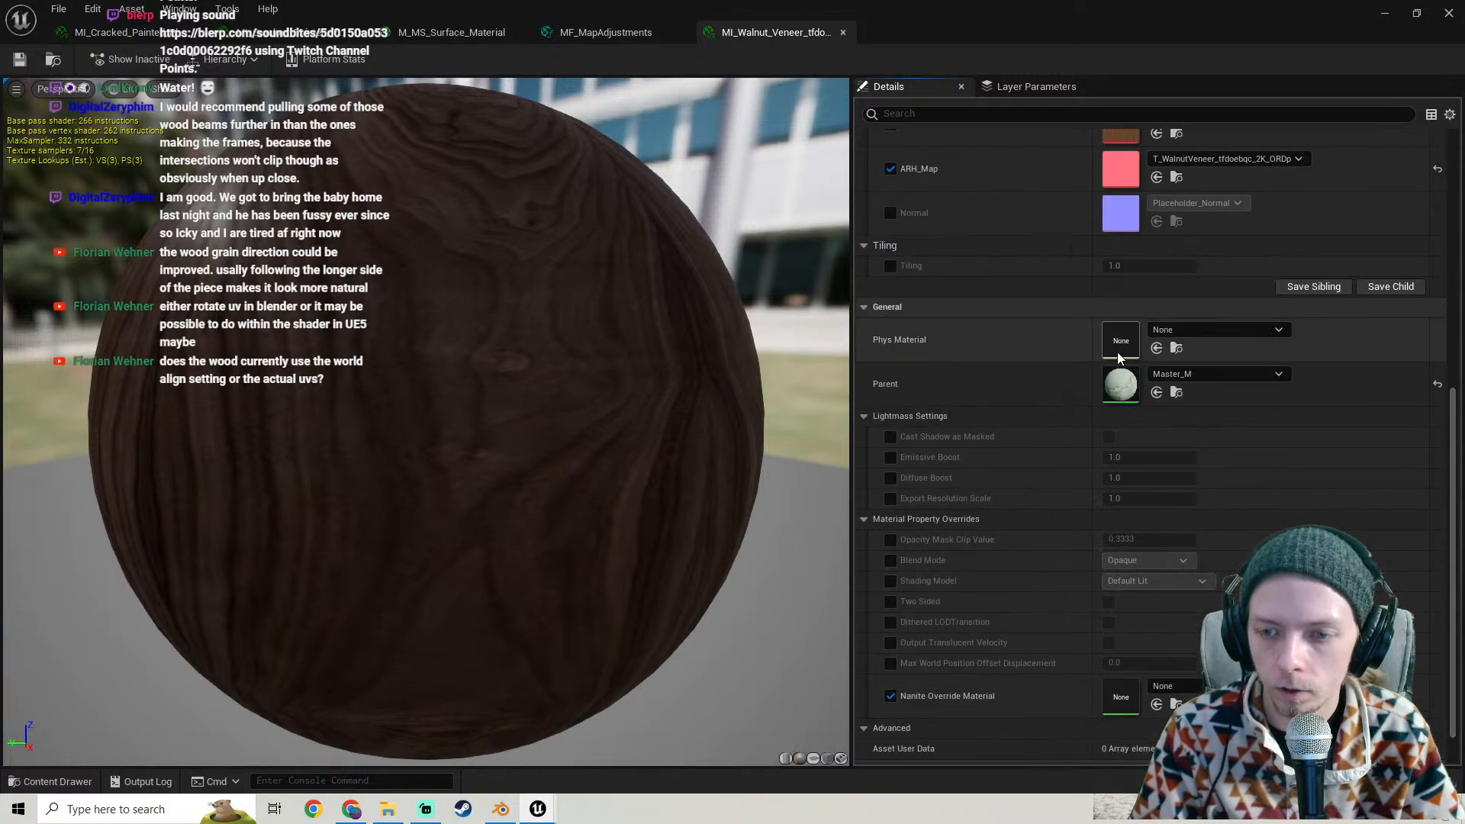
{"action": "double_click", "coordinate": [1116, 386]}
- Paste the copied rotation nodes into the Master_M graph, in the empty area beyond the normal-map Switch node
{"action": "scroll", "coordinate": [676, 391], "scroll_direction": "down", "scroll_amount": 5}
{"action": "right_click_drag", "start_coordinate": [1116, 386], "coordinate": [643, 341]}
{"action": "scroll", "coordinate": [736, 429], "scroll_direction": "up", "scroll_amount": 4}
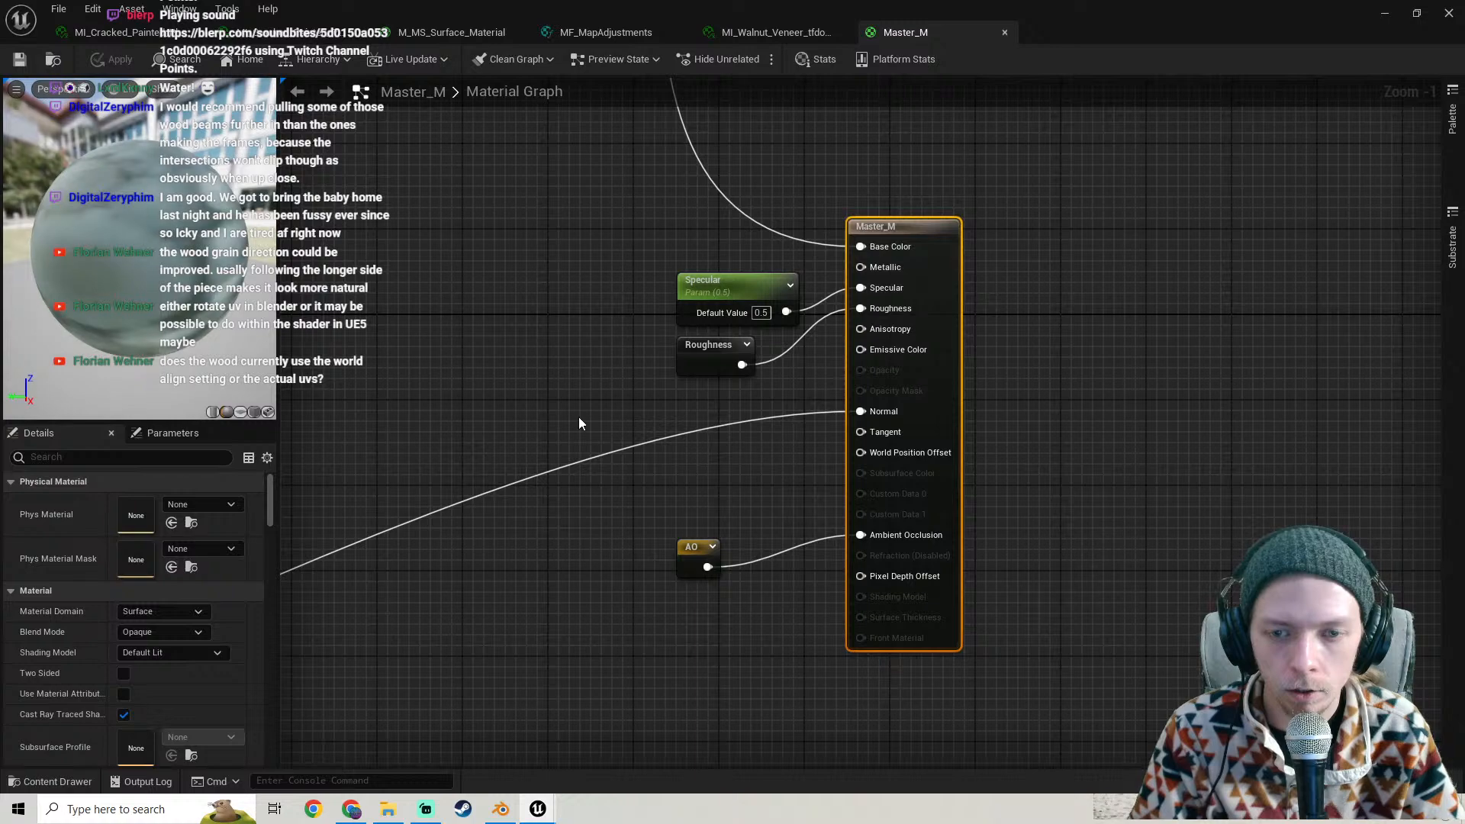
{"action": "right_click_drag", "start_coordinate": [578, 416], "coordinate": [1435, 99]}
{"action": "right_click_drag", "start_coordinate": [900, 357], "coordinate": [1271, 265]}
{"action": "right_click_drag", "start_coordinate": [1022, 371], "coordinate": [839, 317]}
{"action": "scroll", "coordinate": [1283, 297], "scroll_direction": "down", "scroll_amount": 2}
{"action": "key", "text": "ctrl+v"}
{"action": "scroll", "coordinate": [971, 416], "scroll_direction": "up", "scroll_amount": 1}
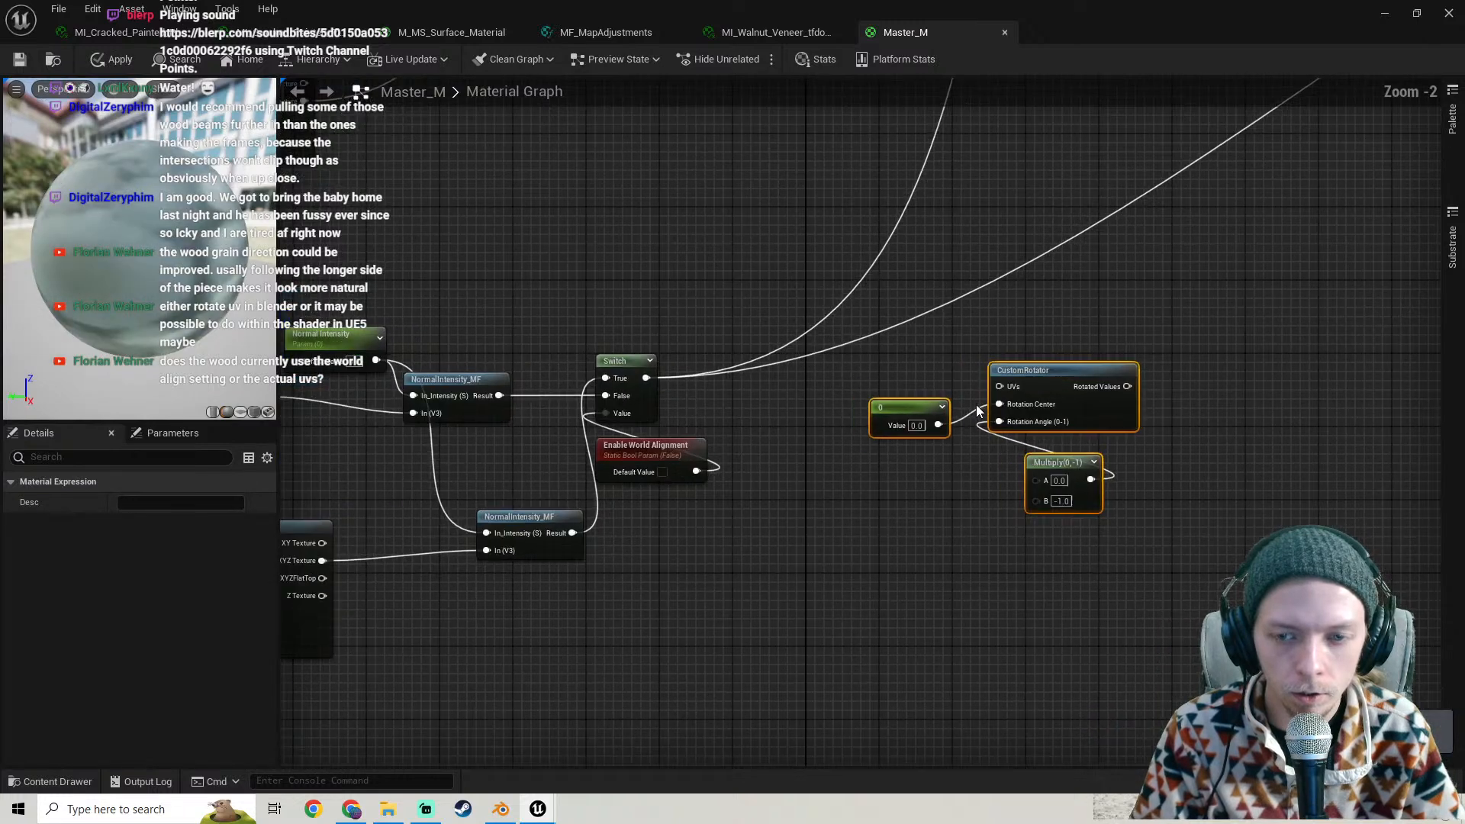
{"action": "right_click_drag", "start_coordinate": [787, 383], "coordinate": [822, 349]}
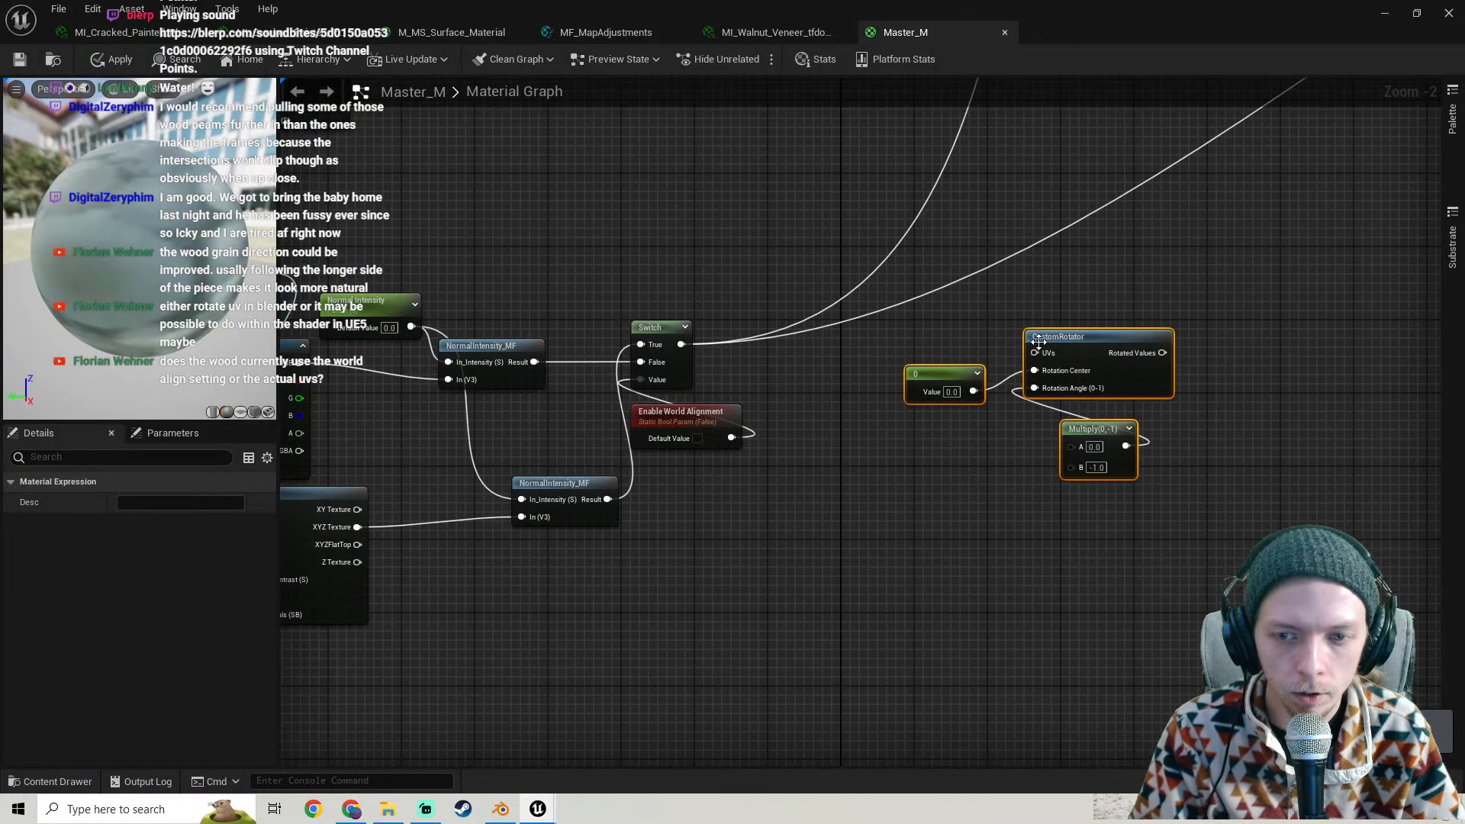
- Return to the level and select the vertical beam ModularBeam34 beside the window on the front wall
{"action": "left_click", "coordinate": [771, 32]}
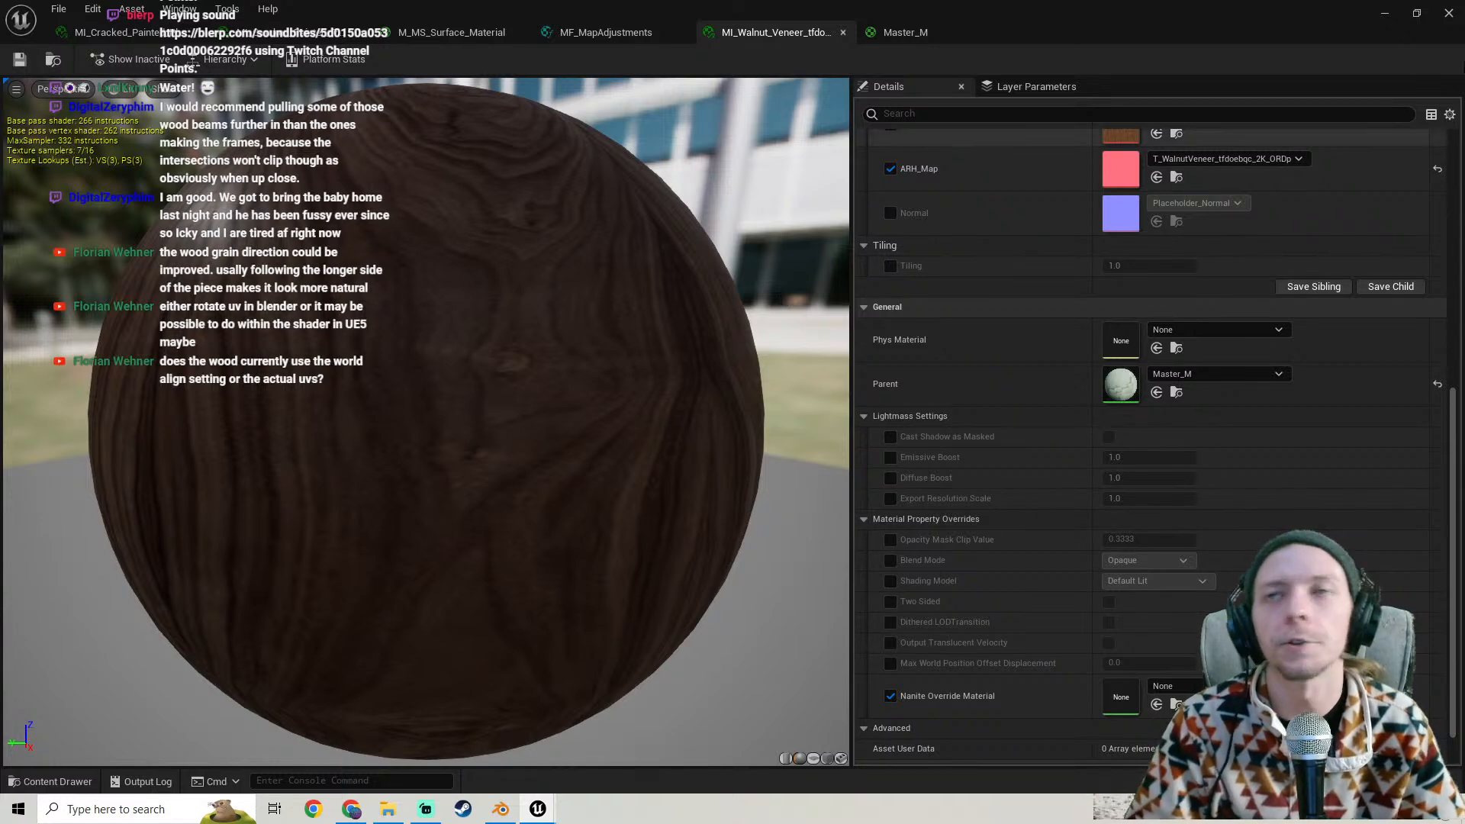
{"action": "left_click", "coordinate": [1384, 13]}
{"action": "key", "text": "w"}
{"action": "right_click_drag", "start_coordinate": [712, 183], "coordinate": [778, 164]}
{"action": "left_click", "coordinate": [711, 183]}
{"action": "key", "text": "w"}
{"action": "scroll", "coordinate": [711, 183], "scroll_direction": "down", "scroll_amount": 5}
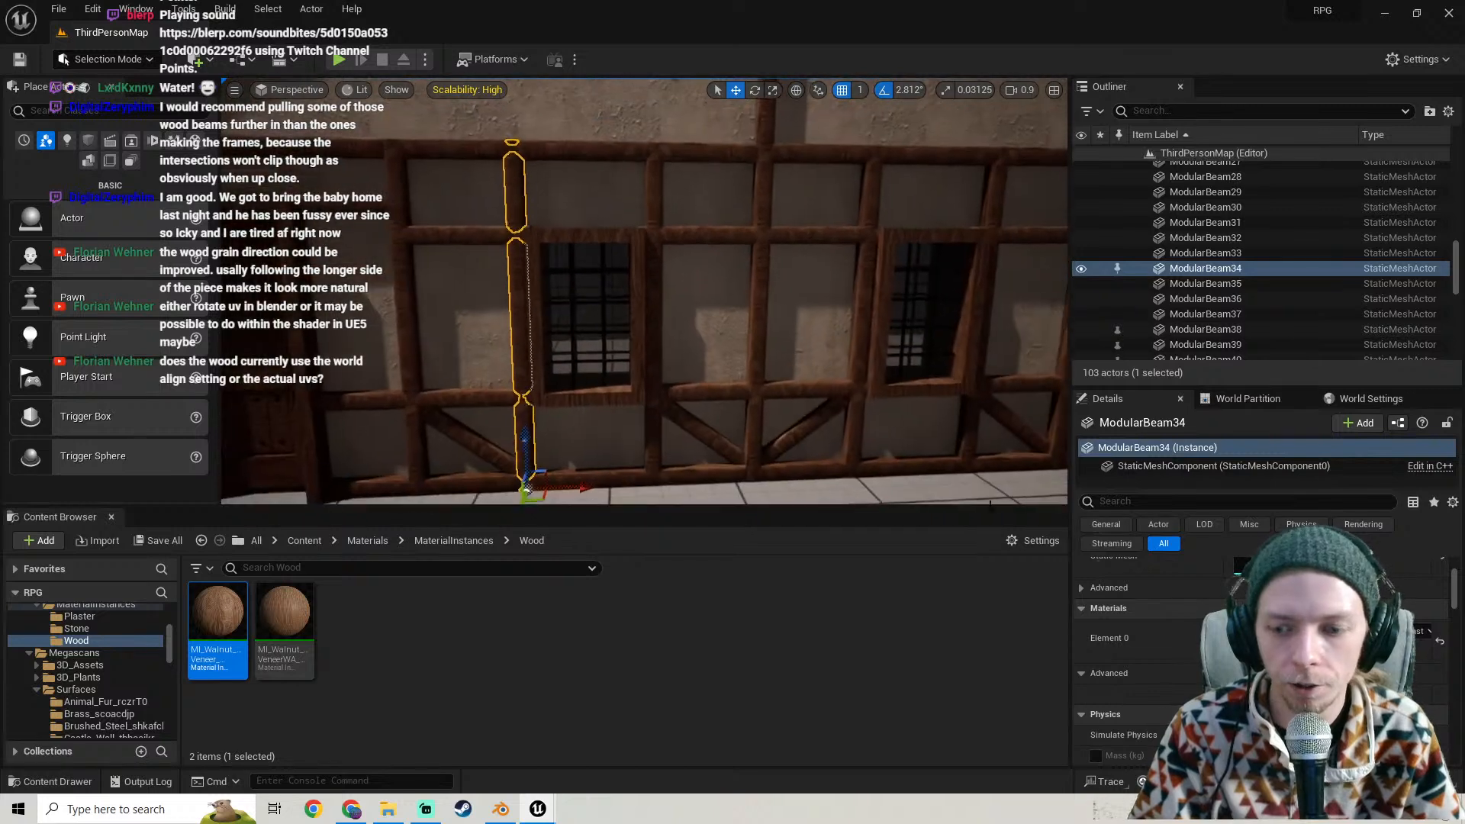
- Try the world-aligned walnut instance MI_Walnut_VeneerWA_tfdoebqc_2K_Inst1 on several beams of the front wall
{"action": "left_click_drag", "start_coordinate": [284, 614], "coordinate": [570, 138]}
{"action": "key", "text": "w"}
{"action": "right_click_drag", "start_coordinate": [570, 139], "coordinate": [572, 175]}
{"action": "key", "text": "w"}
{"action": "key", "text": "s"}
{"action": "left_click_drag", "start_coordinate": [288, 635], "coordinate": [693, 276]}
{"action": "key", "text": "d"}
{"action": "right_click_drag", "start_coordinate": [692, 275], "coordinate": [638, 256]}
{"action": "key", "text": "w"}
{"action": "key", "text": "s"}
{"action": "left_click_drag", "start_coordinate": [285, 622], "coordinate": [621, 226]}
{"action": "key", "text": "w"}
{"action": "right_click_drag", "start_coordinate": [629, 252], "coordinate": [643, 304]}
{"action": "left_click_drag", "start_coordinate": [285, 622], "coordinate": [604, 227]}
{"action": "key", "text": "d"}
{"action": "right_click_drag", "start_coordinate": [607, 306], "coordinate": [615, 322]}
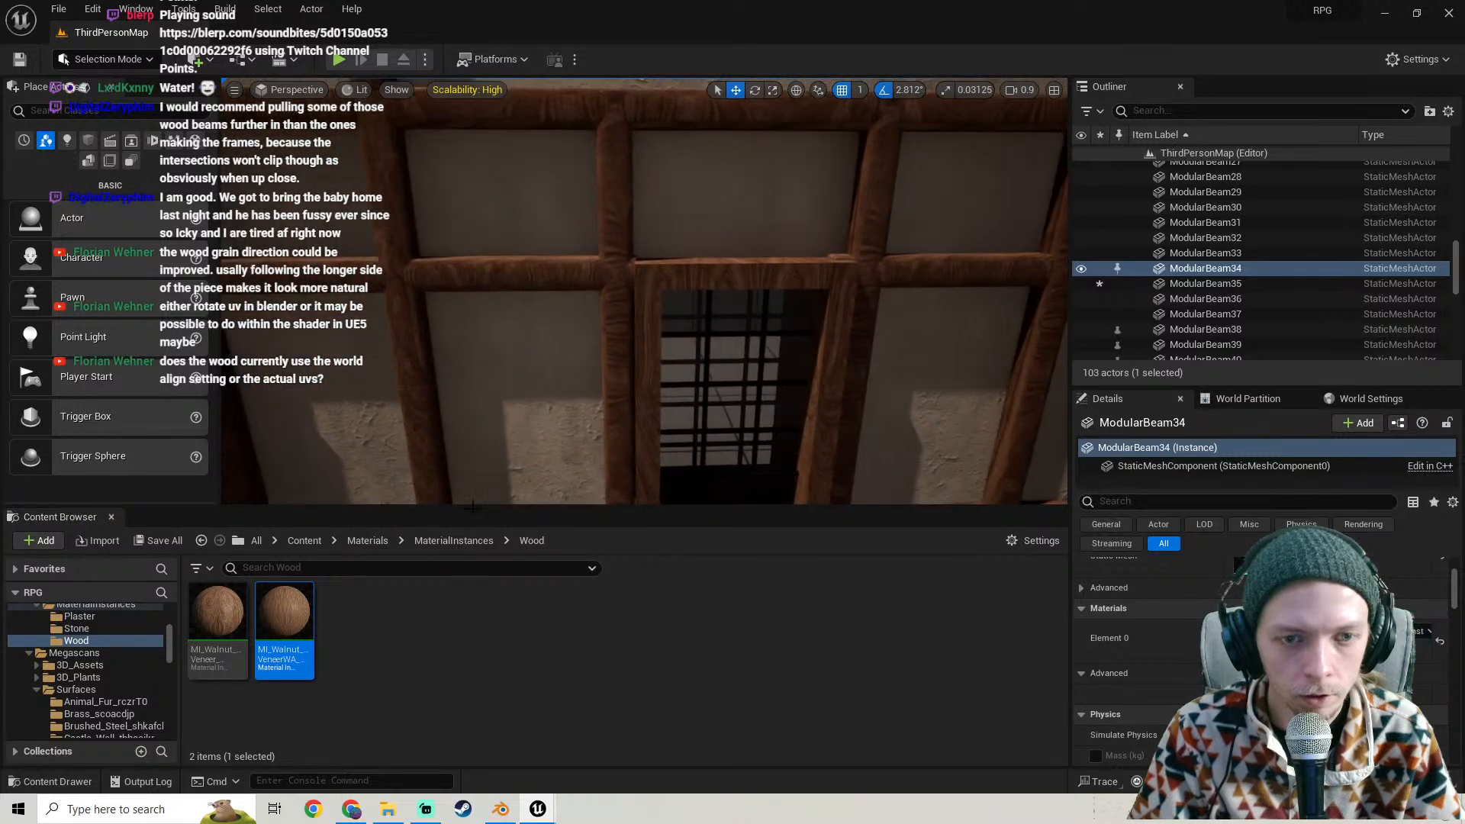
{"action": "left_click_drag", "start_coordinate": [307, 626], "coordinate": [673, 294]}
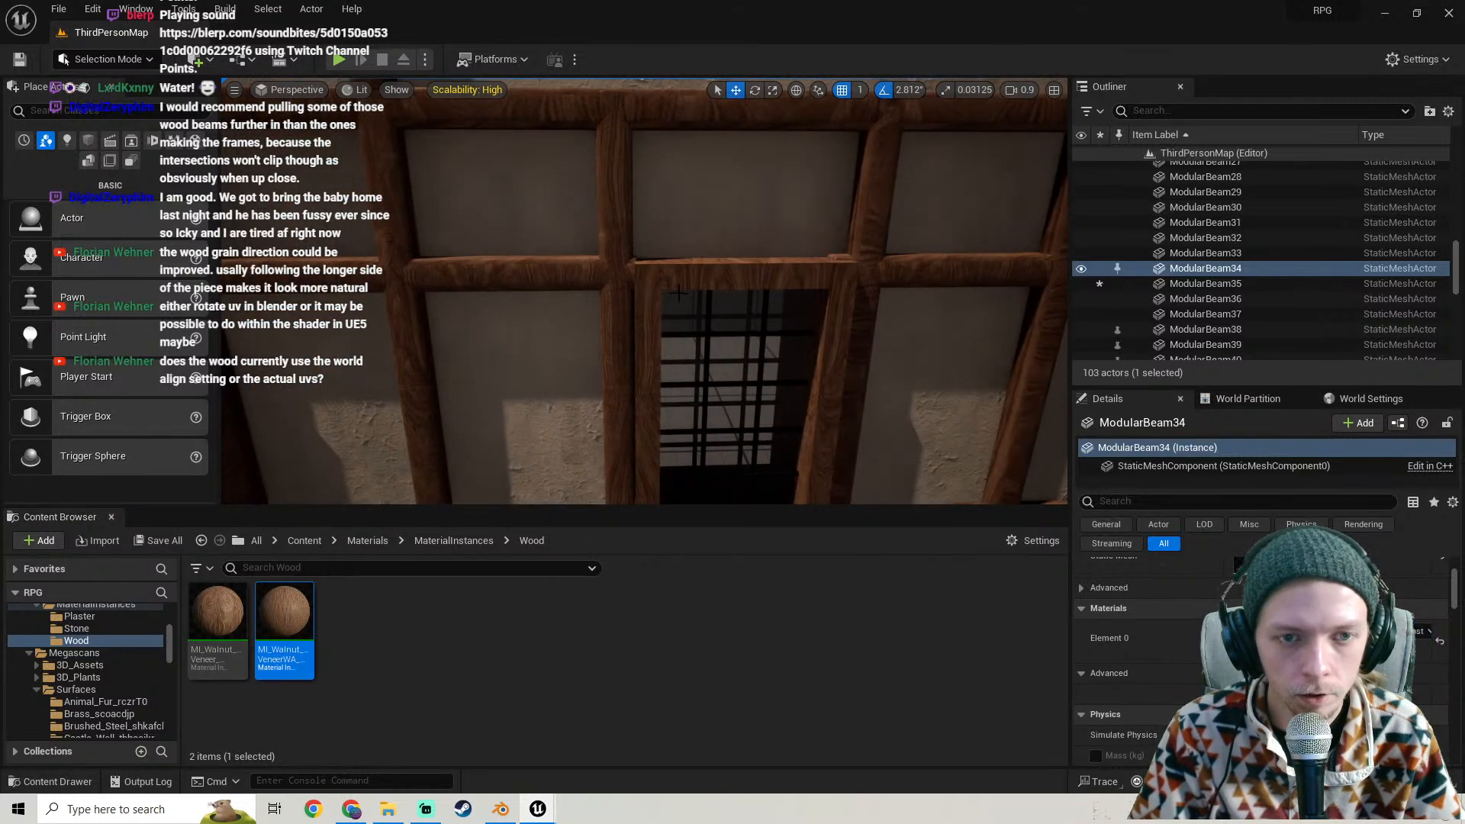
- Try the world-aligned walnut instance on the horizontal beam ModularBeam29 between the windows and view the wall without selection outlines
{"action": "right_click_drag", "start_coordinate": [679, 293], "coordinate": [658, 289]}
{"action": "key", "text": "w"}
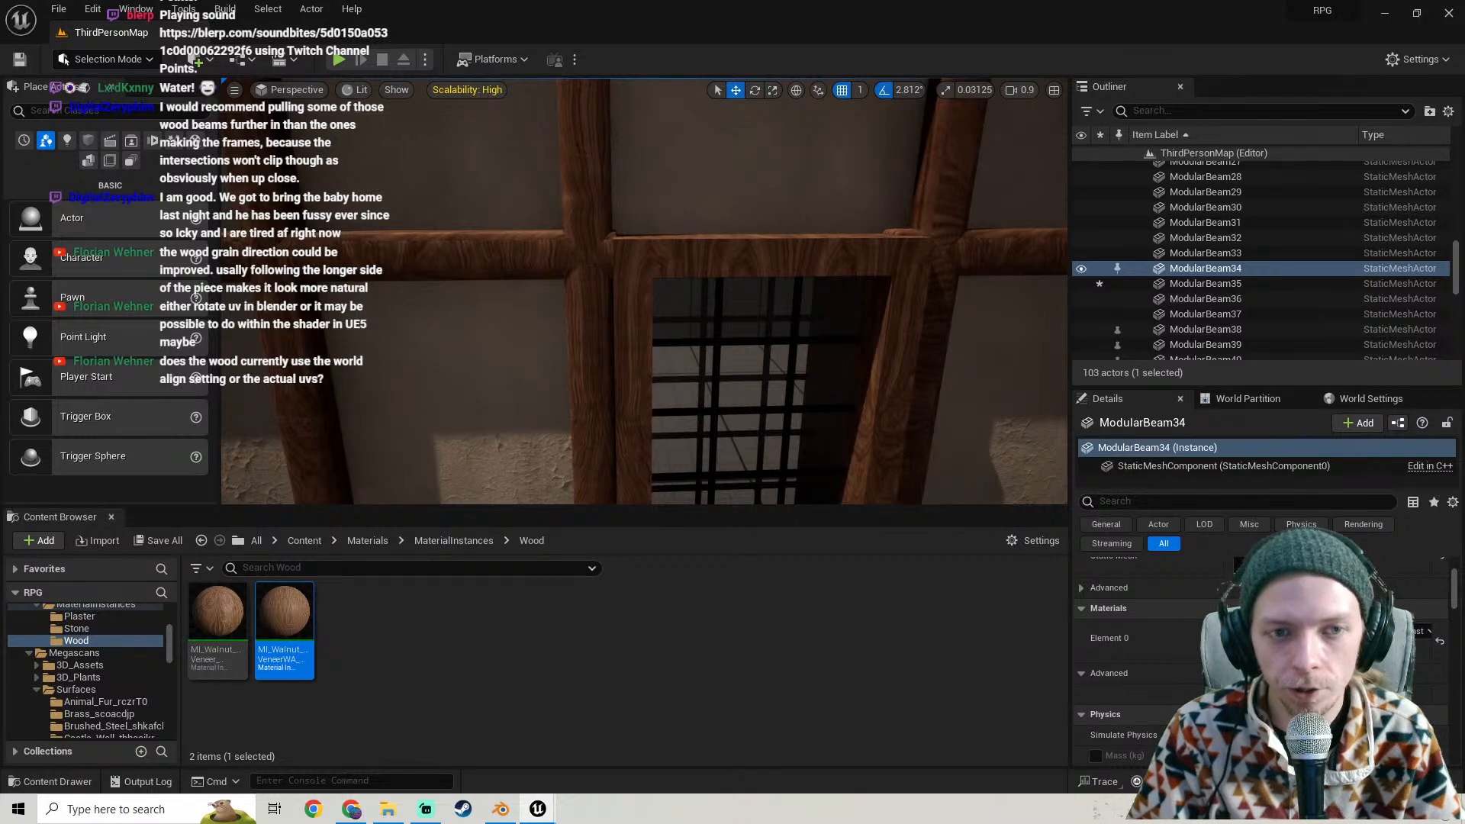
{"action": "right_click_drag", "start_coordinate": [554, 292], "coordinate": [554, 292]}
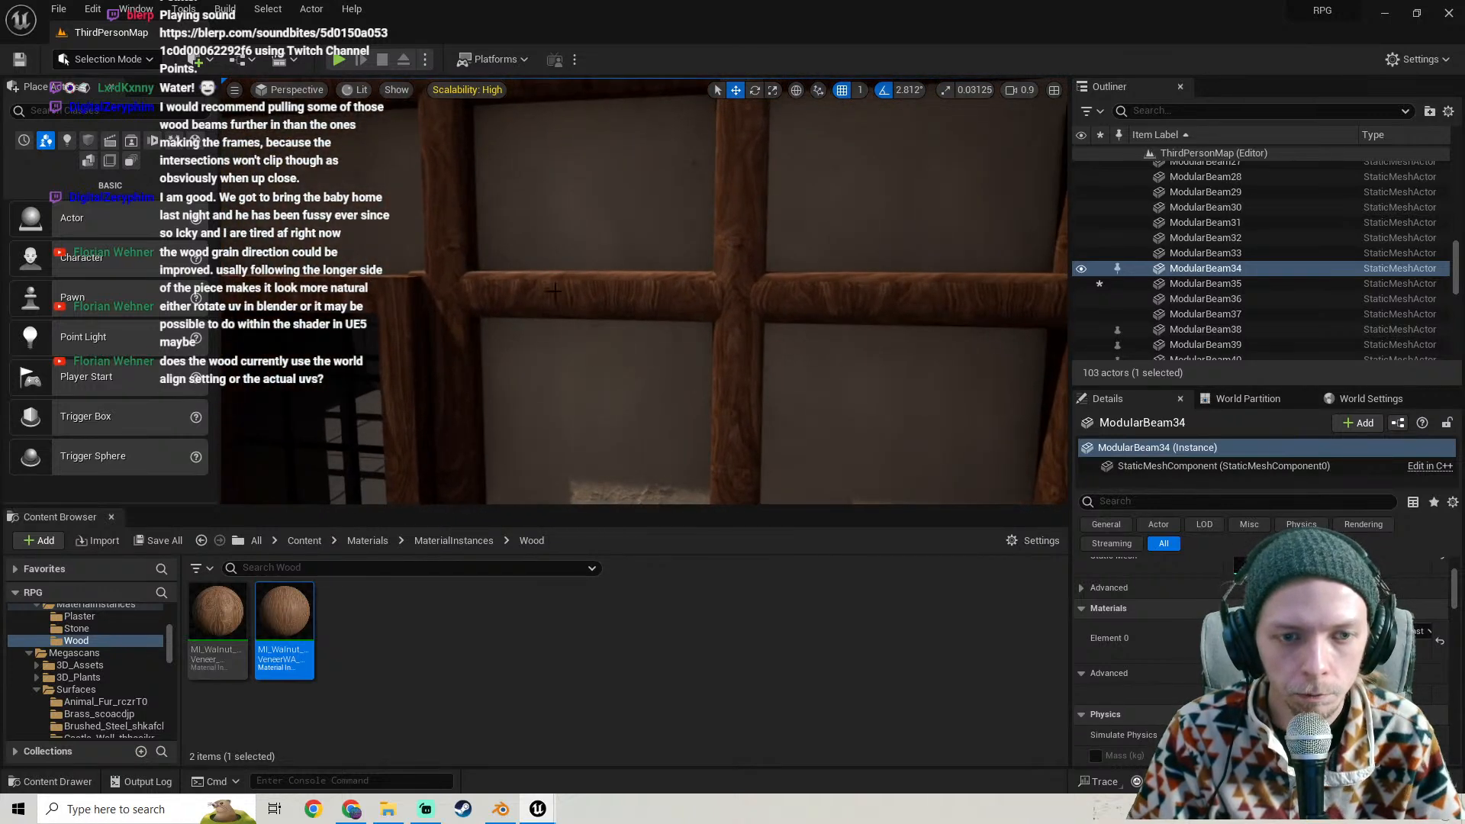
{"action": "left_click", "coordinate": [554, 292]}
{"action": "left_click_drag", "start_coordinate": [282, 660], "coordinate": [545, 292]}
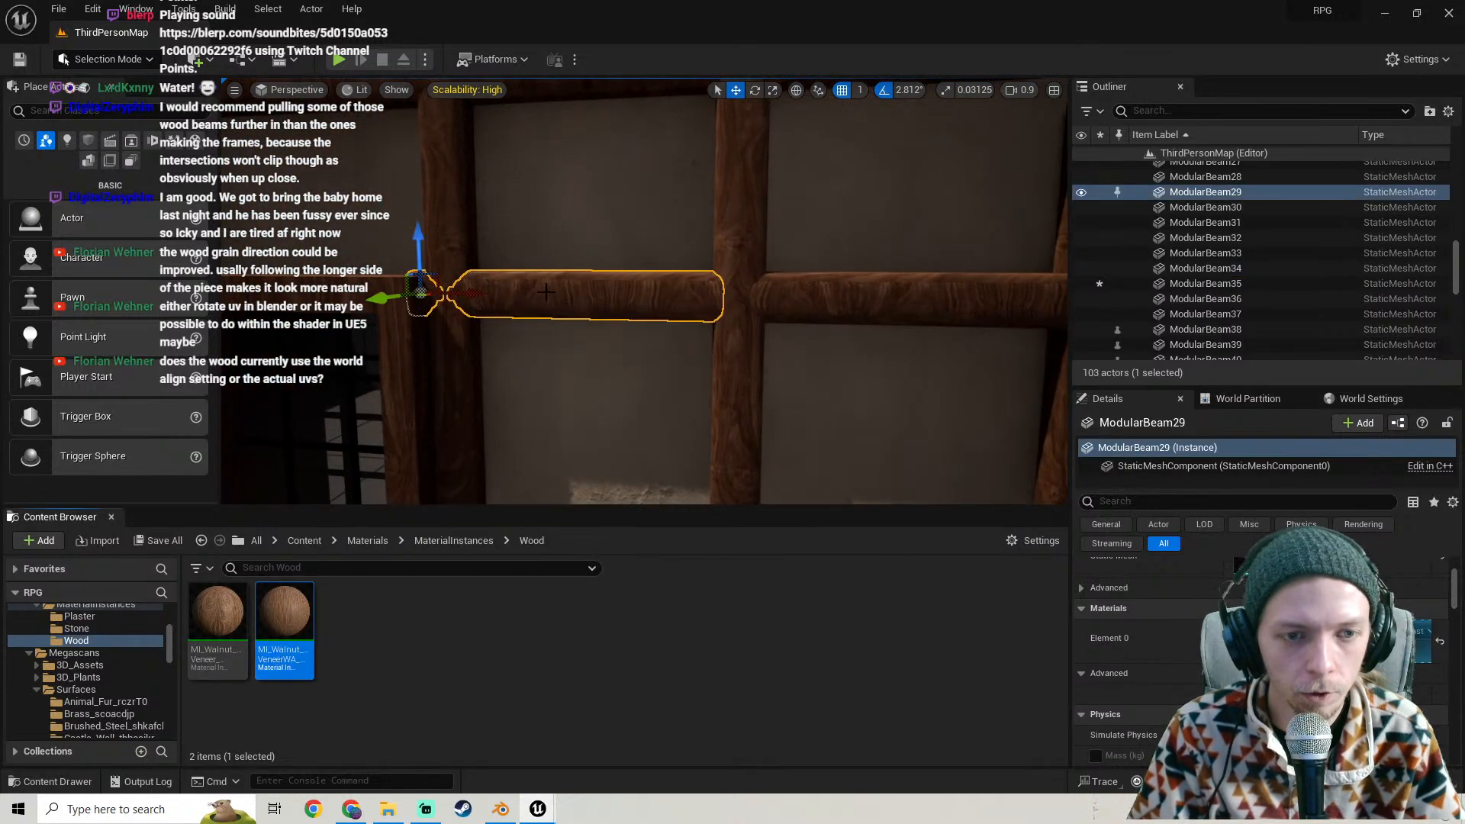
{"action": "key", "text": "s"}
{"action": "right_click_drag", "start_coordinate": [635, 324], "coordinate": [638, 322]}
{"action": "key", "text": "w"}
{"action": "key", "text": "g"}
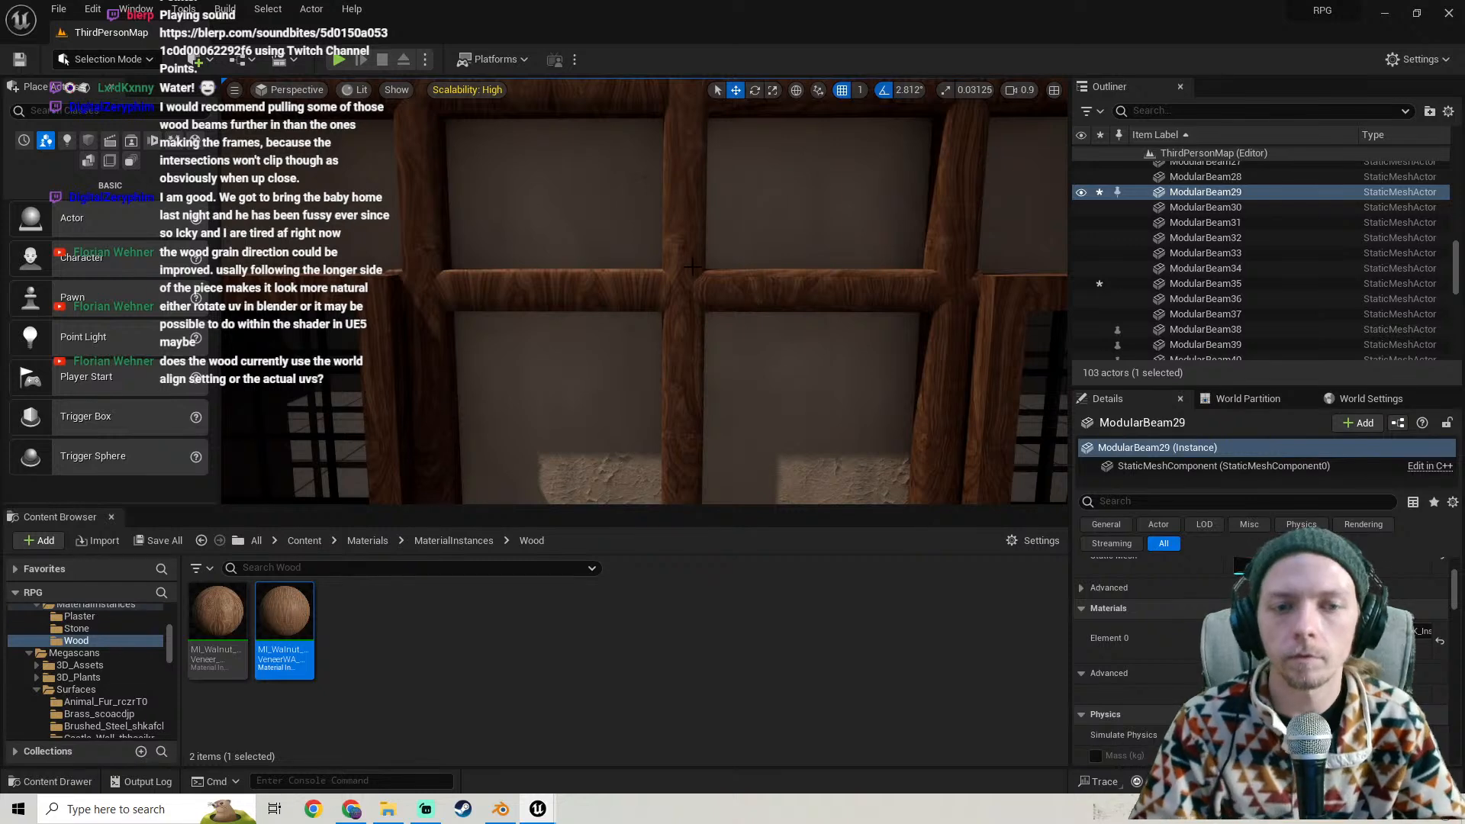
- Inspect the beams' wood grain around the windows and undo the world-aligned walnut material assignments
{"action": "key", "text": "s"}
{"action": "right_click_drag", "start_coordinate": [693, 267], "coordinate": [690, 267]}
{"action": "key", "text": "w"}
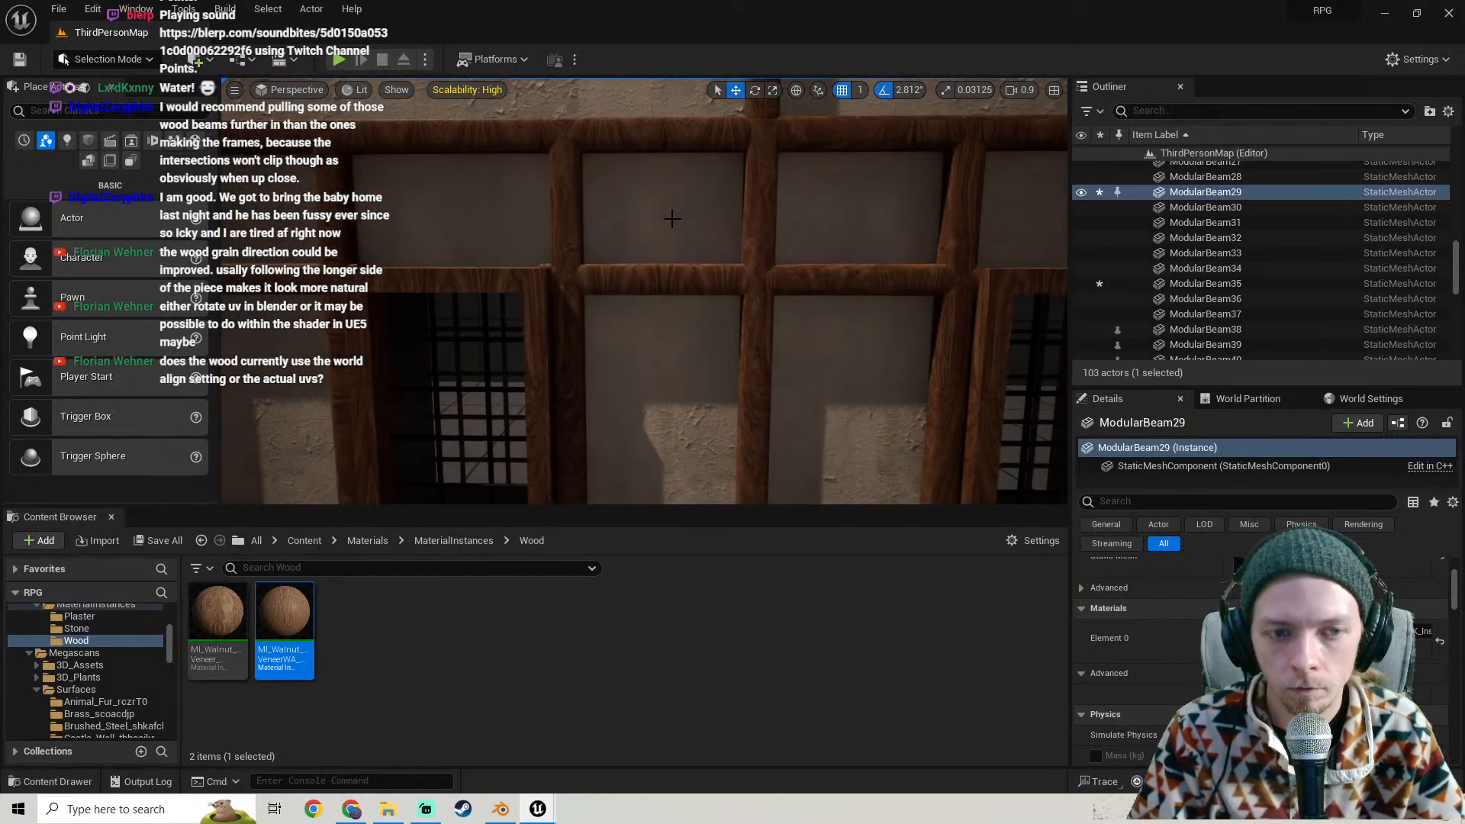
{"action": "key", "text": "ctrl+z"}
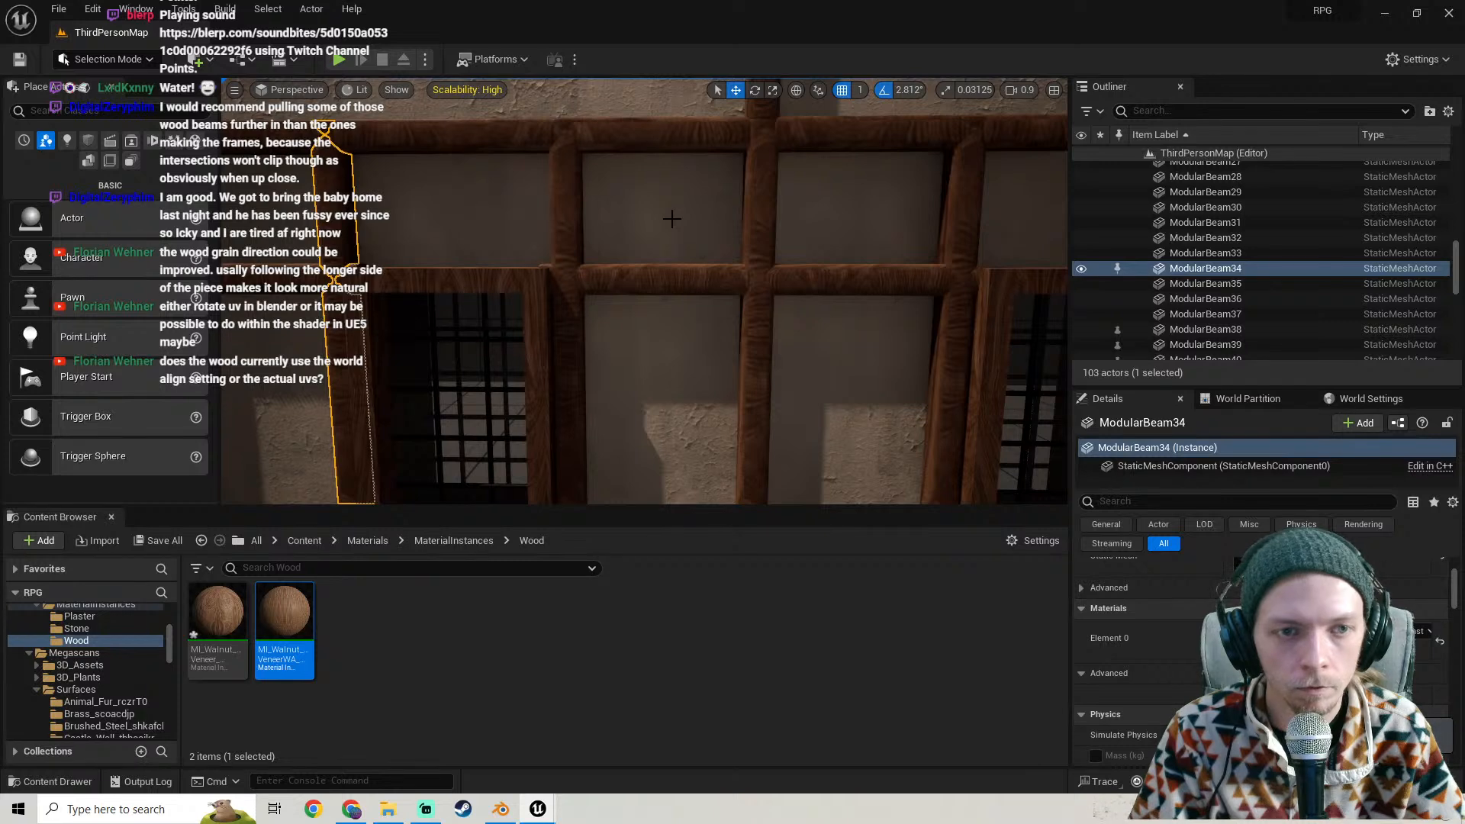
{"action": "key", "text": "a"}
{"action": "right_click_drag", "start_coordinate": [672, 219], "coordinate": [648, 257]}
{"action": "key", "text": "w"}
{"action": "key", "text": "s"}
{"action": "key", "text": "w"}
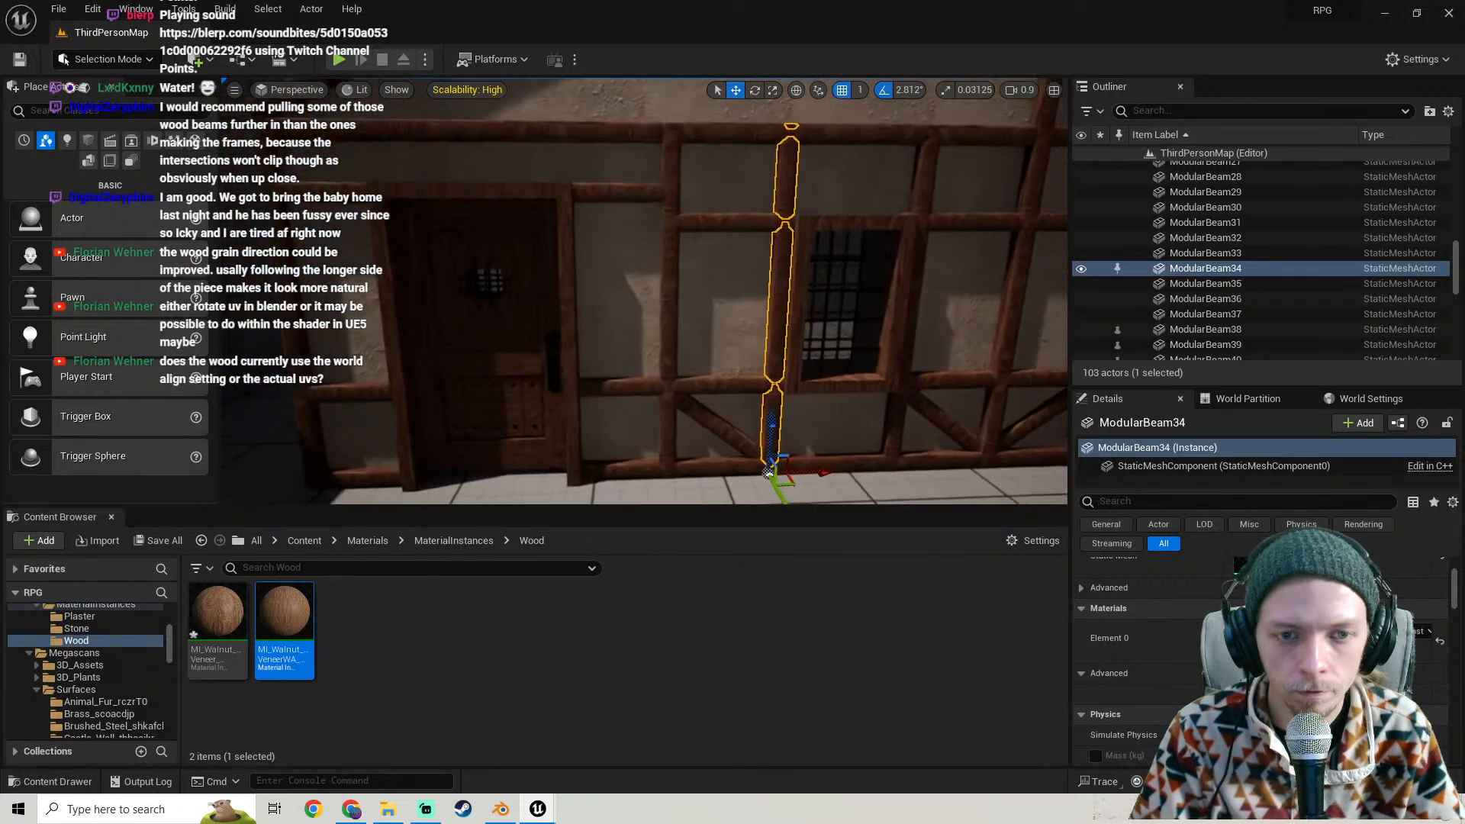
- Save all modified content of the project
{"action": "key", "text": "d"}
{"action": "right_click_drag", "start_coordinate": [550, 305], "coordinate": [520, 308]}
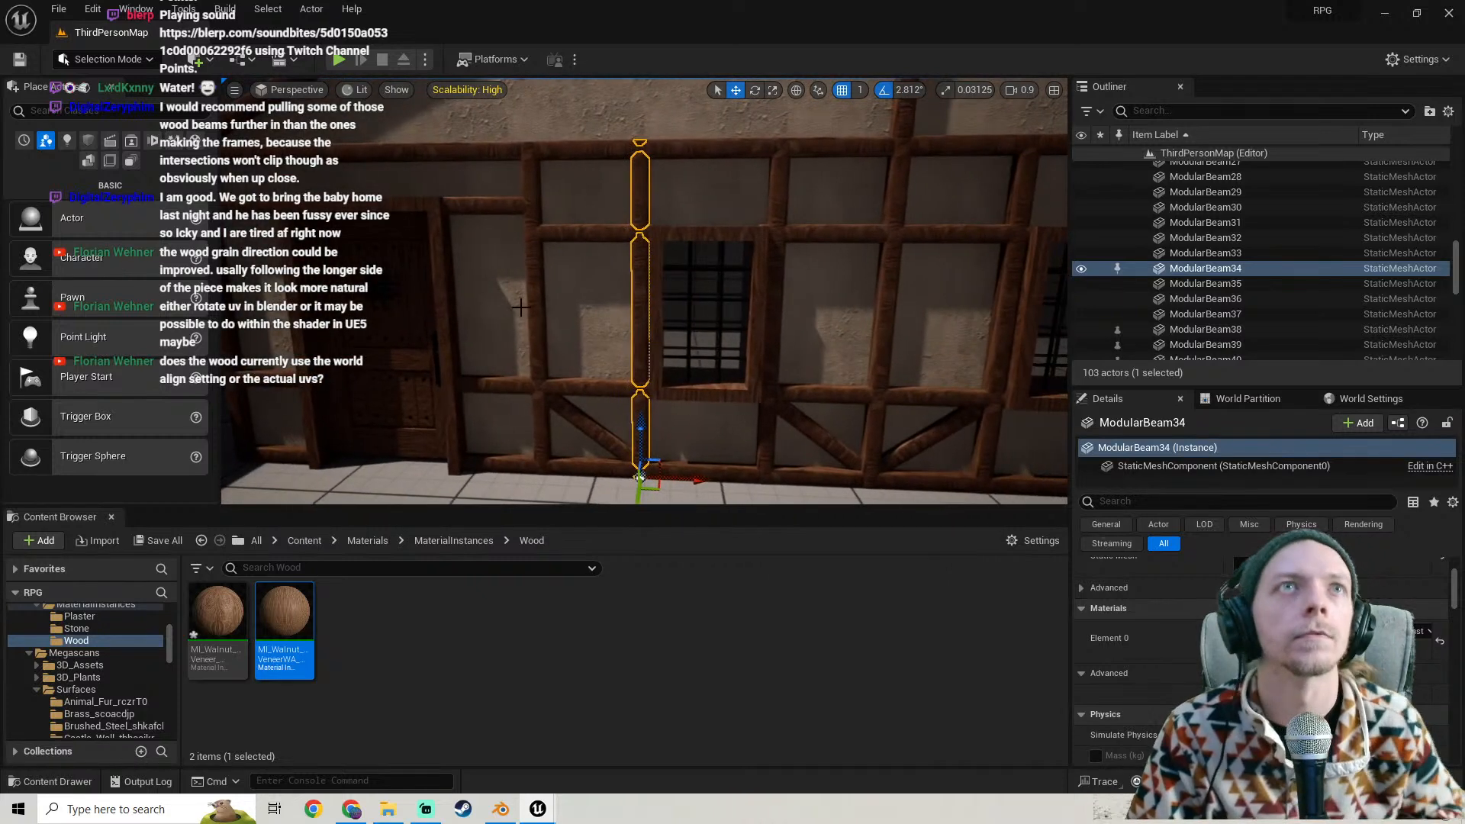
{"action": "left_click", "coordinate": [159, 540]}
{"action": "left_click", "coordinate": [853, 575]}
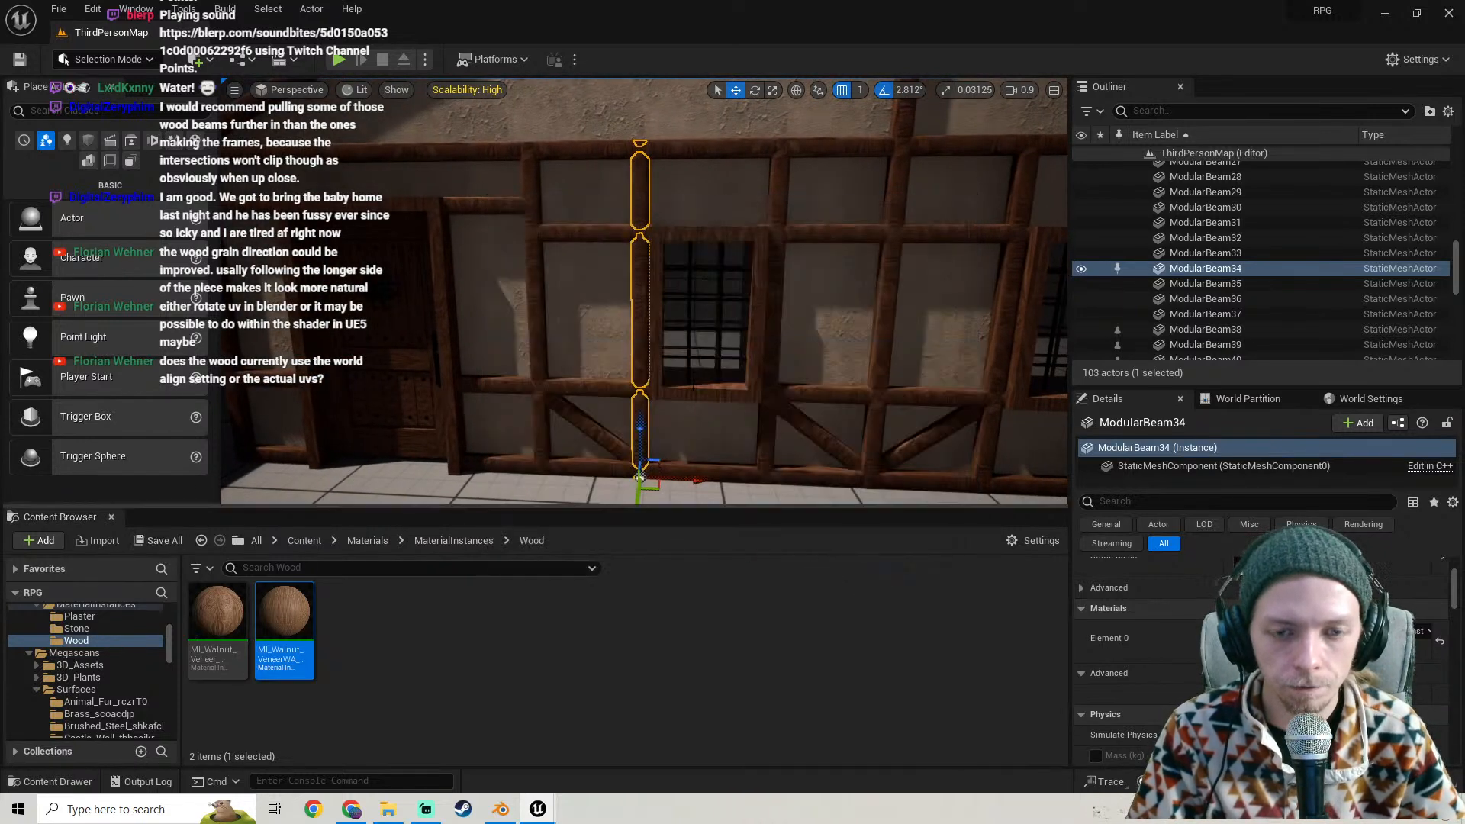
- Switch to the material editor window and look through the Master_M, walnut instance and MF_MapAdjustments assets
{"action": "mouse_move", "coordinate": [701, 368]}
{"action": "right_mouse_down"}
{"action": "mouse_move", "coordinate": [717, 387]}
{"action": "mouse_move", "coordinate": [701, 387]}
{"action": "right_mouse_up"}
{"action": "key", "text": "d"}
{"action": "key", "text": "a"}
{"action": "mouse_move", "coordinate": [538, 809]}
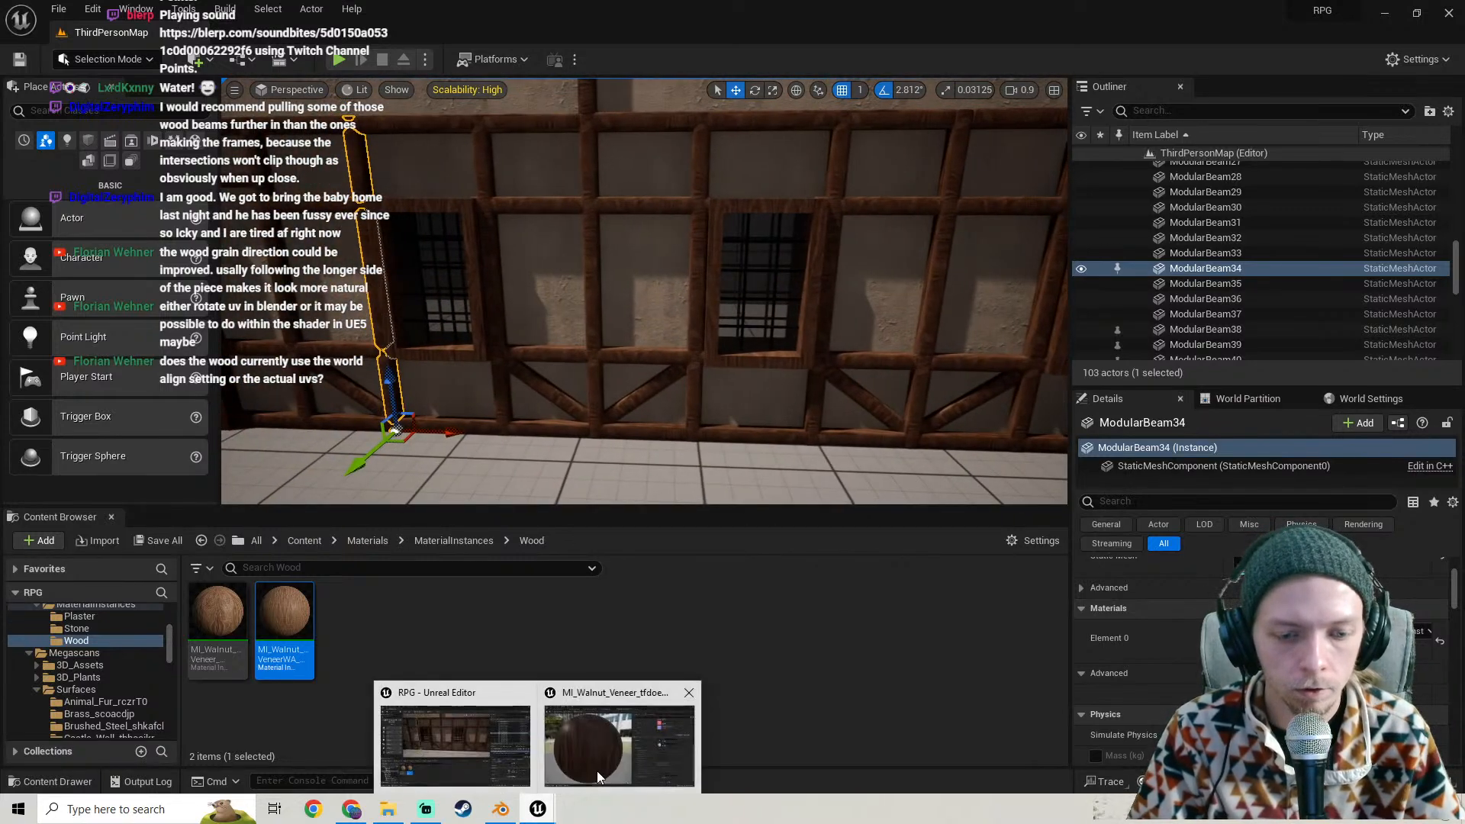
{"action": "left_click", "coordinate": [626, 740]}
{"action": "left_click", "coordinate": [114, 32]}
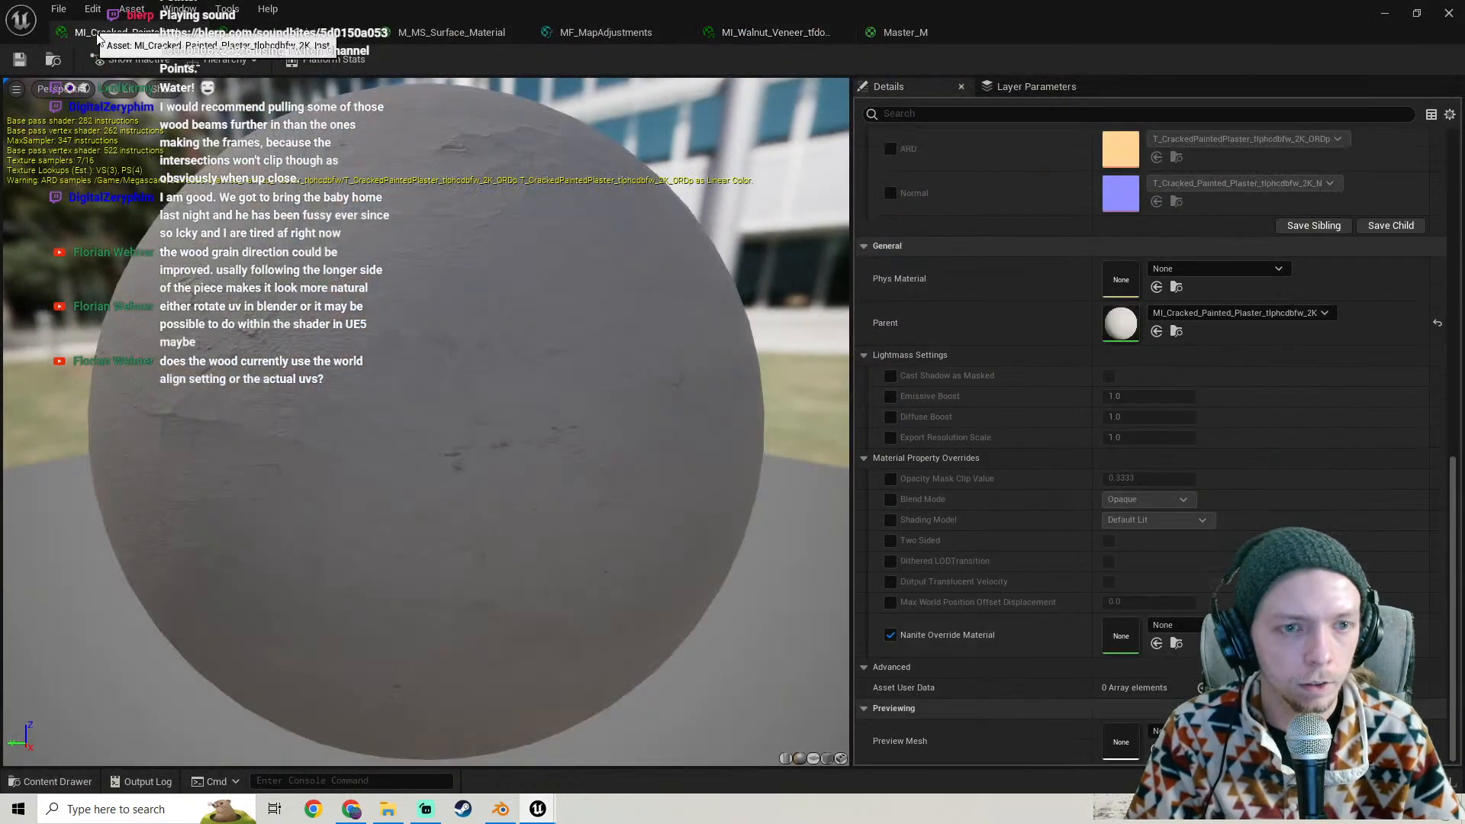
{"action": "left_click", "coordinate": [895, 35]}
{"action": "scroll", "coordinate": [937, 323], "scroll_direction": "down", "scroll_amount": 6}
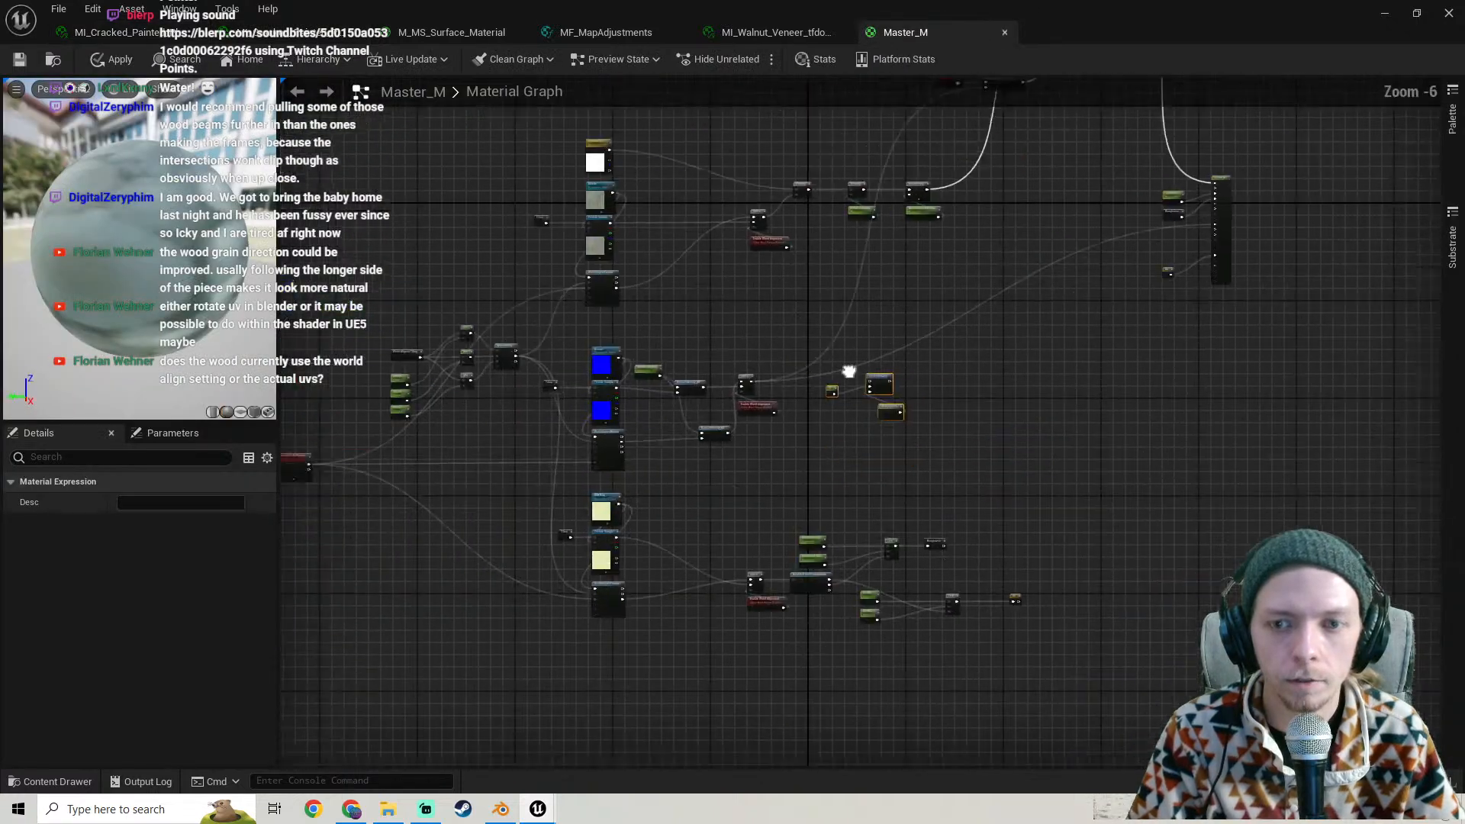
{"action": "left_click", "coordinate": [772, 33]}
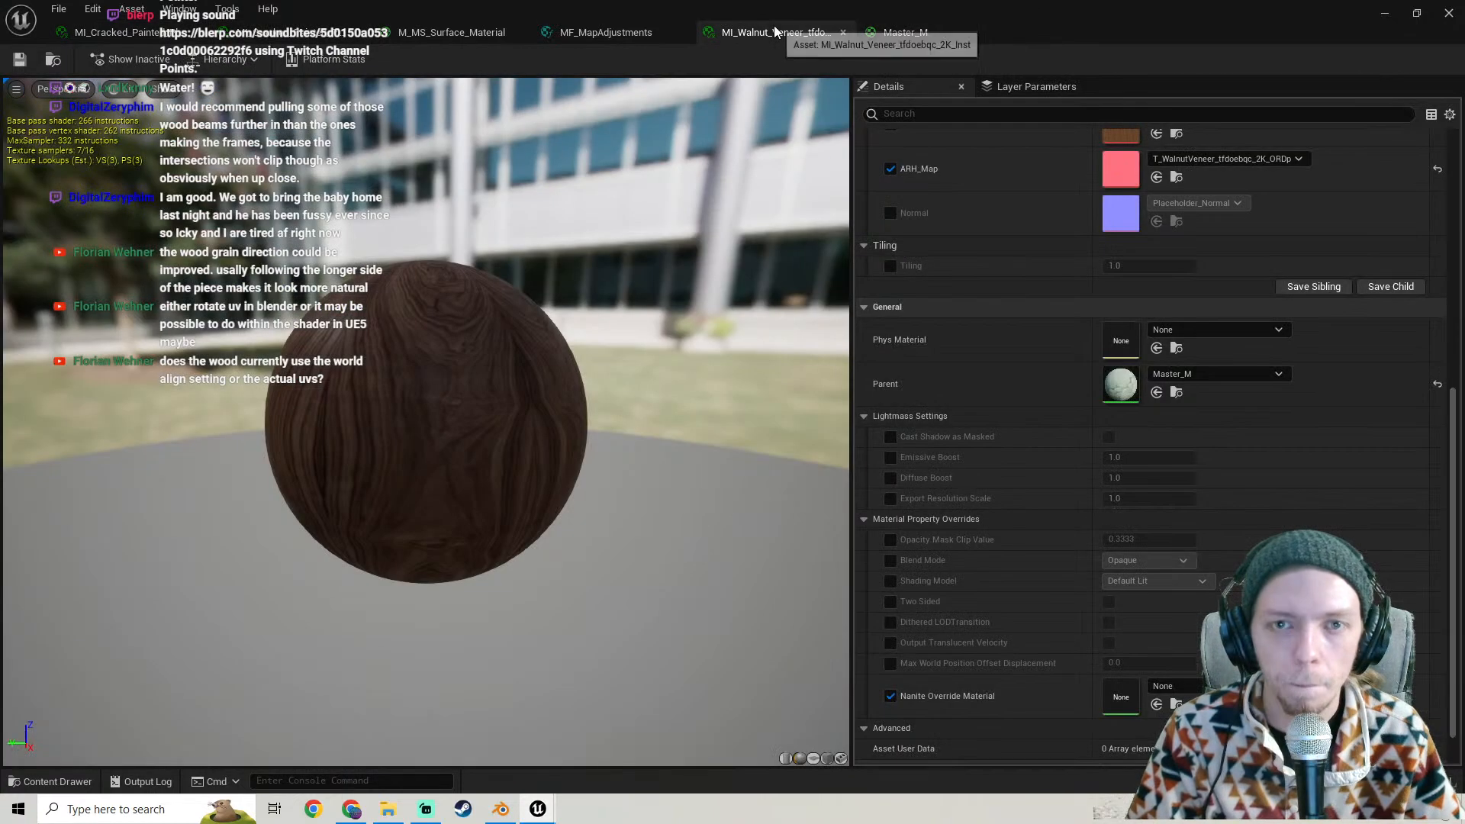
{"action": "left_click", "coordinate": [592, 35]}
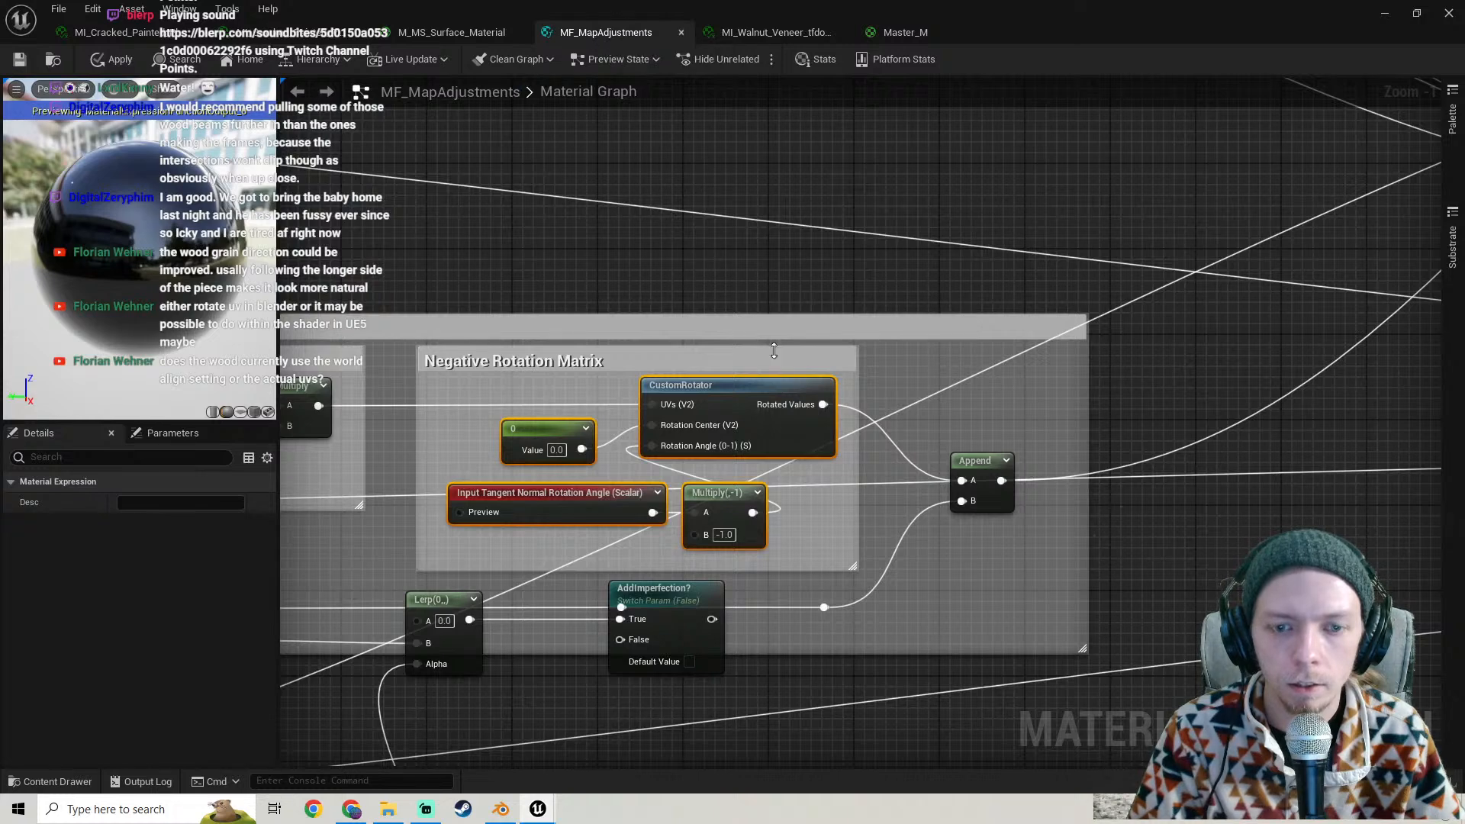
{"action": "scroll", "coordinate": [699, 119], "scroll_direction": "down", "scroll_amount": 4}
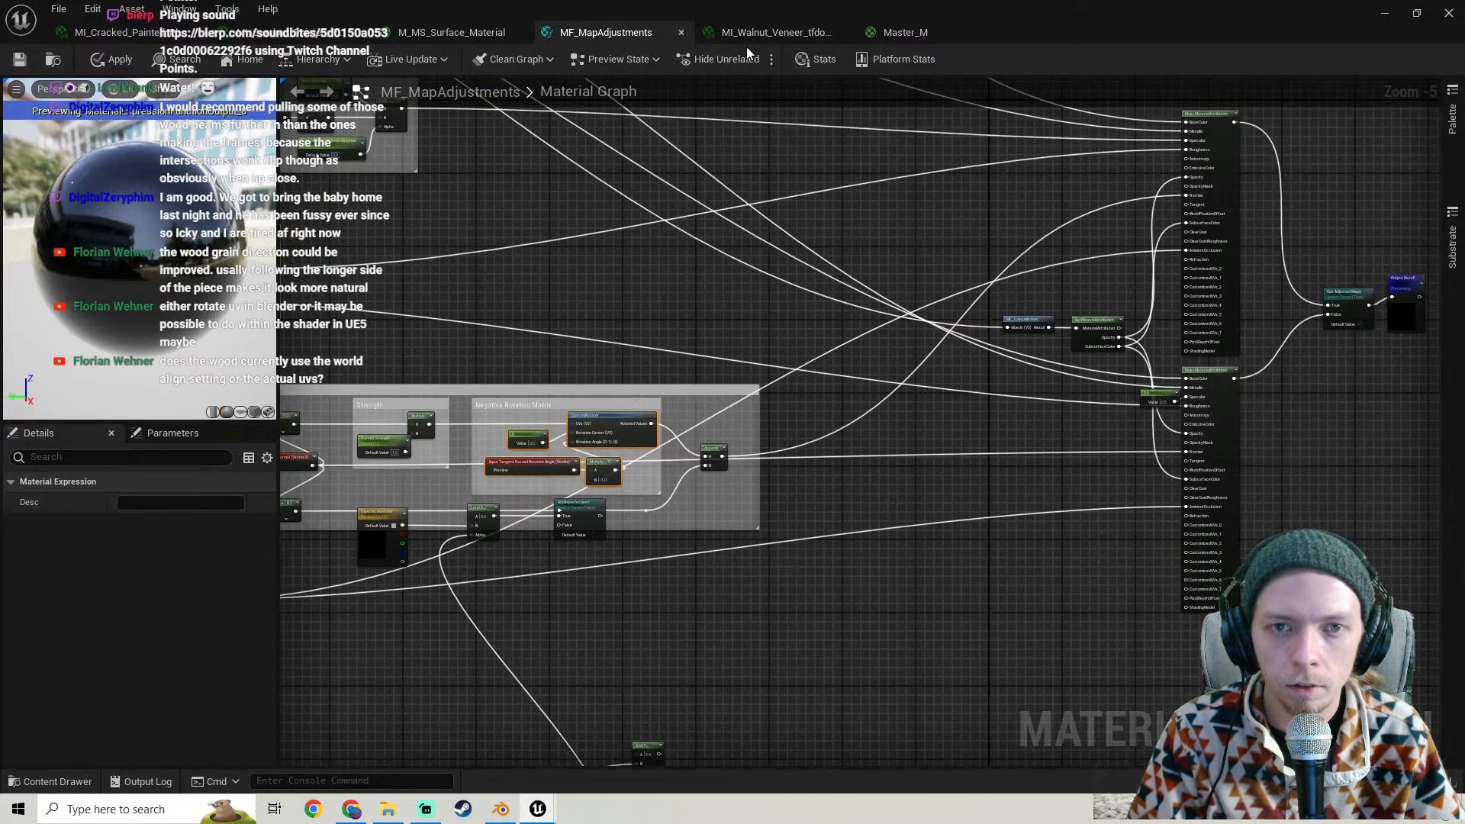
{"action": "left_click", "coordinate": [748, 34]}
- Trace the MF_Tiling and MF_MapAdjustments wiring in M_MS_Surface_Material, move the MF_Tiling node slightly lower and open its function
{"action": "left_click", "coordinate": [431, 29]}
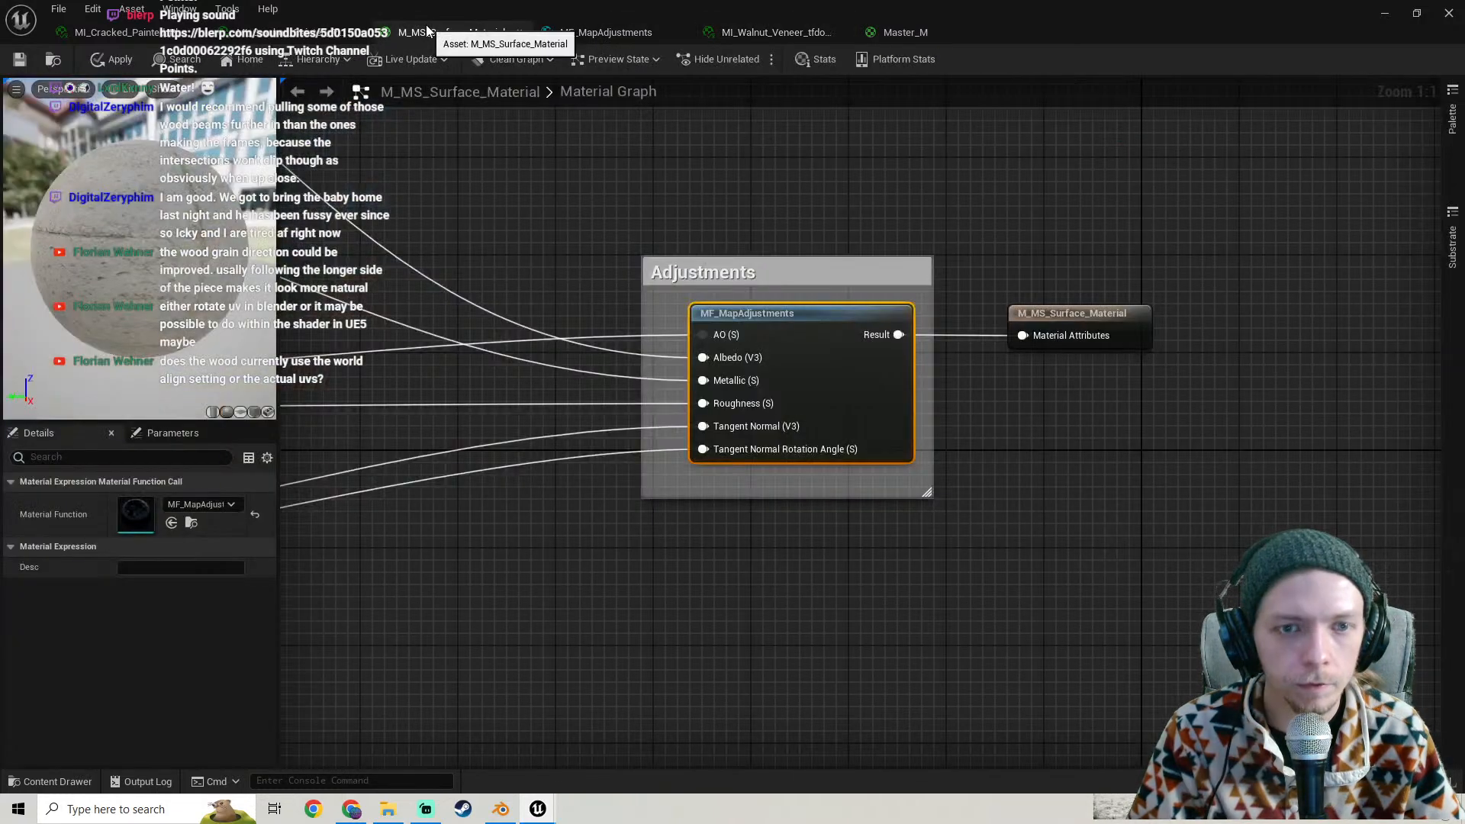
{"action": "scroll", "coordinate": [885, 234], "scroll_direction": "down", "scroll_amount": 1}
{"action": "right_click_drag", "start_coordinate": [885, 234], "coordinate": [1410, 67]}
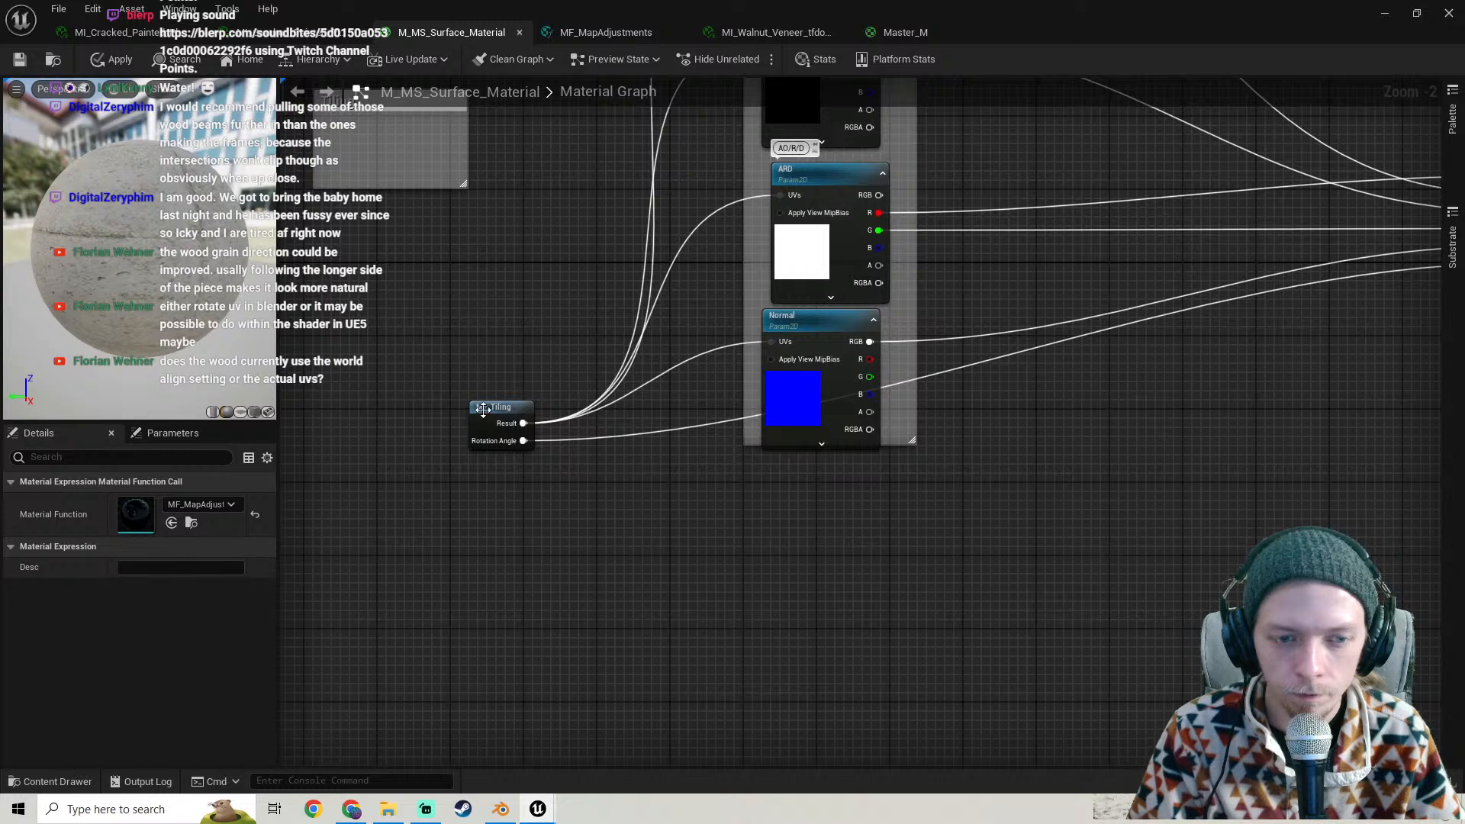
{"action": "left_click_drag", "start_coordinate": [484, 410], "coordinate": [466, 507]}
{"action": "right_click_drag", "start_coordinate": [1231, 478], "coordinate": [748, 520]}
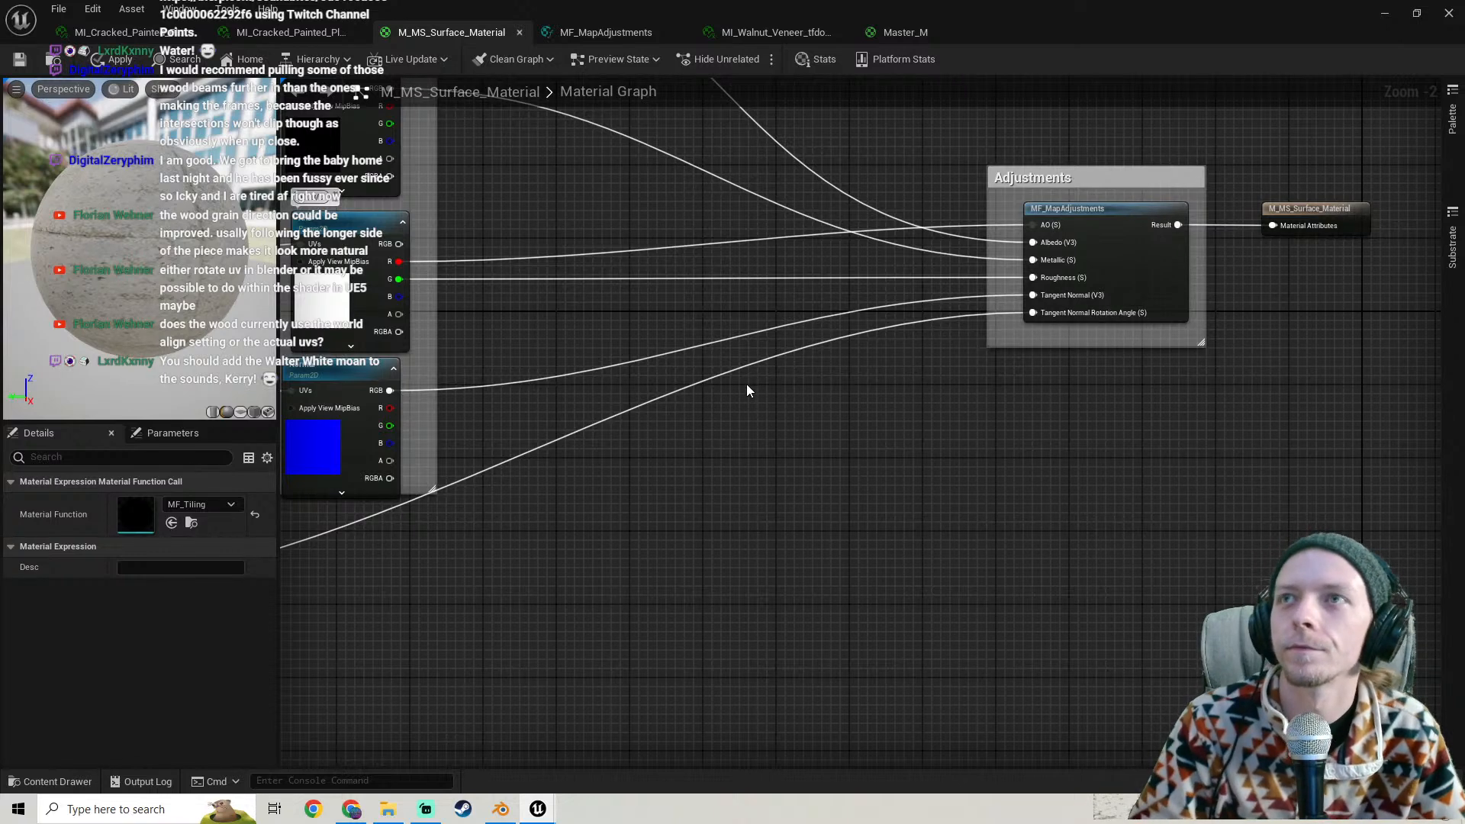
{"action": "right_click_drag", "start_coordinate": [800, 418], "coordinate": [839, 338]}
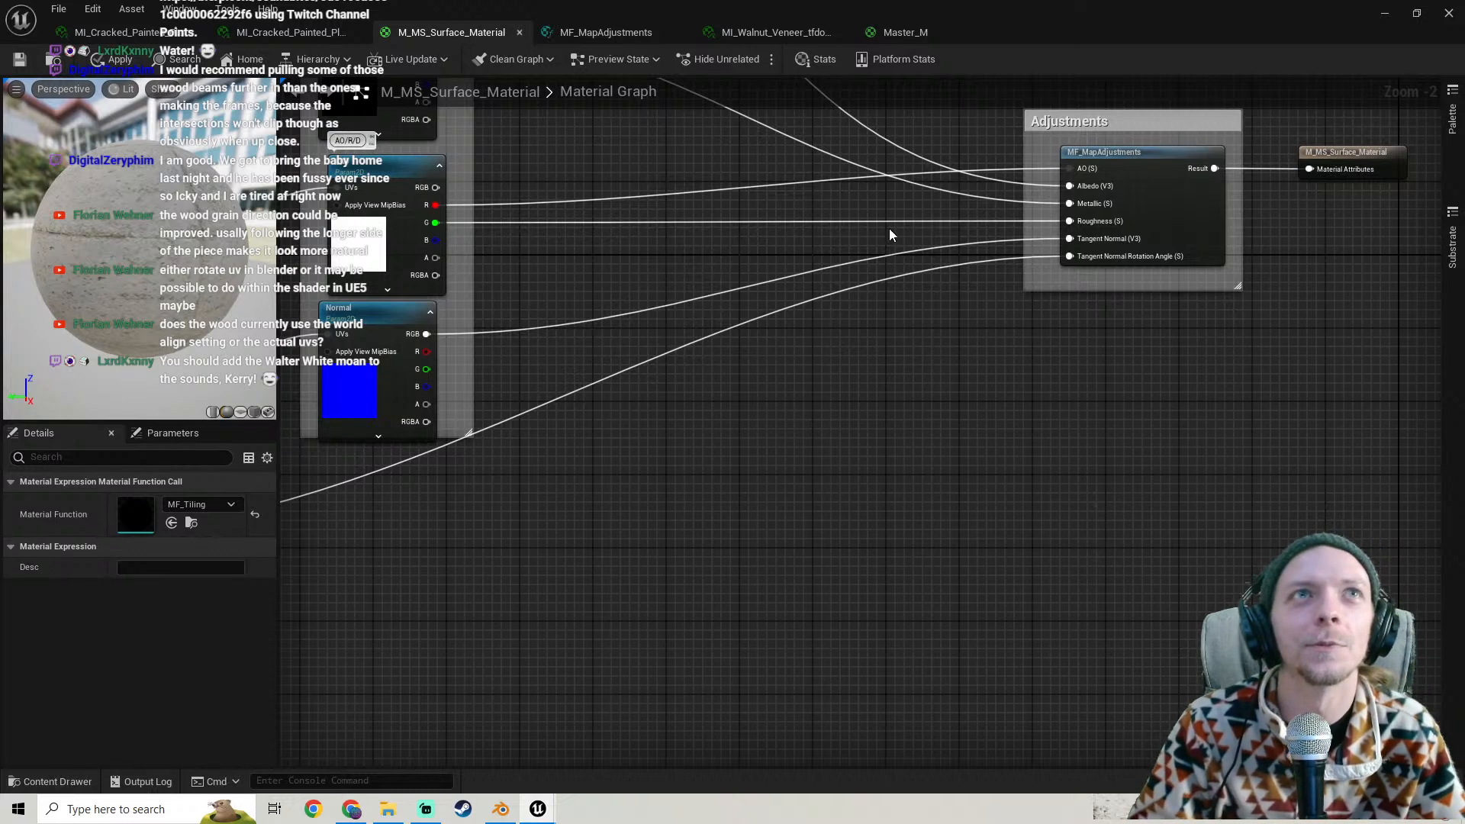
{"action": "right_click_drag", "start_coordinate": [862, 346], "coordinate": [515, 393]}
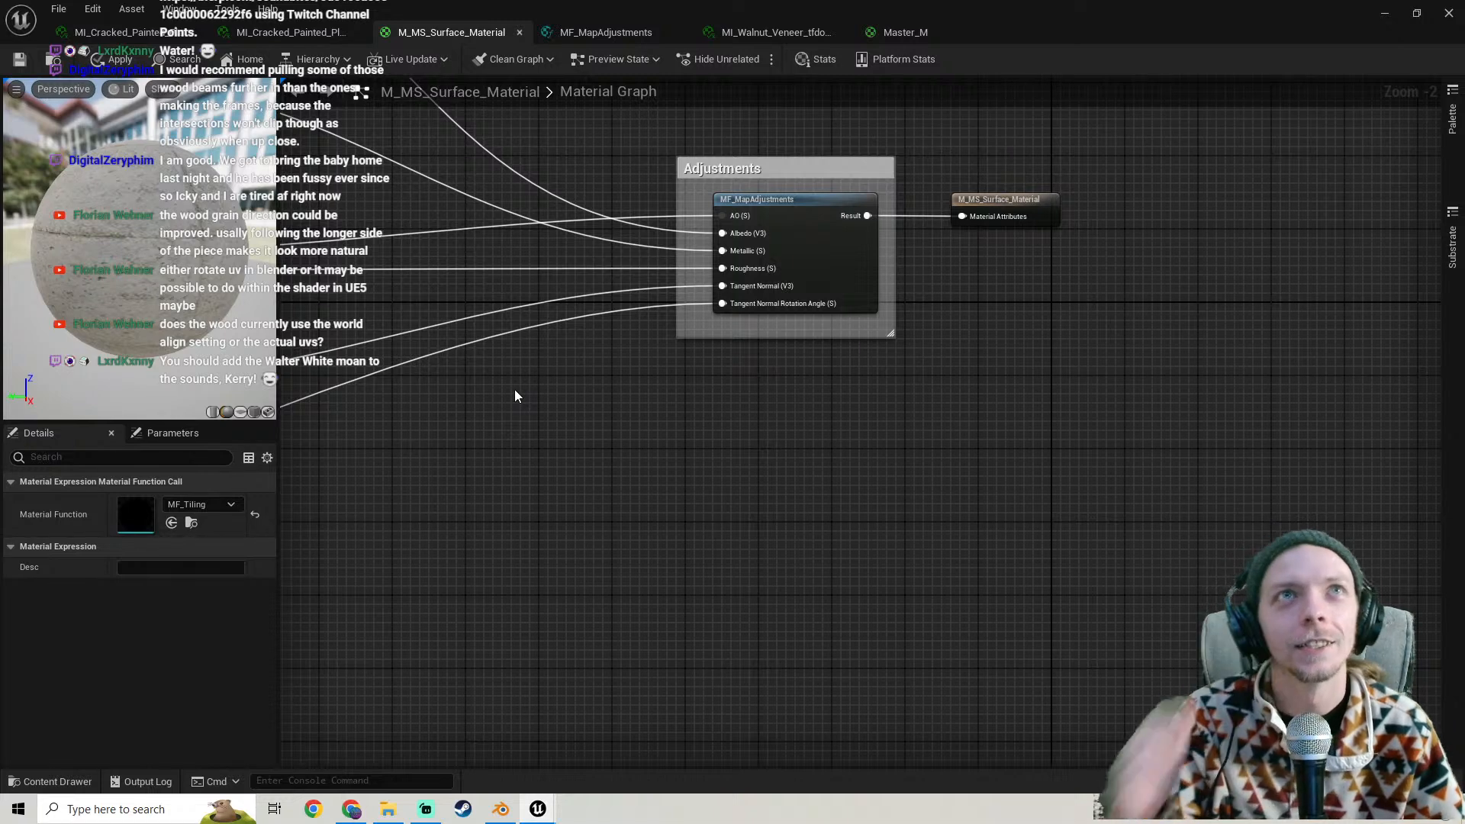
{"action": "right_click_drag", "start_coordinate": [544, 359], "coordinate": [1207, 333]}
{"action": "double_click", "coordinate": [538, 534]}
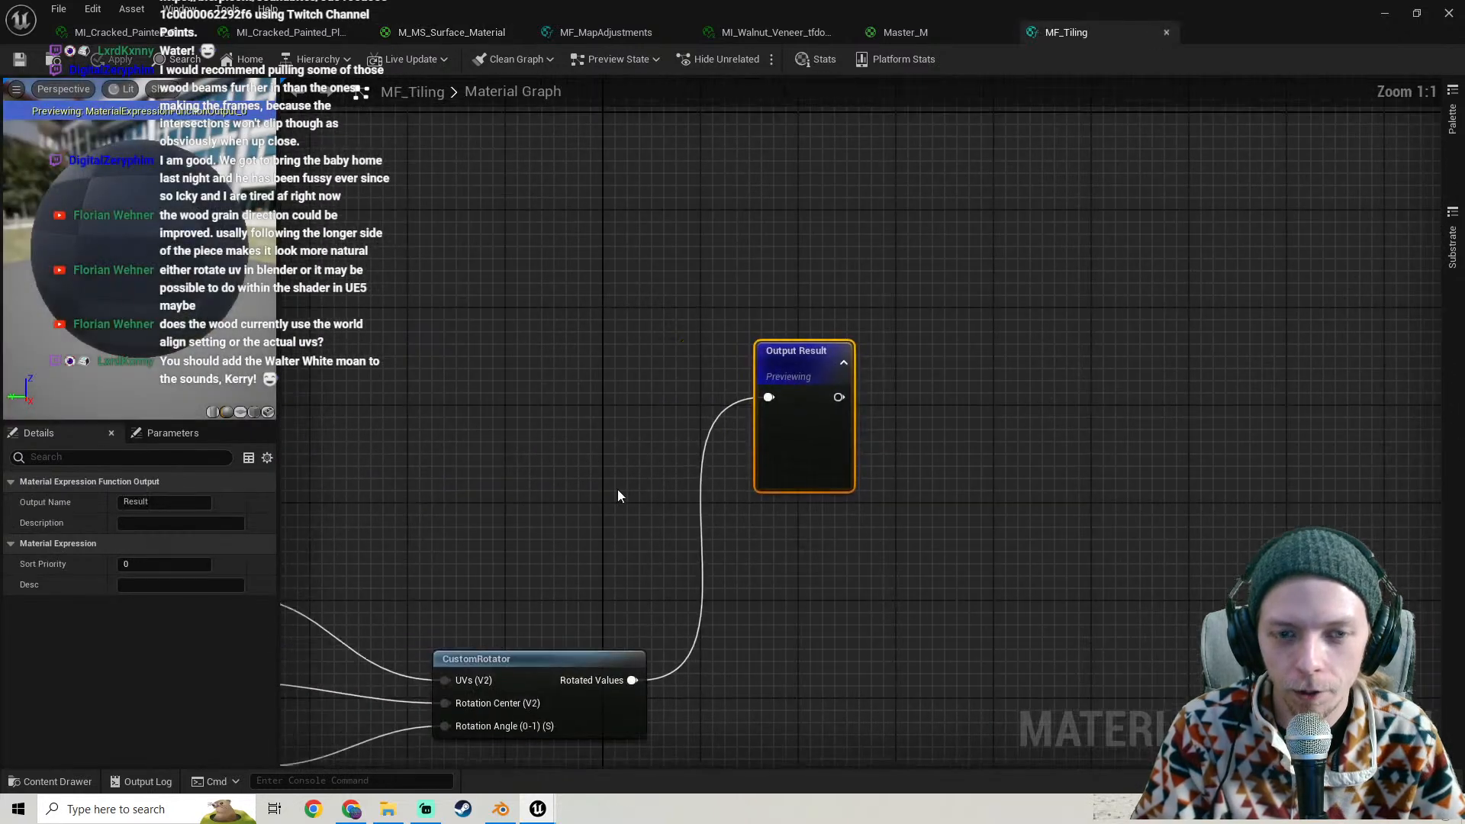
- Examine how MF_Tiling feeds Tiling/Offset and Rotation Angle into the CustomRotator and its outputs
{"action": "right_click_drag", "start_coordinate": [592, 503], "coordinate": [909, 255]}
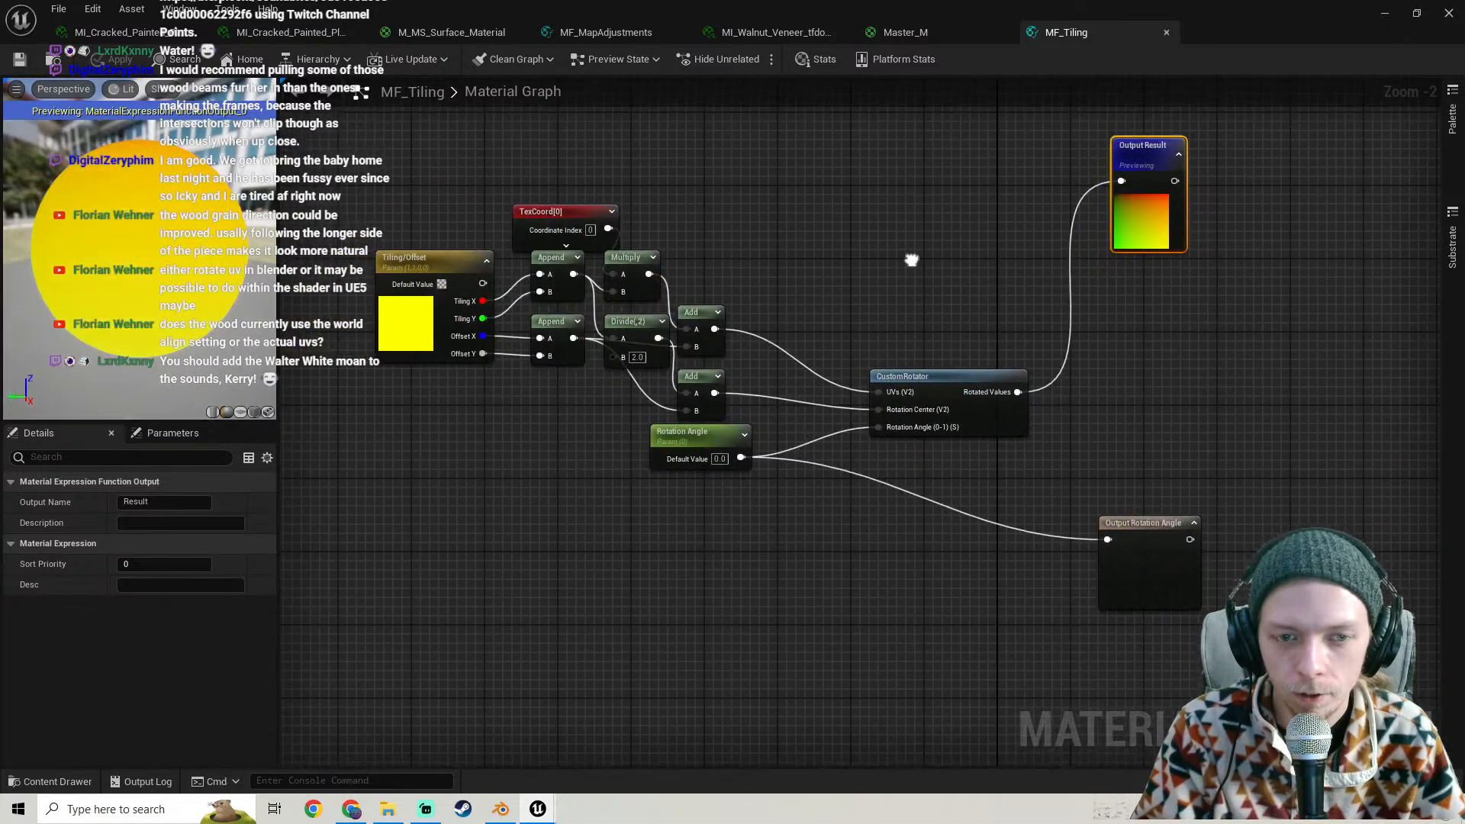
{"action": "right_click_drag", "start_coordinate": [806, 304], "coordinate": [853, 338]}
{"action": "left_click", "coordinate": [450, 329]}
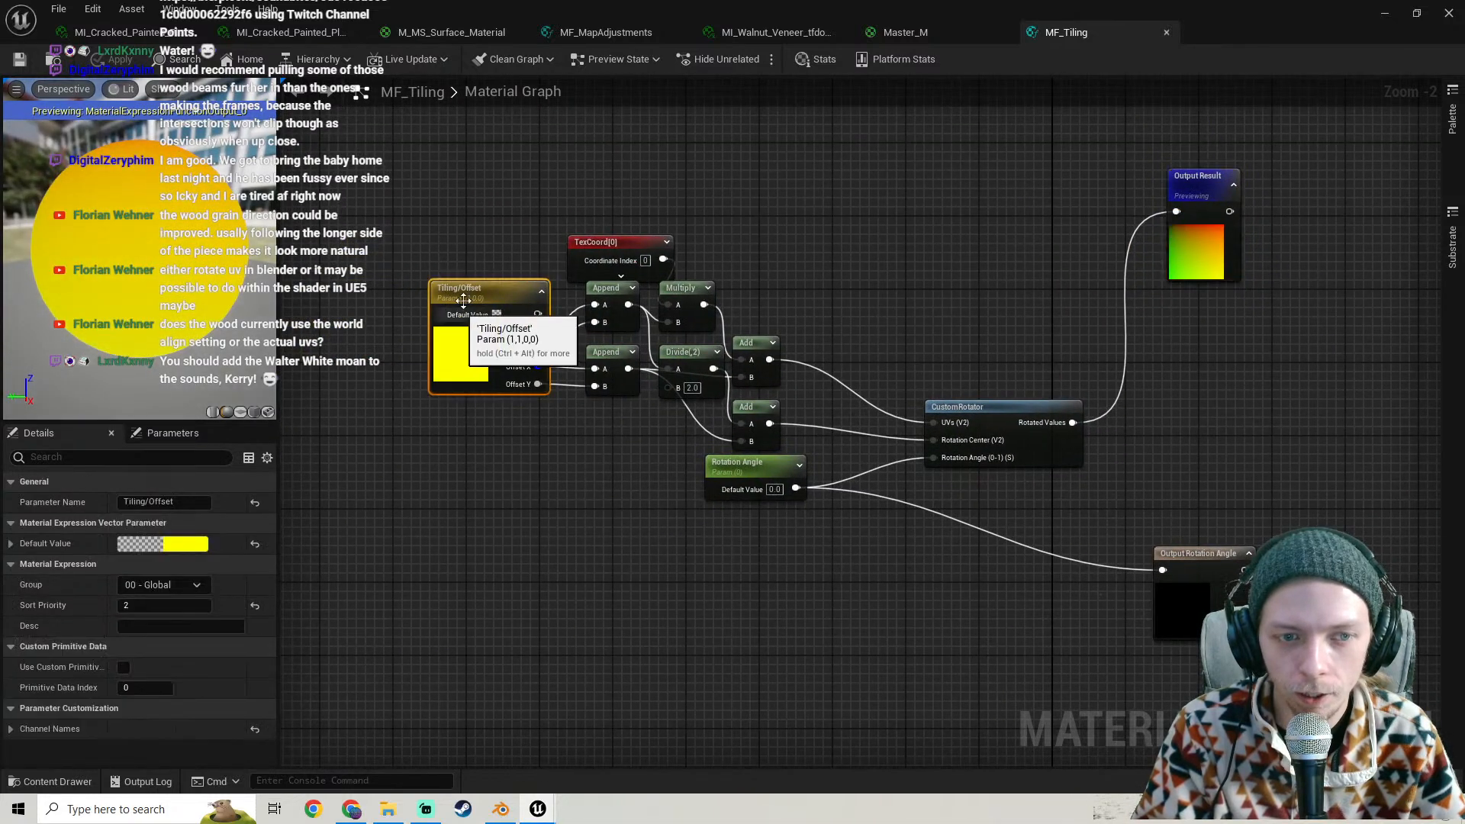
{"action": "right_click_drag", "start_coordinate": [900, 252], "coordinate": [706, 267]}
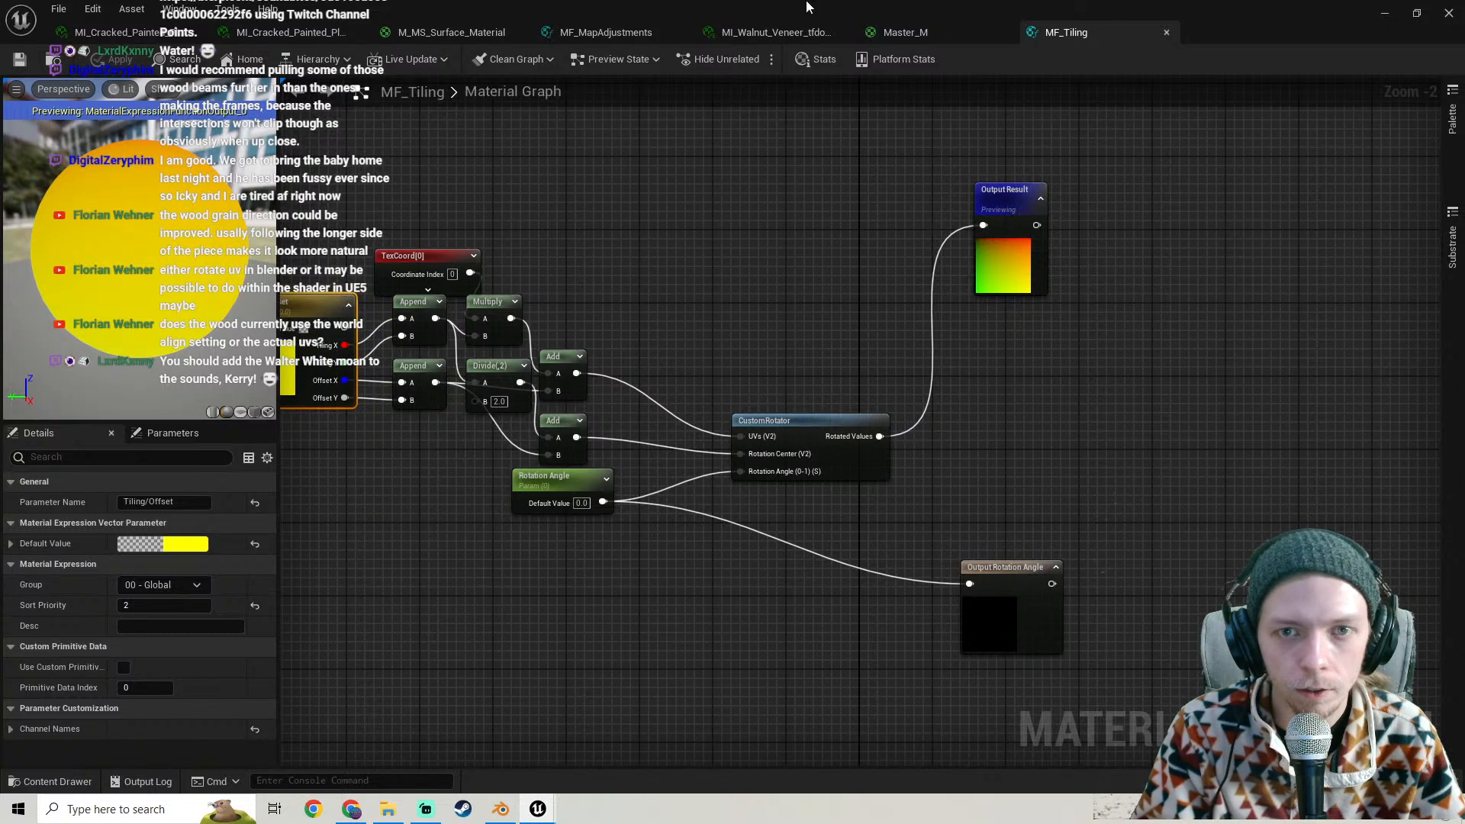
- Compare the Master_M graph with M_MS_Surface_Material and open the MF_MapAdjustments function from its Adjustments node
{"action": "left_click", "coordinate": [939, 32]}
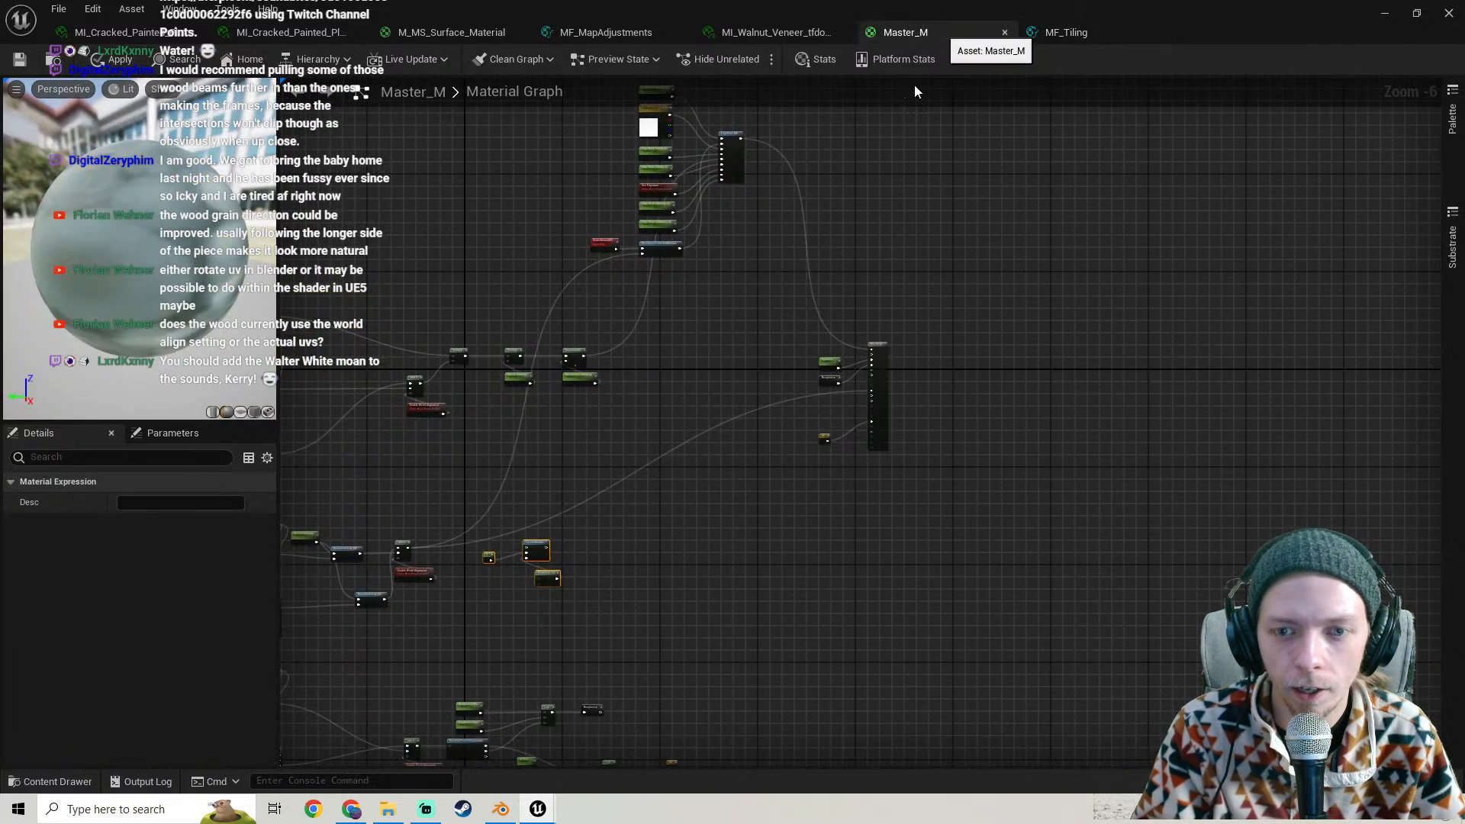
{"action": "left_click", "coordinate": [1050, 34]}
{"action": "left_click", "coordinate": [909, 34]}
{"action": "right_click_drag", "start_coordinate": [664, 337], "coordinate": [972, 289]}
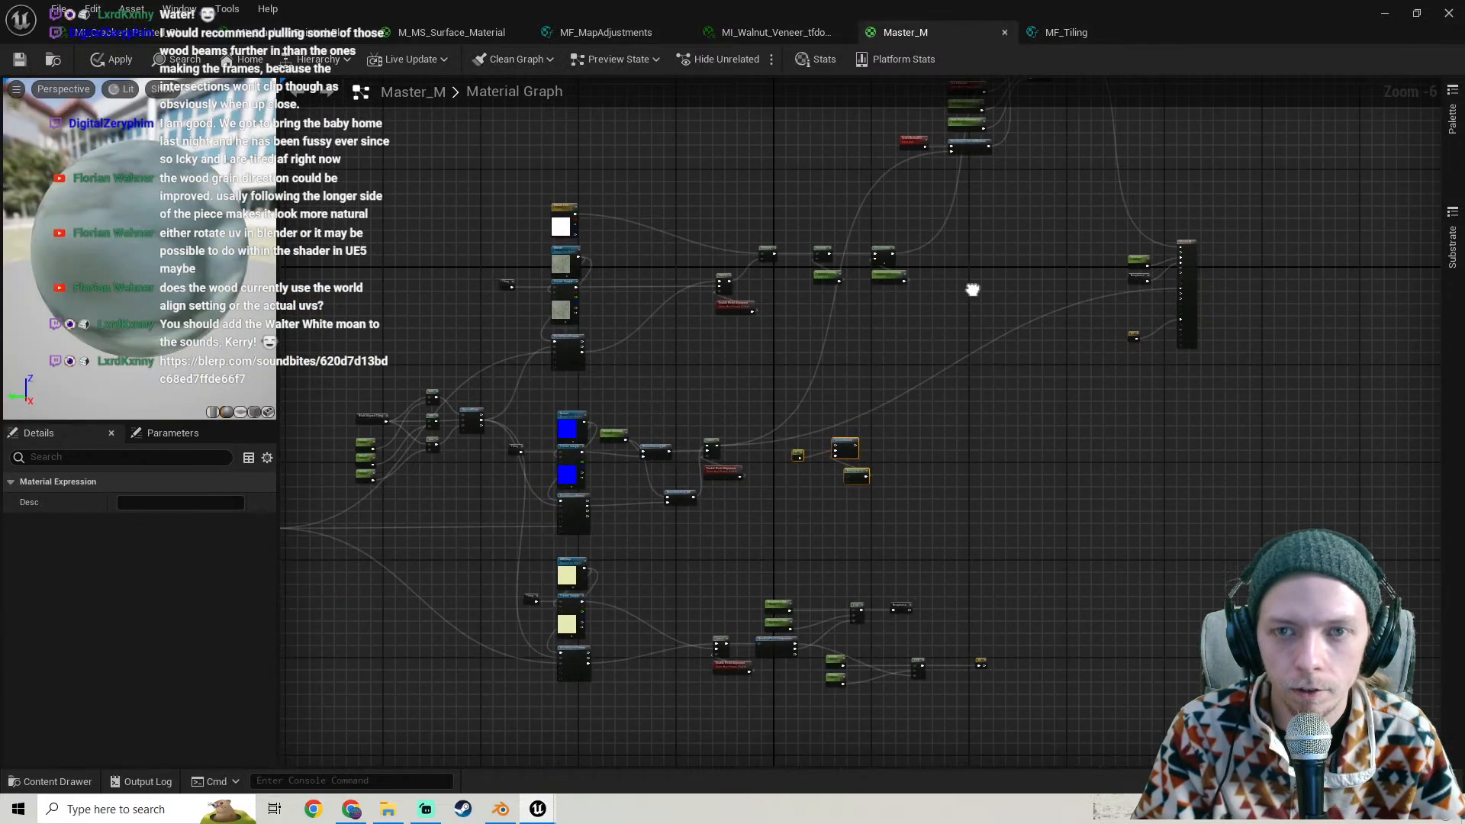
{"action": "left_click", "coordinate": [790, 37]}
{"action": "left_click", "coordinate": [449, 35]}
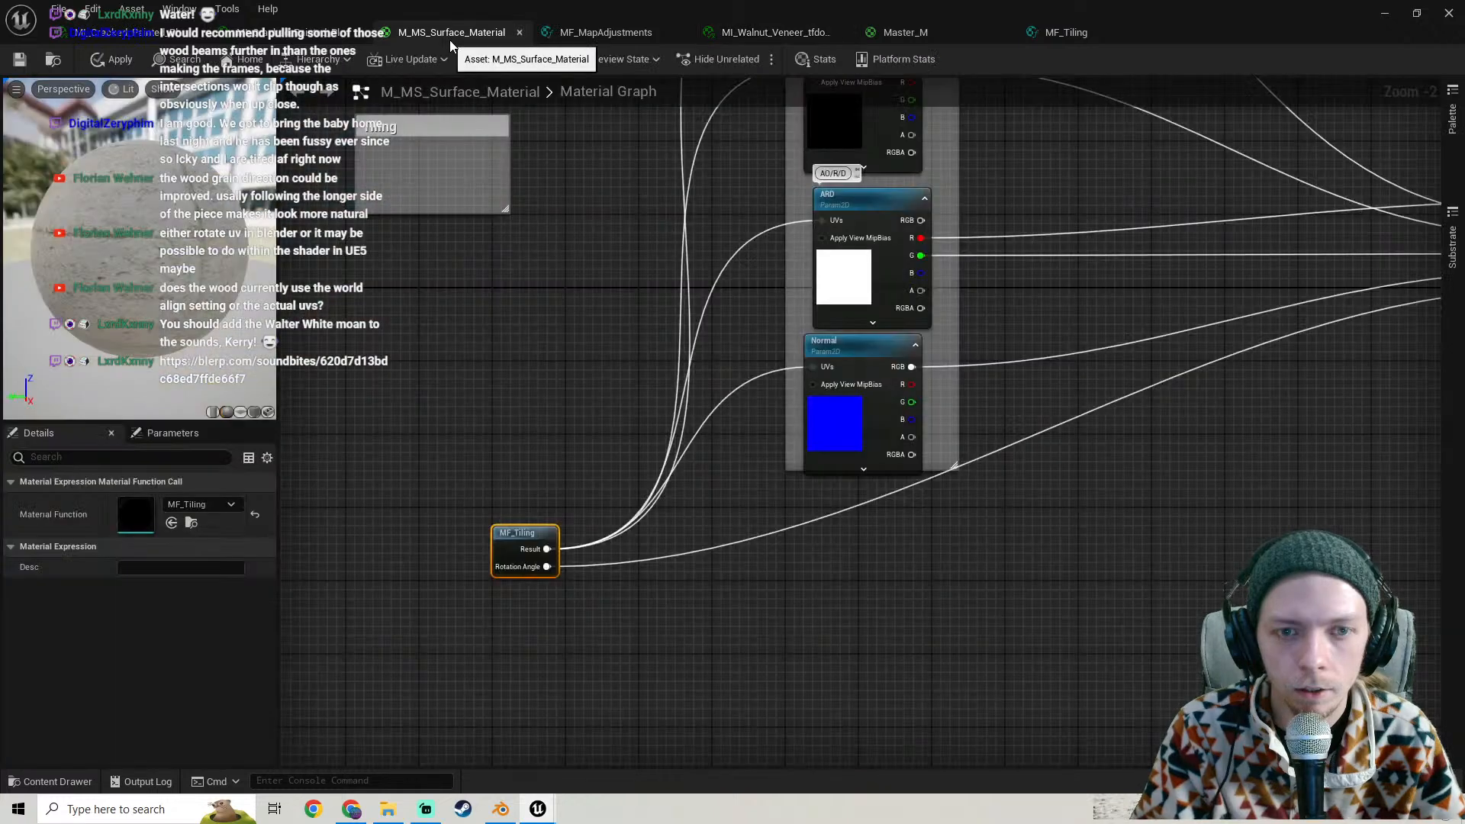
{"action": "right_click_drag", "start_coordinate": [1194, 308], "coordinate": [579, 331]}
{"action": "left_click", "coordinate": [1050, 246]}
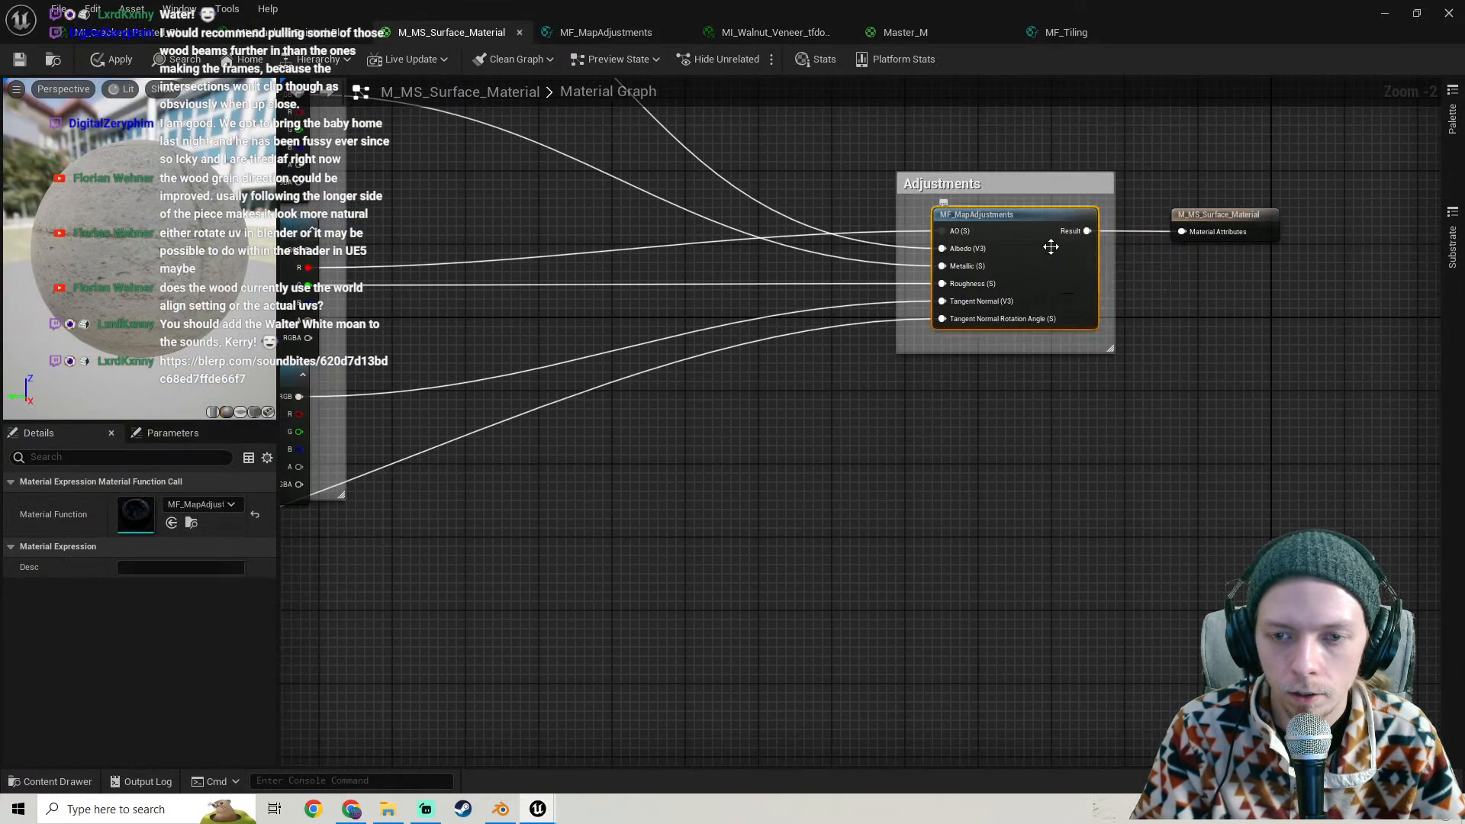
{"action": "double_click", "coordinate": [1051, 247]}
- Move the Lerp and AddImperfection? nodes out of the Normals group in MF_MapAdjustments
{"action": "scroll", "coordinate": [786, 489], "scroll_direction": "up", "scroll_amount": 5}
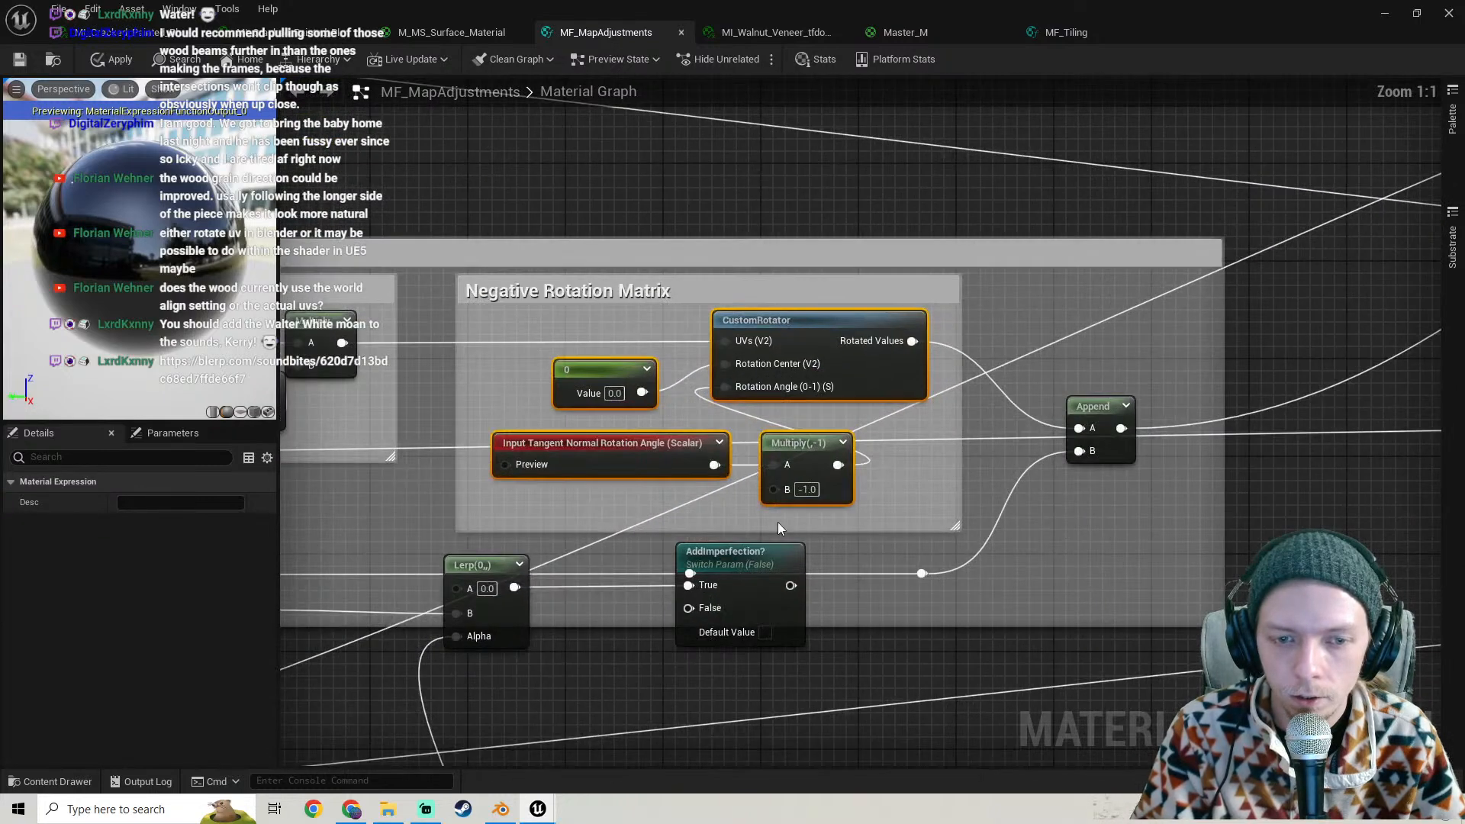
{"action": "right_click_drag", "start_coordinate": [895, 475], "coordinate": [1450, 520]}
{"action": "right_click_drag", "start_coordinate": [941, 425], "coordinate": [641, 384]}
{"action": "left_click", "coordinate": [641, 384]}
{"action": "scroll", "coordinate": [721, 441], "scroll_direction": "down", "scroll_amount": 2}
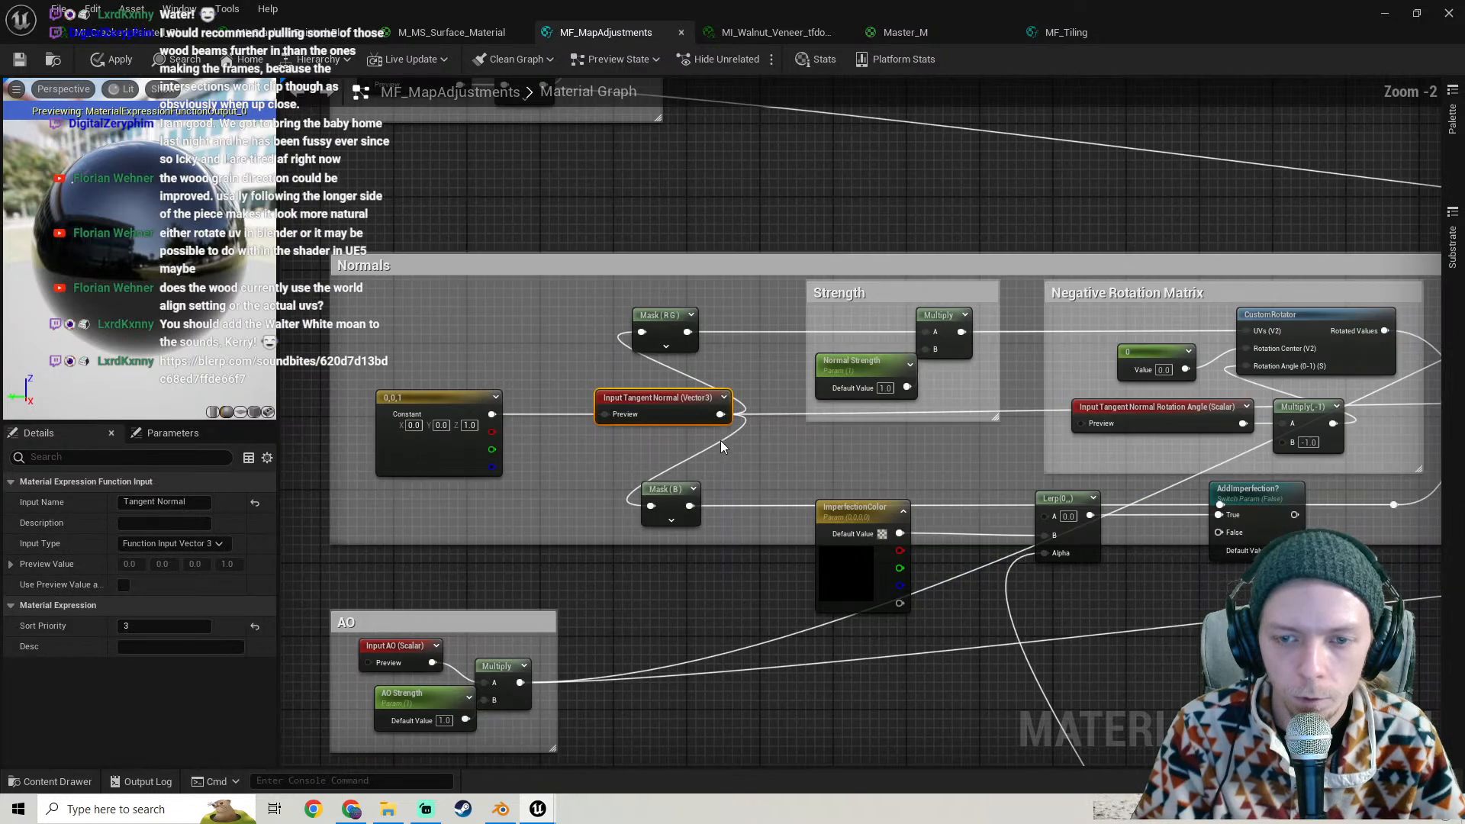
{"action": "right_click_drag", "start_coordinate": [721, 441], "coordinate": [608, 383]}
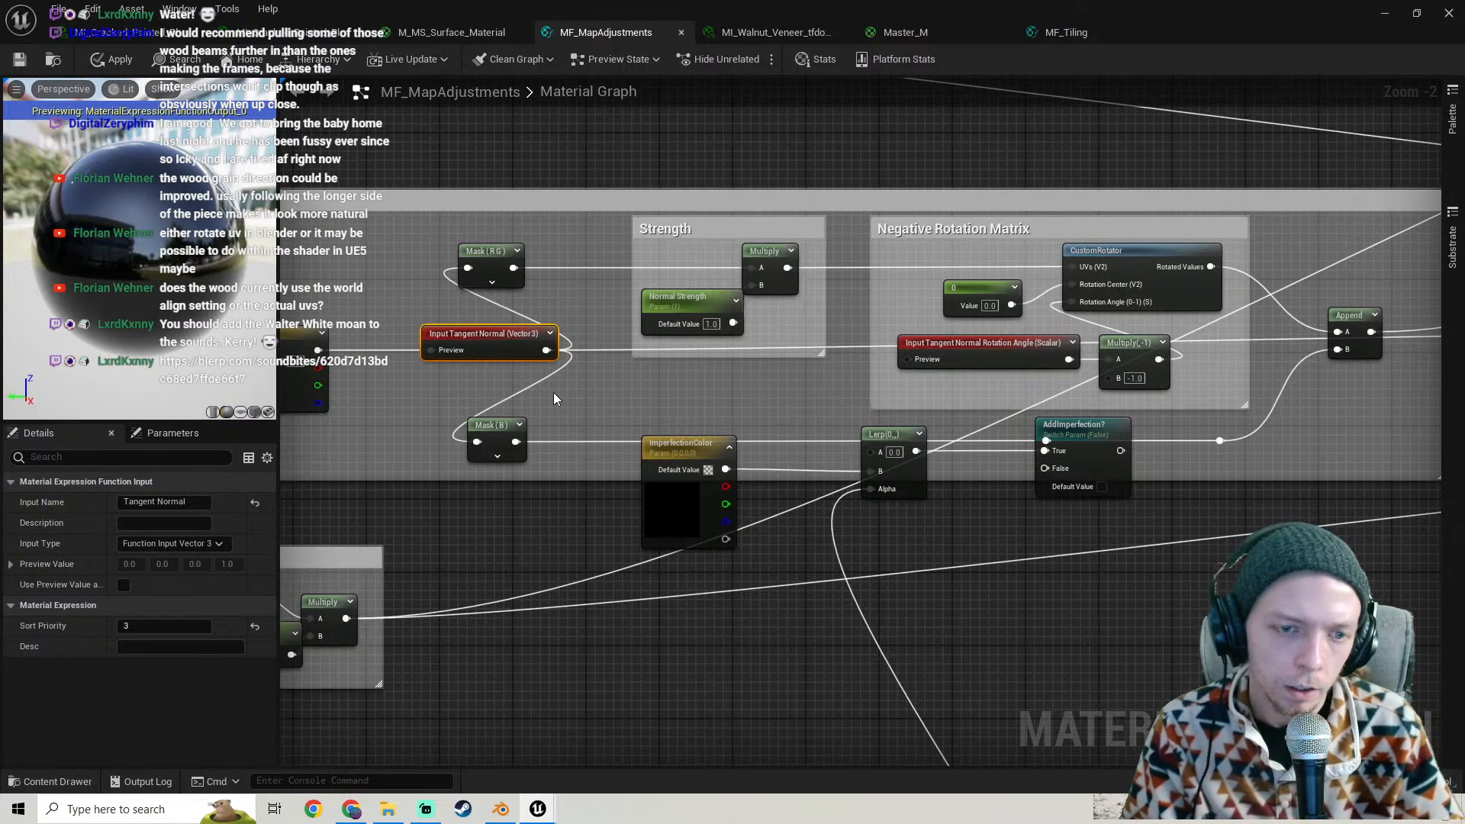
{"action": "left_click_drag", "start_coordinate": [553, 392], "coordinate": [483, 458]}
{"action": "right_click_drag", "start_coordinate": [658, 413], "coordinate": [550, 381]}
{"action": "left_click_drag", "start_coordinate": [794, 412], "coordinate": [803, 476]}
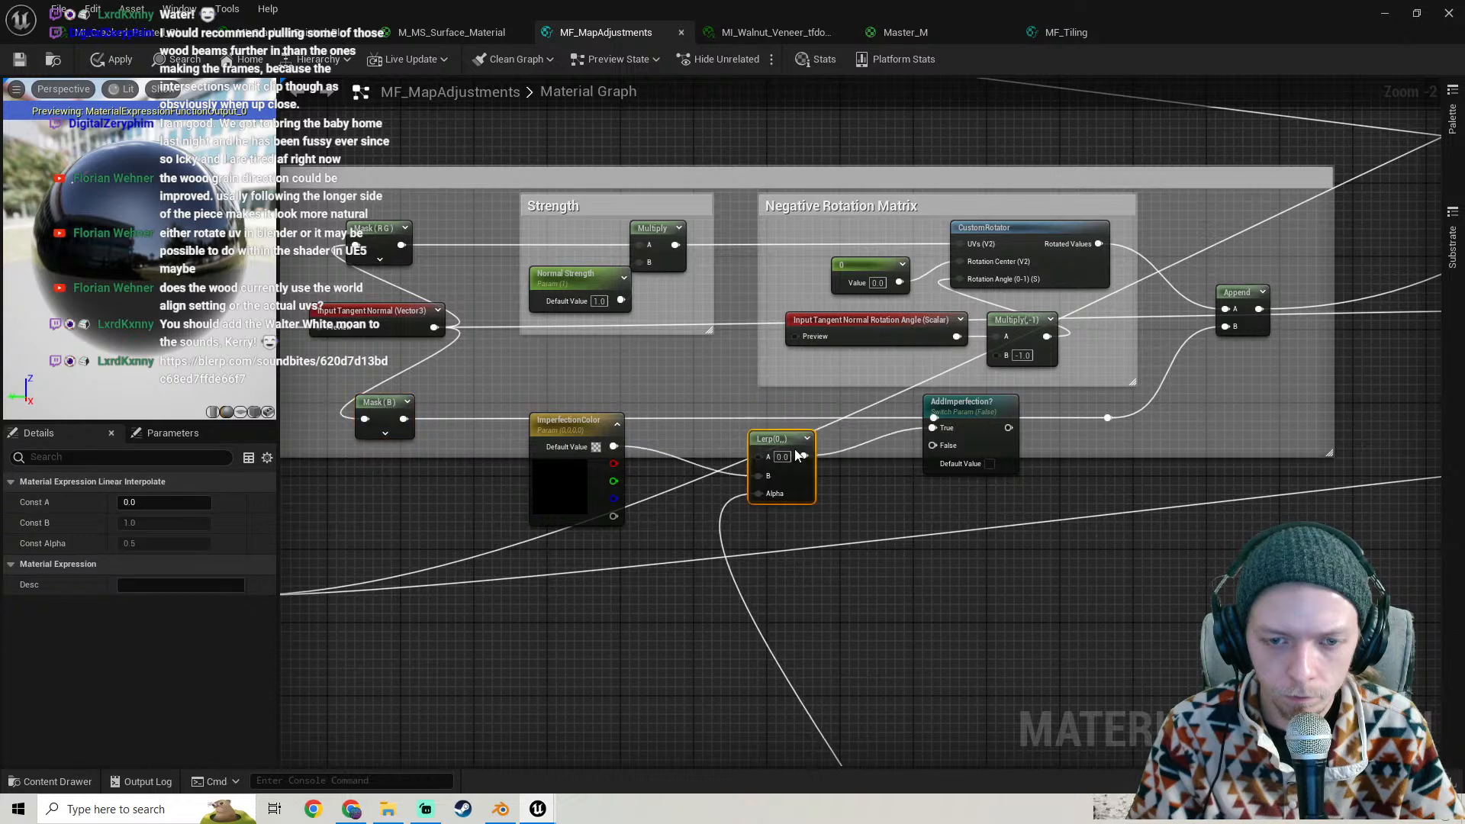
{"action": "left_click_drag", "start_coordinate": [960, 419], "coordinate": [998, 513]}
{"action": "right_click_drag", "start_coordinate": [1195, 410], "coordinate": [1018, 459]}
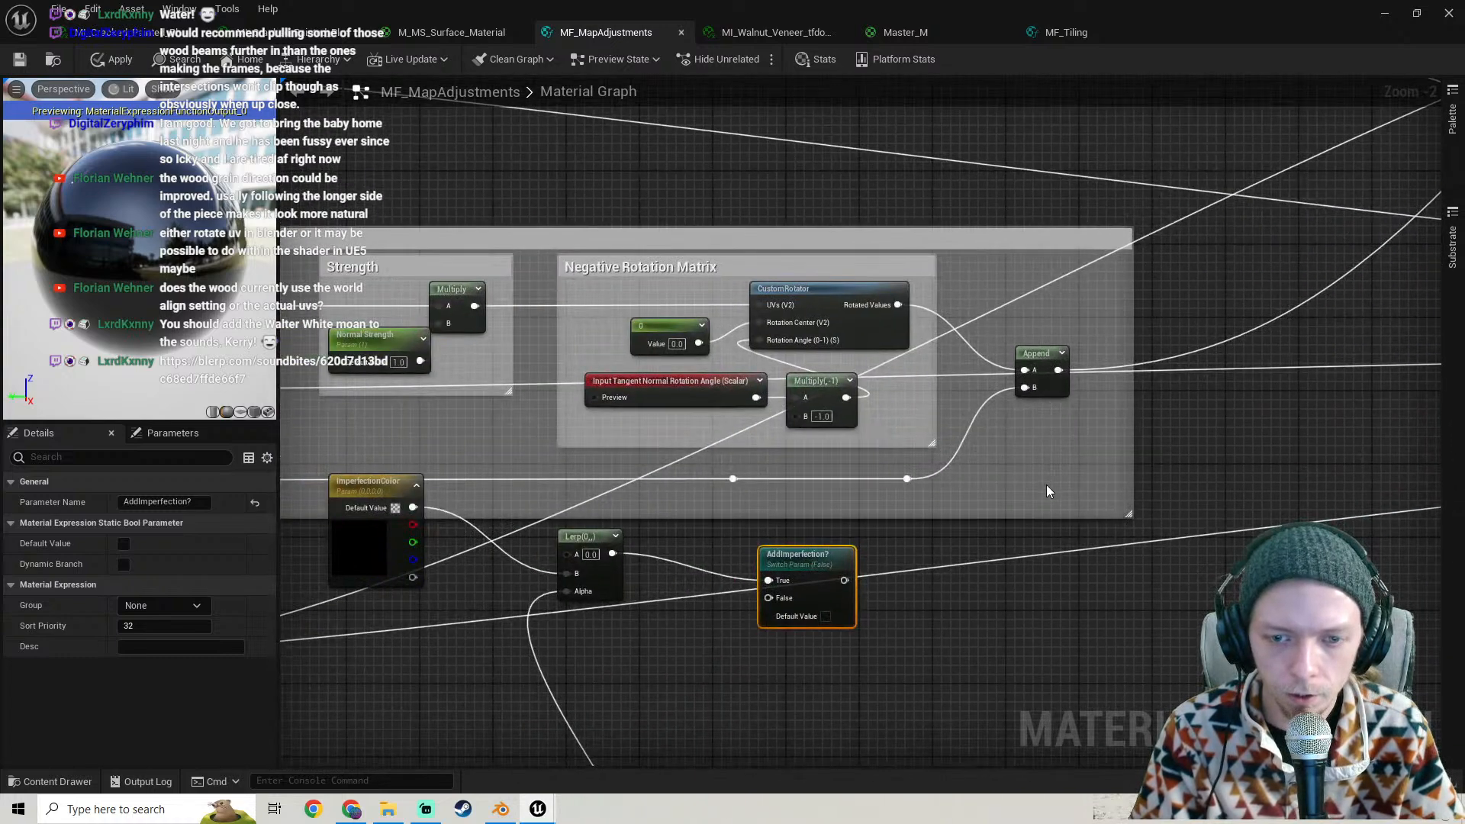
- Select and copy the Normals chain in MF_MapAdjustments, from the 0,0,1 constant through the masks and CustomRotator to Append
{"action": "left_click_drag", "start_coordinate": [1047, 484], "coordinate": [973, 442]}
{"action": "left_click_drag", "start_coordinate": [1010, 351], "coordinate": [1011, 351]}
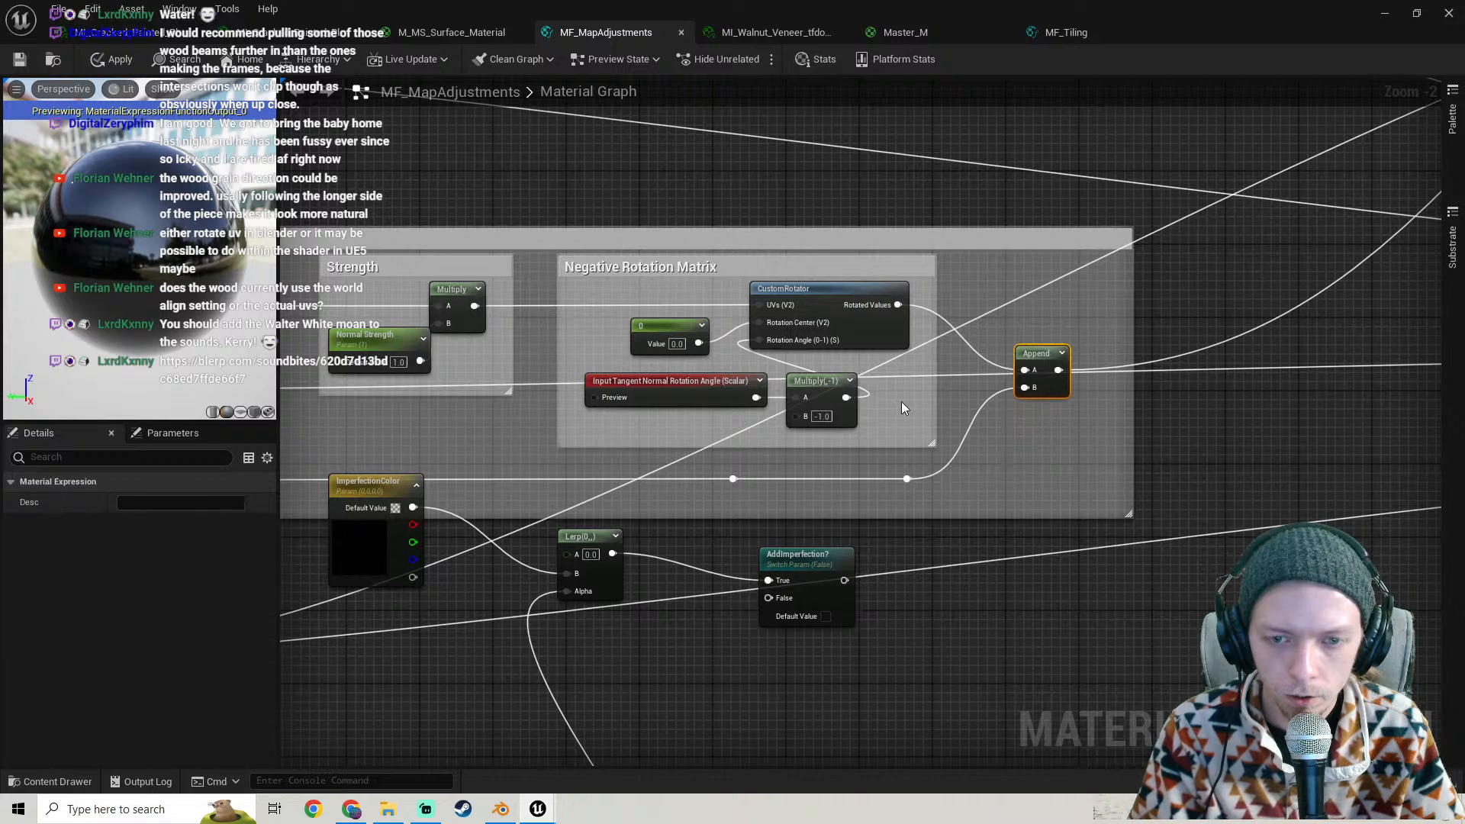
{"action": "left_click", "coordinate": [798, 297], "text": "ctrl"}
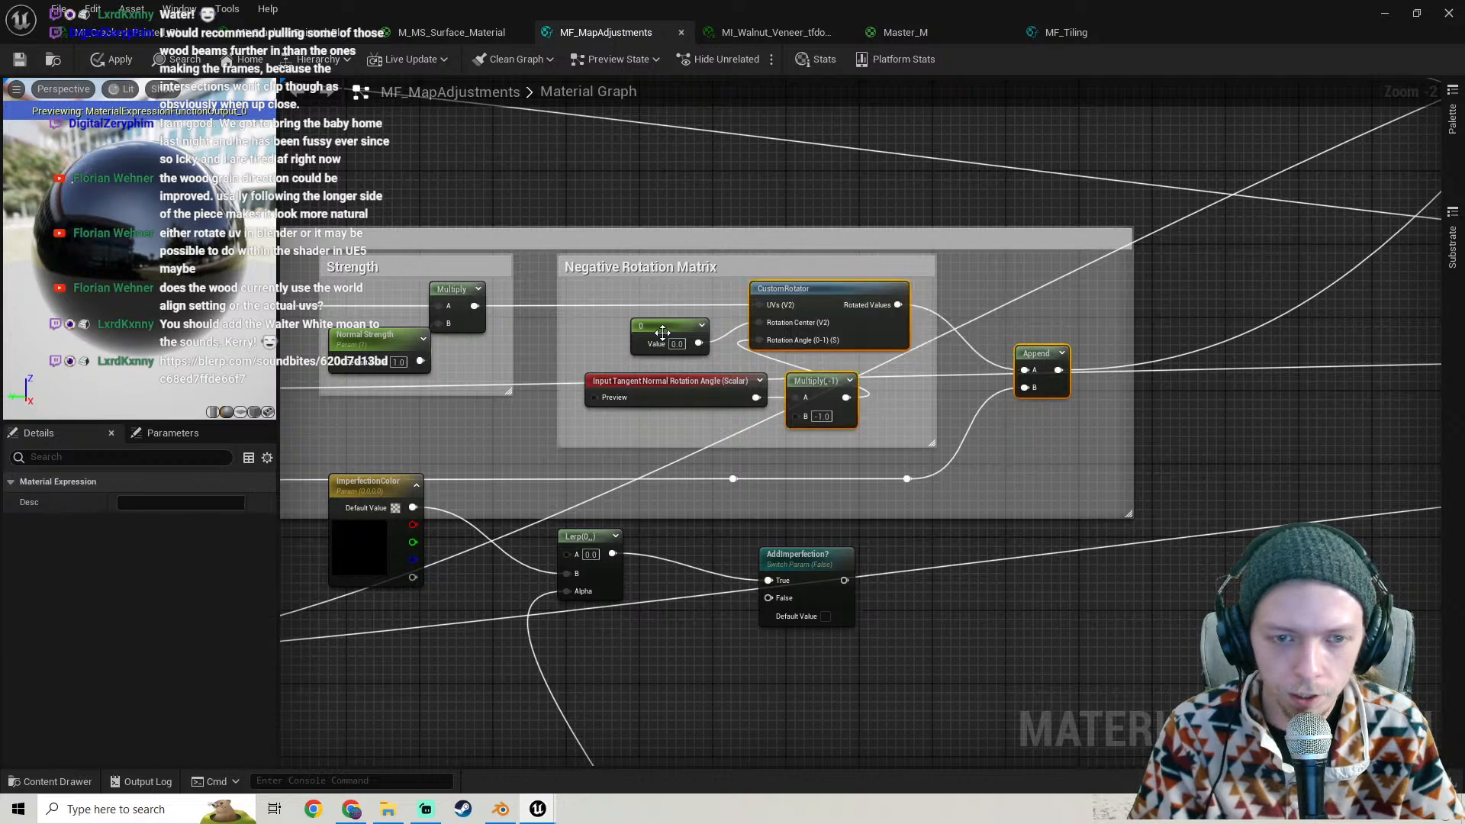
{"action": "left_click", "coordinate": [612, 385], "text": "ctrl"}
{"action": "right_click_drag", "start_coordinate": [612, 386], "coordinate": [1047, 333]}
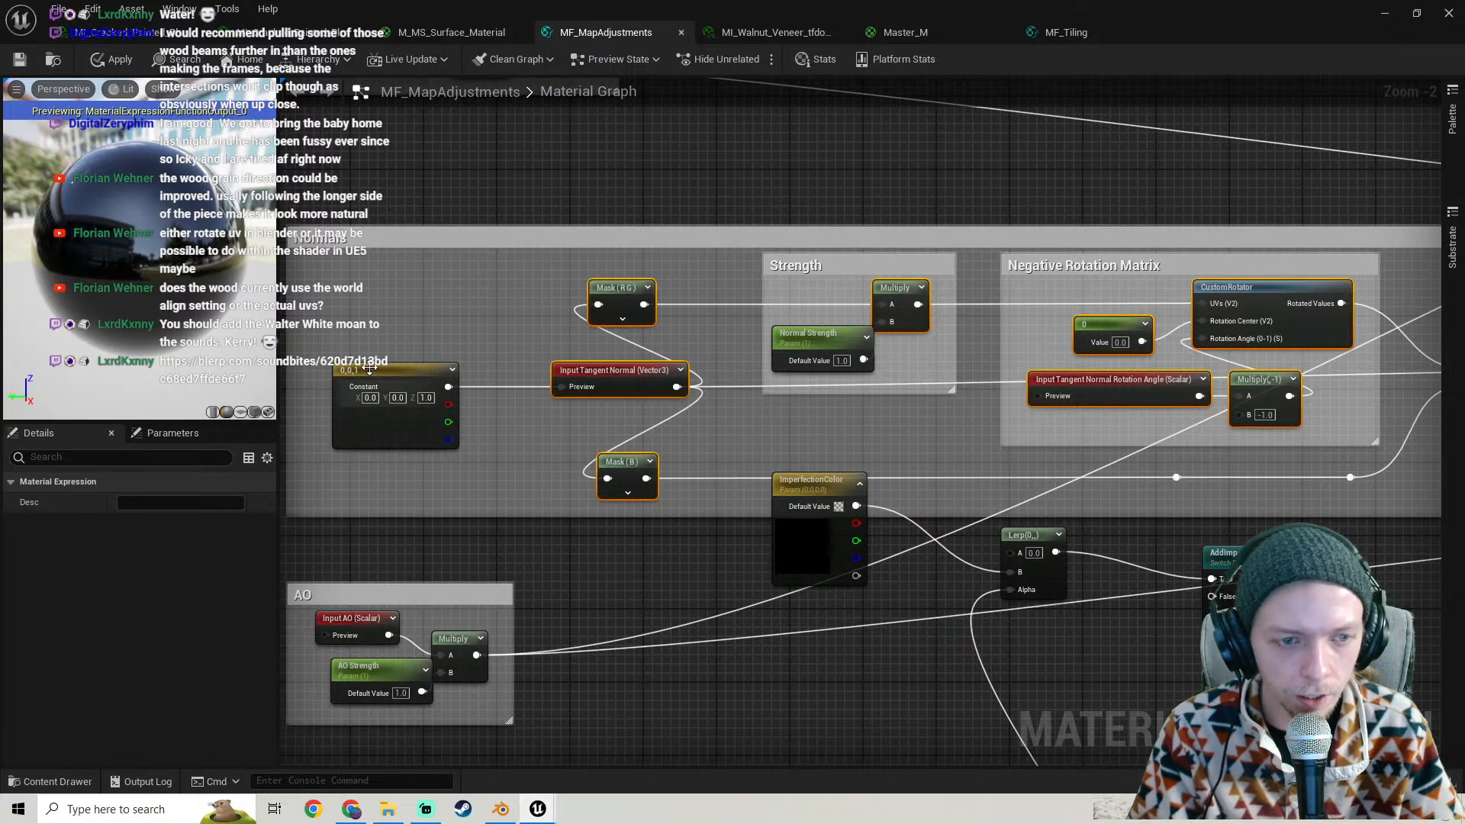
{"action": "scroll", "coordinate": [466, 381], "scroll_direction": "down", "scroll_amount": 2}
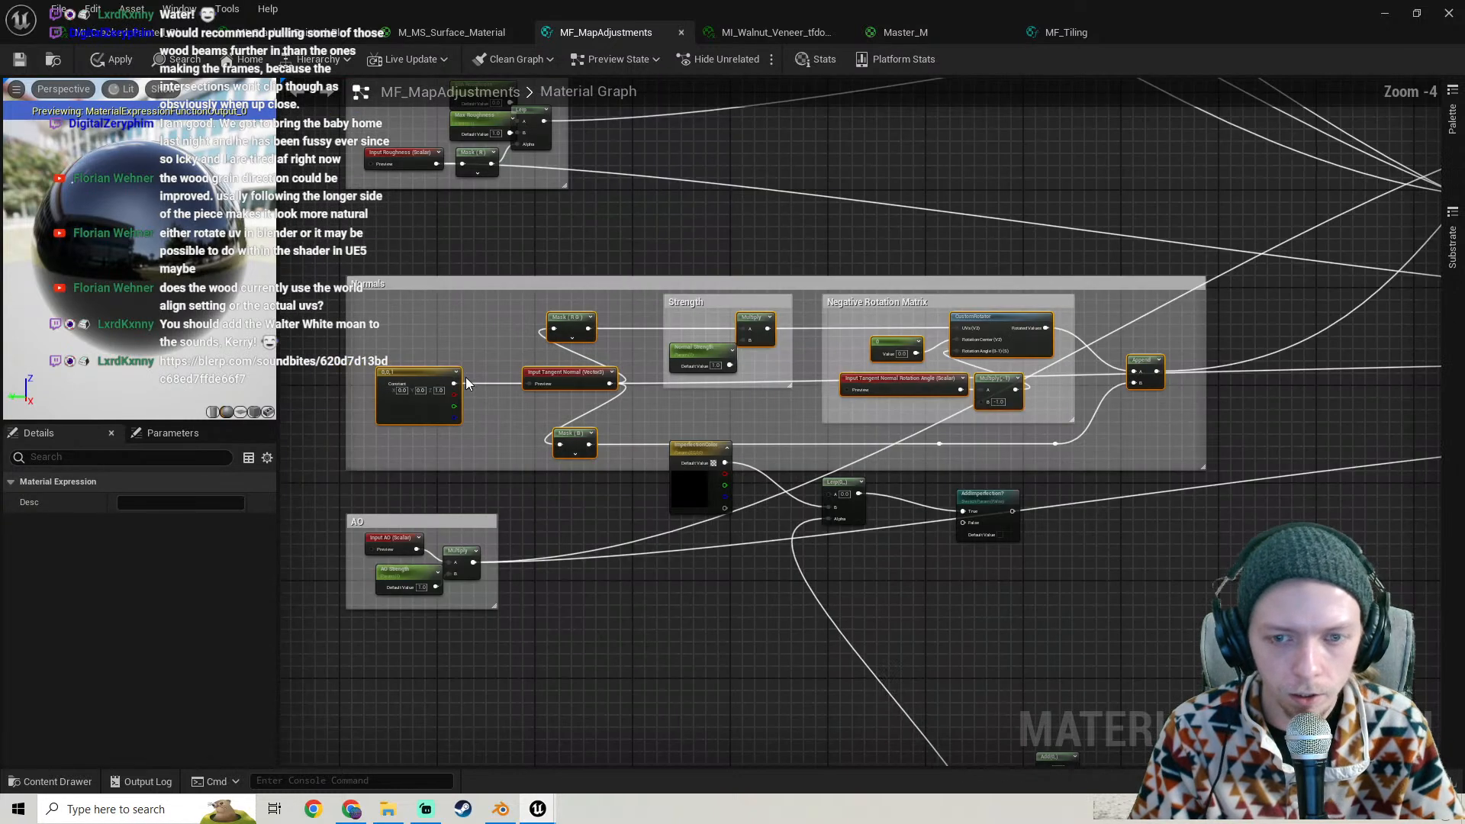
{"action": "left_click", "coordinate": [754, 34]}
{"action": "left_click", "coordinate": [606, 32]}
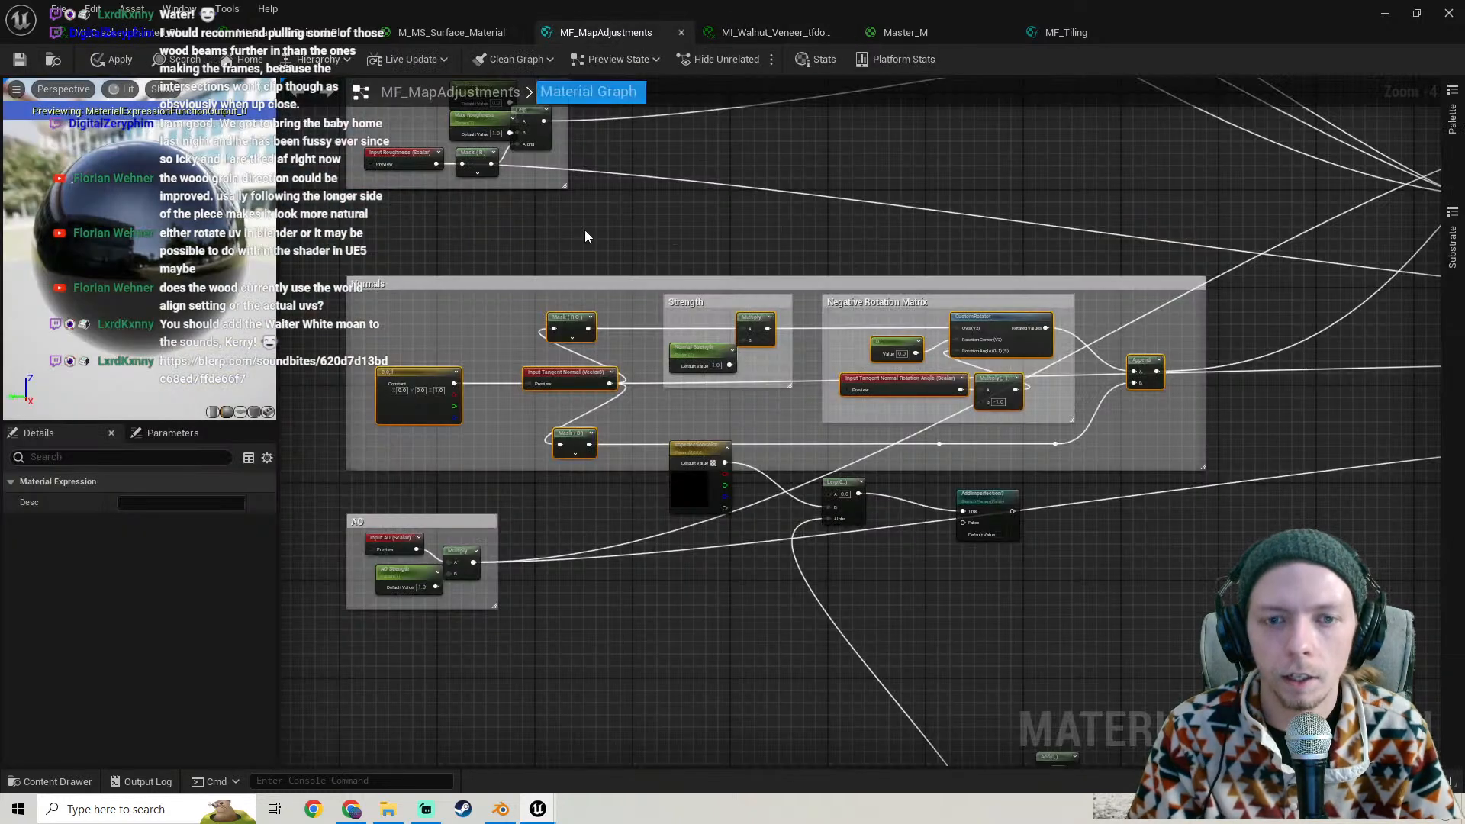
- Replace the loose CustomRotator, constant and Multiply nodes in Master_M with the copied Normals chain, placed beside the normal map's Switch
{"action": "left_click", "coordinate": [906, 33]}
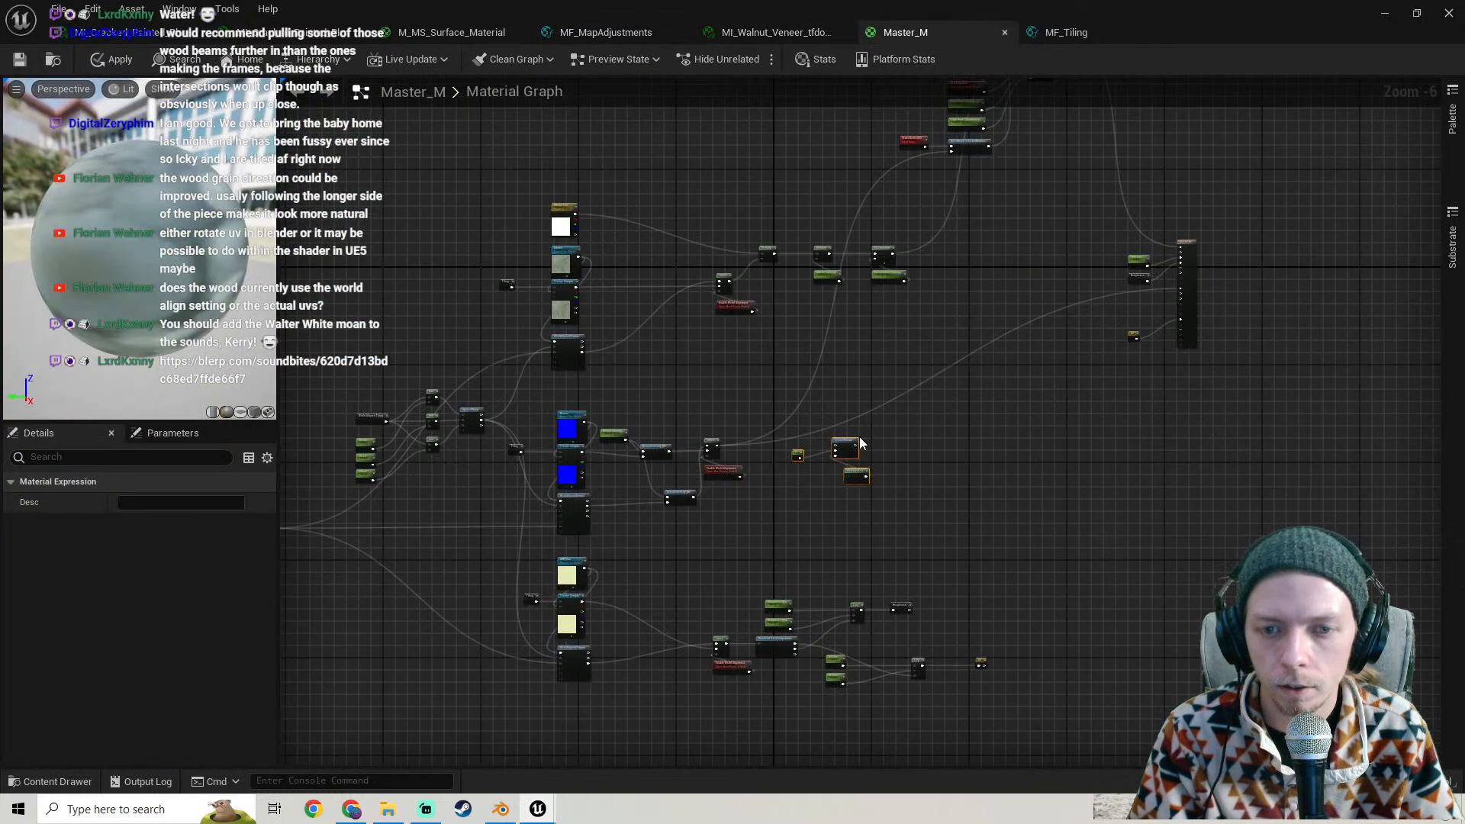
{"action": "scroll", "coordinate": [861, 443], "scroll_direction": "up", "scroll_amount": 3}
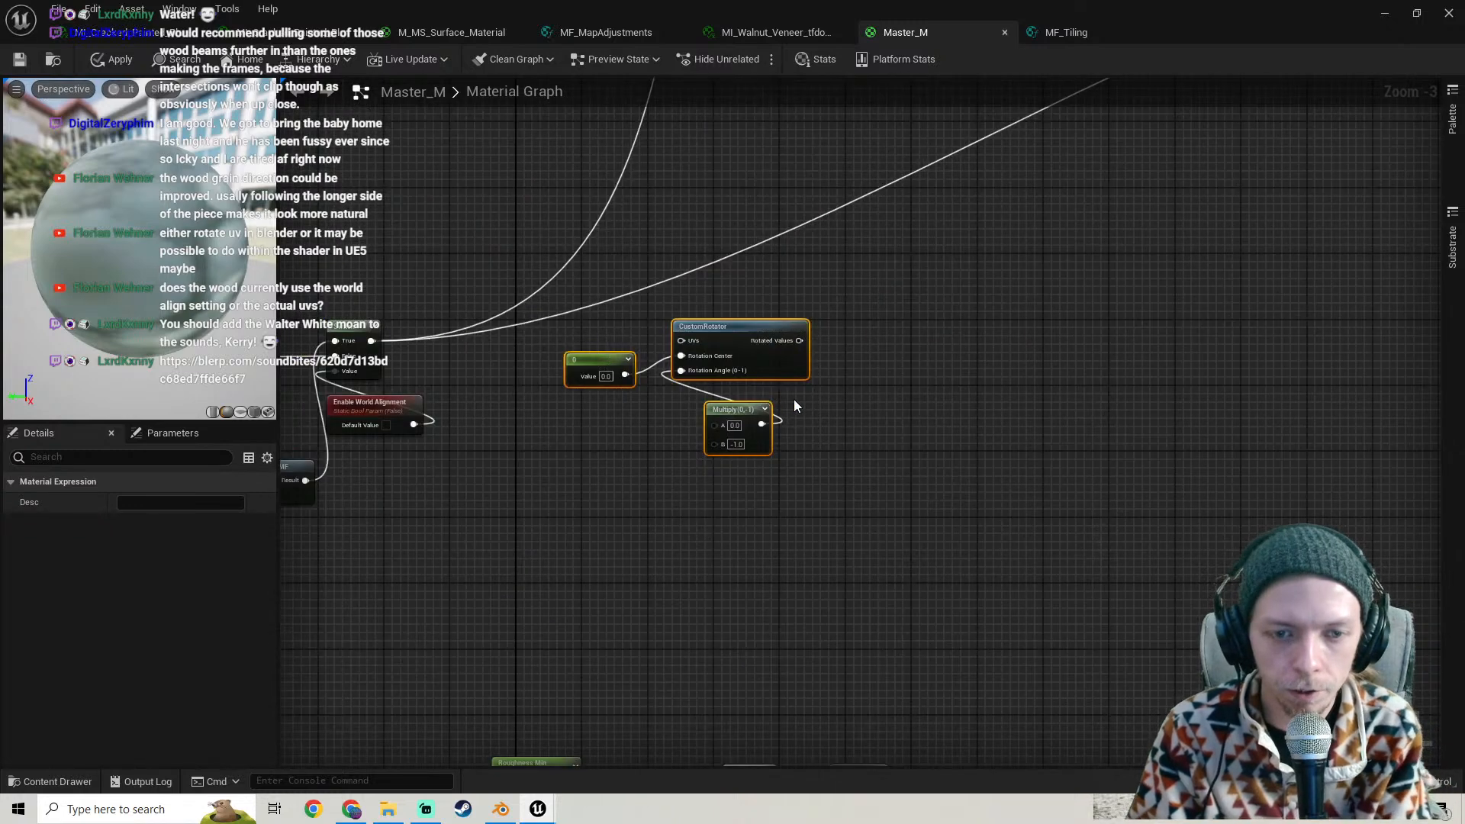
{"action": "key", "text": "Delete"}
{"action": "key", "text": "ctrl+z"}
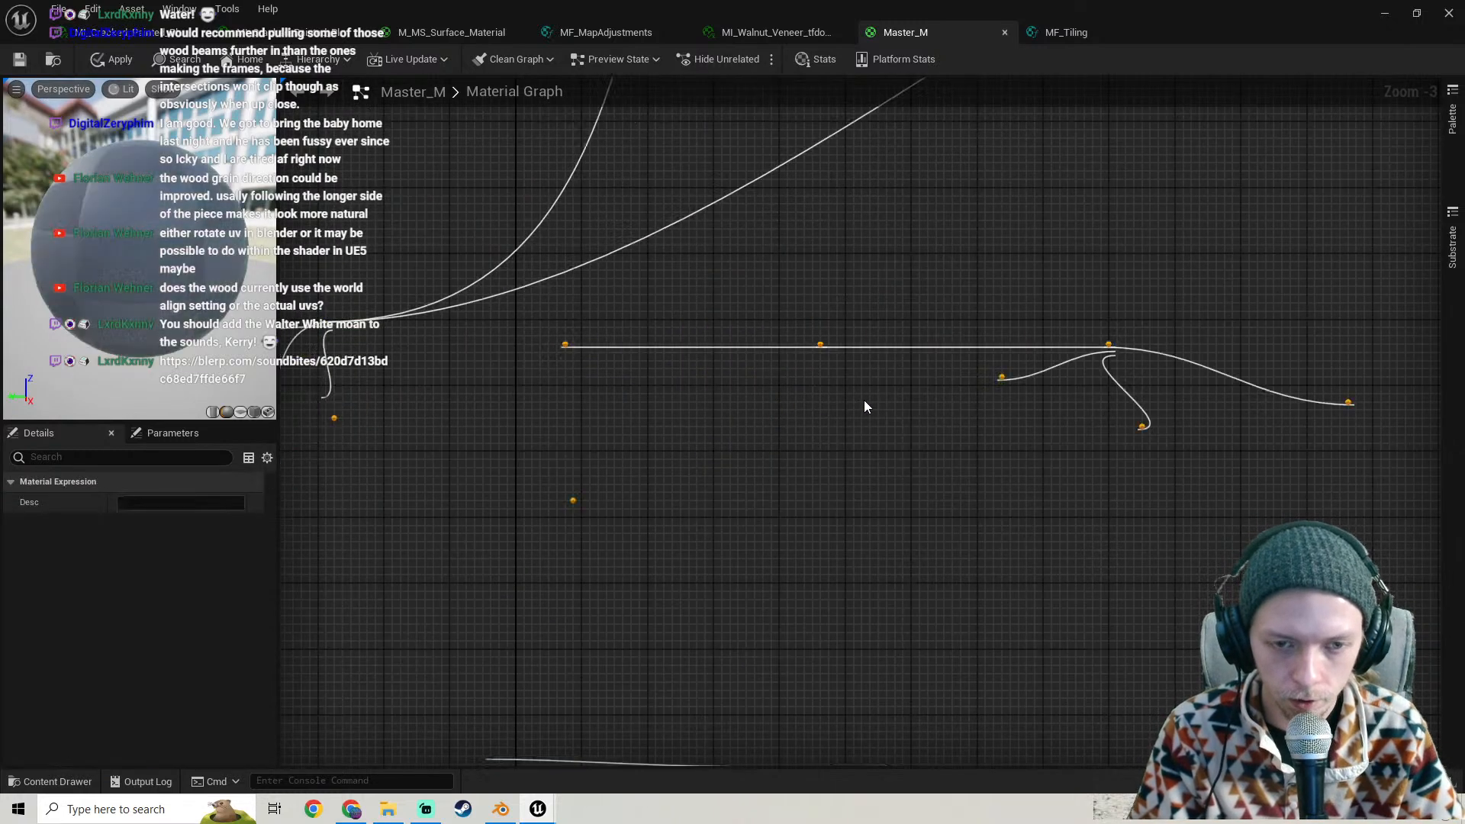
{"action": "left_click_drag", "start_coordinate": [648, 440], "coordinate": [786, 465]}
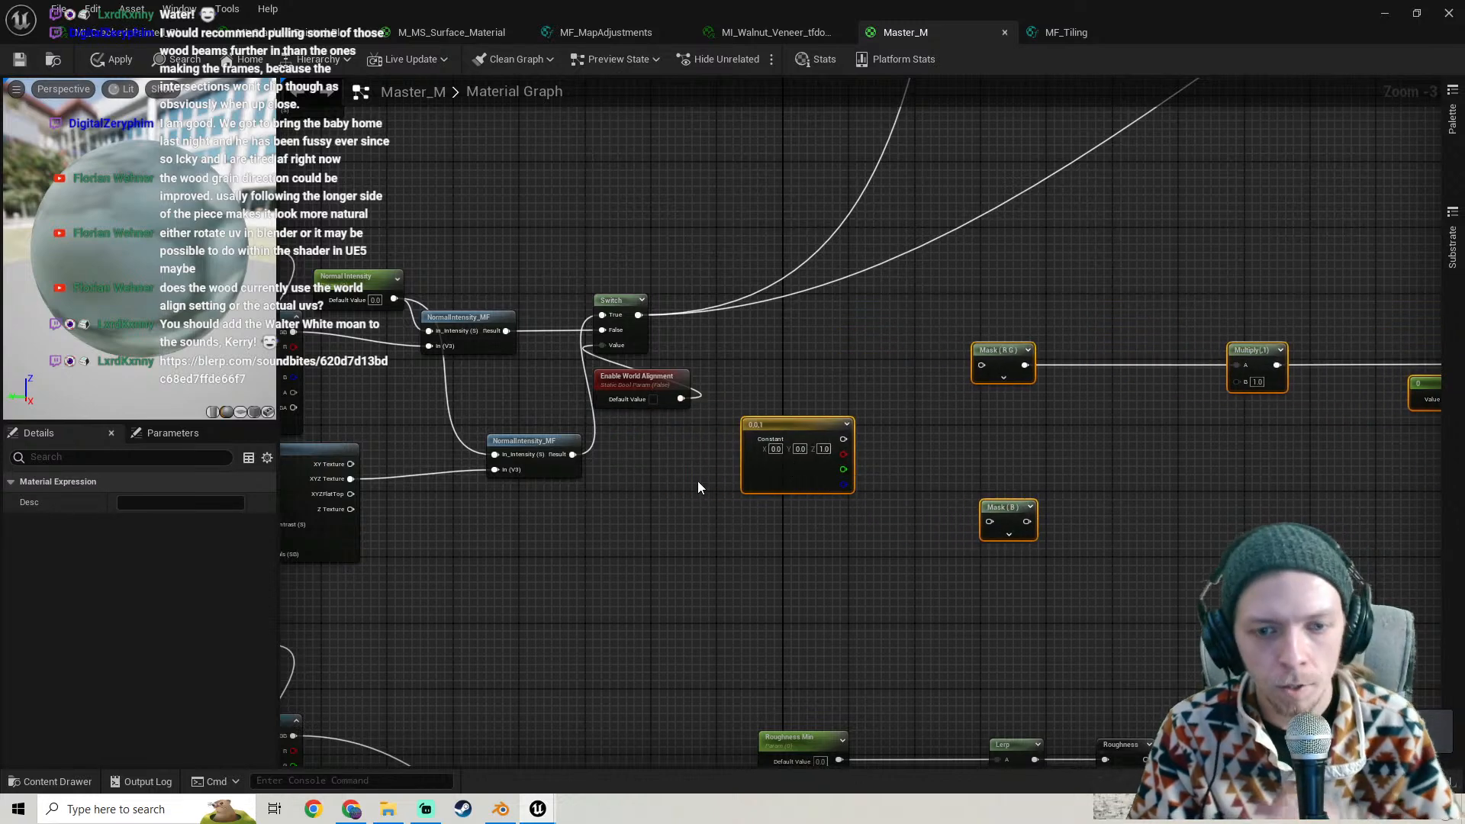
- Shift the copied Normals chain slightly down in Master_M, between the normal map's Switch and the roughness nodes
{"action": "right_click_drag", "start_coordinate": [726, 486], "coordinate": [544, 496]}
{"action": "right_click_drag", "start_coordinate": [1047, 507], "coordinate": [715, 458]}
{"action": "right_click_drag", "start_coordinate": [627, 476], "coordinate": [778, 489]}
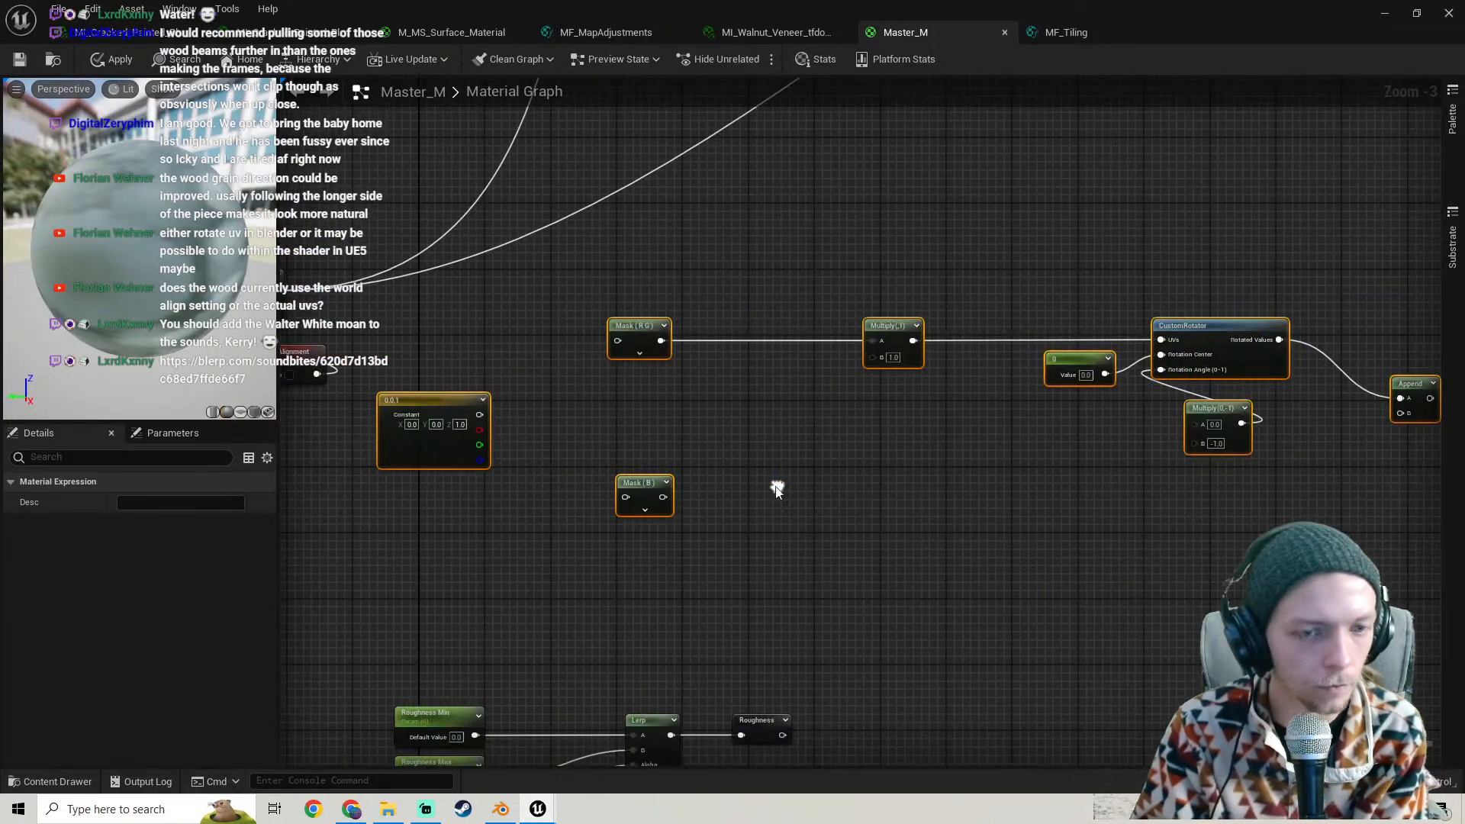
{"action": "right_click_drag", "start_coordinate": [597, 468], "coordinate": [918, 394]}
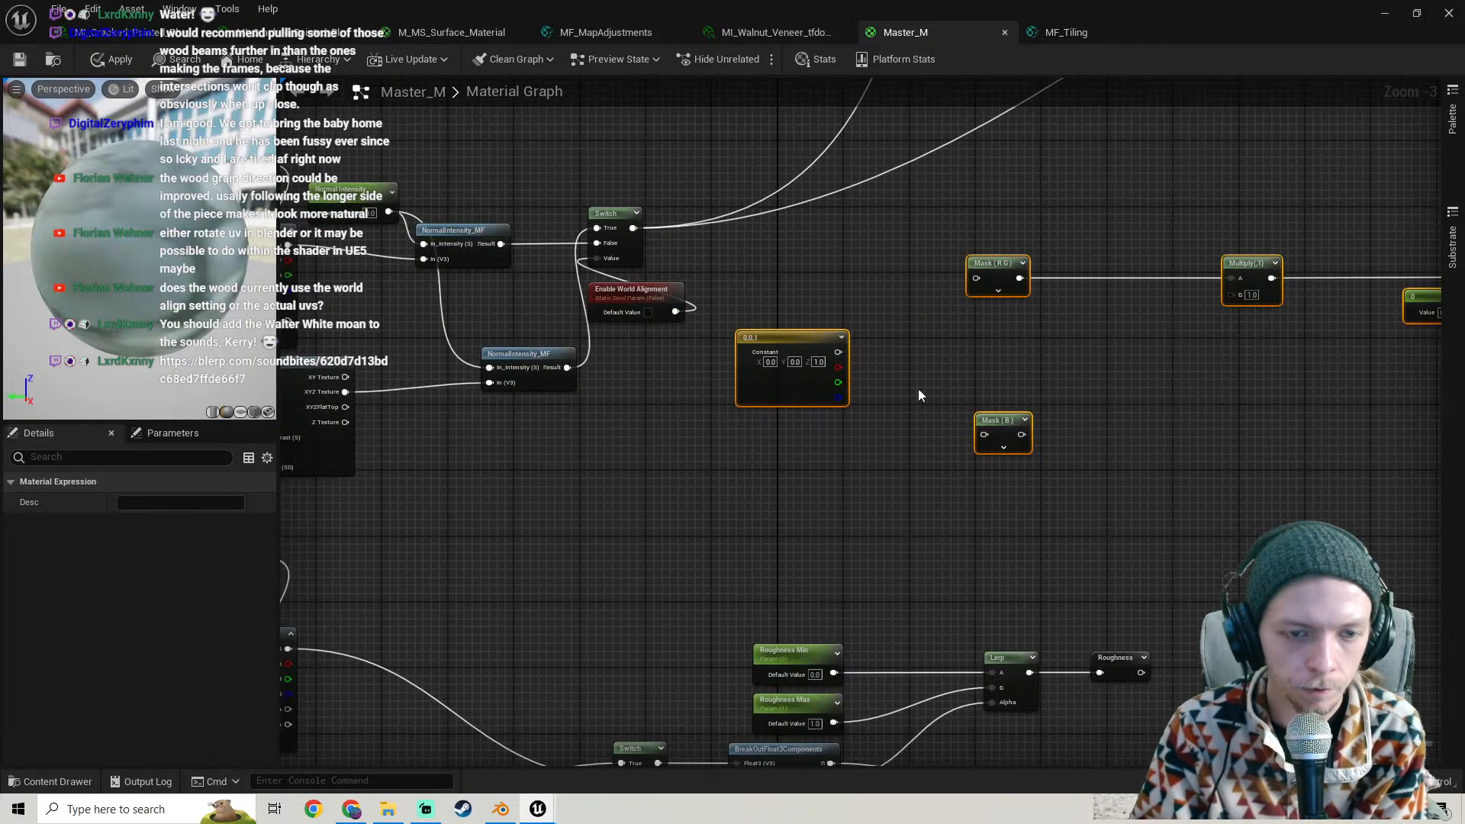
{"action": "left_click_drag", "start_coordinate": [774, 385], "coordinate": [776, 402]}
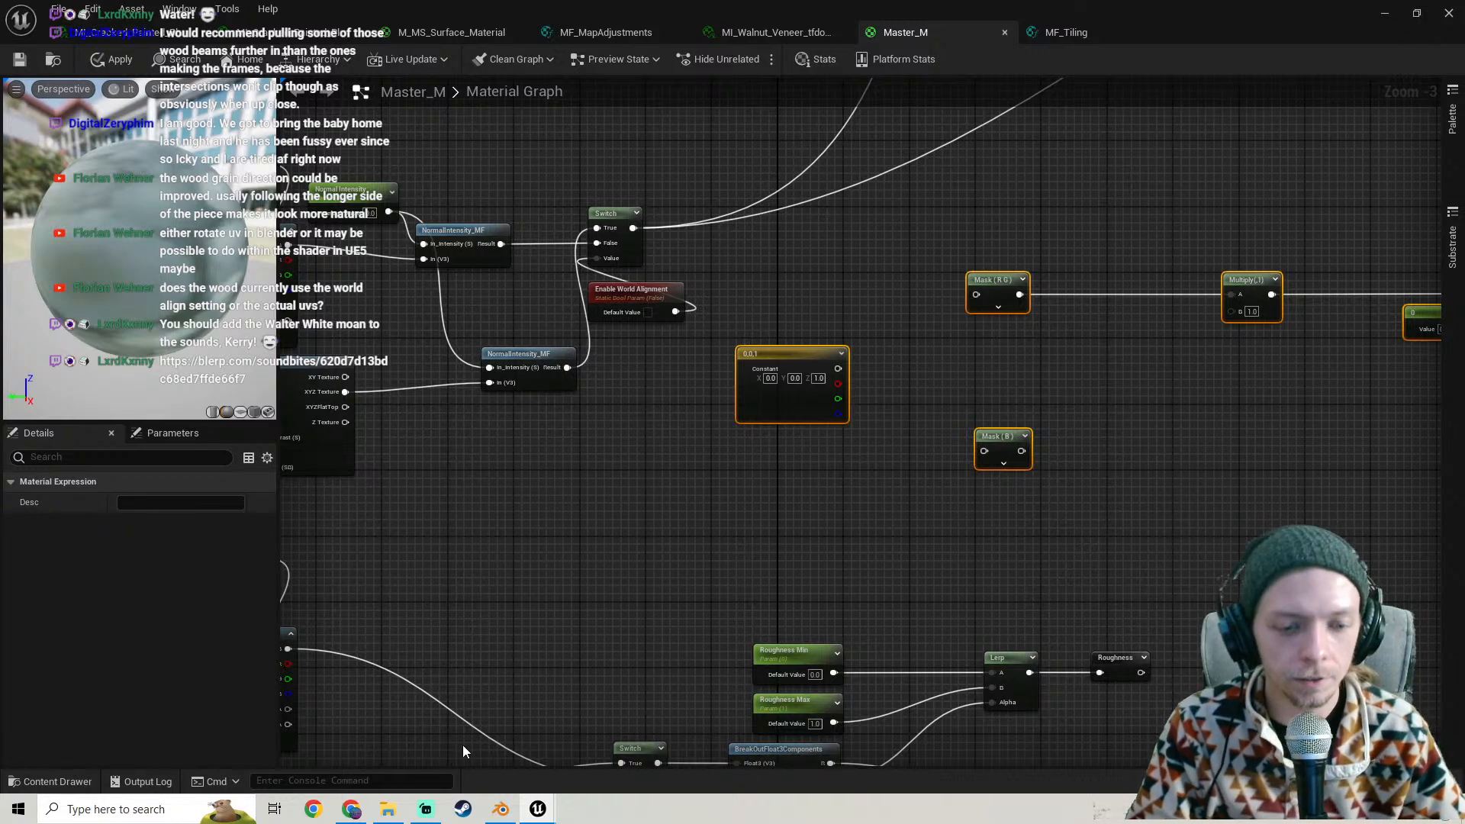
- Switch to Streamlabs Desktop, open the Blerp link shared in the stream chat and play the Walter White moan sound
{"action": "left_click", "coordinate": [429, 813]}
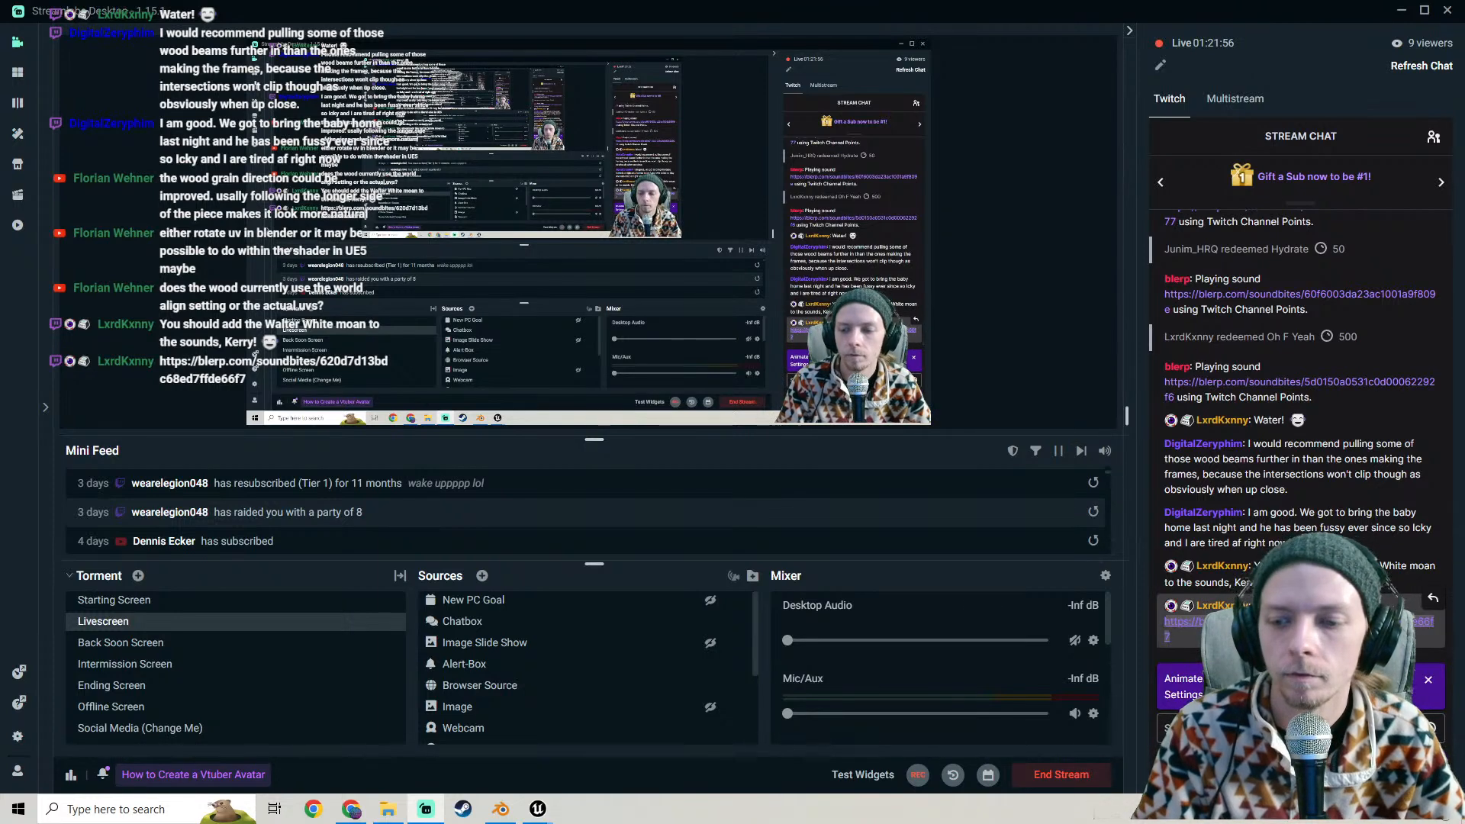
{"action": "left_click", "coordinate": [1175, 621]}
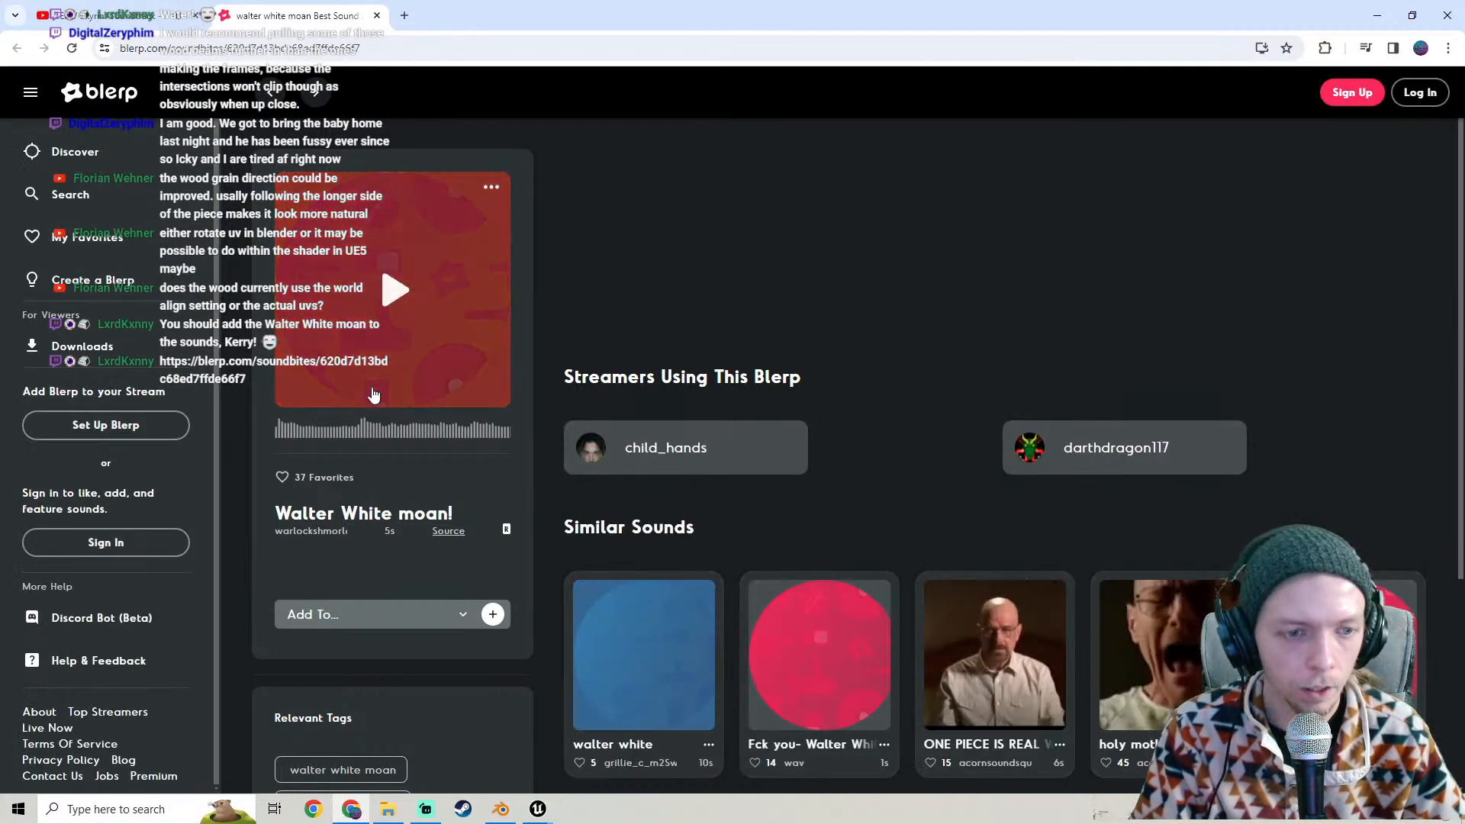
{"action": "left_click", "coordinate": [370, 297]}
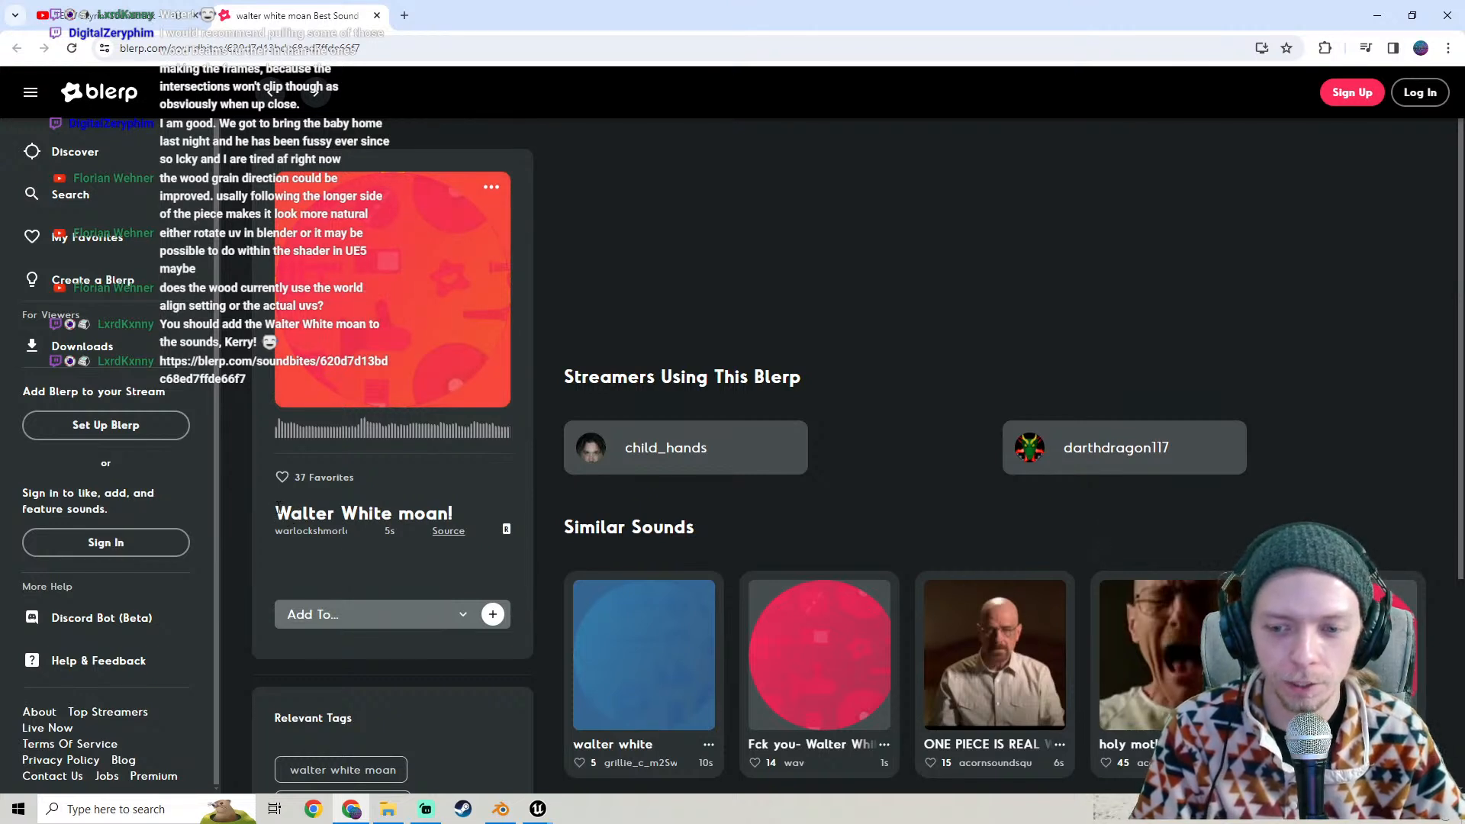
{"action": "mouse_move", "coordinate": [1176, 667]}
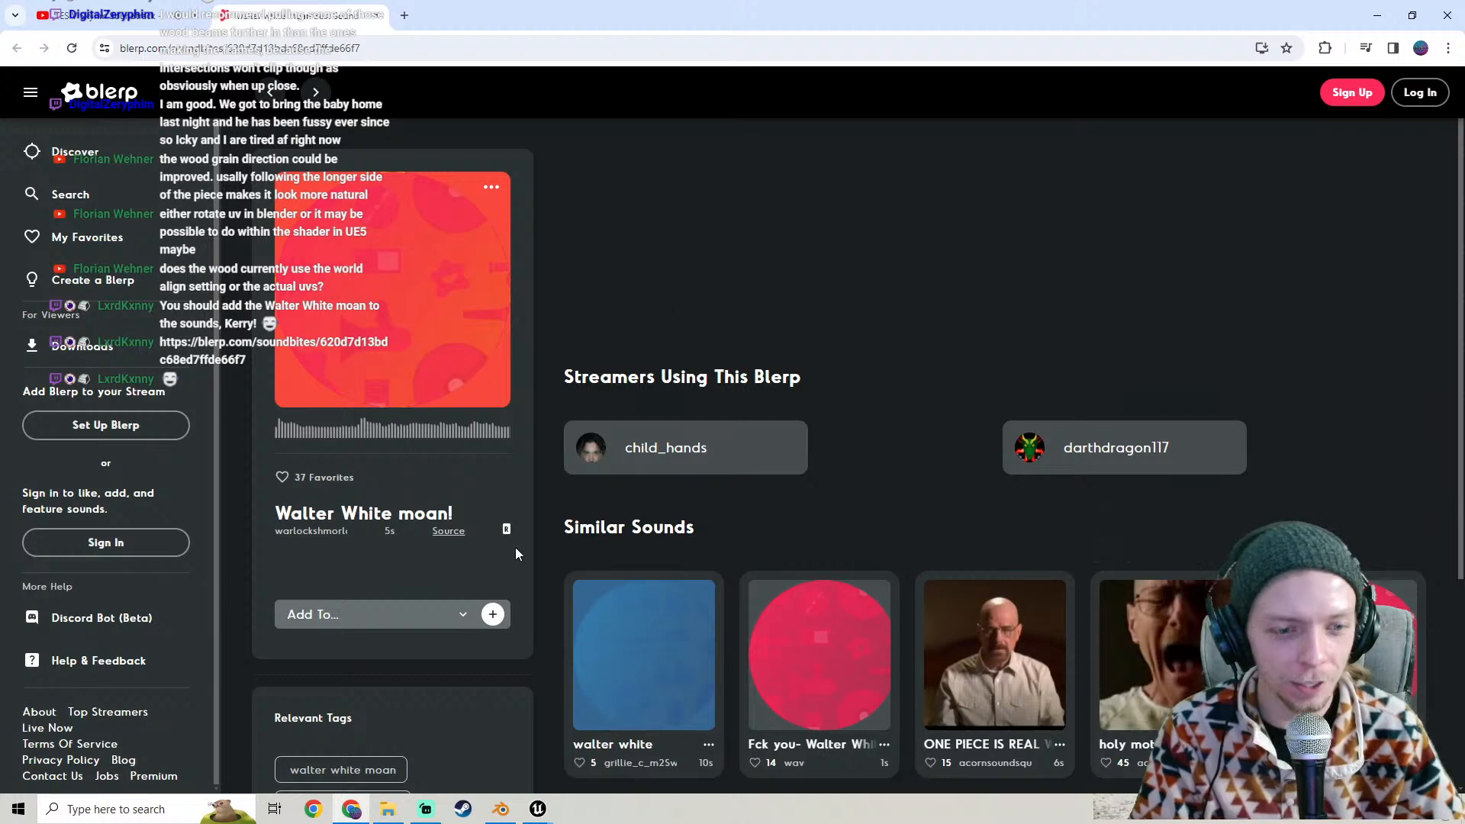
- Switch back to Streamlabs Desktop, hide the Screen Capture source during the break and show it again
{"action": "left_click", "coordinate": [425, 809]}
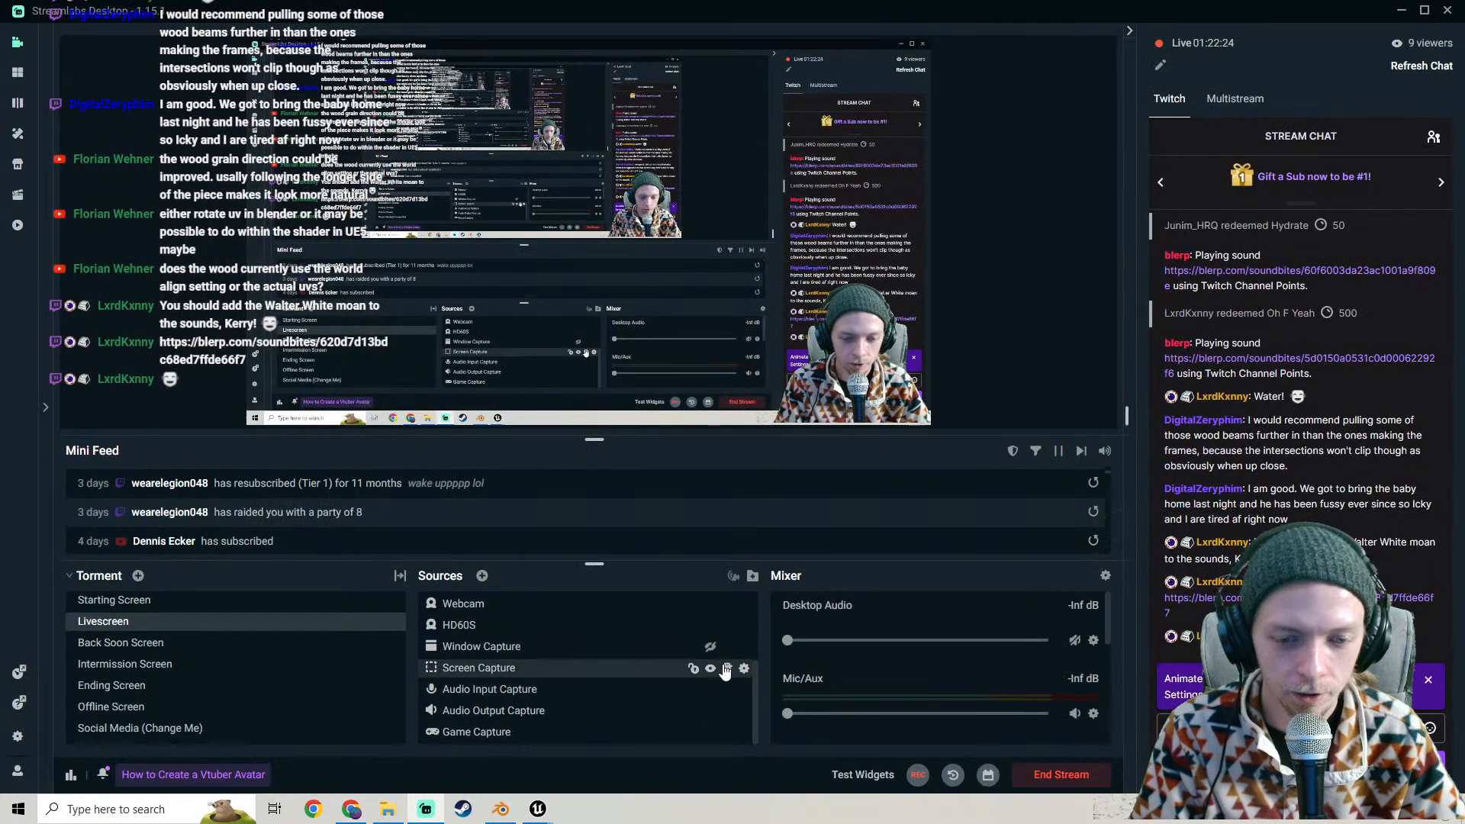
{"action": "left_click", "coordinate": [711, 668]}
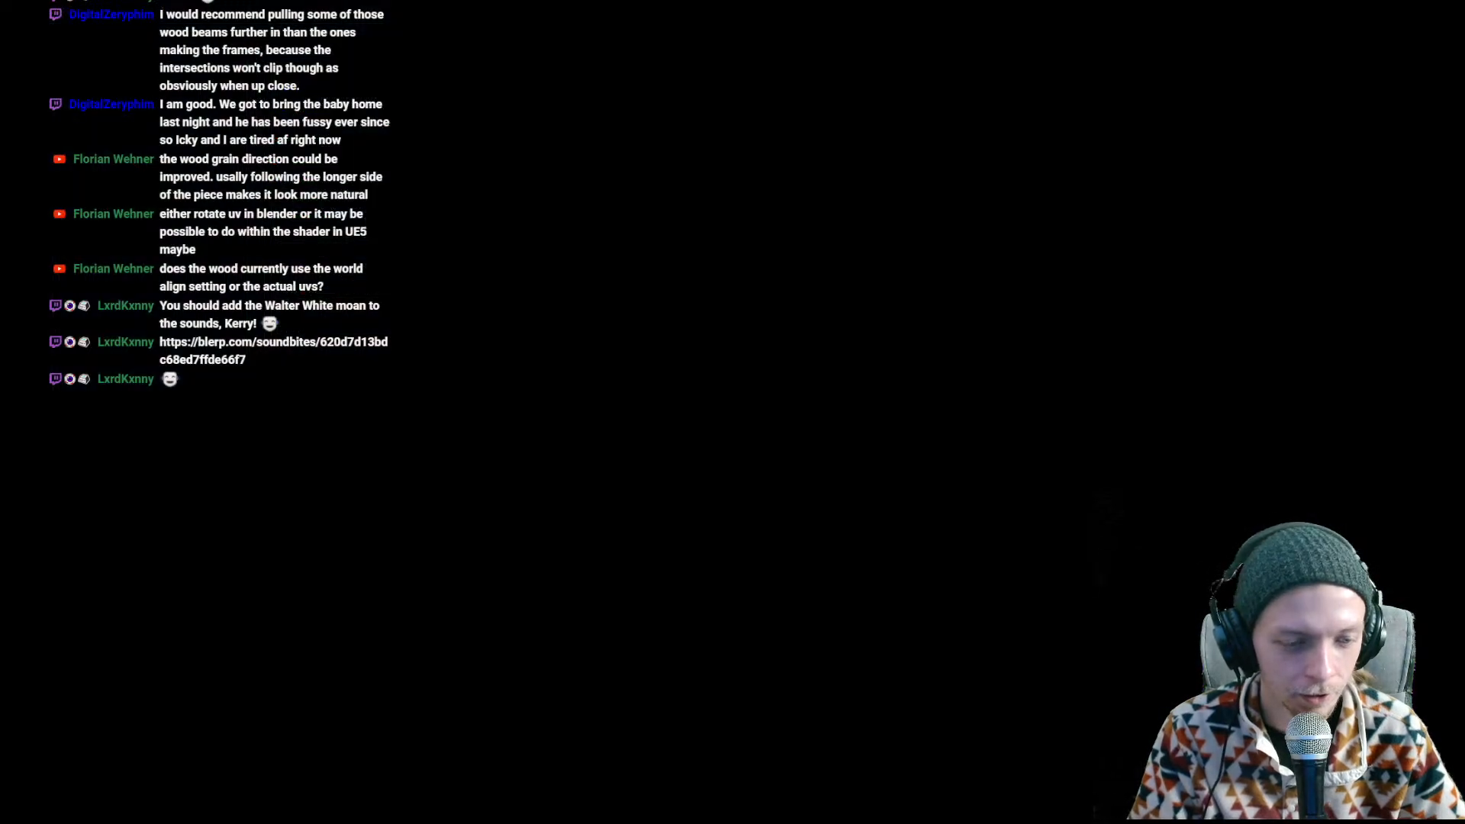
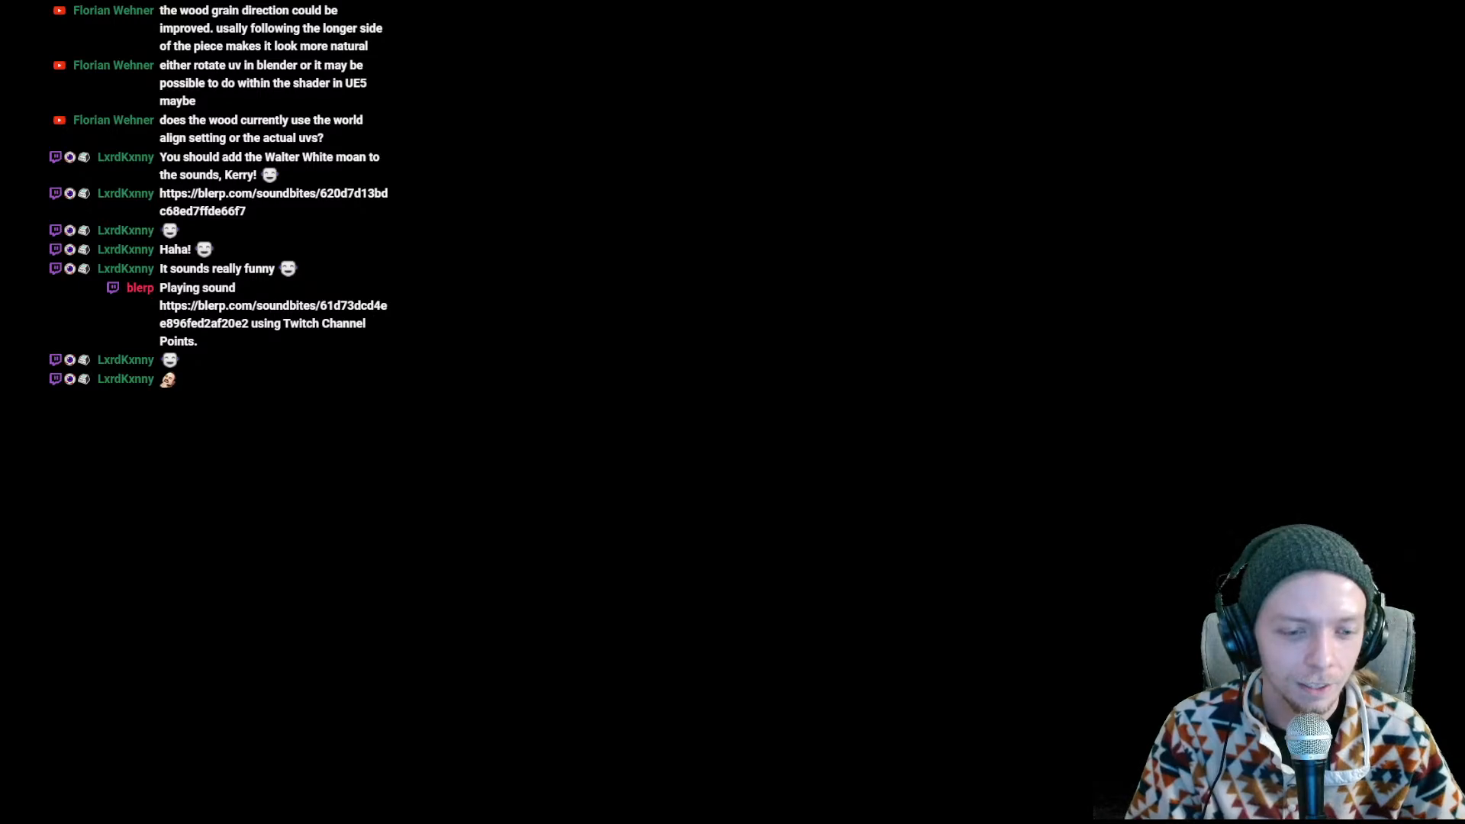
{"action": "left_click", "coordinate": [716, 668]}
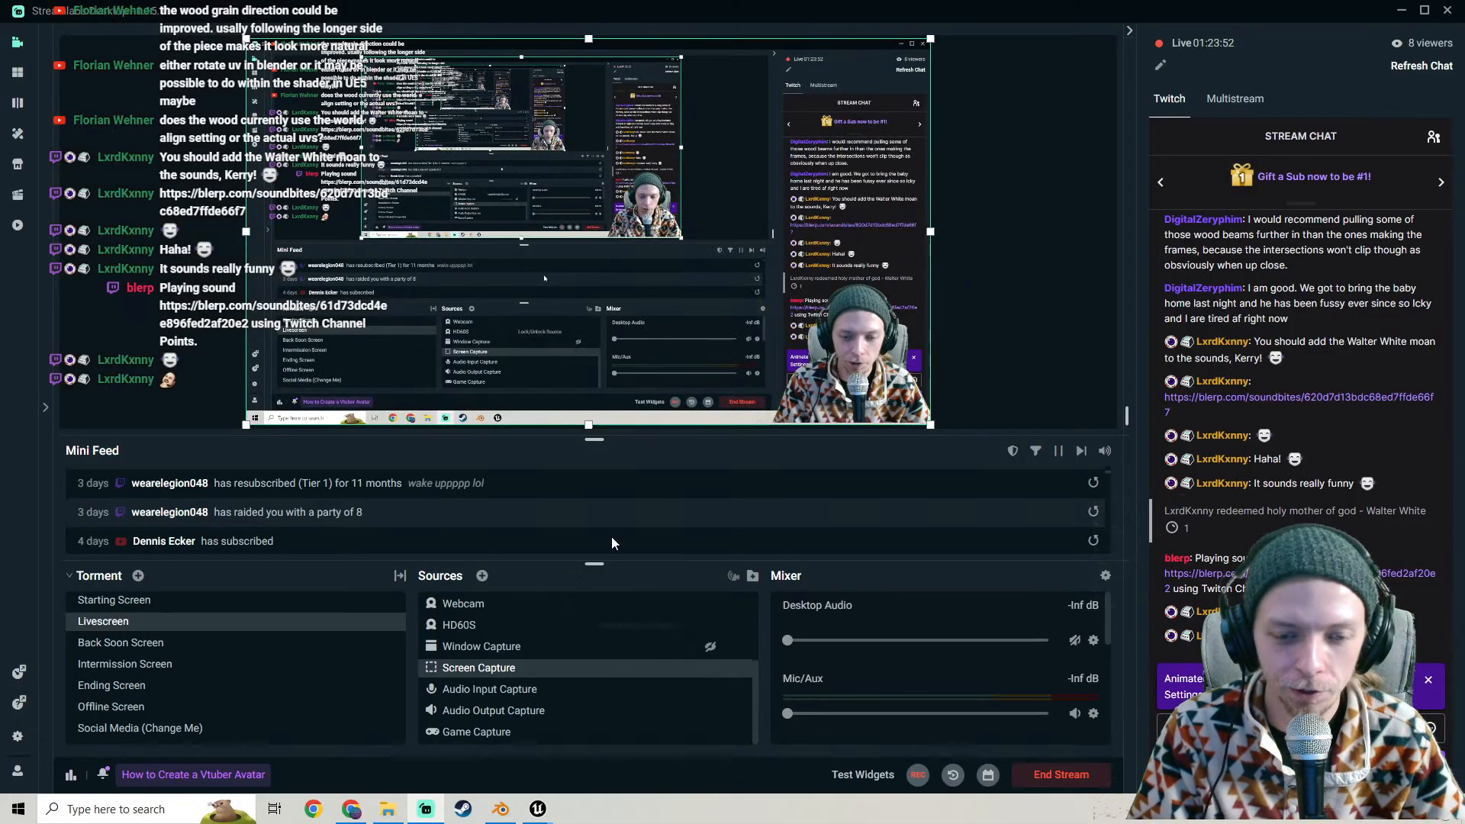
- Return to the Master_M graph in Unreal Editor and review the copied Normals chain from the 0,0,1 constant to Append
{"action": "left_click", "coordinate": [548, 811]}
{"action": "left_click", "coordinate": [606, 760]}
{"action": "right_click_drag", "start_coordinate": [879, 433], "coordinate": [481, 441]}
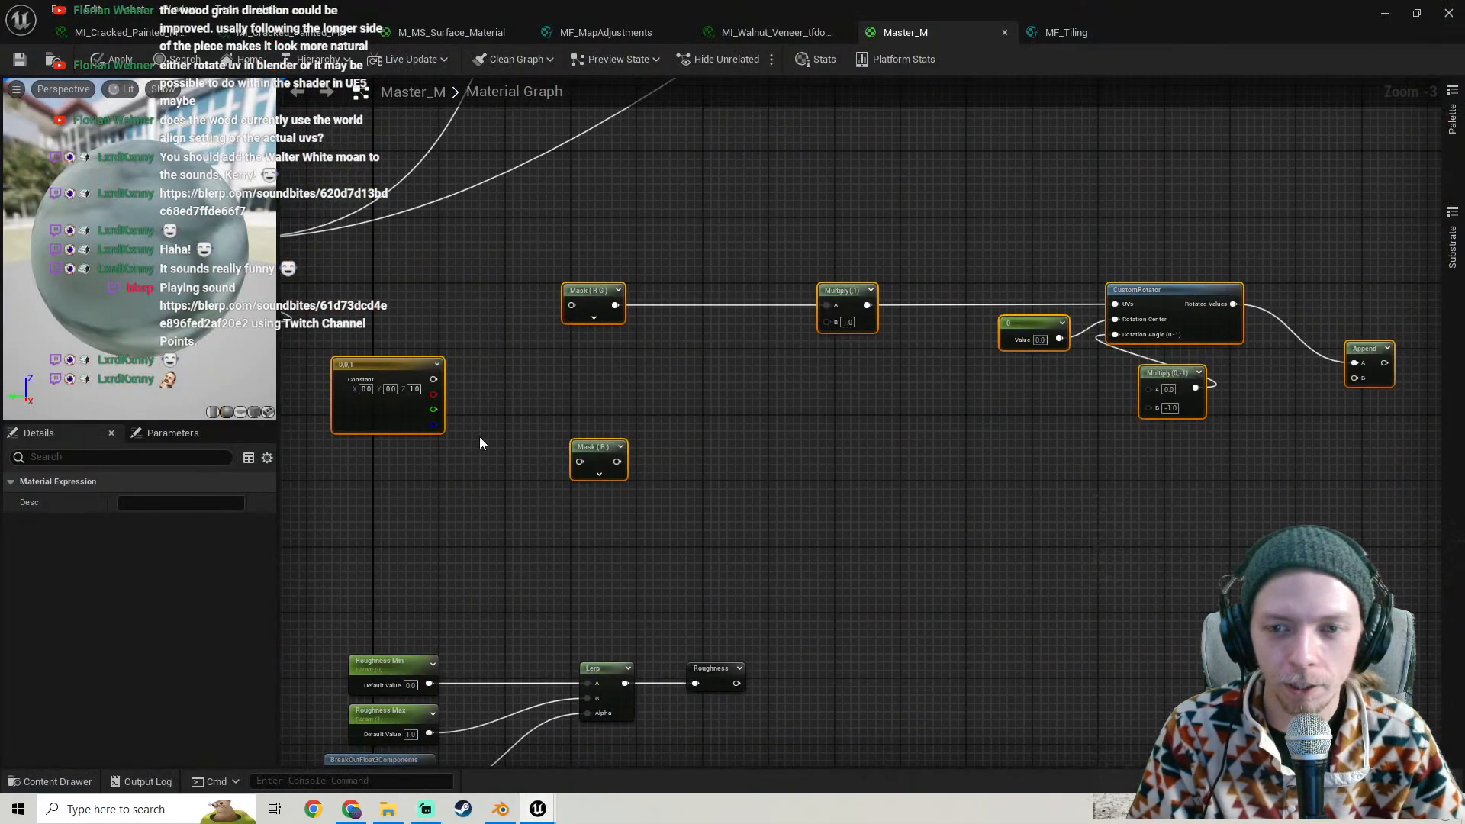
{"action": "right_click_drag", "start_coordinate": [1068, 422], "coordinate": [759, 415]}
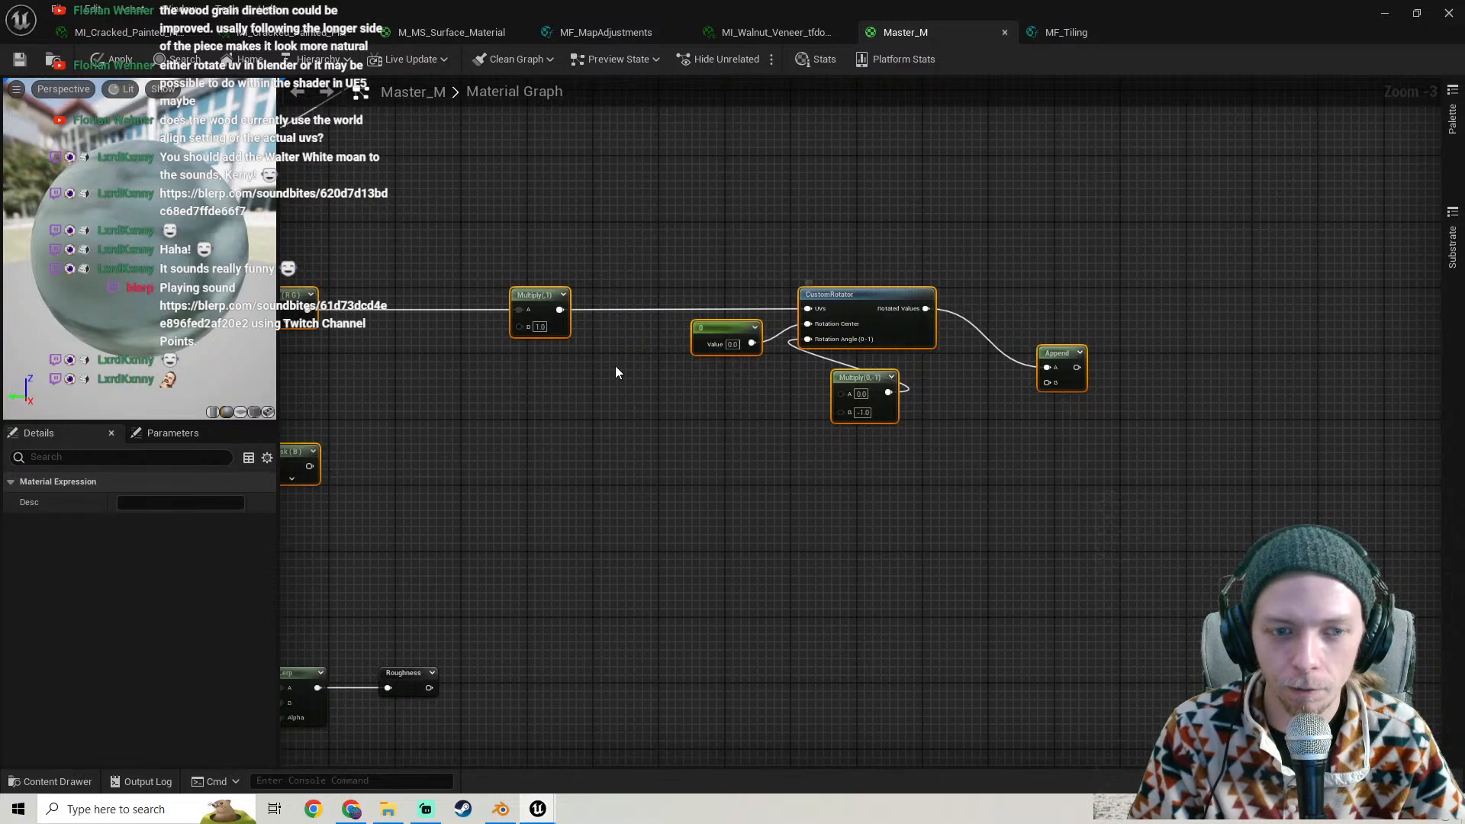
- Remove the group of copied Multiply, CustomRotator and Append nodes from the Master_M material graph
{"action": "scroll", "coordinate": [615, 366], "scroll_direction": "down", "scroll_amount": 3}
{"action": "left_click_drag", "start_coordinate": [1114, 395], "coordinate": [669, 316]}
{"action": "left_click", "coordinate": [792, 320]}
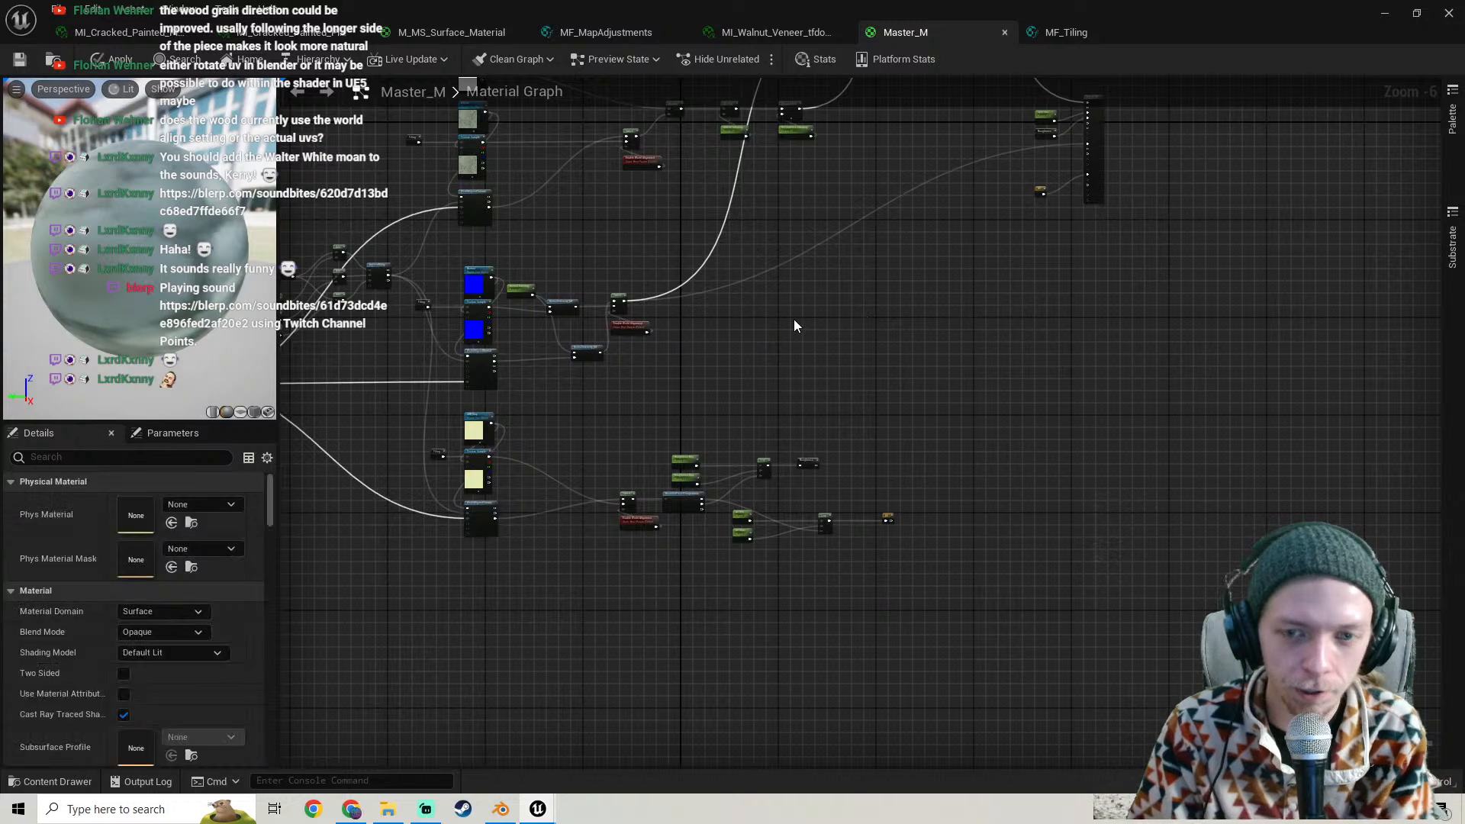
- Compare the normal map section of Master_M with the rotation nodes in MF_Tiling and the Normals group in MF_MapAdjustments
{"action": "scroll", "coordinate": [789, 319], "scroll_direction": "up", "scroll_amount": 3}
{"action": "right_click_drag", "start_coordinate": [789, 319], "coordinate": [1009, 353]}
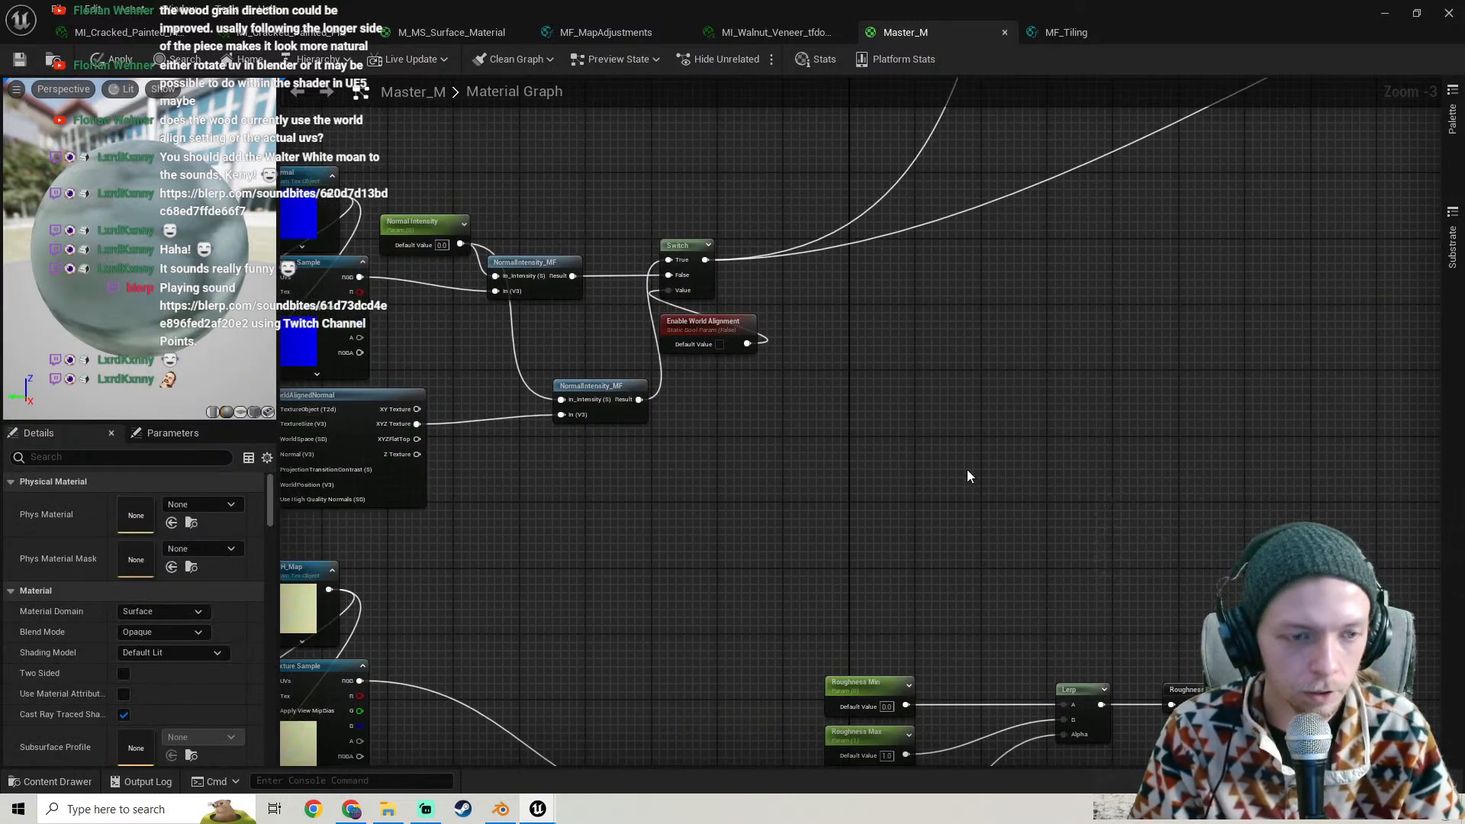
{"action": "left_click", "coordinate": [796, 32]}
{"action": "left_click", "coordinate": [1069, 32]}
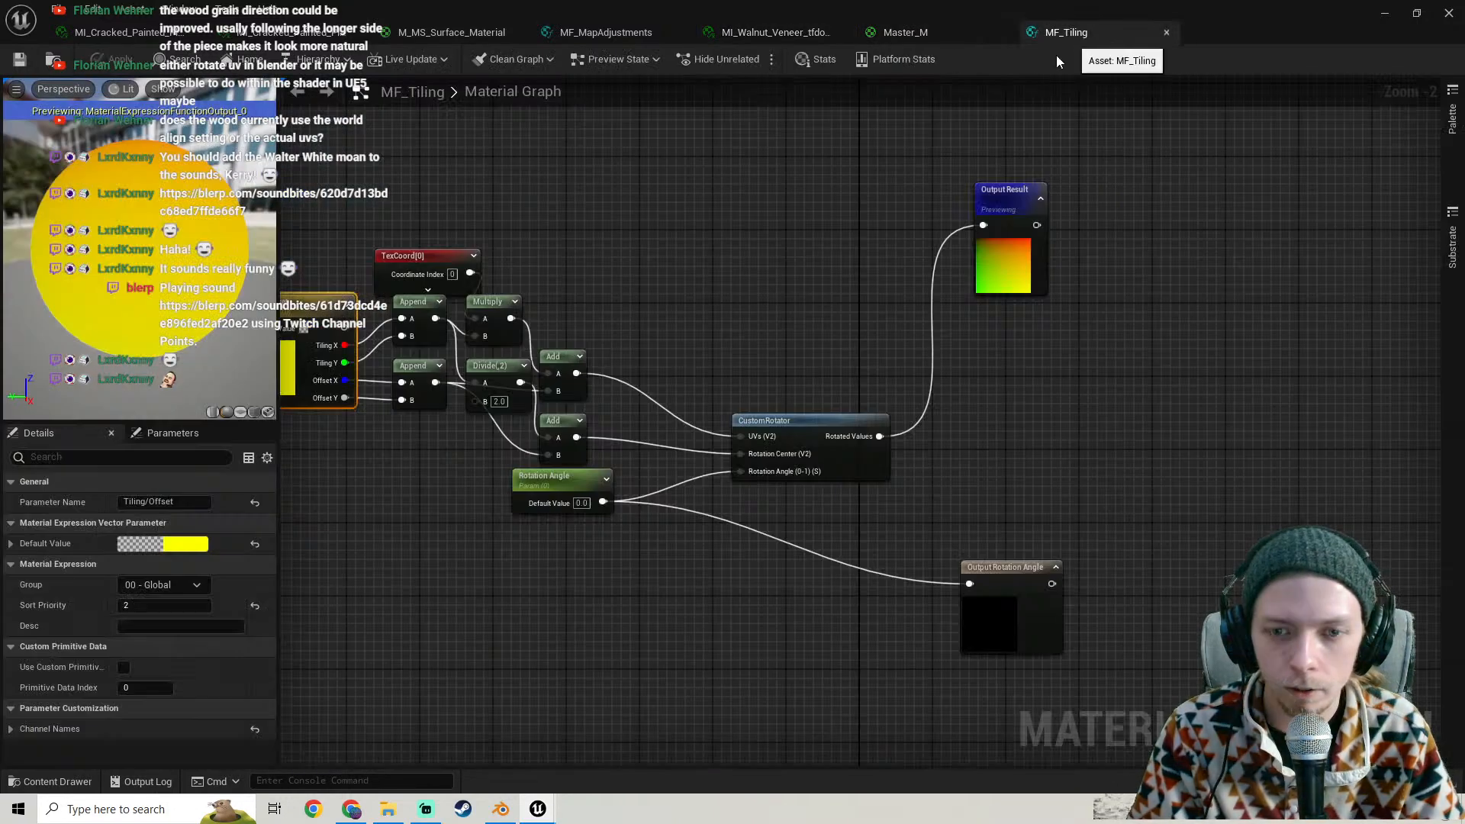
{"action": "left_click", "coordinate": [616, 32]}
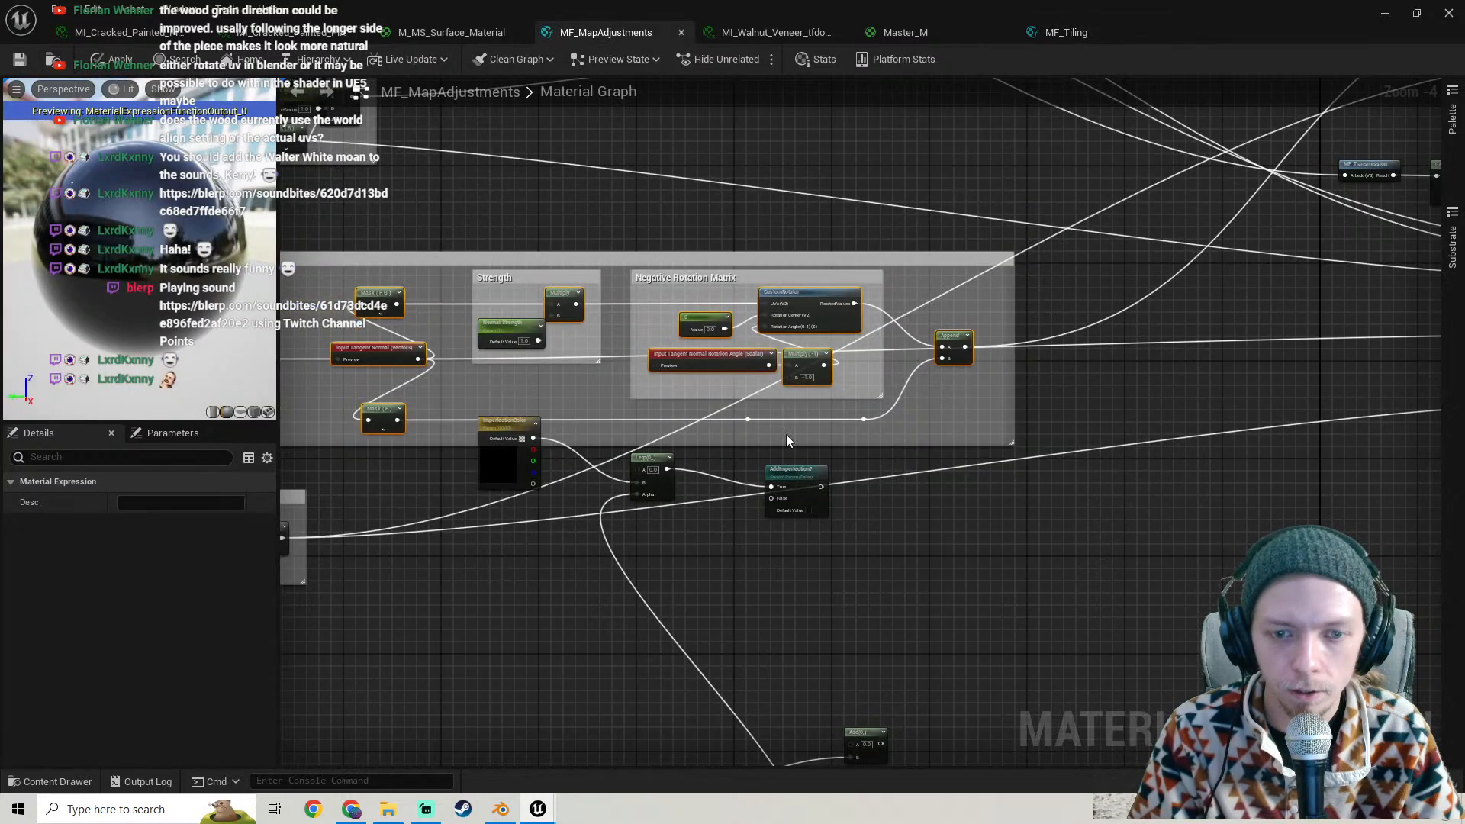
{"action": "right_click_drag", "start_coordinate": [786, 433], "coordinate": [671, 434]}
- In M_MS_Surface_Material, move the material output node slightly farther from the Adjustments group and review the MF_MapAdjustments connections
{"action": "left_click", "coordinate": [452, 32]}
{"action": "right_click_drag", "start_coordinate": [867, 332], "coordinate": [671, 415]}
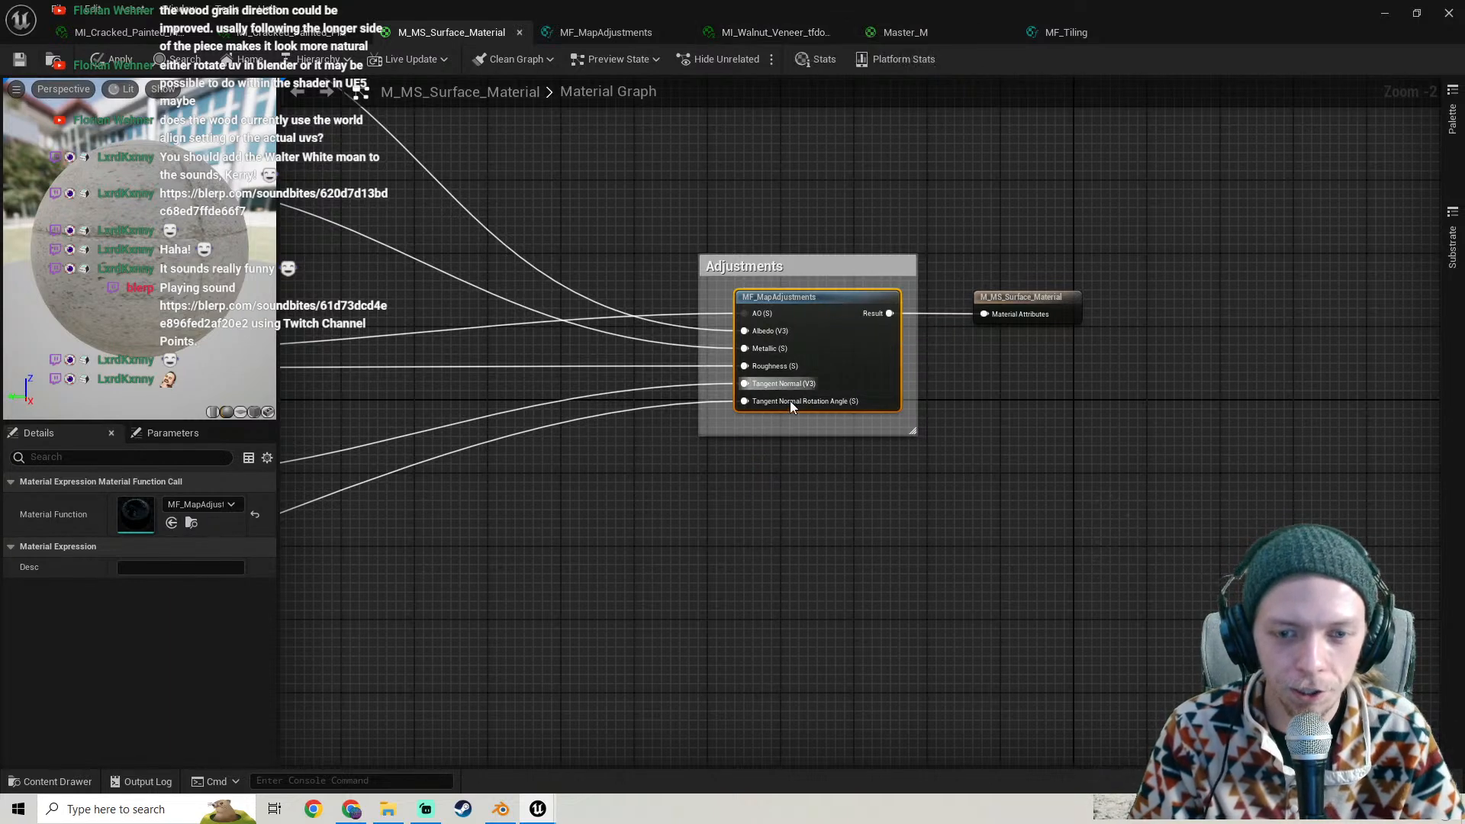
{"action": "right_click_drag", "start_coordinate": [965, 343], "coordinate": [891, 361]}
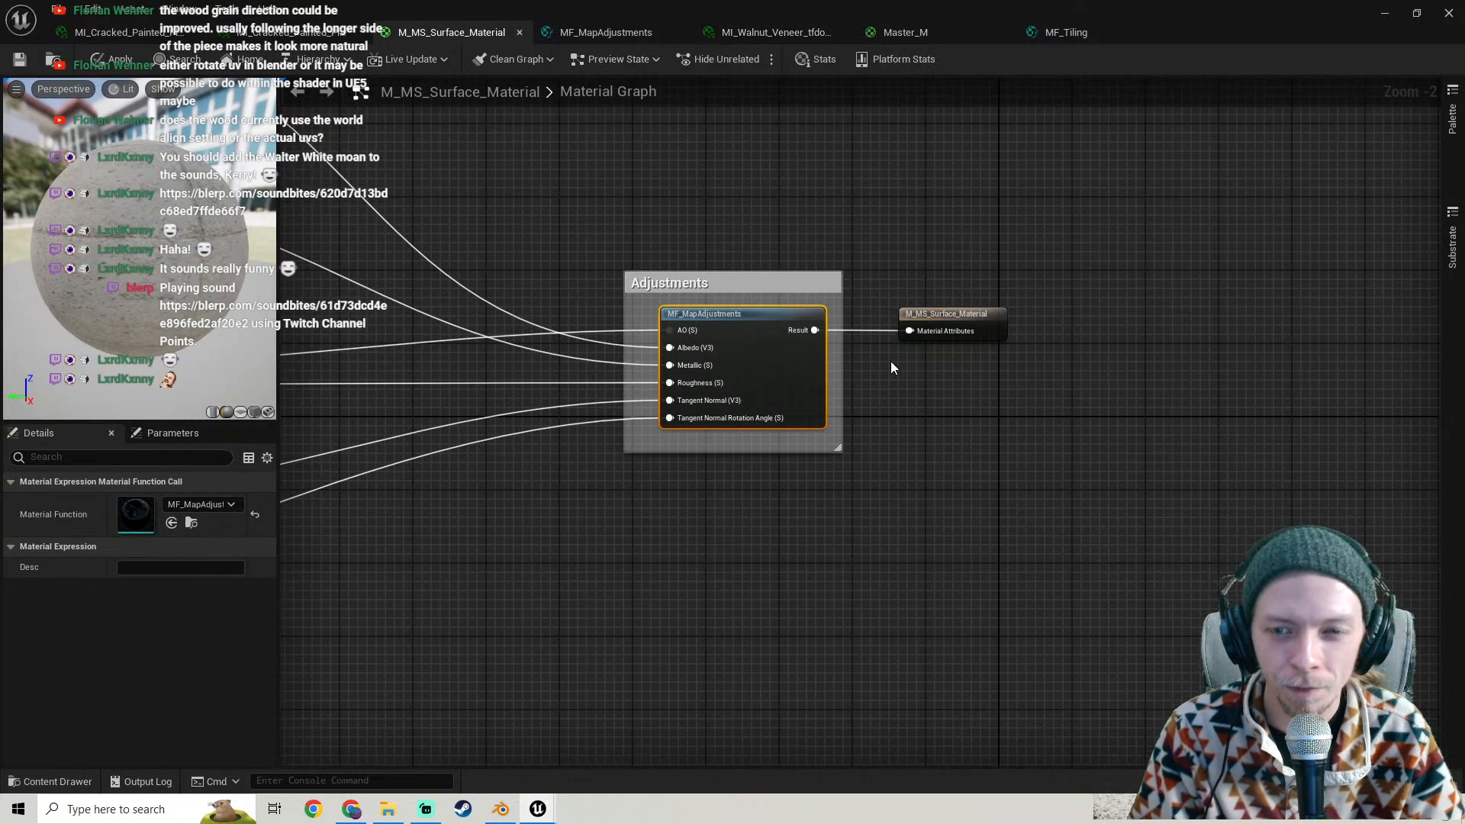
{"action": "mouse_move", "coordinate": [965, 321]}
{"action": "left_mouse_down"}
{"action": "mouse_move", "coordinate": [1000, 301]}
{"action": "mouse_move", "coordinate": [993, 323]}
{"action": "left_mouse_up"}
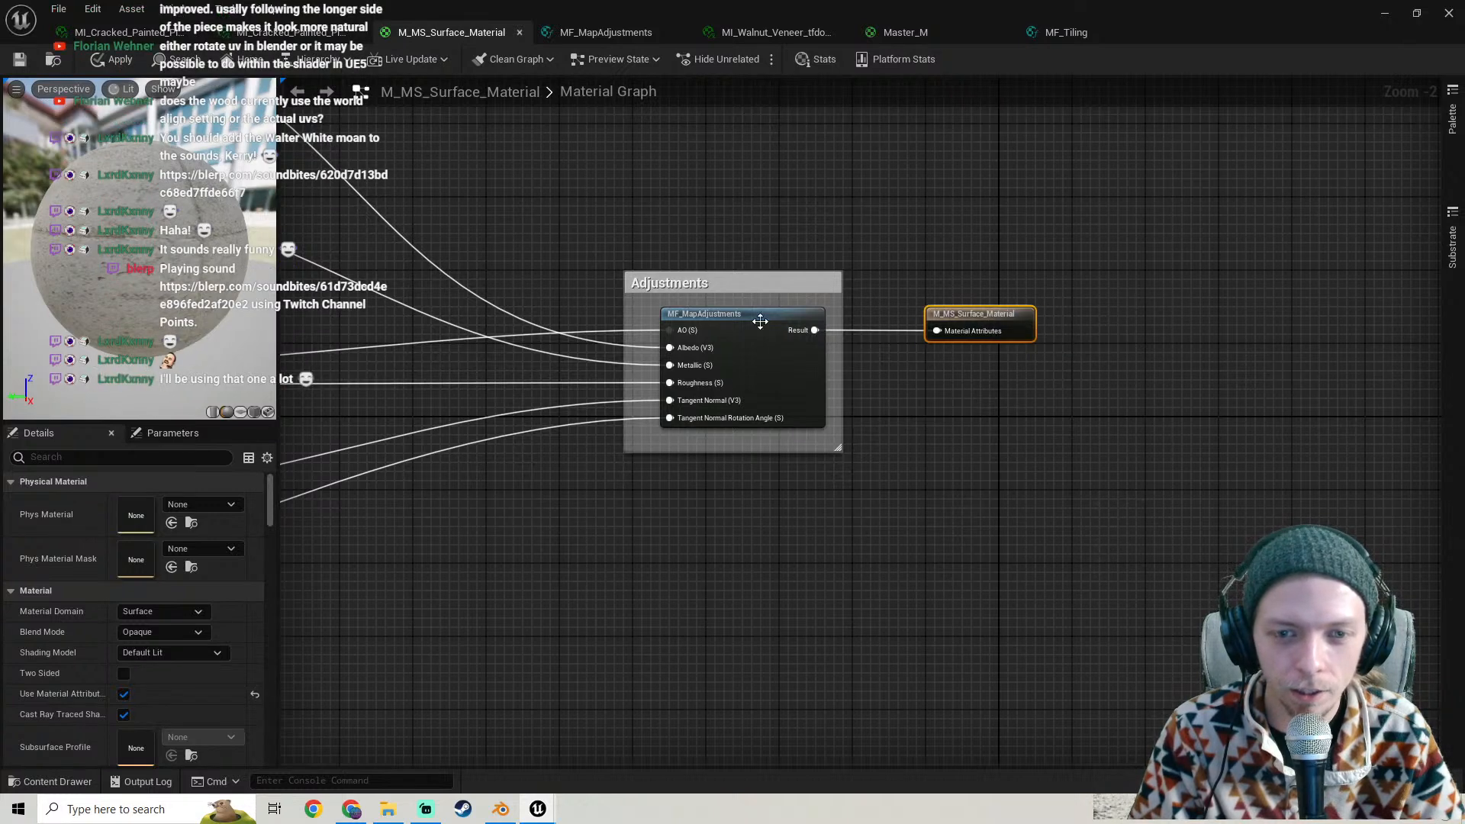
{"action": "scroll", "coordinate": [828, 298], "scroll_direction": "down", "scroll_amount": 1}
{"action": "scroll", "coordinate": [699, 344], "scroll_direction": "down", "scroll_amount": 1}
{"action": "right_click_drag", "start_coordinate": [699, 343], "coordinate": [564, 339]}
{"action": "scroll", "coordinate": [755, 315], "scroll_direction": "up", "scroll_amount": 2}
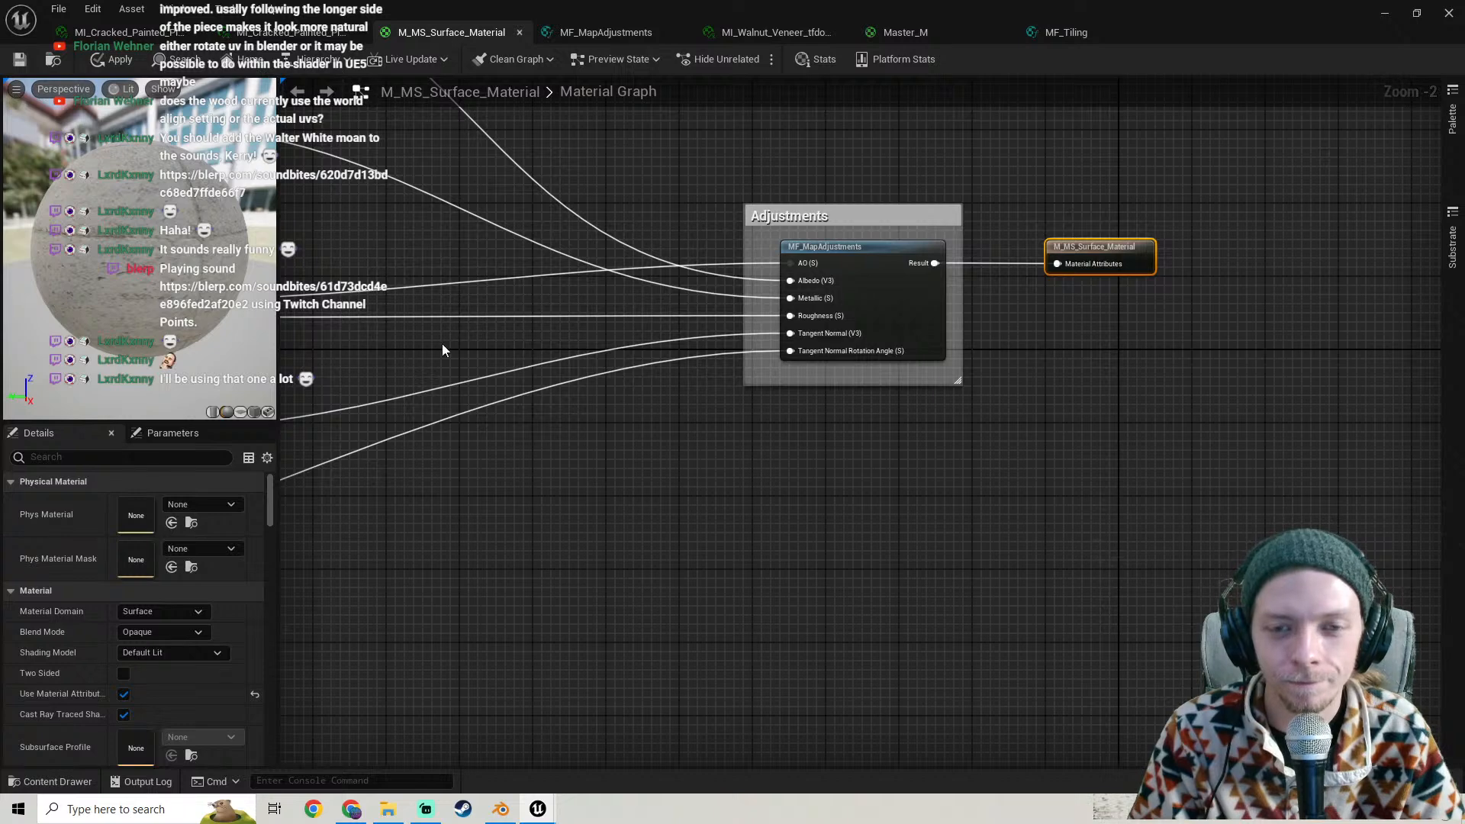
{"action": "right_click_drag", "start_coordinate": [442, 350], "coordinate": [1148, 329]}
- Examine how the World Aligned Tiling and offset parameters feed the WorldAlignedTexture node in Master_M
{"action": "left_click", "coordinate": [937, 35]}
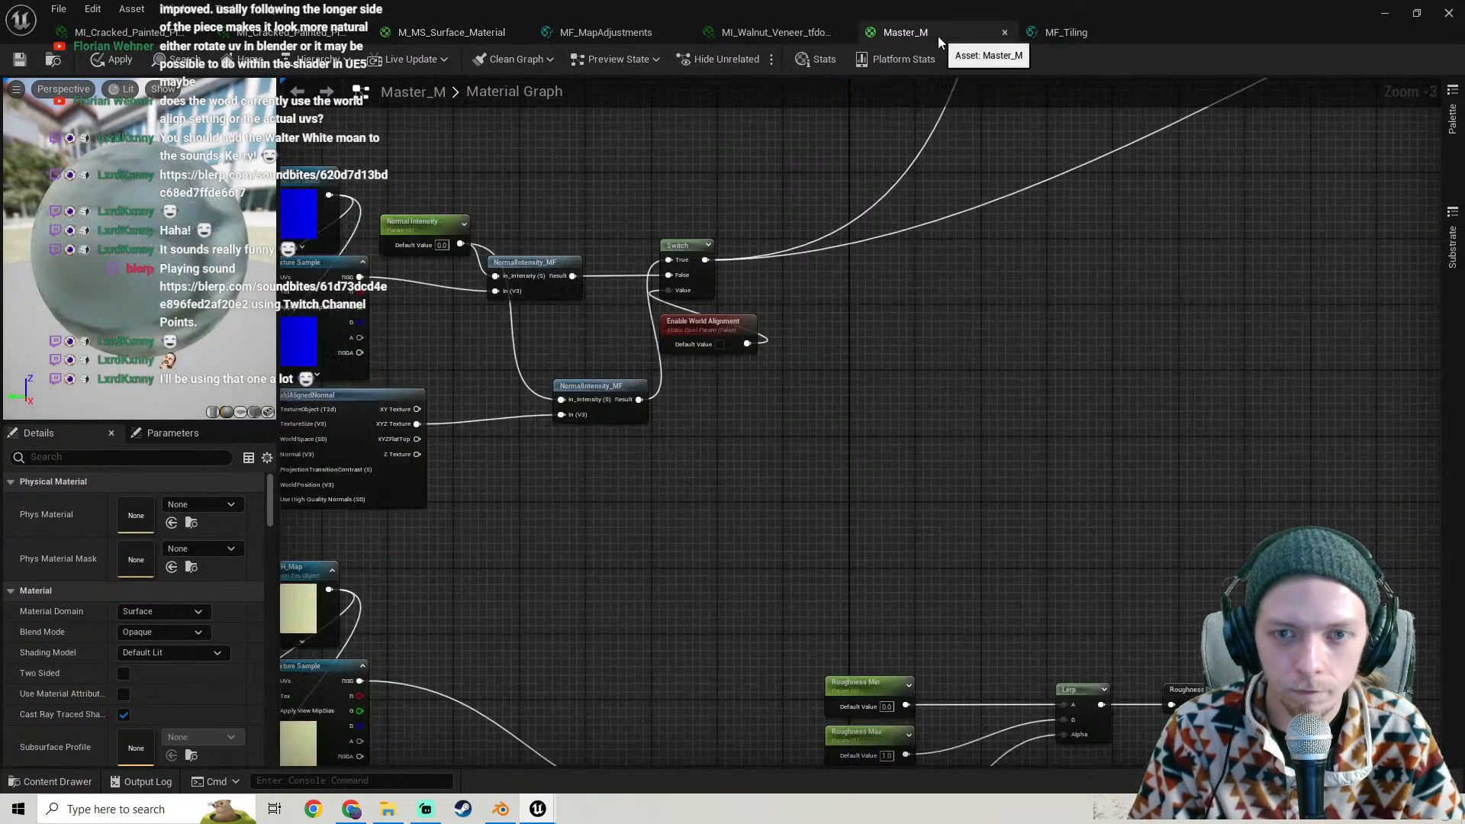
{"action": "scroll", "coordinate": [450, 446], "scroll_direction": "down", "scroll_amount": 2}
{"action": "right_click_drag", "start_coordinate": [397, 443], "coordinate": [958, 558]}
{"action": "scroll", "coordinate": [789, 445], "scroll_direction": "up", "scroll_amount": 4}
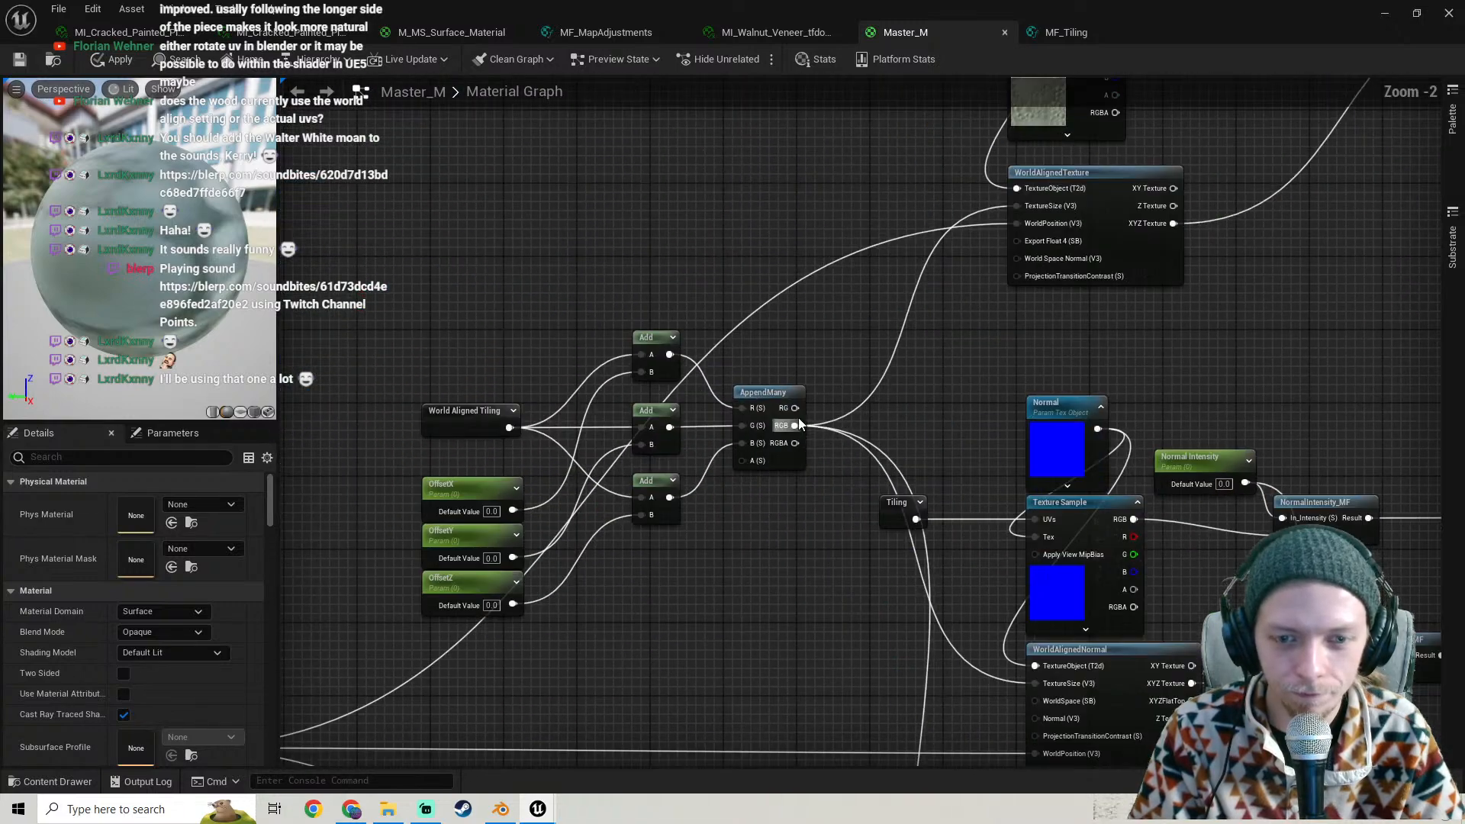
{"action": "right_click_drag", "start_coordinate": [529, 268], "coordinate": [606, 492]}
{"action": "scroll", "coordinate": [1023, 534], "scroll_direction": "down", "scroll_amount": 2}
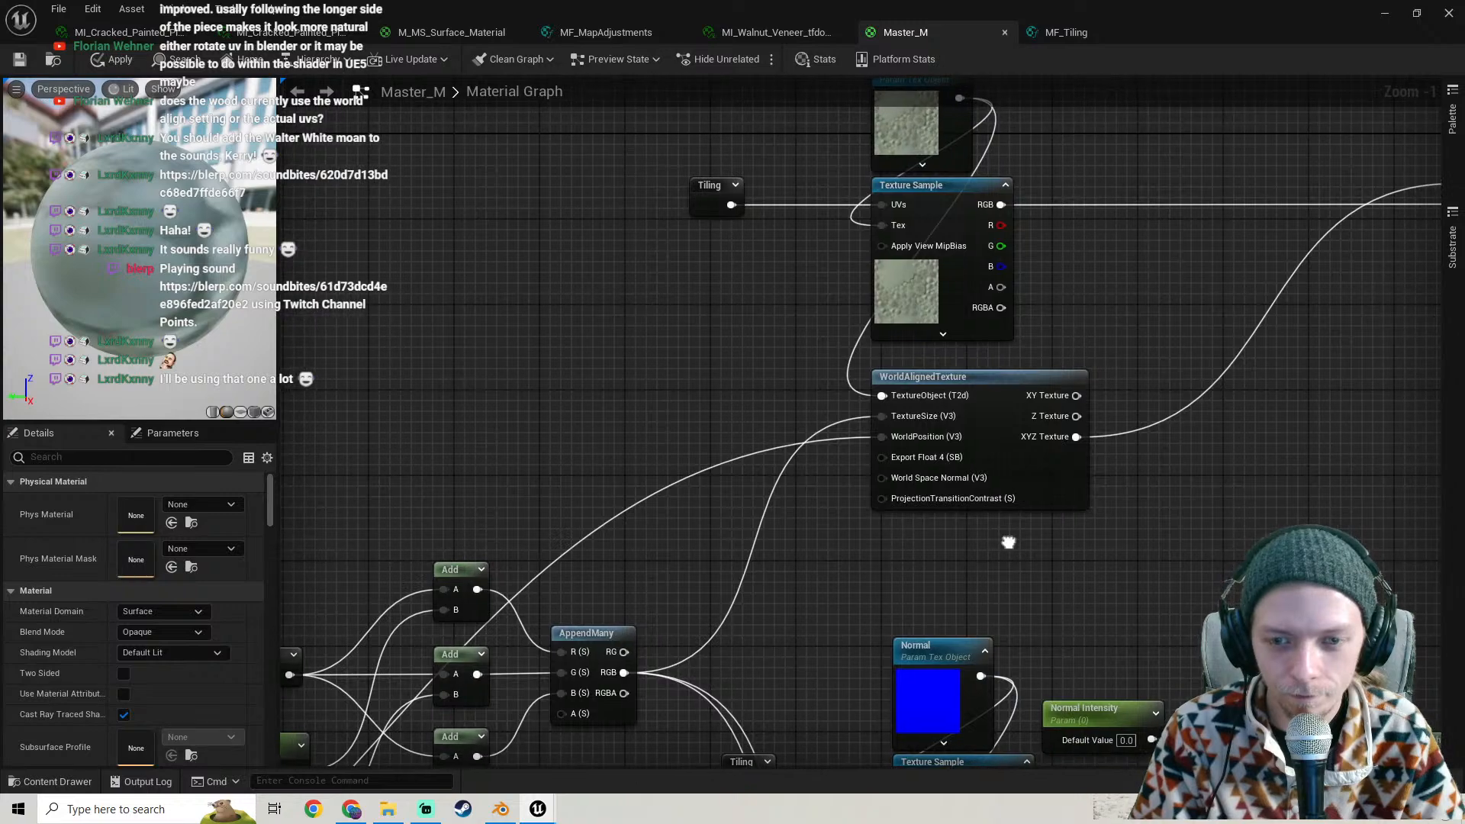
- Trace the normal map's Enable World Alignment switch output to the Normal input of the Master_M output node
{"action": "right_click_drag", "start_coordinate": [1024, 525], "coordinate": [220, 238]}
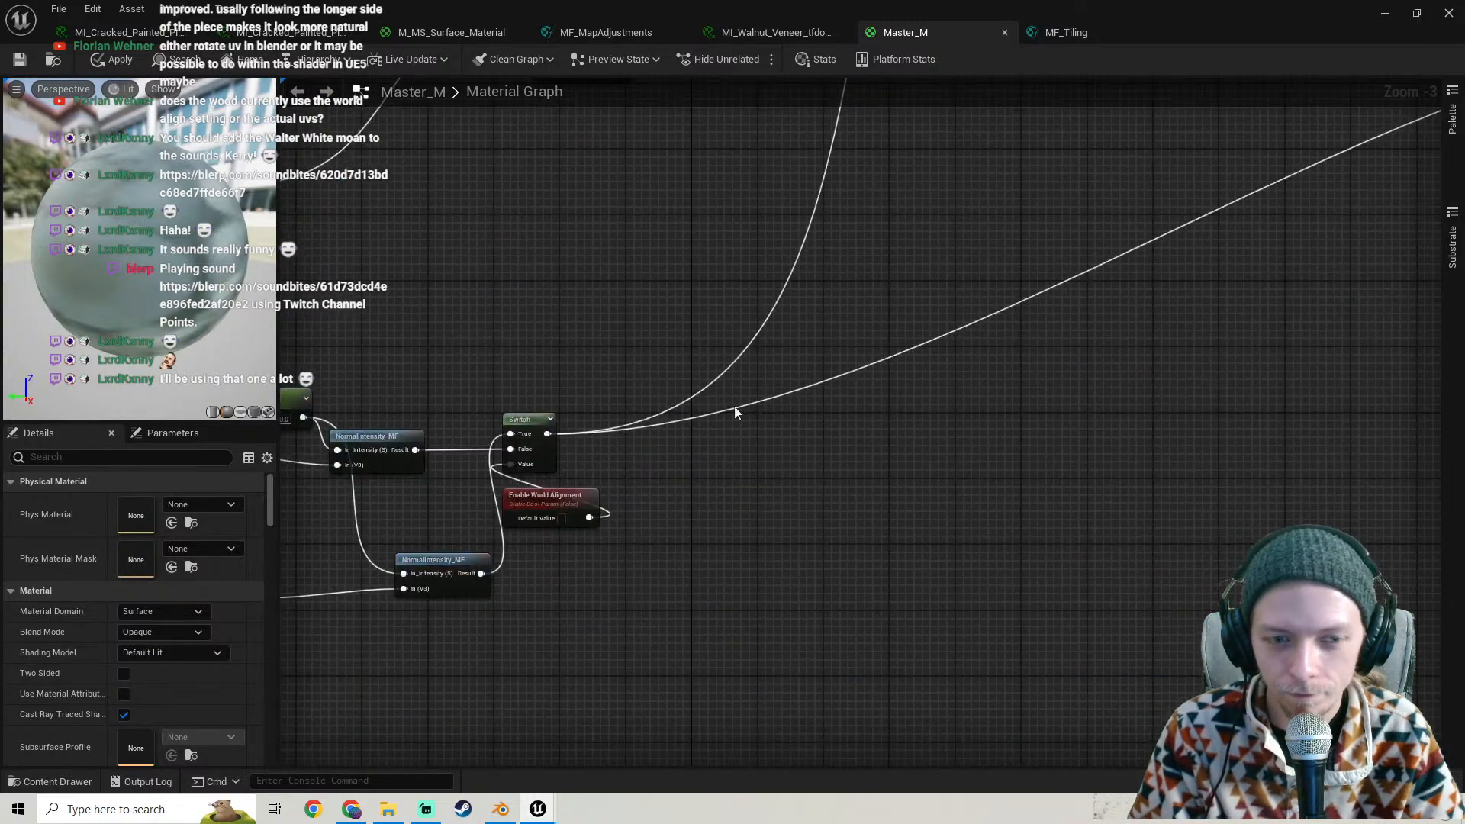
{"action": "right_click_drag", "start_coordinate": [546, 537], "coordinate": [829, 487]}
{"action": "right_click_drag", "start_coordinate": [1066, 376], "coordinate": [47, 698]}
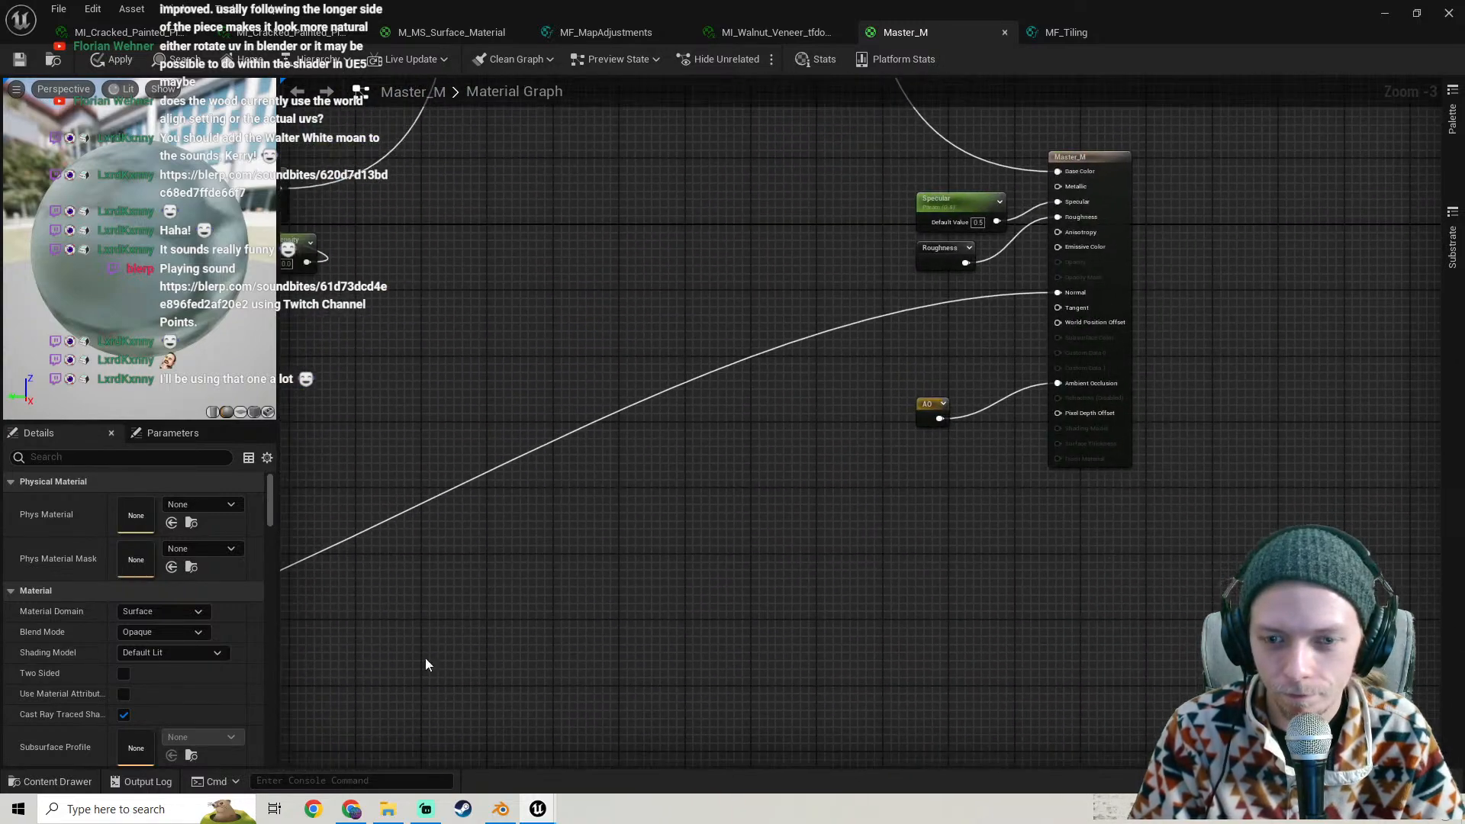
{"action": "right_click_drag", "start_coordinate": [946, 388], "coordinate": [721, 589]}
{"action": "scroll", "coordinate": [698, 522], "scroll_direction": "up", "scroll_amount": 2}
{"action": "scroll", "coordinate": [698, 522], "scroll_direction": "down", "scroll_amount": 1}
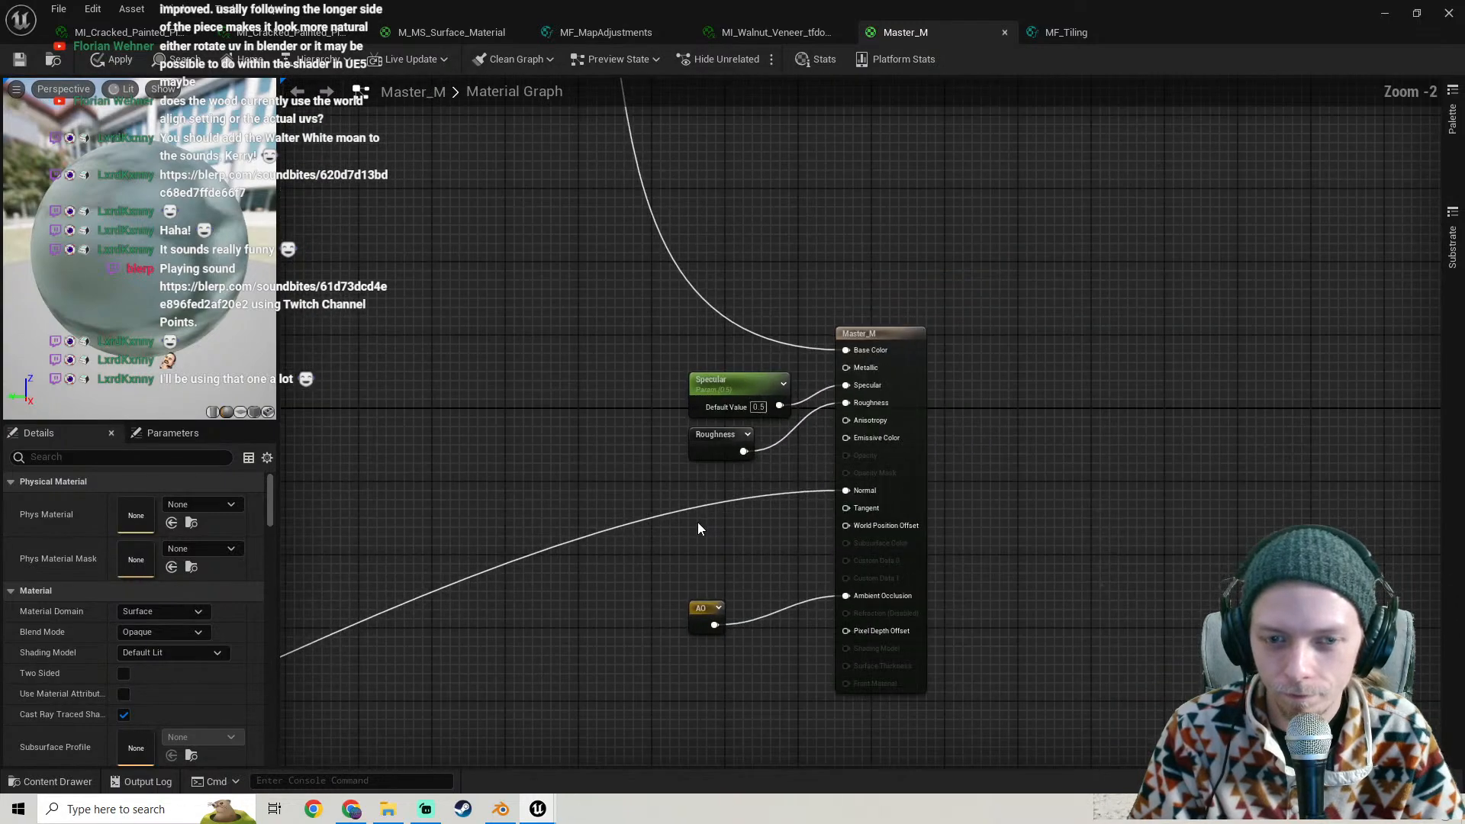
{"action": "right_click_drag", "start_coordinate": [697, 522], "coordinate": [927, 388]}
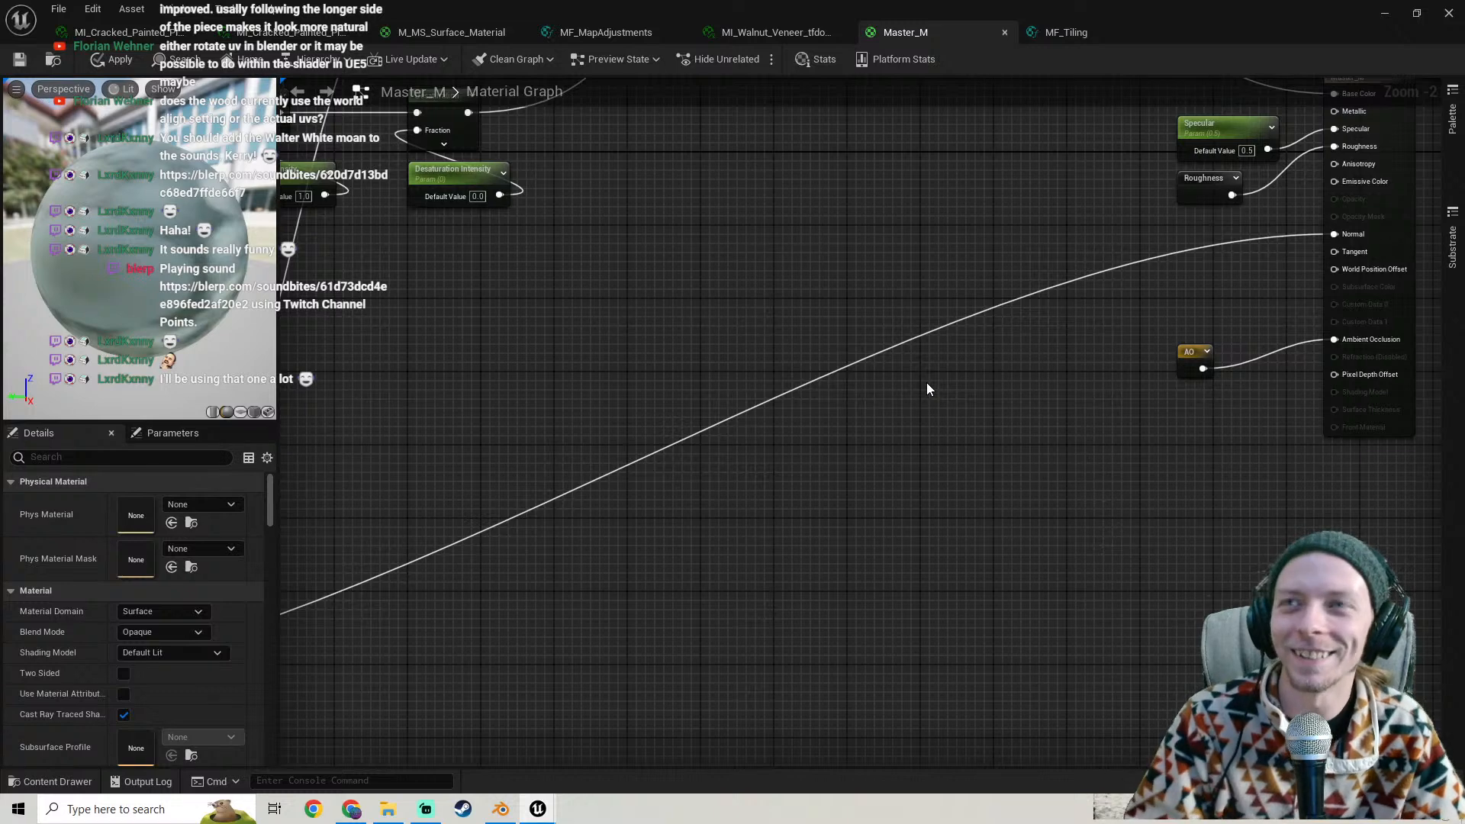
{"action": "scroll", "coordinate": [867, 298], "scroll_direction": "down", "scroll_amount": 3}
{"action": "scroll", "coordinate": [941, 435], "scroll_direction": "up", "scroll_amount": 3}
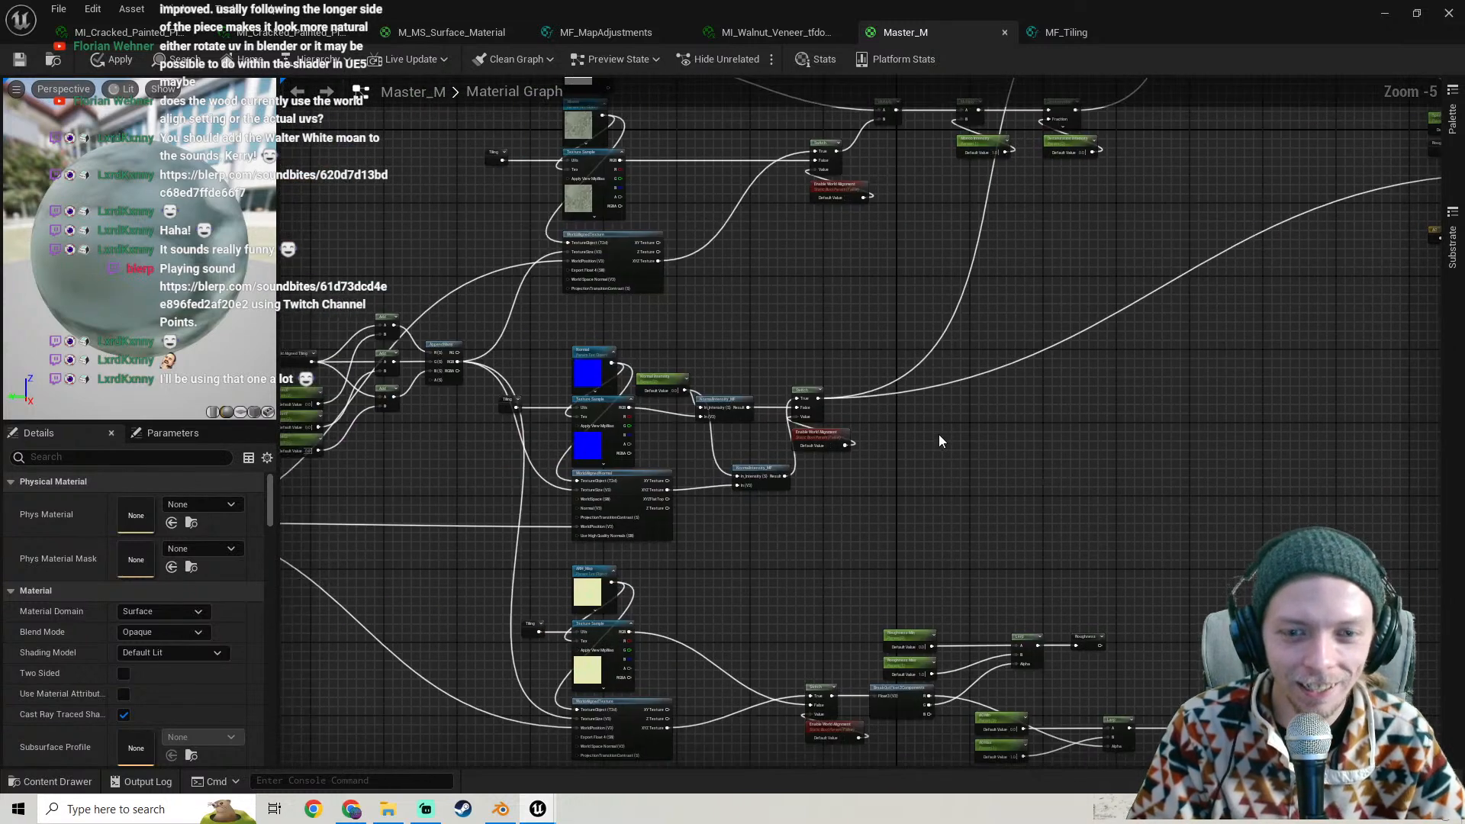
{"action": "right_click_drag", "start_coordinate": [1099, 419], "coordinate": [779, 461]}
- In MF_Tiling, move the Tiling/Offset parameter node farther from the Append nodes to space out the graph
{"action": "left_click", "coordinate": [1080, 34]}
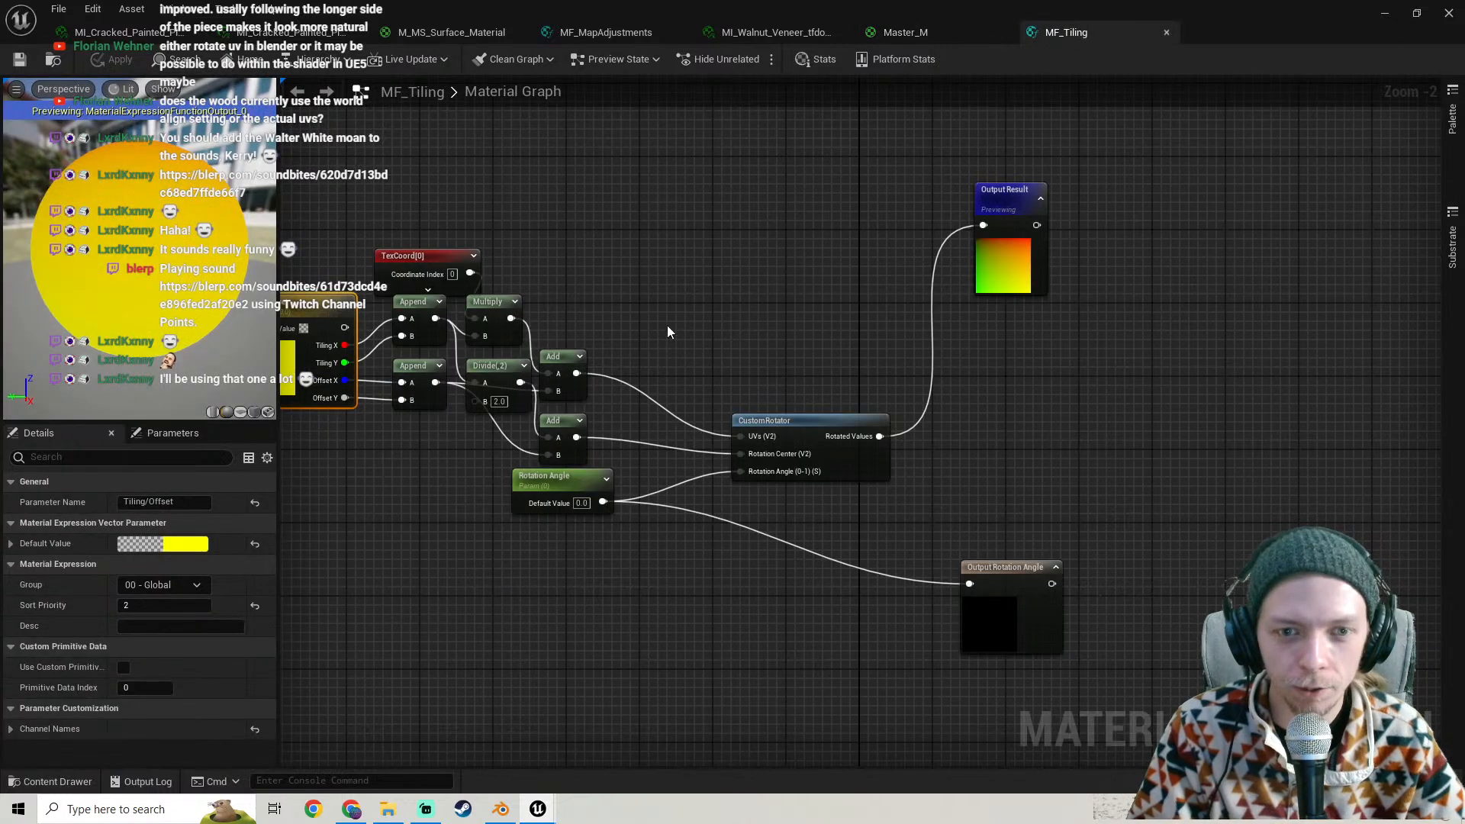
{"action": "right_click_drag", "start_coordinate": [670, 326], "coordinate": [960, 315]}
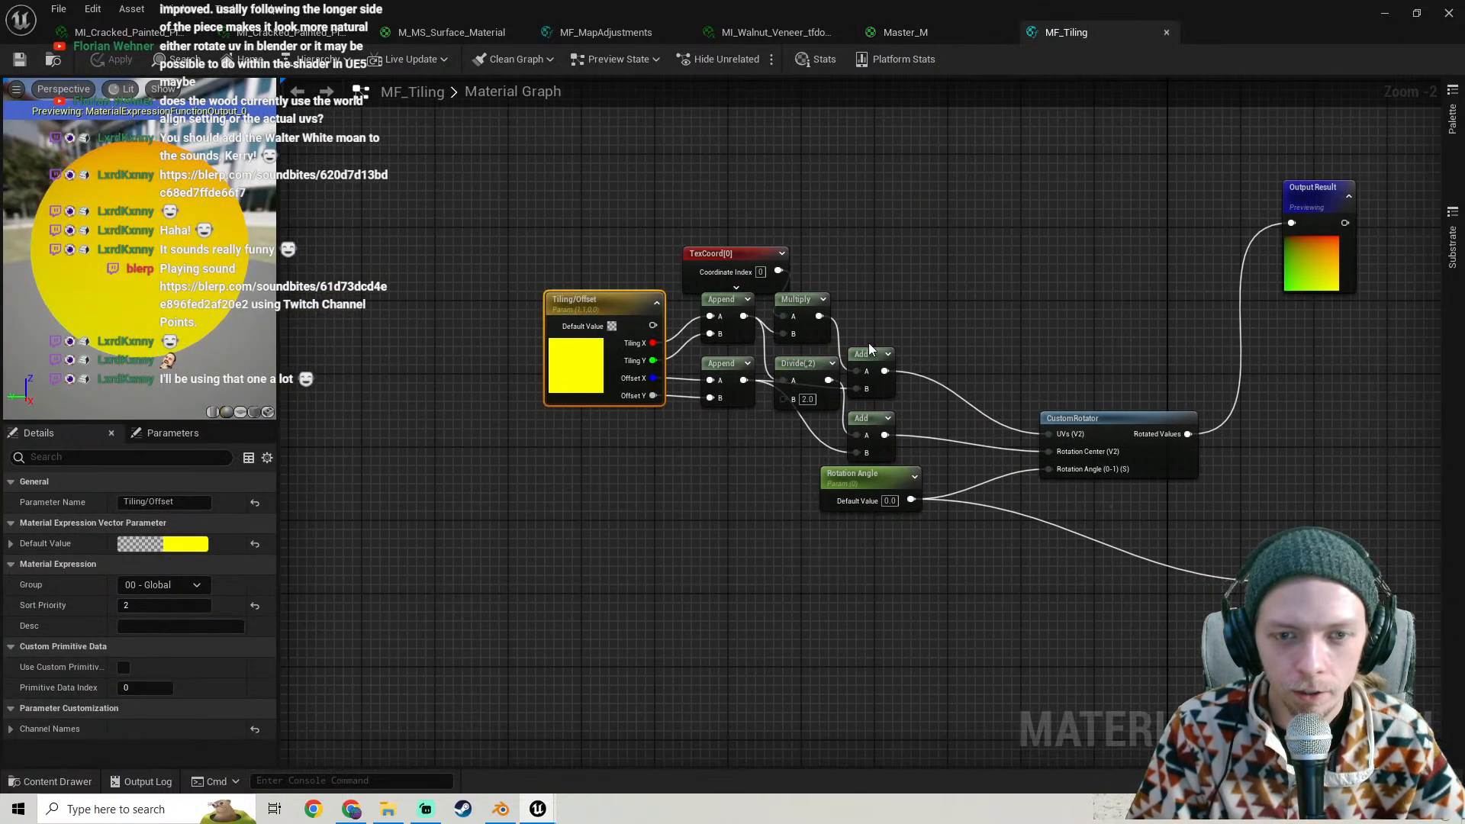
{"action": "scroll", "coordinate": [845, 352], "scroll_direction": "up", "scroll_amount": 1}
{"action": "left_click_drag", "start_coordinate": [533, 393], "coordinate": [479, 393]}
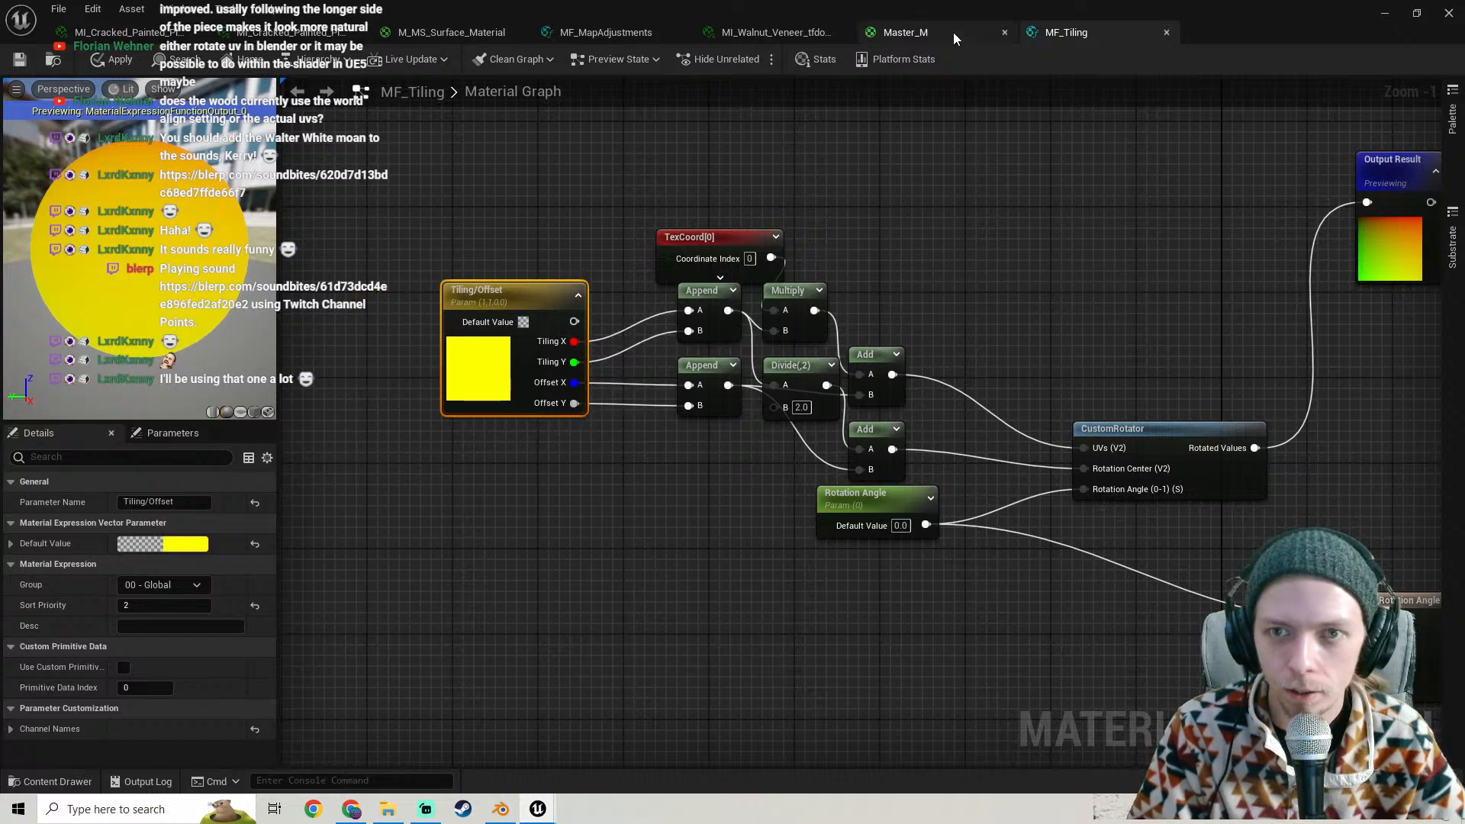
{"action": "right_click_drag", "start_coordinate": [1061, 340], "coordinate": [884, 343]}
{"action": "scroll", "coordinate": [884, 344], "scroll_direction": "down", "scroll_amount": 2}
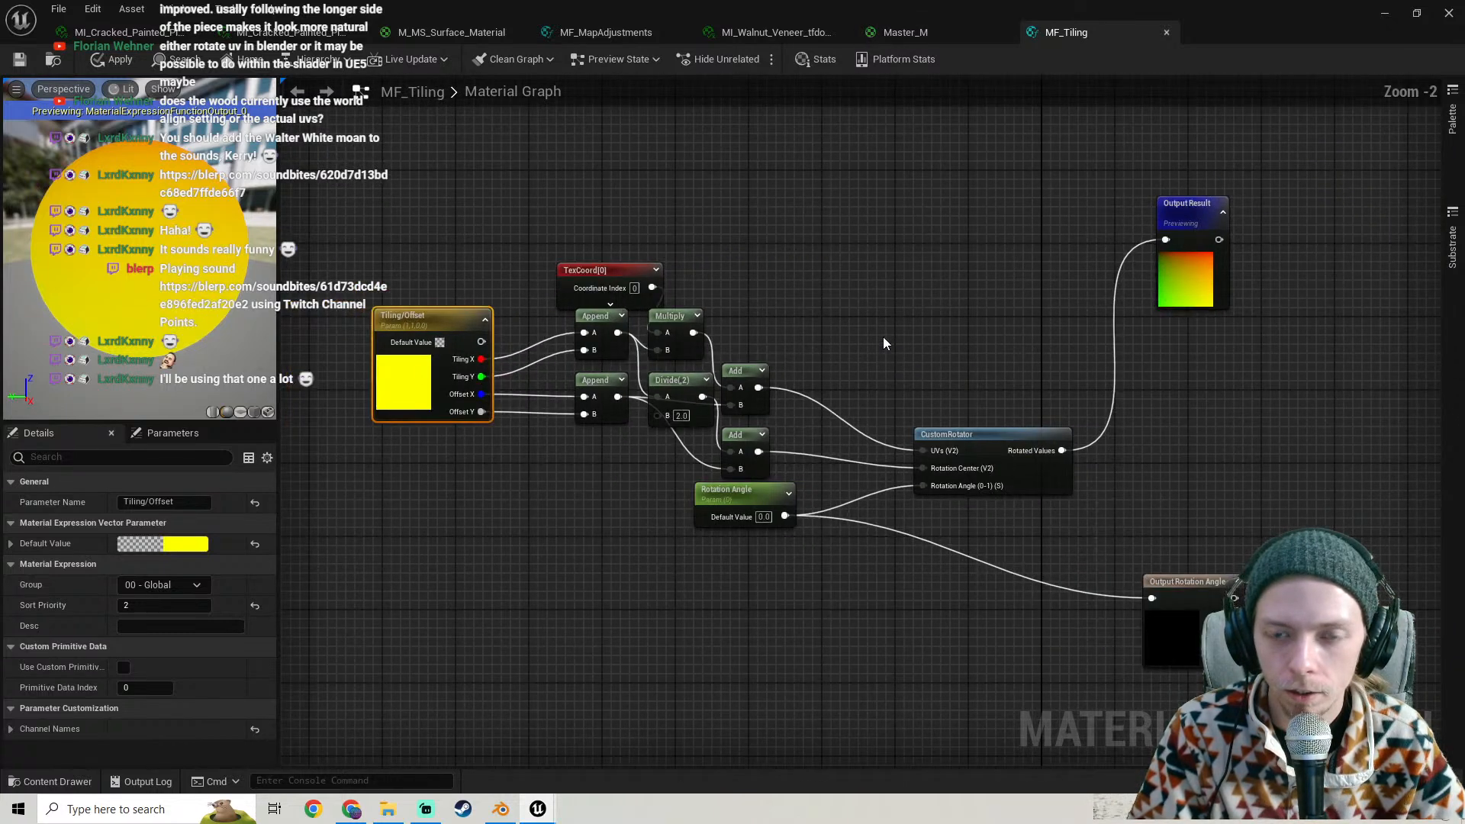
- Inspect the RGB components of the 0,0,1 constant feeding the Tangent Normal input in MF_MapAdjustments
{"action": "left_click", "coordinate": [799, 27]}
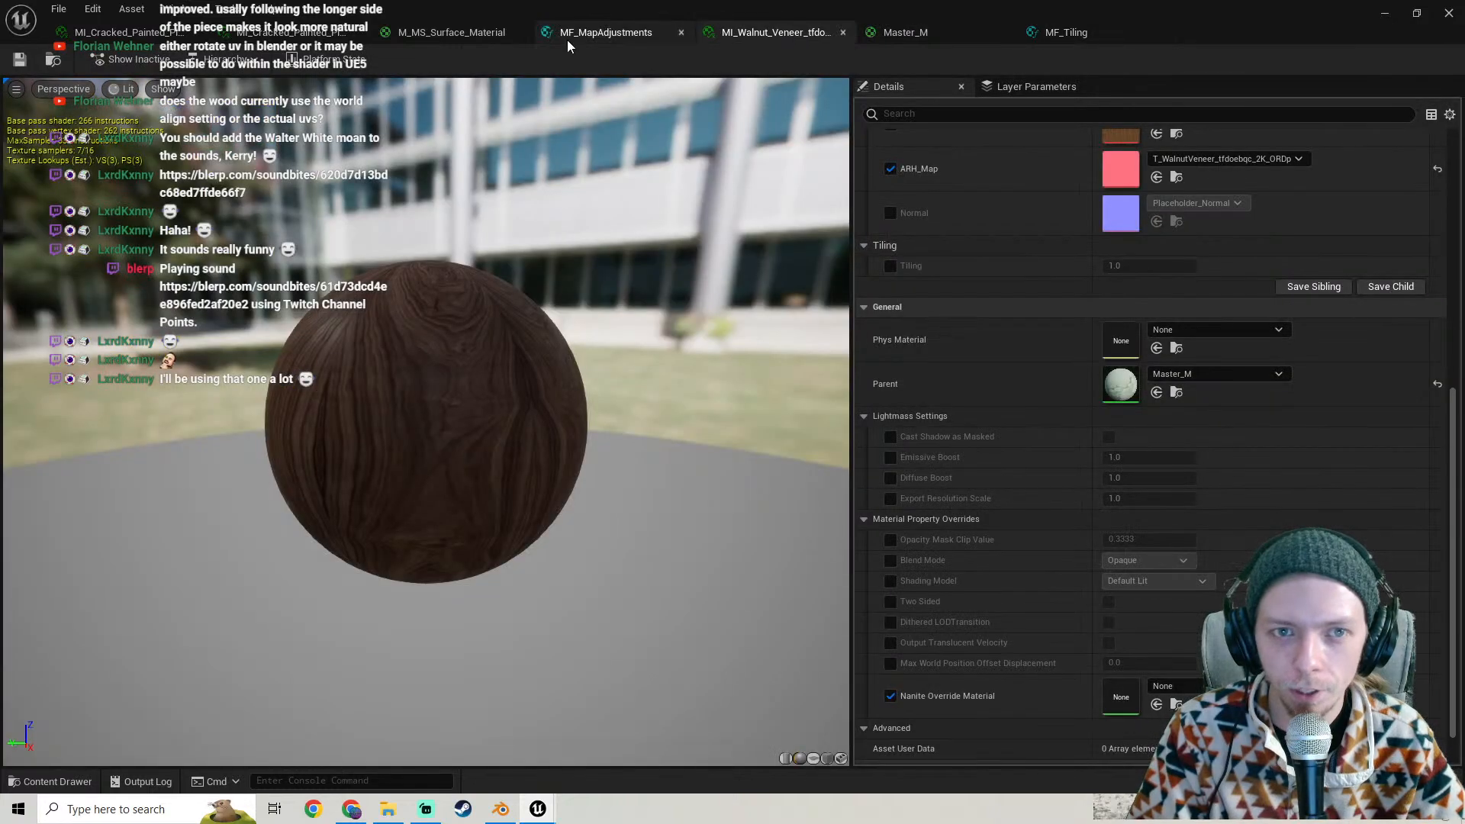
{"action": "left_click", "coordinate": [599, 32]}
{"action": "right_click_drag", "start_coordinate": [692, 294], "coordinate": [1053, 235]}
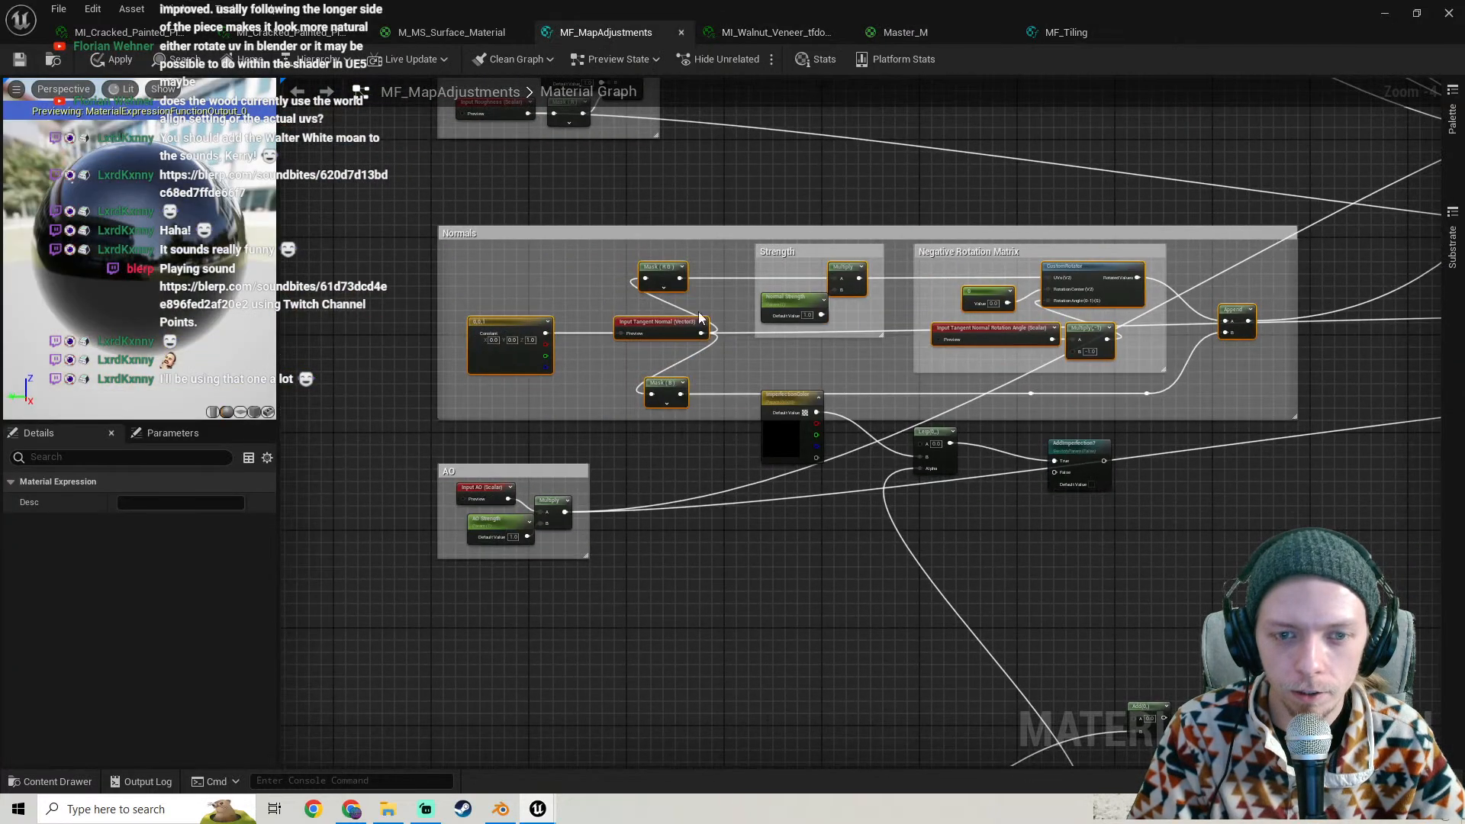
{"action": "scroll", "coordinate": [527, 324], "scroll_direction": "up", "scroll_amount": 2}
{"action": "left_click", "coordinate": [482, 328]}
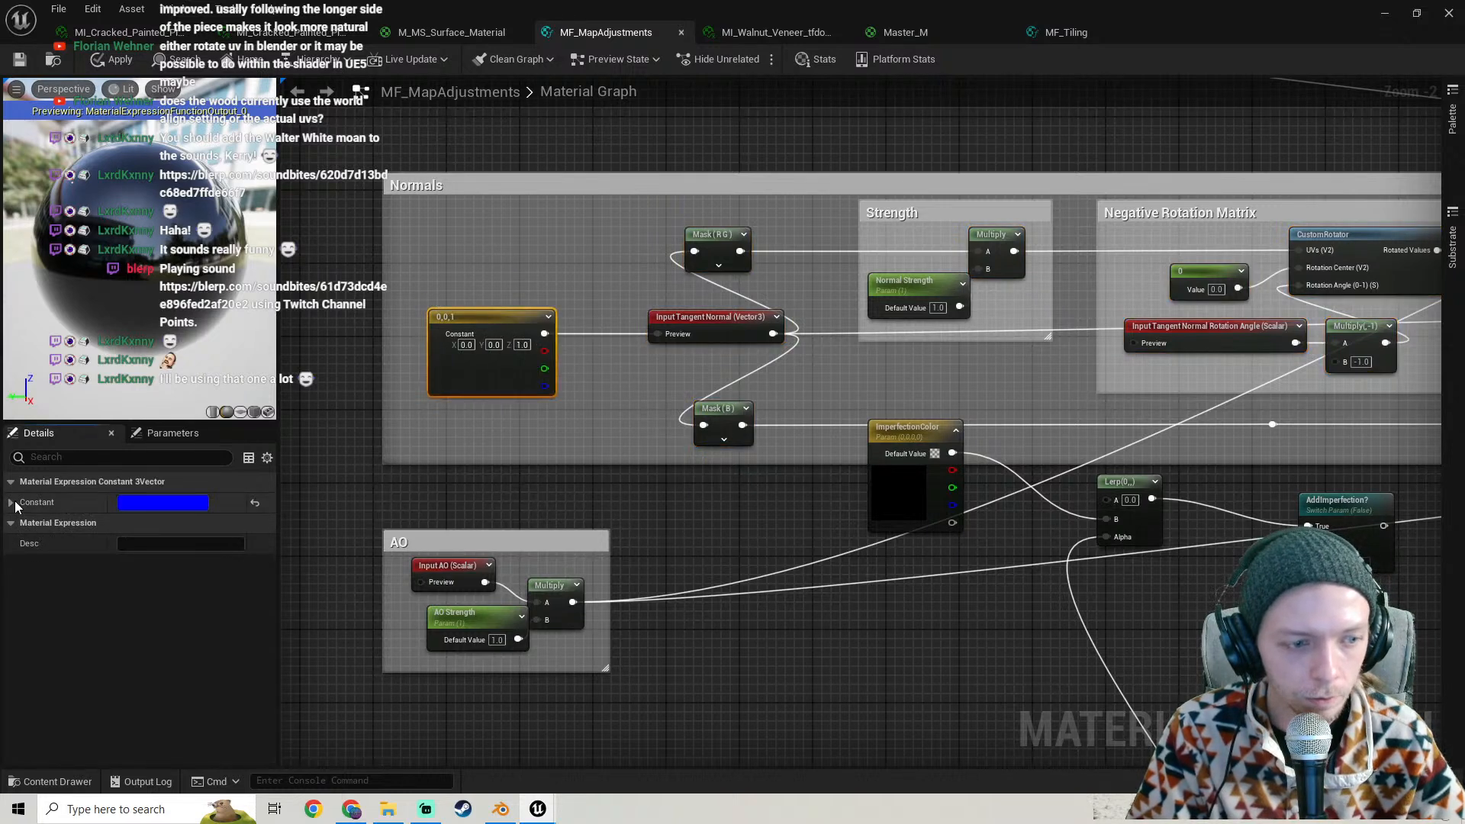
{"action": "left_click", "coordinate": [9, 502]}
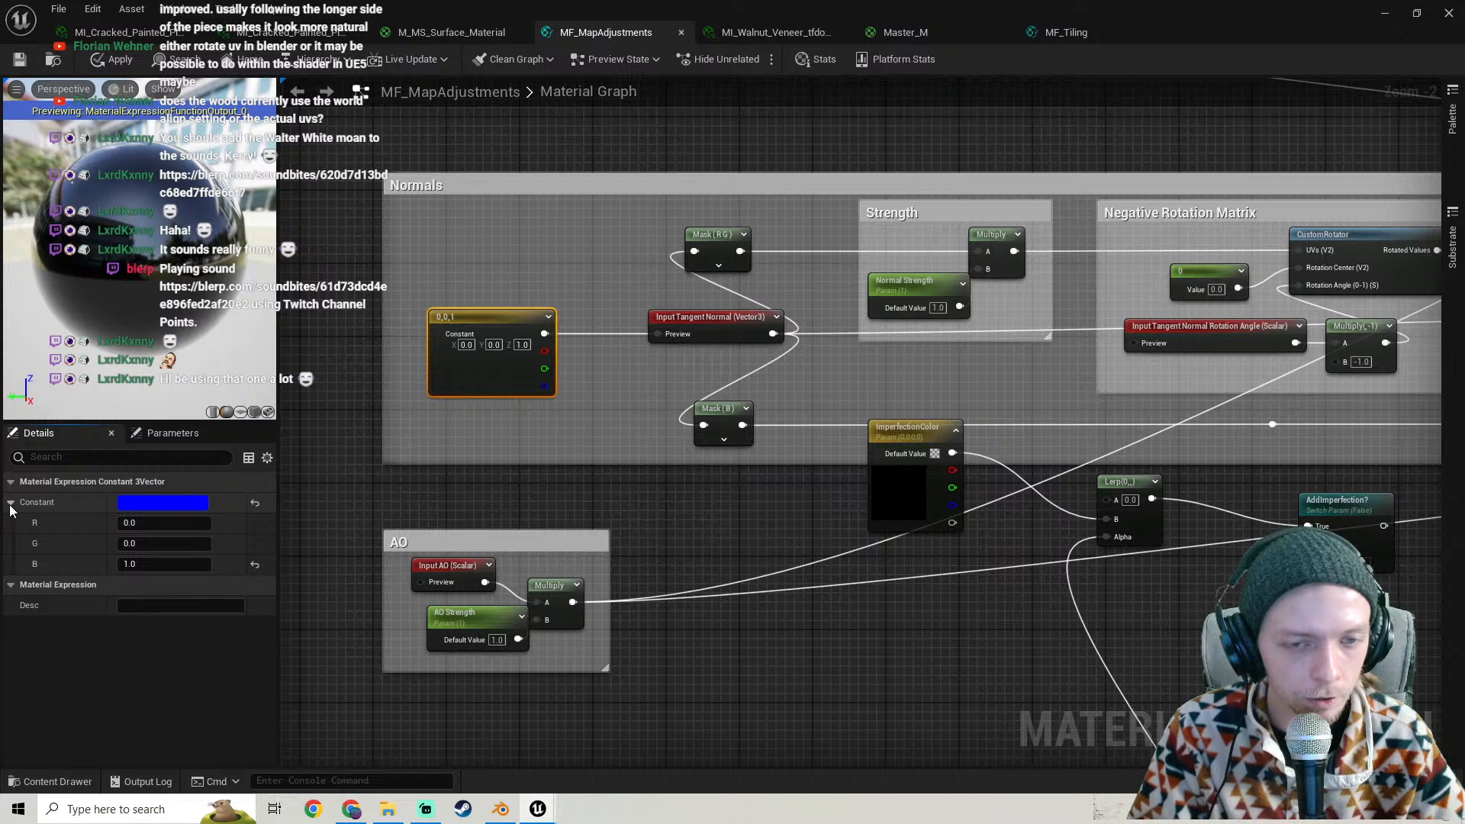
{"action": "left_click", "coordinate": [10, 503]}
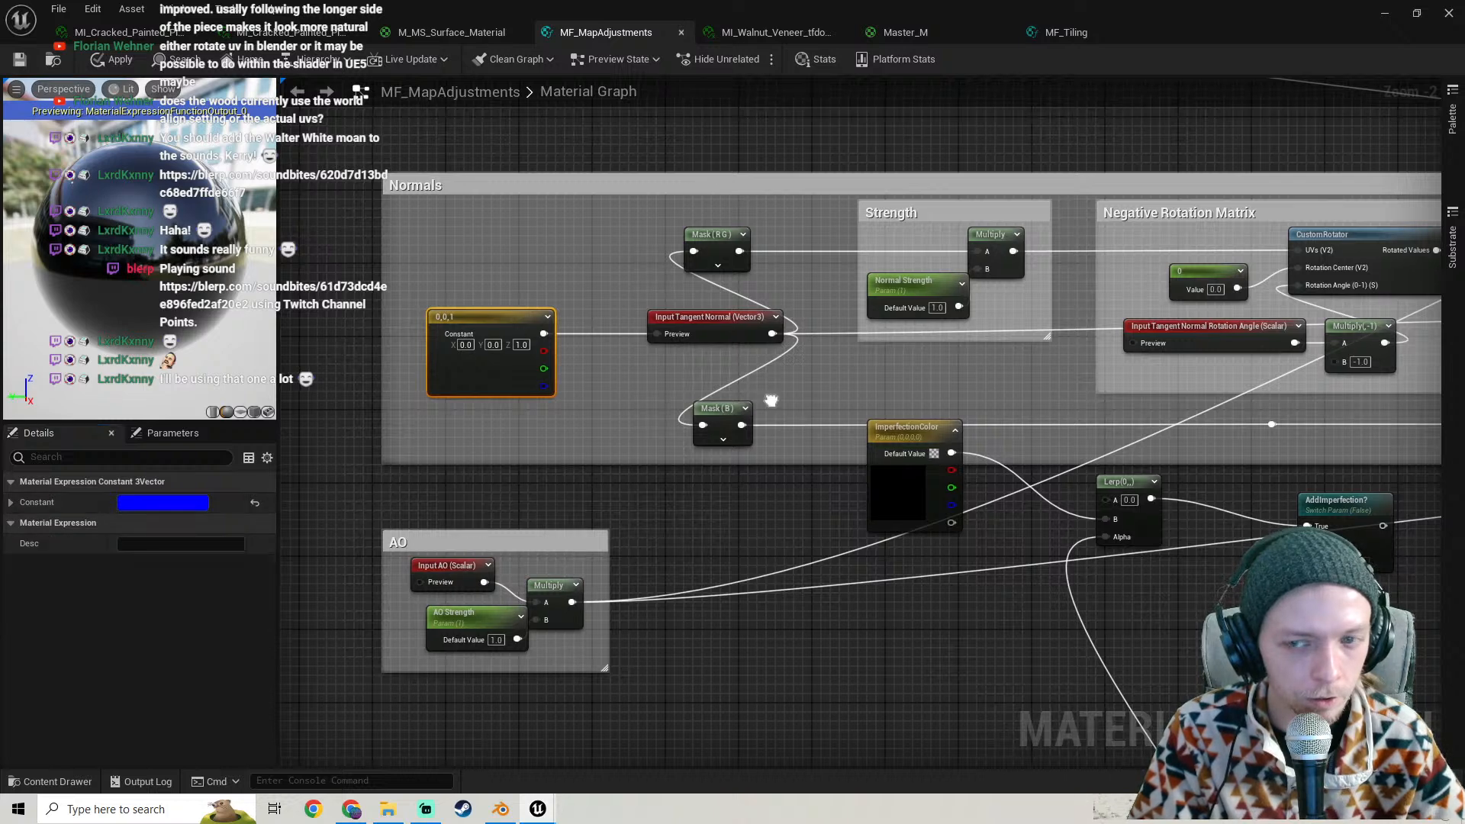
- Inspect the Tangent Normal function input's settings and trace its path through the Negative Rotation Matrix group to the Append node
{"action": "right_click_drag", "start_coordinate": [732, 335], "coordinate": [527, 359]}
{"action": "left_click", "coordinate": [528, 360]}
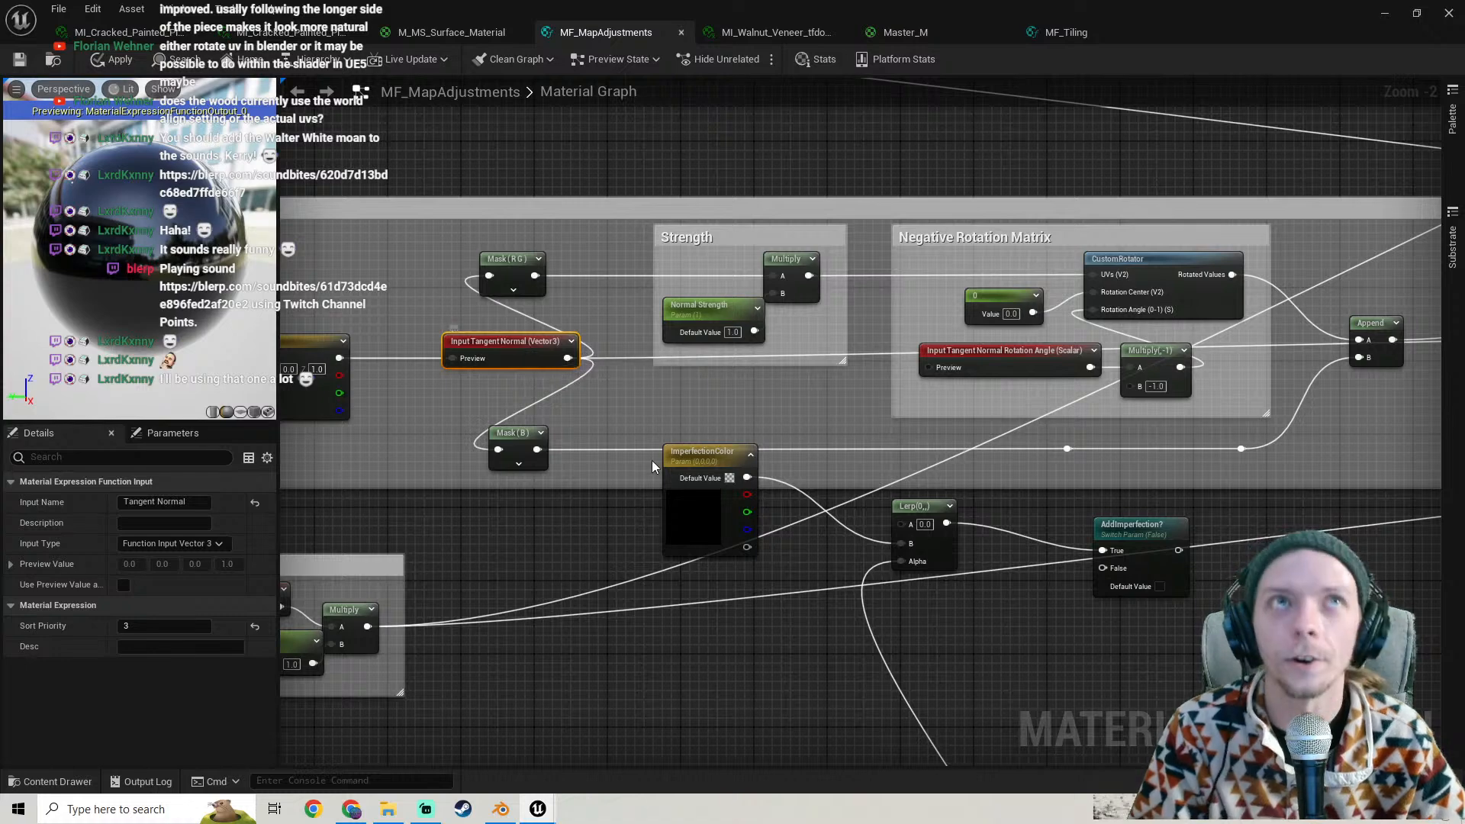
{"action": "scroll", "coordinate": [851, 386], "scroll_direction": "down", "scroll_amount": 2}
{"action": "right_click_drag", "start_coordinate": [960, 377], "coordinate": [366, 522]}
{"action": "mouse_move", "coordinate": [1113, 462]}
{"action": "right_mouse_down"}
{"action": "mouse_move", "coordinate": [817, 477]}
{"action": "mouse_move", "coordinate": [688, 592]}
{"action": "mouse_move", "coordinate": [1031, 444]}
{"action": "right_mouse_up"}
{"action": "right_click_drag", "start_coordinate": [730, 519], "coordinate": [1064, 443]}
{"action": "scroll", "coordinate": [826, 459], "scroll_direction": "up", "scroll_amount": 1}
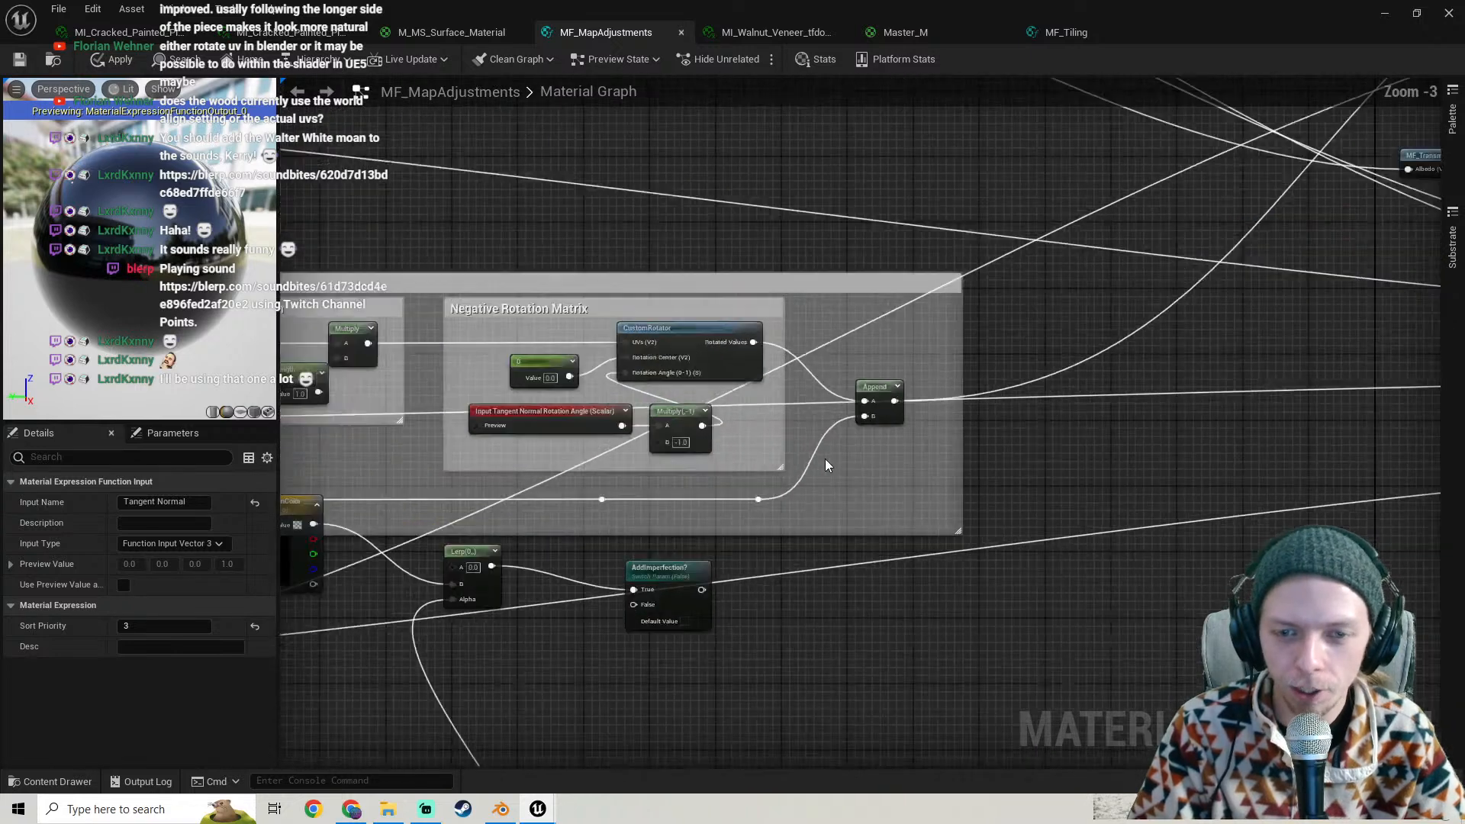
- Check the Tangent Normal input's preview color in the Color Picker and review its neighbouring nodes in the Normals group
{"action": "scroll", "coordinate": [826, 459], "scroll_direction": "up", "scroll_amount": 1}
{"action": "right_click_drag", "start_coordinate": [814, 460], "coordinate": [1073, 447]}
{"action": "right_click_drag", "start_coordinate": [982, 446], "coordinate": [1237, 459]}
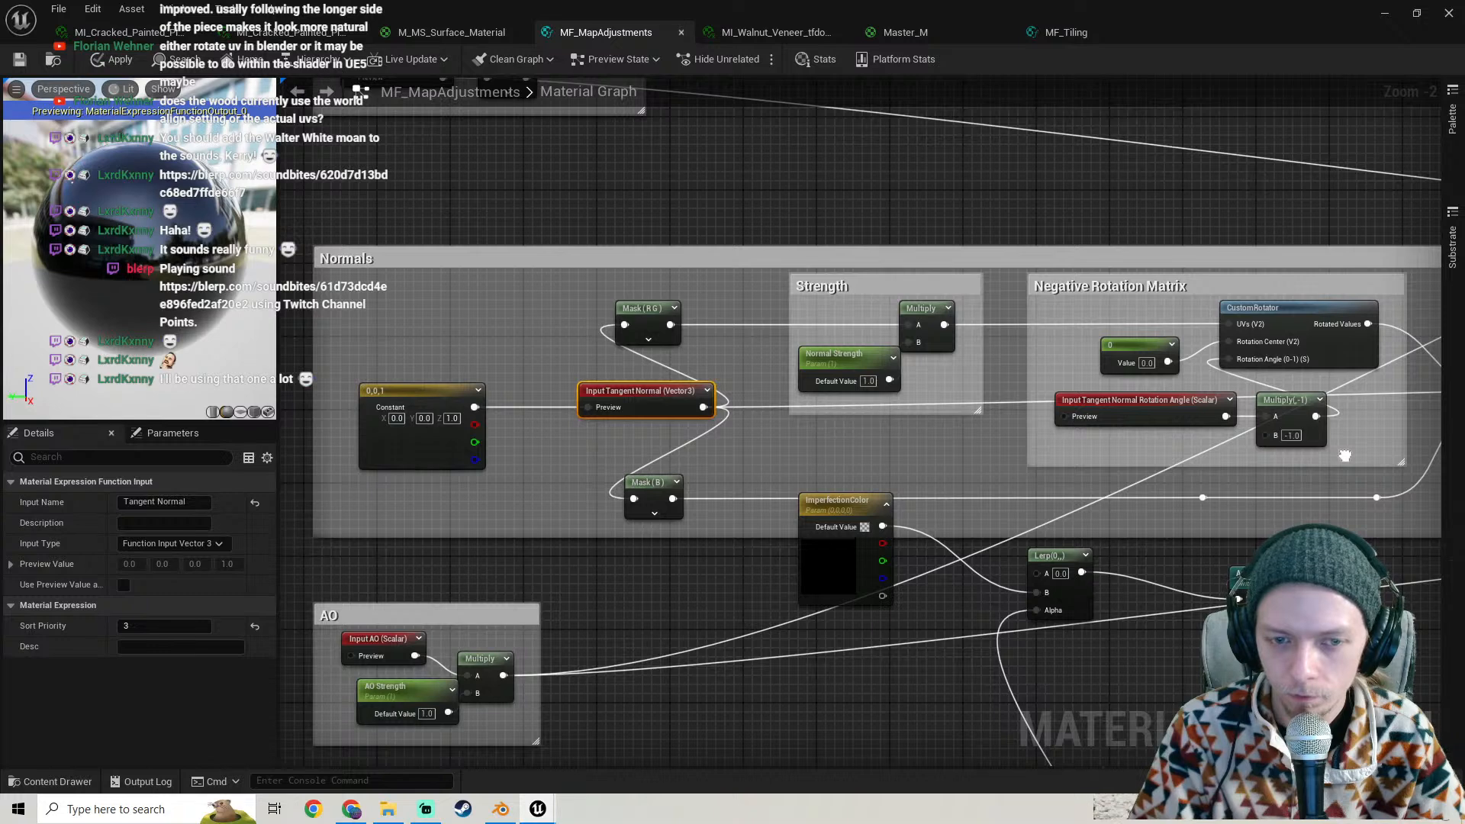
{"action": "right_click_drag", "start_coordinate": [1344, 455], "coordinate": [1340, 455]}
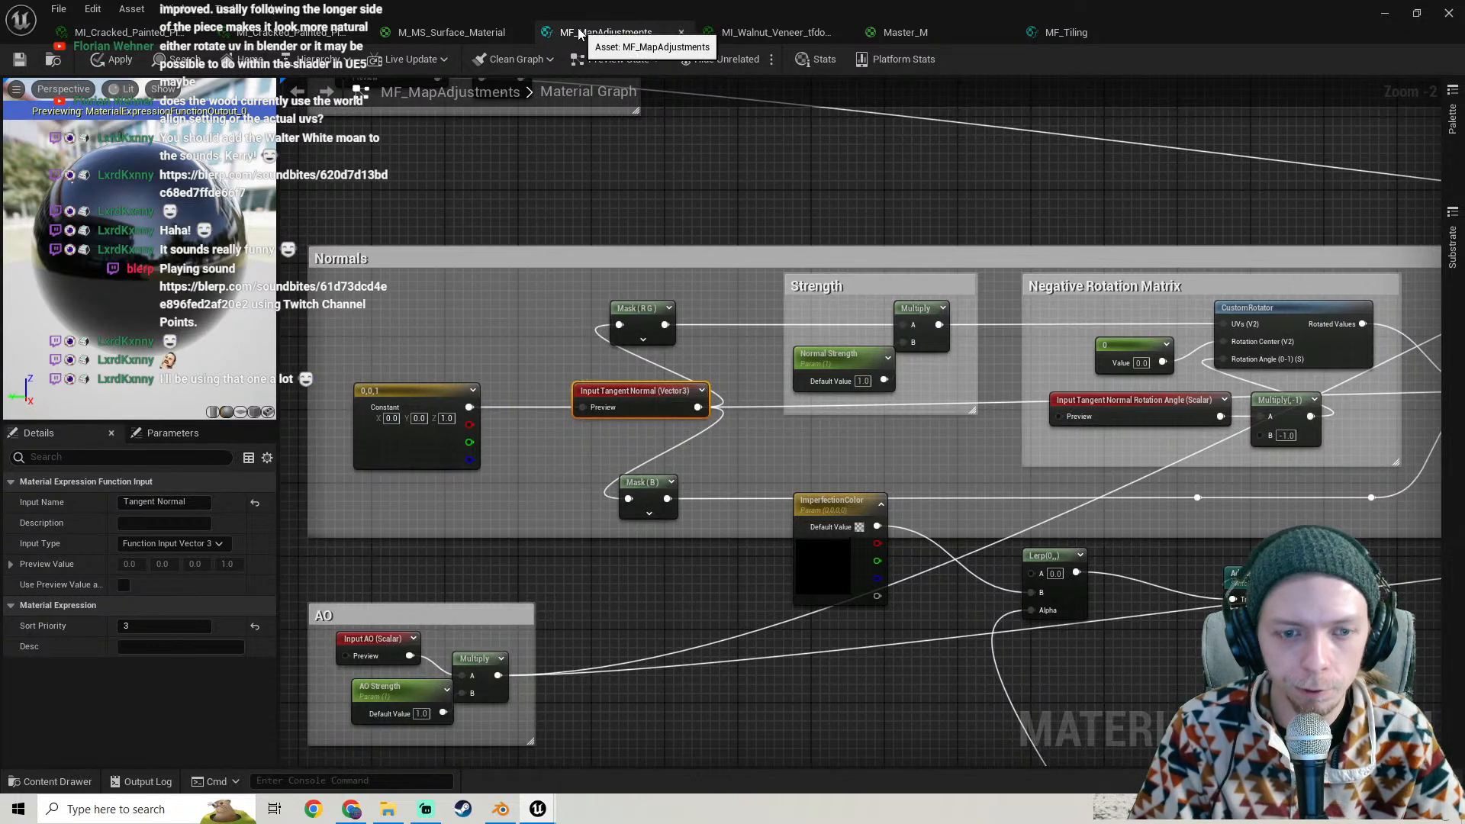
{"action": "double_click", "coordinate": [647, 397]}
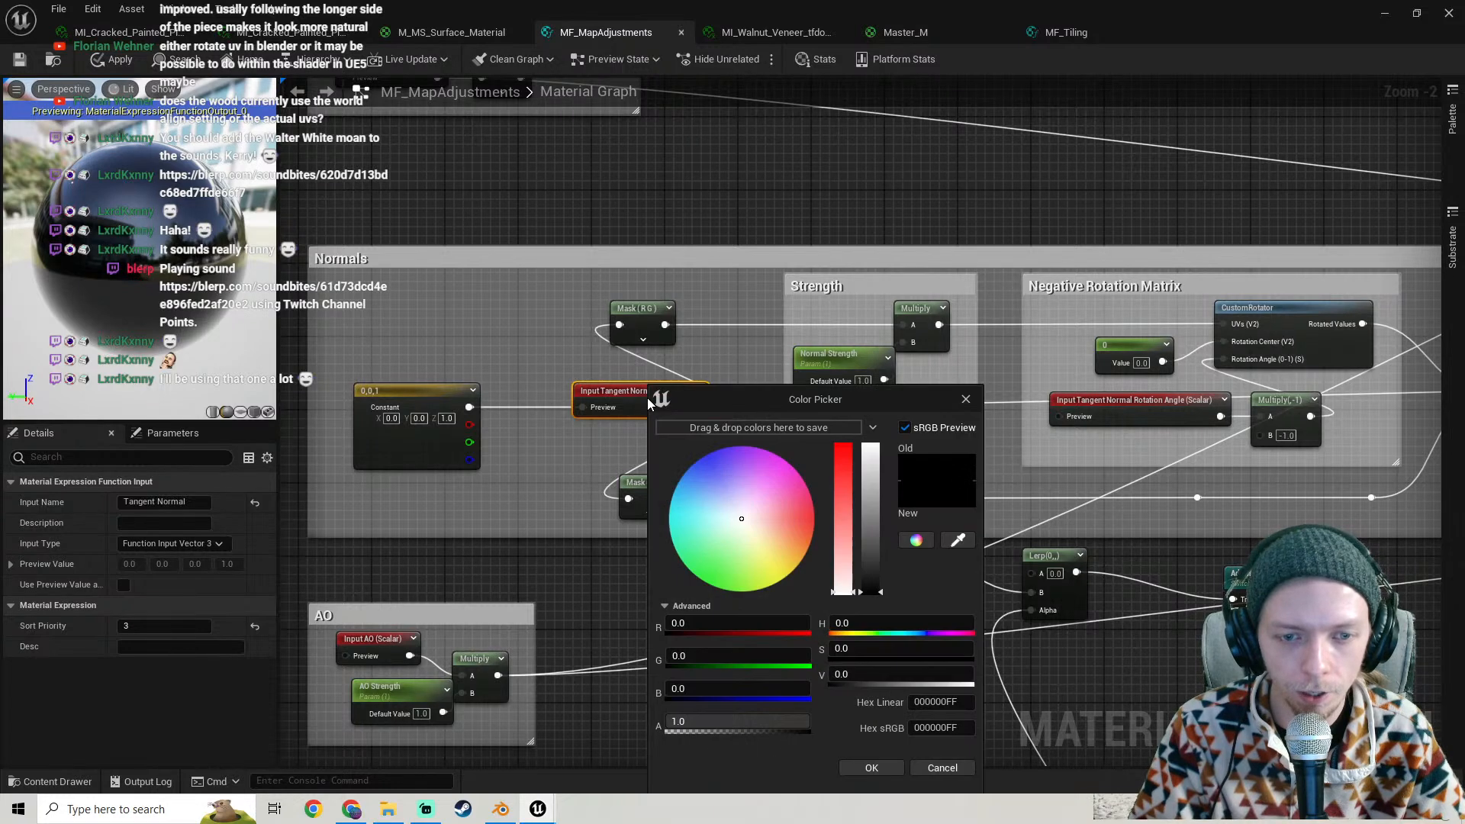
{"action": "left_click", "coordinate": [966, 399]}
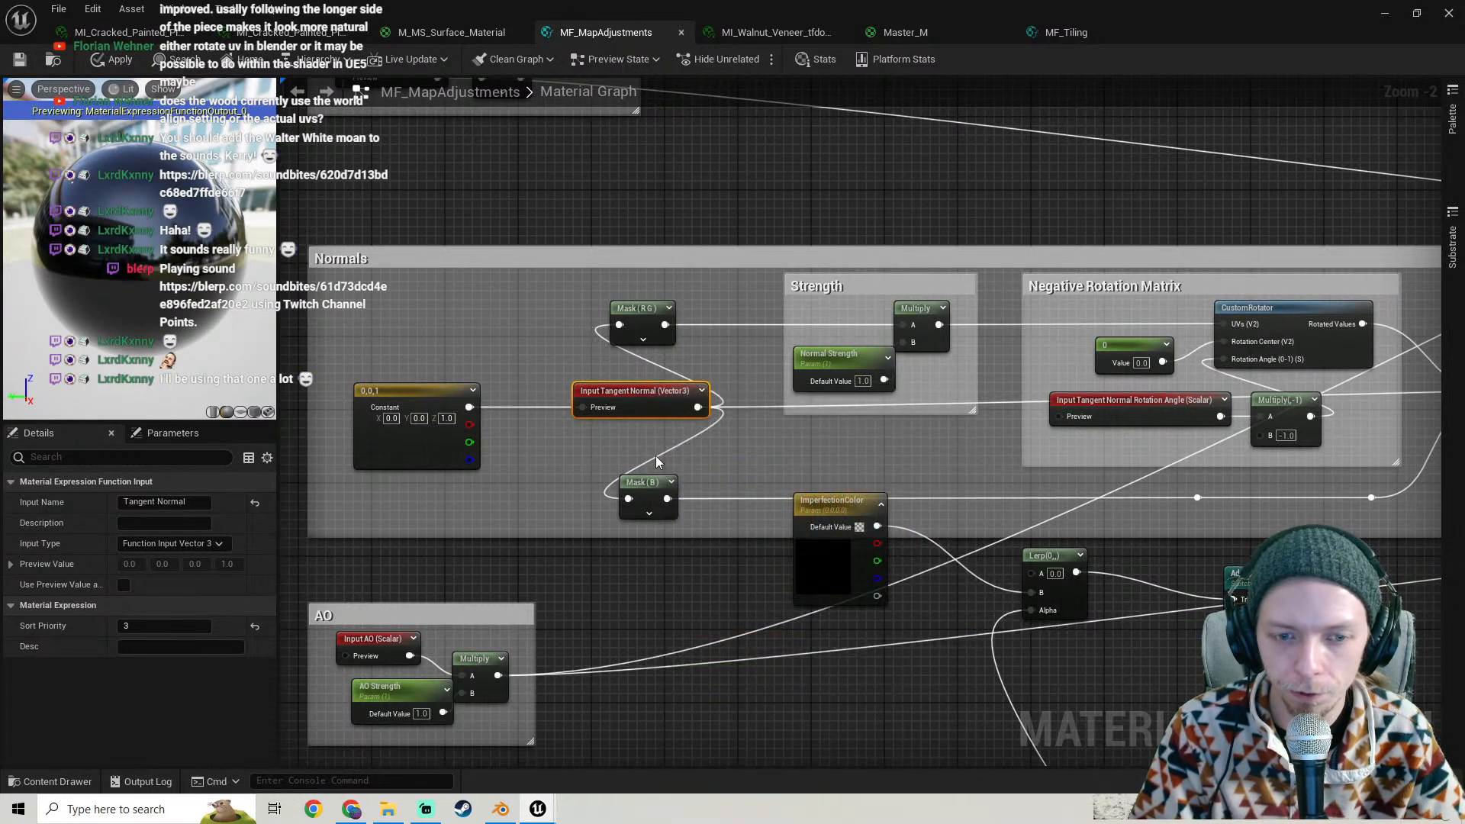
{"action": "right_click_drag", "start_coordinate": [656, 455], "coordinate": [652, 473]}
{"action": "left_click_drag", "start_coordinate": [697, 456], "coordinate": [473, 385]}
- Inspect the Tangent Normal Rotation Angle input's settings and trace the Append output to the MakeMaterialAttributes nodes
{"action": "right_click_drag", "start_coordinate": [941, 428], "coordinate": [636, 406]}
{"action": "left_click", "coordinate": [878, 401]}
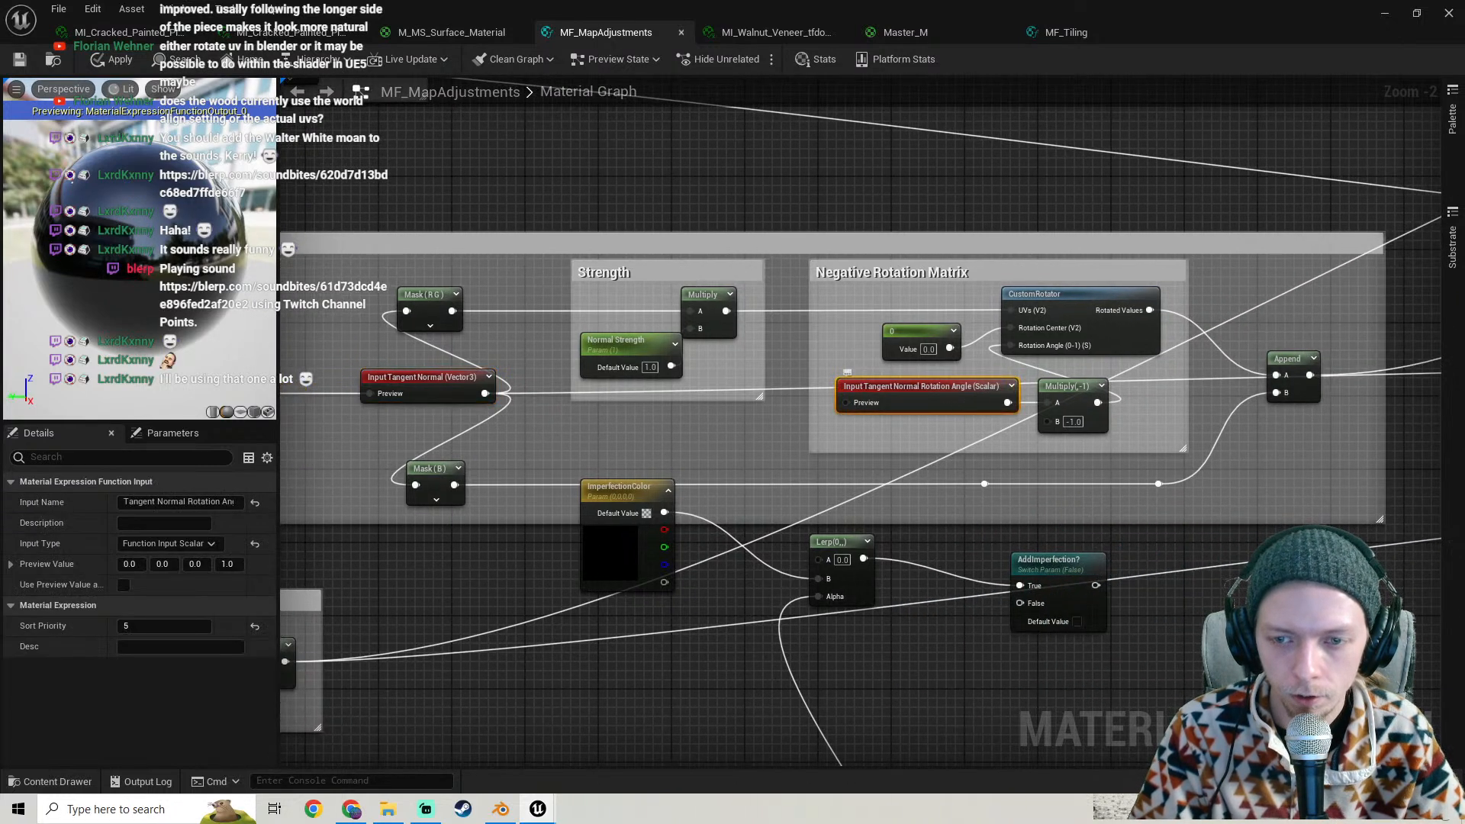
{"action": "right_click_drag", "start_coordinate": [1201, 407], "coordinate": [831, 458]}
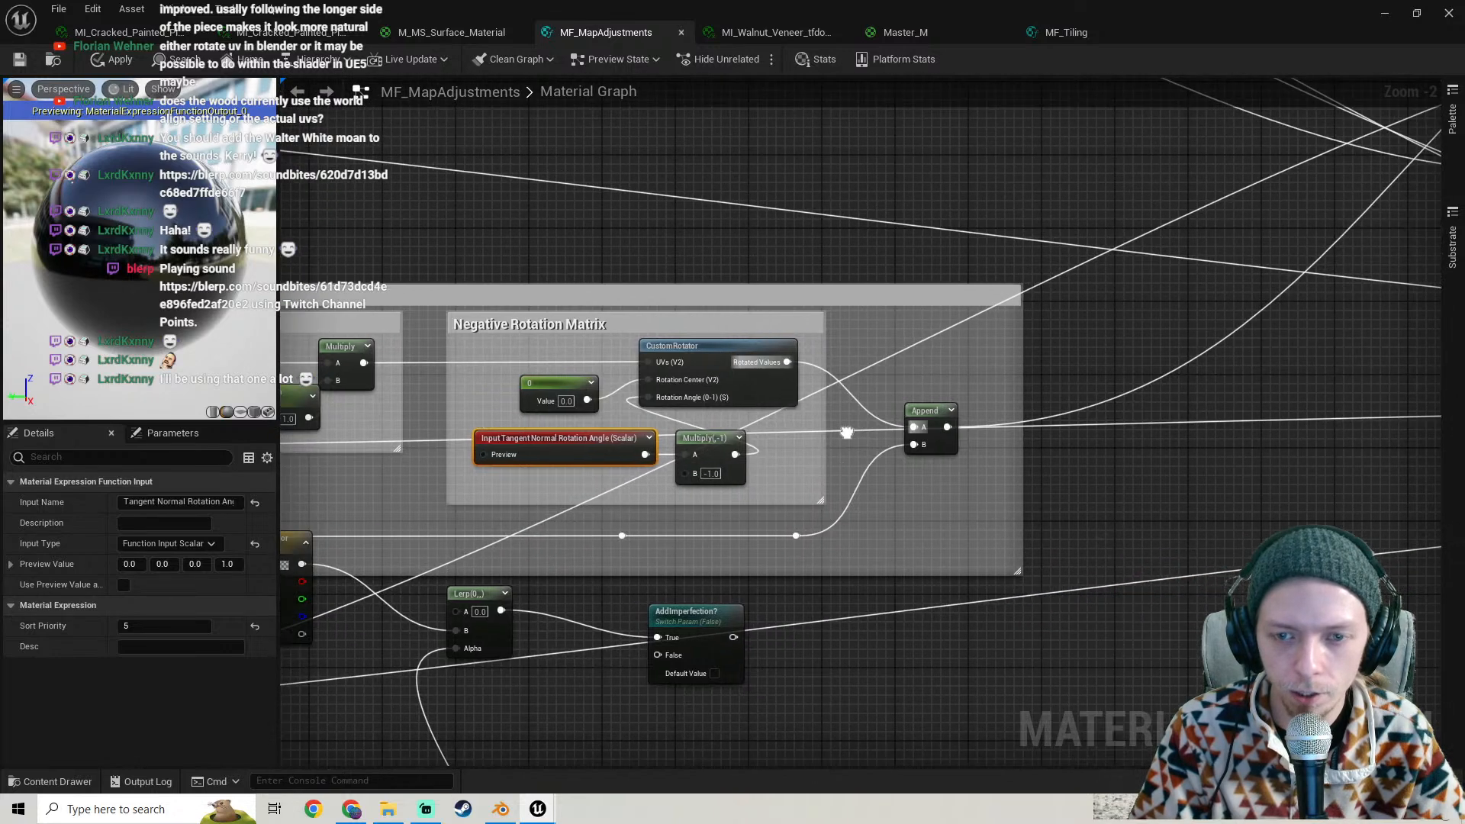
{"action": "right_click_drag", "start_coordinate": [1005, 334], "coordinate": [730, 351]}
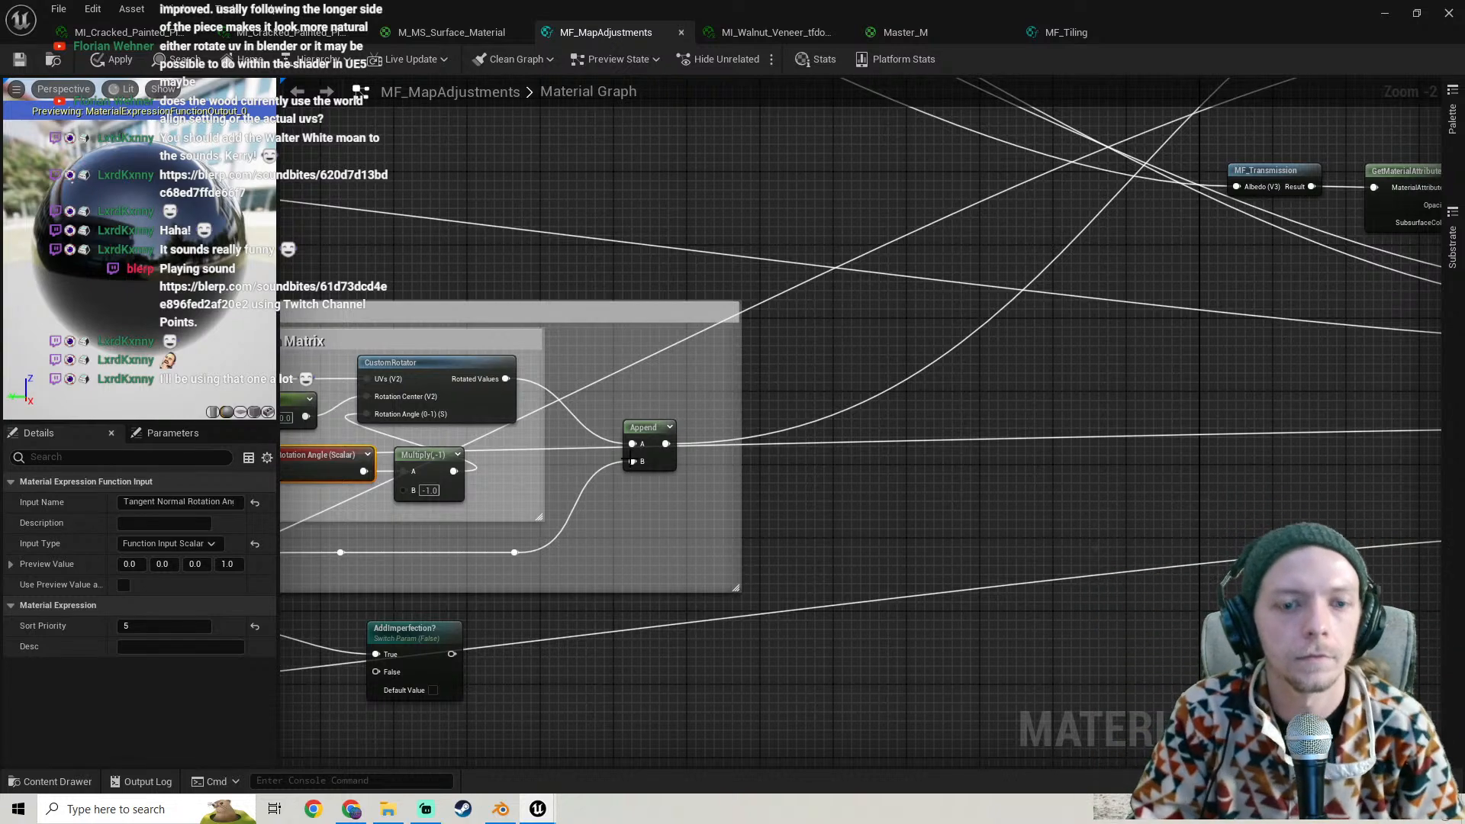
{"action": "scroll", "coordinate": [730, 354], "scroll_direction": "down", "scroll_amount": 2}
{"action": "right_click_drag", "start_coordinate": [730, 353], "coordinate": [563, 471]}
{"action": "scroll", "coordinate": [1018, 275], "scroll_direction": "up", "scroll_amount": 1}
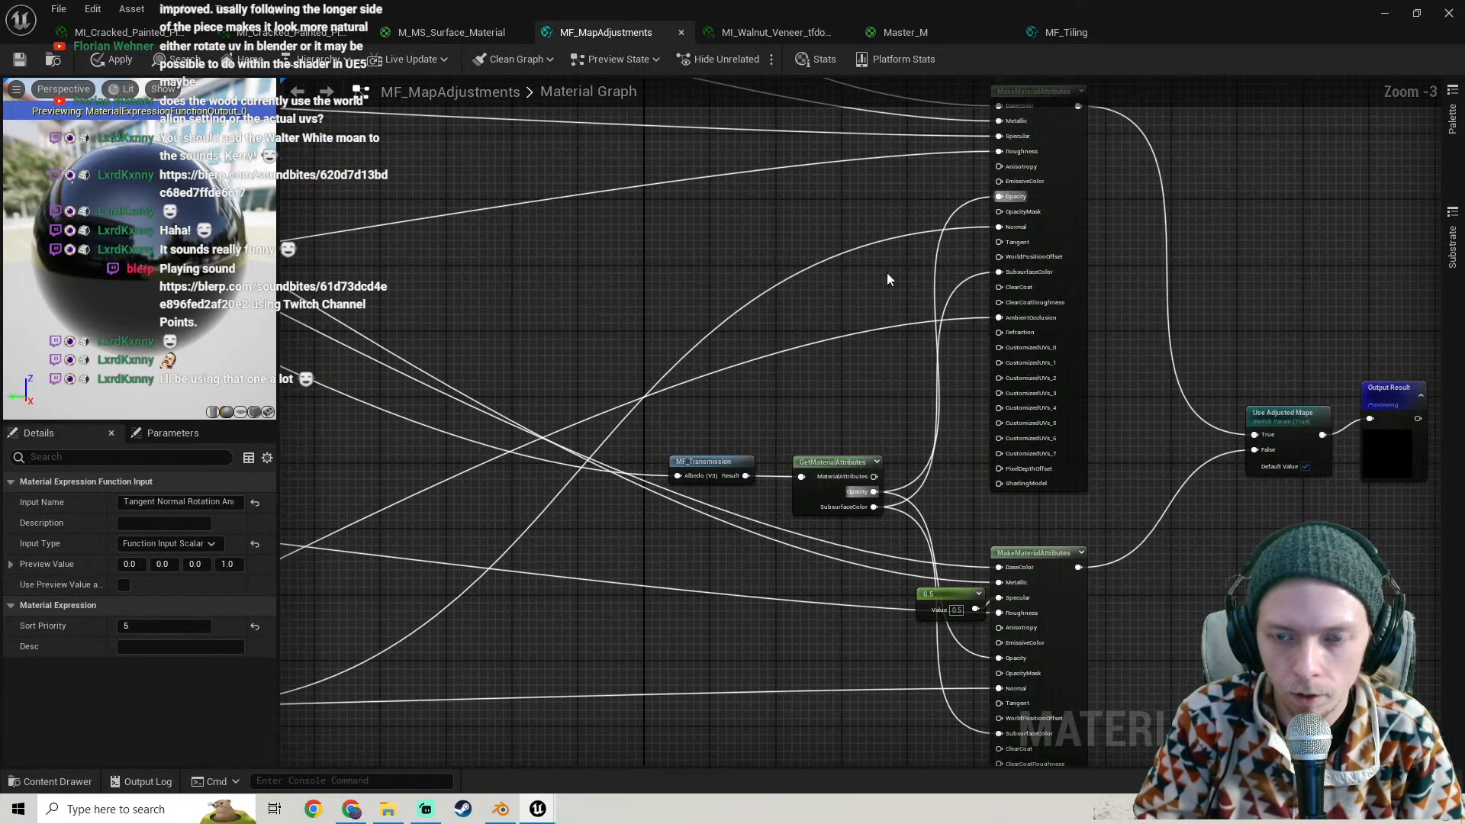
- Trace the Append output of the Normals group to the MakeMaterialAttributes nodes and back to the Tangent Normal input
{"action": "right_click_drag", "start_coordinate": [875, 280], "coordinate": [1110, 206]}
{"action": "scroll", "coordinate": [946, 276], "scroll_direction": "down", "scroll_amount": 2}
{"action": "right_click_drag", "start_coordinate": [886, 312], "coordinate": [903, 348]}
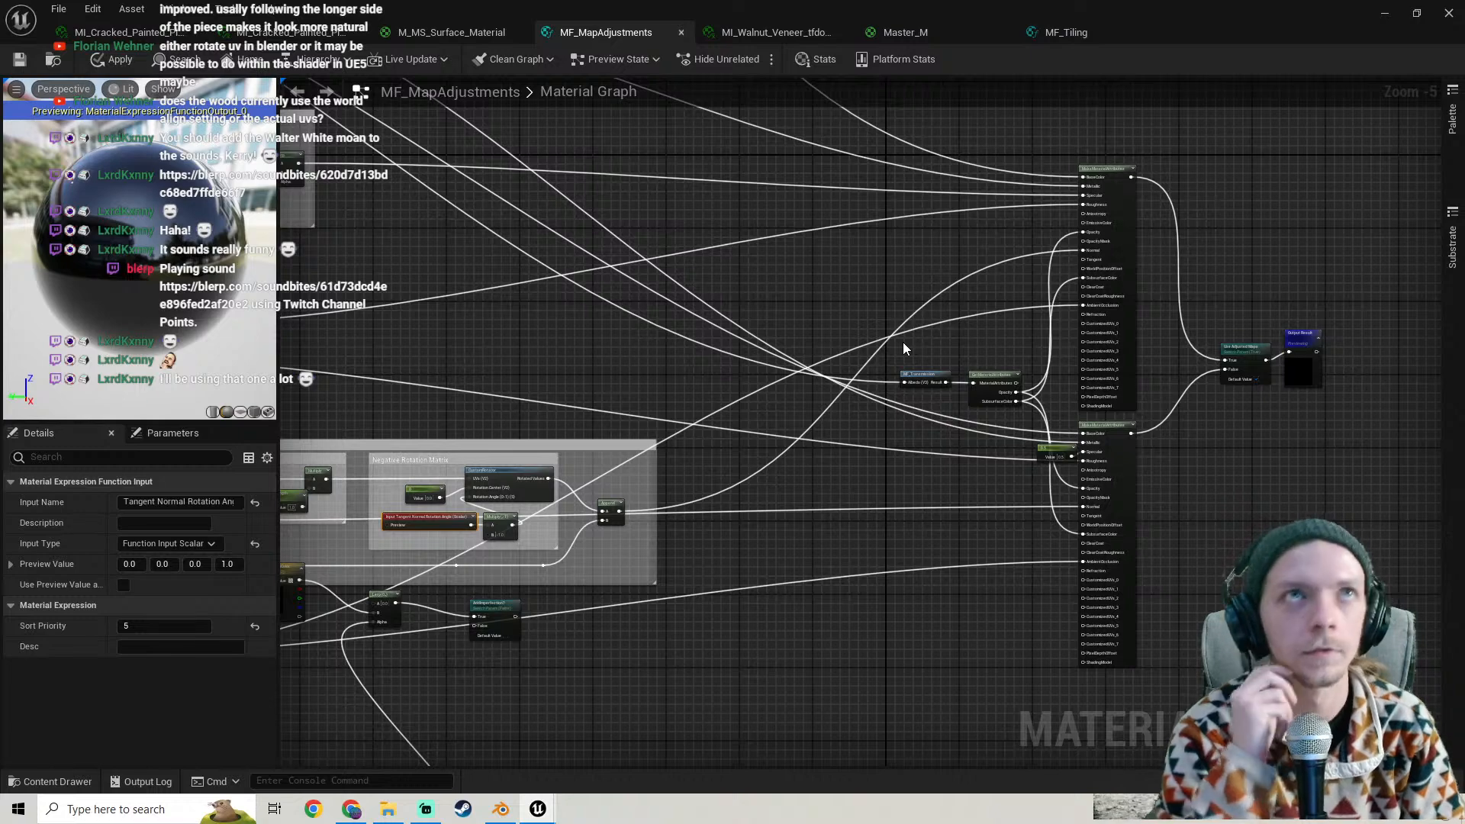
{"action": "scroll", "coordinate": [503, 489], "scroll_direction": "up", "scroll_amount": 3}
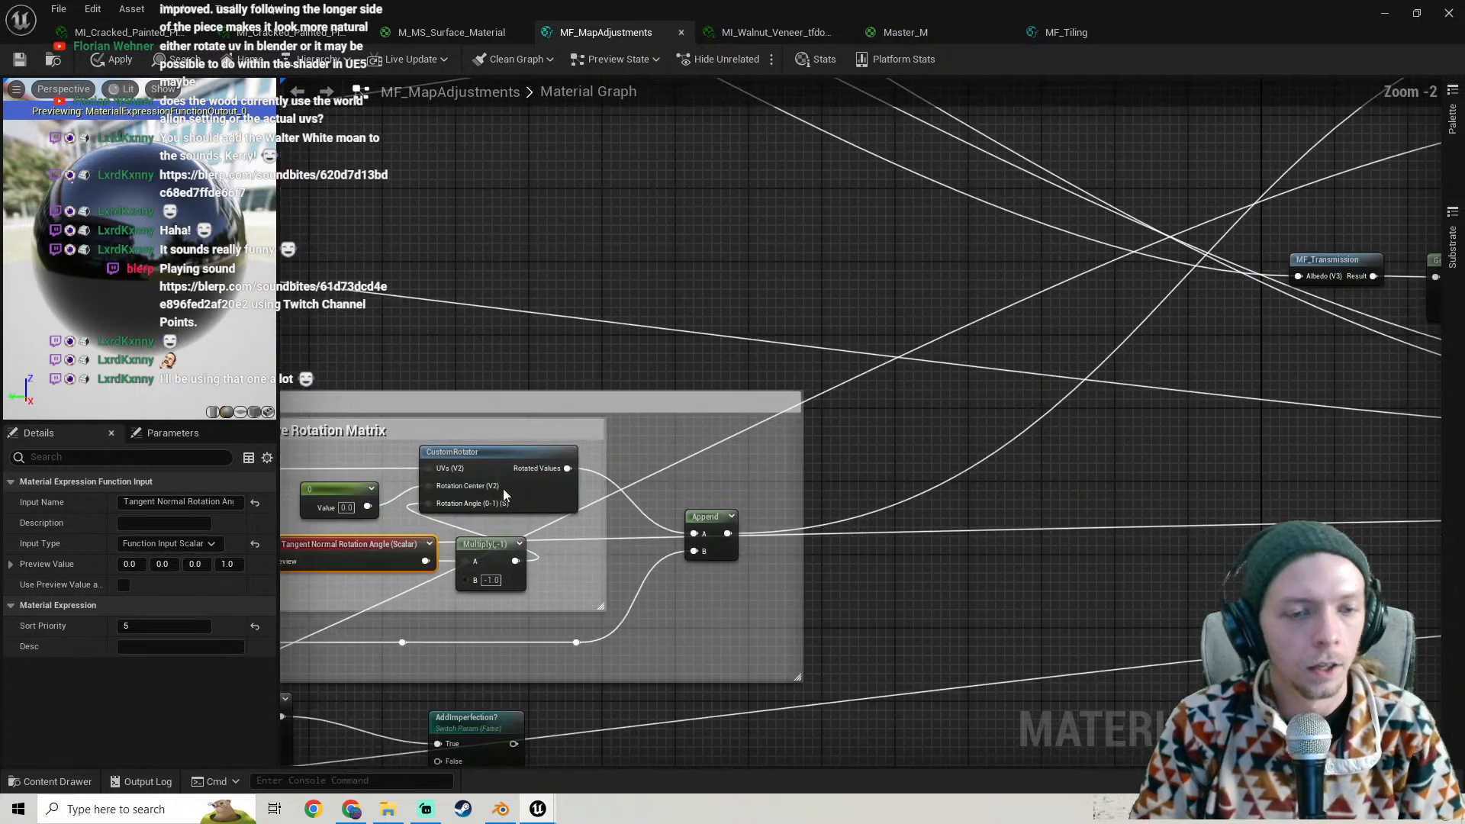
{"action": "right_click_drag", "start_coordinate": [502, 489], "coordinate": [684, 397]}
{"action": "right_click_drag", "start_coordinate": [744, 437], "coordinate": [478, 538]}
{"action": "right_click_drag", "start_coordinate": [656, 501], "coordinate": [909, 434]}
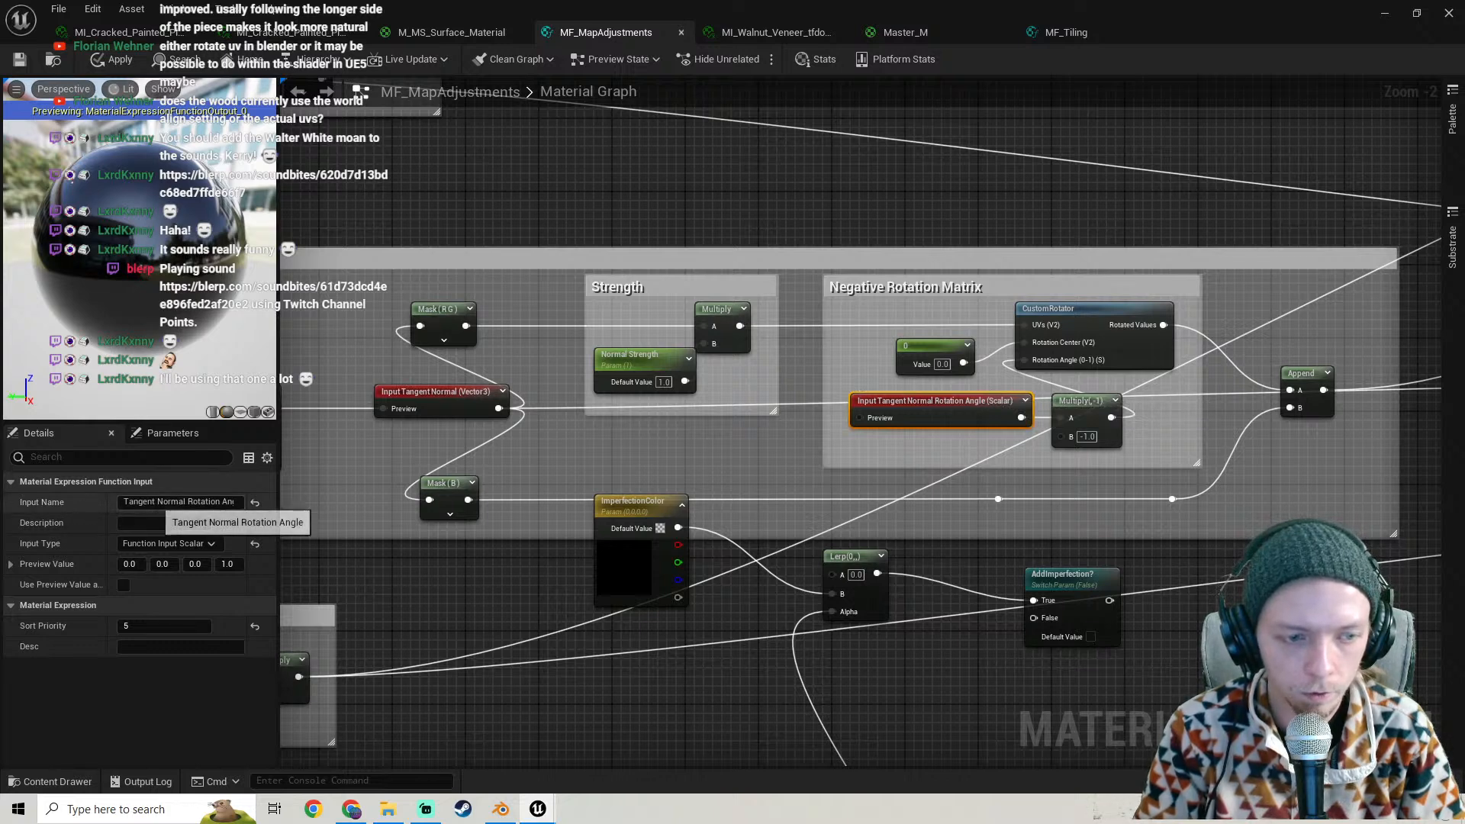
- Check the full input name and the input type options of the Tangent Normal Rotation Angle function input
{"action": "left_click", "coordinate": [157, 501]}
{"action": "left_click", "coordinate": [69, 549]}
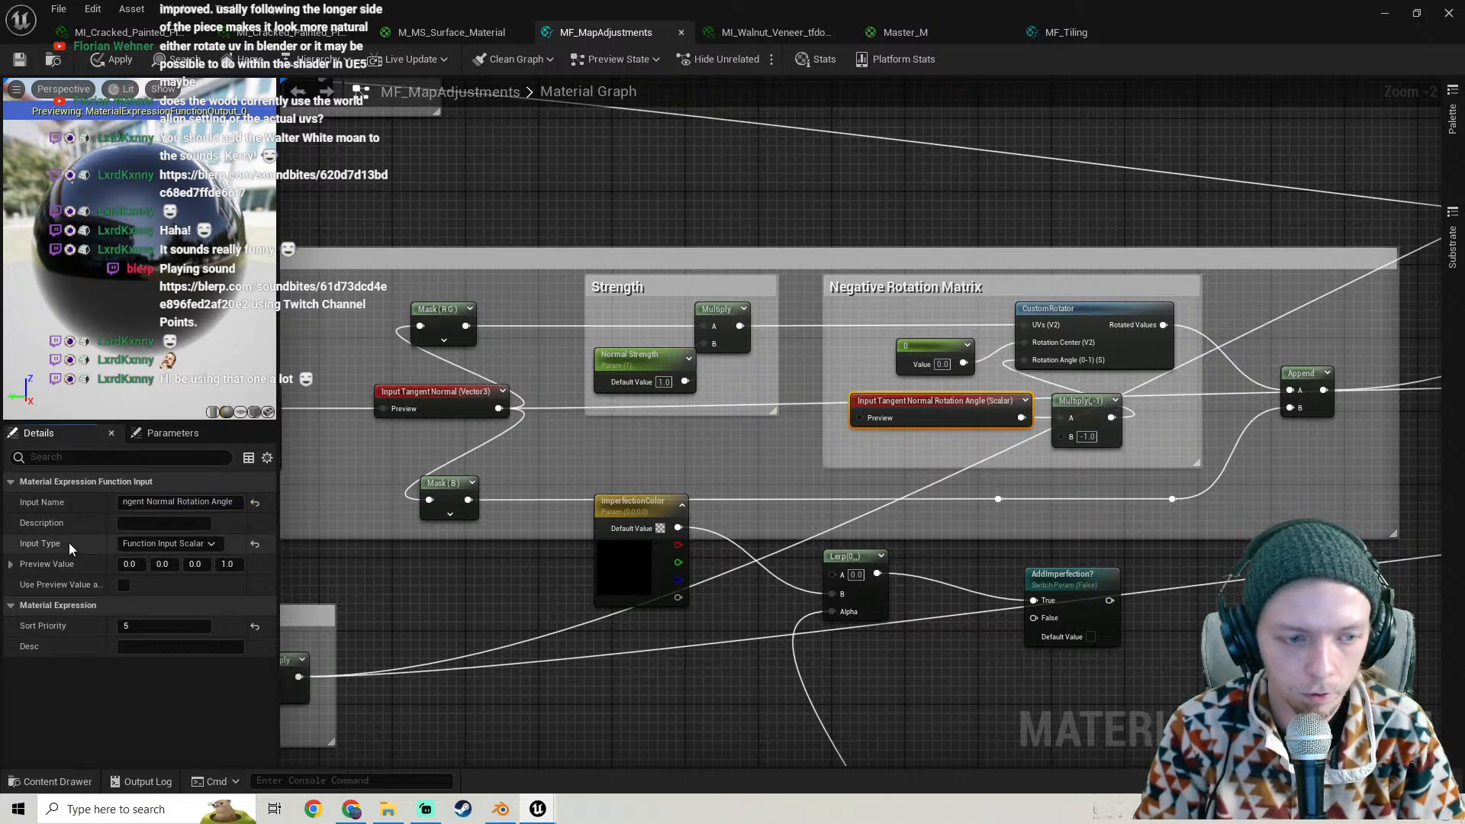
{"action": "left_click", "coordinate": [190, 544]}
{"action": "left_click", "coordinate": [162, 559]}
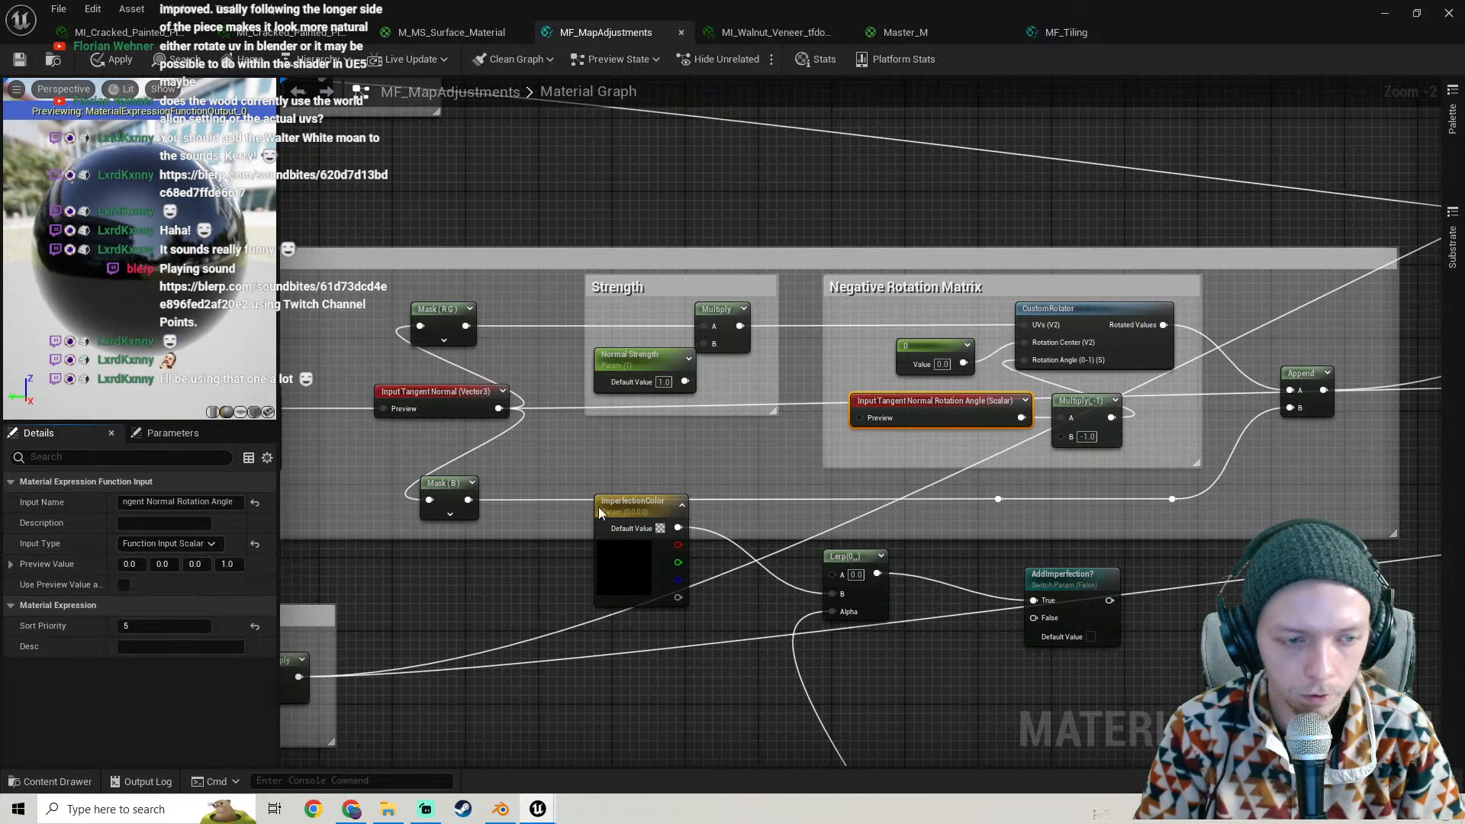
{"action": "right_click_drag", "start_coordinate": [769, 494], "coordinate": [819, 386]}
{"action": "scroll", "coordinate": [856, 416], "scroll_direction": "up", "scroll_amount": 2}
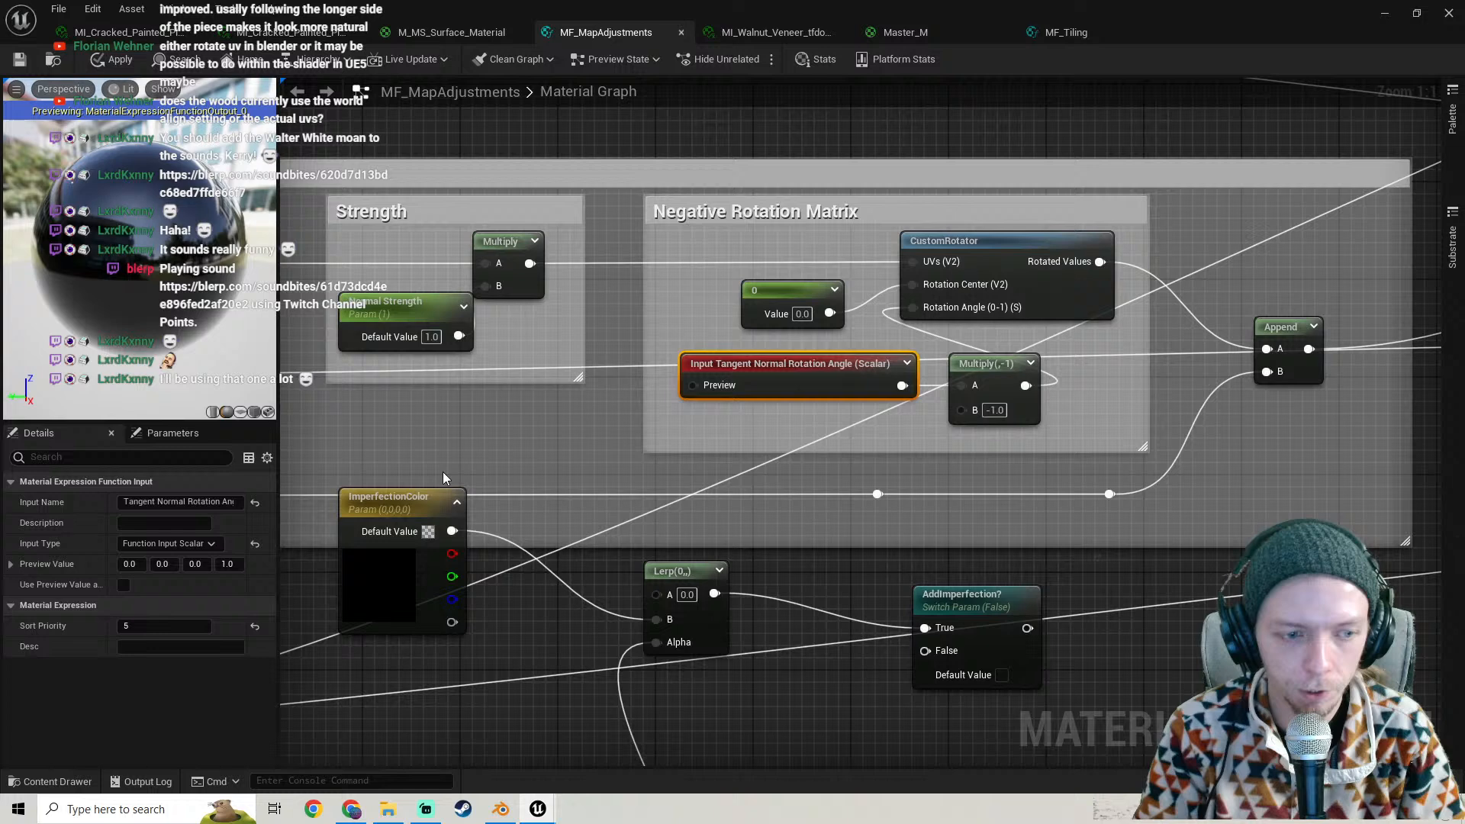
{"action": "left_click", "coordinate": [187, 544]}
{"action": "left_click", "coordinate": [187, 544]}
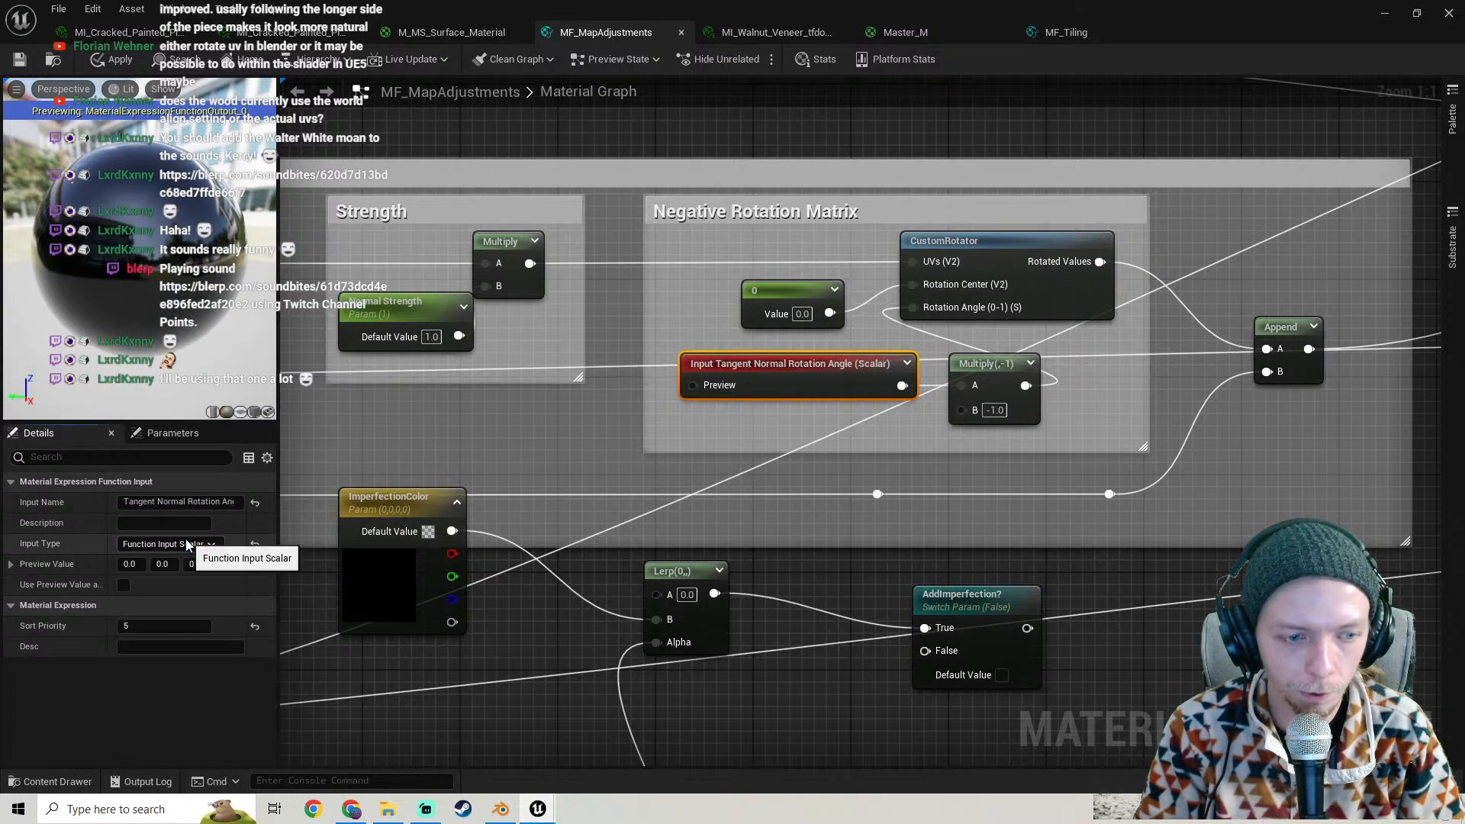
- Inspect the Tangent Normal (Vector3) function input's settings and its connections to the Mask nodes
{"action": "right_click_drag", "start_coordinate": [585, 415], "coordinate": [769, 386]}
{"action": "left_click", "coordinate": [769, 390]}
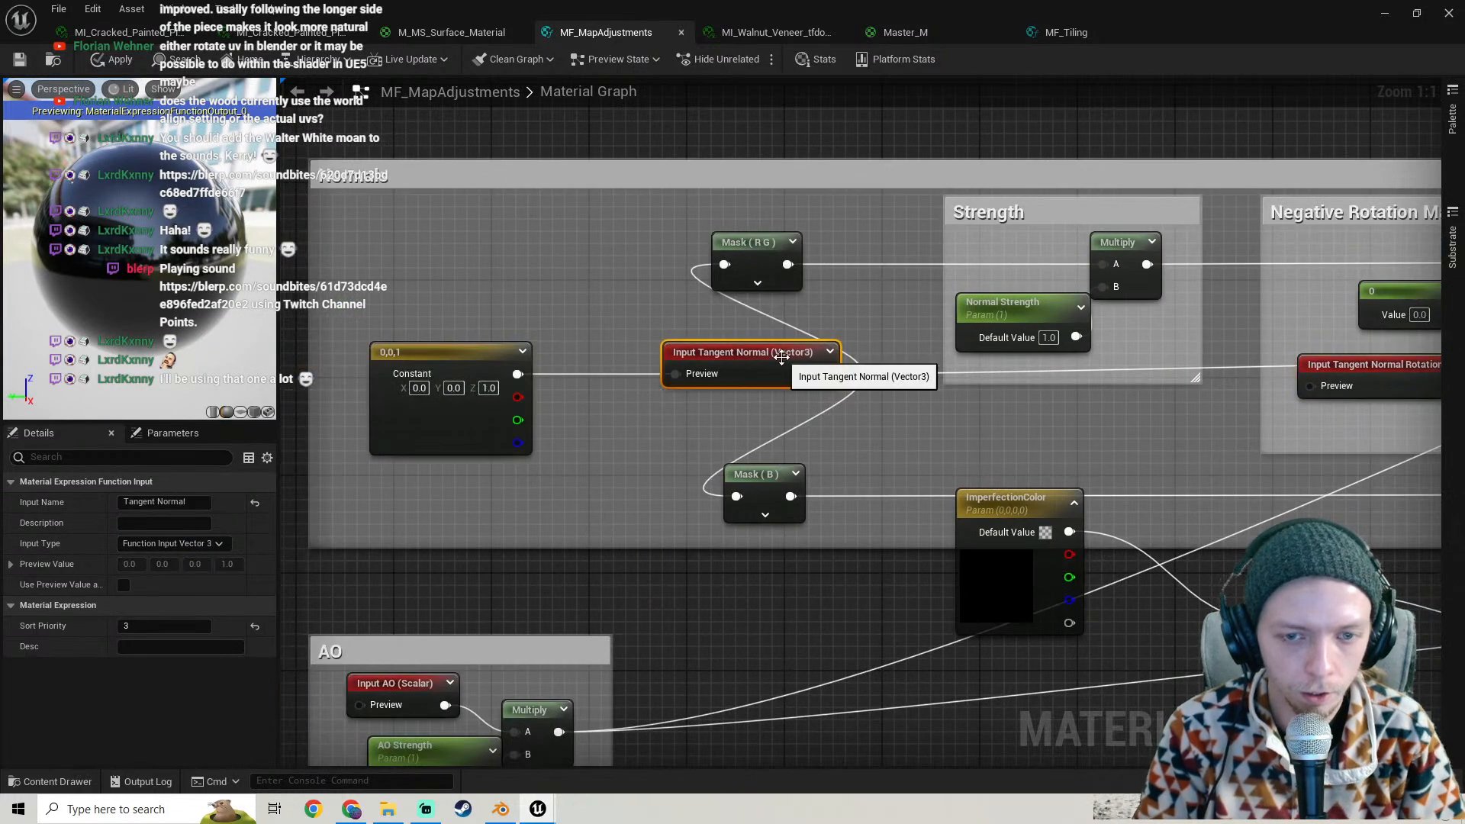
{"action": "scroll", "coordinate": [954, 399], "scroll_direction": "down", "scroll_amount": 2}
{"action": "right_click_drag", "start_coordinate": [909, 403], "coordinate": [731, 443]}
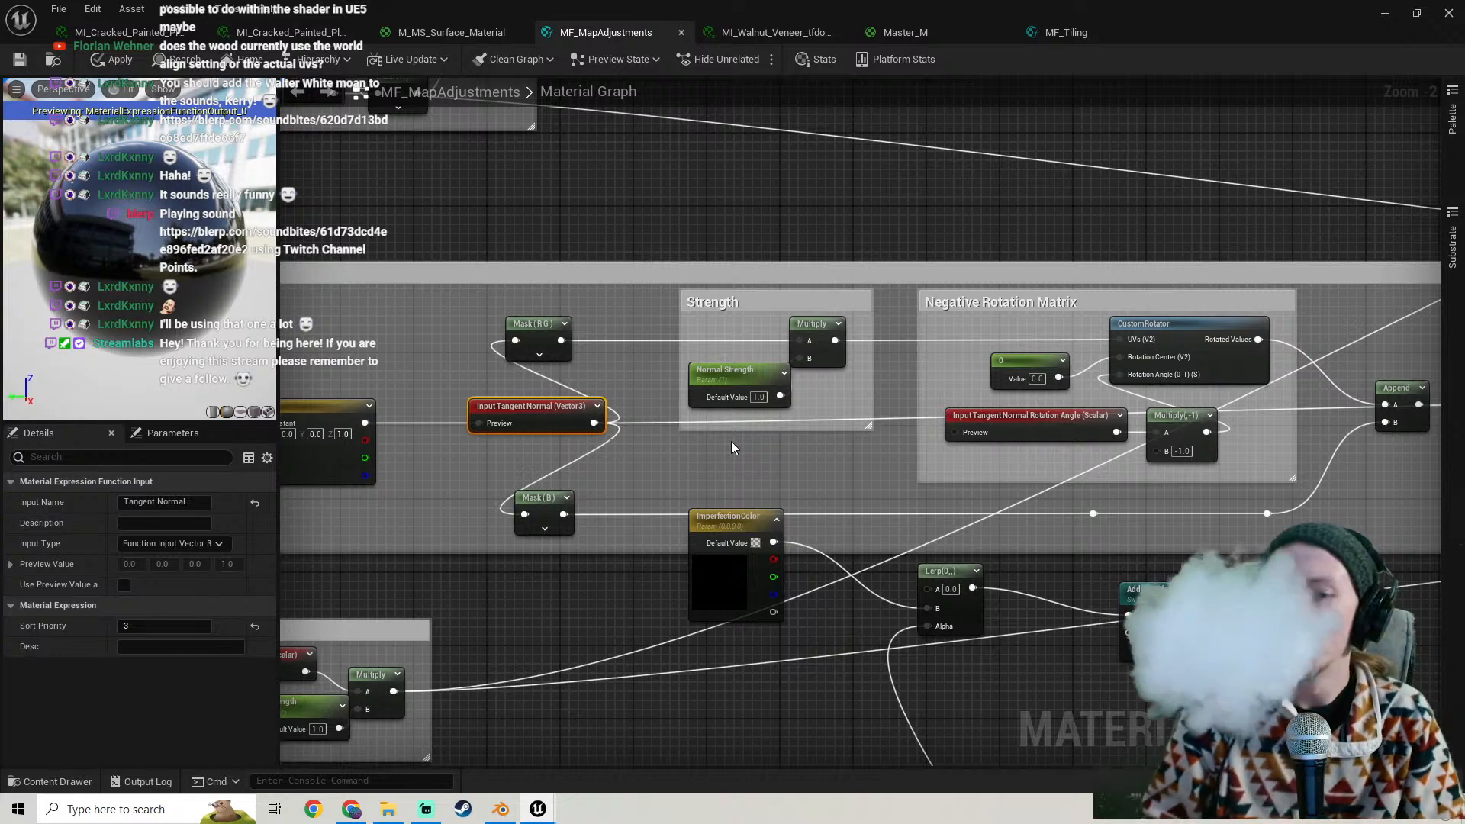
- Move the ImperfectionColor parameter node down, out of the Normals group to just below its frame
{"action": "right_click_drag", "start_coordinate": [1245, 431], "coordinate": [1335, 439]}
{"action": "right_click_drag", "start_coordinate": [827, 477], "coordinate": [856, 356]}
{"action": "left_click_drag", "start_coordinate": [835, 414], "coordinate": [828, 480]}
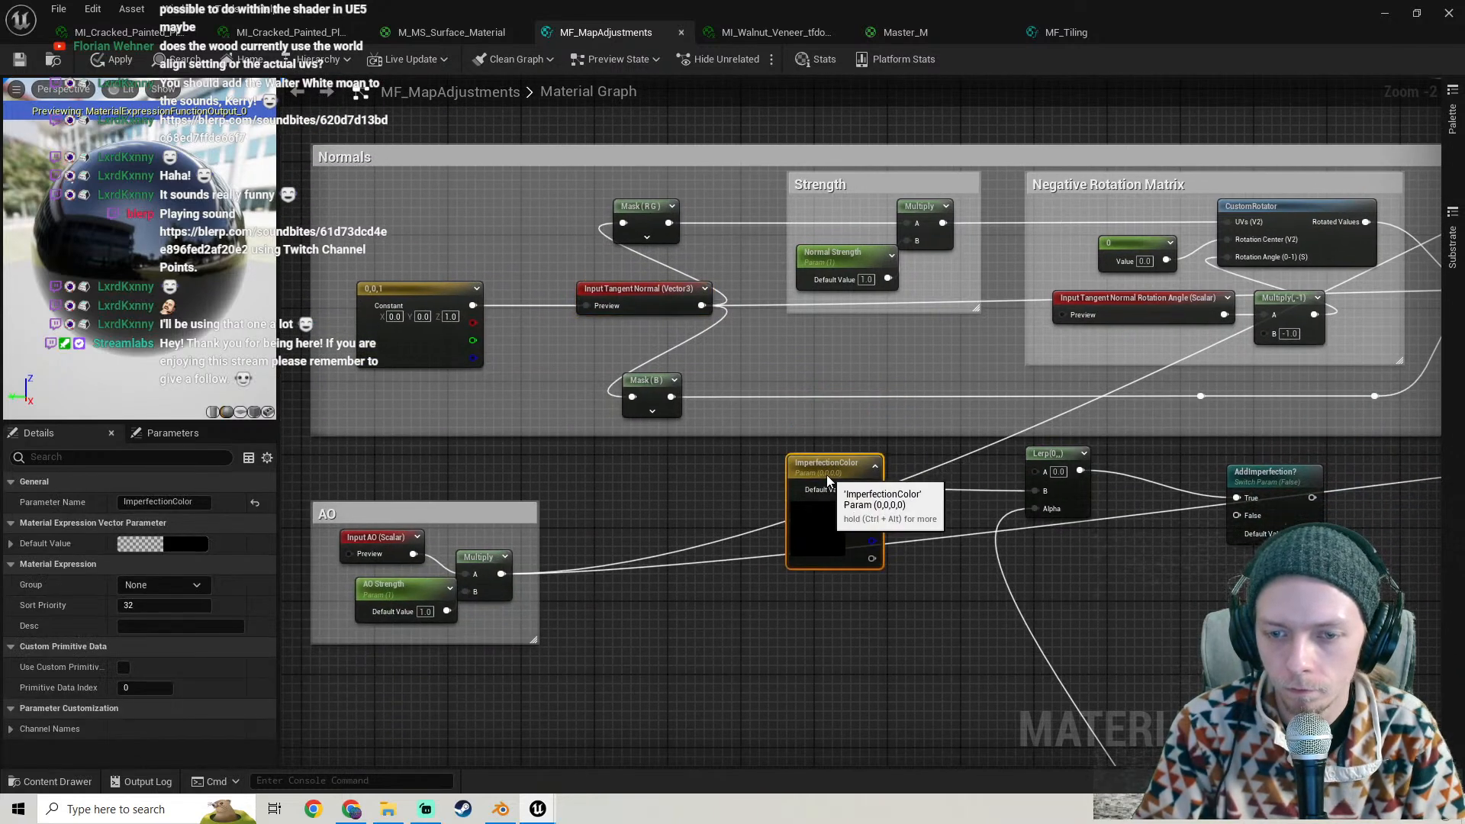
- Review the normal rotation chain by selecting the Multiply by -1, CustomRotator, 0 constant and Strength Multiply nodes
{"action": "right_click_drag", "start_coordinate": [927, 367], "coordinate": [552, 448]}
{"action": "left_click_drag", "start_coordinate": [969, 415], "coordinate": [926, 391]}
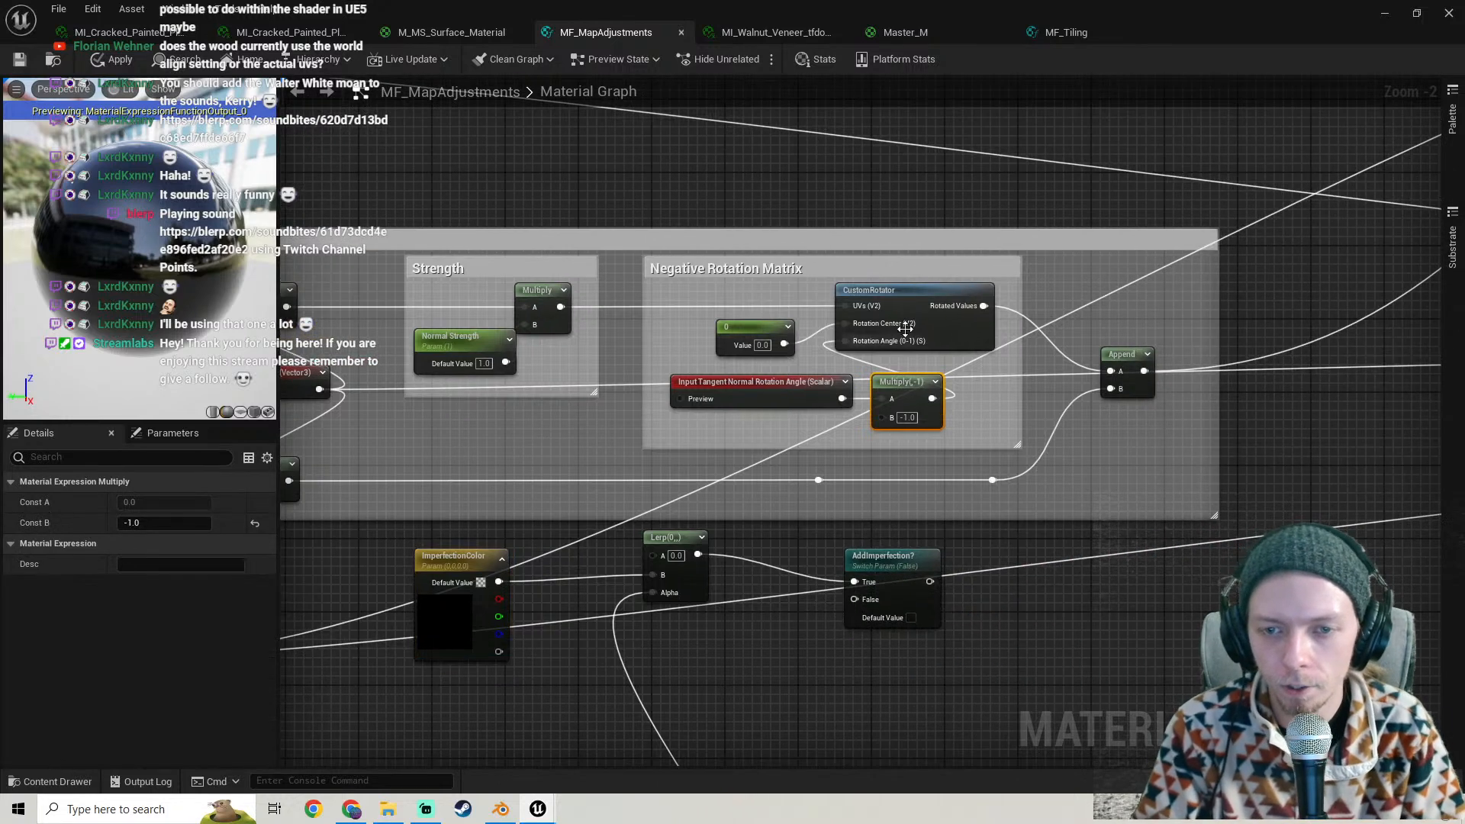
{"action": "left_click", "coordinate": [882, 296], "text": "shift"}
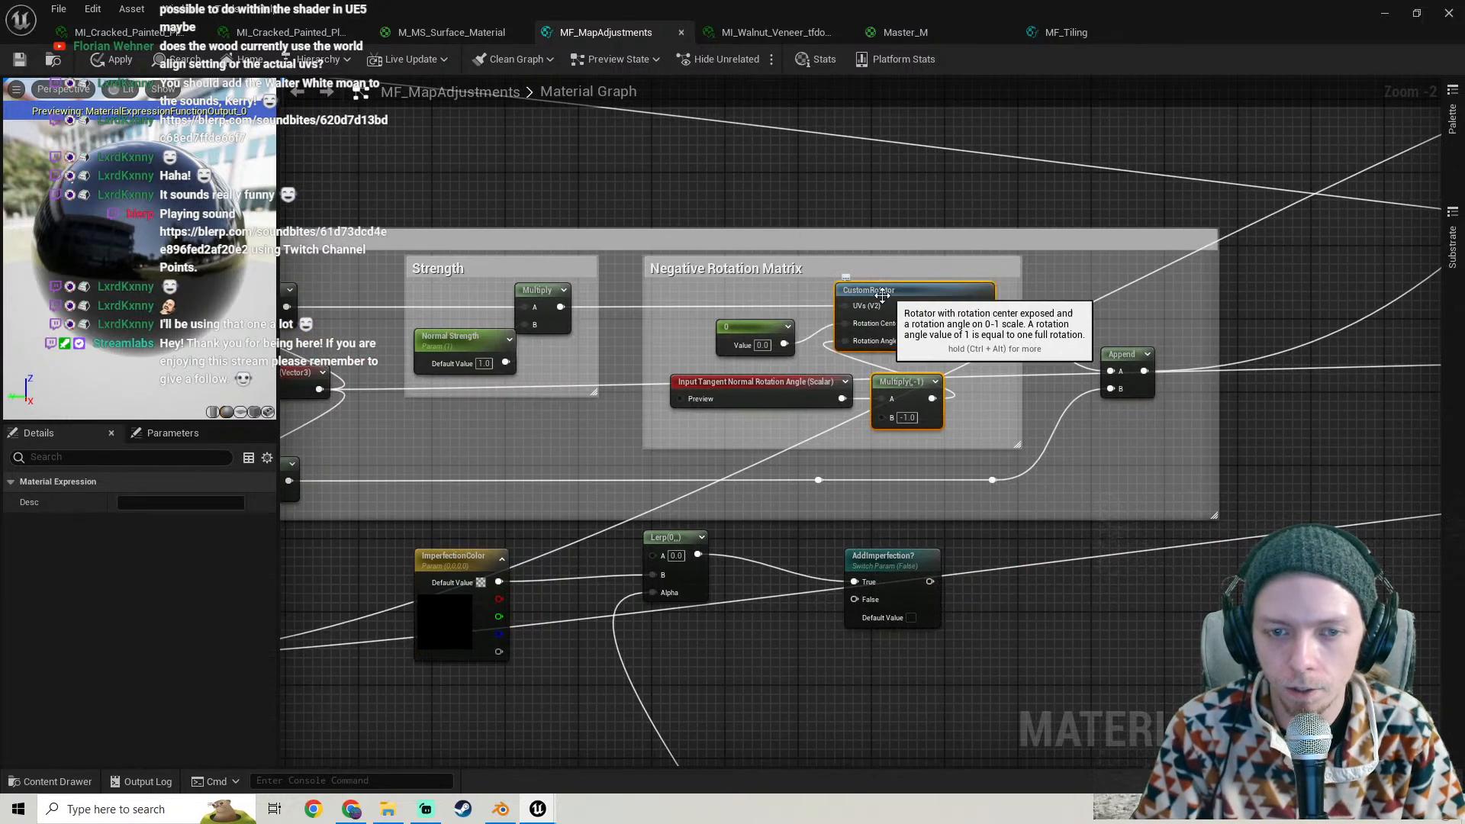
{"action": "left_click", "coordinate": [737, 327], "text": "shift"}
{"action": "right_click_drag", "start_coordinate": [700, 301], "coordinate": [1060, 314]}
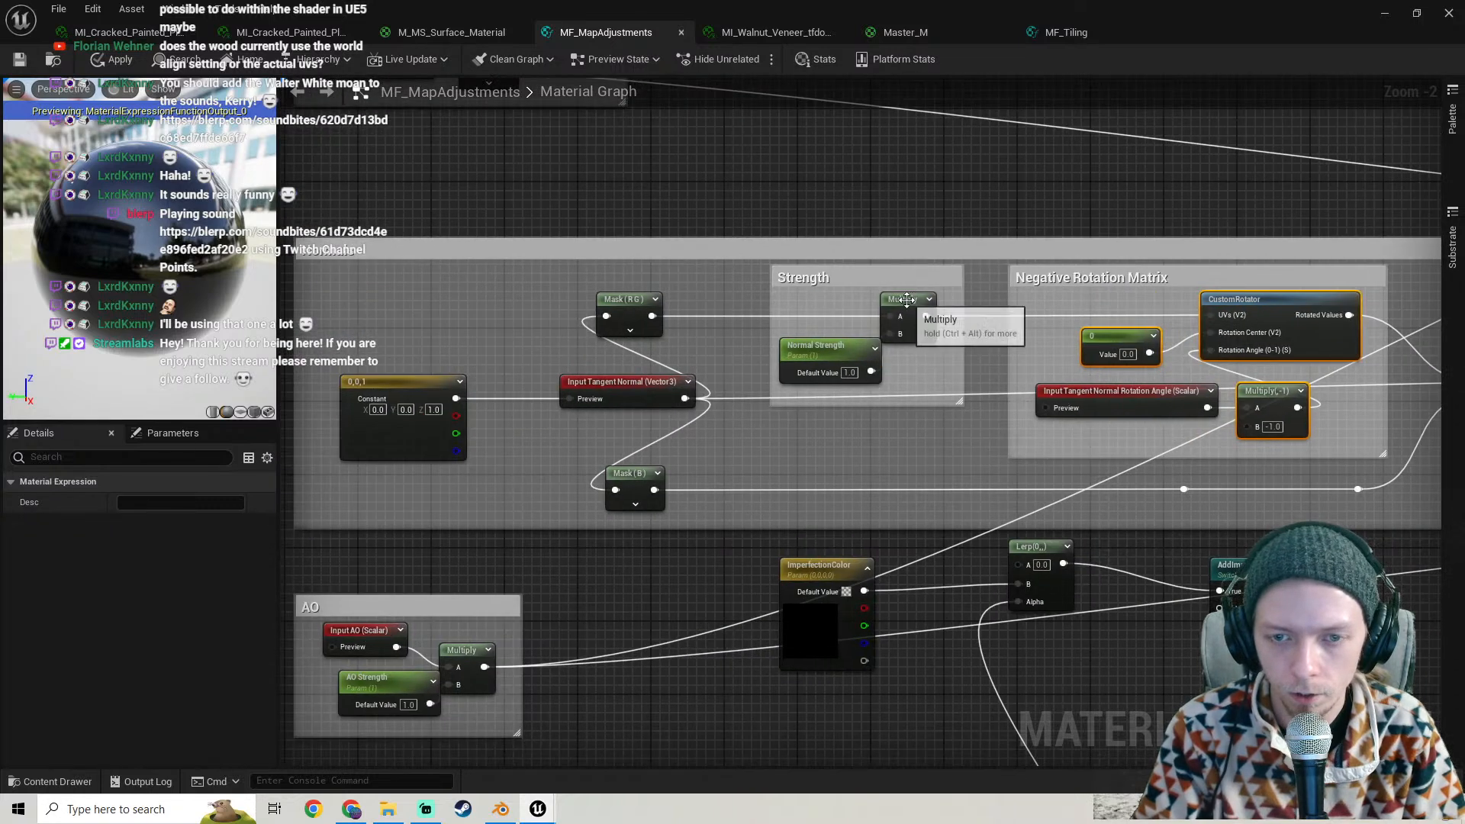
{"action": "left_click", "coordinate": [903, 303], "text": "shift"}
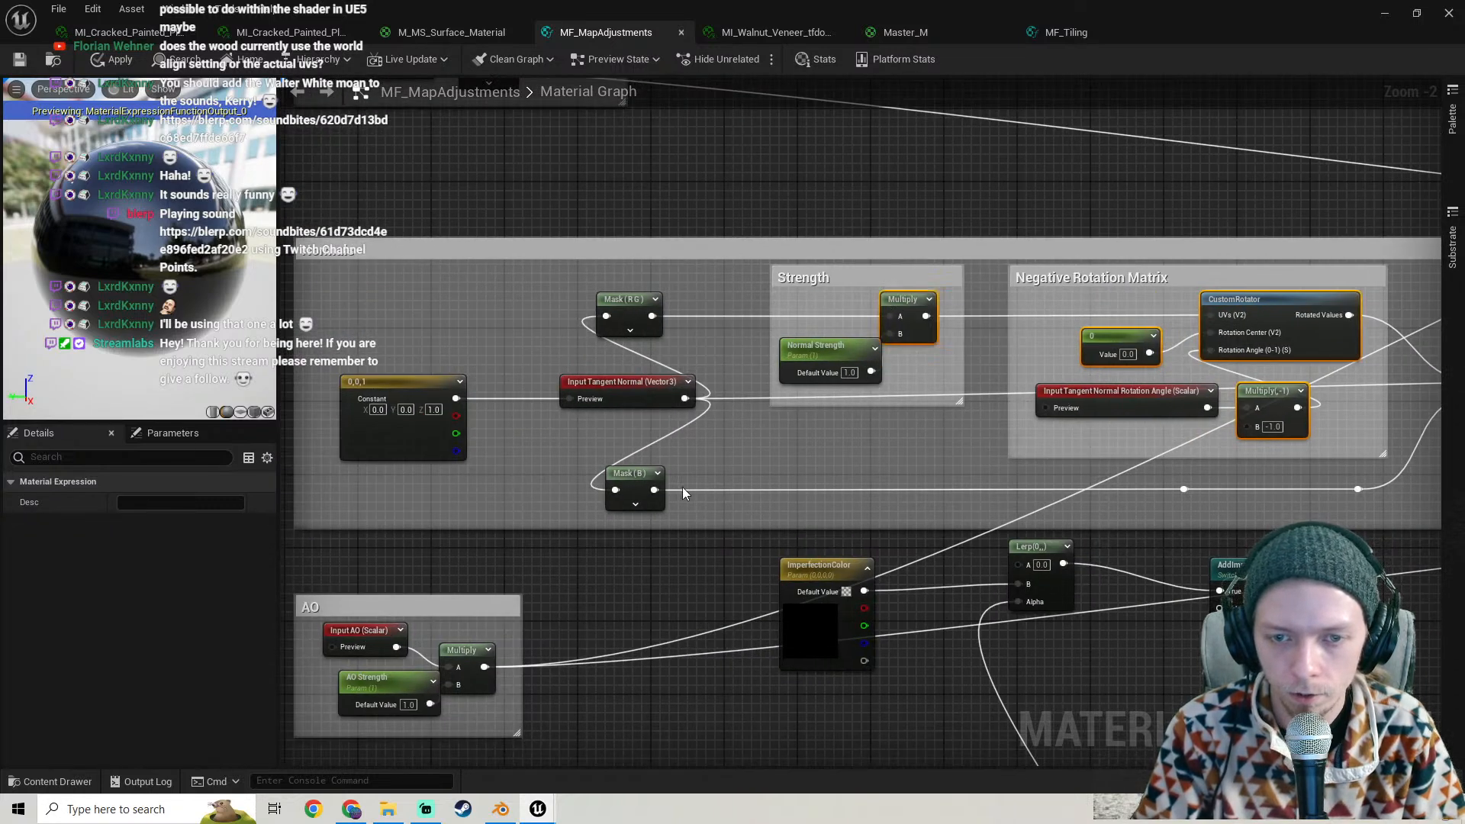
{"action": "right_click_drag", "start_coordinate": [716, 403], "coordinate": [640, 400]}
{"action": "scroll", "coordinate": [877, 403], "scroll_direction": "down", "scroll_amount": 2}
{"action": "scroll", "coordinate": [748, 370], "scroll_direction": "up", "scroll_amount": 2}
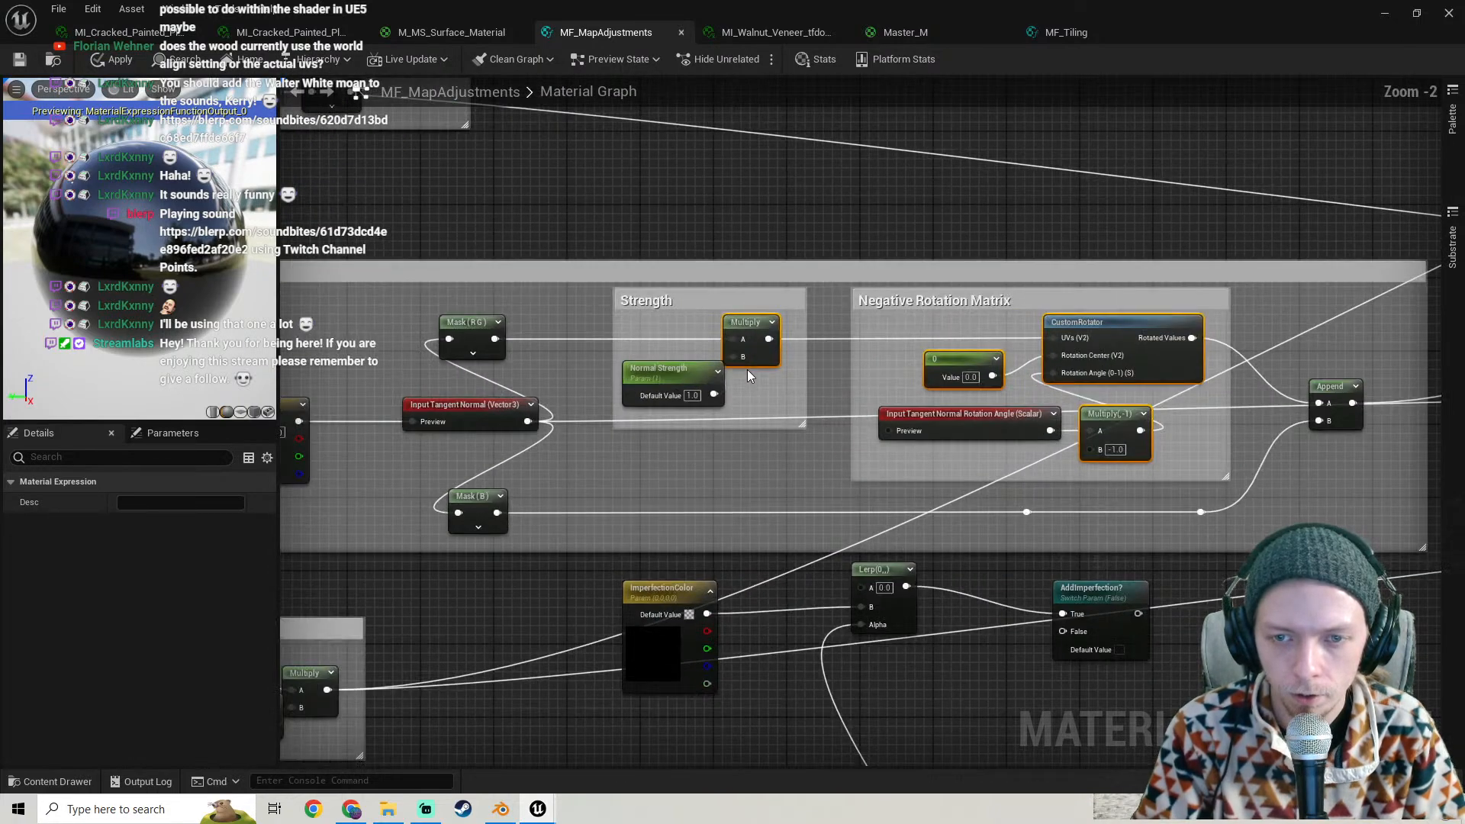
{"action": "right_click_drag", "start_coordinate": [748, 369], "coordinate": [553, 375]}
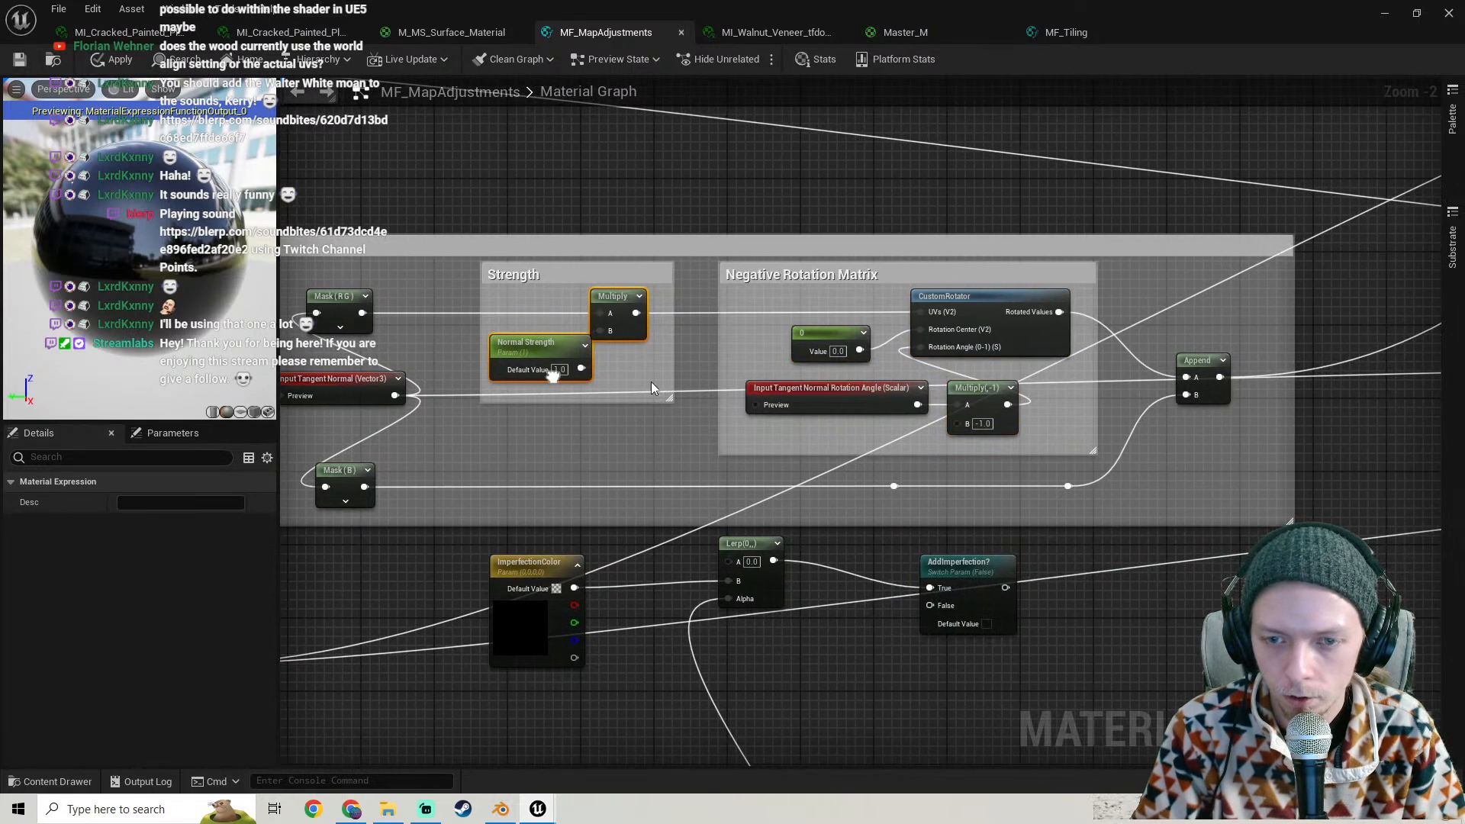
- Nudge the Tangent Normal Rotation Angle input slightly down and the Append node slightly up and away from the rotation group
{"action": "mouse_move", "coordinate": [845, 398]}
{"action": "left_mouse_down"}
{"action": "mouse_move", "coordinate": [855, 416]}
{"action": "mouse_move", "coordinate": [835, 424]}
{"action": "left_mouse_up"}
{"action": "right_click_drag", "start_coordinate": [1201, 393], "coordinate": [1070, 395]}
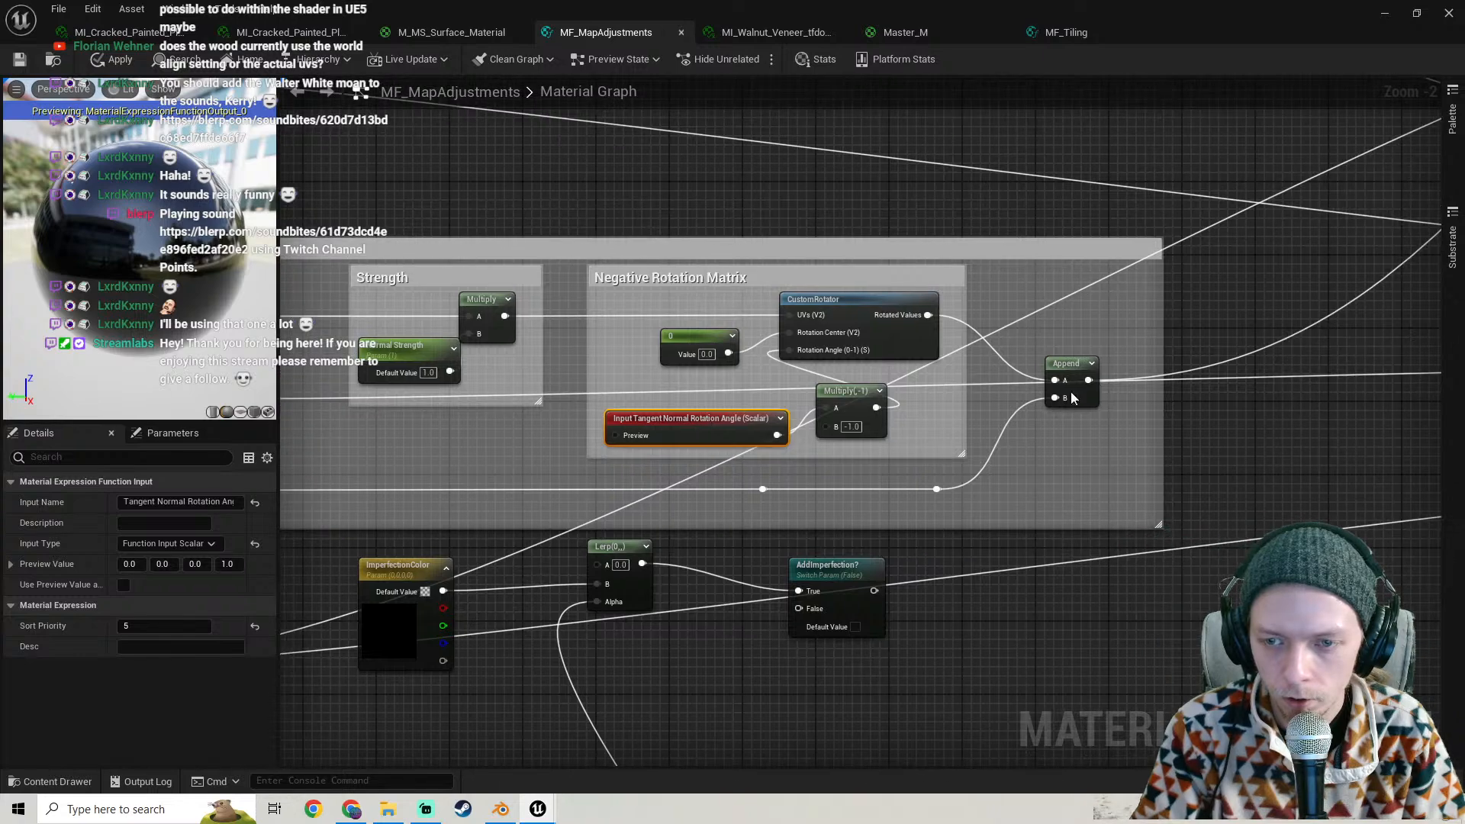
{"action": "mouse_move", "coordinate": [1078, 368]}
{"action": "left_mouse_down"}
{"action": "mouse_move", "coordinate": [1089, 323]}
{"action": "mouse_move", "coordinate": [1094, 361]}
{"action": "left_mouse_up"}
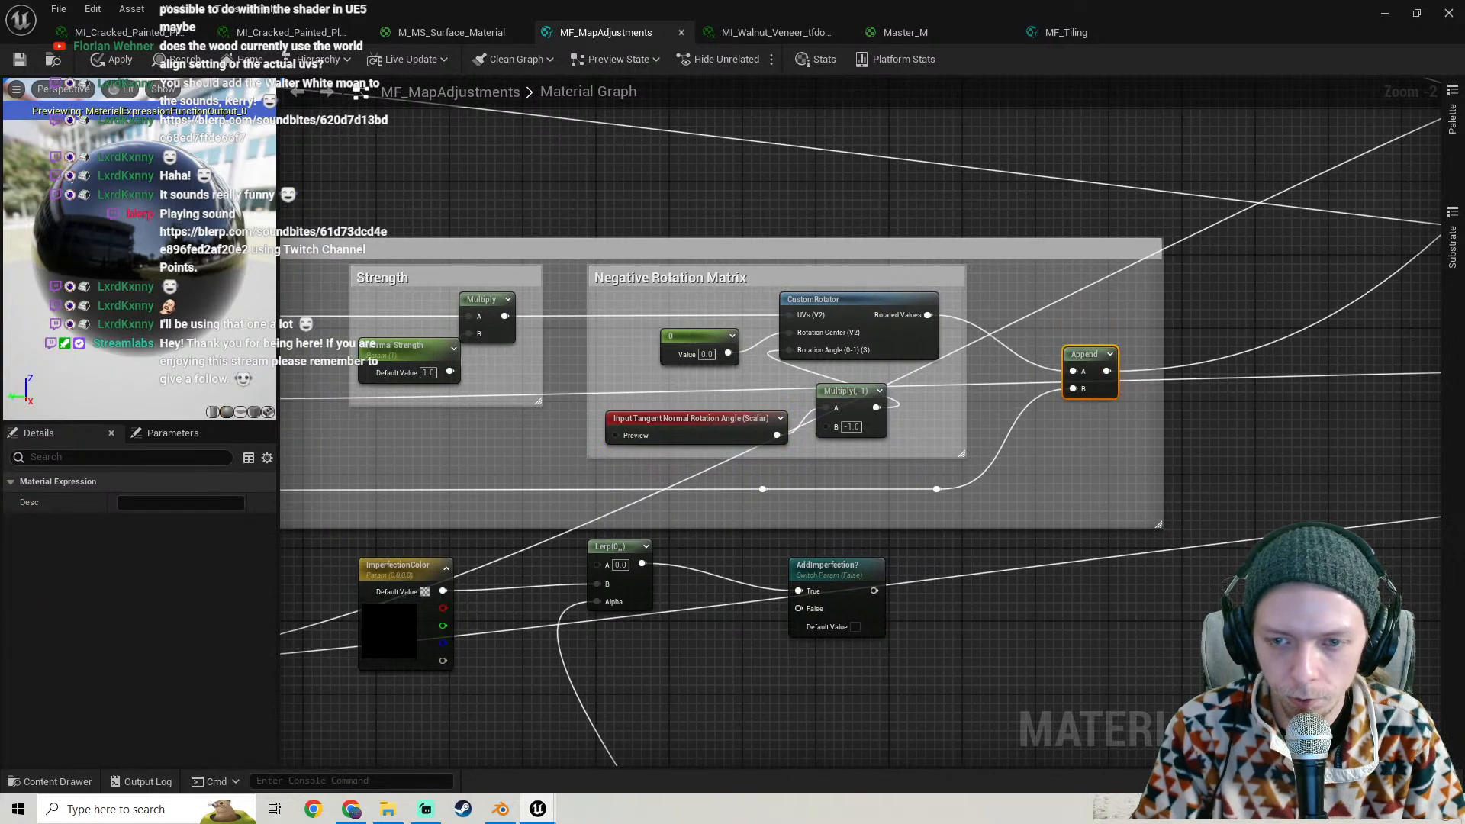
- Examine how Tangent Normal, Normal Strength and the negated Tangent Normal Rotation Angle feed the CustomRotator and Append nodes
{"action": "right_click_drag", "start_coordinate": [1094, 361], "coordinate": [329, 352]}
{"action": "right_click_drag", "start_coordinate": [177, 393], "coordinate": [1189, 376]}
{"action": "left_click", "coordinate": [481, 360]}
{"action": "right_click_drag", "start_coordinate": [697, 382], "coordinate": [780, 404]}
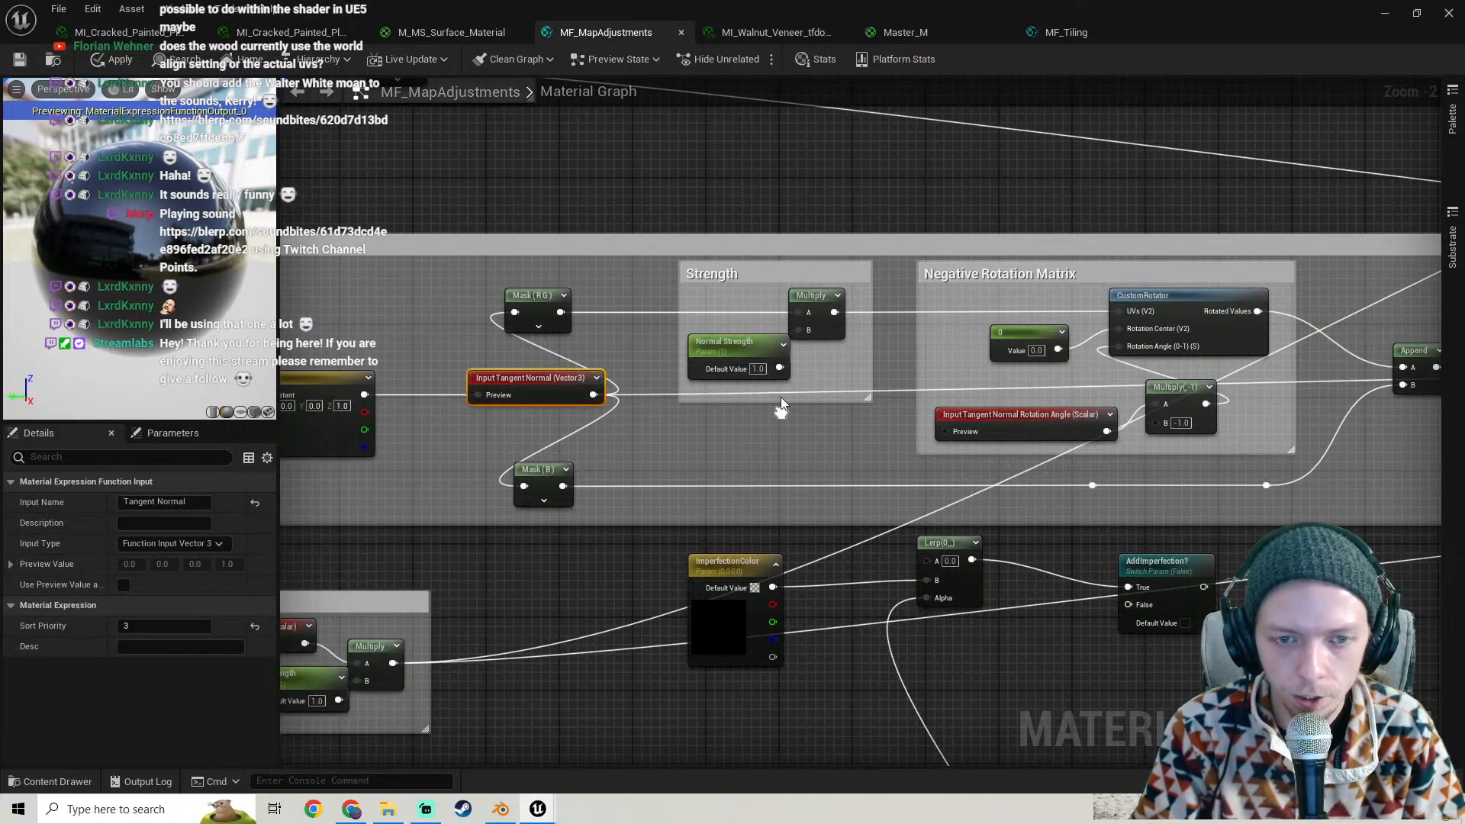
{"action": "left_click", "coordinate": [735, 344]}
{"action": "right_click_drag", "start_coordinate": [1024, 413], "coordinate": [695, 424]}
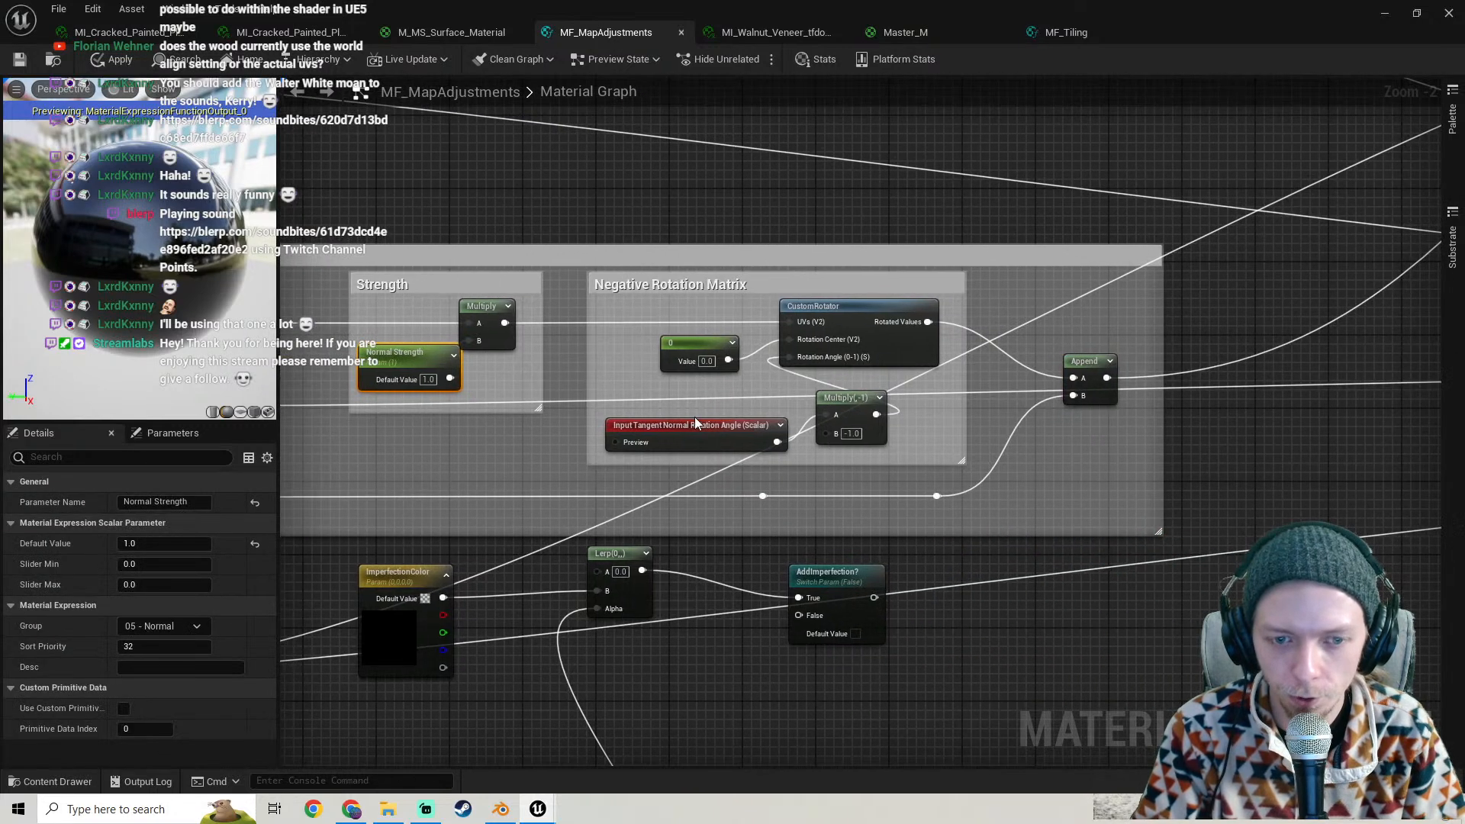
{"action": "left_click", "coordinate": [695, 424]}
{"action": "left_click", "coordinate": [853, 416], "text": "ctrl"}
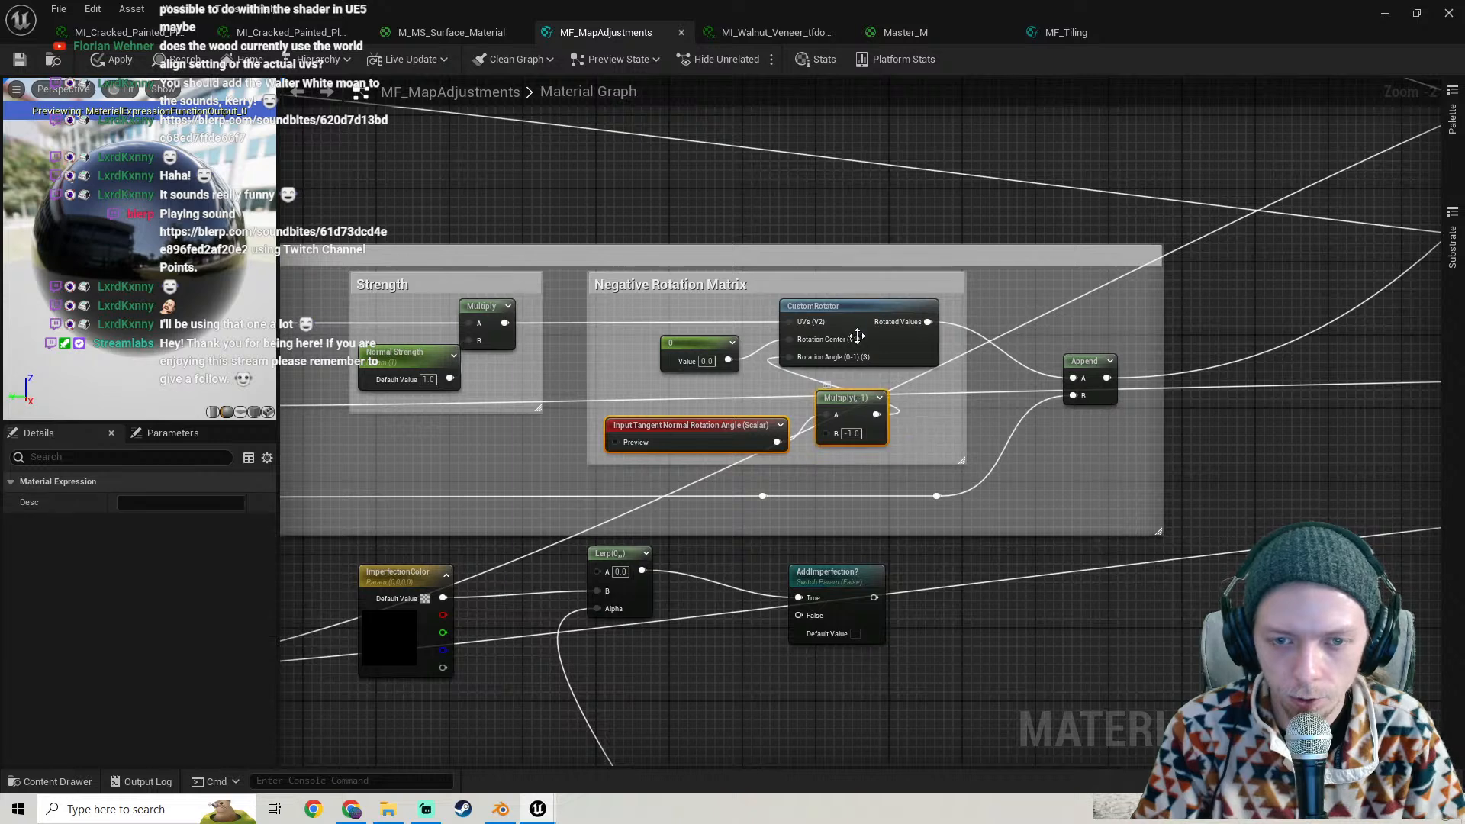
{"action": "right_click_drag", "start_coordinate": [574, 332], "coordinate": [964, 322]}
{"action": "left_click", "coordinate": [608, 379]}
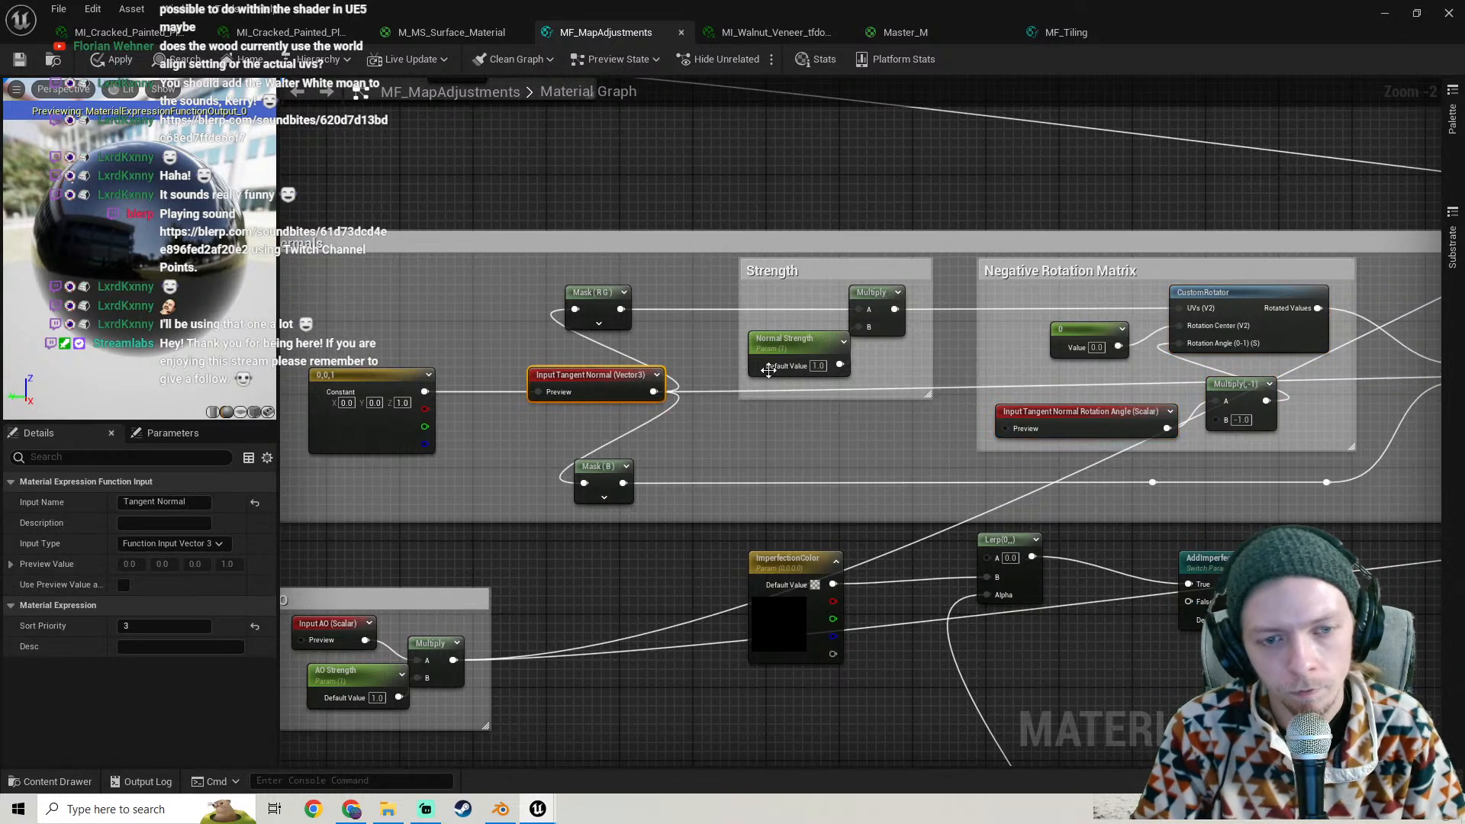
{"action": "right_click_drag", "start_coordinate": [959, 257], "coordinate": [620, 274]}
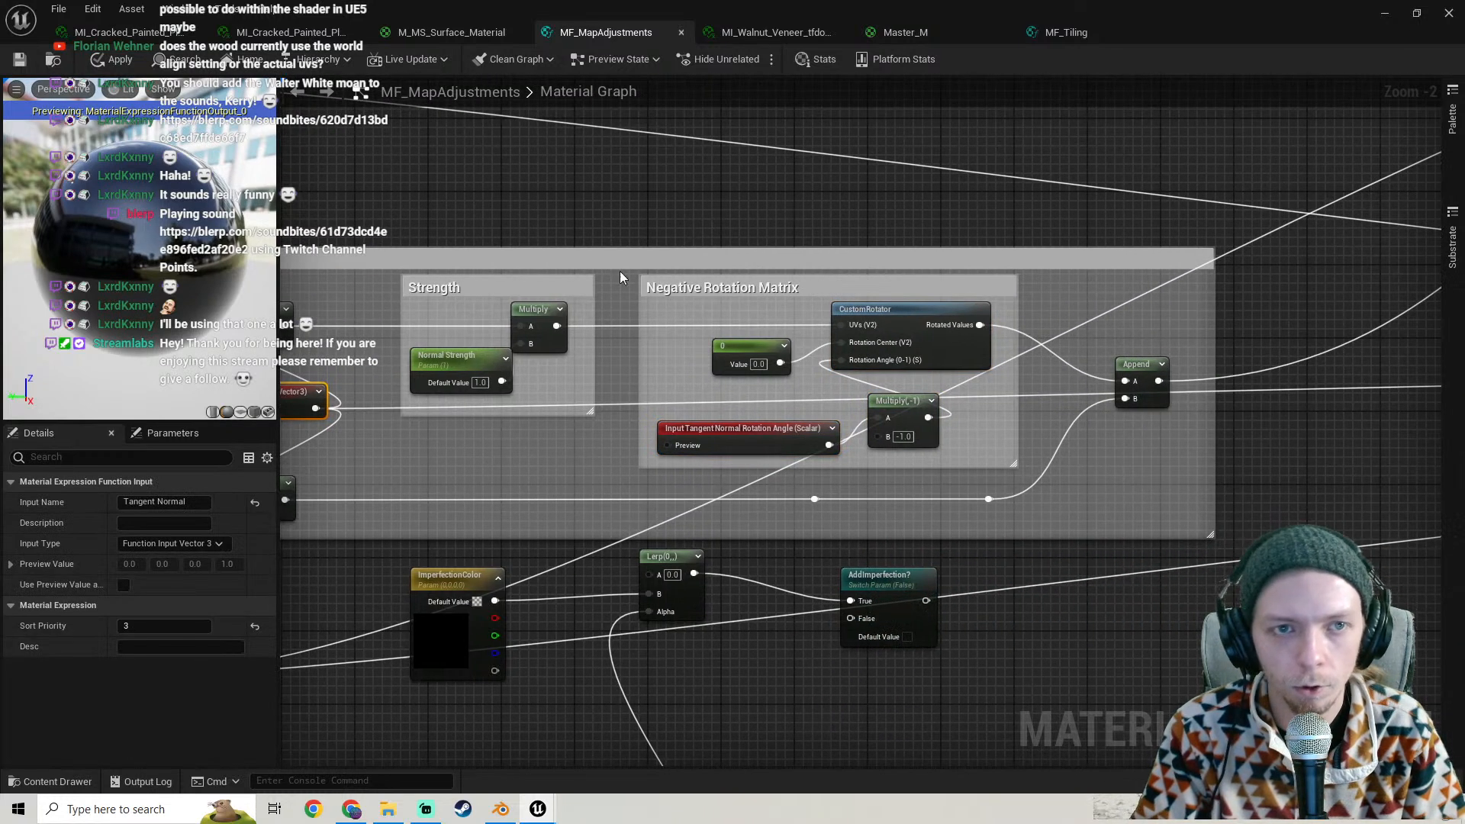
- Examine the normal map section of Master_M, from the Texture Sample through the NormalIntensity_MF nodes to the Switch
{"action": "left_click", "coordinate": [920, 34]}
{"action": "right_click_drag", "start_coordinate": [664, 353], "coordinate": [956, 291]}
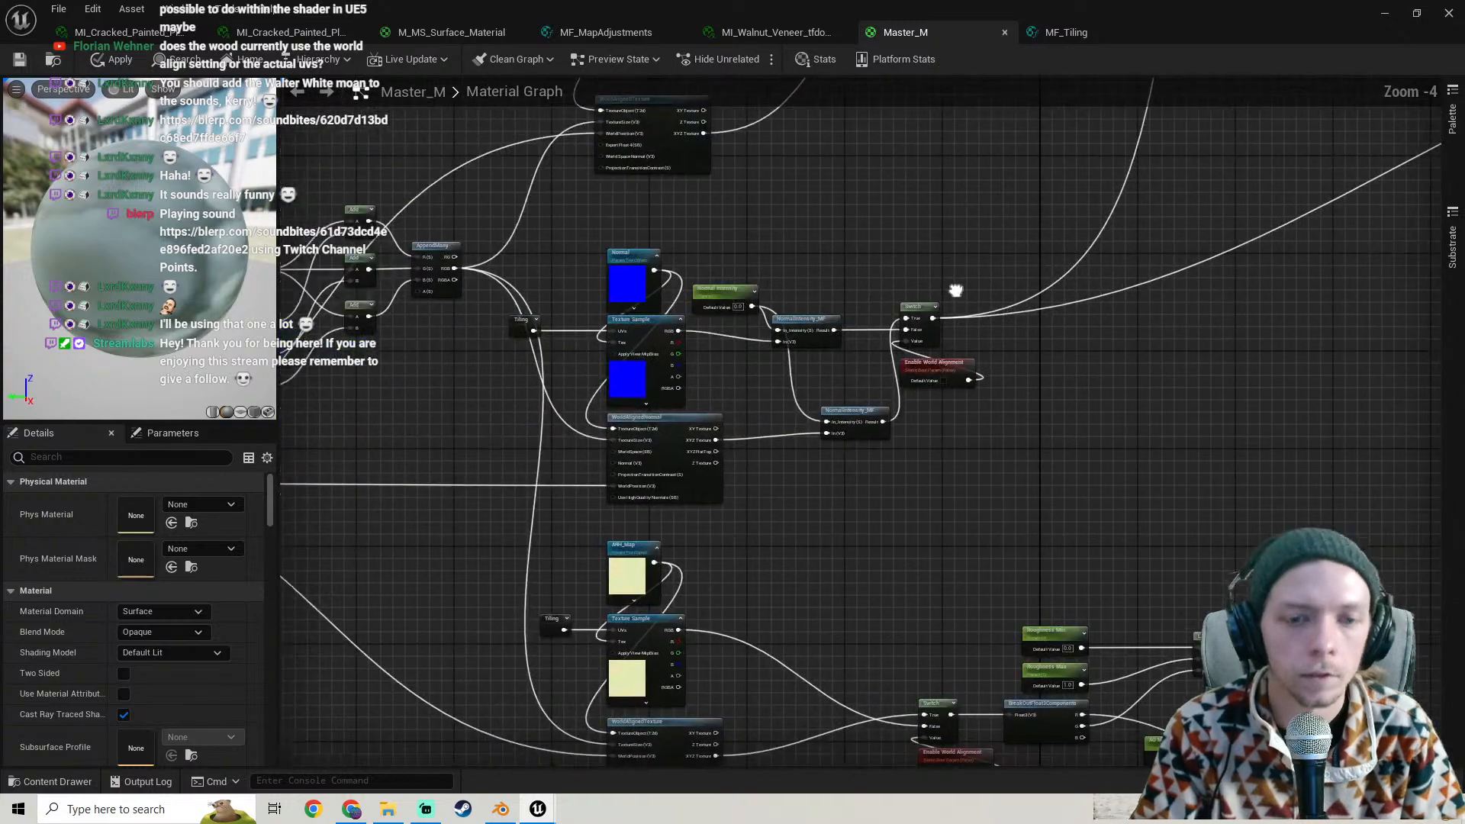
{"action": "right_click_drag", "start_coordinate": [718, 331], "coordinate": [795, 318]}
{"action": "scroll", "coordinate": [735, 370], "scroll_direction": "up", "scroll_amount": 2}
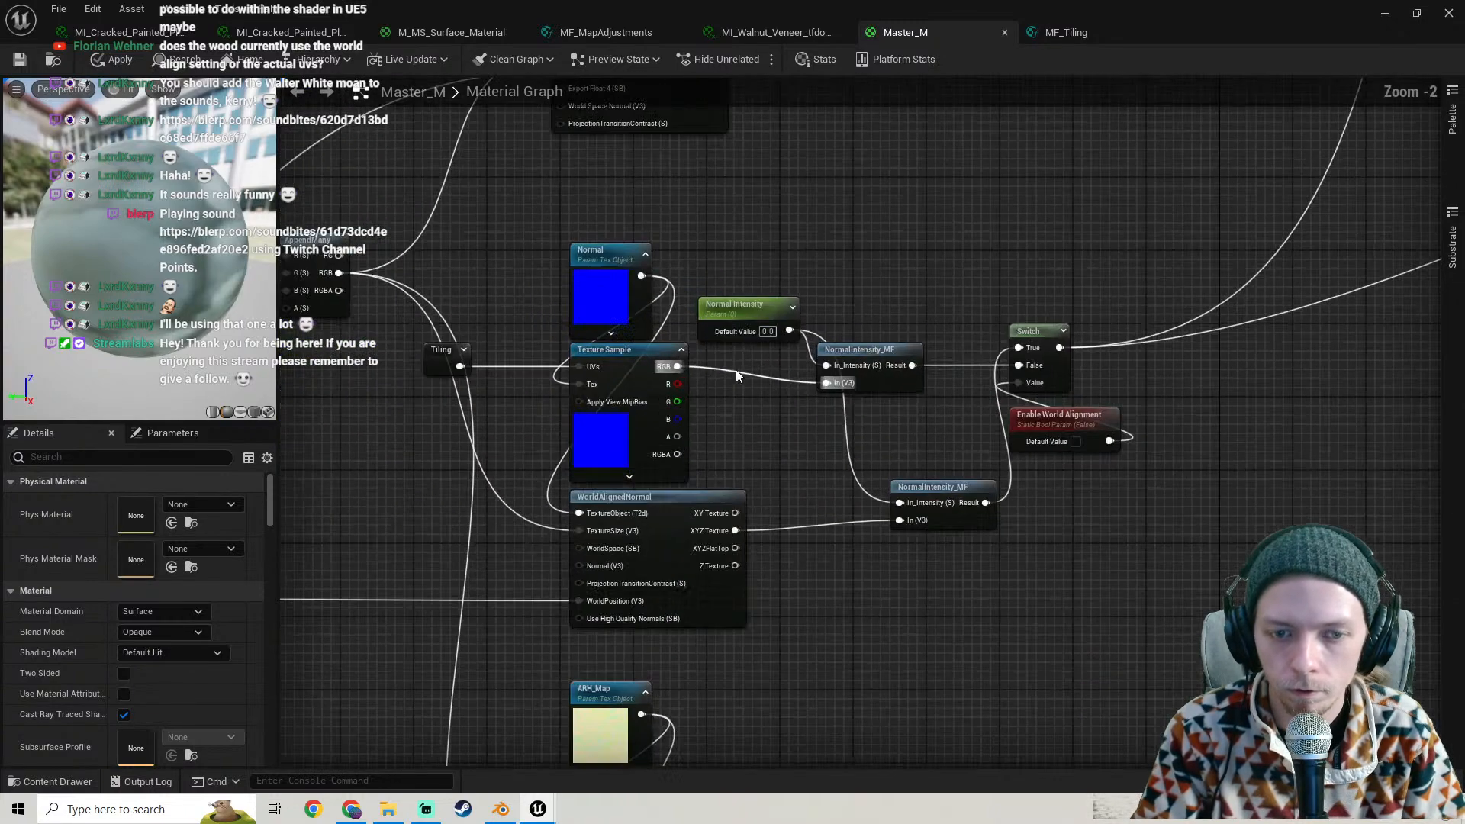
{"action": "scroll", "coordinate": [753, 379], "scroll_direction": "down", "scroll_amount": 3}
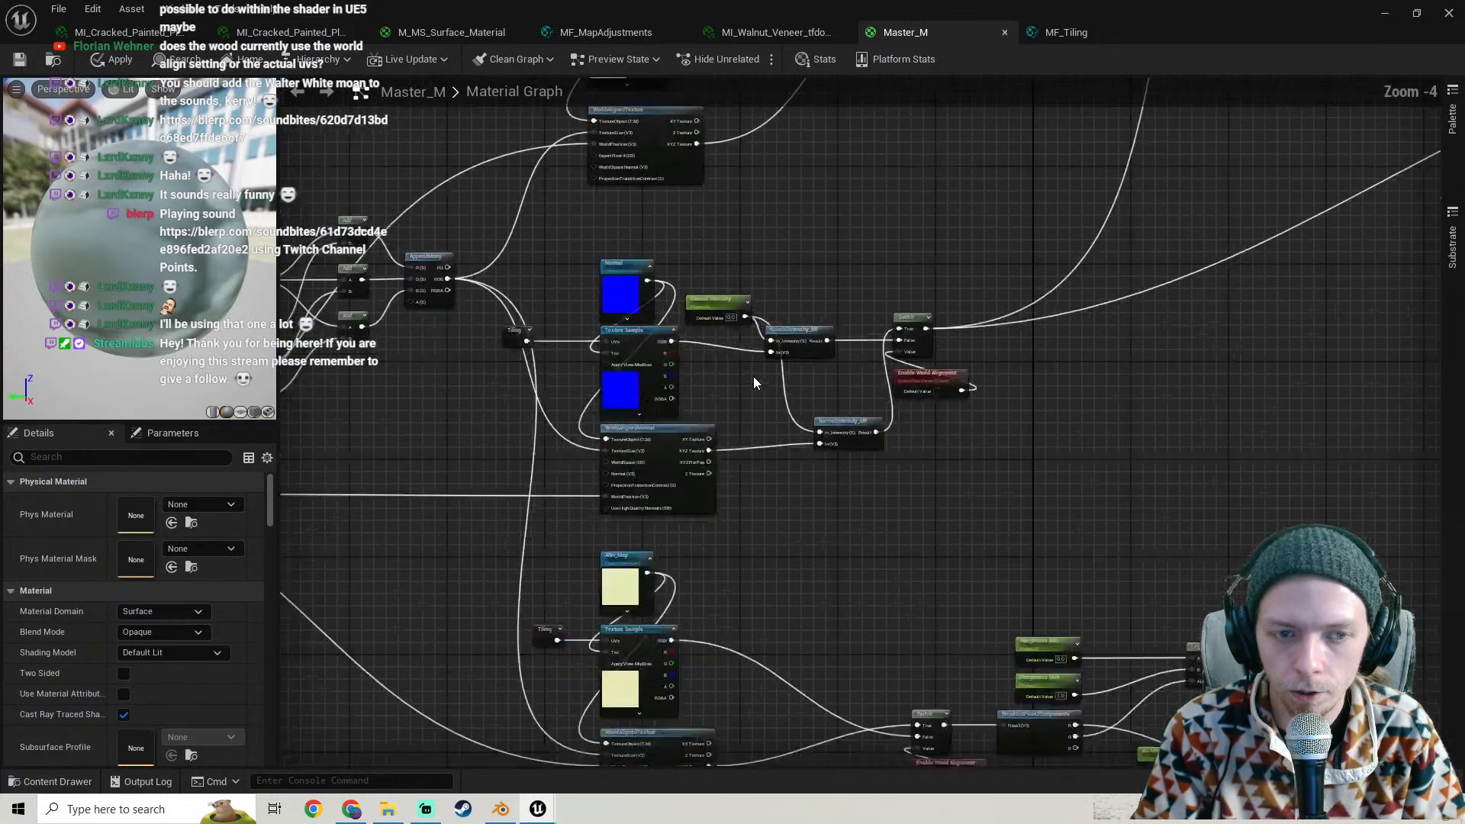
{"action": "right_click_drag", "start_coordinate": [753, 380], "coordinate": [536, 346]}
{"action": "scroll", "coordinate": [483, 455], "scroll_direction": "up", "scroll_amount": 3}
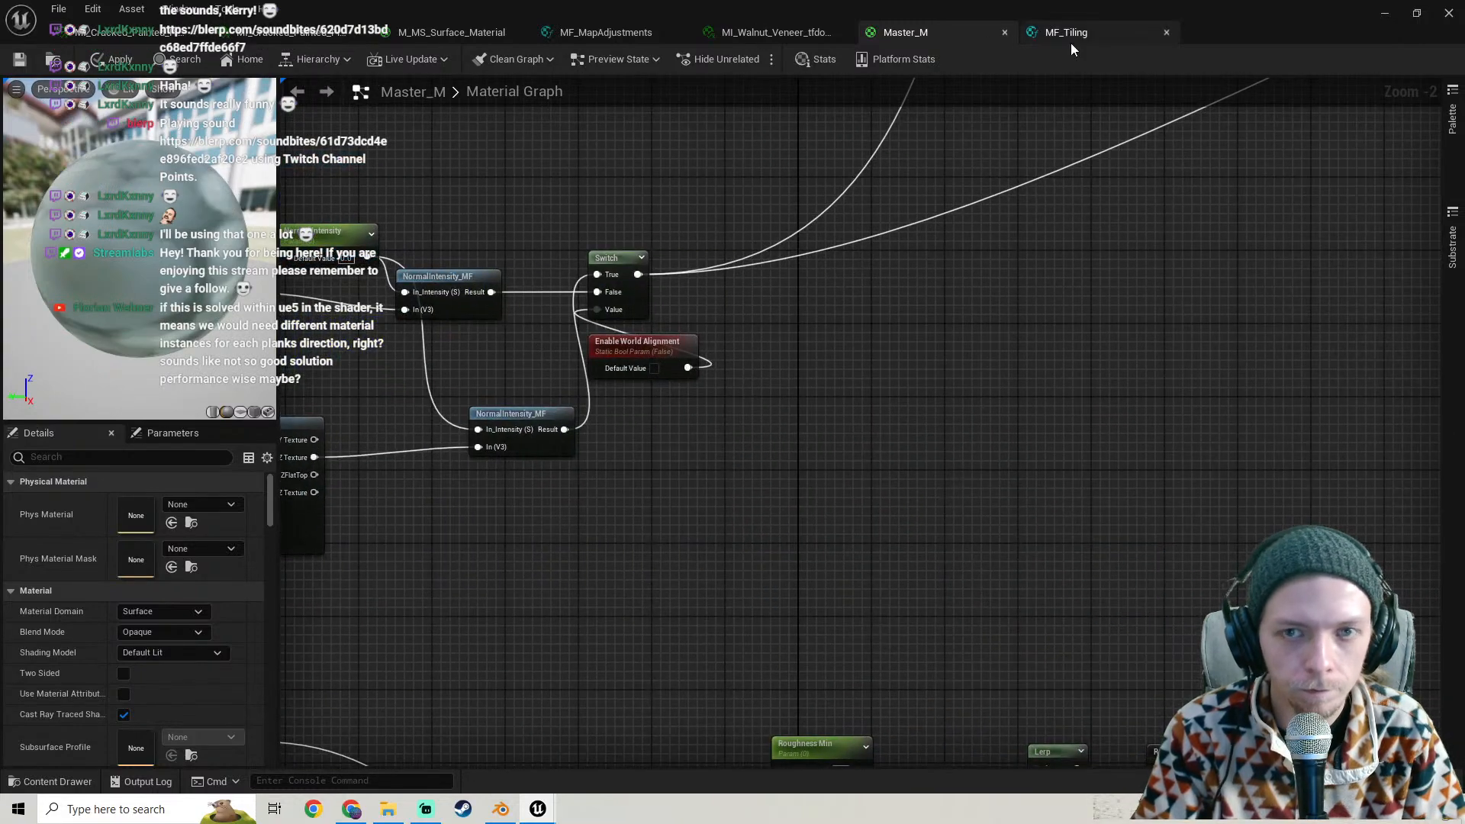
- Recheck the Append and Tangent Normal nodes in MF_MapAdjustments and widen the preview and Details area
{"action": "left_click", "coordinate": [769, 31]}
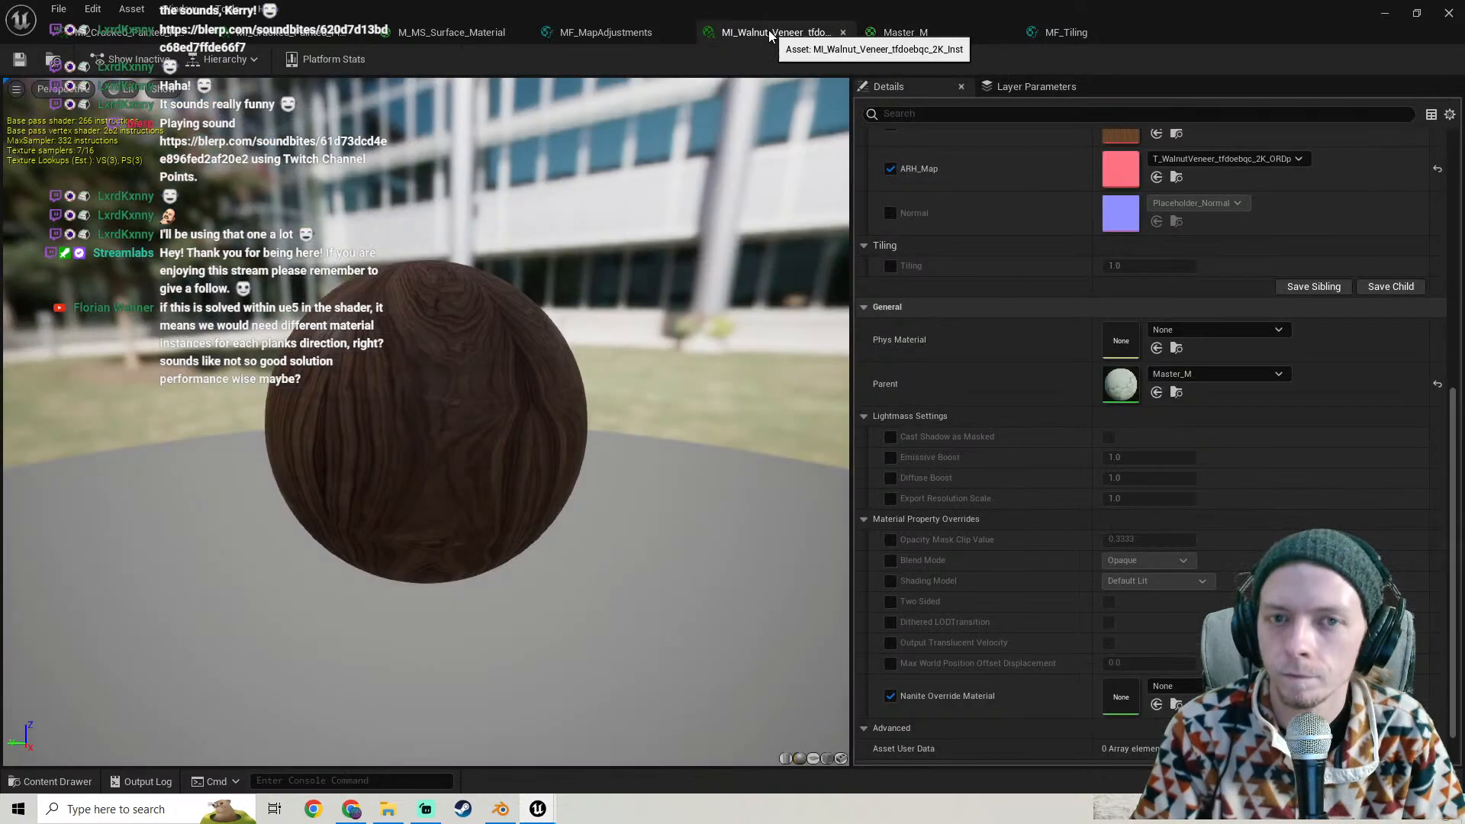
{"action": "left_click", "coordinate": [611, 32]}
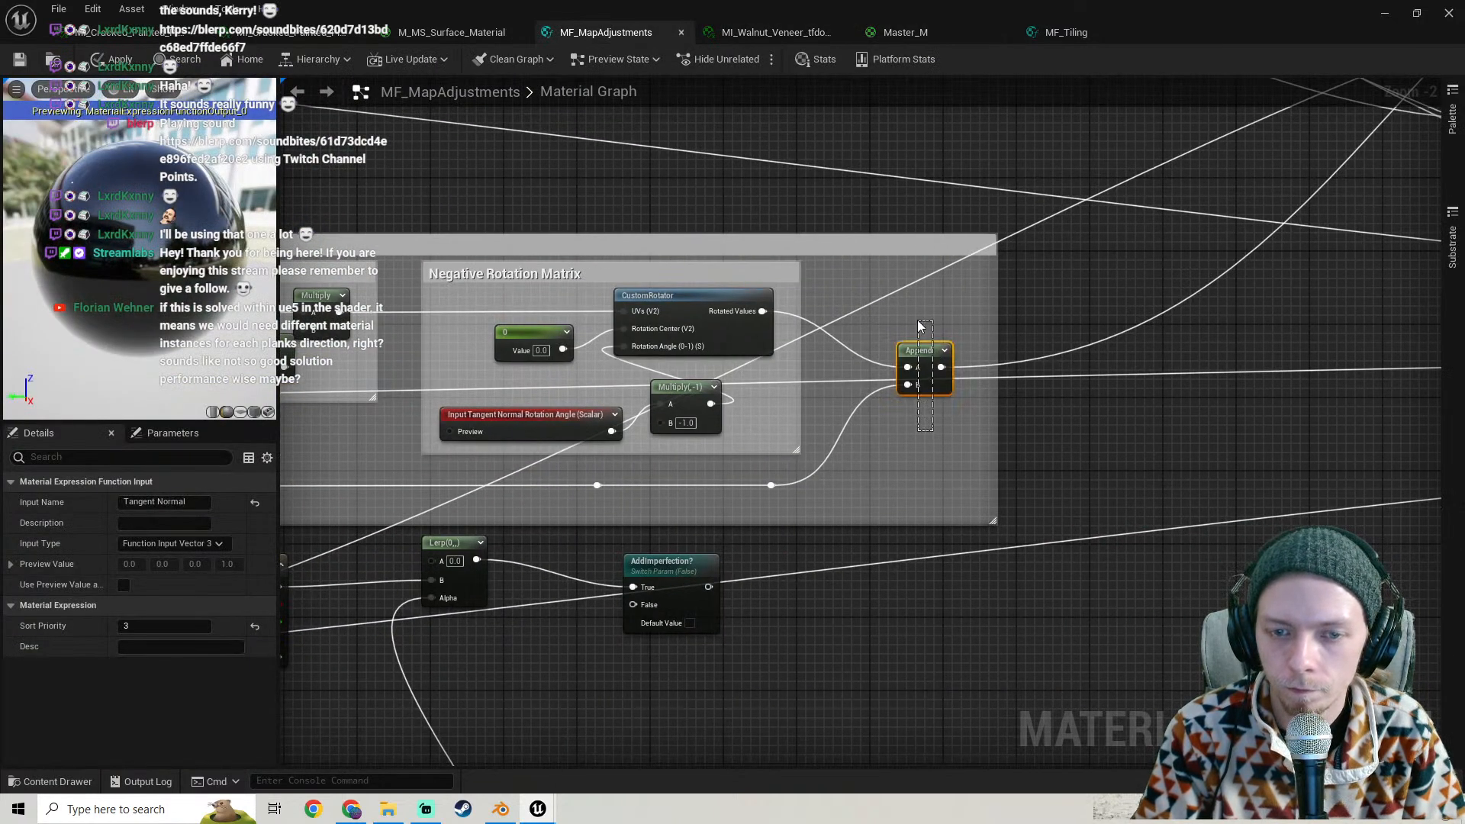
{"action": "left_click_drag", "start_coordinate": [919, 327], "coordinate": [921, 328]}
{"action": "right_click_drag", "start_coordinate": [759, 424], "coordinate": [1345, 443]}
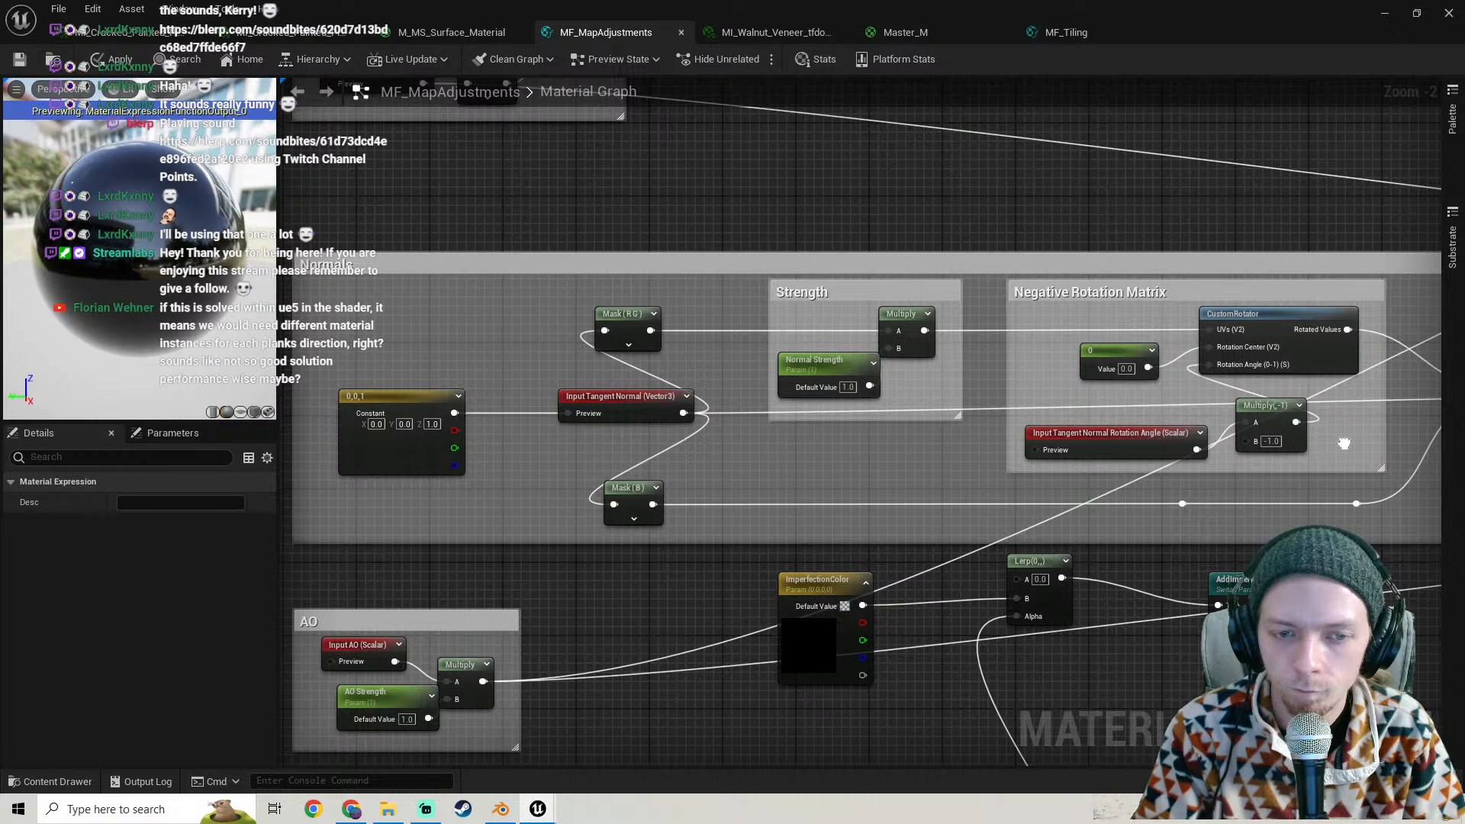
{"action": "right_click_drag", "start_coordinate": [1344, 444], "coordinate": [1307, 419]}
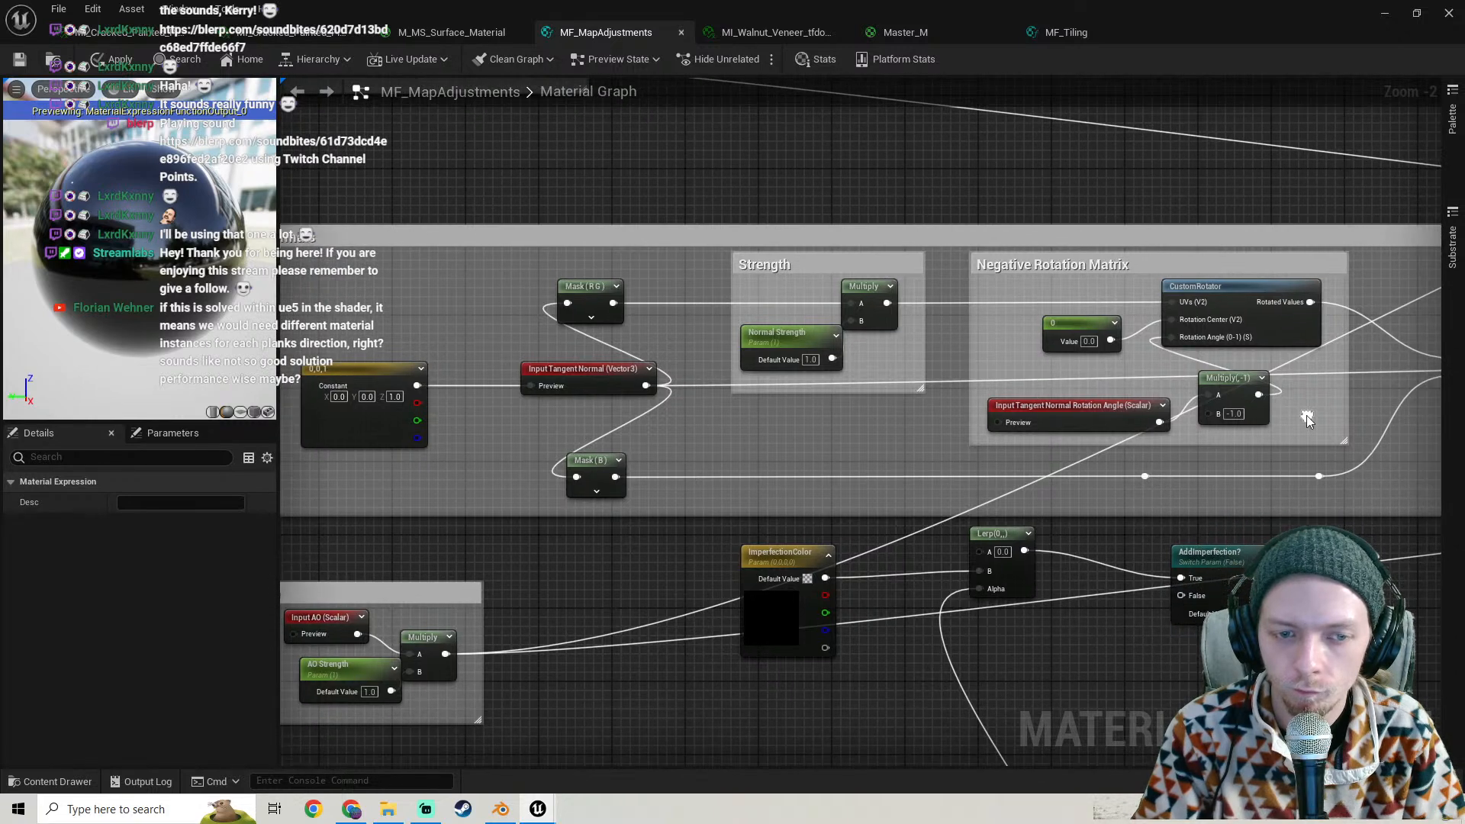
{"action": "left_click", "coordinate": [612, 386]}
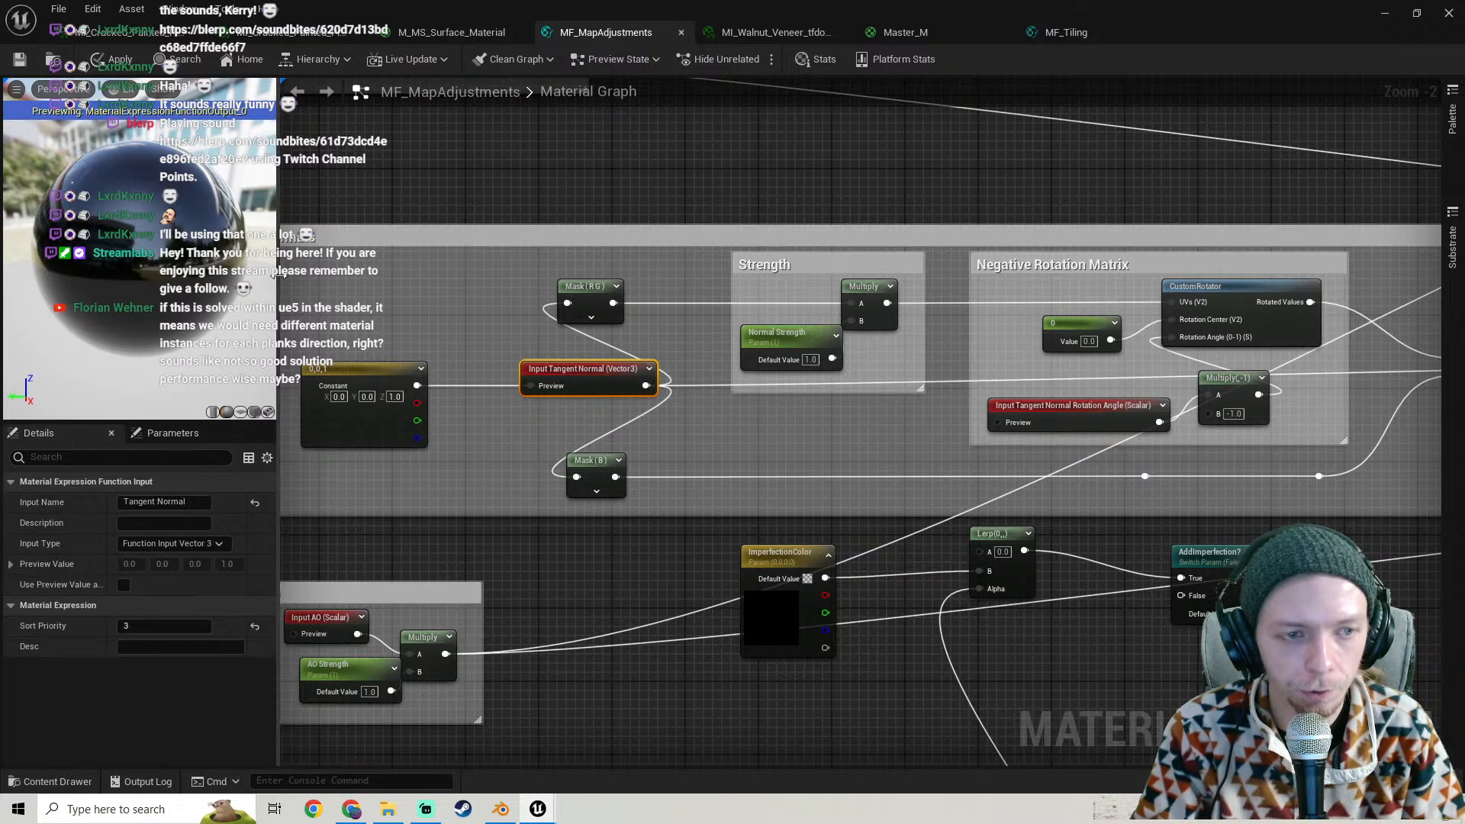
{"action": "left_click_drag", "start_coordinate": [278, 275], "coordinate": [364, 272]}
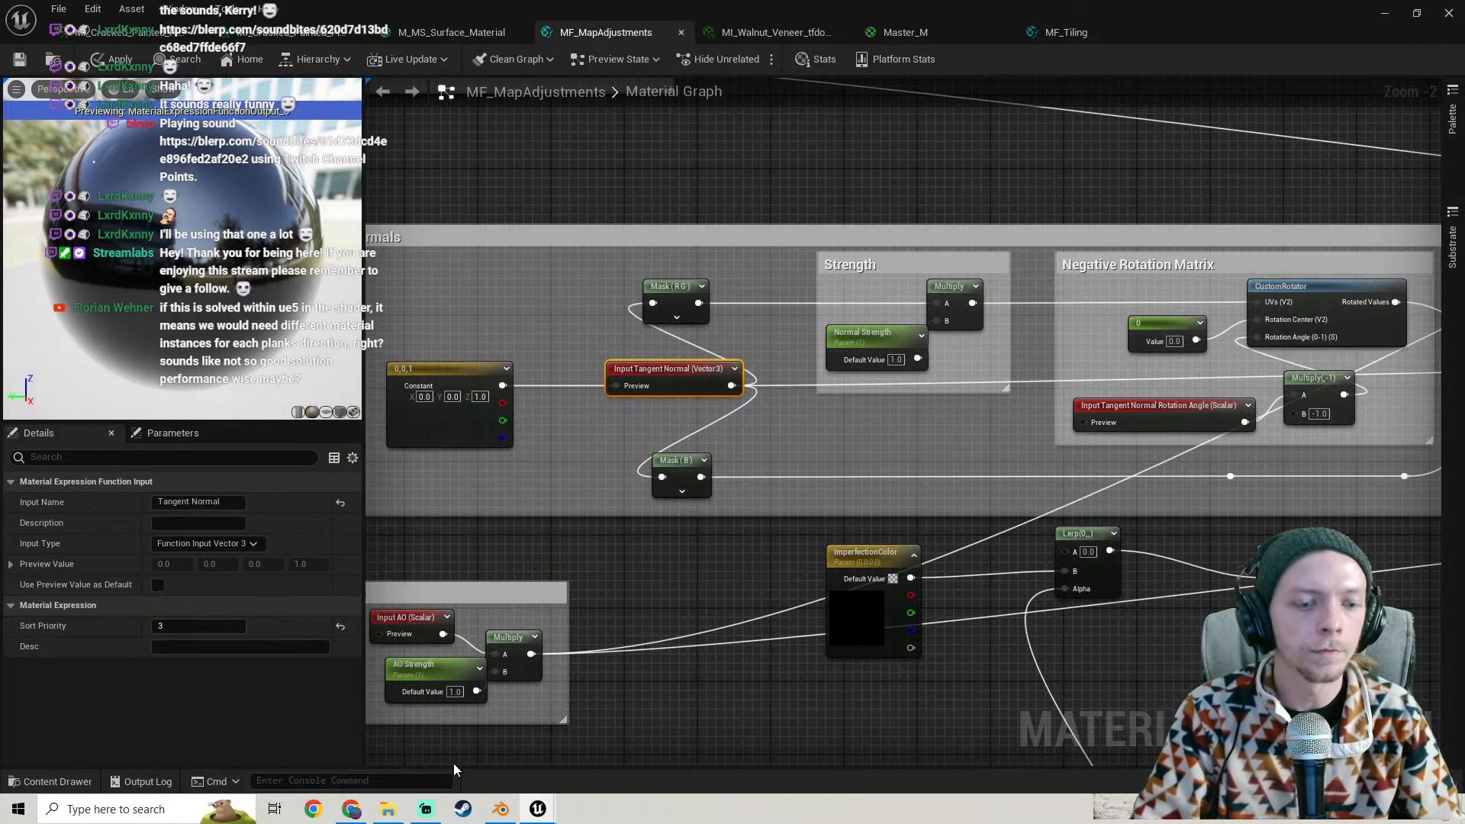
- Check the live stream and its chat in Streamlabs Desktop and return to the MF_MapAdjustments graph in Unreal Editor
{"action": "left_click", "coordinate": [426, 809]}
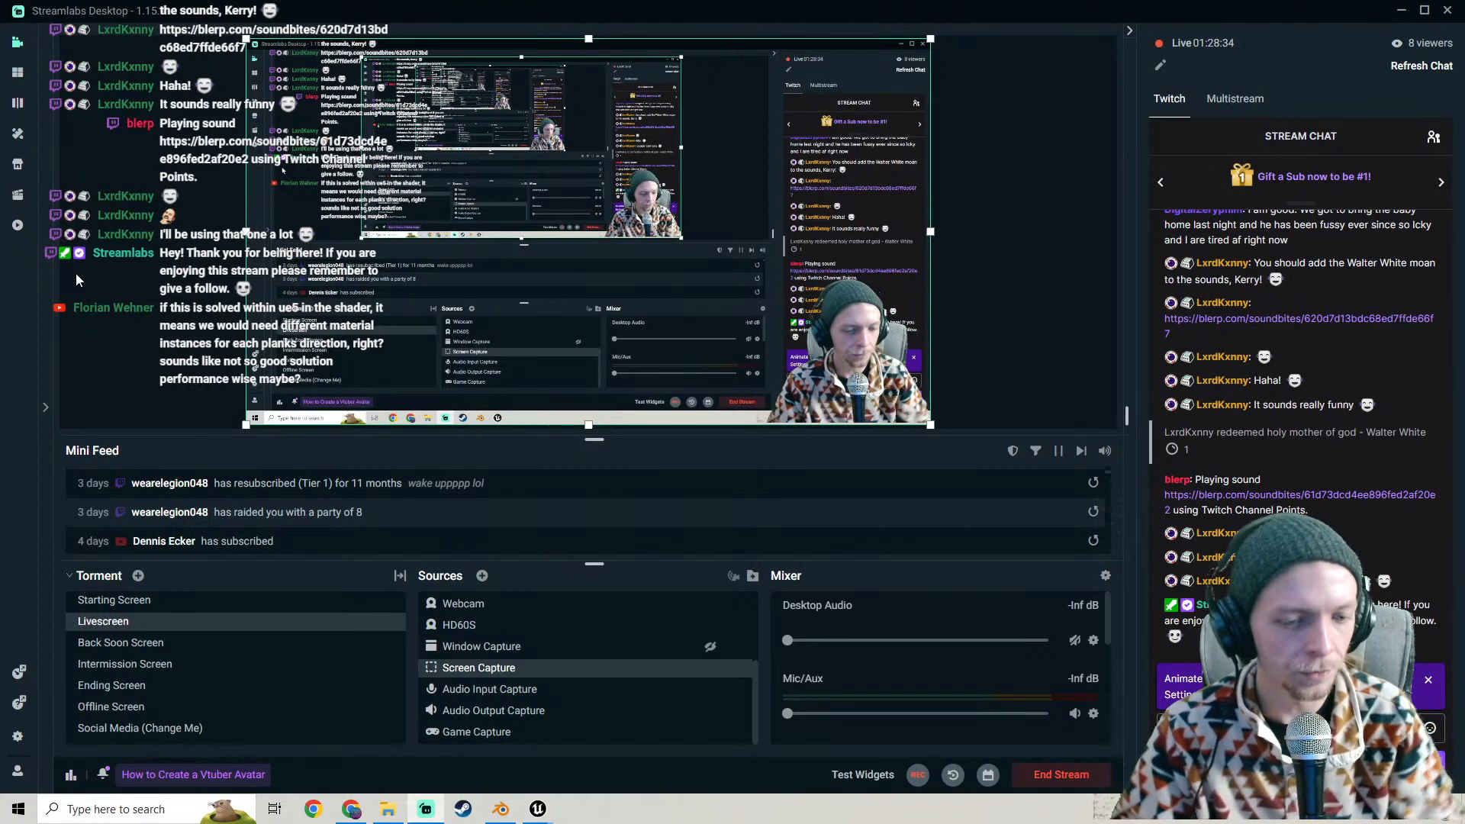
{"action": "mouse_move", "coordinate": [538, 807]}
{"action": "left_click", "coordinate": [607, 758]}
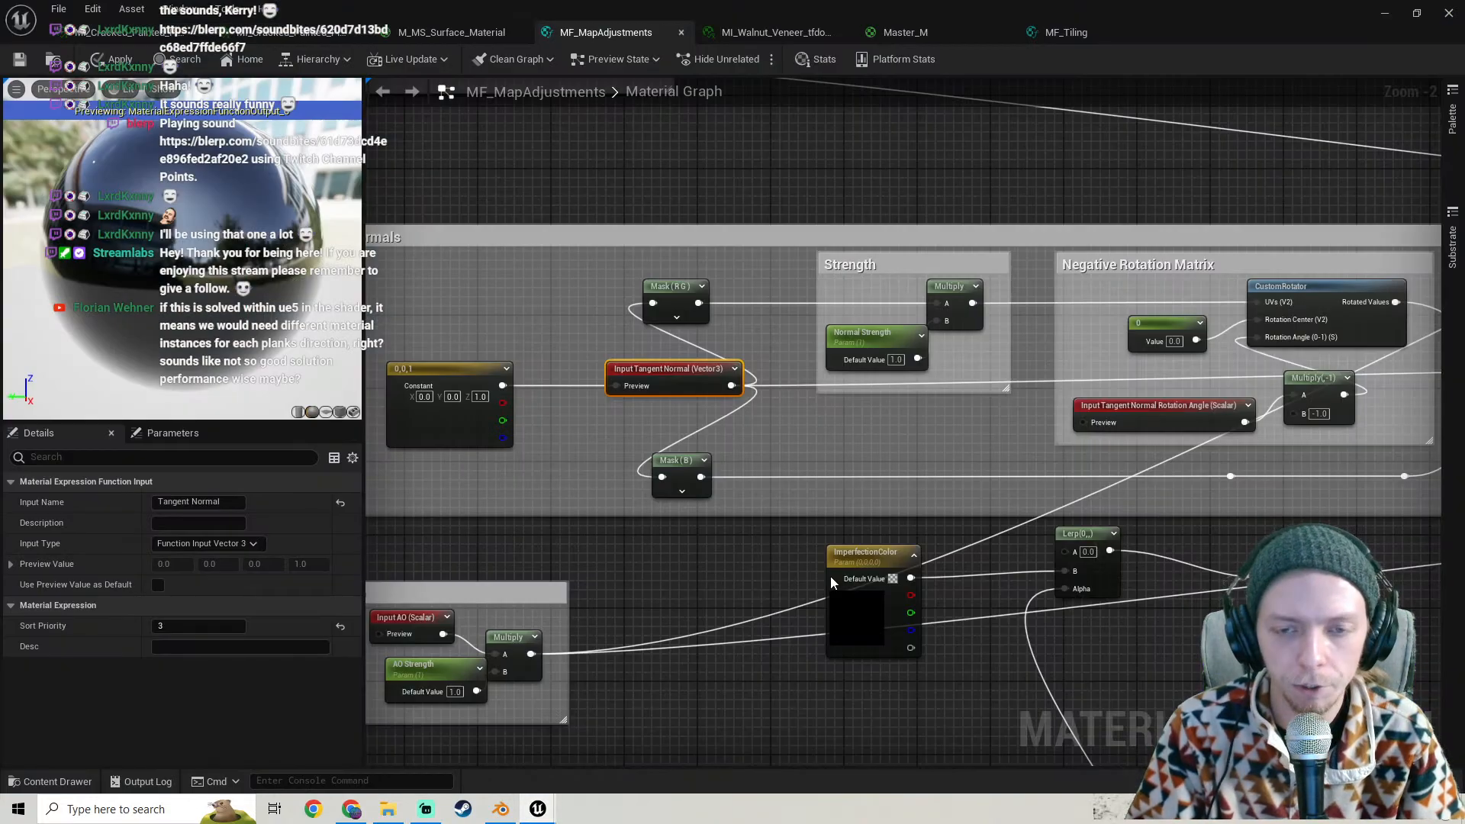
- Examine the Negative Rotation Matrix group and the Append node's output wiring in MF_MapAdjustments
{"action": "scroll", "coordinate": [849, 471], "scroll_direction": "down", "scroll_amount": 5}
{"action": "left_click", "coordinate": [836, 435]}
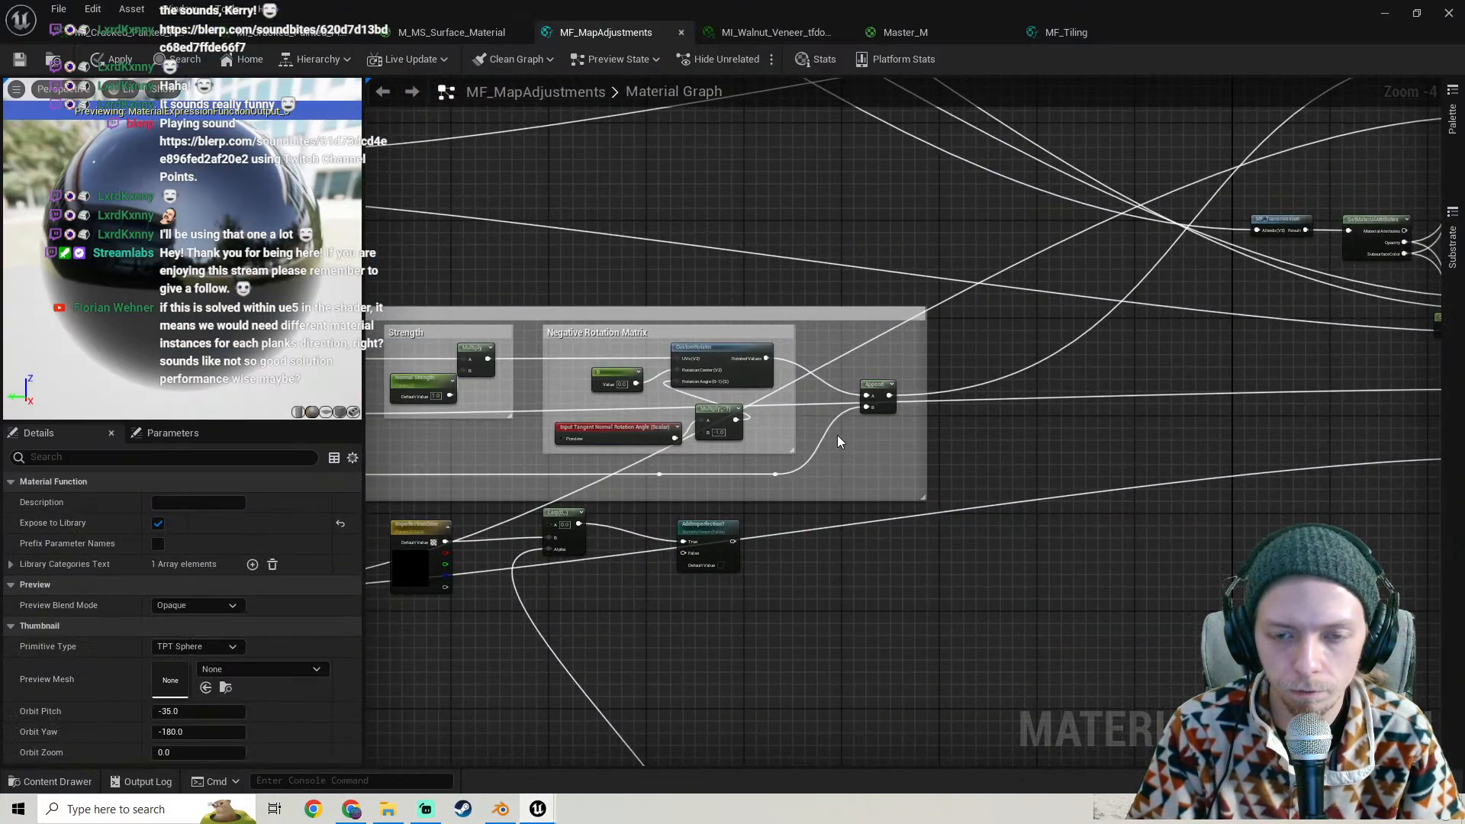
{"action": "scroll", "coordinate": [837, 435], "scroll_direction": "up", "scroll_amount": 3}
{"action": "right_click_drag", "start_coordinate": [1119, 435], "coordinate": [790, 481]}
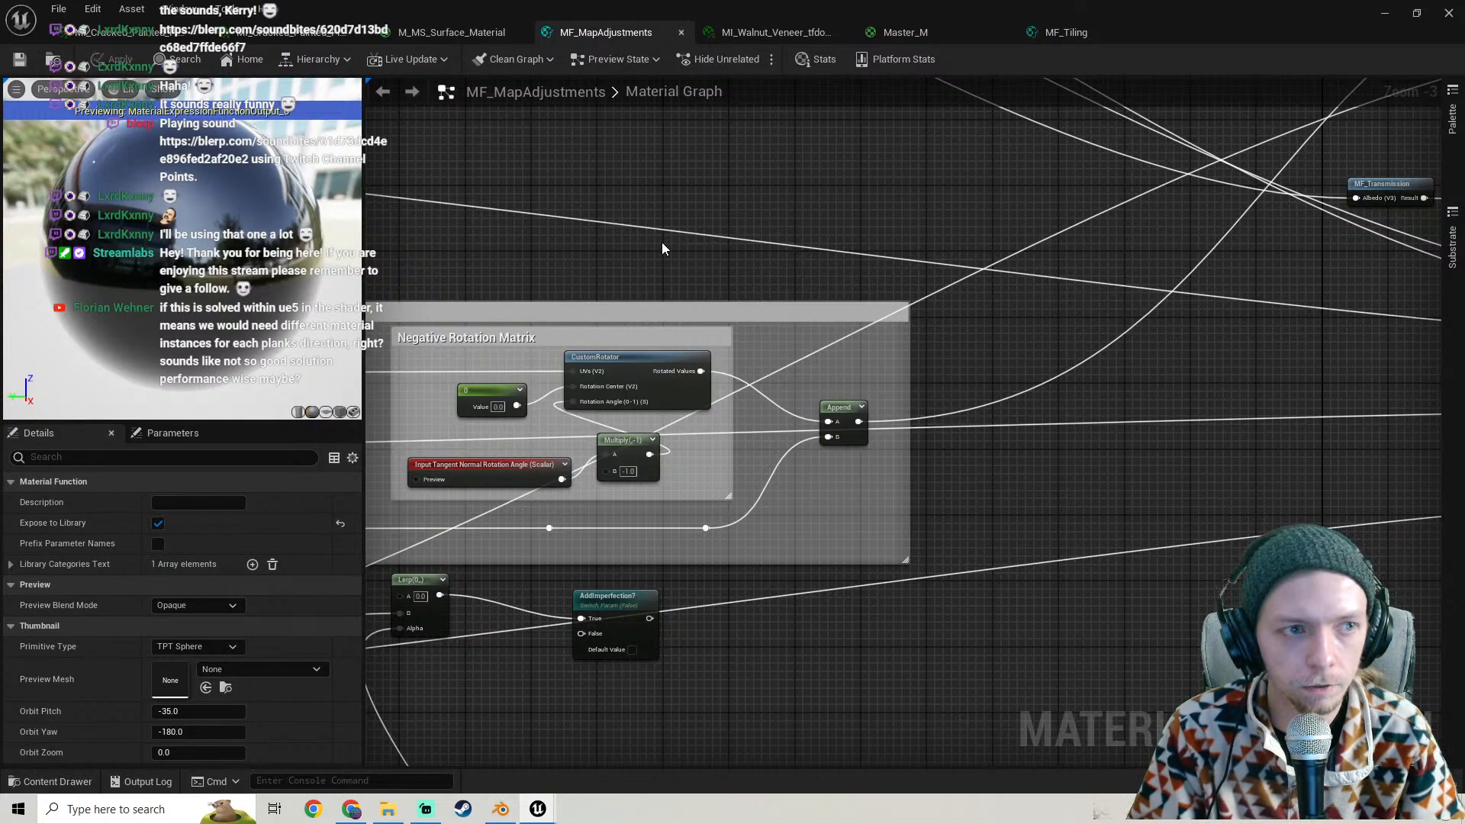
{"action": "scroll", "coordinate": [655, 253], "scroll_direction": "down", "scroll_amount": 3}
- Switch to Blender and look over the diagonal beam, the stone walls and the row of separate beams
{"action": "left_click", "coordinate": [500, 809]}
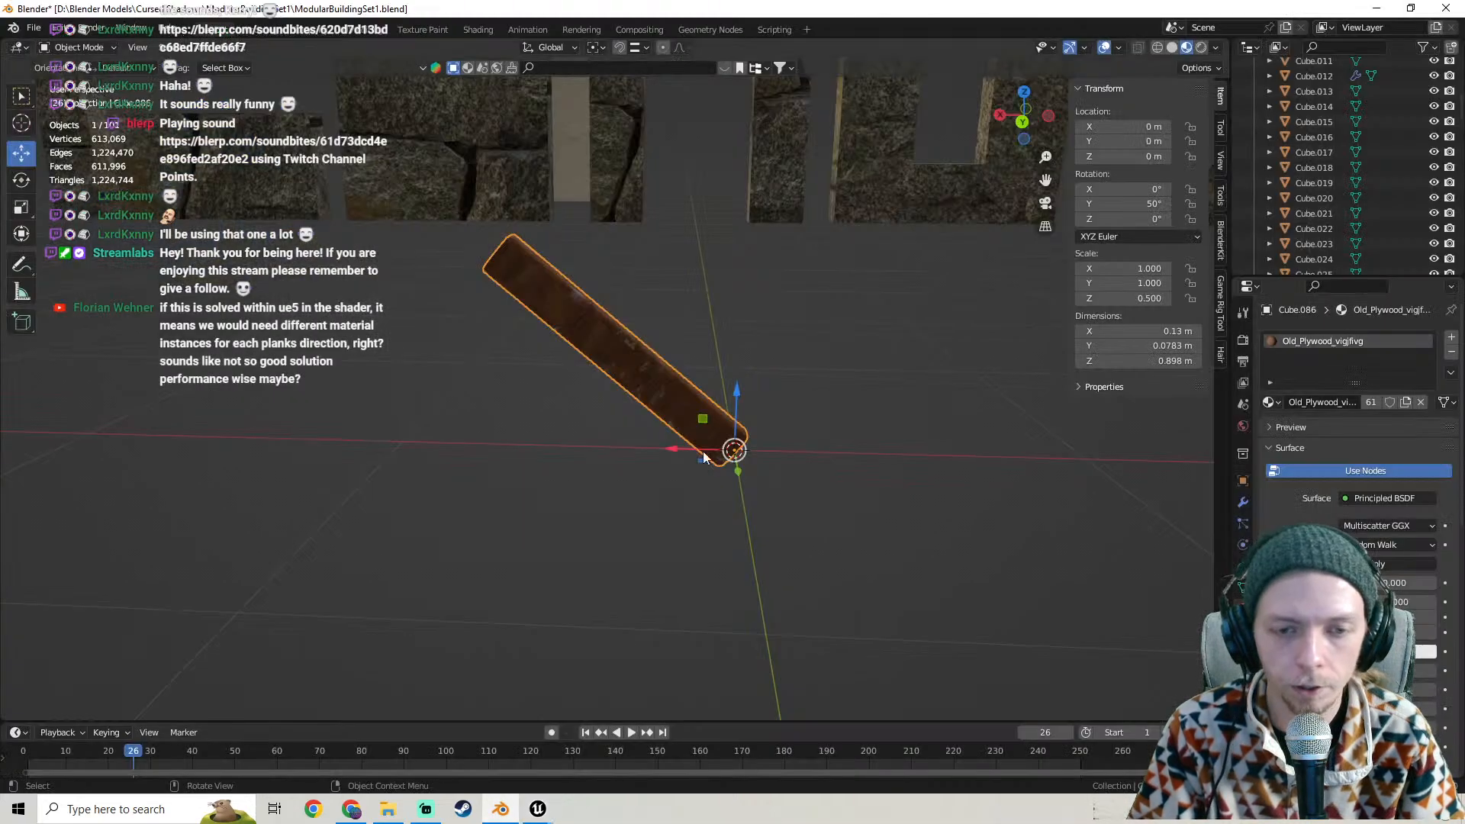
{"action": "scroll", "coordinate": [610, 351], "scroll_direction": "down", "scroll_amount": 5}
{"action": "middle_click_drag", "start_coordinate": [611, 351], "coordinate": [564, 316]}
{"action": "scroll", "coordinate": [635, 346], "scroll_direction": "up", "scroll_amount": 4}
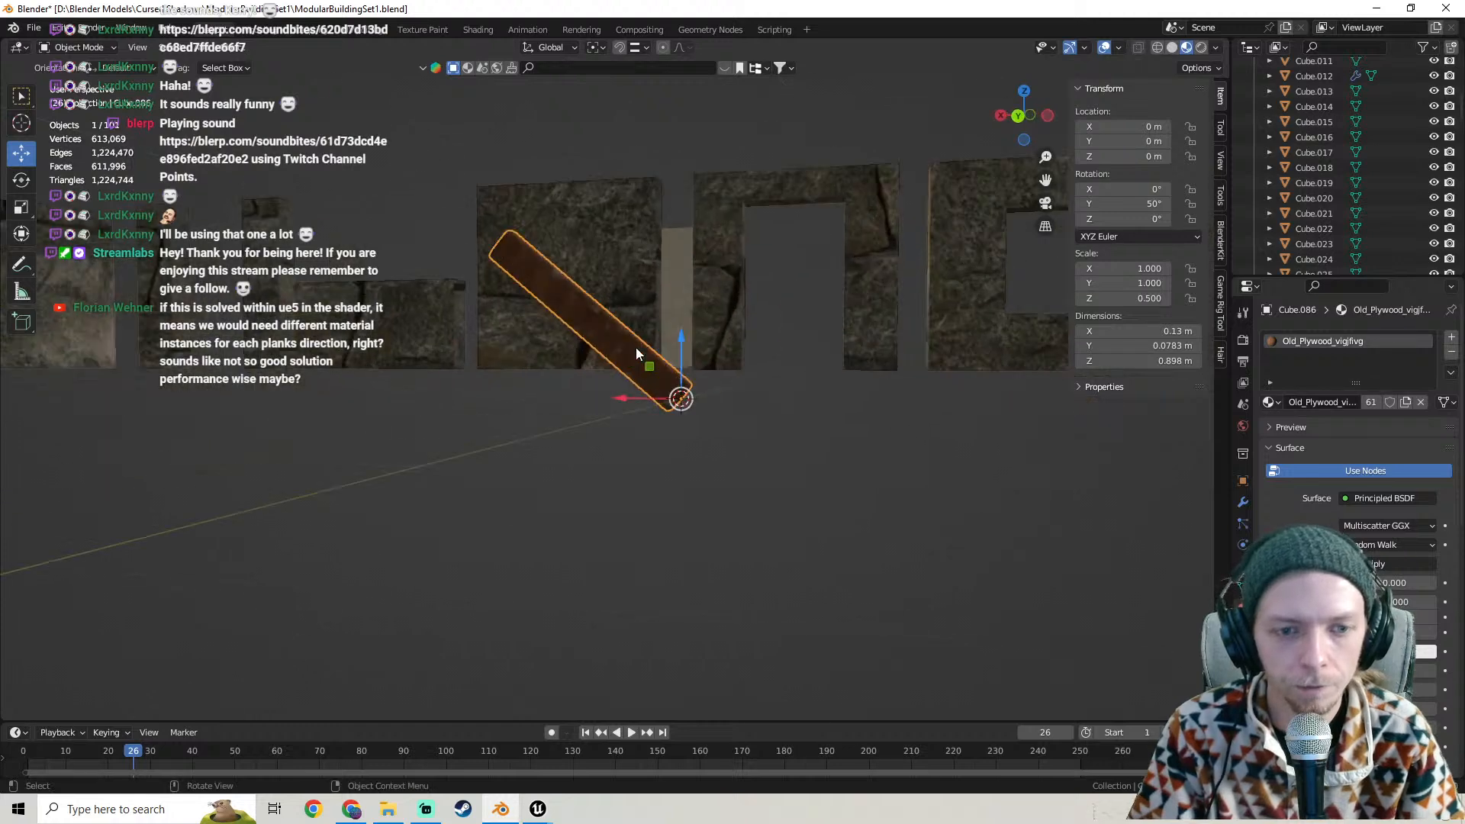
{"action": "mouse_move", "coordinate": [647, 359]}
{"action": "middle_mouse_down"}
{"action": "mouse_move", "coordinate": [405, 413]}
{"action": "mouse_move", "coordinate": [536, 396]}
{"action": "mouse_move", "coordinate": [500, 342]}
{"action": "mouse_move", "coordinate": [711, 342]}
{"action": "mouse_move", "coordinate": [552, 315]}
{"action": "mouse_move", "coordinate": [658, 374]}
{"action": "mouse_move", "coordinate": [754, 360]}
{"action": "mouse_move", "coordinate": [745, 387]}
{"action": "mouse_move", "coordinate": [637, 373]}
{"action": "middle_mouse_up"}
{"action": "scroll", "coordinate": [501, 341], "scroll_direction": "down", "scroll_amount": 6}
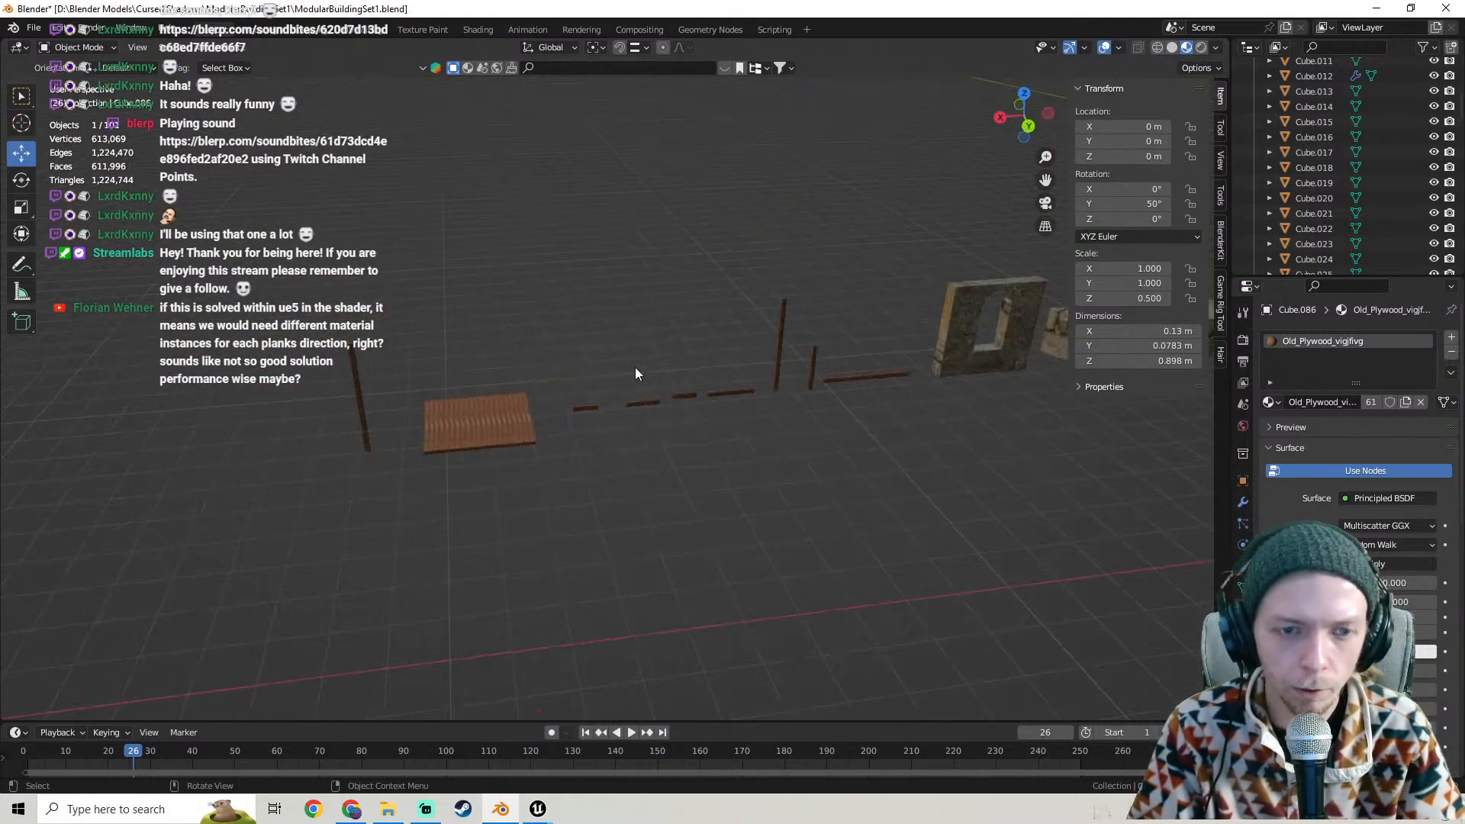
{"action": "left_click_drag", "start_coordinate": [595, 409], "coordinate": [698, 397]}
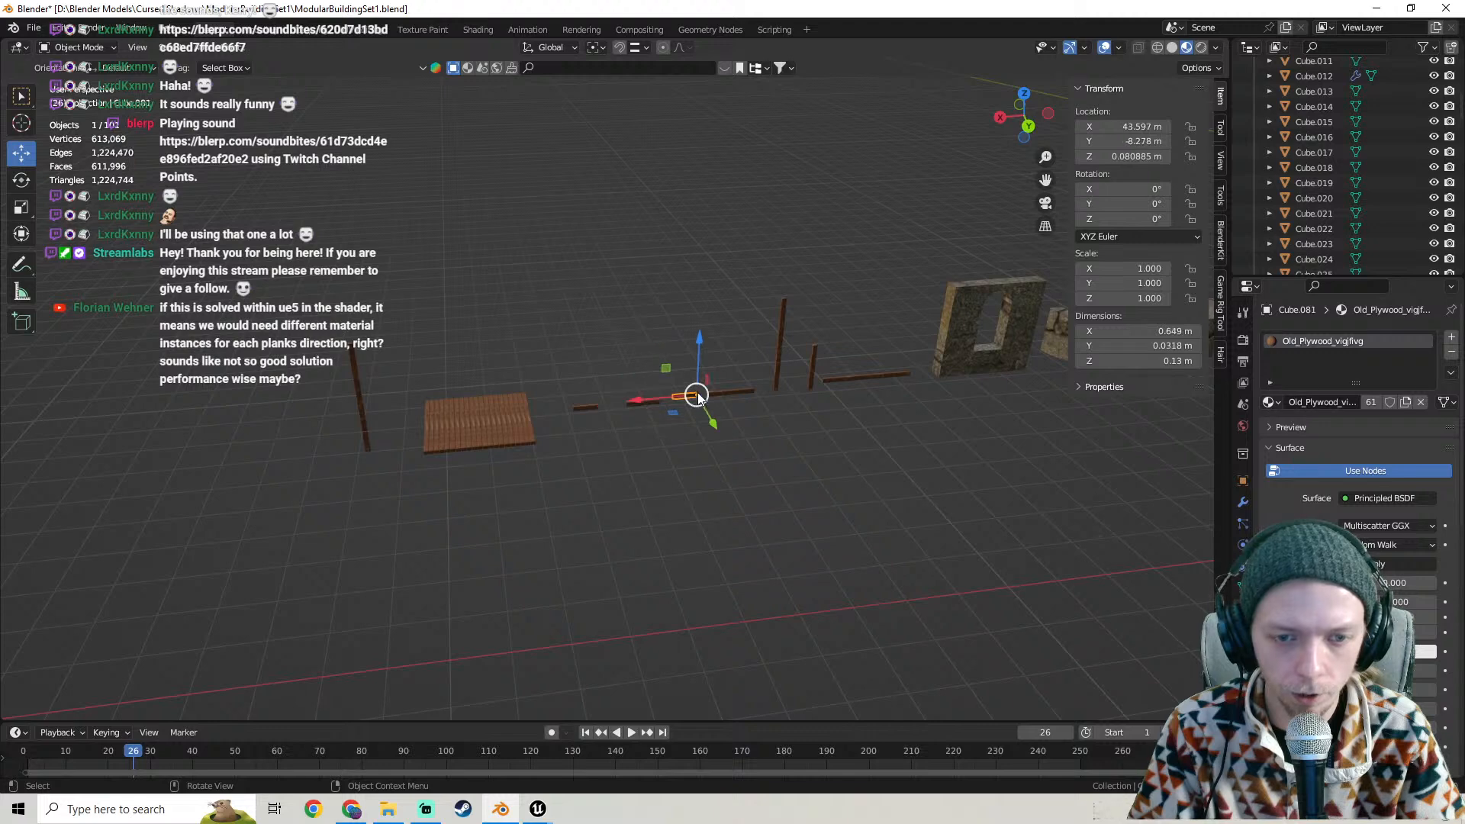
- Go back to the diagonal beam at the world origin, select it and enter Edit Mode on its mesh
{"action": "middle_click_drag", "start_coordinate": [769, 394], "coordinate": [382, 359], "text": "shift"}
{"action": "scroll", "coordinate": [763, 363], "scroll_direction": "down", "scroll_amount": 3}
{"action": "middle_click_drag", "start_coordinate": [815, 361], "coordinate": [458, 357], "text": "shift"}
{"action": "scroll", "coordinate": [607, 363], "scroll_direction": "up", "scroll_amount": 4}
{"action": "middle_click_drag", "start_coordinate": [607, 363], "coordinate": [725, 389]}
{"action": "middle_click_drag", "start_coordinate": [469, 420], "coordinate": [687, 458], "text": "shift"}
{"action": "scroll", "coordinate": [542, 314], "scroll_direction": "up", "scroll_amount": 3}
{"action": "middle_click_drag", "start_coordinate": [867, 502], "coordinate": [539, 410], "text": "shift"}
{"action": "scroll", "coordinate": [630, 396], "scroll_direction": "up", "scroll_amount": 4}
{"action": "left_click", "coordinate": [539, 411]}
{"action": "key", "text": "Tab"}
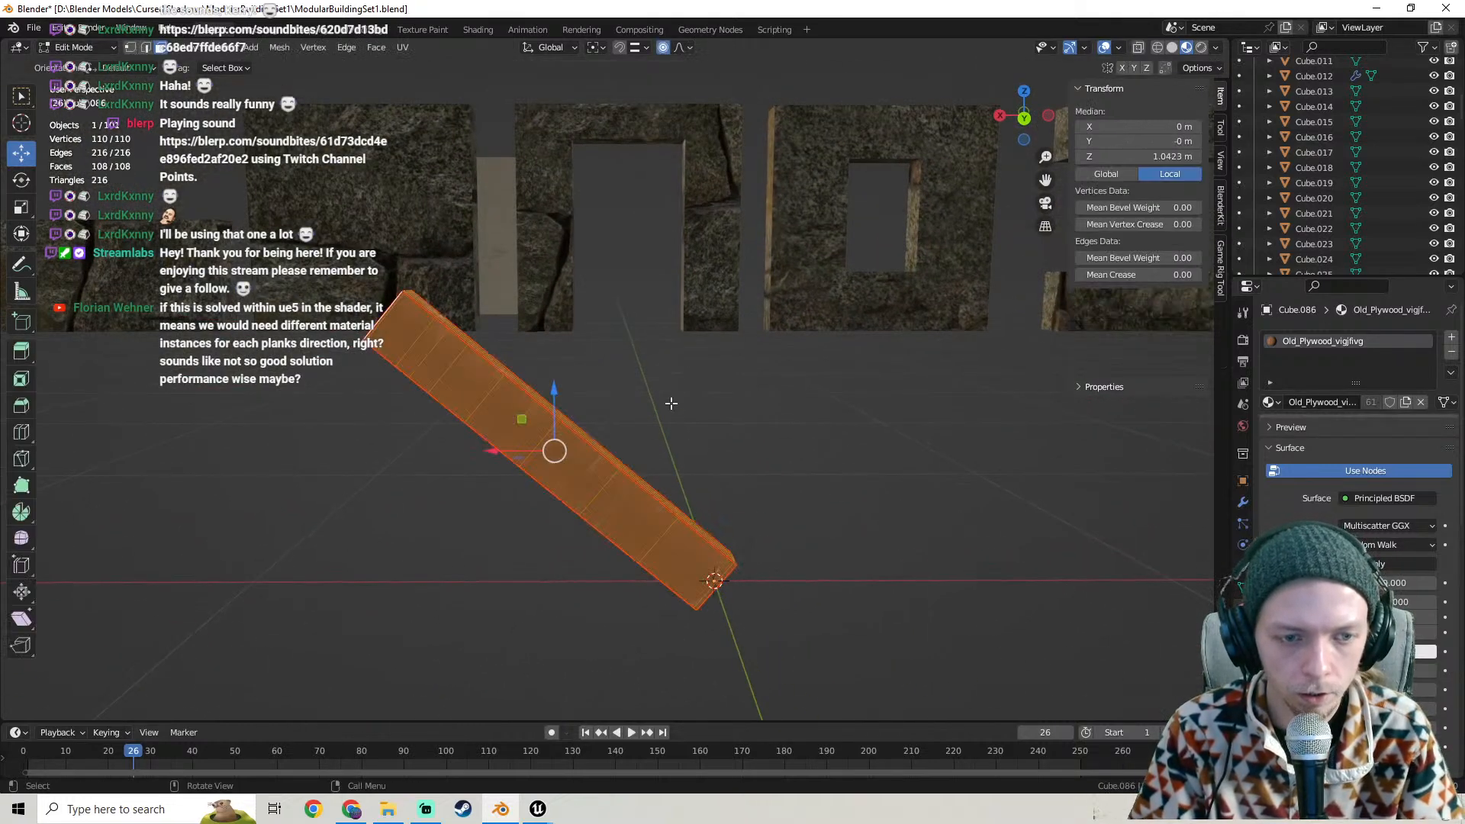
- Change the 3D viewport into a UV Editor showing the diagonal beam's UV layout over the normal texture
{"action": "scroll", "coordinate": [672, 403], "scroll_direction": "down", "scroll_amount": 5}
{"action": "middle_click_drag", "start_coordinate": [735, 357], "coordinate": [660, 379], "text": "shift"}
{"action": "scroll", "coordinate": [766, 386], "scroll_direction": "down", "scroll_amount": 3}
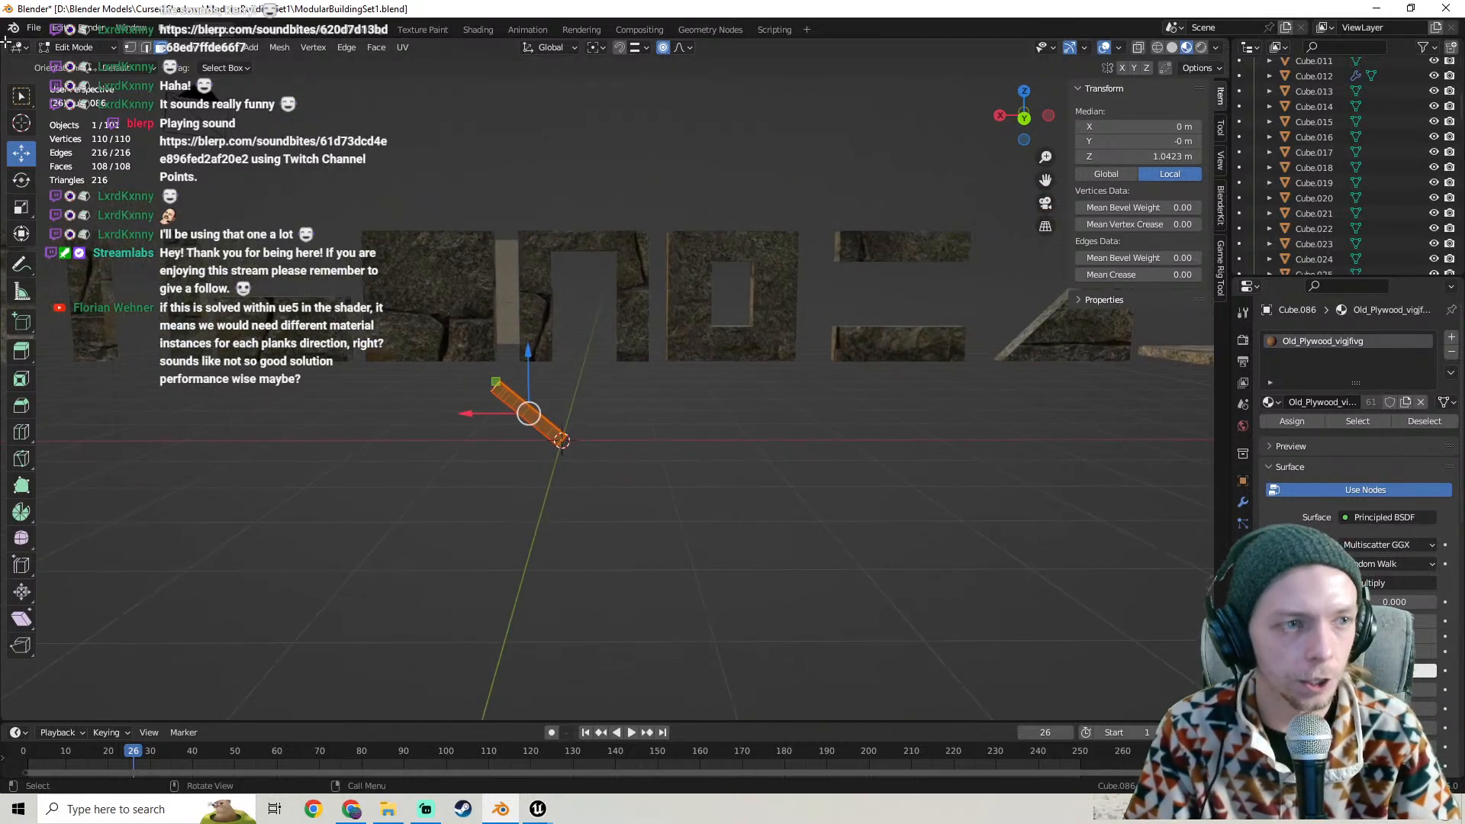
{"action": "left_click_drag", "start_coordinate": [6, 44], "coordinate": [298, 132]}
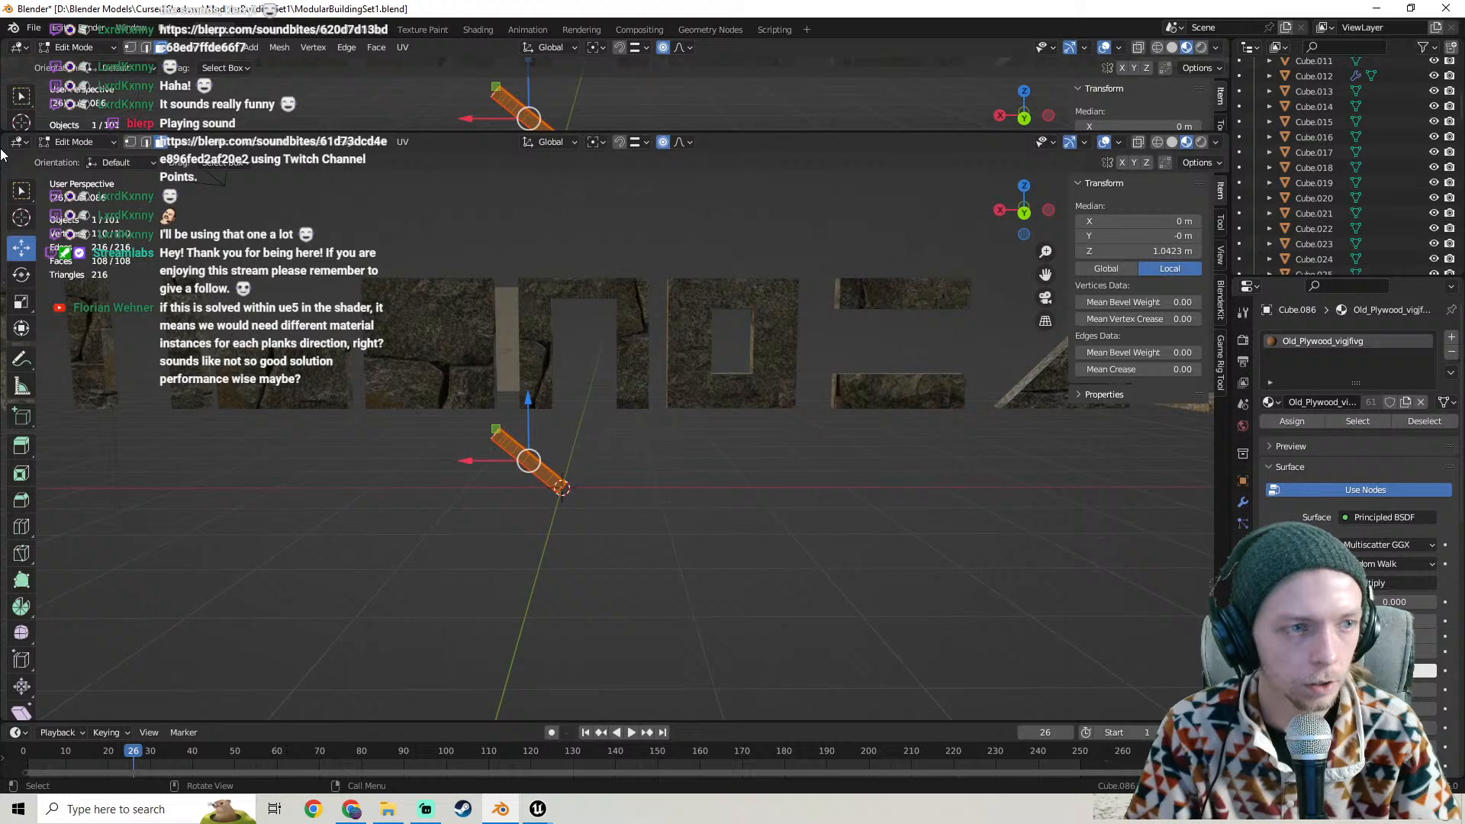
{"action": "left_click_drag", "start_coordinate": [6, 141], "coordinate": [33, 107]}
{"action": "left_click", "coordinate": [19, 47]}
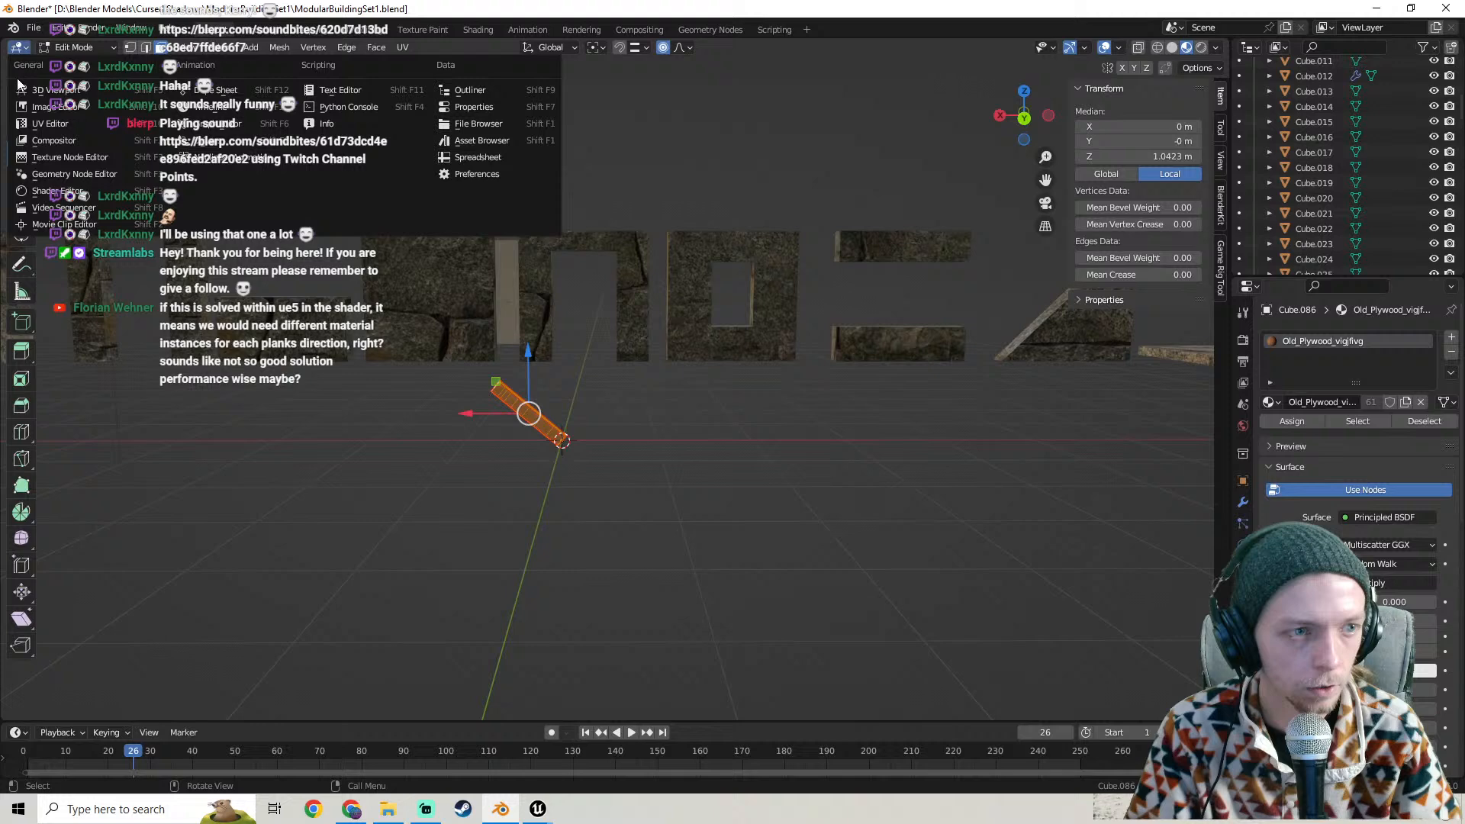
{"action": "left_click", "coordinate": [50, 123]}
{"action": "scroll", "coordinate": [551, 383], "scroll_direction": "down", "scroll_amount": 8}
{"action": "scroll", "coordinate": [581, 410], "scroll_direction": "up", "scroll_amount": 5}
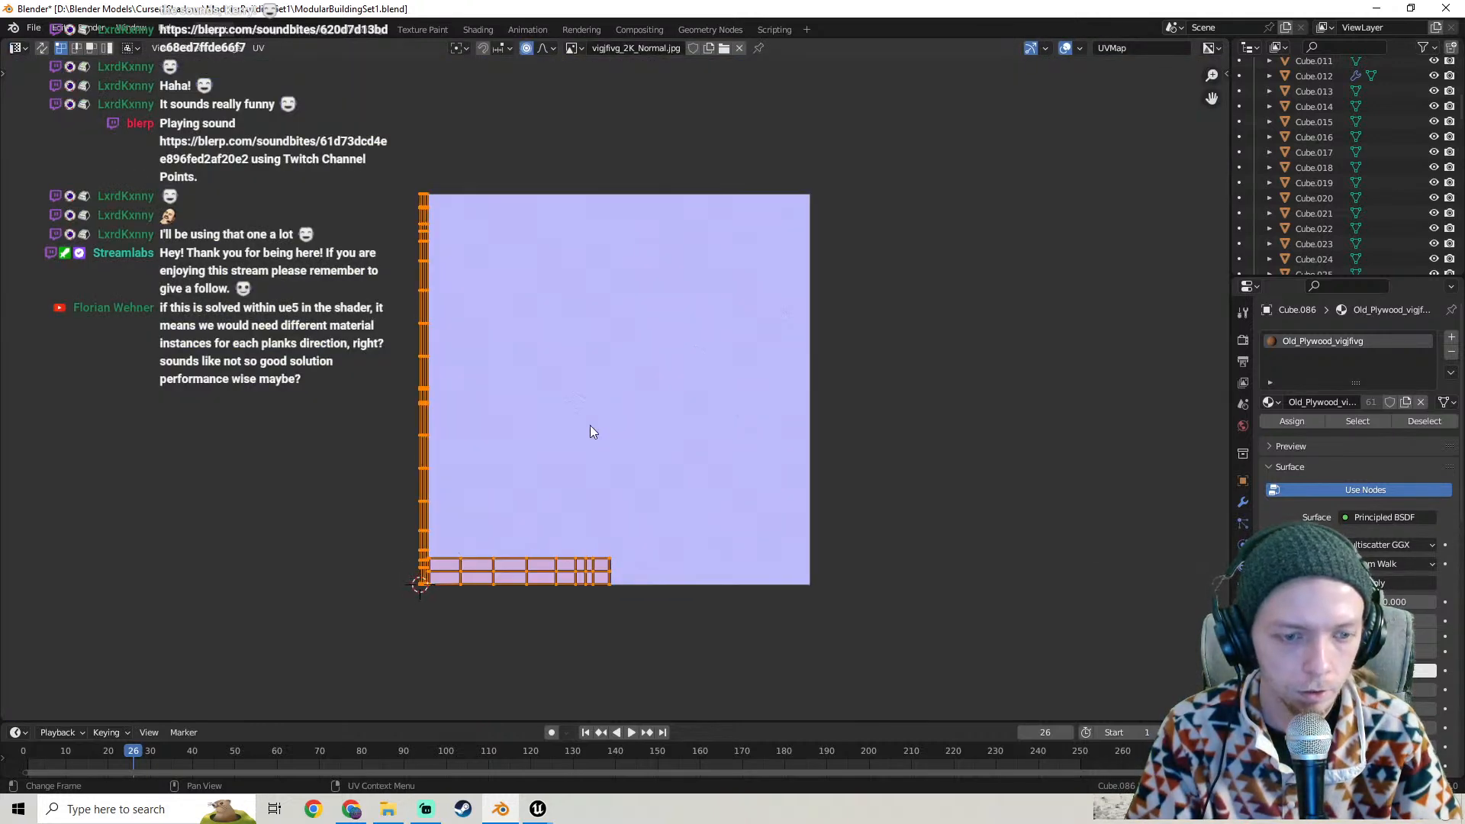
- Rotate all of the diagonal beam's UVs by 90° and move them to the upper-left corner of the texture
{"action": "type", "text": "r90"}
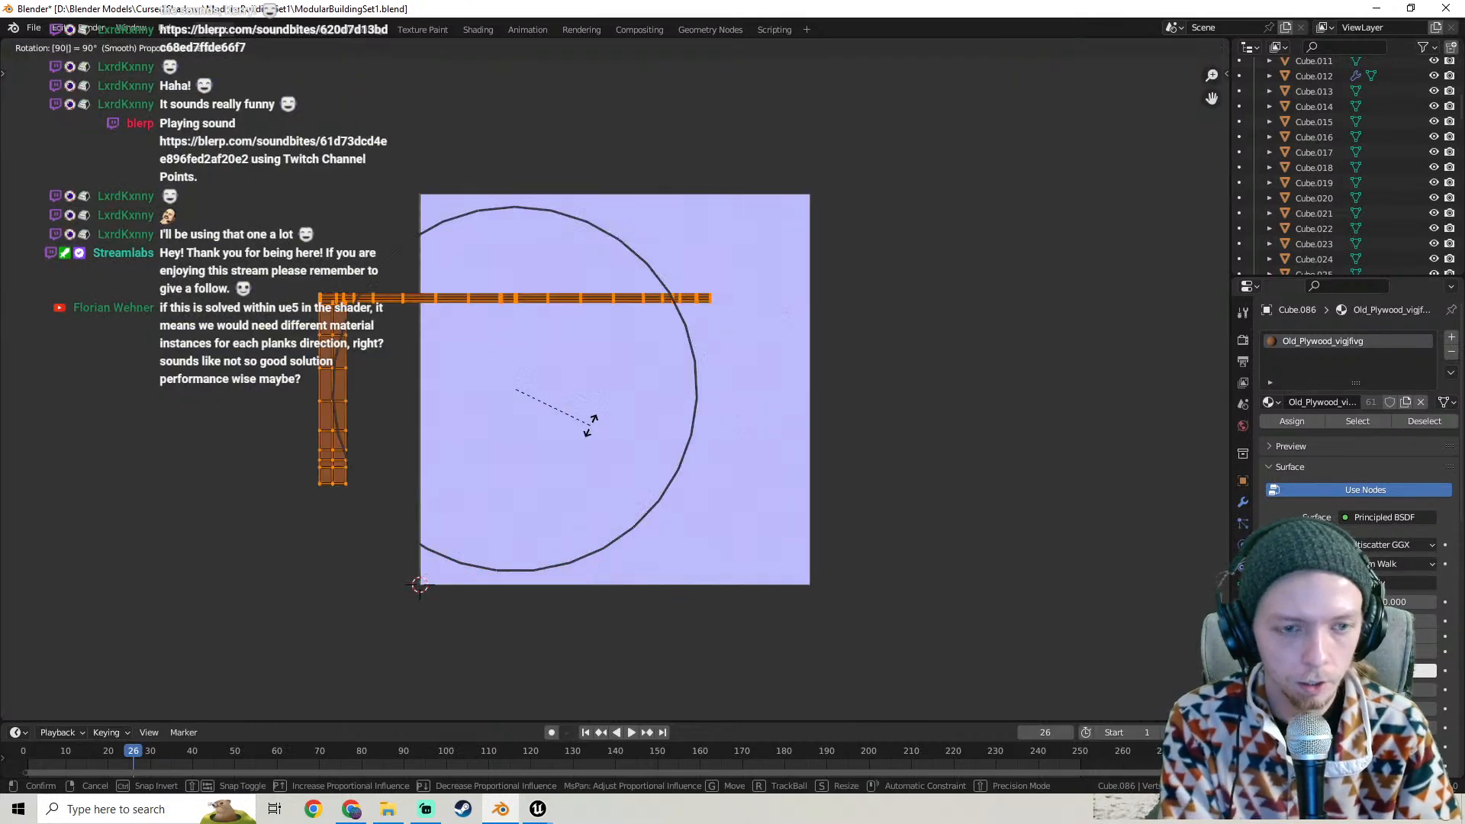
{"action": "key", "text": "Return"}
{"action": "key", "text": "g"}
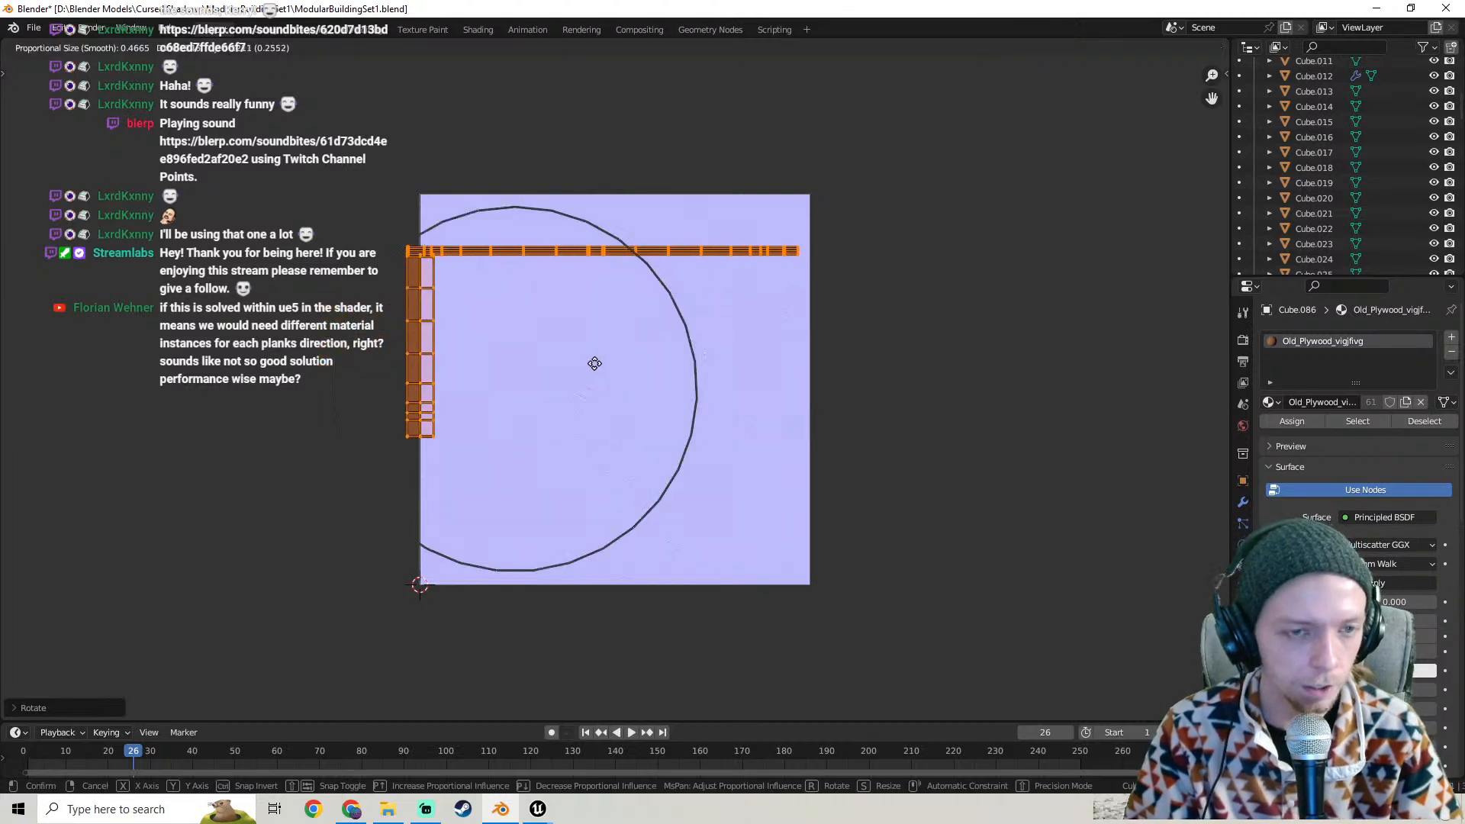
{"action": "left_click", "coordinate": [602, 317]}
{"action": "key", "text": "Tab"}
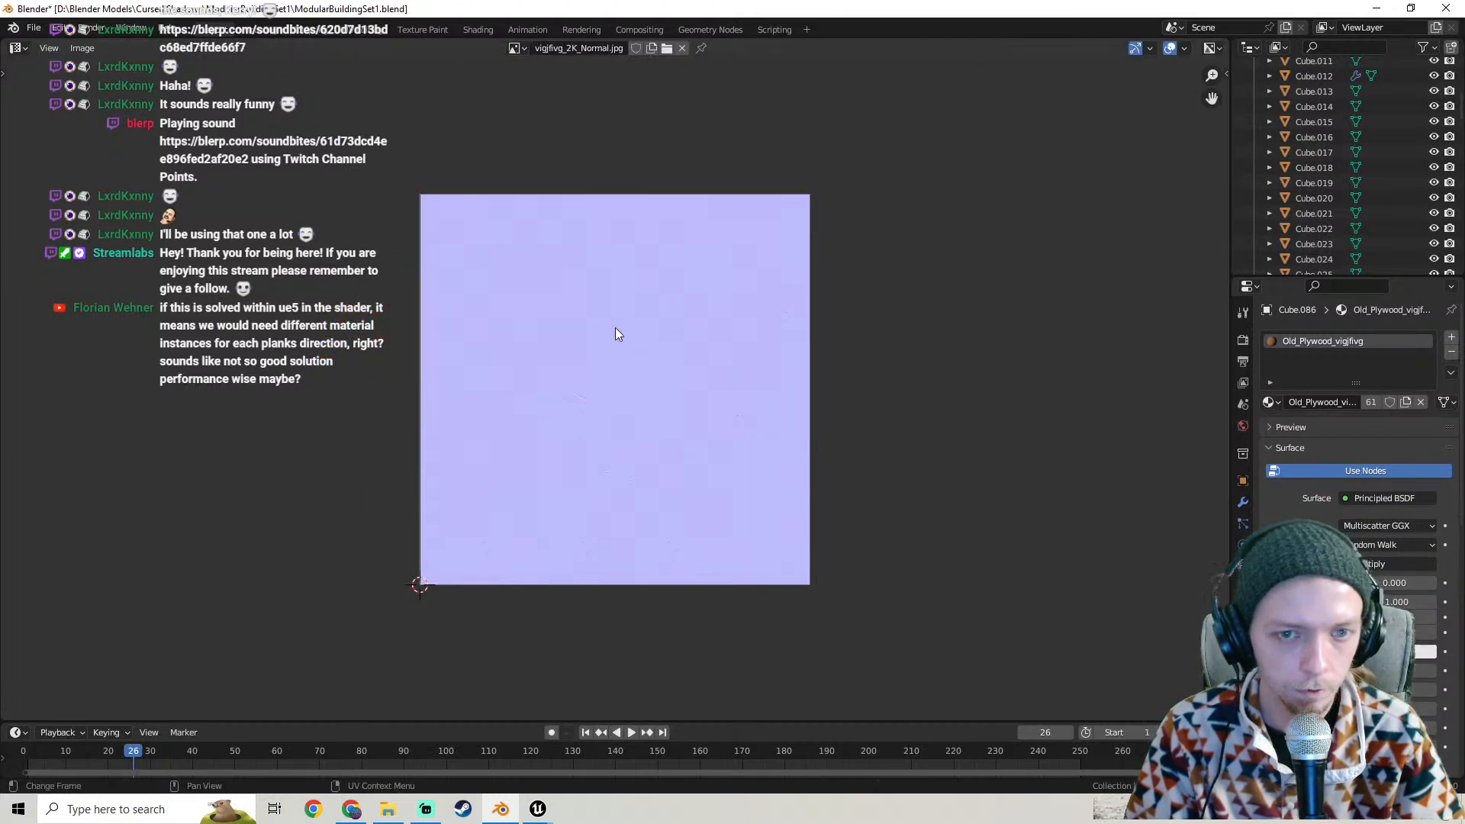
{"action": "key", "text": "Tab"}
- Switch to Unreal Editor and close the material editor window, discarding the changes to M_MS_Surface_Material
{"action": "left_click", "coordinate": [537, 808]}
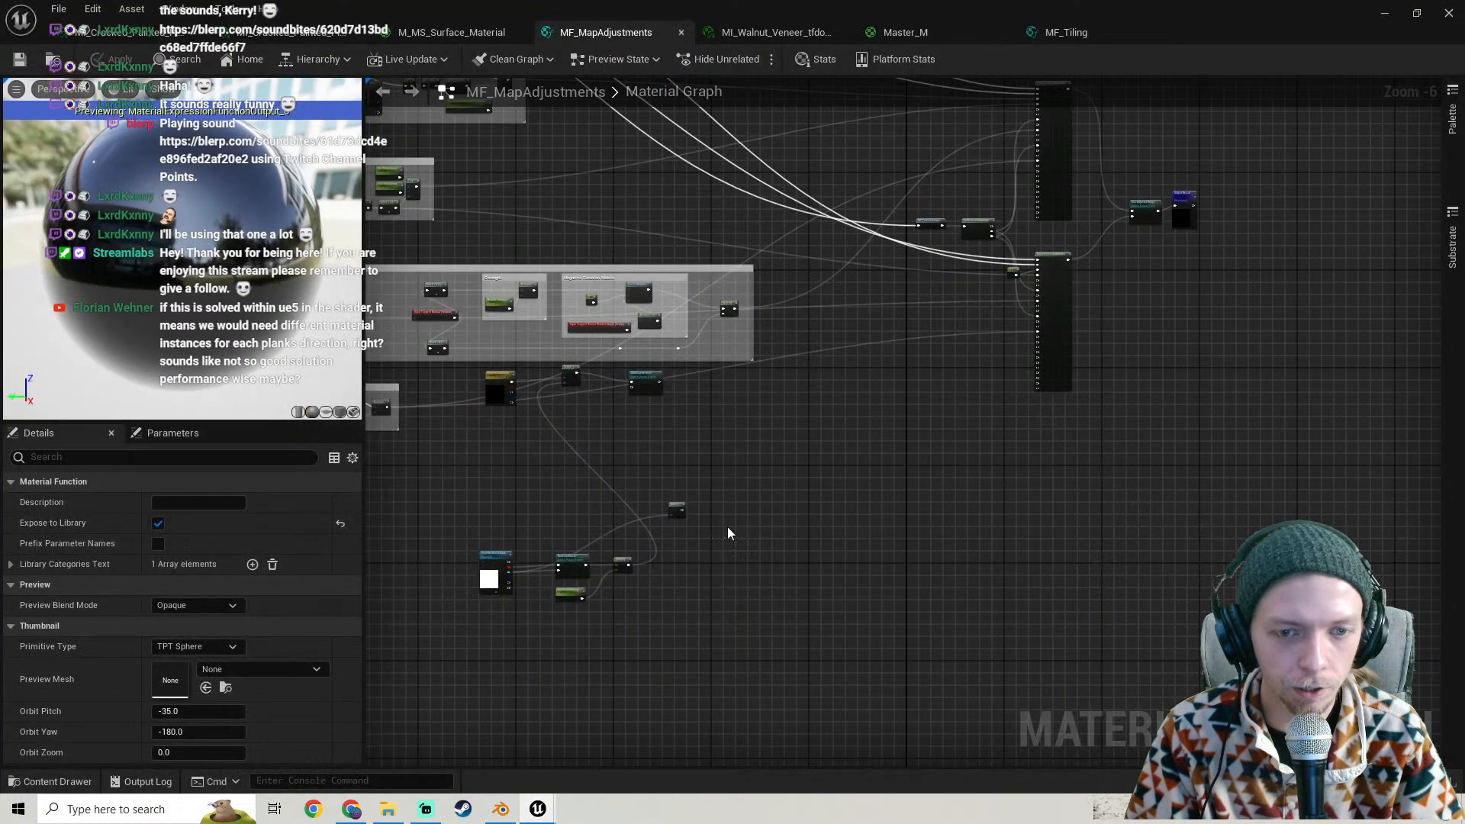
{"action": "left_click", "coordinate": [1450, 15]}
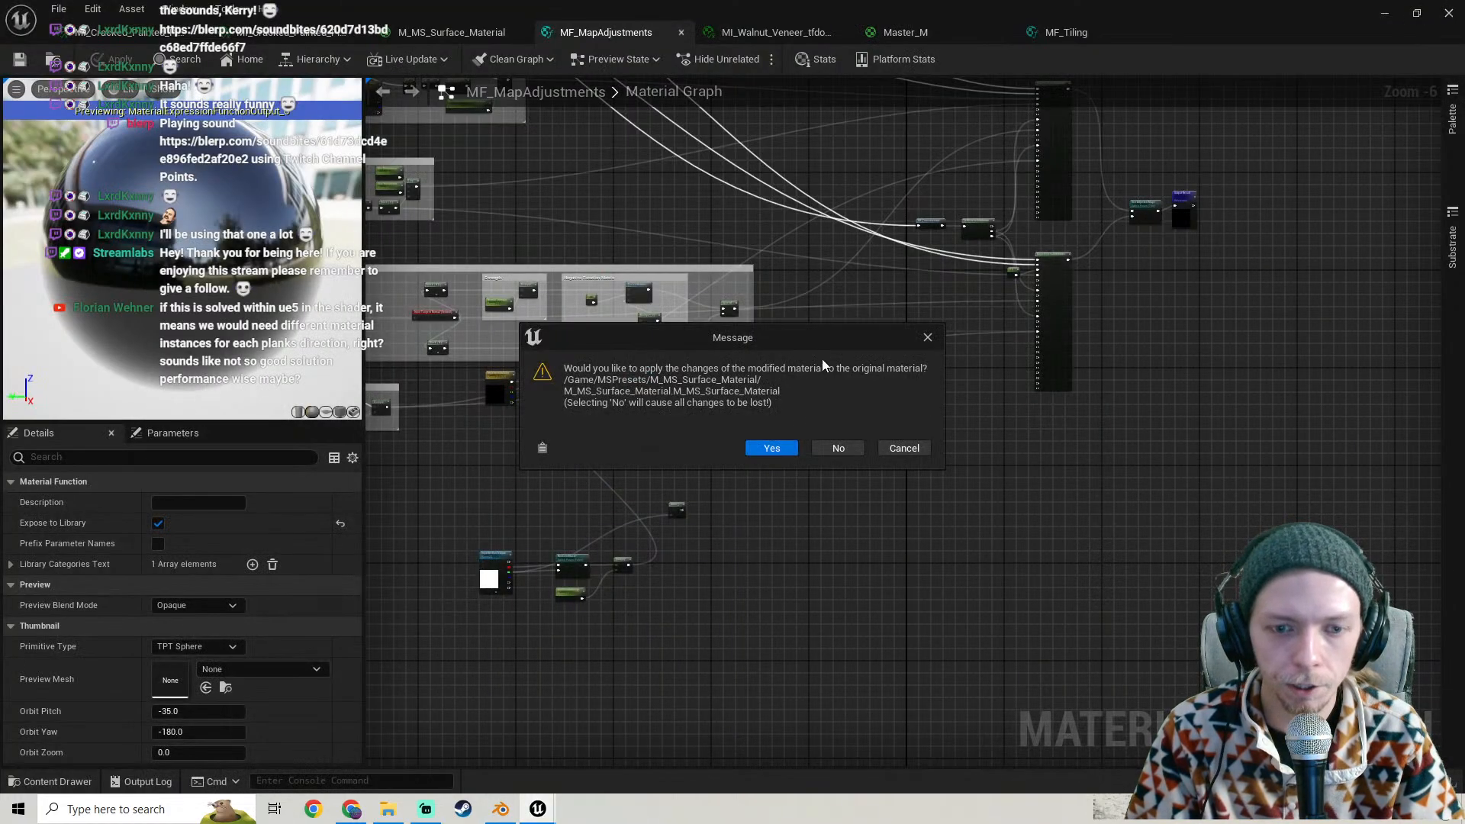
{"action": "left_click", "coordinate": [838, 448]}
- Inspect the timber-framed wall in the level and select the short horizontal beam beside the door
{"action": "scroll", "coordinate": [546, 409], "scroll_direction": "down", "scroll_amount": 4}
{"action": "key", "text": "w"}
{"action": "mouse_move", "coordinate": [547, 410]}
{"action": "right_mouse_down"}
{"action": "mouse_move", "coordinate": [458, 409]}
{"action": "mouse_move", "coordinate": [551, 398]}
{"action": "mouse_move", "coordinate": [526, 420]}
{"action": "mouse_move", "coordinate": [563, 405]}
{"action": "right_mouse_up"}
{"action": "key", "text": "w"}
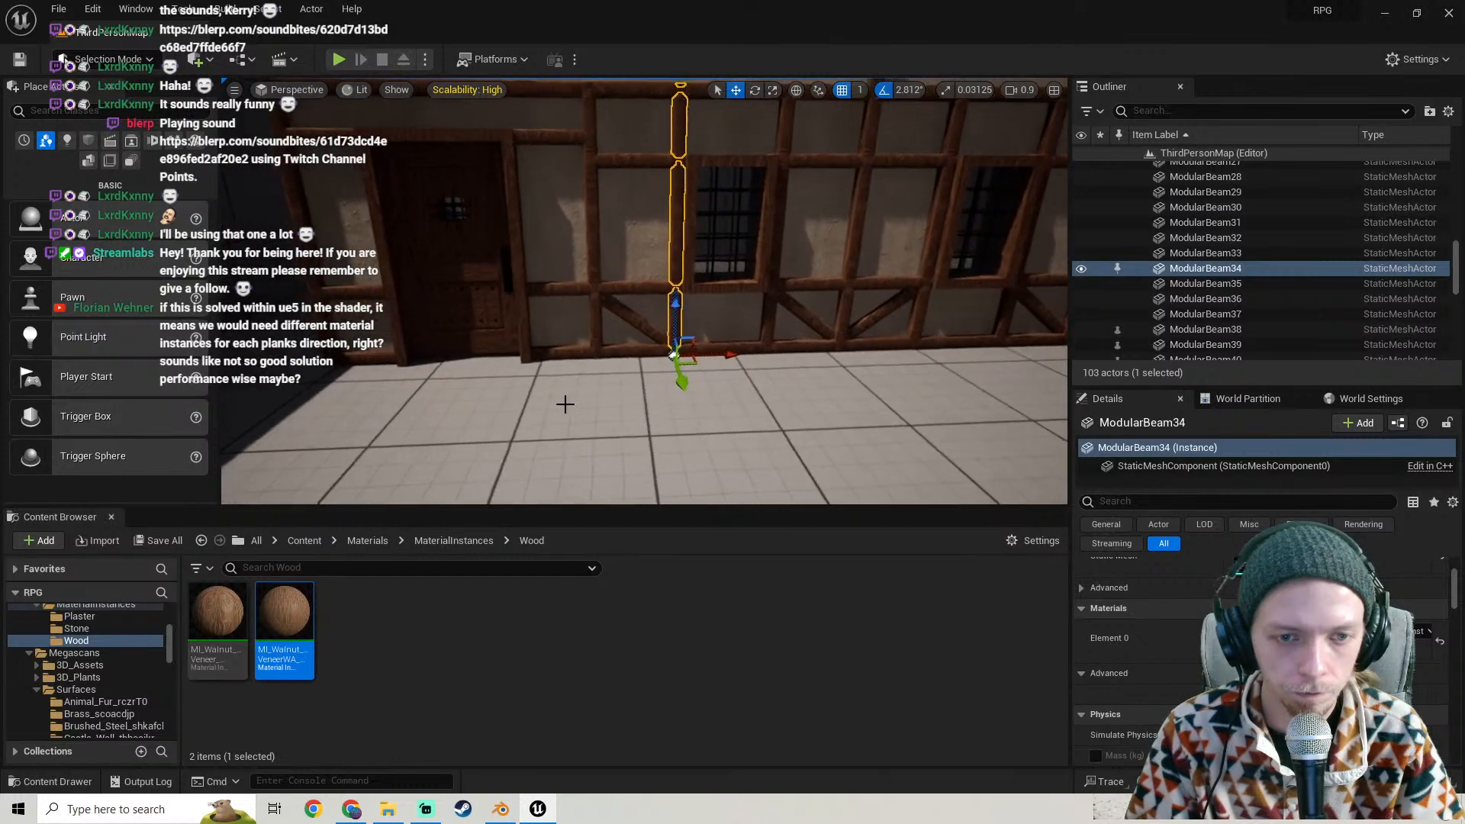
{"action": "left_click", "coordinate": [559, 287]}
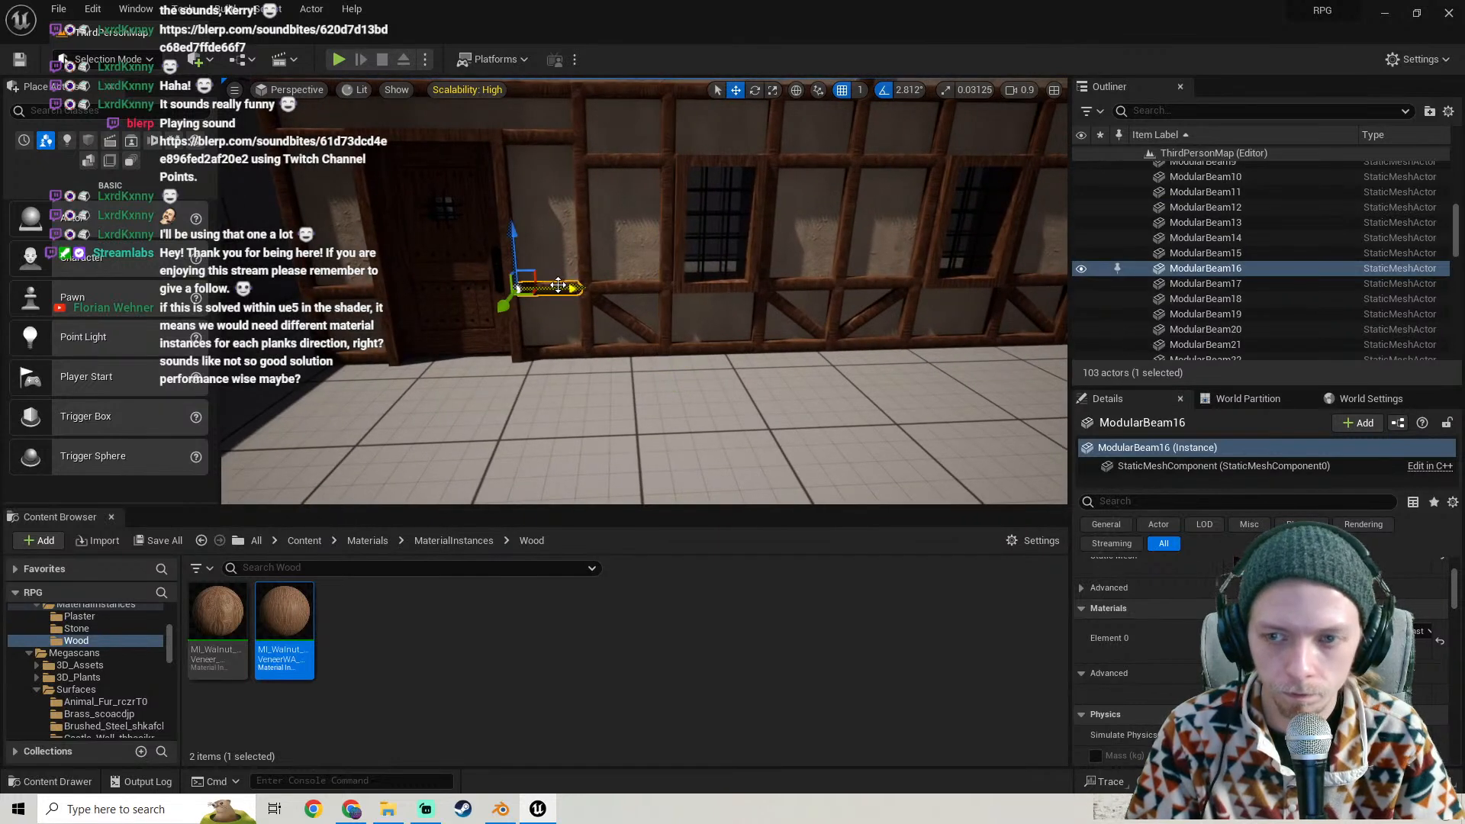
- Return to Blender and split the UV Editor area, making the second half a 3D Viewport
{"action": "left_click", "coordinate": [502, 814]}
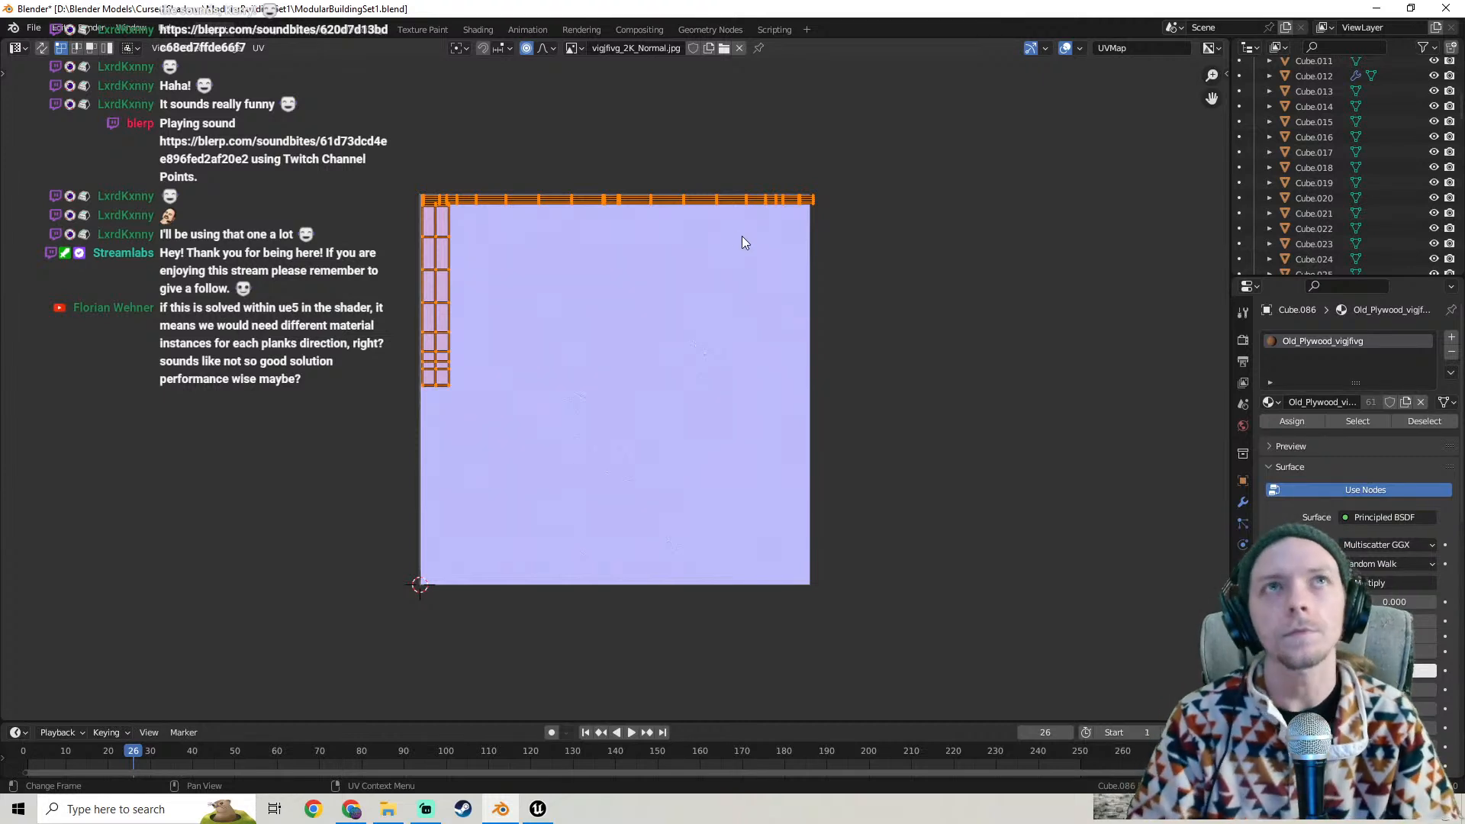
{"action": "scroll", "coordinate": [561, 273], "scroll_direction": "down", "scroll_amount": 3}
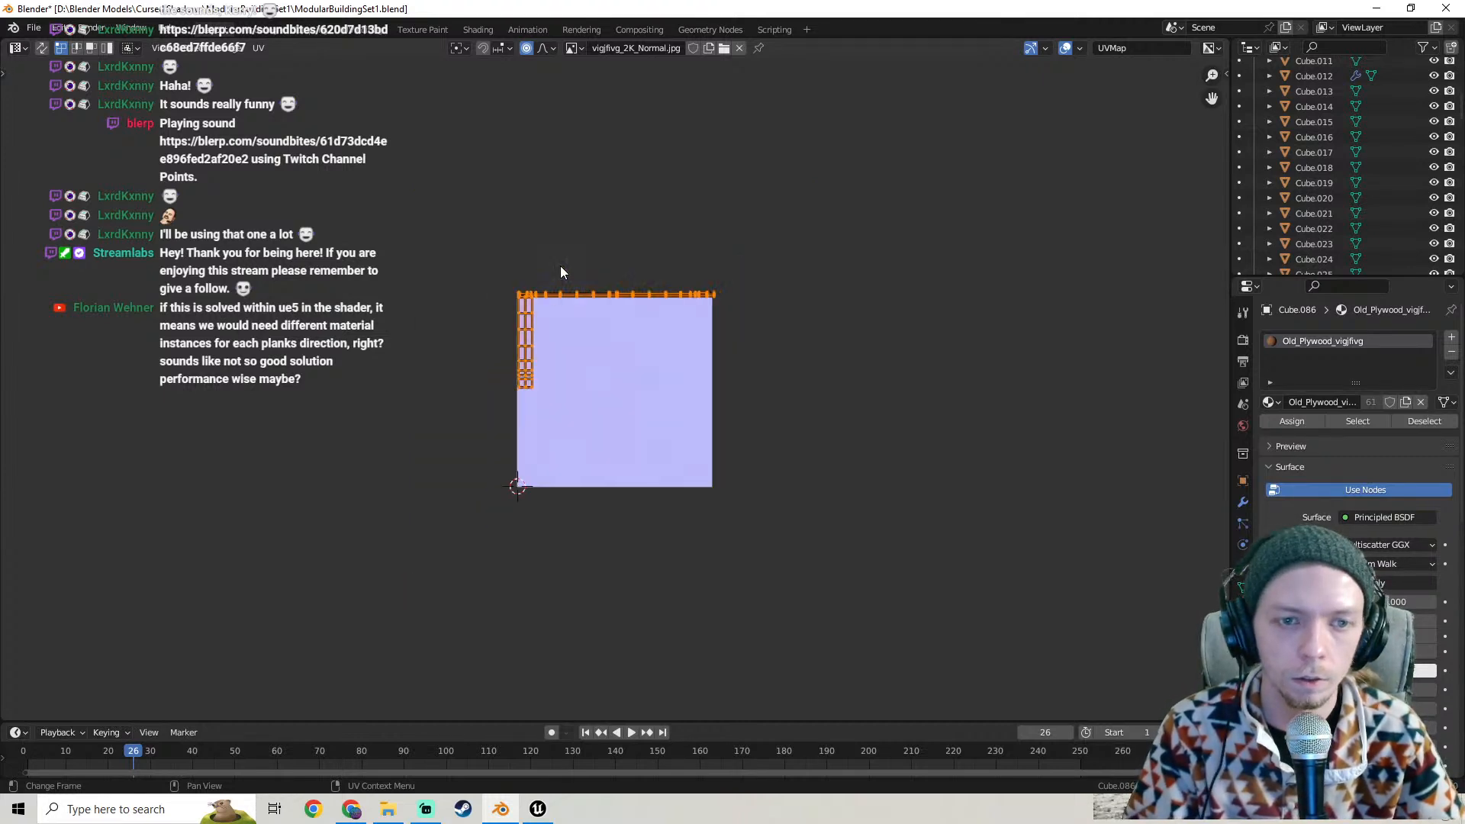
{"action": "left_click_drag", "start_coordinate": [3, 39], "coordinate": [609, 44]}
{"action": "left_click", "coordinate": [629, 47]}
{"action": "left_click", "coordinate": [661, 94]}
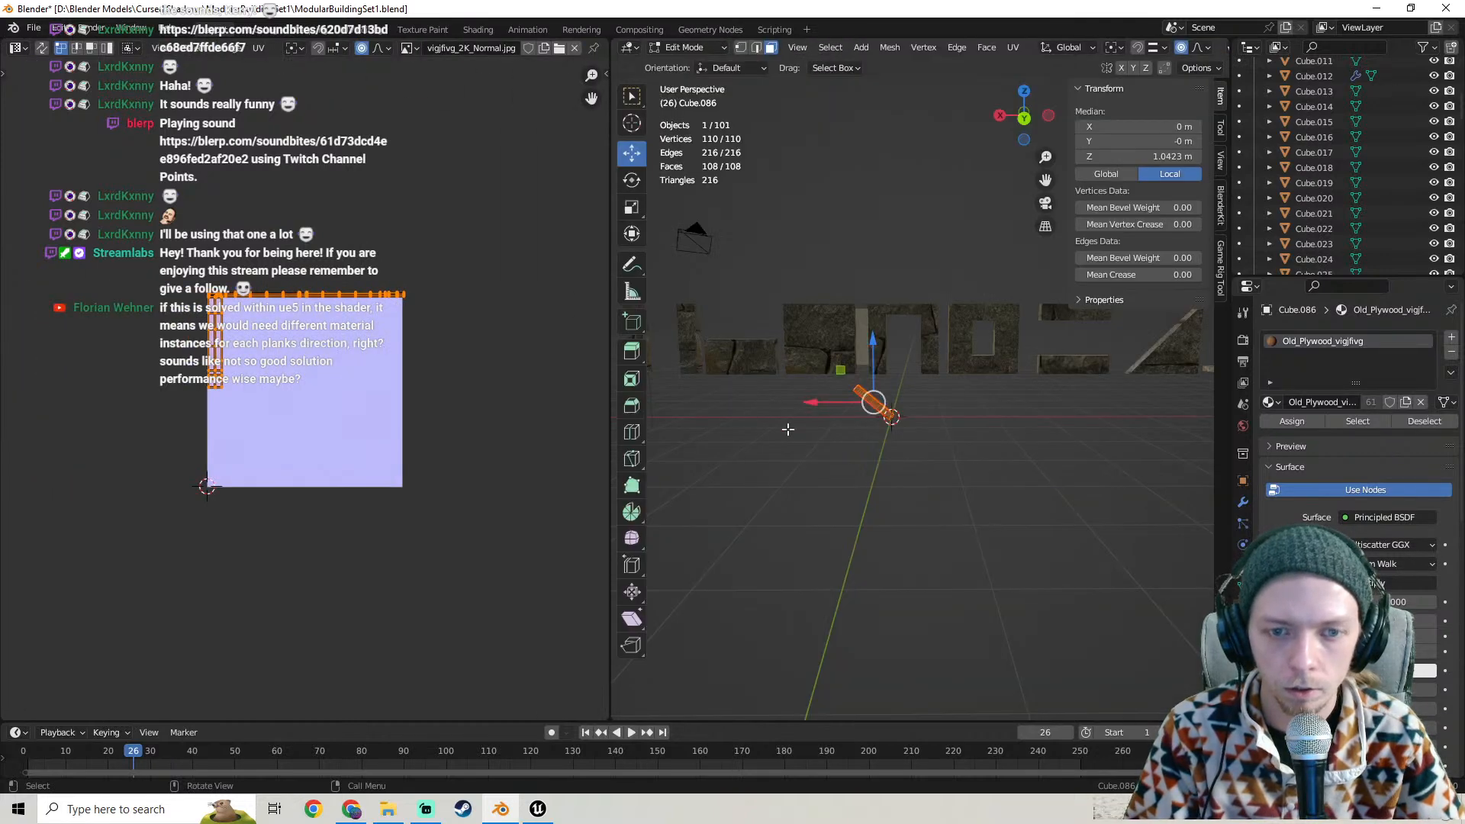
- Try scaling up the diagonal beam's UVs and inspect the wood texture on the beam in Object Mode
{"action": "scroll", "coordinate": [812, 419], "scroll_direction": "up", "scroll_amount": 8}
{"action": "scroll", "coordinate": [995, 421], "scroll_direction": "up", "scroll_amount": 4}
{"action": "middle_click_drag", "start_coordinate": [785, 478], "coordinate": [900, 424], "text": "shift"}
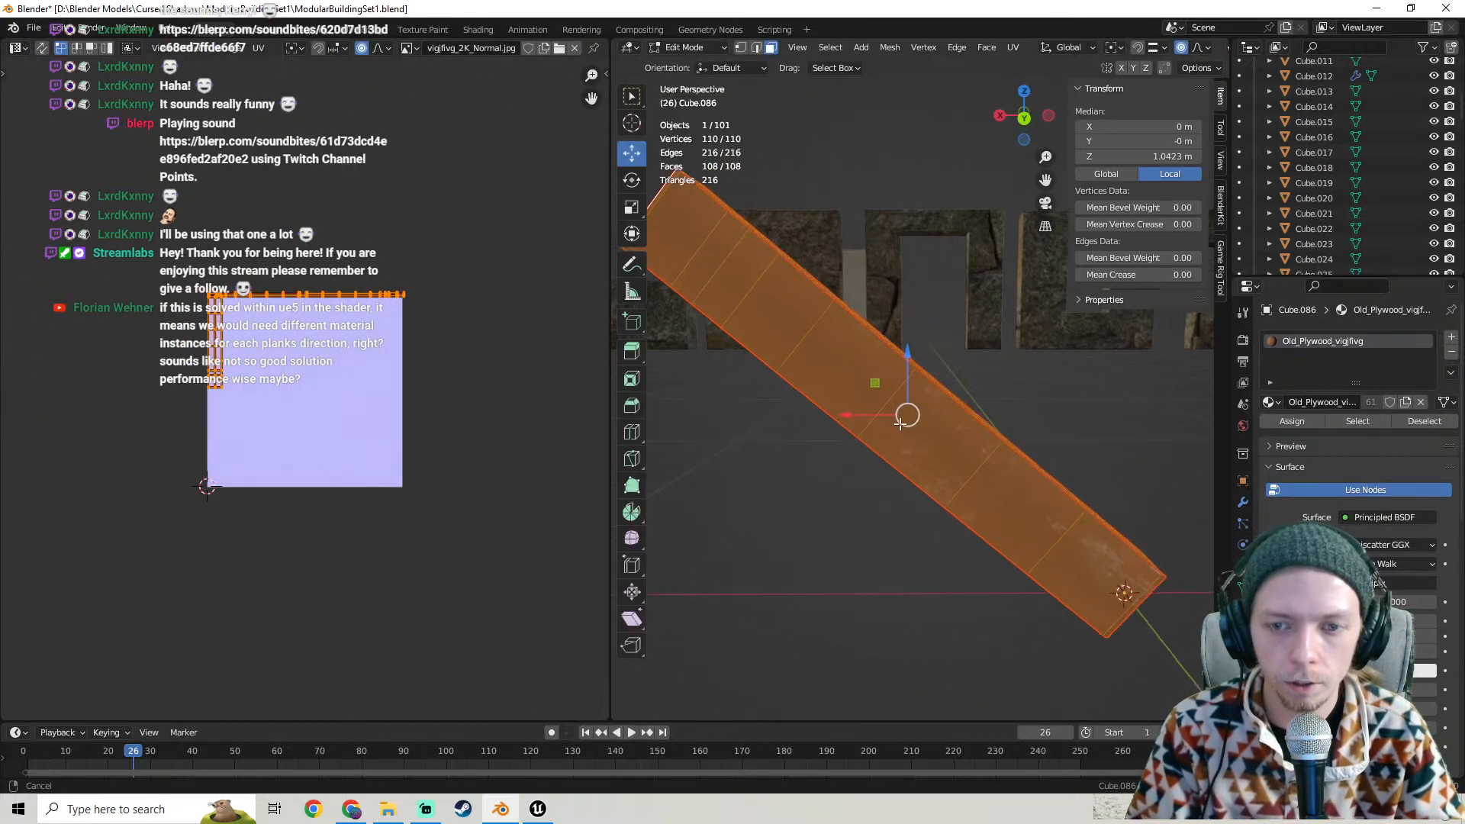
{"action": "key", "text": "s"}
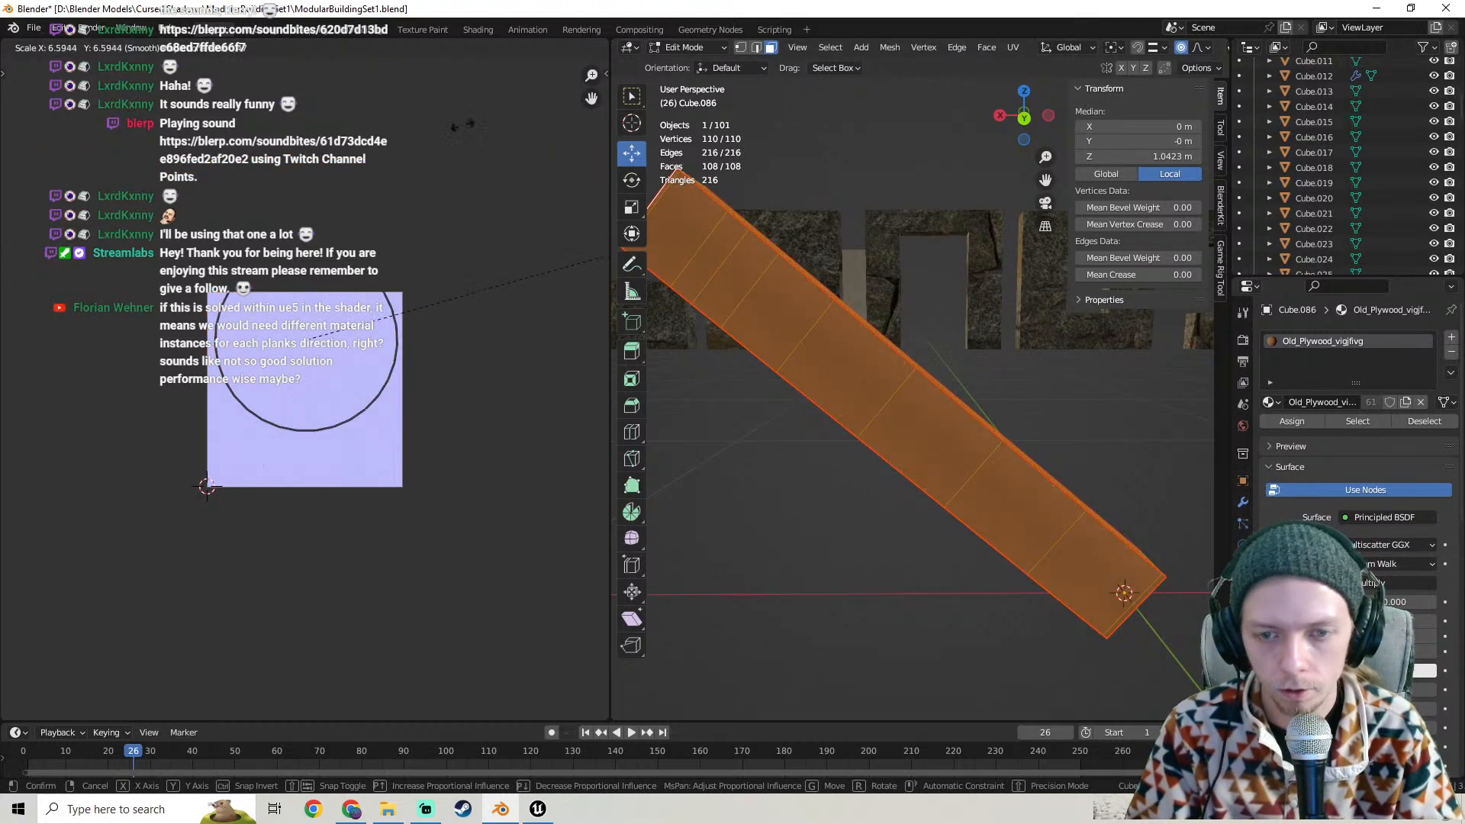
{"action": "left_click", "coordinate": [597, 136]}
{"action": "key", "text": "Tab"}
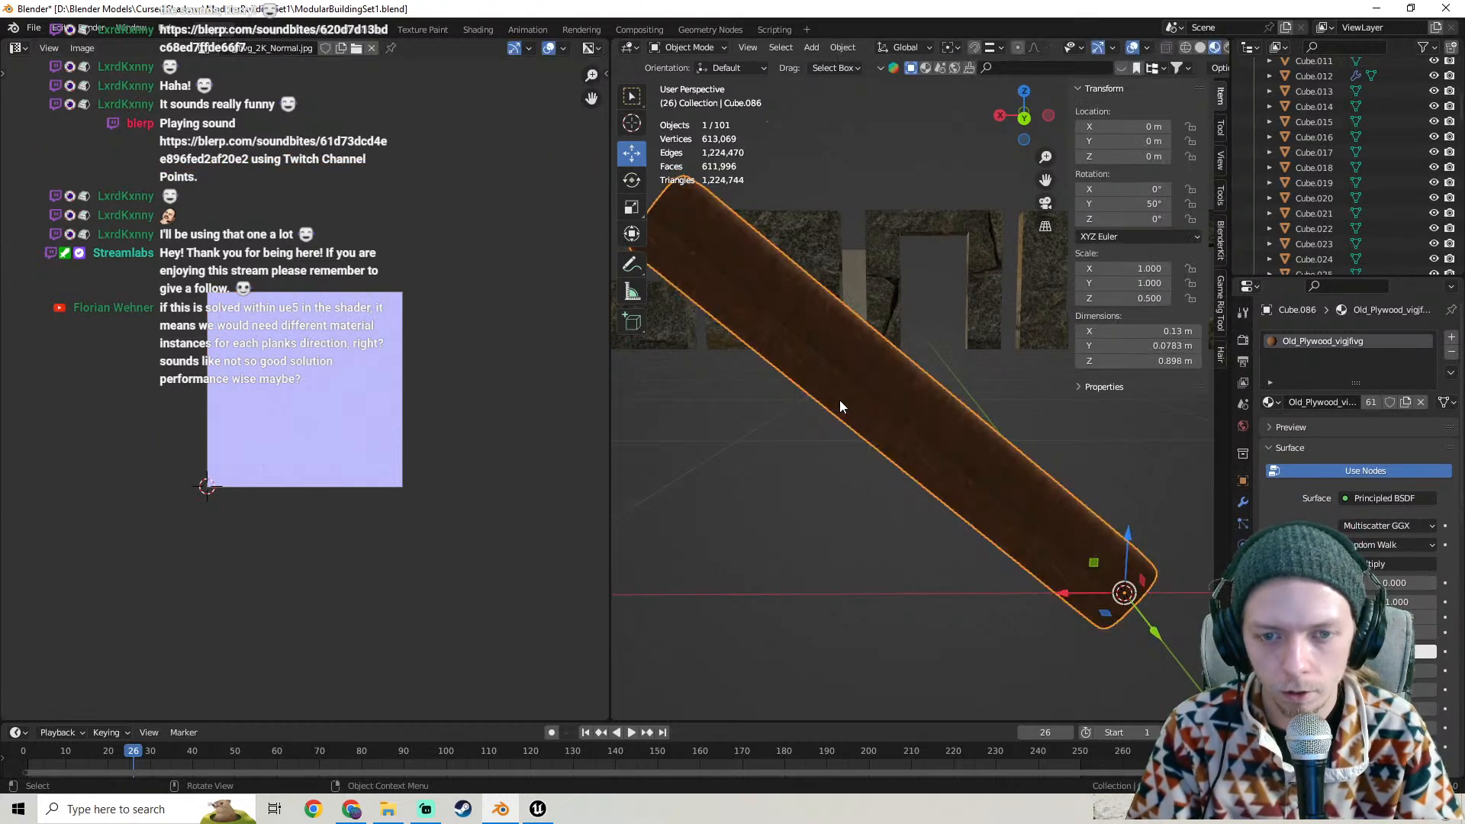
{"action": "middle_click_drag", "start_coordinate": [842, 406], "coordinate": [1128, 403]}
{"action": "scroll", "coordinate": [913, 365], "scroll_direction": "up", "scroll_amount": 4}
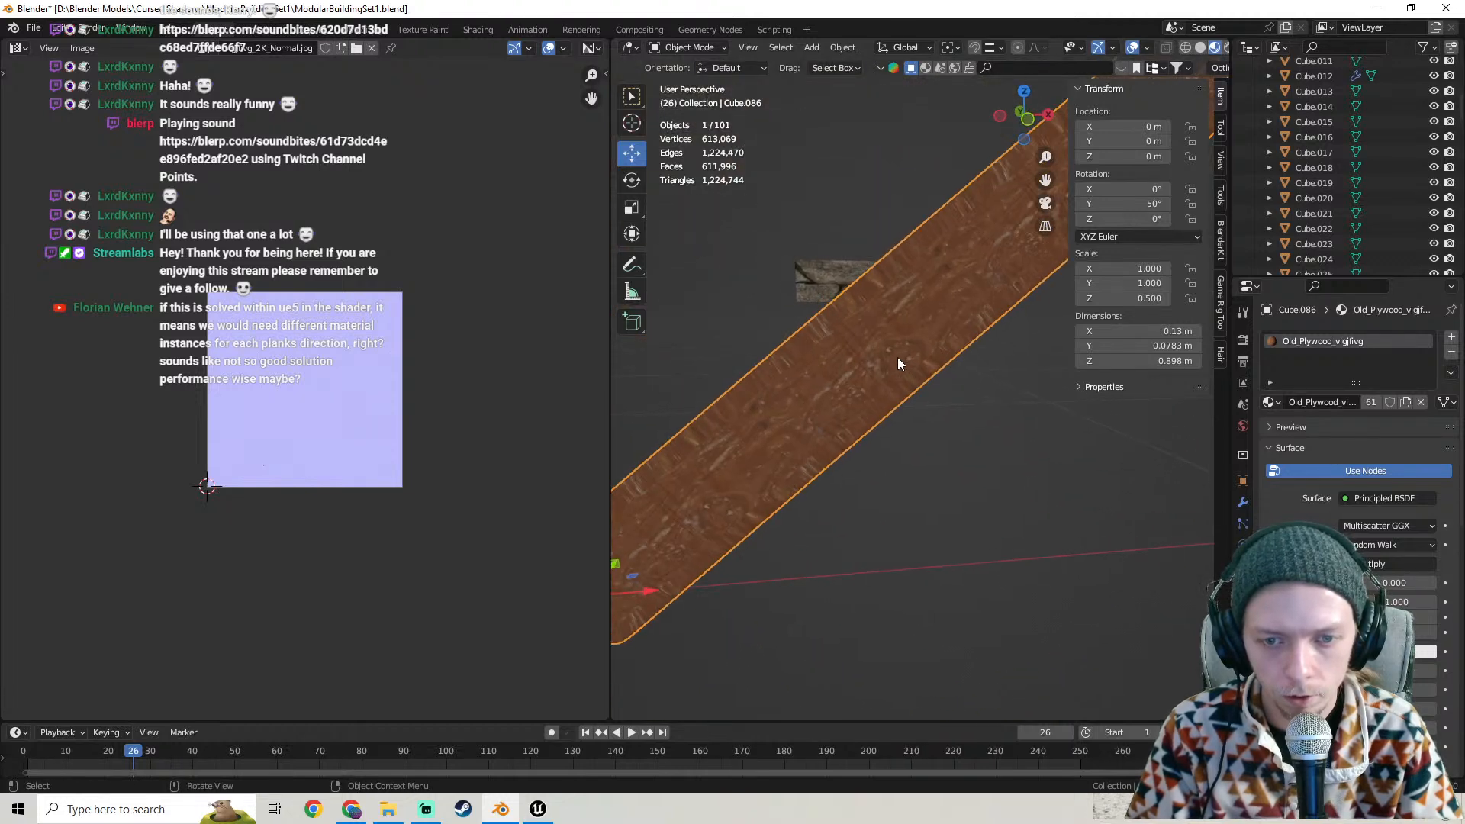
- Undo the UV scaling on the diagonal beam and check the beam from its other side
{"action": "key", "text": "Tab"}
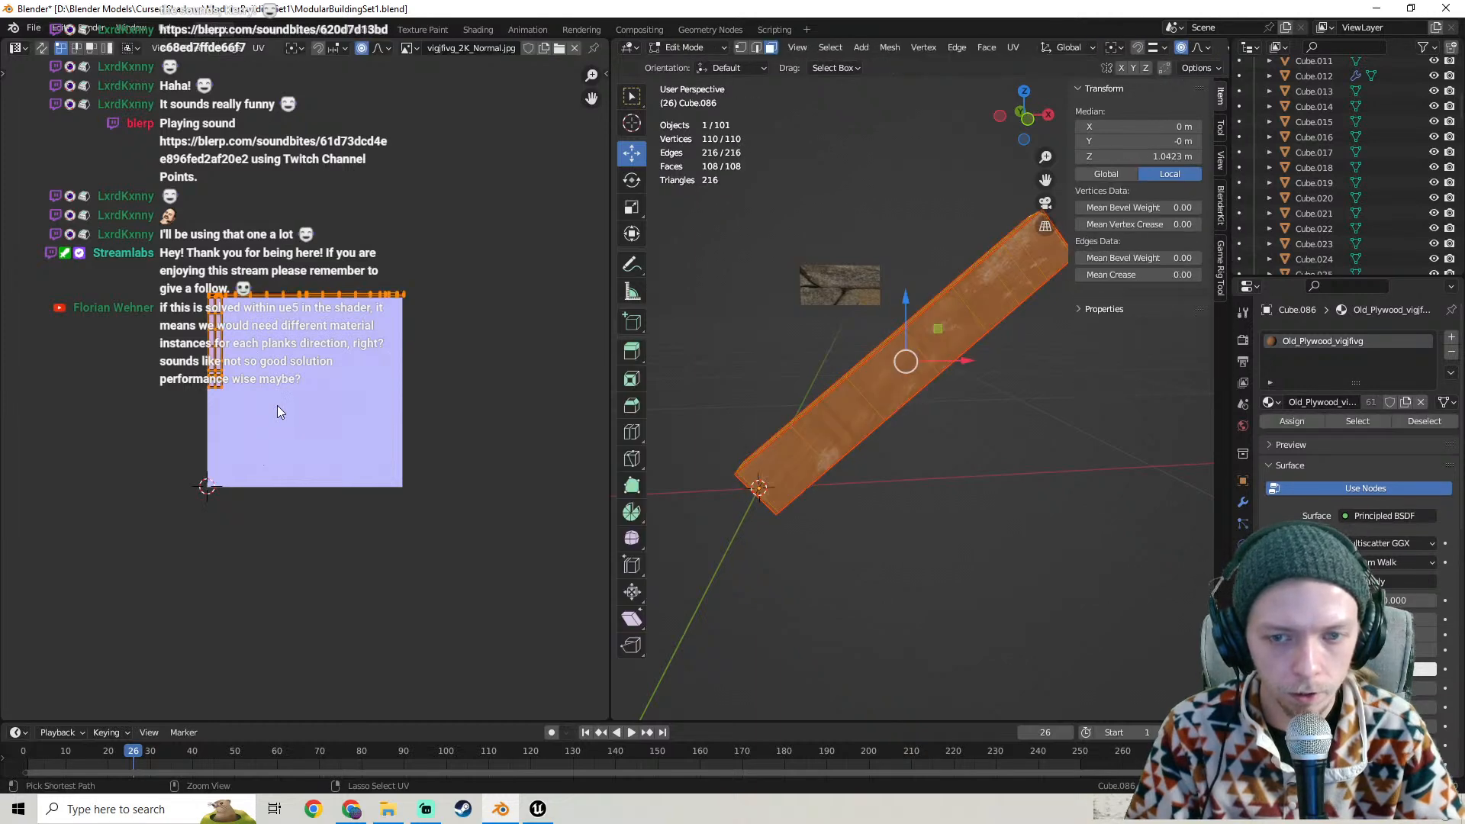
{"action": "scroll", "coordinate": [881, 382], "scroll_direction": "down", "scroll_amount": 4}
{"action": "scroll", "coordinate": [880, 383], "scroll_direction": "up", "scroll_amount": 4}
{"action": "middle_click_drag", "start_coordinate": [881, 382], "coordinate": [899, 356]}
- Leave Edit Mode and export the selected diagonal beam as FBX, overwriting ModularBeam10.fbx in the Beams folder
{"action": "key", "text": "Tab"}
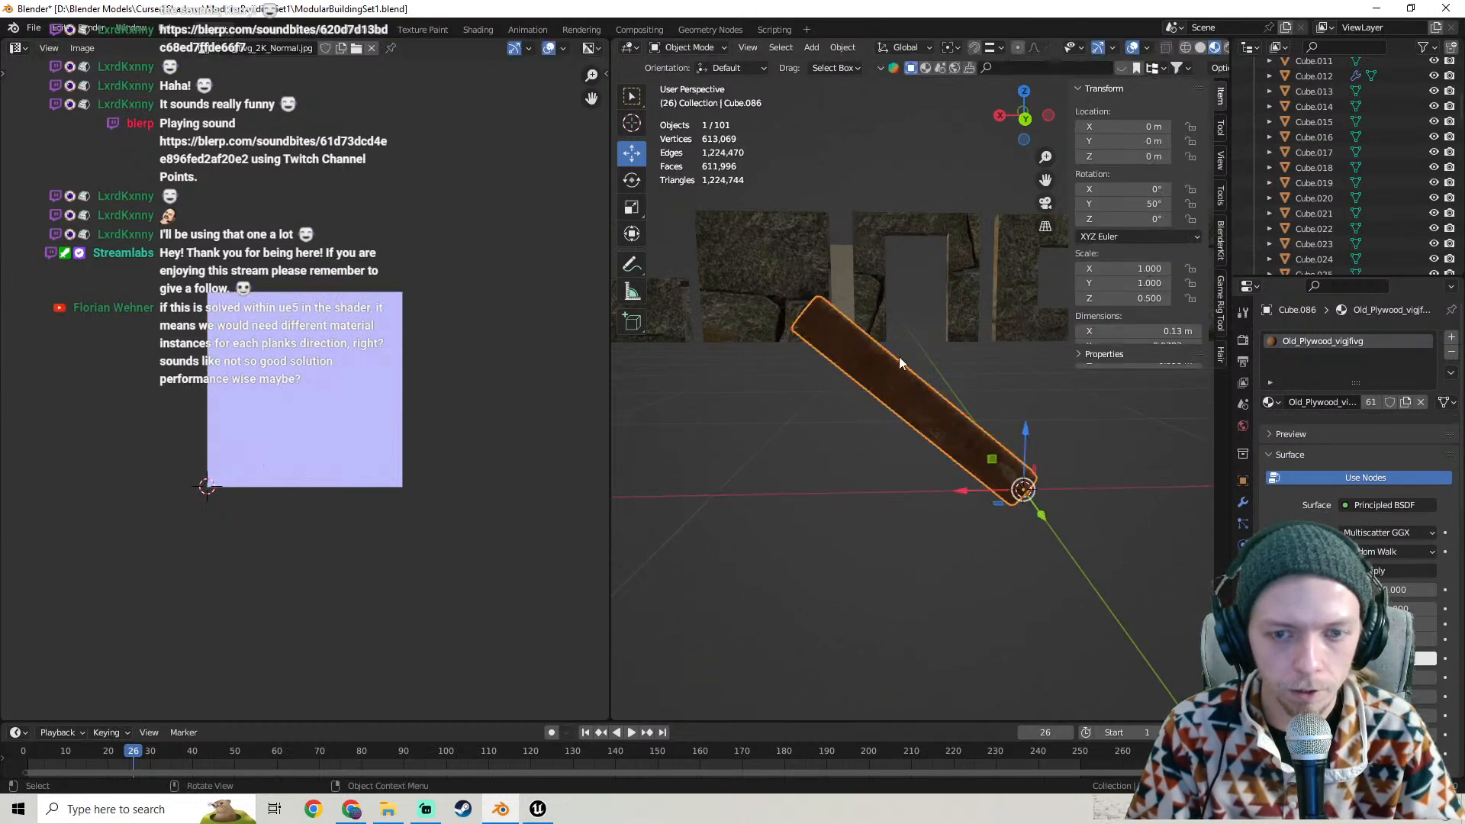
{"action": "left_click", "coordinate": [32, 28]}
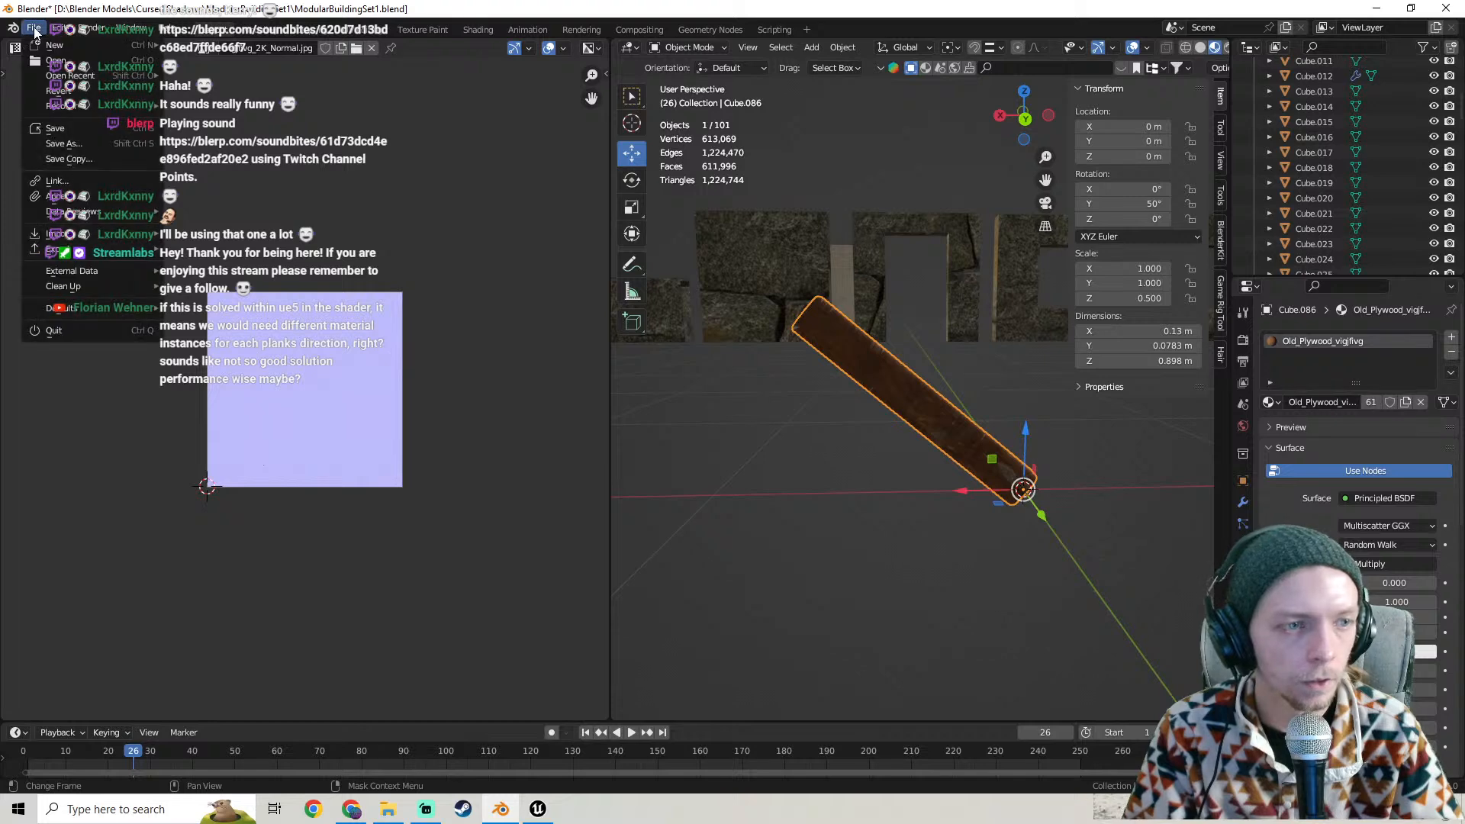
{"action": "mouse_move", "coordinate": [84, 248]}
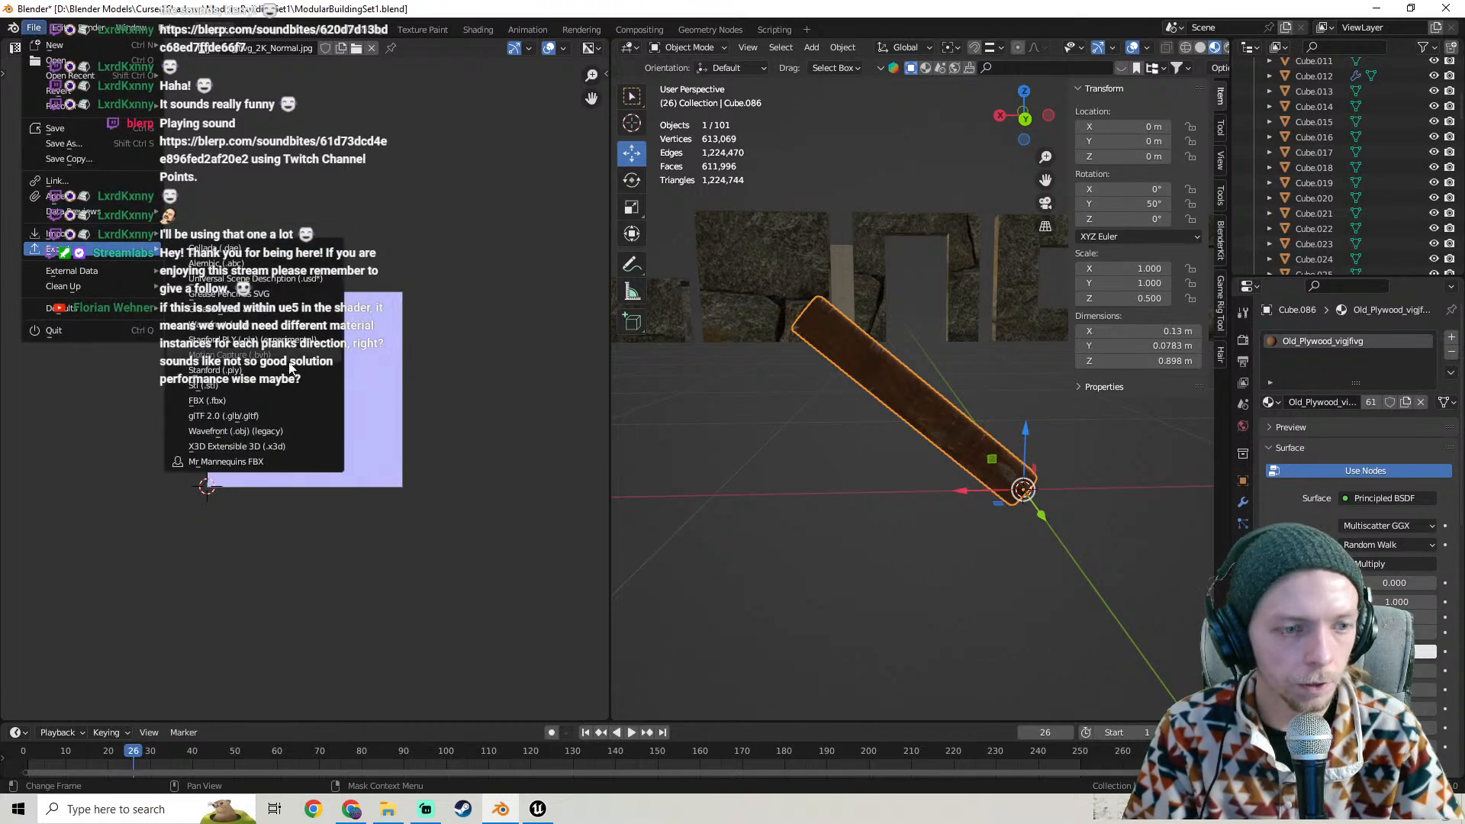
{"action": "left_click", "coordinate": [272, 400]}
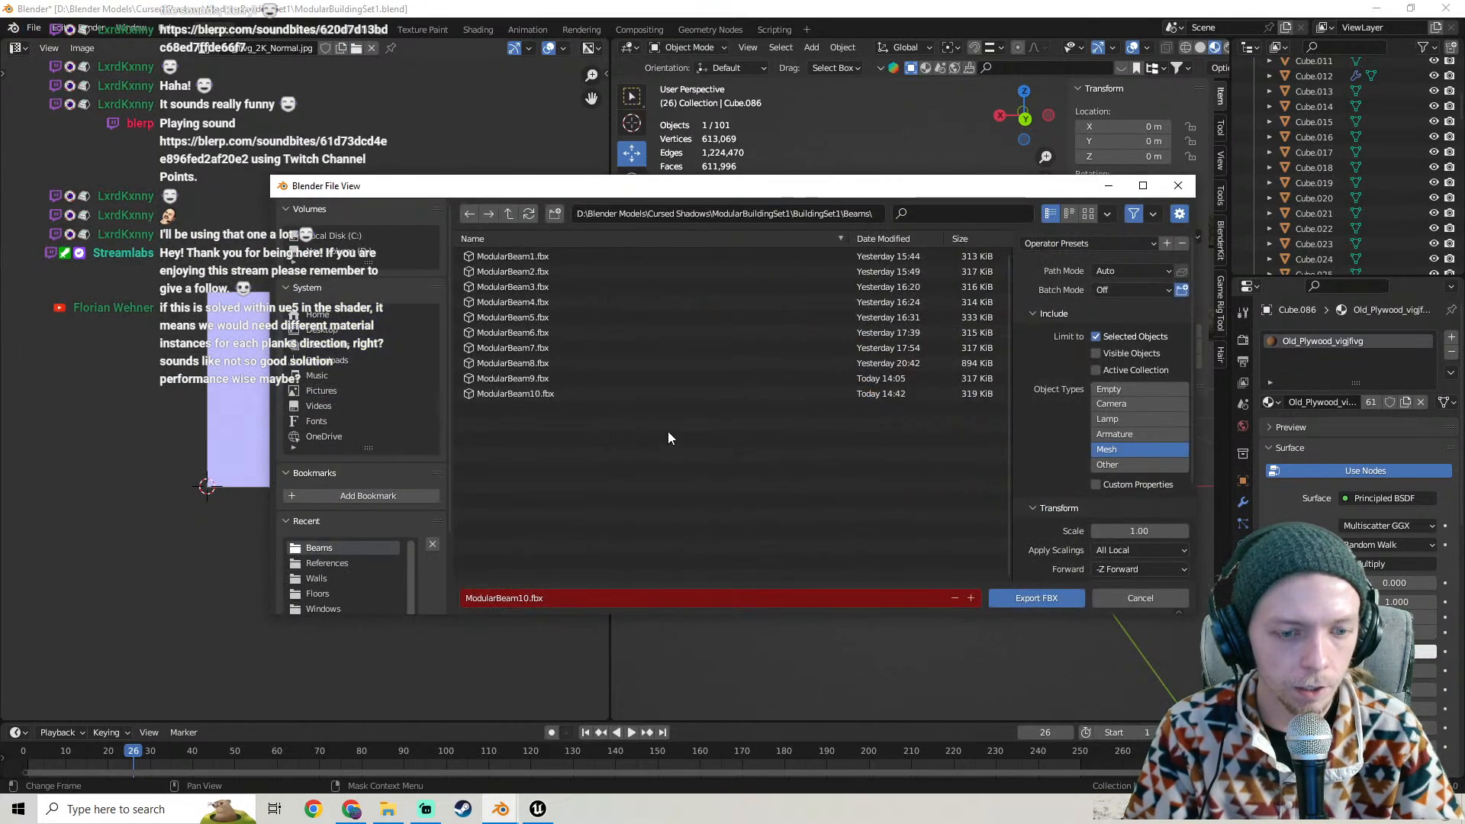
{"action": "left_click", "coordinate": [545, 397]}
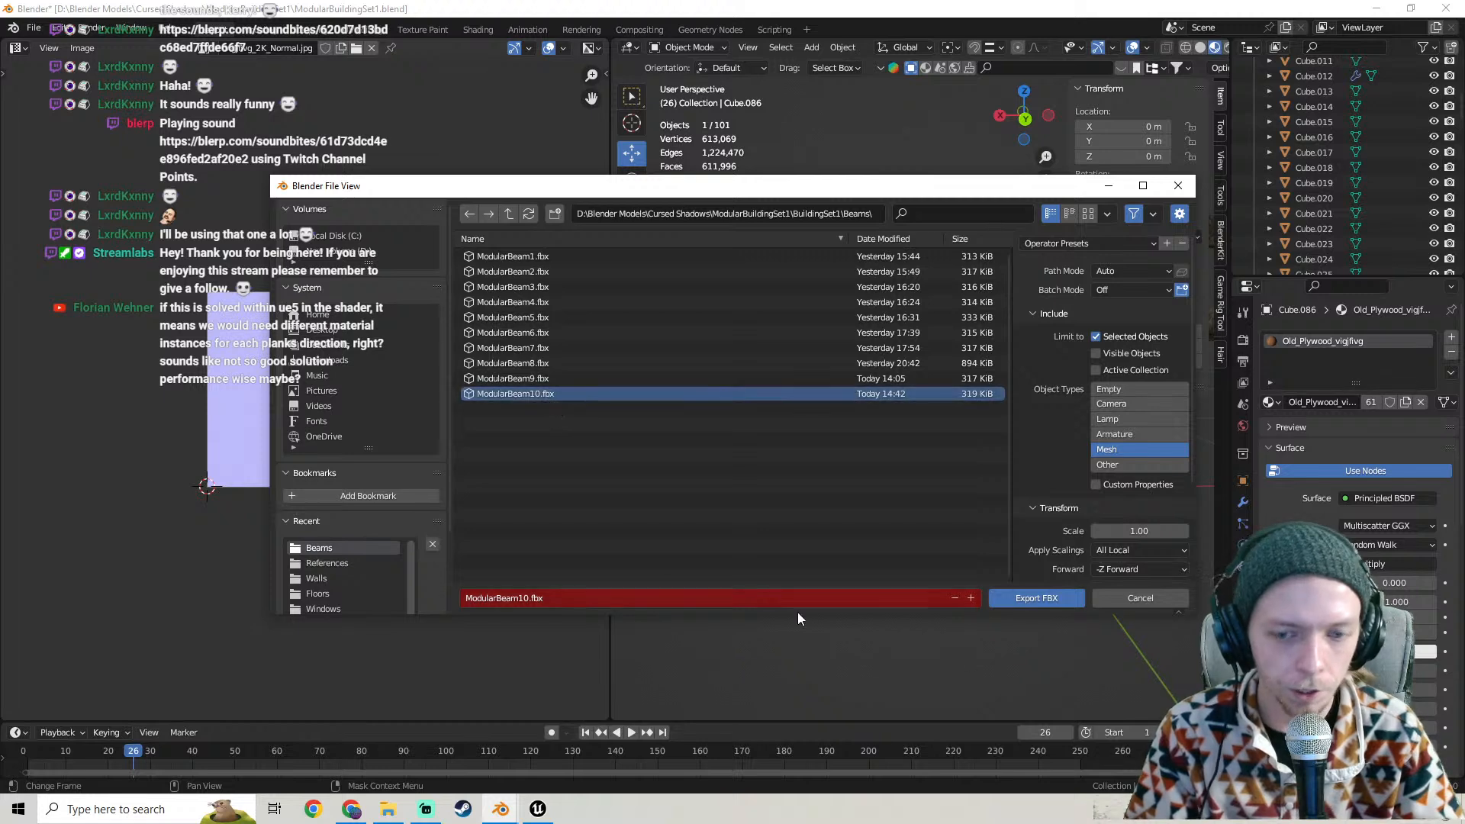
{"action": "left_click", "coordinate": [1018, 597]}
- Switch to Unreal Editor, select the diagonal beam below the window and locate its static mesh in the Content Browser
{"action": "left_click", "coordinate": [538, 809]}
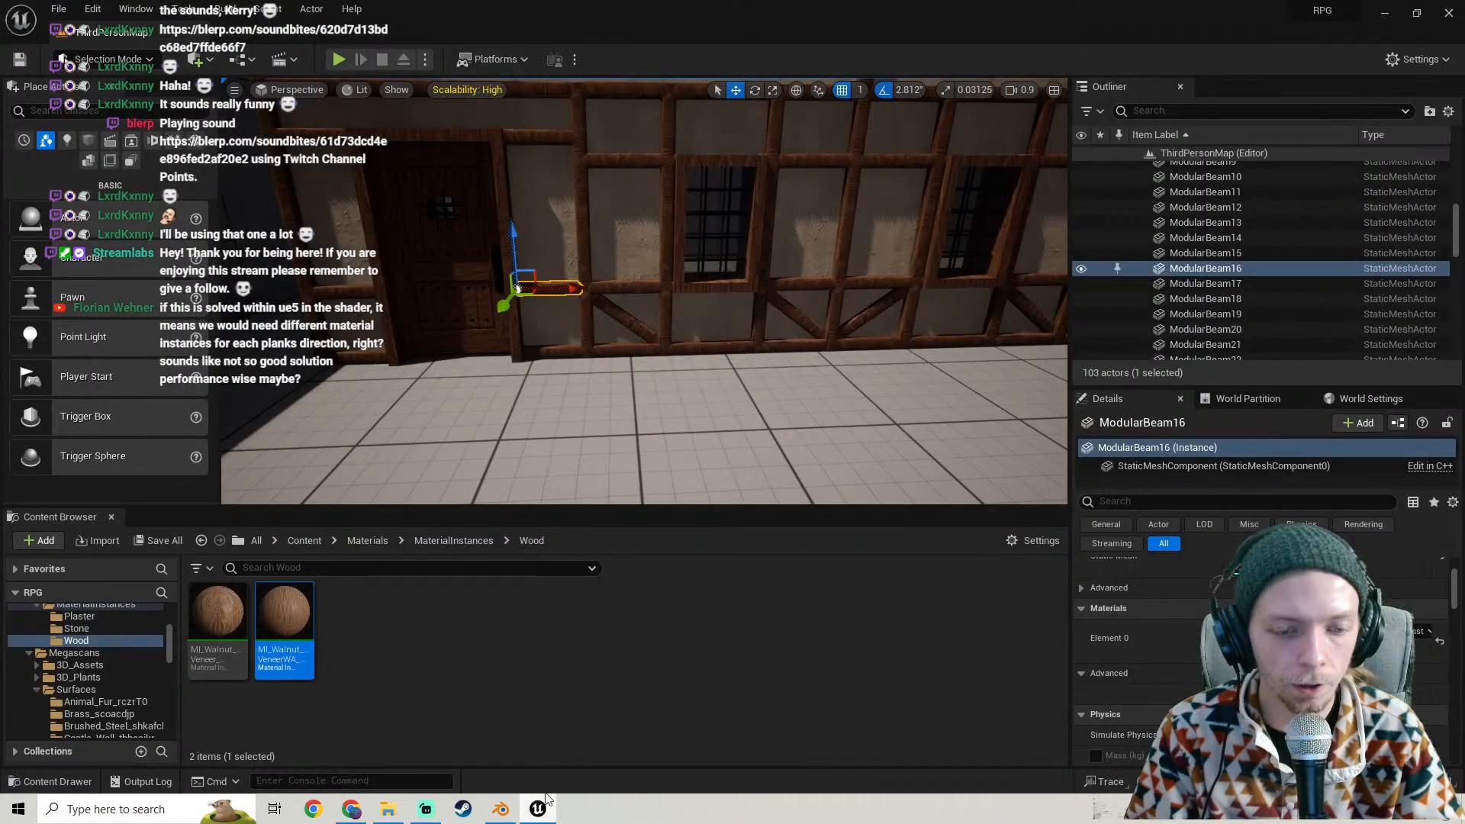
{"action": "key", "text": "w"}
{"action": "mouse_move", "coordinate": [672, 307]}
{"action": "right_mouse_down"}
{"action": "mouse_move", "coordinate": [721, 304]}
{"action": "mouse_move", "coordinate": [660, 294]}
{"action": "right_mouse_up"}
{"action": "left_click", "coordinate": [675, 306]}
{"action": "left_click", "coordinate": [1310, 647]}
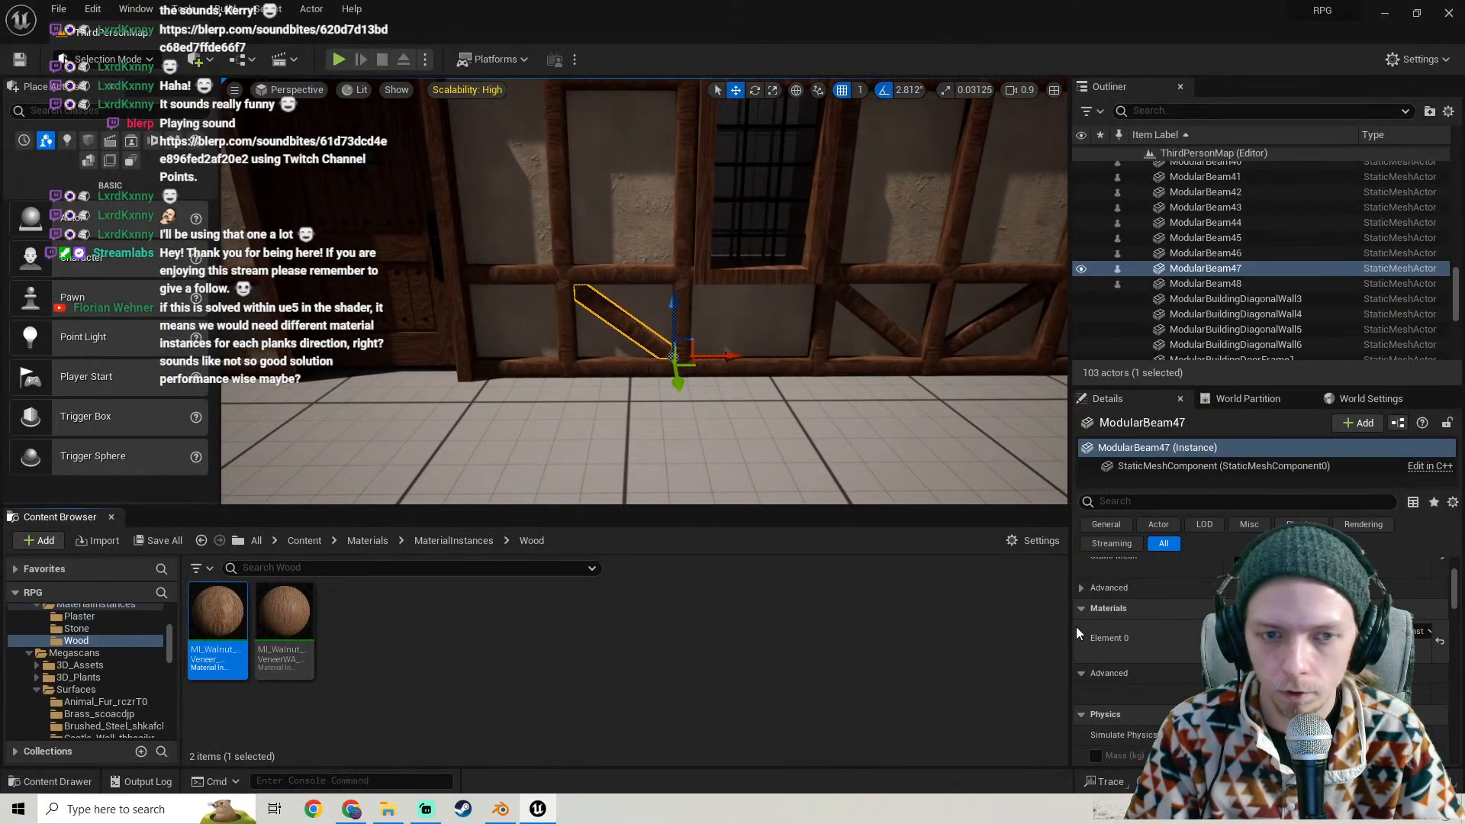
{"action": "scroll", "coordinate": [1191, 648], "scroll_direction": "up", "scroll_amount": 2}
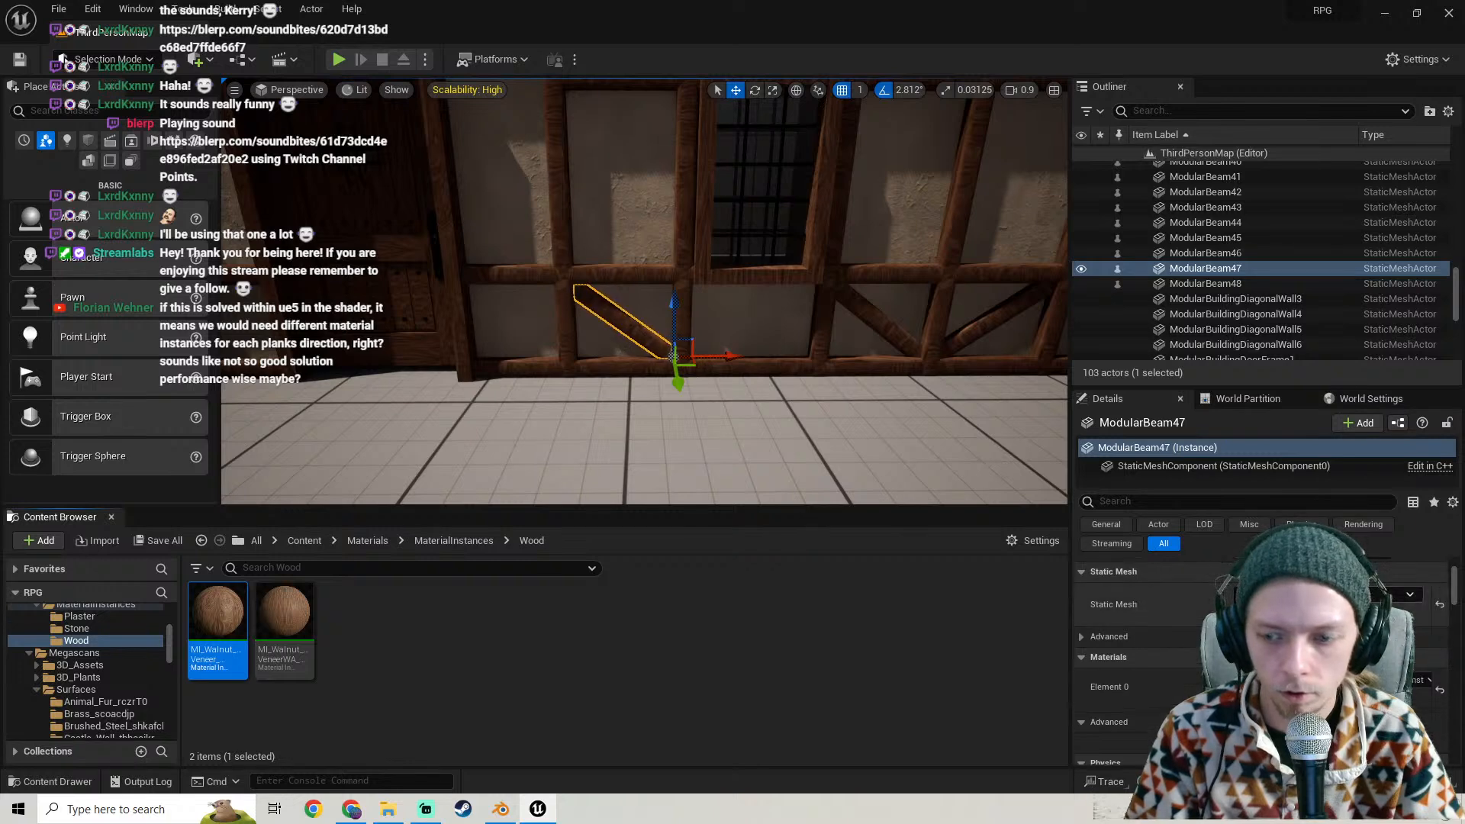
{"action": "left_click", "coordinate": [1310, 612]}
- Reimport ModularBeam10 from the Beams folder in File Explorer into the Content Browser's Beams folder and save the changed assets
{"action": "left_click", "coordinate": [388, 809]}
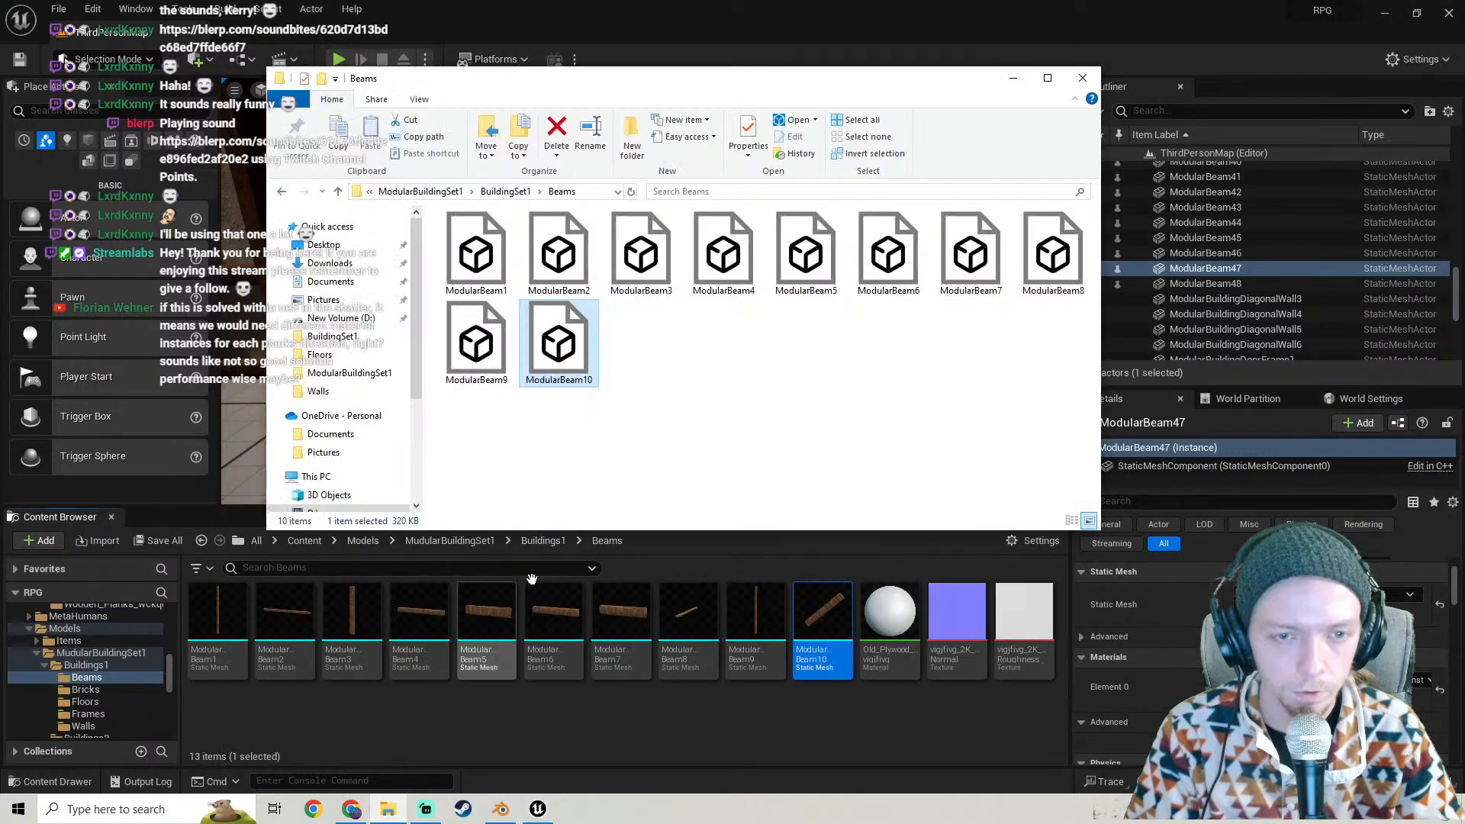
{"action": "left_click", "coordinate": [603, 711]}
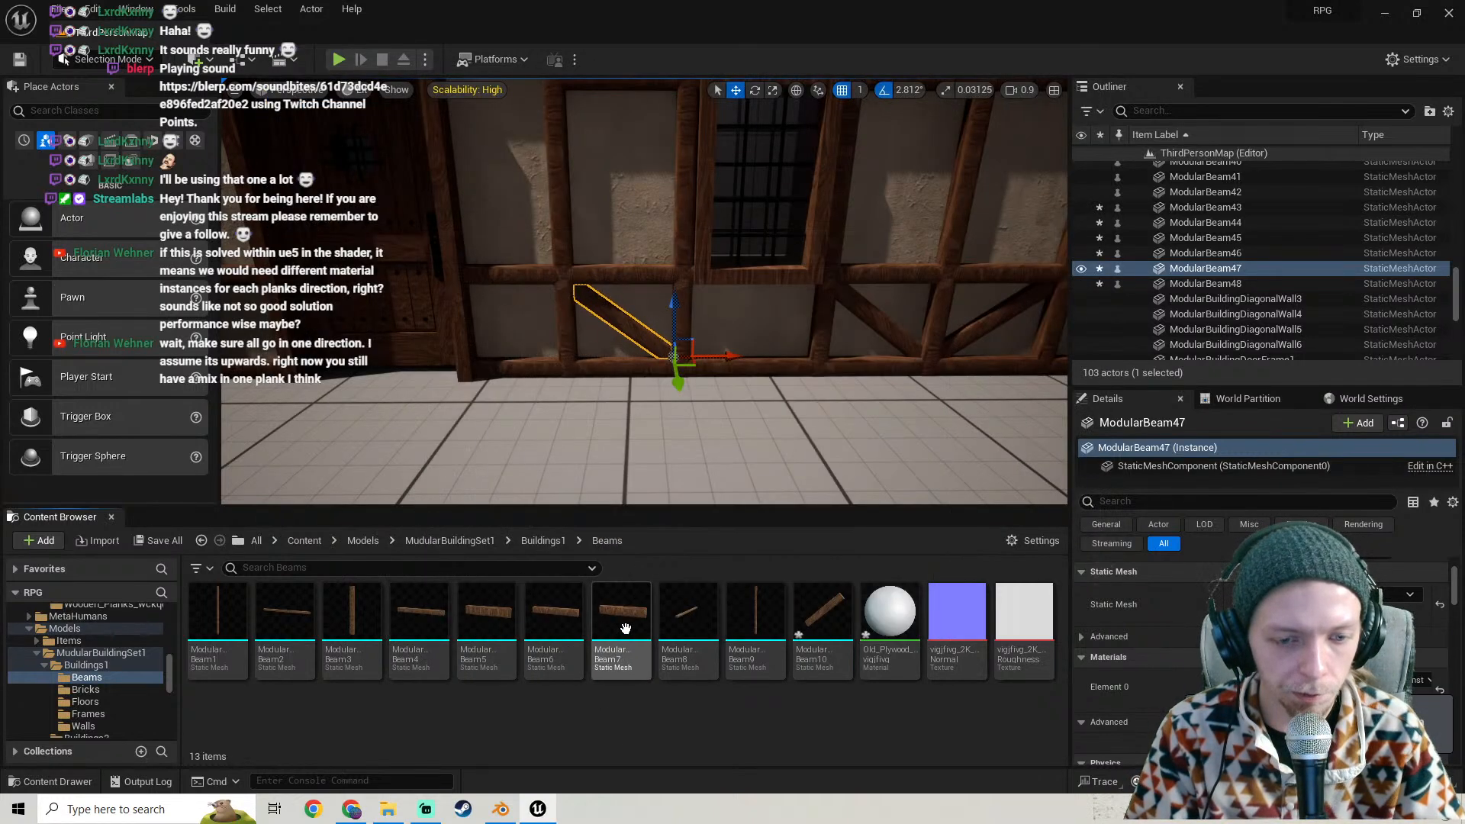
{"action": "left_click", "coordinate": [157, 542]}
{"action": "left_click", "coordinate": [861, 572]}
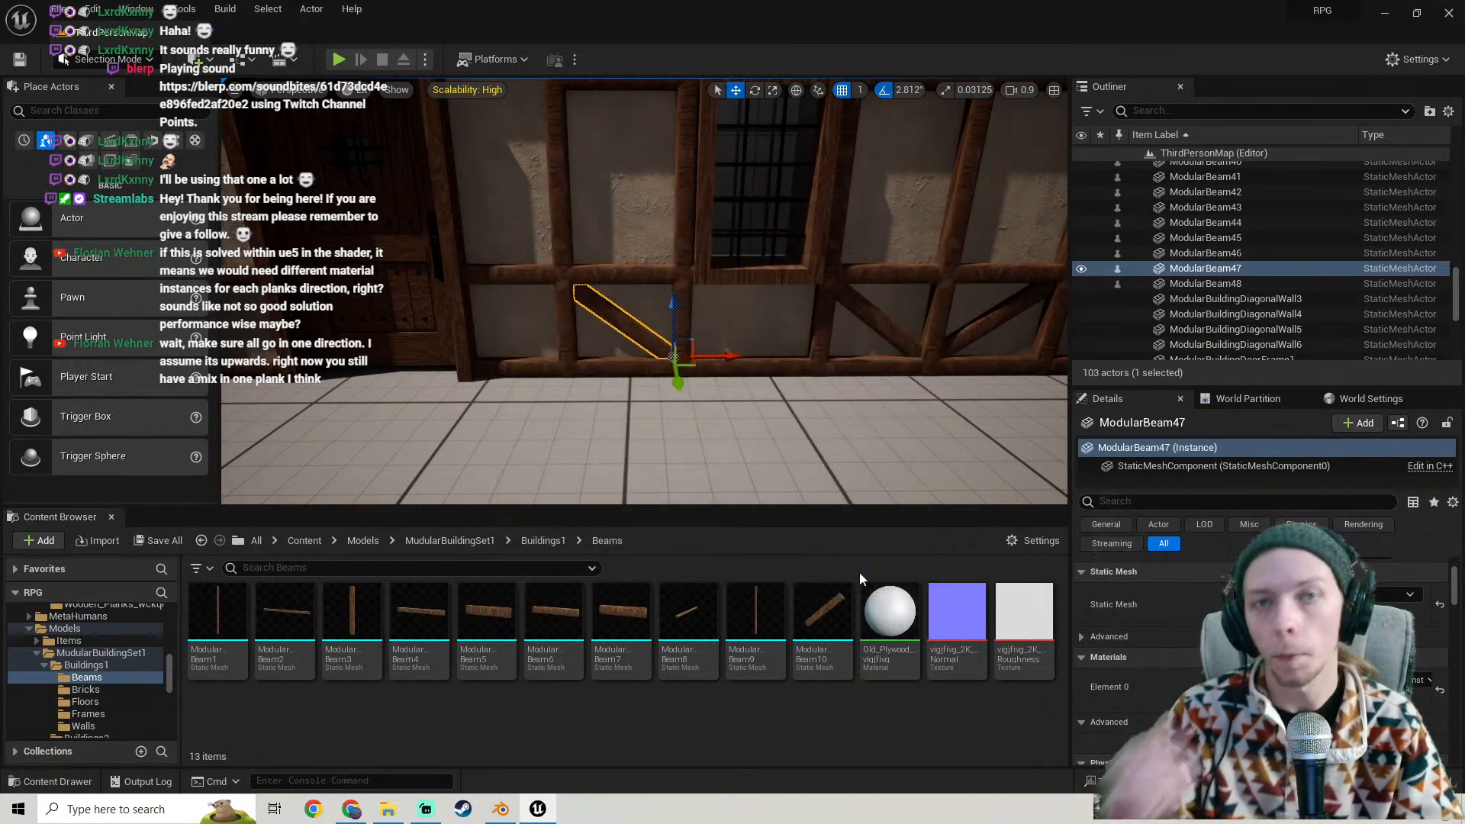
- Examine the wood grain direction on the reimported diagonal beam below the window, up close and from a distance
{"action": "key", "text": "w"}
{"action": "mouse_move", "coordinate": [763, 366]}
{"action": "right_mouse_down"}
{"action": "mouse_move", "coordinate": [718, 343]}
{"action": "mouse_move", "coordinate": [725, 397]}
{"action": "mouse_move", "coordinate": [763, 374]}
{"action": "mouse_move", "coordinate": [763, 348]}
{"action": "right_mouse_up"}
{"action": "key", "text": "s"}
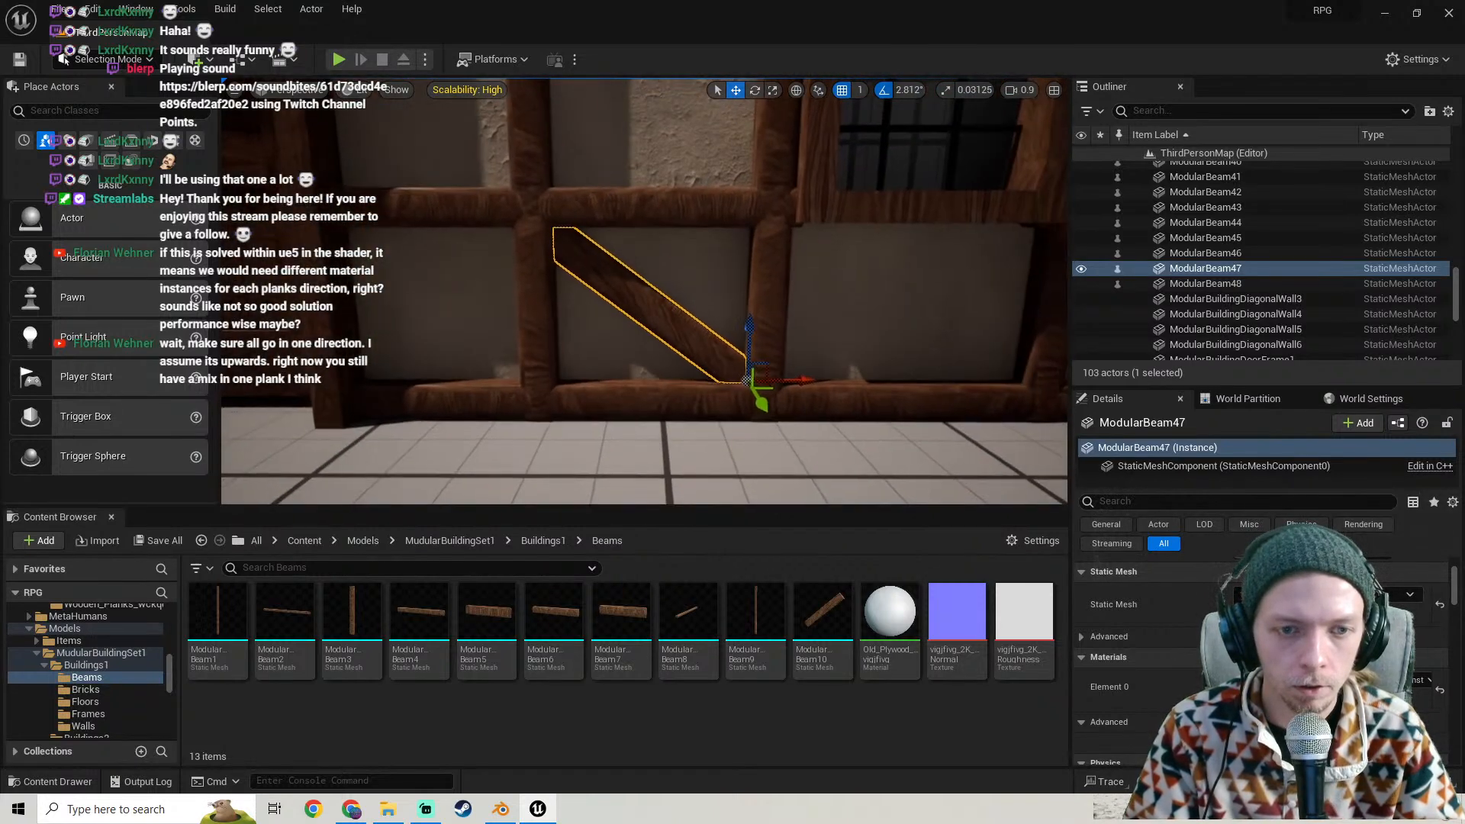
{"action": "key", "text": "w"}
{"action": "key", "text": "s"}
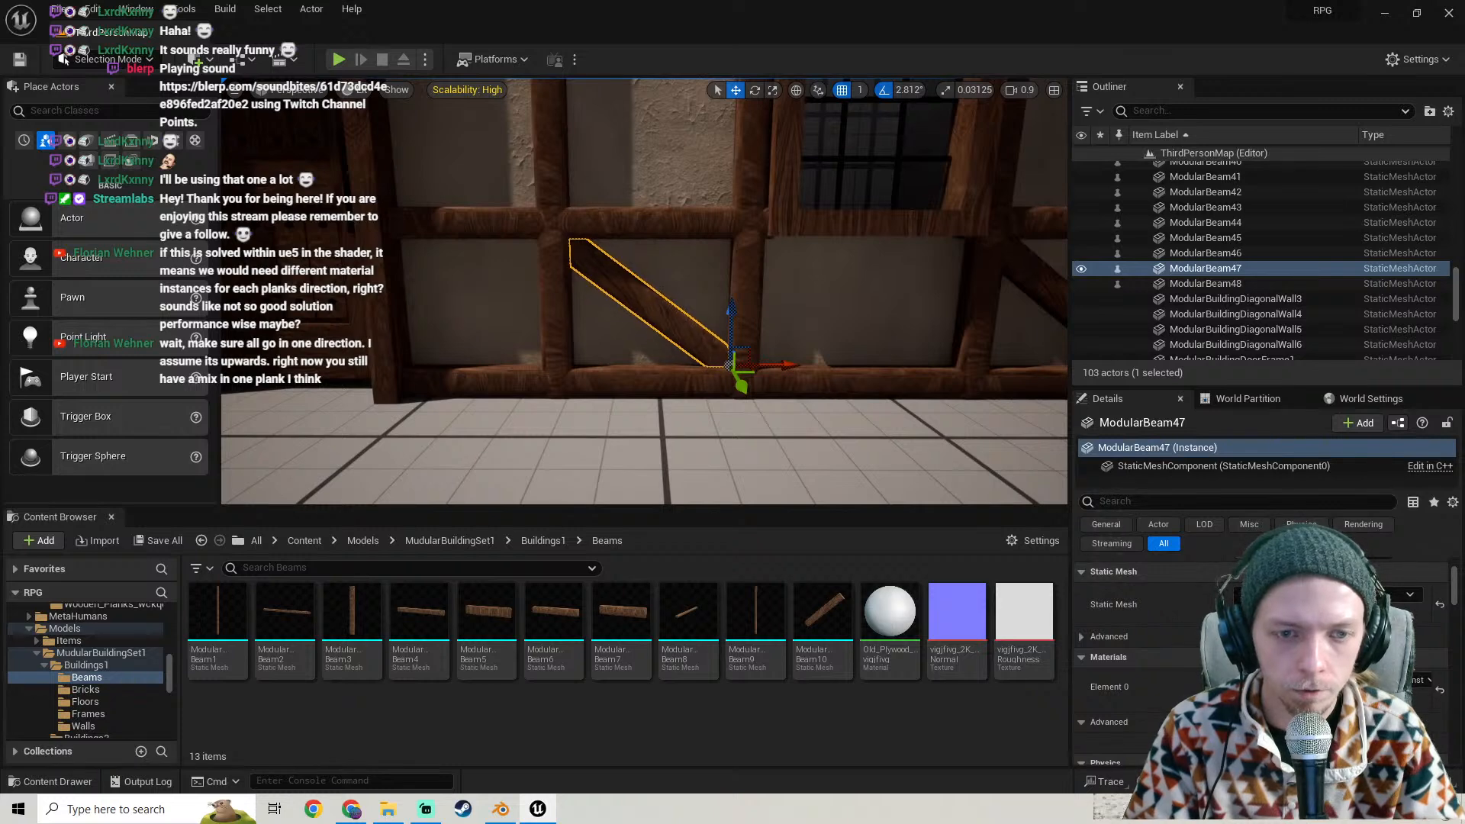
{"action": "key", "text": "w"}
{"action": "key", "text": "s"}
{"action": "key", "text": "w"}
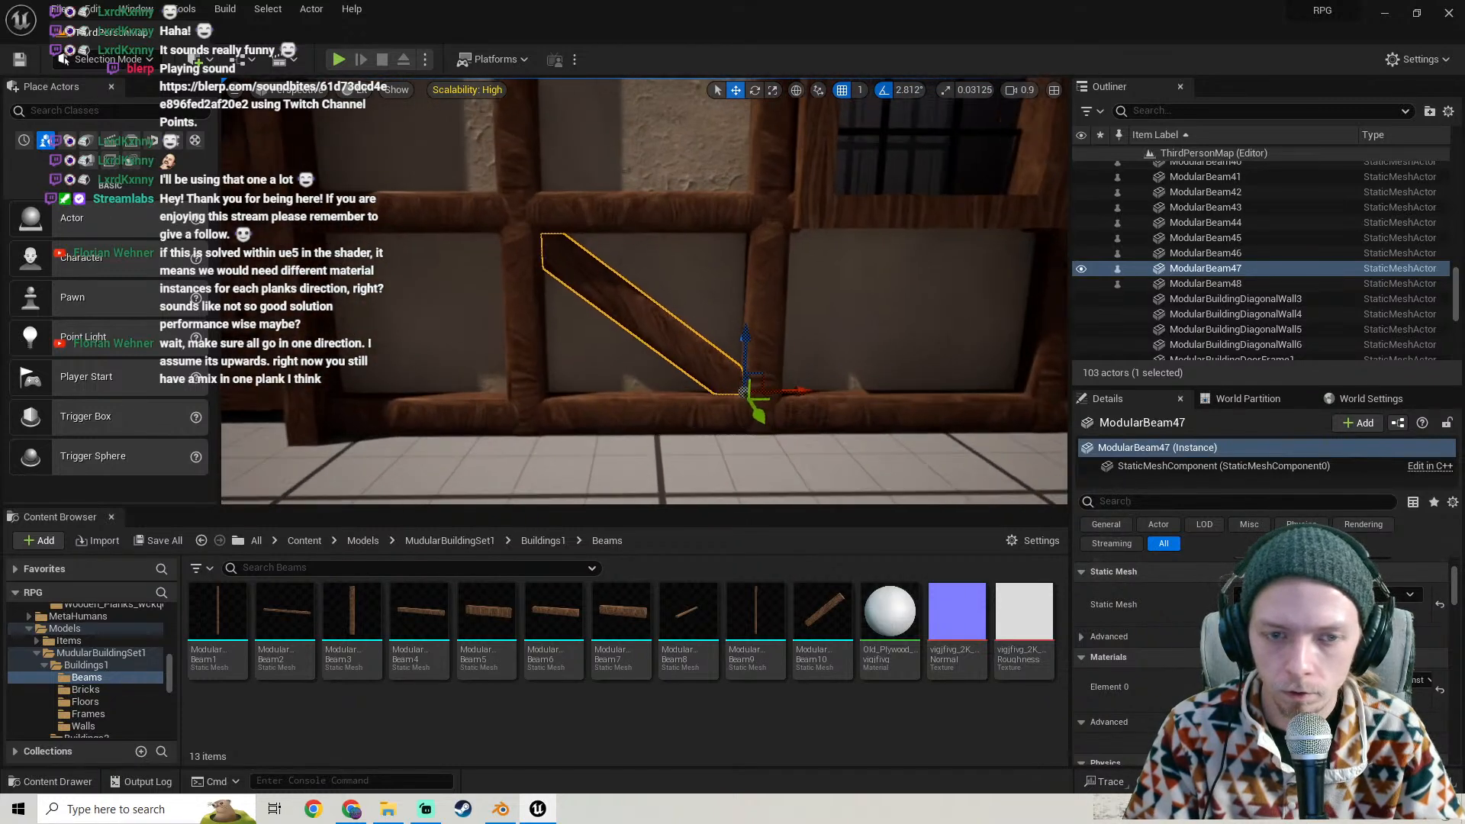
{"action": "key", "text": "w"}
{"action": "key", "text": "s"}
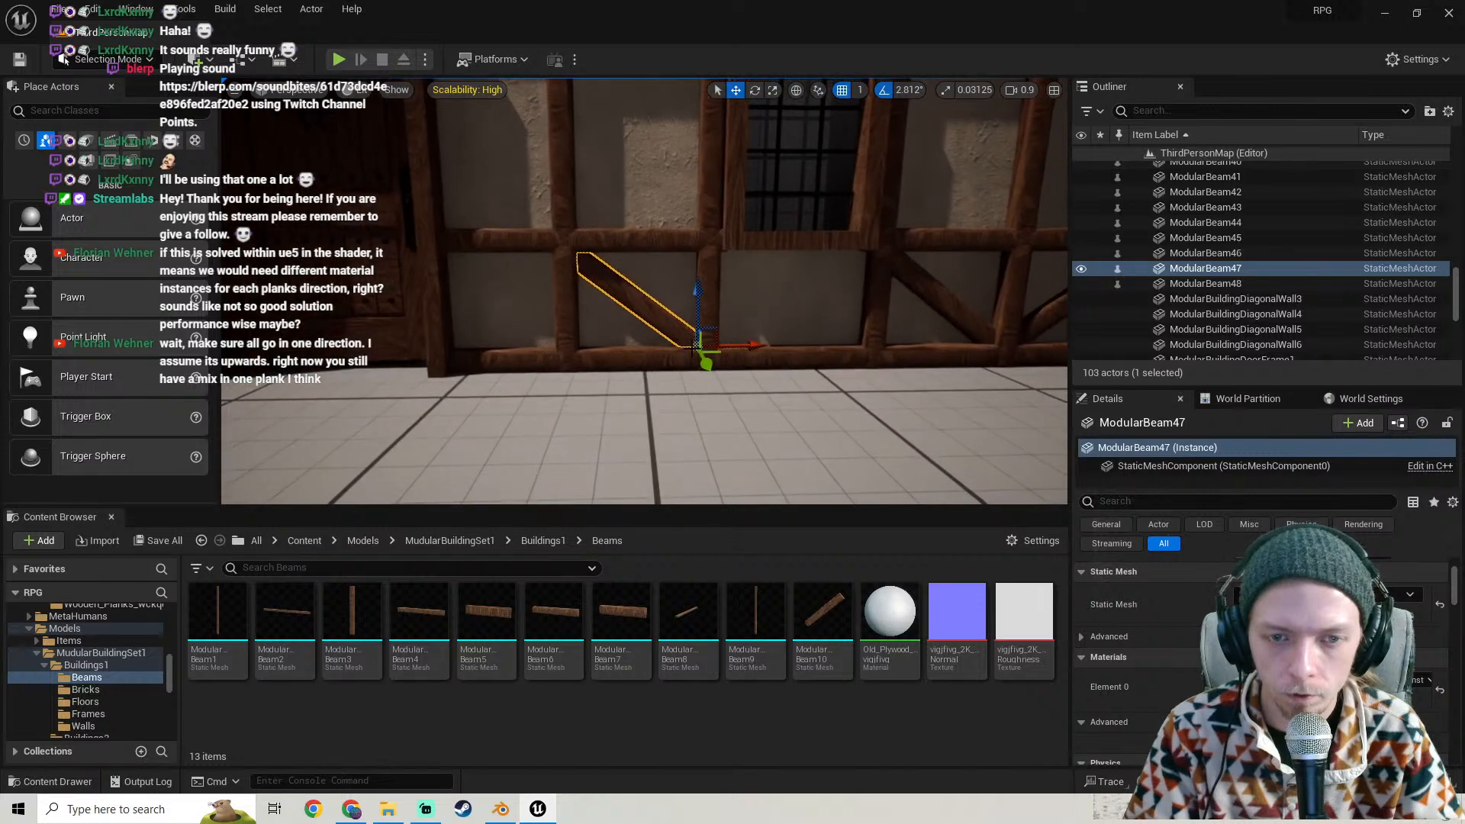
{"action": "key", "text": "w"}
{"action": "right_click_drag", "start_coordinate": [587, 346], "coordinate": [588, 347]}
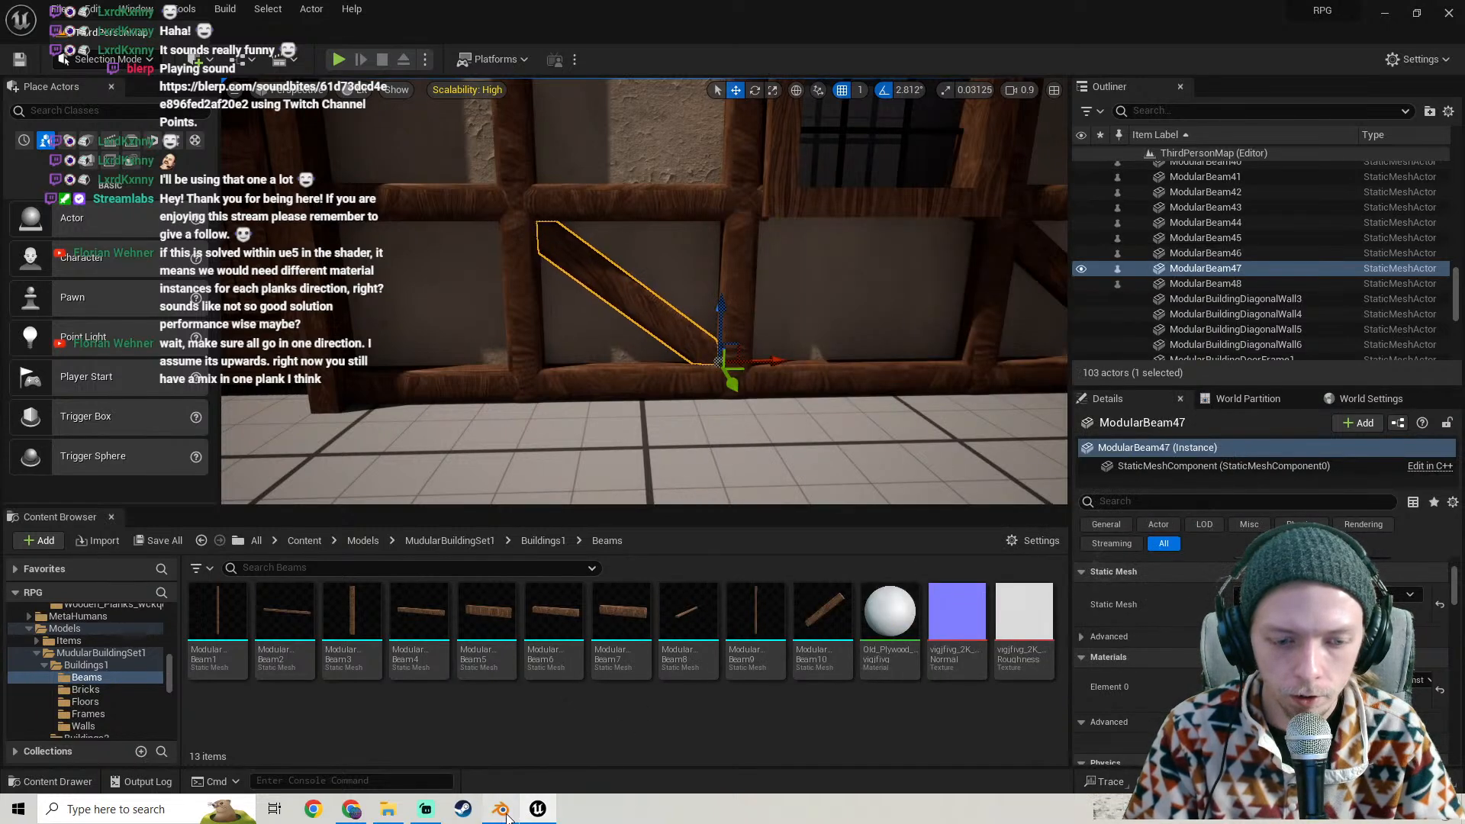
- Check the diagonal beam in Blender, return to Unreal Editor and inspect the wood grain on the building's floor-level, gable and upper beams
{"action": "left_click", "coordinate": [504, 812]}
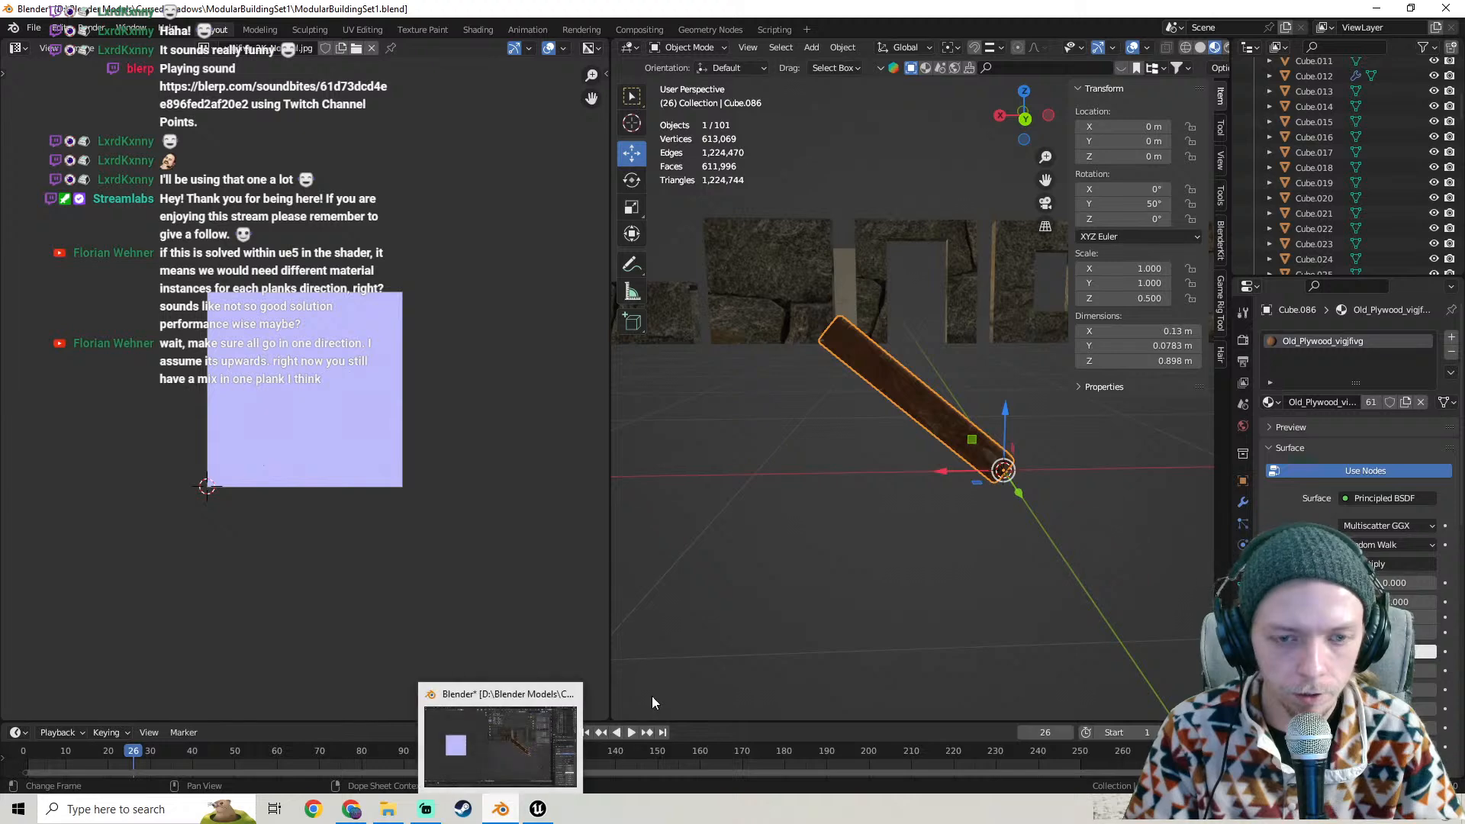
{"action": "left_click", "coordinate": [538, 809]}
{"action": "mouse_move", "coordinate": [657, 408]}
{"action": "right_mouse_down"}
{"action": "mouse_move", "coordinate": [595, 439]}
{"action": "mouse_move", "coordinate": [611, 405]}
{"action": "mouse_move", "coordinate": [654, 397]}
{"action": "right_mouse_up"}
{"action": "key", "text": "s"}
{"action": "left_click", "coordinate": [721, 339]}
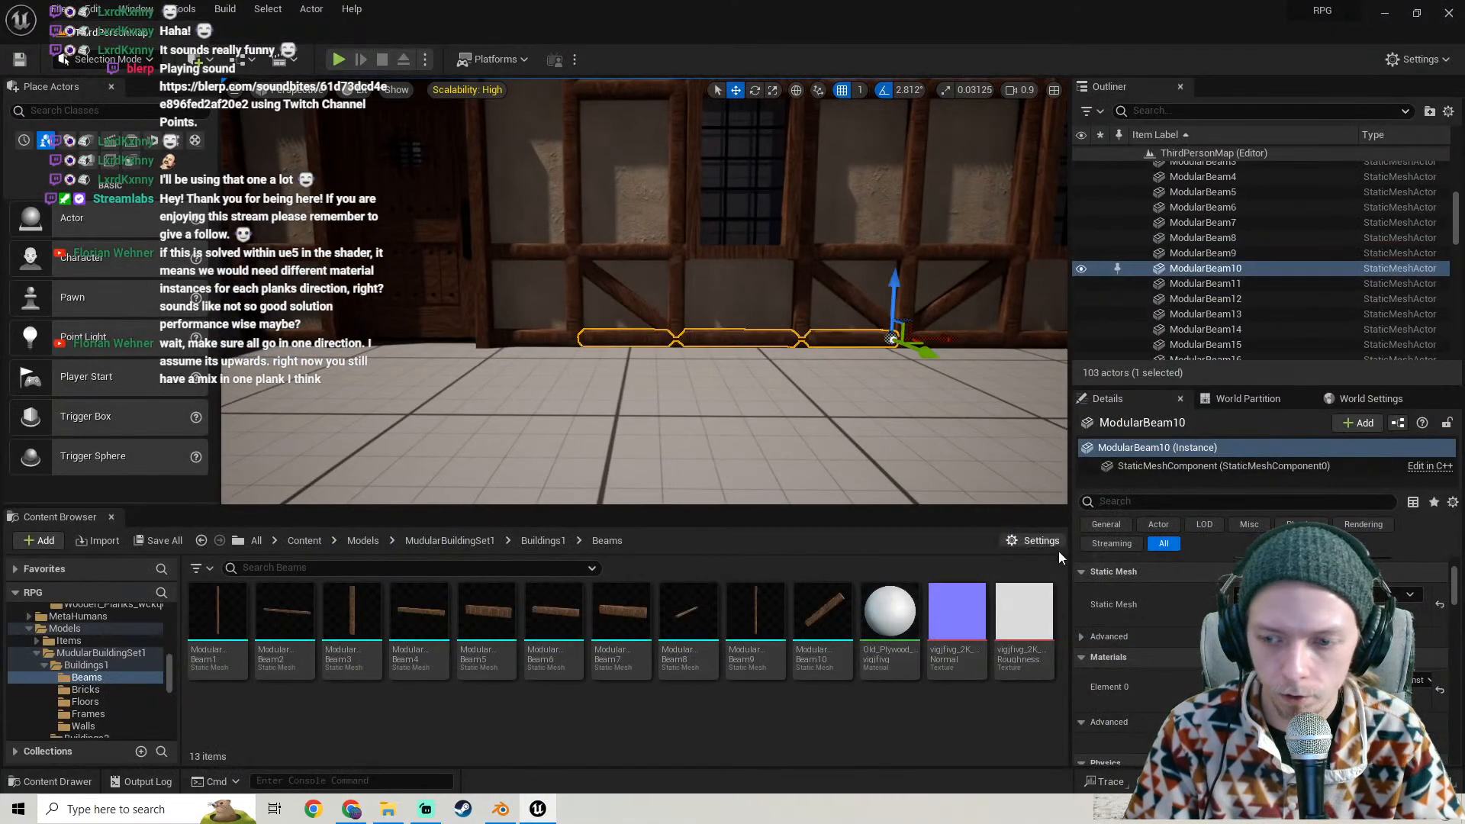
{"action": "key", "text": "e"}
{"action": "right_click_drag", "start_coordinate": [788, 382], "coordinate": [786, 367]}
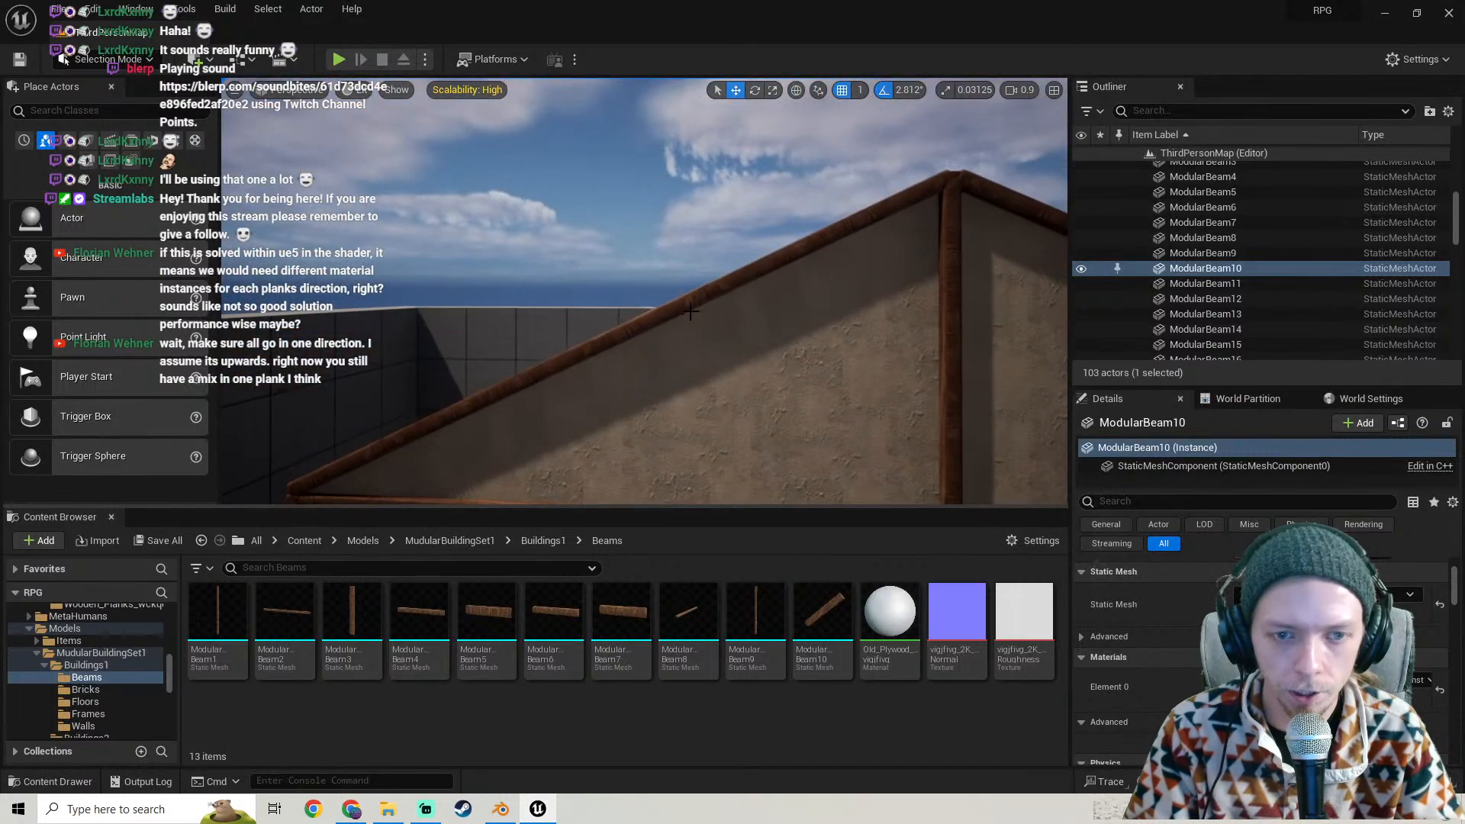
{"action": "left_click", "coordinate": [691, 304]}
{"action": "right_click_drag", "start_coordinate": [693, 307], "coordinate": [787, 372]}
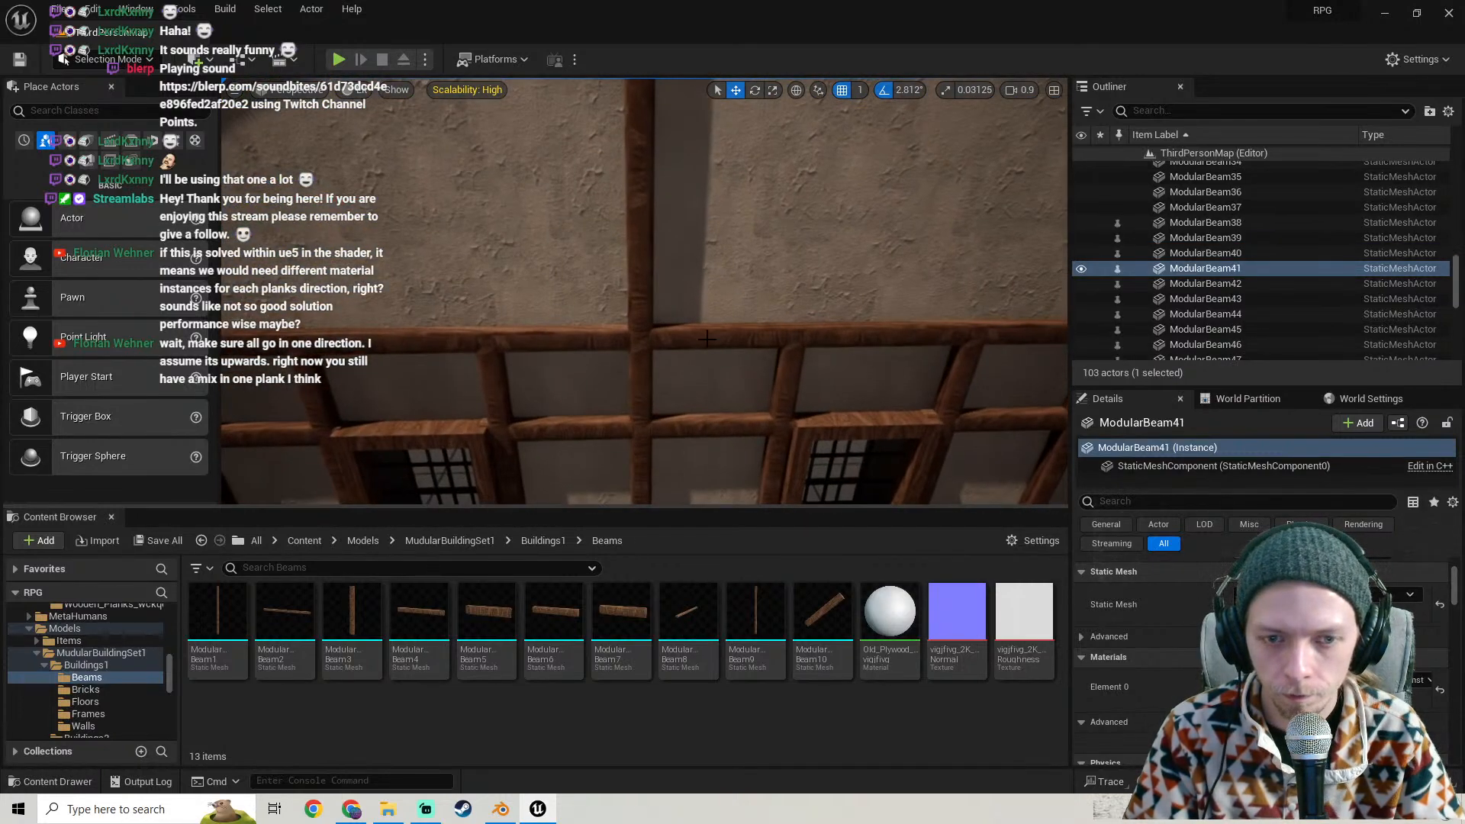
{"action": "left_click", "coordinate": [704, 315]}
{"action": "key", "text": "s"}
{"action": "right_click_drag", "start_coordinate": [704, 316], "coordinate": [654, 359]}
{"action": "key", "text": "w"}
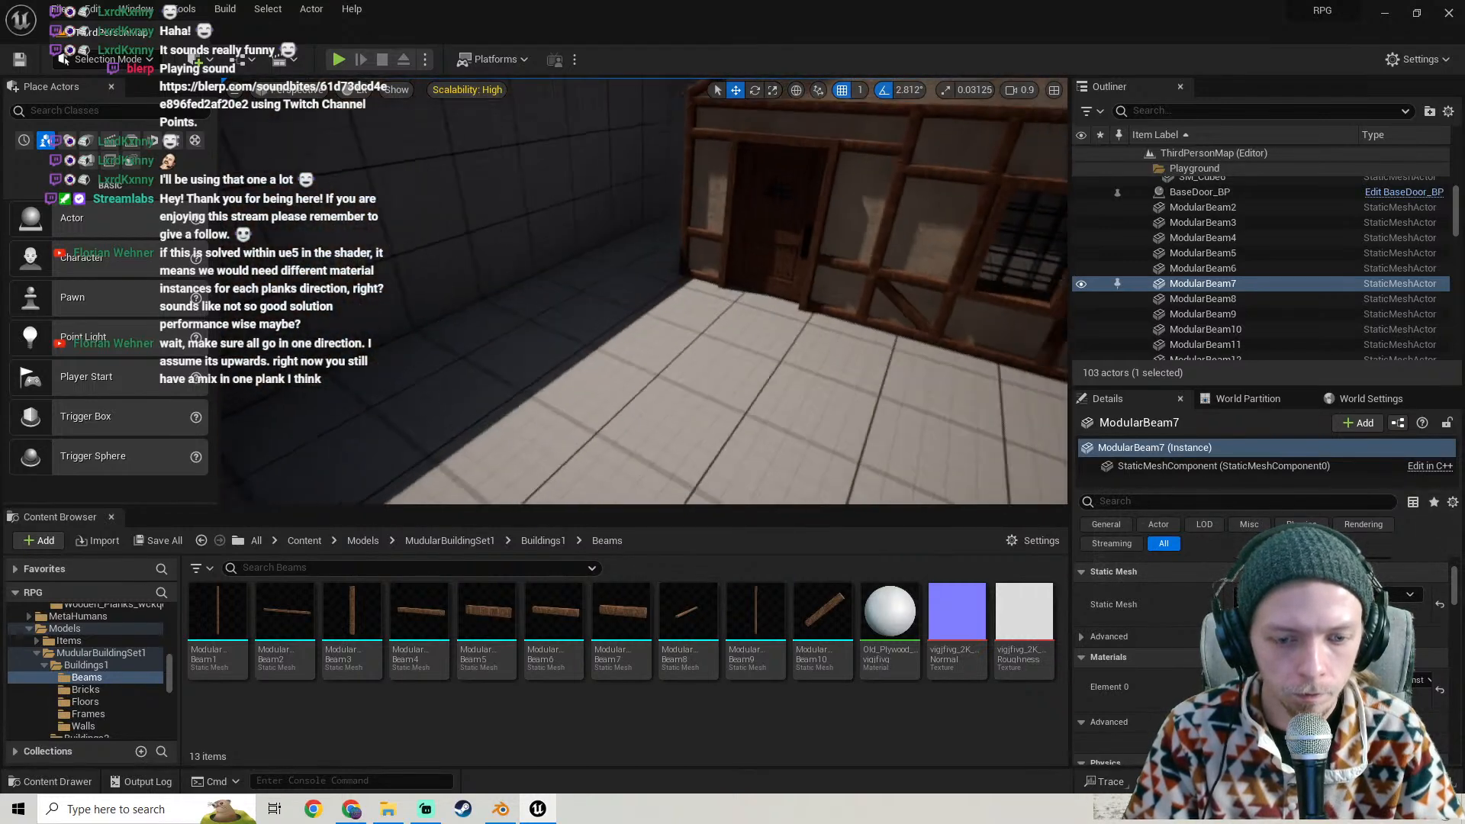
- Place ModularBeam8 on the floor in front of the building, examine its wood grain along the length and delete it
{"action": "left_click_drag", "start_coordinate": [677, 666], "coordinate": [654, 317]}
{"action": "key", "text": "w"}
{"action": "mouse_move", "coordinate": [654, 318]}
{"action": "right_mouse_down"}
{"action": "mouse_move", "coordinate": [655, 362]}
{"action": "mouse_move", "coordinate": [683, 361]}
{"action": "mouse_move", "coordinate": [642, 389]}
{"action": "mouse_move", "coordinate": [683, 319]}
{"action": "right_mouse_up"}
{"action": "key", "text": "s"}
{"action": "key", "text": "w"}
{"action": "key", "text": "s"}
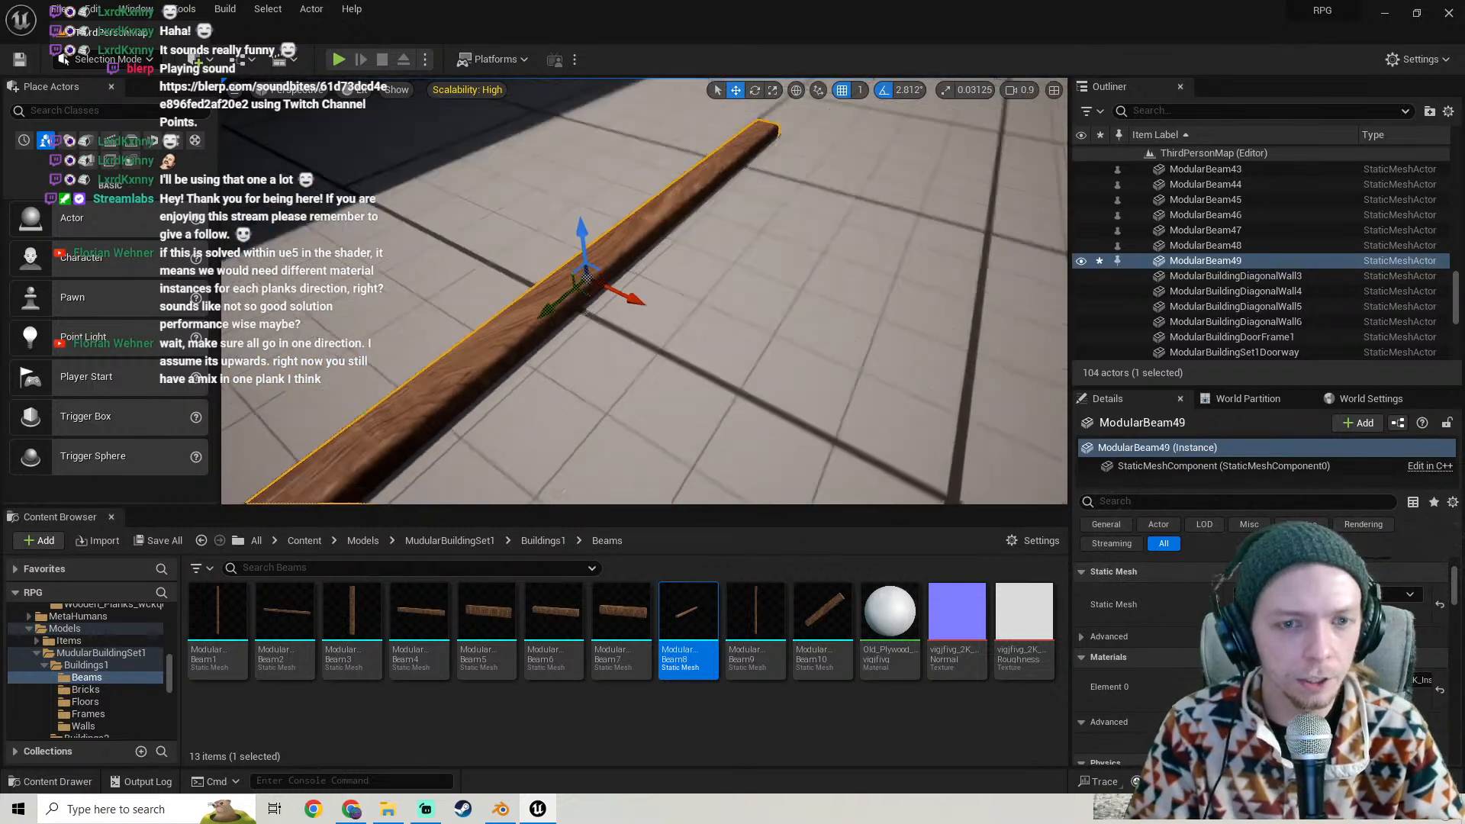
{"action": "right_click_drag", "start_coordinate": [586, 279], "coordinate": [534, 284]}
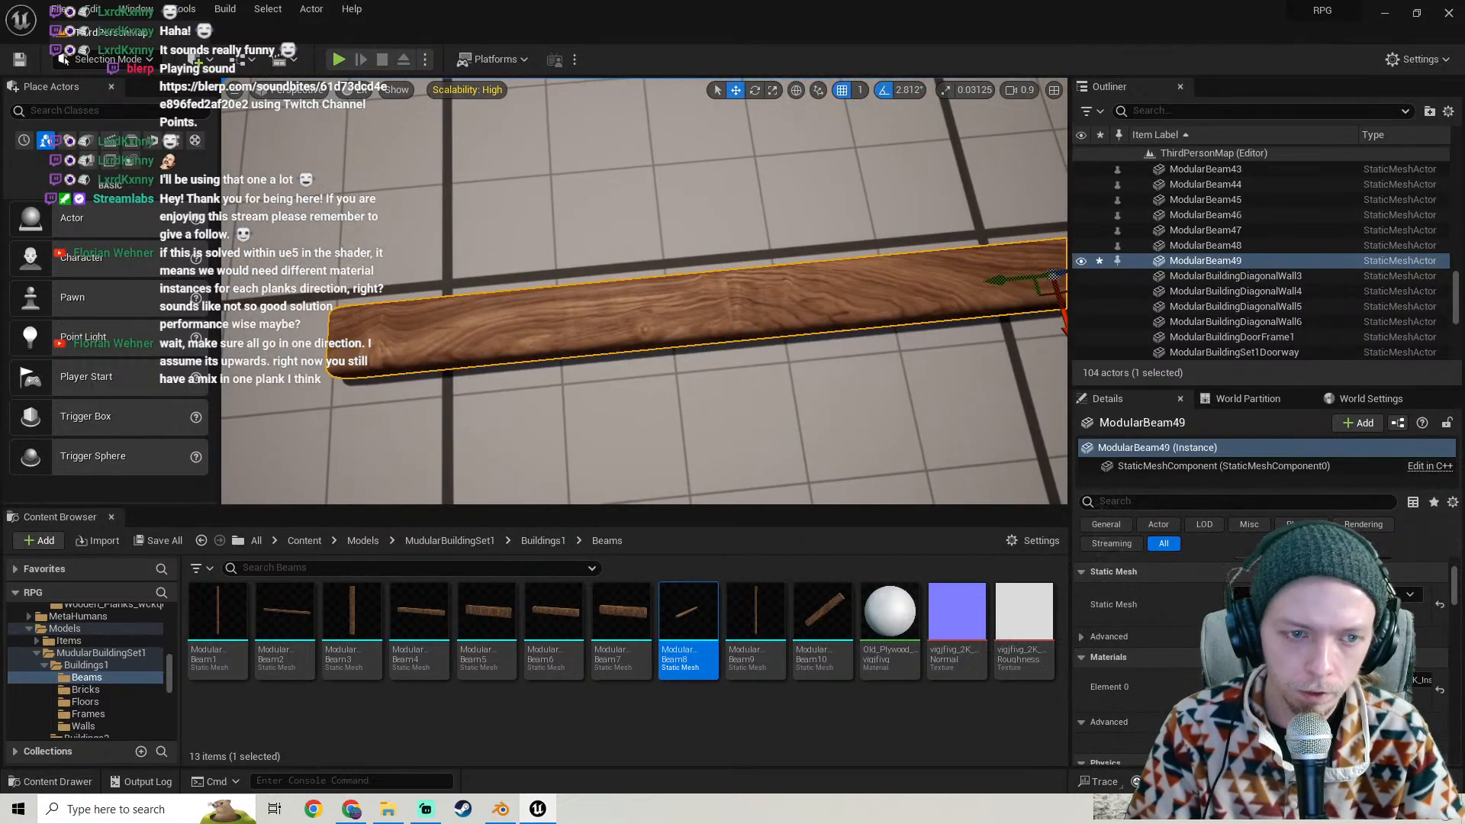
{"action": "right_click_drag", "start_coordinate": [638, 275], "coordinate": [637, 275]}
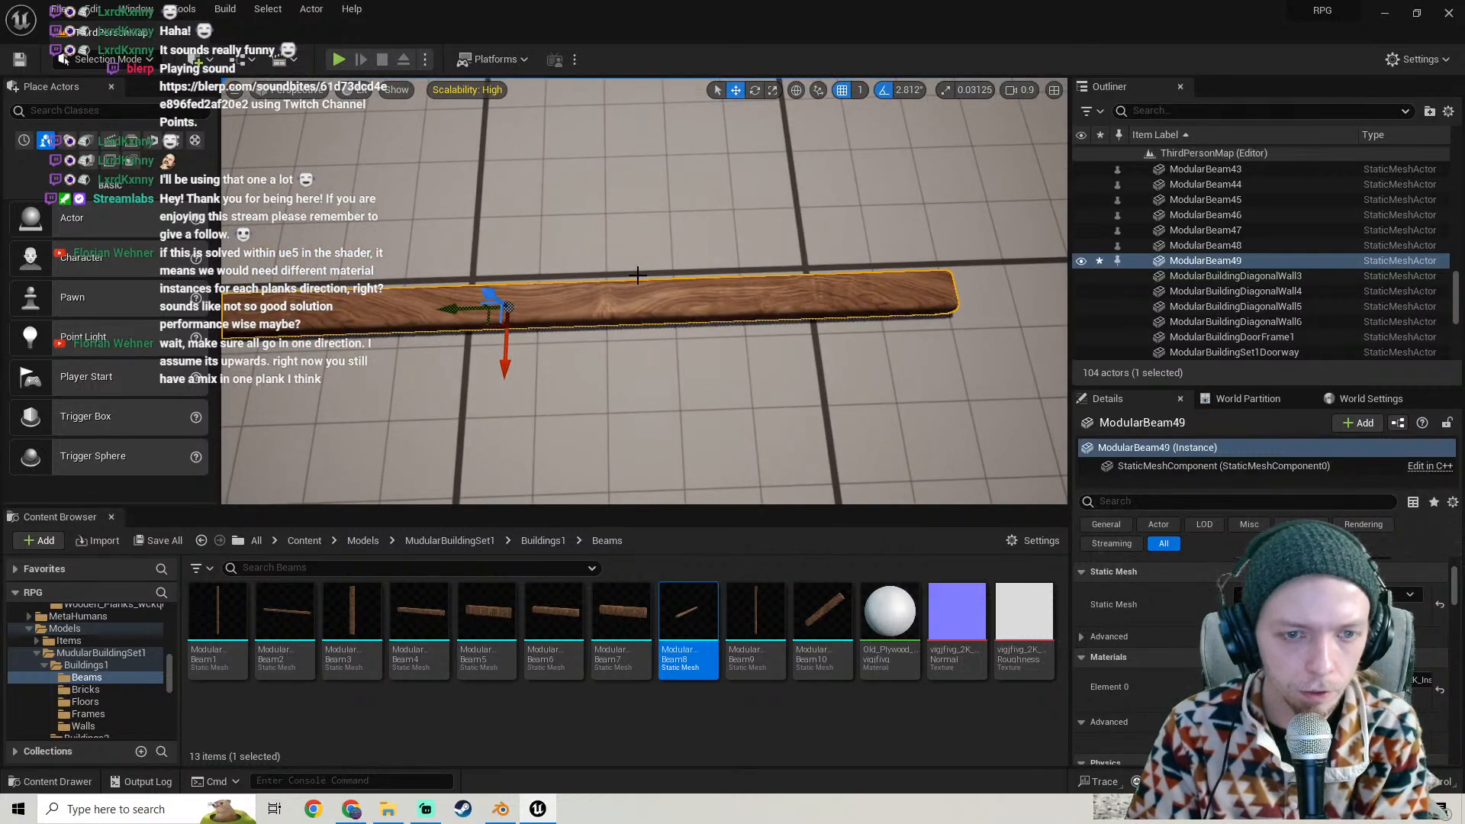
{"action": "key", "text": "Delete"}
- Place ModularBeam7 and ModularBeam10 on the floor in front of the building and inspect ModularBeam10's grain from several sides
{"action": "left_click_drag", "start_coordinate": [627, 645], "coordinate": [612, 185]}
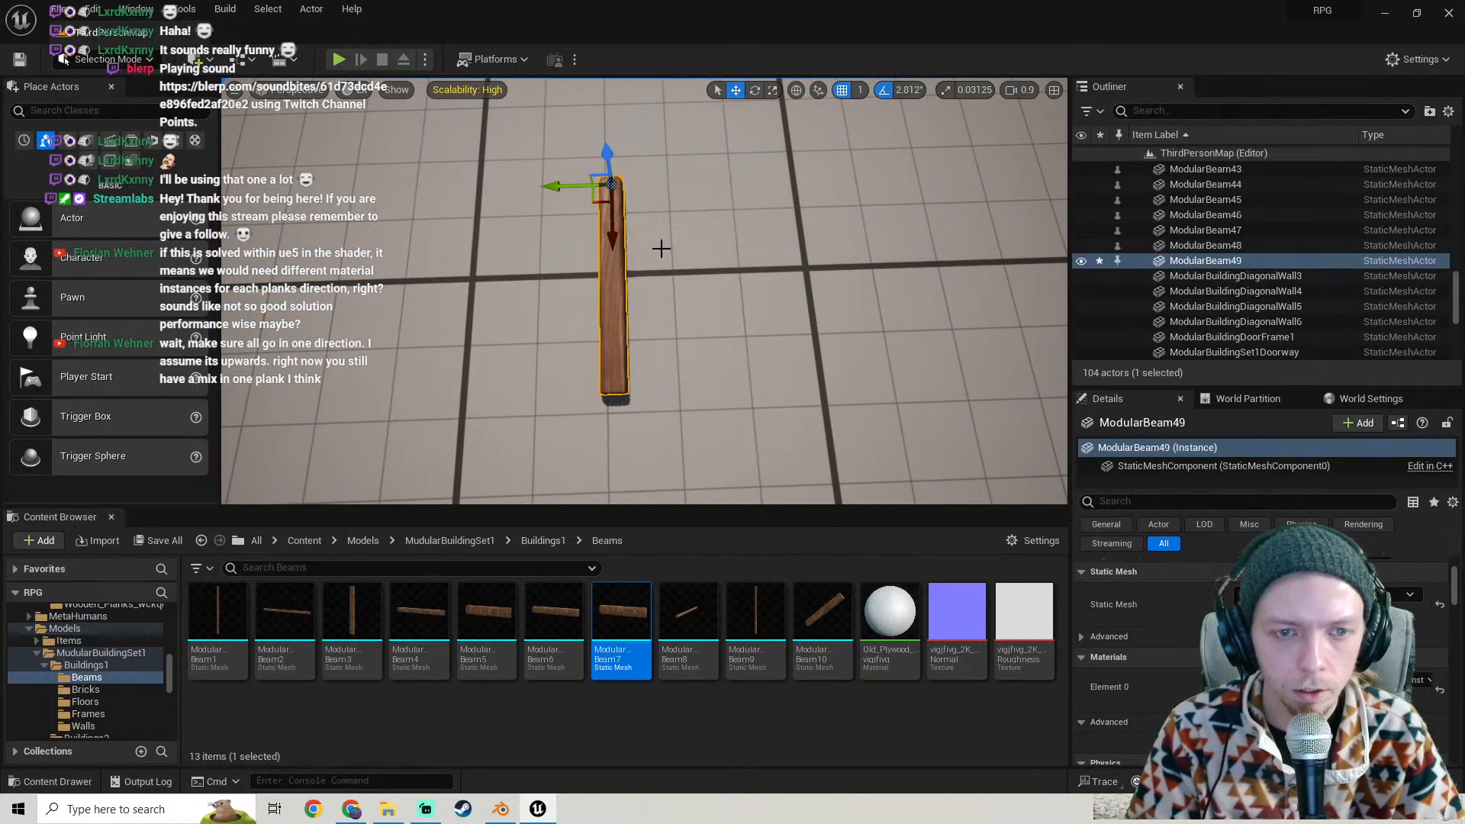
{"action": "right_click_drag", "start_coordinate": [661, 248], "coordinate": [382, 237]}
{"action": "left_click_drag", "start_coordinate": [822, 645], "coordinate": [502, 425]}
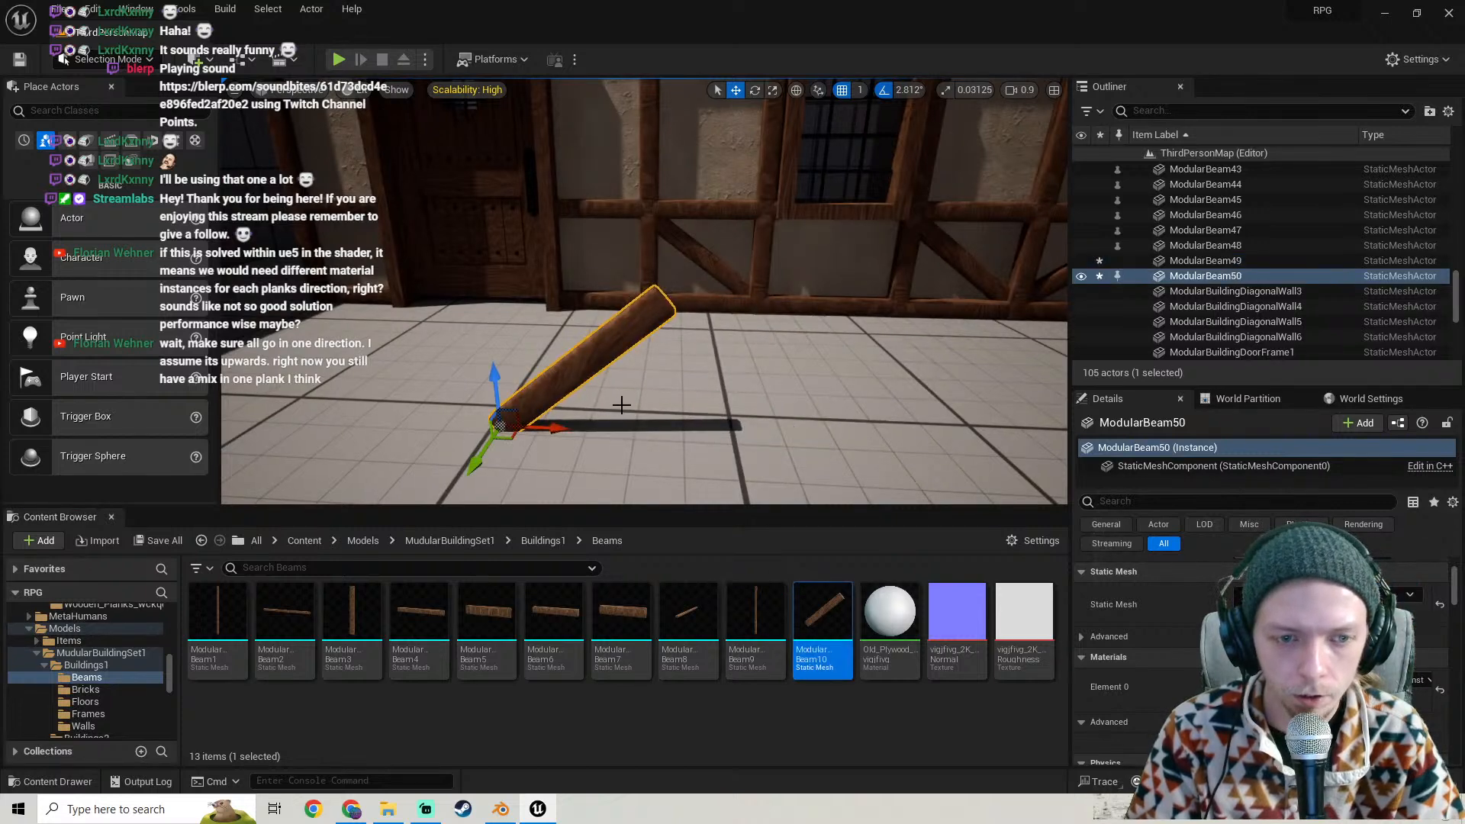
{"action": "right_click_drag", "start_coordinate": [567, 314], "coordinate": [728, 409]}
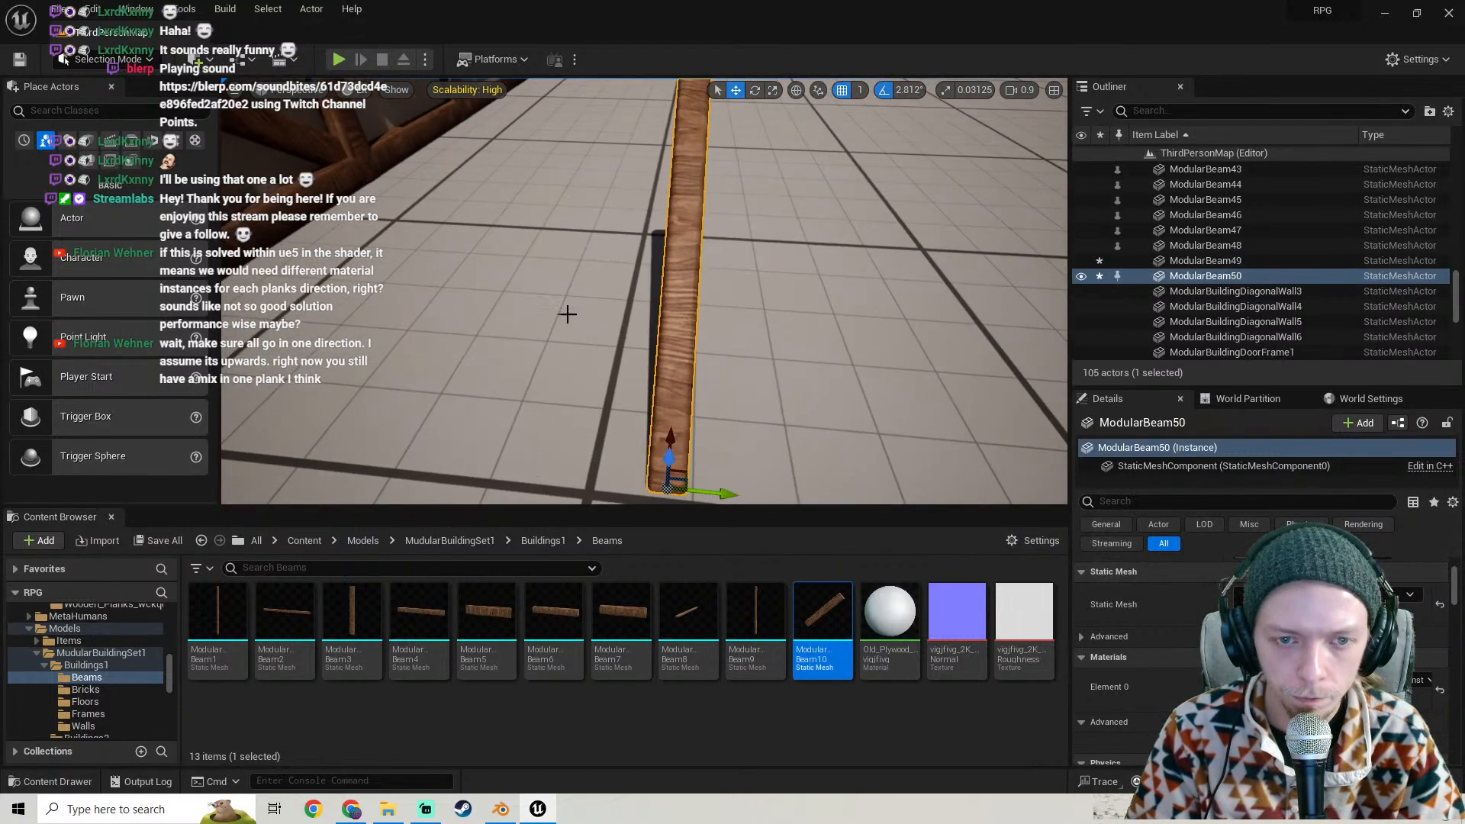
{"action": "right_click_drag", "start_coordinate": [685, 176], "coordinate": [473, 114]}
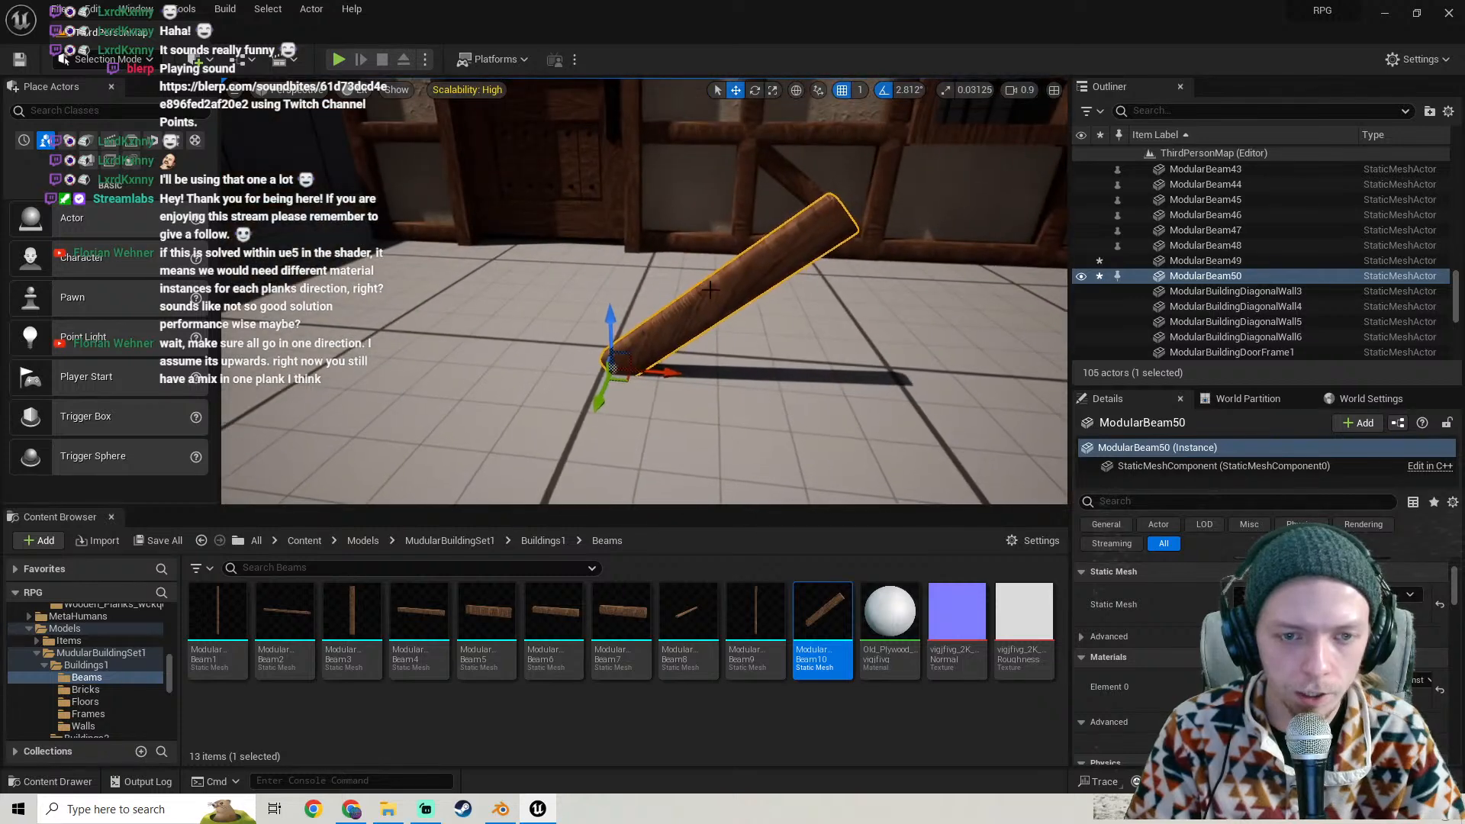
- Switch to Blender, enter Edit Mode on the diagonal beam and display its UVs in the UV Editor
{"action": "left_click", "coordinate": [504, 806]}
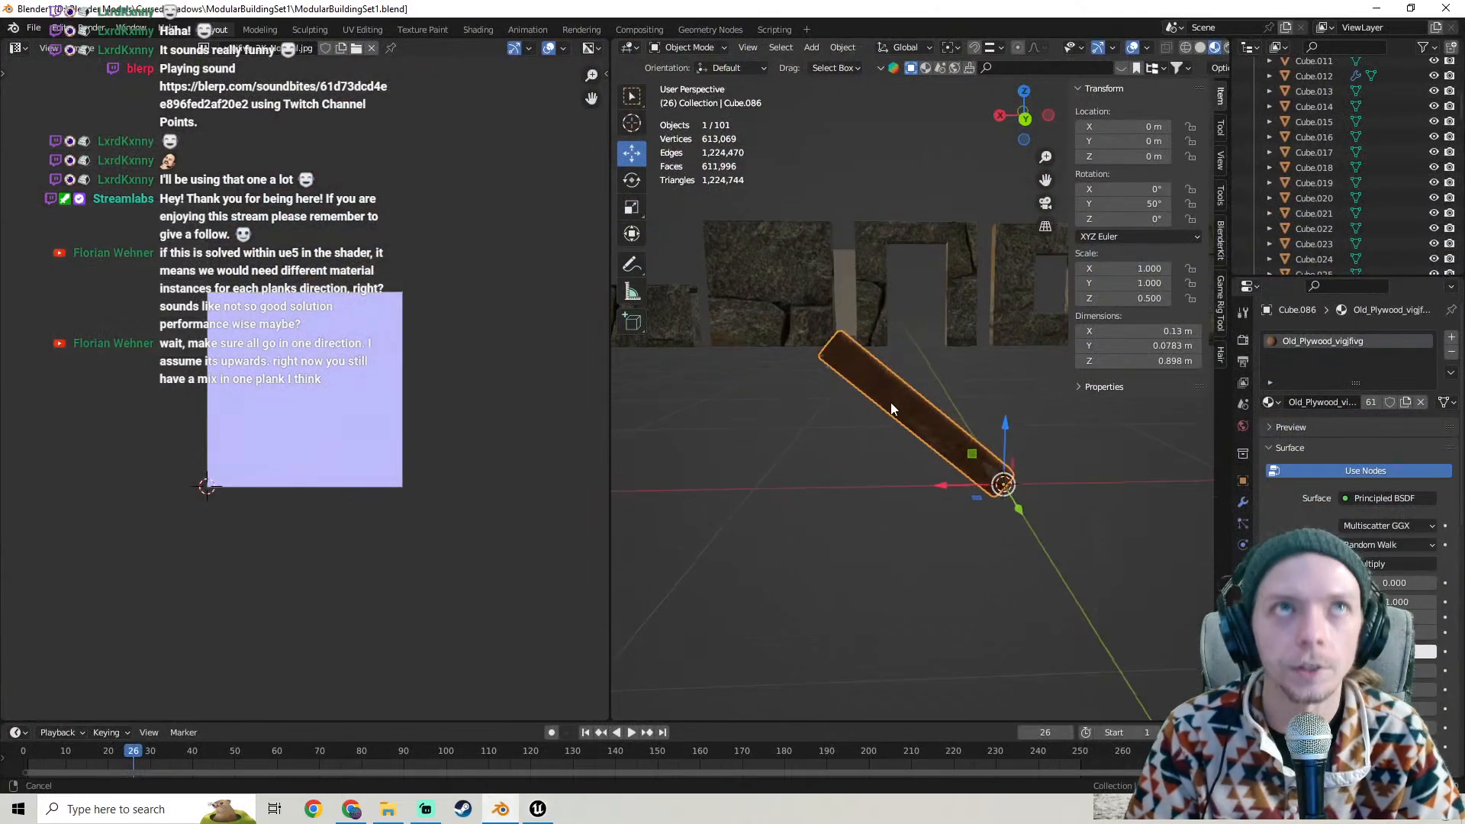
{"action": "scroll", "coordinate": [876, 453], "scroll_direction": "up", "scroll_amount": 3}
{"action": "middle_click_drag", "start_coordinate": [876, 454], "coordinate": [771, 361], "text": "shift"}
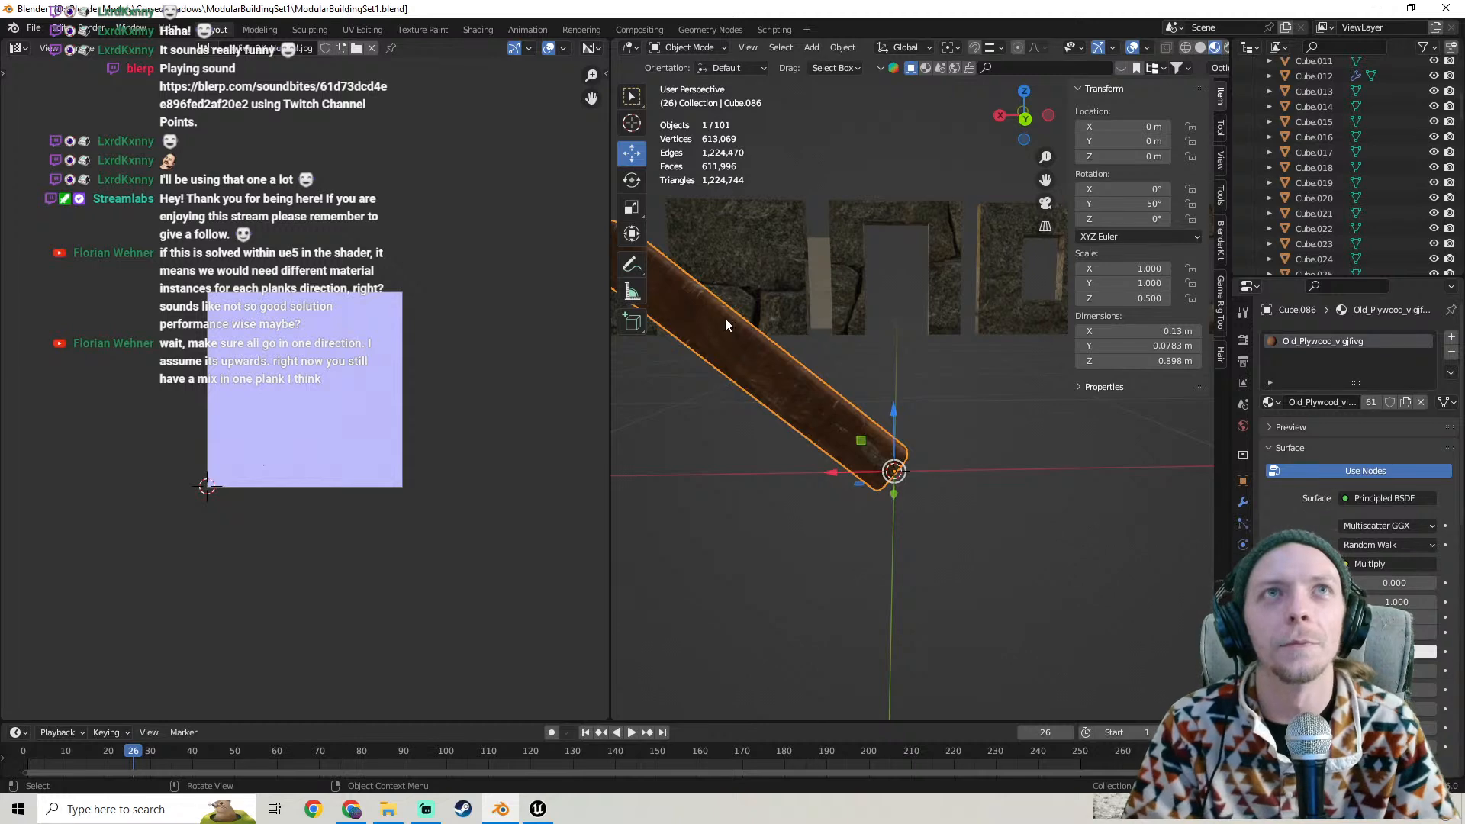
{"action": "left_click_drag", "start_coordinate": [615, 40], "coordinate": [551, 60]}
{"action": "middle_click_drag", "start_coordinate": [466, 260], "coordinate": [4, 26]}
{"action": "key", "text": "Tab"}
{"action": "left_click_drag", "start_coordinate": [5, 37], "coordinate": [475, 77]}
{"action": "left_click", "coordinate": [18, 48]}
{"action": "left_click", "coordinate": [51, 124]}
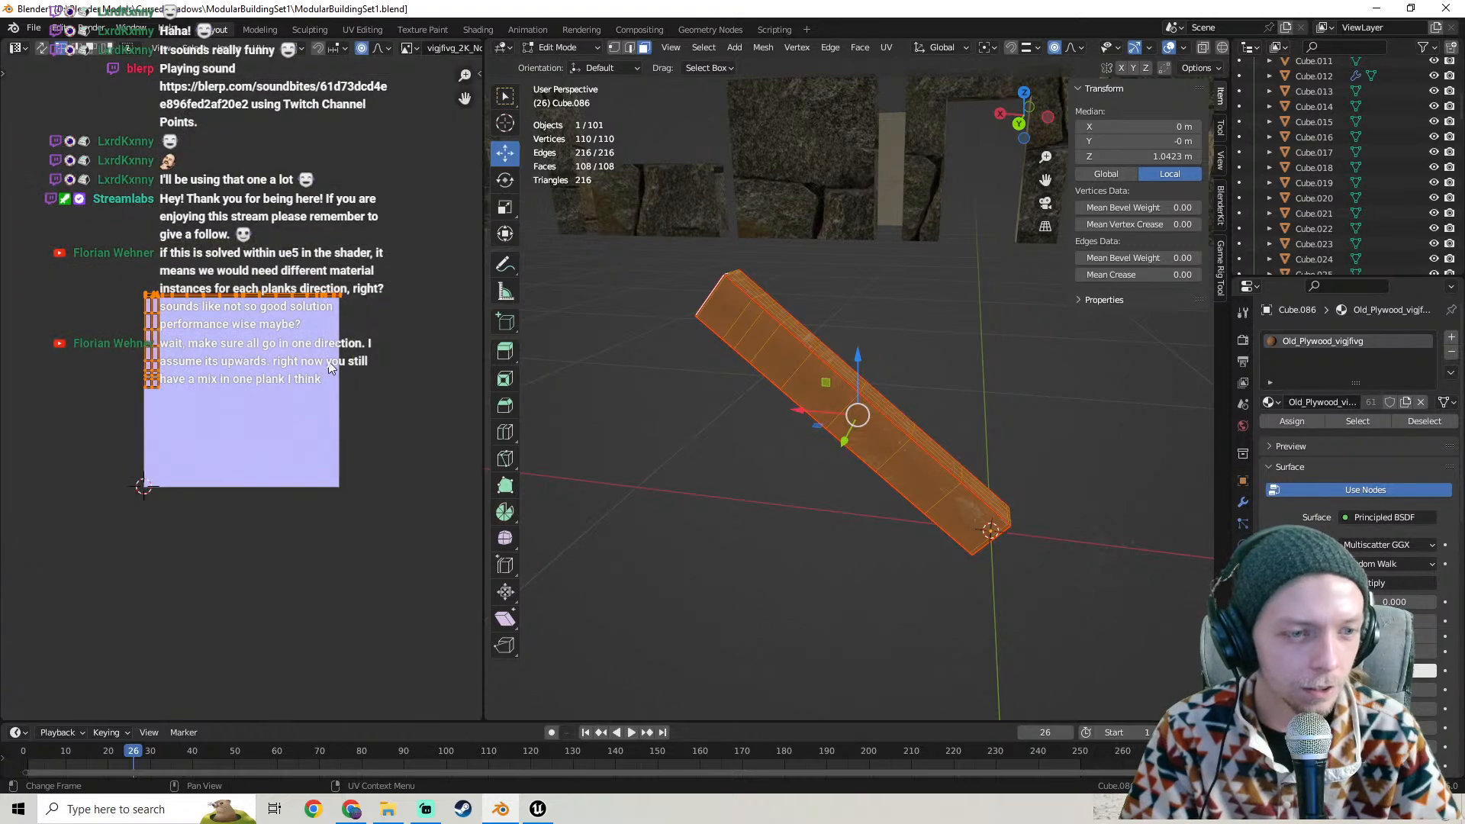
- Select the faces of the vertical UV strip, try moving them diagonally away from the corner and undo the move
{"action": "scroll", "coordinate": [201, 334], "scroll_direction": "up", "scroll_amount": 6}
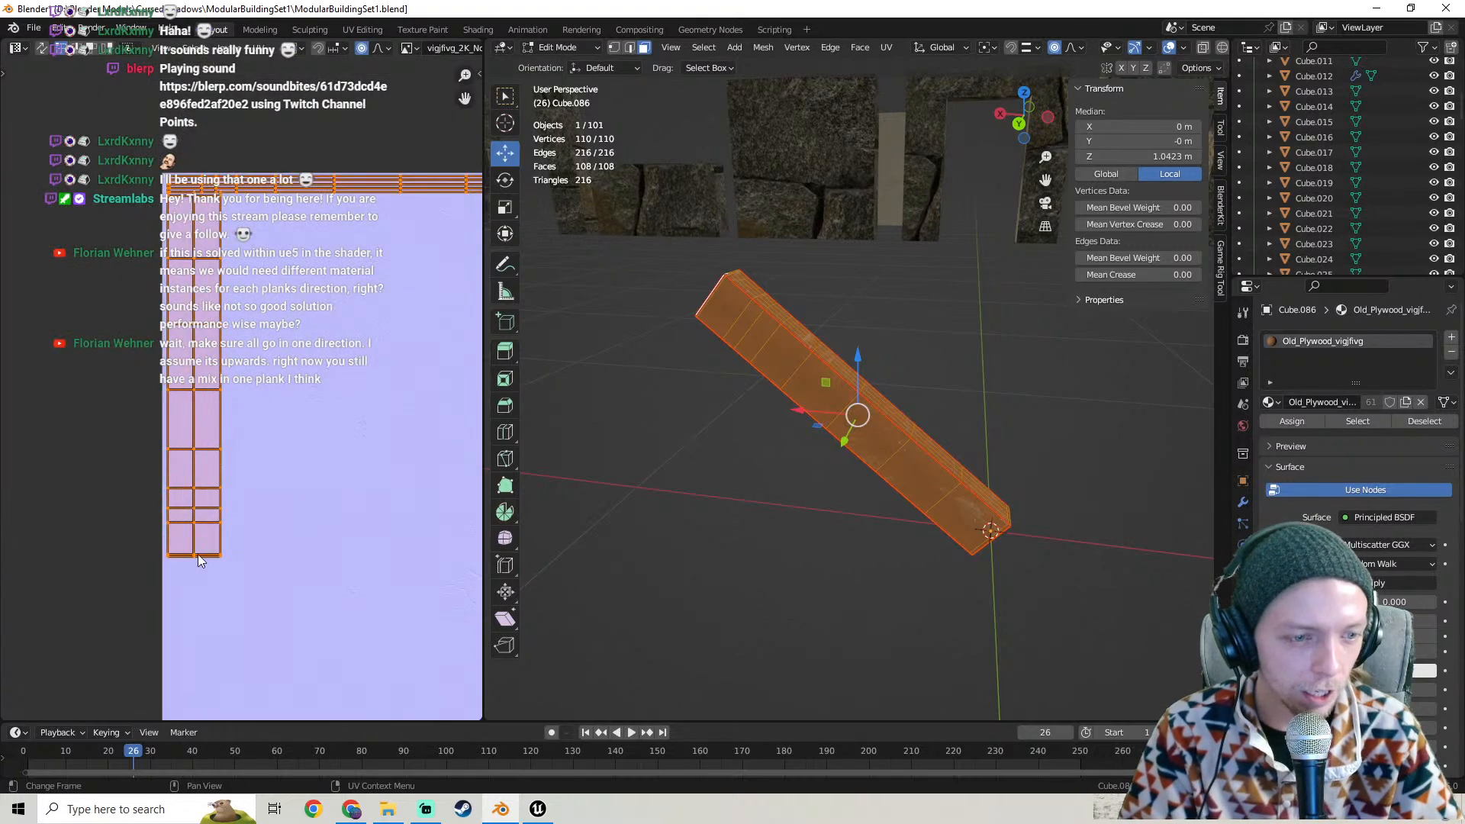
{"action": "left_click", "coordinate": [200, 560]}
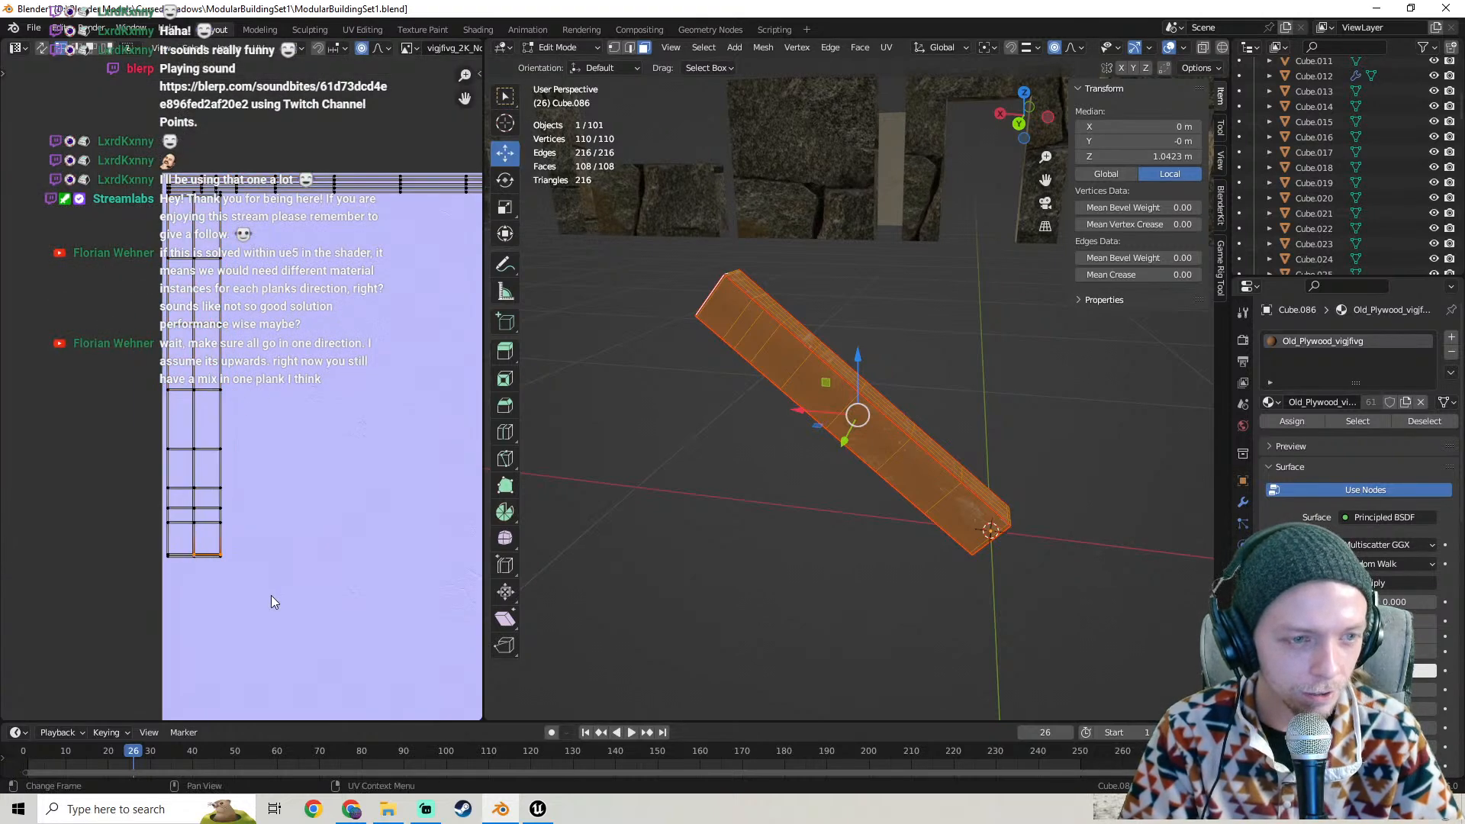
{"action": "left_click_drag", "start_coordinate": [195, 526], "coordinate": [177, 269]}
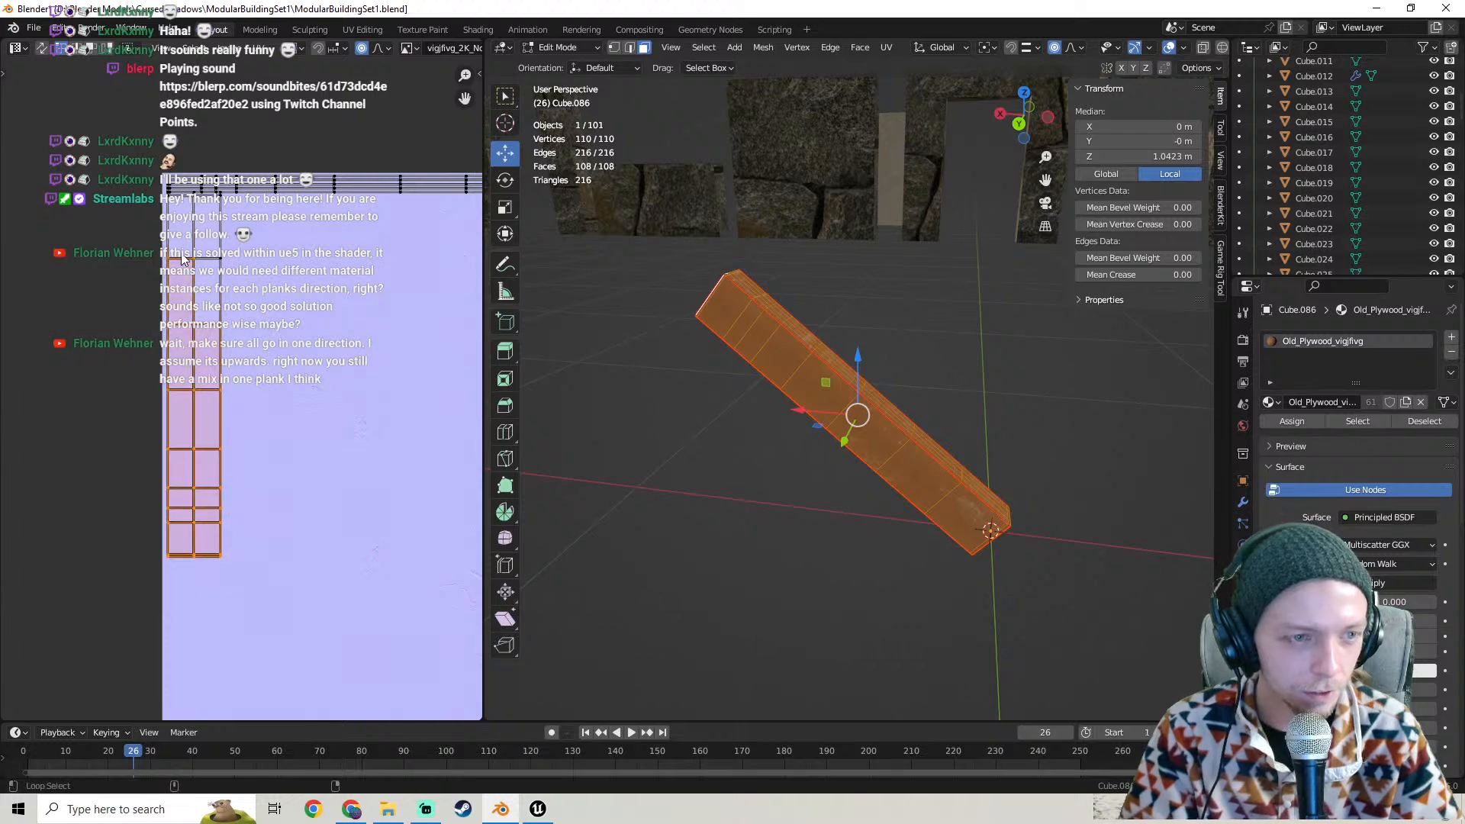
{"action": "key", "text": "g"}
{"action": "left_click", "coordinate": [241, 322]}
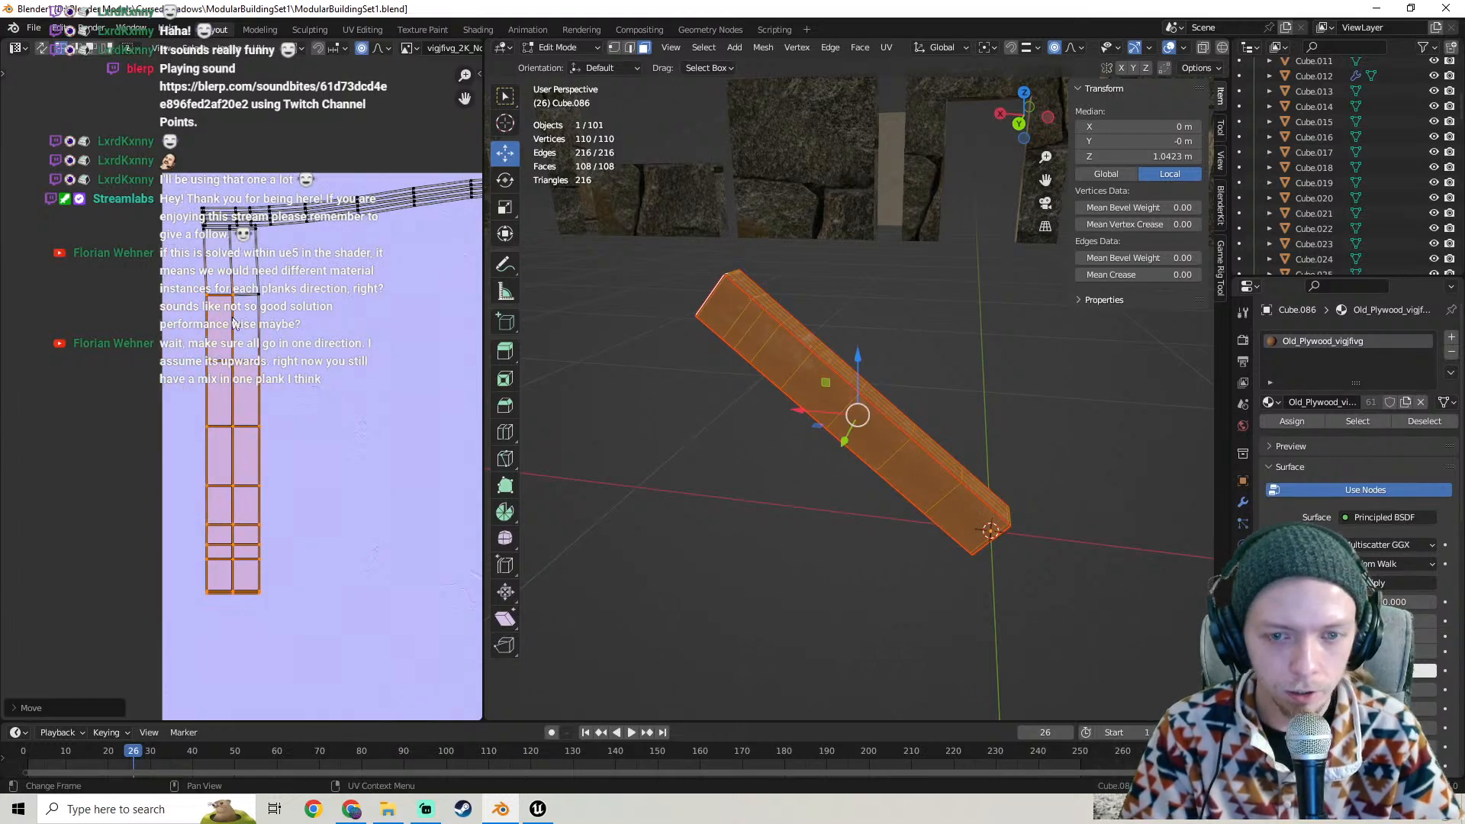
{"action": "key", "text": "ctrl+z"}
- Select the full length of the horizontal UV strip along the texture's upper edge and widen the UV Editor
{"action": "middle_click_drag", "start_coordinate": [248, 230], "coordinate": [391, 378]}
{"action": "scroll", "coordinate": [247, 328], "scroll_direction": "up", "scroll_amount": 1}
{"action": "scroll", "coordinate": [218, 382], "scroll_direction": "down", "scroll_amount": 4}
{"action": "scroll", "coordinate": [229, 388], "scroll_direction": "up", "scroll_amount": 4}
{"action": "scroll", "coordinate": [242, 348], "scroll_direction": "up", "scroll_amount": 2}
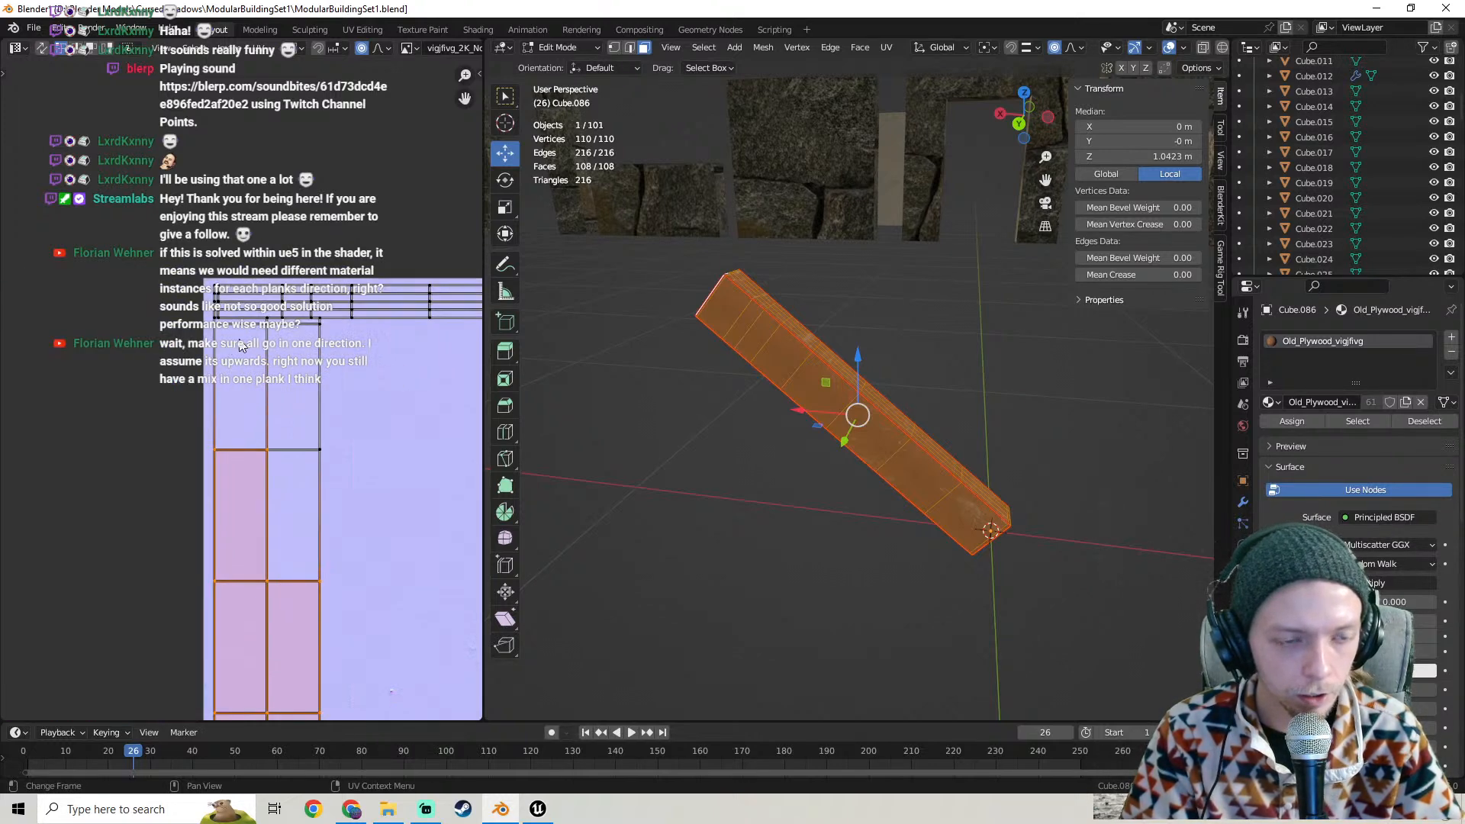
{"action": "left_click", "coordinate": [183, 345]}
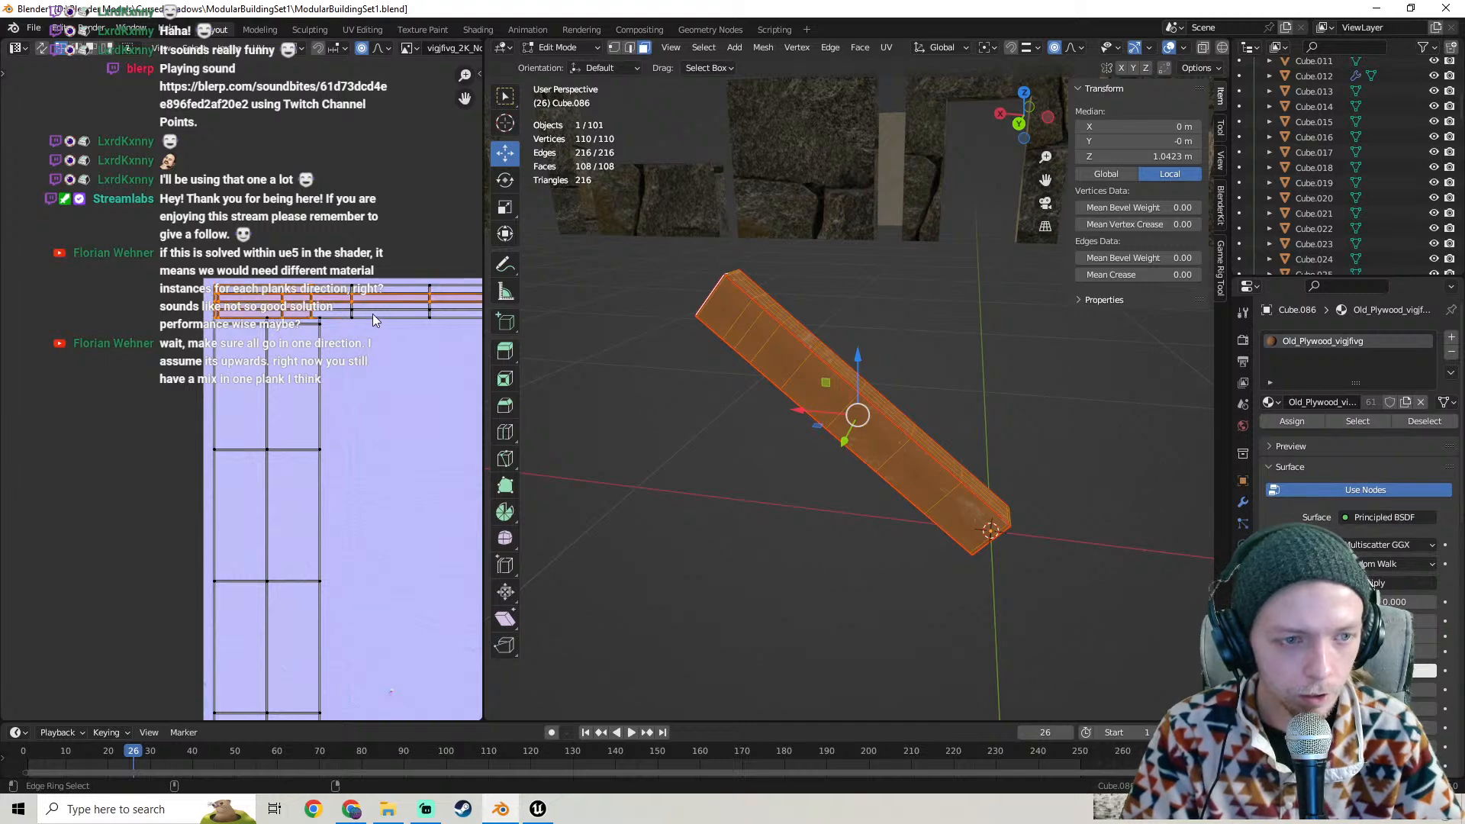
{"action": "middle_click_drag", "start_coordinate": [385, 320], "coordinate": [139, 322]}
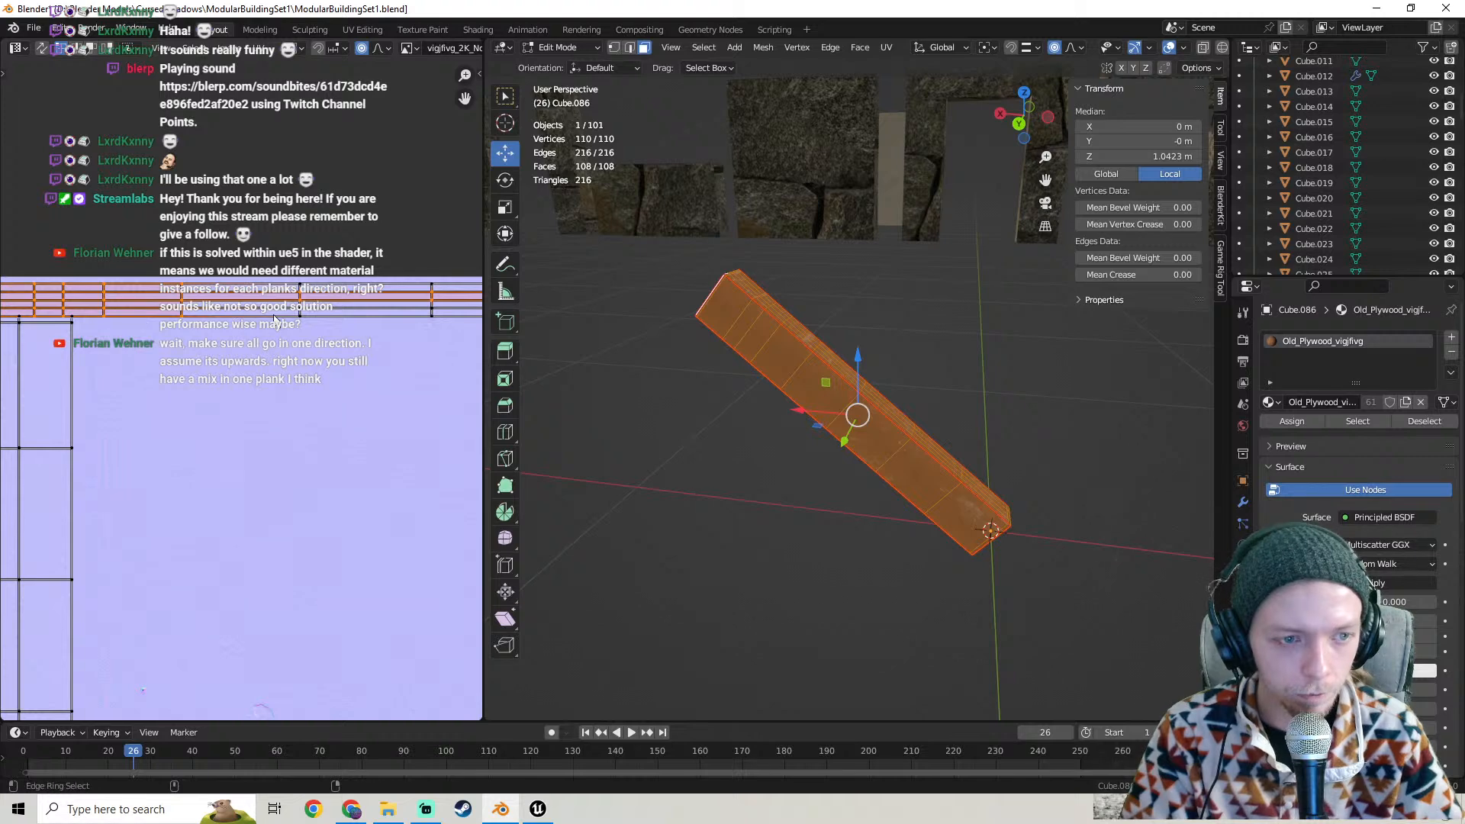
{"action": "middle_click_drag", "start_coordinate": [388, 333], "coordinate": [146, 288]}
{"action": "scroll", "coordinate": [225, 334], "scroll_direction": "down", "scroll_amount": 4}
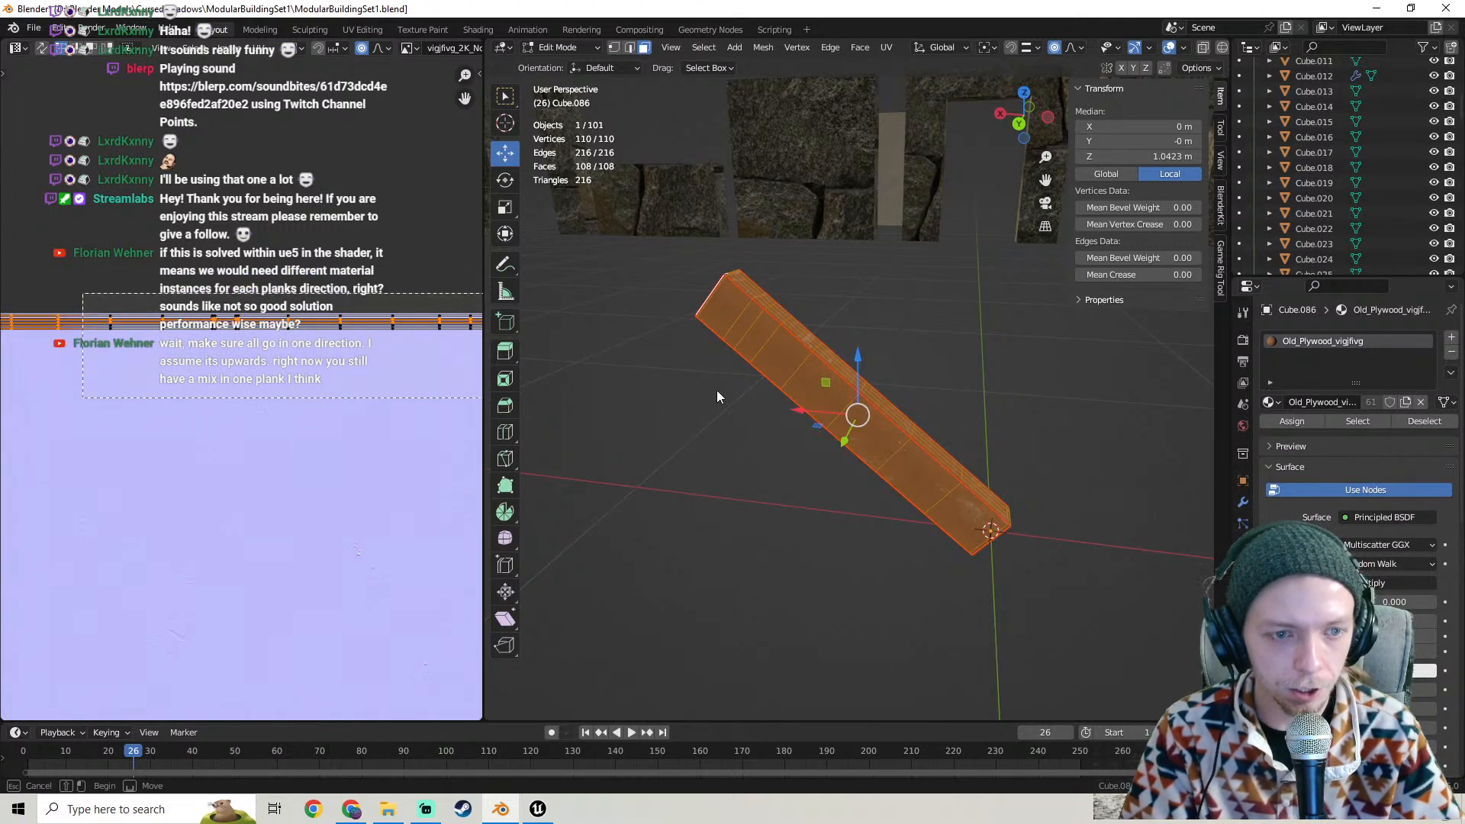
{"action": "left_click_drag", "start_coordinate": [851, 422], "coordinate": [851, 422], "text": "shift"}
{"action": "middle_click_drag", "start_coordinate": [328, 378], "coordinate": [76, 355]}
{"action": "scroll", "coordinate": [327, 370], "scroll_direction": "down", "scroll_amount": 4}
{"action": "scroll", "coordinate": [275, 369], "scroll_direction": "up", "scroll_amount": 6}
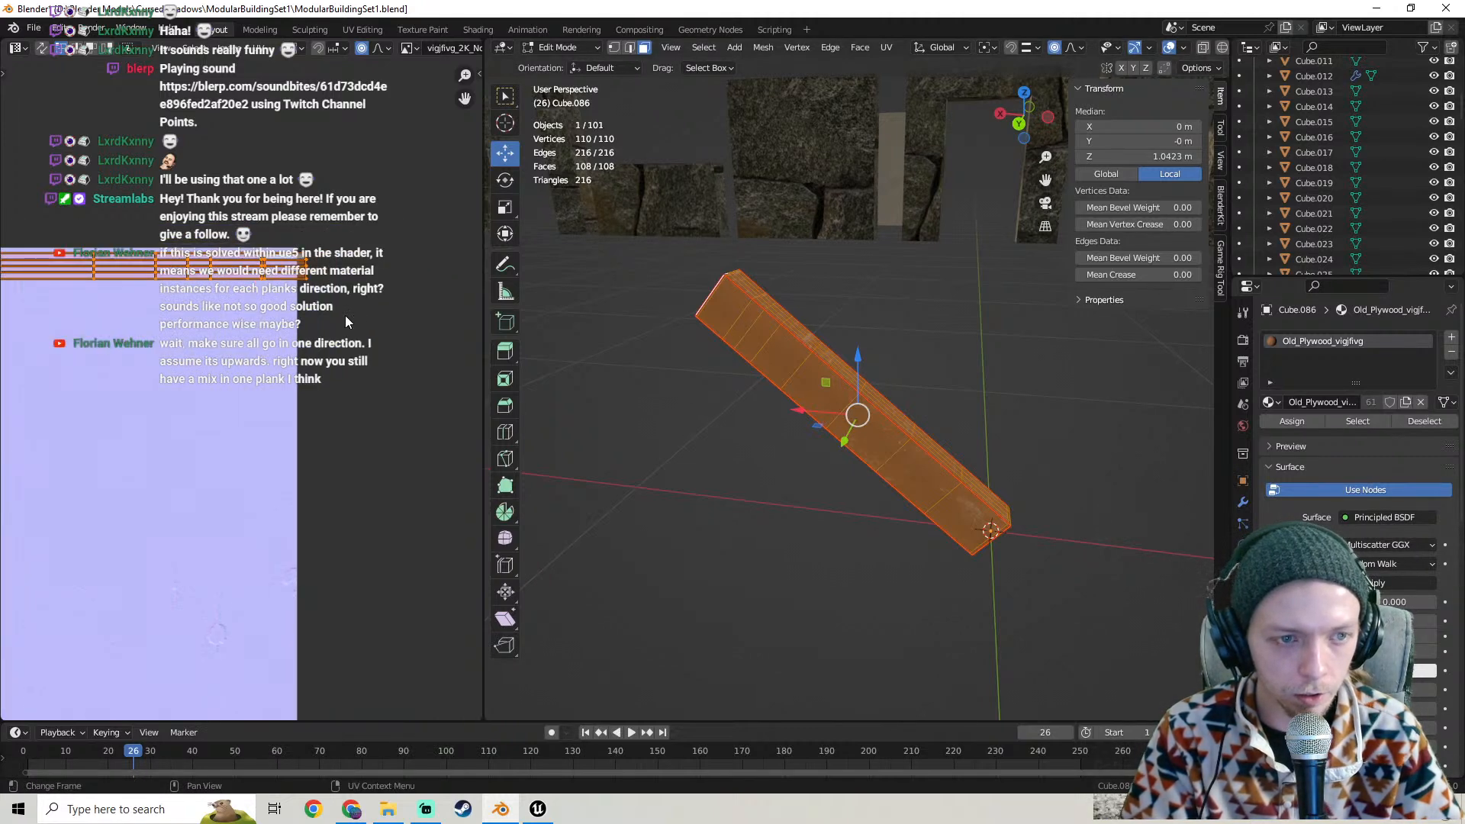
{"action": "left_click_drag", "start_coordinate": [241, 202], "coordinate": [238, 200]}
{"action": "scroll", "coordinate": [229, 198], "scroll_direction": "down", "scroll_amount": 4}
{"action": "middle_click_drag", "start_coordinate": [128, 157], "coordinate": [408, 228]}
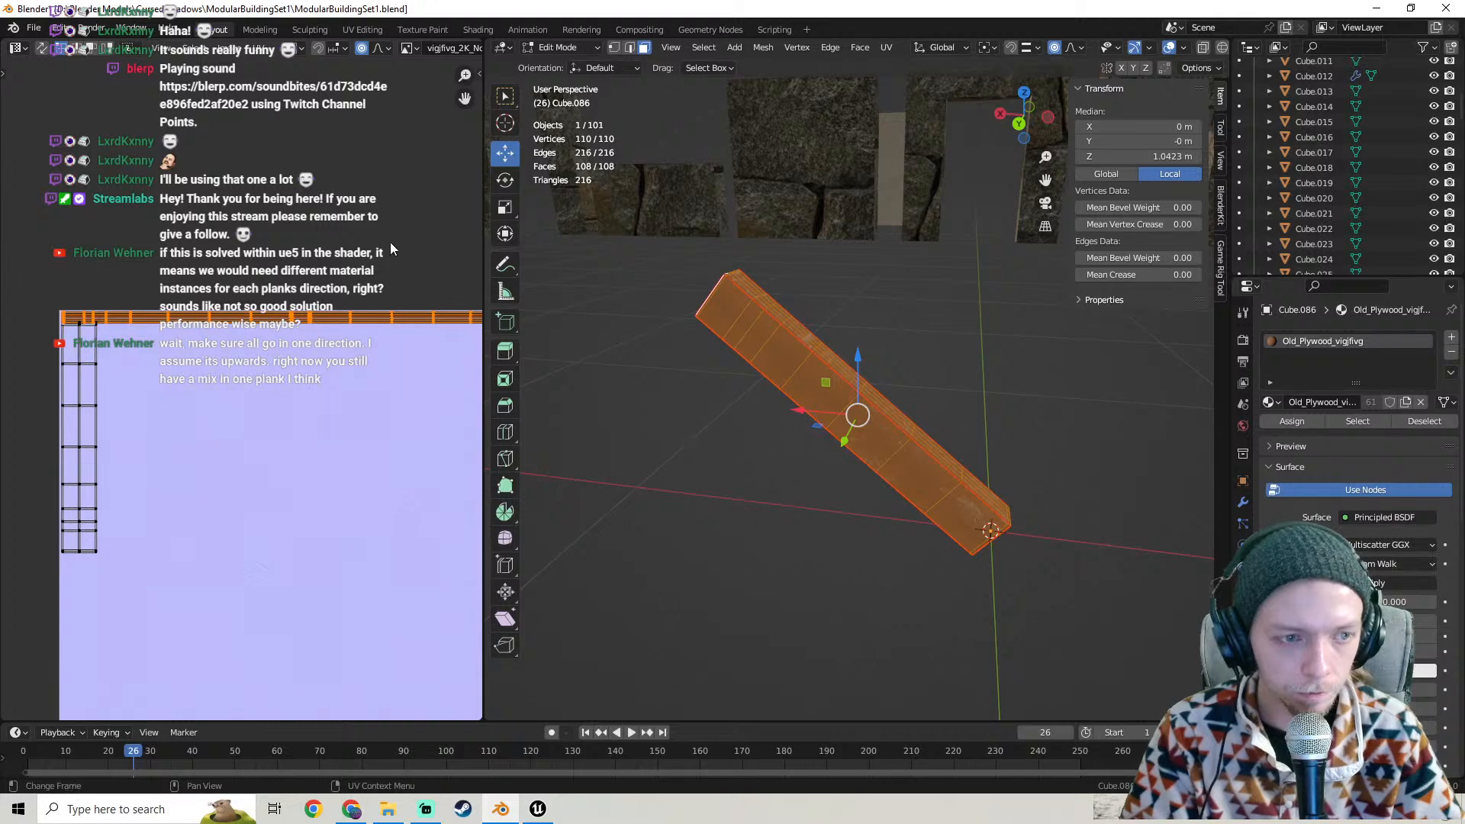
{"action": "left_click_drag", "start_coordinate": [483, 230], "coordinate": [721, 236]}
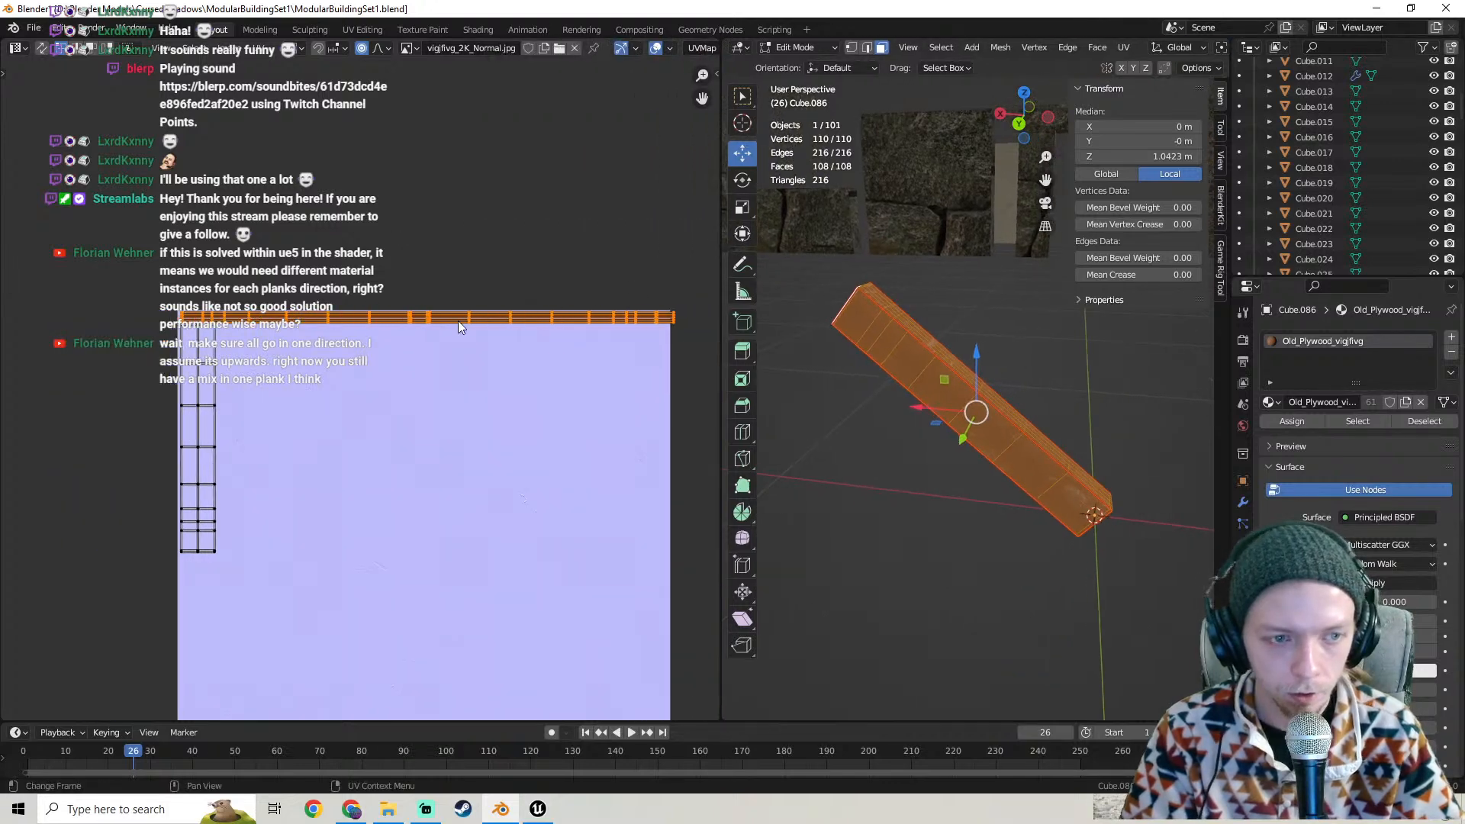
- Try moving the selected horizontal UV strip and undo the move
{"action": "key", "text": "g"}
{"action": "left_click", "coordinate": [482, 302]}
{"action": "key", "text": "ctrl+z"}
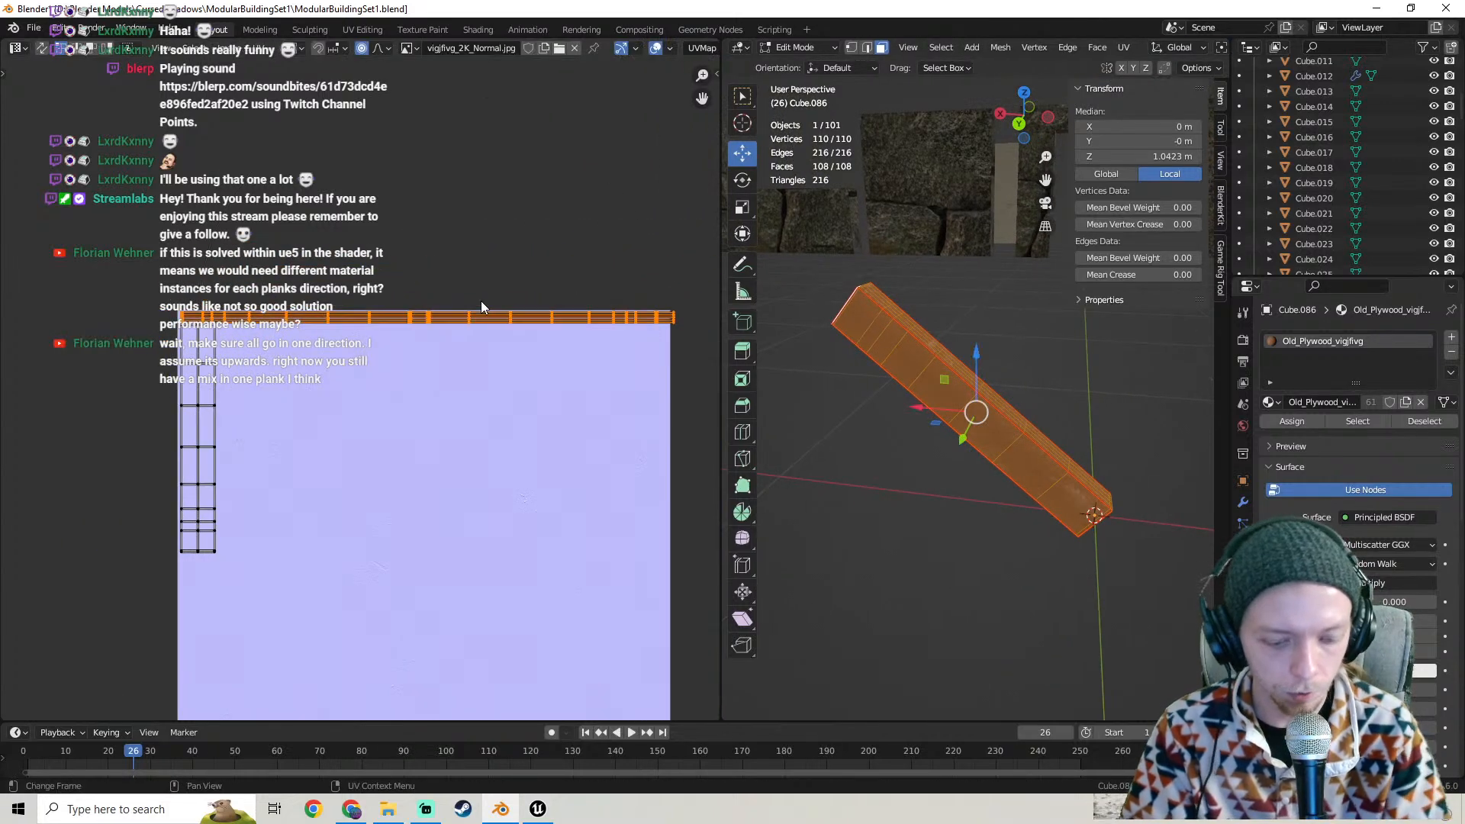
{"action": "key", "text": "g"}
{"action": "left_click", "coordinate": [501, 341]}
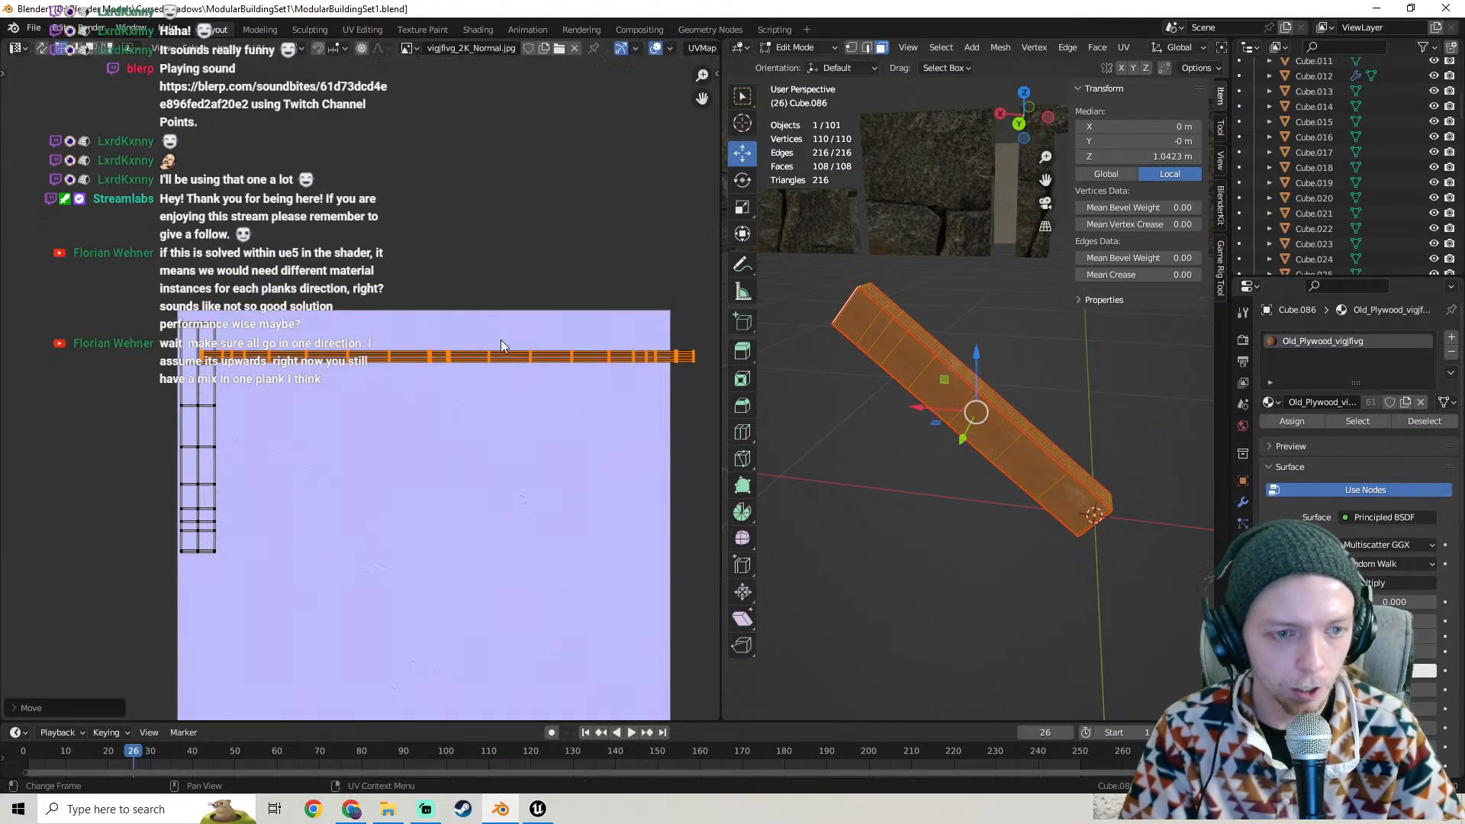
{"action": "key", "text": "ctrl+z"}
- Rotate the selected horizontal UV strip 90 degrees and move it beside the existing vertical strip
{"action": "type", "text": "r90"}
{"action": "key", "text": "Return"}
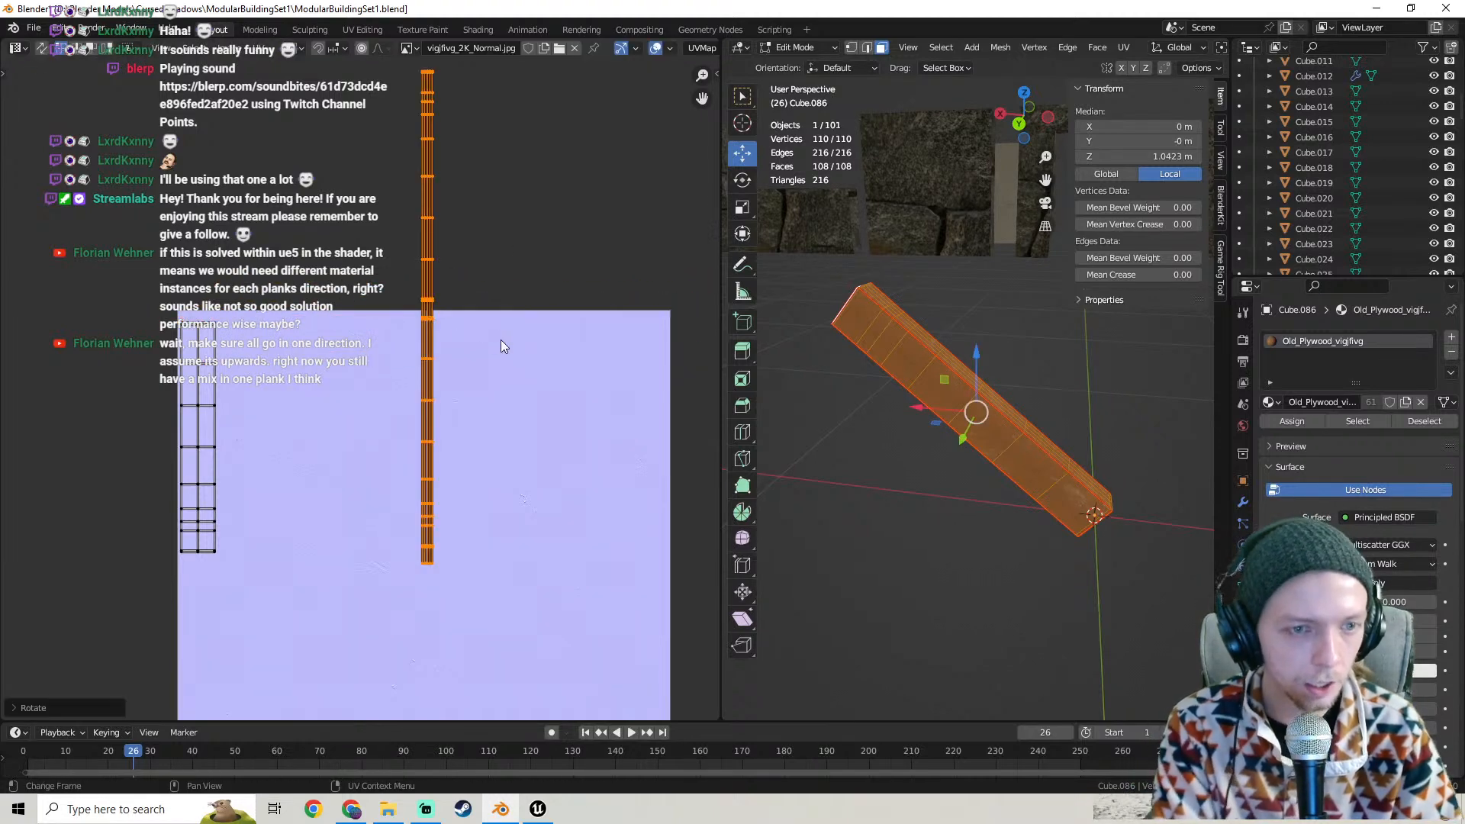
{"action": "key", "text": "g"}
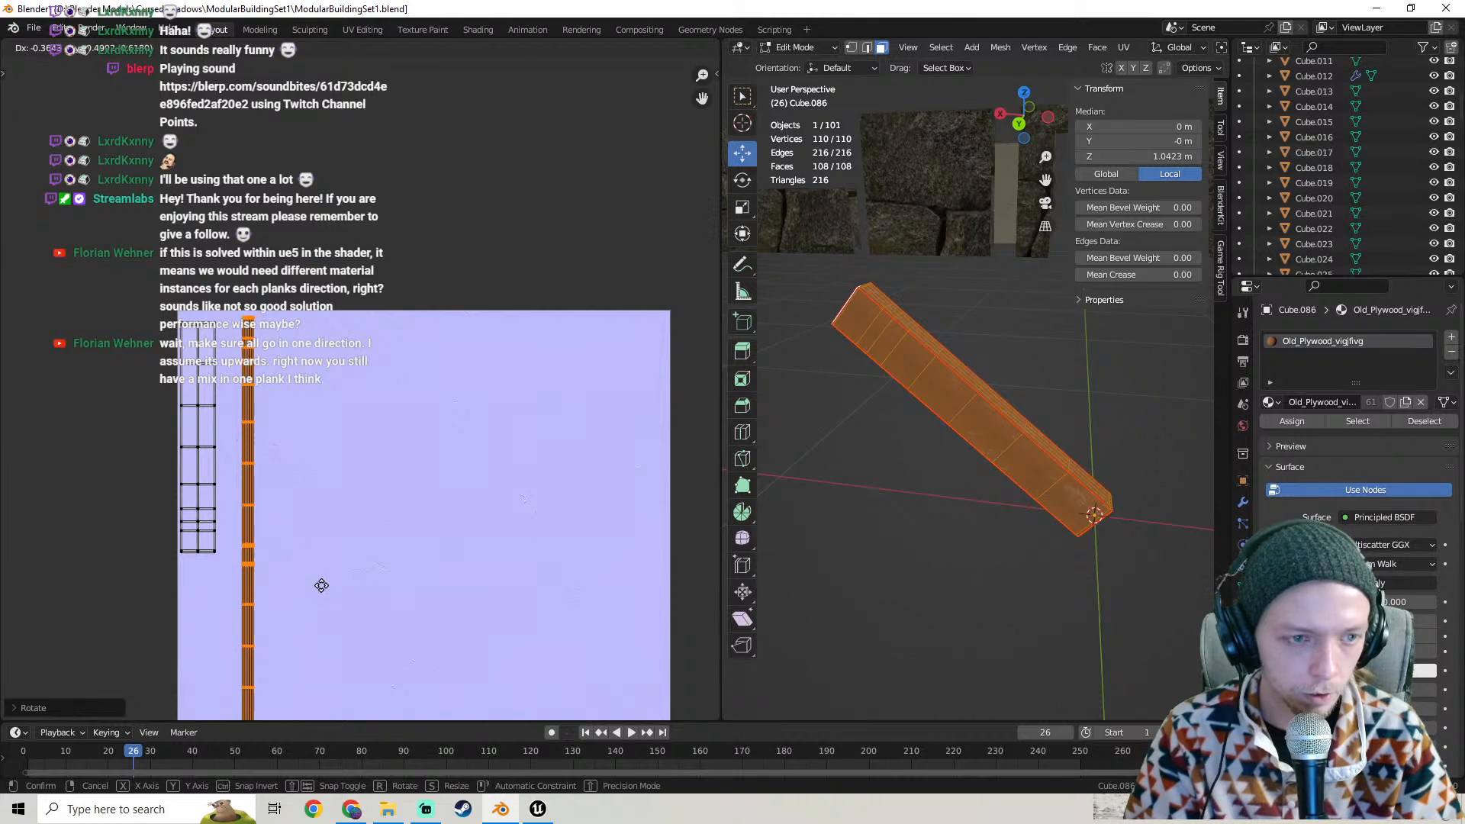
{"action": "left_click", "coordinate": [306, 583]}
- Try enlarging the rotated UV strip while checking the wood texture on the beam, and restore the strip's original size
{"action": "mouse_move", "coordinate": [885, 427]}
{"action": "middle_mouse_down"}
{"action": "mouse_move", "coordinate": [908, 427]}
{"action": "mouse_move", "coordinate": [884, 433]}
{"action": "middle_mouse_up"}
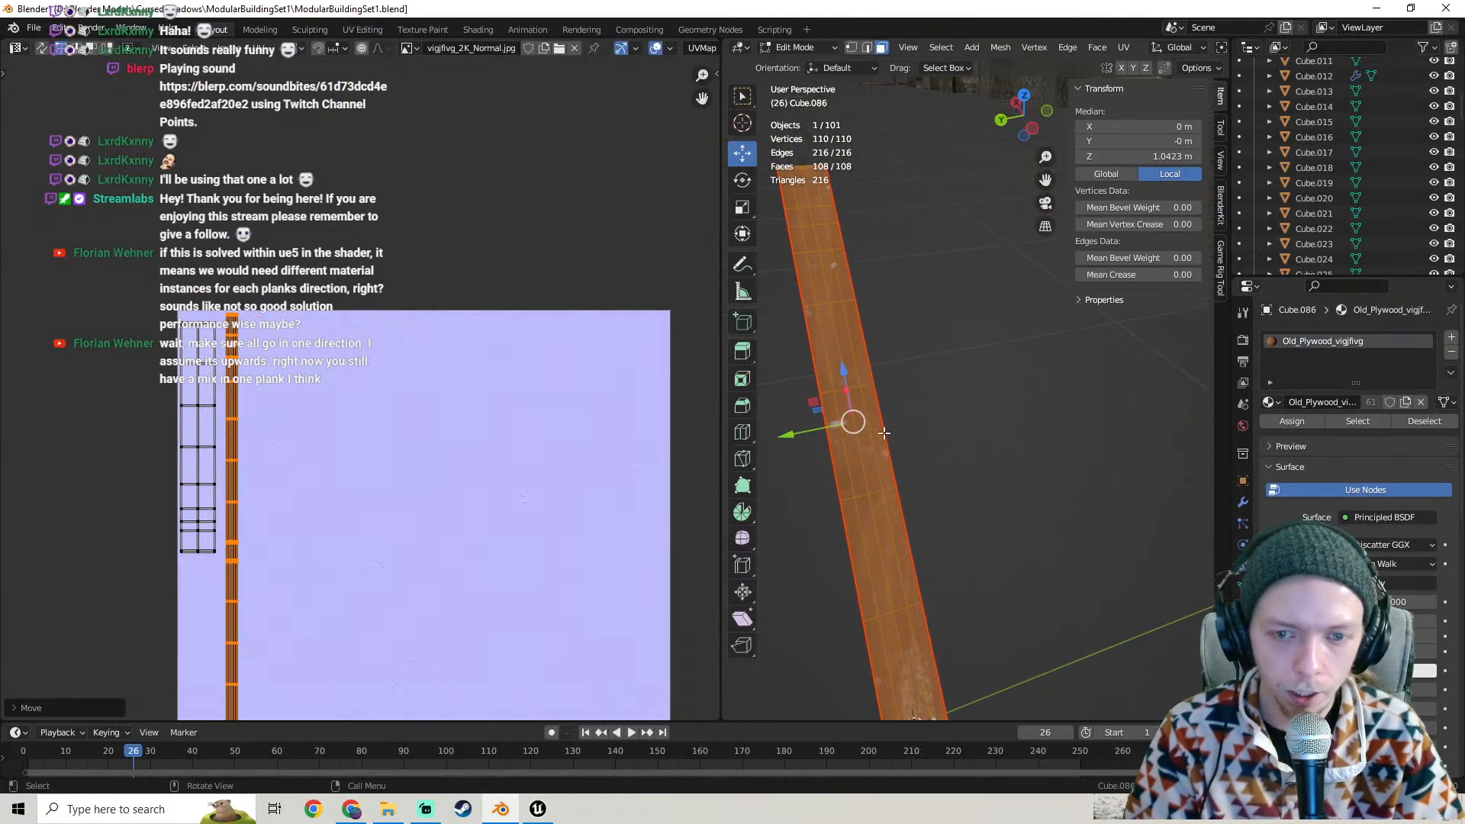
{"action": "key", "text": "s"}
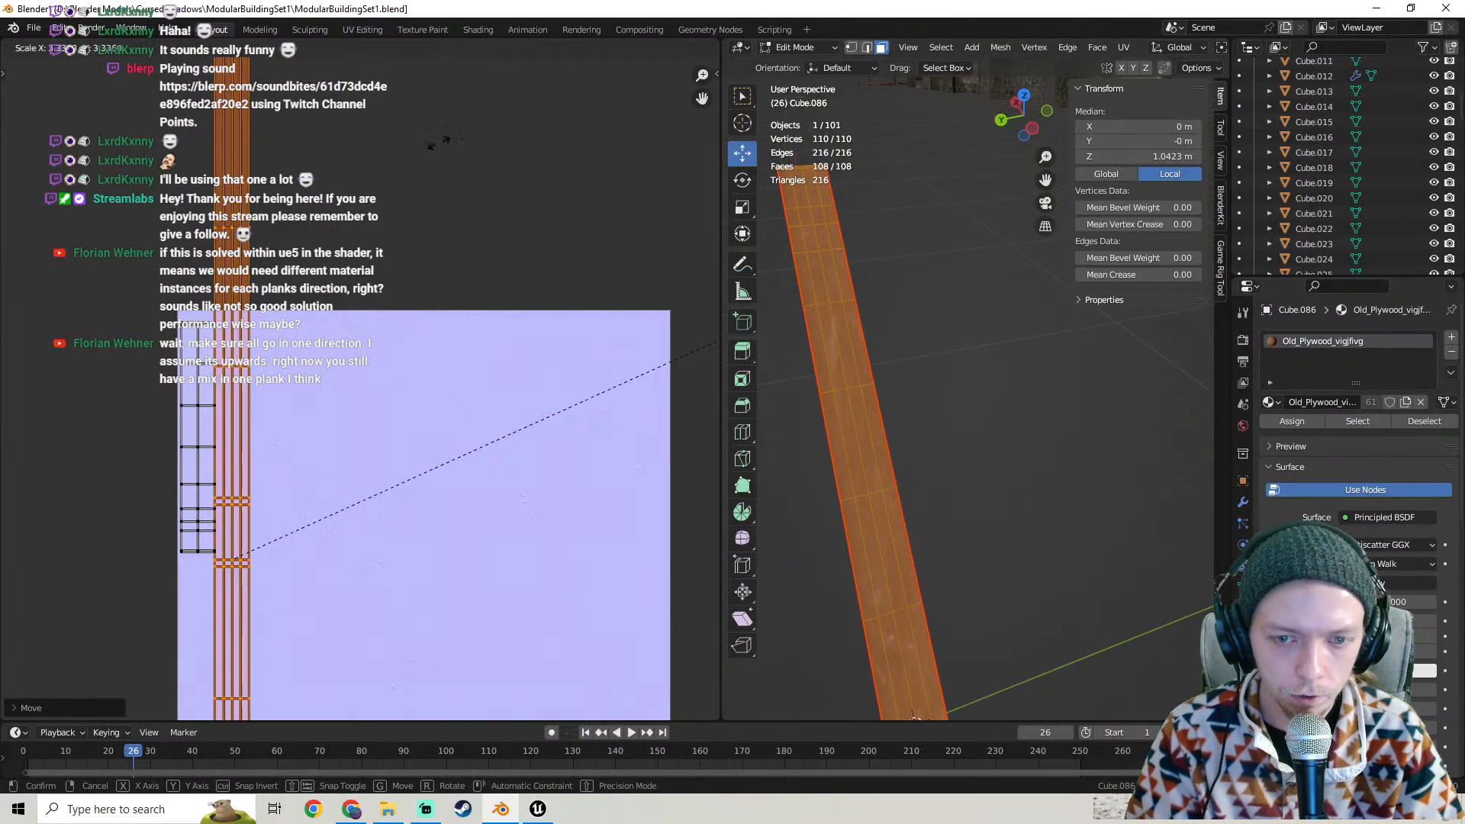
{"action": "left_click", "coordinate": [661, 685]}
{"action": "middle_click_drag", "start_coordinate": [887, 499], "coordinate": [1015, 382]}
{"action": "middle_click_drag", "start_coordinate": [1114, 448], "coordinate": [1036, 450]}
{"action": "scroll", "coordinate": [532, 458], "scroll_direction": "down", "scroll_amount": 2}
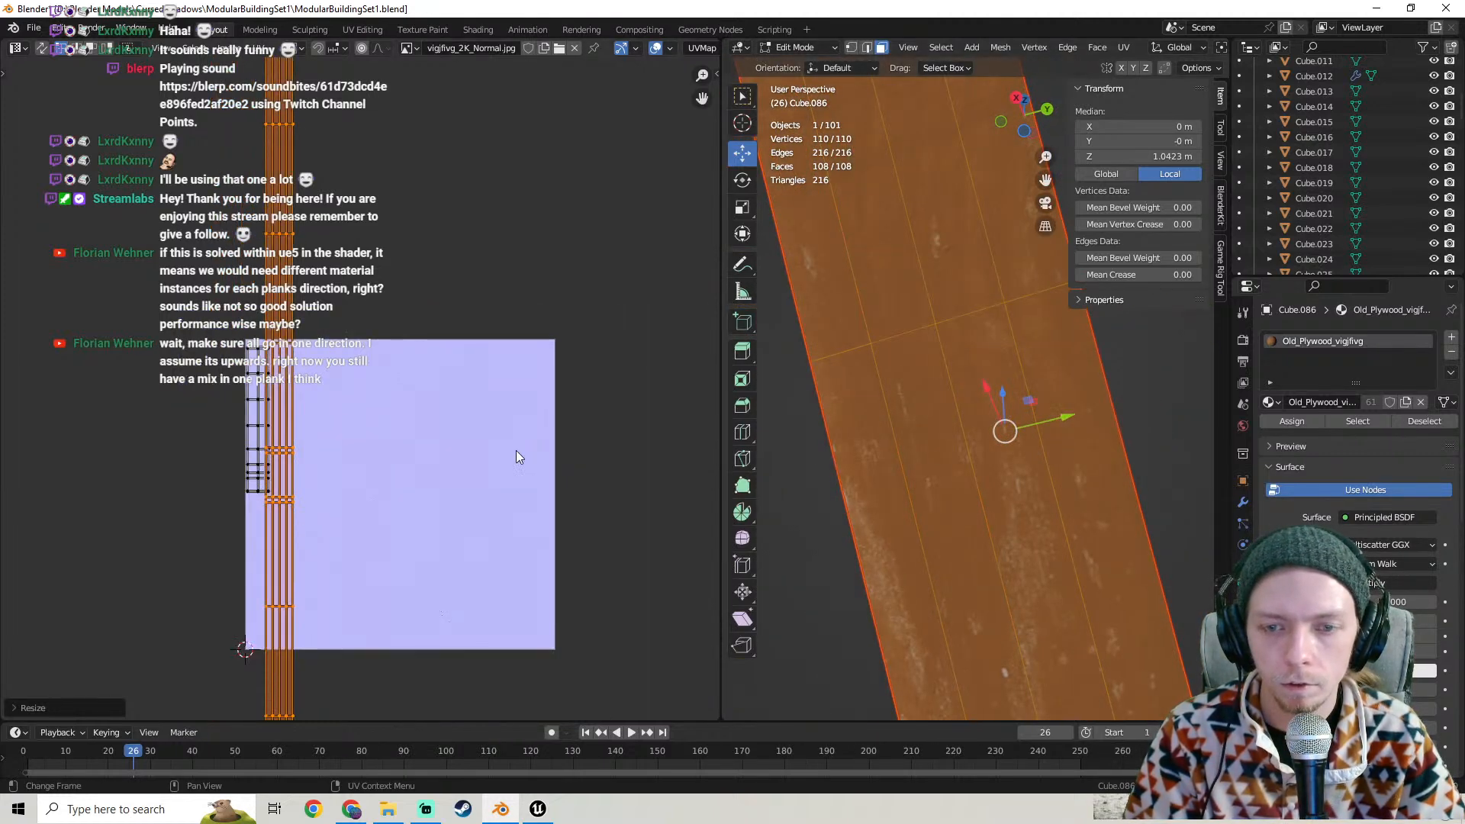
{"action": "key", "text": "s"}
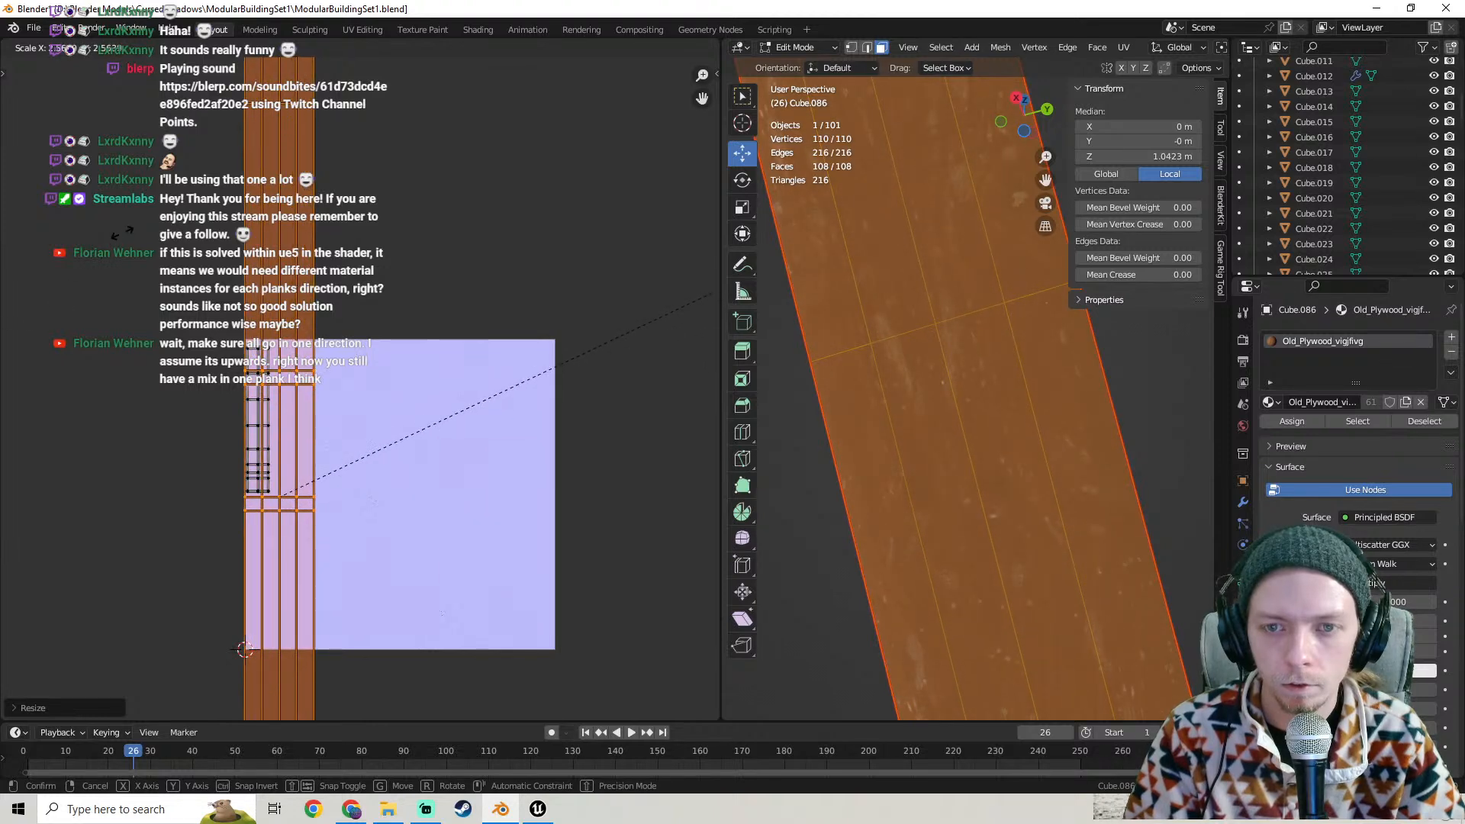
{"action": "left_click", "coordinate": [122, 234]}
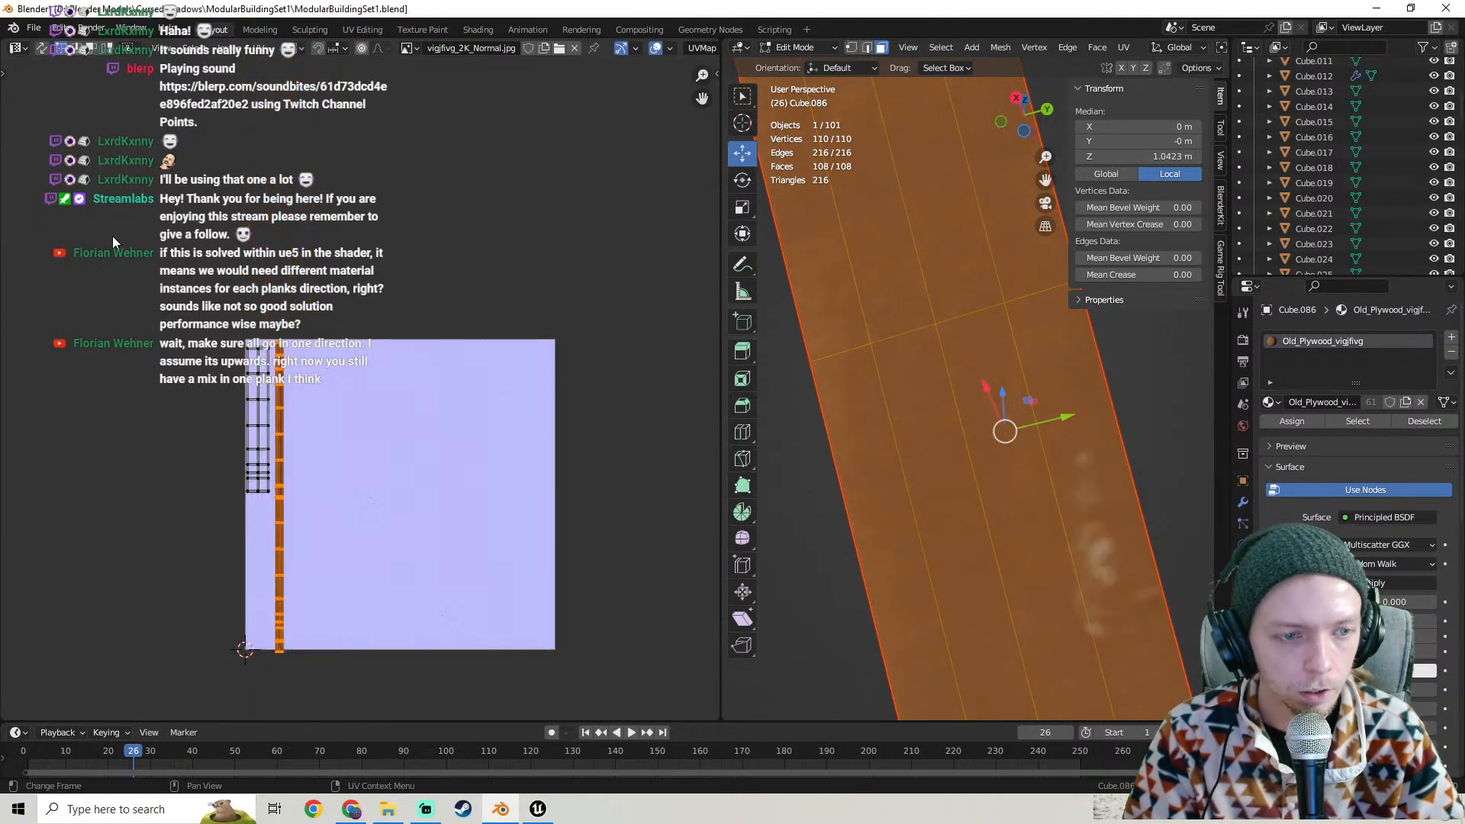
- Return to Object Mode and export the selected beam as FBX, overwriting ModularBeam10.fbx in the Beams folder
{"action": "key", "text": "Tab"}
{"action": "scroll", "coordinate": [379, 379], "scroll_direction": "down", "scroll_amount": 8}
{"action": "scroll", "coordinate": [998, 403], "scroll_direction": "down", "scroll_amount": 5}
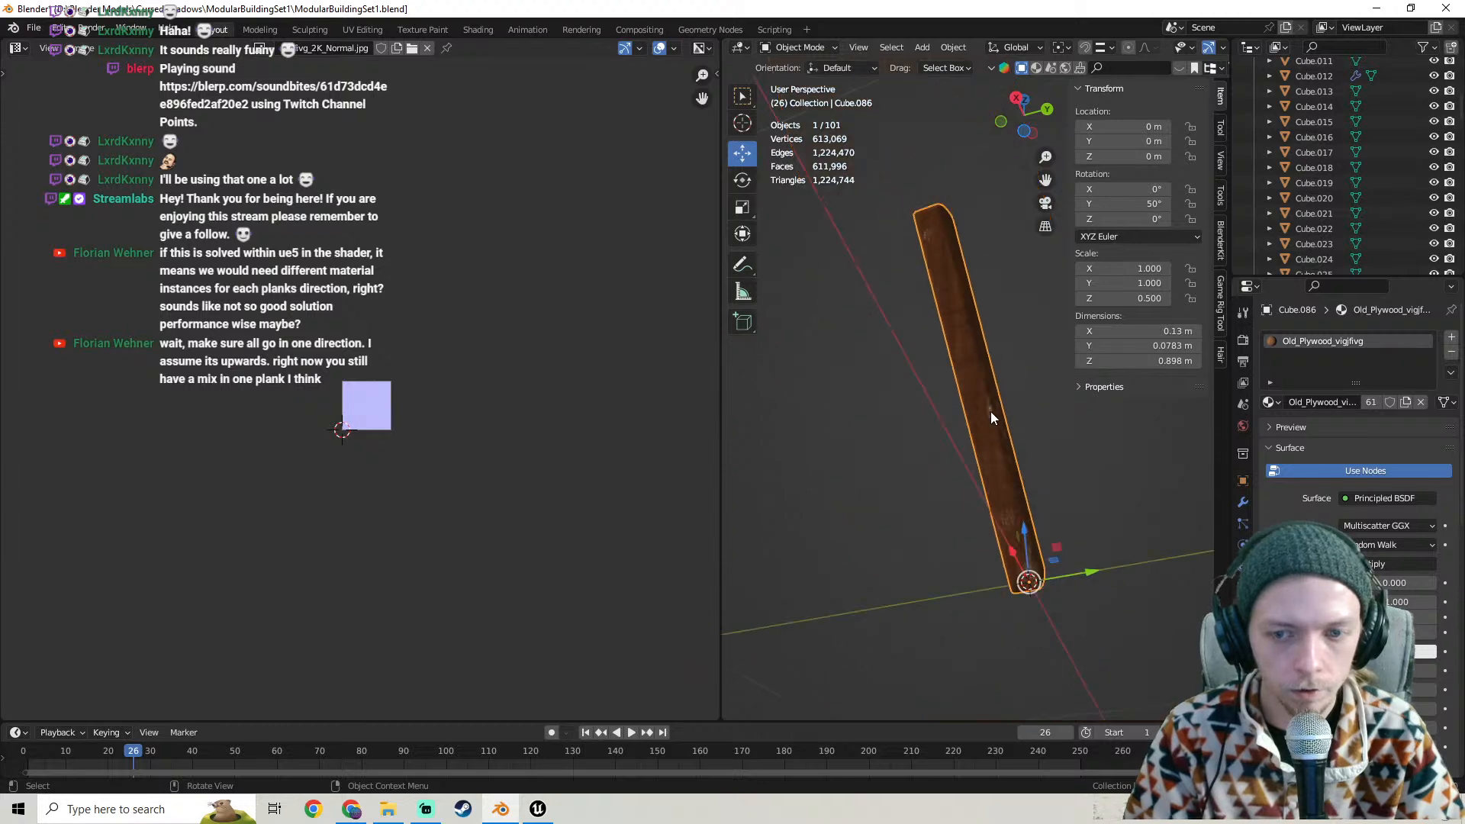
{"action": "middle_click_drag", "start_coordinate": [990, 410], "coordinate": [903, 453]}
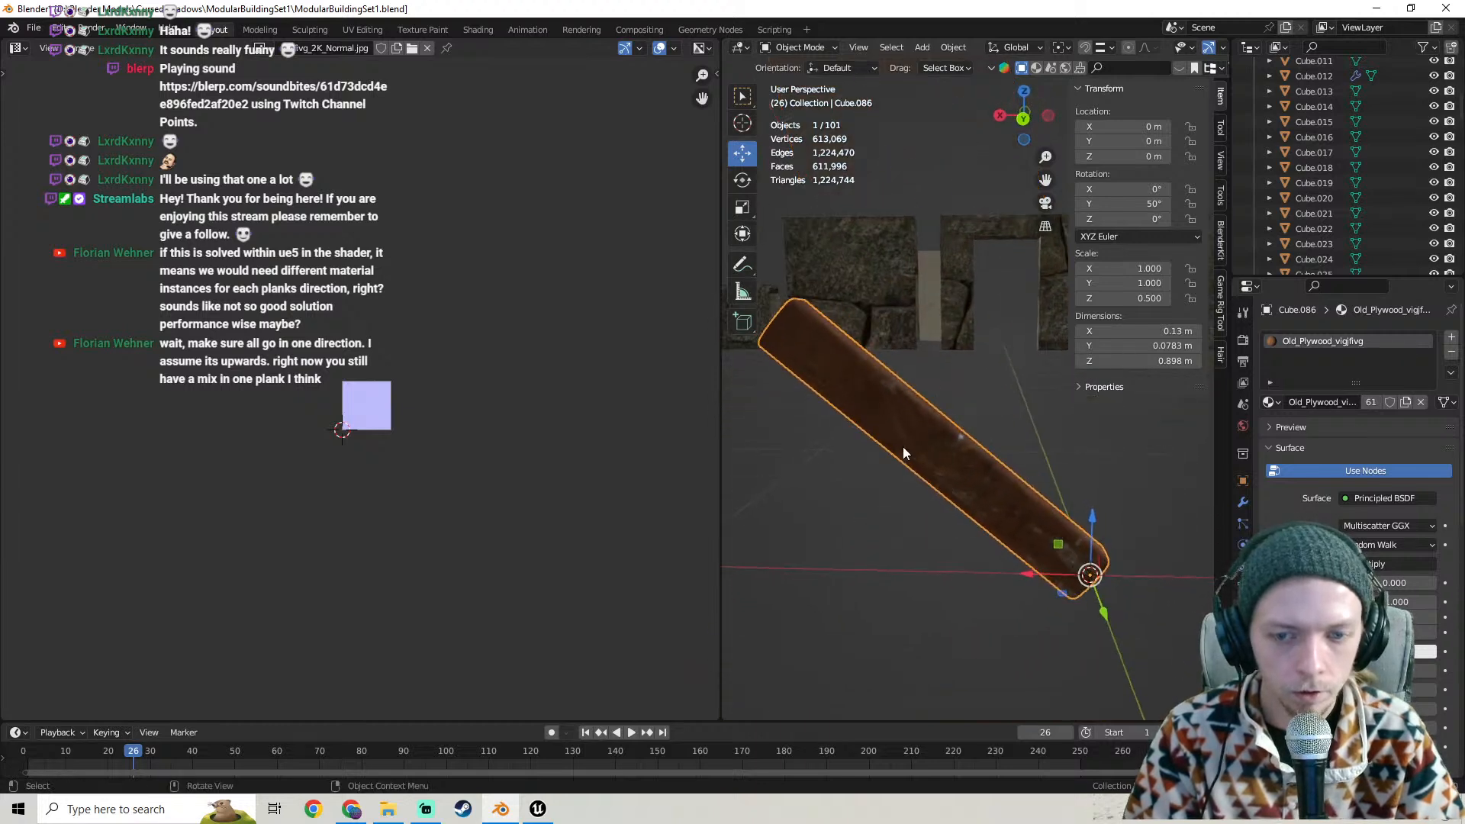
{"action": "left_click", "coordinate": [34, 28]}
{"action": "mouse_move", "coordinate": [90, 261]}
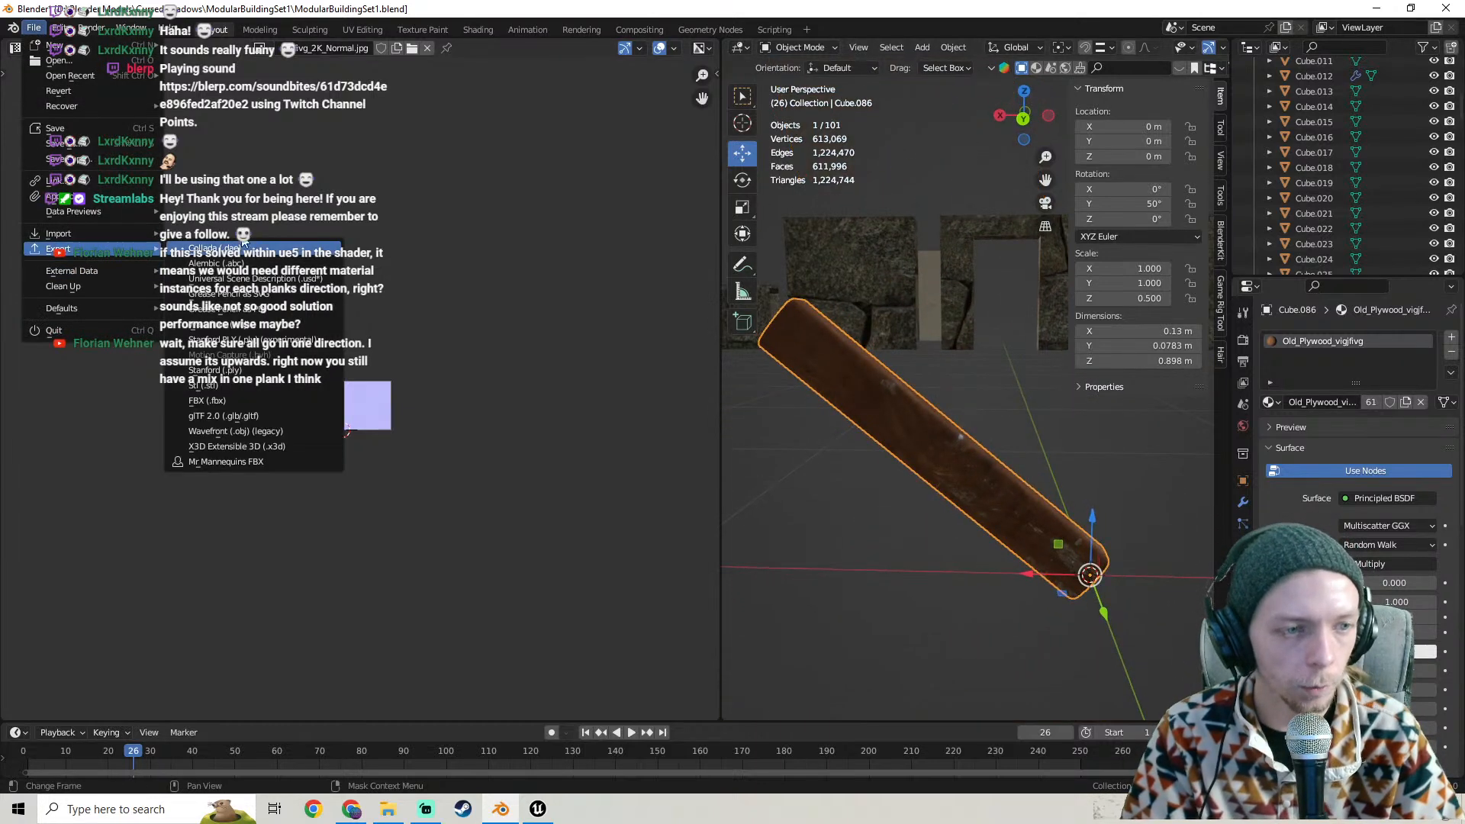
{"action": "left_click", "coordinate": [200, 400]}
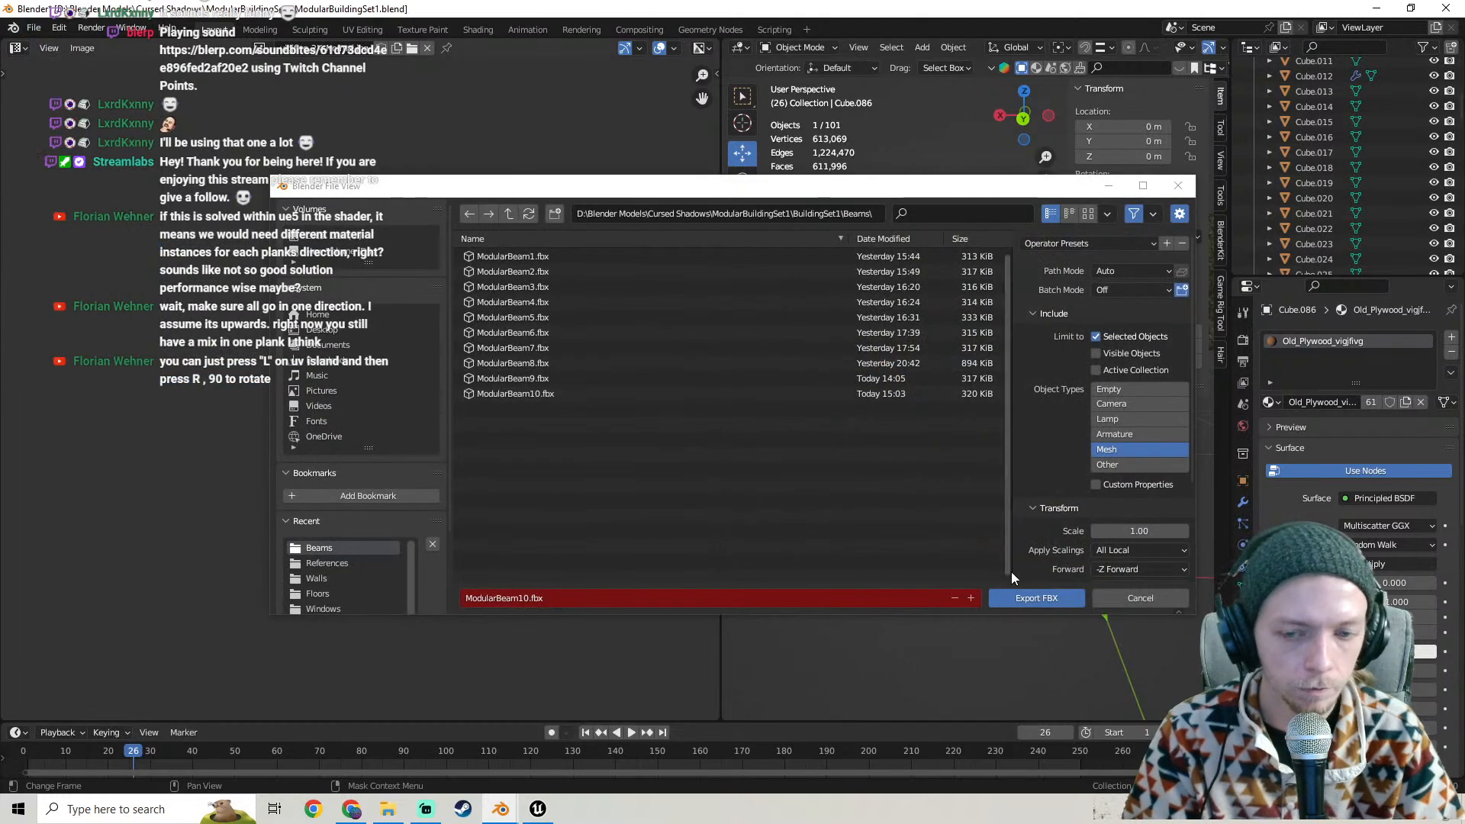
{"action": "left_click", "coordinate": [1036, 598]}
- Switch to Unreal Editor, reimport ModularBeam10 from the exported FBX in the Beams folder, inspect the placed beam and save all changes
{"action": "left_click", "coordinate": [539, 809]}
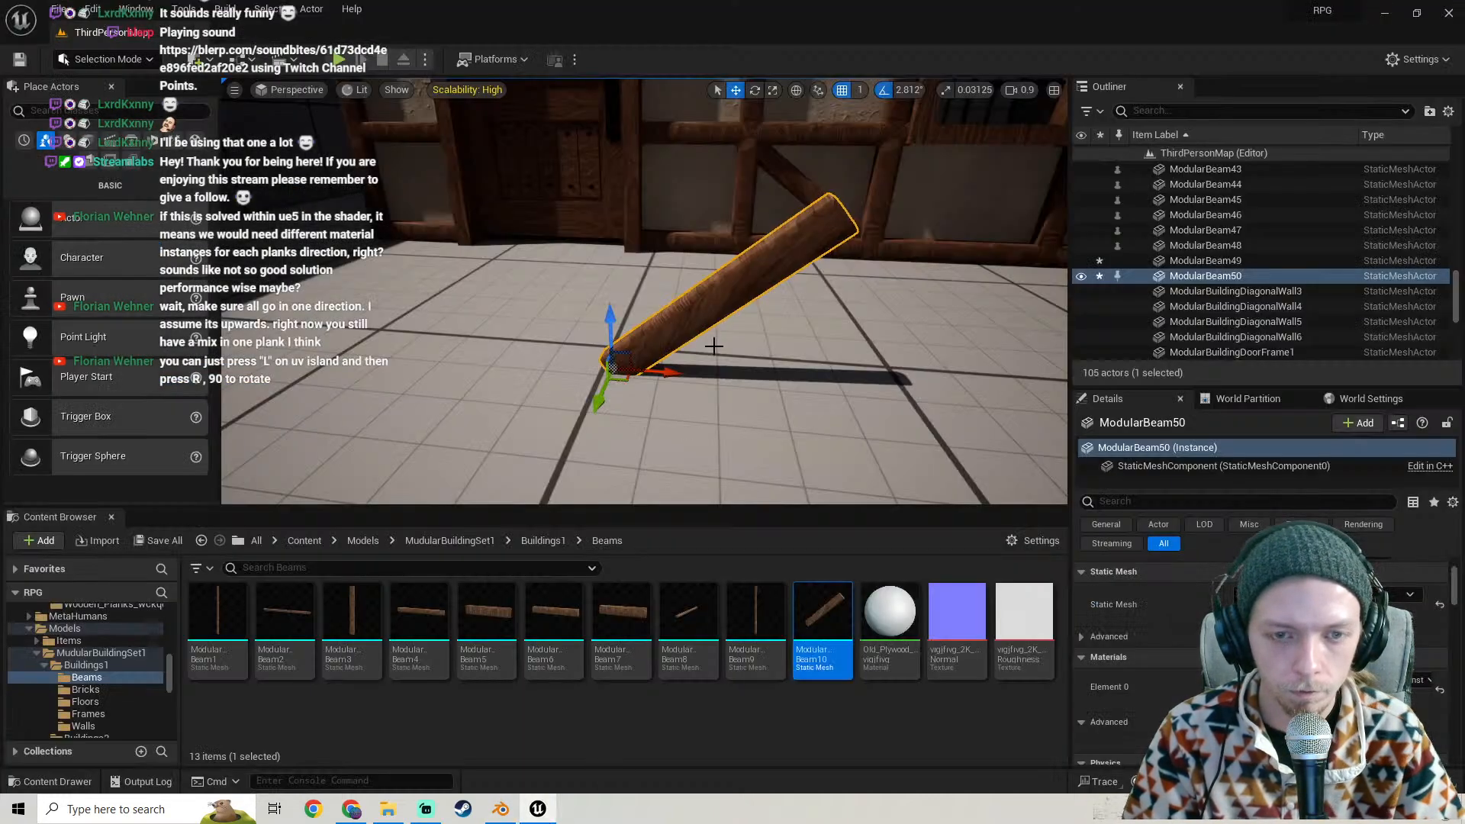
{"action": "right_click", "coordinate": [739, 273]}
{"action": "left_click", "coordinate": [790, 303]}
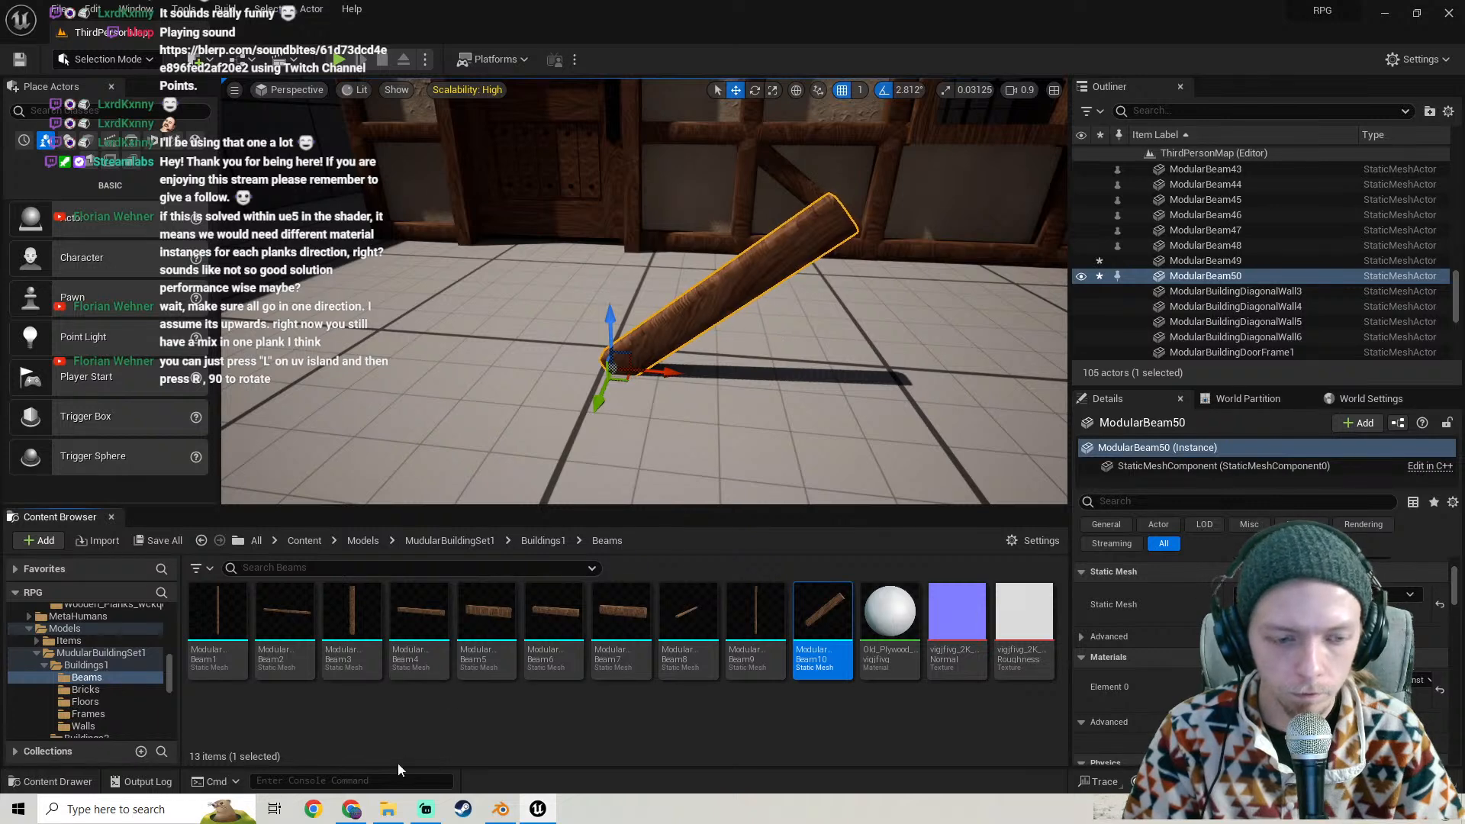
{"action": "left_click", "coordinate": [388, 809]}
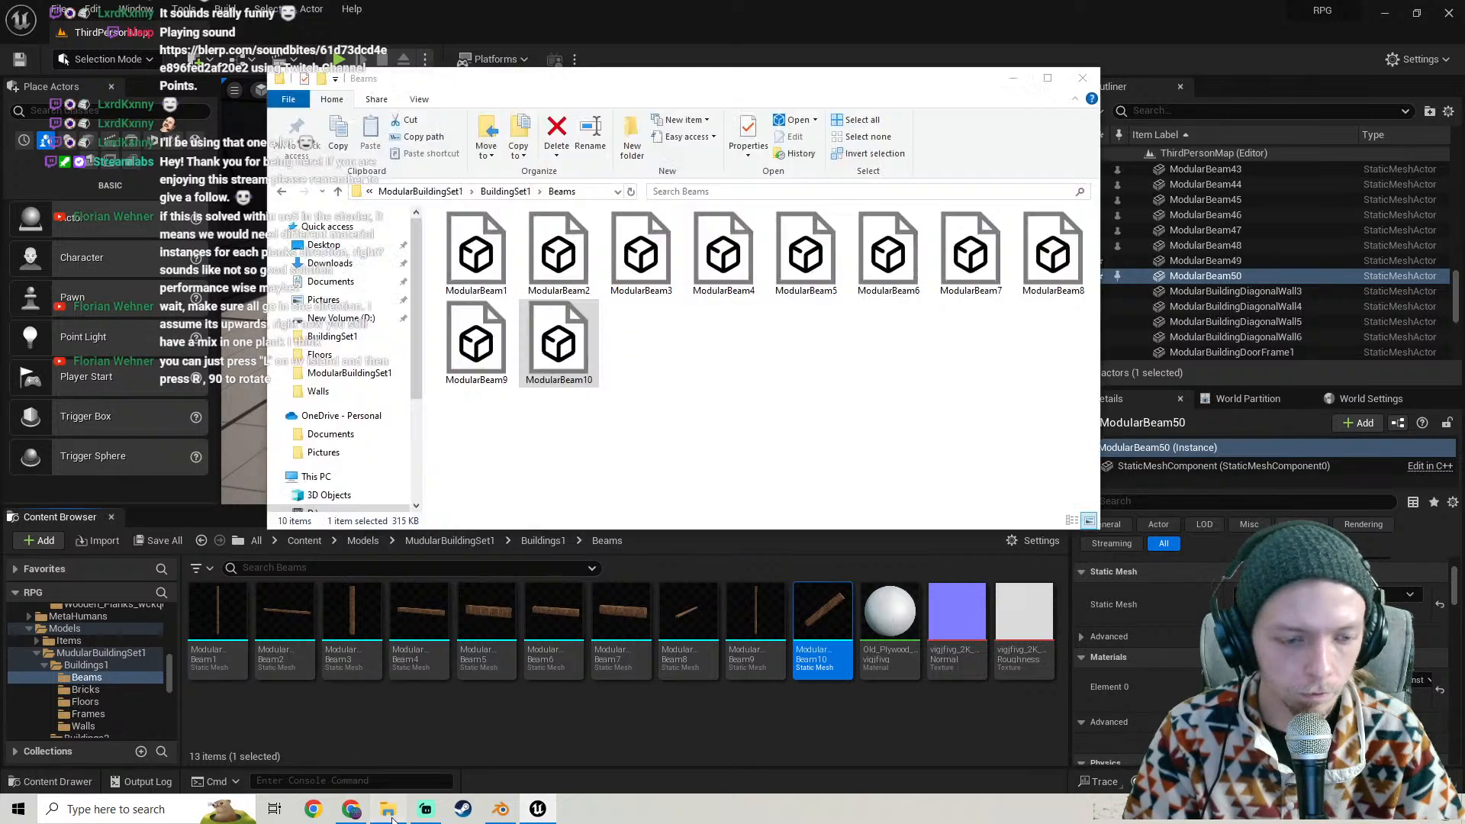
{"action": "left_click", "coordinate": [750, 697]}
{"action": "key", "text": "a"}
{"action": "right_click_drag", "start_coordinate": [643, 417], "coordinate": [672, 389]}
{"action": "key", "text": "d"}
{"action": "key", "text": "w"}
{"action": "key", "text": "s"}
{"action": "left_click", "coordinate": [139, 547]}
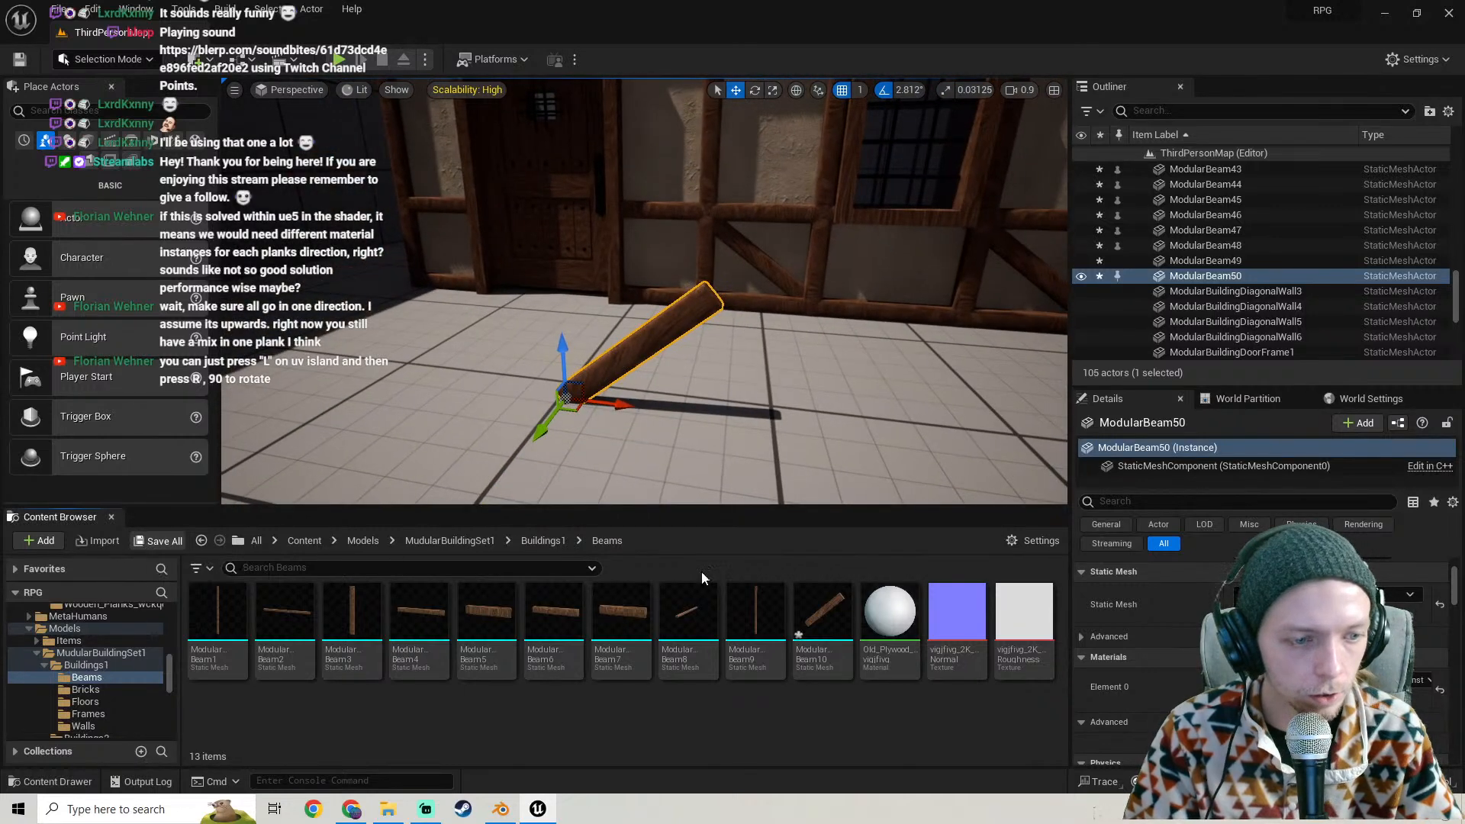
{"action": "left_click", "coordinate": [857, 576]}
- Delete the imported Old_Plywood_vigjfivg material and the vigjfivg_2K_Normal and vigjfivg_2K_Roughness textures from the Beams folder
{"action": "right_click_drag", "start_coordinate": [789, 468], "coordinate": [763, 427]}
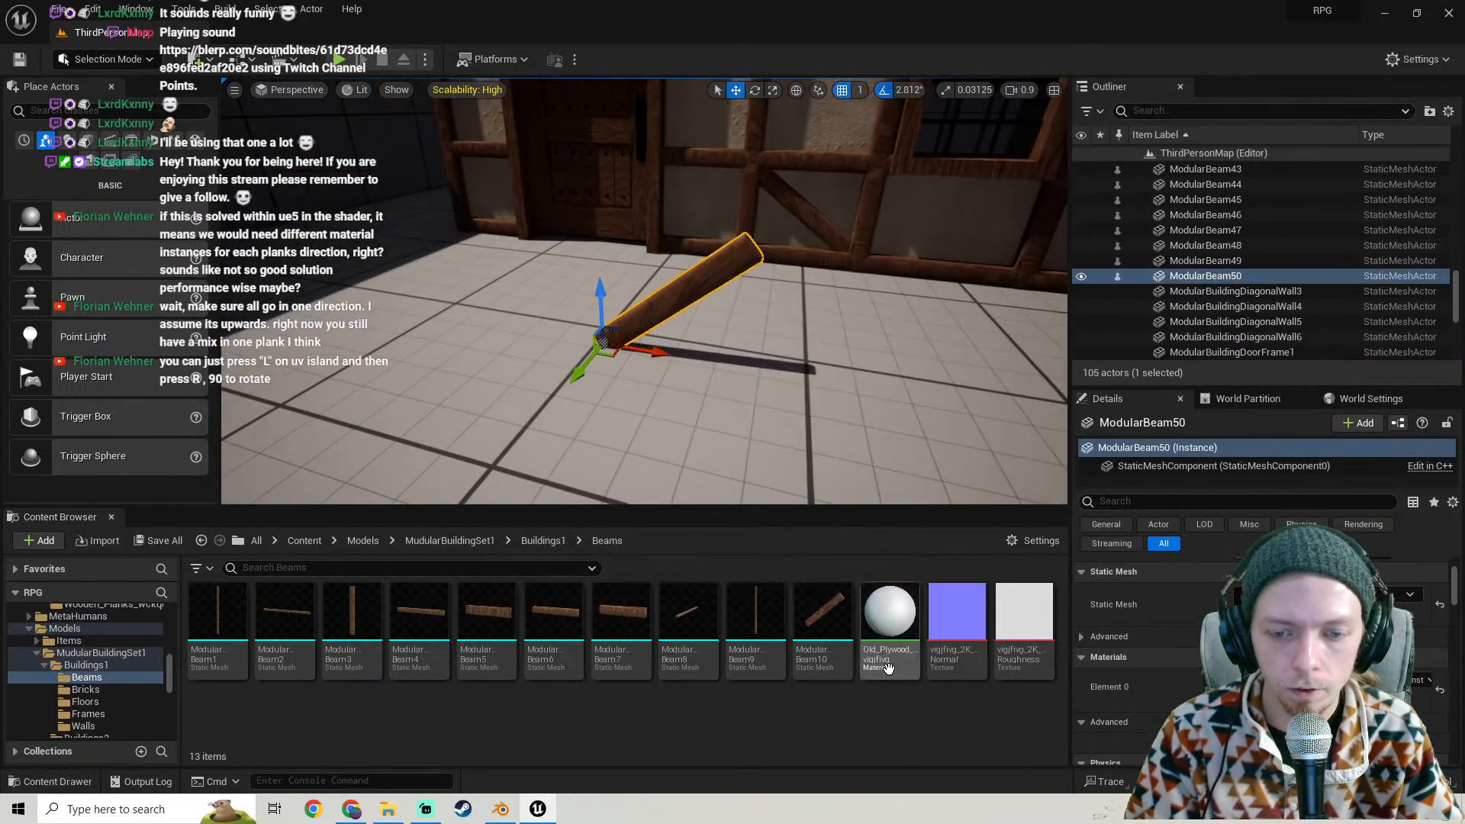
{"action": "left_click", "coordinate": [1012, 653], "text": "shift"}
{"action": "key", "text": "Delete"}
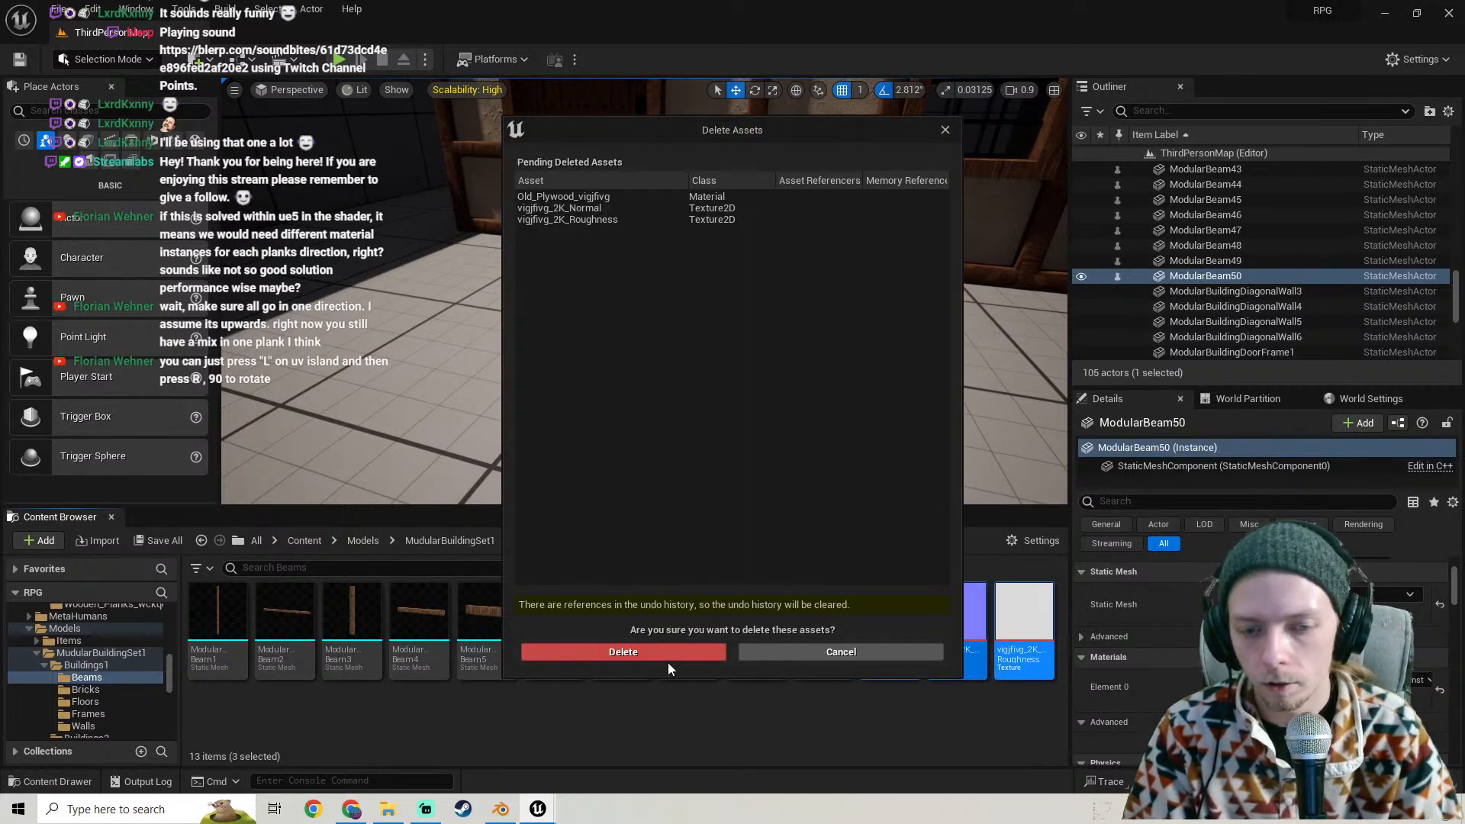
{"action": "left_click", "coordinate": [675, 652]}
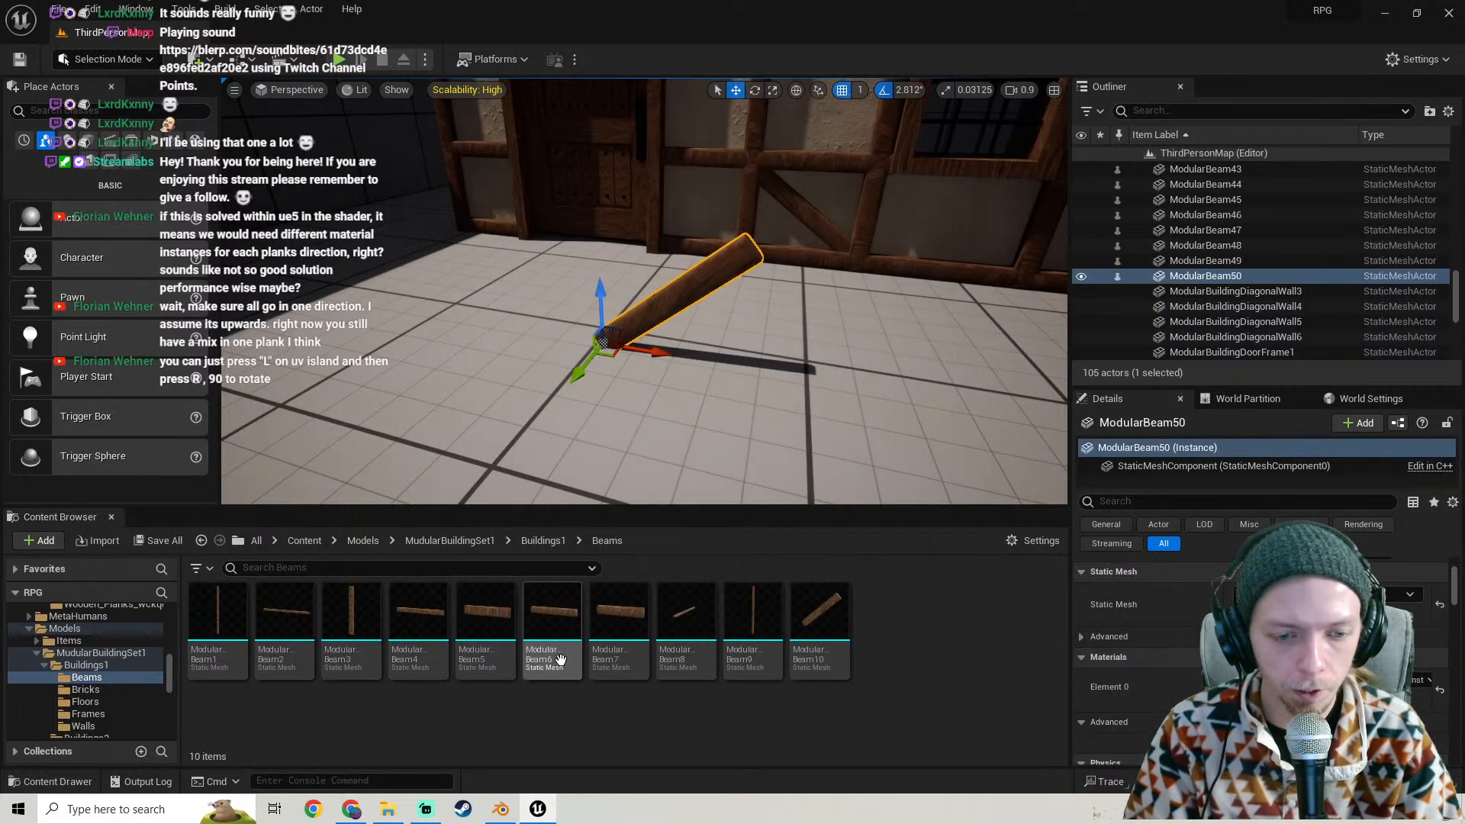
- Place ModularBeam8 on the floor near the diagonal beam, then try out ModularBeam7 there and delete it
{"action": "left_click_drag", "start_coordinate": [687, 670], "coordinate": [400, 375]}
{"action": "left_click_drag", "start_coordinate": [622, 671], "coordinate": [595, 433]}
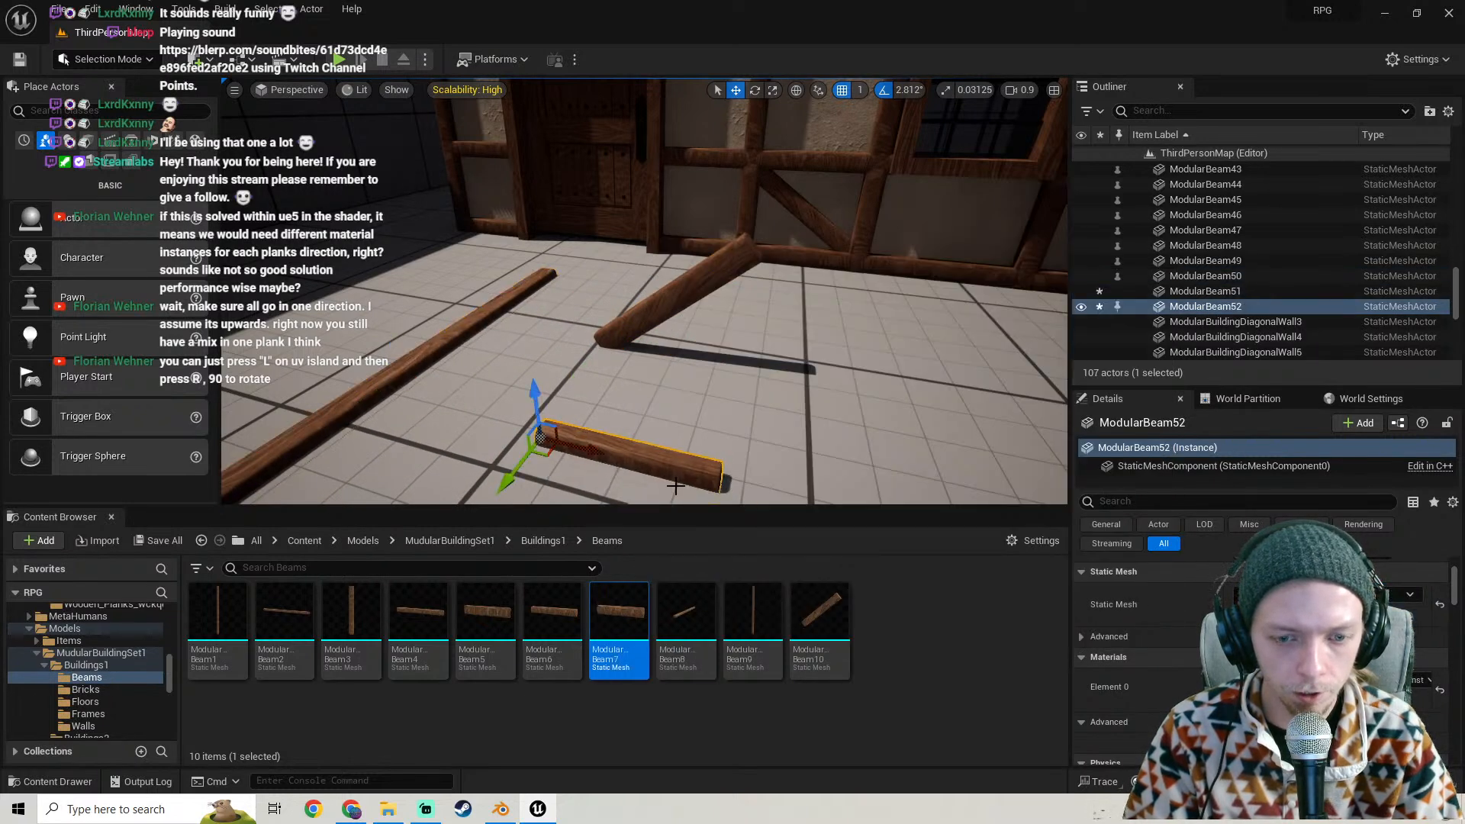
{"action": "key", "text": "Delete"}
- Place ModularBeam9 on the floor to inspect it, delete it and select the short beam lying on the floor
{"action": "left_click_drag", "start_coordinate": [764, 622], "coordinate": [586, 432]}
{"action": "right_click_drag", "start_coordinate": [585, 432], "coordinate": [583, 354]}
{"action": "key", "text": "w"}
{"action": "key", "text": "s"}
{"action": "key", "text": "w"}
{"action": "key", "text": "w"}
{"action": "key", "text": "s"}
{"action": "key", "text": "Delete"}
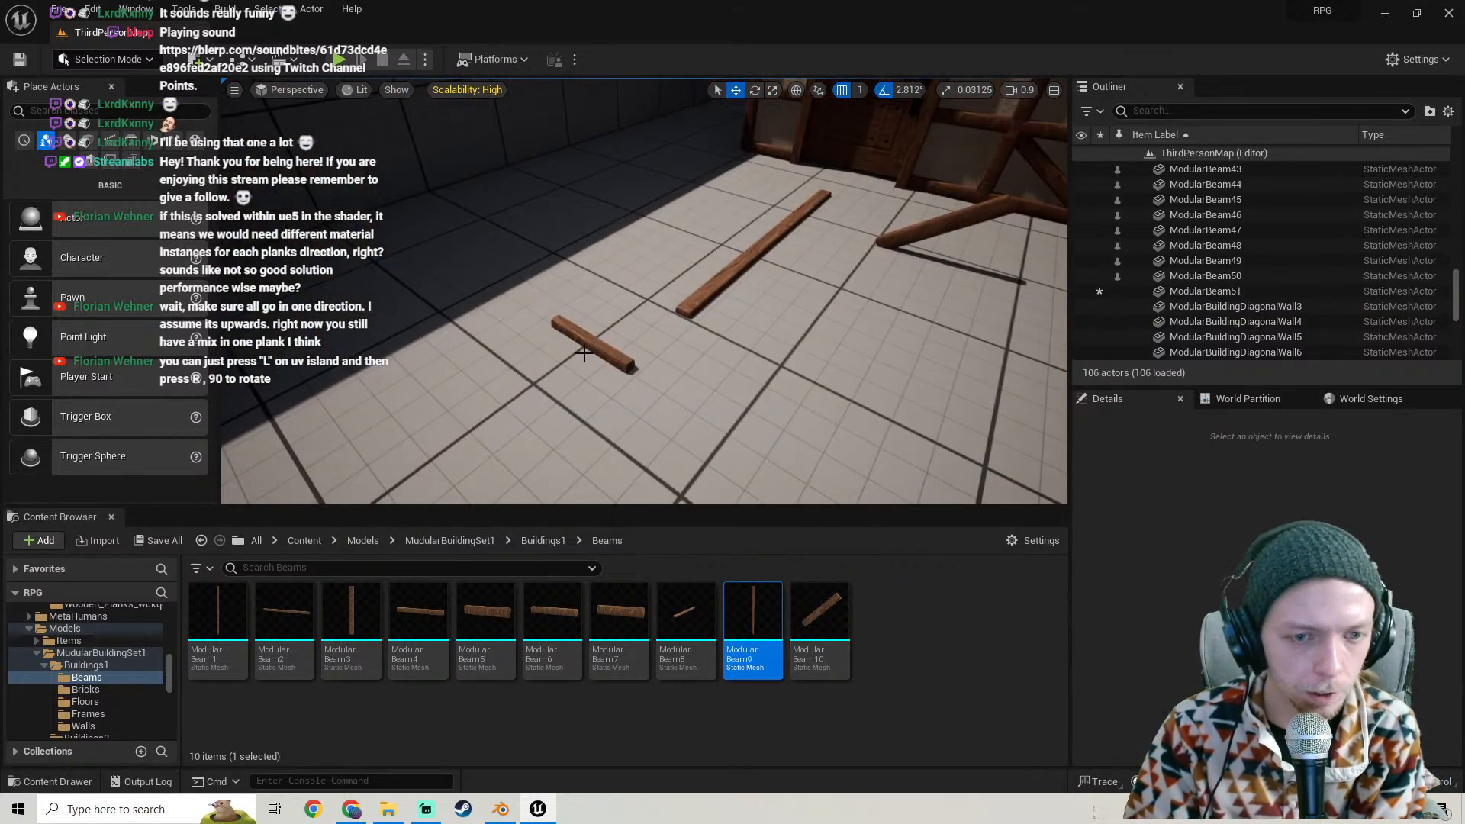
{"action": "left_click", "coordinate": [596, 343]}
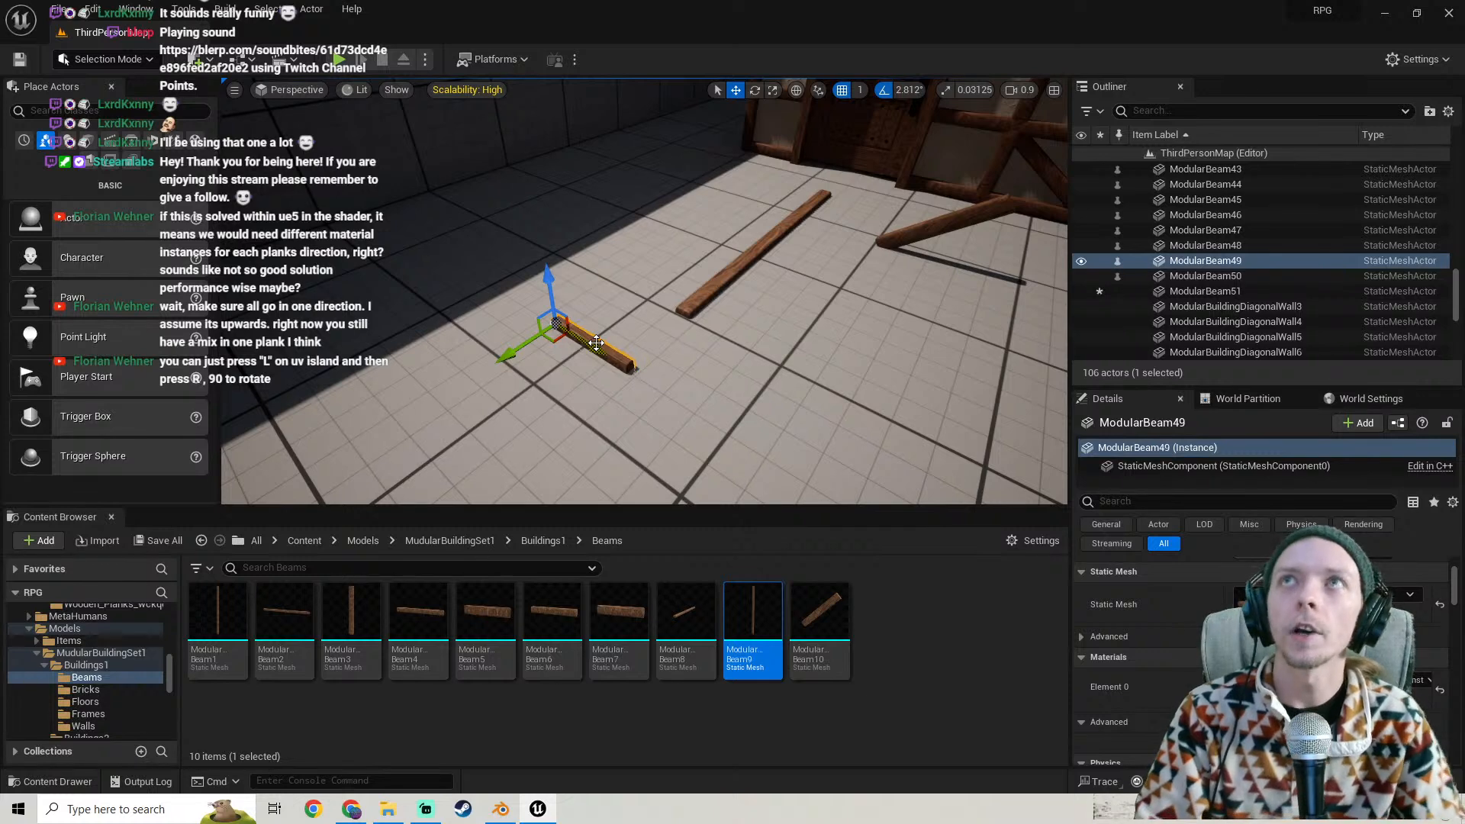
- Switch to Streamlabs Desktop and activate the Back Soon Screen scene
{"action": "left_click", "coordinate": [427, 809]}
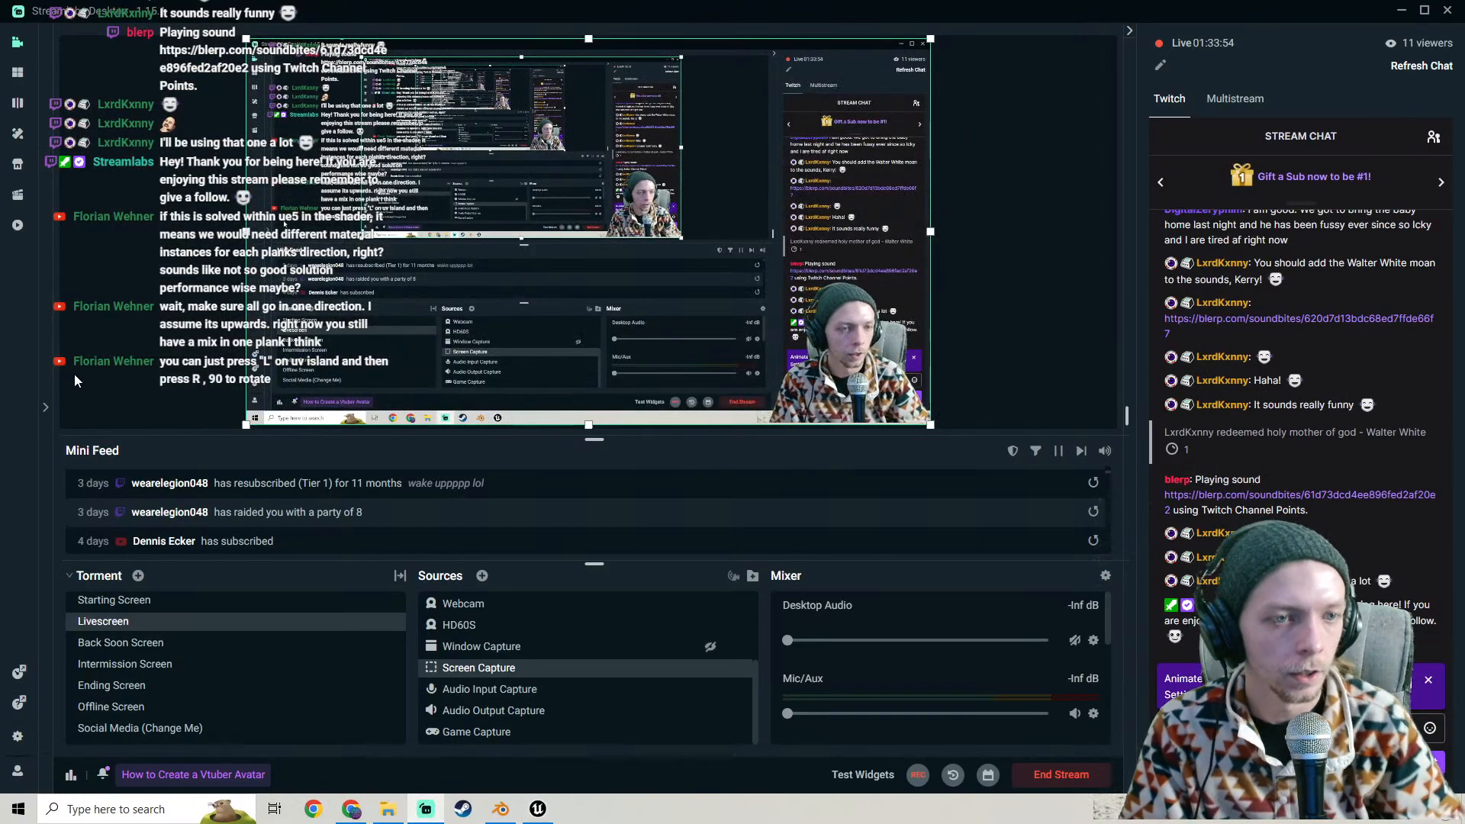
{"action": "left_click", "coordinate": [129, 643]}
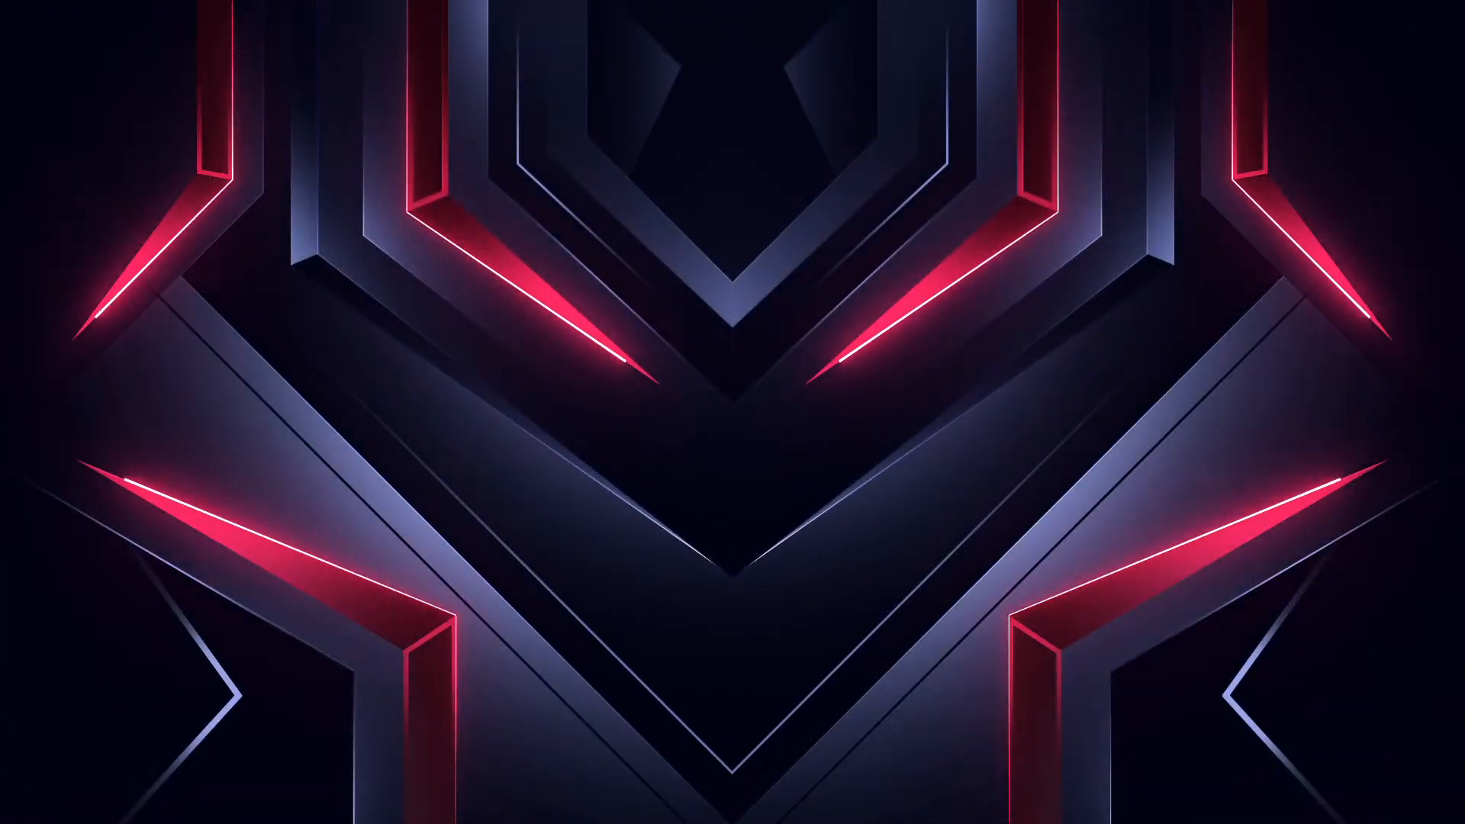
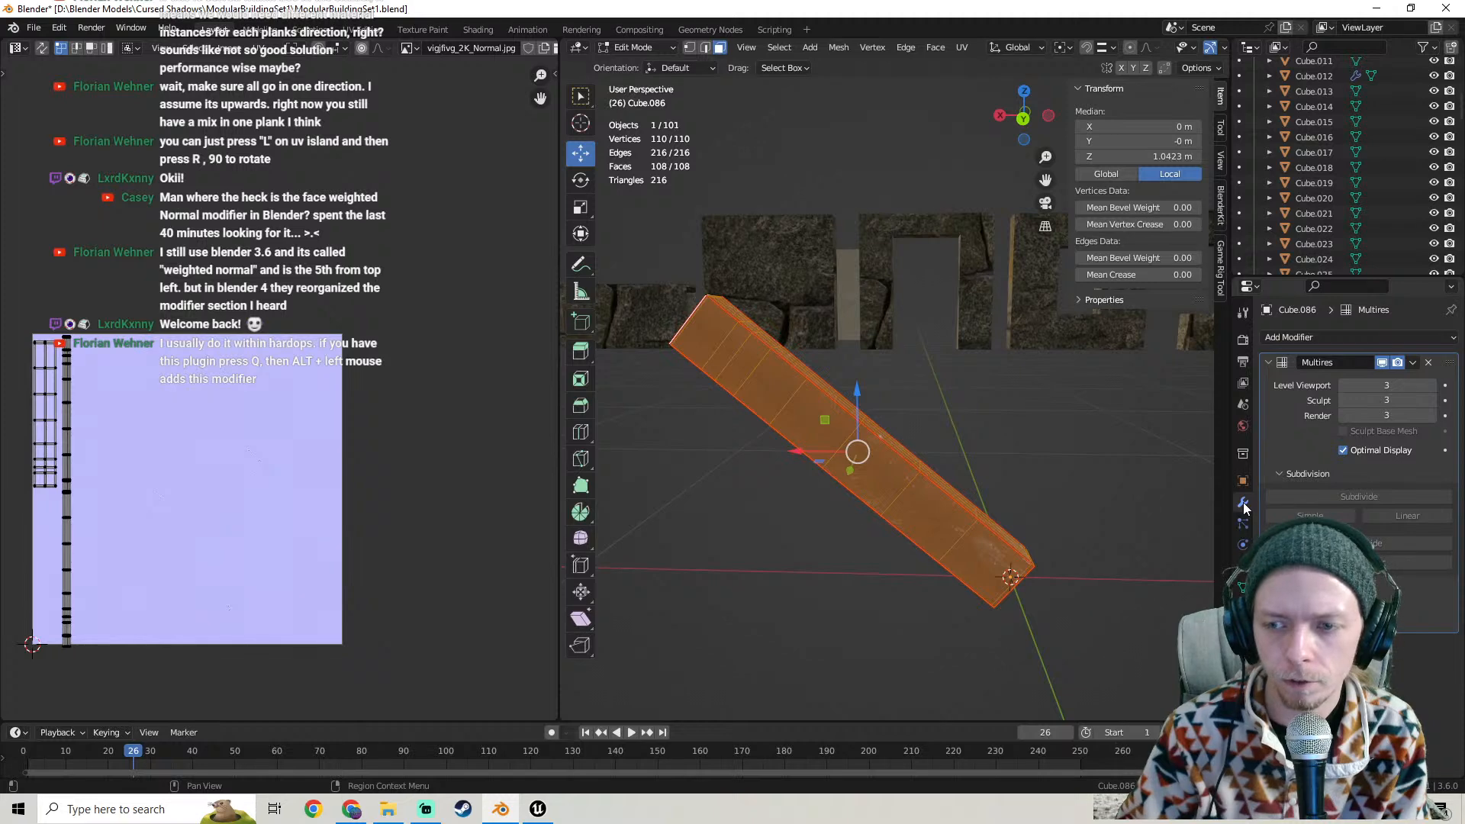
- Look through Blender's list of available modifiers for the Weighted Normal modifier while the diagonal beam is in Edit Mode
{"action": "left_click", "coordinate": [1323, 334]}
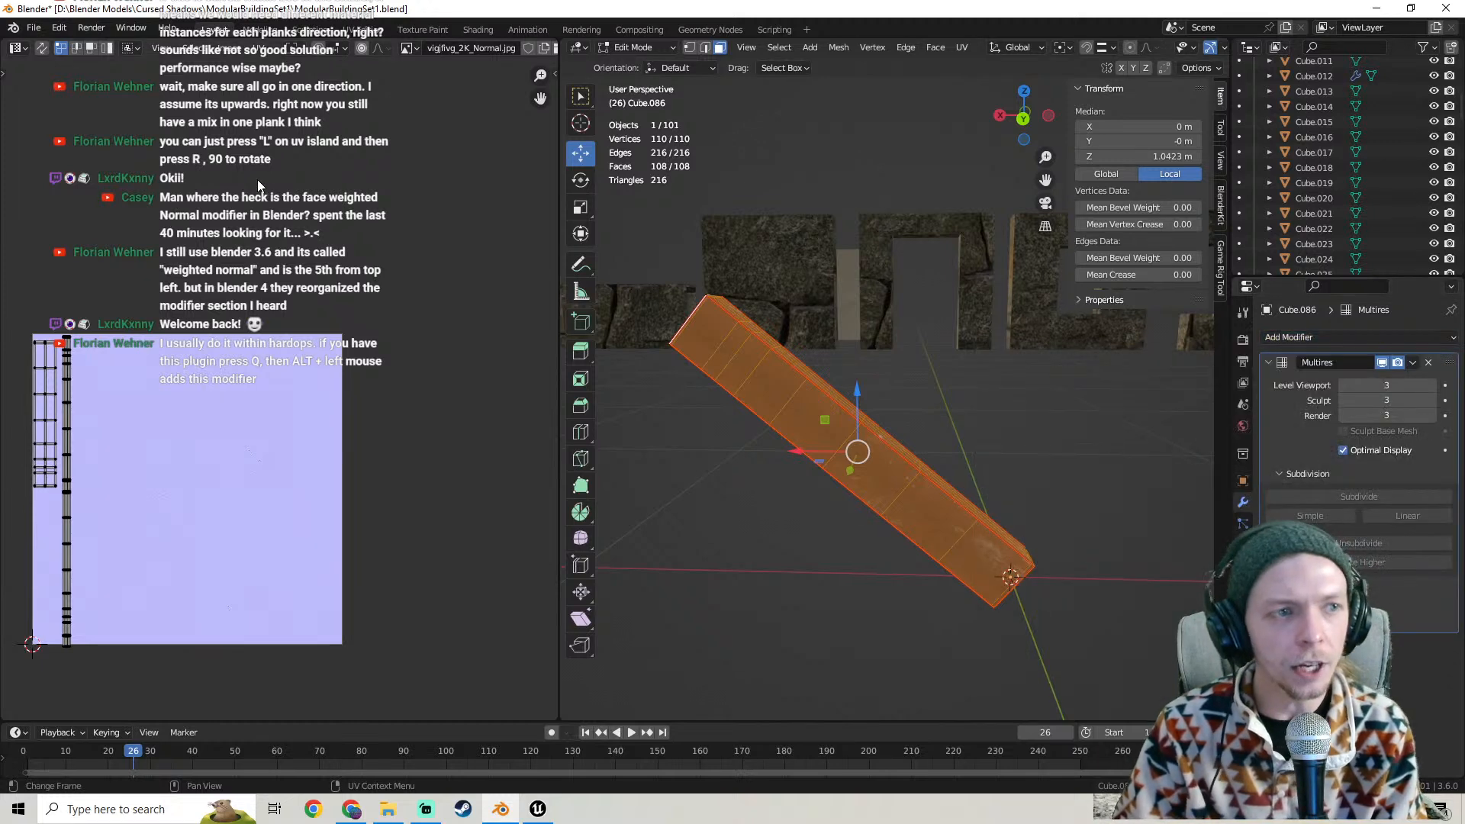
{"action": "left_click", "coordinate": [14, 29]}
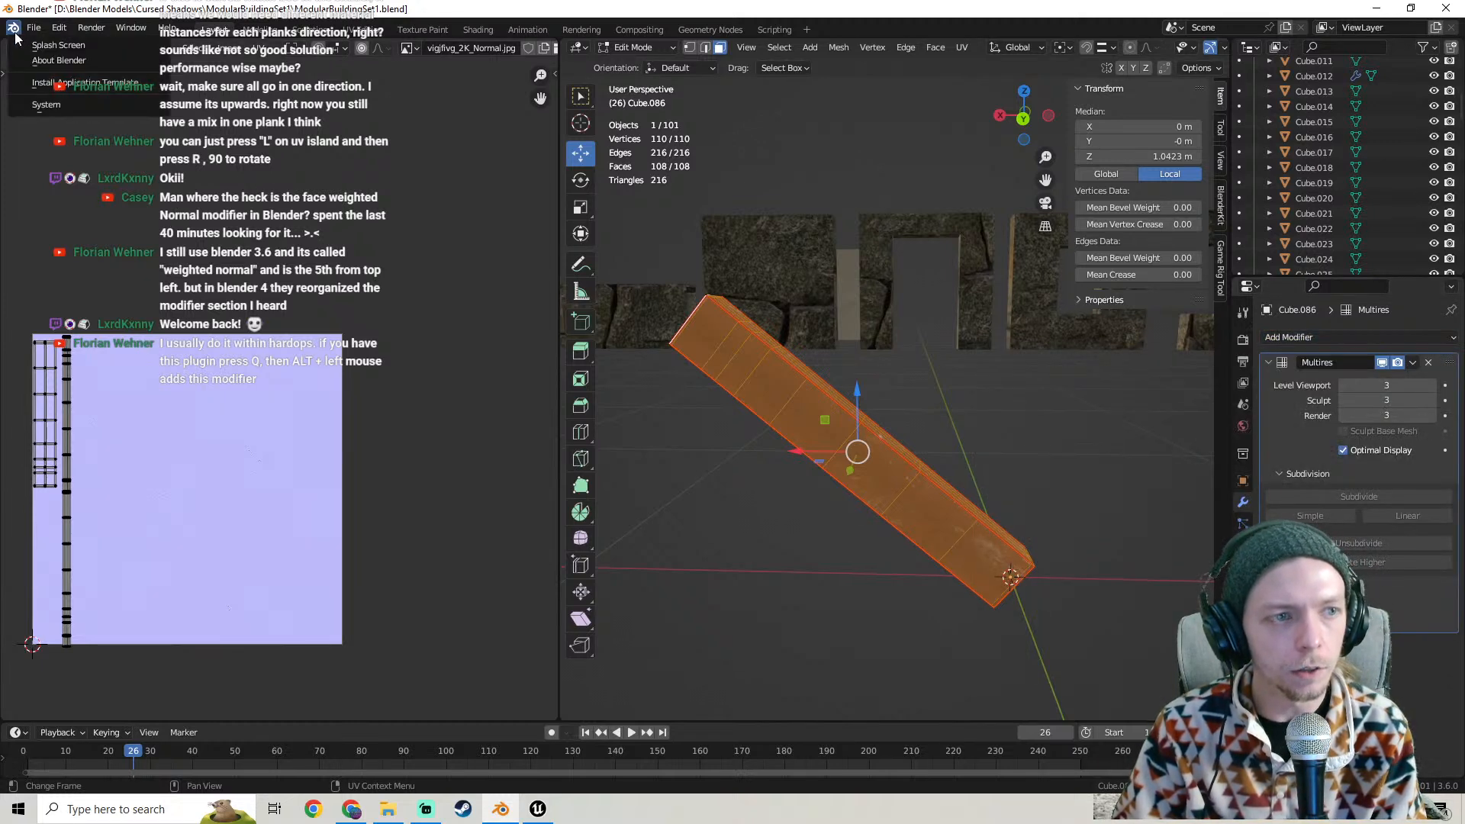
{"action": "mouse_move", "coordinate": [34, 35]}
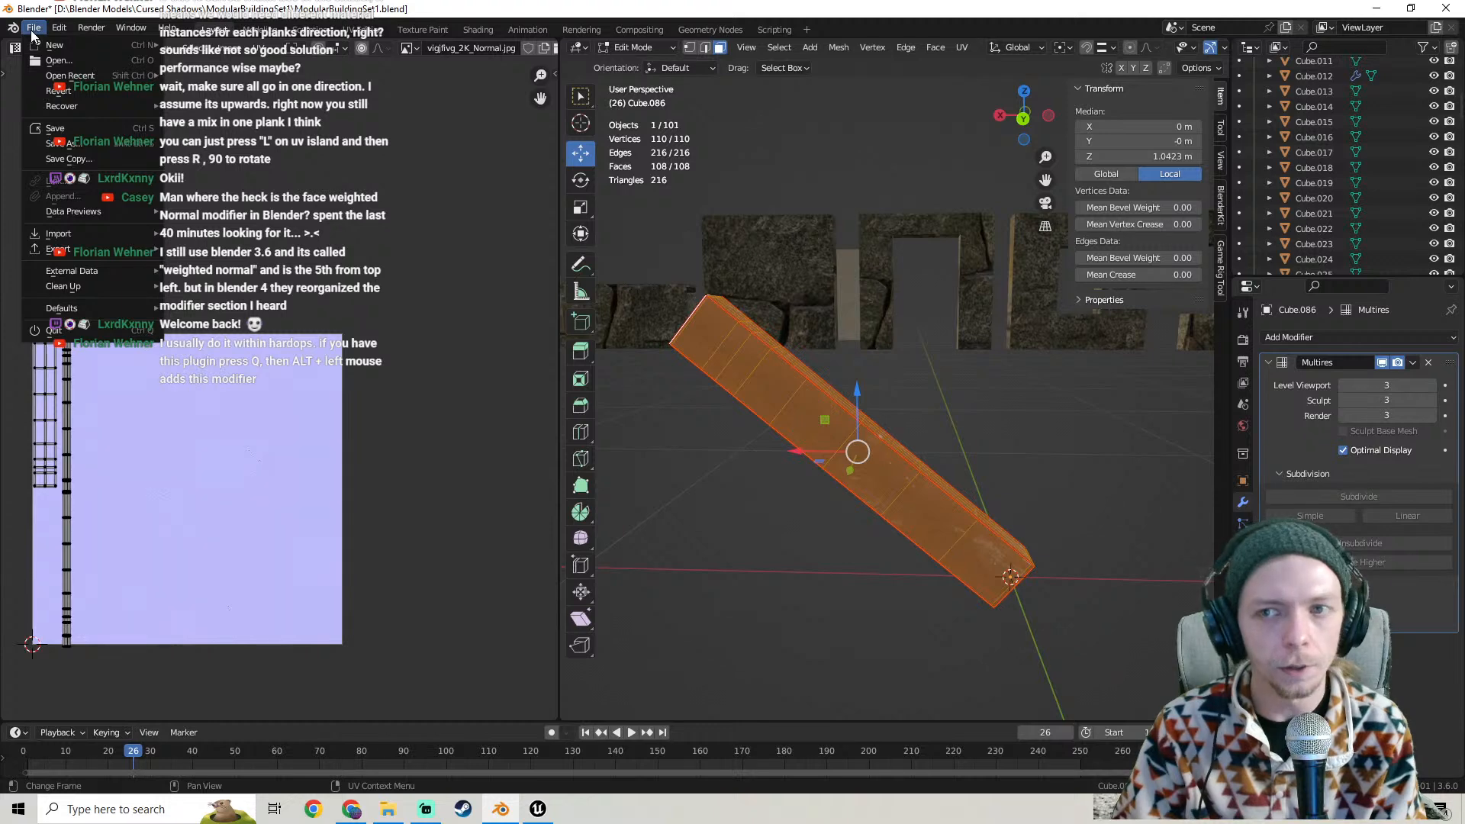
{"action": "left_click", "coordinate": [1290, 337]}
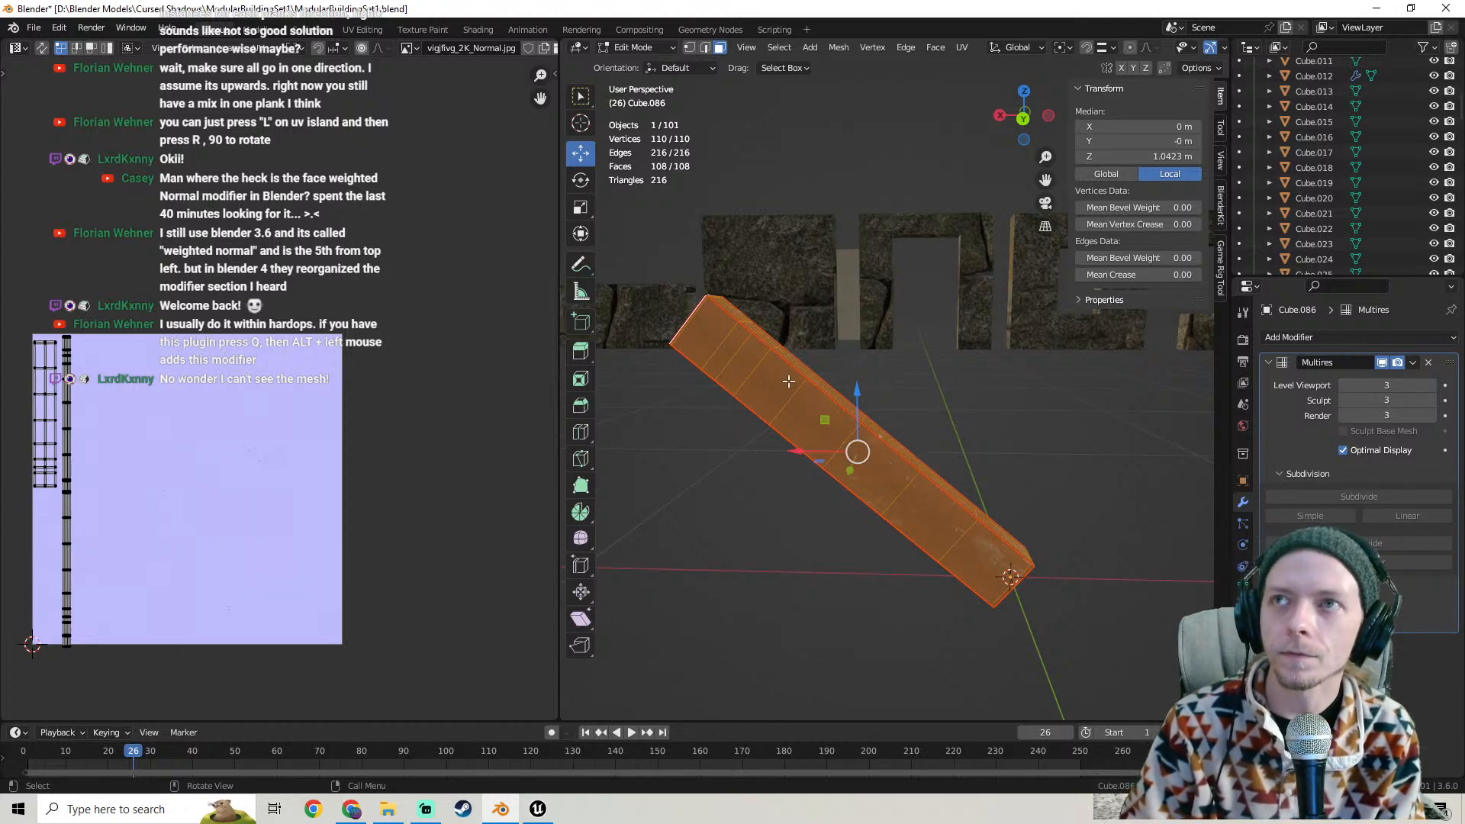
{"action": "scroll", "coordinate": [718, 341], "scroll_direction": "down", "scroll_amount": 3}
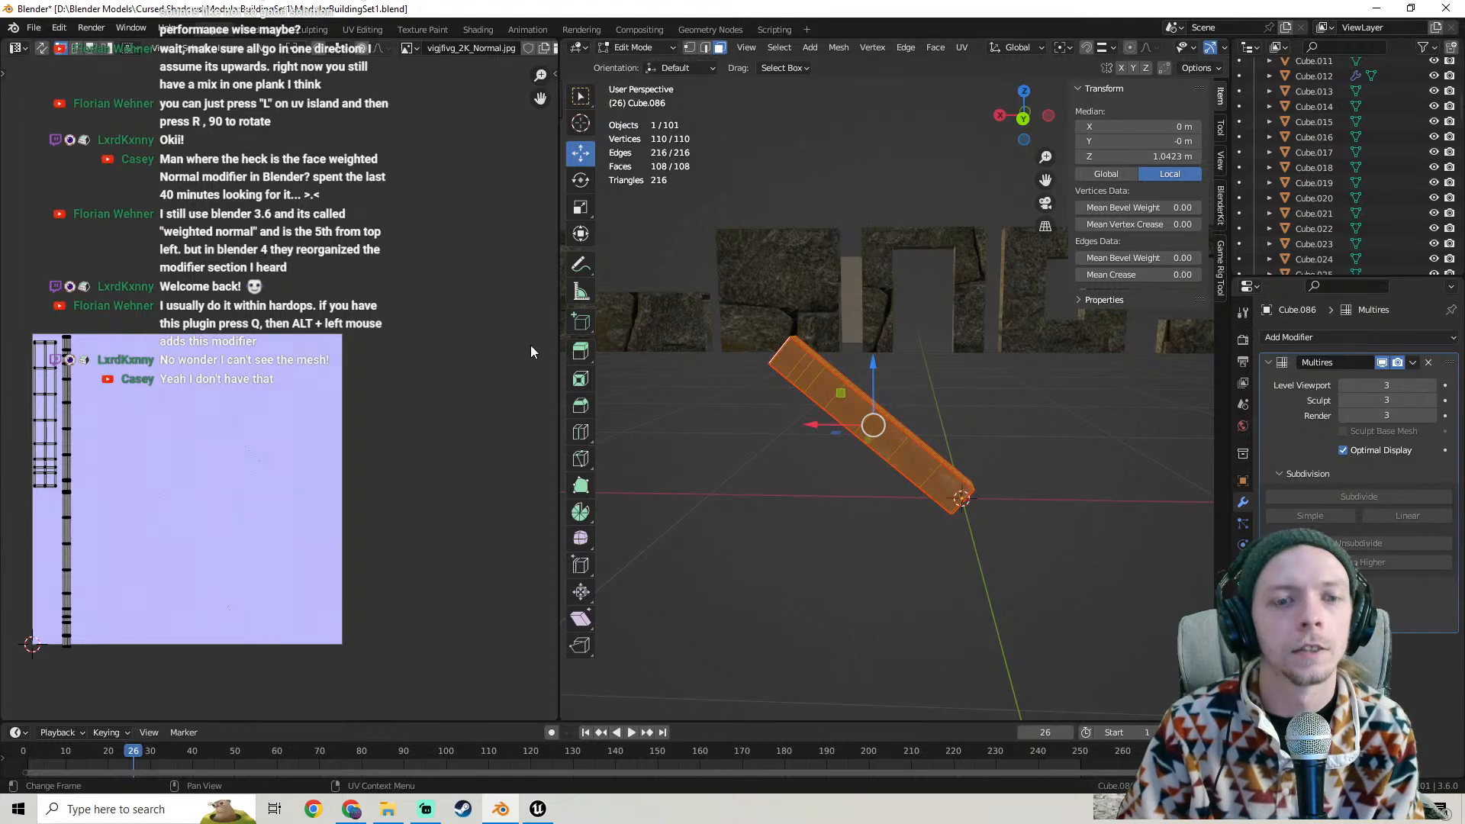
{"action": "left_click", "coordinate": [1340, 338]}
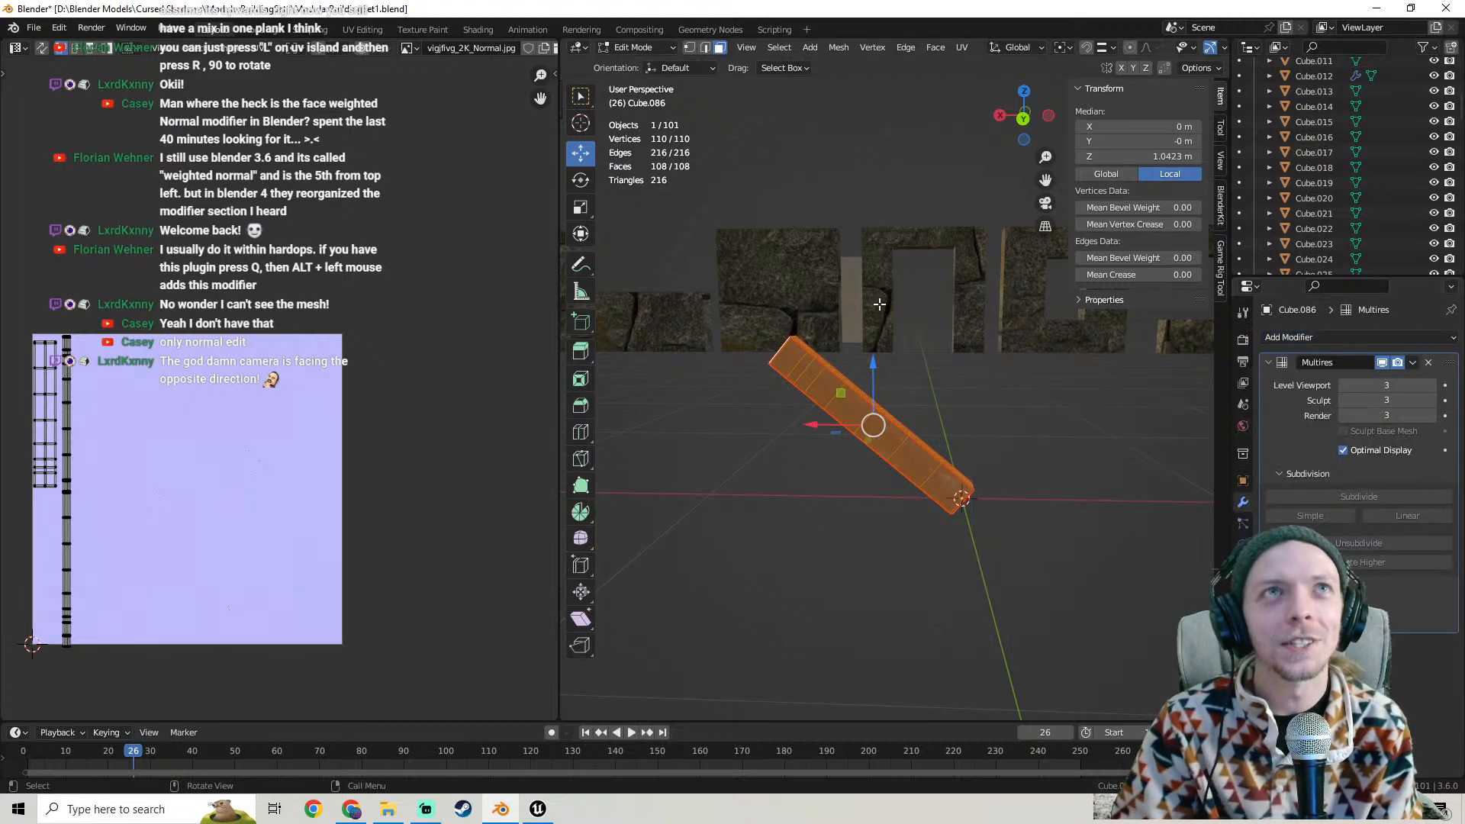
{"action": "scroll", "coordinate": [944, 458], "scroll_direction": "down", "scroll_amount": 2}
{"action": "scroll", "coordinate": [880, 419], "scroll_direction": "up", "scroll_amount": 4}
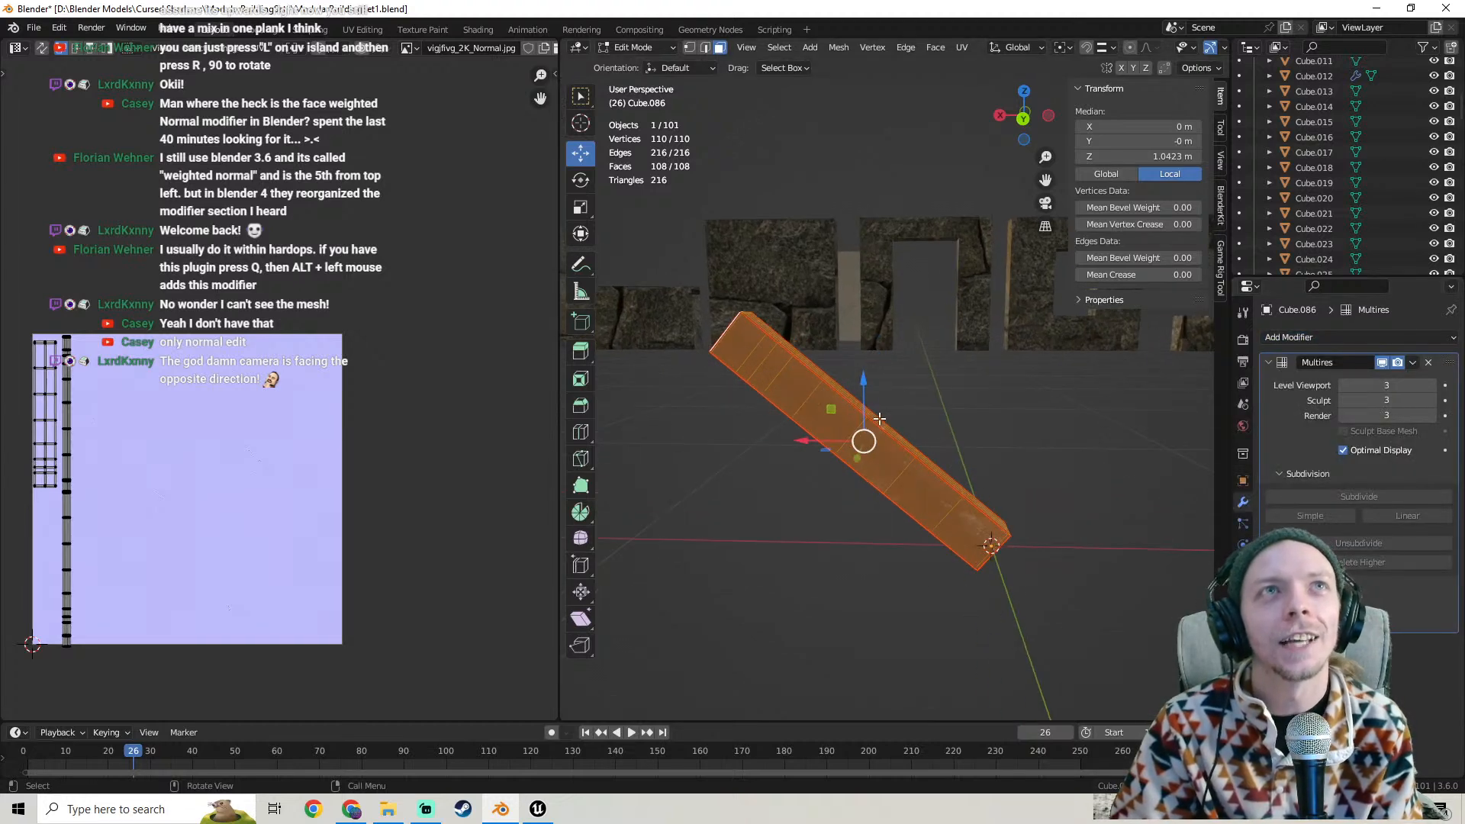
{"action": "left_click", "coordinate": [1294, 337]}
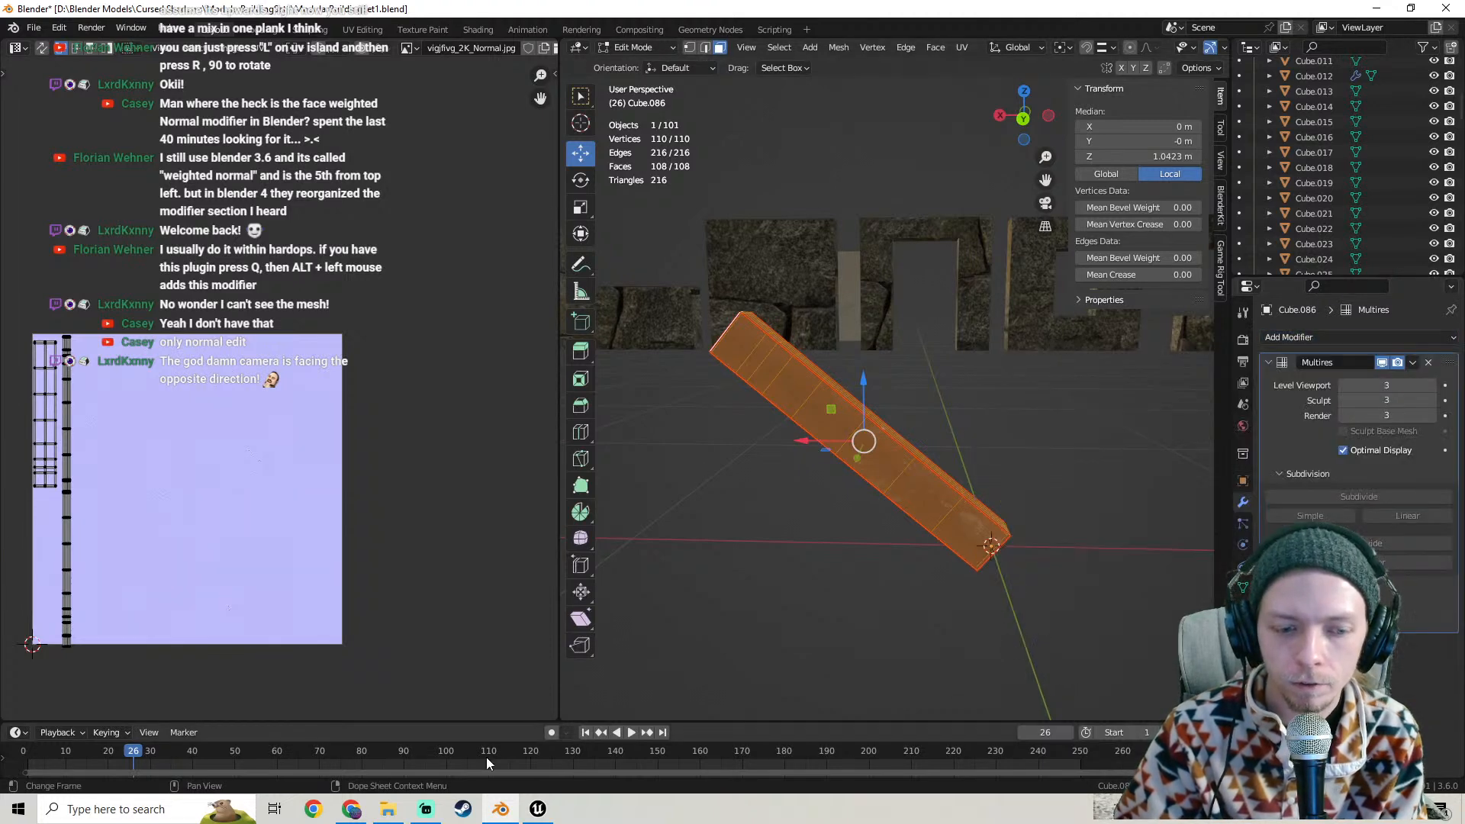
- Switch to Streamlabs Desktop and toggle the visibility of the Screen Capture source
{"action": "left_click", "coordinate": [424, 811]}
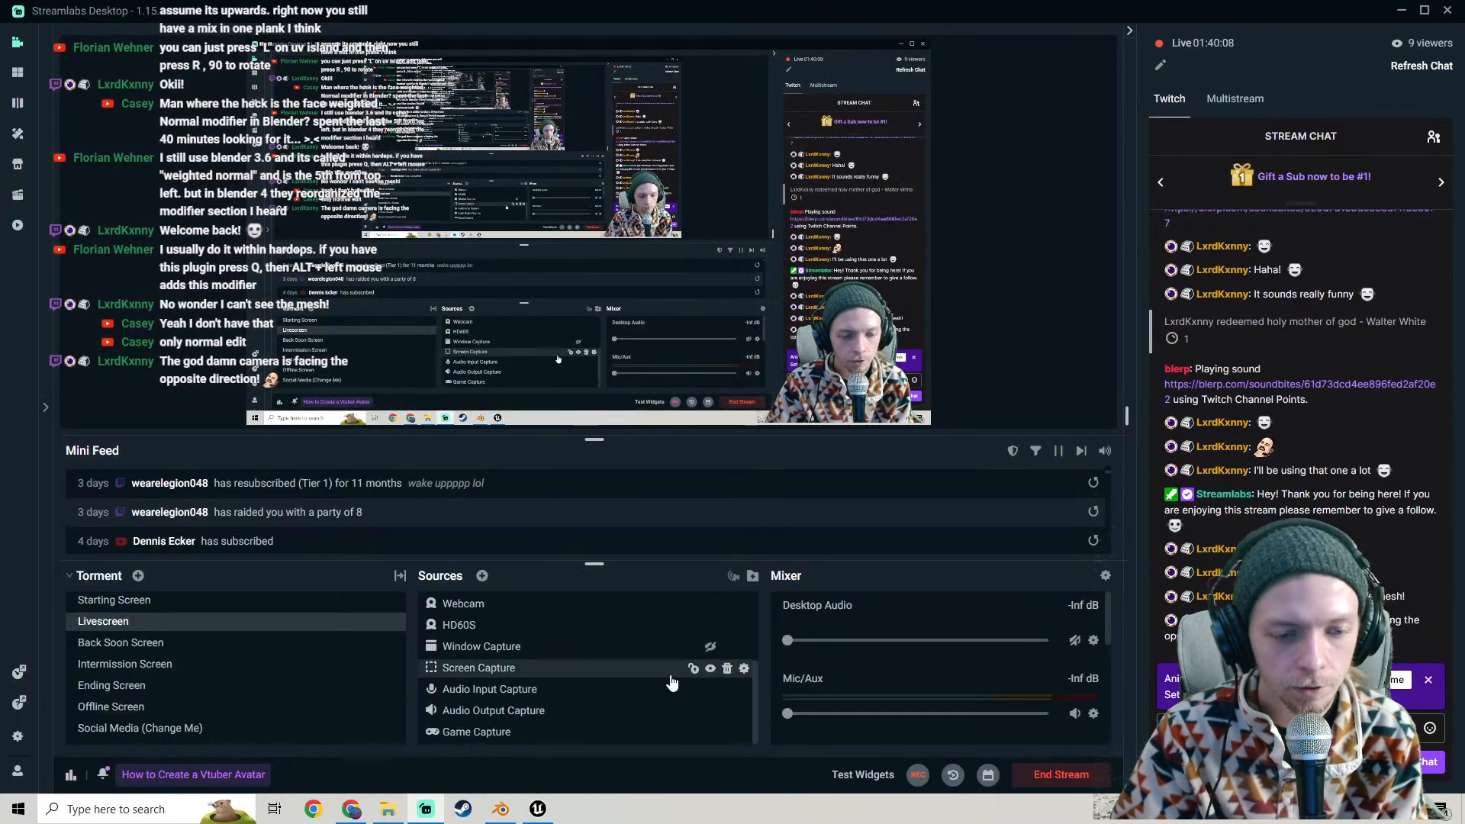
{"action": "left_click", "coordinate": [711, 670]}
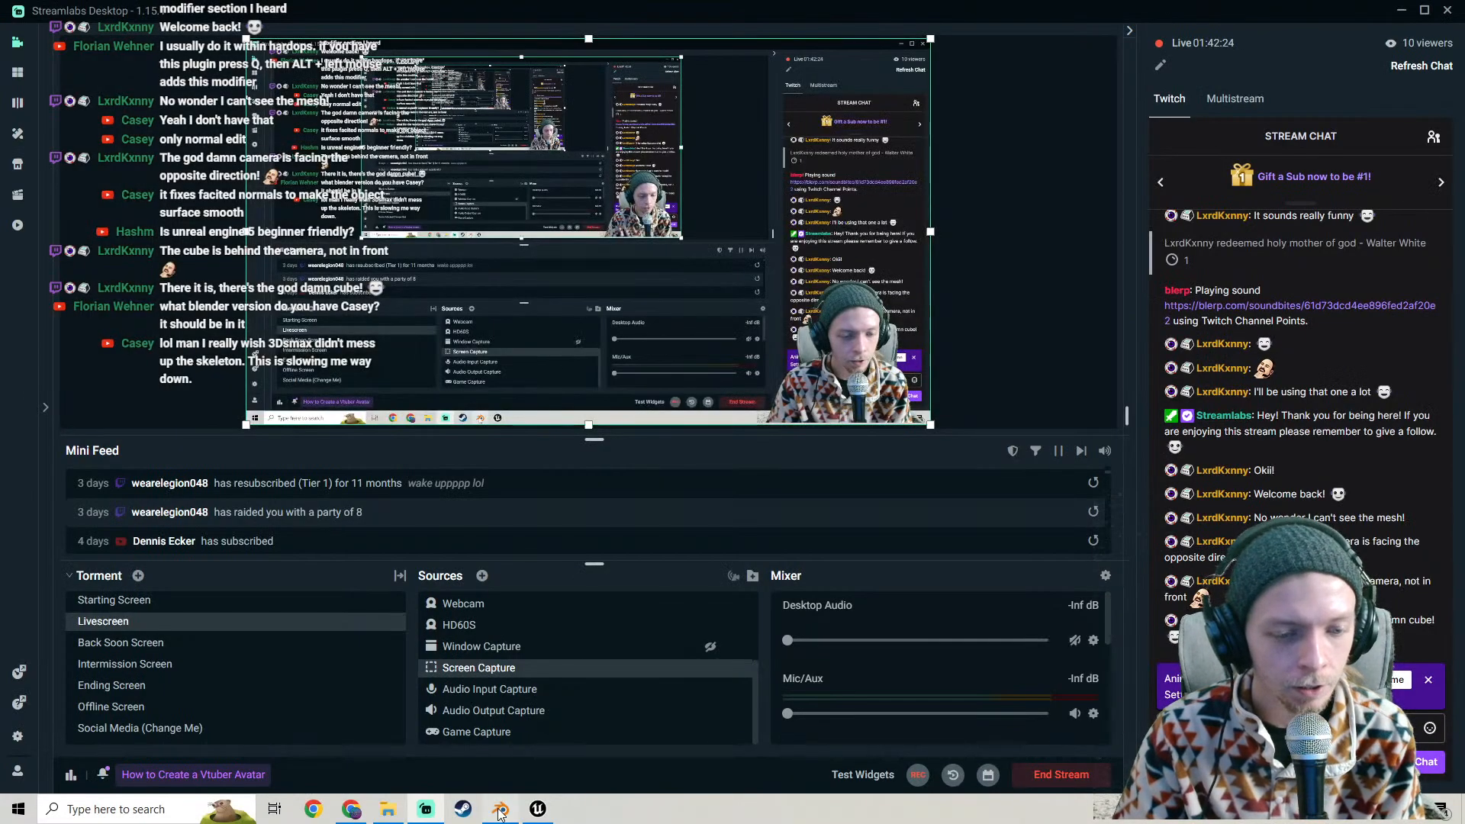
- Switch to Blender and turn on the viewport display of the diagonal beam's Multires modifier
{"action": "left_click", "coordinate": [501, 809]}
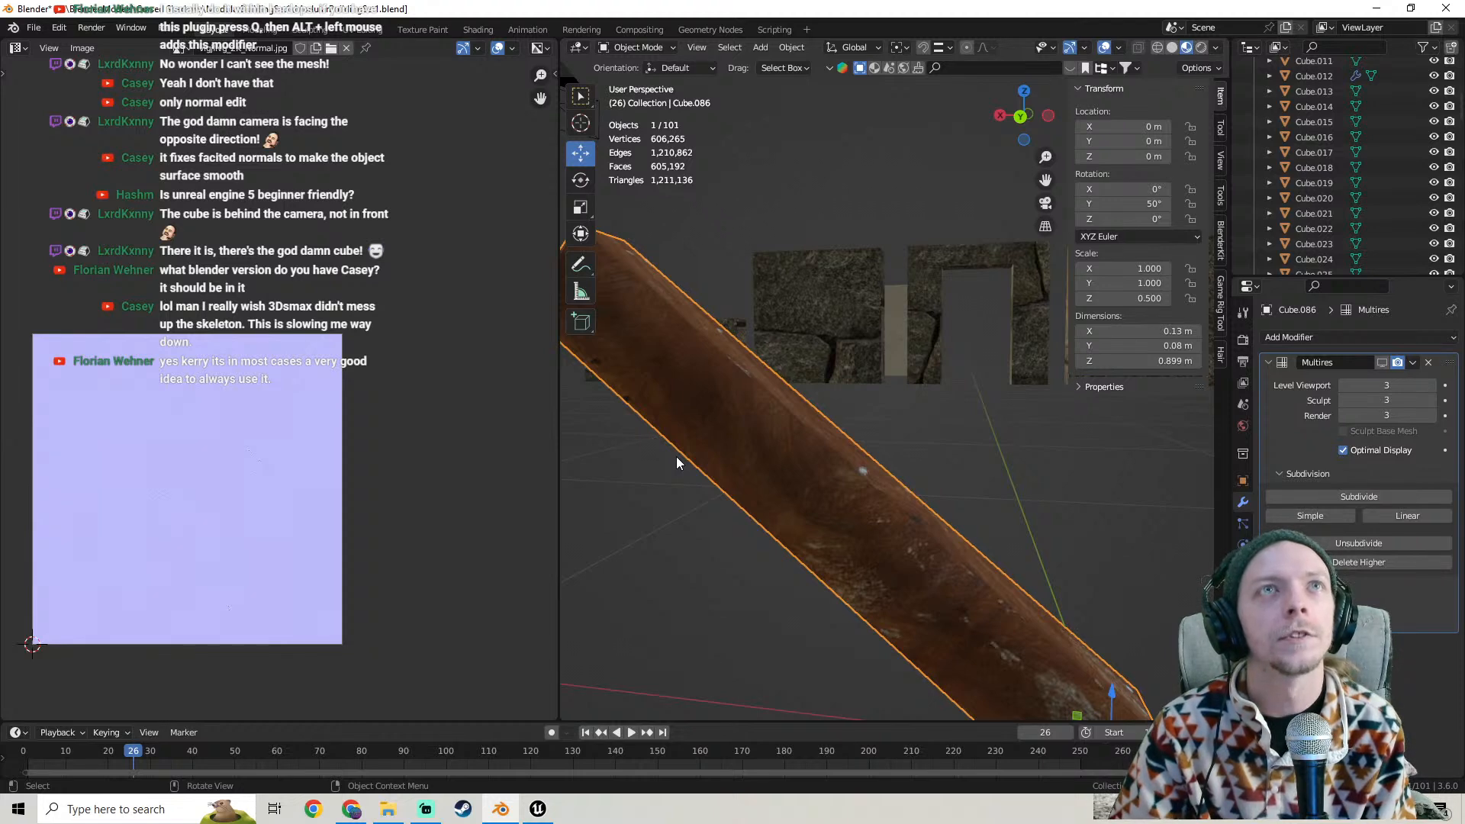
{"action": "left_click", "coordinate": [1289, 337]}
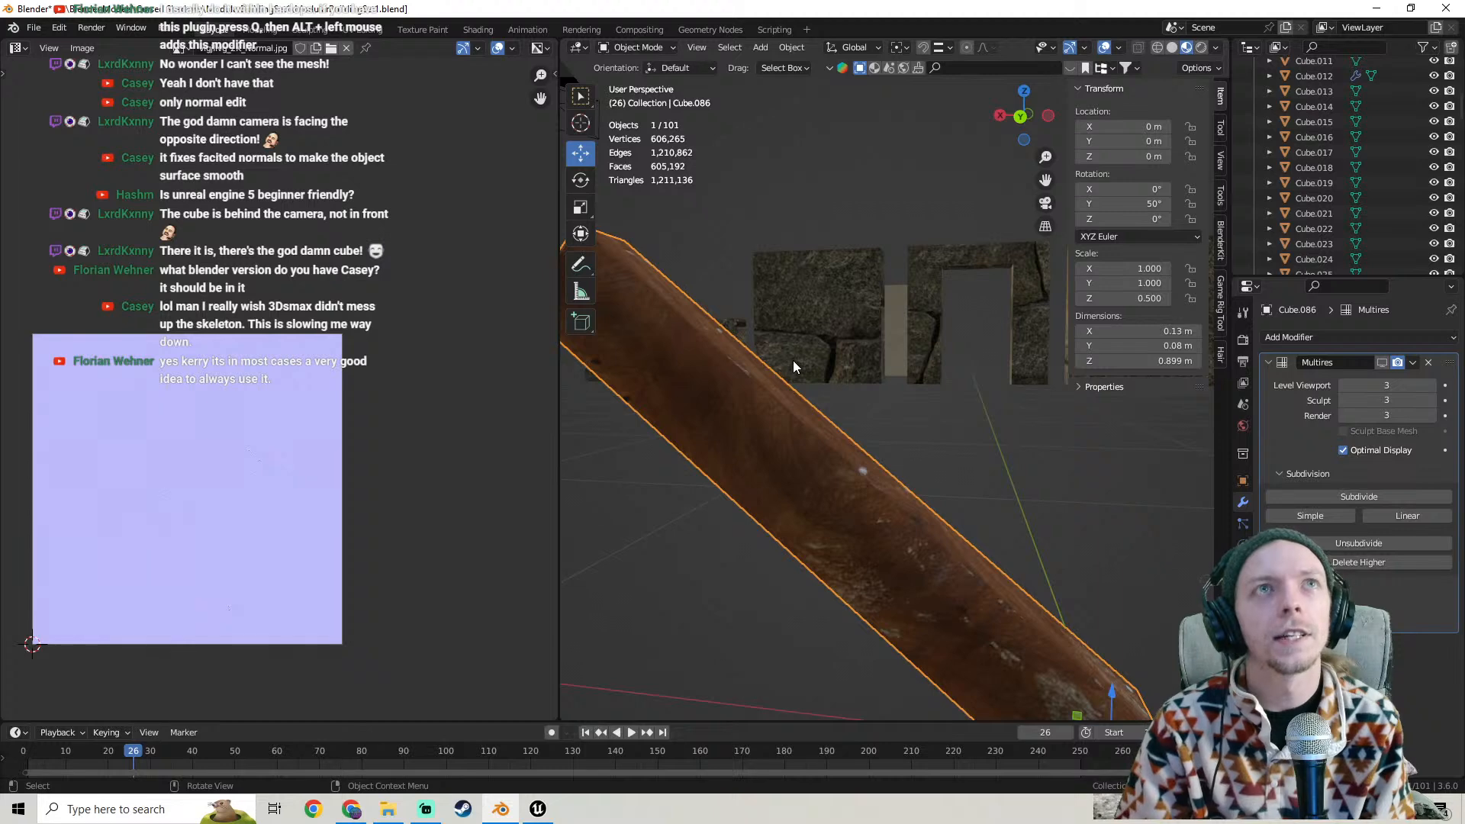
{"action": "scroll", "coordinate": [719, 386], "scroll_direction": "down", "scroll_amount": 3}
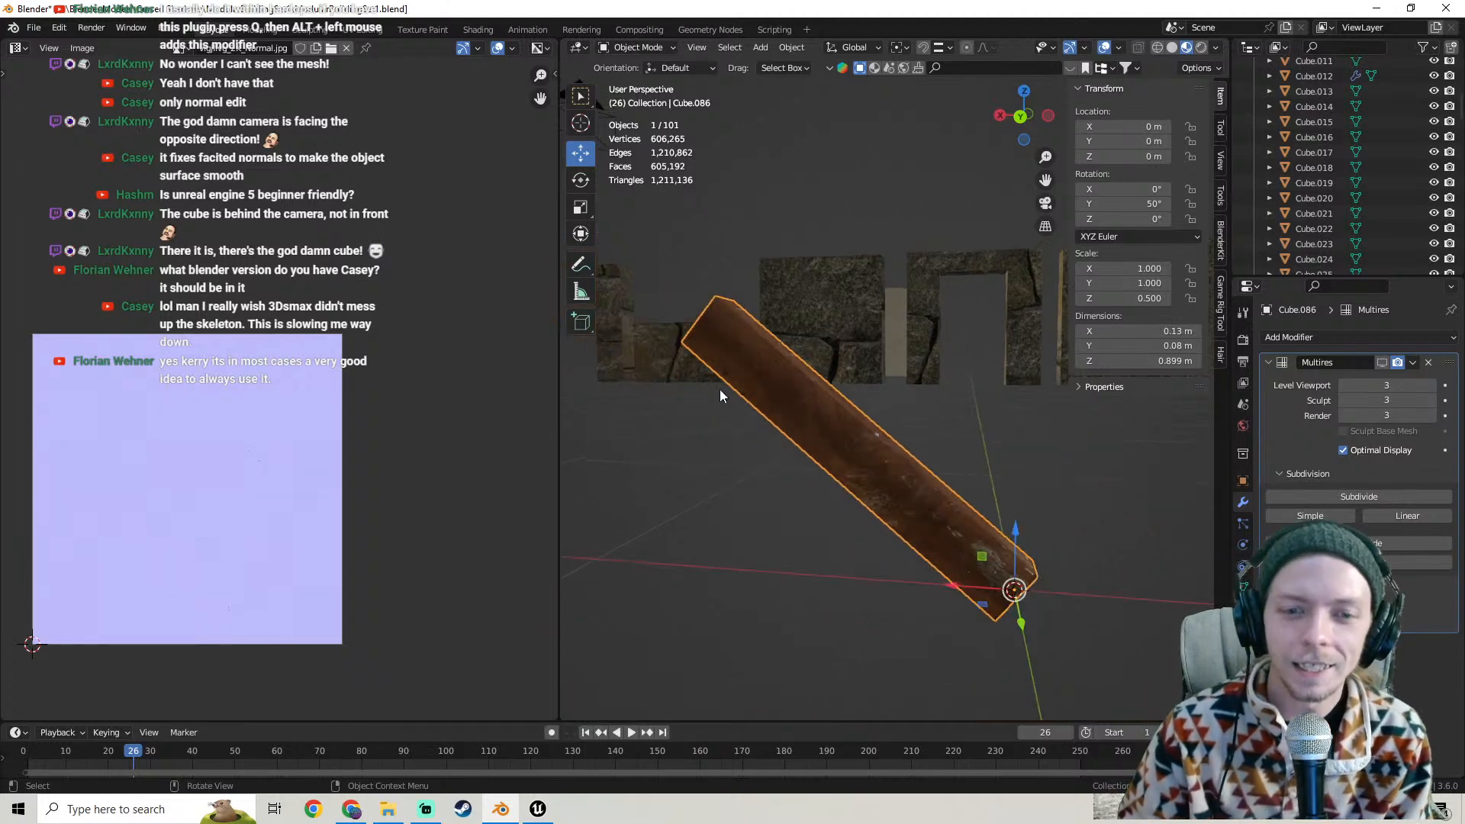
{"action": "middle_click_drag", "start_coordinate": [731, 377], "coordinate": [766, 407]}
{"action": "scroll", "coordinate": [766, 405], "scroll_direction": "up", "scroll_amount": 1}
{"action": "scroll", "coordinate": [739, 400], "scroll_direction": "up", "scroll_amount": 2}
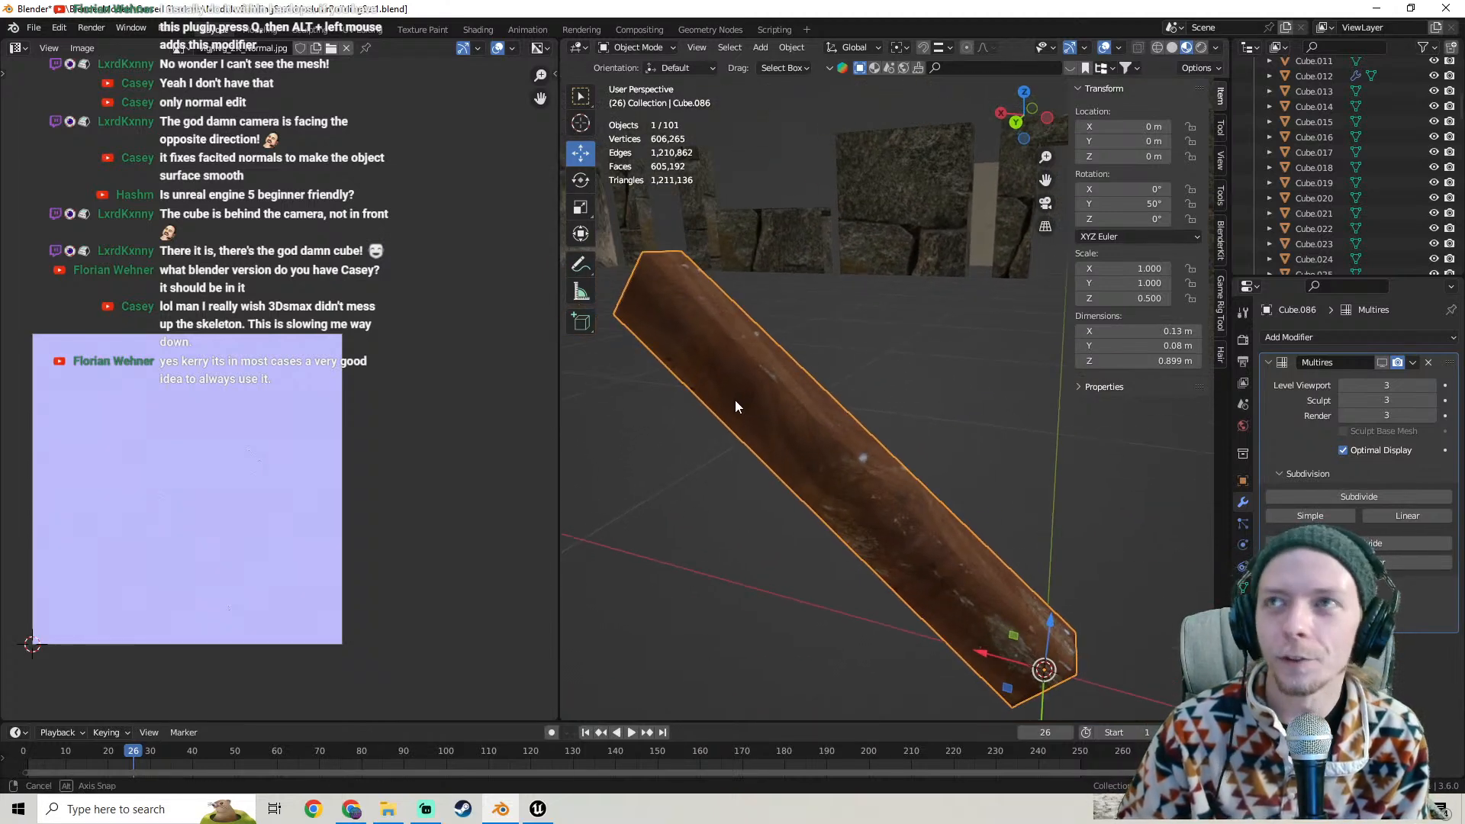
{"action": "scroll", "coordinate": [760, 395], "scroll_direction": "up", "scroll_amount": 2}
{"action": "left_click", "coordinate": [871, 345]}
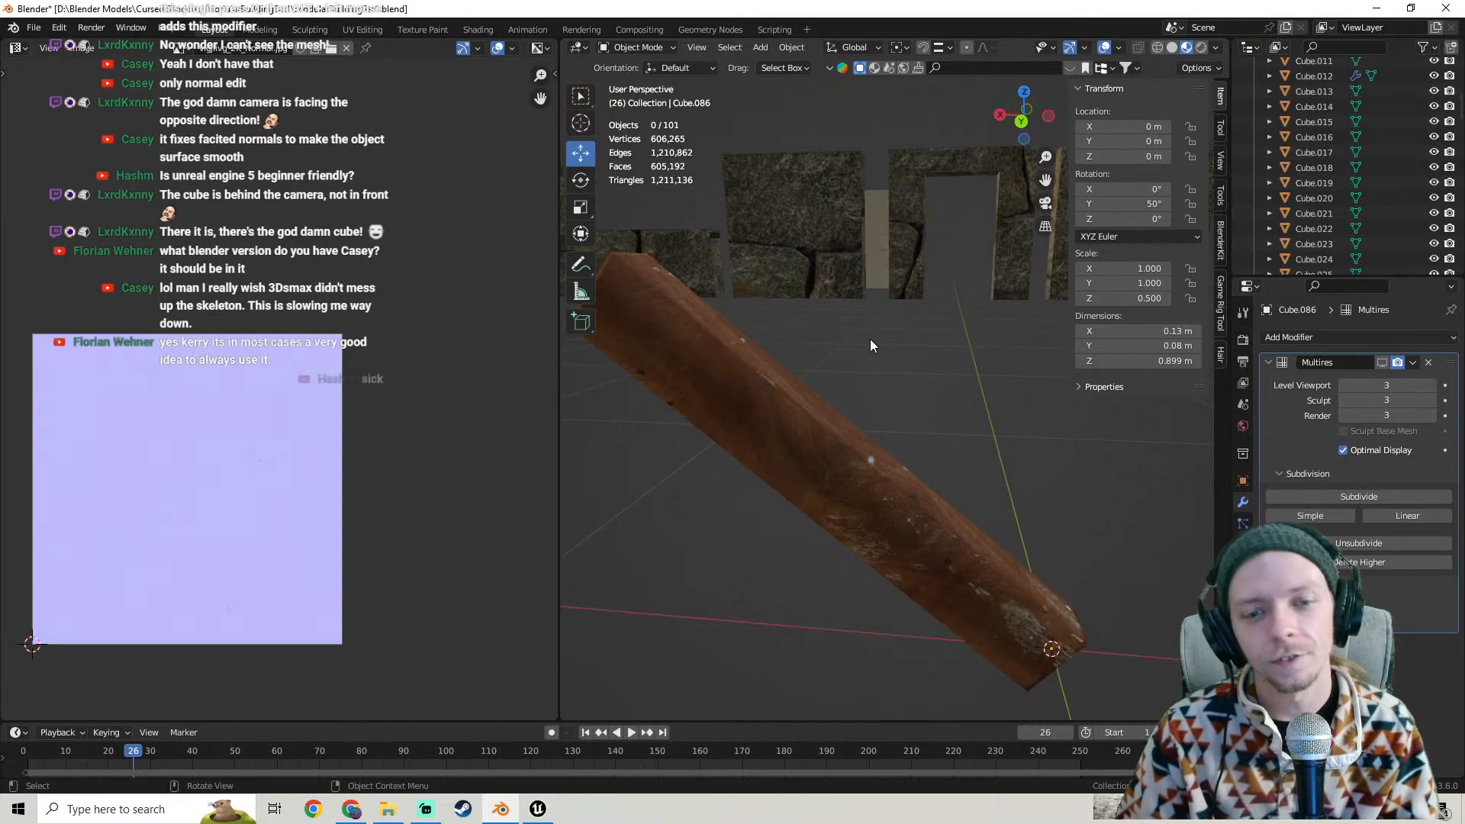
{"action": "left_click", "coordinate": [1380, 364]}
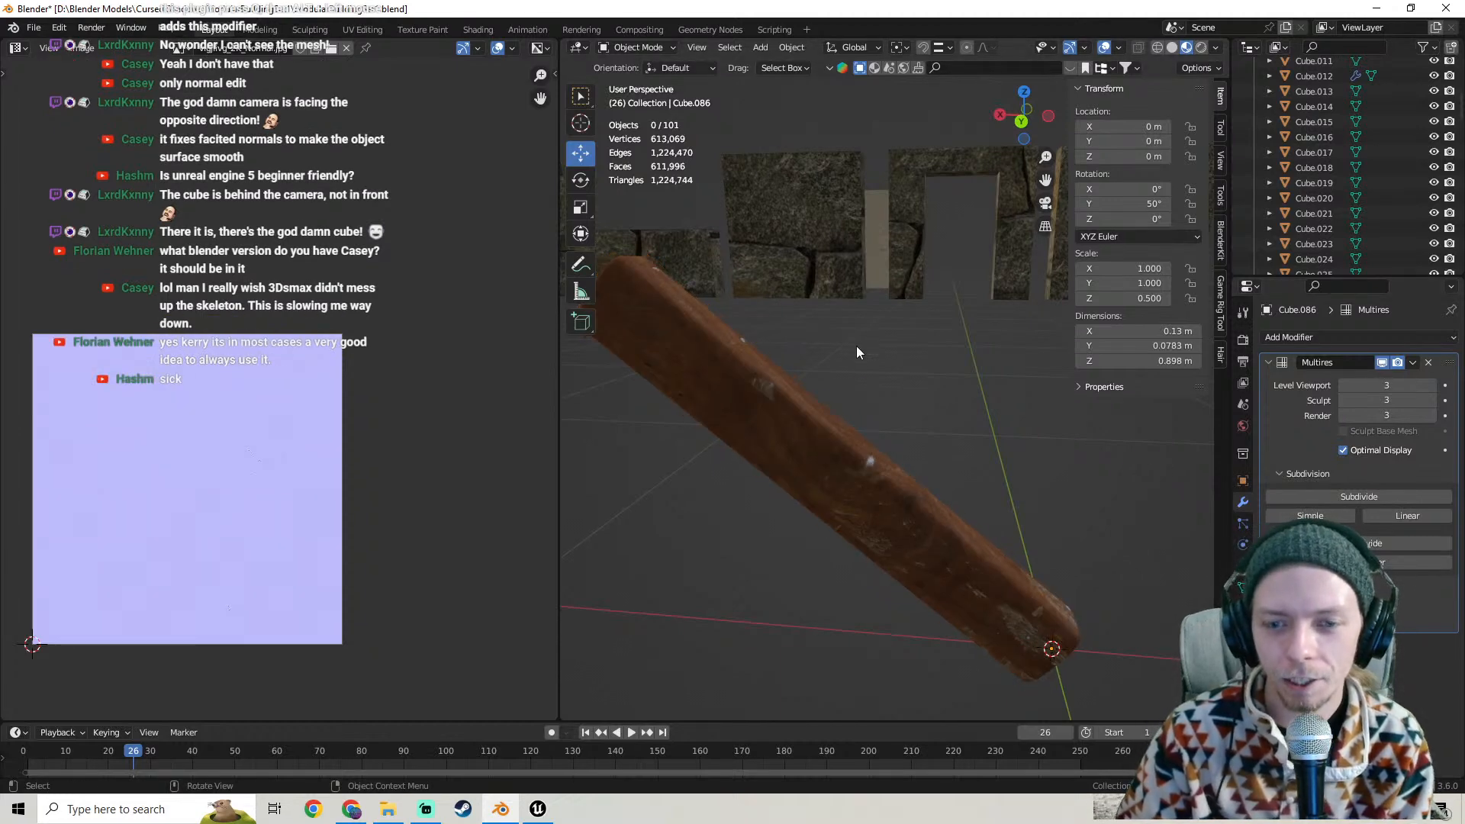
- Close the image editor area so the 3D viewport takes its space, and make the diagonal beam the active object
{"action": "left_click", "coordinate": [891, 308]}
{"action": "scroll", "coordinate": [892, 310], "scroll_direction": "down", "scroll_amount": 4}
{"action": "middle_click_drag", "start_coordinate": [892, 310], "coordinate": [722, 235], "text": "shift"}
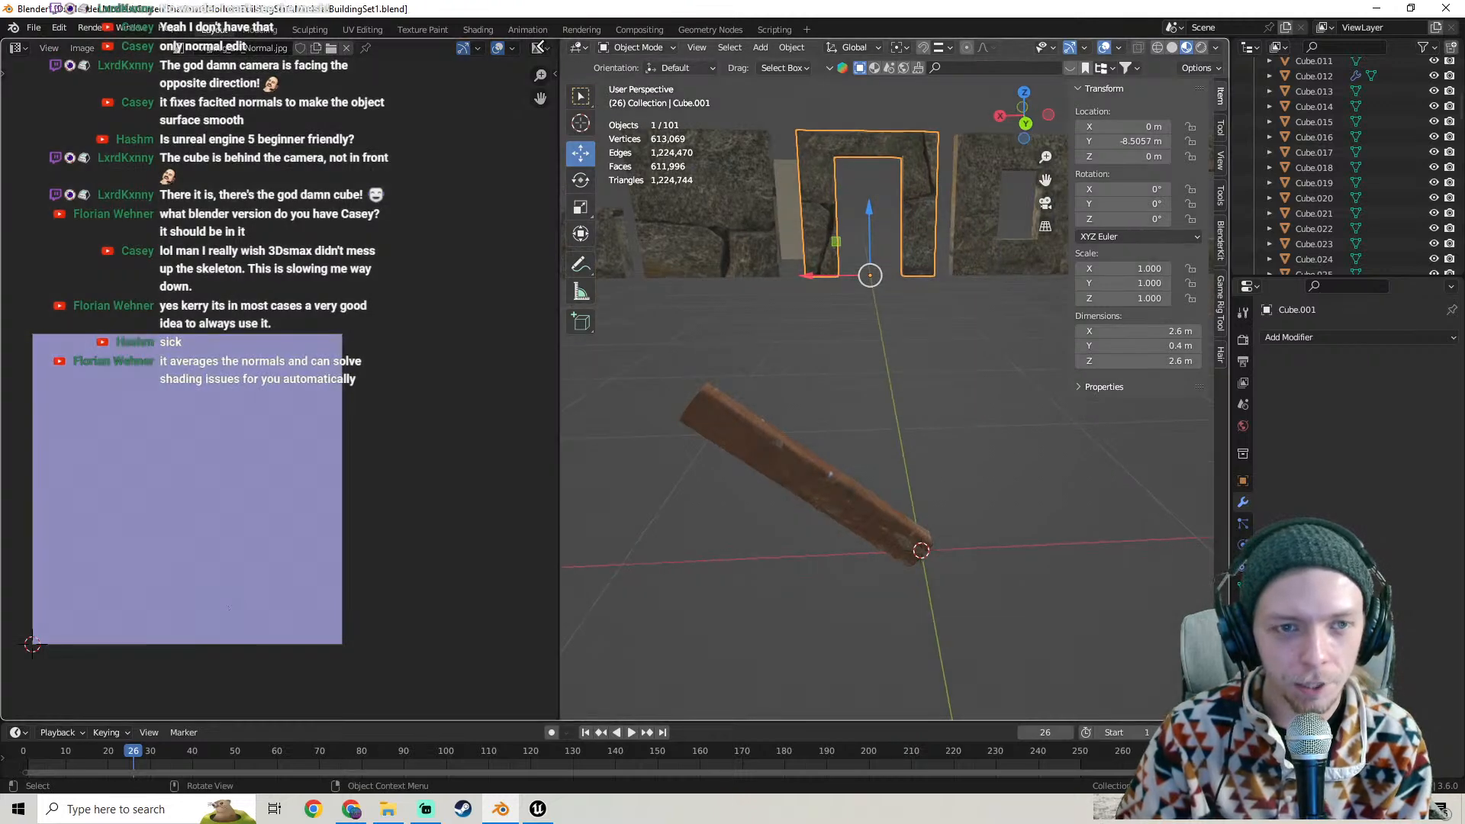
{"action": "left_click_drag", "start_coordinate": [539, 47], "coordinate": [520, 63]}
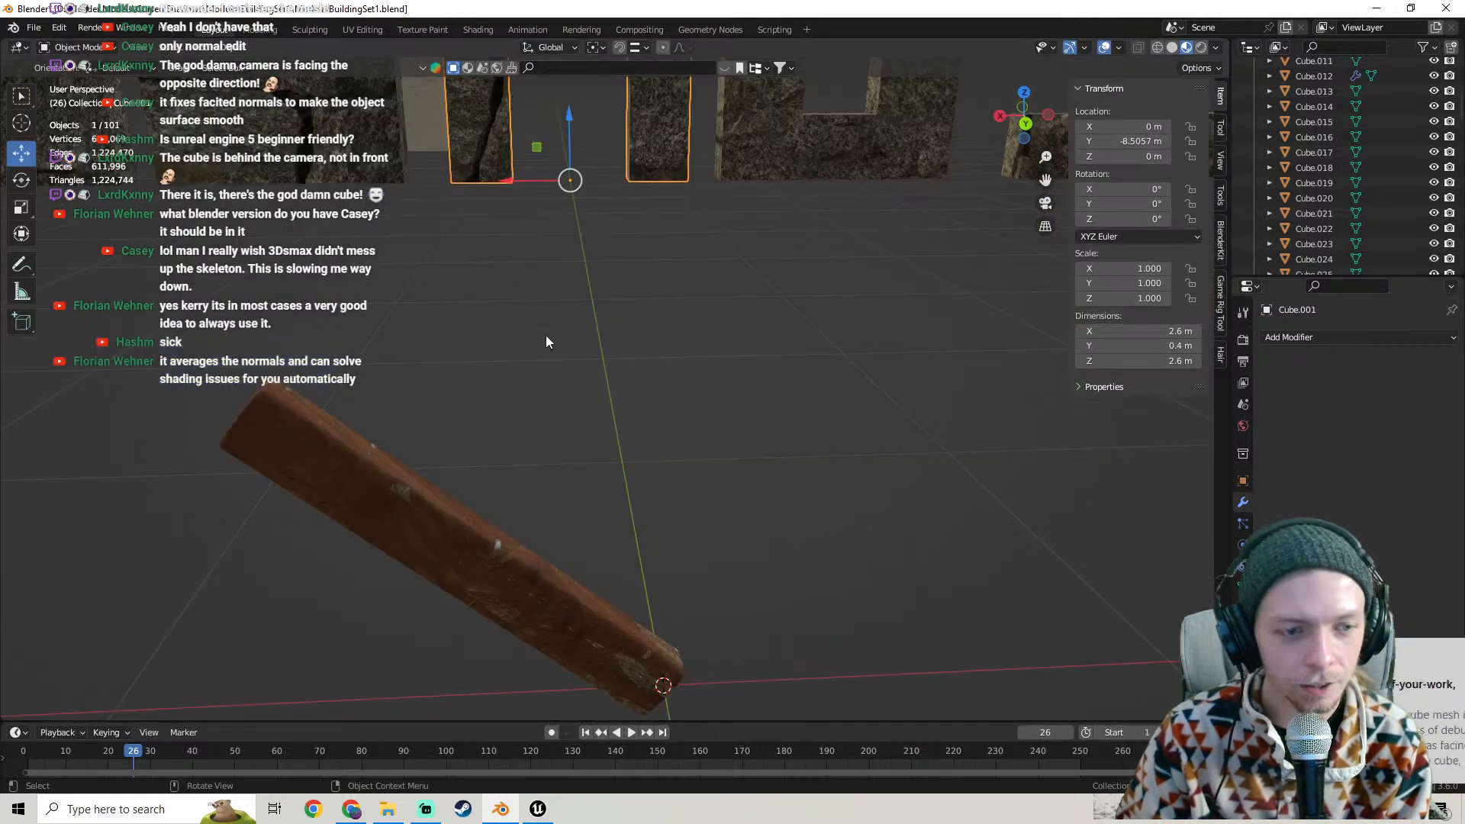
{"action": "middle_click_drag", "start_coordinate": [583, 345], "coordinate": [662, 450], "text": "shift"}
{"action": "middle_click_drag", "start_coordinate": [662, 451], "coordinate": [719, 369]}
{"action": "left_click", "coordinate": [695, 310]}
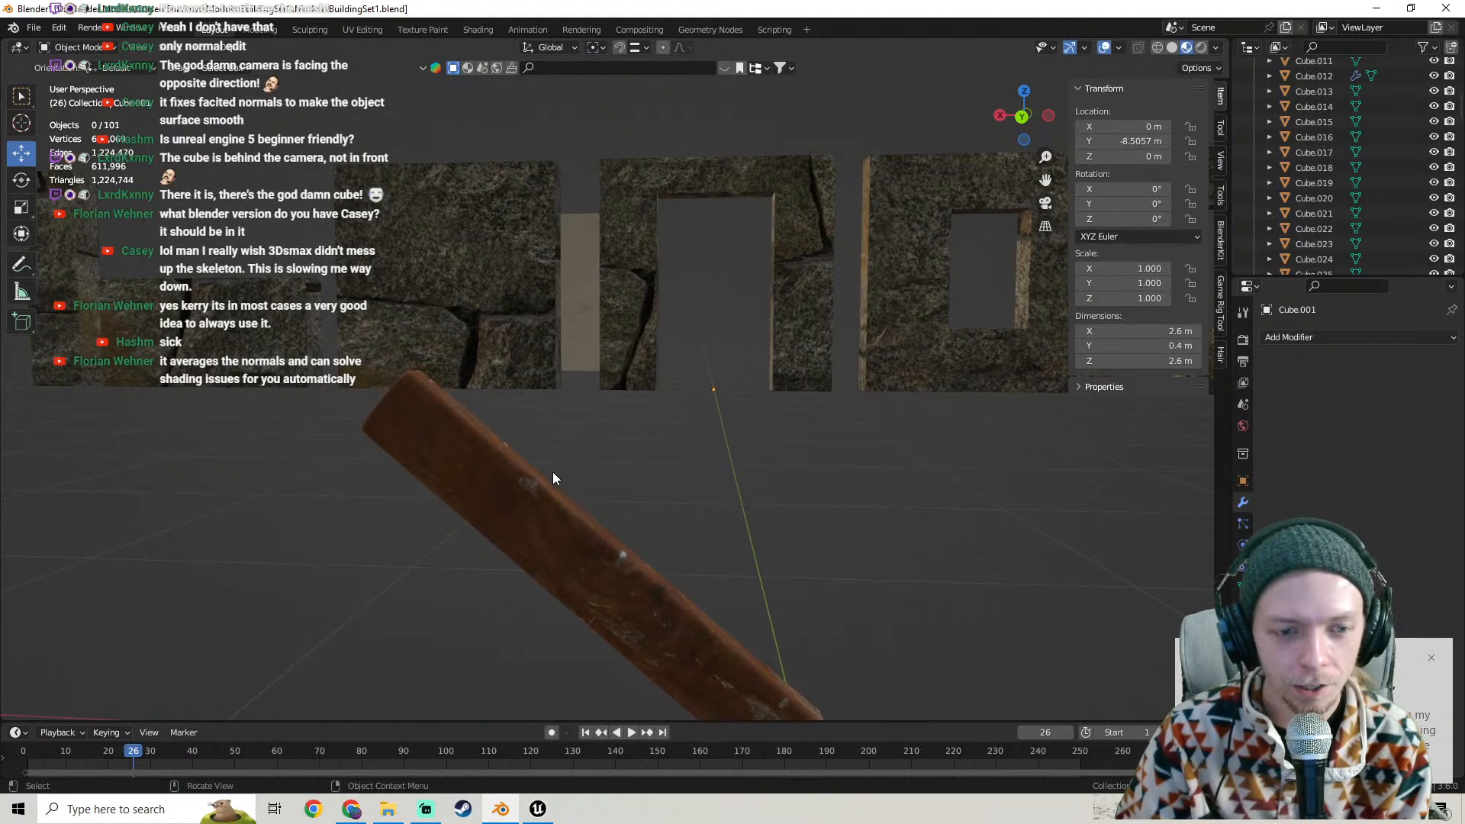
{"action": "left_click", "coordinate": [561, 505]}
{"action": "left_click", "coordinate": [730, 347]}
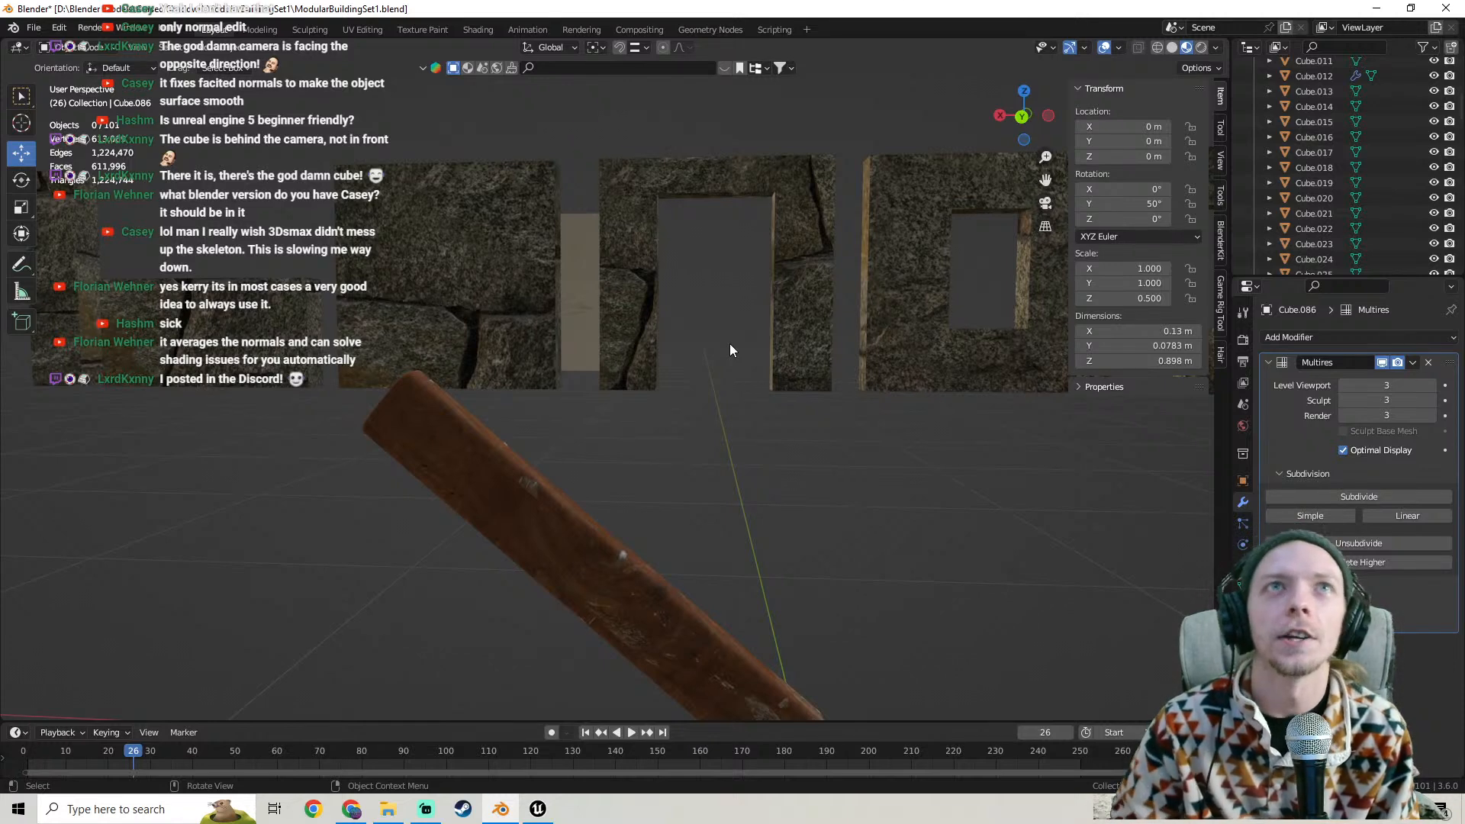
- Try a Weighted Normal modifier on the diagonal beam and remove it again
{"action": "scroll", "coordinate": [764, 425], "scroll_direction": "up", "scroll_amount": 2}
{"action": "middle_click_drag", "start_coordinate": [760, 437], "coordinate": [750, 471]}
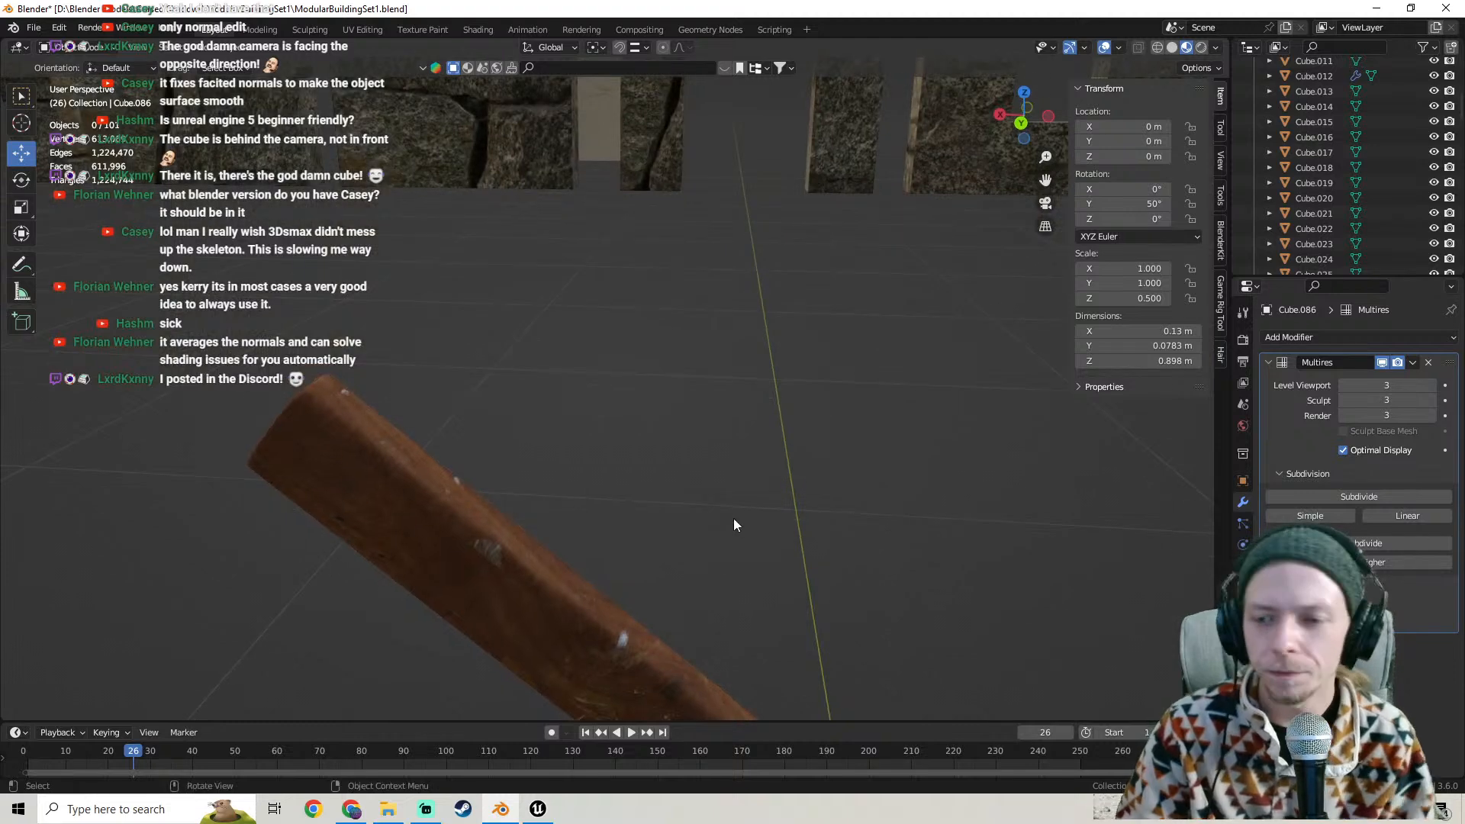
{"action": "middle_click_drag", "start_coordinate": [648, 498], "coordinate": [720, 334], "text": "shift"}
{"action": "left_click", "coordinate": [1323, 338]}
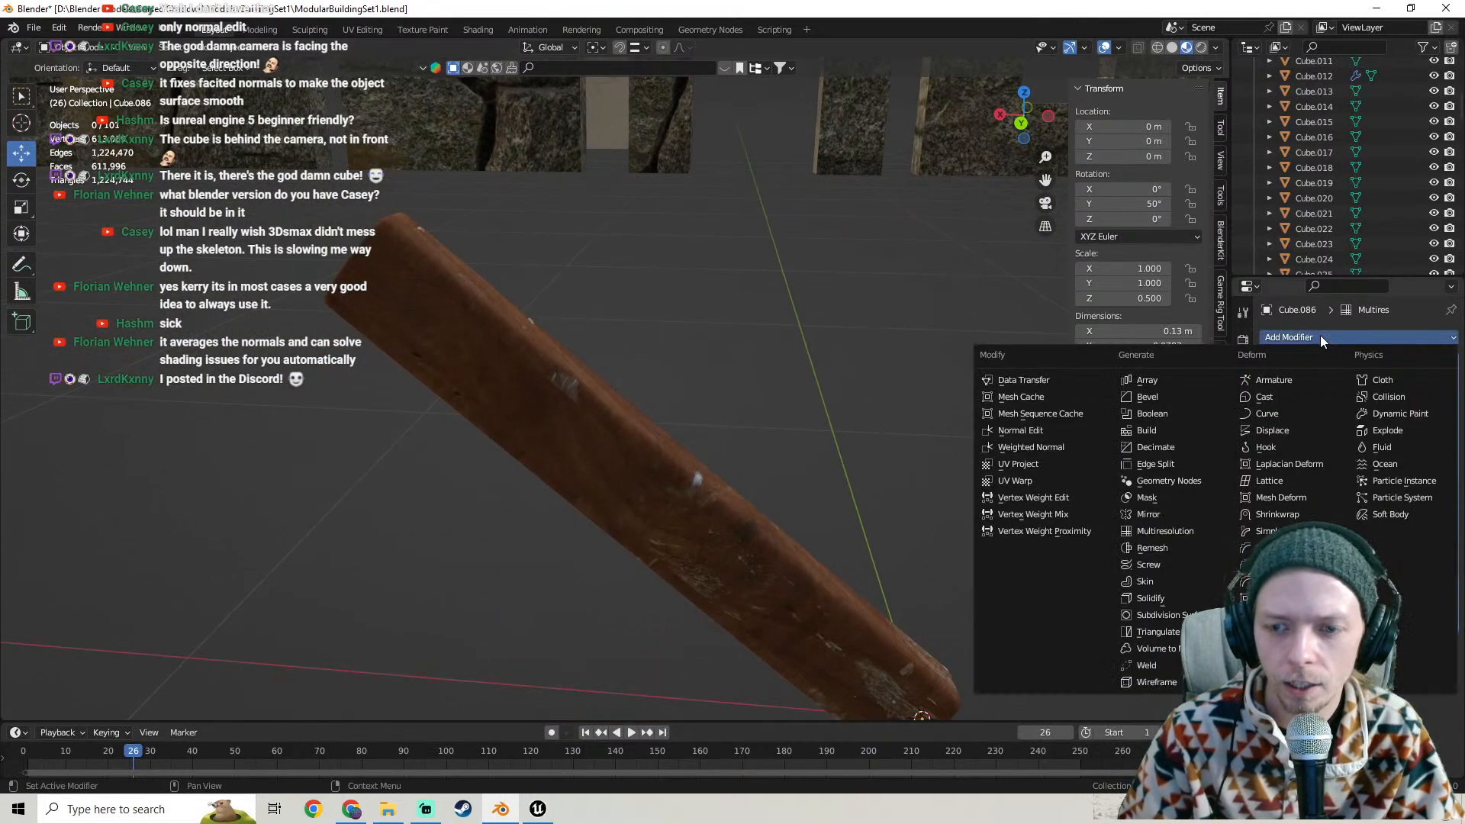
{"action": "left_click", "coordinate": [1042, 447]}
{"action": "left_click", "coordinate": [606, 441]}
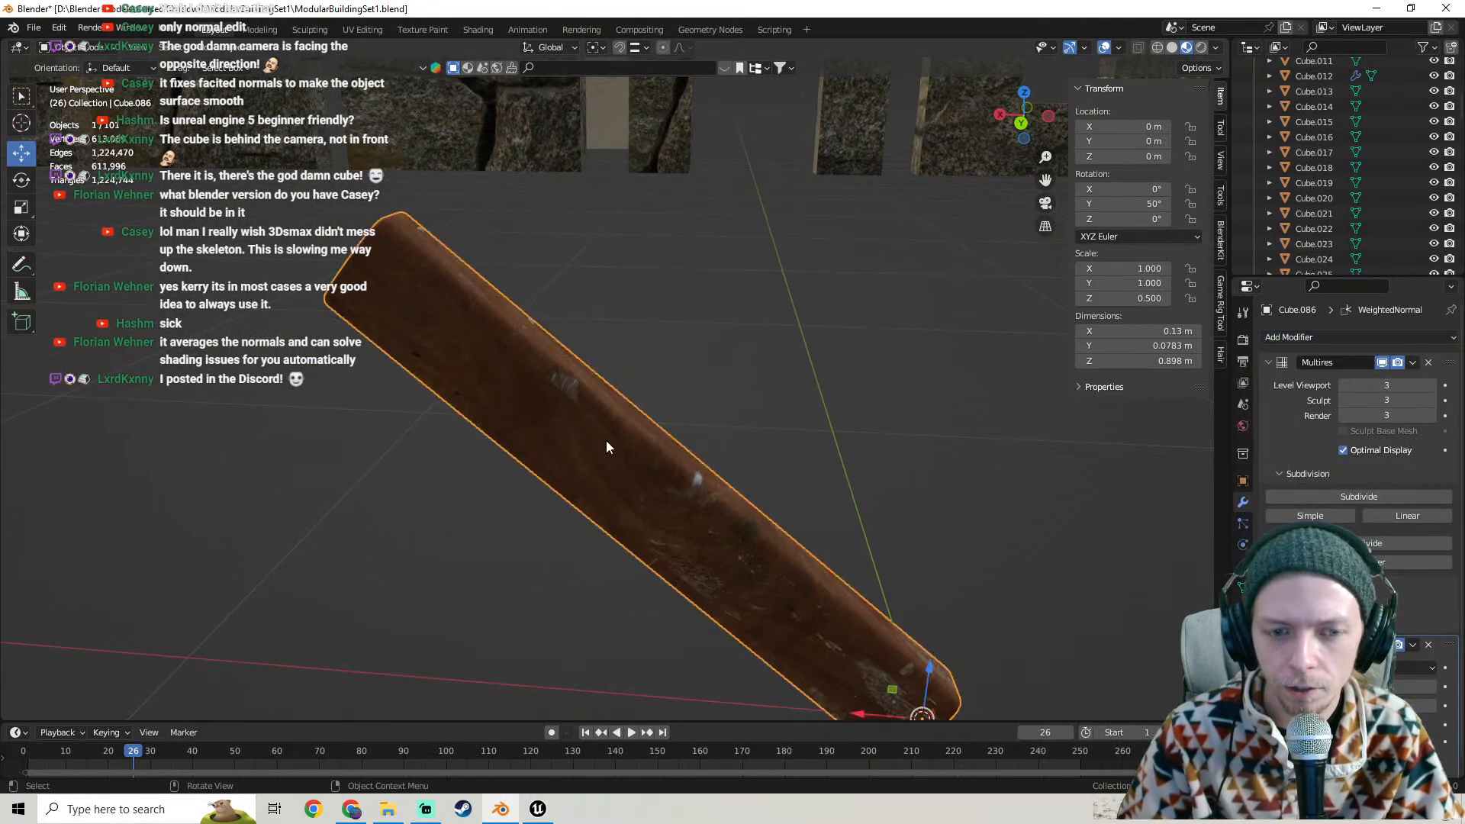
{"action": "left_click", "coordinate": [1429, 644]}
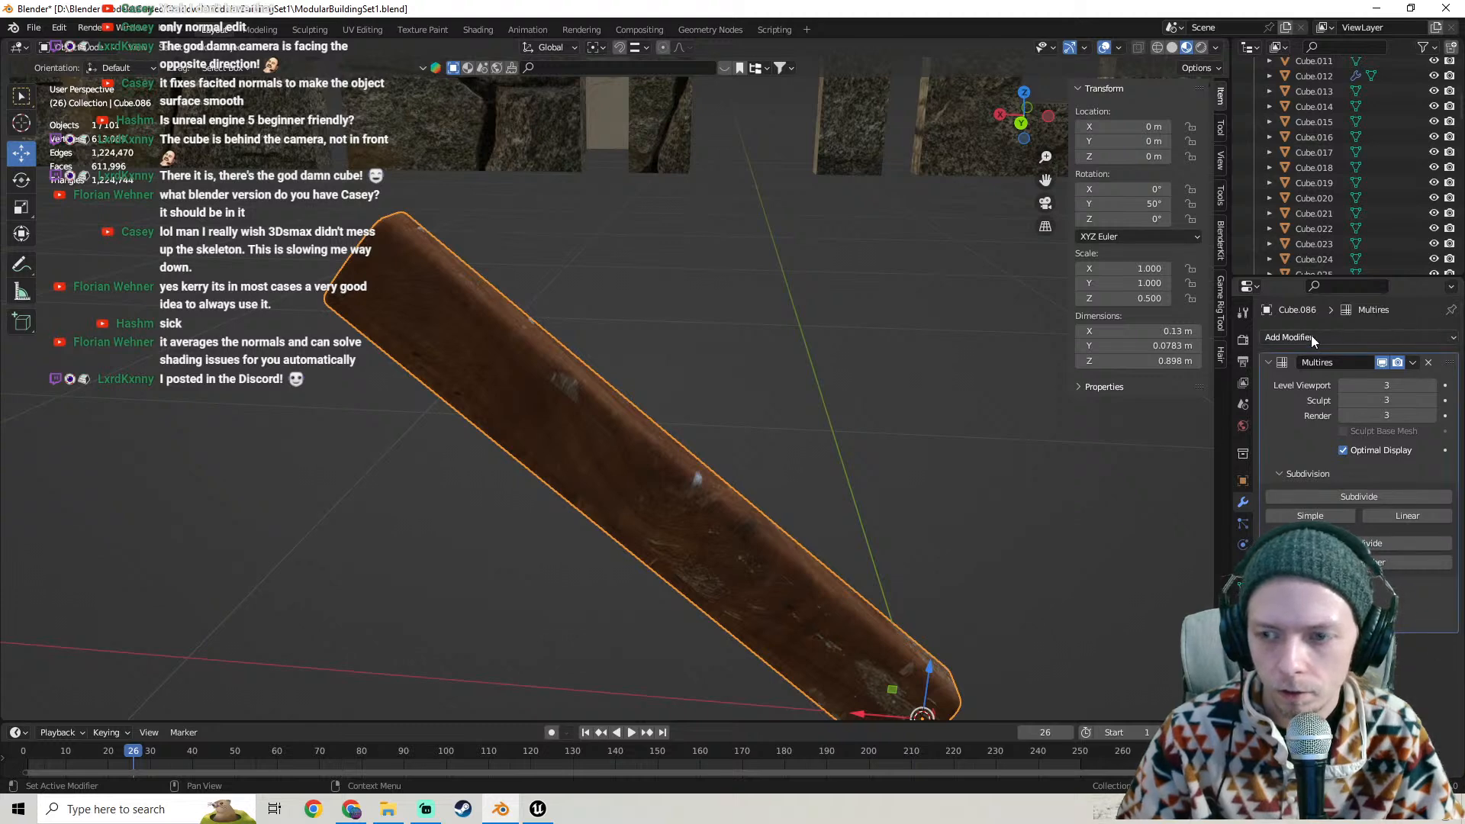
- Add the Weighted Normal modifier to the diagonal beam once more and try out its settings
{"action": "left_click", "coordinate": [1312, 336]}
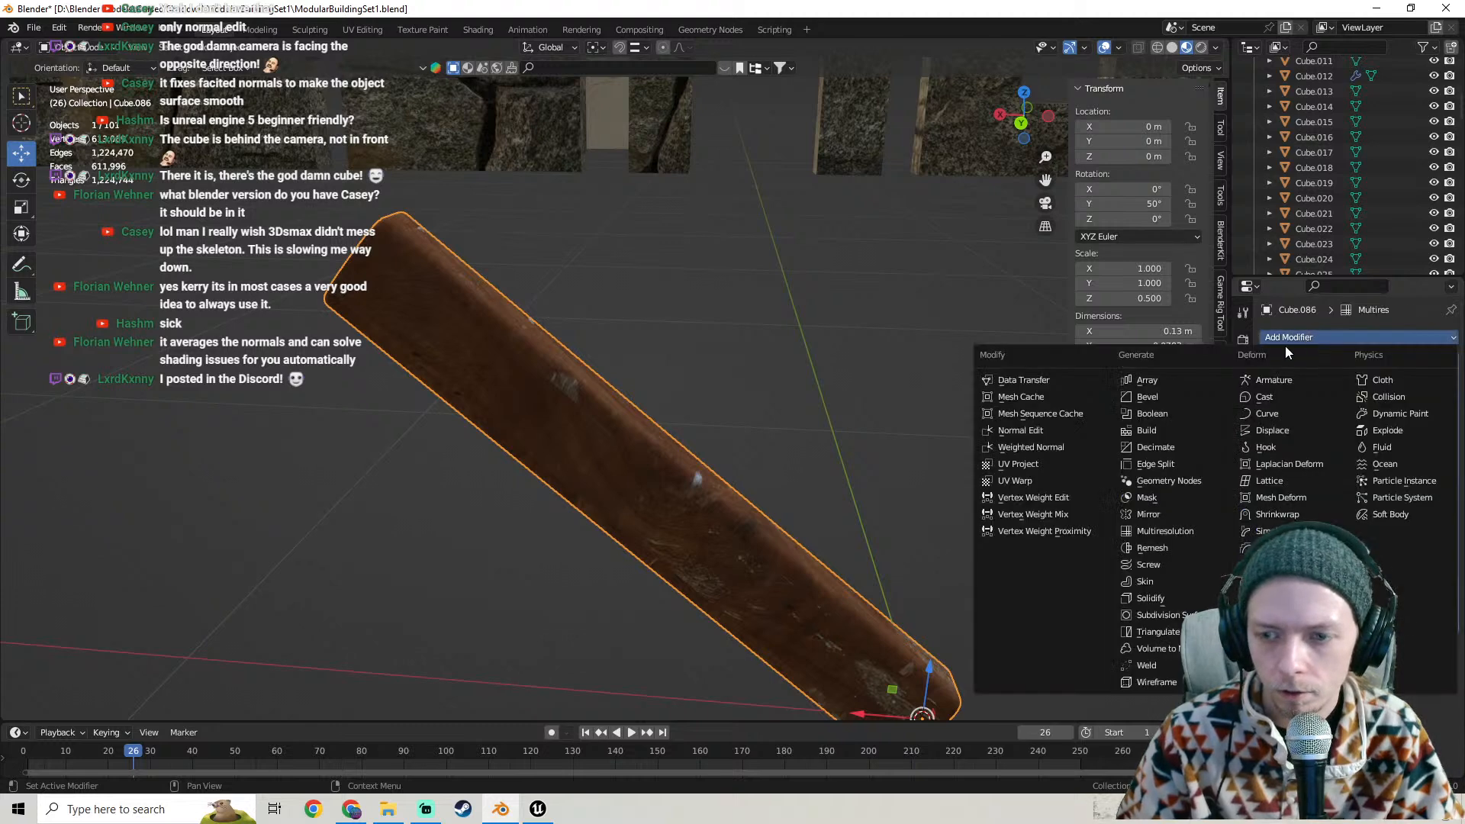
{"action": "left_click", "coordinate": [1033, 447]}
{"action": "scroll", "coordinate": [1358, 457], "scroll_direction": "down", "scroll_amount": 1}
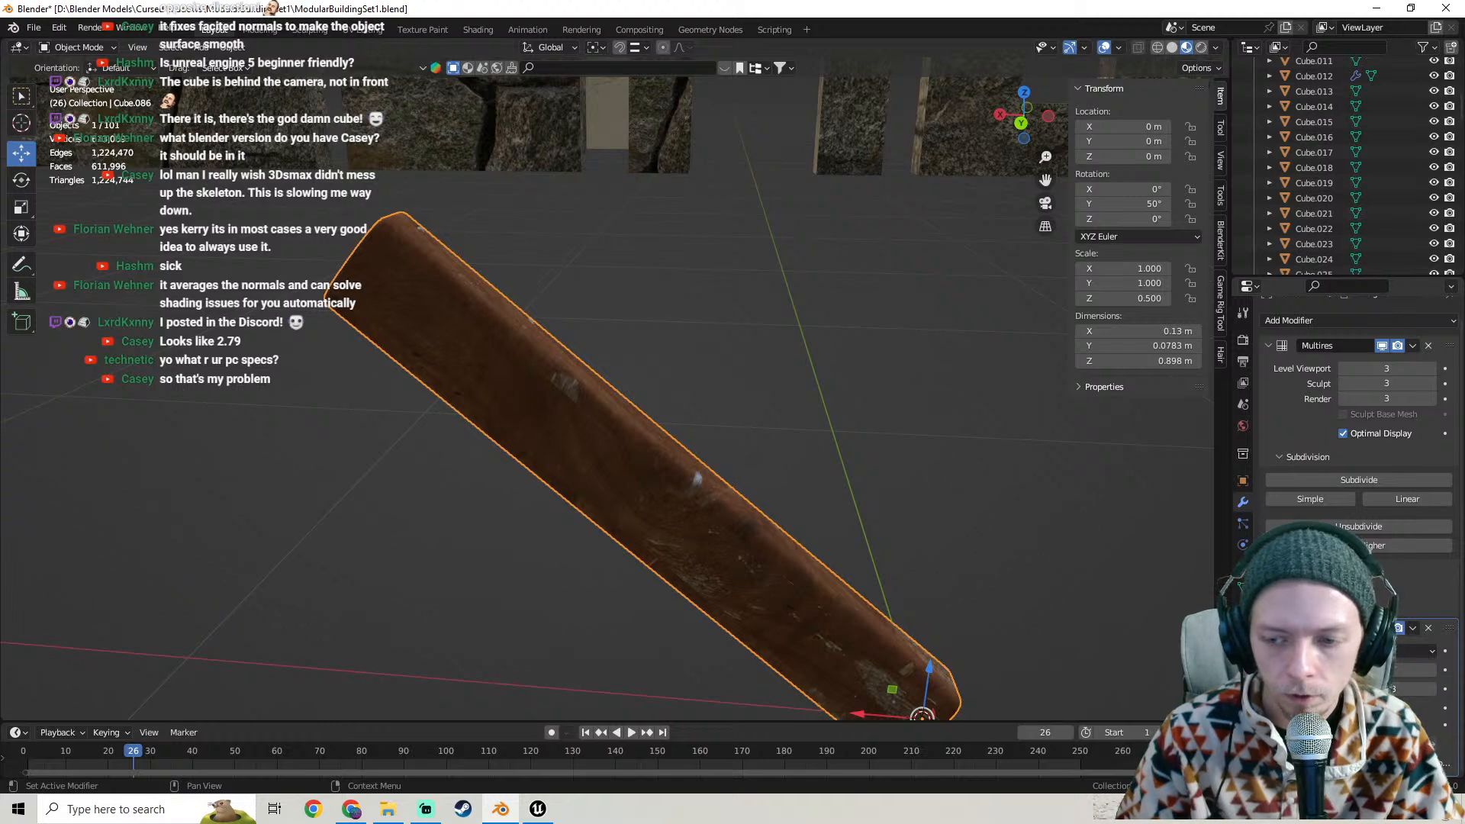
{"action": "left_click", "coordinate": [1383, 745]}
{"action": "key", "text": "Escape"}
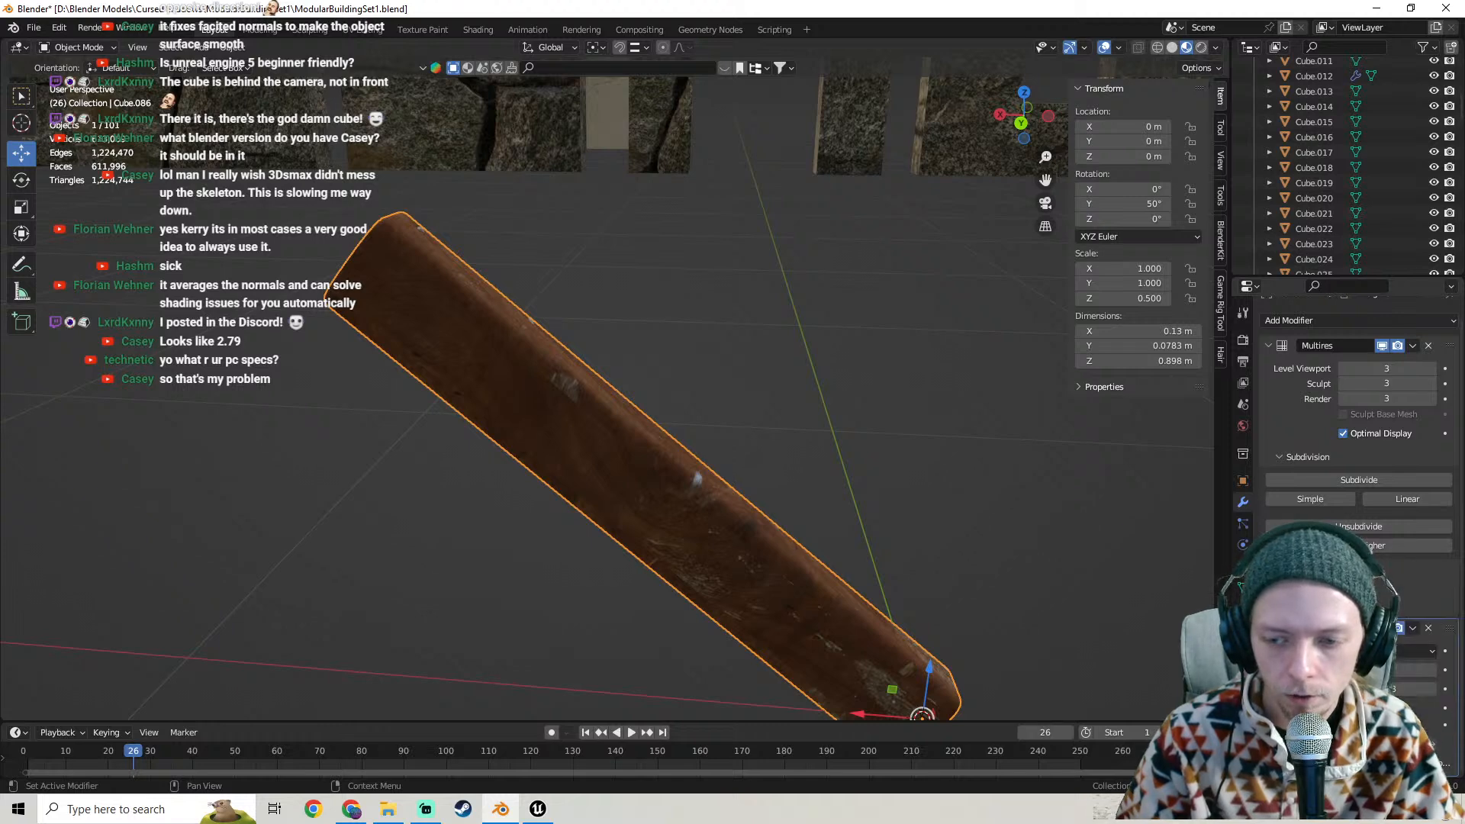
{"action": "mouse_move", "coordinate": [1401, 689]}
{"action": "left_mouse_down"}
{"action": "mouse_move", "coordinate": [1416, 689]}
{"action": "mouse_move", "coordinate": [1401, 689]}
{"action": "mouse_move", "coordinate": [1409, 671]}
{"action": "left_mouse_up"}
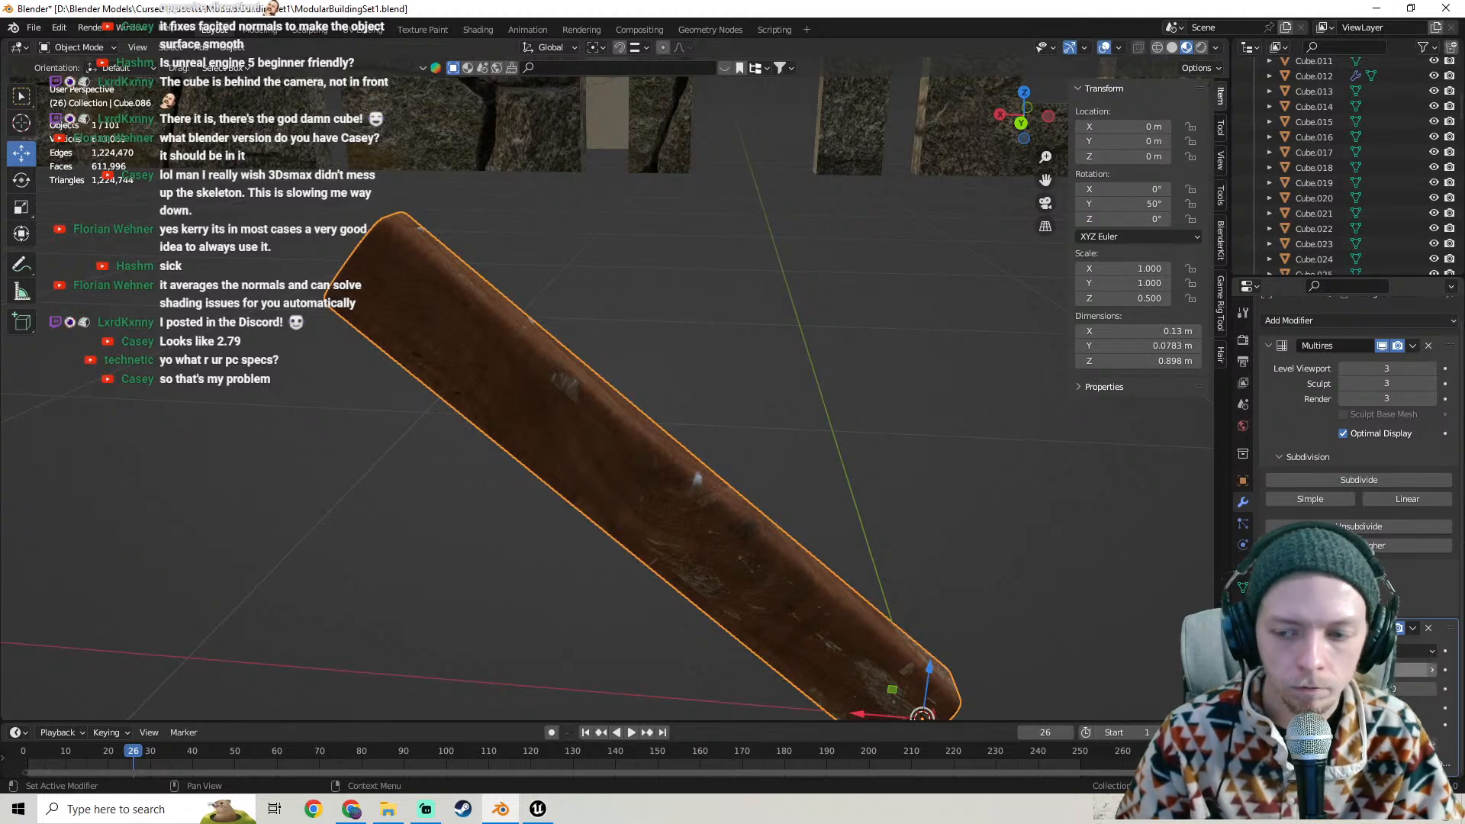
{"action": "left_click", "coordinate": [1400, 744]}
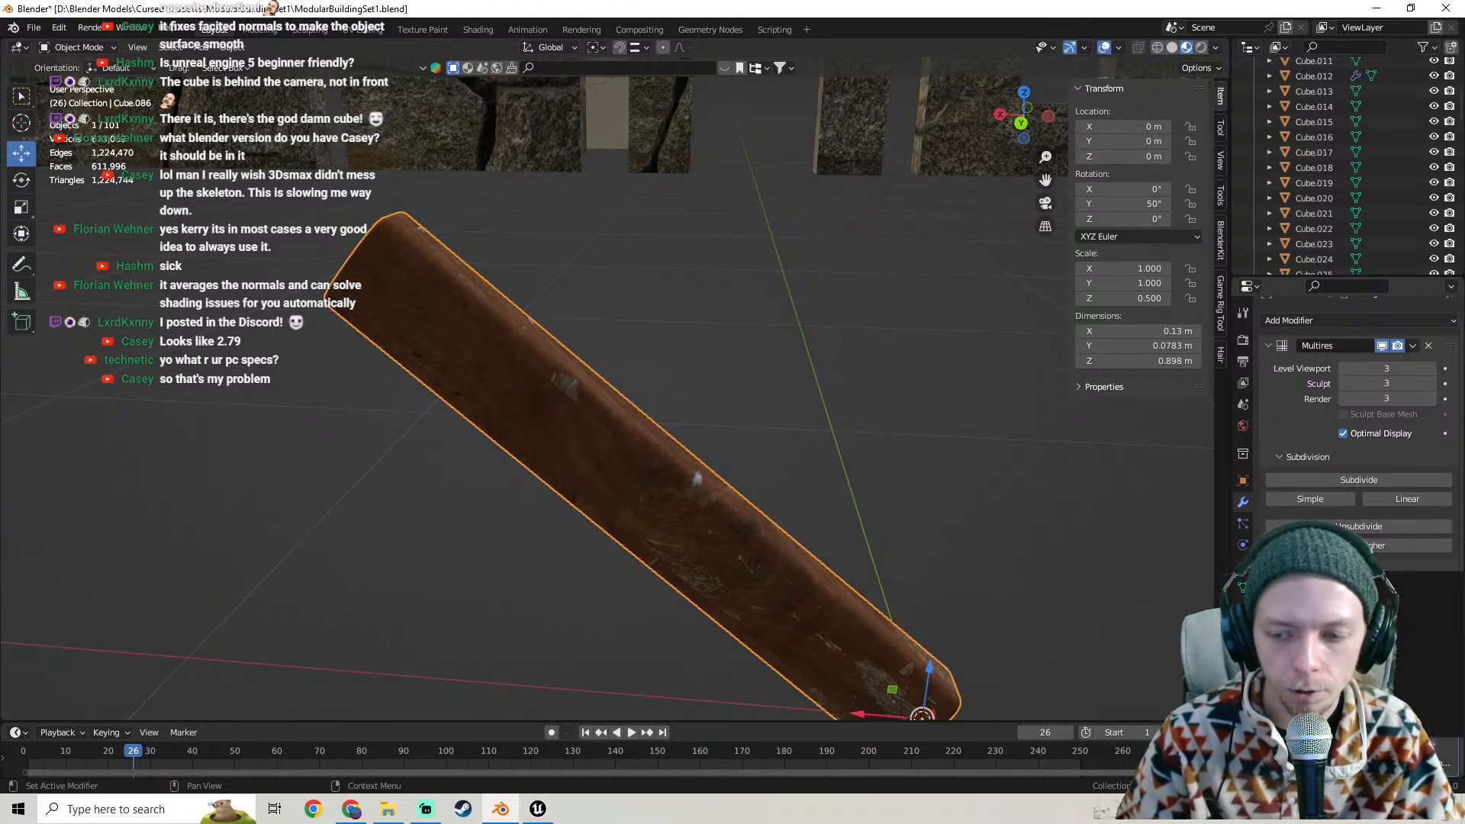
{"action": "key", "text": "Escape"}
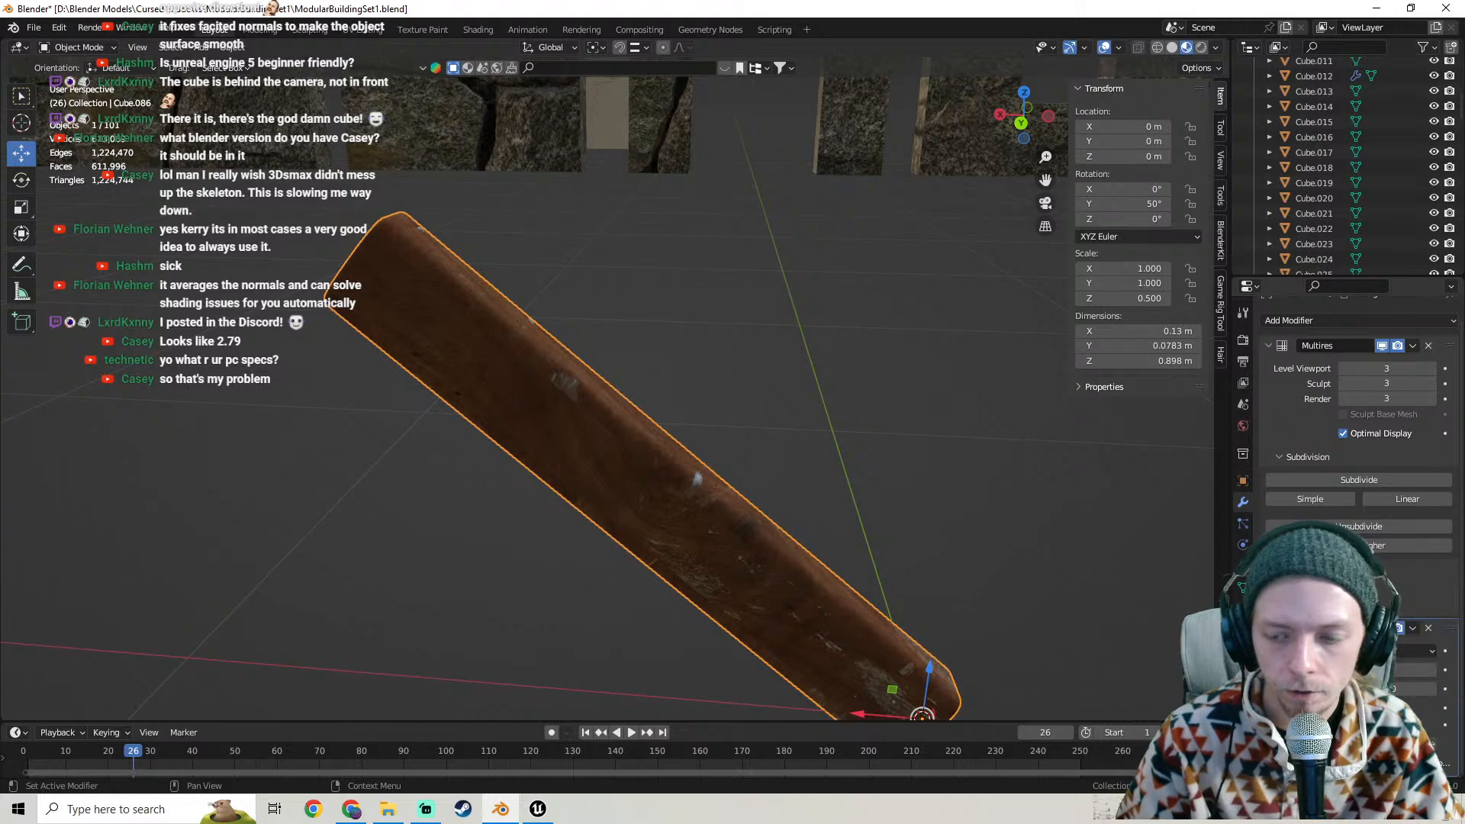
- Inspect the beam's shading from several sides and delete its Weighted Normal modifier, keeping only Multires
{"action": "middle_click_drag", "start_coordinate": [731, 507], "coordinate": [652, 409]}
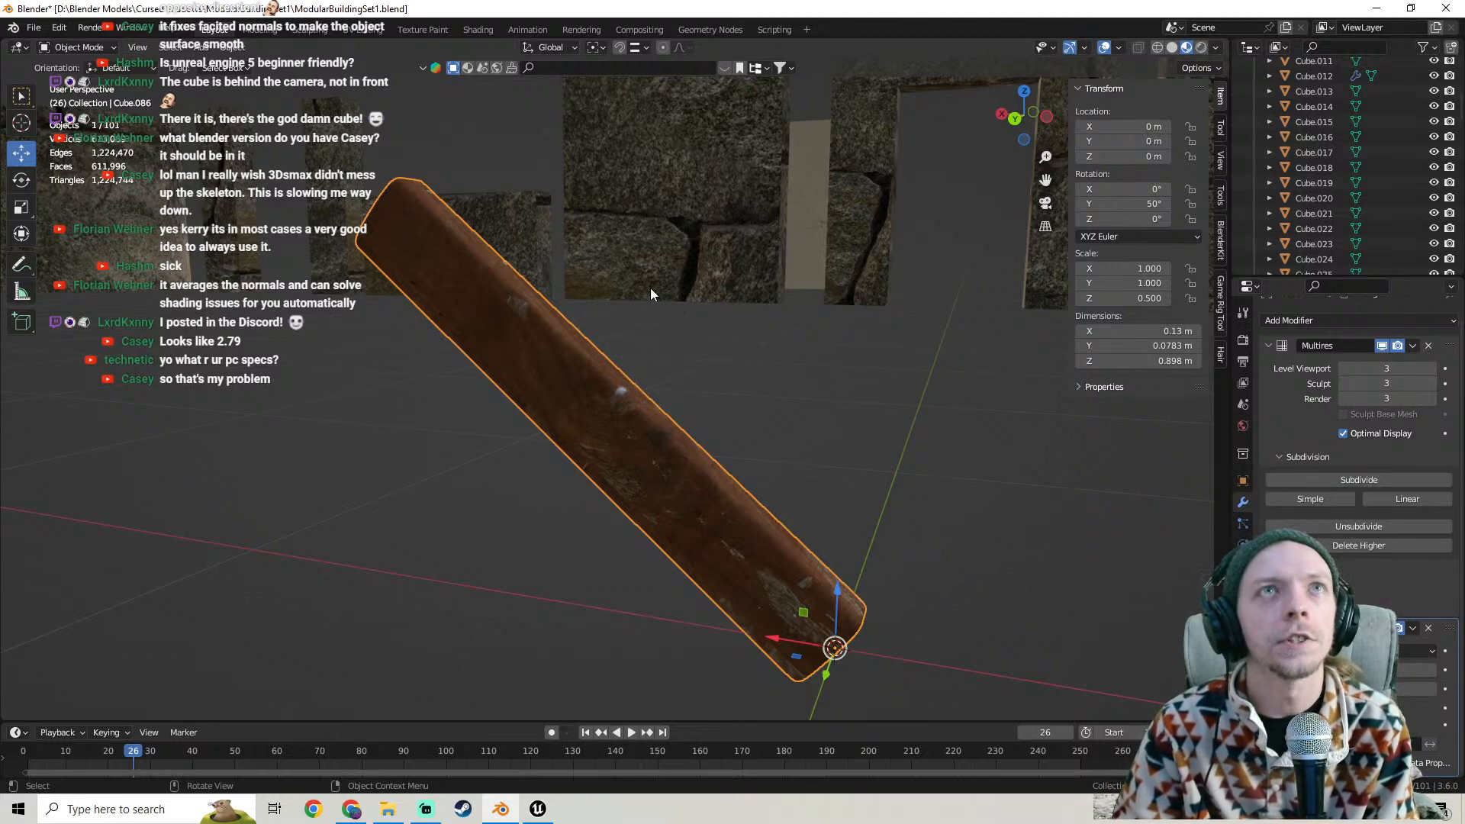
{"action": "middle_click_drag", "start_coordinate": [654, 288], "coordinate": [726, 282]}
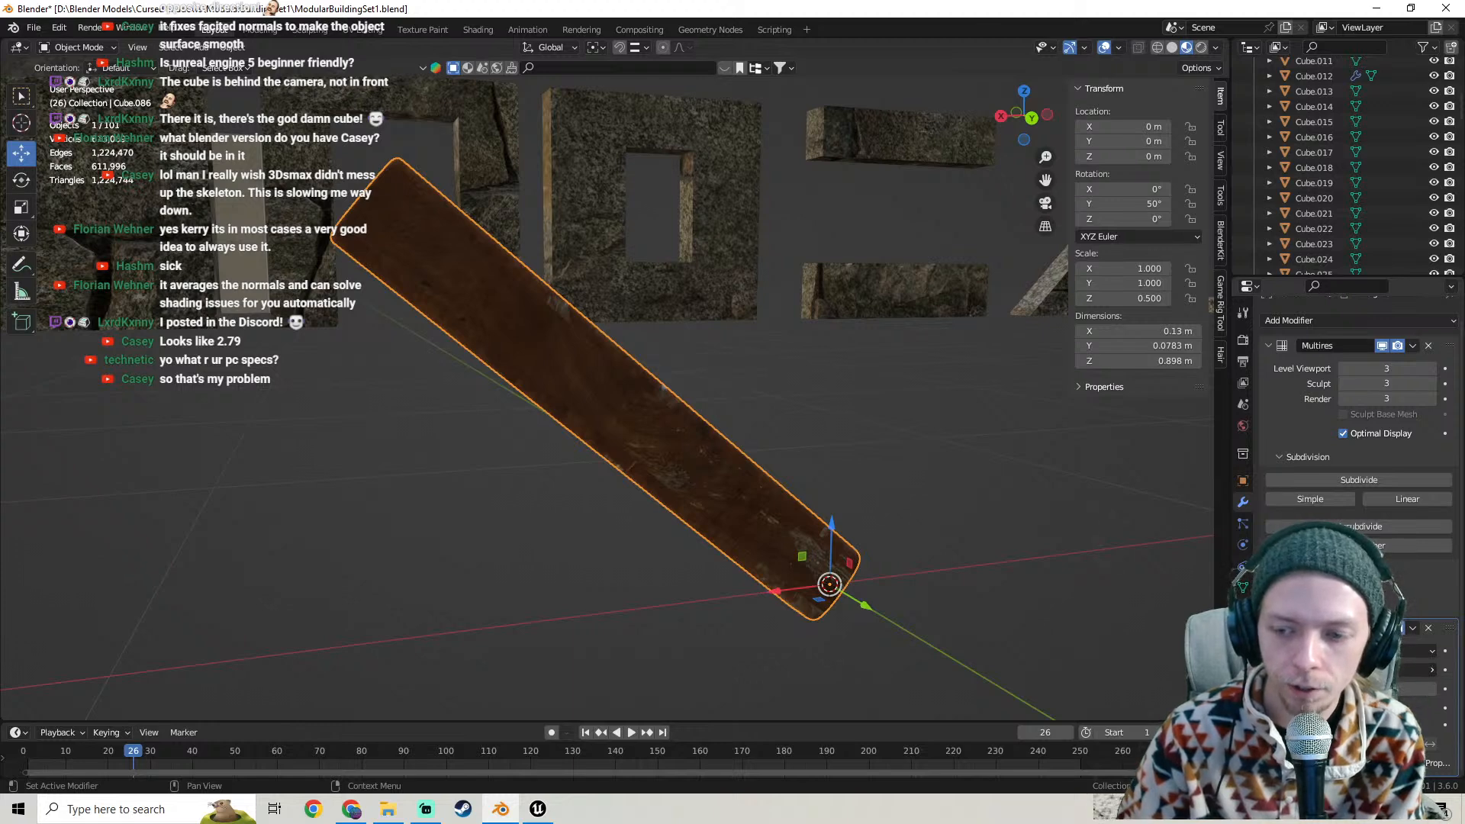
{"action": "left_click", "coordinate": [1427, 631]}
{"action": "middle_click_drag", "start_coordinate": [754, 410], "coordinate": [704, 403]}
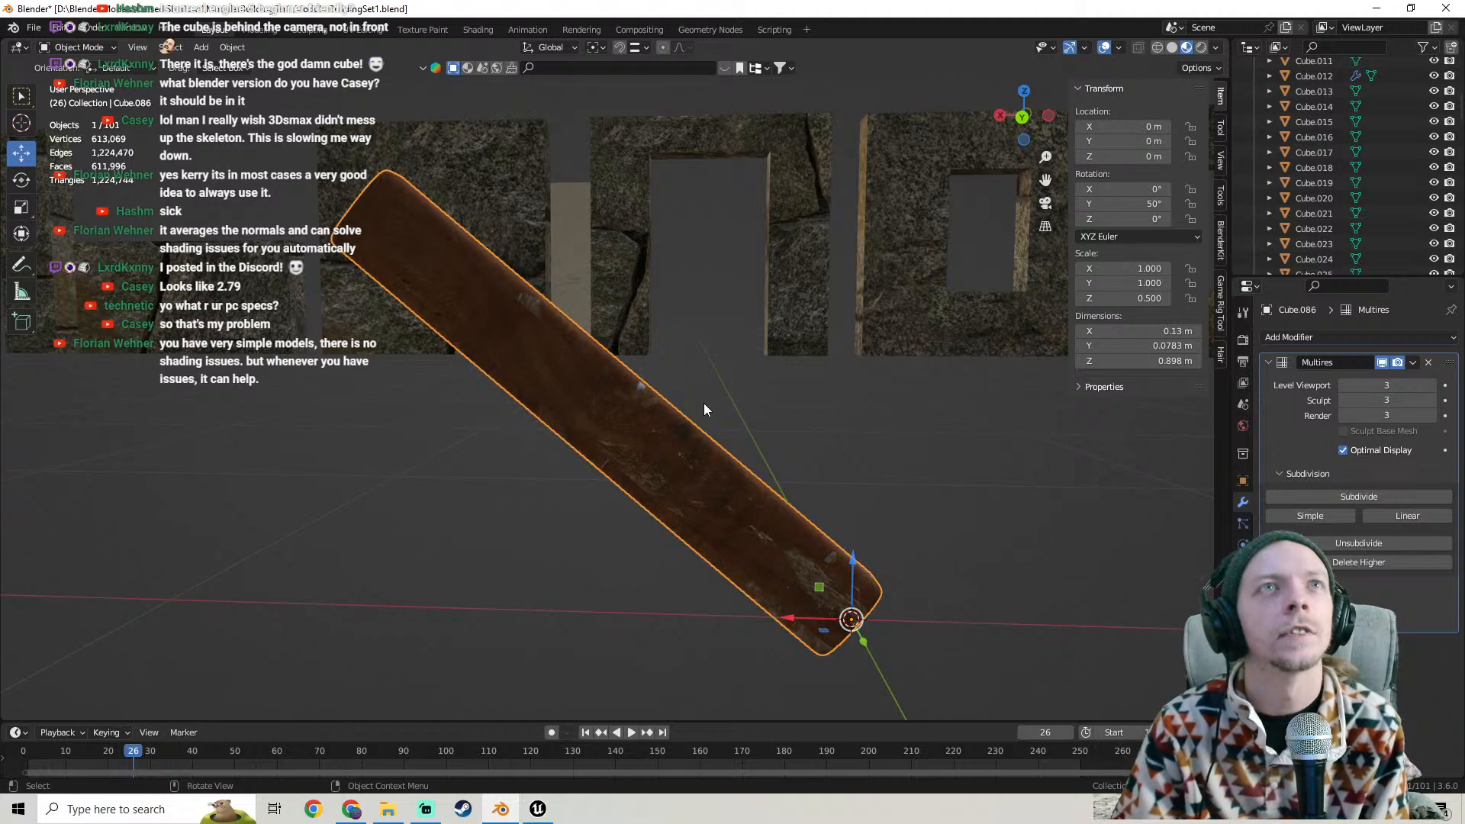
- Launch Discord from the installed applications
{"action": "left_click", "coordinate": [18, 809]}
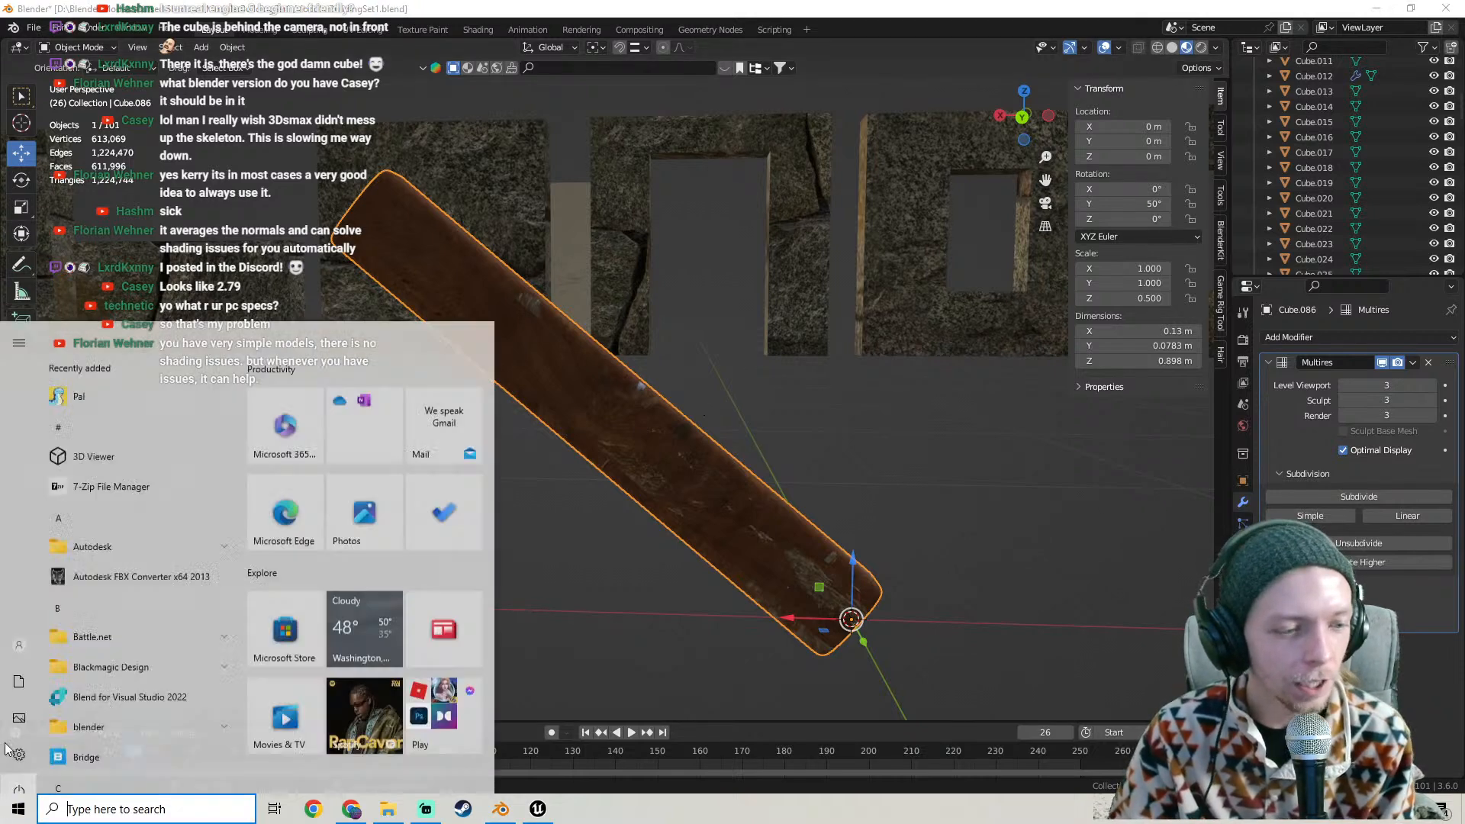
{"action": "scroll", "coordinate": [90, 630], "scroll_direction": "down", "scroll_amount": 5}
{"action": "scroll", "coordinate": [90, 629], "scroll_direction": "up", "scroll_amount": 5}
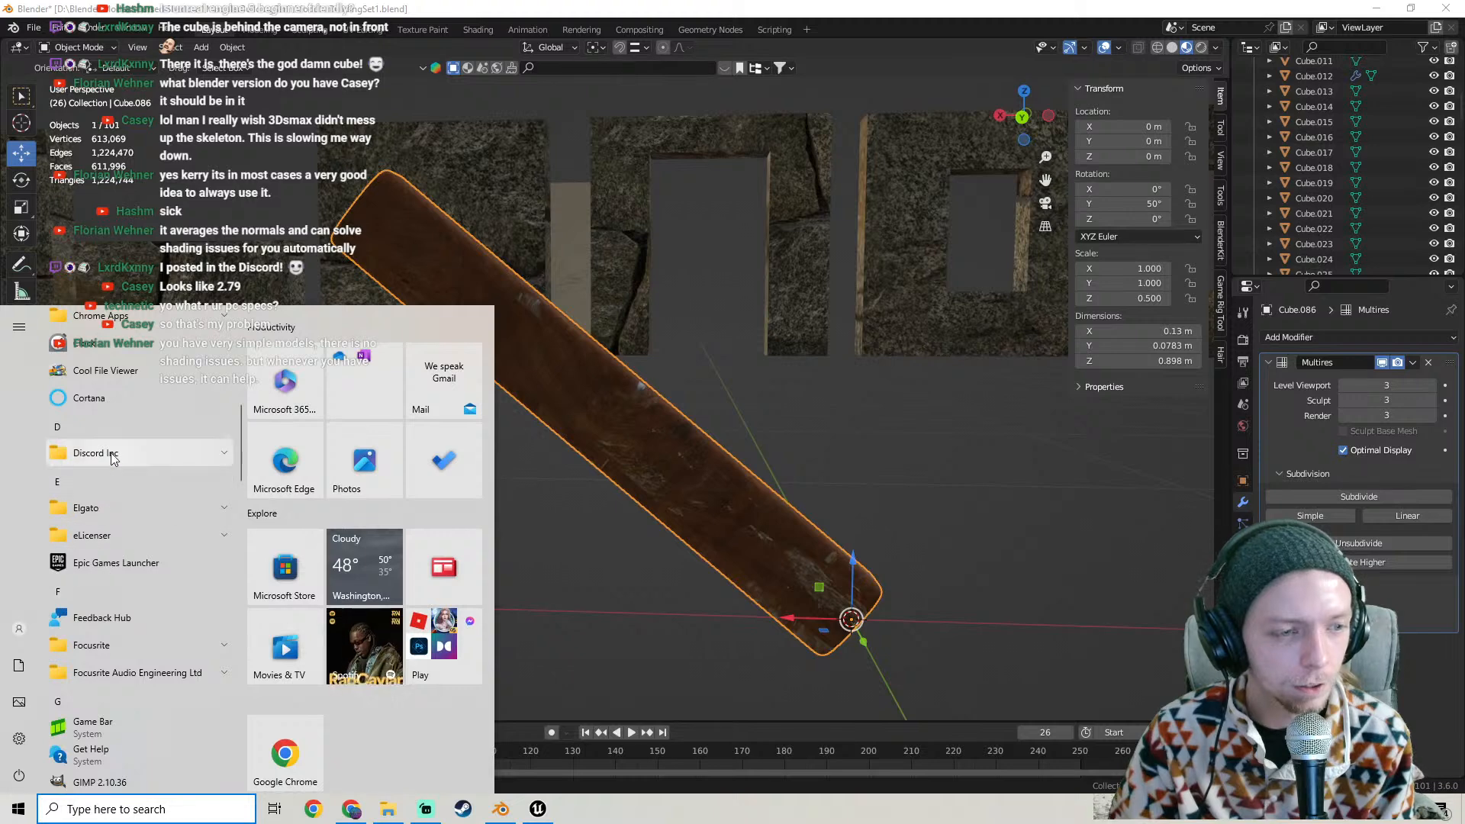
{"action": "left_click", "coordinate": [109, 484]}
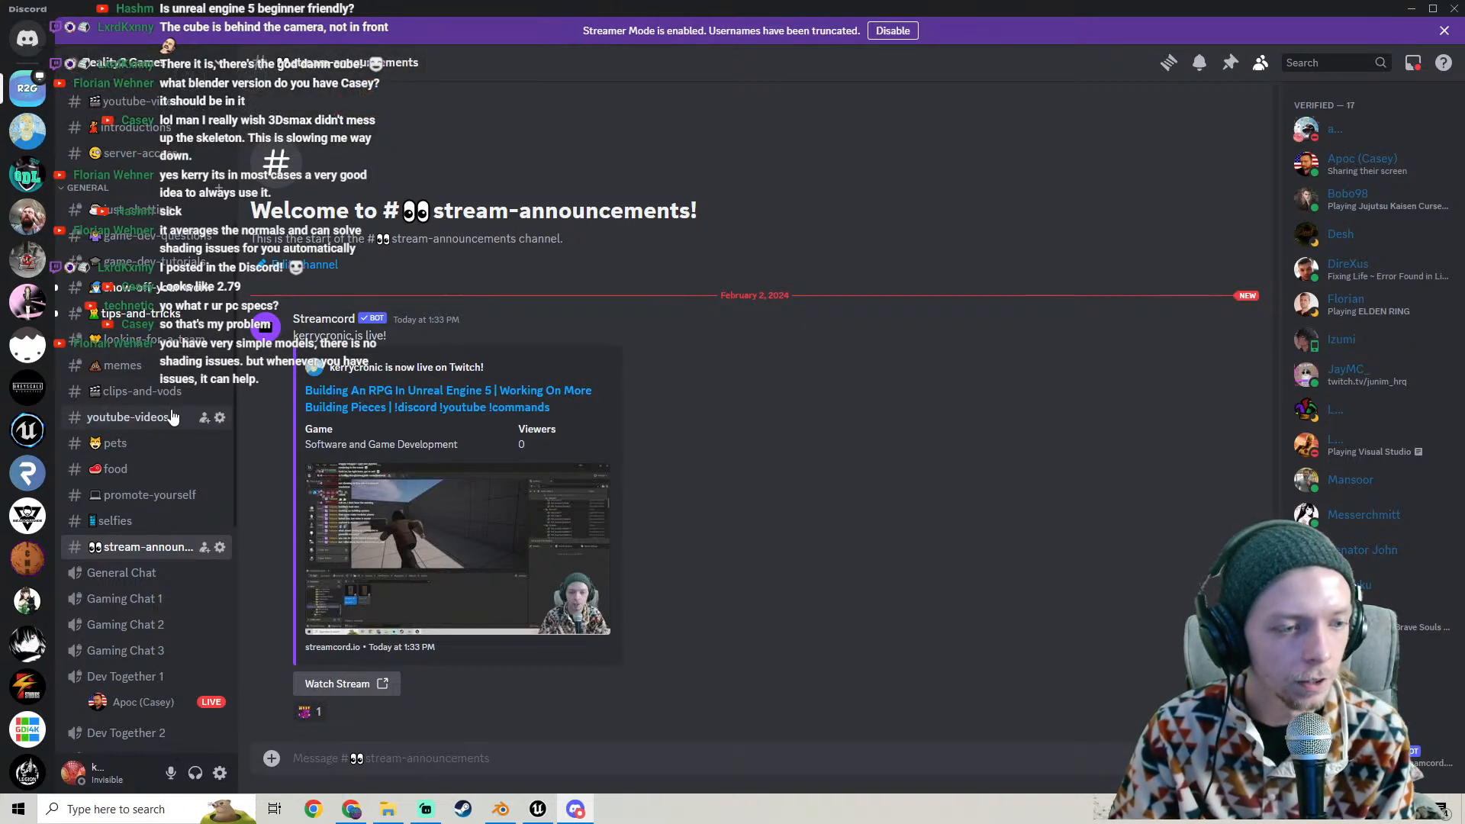
- Check the tips-and-tricks and show-off-your-work channels, view the posted cube mesh screenshot enlarged and close it
{"action": "left_click", "coordinate": [150, 313]}
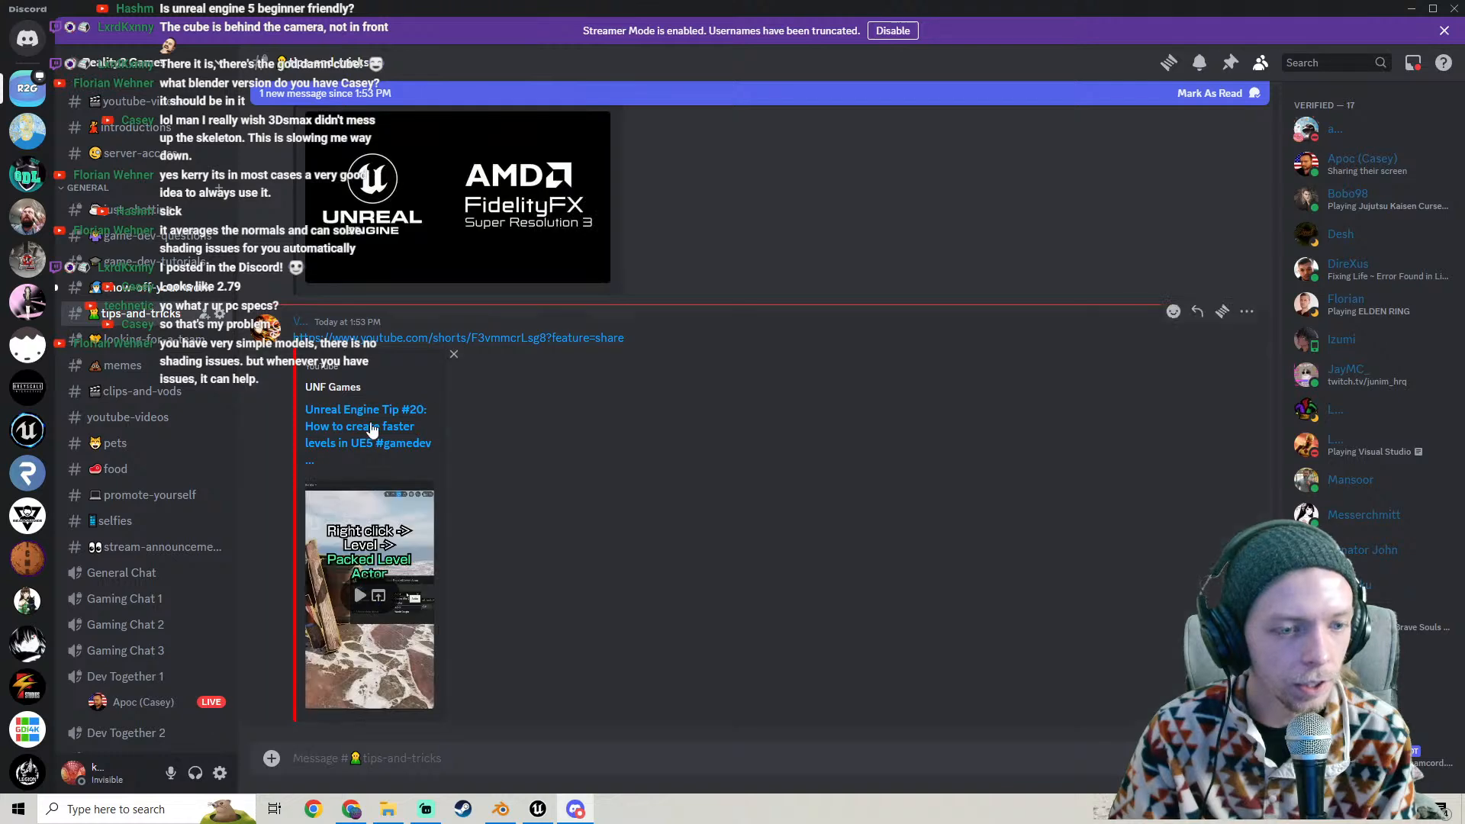
{"action": "left_click", "coordinate": [127, 290]}
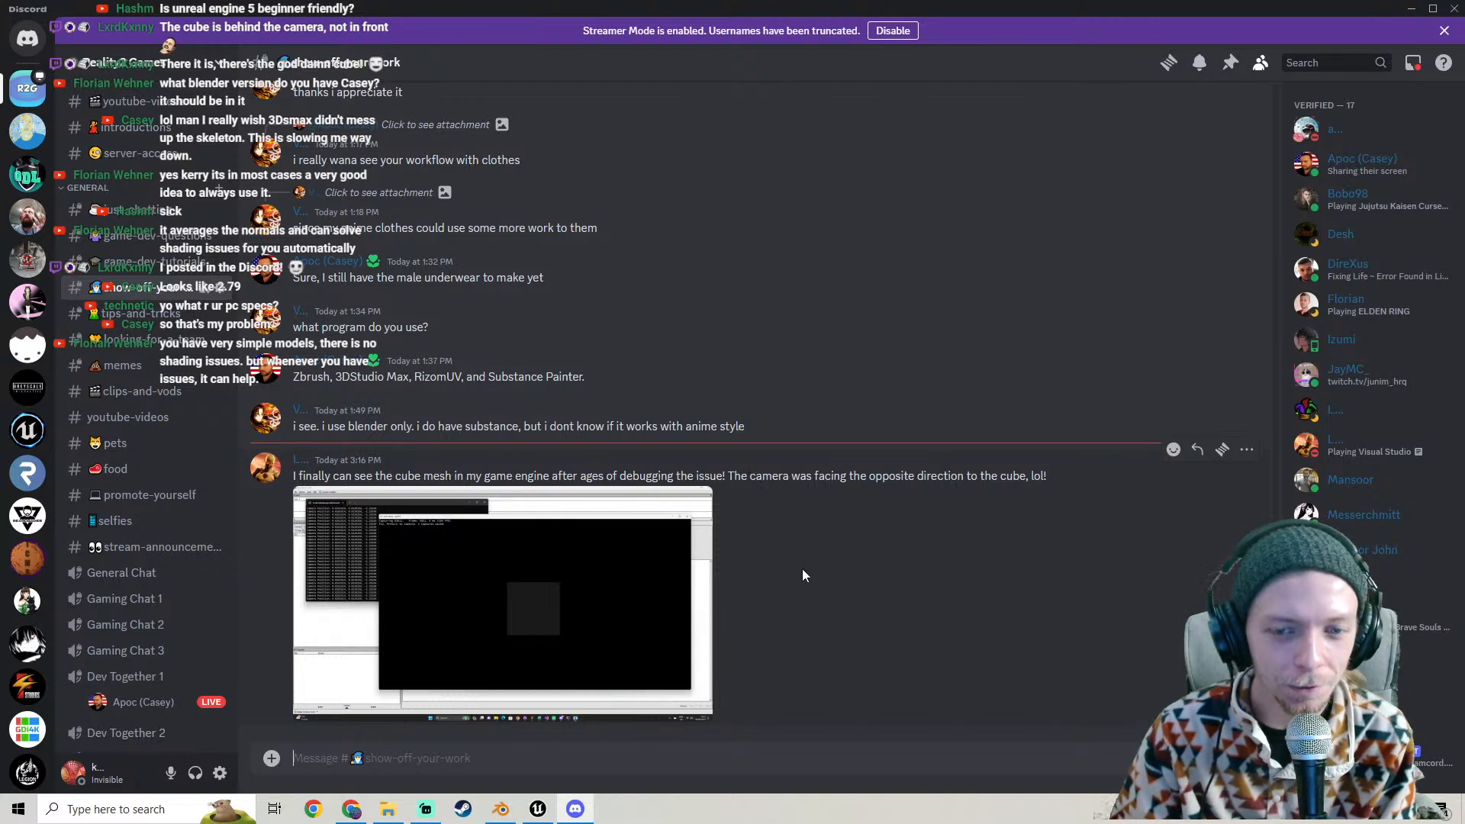
{"action": "left_click", "coordinate": [549, 563]}
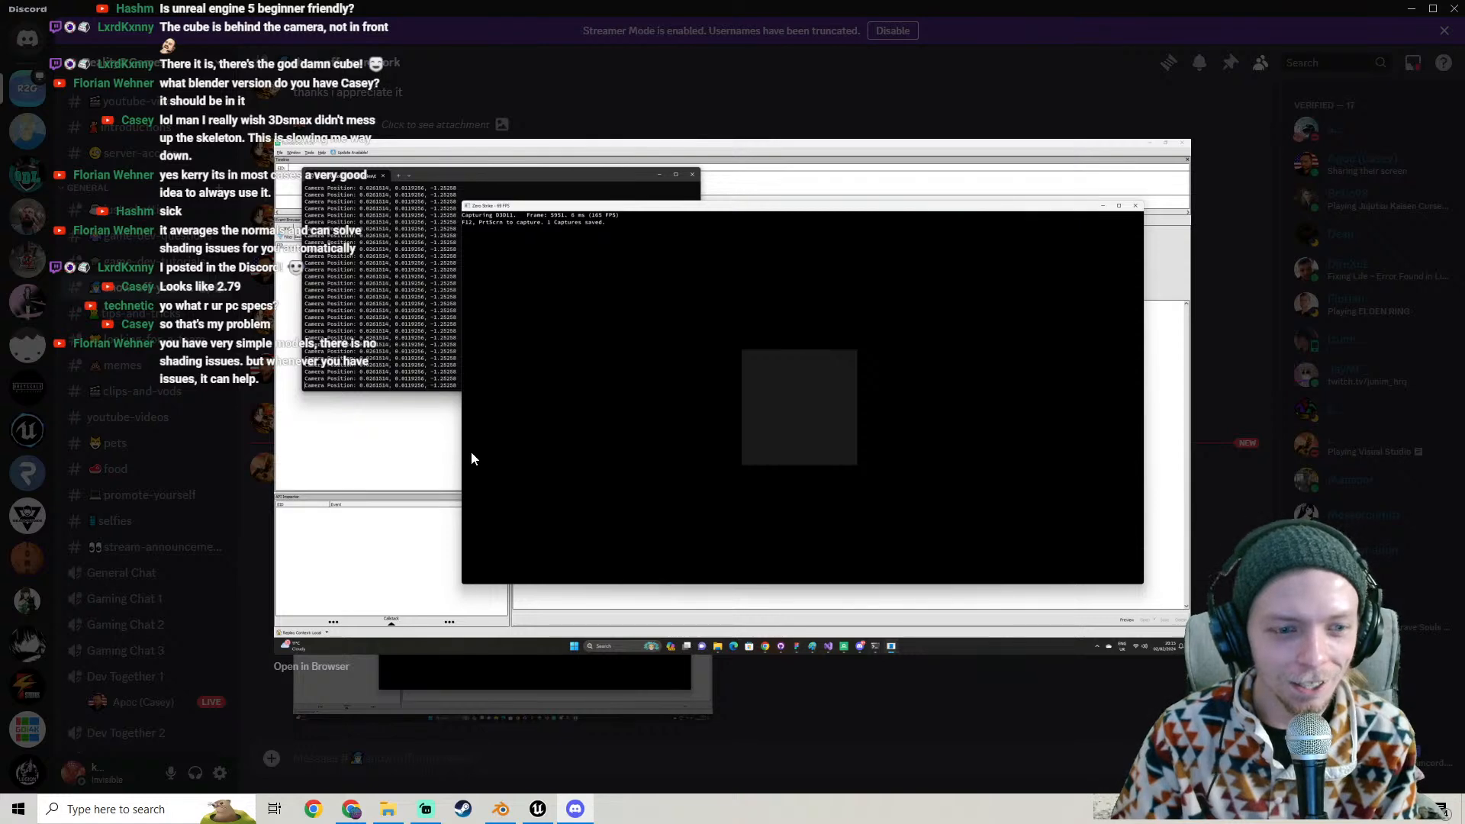
{"action": "left_click", "coordinate": [795, 704]}
- Switch back to Blender and examine the diagonal beam from several angles, both deselected and selected
{"action": "left_click", "coordinate": [500, 809]}
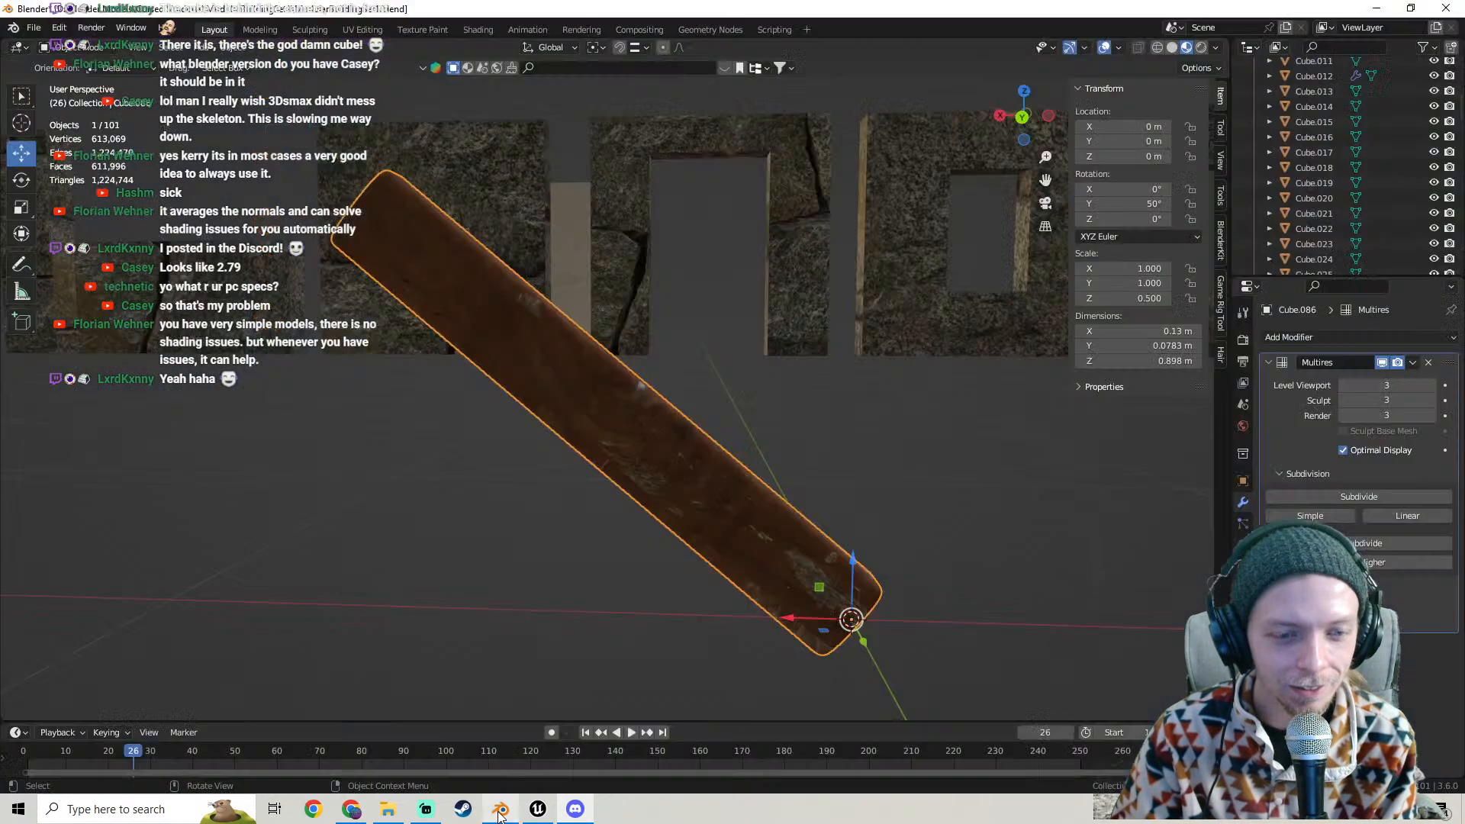
{"action": "middle_click_drag", "start_coordinate": [492, 449], "coordinate": [385, 432]}
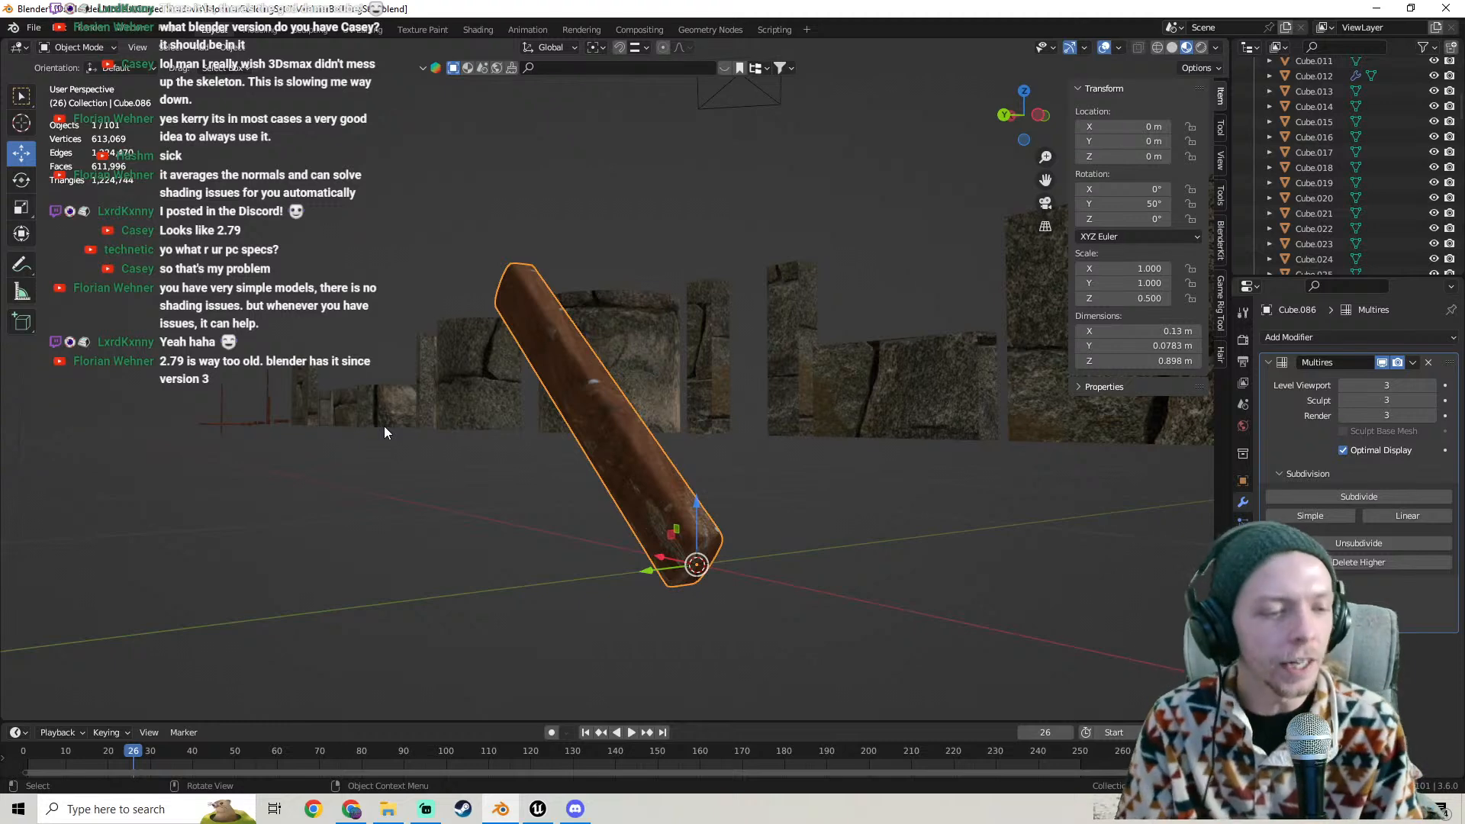
{"action": "middle_click_drag", "start_coordinate": [491, 428], "coordinate": [630, 389]}
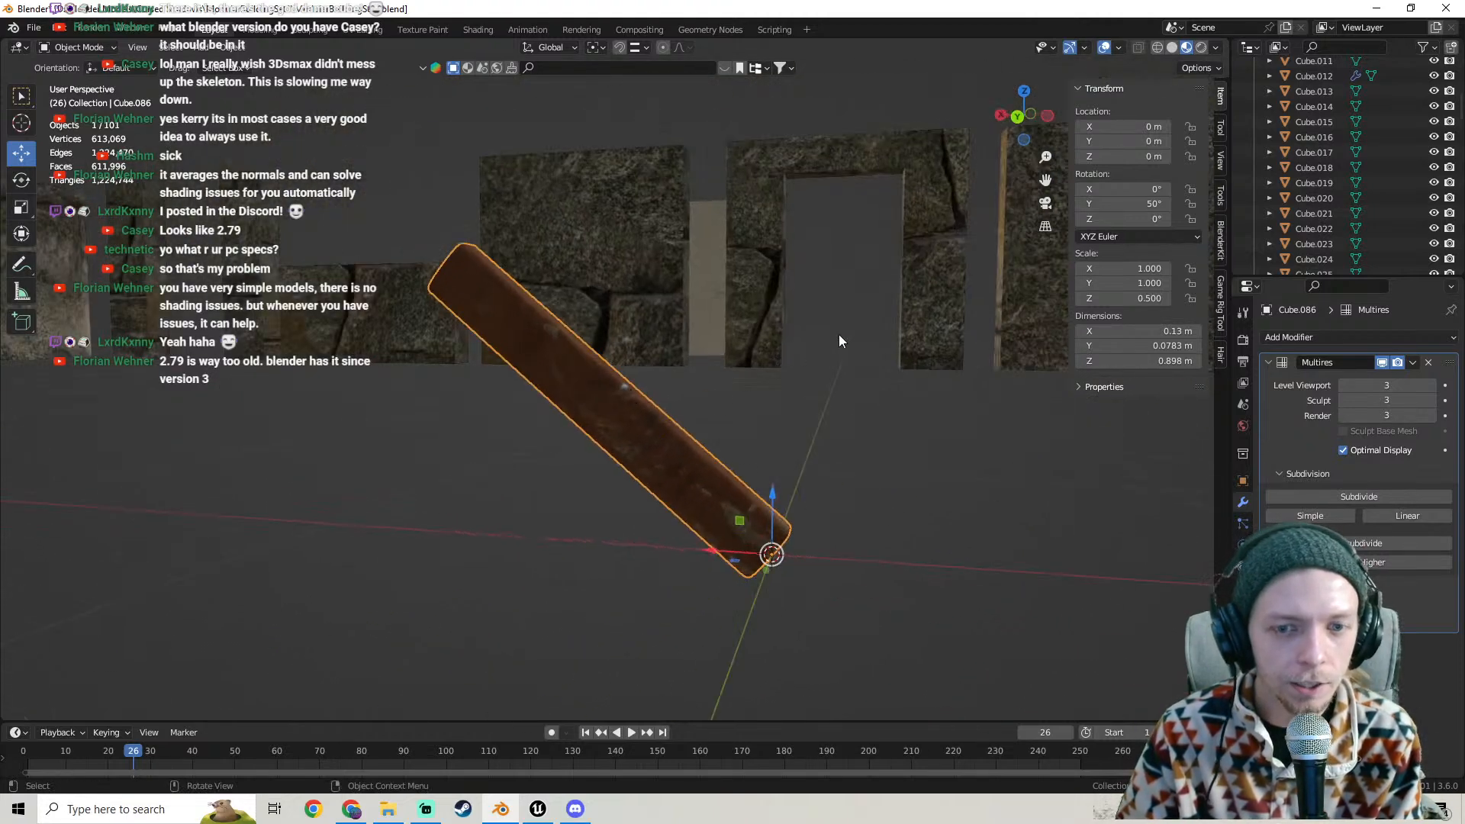
{"action": "left_click", "coordinate": [781, 340]}
{"action": "middle_click_drag", "start_coordinate": [781, 340], "coordinate": [754, 269]}
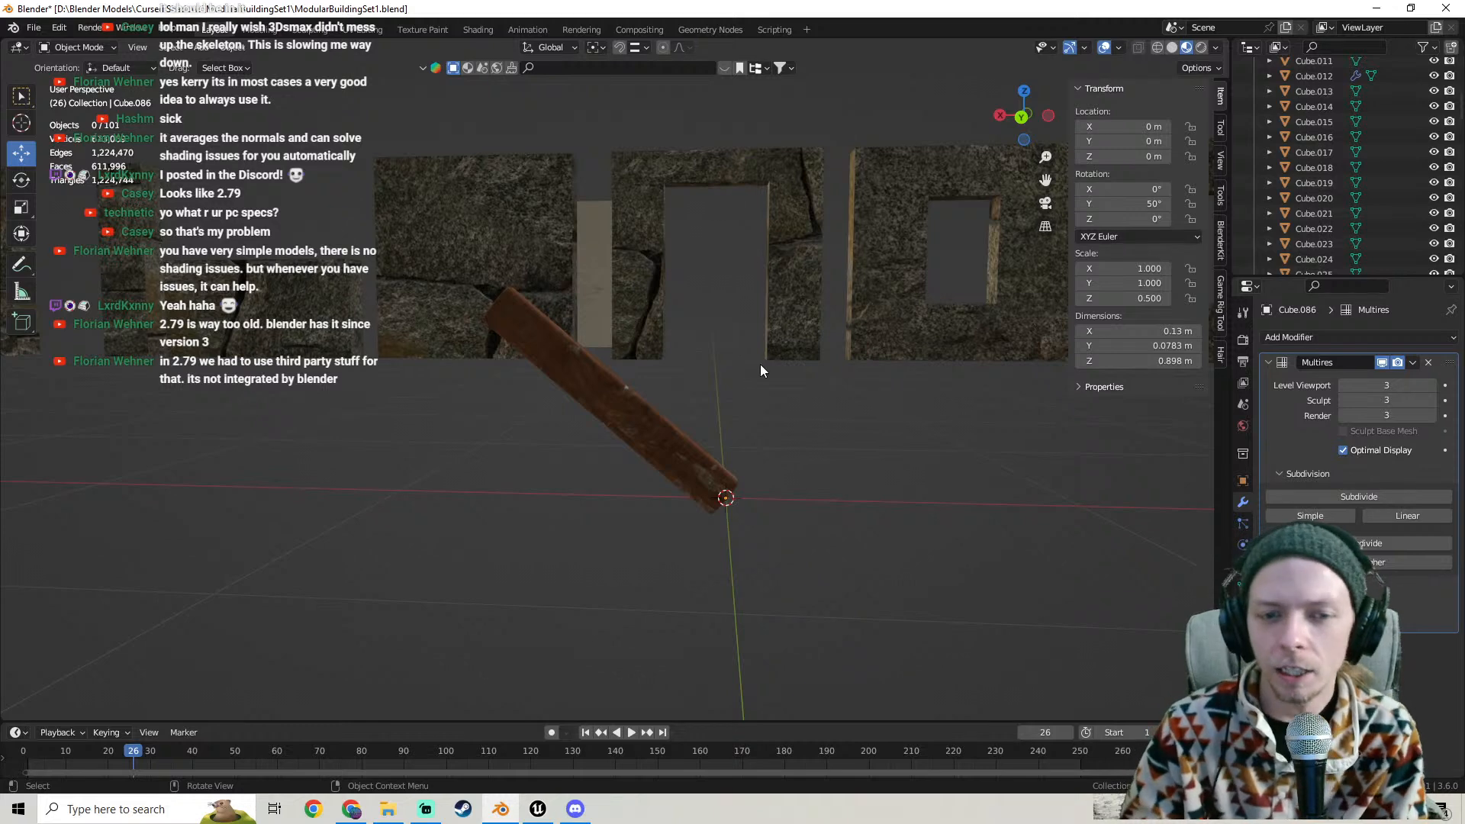
{"action": "scroll", "coordinate": [731, 368], "scroll_direction": "up", "scroll_amount": 4}
{"action": "mouse_move", "coordinate": [731, 368]}
{"action": "middle_mouse_down"}
{"action": "mouse_move", "coordinate": [758, 383]}
{"action": "mouse_move", "coordinate": [723, 387]}
{"action": "middle_mouse_up"}
{"action": "scroll", "coordinate": [759, 383], "scroll_direction": "down", "scroll_amount": 5}
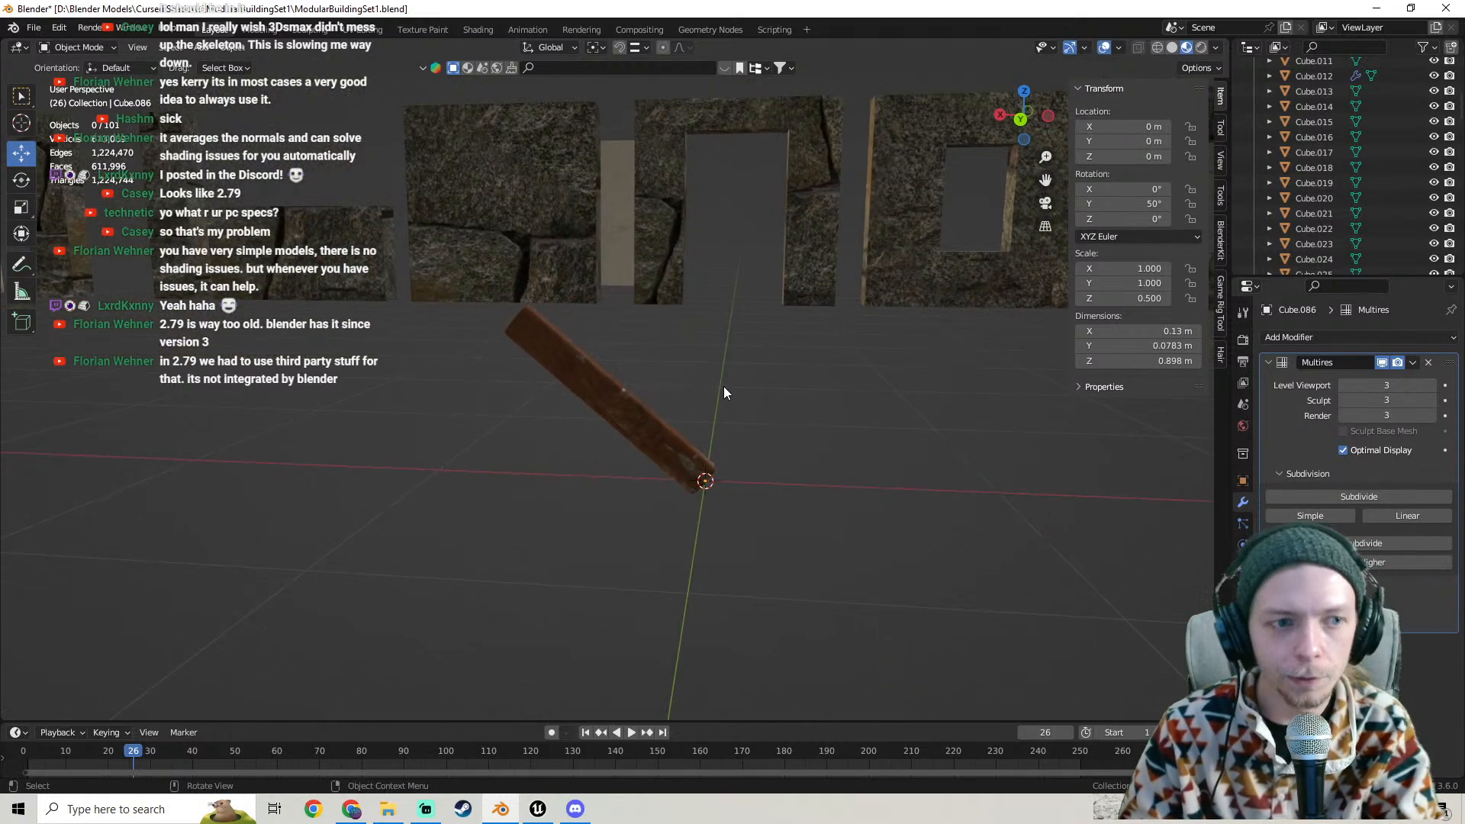
{"action": "left_click", "coordinate": [609, 386]}
{"action": "middle_click_drag", "start_coordinate": [609, 386], "coordinate": [710, 377]}
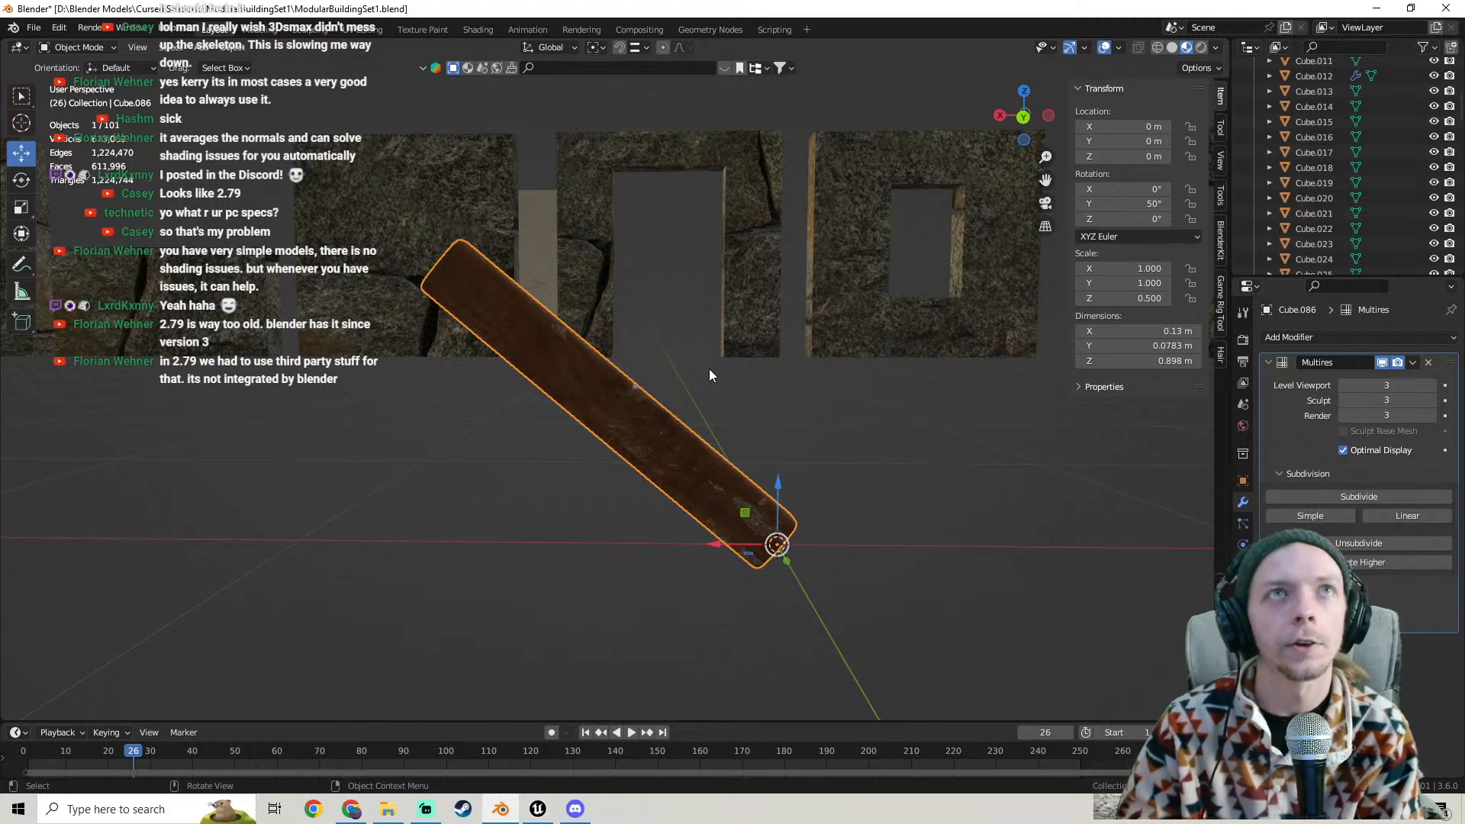
- Inspect the diagonal beam's bevelled edges and wood texture up close from several sides, both deselected and selected
{"action": "scroll", "coordinate": [685, 409], "scroll_direction": "down", "scroll_amount": 3}
{"action": "middle_click_drag", "start_coordinate": [686, 405], "coordinate": [534, 459]}
{"action": "left_click", "coordinate": [629, 305]}
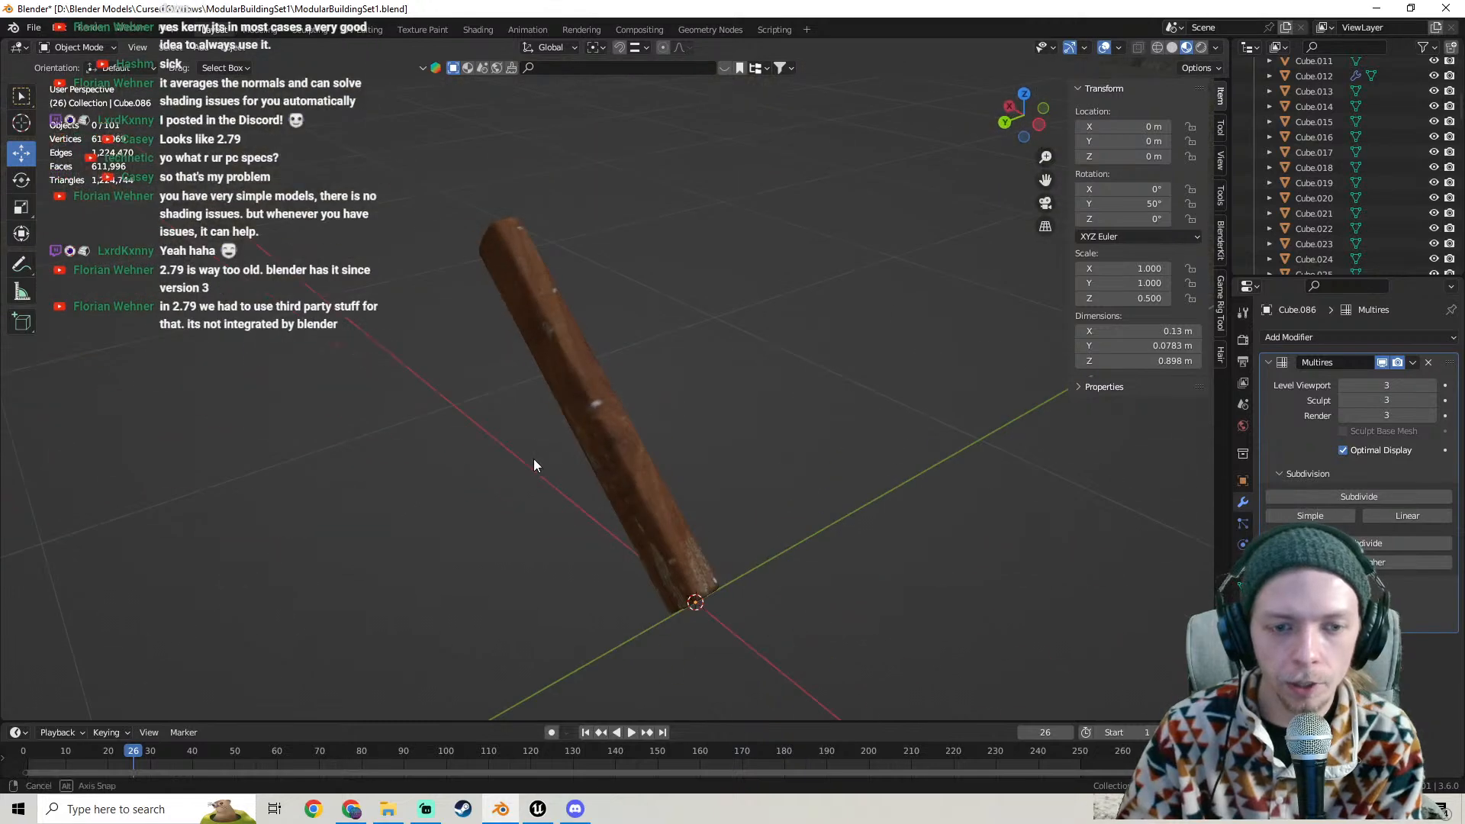
{"action": "left_click", "coordinate": [553, 397]}
{"action": "scroll", "coordinate": [567, 401], "scroll_direction": "up", "scroll_amount": 6}
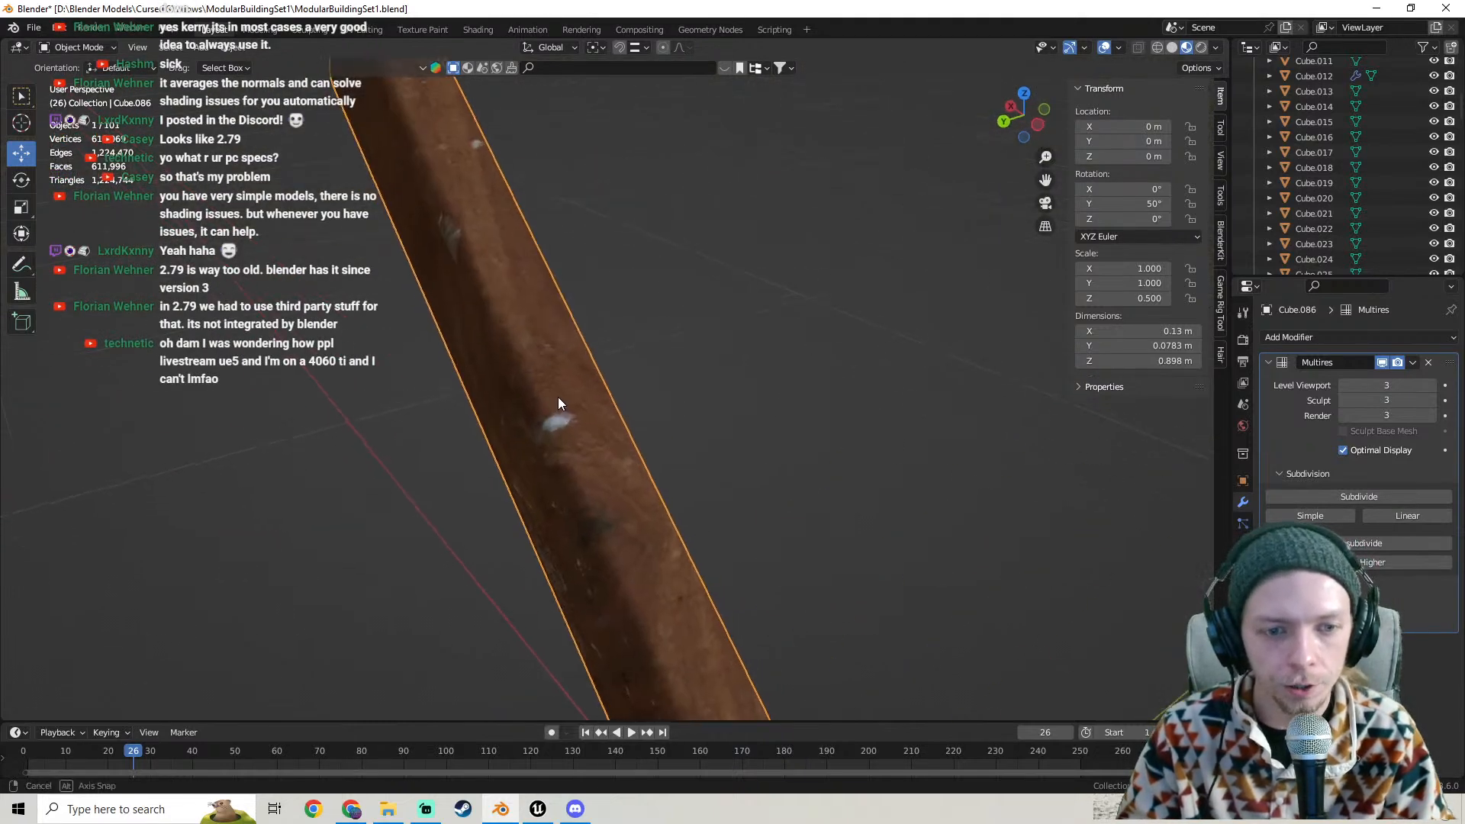
{"action": "middle_click_drag", "start_coordinate": [557, 397], "coordinate": [687, 347]}
{"action": "scroll", "coordinate": [593, 383], "scroll_direction": "down", "scroll_amount": 3}
{"action": "key", "text": "Tab"}
{"action": "key", "text": "Tab"}
{"action": "left_click", "coordinate": [739, 334]}
{"action": "left_click", "coordinate": [620, 343]}
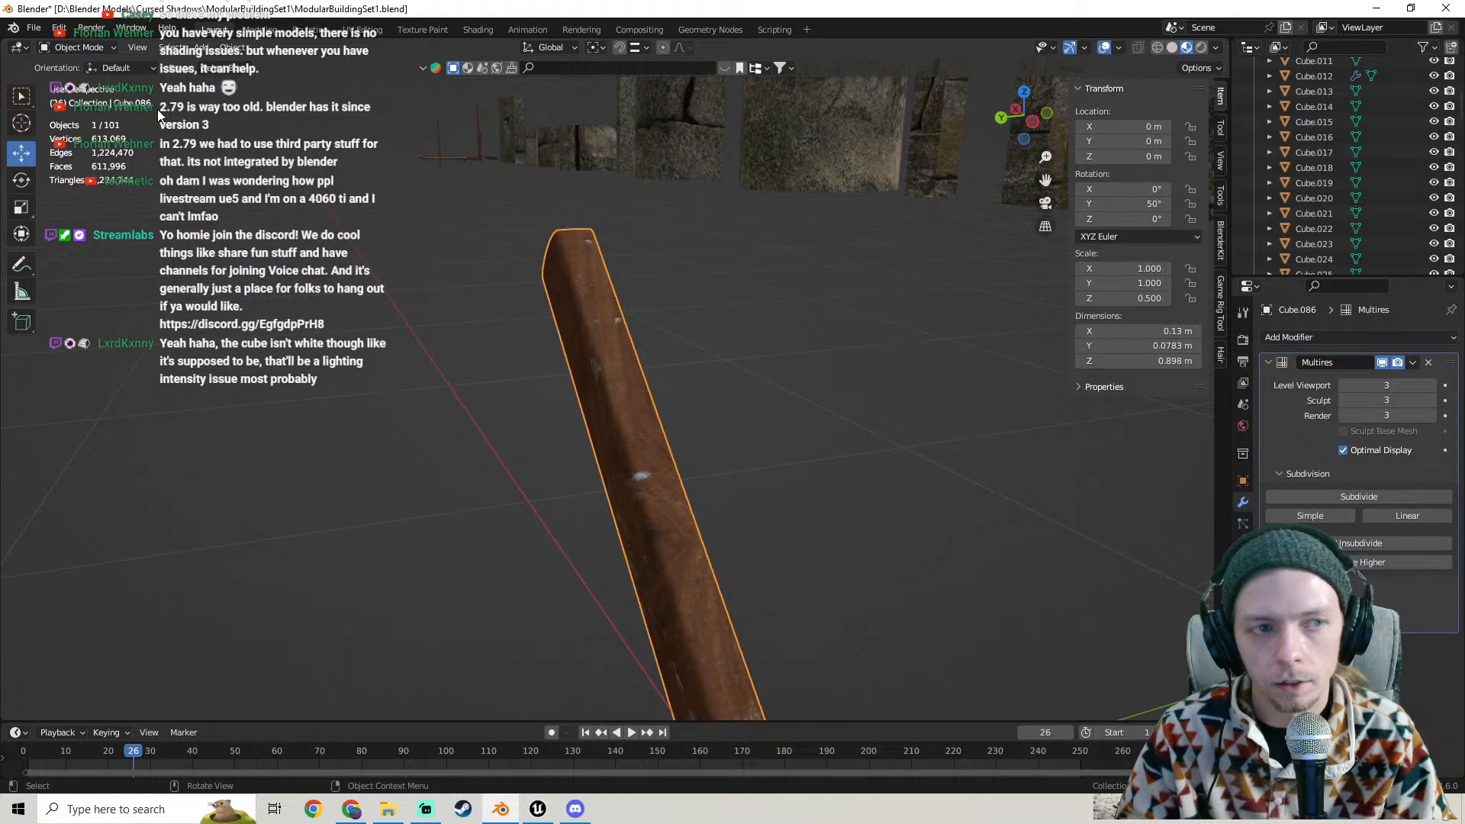
- Save the ModularBuildingSet1 Blender file and keep the diagonal beam in view
{"action": "left_click", "coordinate": [33, 27]}
{"action": "left_click", "coordinate": [55, 129]}
{"action": "middle_click_drag", "start_coordinate": [453, 258], "coordinate": [653, 303]}
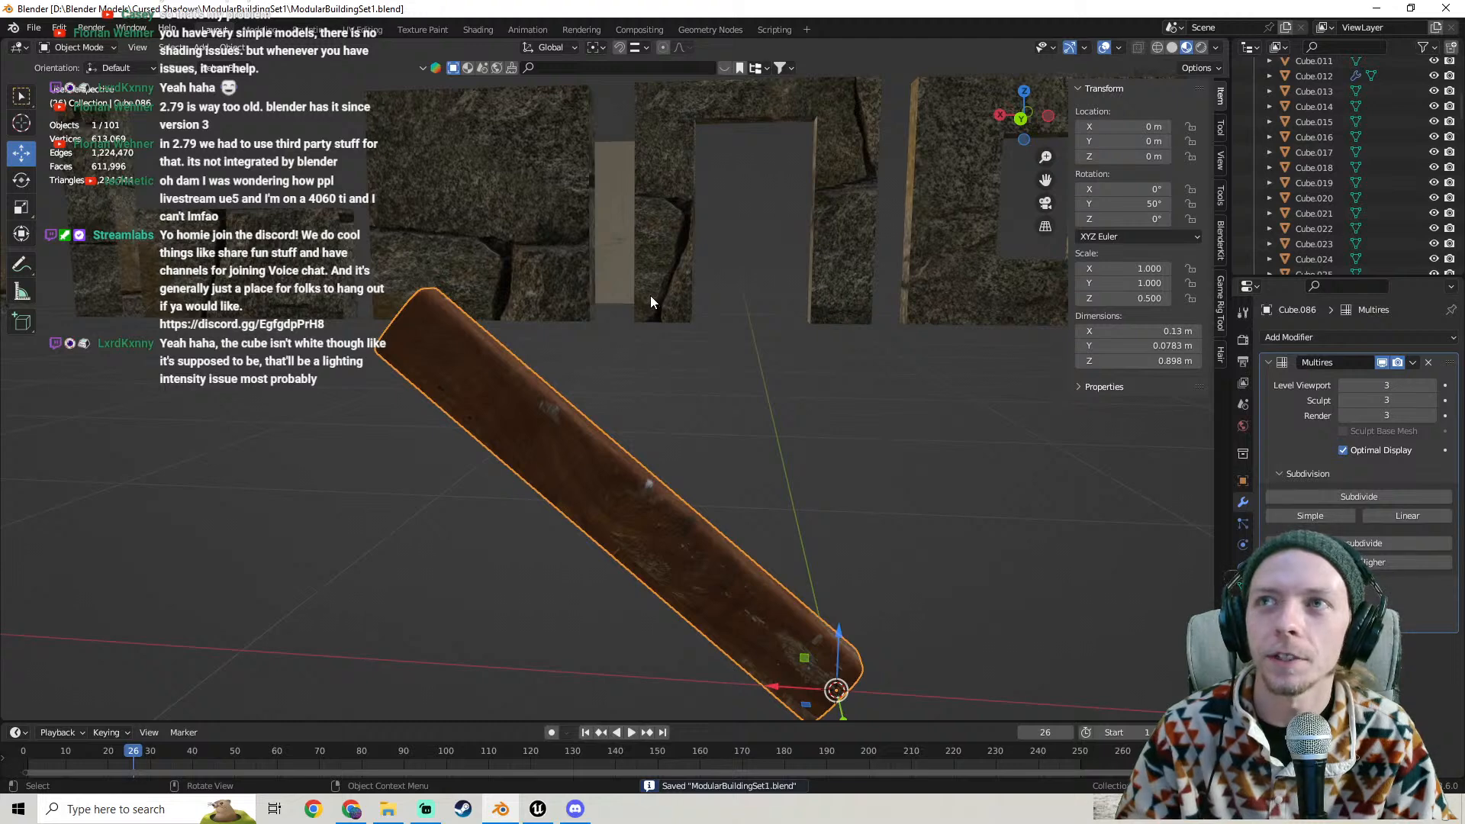
{"action": "middle_click_drag", "start_coordinate": [650, 298], "coordinate": [425, 356], "text": "shift"}
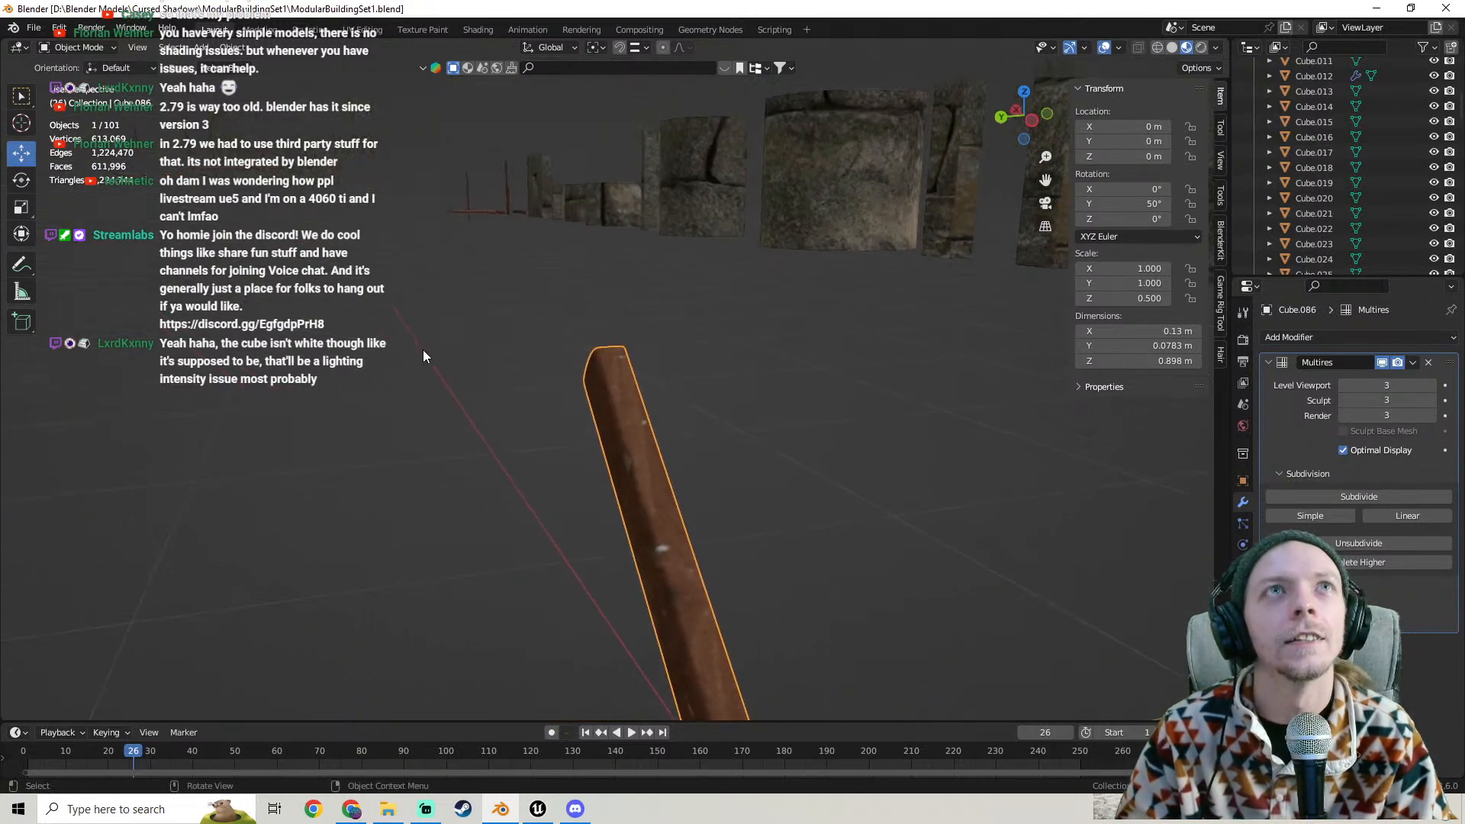
{"action": "scroll", "coordinate": [433, 208], "scroll_direction": "down", "scroll_amount": 4}
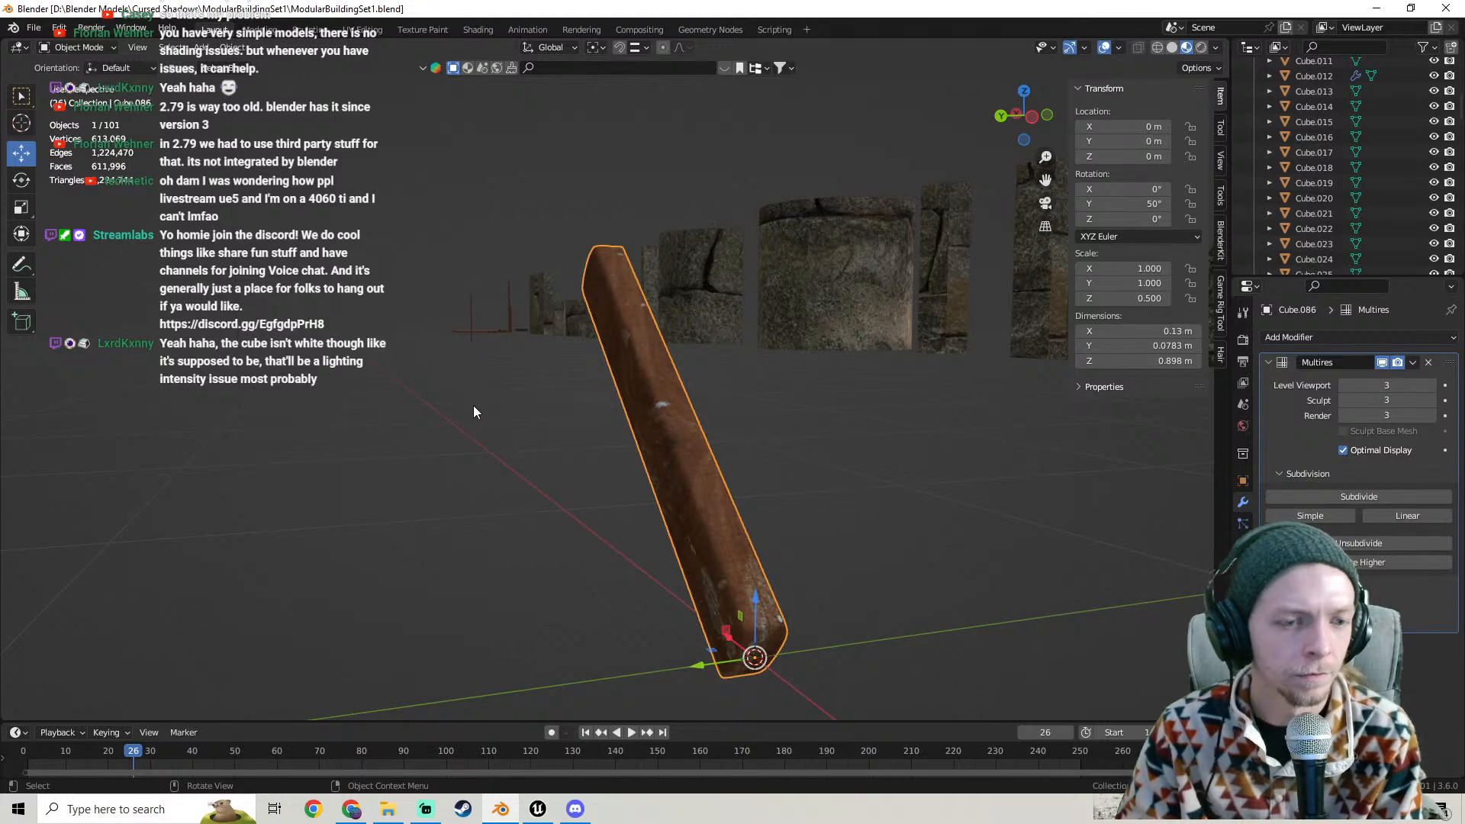
{"action": "middle_click_drag", "start_coordinate": [474, 408], "coordinate": [544, 388]}
{"action": "left_click", "coordinate": [487, 364]}
- Switch to Unreal Editor, play-test the level by running the character past the timber-framed house and back, and stop the session
{"action": "left_click", "coordinate": [537, 809]}
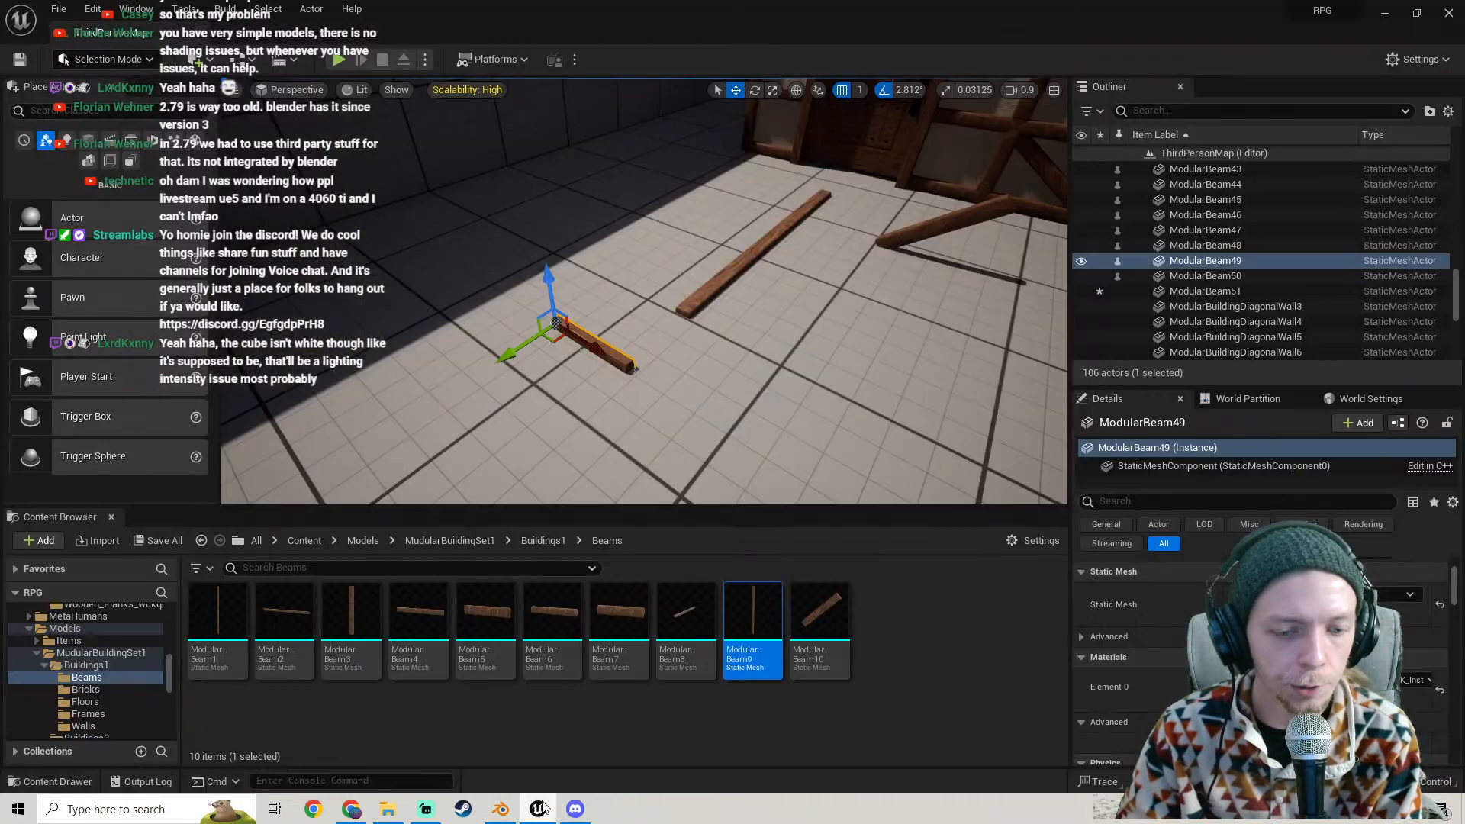
{"action": "mouse_move", "coordinate": [645, 396]}
{"action": "right_mouse_down"}
{"action": "mouse_move", "coordinate": [645, 366]}
{"action": "mouse_move", "coordinate": [642, 398]}
{"action": "mouse_move", "coordinate": [778, 398]}
{"action": "mouse_move", "coordinate": [534, 400]}
{"action": "mouse_move", "coordinate": [658, 400]}
{"action": "right_mouse_up"}
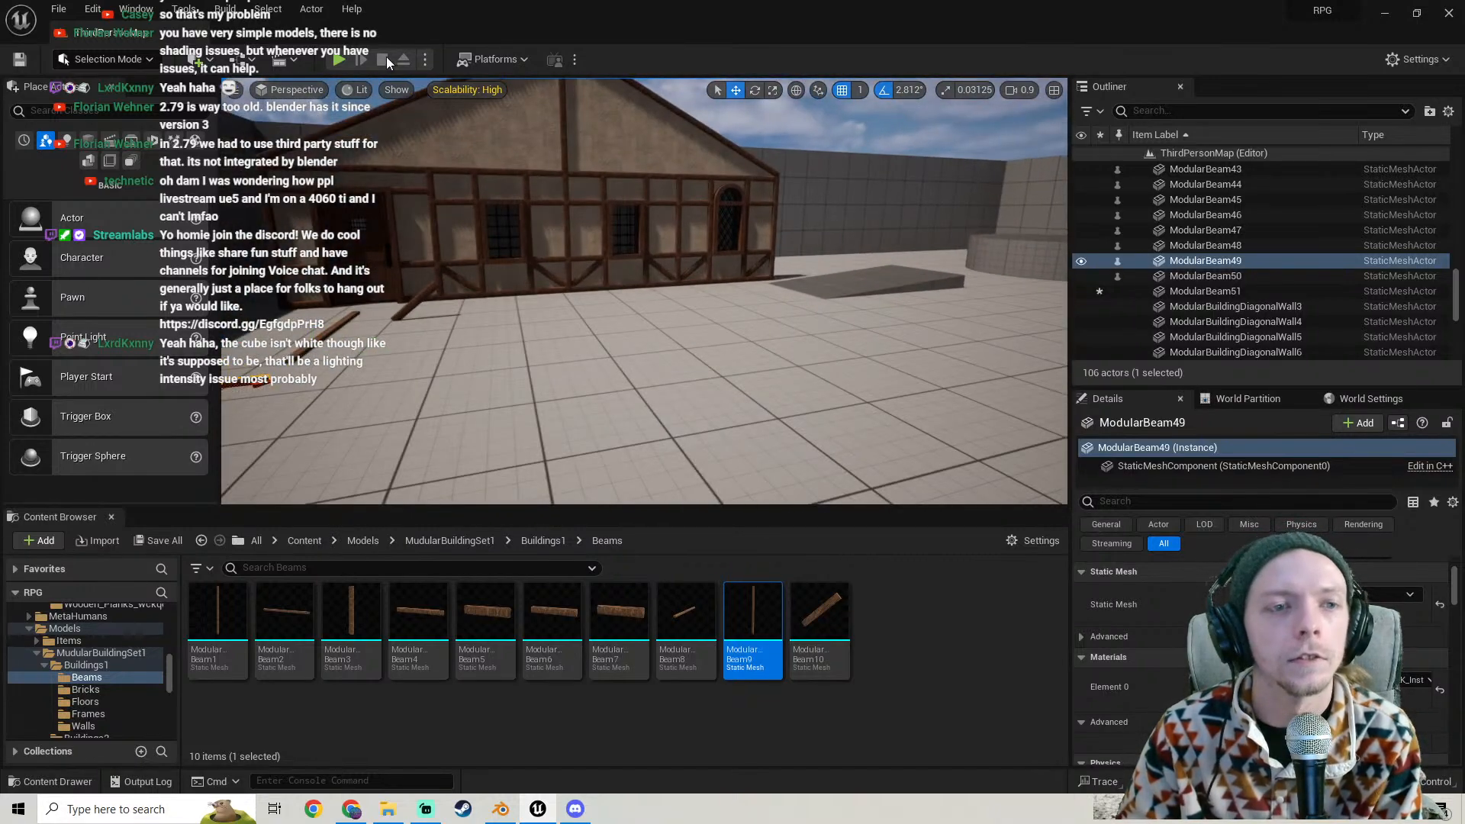
{"action": "left_click", "coordinate": [336, 59]}
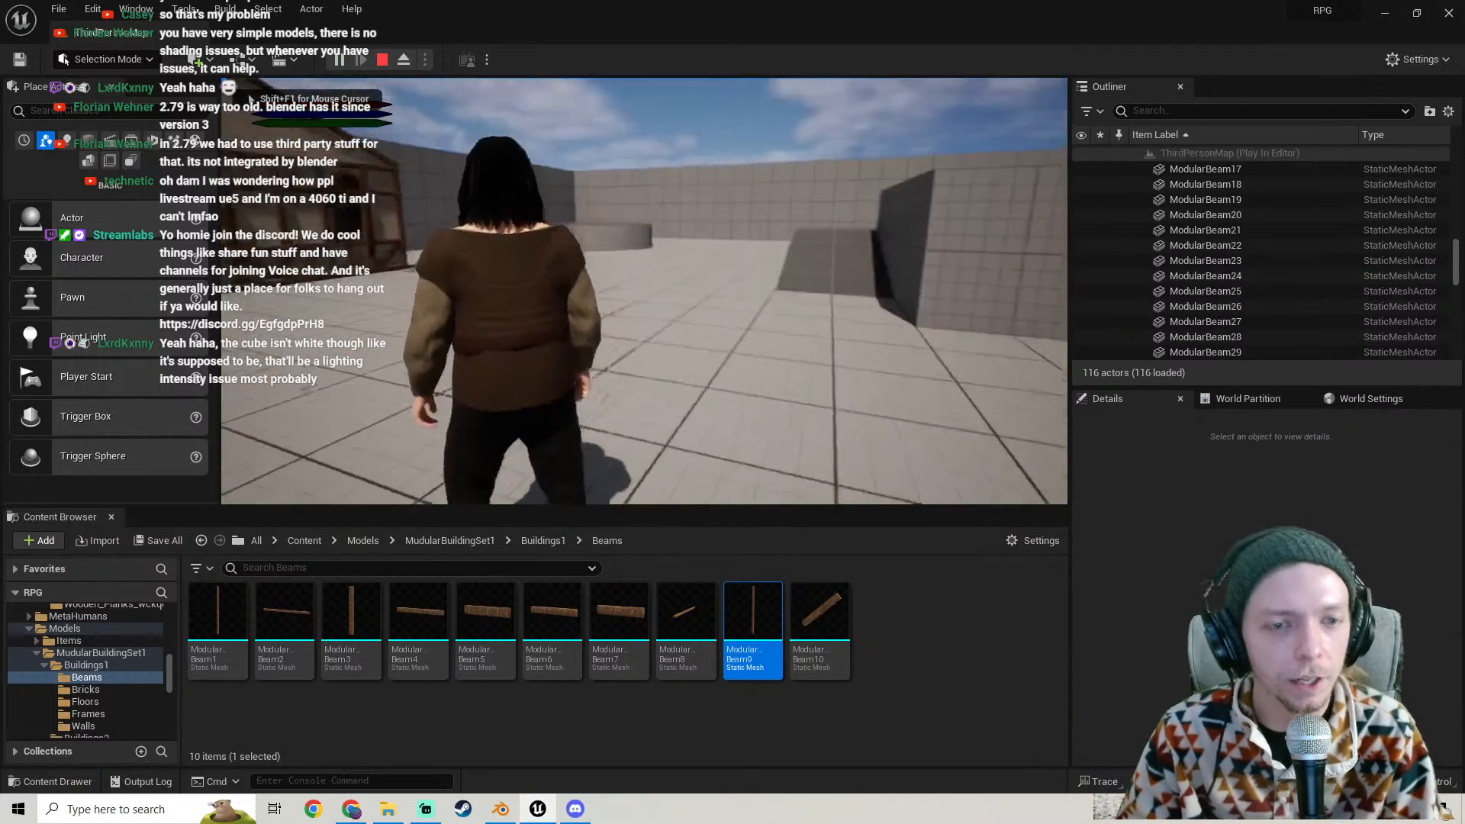
{"action": "key", "text": "w"}
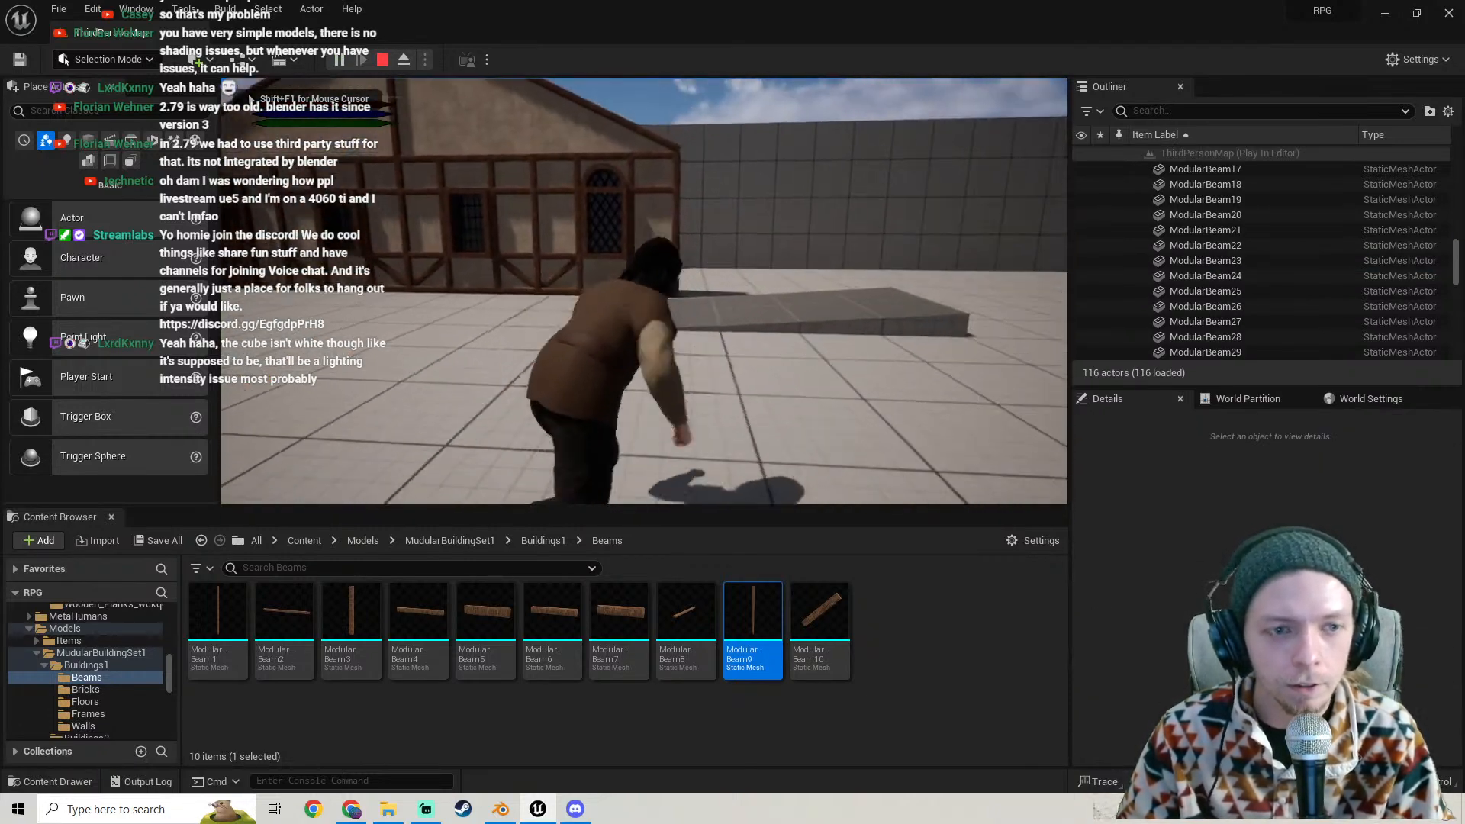
{"action": "key", "text": "space"}
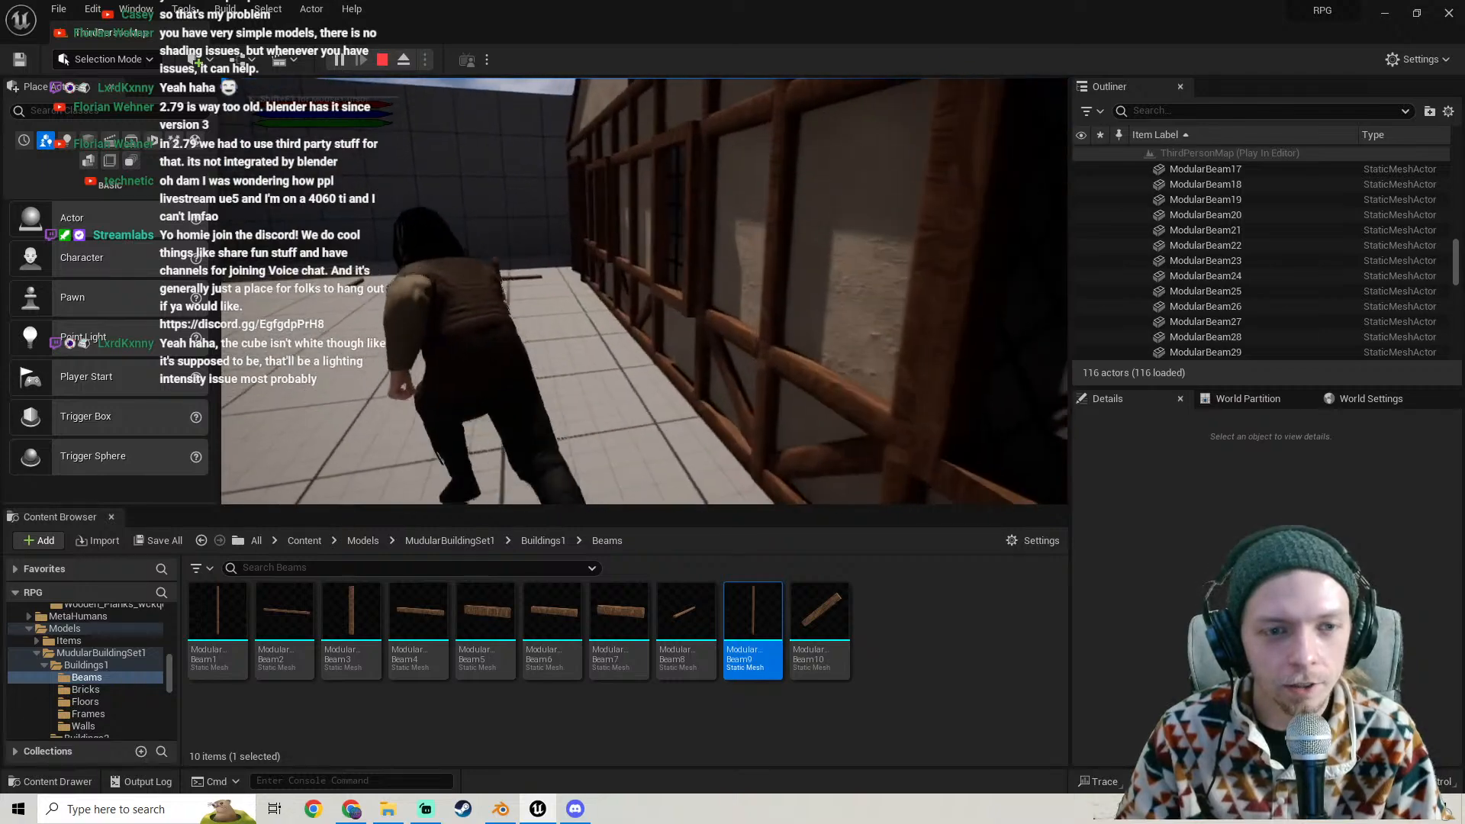
{"action": "key", "text": "space"}
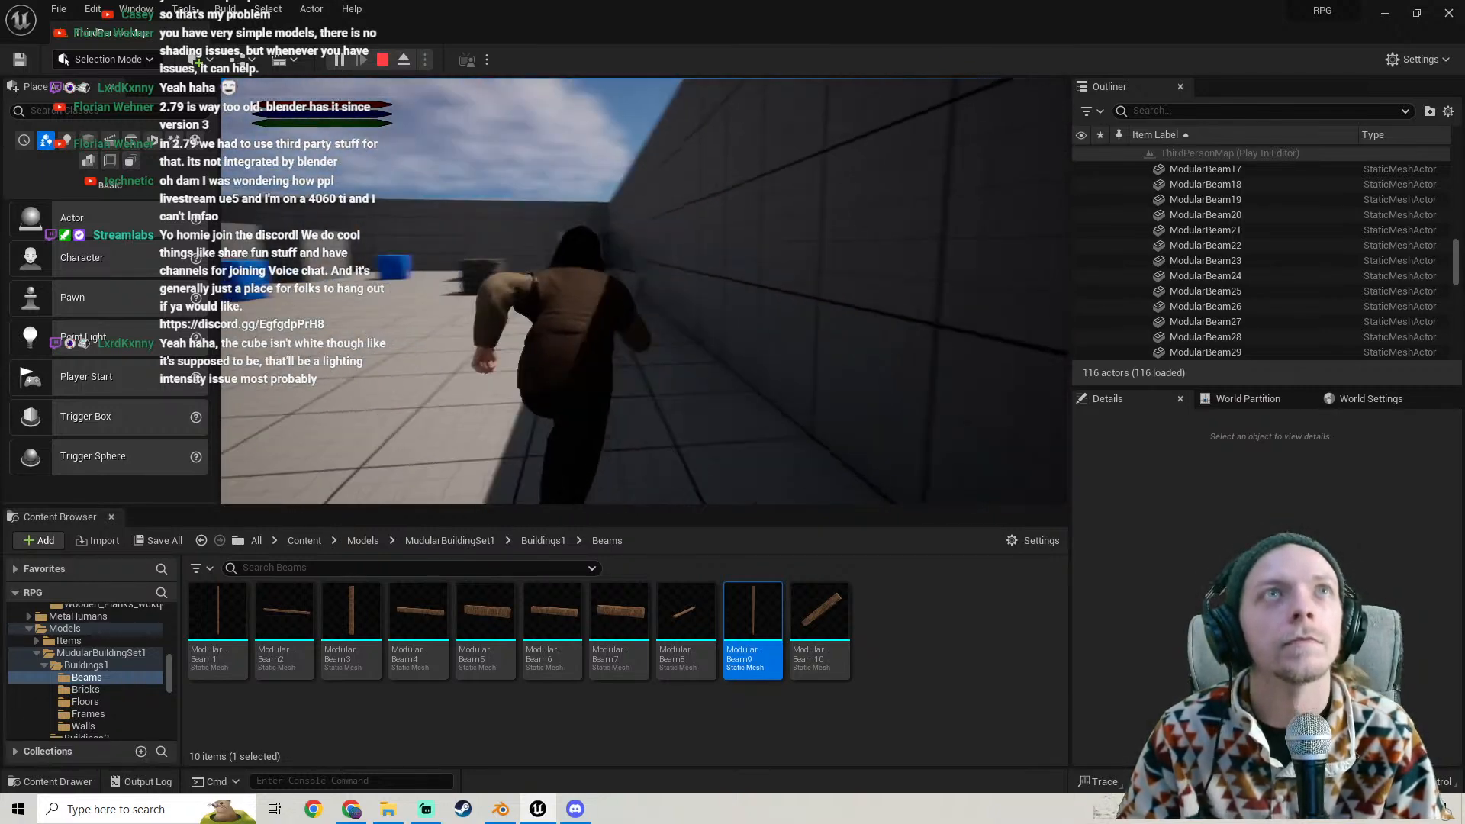
{"action": "key", "text": "d"}
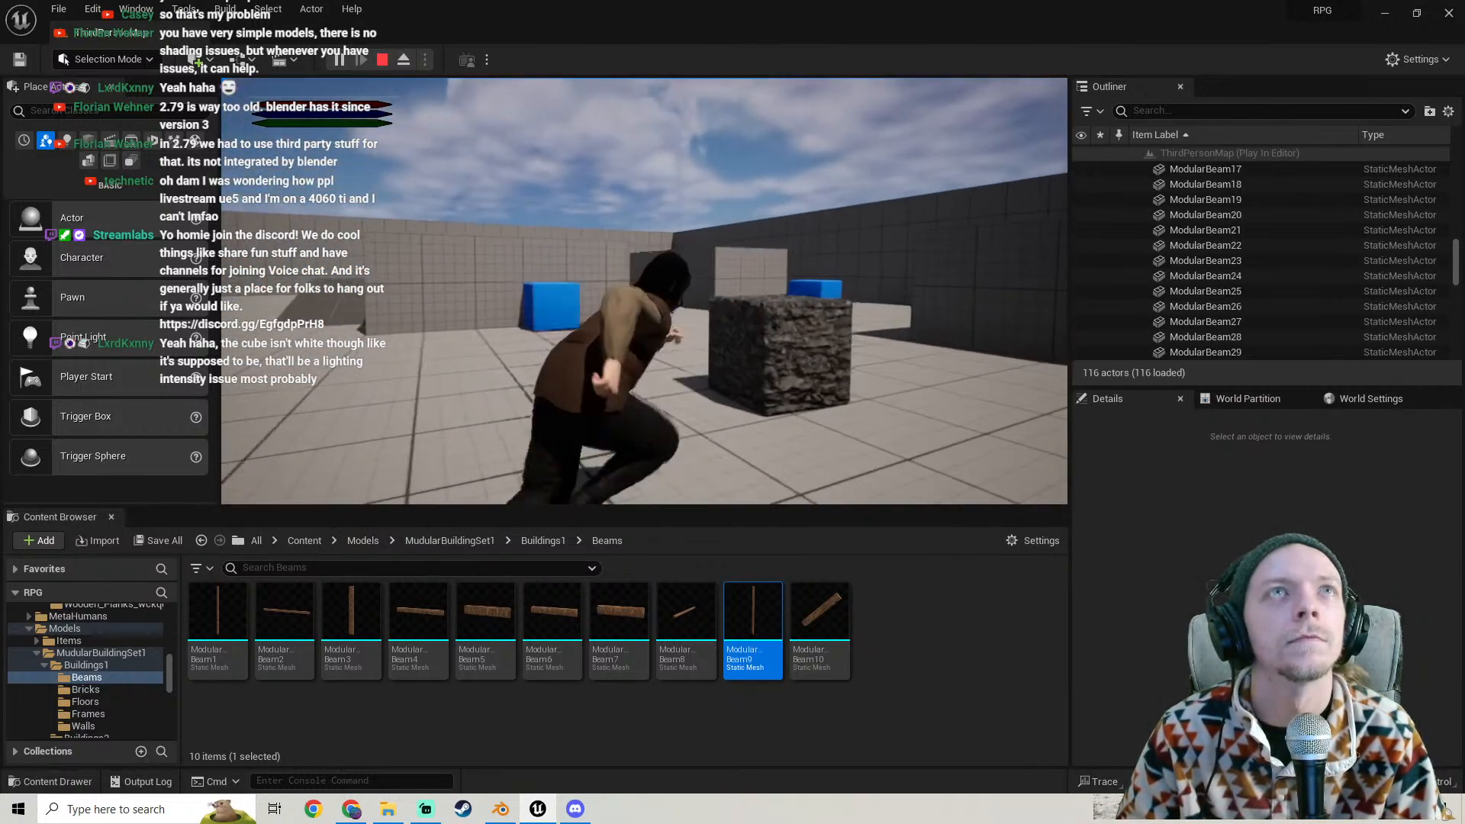
{"action": "key", "text": "space"}
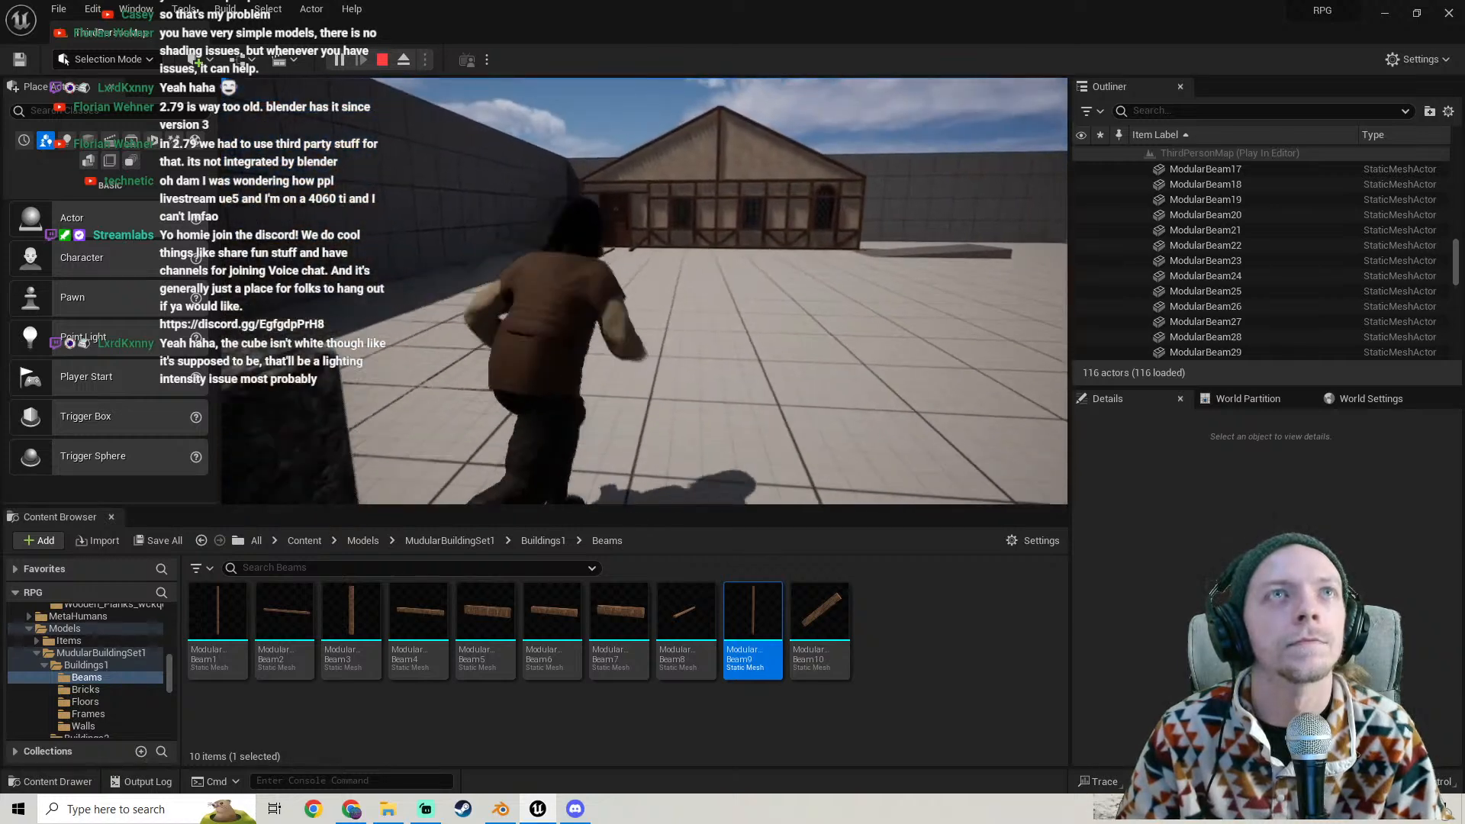
{"action": "key", "text": "d"}
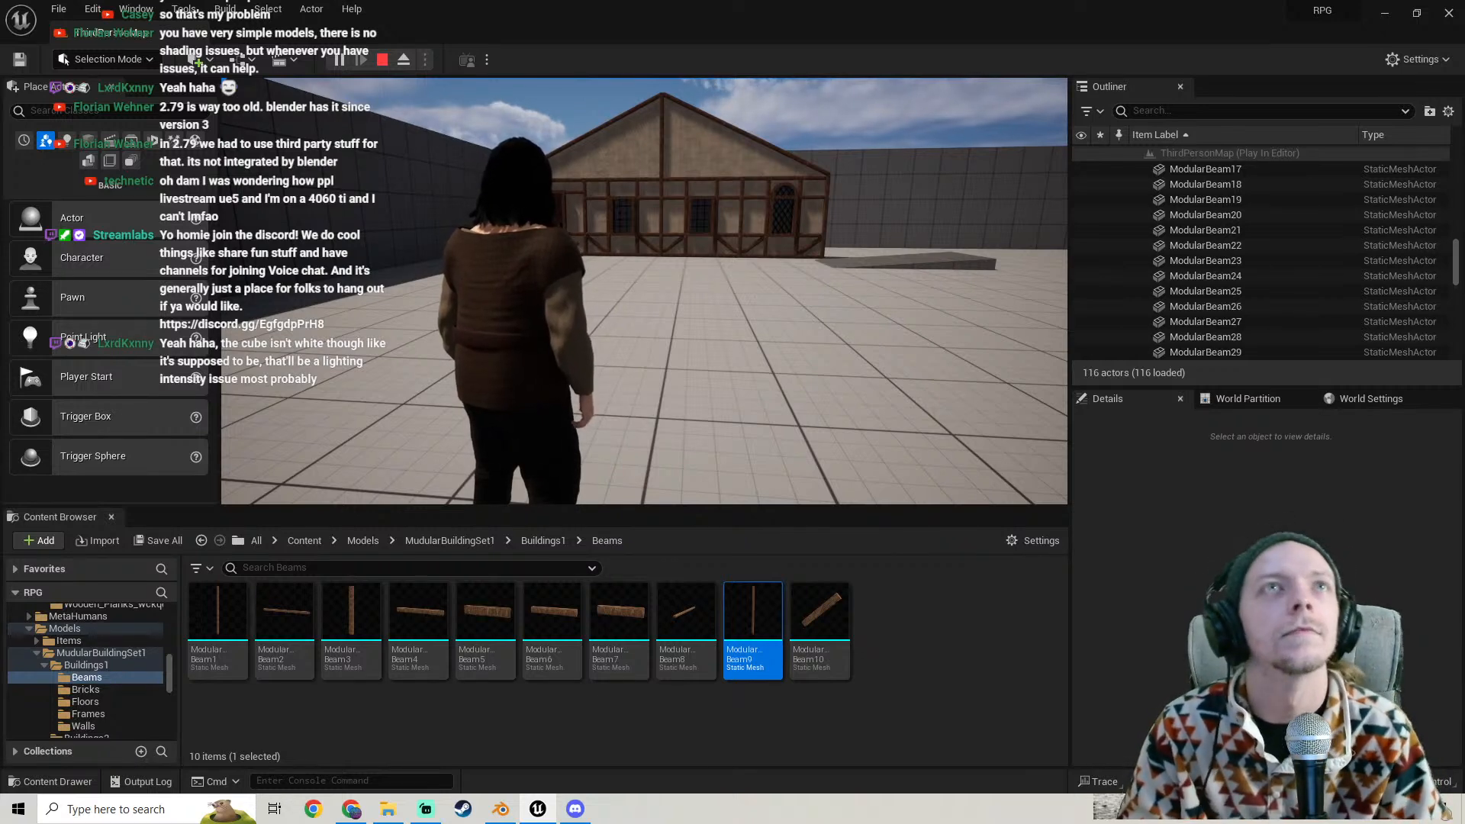
{"action": "key", "text": "Escape"}
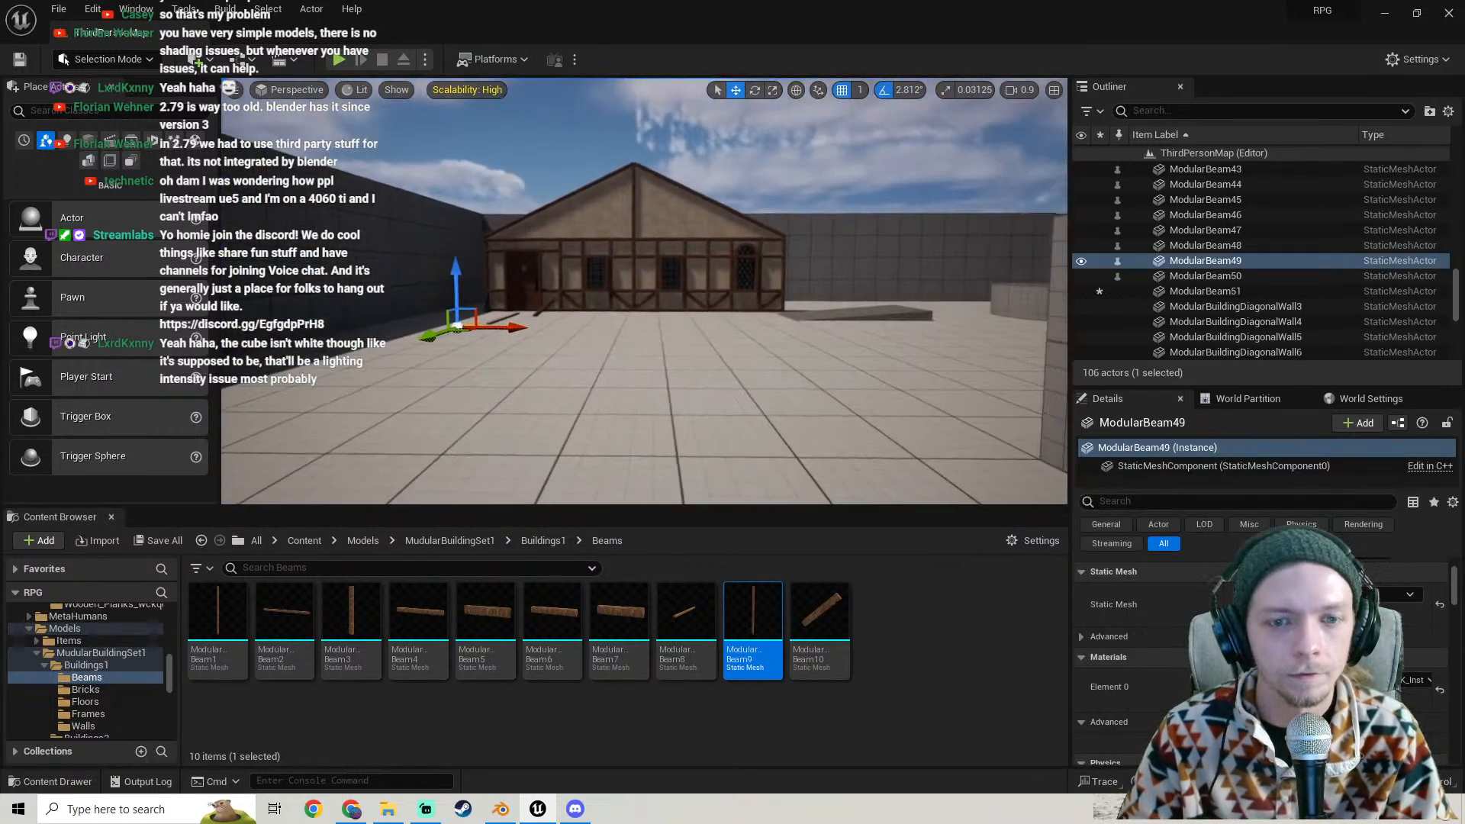
- Save all modified content in the Unreal project, including the ModularBeam51 actor
{"action": "left_click", "coordinate": [158, 540]}
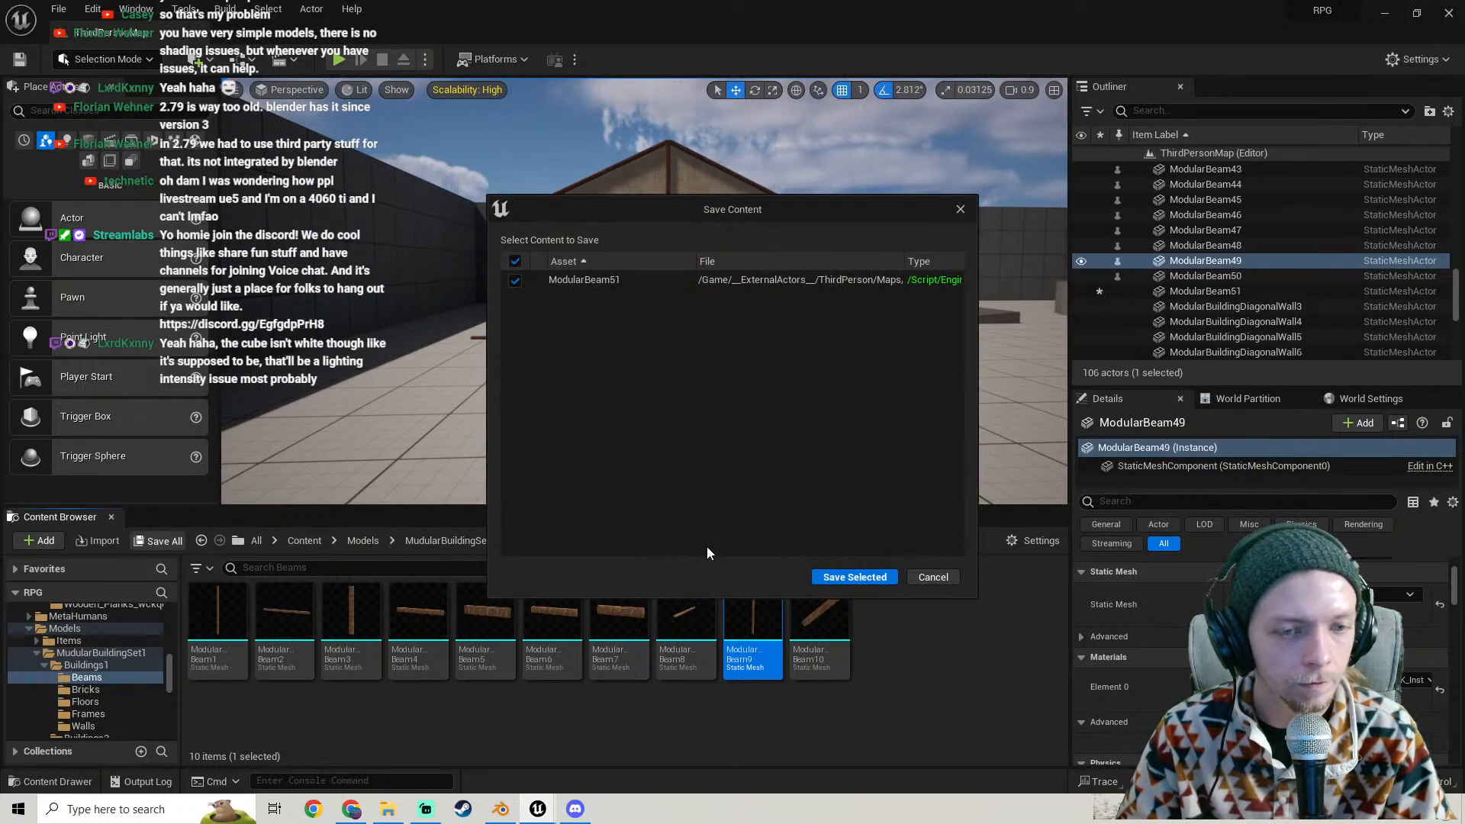
{"action": "left_click", "coordinate": [834, 577]}
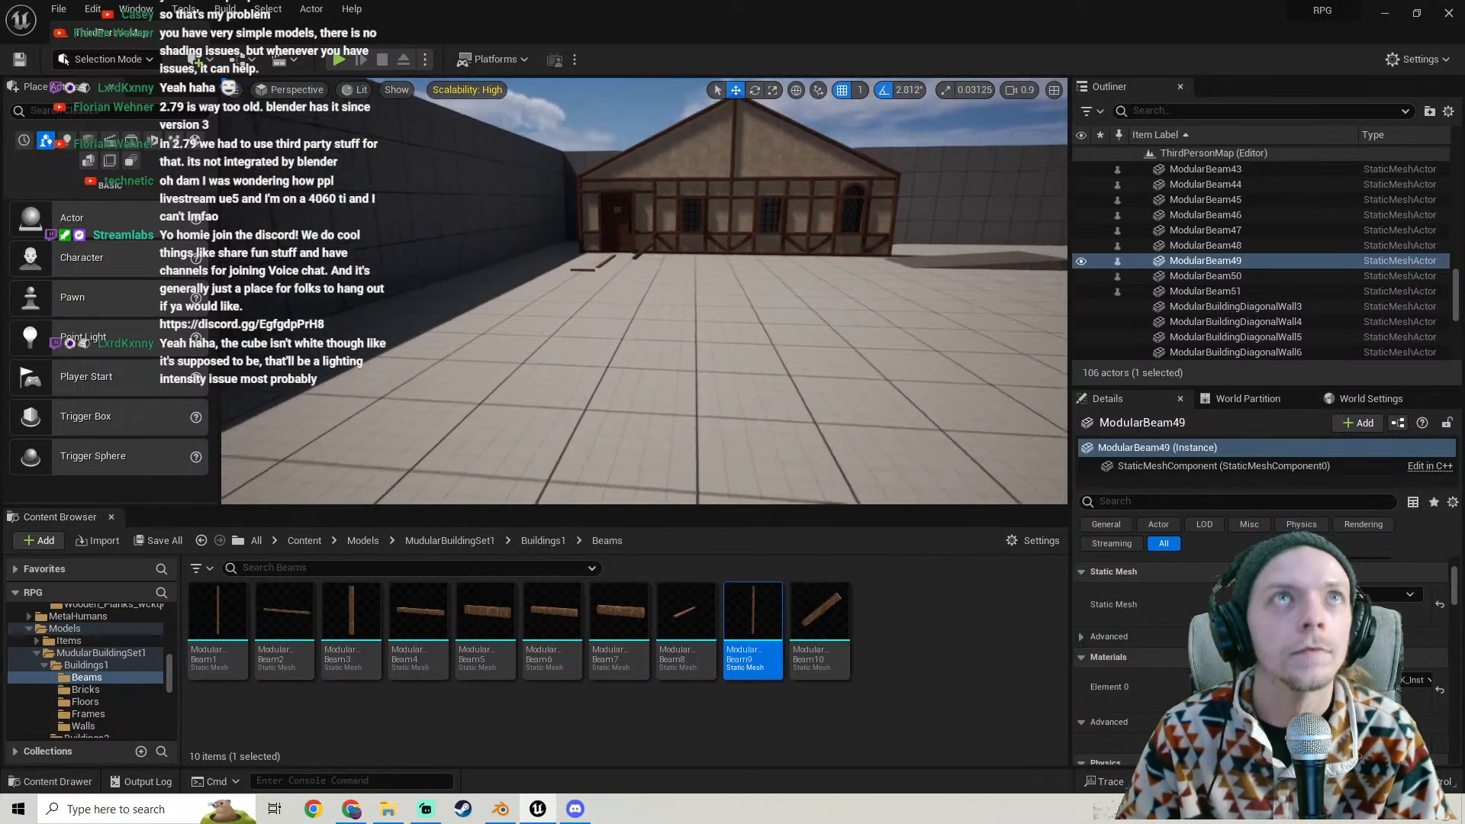
{"action": "key", "text": "w"}
{"action": "right_click_drag", "start_coordinate": [718, 367], "coordinate": [749, 340]}
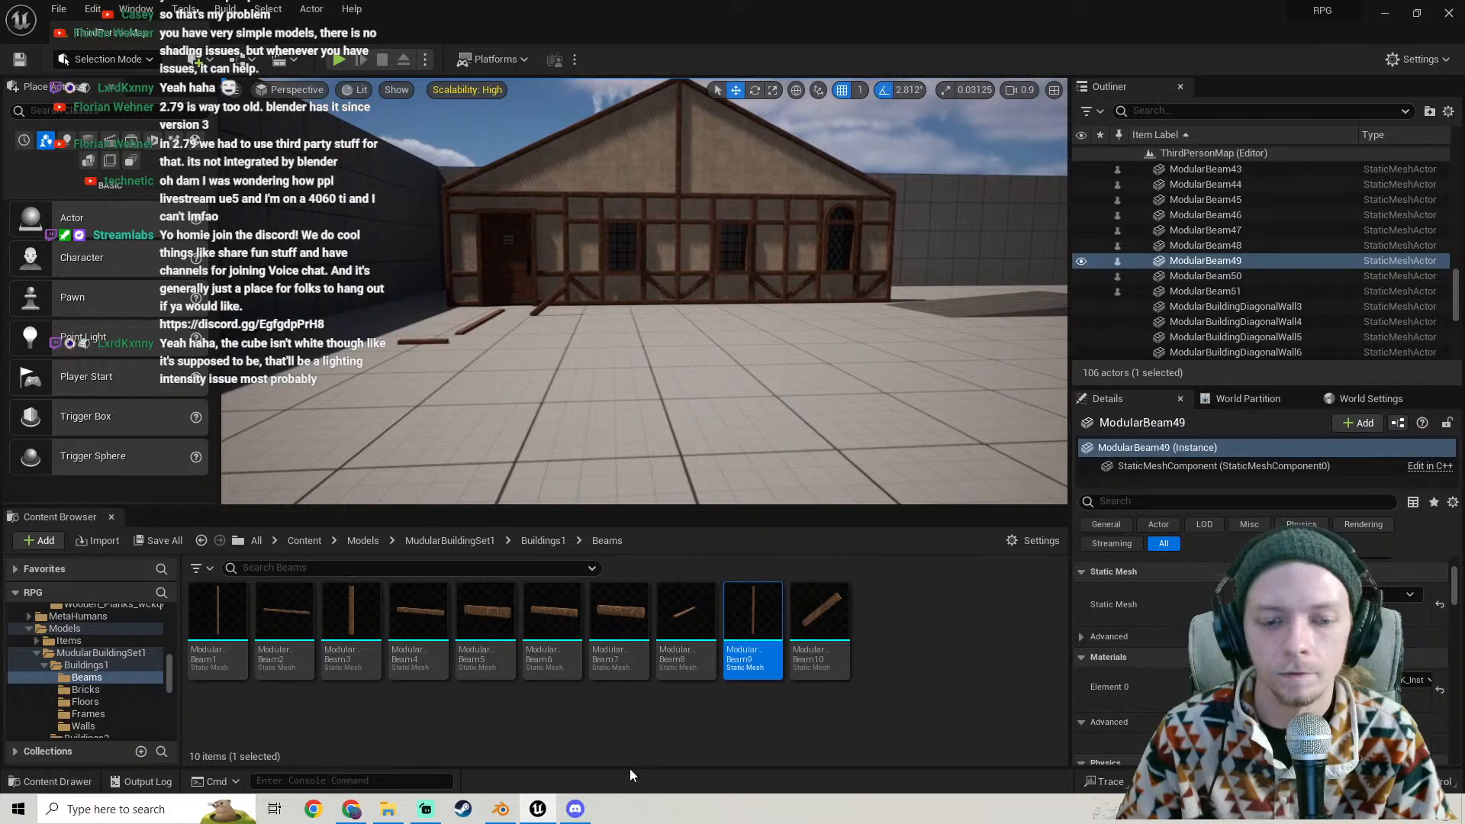
- Compare the diagonal beam in Blender with the beams lying in front of the house in Unreal Editor
{"action": "left_click", "coordinate": [495, 815]}
{"action": "middle_click_drag", "start_coordinate": [681, 441], "coordinate": [634, 366]}
{"action": "left_click", "coordinate": [571, 341]}
{"action": "left_click", "coordinate": [538, 809]}
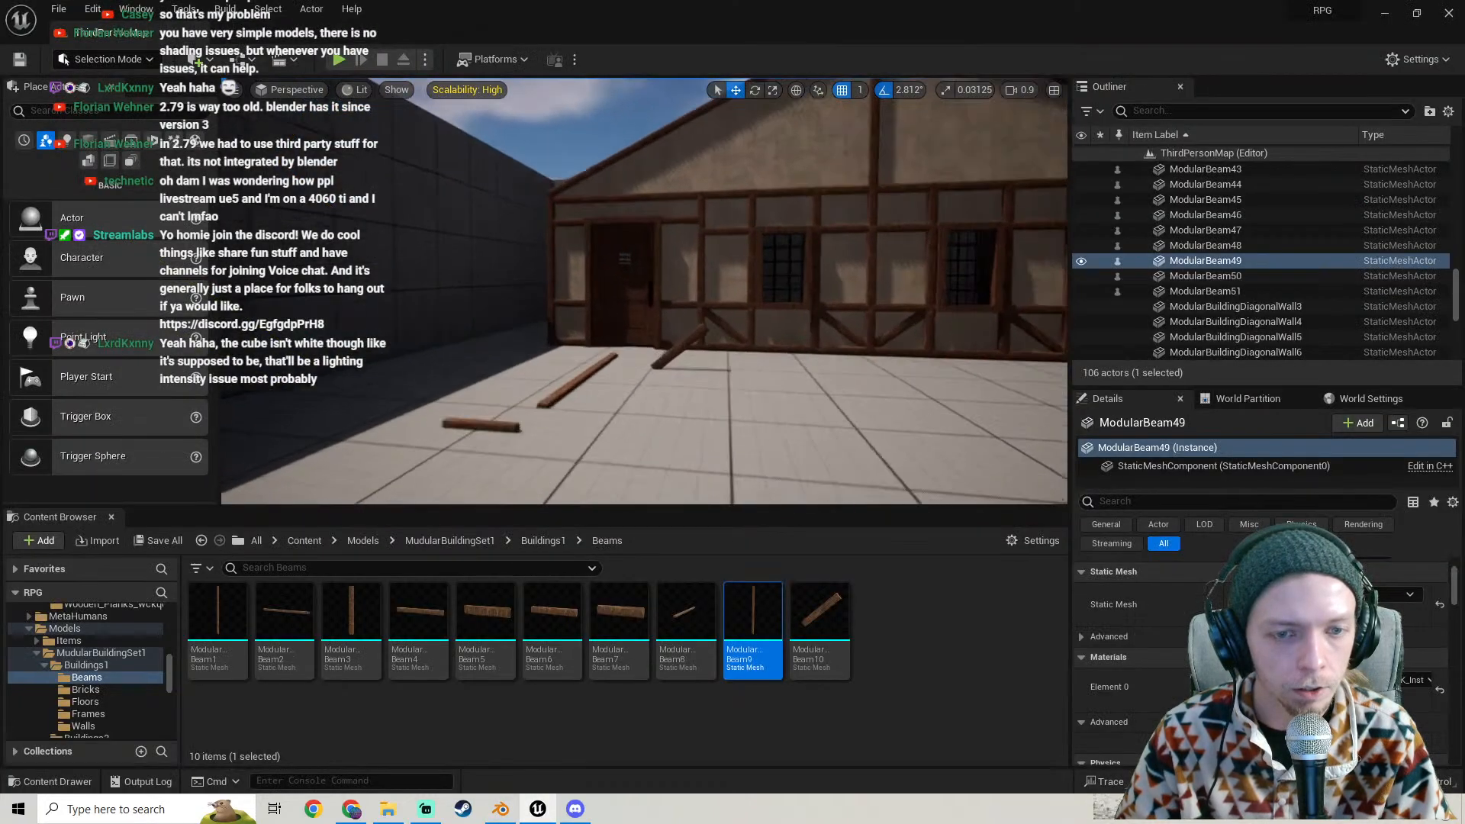
{"action": "key", "text": "w"}
{"action": "right_click_drag", "start_coordinate": [644, 305], "coordinate": [755, 397]}
{"action": "key", "text": "s"}
- Switch to Blender and export the selected diagonal beam as FBX to the Beams folder, overwriting ModularBeam10.fbx
{"action": "left_click", "coordinate": [501, 809]}
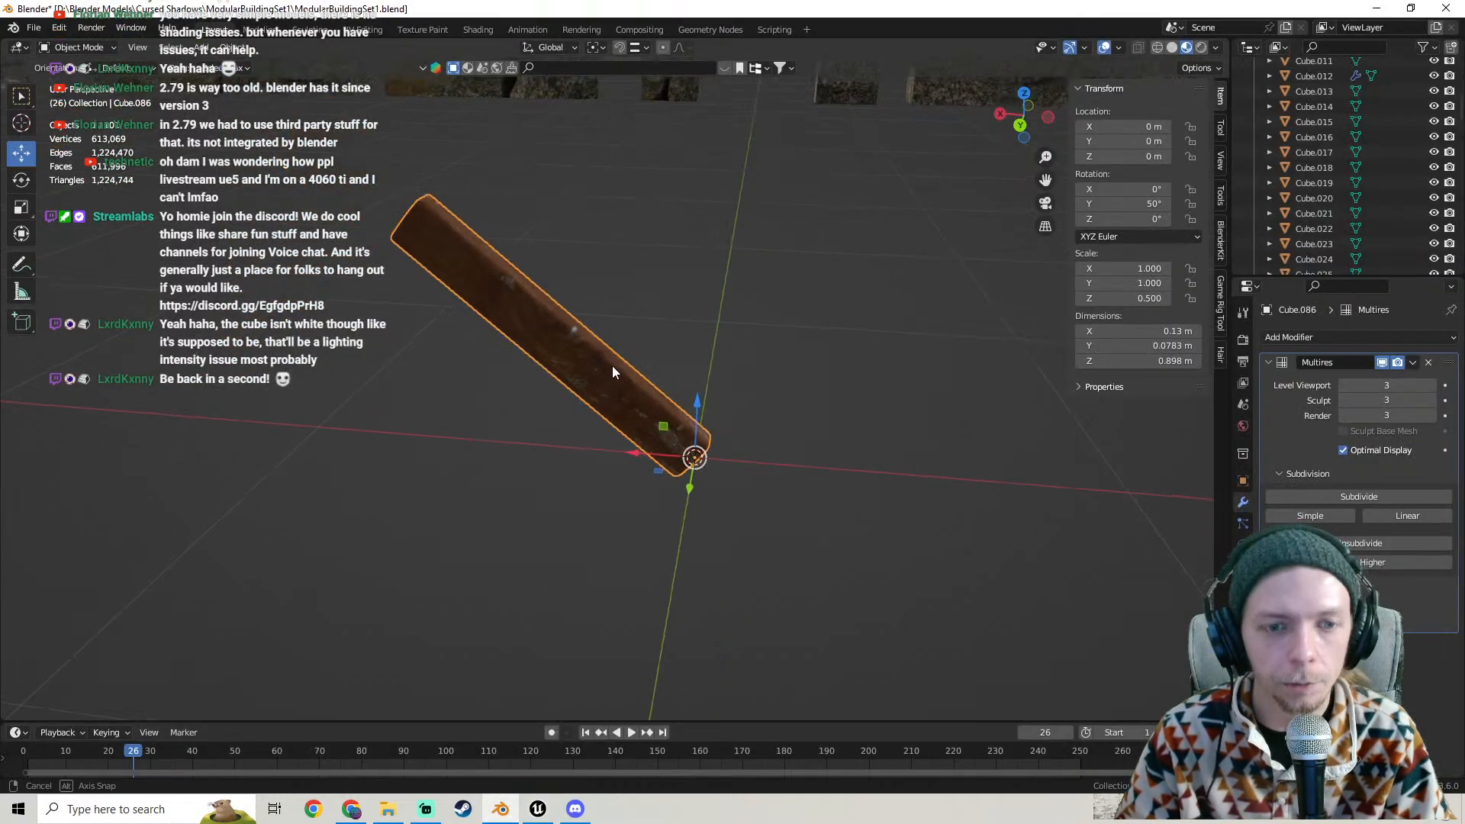
{"action": "middle_click_drag", "start_coordinate": [612, 372], "coordinate": [617, 363]}
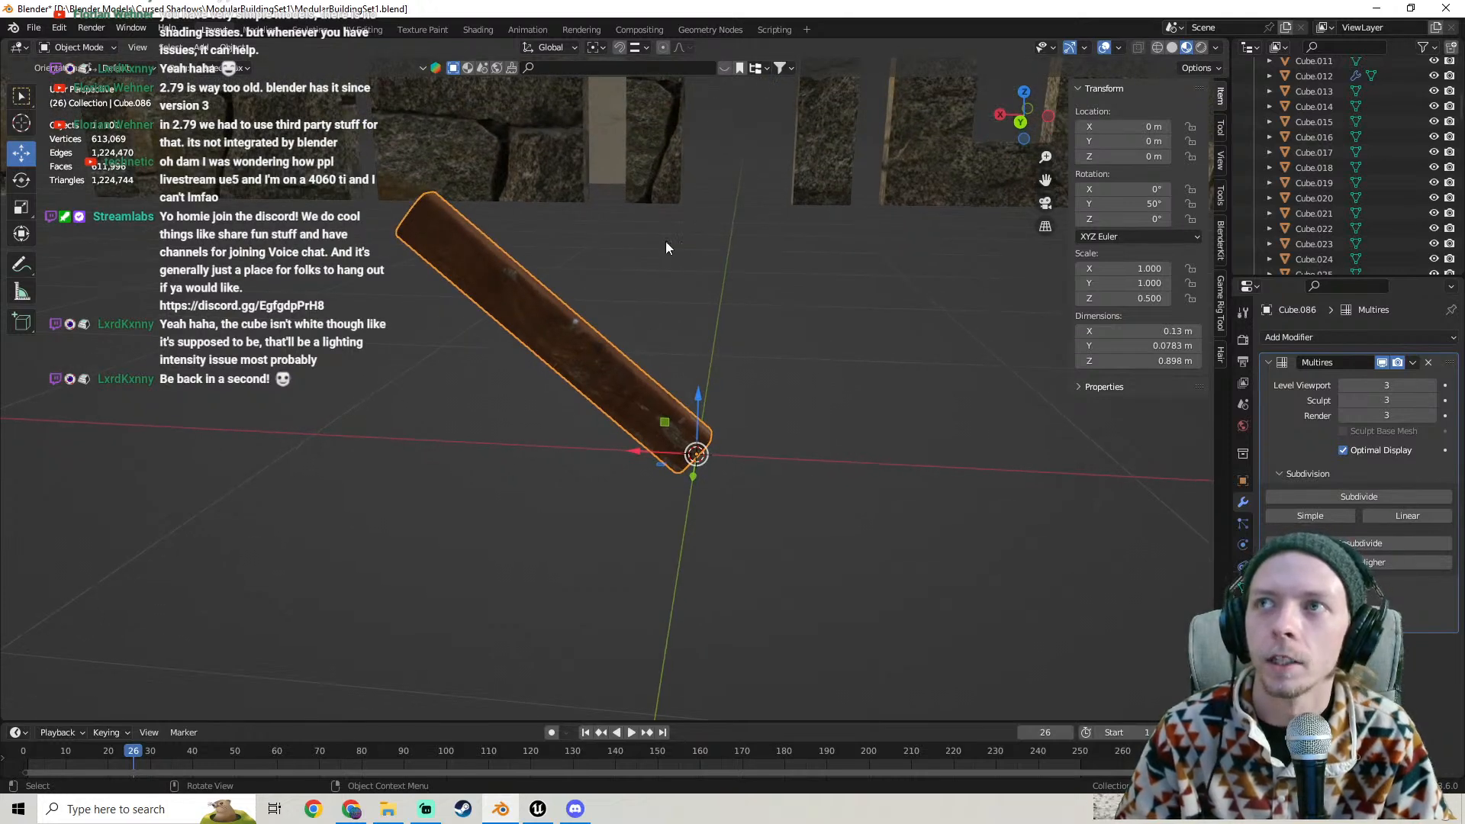
{"action": "left_click", "coordinate": [34, 27]}
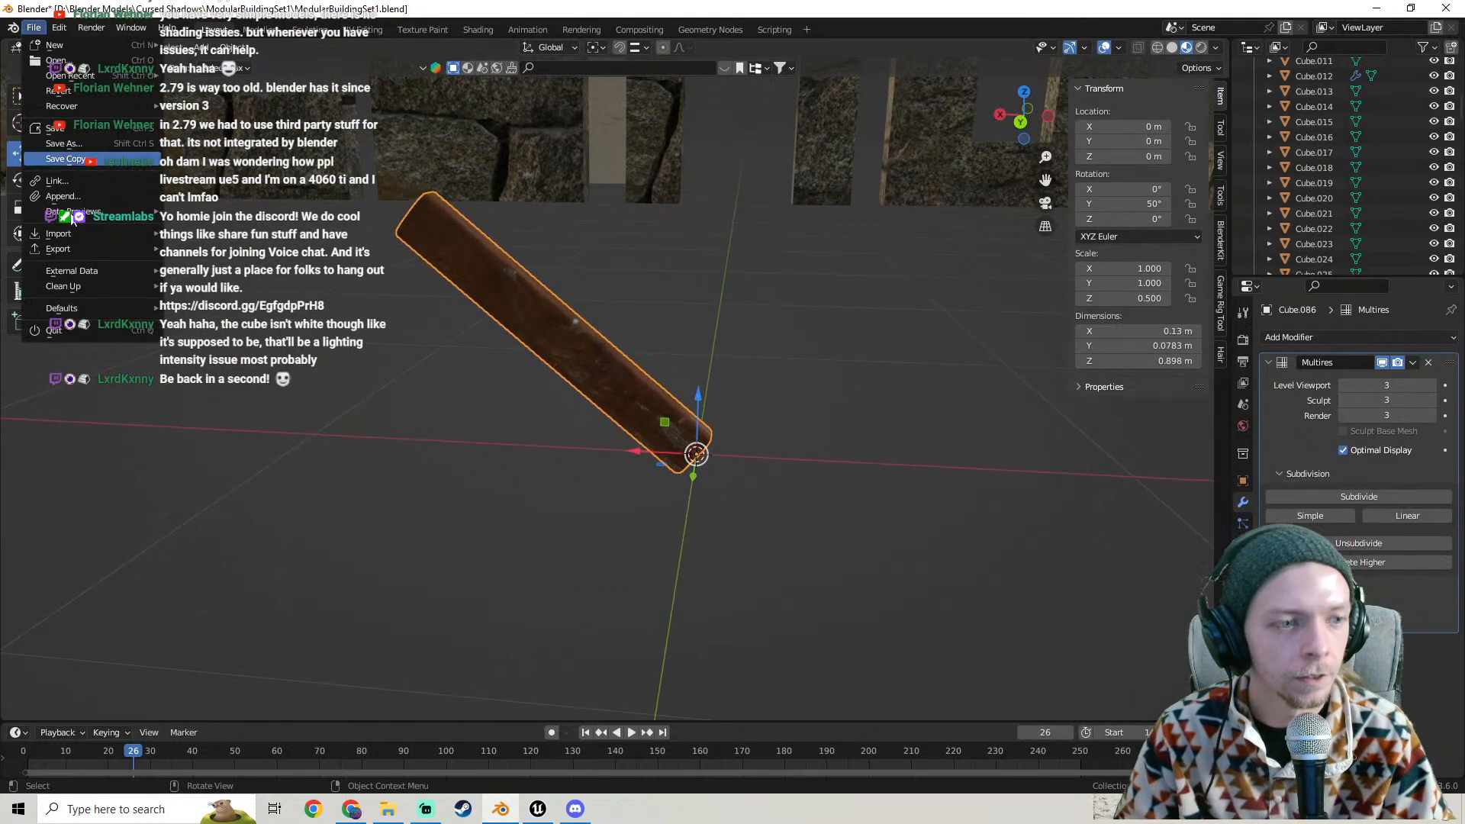
{"action": "mouse_move", "coordinate": [69, 249]}
{"action": "left_click", "coordinate": [275, 403]}
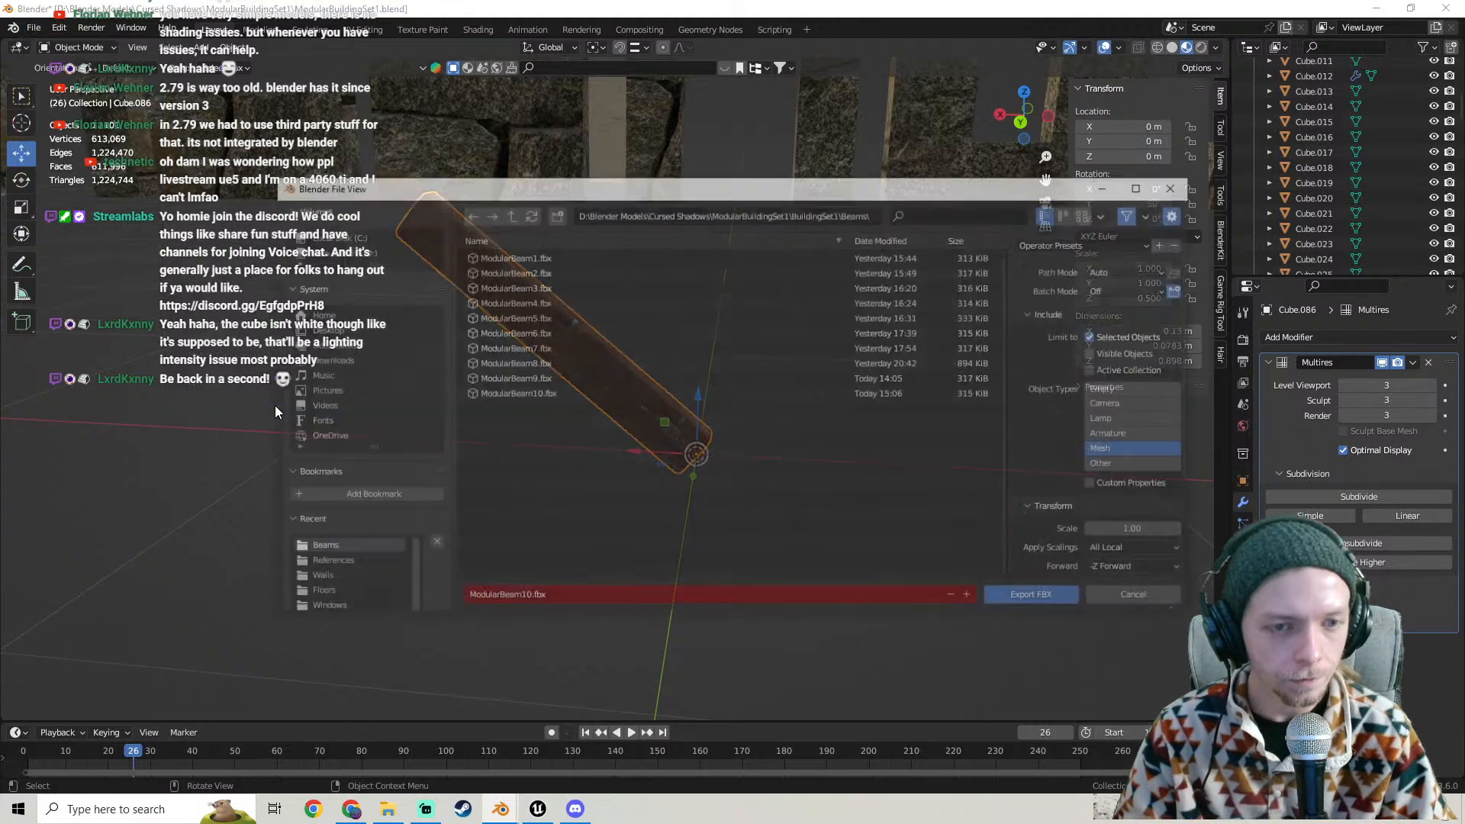
{"action": "left_click", "coordinate": [1026, 599]}
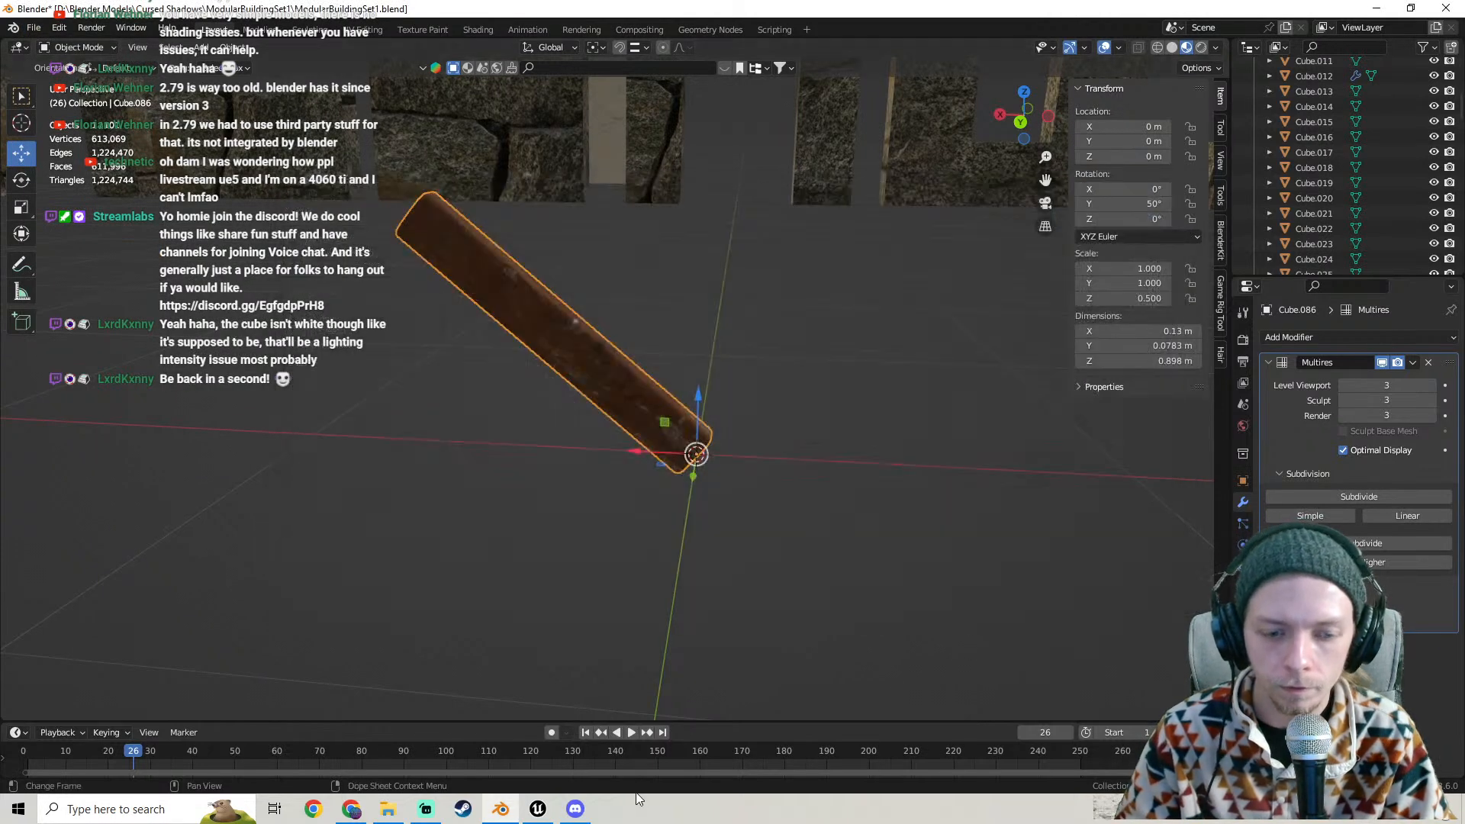
- Switch to Unreal Editor and reimport ModularBeam10 from its FBX file into the project's Beams folder
{"action": "left_click", "coordinate": [540, 806]}
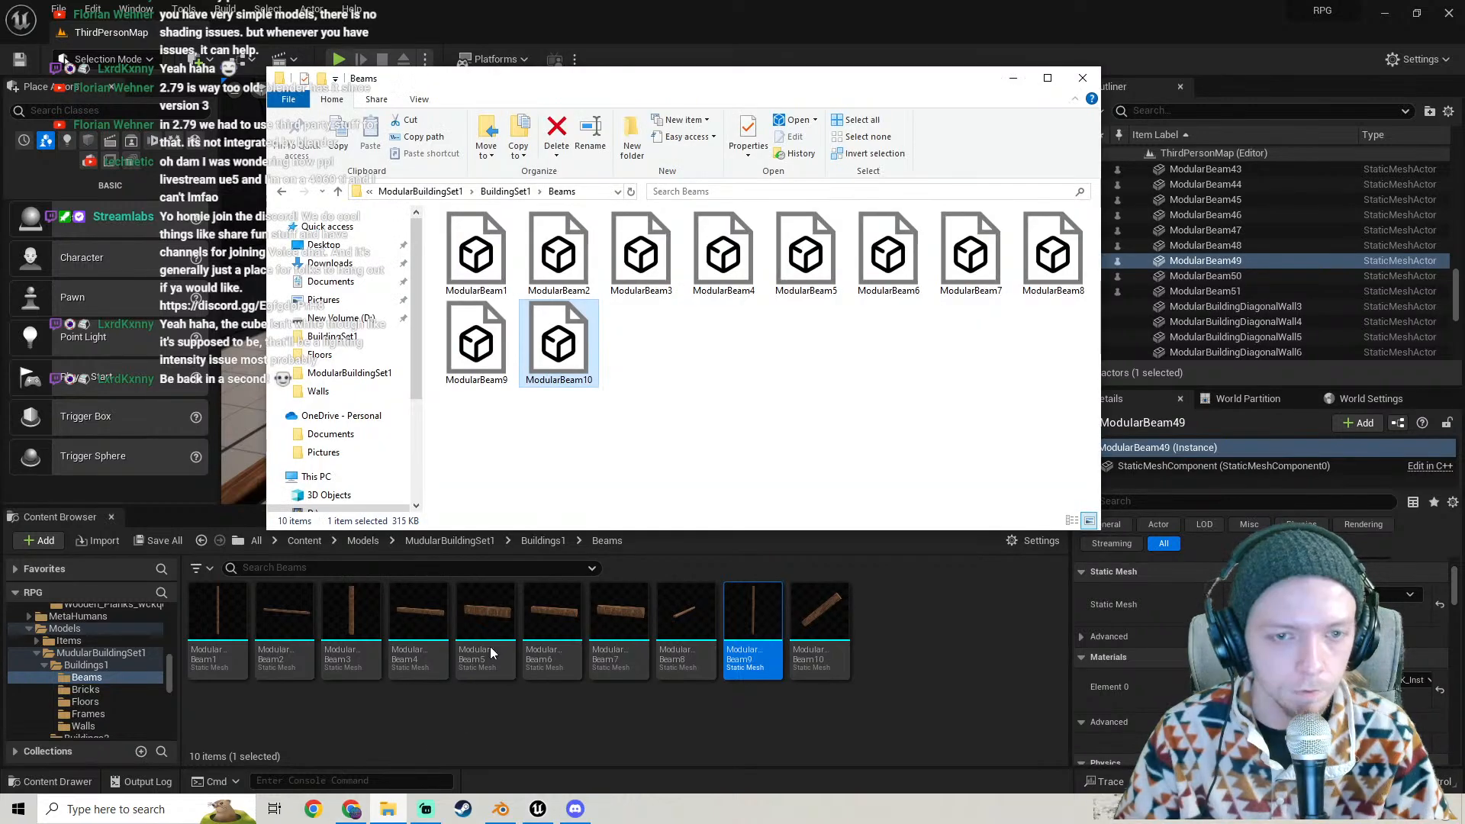
{"action": "left_click", "coordinate": [388, 809]}
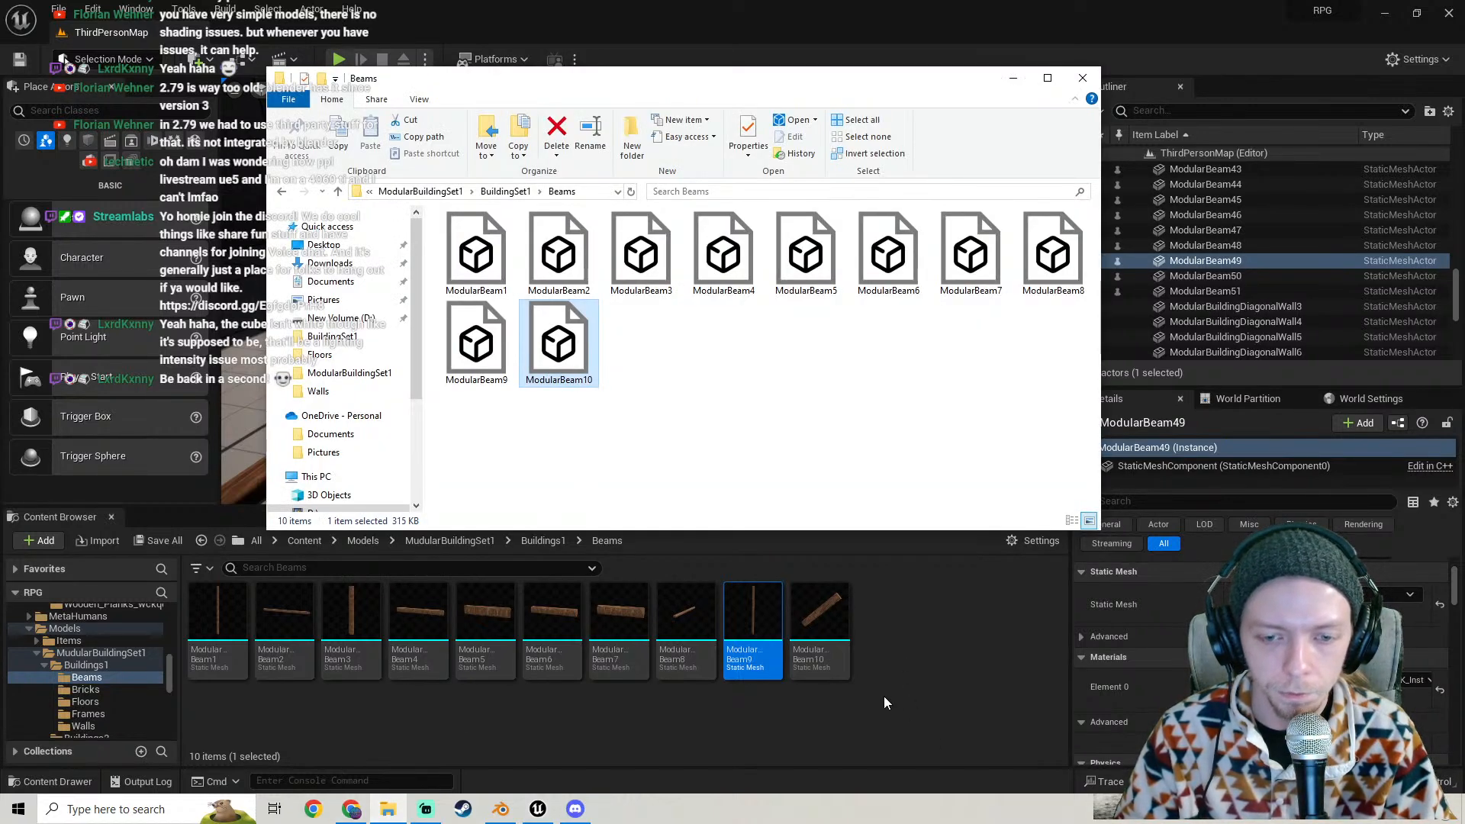
{"action": "left_click", "coordinate": [716, 726]}
- Delete the slanted diagonal beam placed on the floor in front of the house's door
{"action": "mouse_move", "coordinate": [662, 216]}
{"action": "right_mouse_down"}
{"action": "mouse_move", "coordinate": [832, 191]}
{"action": "mouse_move", "coordinate": [661, 216]}
{"action": "right_mouse_up"}
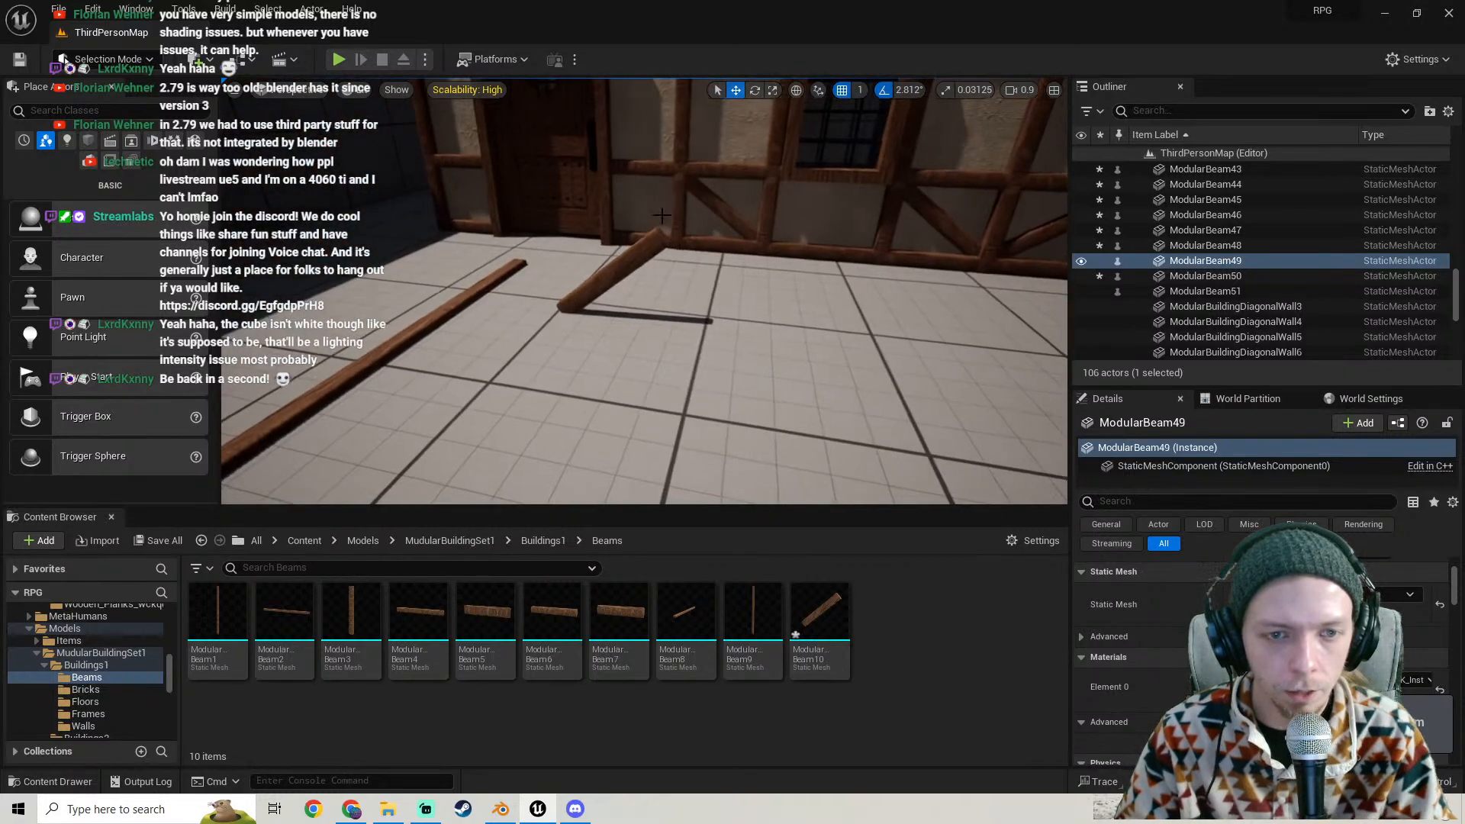
{"action": "left_click", "coordinate": [623, 262]}
{"action": "key", "text": "Delete"}
{"action": "right_click_drag", "start_coordinate": [654, 301], "coordinate": [580, 313]}
- Switch to Blender and move the diagonal beam along X toward the row of wooden parts, to about X 42.3 m
{"action": "left_click", "coordinate": [500, 809]}
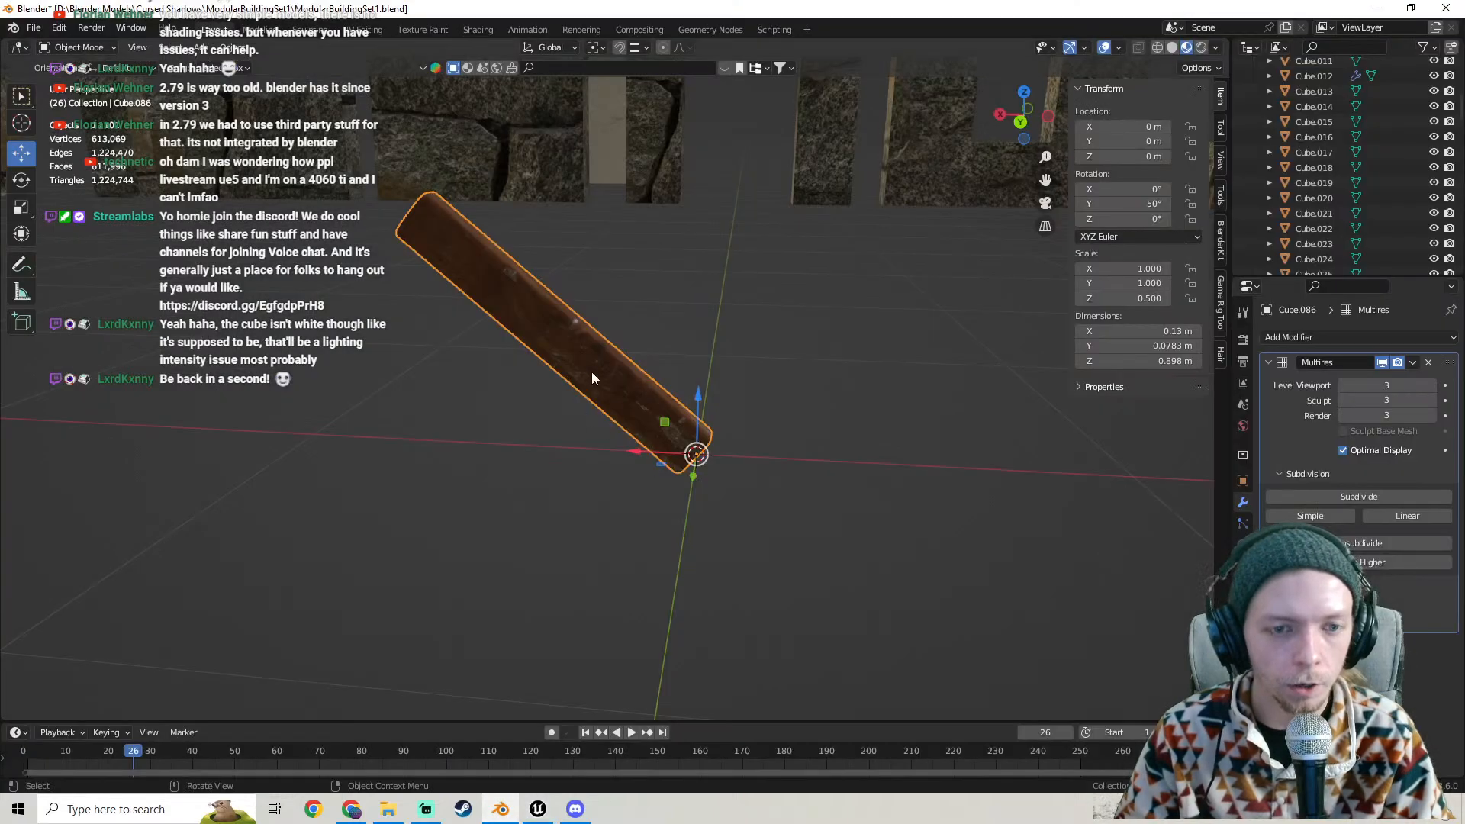
{"action": "scroll", "coordinate": [593, 373], "scroll_direction": "down", "scroll_amount": 7}
{"action": "middle_click_drag", "start_coordinate": [571, 345], "coordinate": [684, 412], "text": "shift"}
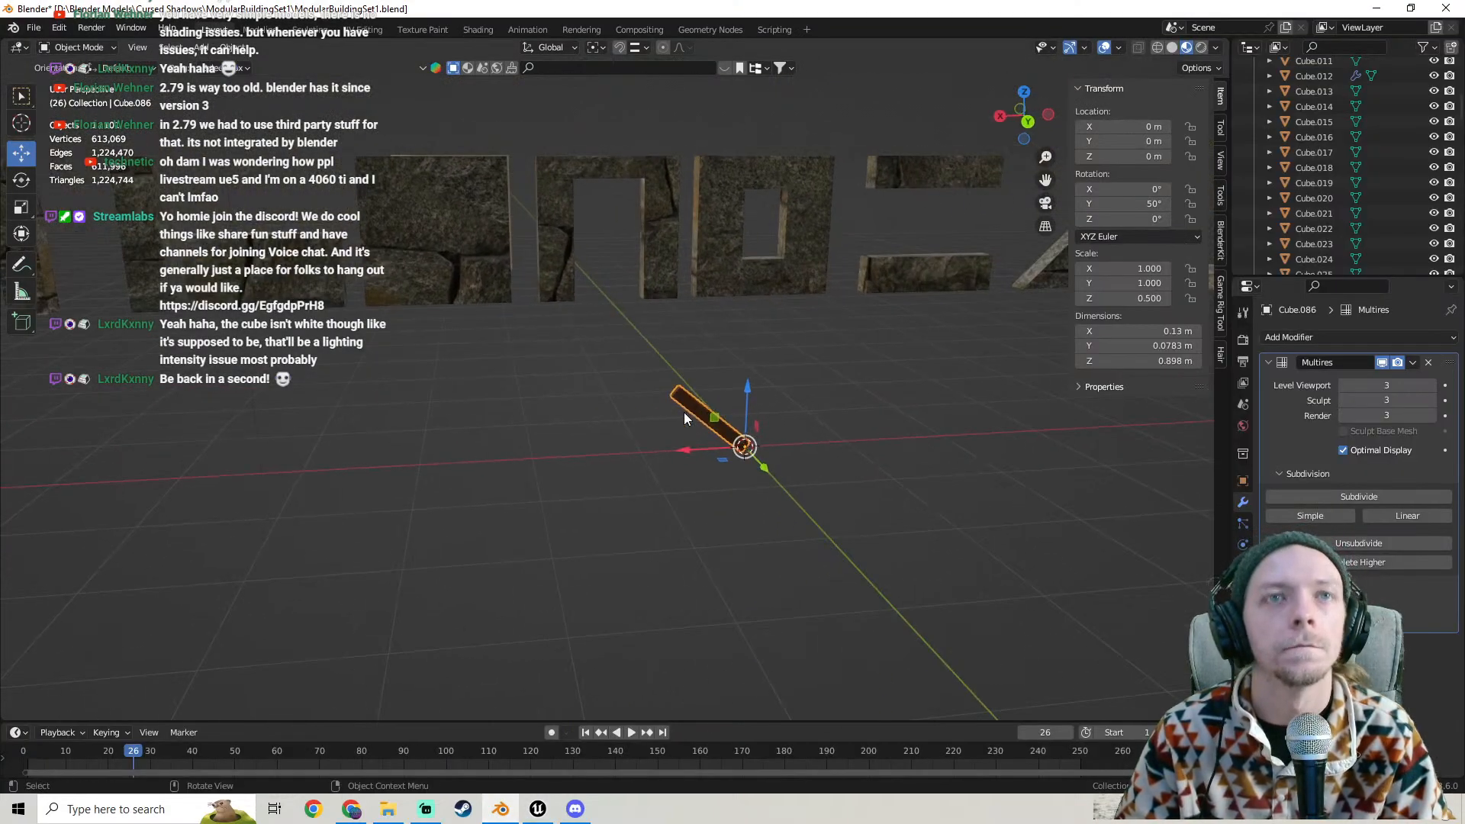
{"action": "left_click", "coordinate": [703, 428]}
{"action": "scroll", "coordinate": [703, 428], "scroll_direction": "down", "scroll_amount": 3}
{"action": "key", "text": "g"}
{"action": "key", "text": "x"}
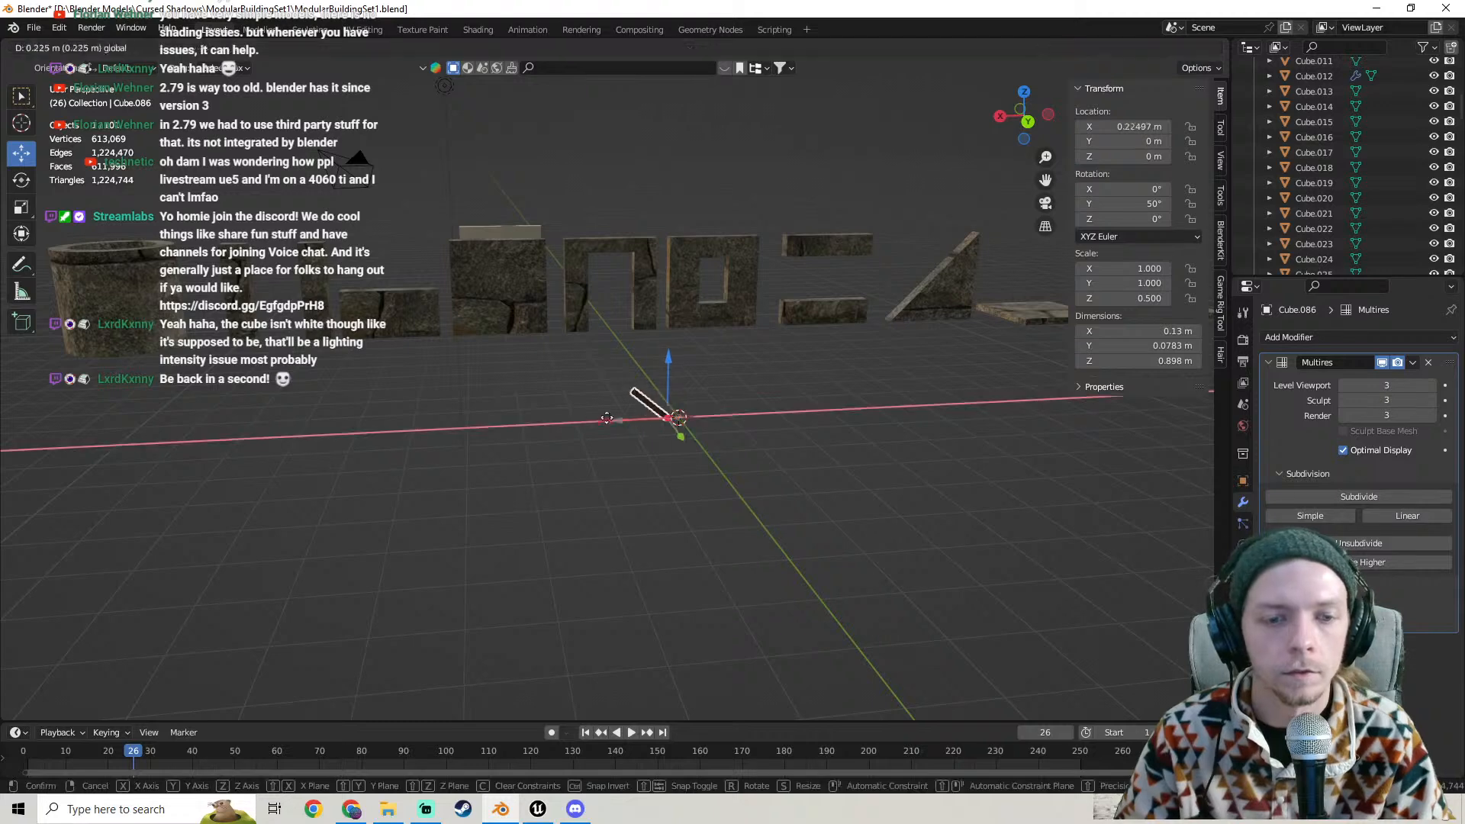
{"action": "left_click", "coordinate": [147, 420]}
{"action": "middle_click_drag", "start_coordinate": [146, 421], "coordinate": [853, 379], "text": "shift"}
{"action": "key", "text": "g"}
{"action": "key", "text": "x"}
{"action": "left_click", "coordinate": [81, 403]}
{"action": "middle_click_drag", "start_coordinate": [81, 403], "coordinate": [643, 411], "text": "shift"}
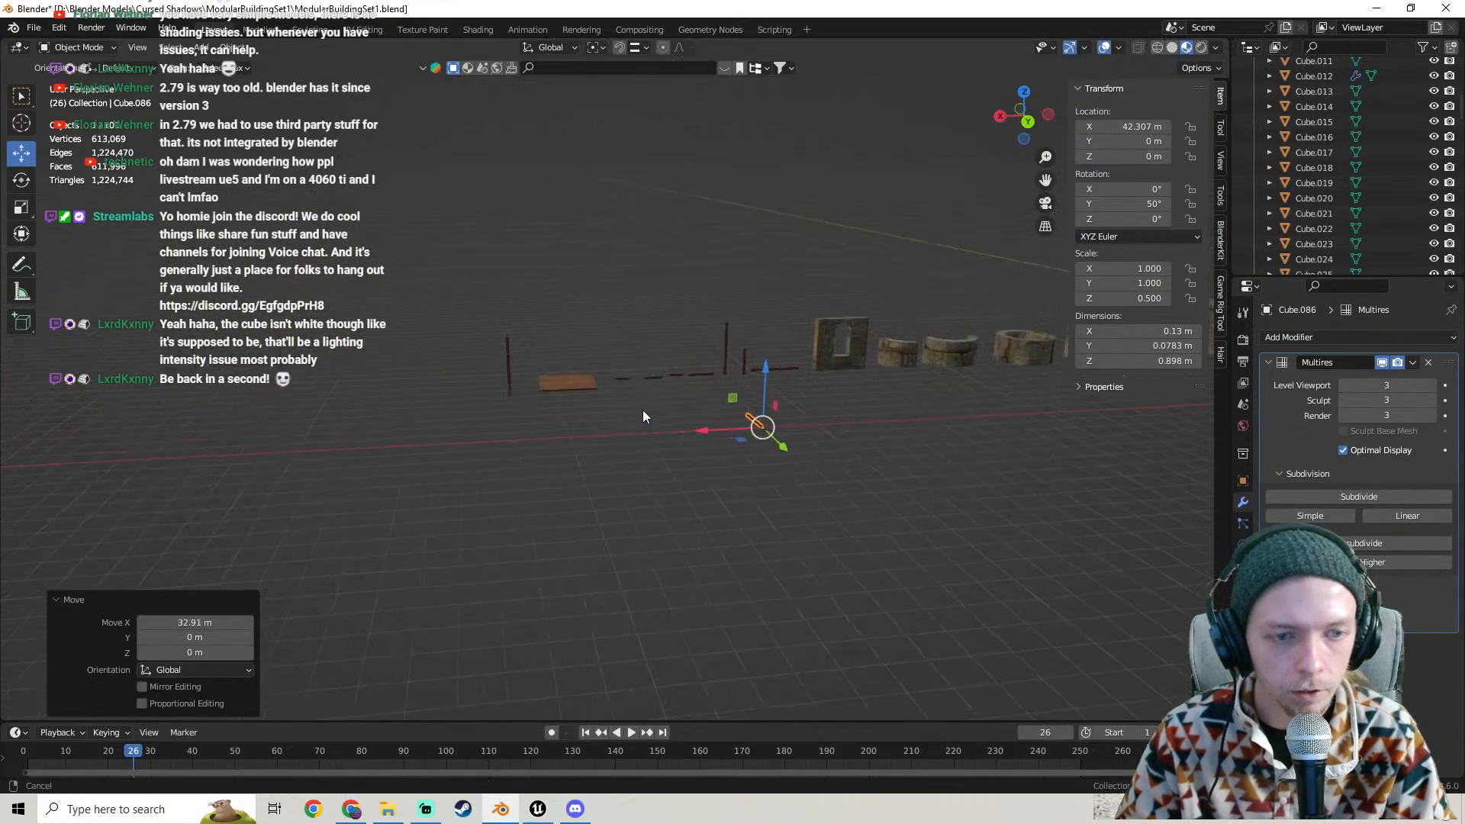
- Place the diagonal beam at the end of the wooden parts row, at about X 54.96 m and Y -7.93 m
{"action": "key", "text": "g"}
{"action": "key", "text": "x"}
{"action": "left_click", "coordinate": [419, 443]}
{"action": "middle_click_drag", "start_coordinate": [420, 443], "coordinate": [585, 503]}
{"action": "key", "text": "g"}
{"action": "key", "text": "y"}
{"action": "left_click", "coordinate": [643, 484]}
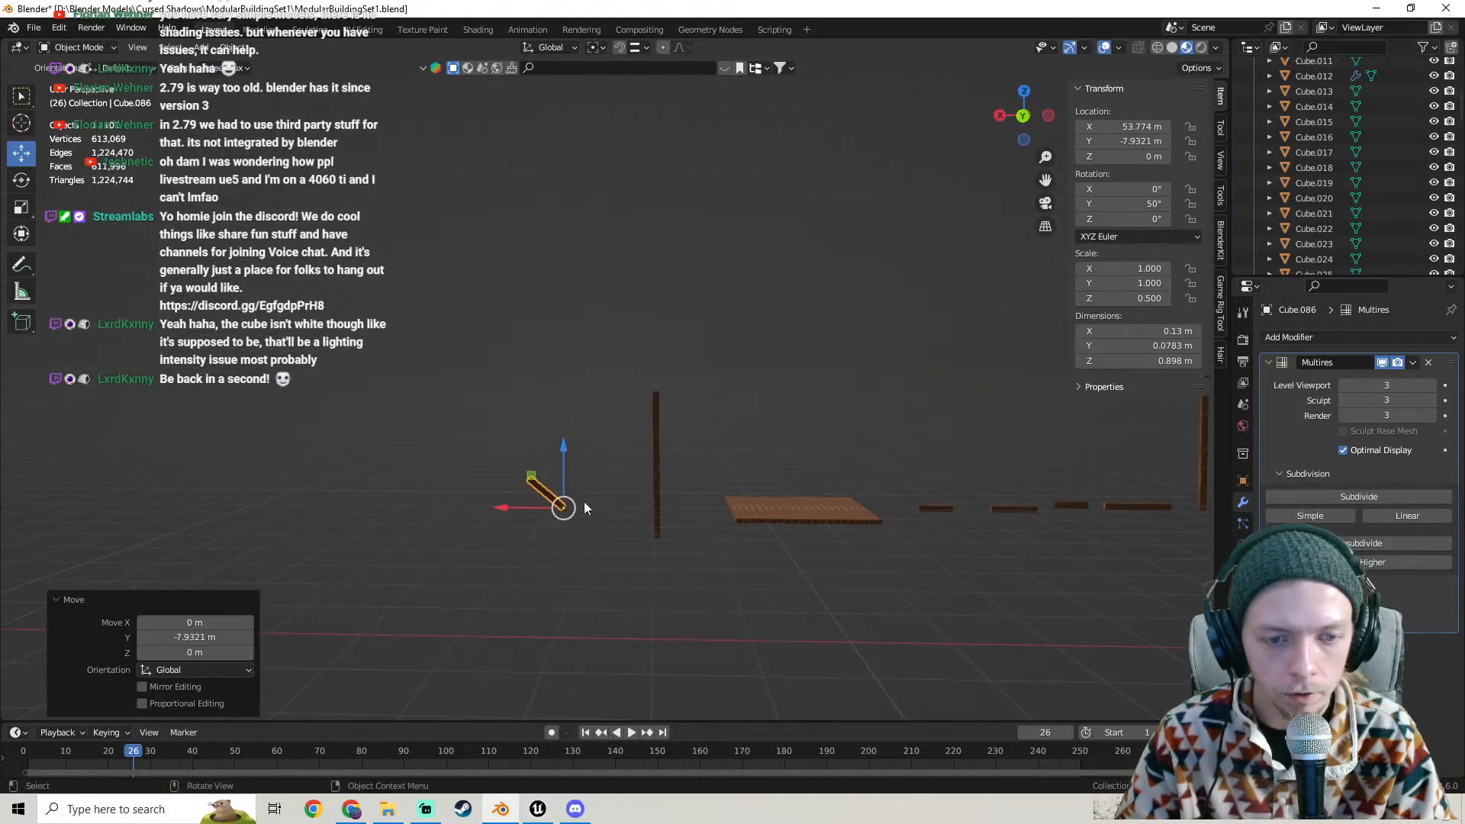
{"action": "key", "text": "g"}
{"action": "key", "text": "x"}
{"action": "left_click", "coordinate": [451, 501]}
- Look over the row of finished beams in Blender and switch back to Unreal Editor
{"action": "middle_click_drag", "start_coordinate": [451, 501], "coordinate": [889, 445]}
{"action": "scroll", "coordinate": [676, 501], "scroll_direction": "up", "scroll_amount": 4}
{"action": "middle_click_drag", "start_coordinate": [721, 555], "coordinate": [299, 454], "text": "shift"}
{"action": "middle_click_drag", "start_coordinate": [947, 420], "coordinate": [773, 490], "text": "shift"}
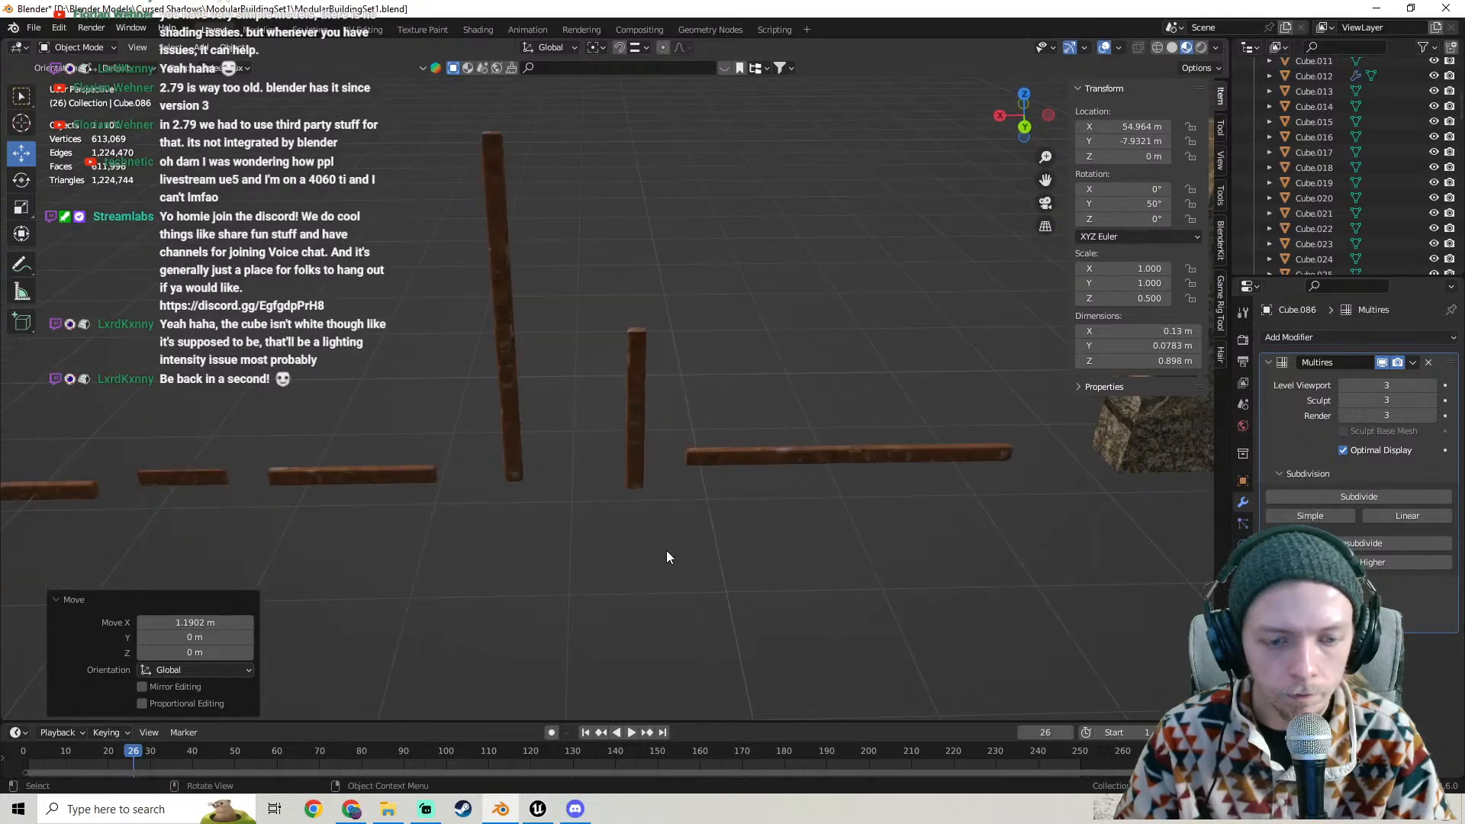
{"action": "scroll", "coordinate": [679, 542], "scroll_direction": "down", "scroll_amount": 2}
{"action": "left_click", "coordinate": [538, 809]}
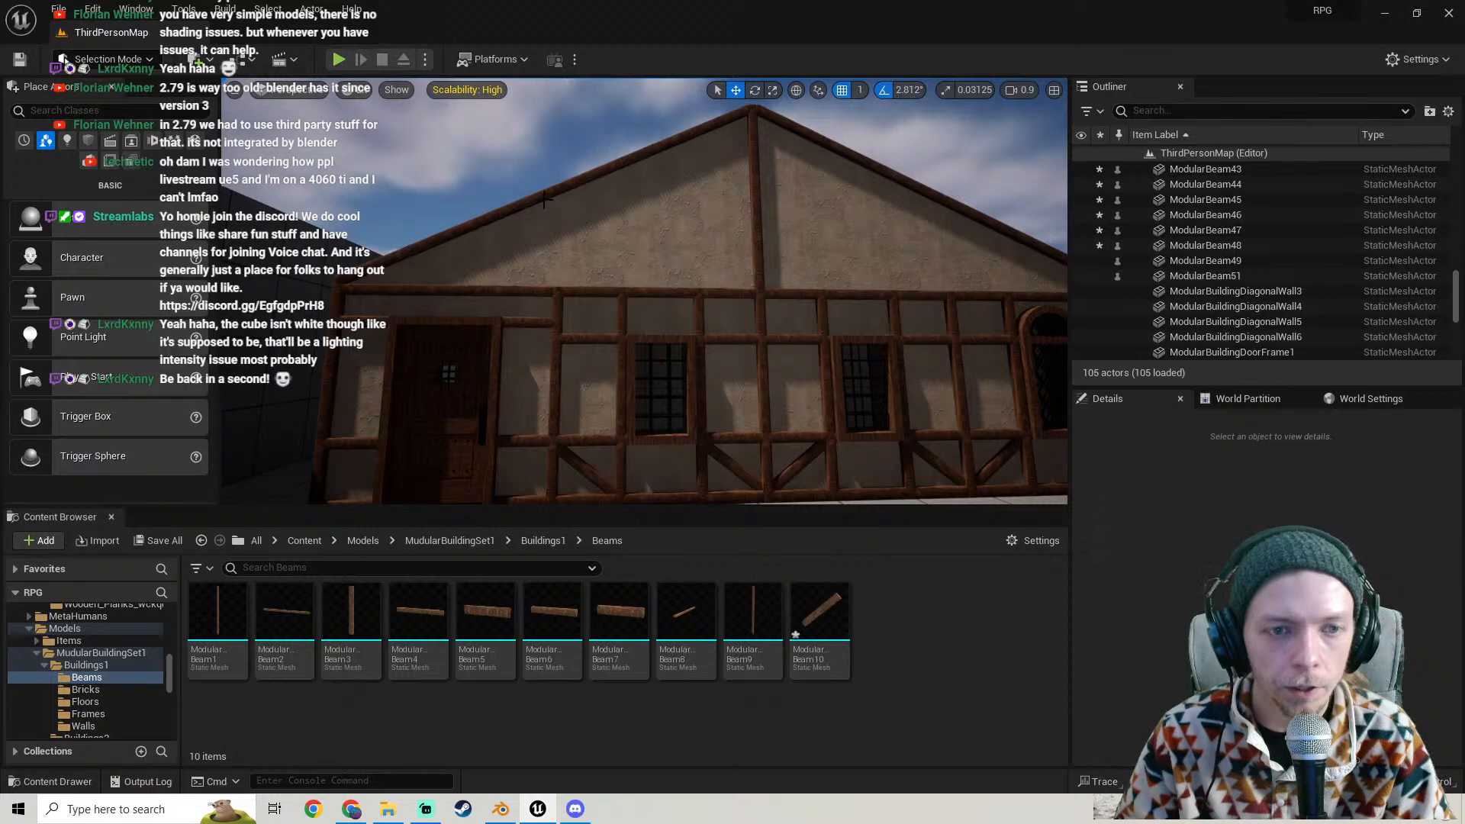
- Select all ModularBeam actors from ModularBeam2 through ModularBeam51 and delete them from the level
{"action": "left_click", "coordinate": [541, 197]}
{"action": "scroll", "coordinate": [1247, 258], "scroll_direction": "up", "scroll_amount": 10}
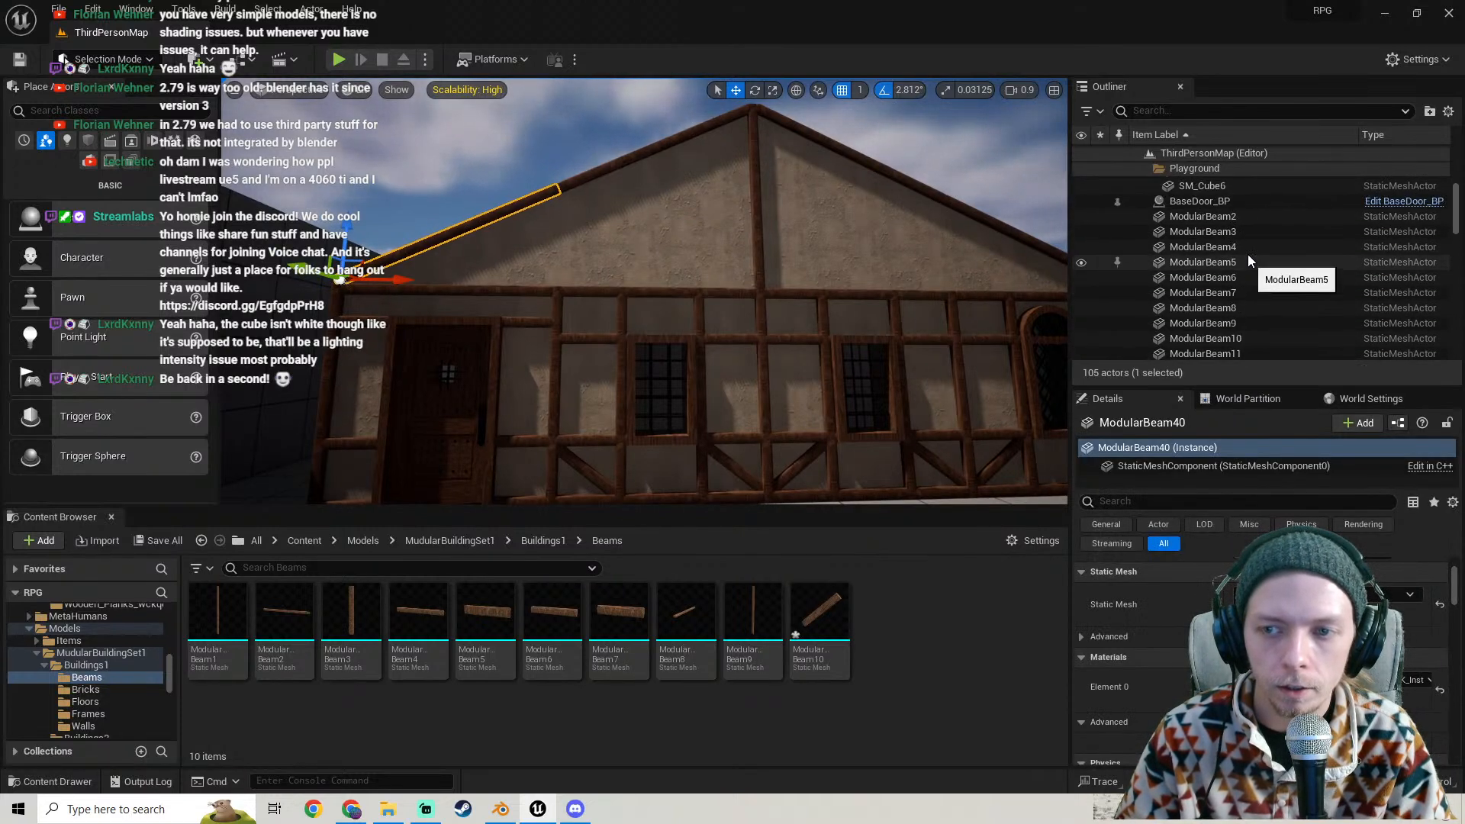
{"action": "left_click", "coordinate": [1206, 214]}
{"action": "scroll", "coordinate": [1257, 291], "scroll_direction": "down", "scroll_amount": 7}
{"action": "scroll", "coordinate": [1256, 291], "scroll_direction": "down", "scroll_amount": 6}
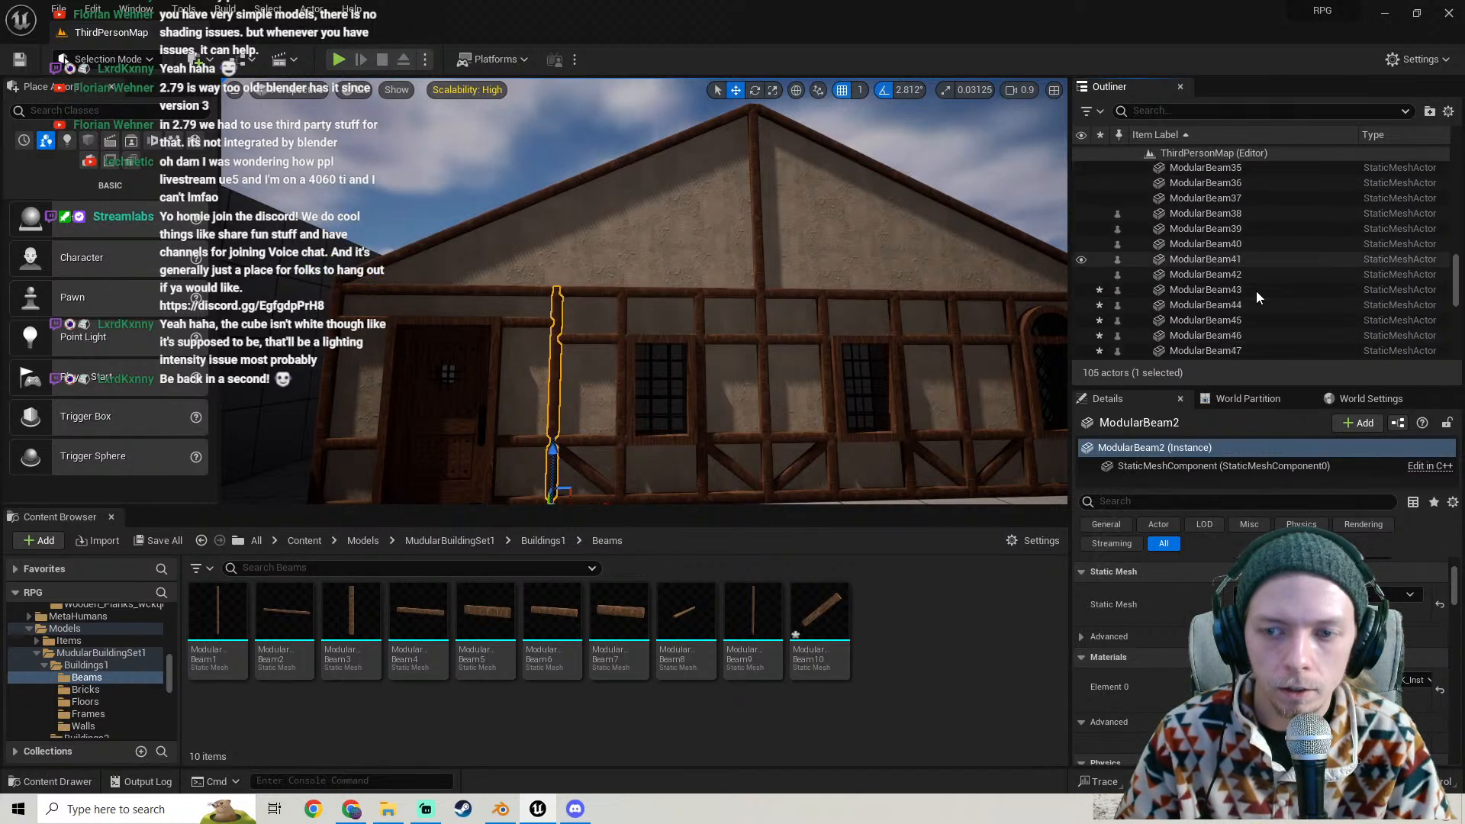
{"action": "left_click", "coordinate": [1241, 251], "text": "shift"}
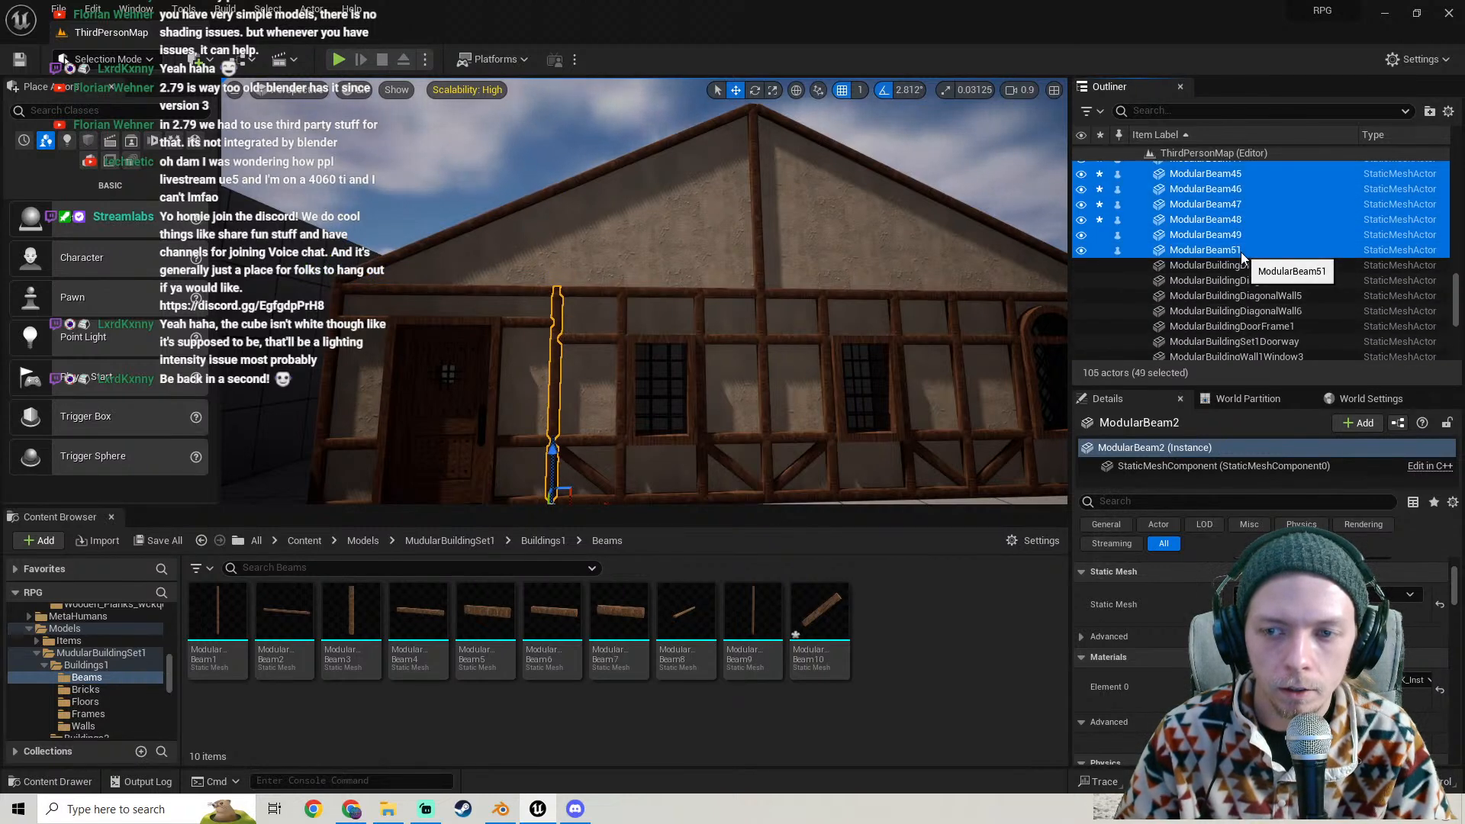
{"action": "key", "text": "Delete"}
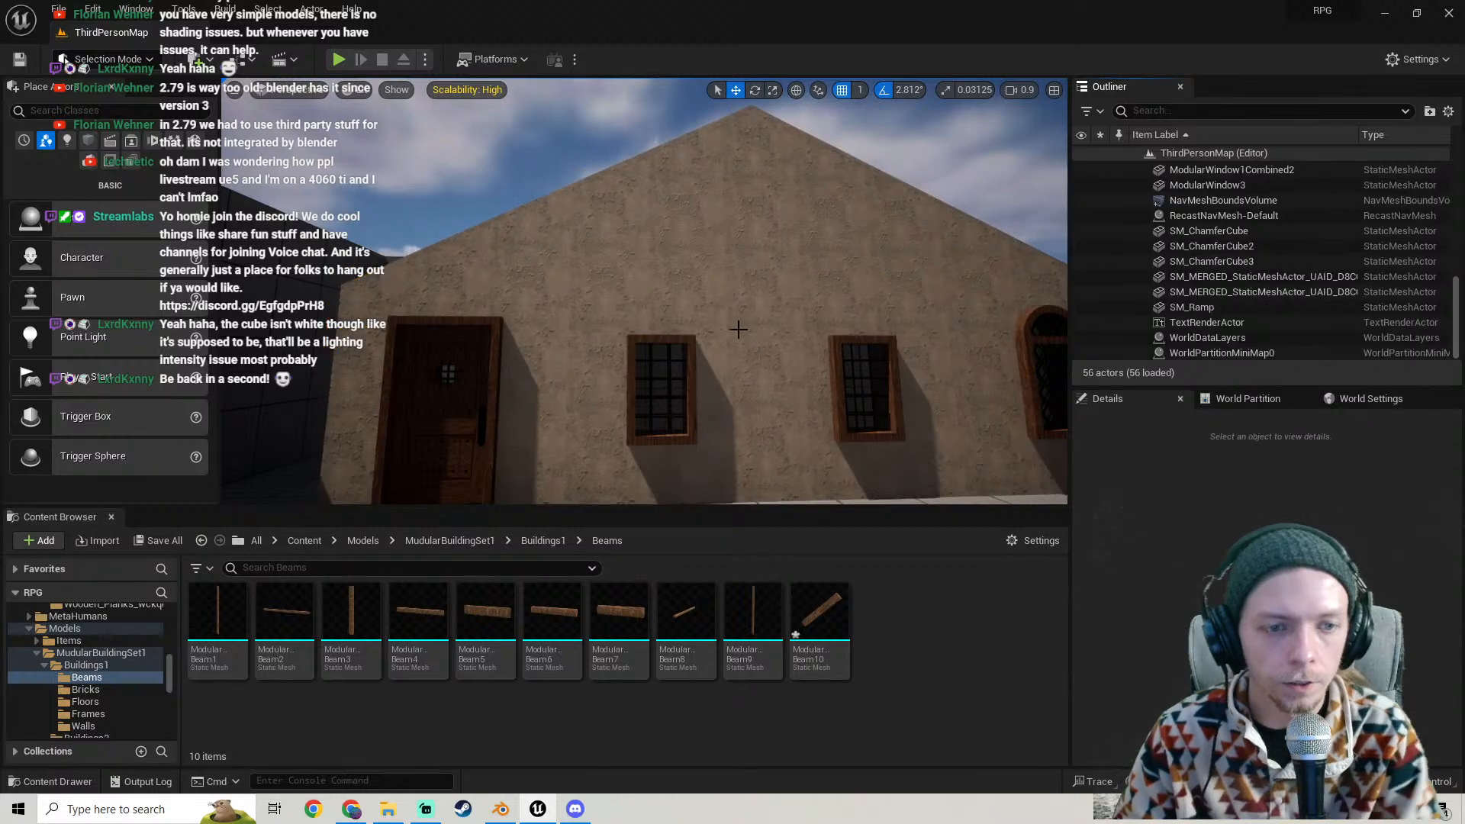
{"action": "right_click_drag", "start_coordinate": [644, 291], "coordinate": [614, 299]}
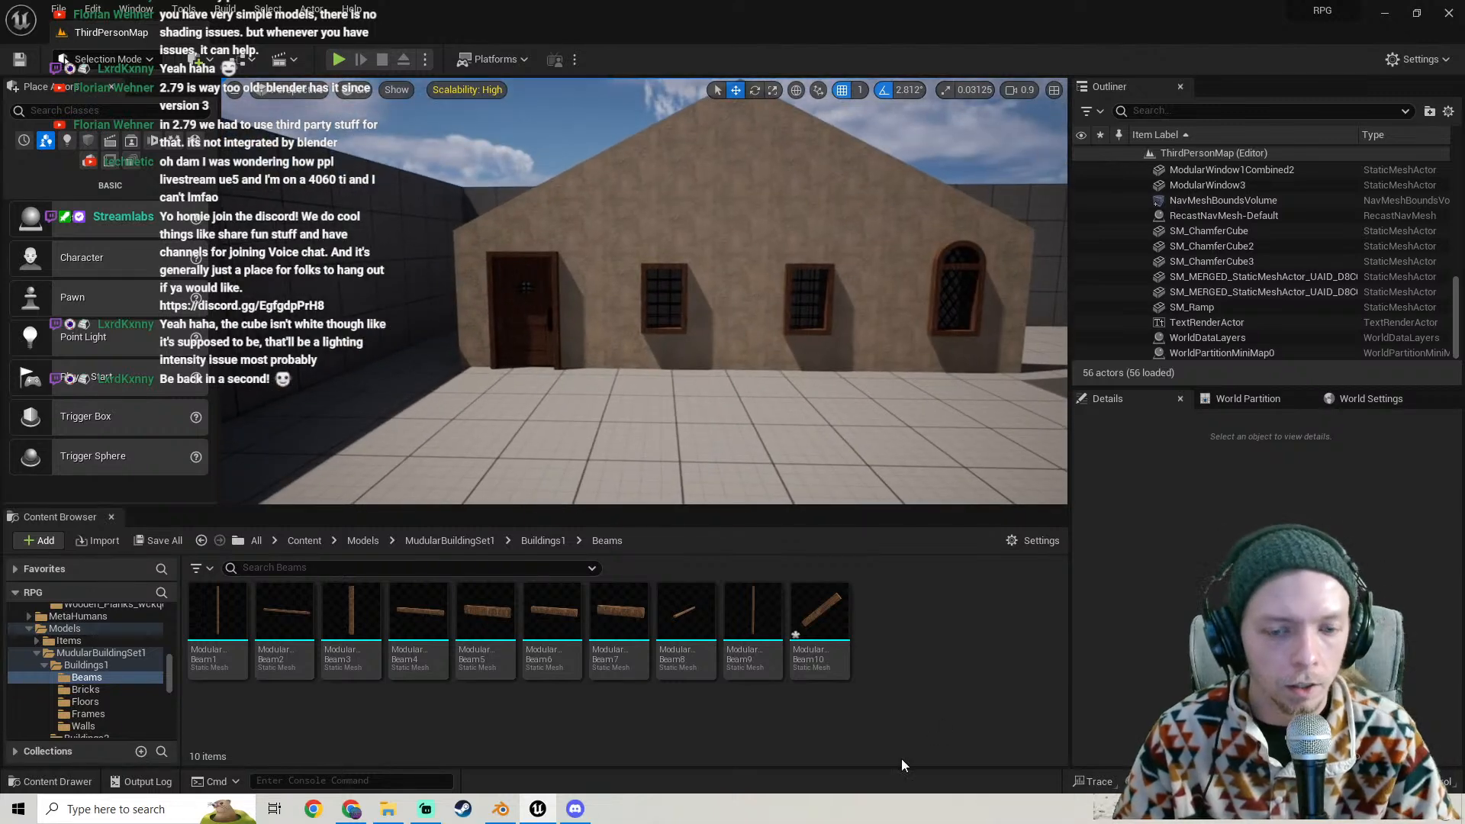
- Save all modified content, keeping every listed asset included in the save
{"action": "left_click", "coordinate": [820, 636]}
{"action": "left_click", "coordinate": [172, 541]}
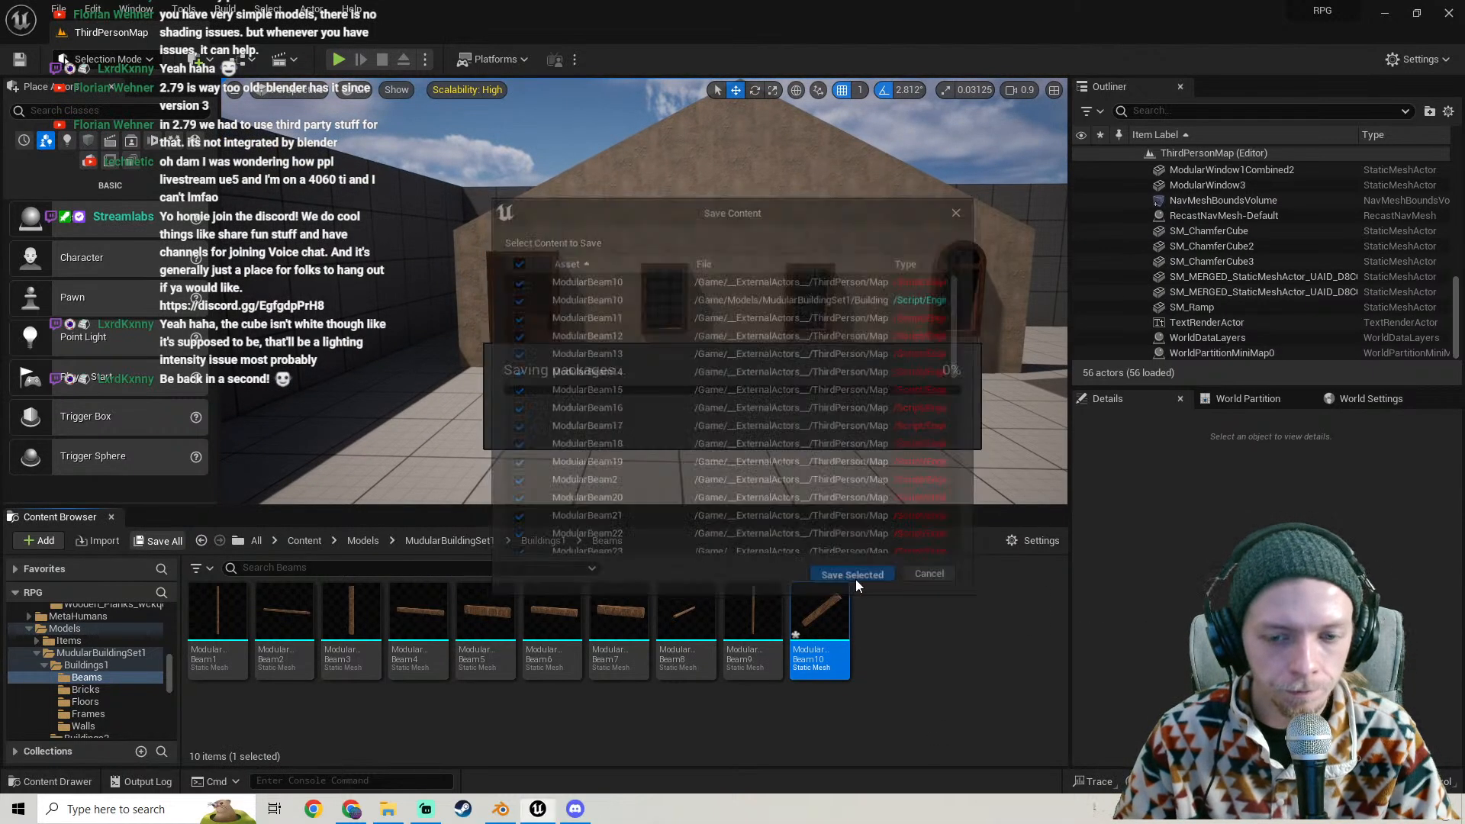
{"action": "left_click", "coordinate": [854, 579]}
- Delete the static mesh assets ModularBeam1 through ModularBeam9 from the Beams folder, keeping ModularBeam10
{"action": "left_click", "coordinate": [219, 633], "text": "shift"}
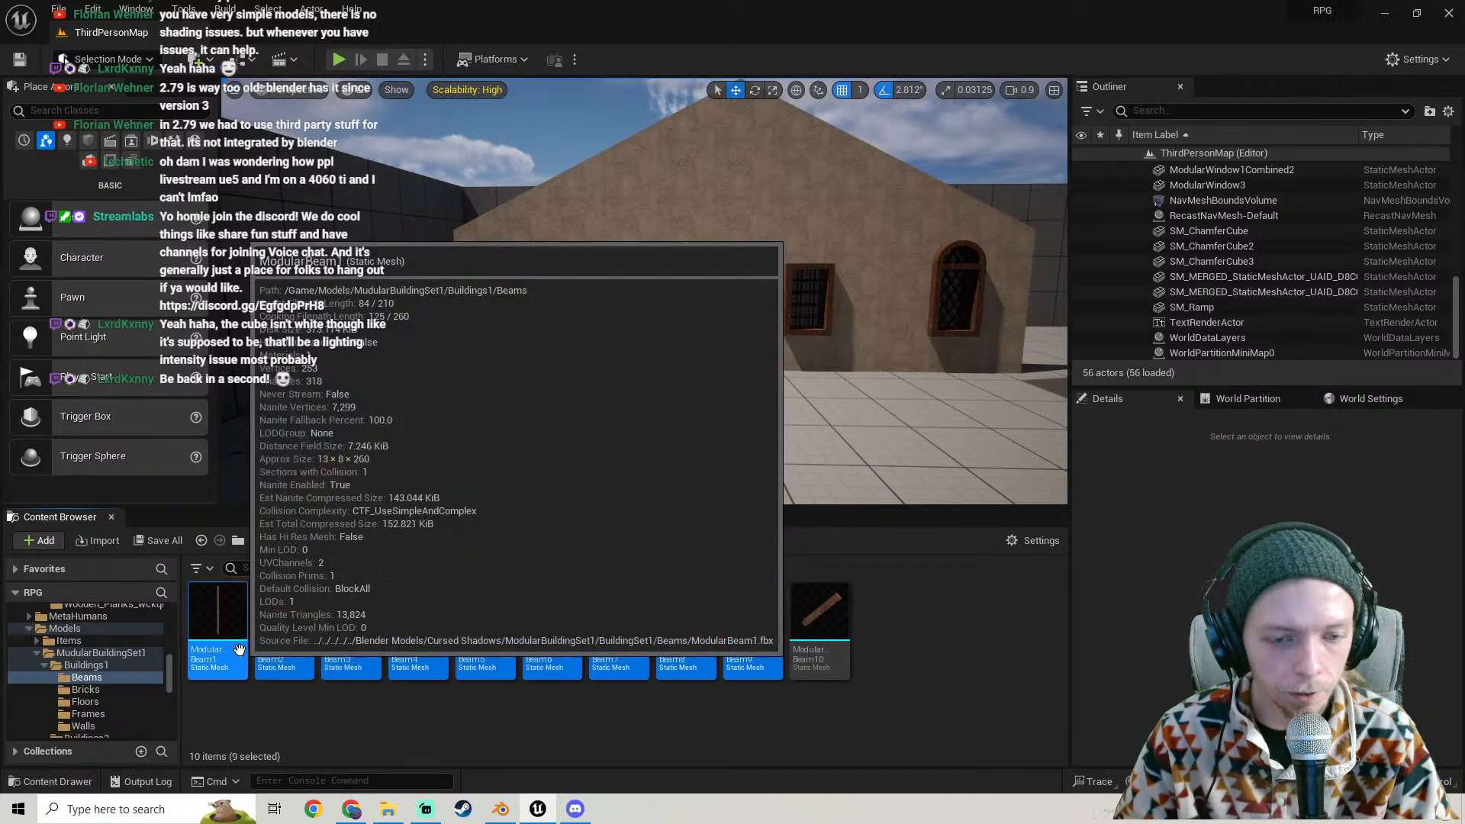
{"action": "key", "text": "Delete"}
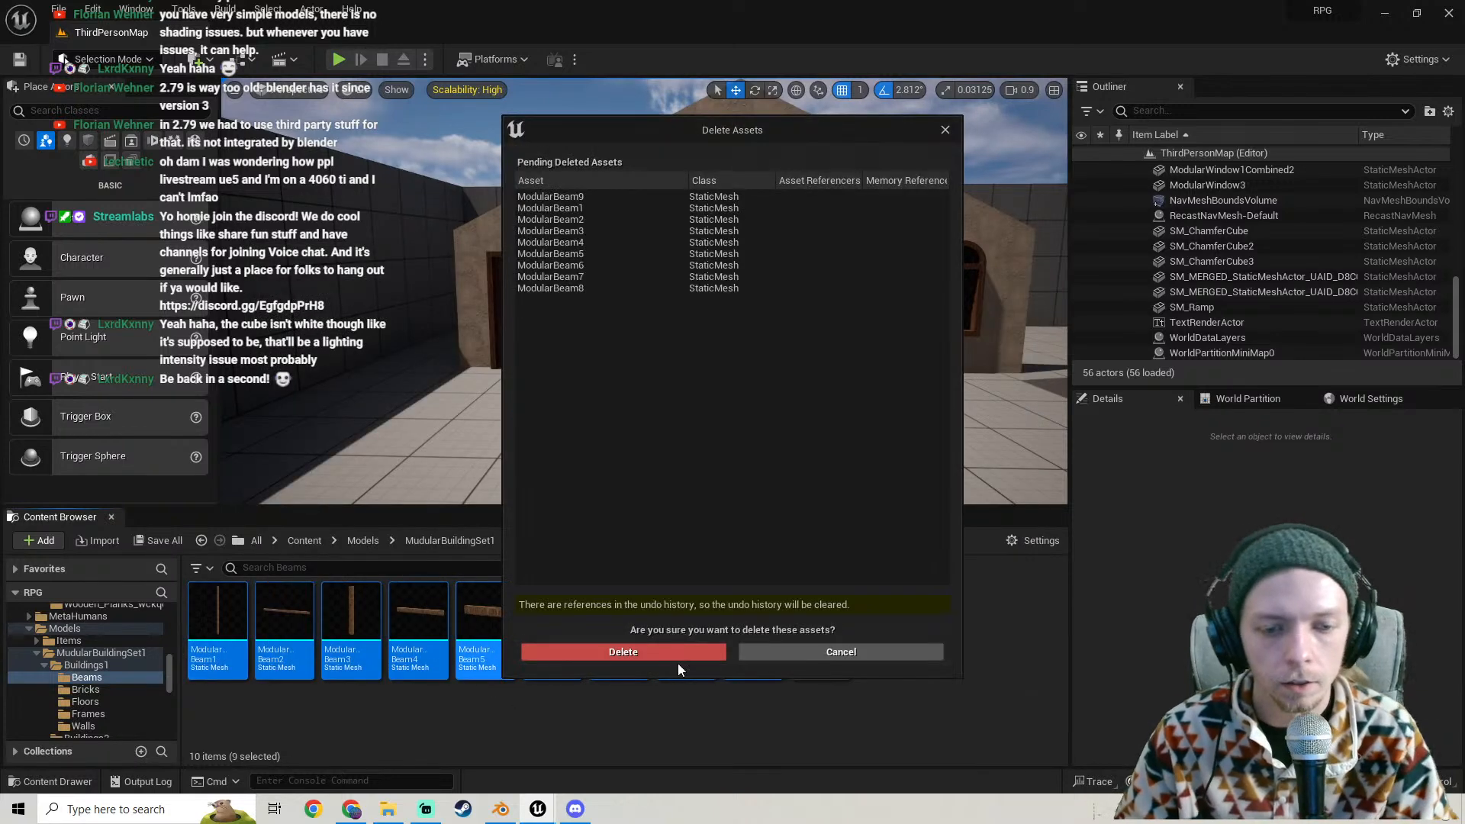
{"action": "left_click", "coordinate": [673, 653]}
{"action": "key", "text": "w"}
{"action": "right_click_drag", "start_coordinate": [561, 428], "coordinate": [521, 438]}
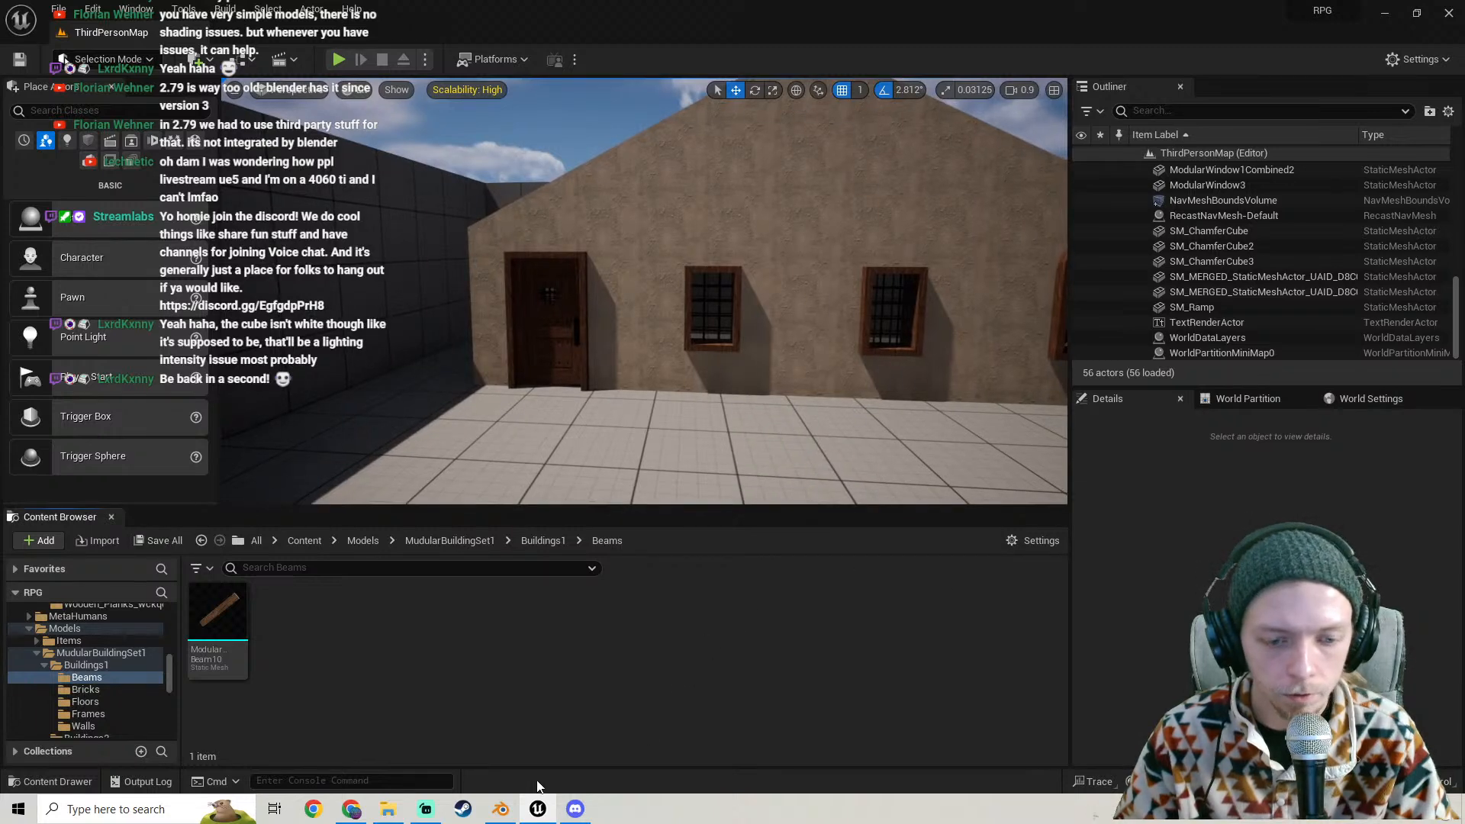
- Switch to Blender, move the vertical beam Cube.080 about 10.31 m along Y out of the row, and snap it to the 3D cursor
{"action": "left_click", "coordinate": [506, 814]}
{"action": "scroll", "coordinate": [667, 503], "scroll_direction": "down", "scroll_amount": 3}
{"action": "middle_click_drag", "start_coordinate": [717, 456], "coordinate": [539, 474]}
{"action": "left_click", "coordinate": [615, 489]}
{"action": "left_click_drag", "start_coordinate": [505, 459], "coordinate": [740, 649]}
{"action": "middle_click_drag", "start_coordinate": [741, 649], "coordinate": [602, 350]}
{"action": "right_click", "coordinate": [601, 348]}
{"action": "mouse_move", "coordinate": [602, 348]}
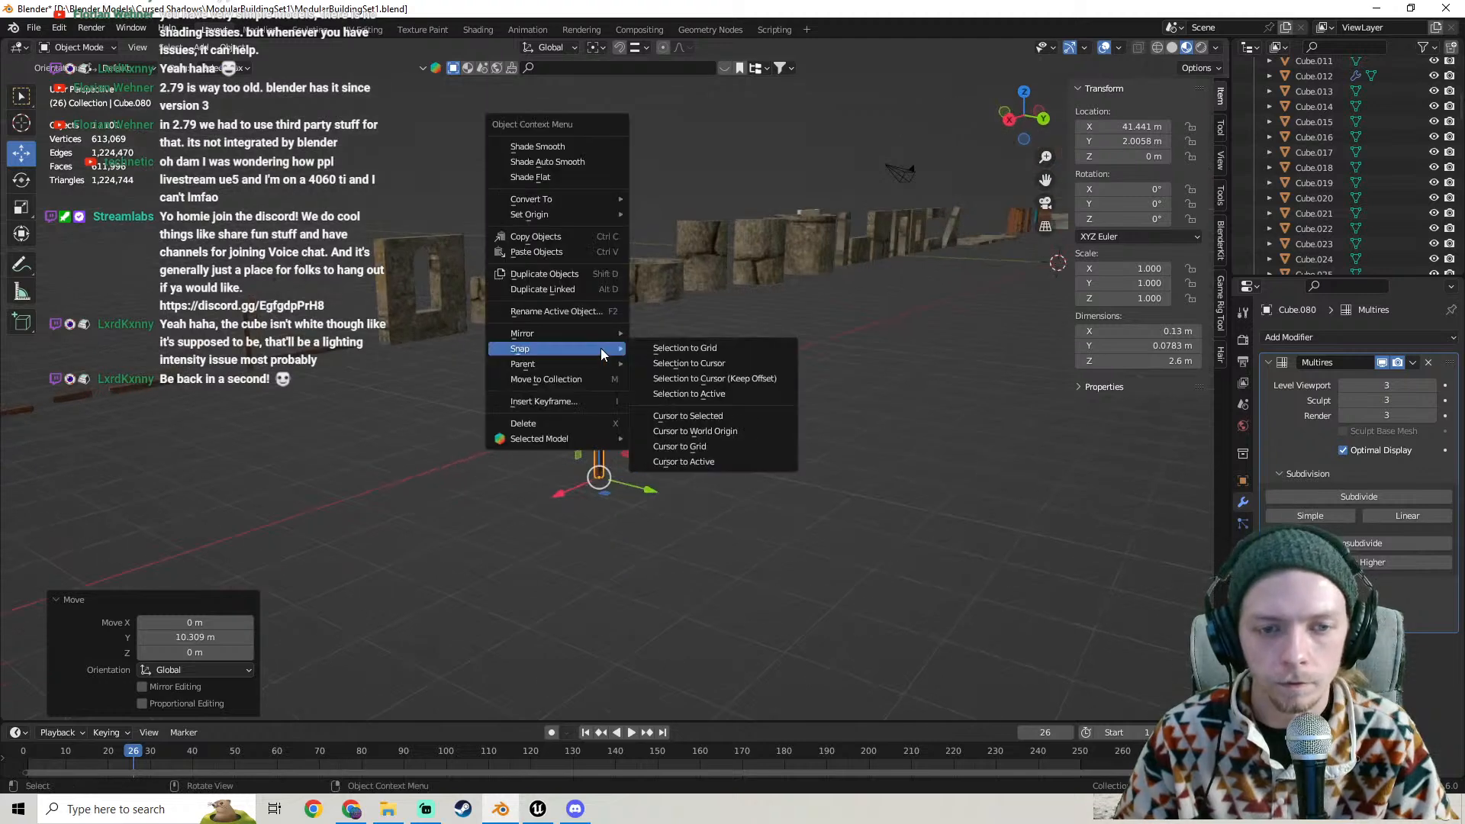
{"action": "left_click", "coordinate": [717, 356]}
{"action": "middle_click_drag", "start_coordinate": [891, 344], "coordinate": [758, 406]}
- Enter Edit Mode on the beam, split the 3D viewport in two, and change one area to a UV Editor
{"action": "key", "text": "Tab"}
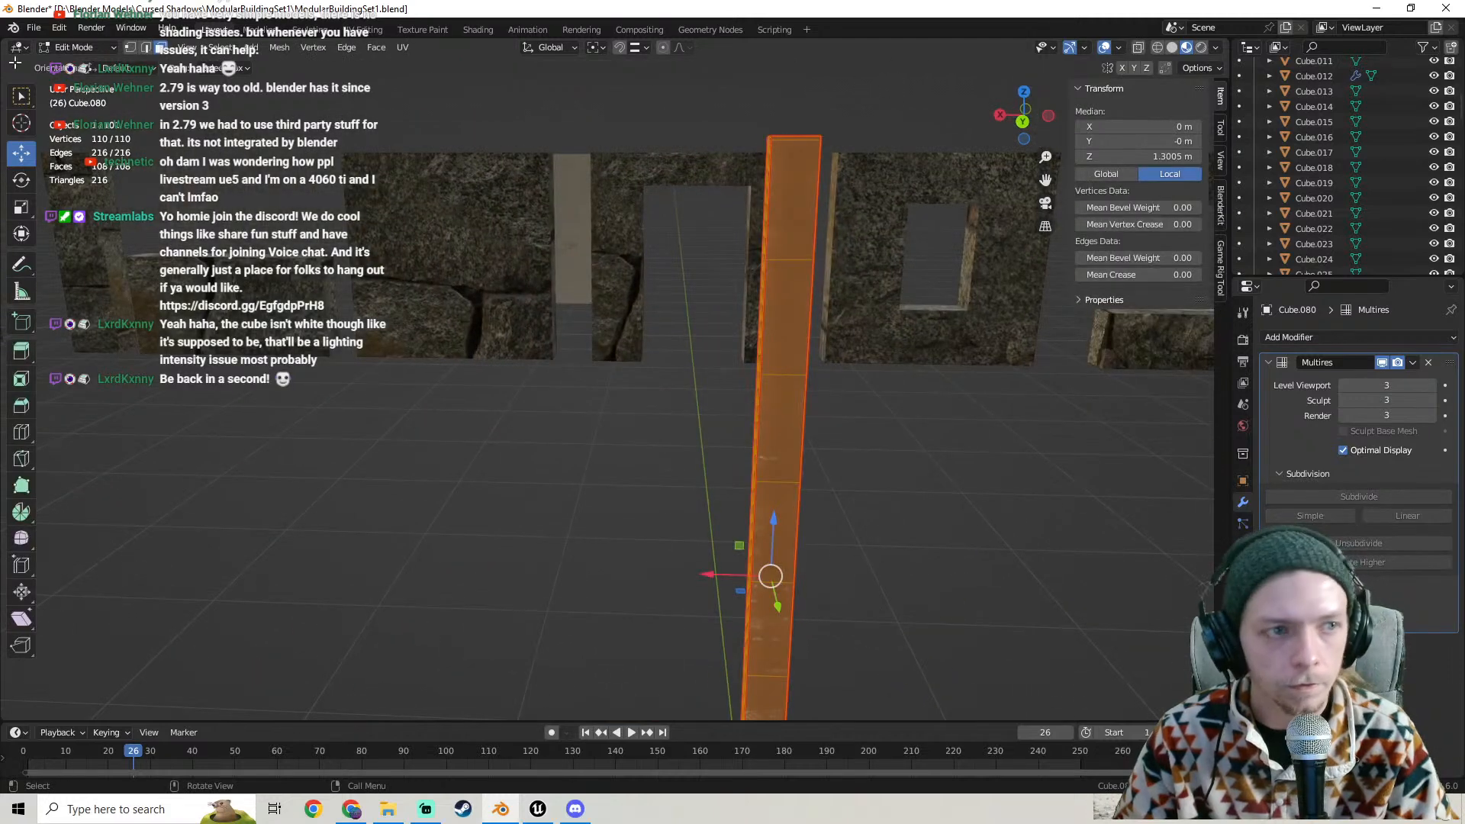
{"action": "left_click_drag", "start_coordinate": [132, 83], "coordinate": [509, 80]}
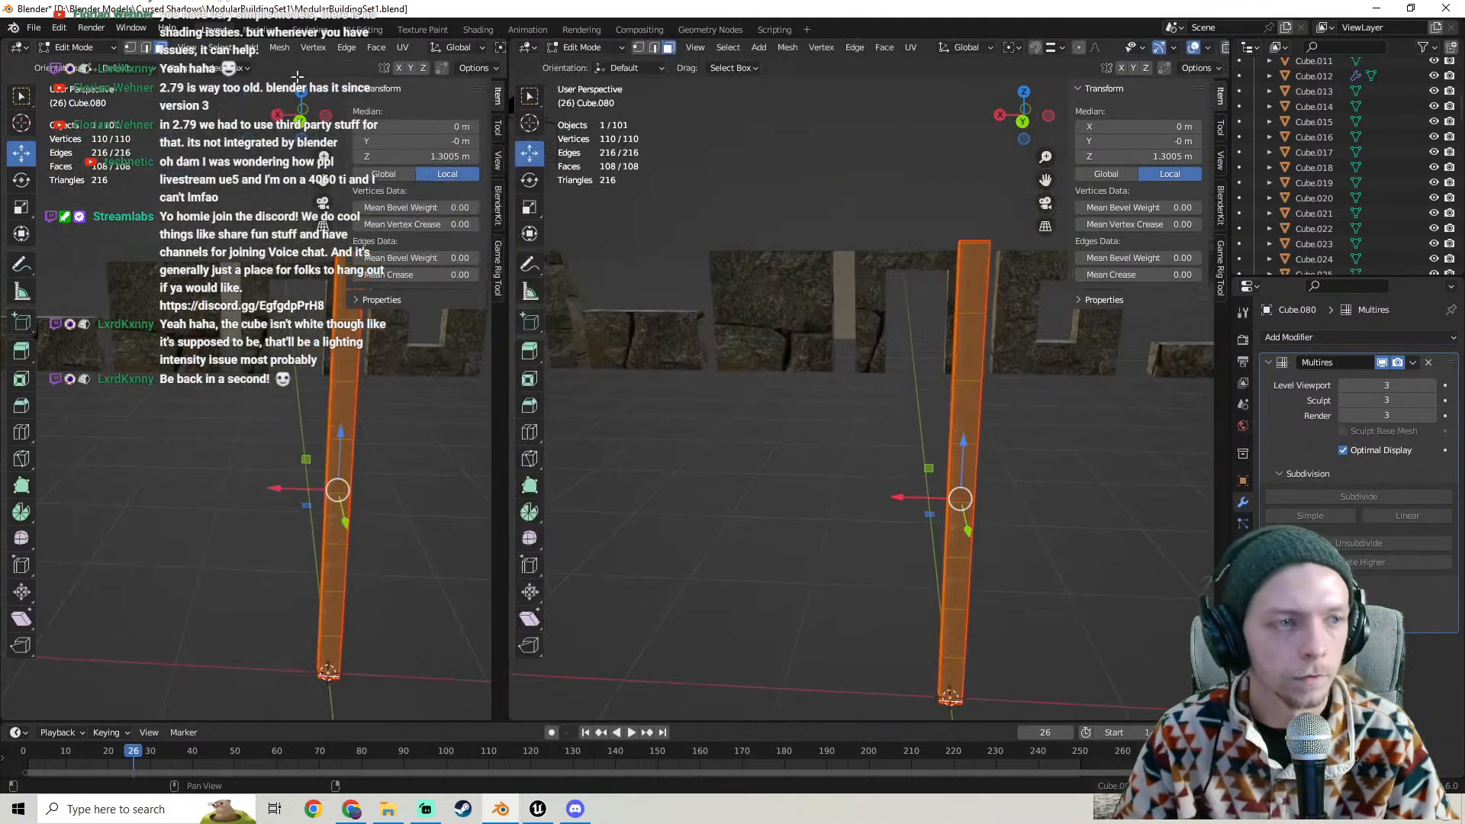
{"action": "left_click", "coordinate": [17, 48]}
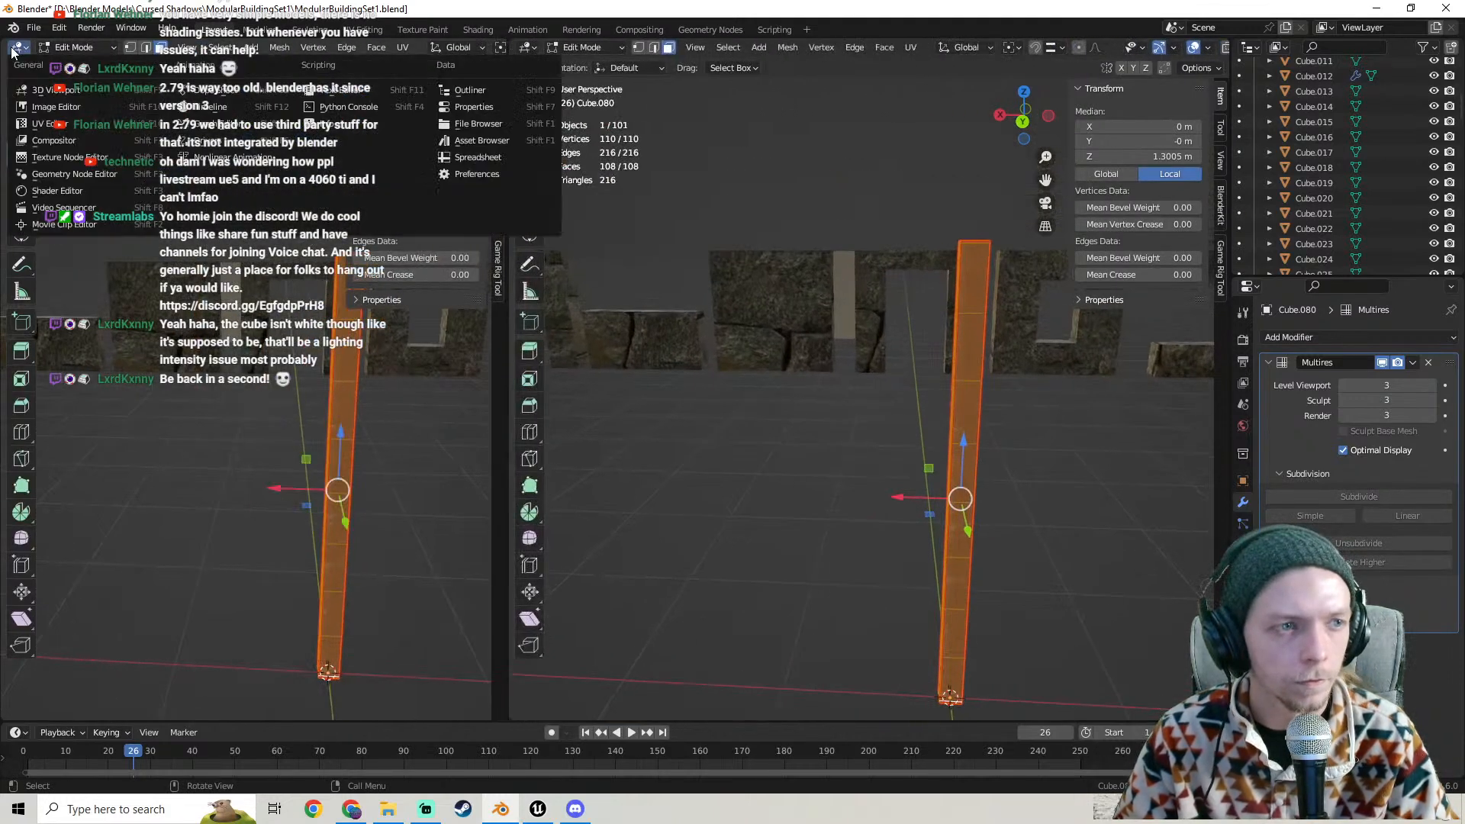
{"action": "left_click", "coordinate": [58, 125]}
{"action": "scroll", "coordinate": [916, 451], "scroll_direction": "up", "scroll_amount": 1}
- Inspect the beam's UV layout against its texture in Edit Mode and select the whole short horizontal UV island
{"action": "key", "text": "Tab"}
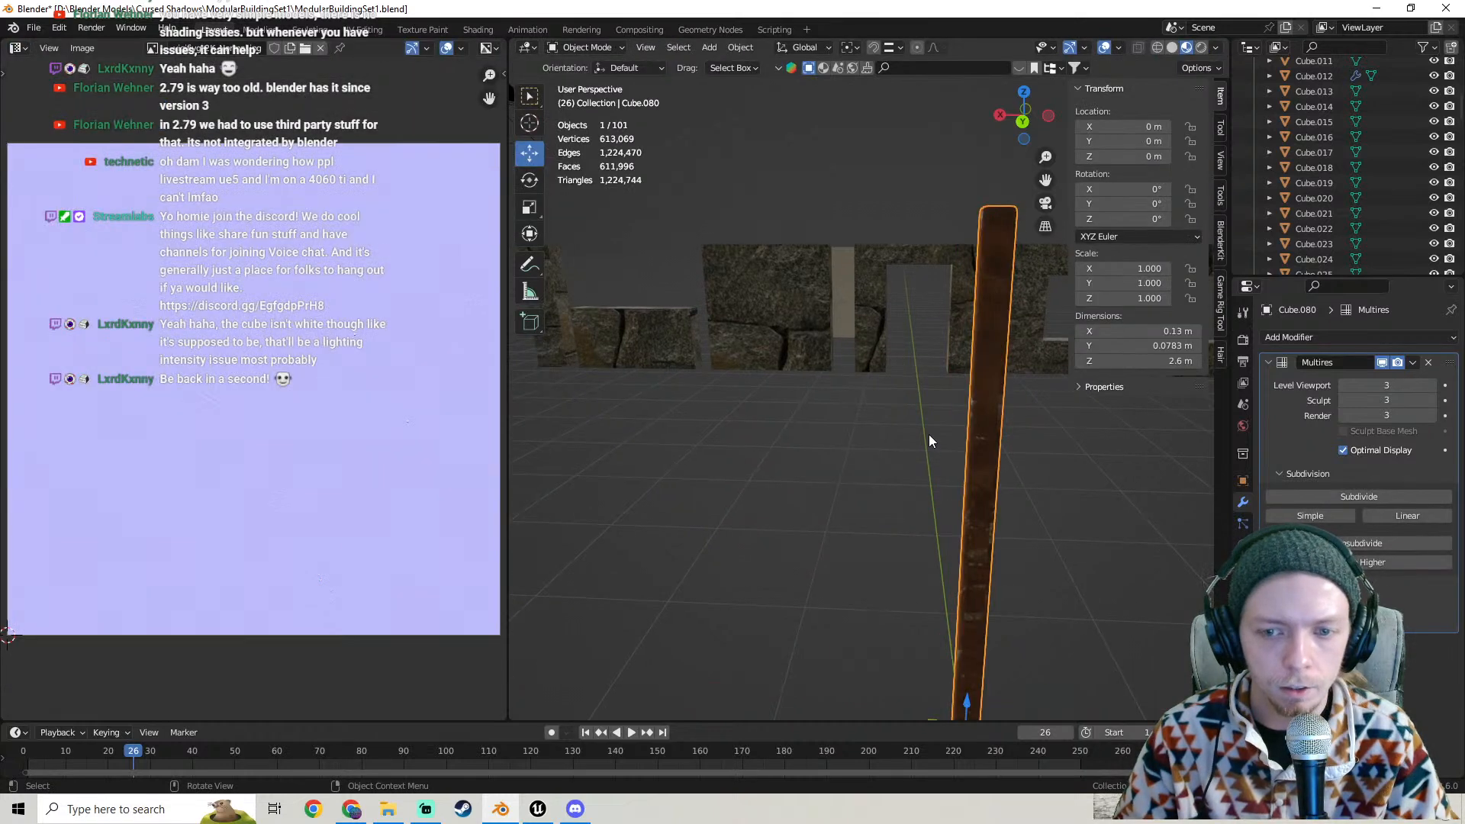
{"action": "scroll", "coordinate": [928, 425], "scroll_direction": "up", "scroll_amount": 2}
{"action": "middle_click_drag", "start_coordinate": [928, 424], "coordinate": [725, 388], "text": "shift"}
{"action": "scroll", "coordinate": [268, 428], "scroll_direction": "down", "scroll_amount": 4}
{"action": "key", "text": "Tab"}
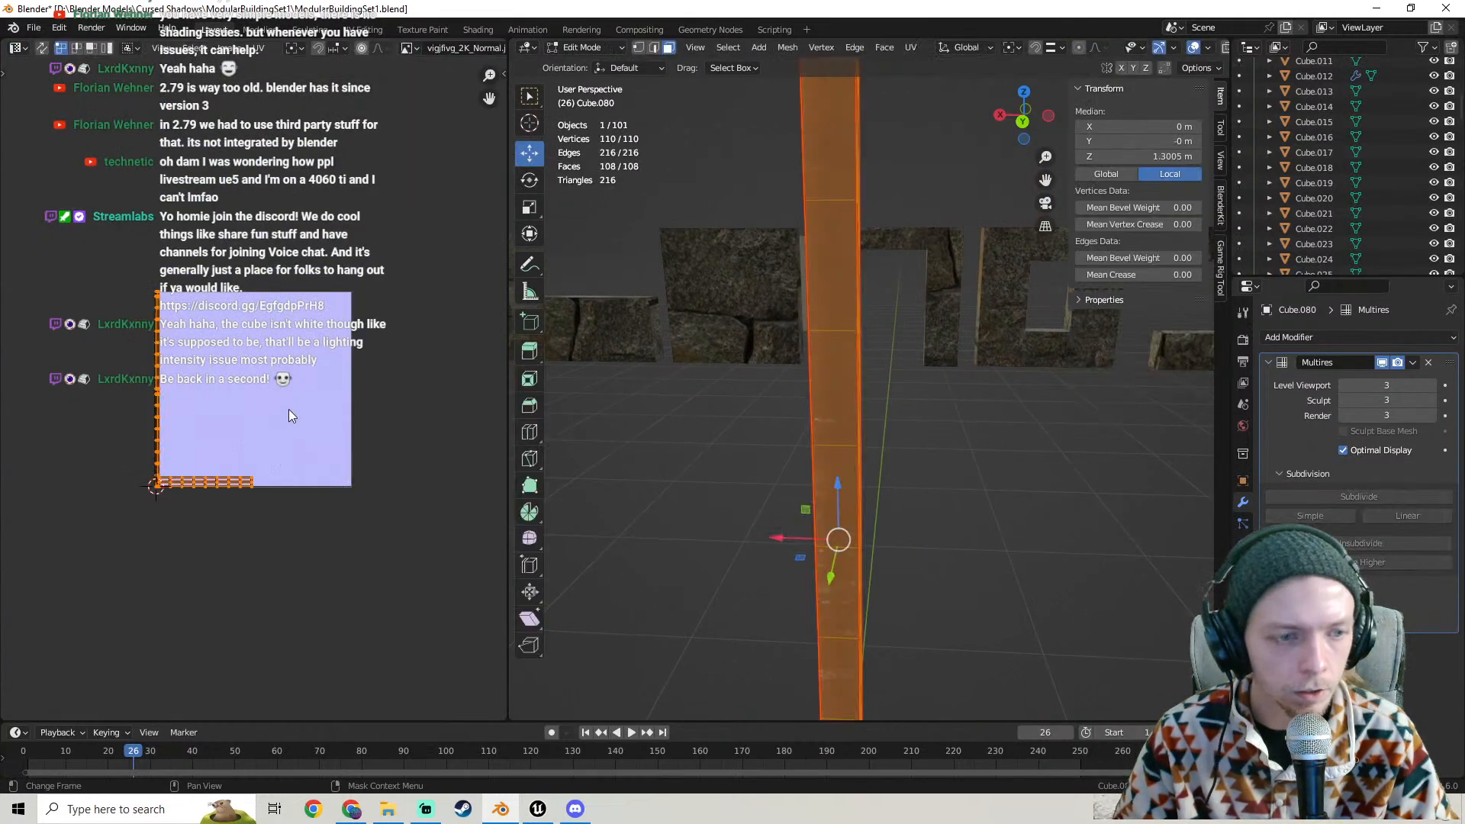
{"action": "key", "text": "Escape"}
{"action": "key", "text": "Tab"}
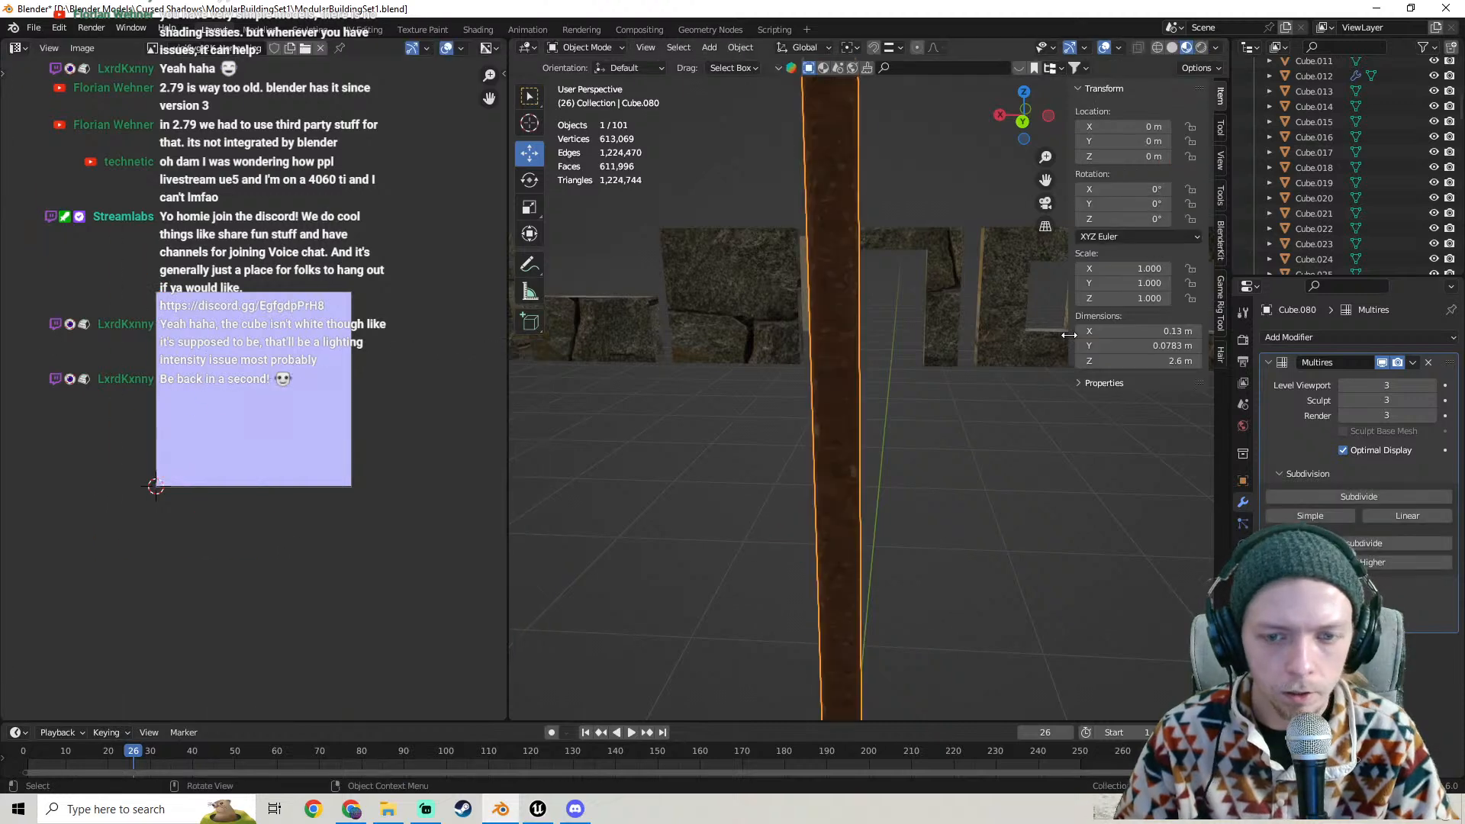
{"action": "middle_click_drag", "start_coordinate": [834, 451], "coordinate": [701, 435]}
{"action": "key", "text": "Tab"}
{"action": "scroll", "coordinate": [252, 409], "scroll_direction": "up", "scroll_amount": 4}
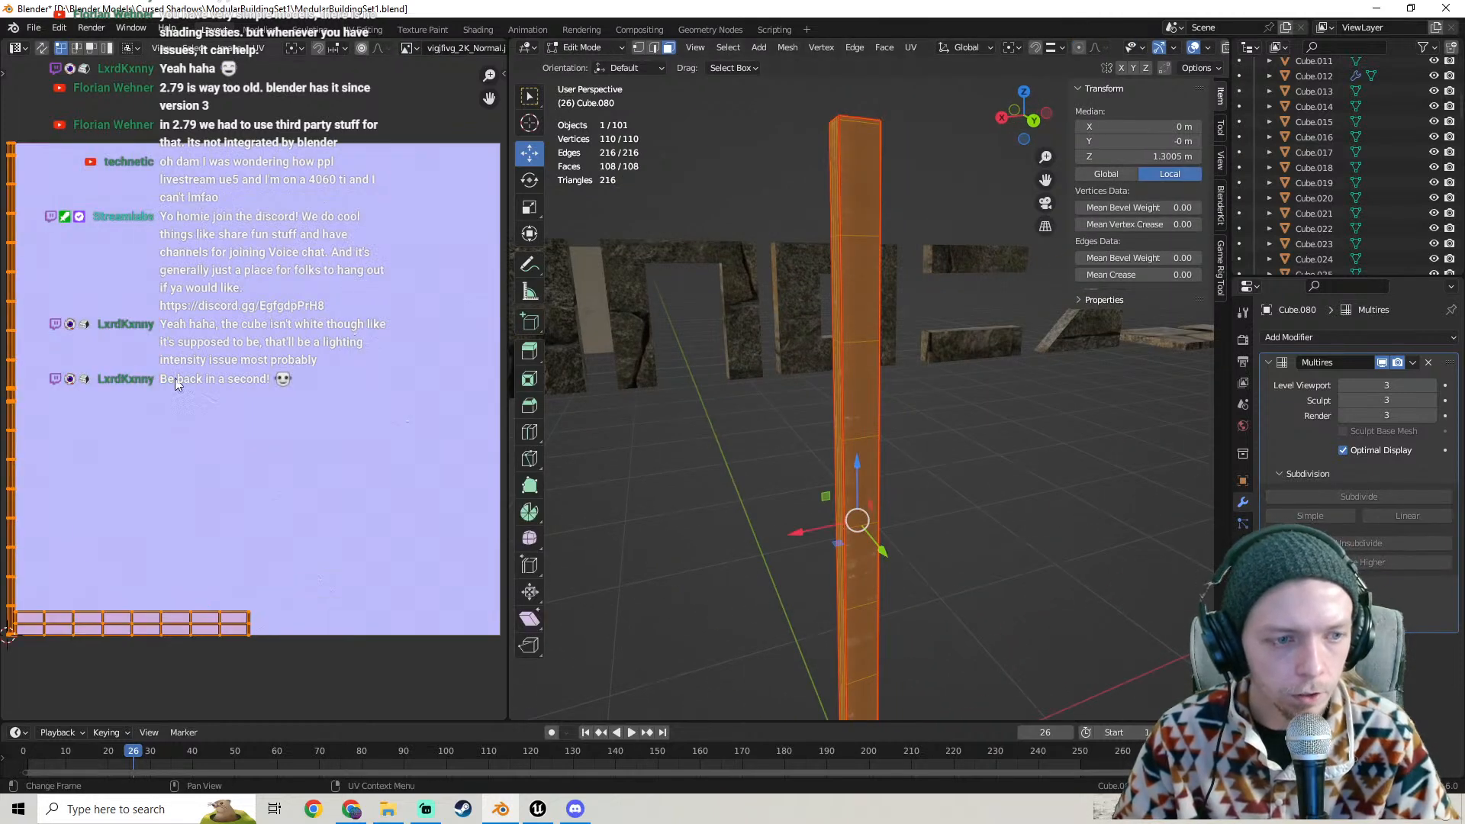
{"action": "scroll", "coordinate": [199, 526], "scroll_direction": "down", "scroll_amount": 1}
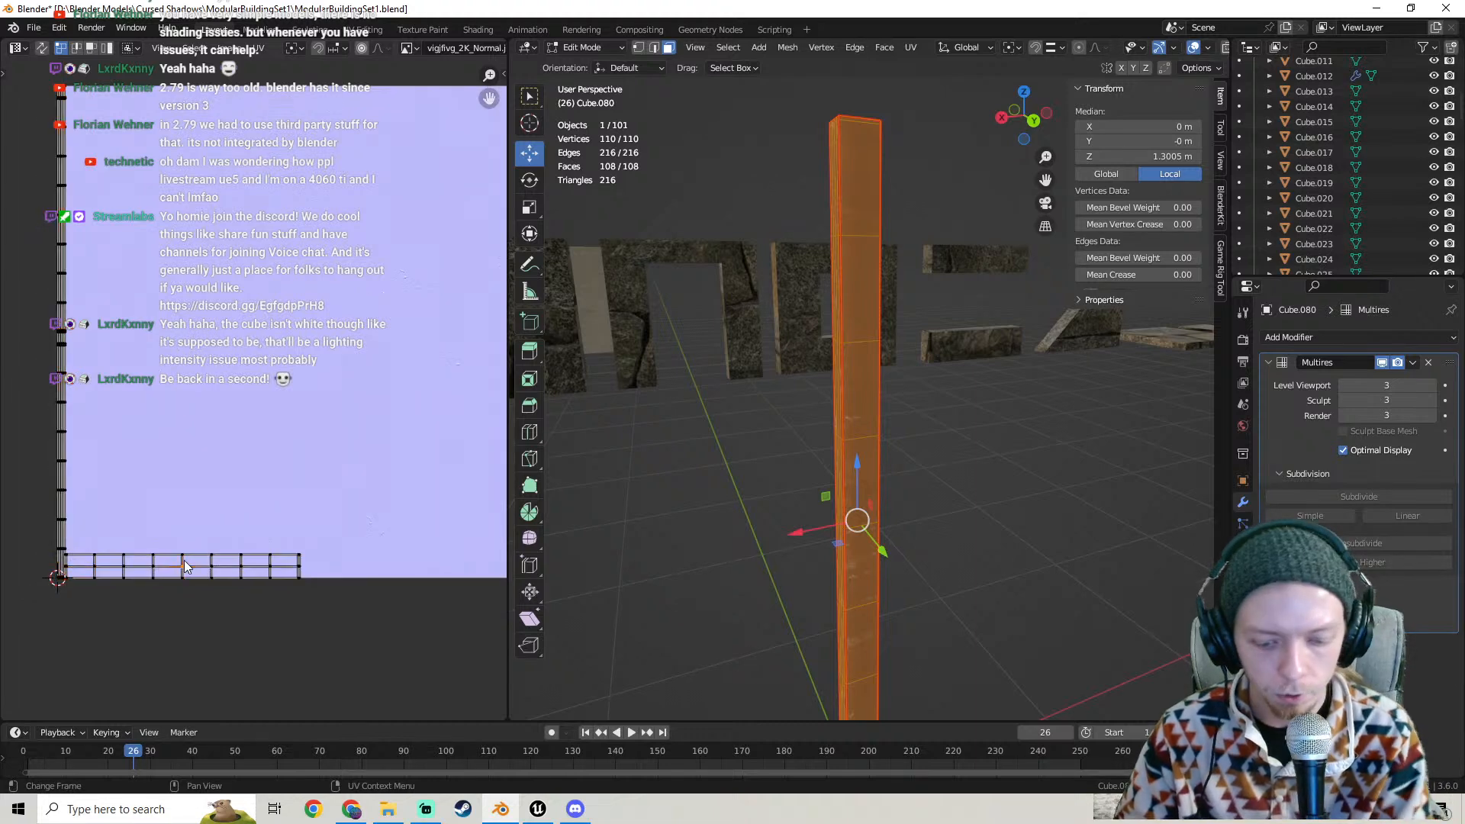
{"action": "key", "text": "l"}
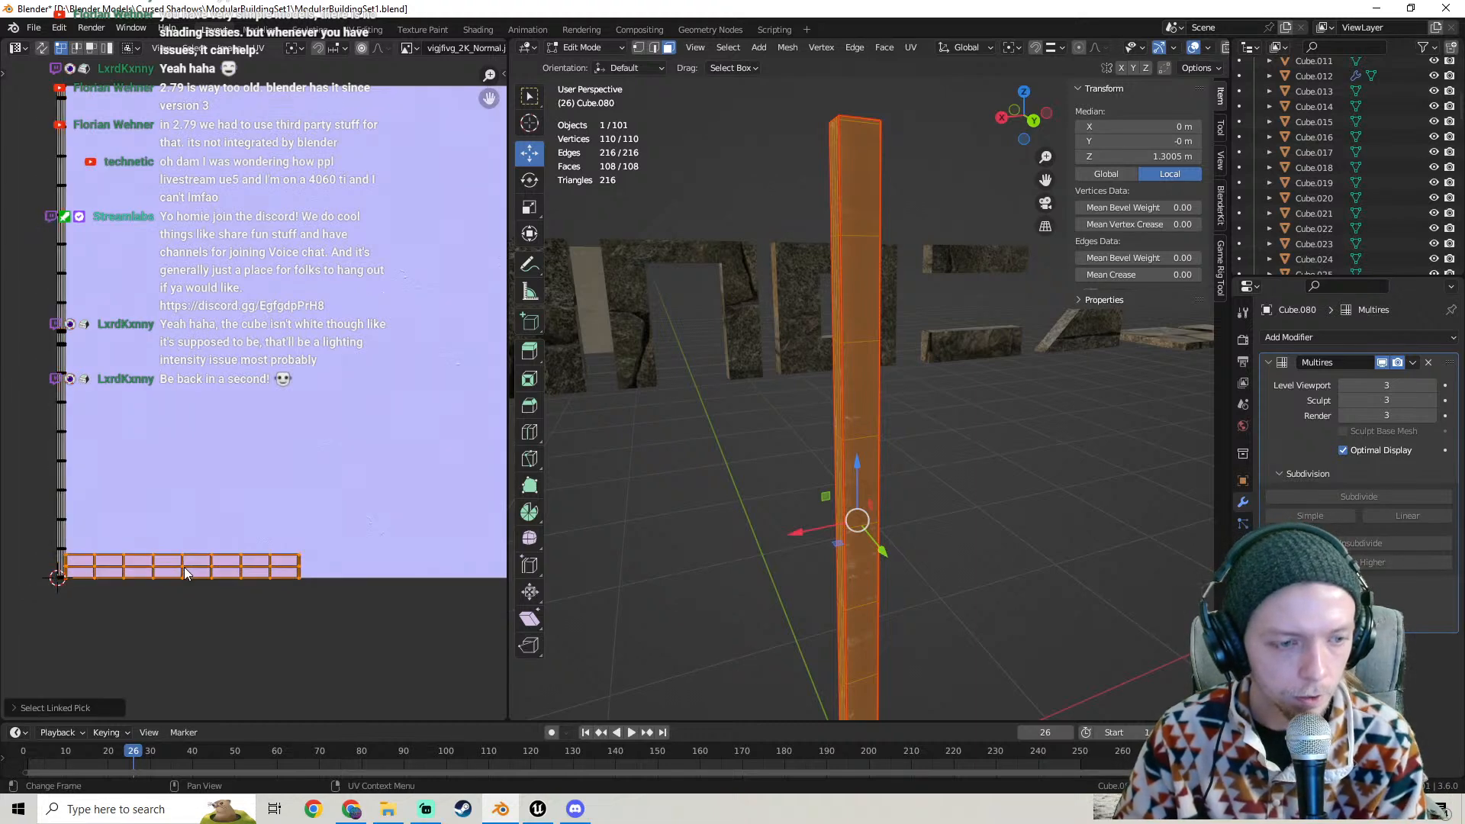
{"action": "key", "text": "g"}
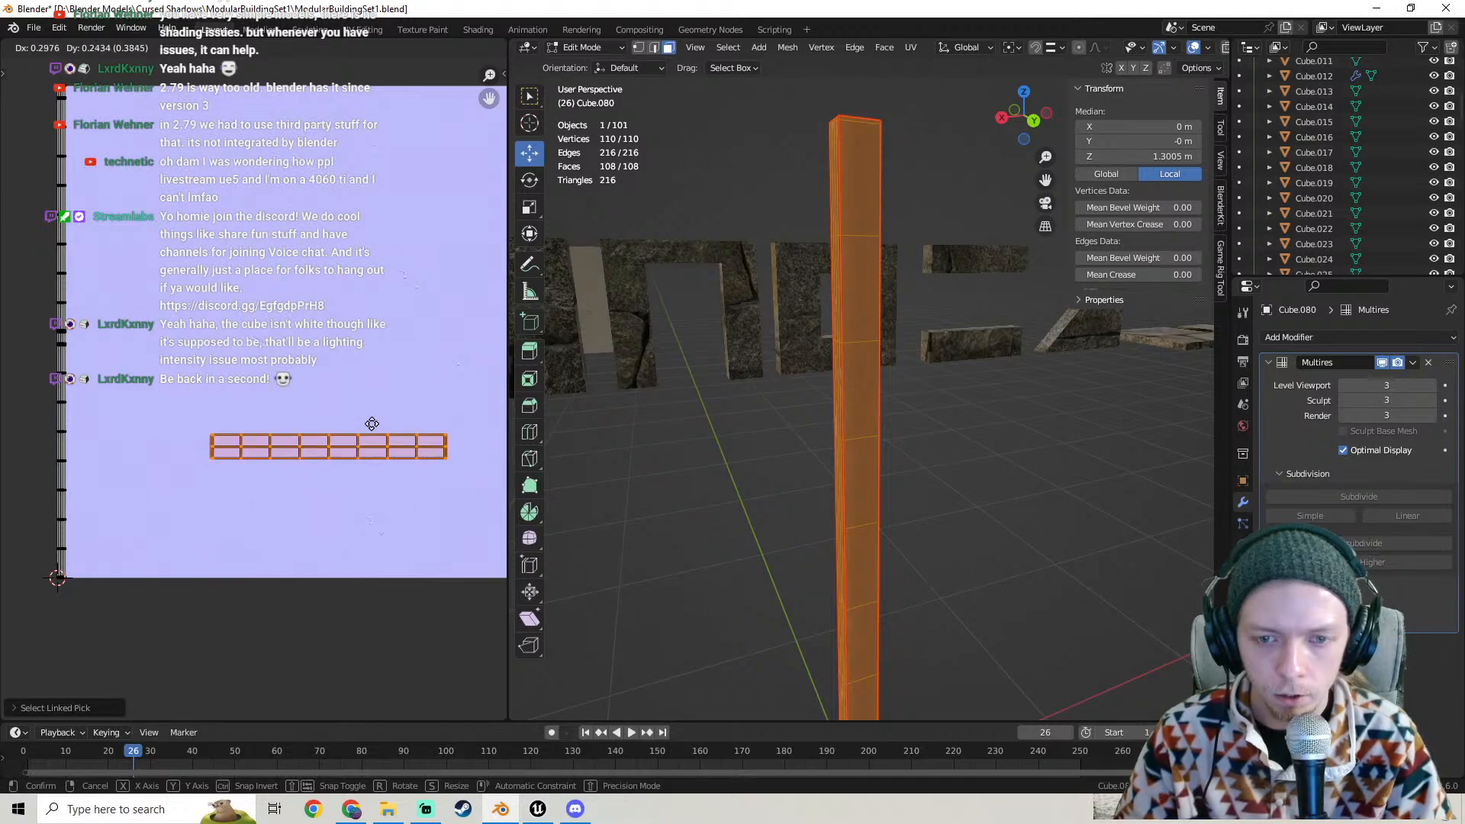
{"action": "left_click", "coordinate": [317, 470]}
{"action": "key", "text": "ctrl+z"}
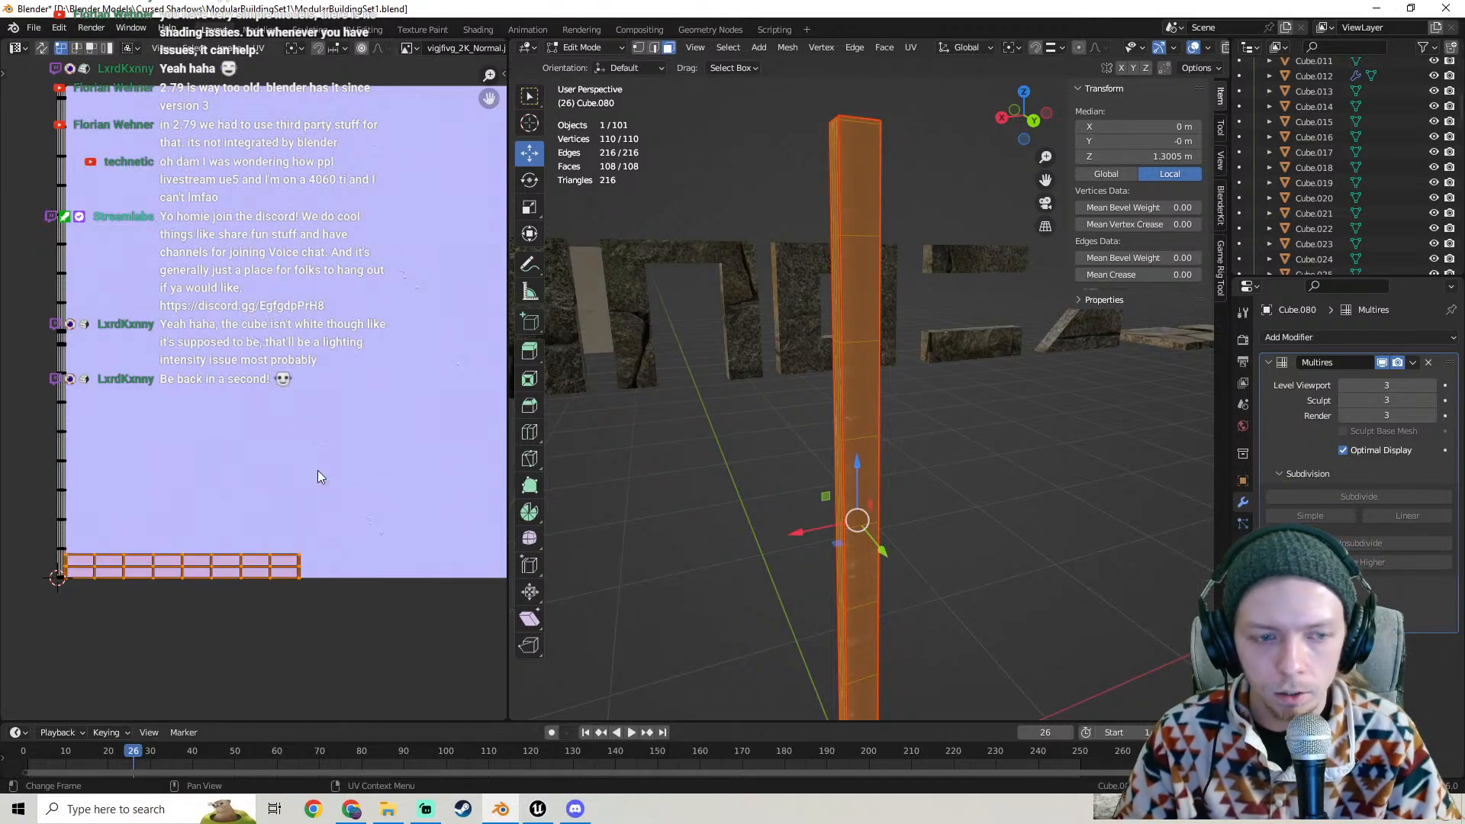
- Rotate the selected UV island by 89 degrees, move it up onto the texture, and check the beam in Object Mode
{"action": "left_click", "coordinate": [369, 452]}
{"action": "type", "text": "r"}
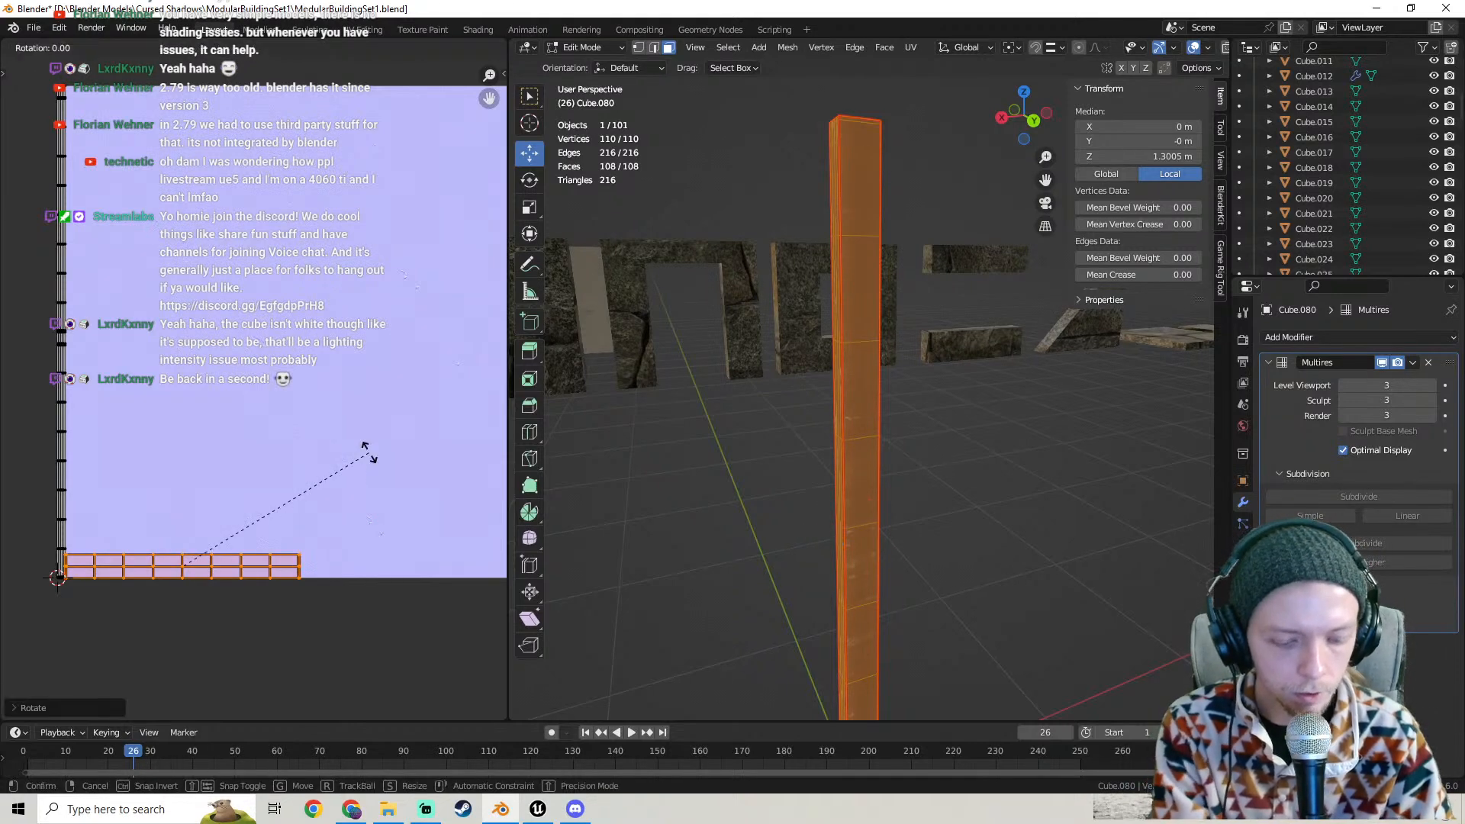
{"action": "type", "text": "89"}
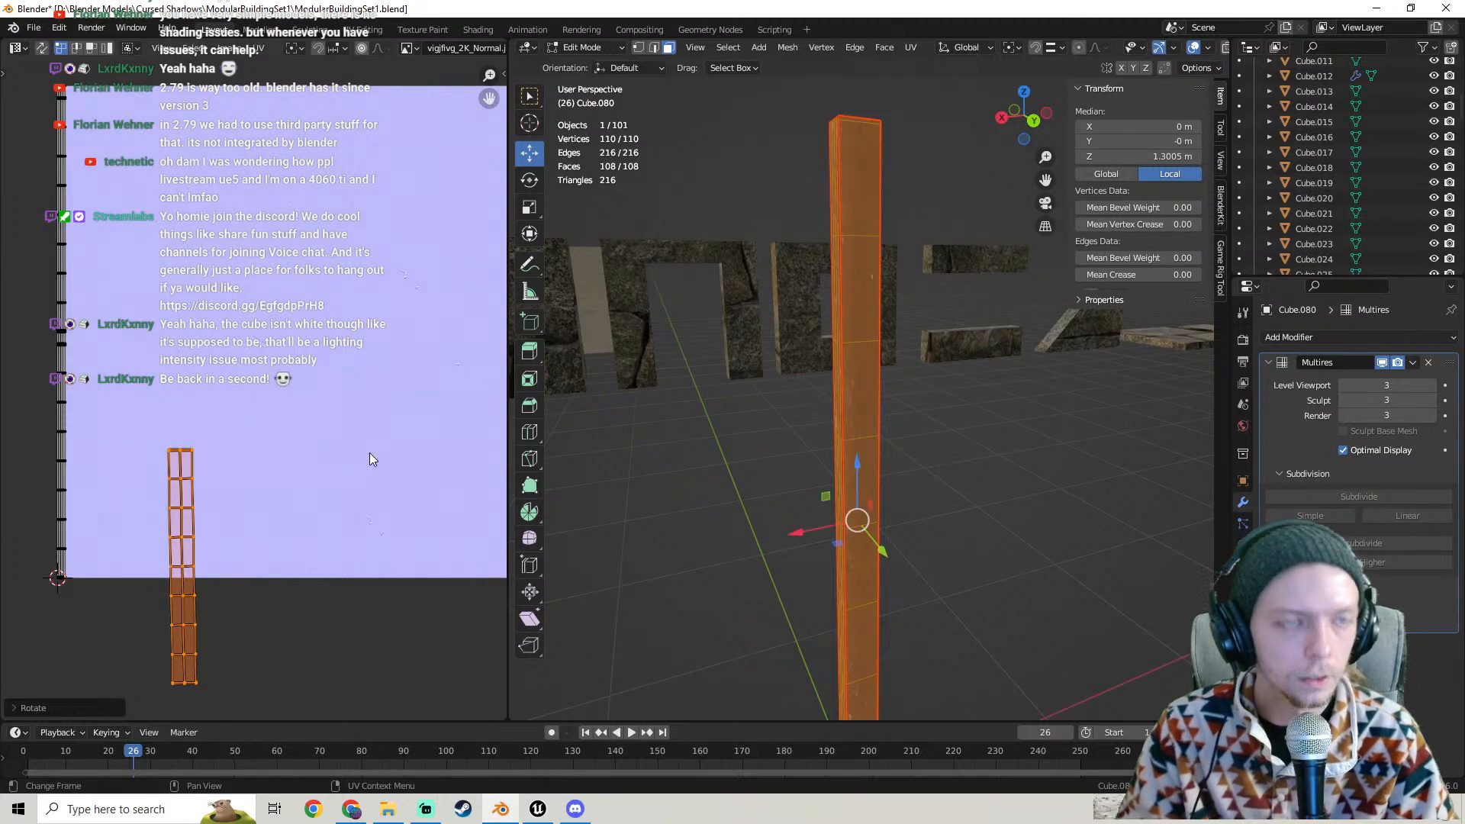
{"action": "type", "text": "g"}
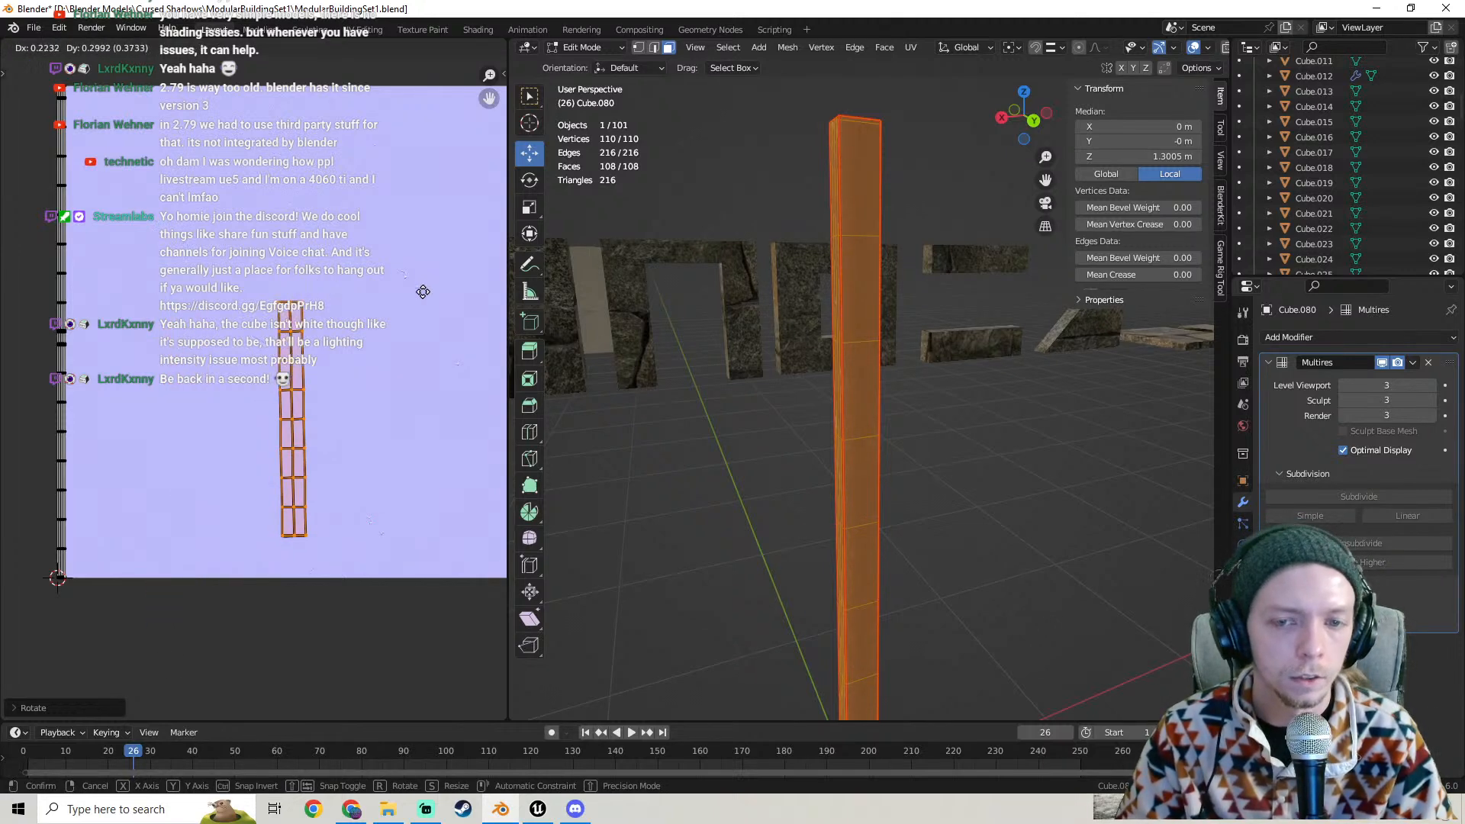
{"action": "left_click", "coordinate": [242, 322]}
{"action": "key", "text": "Tab"}
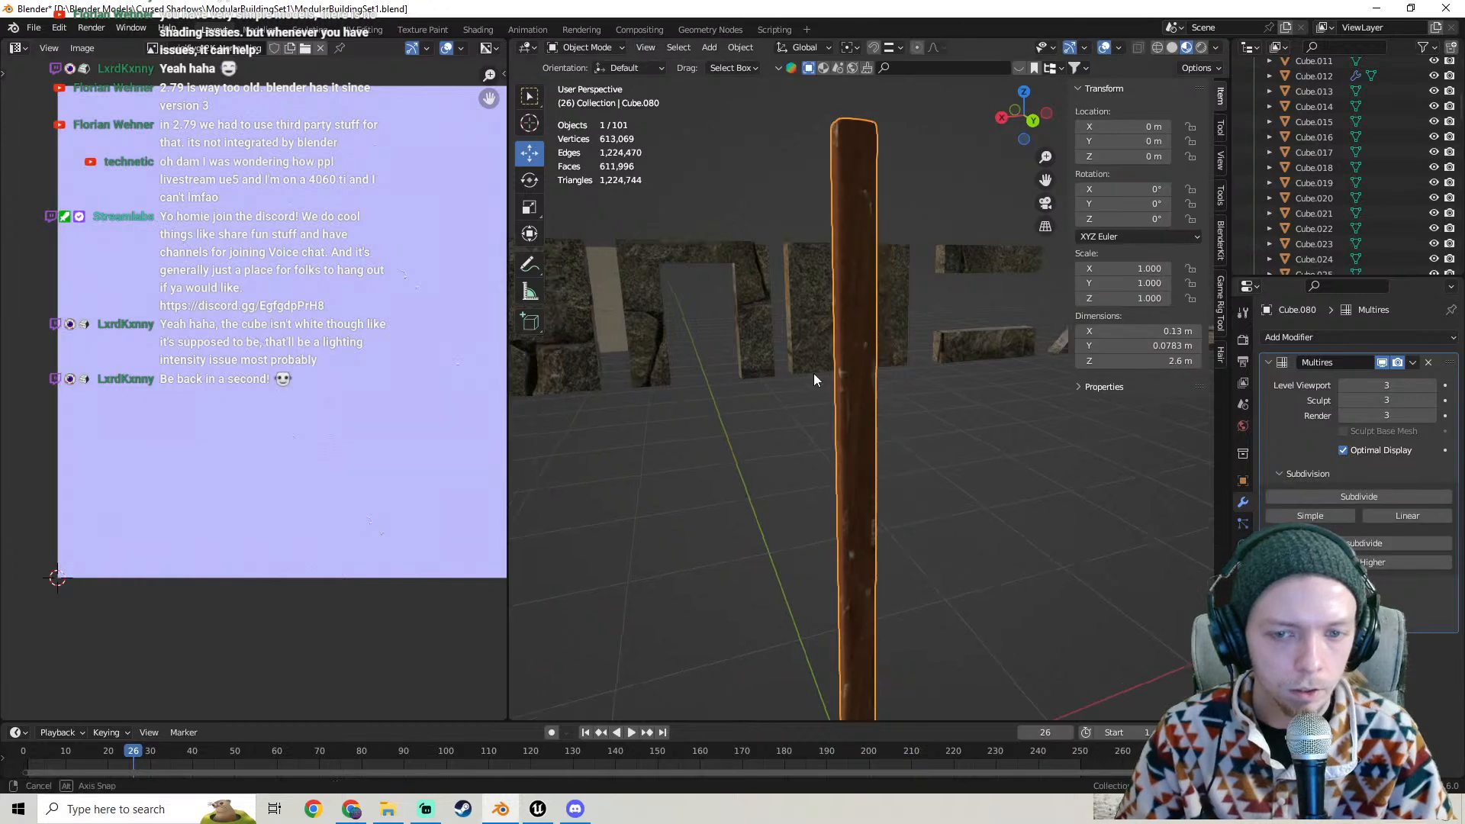
{"action": "middle_click_drag", "start_coordinate": [813, 374], "coordinate": [861, 346]}
- Export the selected beam as FBX to the Beams folder, overwriting ModularBeam1.fbx
{"action": "left_click", "coordinate": [34, 29]}
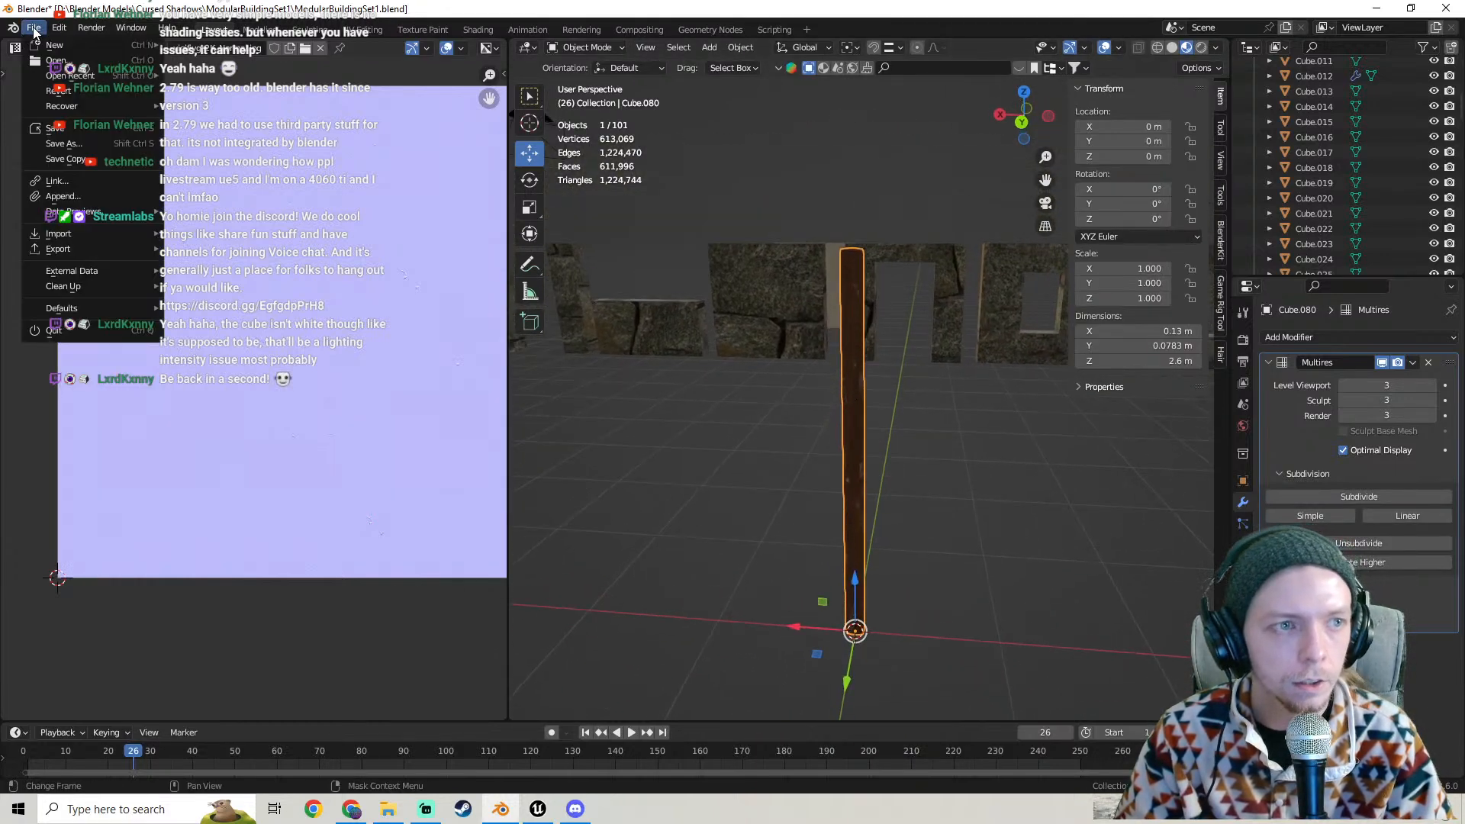
{"action": "mouse_move", "coordinate": [82, 250]}
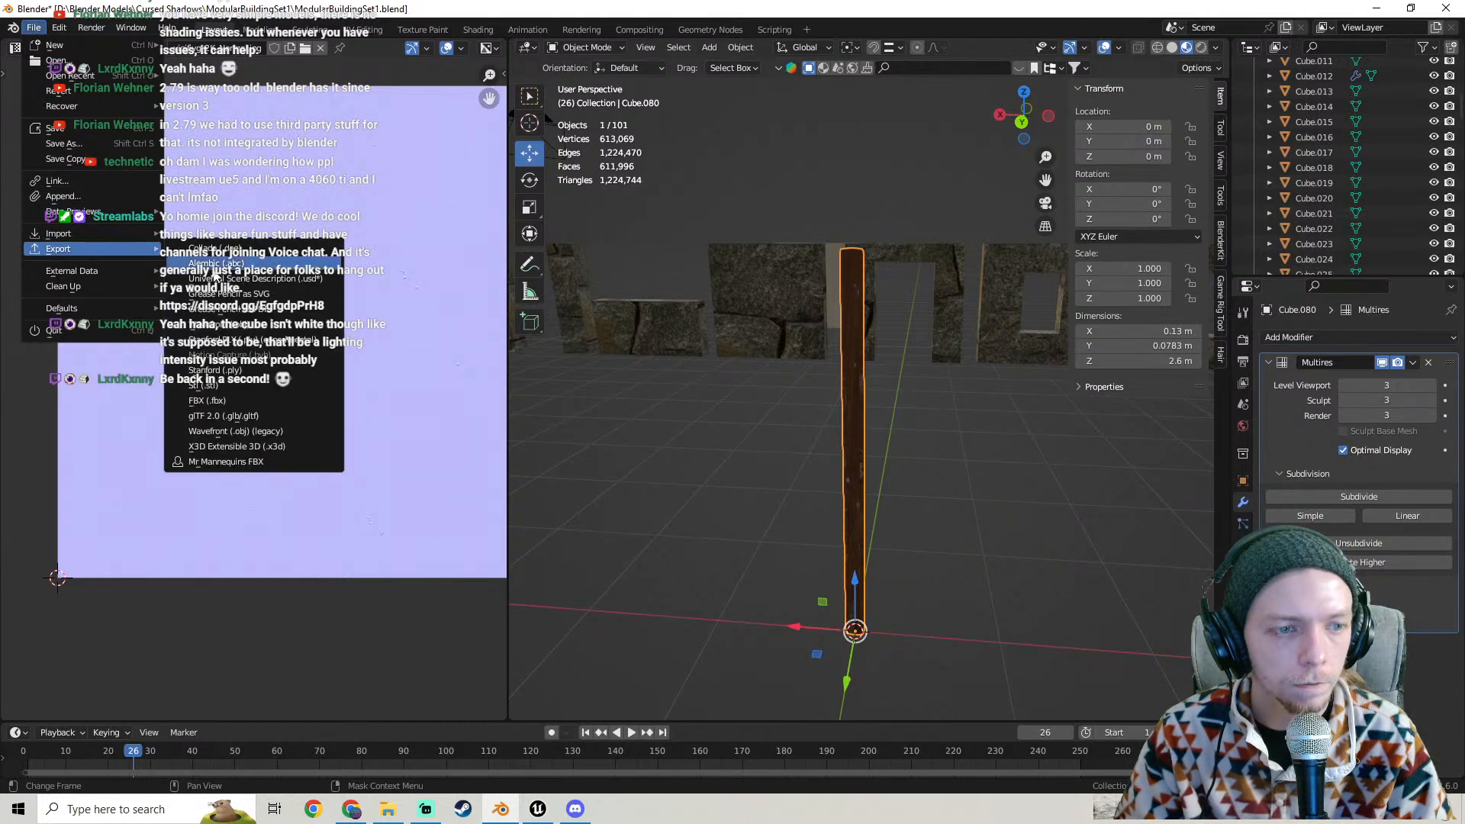
{"action": "left_click", "coordinate": [210, 401]}
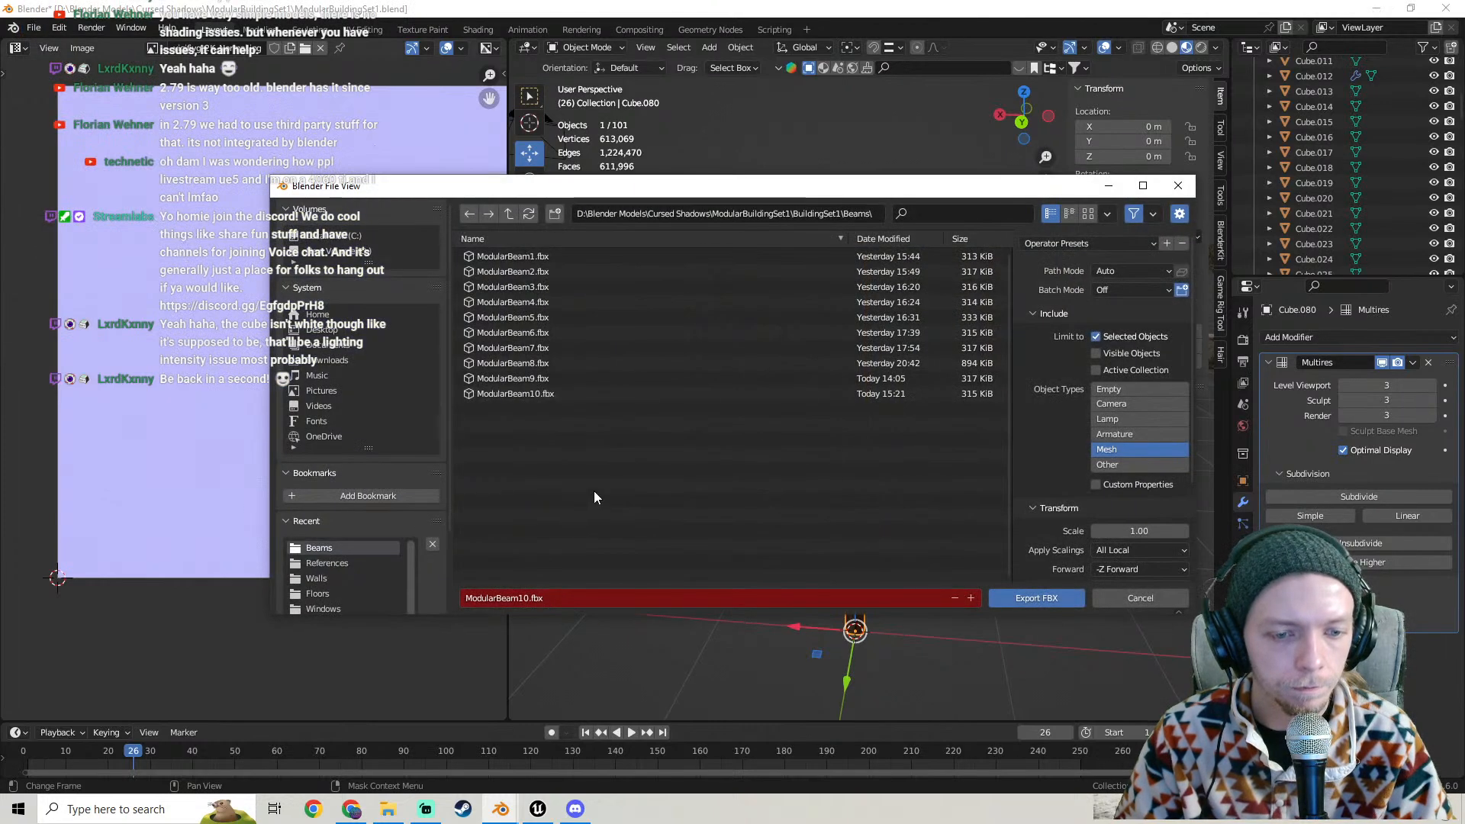
{"action": "left_click", "coordinate": [508, 257]}
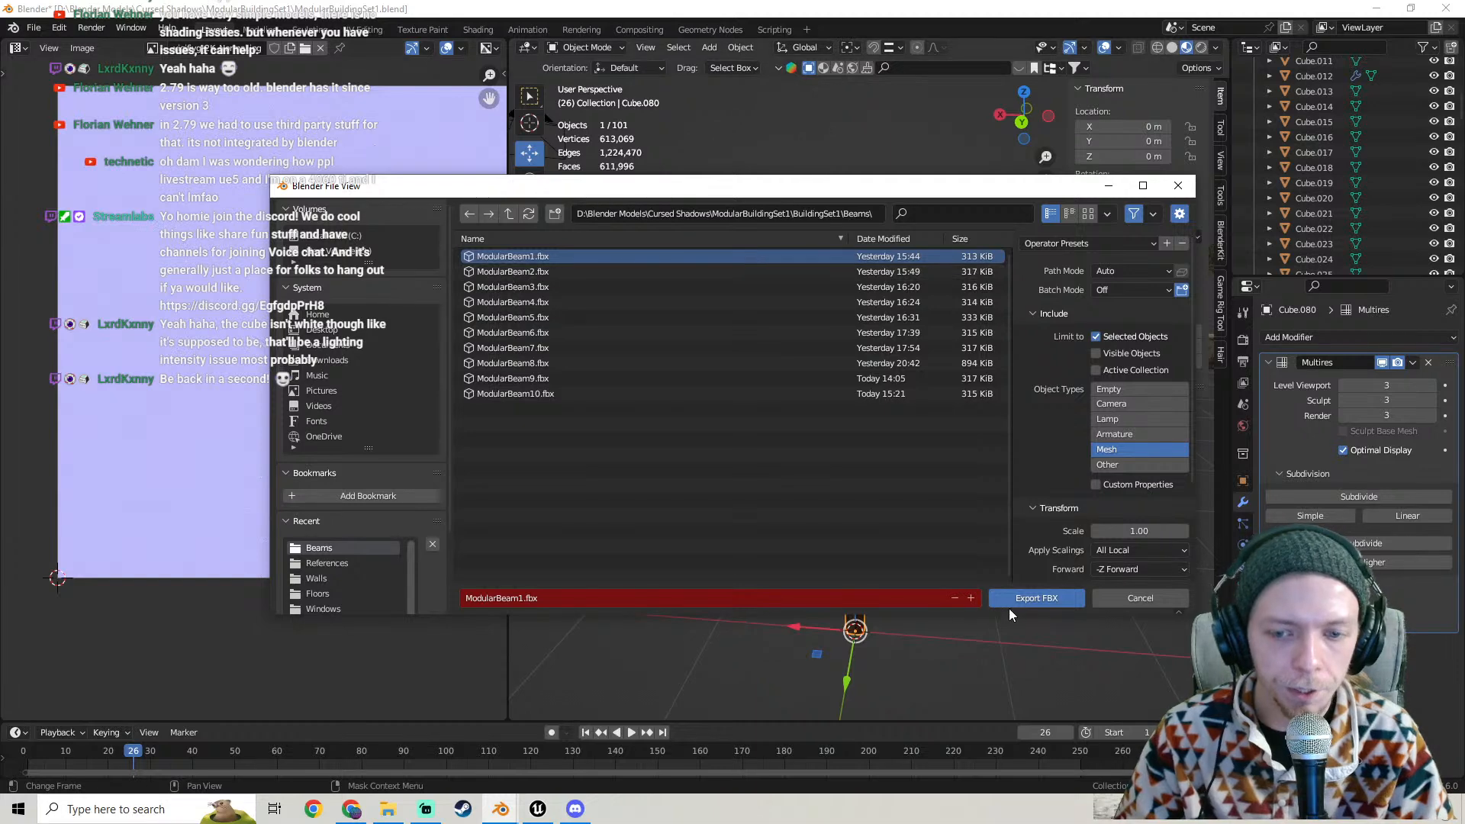
{"action": "left_click", "coordinate": [1028, 599]}
- Switch to Unreal Editor and import ModularBeam1.fbx from File Explorer into the Beams folder with the current FBX import options
{"action": "left_click", "coordinate": [540, 807]}
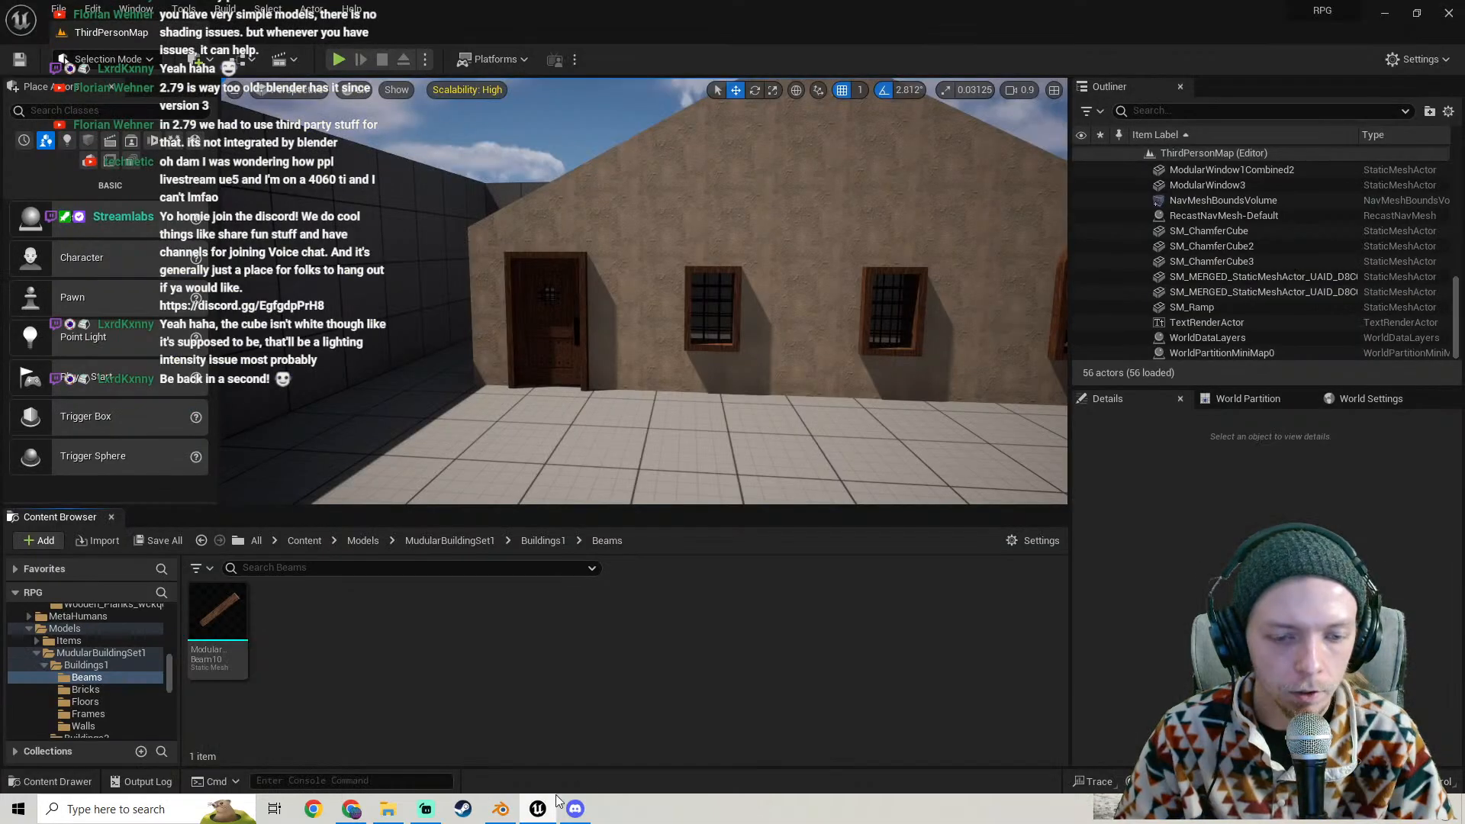
{"action": "left_click", "coordinate": [388, 807]}
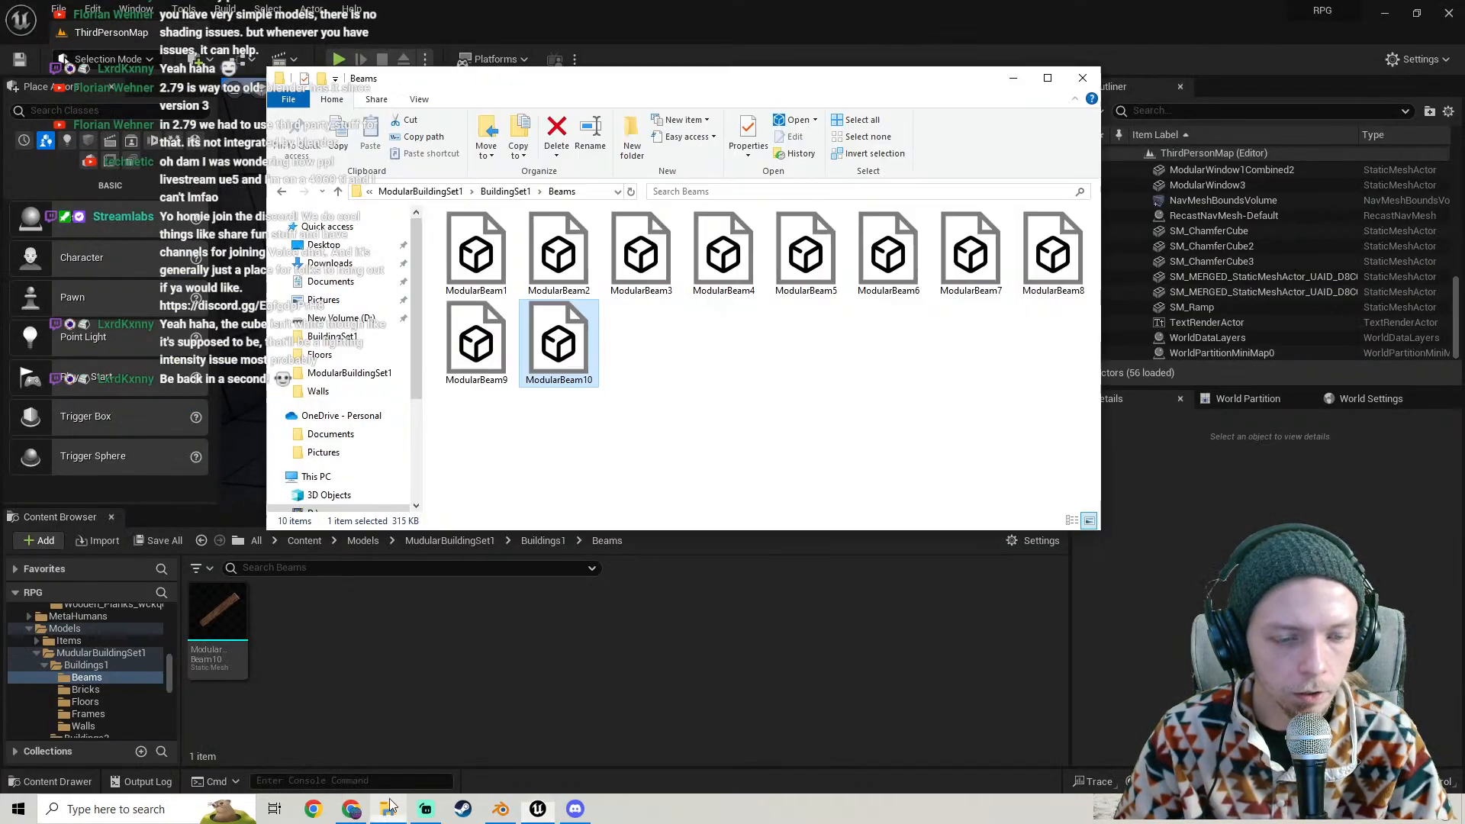
{"action": "left_click_drag", "start_coordinate": [467, 256], "coordinate": [460, 620]}
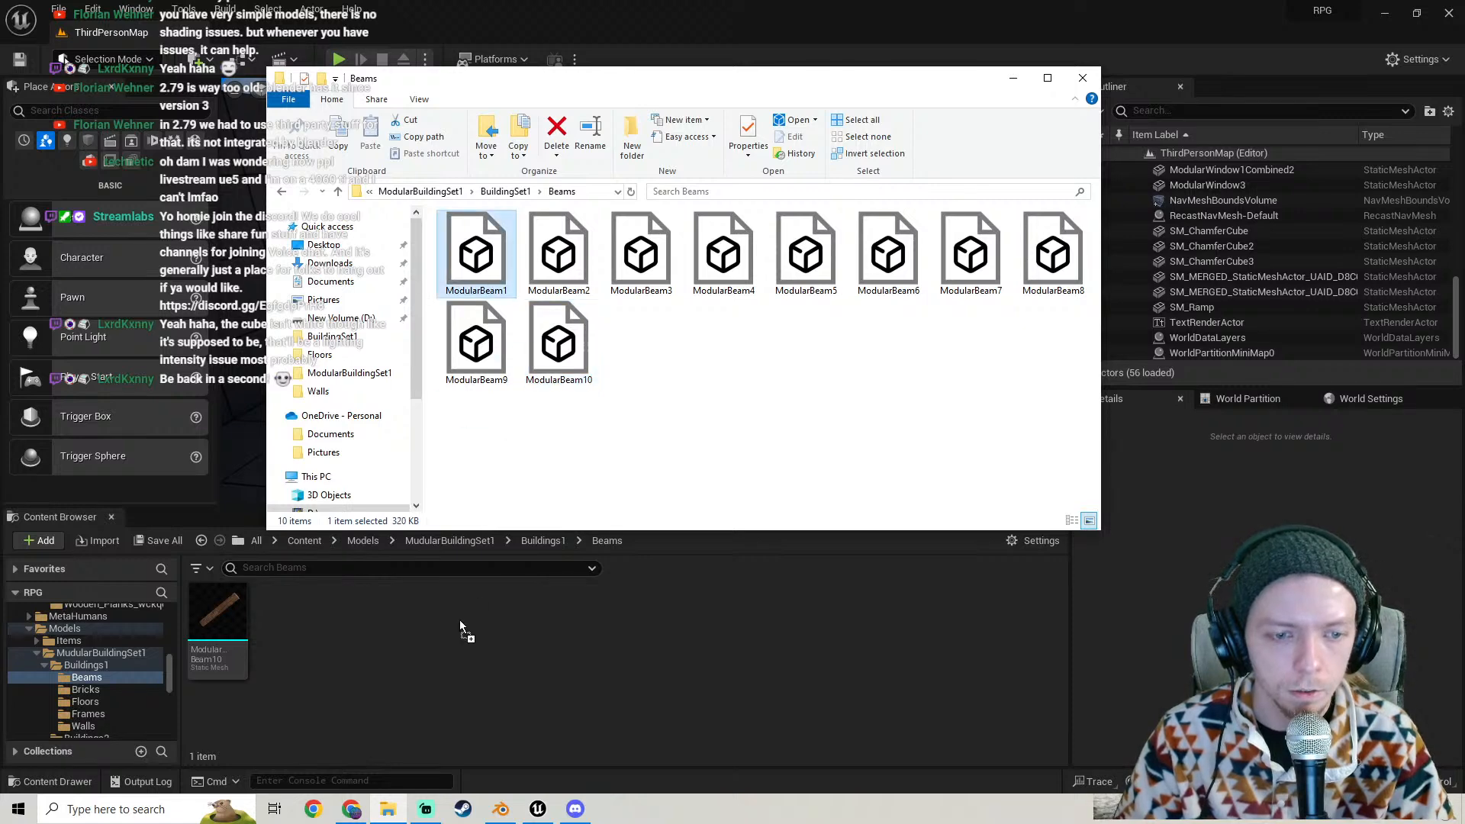
{"action": "left_click", "coordinate": [579, 699]}
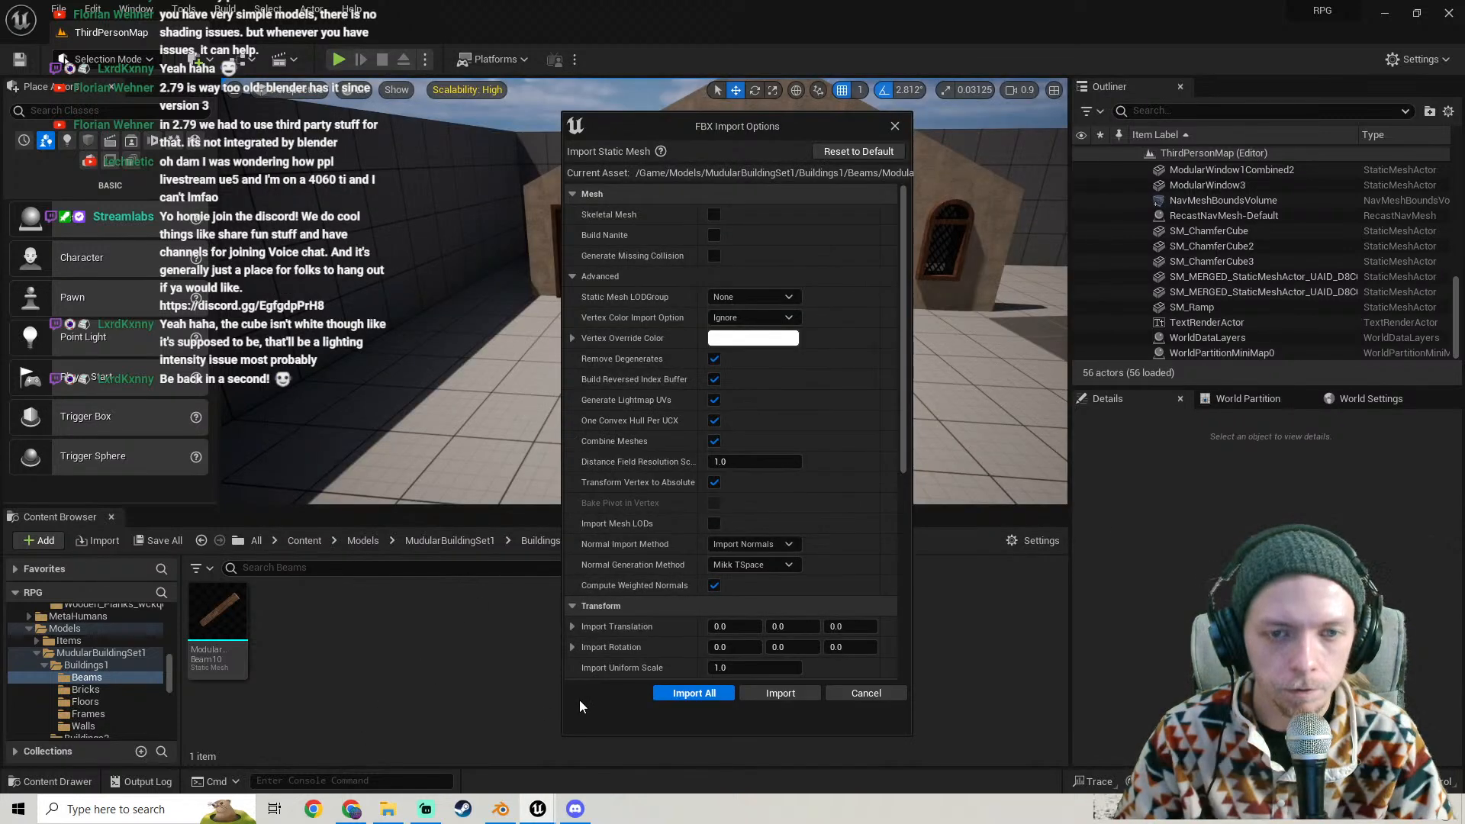
{"action": "left_click", "coordinate": [670, 693]}
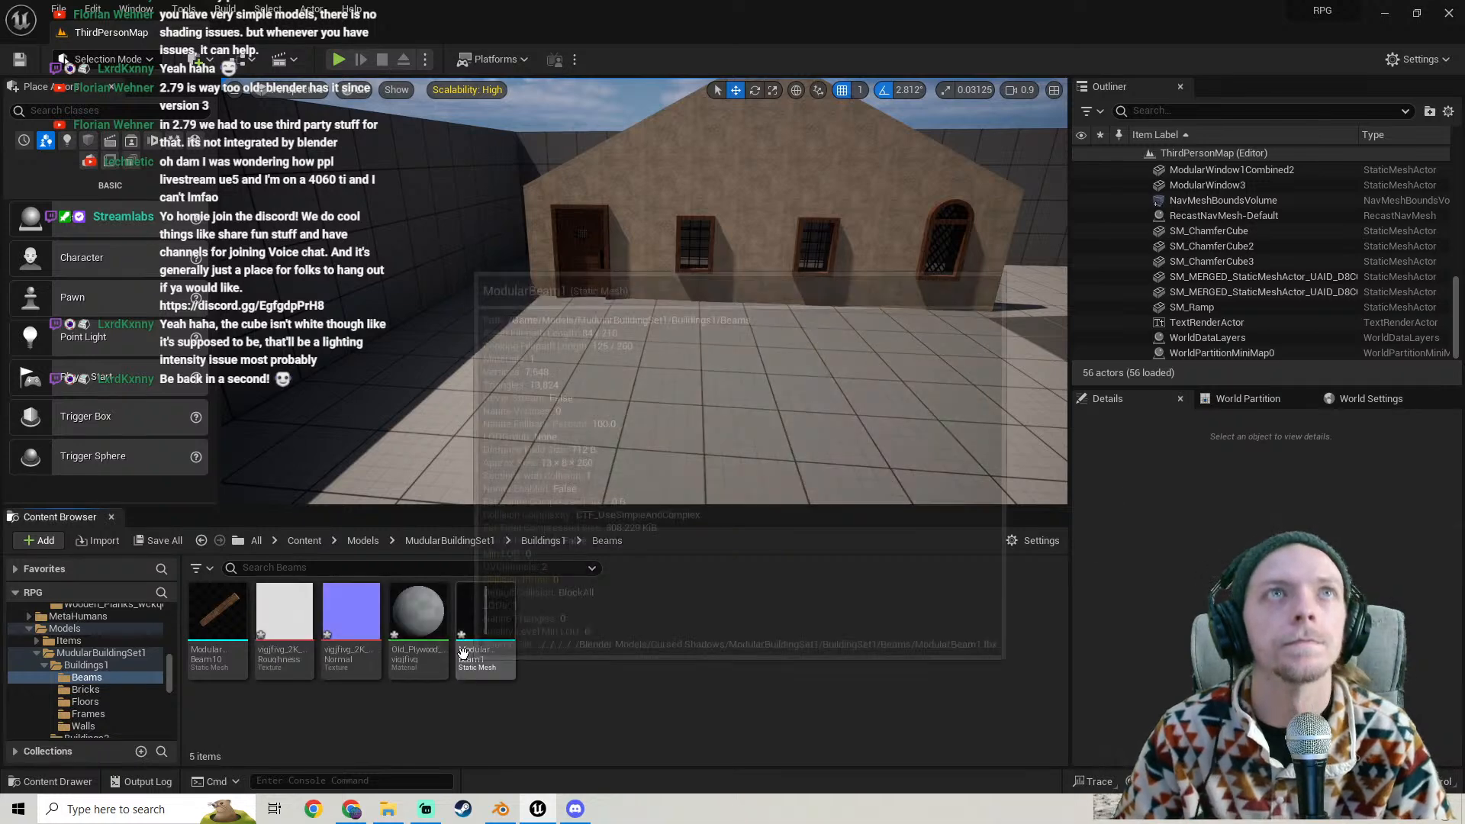
- Check the ModularBeam10 mesh in its editor, close it, and place ModularBeam1 in the level in front of the house
{"action": "double_click", "coordinate": [227, 630]}
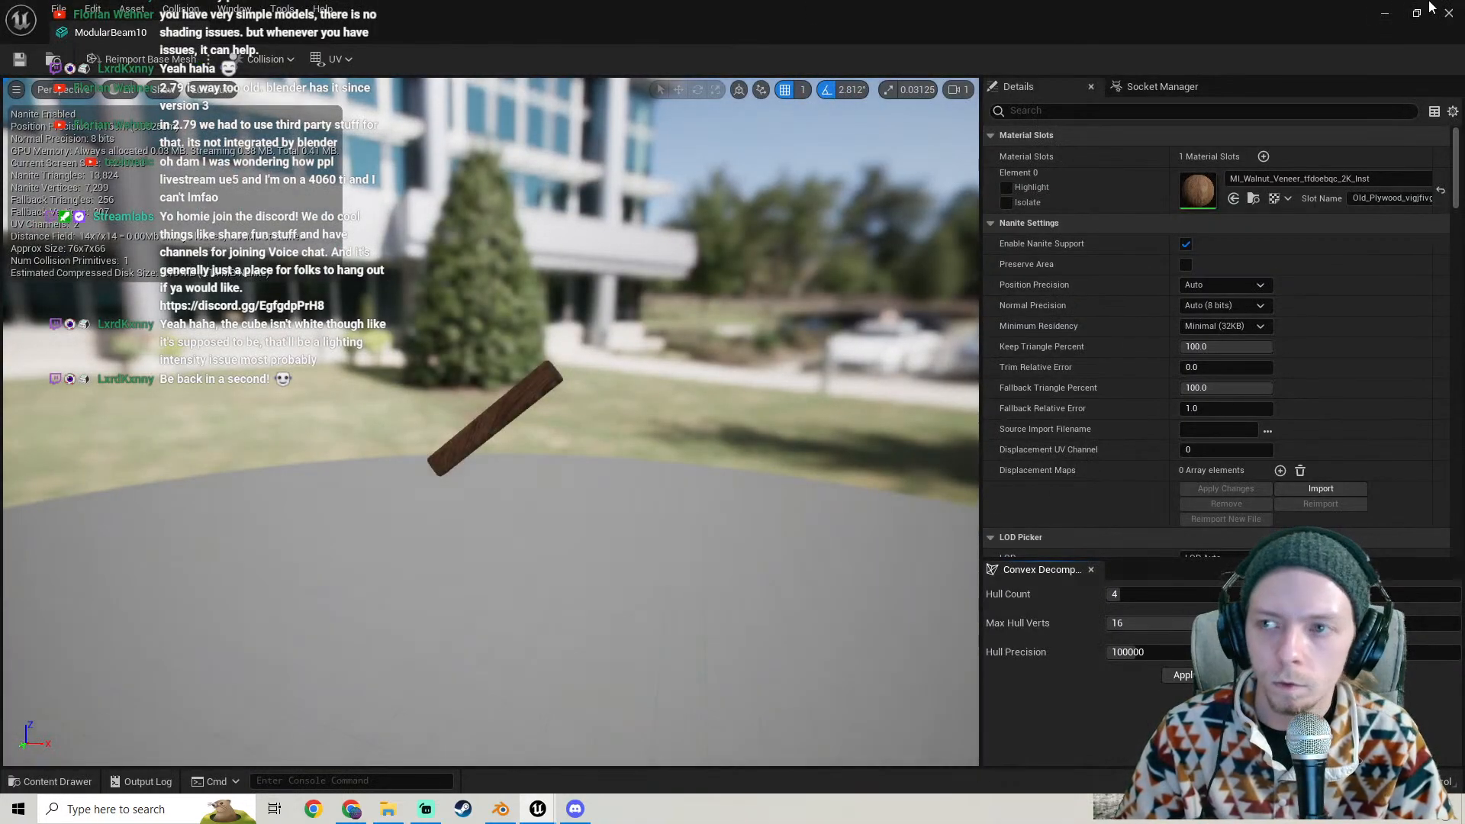
{"action": "left_click", "coordinate": [1454, 10]}
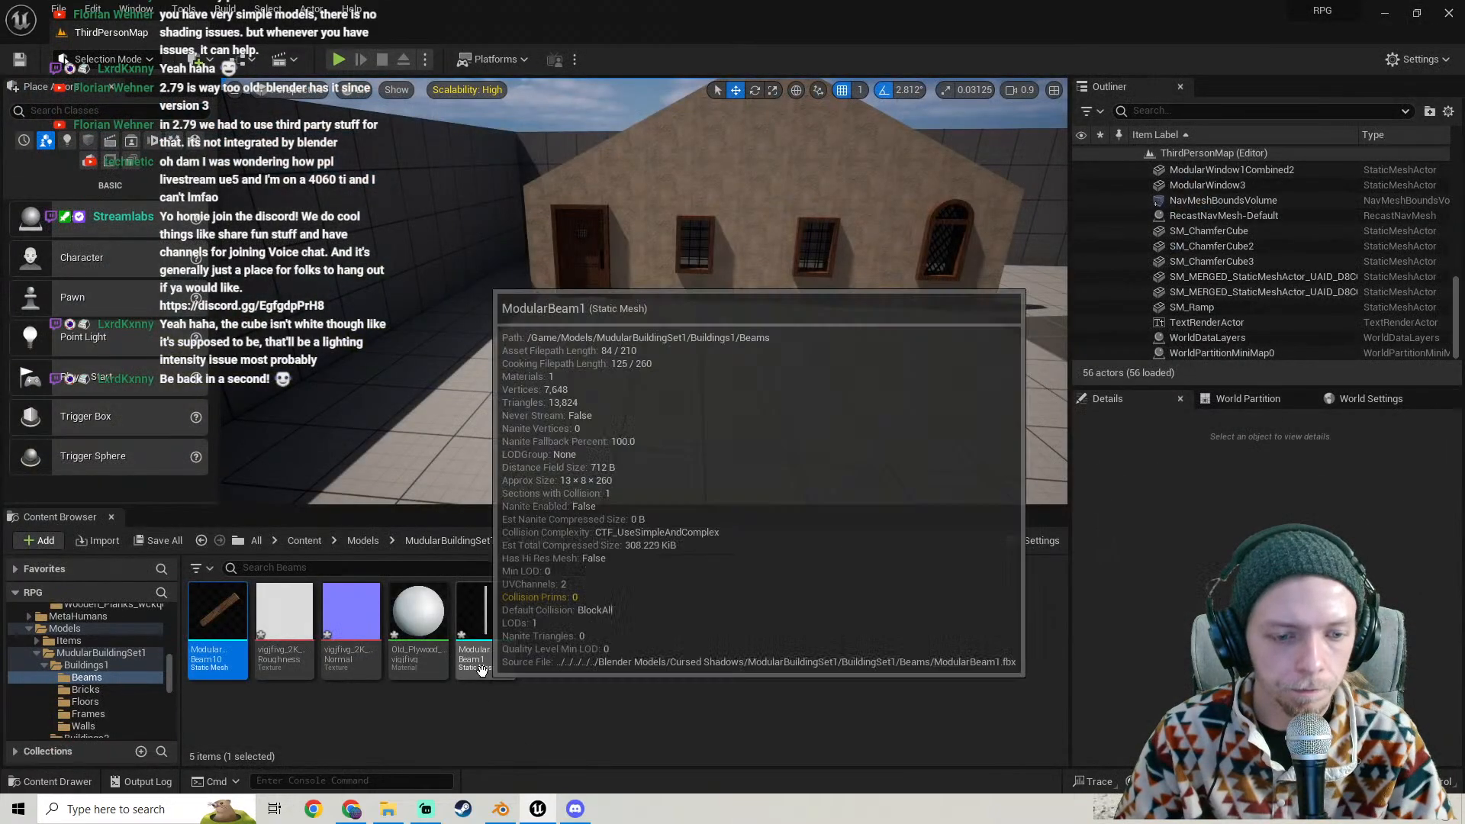
{"action": "left_click_drag", "start_coordinate": [485, 620], "coordinate": [535, 380]}
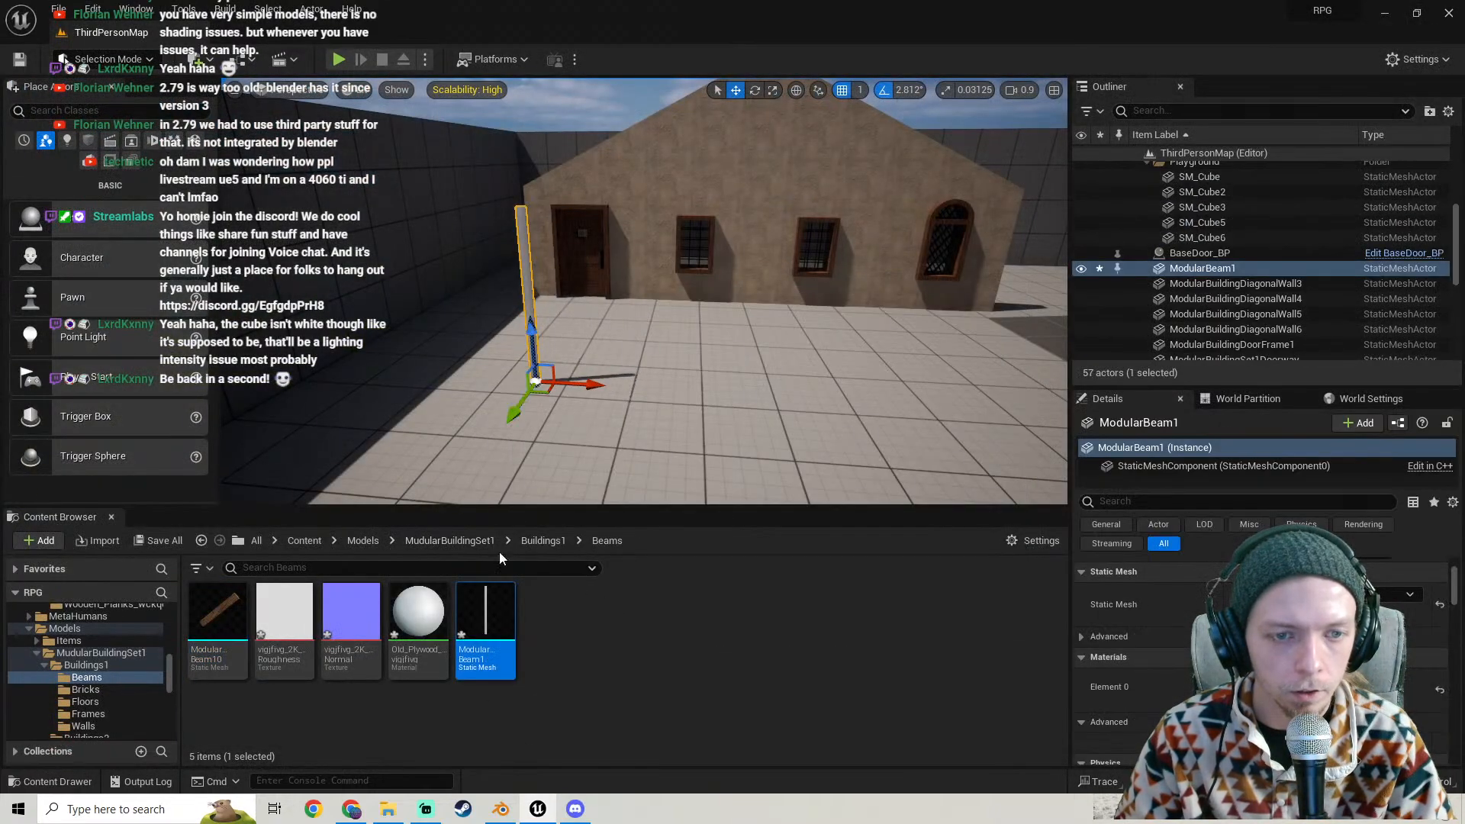
- Enable and apply Nanite support on the ModularBeam1 mesh and add a simple box collision
{"action": "double_click", "coordinate": [489, 661]}
{"action": "left_click", "coordinate": [1186, 244]}
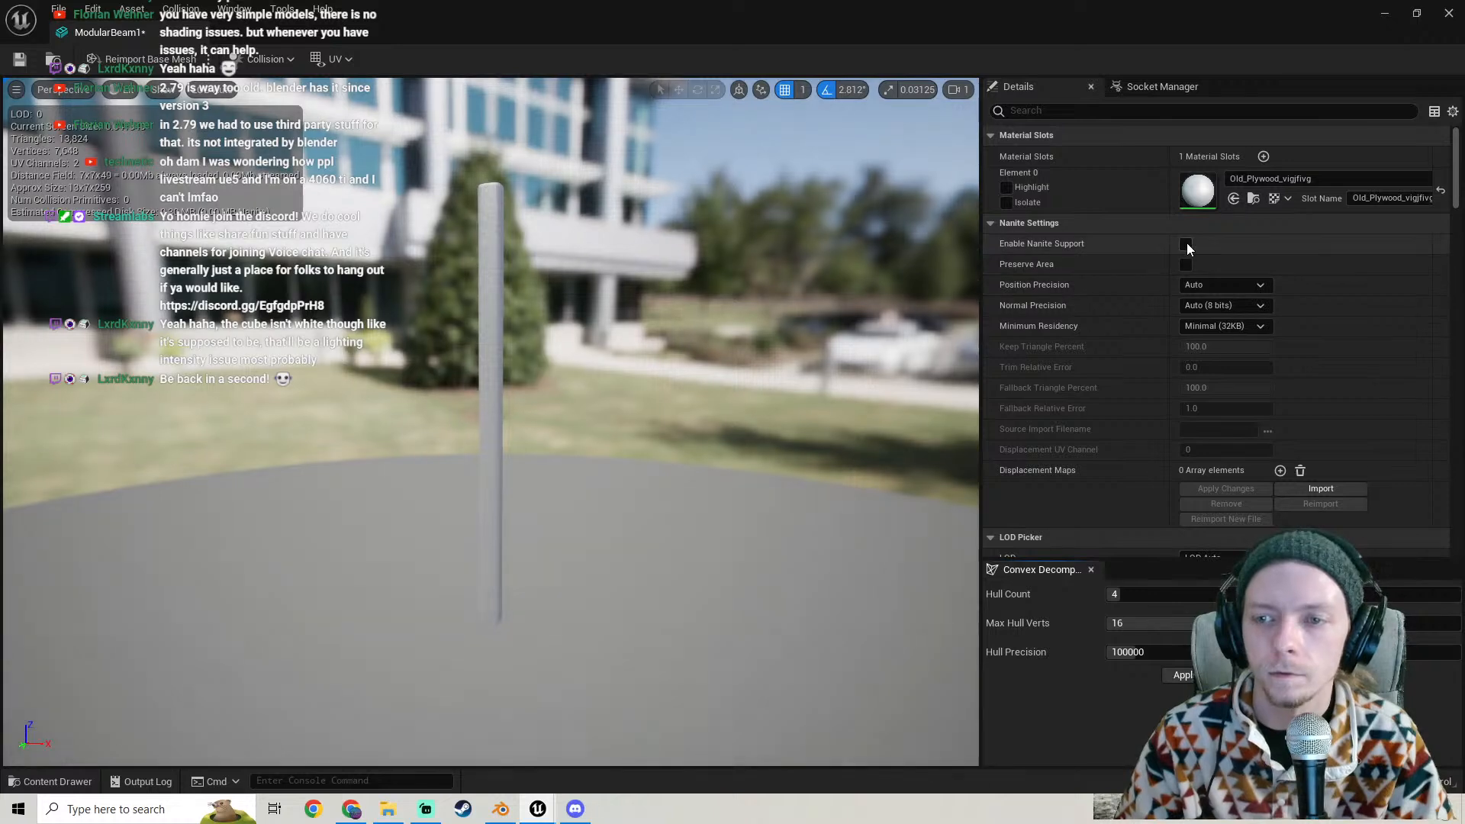
{"action": "scroll", "coordinate": [1129, 337], "scroll_direction": "down", "scroll_amount": 2}
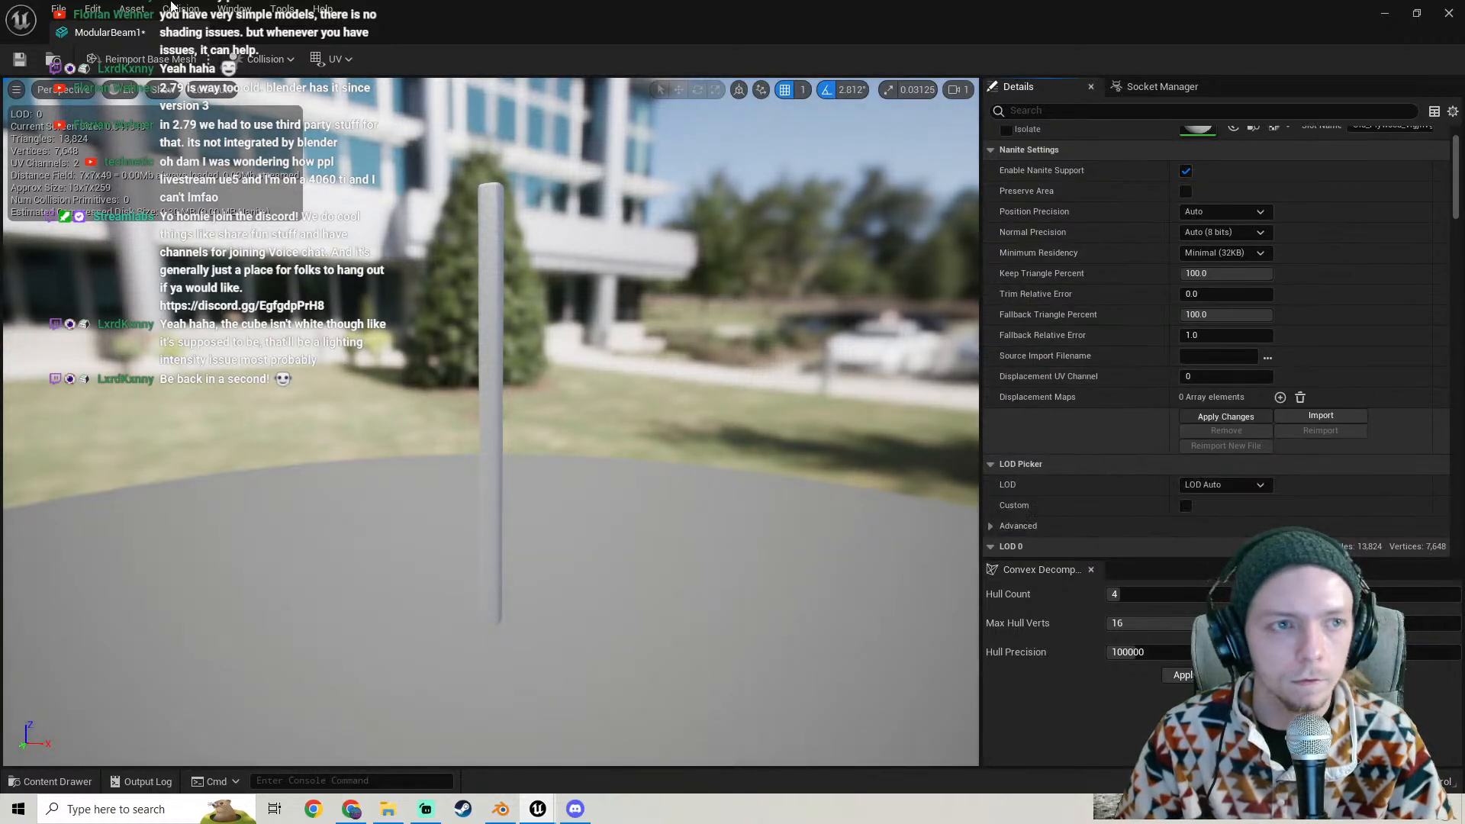
{"action": "left_click", "coordinate": [180, 9]}
{"action": "left_click", "coordinate": [221, 83]}
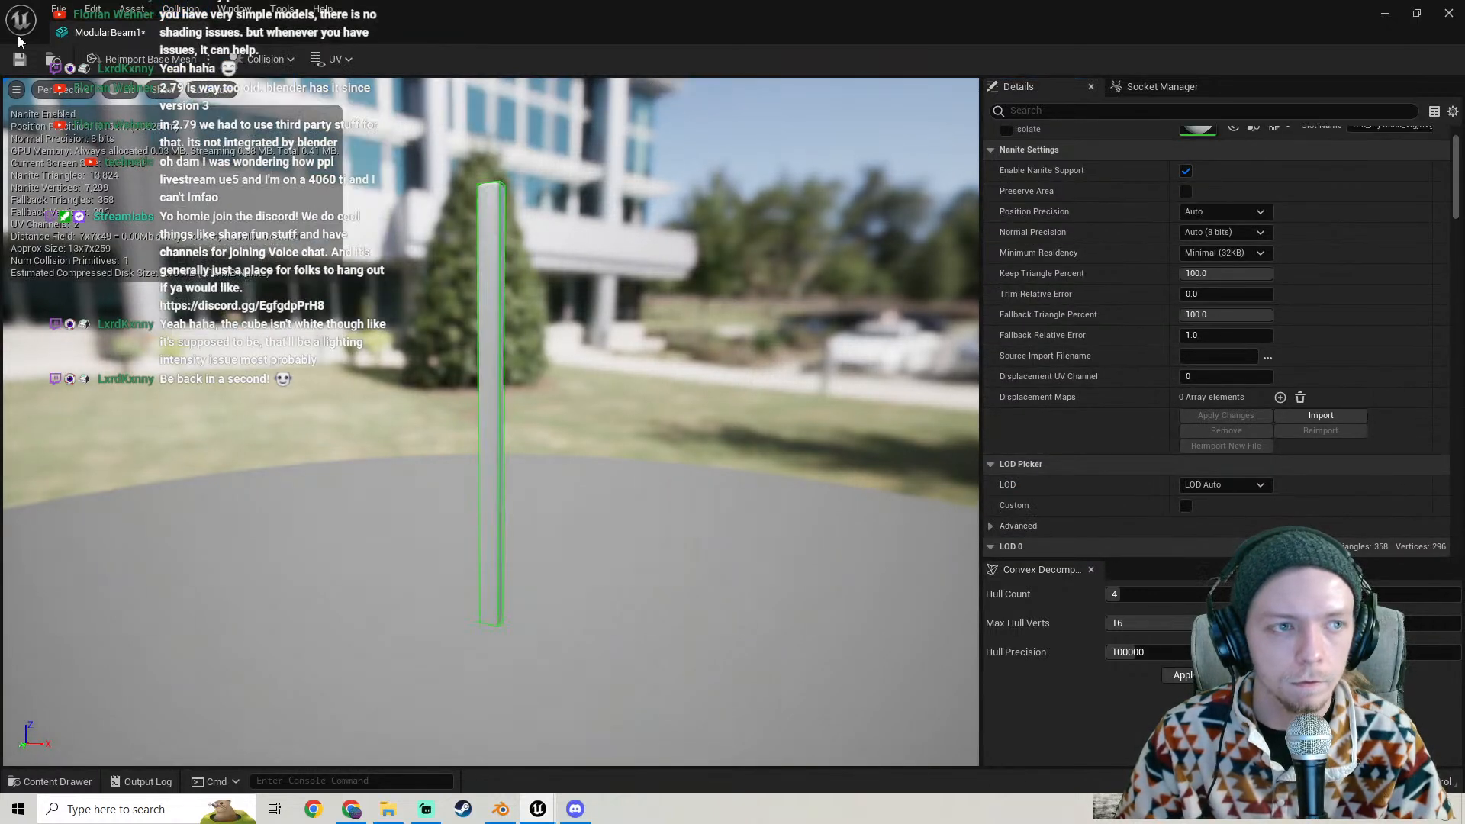
- Place ModularBeam10 in the level, browse to its walnut veneer material instance, and assign that material to ModularBeam1's material slot
{"action": "left_click", "coordinate": [1417, 13]}
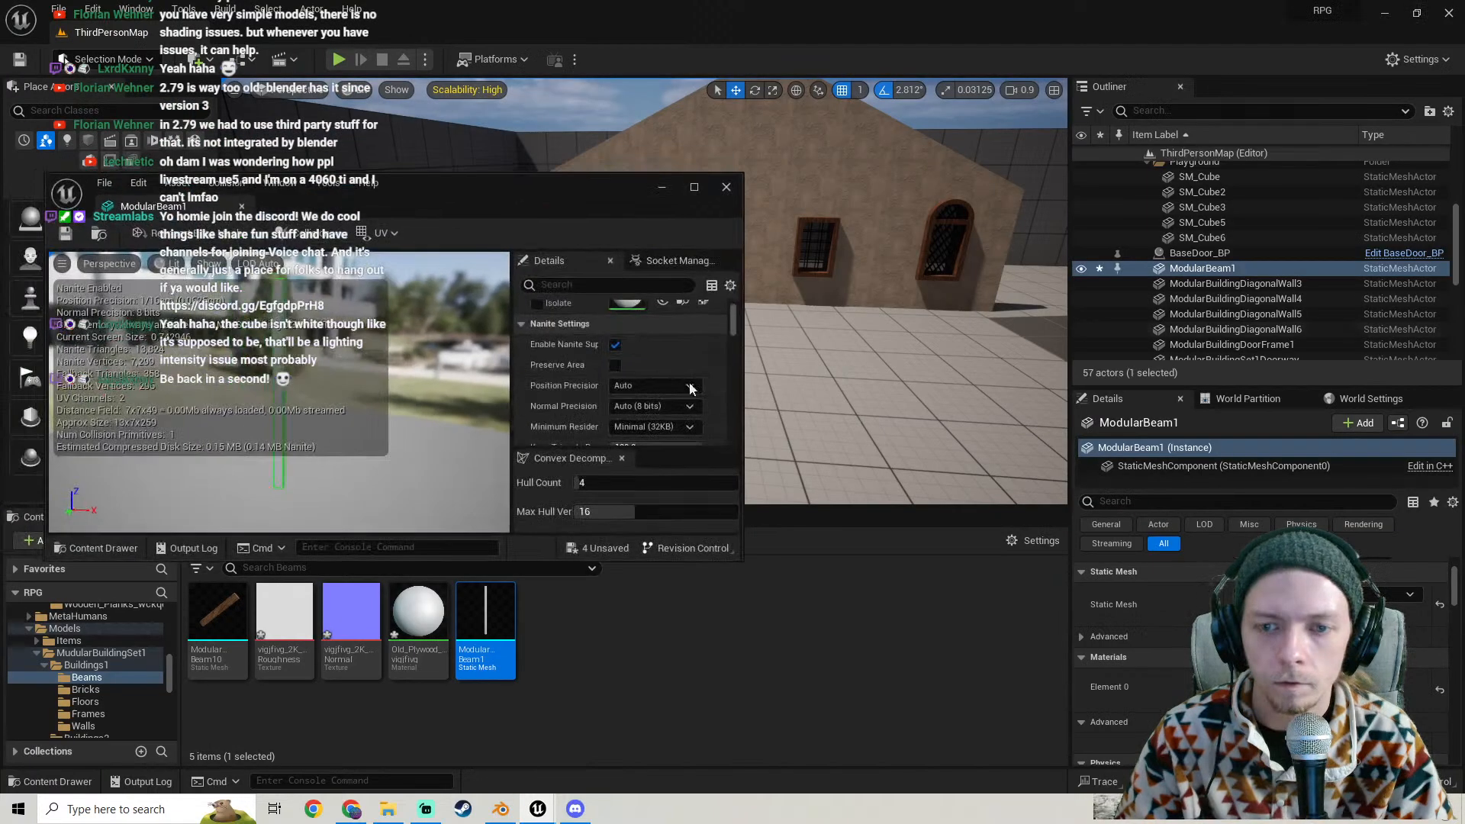
{"action": "scroll", "coordinate": [531, 355], "scroll_direction": "up", "scroll_amount": 3}
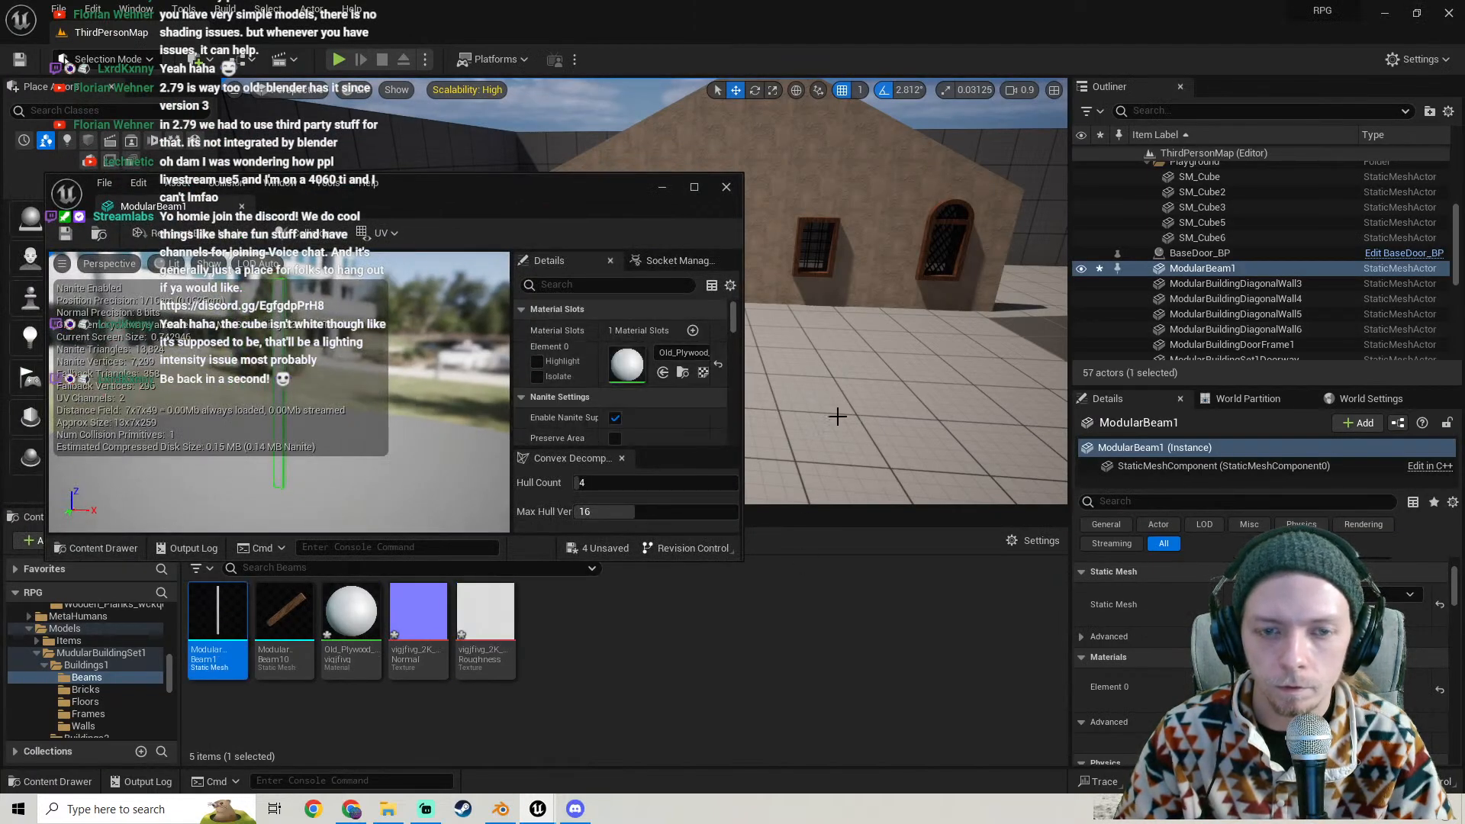
{"action": "right_click_drag", "start_coordinate": [857, 365], "coordinate": [789, 367]}
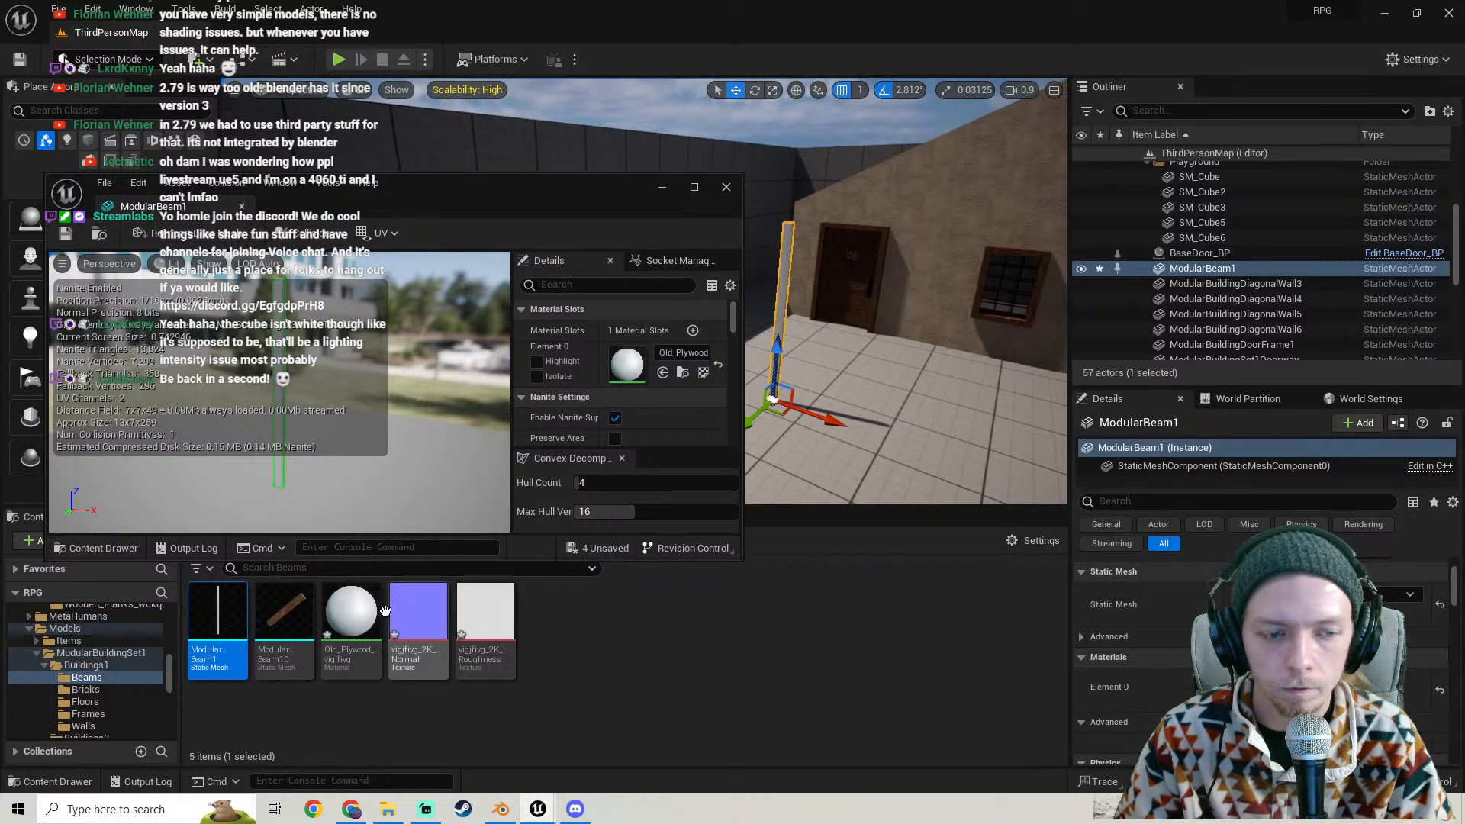
{"action": "left_click_drag", "start_coordinate": [863, 377], "coordinate": [860, 373]}
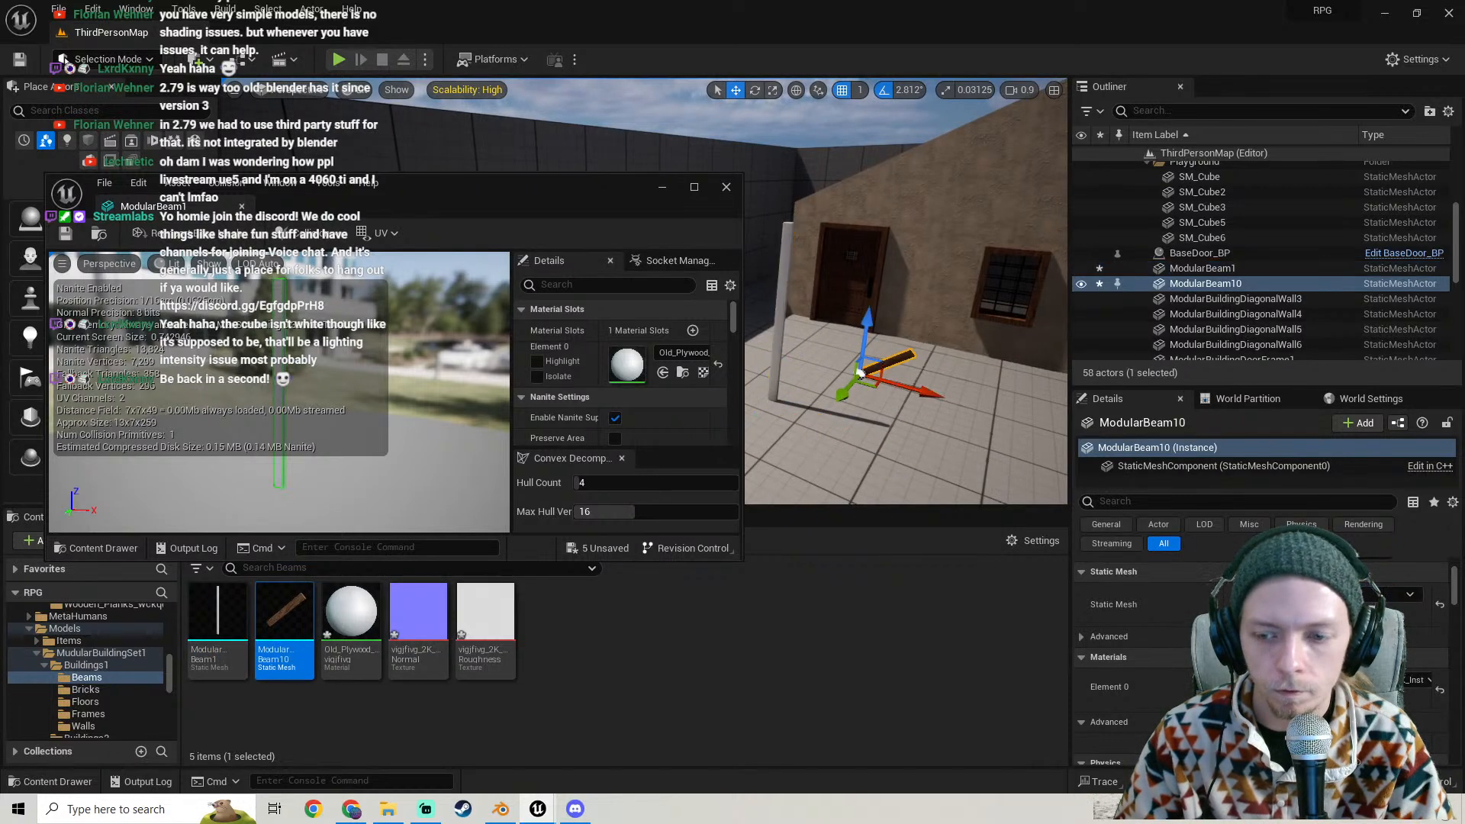
{"action": "left_click", "coordinate": [1301, 700]}
{"action": "left_click_drag", "start_coordinate": [218, 614], "coordinate": [628, 364]}
{"action": "right_click_drag", "start_coordinate": [834, 326], "coordinate": [826, 312]}
{"action": "left_click_drag", "start_coordinate": [486, 198], "coordinate": [619, 157]}
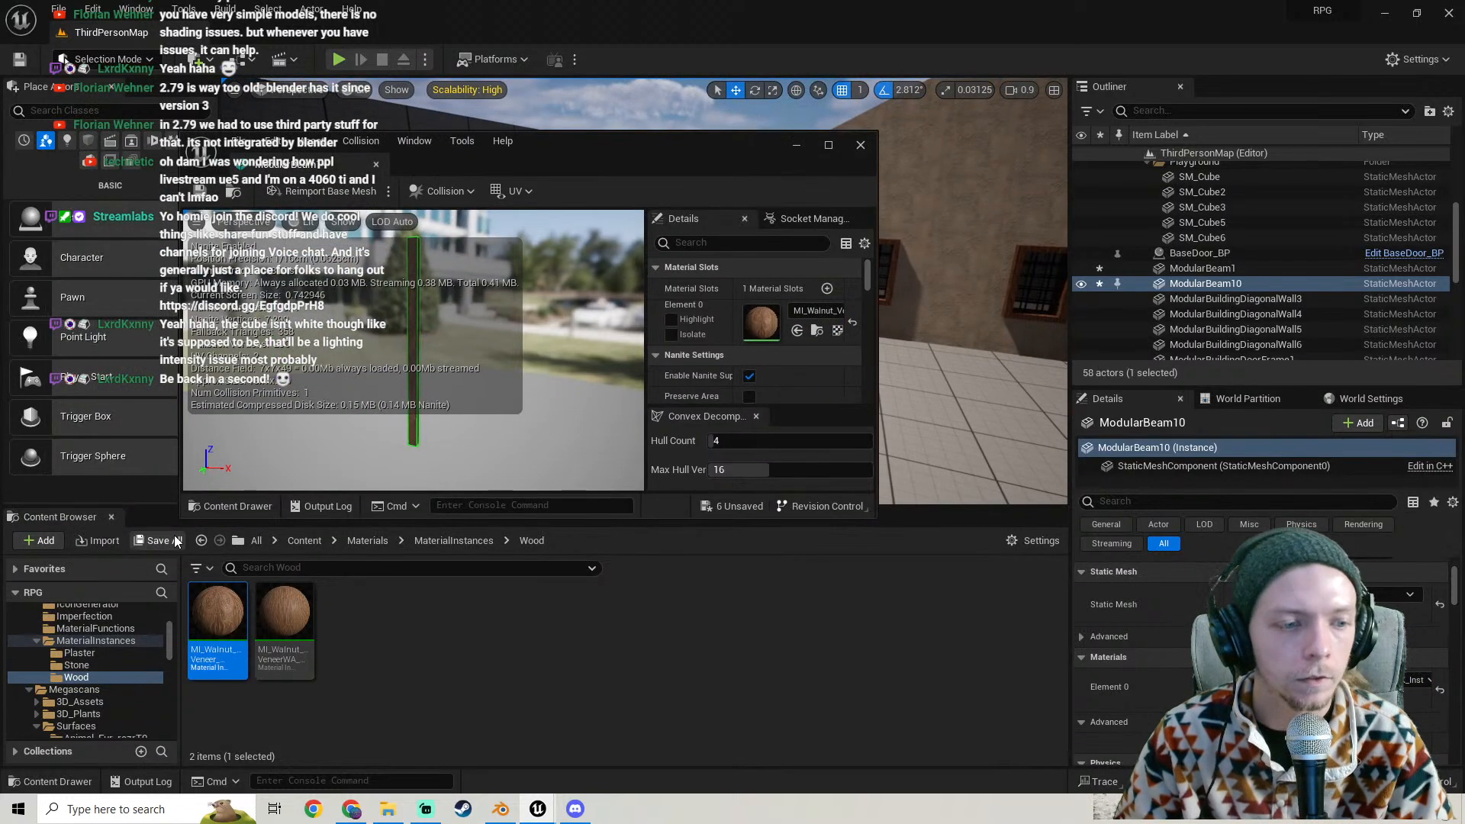
- Save all modified assets and close ModularBeam1's mesh editor
{"action": "key", "text": "ctrl+shift+s"}
{"action": "left_click", "coordinate": [859, 579]}
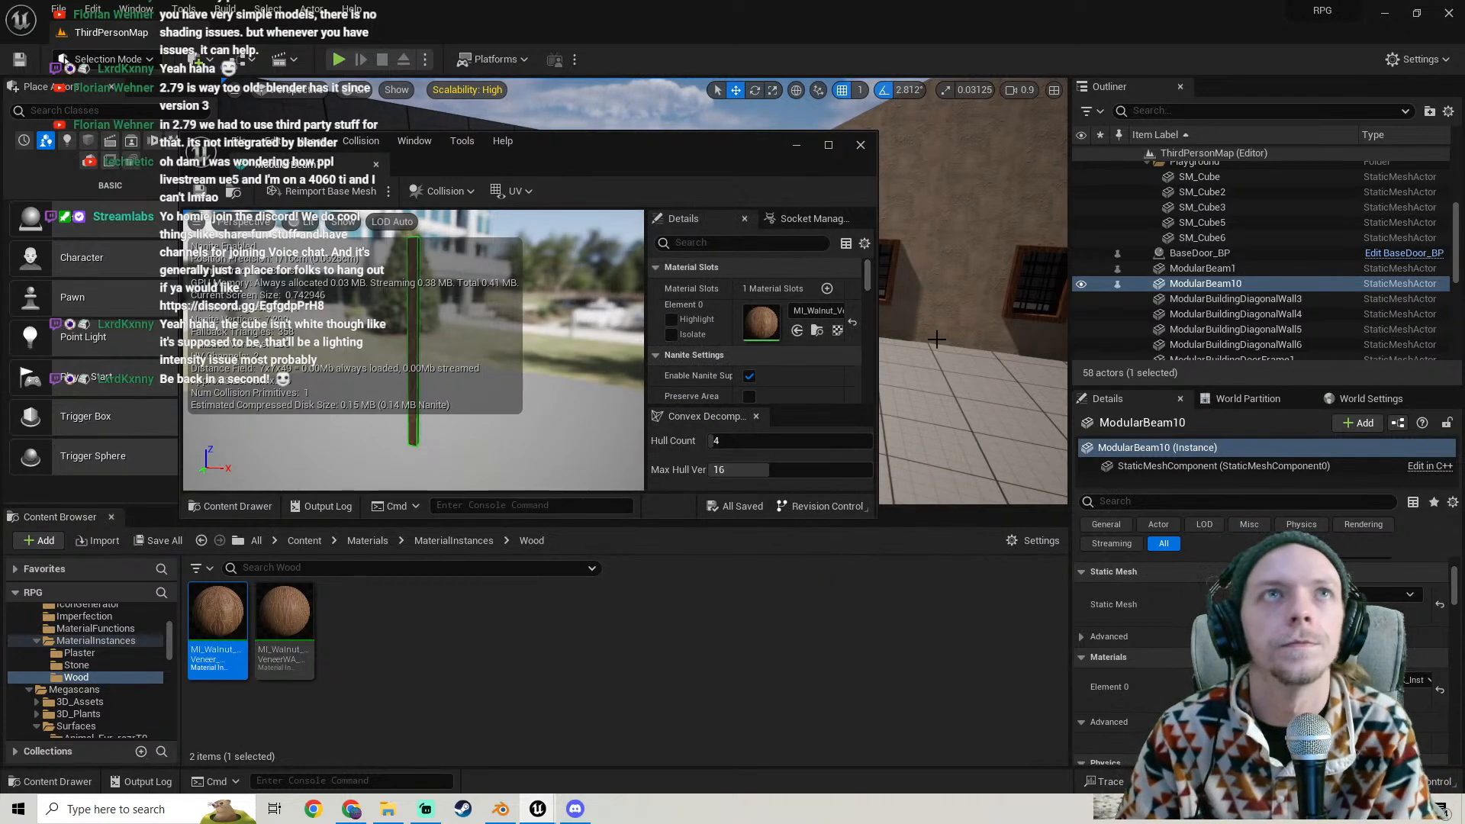
{"action": "right_click_drag", "start_coordinate": [974, 321], "coordinate": [1006, 309]}
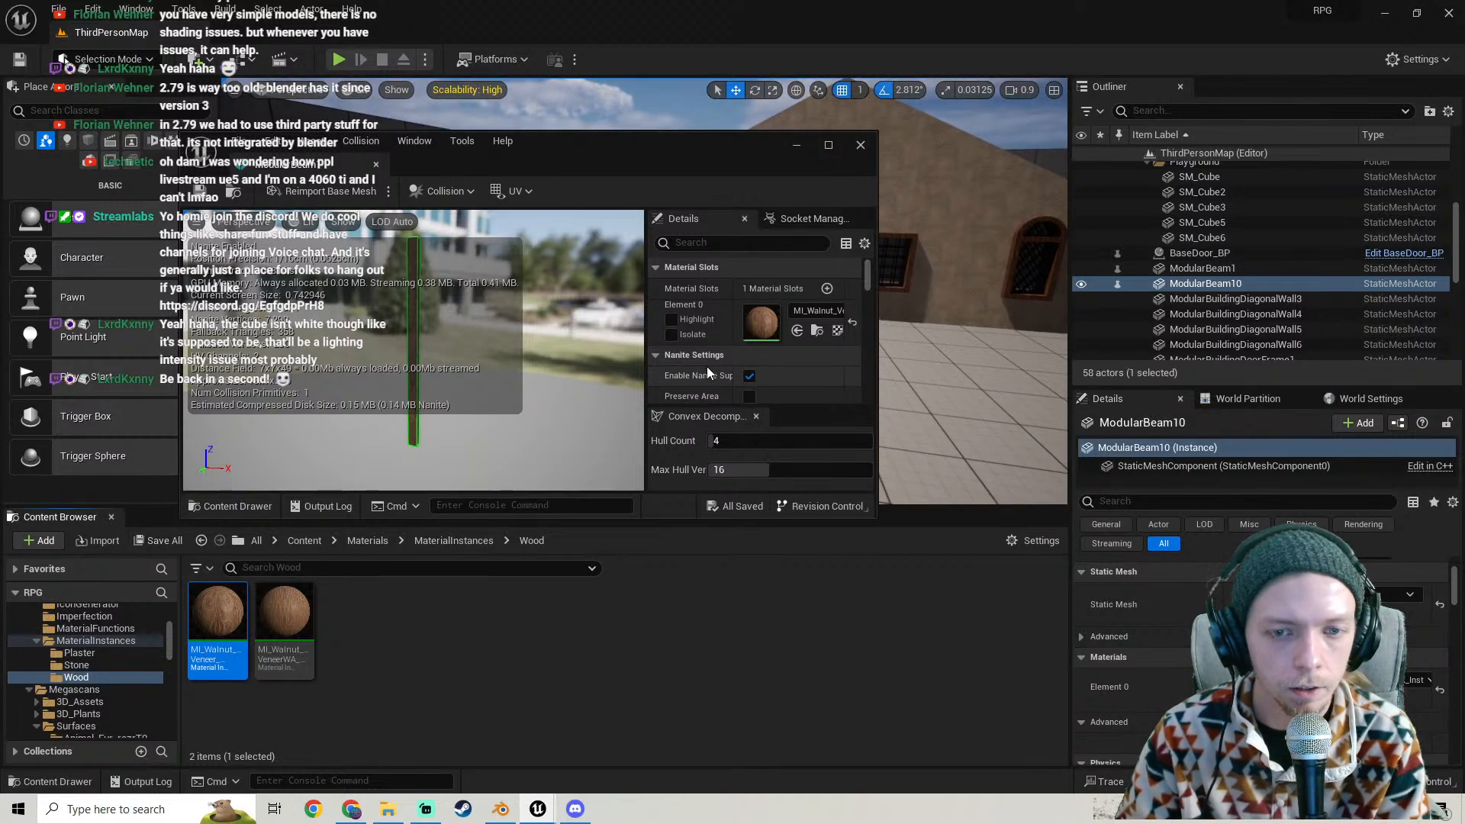
{"action": "scroll", "coordinate": [717, 355], "scroll_direction": "down", "scroll_amount": 3}
{"action": "scroll", "coordinate": [720, 350], "scroll_direction": "up", "scroll_amount": 3}
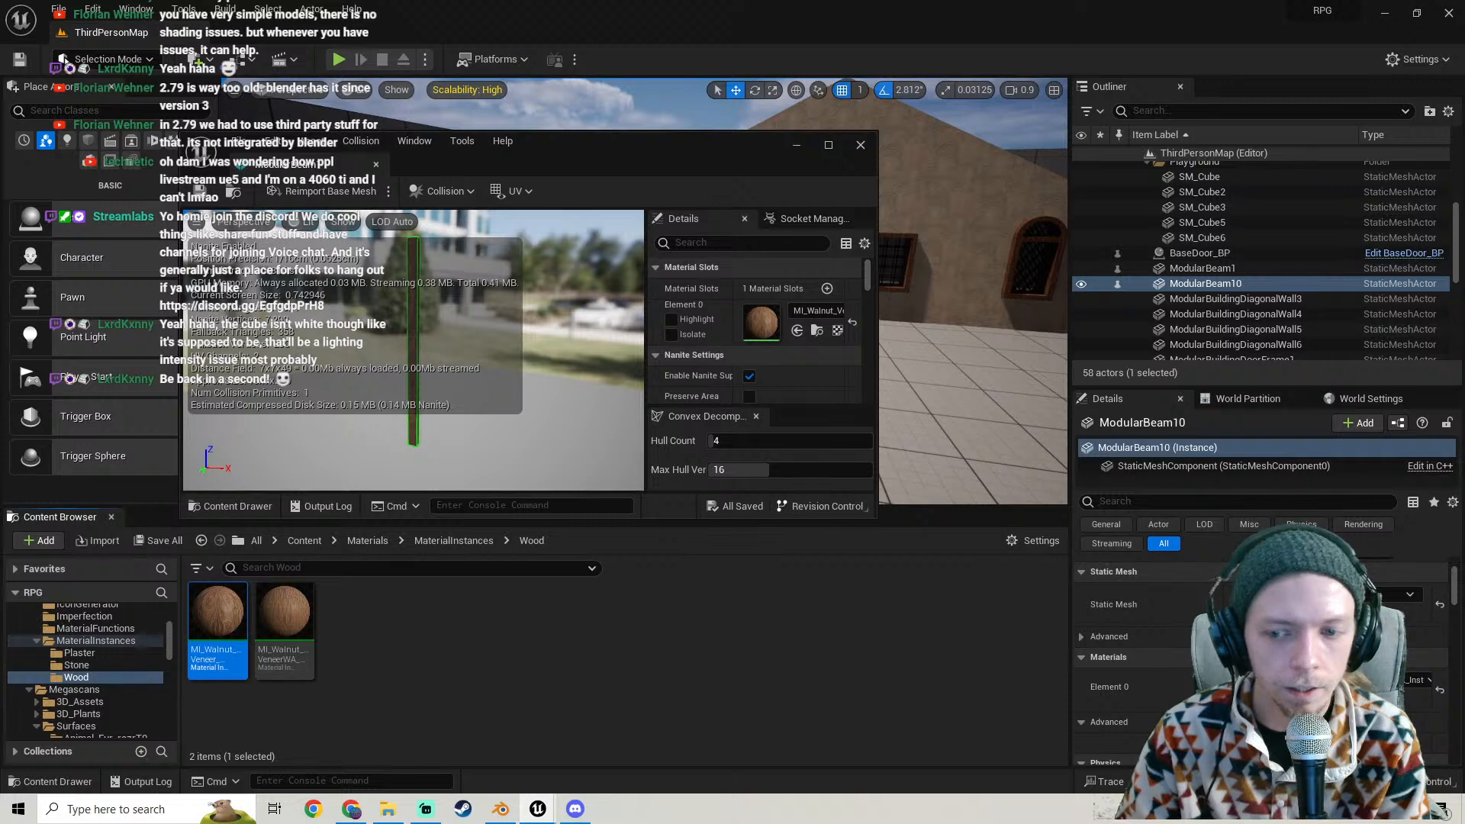
{"action": "scroll", "coordinate": [1137, 656], "scroll_direction": "down", "scroll_amount": 2}
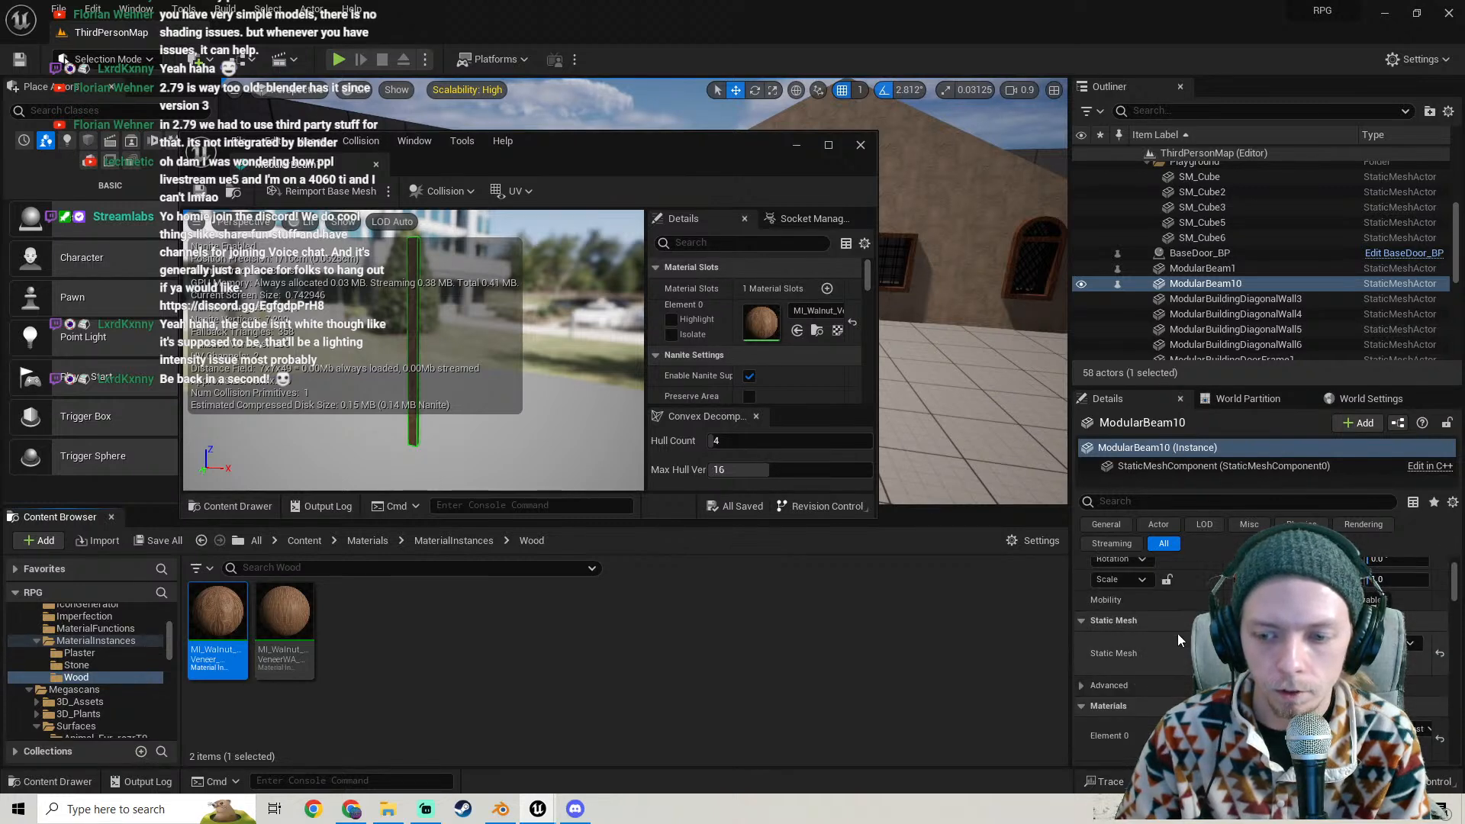
{"action": "left_click", "coordinate": [860, 146]}
- Browse to the placed ModularBeam1's asset in the Beams folder and move the beam along X in front of the house's windows
{"action": "right_click_drag", "start_coordinate": [756, 357], "coordinate": [756, 358]}
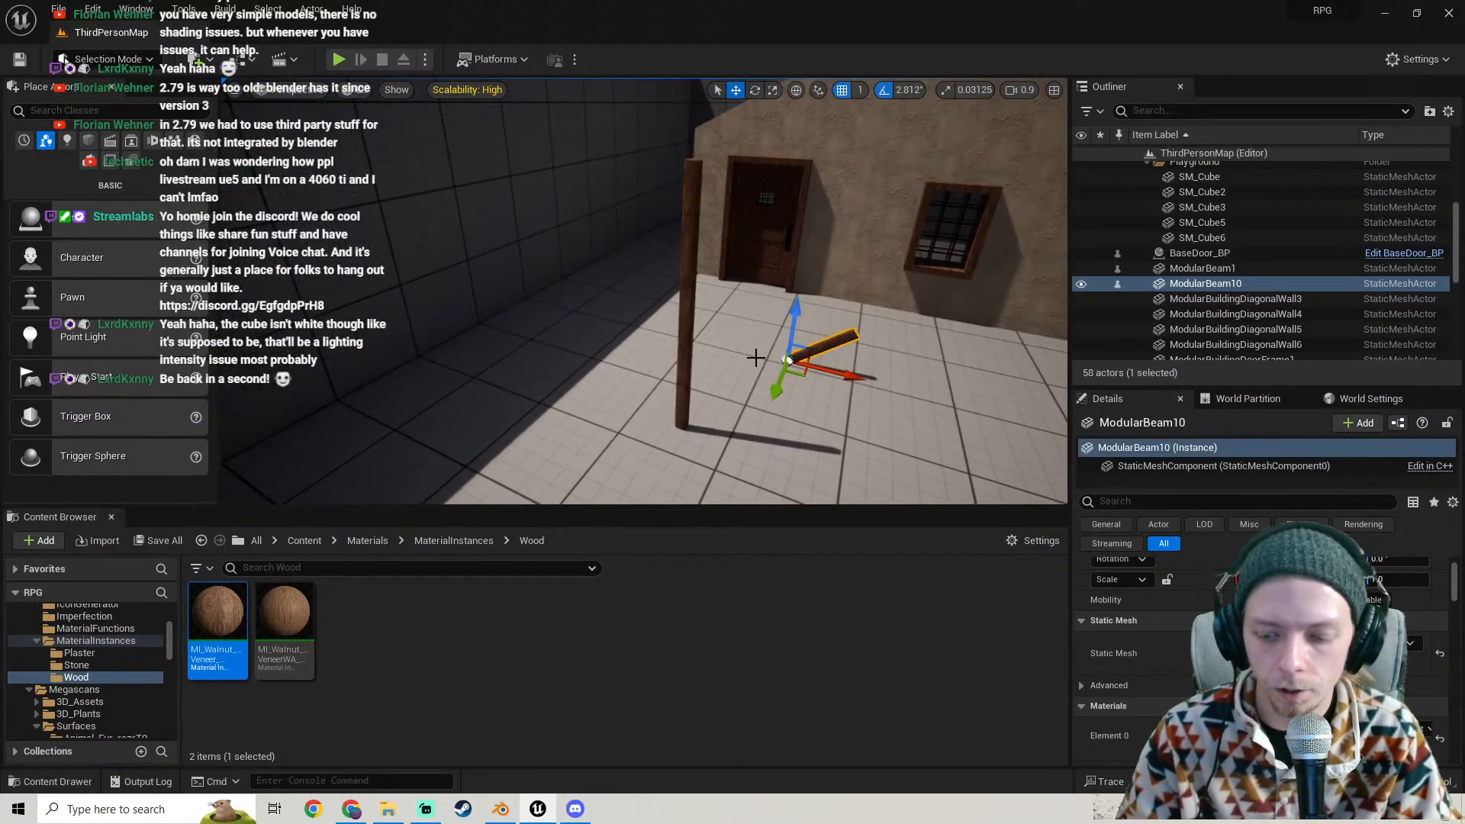
{"action": "key", "text": "XF86AudioRaiseVolume"}
{"action": "right_click_drag", "start_coordinate": [627, 208], "coordinate": [626, 209]}
{"action": "right_click_drag", "start_coordinate": [547, 279], "coordinate": [547, 279]}
{"action": "right_click", "coordinate": [533, 290]}
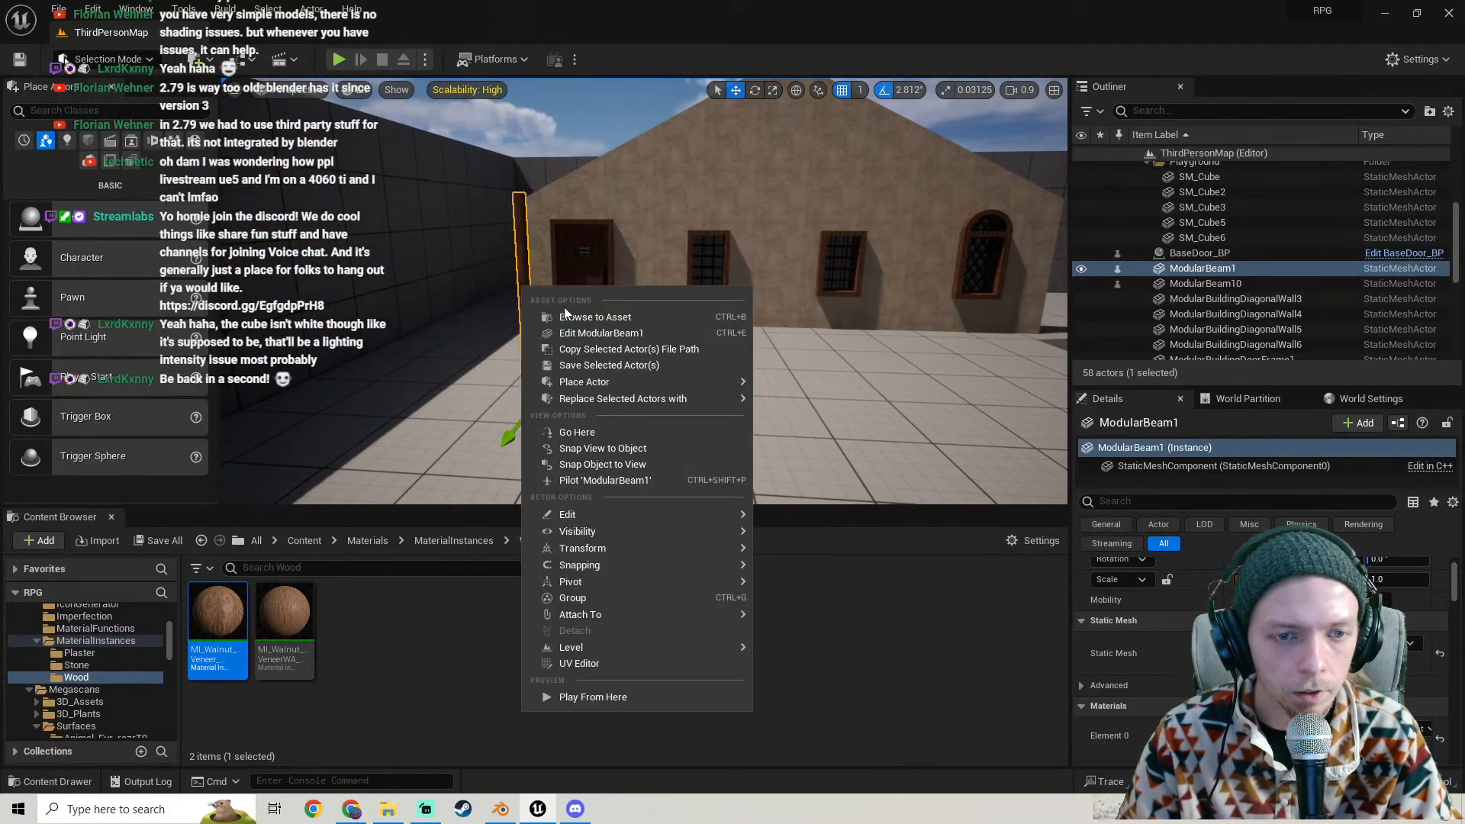
{"action": "left_click", "coordinate": [584, 320]}
{"action": "left_click_drag", "start_coordinate": [582, 412], "coordinate": [735, 421]}
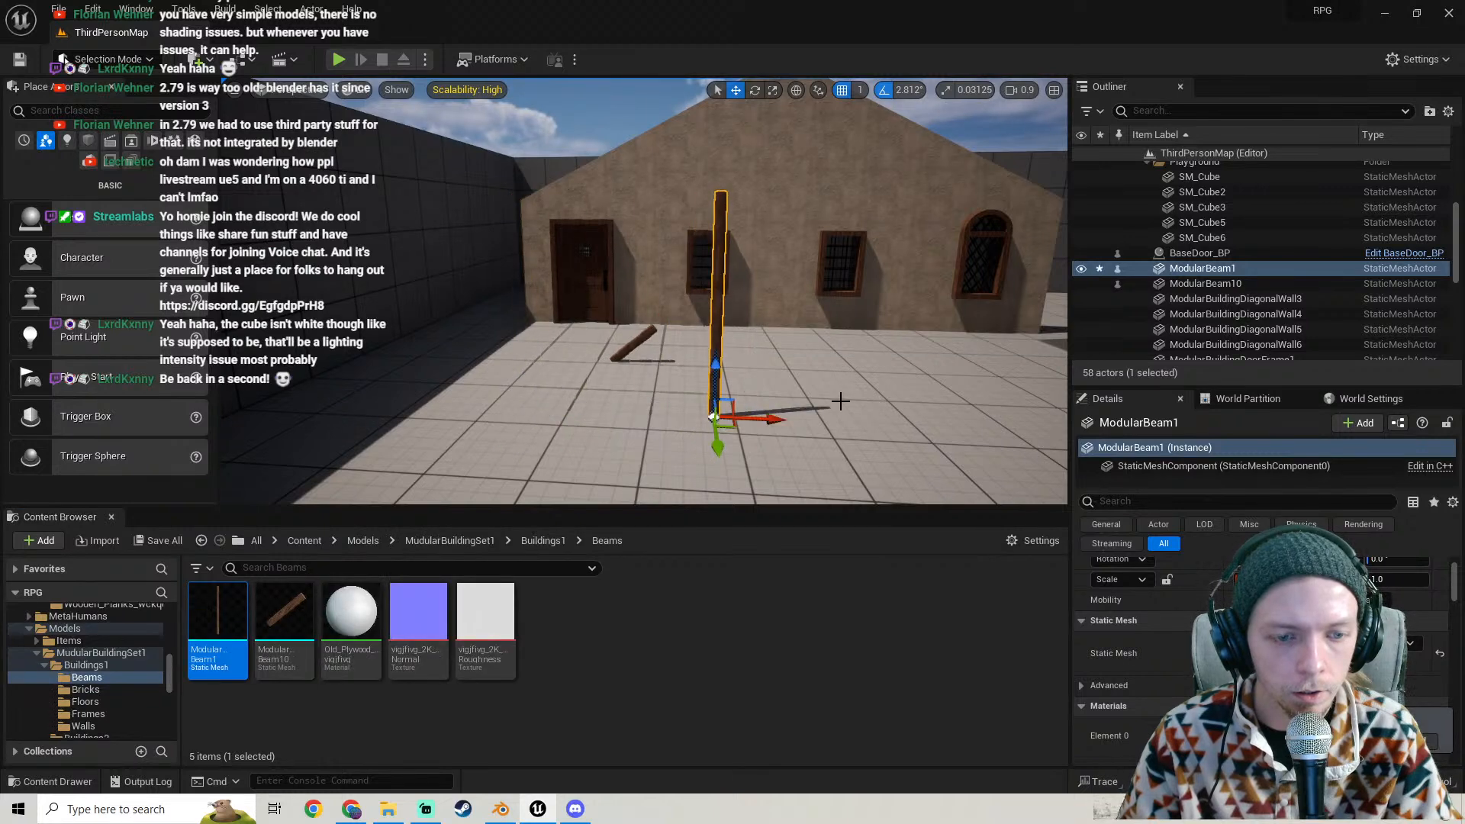
{"action": "right_click_drag", "start_coordinate": [840, 400], "coordinate": [840, 401]}
{"action": "left_click_drag", "start_coordinate": [471, 366], "coordinate": [674, 327]}
{"action": "key", "text": "s"}
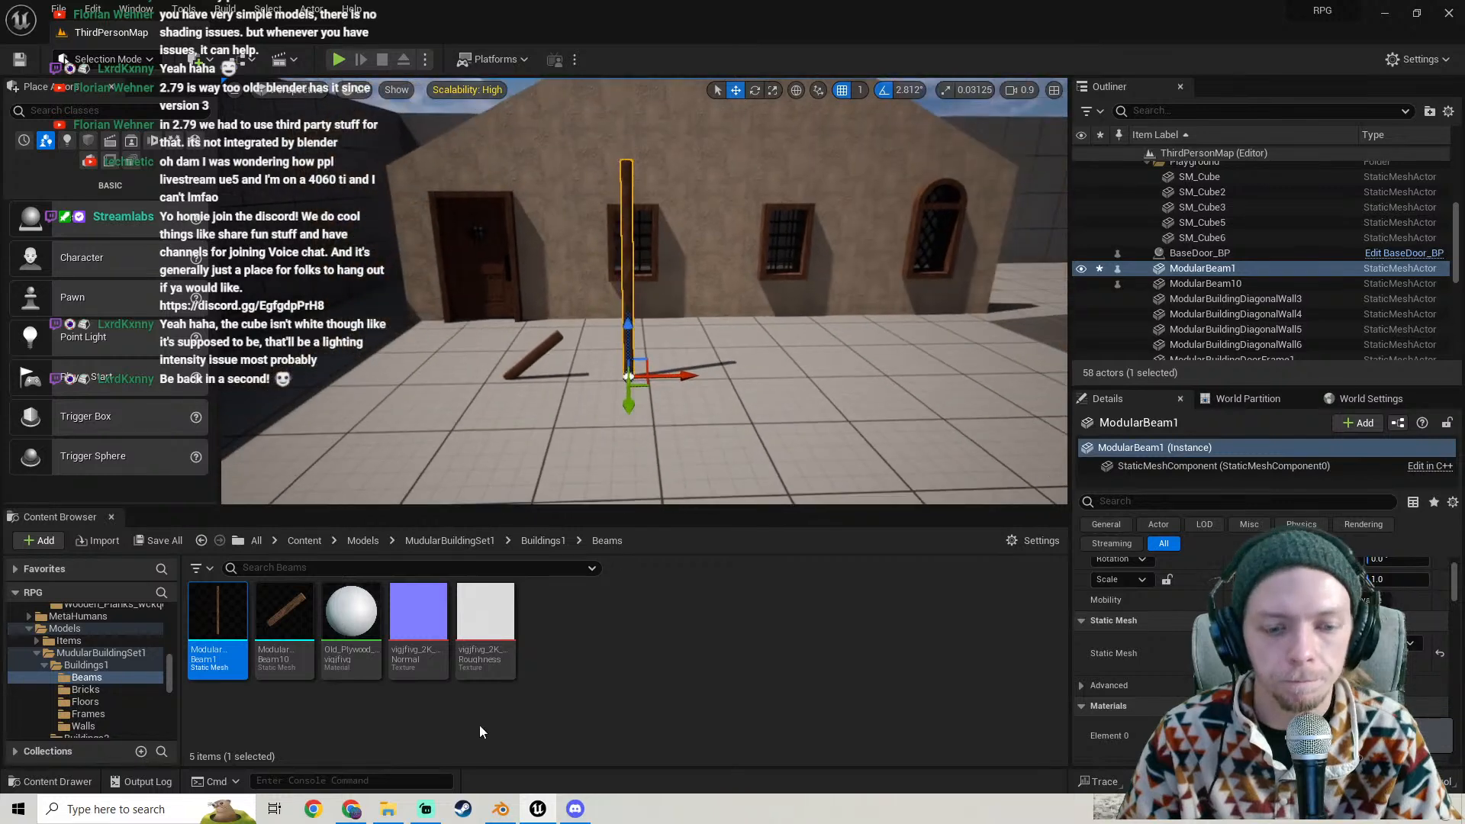
- Switch to Blender and close the UV editor area so the 3D viewport takes over its space
{"action": "left_click", "coordinate": [503, 805]}
{"action": "scroll", "coordinate": [660, 392], "scroll_direction": "down", "scroll_amount": 3}
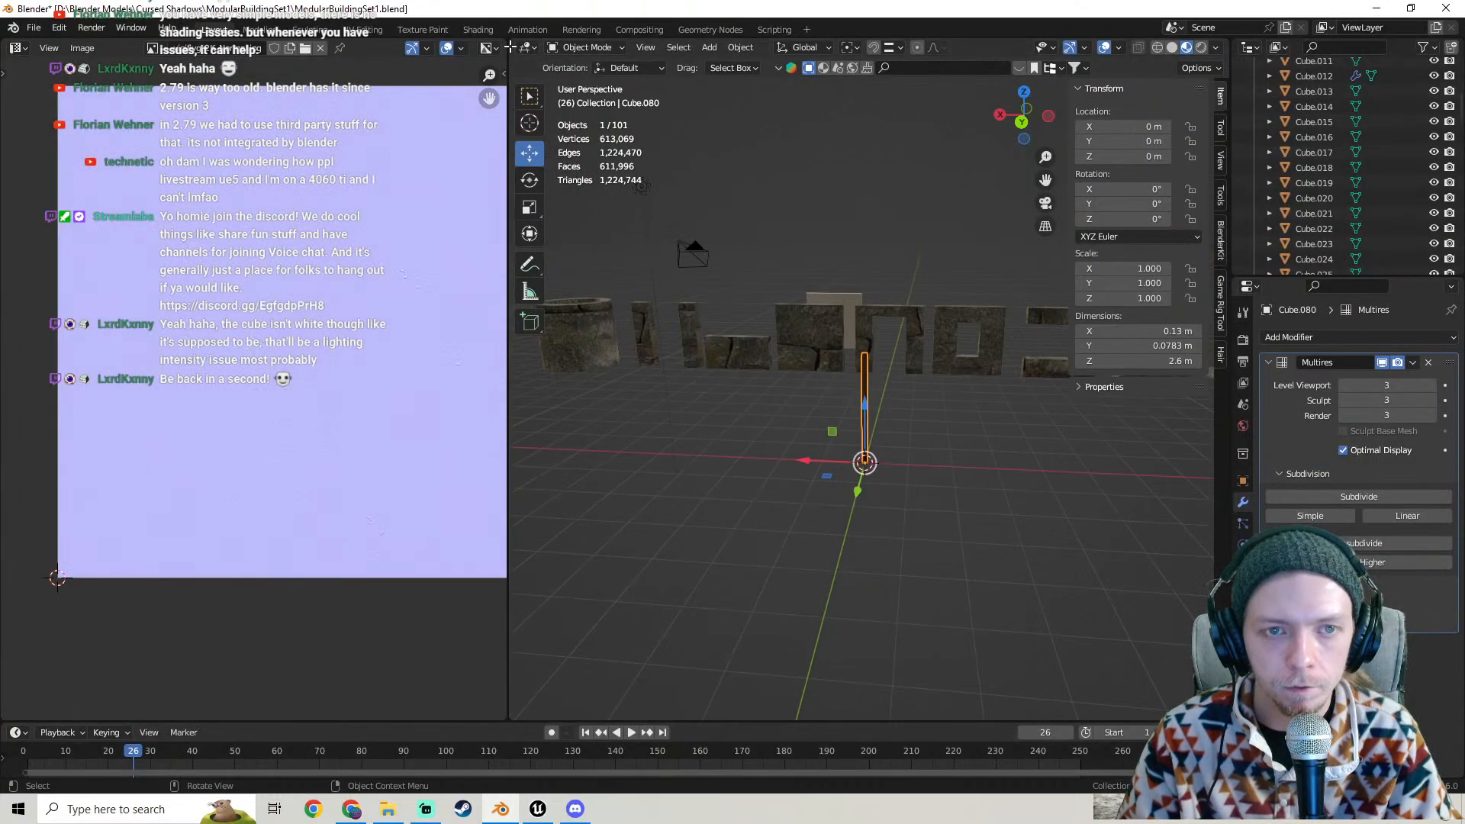
{"action": "key", "text": "ctrl+space"}
{"action": "scroll", "coordinate": [693, 375], "scroll_direction": "down", "scroll_amount": 3}
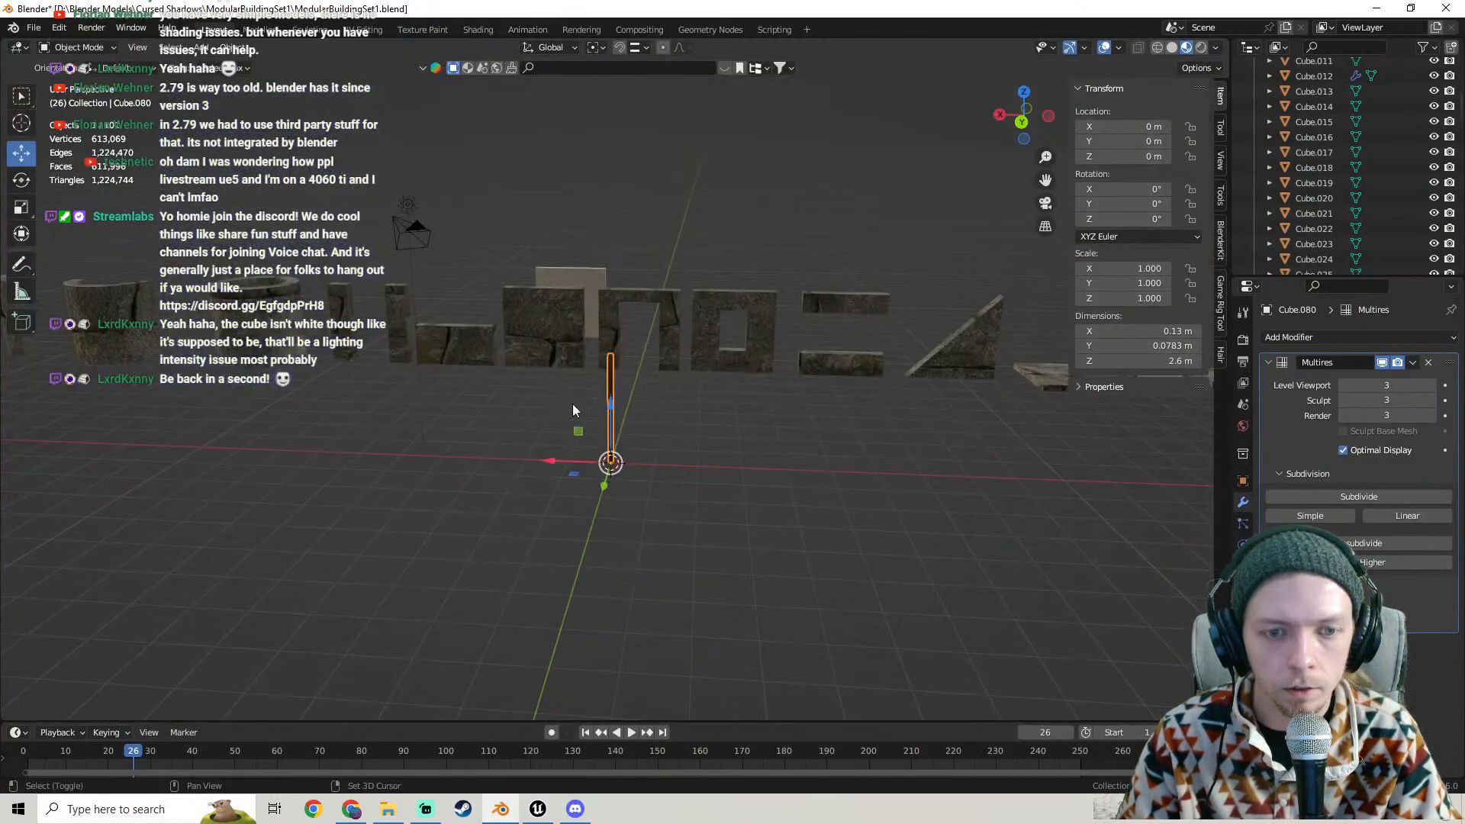
- Move the selected vertical beam about 40.46 m along X and about -10.04 m along Y, beside the row of beams
{"action": "middle_click_drag", "start_coordinate": [573, 405], "coordinate": [771, 417], "text": "shift"}
{"action": "scroll", "coordinate": [771, 417], "scroll_direction": "down", "scroll_amount": 2}
{"action": "middle_click_drag", "start_coordinate": [585, 436], "coordinate": [898, 473], "text": "shift"}
{"action": "scroll", "coordinate": [780, 469], "scroll_direction": "down", "scroll_amount": 1}
{"action": "left_click_drag", "start_coordinate": [1005, 474], "coordinate": [305, 467]}
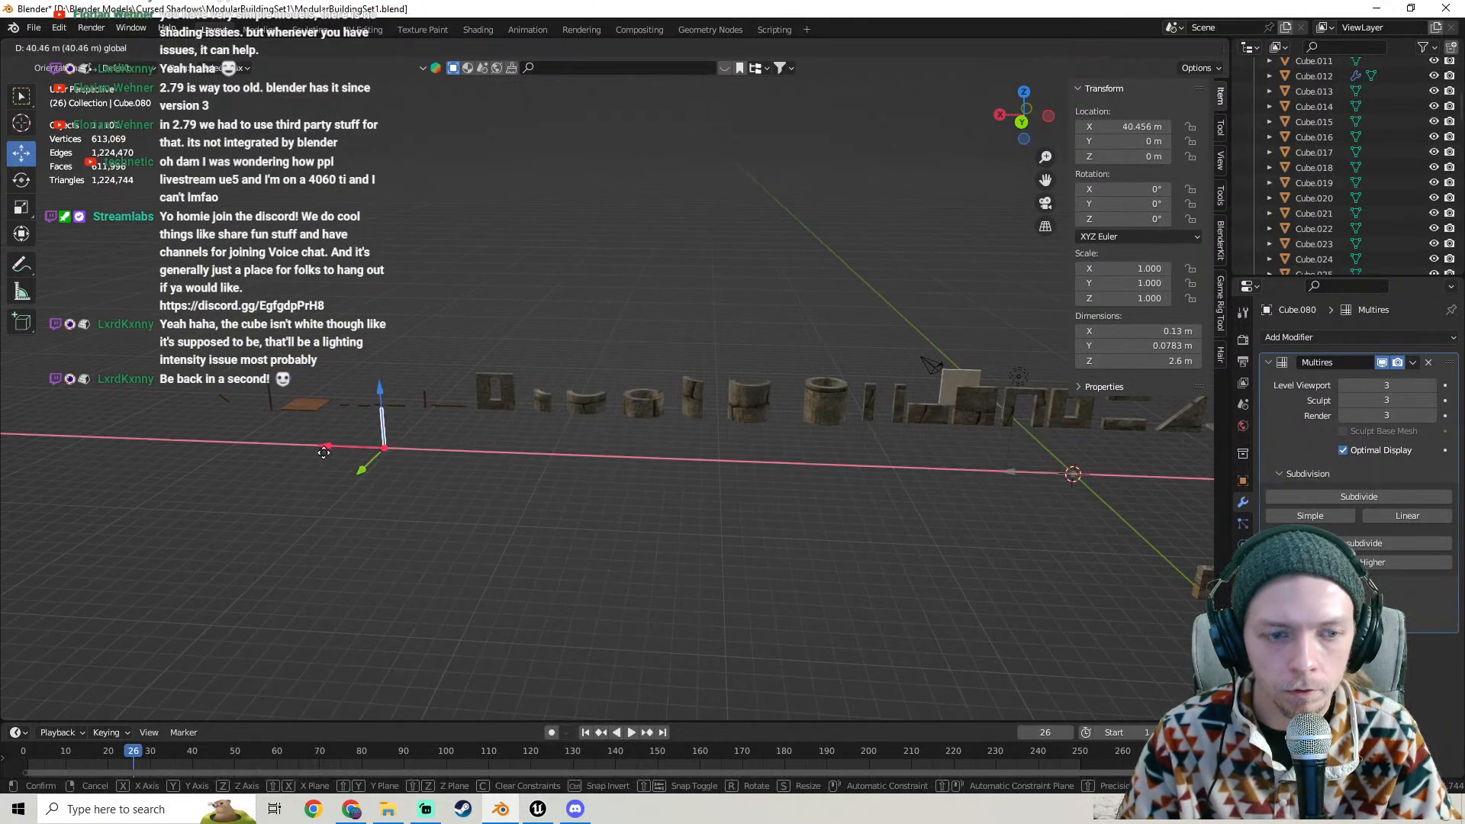
{"action": "middle_click_drag", "start_coordinate": [525, 464], "coordinate": [863, 440], "text": "shift"}
{"action": "left_click_drag", "start_coordinate": [890, 448], "coordinate": [392, 419]}
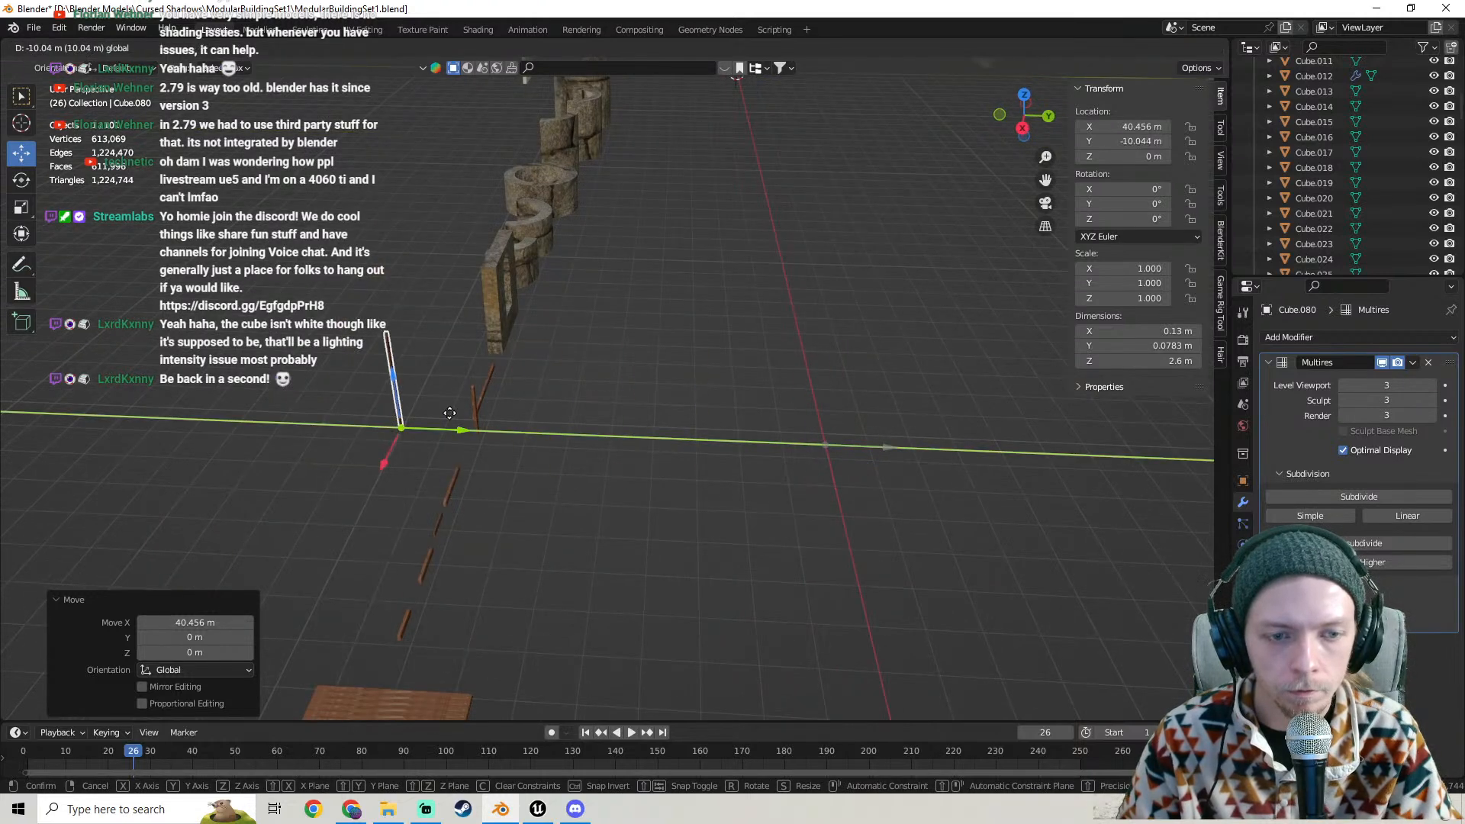
- Select another beam near the row and move it toward the relocated vertical beam
{"action": "middle_click_drag", "start_coordinate": [610, 437], "coordinate": [468, 433]}
{"action": "left_click", "coordinate": [221, 493]}
{"action": "middle_click_drag", "start_coordinate": [251, 475], "coordinate": [556, 616]}
{"action": "left_click_drag", "start_coordinate": [541, 583], "coordinate": [407, 537]}
{"action": "middle_click_drag", "start_coordinate": [712, 398], "coordinate": [406, 422]}
{"action": "left_click_drag", "start_coordinate": [424, 427], "coordinate": [758, 377]}
- Select the 2.51 m horizontal beam in the row, move it out along Y, and snap it to the 3D cursor
{"action": "middle_click_drag", "start_coordinate": [758, 378], "coordinate": [581, 507]}
{"action": "scroll", "coordinate": [643, 398], "scroll_direction": "up", "scroll_amount": 4}
{"action": "left_click", "coordinate": [605, 454]}
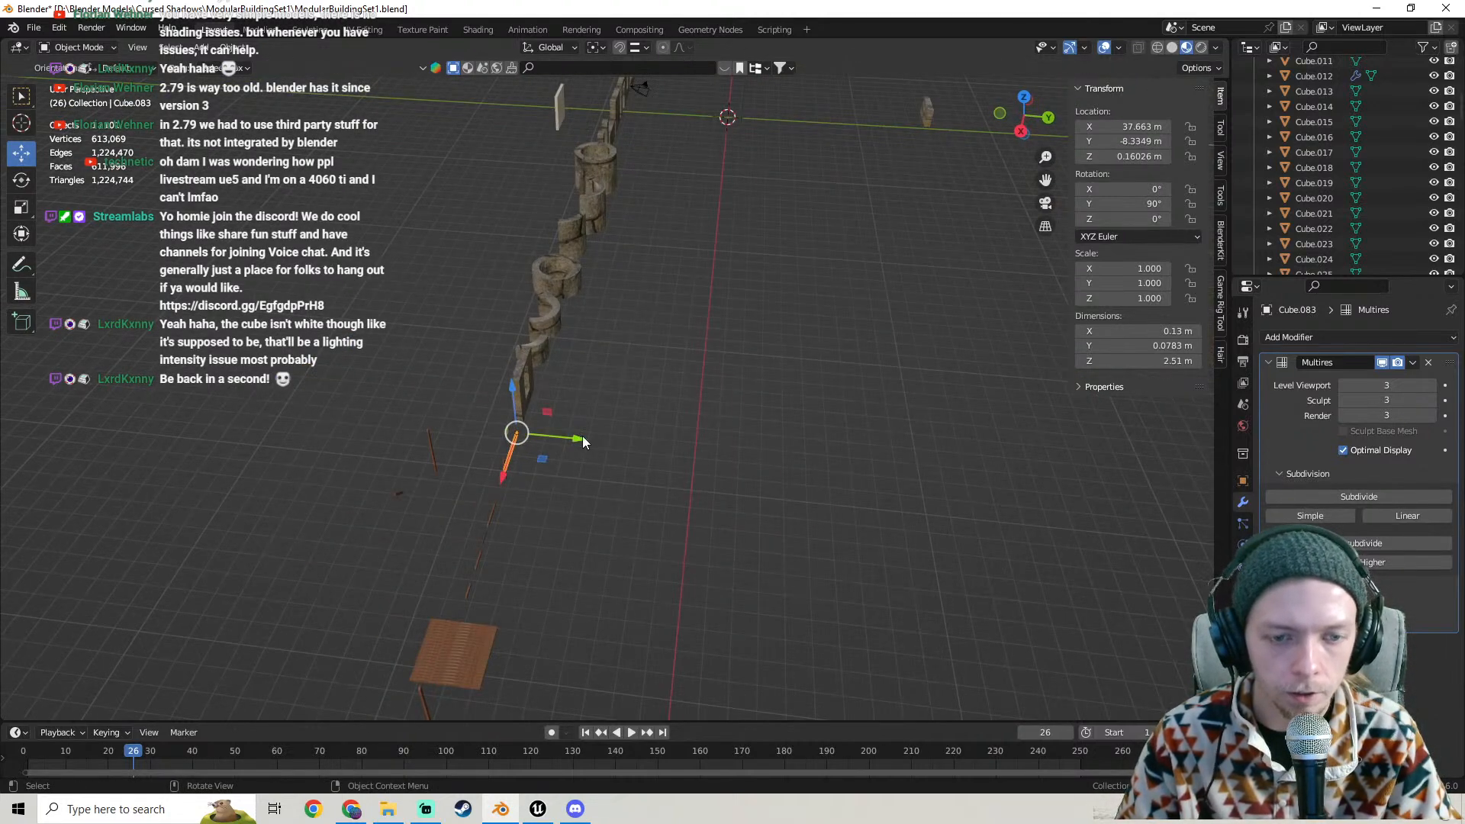
{"action": "left_click_drag", "start_coordinate": [583, 437], "coordinate": [753, 452]}
{"action": "middle_click_drag", "start_coordinate": [753, 452], "coordinate": [706, 461]}
{"action": "right_click", "coordinate": [492, 399]}
{"action": "mouse_move", "coordinate": [495, 400]}
{"action": "left_click", "coordinate": [633, 413]}
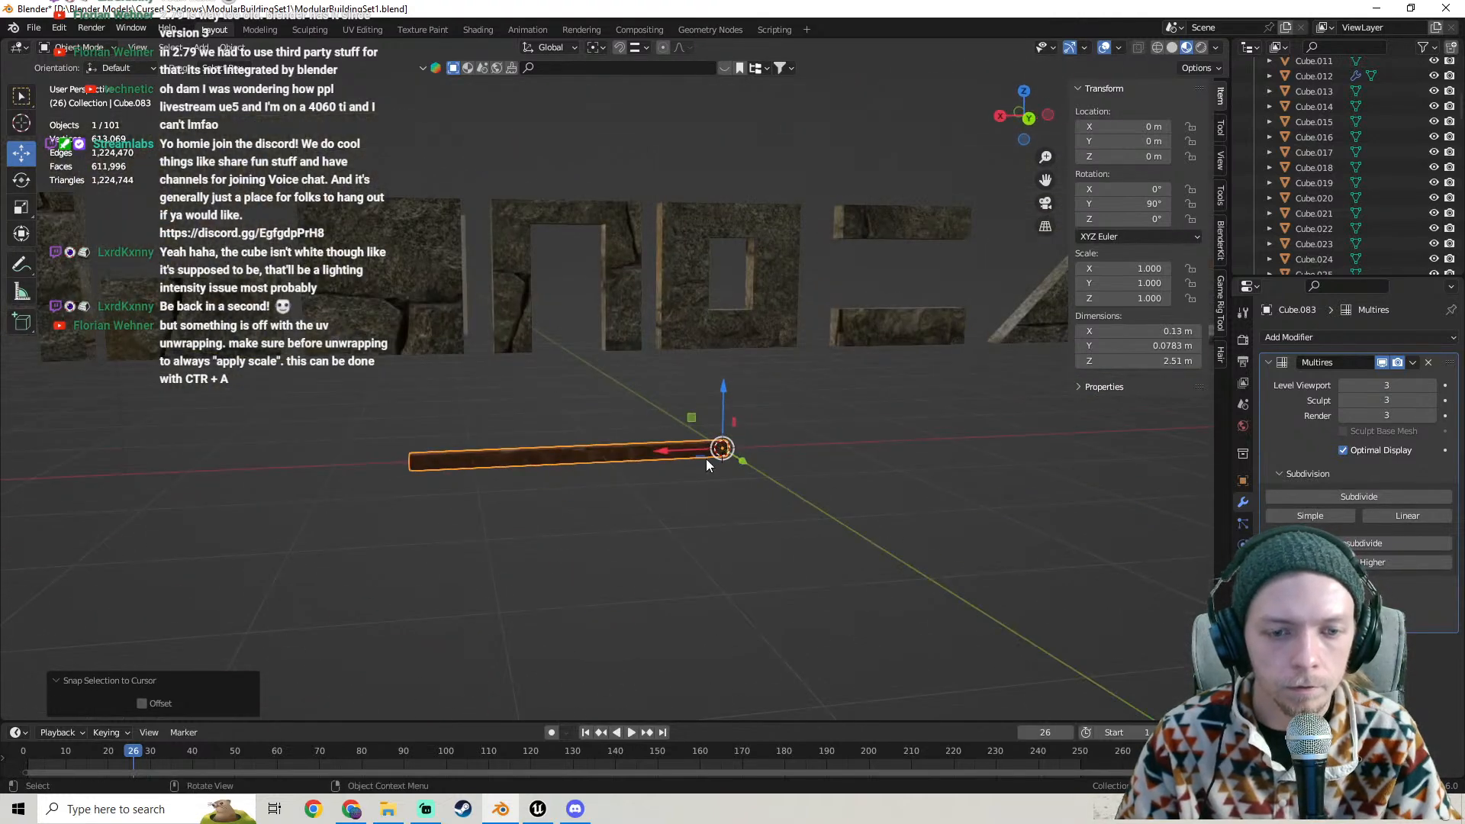
- Inspect the horizontal beam's UV layout against its texture in a split UV editor, then restore the single viewport in Object Mode
{"action": "scroll", "coordinate": [698, 434], "scroll_direction": "up", "scroll_amount": 5}
{"action": "key", "text": "Tab"}
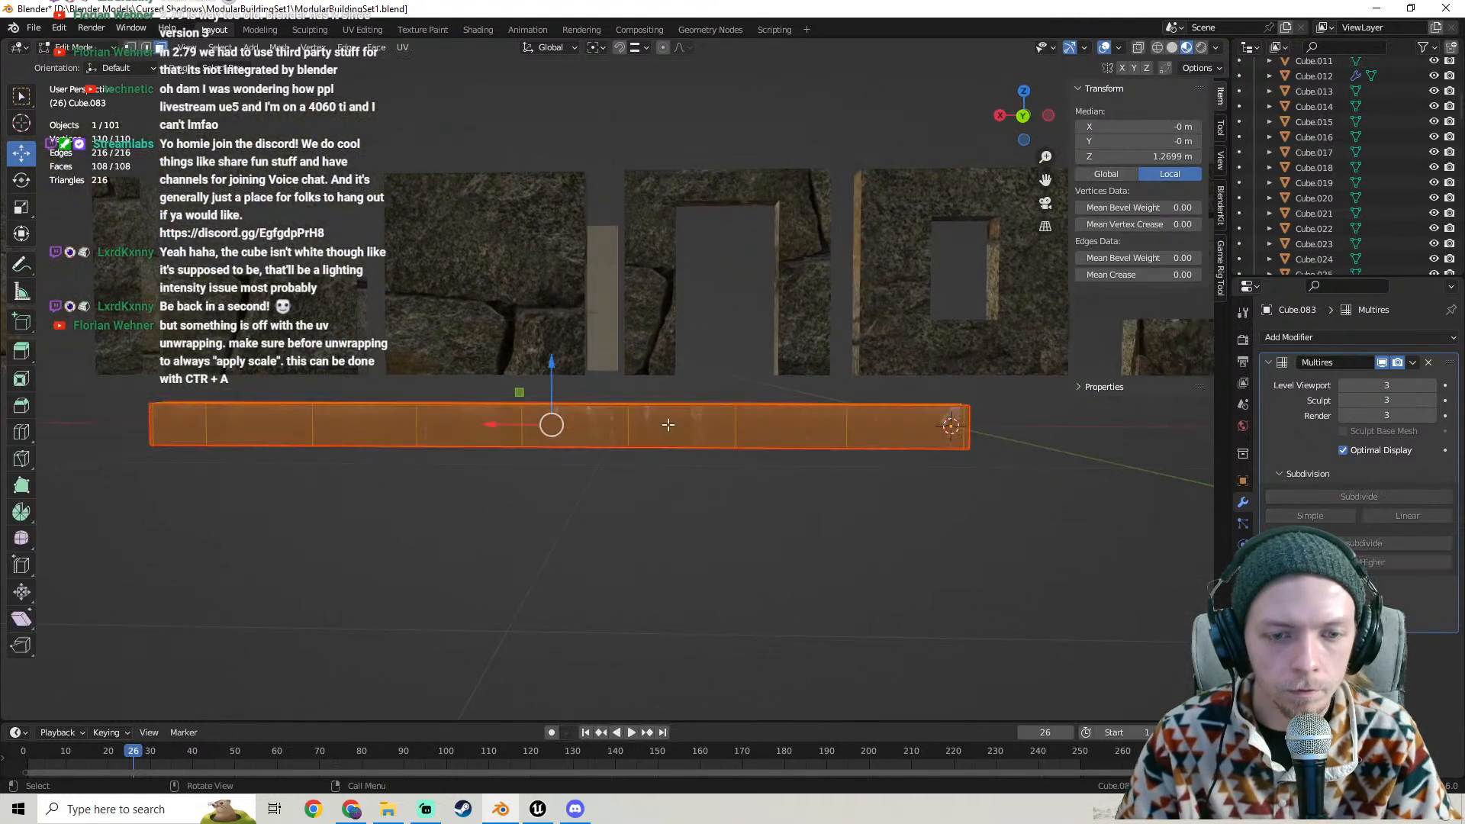
{"action": "left_click_drag", "start_coordinate": [5, 43], "coordinate": [596, 105]}
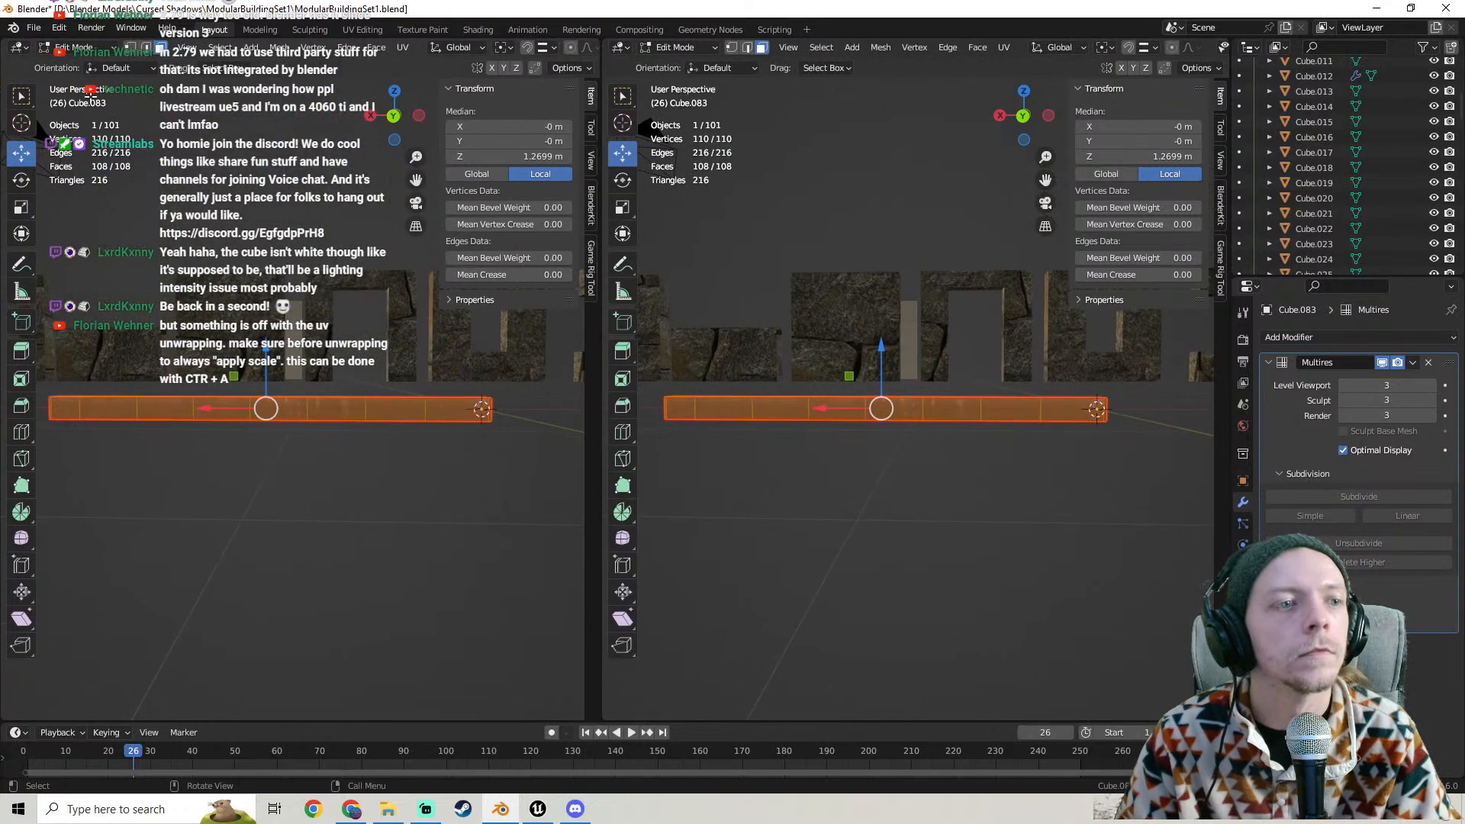
{"action": "left_click", "coordinate": [17, 50]}
{"action": "left_click", "coordinate": [46, 101]}
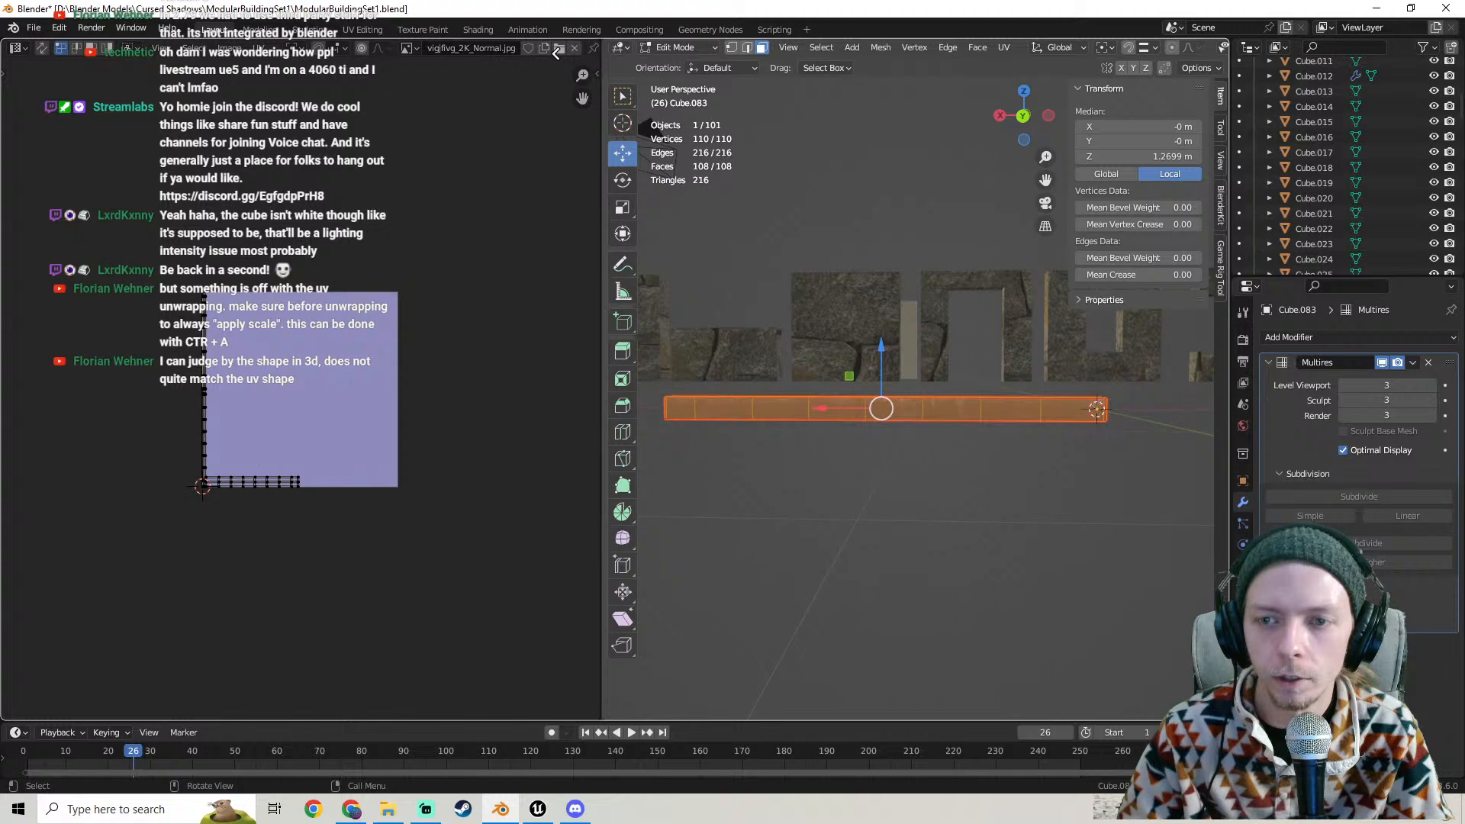
{"action": "left_click_drag", "start_coordinate": [602, 40], "coordinate": [382, 152]}
{"action": "key", "text": "Tab"}
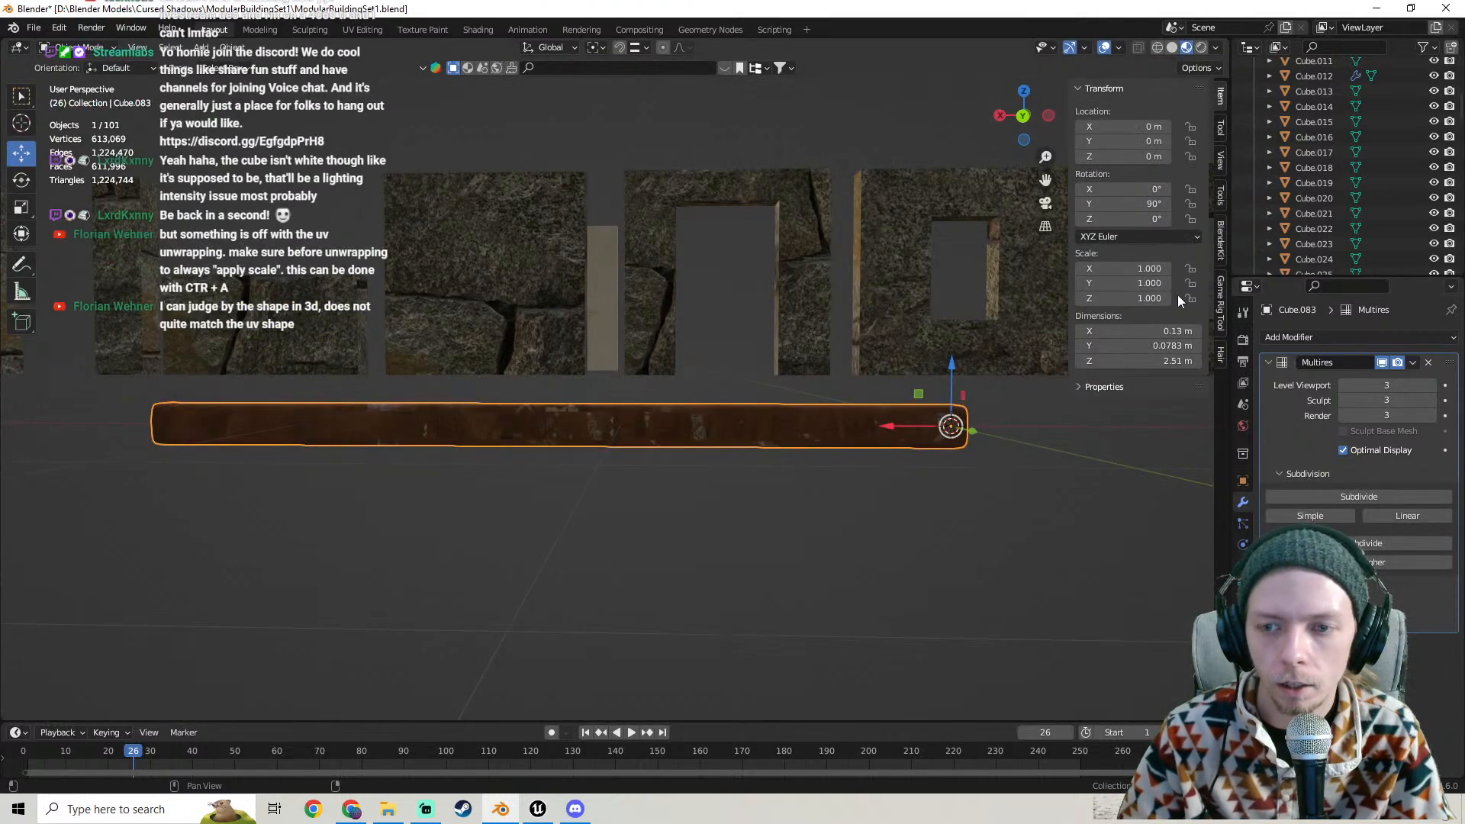
- Examine the texture mapping and wood grain of the remaining beams in the row up close
{"action": "middle_click_drag", "start_coordinate": [1013, 394], "coordinate": [813, 427], "text": "shift"}
{"action": "scroll", "coordinate": [457, 391], "scroll_direction": "down", "scroll_amount": 5}
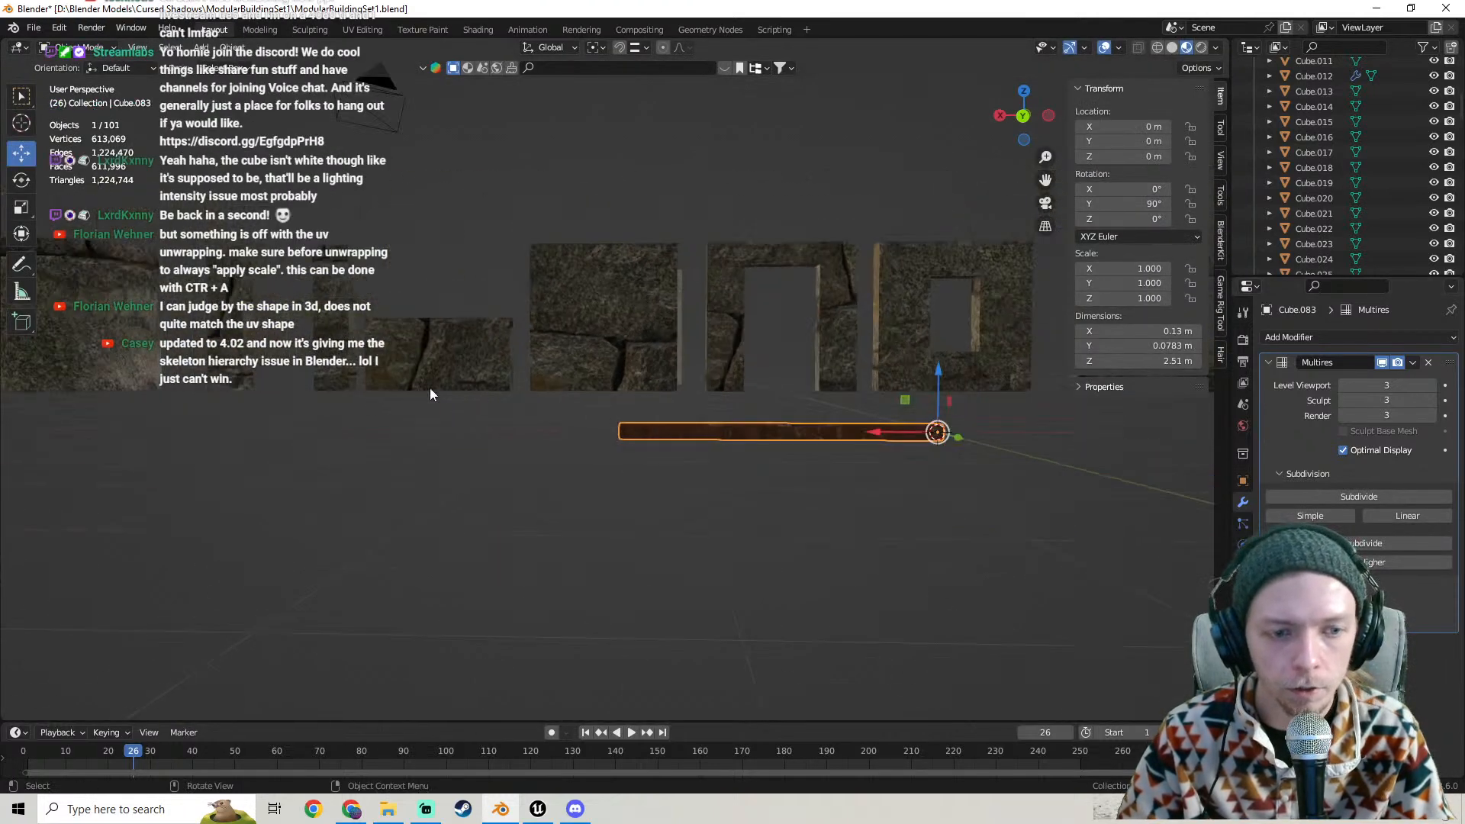
{"action": "middle_click_drag", "start_coordinate": [423, 378], "coordinate": [461, 411], "text": "shift"}
{"action": "scroll", "coordinate": [473, 378], "scroll_direction": "down", "scroll_amount": 4}
{"action": "middle_click_drag", "start_coordinate": [185, 342], "coordinate": [878, 462], "text": "shift"}
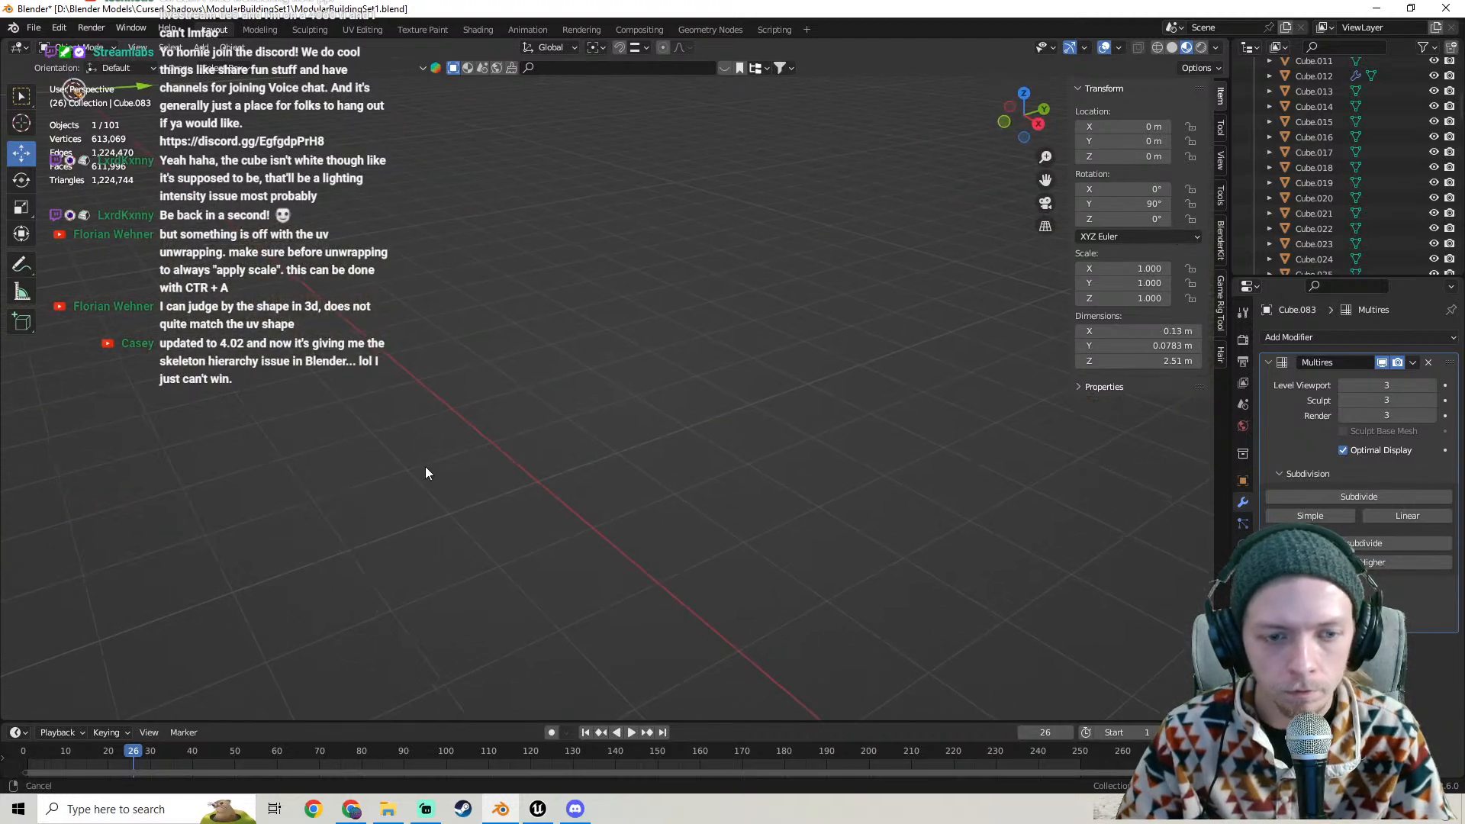
{"action": "middle_click_drag", "start_coordinate": [425, 470], "coordinate": [569, 475], "text": "shift"}
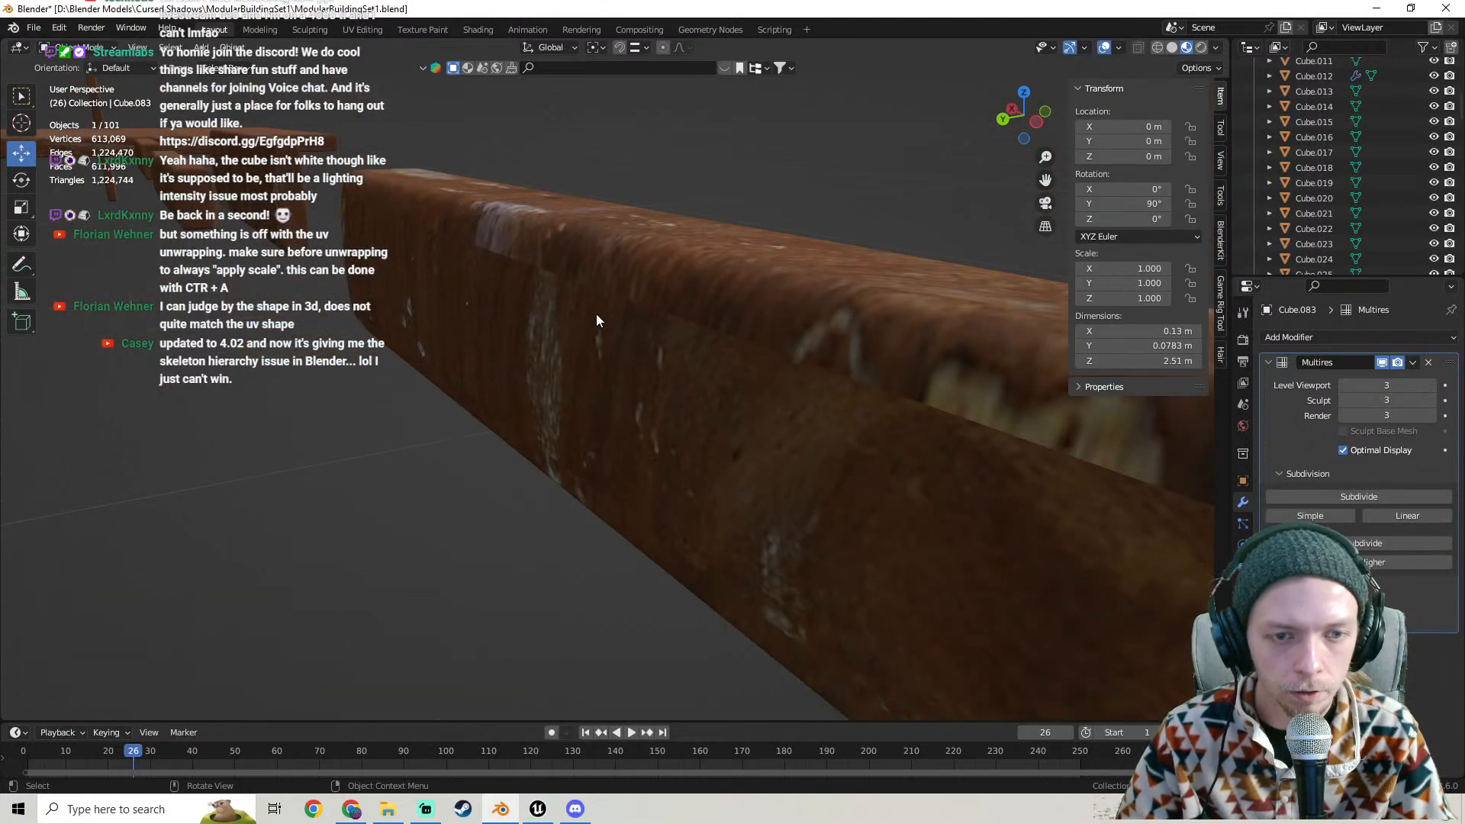
{"action": "left_click", "coordinate": [597, 321]}
{"action": "middle_click_drag", "start_coordinate": [597, 315], "coordinate": [729, 357]}
{"action": "scroll", "coordinate": [452, 364], "scroll_direction": "down", "scroll_amount": 2}
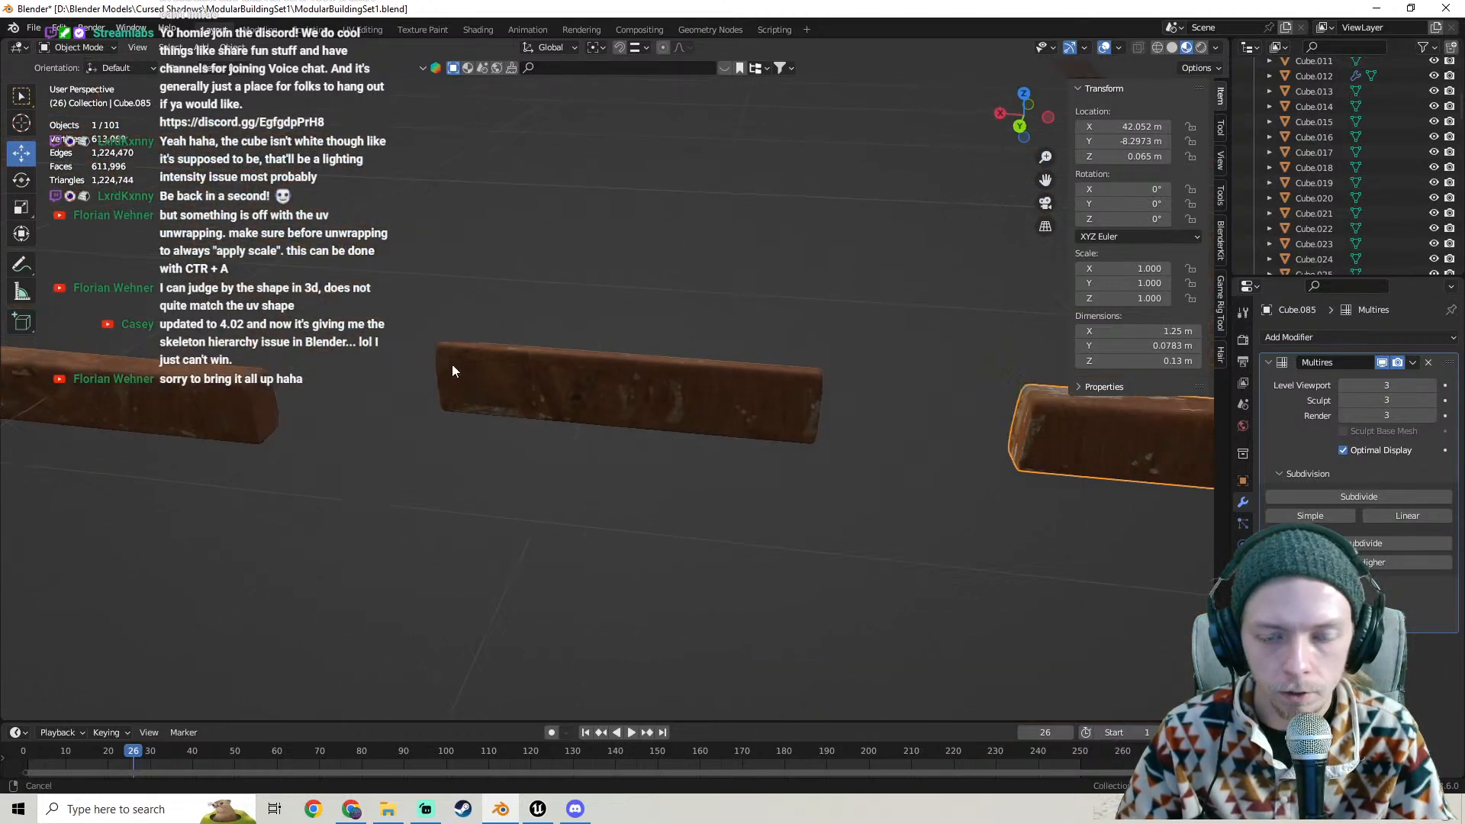
{"action": "scroll", "coordinate": [570, 363], "scroll_direction": "up", "scroll_amount": 5}
{"action": "middle_click_drag", "start_coordinate": [579, 366], "coordinate": [559, 394]}
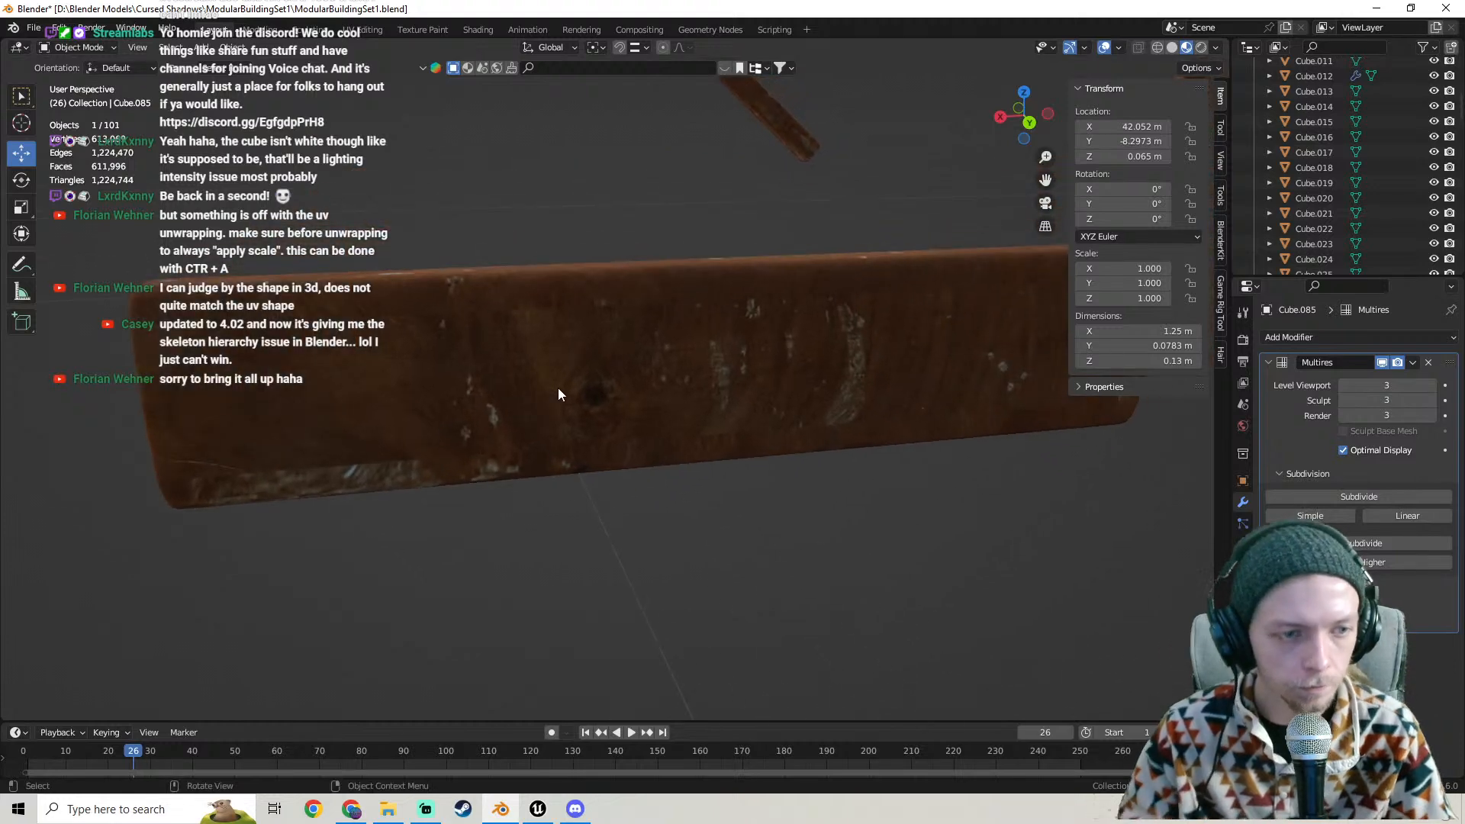
{"action": "scroll", "coordinate": [559, 385], "scroll_direction": "down", "scroll_amount": 6}
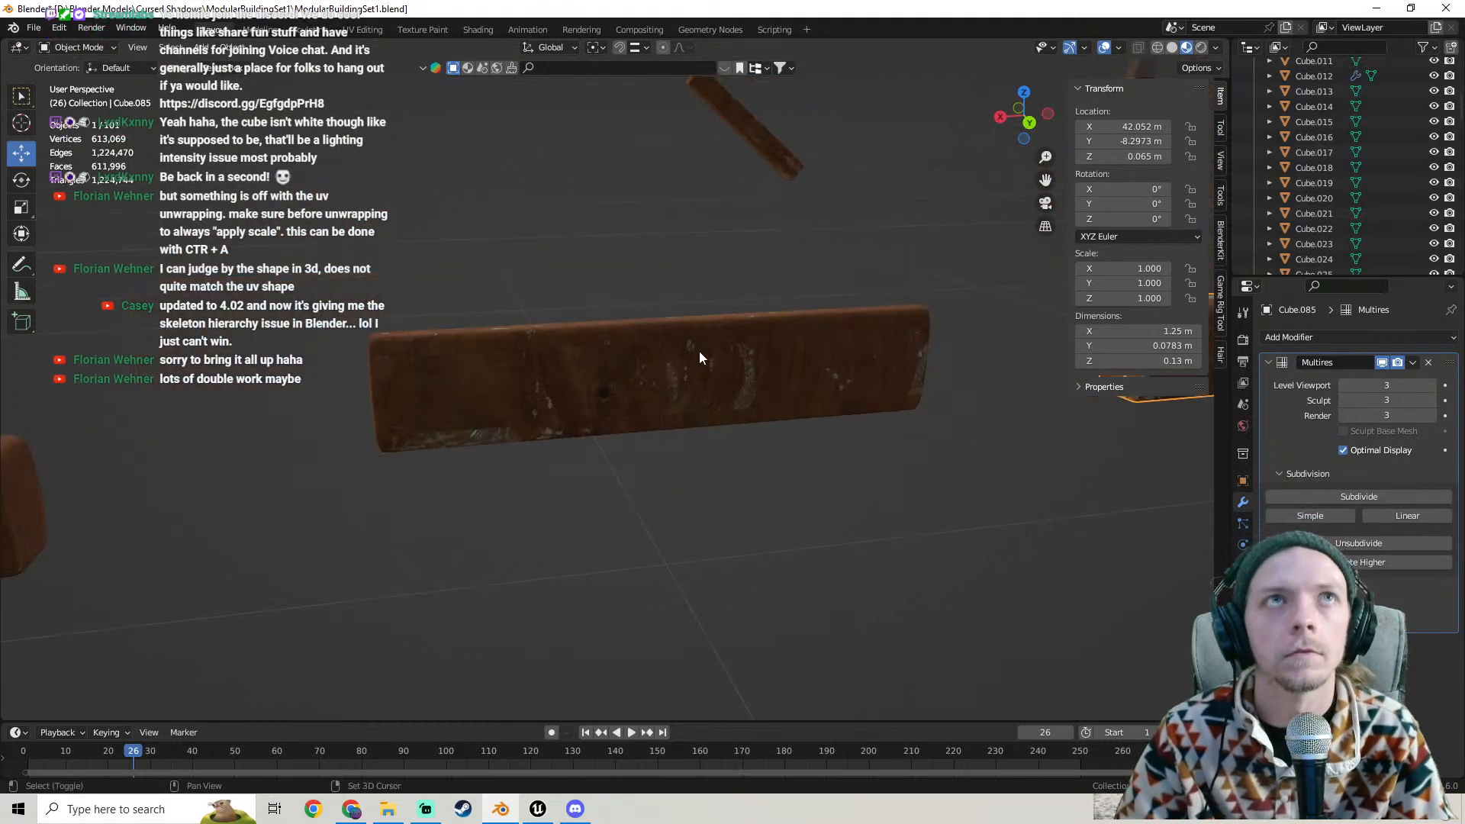
- Compare the 1.25 m horizontal beam with its Multires modifier's viewport display disabled and enabled
{"action": "scroll", "coordinate": [570, 359], "scroll_direction": "down", "scroll_amount": 2}
{"action": "middle_click_drag", "start_coordinate": [652, 349], "coordinate": [198, 382], "text": "shift"}
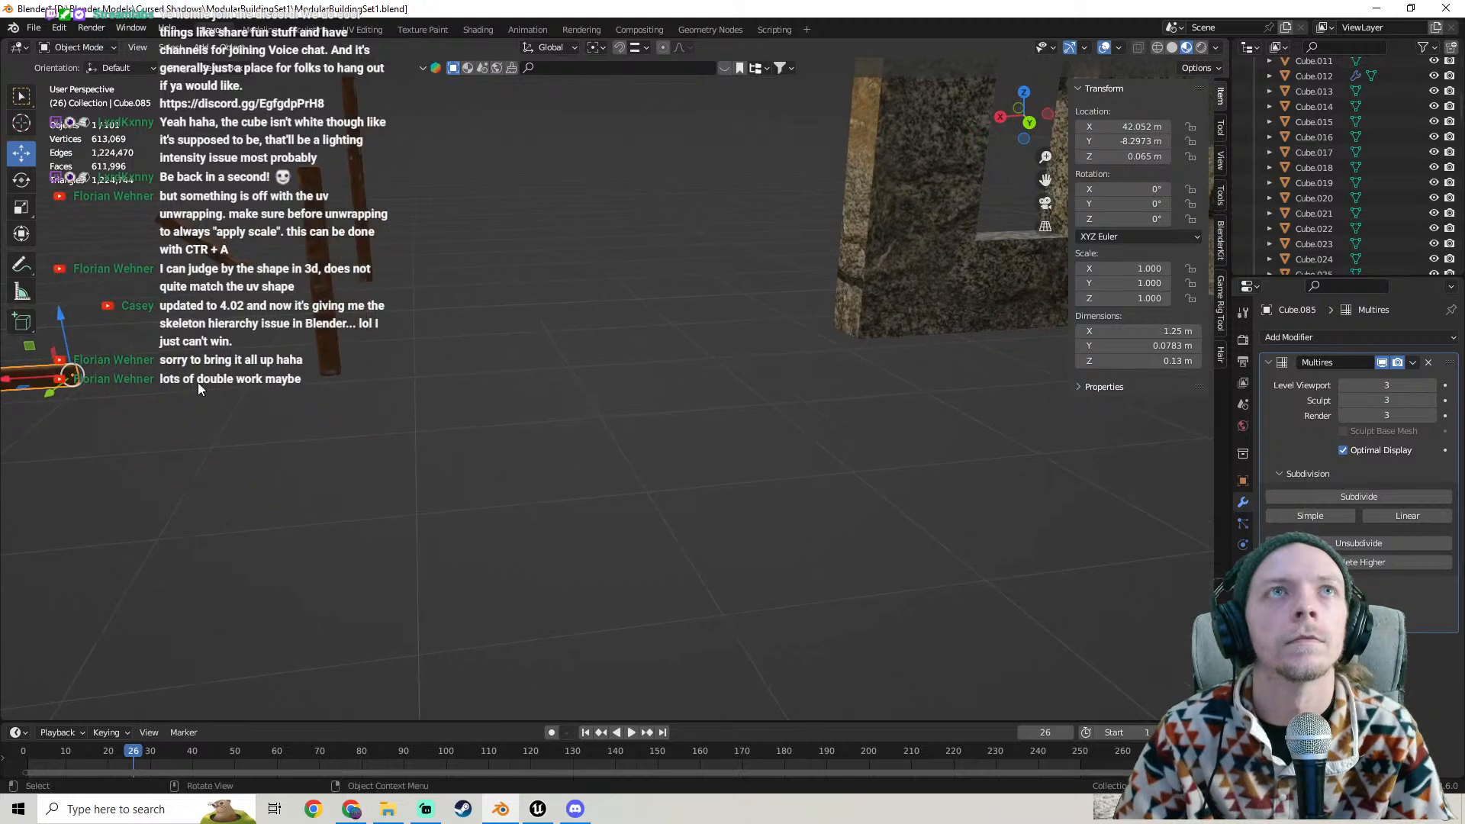
{"action": "scroll", "coordinate": [588, 254], "scroll_direction": "down", "scroll_amount": 3}
{"action": "middle_click_drag", "start_coordinate": [394, 229], "coordinate": [661, 194], "text": "shift"}
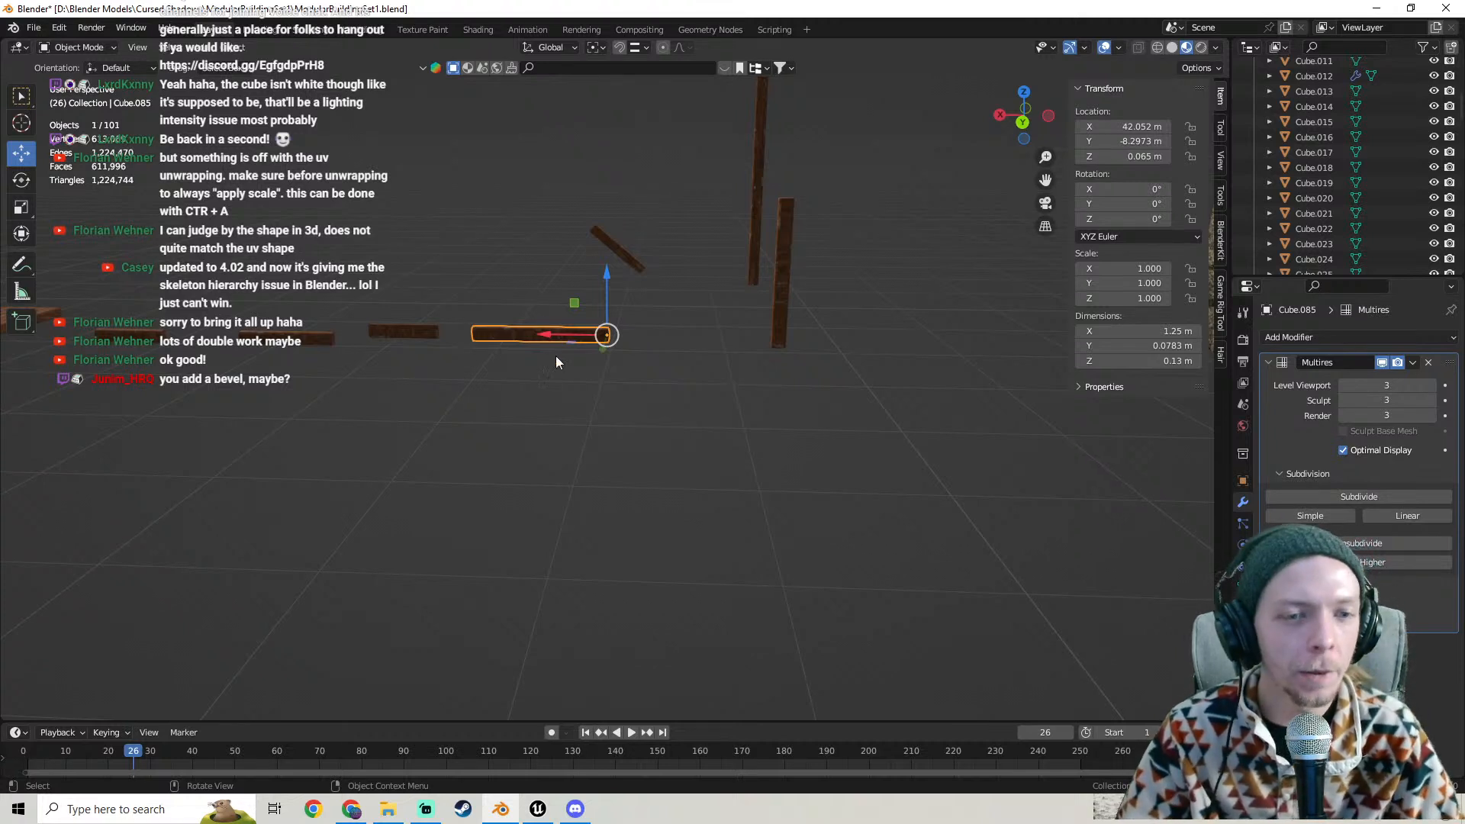
{"action": "left_click", "coordinate": [1385, 365]}
{"action": "scroll", "coordinate": [511, 356], "scroll_direction": "up", "scroll_amount": 5}
{"action": "middle_click_drag", "start_coordinate": [547, 350], "coordinate": [612, 358]}
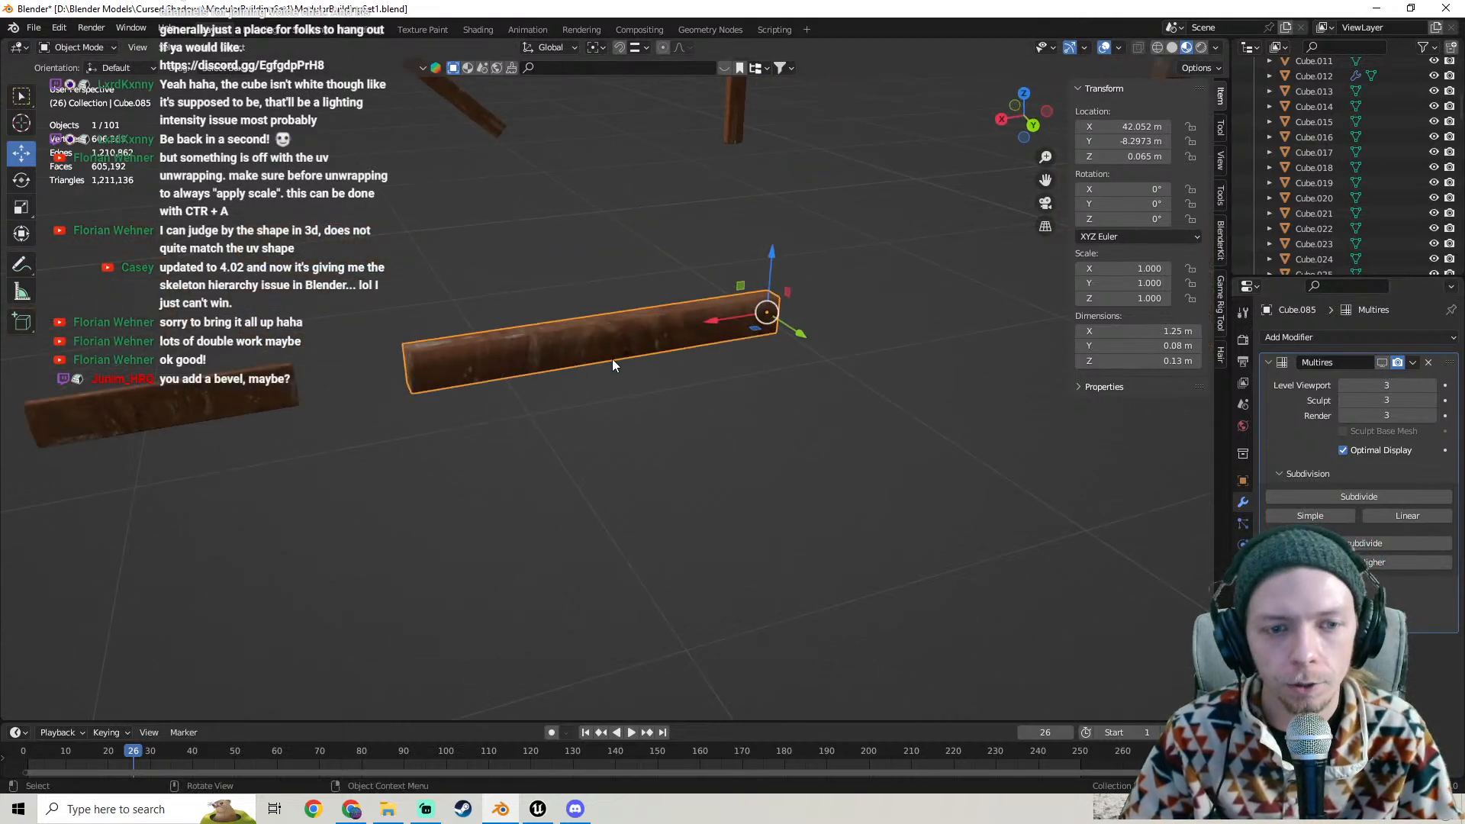
{"action": "scroll", "coordinate": [613, 360], "scroll_direction": "up", "scroll_amount": 3}
{"action": "left_click", "coordinate": [1383, 363]}
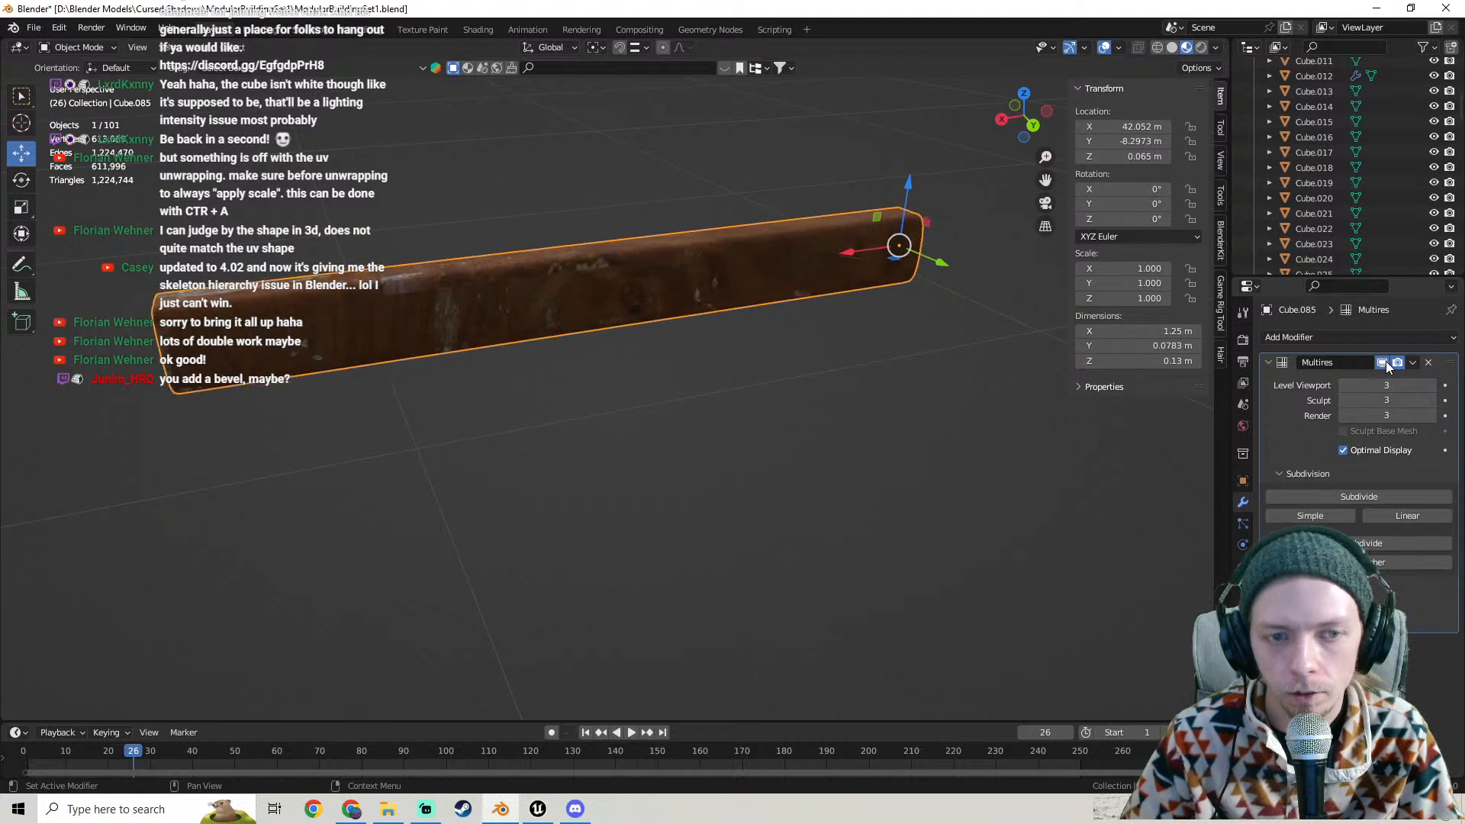
{"action": "left_click", "coordinate": [1383, 363]}
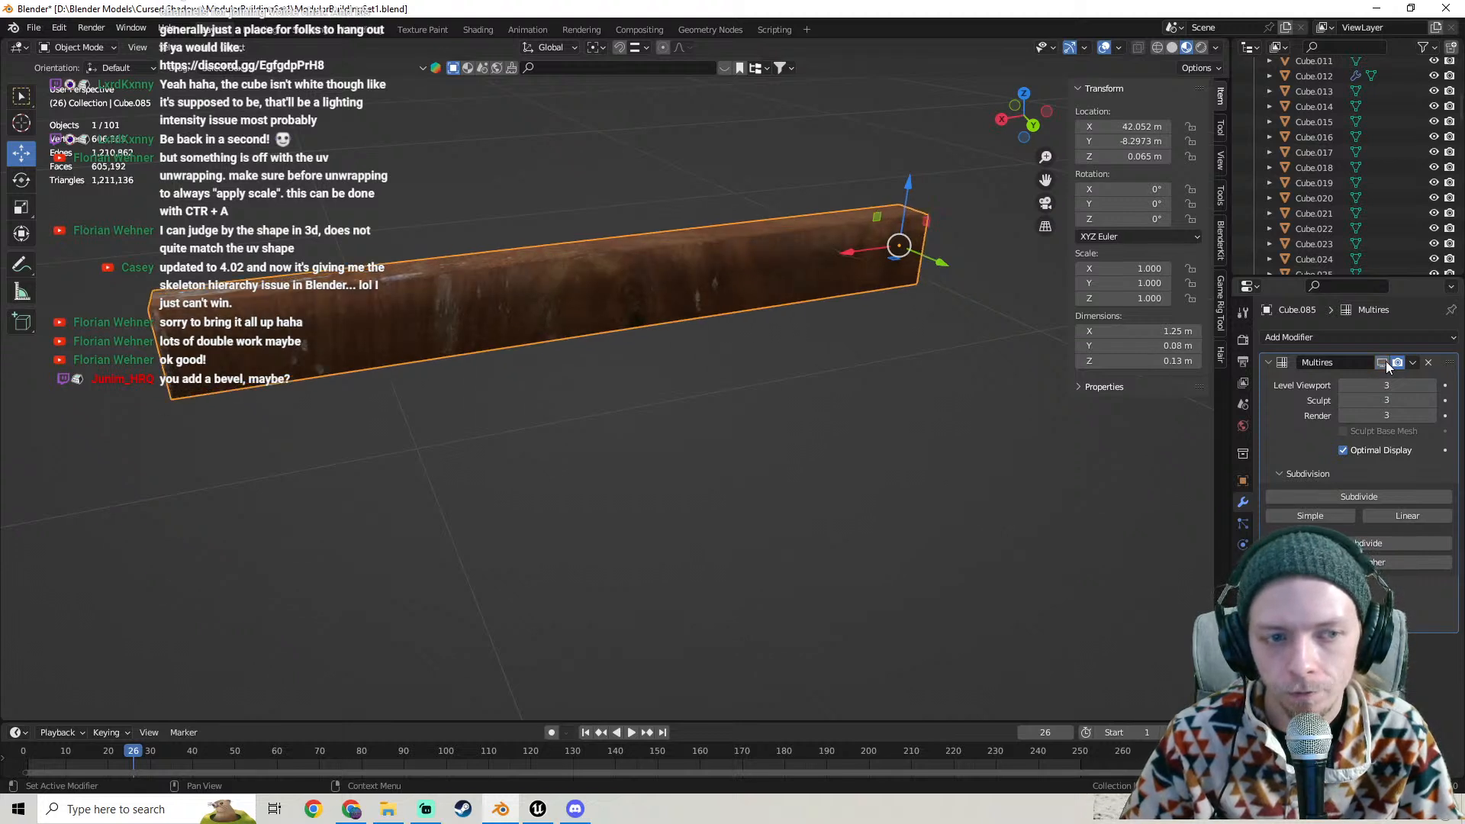
{"action": "left_click", "coordinate": [1383, 364]}
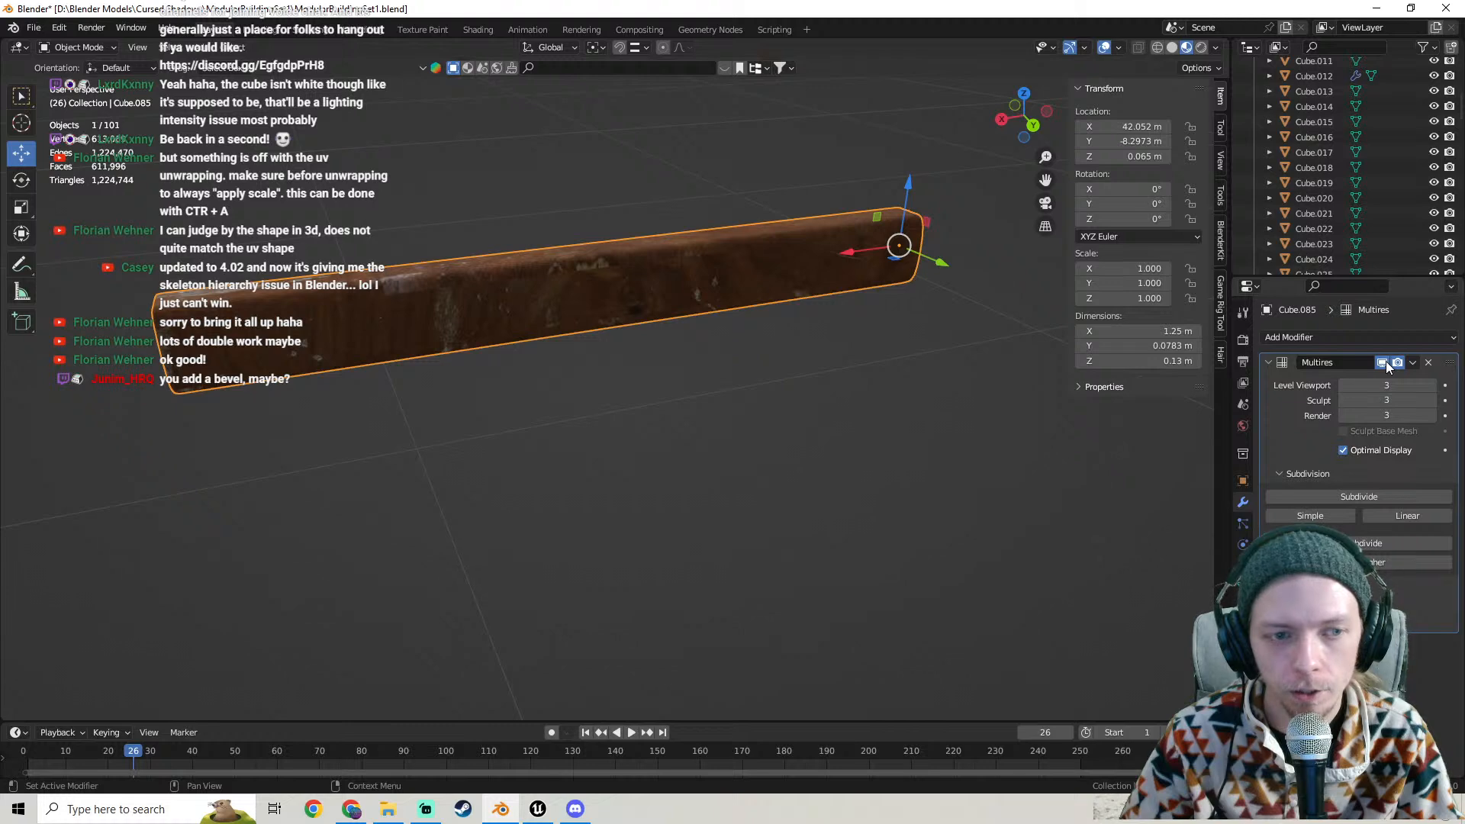
{"action": "mouse_move", "coordinate": [877, 333]}
{"action": "middle_mouse_down"}
{"action": "mouse_move", "coordinate": [777, 283]}
{"action": "mouse_move", "coordinate": [858, 323]}
{"action": "middle_mouse_up"}
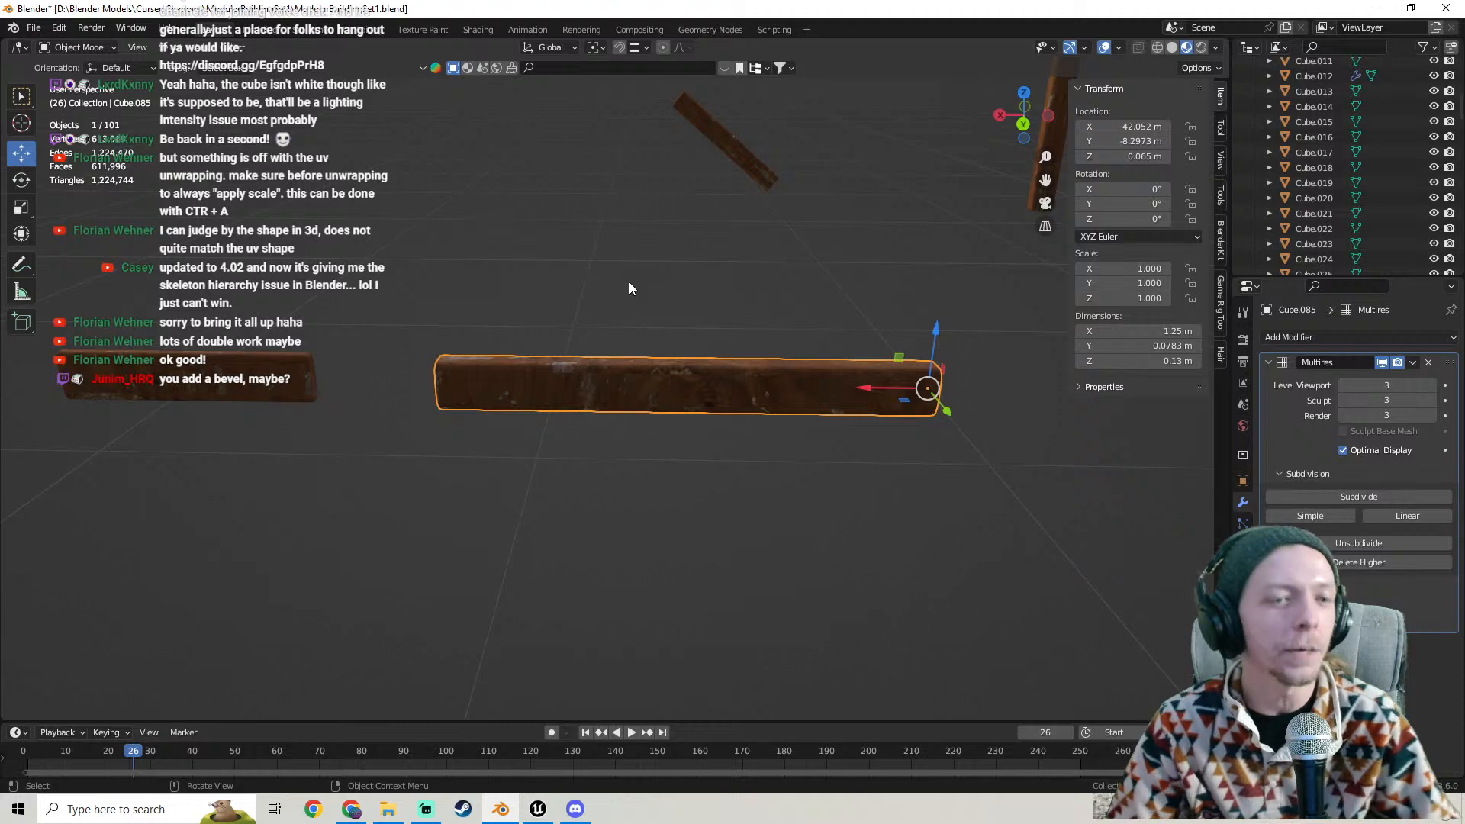
- Try one more Multires subdivision on the 1.25 m horizontal beam and undo it
{"action": "scroll", "coordinate": [594, 298], "scroll_direction": "up", "scroll_amount": 6}
{"action": "scroll", "coordinate": [594, 299], "scroll_direction": "down", "scroll_amount": 5}
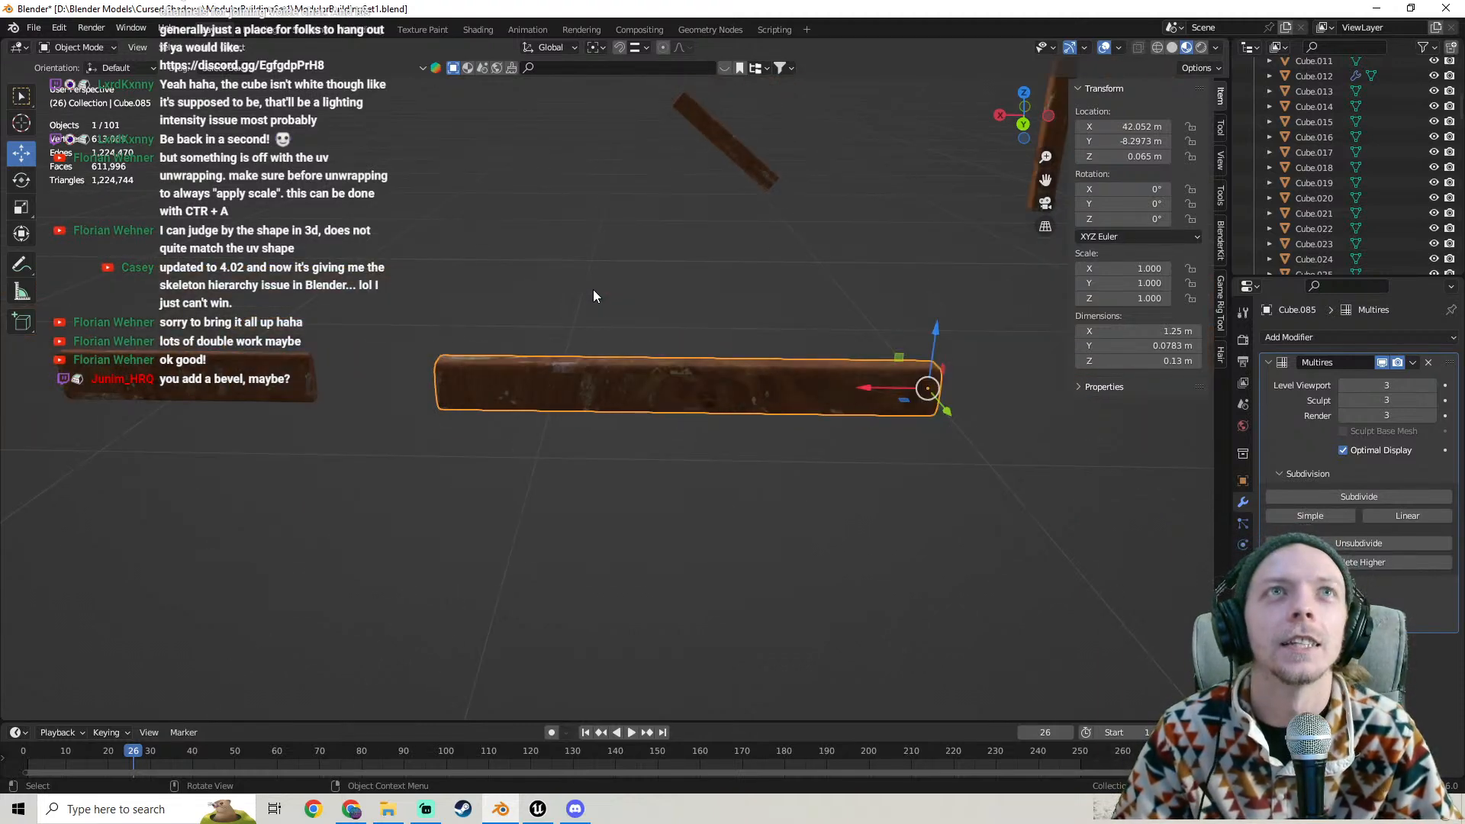
{"action": "scroll", "coordinate": [524, 374], "scroll_direction": "up", "scroll_amount": 2}
{"action": "scroll", "coordinate": [524, 372], "scroll_direction": "up", "scroll_amount": 3}
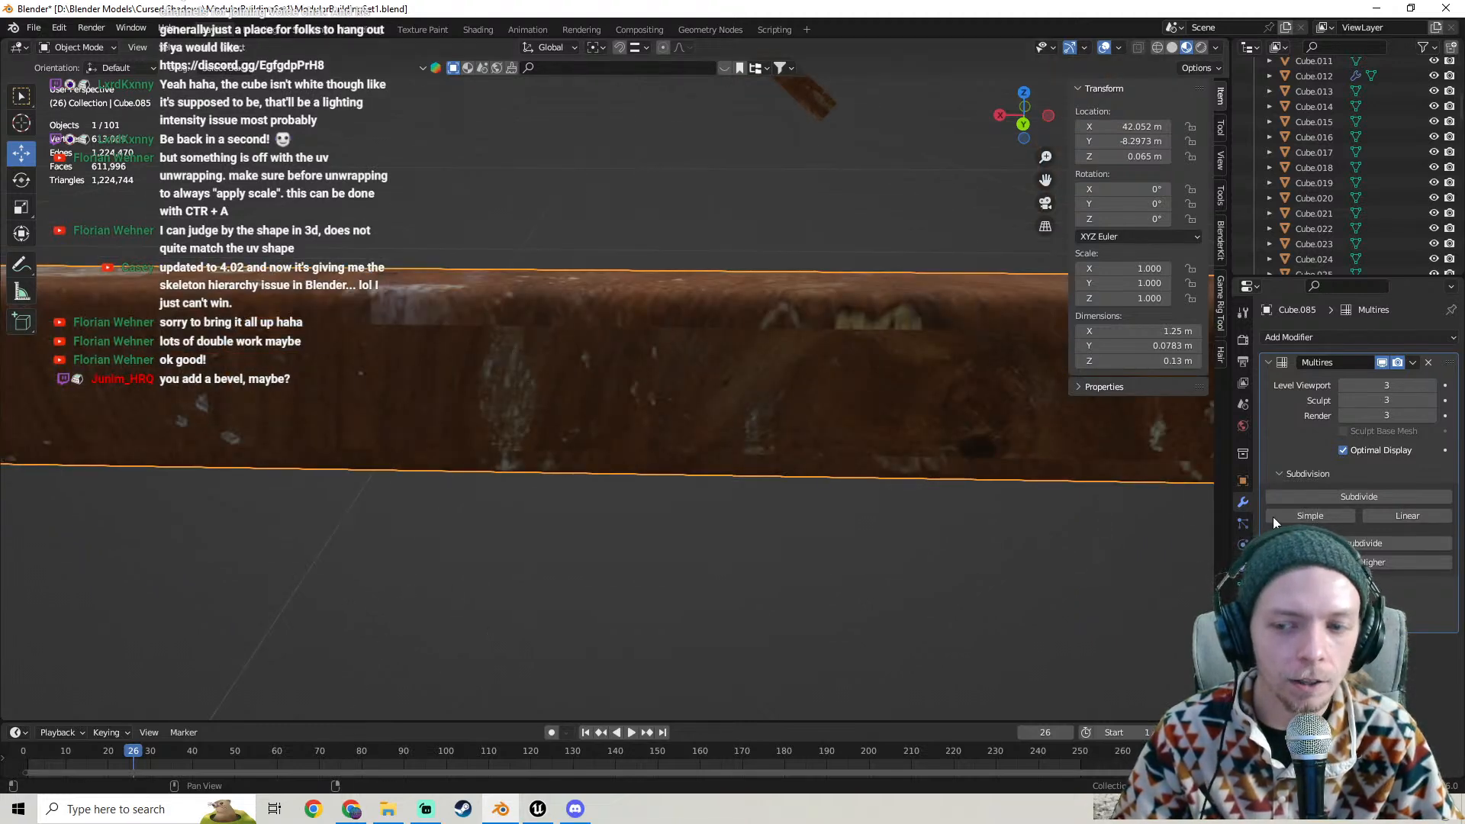
{"action": "left_click", "coordinate": [1365, 497]}
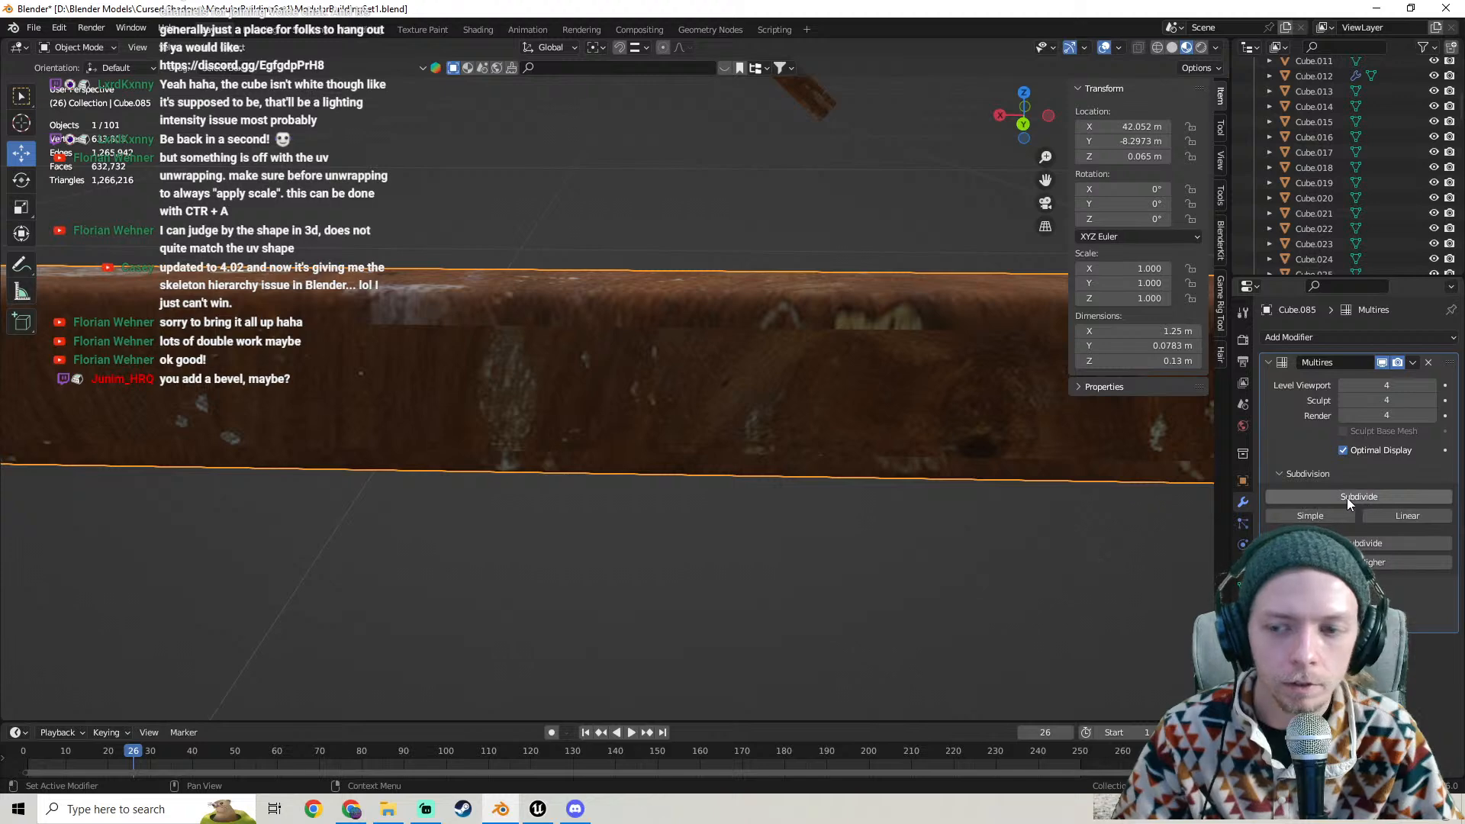
{"action": "key", "text": "ctrl+z"}
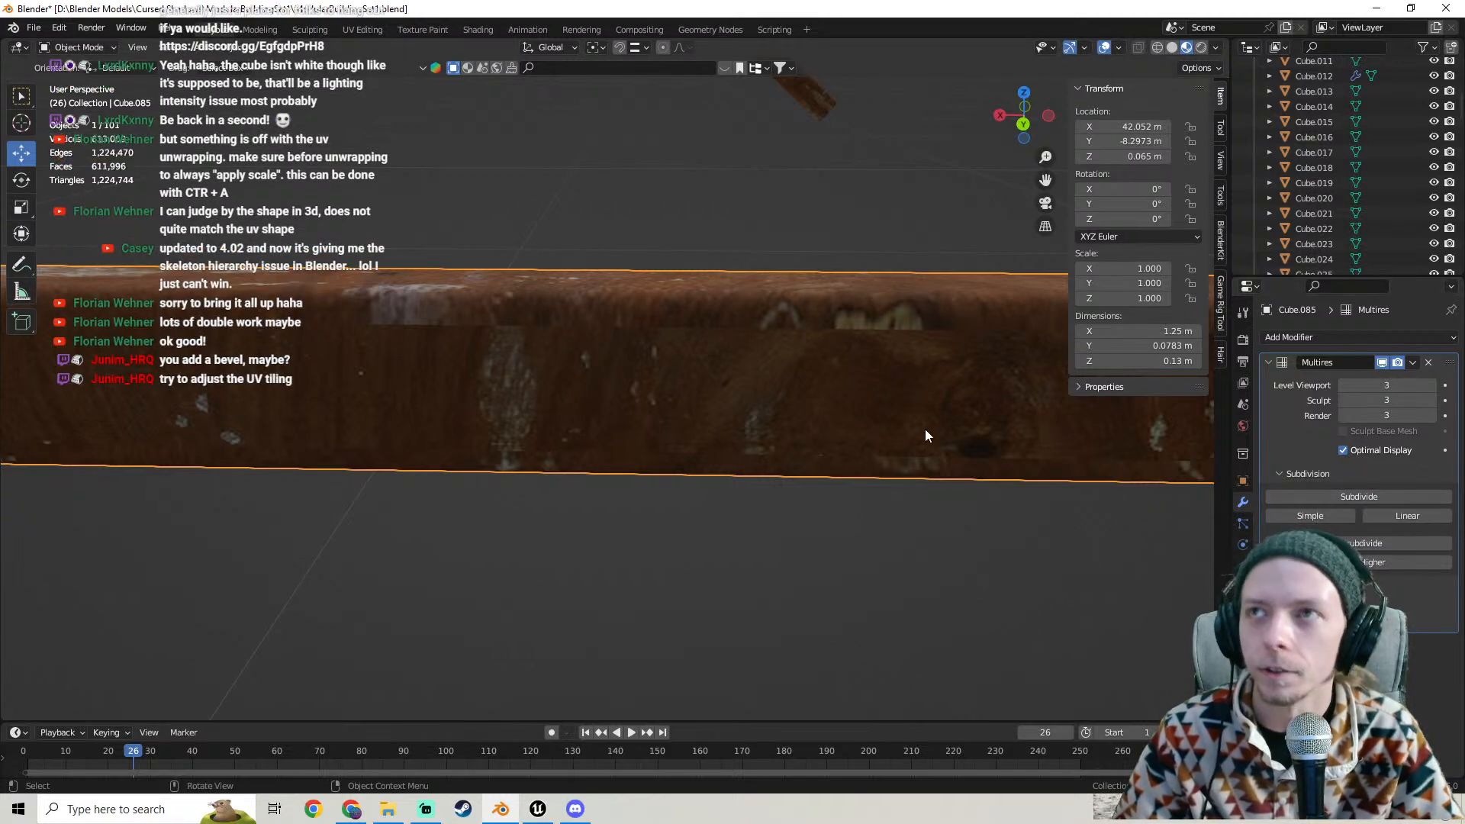
{"action": "scroll", "coordinate": [809, 392], "scroll_direction": "down", "scroll_amount": 5}
{"action": "scroll", "coordinate": [809, 393], "scroll_direction": "up", "scroll_amount": 5}
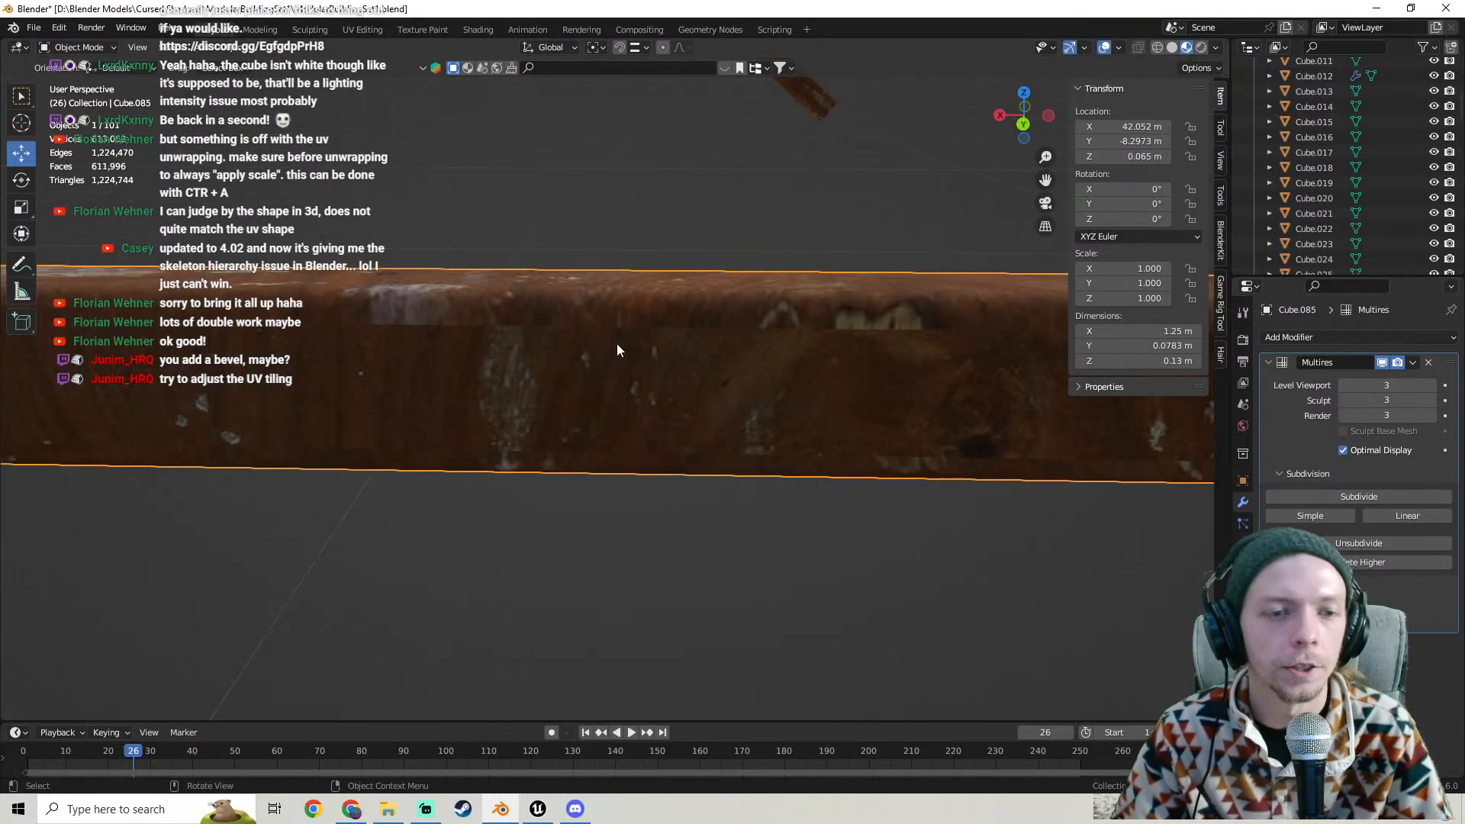
- Put the 1.25 m beam in Edit Mode and split the viewport to show its UV layout in a UV editor
{"action": "key", "text": "Tab"}
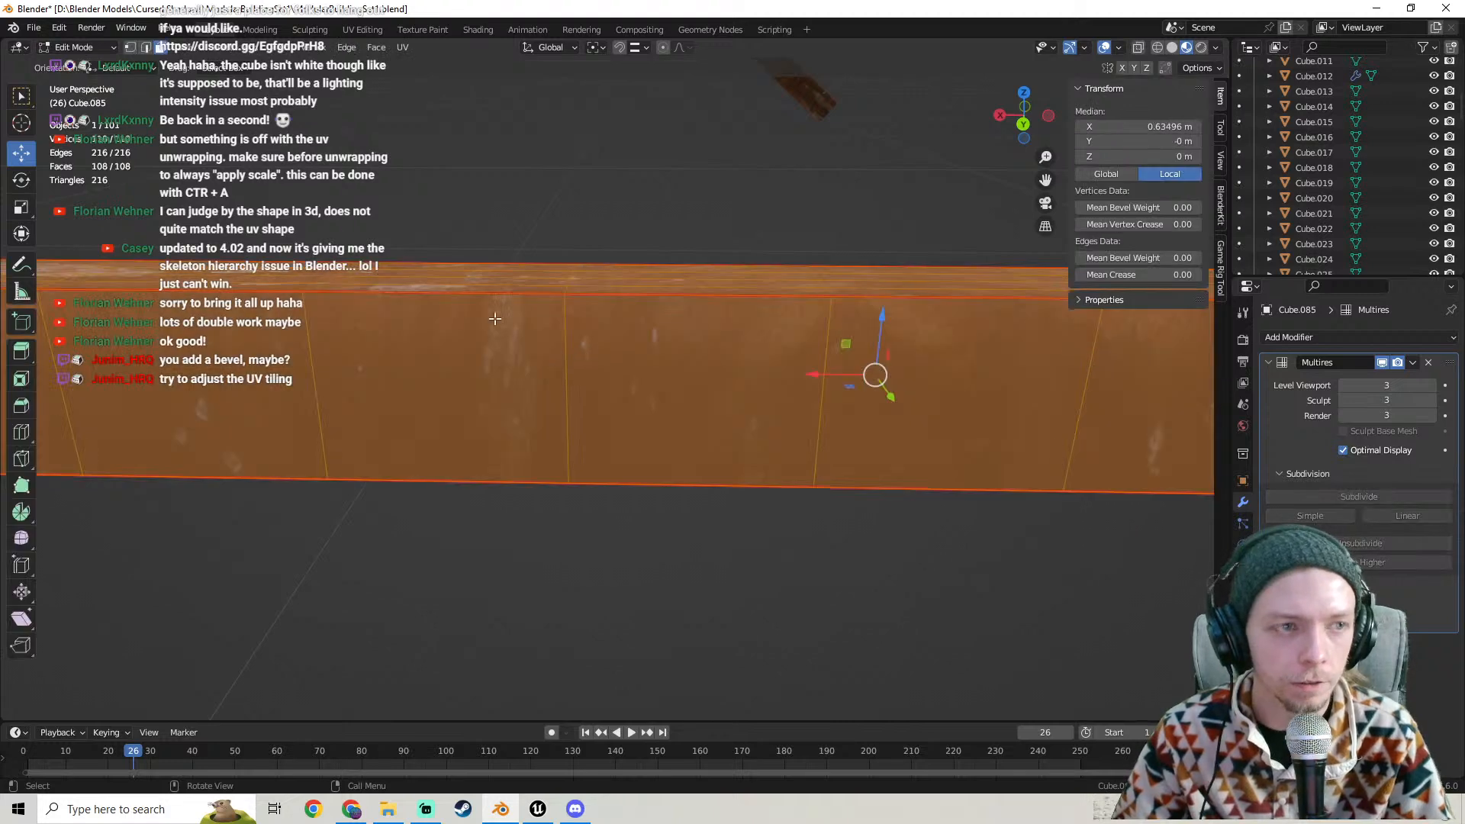
{"action": "left_click_drag", "start_coordinate": [4, 45], "coordinate": [475, 75]}
{"action": "left_click", "coordinate": [19, 46]}
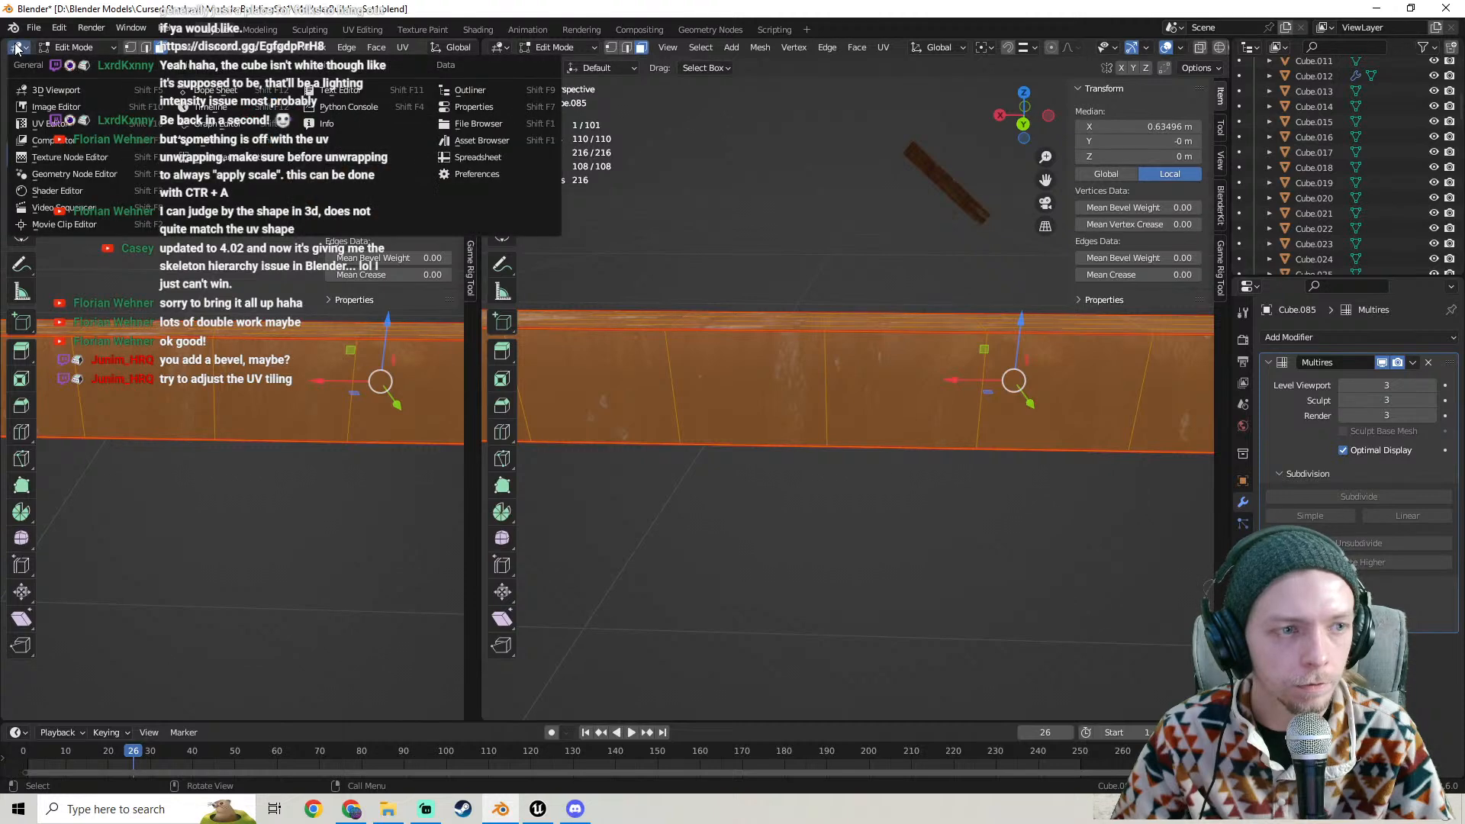
{"action": "left_click", "coordinate": [45, 138]}
{"action": "scroll", "coordinate": [205, 441], "scroll_direction": "up", "scroll_amount": 2}
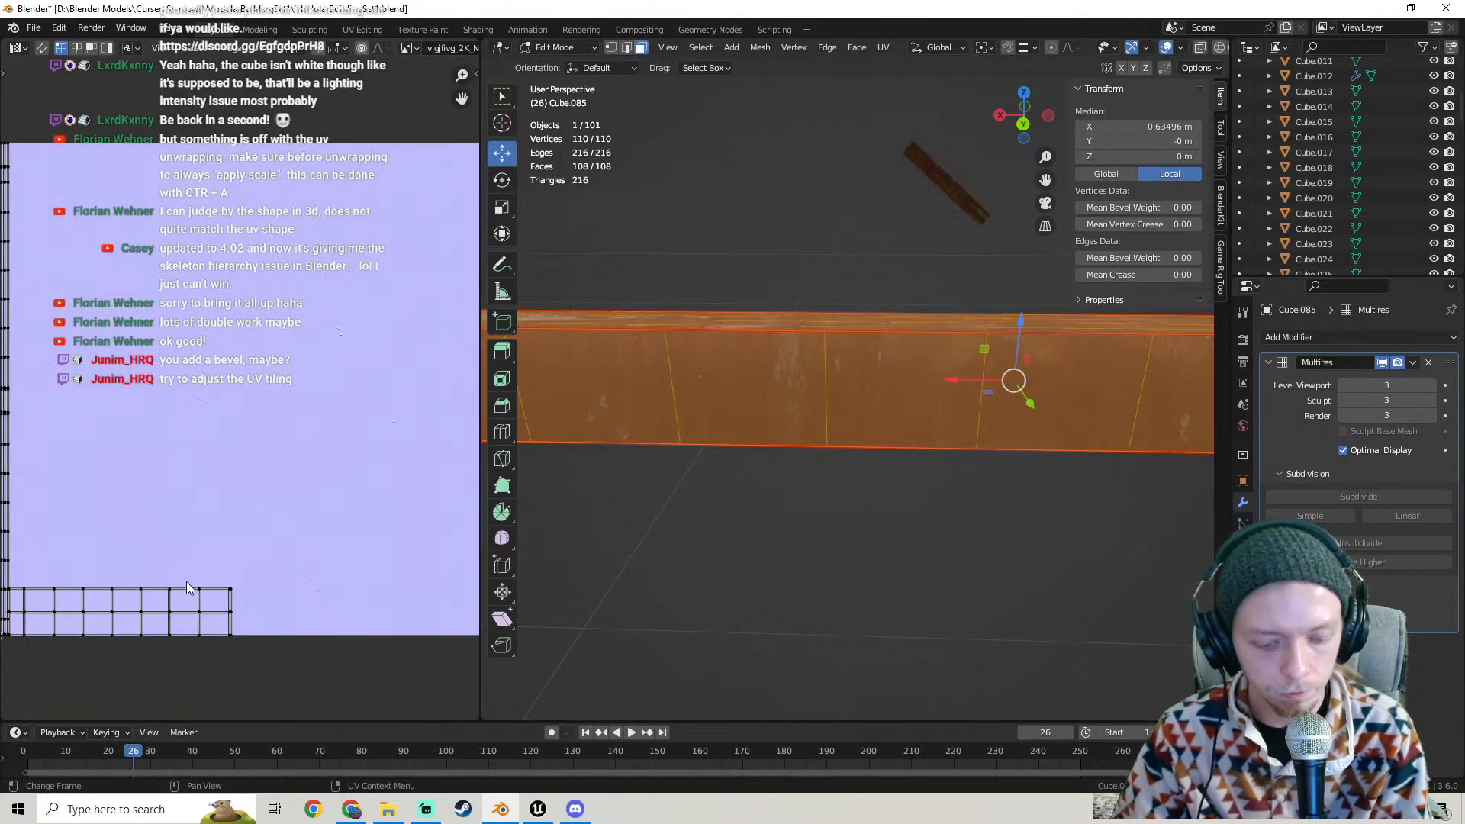
- Try enlarging the beam's linked UV island to change the wood tiling, undo the scaling, and return to Object Mode
{"action": "key", "text": "l"}
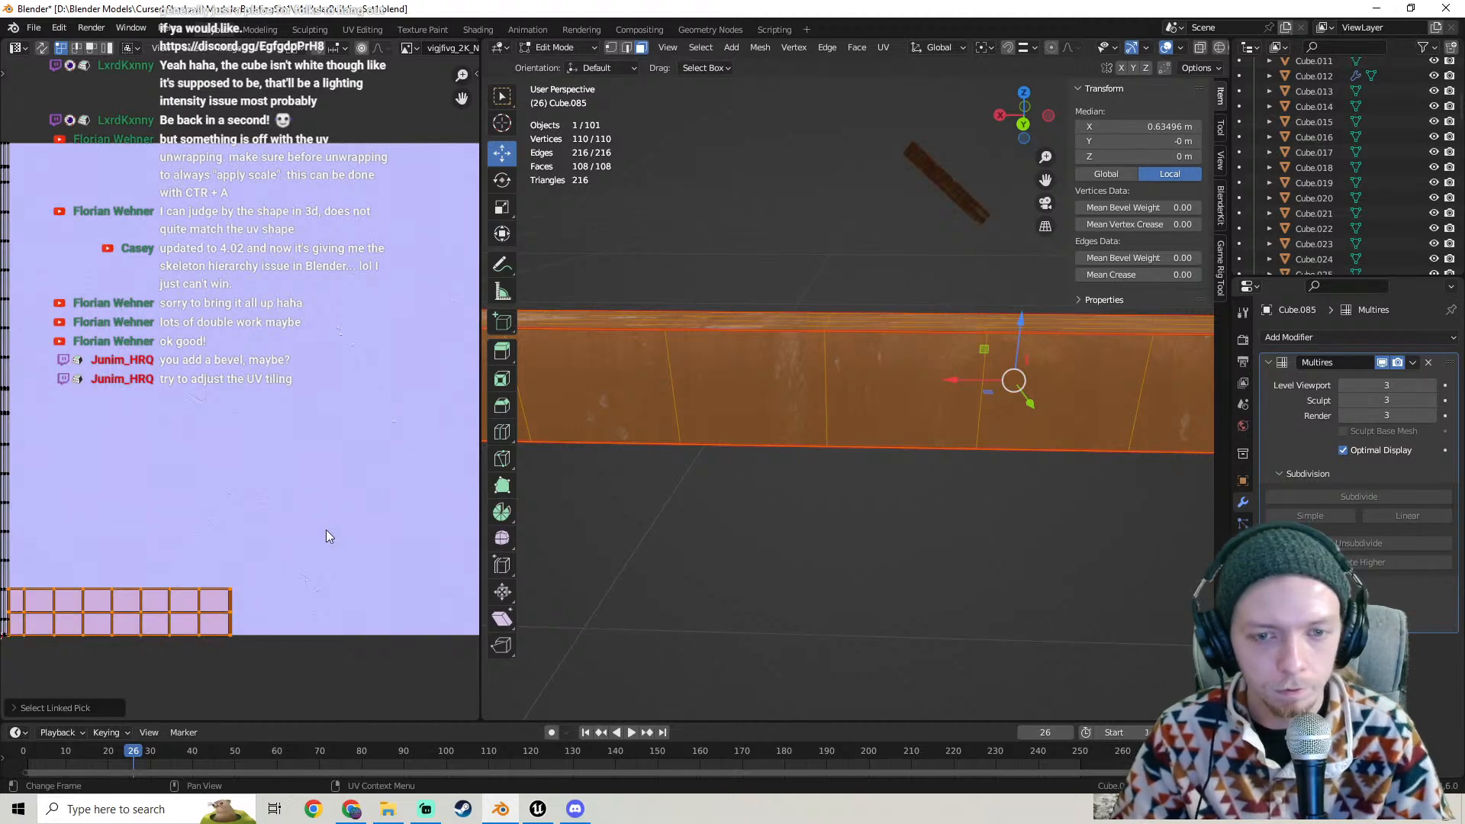
{"action": "key", "text": "s"}
{"action": "left_click", "coordinate": [104, 471]}
{"action": "key", "text": "Tab"}
{"action": "key", "text": "Tab"}
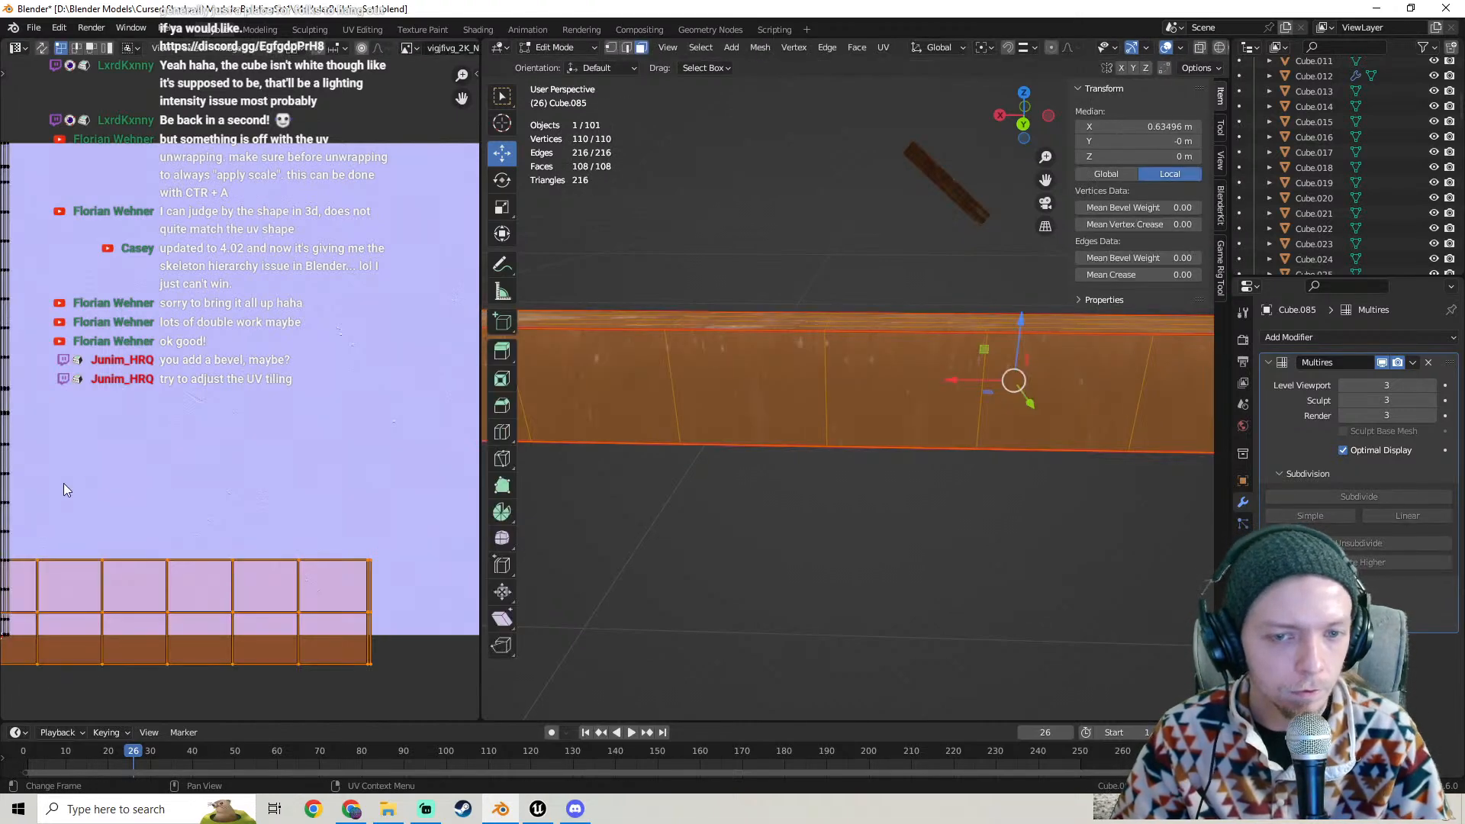
{"action": "key", "text": "s"}
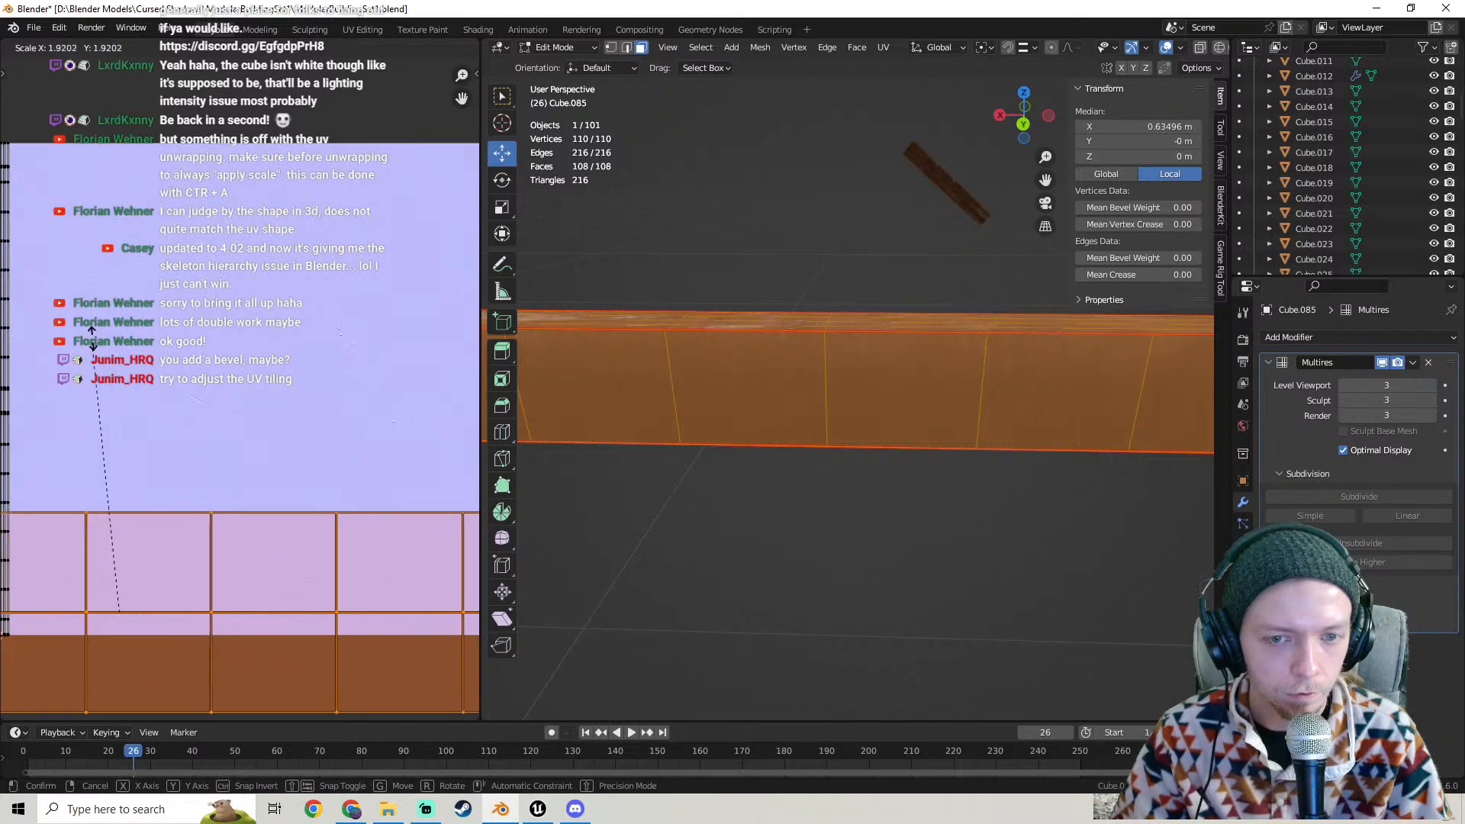
{"action": "left_click", "coordinate": [106, 302]}
{"action": "key", "text": "Tab"}
{"action": "key", "text": "ctrl+z"}
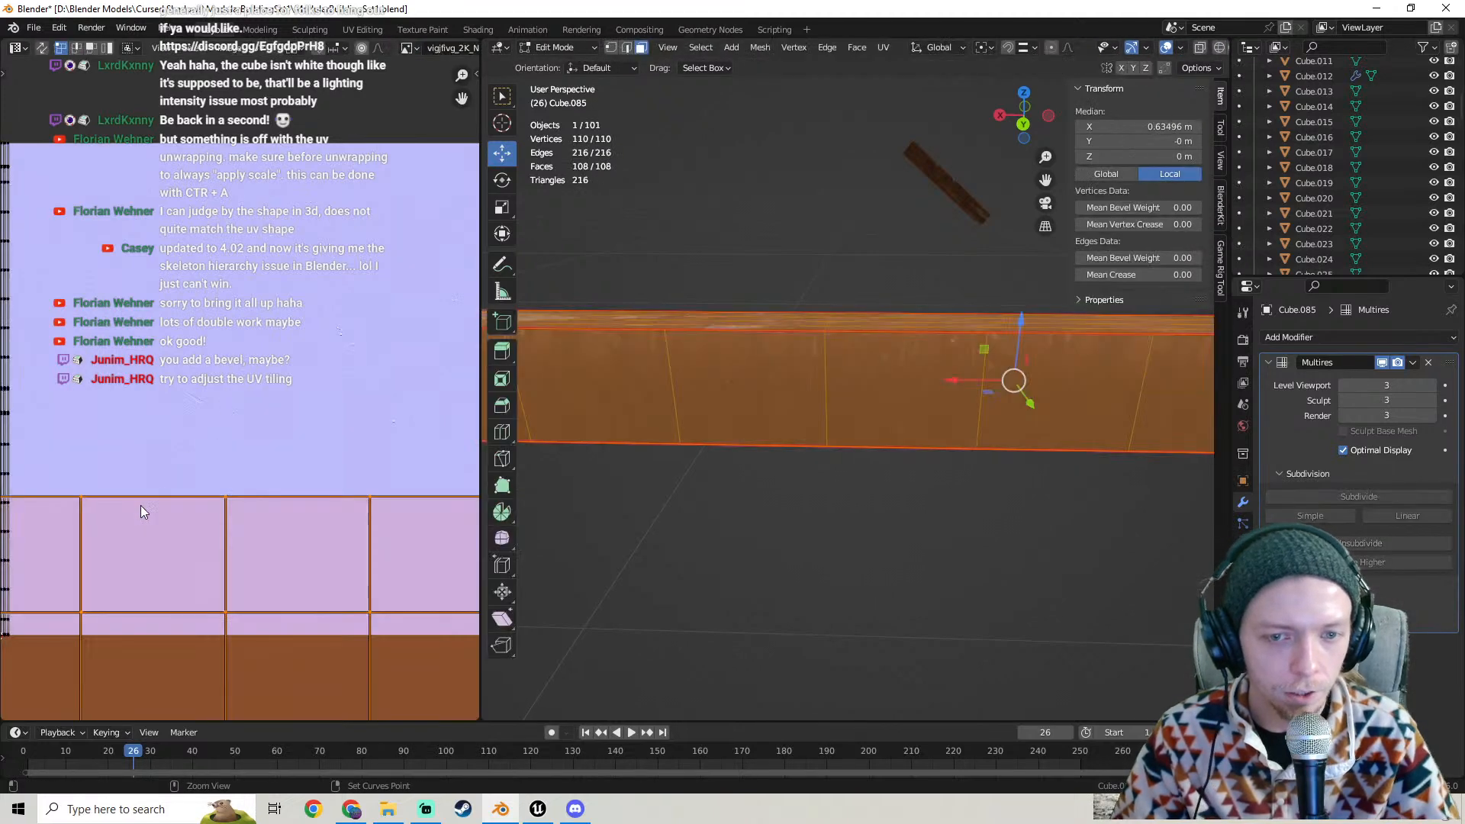
{"action": "key", "text": "ctrl+z"}
{"action": "key", "text": "ctrl+z"}
{"action": "key", "text": "ctrl+z"}
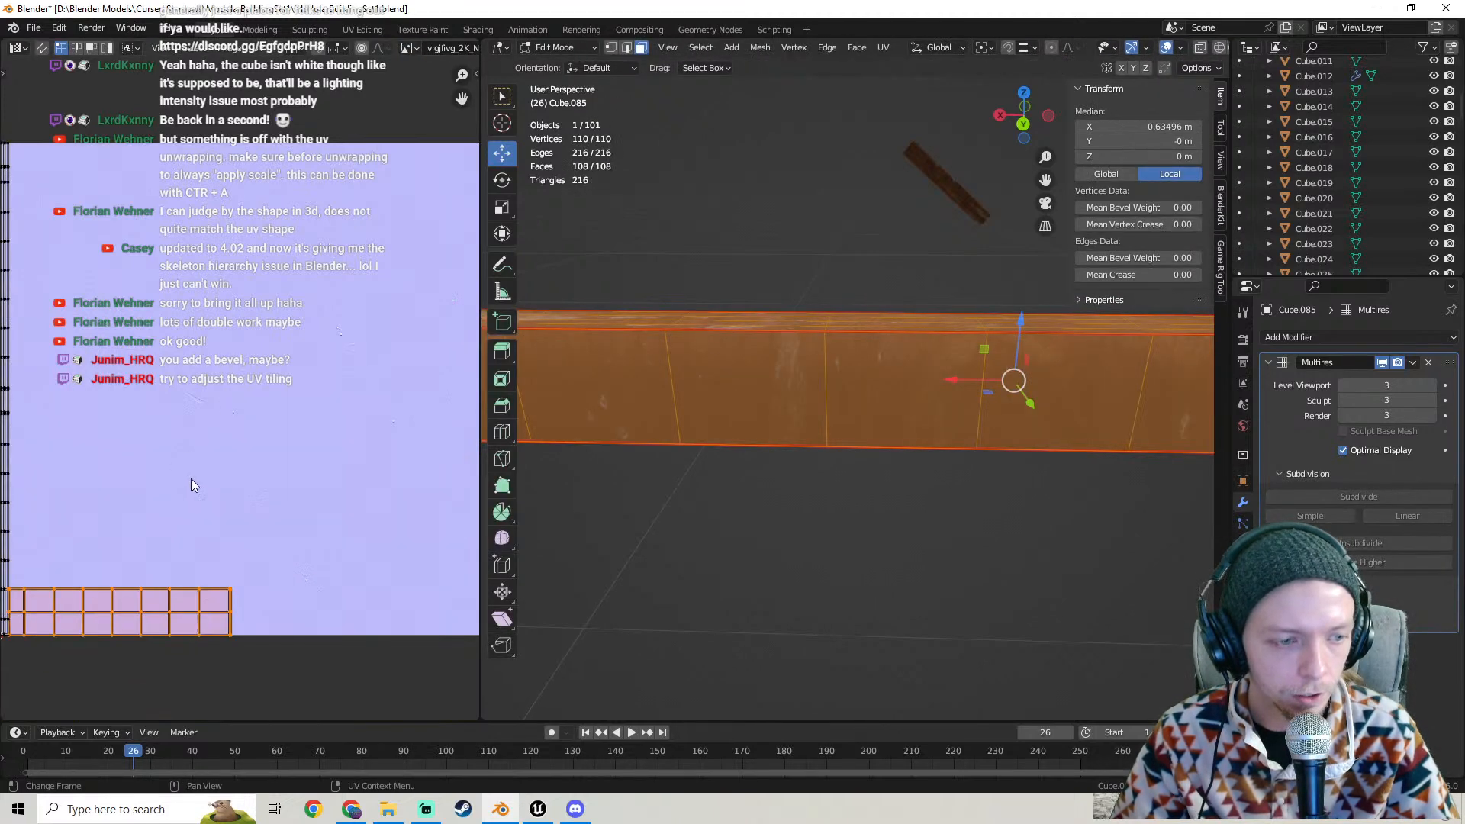
{"action": "key", "text": "Tab"}
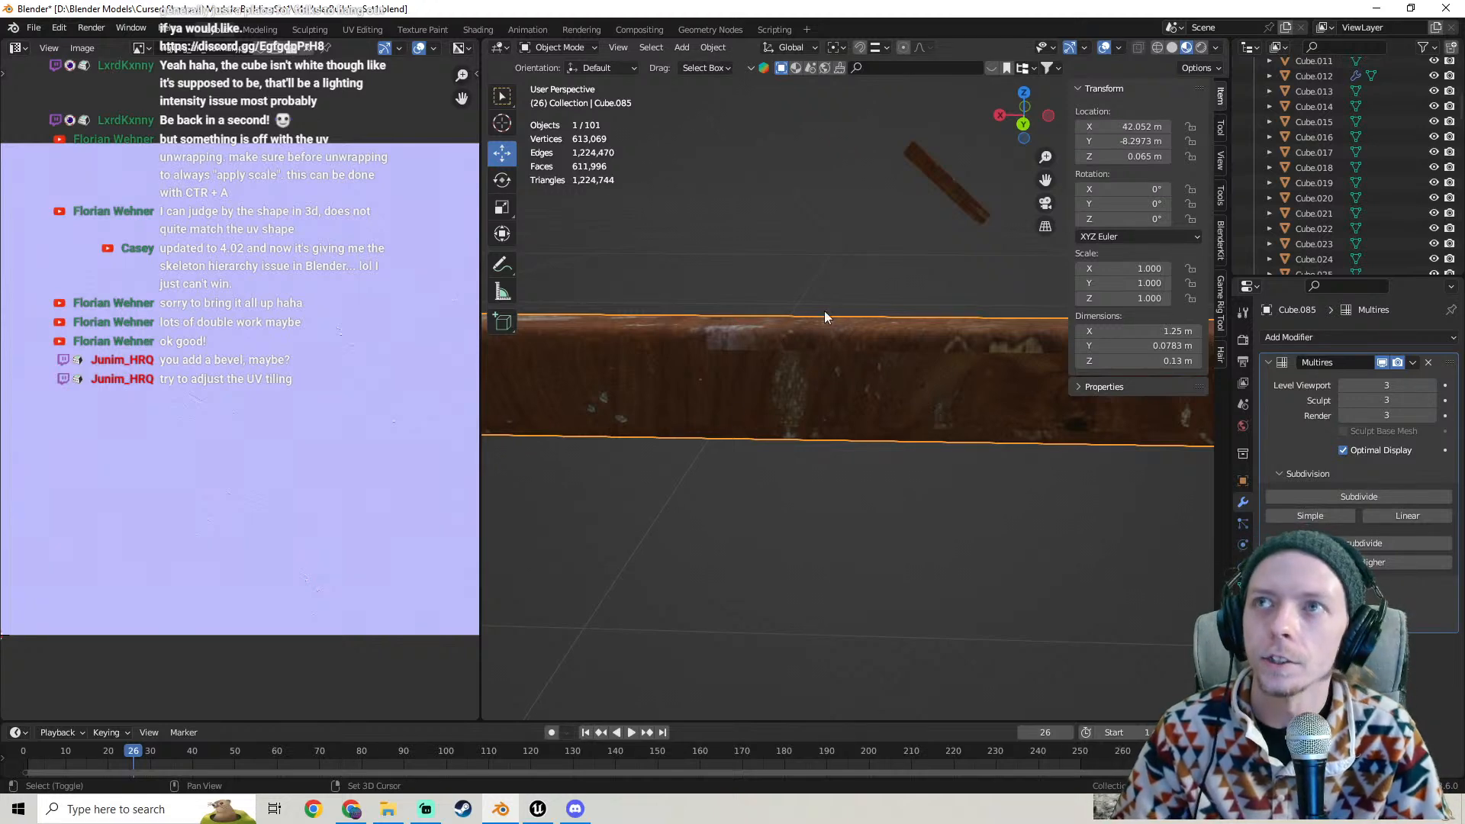
- Try applying the Multires modifier on the 1.25 m beam, inspect the dense mesh and seams in Edit Mode, and undo it
{"action": "middle_click_drag", "start_coordinate": [826, 318], "coordinate": [839, 450], "text": "shift"}
{"action": "middle_click_drag", "start_coordinate": [920, 527], "coordinate": [877, 451], "text": "shift"}
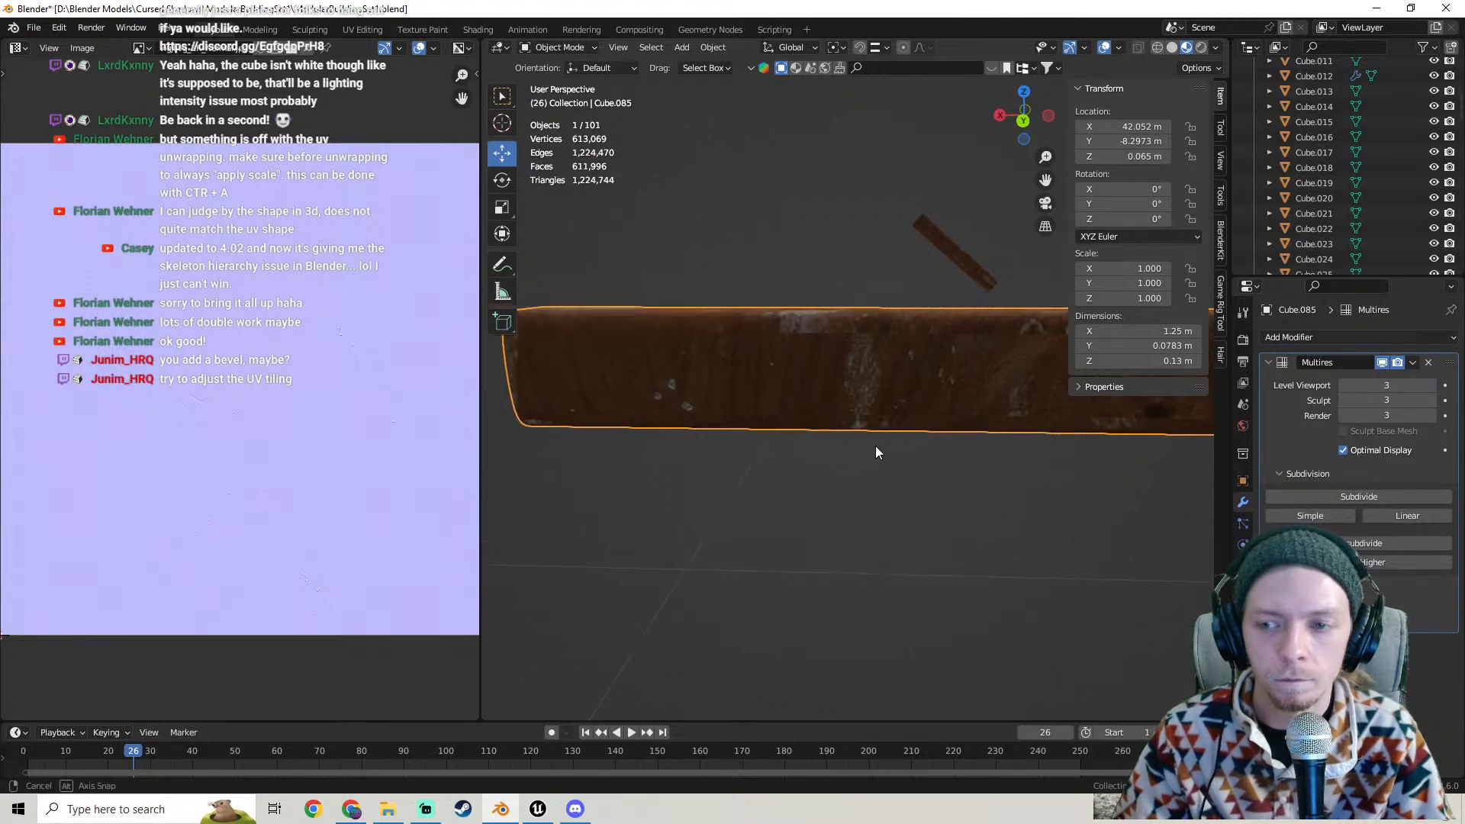
{"action": "left_click", "coordinate": [1416, 361]}
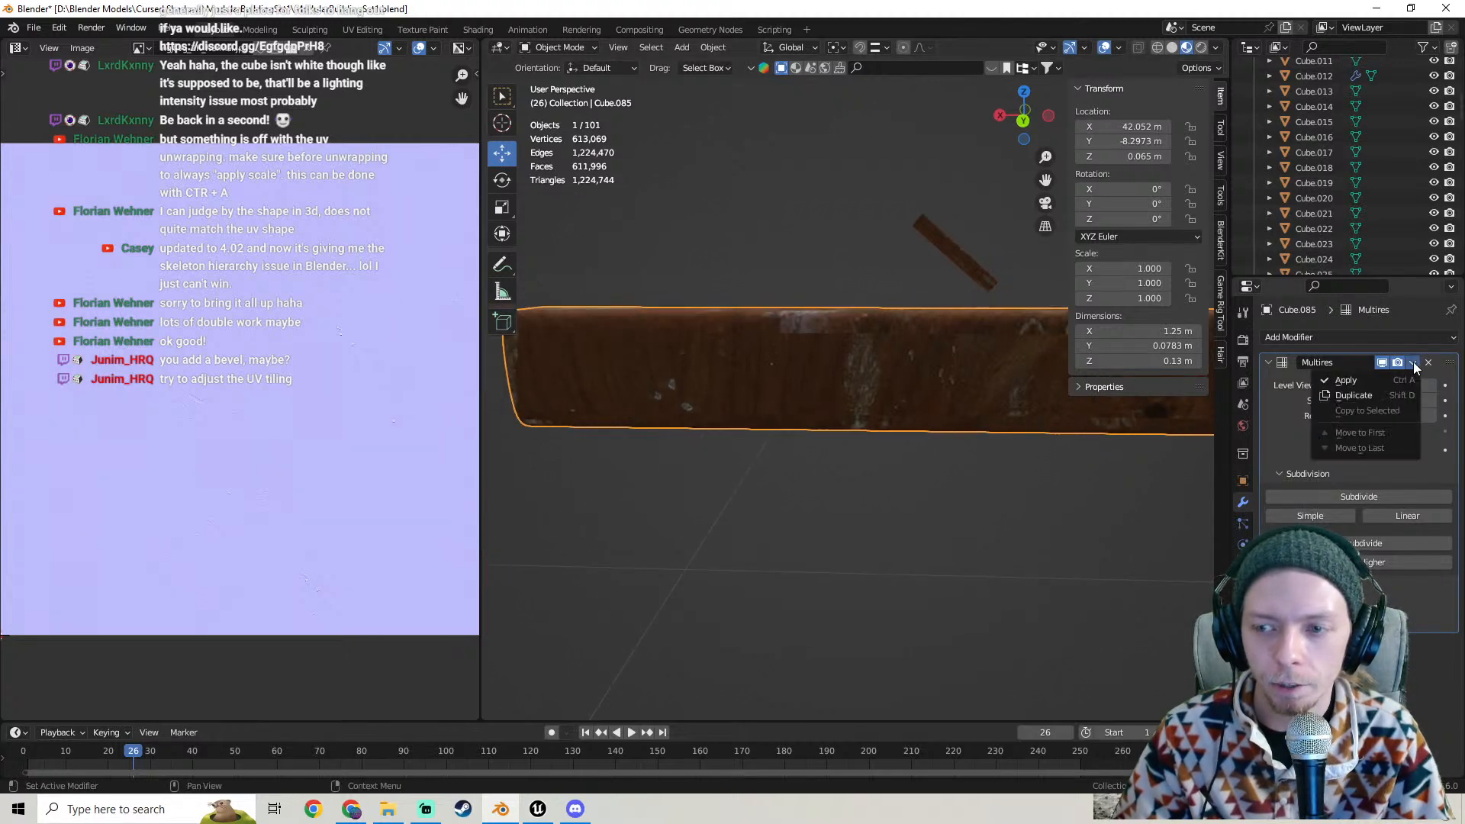
{"action": "left_click", "coordinate": [1370, 378]}
{"action": "key", "text": "Tab"}
{"action": "middle_click_drag", "start_coordinate": [791, 354], "coordinate": [800, 359]}
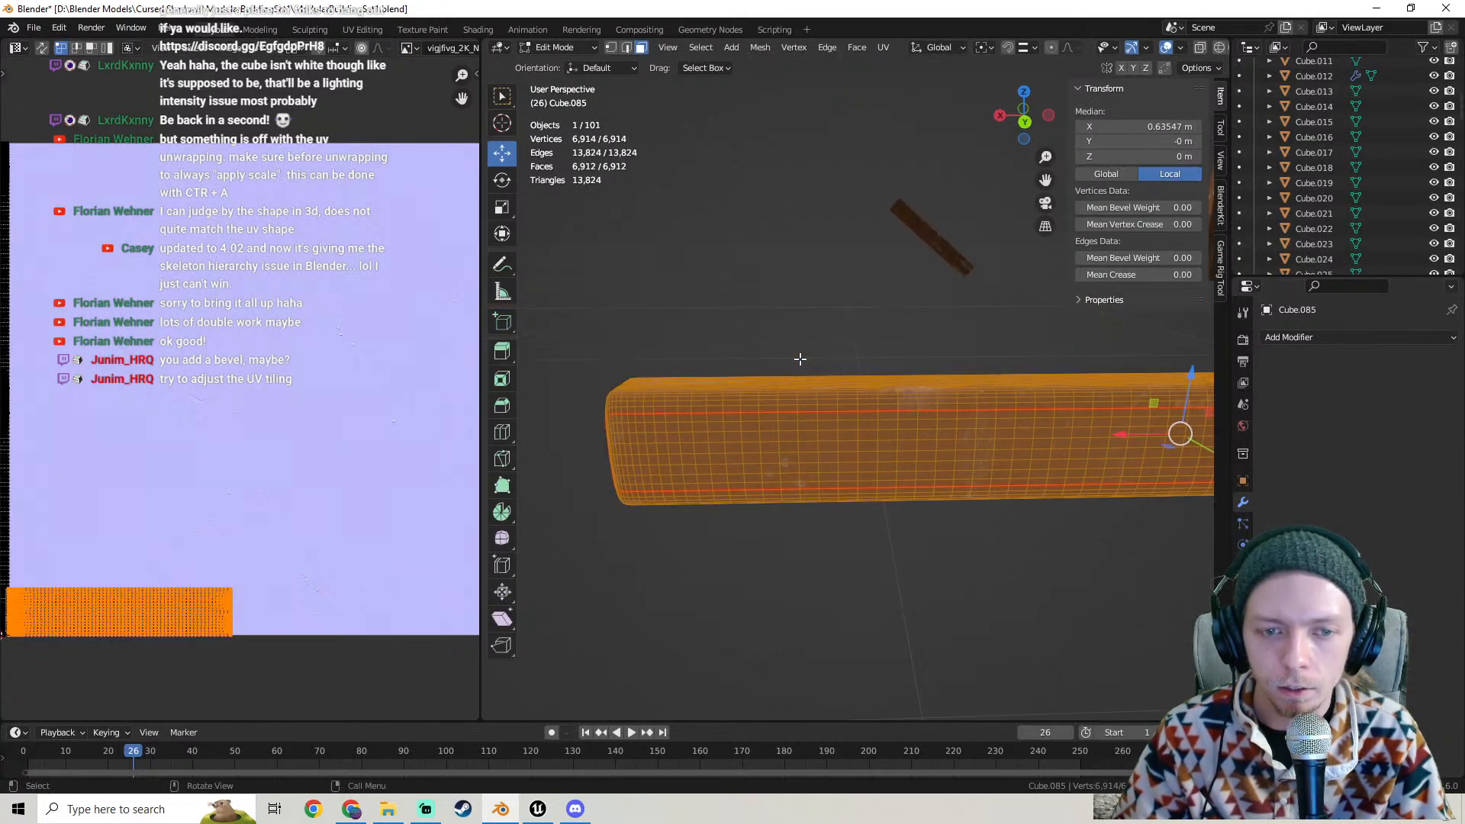
{"action": "middle_click_drag", "start_coordinate": [659, 416], "coordinate": [799, 366]}
{"action": "scroll", "coordinate": [781, 426], "scroll_direction": "down", "scroll_amount": 3}
{"action": "scroll", "coordinate": [780, 433], "scroll_direction": "up", "scroll_amount": 2}
{"action": "scroll", "coordinate": [780, 433], "scroll_direction": "up", "scroll_amount": 3}
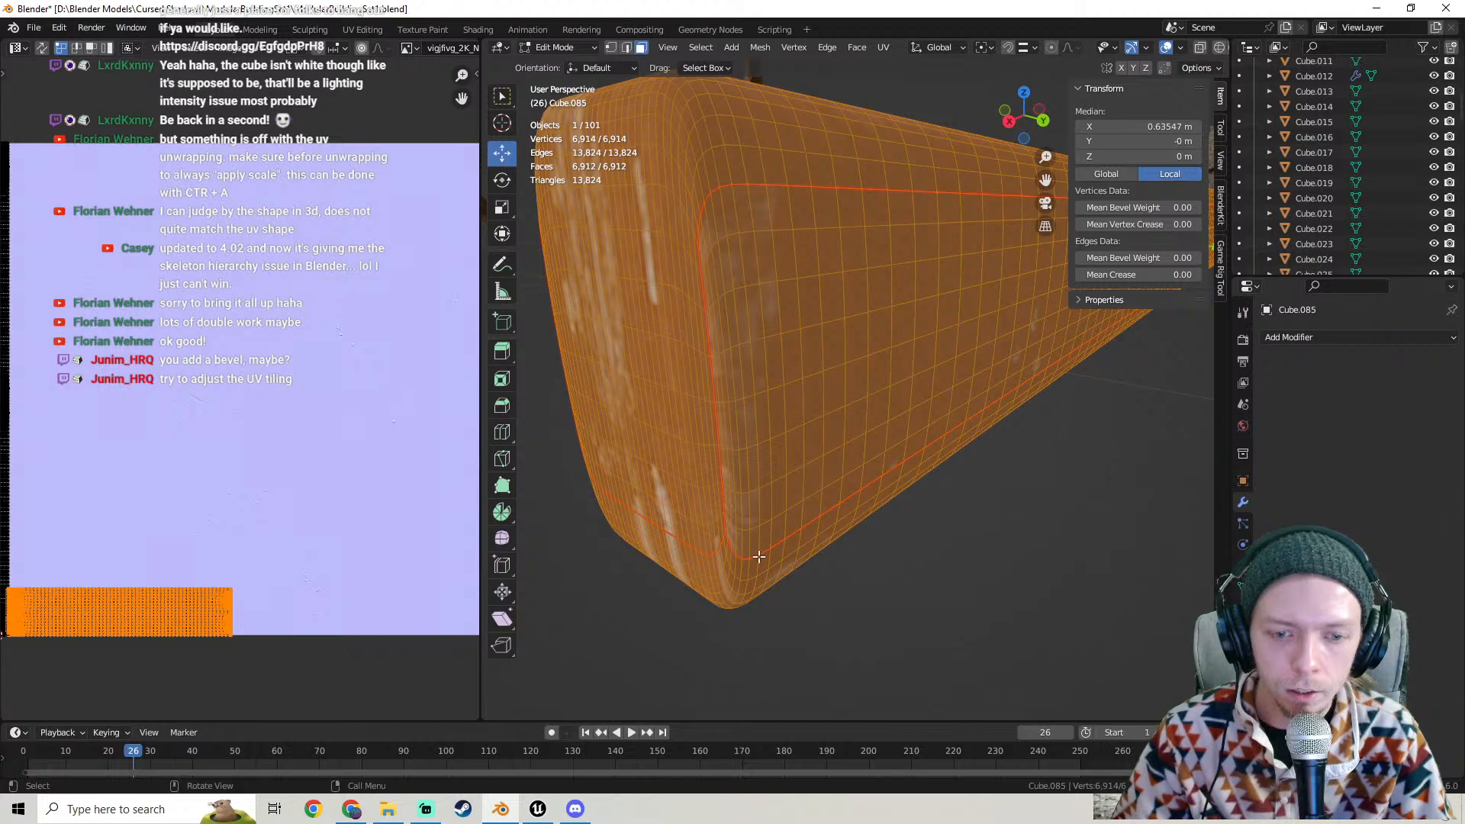
{"action": "scroll", "coordinate": [848, 497], "scroll_direction": "down", "scroll_amount": 5}
{"action": "middle_click_drag", "start_coordinate": [831, 488], "coordinate": [710, 497]}
{"action": "mouse_move", "coordinate": [770, 340]}
{"action": "middle_mouse_down", "text": "shift"}
{"action": "mouse_move", "coordinate": [854, 448]}
{"action": "mouse_move", "coordinate": [844, 405]}
{"action": "mouse_move", "coordinate": [791, 393]}
{"action": "mouse_move", "coordinate": [621, 392]}
{"action": "mouse_move", "coordinate": [618, 354]}
{"action": "mouse_move", "coordinate": [755, 320]}
{"action": "mouse_move", "coordinate": [881, 410]}
{"action": "mouse_move", "coordinate": [840, 412]}
{"action": "mouse_move", "coordinate": [878, 407]}
{"action": "mouse_move", "coordinate": [832, 401]}
{"action": "mouse_move", "coordinate": [887, 412]}
{"action": "mouse_move", "coordinate": [792, 443]}
{"action": "middle_mouse_up", "text": "shift"}
{"action": "scroll", "coordinate": [895, 416], "scroll_direction": "up", "scroll_amount": 4}
{"action": "key", "text": "Tab"}
{"action": "key", "text": "Tab"}
{"action": "middle_click_drag", "start_coordinate": [782, 451], "coordinate": [600, 157]}
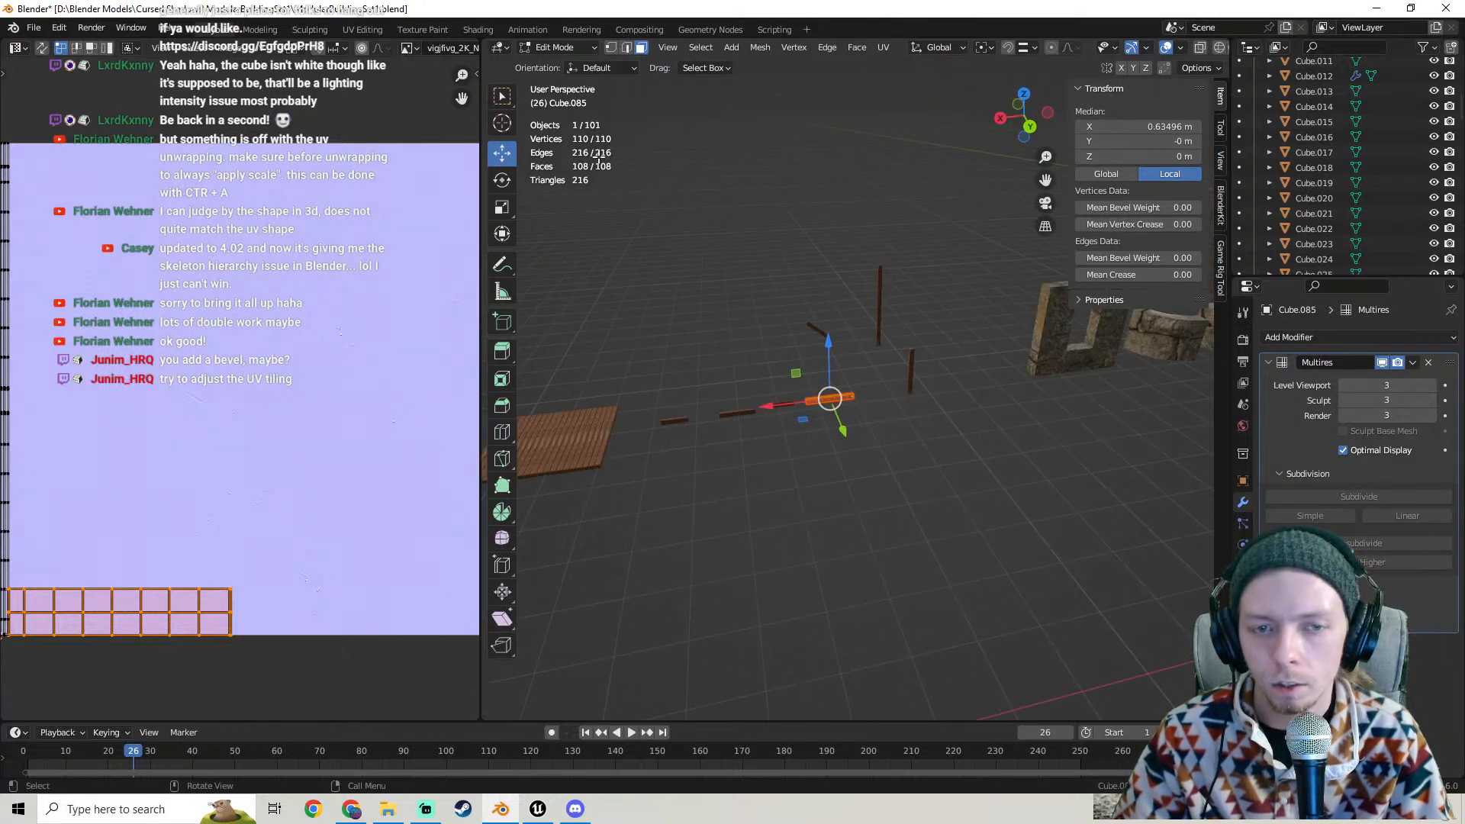
- Close the split UV editor and return the beam to Object Mode
{"action": "left_click_drag", "start_coordinate": [484, 42], "coordinate": [442, 57]}
{"action": "middle_click_drag", "start_coordinate": [687, 413], "coordinate": [744, 410]}
{"action": "key", "text": "Tab"}
- Reposition the 1.25 m horizontal beam in the row, moving it about 3.62 m along Y and -2.05 m along X
{"action": "left_click_drag", "start_coordinate": [727, 394], "coordinate": [410, 507]}
{"action": "left_click", "coordinate": [682, 351]}
{"action": "middle_click_drag", "start_coordinate": [738, 345], "coordinate": [623, 365]}
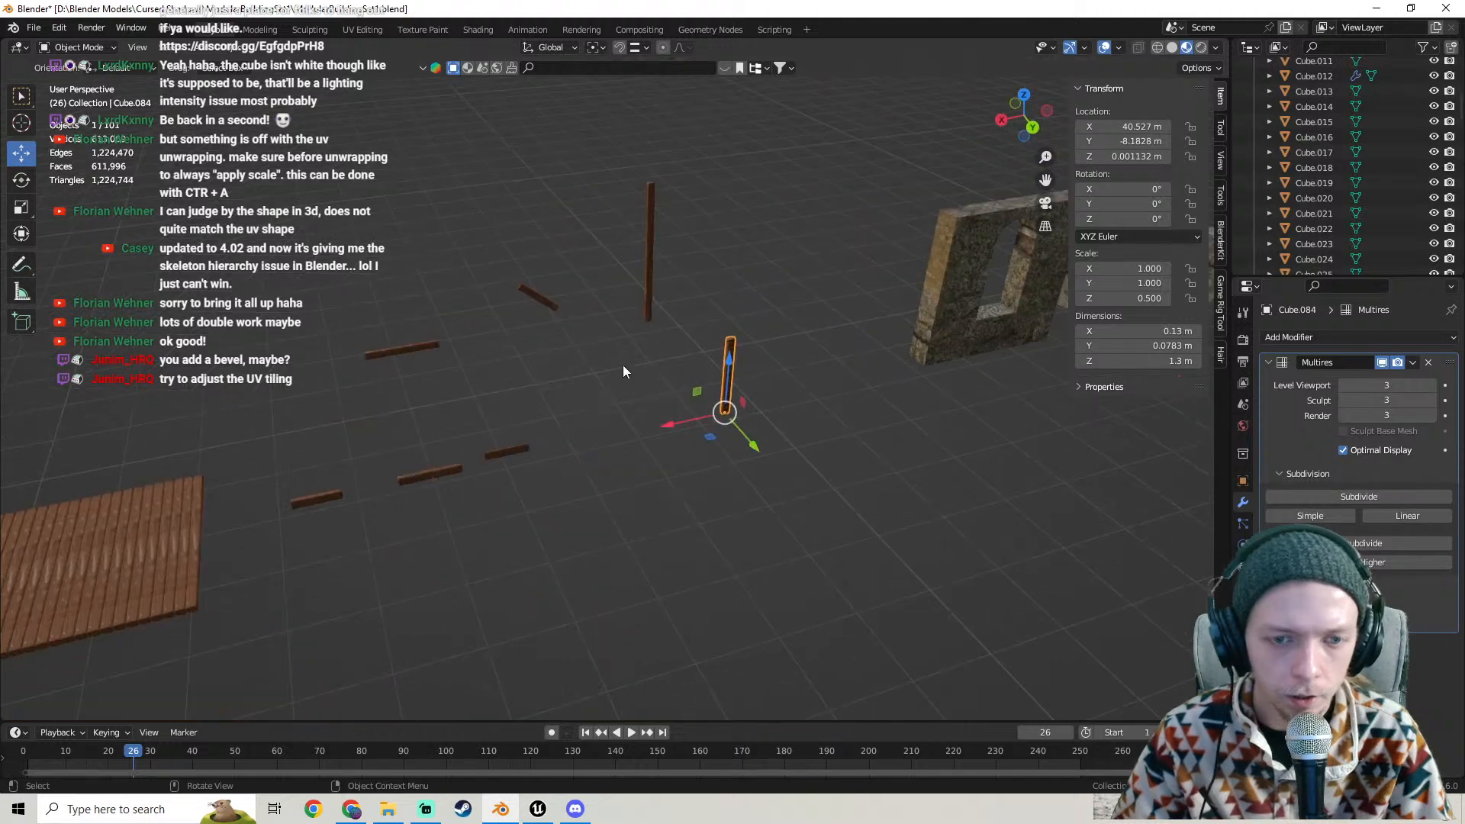
{"action": "middle_click_drag", "start_coordinate": [699, 425], "coordinate": [777, 435]}
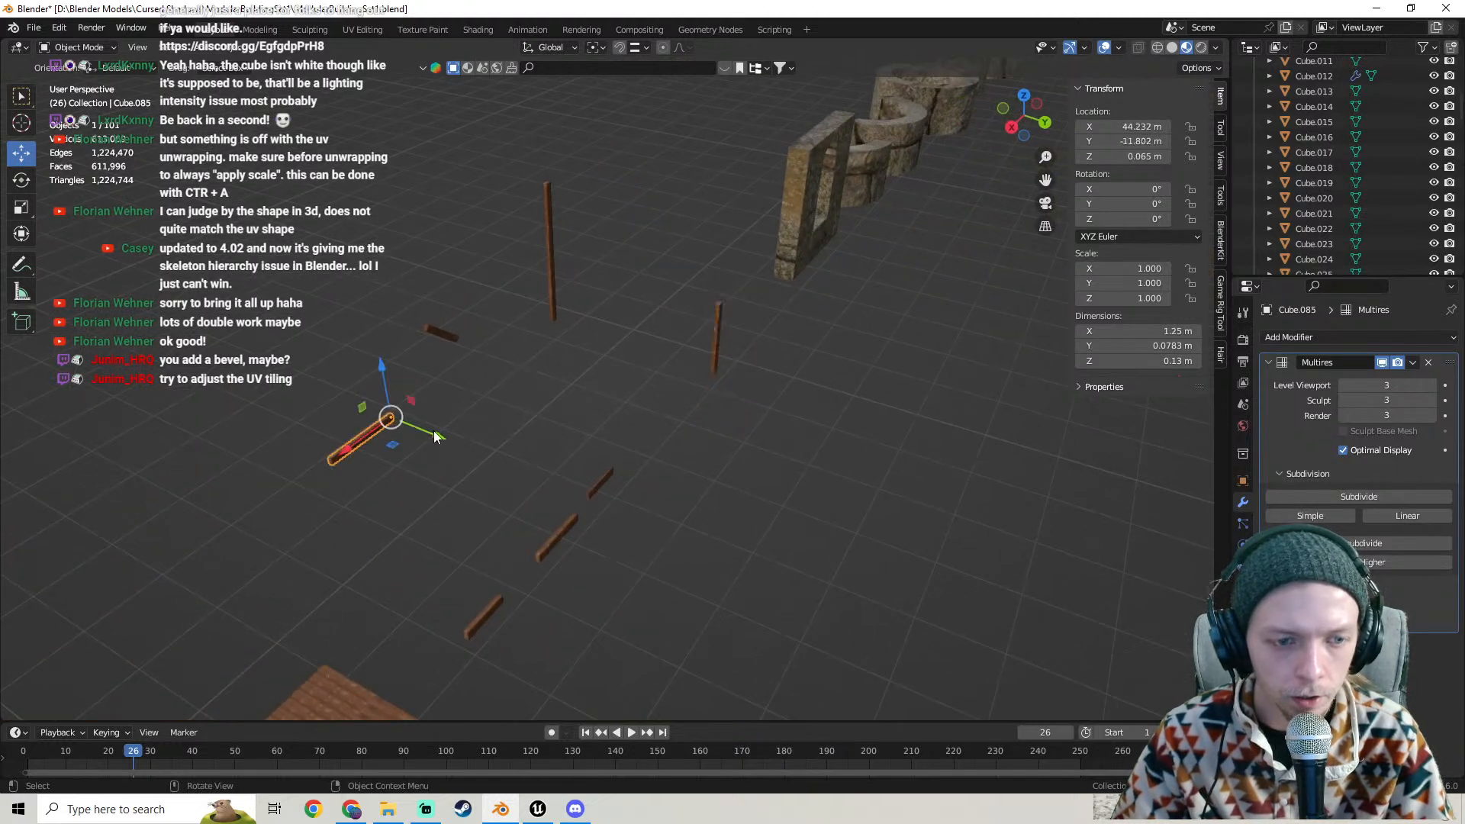
{"action": "left_click_drag", "start_coordinate": [434, 435], "coordinate": [649, 508]}
{"action": "middle_click_drag", "start_coordinate": [670, 492], "coordinate": [562, 482]}
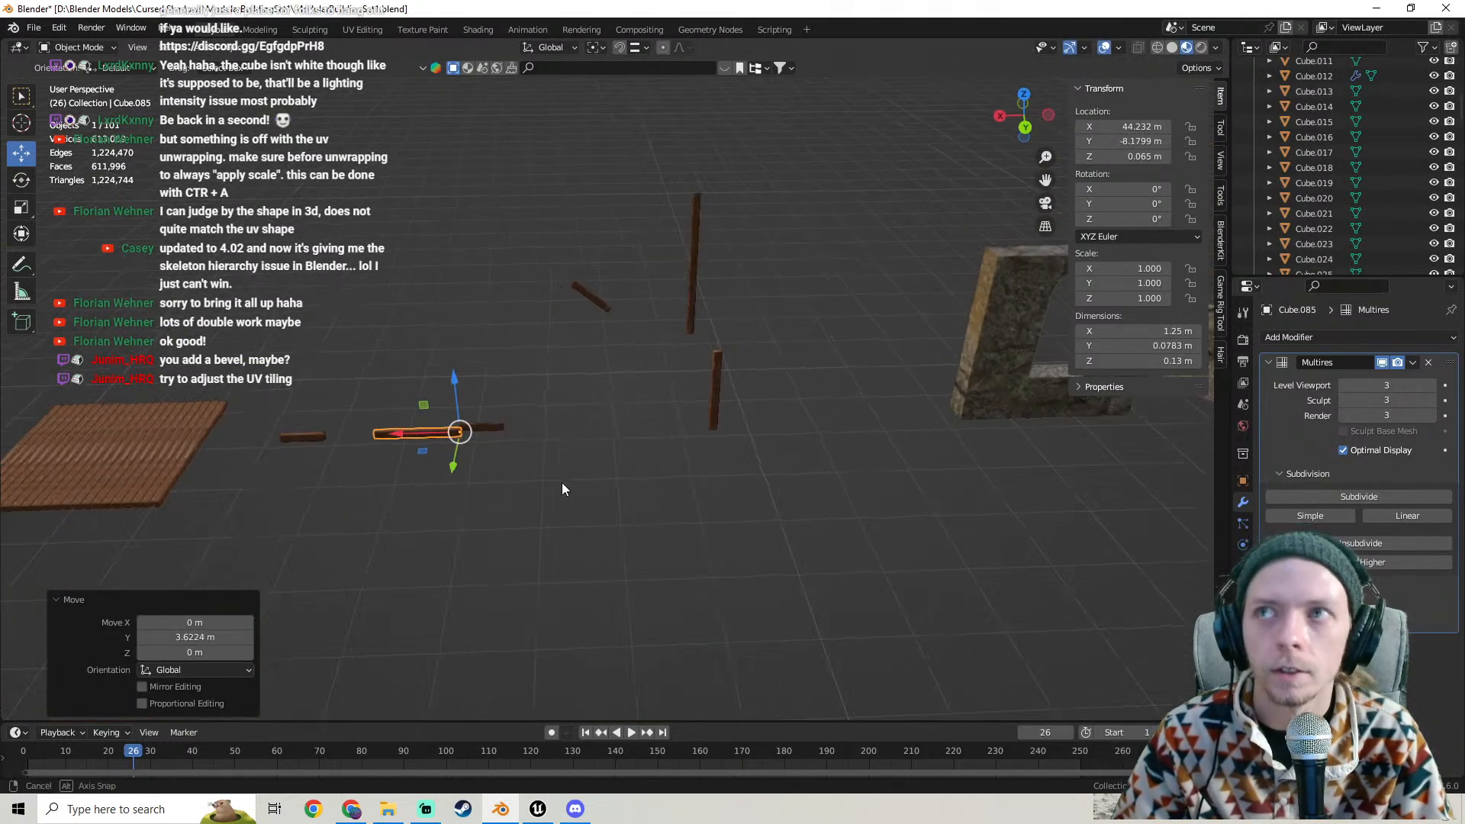
{"action": "left_click_drag", "start_coordinate": [416, 444], "coordinate": [569, 441]}
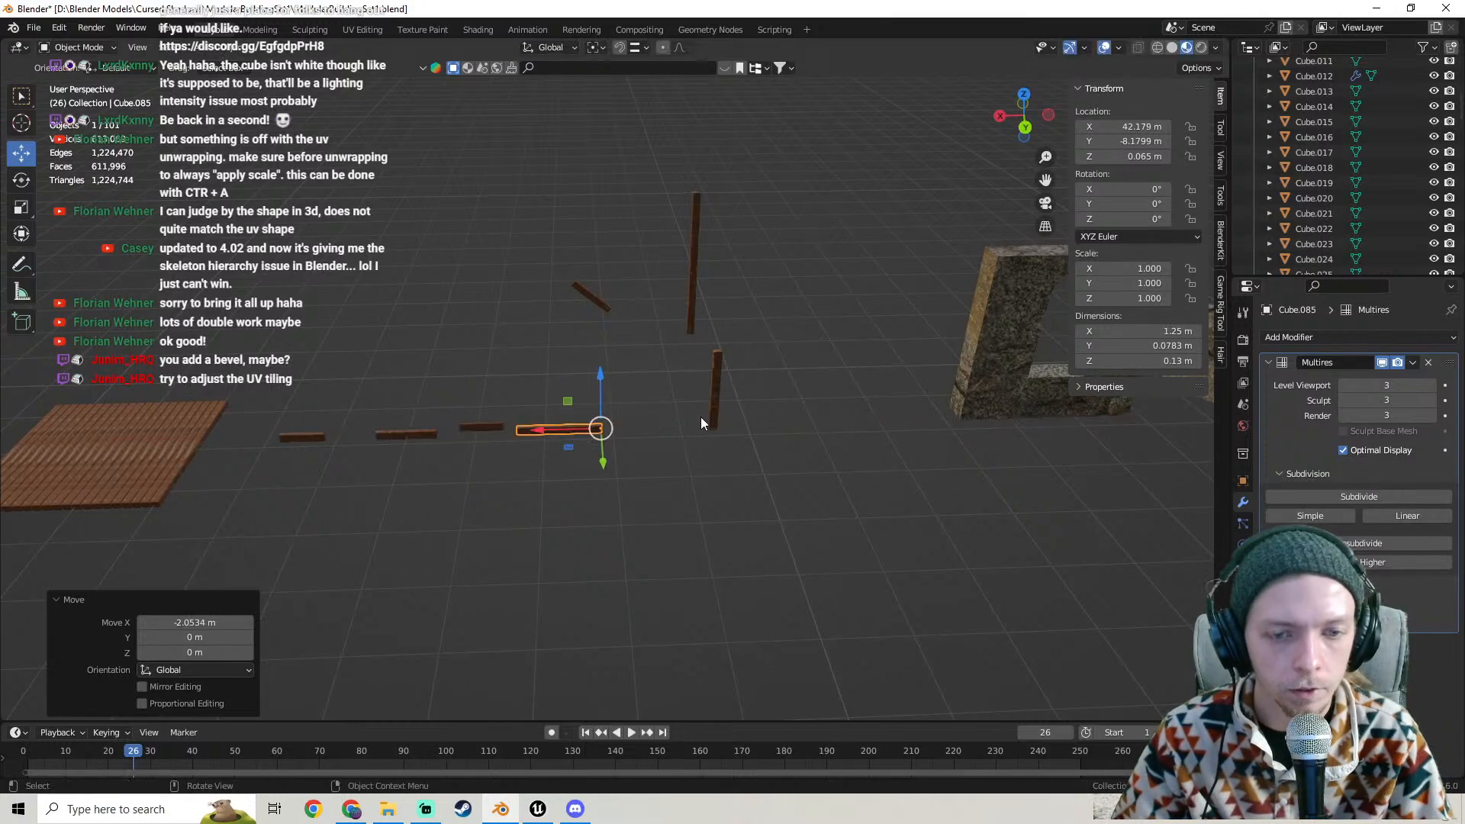
- Move the 1.3 m vertical beam about 0.57 m along X and the 2.6 m vertical beam about 10.37 m along Y
{"action": "left_click", "coordinate": [716, 389]}
{"action": "left_click_drag", "start_coordinate": [657, 421], "coordinate": [630, 441]}
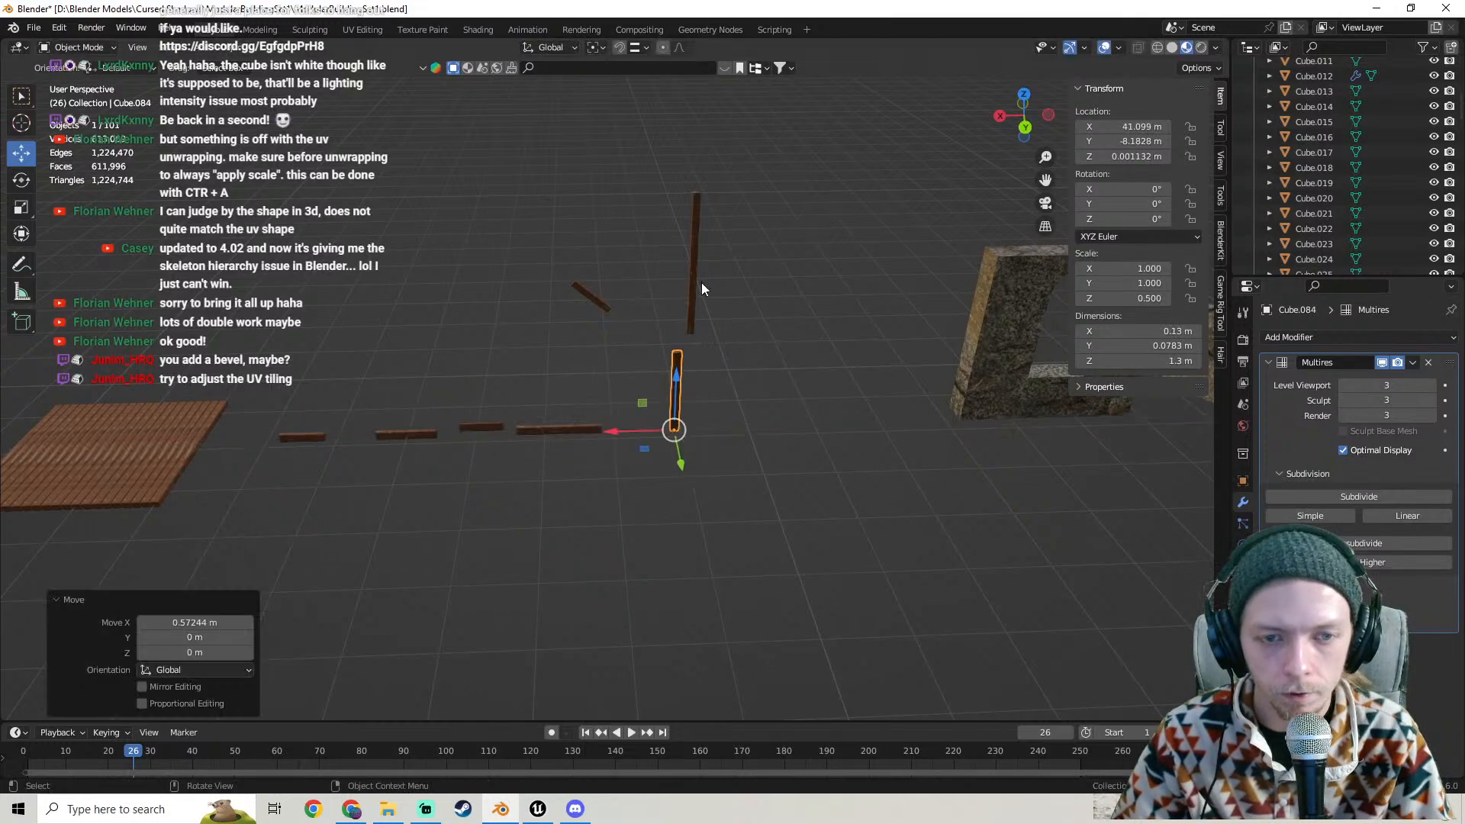
{"action": "left_click", "coordinate": [693, 296]}
{"action": "middle_click_drag", "start_coordinate": [693, 295], "coordinate": [602, 351]}
{"action": "left_click_drag", "start_coordinate": [602, 351], "coordinate": [877, 412]}
{"action": "middle_click_drag", "start_coordinate": [878, 412], "coordinate": [484, 364]}
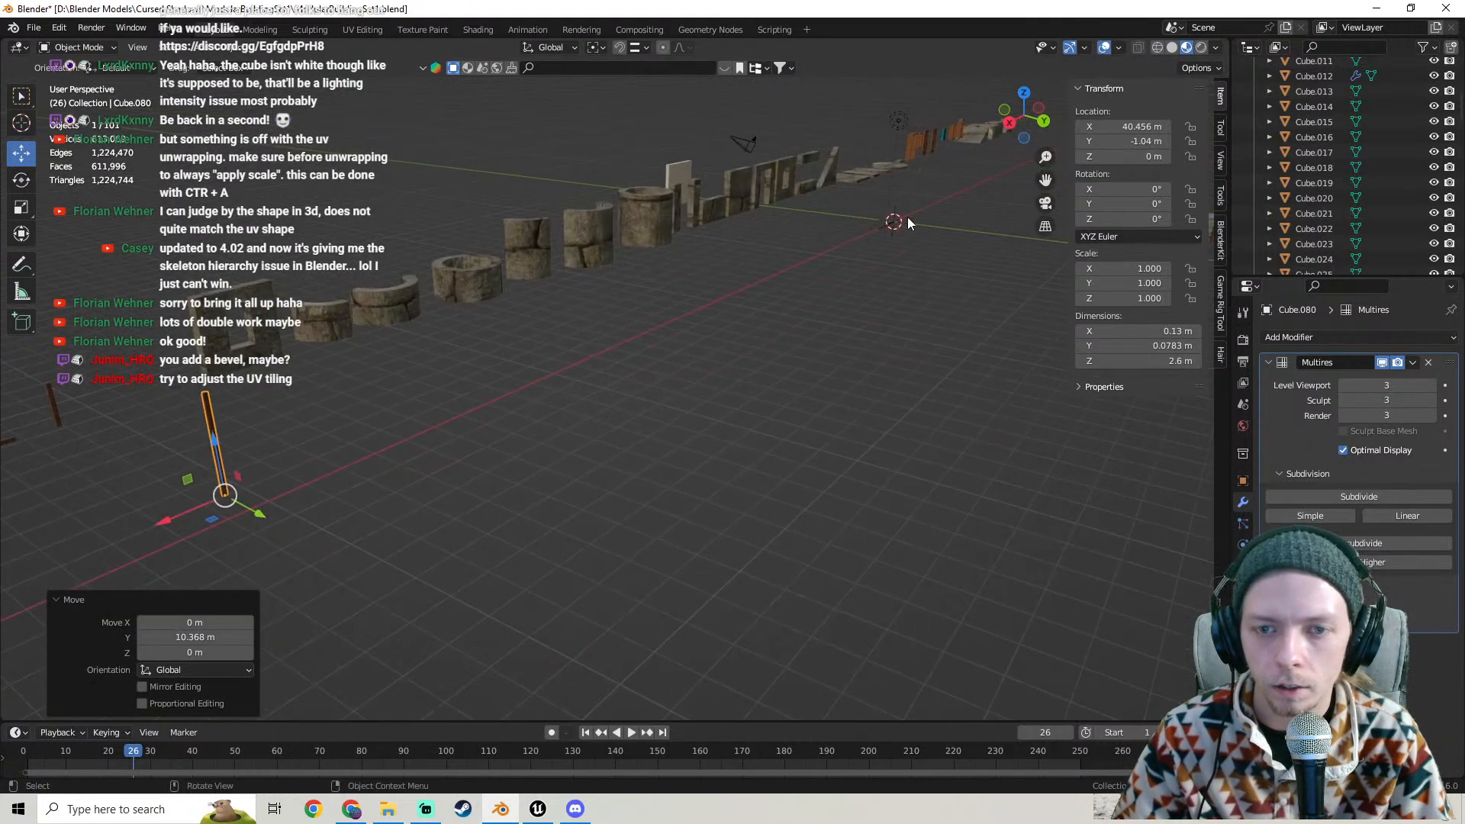
- Move the 2.51 m horizontal beam from the world origin about 41.94 m along X, and shift it along Y into the beam row
{"action": "left_click", "coordinate": [890, 239]}
{"action": "left_click", "coordinate": [879, 237]}
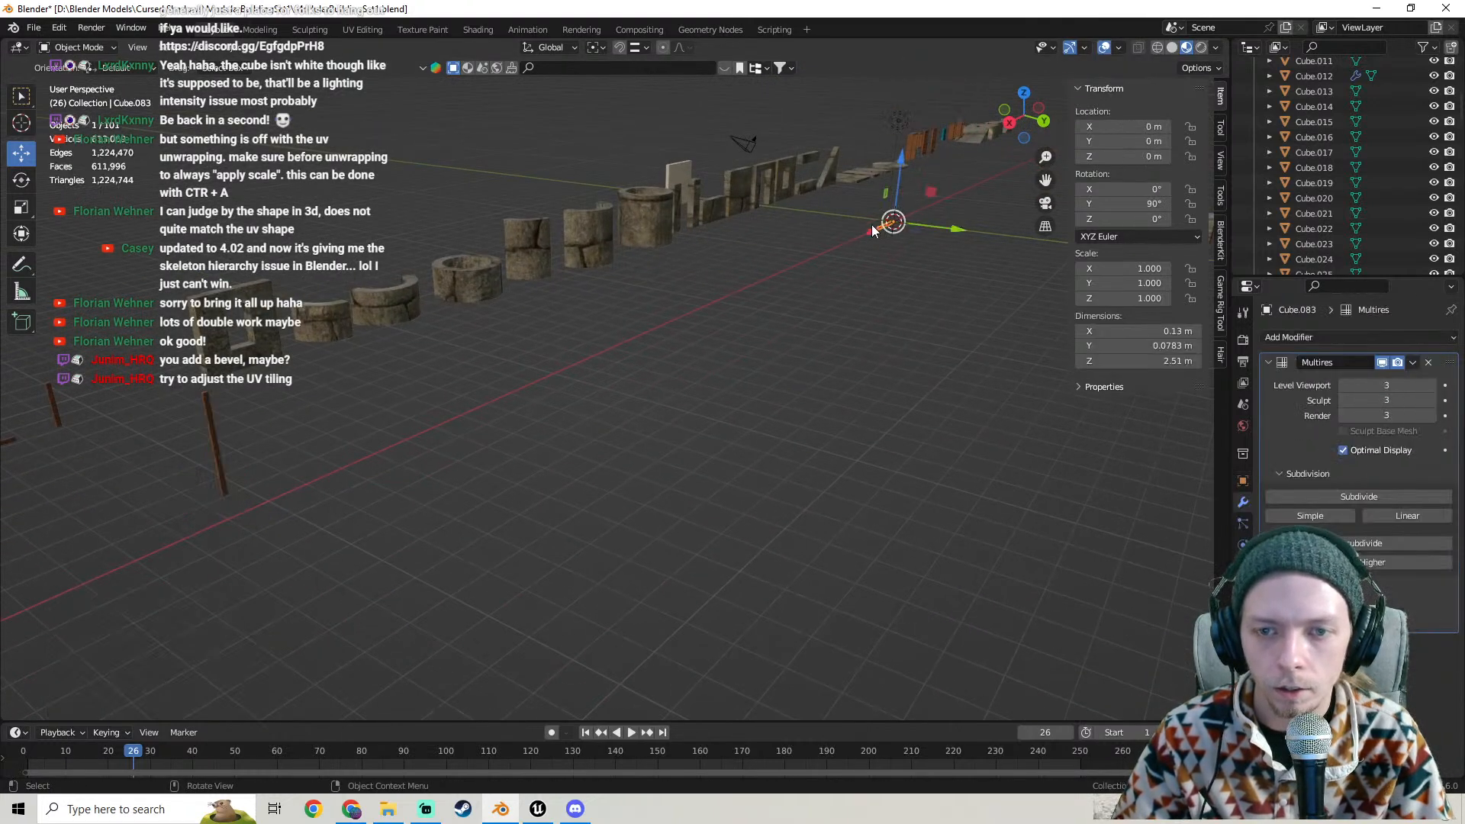
{"action": "left_click_drag", "start_coordinate": [871, 238], "coordinate": [739, 301]}
{"action": "left_click_drag", "start_coordinate": [265, 438], "coordinate": [125, 480]}
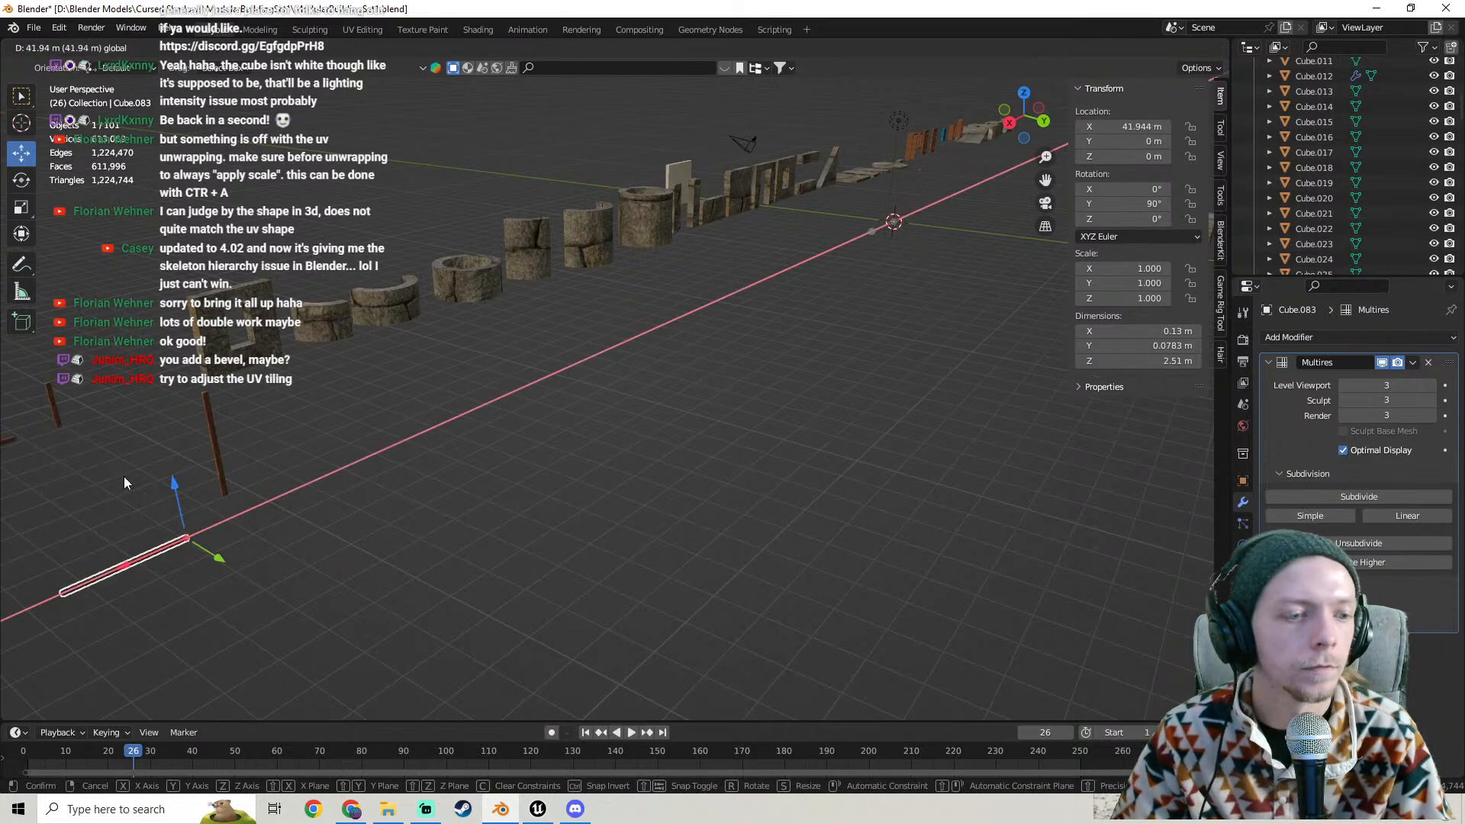
{"action": "middle_click_drag", "start_coordinate": [125, 480], "coordinate": [542, 425], "text": "shift"}
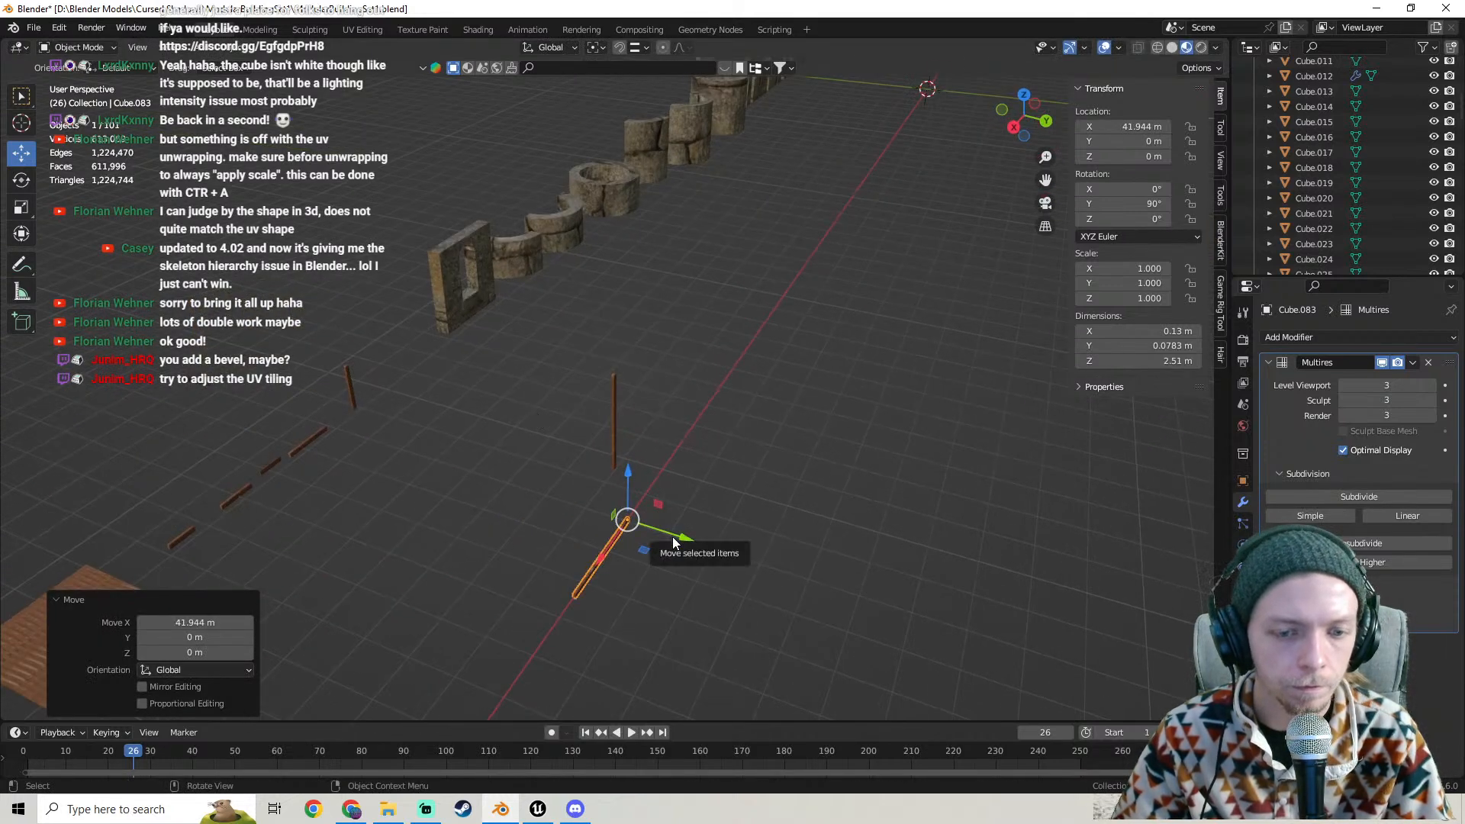
{"action": "left_click_drag", "start_coordinate": [674, 541], "coordinate": [493, 501]}
{"action": "left_click_drag", "start_coordinate": [377, 473], "coordinate": [370, 477]}
{"action": "middle_click_drag", "start_coordinate": [370, 477], "coordinate": [401, 393]}
{"action": "left_click_drag", "start_coordinate": [423, 377], "coordinate": [610, 429]}
- Select the 2.6 m vertical beam and snap it to the 3D cursor
{"action": "left_click", "coordinate": [603, 466]}
{"action": "right_click", "coordinate": [606, 459]}
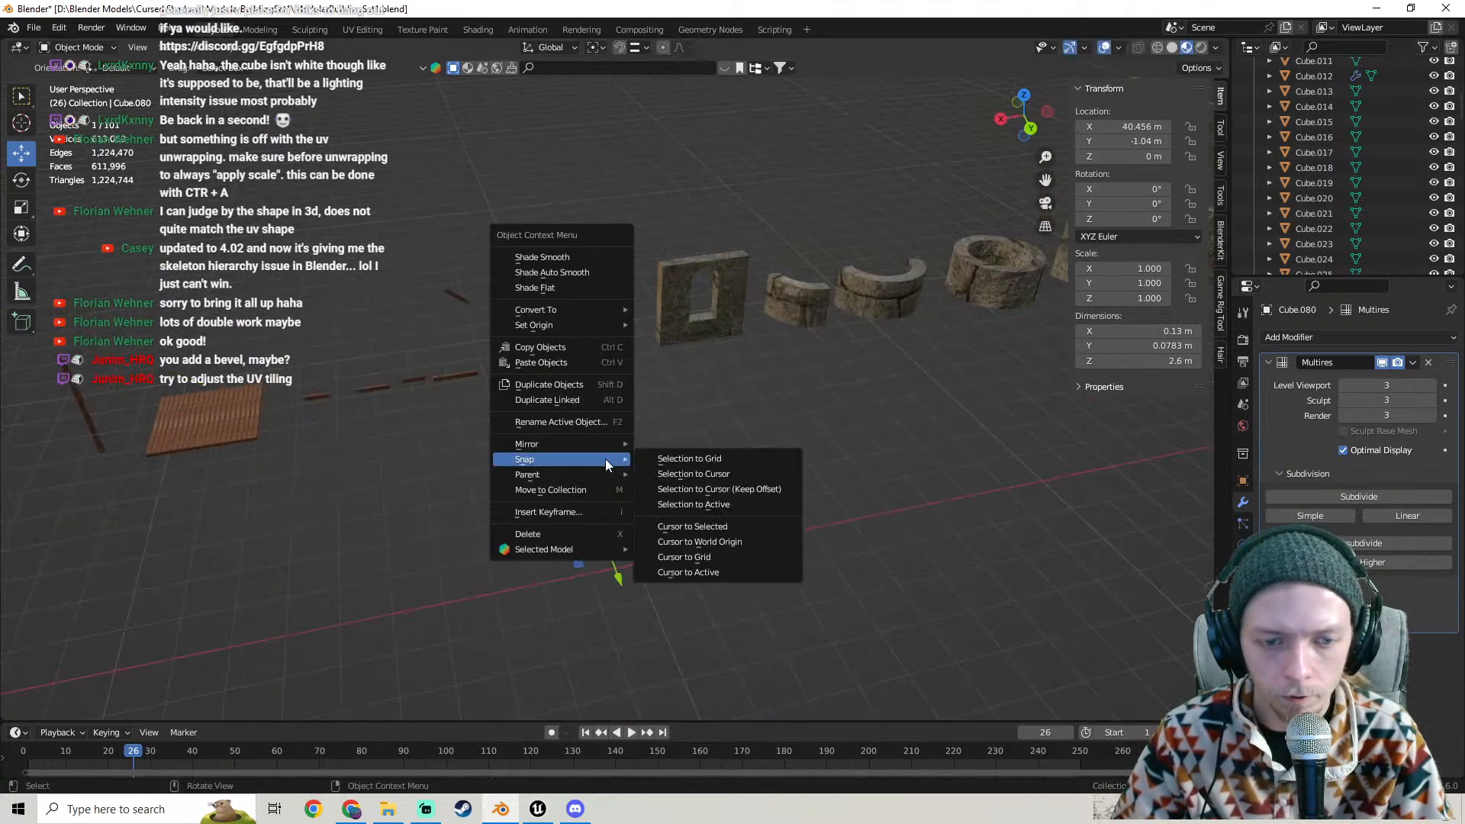
{"action": "mouse_move", "coordinate": [606, 460]}
{"action": "left_click", "coordinate": [715, 469]}
- Examine the upper end and wood texture of the vertical beam at the origin, and open its Multires modifier's name for editing
{"action": "scroll", "coordinate": [793, 386], "scroll_direction": "down", "scroll_amount": 4}
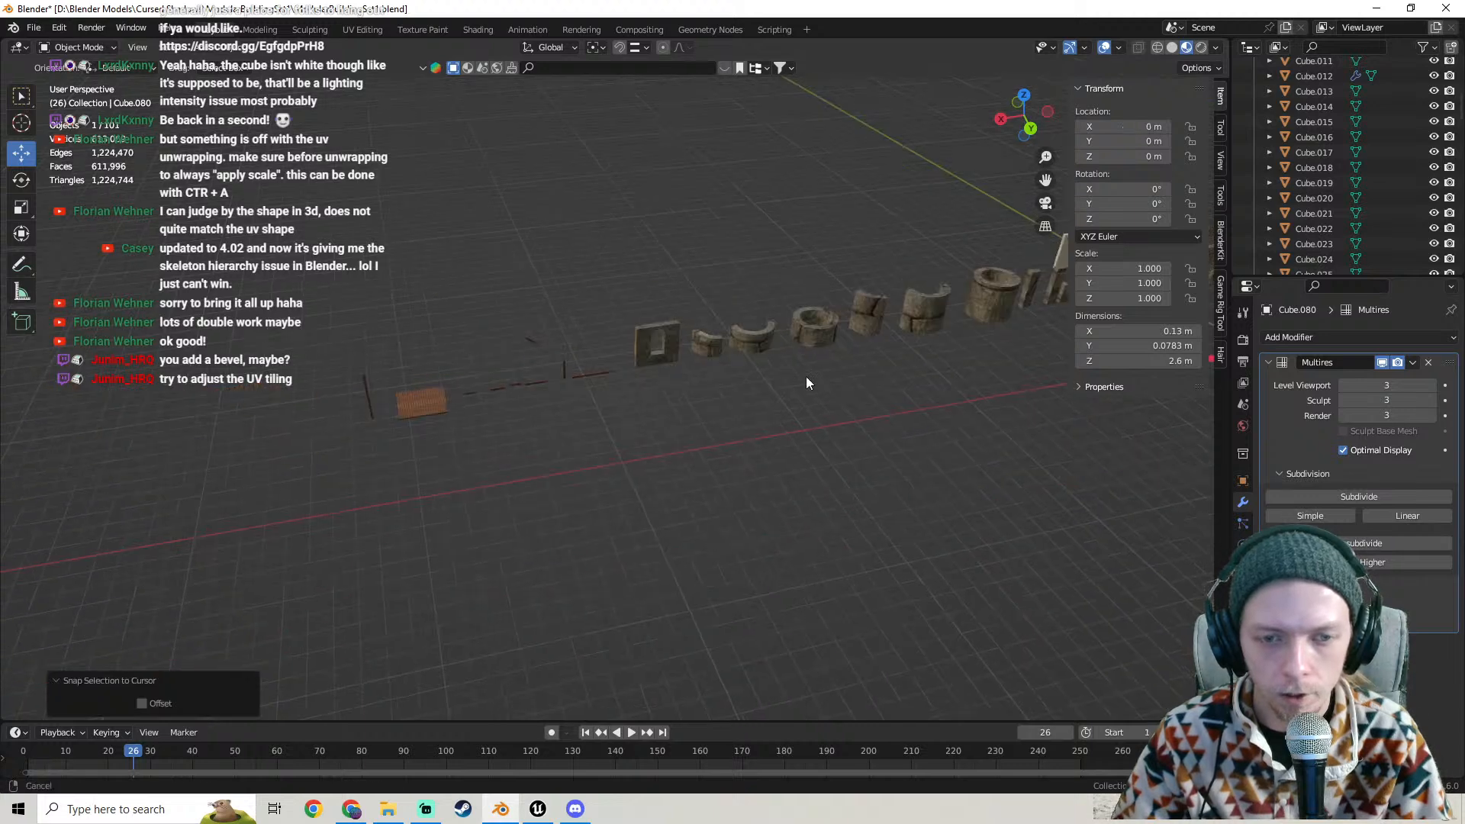
{"action": "middle_click_drag", "start_coordinate": [806, 377], "coordinate": [706, 404], "text": "shift"}
{"action": "scroll", "coordinate": [153, 458], "scroll_direction": "up", "scroll_amount": 4}
{"action": "scroll", "coordinate": [580, 419], "scroll_direction": "up", "scroll_amount": 4}
{"action": "middle_click_drag", "start_coordinate": [705, 405], "coordinate": [1010, 123], "text": "shift"}
{"action": "middle_click_drag", "start_coordinate": [809, 284], "coordinate": [647, 385]}
{"action": "scroll", "coordinate": [722, 337], "scroll_direction": "up", "scroll_amount": 3}
{"action": "scroll", "coordinate": [647, 384], "scroll_direction": "up", "scroll_amount": 3}
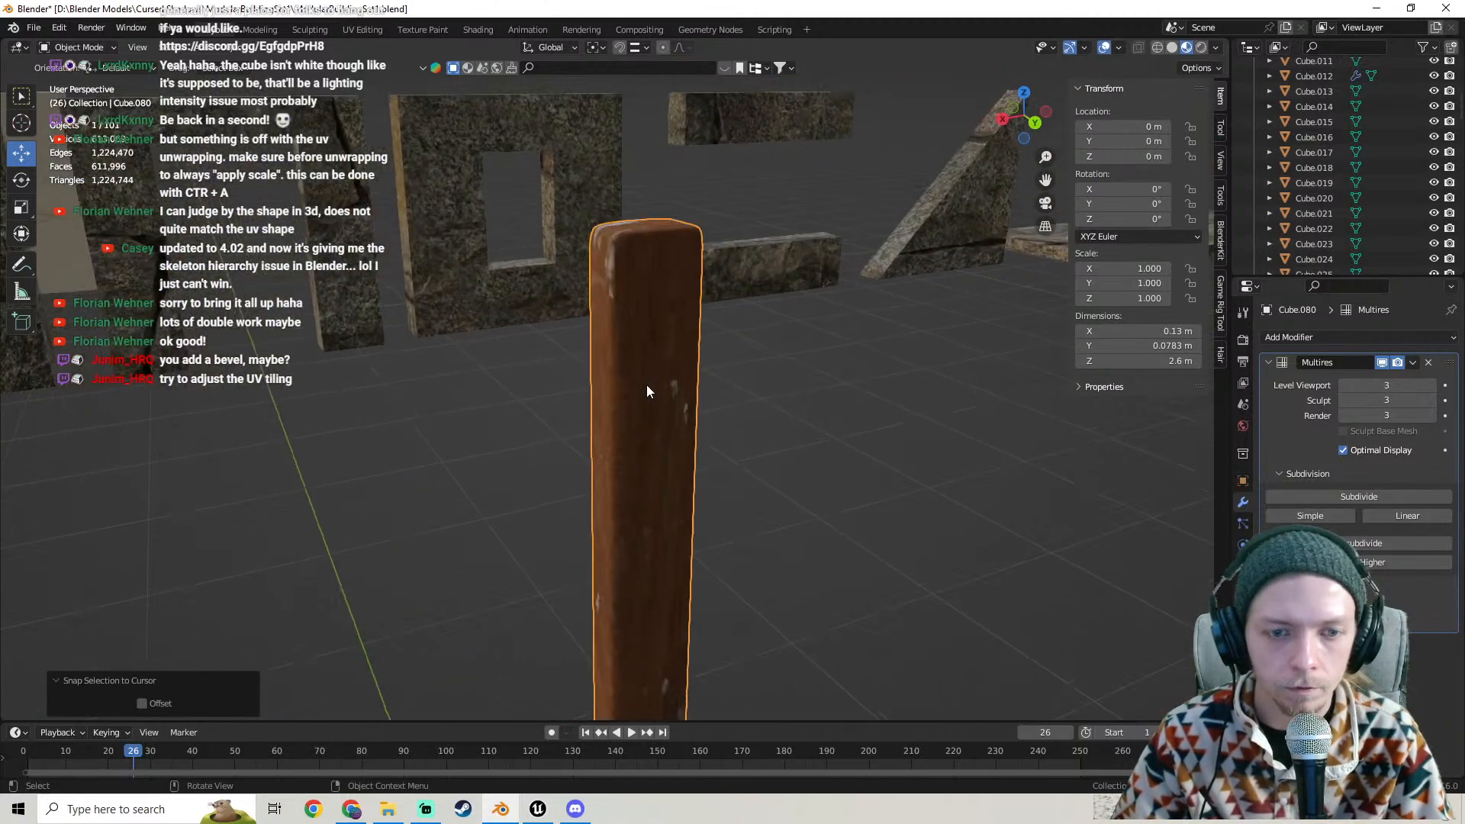
{"action": "left_click", "coordinate": [1371, 362]}
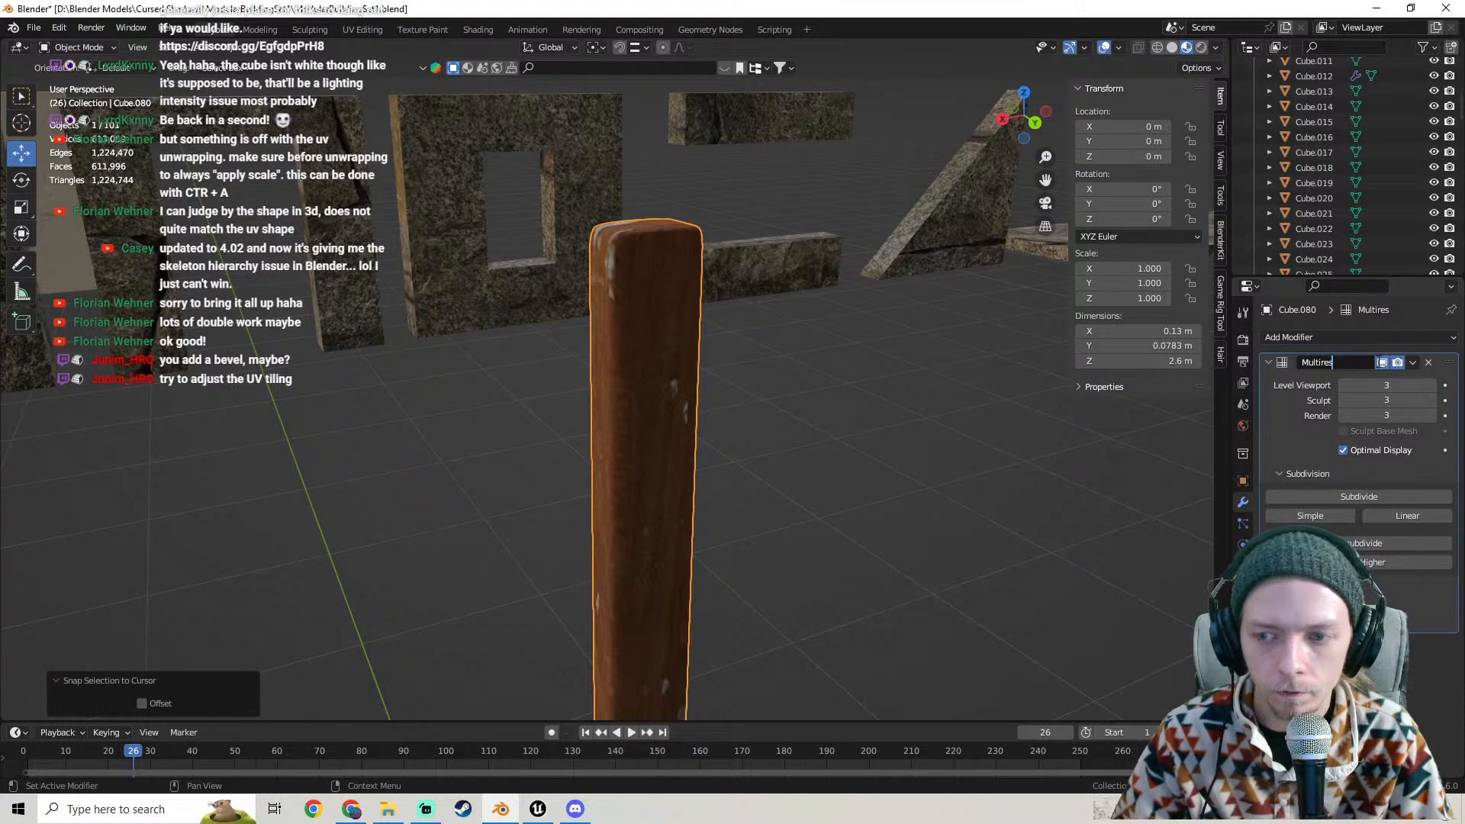
- Apply the Multires modifier on the wooden post and open its mesh in Edit Mode
{"action": "mouse_move", "coordinate": [687, 367]}
{"action": "middle_mouse_down"}
{"action": "mouse_move", "coordinate": [666, 350]}
{"action": "mouse_move", "coordinate": [641, 362]}
{"action": "mouse_move", "coordinate": [708, 332]}
{"action": "mouse_move", "coordinate": [661, 281]}
{"action": "mouse_move", "coordinate": [661, 323]}
{"action": "mouse_move", "coordinate": [730, 383]}
{"action": "mouse_move", "coordinate": [660, 344]}
{"action": "mouse_move", "coordinate": [643, 351]}
{"action": "mouse_move", "coordinate": [748, 371]}
{"action": "middle_mouse_up"}
{"action": "key", "text": "Tab"}
{"action": "key", "text": "Tab"}
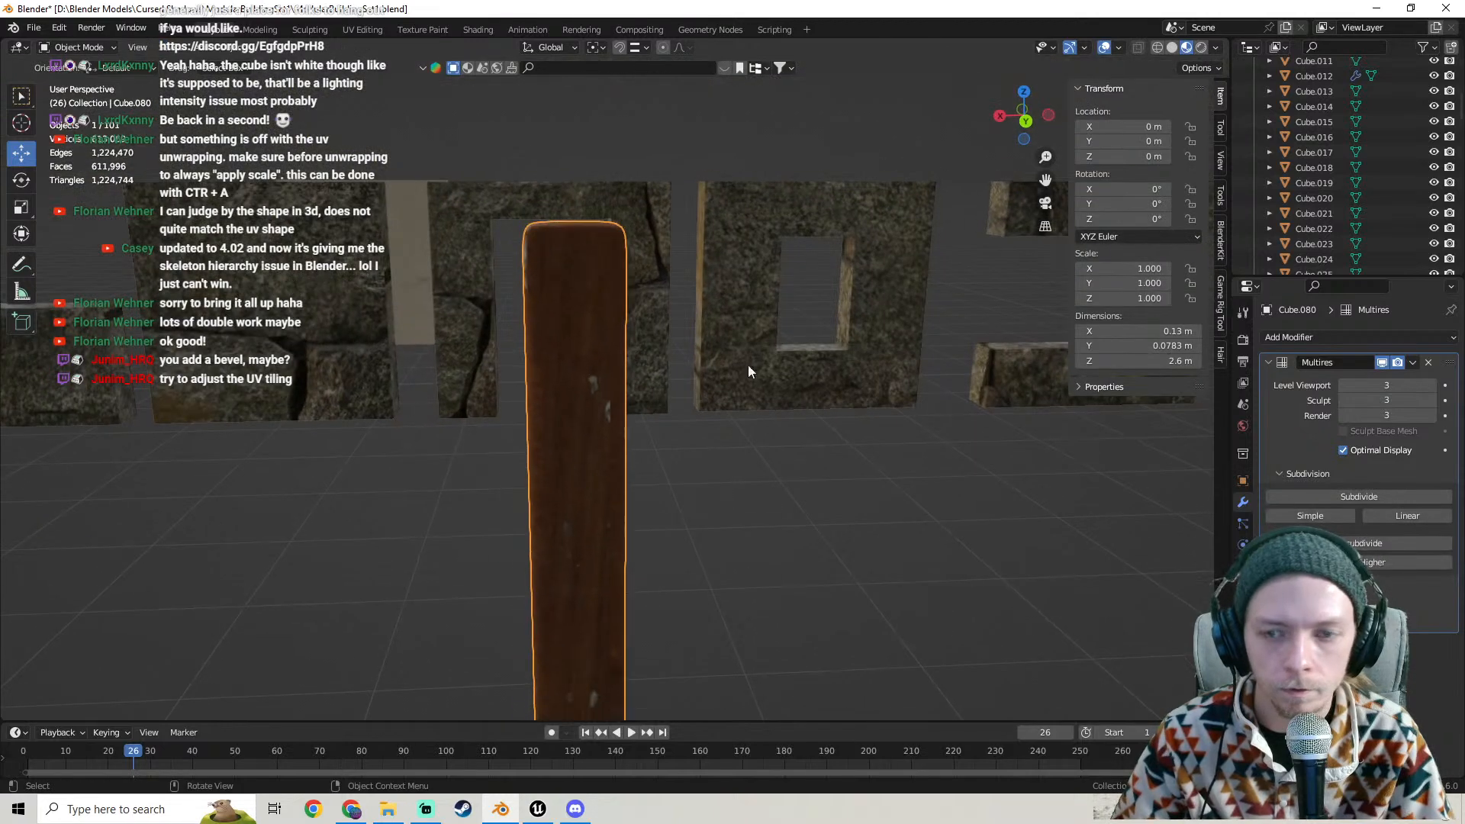
{"action": "left_click", "coordinate": [1413, 362]}
{"action": "left_click", "coordinate": [1376, 379]}
{"action": "key", "text": "Tab"}
{"action": "middle_click_drag", "start_coordinate": [580, 359], "coordinate": [546, 387]}
{"action": "middle_click_drag", "start_coordinate": [637, 444], "coordinate": [403, 269]}
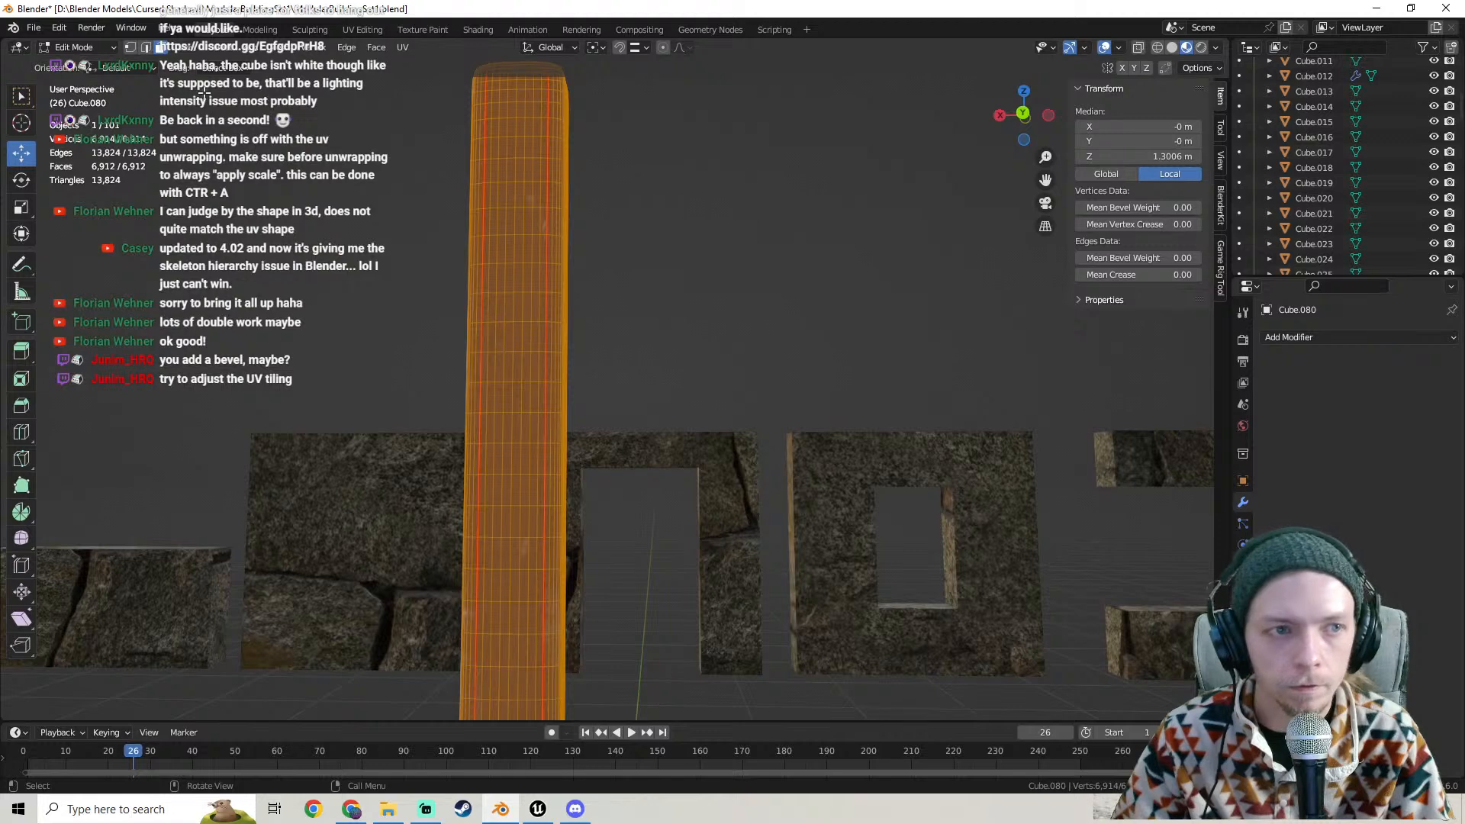
- Clear the seams from all edges of the post mesh in edge select mode
{"action": "middle_click_drag", "start_coordinate": [586, 303], "coordinate": [627, 366]}
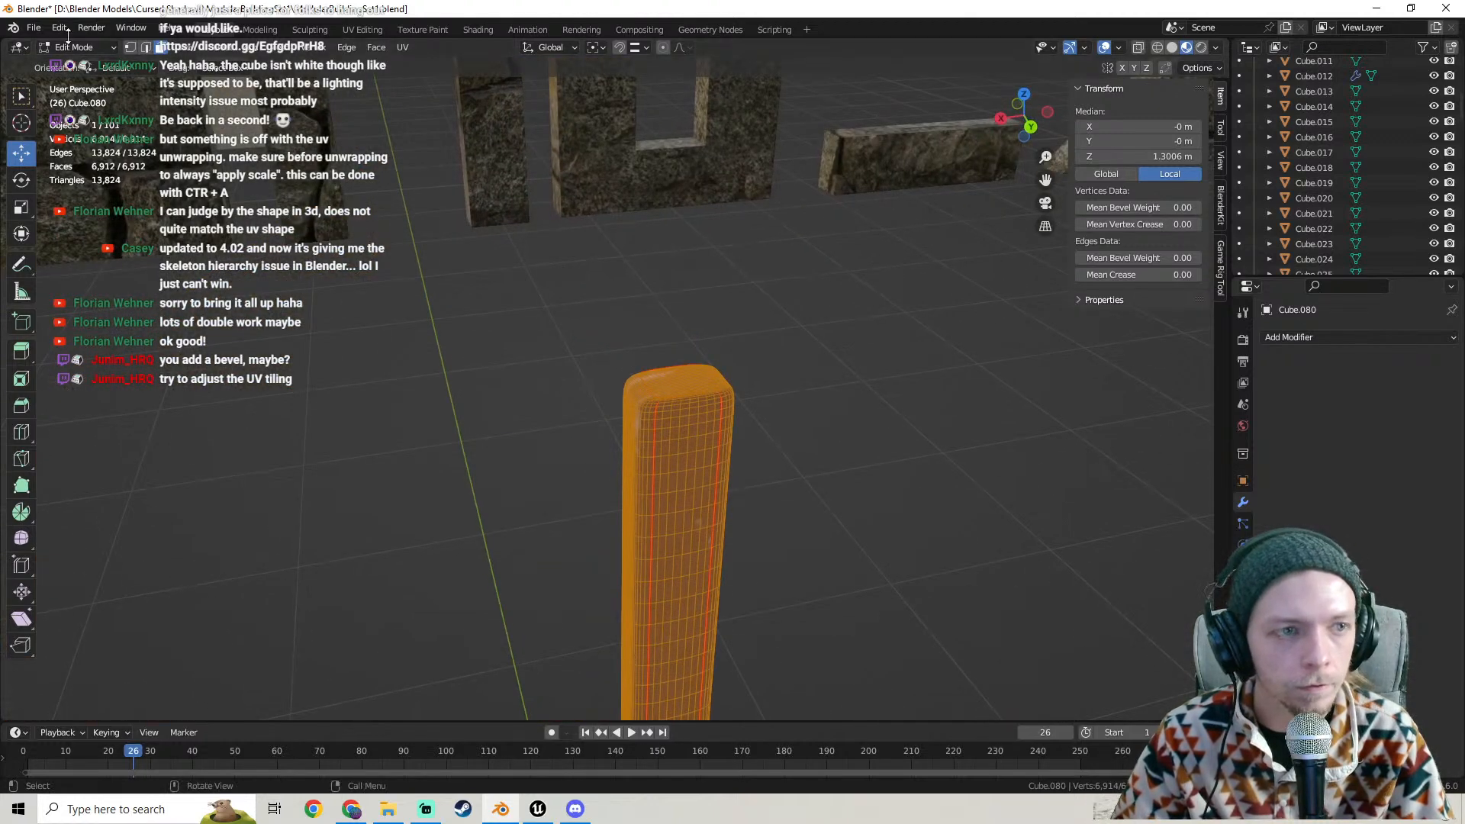
{"action": "right_click", "coordinate": [639, 418]}
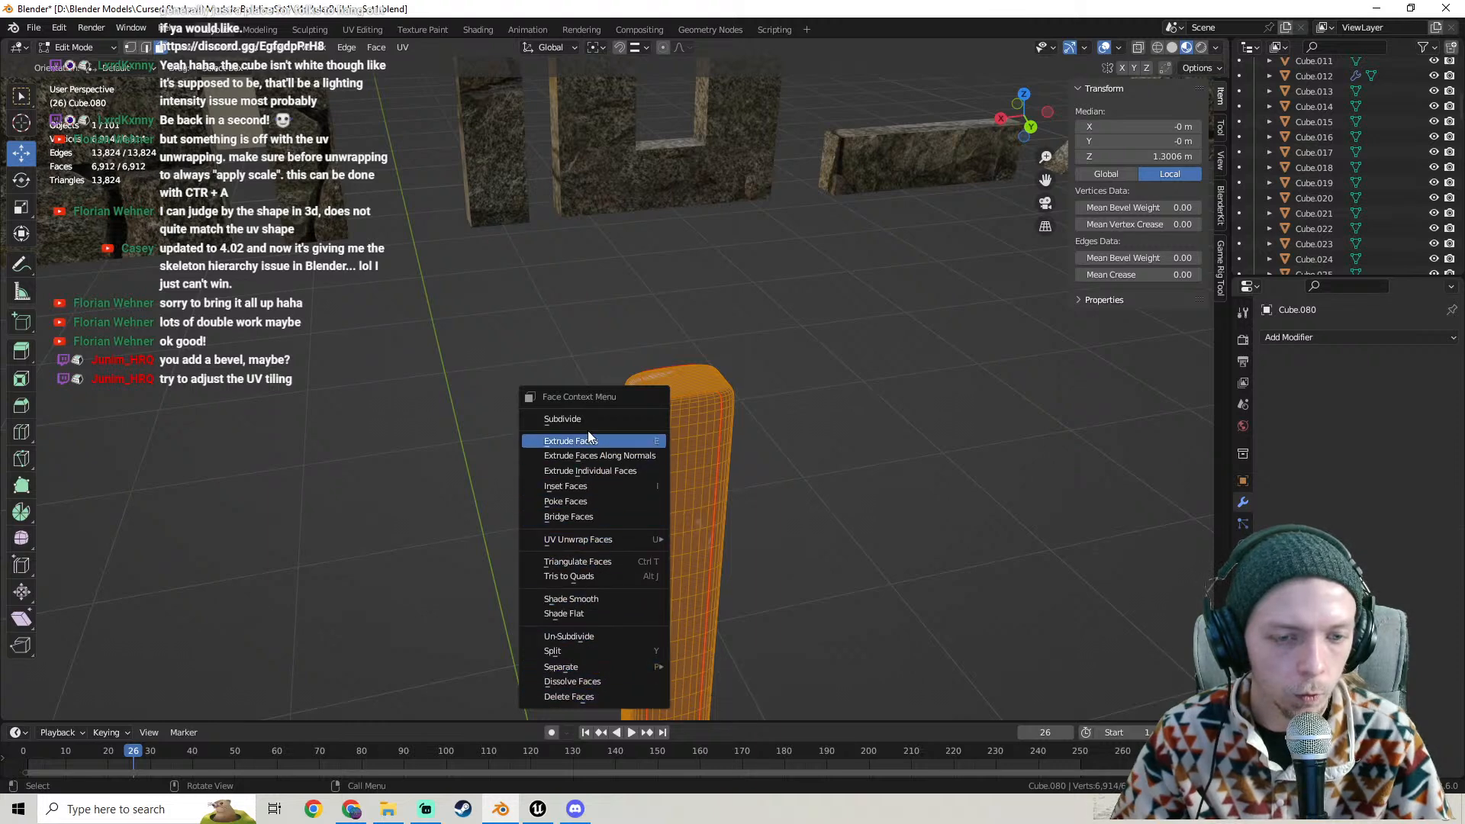
{"action": "right_click", "coordinate": [620, 418]}
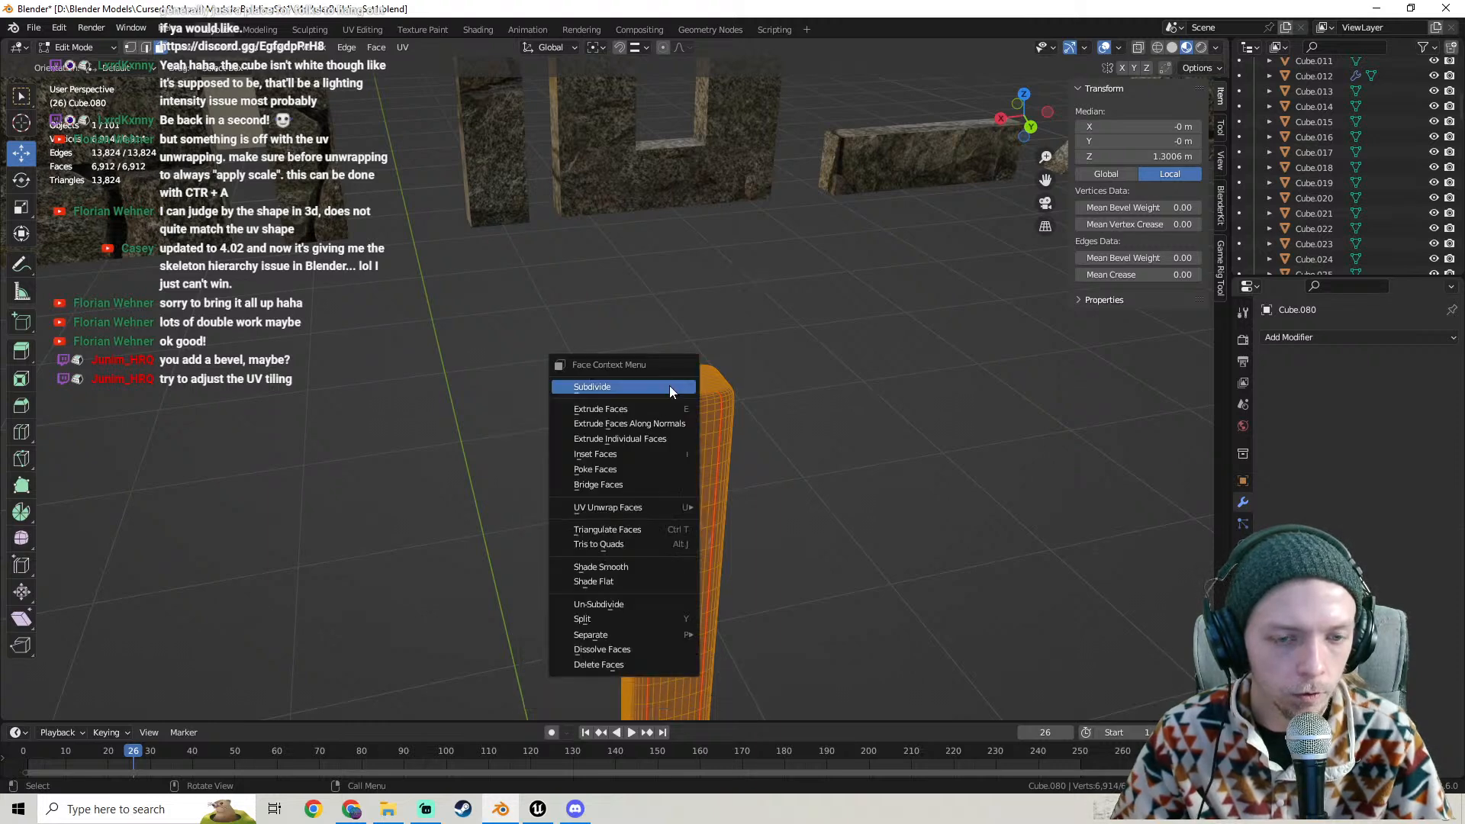
{"action": "left_click", "coordinate": [150, 47]}
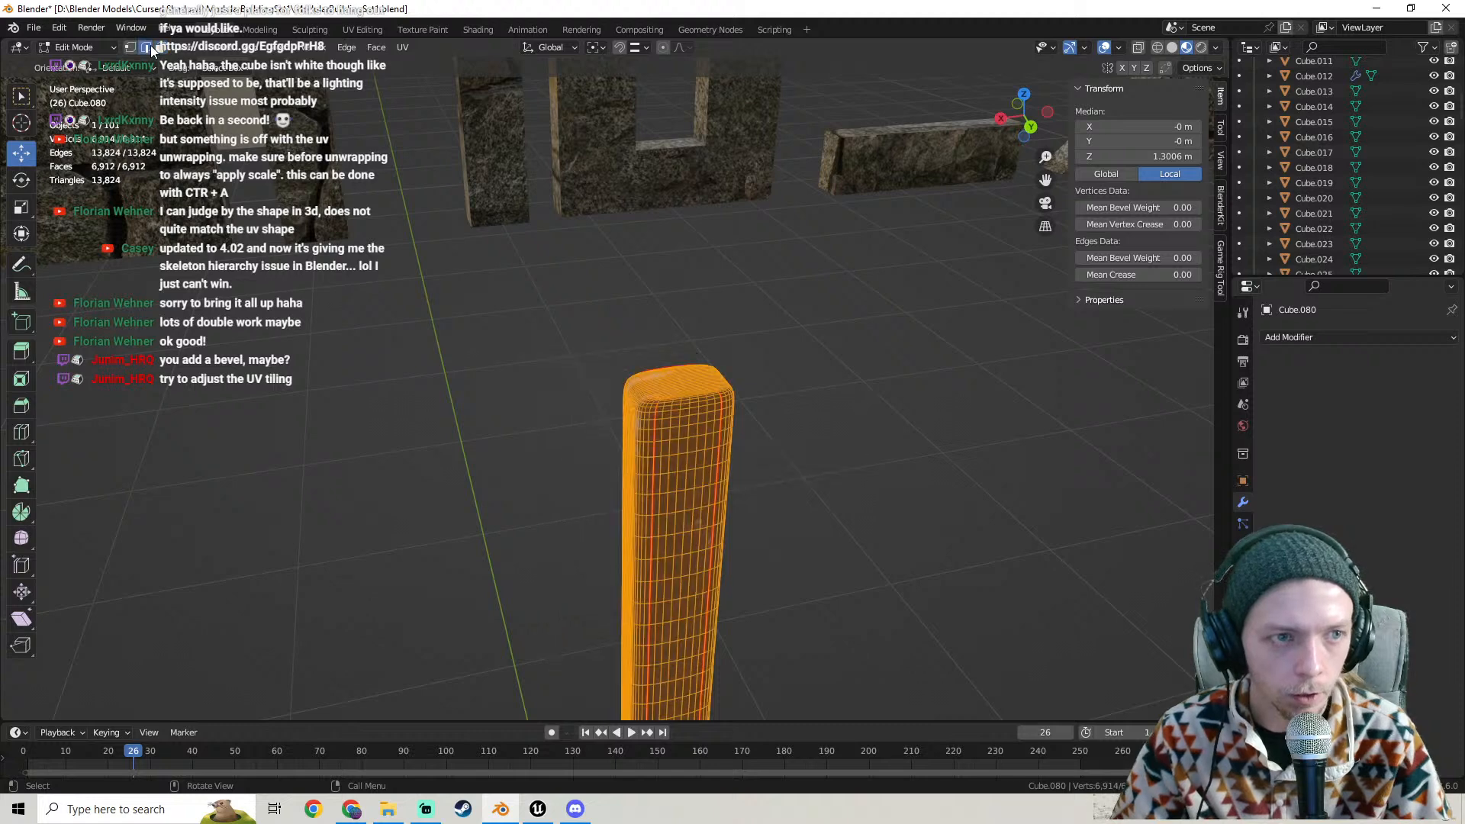
{"action": "right_click", "coordinate": [672, 405]}
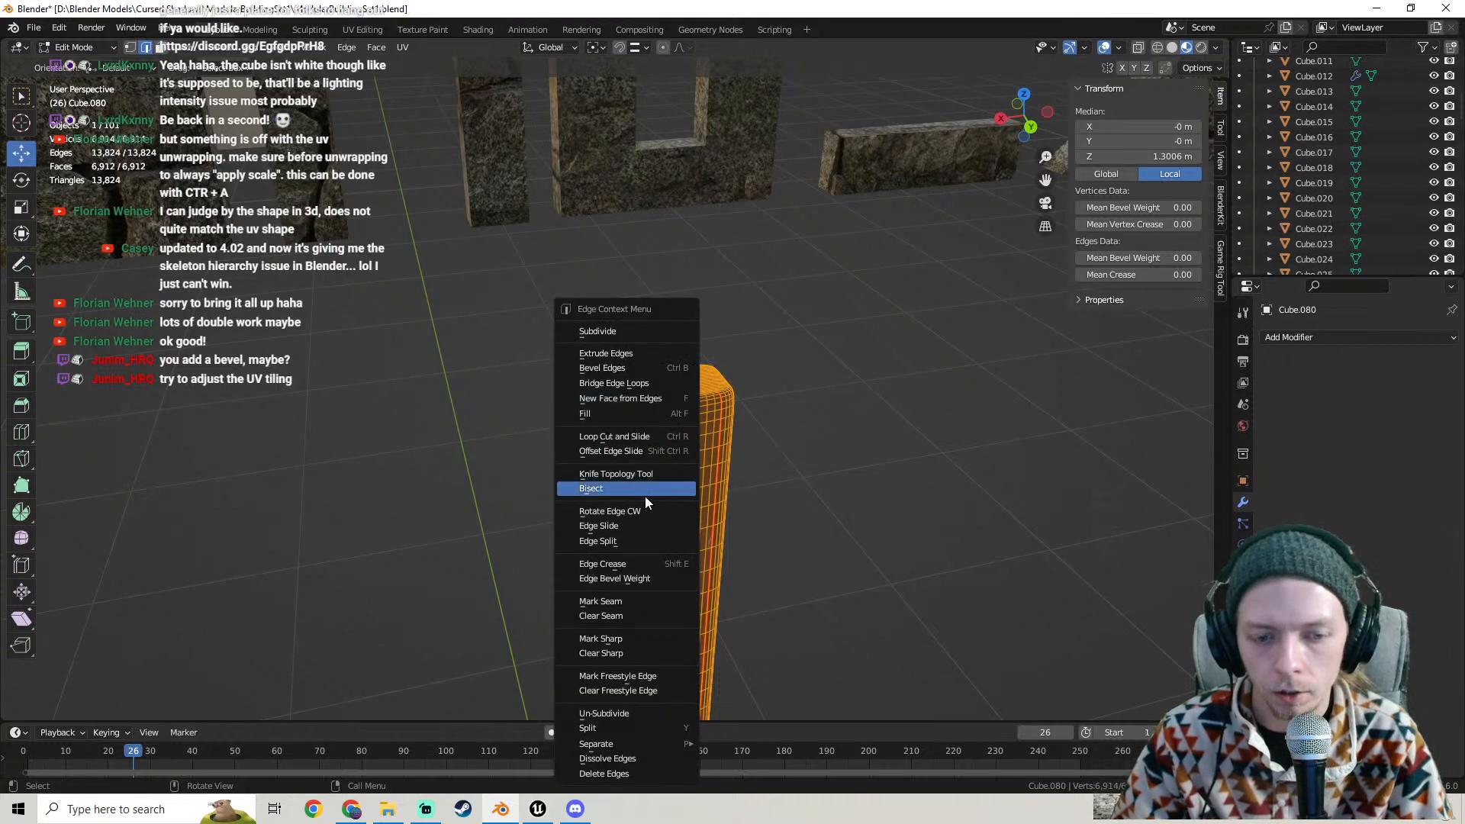
{"action": "left_click", "coordinate": [599, 615]}
- Mark the lengthwise edge loop running around one wide side of the post as a seam
{"action": "middle_click_drag", "start_coordinate": [692, 517], "coordinate": [619, 395]}
{"action": "left_click", "coordinate": [616, 351], "text": "alt"}
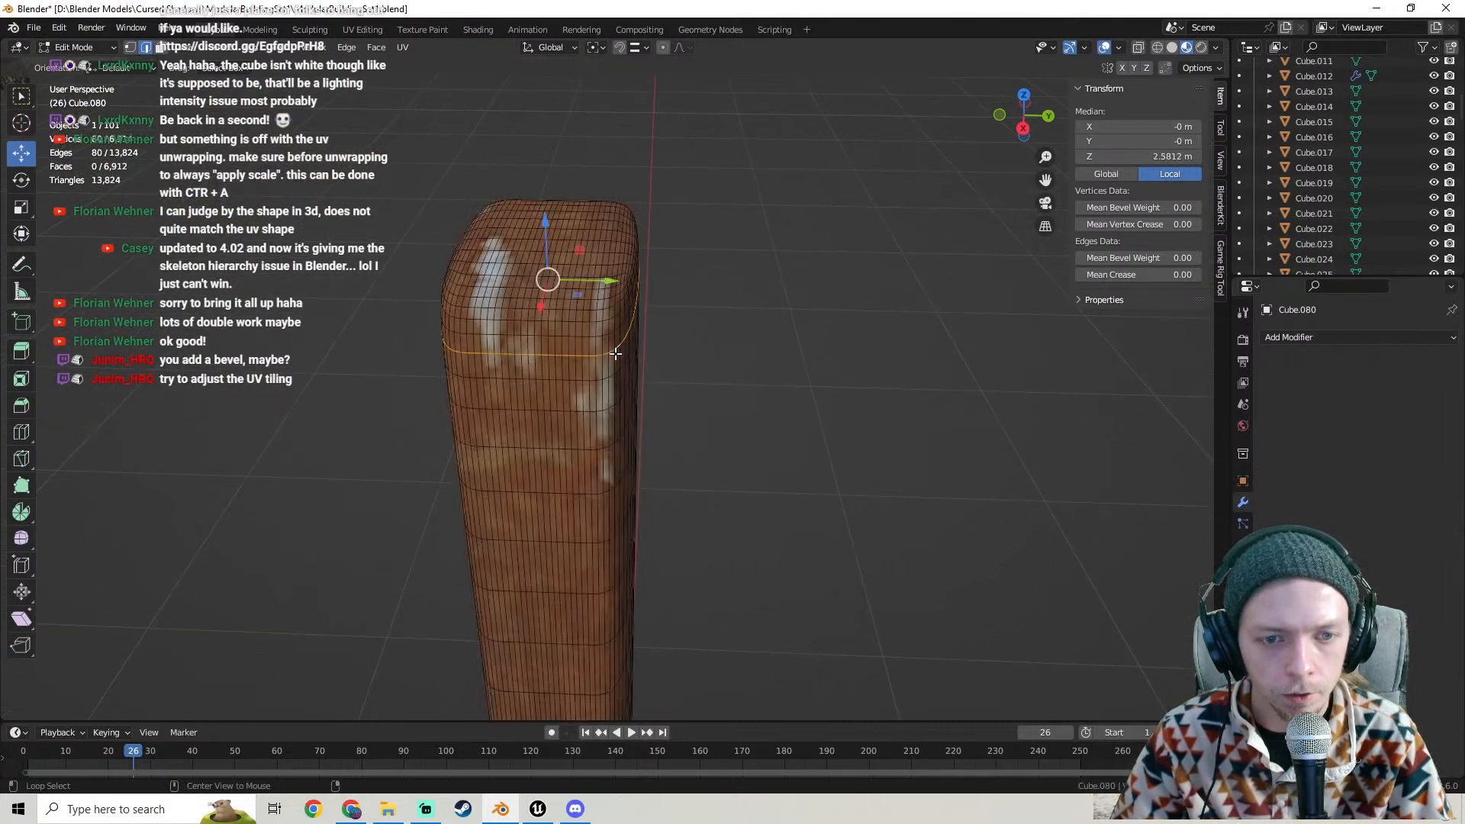
{"action": "left_click", "coordinate": [615, 340], "text": "alt"}
{"action": "middle_click_drag", "start_coordinate": [615, 358], "coordinate": [689, 124]}
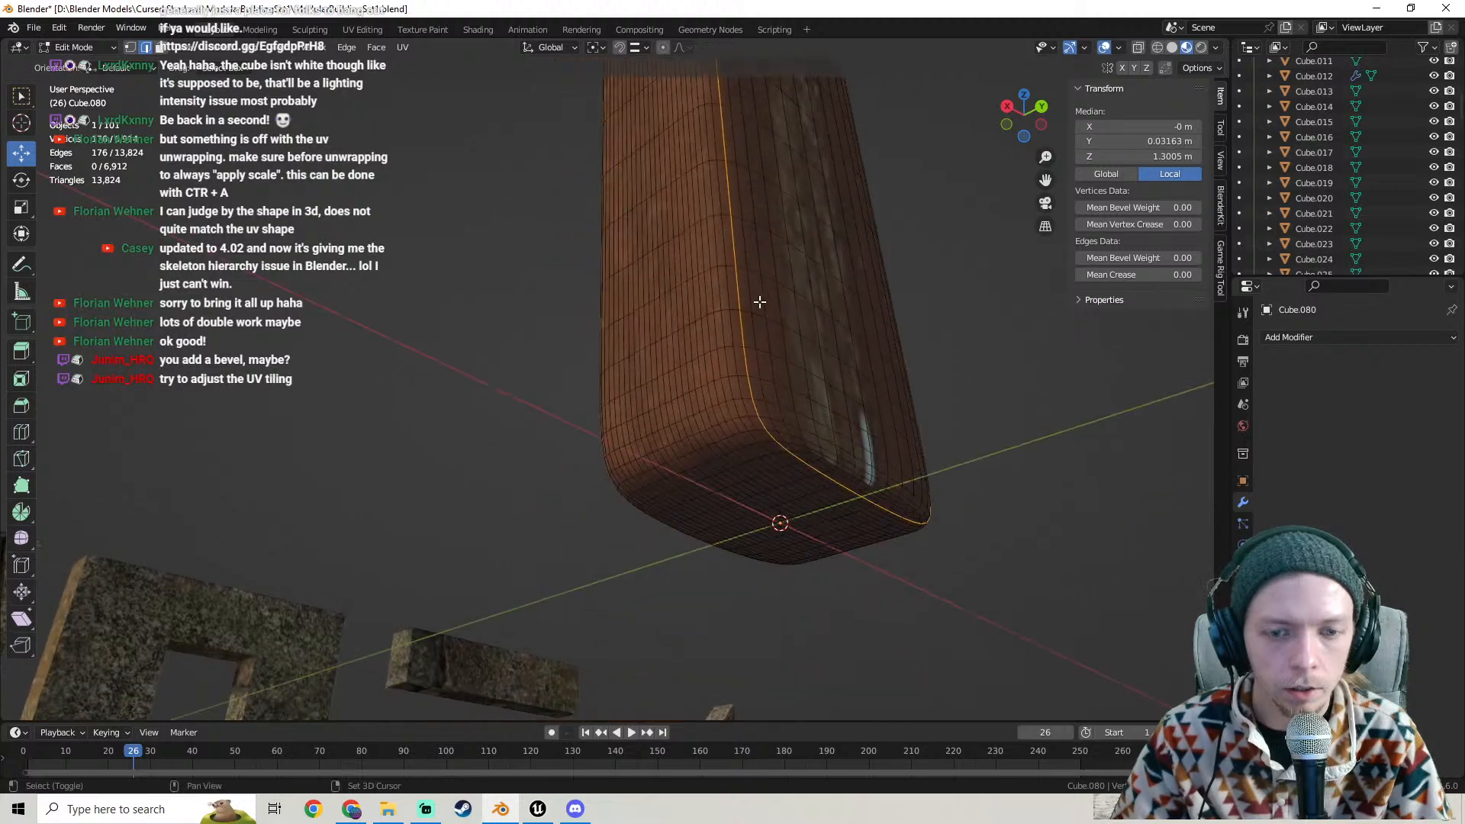
{"action": "middle_click_drag", "start_coordinate": [759, 302], "coordinate": [689, 474]}
{"action": "scroll", "coordinate": [723, 517], "scroll_direction": "down", "scroll_amount": 3}
{"action": "right_click", "coordinate": [624, 393]}
{"action": "left_click", "coordinate": [617, 378]}
{"action": "scroll", "coordinate": [687, 488], "scroll_direction": "up", "scroll_amount": 4}
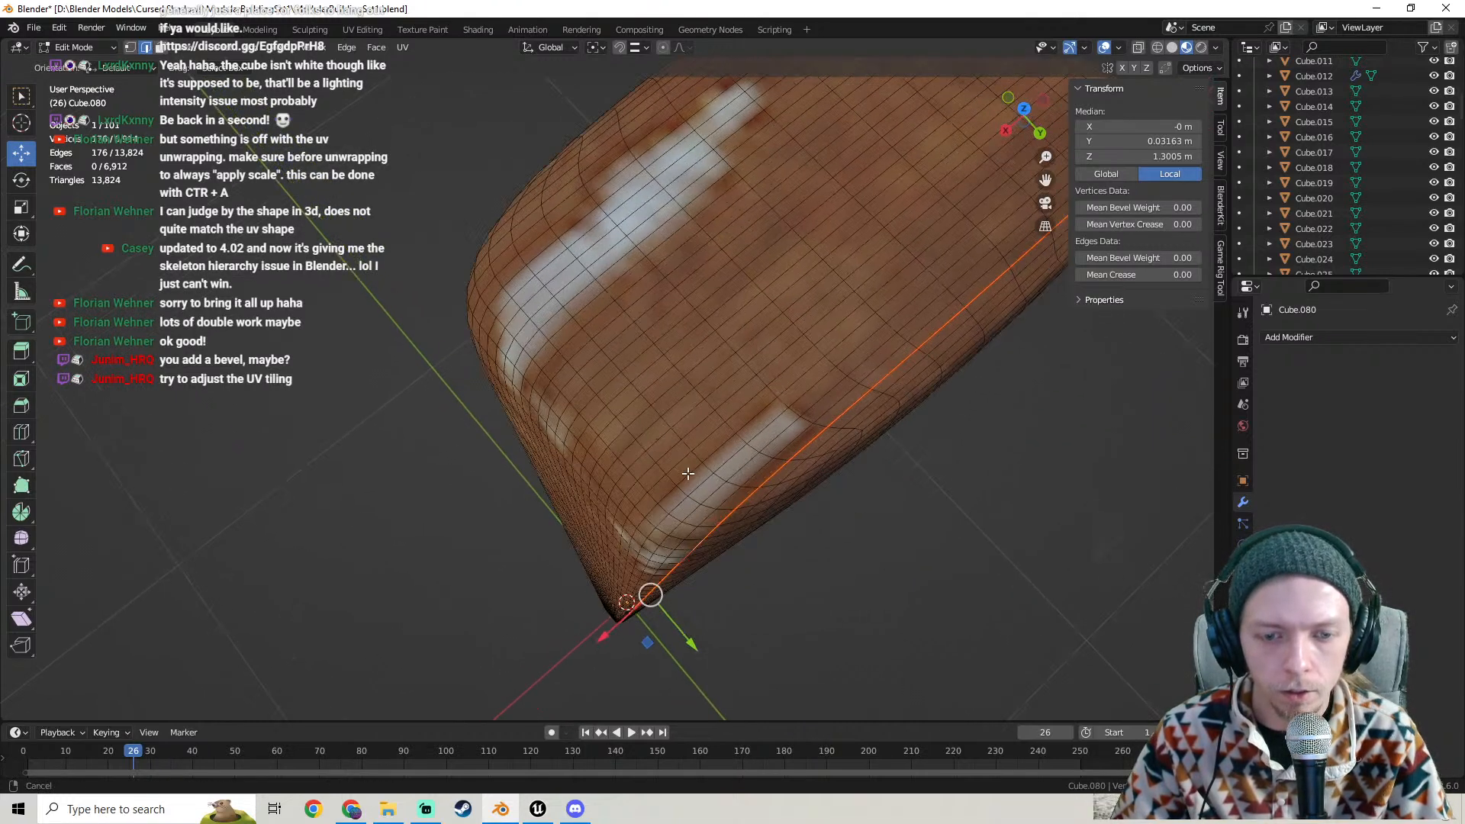
{"action": "left_click", "coordinate": [695, 540]}
{"action": "left_click", "coordinate": [544, 402], "text": "ctrl"}
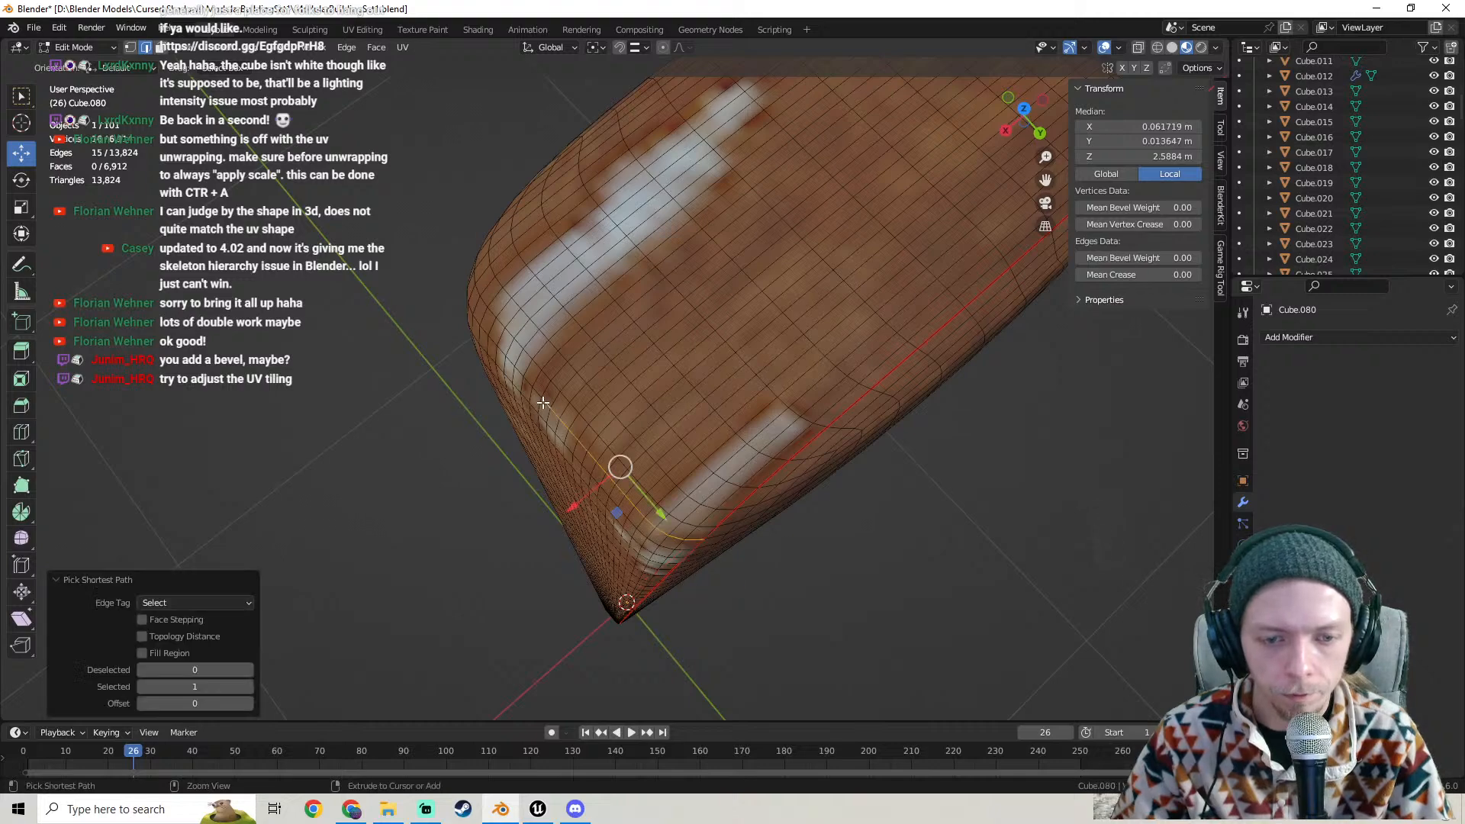
{"action": "middle_click_drag", "start_coordinate": [565, 396], "coordinate": [647, 510]}
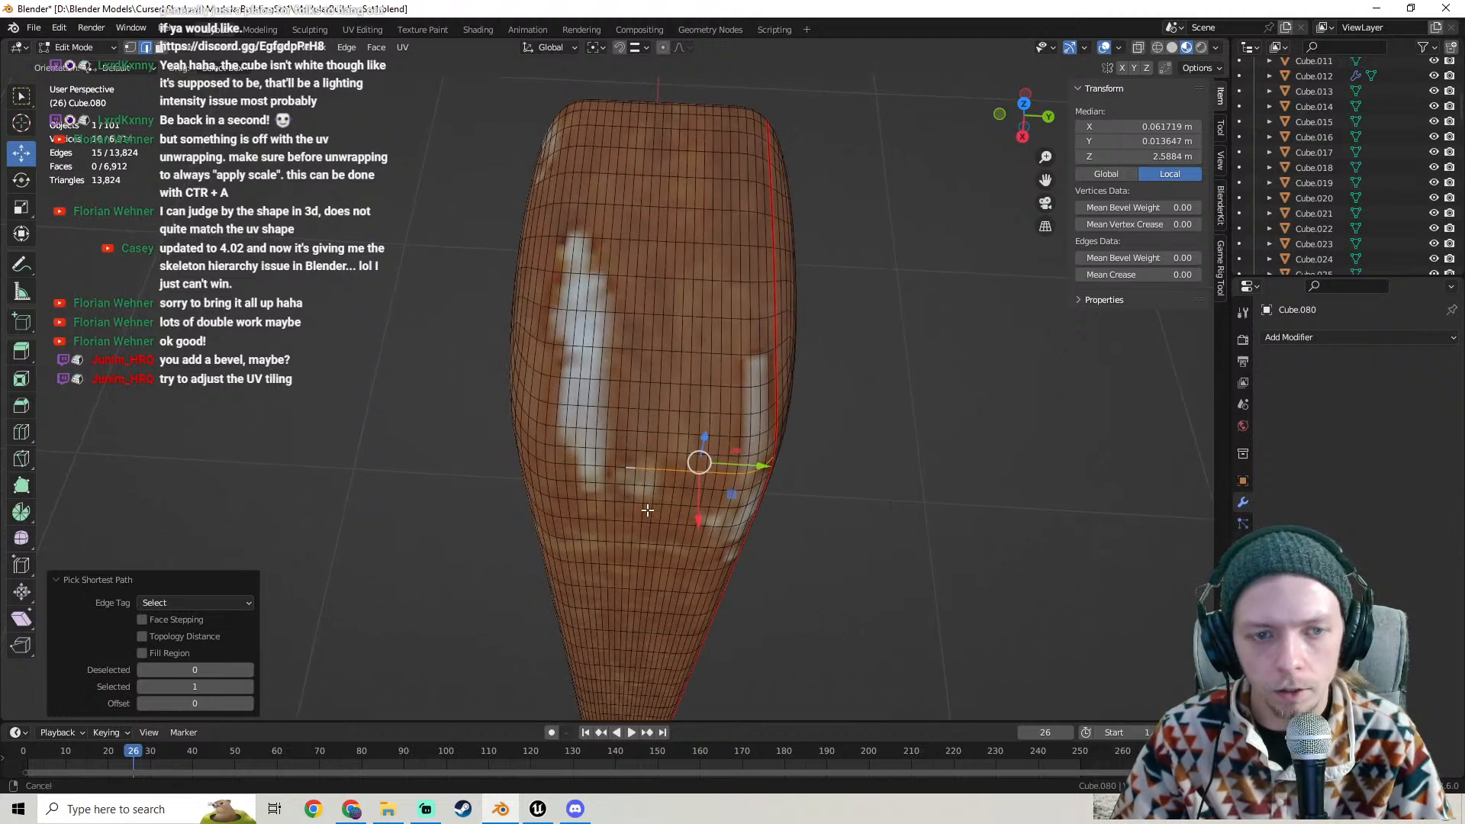
- Mark the matching lengthwise edge loop on the opposite side of the post as a seam
{"action": "left_click", "coordinate": [525, 442], "text": "alt"}
{"action": "mouse_move", "coordinate": [665, 438]}
{"action": "middle_mouse_down", "text": "shift"}
{"action": "mouse_move", "coordinate": [644, 435]}
{"action": "mouse_move", "coordinate": [694, 434]}
{"action": "mouse_move", "coordinate": [631, 428]}
{"action": "mouse_move", "coordinate": [673, 426]}
{"action": "middle_mouse_up", "text": "shift"}
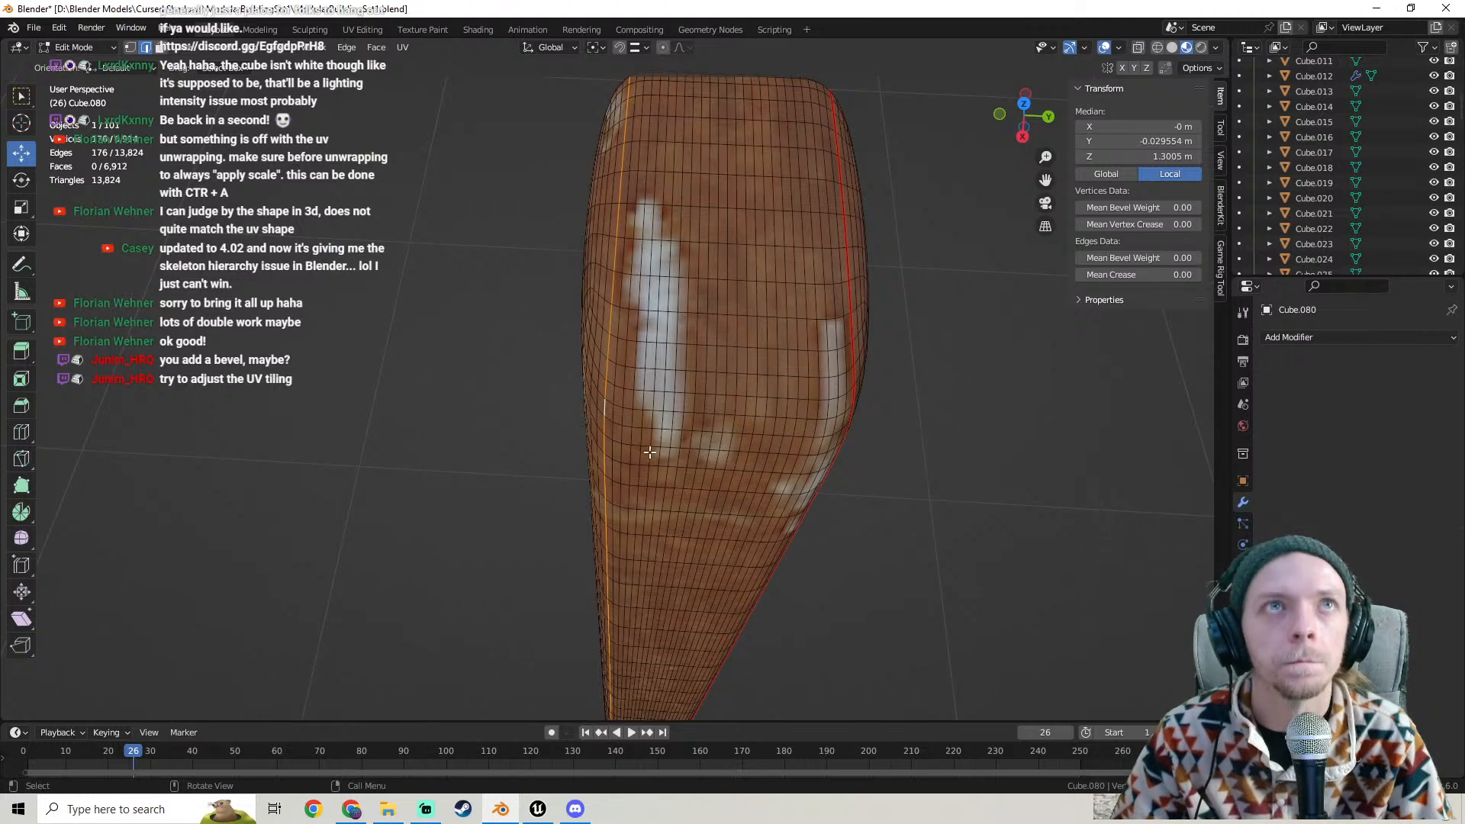
{"action": "right_click", "coordinate": [612, 307]}
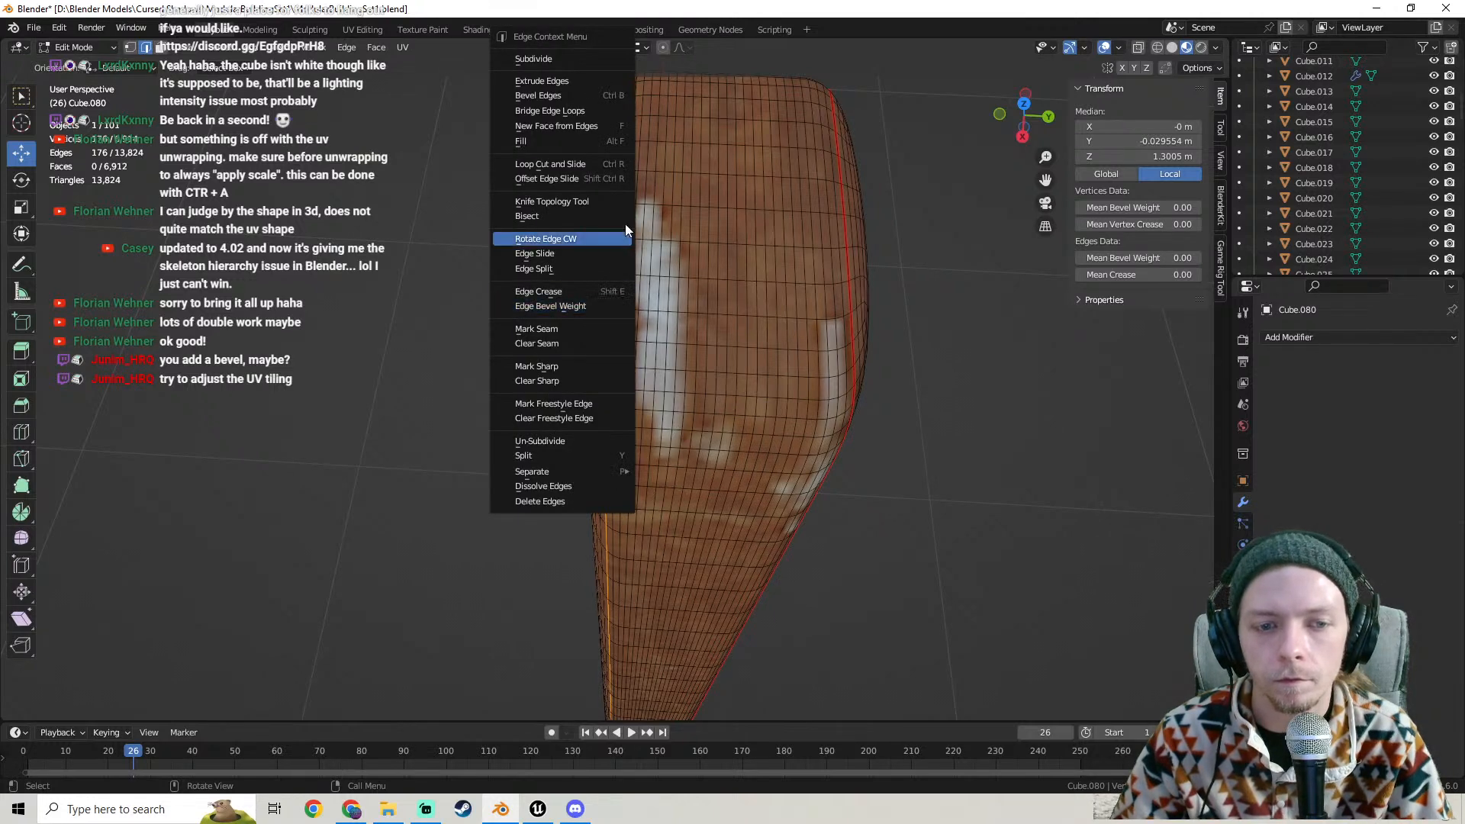
{"action": "left_click", "coordinate": [589, 333]}
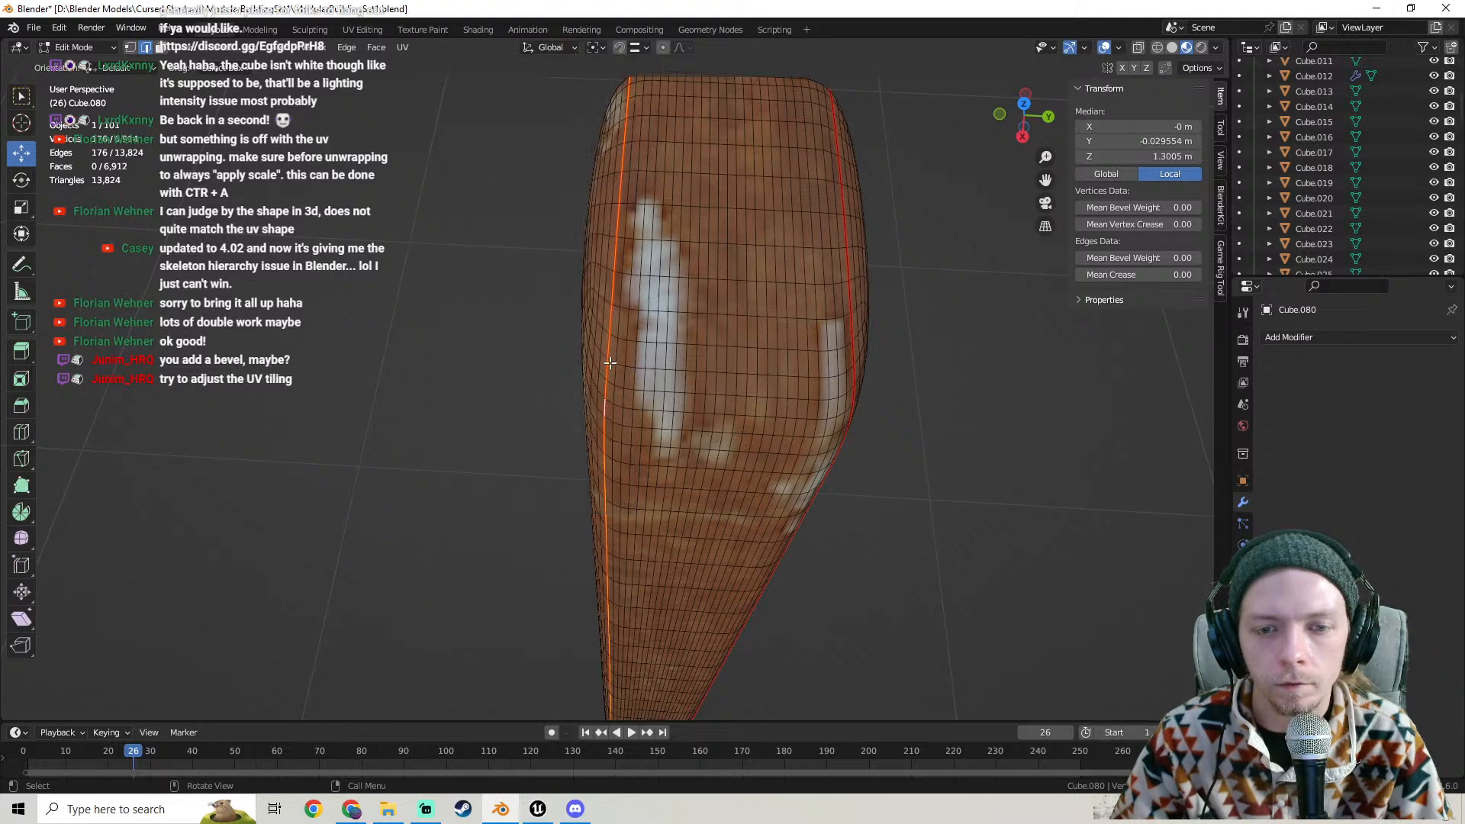
- Try to select the shortest edge paths between the two seams across both ends of the post's top
{"action": "left_click", "coordinate": [611, 363]}
{"action": "left_click", "coordinate": [851, 368], "text": "ctrl"}
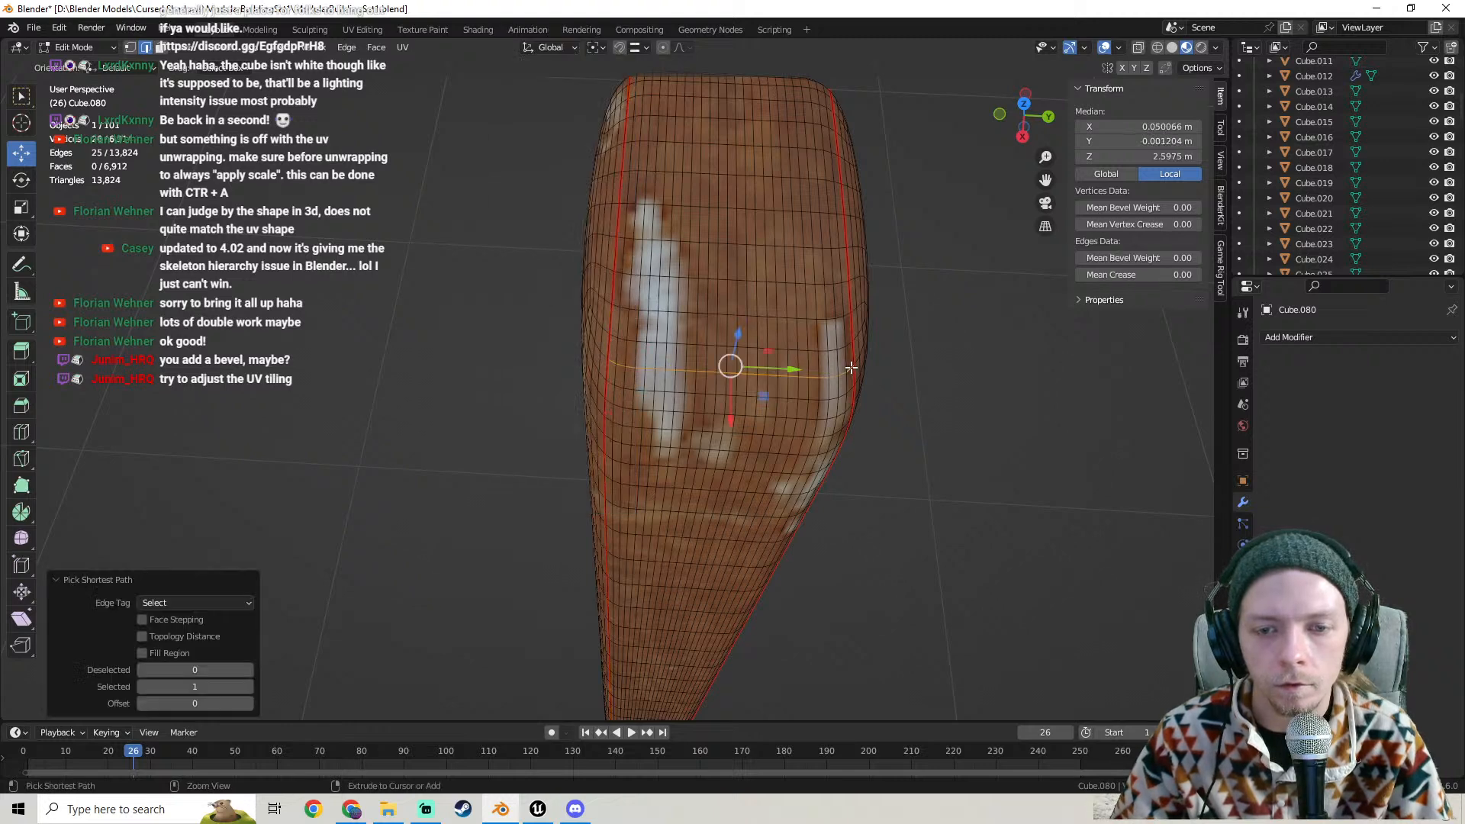
{"action": "middle_click_drag", "start_coordinate": [852, 368], "coordinate": [758, 652]}
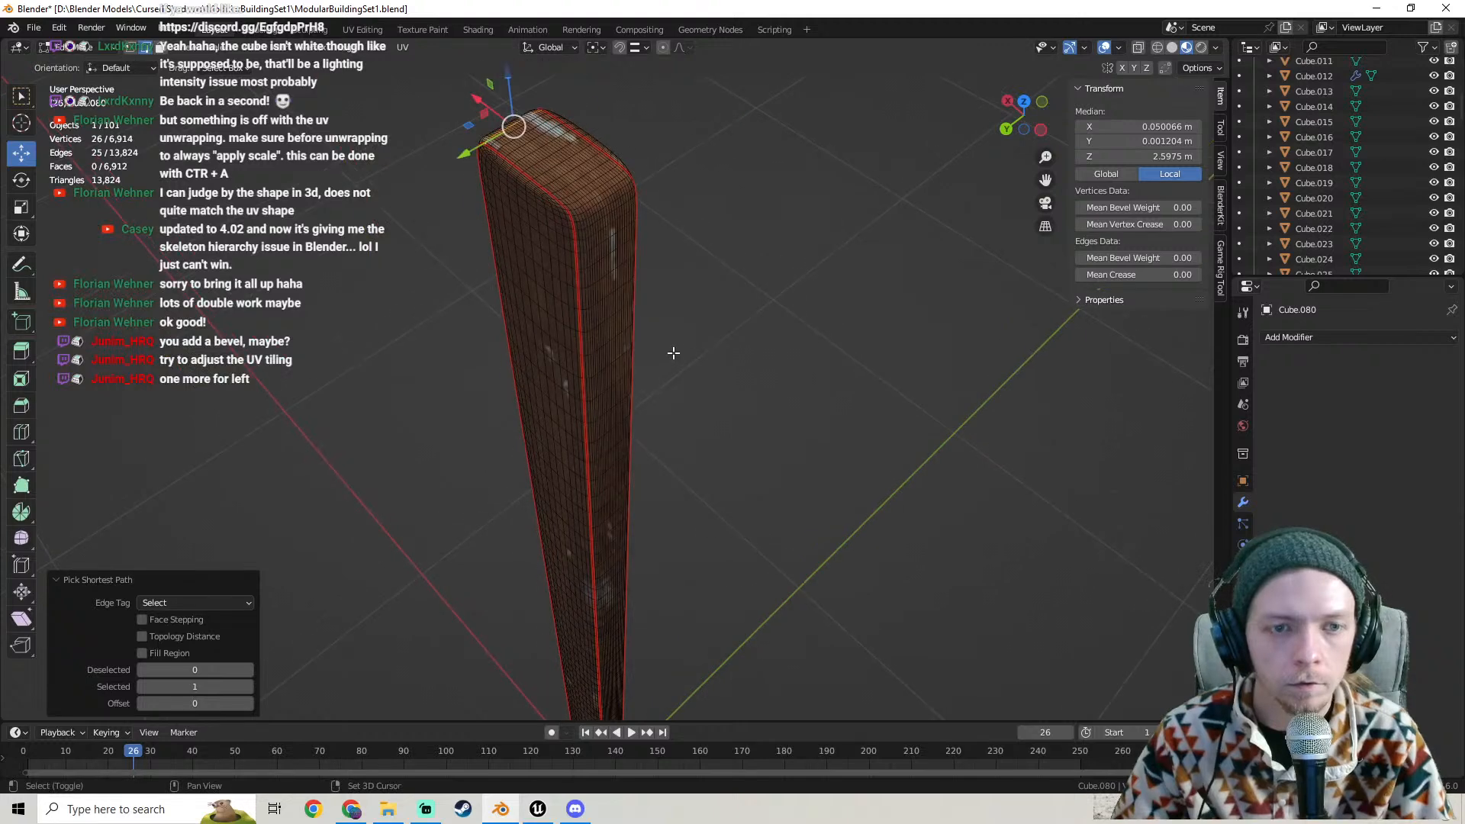
{"action": "middle_click_drag", "start_coordinate": [673, 353], "coordinate": [635, 407], "text": "shift"}
{"action": "scroll", "coordinate": [634, 406], "scroll_direction": "up", "scroll_amount": 6}
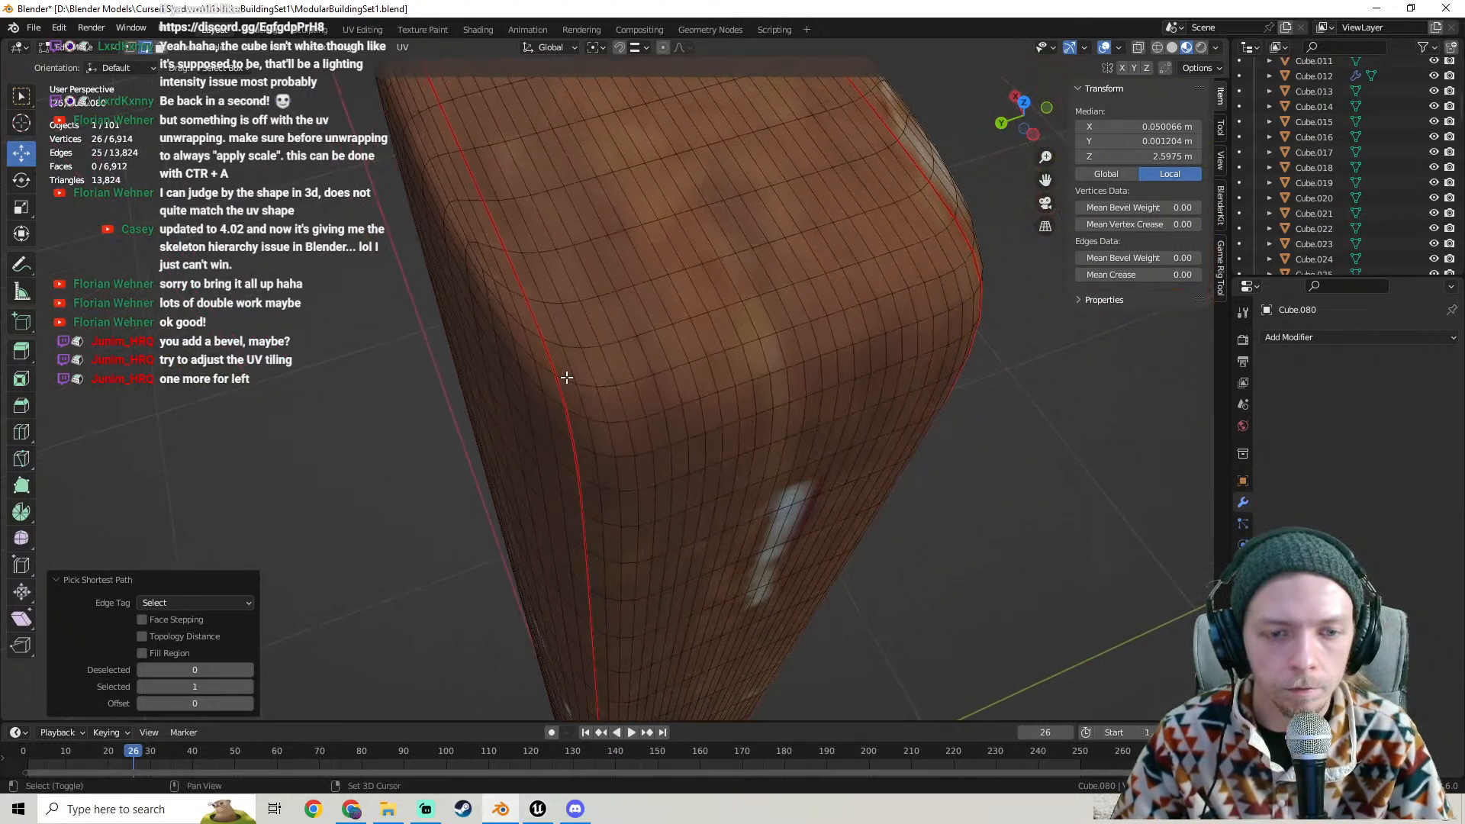
{"action": "middle_click_drag", "start_coordinate": [681, 380], "coordinate": [659, 355]}
{"action": "scroll", "coordinate": [641, 399], "scroll_direction": "down", "scroll_amount": 6}
{"action": "scroll", "coordinate": [565, 426], "scroll_direction": "up", "scroll_amount": 6}
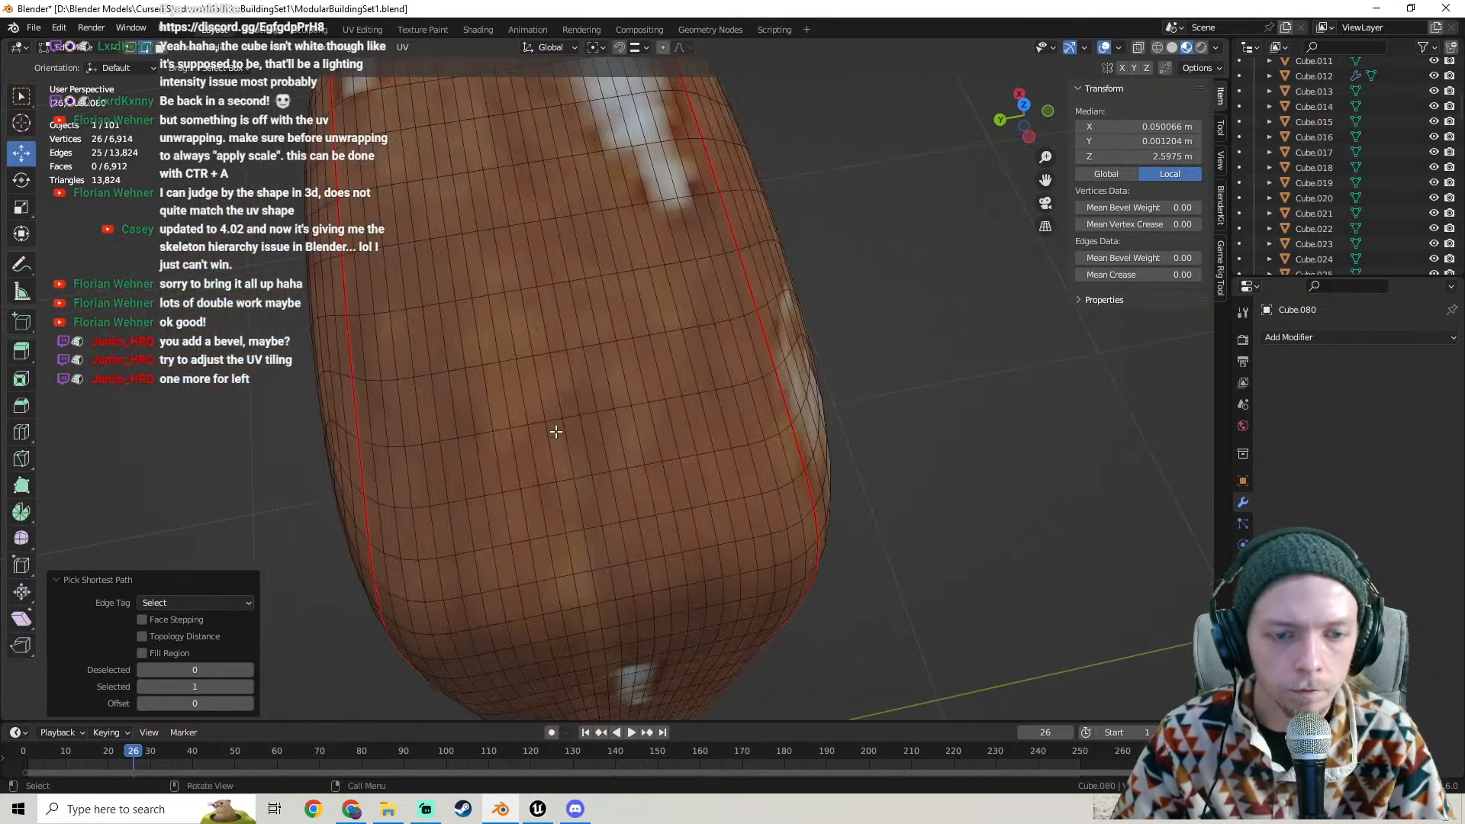
{"action": "middle_click_drag", "start_coordinate": [556, 432], "coordinate": [530, 341]}
{"action": "left_click", "coordinate": [500, 321], "text": "shift"}
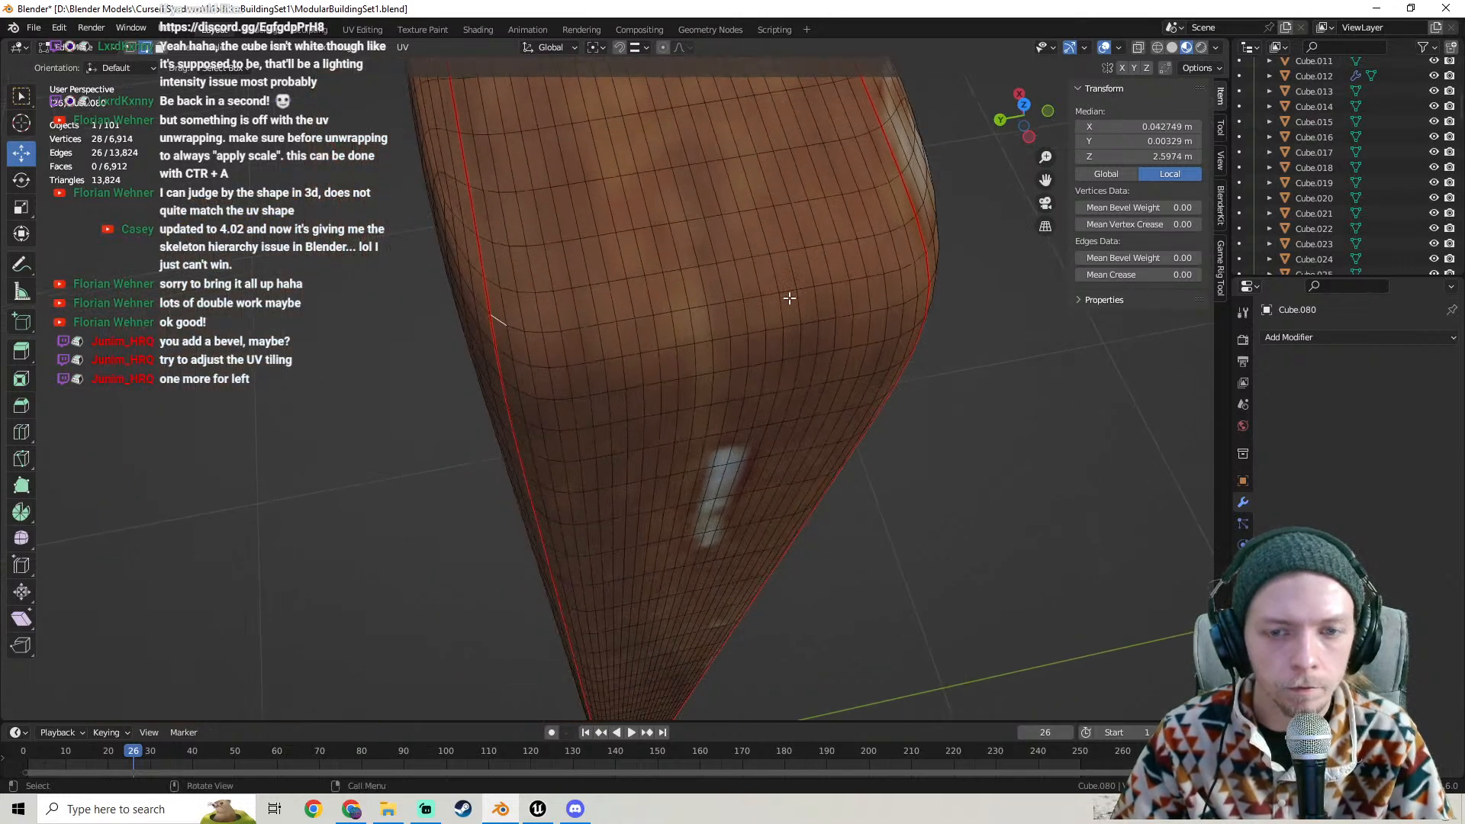
{"action": "left_click", "coordinate": [922, 257], "text": "ctrl"}
{"action": "scroll", "coordinate": [859, 281], "scroll_direction": "down", "scroll_amount": 6}
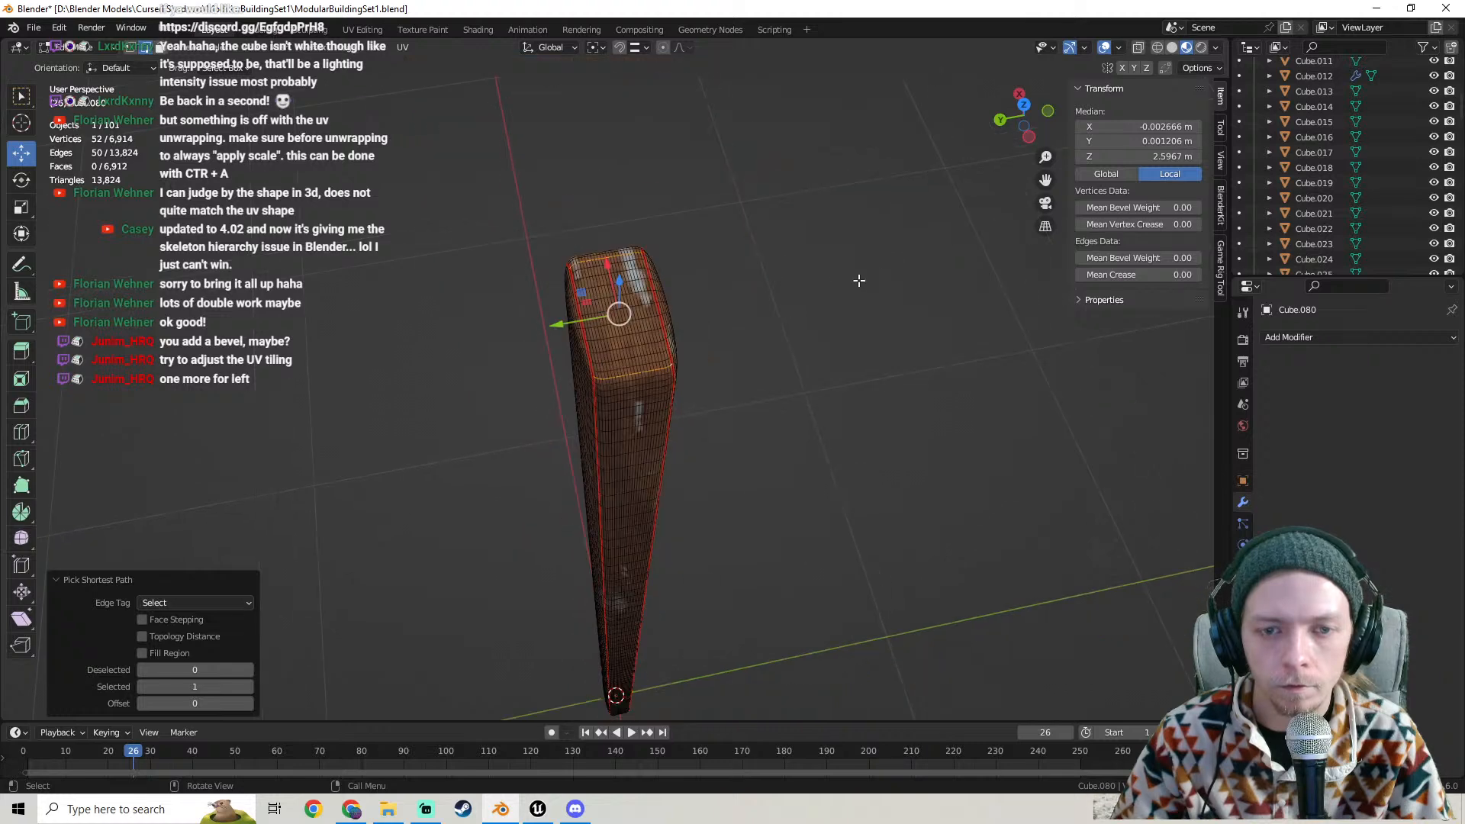
{"action": "key", "text": "ctrl+z"}
- Mark the edge path across one rounded end of the post's top, between the two lengthwise seams, as a seam
{"action": "scroll", "coordinate": [712, 341], "scroll_direction": "up", "scroll_amount": 3}
{"action": "middle_click_drag", "start_coordinate": [712, 341], "coordinate": [763, 470]}
{"action": "scroll", "coordinate": [625, 337], "scroll_direction": "up", "scroll_amount": 4}
{"action": "middle_click_drag", "start_coordinate": [625, 337], "coordinate": [632, 397]}
{"action": "scroll", "coordinate": [648, 427], "scroll_direction": "up", "scroll_amount": 4}
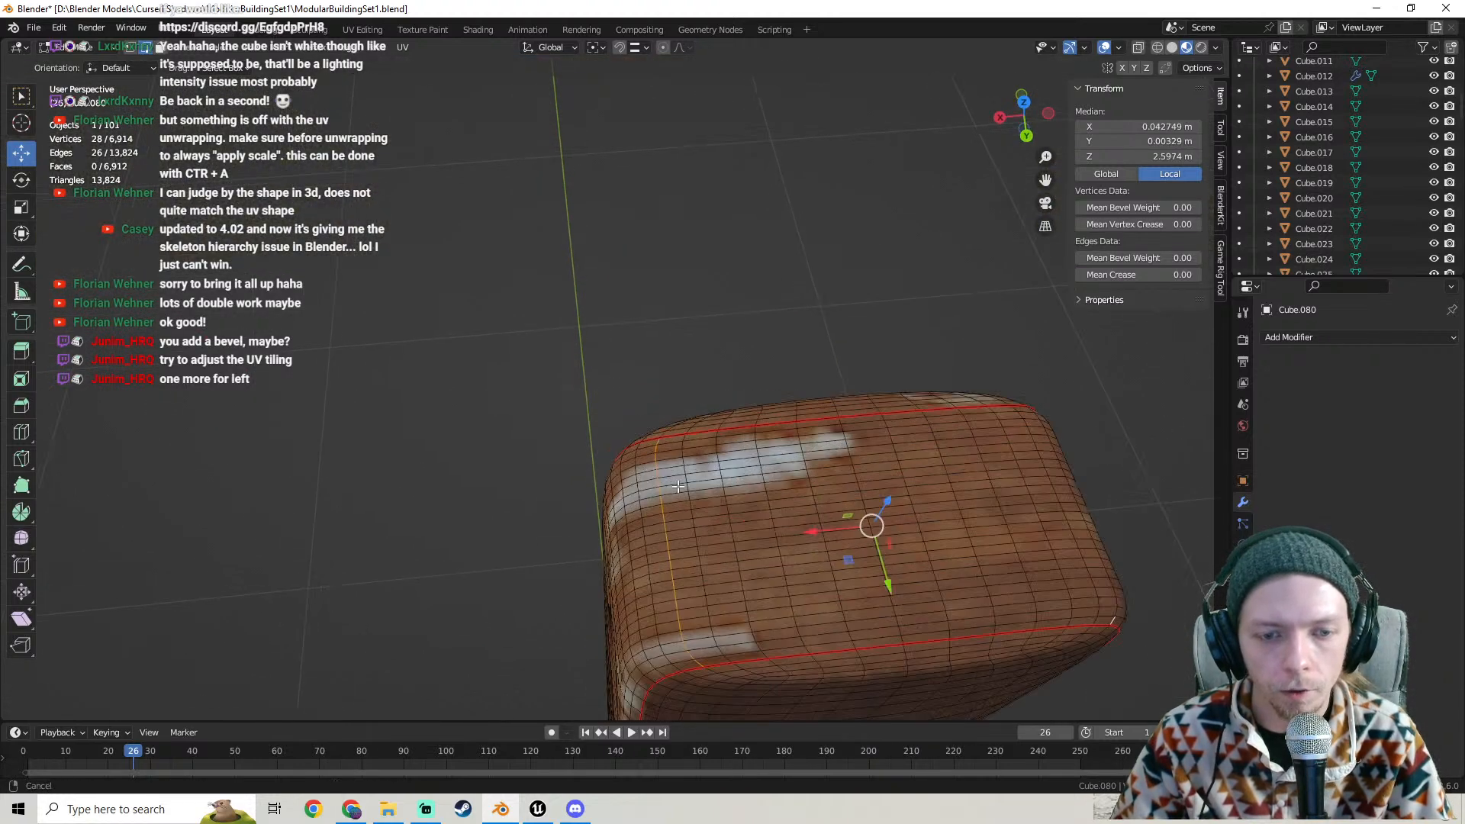
{"action": "middle_click_drag", "start_coordinate": [704, 577], "coordinate": [657, 419], "text": "shift"}
{"action": "left_click", "coordinate": [601, 508]}
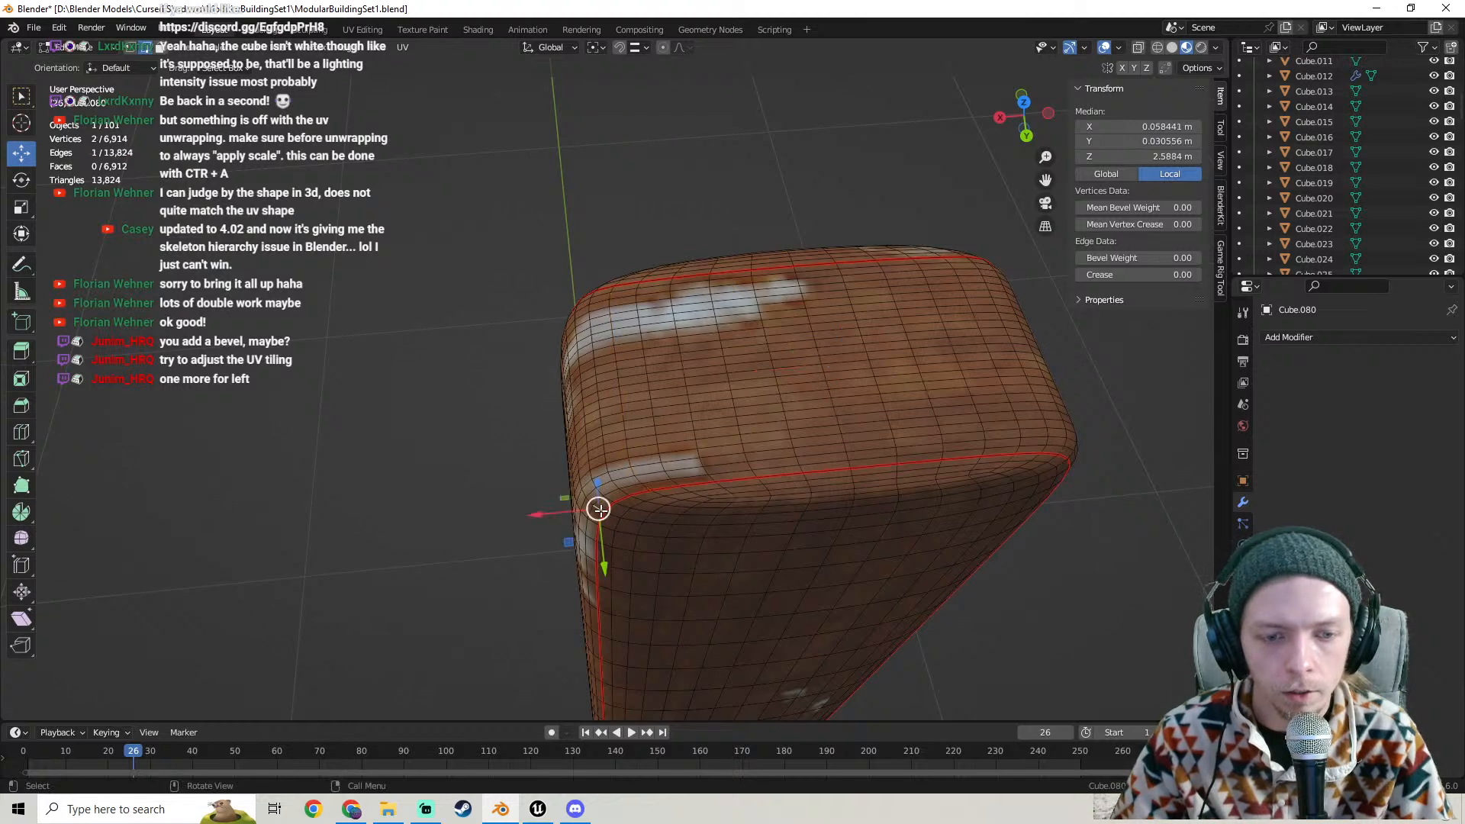
{"action": "middle_click_drag", "start_coordinate": [601, 507], "coordinate": [748, 442]}
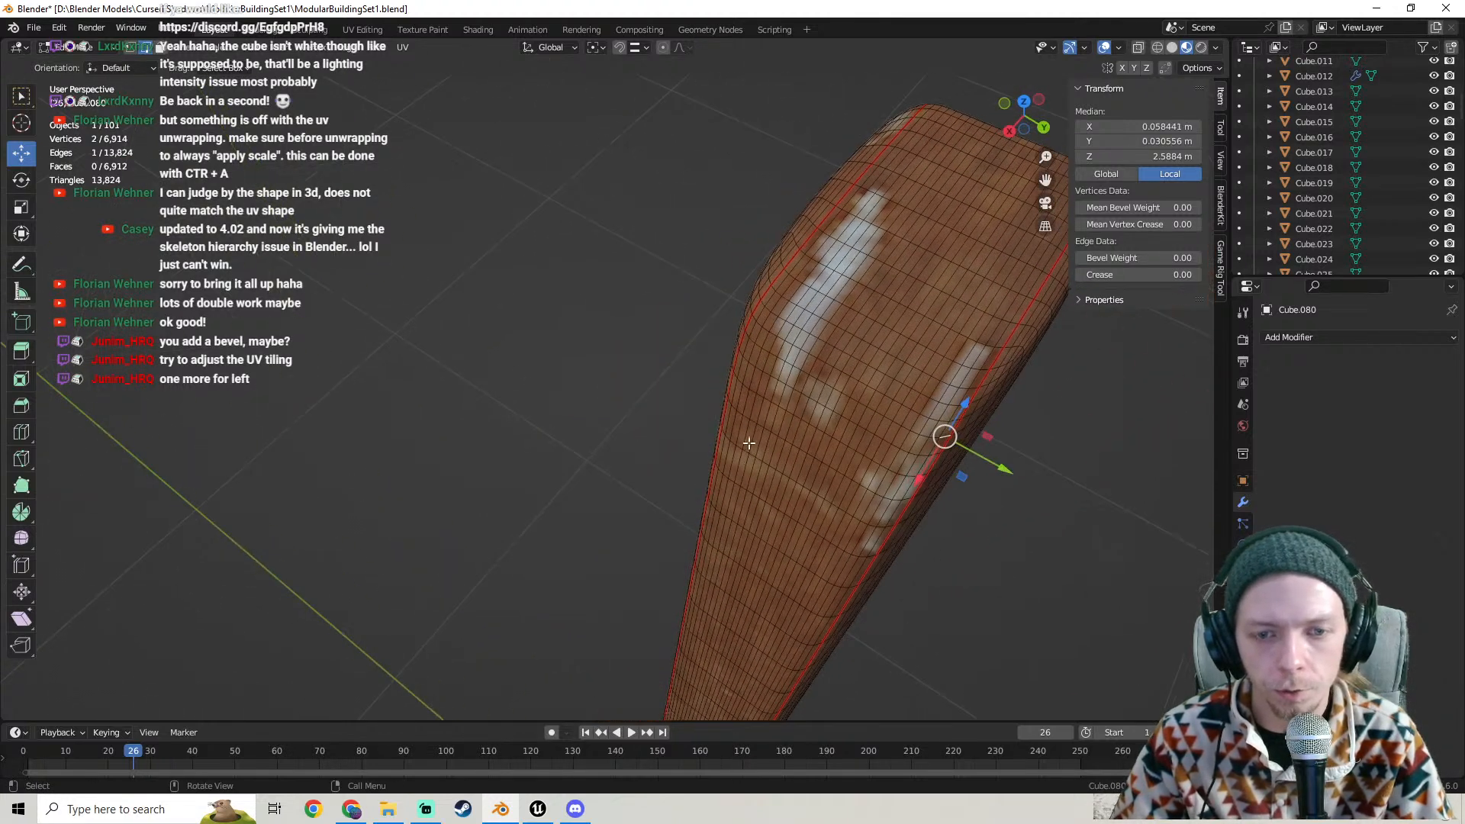
{"action": "middle_click_drag", "start_coordinate": [860, 358], "coordinate": [794, 401], "text": "shift"}
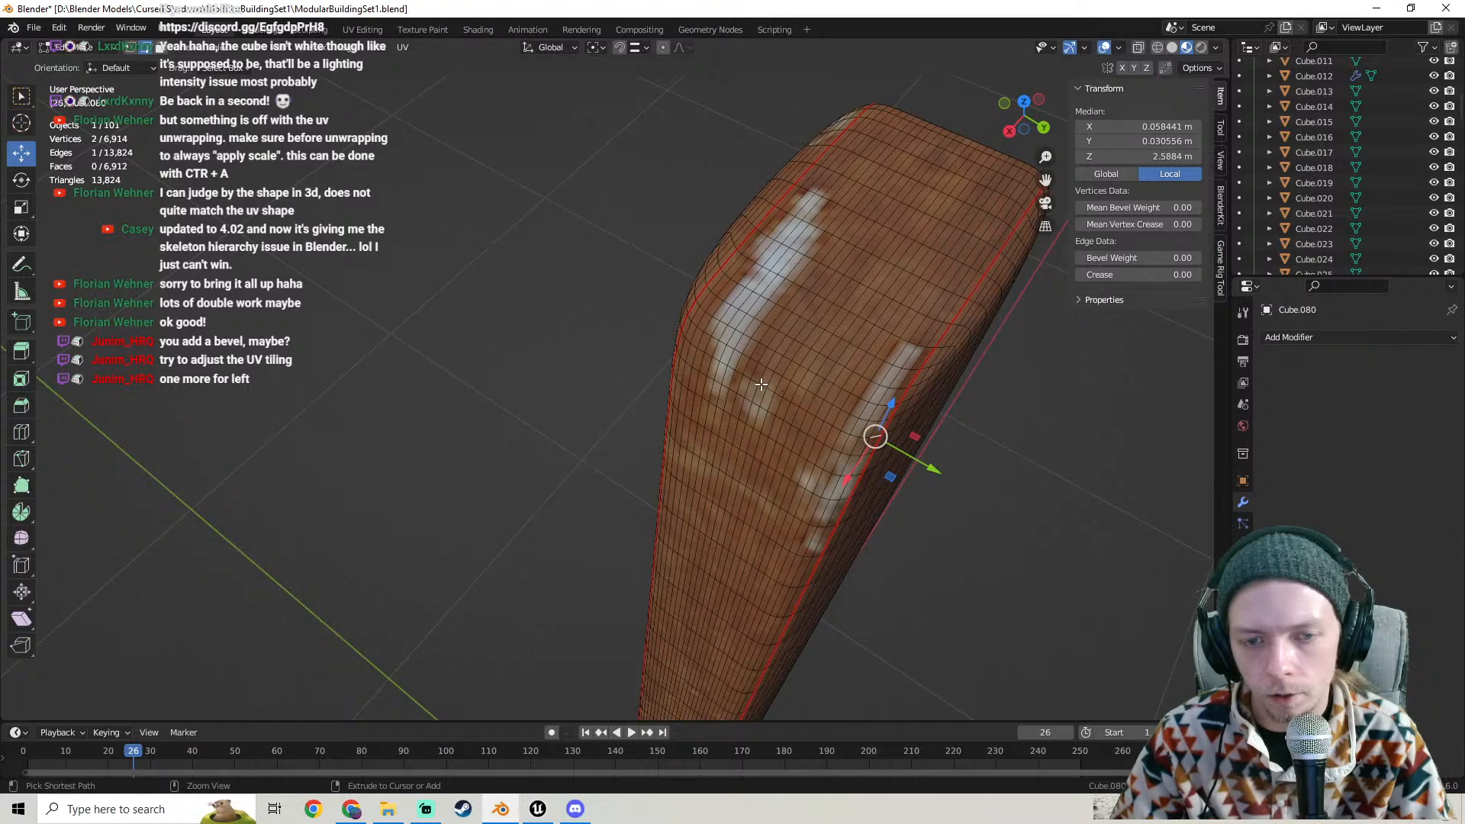
{"action": "left_click", "coordinate": [759, 385], "text": "ctrl"}
{"action": "key", "text": "ctrl+z"}
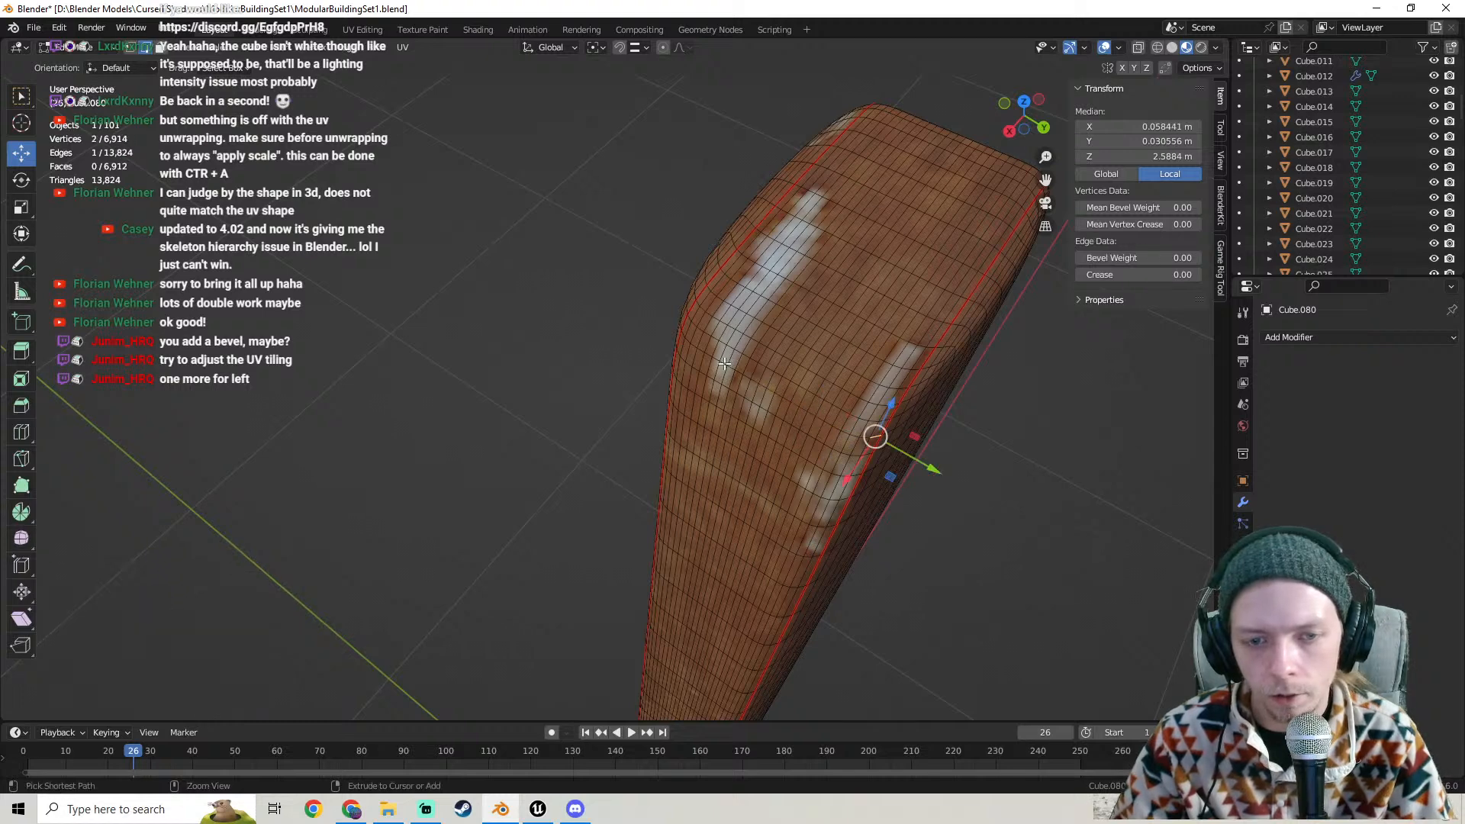
{"action": "left_click", "coordinate": [724, 364], "text": "ctrl"}
{"action": "scroll", "coordinate": [733, 358], "scroll_direction": "up", "scroll_amount": 3}
{"action": "middle_click_drag", "start_coordinate": [739, 350], "coordinate": [680, 336]}
{"action": "scroll", "coordinate": [825, 337], "scroll_direction": "down", "scroll_amount": 6}
{"action": "scroll", "coordinate": [691, 293], "scroll_direction": "down", "scroll_amount": 4}
{"action": "key", "text": "a"}
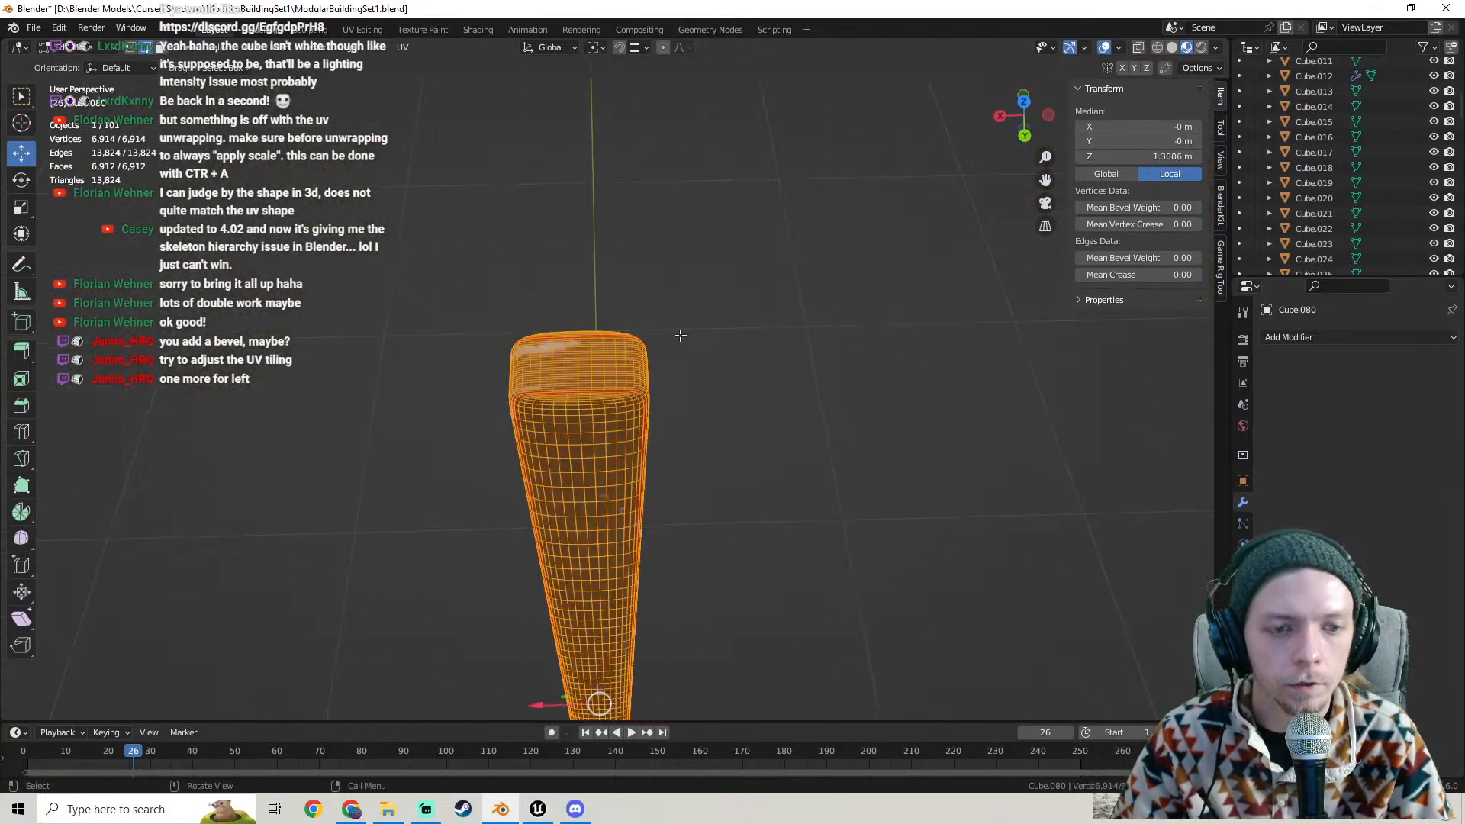
{"action": "left_click", "coordinate": [513, 329], "text": "ctrl"}
{"action": "right_click", "coordinate": [525, 391]}
{"action": "left_click", "coordinate": [525, 391]}
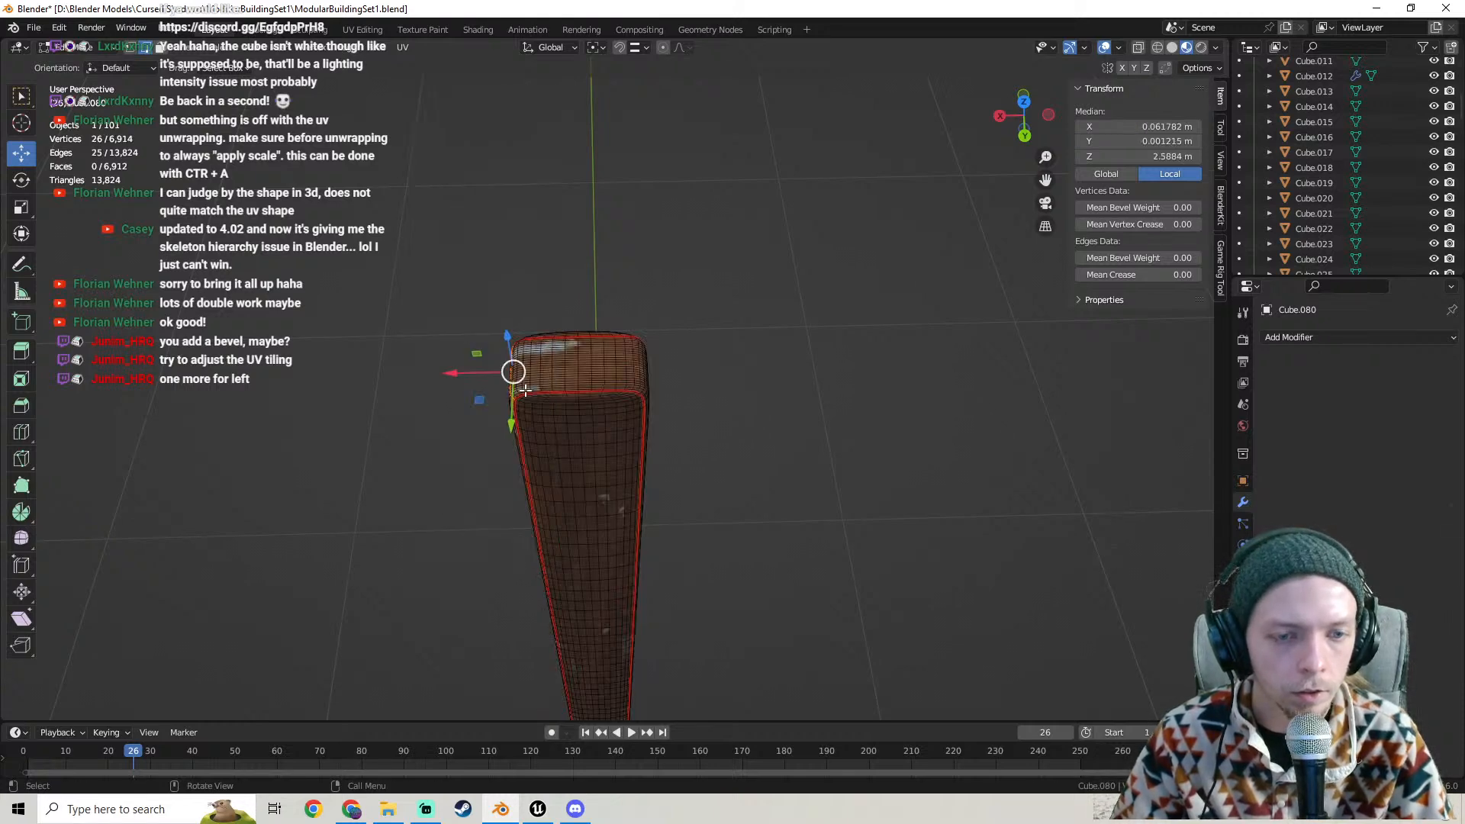
- Unwrap the entire post mesh along its seams and return to Object Mode
{"action": "key", "text": "a"}
{"action": "left_click", "coordinate": [403, 47]}
{"action": "left_click", "coordinate": [442, 83]}
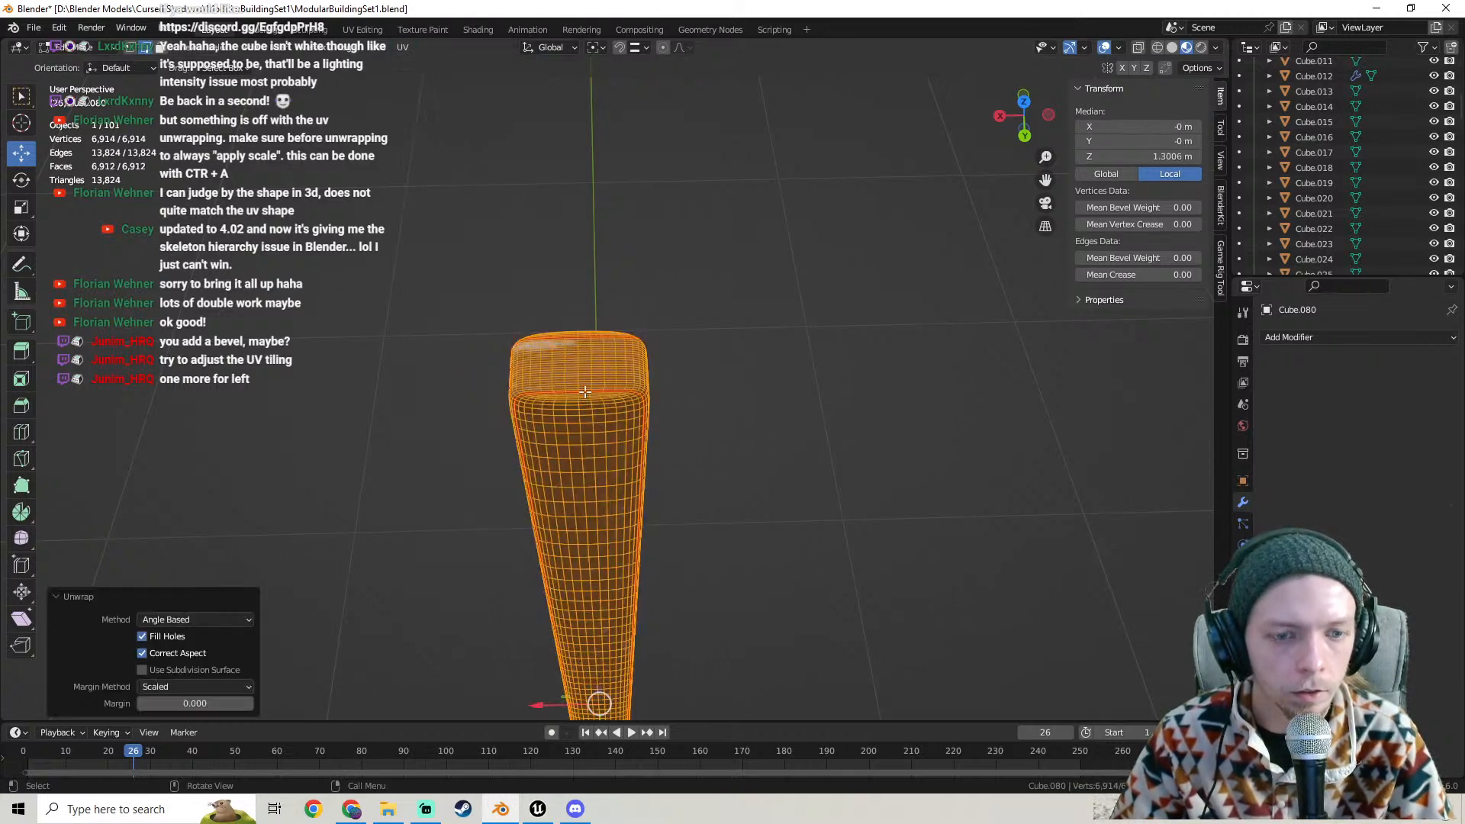
{"action": "key", "text": "Tab"}
{"action": "middle_click_drag", "start_coordinate": [598, 389], "coordinate": [560, 307]}
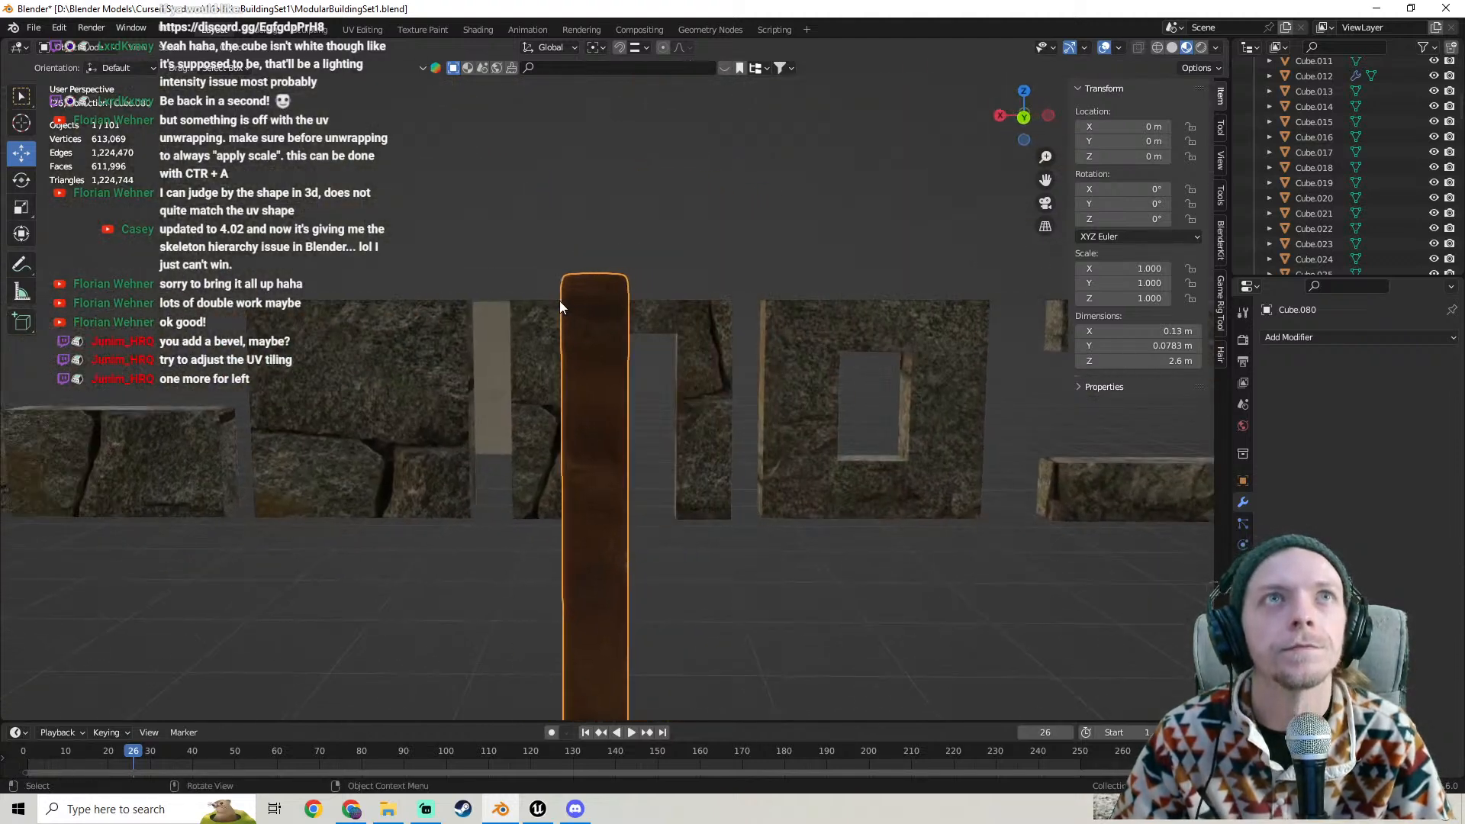
- Open the post in Edit Mode with a UV Editor beside the 3D viewport and examine its UV layout and seams
{"action": "key", "text": "Tab"}
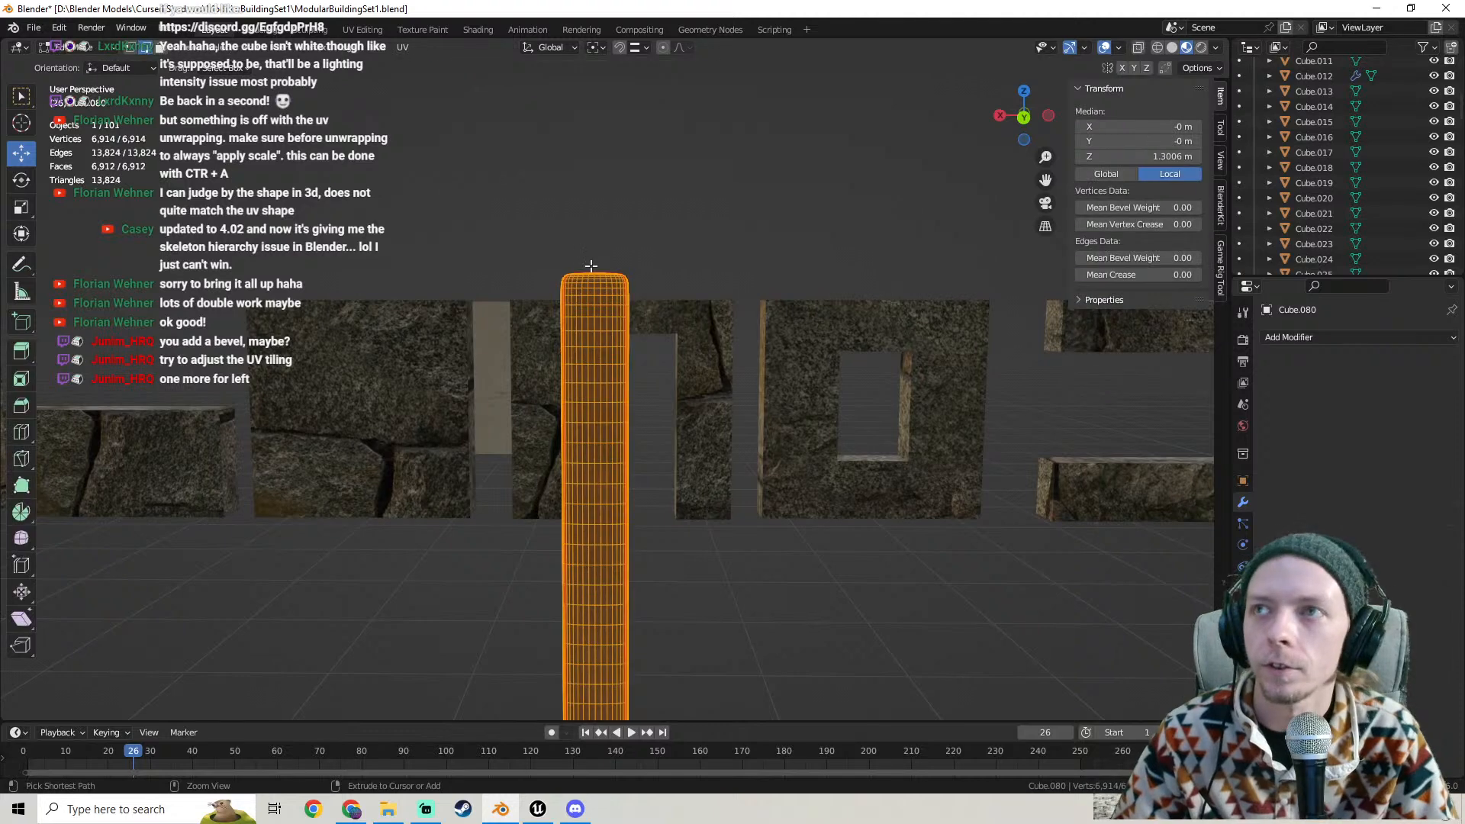
{"action": "middle_click_drag", "start_coordinate": [590, 266], "coordinate": [586, 384]}
{"action": "left_click_drag", "start_coordinate": [14, 44], "coordinate": [563, 84]}
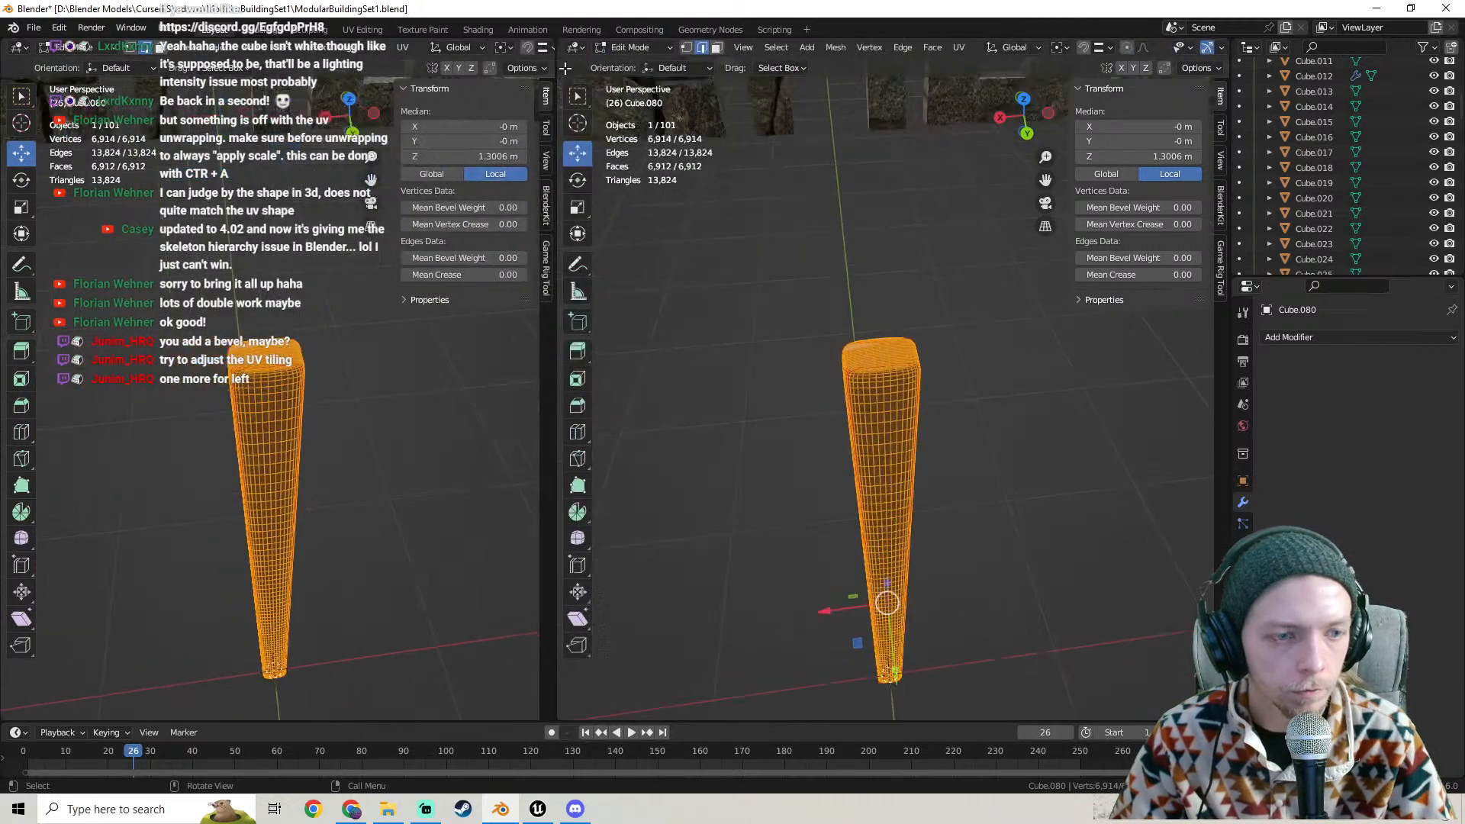
{"action": "left_click", "coordinate": [25, 50]}
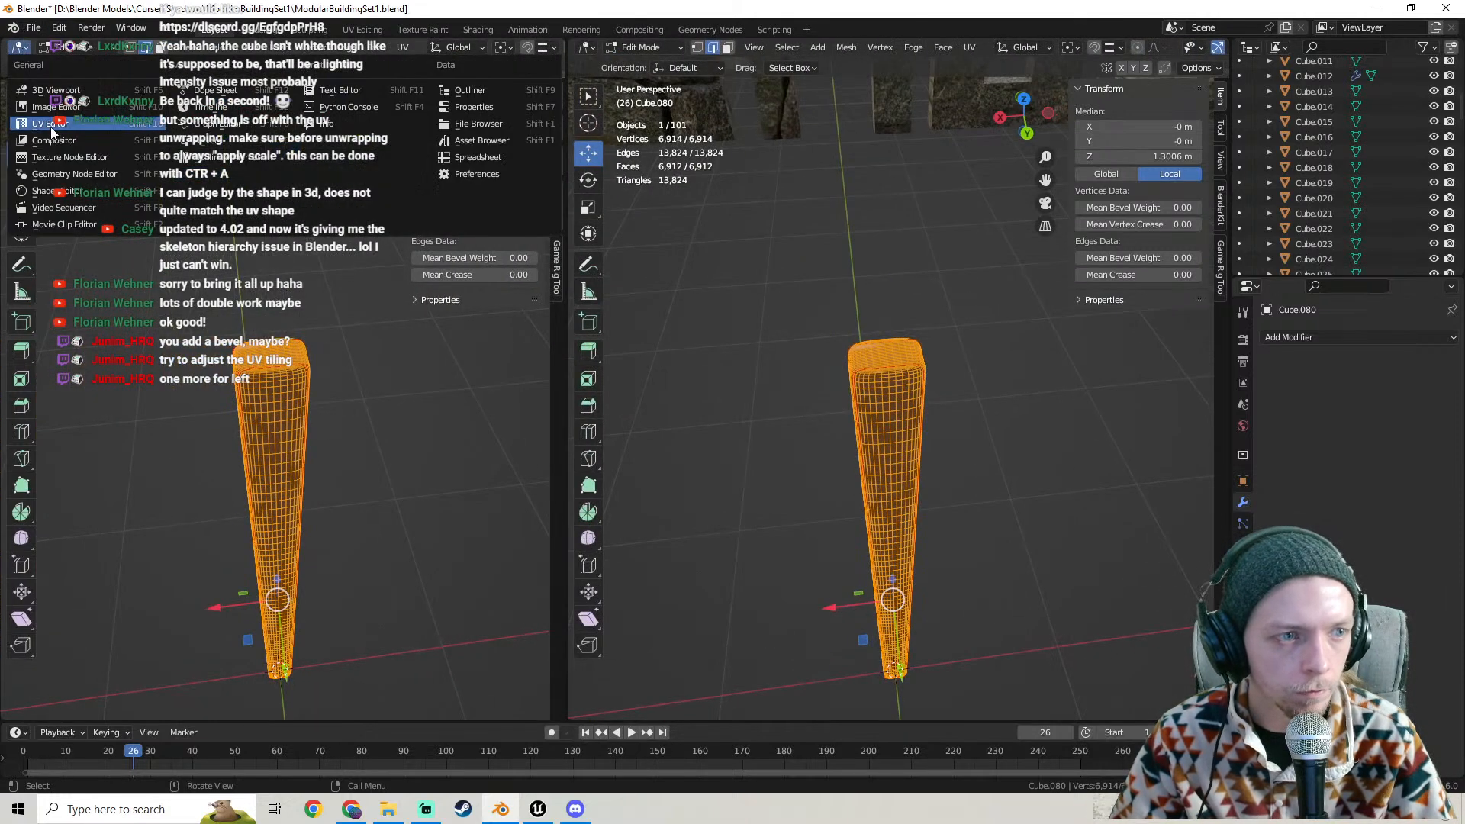
{"action": "left_click", "coordinate": [50, 126]}
{"action": "middle_click_drag", "start_coordinate": [246, 433], "coordinate": [452, 433]}
{"action": "middle_click_drag", "start_coordinate": [840, 396], "coordinate": [650, 233]}
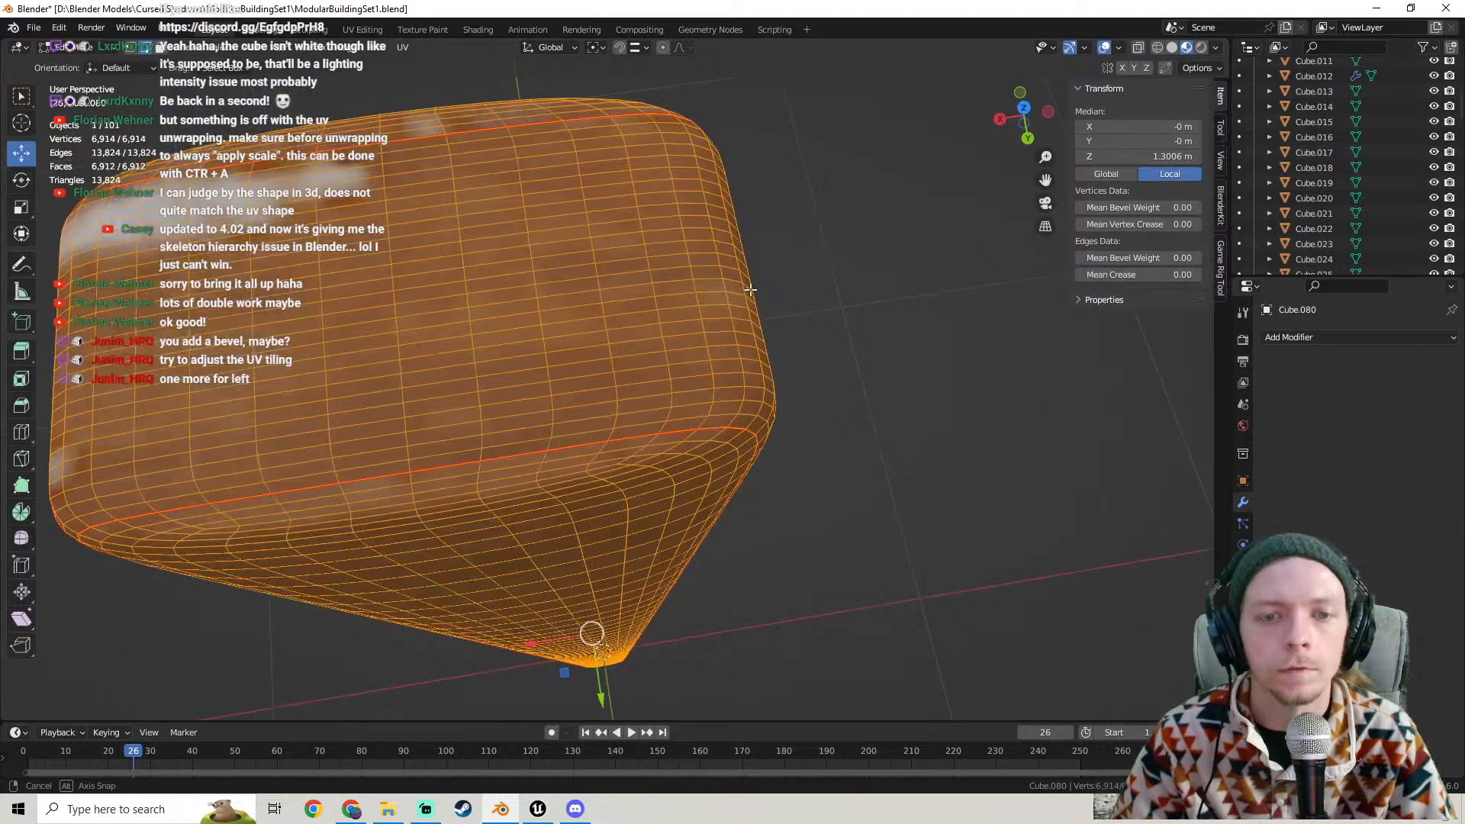
{"action": "middle_click_drag", "start_coordinate": [750, 290], "coordinate": [793, 265]}
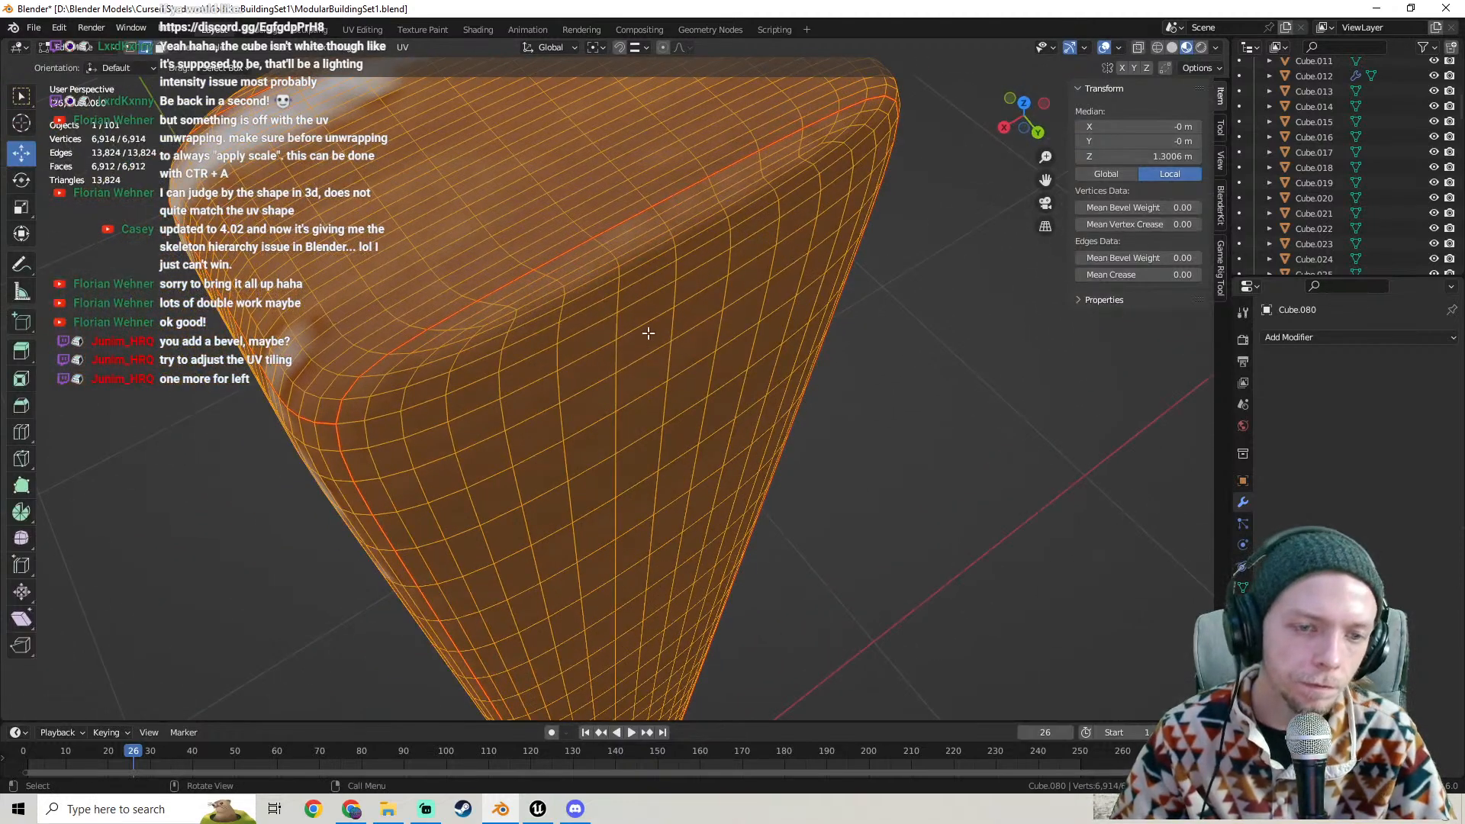
- Open a UV Editor beside the 3D viewport and display the UVs of the entire post mesh
{"action": "middle_click_drag", "start_coordinate": [648, 333], "coordinate": [595, 317]}
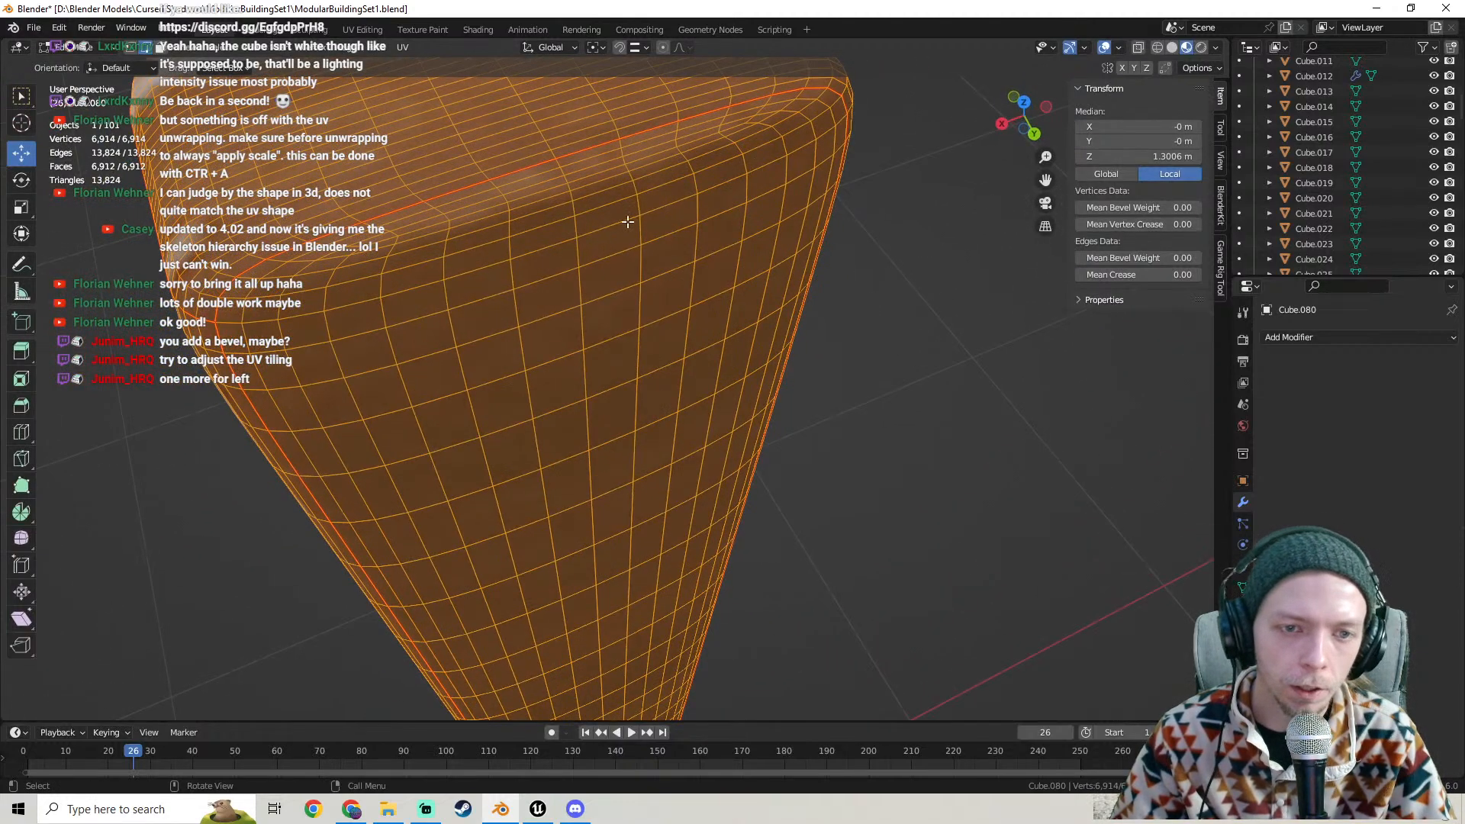
{"action": "middle_click_drag", "start_coordinate": [673, 206], "coordinate": [551, 271]}
{"action": "left_click", "coordinate": [520, 243]}
{"action": "key", "text": "Tab"}
{"action": "left_click_drag", "start_coordinate": [207, 102], "coordinate": [658, 179]}
{"action": "left_click", "coordinate": [15, 47]}
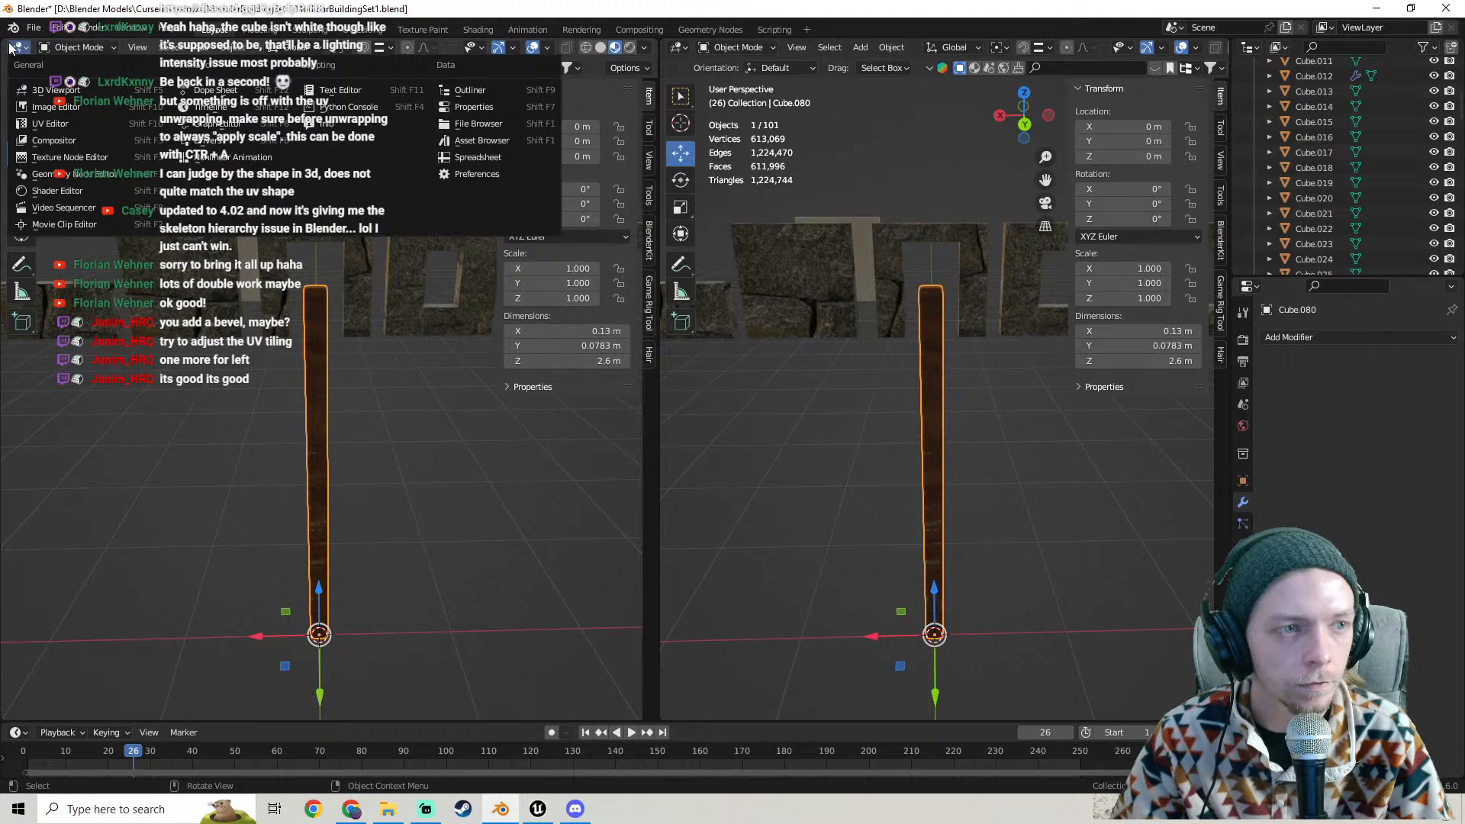
{"action": "left_click", "coordinate": [52, 109]}
{"action": "key", "text": "Tab"}
{"action": "key", "text": "a"}
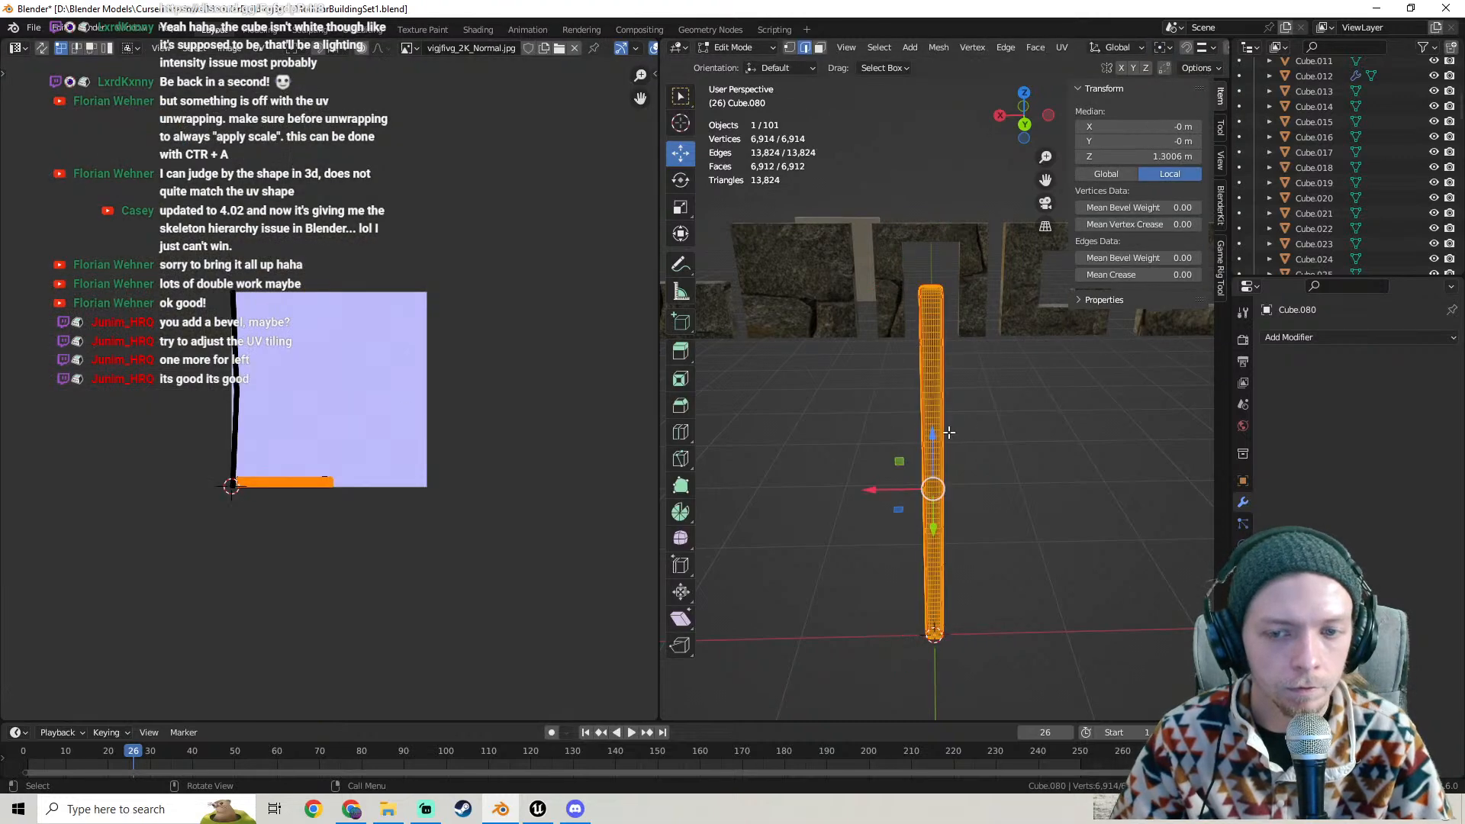
- Compare the post's UV islands with how the wood texture appears on its faces
{"action": "scroll", "coordinate": [304, 464], "scroll_direction": "up", "scroll_amount": 5}
{"action": "middle_click_drag", "start_coordinate": [163, 438], "coordinate": [375, 442]}
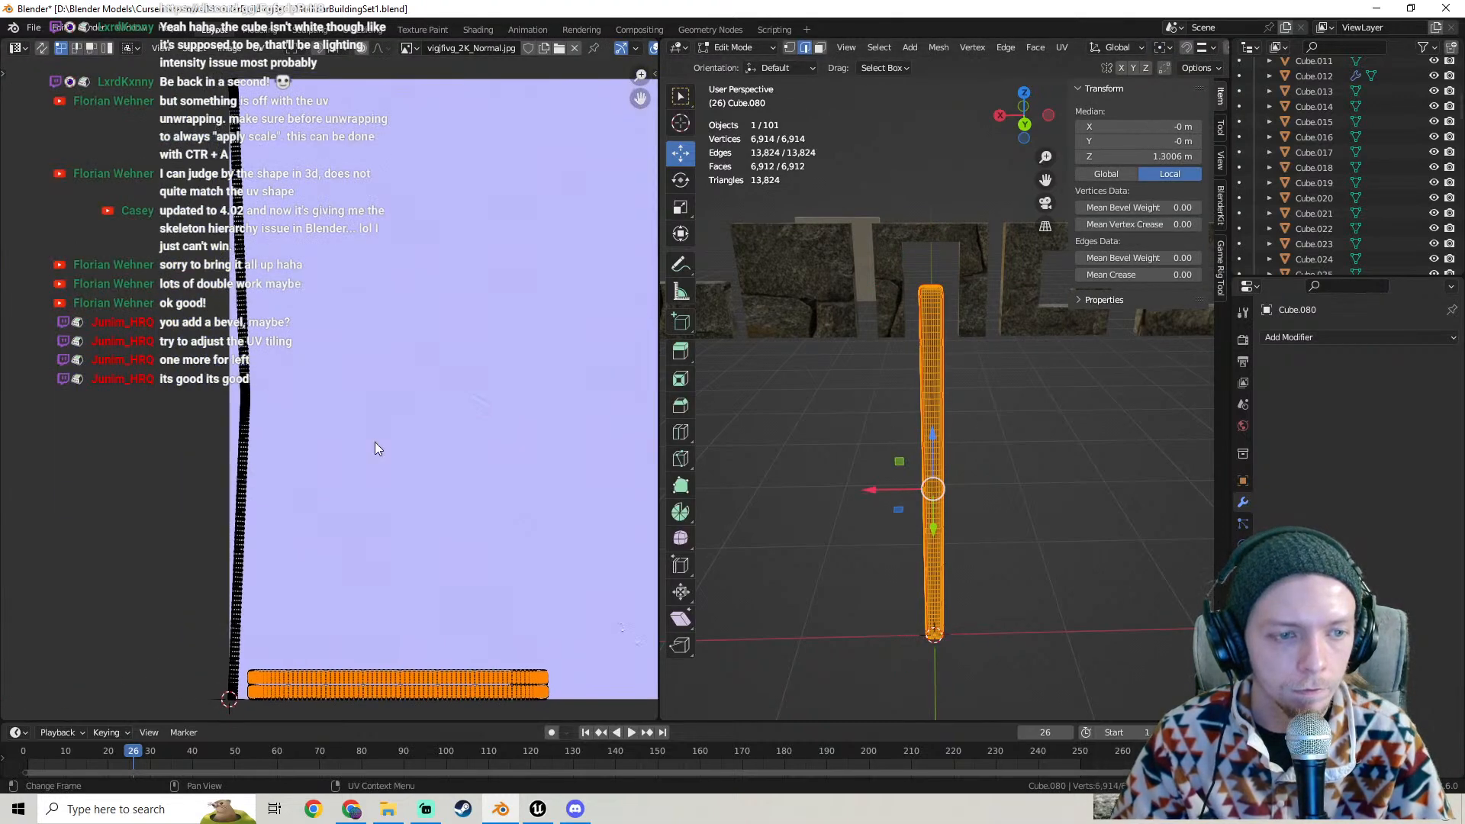
{"action": "key", "text": "Tab"}
{"action": "middle_click_drag", "start_coordinate": [888, 461], "coordinate": [1227, 372]}
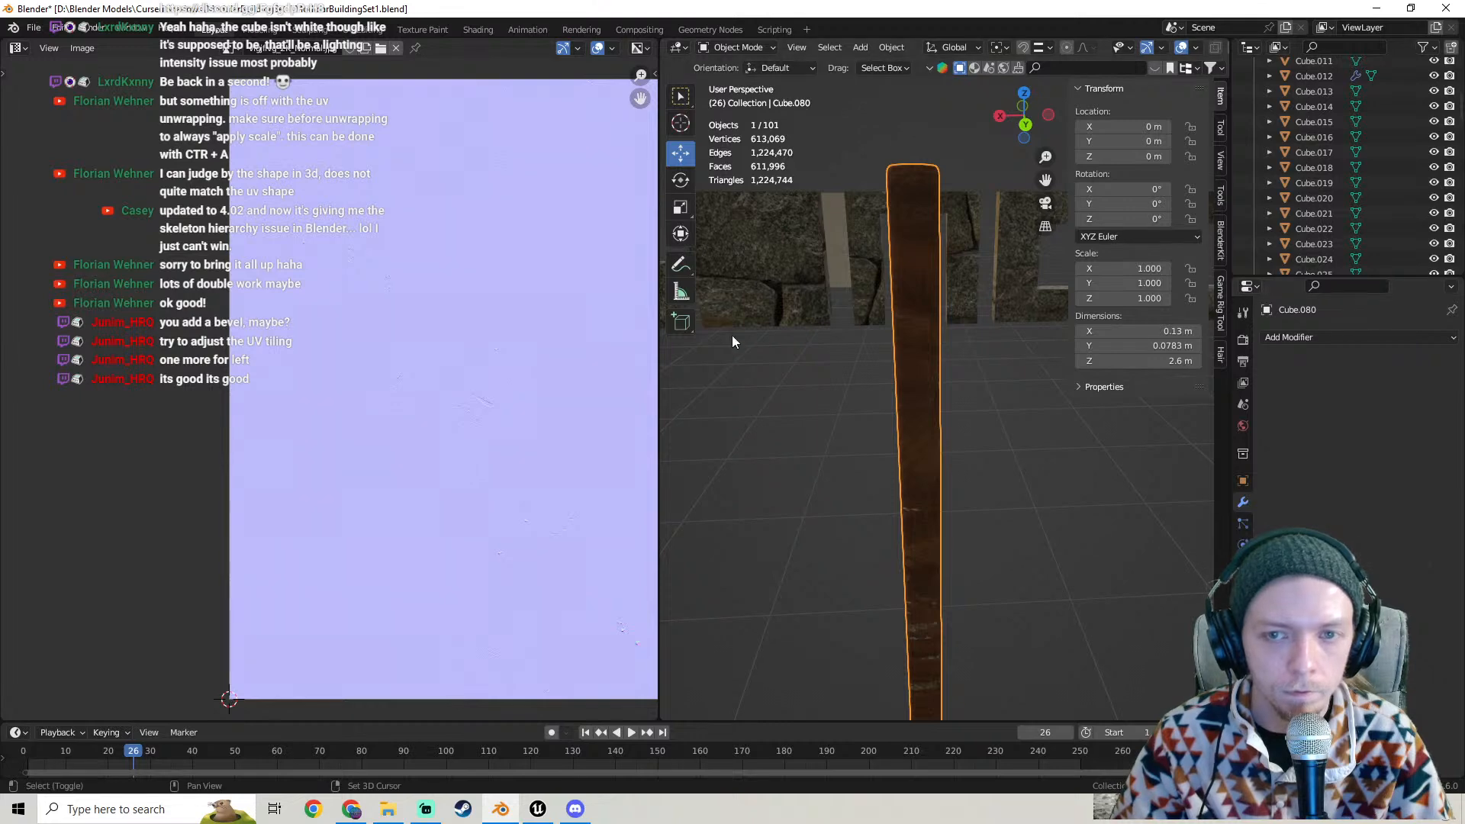
{"action": "middle_click_drag", "start_coordinate": [968, 369], "coordinate": [951, 251], "text": "shift"}
{"action": "key", "text": "Tab"}
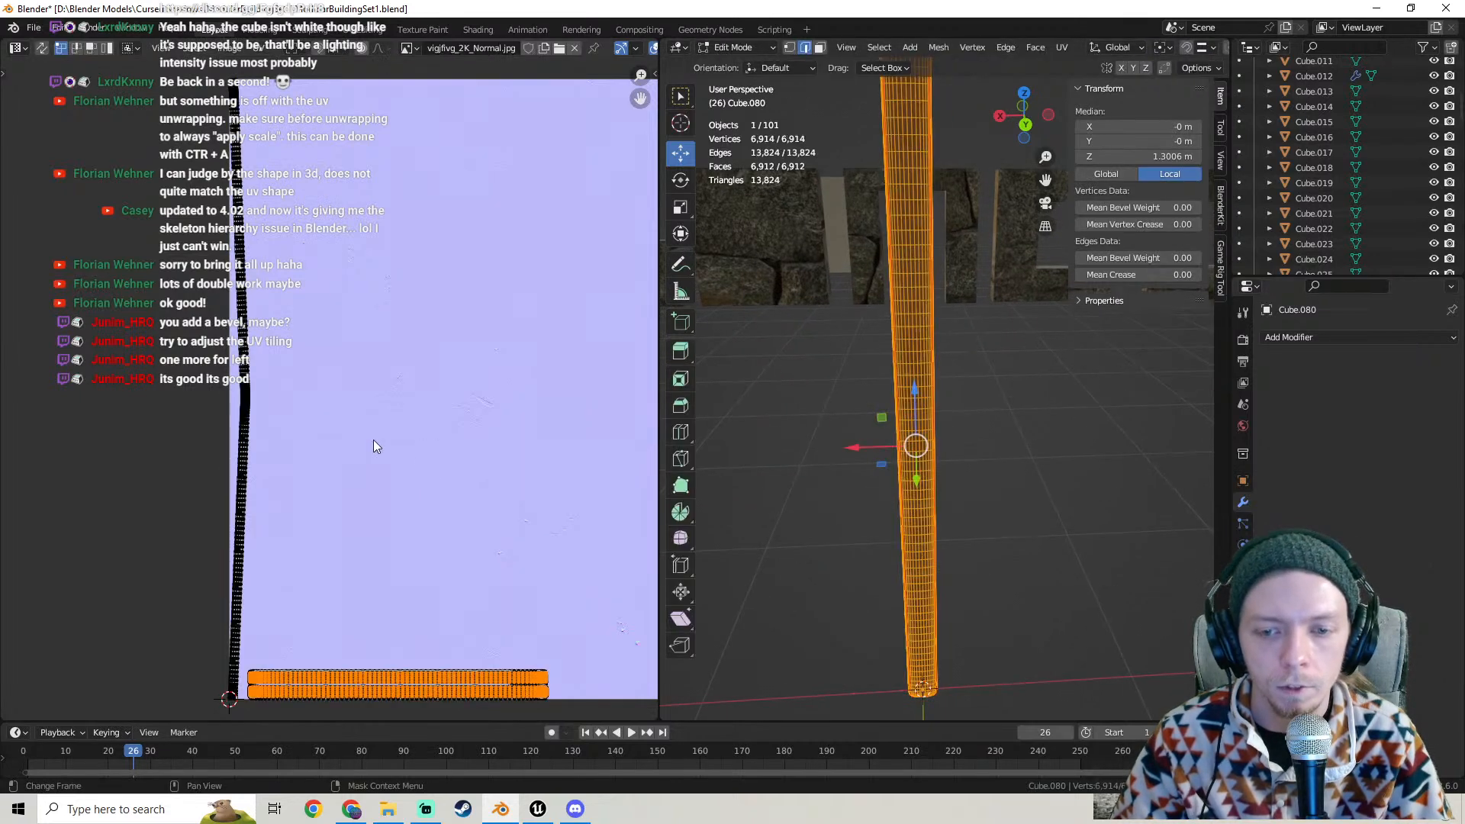
- Try to rotate the long, thin UV island by 90° and reposition it horizontally across the texture
{"action": "left_click", "coordinate": [243, 426]}
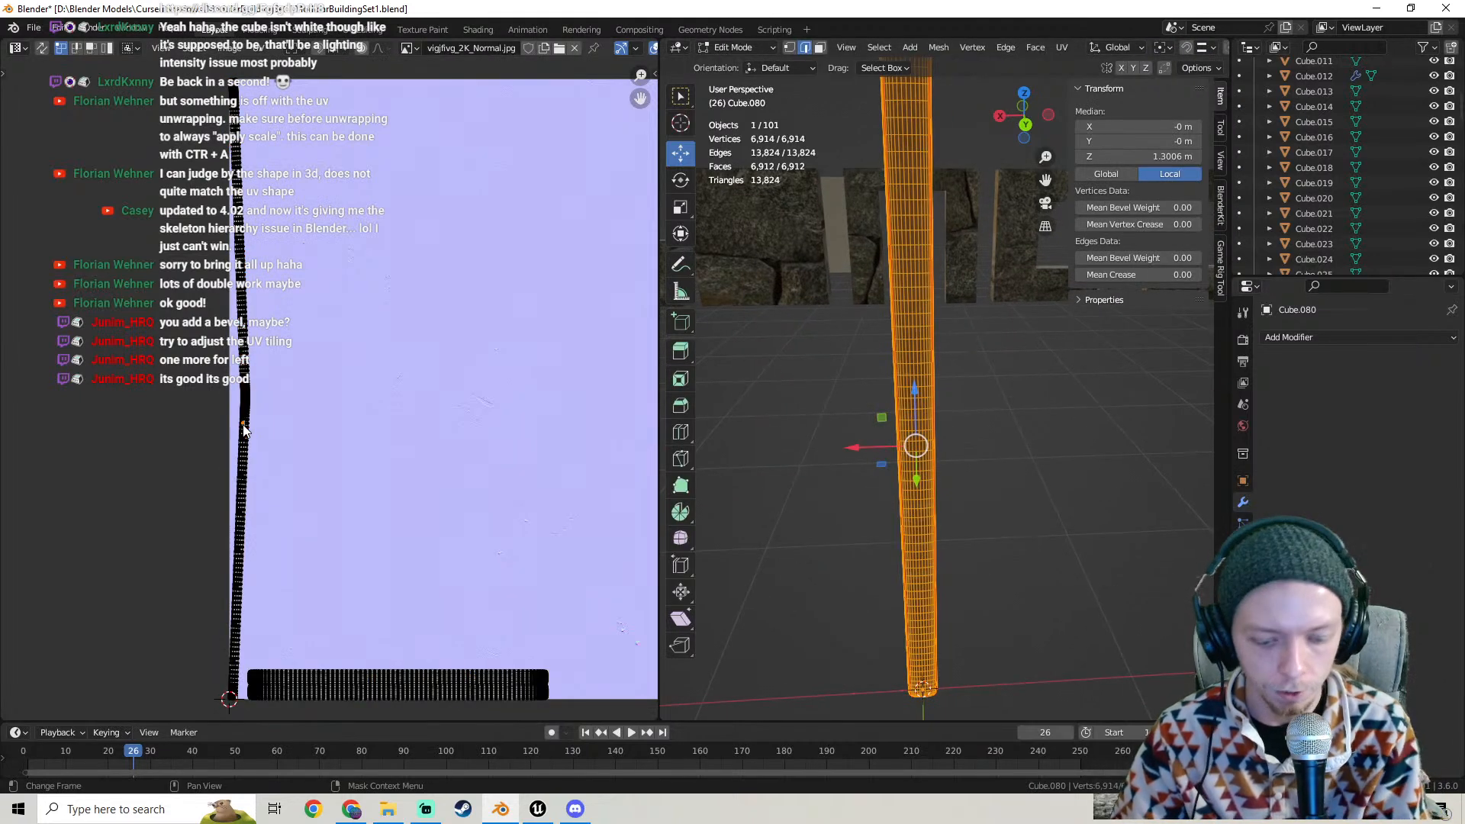
{"action": "key", "text": "l"}
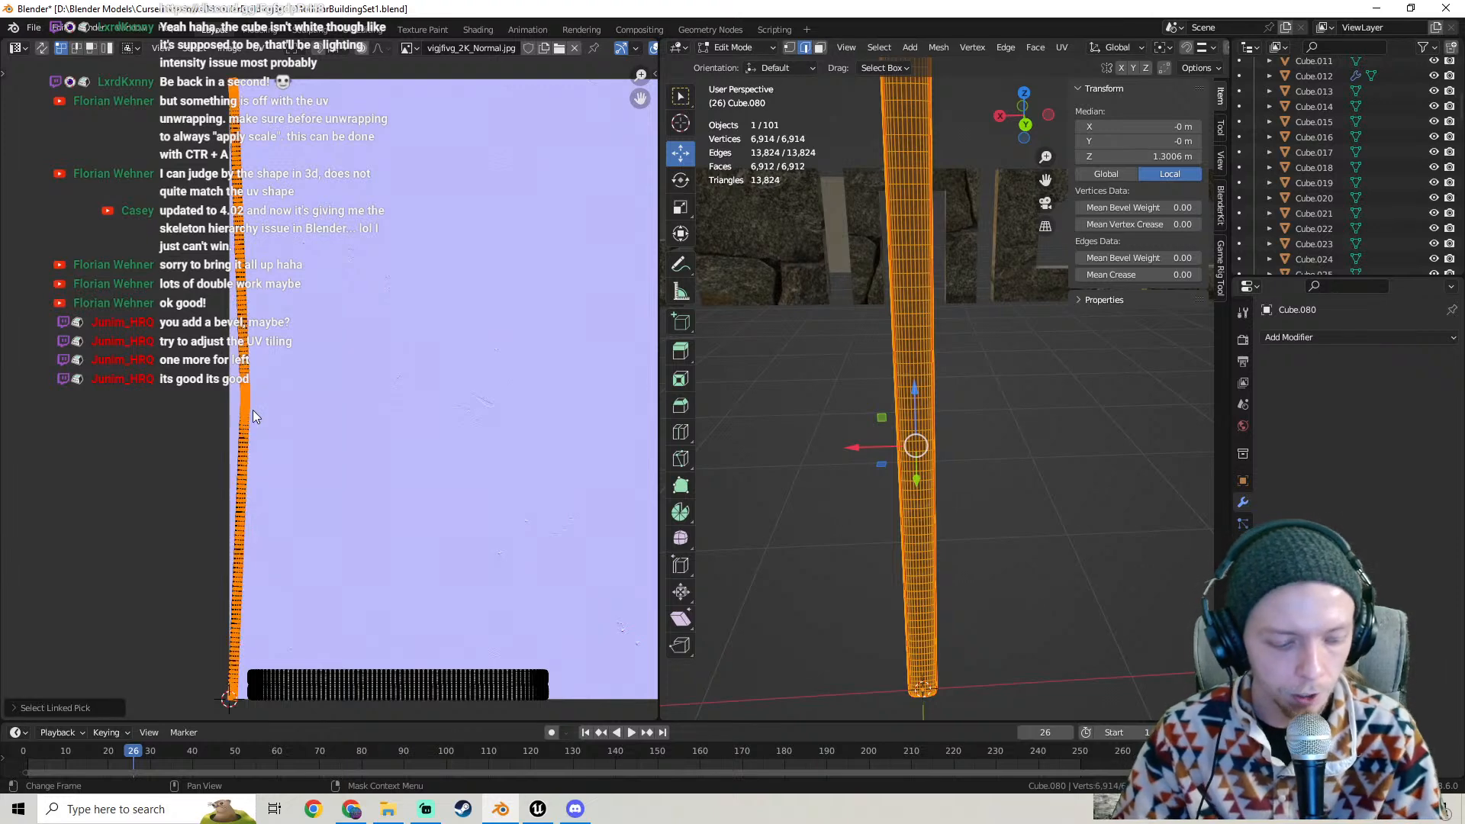
{"action": "type", "text": "r90"}
{"action": "key", "text": "Return"}
{"action": "key", "text": "g"}
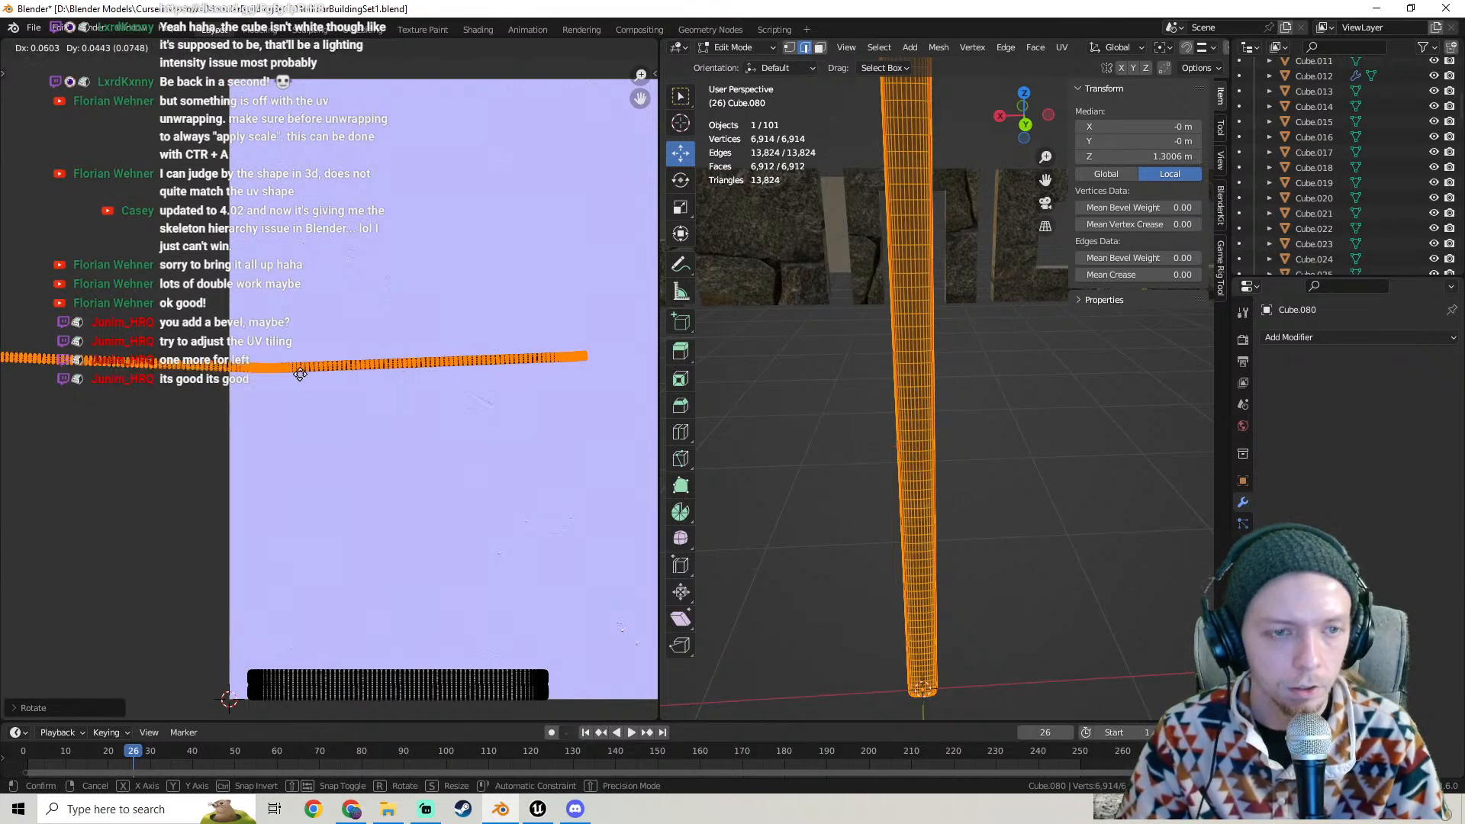
{"action": "left_click", "coordinate": [470, 290]}
{"action": "middle_click_drag", "start_coordinate": [919, 374], "coordinate": [902, 334]}
{"action": "key", "text": "g"}
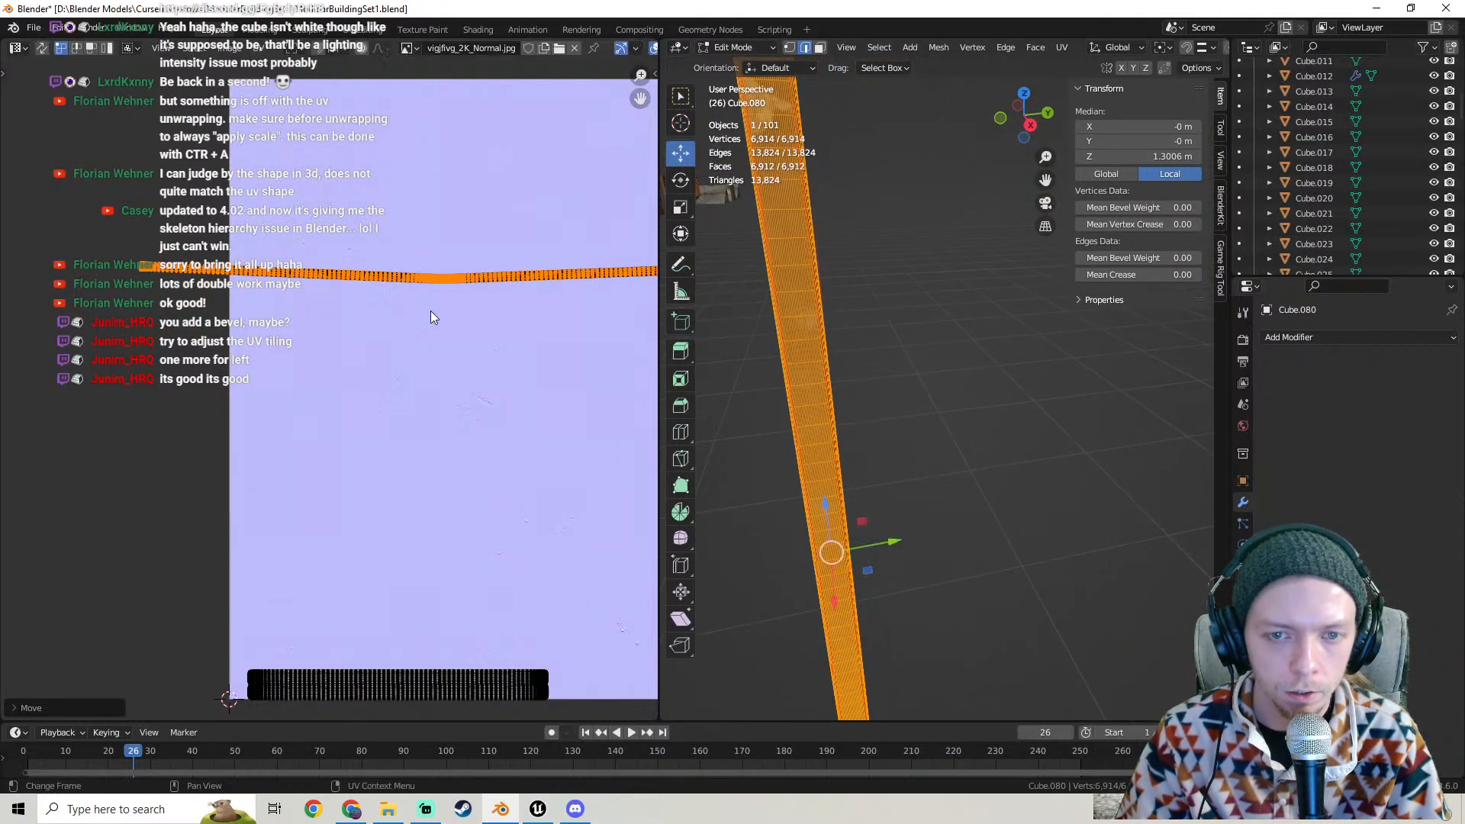
{"action": "left_click", "coordinate": [430, 310]}
{"action": "key", "text": "ctrl+z"}
{"action": "key", "text": "ctrl+z"}
{"action": "key", "text": "ctrl+z"}
{"action": "key", "text": "ctrl+z"}
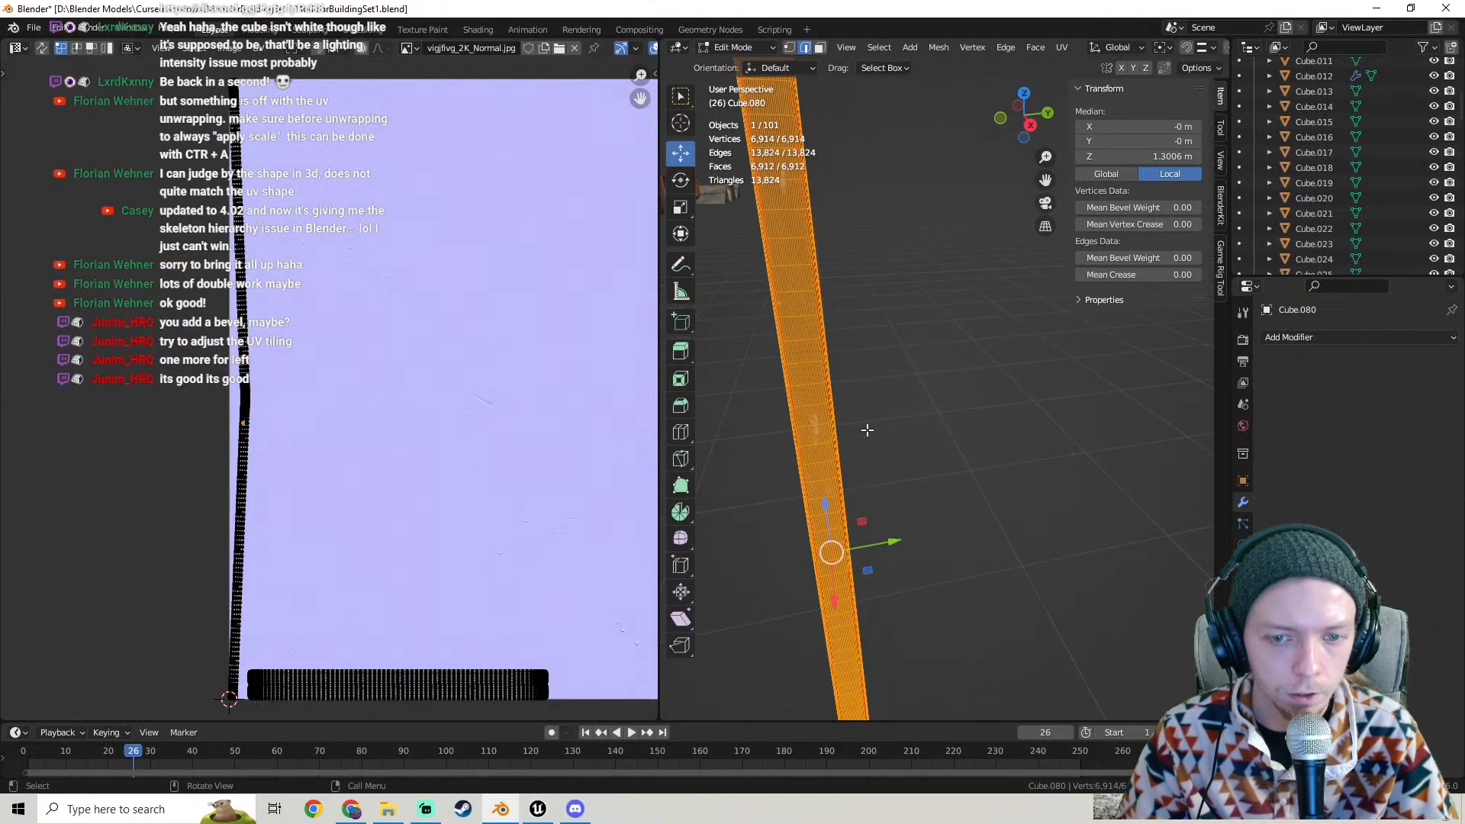
- Rotate the shorter, wider UV island by 90° and move it upright beside the long, thin island
{"action": "key", "text": "Tab"}
{"action": "key", "text": "Tab"}
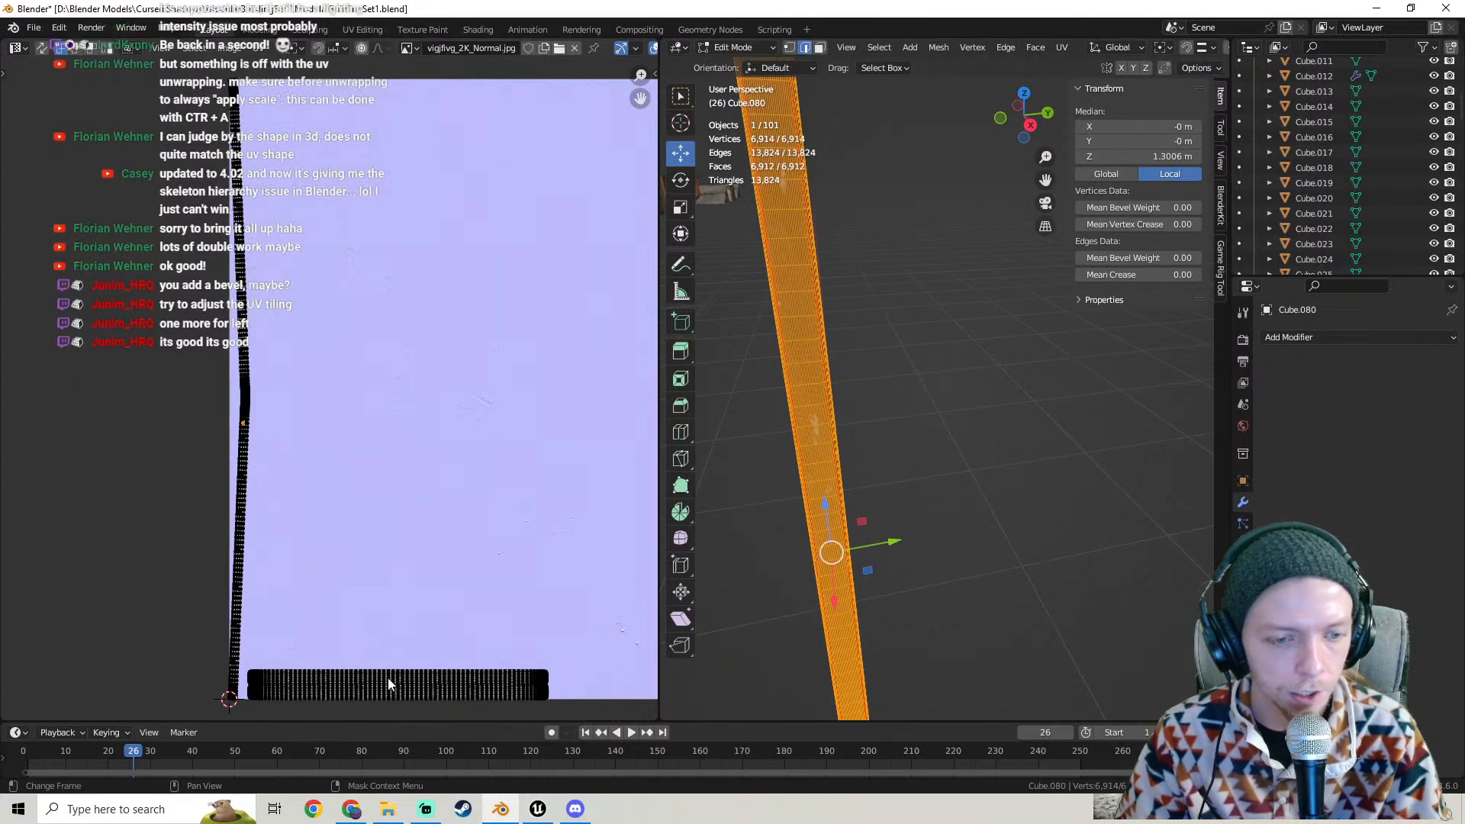
{"action": "key", "text": "l"}
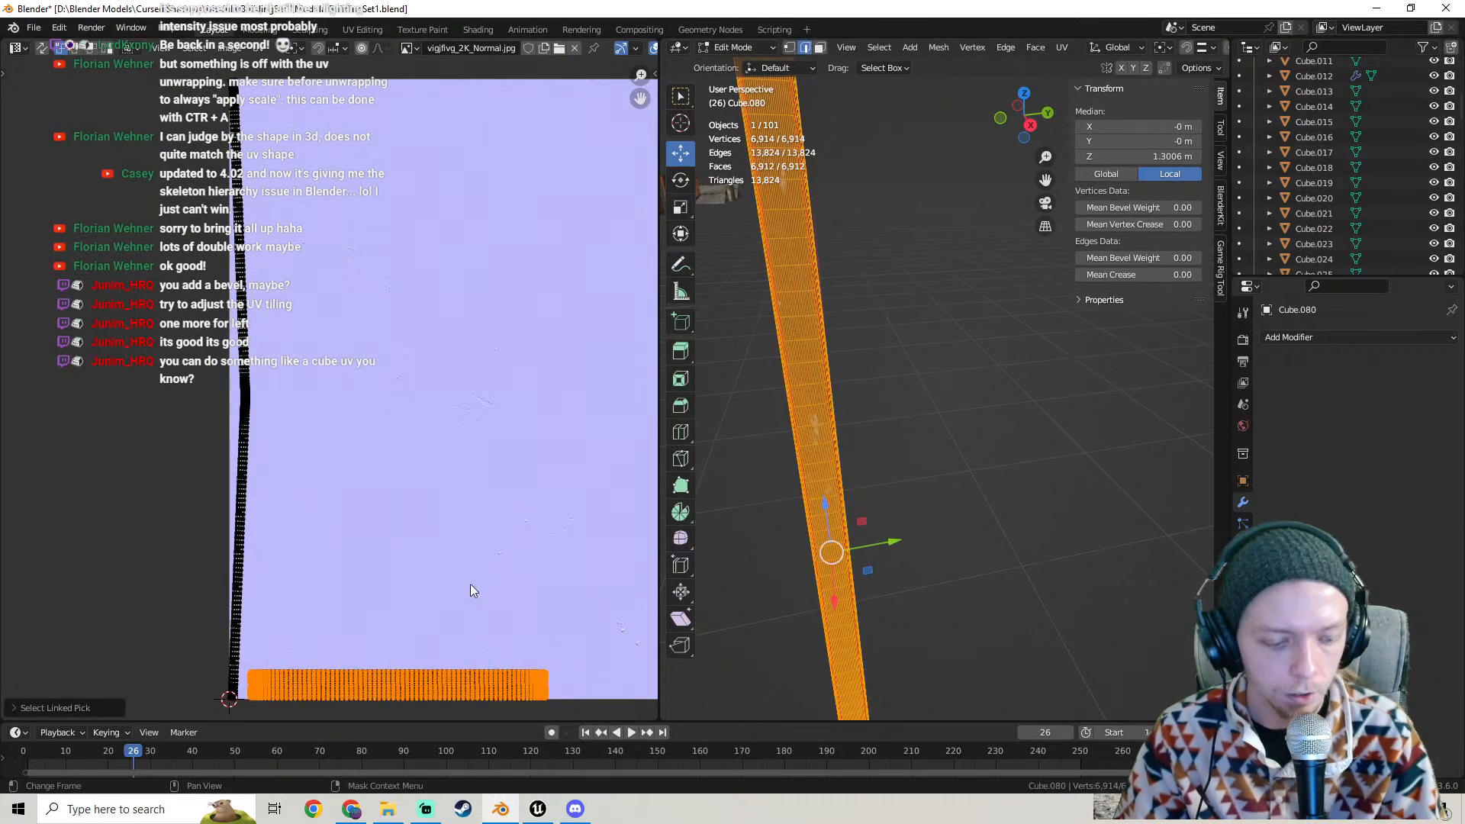
{"action": "type", "text": "r90"}
{"action": "key", "text": "Return"}
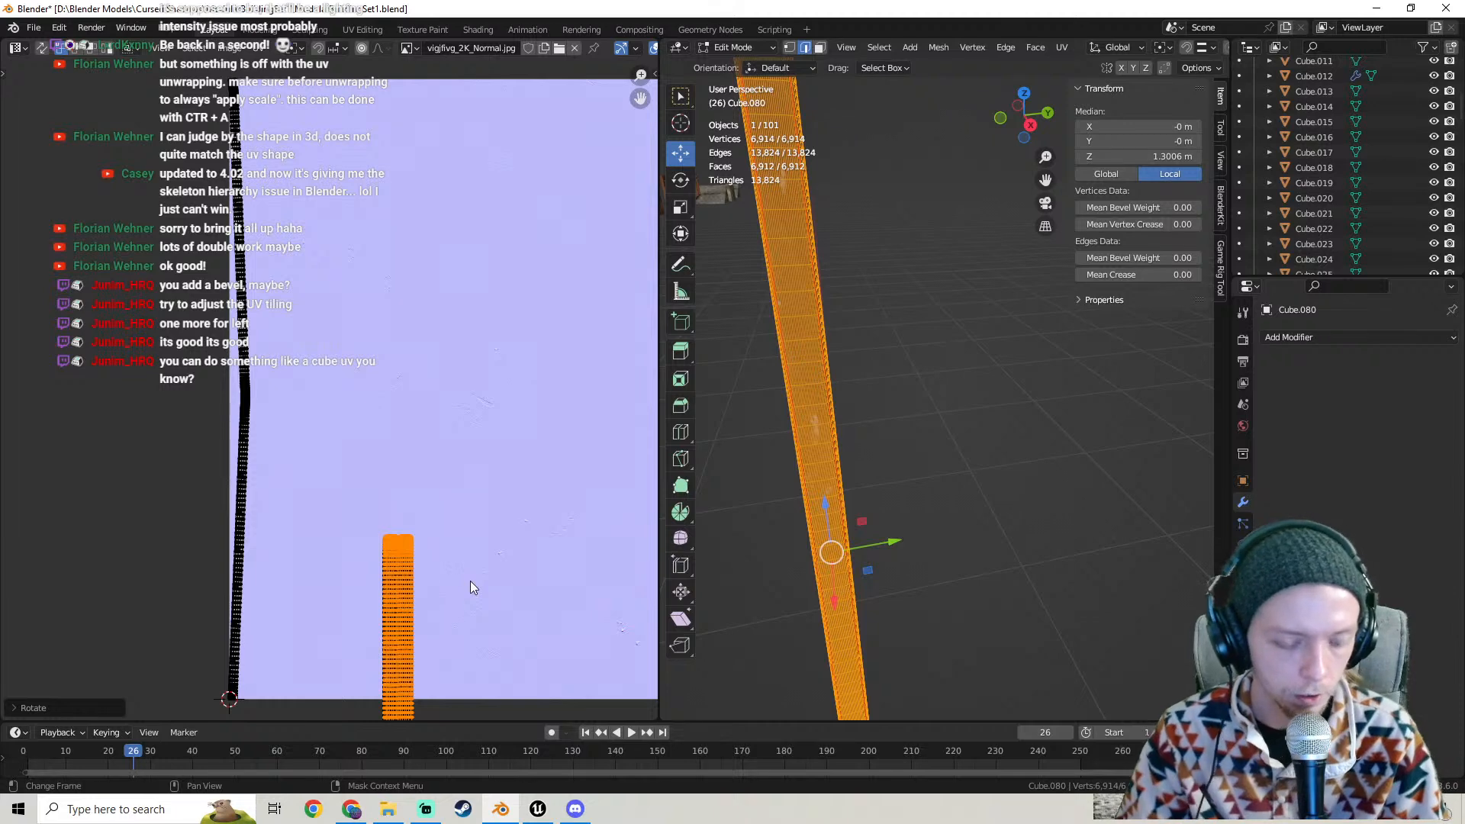
{"action": "key", "text": "g"}
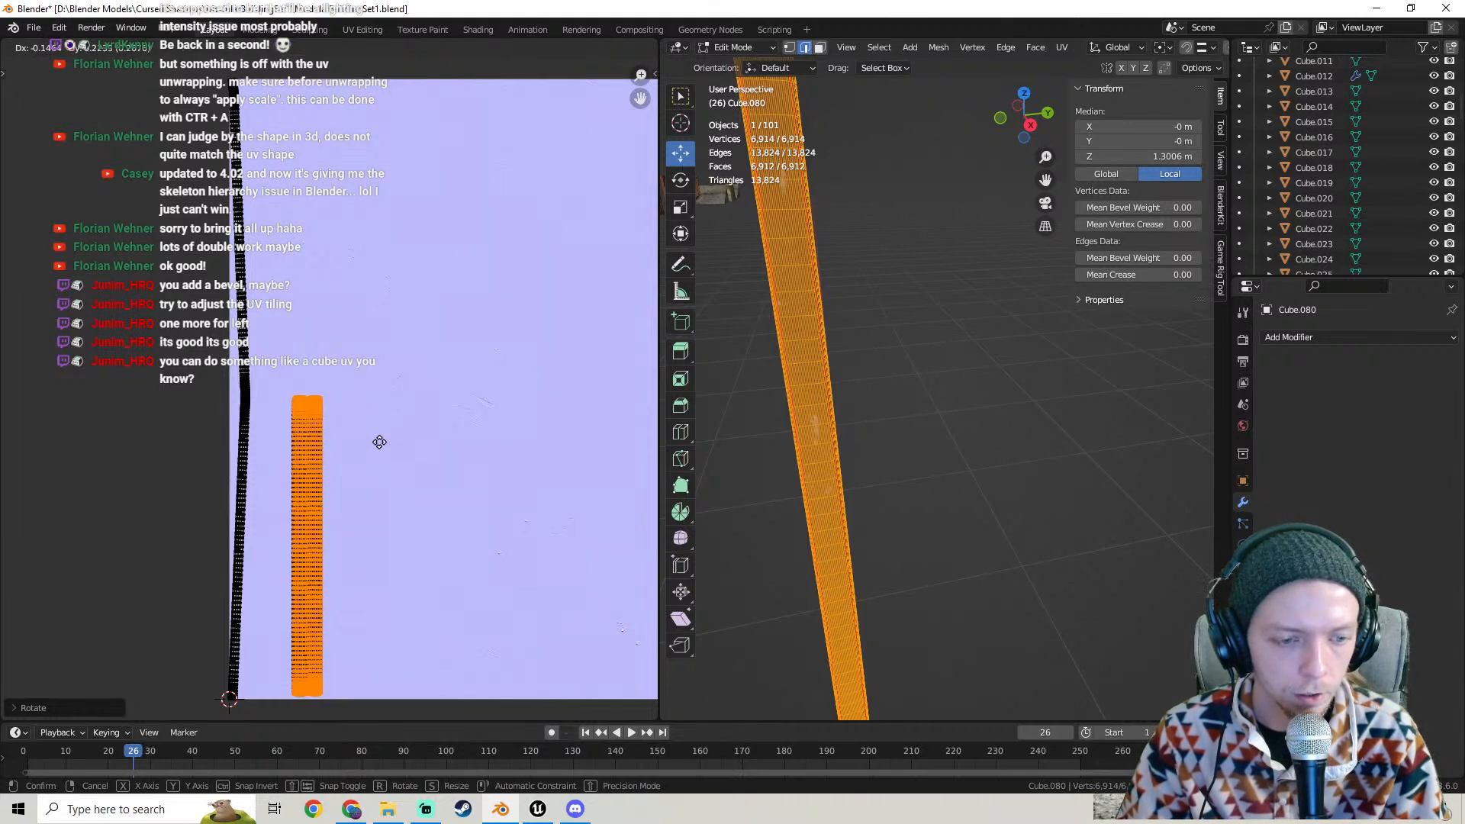
{"action": "left_click", "coordinate": [378, 442]}
{"action": "key", "text": "Tab"}
{"action": "middle_click_drag", "start_coordinate": [703, 409], "coordinate": [862, 471]}
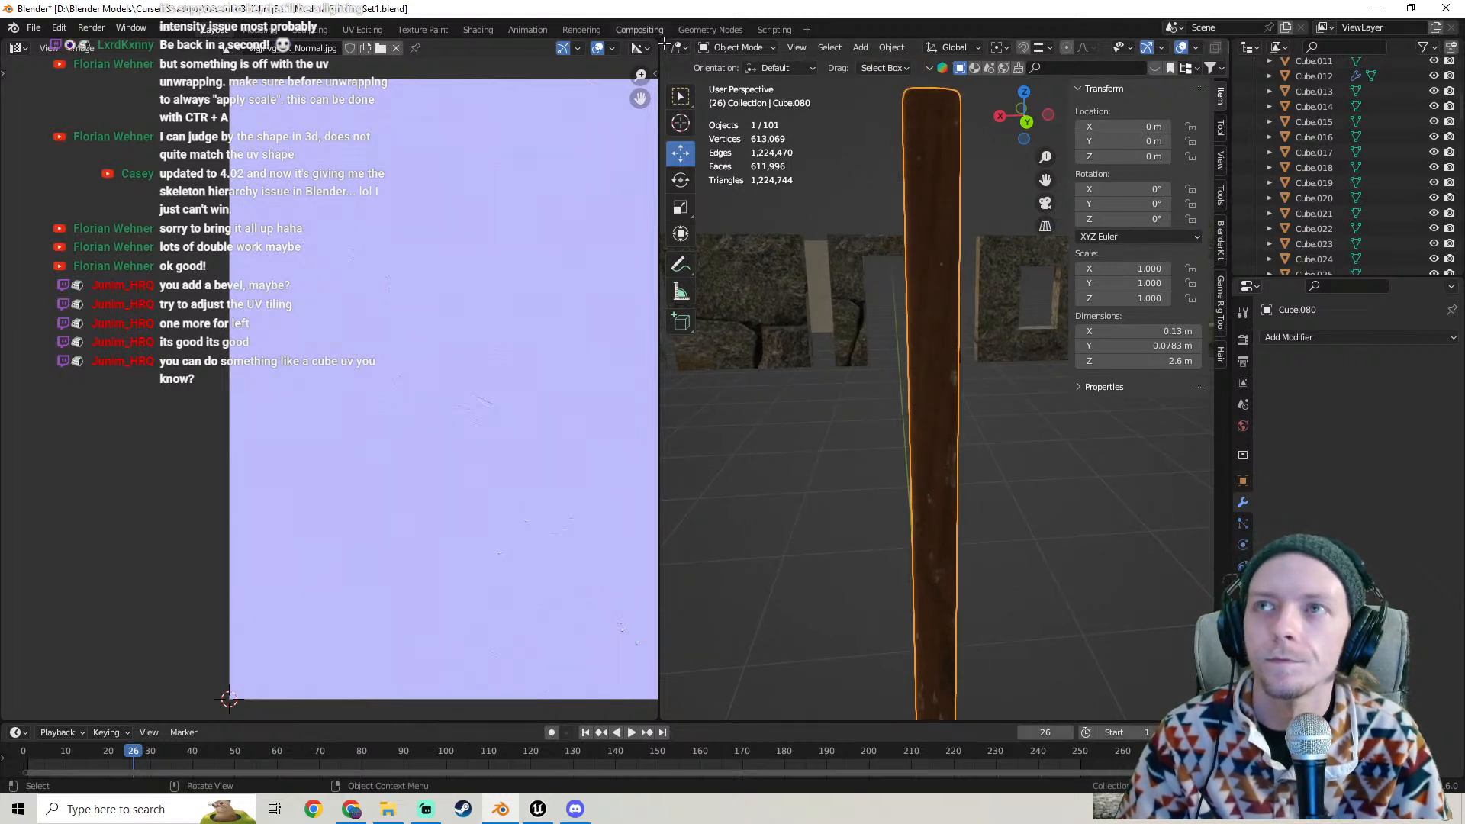
- Close the UV Editor and examine the wood texture on the post's sides and top in Object Mode
{"action": "left_click_drag", "start_coordinate": [658, 44], "coordinate": [620, 209]}
{"action": "middle_click_drag", "start_coordinate": [595, 156], "coordinate": [672, 284], "text": "shift"}
{"action": "key", "text": "Tab"}
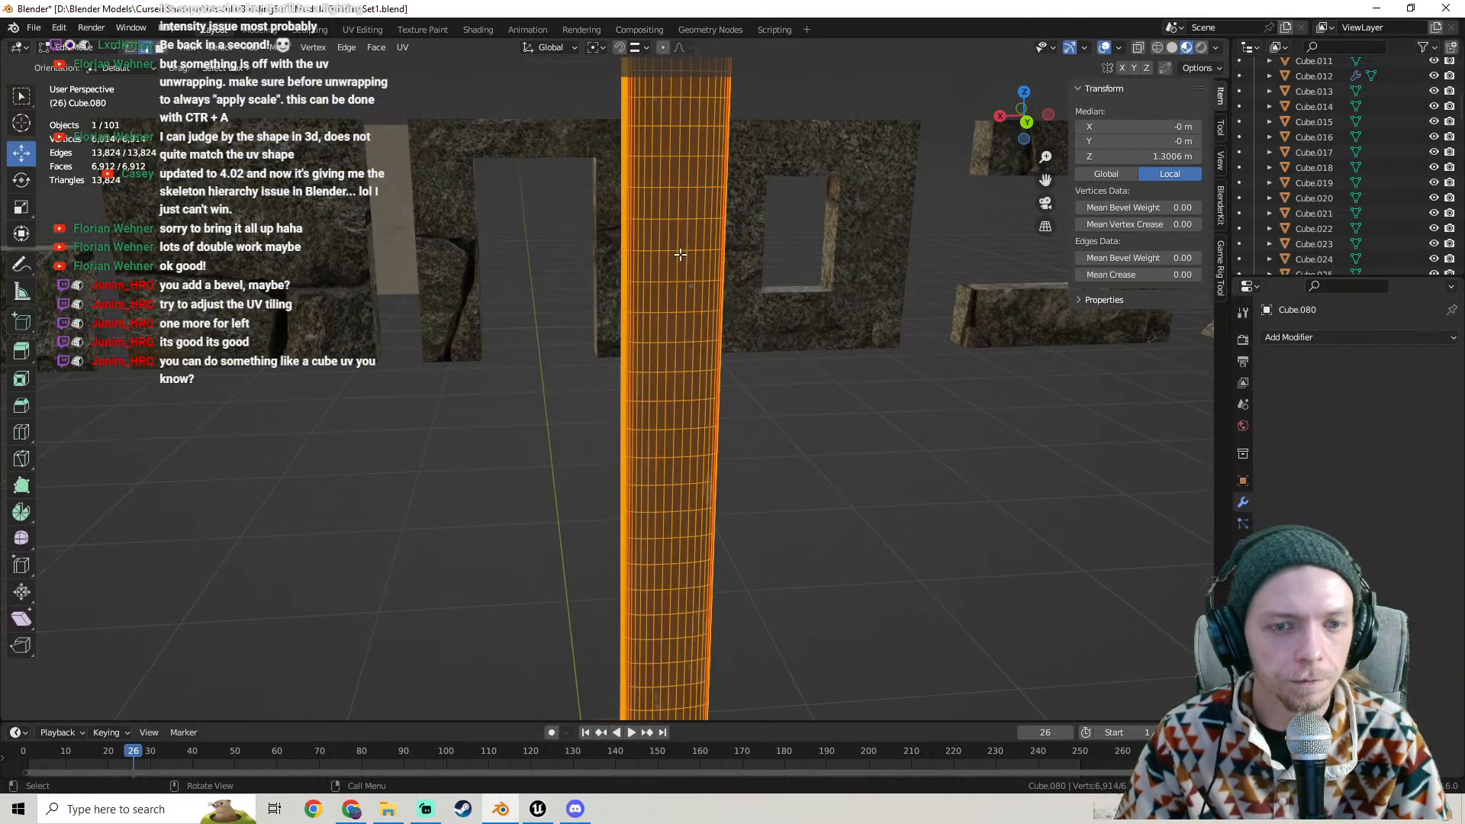
{"action": "middle_click_drag", "start_coordinate": [676, 221], "coordinate": [687, 309]}
{"action": "key", "text": "Tab"}
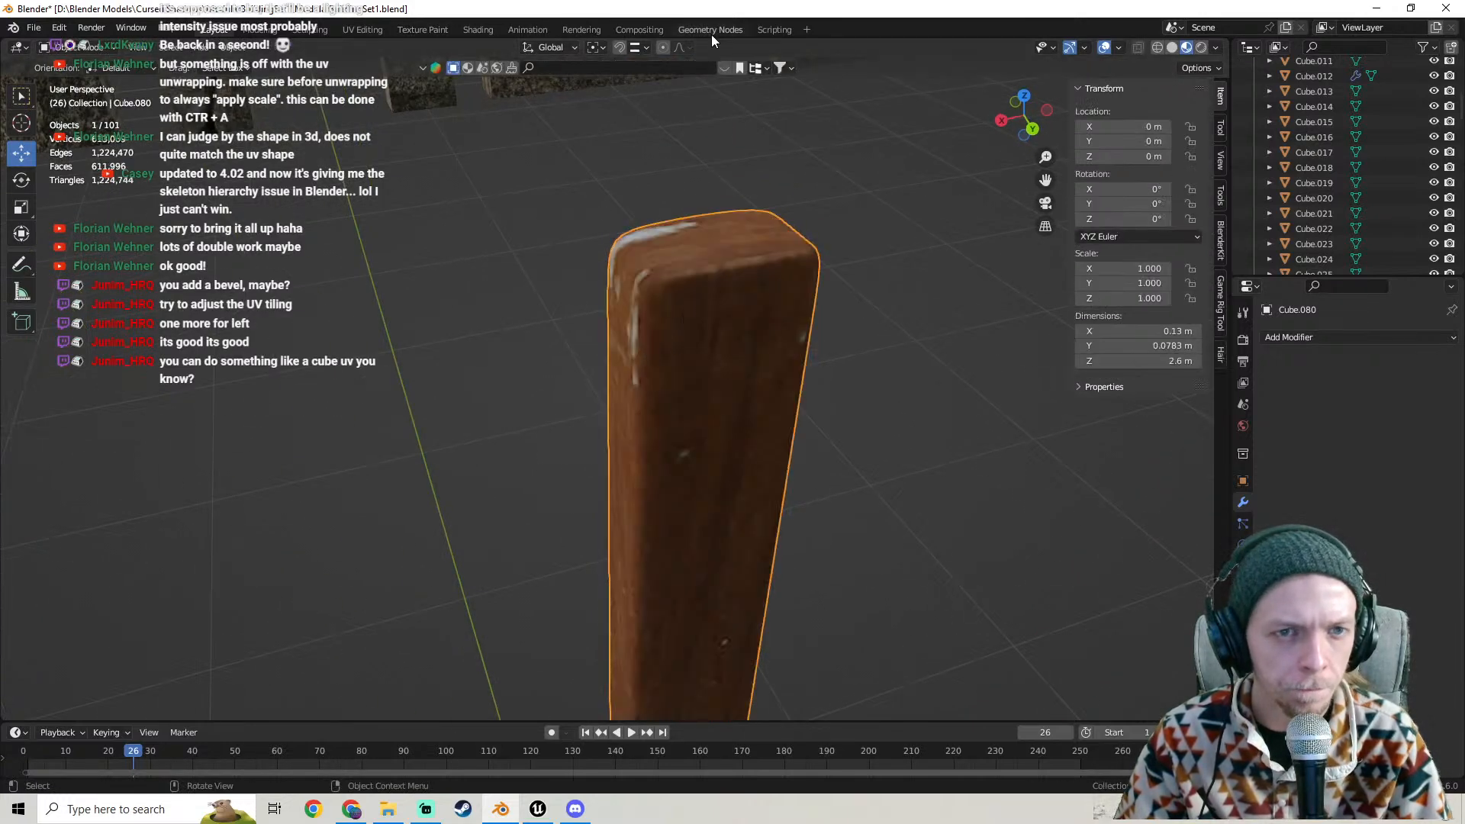
- Unwrap the entire post mesh with Cube Projection and check the texture in Object Mode
{"action": "key", "text": "Tab"}
{"action": "middle_click_drag", "start_coordinate": [721, 263], "coordinate": [716, 213]}
{"action": "left_click", "coordinate": [402, 46]}
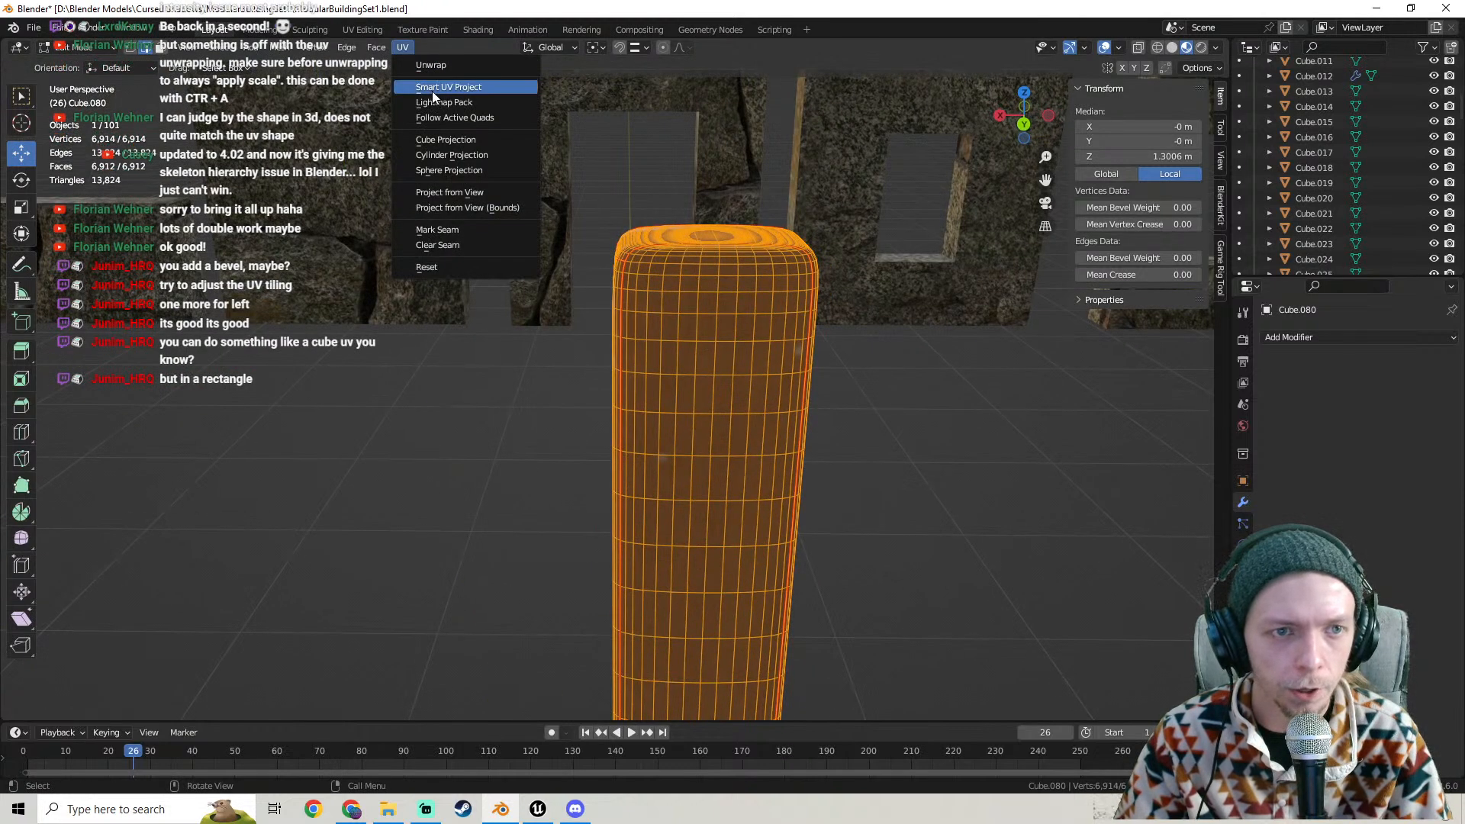
{"action": "left_click", "coordinate": [461, 137]}
{"action": "key", "text": "Tab"}
{"action": "middle_click_drag", "start_coordinate": [763, 344], "coordinate": [606, 339]}
- Open a UV Editor beside the 3D viewport in Edit Mode and examine the cube-projected UV layout
{"action": "key", "text": "Tab"}
{"action": "left_click_drag", "start_coordinate": [3, 43], "coordinate": [467, 92]}
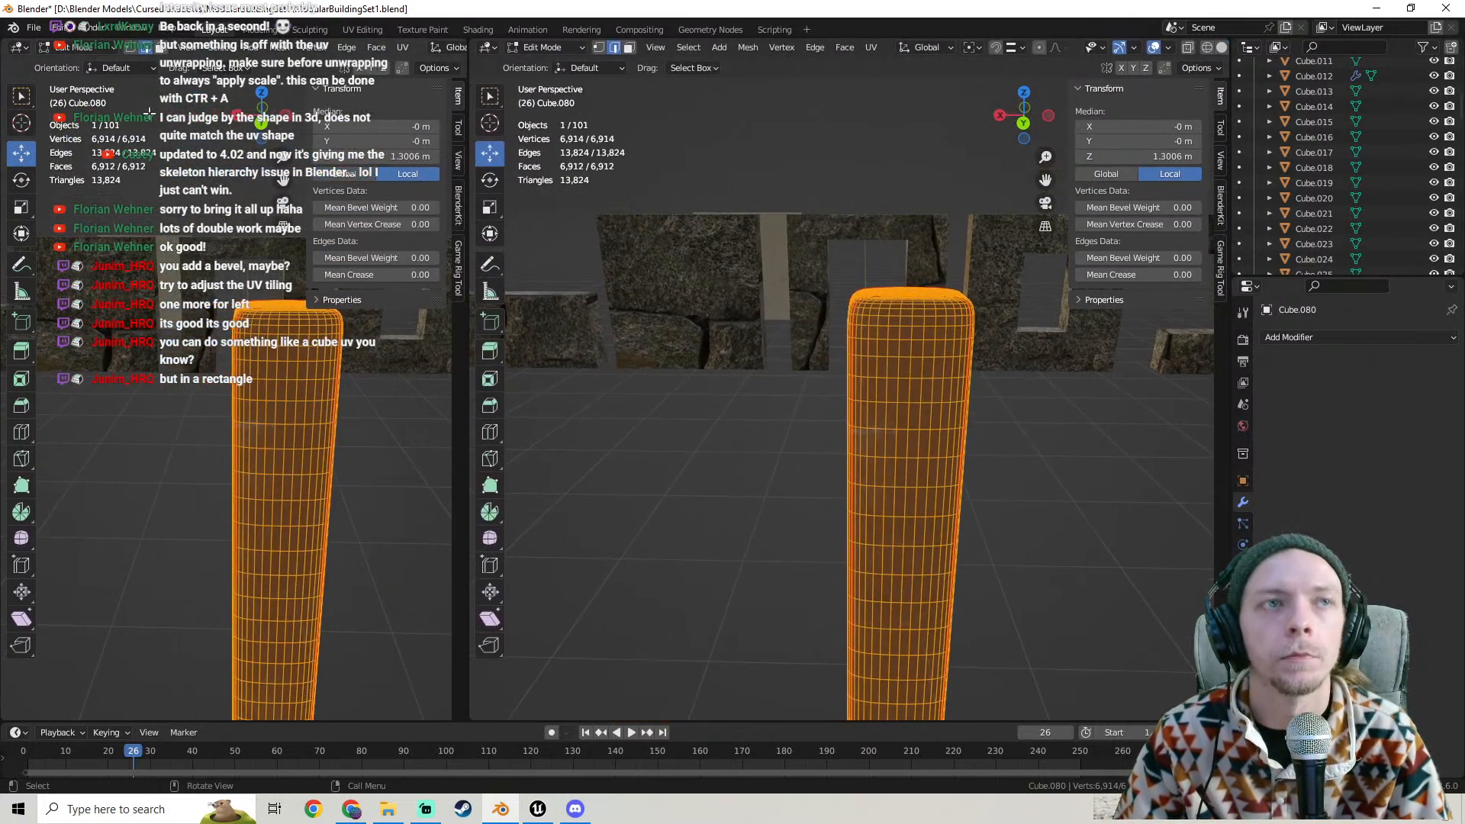
{"action": "left_click", "coordinate": [17, 47]}
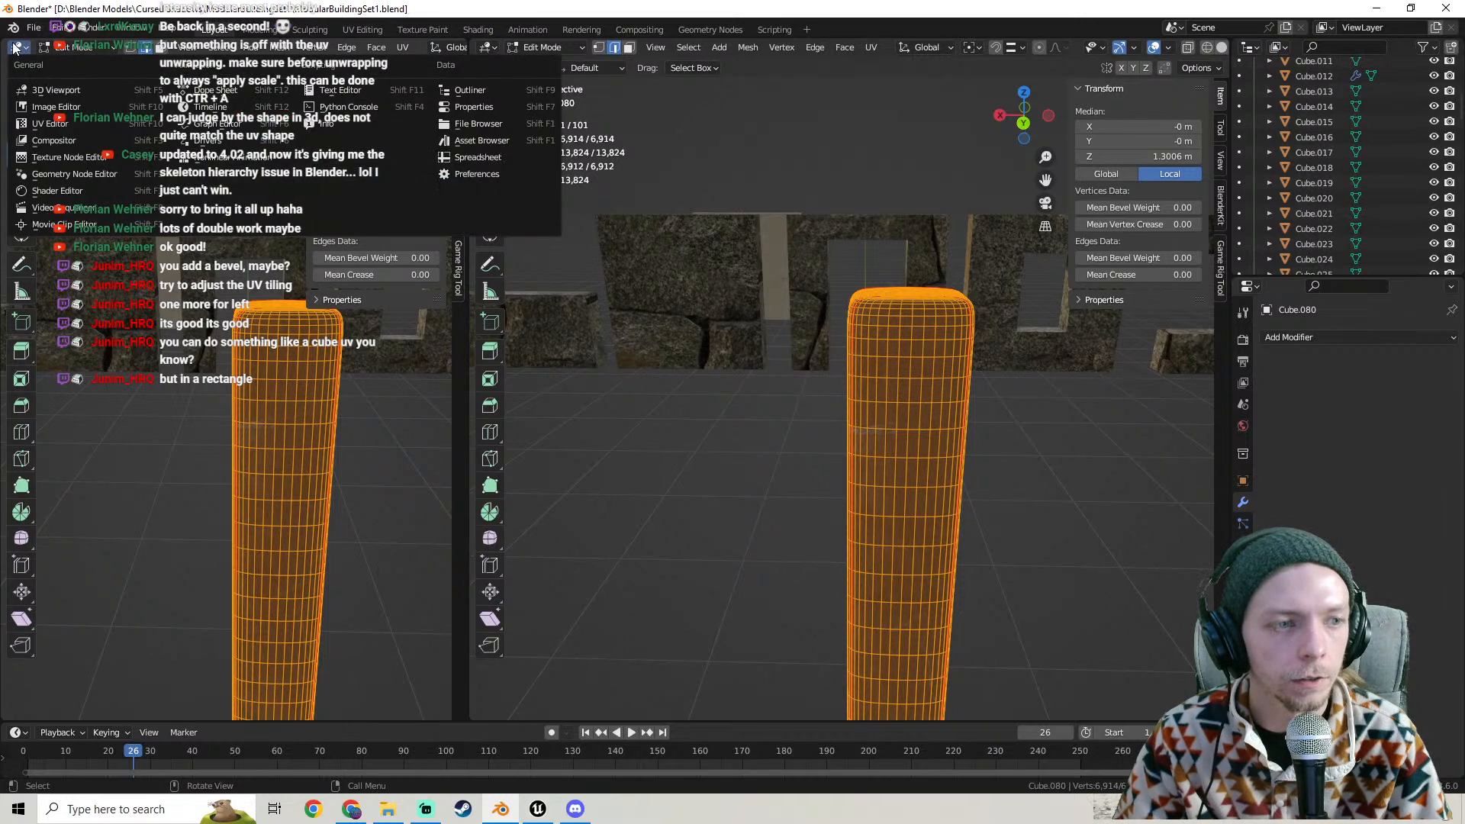
{"action": "left_click", "coordinate": [54, 123]}
{"action": "scroll", "coordinate": [254, 395], "scroll_direction": "up", "scroll_amount": 5}
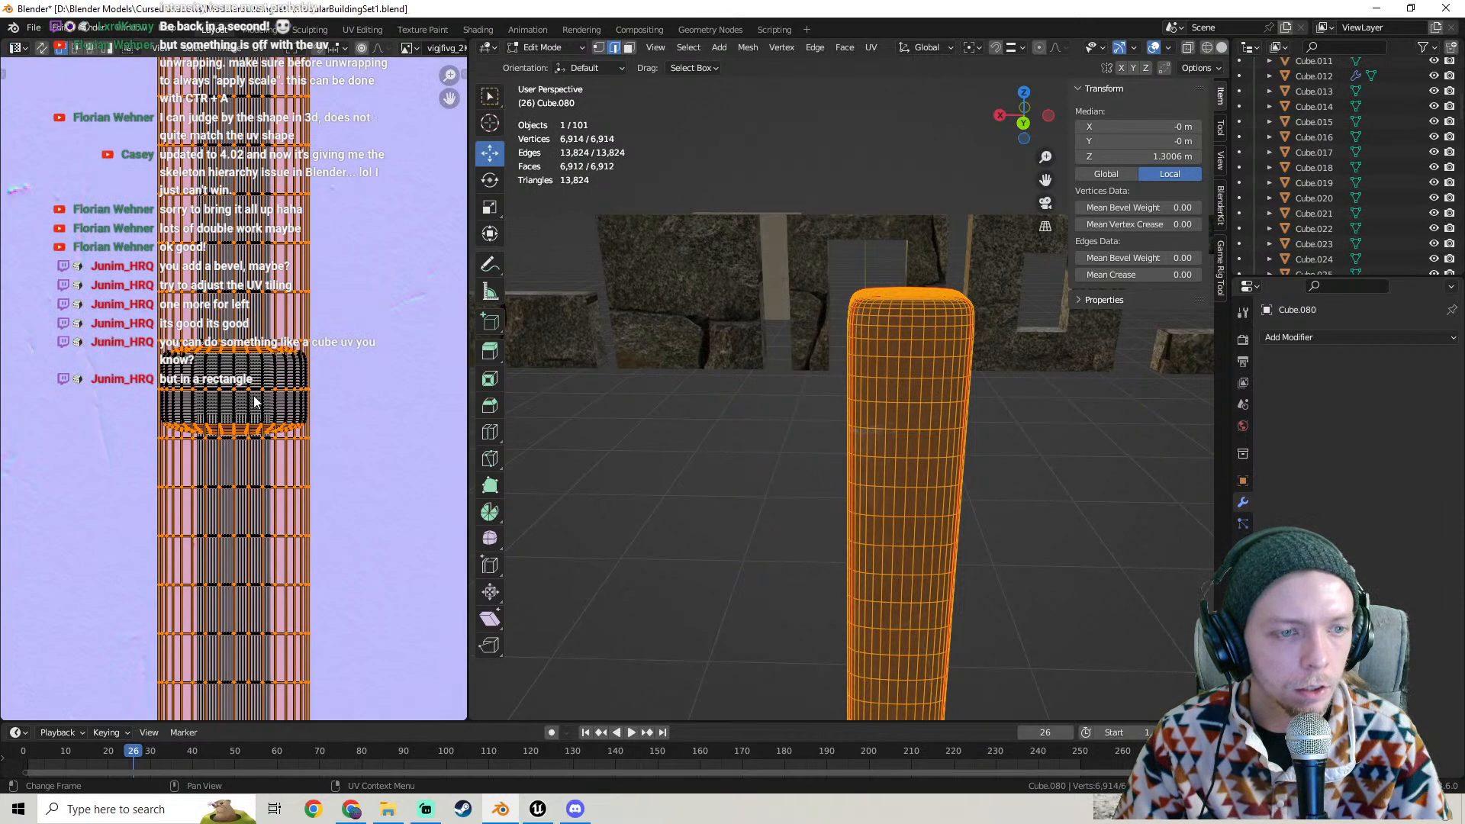
- Return to Object Mode and export the selected post as ModularBeam1.fbx to the Beams folder
{"action": "key", "text": "Tab"}
{"action": "scroll", "coordinate": [786, 455], "scroll_direction": "down", "scroll_amount": 5}
{"action": "middle_click_drag", "start_coordinate": [786, 456], "coordinate": [432, 451]}
{"action": "scroll", "coordinate": [747, 396], "scroll_direction": "down", "scroll_amount": 9}
{"action": "scroll", "coordinate": [830, 381], "scroll_direction": "down", "scroll_amount": 8}
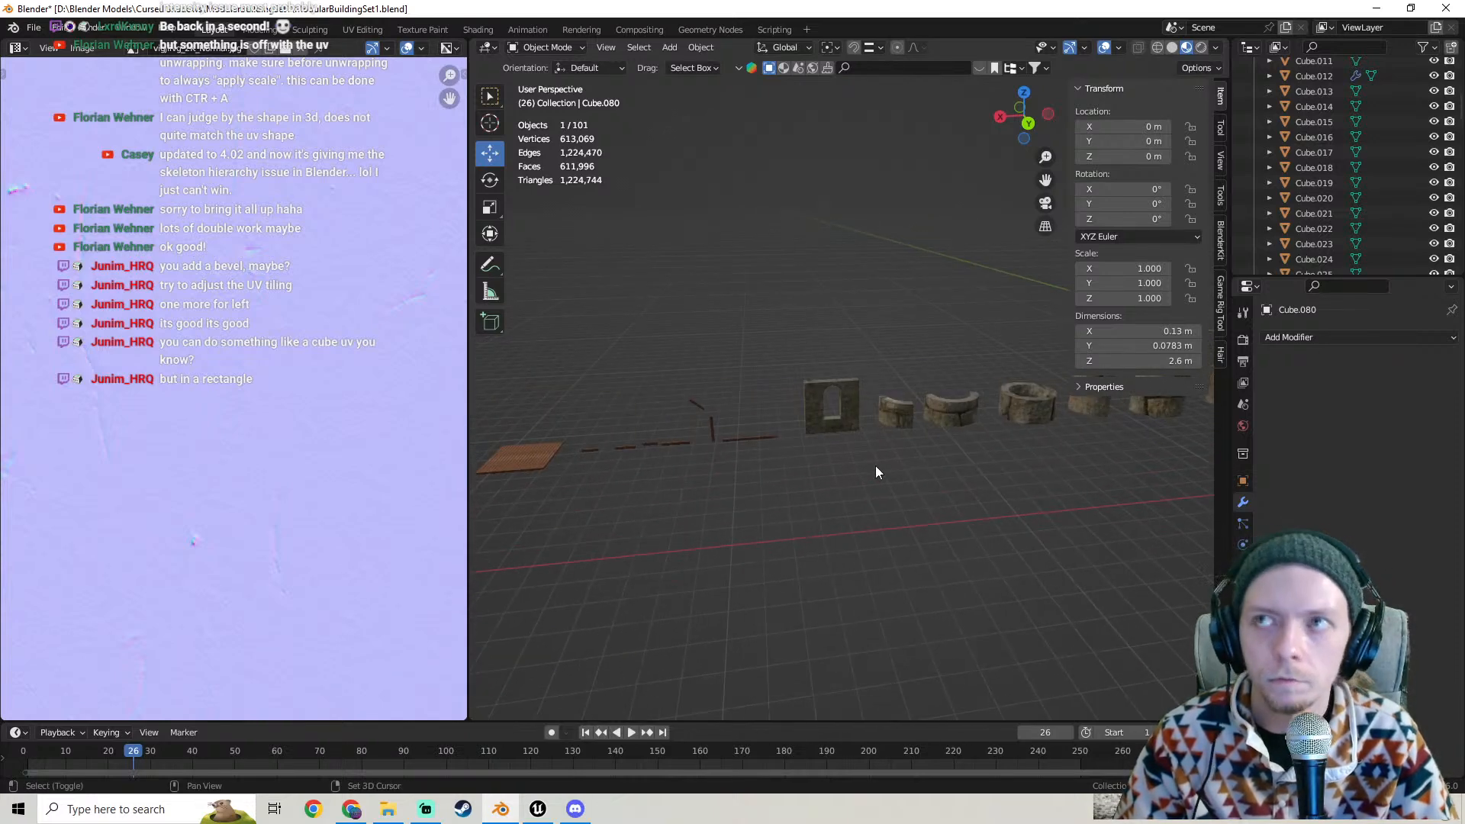
{"action": "middle_click_drag", "start_coordinate": [876, 467], "coordinate": [850, 353], "text": "shift"}
{"action": "scroll", "coordinate": [849, 459], "scroll_direction": "up", "scroll_amount": 8}
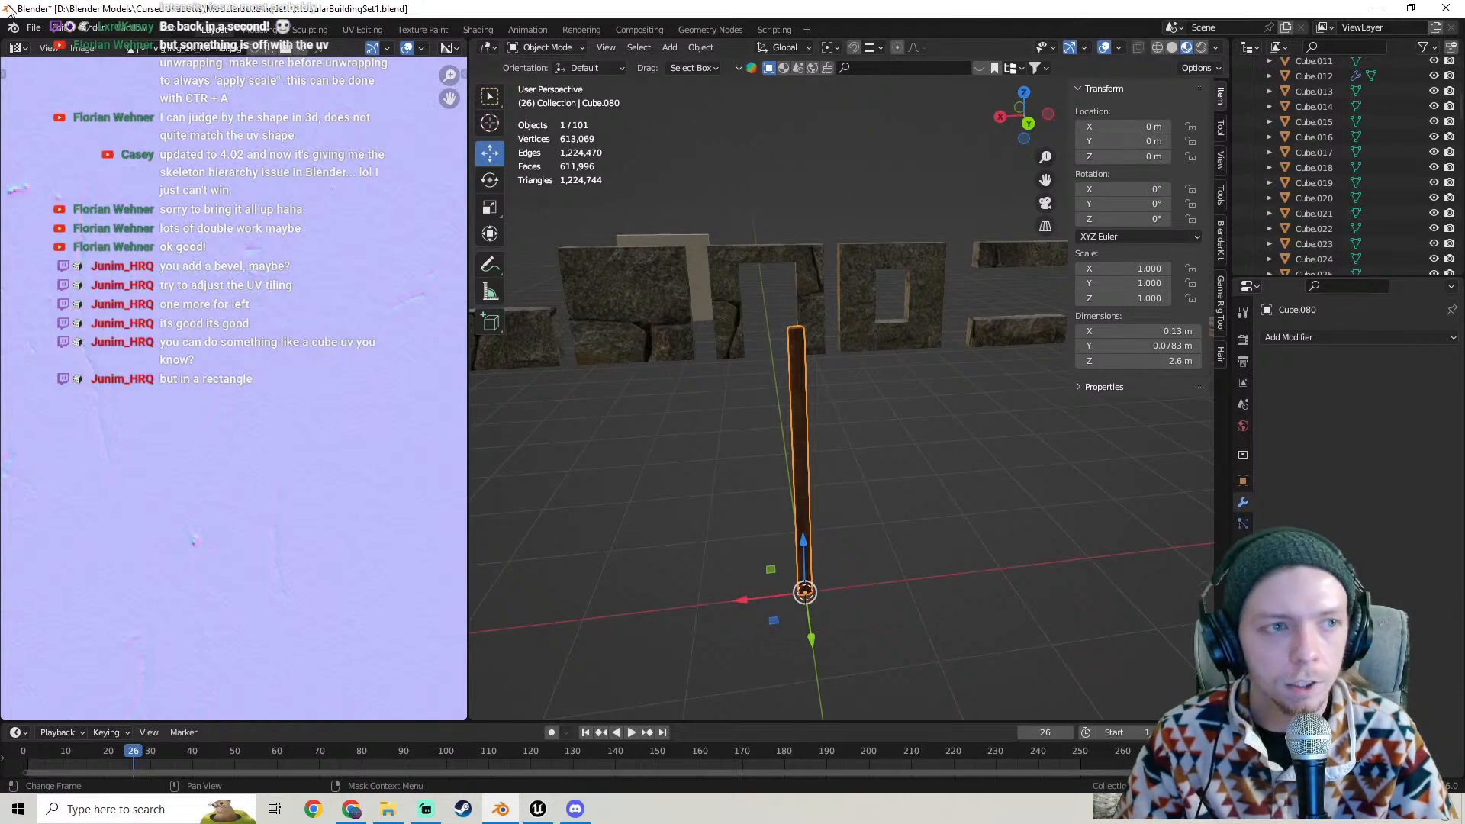
{"action": "left_click", "coordinate": [33, 28]}
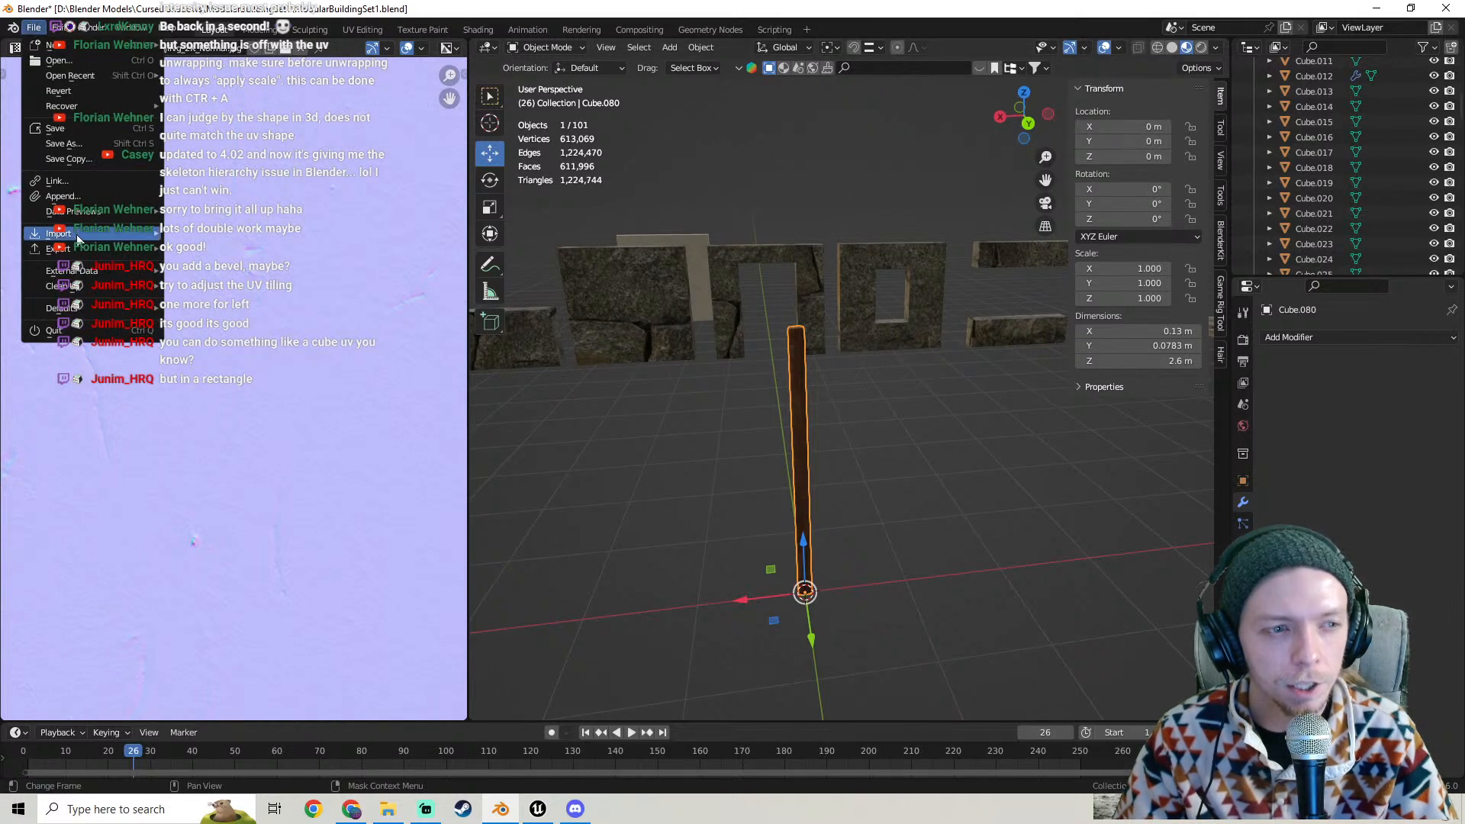
{"action": "mouse_move", "coordinate": [80, 249]}
{"action": "left_click", "coordinate": [223, 394]}
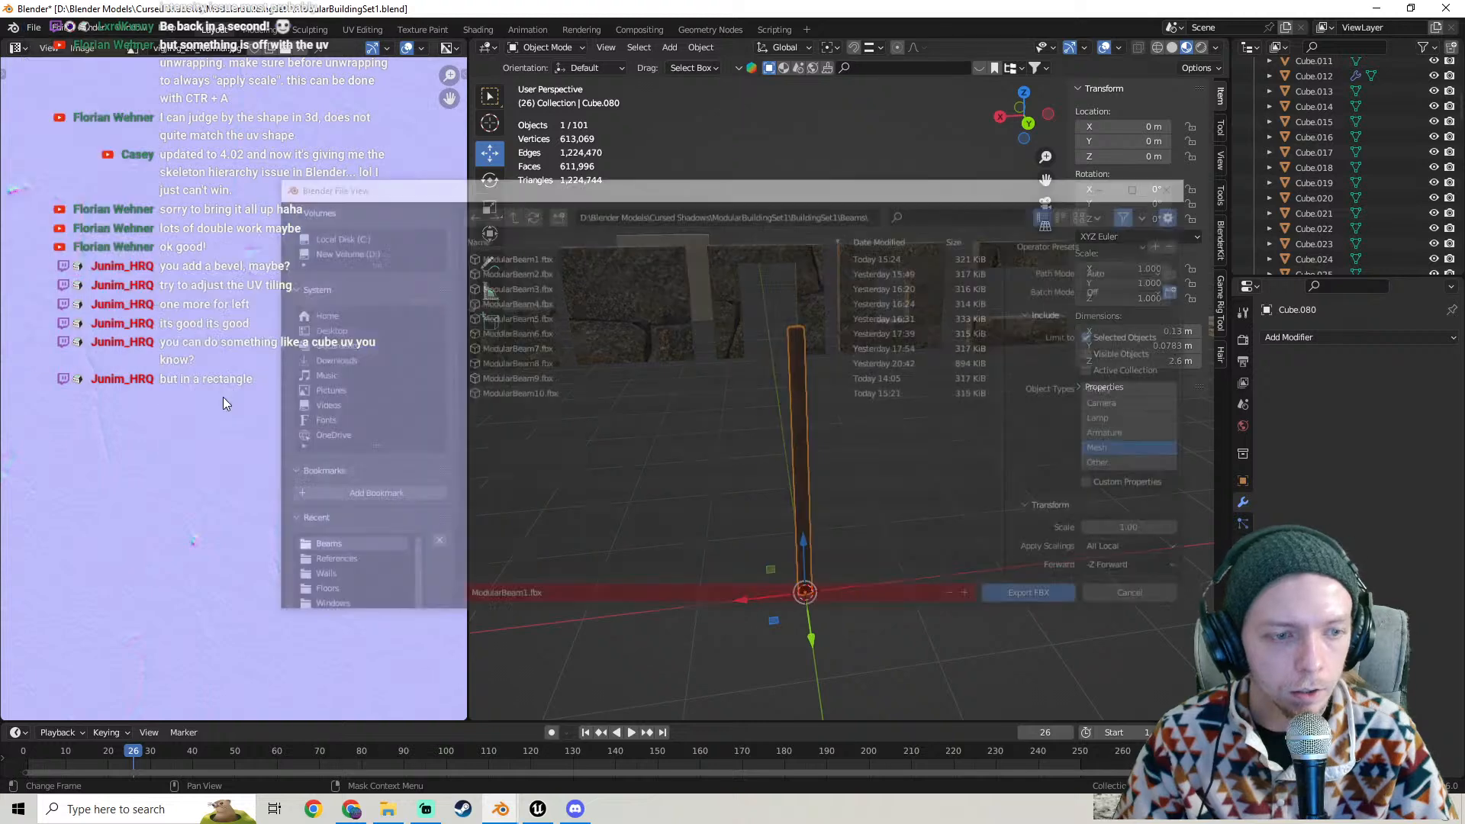
{"action": "left_click", "coordinate": [1019, 593]}
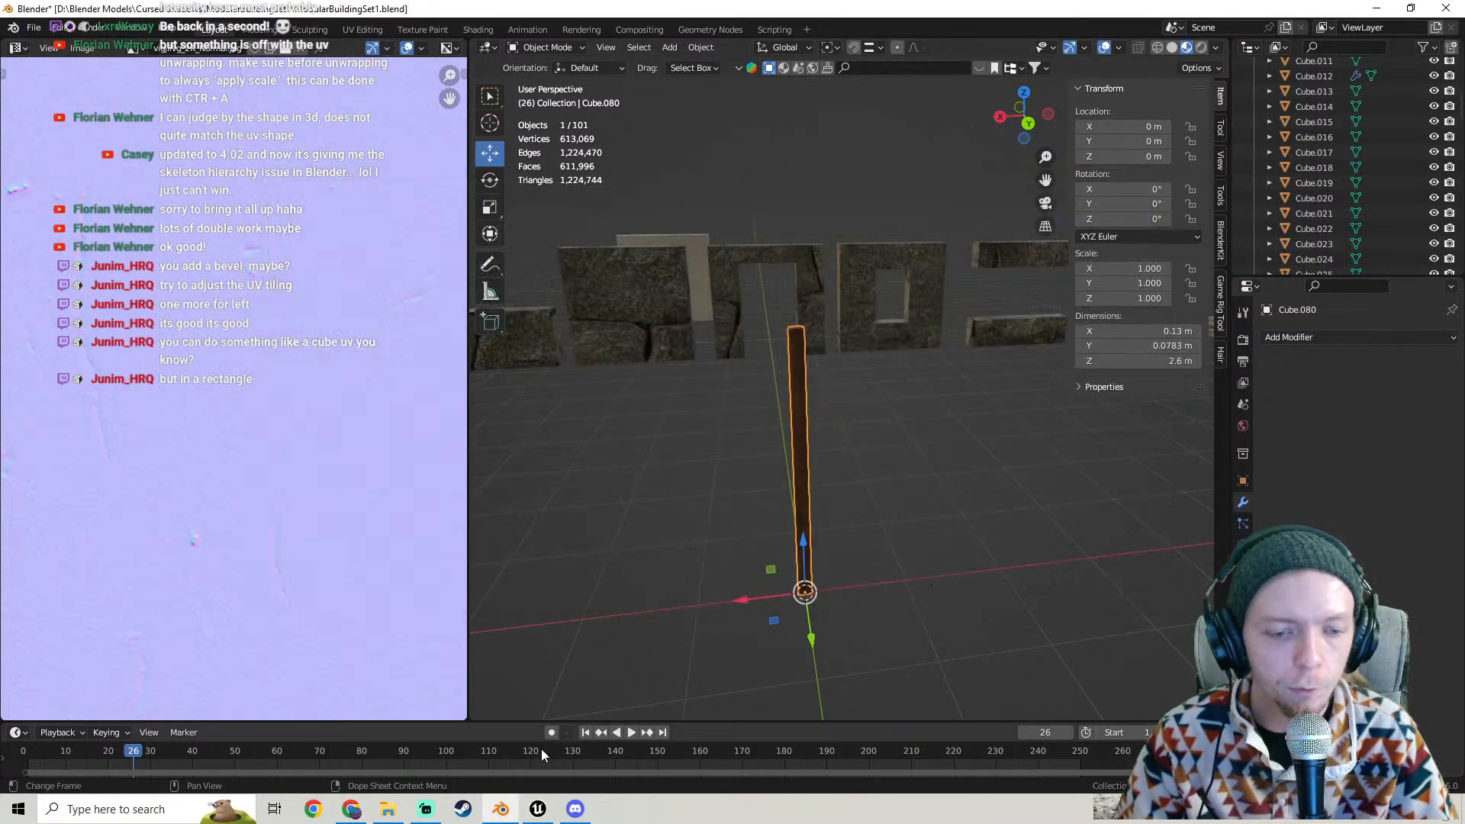
- Switch to Unreal Engine and reimport ModularBeam1 from the Beams folder in File Explorer into the Beams content folder
{"action": "left_click", "coordinate": [538, 810]}
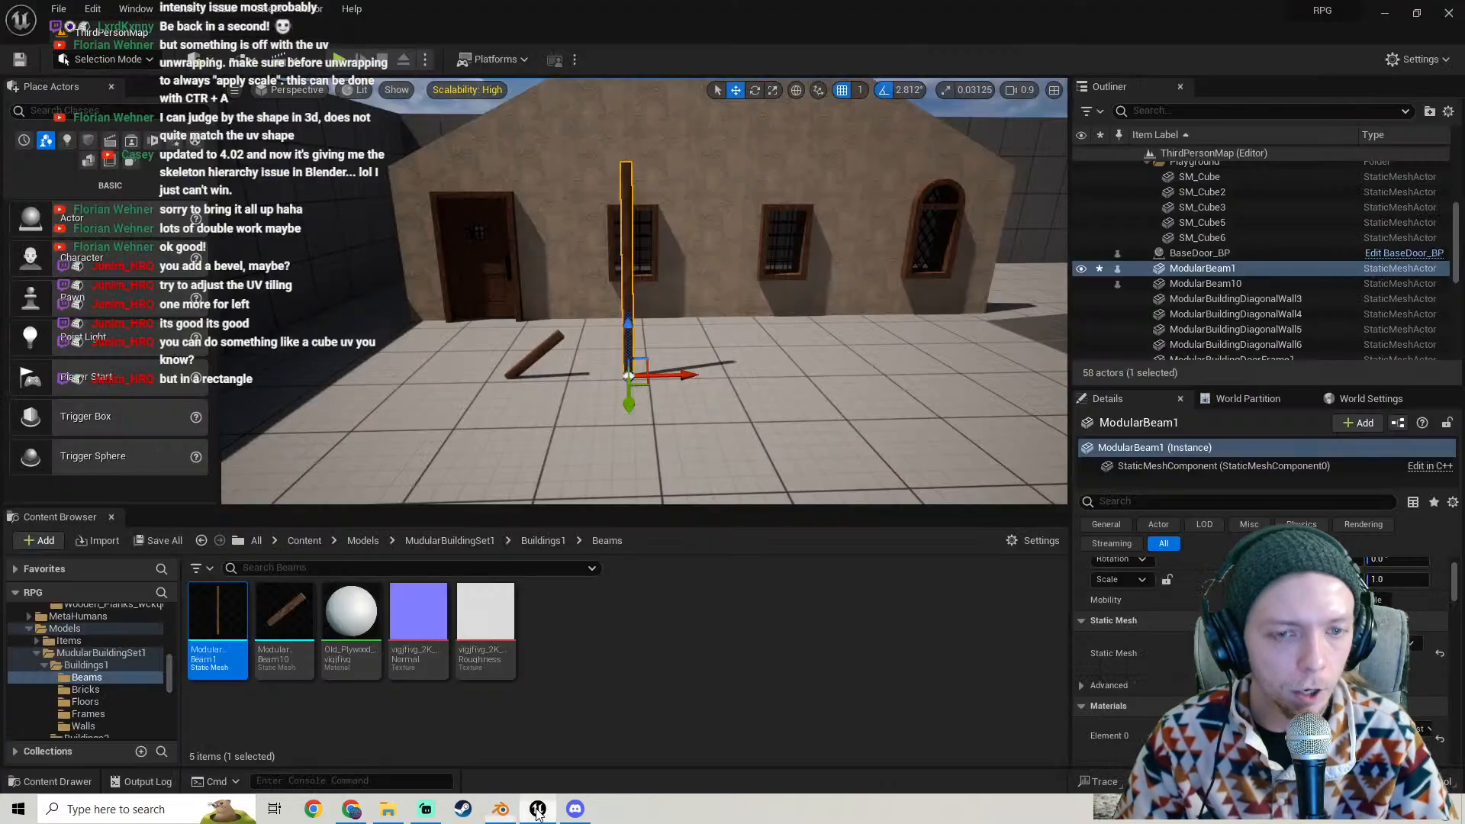
{"action": "left_click", "coordinate": [389, 809]}
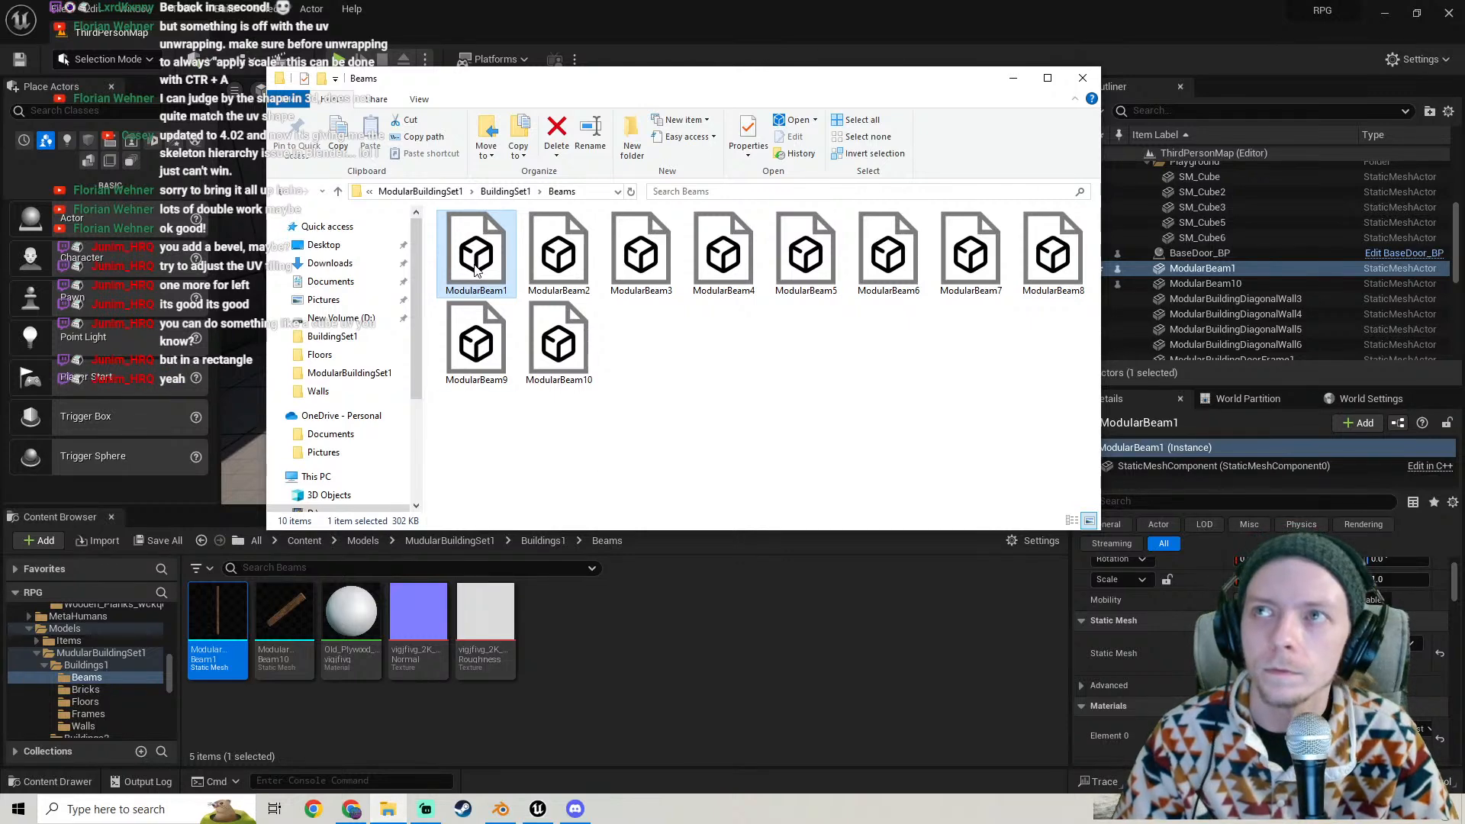
{"action": "left_click_drag", "start_coordinate": [475, 268], "coordinate": [568, 542]}
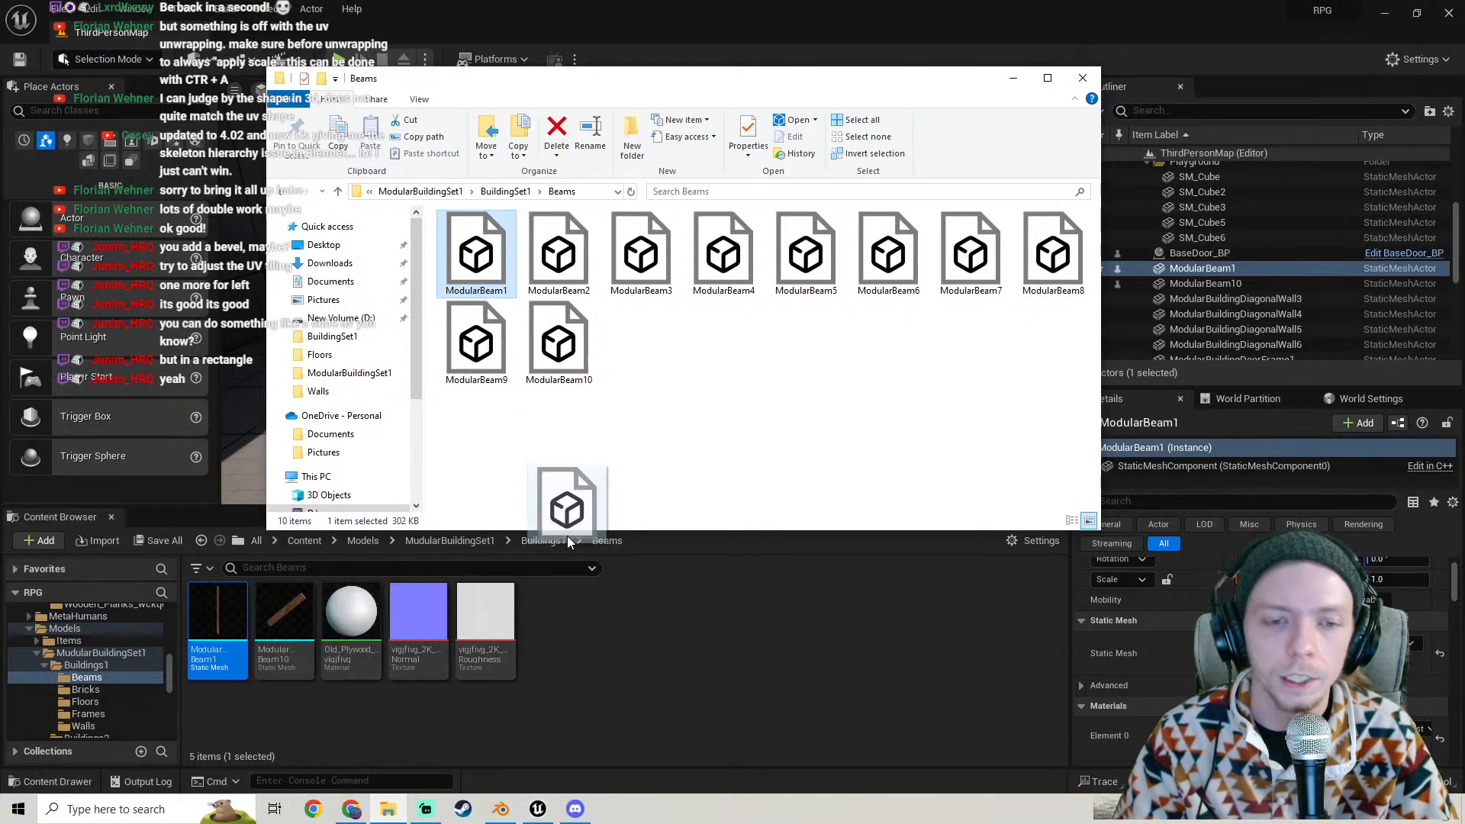
{"action": "left_click", "coordinate": [590, 656]}
- Examine the wood texture on the reimported beam in the level from several distances and angles
{"action": "key", "text": "w"}
{"action": "right_click_drag", "start_coordinate": [699, 348], "coordinate": [648, 324]}
{"action": "key", "text": "w"}
{"action": "key", "text": "a"}
{"action": "key", "text": "w"}
{"action": "key", "text": "d"}
{"action": "key", "text": "d"}
{"action": "key", "text": "w"}
{"action": "key", "text": "a"}
{"action": "key", "text": "s"}
{"action": "key", "text": "w"}
{"action": "key", "text": "s"}
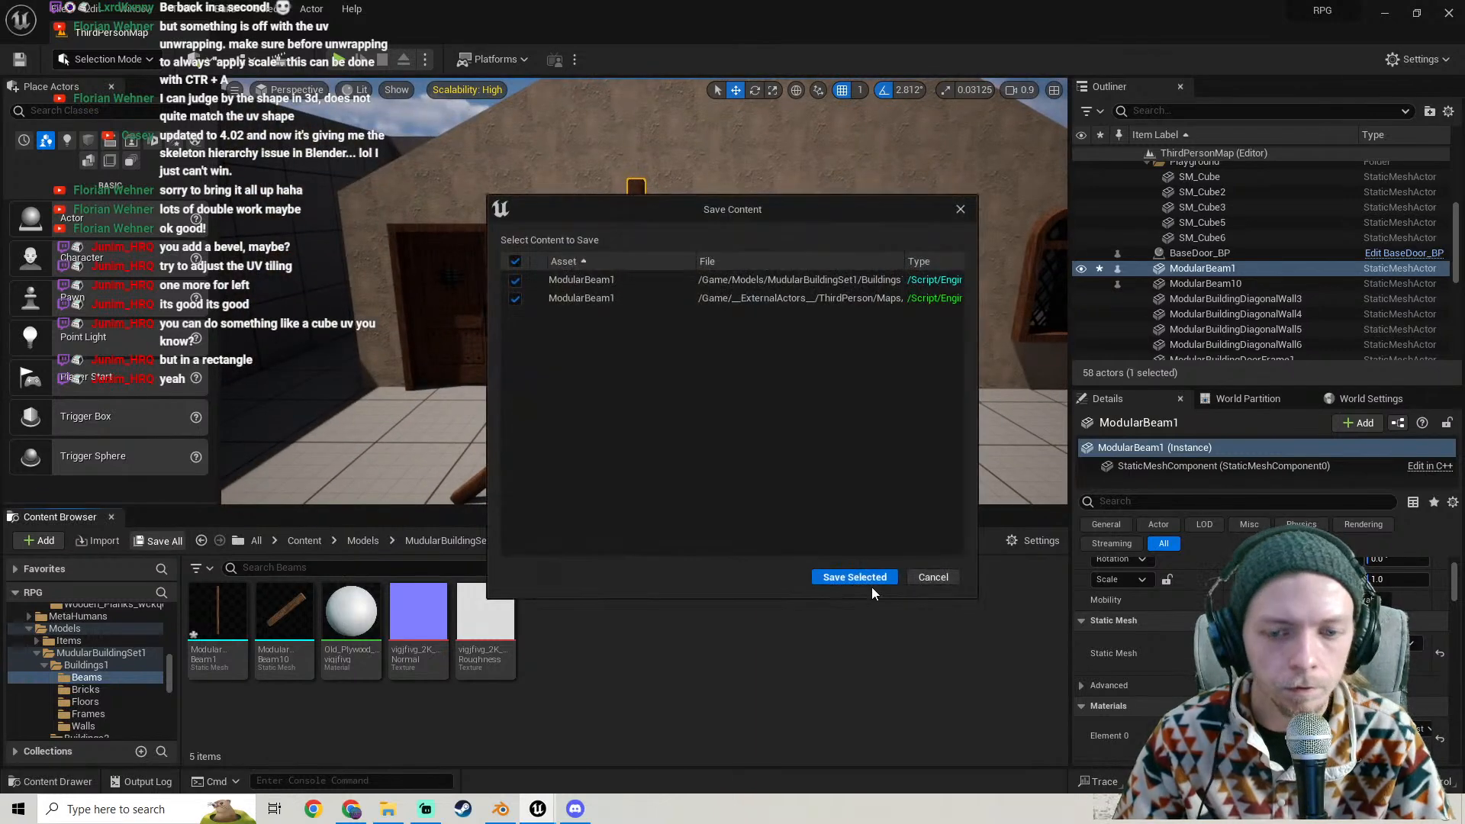
- Save the modified ModularBeam1 mesh and level actor, and view the beam in front of the house in game view
{"action": "left_click", "coordinate": [868, 583]}
{"action": "right_click_drag", "start_coordinate": [733, 402], "coordinate": [742, 425]}
{"action": "key", "text": "s"}
{"action": "key", "text": "g"}
{"action": "right_click_drag", "start_coordinate": [748, 369], "coordinate": [753, 335]}
{"action": "key", "text": "w"}
{"action": "key", "text": "s"}
{"action": "key", "text": "s"}
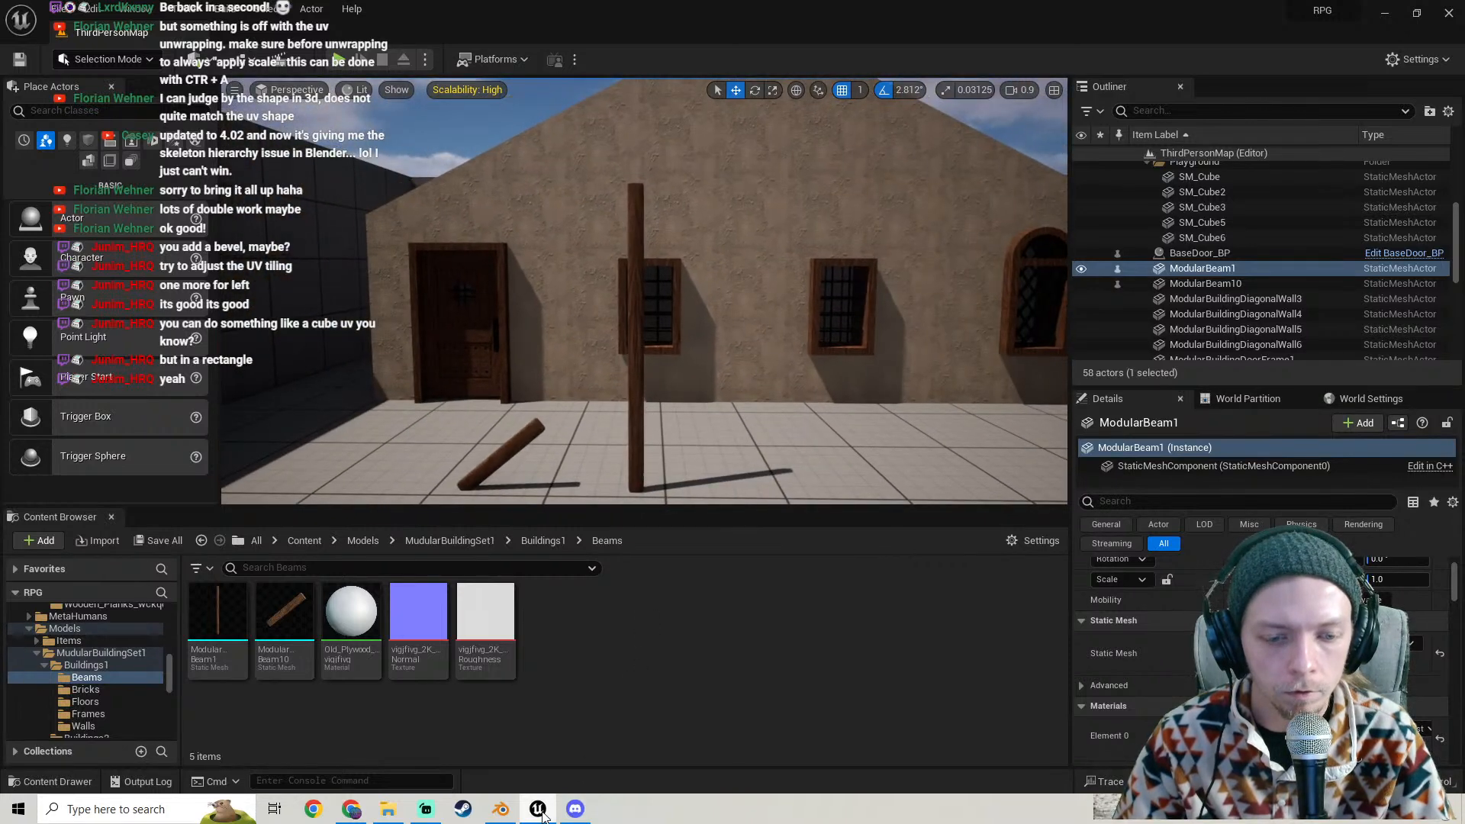
- Switch back to Blender and close the UV Editor to give the 3D viewport the full width
{"action": "left_click", "coordinate": [501, 809]}
{"action": "left_click_drag", "start_coordinate": [474, 43], "coordinate": [412, 70]}
{"action": "scroll", "coordinate": [744, 411], "scroll_direction": "down", "scroll_amount": 8}
{"action": "middle_click_drag", "start_coordinate": [527, 402], "coordinate": [998, 366], "text": "shift"}
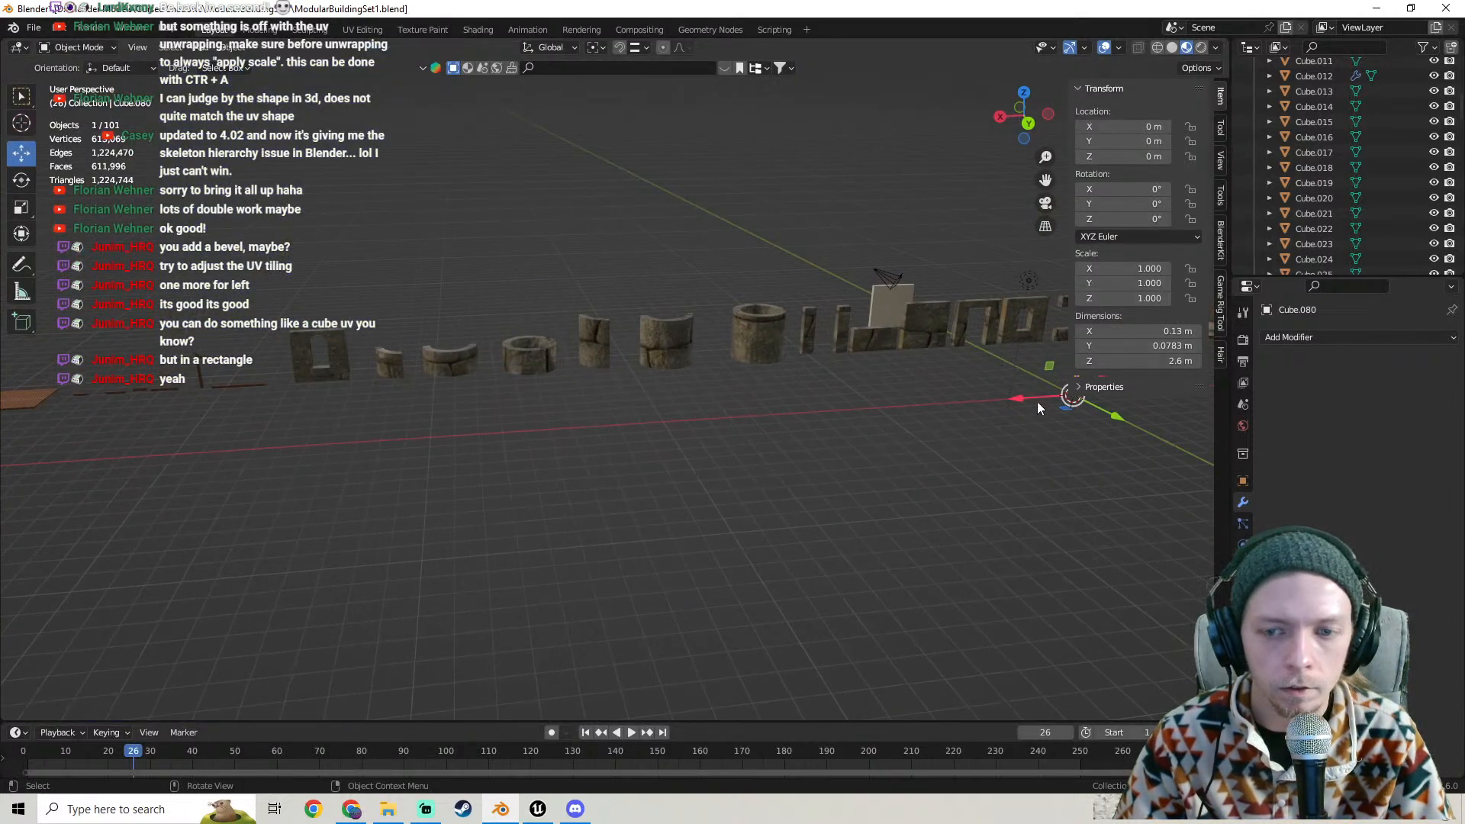
- Move the post along the X axis to about 44.2 m, toward the wooden beams and floor piece
{"action": "key", "text": "g"}
{"action": "key", "text": "x"}
{"action": "left_click_drag", "start_coordinate": [217, 449], "coordinate": [217, 449]}
{"action": "middle_click_drag", "start_coordinate": [219, 424], "coordinate": [654, 395], "text": "shift"}
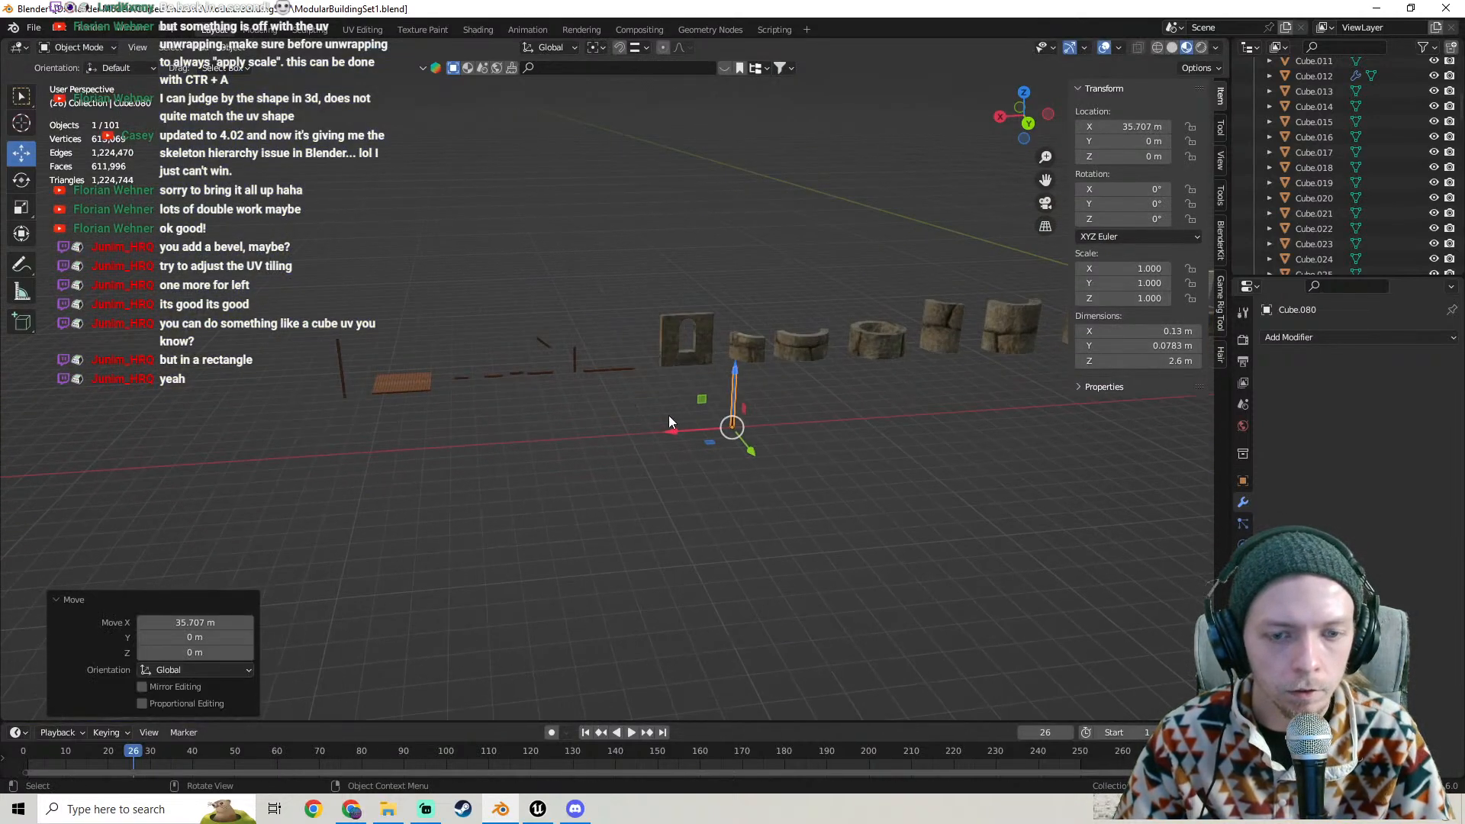
{"action": "left_click_drag", "start_coordinate": [670, 424], "coordinate": [458, 447]}
{"action": "middle_click_drag", "start_coordinate": [467, 454], "coordinate": [649, 463]}
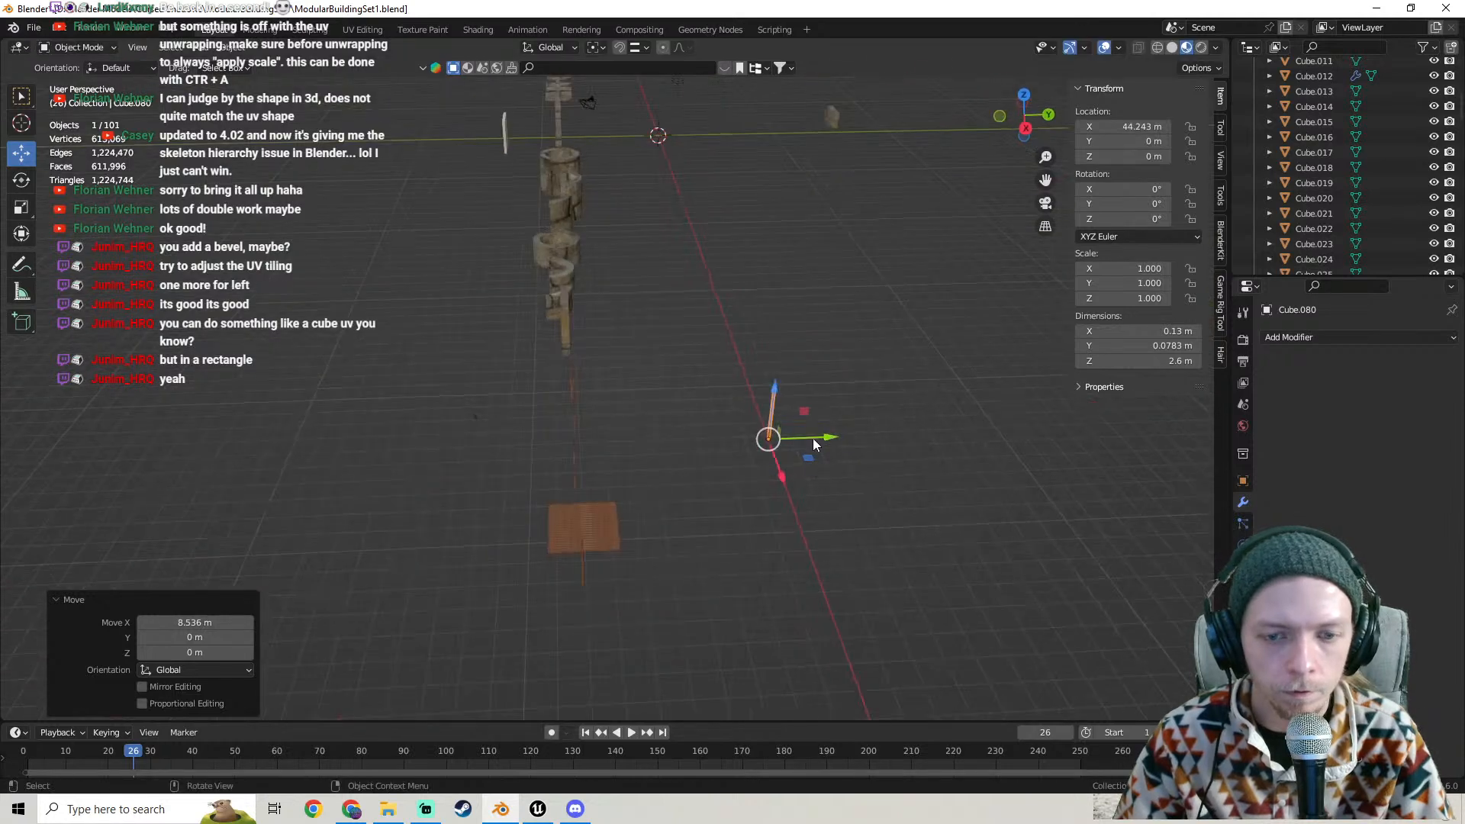
- Move the post along the Y axis to about -11.7 m, in line with the row of wooden beams
{"action": "left_click_drag", "start_coordinate": [830, 435], "coordinate": [585, 440]}
{"action": "middle_click_drag", "start_coordinate": [586, 440], "coordinate": [450, 393]}
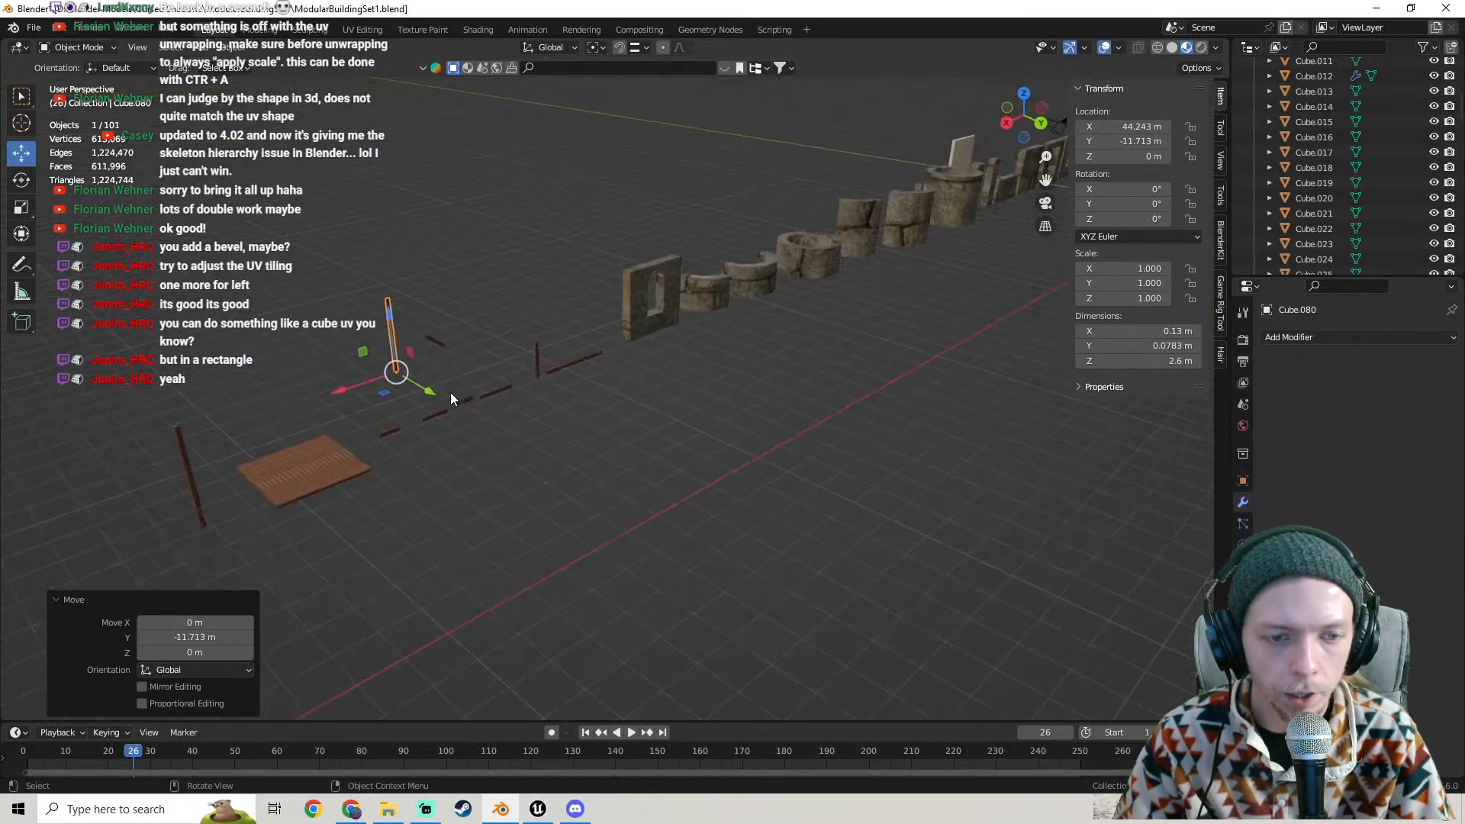
- Take the short slanted beam out of the row and snap it to the 3D cursor at the world origin
{"action": "left_click", "coordinate": [427, 334]}
{"action": "left_click_drag", "start_coordinate": [483, 362], "coordinate": [807, 471]}
{"action": "middle_click_drag", "start_coordinate": [799, 524], "coordinate": [661, 307]}
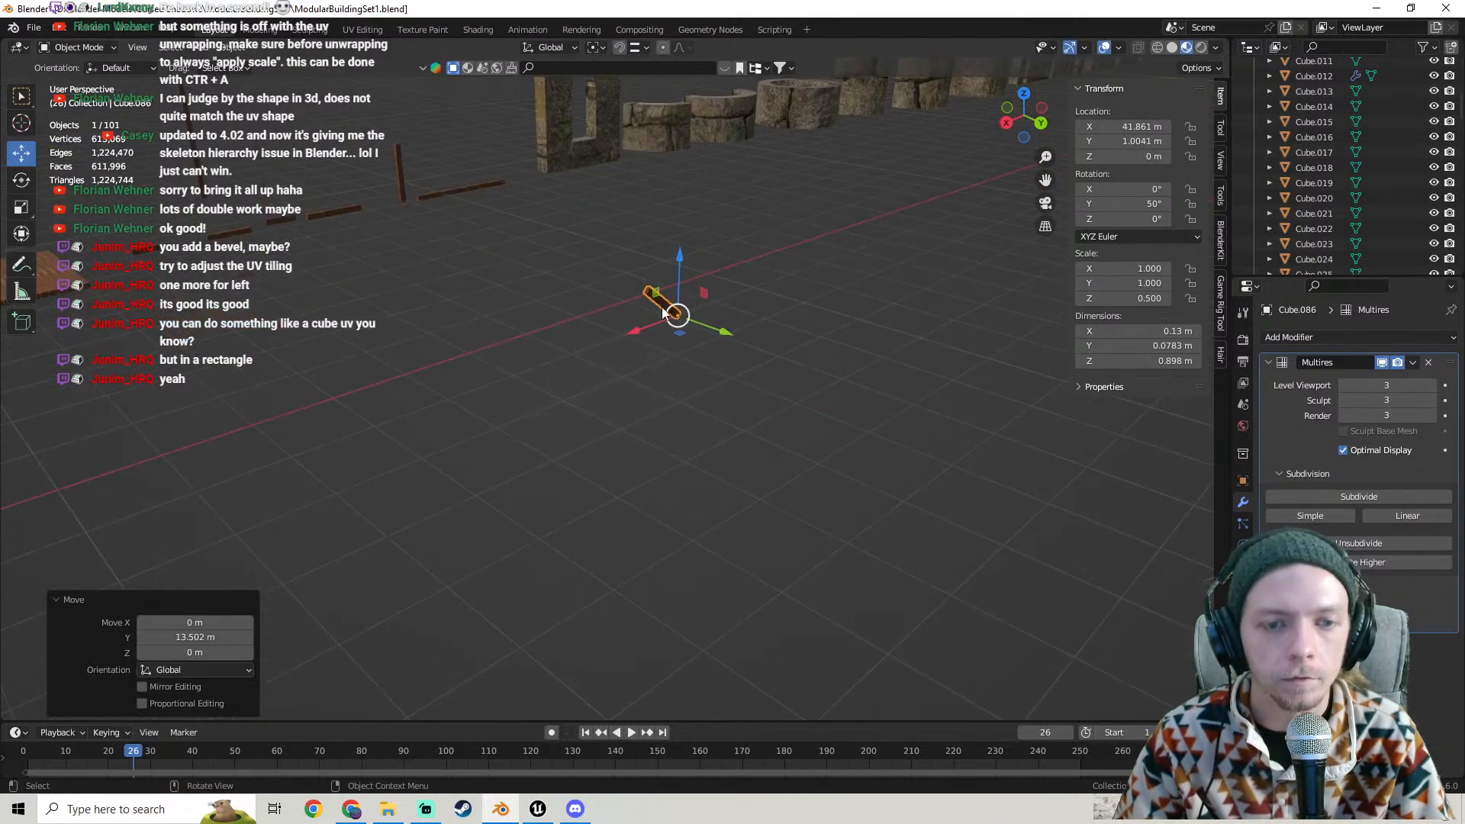
{"action": "right_click", "coordinate": [661, 305]}
{"action": "mouse_move", "coordinate": [662, 300]}
{"action": "left_click", "coordinate": [778, 318]}
- Apply a Cube Projection UV unwrap to the whole slanted beam at the origin
{"action": "scroll", "coordinate": [796, 357], "scroll_direction": "down", "scroll_amount": 8}
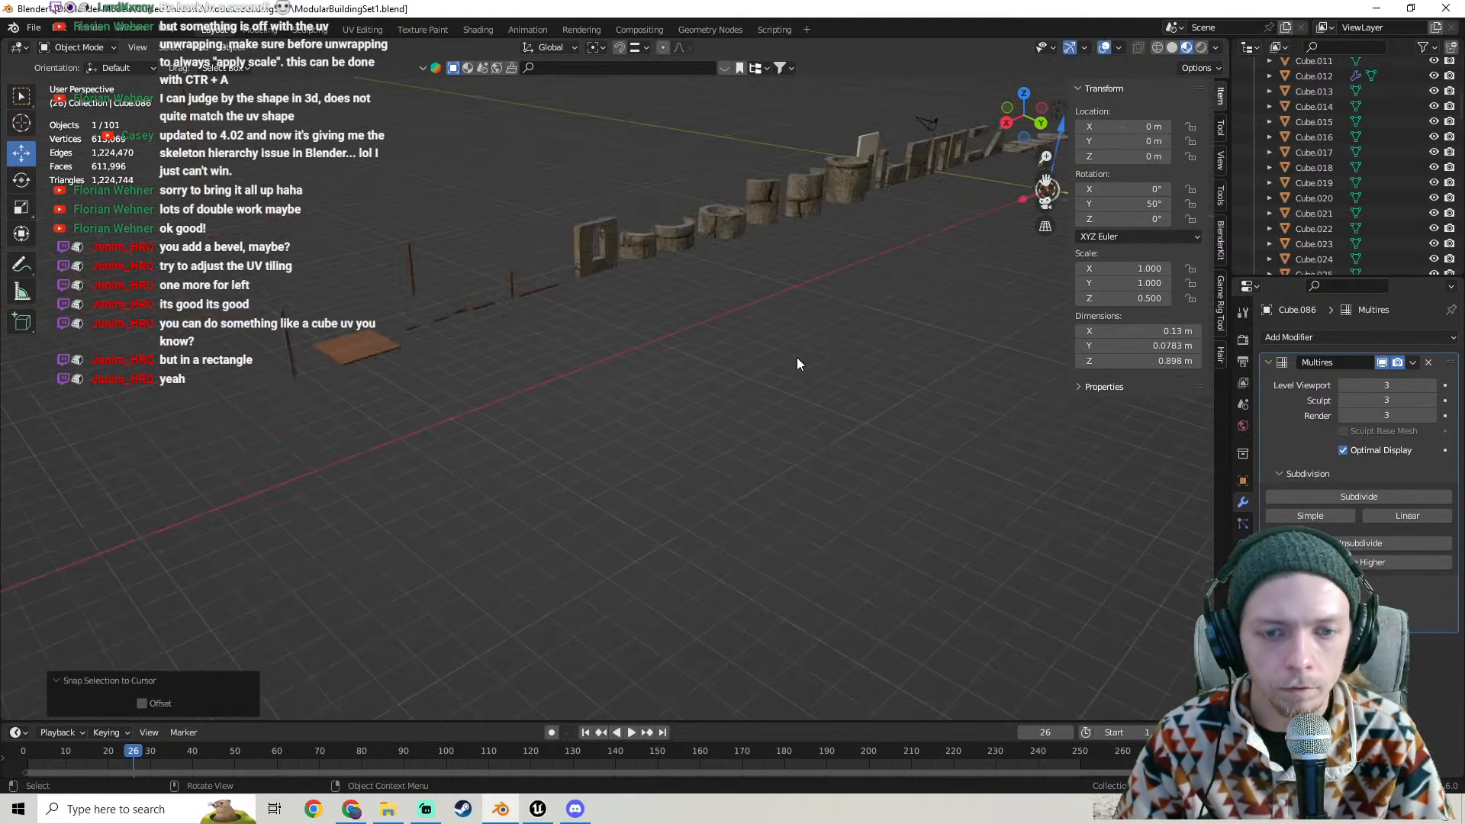
{"action": "middle_click_drag", "start_coordinate": [797, 362], "coordinate": [656, 410], "text": "shift"}
{"action": "middle_click_drag", "start_coordinate": [614, 545], "coordinate": [608, 419], "text": "shift"}
{"action": "scroll", "coordinate": [716, 454], "scroll_direction": "up", "scroll_amount": 4}
{"action": "scroll", "coordinate": [607, 419], "scroll_direction": "up", "scroll_amount": 3}
{"action": "scroll", "coordinate": [628, 456], "scroll_direction": "up", "scroll_amount": 2}
{"action": "middle_click_drag", "start_coordinate": [506, 388], "coordinate": [595, 419], "text": "shift"}
{"action": "key", "text": "Tab"}
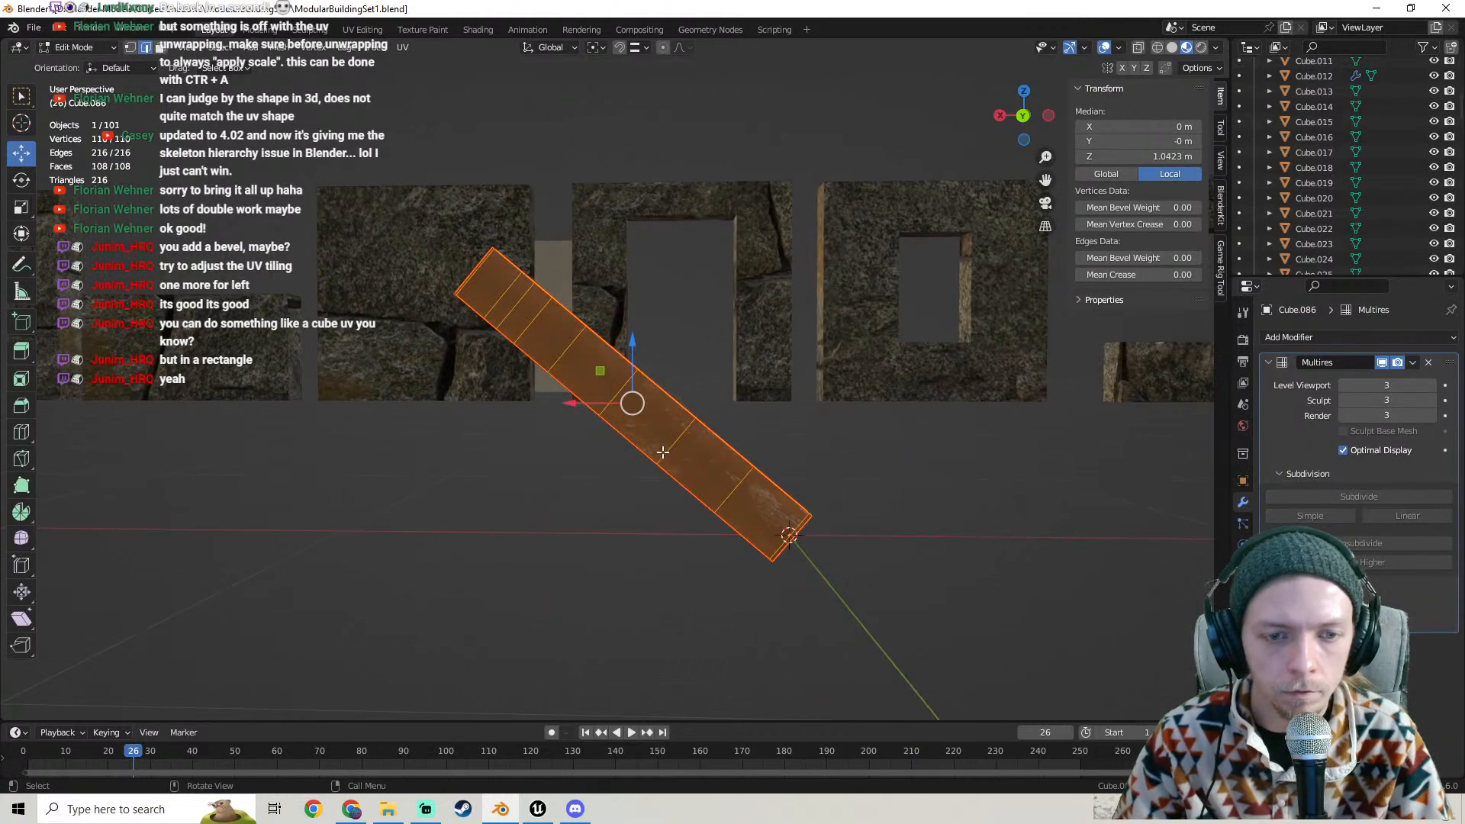
{"action": "left_click", "coordinate": [402, 47]}
{"action": "left_click", "coordinate": [441, 139]}
{"action": "key", "text": "Tab"}
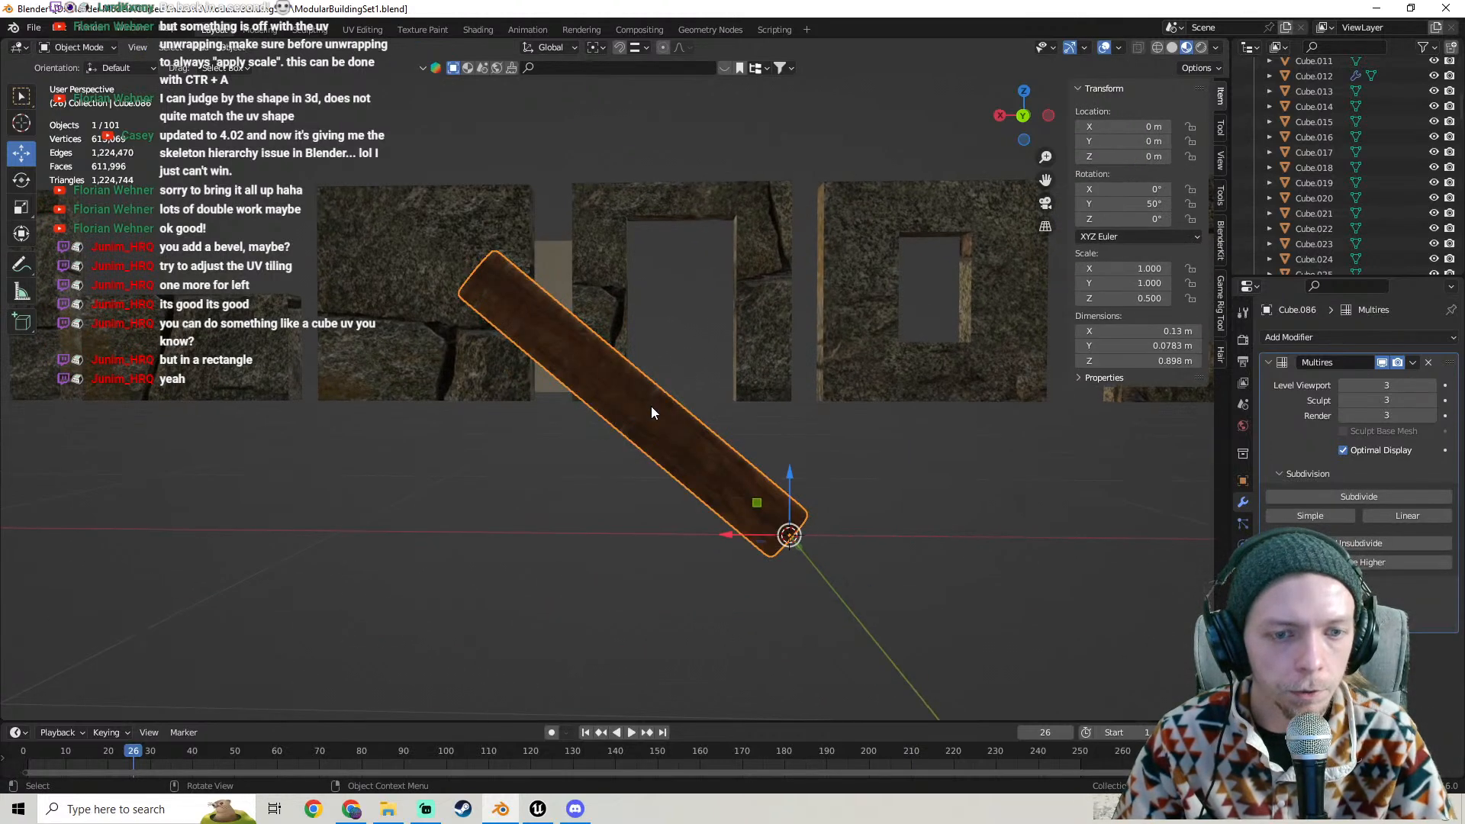
- Examine the wood texture on the slanted beam up close and from an angle
{"action": "scroll", "coordinate": [651, 412], "scroll_direction": "up", "scroll_amount": 3}
{"action": "scroll", "coordinate": [649, 408], "scroll_direction": "down", "scroll_amount": 3}
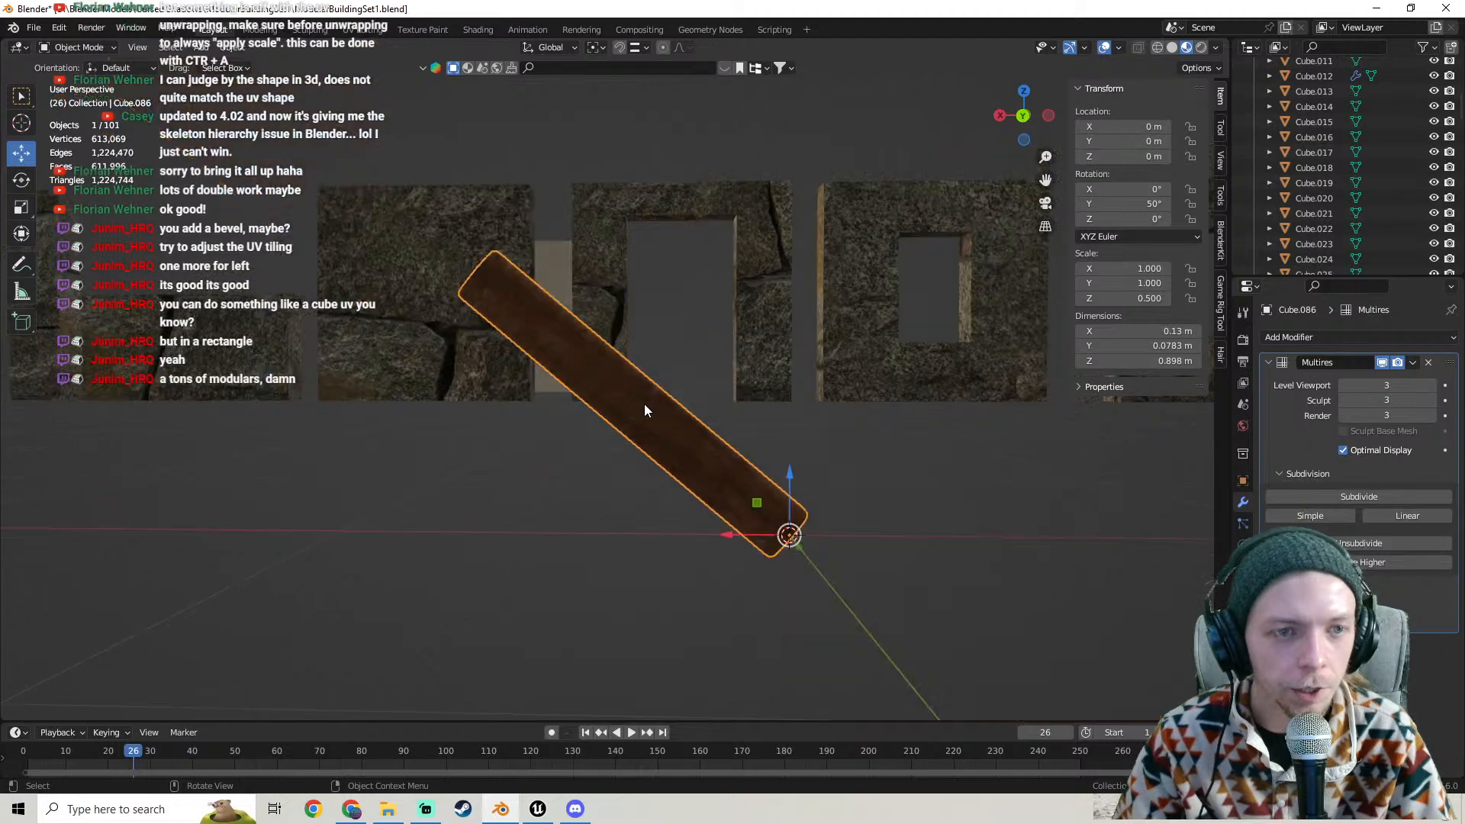
{"action": "key", "text": "Tab"}
{"action": "key", "text": "Tab"}
{"action": "scroll", "coordinate": [623, 360], "scroll_direction": "up", "scroll_amount": 3}
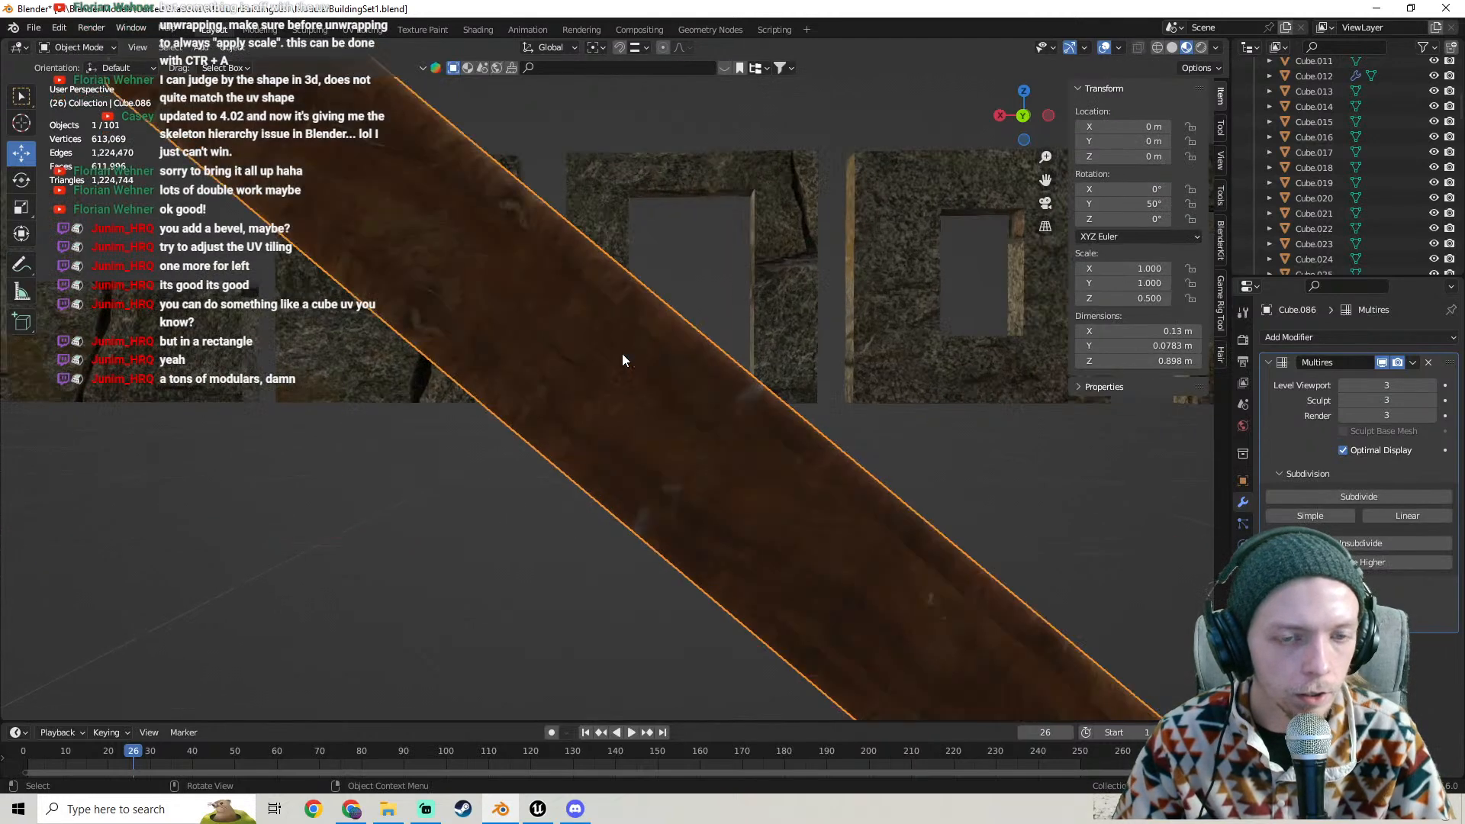
{"action": "scroll", "coordinate": [565, 347], "scroll_direction": "up", "scroll_amount": 1}
{"action": "middle_click_drag", "start_coordinate": [580, 353], "coordinate": [524, 411]}
{"action": "scroll", "coordinate": [592, 359], "scroll_direction": "down", "scroll_amount": 1}
- Clear the UV seams from all edges of the slanted beam
{"action": "key", "text": "Tab"}
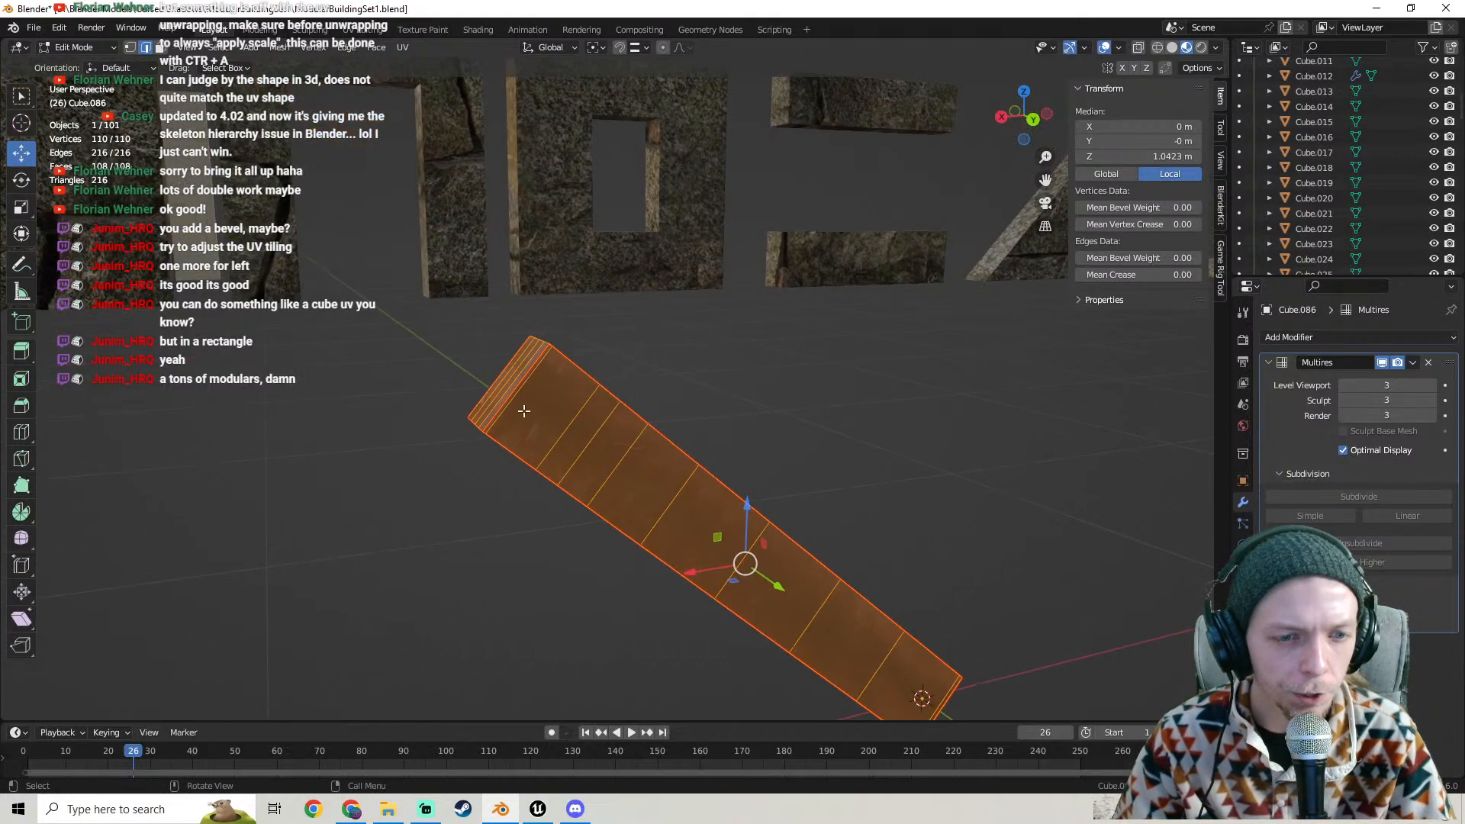
{"action": "right_click", "coordinate": [531, 393]}
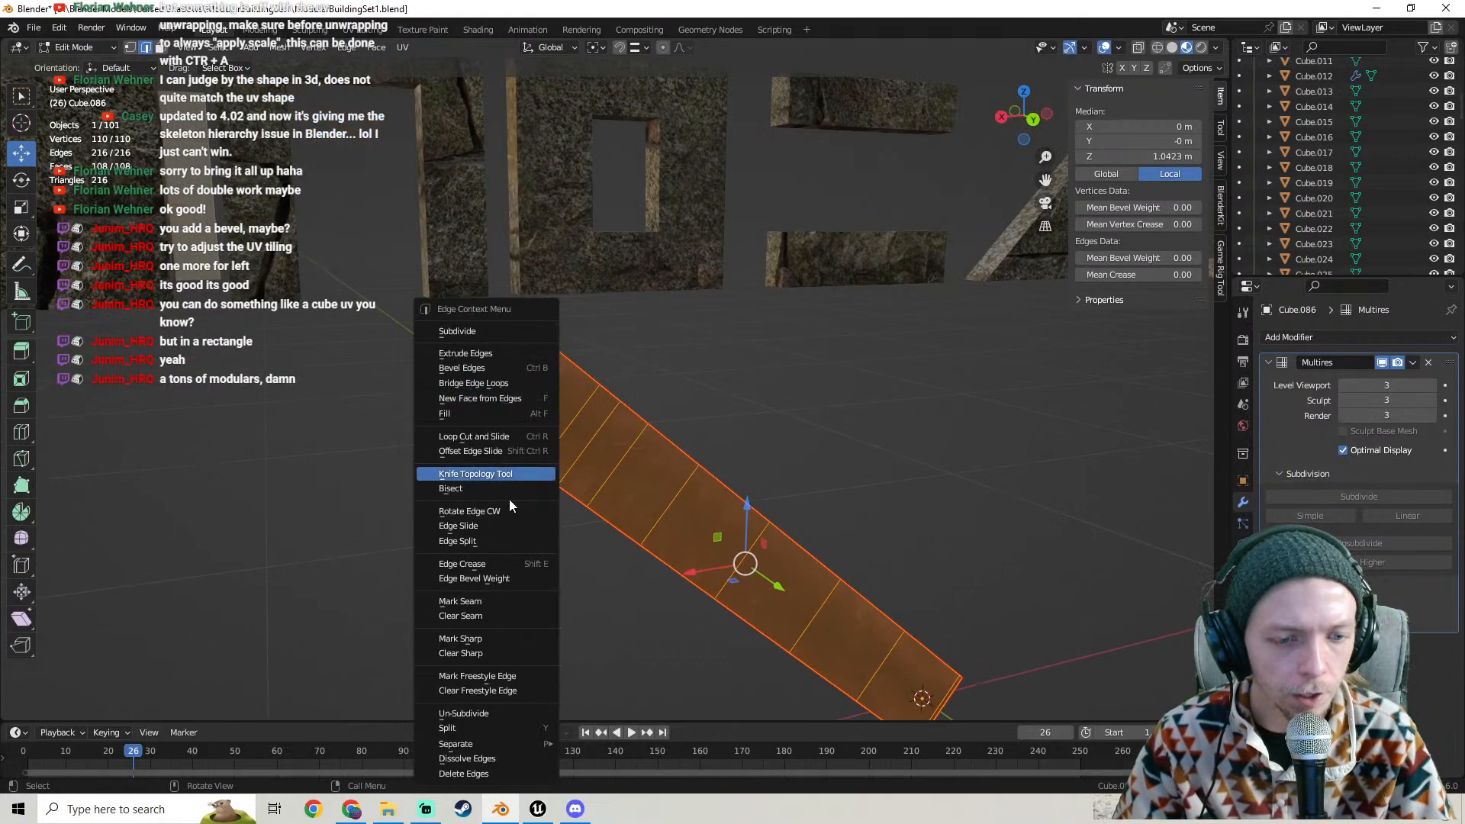
{"action": "left_click", "coordinate": [478, 620]}
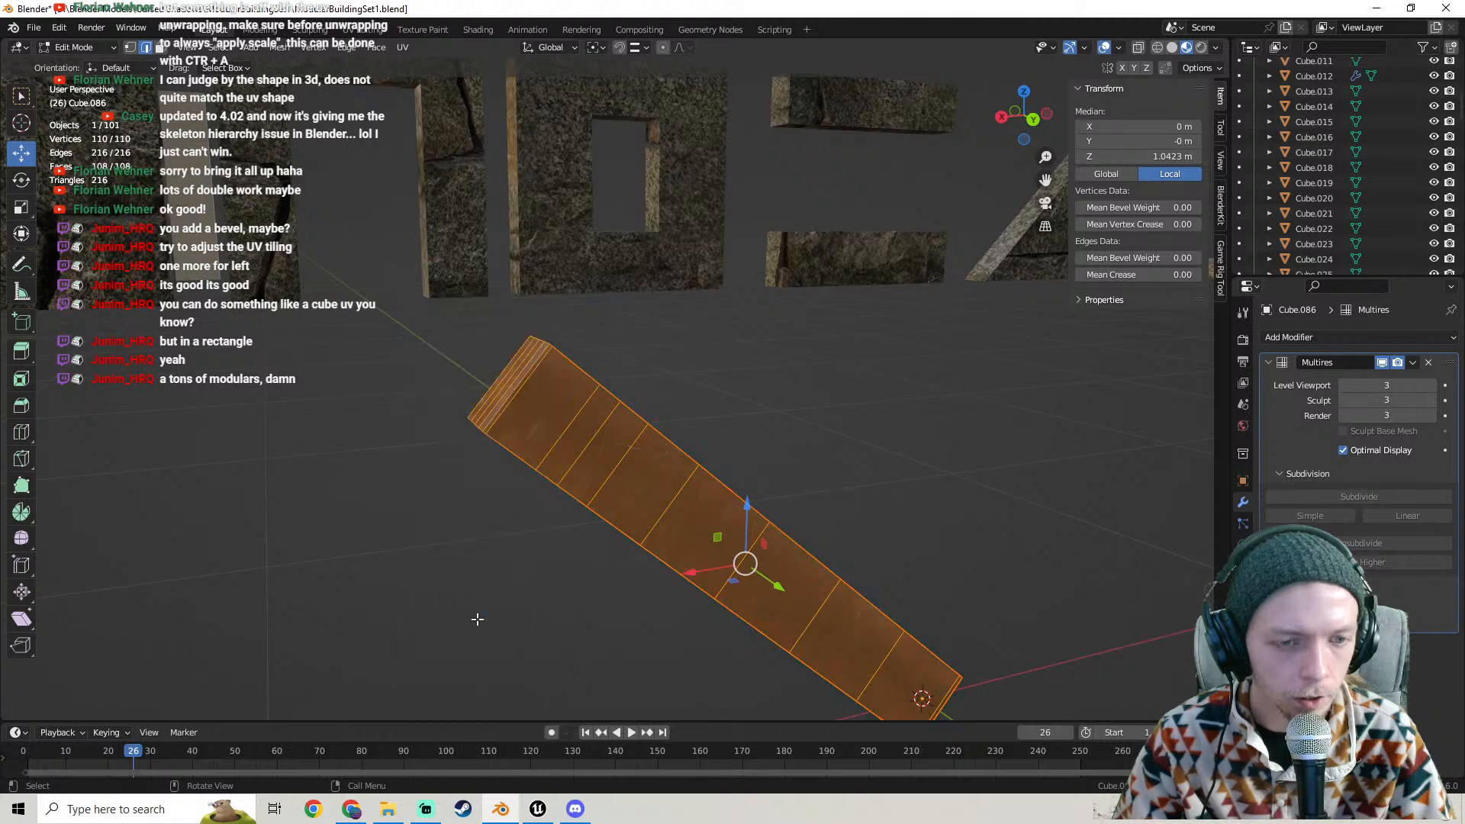
{"action": "scroll", "coordinate": [556, 471], "scroll_direction": "up", "scroll_amount": 5}
{"action": "middle_click_drag", "start_coordinate": [556, 471], "coordinate": [584, 400]}
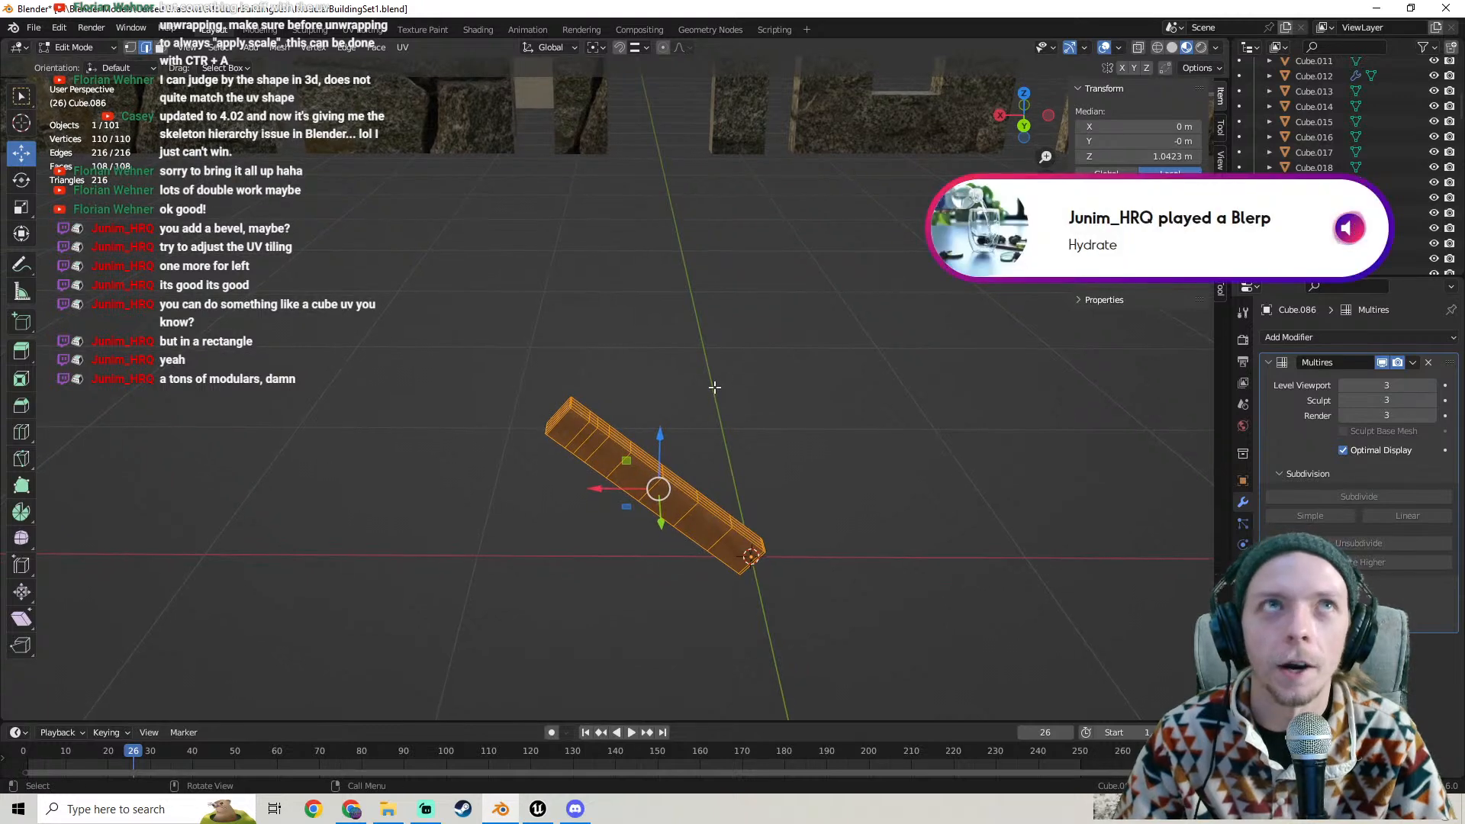
{"action": "scroll", "coordinate": [714, 389], "scroll_direction": "down", "scroll_amount": 8}
{"action": "scroll", "coordinate": [714, 388], "scroll_direction": "down", "scroll_amount": 4}
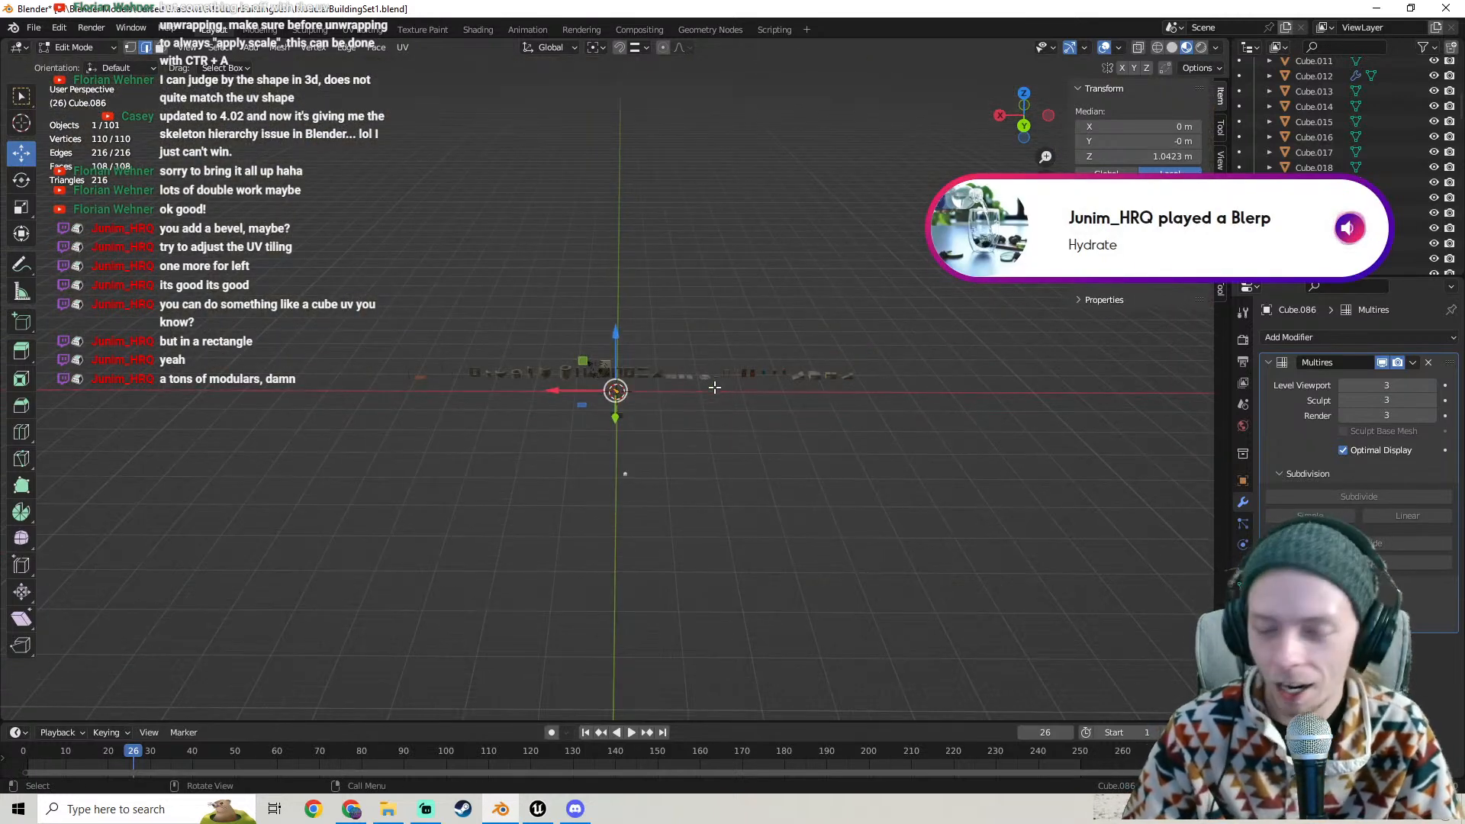
{"action": "scroll", "coordinate": [701, 381], "scroll_direction": "up", "scroll_amount": 4}
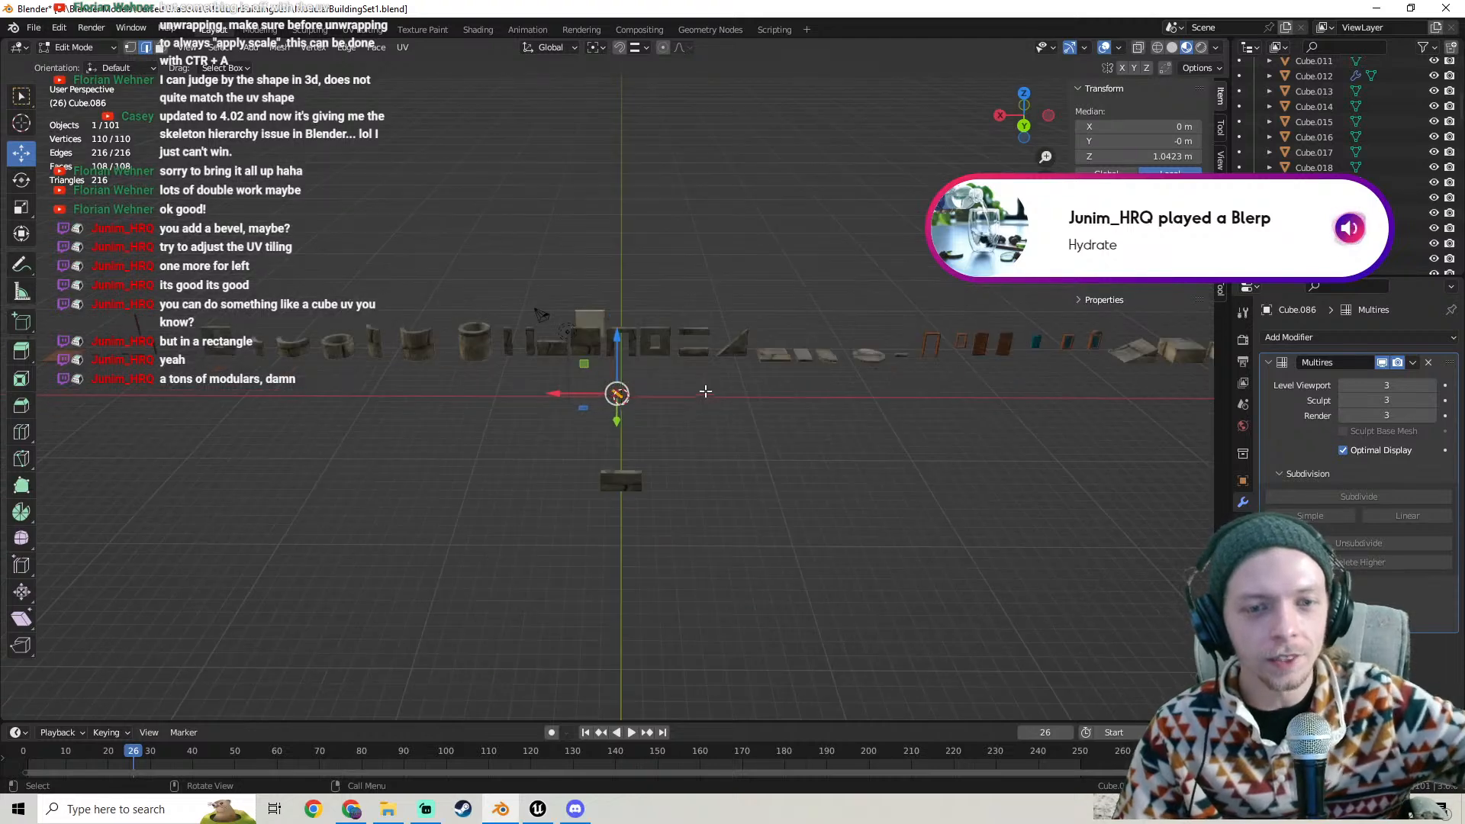
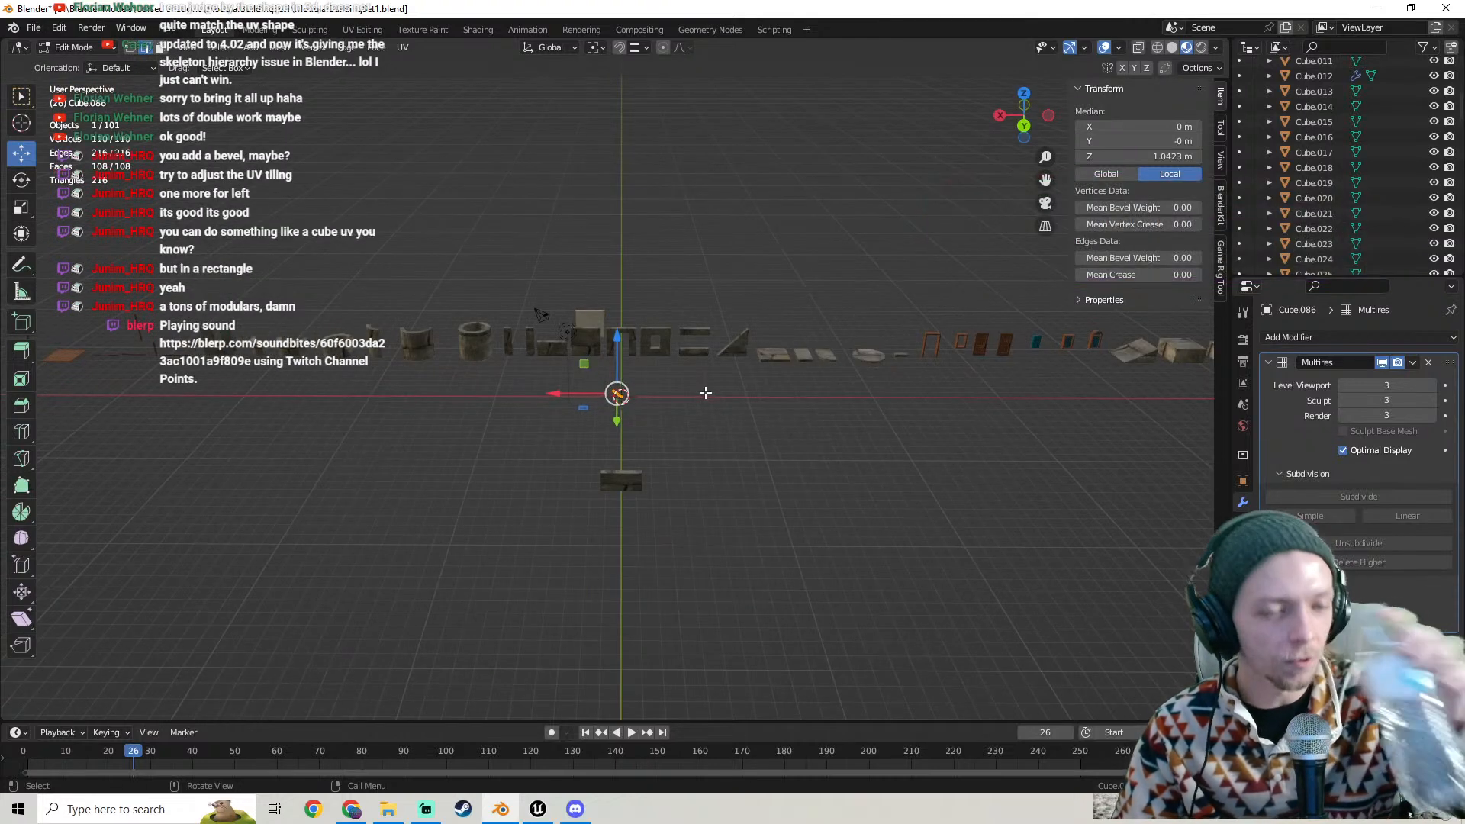
- Switch to Unreal Engine and locate the mesh asset of the window wall behind the upright beam
{"action": "left_click", "coordinate": [541, 809]}
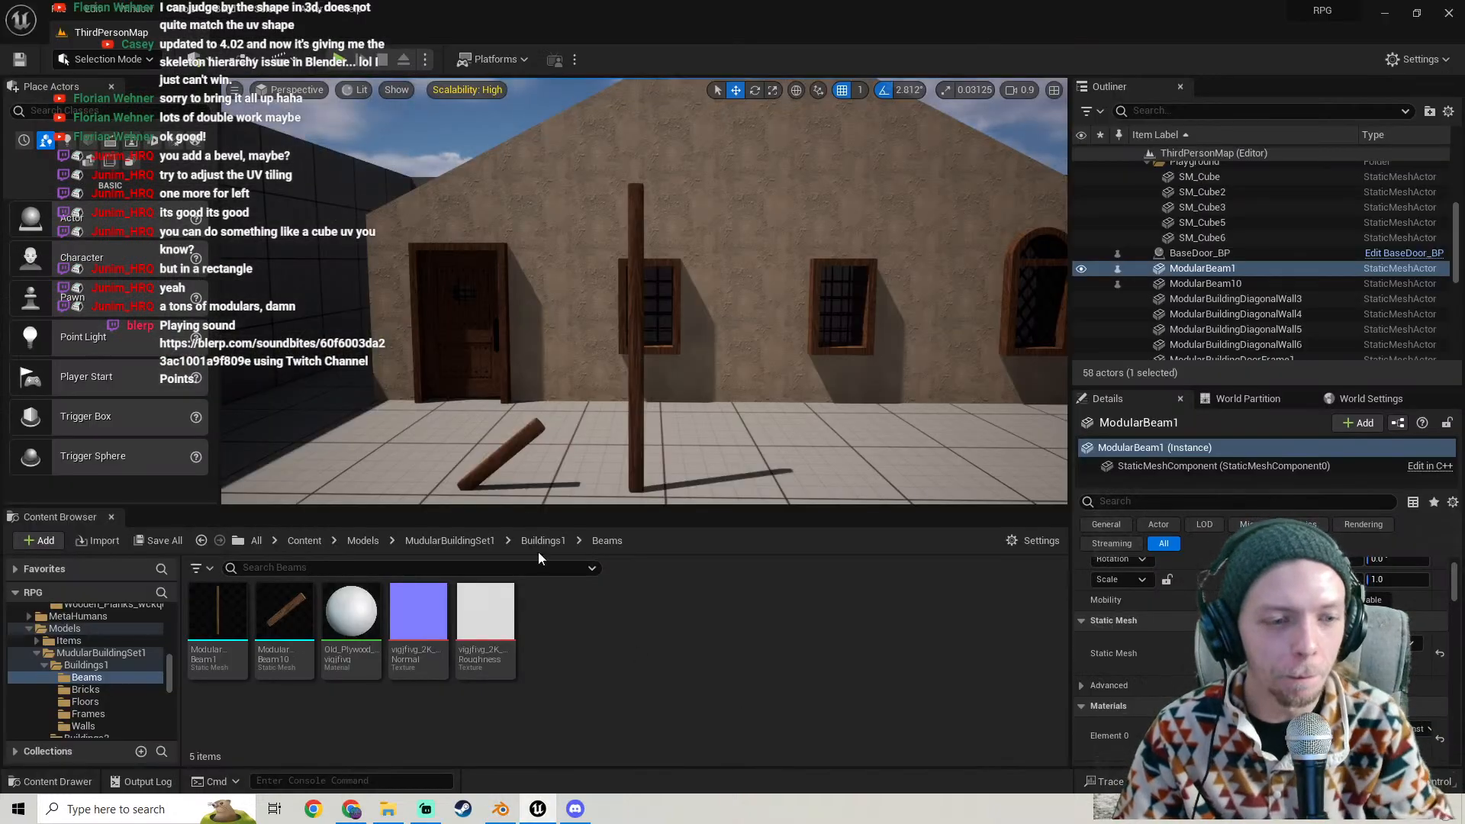
{"action": "left_click", "coordinate": [577, 304]}
{"action": "right_click", "coordinate": [592, 313]}
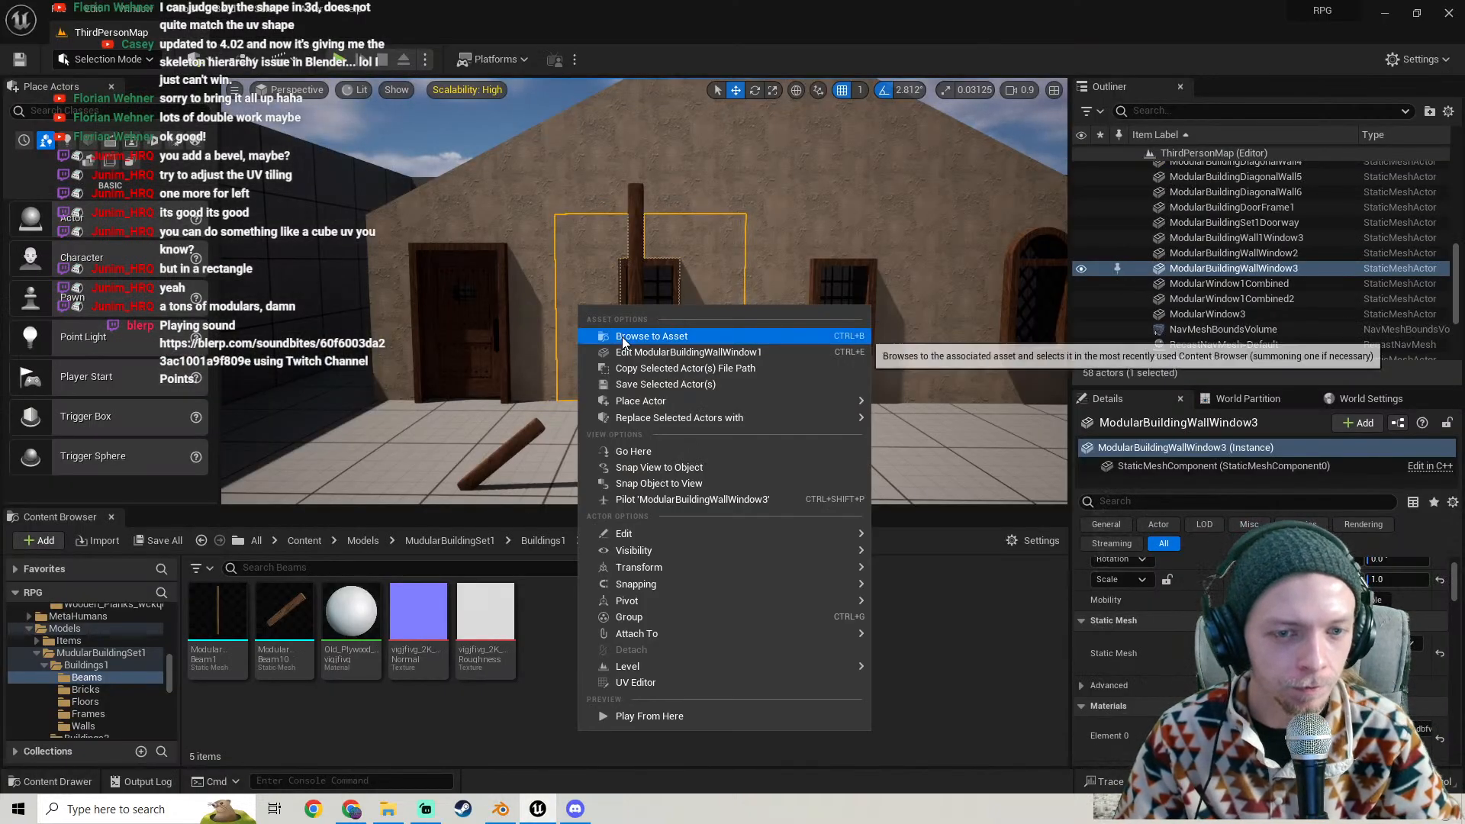
{"action": "left_click", "coordinate": [622, 336]}
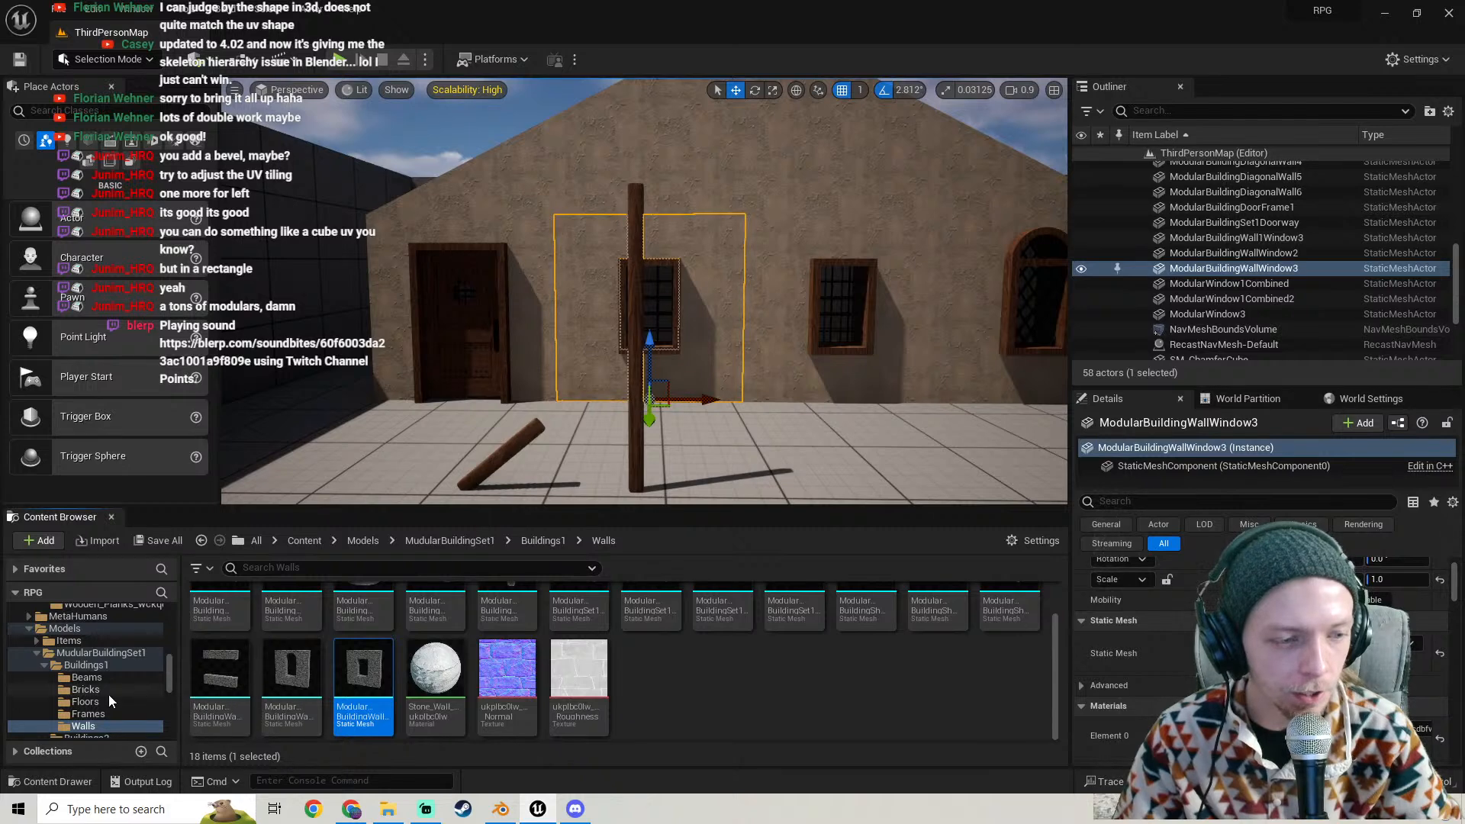
- Look through the modular meshes in the Buildings2, Frames and Floors folders
{"action": "scroll", "coordinate": [106, 676], "scroll_direction": "down", "scroll_amount": 3}
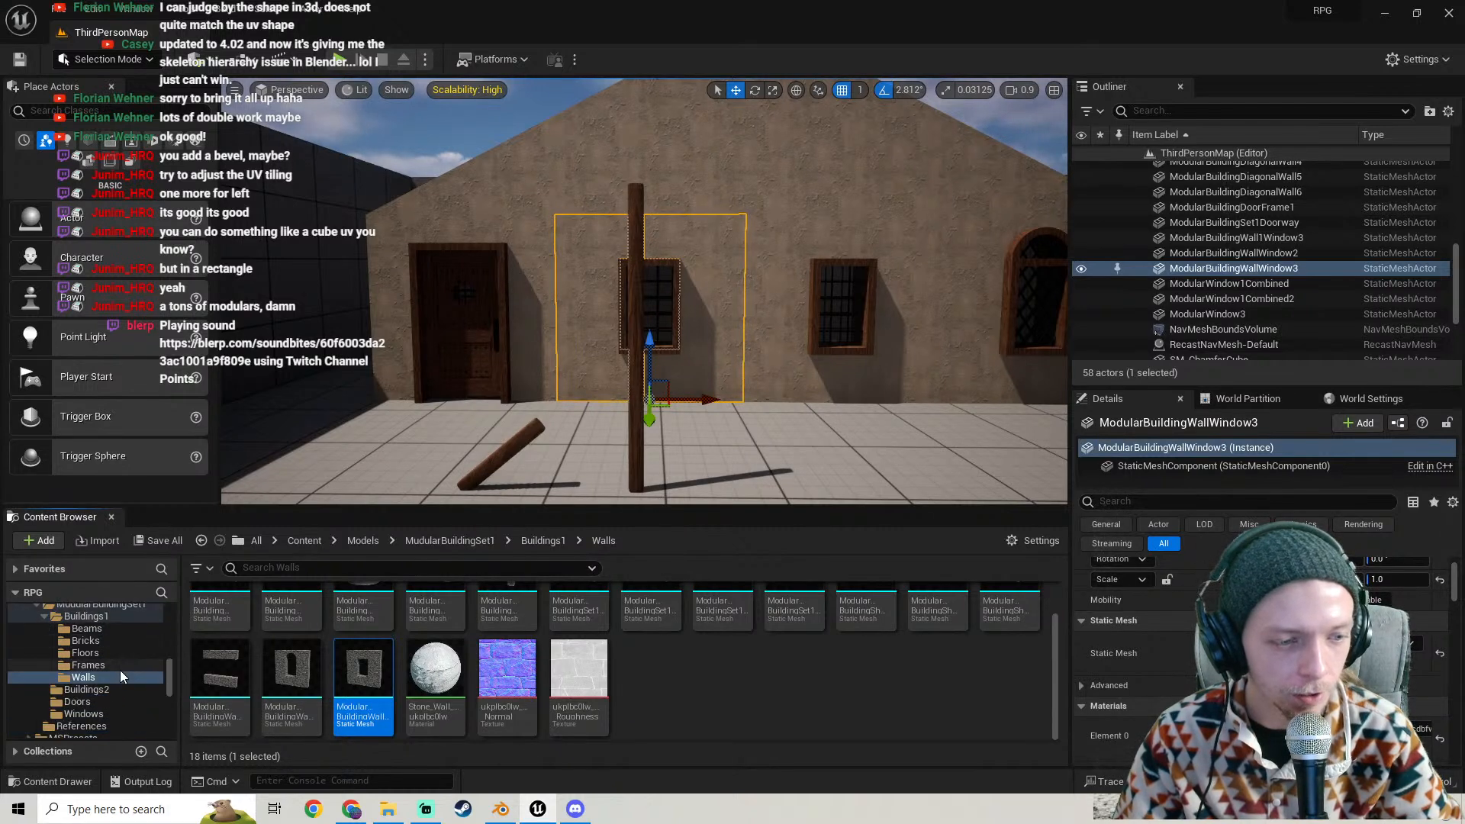
{"action": "left_click", "coordinate": [117, 666]}
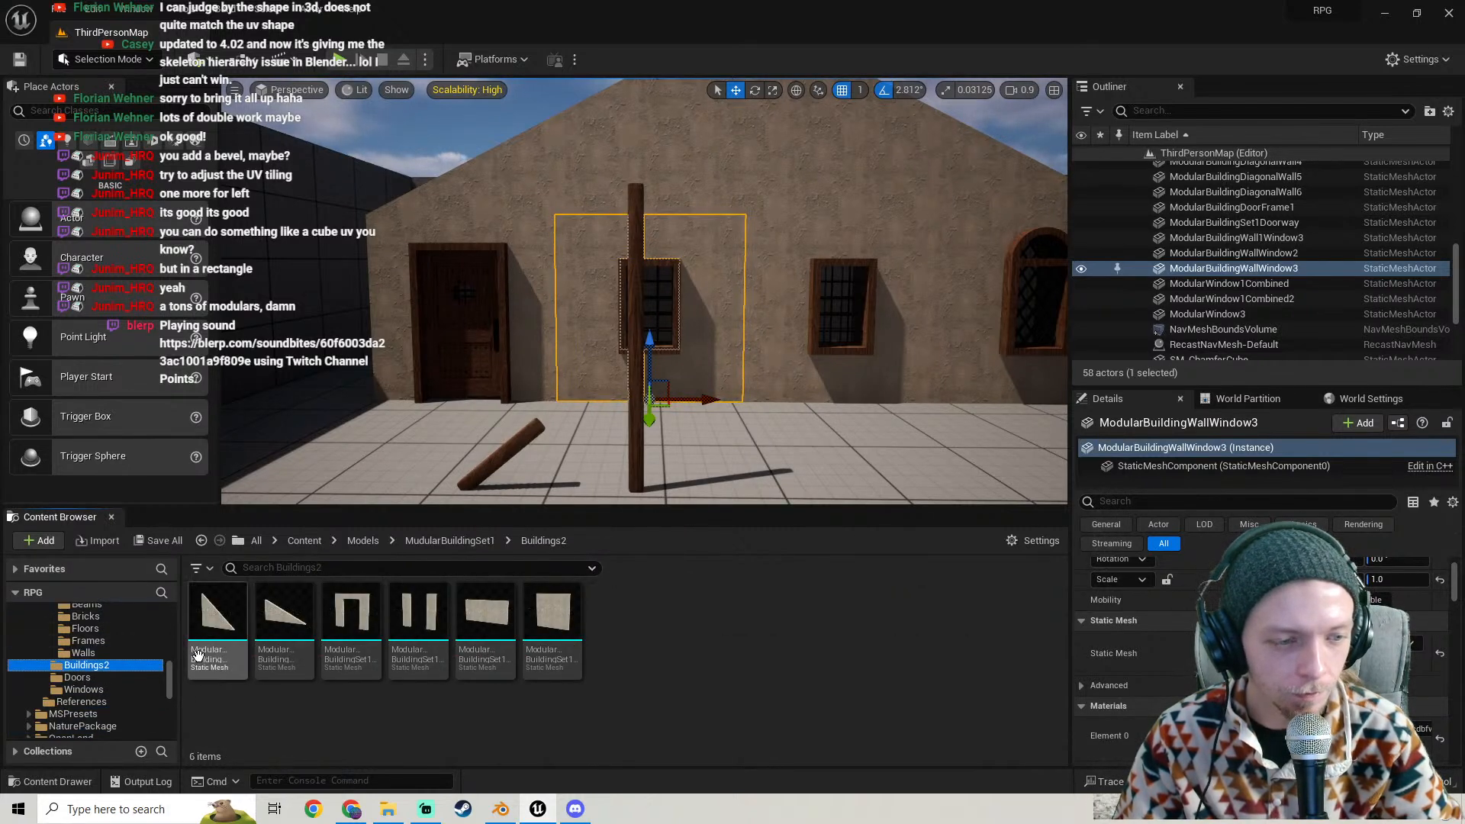
{"action": "left_click", "coordinate": [108, 640]}
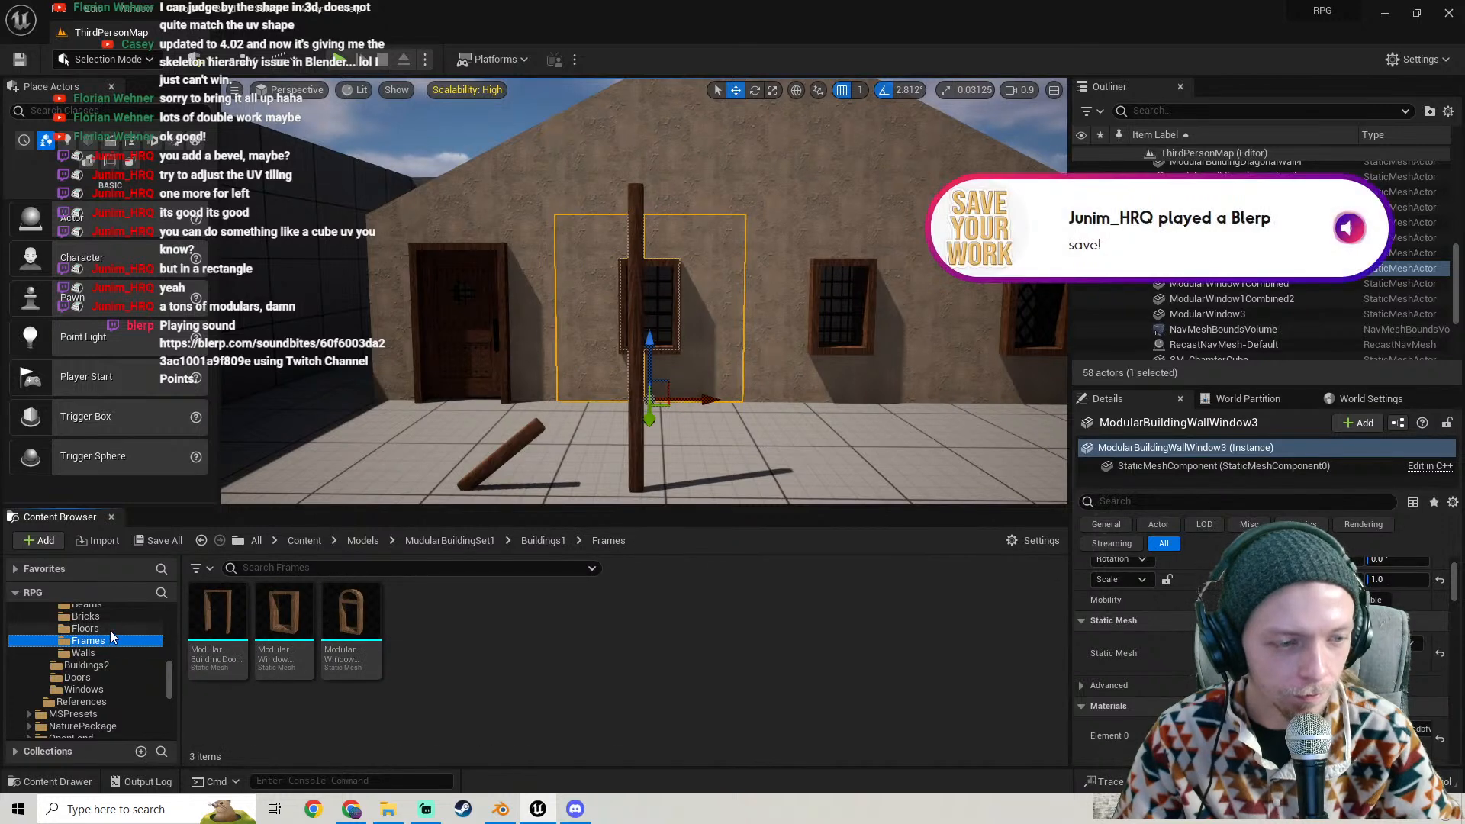
{"action": "left_click", "coordinate": [110, 628]}
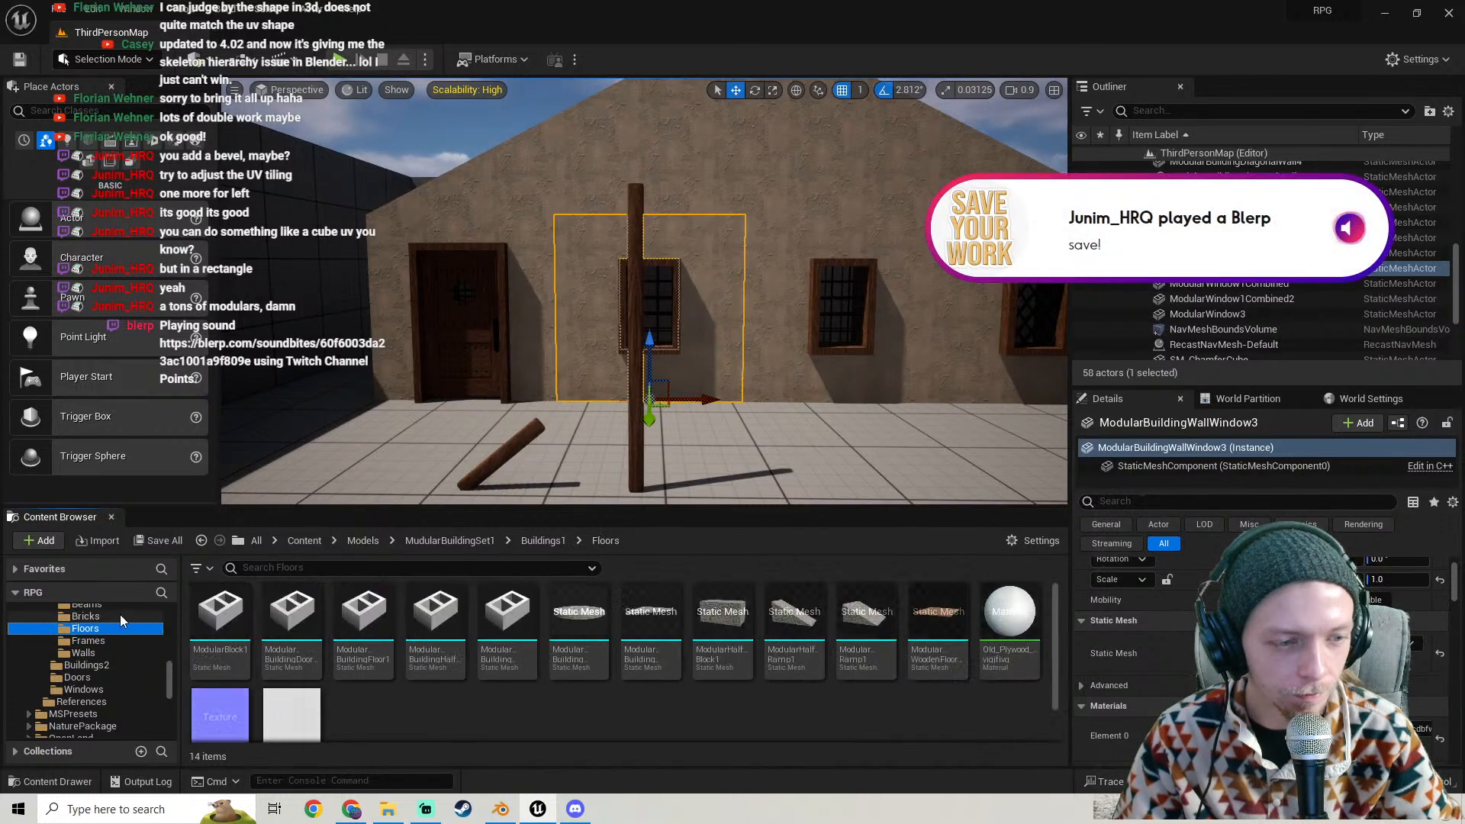
- Save all modified Unreal assets, then switch back to Blender and save ModularBuildingSet1.blend
{"action": "left_click", "coordinate": [166, 539]}
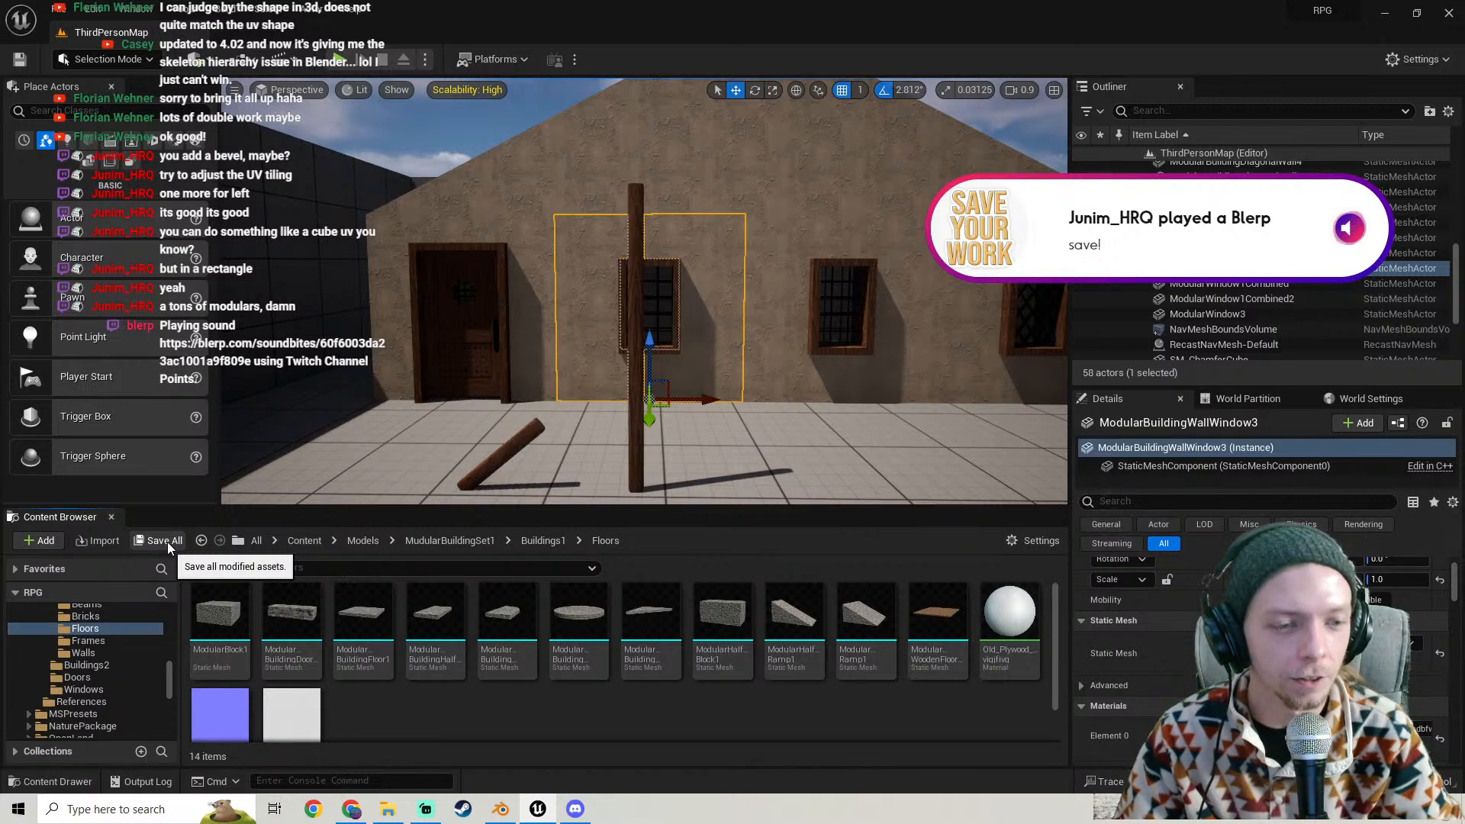
{"action": "left_click", "coordinate": [500, 810]}
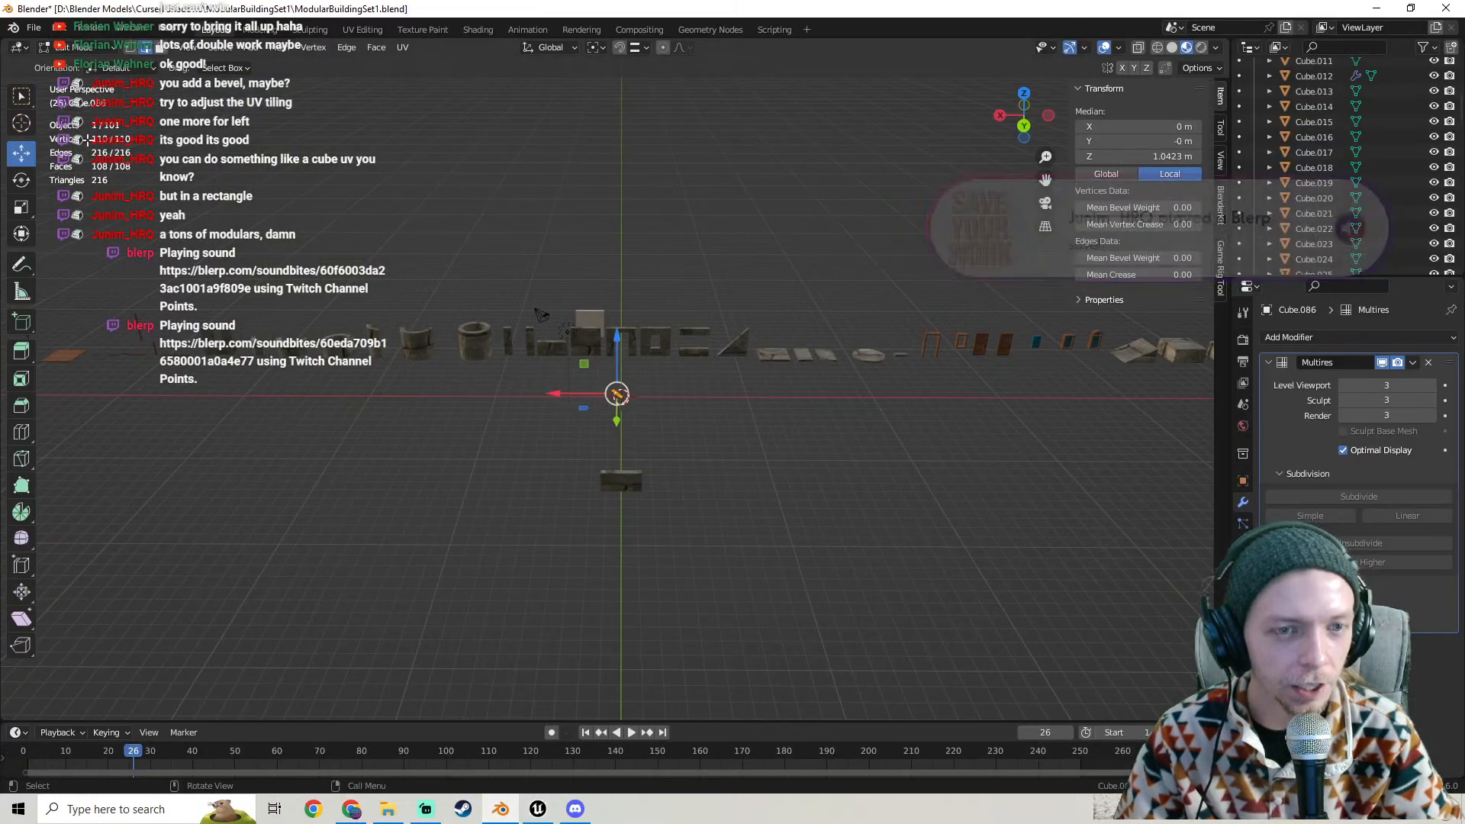
{"action": "left_click", "coordinate": [33, 28]}
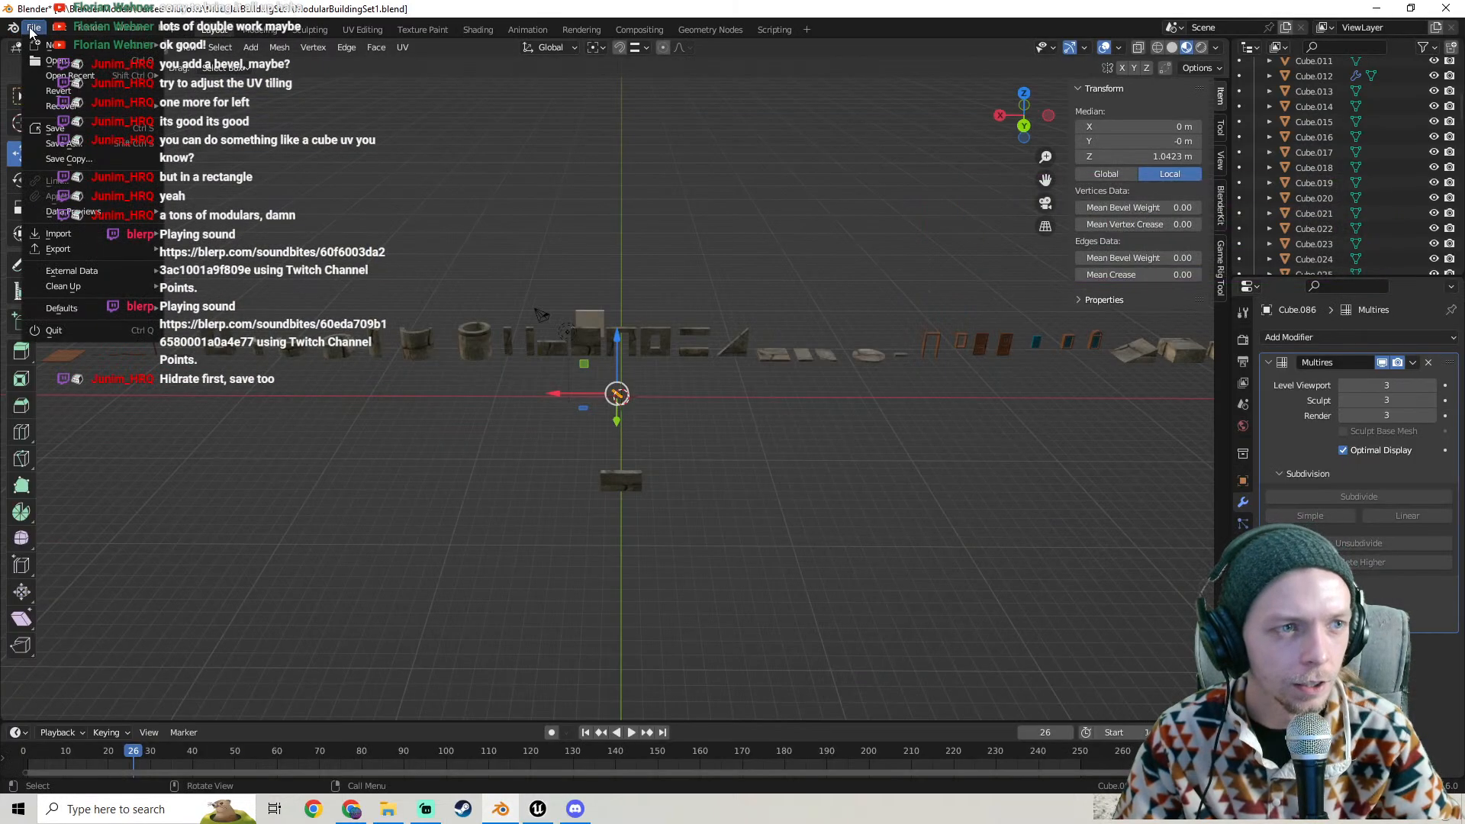
{"action": "left_click", "coordinate": [61, 128]}
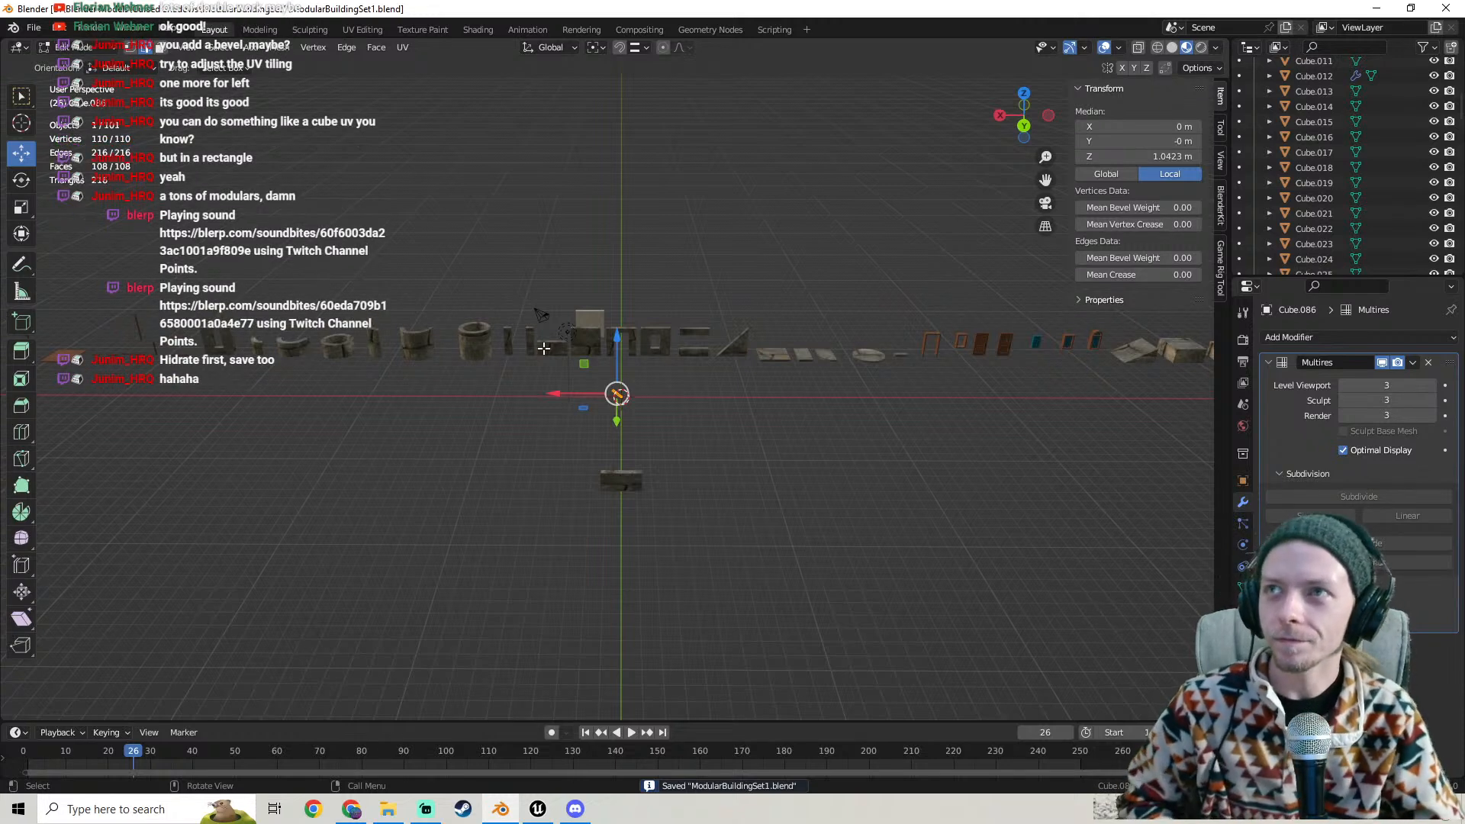
- Reapply the Cube Projection UV unwrap to the slanted beam with its seams cleared, and return to Object Mode
{"action": "middle_click_drag", "start_coordinate": [637, 358], "coordinate": [511, 382]}
{"action": "scroll", "coordinate": [701, 456], "scroll_direction": "up", "scroll_amount": 3}
{"action": "scroll", "coordinate": [664, 464], "scroll_direction": "up", "scroll_amount": 2}
{"action": "scroll", "coordinate": [687, 458], "scroll_direction": "up", "scroll_amount": 3}
{"action": "key", "text": "Tab"}
{"action": "key", "text": "Tab"}
{"action": "scroll", "coordinate": [587, 398], "scroll_direction": "down", "scroll_amount": 1}
{"action": "scroll", "coordinate": [522, 451], "scroll_direction": "up", "scroll_amount": 1}
{"action": "key", "text": "Tab"}
{"action": "key", "text": "Tab"}
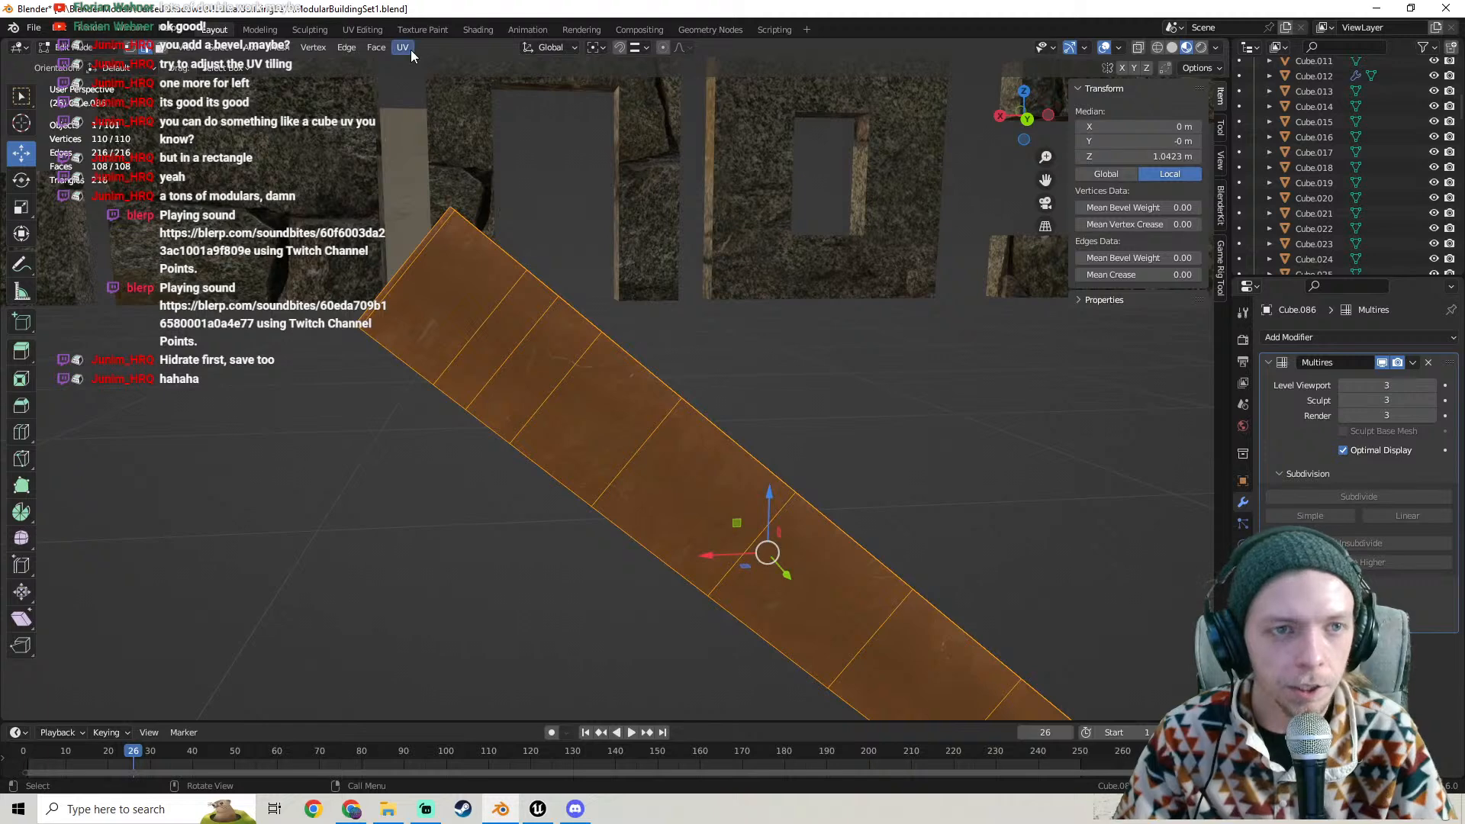
{"action": "left_click", "coordinate": [409, 48]}
{"action": "left_click", "coordinate": [451, 140]}
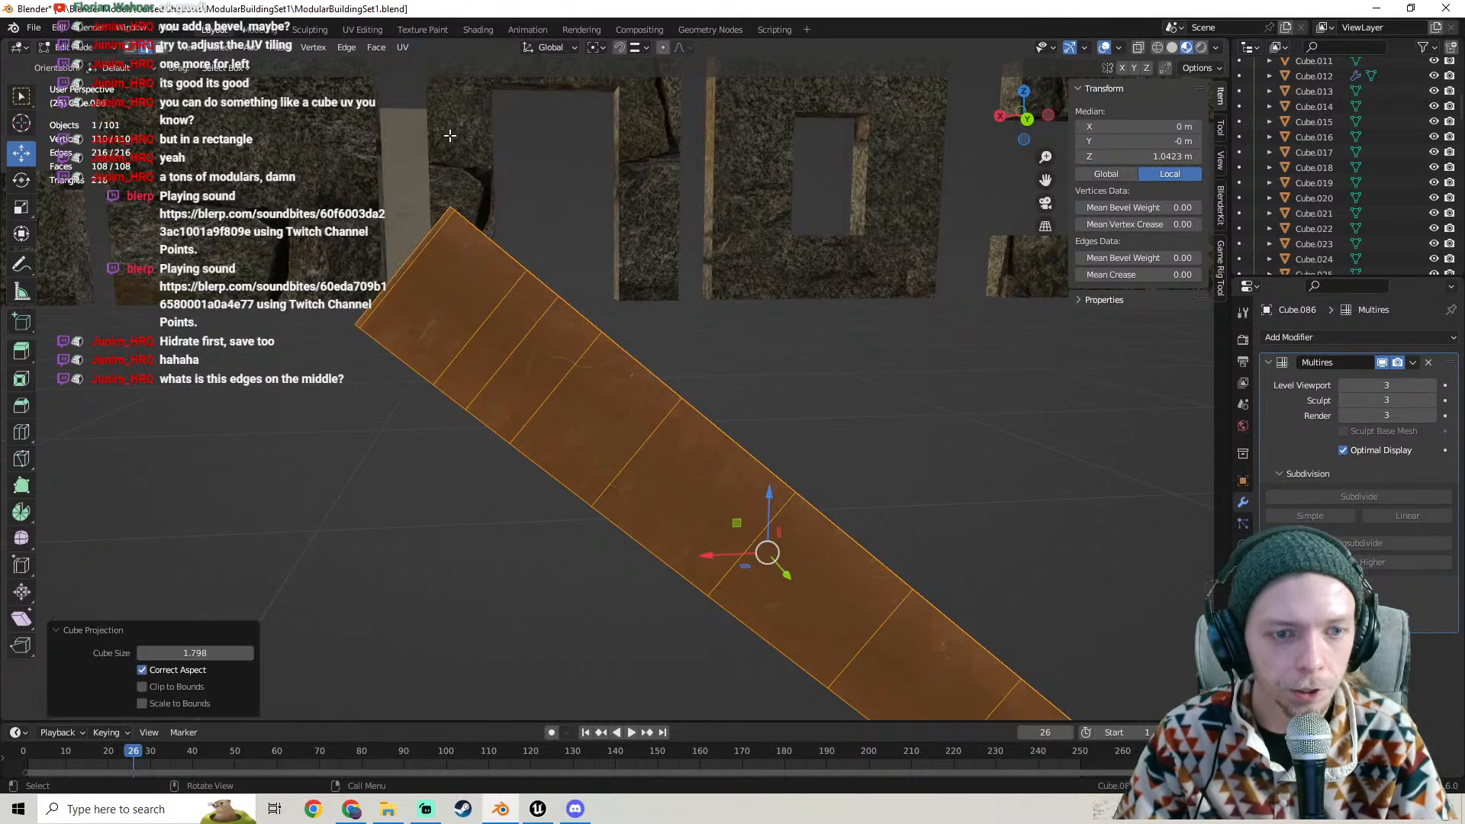
{"action": "key", "text": "Tab"}
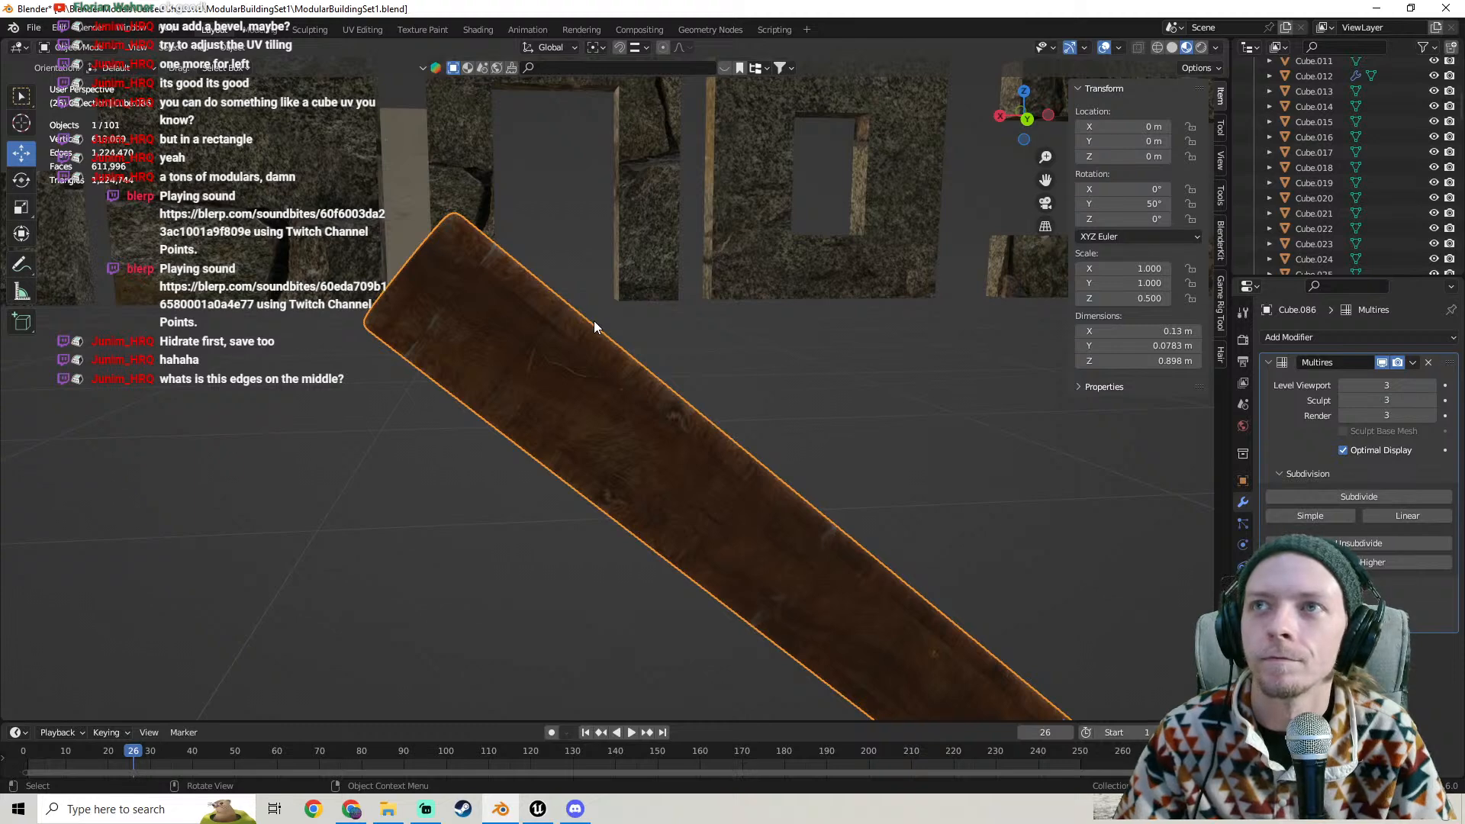
- Switch the slanted beam to face selection in Edit Mode and select the four faces at its upper end
{"action": "mouse_move", "coordinate": [594, 321]}
{"action": "middle_mouse_down"}
{"action": "mouse_move", "coordinate": [484, 363]}
{"action": "mouse_move", "coordinate": [445, 449]}
{"action": "mouse_move", "coordinate": [575, 422]}
{"action": "mouse_move", "coordinate": [592, 389]}
{"action": "mouse_move", "coordinate": [576, 291]}
{"action": "mouse_move", "coordinate": [568, 322]}
{"action": "middle_mouse_up"}
{"action": "key", "text": "Tab"}
{"action": "scroll", "coordinate": [568, 322], "scroll_direction": "down", "scroll_amount": 4}
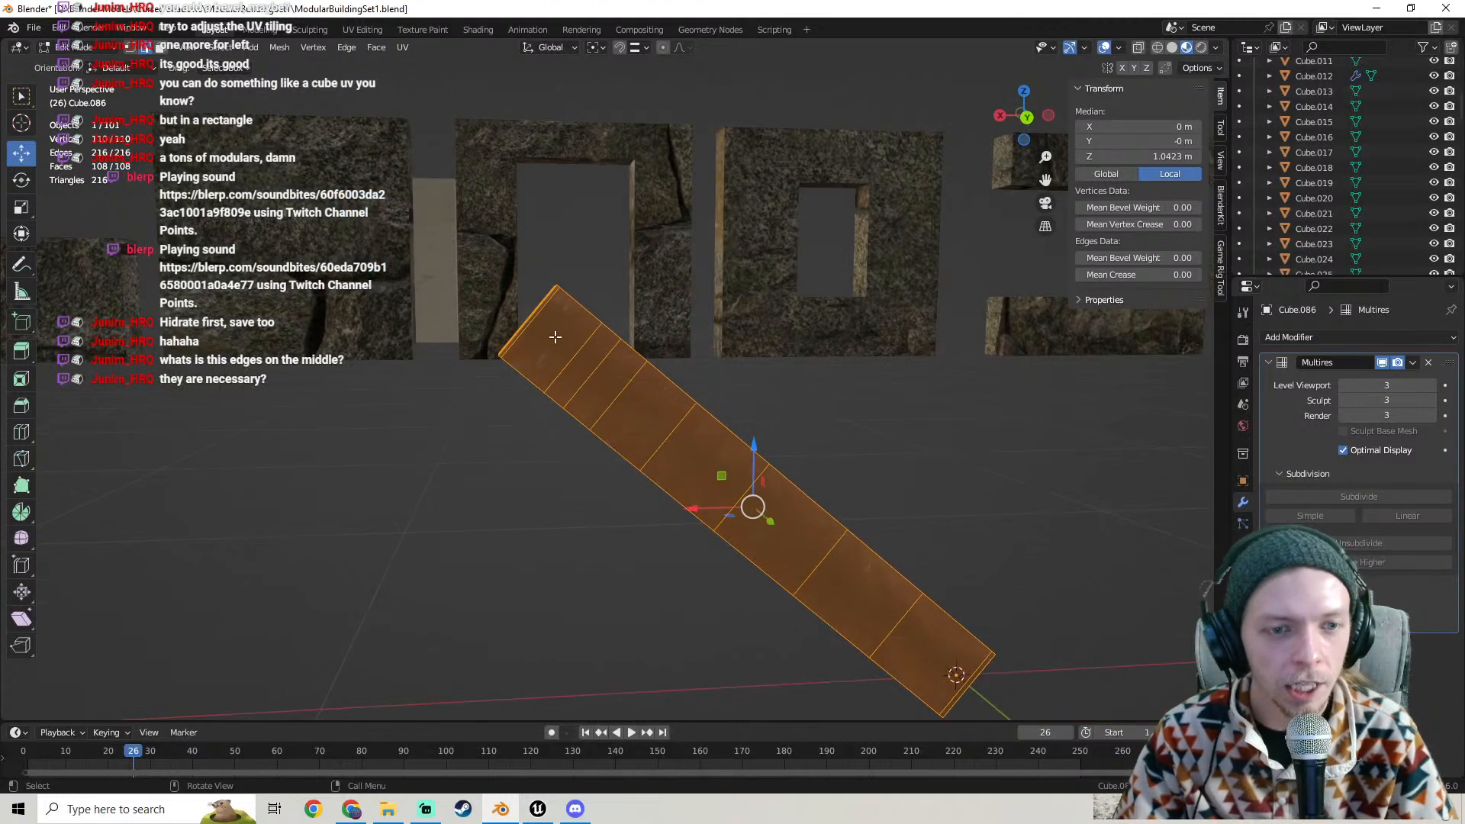
{"action": "left_click", "coordinate": [161, 48]}
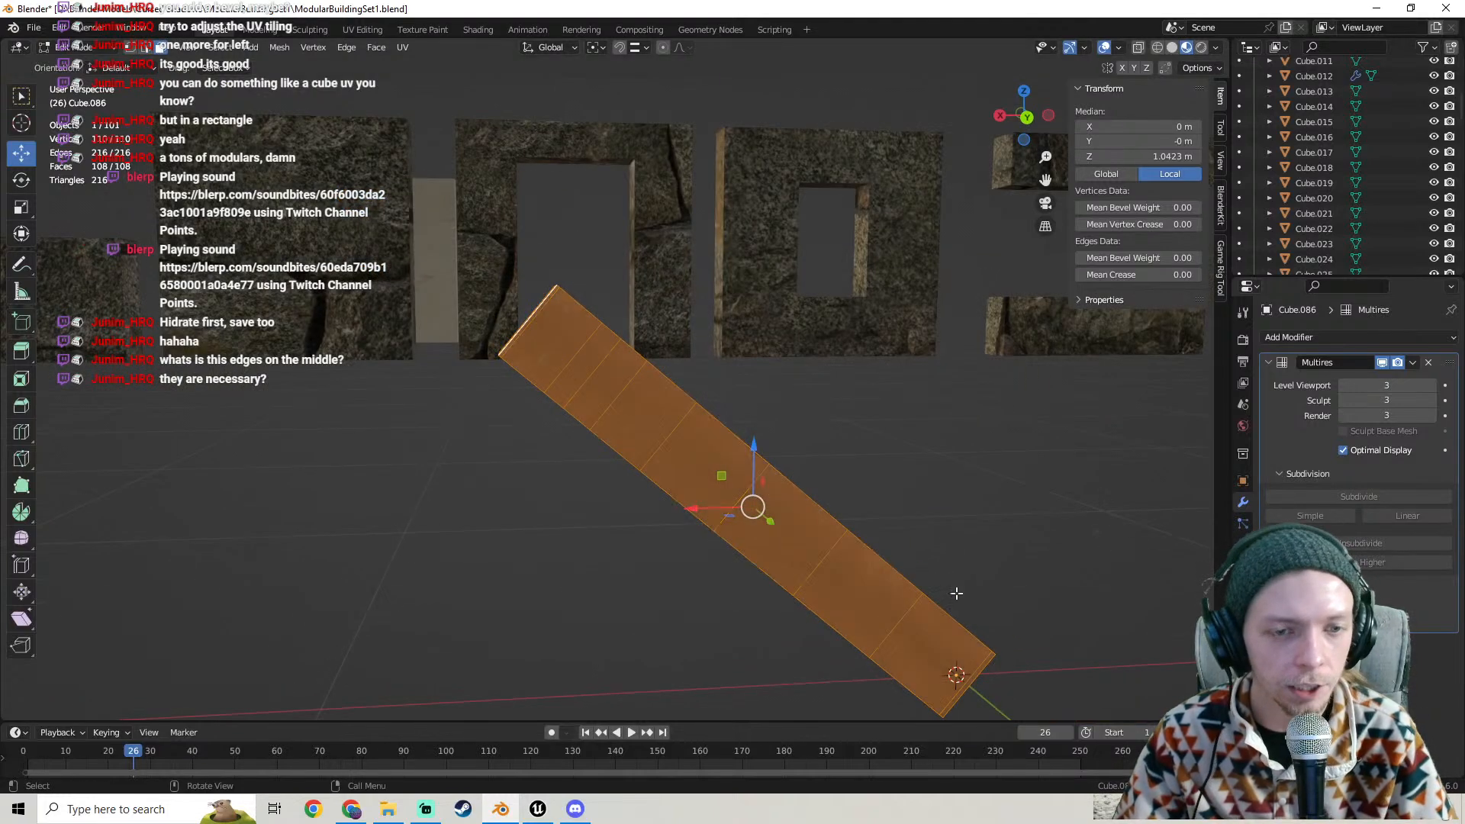
{"action": "middle_click_drag", "start_coordinate": [767, 497], "coordinate": [640, 73]}
{"action": "left_click", "coordinate": [642, 427]}
{"action": "left_click", "coordinate": [682, 433], "text": "ctrl"}
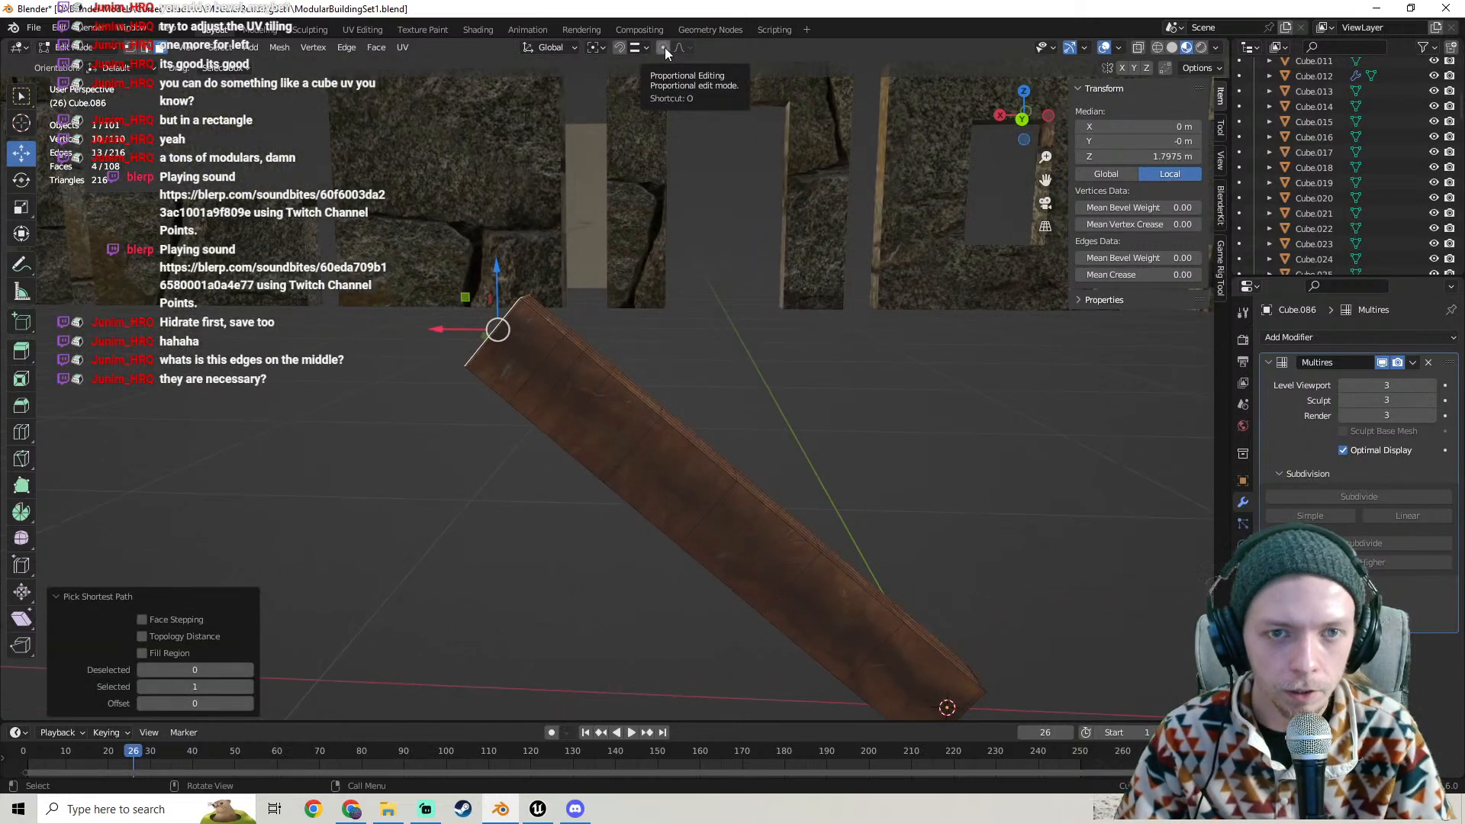
- Turn on proportional editing and try to move the selected end faces up along the Z axis
{"action": "scroll", "coordinate": [566, 337], "scroll_direction": "down", "scroll_amount": 4}
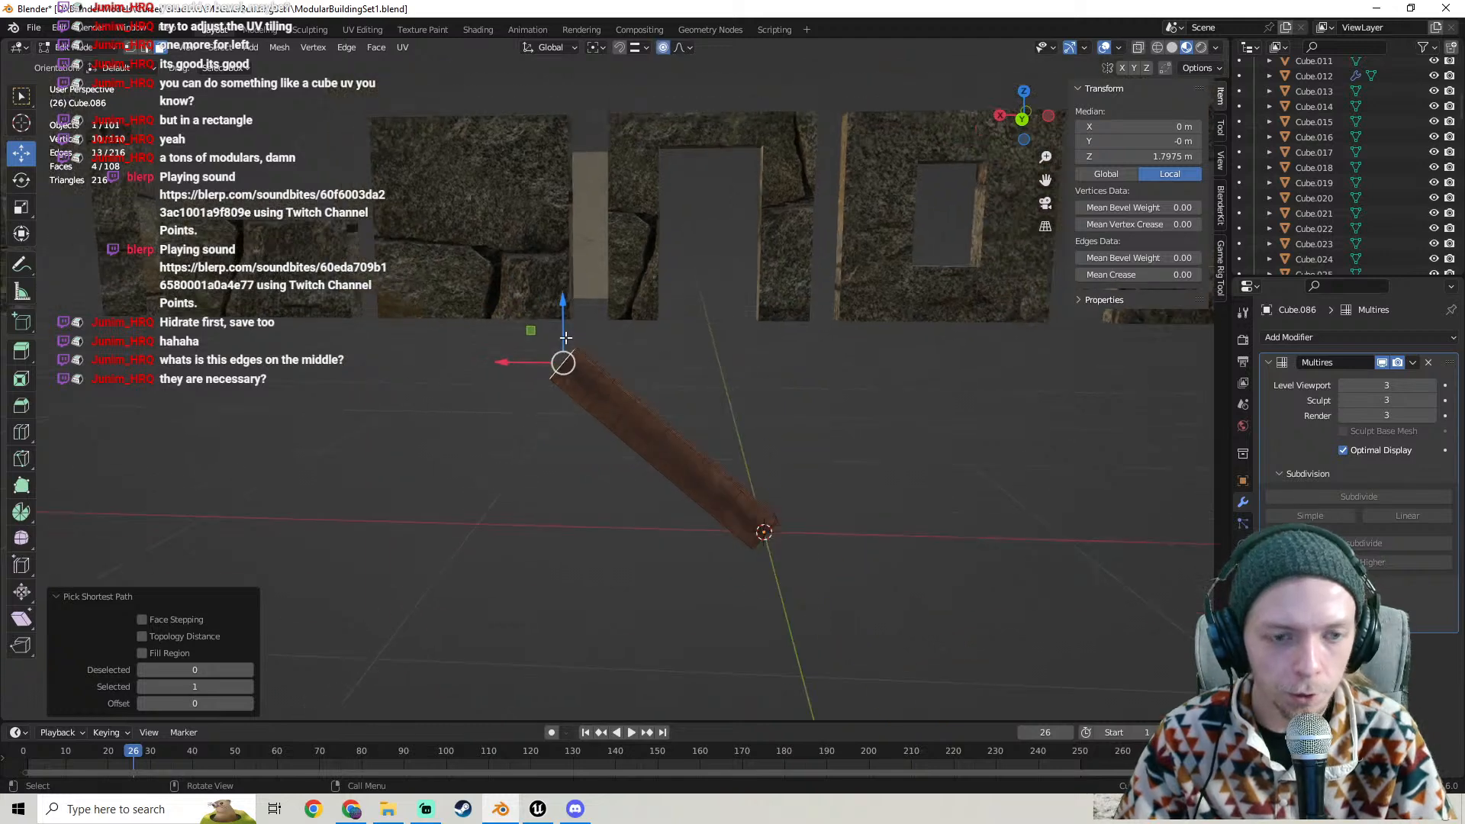
{"action": "left_click_drag", "start_coordinate": [560, 303], "coordinate": [555, 245]}
{"action": "key", "text": "Escape"}
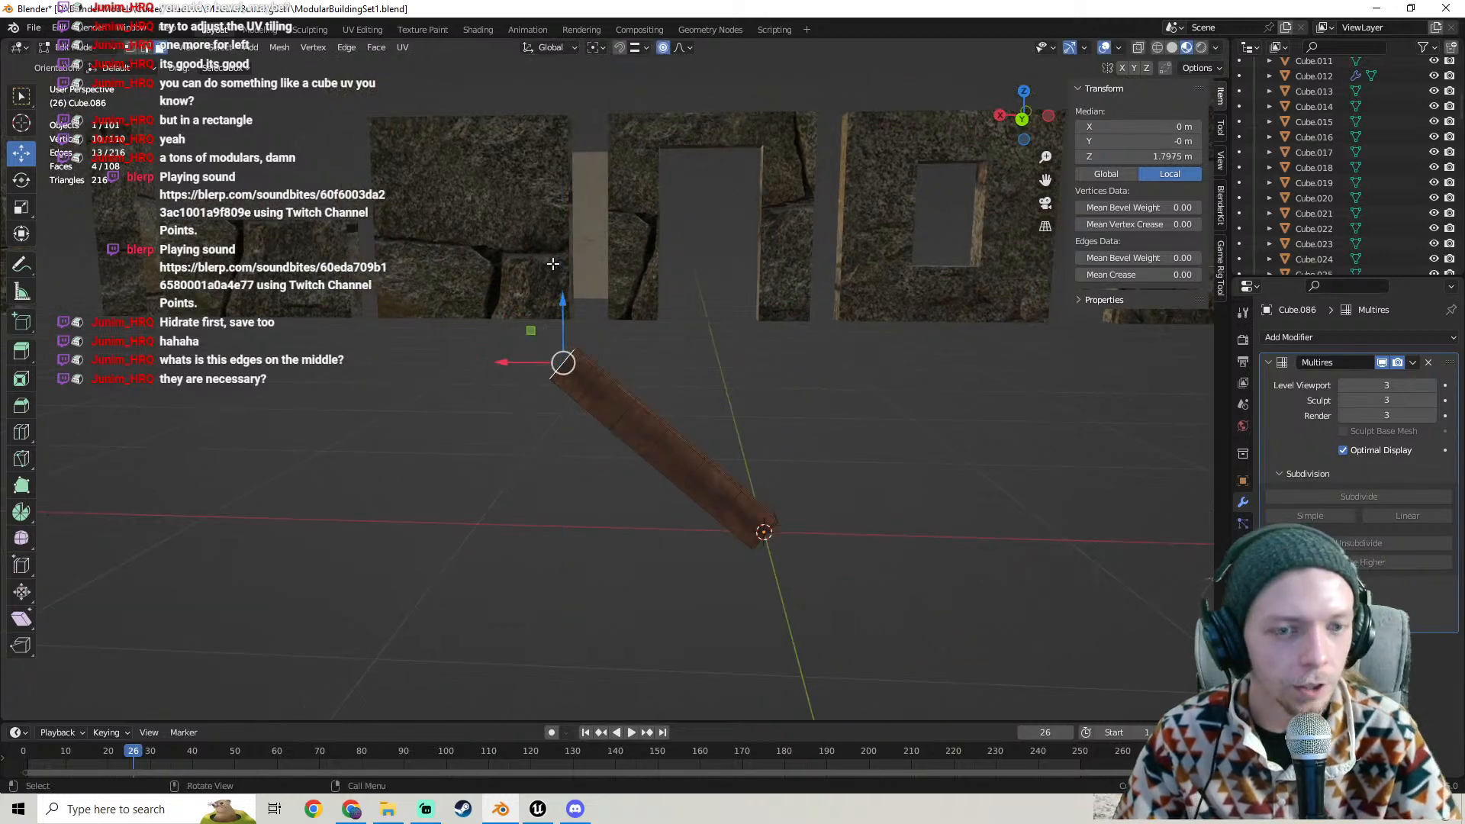
- Examine the slanted beam's wood texture along its whole length, from the upper end down to the lower end
{"action": "scroll", "coordinate": [587, 412], "scroll_direction": "up", "scroll_amount": 6}
{"action": "middle_click_drag", "start_coordinate": [579, 307], "coordinate": [626, 349]}
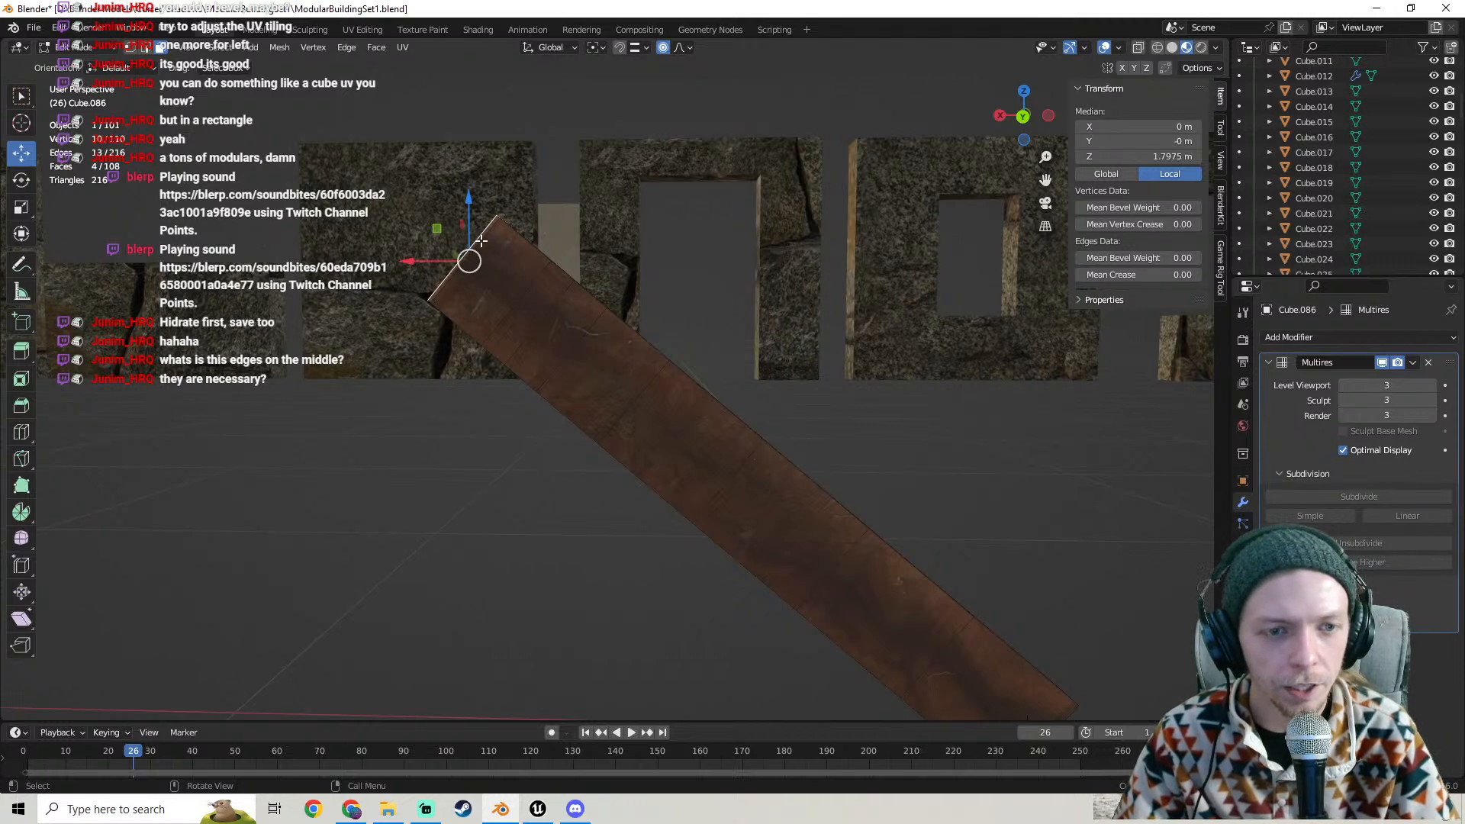
{"action": "middle_click_drag", "start_coordinate": [663, 398], "coordinate": [425, 139], "text": "shift"}
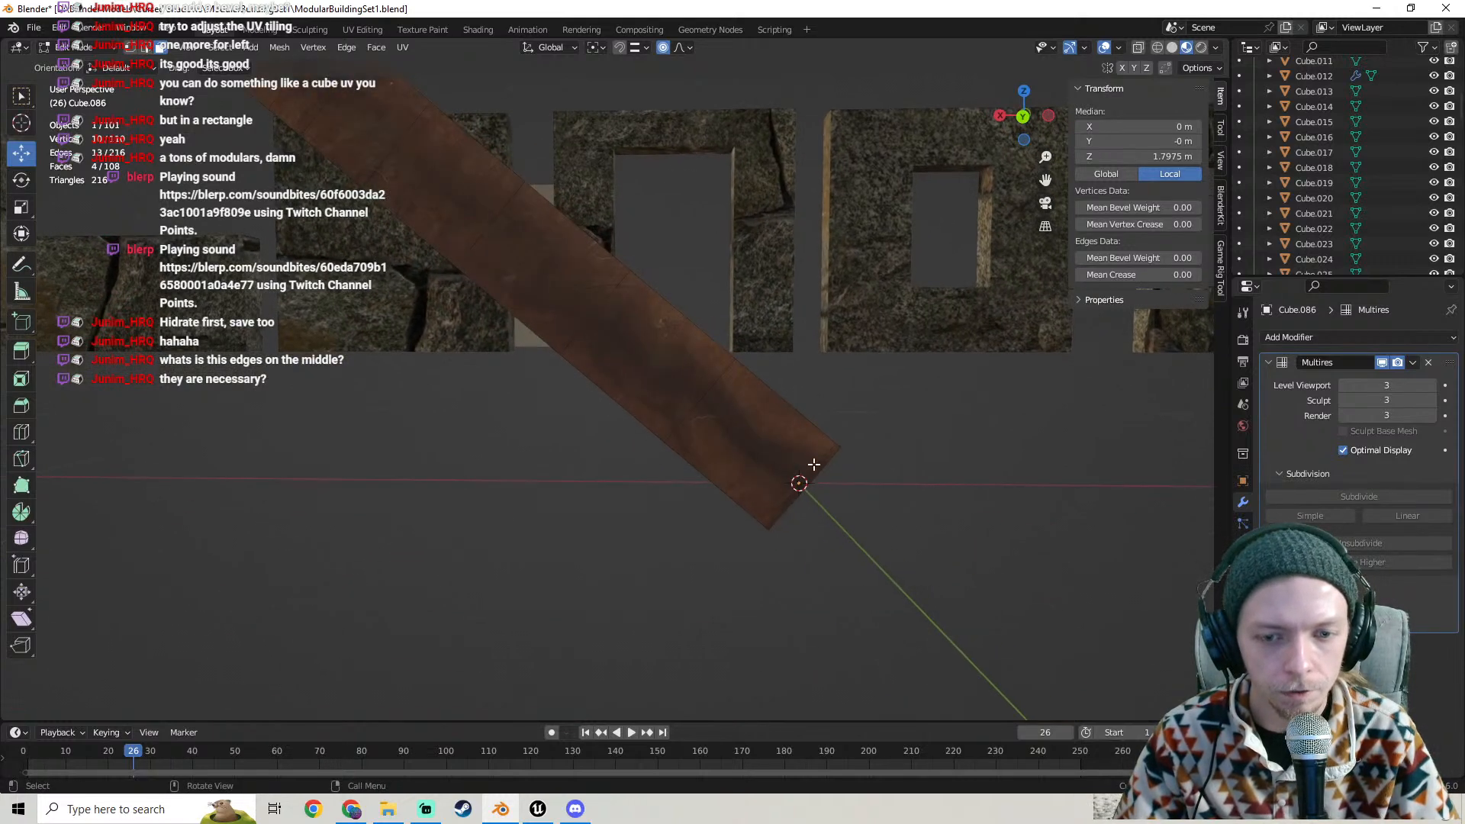
{"action": "middle_click_drag", "start_coordinate": [762, 458], "coordinate": [670, 420], "text": "shift"}
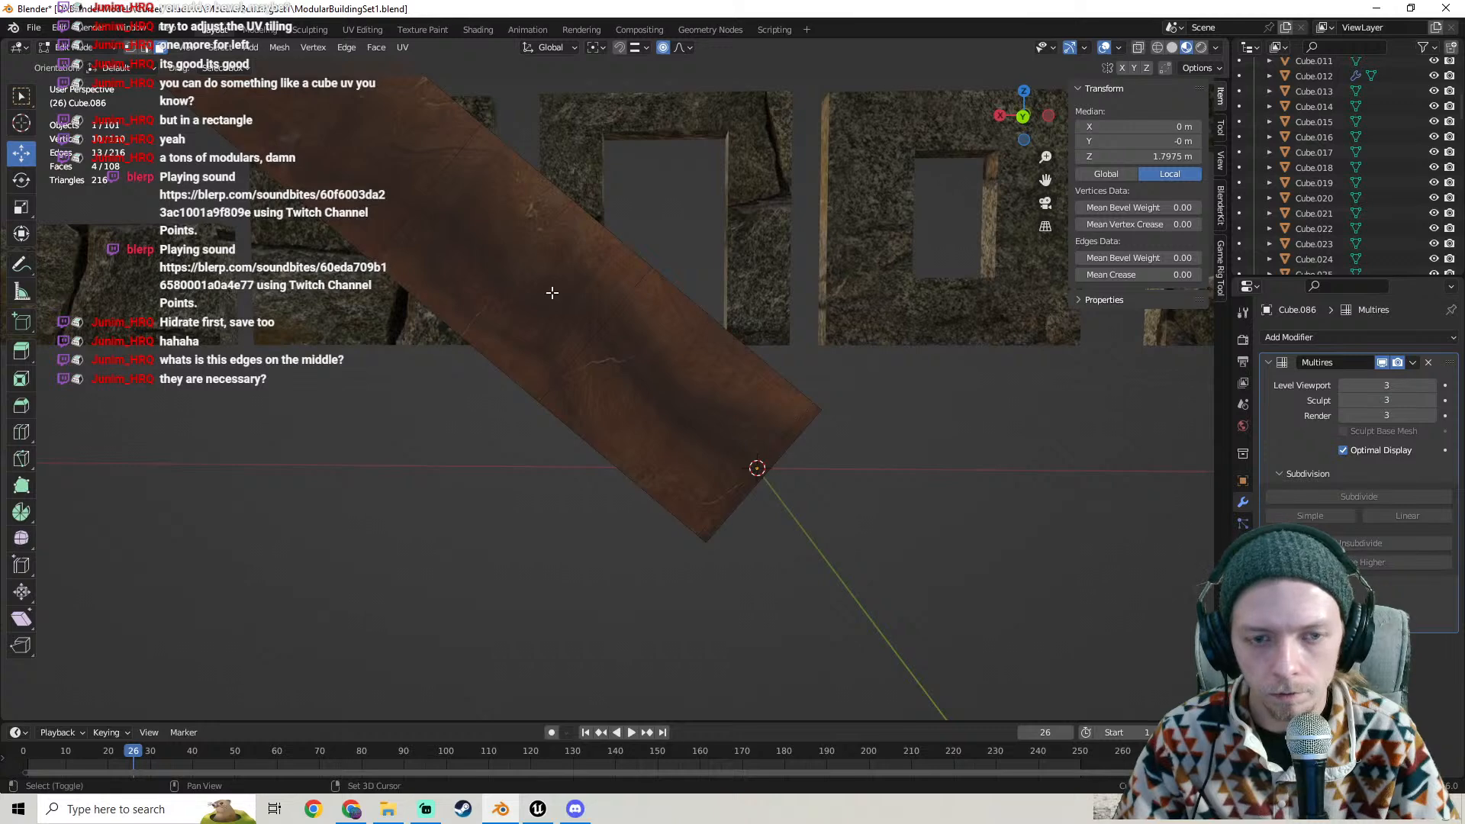
{"action": "middle_click_drag", "start_coordinate": [552, 293], "coordinate": [935, 587], "text": "shift"}
{"action": "middle_click_drag", "start_coordinate": [768, 445], "coordinate": [745, 500], "text": "shift"}
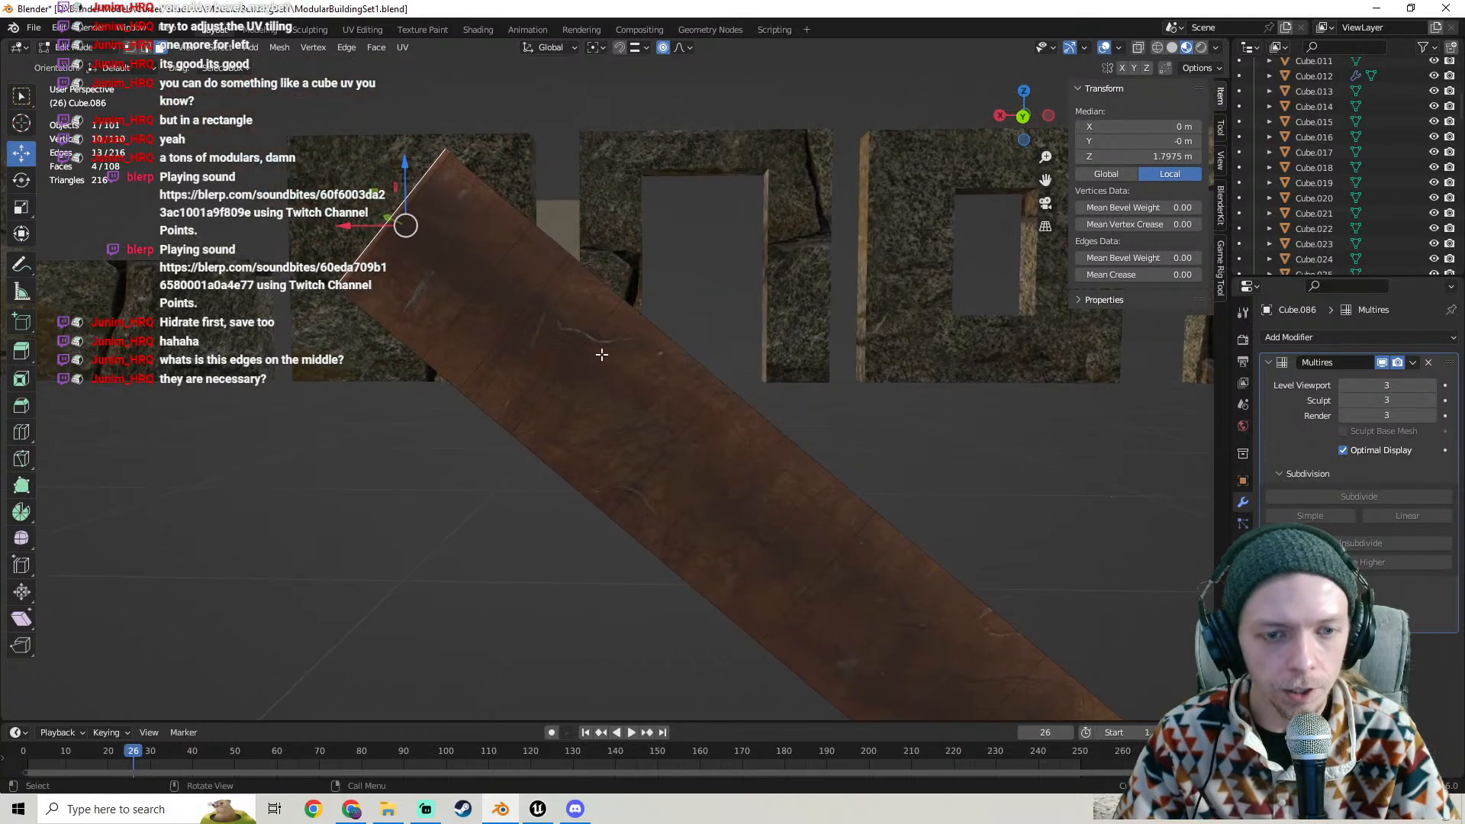
{"action": "mouse_move", "coordinate": [603, 354]}
{"action": "middle_mouse_down"}
{"action": "mouse_move", "coordinate": [488, 397]}
{"action": "mouse_move", "coordinate": [613, 362]}
{"action": "middle_mouse_up"}
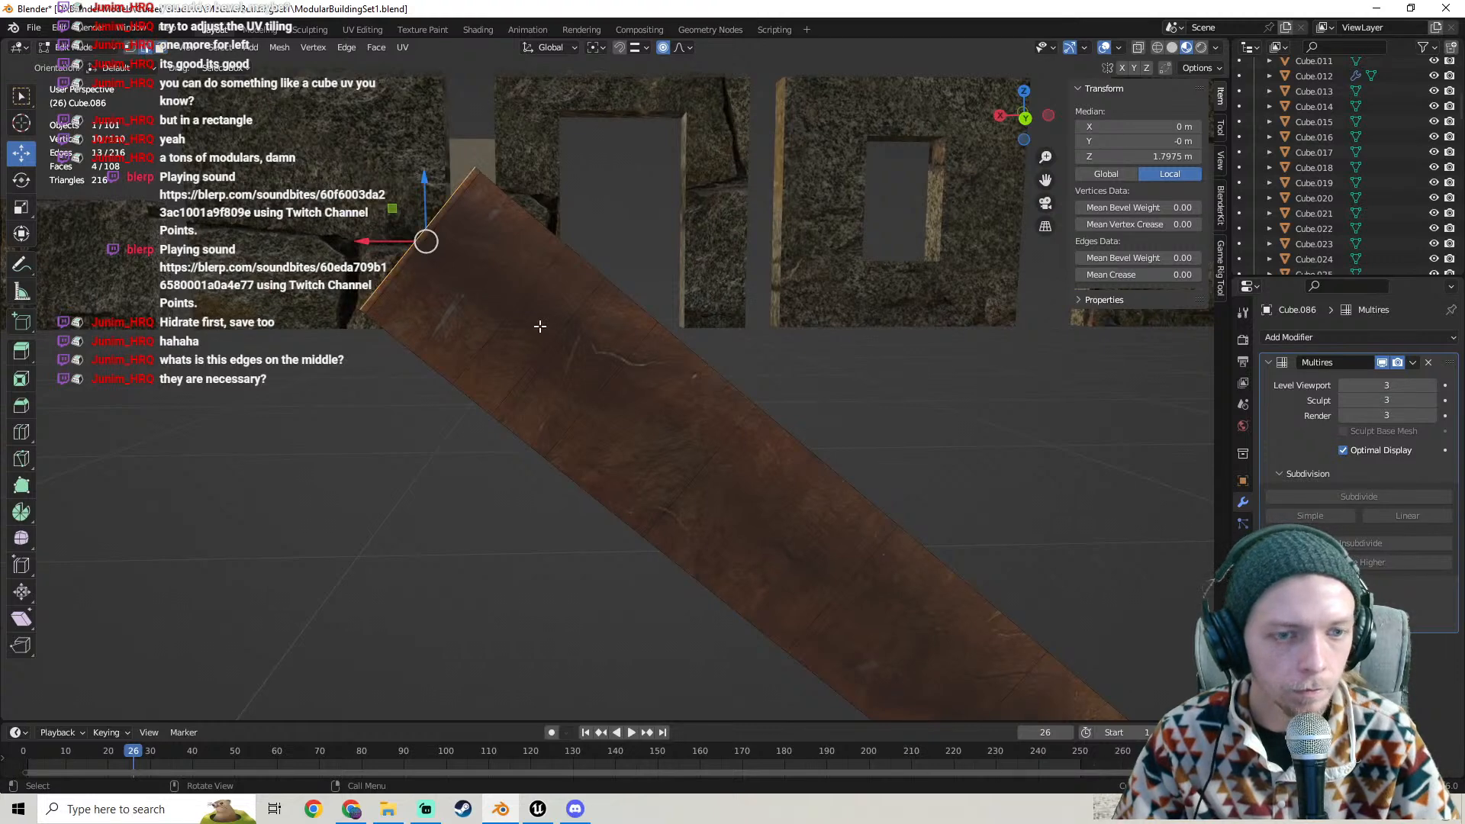
{"action": "middle_click_drag", "start_coordinate": [525, 308], "coordinate": [503, 312]}
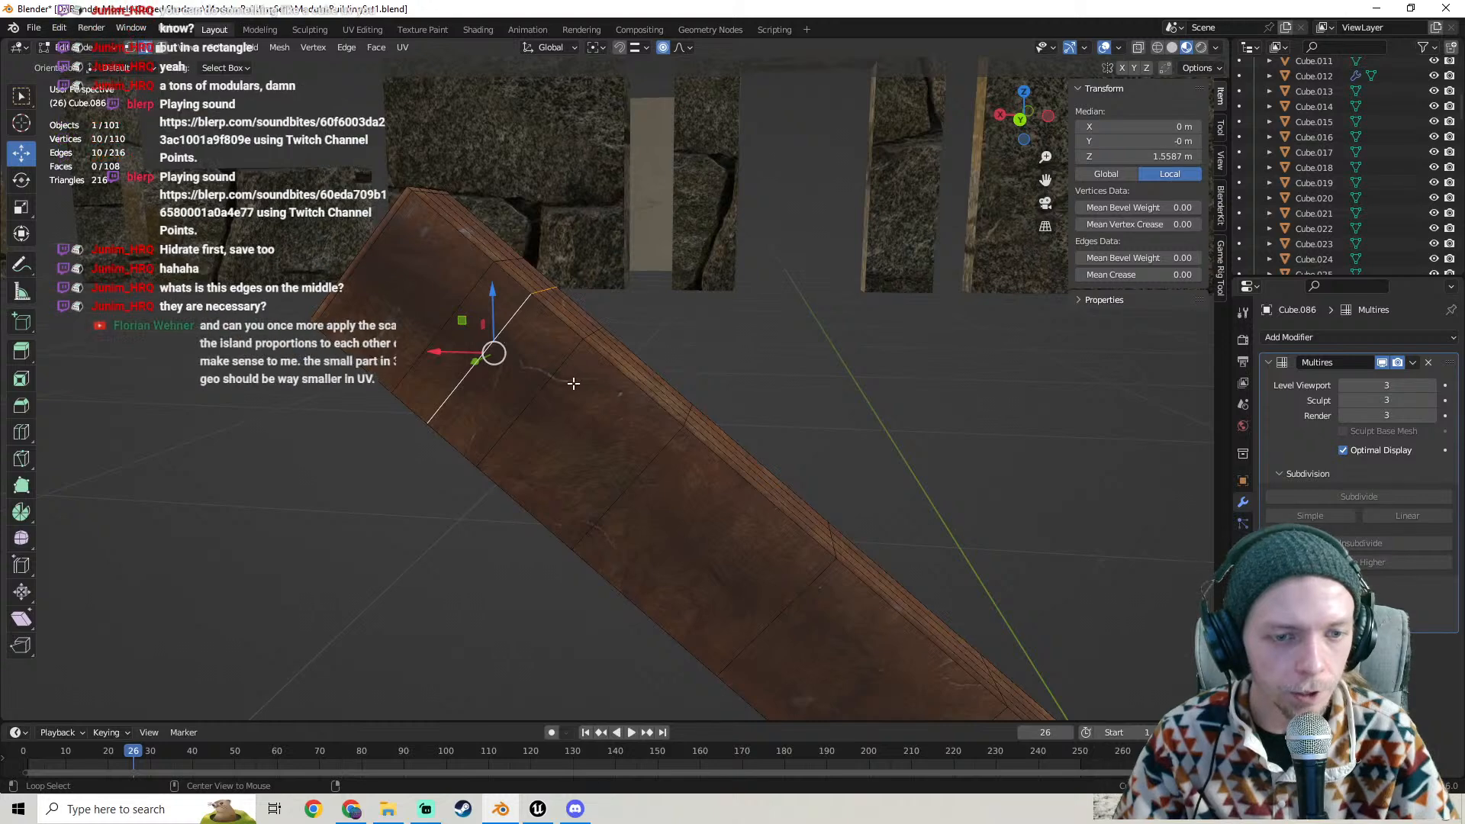
- Try dissolving the seven crosswise edge loops along the slanted beam, checking the mesh in Object Mode
{"action": "middle_click_drag", "start_coordinate": [697, 496], "coordinate": [470, 247], "text": "shift"}
{"action": "middle_click_drag", "start_coordinate": [751, 514], "coordinate": [557, 270]}
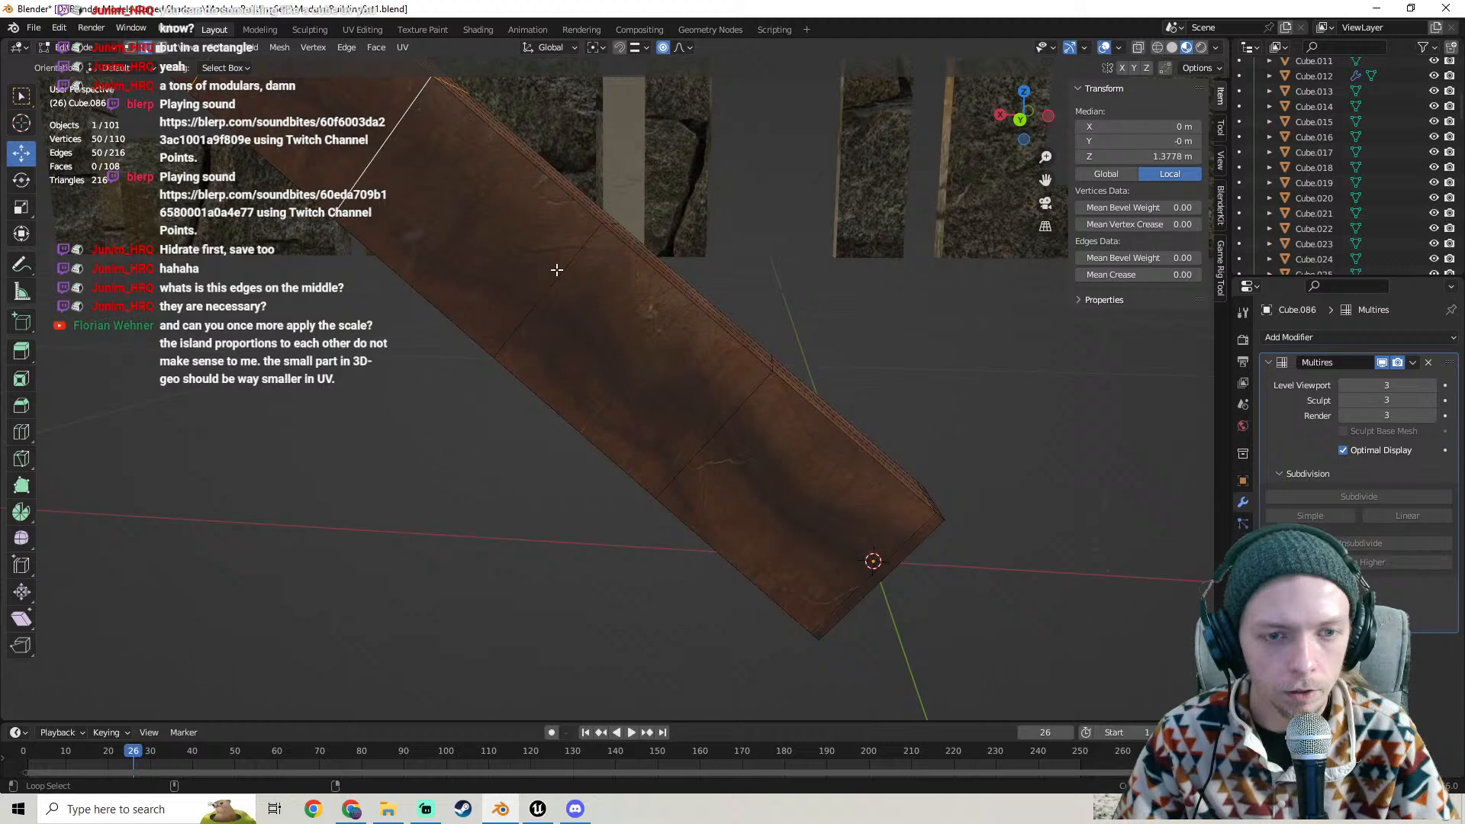
{"action": "right_click", "coordinate": [737, 415]}
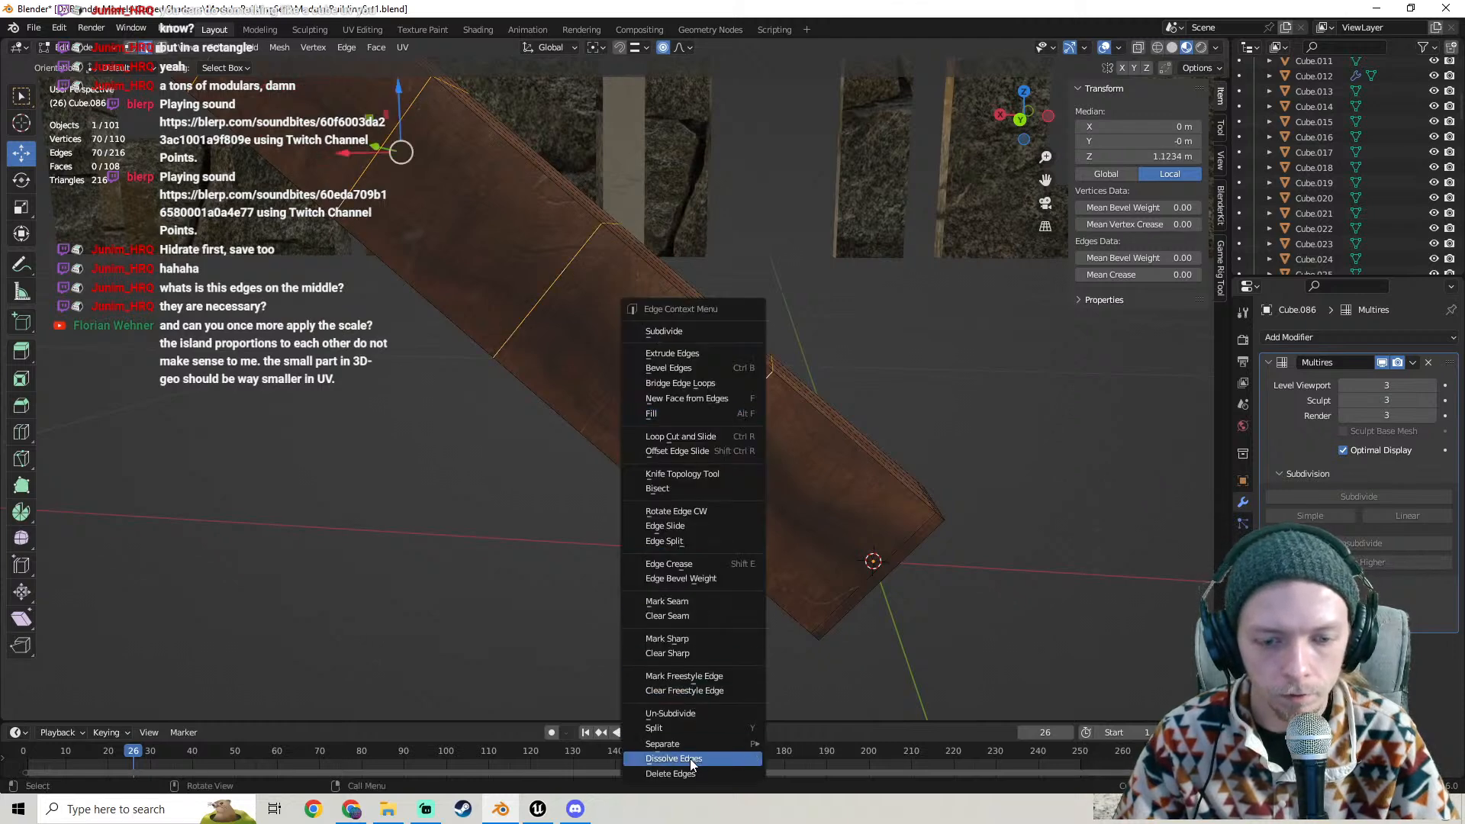
{"action": "left_click", "coordinate": [690, 758]}
{"action": "key", "text": "Tab"}
{"action": "mouse_move", "coordinate": [684, 380]}
{"action": "middle_mouse_down"}
{"action": "mouse_move", "coordinate": [552, 409]}
{"action": "mouse_move", "coordinate": [626, 396]}
{"action": "mouse_move", "coordinate": [666, 366]}
{"action": "middle_mouse_up"}
{"action": "key", "text": "Tab"}
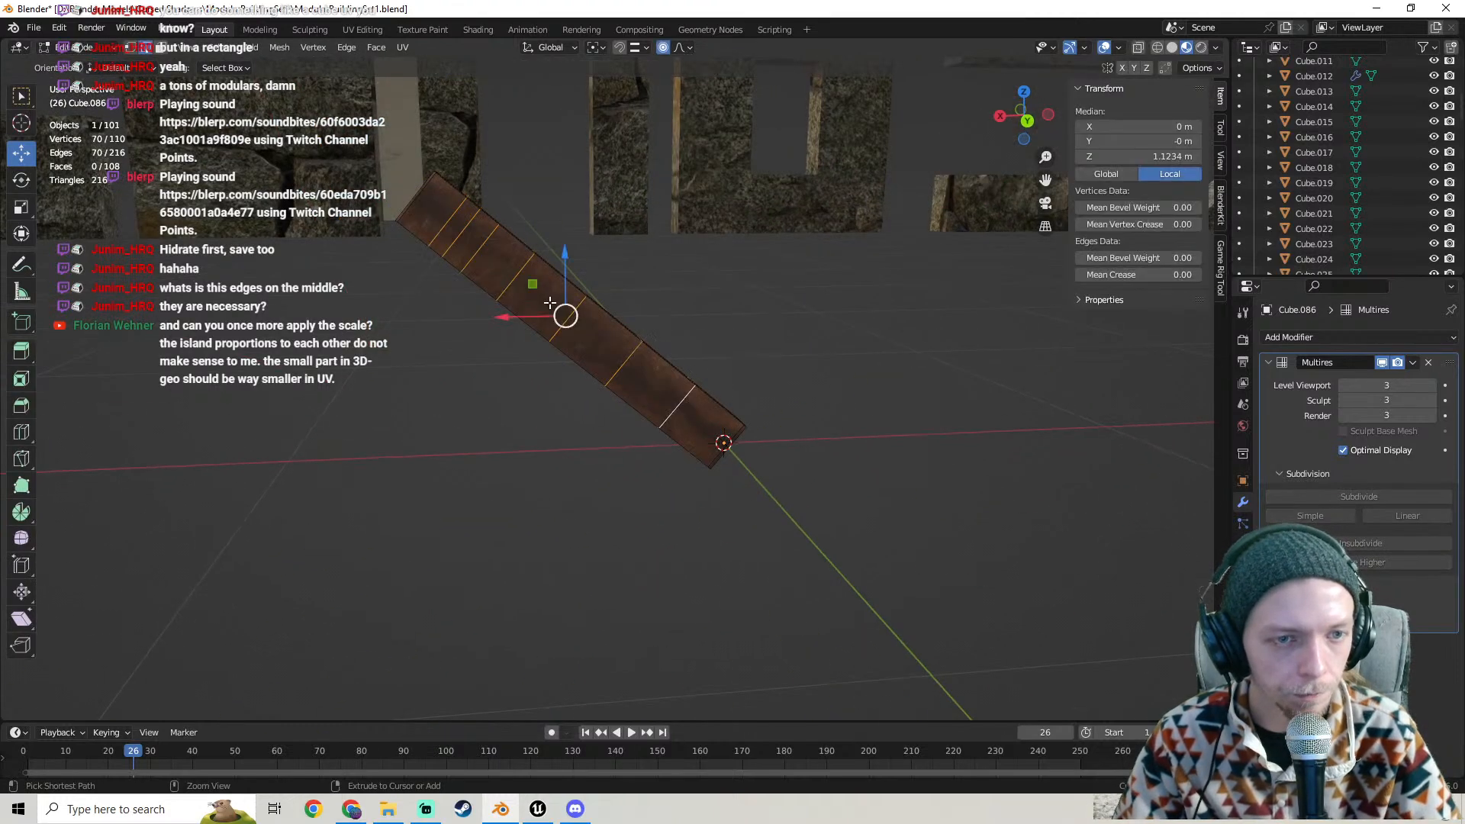
{"action": "key", "text": "Tab"}
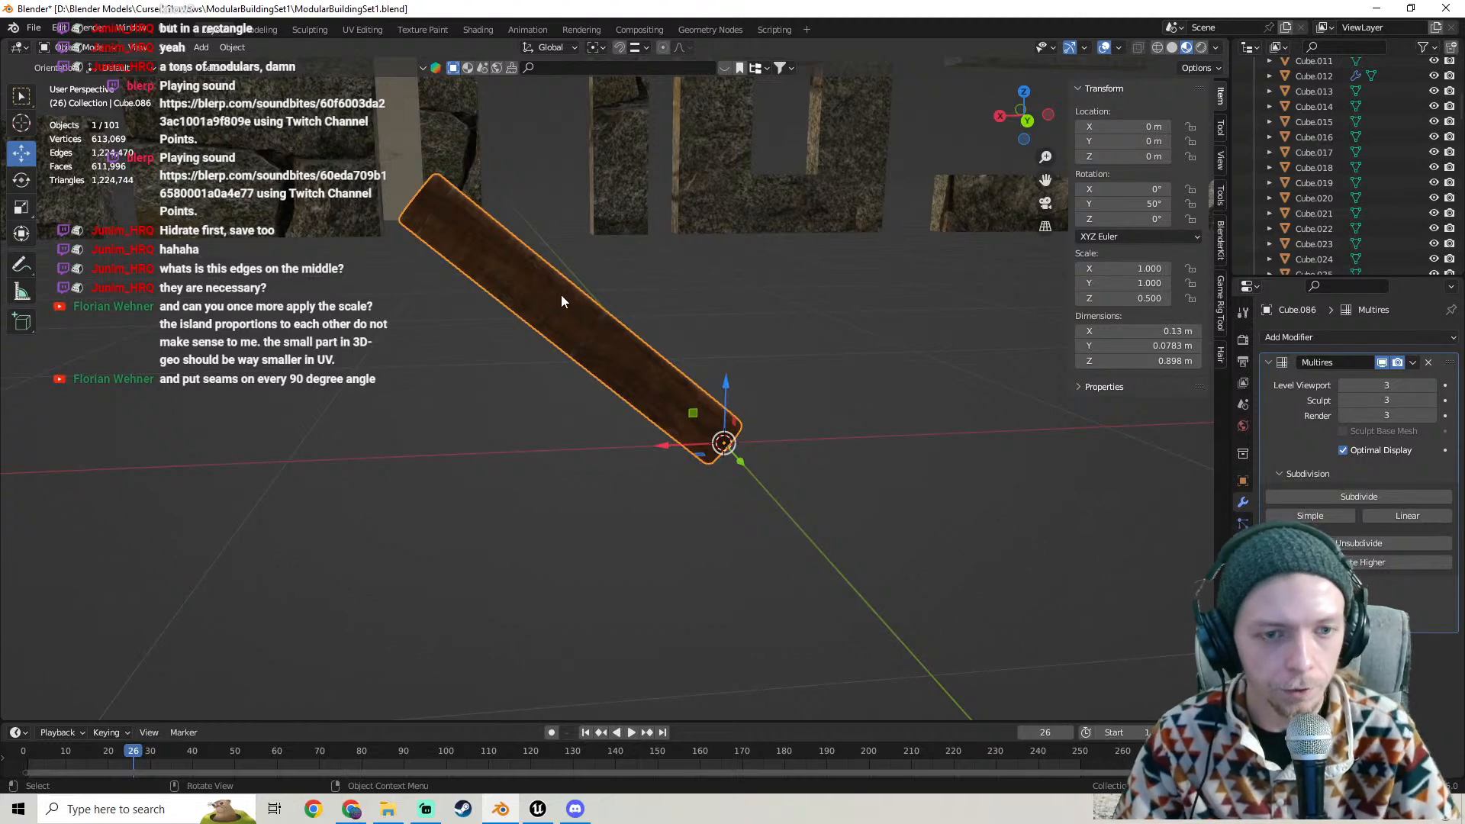
- Dissolve the seven crosswise edge loops along the slanted beam in Edit Mode, and return to Object Mode
{"action": "key", "text": "Tab"}
{"action": "middle_click_drag", "start_coordinate": [561, 295], "coordinate": [745, 494]}
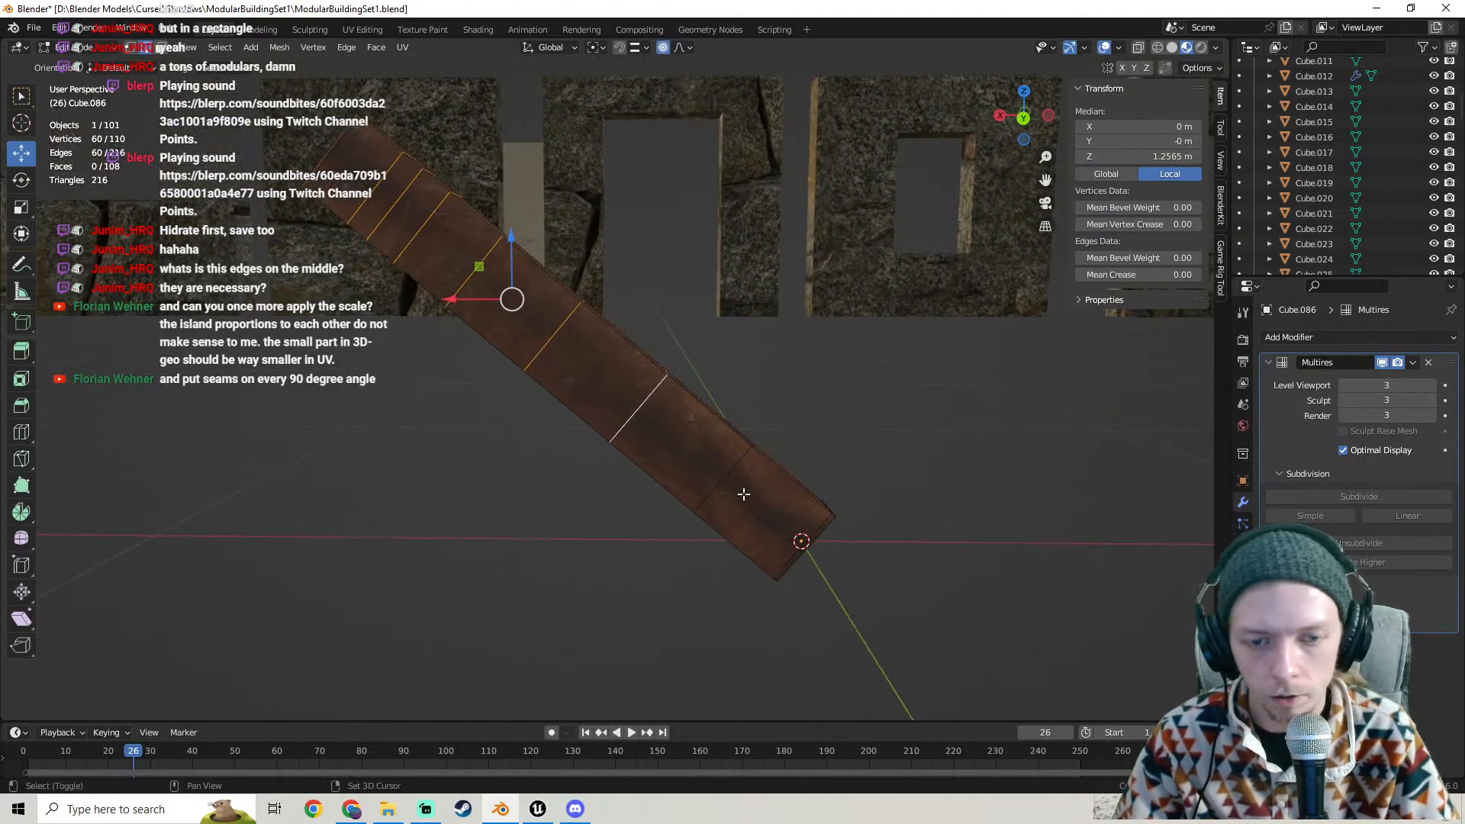
{"action": "middle_click_drag", "start_coordinate": [794, 542], "coordinate": [654, 389], "text": "shift"}
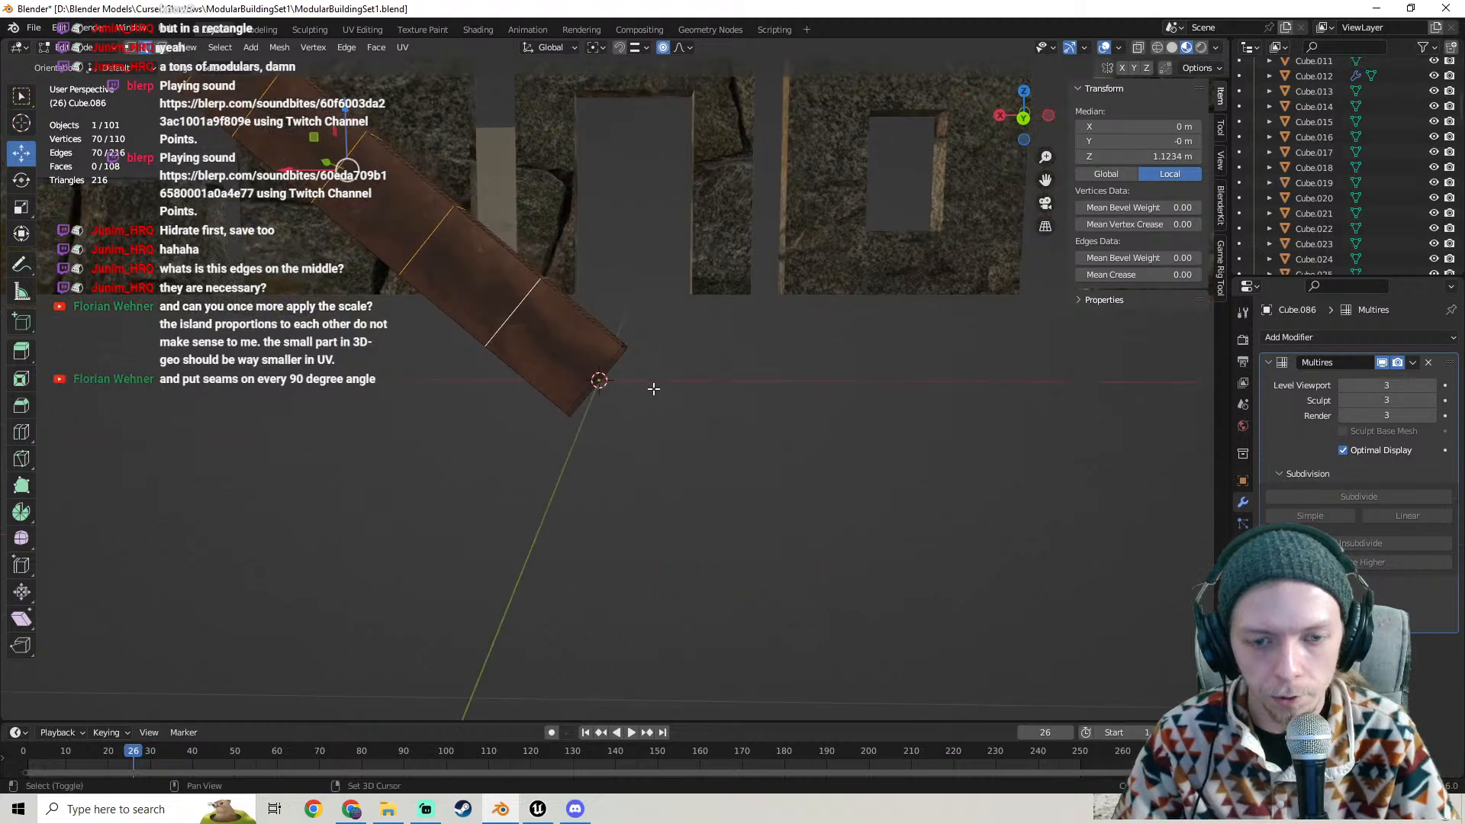
{"action": "scroll", "coordinate": [568, 340], "scroll_direction": "up", "scroll_amount": 8}
{"action": "middle_click_drag", "start_coordinate": [546, 297], "coordinate": [726, 390], "text": "shift"}
{"action": "scroll", "coordinate": [663, 374], "scroll_direction": "down", "scroll_amount": 5}
{"action": "scroll", "coordinate": [672, 351], "scroll_direction": "down", "scroll_amount": 2}
{"action": "middle_click_drag", "start_coordinate": [596, 298], "coordinate": [758, 432], "text": "shift"}
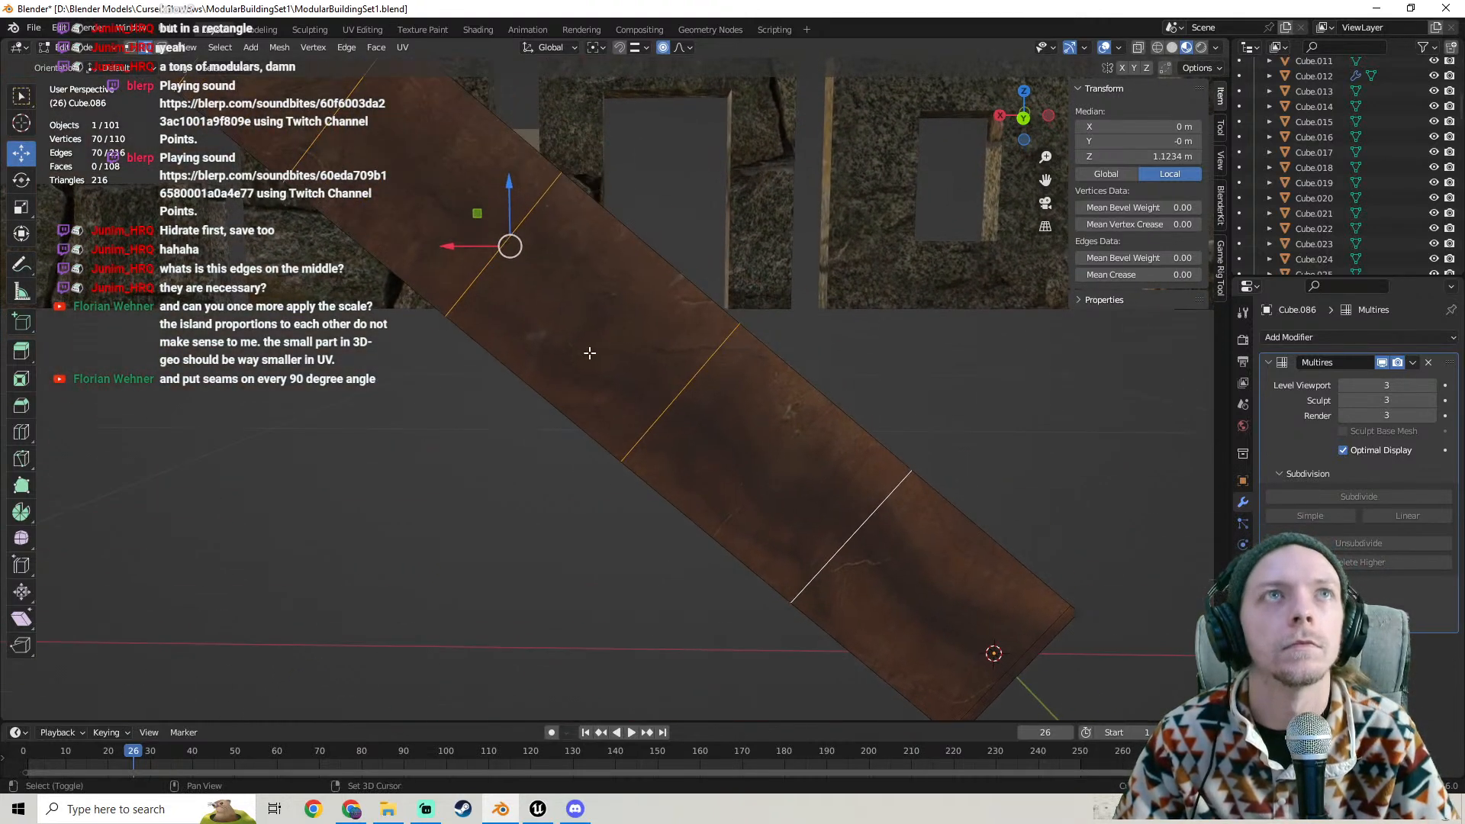
{"action": "middle_click_drag", "start_coordinate": [586, 356], "coordinate": [644, 312], "text": "shift"}
{"action": "right_click", "coordinate": [707, 334]}
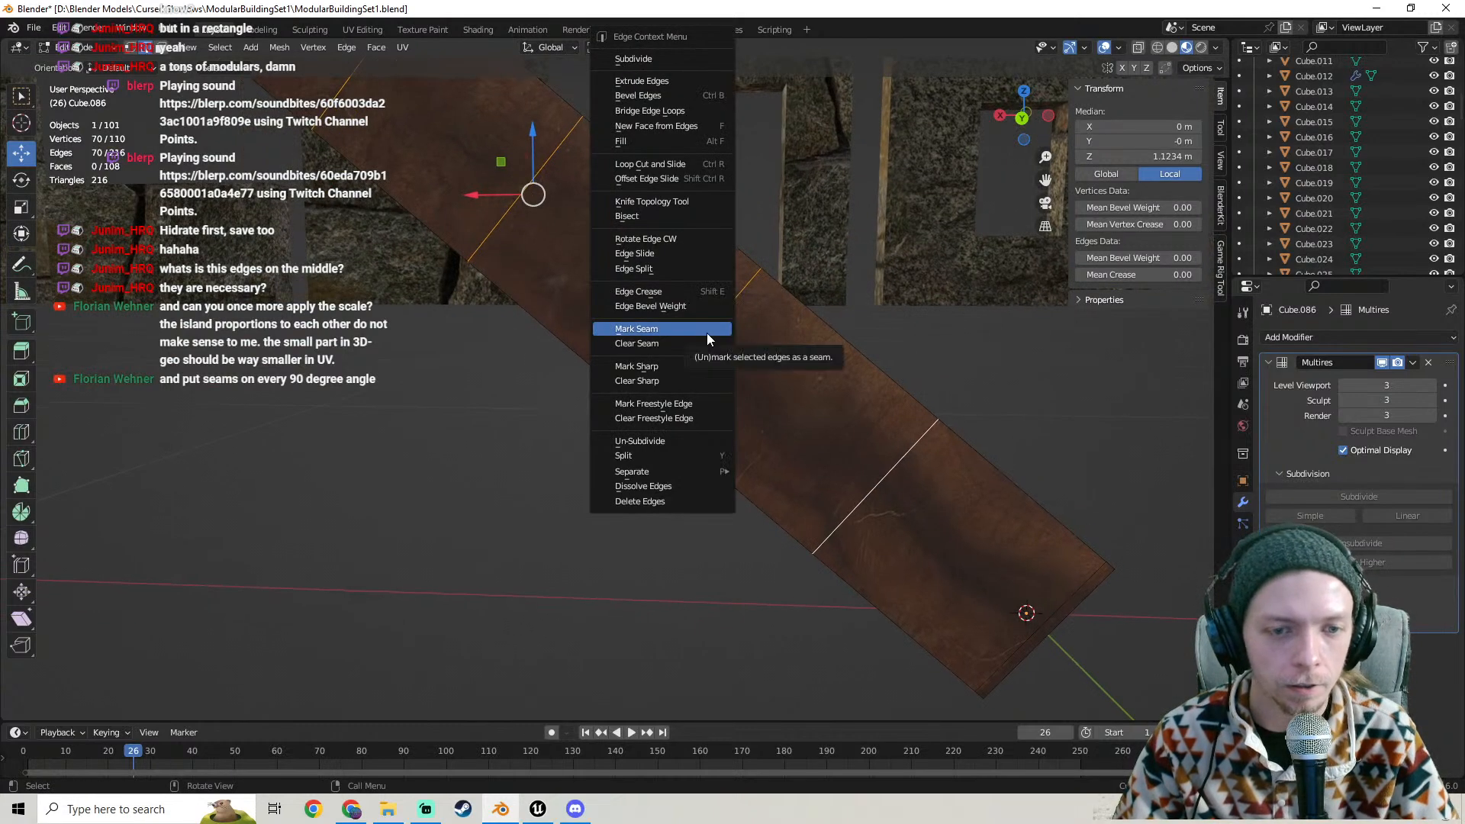
{"action": "left_click", "coordinate": [678, 485]}
{"action": "middle_click_drag", "start_coordinate": [687, 451], "coordinate": [648, 506], "text": "shift"}
{"action": "scroll", "coordinate": [646, 490], "scroll_direction": "down", "scroll_amount": 4}
{"action": "key", "text": "Tab"}
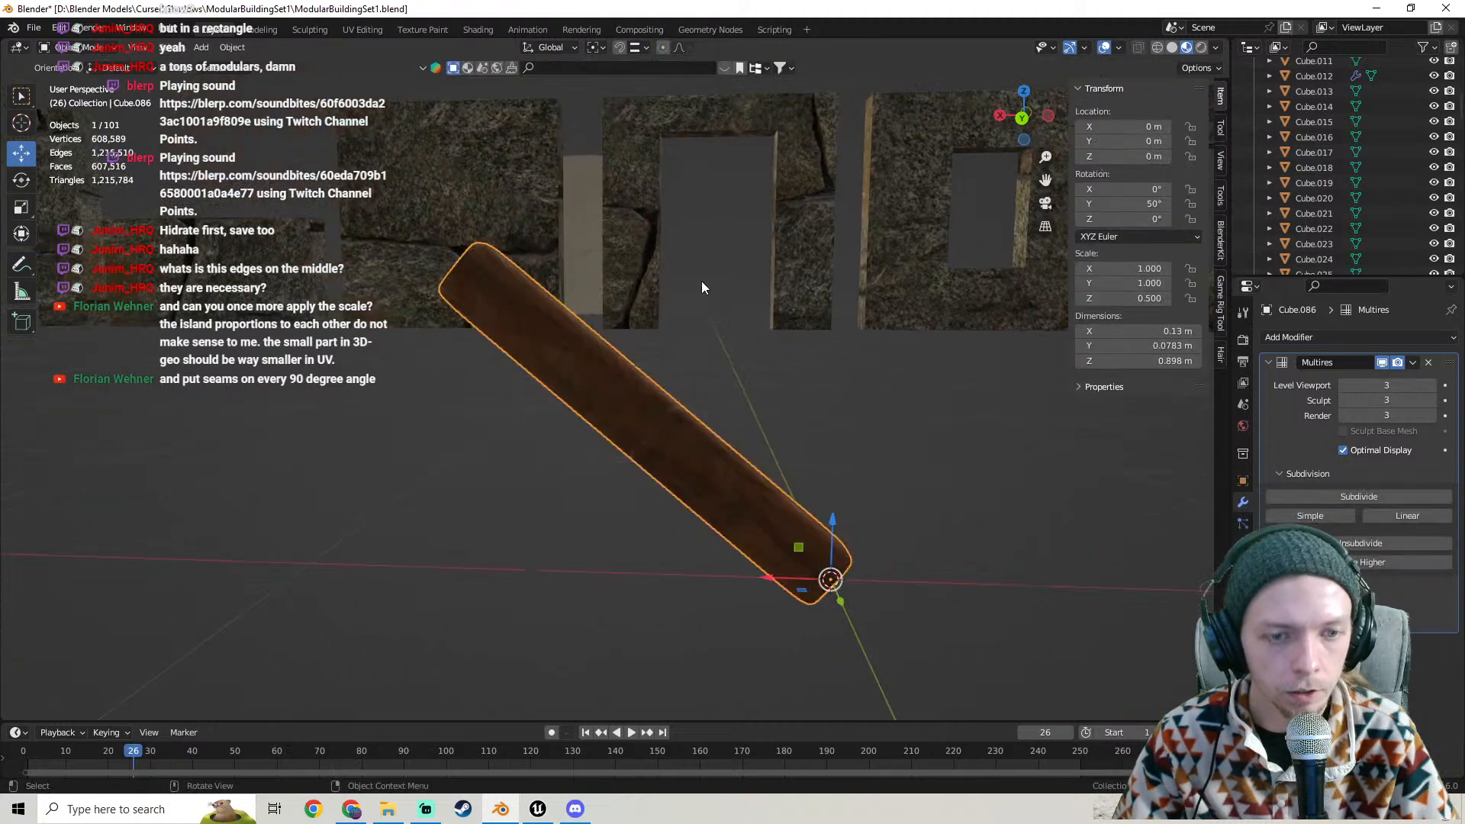
- Apply a Cube Projection UV unwrap to the simplified beam's entire mesh and check the texture in Object Mode
{"action": "left_click", "coordinate": [702, 281]}
{"action": "middle_click_drag", "start_coordinate": [596, 353], "coordinate": [582, 392]}
{"action": "left_click", "coordinate": [566, 396]}
{"action": "scroll", "coordinate": [566, 397], "scroll_direction": "up", "scroll_amount": 2}
{"action": "key", "text": "Tab"}
{"action": "key", "text": "Tab"}
{"action": "key", "text": "Tab"}
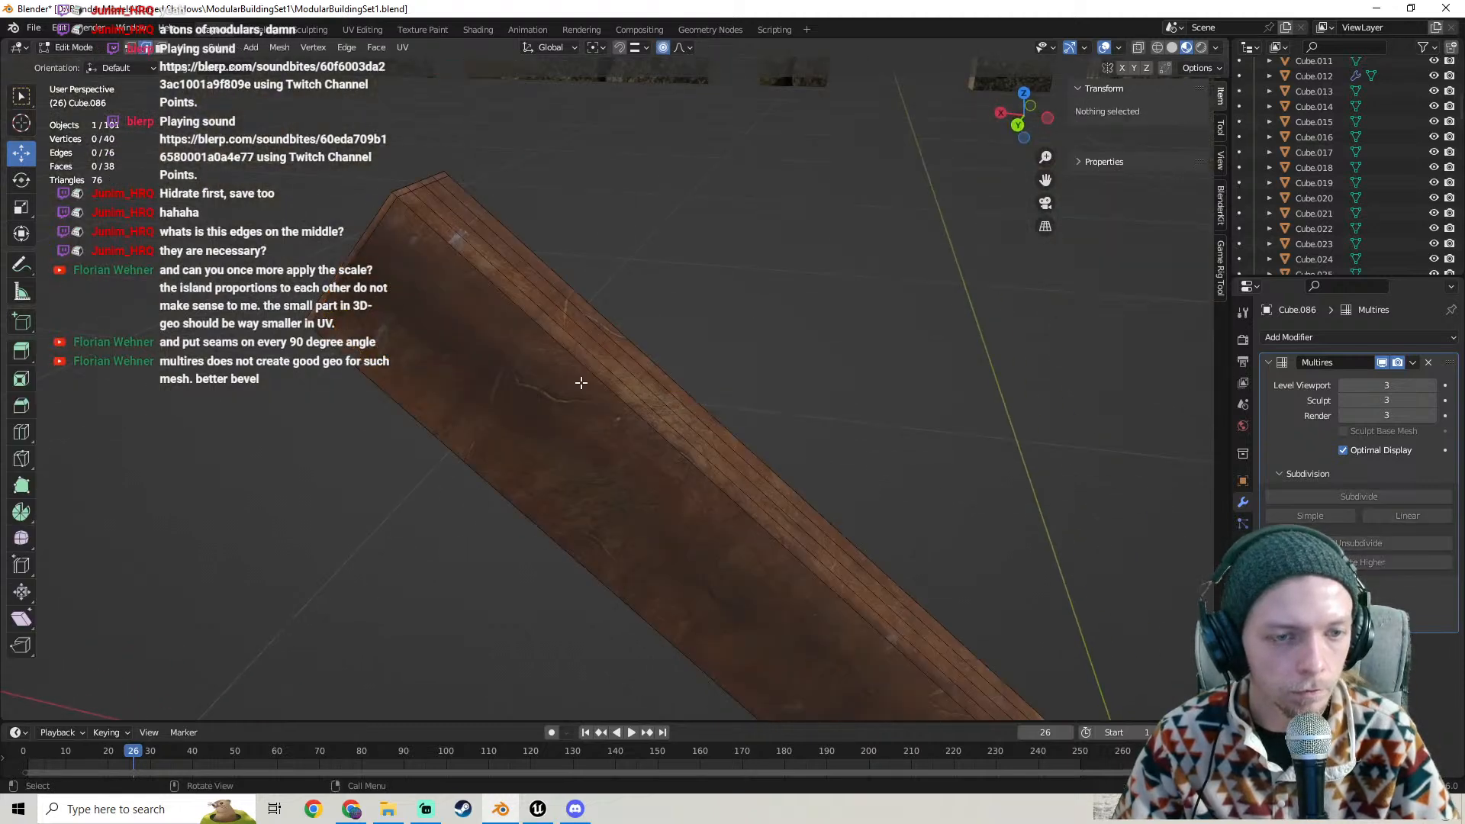
{"action": "left_click", "coordinate": [403, 49]}
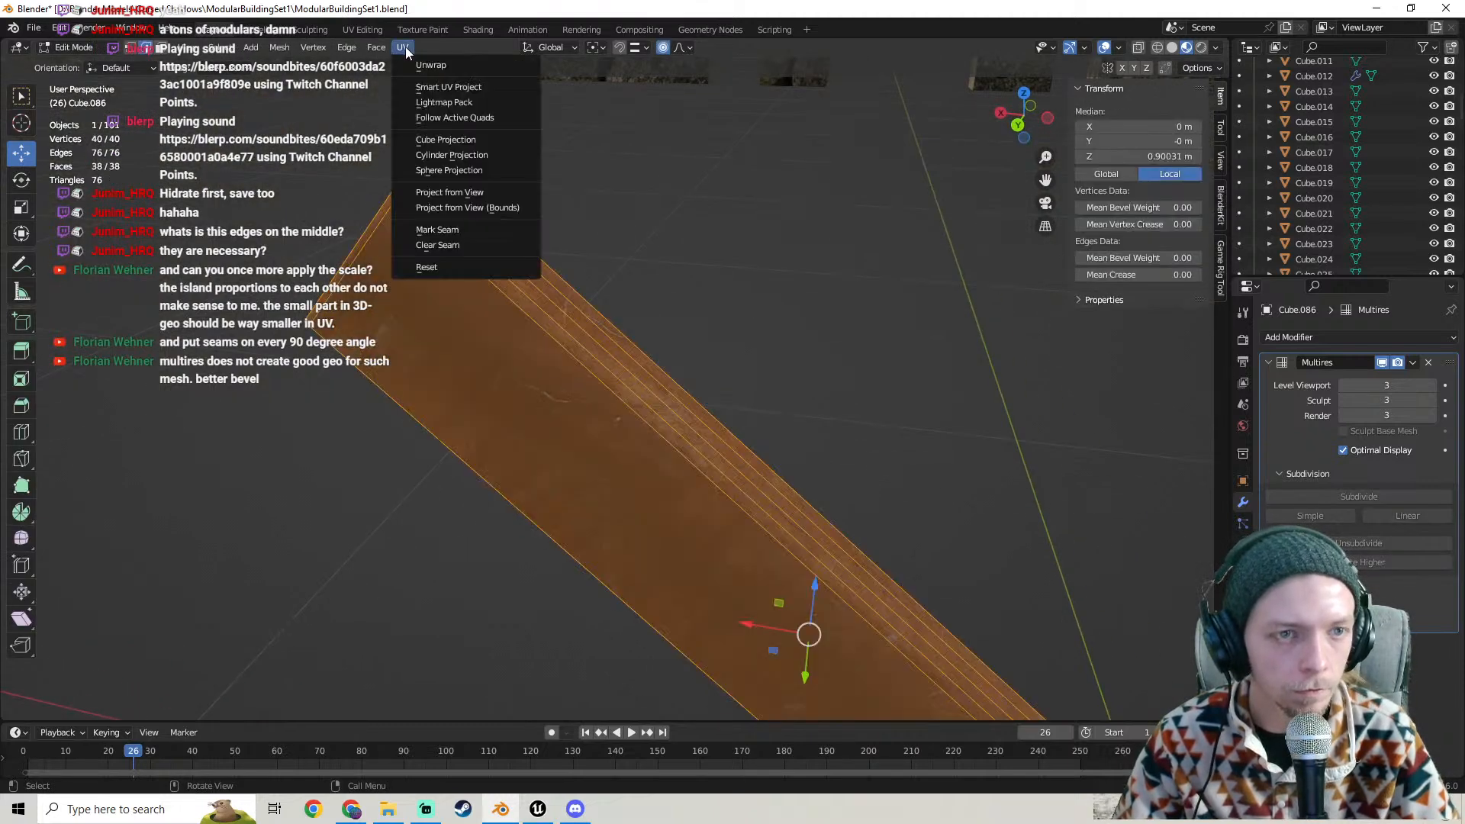
{"action": "left_click", "coordinate": [436, 140]}
{"action": "key", "text": "Tab"}
{"action": "key", "text": "Tab"}
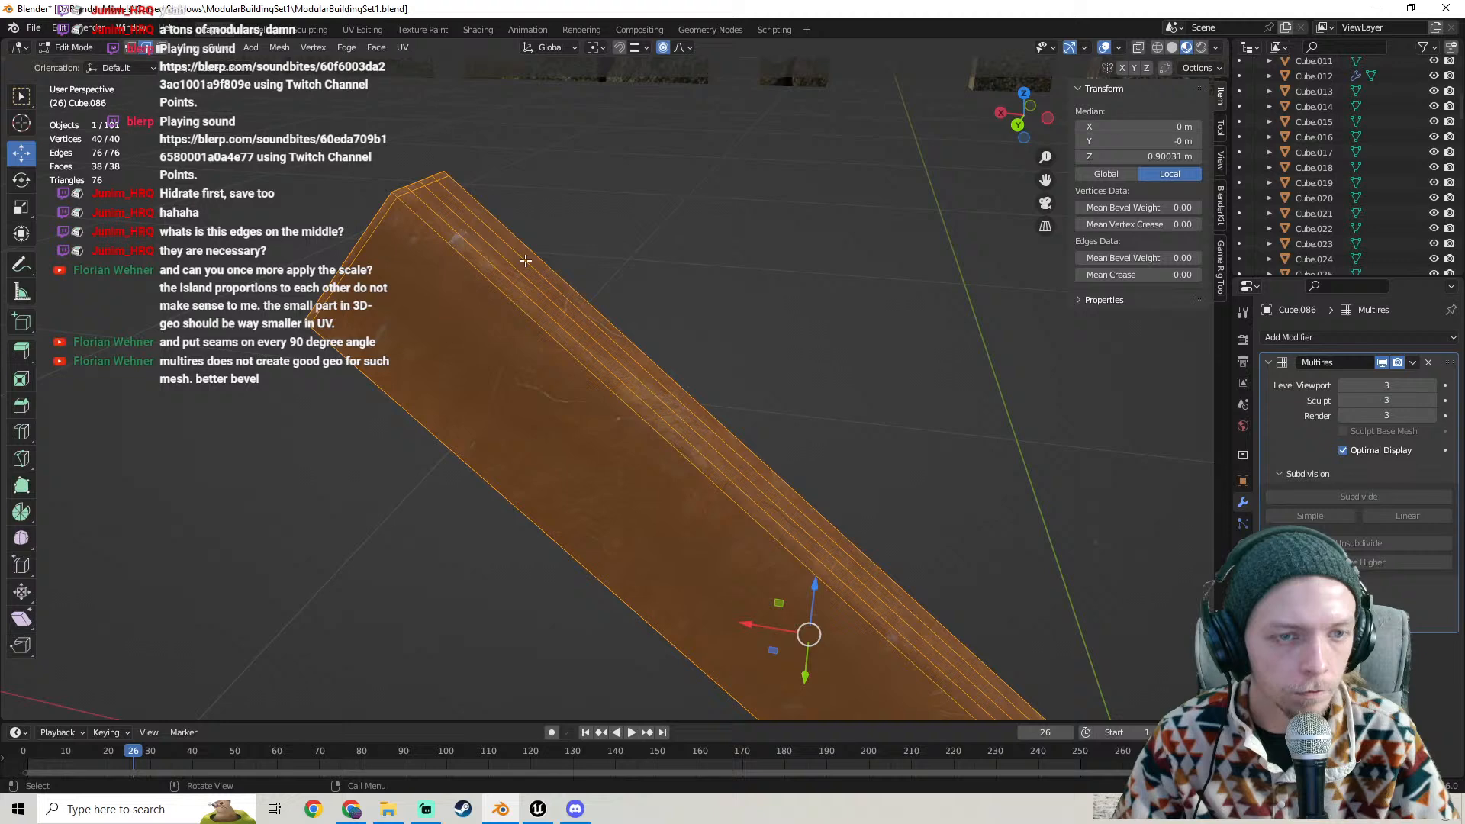
- Unwrap the whole beam with Smart UV Project at a 66° angle limit and inspect the texture in Object Mode
{"action": "left_click", "coordinate": [400, 48]}
{"action": "left_click", "coordinate": [427, 85]}
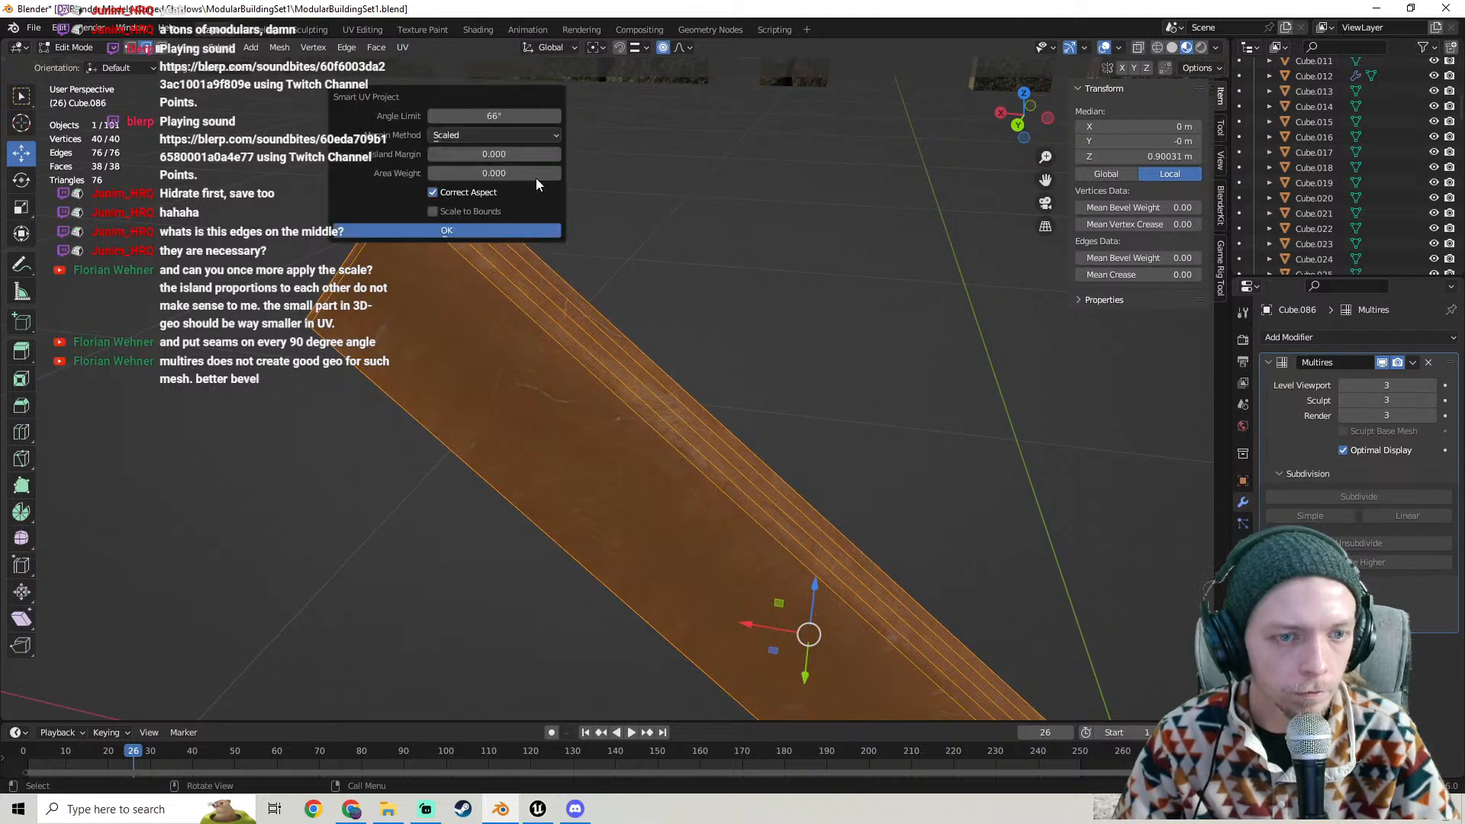
{"action": "left_click", "coordinate": [487, 229]}
{"action": "key", "text": "Tab"}
{"action": "middle_click_drag", "start_coordinate": [610, 300], "coordinate": [701, 323]}
{"action": "key", "text": "Tab"}
{"action": "middle_click_drag", "start_coordinate": [625, 380], "coordinate": [556, 328]}
{"action": "key", "text": "Tab"}
- Apply the Multires modifier to the slanted beam and inspect the resulting mesh in Edit Mode
{"action": "left_click", "coordinate": [1413, 361]}
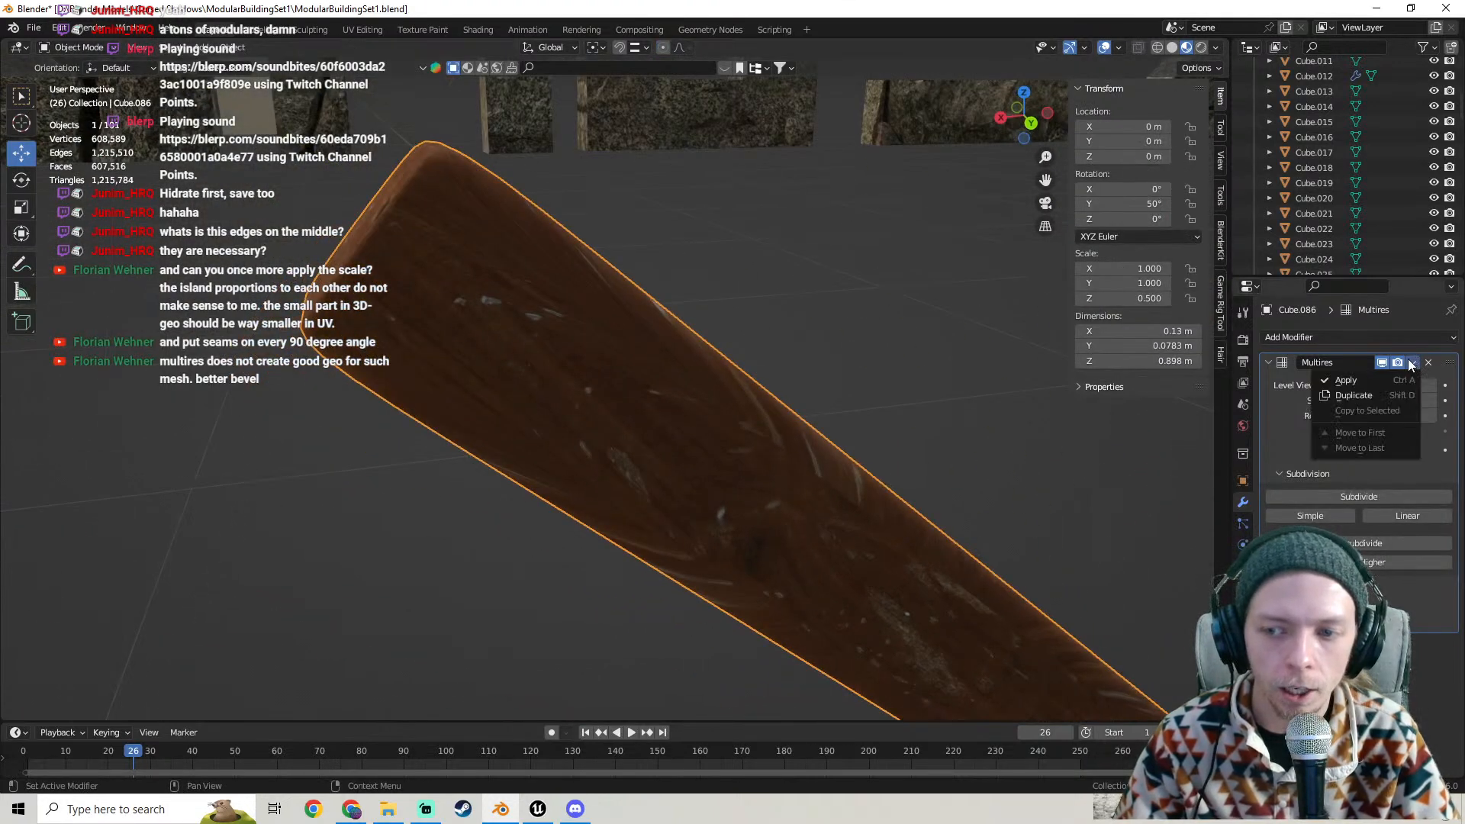
{"action": "left_click", "coordinate": [1372, 379]}
{"action": "key", "text": "Tab"}
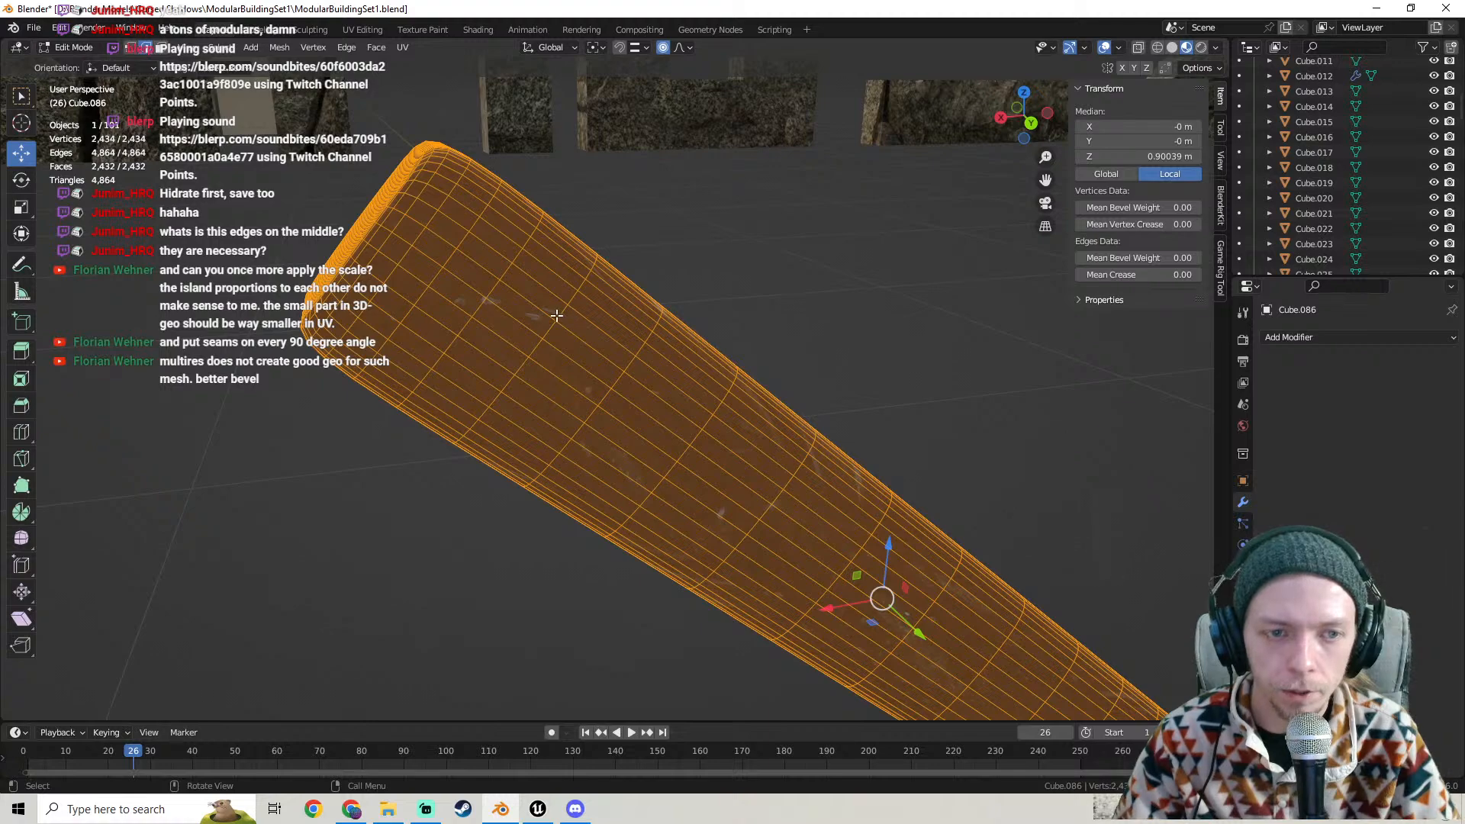
{"action": "middle_click_drag", "start_coordinate": [557, 315], "coordinate": [511, 295]}
{"action": "key", "text": "Tab"}
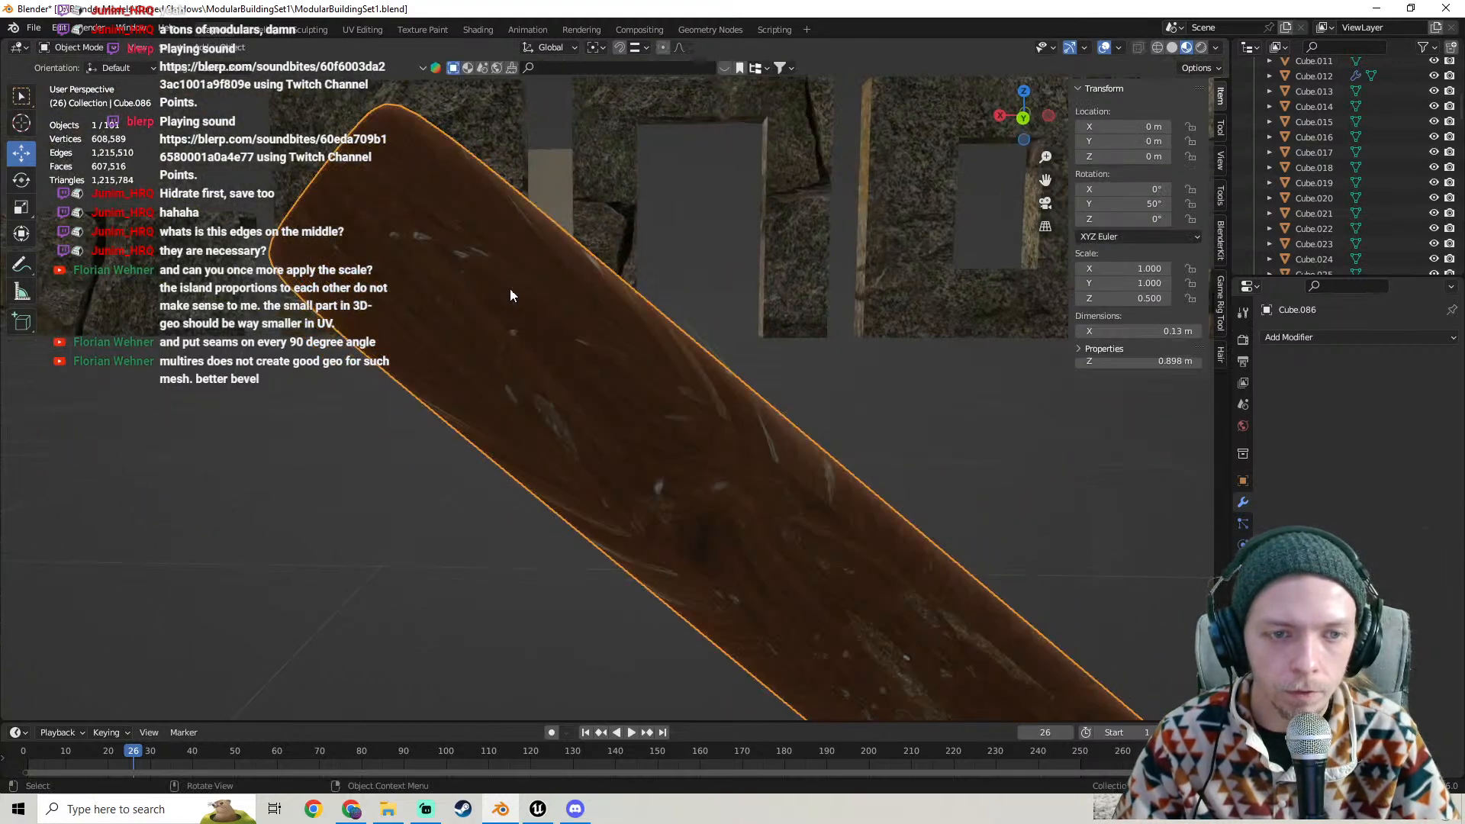
- Unwrap the entire subdivided beam with Cube Projection, check its texture, and leave the beam selected in Object Mode
{"action": "key", "text": "Tab"}
{"action": "left_click", "coordinate": [403, 47]}
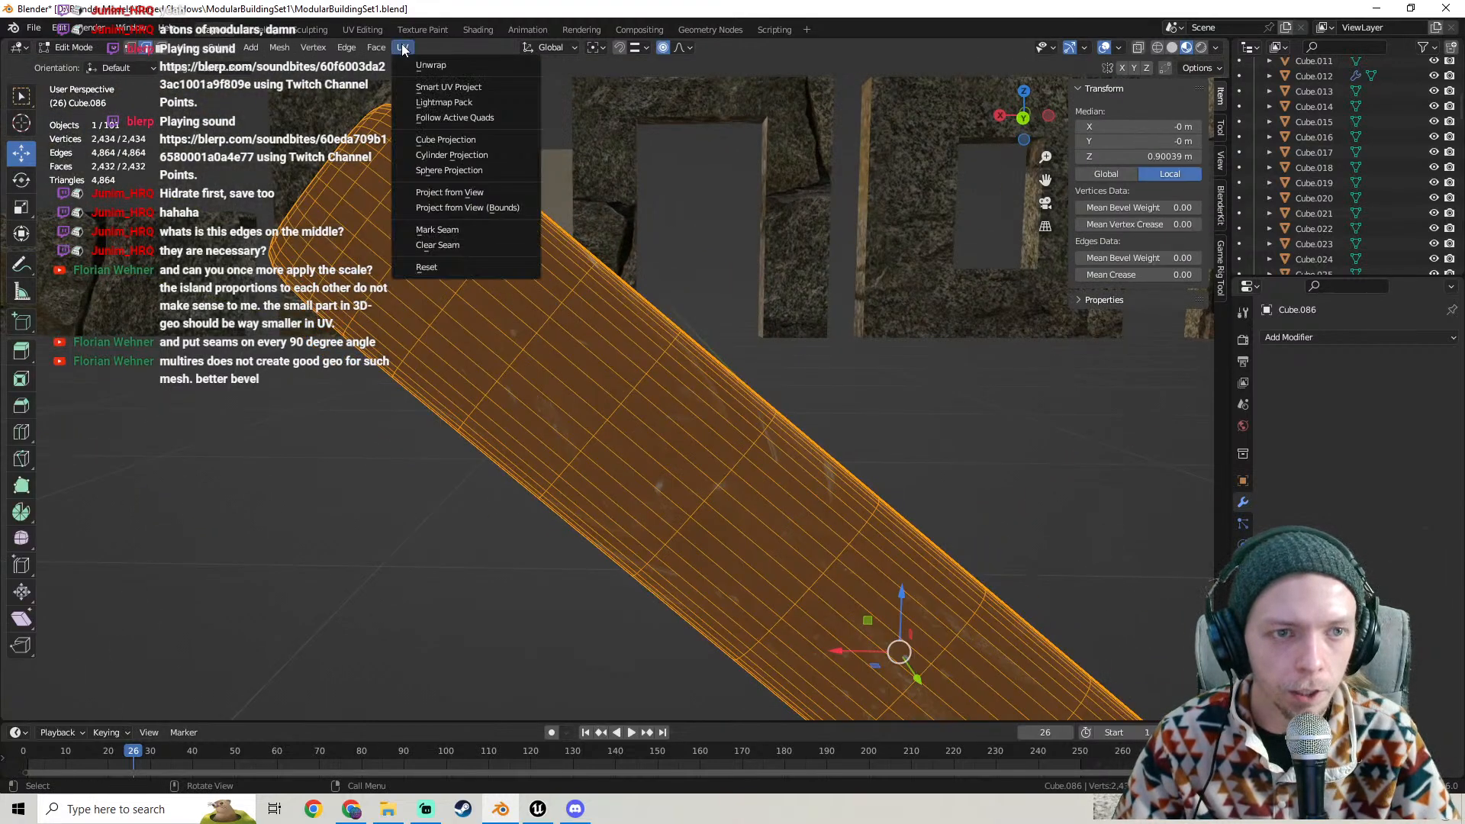
{"action": "left_click", "coordinate": [446, 140]}
{"action": "key", "text": "Tab"}
{"action": "middle_click_drag", "start_coordinate": [583, 301], "coordinate": [693, 335]}
{"action": "left_click", "coordinate": [524, 392]}
{"action": "scroll", "coordinate": [638, 432], "scroll_direction": "up", "scroll_amount": 7}
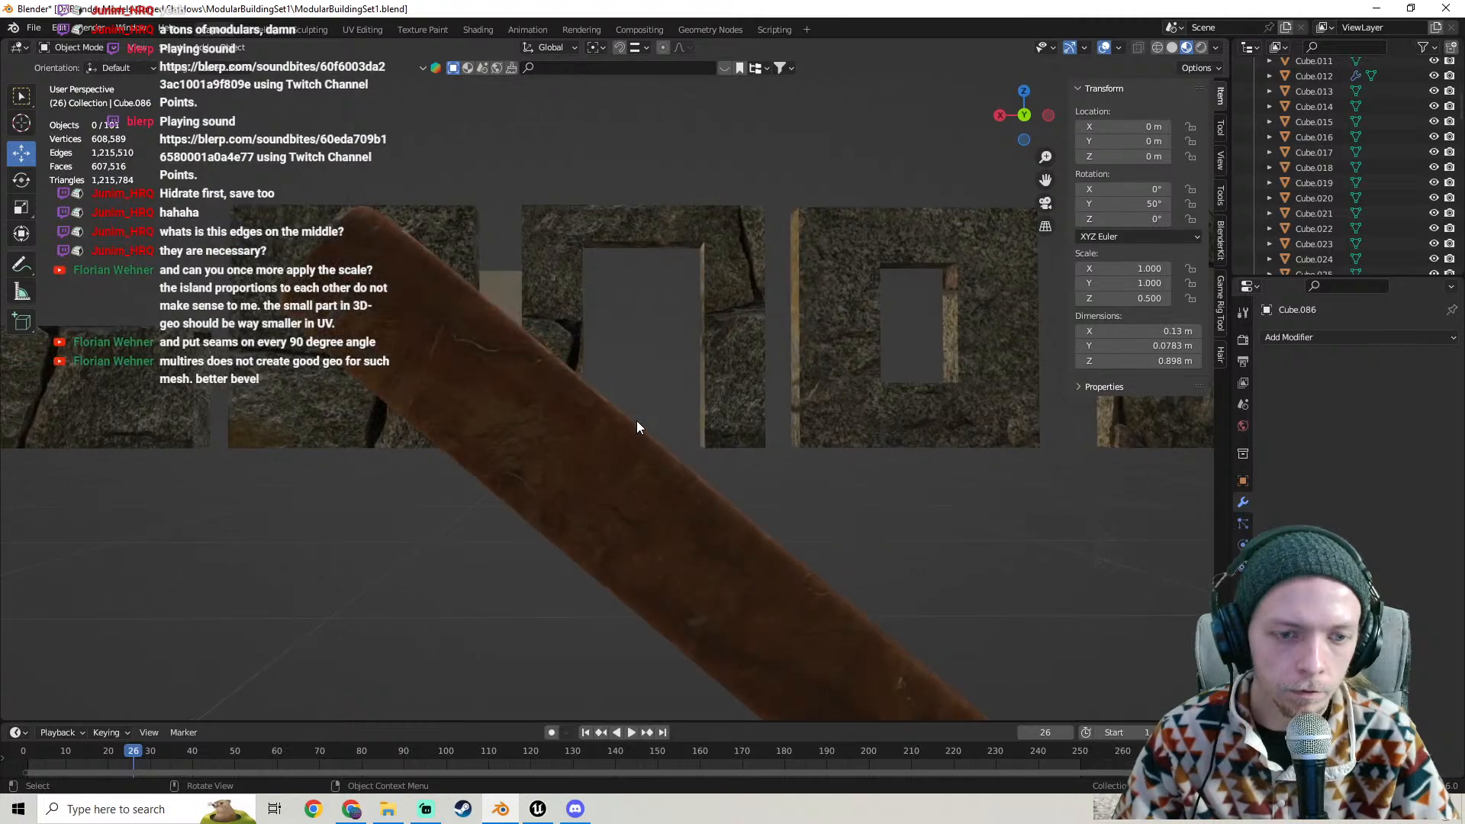
{"action": "key", "text": "Tab"}
{"action": "scroll", "coordinate": [634, 417], "scroll_direction": "down", "scroll_amount": 5}
{"action": "key", "text": "Tab"}
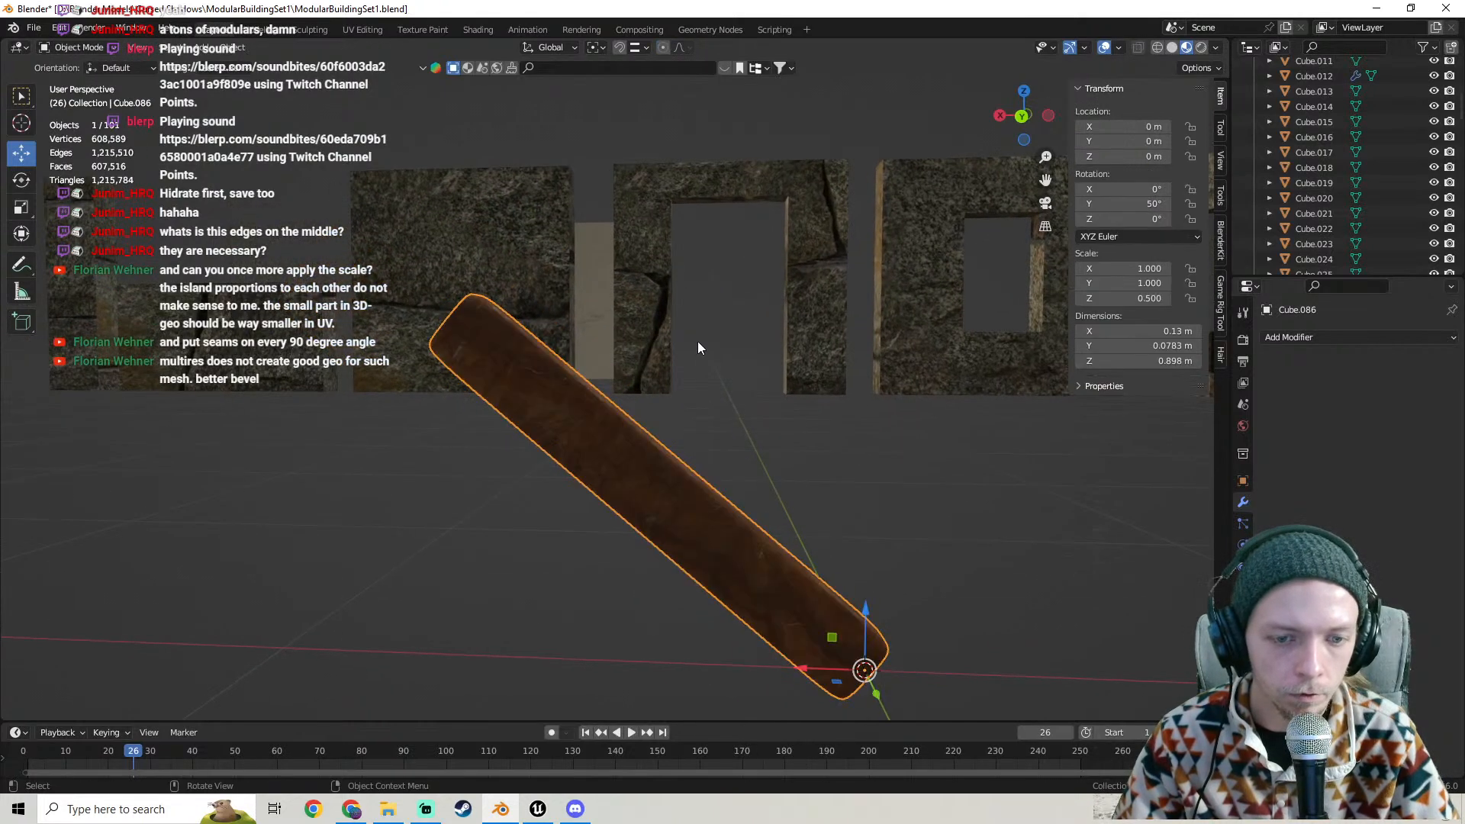
{"action": "middle_click_drag", "start_coordinate": [697, 346], "coordinate": [626, 393]}
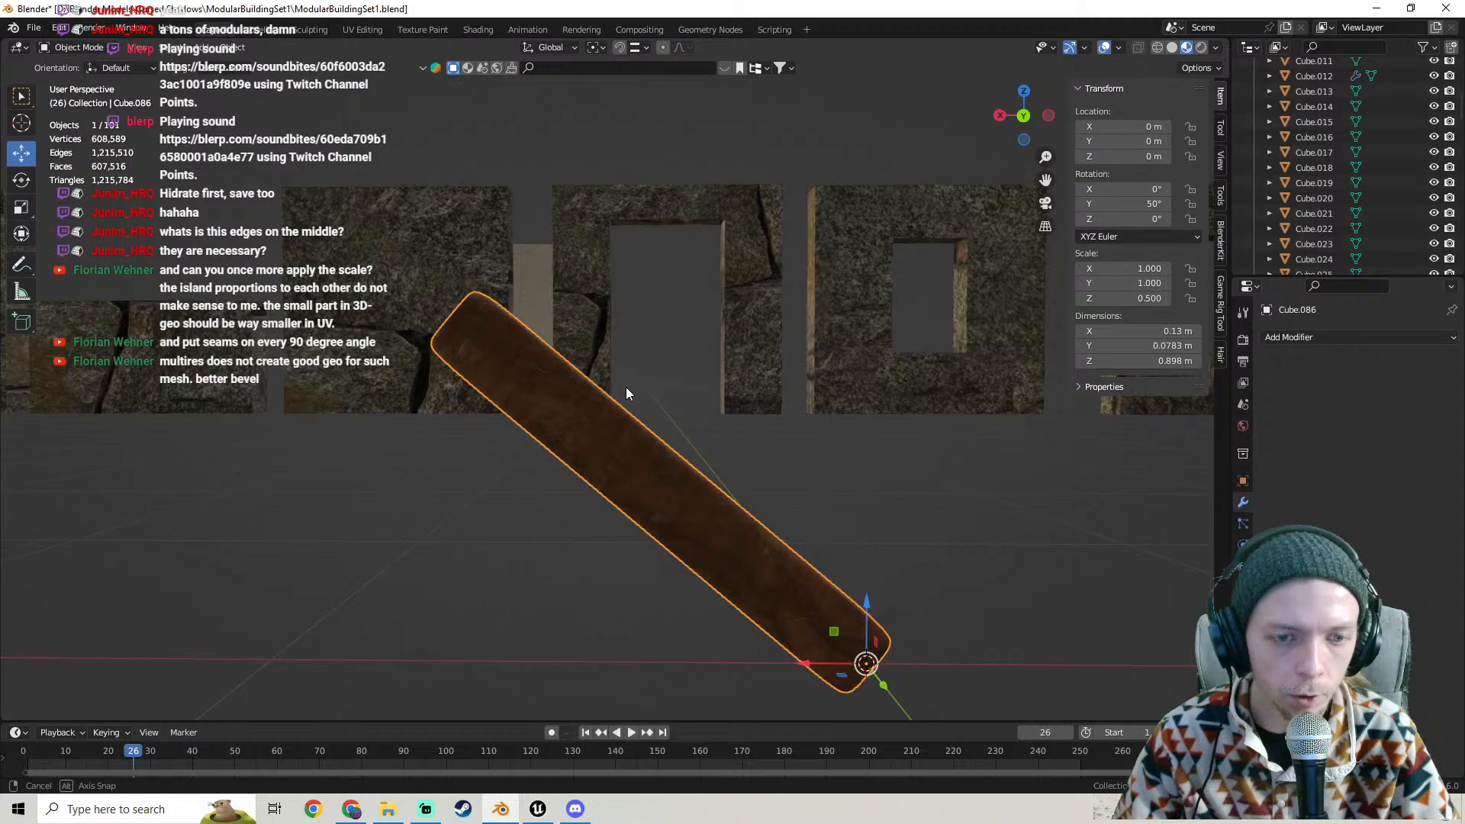
- Export the selected slanted beam as FBX, overwriting ModularBeam10.fbx in the Beams folder
{"action": "left_click", "coordinate": [30, 28]}
{"action": "mouse_move", "coordinate": [57, 250]}
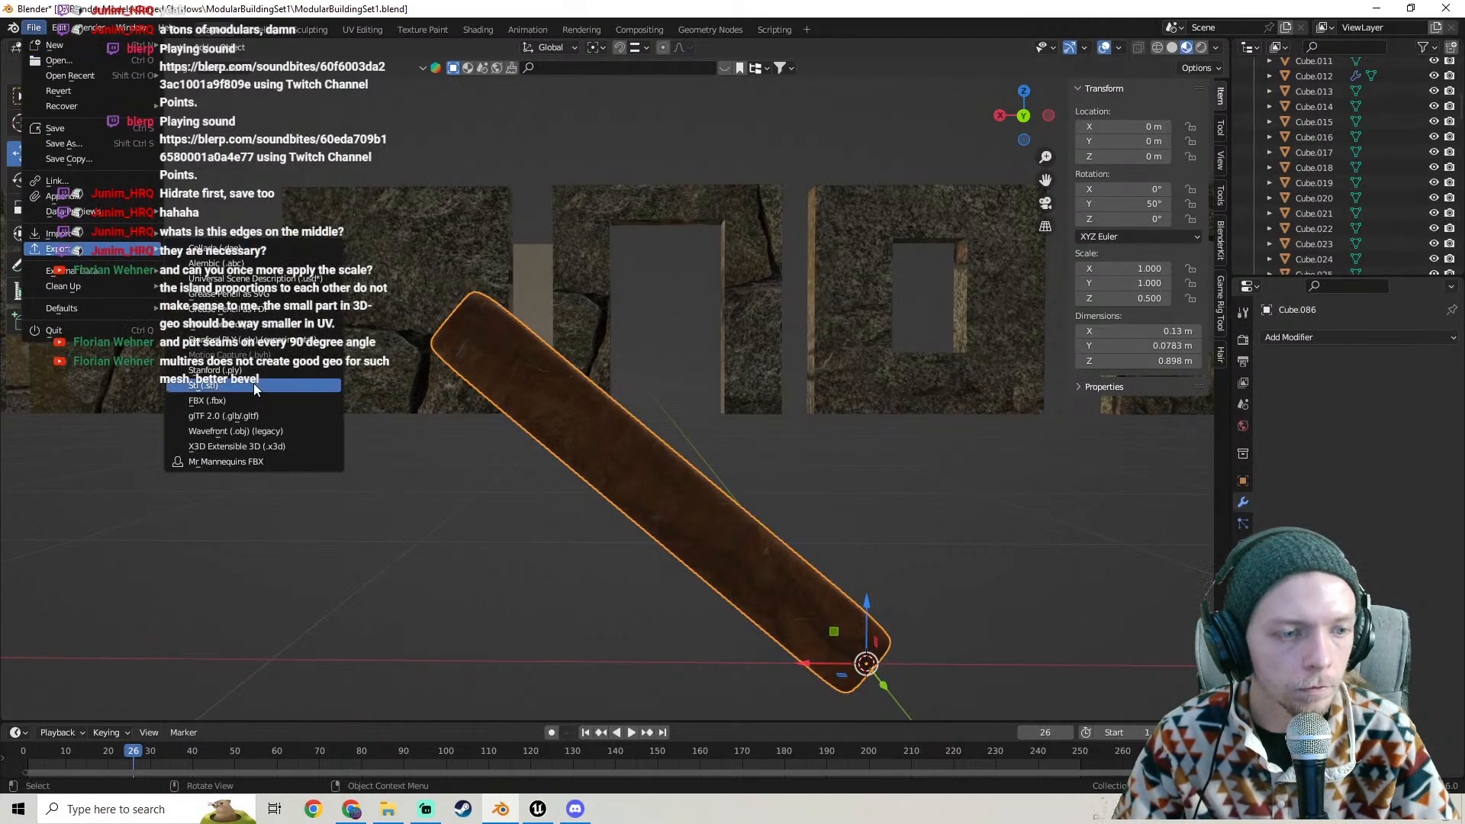
{"action": "left_click", "coordinate": [241, 401]}
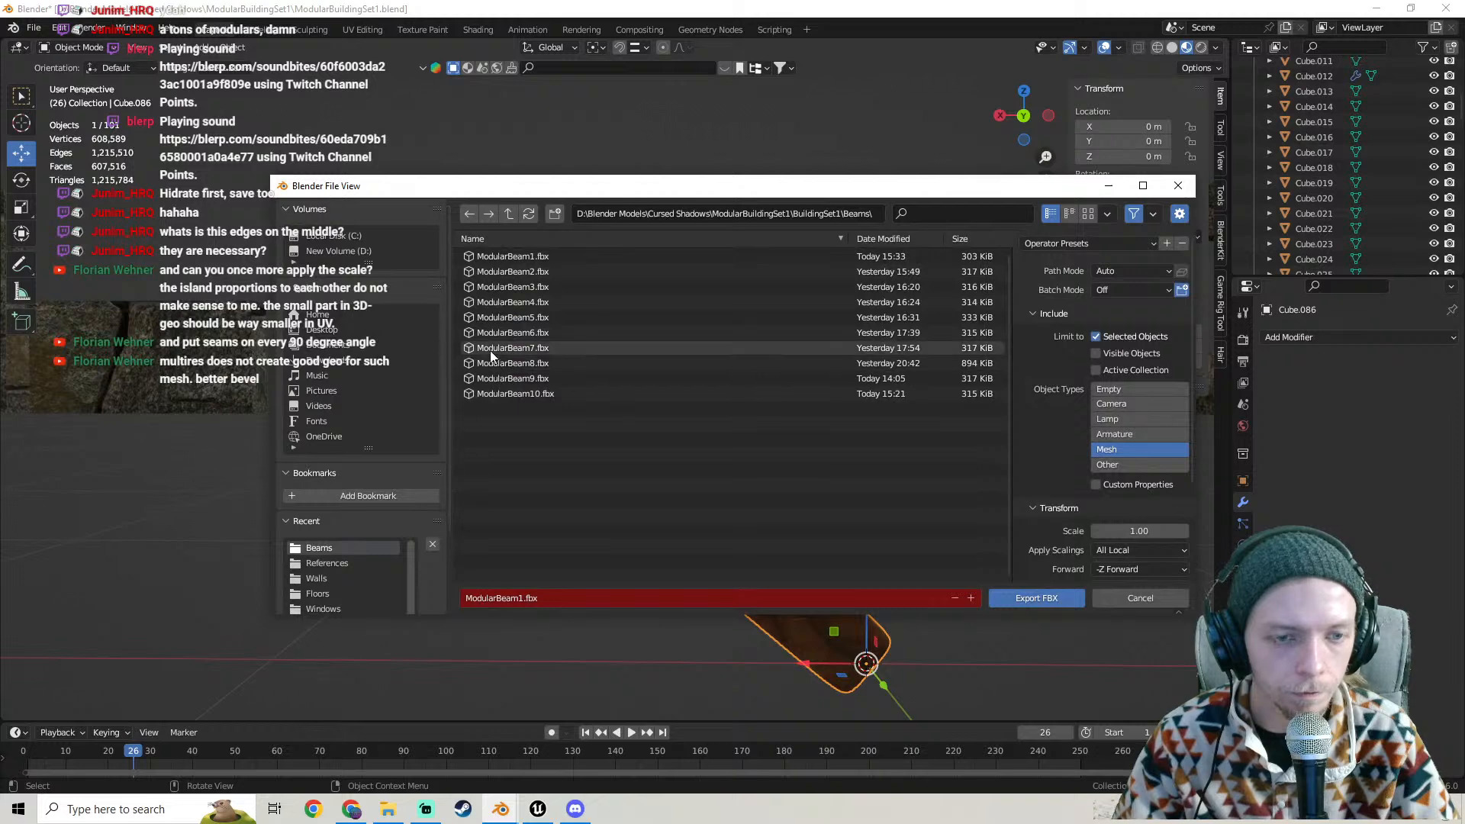
{"action": "left_click", "coordinate": [534, 396]}
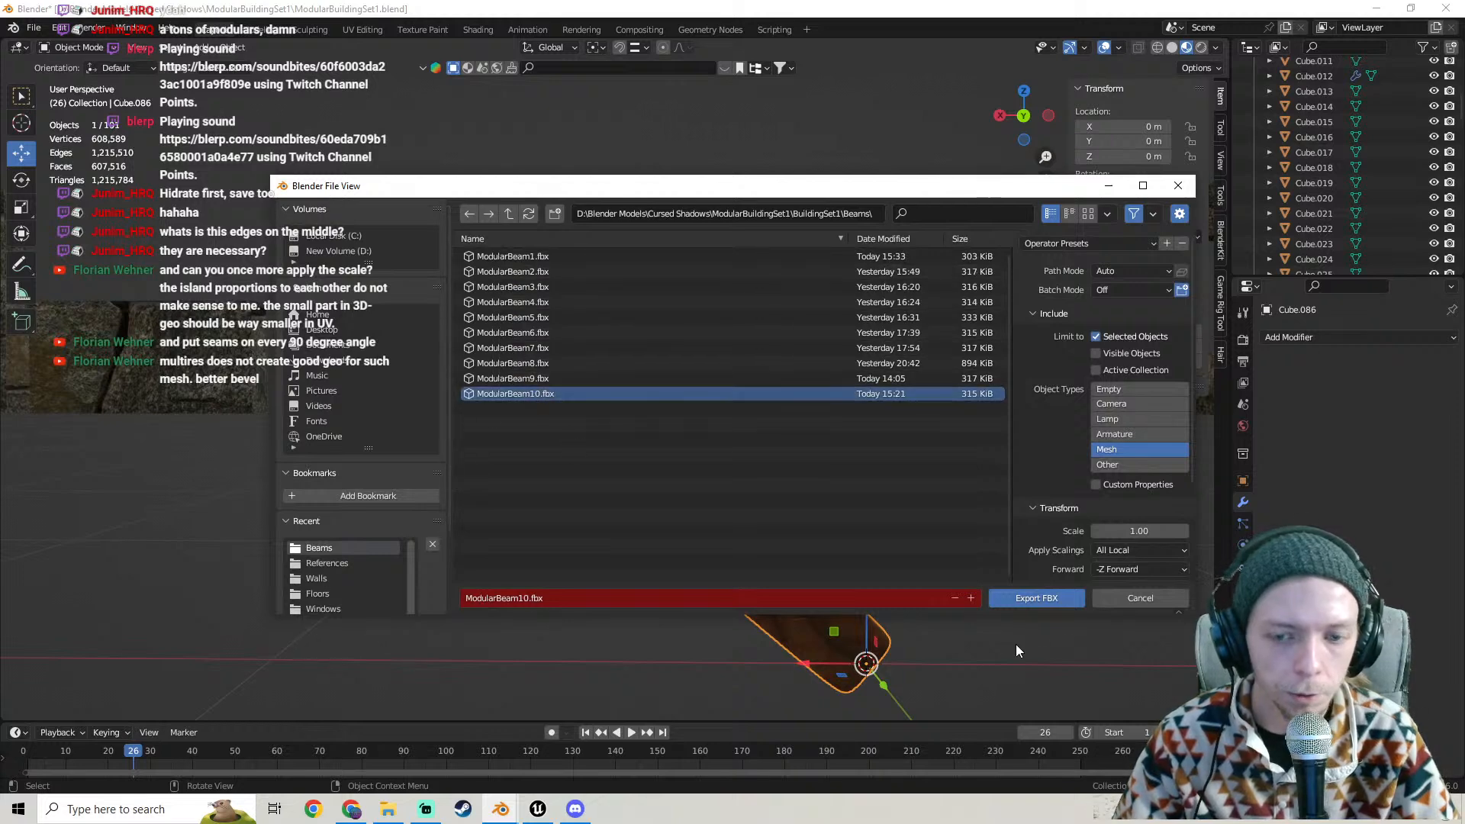
{"action": "left_click", "coordinate": [1032, 597]}
- Switch to Unreal Engine, select the slanted beam in the level, and locate its mesh asset in the content folders
{"action": "left_click", "coordinate": [549, 811]}
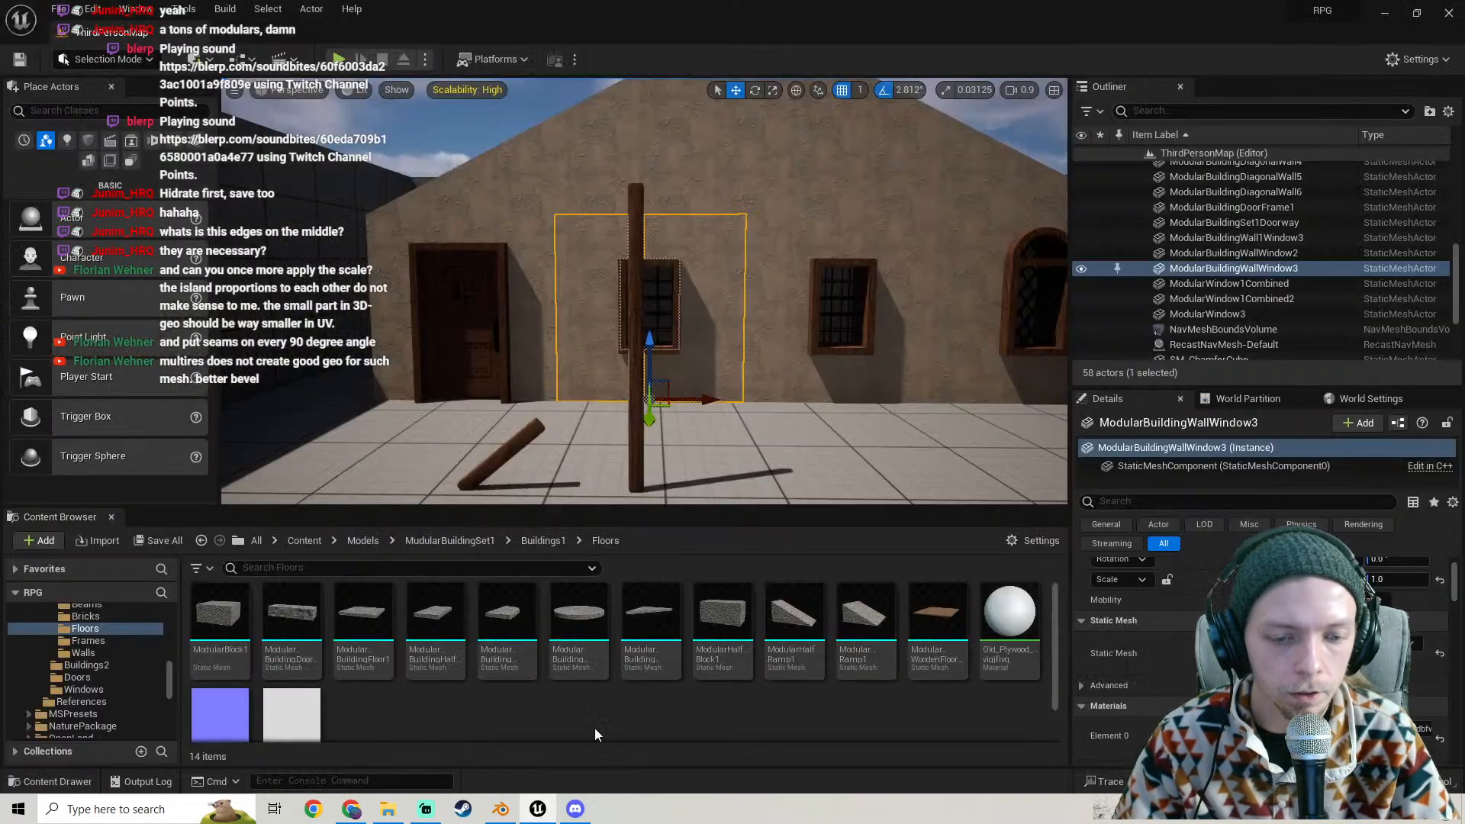
{"action": "scroll", "coordinate": [618, 360], "scroll_direction": "up", "scroll_amount": 5}
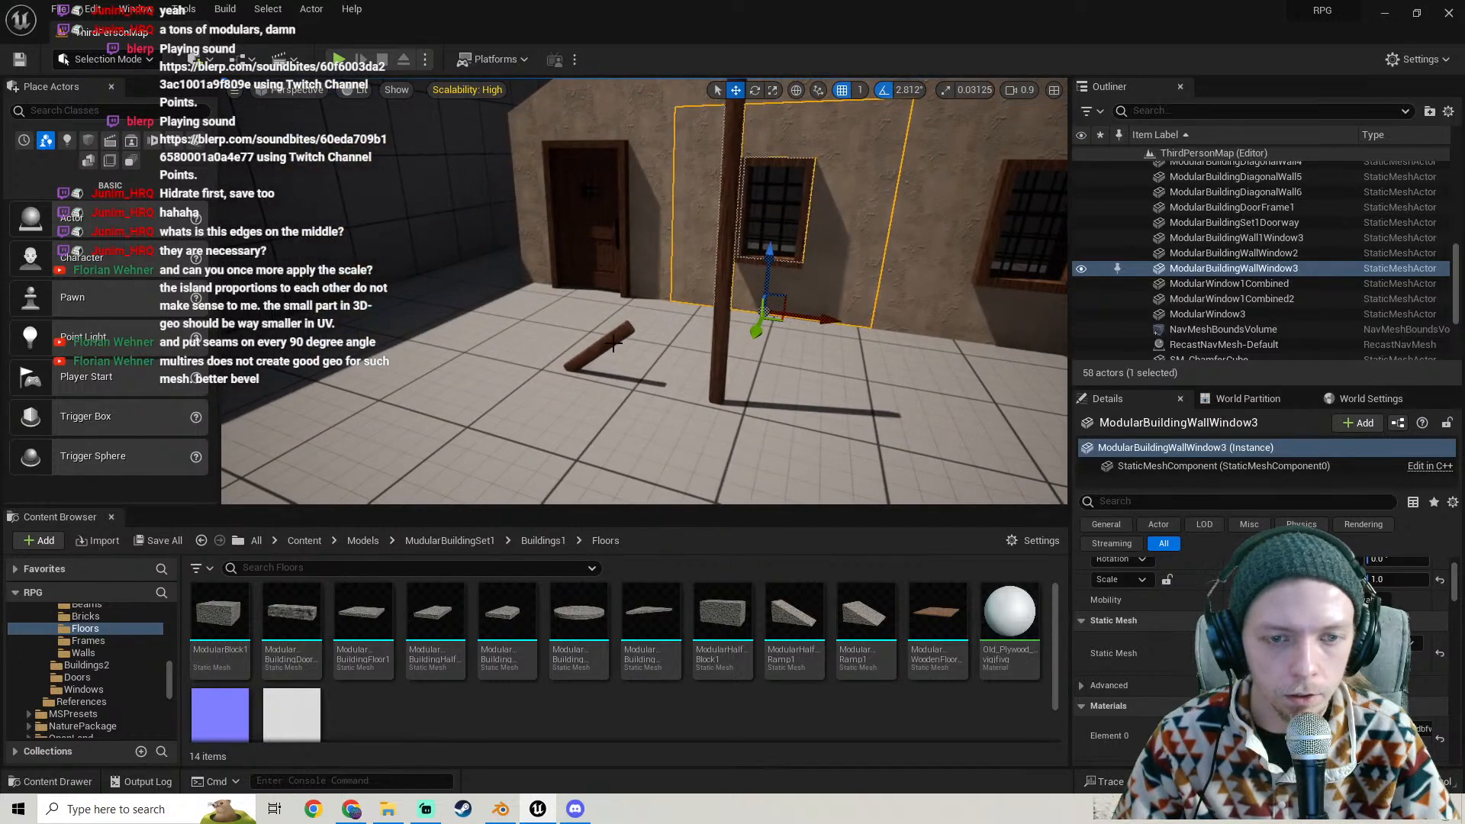
{"action": "left_click", "coordinate": [614, 342]}
{"action": "right_click", "coordinate": [614, 341]}
{"action": "left_click", "coordinate": [657, 370]}
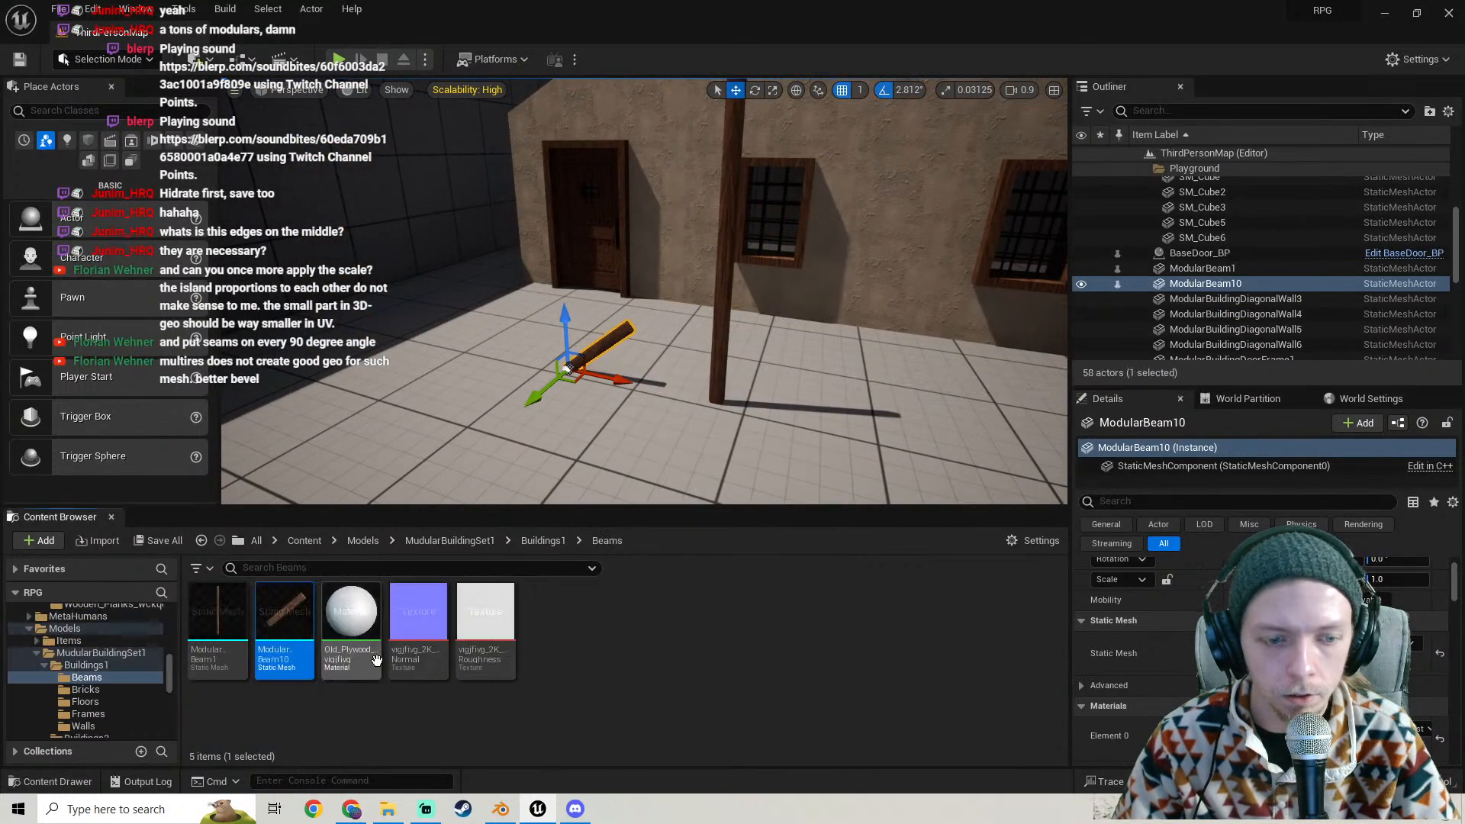
- Reimport ModularBeam10 from the Beams folder on disk into the project's Beams content folder
{"action": "left_click", "coordinate": [388, 811]}
{"action": "left_click_drag", "start_coordinate": [562, 351], "coordinate": [605, 666]}
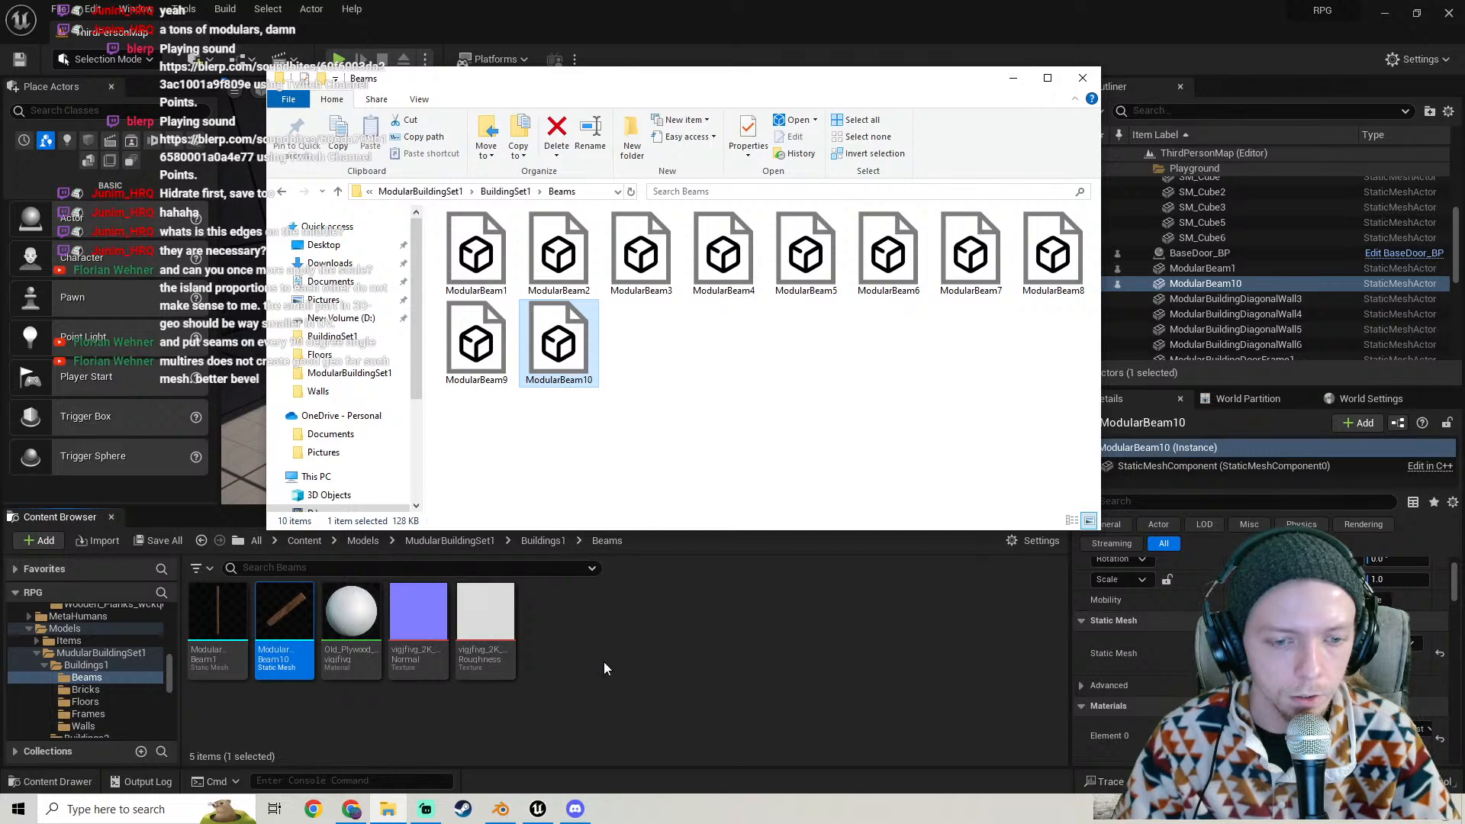
{"action": "left_click", "coordinate": [644, 661]}
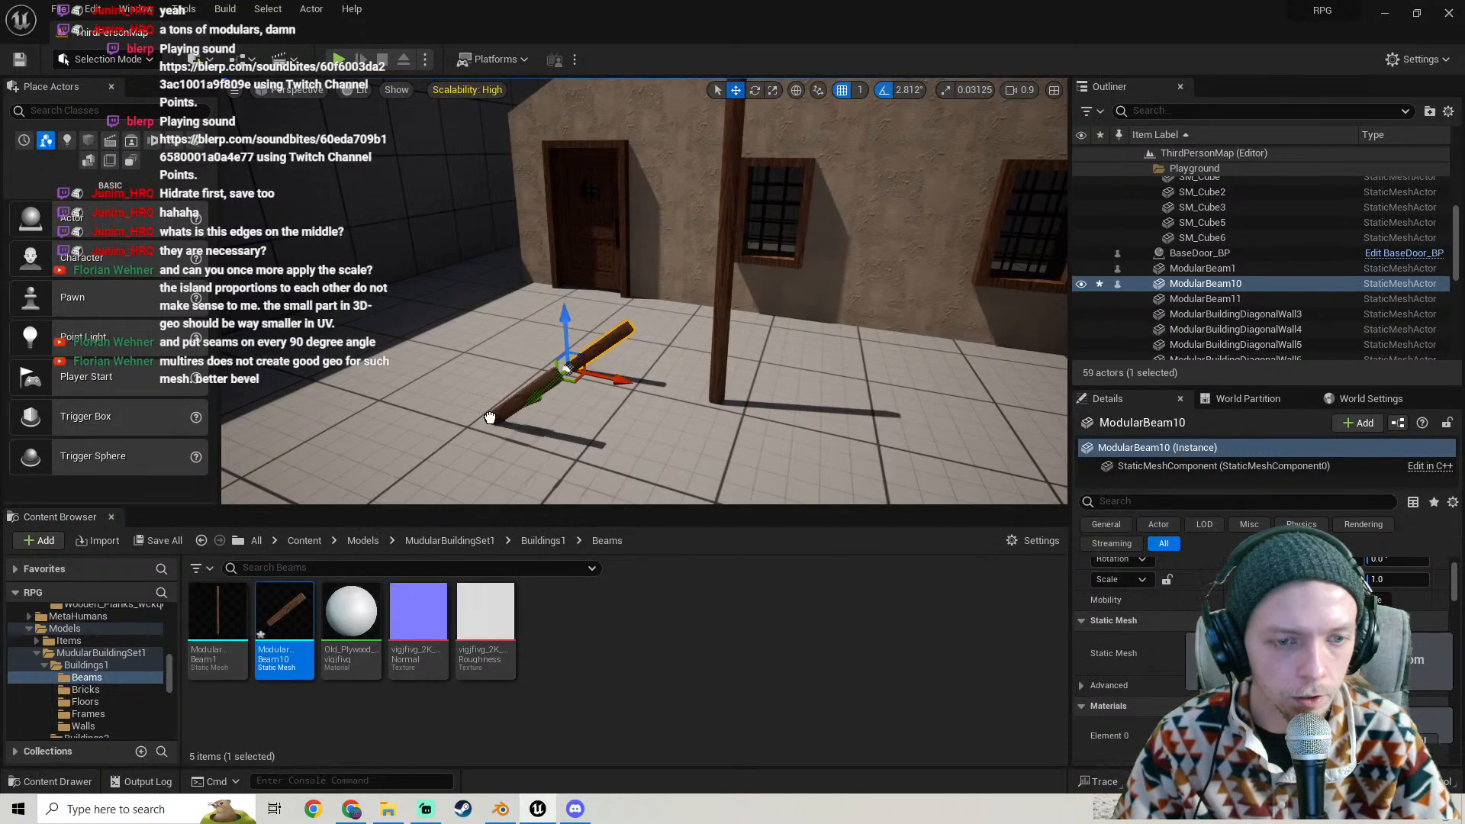
- Place another ModularBeam10 in front of the existing slanted beam and inspect its wood texture up close
{"action": "left_click", "coordinate": [490, 418]}
{"action": "key", "text": "w"}
{"action": "right_click_drag", "start_coordinate": [490, 418], "coordinate": [973, 290]}
{"action": "key", "text": "a"}
{"action": "key", "text": "s"}
{"action": "key", "text": "w"}
{"action": "right_click_drag", "start_coordinate": [564, 320], "coordinate": [527, 311]}
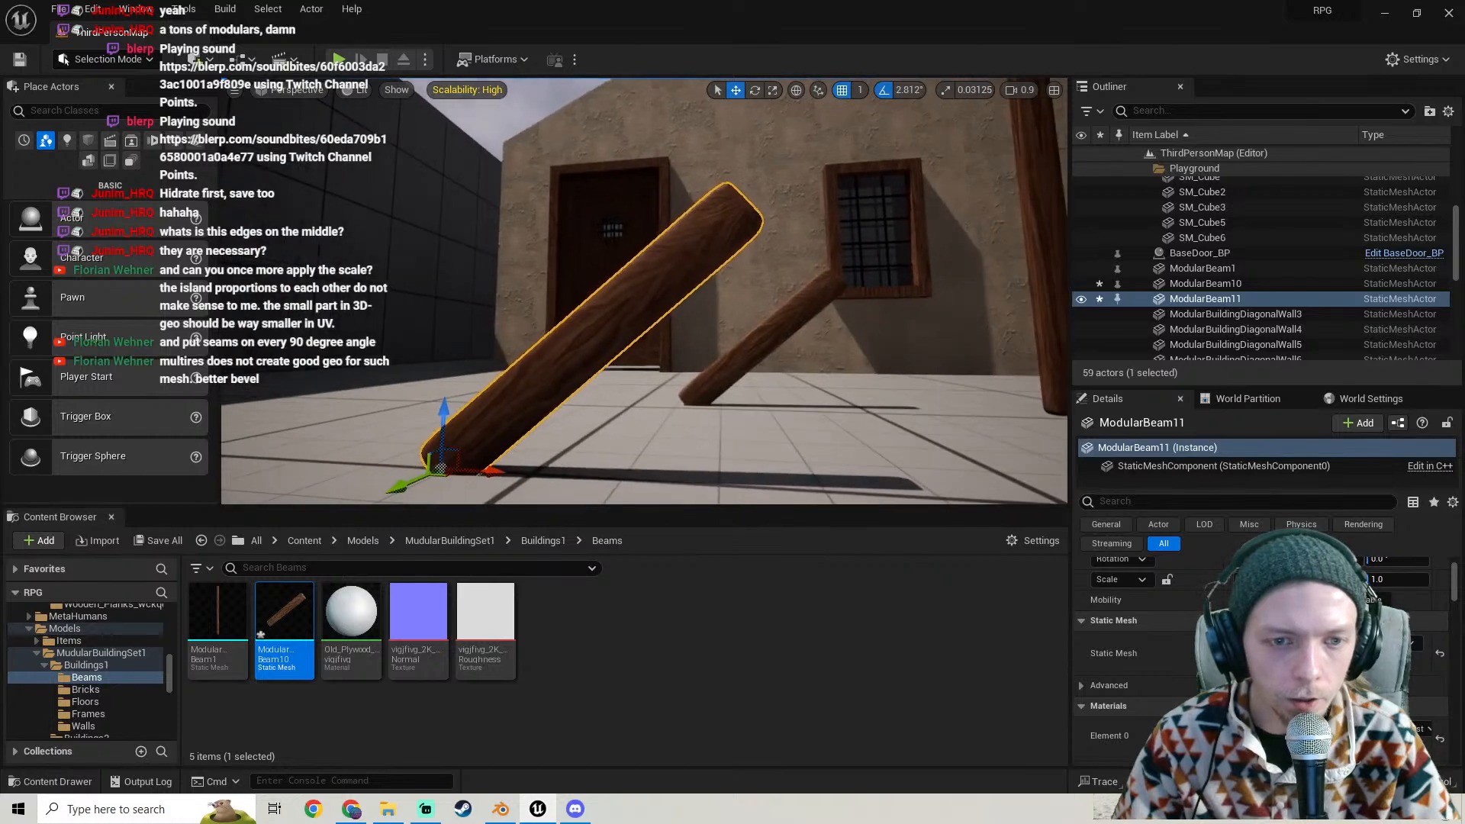
- Save the level and the reimported ModularBeam10 asset, and view the new beam beside the old one
{"action": "right_click_drag", "start_coordinate": [590, 454], "coordinate": [592, 509]}
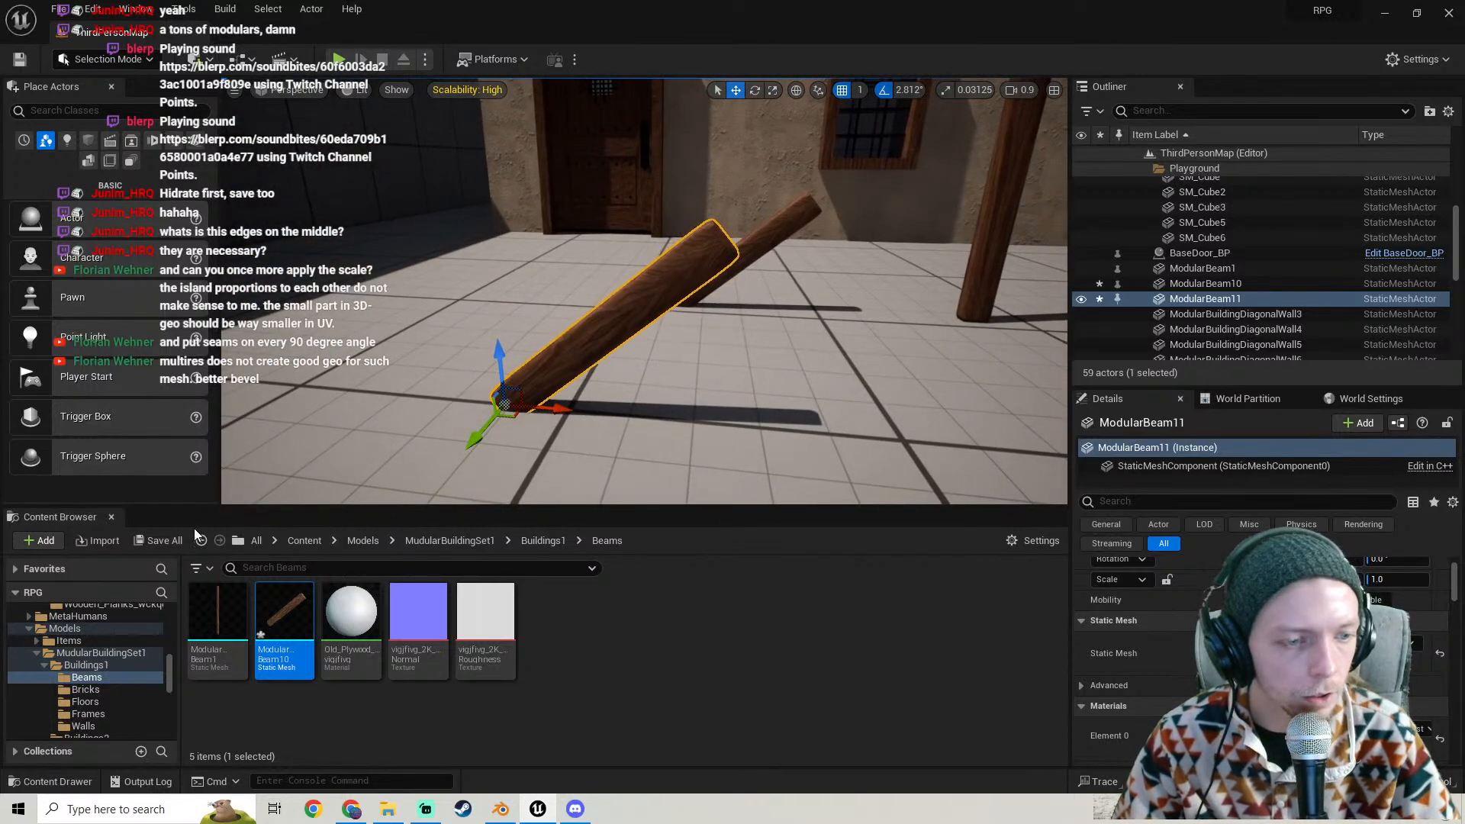
{"action": "key", "text": "ctrl+s"}
{"action": "left_click", "coordinate": [847, 578]}
{"action": "scroll", "coordinate": [680, 401], "scroll_direction": "down", "scroll_amount": 5}
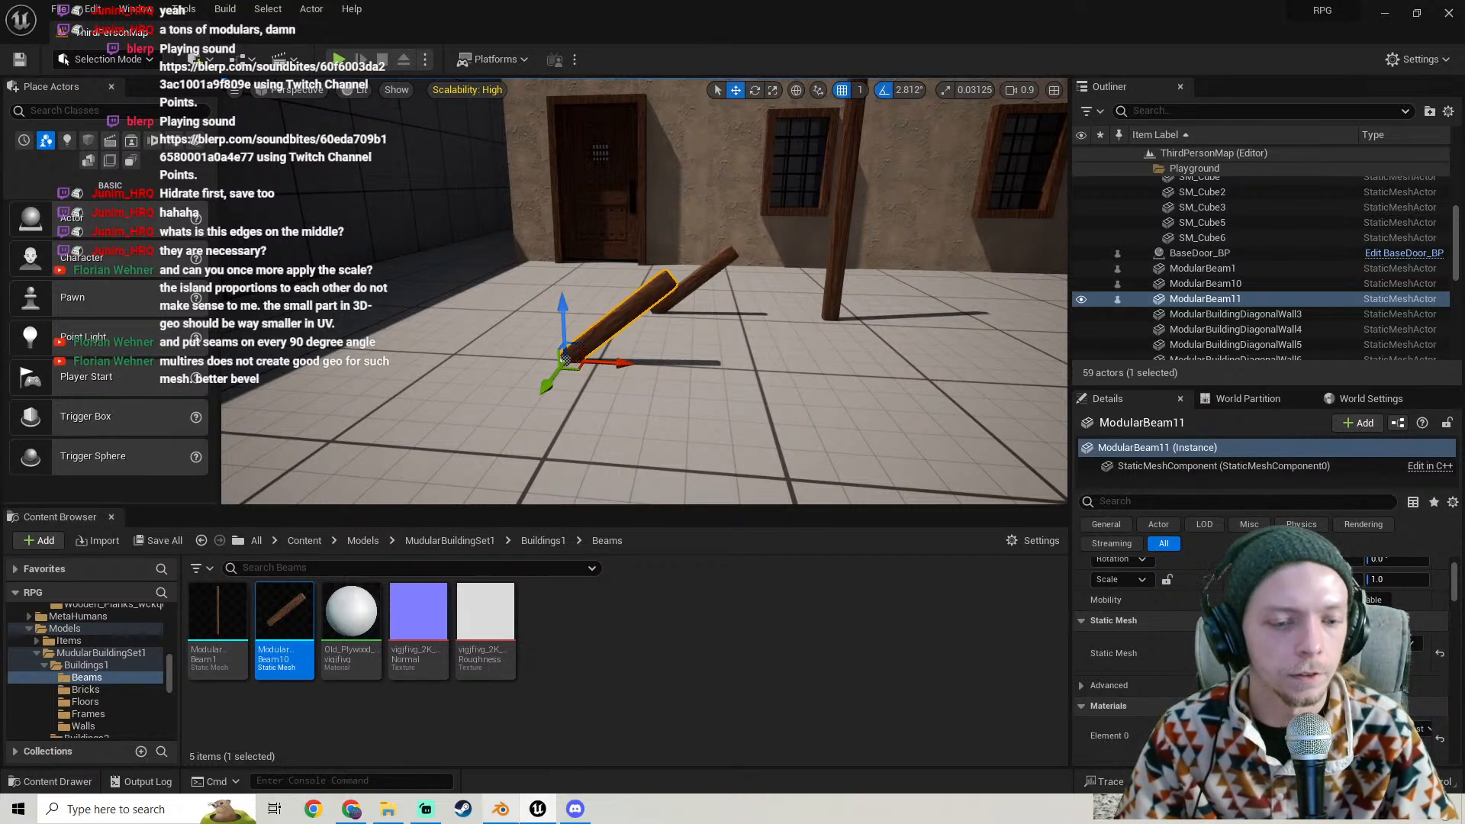
- Switch to Blender and apply all transforms (location, rotation and scale) to the slanted beam
{"action": "left_click", "coordinate": [500, 809]}
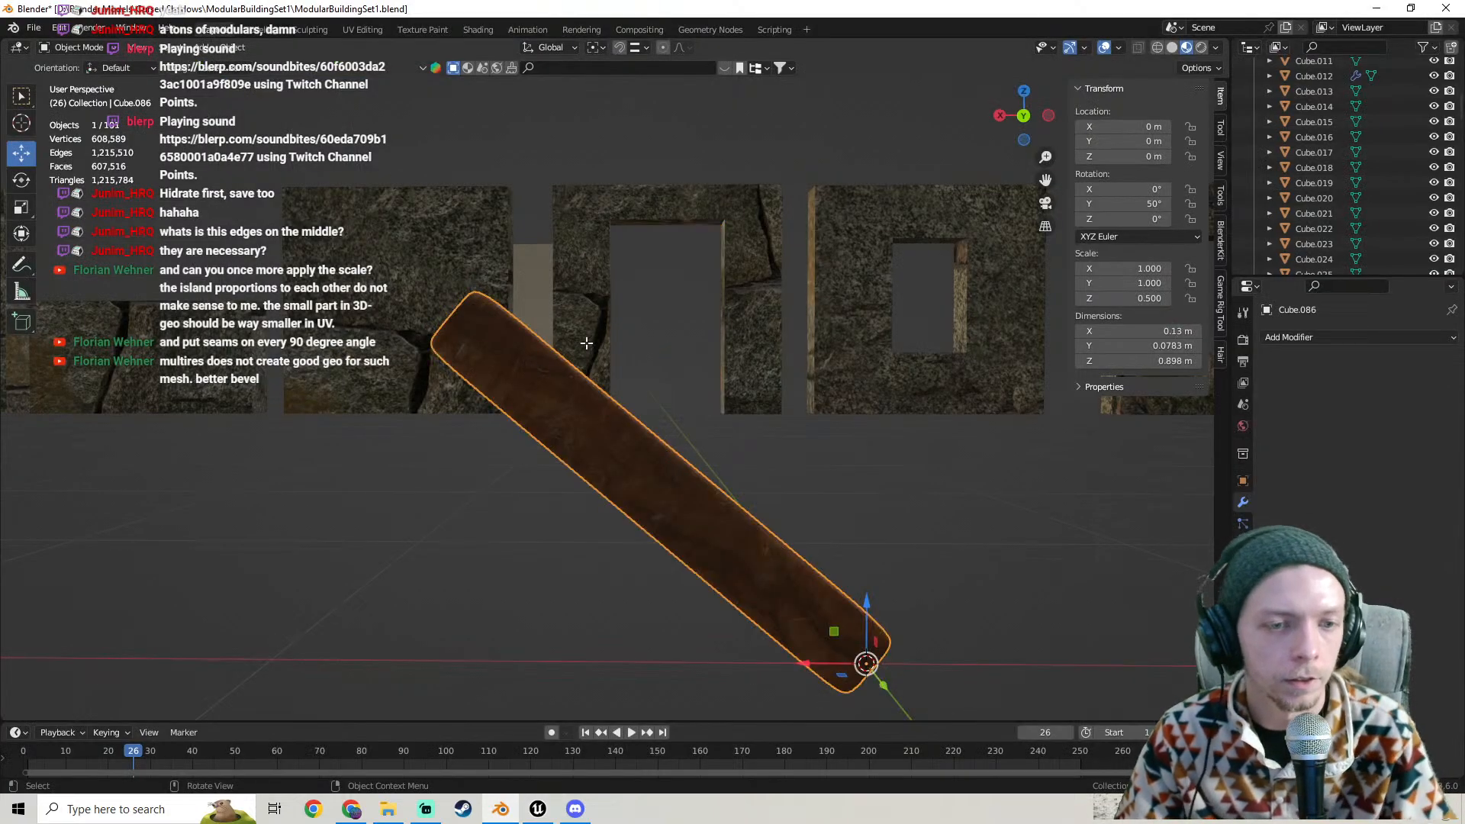
{"action": "middle_click_drag", "start_coordinate": [549, 366], "coordinate": [611, 399]}
{"action": "key", "text": "Tab"}
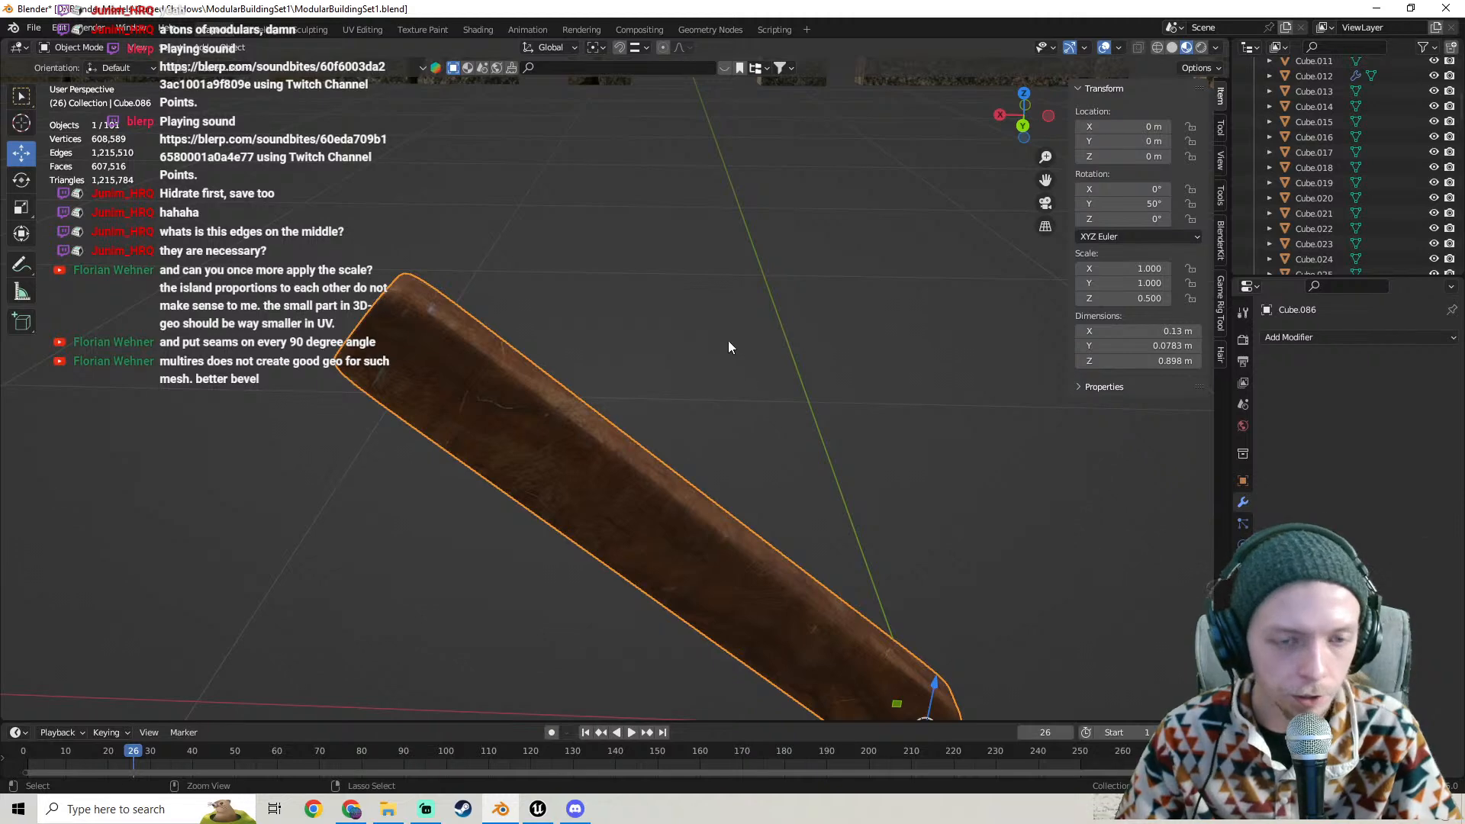
{"action": "key", "text": "ctrl+a"}
{"action": "left_click", "coordinate": [663, 400]}
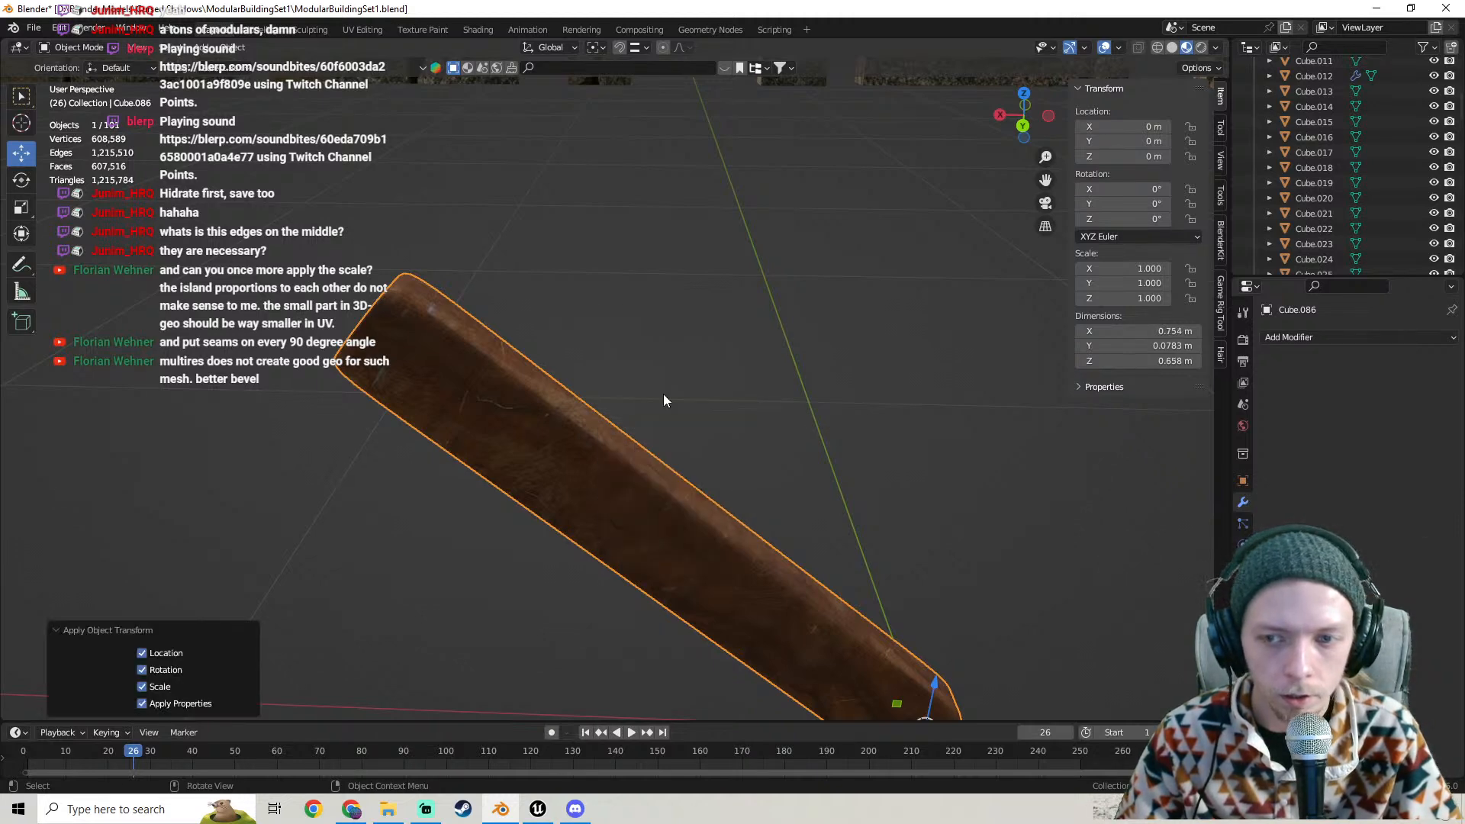
{"action": "middle_click_drag", "start_coordinate": [663, 394], "coordinate": [684, 374]}
- Remap the whole beam mesh with Cube Projection and inspect the resulting wood texture from another angle
{"action": "key", "text": "Tab"}
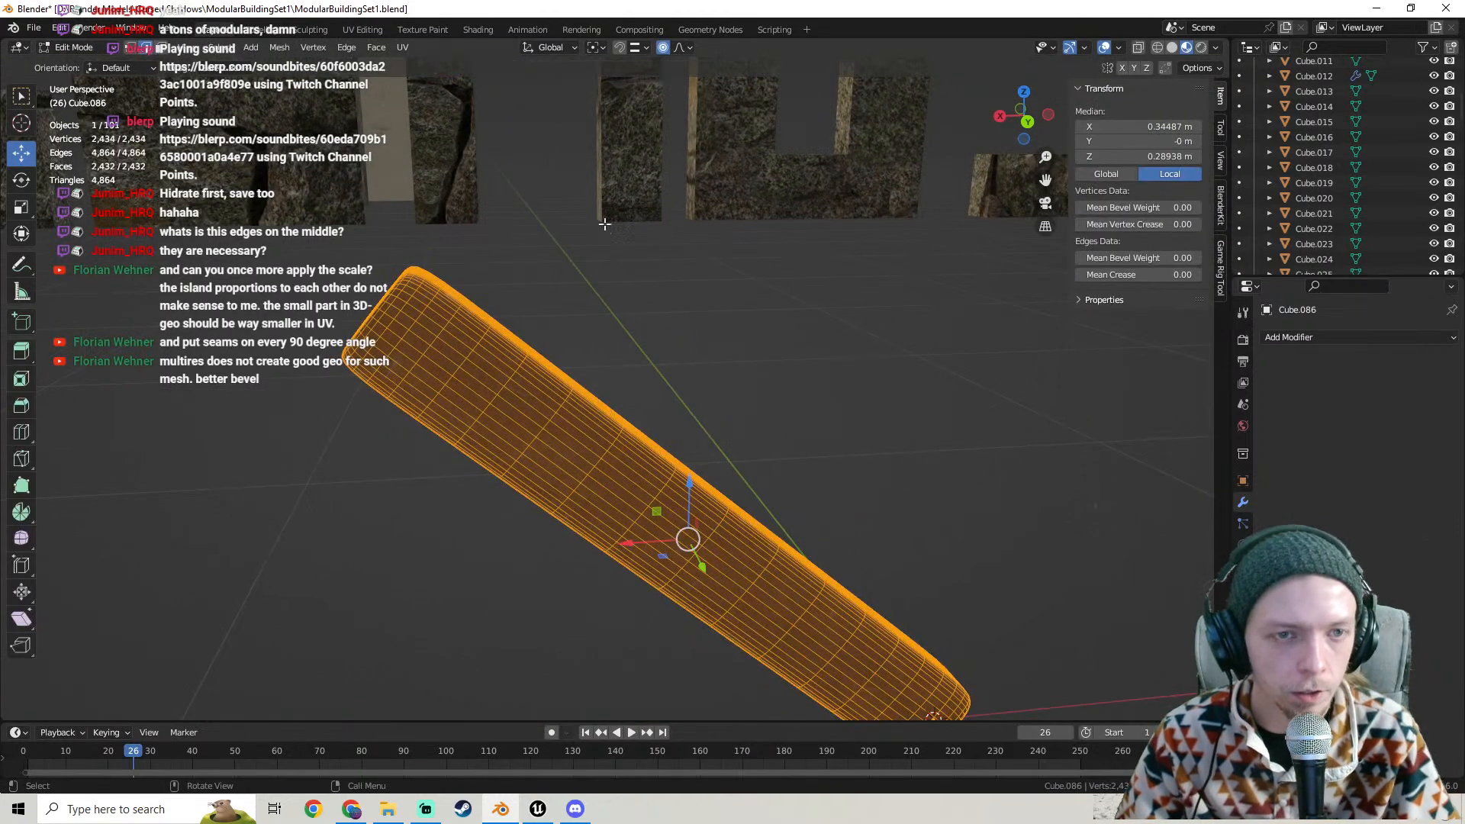
{"action": "left_click", "coordinate": [398, 47]}
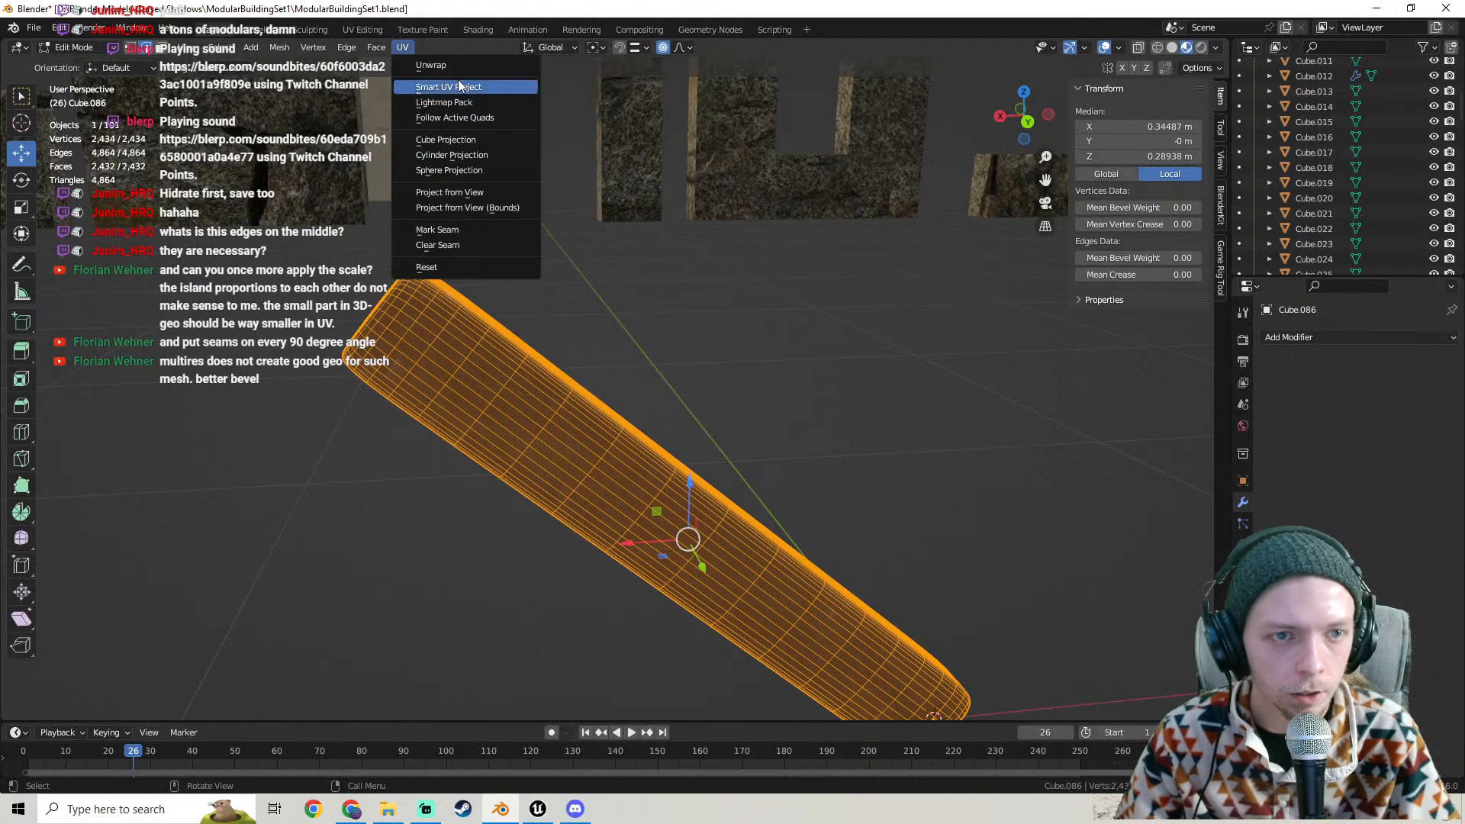
{"action": "left_click", "coordinate": [459, 142]}
{"action": "key", "text": "Tab"}
{"action": "middle_click_drag", "start_coordinate": [661, 318], "coordinate": [535, 551]}
- Split the 3D viewport to show a UV Editor beside it, and examine the beam's UV islands and wood grain
{"action": "key", "text": "Tab"}
{"action": "left_click_drag", "start_coordinate": [6, 44], "coordinate": [557, 65]}
{"action": "left_click", "coordinate": [17, 50]}
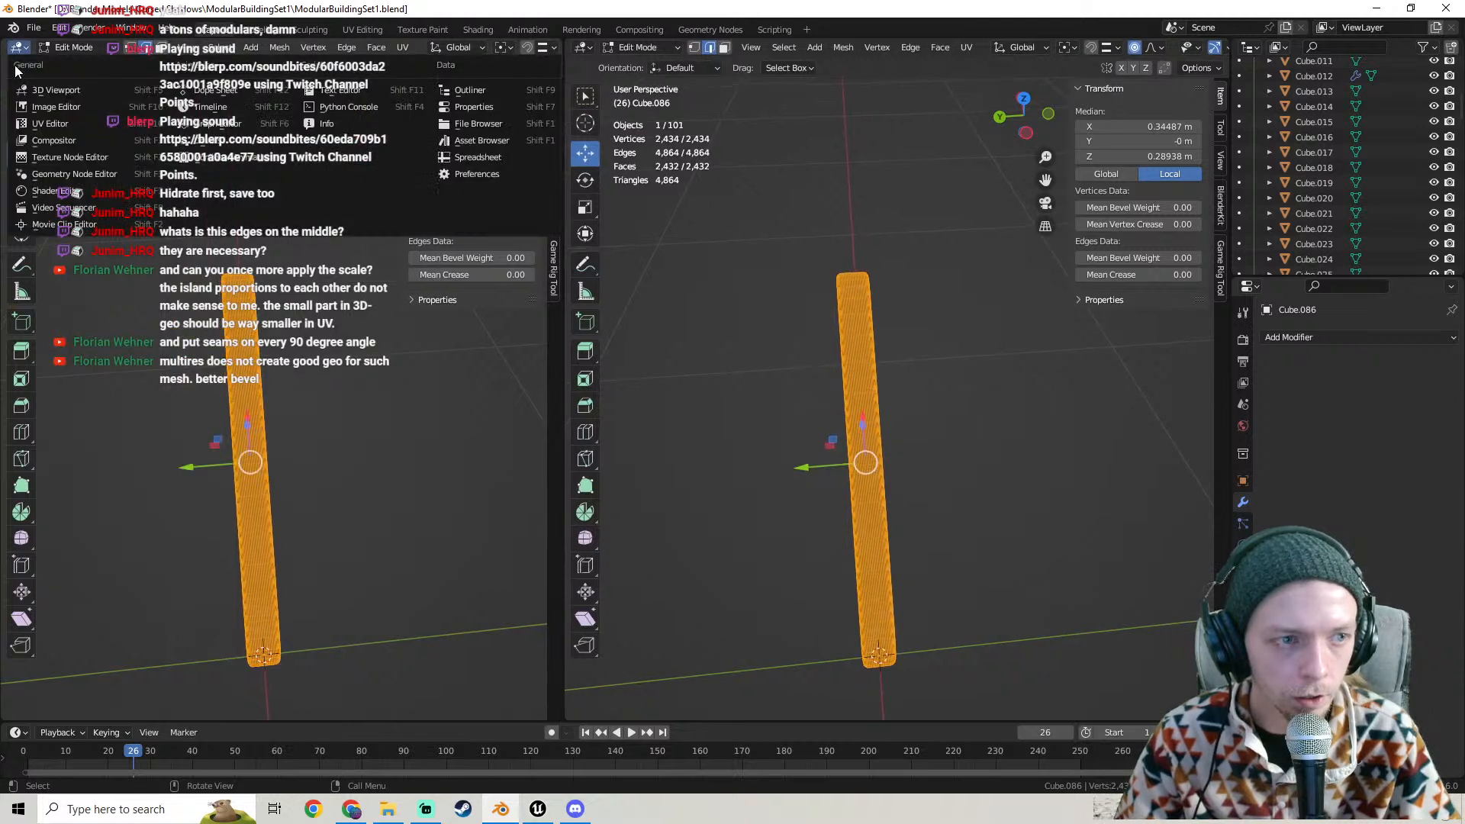
{"action": "left_click", "coordinate": [58, 126]}
{"action": "scroll", "coordinate": [336, 450], "scroll_direction": "up", "scroll_amount": 4}
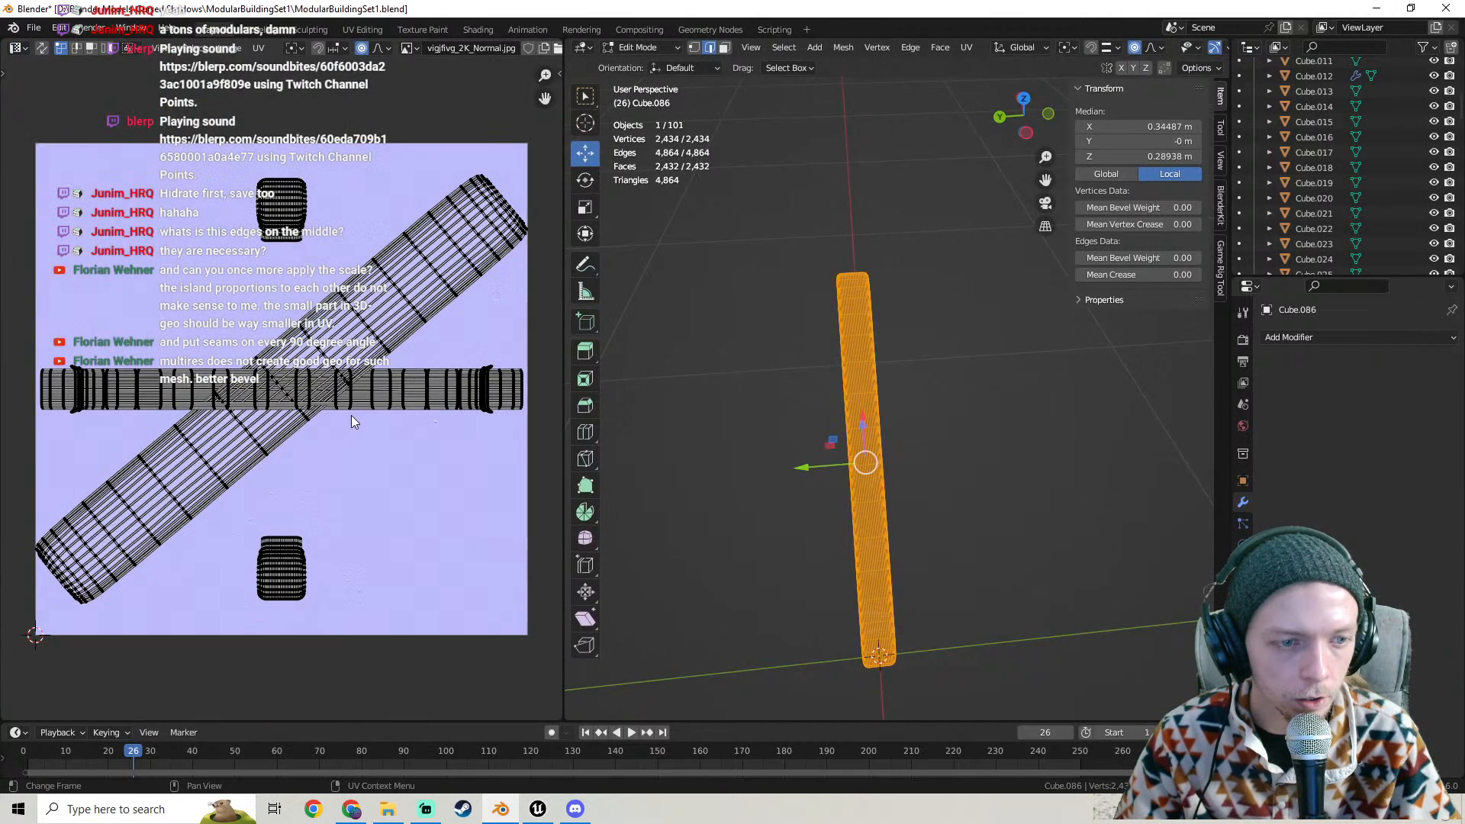
{"action": "middle_click_drag", "start_coordinate": [273, 266], "coordinate": [318, 326]}
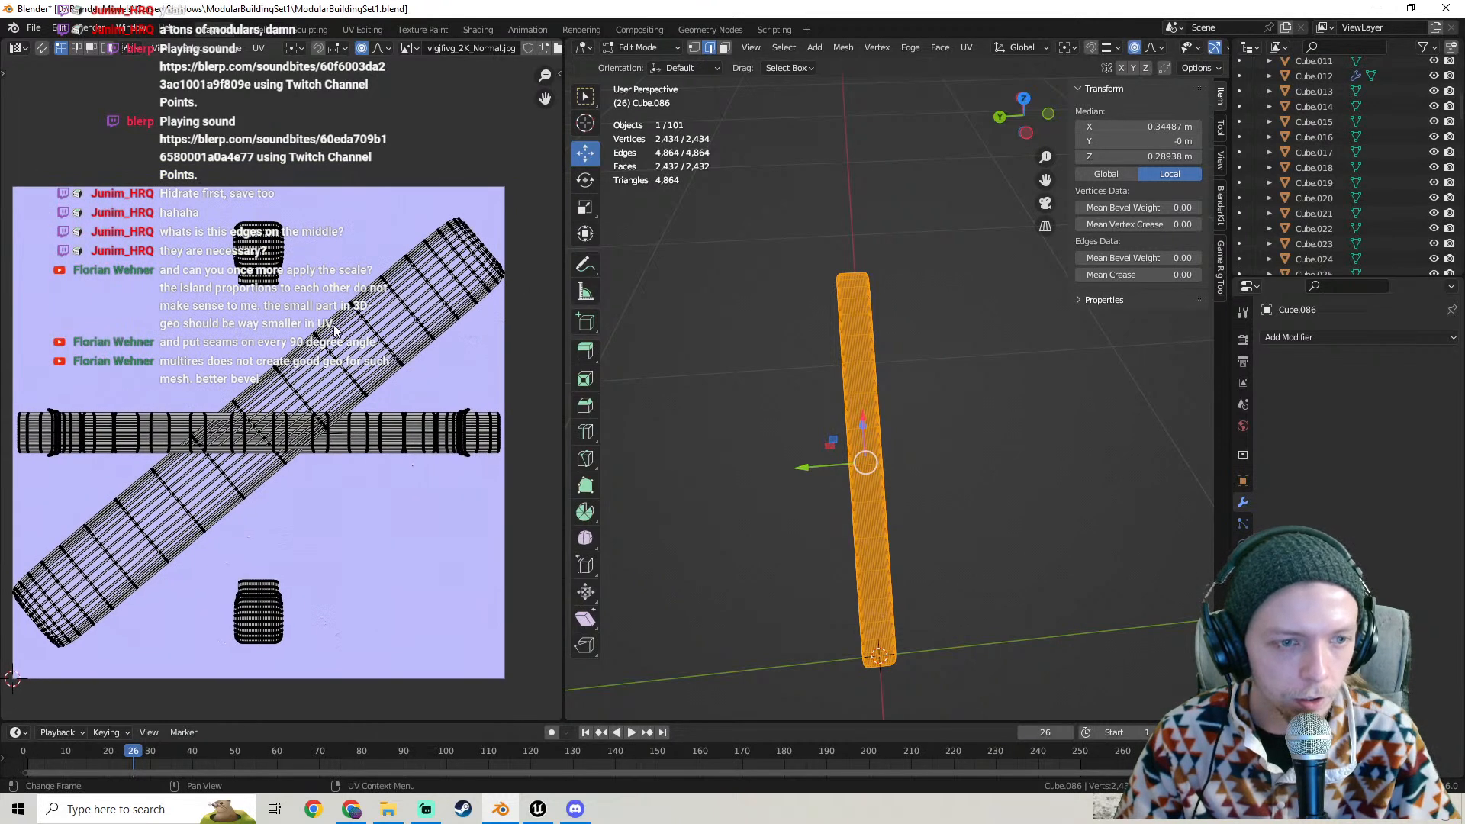
{"action": "middle_click_drag", "start_coordinate": [909, 403], "coordinate": [766, 410]}
{"action": "key", "text": "Tab"}
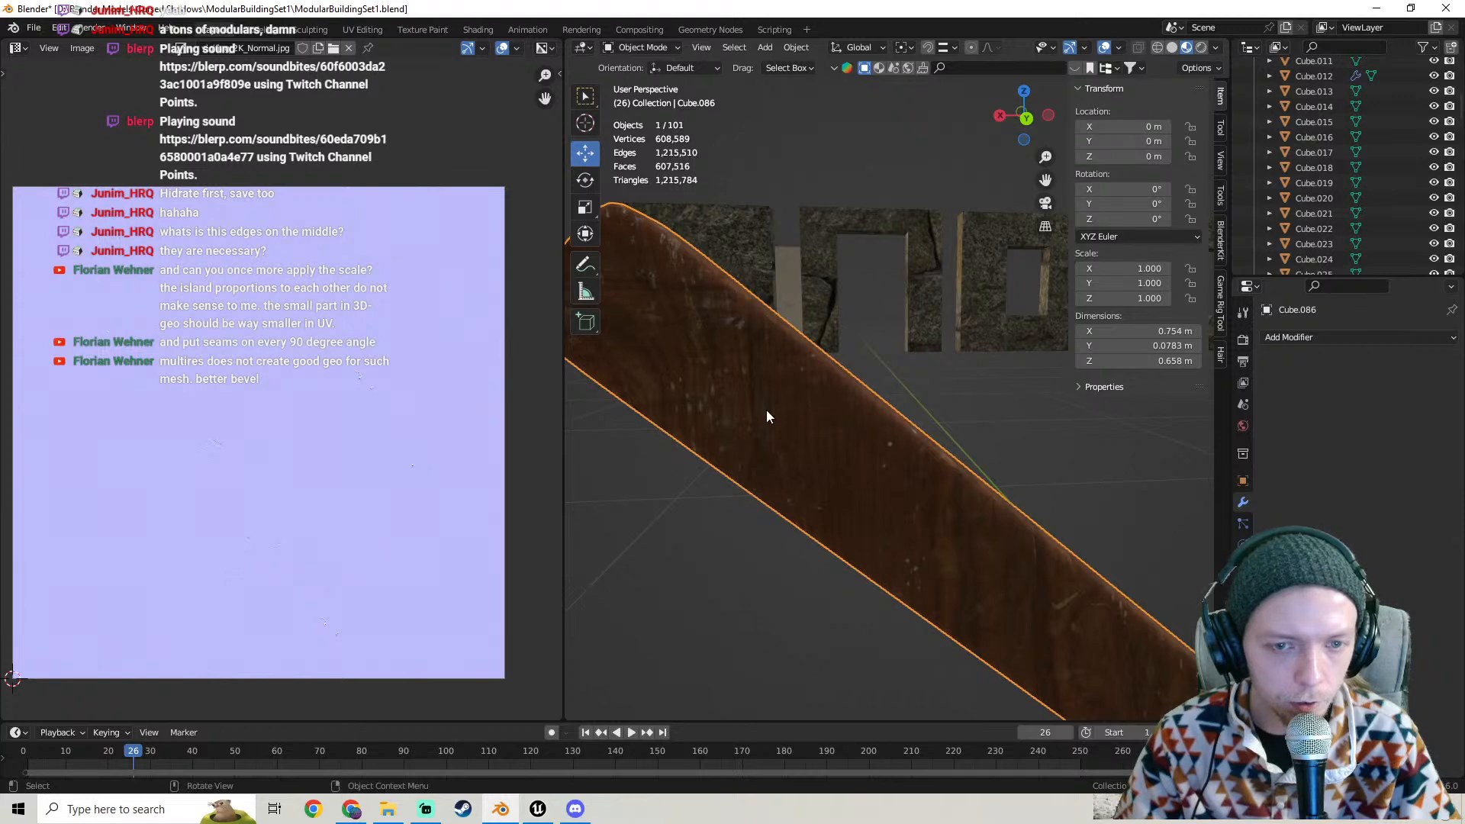
{"action": "scroll", "coordinate": [767, 410], "scroll_direction": "down", "scroll_amount": 2}
{"action": "scroll", "coordinate": [761, 414], "scroll_direction": "down", "scroll_amount": 2}
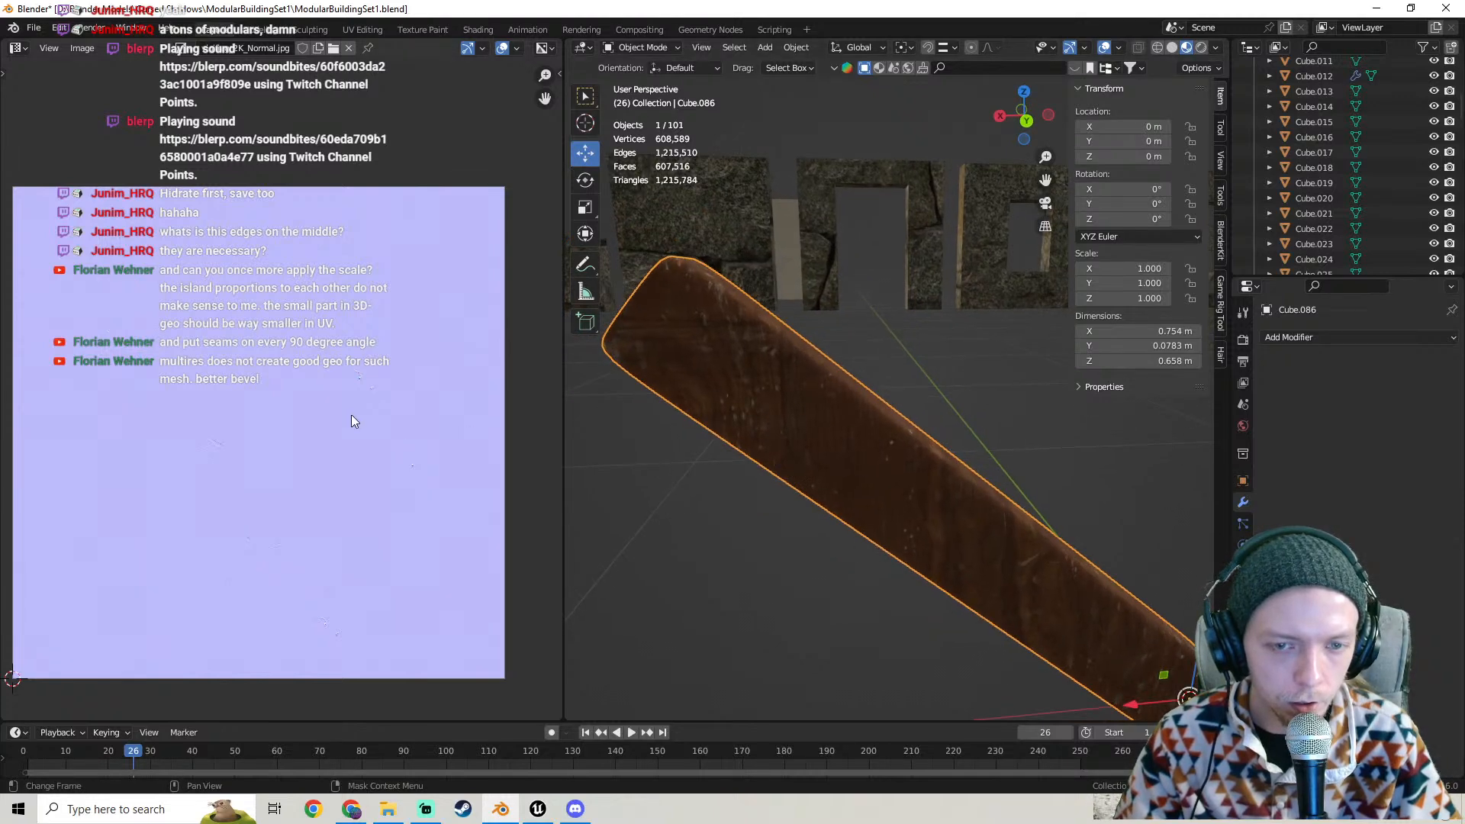
- Select one diagonal UV island of the beam and rotate it 45 degrees with proportional editing off
{"action": "key", "text": "Tab"}
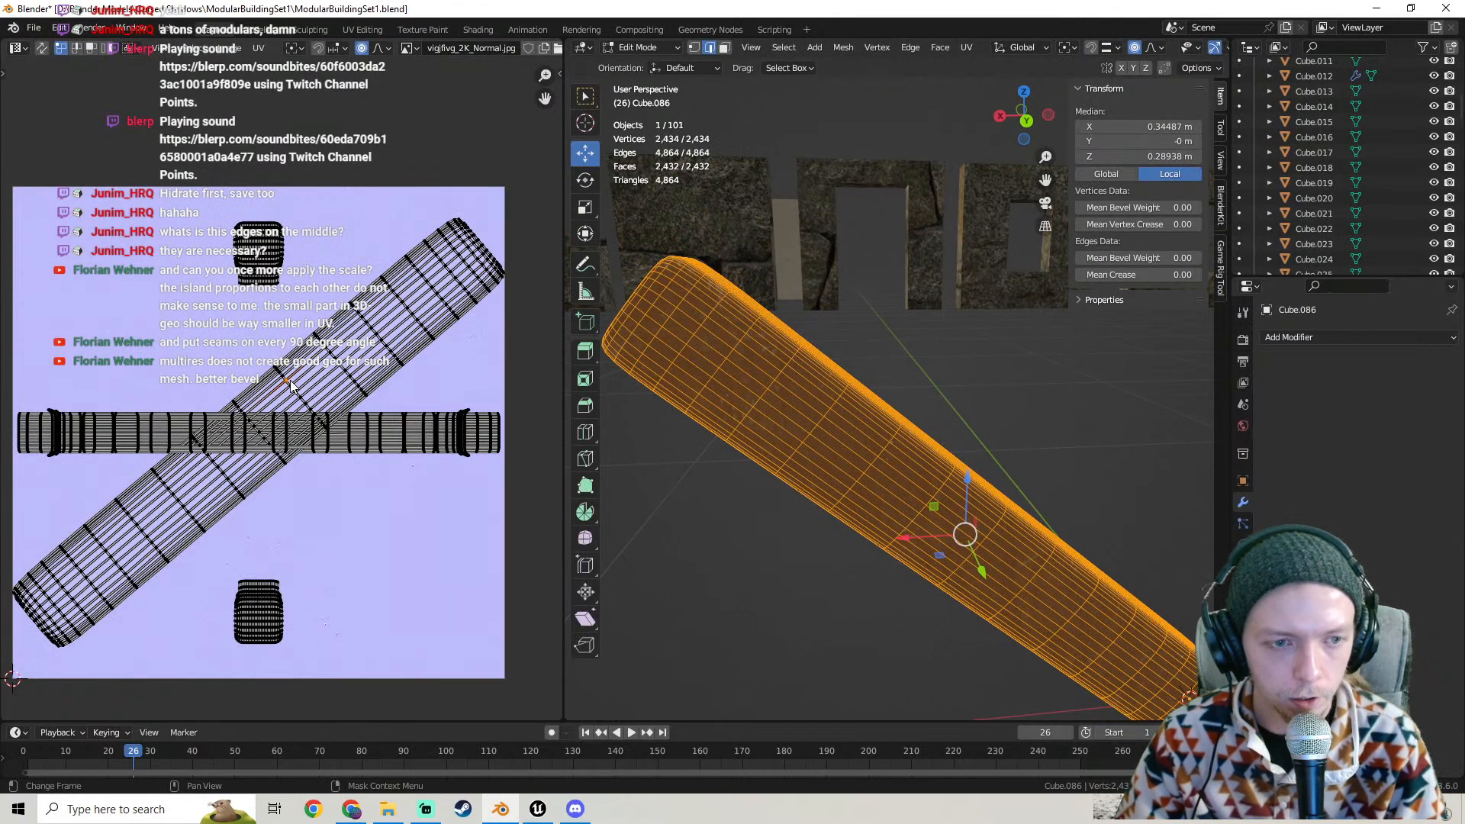
{"action": "key", "text": "l"}
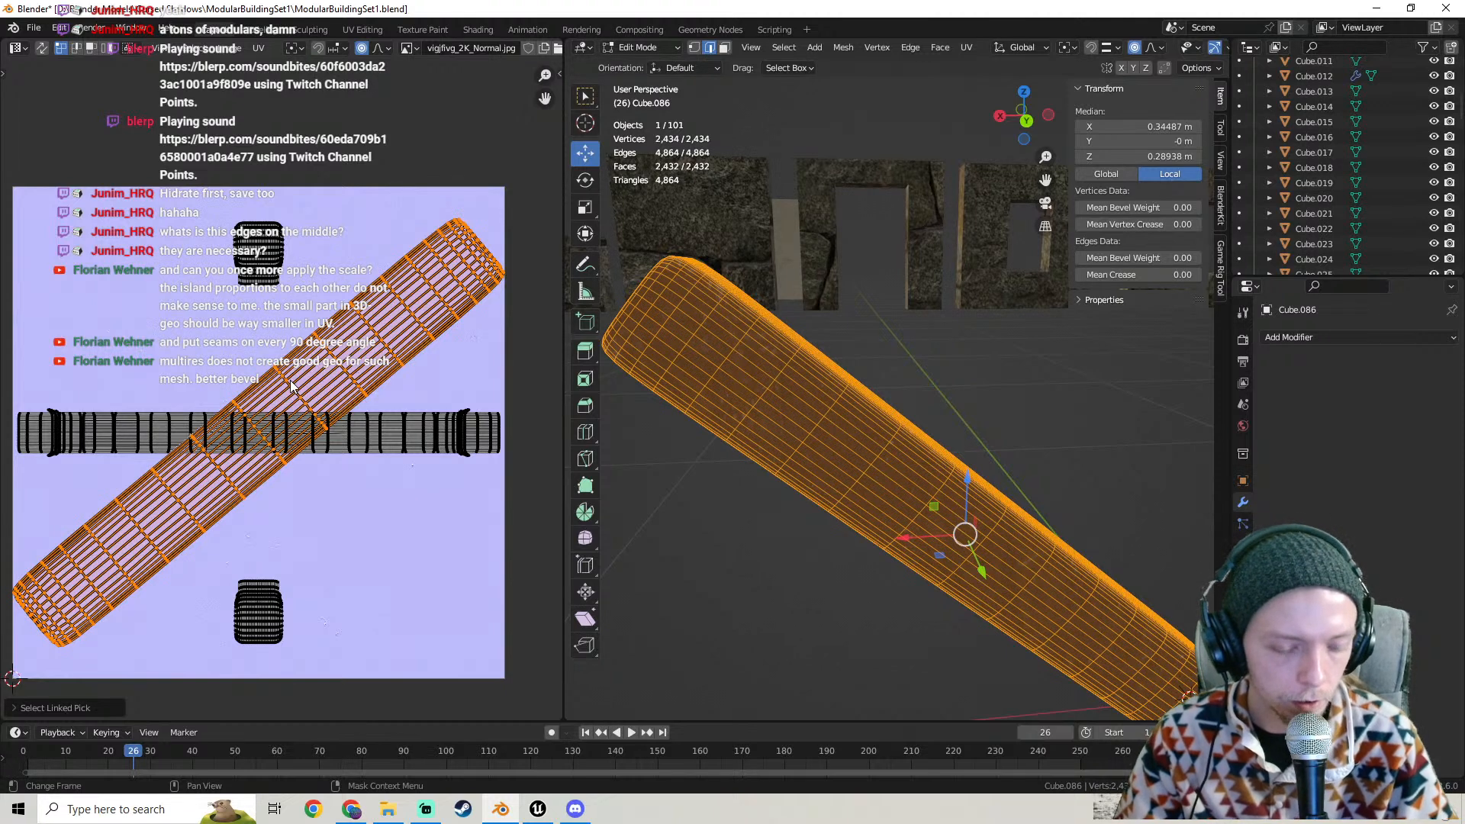
{"action": "key", "text": "r"}
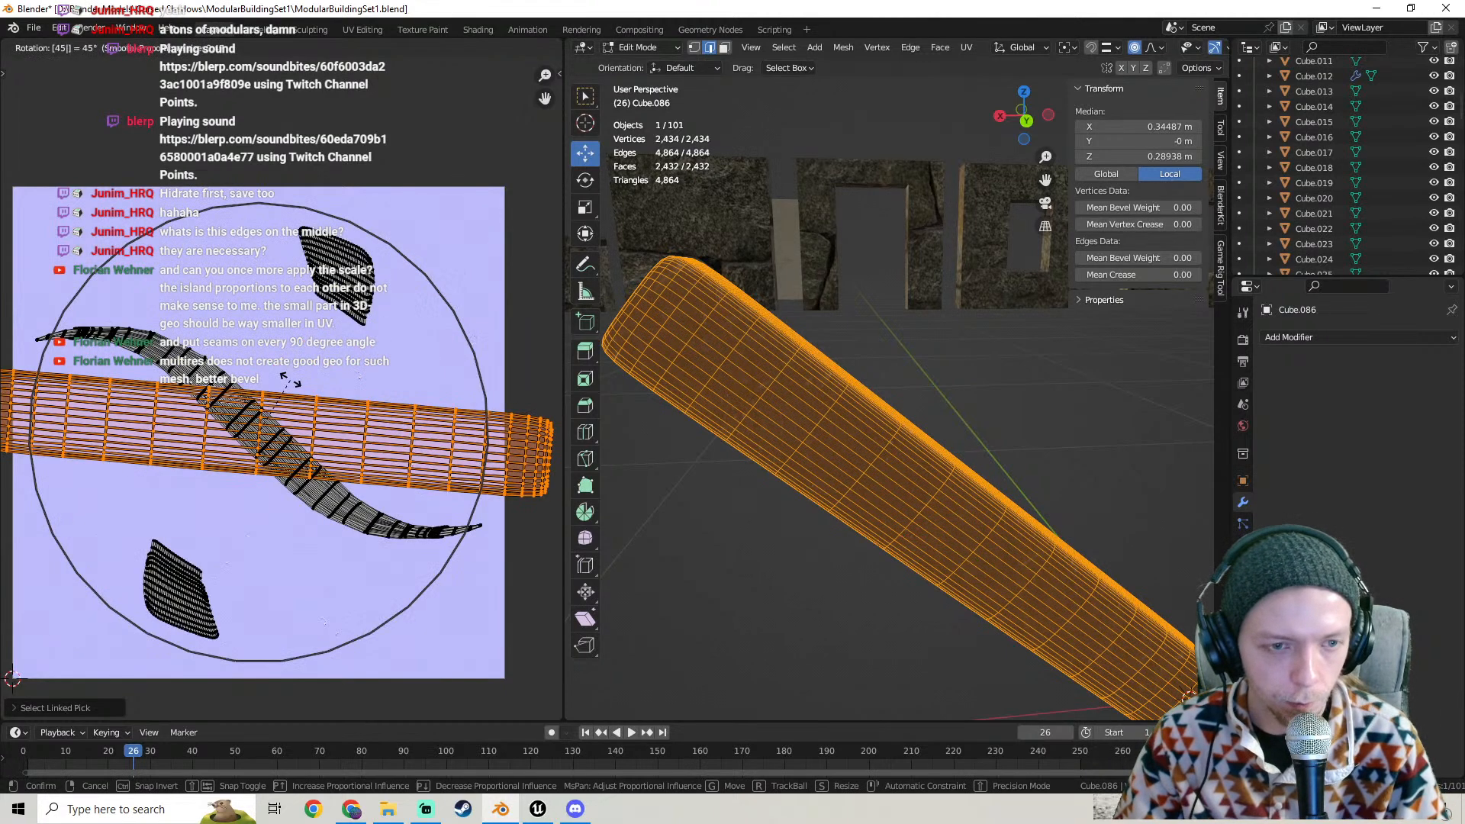
{"action": "right_click", "coordinate": [290, 380]}
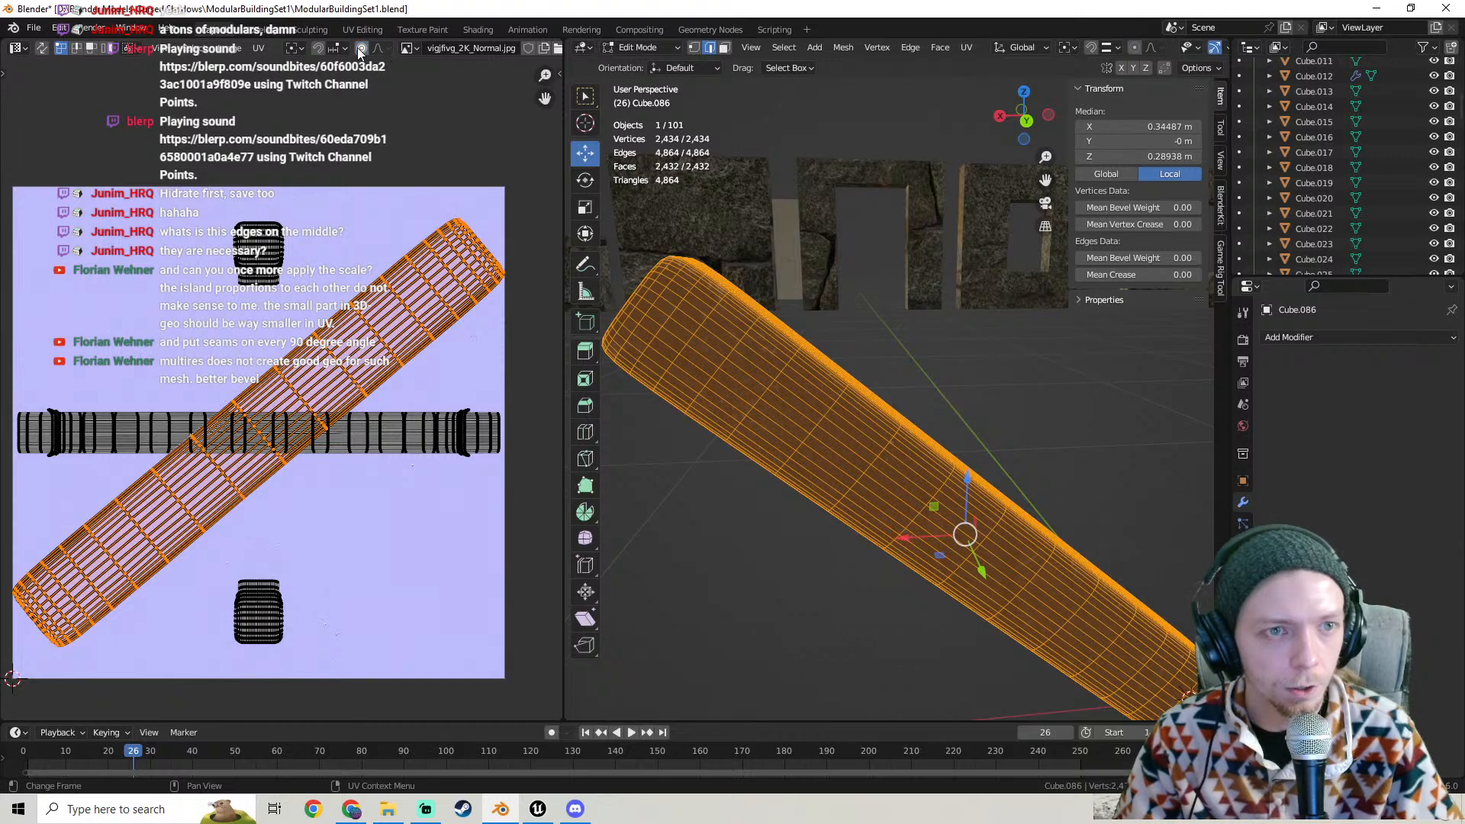
{"action": "type", "text": "r45"}
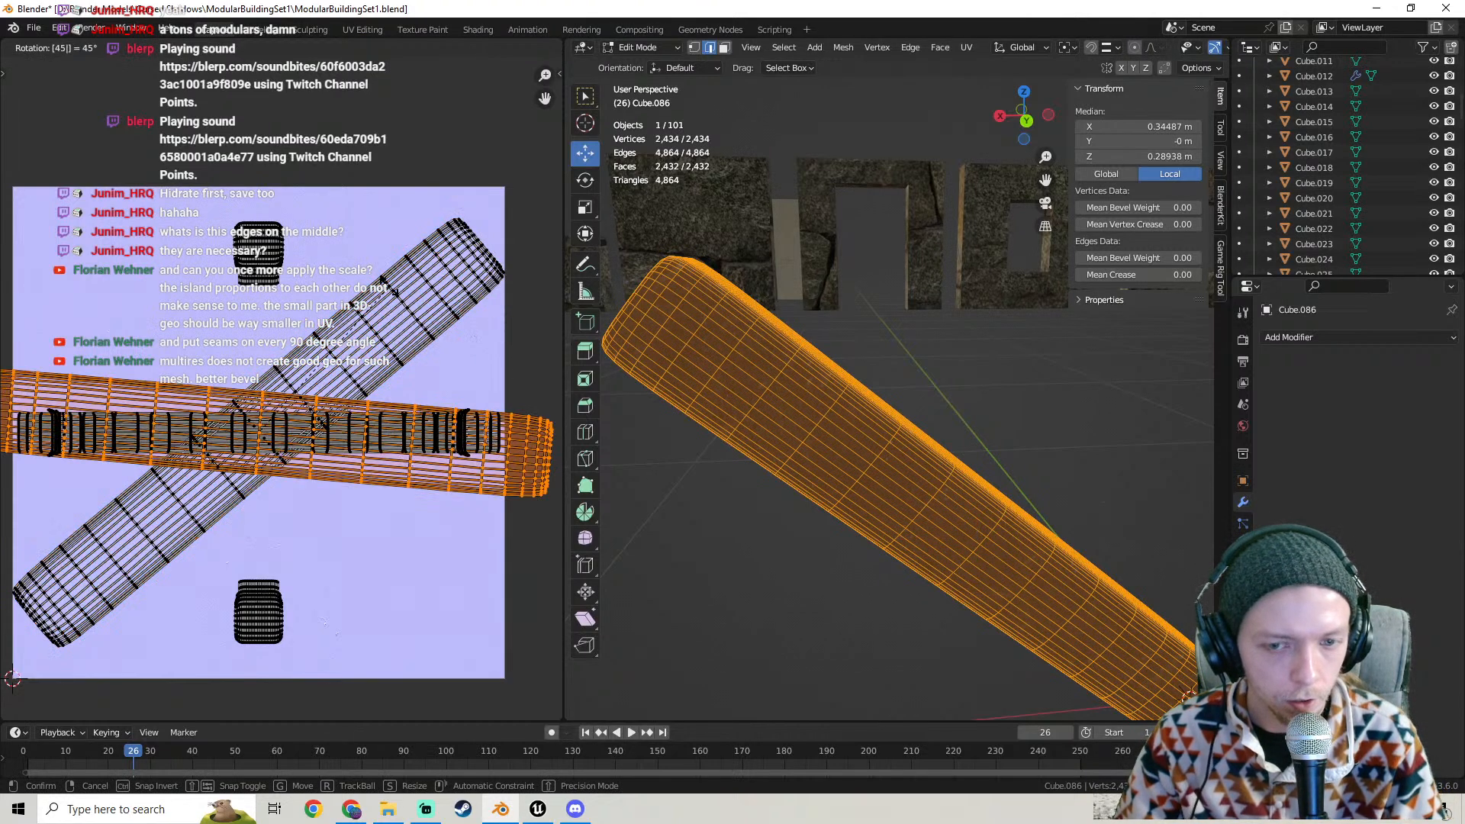
{"action": "key", "text": "Return"}
{"action": "key", "text": "Tab"}
{"action": "key", "text": "Tab"}
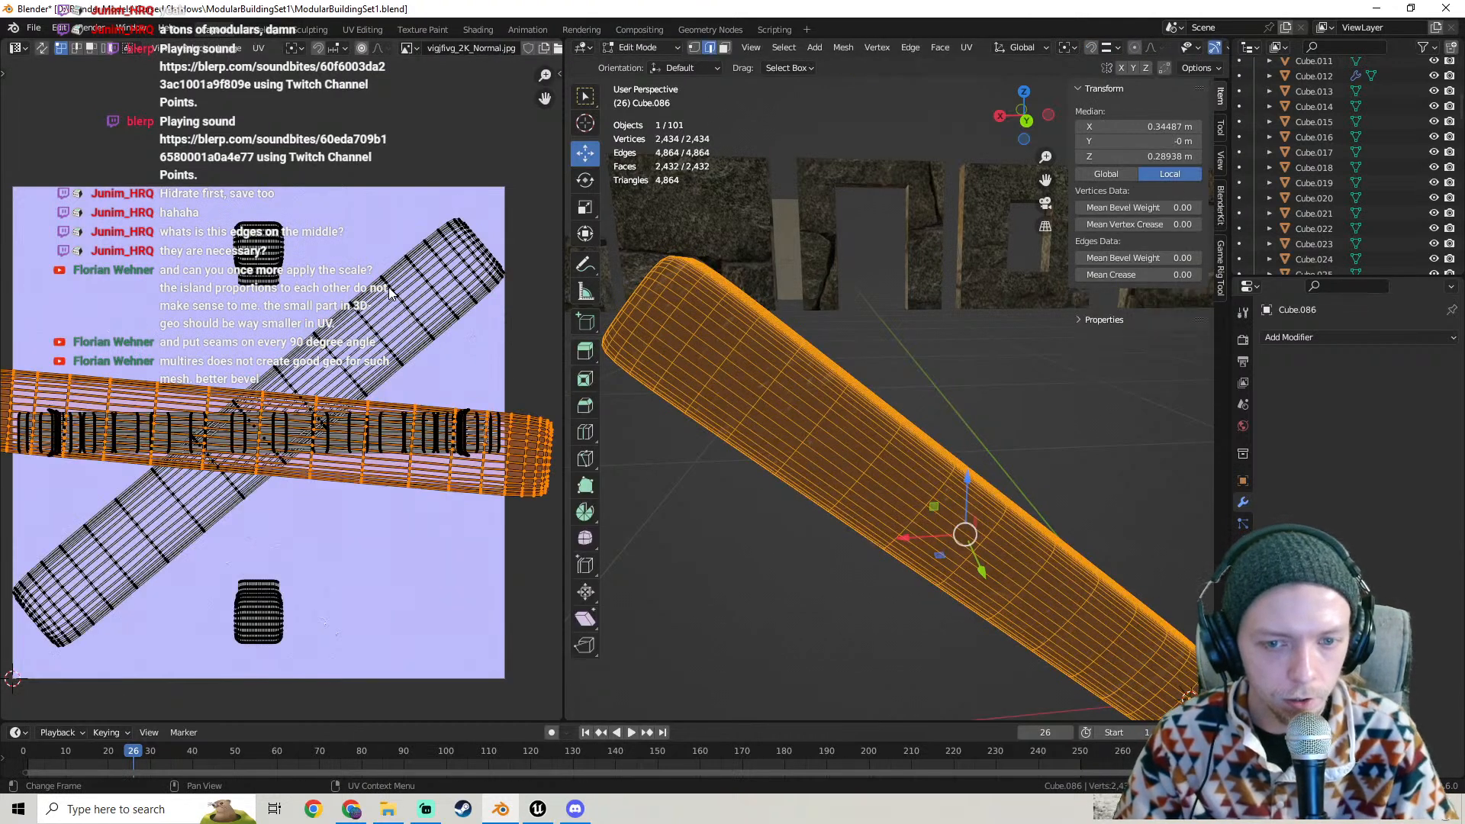
{"action": "key", "text": "Tab"}
{"action": "scroll", "coordinate": [396, 287], "scroll_direction": "down", "scroll_amount": 1}
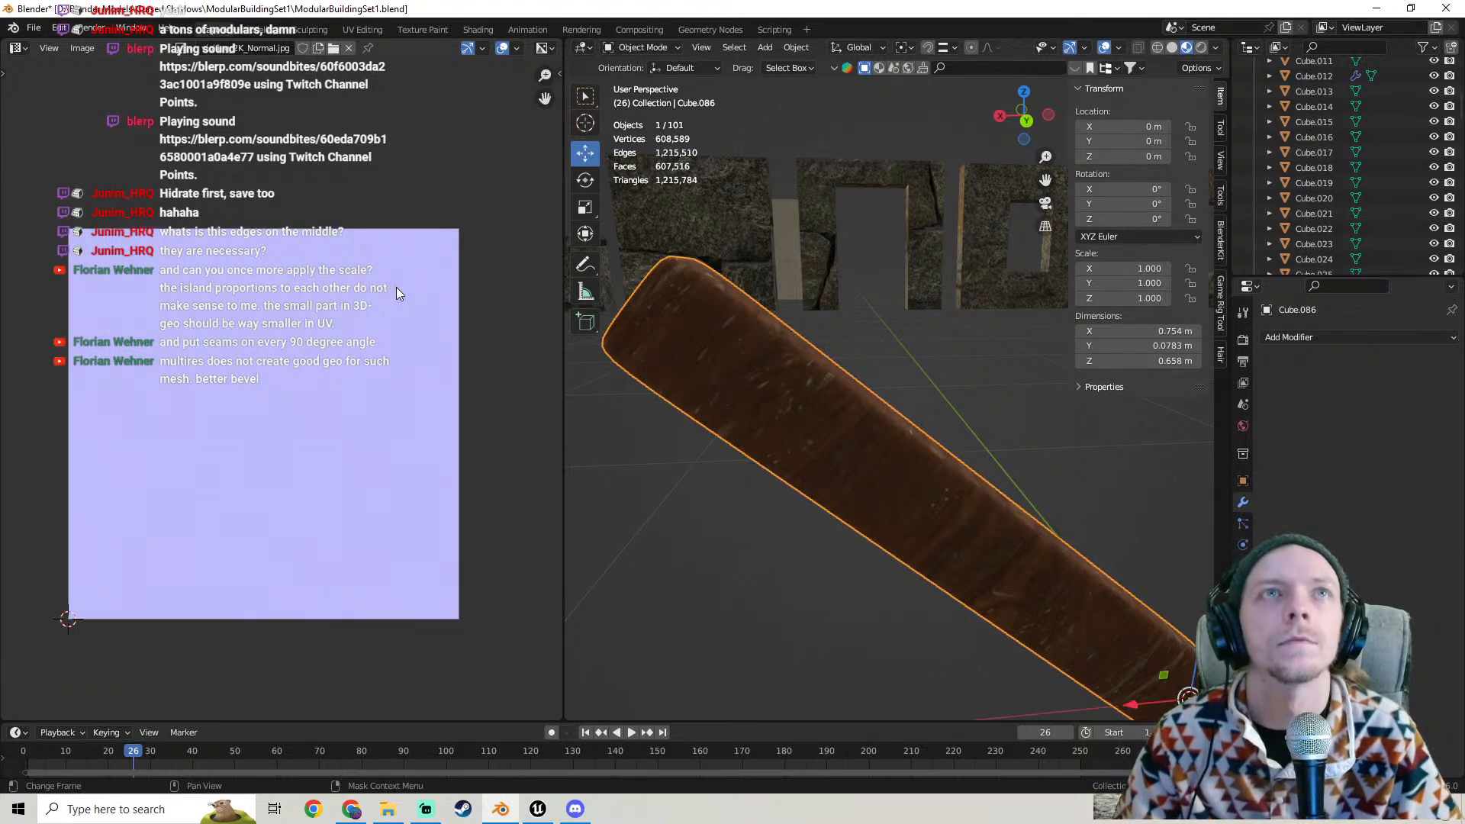
- Rotate the selected UV island by another 45 degrees and check the texture on the beam
{"action": "key", "text": "Tab"}
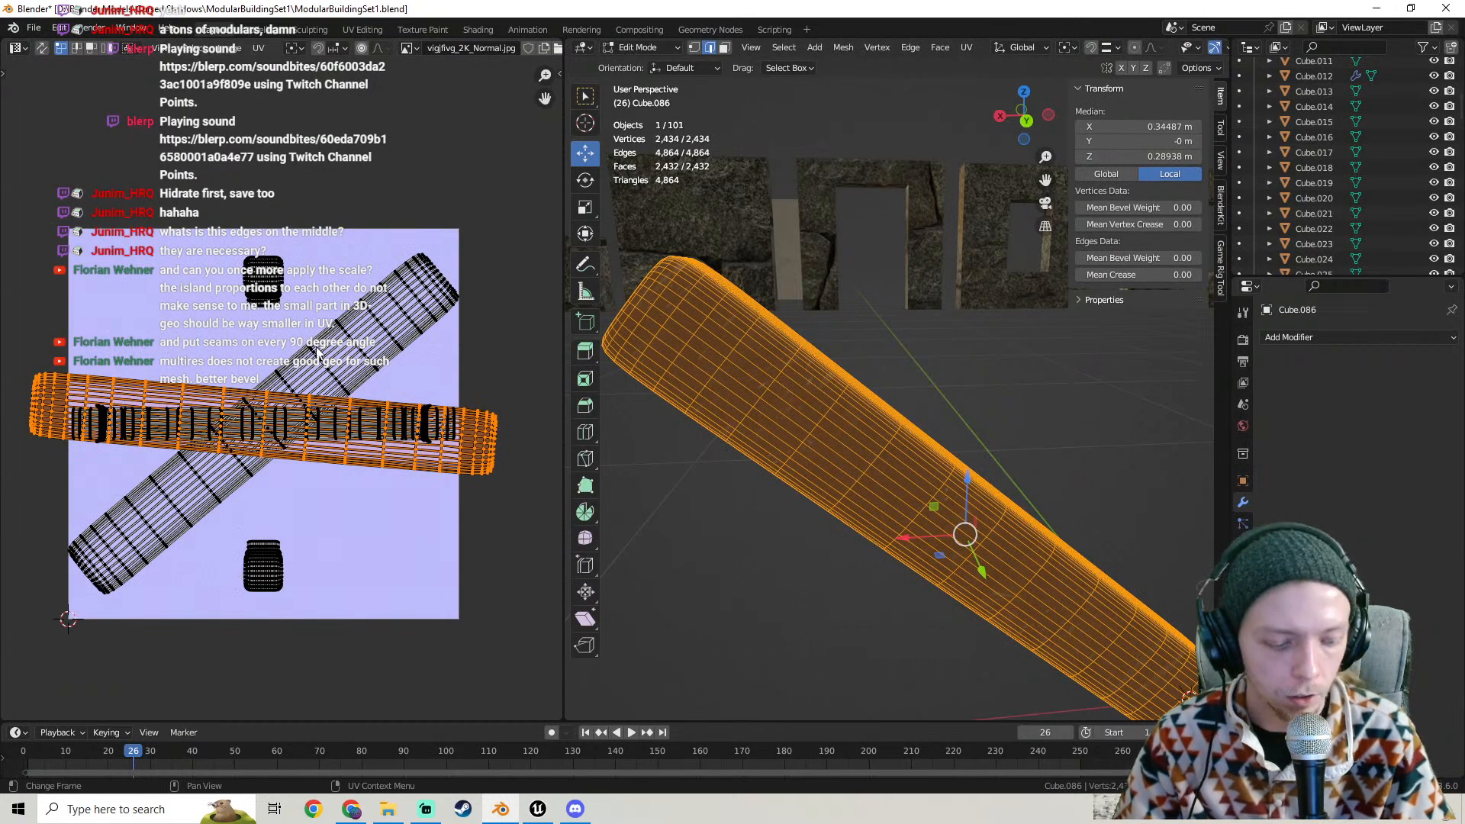
{"action": "key", "text": "r"}
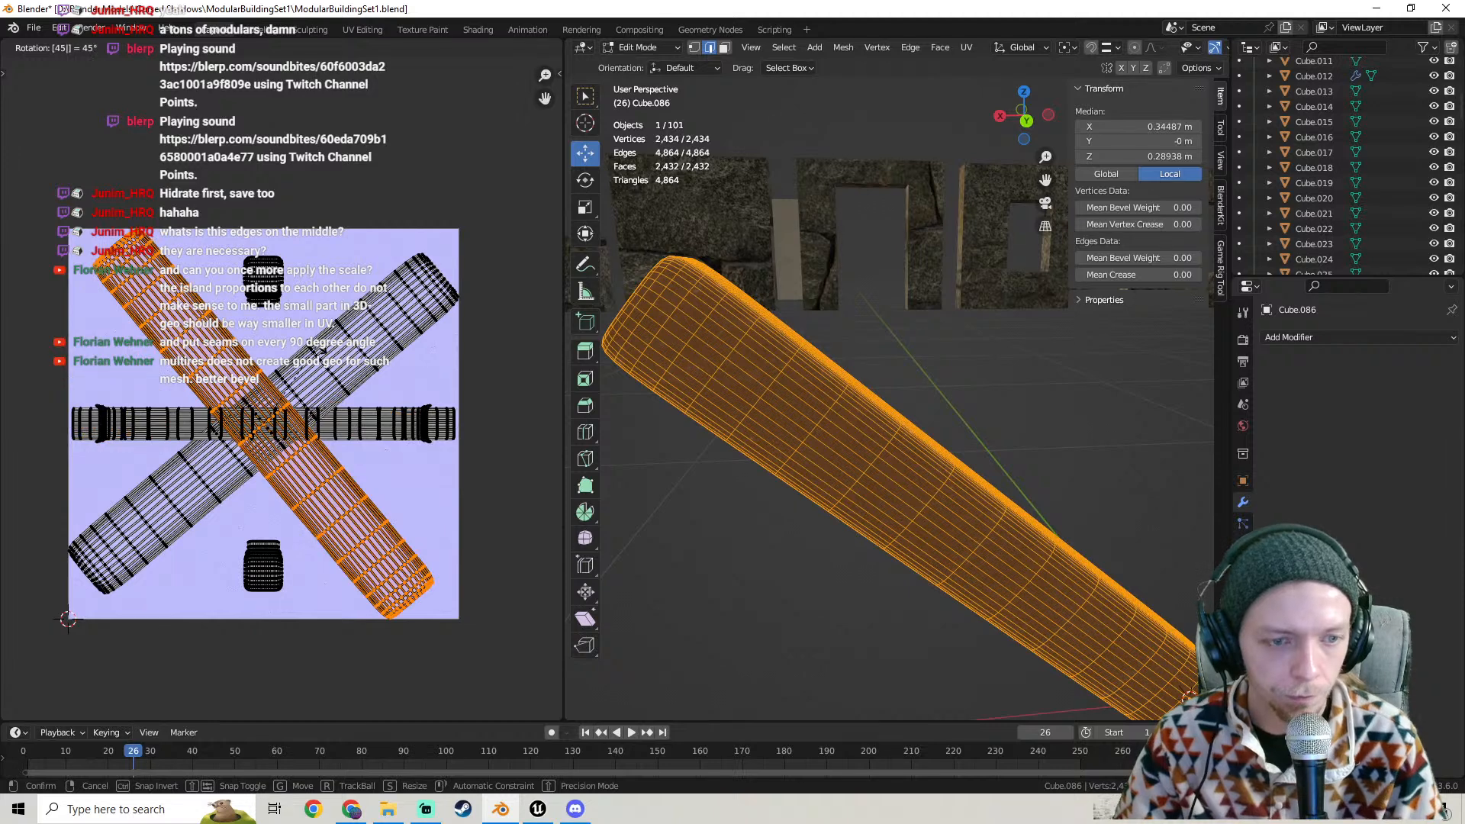
{"action": "key", "text": "Return"}
{"action": "key", "text": "Tab"}
{"action": "key", "text": "Tab"}
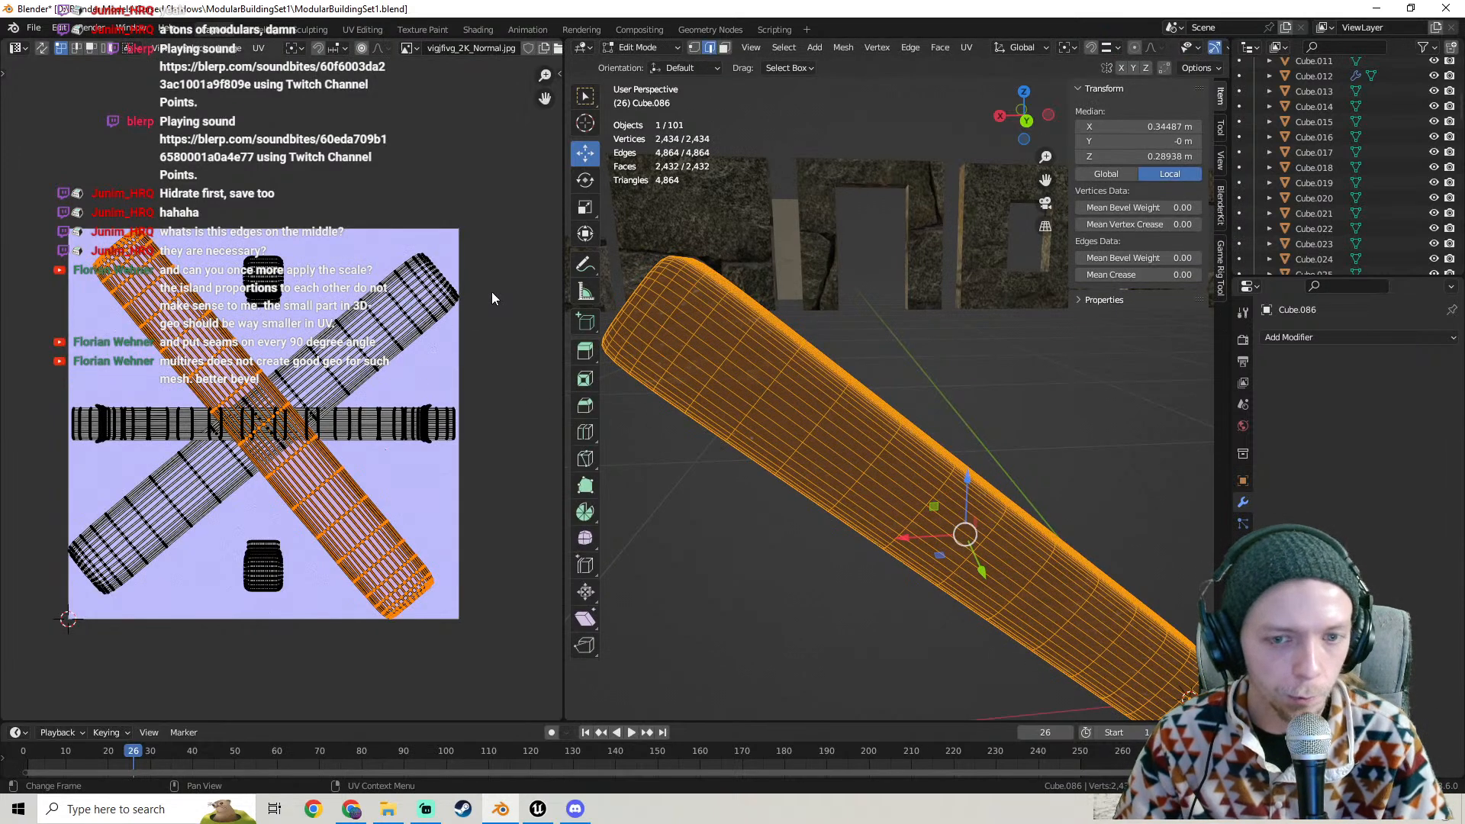
- Rotate the selected UV island freehand until it stands vertical, and check the beam from its narrow side
{"action": "key", "text": "r"}
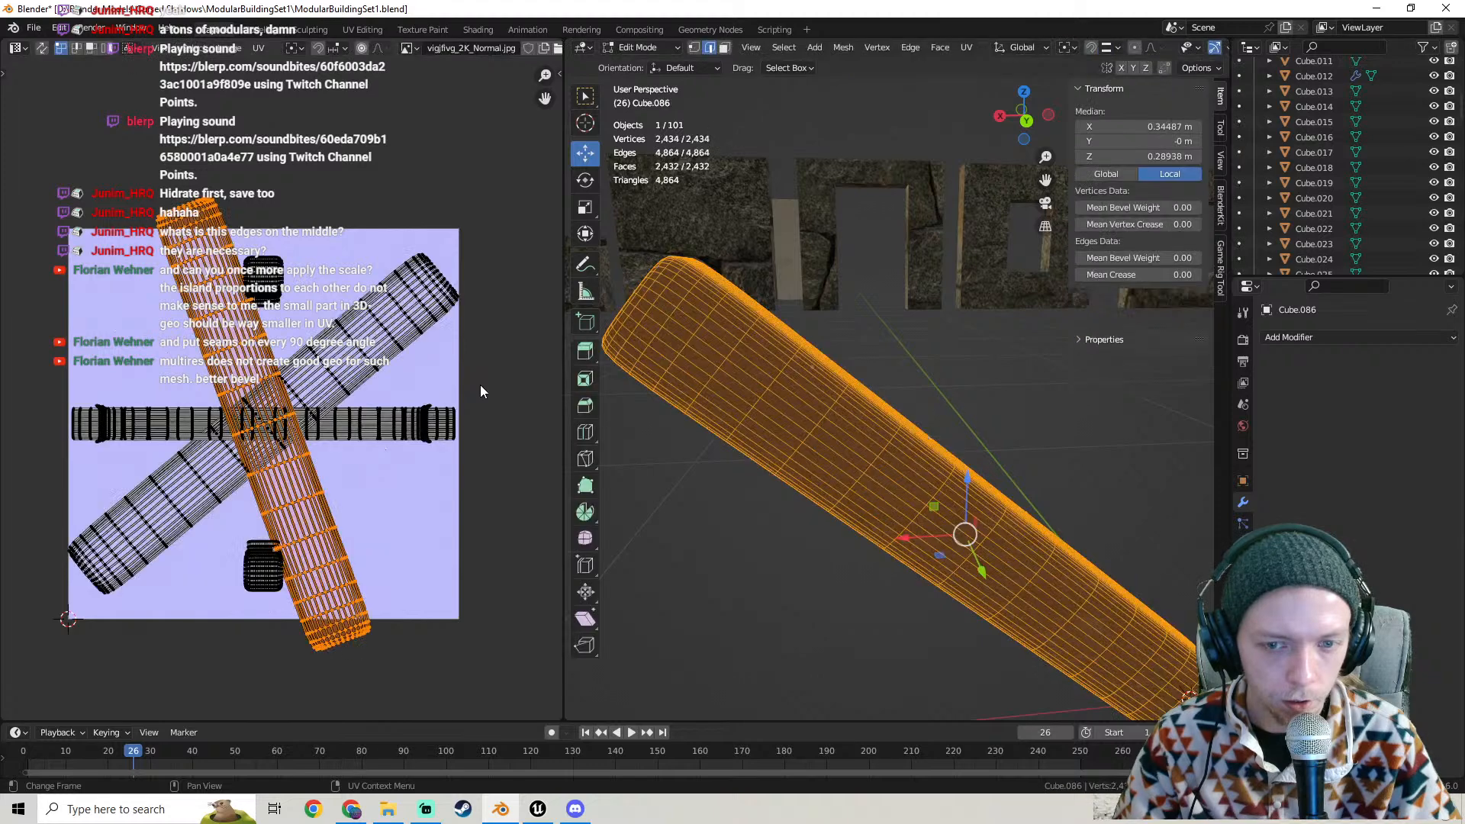
{"action": "left_click", "coordinate": [499, 471]}
{"action": "key", "text": "Tab"}
{"action": "middle_click_drag", "start_coordinate": [580, 470], "coordinate": [857, 464]}
{"action": "key", "text": "Tab"}
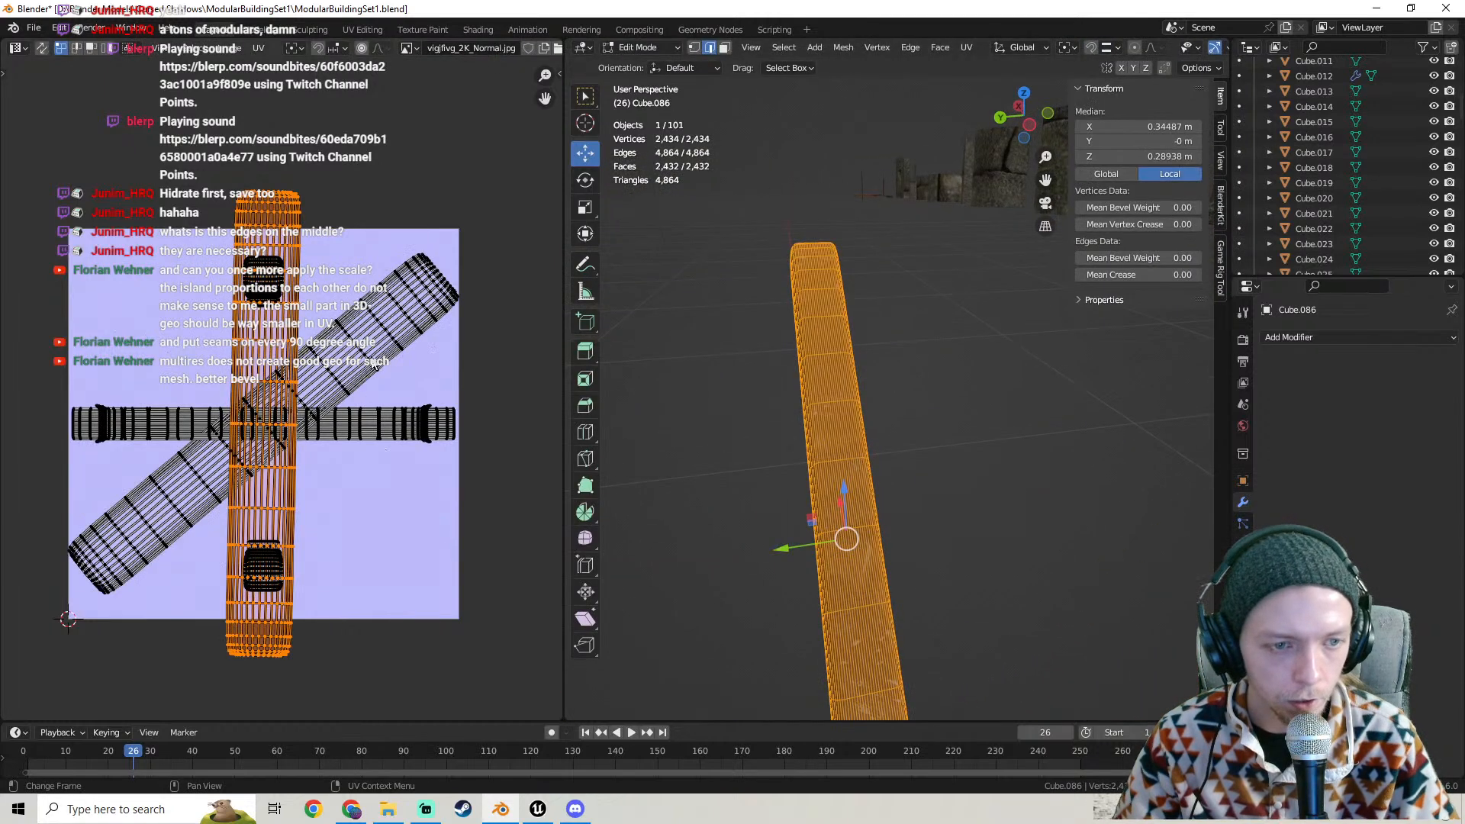
- Try to rotate the remaining diagonal UV island together with the vertical one
{"action": "key", "text": "l"}
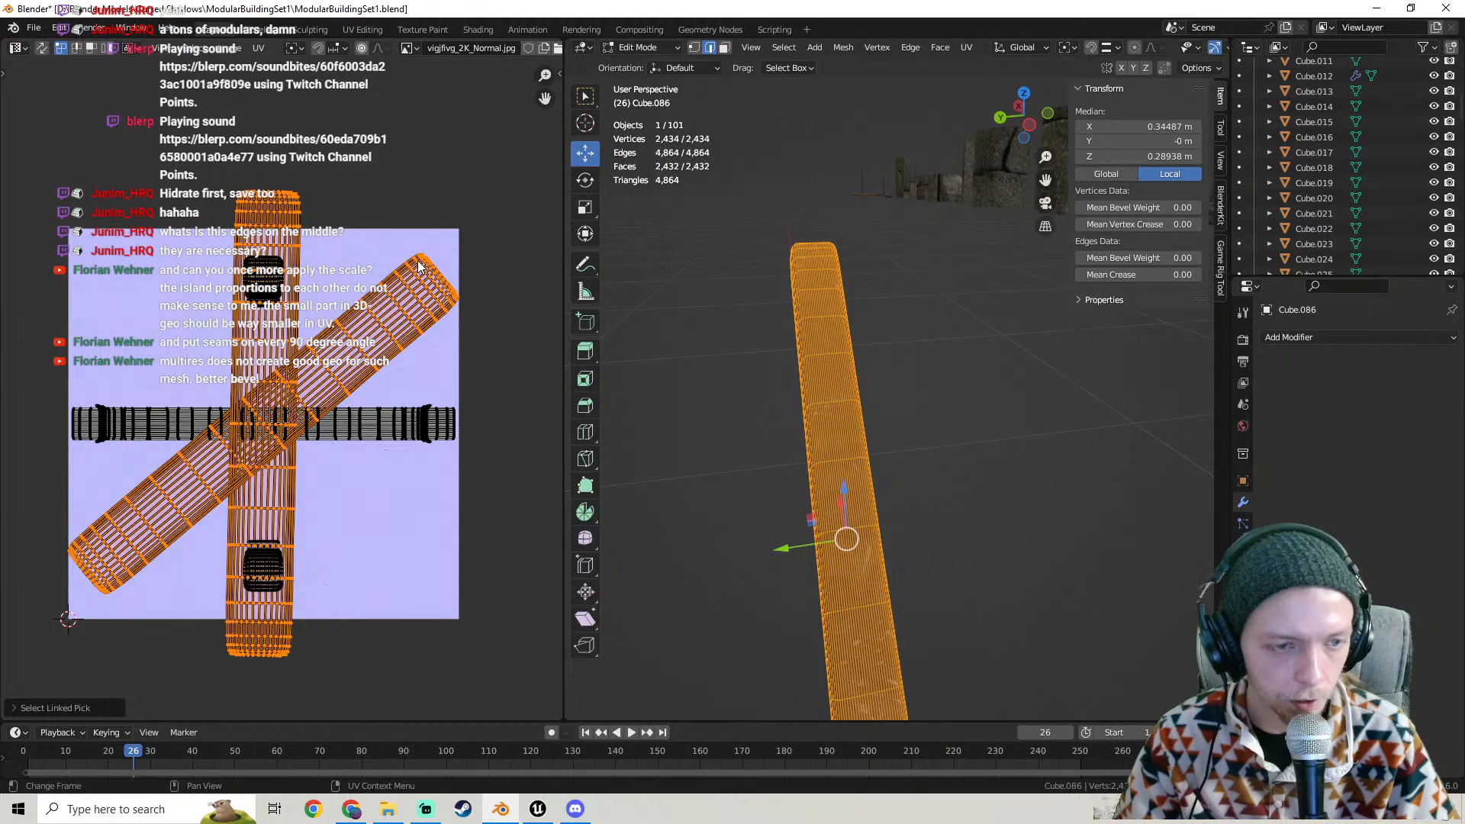
{"action": "key", "text": "r"}
{"action": "left_click", "coordinate": [382, 249]}
{"action": "key", "text": "ctrl+z"}
- Select only the remaining diagonal UV island and rotate it freehand until it stands nearly vertical
{"action": "key", "text": "alt+a"}
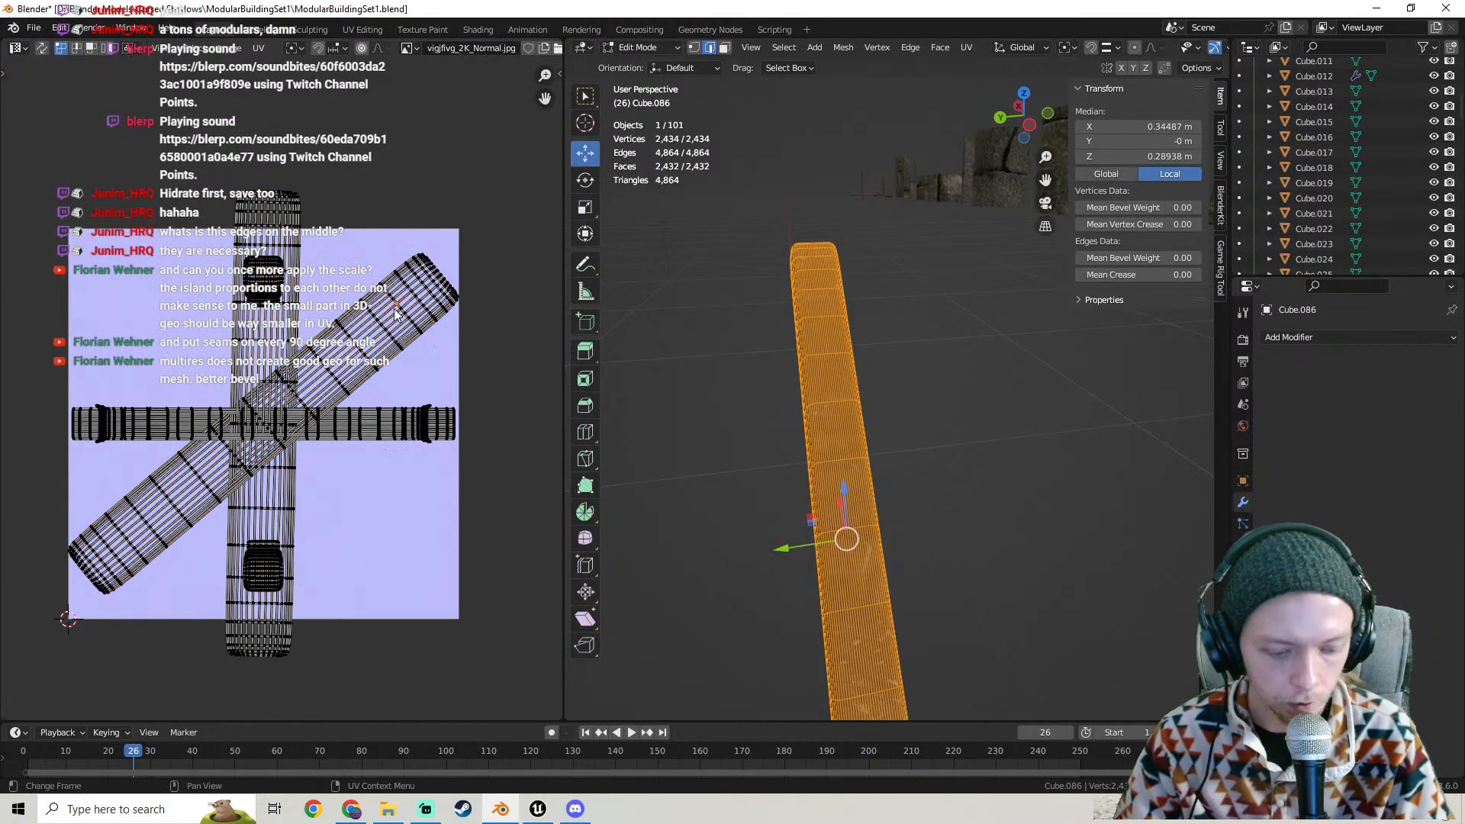
{"action": "key", "text": "l"}
{"action": "key", "text": "r"}
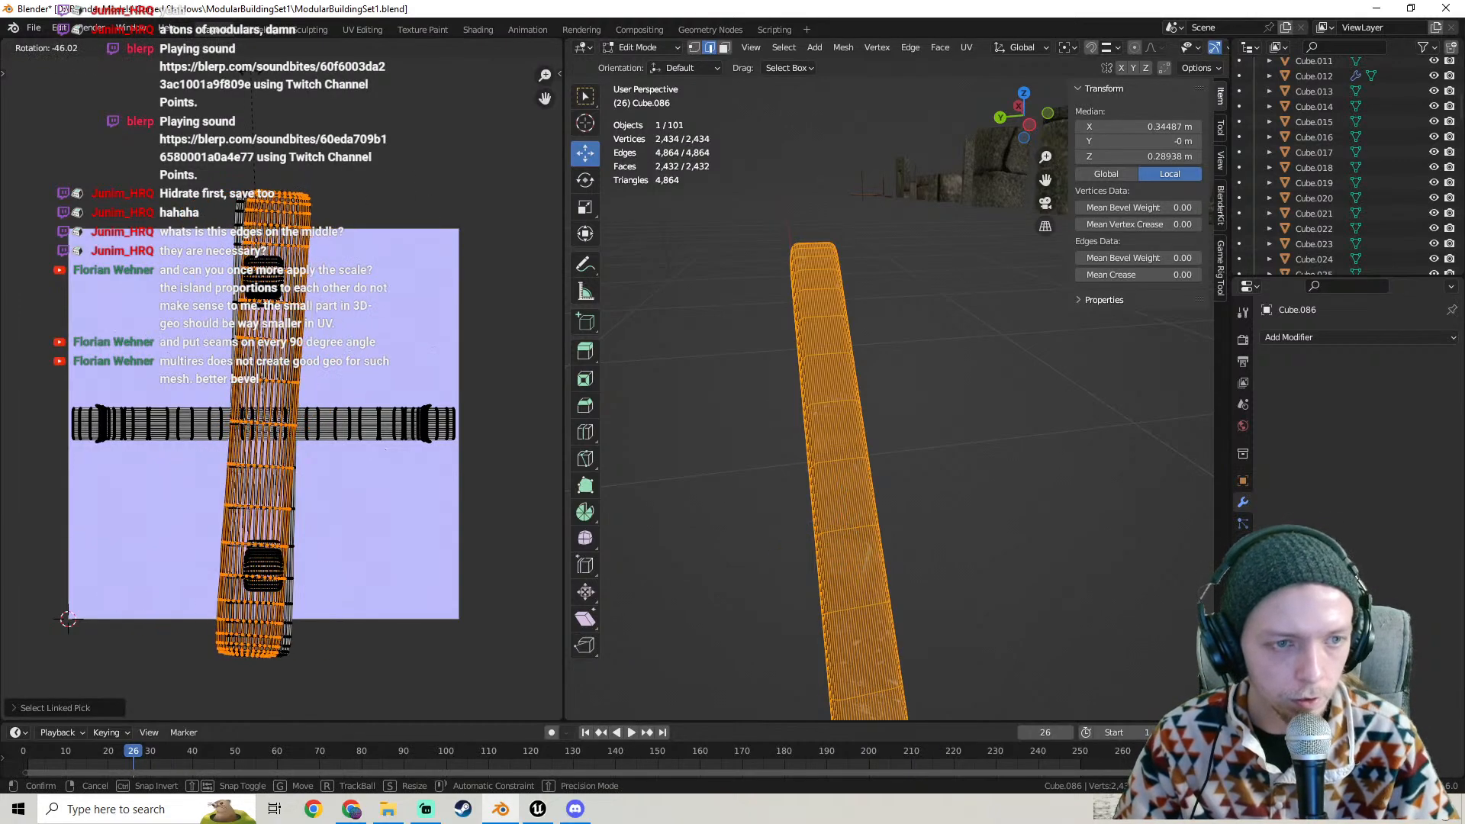
{"action": "left_click", "coordinate": [237, 116]}
{"action": "key", "text": "Tab"}
{"action": "middle_click_drag", "start_coordinate": [822, 373], "coordinate": [799, 449]}
{"action": "scroll", "coordinate": [799, 455], "scroll_direction": "down", "scroll_amount": 2}
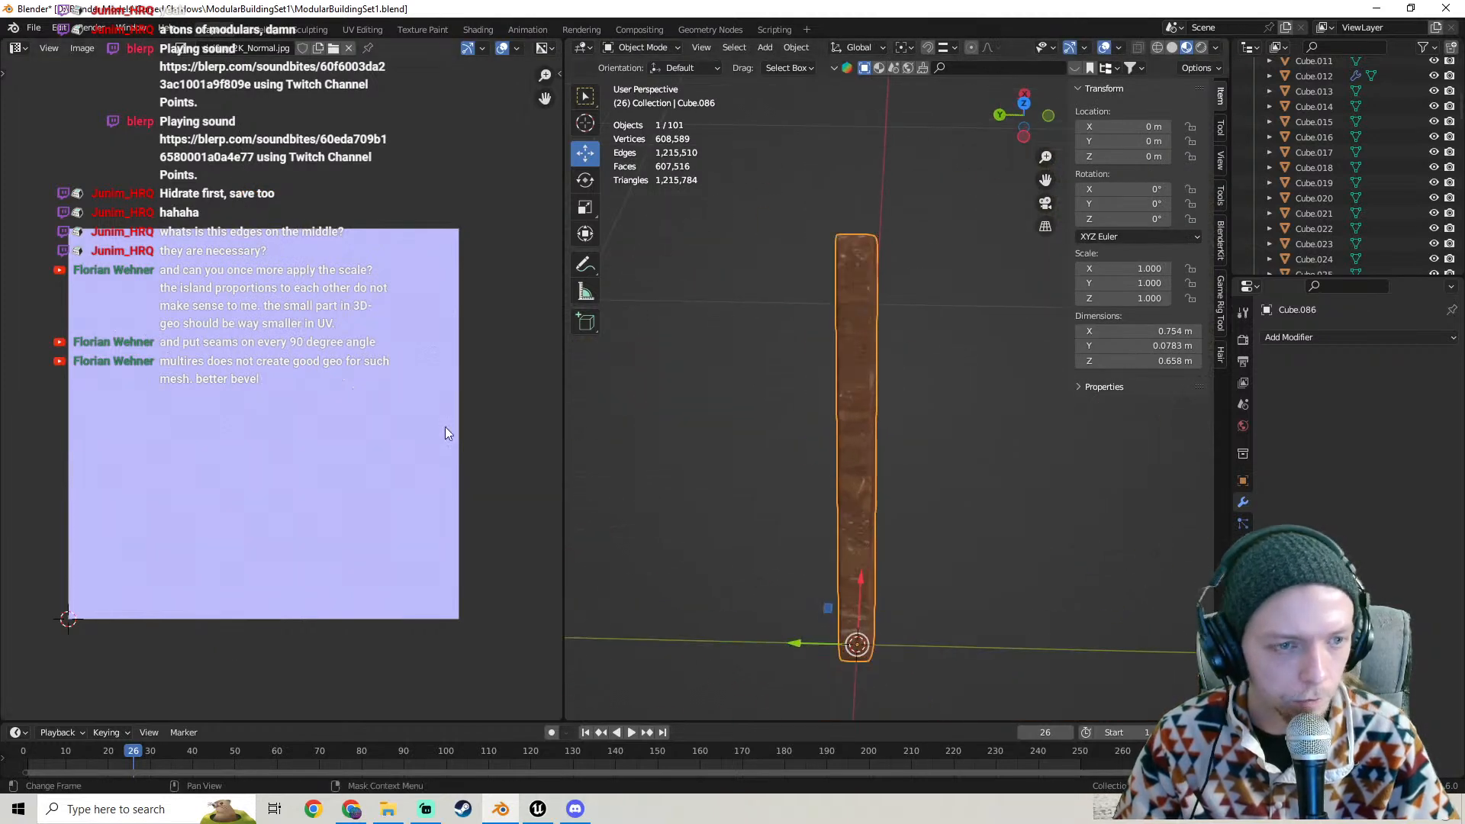
- Try to scale all the beam's UV islands down to about half size
{"action": "key", "text": "Tab"}
{"action": "key", "text": "s"}
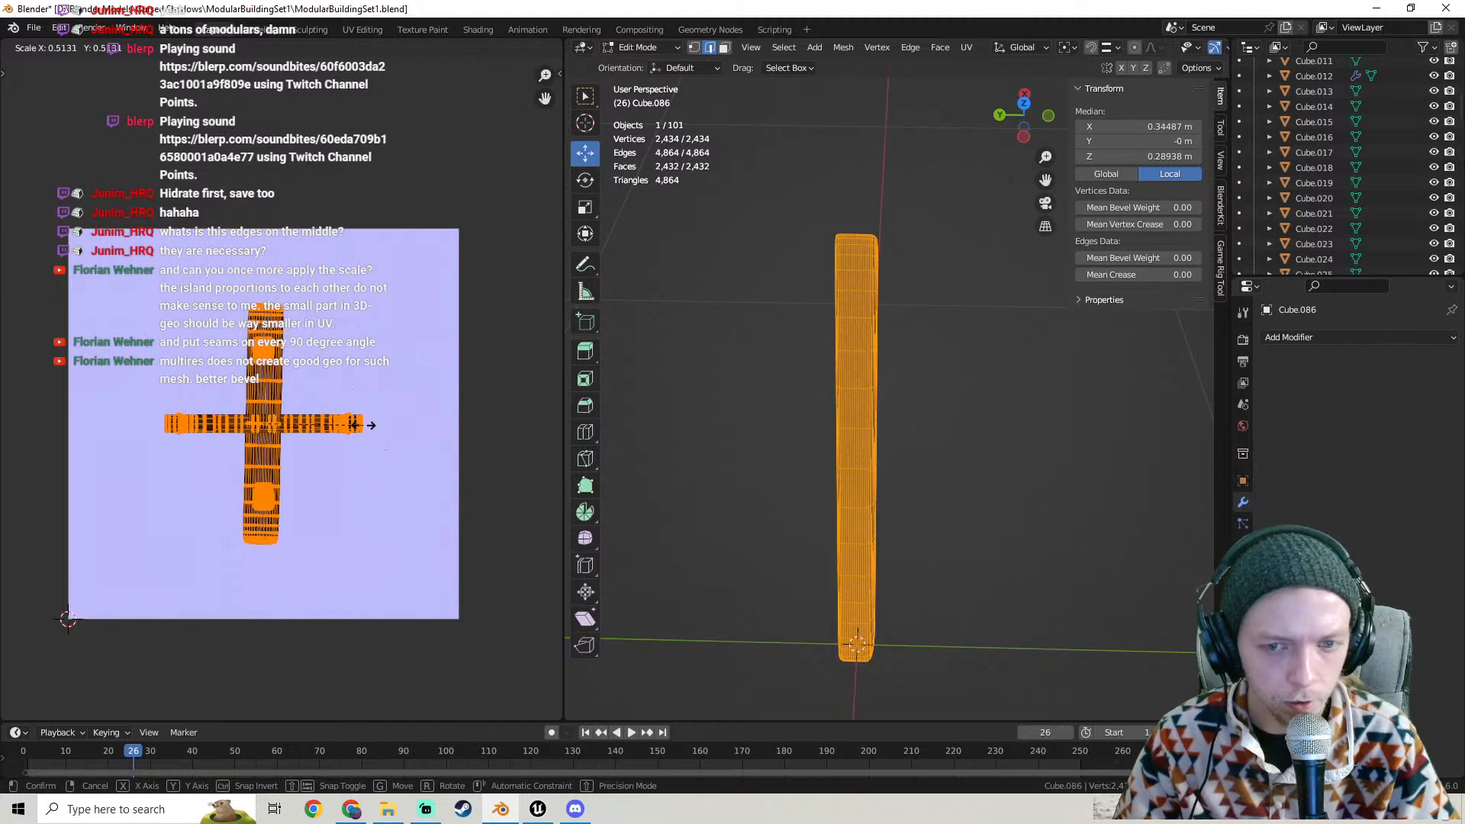
{"action": "left_click", "coordinate": [370, 425]}
{"action": "key", "text": "Tab"}
{"action": "scroll", "coordinate": [821, 479], "scroll_direction": "up", "scroll_amount": 3}
{"action": "middle_click_drag", "start_coordinate": [821, 479], "coordinate": [872, 406]}
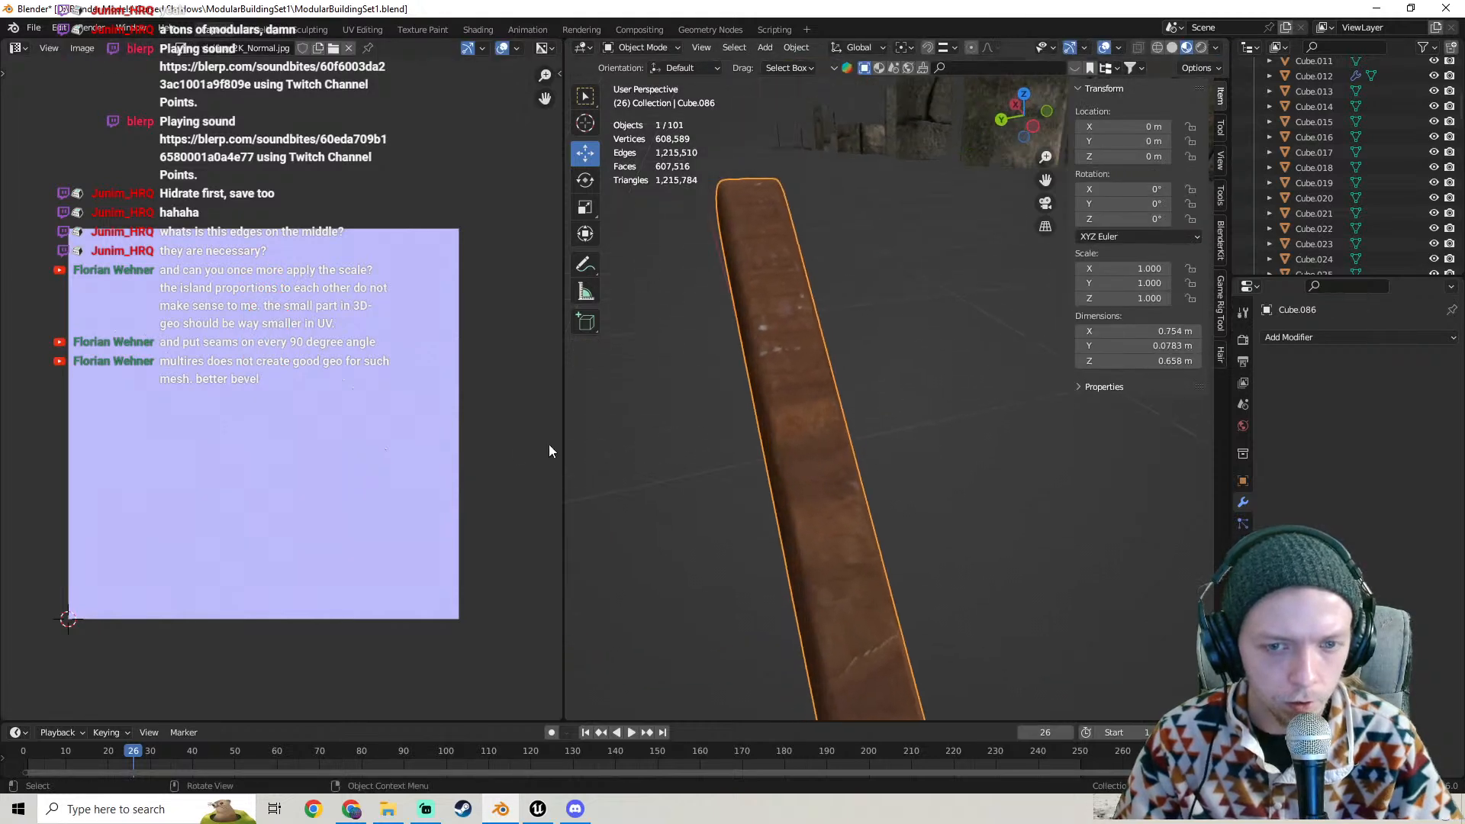
{"action": "key", "text": "ctrl+z"}
{"action": "key", "text": "ctrl+z"}
{"action": "key", "text": "Tab"}
{"action": "key", "text": "Tab"}
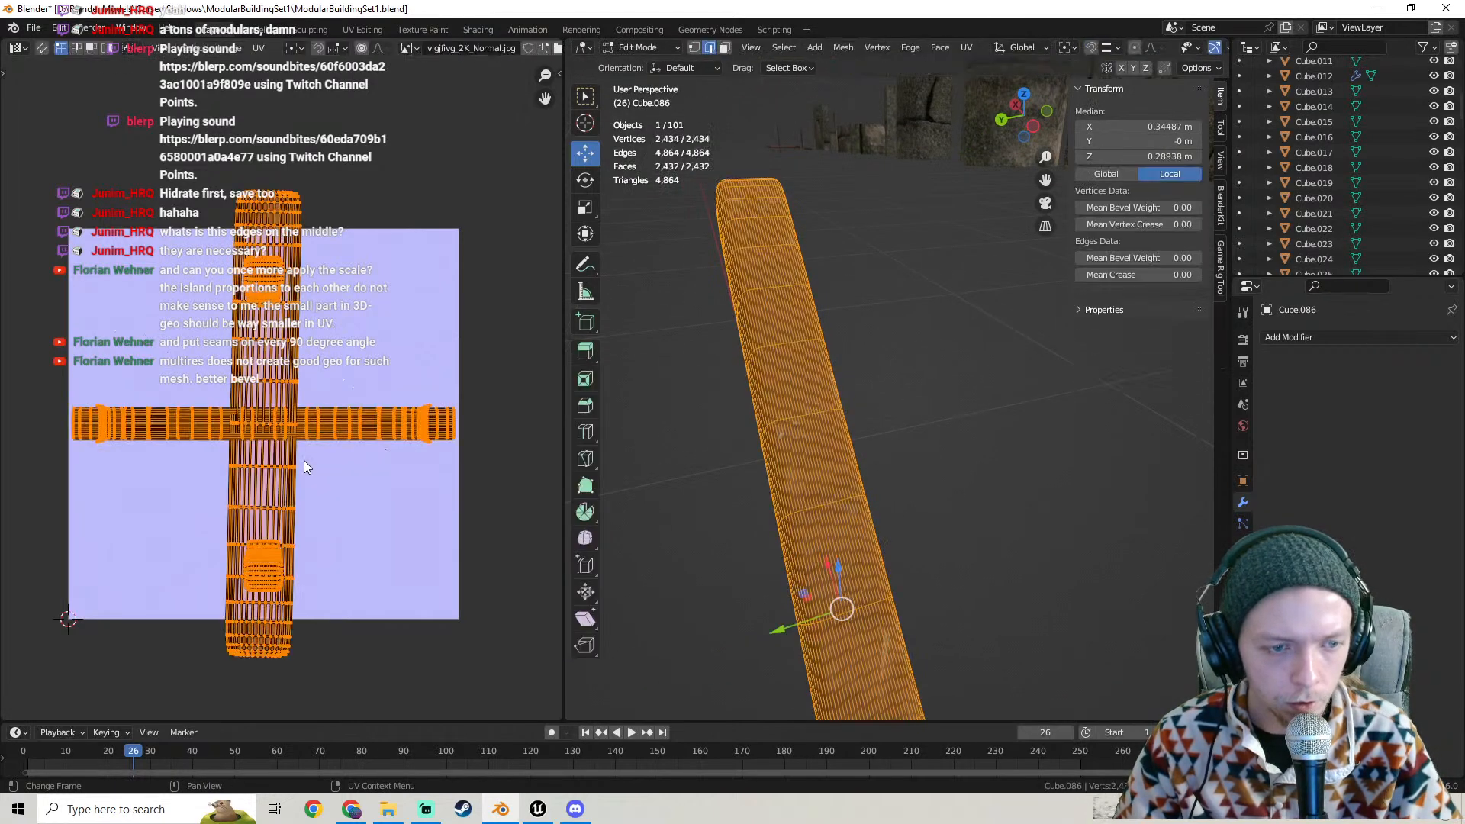
- Try to rotate just one of the overlapping horizontal UV islands upright, and undo the attempt
{"action": "left_click", "coordinate": [355, 426]}
{"action": "key", "text": "l"}
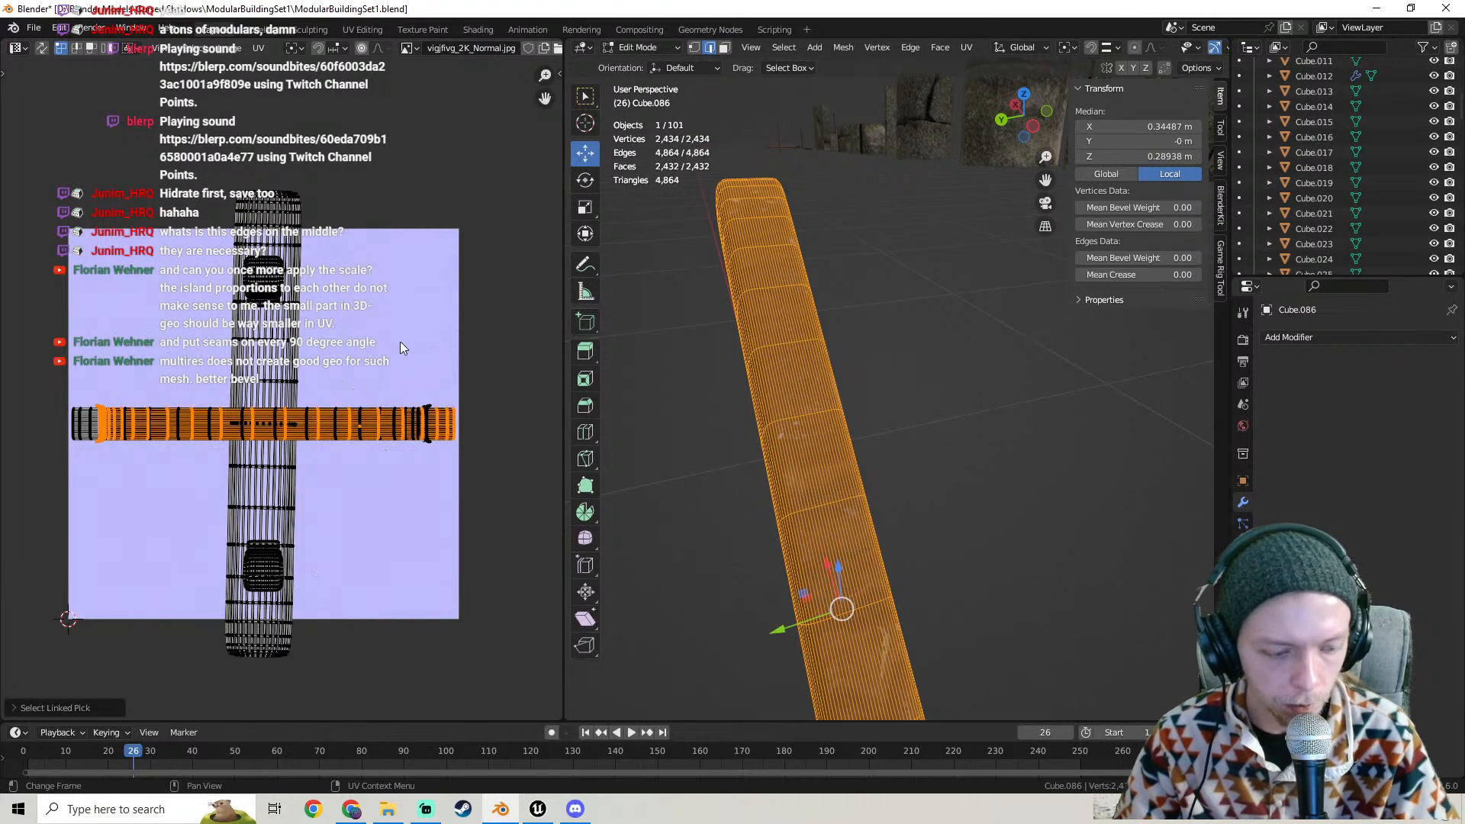
{"action": "key", "text": "r"}
{"action": "left_click", "coordinate": [612, 507]}
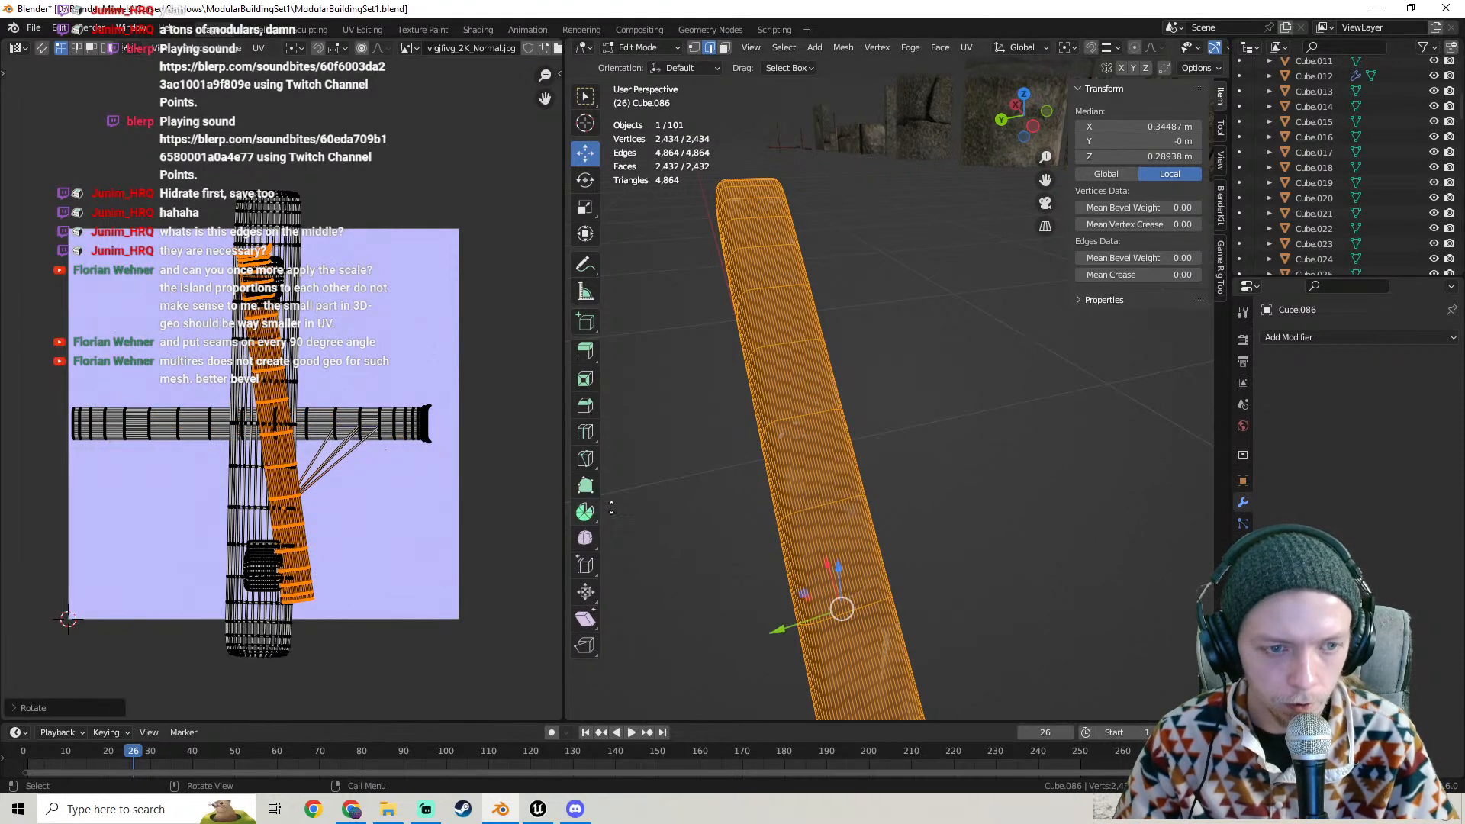
{"action": "middle_click_drag", "start_coordinate": [786, 414], "coordinate": [961, 332]}
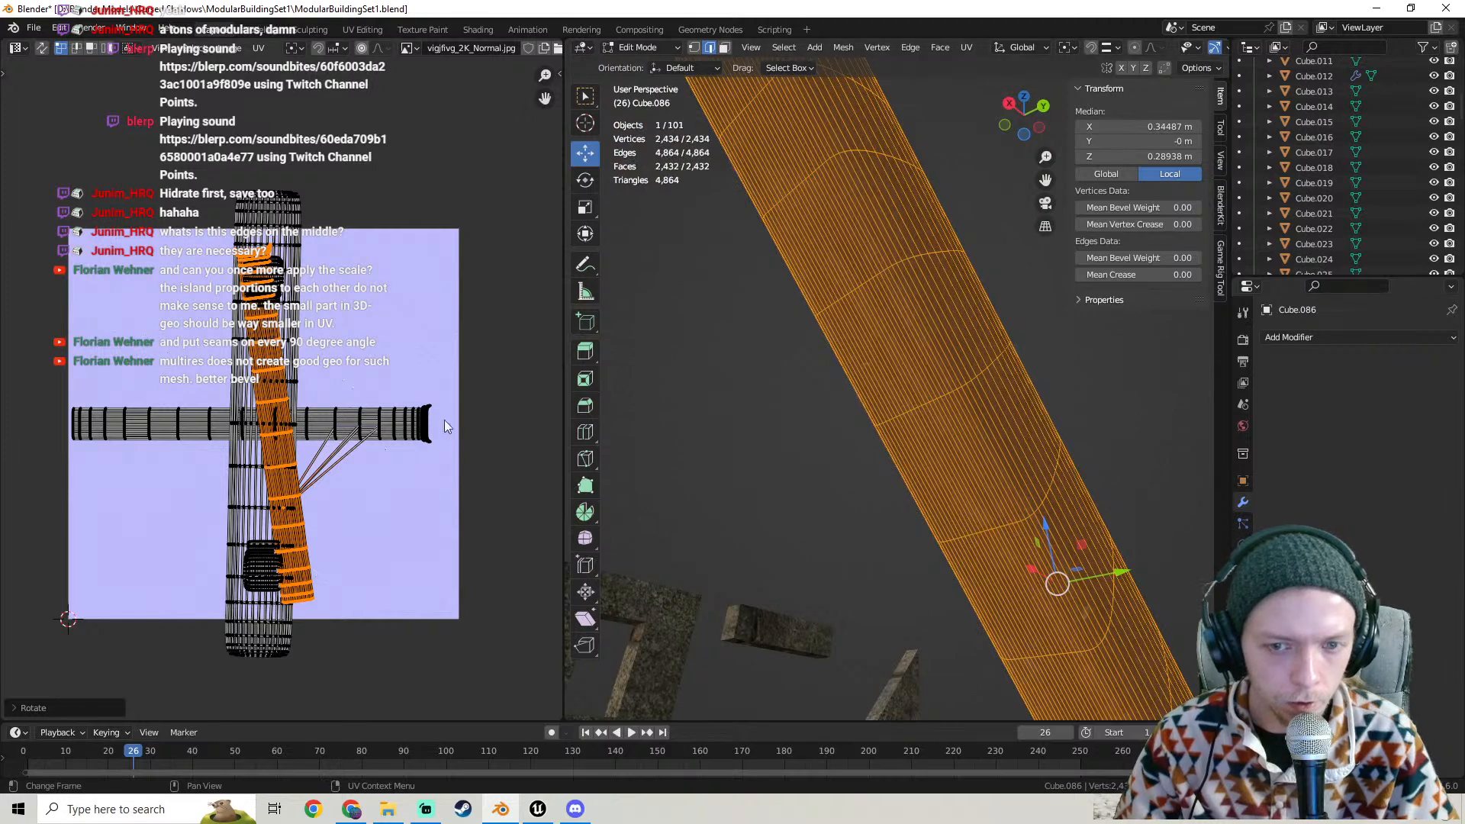
{"action": "key", "text": "r"}
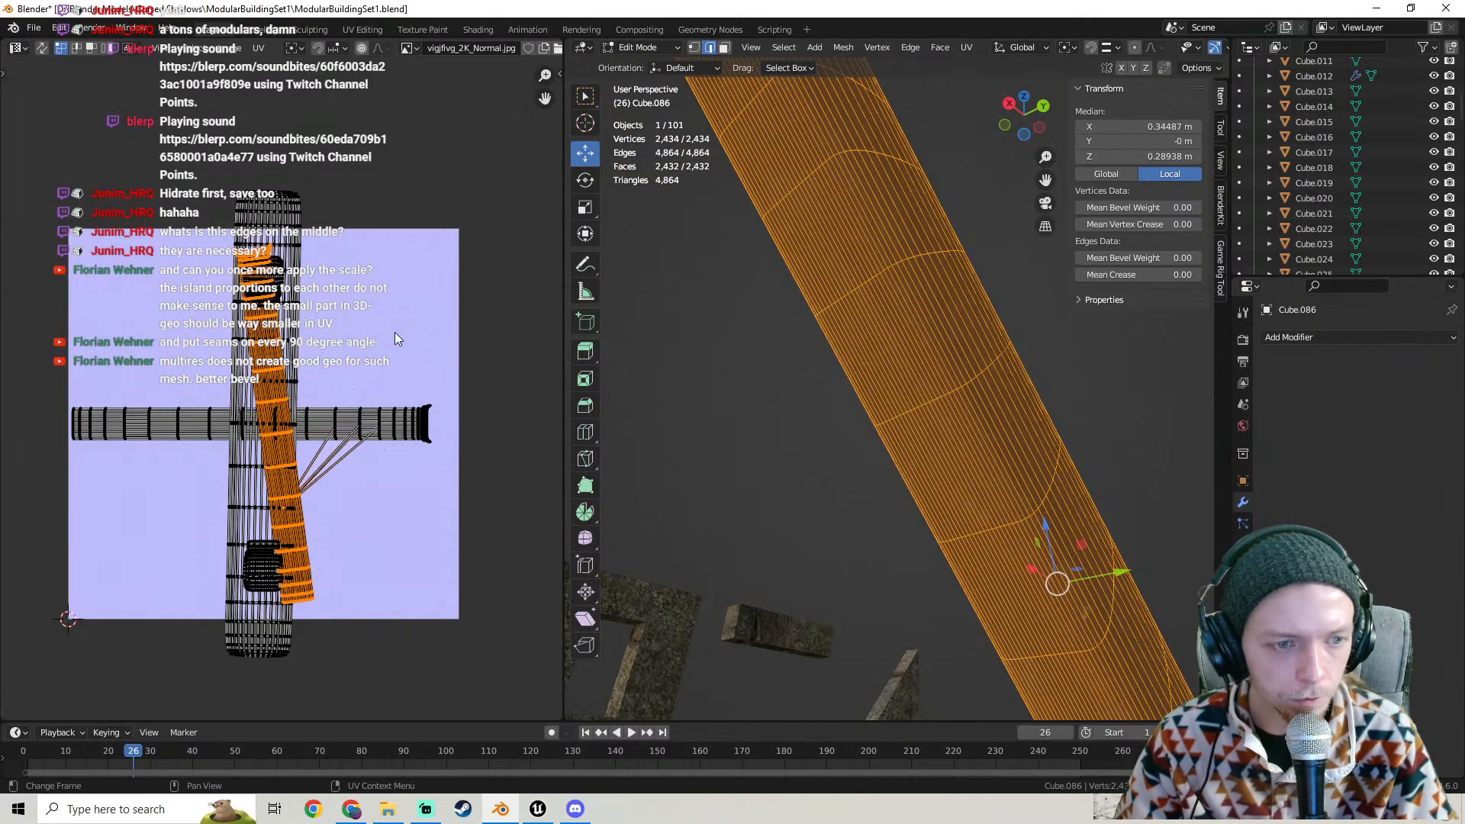
{"action": "left_click", "coordinate": [396, 362]}
{"action": "key", "text": "ctrl+z"}
{"action": "key", "text": "ctrl+z"}
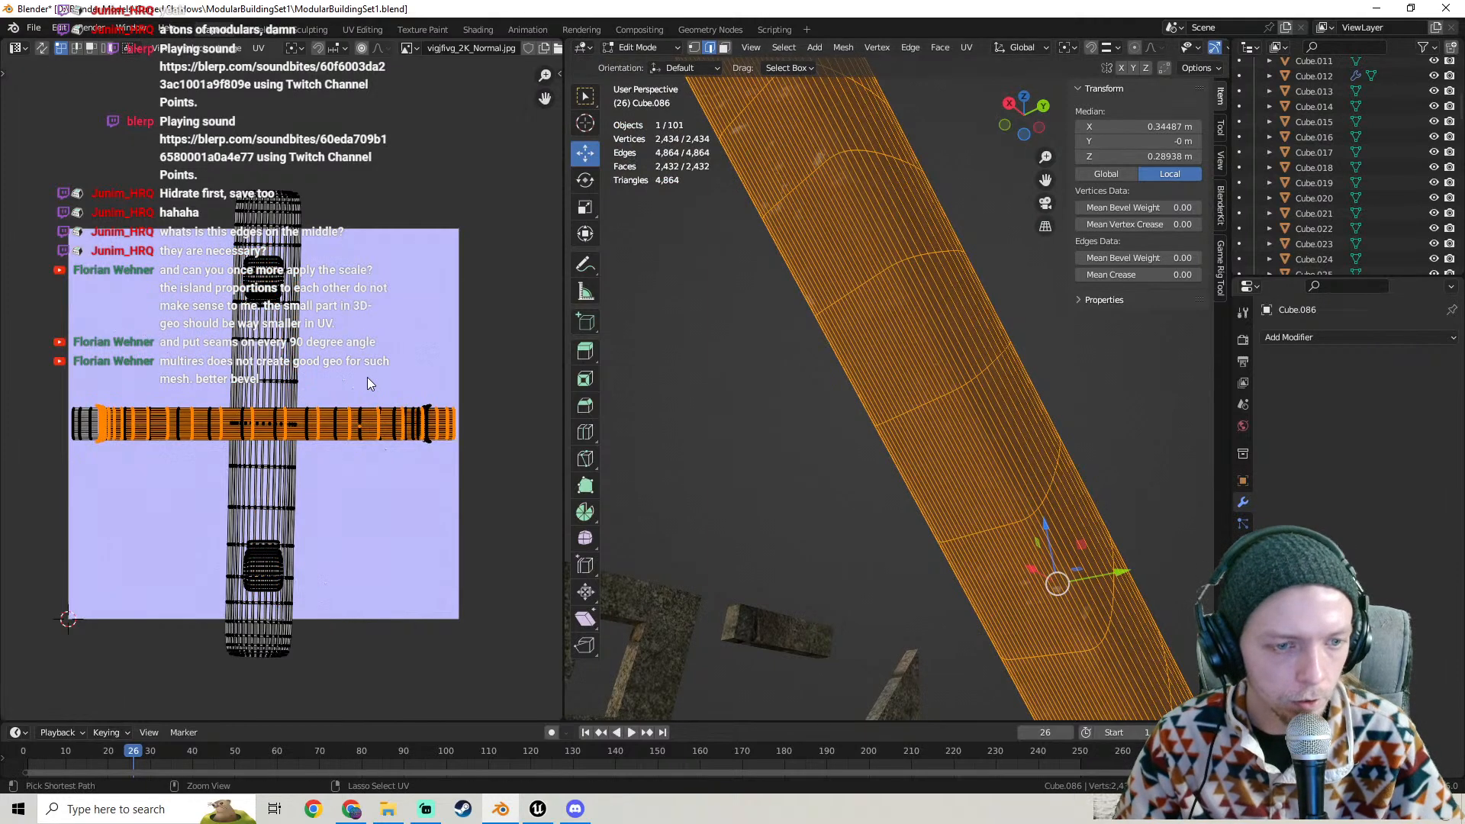
- Select both overlapping horizontal UV islands whole and rotate them freehand until they stand vertically over the other islands
{"action": "scroll", "coordinate": [364, 413], "scroll_direction": "up", "scroll_amount": 3}
{"action": "key", "text": "alt+a"}
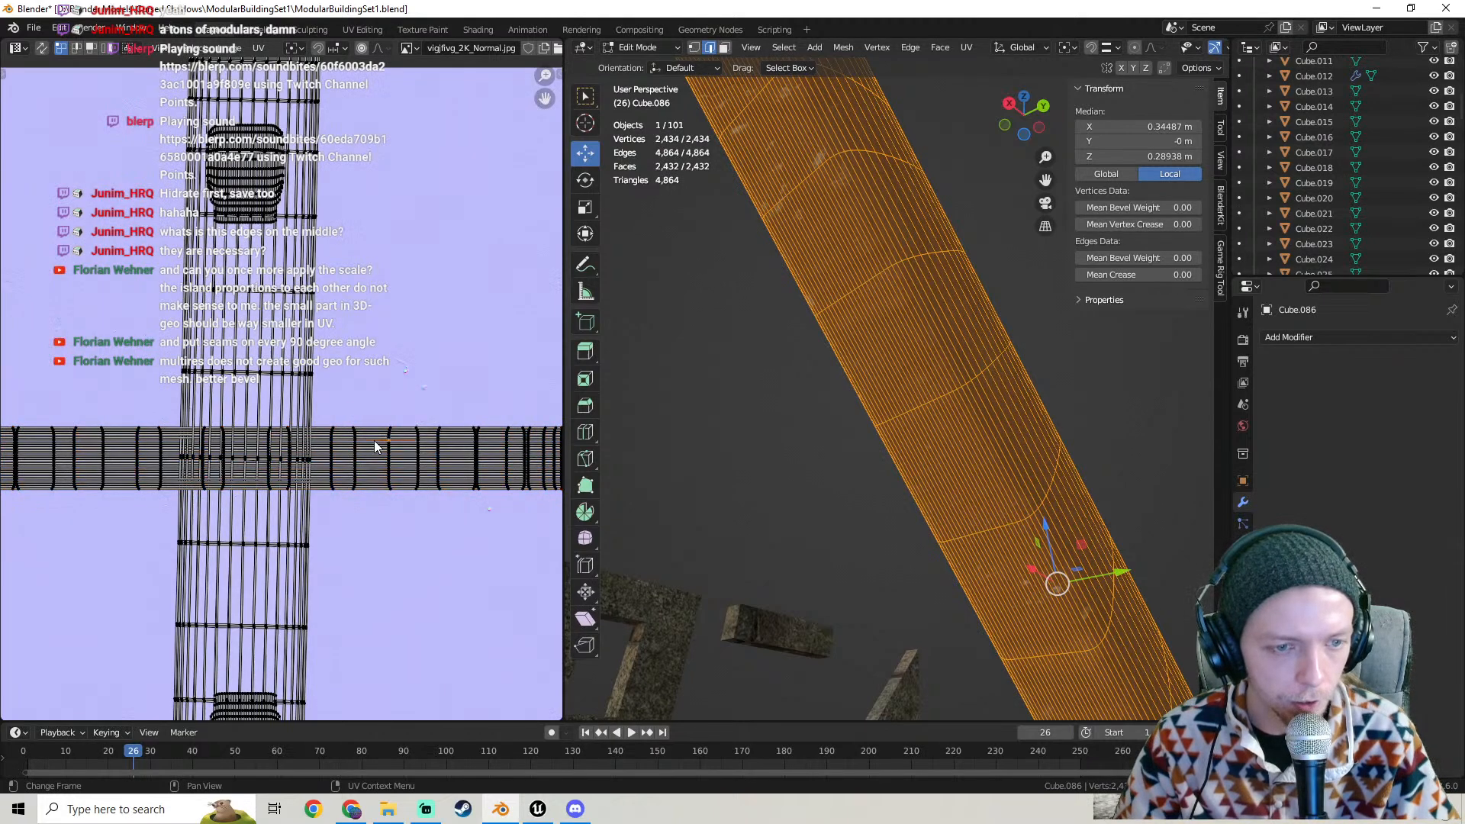
{"action": "key", "text": "l"}
{"action": "scroll", "coordinate": [390, 446], "scroll_direction": "down", "scroll_amount": 3}
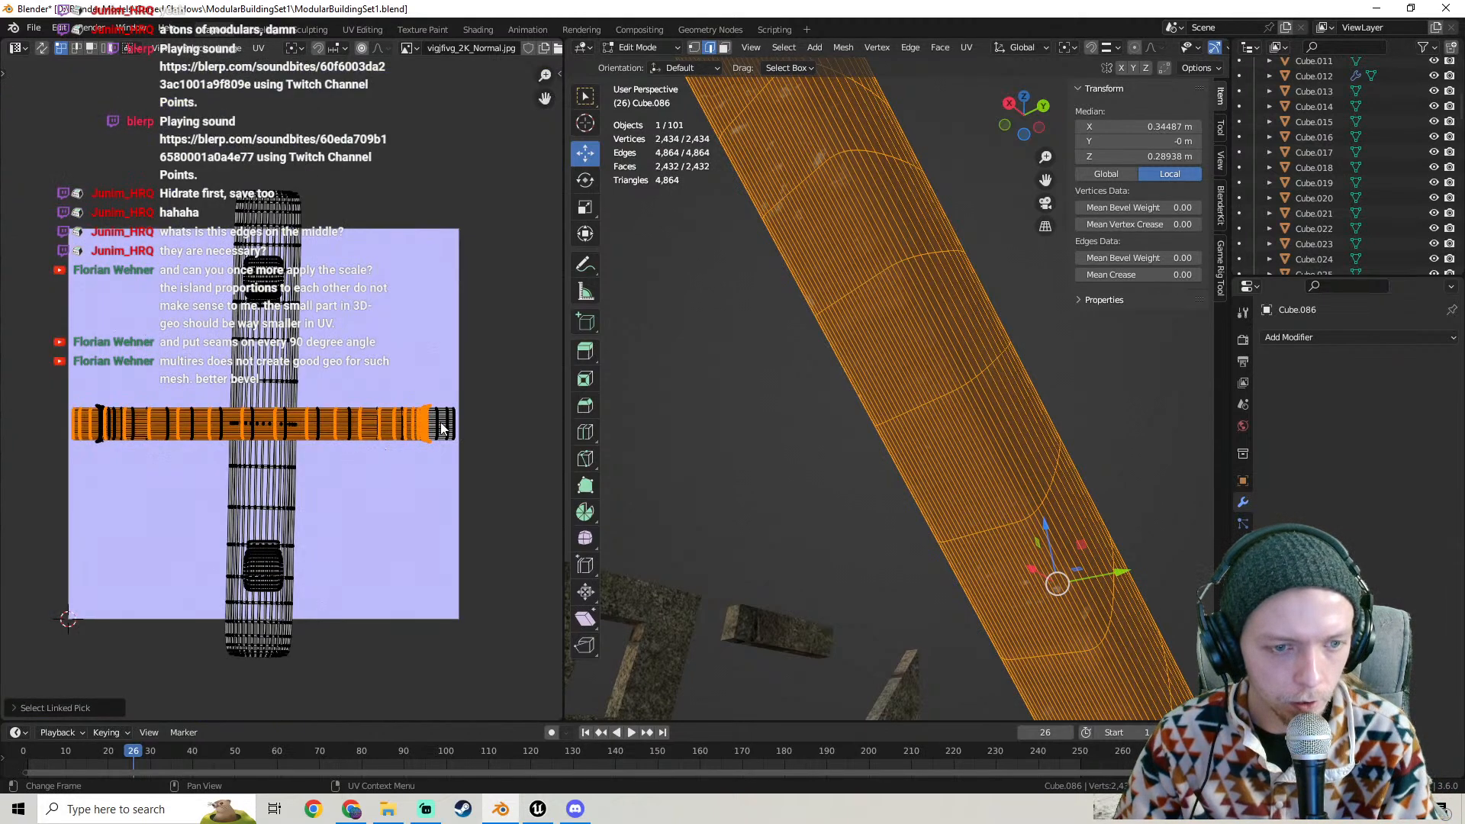
{"action": "key", "text": "r"}
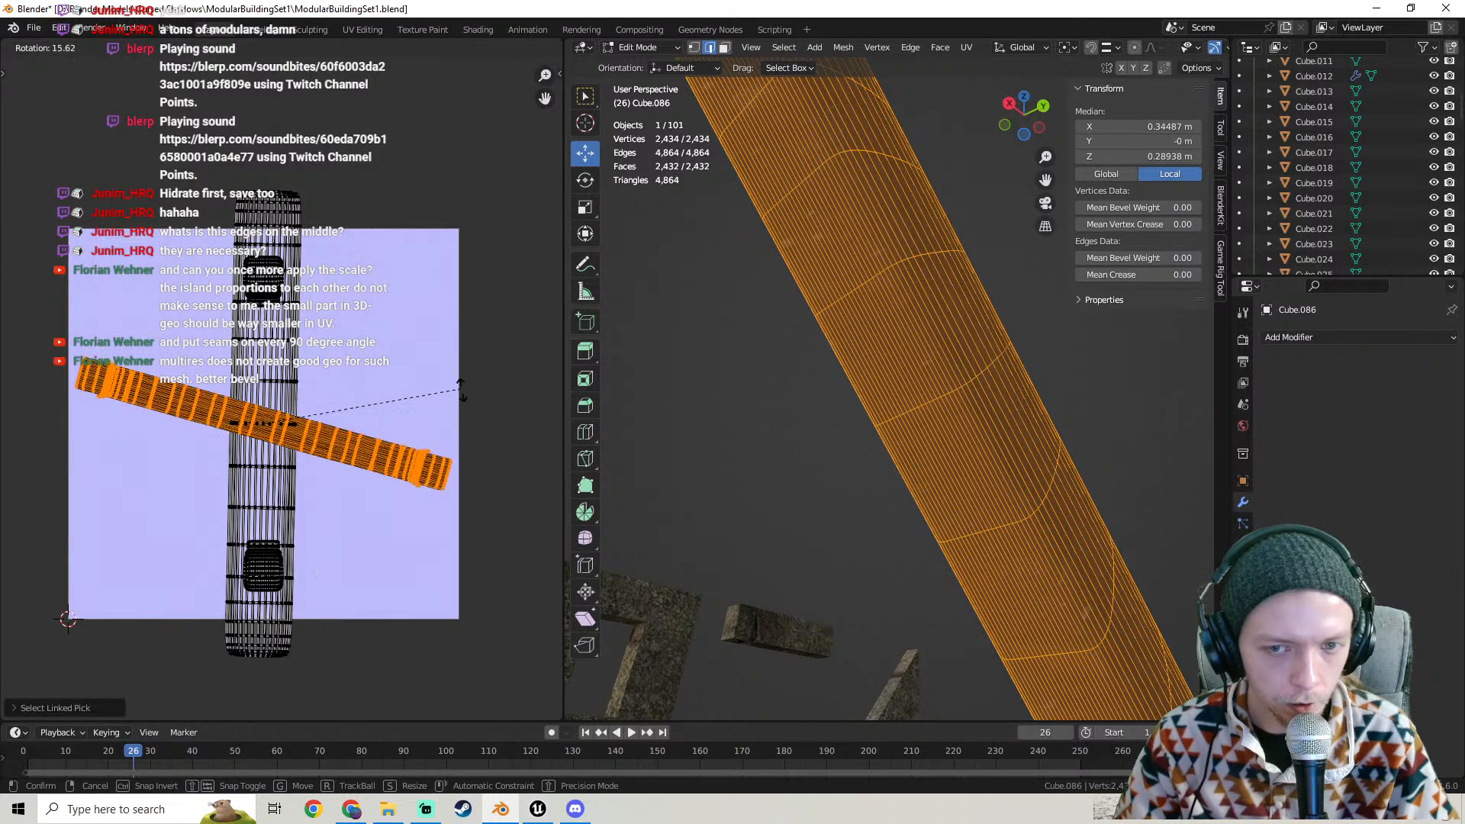
{"action": "left_click", "coordinate": [367, 655]}
- Return to Object Mode, check the slanted beam's texture in the scene, and save the Blender file
{"action": "key", "text": "Tab"}
{"action": "scroll", "coordinate": [839, 461], "scroll_direction": "down", "scroll_amount": 3}
{"action": "middle_click_drag", "start_coordinate": [839, 461], "coordinate": [910, 437]}
{"action": "scroll", "coordinate": [758, 475], "scroll_direction": "down", "scroll_amount": 3}
{"action": "scroll", "coordinate": [909, 436], "scroll_direction": "up", "scroll_amount": 4}
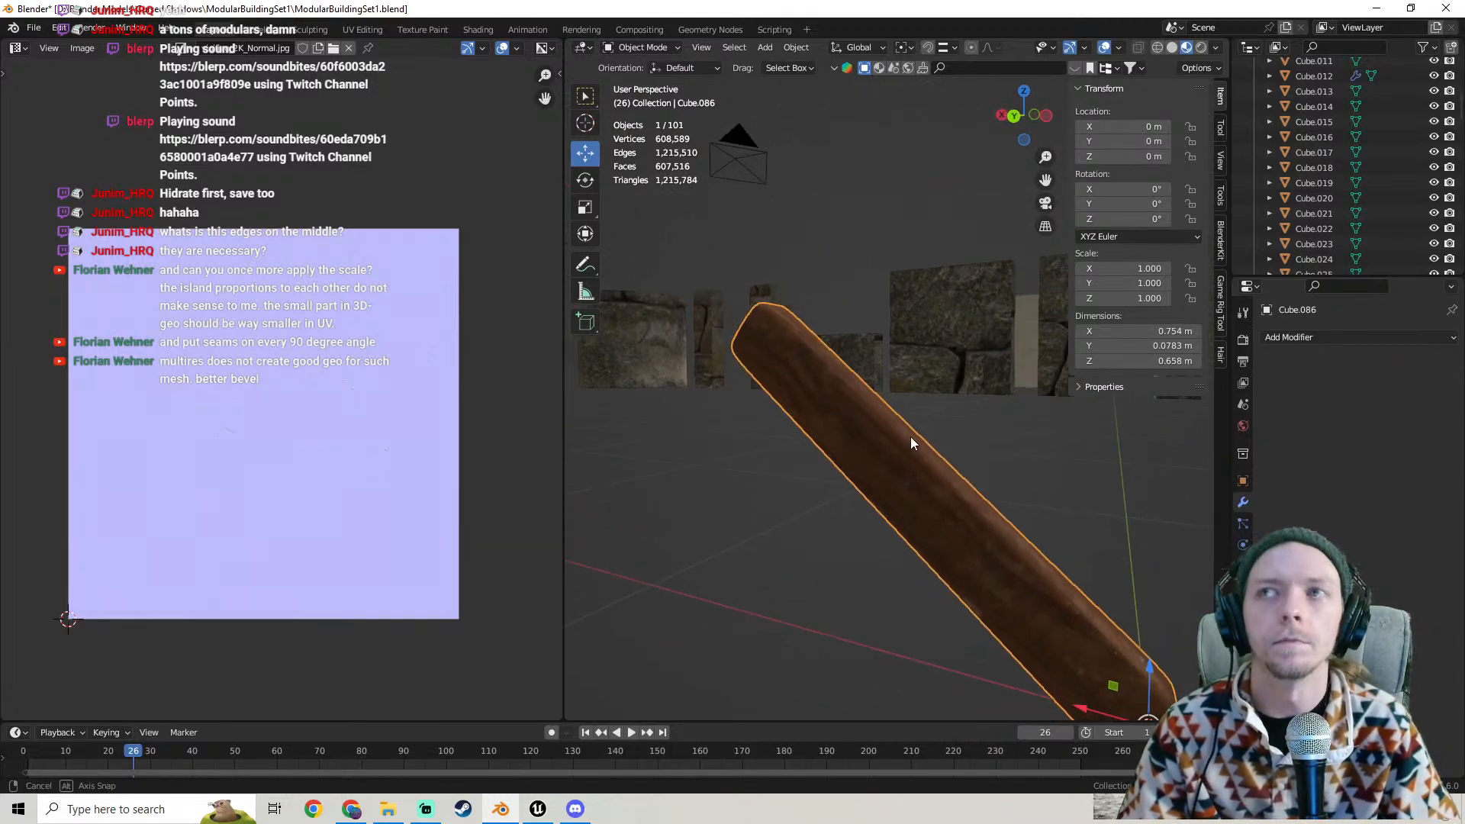
{"action": "left_click", "coordinate": [33, 27]}
{"action": "left_click", "coordinate": [56, 129]}
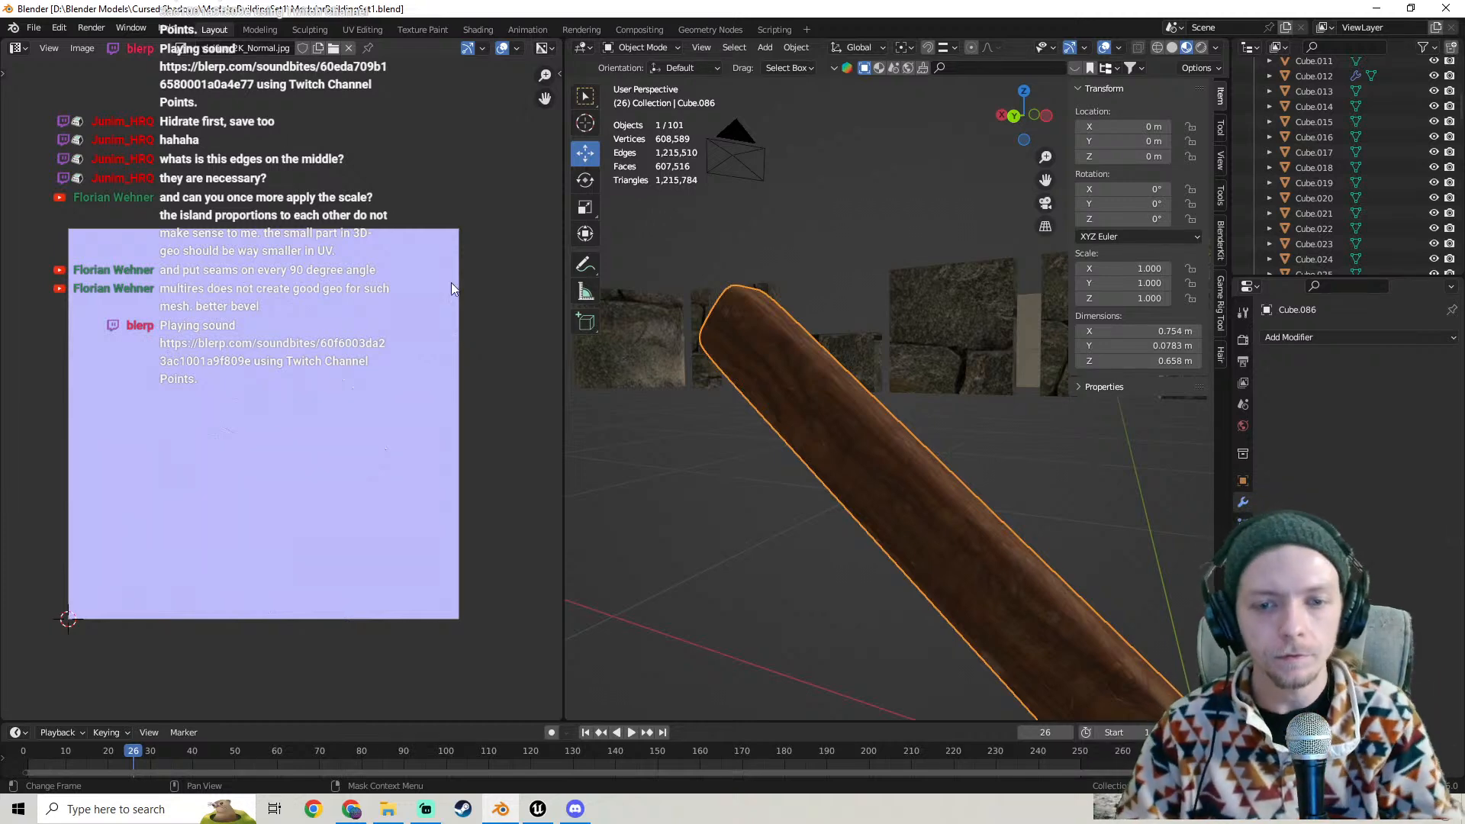
- Examine the slanted beam's wood grain and mesh from its wide side, narrow side and ends, in both Object and Edit Mode
{"action": "key", "text": "Tab"}
{"action": "middle_click_drag", "start_coordinate": [917, 438], "coordinate": [936, 442]}
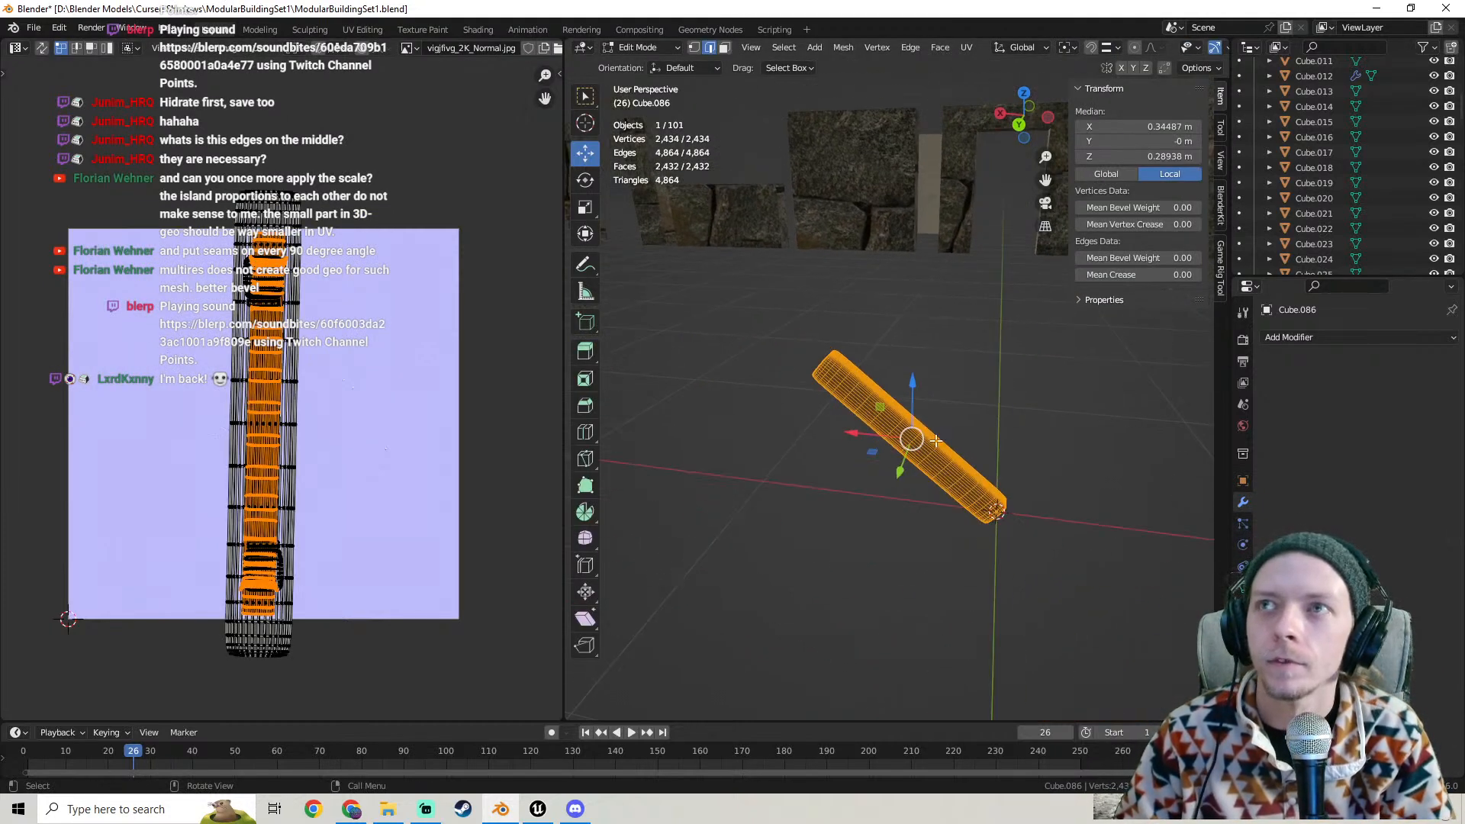
{"action": "scroll", "coordinate": [936, 436], "scroll_direction": "up", "scroll_amount": 4}
{"action": "key", "text": "Tab"}
{"action": "middle_click_drag", "start_coordinate": [965, 387], "coordinate": [932, 360]}
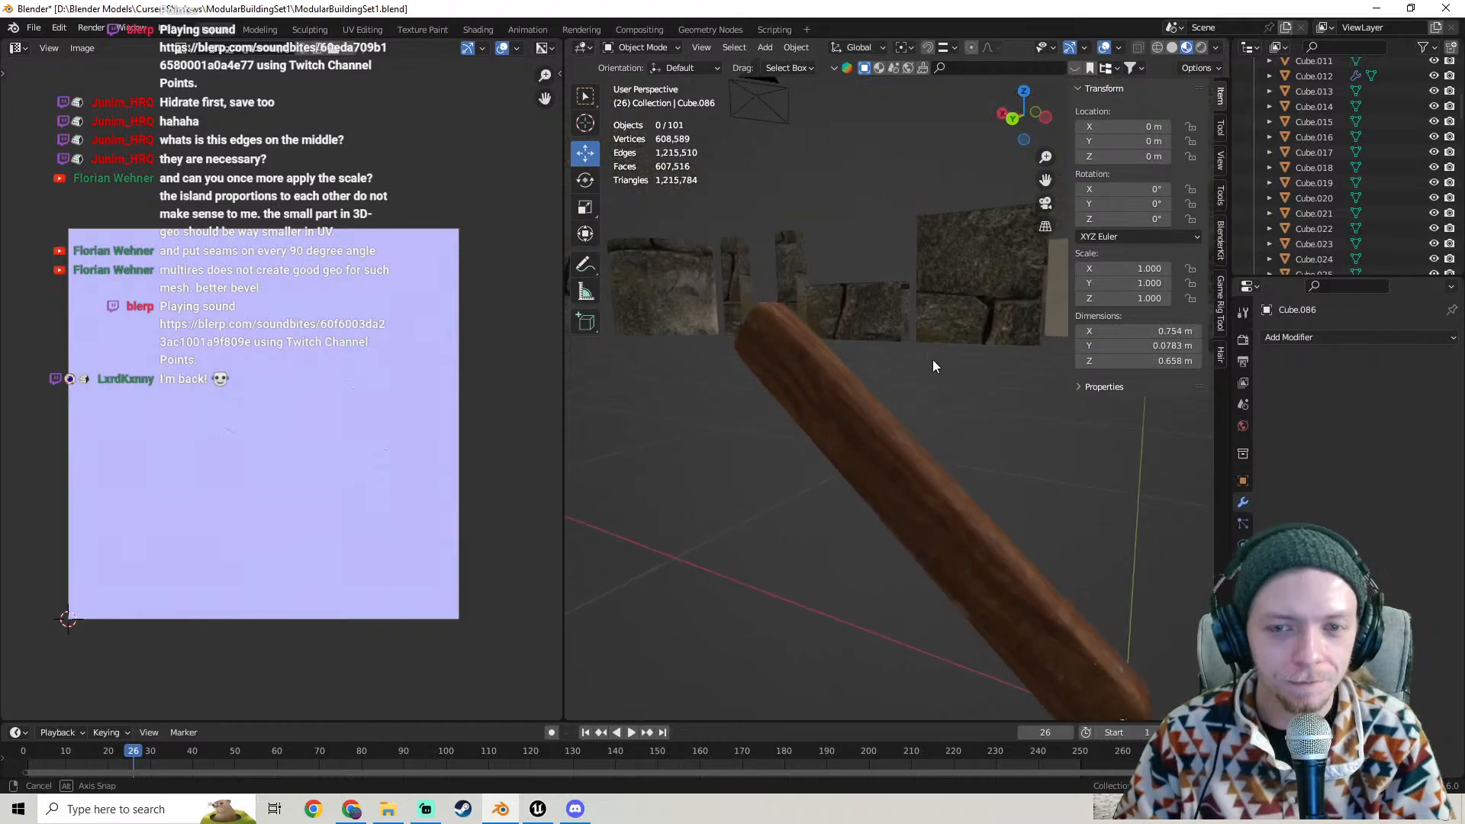
{"action": "middle_click_drag", "start_coordinate": [866, 404], "coordinate": [808, 398]}
{"action": "key", "text": "Tab"}
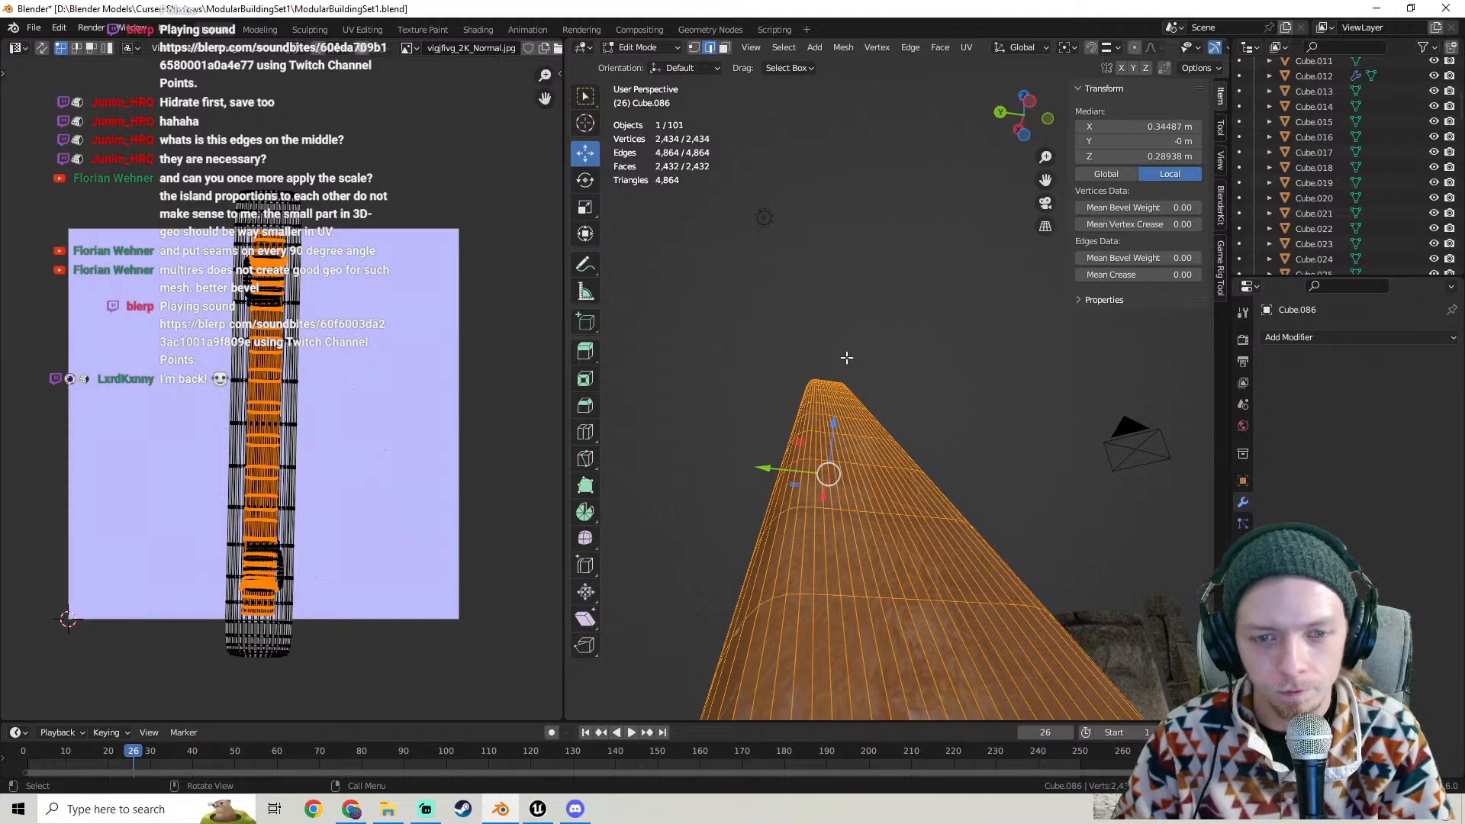
{"action": "scroll", "coordinate": [846, 357], "scroll_direction": "up", "scroll_amount": 2}
{"action": "scroll", "coordinate": [850, 343], "scroll_direction": "down", "scroll_amount": 7}
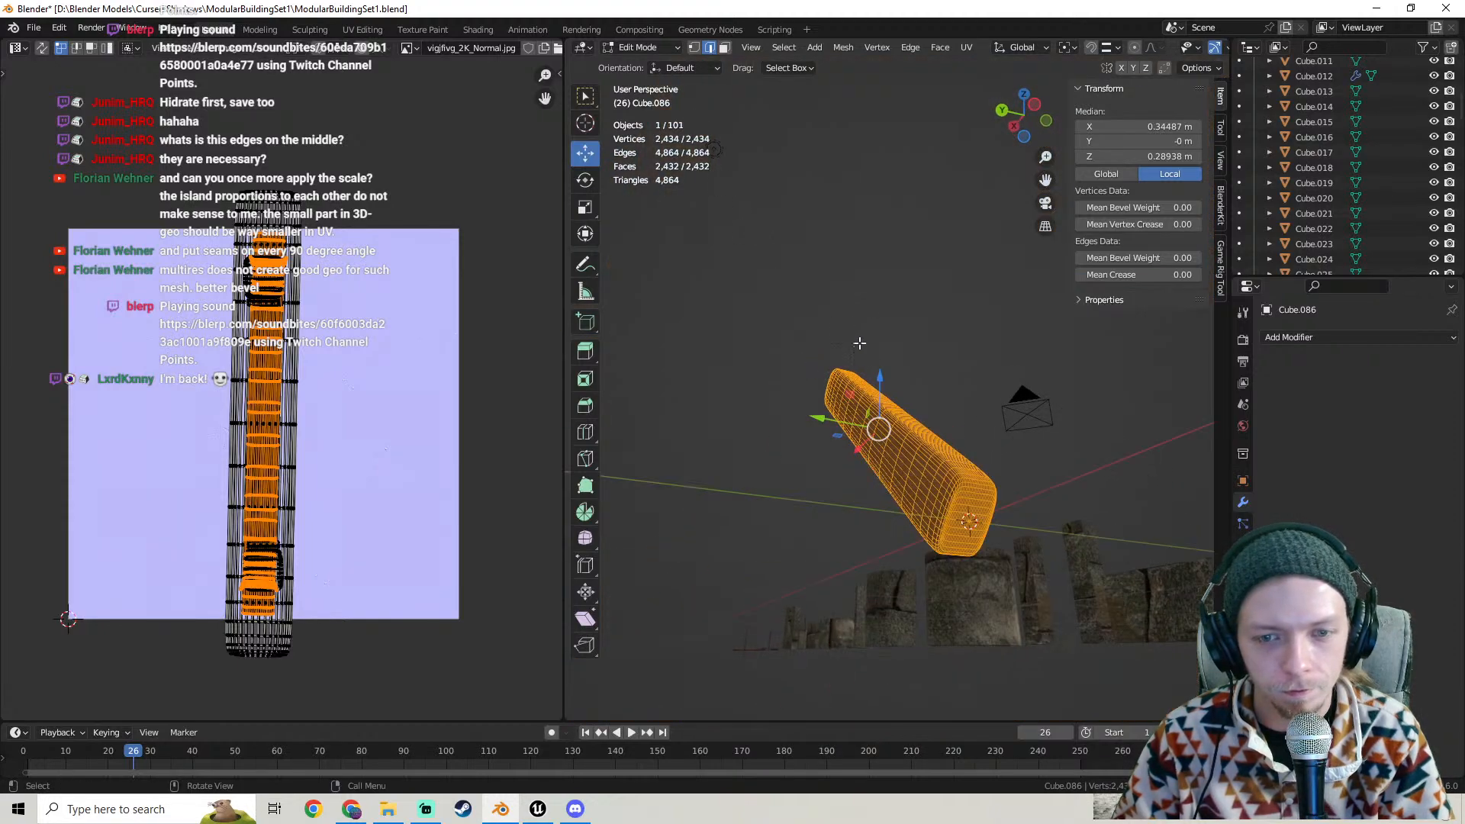
{"action": "left_click", "coordinate": [852, 314]}
{"action": "middle_click_drag", "start_coordinate": [893, 371], "coordinate": [773, 330]}
{"action": "key", "text": "Tab"}
{"action": "scroll", "coordinate": [877, 364], "scroll_direction": "up", "scroll_amount": 4}
{"action": "scroll", "coordinate": [827, 457], "scroll_direction": "down", "scroll_amount": 4}
{"action": "scroll", "coordinate": [759, 382], "scroll_direction": "down", "scroll_amount": 4}
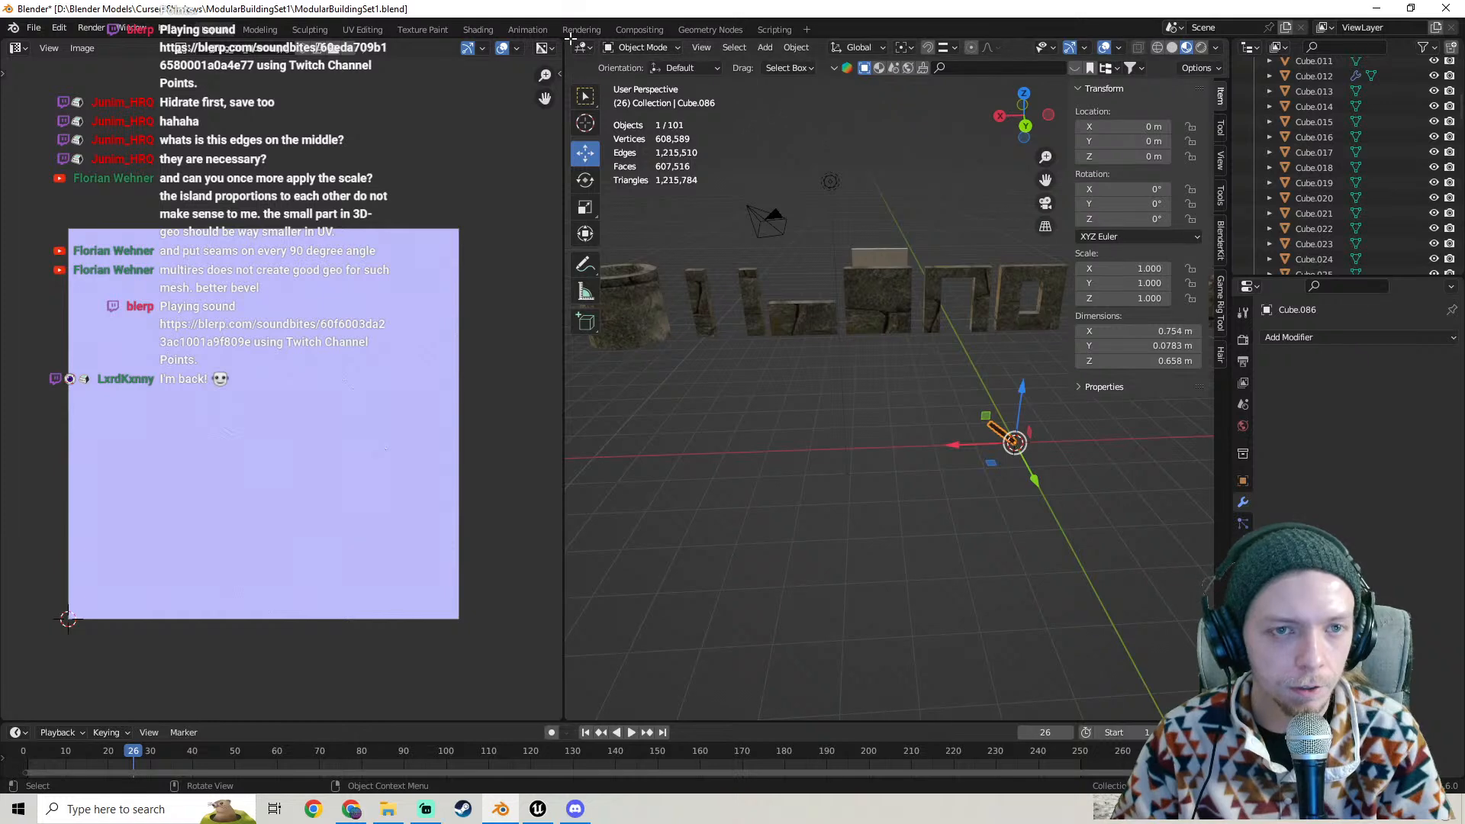
- Merge the UV editor area into the 3D viewport and bring the other wooden beams into view
{"action": "left_click_drag", "start_coordinate": [571, 38], "coordinate": [530, 61]}
{"action": "middle_click_drag", "start_coordinate": [551, 359], "coordinate": [131, 372], "text": "shift"}
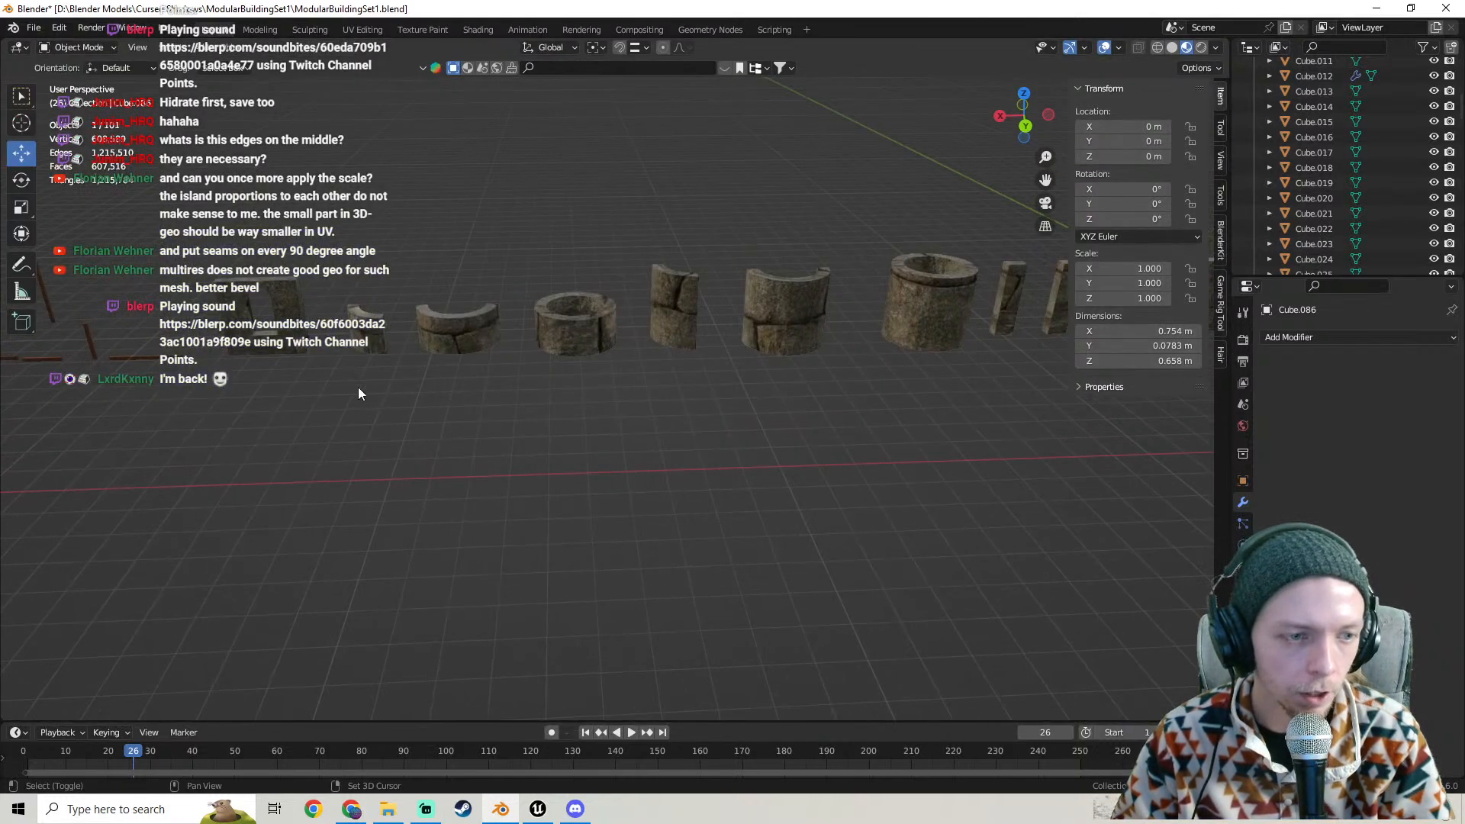
{"action": "middle_click_drag", "start_coordinate": [359, 388], "coordinate": [979, 372], "text": "shift"}
- Duplicate the straight 1.25 m beam that has the Multires modifier, offsetting the copy about 9.3 m along Y
{"action": "left_click", "coordinate": [542, 349]}
{"action": "middle_click_drag", "start_coordinate": [543, 350], "coordinate": [670, 364]}
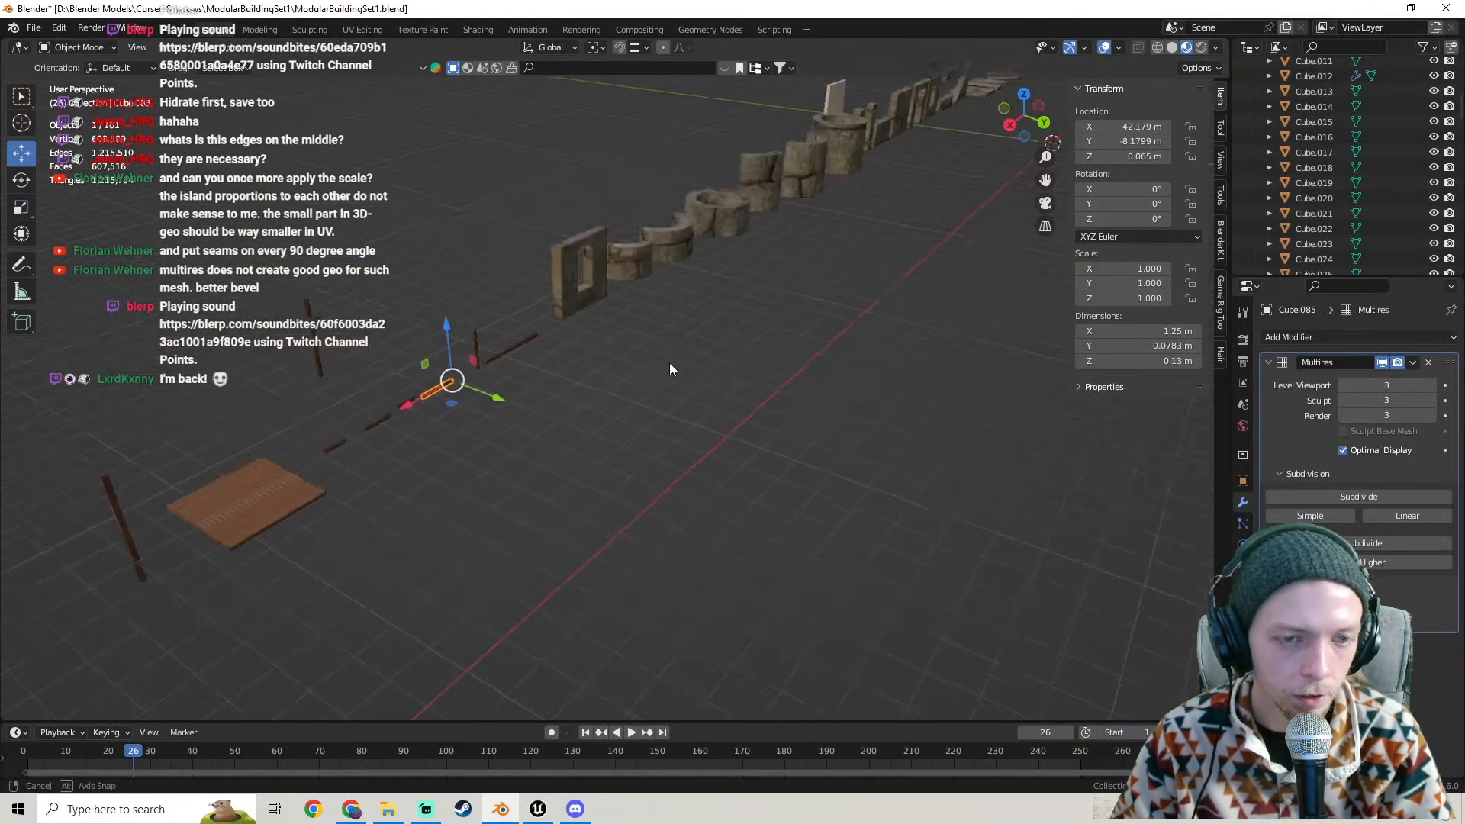
{"action": "key", "text": "shift+d"}
{"action": "key", "text": "y"}
{"action": "left_click", "coordinate": [836, 456]}
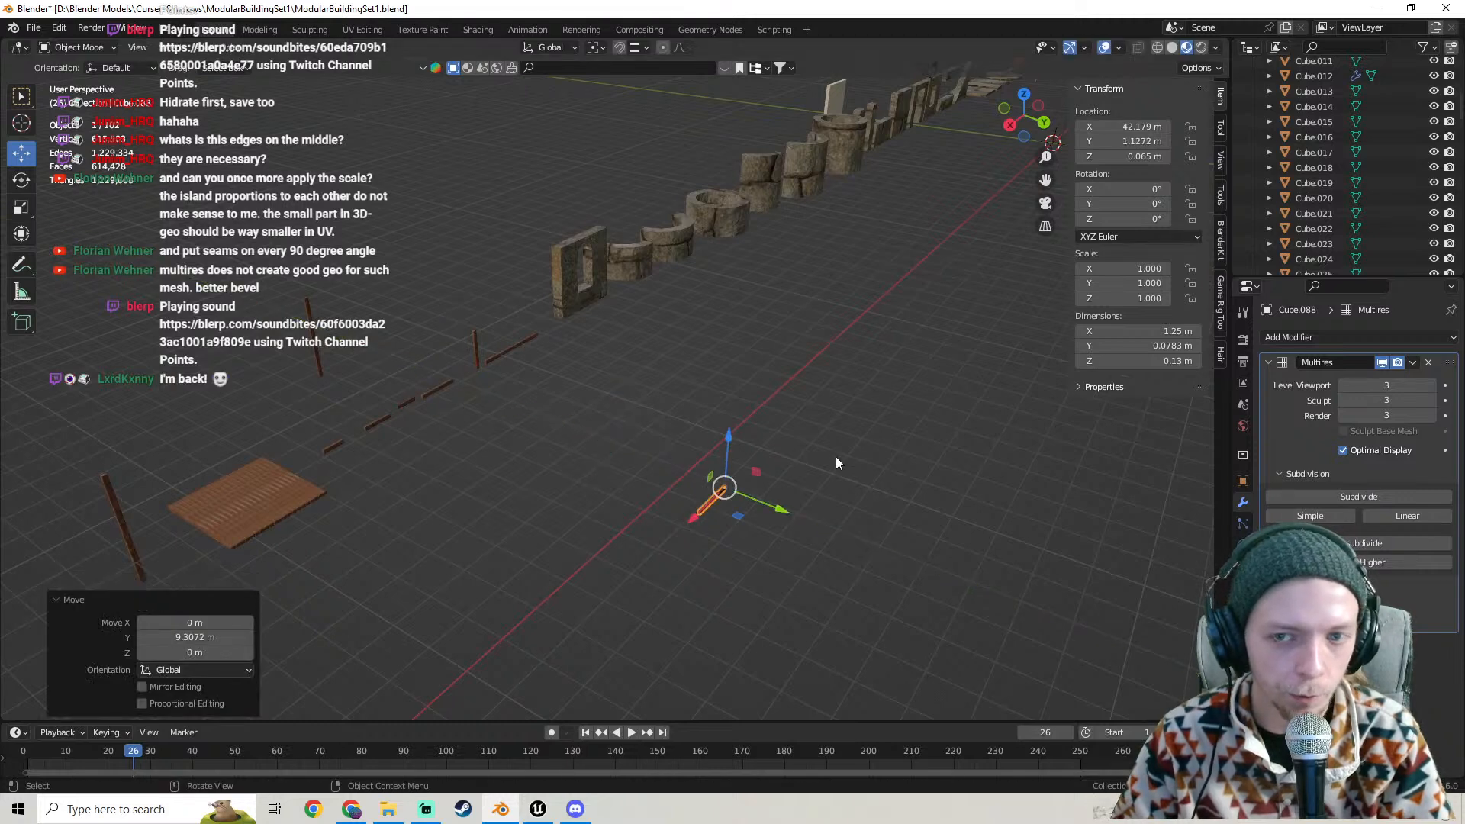
- Snap the beam copy to the 3D cursor and move it about 0.8 m along Y, beside the slanted beam
{"action": "middle_click_drag", "start_coordinate": [835, 457], "coordinate": [590, 492]}
{"action": "right_click", "coordinate": [467, 496]}
{"action": "mouse_move", "coordinate": [467, 496]}
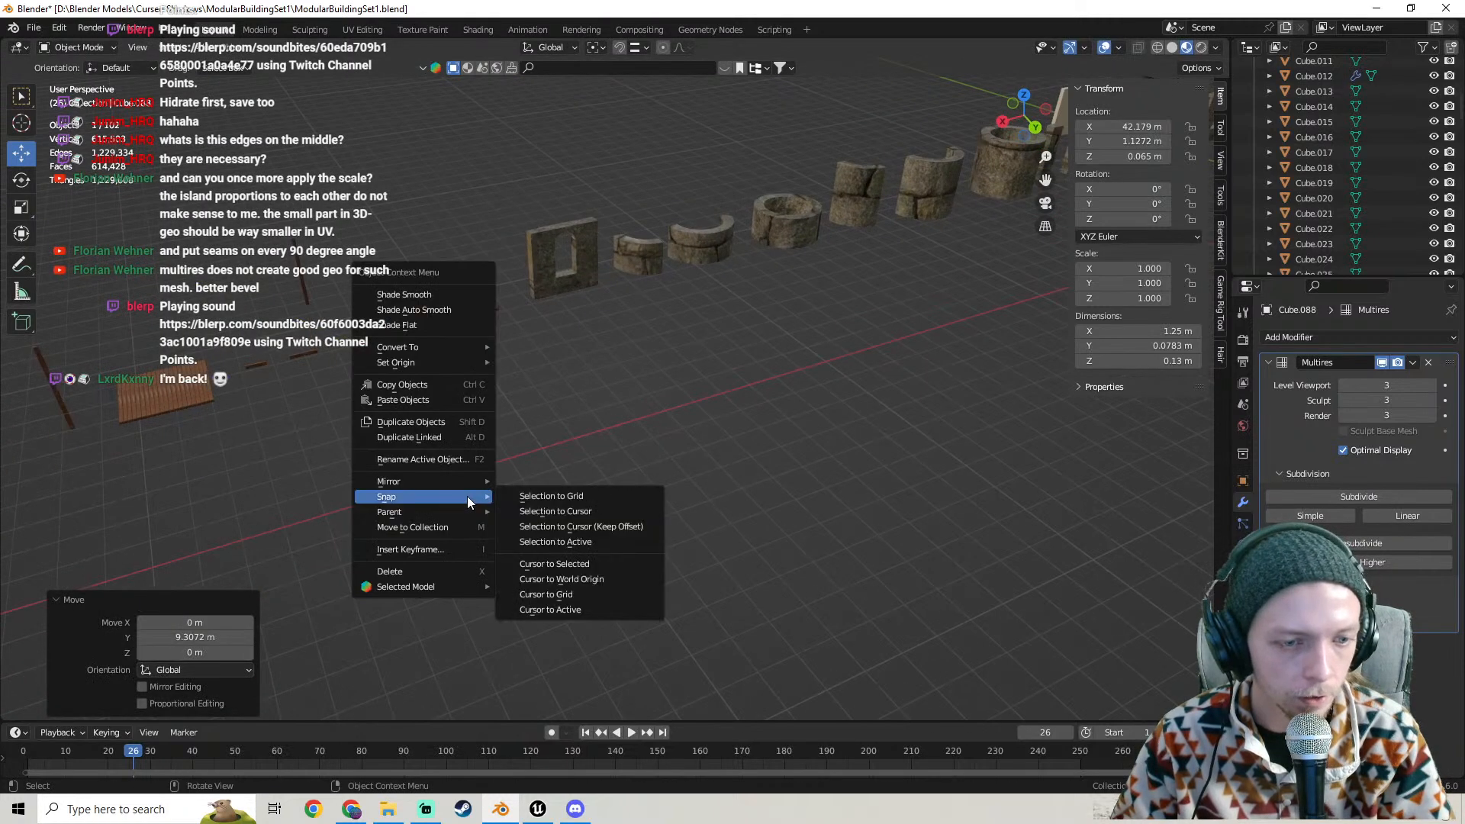
{"action": "left_click", "coordinate": [557, 505]}
{"action": "middle_click_drag", "start_coordinate": [743, 371], "coordinate": [556, 400]}
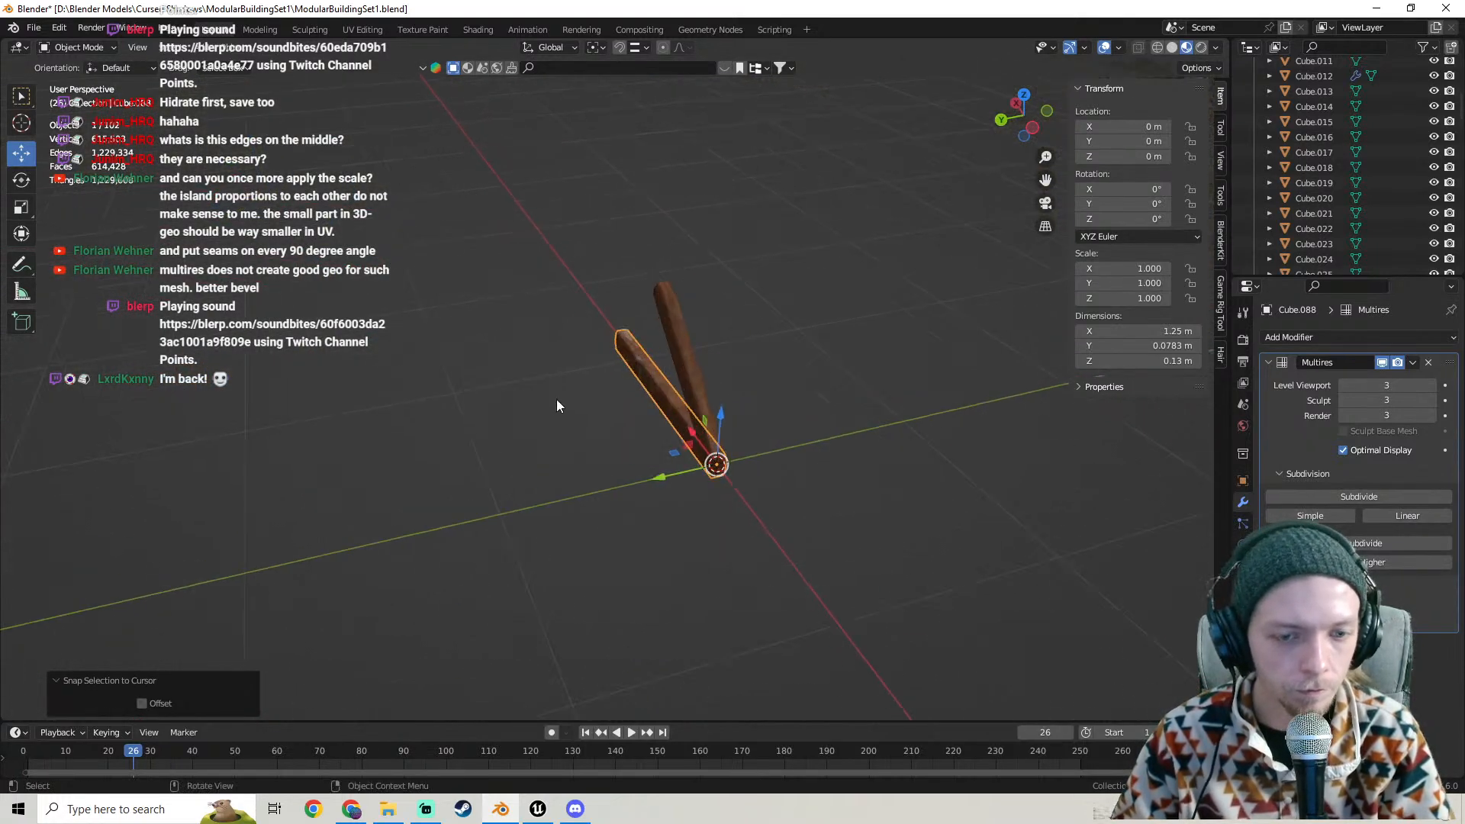
{"action": "left_click_drag", "start_coordinate": [663, 478], "coordinate": [492, 513]}
- Check the straight beam copy's base mesh and turn off its Multires modifier's display in the viewport
{"action": "key", "text": "Tab"}
{"action": "middle_click_drag", "start_coordinate": [493, 511], "coordinate": [626, 484]}
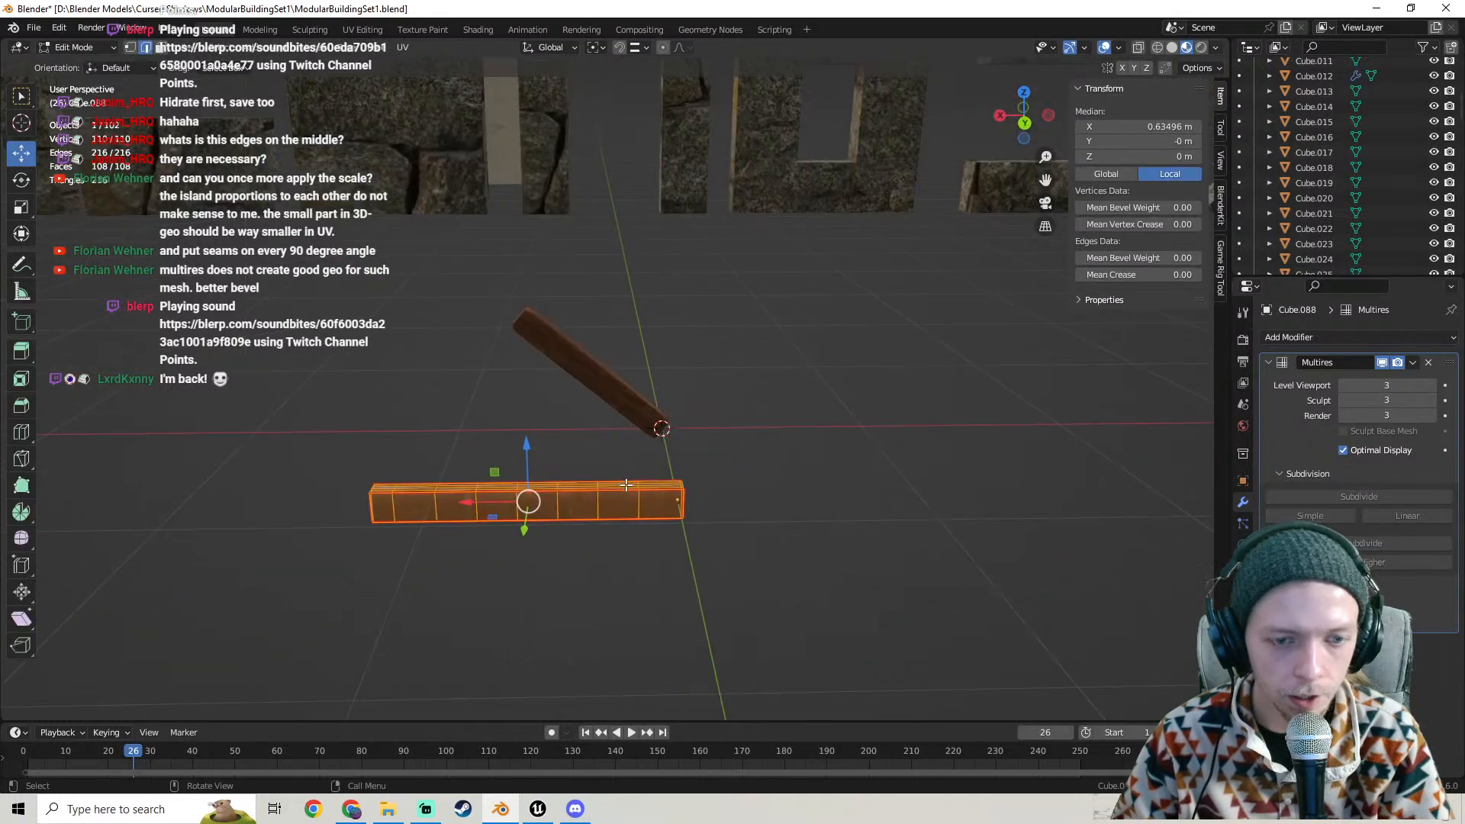
{"action": "key", "text": "Tab"}
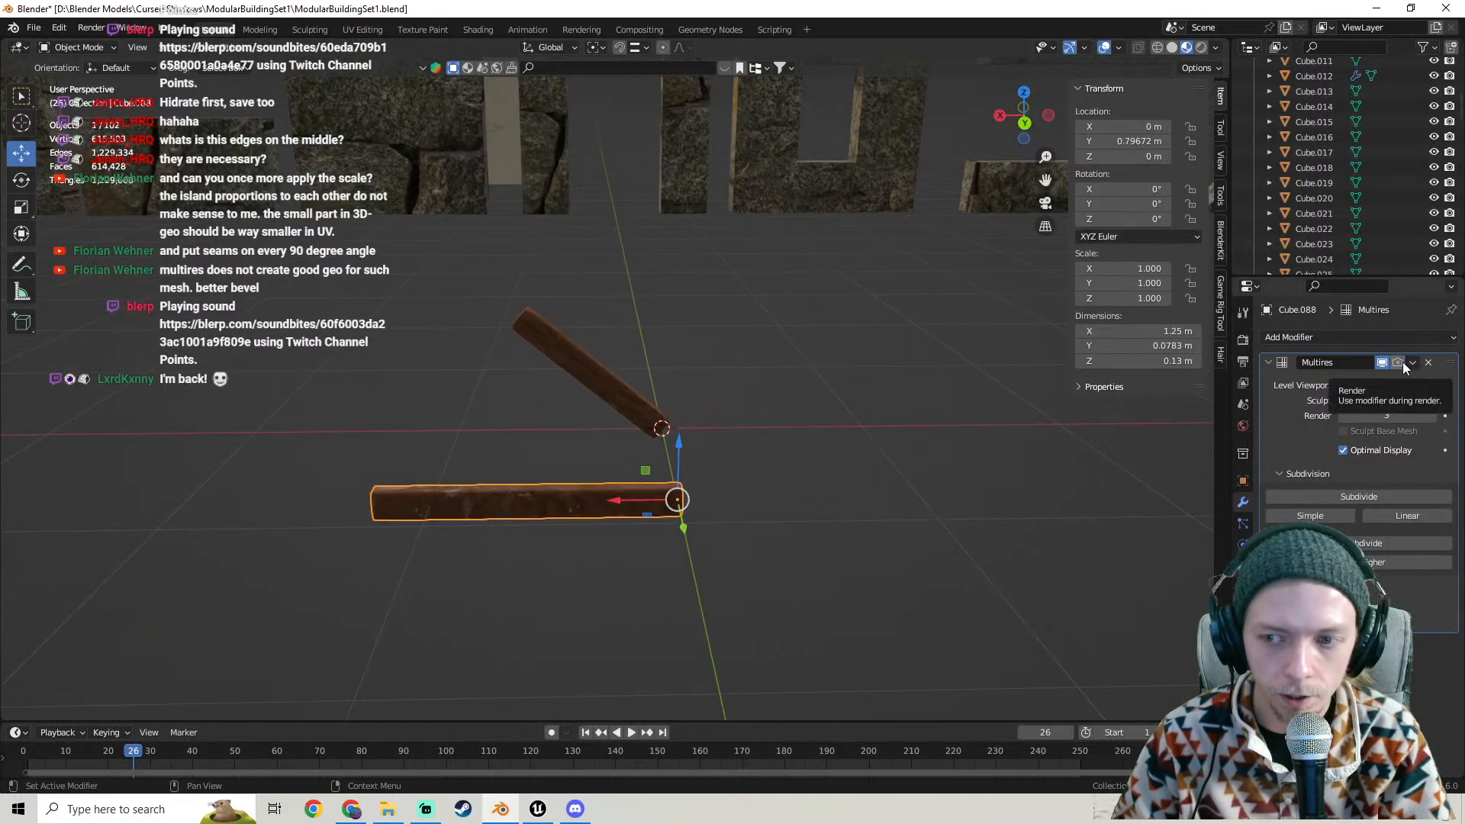
{"action": "scroll", "coordinate": [381, 579], "scroll_direction": "up", "scroll_amount": 3}
{"action": "middle_click_drag", "start_coordinate": [381, 578], "coordinate": [1141, 474]}
{"action": "left_click", "coordinate": [1381, 364]}
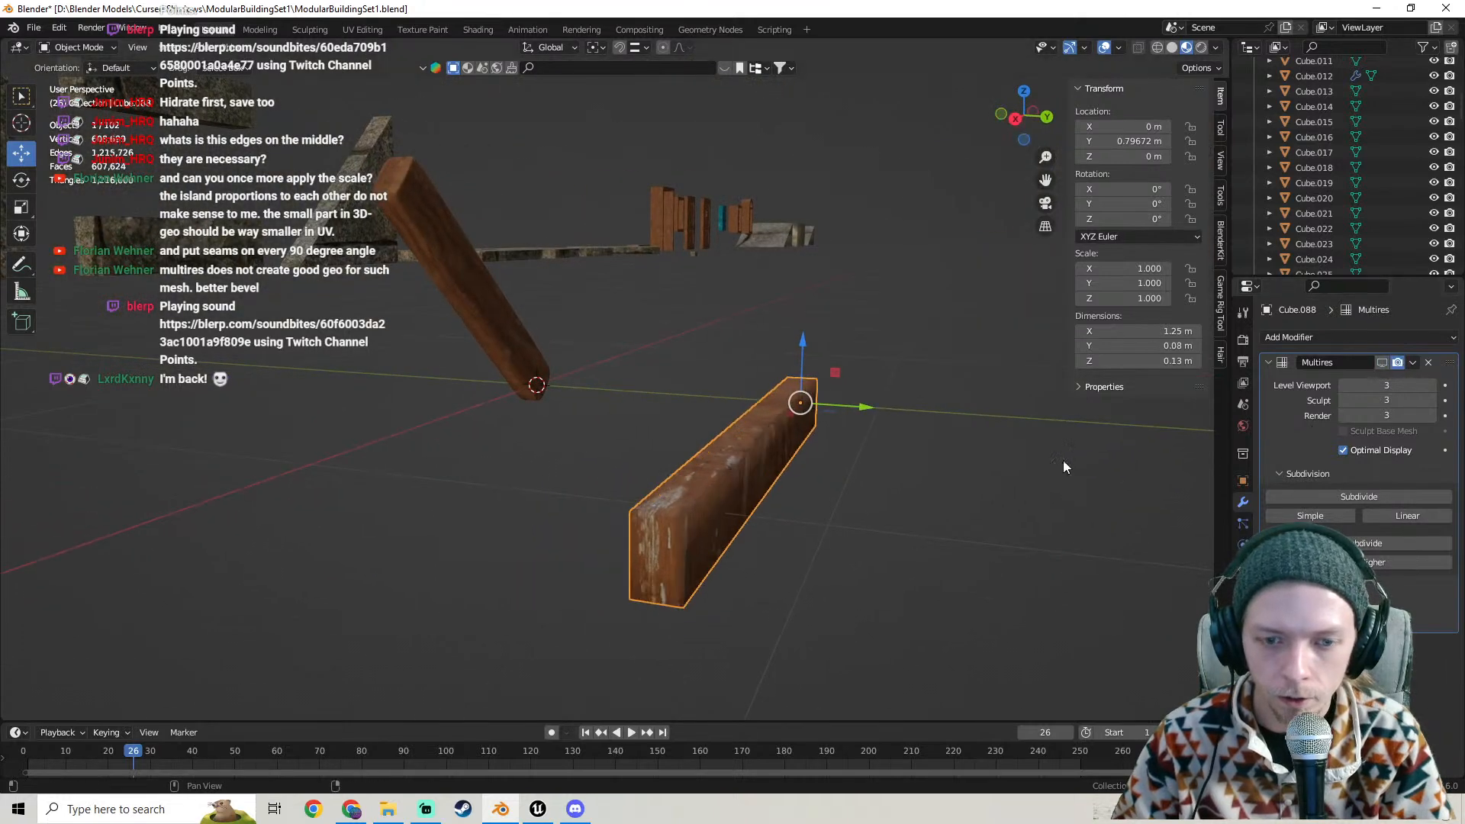
- Bevel both long upper edges of the straight beam copy with one segment, about 0.014 m wide
{"action": "key", "text": "Tab"}
{"action": "left_click", "coordinate": [708, 488], "text": "alt"}
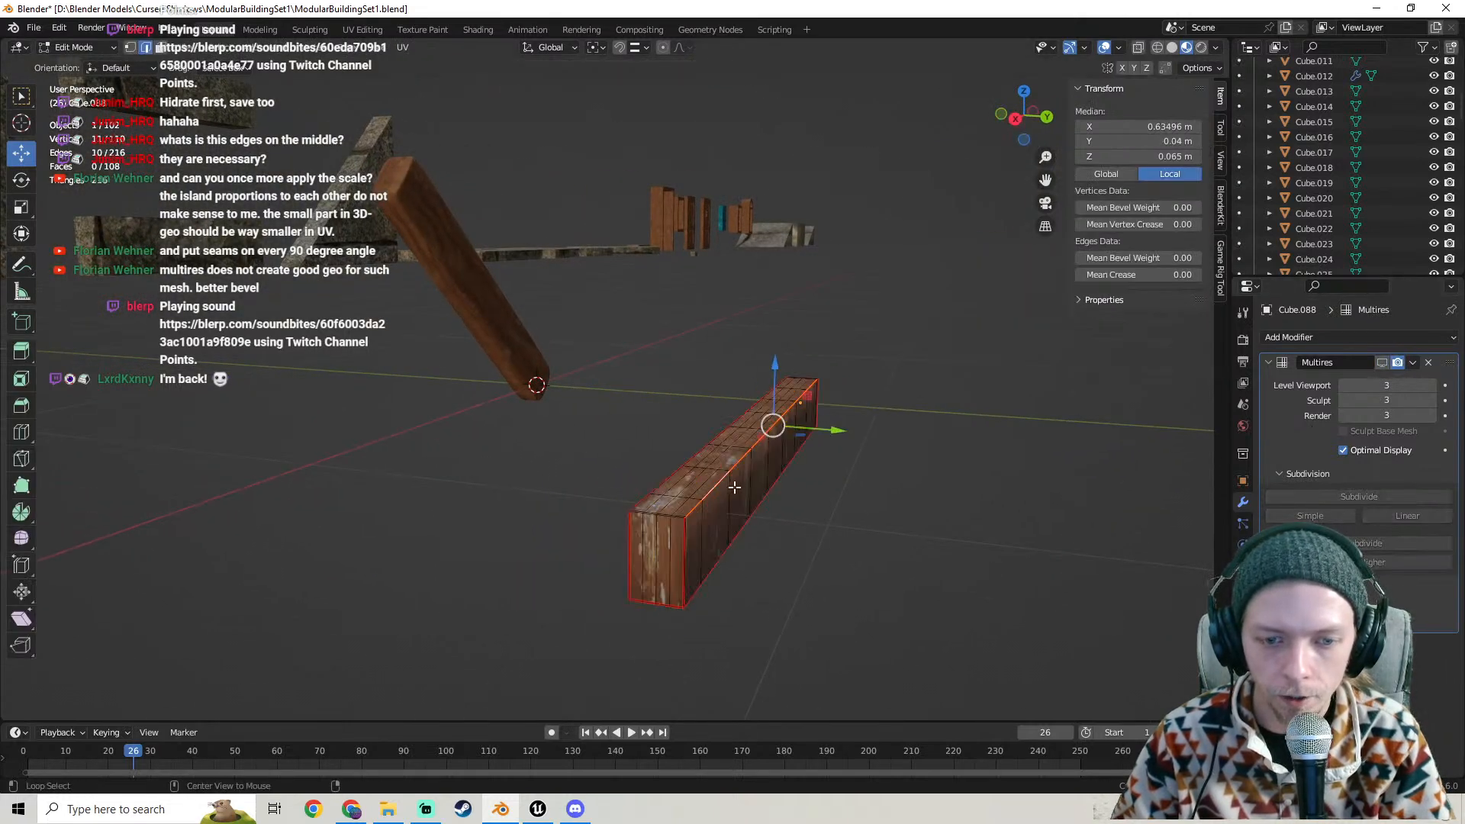
{"action": "middle_click_drag", "start_coordinate": [734, 487], "coordinate": [632, 470]}
{"action": "left_click", "coordinate": [617, 479], "text": "alt+shift"}
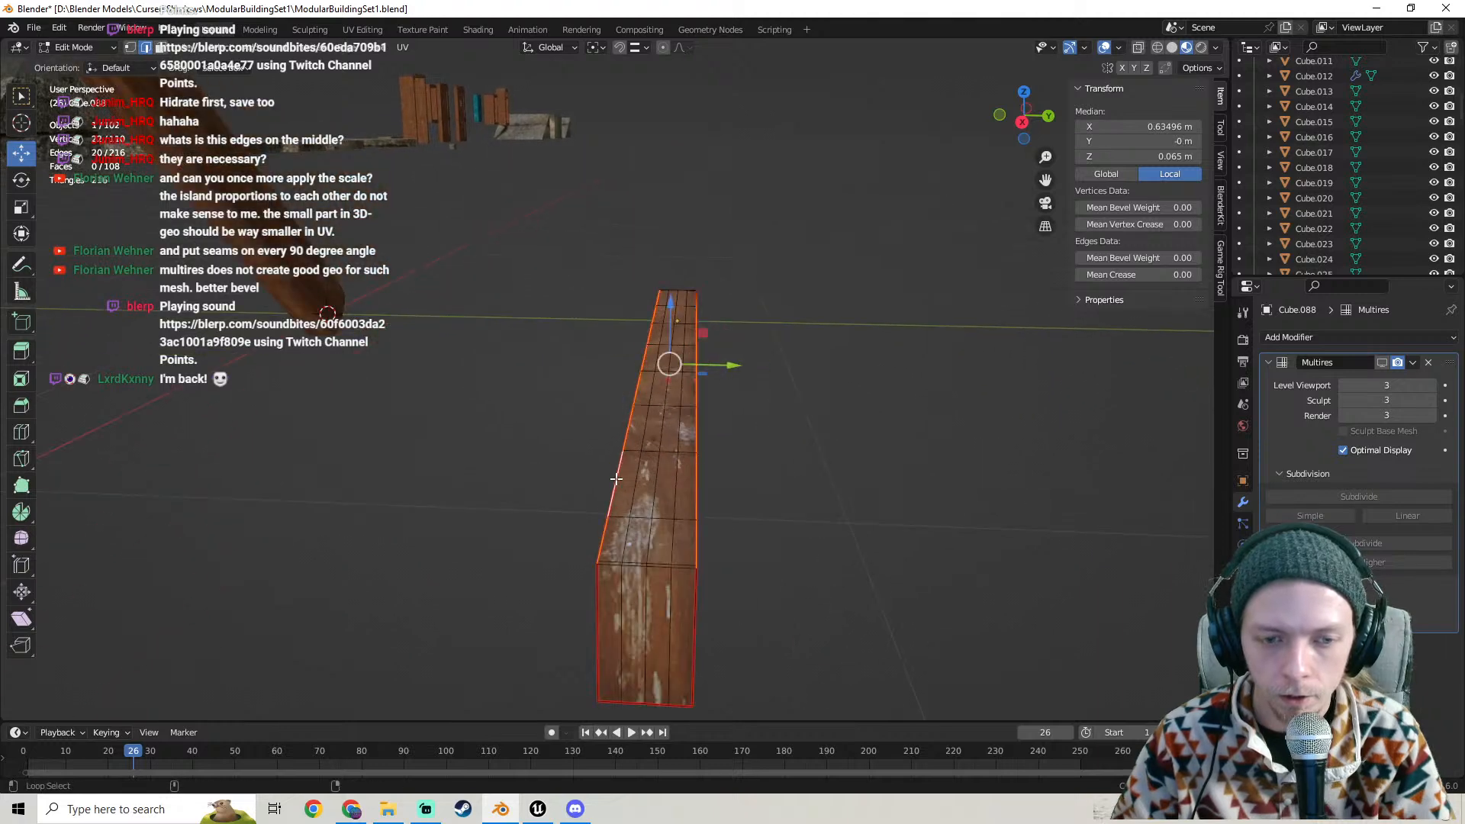
{"action": "key", "text": "ctrl+b"}
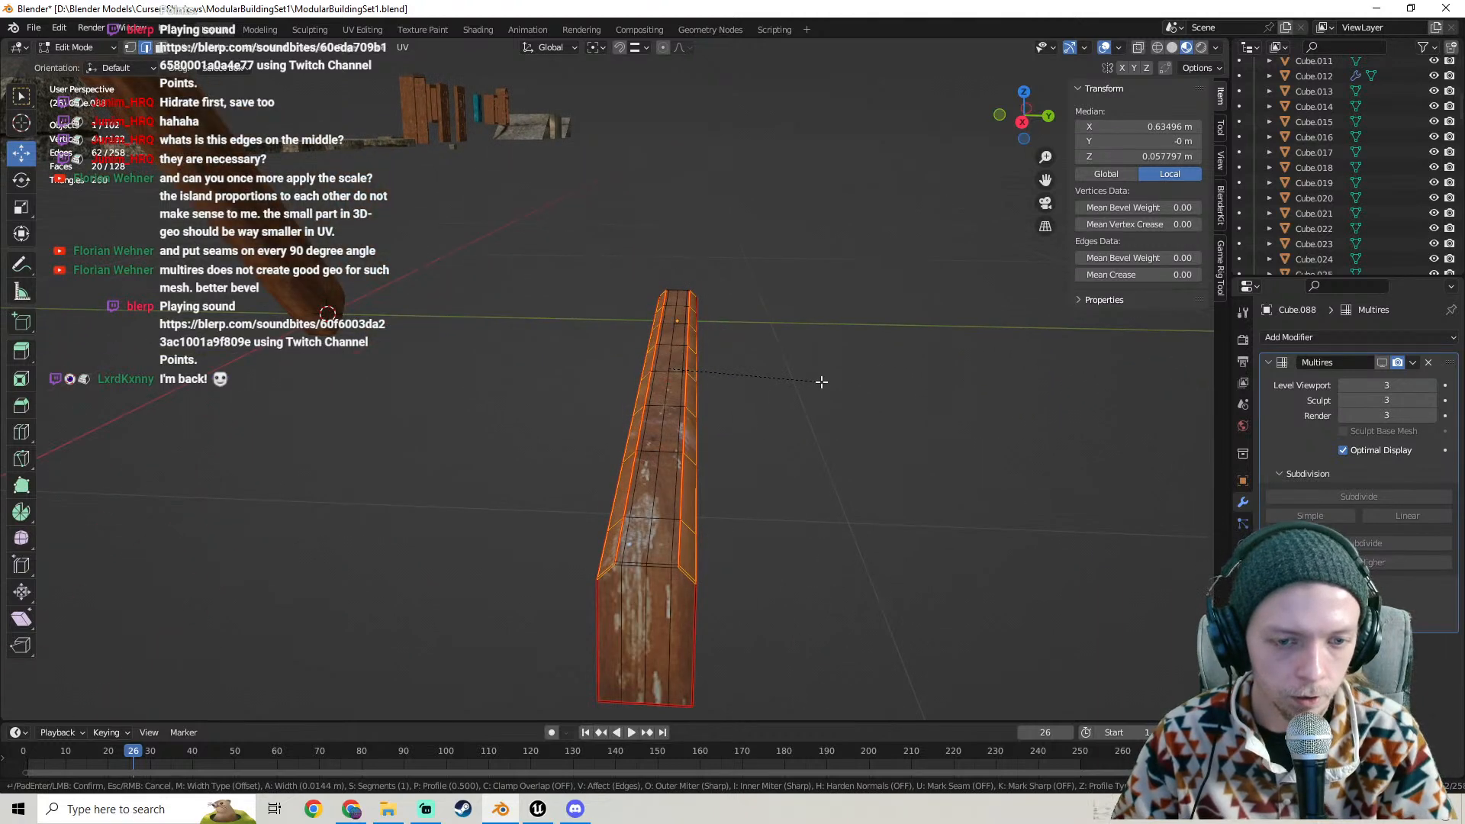
{"action": "left_click", "coordinate": [823, 381]}
{"action": "key", "text": "Tab"}
{"action": "middle_click_drag", "start_coordinate": [814, 445], "coordinate": [816, 426]}
- Bevel both long lower edges of the straight beam copy with one segment, about 0.02 m wide, and check the rounded shape
{"action": "key", "text": "Tab"}
{"action": "middle_click_drag", "start_coordinate": [726, 451], "coordinate": [708, 410]}
{"action": "left_click", "coordinate": [649, 398], "text": "alt"}
{"action": "key", "text": "ctrl+b"}
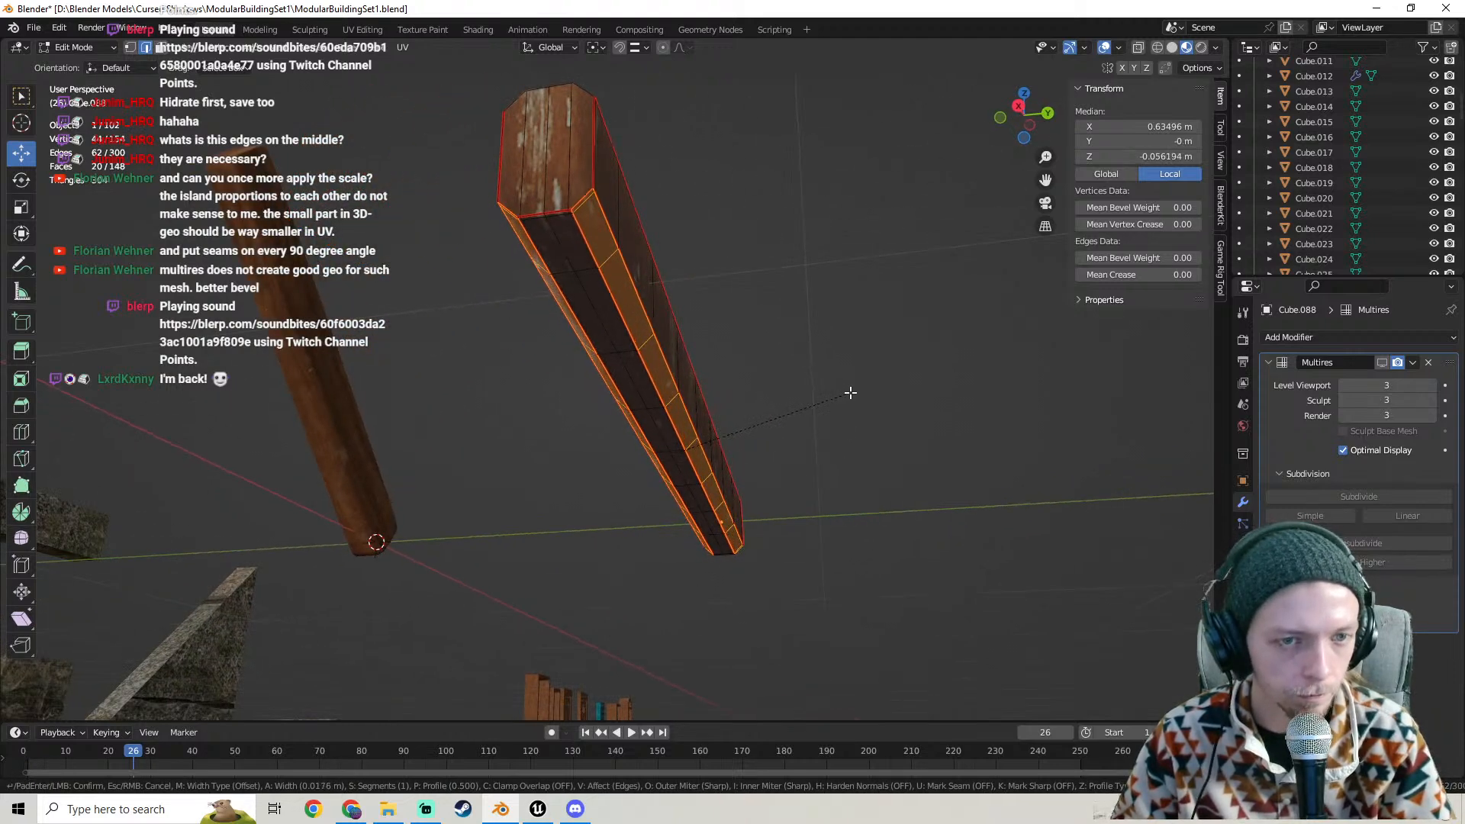
{"action": "left_click", "coordinate": [848, 392]}
{"action": "key", "text": "Tab"}
{"action": "middle_click_drag", "start_coordinate": [726, 358], "coordinate": [499, 408]}
{"action": "key", "text": "Tab"}
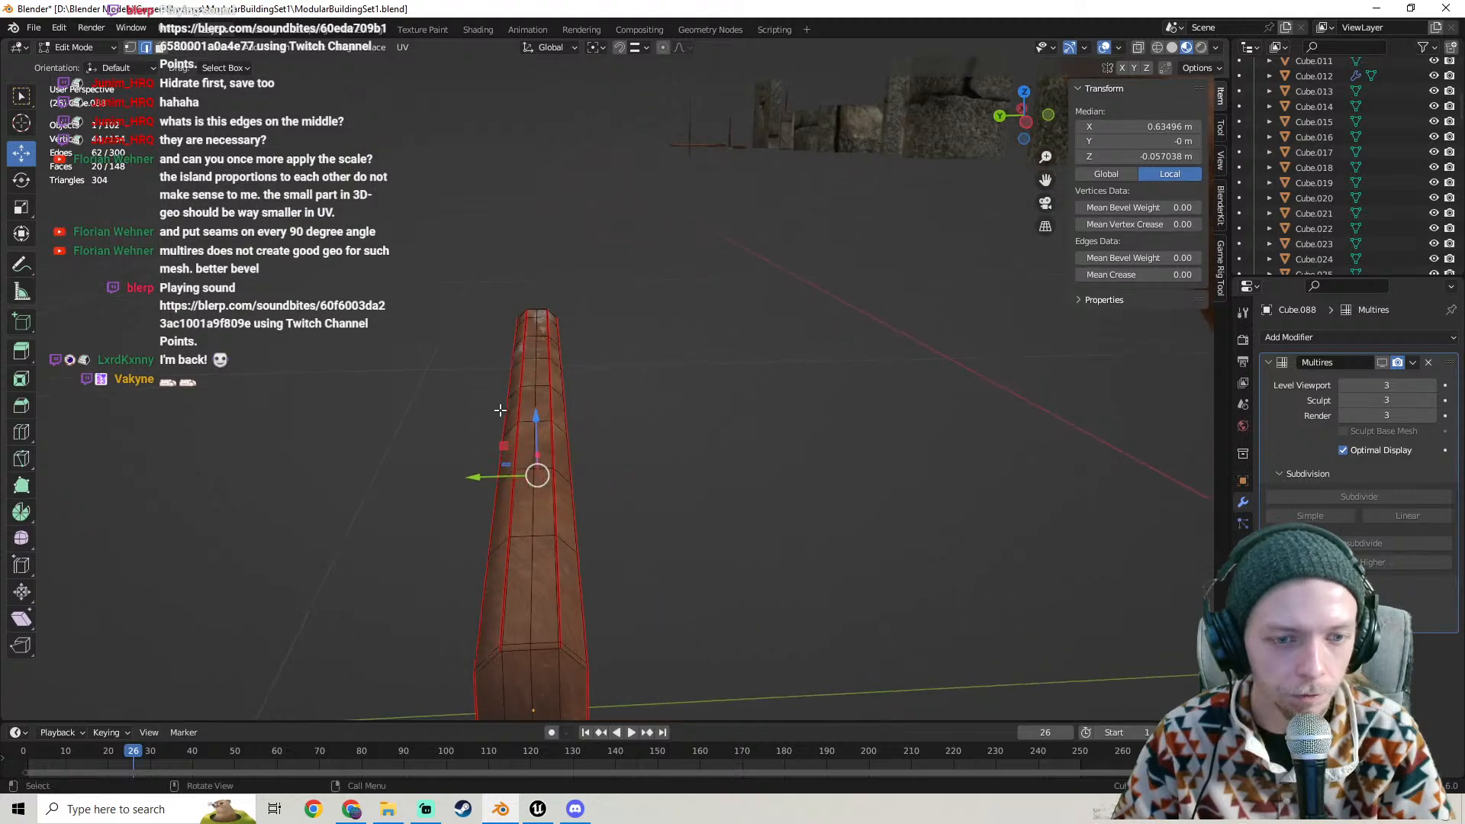
{"action": "scroll", "coordinate": [501, 409], "scroll_direction": "down", "scroll_amount": 4}
{"action": "middle_click_drag", "start_coordinate": [577, 448], "coordinate": [561, 455]}
{"action": "key", "text": "Tab"}
- Open the slanted beam for mesh editing and inspect its edge density next to the bevelled copy
{"action": "left_click", "coordinate": [722, 371]}
{"action": "key", "text": "Tab"}
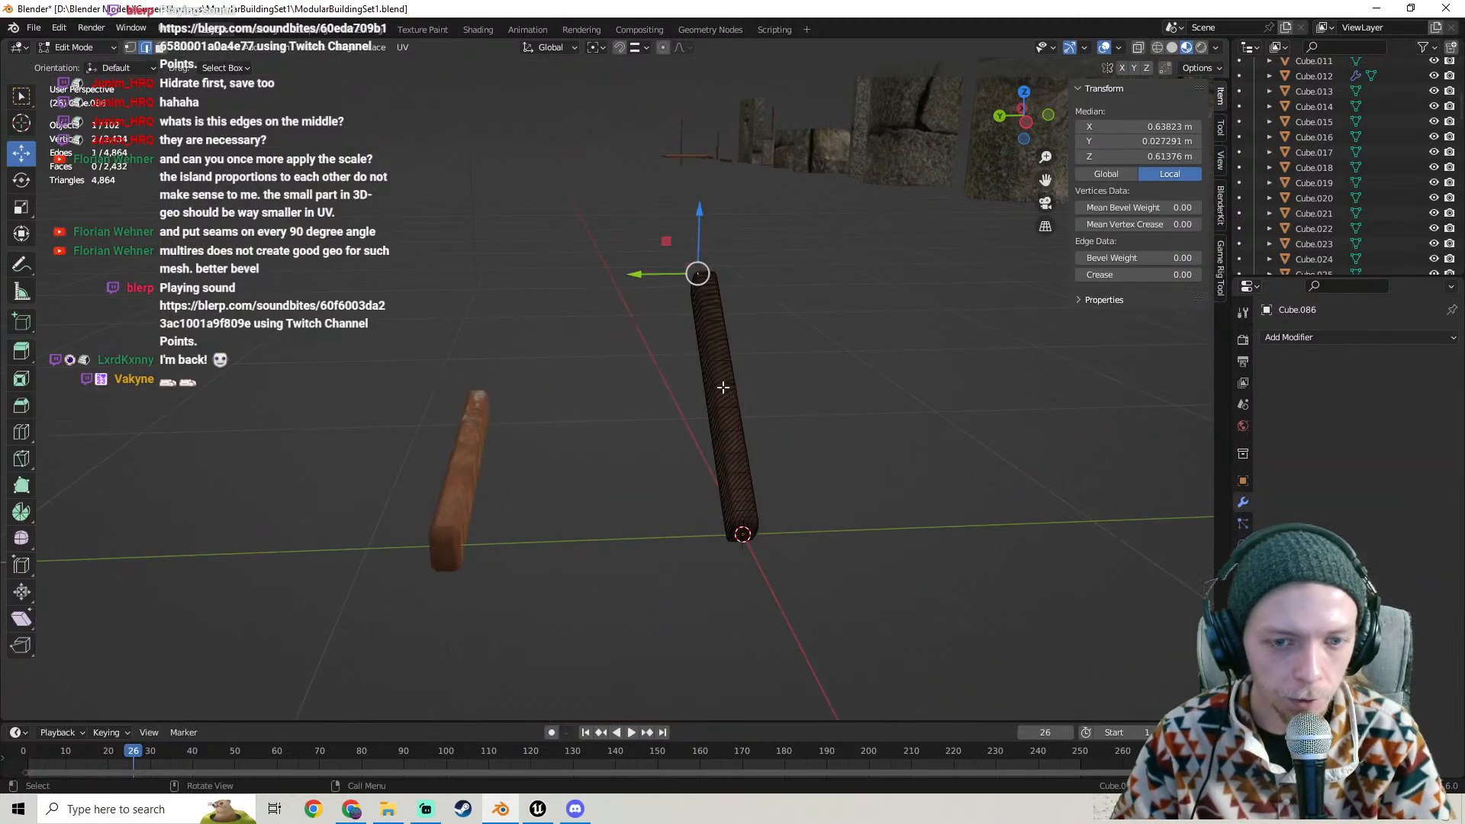
{"action": "scroll", "coordinate": [722, 386], "scroll_direction": "up", "scroll_amount": 3}
{"action": "middle_click_drag", "start_coordinate": [722, 387], "coordinate": [827, 425]}
{"action": "scroll", "coordinate": [827, 424], "scroll_direction": "up", "scroll_amount": 4}
{"action": "scroll", "coordinate": [820, 420], "scroll_direction": "down", "scroll_amount": 5}
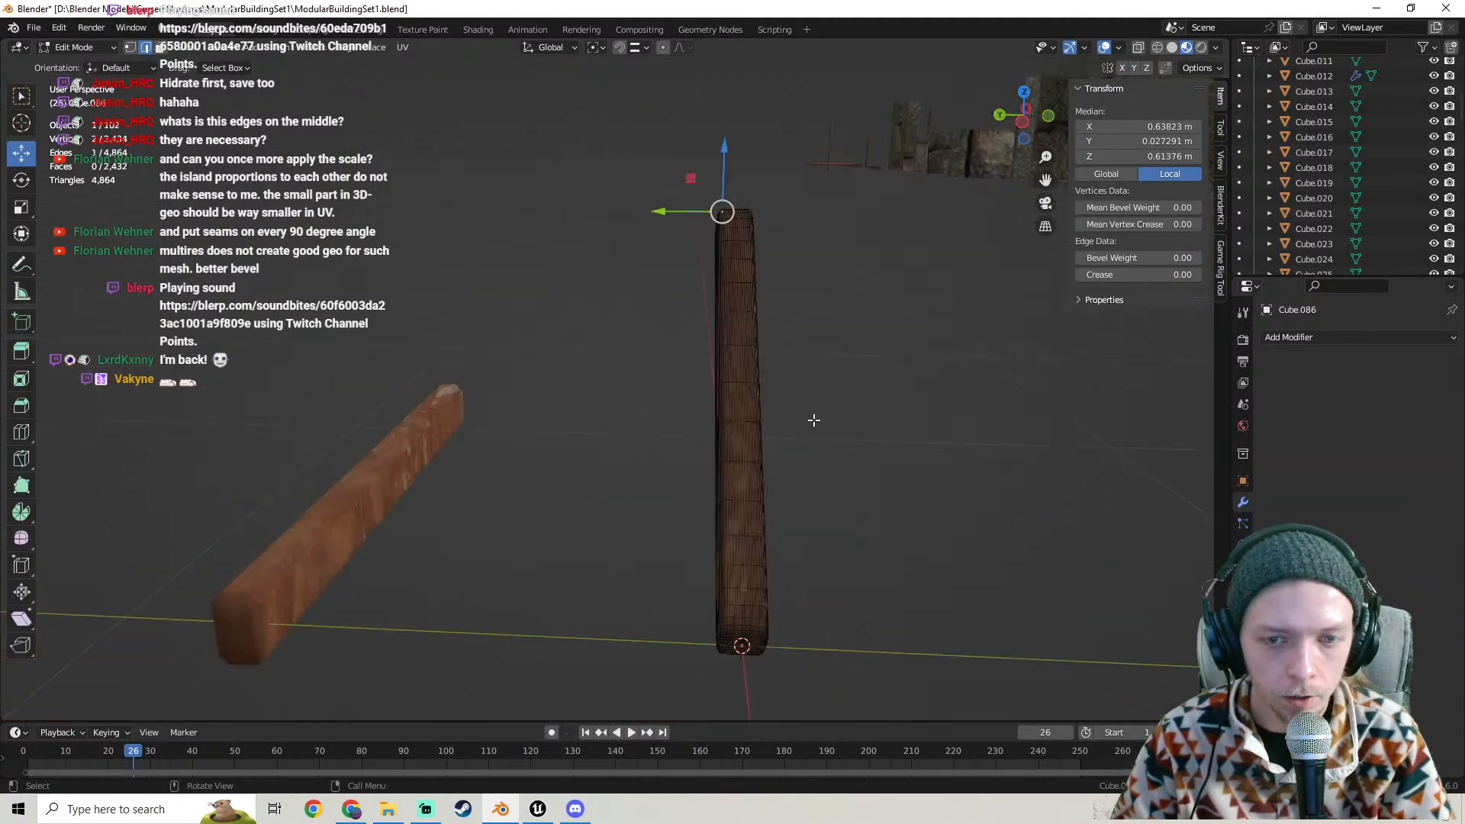
{"action": "middle_click_drag", "start_coordinate": [608, 412], "coordinate": [615, 458]}
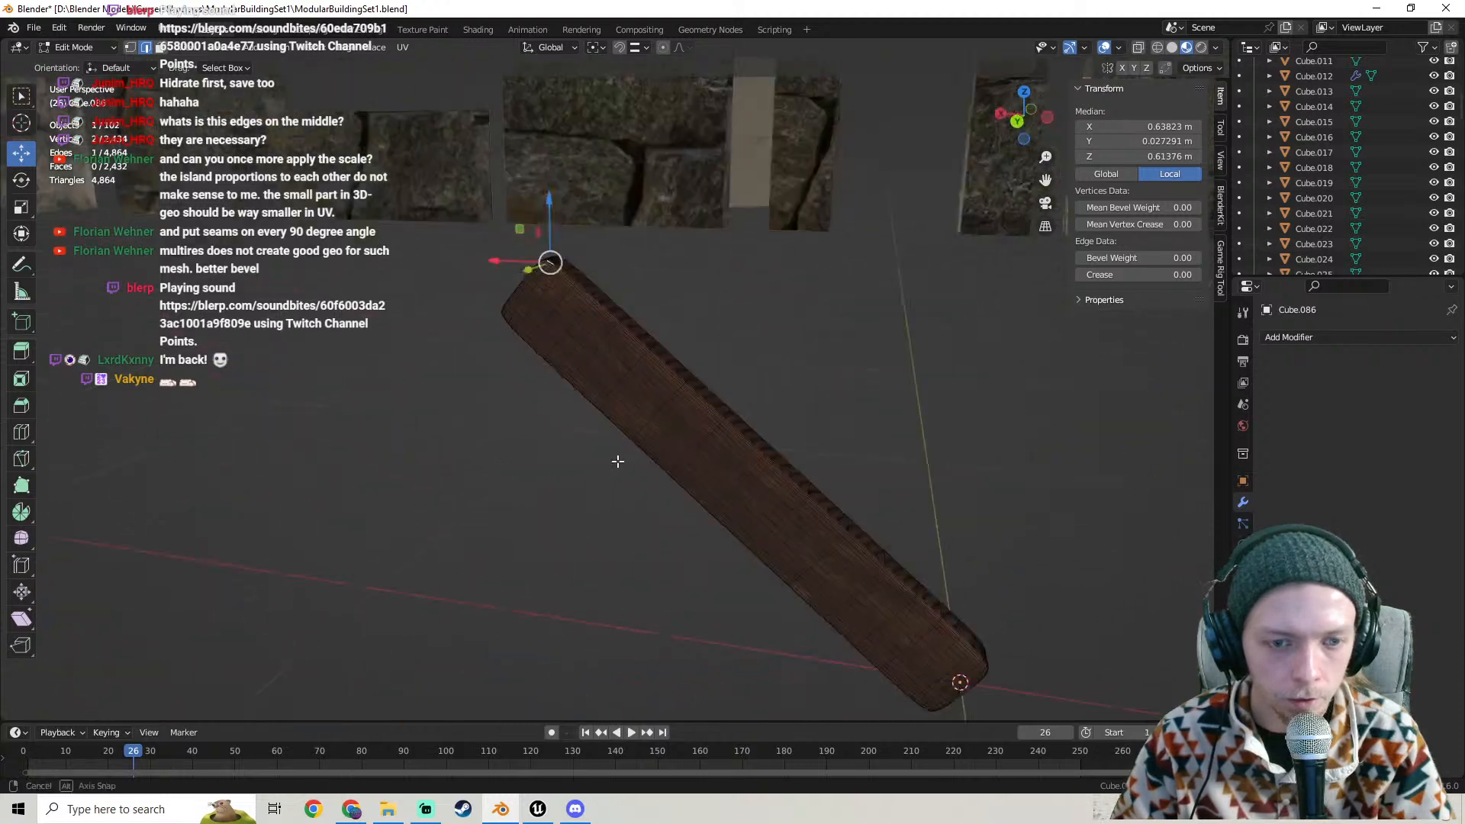
- Select the crosswise edge loops spaced along the slanted beam's length, from its upper to its lower end, and dissolve them
{"action": "scroll", "coordinate": [624, 365], "scroll_direction": "up", "scroll_amount": 4}
{"action": "left_click", "coordinate": [527, 229], "text": "alt"}
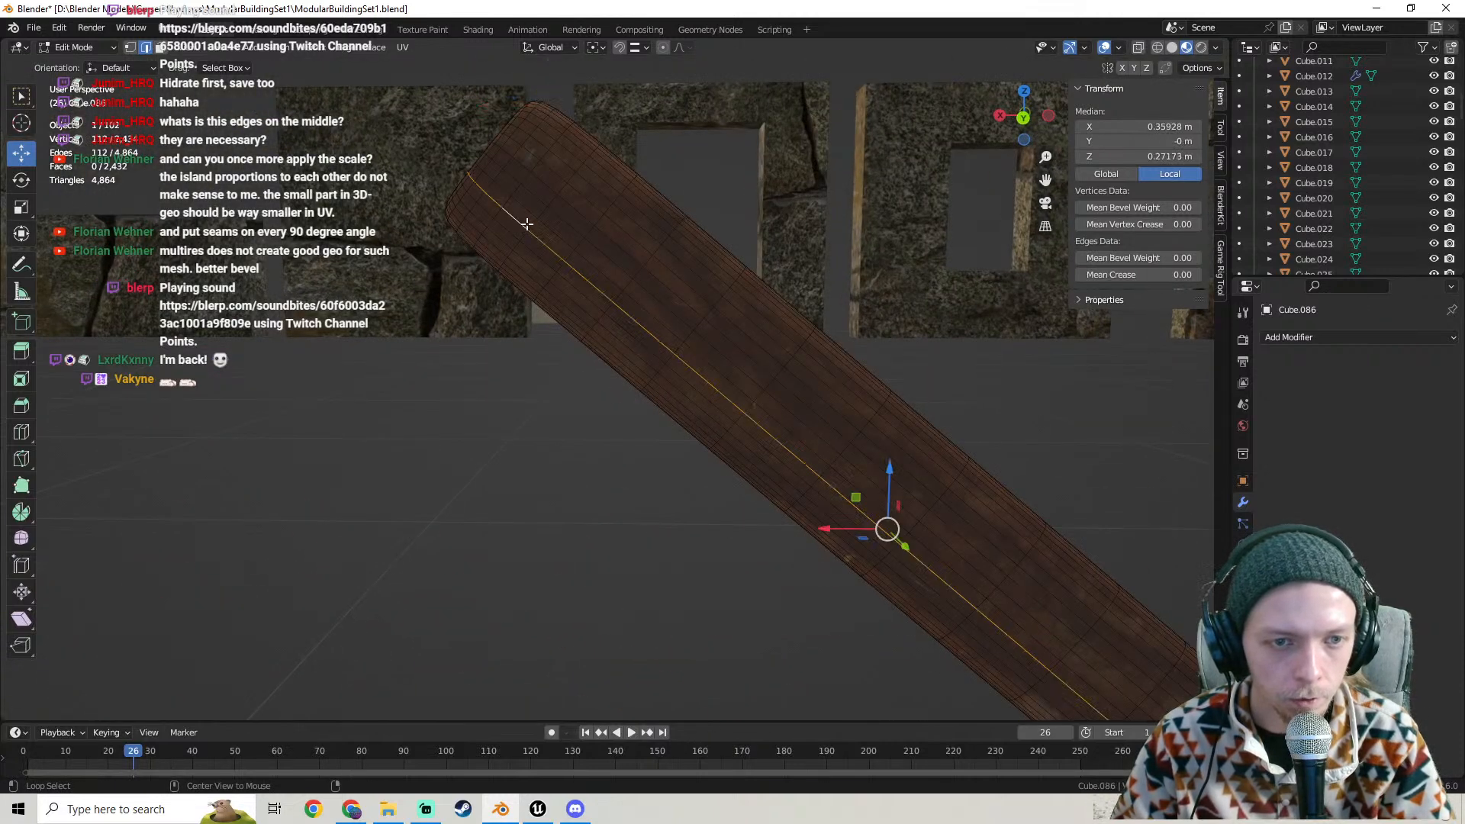
{"action": "left_click", "coordinate": [534, 224], "text": "alt"}
{"action": "left_click", "coordinate": [511, 200], "text": "alt+shift"}
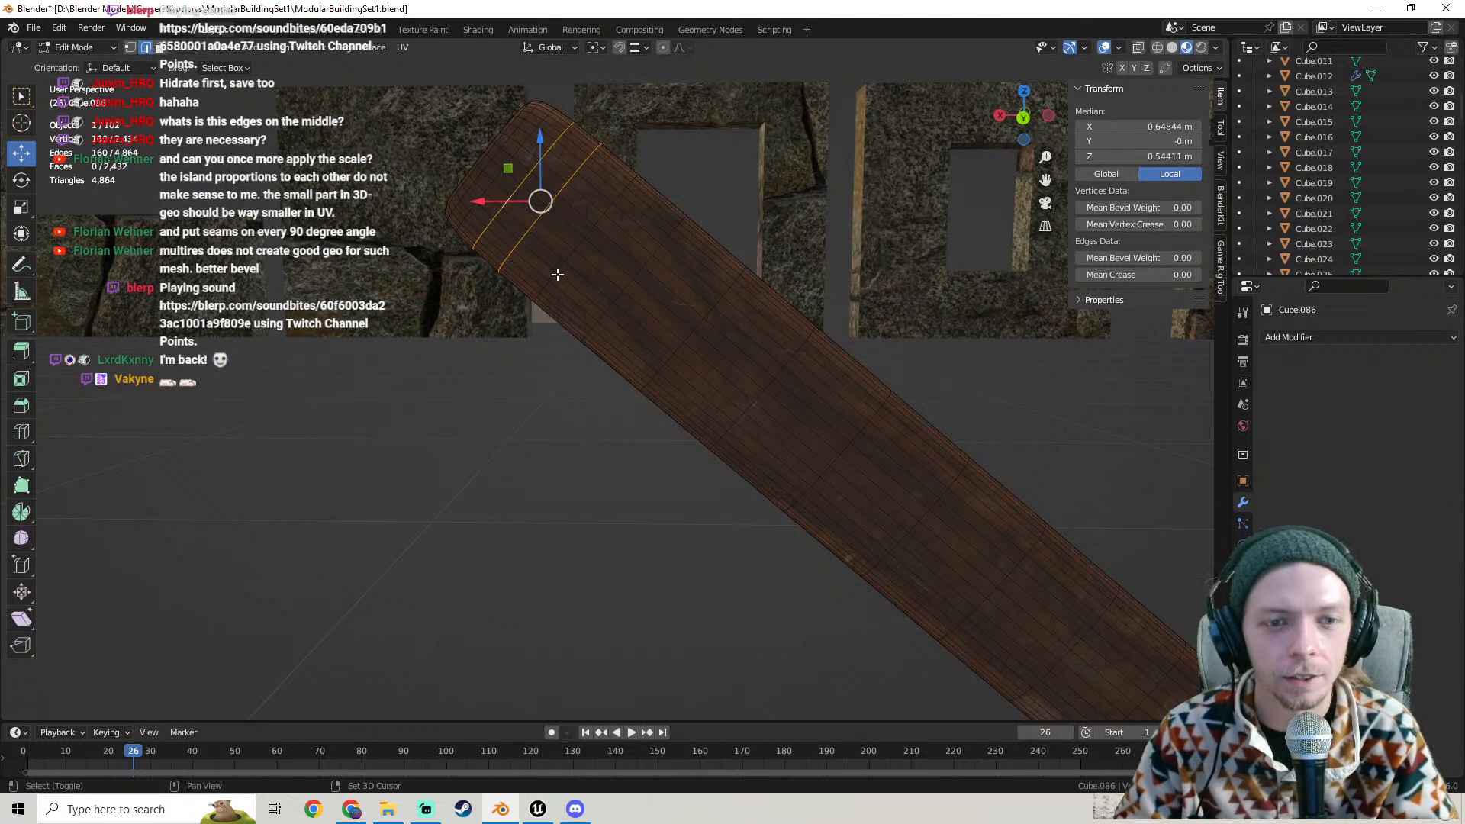
{"action": "left_click", "coordinate": [574, 254], "text": "alt+shift"}
{"action": "left_click", "coordinate": [626, 299], "text": "alt"}
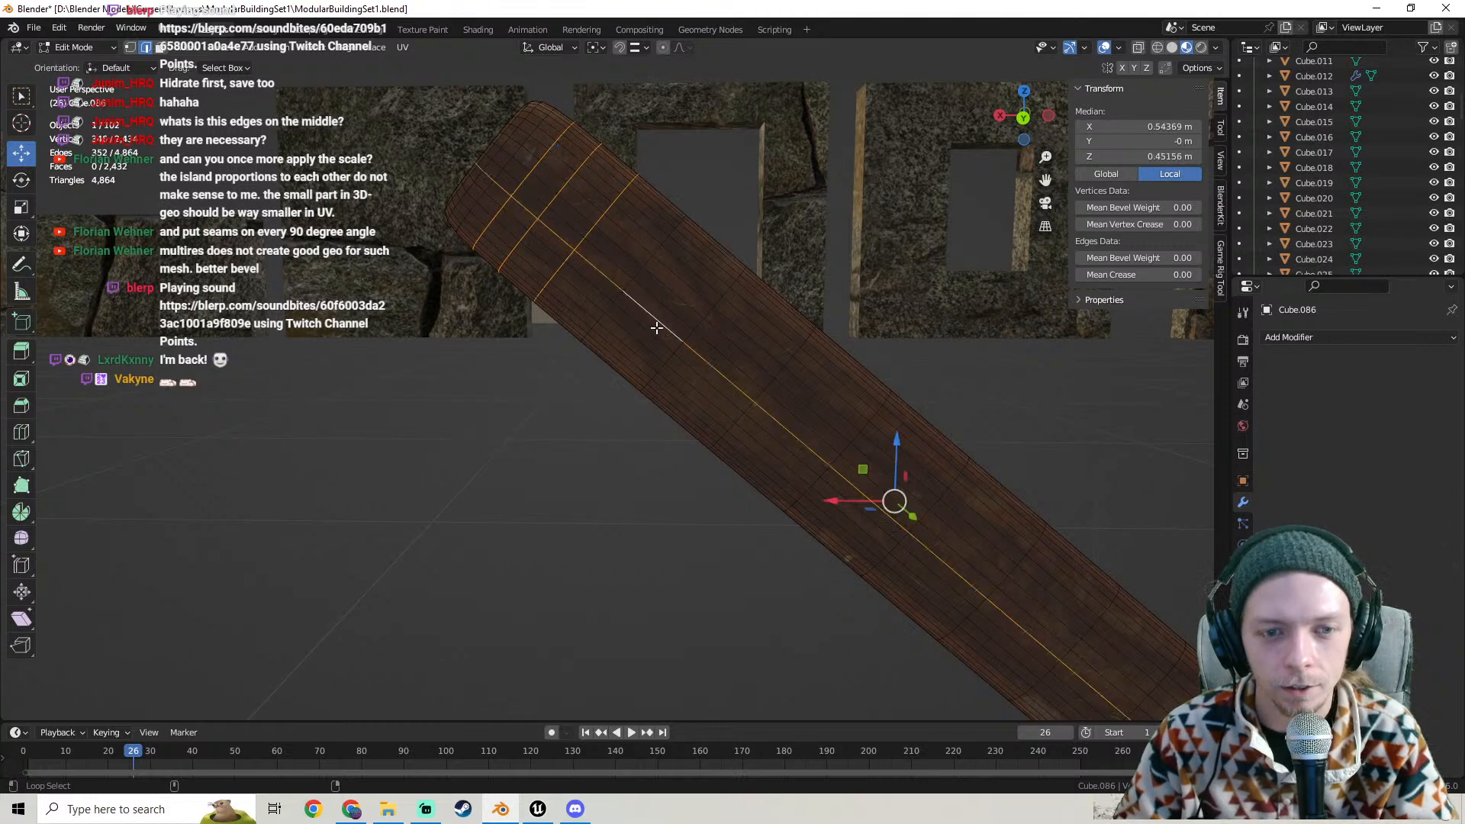
{"action": "key", "text": "ctrl+z"}
{"action": "left_click", "coordinate": [619, 297], "text": "alt+shift"}
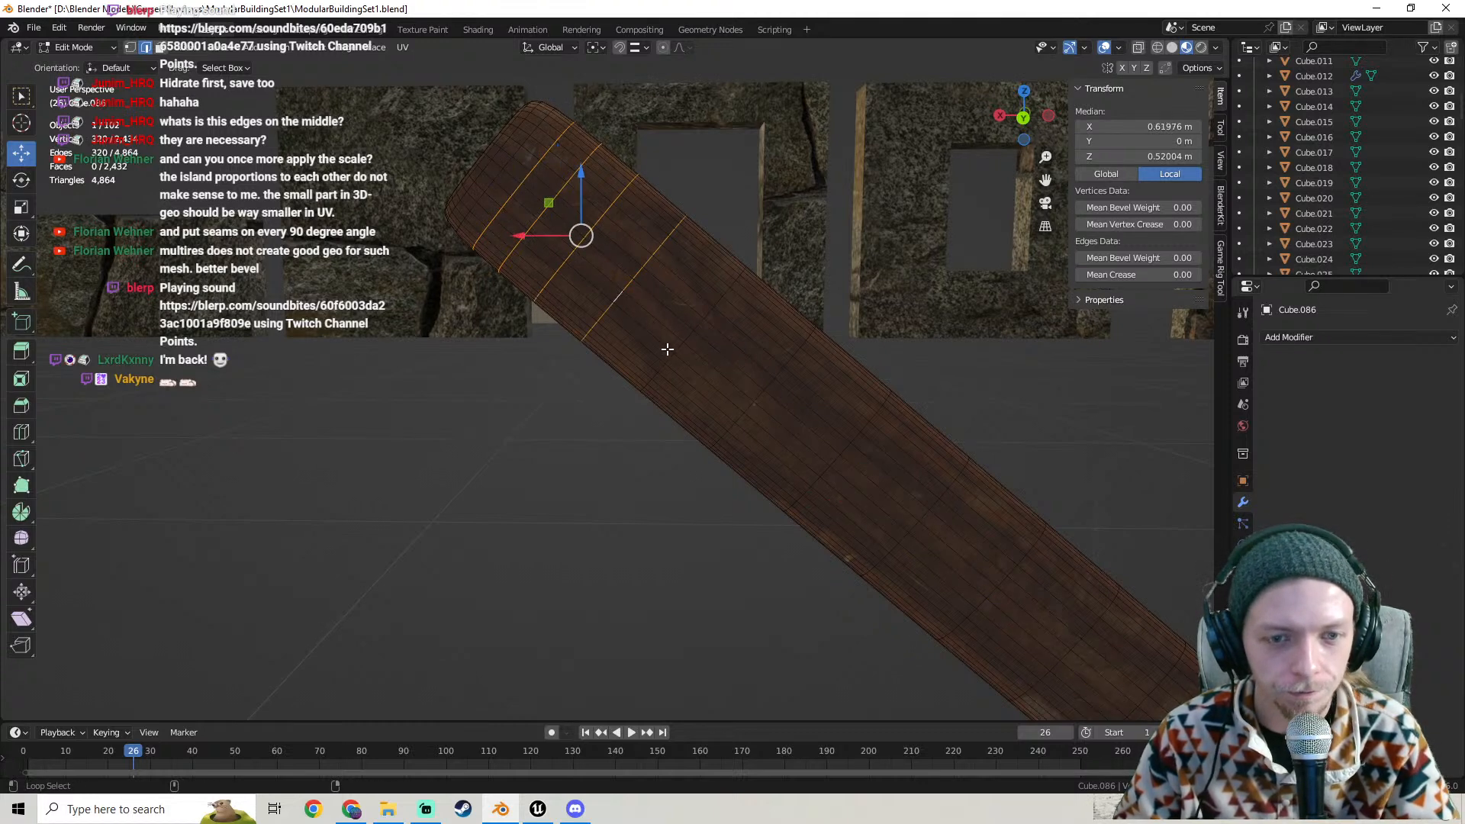
{"action": "left_click", "coordinate": [678, 349], "text": "alt+shift"}
{"action": "middle_click_drag", "start_coordinate": [830, 368], "coordinate": [639, 263], "text": "shift"}
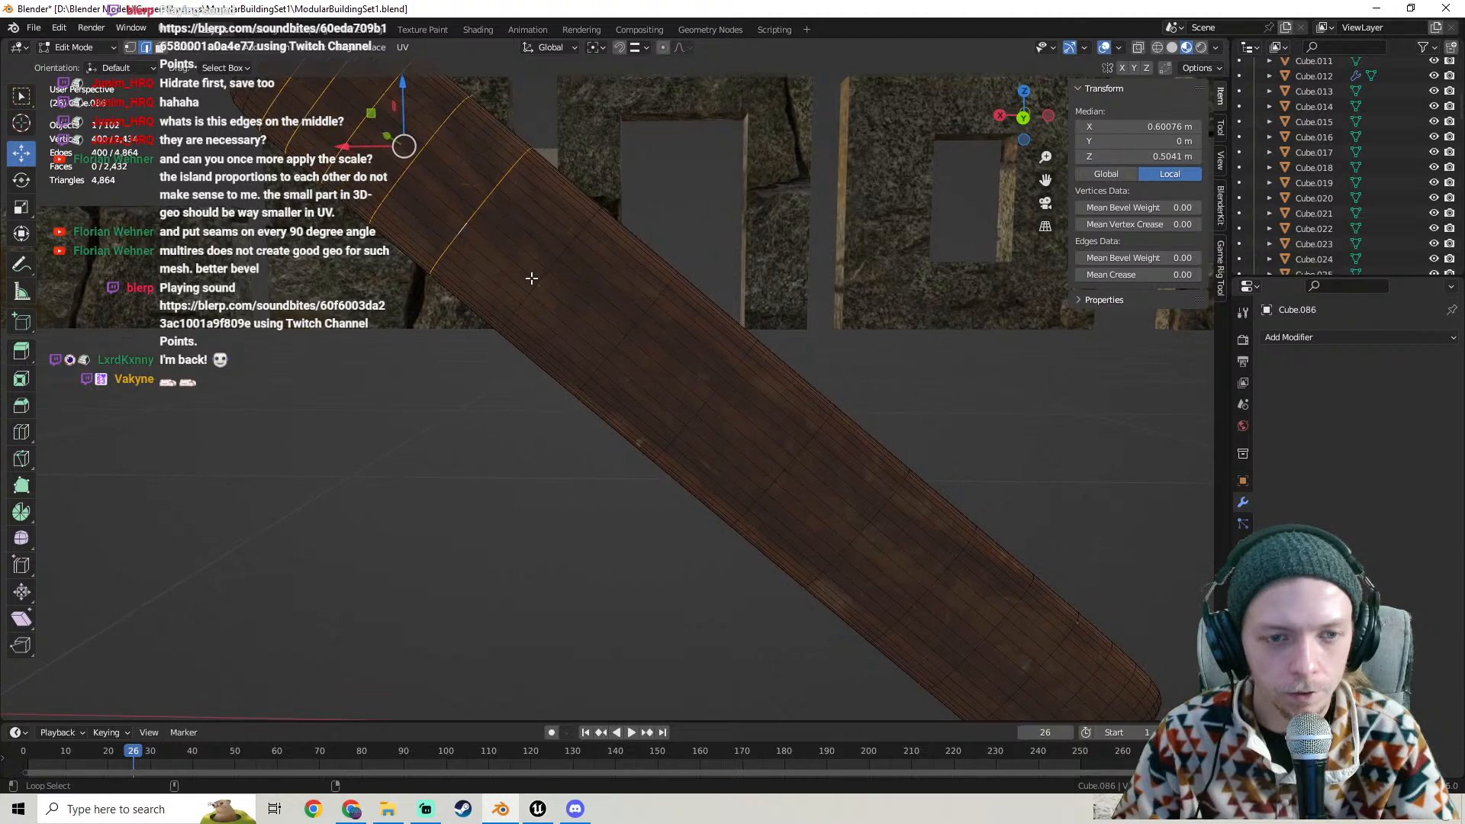
{"action": "left_click", "coordinate": [543, 275], "text": "alt+shift"}
{"action": "left_click", "coordinate": [620, 343], "text": "alt+shift"}
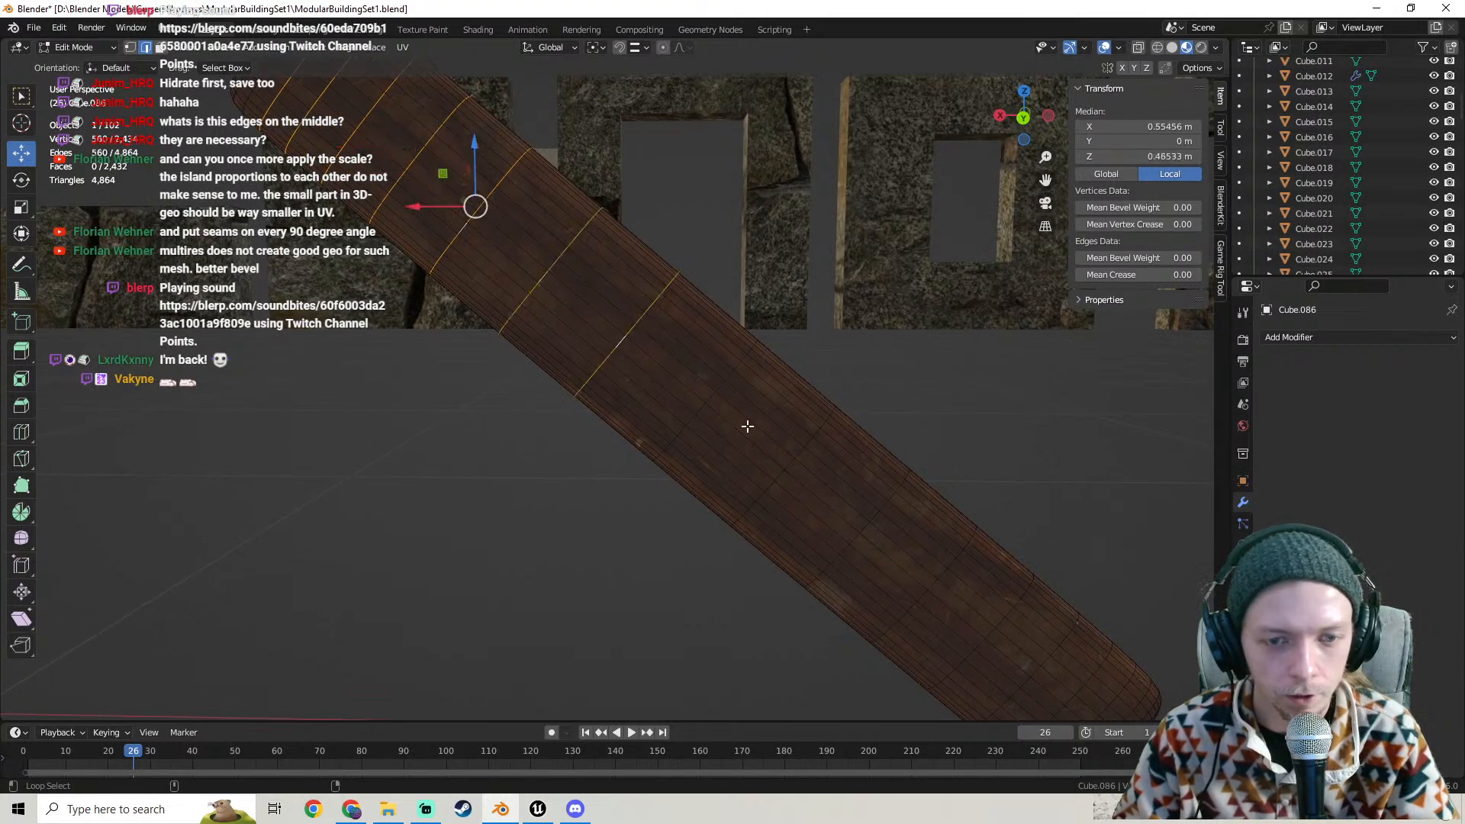
{"action": "left_click", "coordinate": [710, 393], "text": "alt+shift"}
{"action": "scroll", "coordinate": [763, 366], "scroll_direction": "down", "scroll_amount": 3}
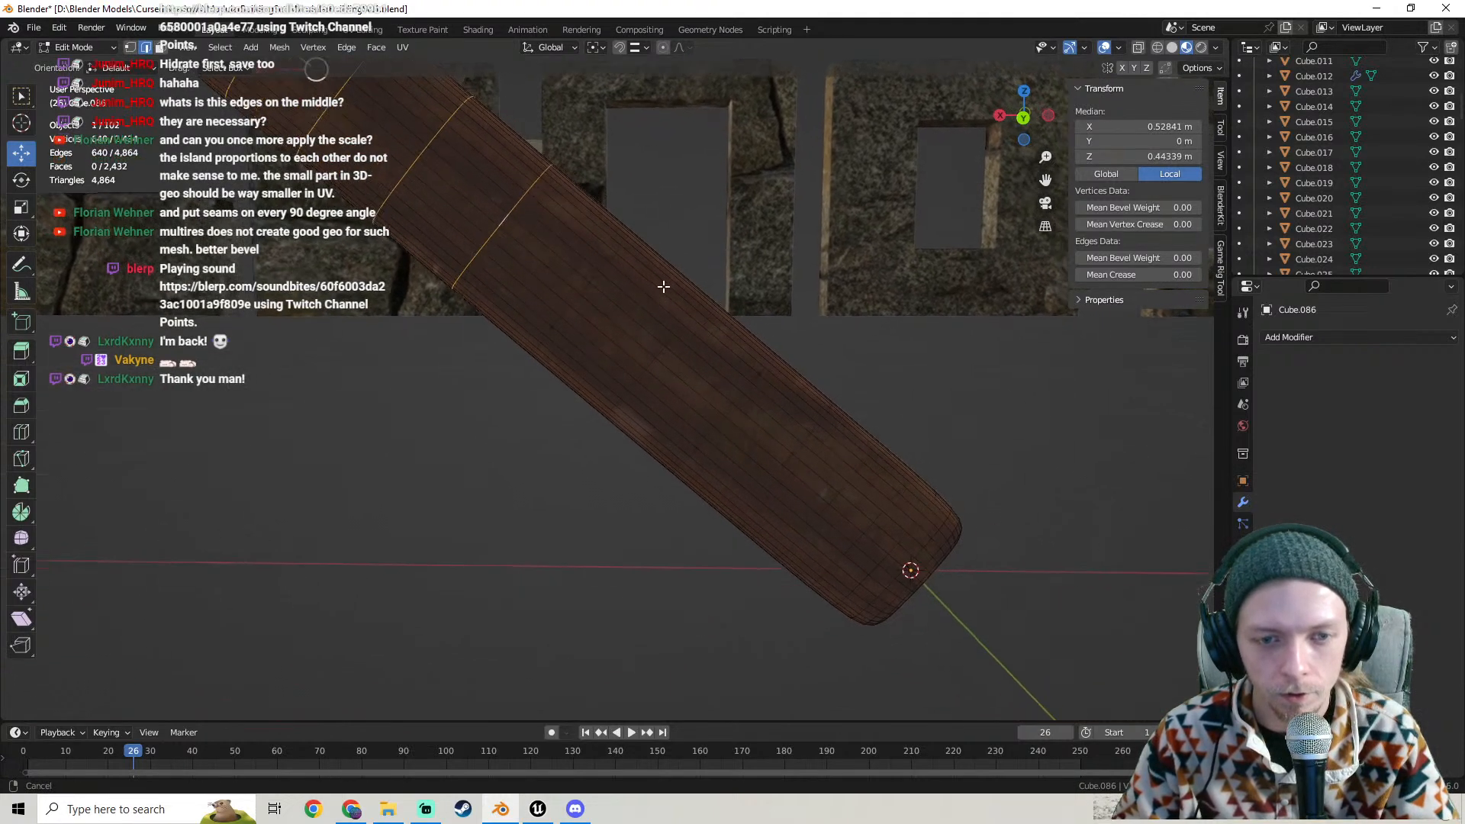
{"action": "left_click", "coordinate": [580, 285], "text": "alt+shift"}
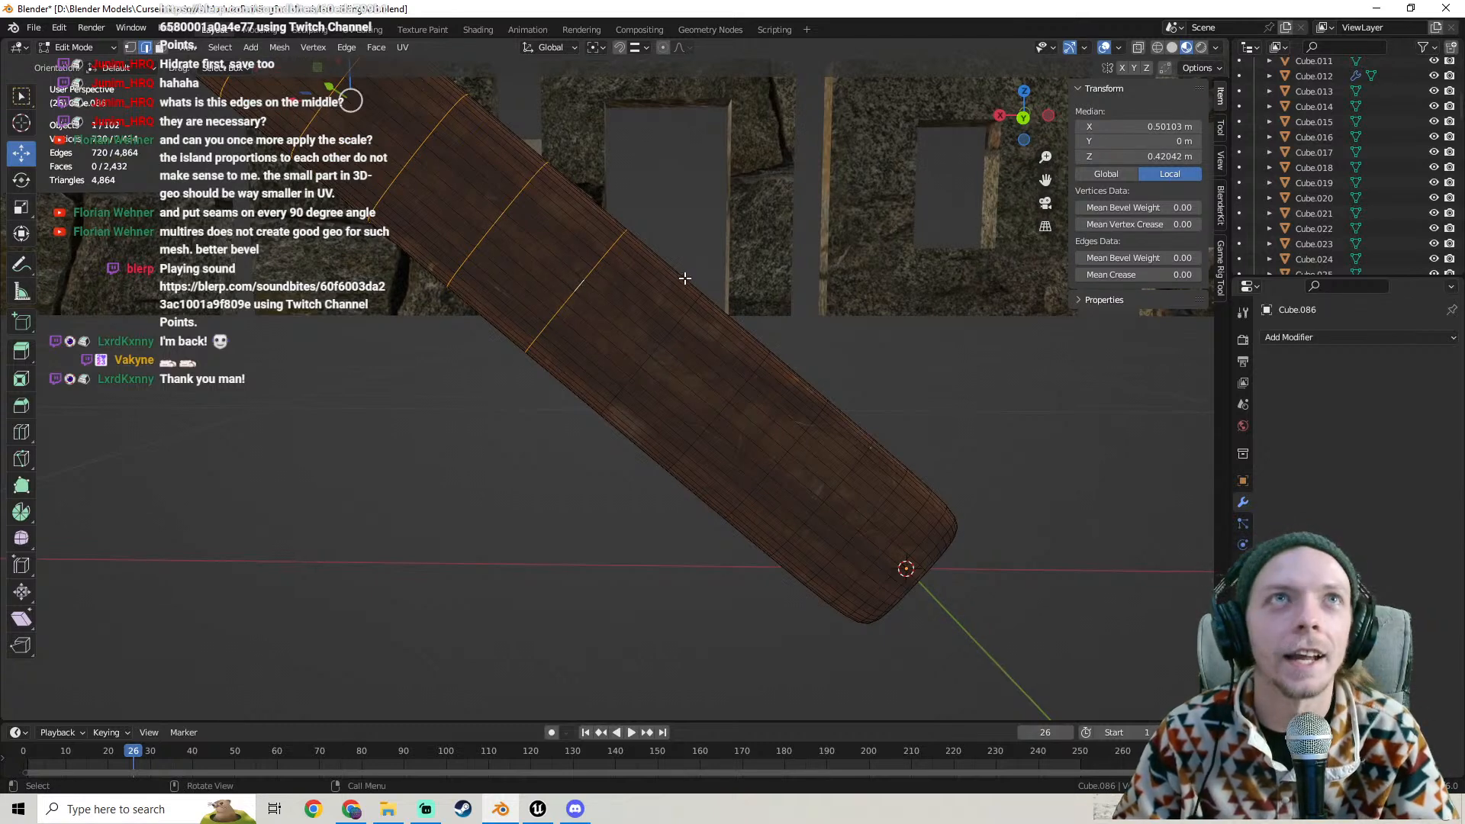
{"action": "middle_click_drag", "start_coordinate": [684, 278], "coordinate": [641, 236], "text": "shift"}
{"action": "left_click", "coordinate": [602, 301], "text": "alt+shift"}
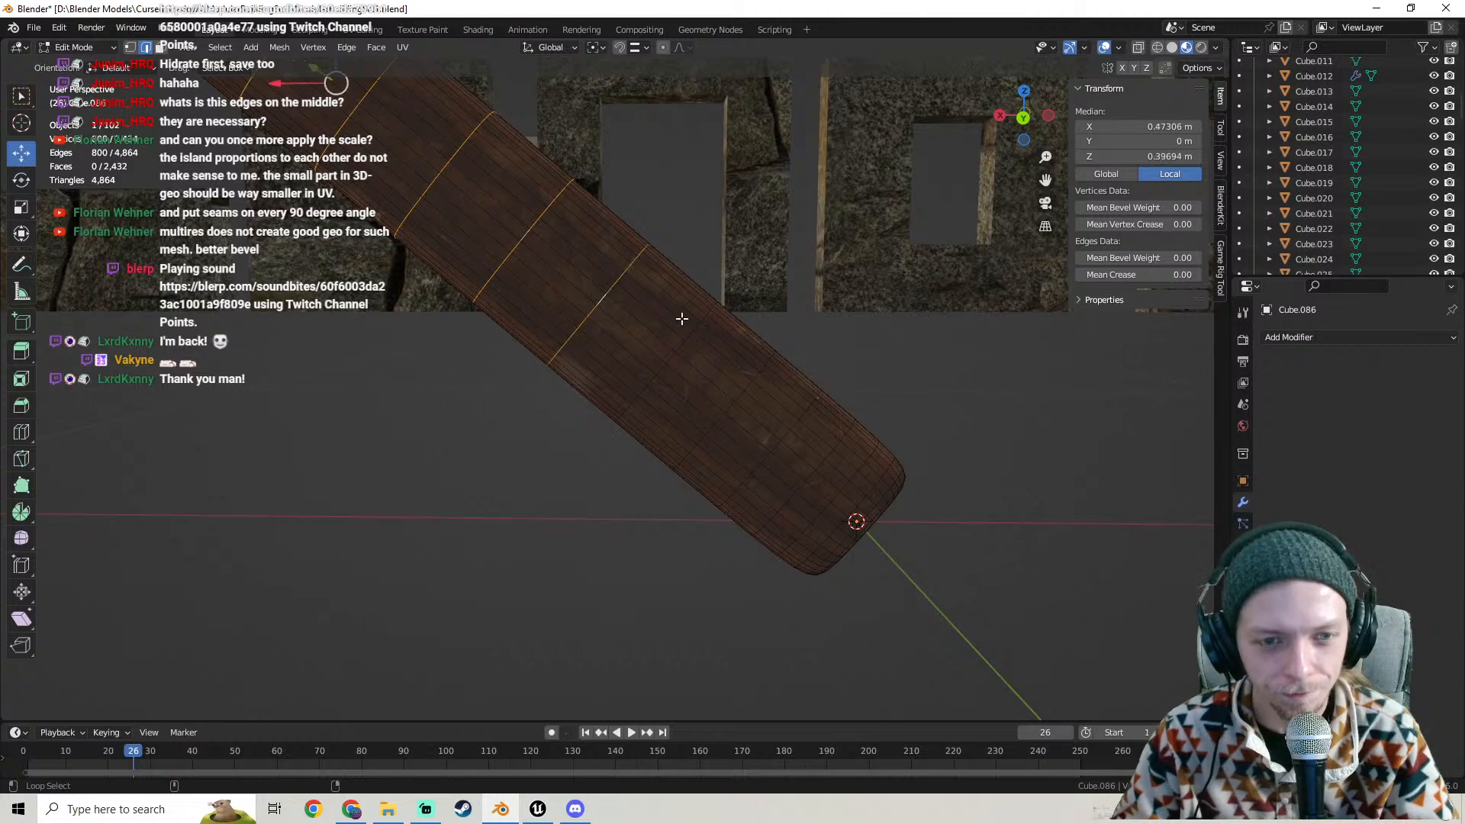
{"action": "middle_click_drag", "start_coordinate": [742, 300], "coordinate": [645, 210], "text": "shift"}
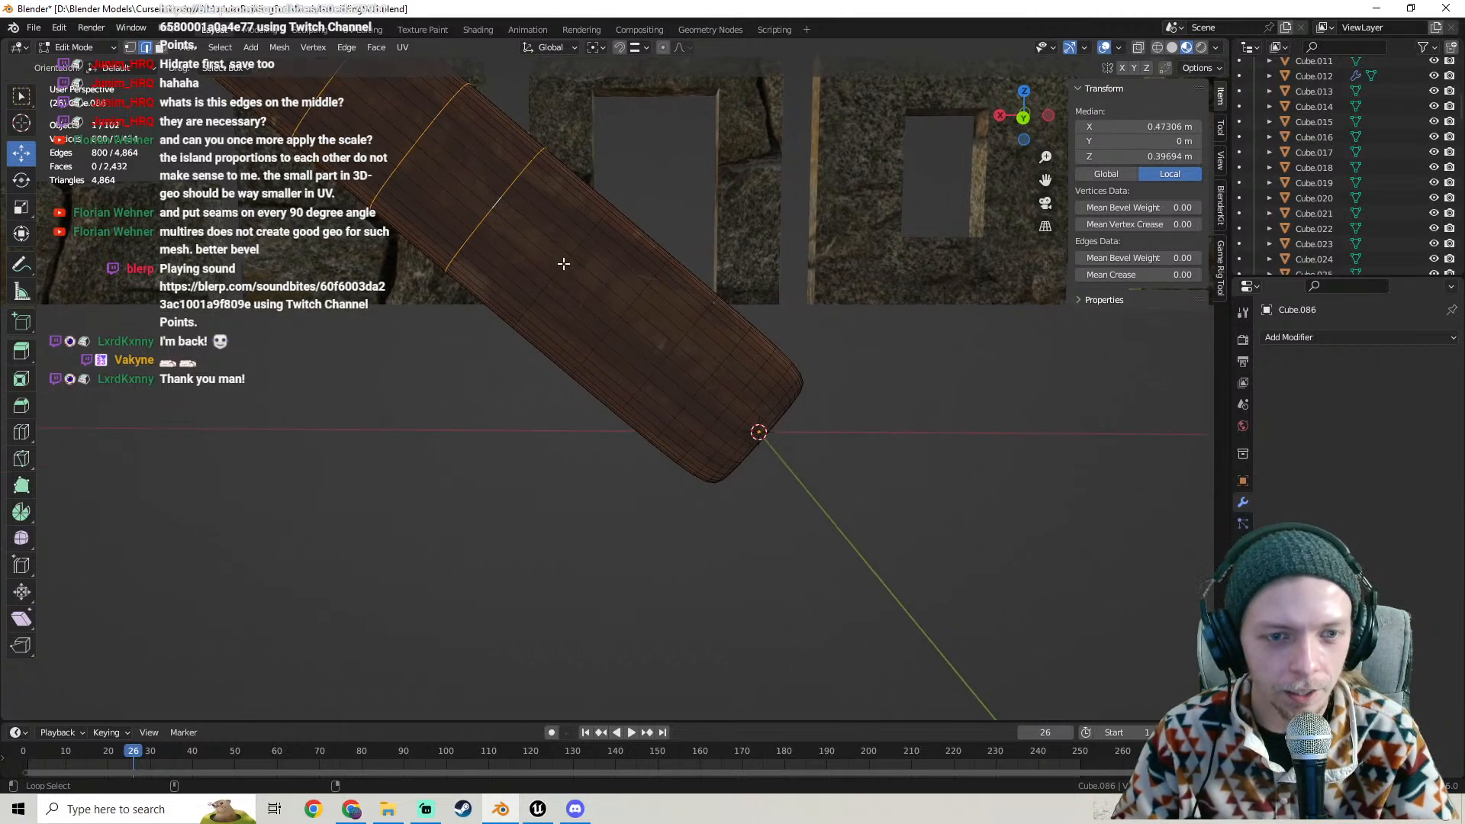
{"action": "left_click", "coordinate": [672, 349], "text": "alt+shift"}
{"action": "left_click", "coordinate": [703, 379], "text": "alt+shift"}
{"action": "scroll", "coordinate": [606, 283], "scroll_direction": "down", "scroll_amount": 2}
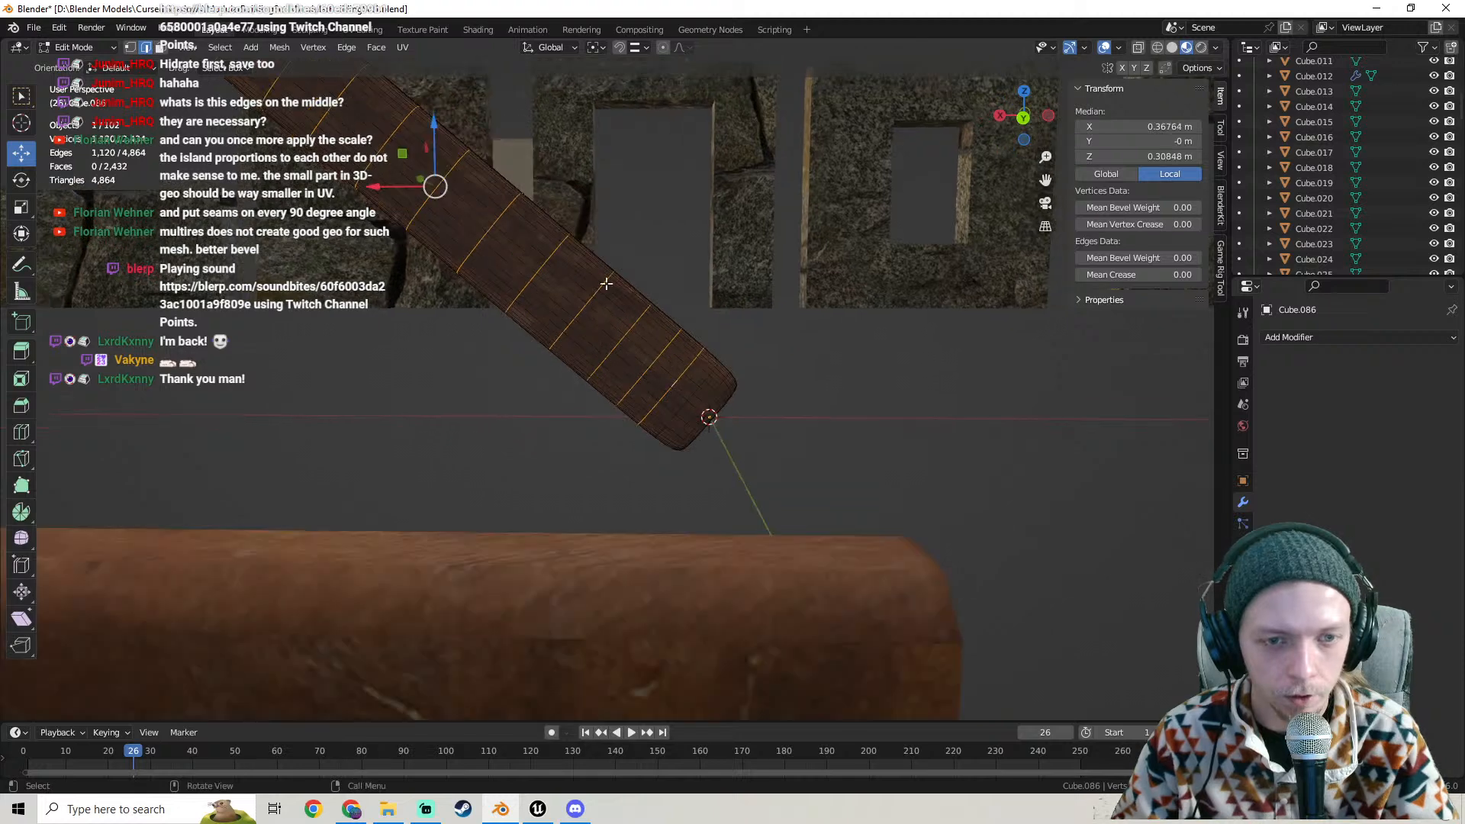
{"action": "right_click", "coordinate": [548, 263]}
{"action": "left_click", "coordinate": [498, 684]}
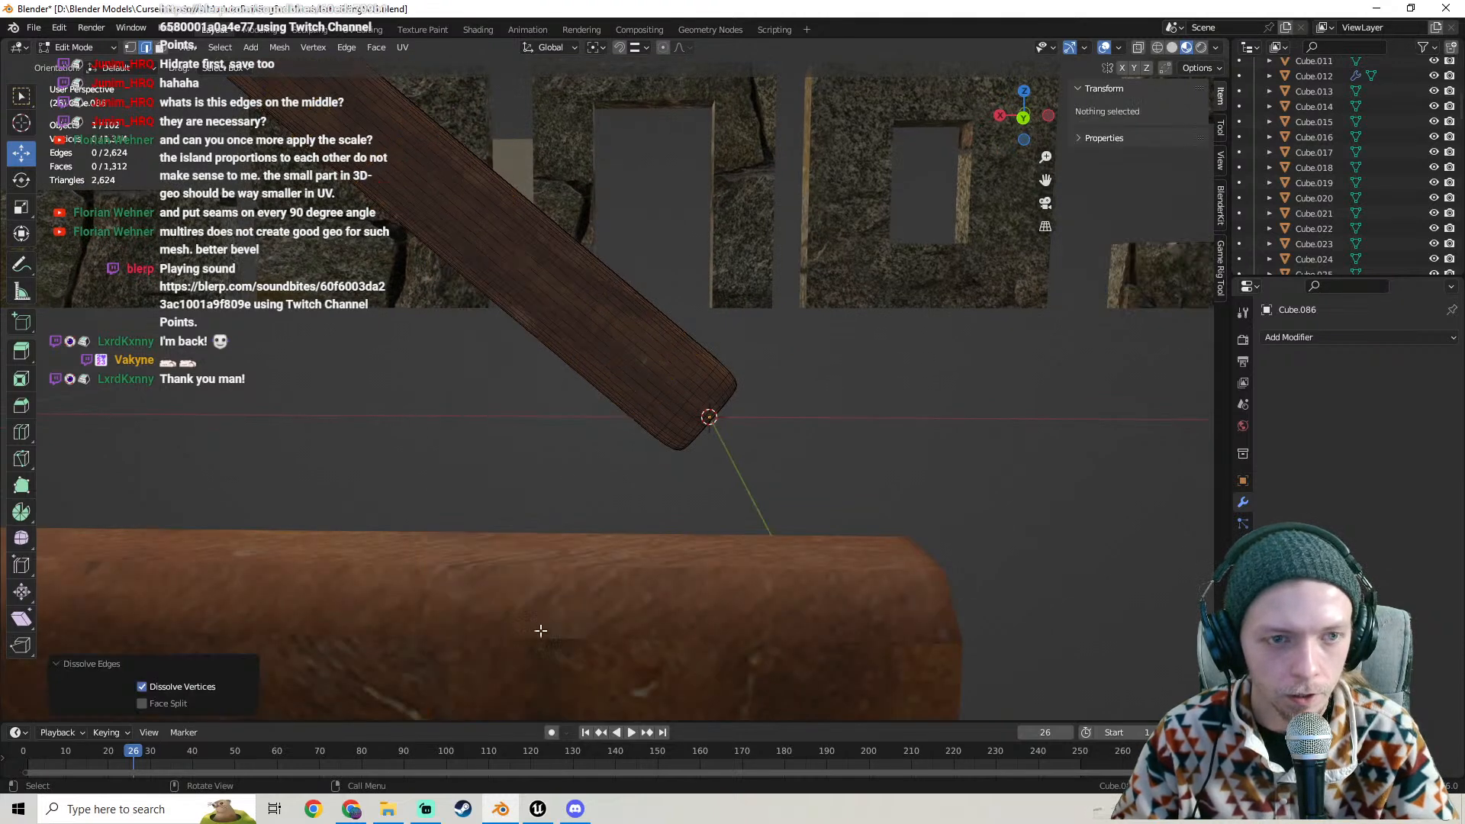
- Inspect the slanted beam's reduced mesh and shaded shape from the end, side and underside
{"action": "middle_click_drag", "start_coordinate": [495, 279], "coordinate": [752, 508], "text": "shift"}
{"action": "key", "text": "Tab"}
{"action": "middle_click_drag", "start_coordinate": [676, 405], "coordinate": [786, 472]}
{"action": "key", "text": "Tab"}
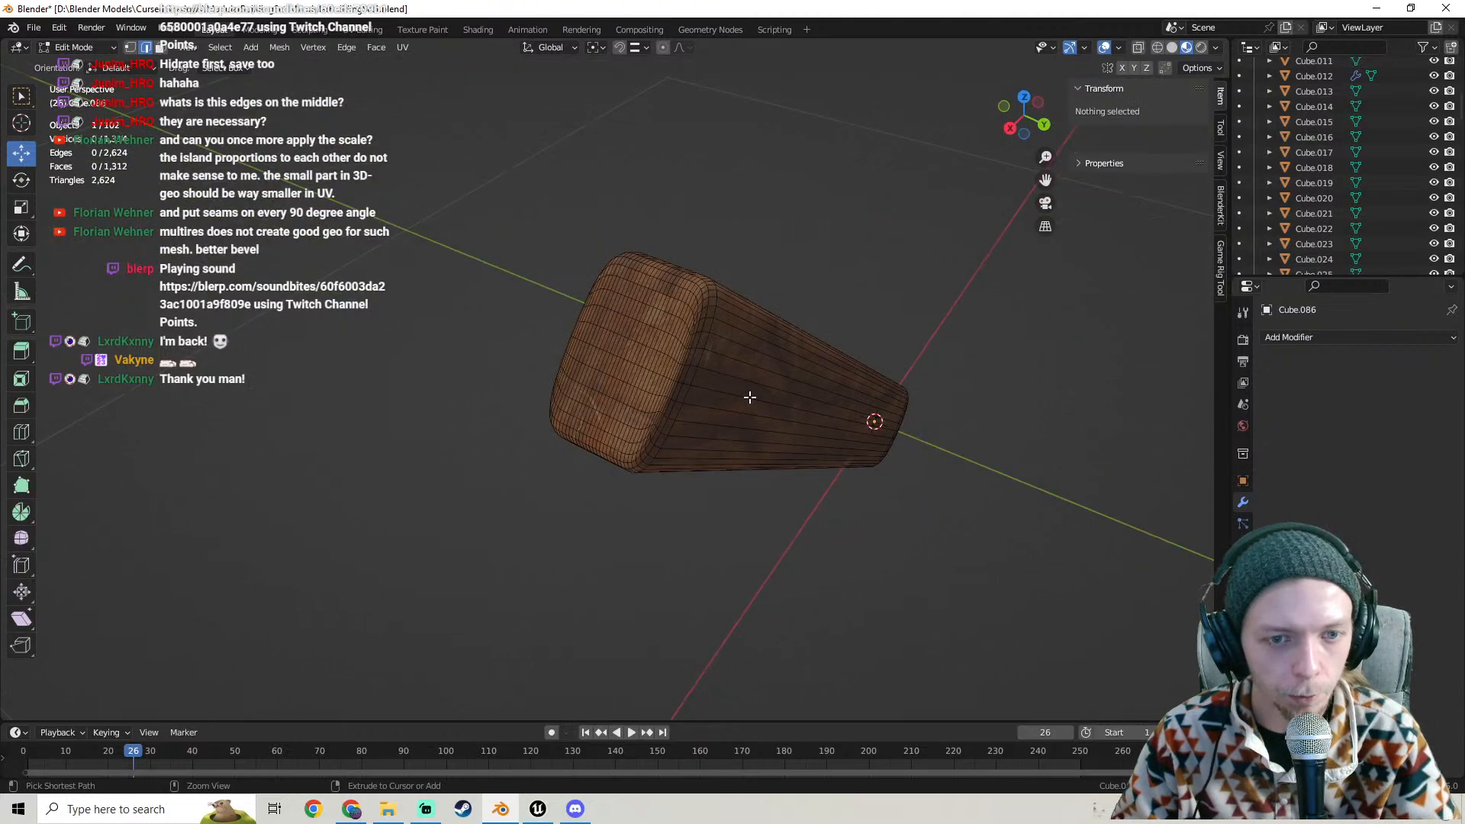
{"action": "key", "text": "Tab"}
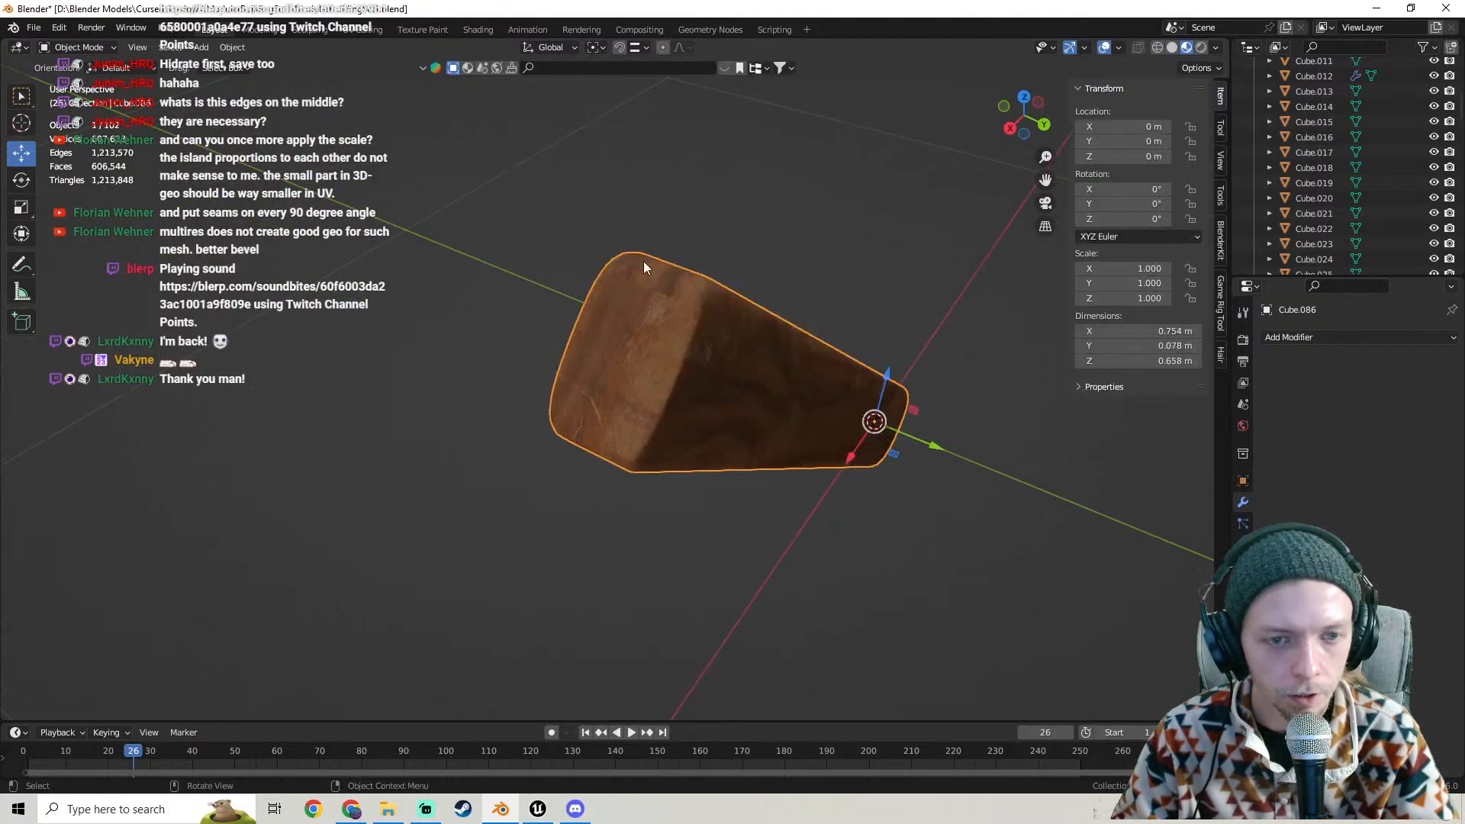
{"action": "middle_click_drag", "start_coordinate": [674, 313], "coordinate": [684, 393]}
{"action": "mouse_move", "coordinate": [589, 334]}
{"action": "middle_mouse_down"}
{"action": "mouse_move", "coordinate": [561, 314]}
{"action": "mouse_move", "coordinate": [586, 346]}
{"action": "middle_mouse_up"}
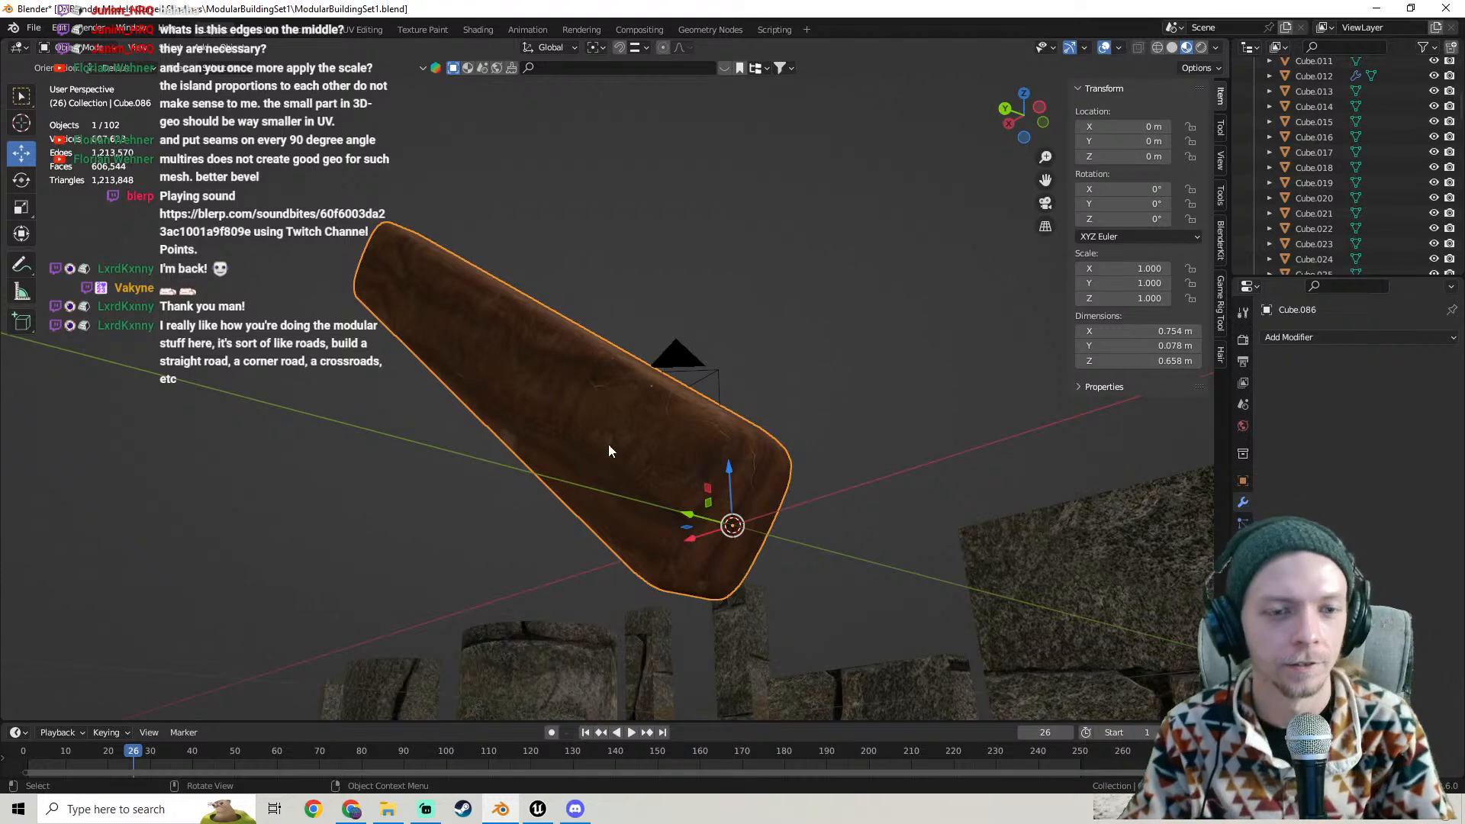
{"action": "key", "text": "Tab"}
{"action": "middle_click_drag", "start_coordinate": [608, 444], "coordinate": [638, 410]}
{"action": "key", "text": "Tab"}
{"action": "scroll", "coordinate": [661, 370], "scroll_direction": "up", "scroll_amount": 5}
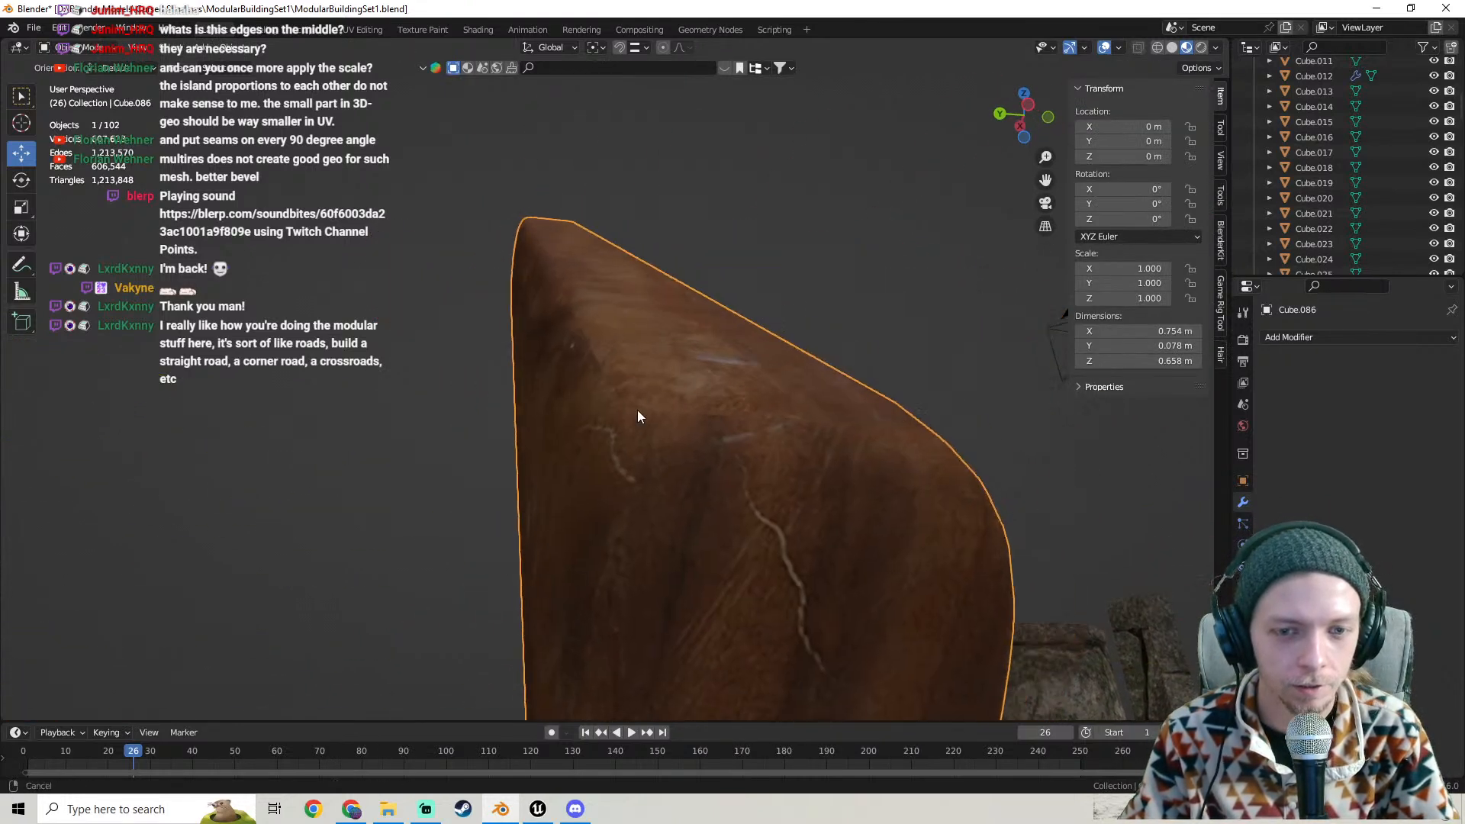
- Select the lengthwise edge loop along one corner of the slanted beam's narrow side and examine the rounded end
{"action": "key", "text": "Tab"}
{"action": "left_click", "coordinate": [625, 435], "text": "alt"}
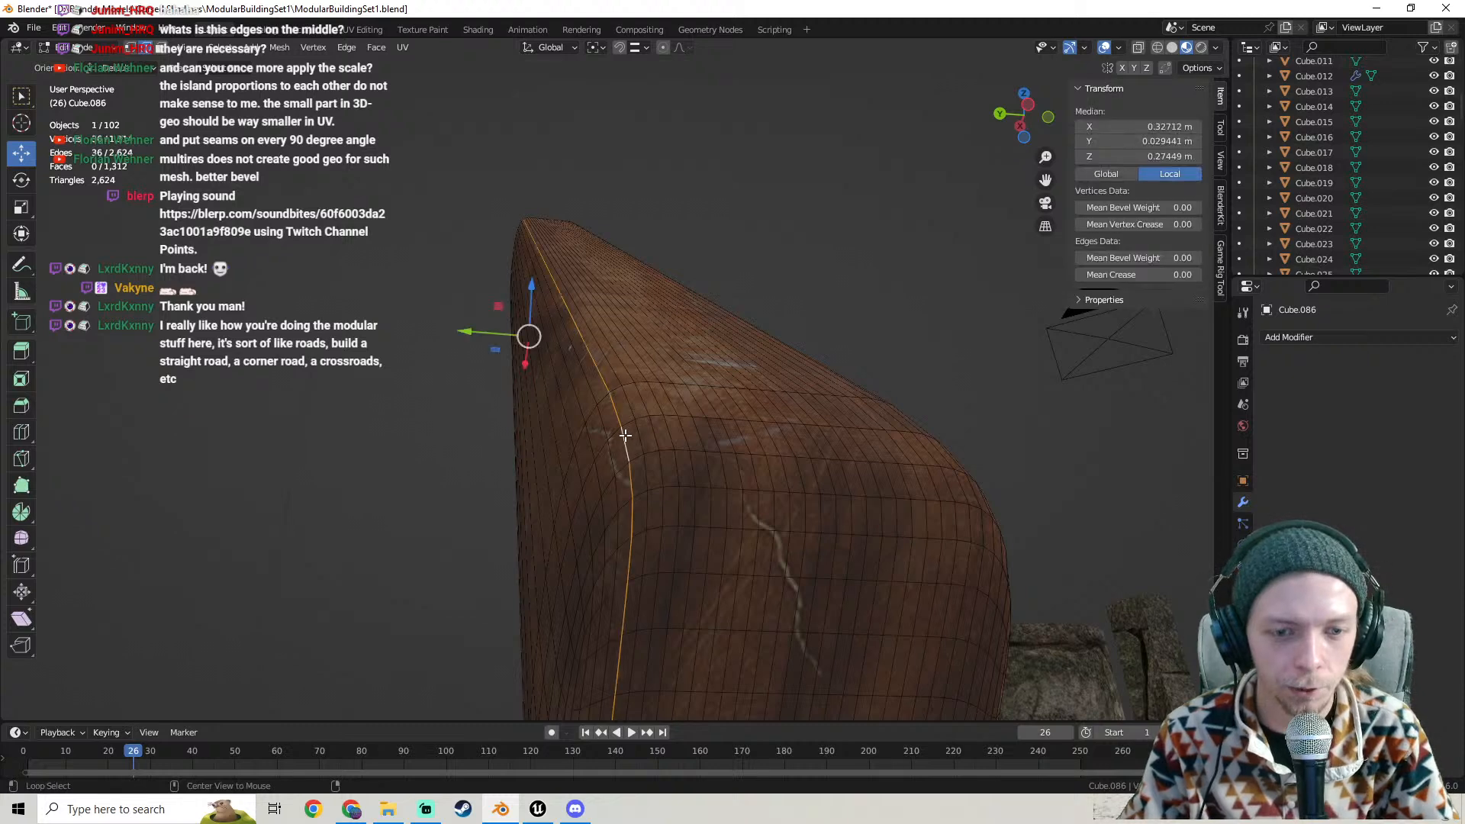
{"action": "middle_click_drag", "start_coordinate": [625, 435], "coordinate": [395, 396]}
{"action": "scroll", "coordinate": [782, 461], "scroll_direction": "down", "scroll_amount": 4}
{"action": "scroll", "coordinate": [655, 444], "scroll_direction": "up", "scroll_amount": 1}
{"action": "scroll", "coordinate": [628, 353], "scroll_direction": "up", "scroll_amount": 1}
{"action": "middle_click_drag", "start_coordinate": [654, 445], "coordinate": [630, 386], "text": "shift"}
{"action": "scroll", "coordinate": [621, 422], "scroll_direction": "up", "scroll_amount": 3}
{"action": "scroll", "coordinate": [614, 362], "scroll_direction": "up", "scroll_amount": 3}
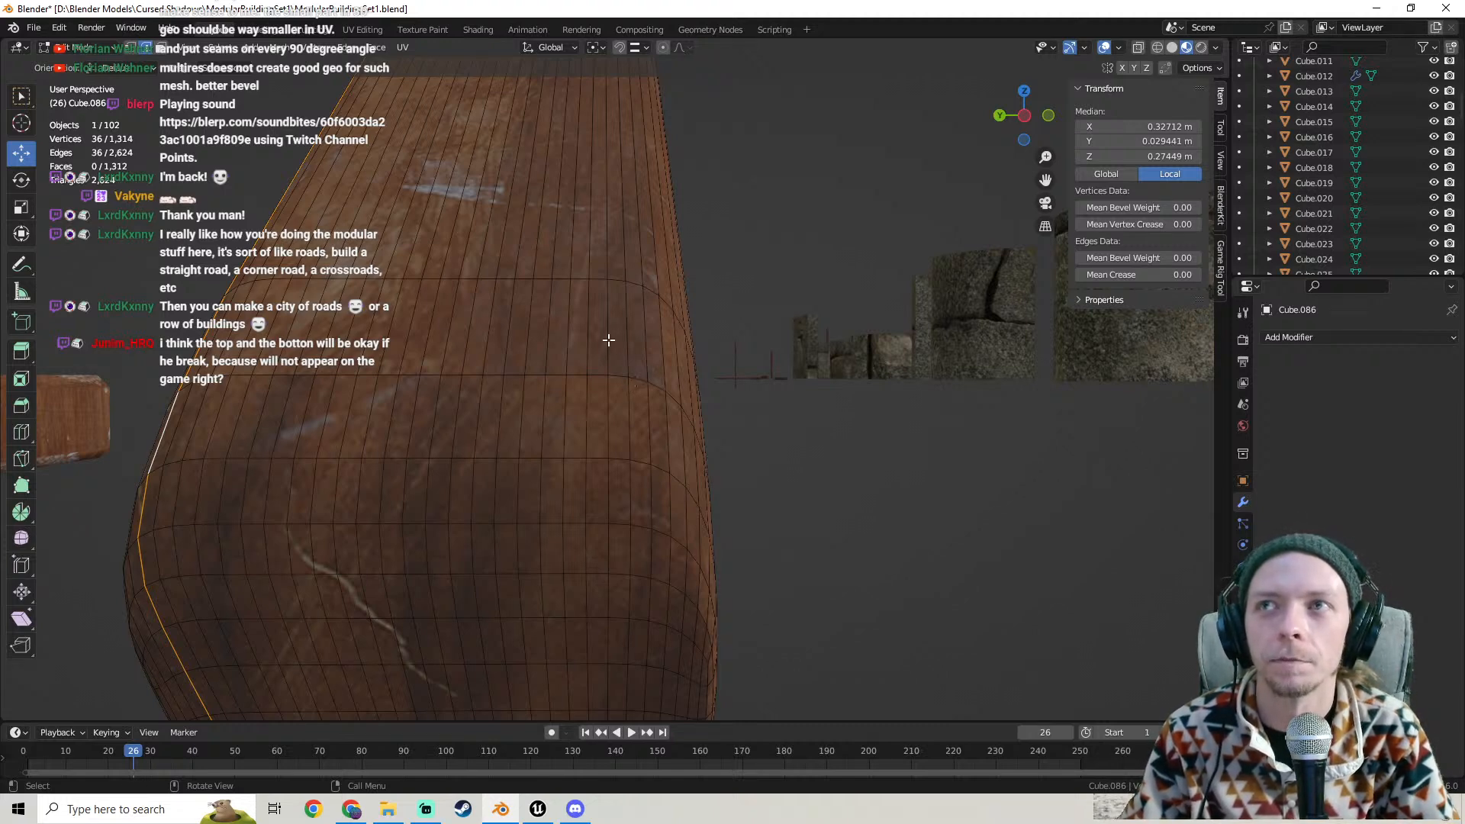
- Examine the slanted beam's shaded surface and wood texture at its sides and ends
{"action": "scroll", "coordinate": [608, 339], "scroll_direction": "down", "scroll_amount": 5}
{"action": "key", "text": "Tab"}
{"action": "scroll", "coordinate": [608, 339], "scroll_direction": "down", "scroll_amount": 2}
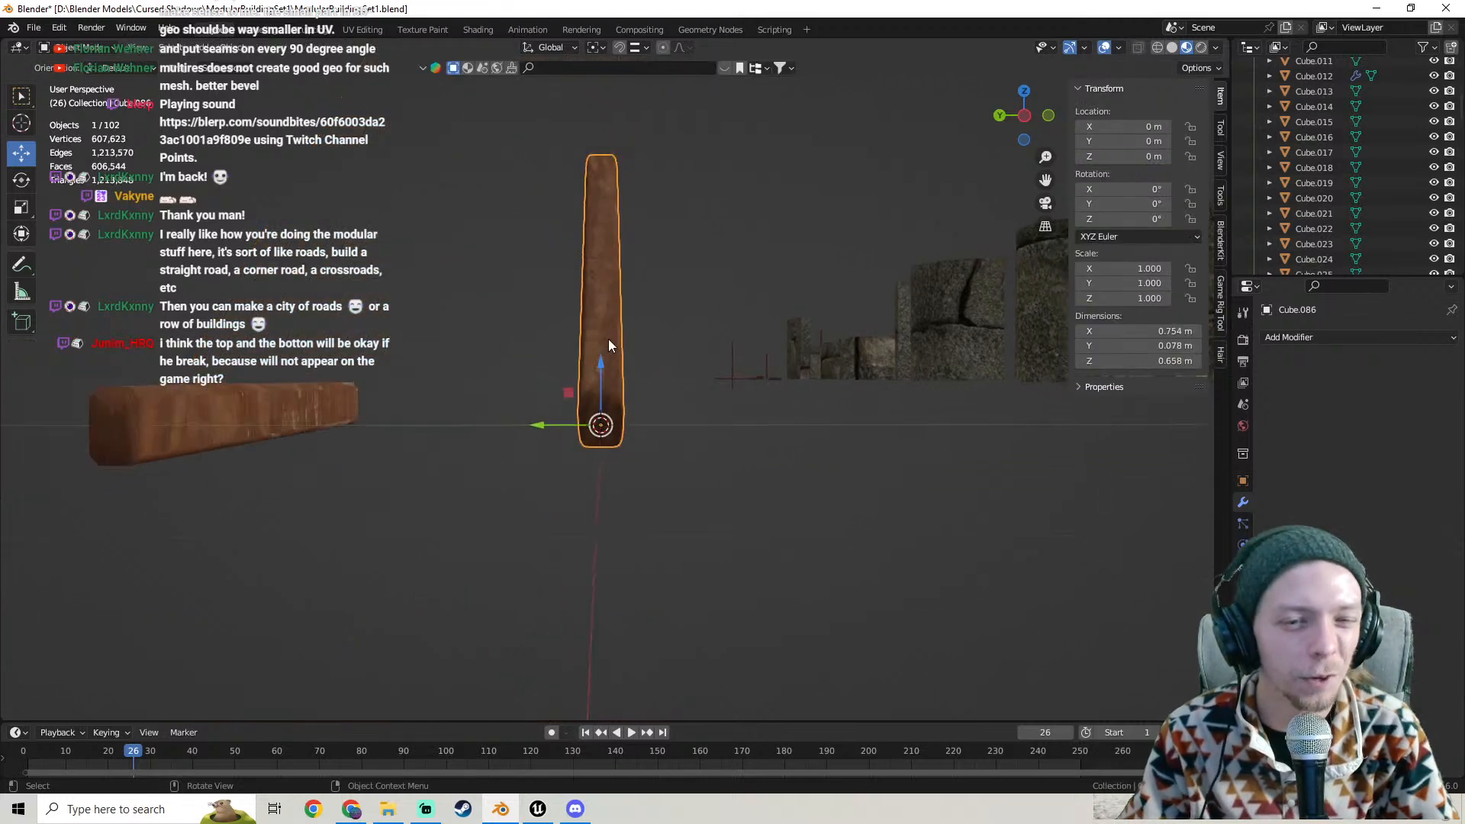
{"action": "middle_click_drag", "start_coordinate": [608, 338], "coordinate": [652, 345]}
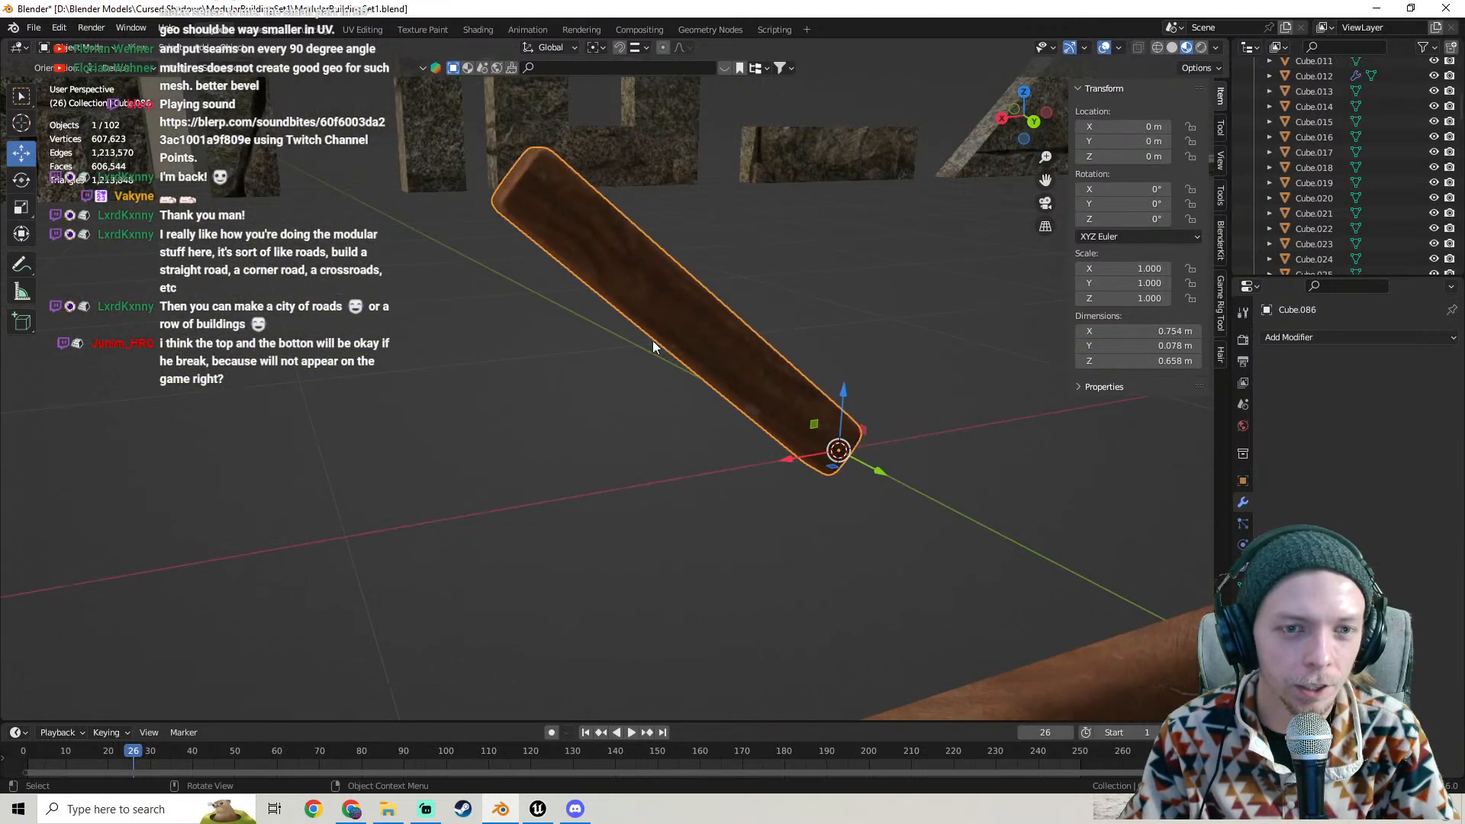
{"action": "middle_click_drag", "start_coordinate": [533, 161], "coordinate": [684, 359]}
{"action": "middle_click_drag", "start_coordinate": [579, 262], "coordinate": [751, 282]}
{"action": "scroll", "coordinate": [501, 314], "scroll_direction": "down", "scroll_amount": 5}
{"action": "middle_click_drag", "start_coordinate": [502, 314], "coordinate": [703, 305]}
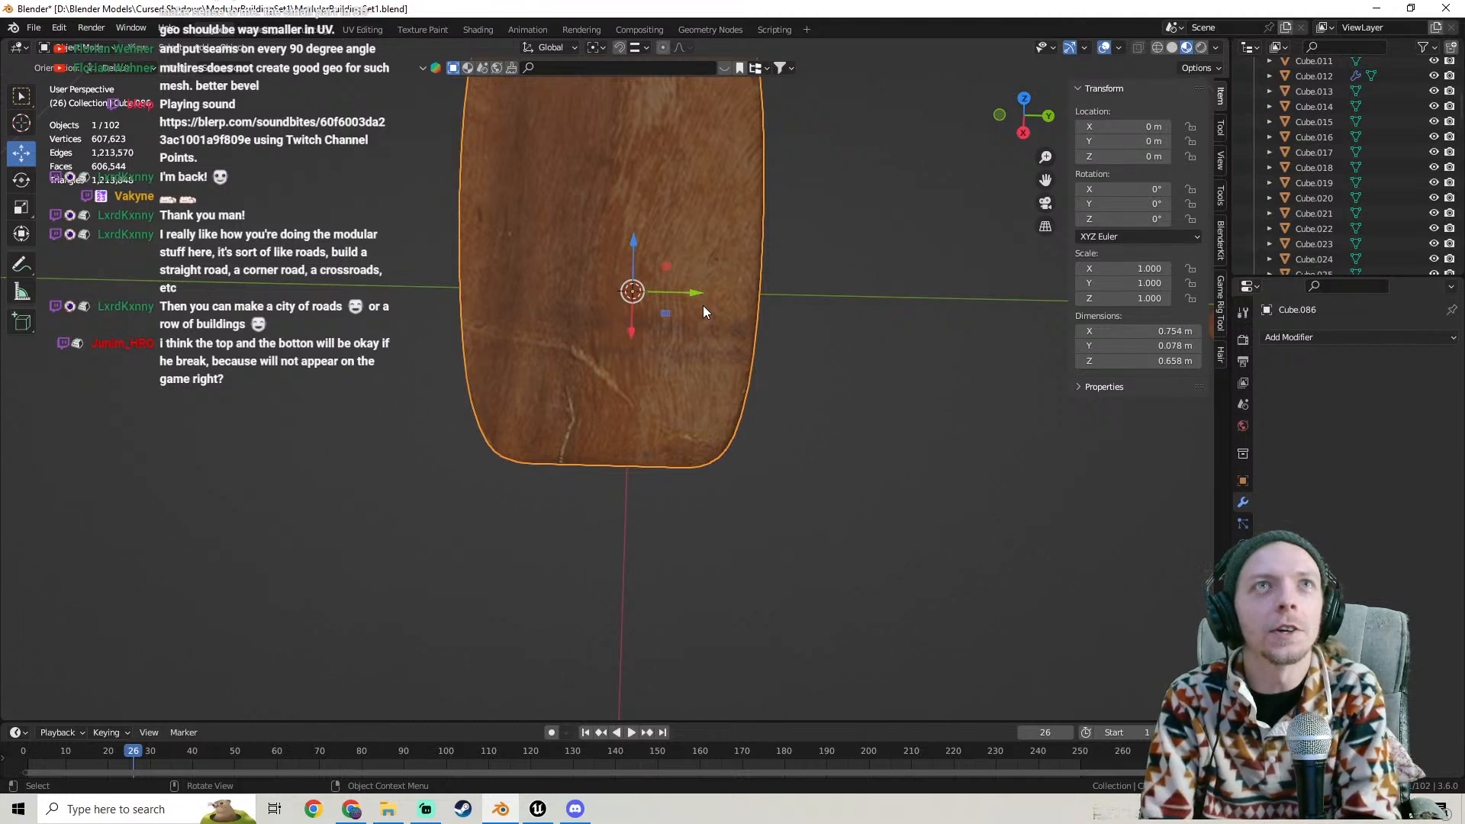
- Save the ModularBuildingSet1 file
{"action": "scroll", "coordinate": [762, 336], "scroll_direction": "down", "scroll_amount": 10}
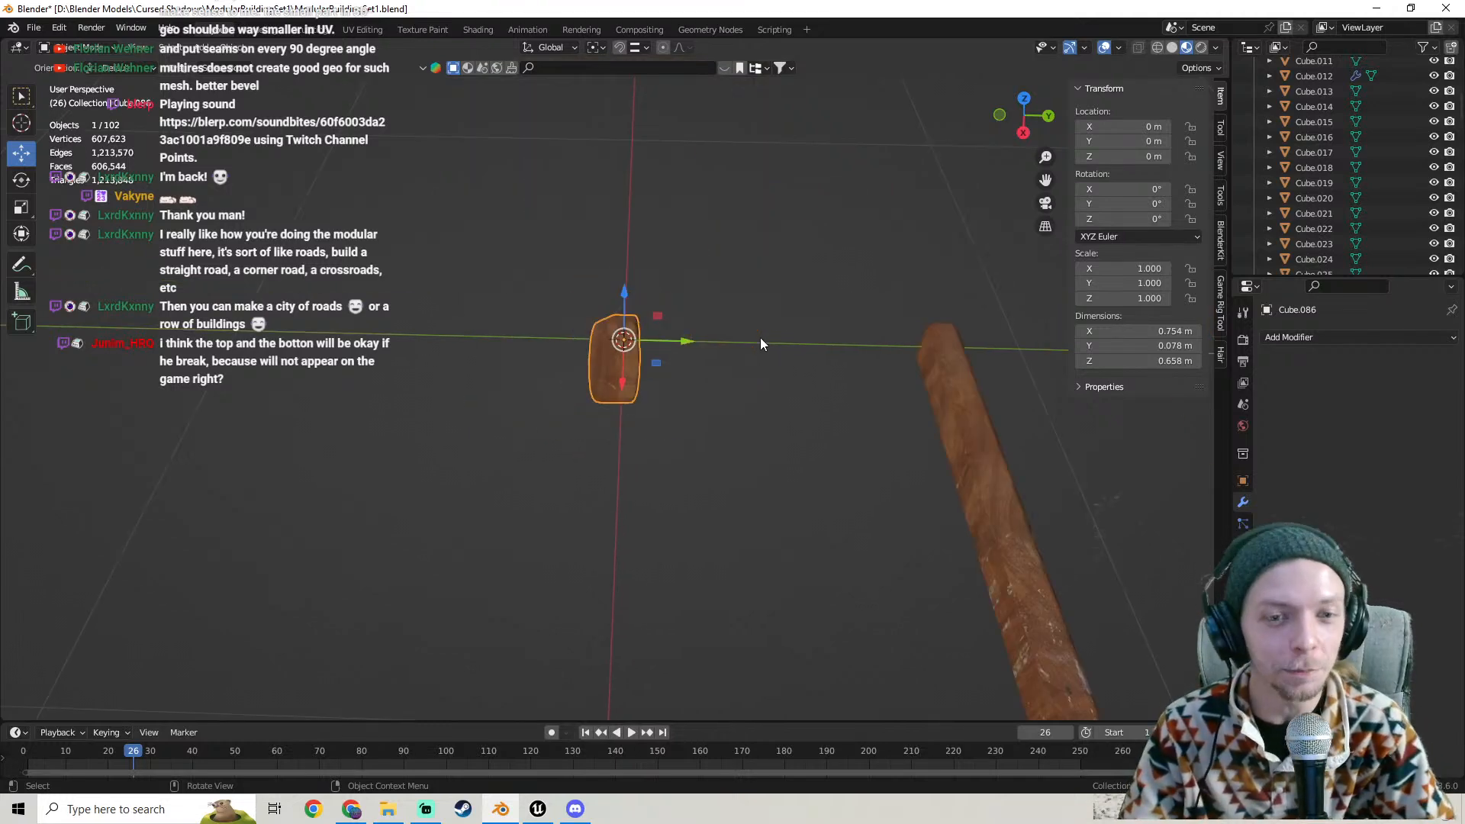
{"action": "mouse_move", "coordinate": [629, 313]}
{"action": "middle_mouse_down"}
{"action": "mouse_move", "coordinate": [469, 238]}
{"action": "mouse_move", "coordinate": [465, 252]}
{"action": "mouse_move", "coordinate": [744, 267]}
{"action": "mouse_move", "coordinate": [593, 270]}
{"action": "mouse_move", "coordinate": [653, 273]}
{"action": "mouse_move", "coordinate": [645, 352]}
{"action": "mouse_move", "coordinate": [625, 292]}
{"action": "middle_mouse_up"}
{"action": "left_click", "coordinate": [32, 27]}
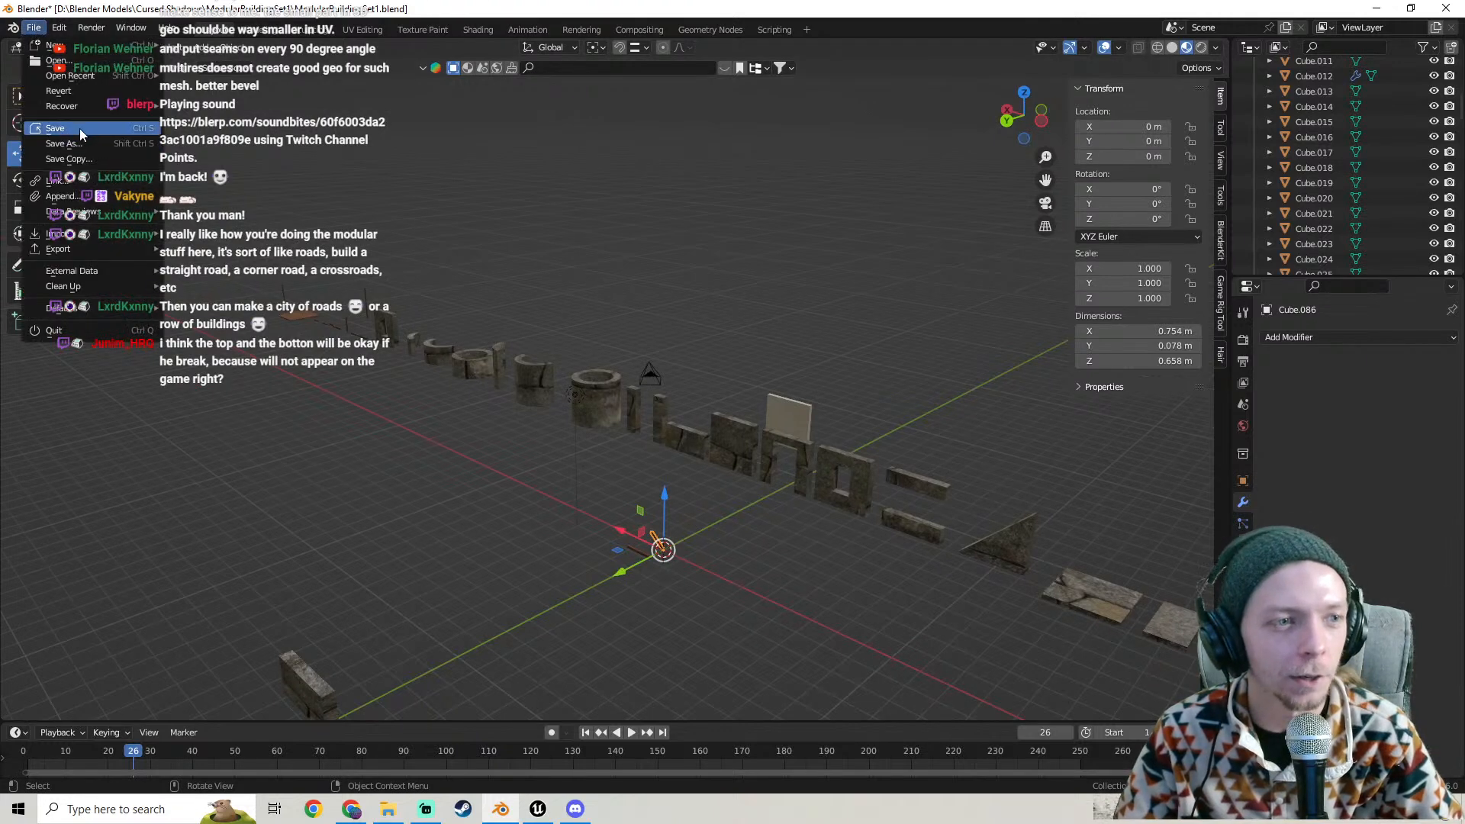
{"action": "left_click", "coordinate": [57, 145]}
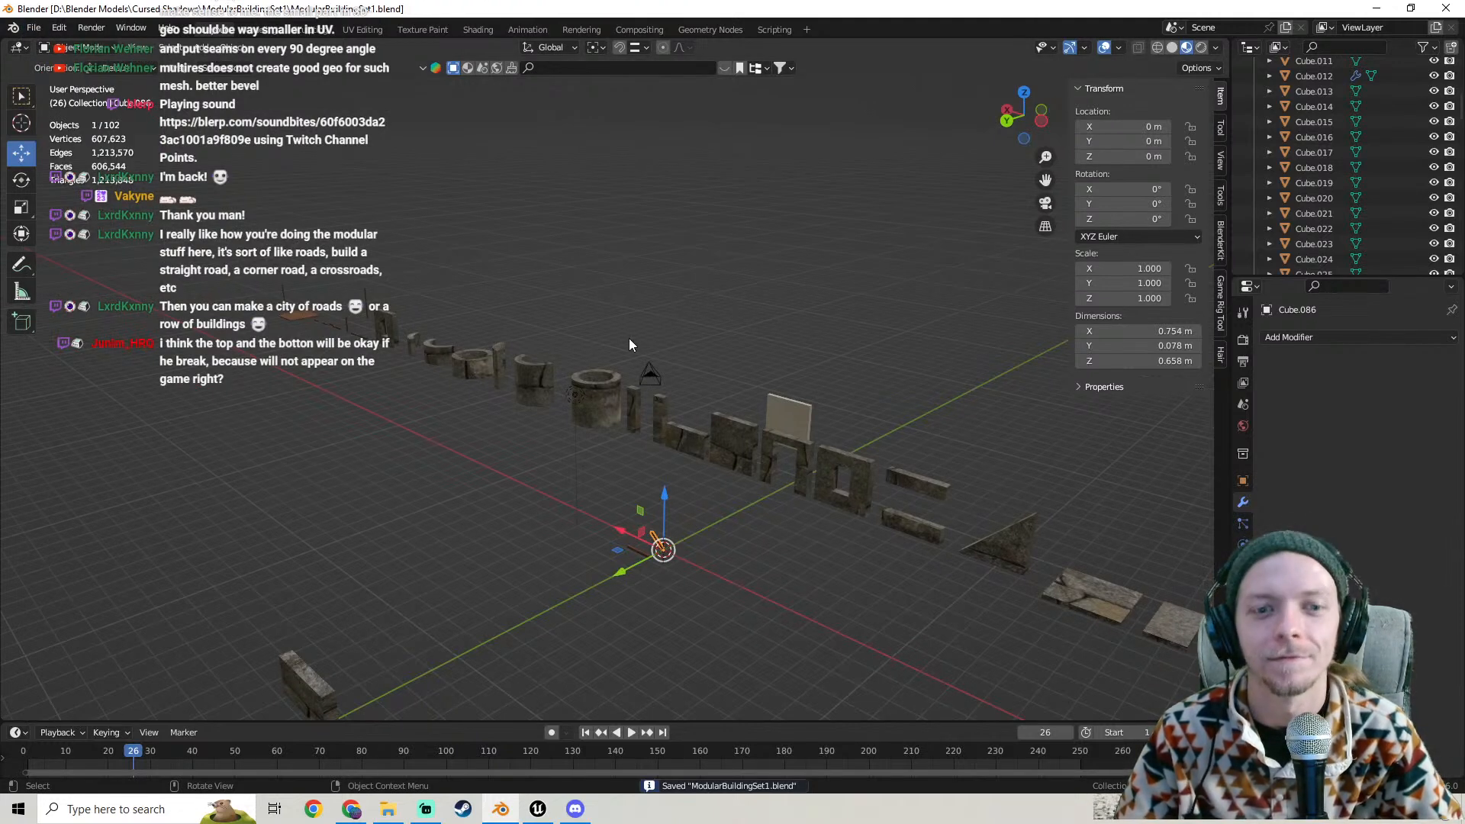
- Examine the slanted beam's lower end up close, comparing its wireframe with the textured surface
{"action": "scroll", "coordinate": [658, 550], "scroll_direction": "up", "scroll_amount": 5}
{"action": "middle_click_drag", "start_coordinate": [644, 550], "coordinate": [616, 554]}
{"action": "middle_click_drag", "start_coordinate": [565, 672], "coordinate": [782, 324]}
{"action": "scroll", "coordinate": [795, 410], "scroll_direction": "up", "scroll_amount": 4}
{"action": "scroll", "coordinate": [760, 391], "scroll_direction": "down", "scroll_amount": 3}
{"action": "scroll", "coordinate": [778, 320], "scroll_direction": "up", "scroll_amount": 5}
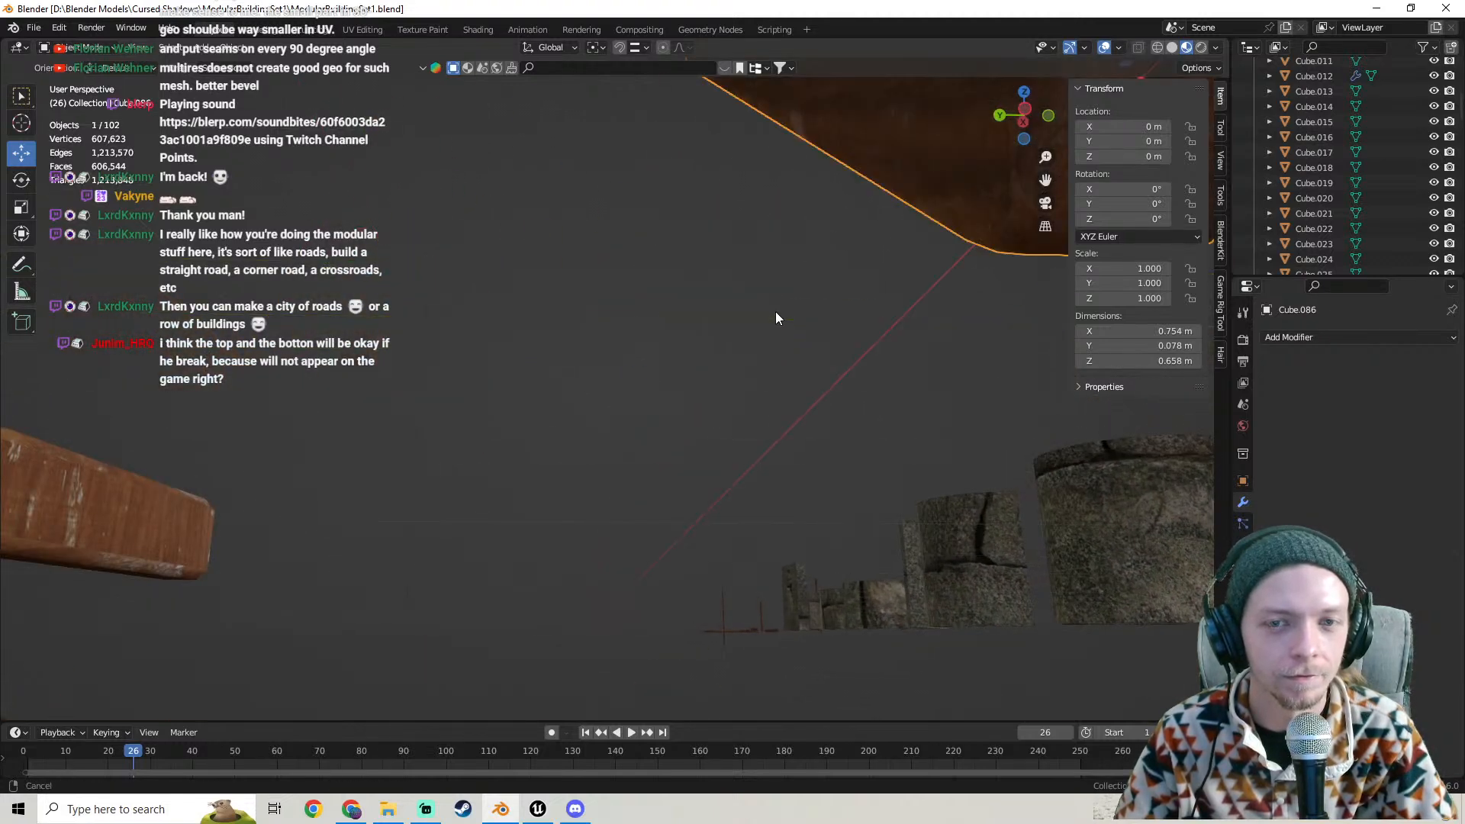
{"action": "key", "text": "KP_Decimal"}
{"action": "key", "text": "Tab"}
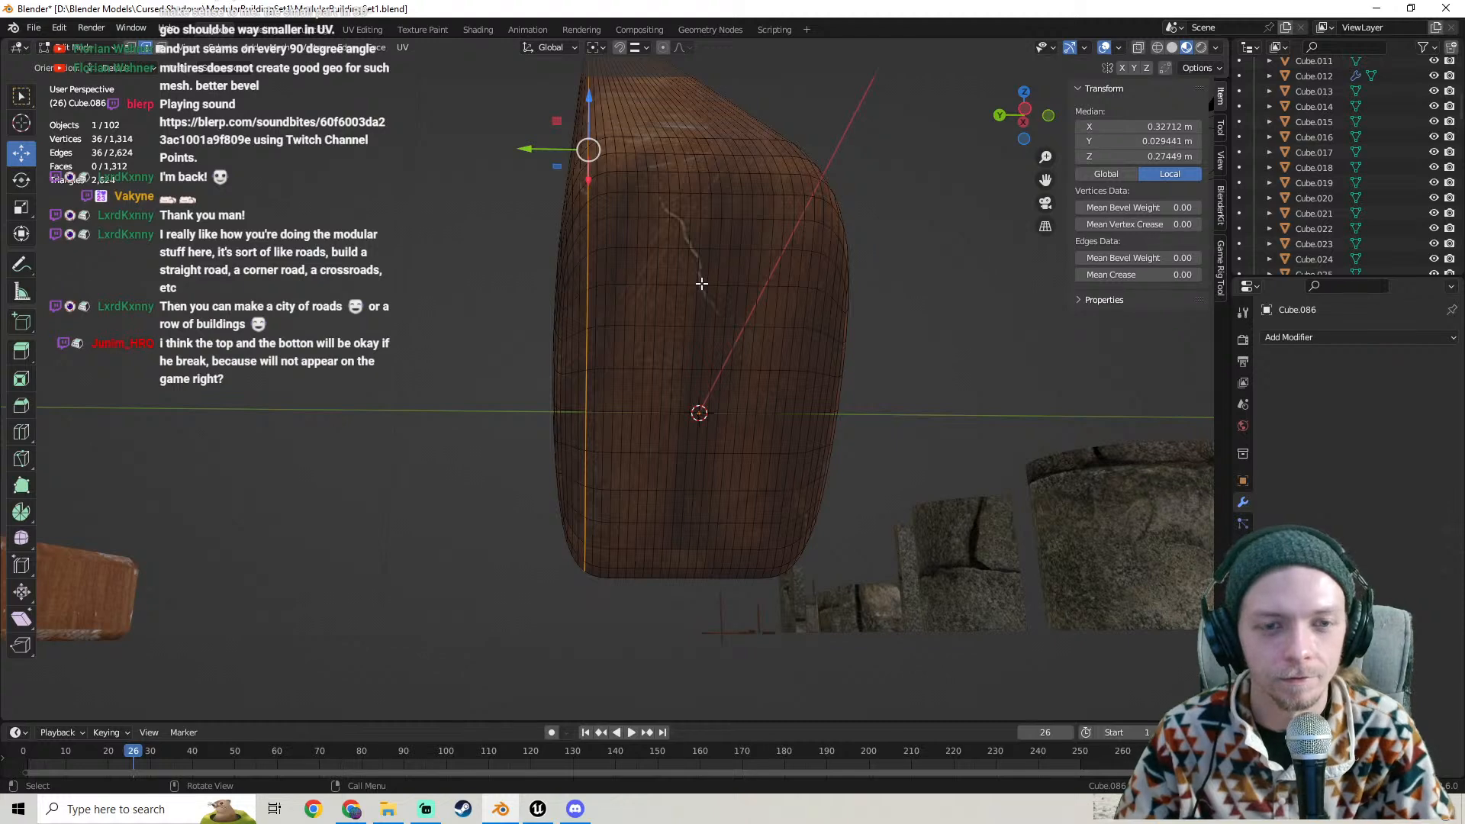
{"action": "key", "text": "Tab"}
{"action": "scroll", "coordinate": [693, 286], "scroll_direction": "down", "scroll_amount": 7}
{"action": "middle_click_drag", "start_coordinate": [693, 286], "coordinate": [557, 420]}
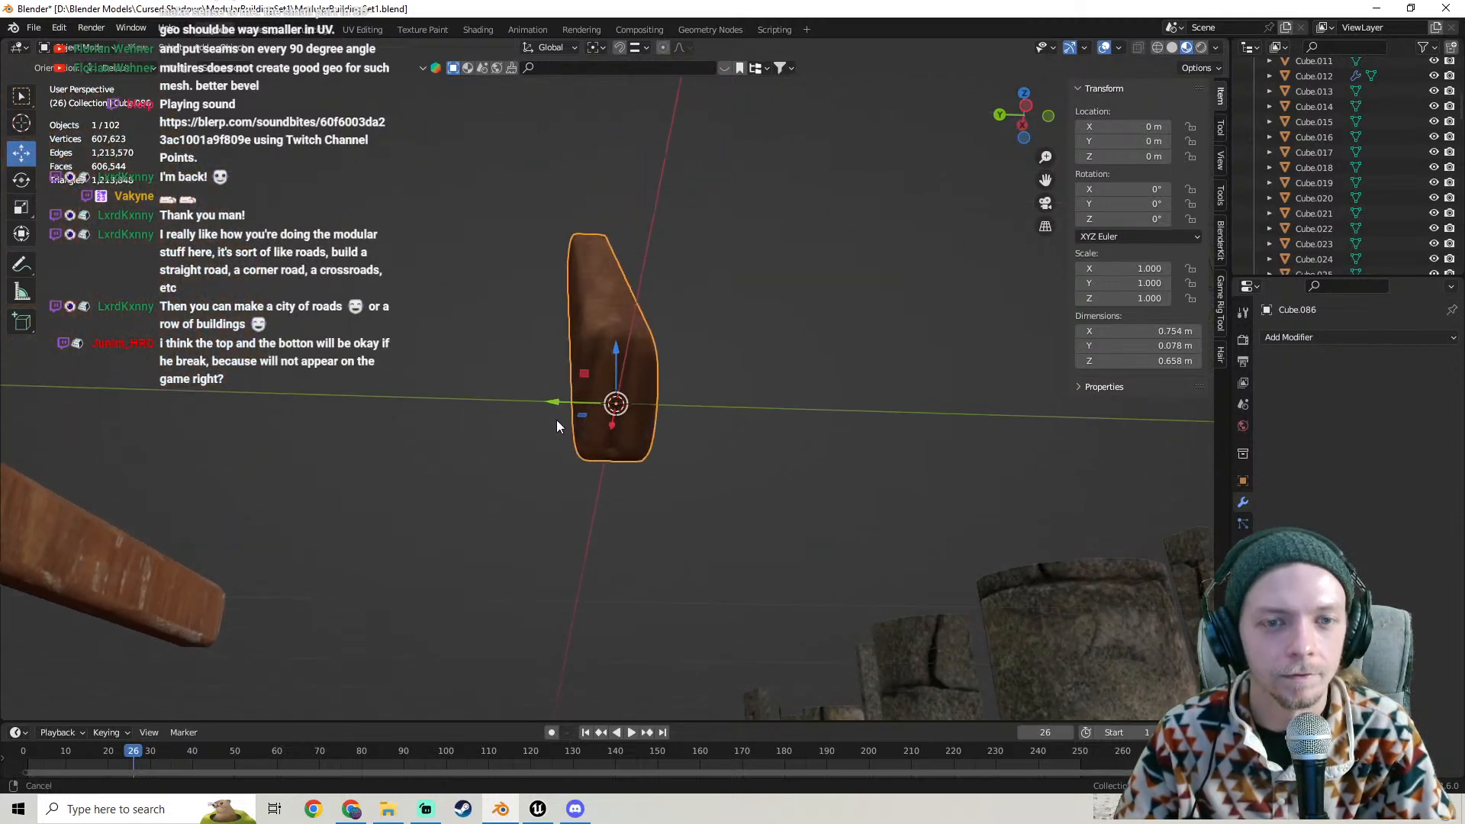
- Mark UV seams on the two lengthwise edge loops at both corners of the slanted beam's narrow side
{"action": "key", "text": "KP_Decimal"}
{"action": "key", "text": "Tab"}
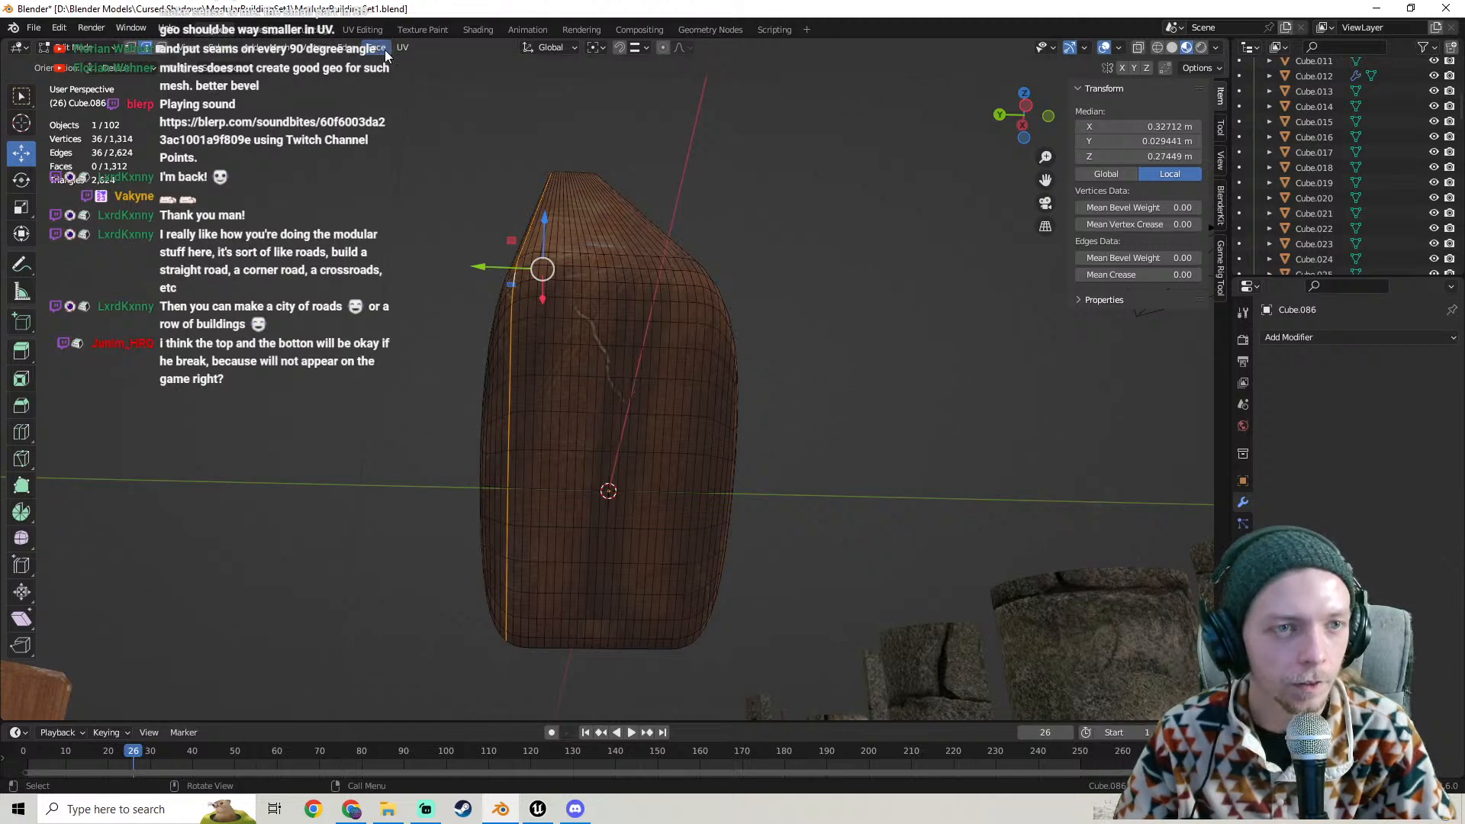
{"action": "right_click", "coordinate": [514, 351]}
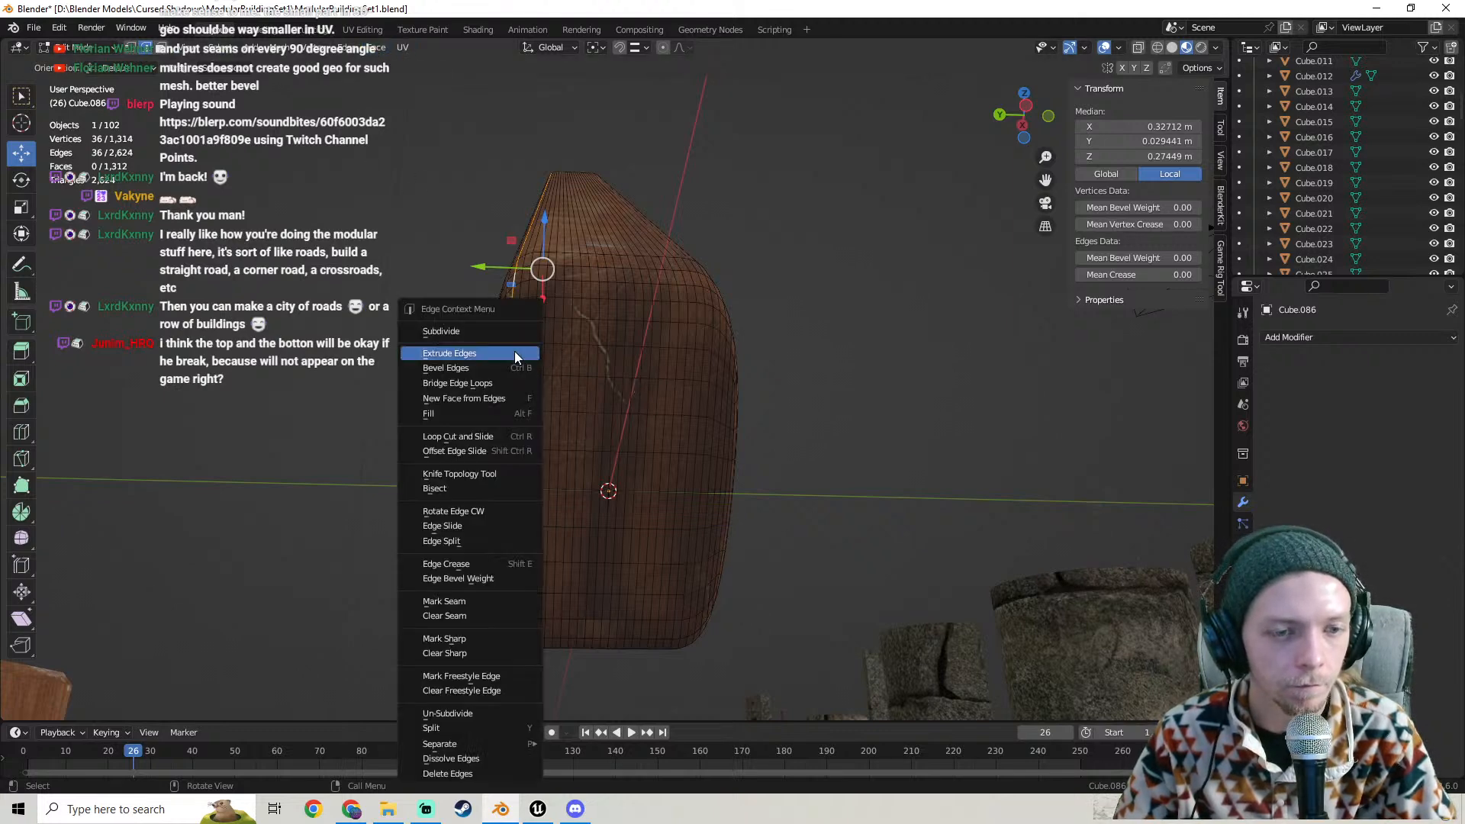
{"action": "left_click", "coordinate": [473, 601]}
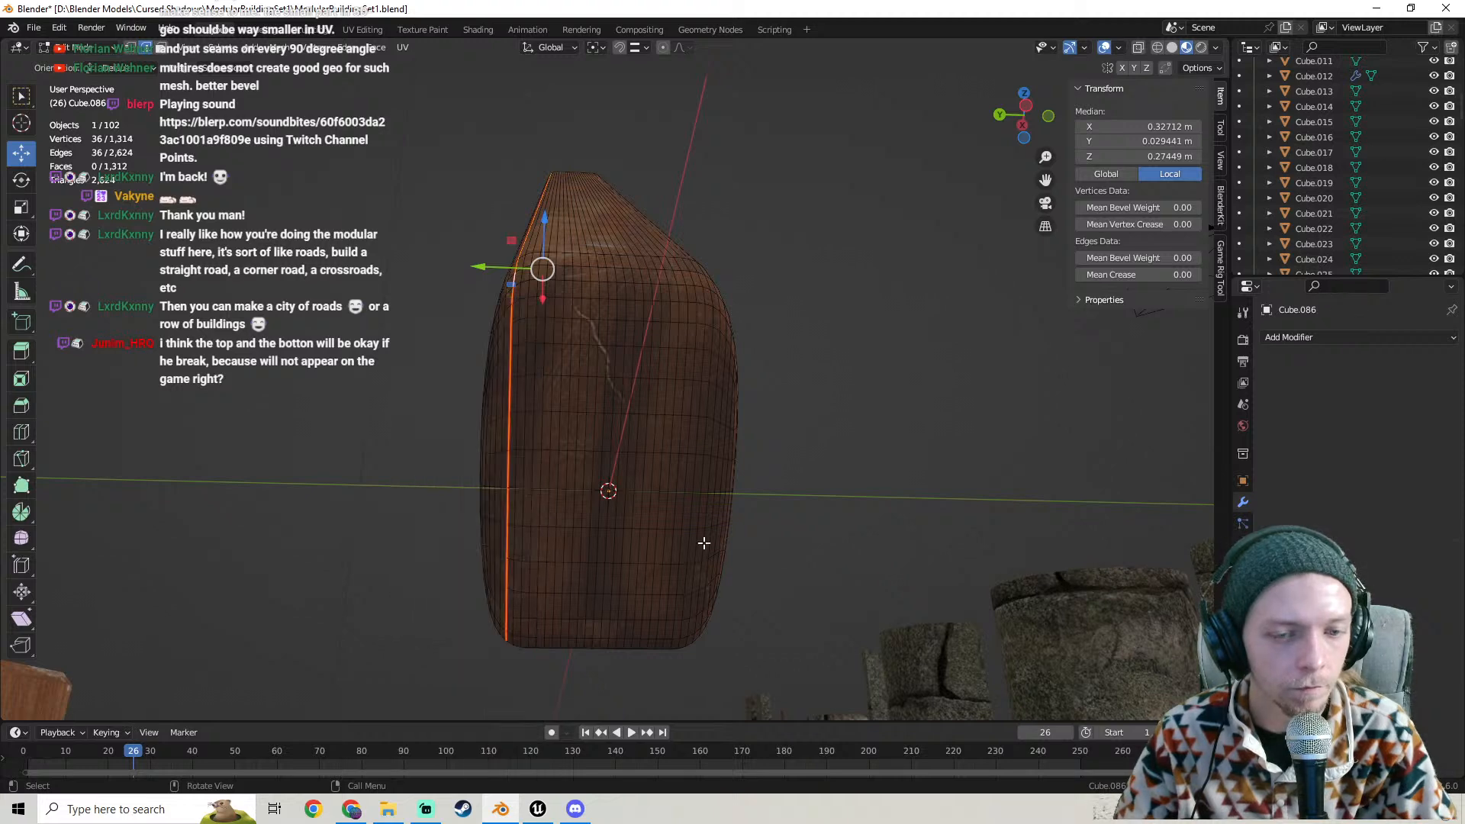
{"action": "middle_click_drag", "start_coordinate": [703, 544], "coordinate": [718, 526]}
{"action": "mouse_move", "coordinate": [589, 340]}
{"action": "middle_mouse_down"}
{"action": "mouse_move", "coordinate": [599, 380]}
{"action": "mouse_move", "coordinate": [593, 368]}
{"action": "middle_mouse_up"}
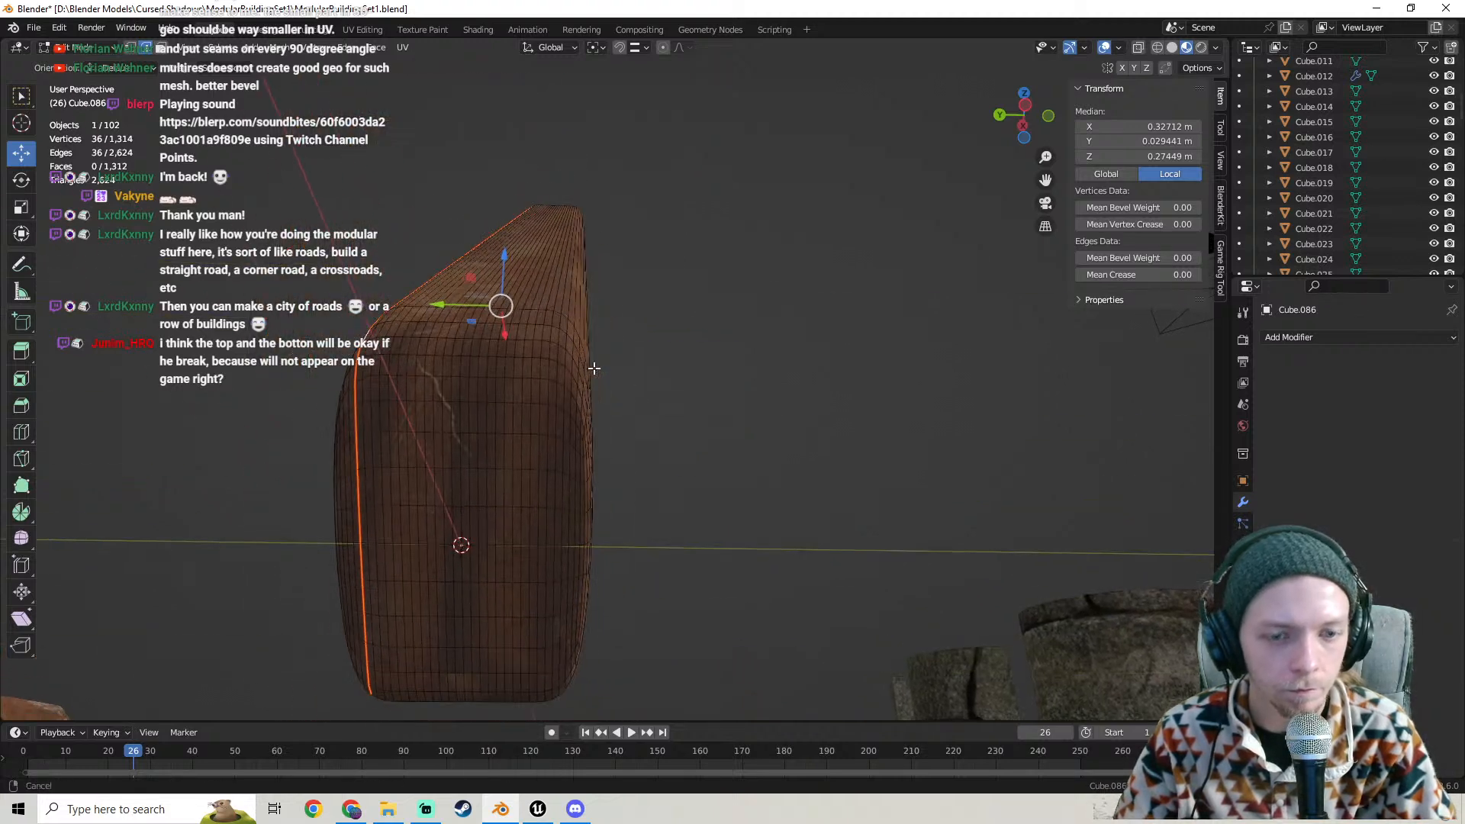
{"action": "left_click", "coordinate": [568, 433], "text": "alt+shift"}
{"action": "right_click", "coordinate": [568, 433]}
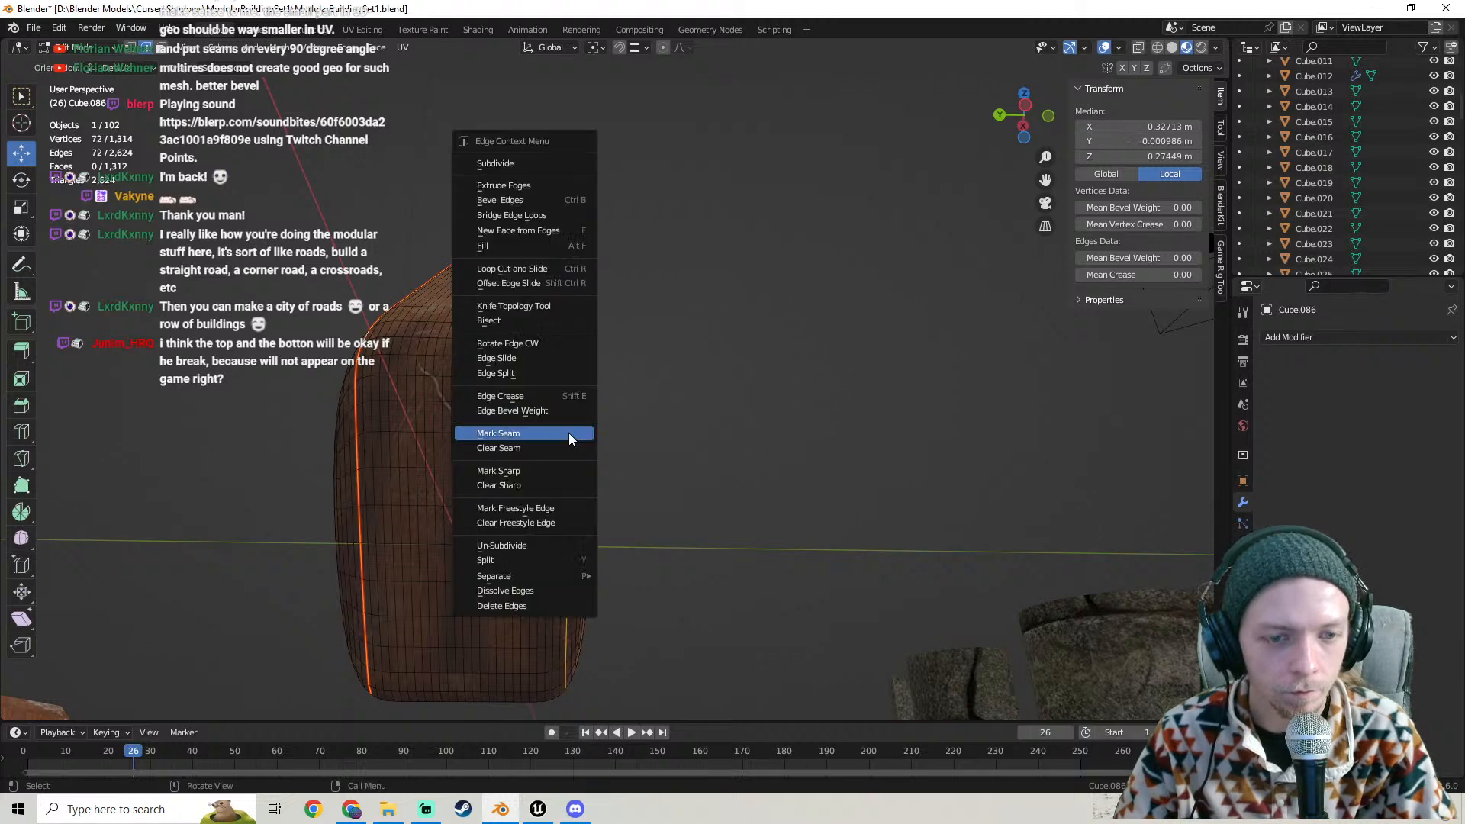
{"action": "left_click", "coordinate": [570, 434]}
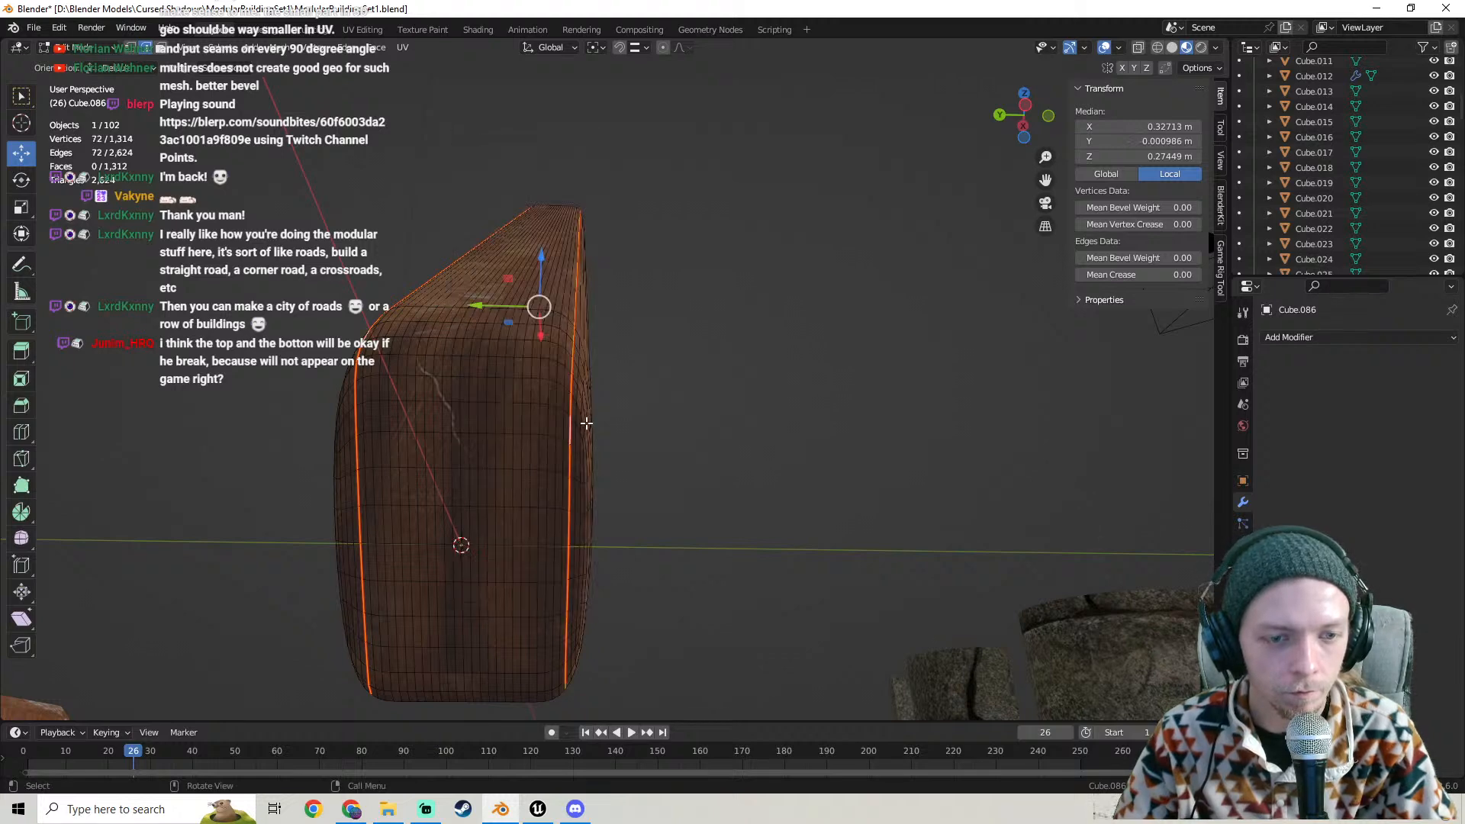
{"action": "left_click", "coordinate": [390, 337], "text": "alt+shift"}
{"action": "middle_click_drag", "start_coordinate": [473, 357], "coordinate": [479, 358]}
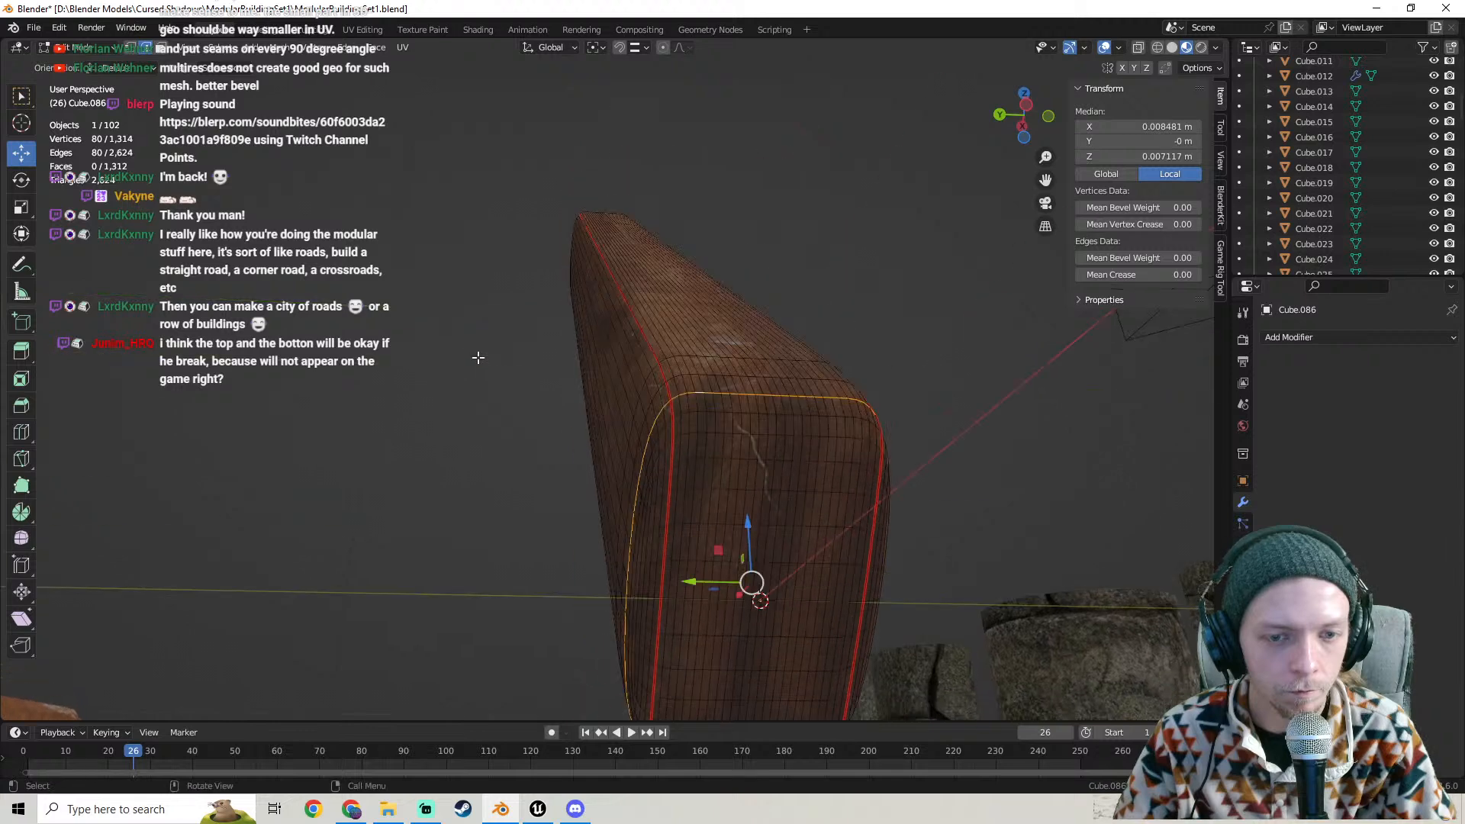
{"action": "left_click", "coordinate": [680, 398]}
{"action": "middle_click_drag", "start_coordinate": [780, 397], "coordinate": [780, 398], "text": "shift"}
{"action": "scroll", "coordinate": [618, 375], "scroll_direction": "up", "scroll_amount": 4}
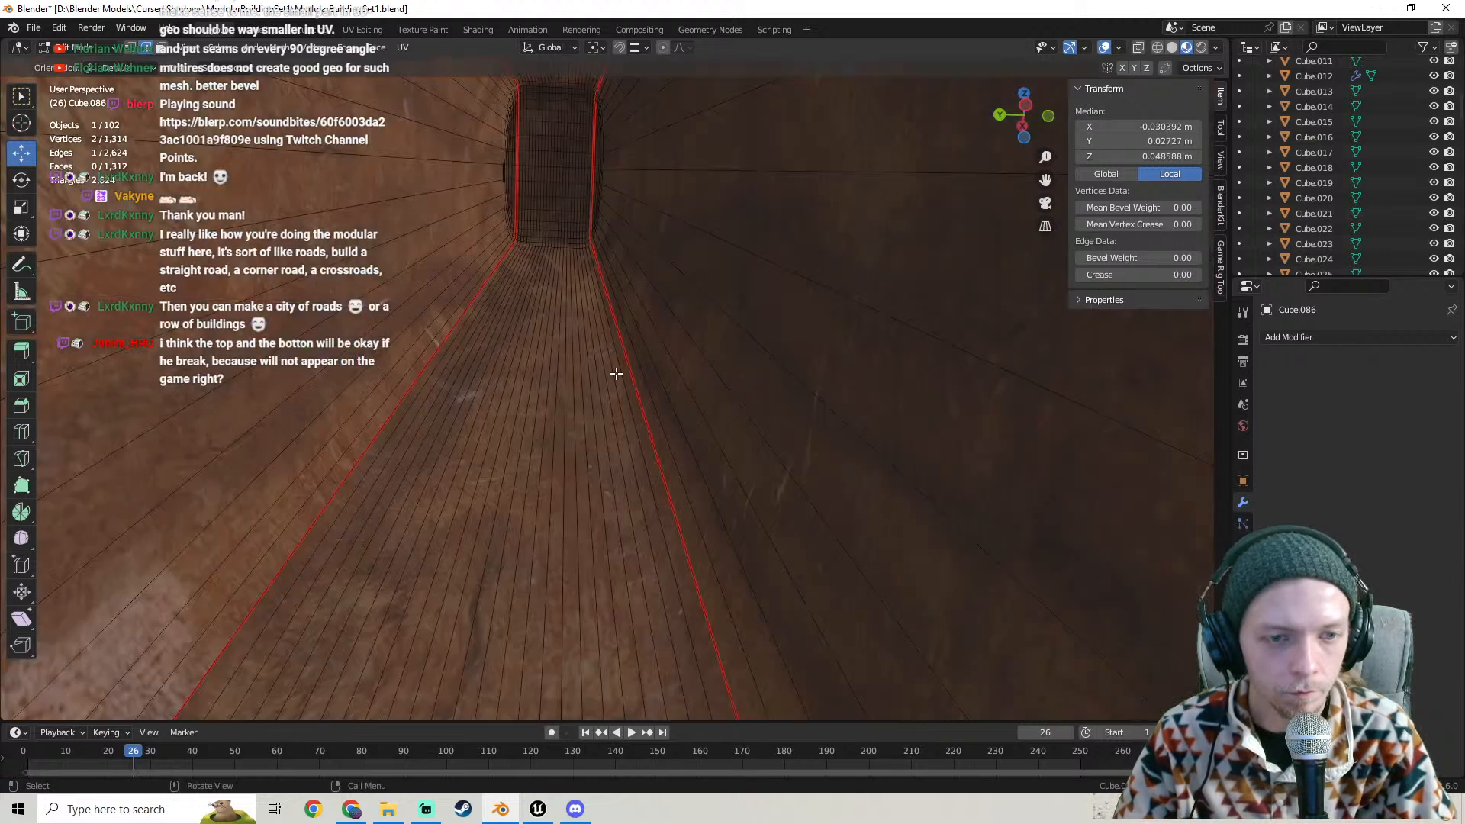
{"action": "scroll", "coordinate": [567, 354], "scroll_direction": "down", "scroll_amount": 8}
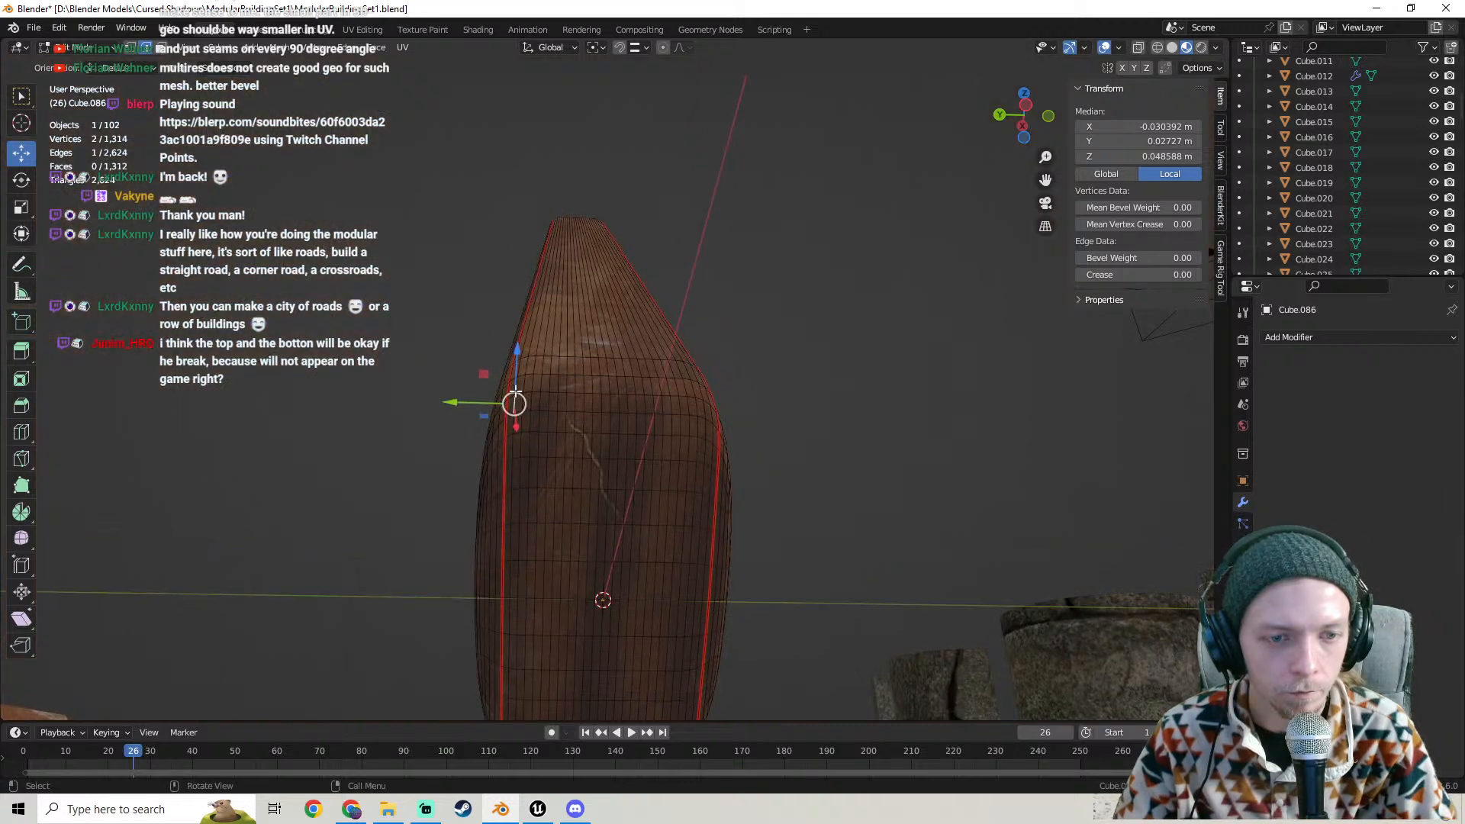
{"action": "left_click_drag", "start_coordinate": [508, 395], "coordinate": [512, 396]}
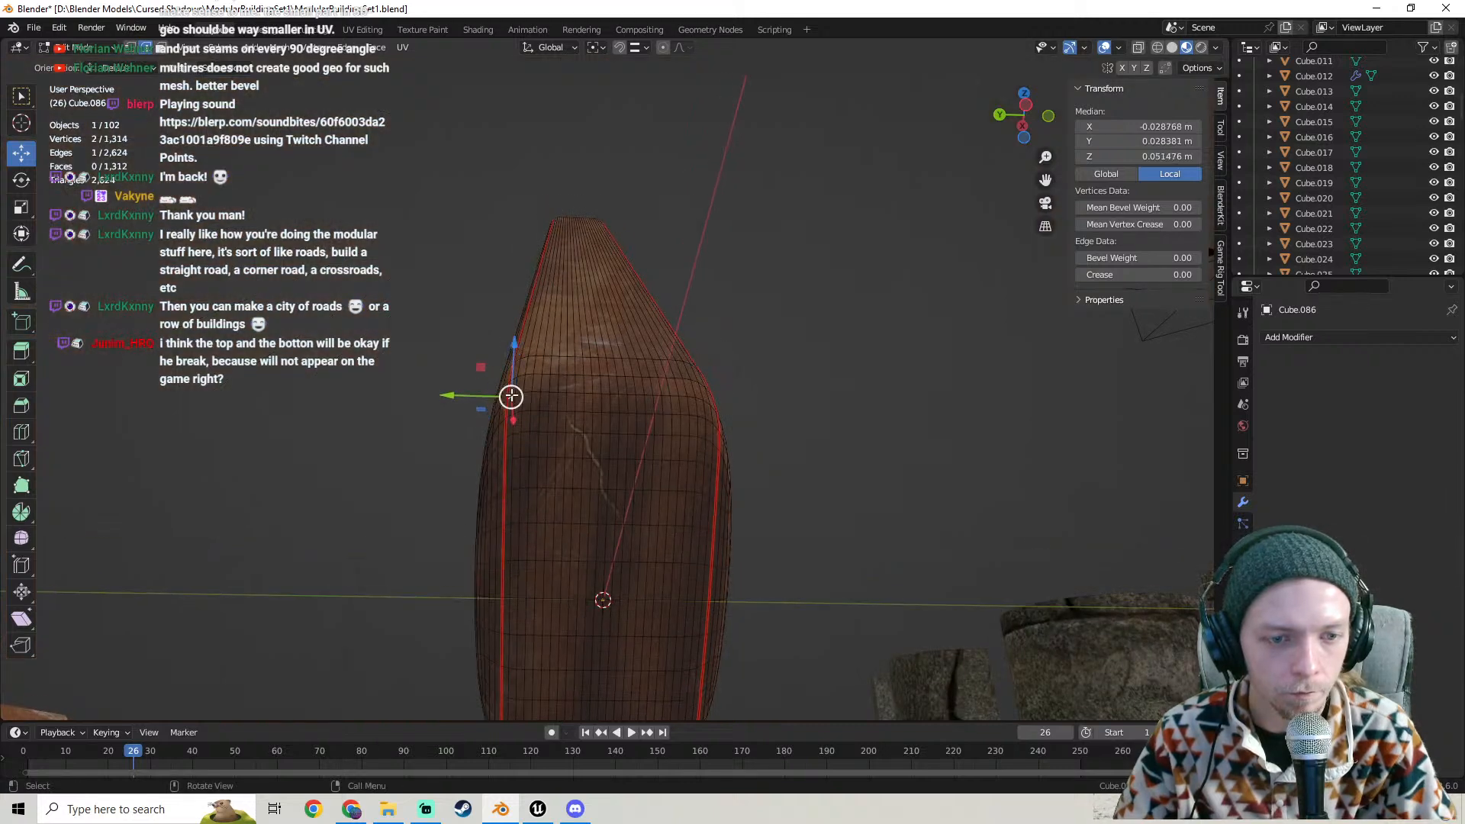
{"action": "left_click", "coordinate": [713, 406], "text": "ctrl"}
{"action": "middle_click_drag", "start_coordinate": [681, 403], "coordinate": [633, 403]}
{"action": "key", "text": "ctrl+z"}
- Mark a UV seam along the short edge path joining the two lengthwise seams across the slanted beam's lower end
{"action": "left_click", "coordinate": [538, 406]}
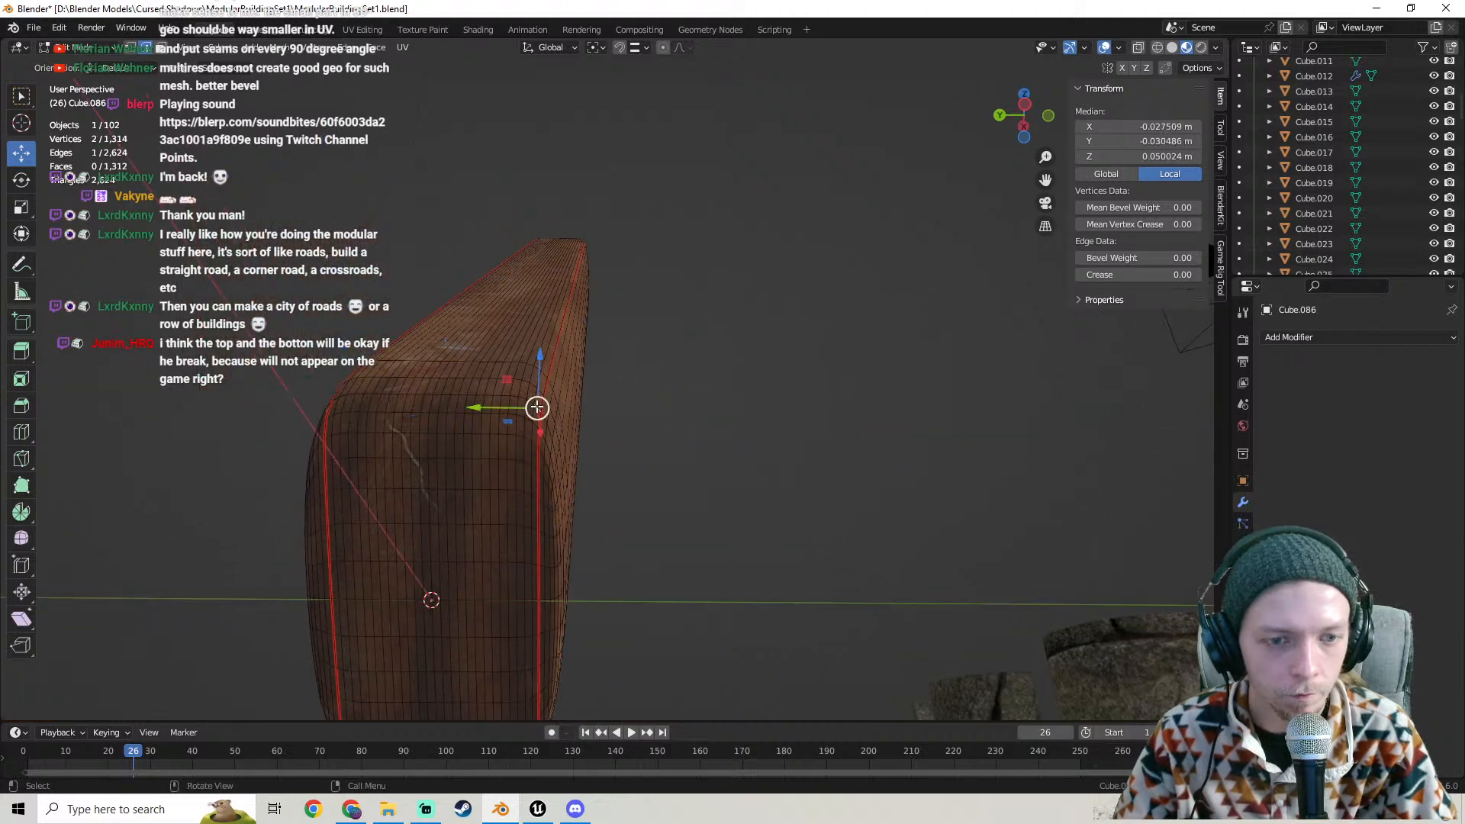
{"action": "left_click", "coordinate": [336, 400], "text": "ctrl"}
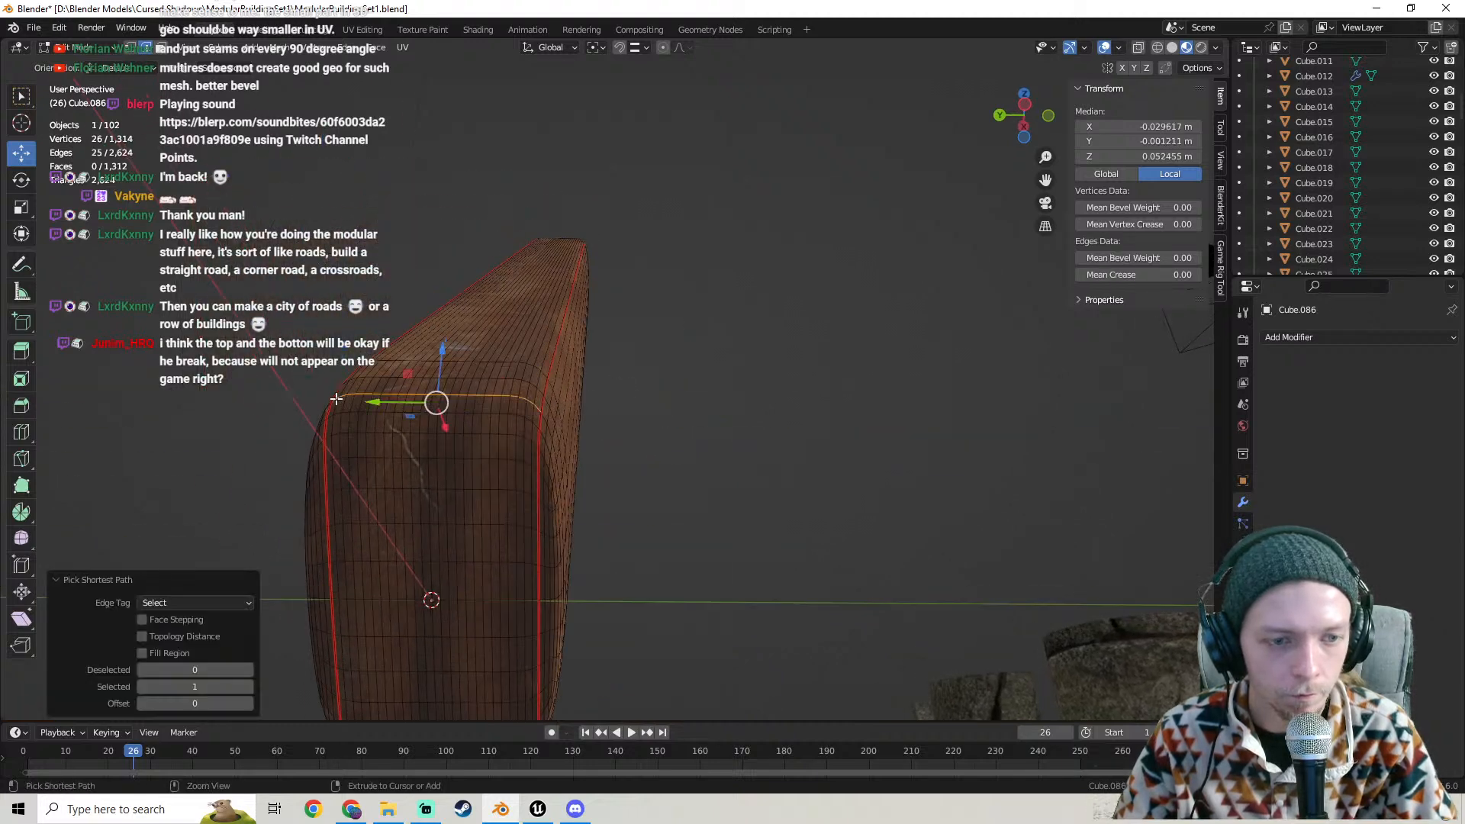
{"action": "right_click", "coordinate": [352, 395]}
{"action": "left_click", "coordinate": [351, 391]}
- Unwrap the slanted beam's whole mesh and inspect the wood texture in Object Mode
{"action": "key", "text": "a"}
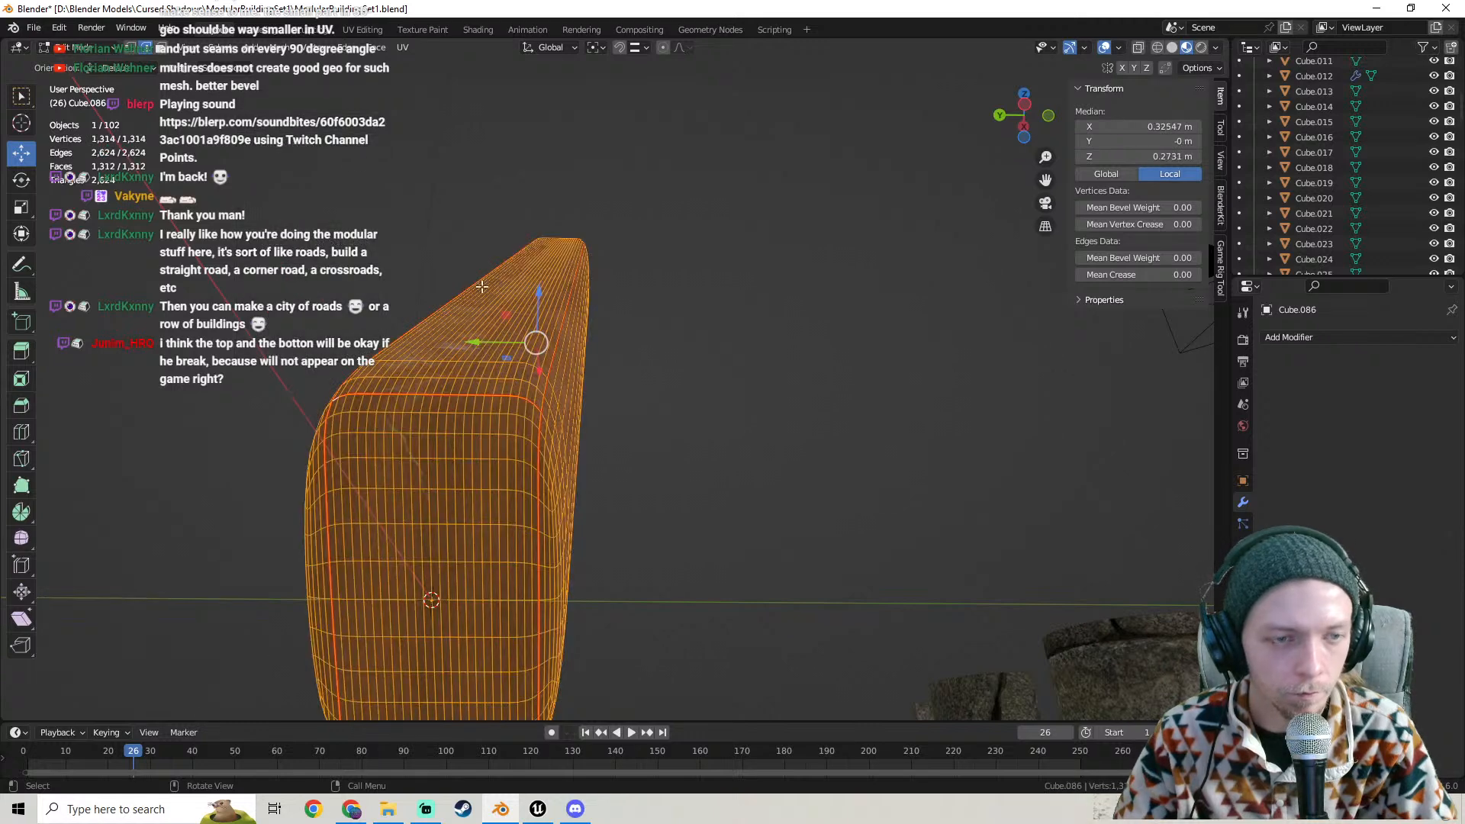
{"action": "left_click", "coordinate": [402, 48]}
{"action": "left_click", "coordinate": [442, 71]}
{"action": "key", "text": "Tab"}
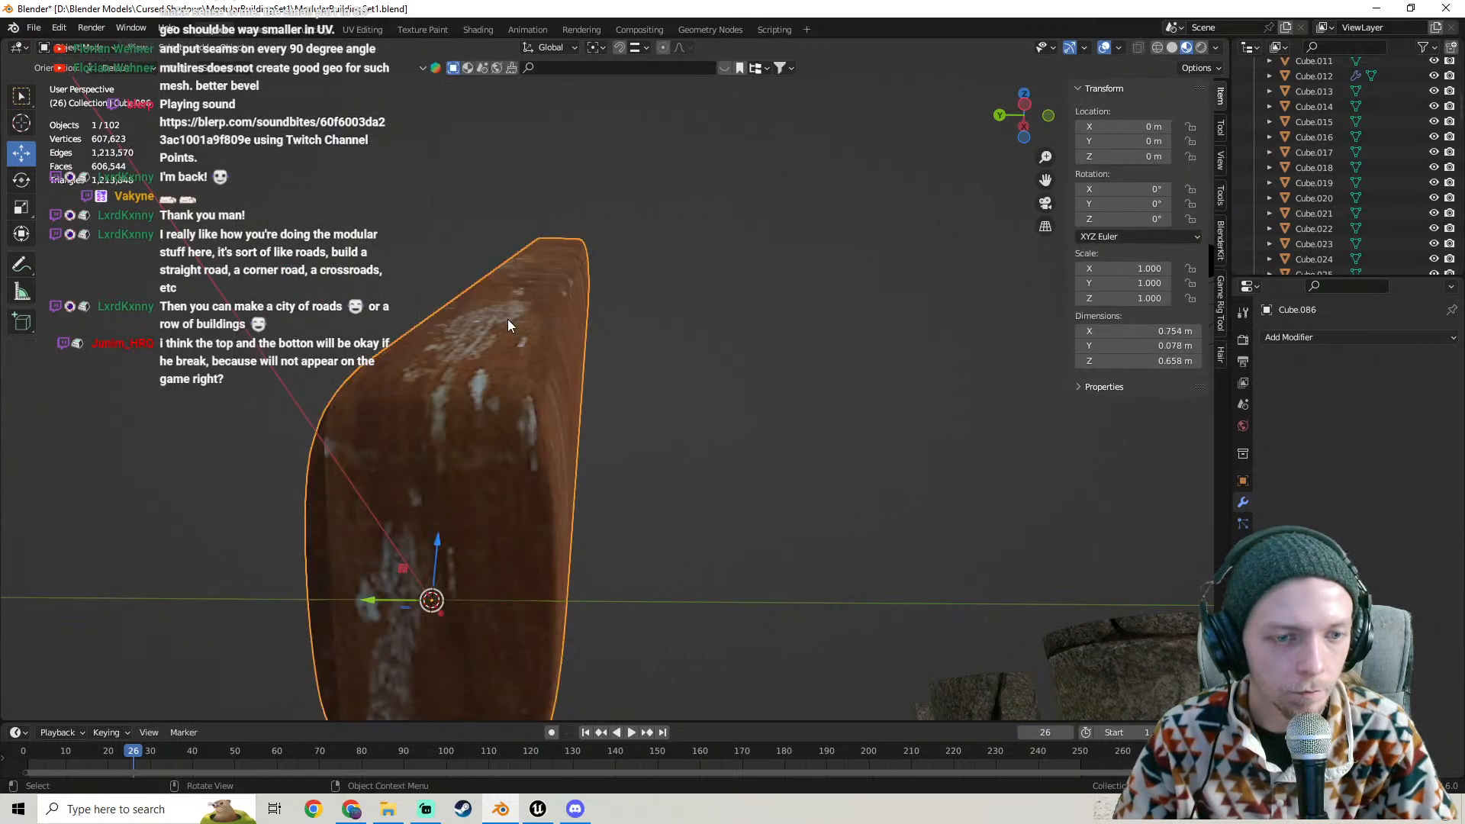
{"action": "middle_click_drag", "start_coordinate": [507, 319], "coordinate": [952, 339]}
{"action": "left_click", "coordinate": [658, 190]}
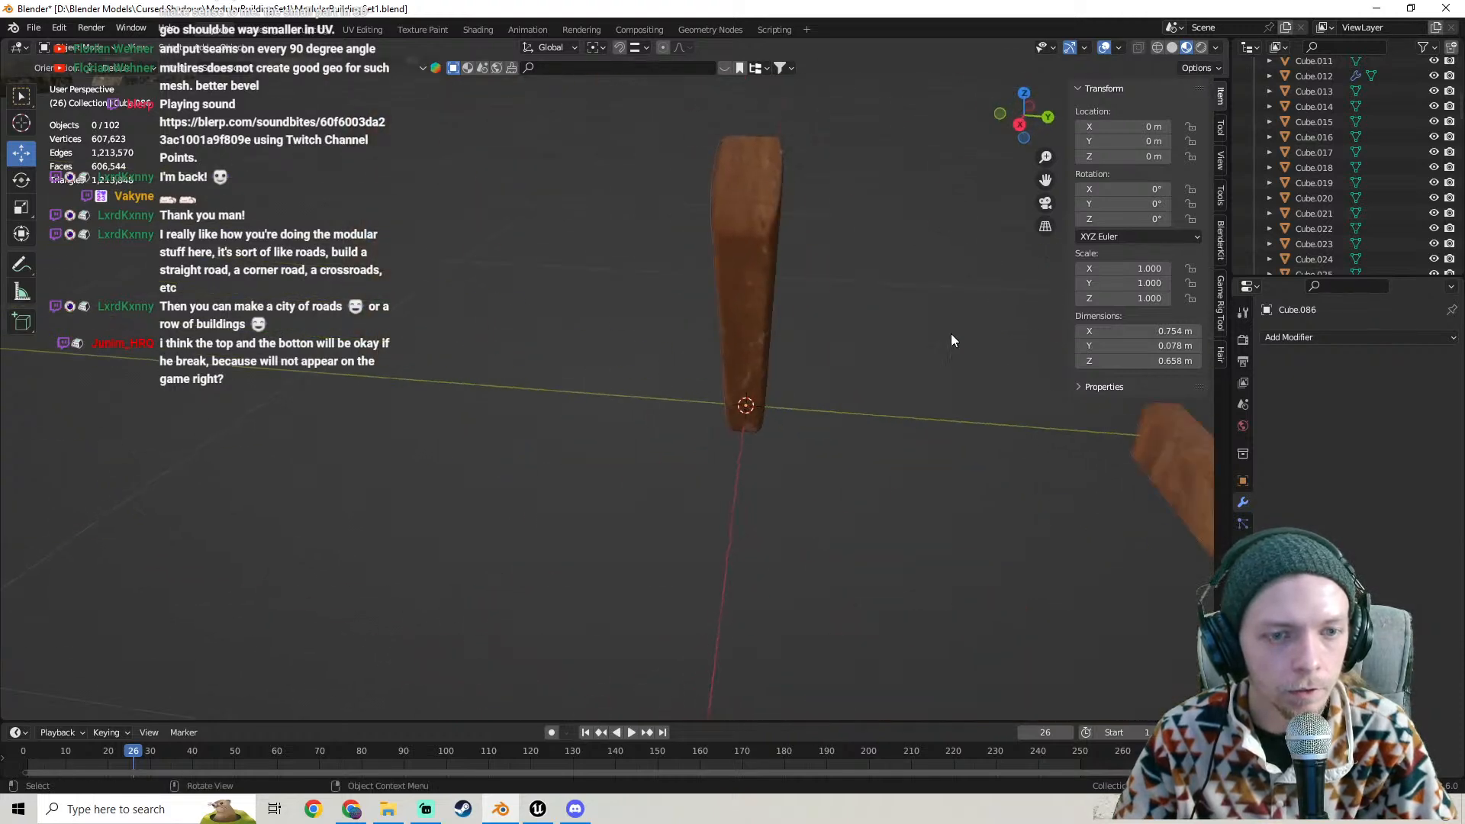
- Split the viewport and open a UV Editor beside it showing the slanted beam's UV layout
{"action": "middle_click_drag", "start_coordinate": [730, 260], "coordinate": [596, 368]}
{"action": "left_click", "coordinate": [562, 392]}
{"action": "key", "text": "Tab"}
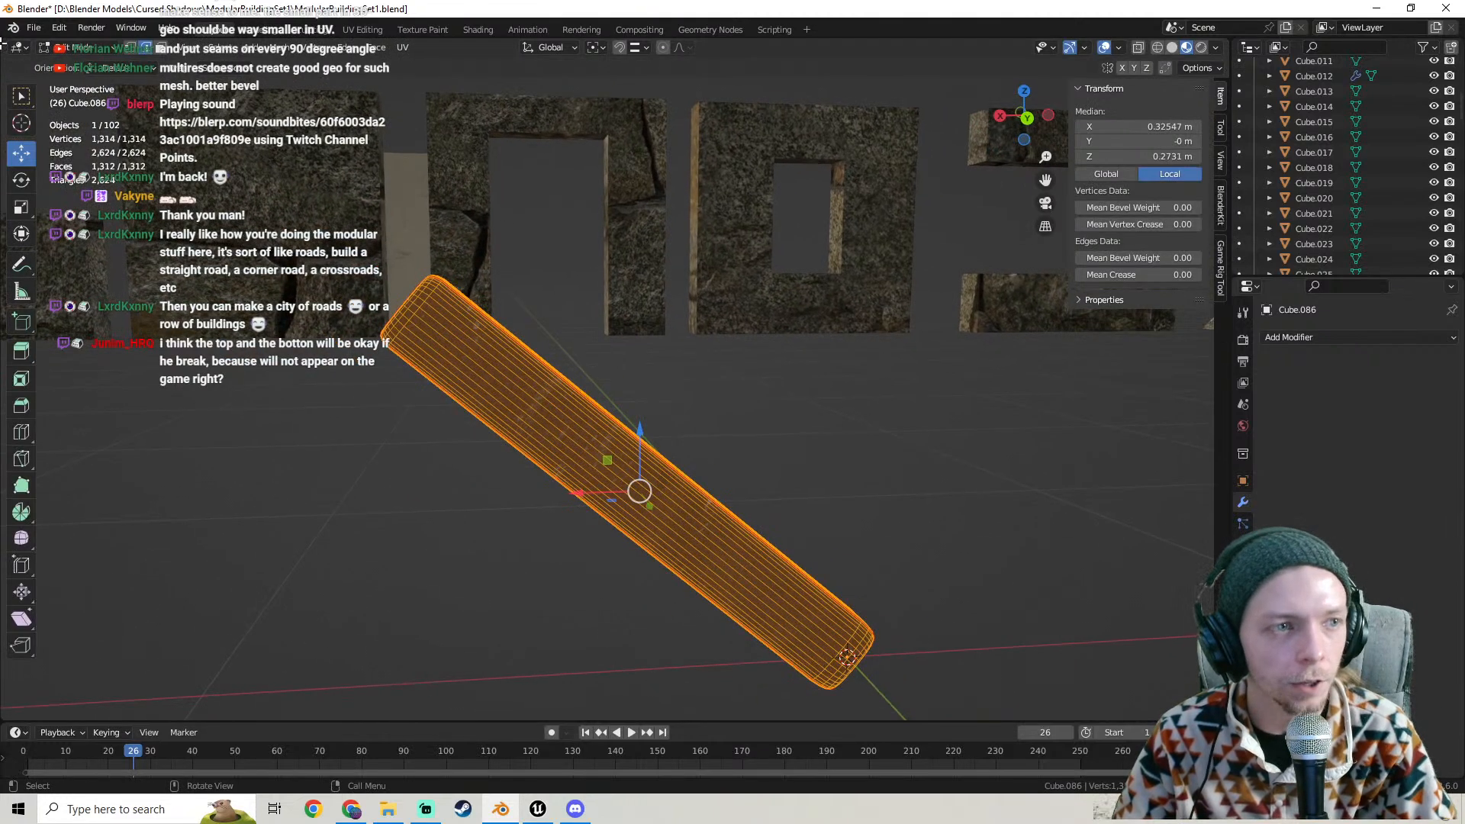
{"action": "left_click_drag", "start_coordinate": [3, 43], "coordinate": [416, 100]}
{"action": "left_click", "coordinate": [15, 48]}
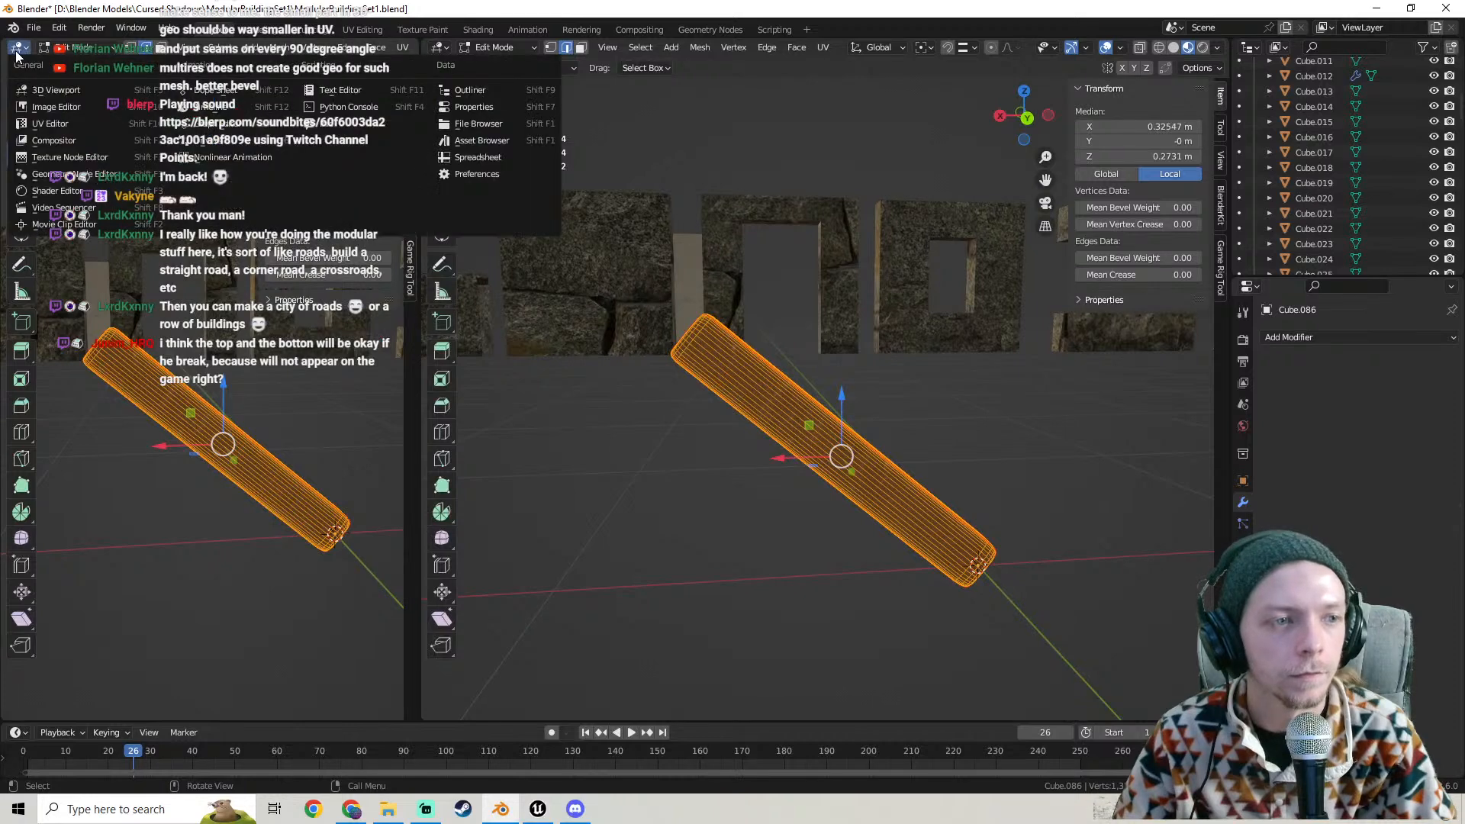
{"action": "left_click", "coordinate": [46, 134]}
{"action": "scroll", "coordinate": [194, 418], "scroll_direction": "up", "scroll_amount": 4}
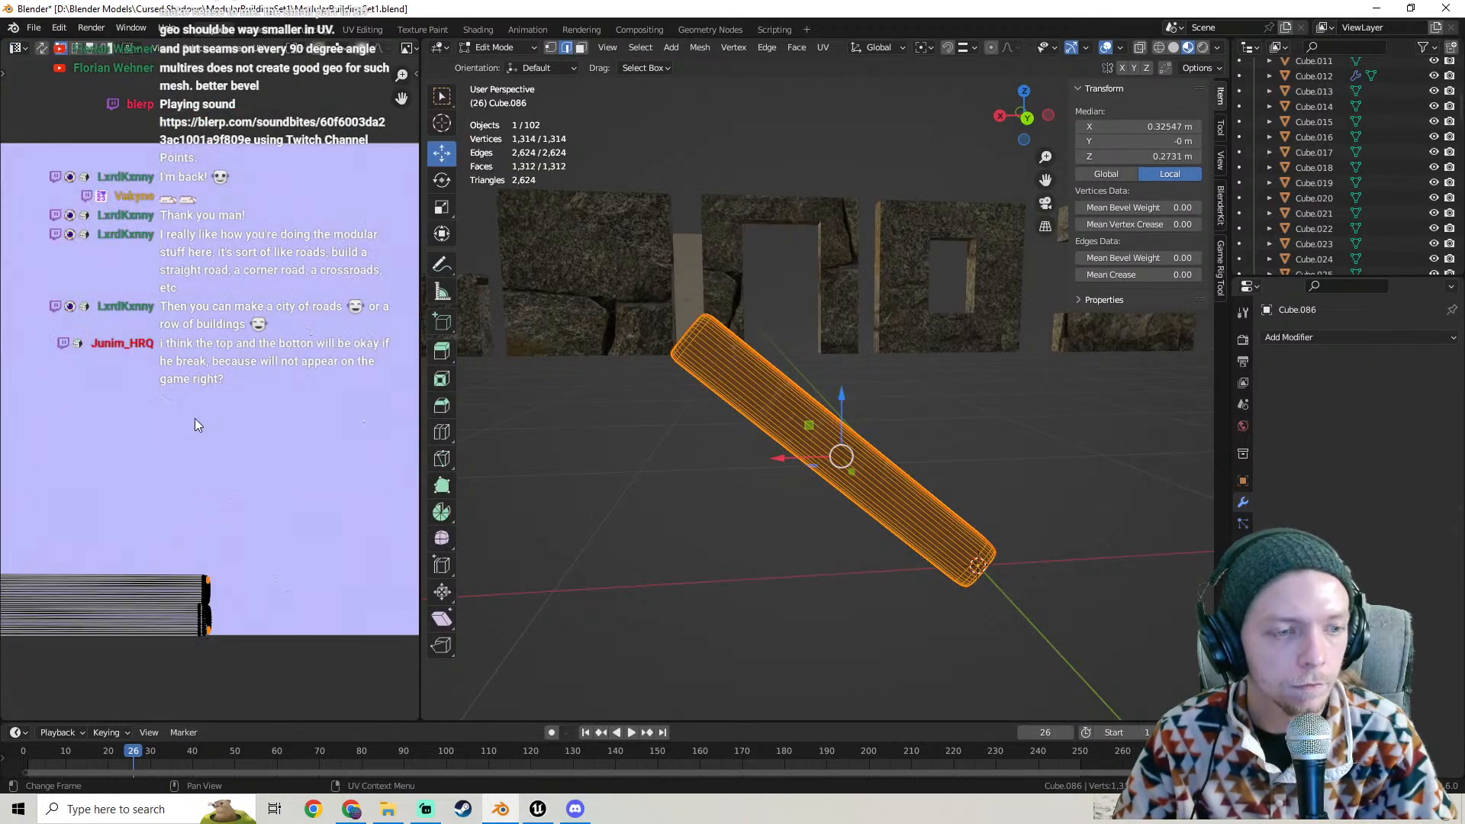
{"action": "middle_click_drag", "start_coordinate": [194, 418], "coordinate": [349, 326], "text": "shift"}
{"action": "scroll", "coordinate": [221, 381], "scroll_direction": "up", "scroll_amount": 3}
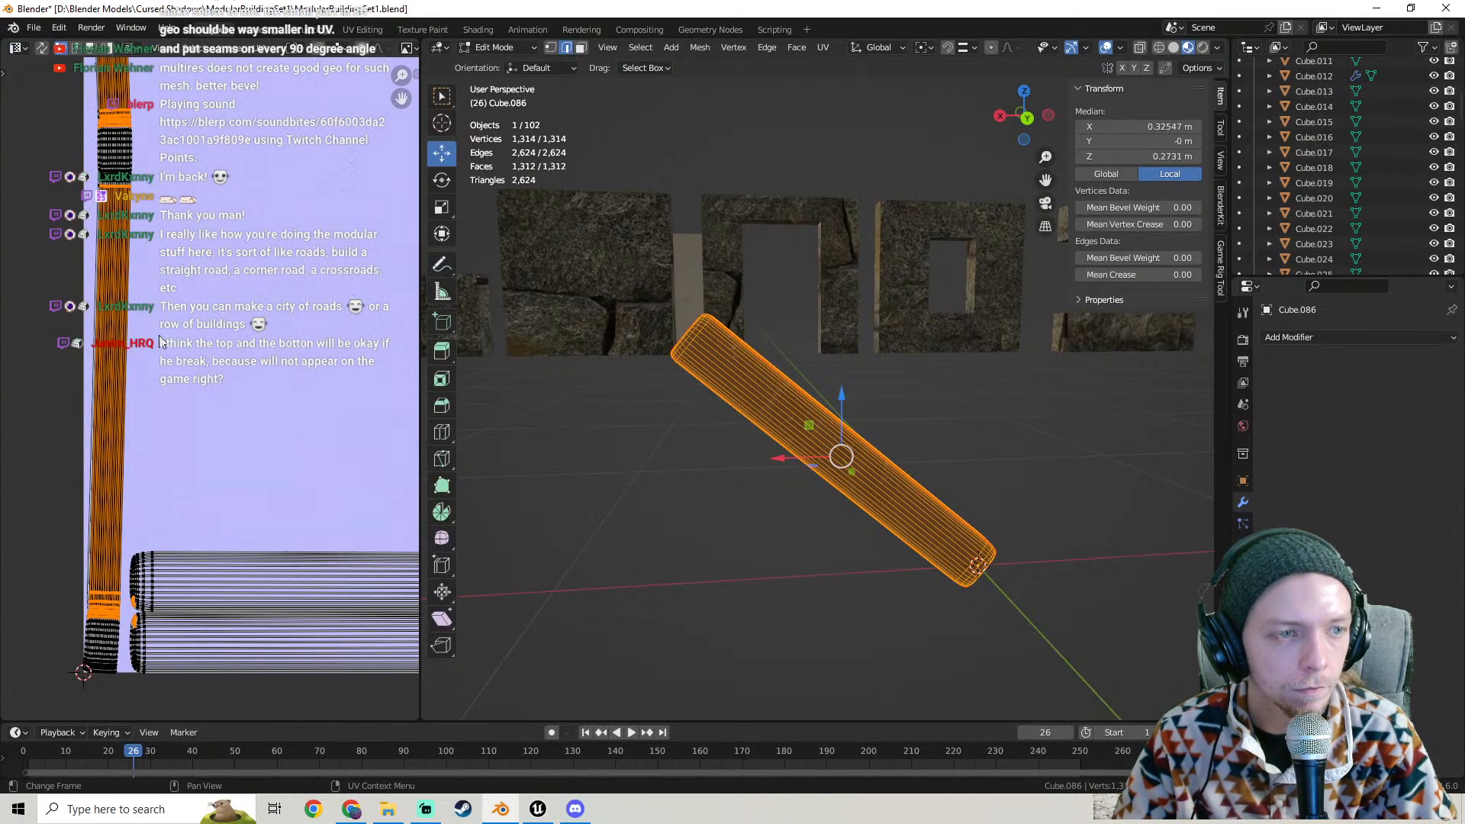
{"action": "scroll", "coordinate": [746, 428], "scroll_direction": "up", "scroll_amount": 2}
{"action": "key", "text": "Tab"}
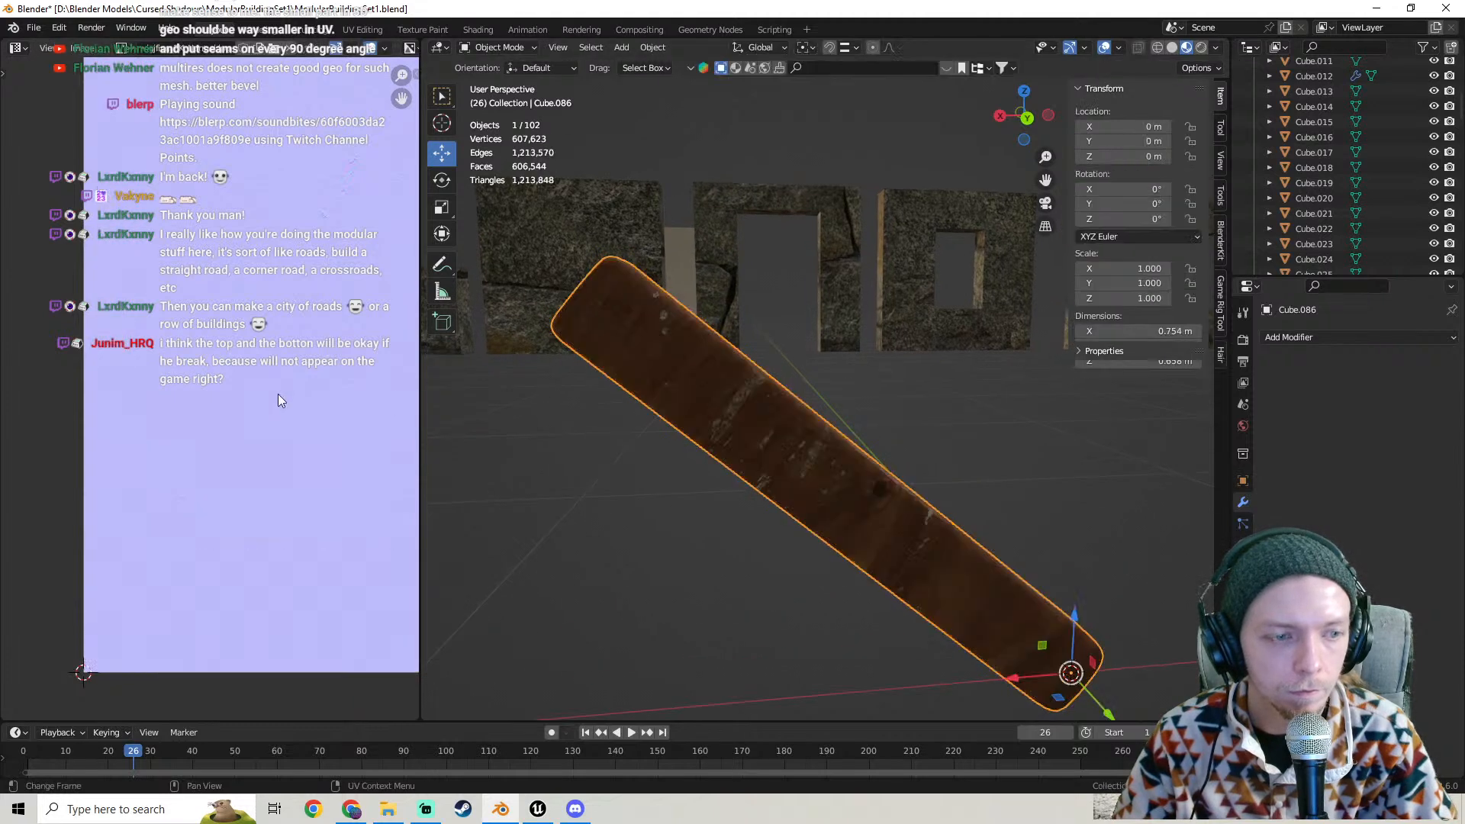
{"action": "middle_click_drag", "start_coordinate": [534, 393], "coordinate": [580, 374]}
{"action": "key", "text": "Tab"}
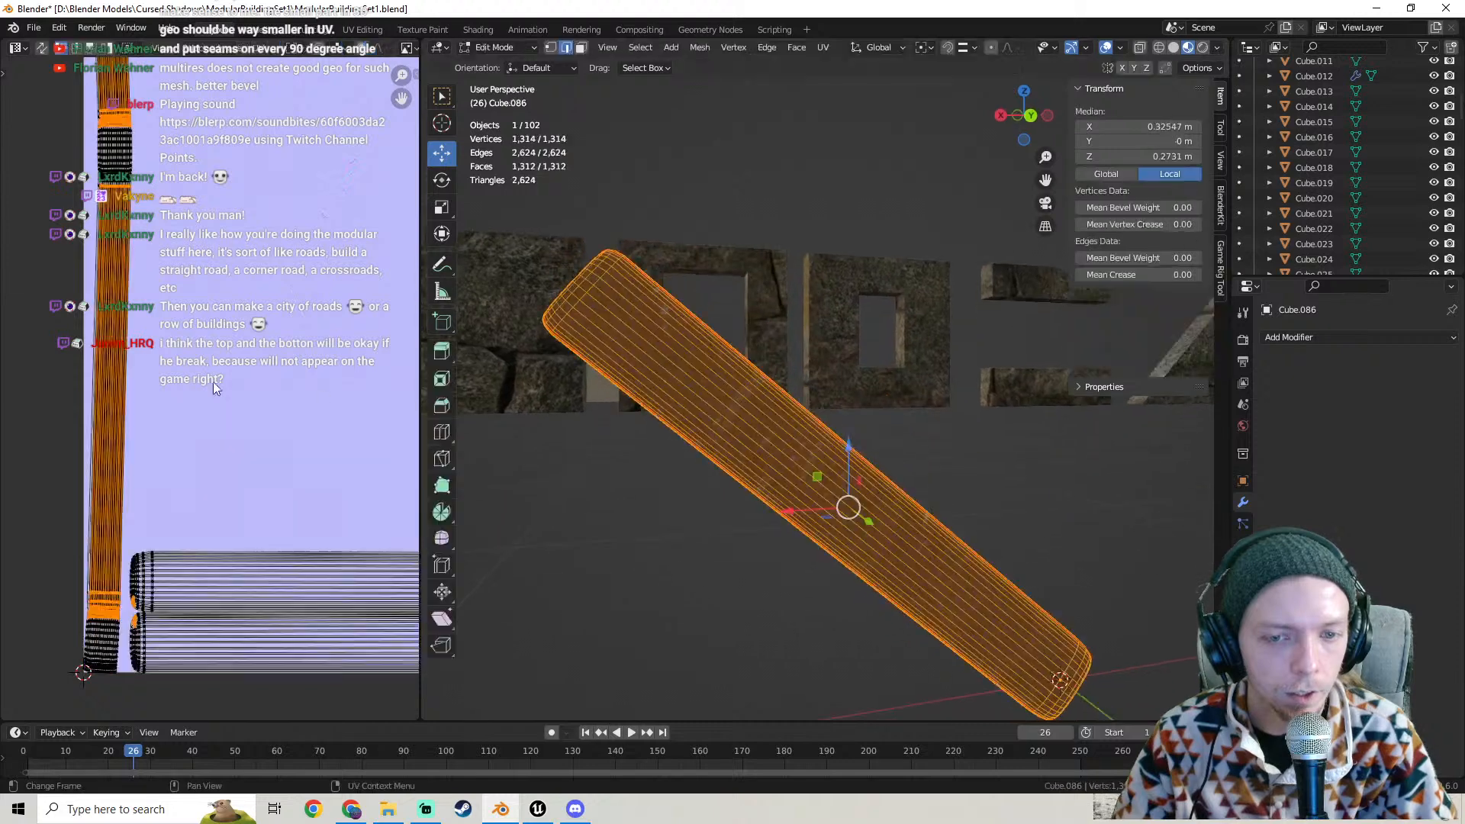
{"action": "key", "text": "alt+a"}
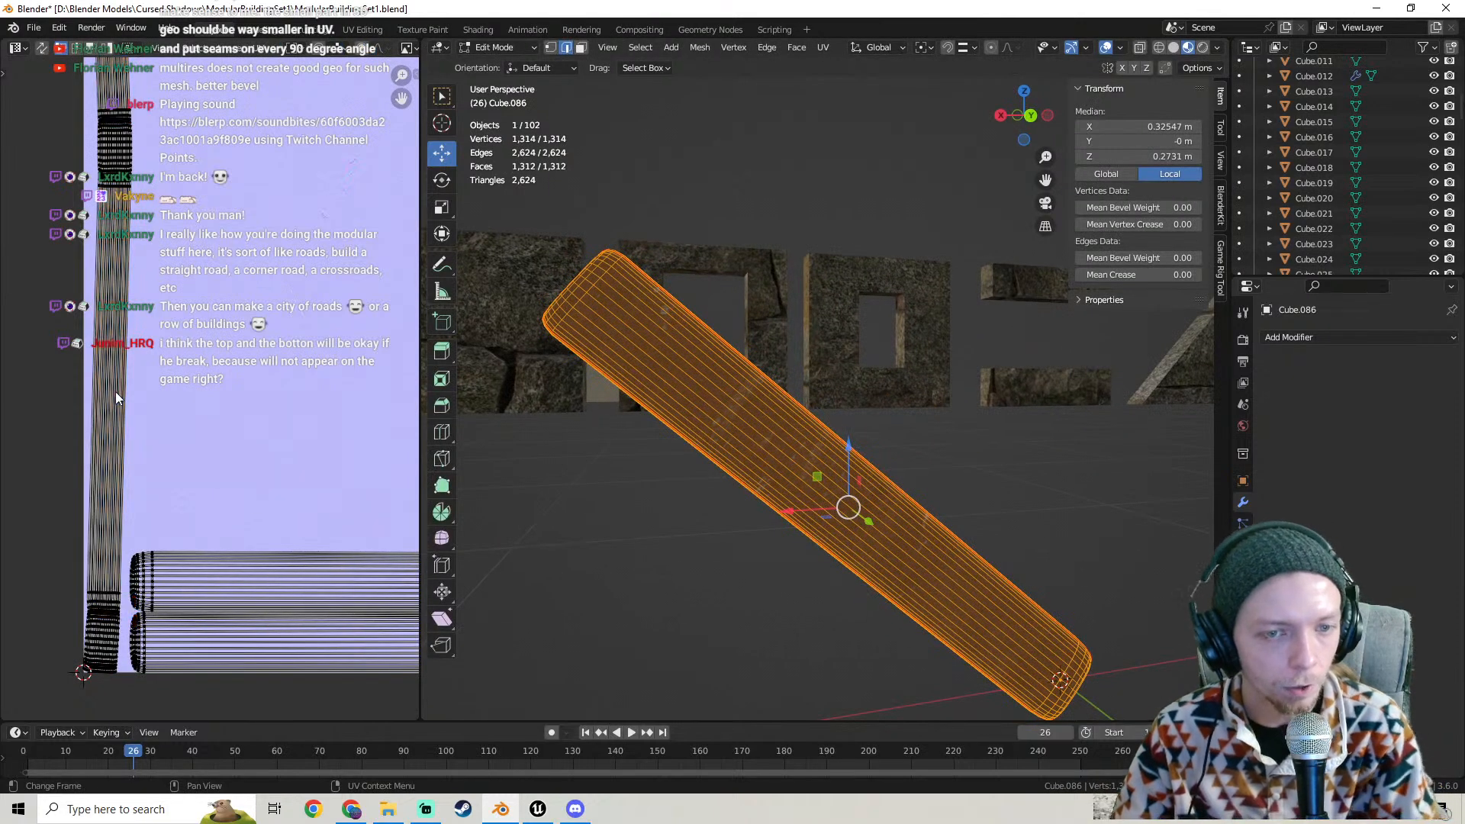
{"action": "key", "text": "l"}
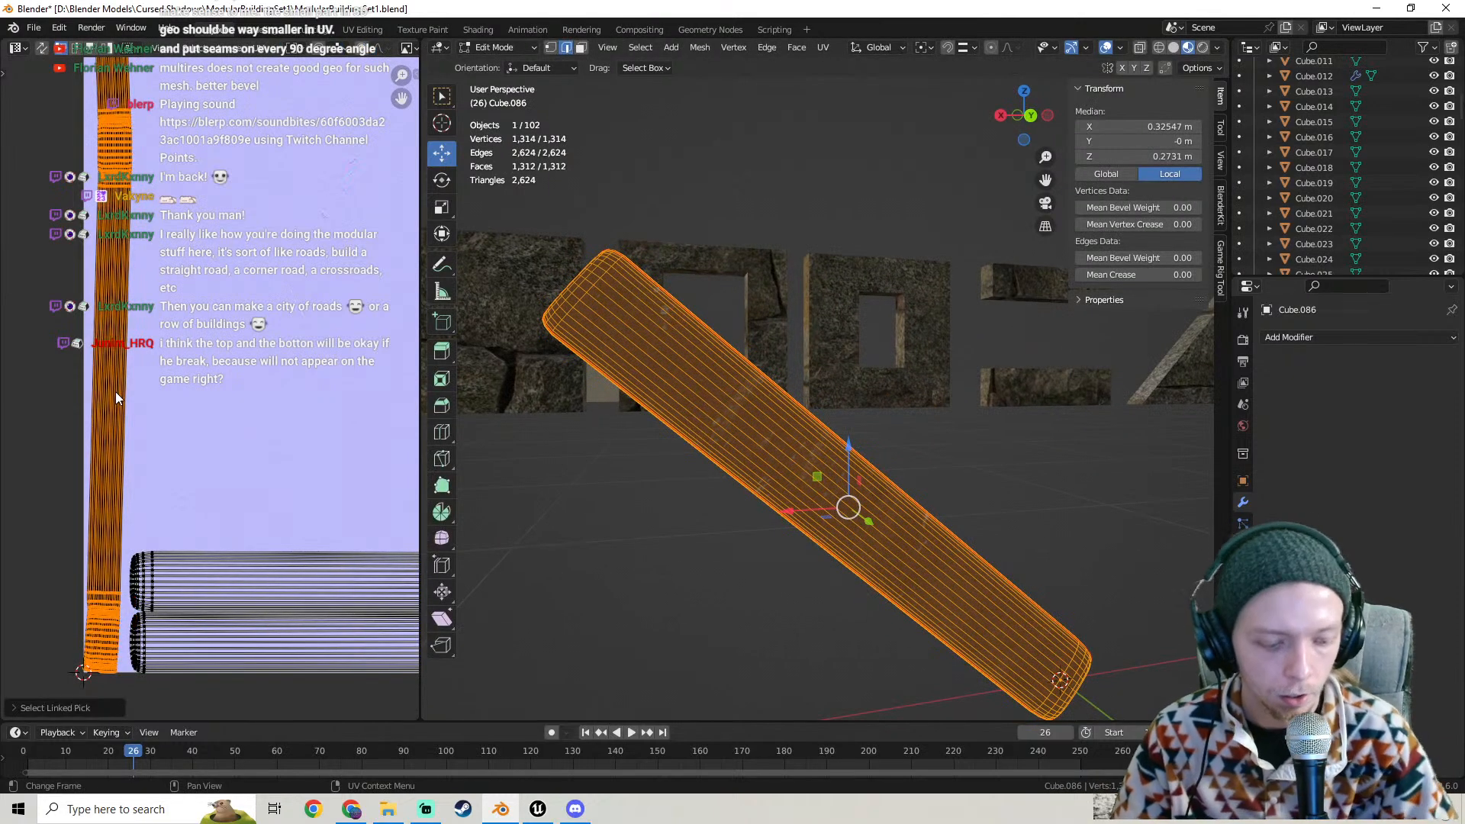
{"action": "key", "text": "g"}
{"action": "left_click", "coordinate": [102, 381]}
{"action": "scroll", "coordinate": [164, 525], "scroll_direction": "down", "scroll_amount": 1}
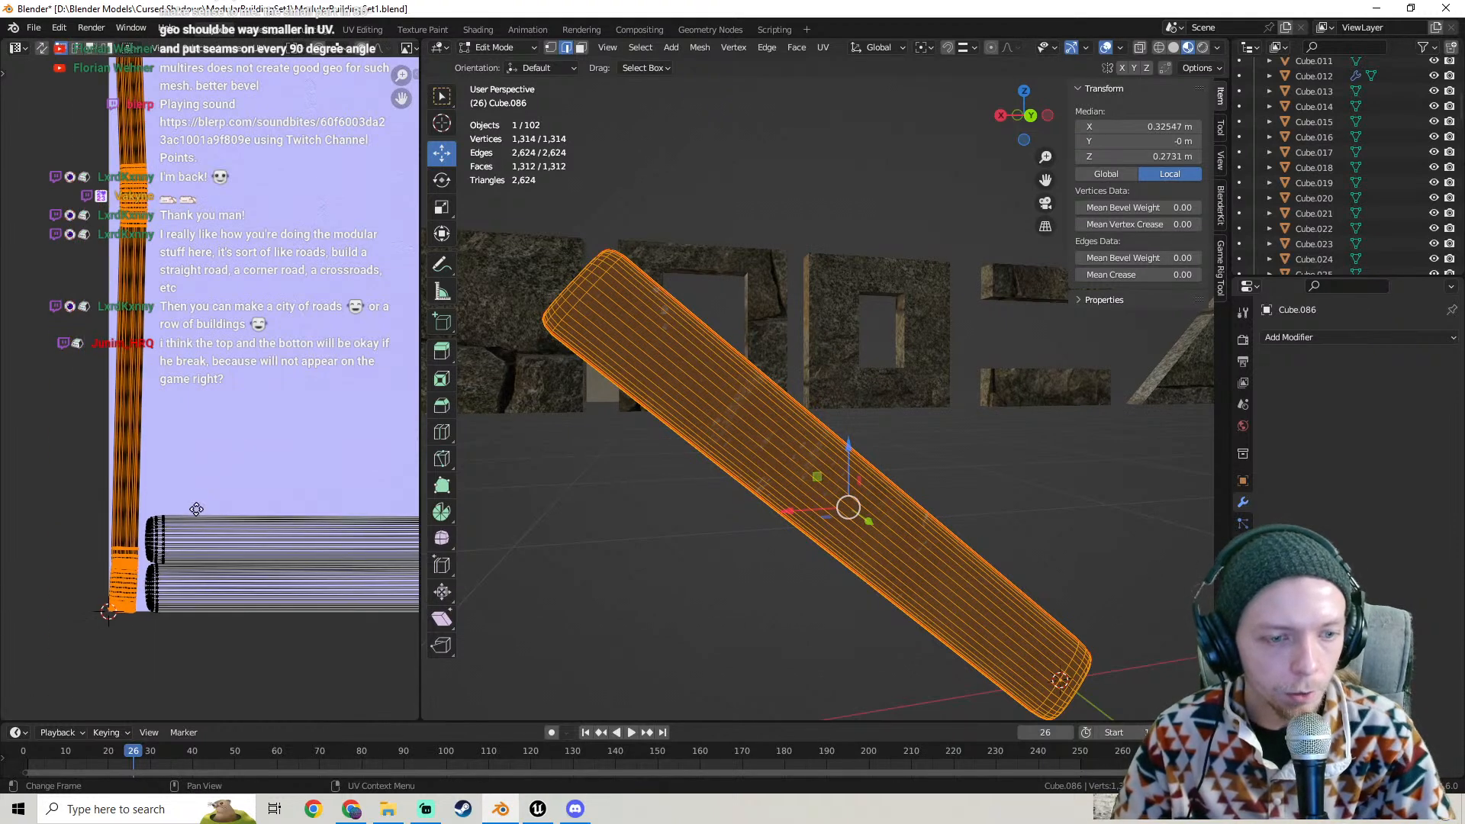
{"action": "middle_click_drag", "start_coordinate": [312, 472], "coordinate": [227, 452], "text": "shift"}
{"action": "key", "text": "l"}
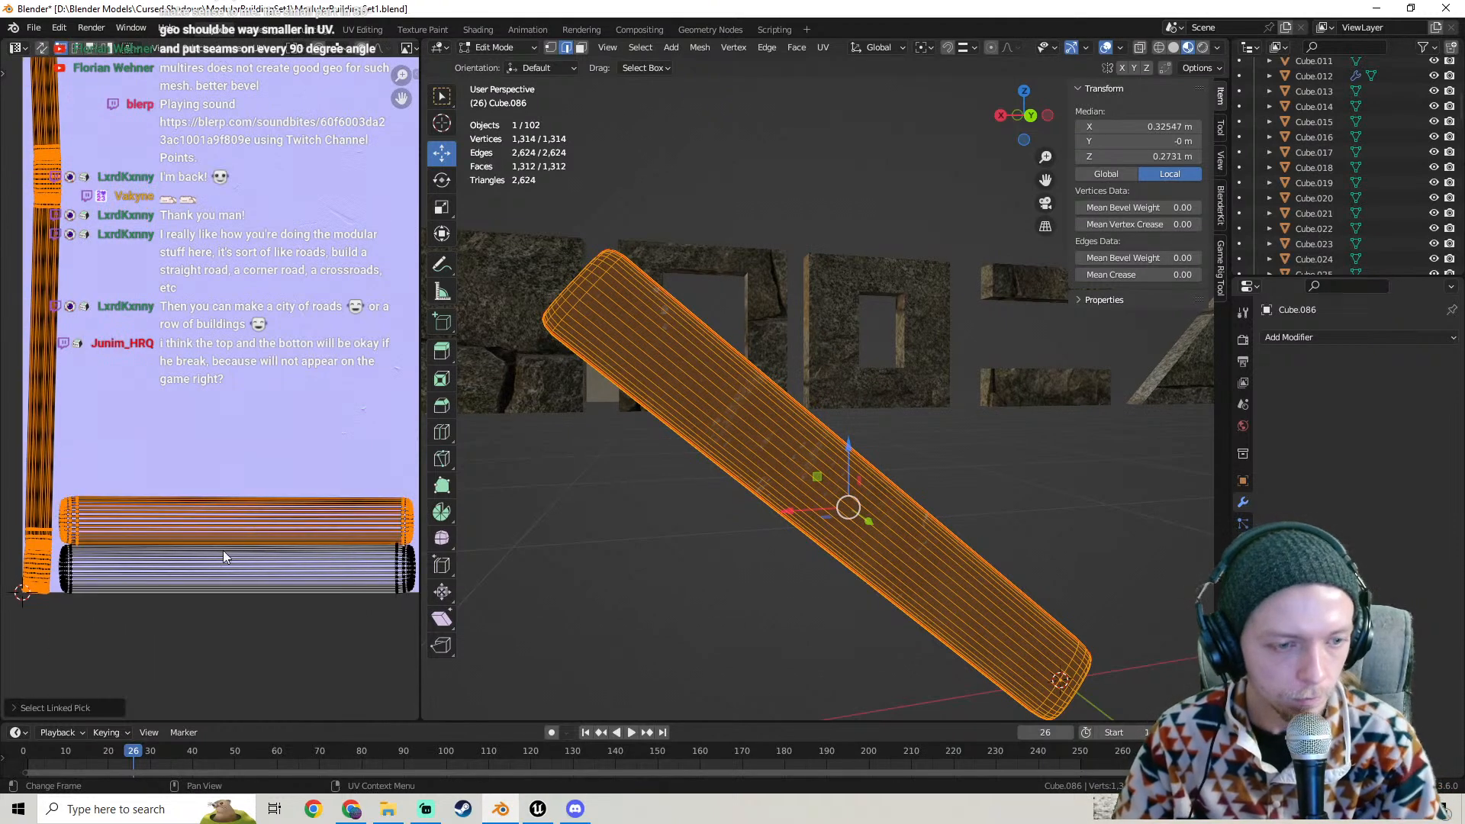
{"action": "key", "text": "l"}
{"action": "key", "text": "g"}
{"action": "right_click", "coordinate": [237, 480]}
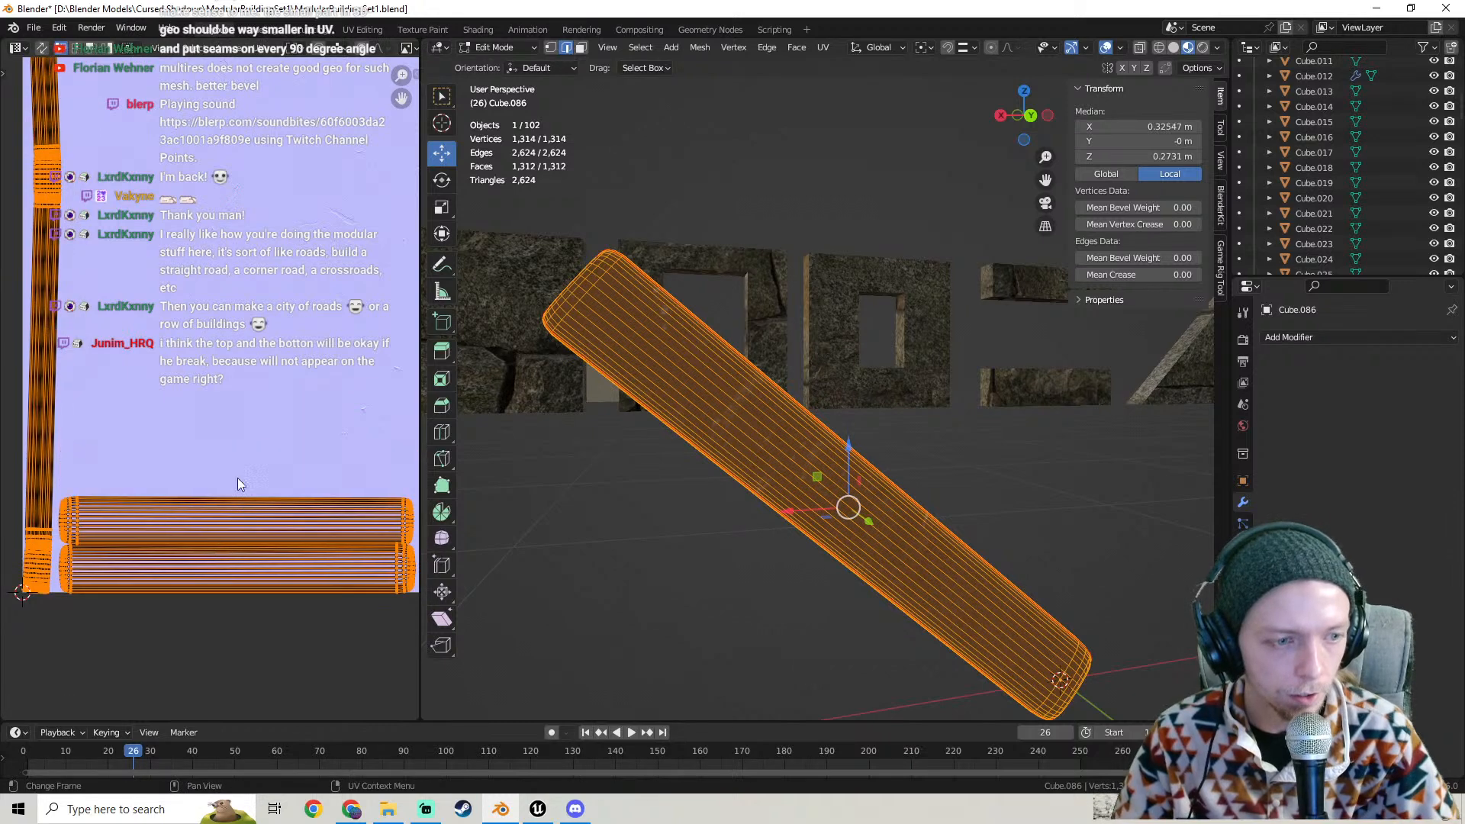
- Select only the two wide horizontal UV islands, leaving the tall narrow island unselected
{"action": "left_click", "coordinate": [237, 479]}
{"action": "key", "text": "l"}
{"action": "key", "text": "l"}
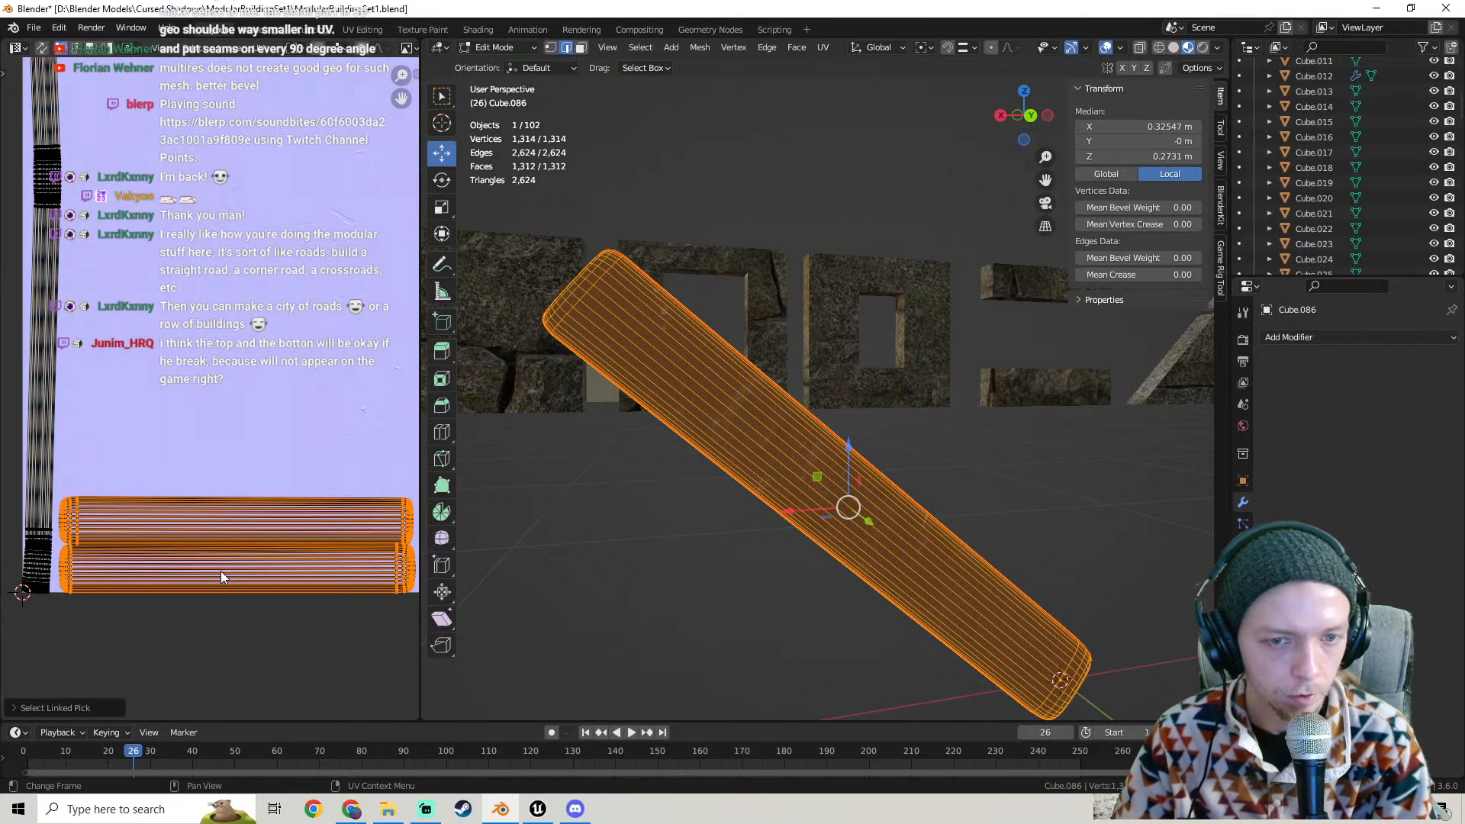
{"action": "key", "text": "g"}
{"action": "right_click", "coordinate": [278, 433]}
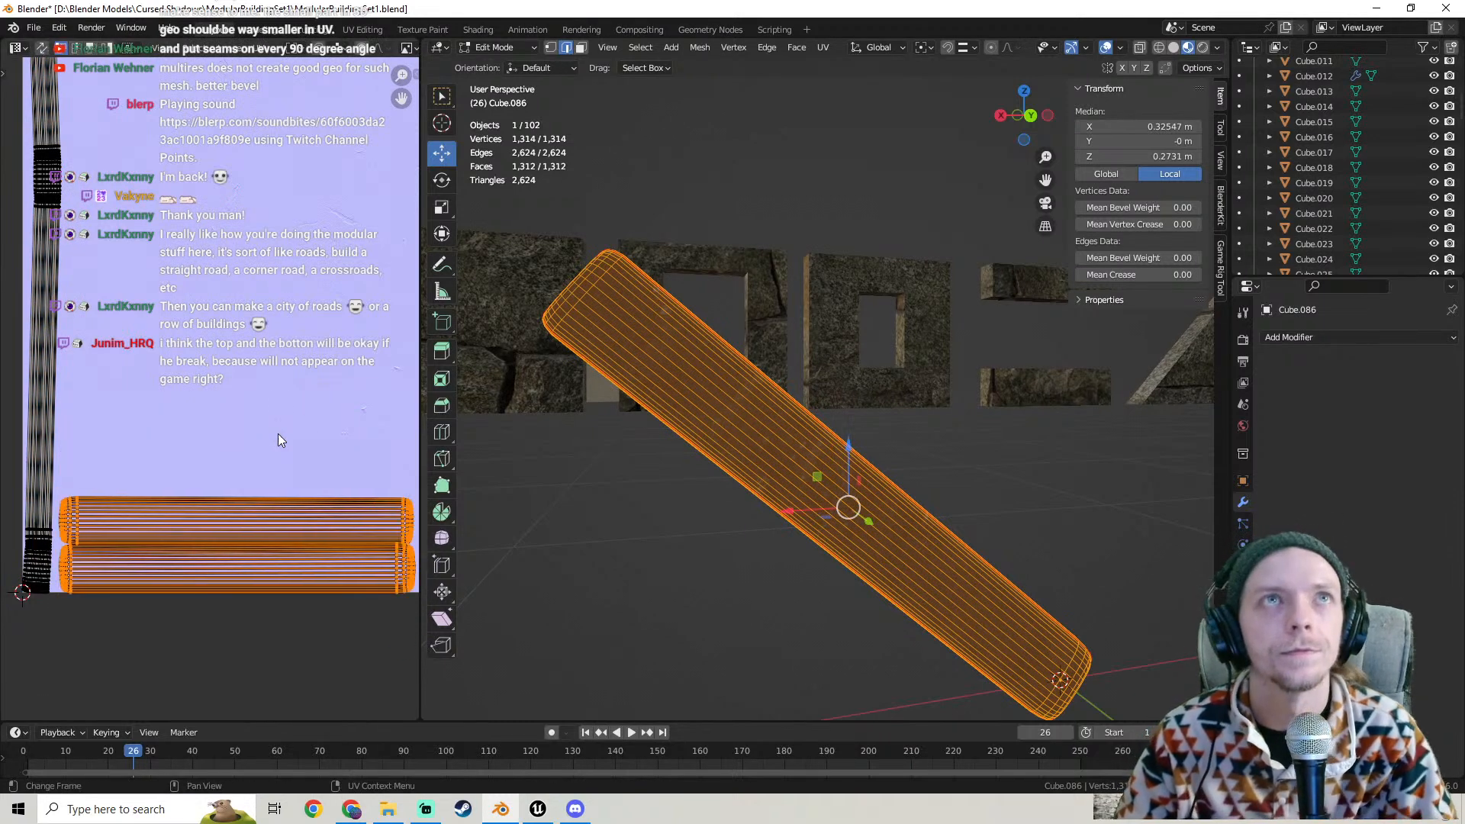
- Try rotating the two wide UV islands by 90 degrees and freehand, checking the wood grain direction on the beam
{"action": "key", "text": "r"}
{"action": "key", "text": "9"}
{"action": "key", "text": "0"}
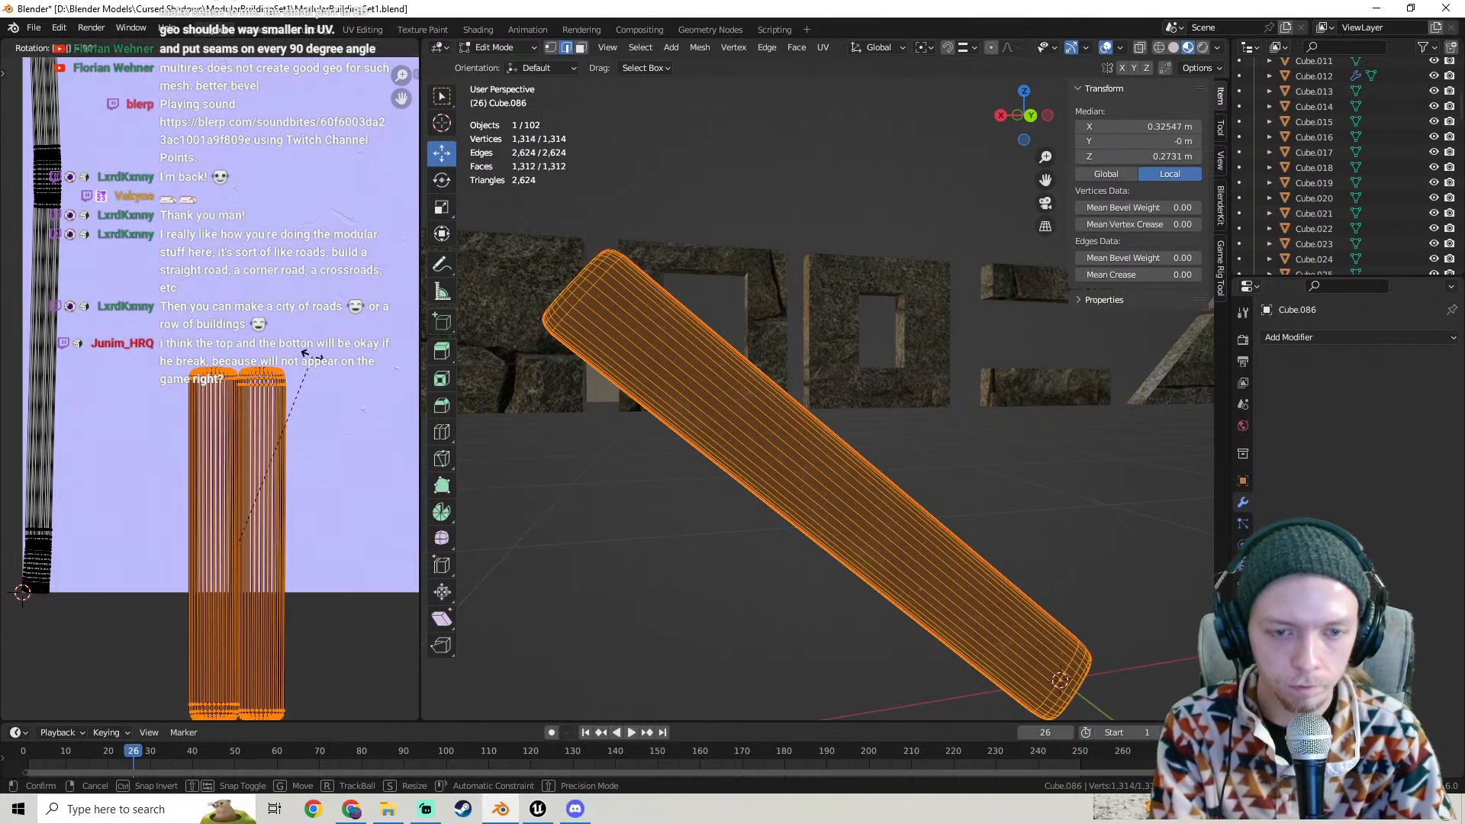
{"action": "key", "text": "Return"}
{"action": "key", "text": "Tab"}
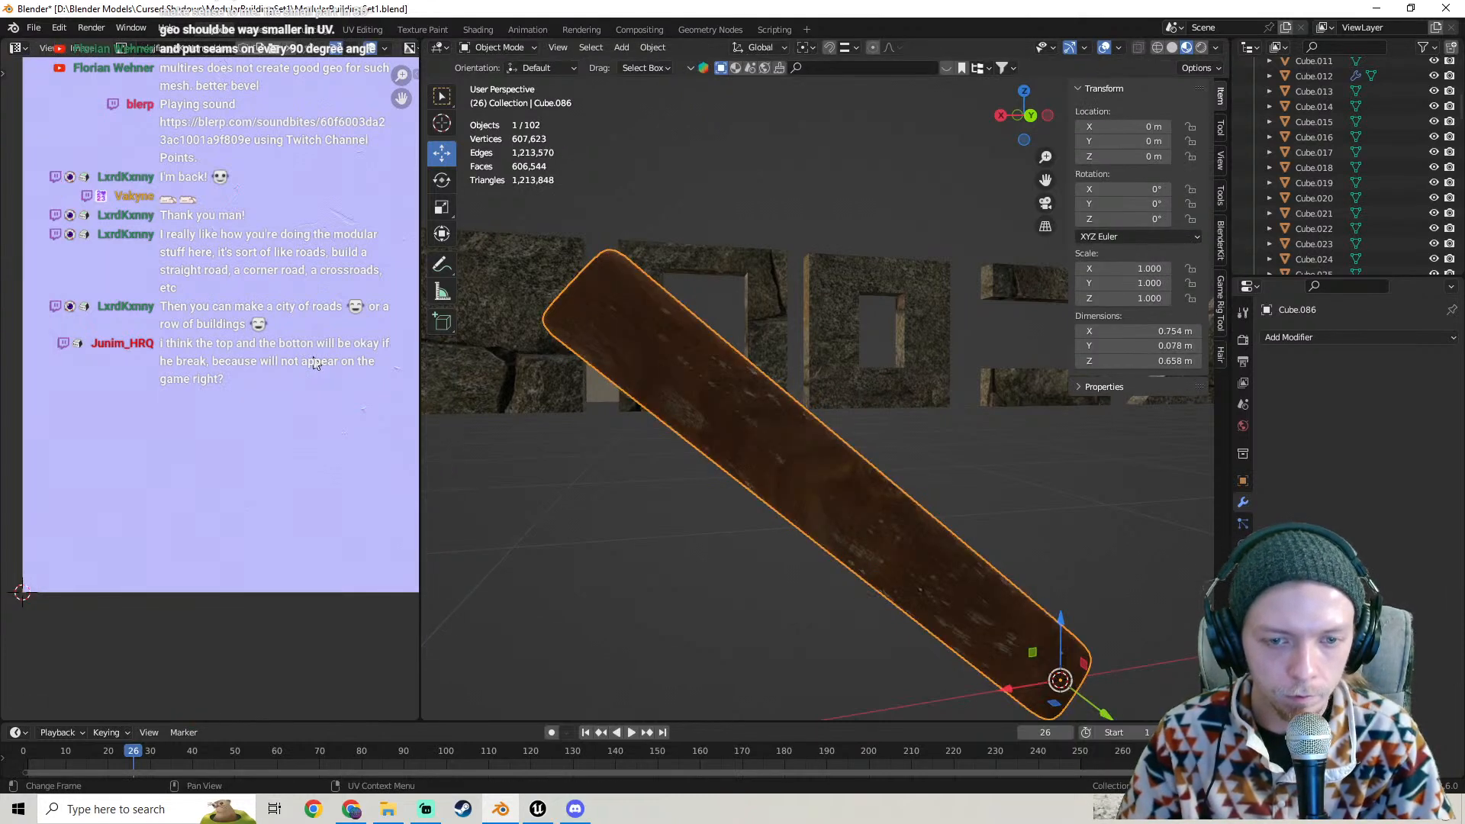
{"action": "key", "text": "Tab"}
{"action": "key", "text": "Tab"}
{"action": "key", "text": "Tab"}
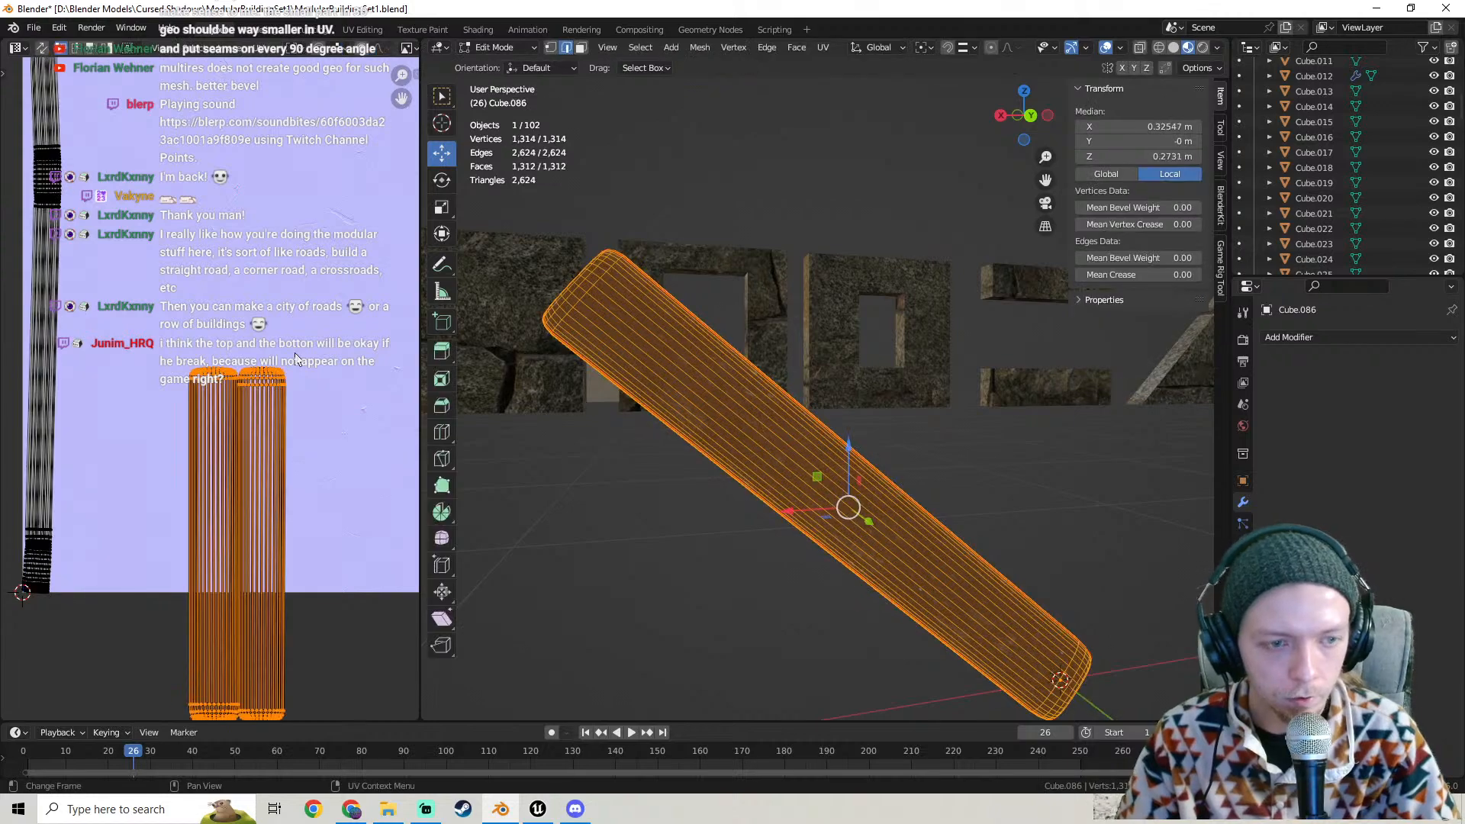
{"action": "key", "text": "ctrl+z"}
{"action": "key", "text": "r"}
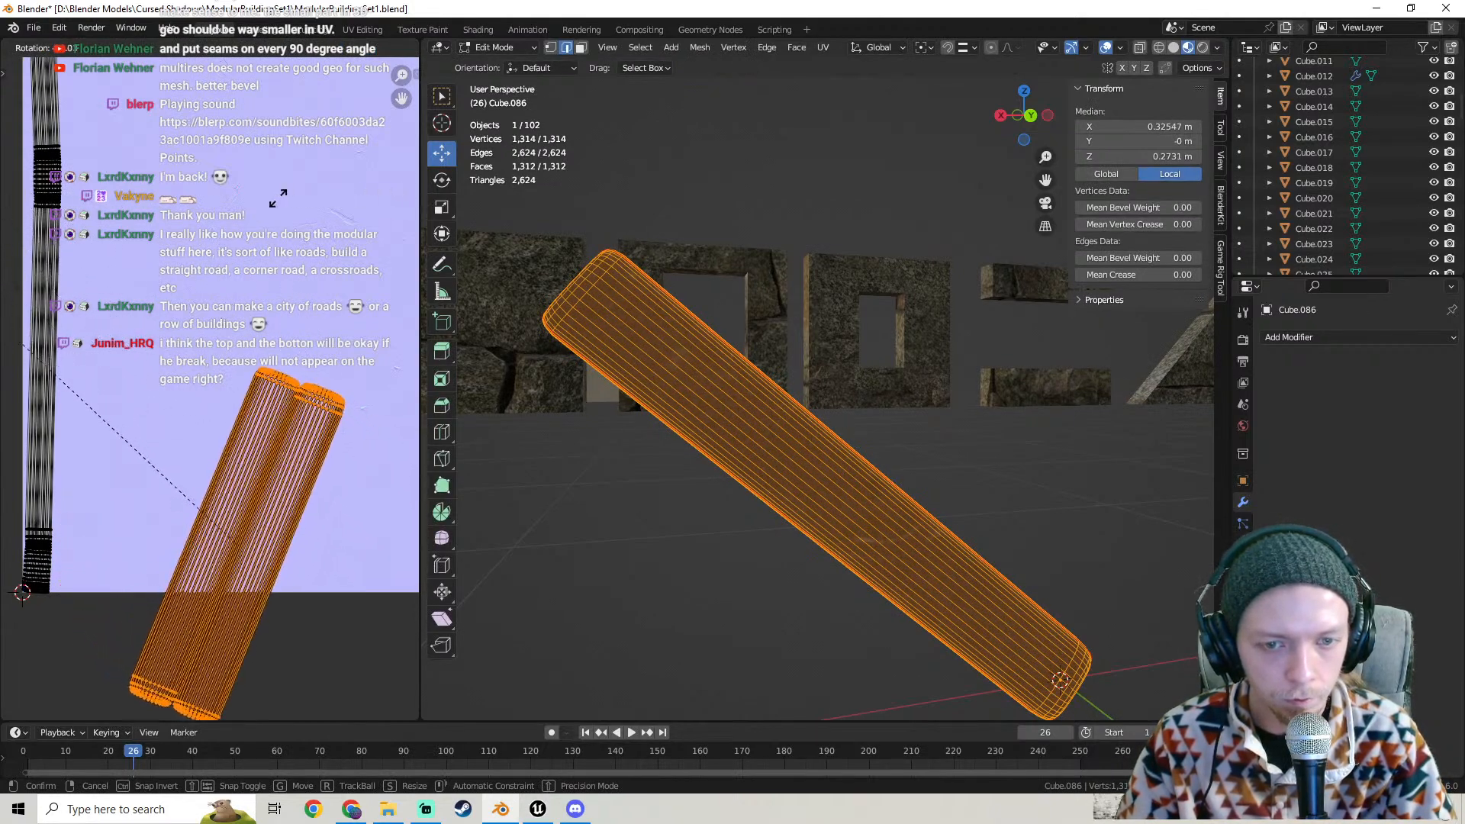
{"action": "left_click", "coordinate": [404, 236]}
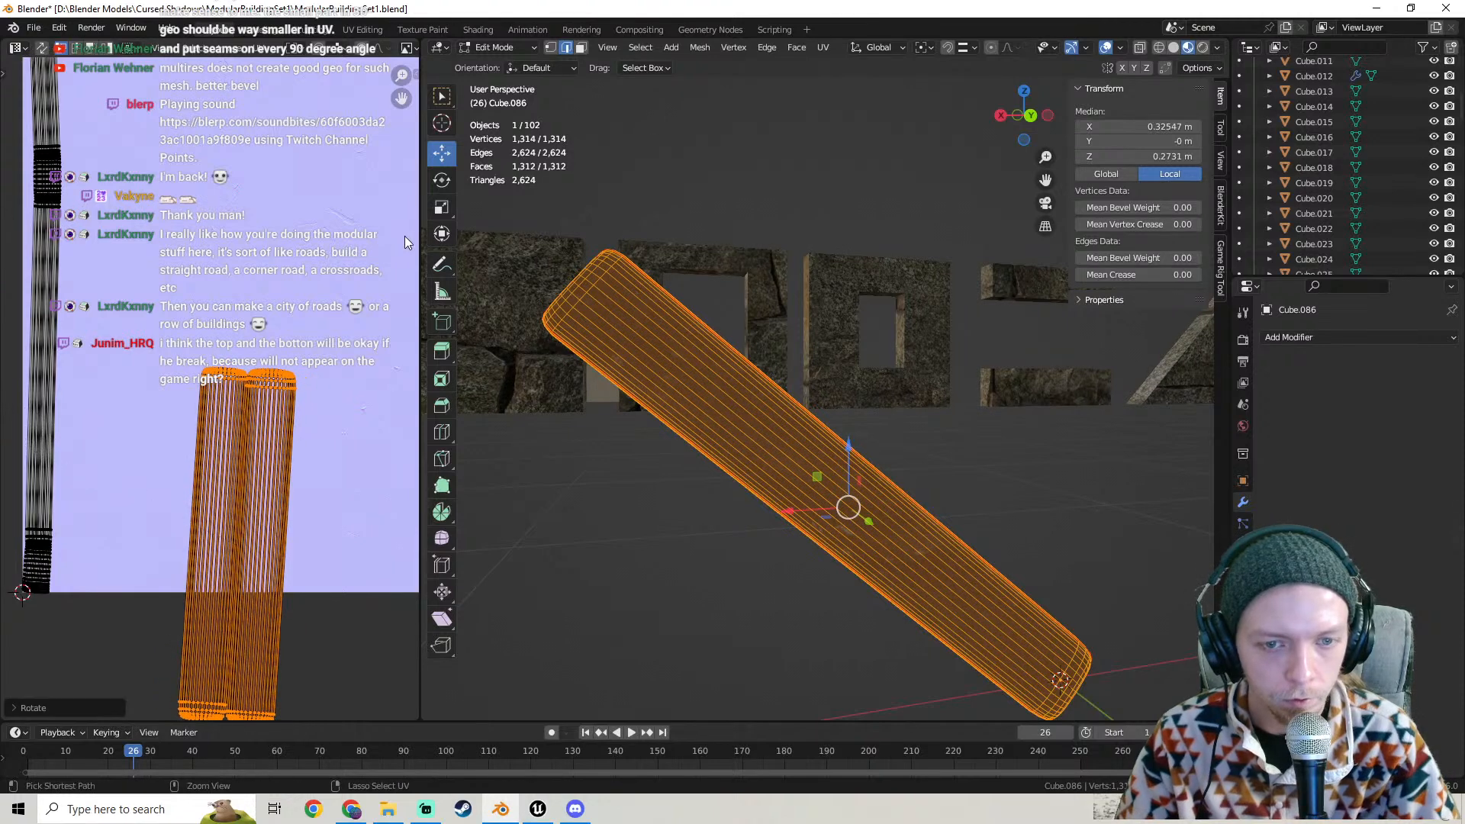
{"action": "key", "text": "ctrl+z"}
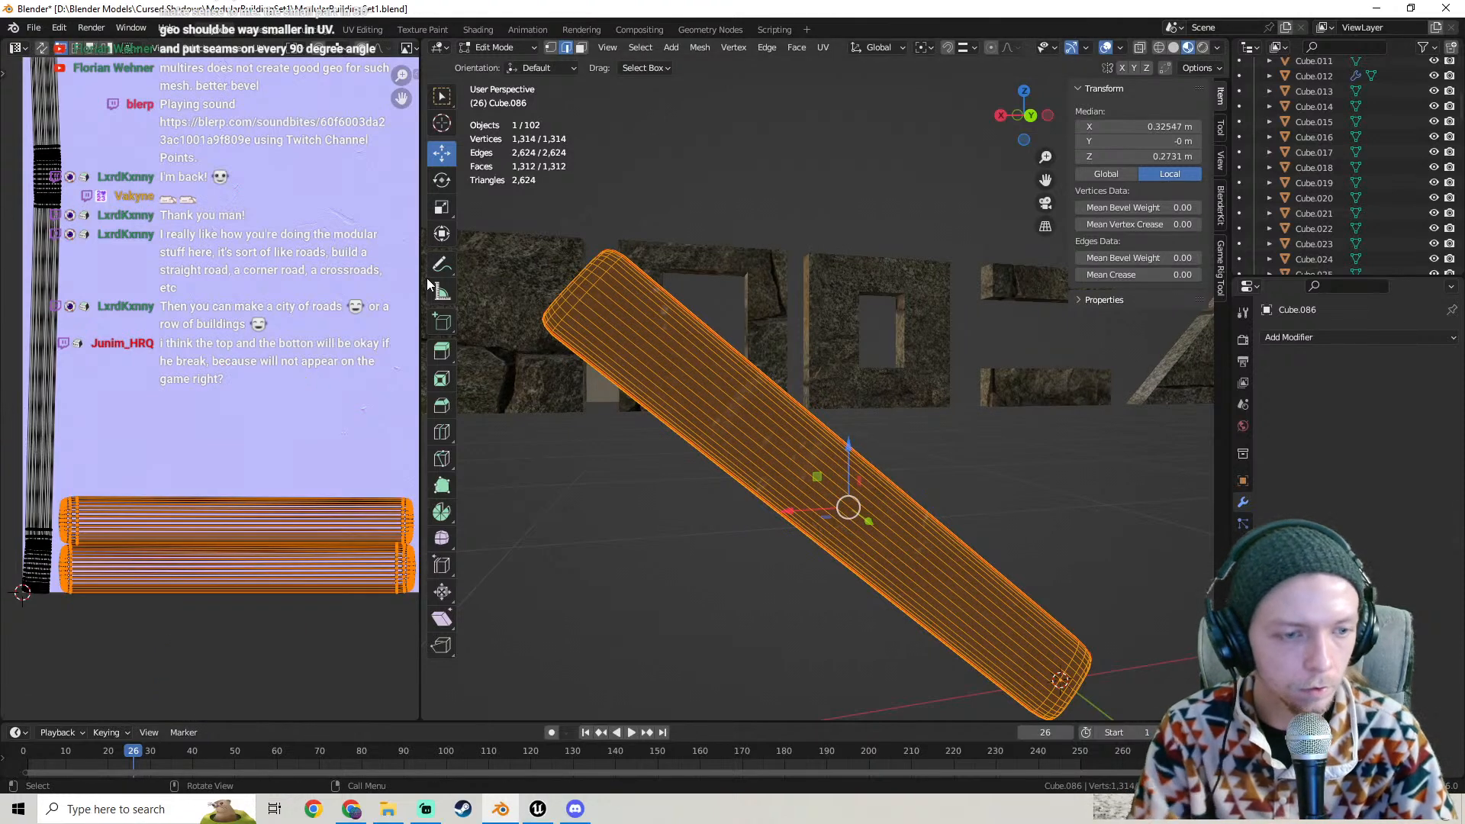
- Rotate the two wide UV islands by 90 degrees and move them up inside the texture area
{"action": "type", "text": "r90"}
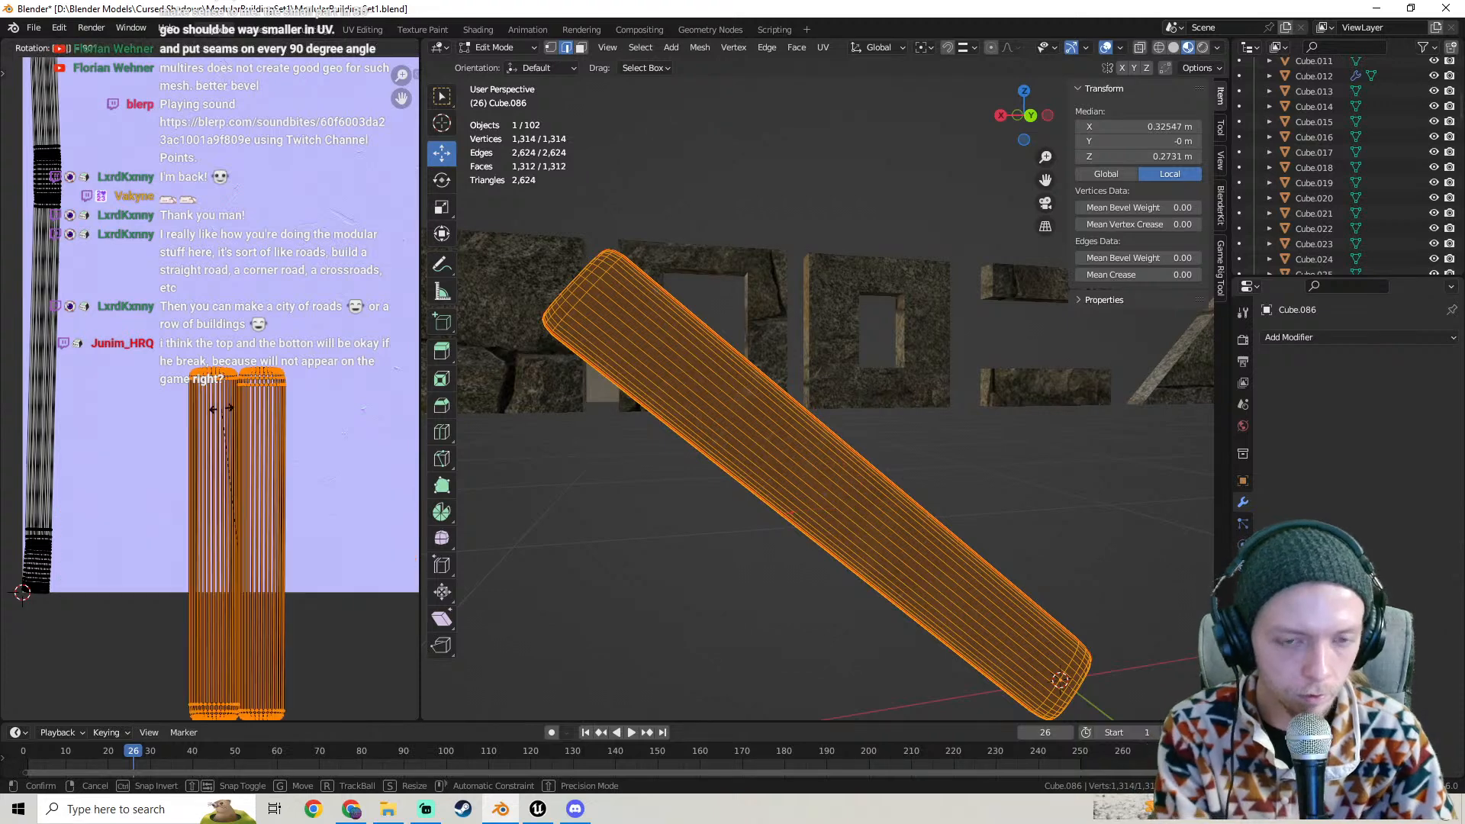
{"action": "key", "text": "Return"}
{"action": "key", "text": "Tab"}
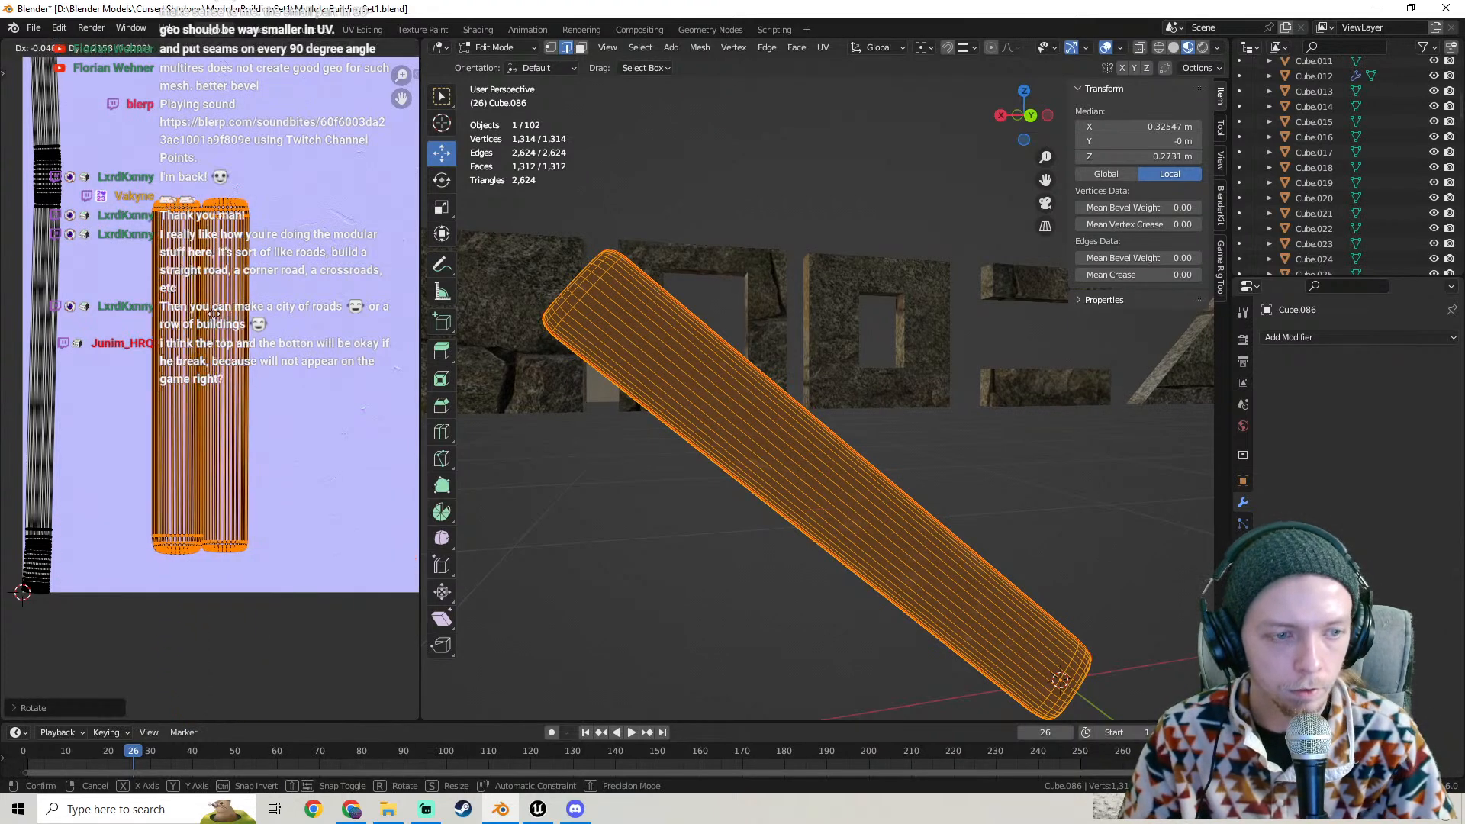
{"action": "key", "text": "Tab"}
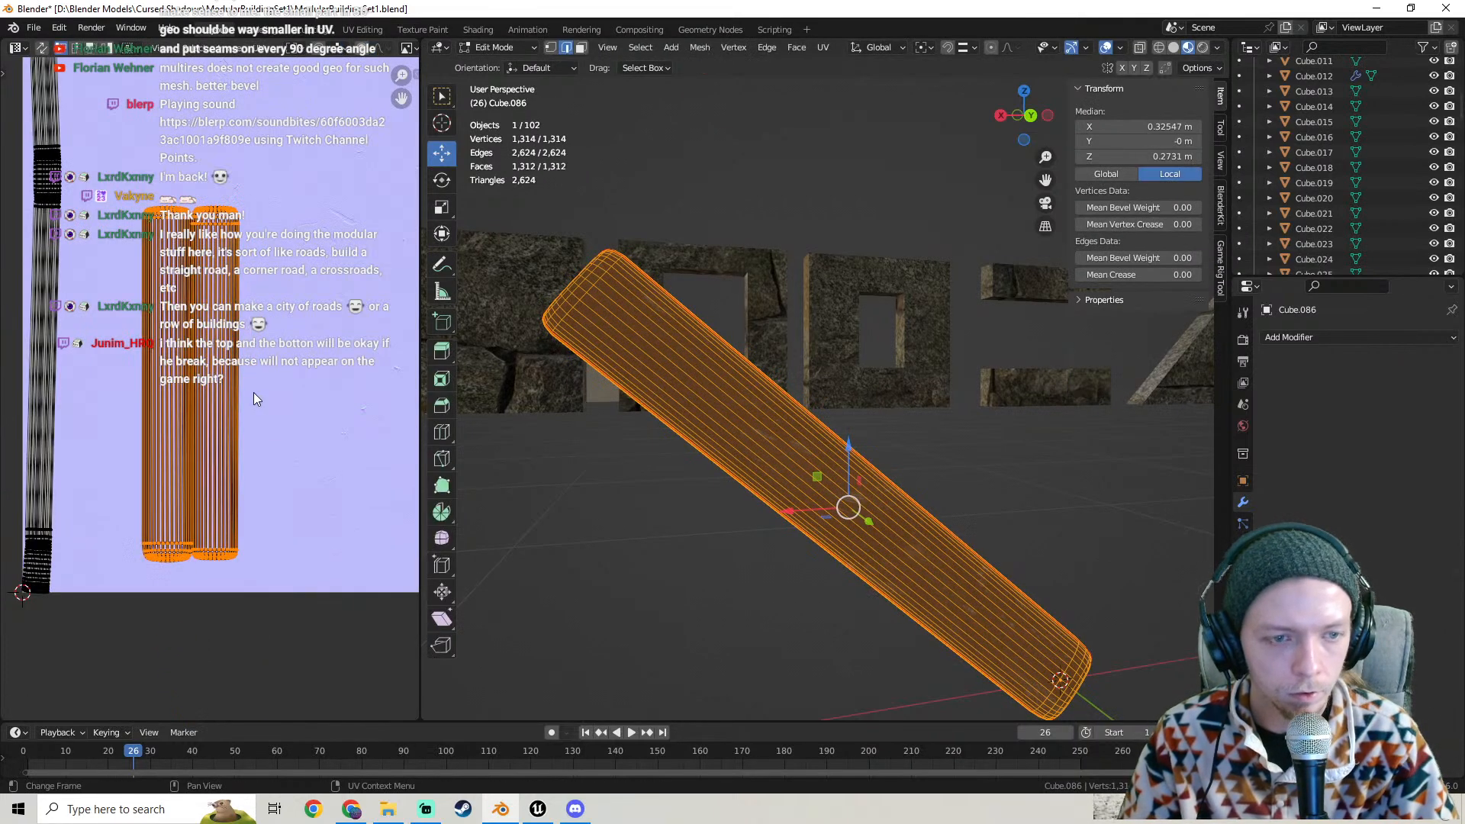
- Try scaling the two rotated UV islands up strongly and examine the wood grain on the beam's broad sides
{"action": "key", "text": "s"}
{"action": "left_click", "coordinate": [578, 392]}
{"action": "key", "text": "Tab"}
{"action": "scroll", "coordinate": [675, 418], "scroll_direction": "up", "scroll_amount": 4}
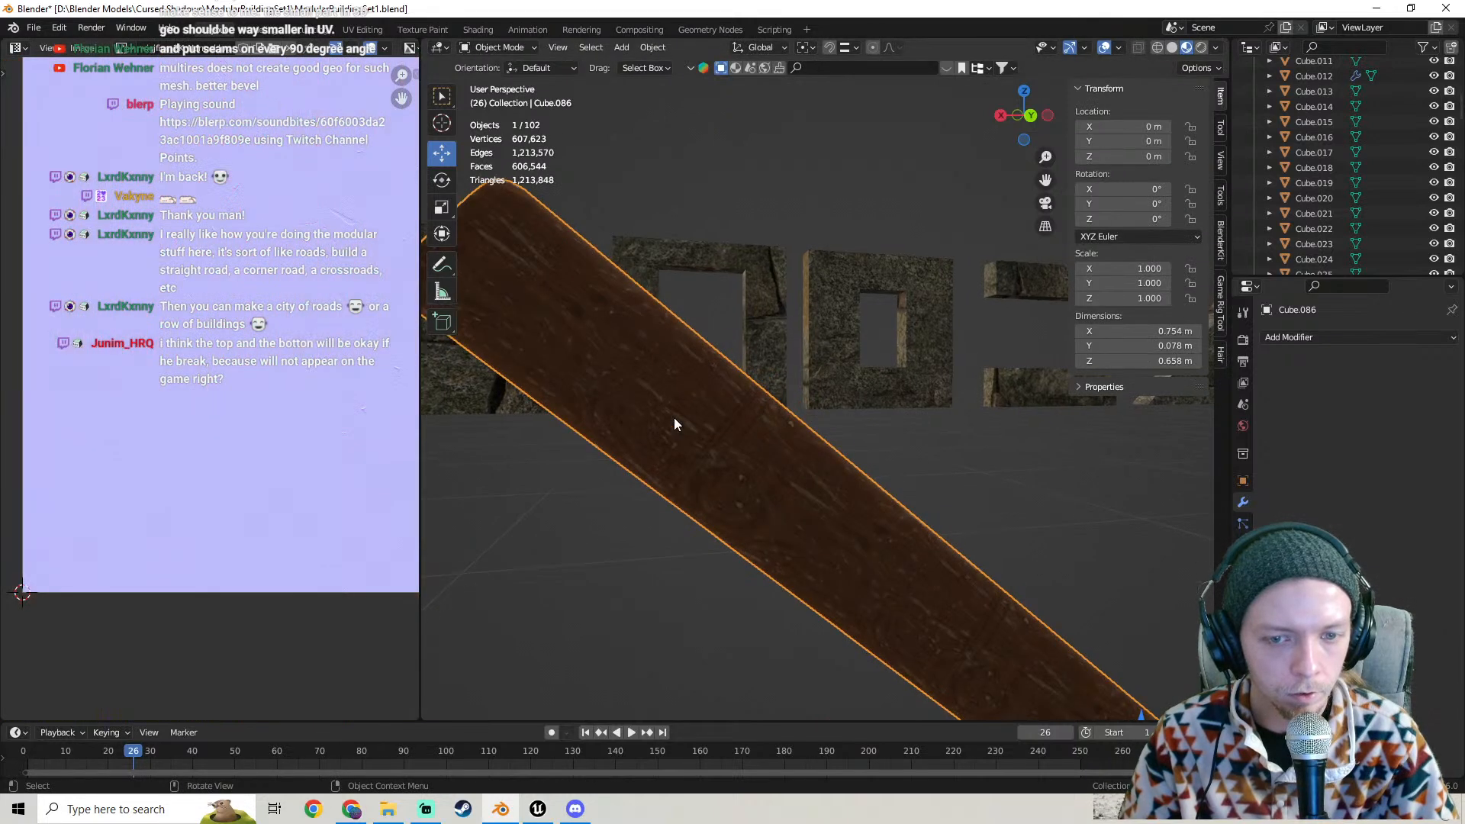
{"action": "middle_click_drag", "start_coordinate": [675, 418], "coordinate": [1193, 418]}
{"action": "scroll", "coordinate": [1193, 418], "scroll_direction": "down", "scroll_amount": 5}
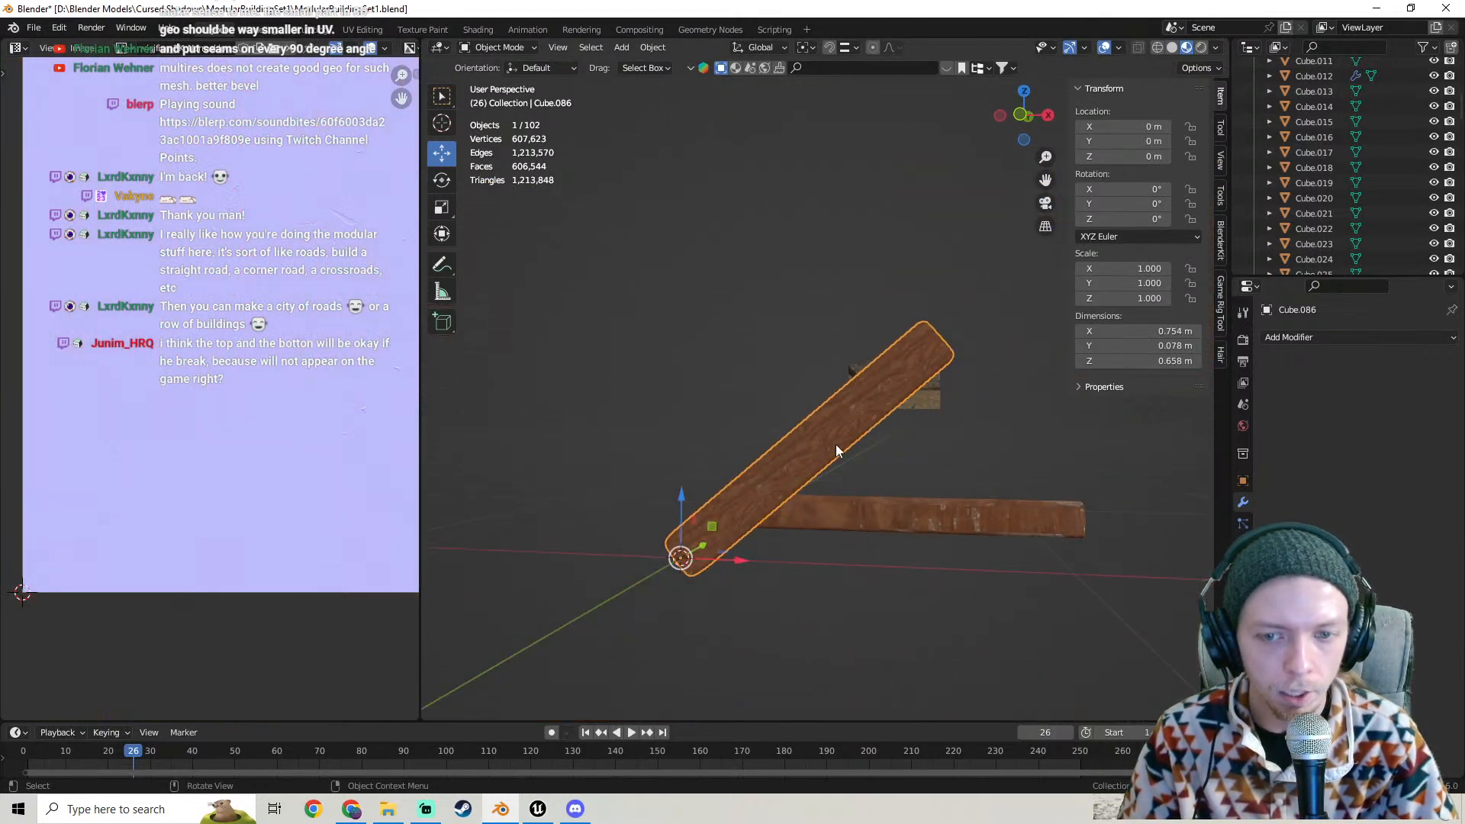
{"action": "middle_click_drag", "start_coordinate": [837, 451], "coordinate": [867, 510]}
- Undo the enlargement of the two UV islands and review the beam's wood texture in Object Mode
{"action": "key", "text": "ctrl+z"}
{"action": "key", "text": "ctrl+z"}
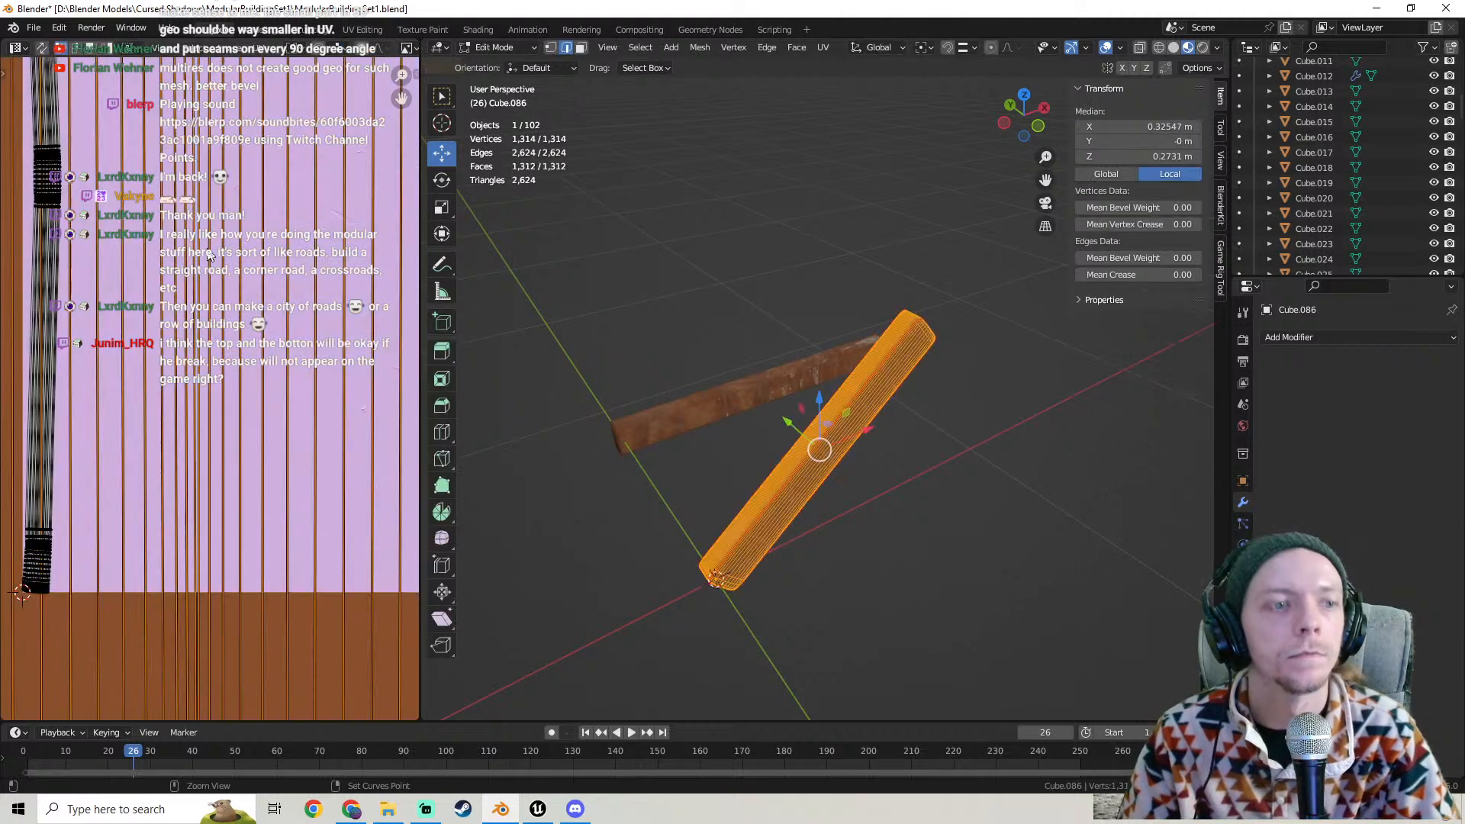
{"action": "middle_click_drag", "start_coordinate": [767, 374], "coordinate": [1127, 519]}
{"action": "key", "text": "Tab"}
{"action": "left_click", "coordinate": [894, 332]}
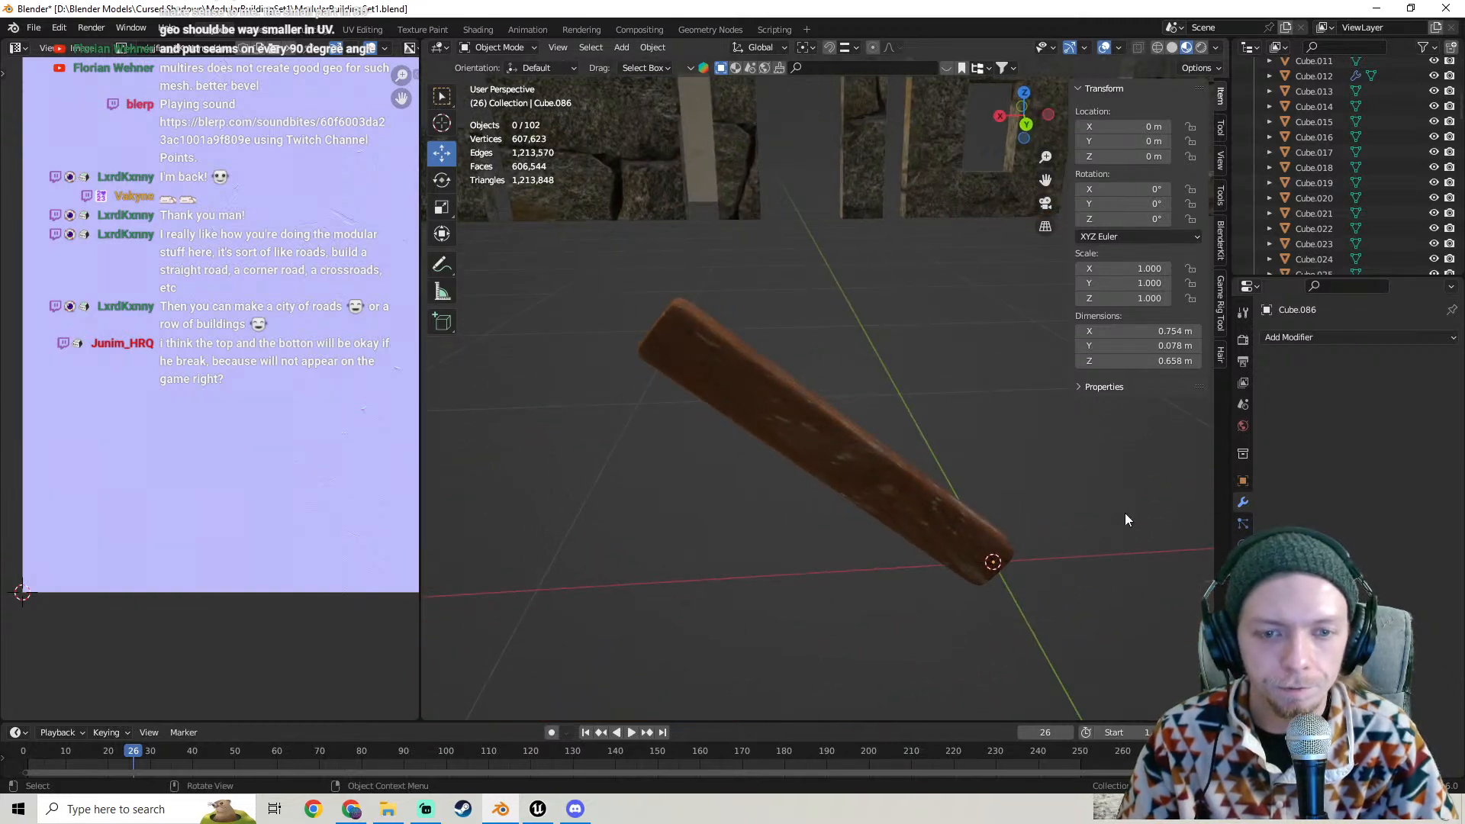
- Select the slanted beam and close the UV editor area so the 3D viewport takes over its space
{"action": "left_click", "coordinate": [865, 449]}
{"action": "scroll", "coordinate": [863, 470], "scroll_direction": "down", "scroll_amount": 5}
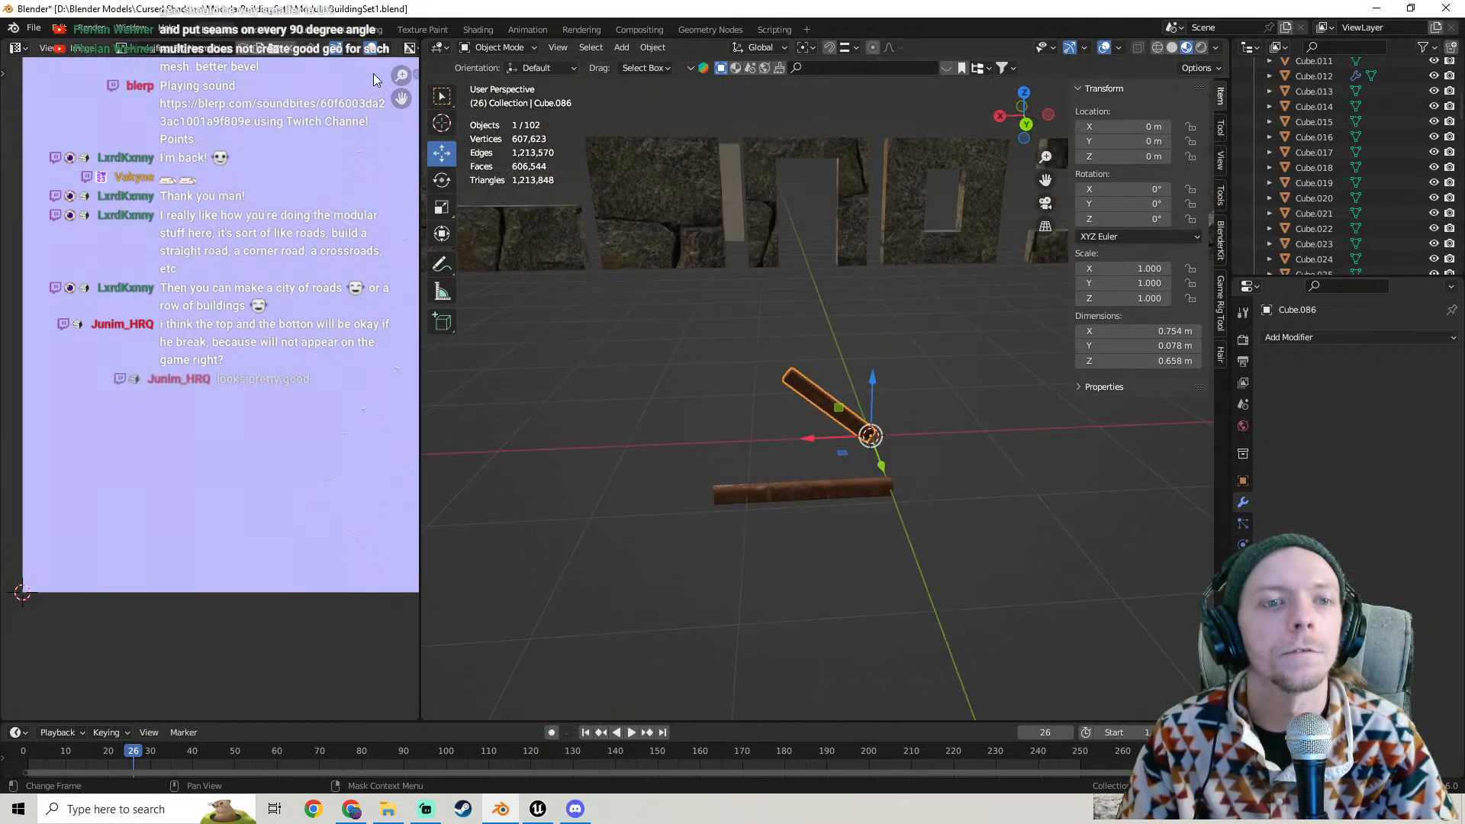
{"action": "left_click_drag", "start_coordinate": [417, 42], "coordinate": [371, 64]}
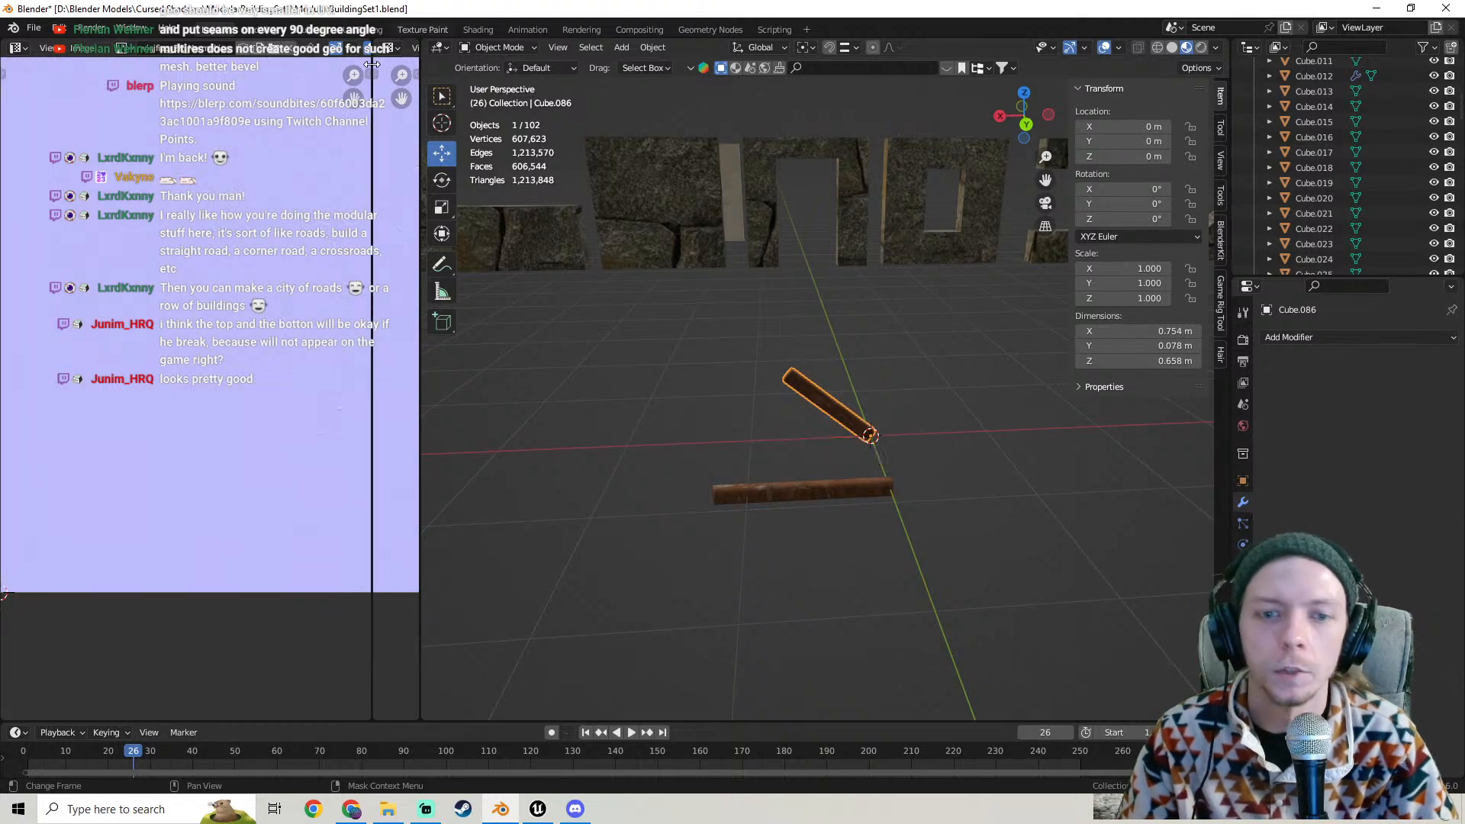
{"action": "key", "text": "ctrl+z"}
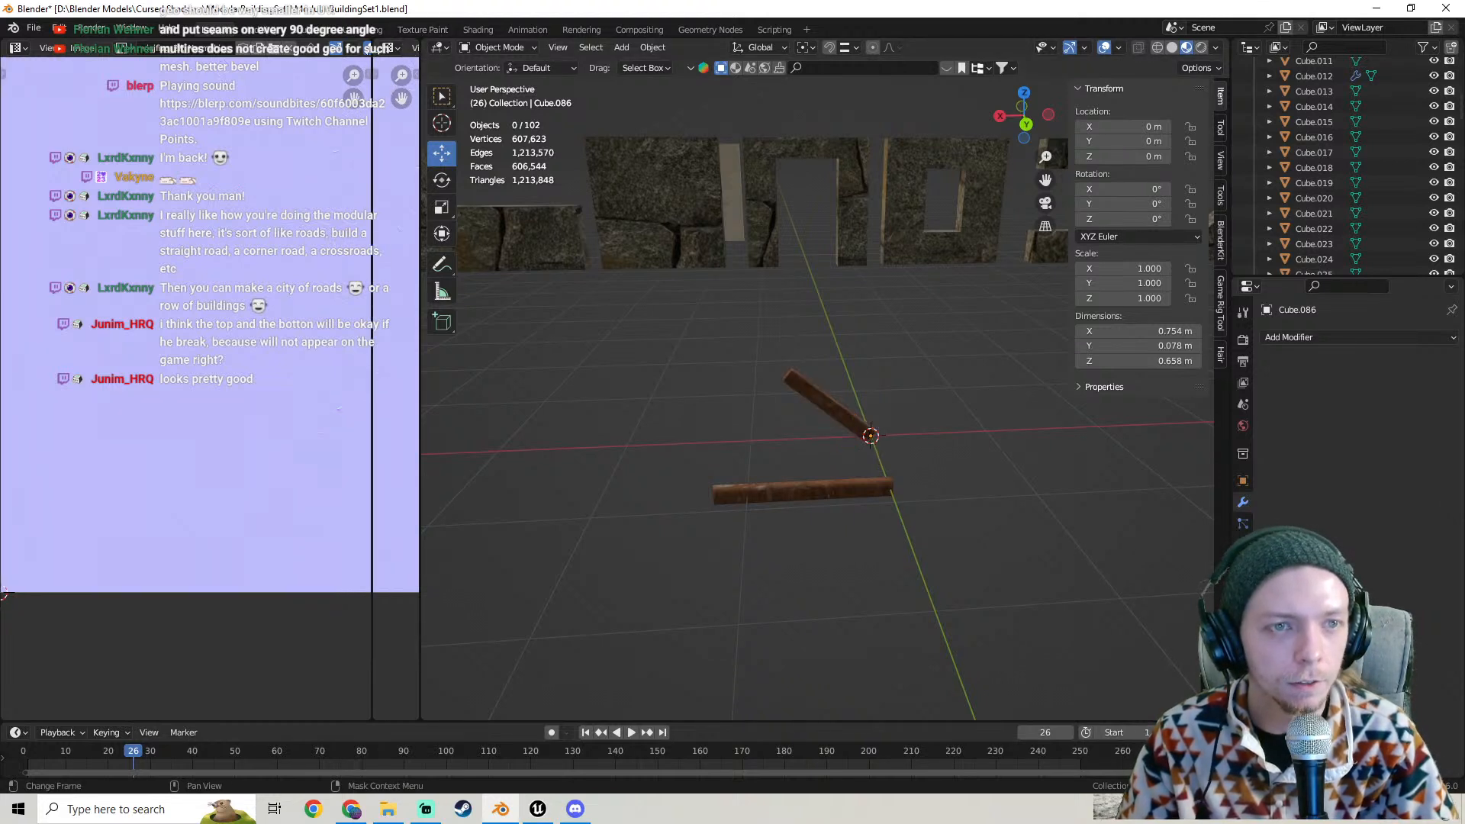
{"action": "key", "text": "ctrl+shift+z"}
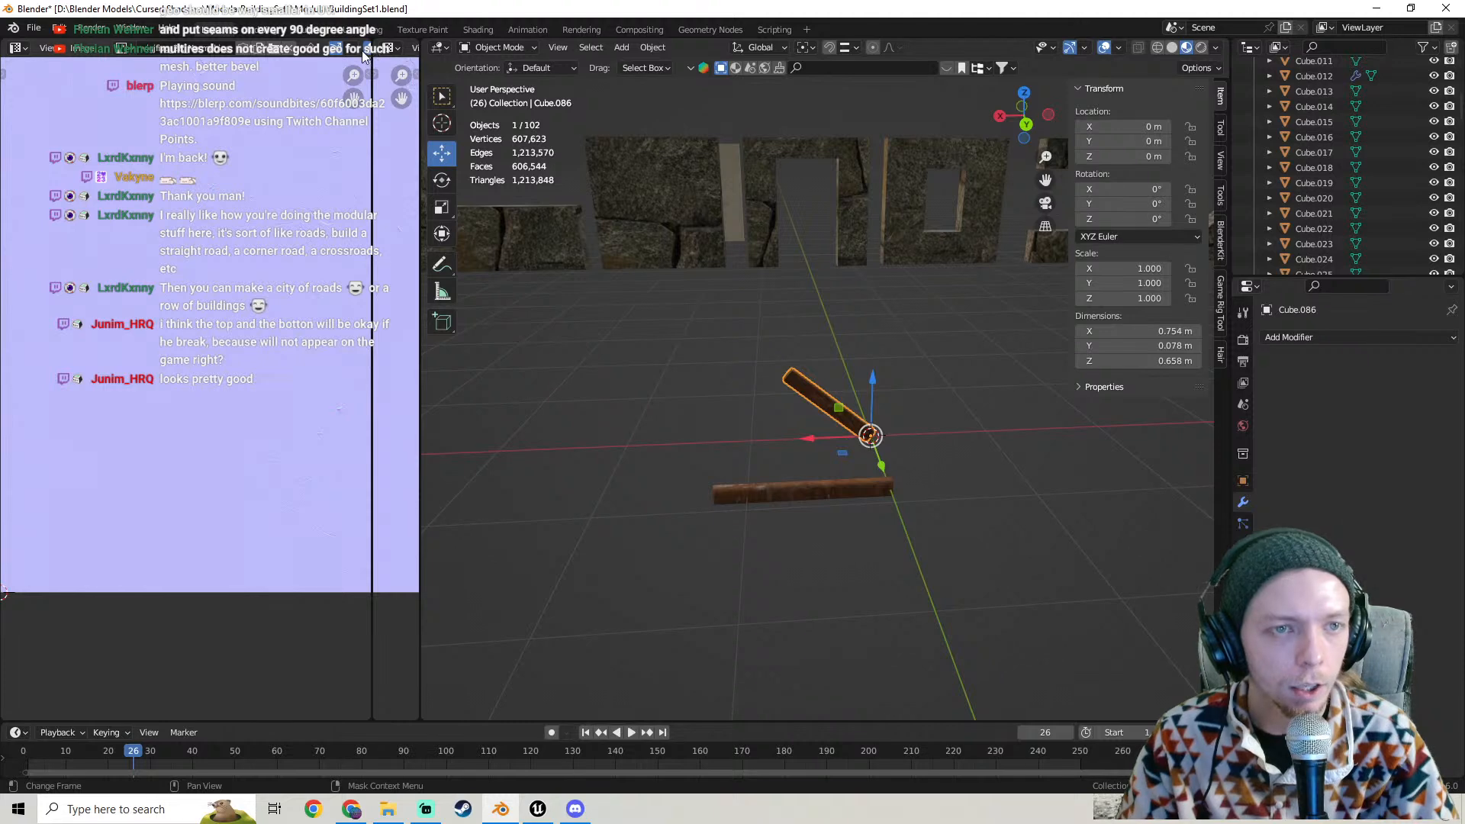
{"action": "left_click_drag", "start_coordinate": [421, 46], "coordinate": [373, 44]}
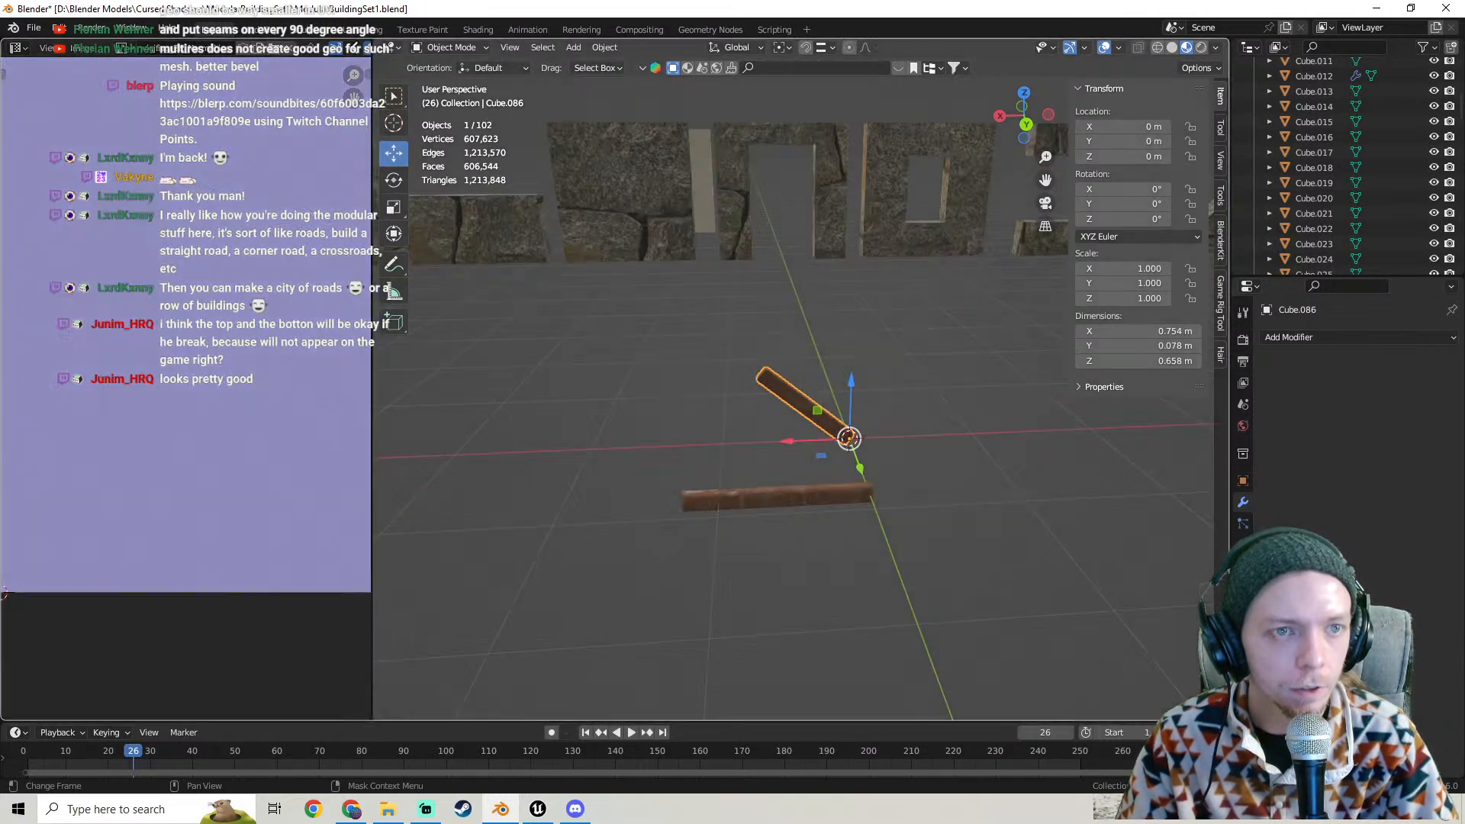
- Export the selected slanted beam as FBX, overwriting ModularBeam10.fbx in the Beams folder
{"action": "middle_click_drag", "start_coordinate": [600, 395], "coordinate": [577, 362]}
{"action": "scroll", "coordinate": [602, 369], "scroll_direction": "up", "scroll_amount": 5}
{"action": "left_click", "coordinate": [34, 28]}
{"action": "mouse_move", "coordinate": [58, 249]}
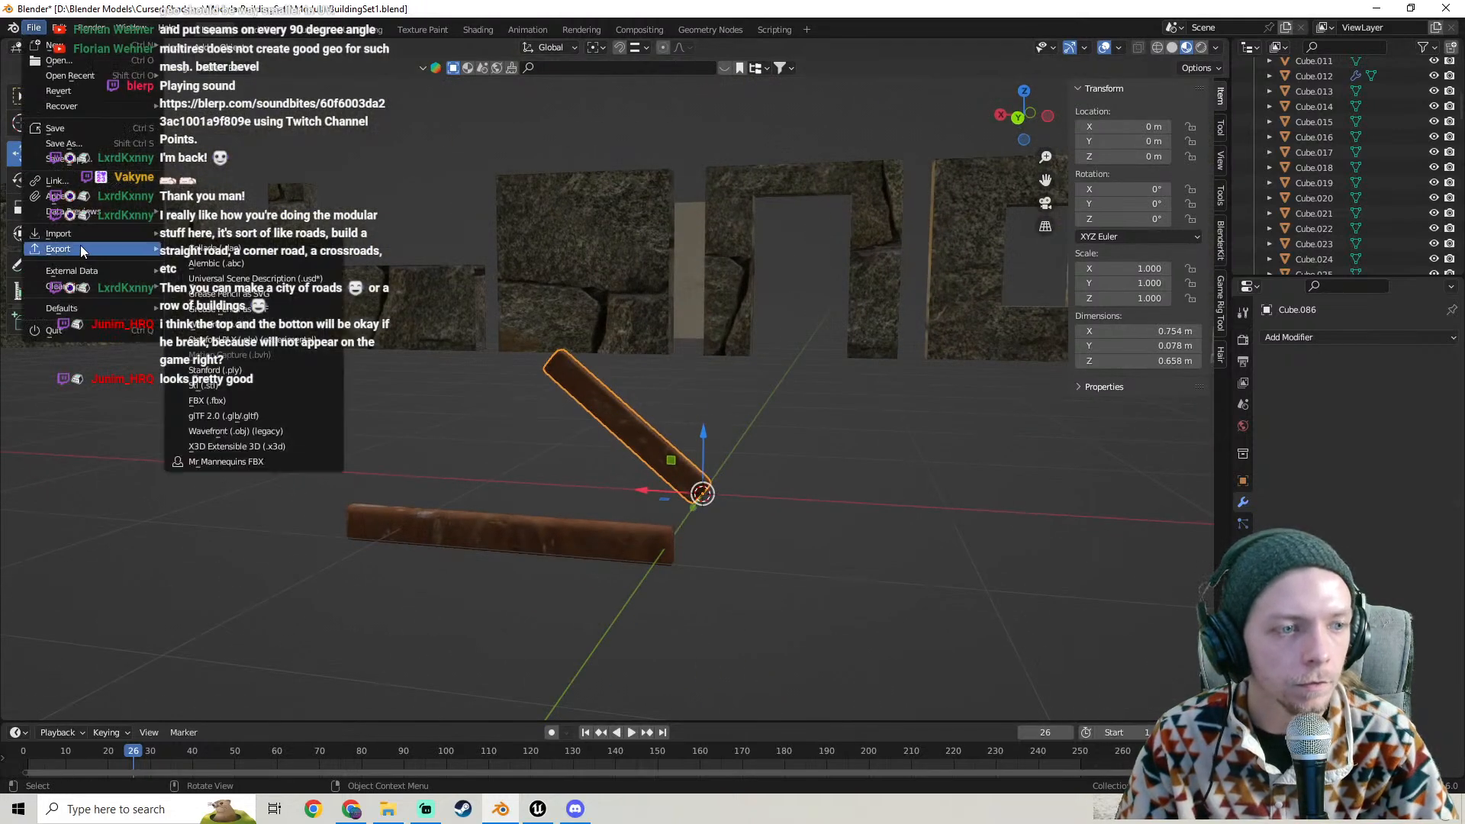
{"action": "left_click", "coordinate": [231, 398]}
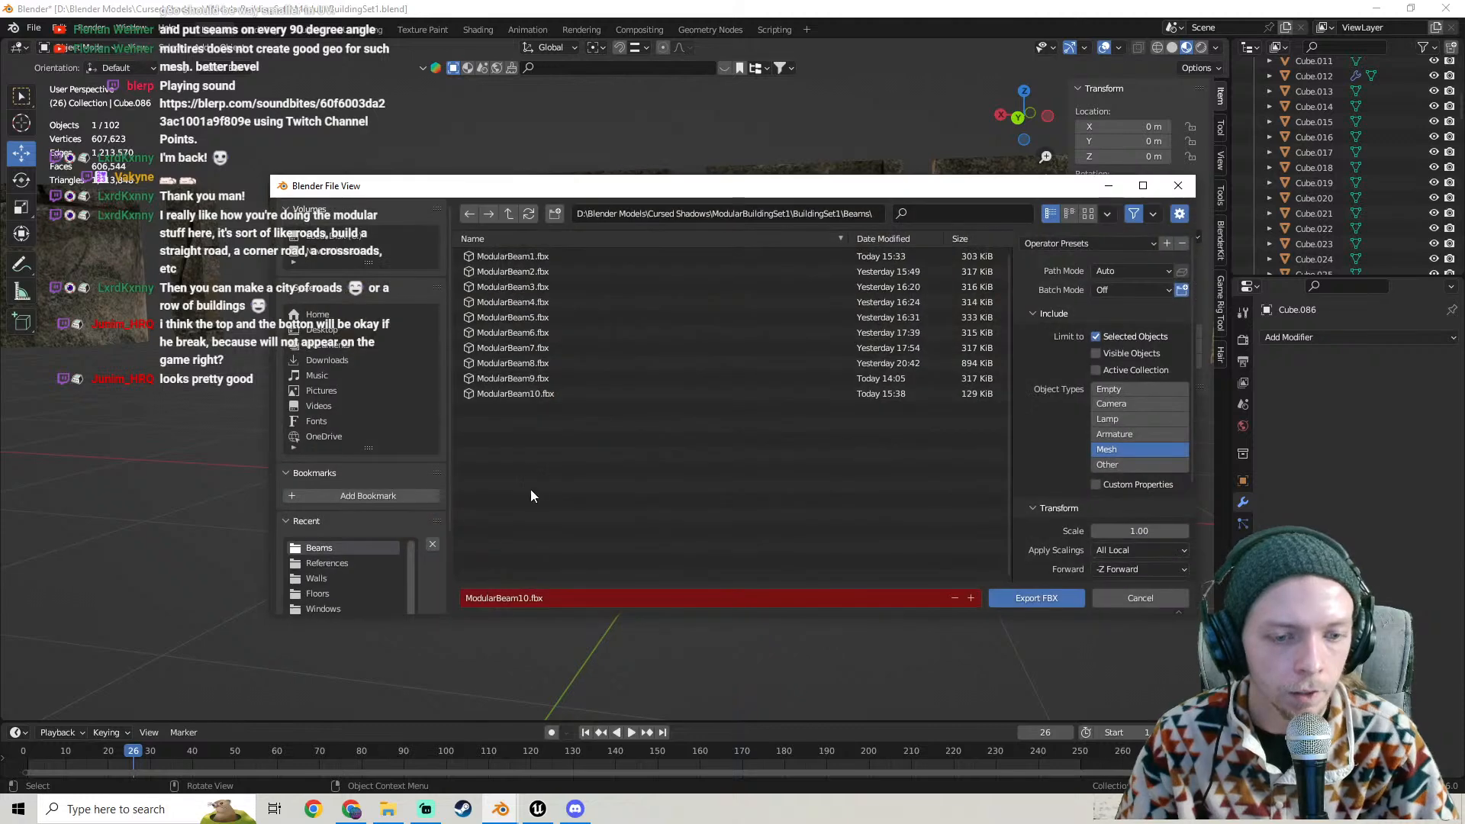
{"action": "left_click", "coordinate": [1040, 600]}
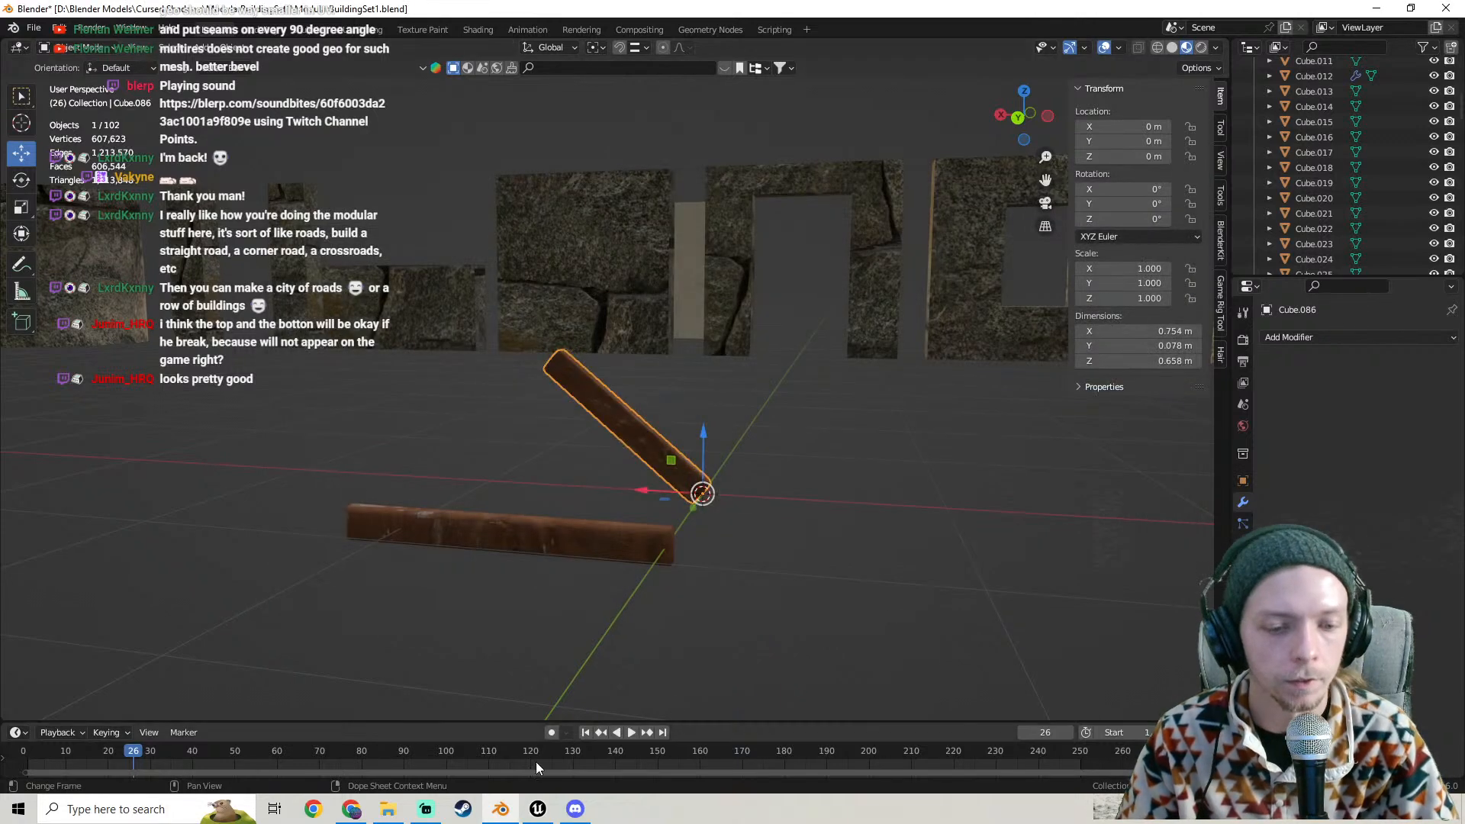
- Switch to Unreal Engine and reimport ModularBeam10 from the Beams folder on disk into the project's Beams content folder
{"action": "left_click", "coordinate": [540, 805]}
{"action": "right_click_drag", "start_coordinate": [713, 379], "coordinate": [648, 367]}
{"action": "key", "text": "w"}
{"action": "key", "text": "s"}
{"action": "left_click", "coordinate": [387, 809]}
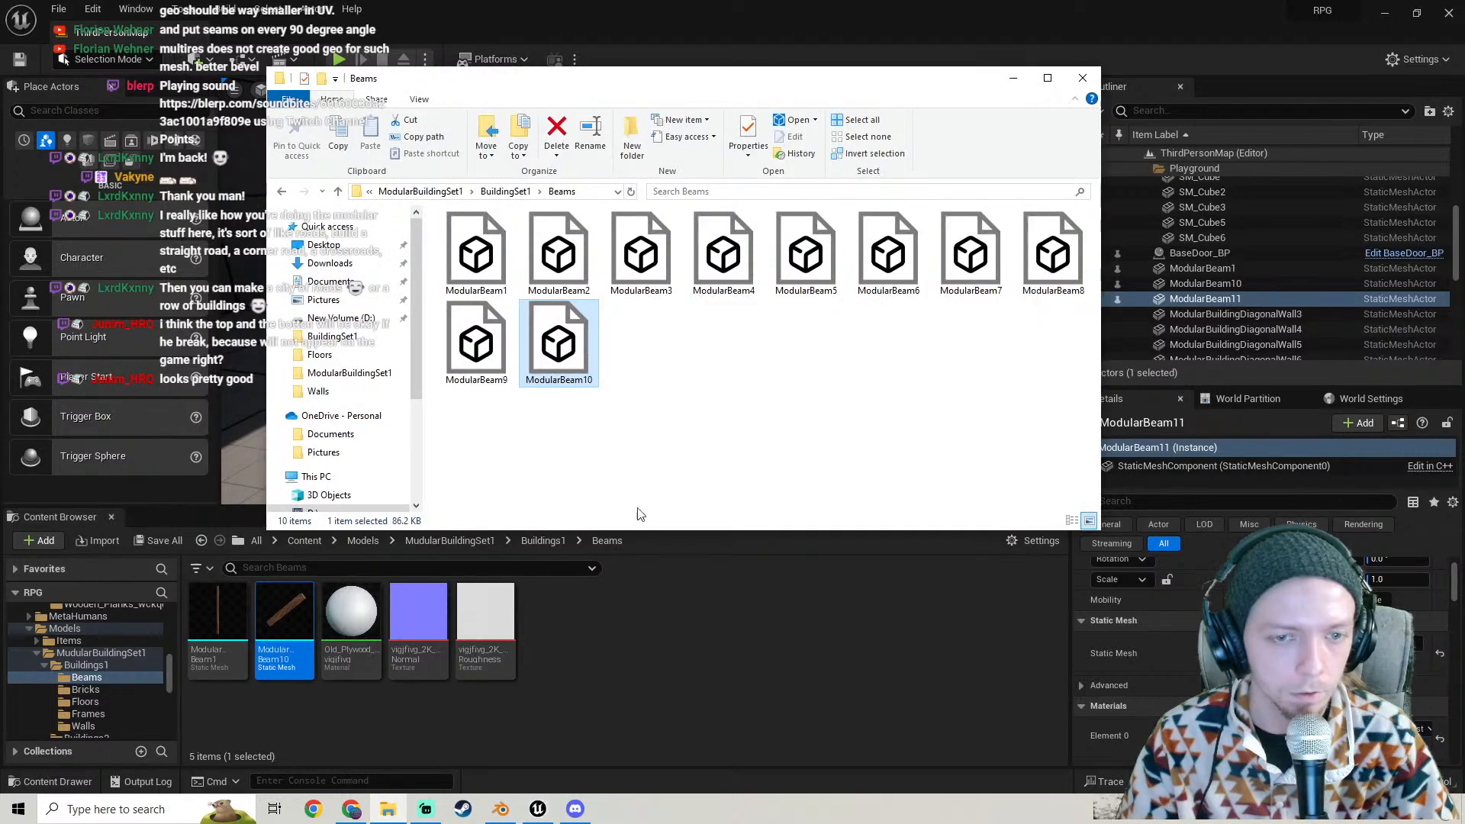
{"action": "left_click_drag", "start_coordinate": [545, 347], "coordinate": [581, 640]}
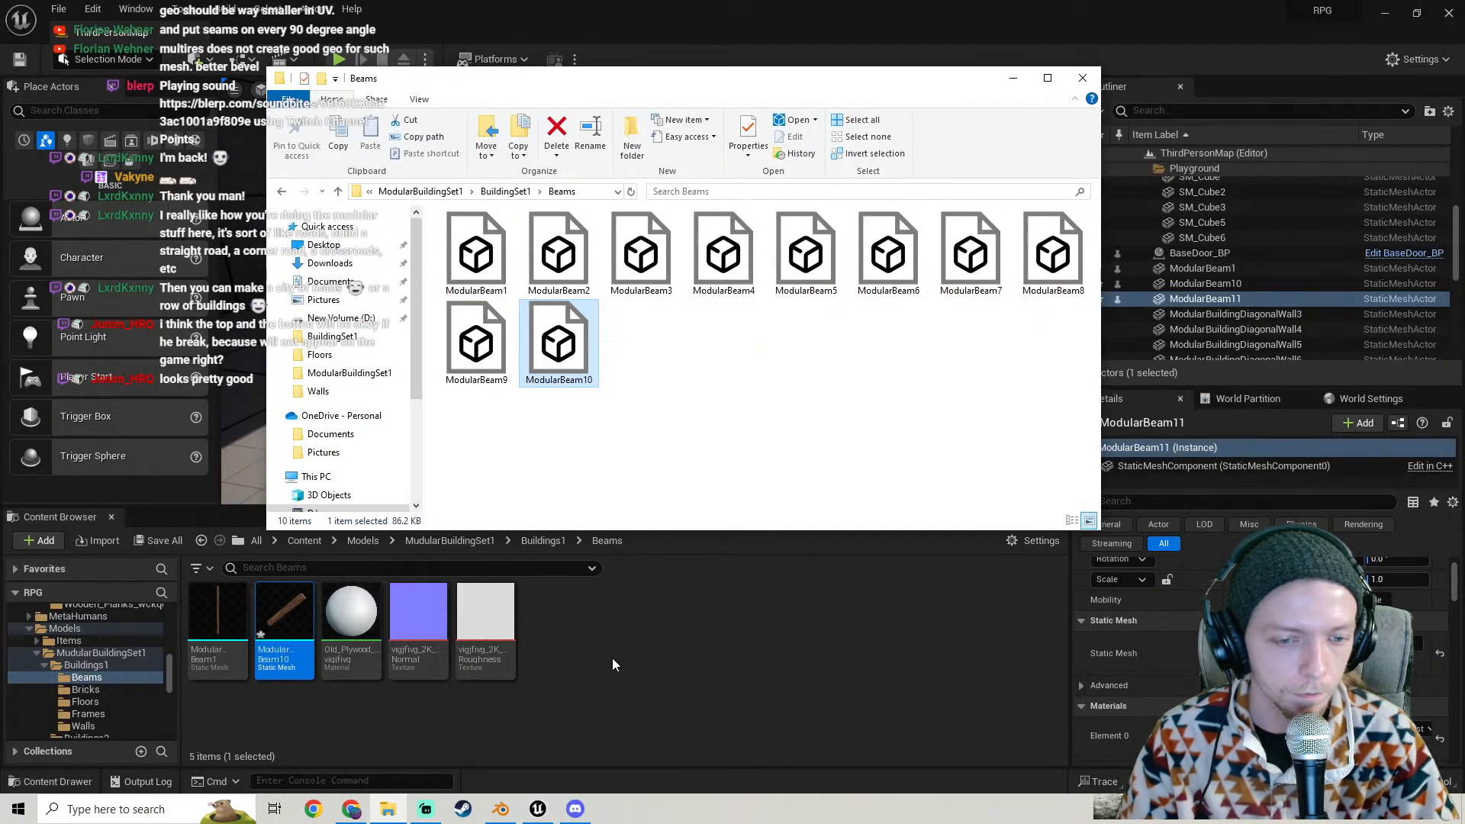
{"action": "left_click", "coordinate": [648, 658]}
- Inspect the reimported beam in the level and in its static mesh editor, then close that editor
{"action": "key", "text": "w"}
{"action": "mouse_move", "coordinate": [575, 432]}
{"action": "right_mouse_down"}
{"action": "mouse_move", "coordinate": [725, 416]}
{"action": "mouse_move", "coordinate": [580, 431]}
{"action": "mouse_move", "coordinate": [599, 431]}
{"action": "right_mouse_up"}
{"action": "key", "text": "s"}
{"action": "key", "text": "d"}
{"action": "key", "text": "a"}
{"action": "double_click", "coordinate": [1223, 651]}
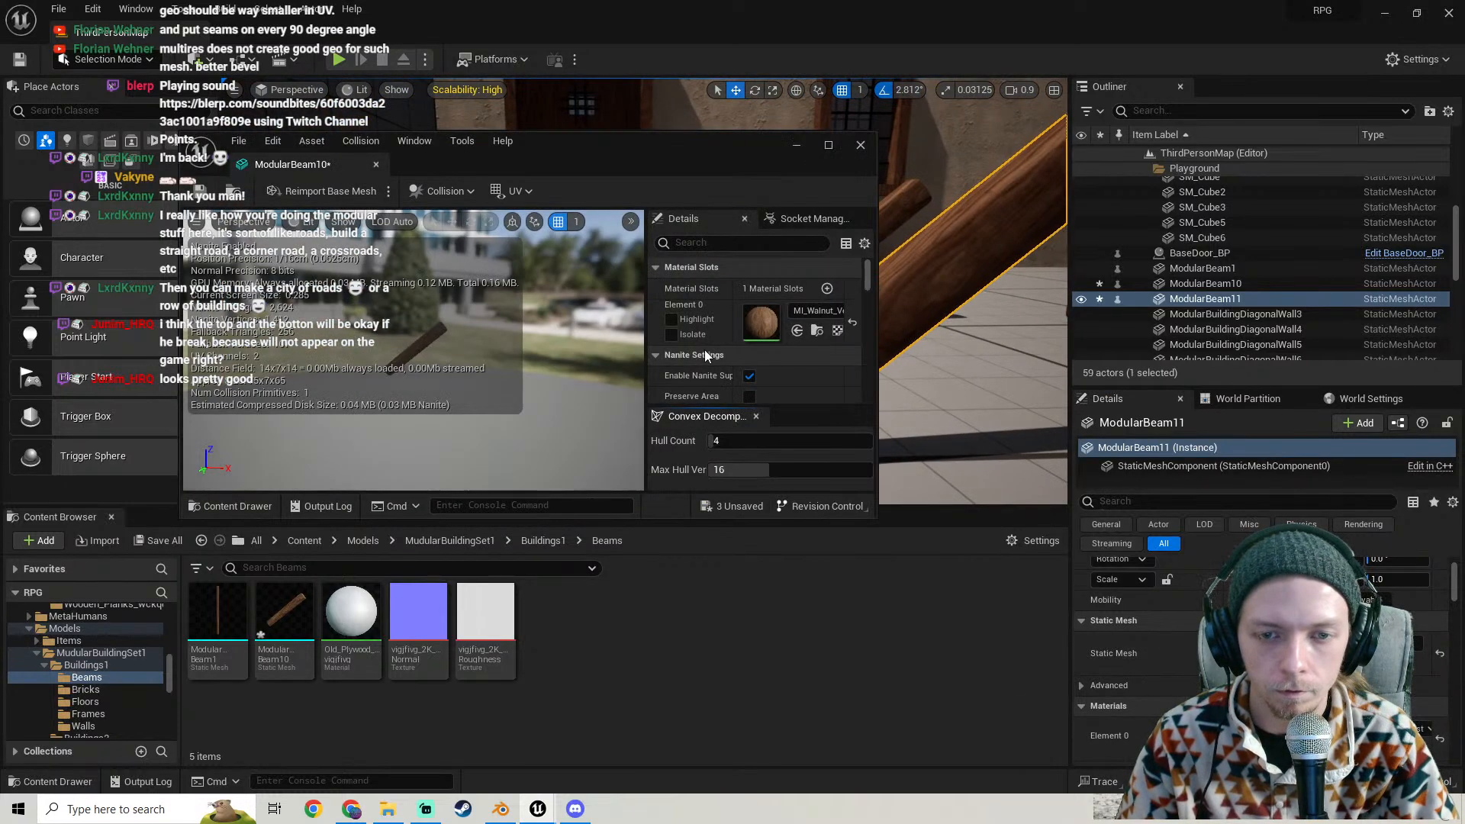
{"action": "scroll", "coordinate": [705, 356], "scroll_direction": "down", "scroll_amount": 2}
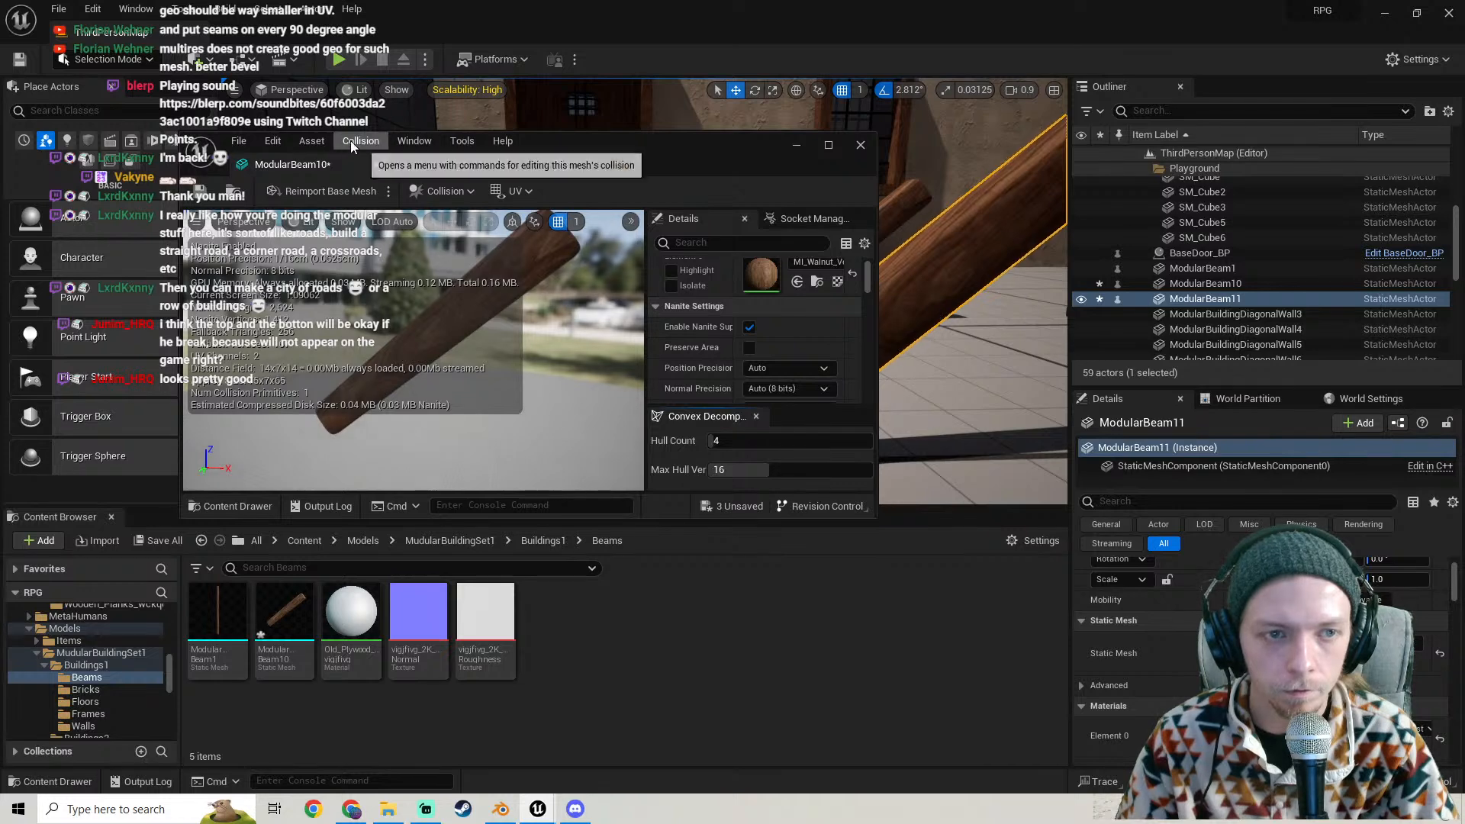
{"action": "left_click", "coordinate": [862, 146]}
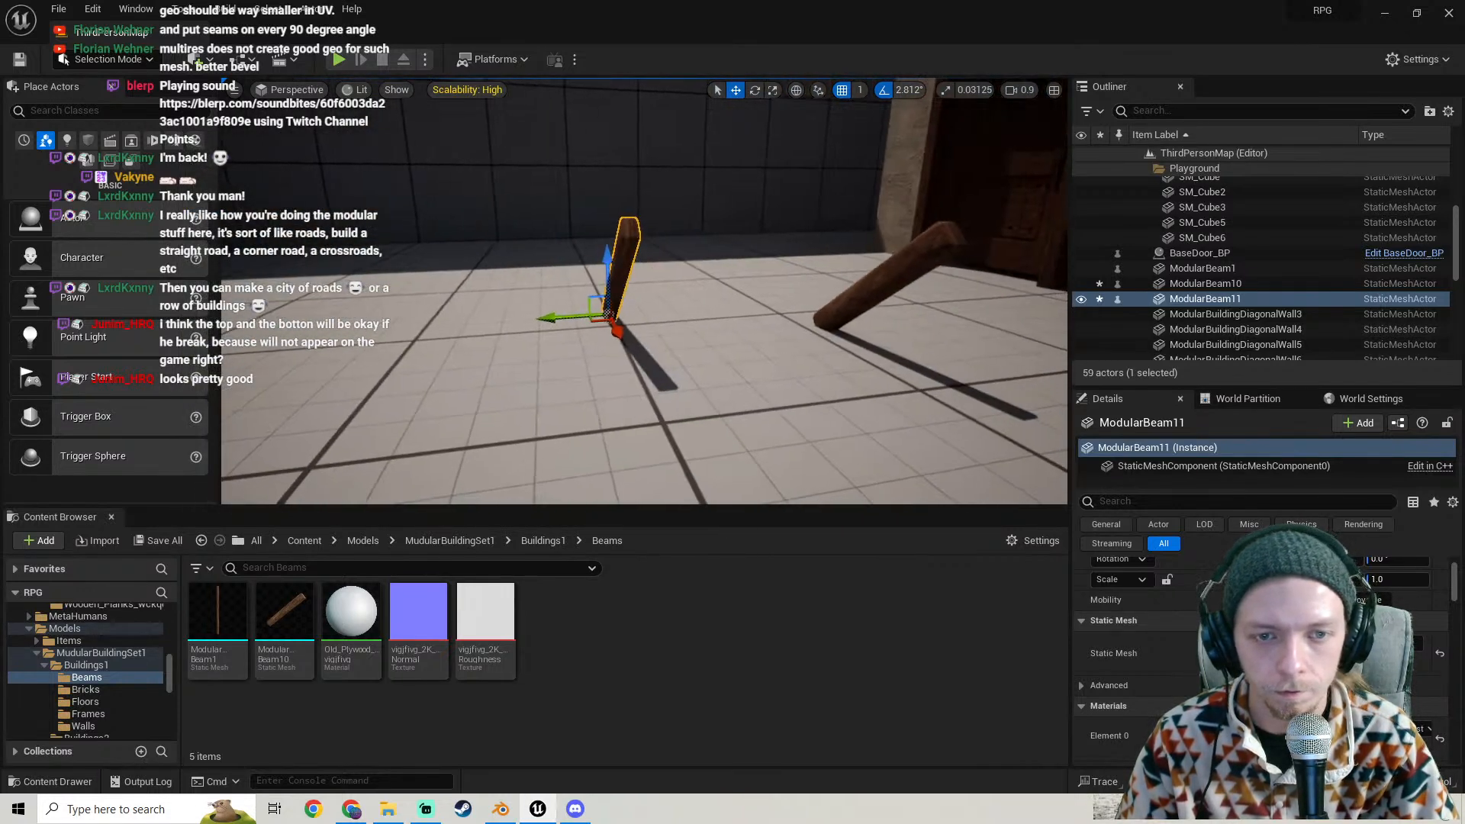
- Play the level and run the character around the slanted beams to examine their wood texture
{"action": "left_click", "coordinate": [338, 59]}
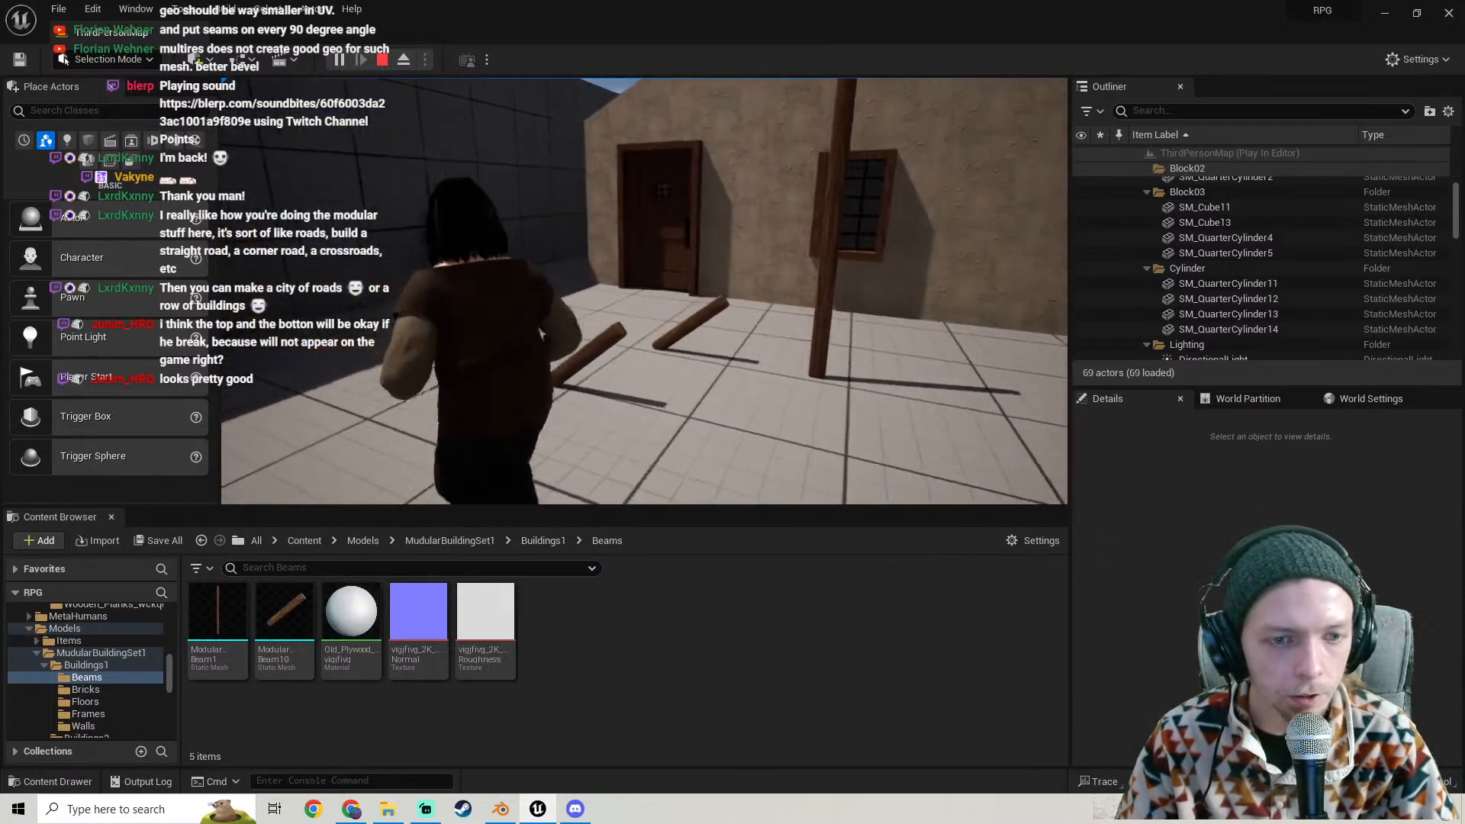
{"action": "key", "text": "w"}
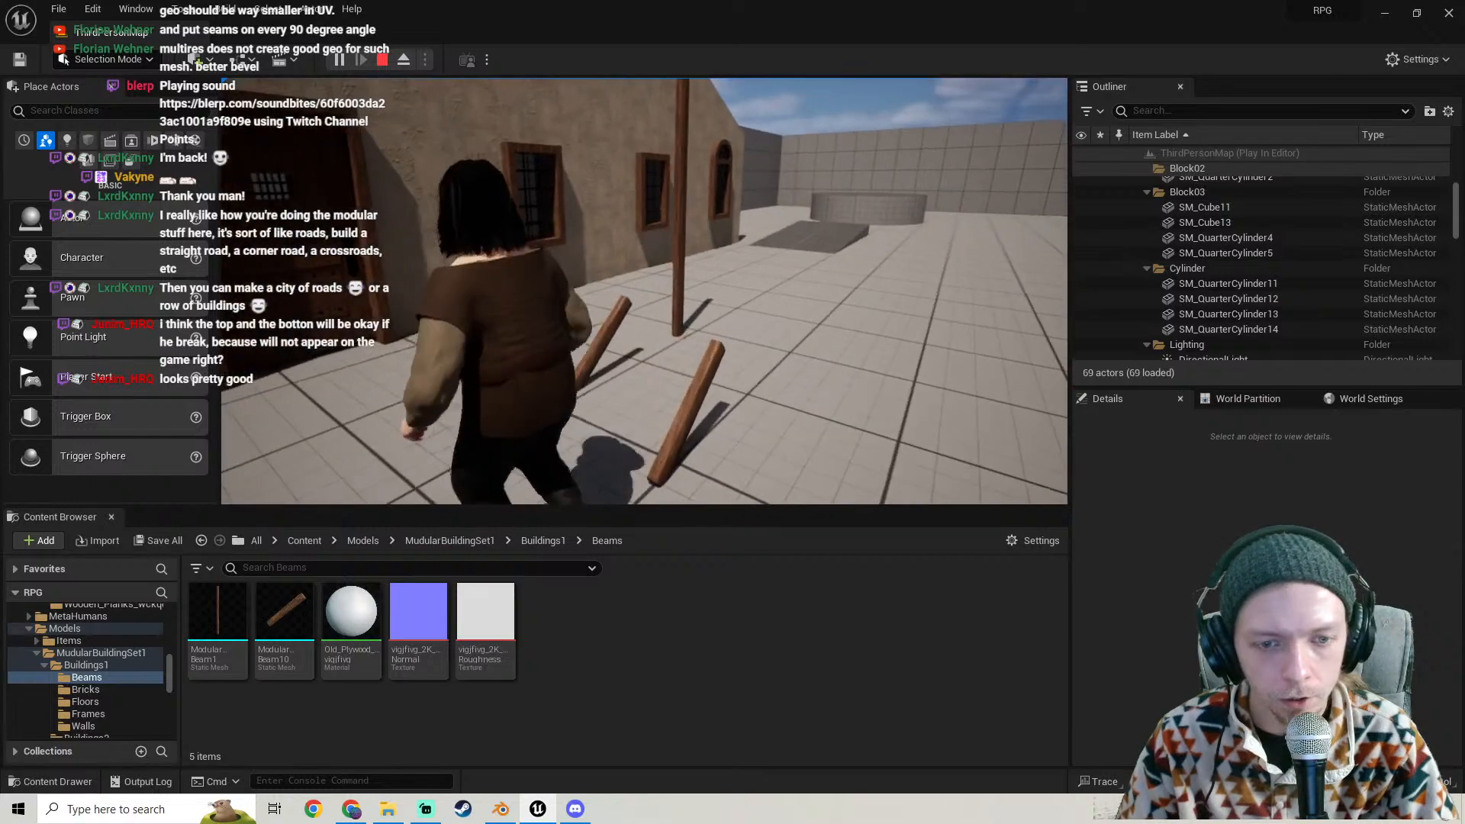
{"action": "key", "text": "w"}
{"action": "key", "text": "d"}
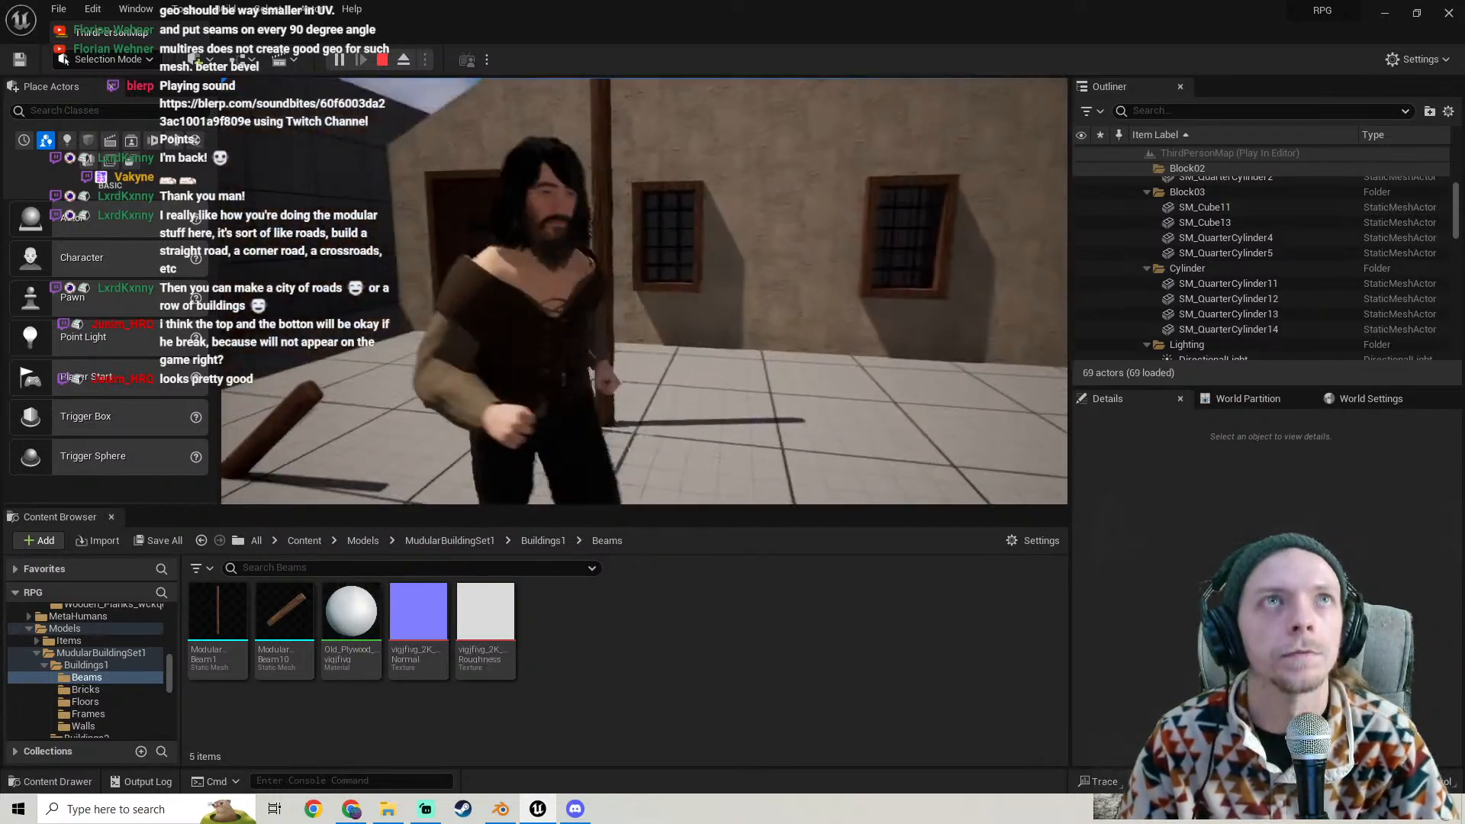
{"action": "key", "text": "a"}
{"action": "key", "text": "w"}
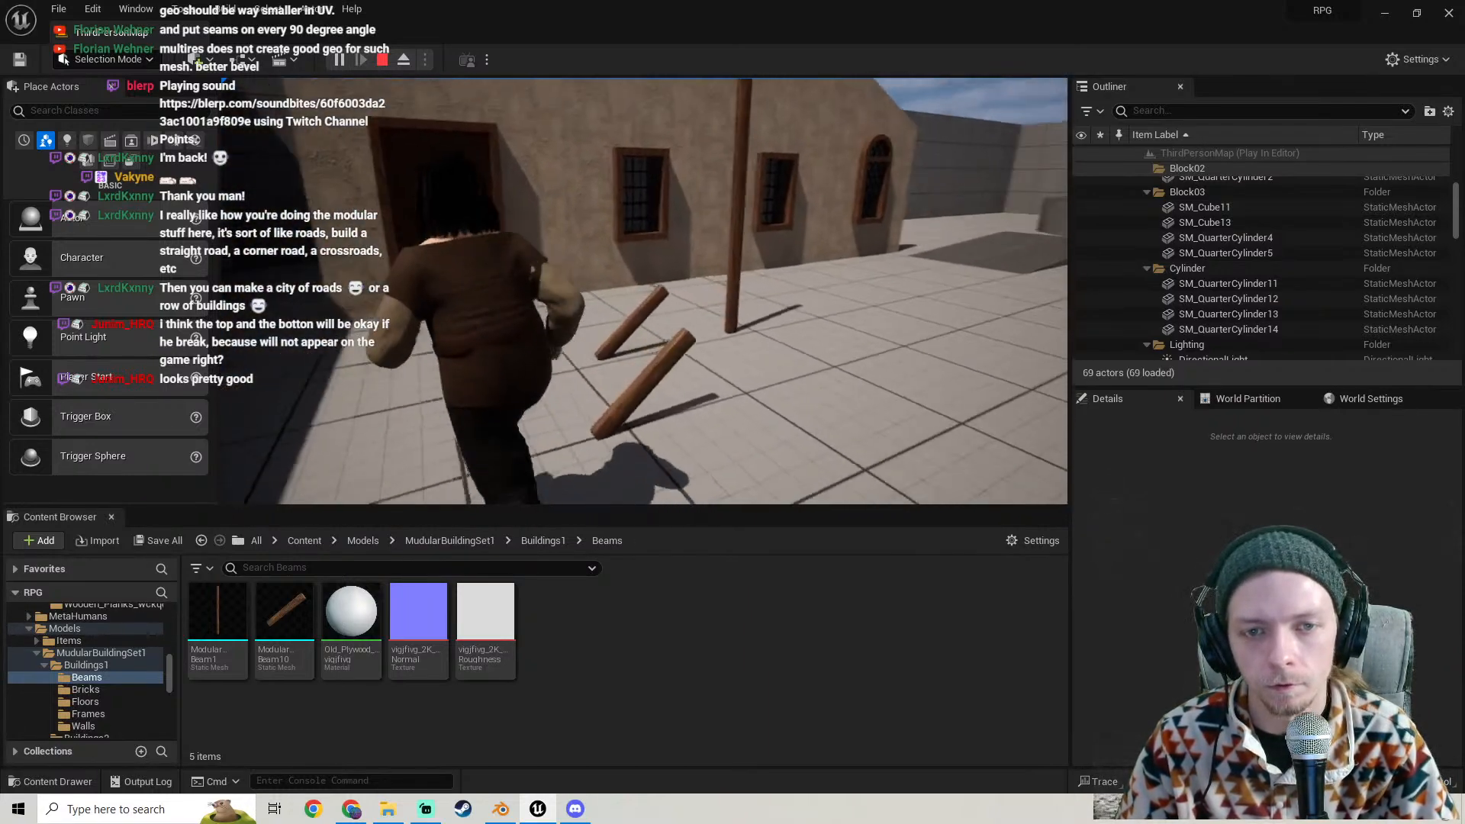
{"action": "key", "text": "a"}
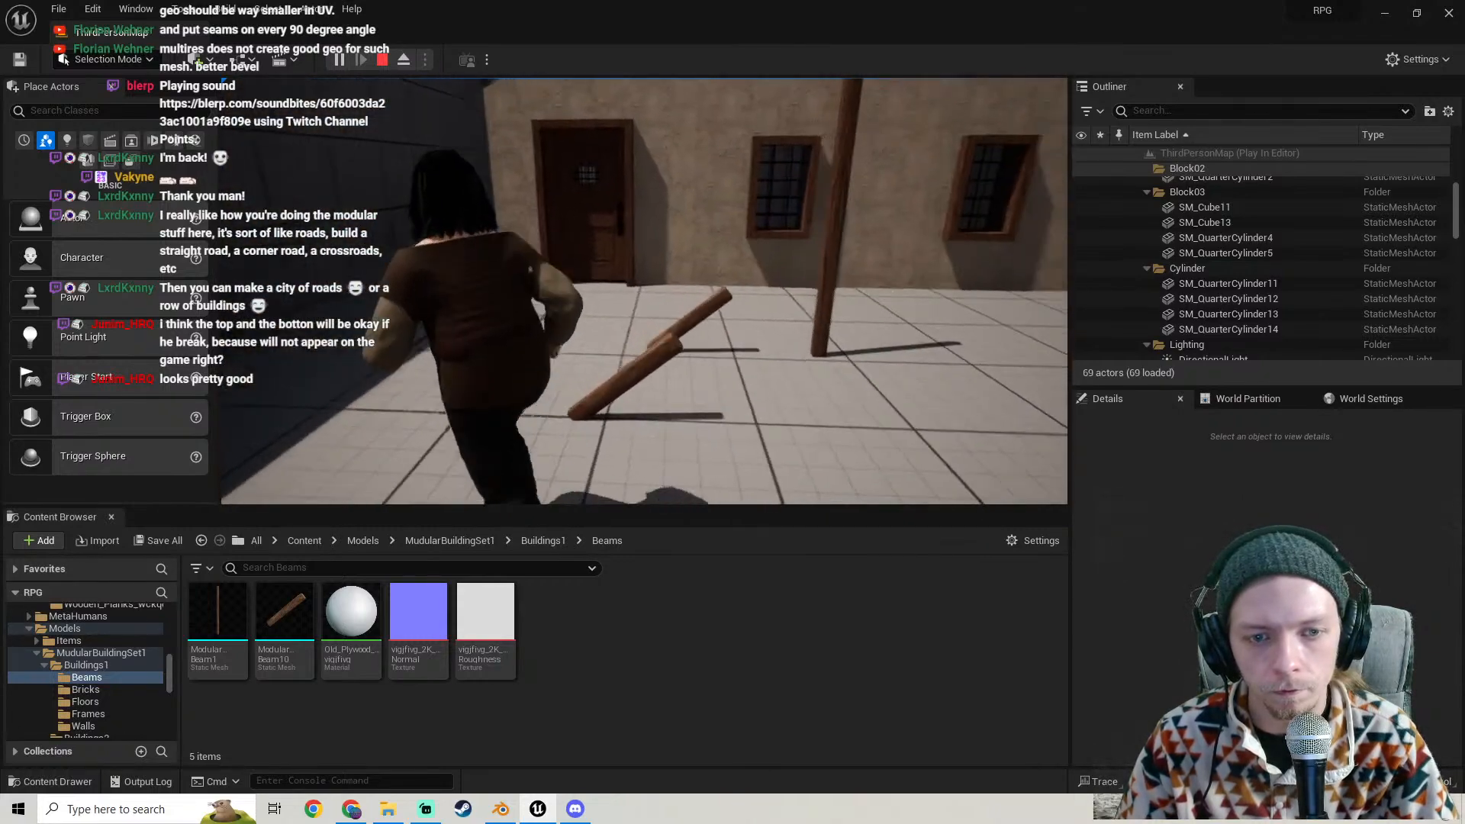
{"action": "key", "text": "w"}
{"action": "key", "text": "a"}
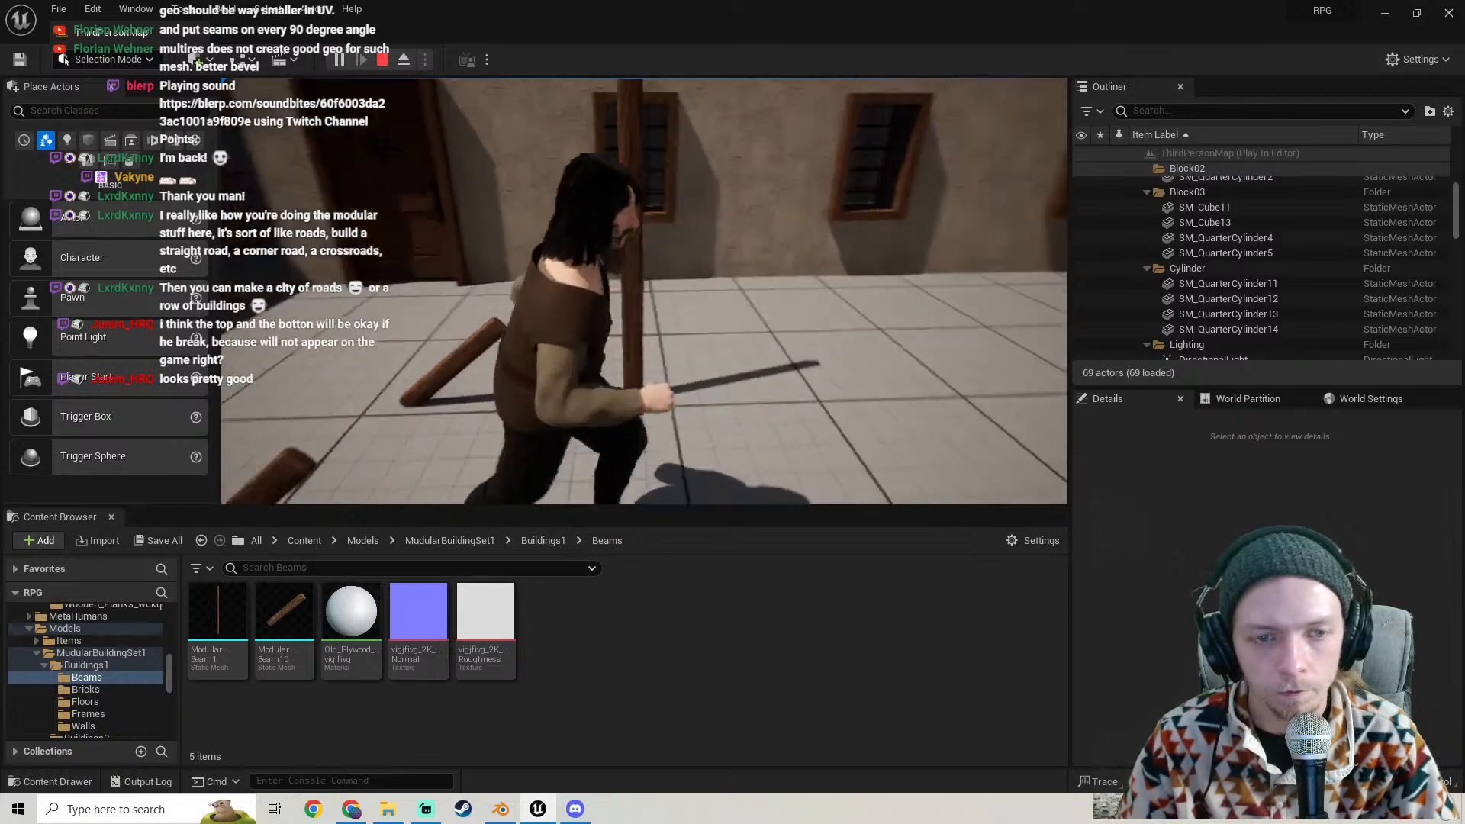
{"action": "key", "text": "d"}
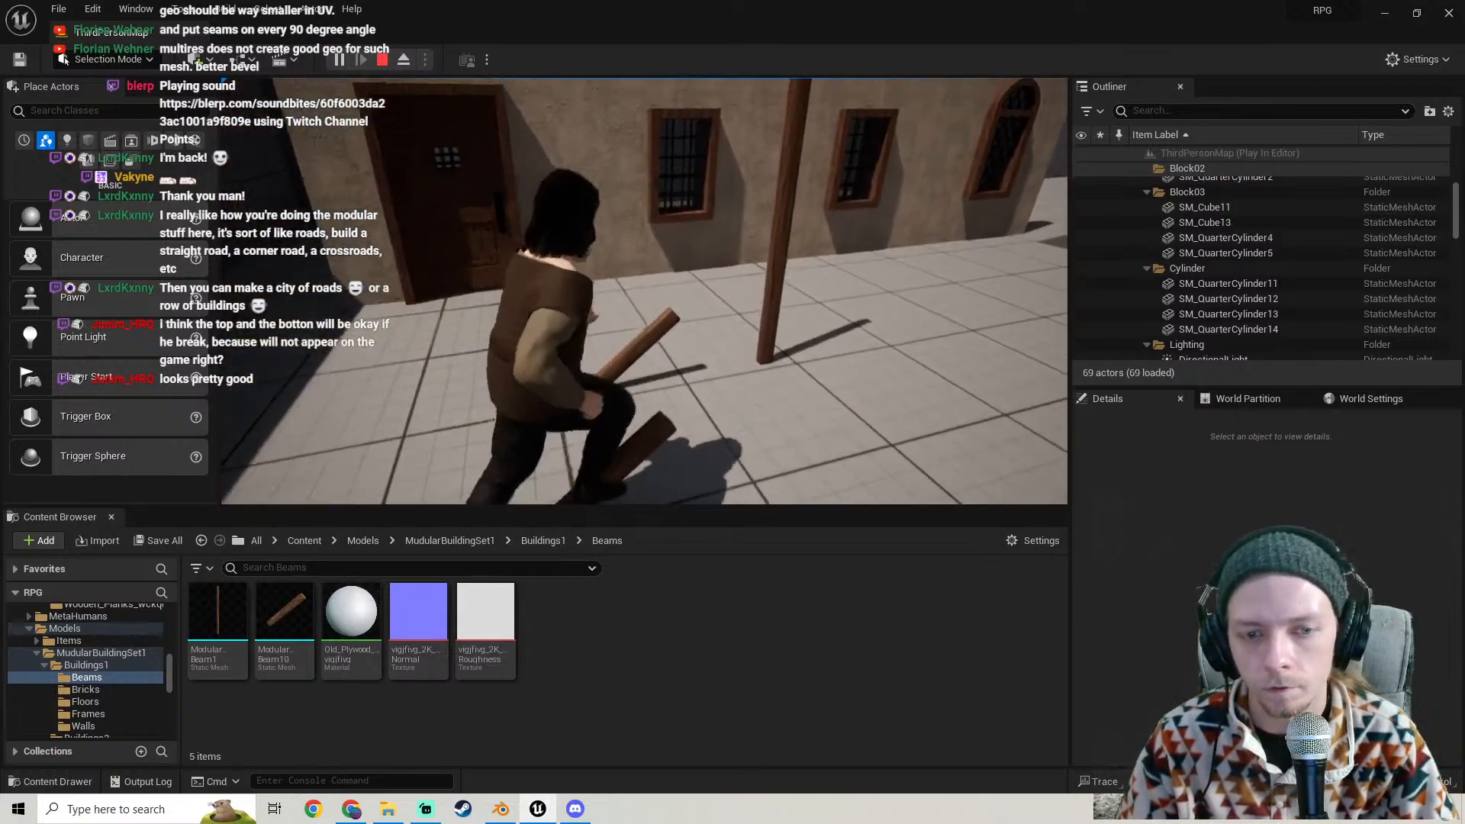
{"action": "key", "text": "a"}
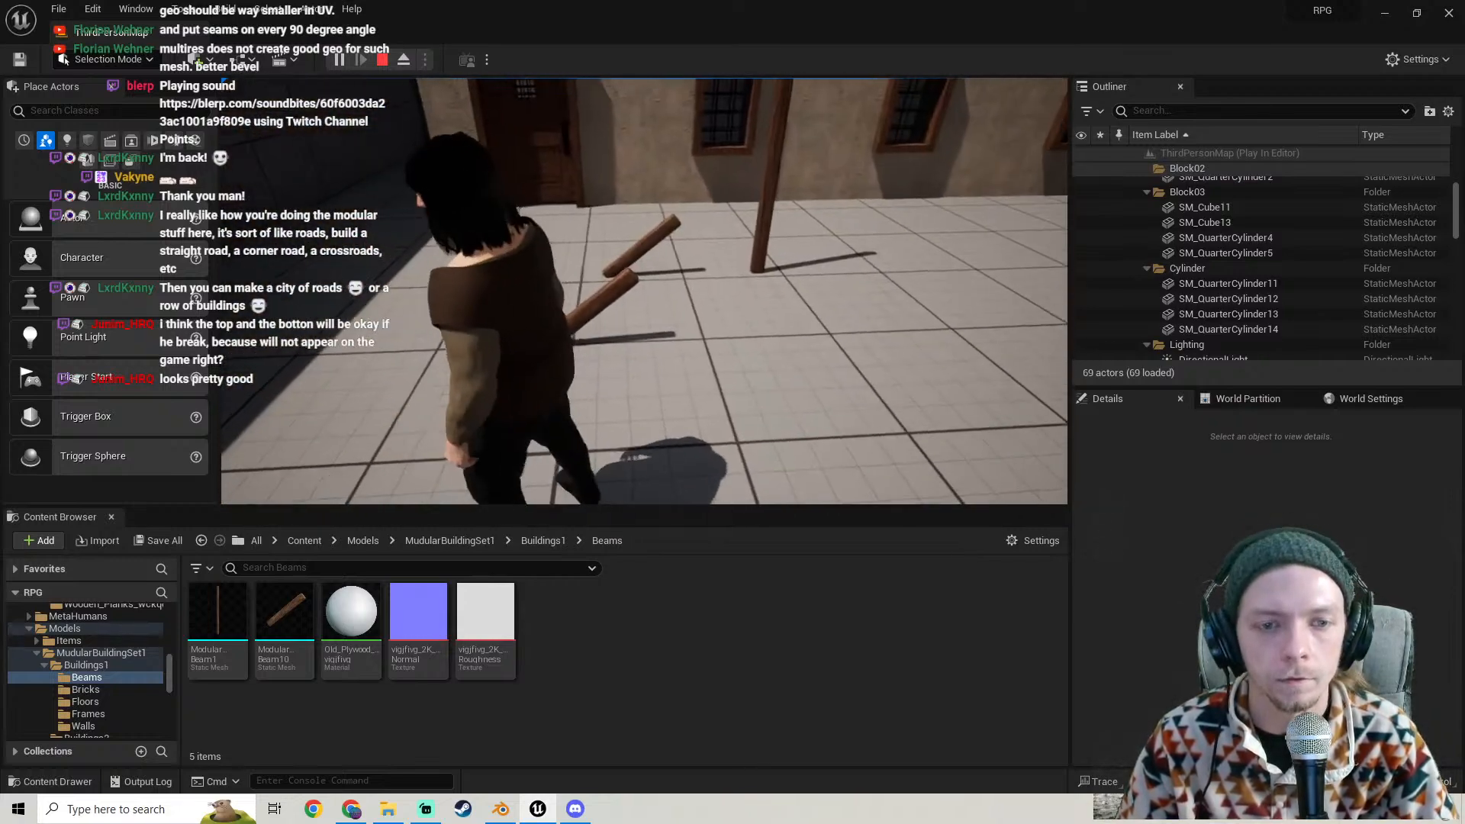
- Stop the play session and save all modified assets in the project
{"action": "key", "text": "Escape"}
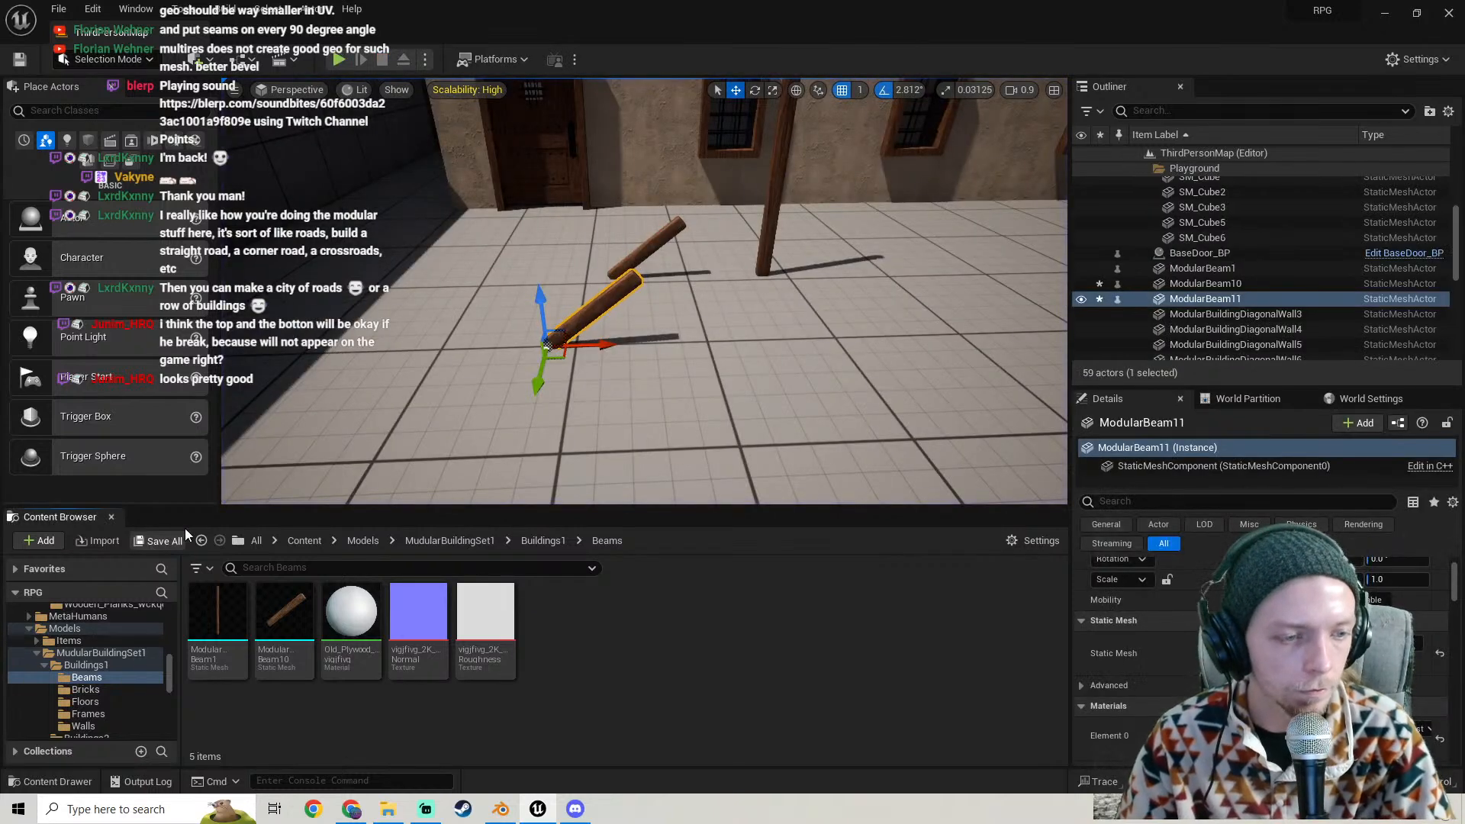
{"action": "left_click", "coordinate": [174, 539]}
{"action": "left_click", "coordinate": [847, 575]}
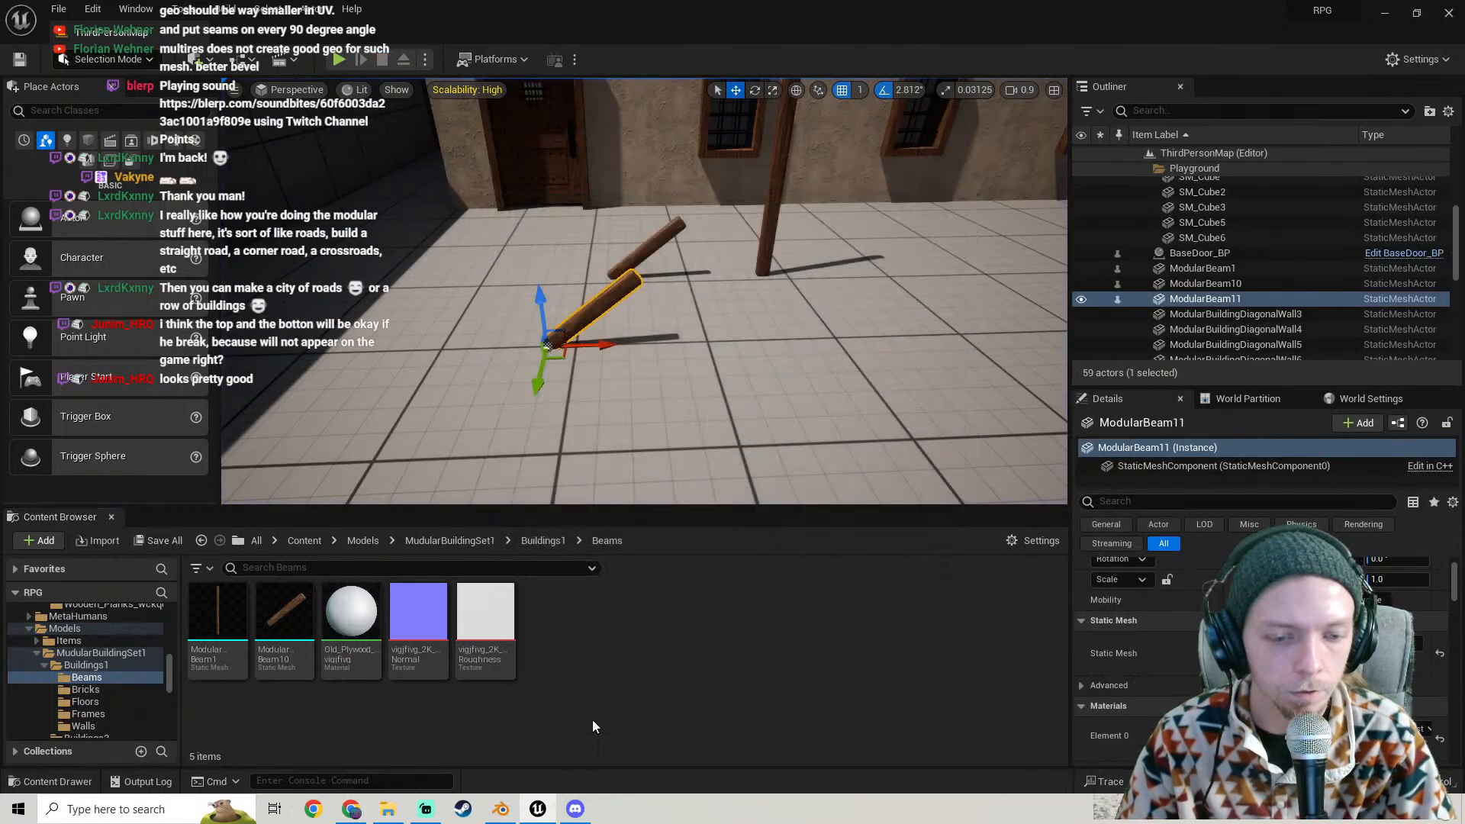
- Switch to Blender and move the slanted beam about 13.8 m along the X axis, away from the origin
{"action": "left_click", "coordinate": [508, 805]}
{"action": "middle_click_drag", "start_coordinate": [588, 499], "coordinate": [789, 482], "text": "shift"}
{"action": "scroll", "coordinate": [618, 512], "scroll_direction": "down", "scroll_amount": 3}
{"action": "scroll", "coordinate": [789, 482], "scroll_direction": "down", "scroll_amount": 3}
{"action": "left_click_drag", "start_coordinate": [713, 418], "coordinate": [358, 437]}
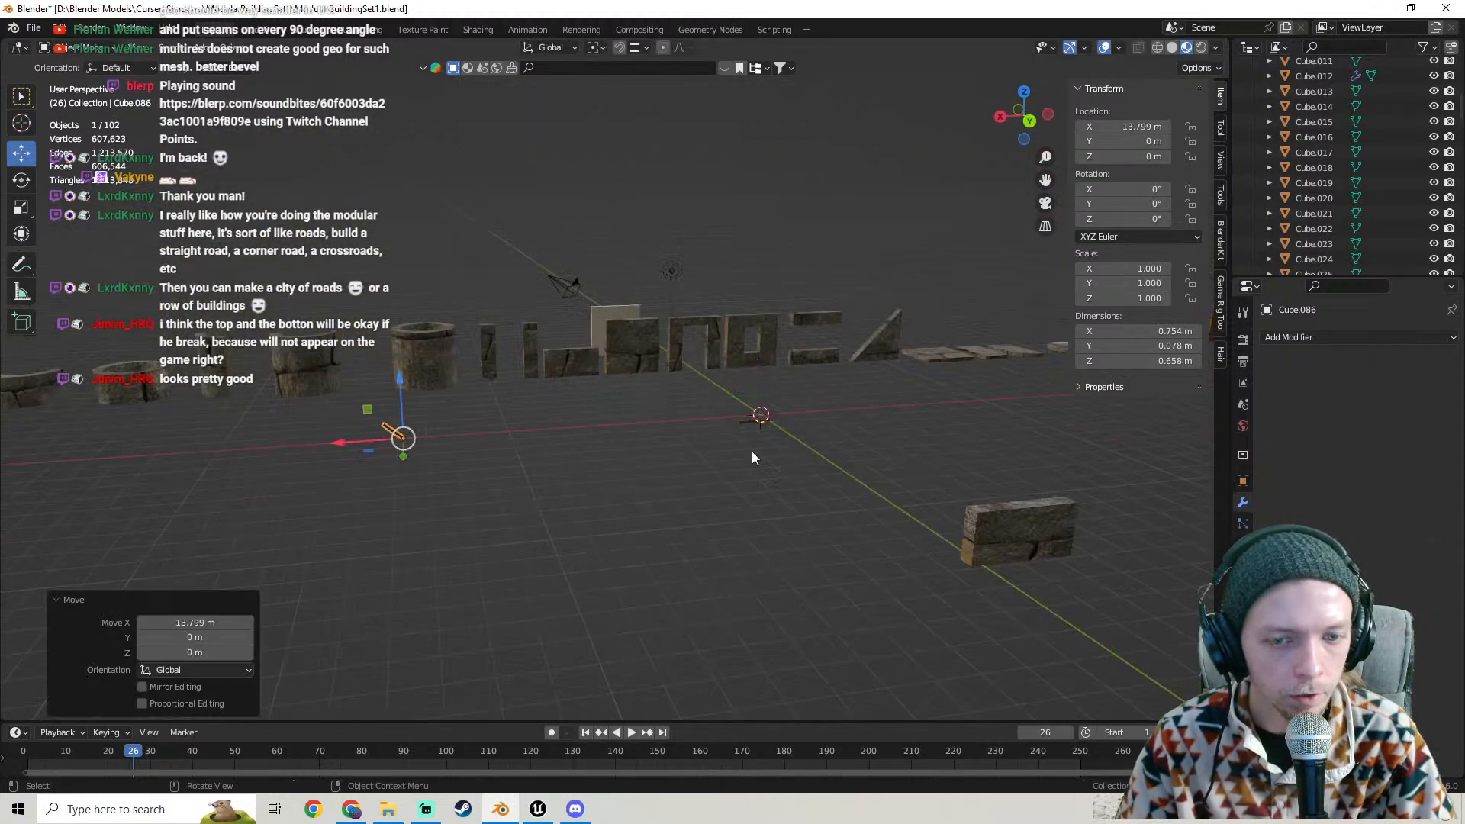
- Reselect the slanted beam and move it about 20.2 m further along X, past the round stone pieces
{"action": "scroll", "coordinate": [755, 454], "scroll_direction": "up", "scroll_amount": 4}
{"action": "middle_click_drag", "start_coordinate": [798, 447], "coordinate": [737, 441]}
{"action": "left_click", "coordinate": [941, 526]}
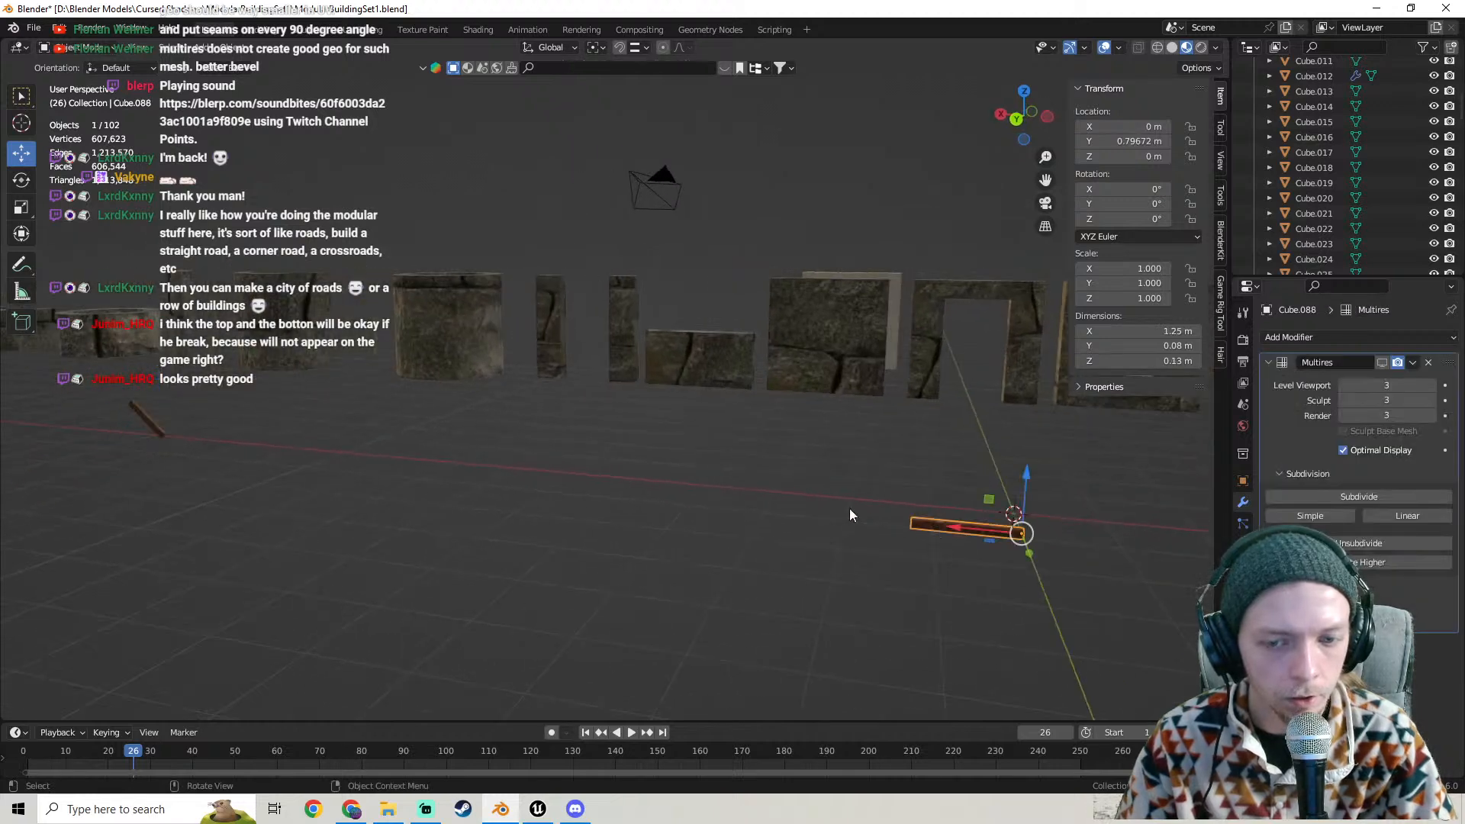
{"action": "scroll", "coordinate": [647, 489], "scroll_direction": "down", "scroll_amount": 4}
{"action": "middle_click_drag", "start_coordinate": [506, 438], "coordinate": [826, 476], "text": "shift"}
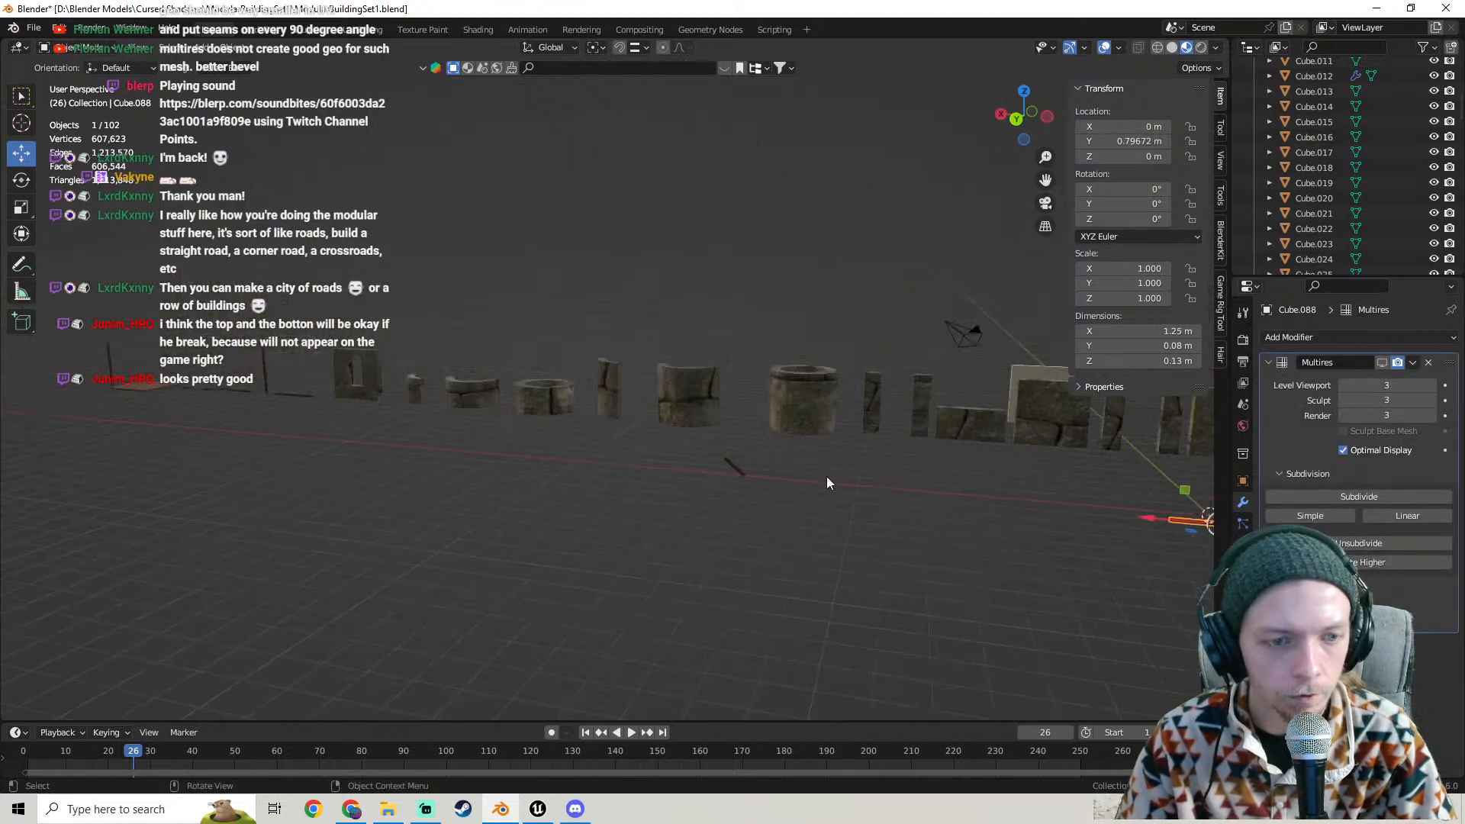
{"action": "left_click", "coordinate": [728, 461]}
{"action": "middle_click_drag", "start_coordinate": [506, 429], "coordinate": [803, 492]}
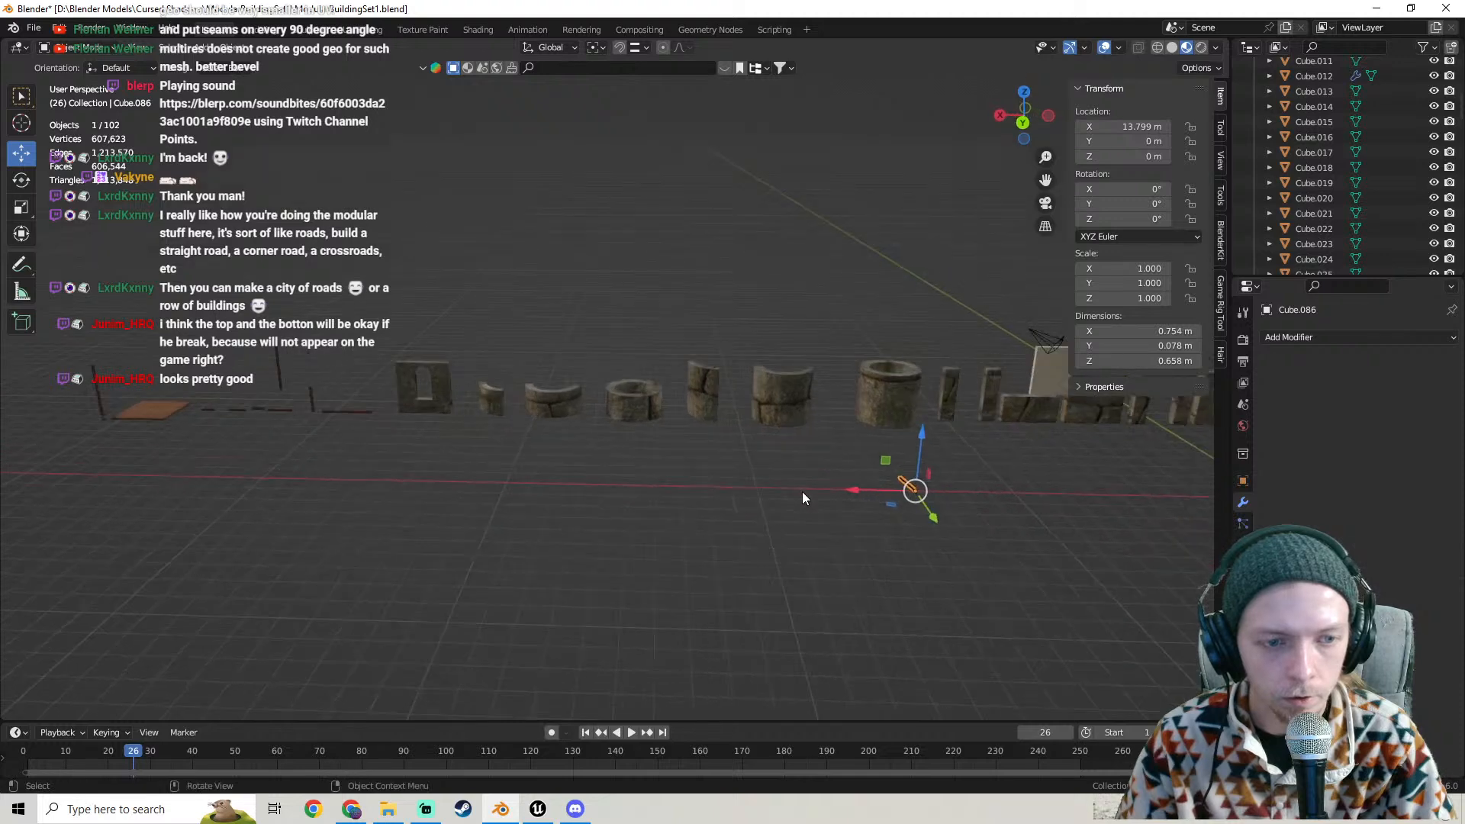
{"action": "left_click_drag", "start_coordinate": [863, 496], "coordinate": [359, 489]}
{"action": "middle_click_drag", "start_coordinate": [359, 489], "coordinate": [909, 468]}
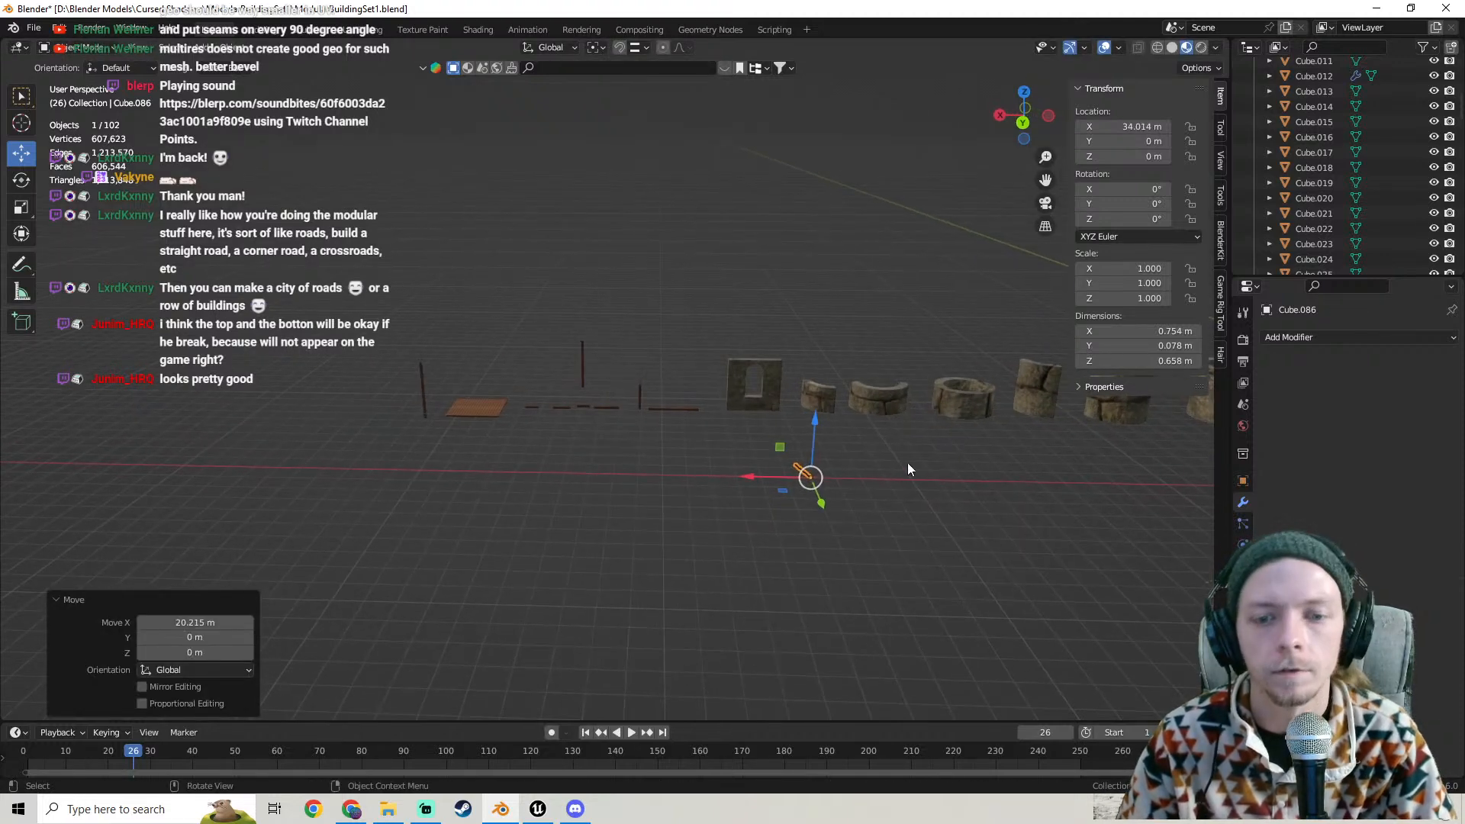
- Move the slanted beam on along X to about 52.6 m and along Y to about -11.57 m
{"action": "left_click_drag", "start_coordinate": [755, 477], "coordinate": [305, 478]}
{"action": "middle_click_drag", "start_coordinate": [305, 478], "coordinate": [804, 415]}
{"action": "left_click_drag", "start_coordinate": [756, 445], "coordinate": [441, 425]}
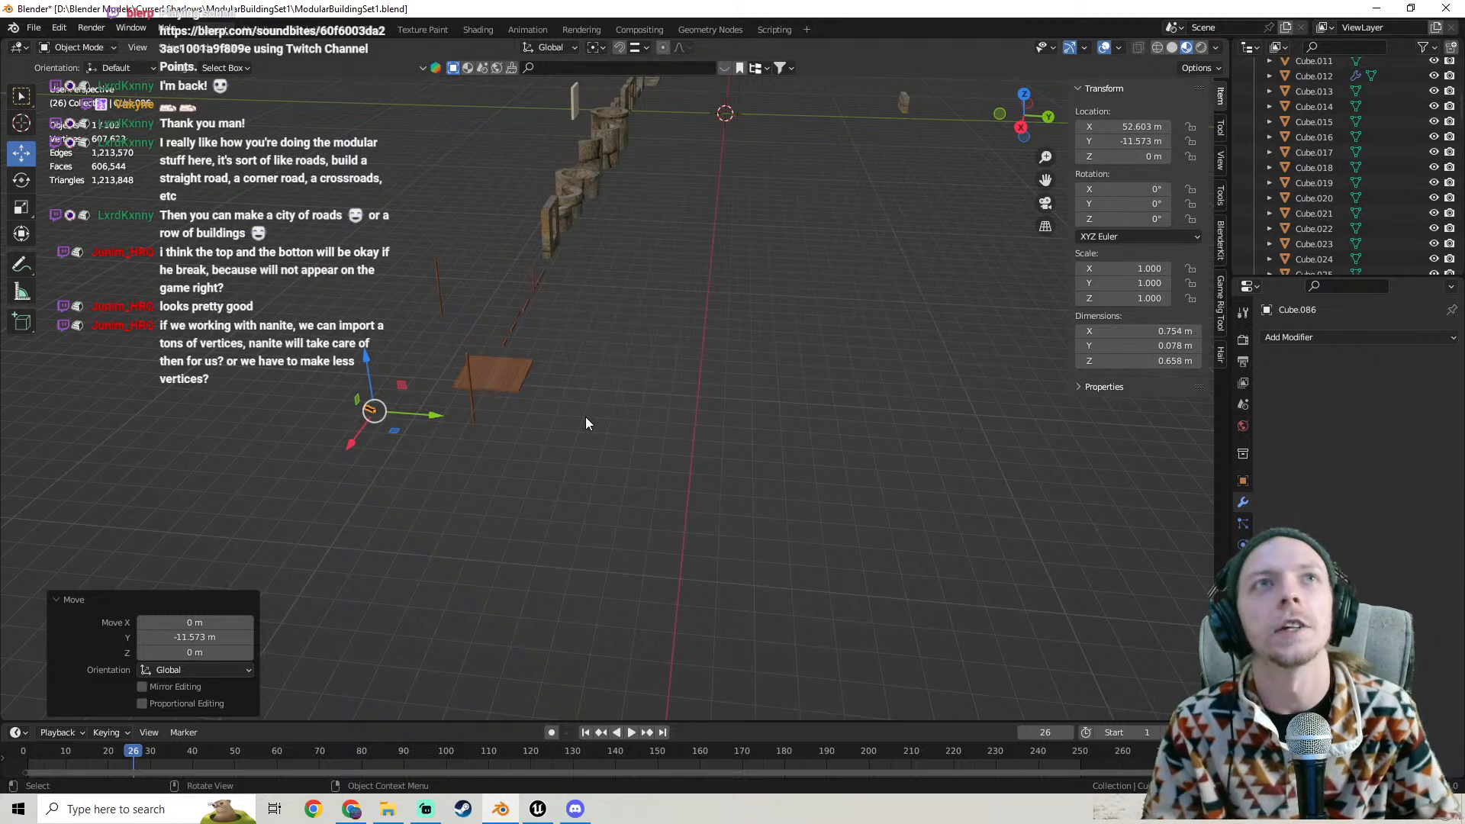
- Move the slanted beam back along X to sit among the finished wooden beams and posts
{"action": "middle_click_drag", "start_coordinate": [740, 348], "coordinate": [615, 407]}
{"action": "key", "text": "g"}
{"action": "key", "text": "x"}
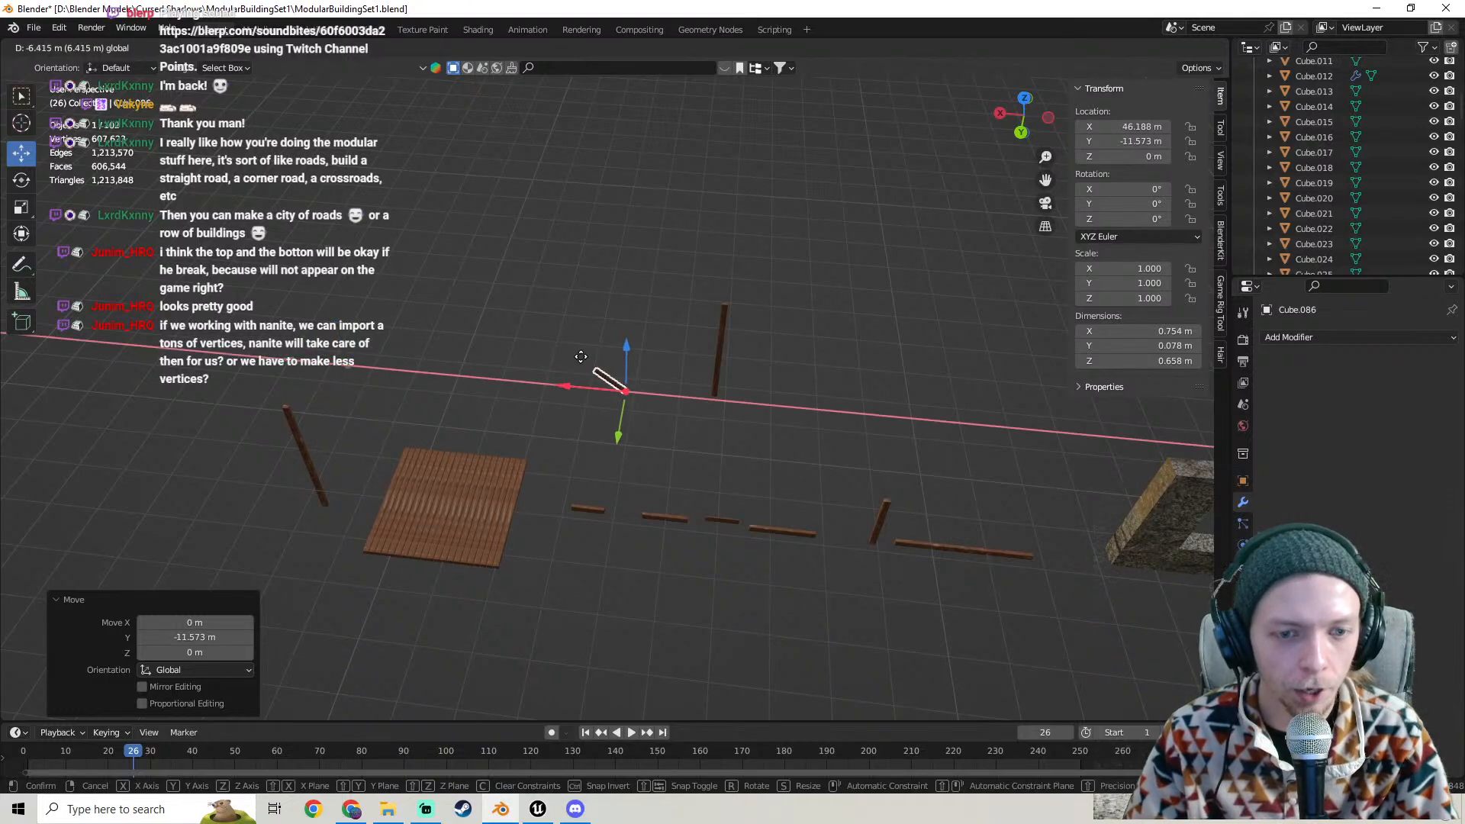
{"action": "left_click", "coordinate": [635, 348]}
{"action": "middle_click_drag", "start_coordinate": [645, 352], "coordinate": [820, 487]}
- Return to Unreal Engine and turn on the frame rate display in the level viewport
{"action": "left_click", "coordinate": [1383, 9]}
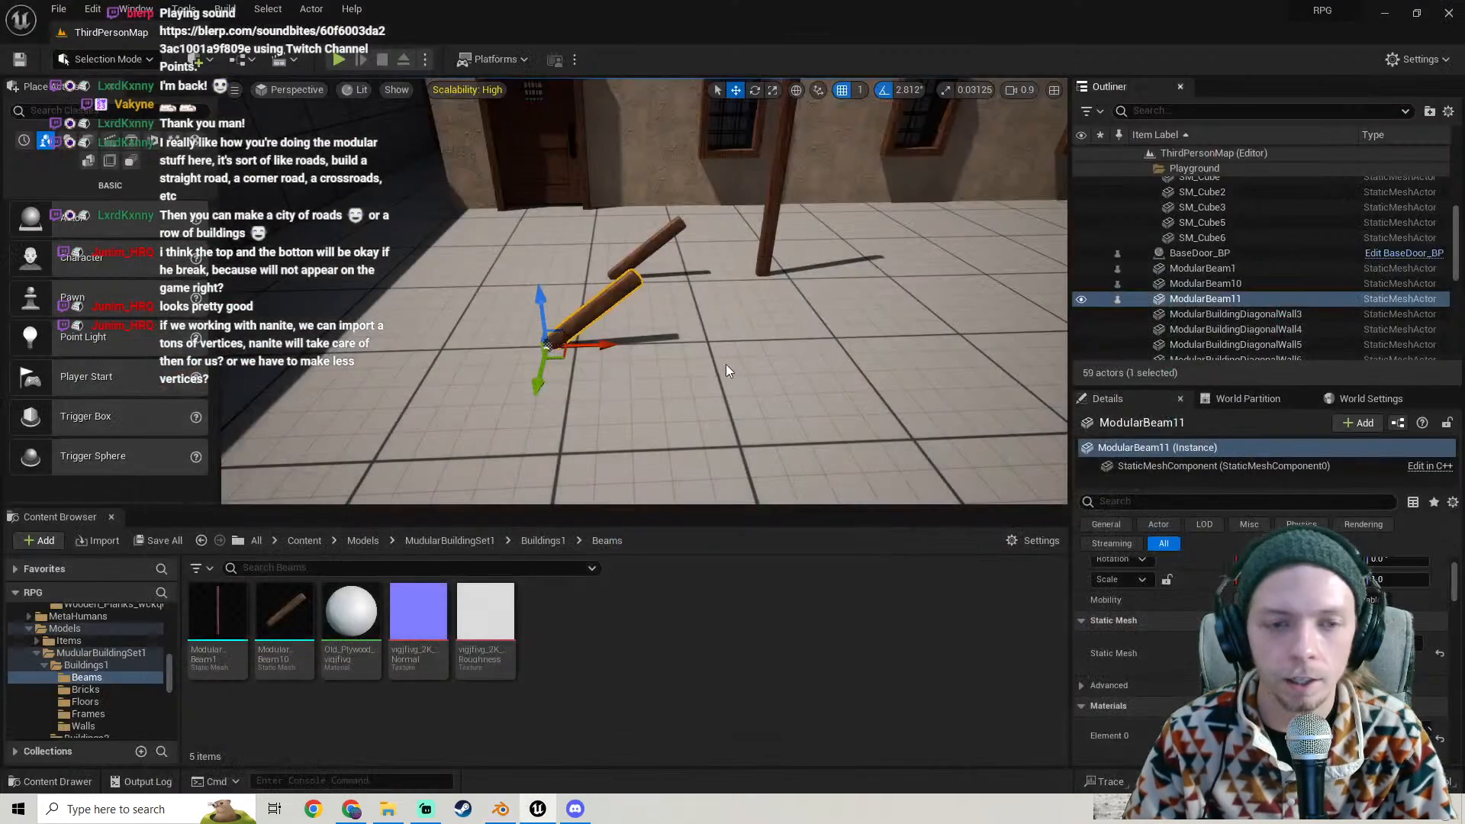
{"action": "left_click", "coordinate": [235, 90]}
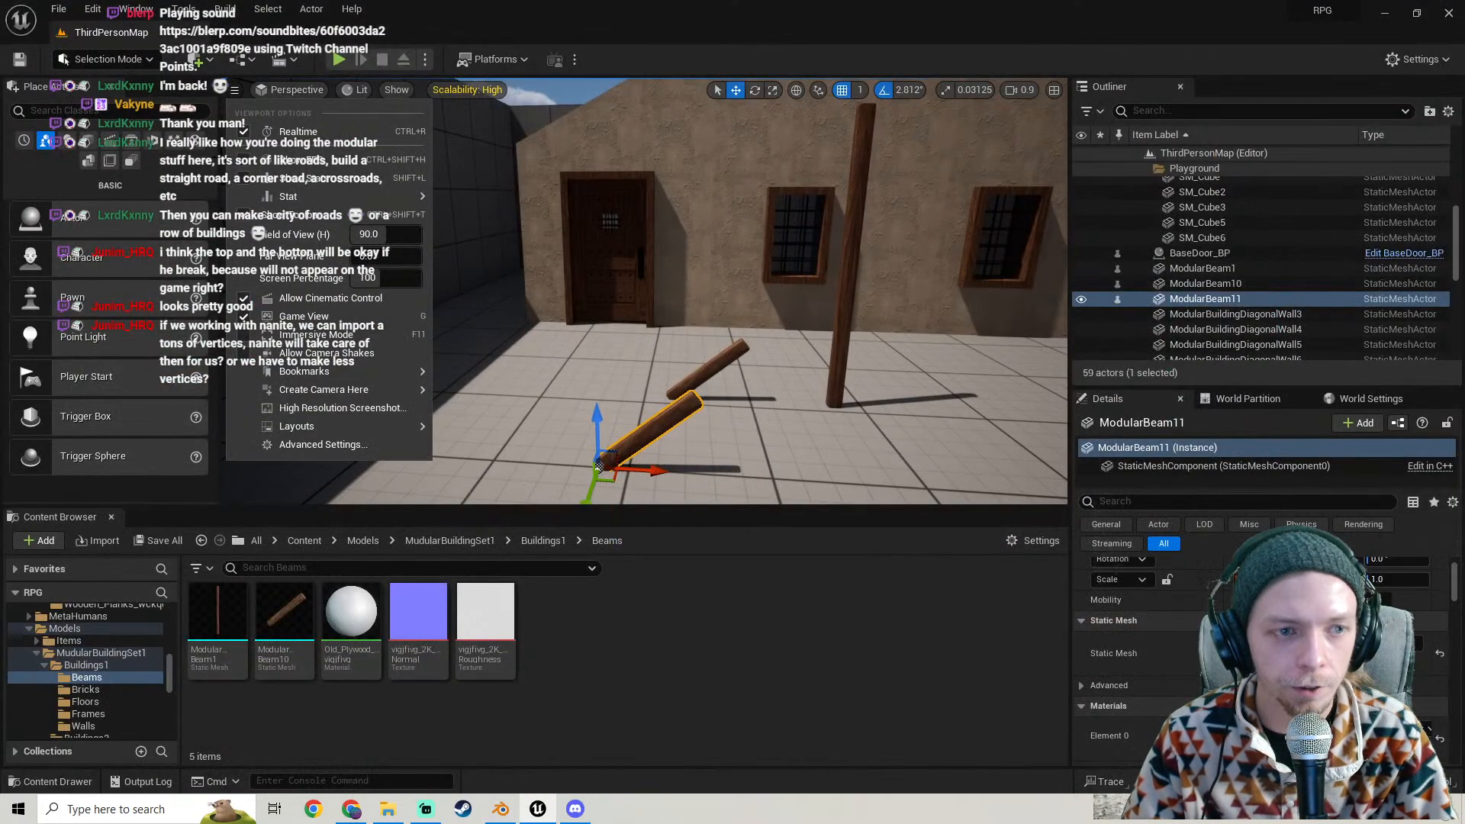
{"action": "left_click", "coordinate": [305, 178]}
{"action": "mouse_move", "coordinate": [328, 214]}
- Select the upright ModularBeam1 and try switching off Nanite support in its mesh settings
{"action": "key", "text": "s"}
{"action": "right_click_drag", "start_coordinate": [746, 258], "coordinate": [763, 263]}
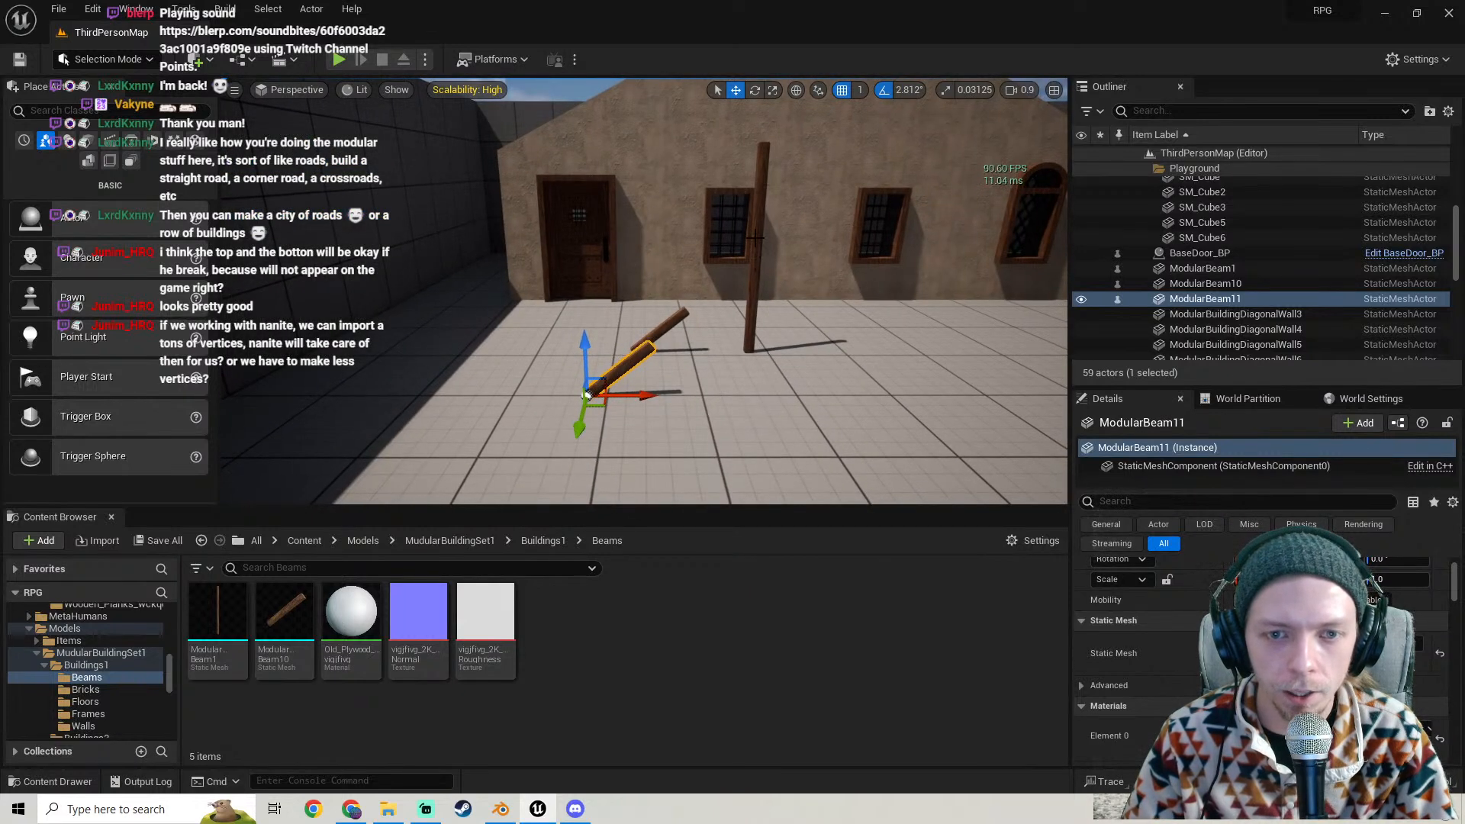
{"action": "left_click", "coordinate": [748, 349]}
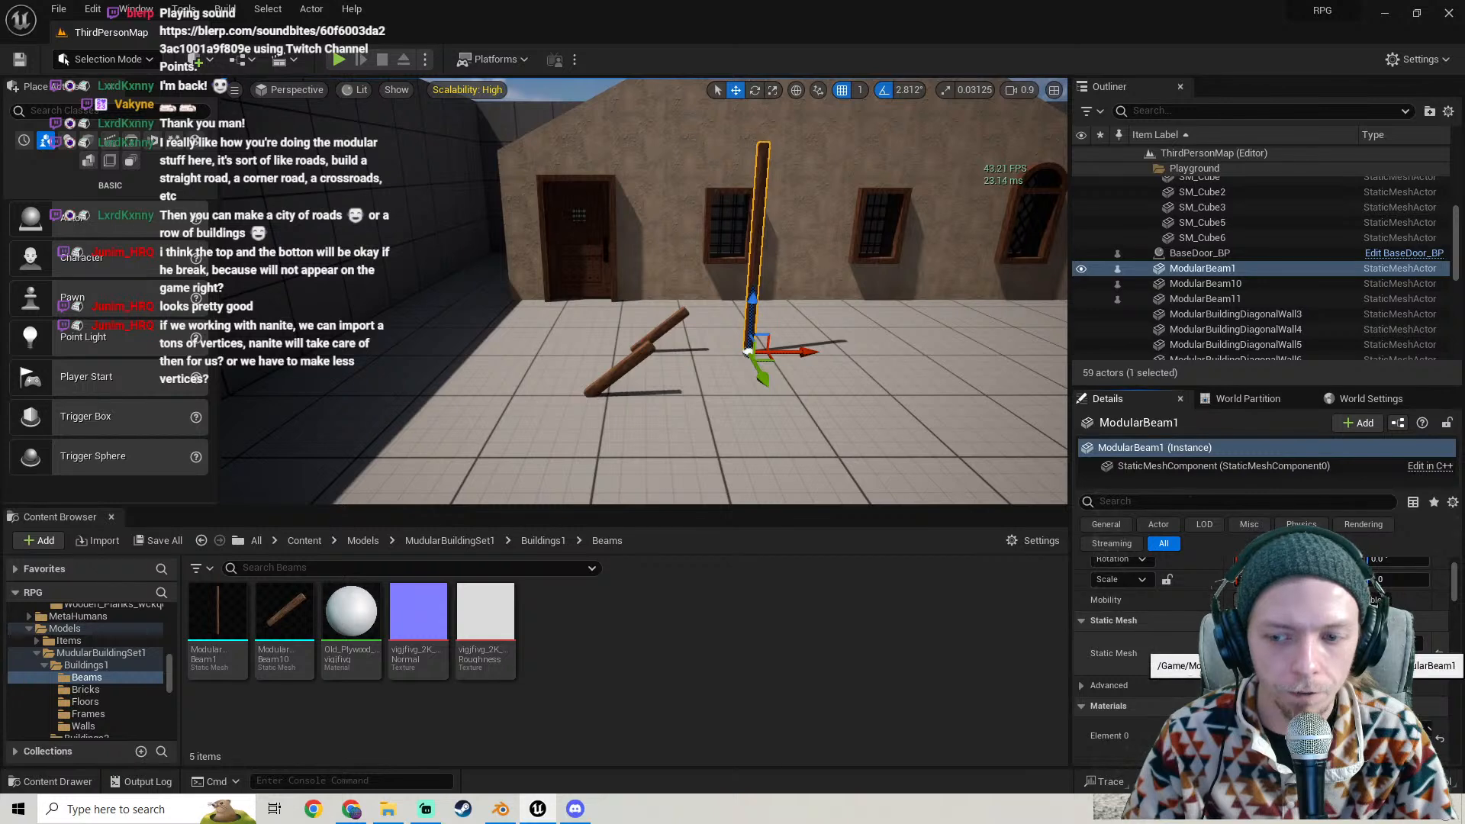
{"action": "double_click", "coordinate": [1259, 648]}
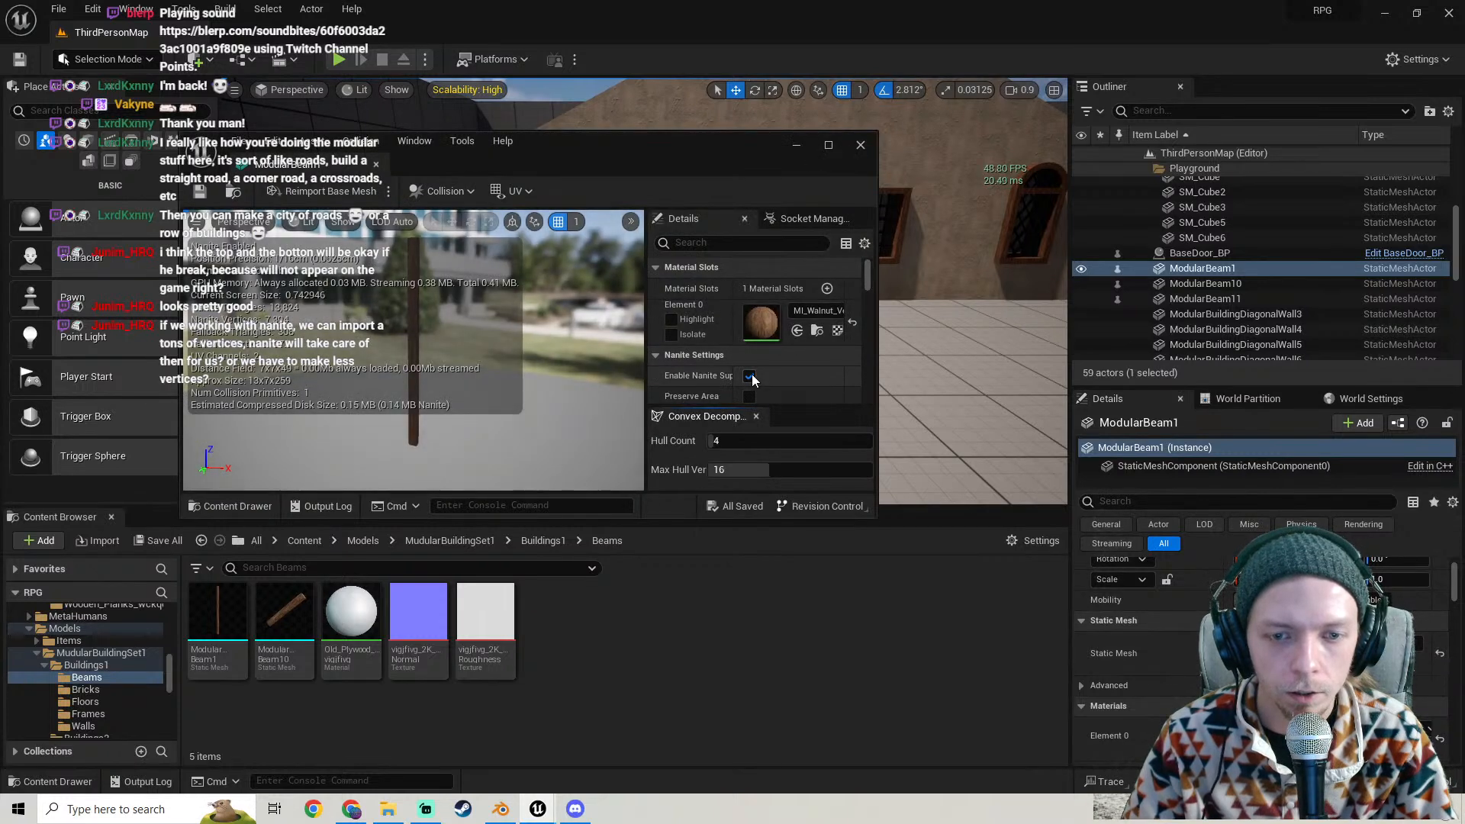
{"action": "left_click", "coordinate": [751, 376]}
{"action": "left_click", "coordinate": [861, 144]}
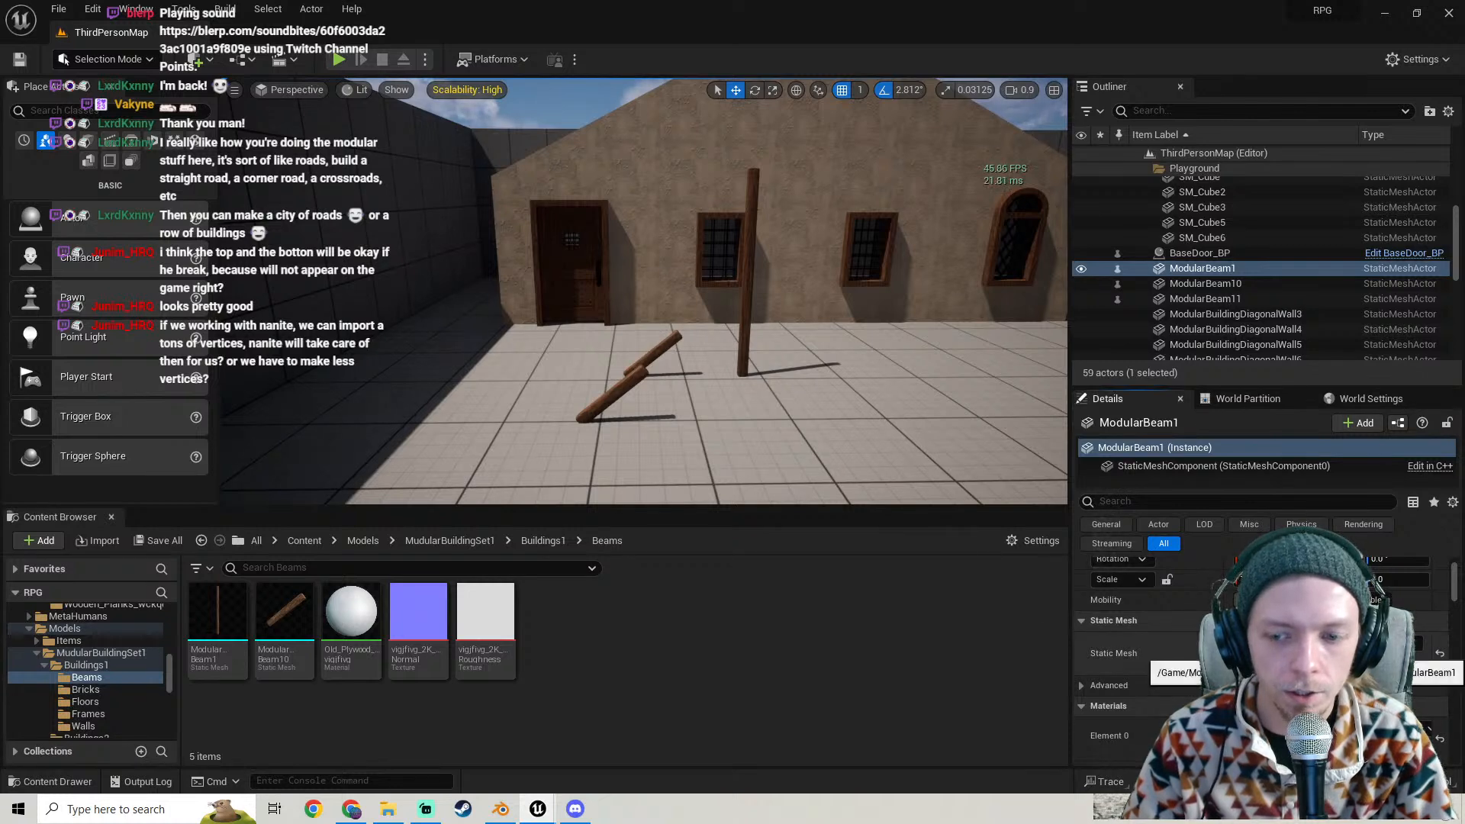
- Disable Nanite support on the ModularBeam1 mesh, apply the change and check the viewport frame rate in game view
{"action": "double_click", "coordinate": [1260, 649]}
{"action": "left_click", "coordinate": [748, 376]}
{"action": "scroll", "coordinate": [671, 356], "scroll_direction": "down", "scroll_amount": 5}
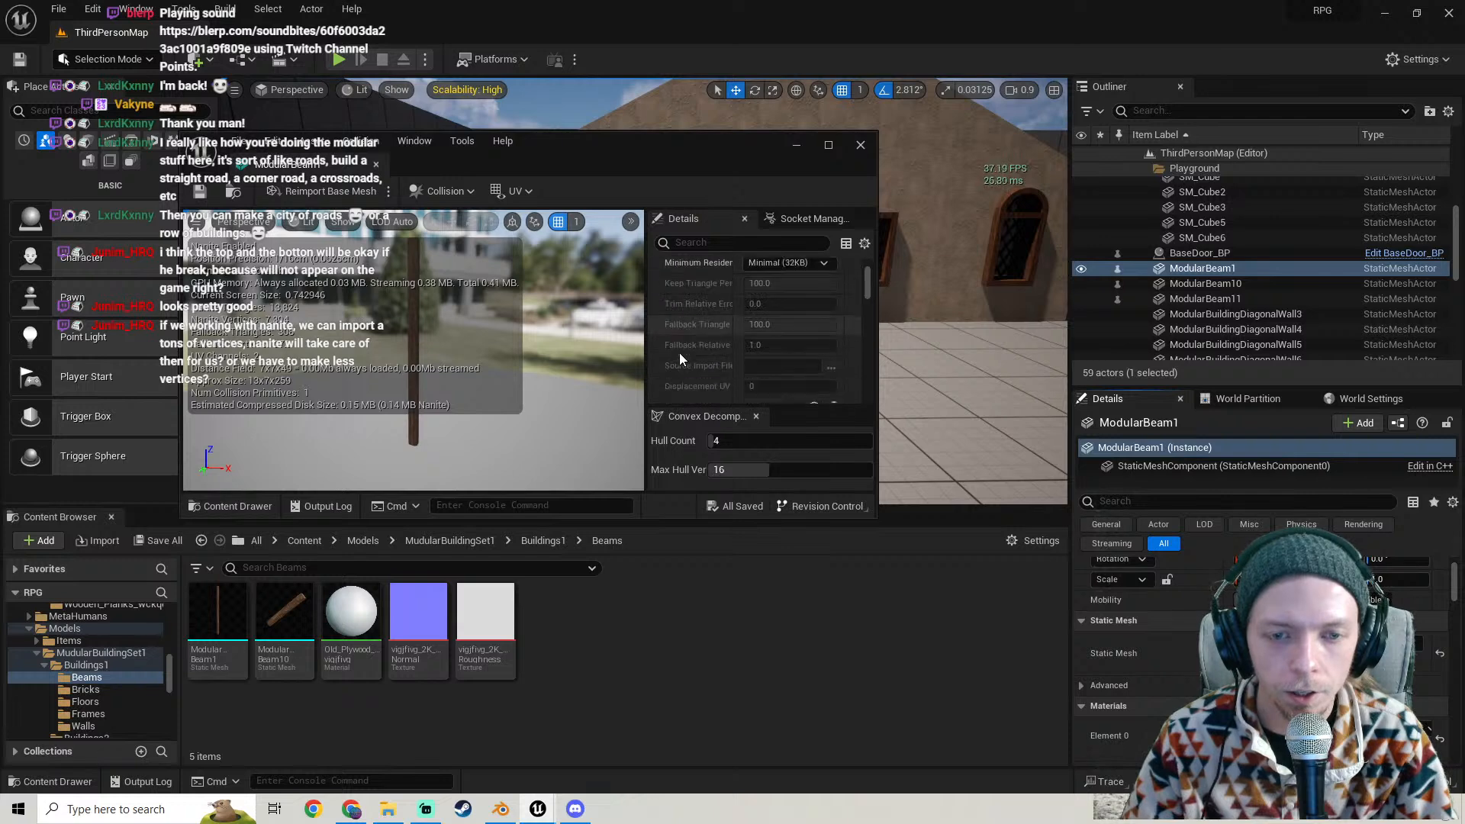
{"action": "scroll", "coordinate": [679, 353], "scroll_direction": "down", "scroll_amount": 4}
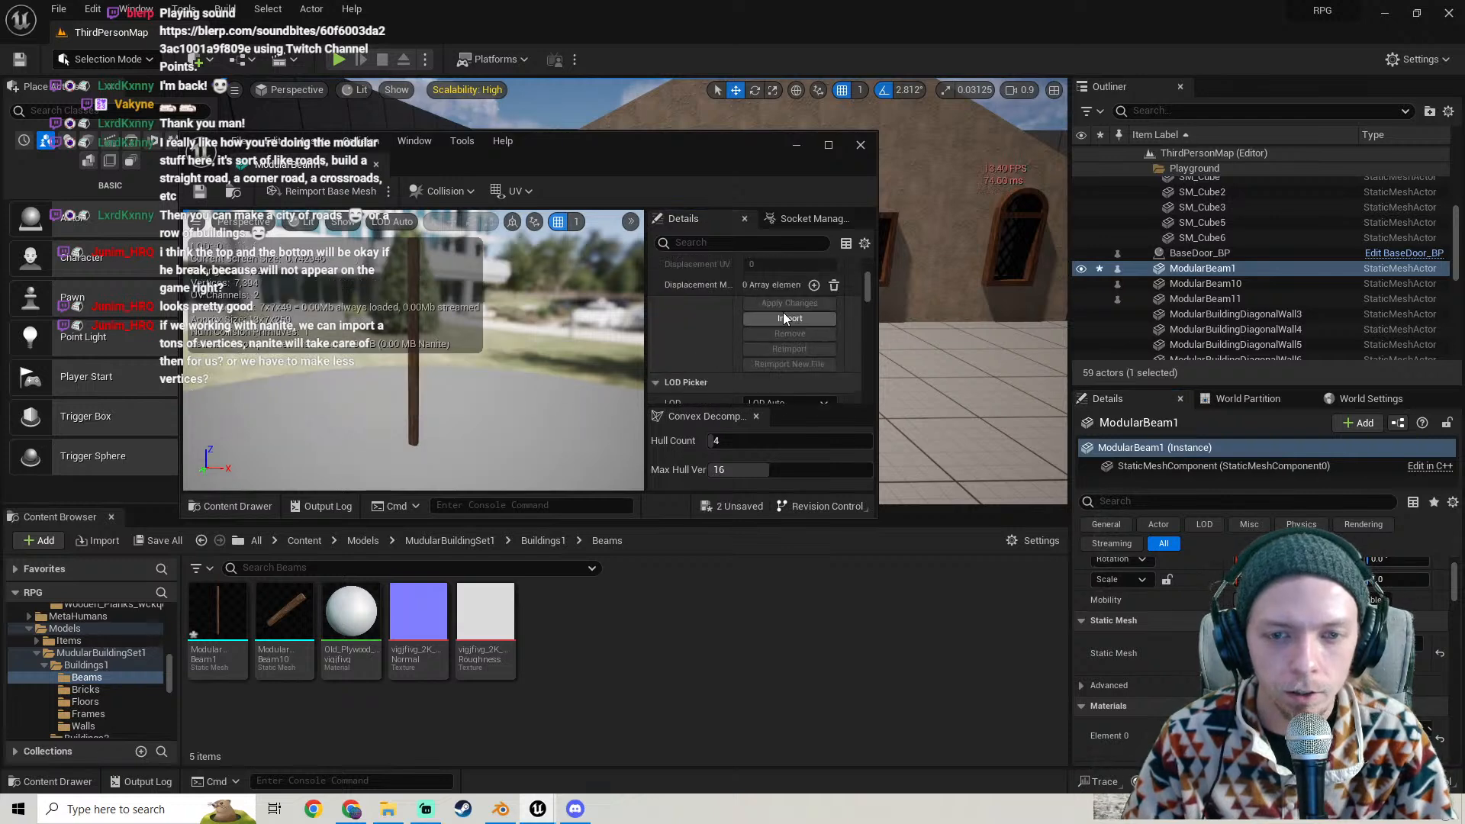
{"action": "left_click", "coordinate": [796, 145]}
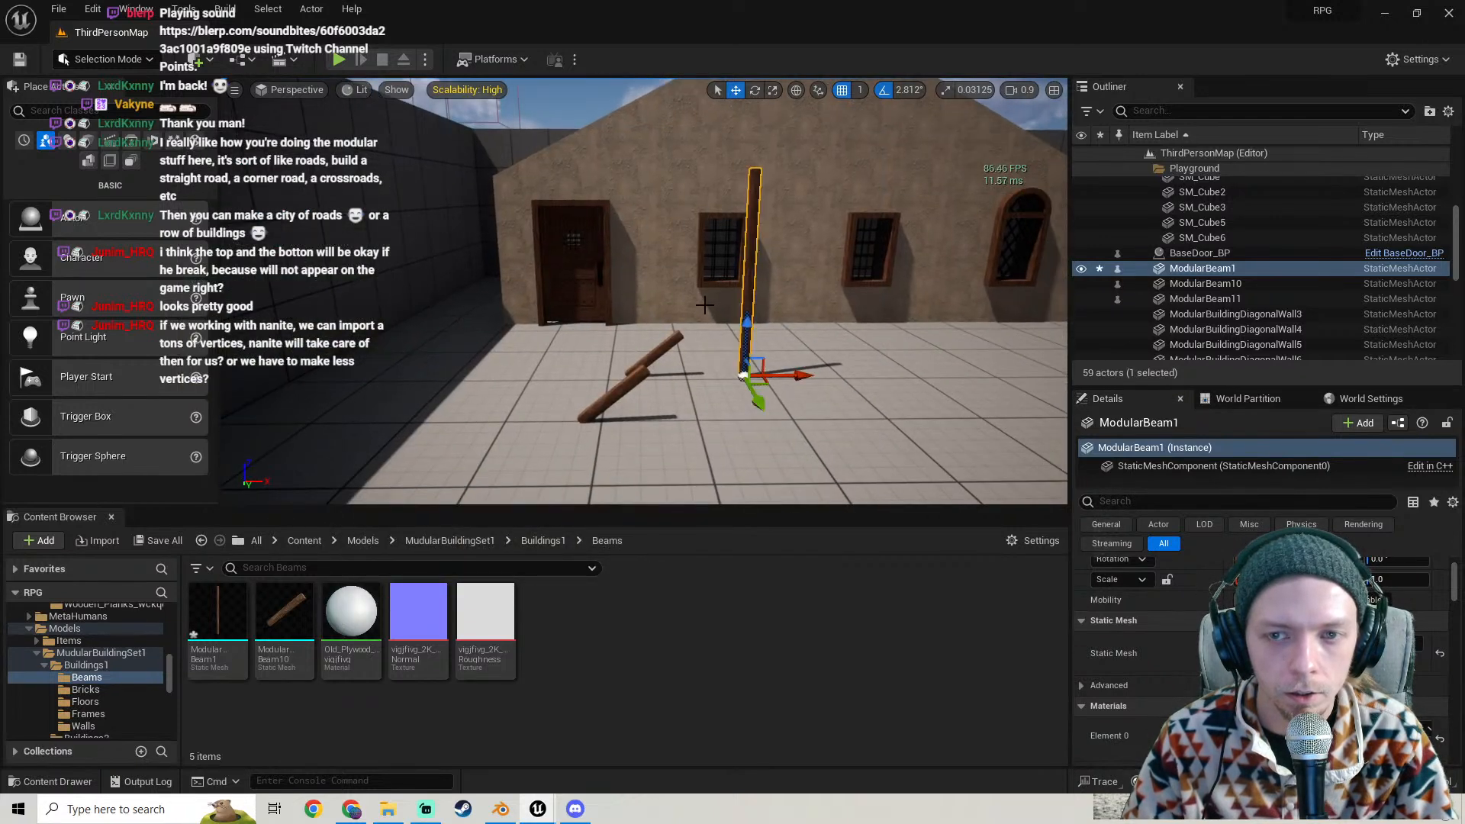
{"action": "key", "text": "g"}
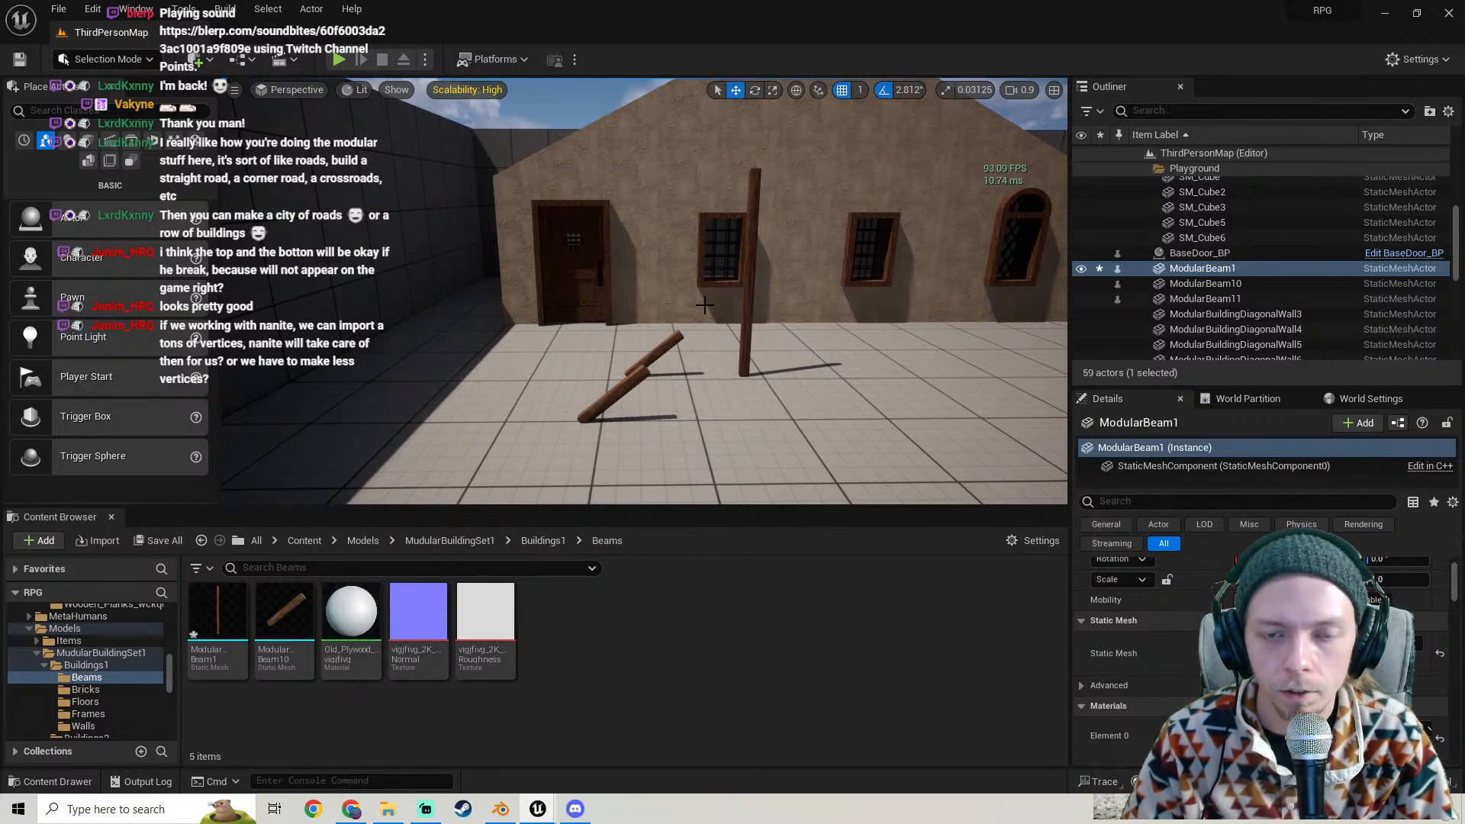
{"action": "key", "text": "g"}
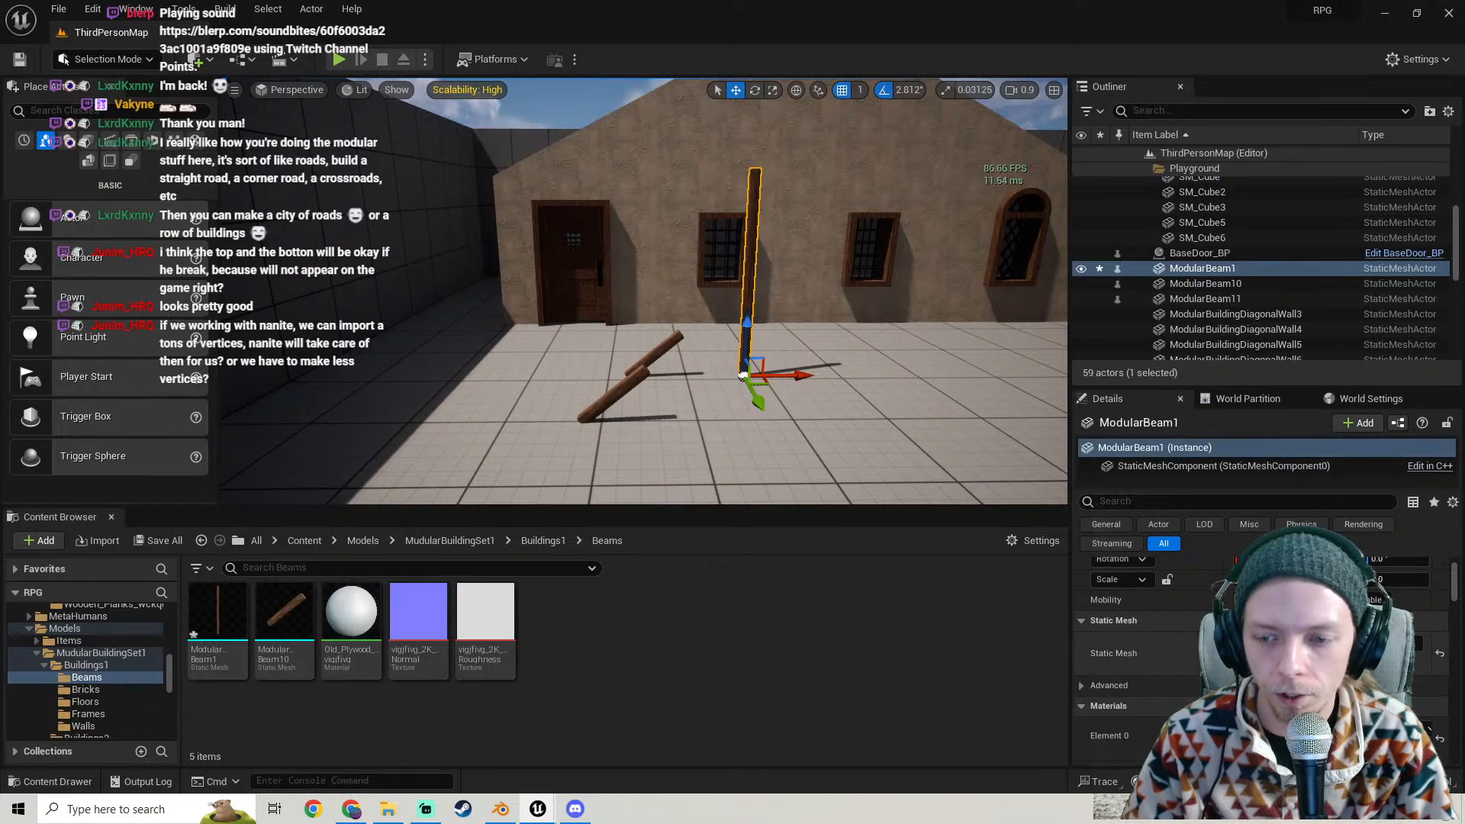
- Re-enable Nanite support on the ModularBeam1 mesh, apply the change and close the mesh editor
{"action": "double_click", "coordinate": [1261, 654]}
{"action": "scroll", "coordinate": [685, 342], "scroll_direction": "up", "scroll_amount": 6}
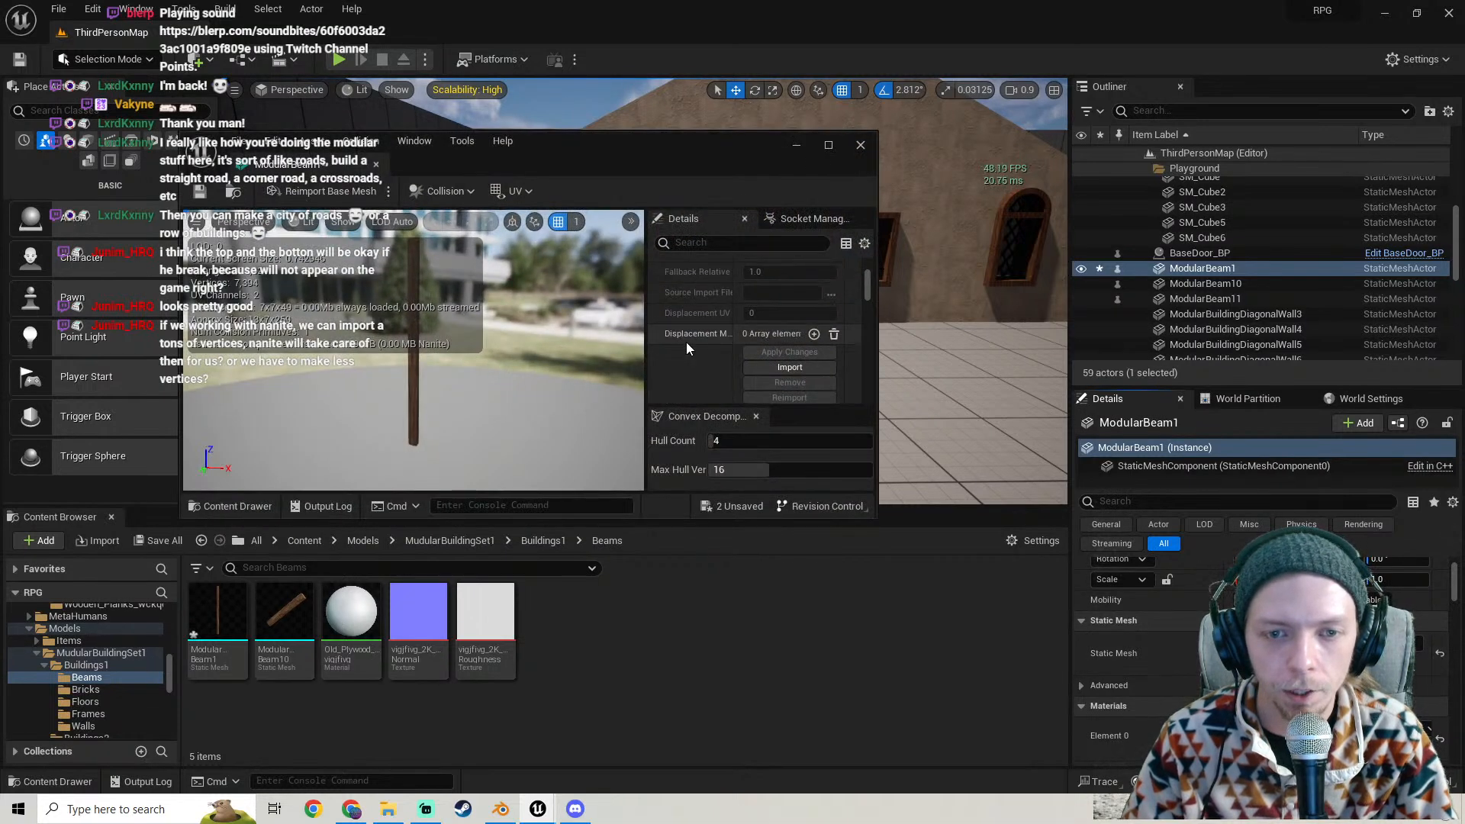
{"action": "left_click", "coordinate": [750, 277]}
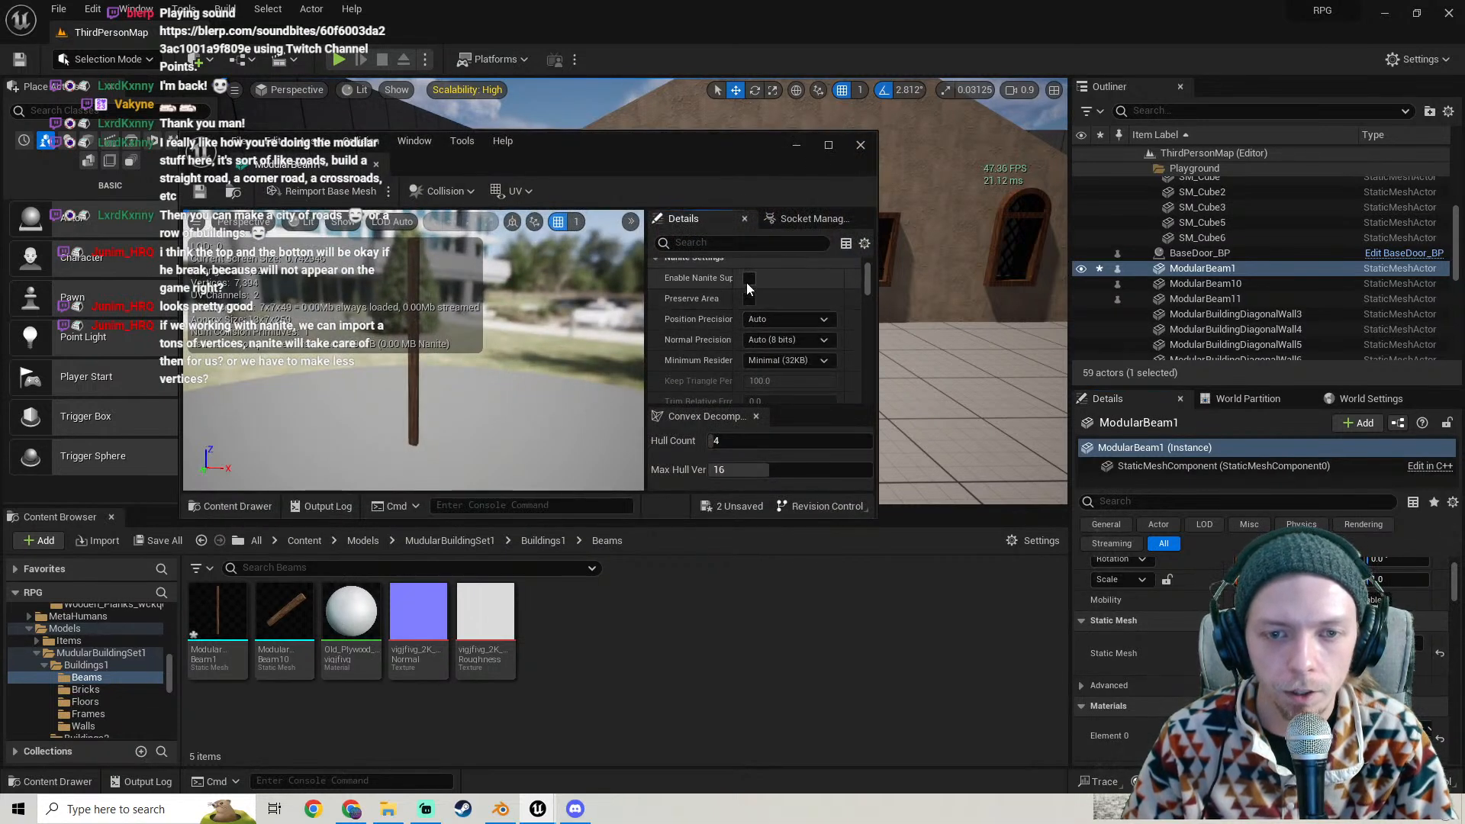
{"action": "left_click", "coordinate": [200, 195]}
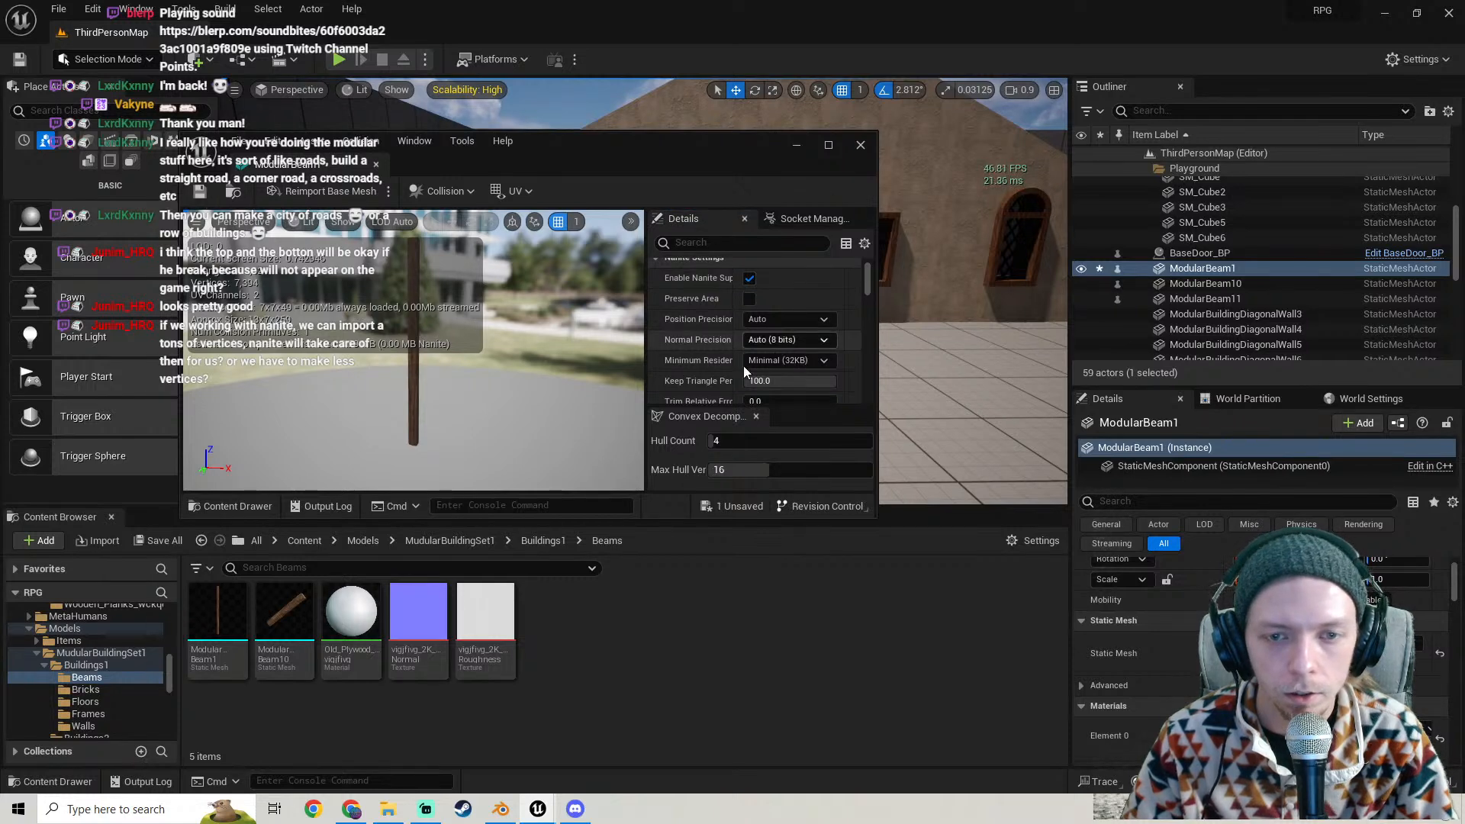
{"action": "scroll", "coordinate": [709, 339], "scroll_direction": "down", "scroll_amount": 5}
{"action": "left_click", "coordinate": [791, 376]}
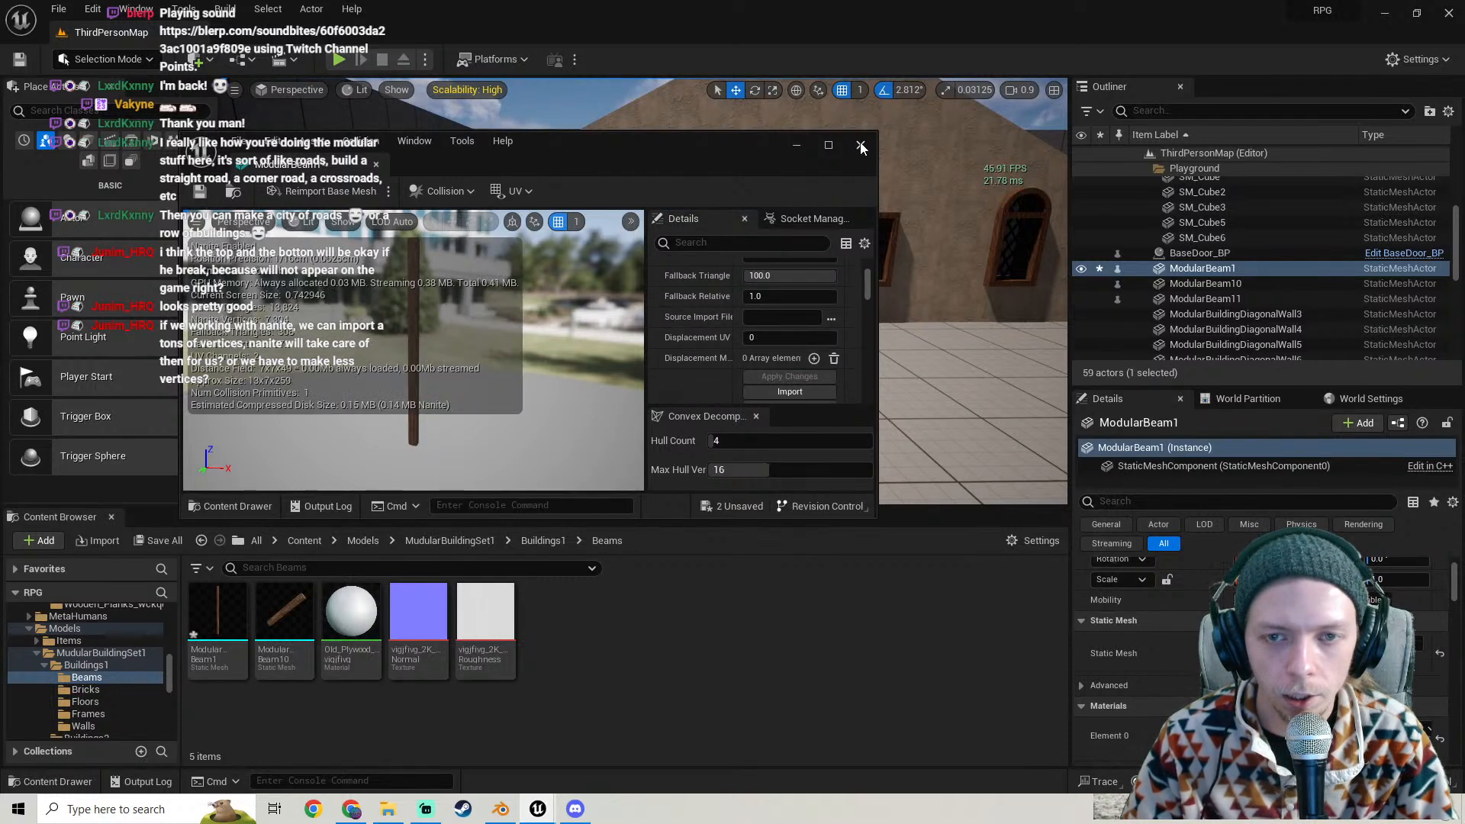
{"action": "left_click", "coordinate": [861, 145]}
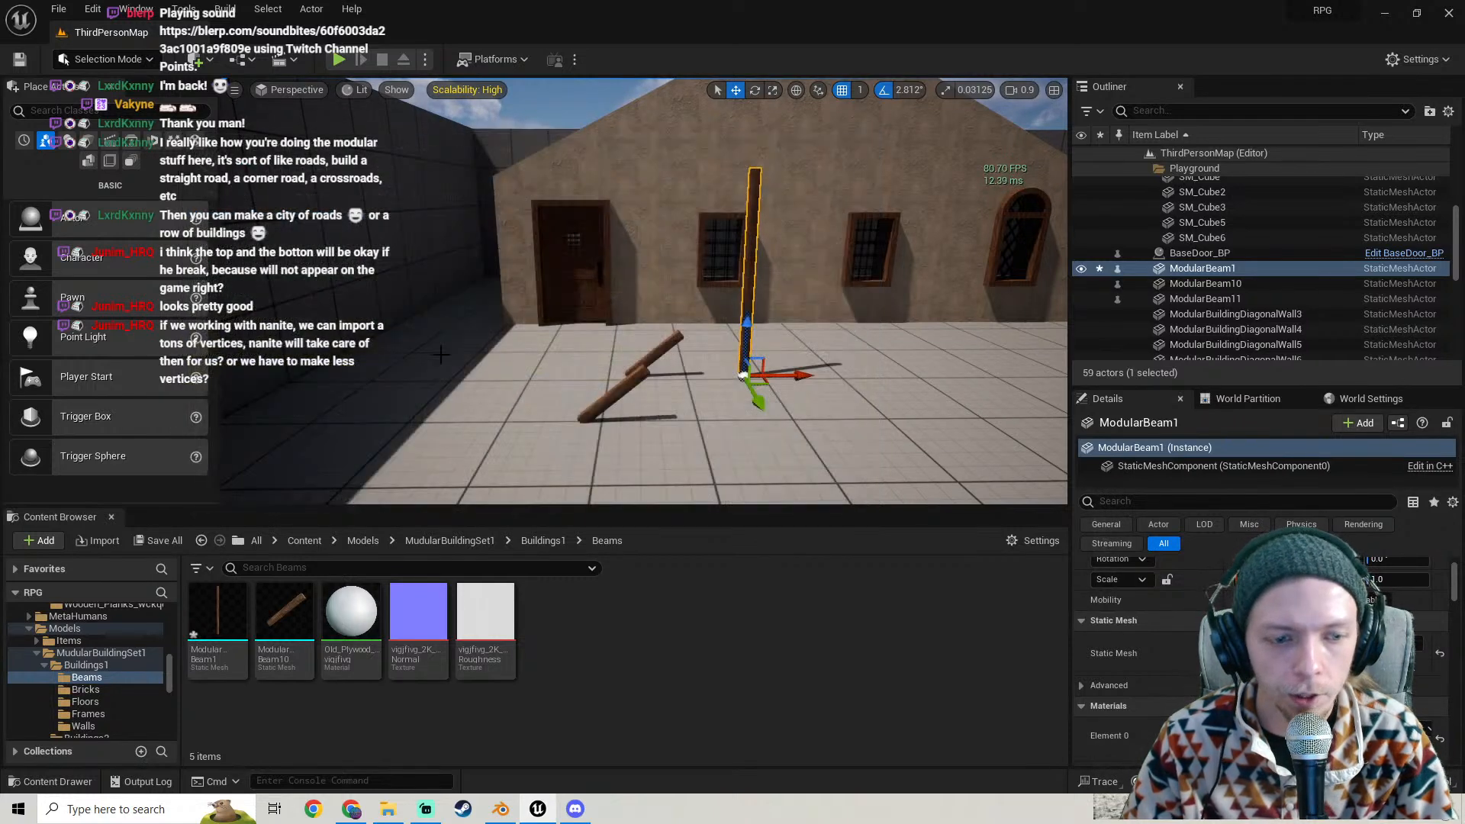
- Place the ModularWoodenFloorBeams1 mesh from the Floors folder on the open ground beside the beams
{"action": "left_click", "coordinate": [86, 666]}
{"action": "left_click", "coordinate": [99, 703]}
{"action": "key", "text": "s"}
{"action": "right_click_drag", "start_coordinate": [488, 437], "coordinate": [626, 461]}
{"action": "left_click_drag", "start_coordinate": [931, 670], "coordinate": [729, 336]}
{"action": "mouse_move", "coordinate": [770, 405]}
{"action": "right_mouse_down"}
{"action": "mouse_move", "coordinate": [790, 450]}
{"action": "mouse_move", "coordinate": [763, 404]}
{"action": "right_mouse_up"}
{"action": "key", "text": "w"}
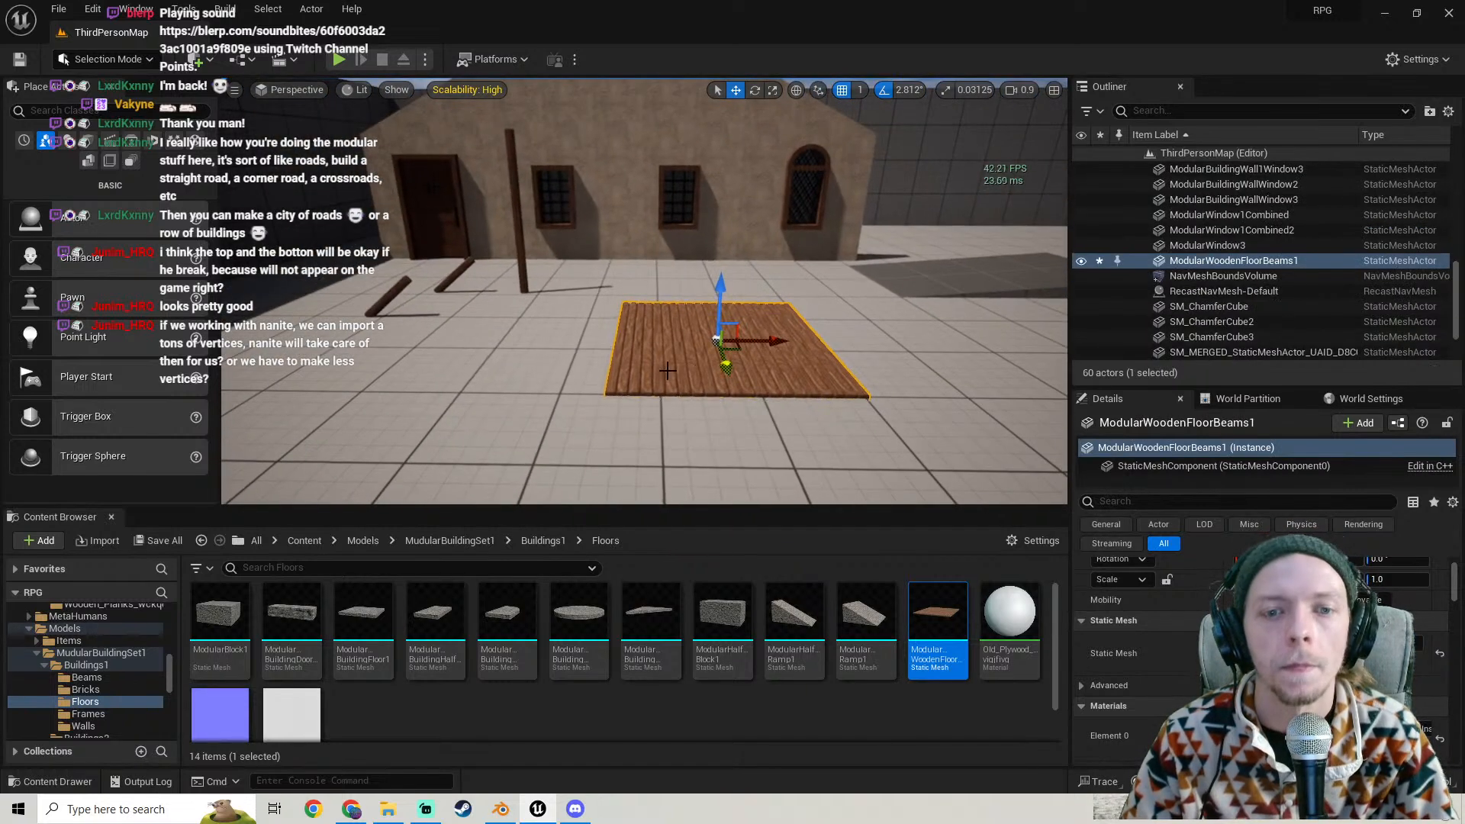
- Raise the wooden floor slightly above the ground and check the frame rate with it in game view
{"action": "left_click_drag", "start_coordinate": [718, 309], "coordinate": [707, 286]}
{"action": "right_click_drag", "start_coordinate": [659, 340], "coordinate": [677, 317]}
{"action": "key", "text": "g"}
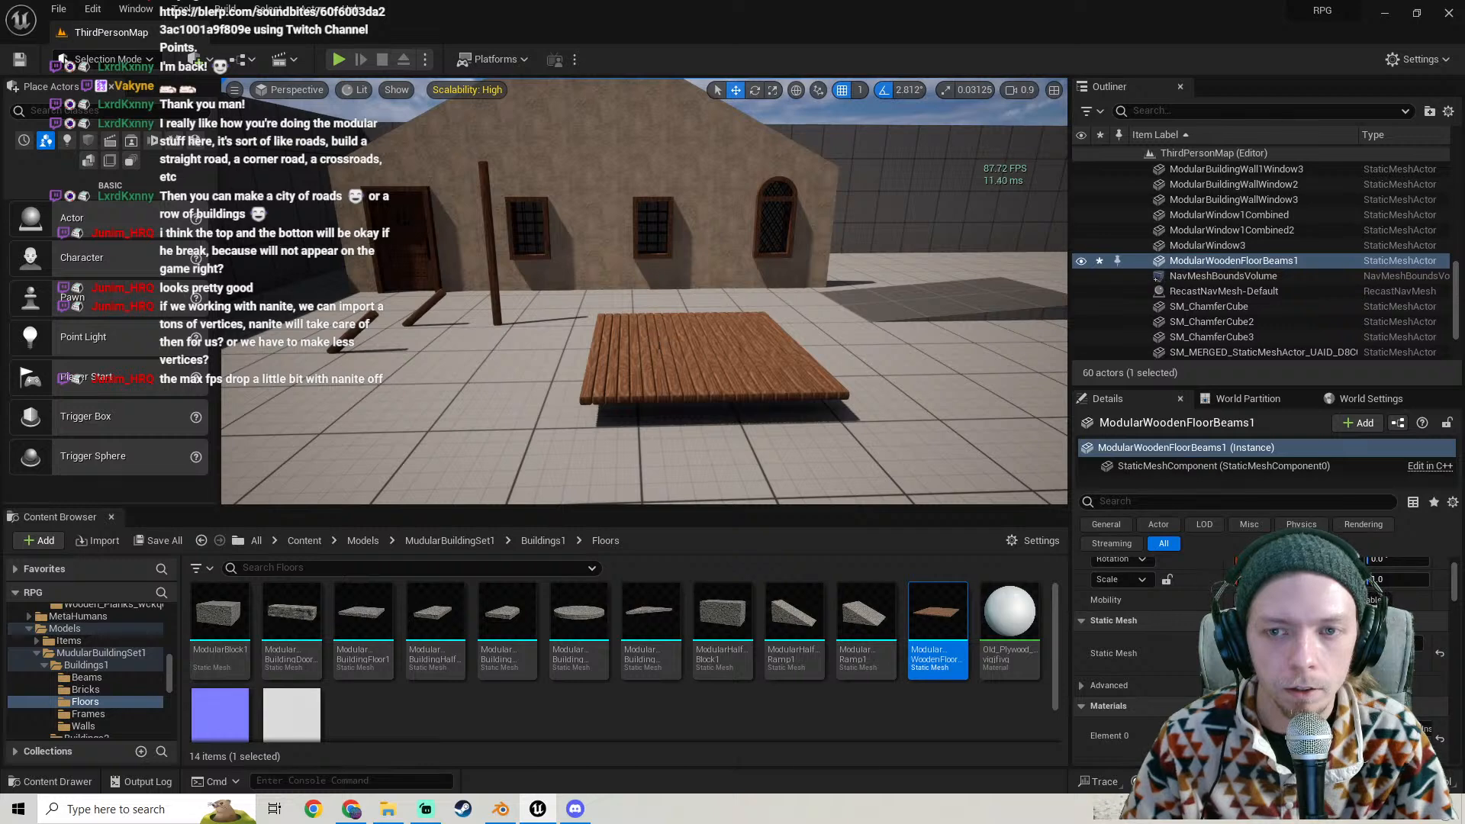
{"action": "mouse_move", "coordinate": [654, 336]}
{"action": "right_mouse_down"}
{"action": "mouse_move", "coordinate": [692, 358]}
{"action": "mouse_move", "coordinate": [655, 336]}
{"action": "right_mouse_up"}
{"action": "key", "text": "a"}
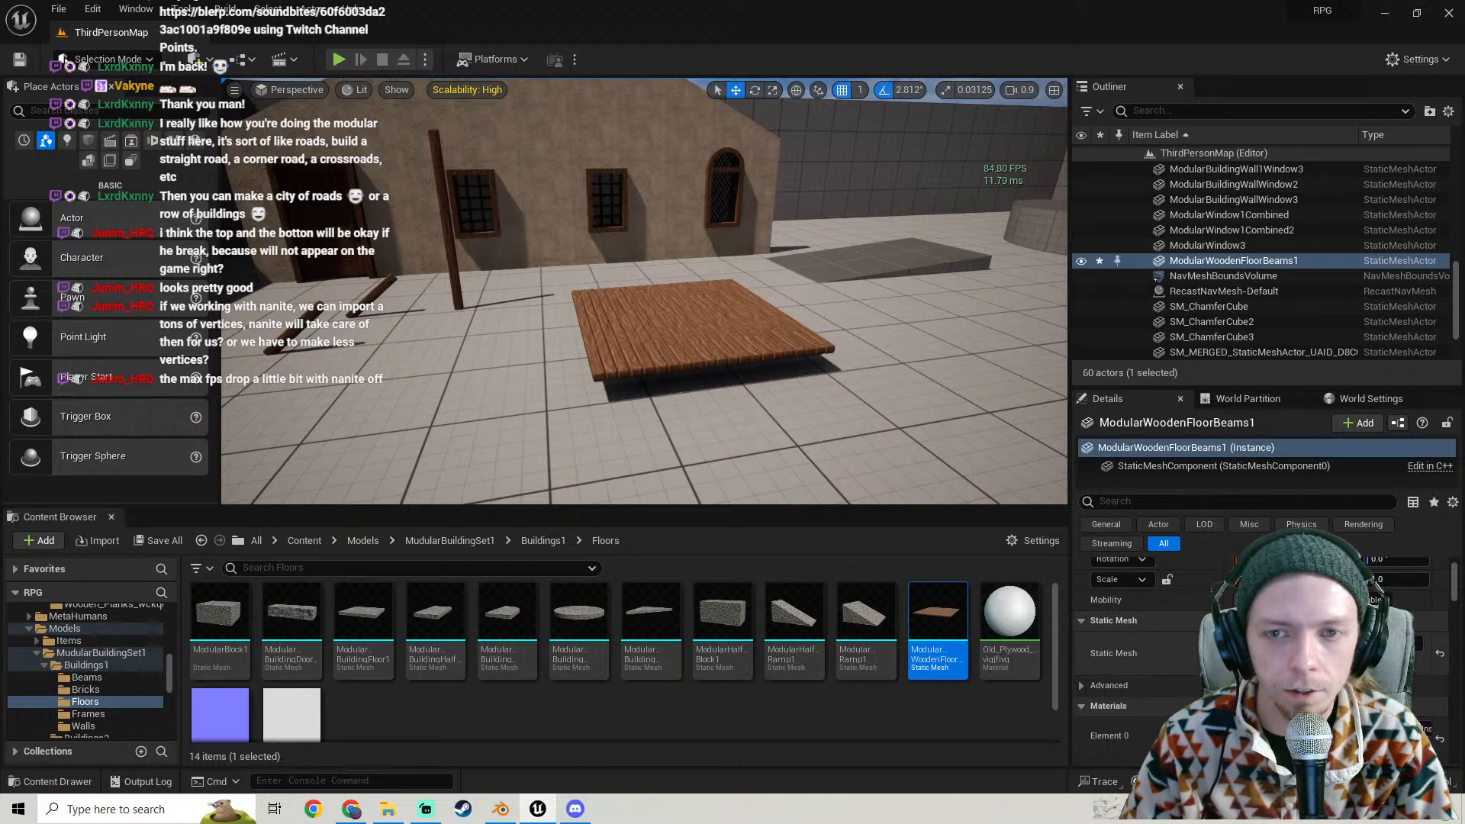
- Disable Nanite support on the wooden floor mesh, apply the change and compare the viewport frame rate in game view
{"action": "double_click", "coordinate": [1255, 653]}
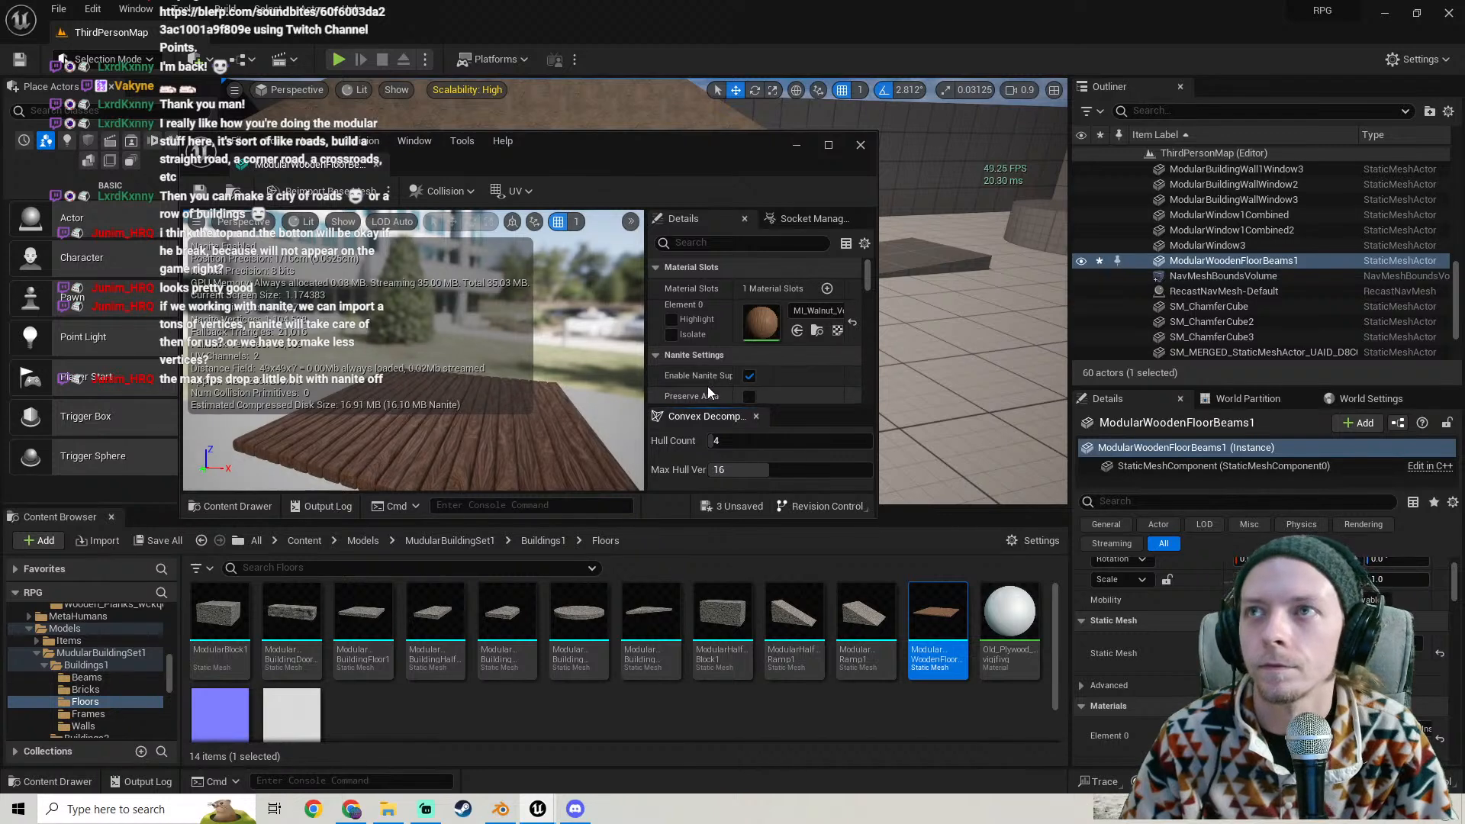
{"action": "scroll", "coordinate": [703, 350], "scroll_direction": "down", "scroll_amount": 5}
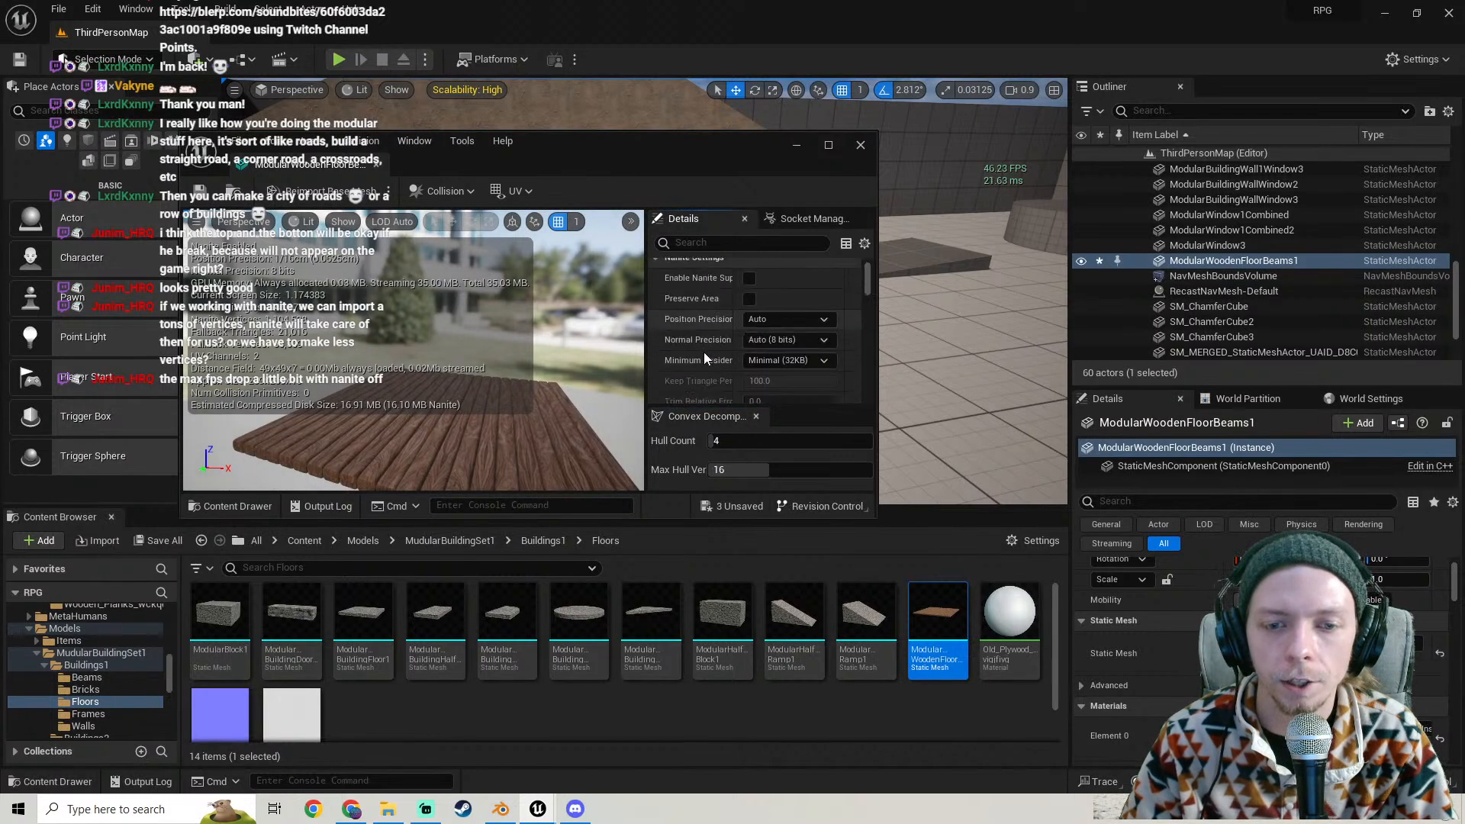
{"action": "scroll", "coordinate": [703, 349], "scroll_direction": "down", "scroll_amount": 3}
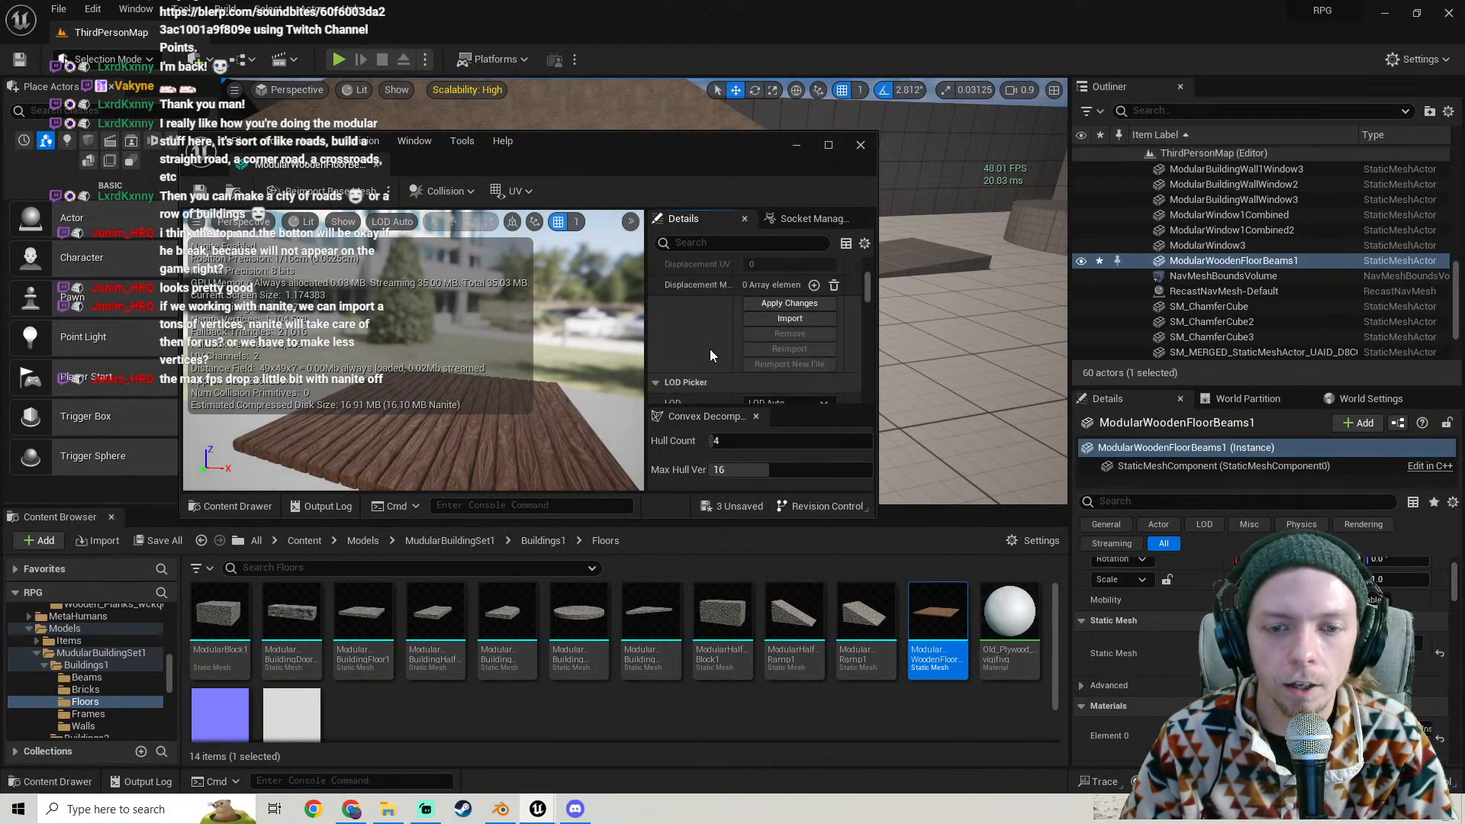
{"action": "left_click", "coordinate": [797, 146]}
{"action": "right_click_drag", "start_coordinate": [745, 262], "coordinate": [710, 244]}
{"action": "key", "text": "g"}
{"action": "key", "text": "g"}
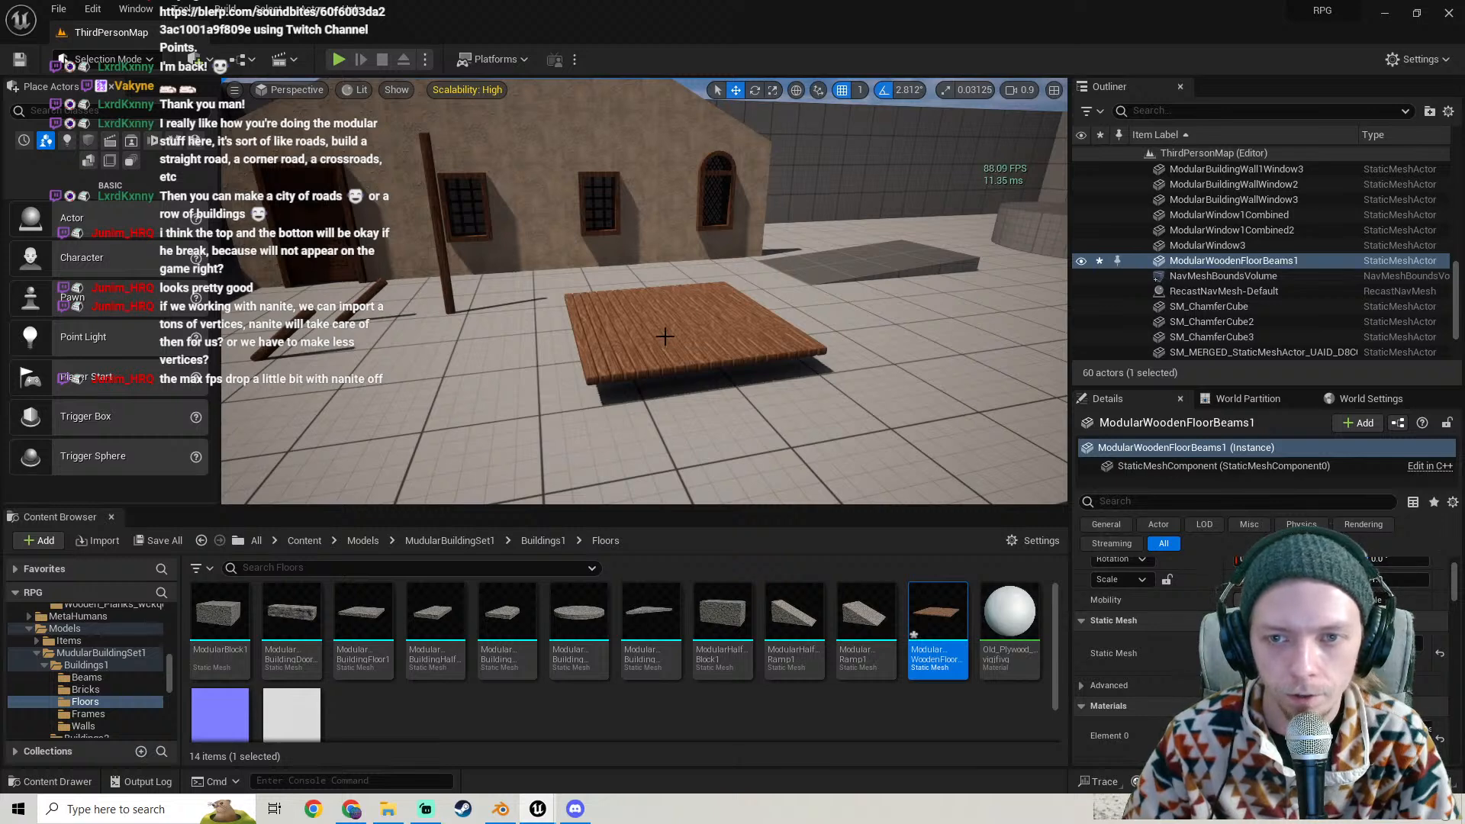
{"action": "key", "text": "g"}
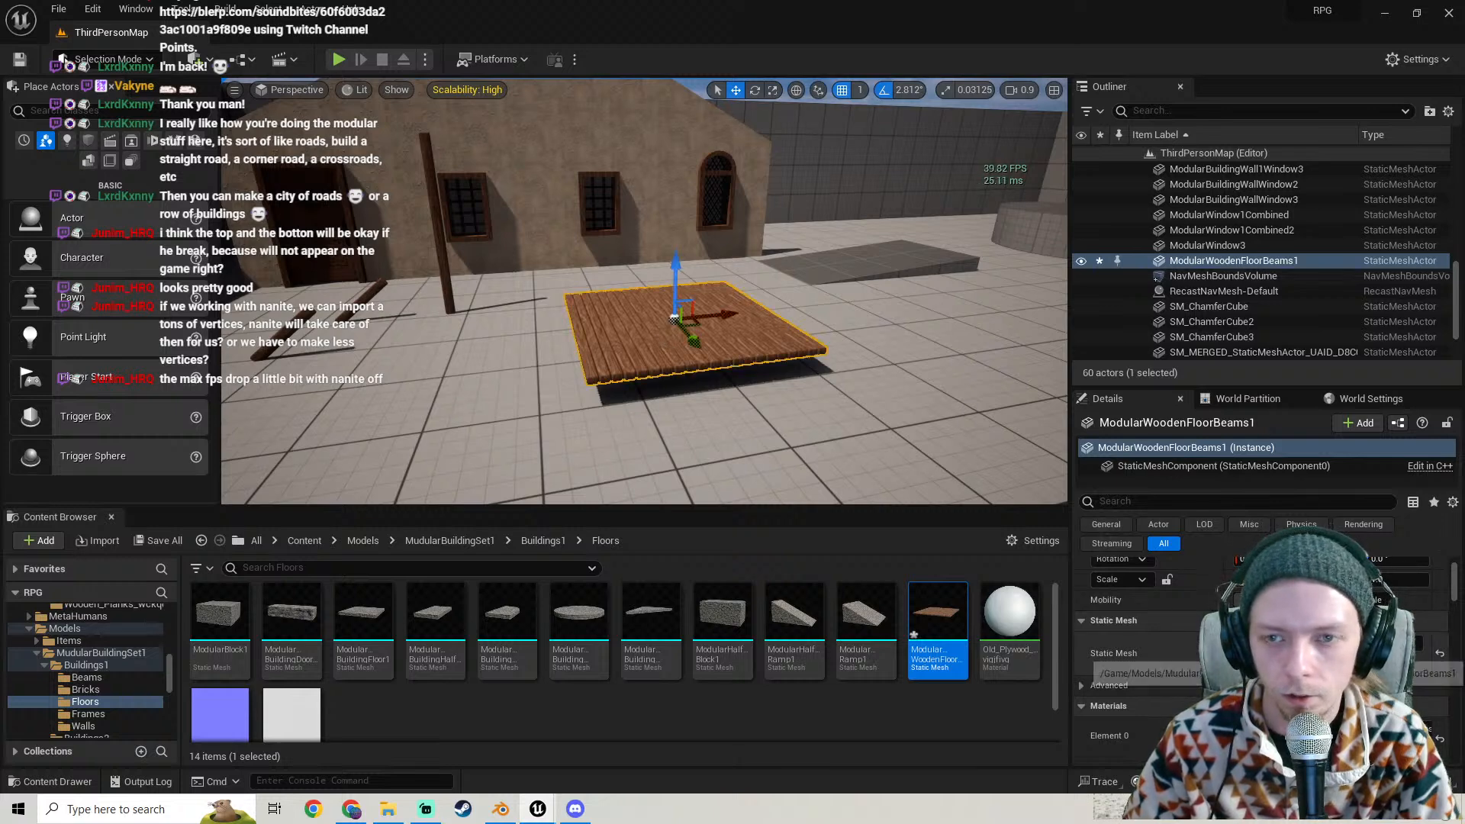
- Re-enable Nanite support on the wooden floor mesh, apply the change and save all modified assets
{"action": "double_click", "coordinate": [1261, 654]}
{"action": "scroll", "coordinate": [731, 321], "scroll_direction": "up", "scroll_amount": 5}
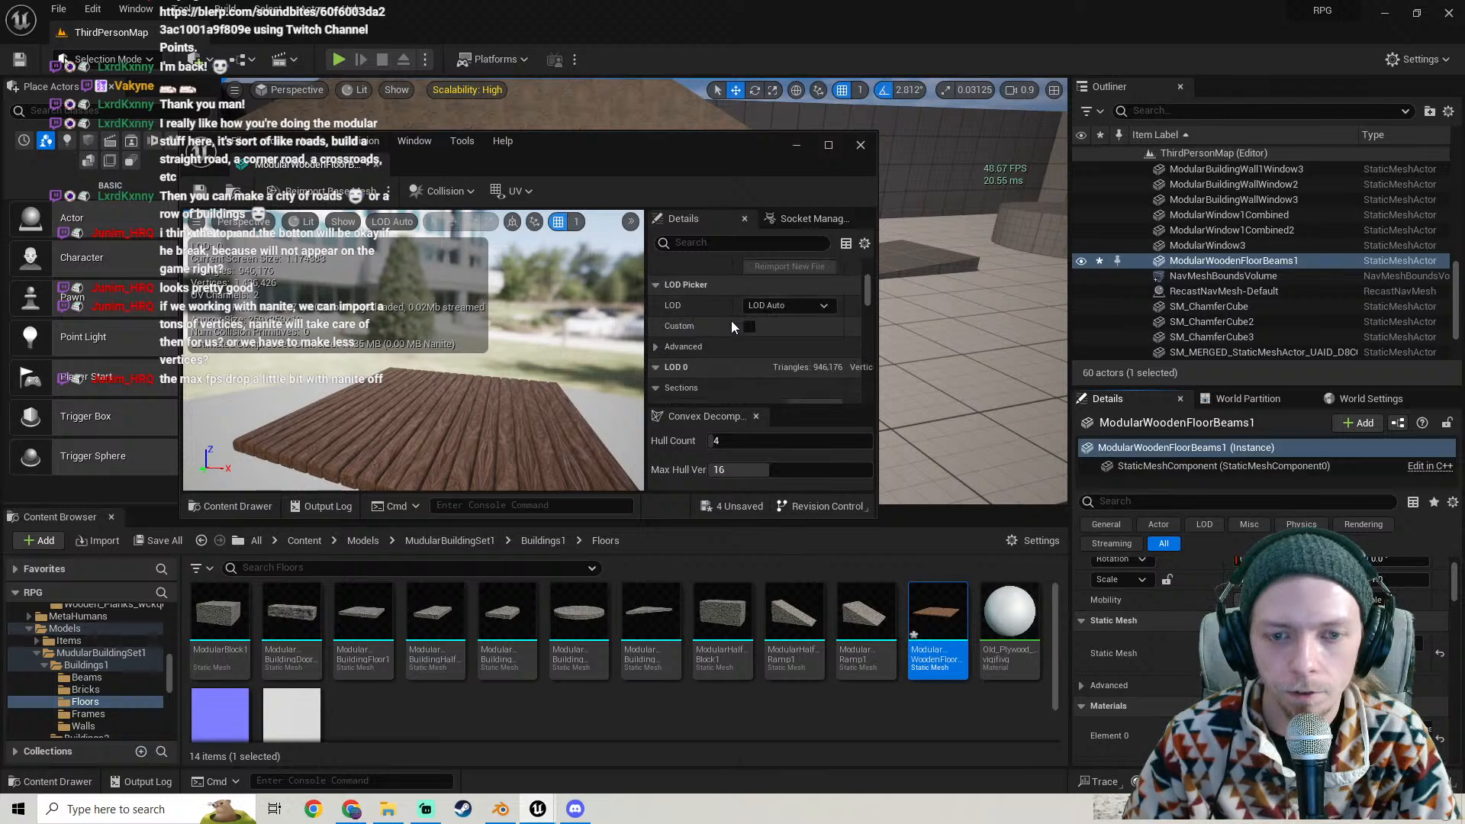
{"action": "scroll", "coordinate": [738, 337], "scroll_direction": "down", "scroll_amount": 1}
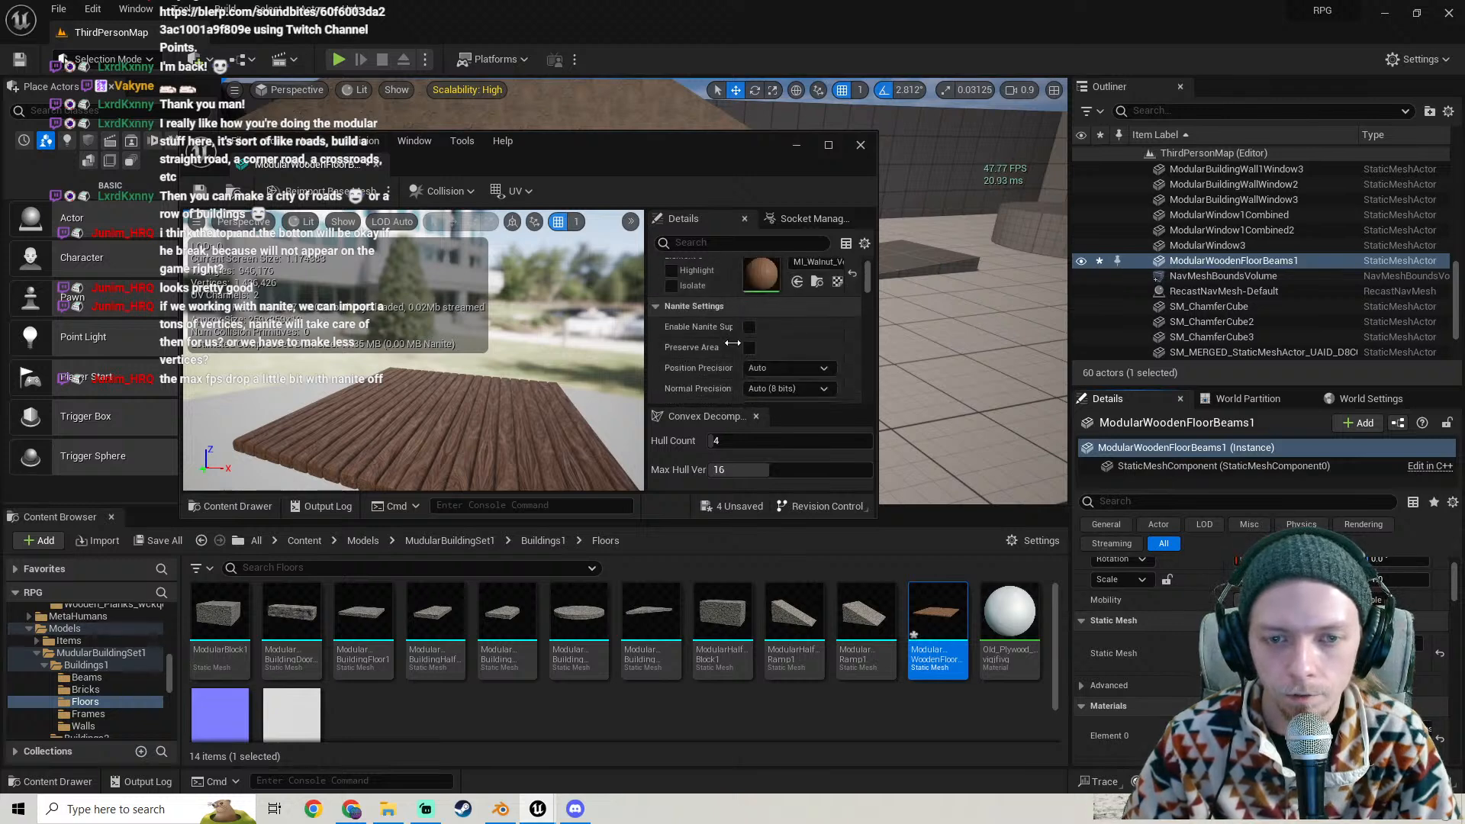
{"action": "left_click", "coordinate": [750, 327]}
{"action": "scroll", "coordinate": [703, 351], "scroll_direction": "down", "scroll_amount": 5}
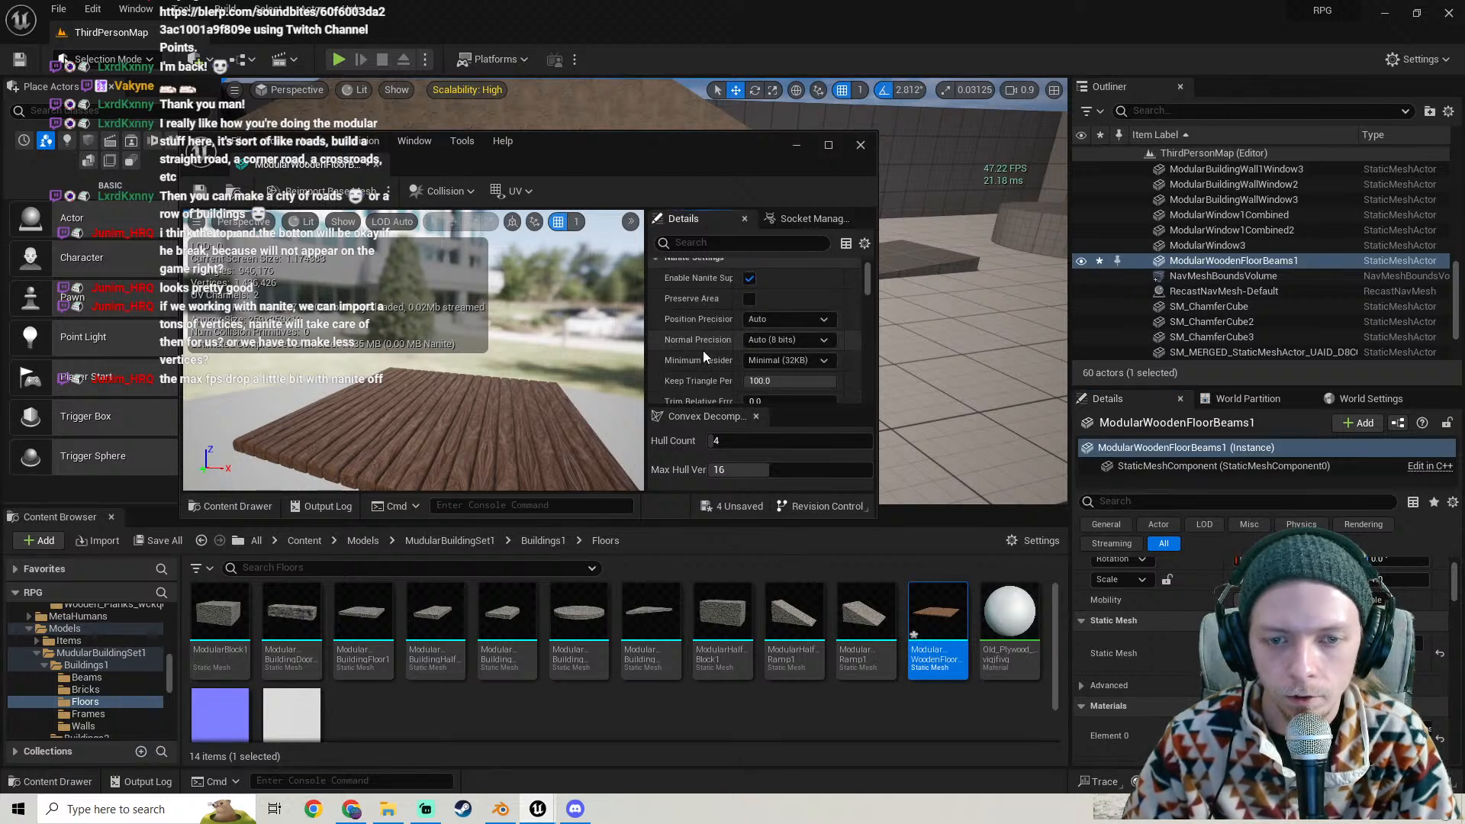
{"action": "left_click", "coordinate": [780, 304]}
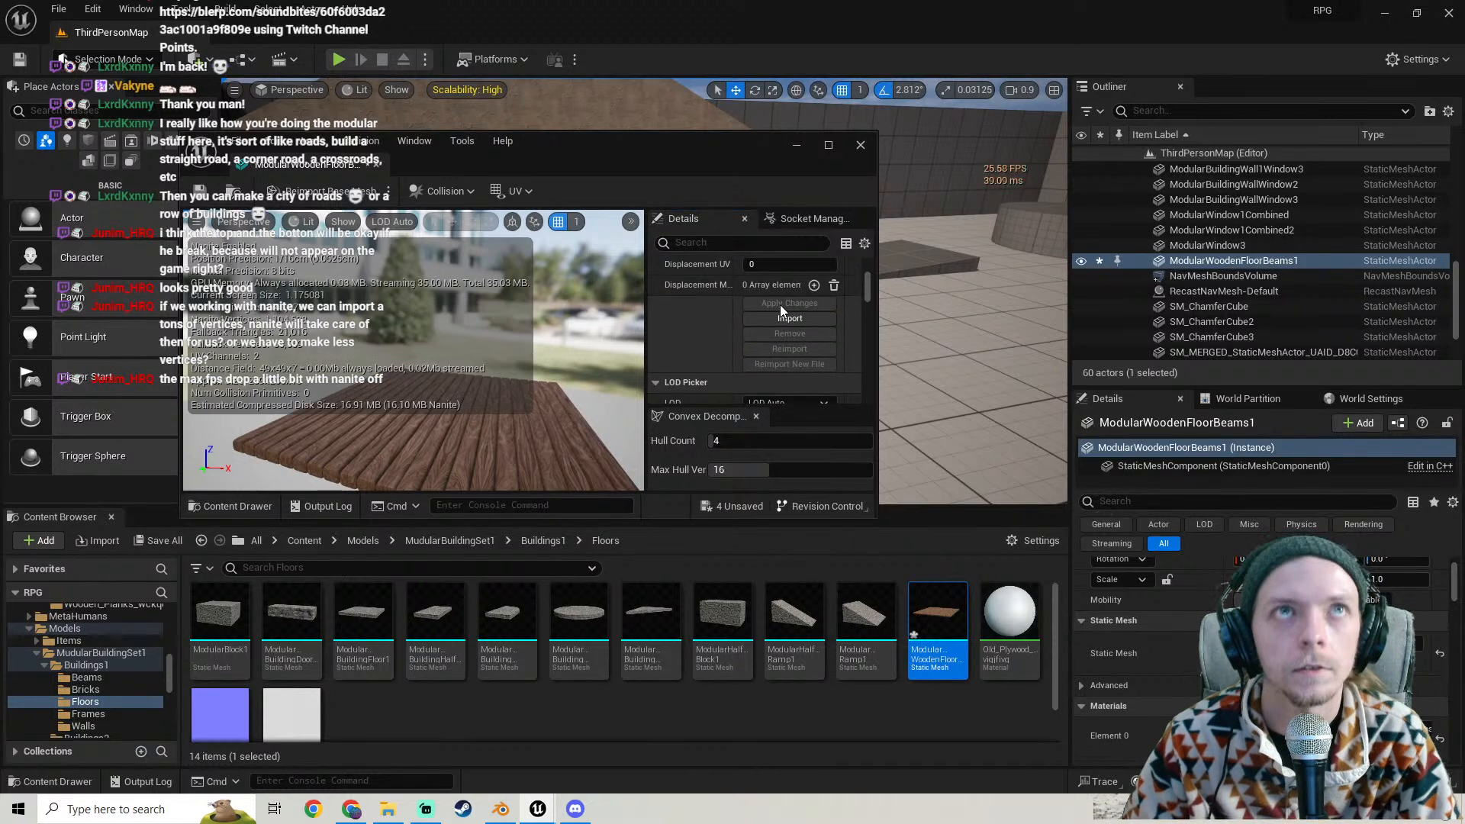
{"action": "left_click", "coordinate": [861, 145]}
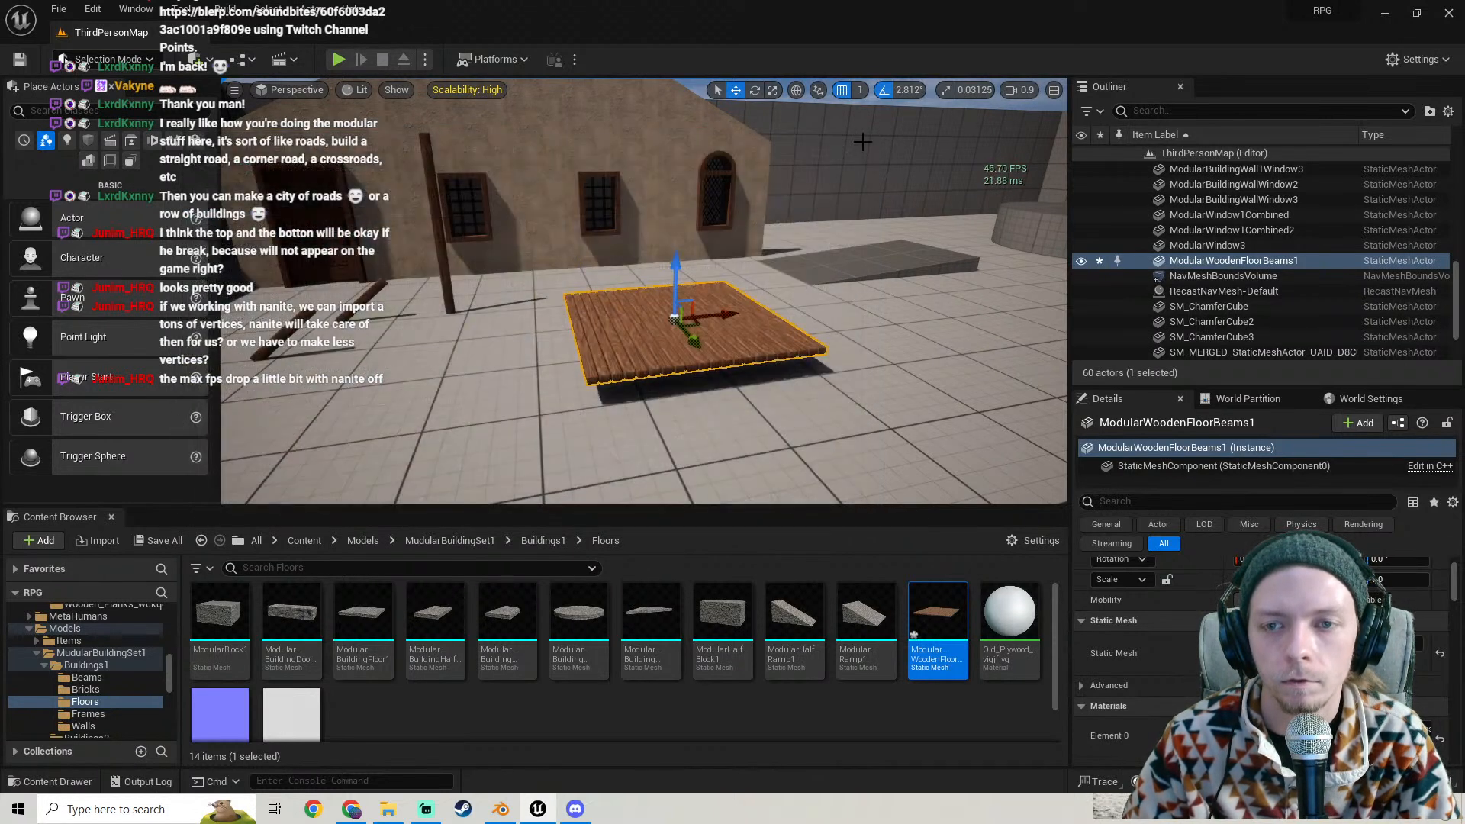
{"action": "left_click", "coordinate": [150, 542]}
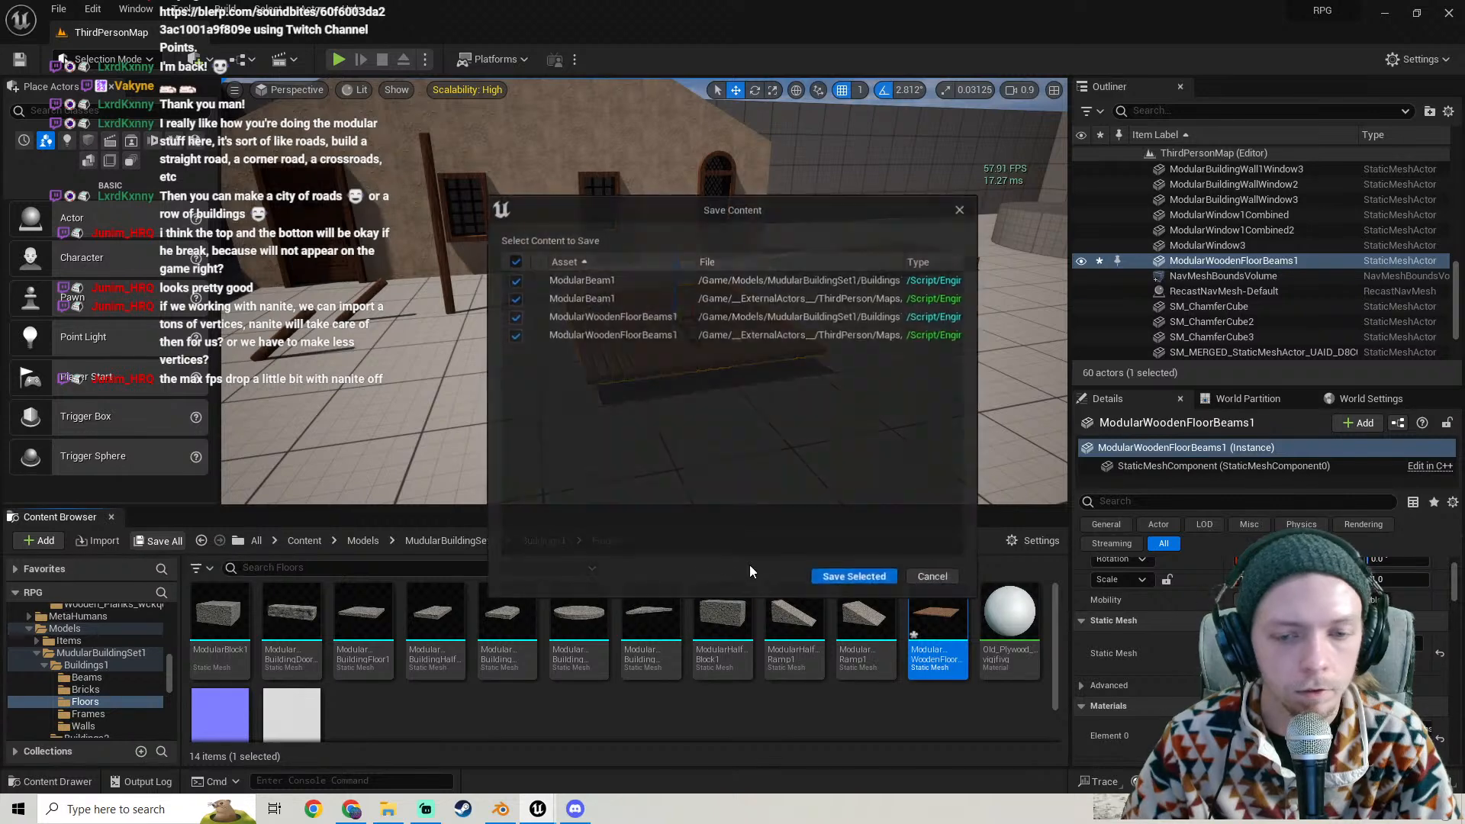
{"action": "left_click", "coordinate": [853, 577]}
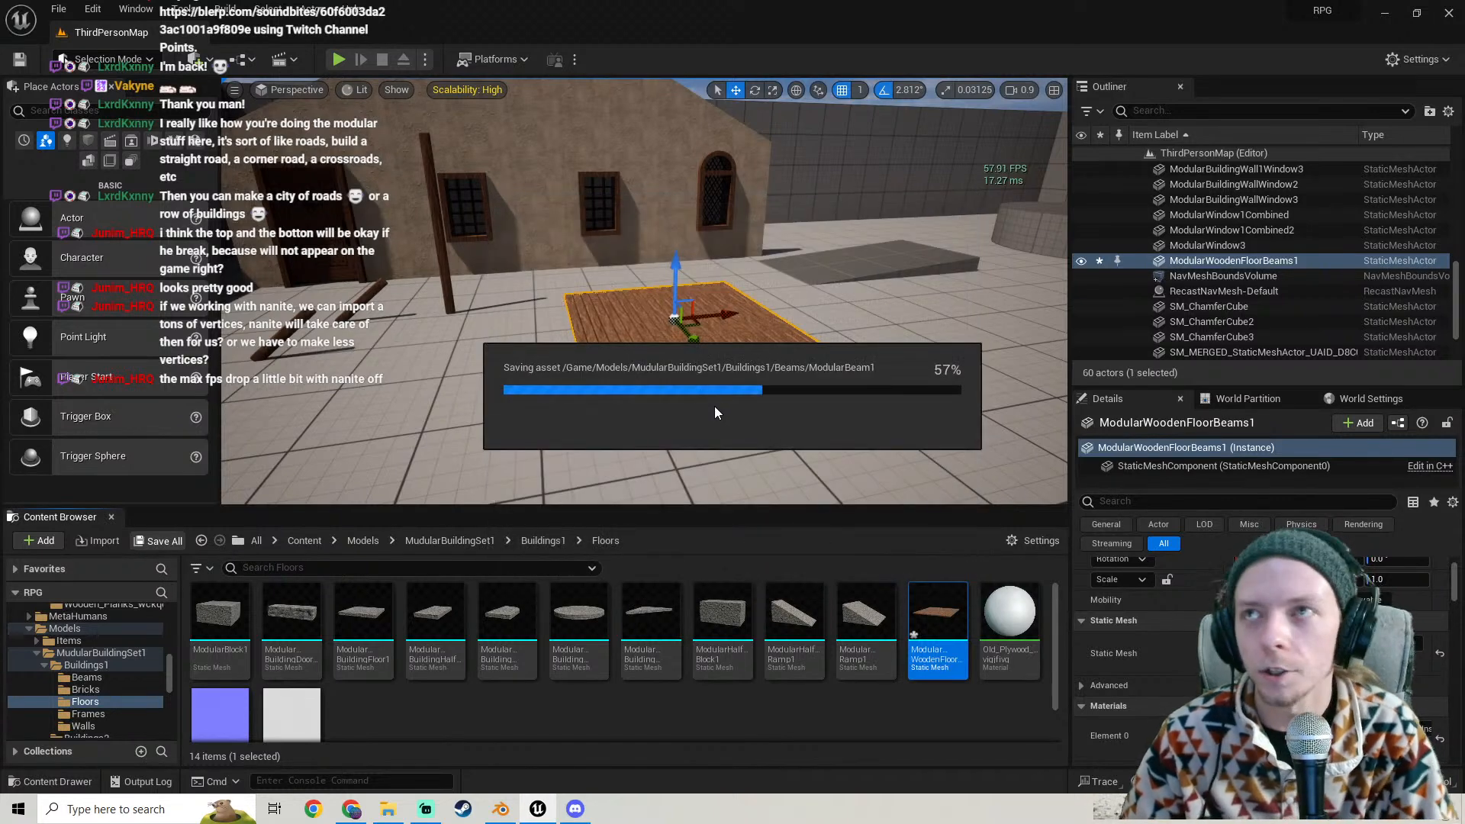
- Open the wooden floor mesh in a maximized mesh editor and look over its statistics and collision options
{"action": "key", "text": "w"}
{"action": "right_click_drag", "start_coordinate": [715, 409], "coordinate": [664, 405]}
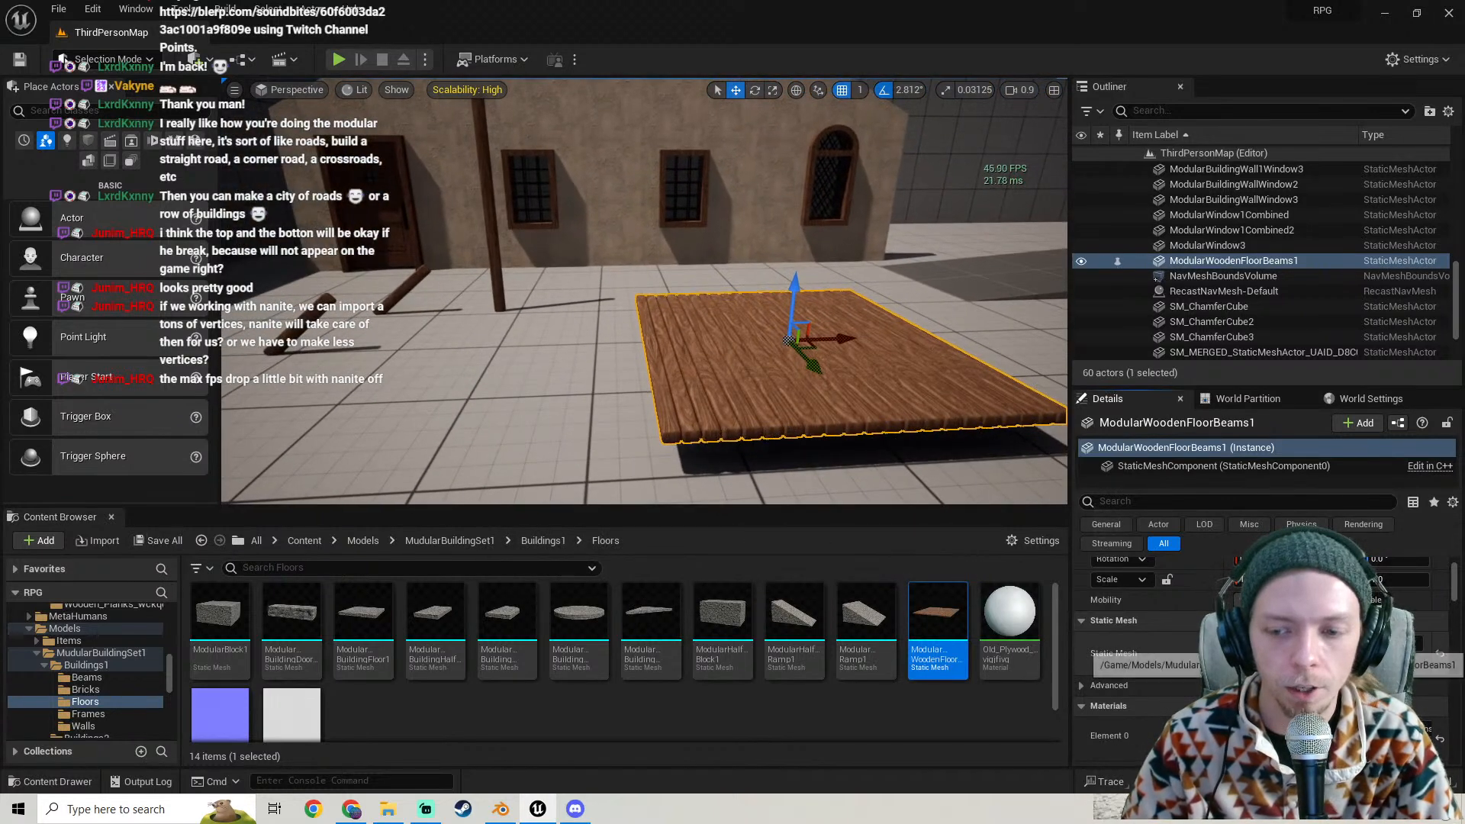
{"action": "double_click", "coordinate": [1259, 649]}
{"action": "left_click", "coordinate": [830, 146]}
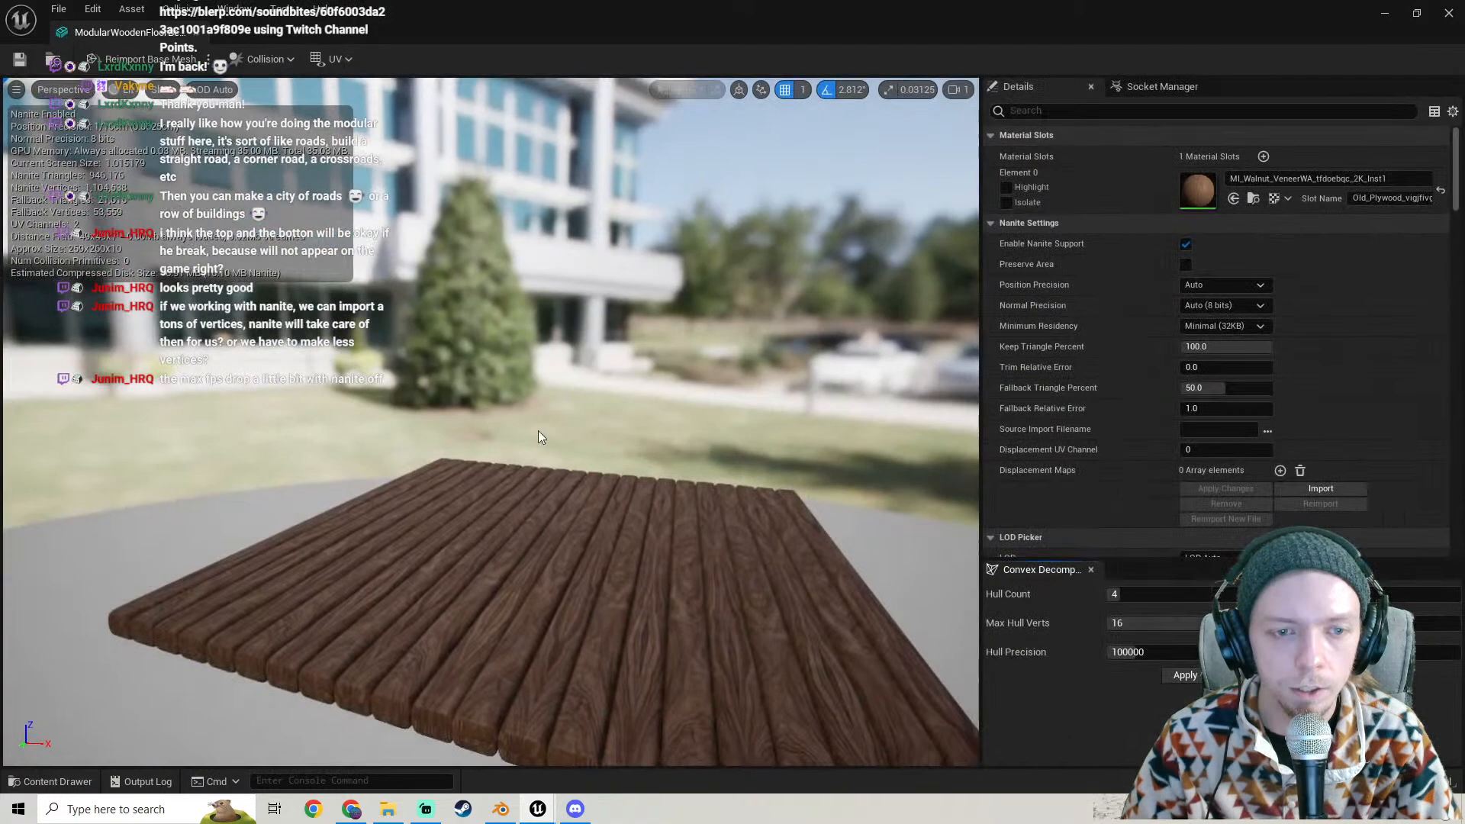
{"action": "scroll", "coordinate": [540, 435], "scroll_direction": "down", "scroll_amount": 5}
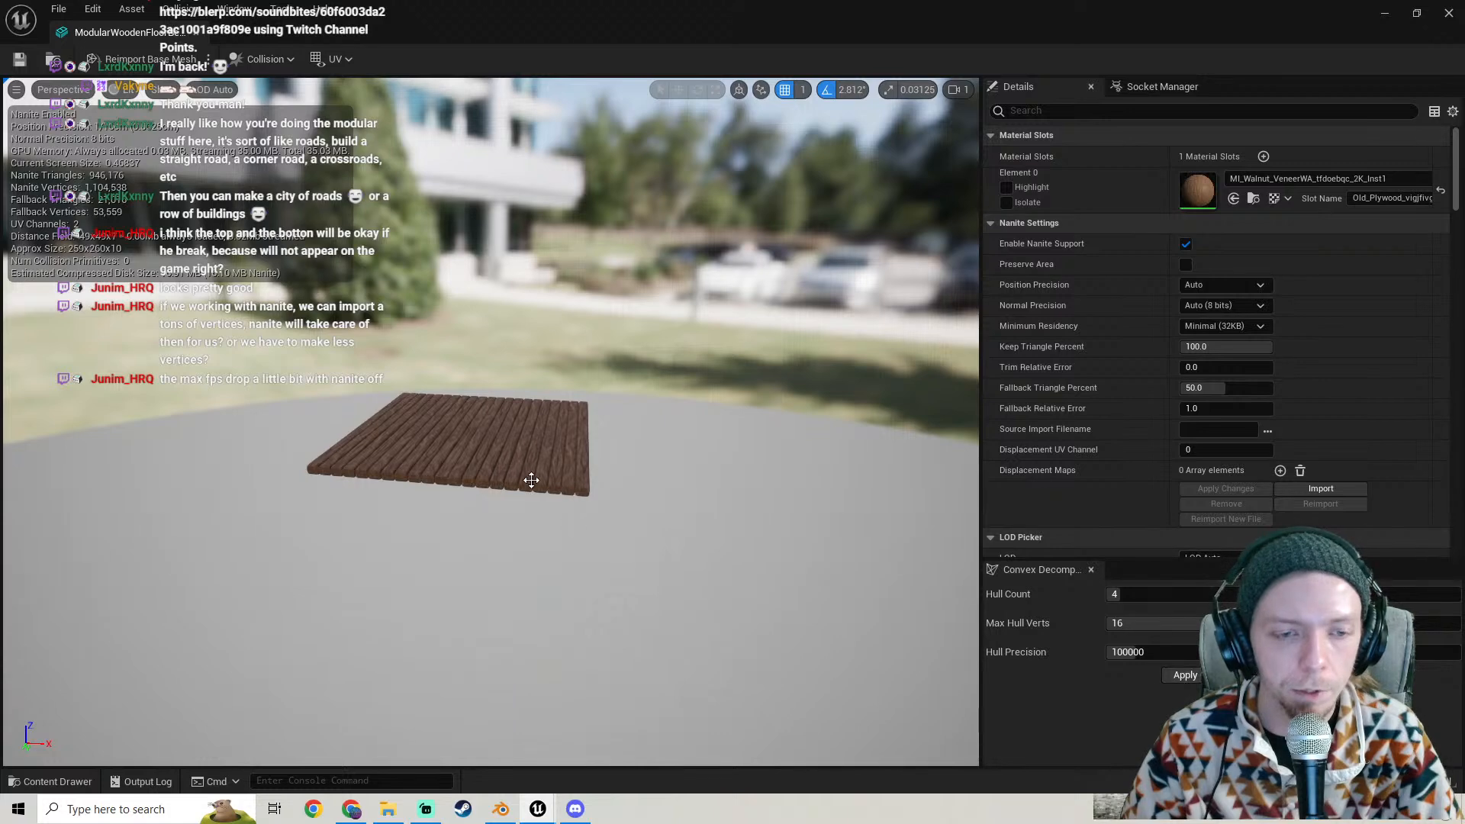
{"action": "left_click", "coordinate": [177, 9]}
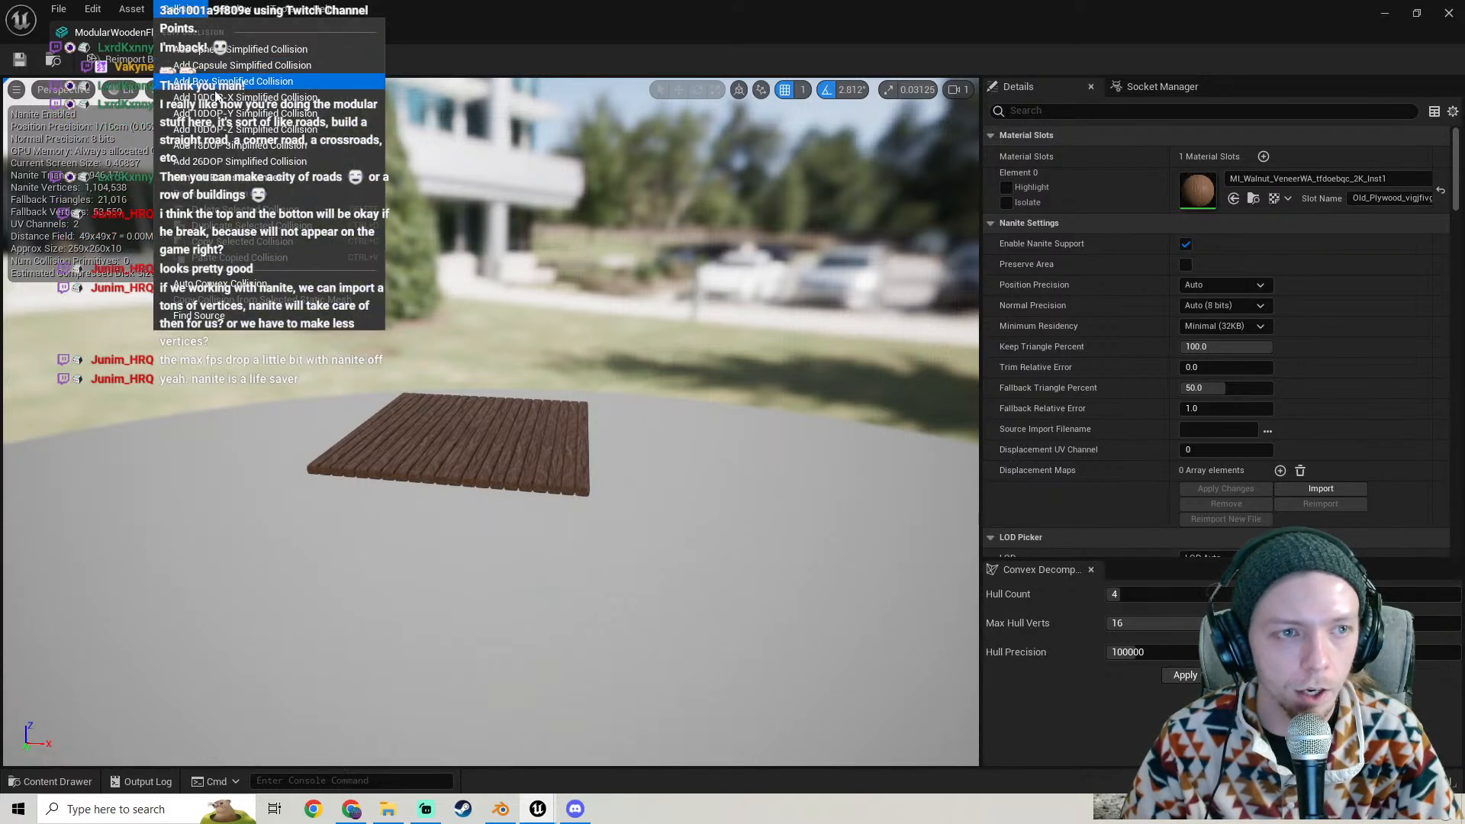
{"action": "left_click", "coordinate": [695, 32]}
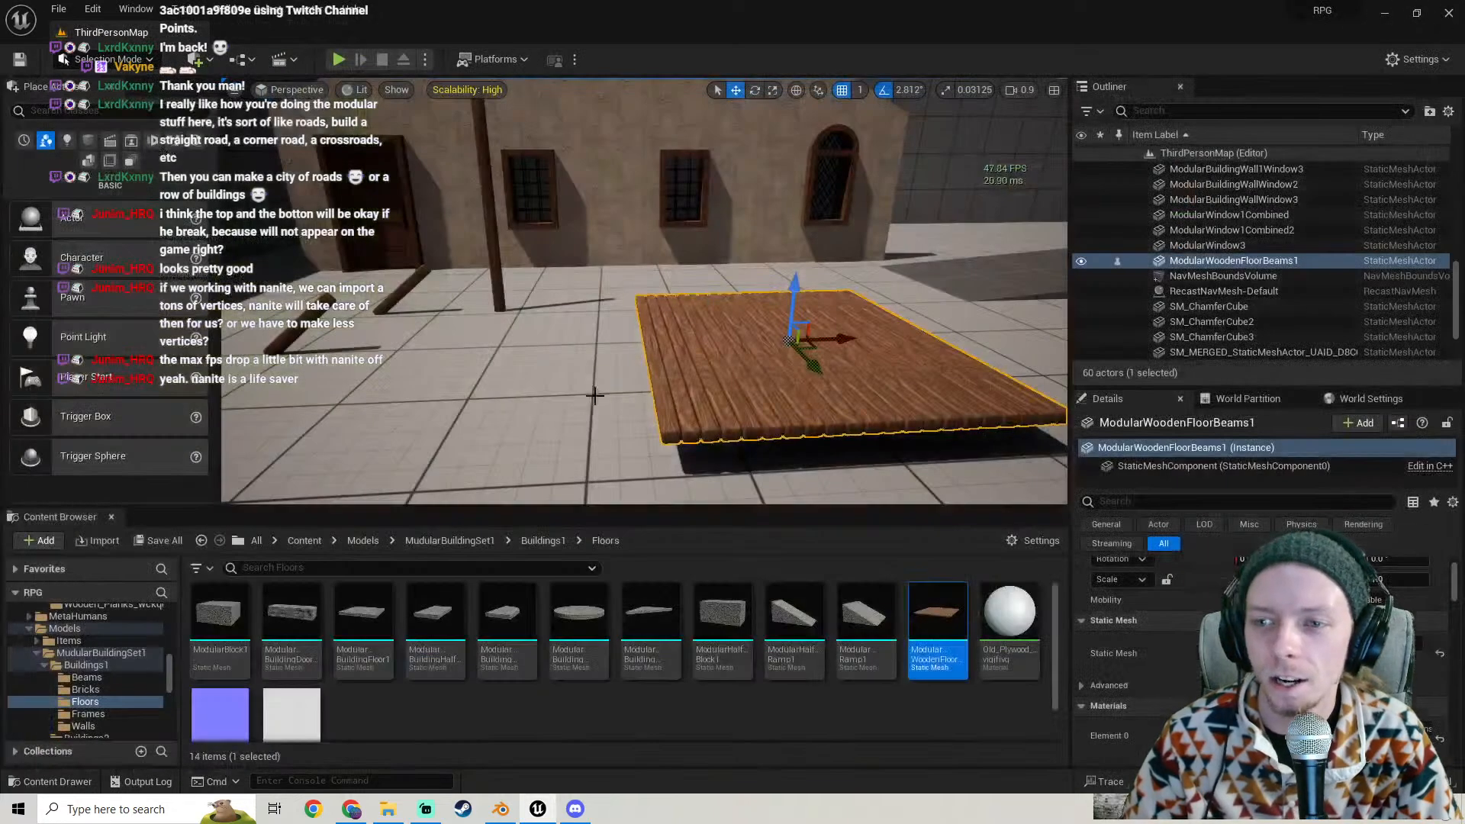
{"action": "left_click", "coordinate": [1451, 16]}
- Select the slanted beam lying near the building in the level and open its static mesh in the mesh editor
{"action": "key", "text": "s"}
{"action": "right_click_drag", "start_coordinate": [524, 350], "coordinate": [450, 359]}
{"action": "key", "text": "g"}
{"action": "key", "text": "w"}
{"action": "key", "text": "w"}
{"action": "mouse_move", "coordinate": [611, 357]}
{"action": "right_mouse_down"}
{"action": "mouse_move", "coordinate": [565, 381]}
{"action": "mouse_move", "coordinate": [591, 355]}
{"action": "right_mouse_up"}
{"action": "left_click", "coordinate": [548, 353]}
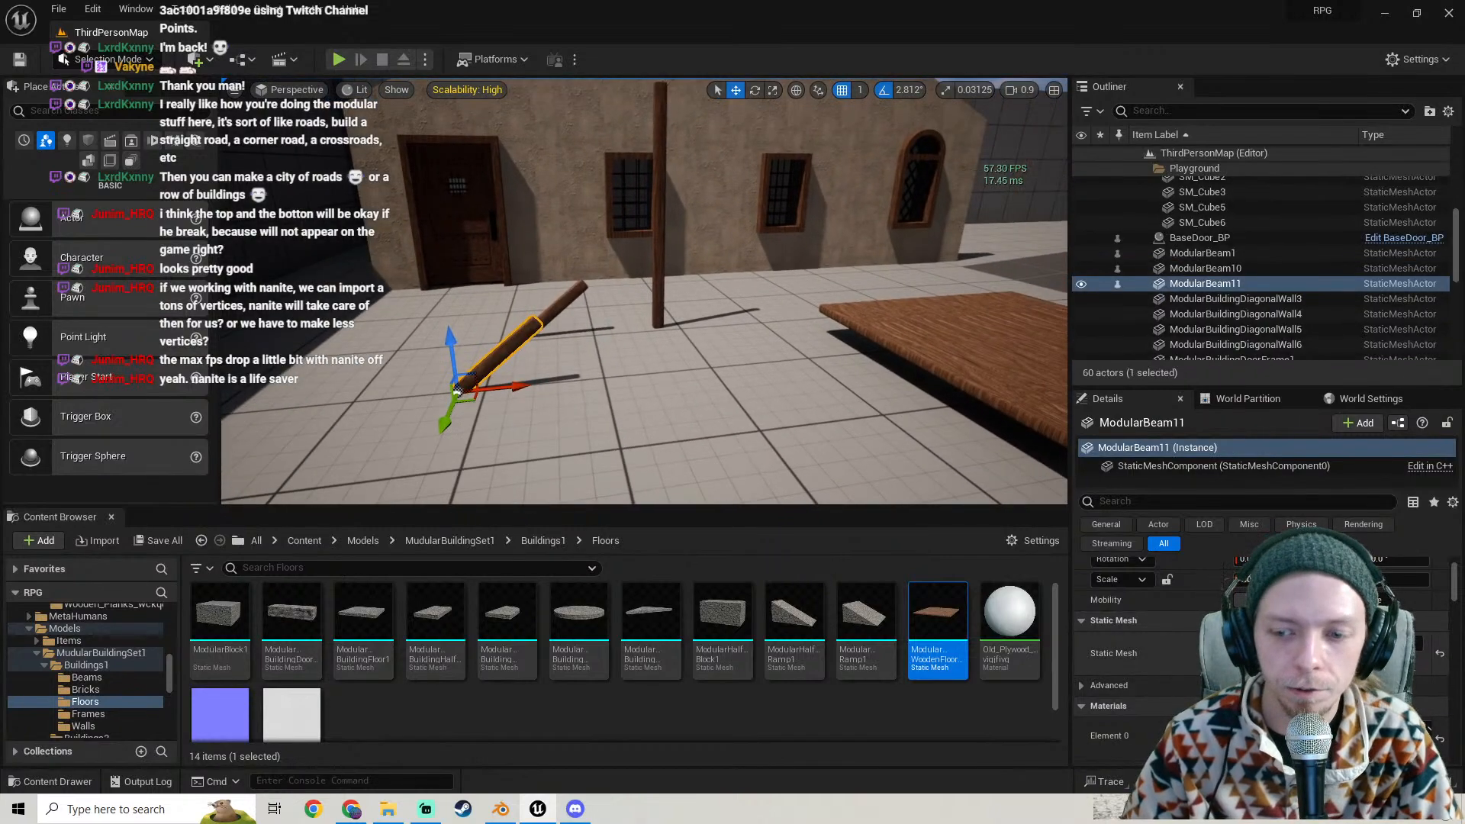
{"action": "double_click", "coordinate": [1259, 654]}
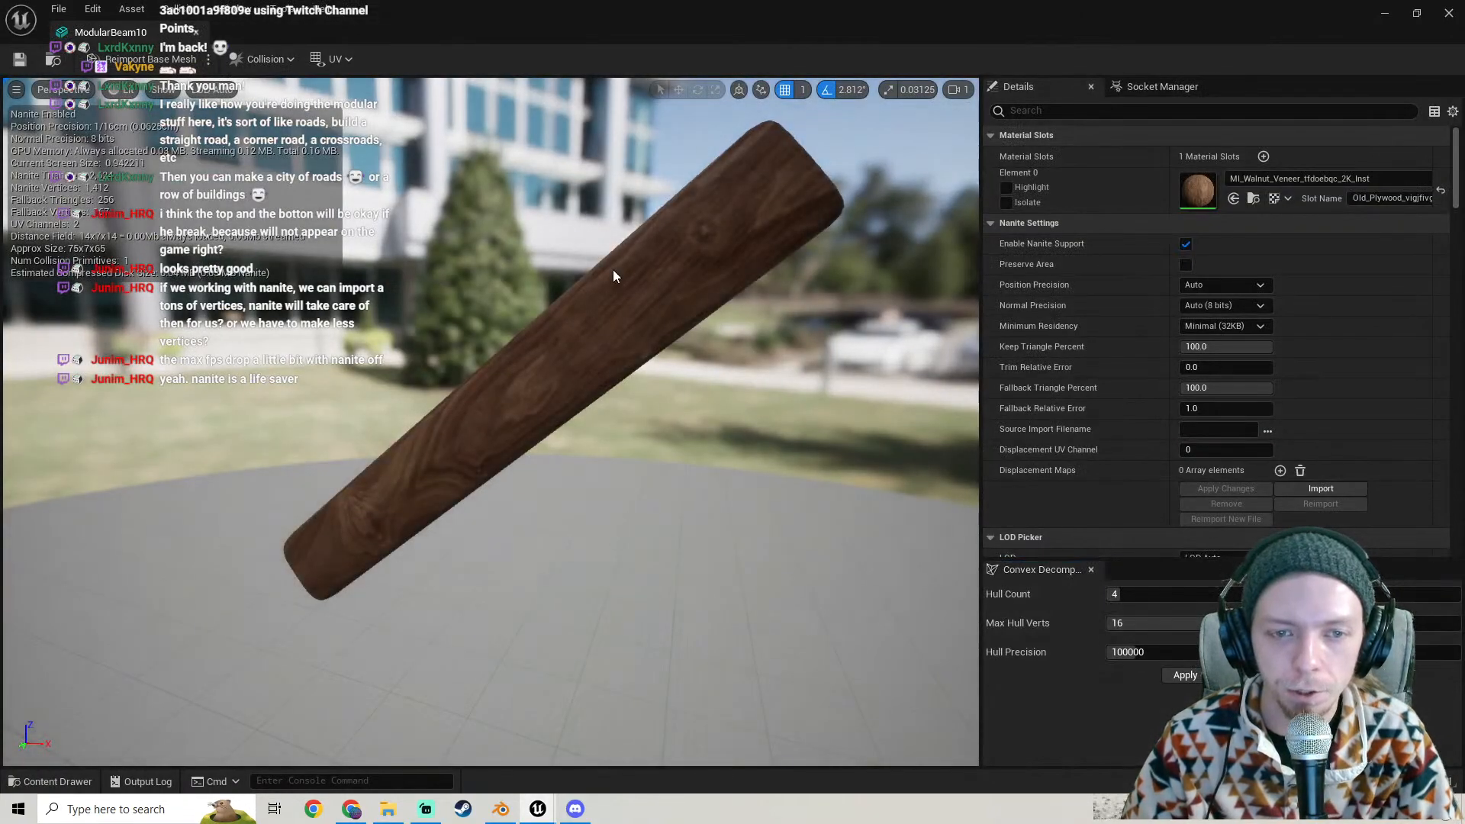
- Look over the beam mesh and its collision options, then return to the level
{"action": "right_click_drag", "start_coordinate": [612, 269], "coordinate": [638, 286]}
{"action": "key", "text": "s"}
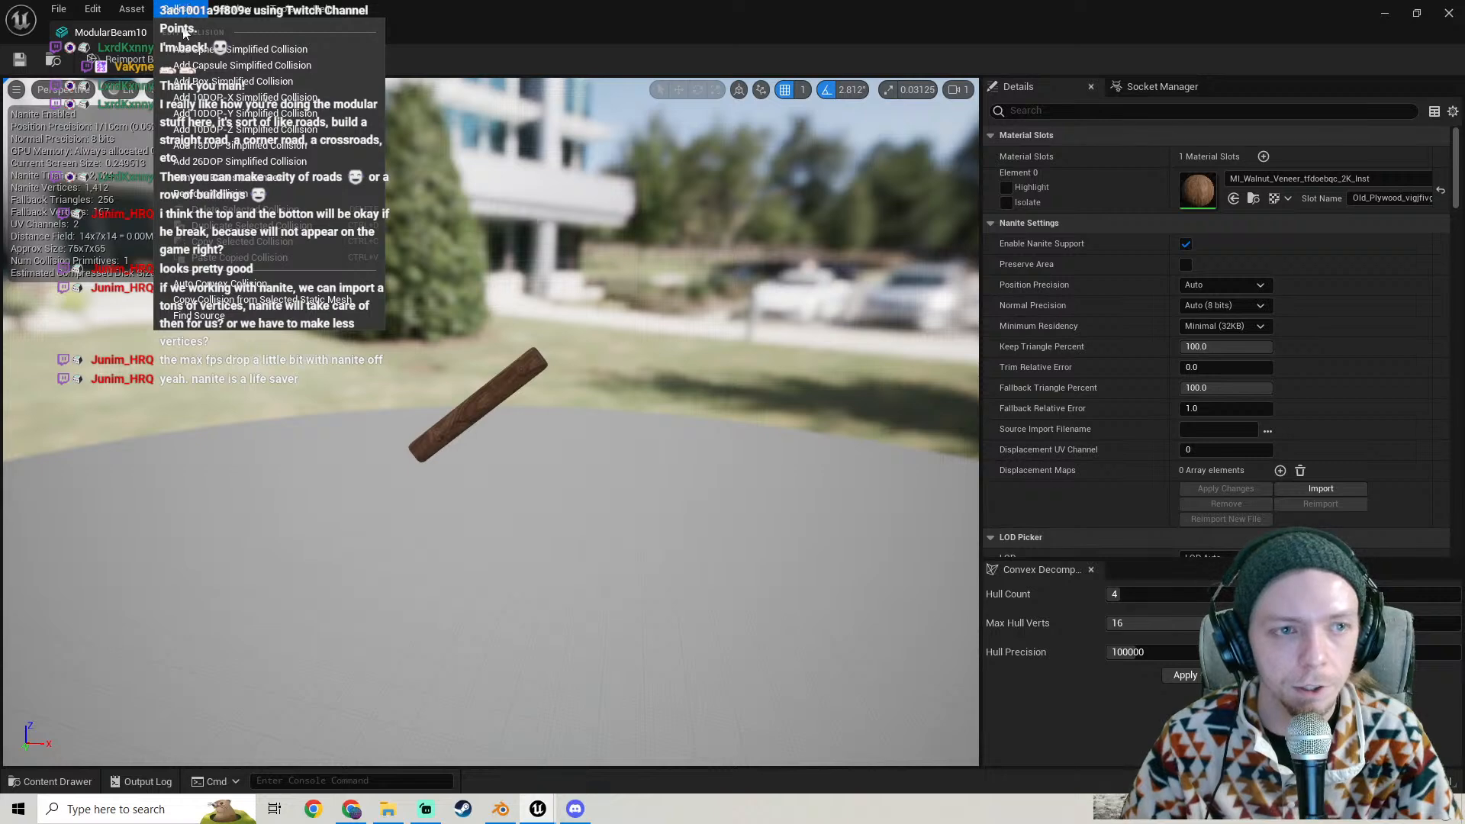
{"action": "left_click", "coordinate": [581, 374]}
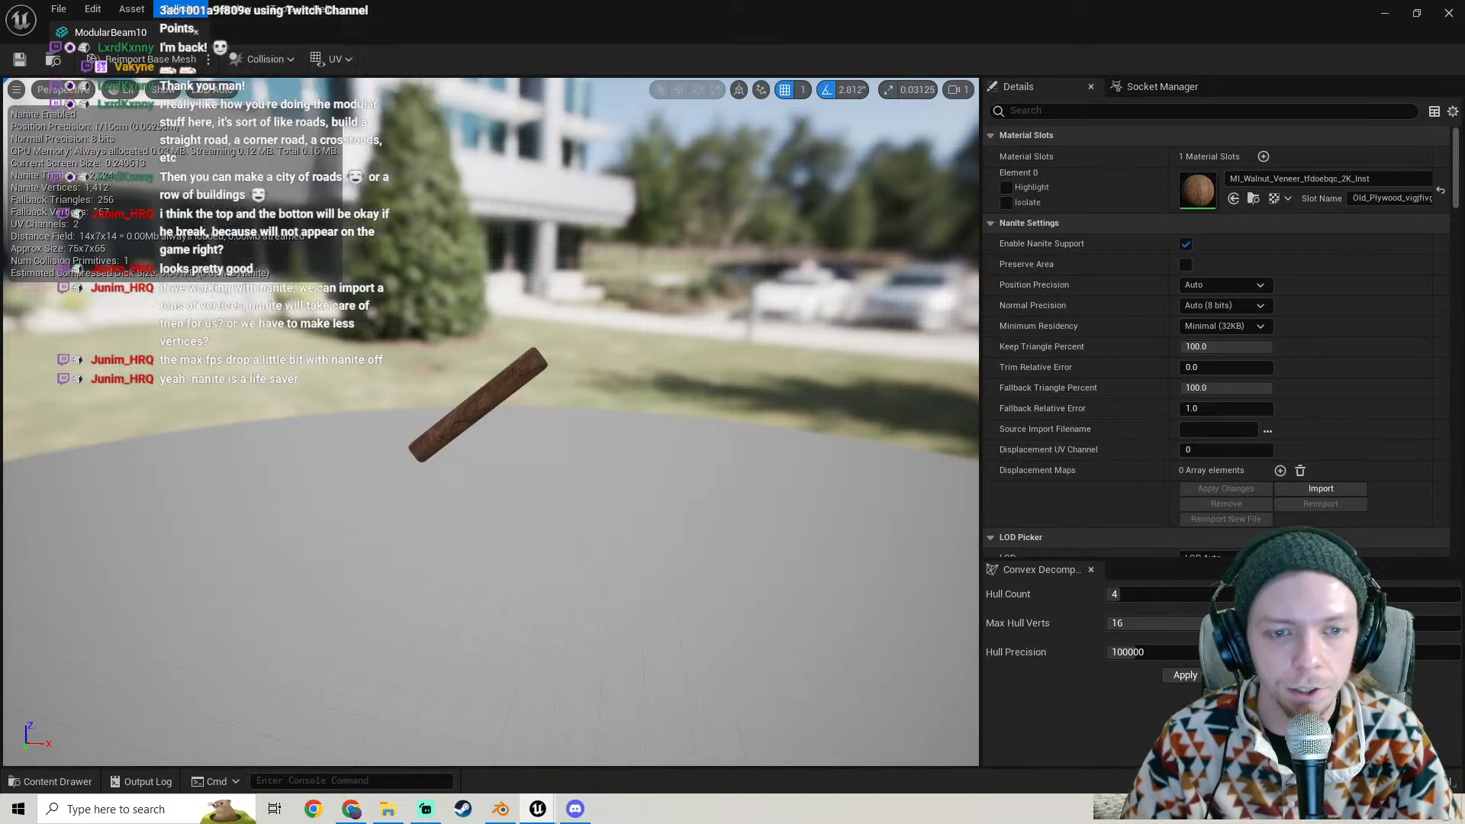
{"action": "left_click", "coordinate": [1386, 13]}
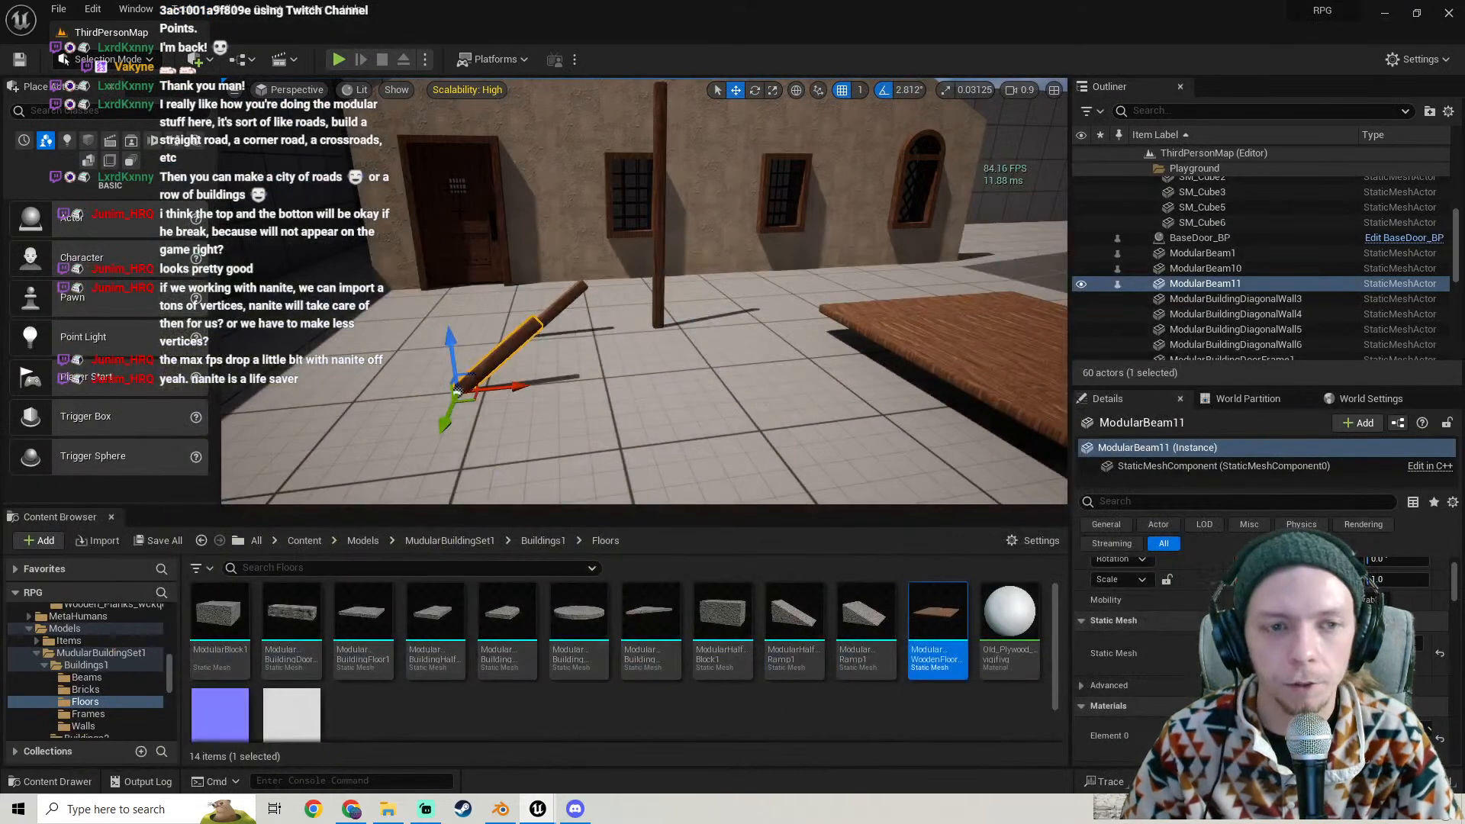
- Select the doorway wall in the level and open its static mesh in the mesh editor
{"action": "left_click", "coordinate": [467, 276]}
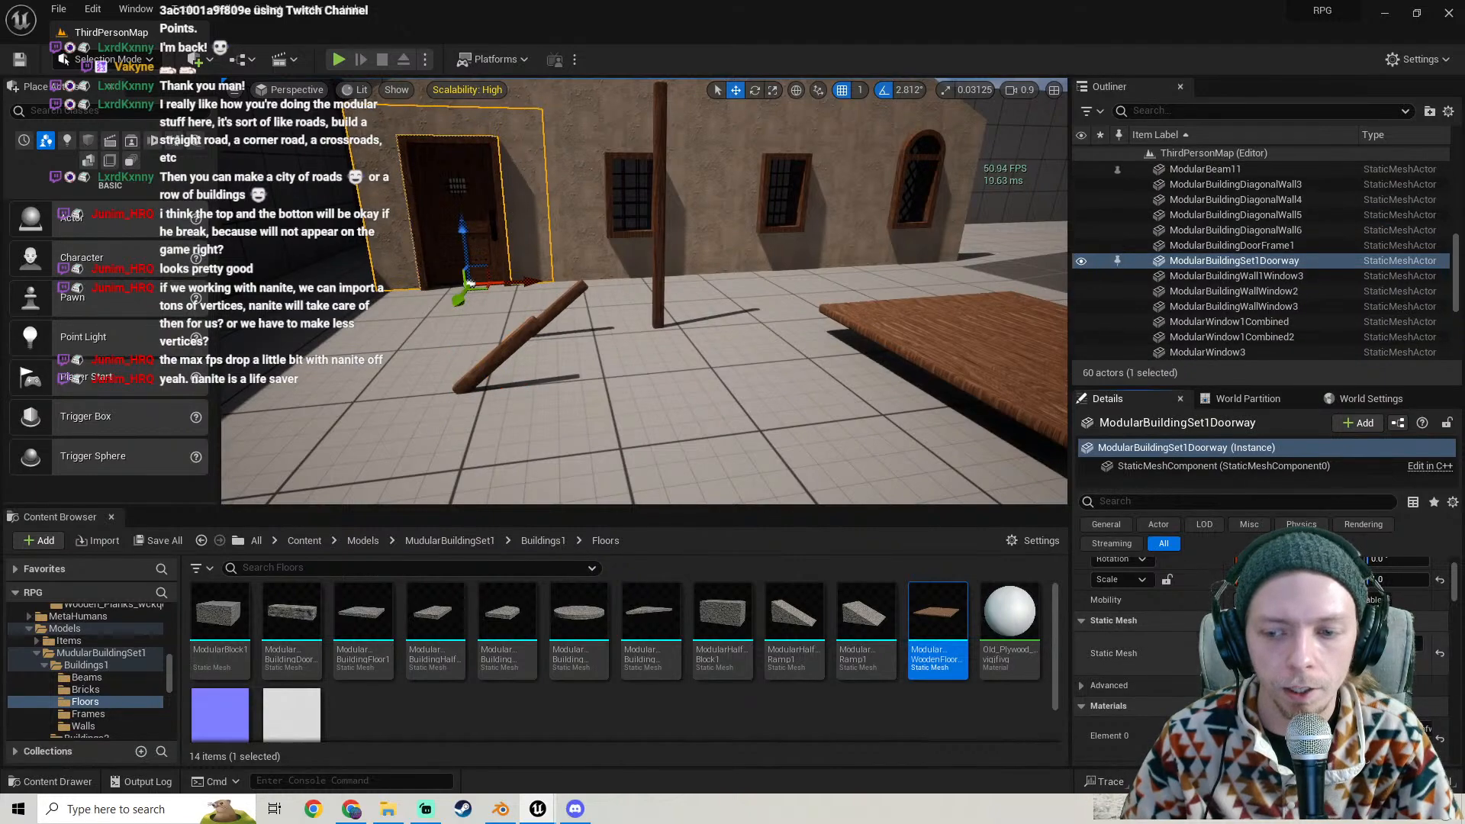
{"action": "key", "text": "ctrl+e"}
- Add a box simplified collision to the doorway mesh and check how it covers the opening
{"action": "left_click", "coordinate": [182, 8]}
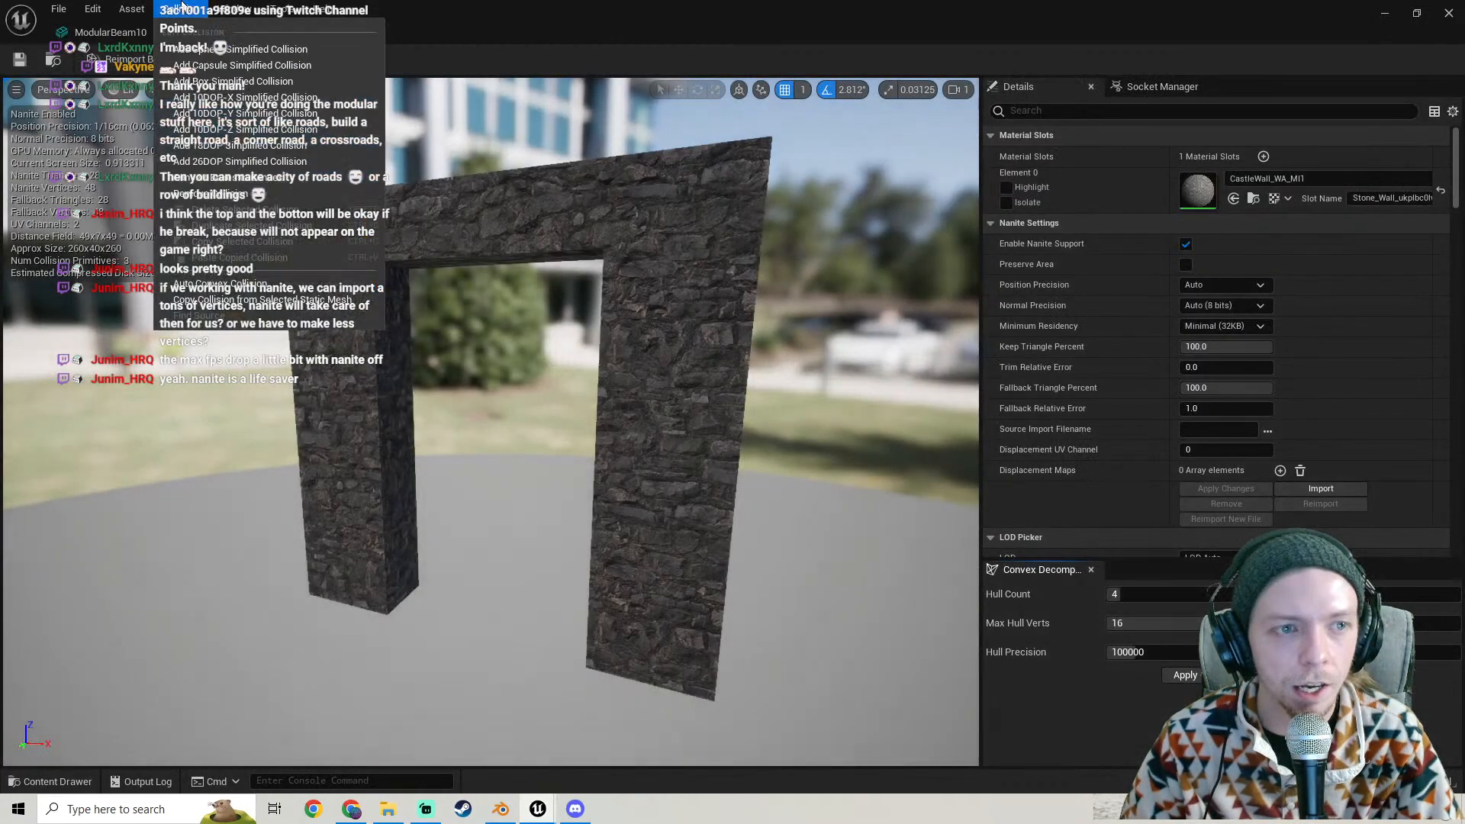
{"action": "left_click", "coordinate": [214, 80]}
{"action": "scroll", "coordinate": [537, 379], "scroll_direction": "down", "scroll_amount": 3}
{"action": "right_click_drag", "start_coordinate": [537, 379], "coordinate": [560, 333]}
{"action": "key", "text": "w"}
{"action": "key", "text": "a"}
{"action": "key", "text": "w"}
{"action": "key", "text": "s"}
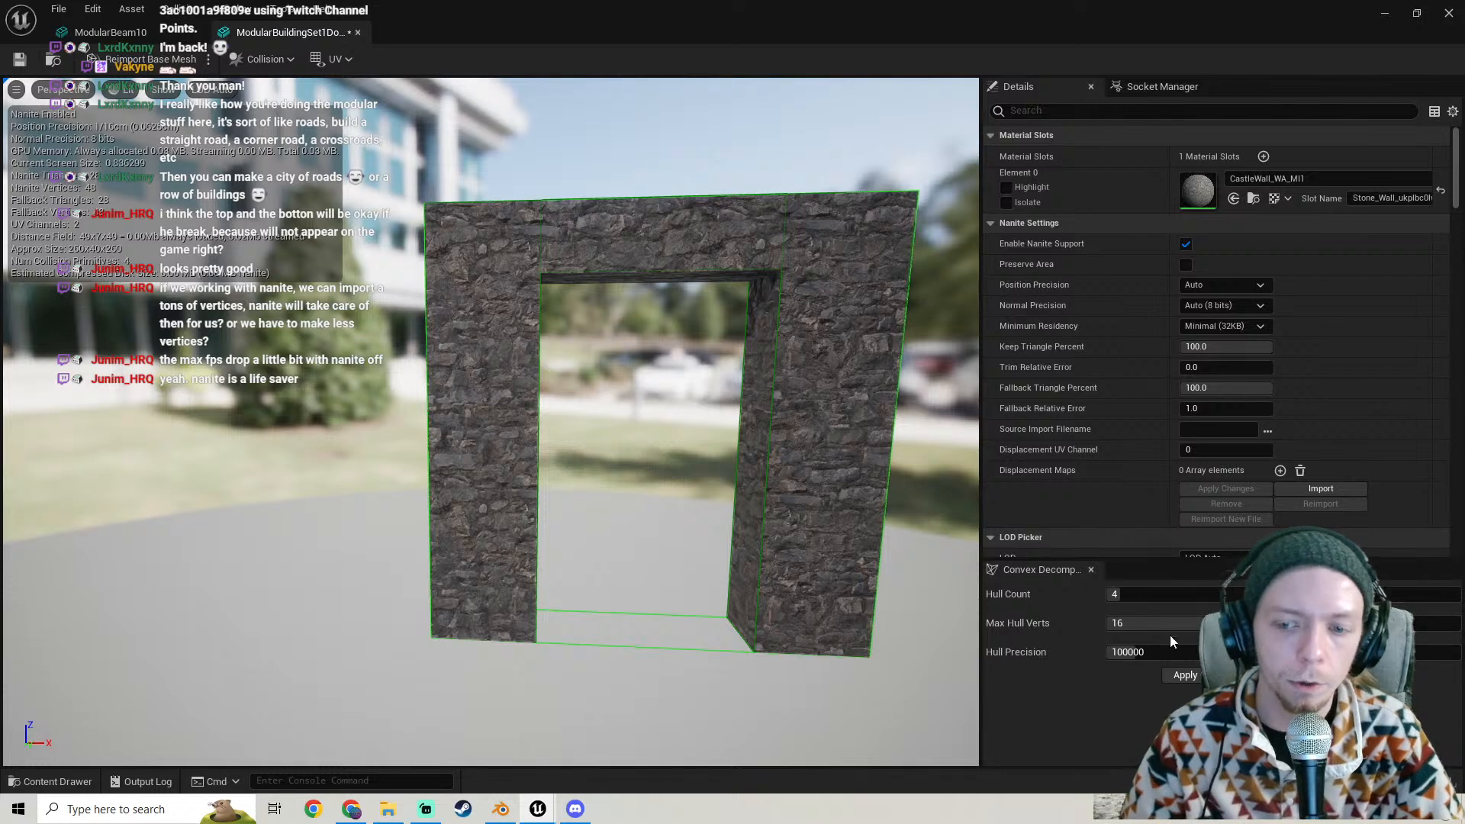
- Delete the added box collision from the doorway mesh and save the asset
{"action": "key", "text": "Delete"}
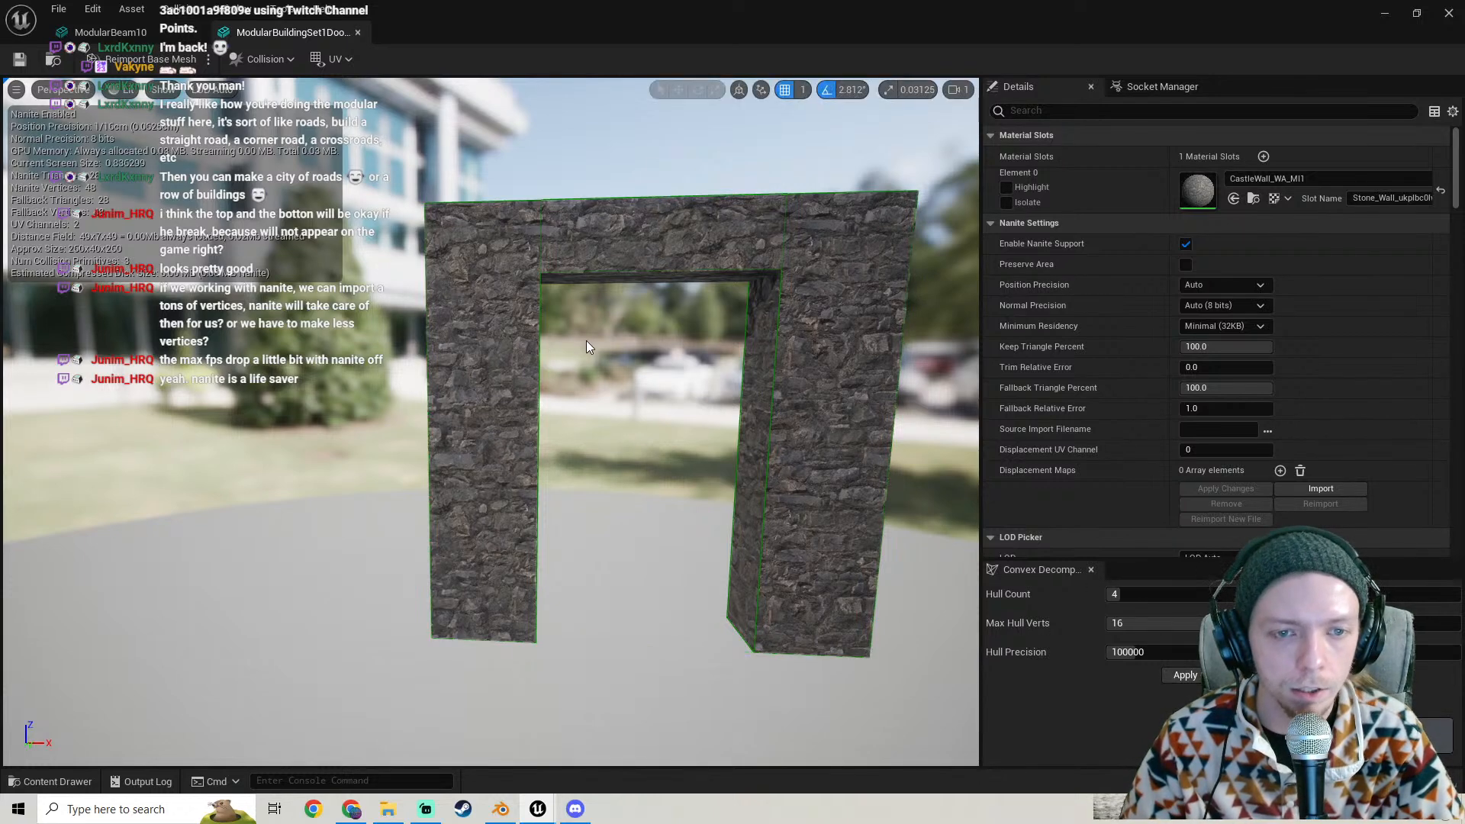
{"action": "key", "text": "ctrl+s"}
- Examine the collision outlines around the doorway's posts and lintel from several angles, then close the mesh editor
{"action": "right_click_drag", "start_coordinate": [592, 348], "coordinate": [619, 389]}
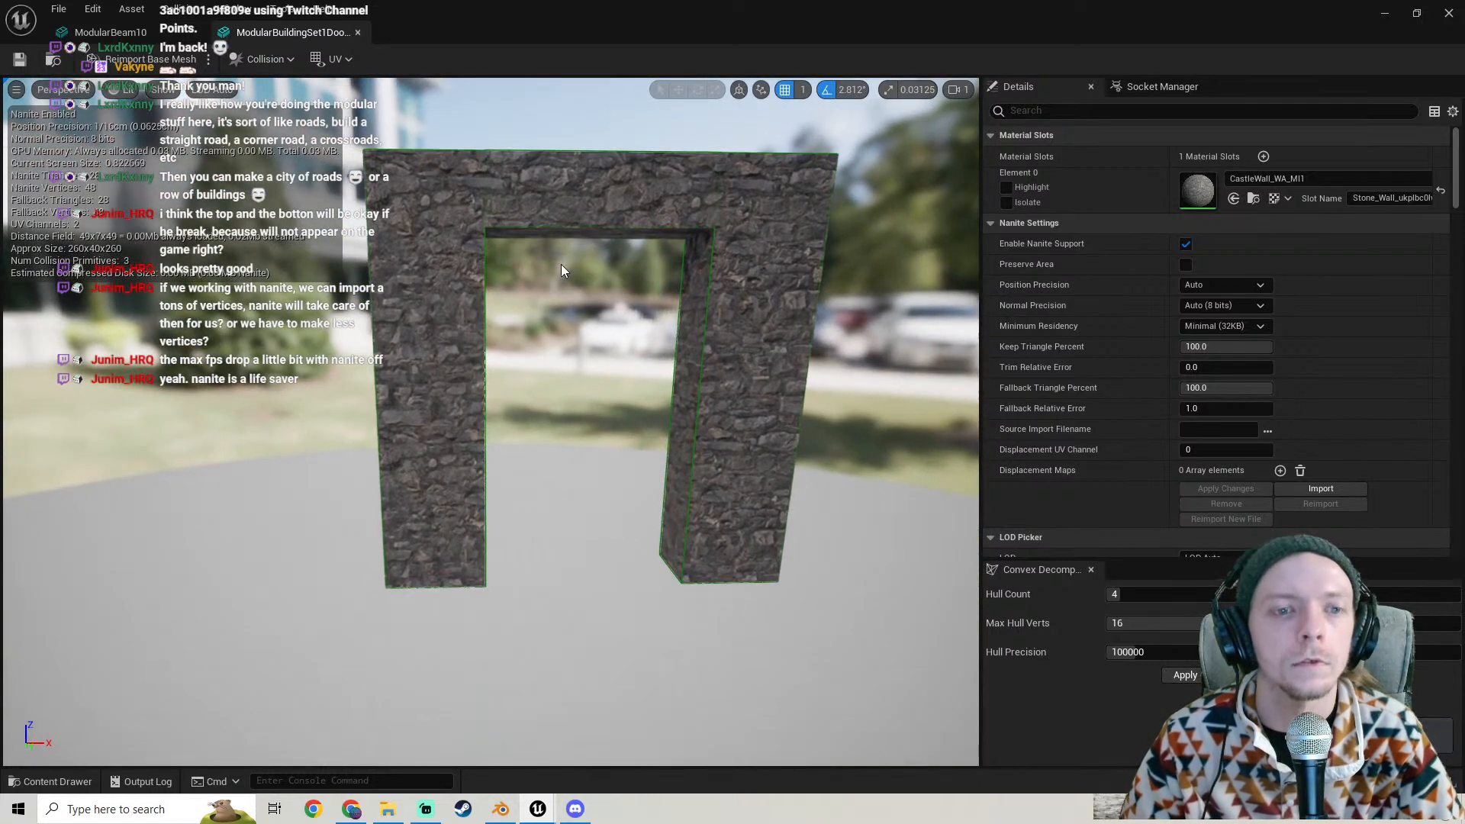
{"action": "right_click_drag", "start_coordinate": [563, 229], "coordinate": [520, 191]}
{"action": "scroll", "coordinate": [563, 222], "scroll_direction": "up", "scroll_amount": 3}
{"action": "scroll", "coordinate": [534, 204], "scroll_direction": "down", "scroll_amount": 2}
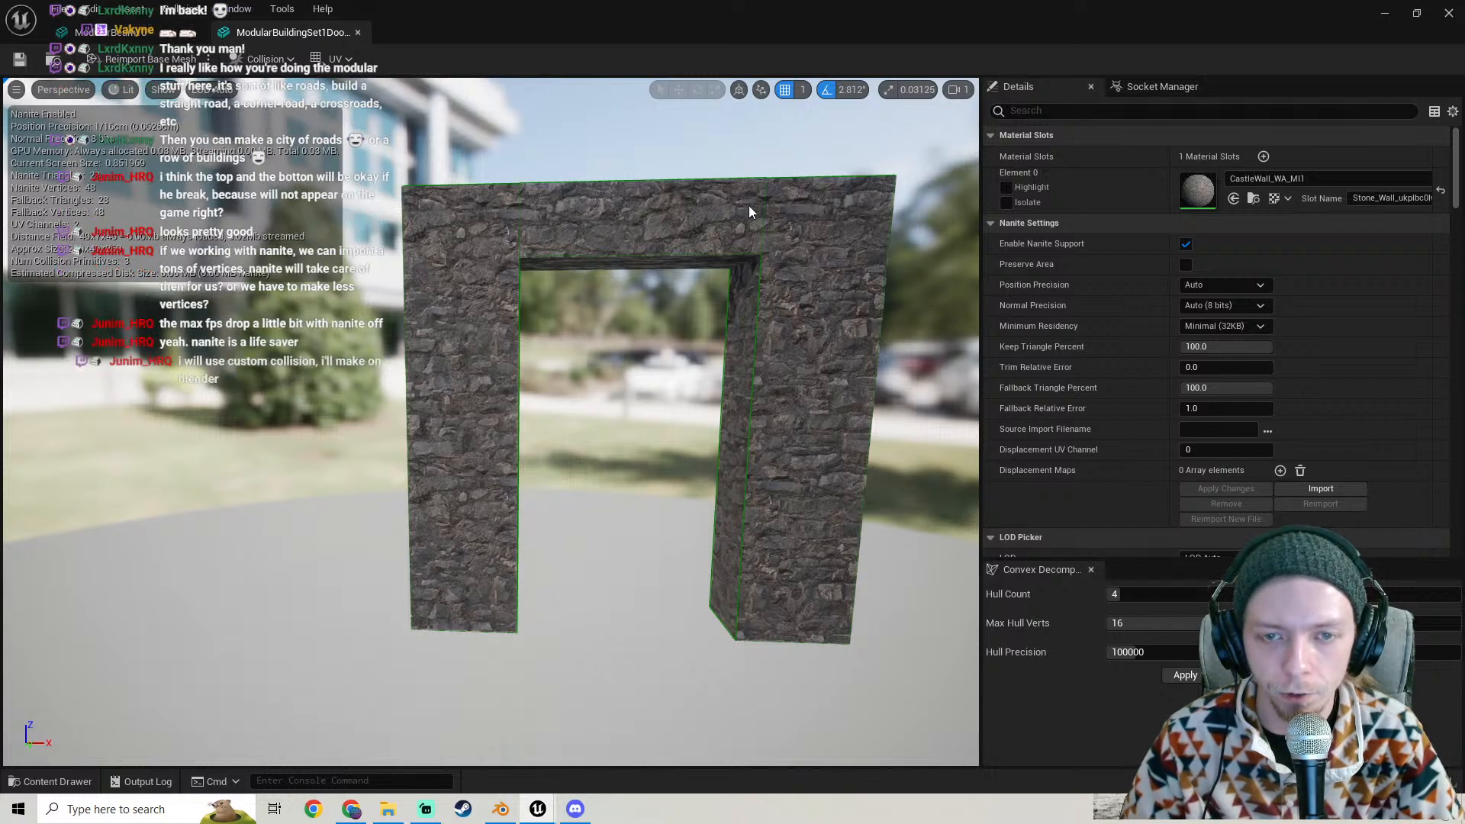
{"action": "key", "text": "s"}
{"action": "mouse_move", "coordinate": [727, 359]}
{"action": "right_mouse_down"}
{"action": "mouse_move", "coordinate": [729, 321]}
{"action": "mouse_move", "coordinate": [726, 362]}
{"action": "right_mouse_up"}
{"action": "key", "text": "w"}
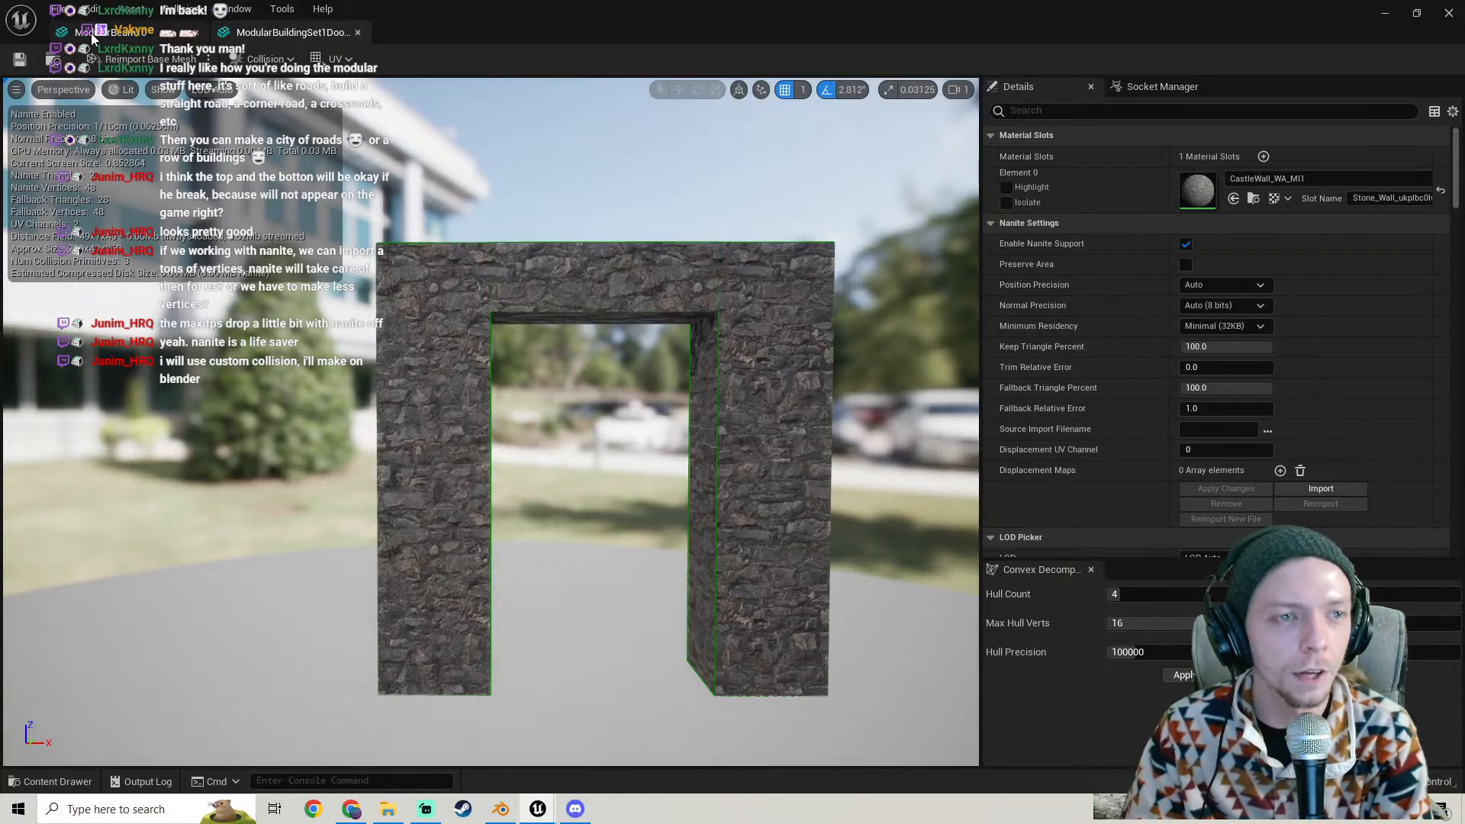
{"action": "mouse_move", "coordinate": [604, 352]}
{"action": "right_mouse_down"}
{"action": "mouse_move", "coordinate": [619, 354]}
{"action": "mouse_move", "coordinate": [606, 353]}
{"action": "right_mouse_up"}
{"action": "left_click", "coordinate": [1449, 13]}
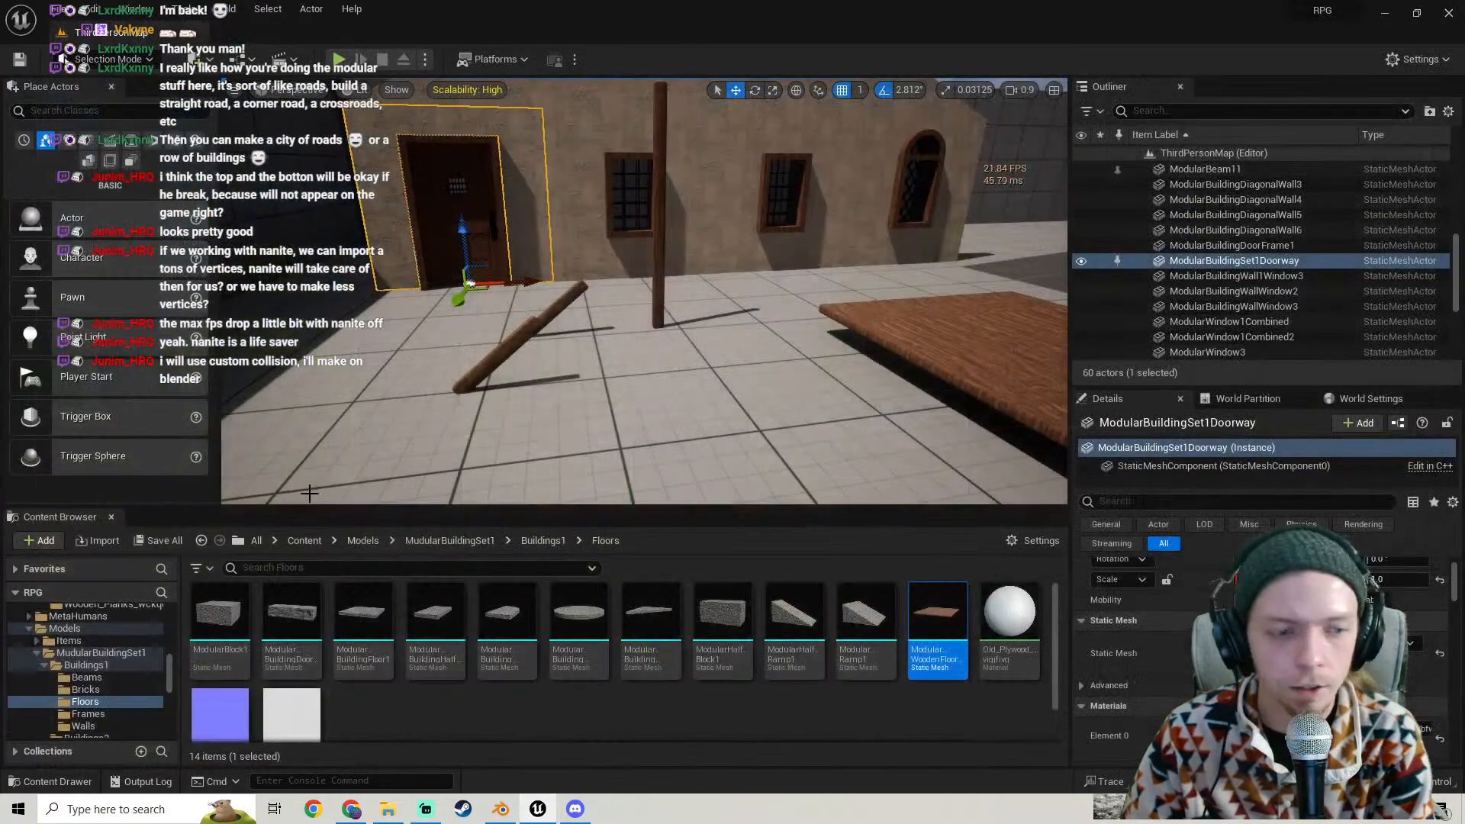
{"action": "right_click_drag", "start_coordinate": [709, 362], "coordinate": [706, 358]}
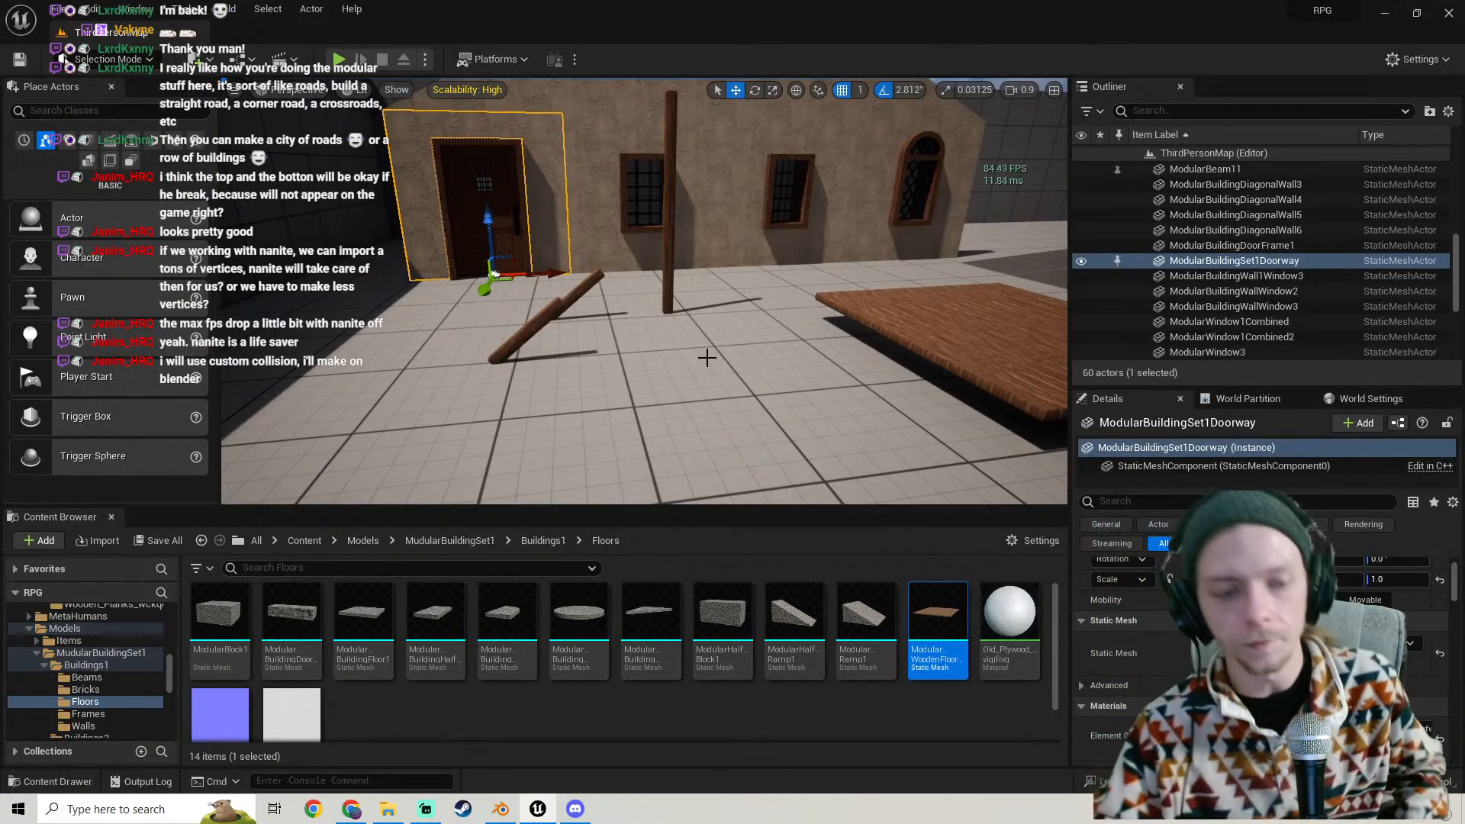
- Switch to the browser and resume the music playlist on YouTube
{"action": "left_click", "coordinate": [353, 809]}
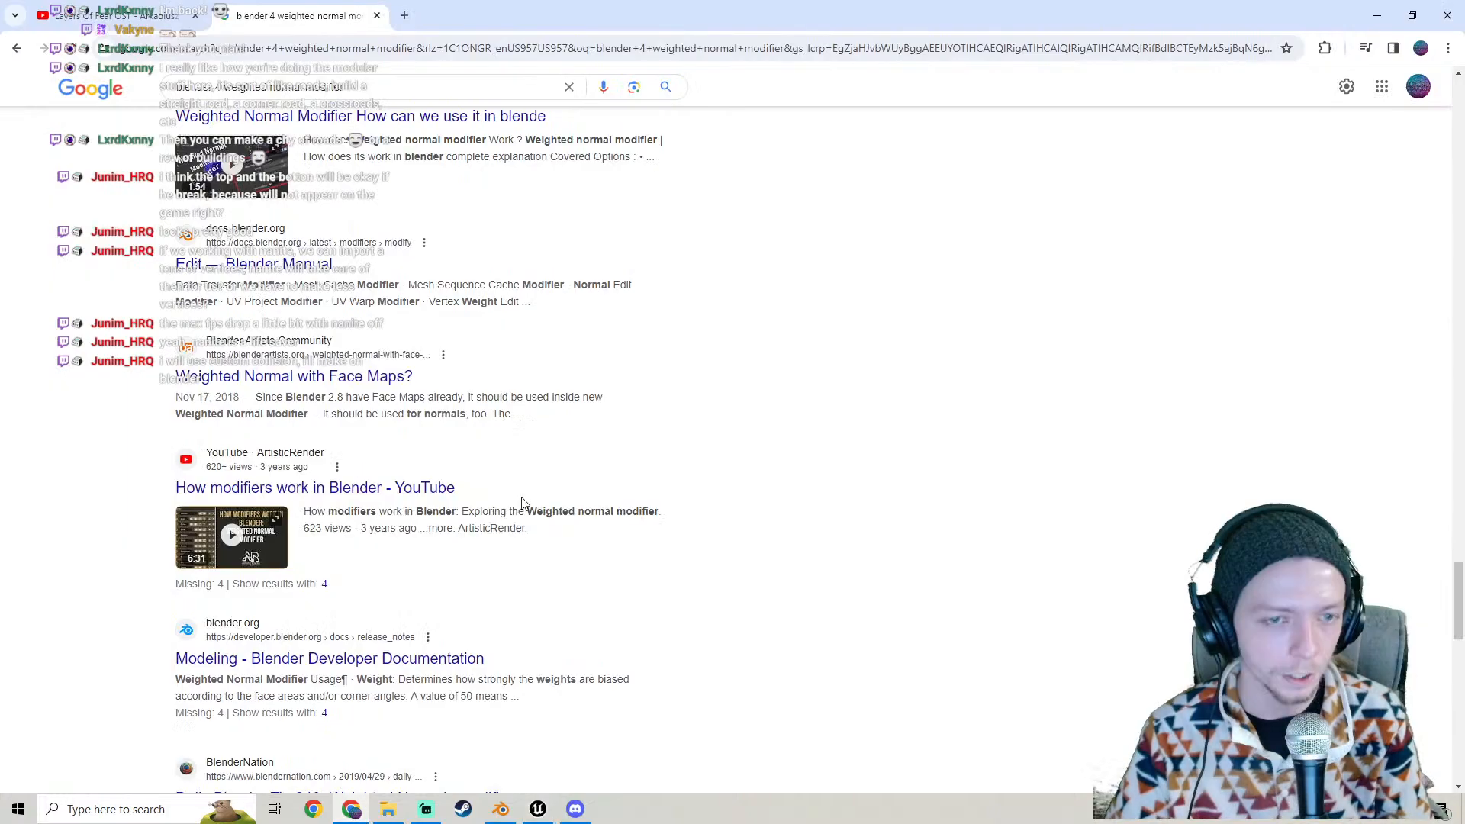
{"action": "left_click", "coordinate": [114, 16]}
{"action": "left_click", "coordinate": [807, 460]}
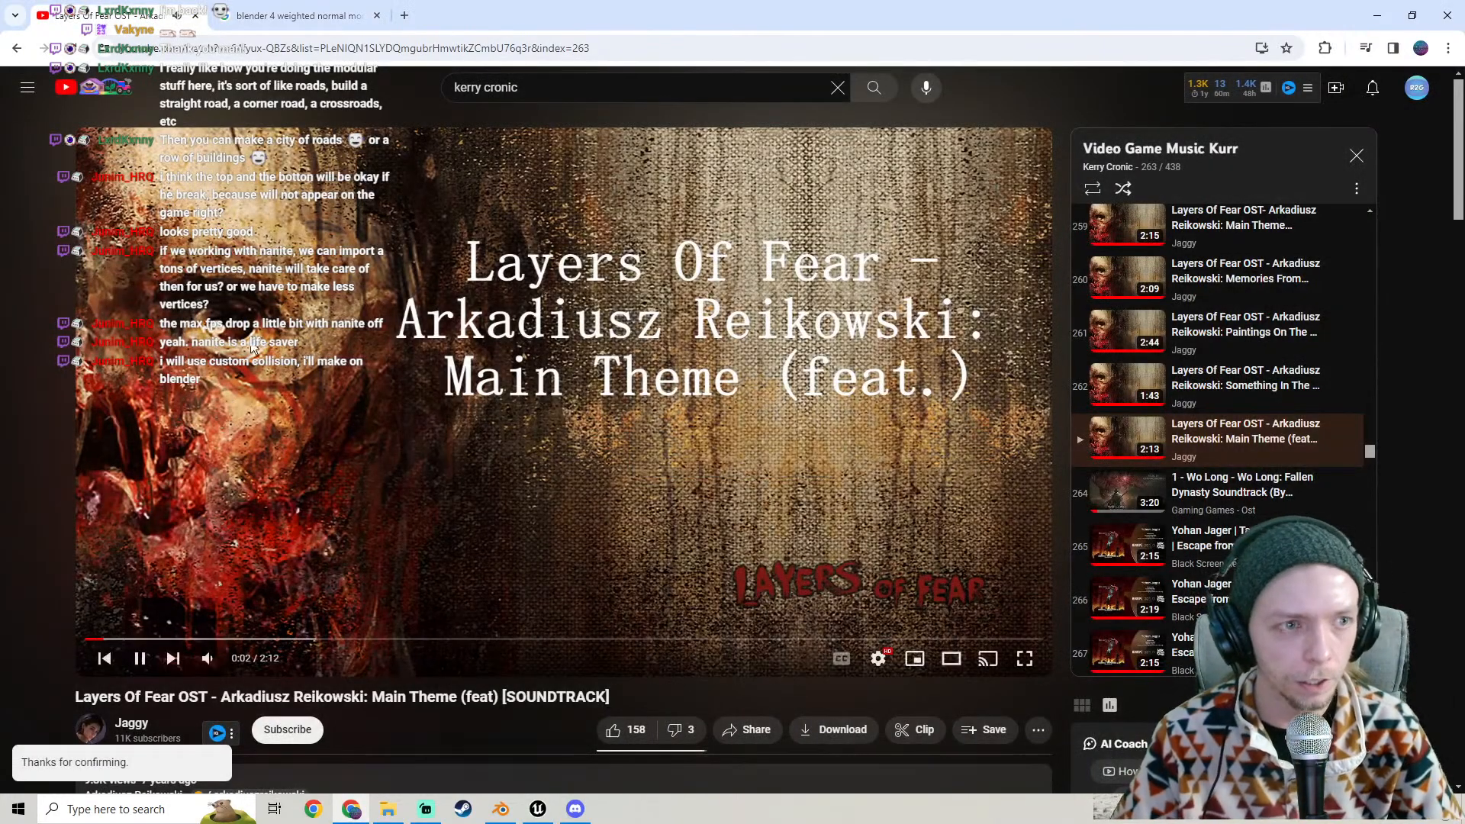
- Switch to Streamlabs Desktop and hide the Screen Capture source in the Livescreen scene
{"action": "left_click", "coordinate": [426, 807]}
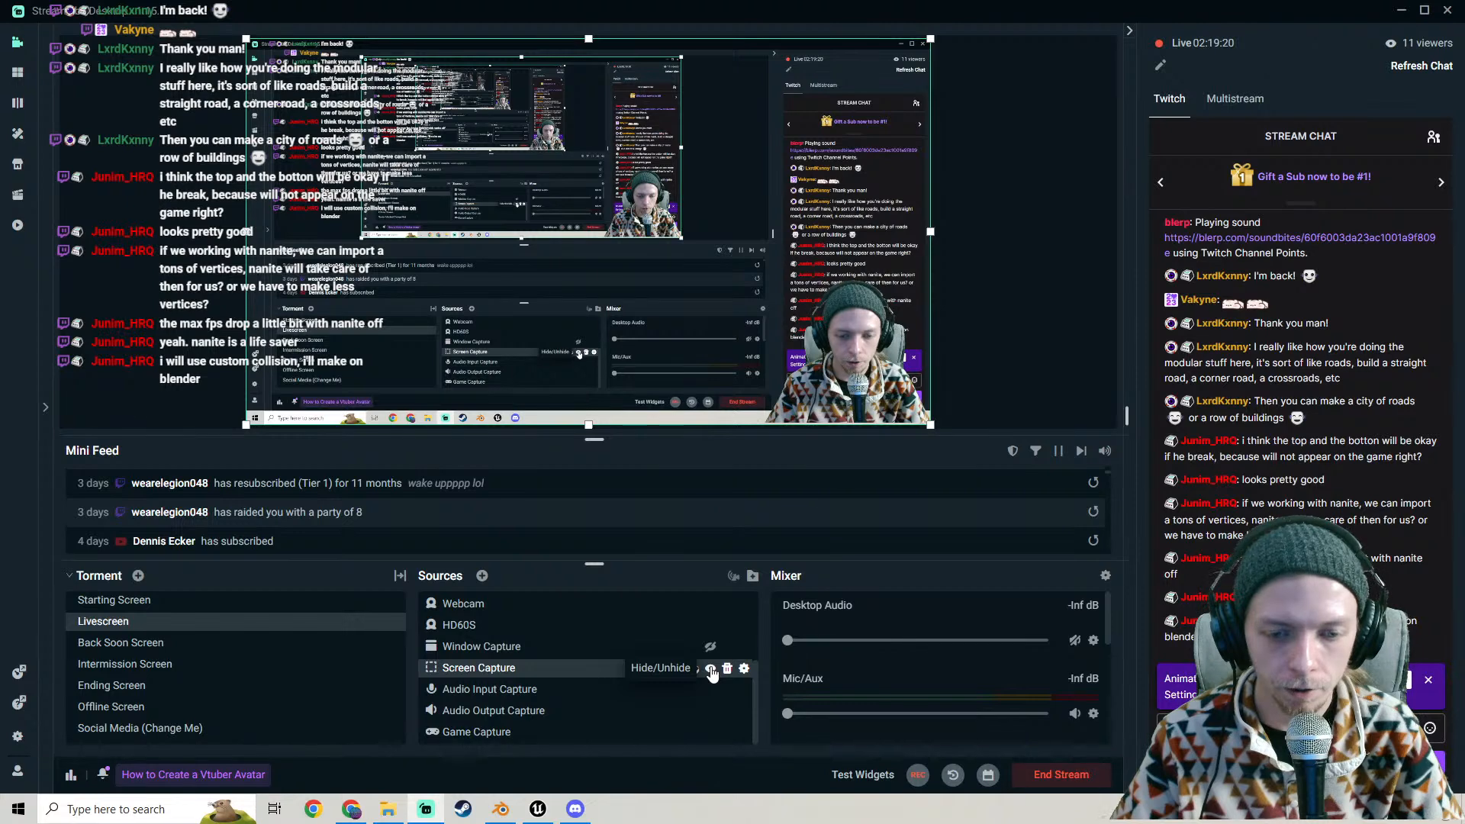
{"action": "left_click", "coordinate": [710, 669]}
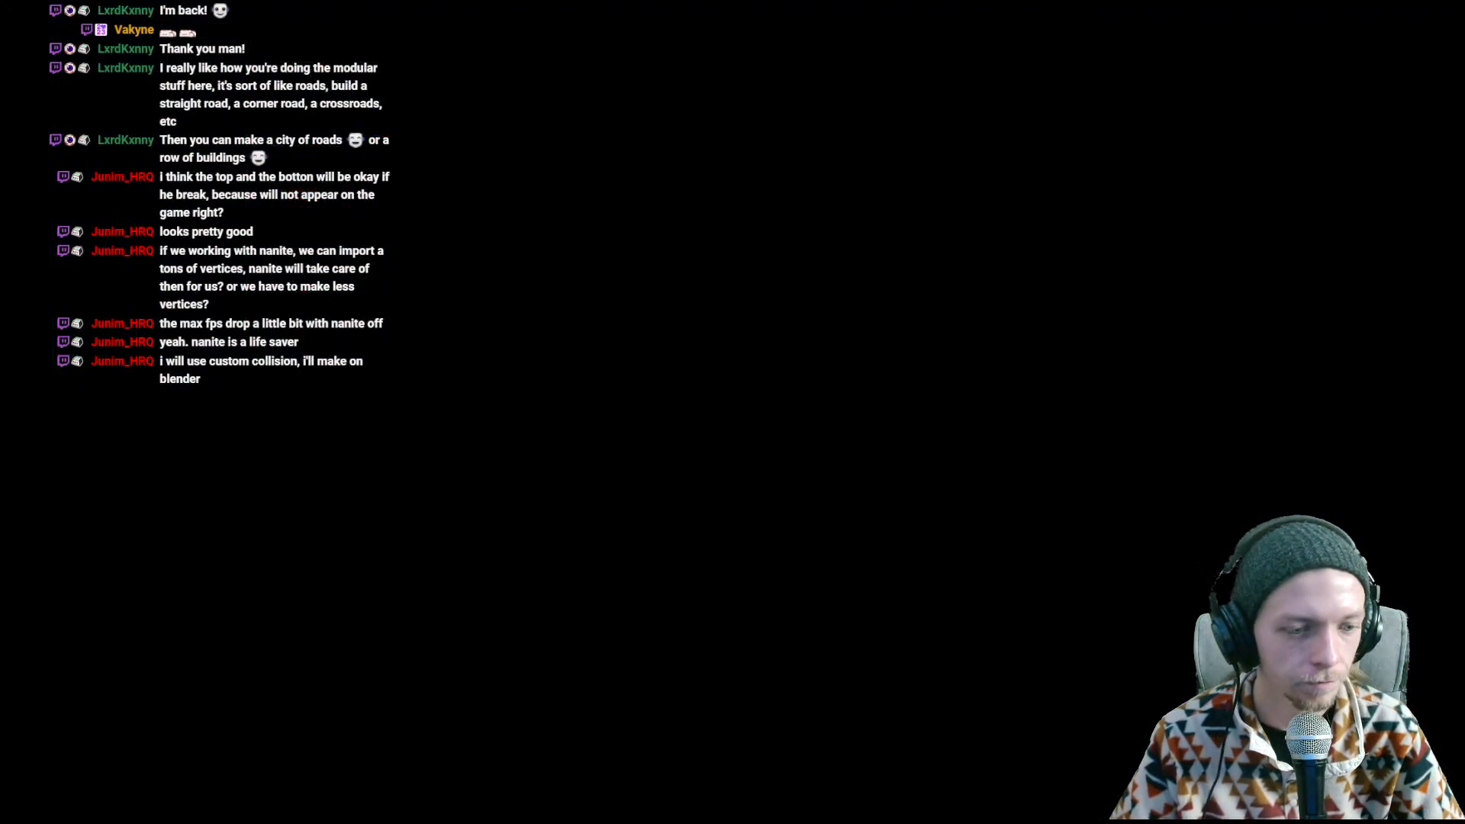